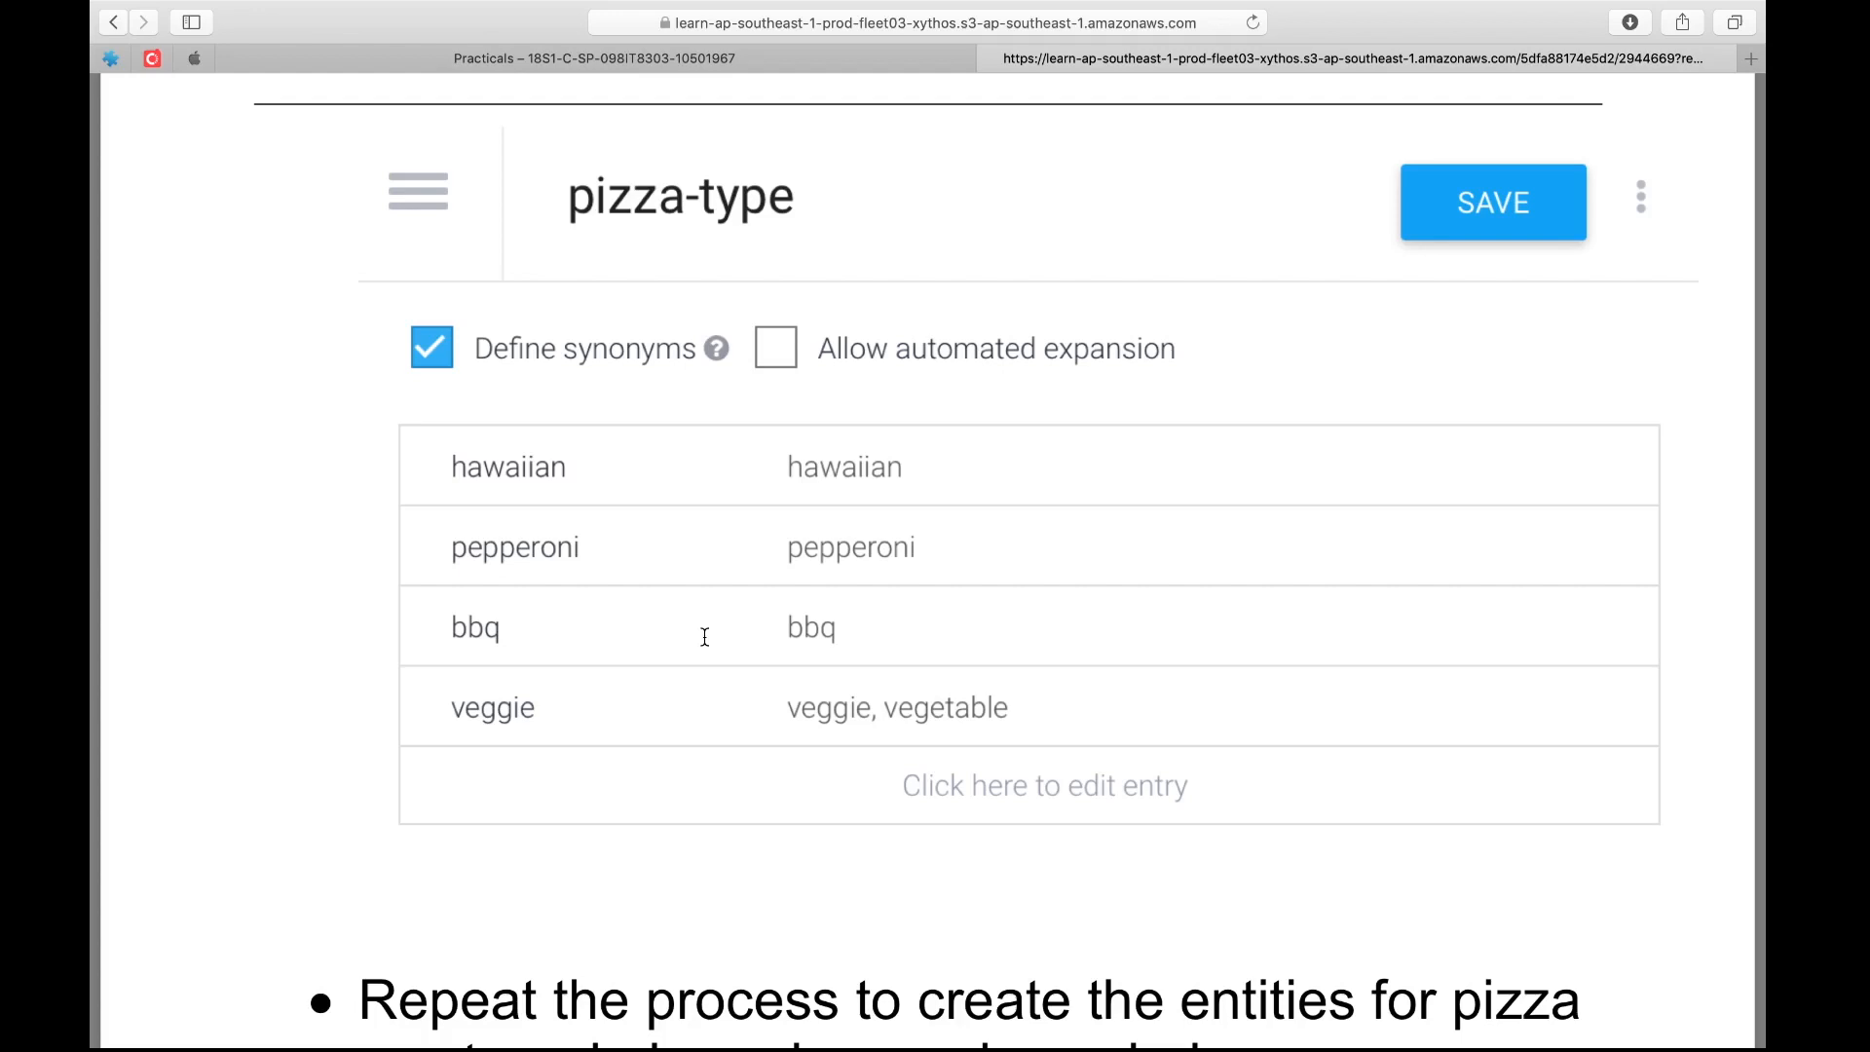
{"action": "scroll", "coordinate": [705, 636], "scroll_direction": "up", "scroll_amount": 1}
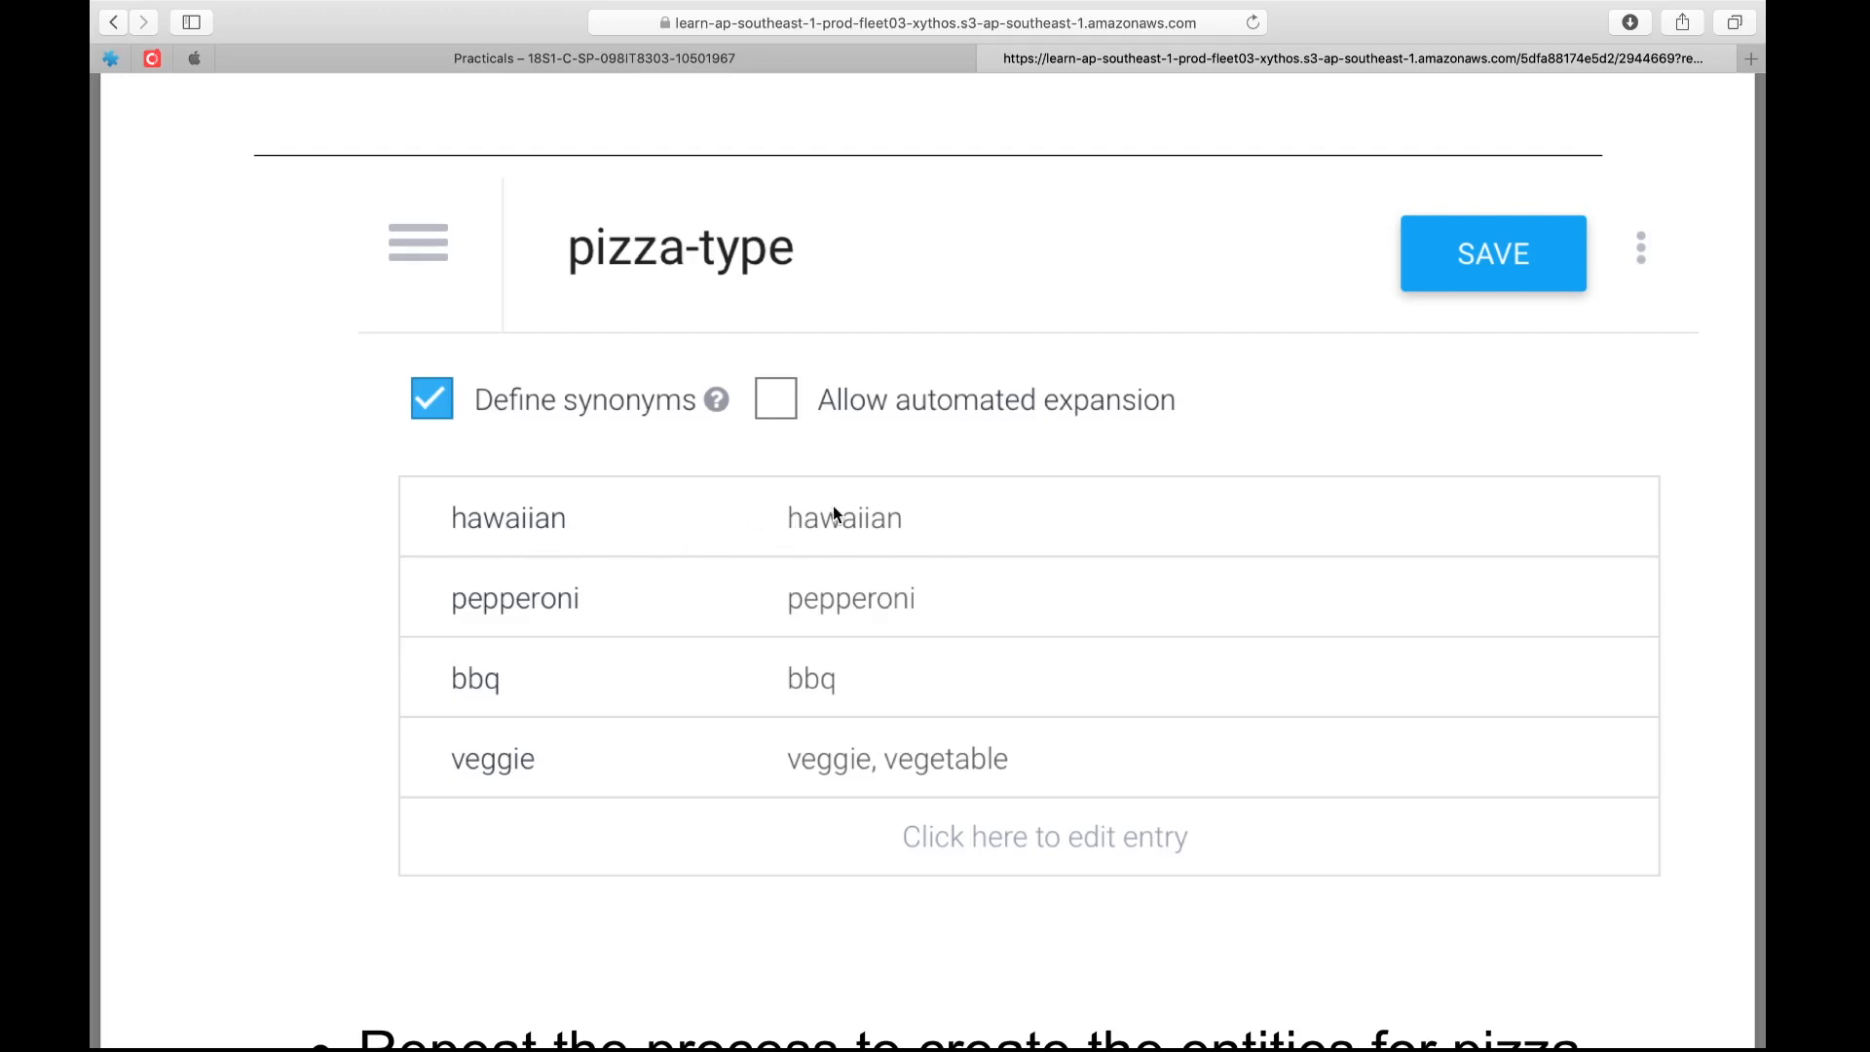
{"action": "scroll", "coordinate": [707, 606], "scroll_direction": "down", "scroll_amount": 1}
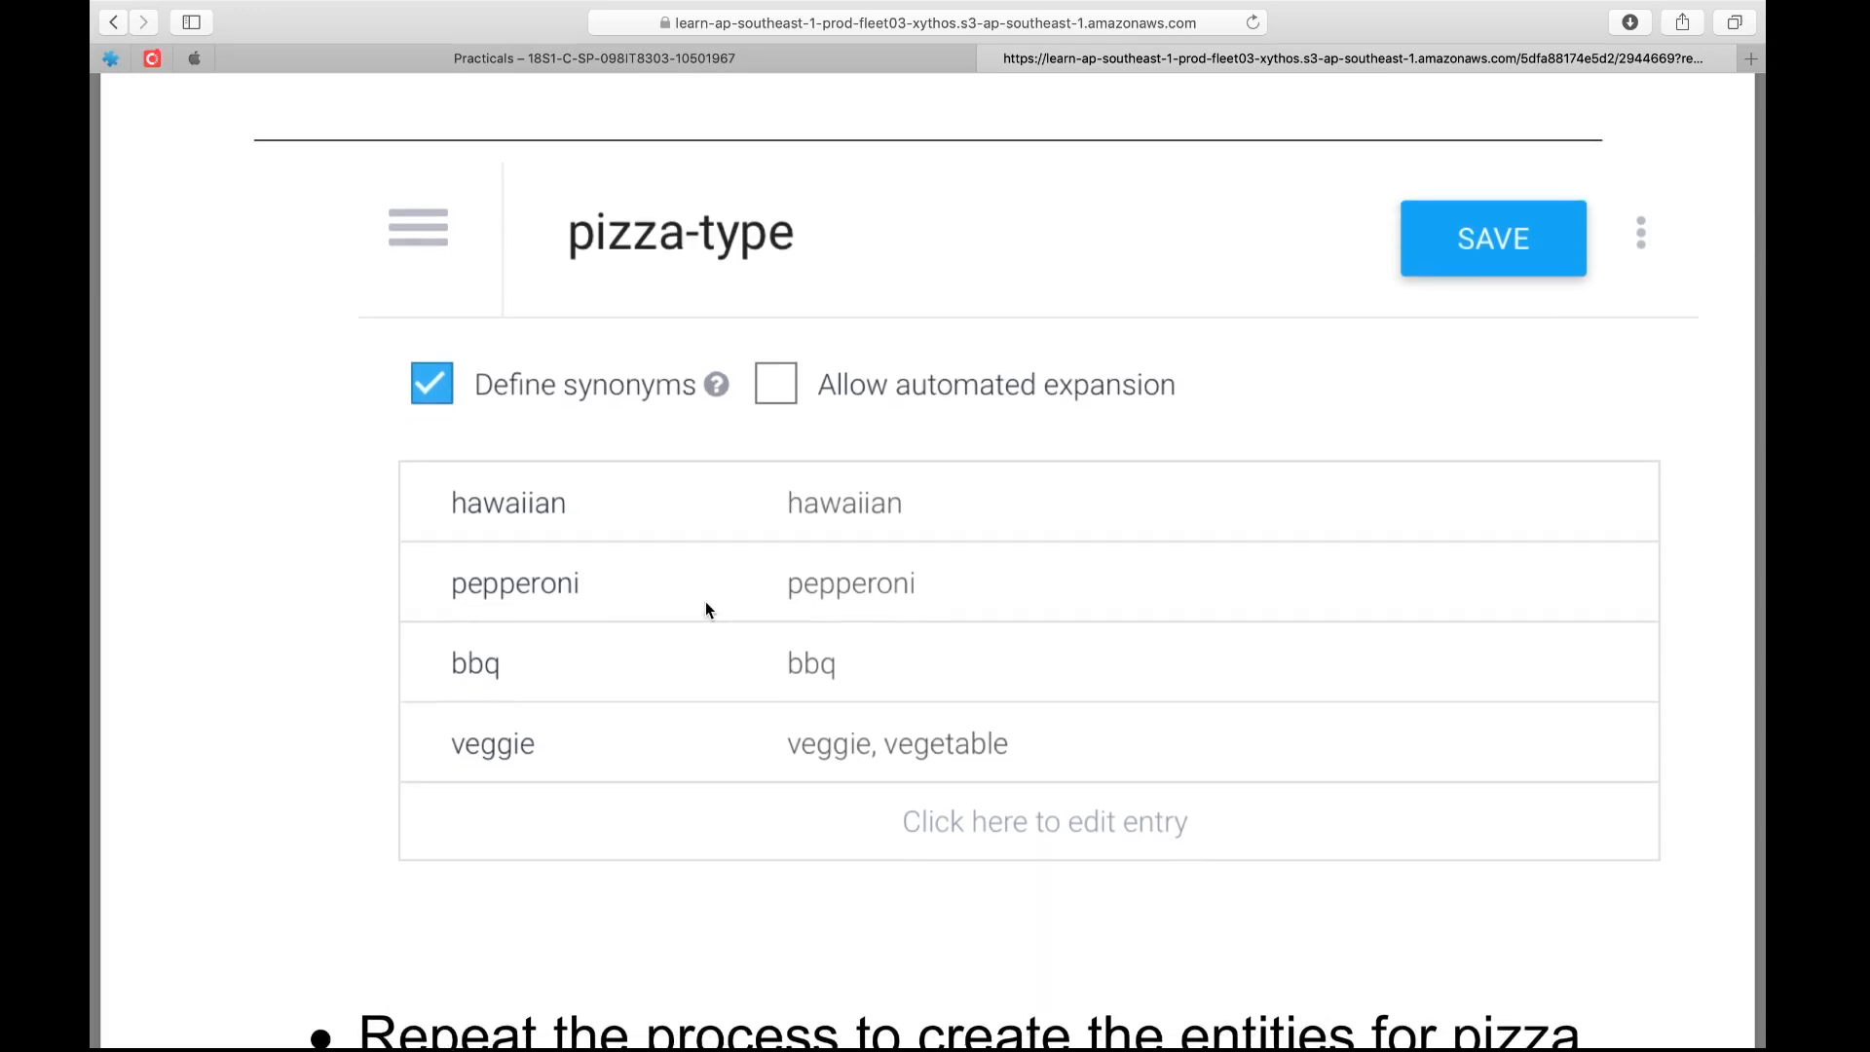
{"action": "scroll", "coordinate": [750, 635], "scroll_direction": "down", "scroll_amount": 1}
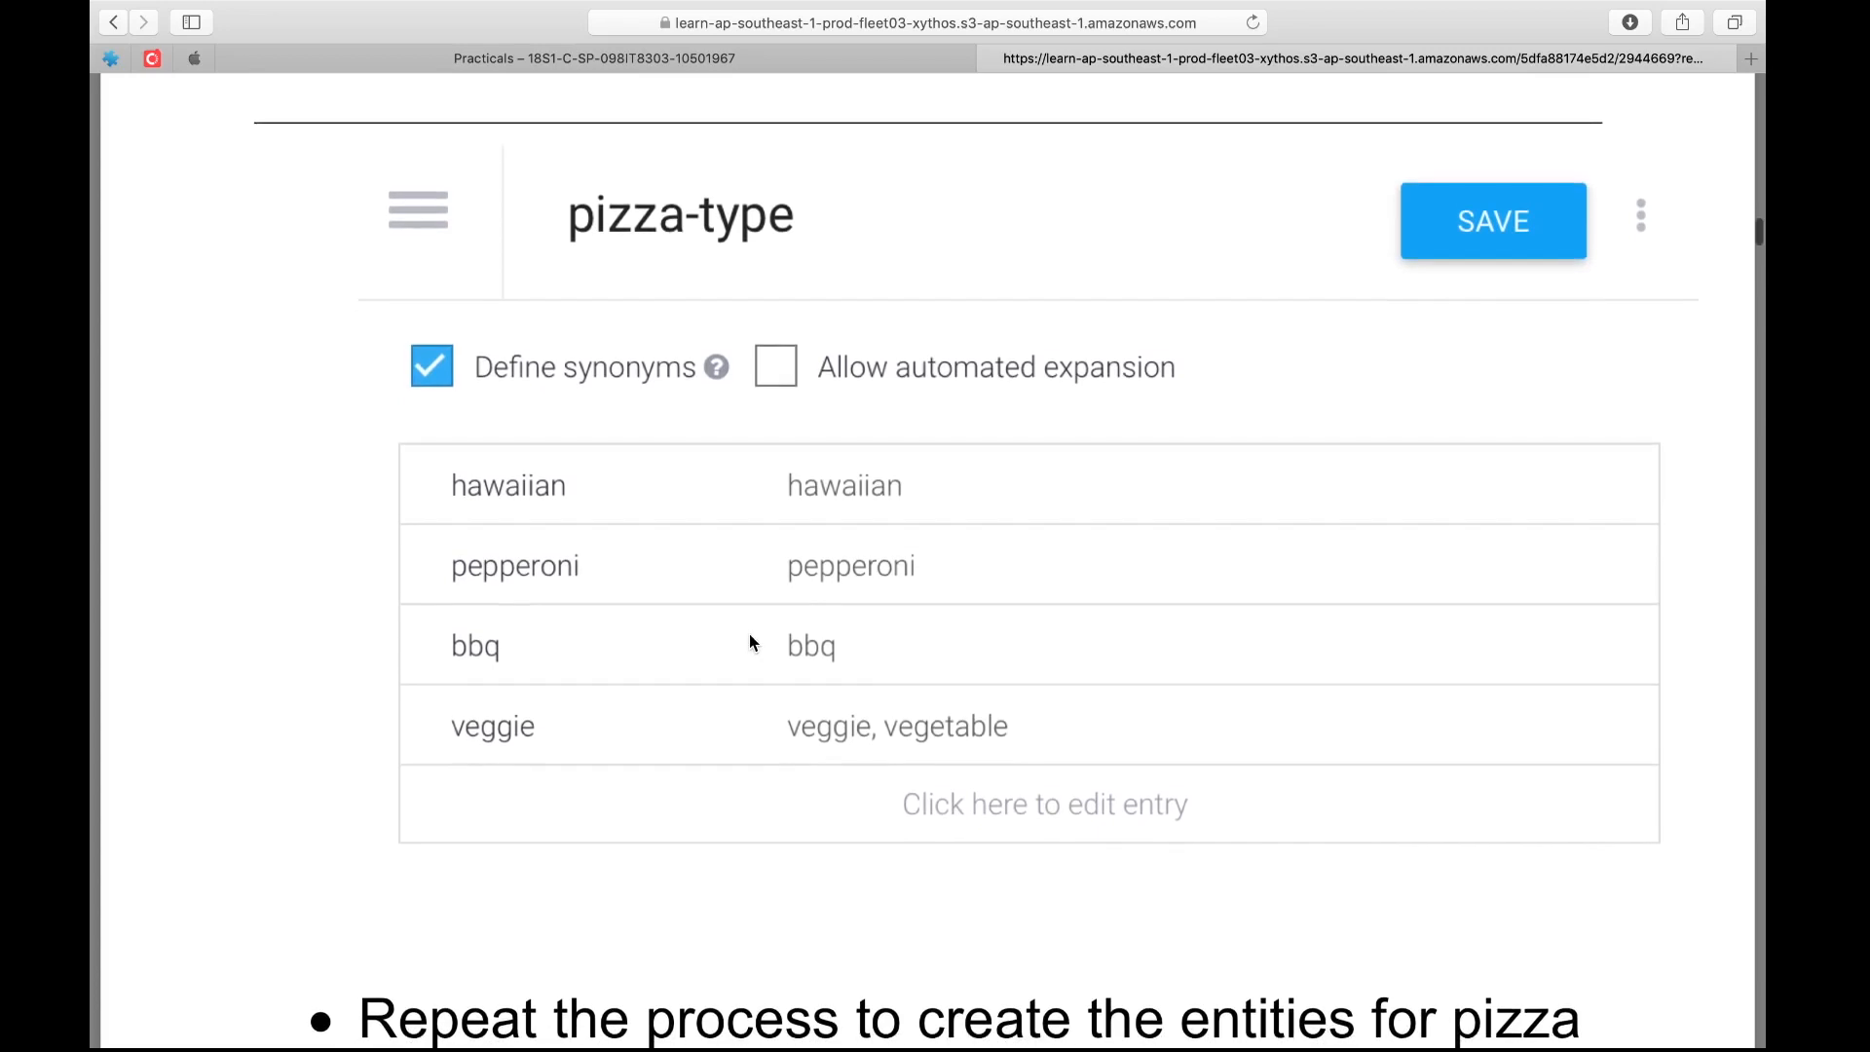
{"action": "scroll", "coordinate": [750, 635], "scroll_direction": "up", "scroll_amount": 2}
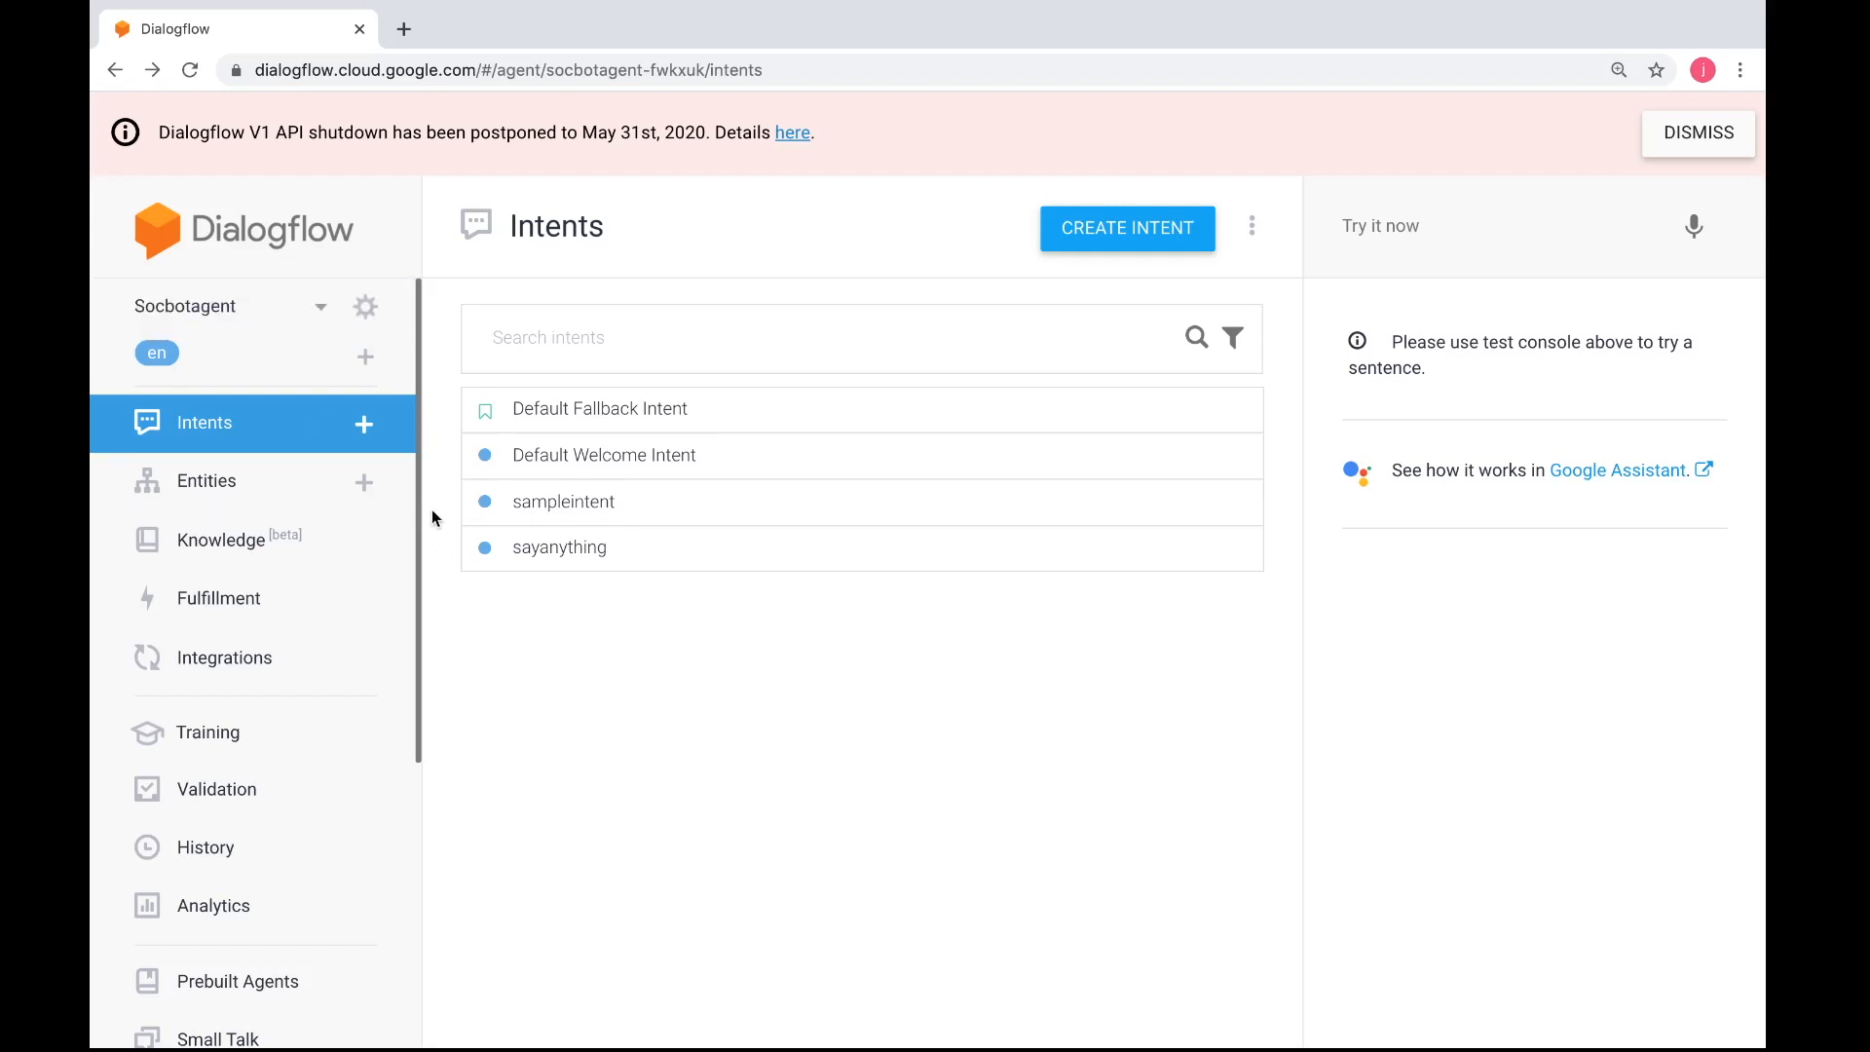
Delete the existing custom entities pizza-crust, pizza-size and pizza-type from the agent
{"action": "left_click", "coordinate": [326, 495]}
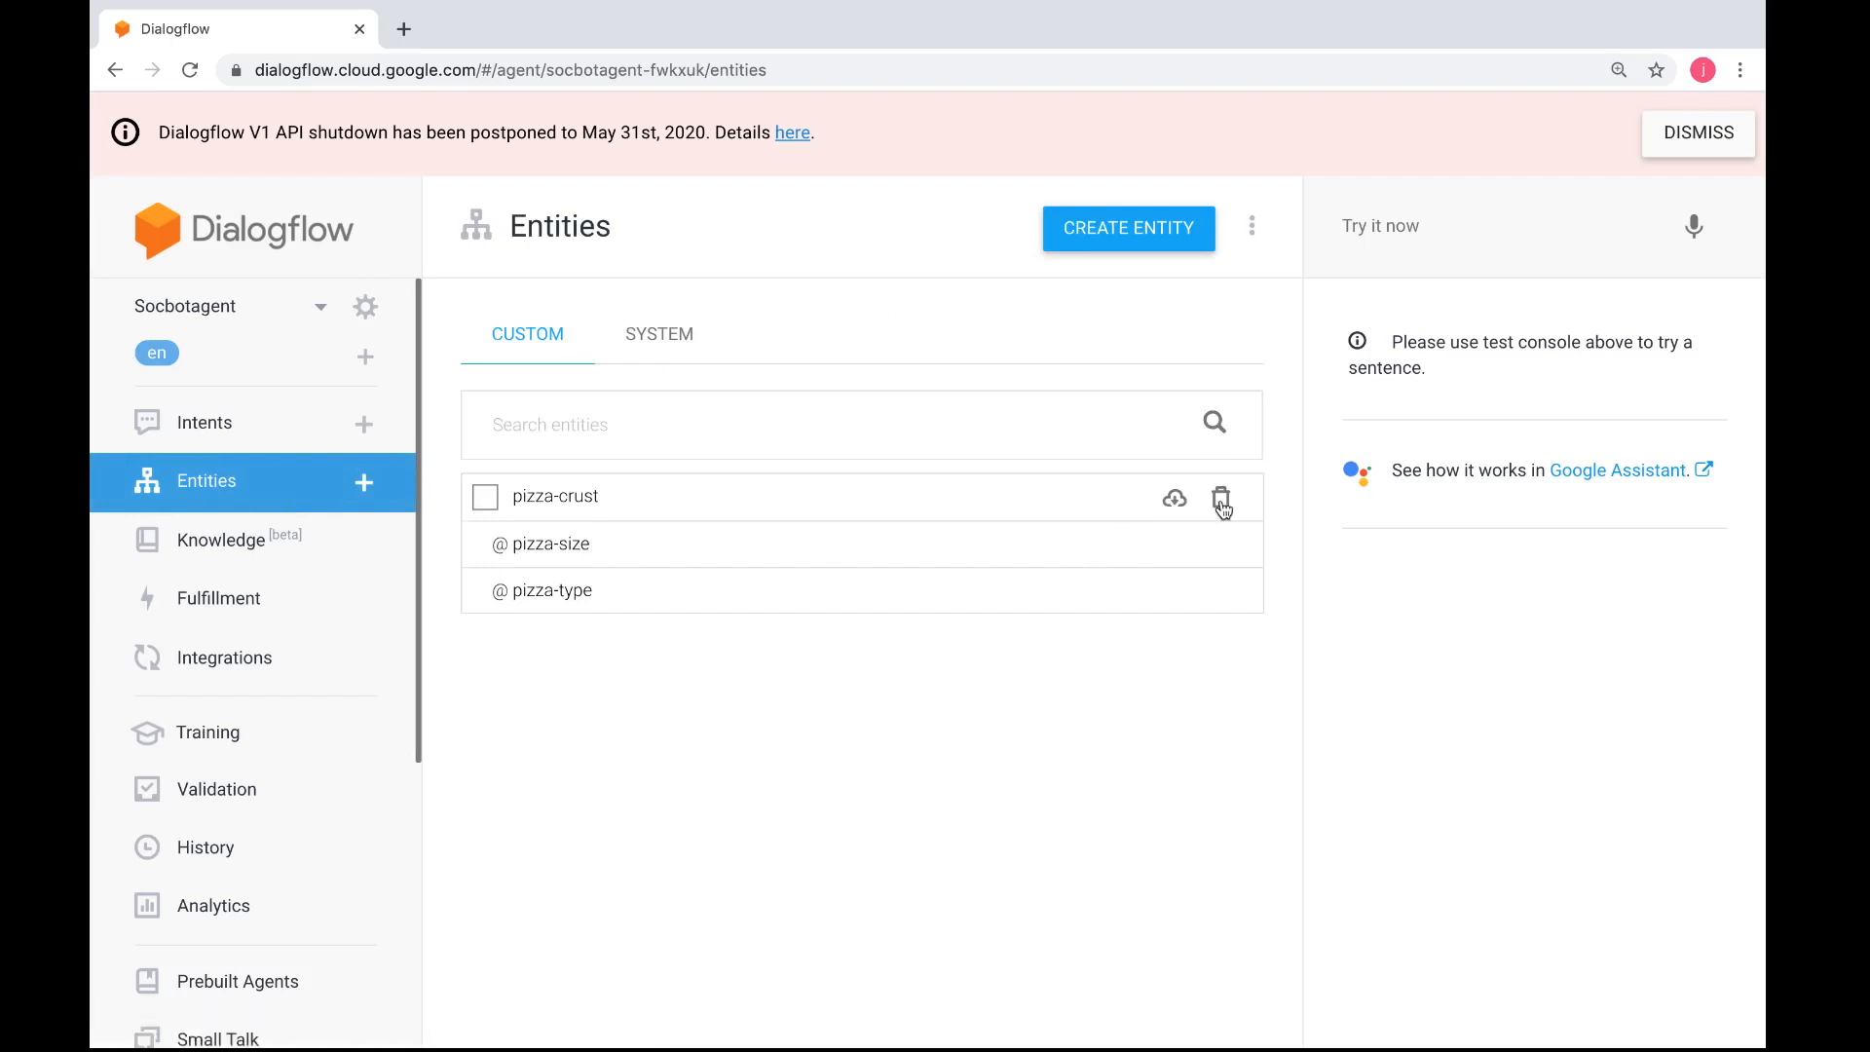
{"action": "left_click", "coordinate": [1221, 499]}
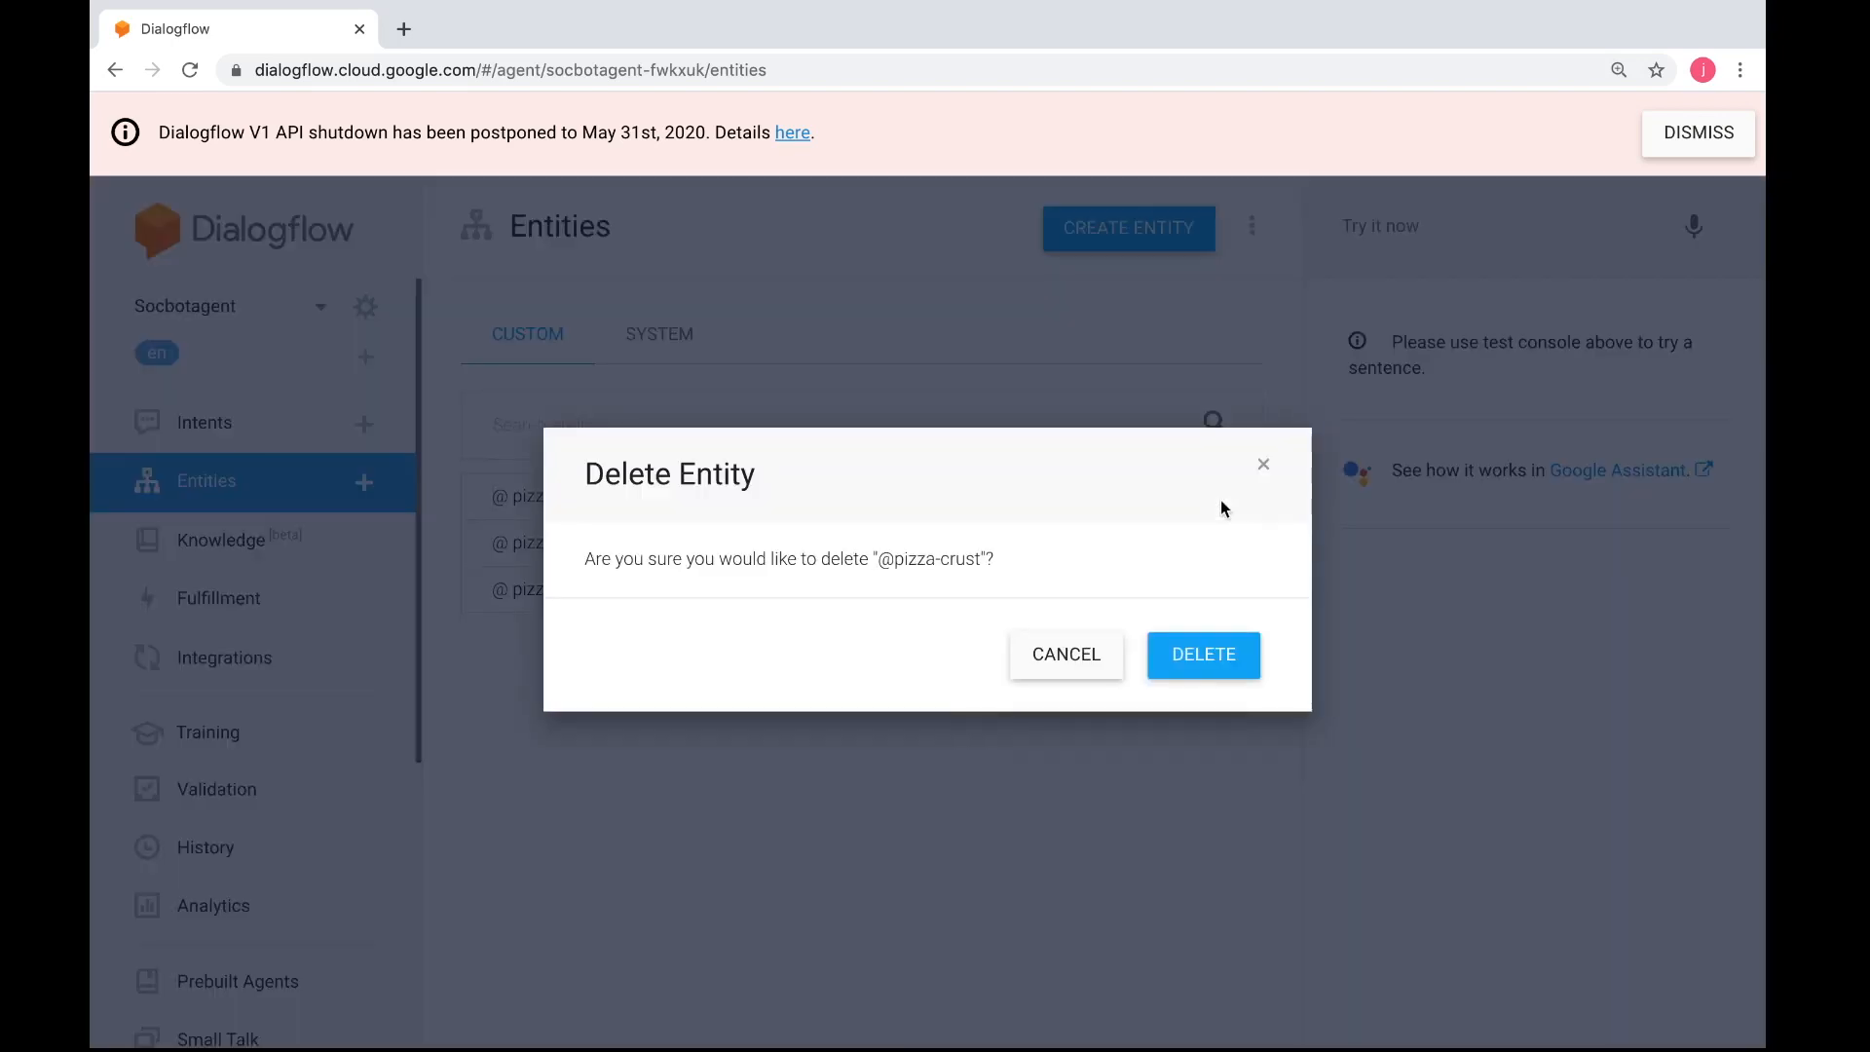
{"action": "left_click", "coordinate": [1183, 635]}
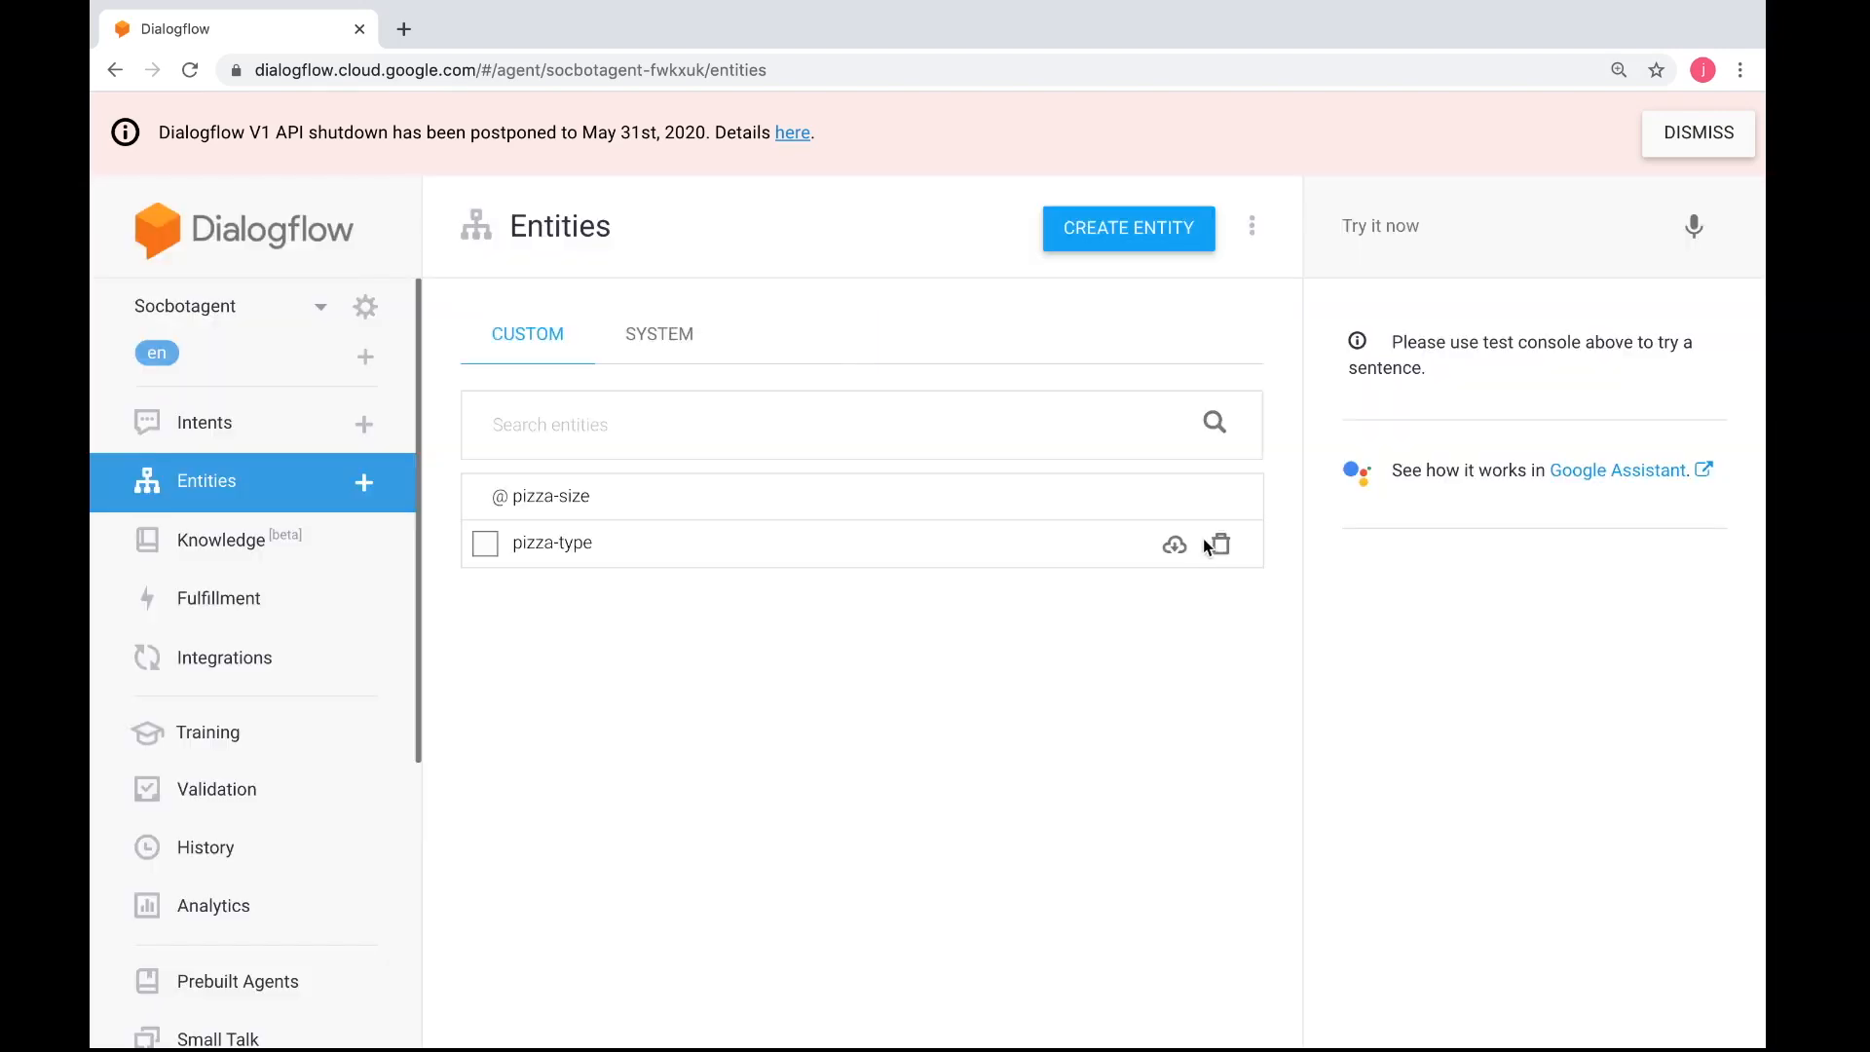
{"action": "left_click", "coordinate": [1224, 503]}
{"action": "left_click", "coordinate": [1207, 652]}
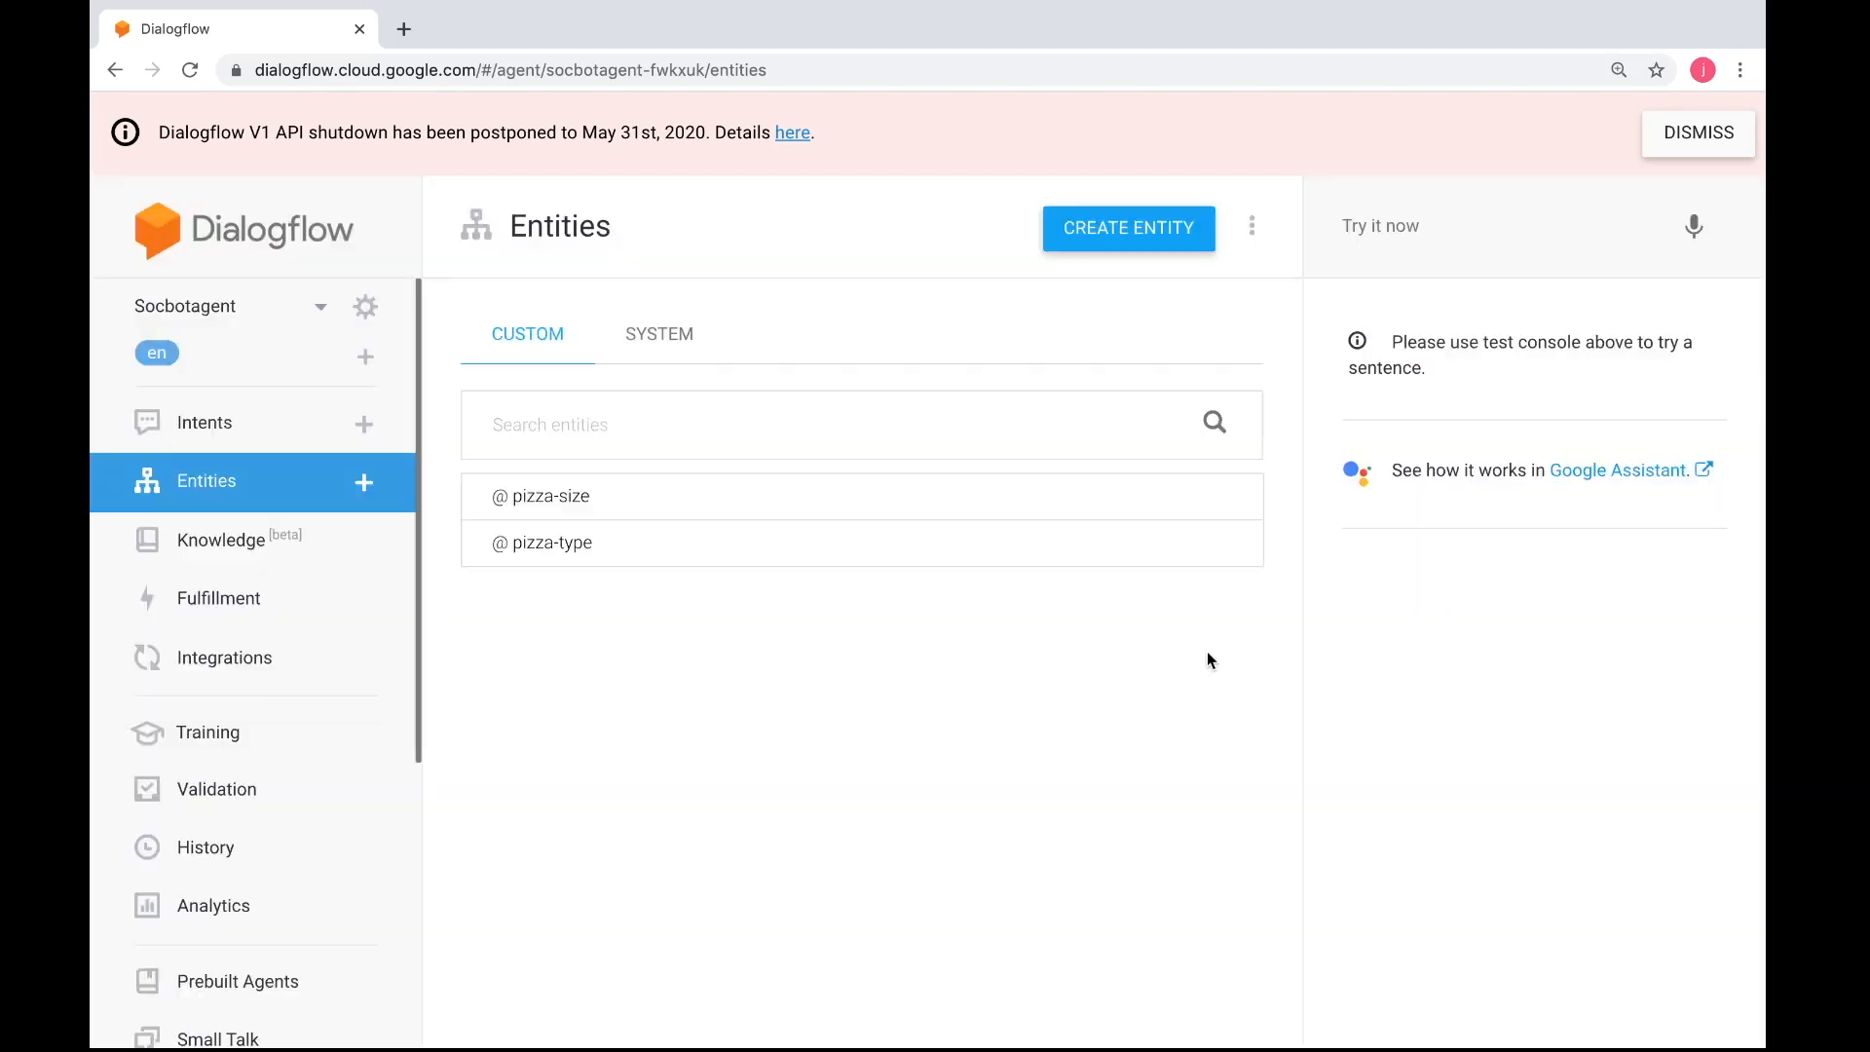
{"action": "left_click", "coordinate": [1224, 542]}
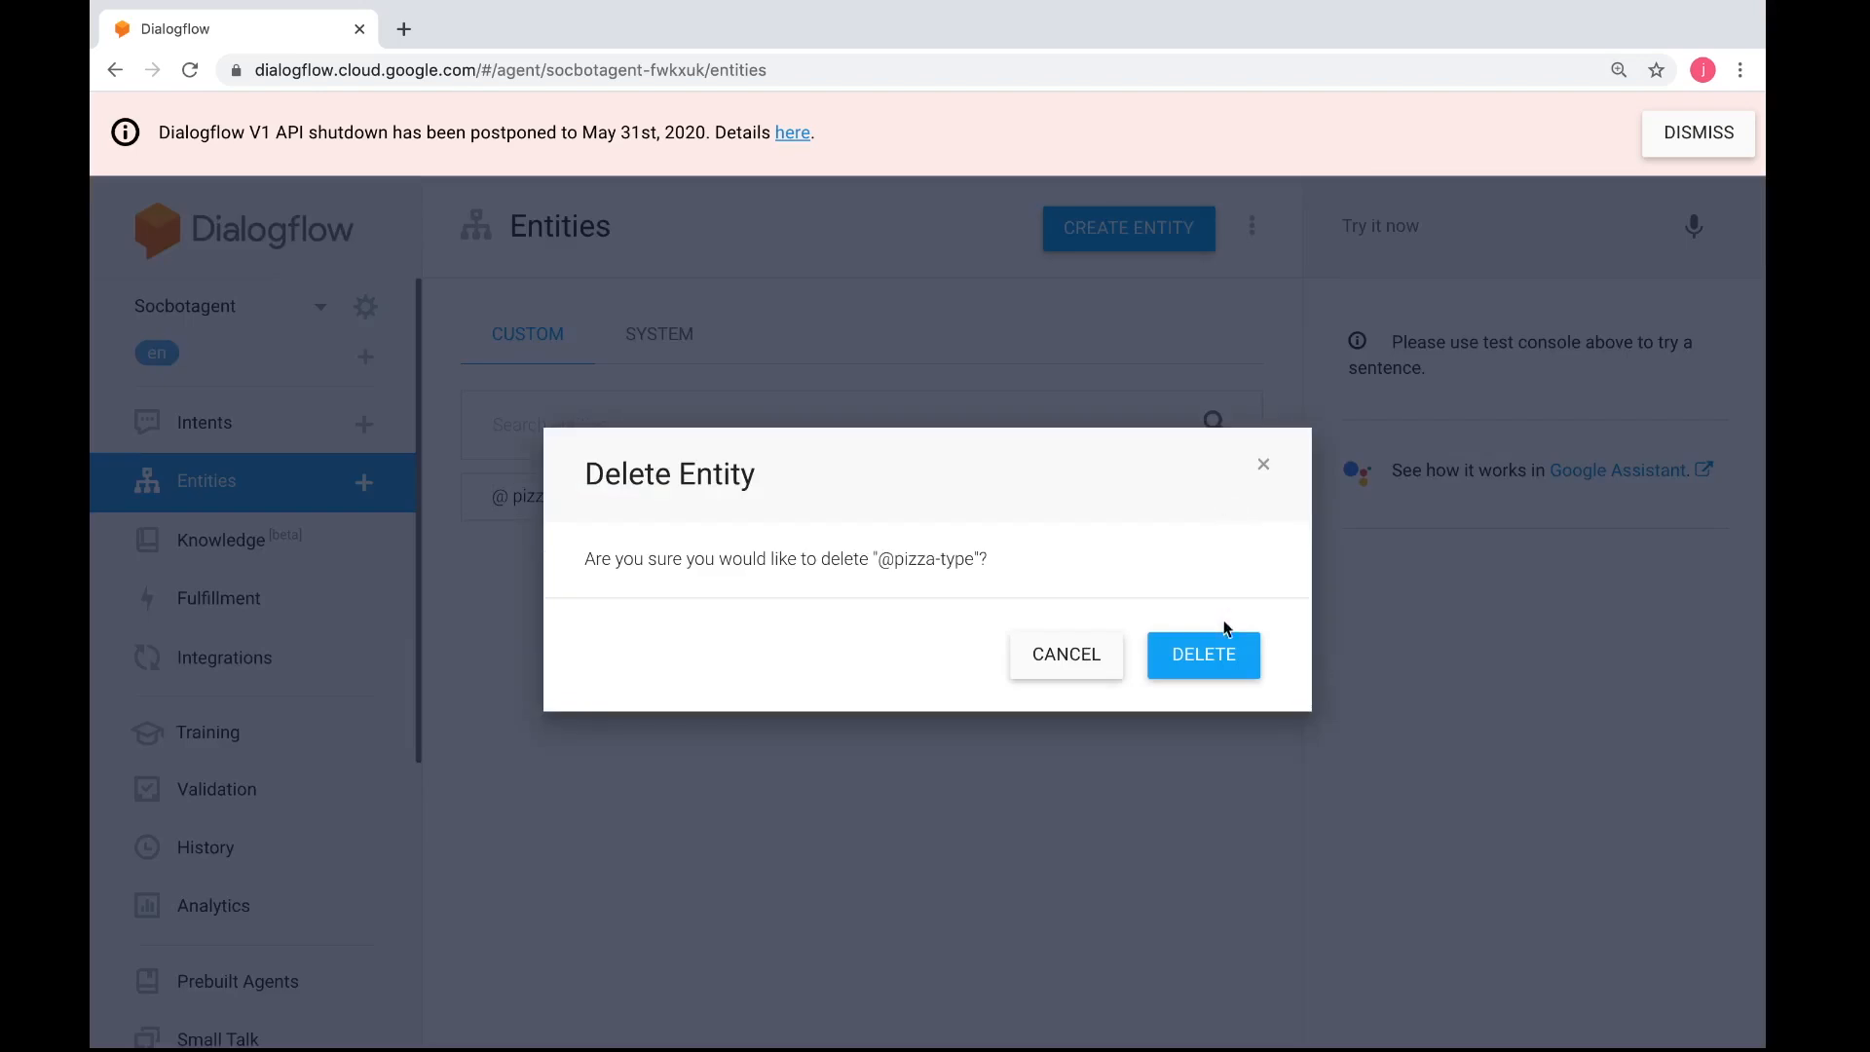
{"action": "left_click", "coordinate": [1219, 654]}
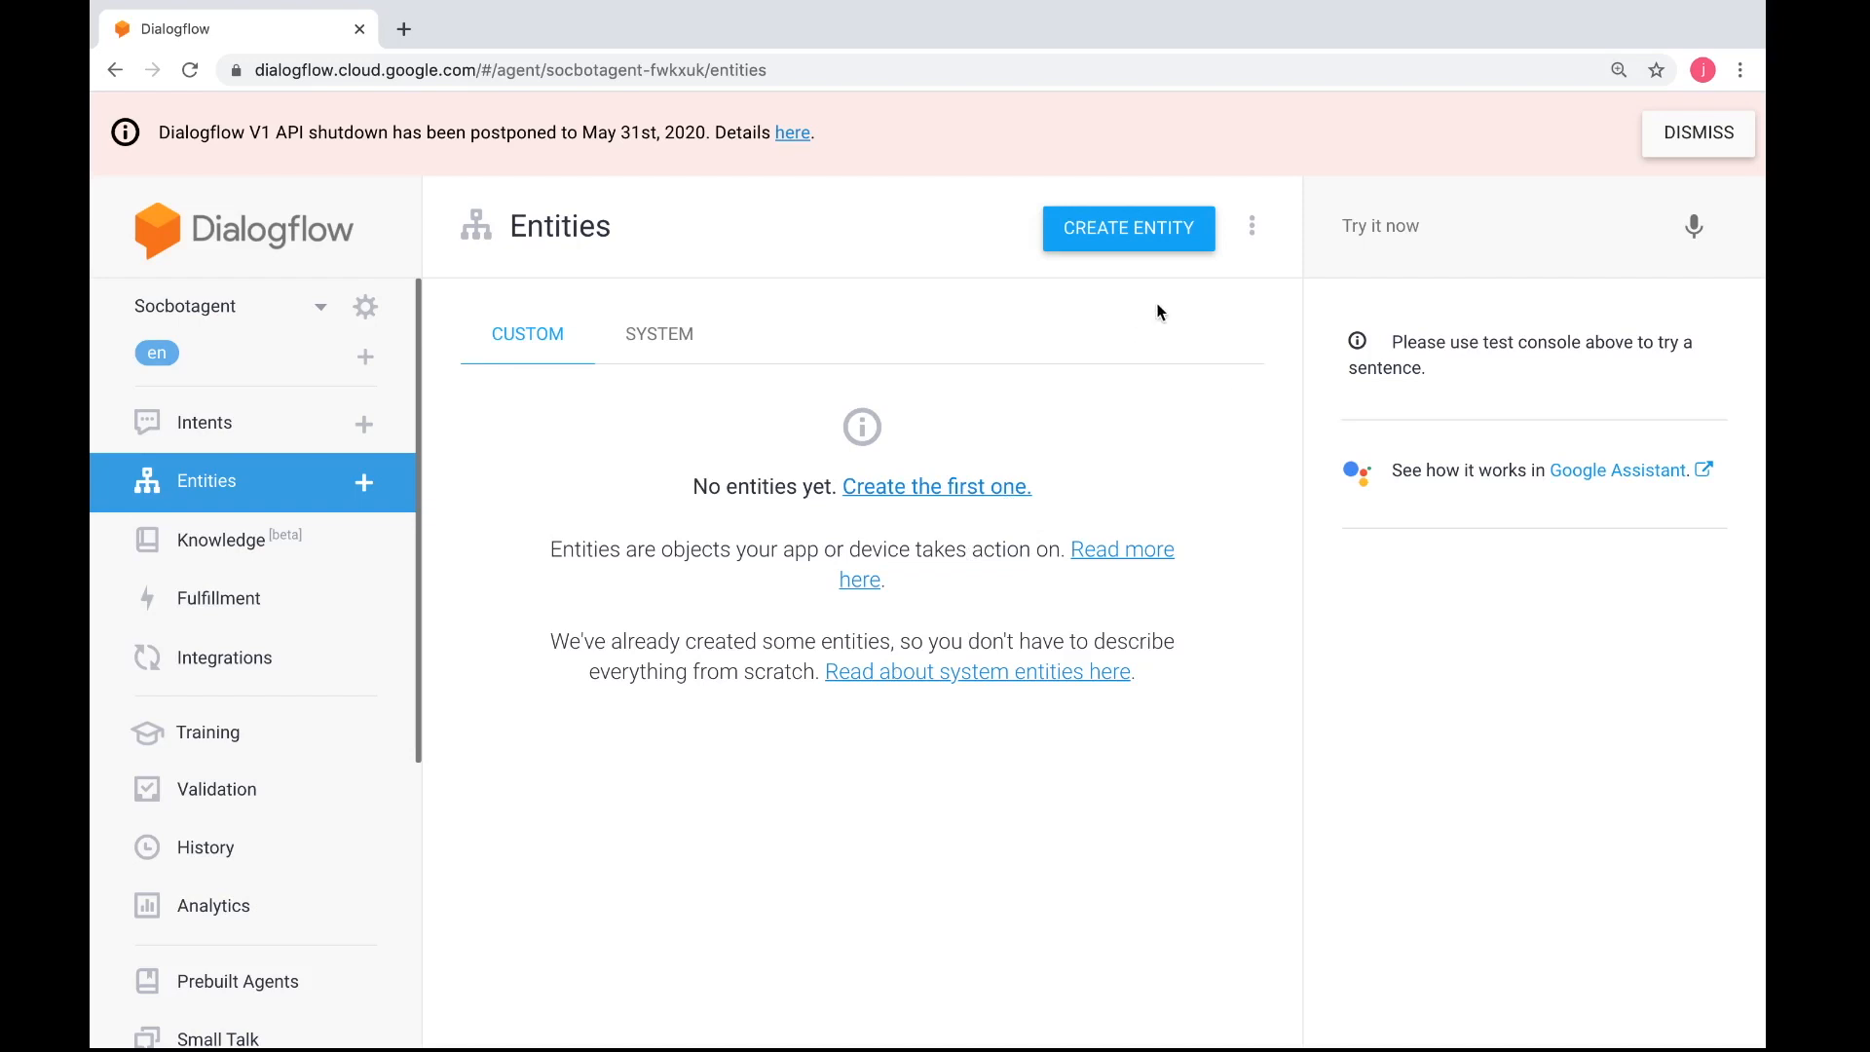
Start a new custom entity and name it pizza-type
{"action": "left_click", "coordinate": [1120, 244]}
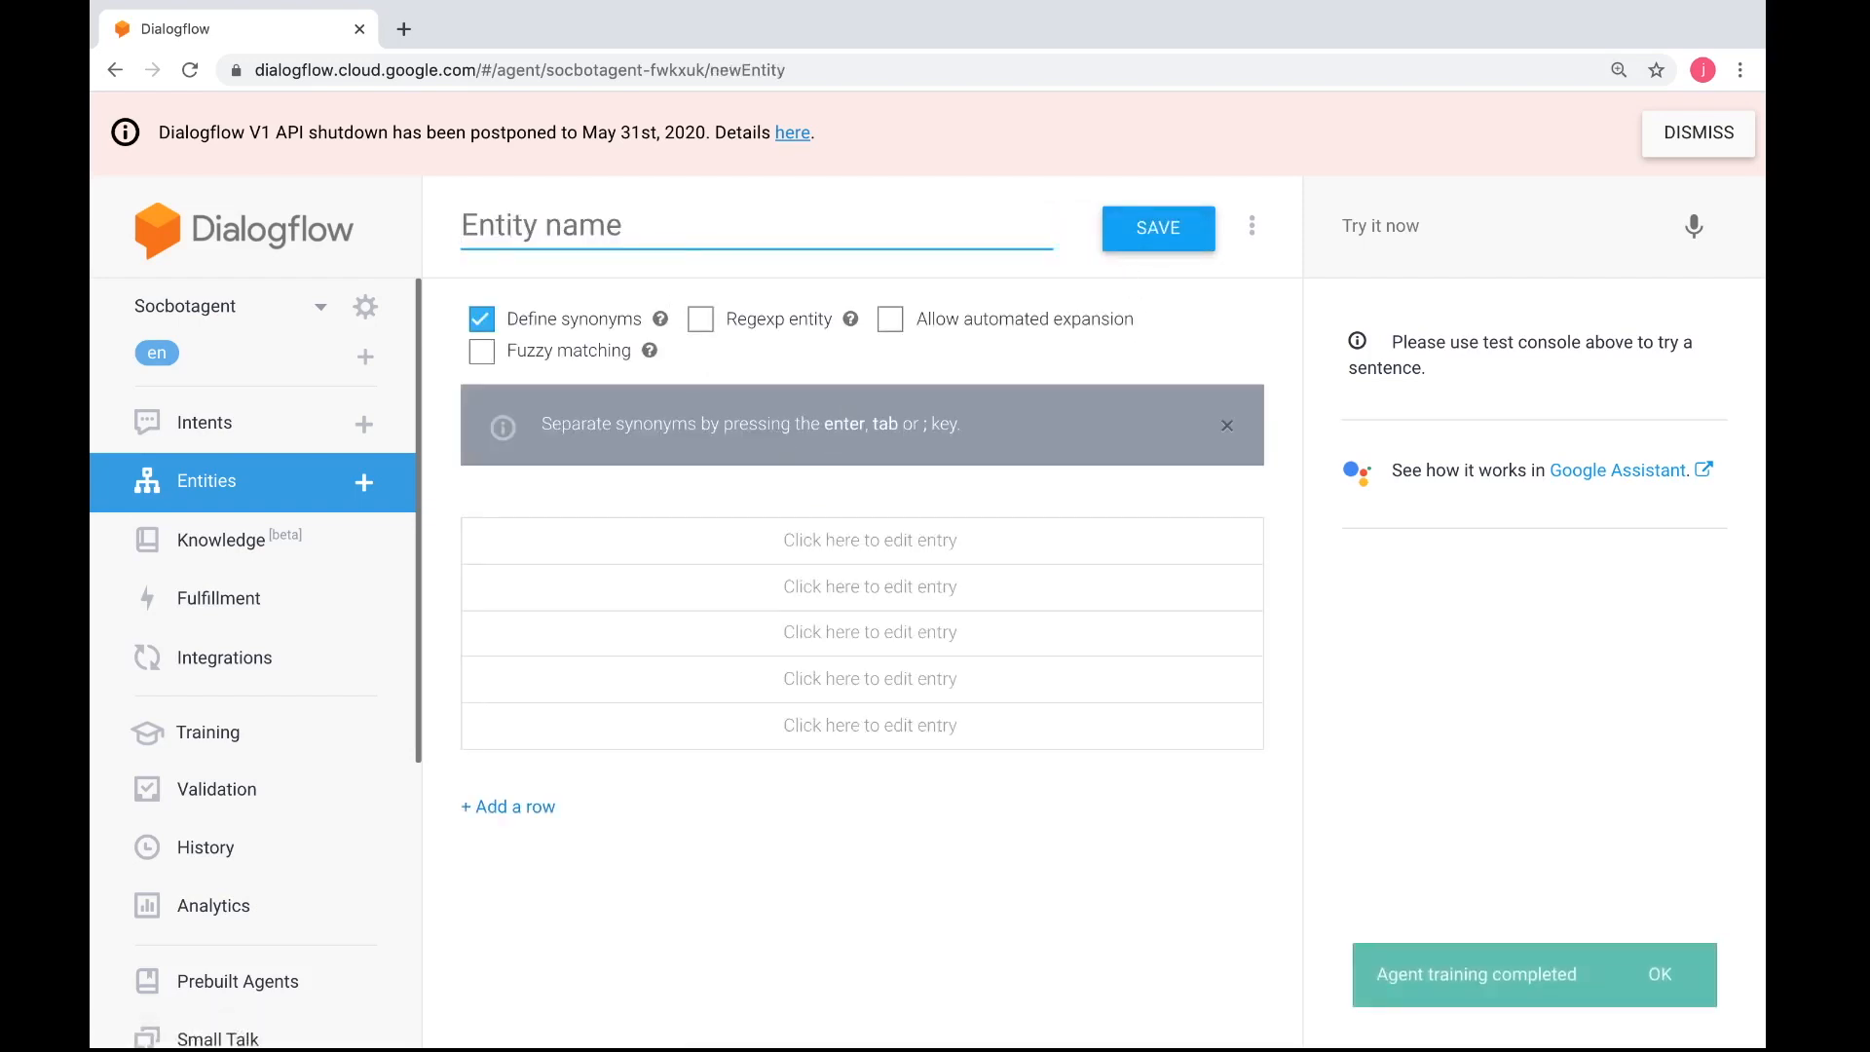
{"action": "type", "text": "pizza-"}
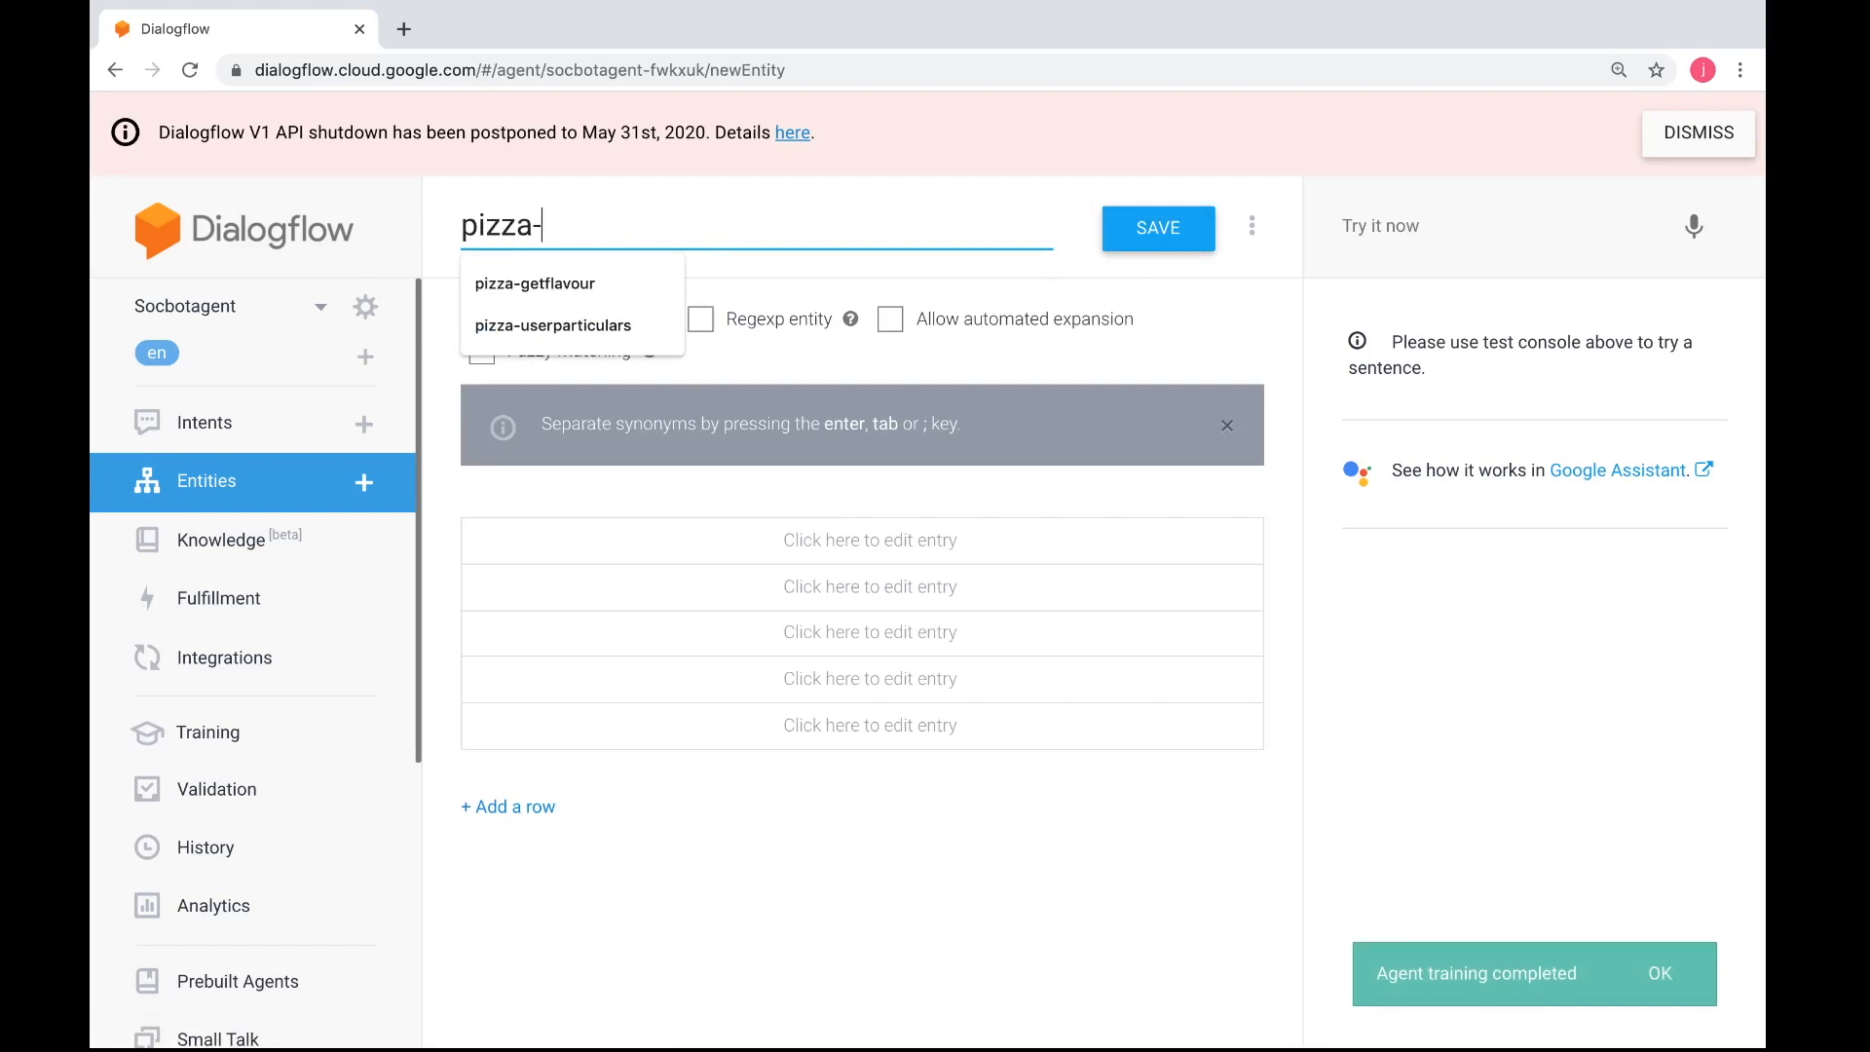
{"action": "type", "text": "type"}
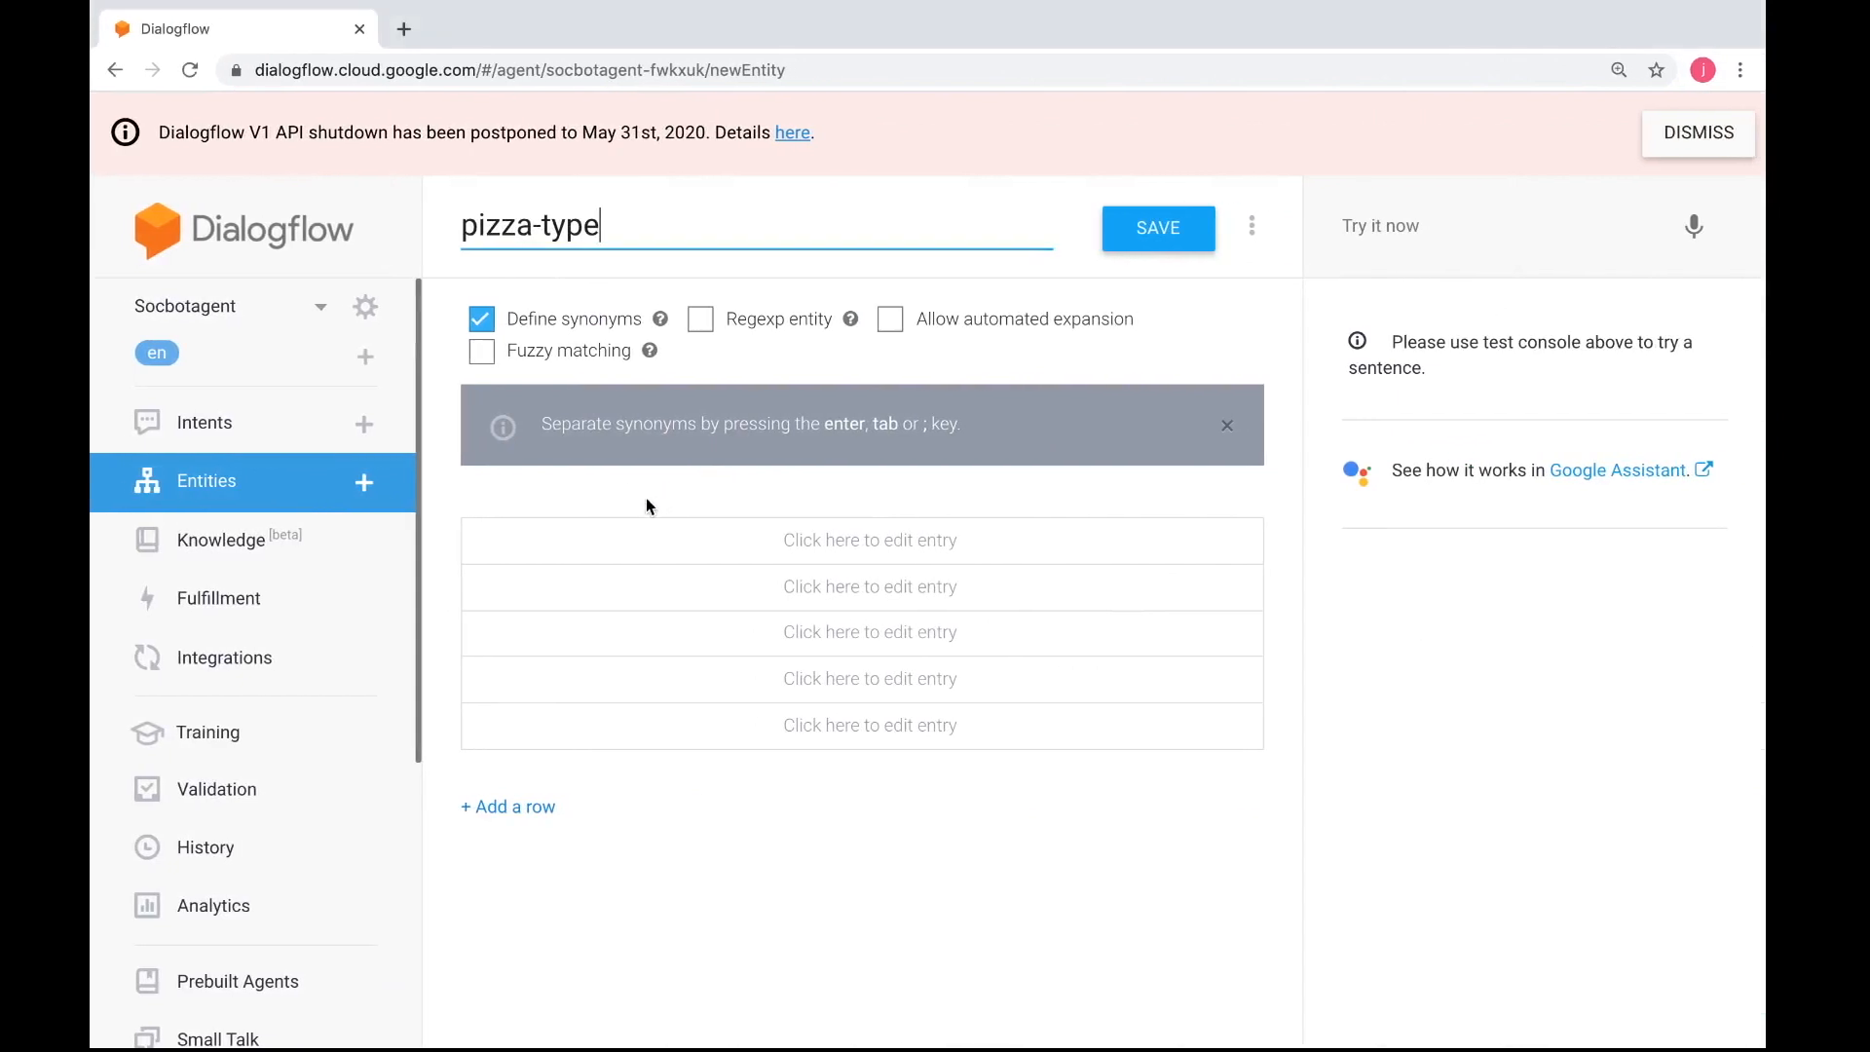
Add hawaiian and pepperoni as the first two reference values of the pizza-type entity
{"action": "left_click", "coordinate": [676, 546]}
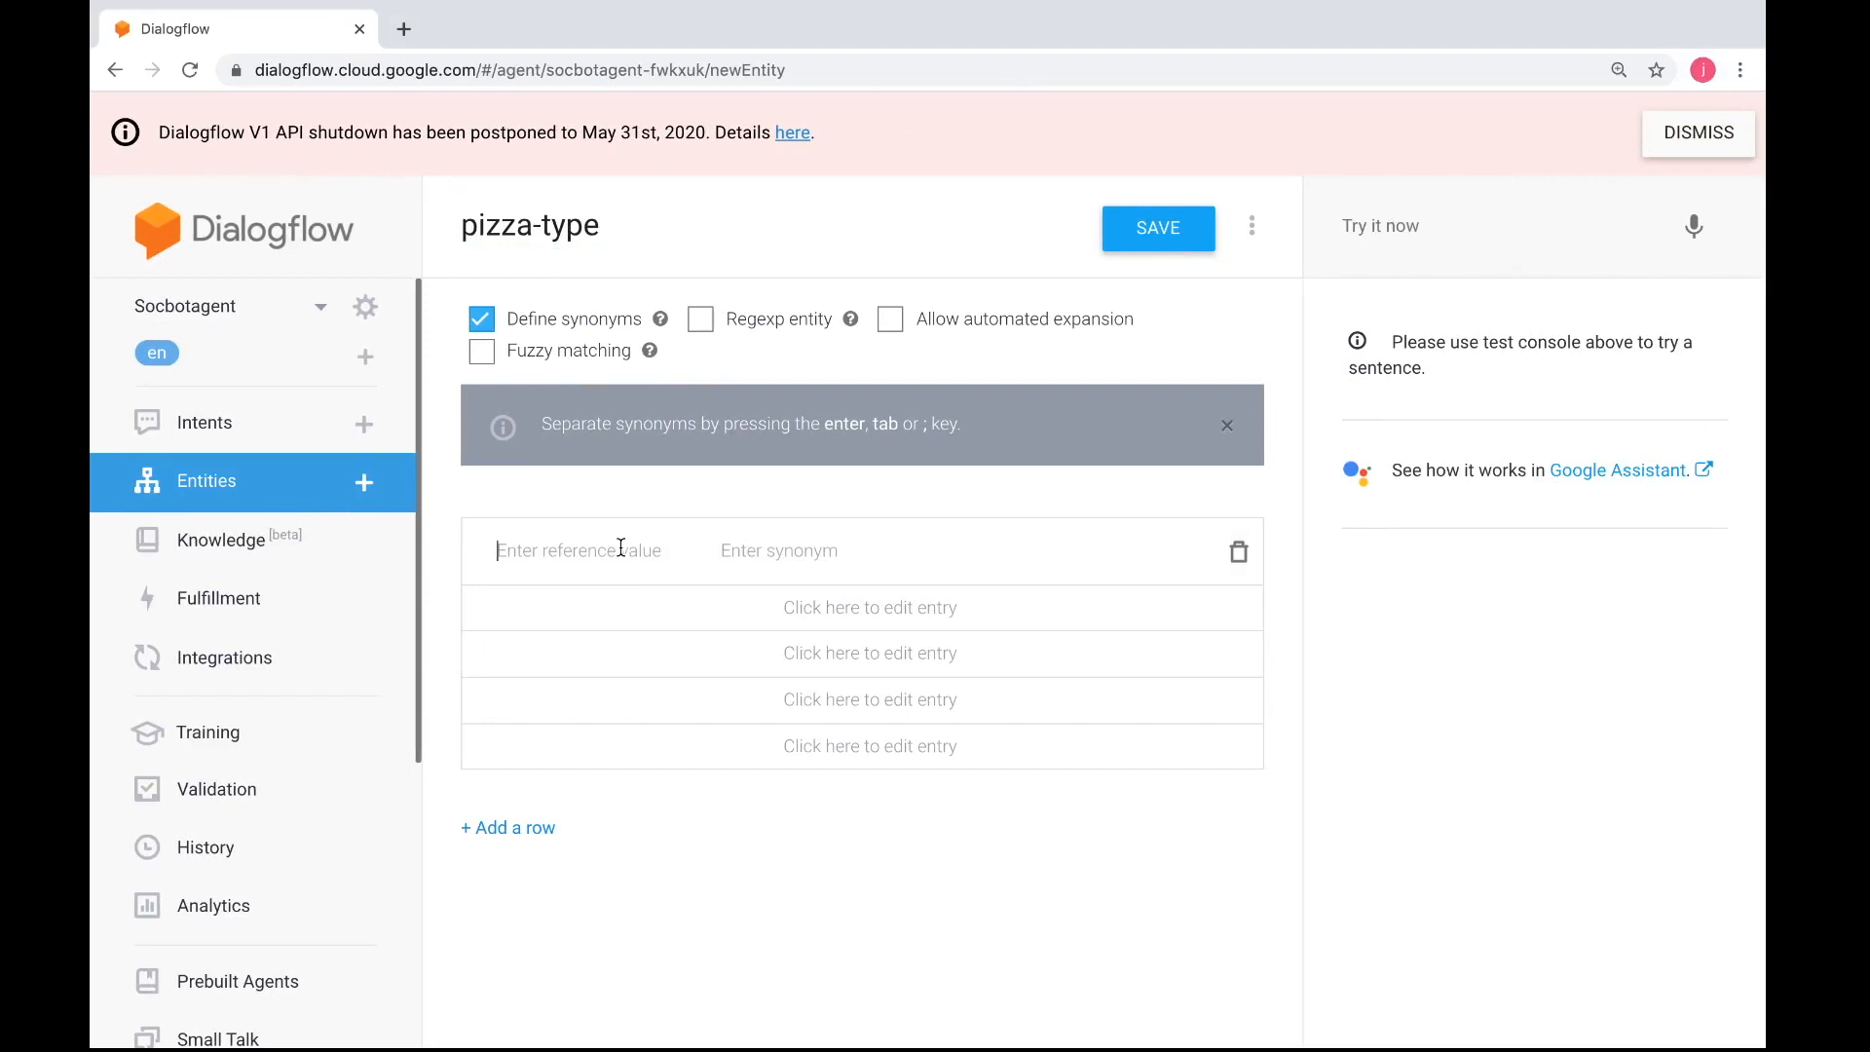
{"action": "type", "text": "hawaiian"}
{"action": "left_click", "coordinate": [613, 614]}
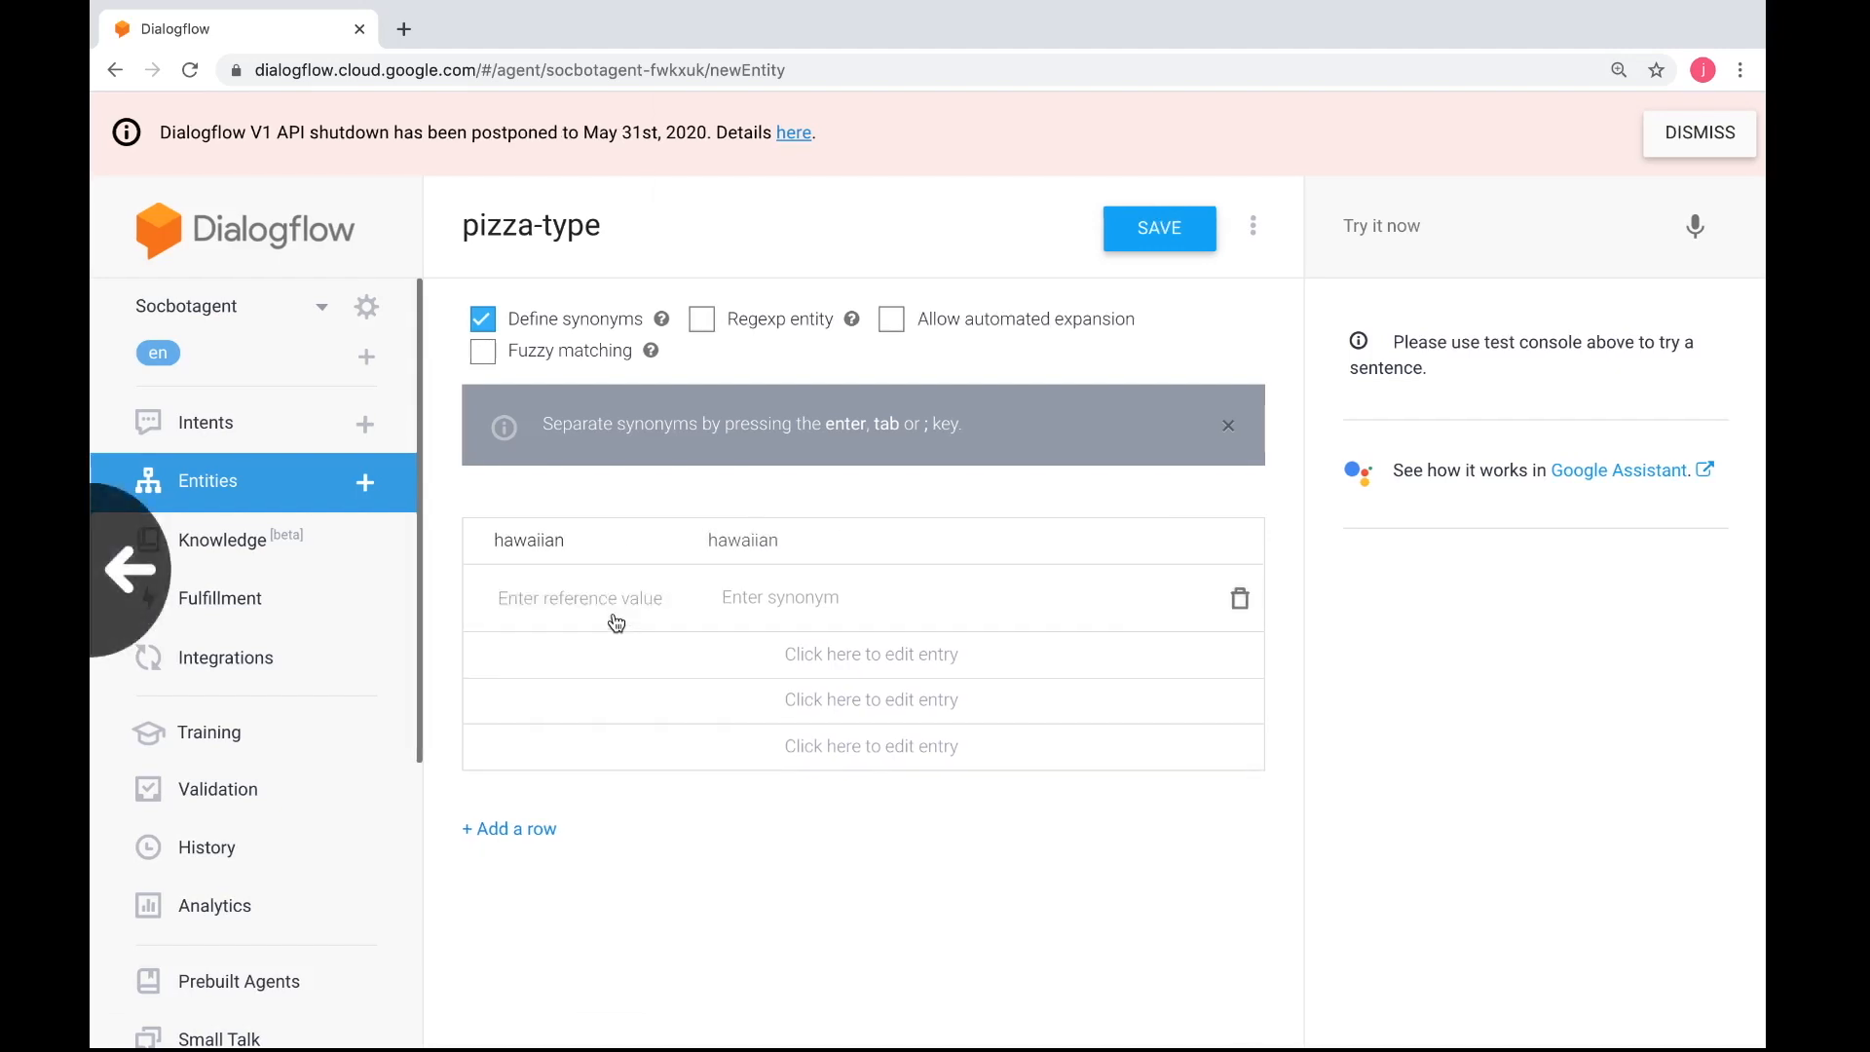
{"action": "key", "text": "ctrl+Left"}
{"action": "key", "text": "ctrl+Right"}
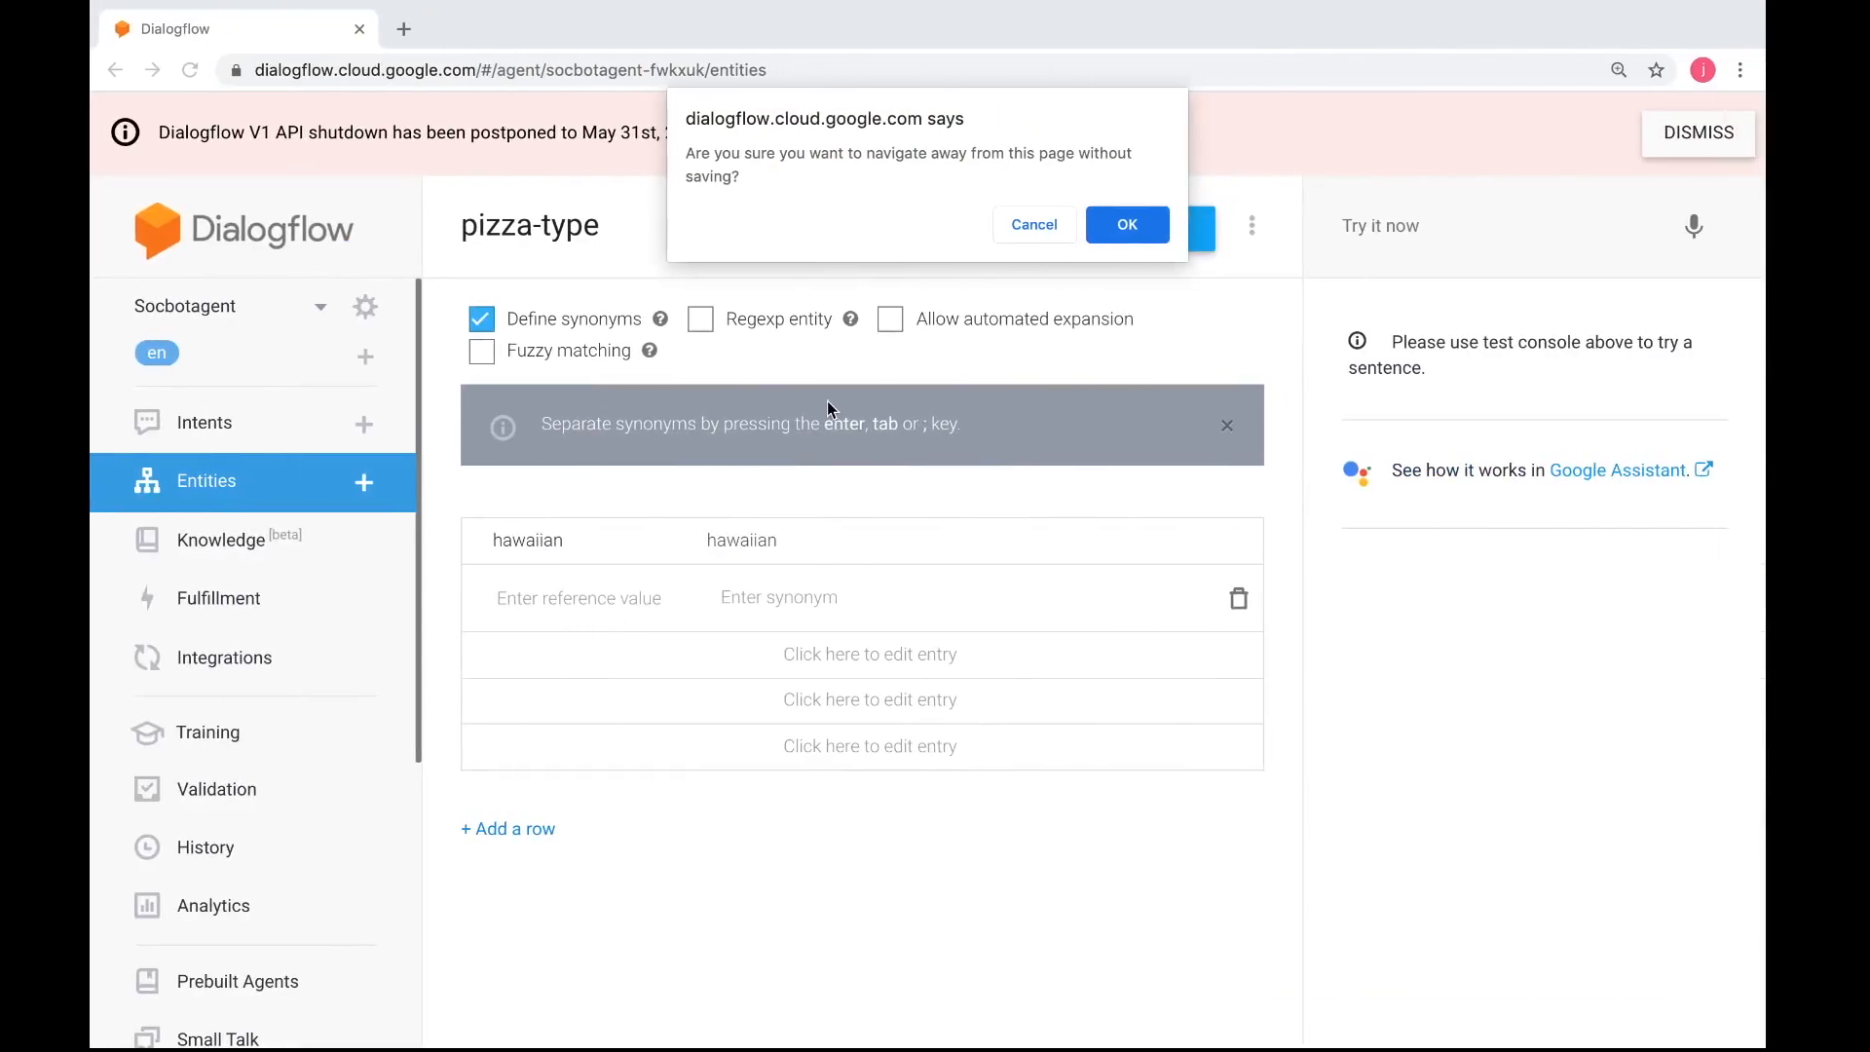
{"action": "left_click", "coordinate": [1034, 225]}
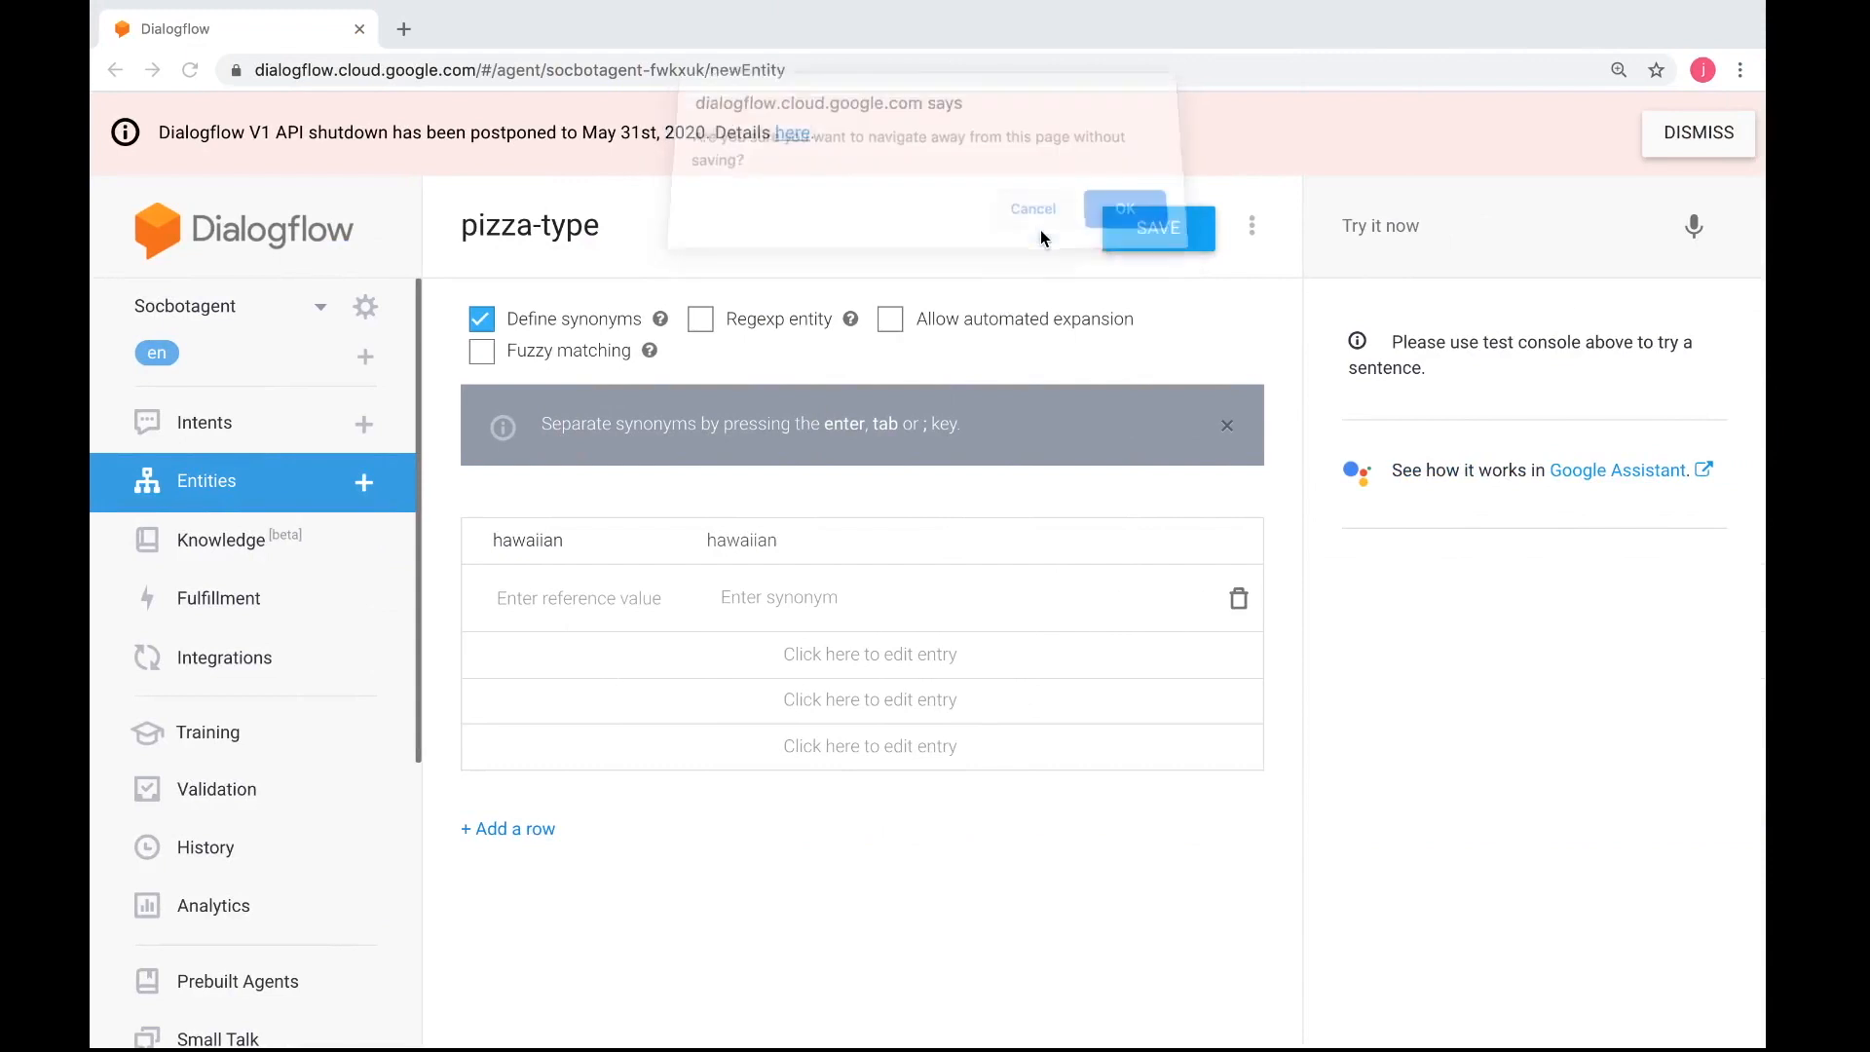
{"action": "type", "text": "pepperoni"}
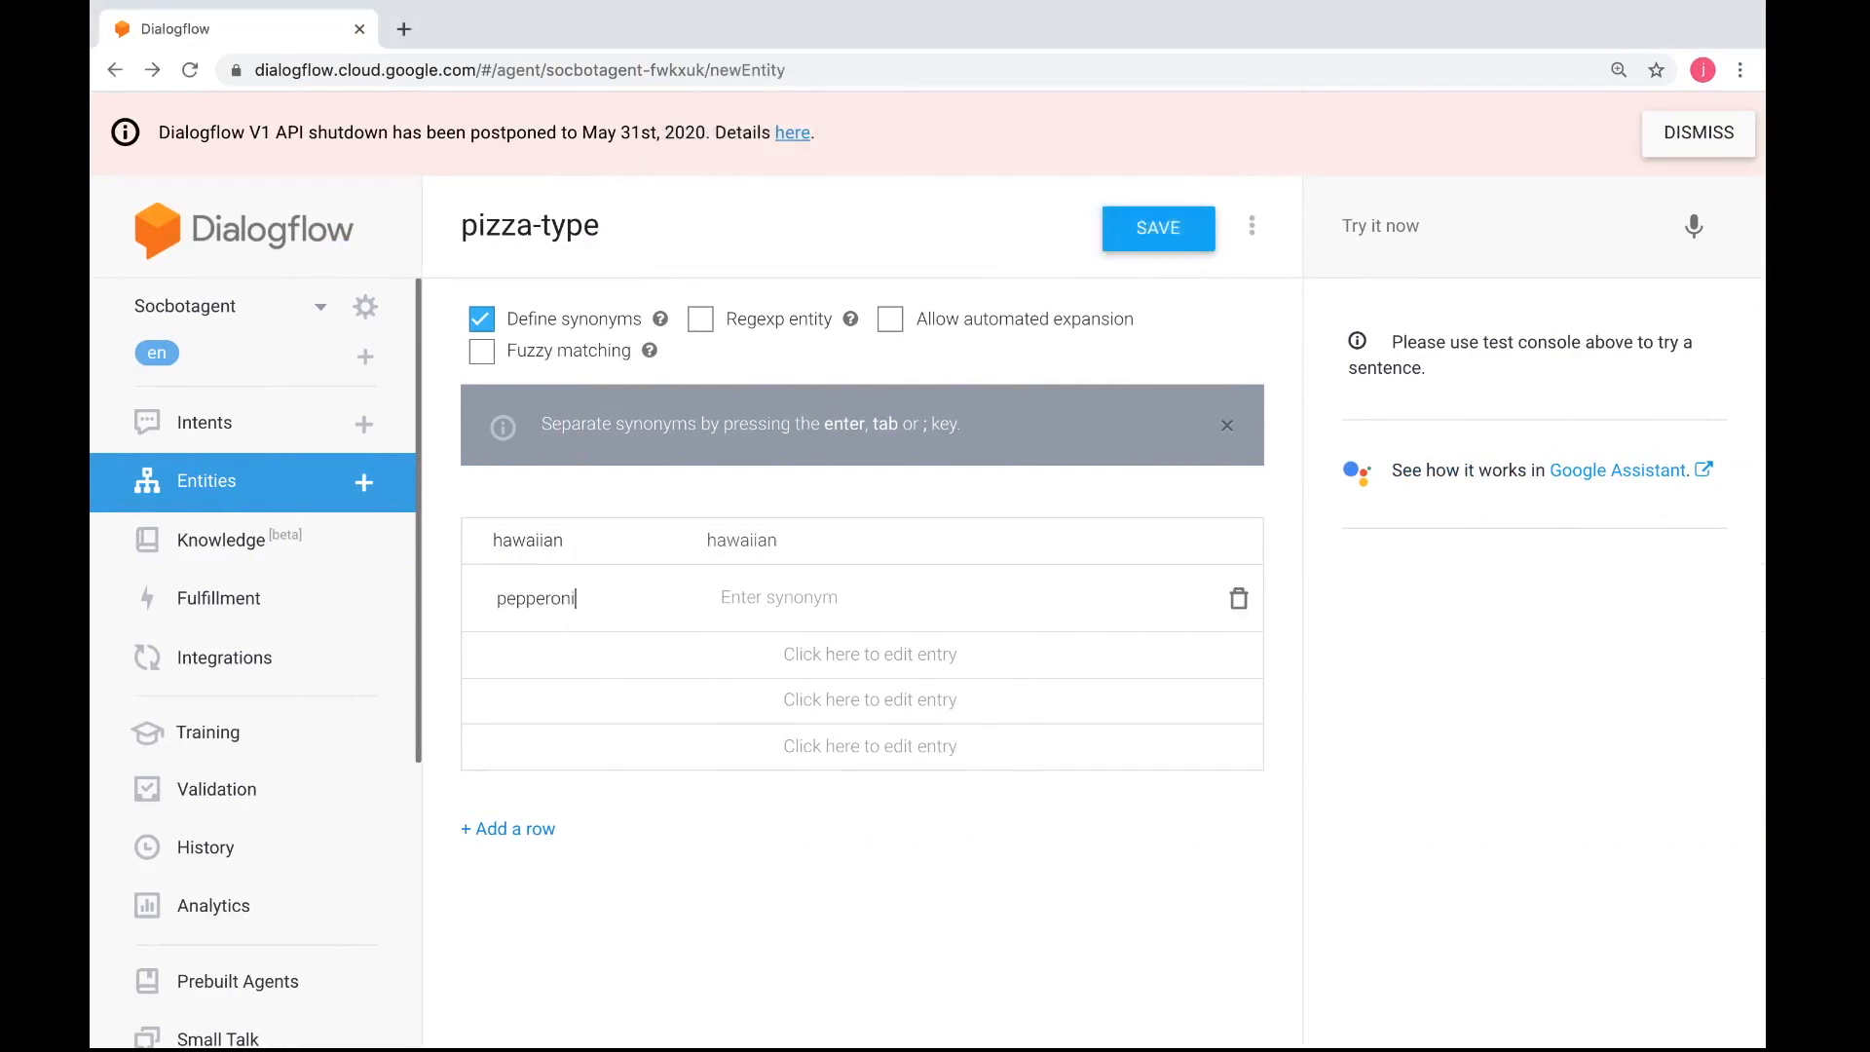
{"action": "key", "text": "ctrl+Left"}
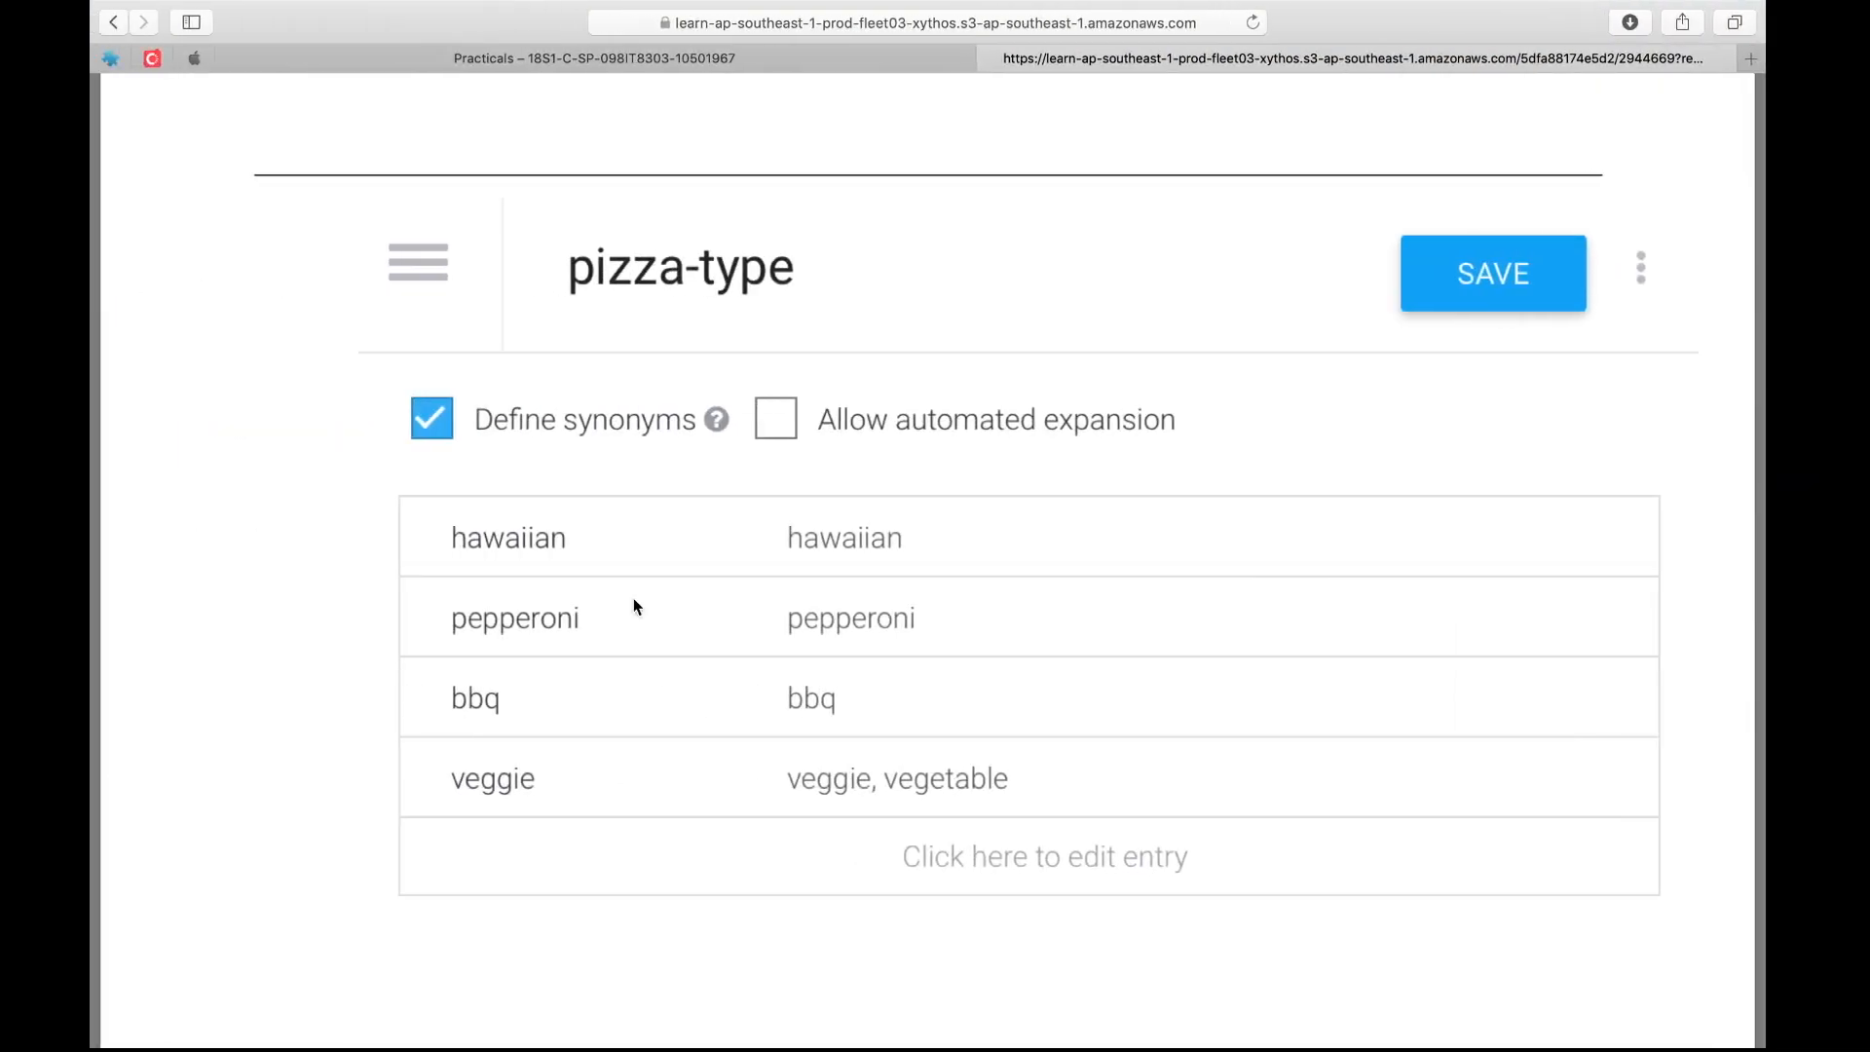
{"action": "key", "text": "ctrl+Right"}
Add bbq and veggie as further reference values and save the pizza-type entity
{"action": "left_click", "coordinate": [611, 647]}
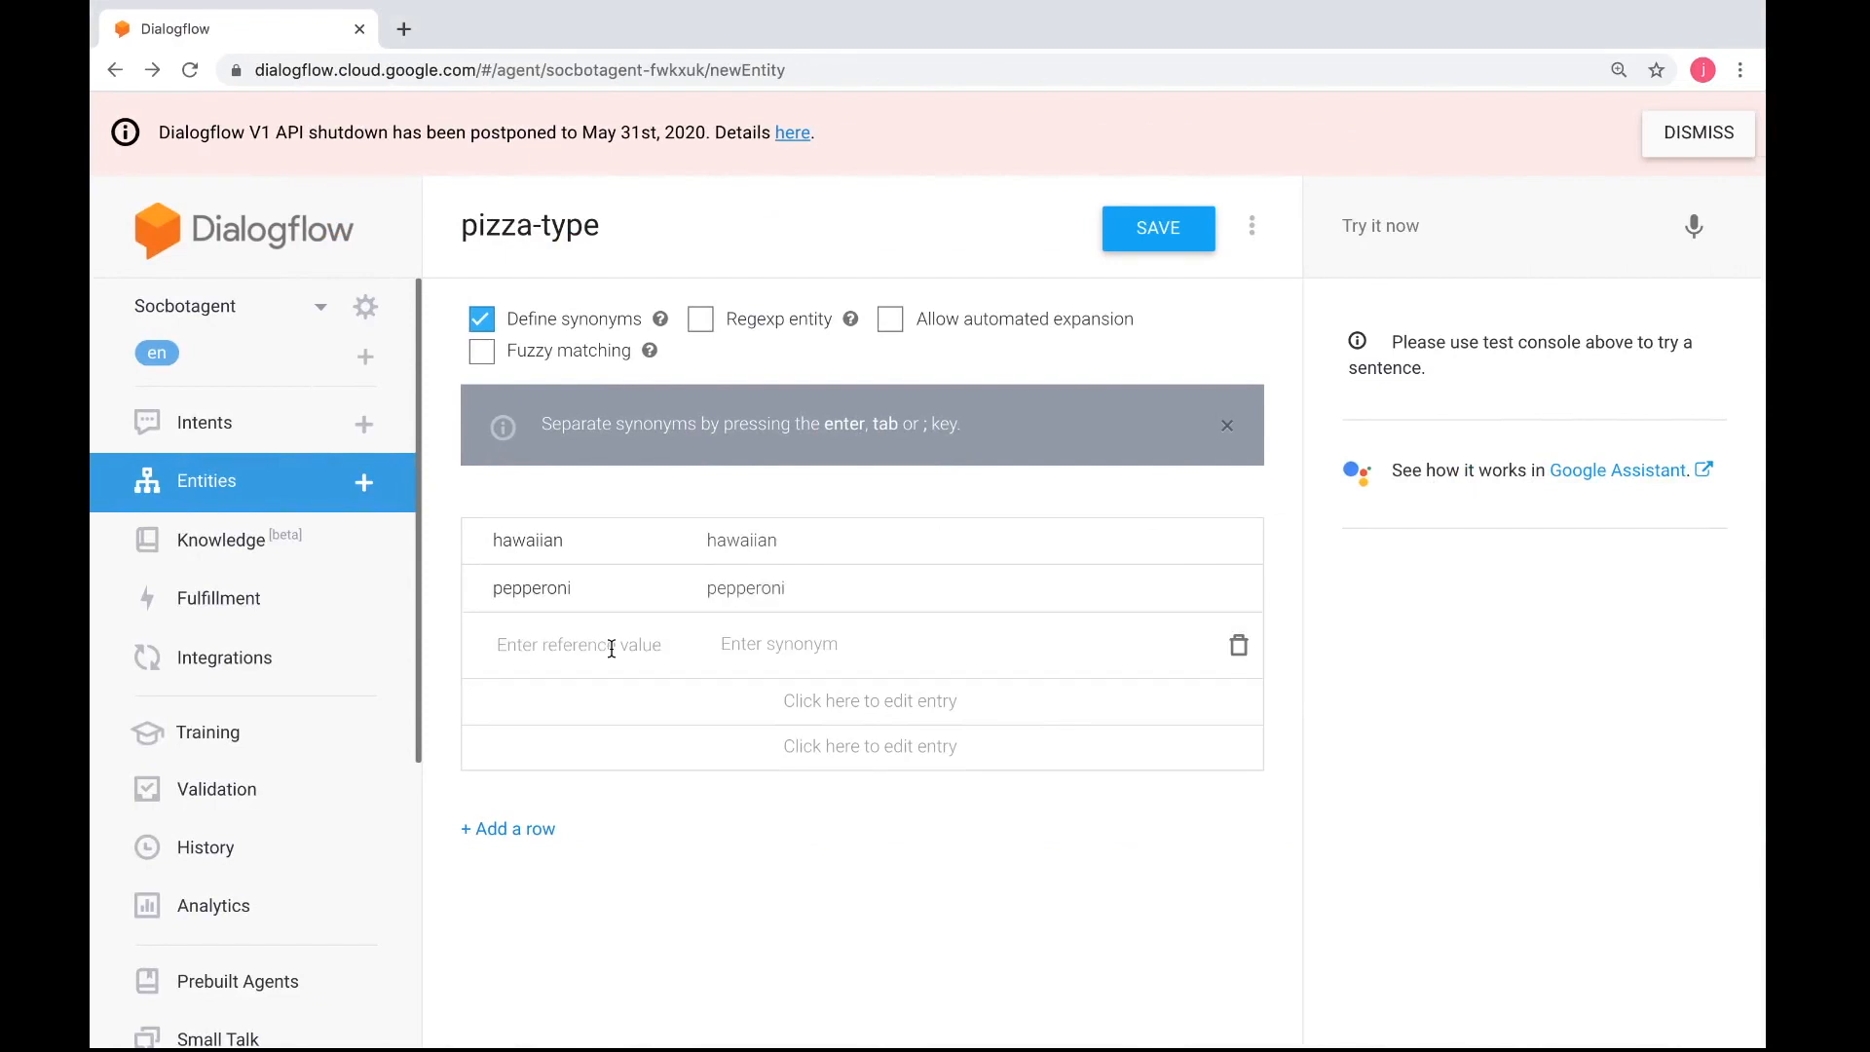
{"action": "type", "text": "bbq"}
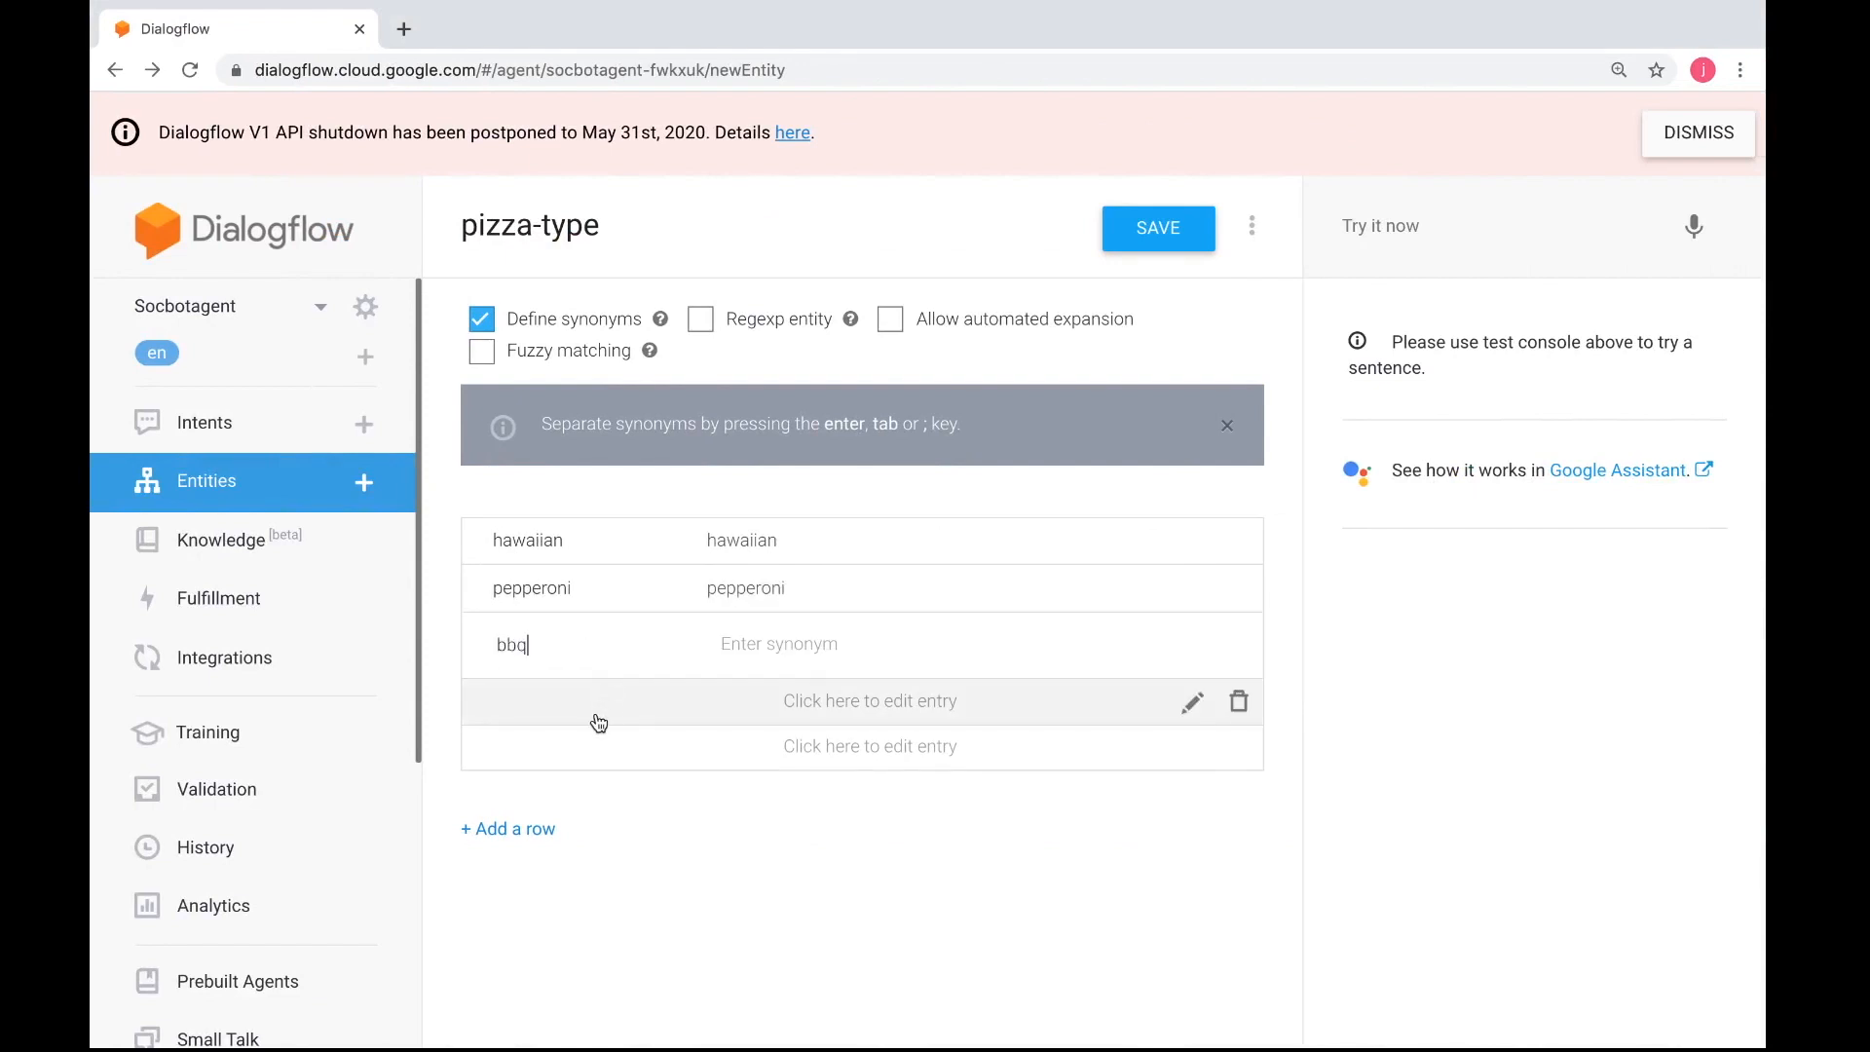
{"action": "left_click", "coordinate": [599, 722]}
{"action": "type", "text": "veggie"}
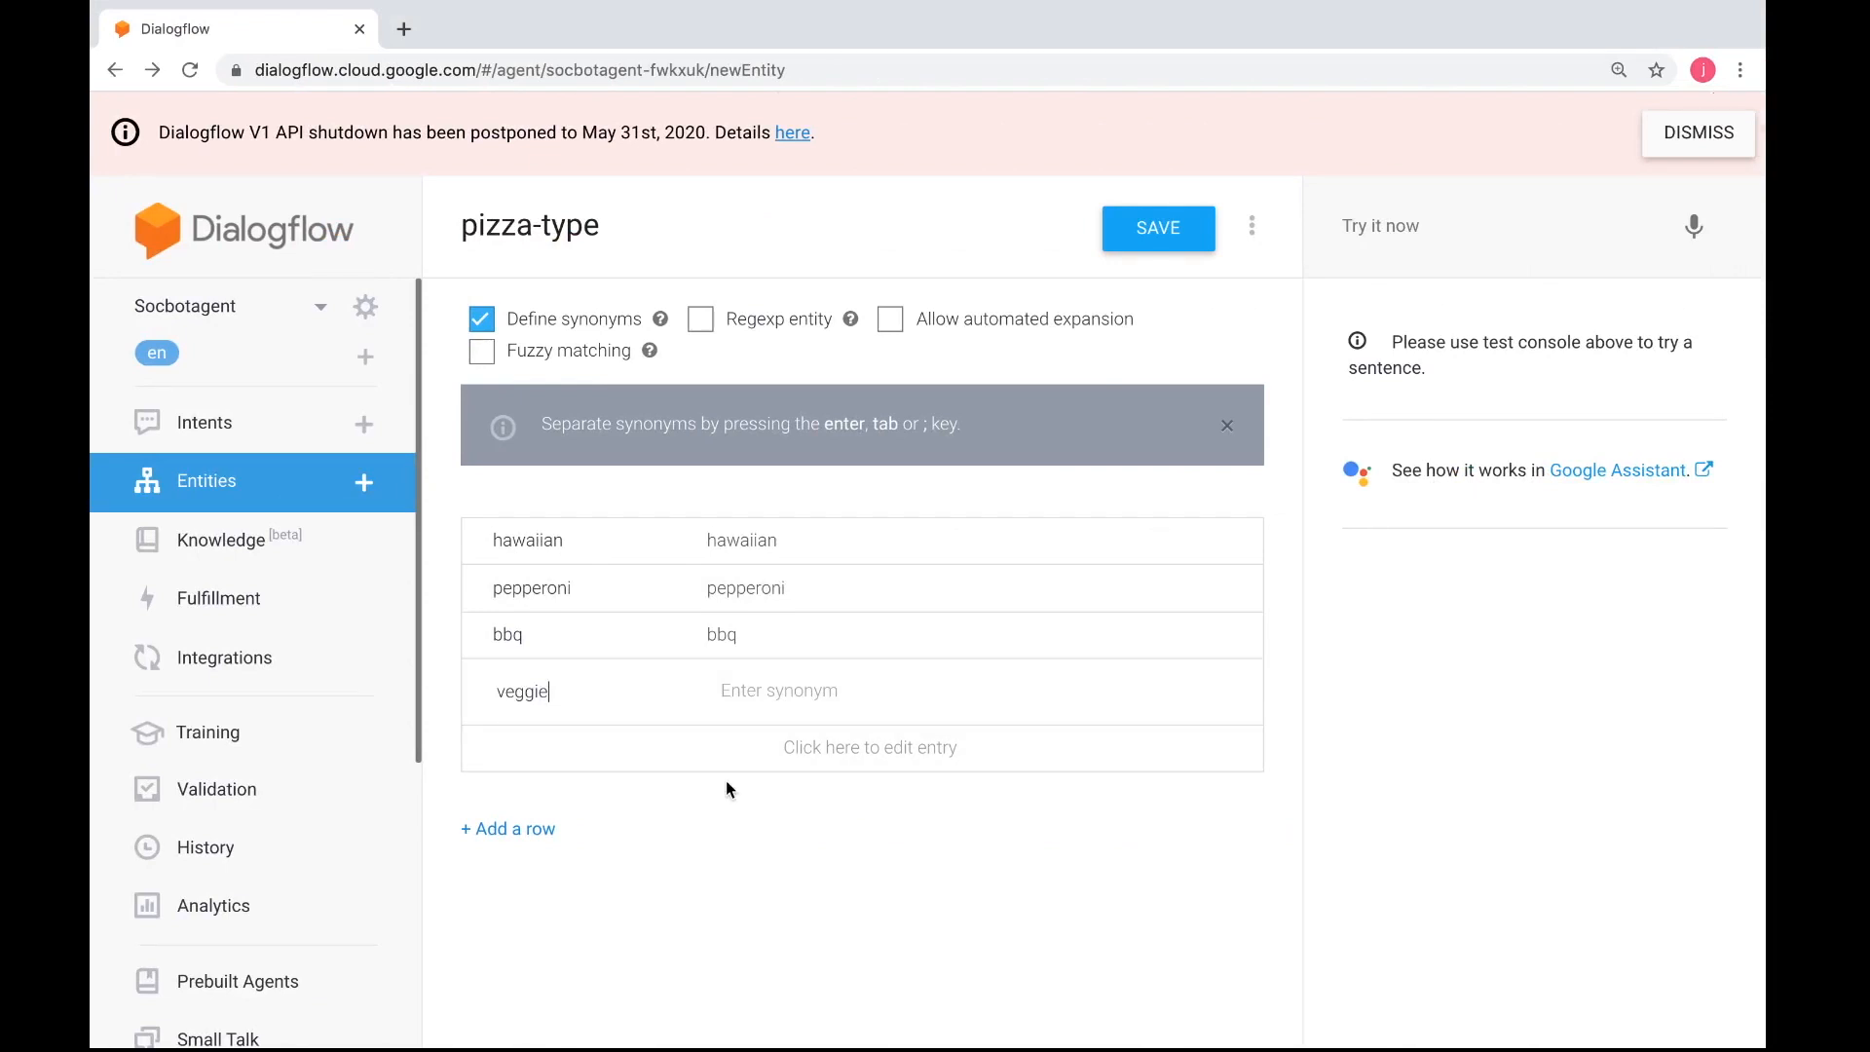
{"action": "scroll", "coordinate": [726, 780], "scroll_direction": "up", "scroll_amount": 3}
{"action": "scroll", "coordinate": [727, 790], "scroll_direction": "left", "scroll_amount": 1}
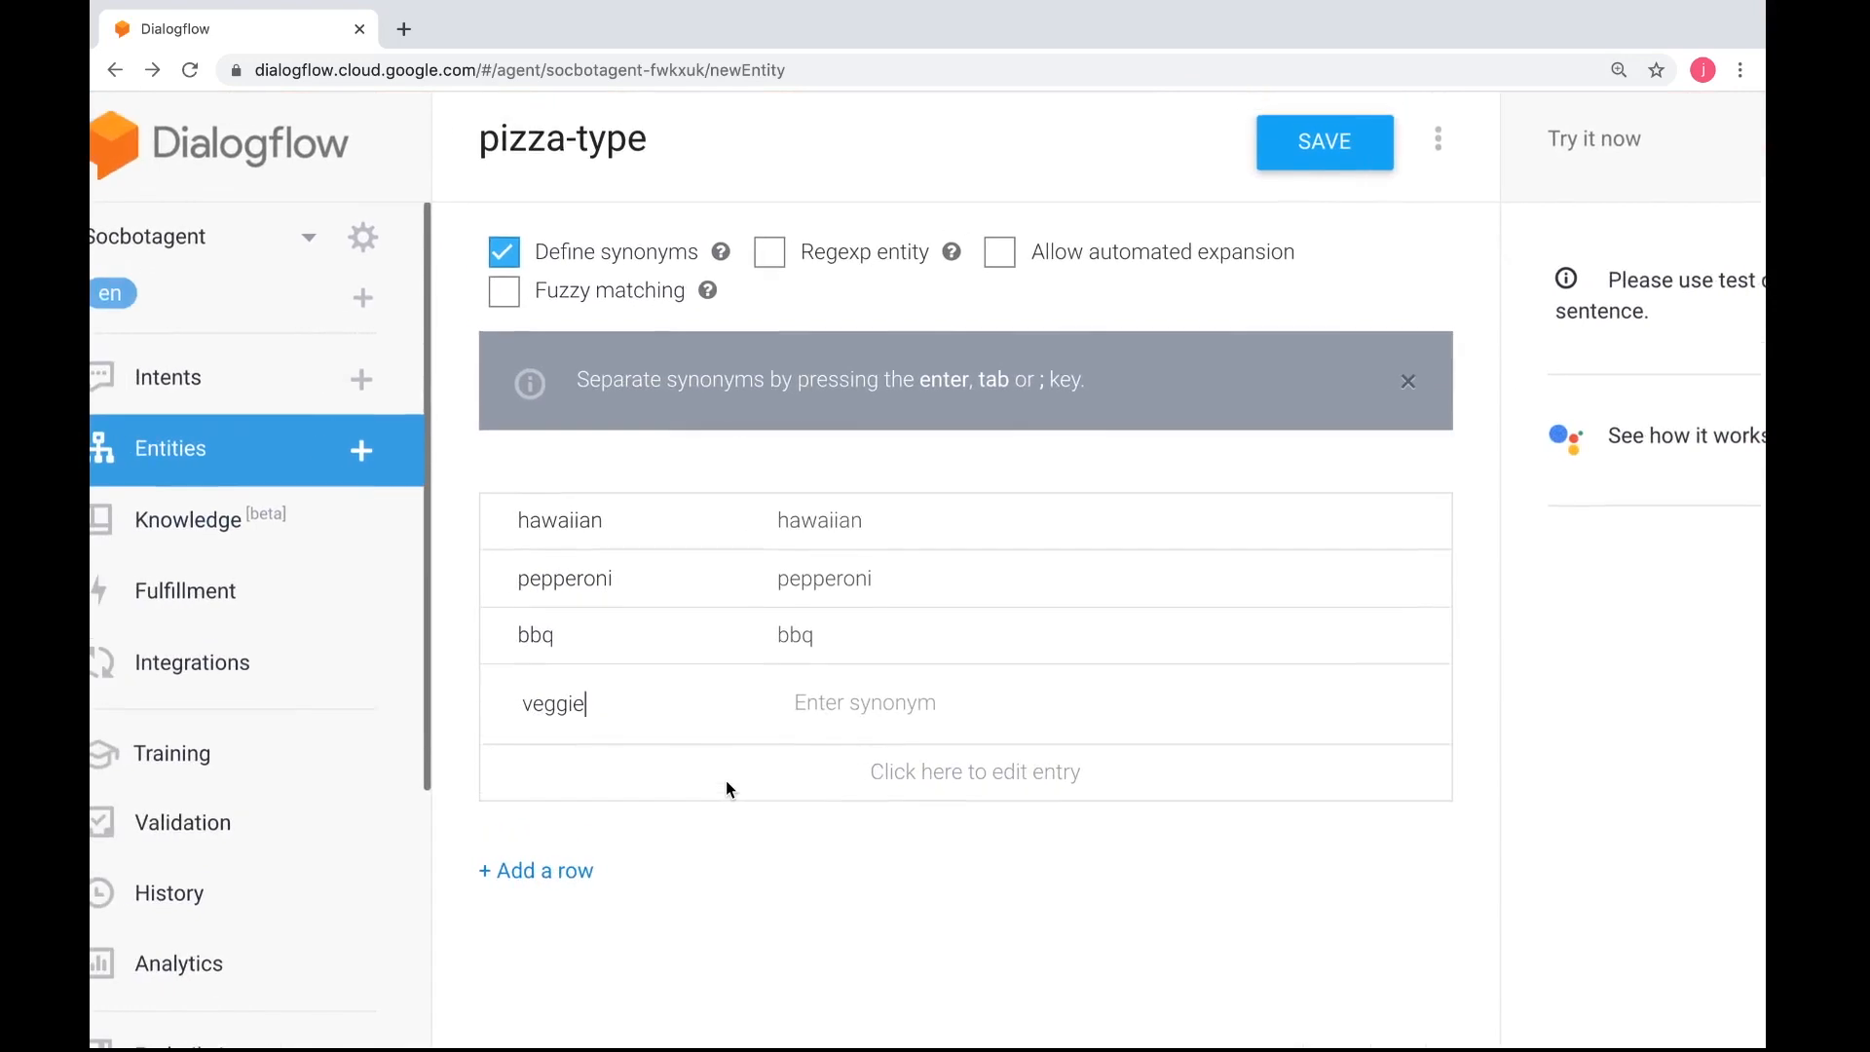
{"action": "left_click", "coordinate": [754, 766]}
{"action": "left_click", "coordinate": [754, 766]}
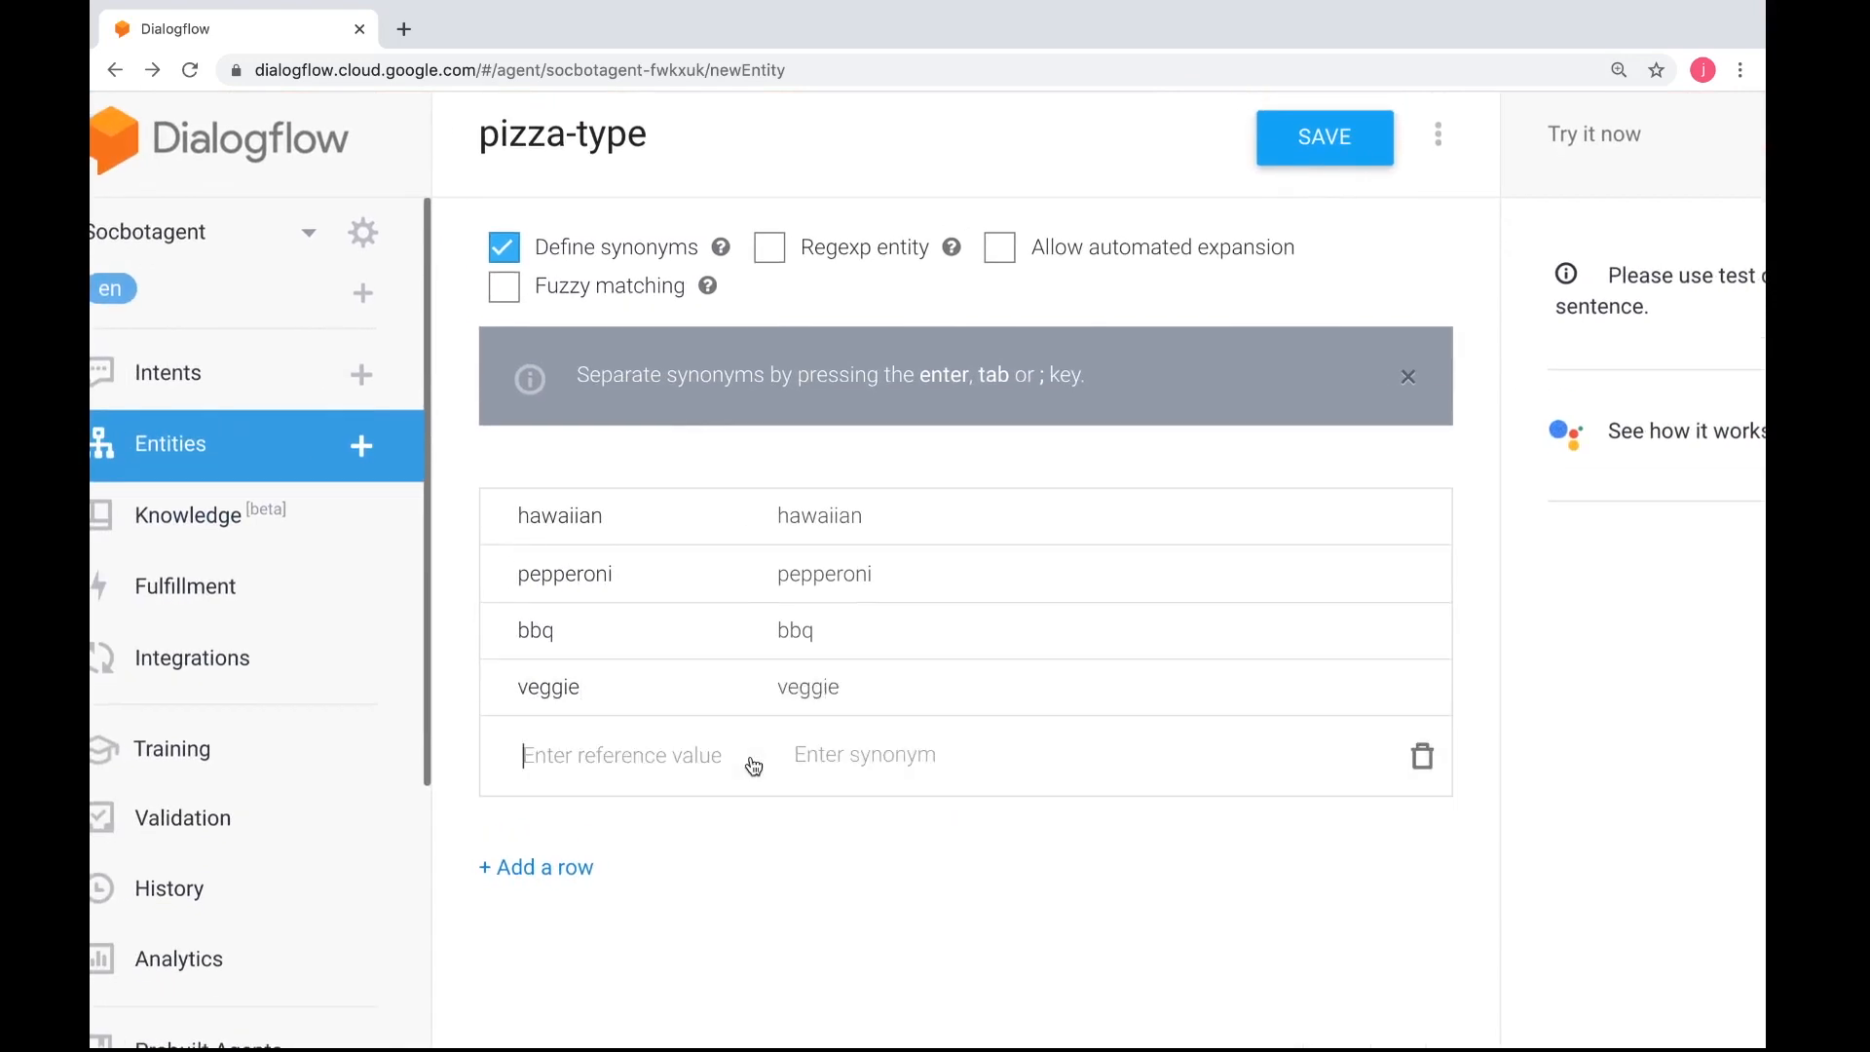
{"action": "scroll", "coordinate": [969, 503], "scroll_direction": "up", "scroll_amount": 1}
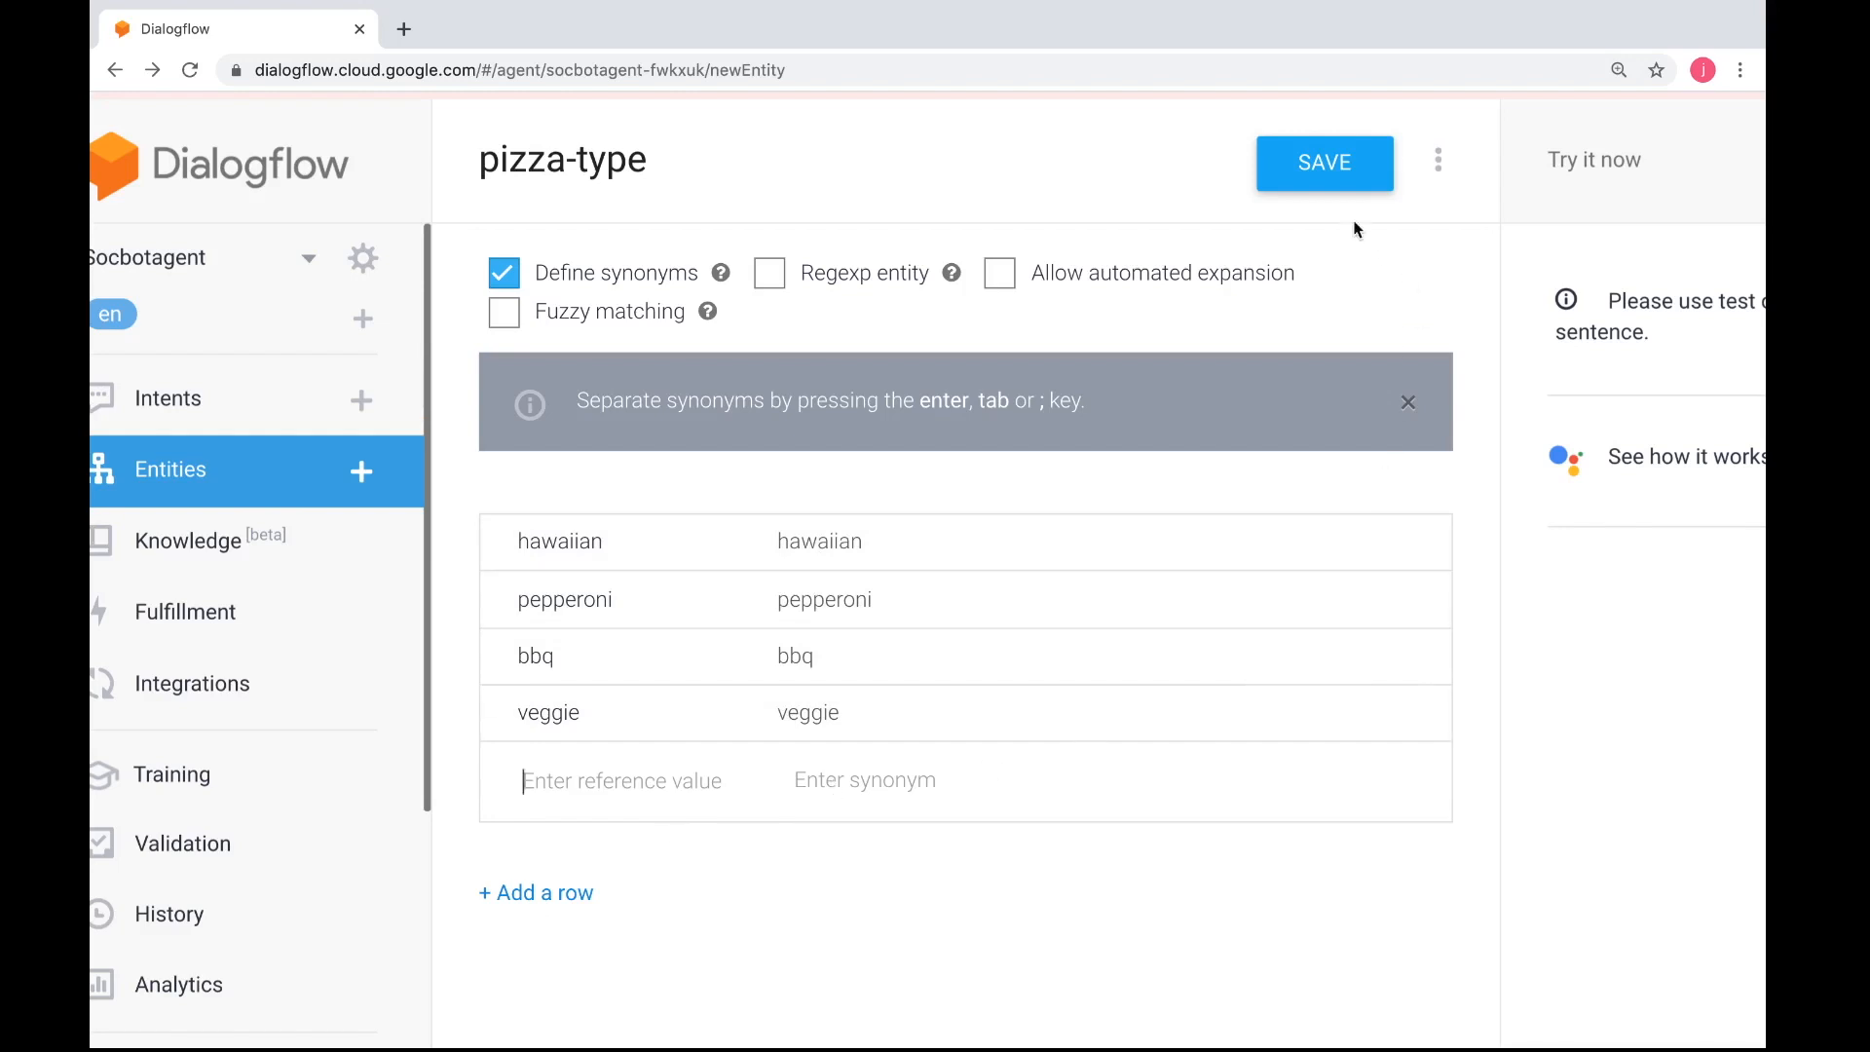
{"action": "left_click", "coordinate": [1337, 183]}
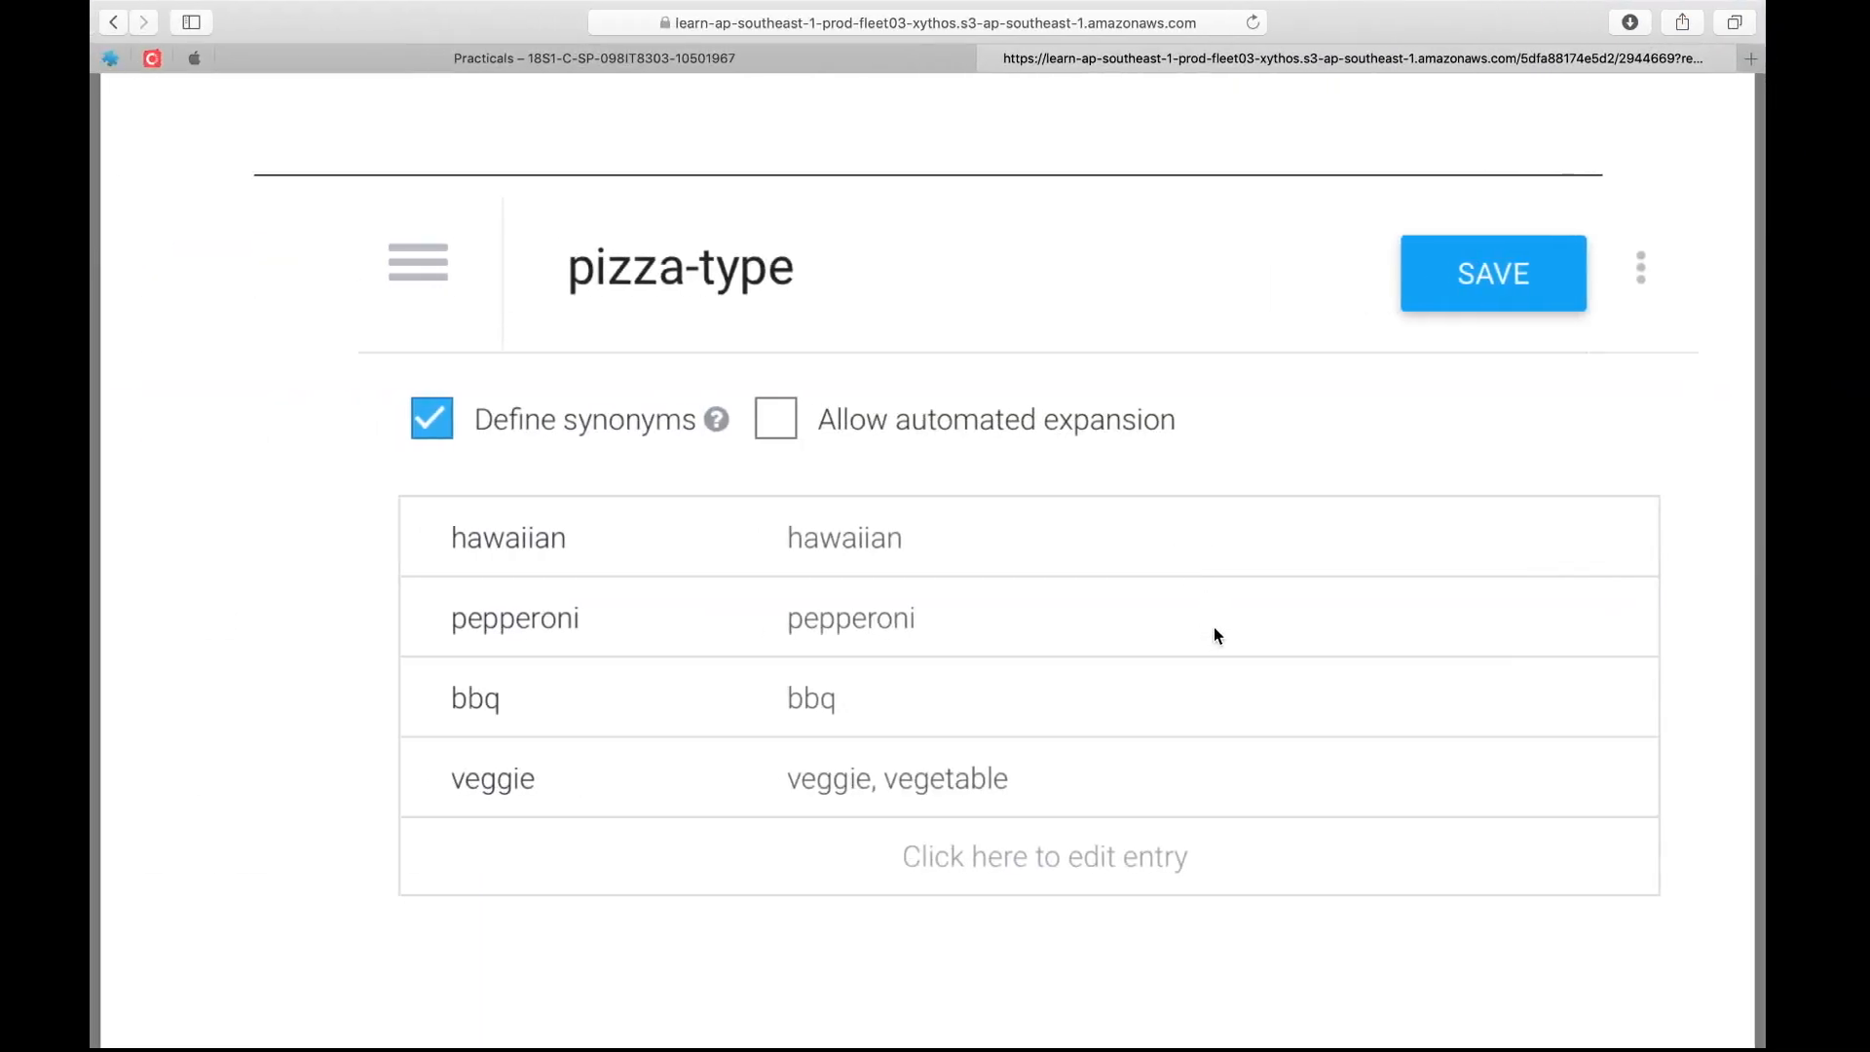
Start another custom entity and name it pizza-size, following the practical instructions
{"action": "scroll", "coordinate": [1215, 633], "scroll_direction": "down", "scroll_amount": 8}
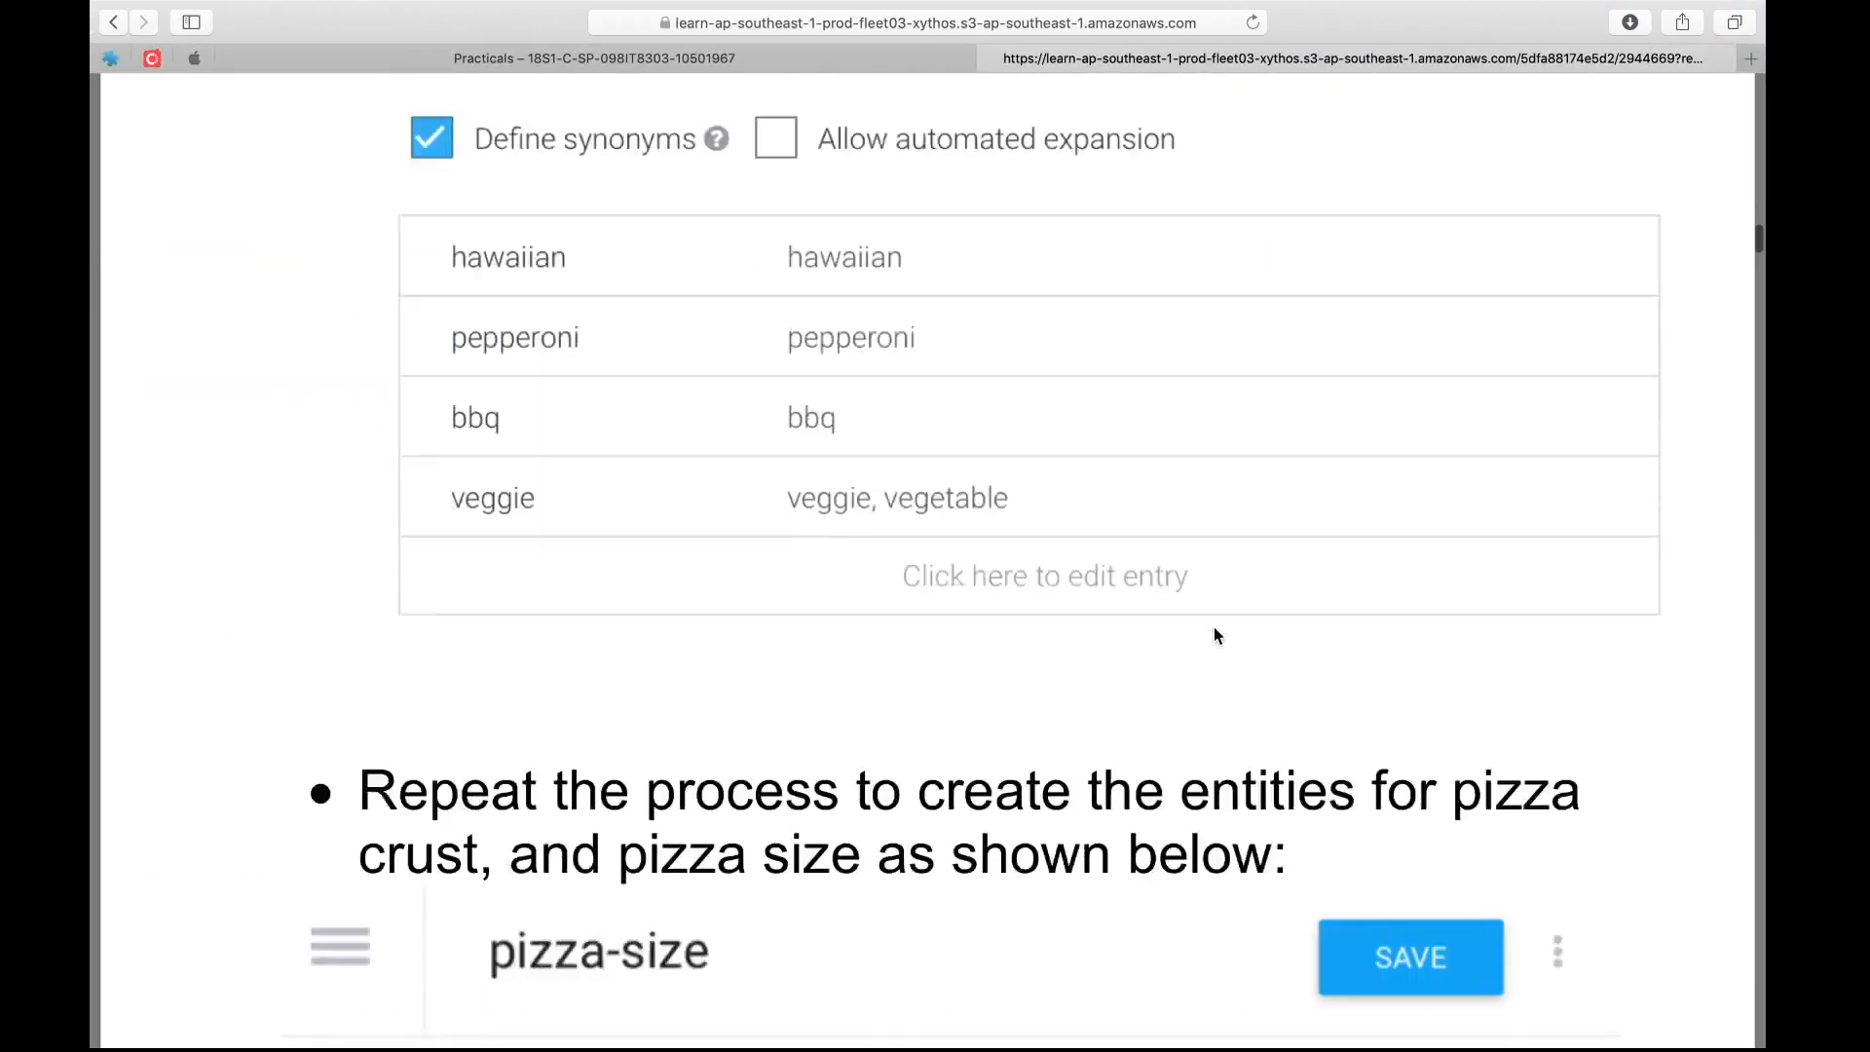
{"action": "scroll", "coordinate": [1216, 635], "scroll_direction": "down", "scroll_amount": 2}
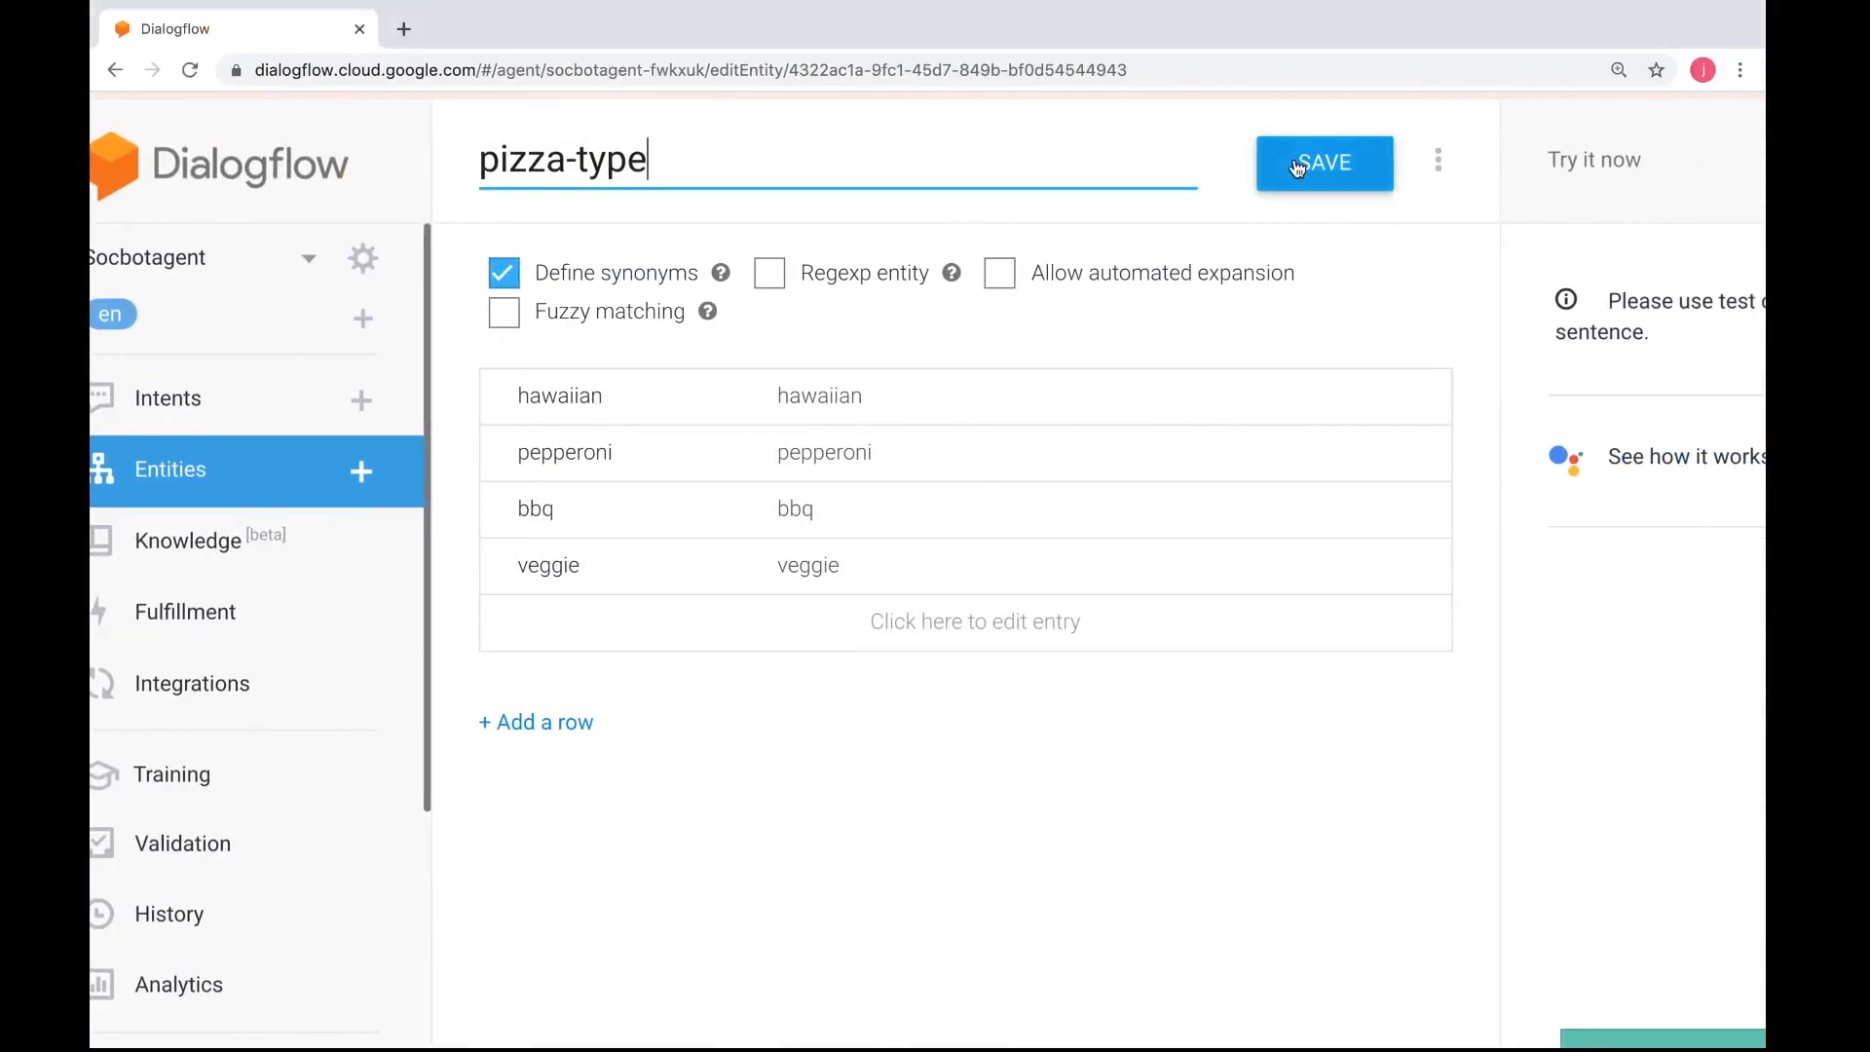
{"action": "left_click", "coordinate": [1298, 167]}
{"action": "left_click", "coordinate": [363, 473]}
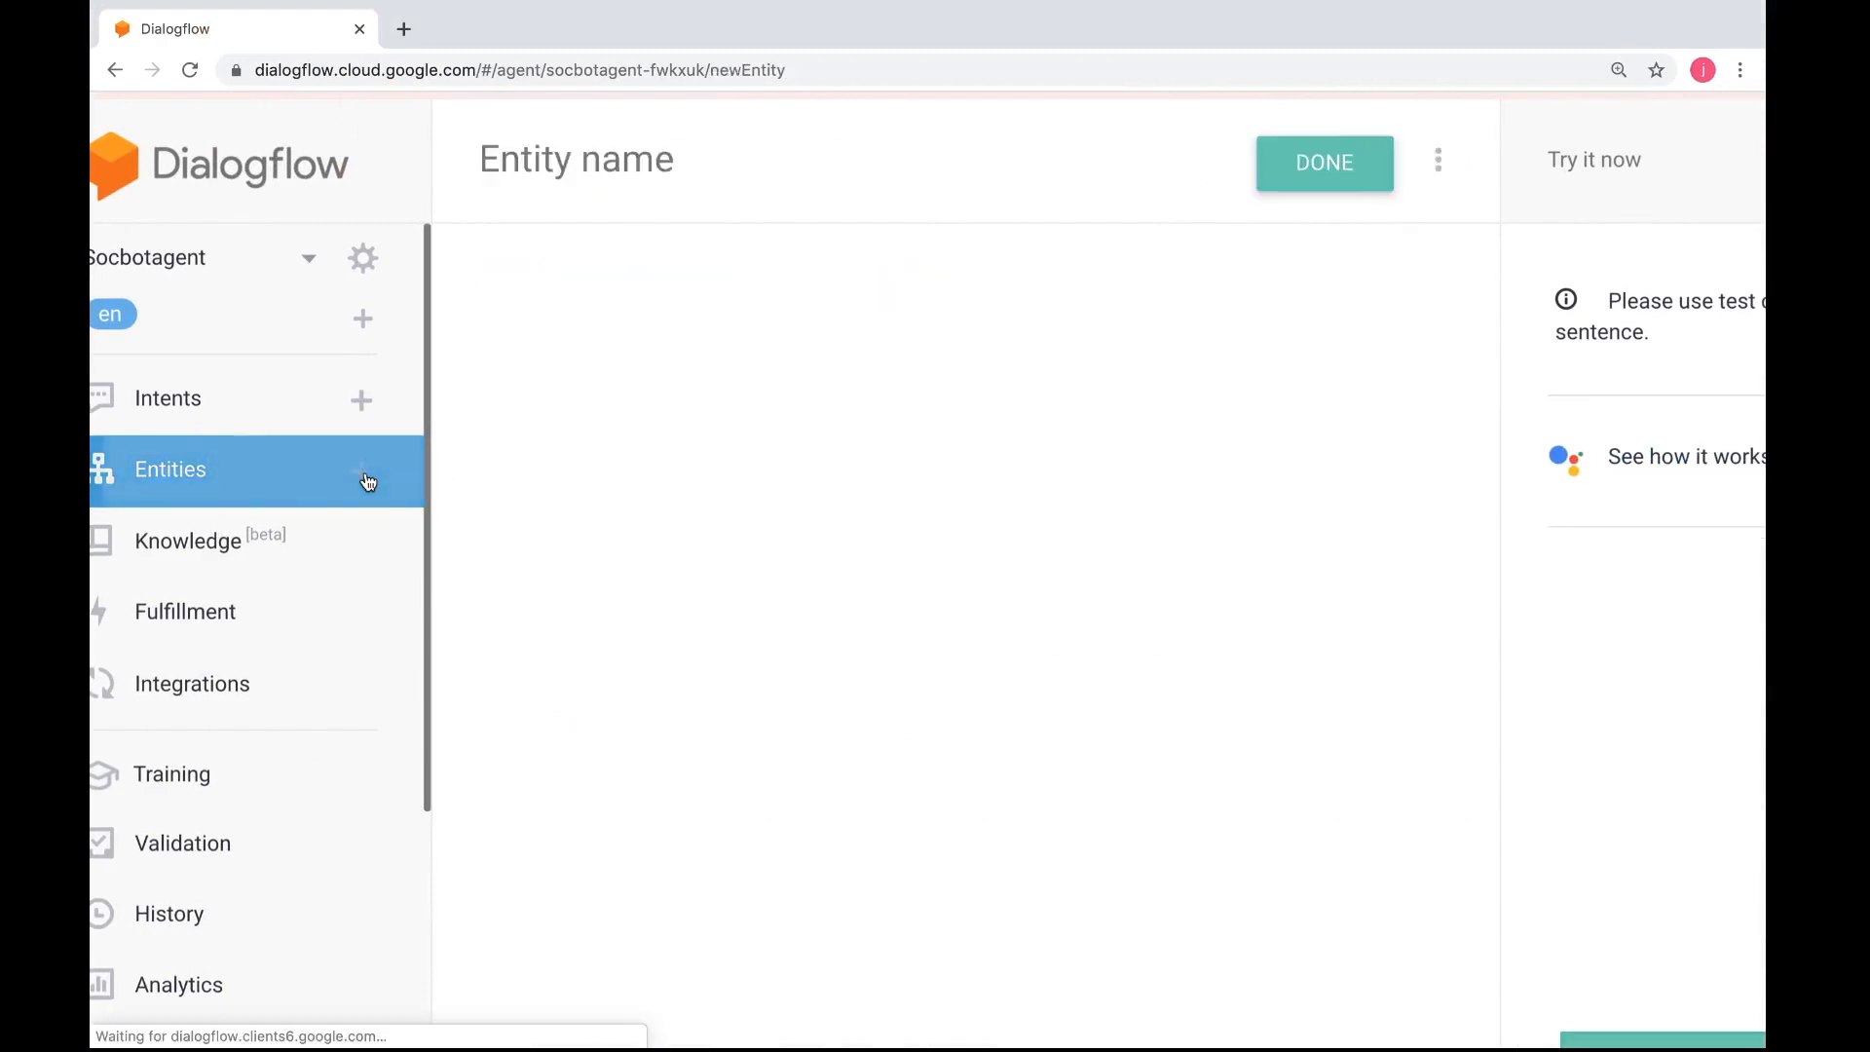
{"action": "type", "text": "piz"}
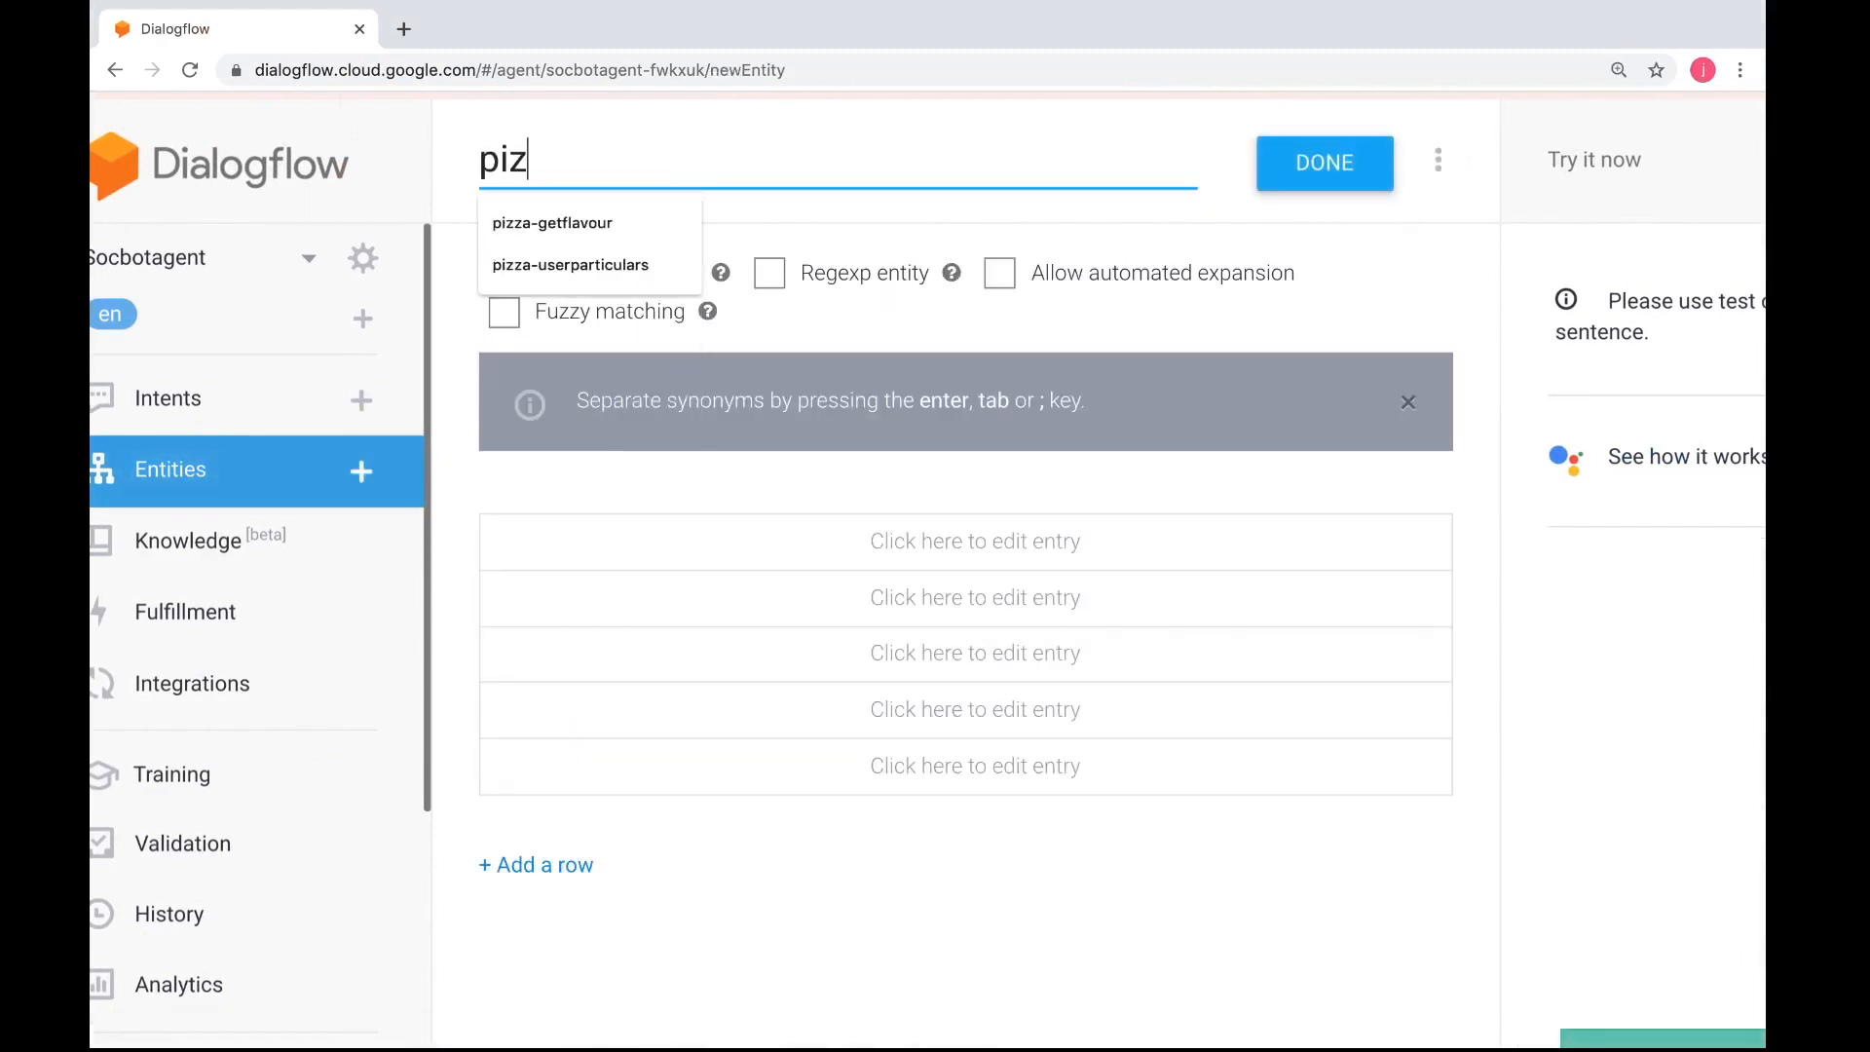
{"action": "type", "text": "za-size"}
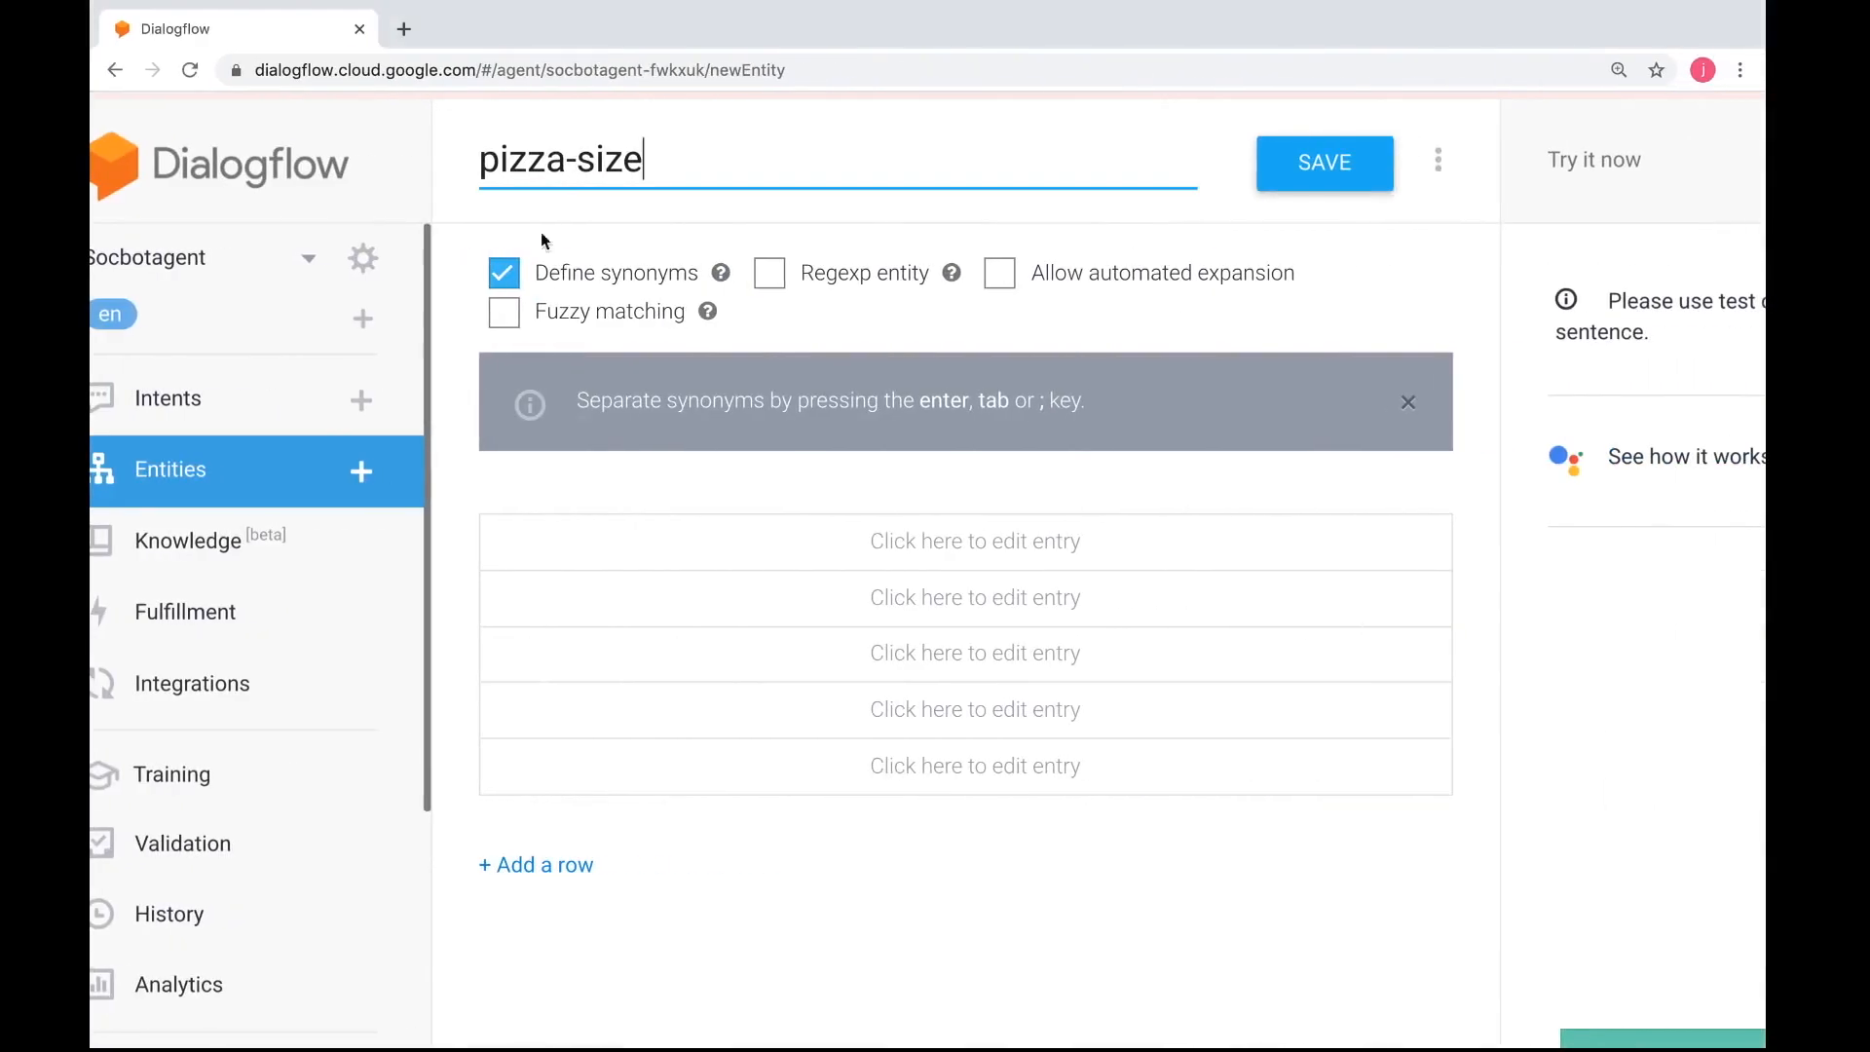
Add personal and regular as the first two reference values of the pizza-size entity
{"action": "left_click", "coordinate": [573, 547]}
{"action": "type", "text": "personal"}
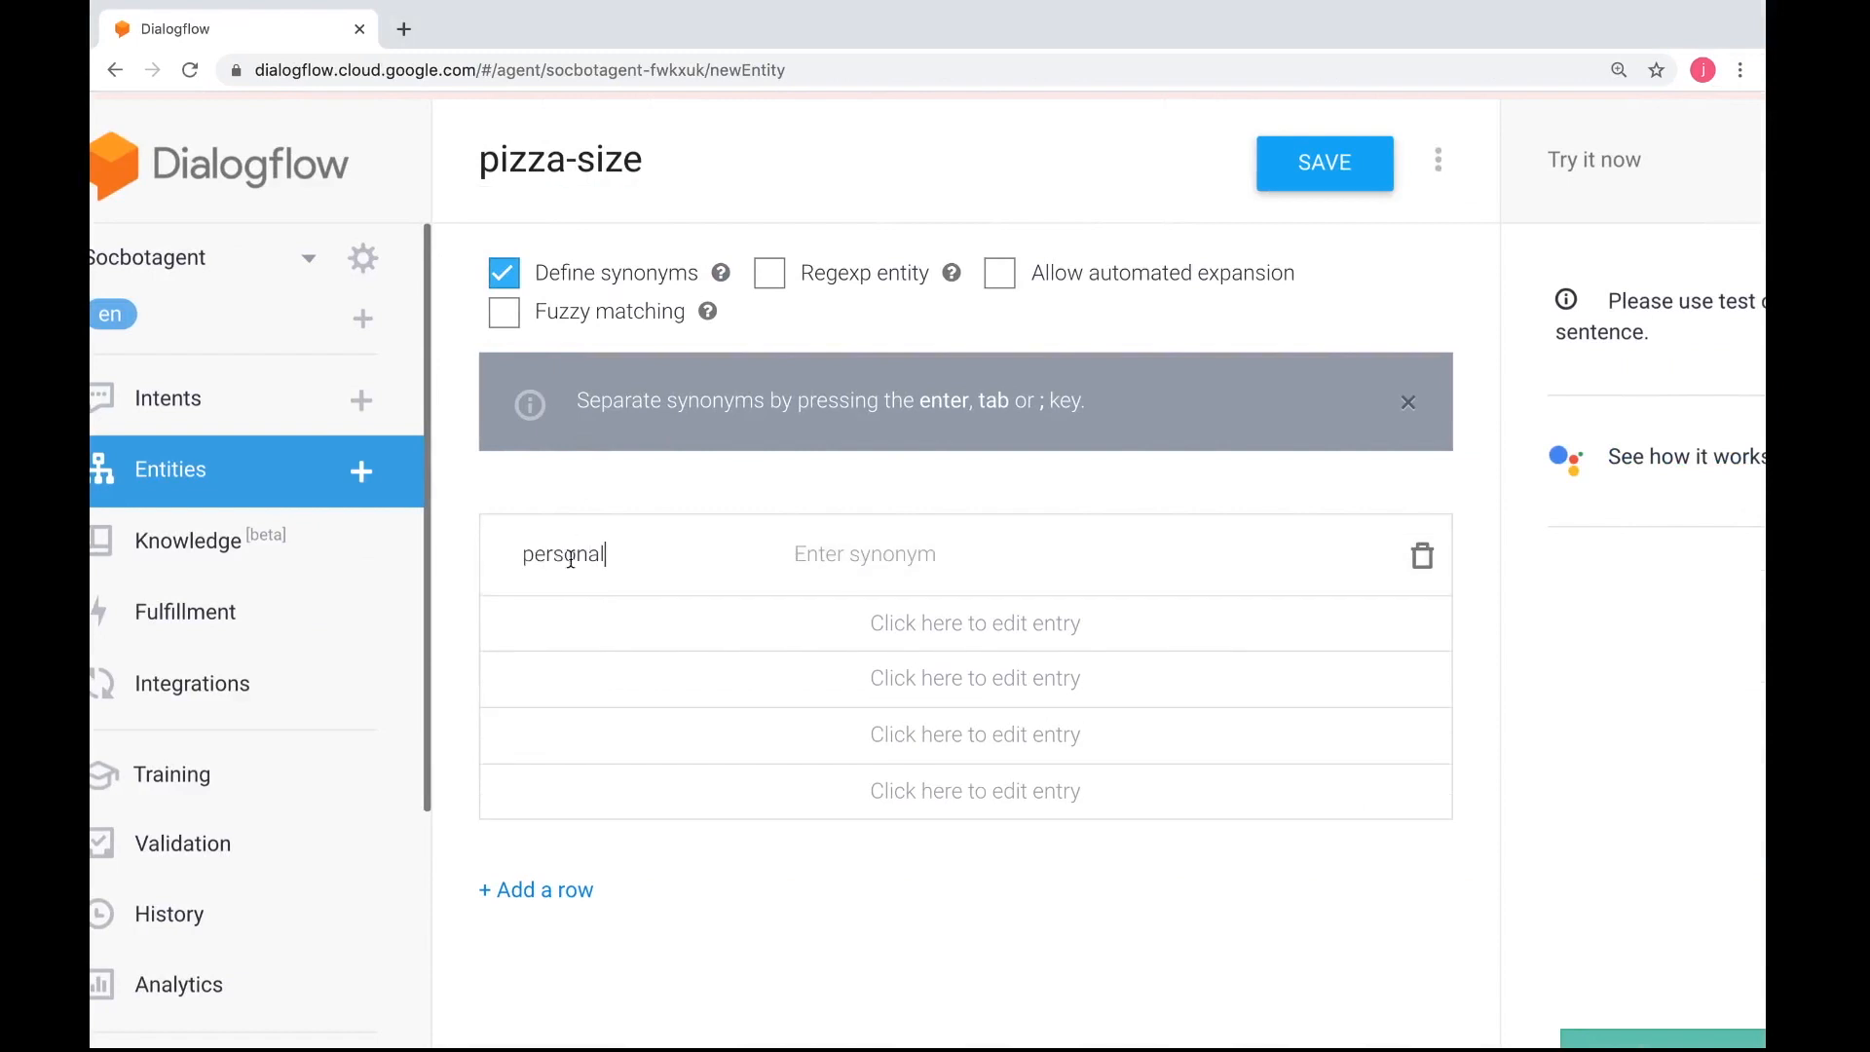
{"action": "key", "text": "Return"}
{"action": "left_click", "coordinate": [564, 635]}
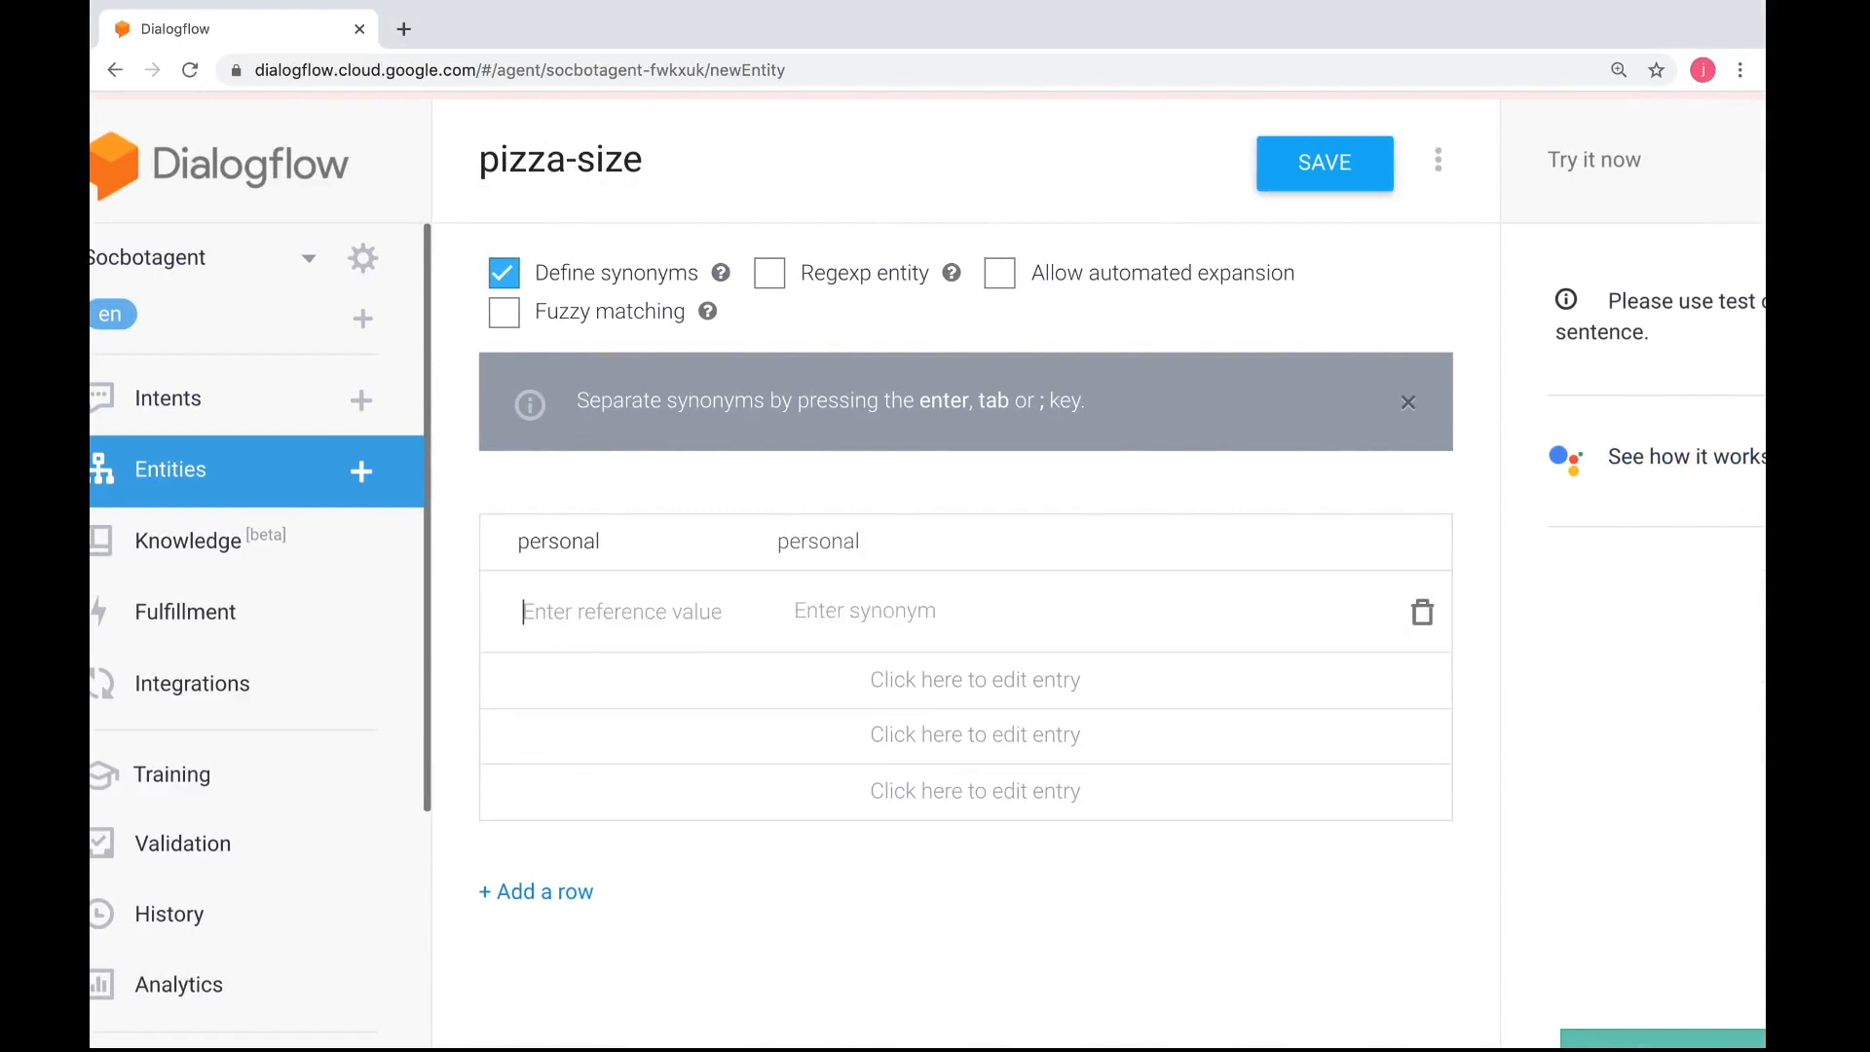
{"action": "type", "text": "regular"}
Add large and extra large as further reference values, check them against the instructions and save the pizza-size entity
{"action": "left_click", "coordinate": [576, 701]}
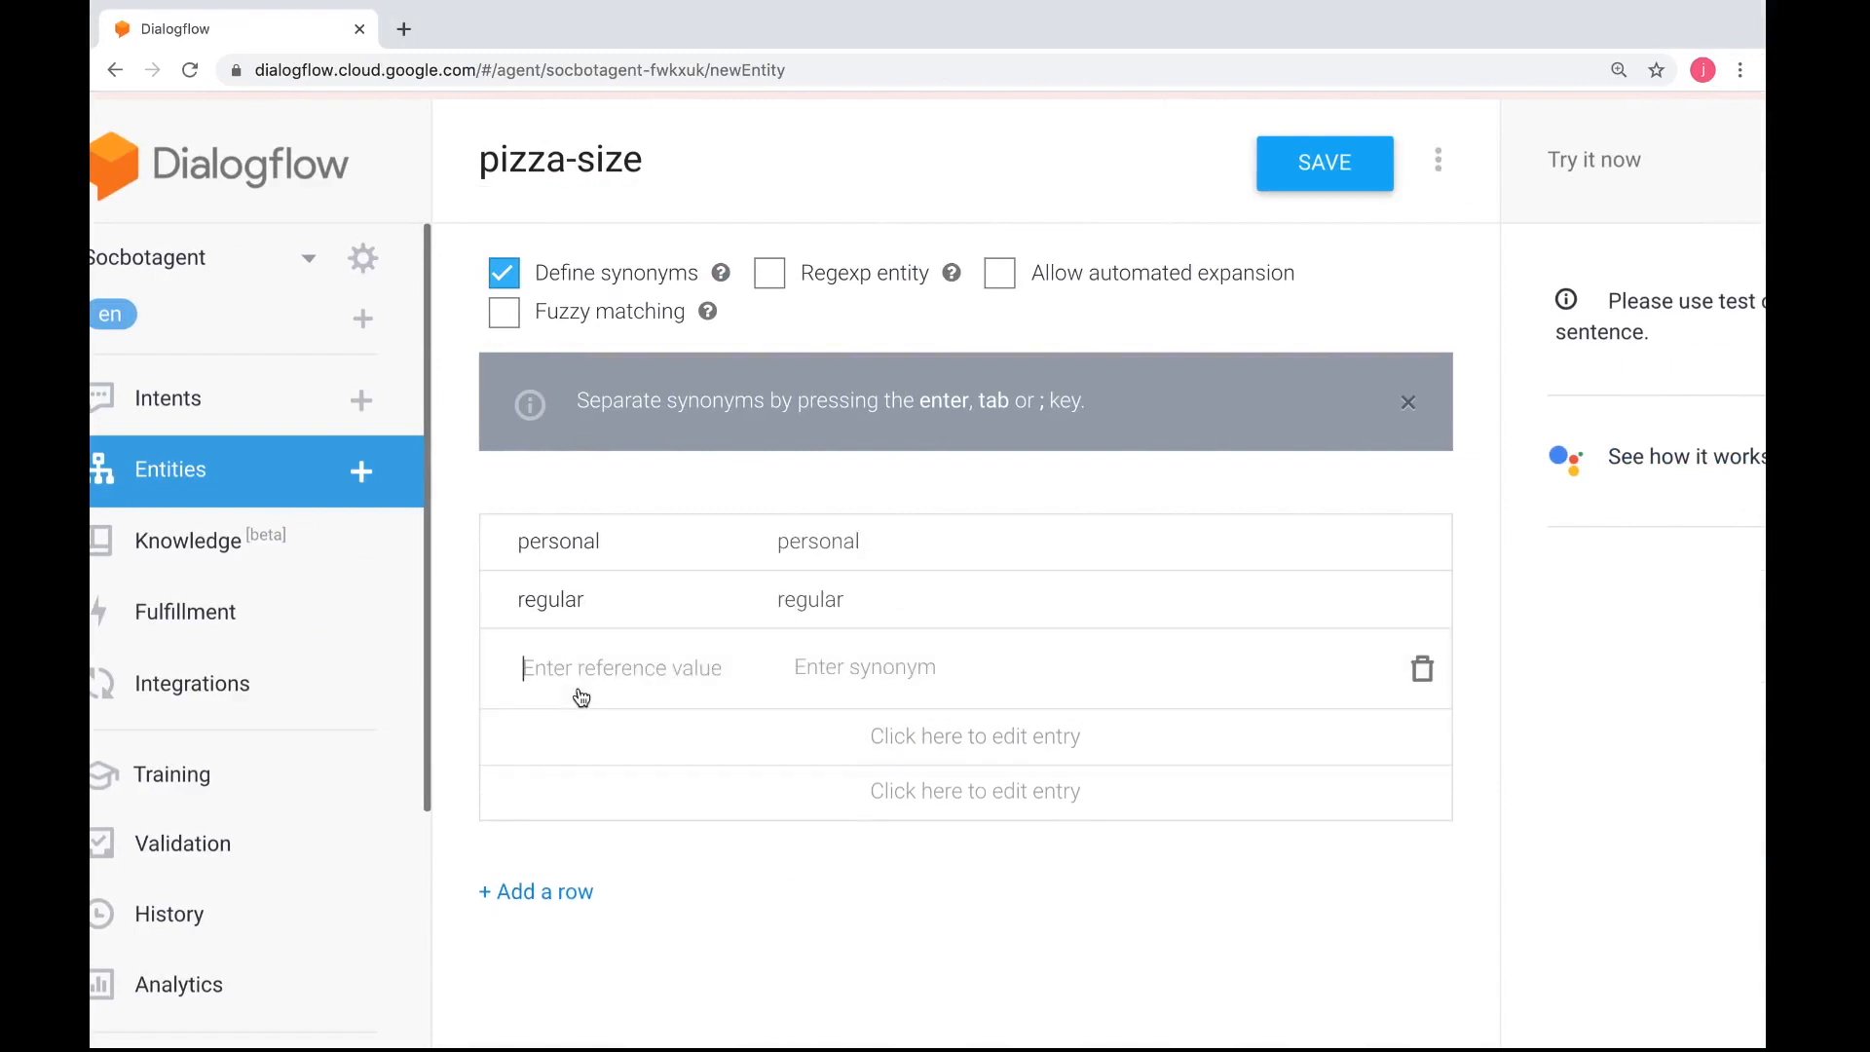
{"action": "type", "text": "large"}
{"action": "left_click", "coordinate": [582, 764]}
{"action": "type", "text": "ex"}
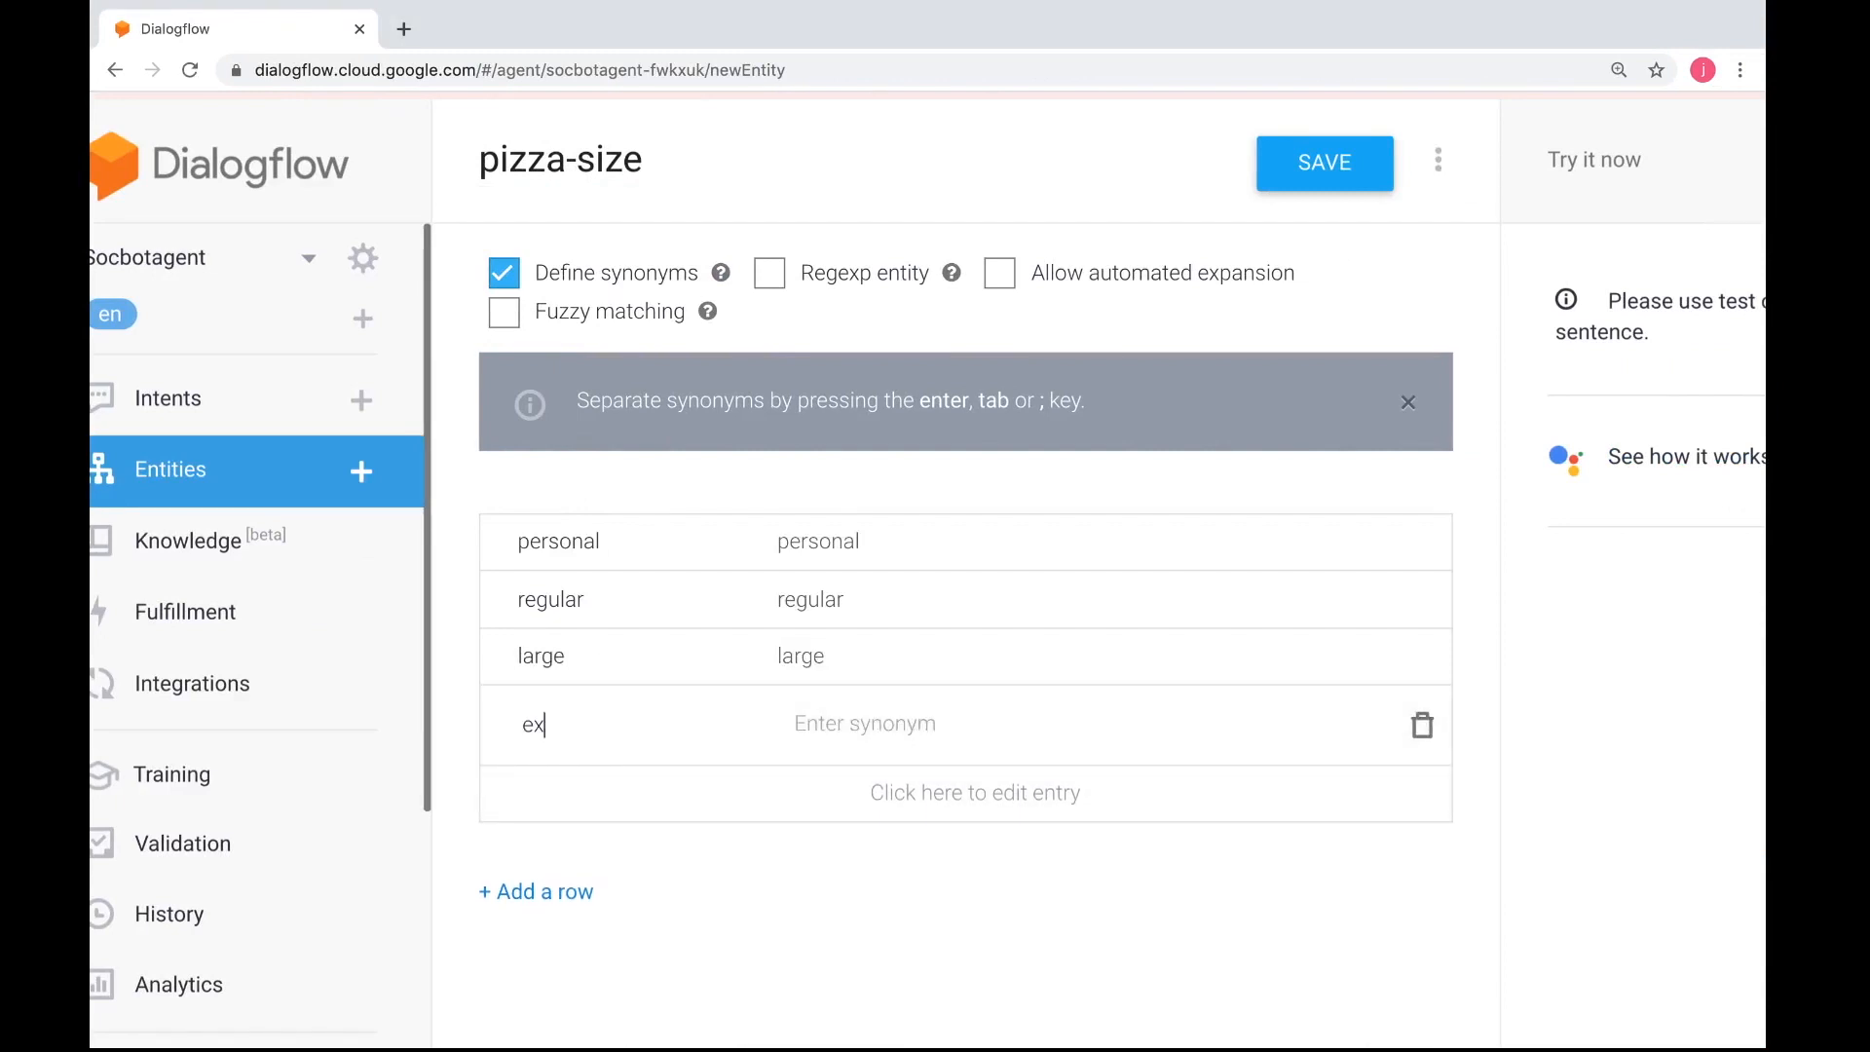
{"action": "type", "text": "tra large"}
{"action": "key", "text": "ctrl+Left"}
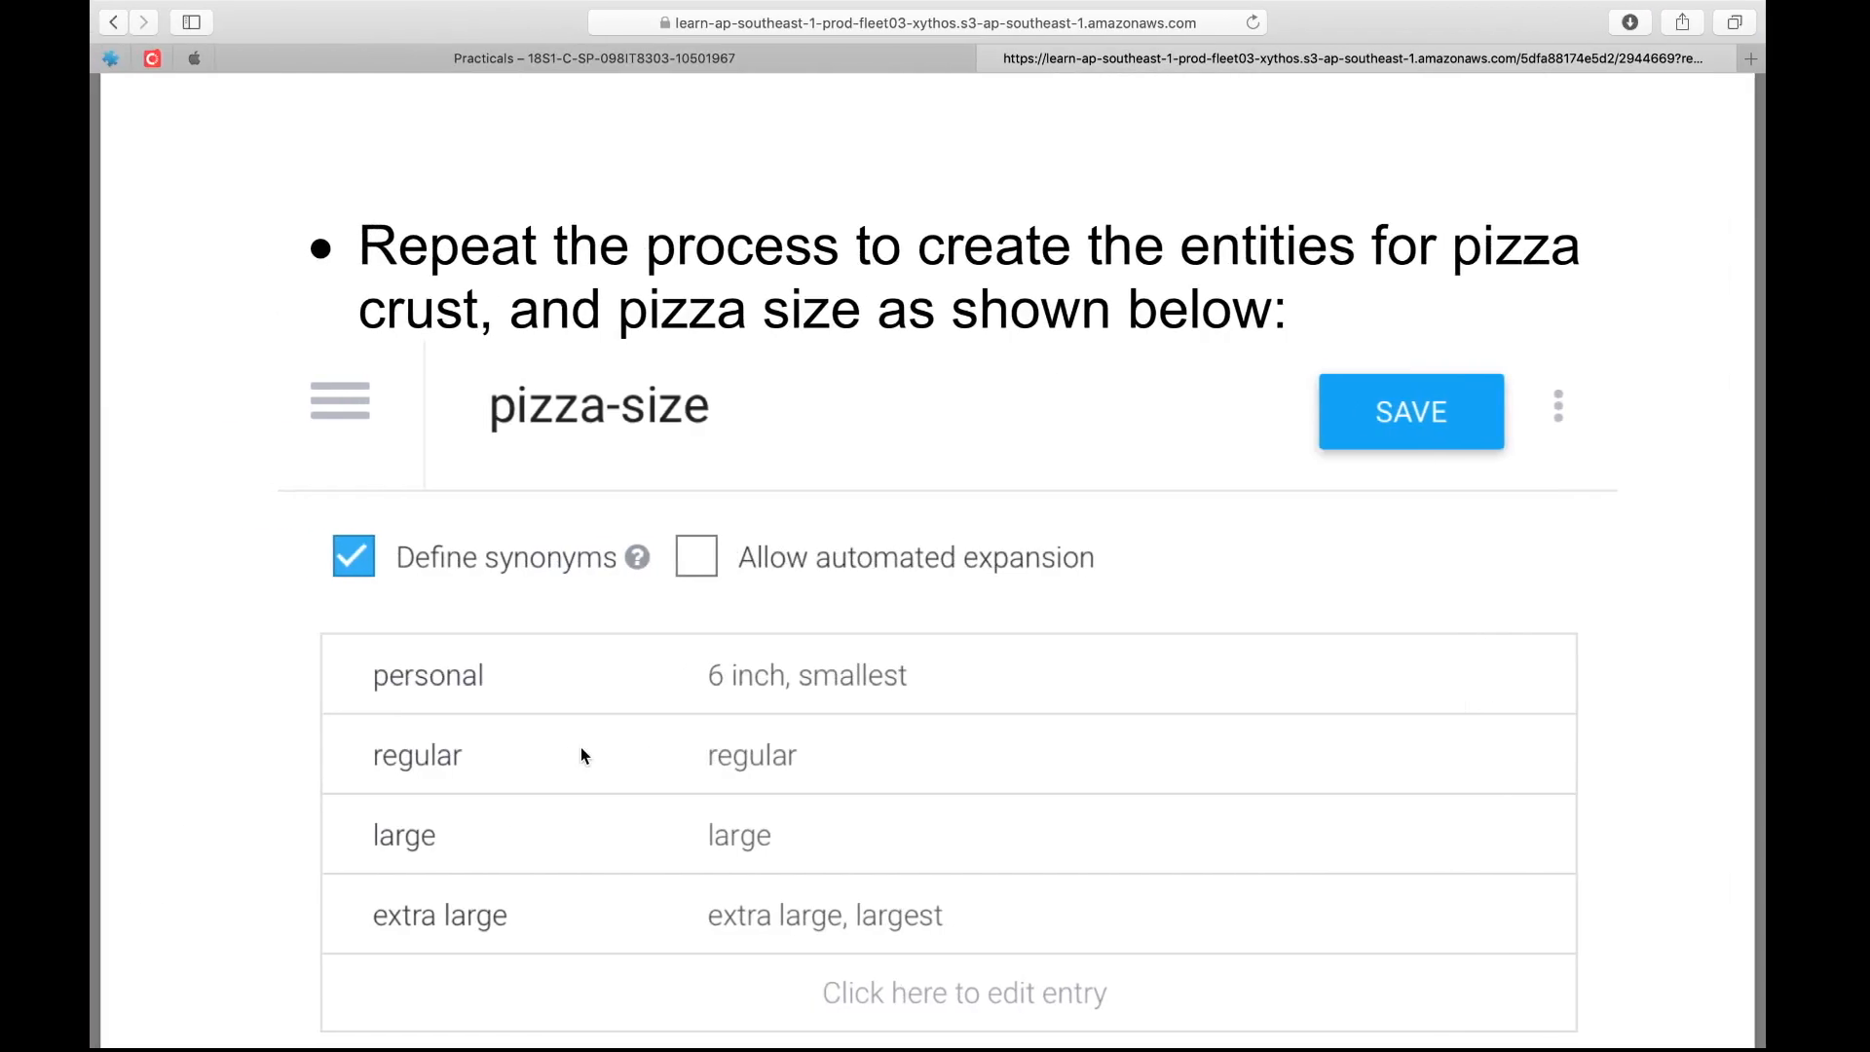
{"action": "key", "text": "ctrl+Right"}
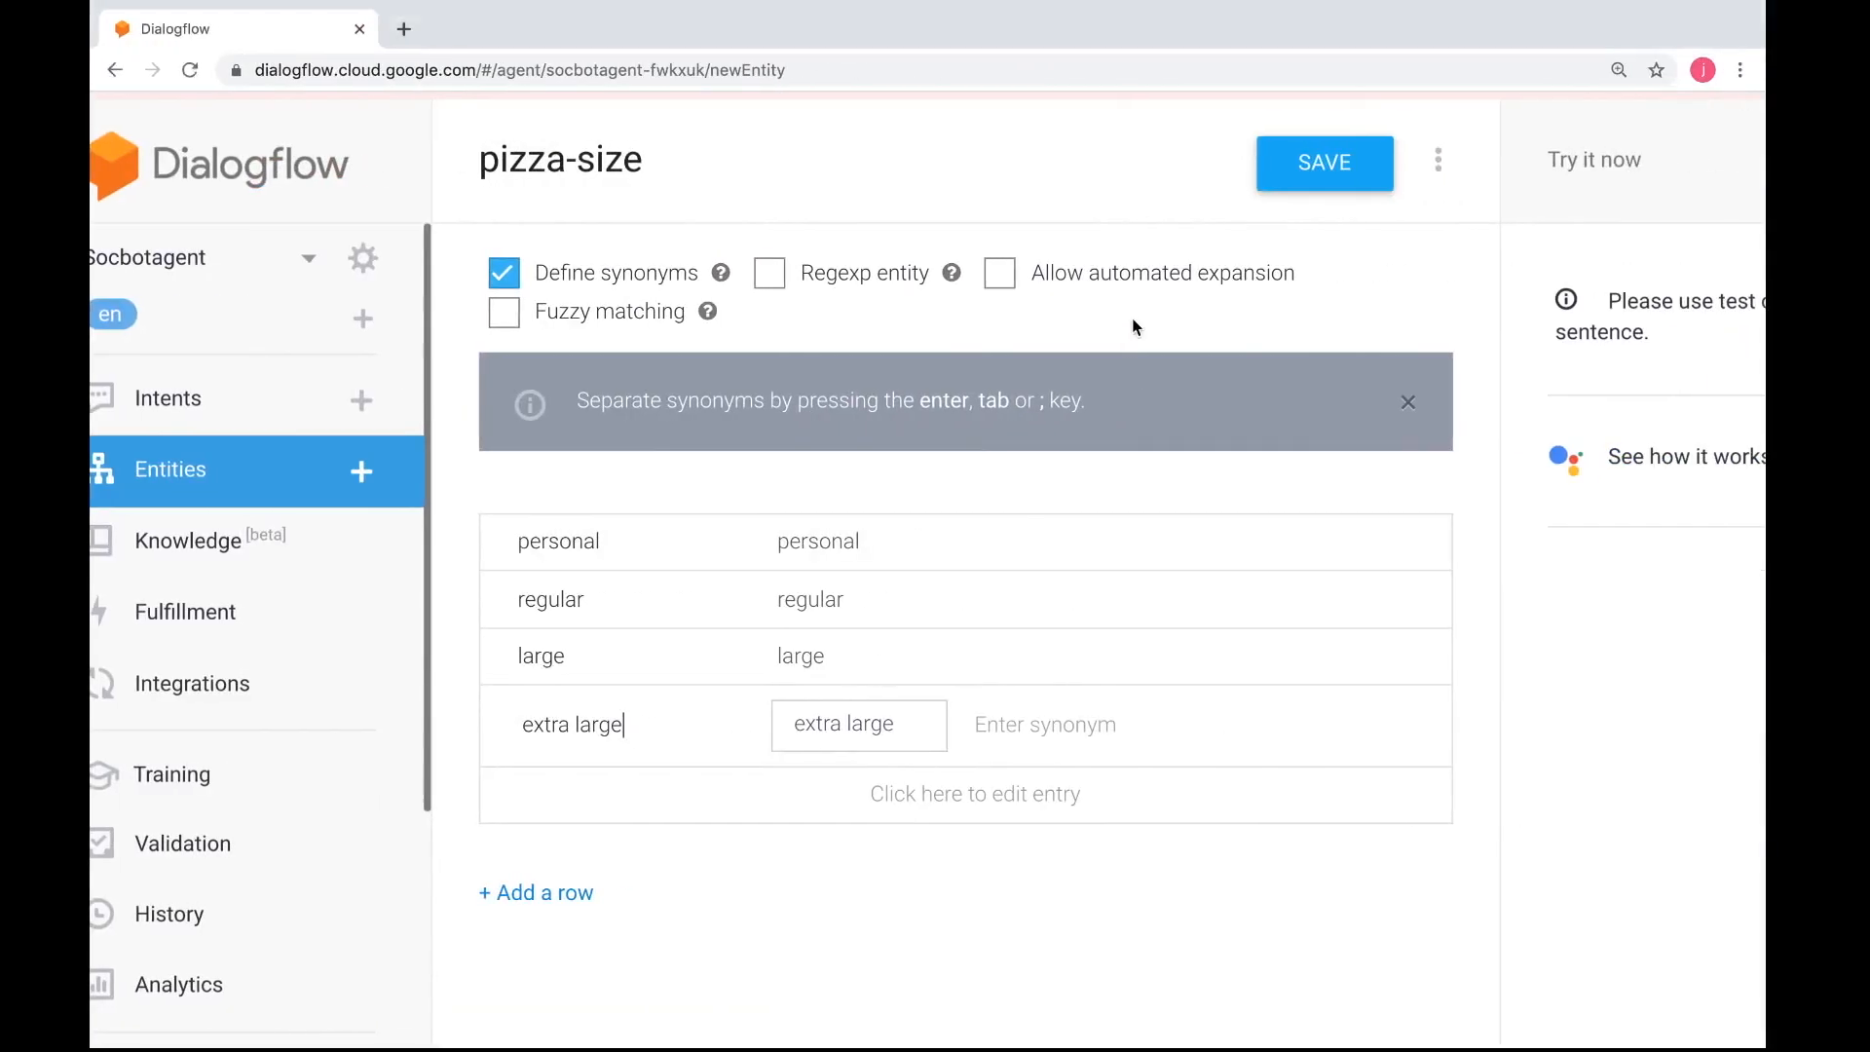
{"action": "left_click", "coordinate": [1301, 182]}
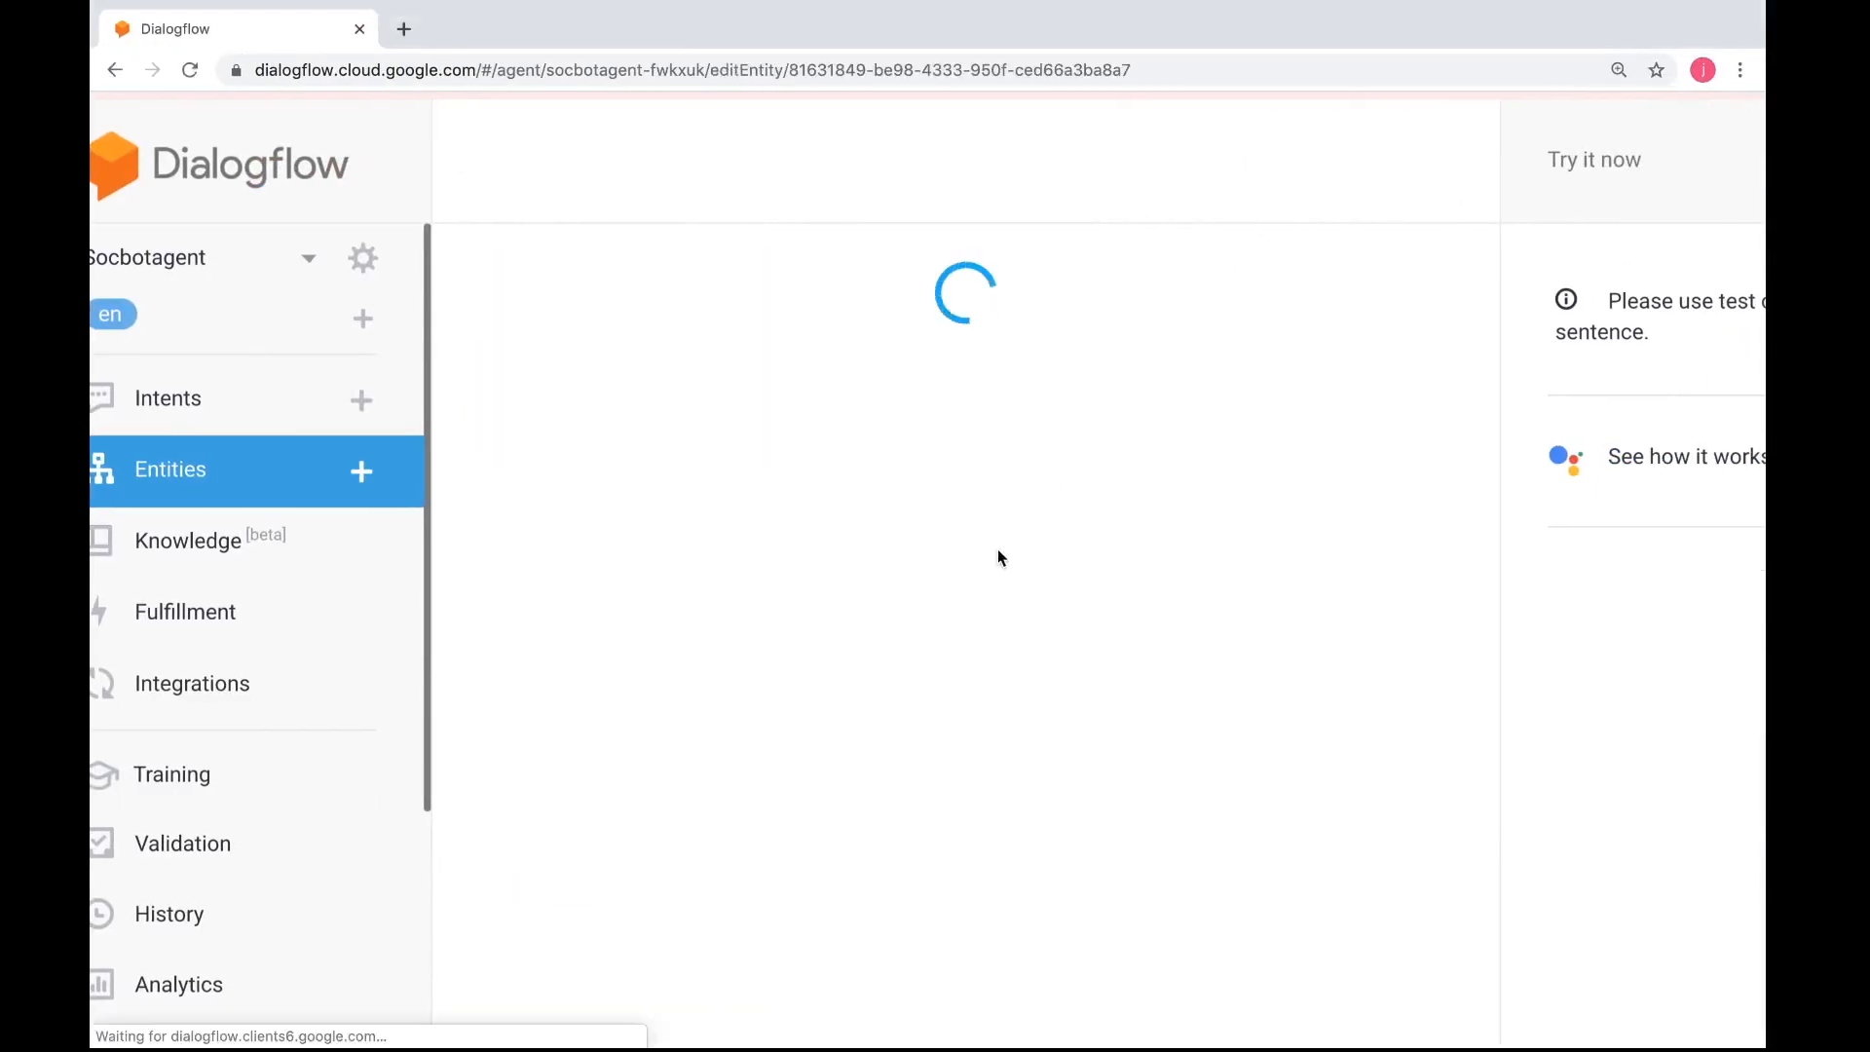
Look up the pizza-crust example in the practical instructions, then start a new custom entity named pizza-crust
{"action": "key", "text": "ctrl+Left"}
{"action": "scroll", "coordinate": [987, 633], "scroll_direction": "down", "scroll_amount": 10}
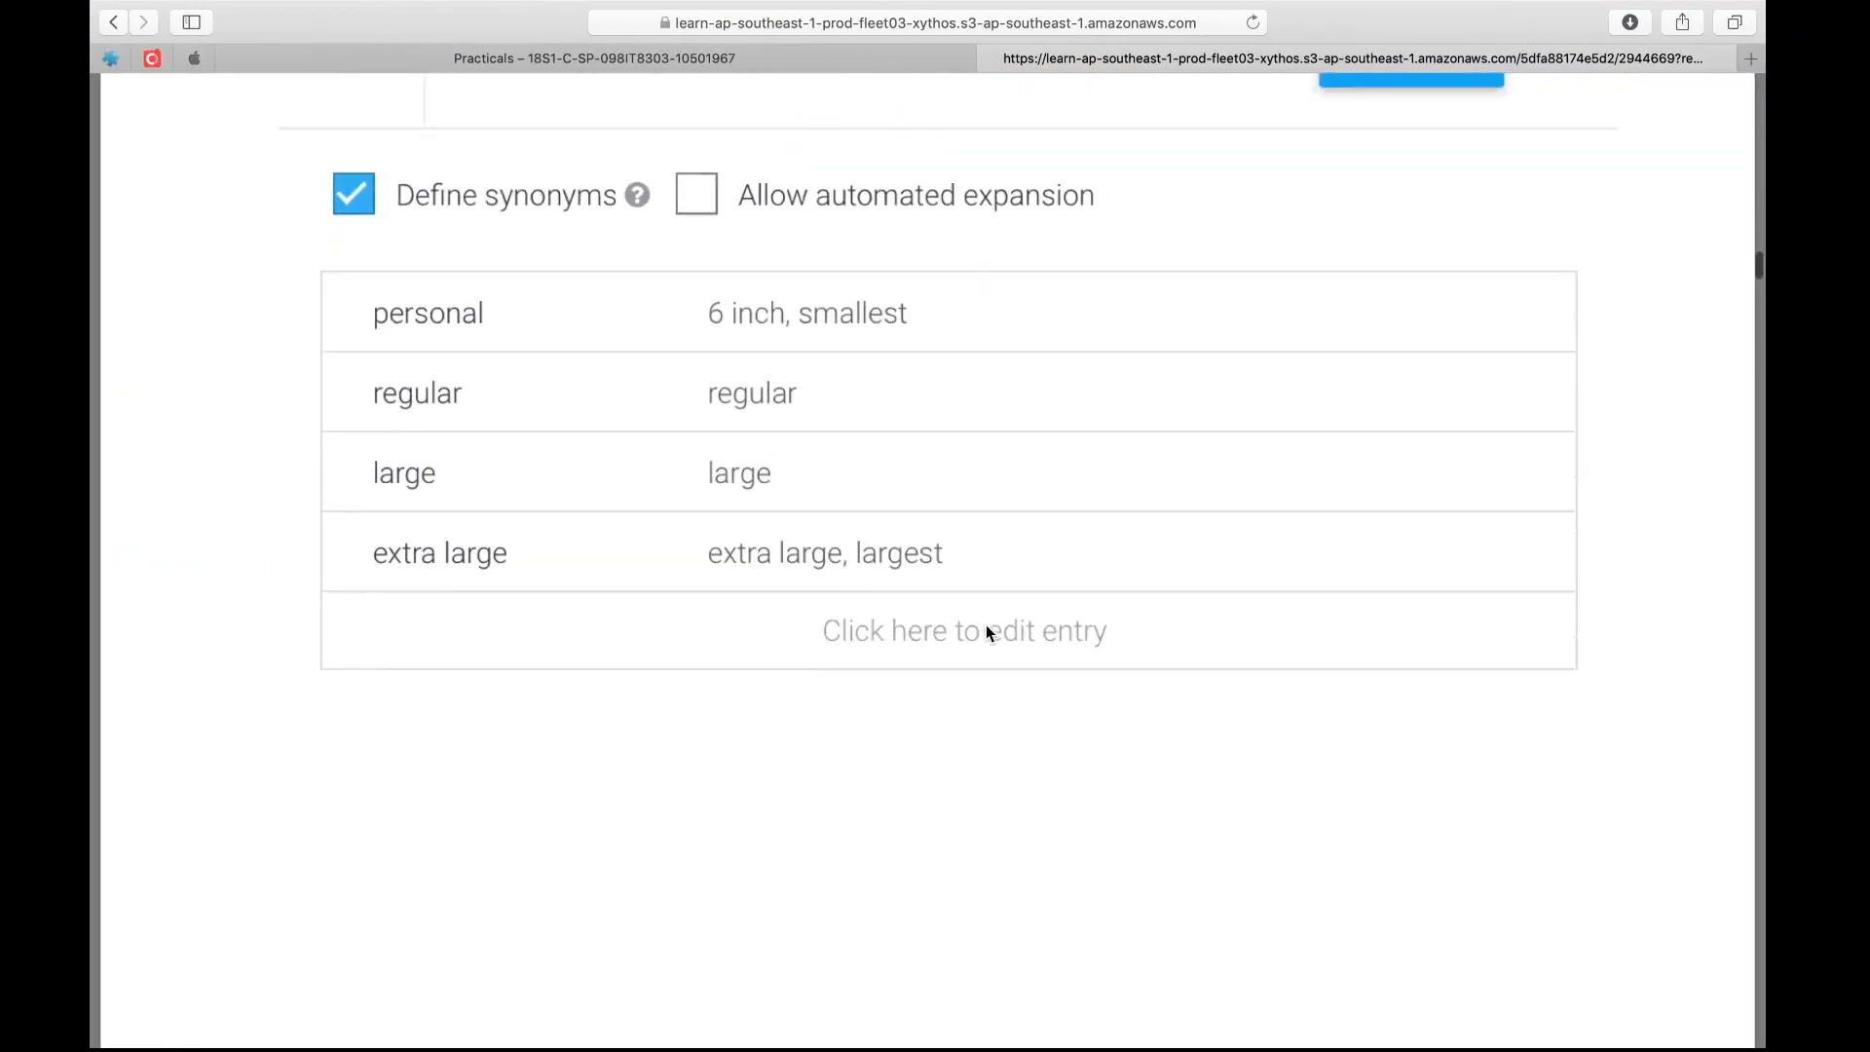
{"action": "scroll", "coordinate": [987, 633], "scroll_direction": "down", "scroll_amount": 4}
{"action": "scroll", "coordinate": [986, 631], "scroll_direction": "down", "scroll_amount": 1}
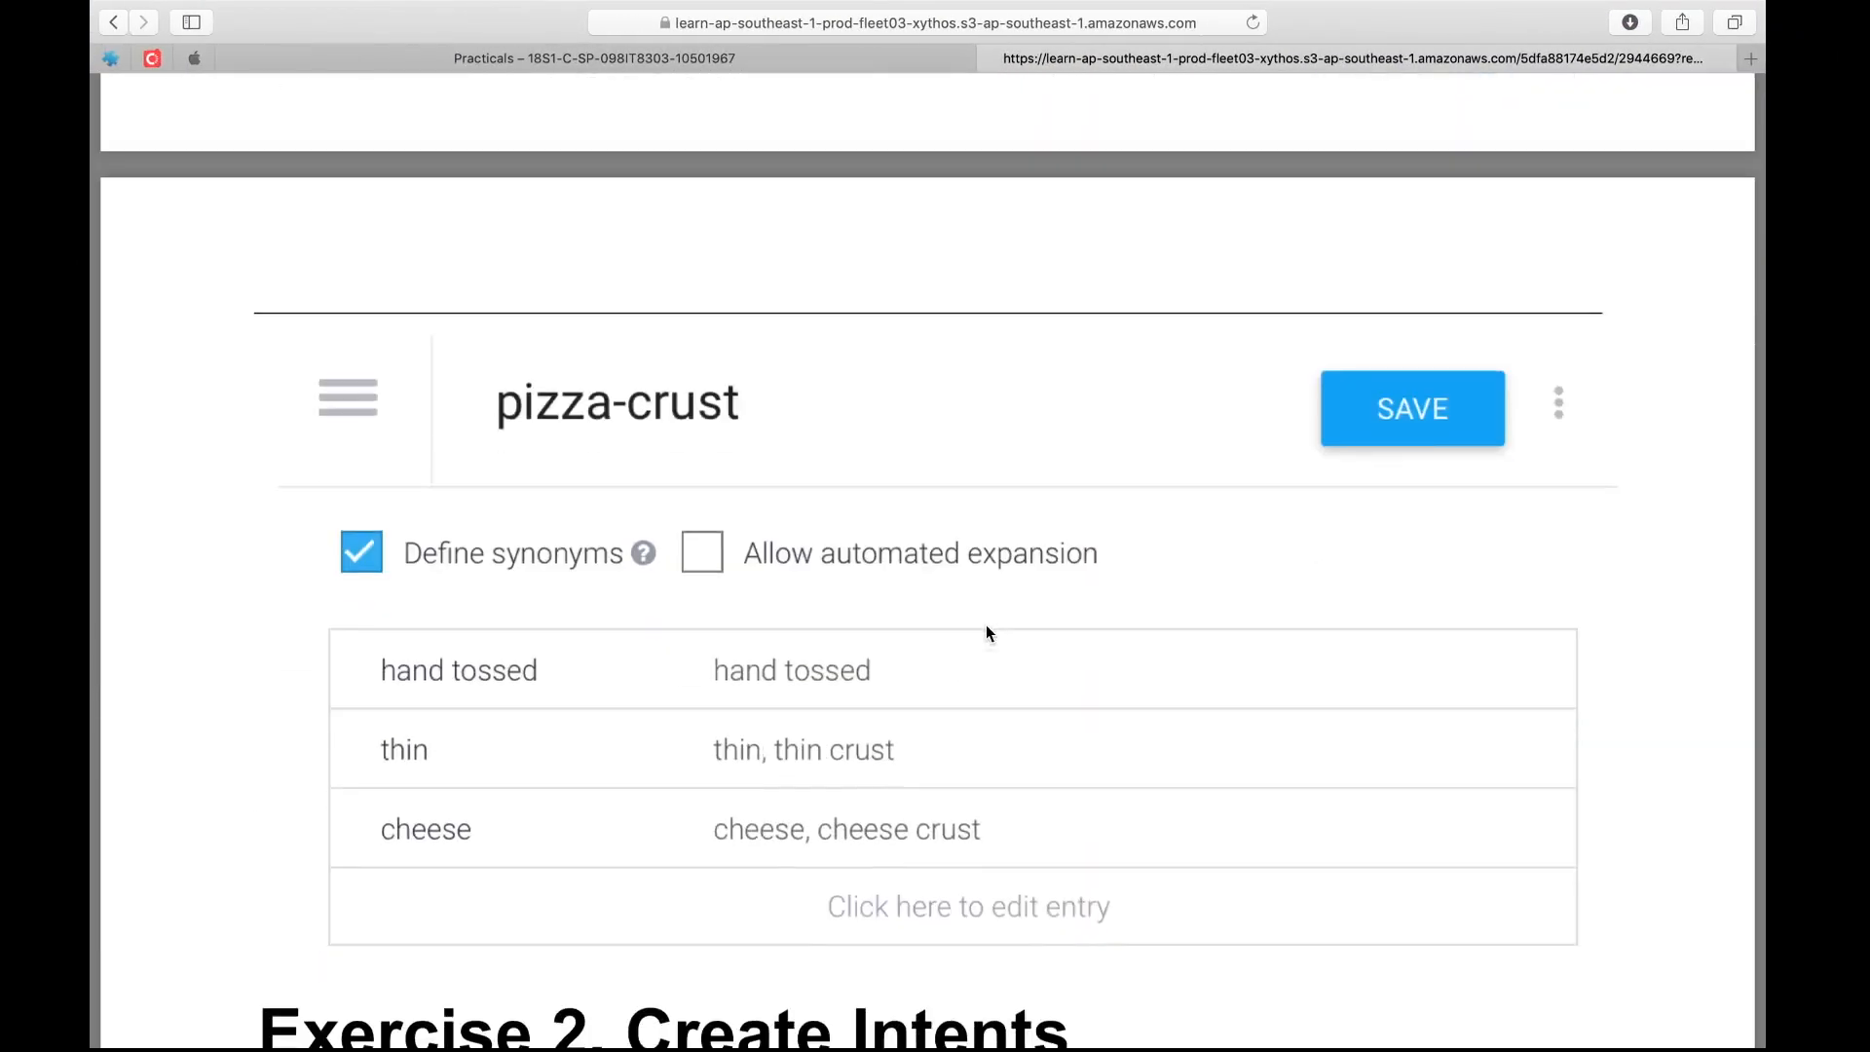
{"action": "key", "text": "ctrl+Right"}
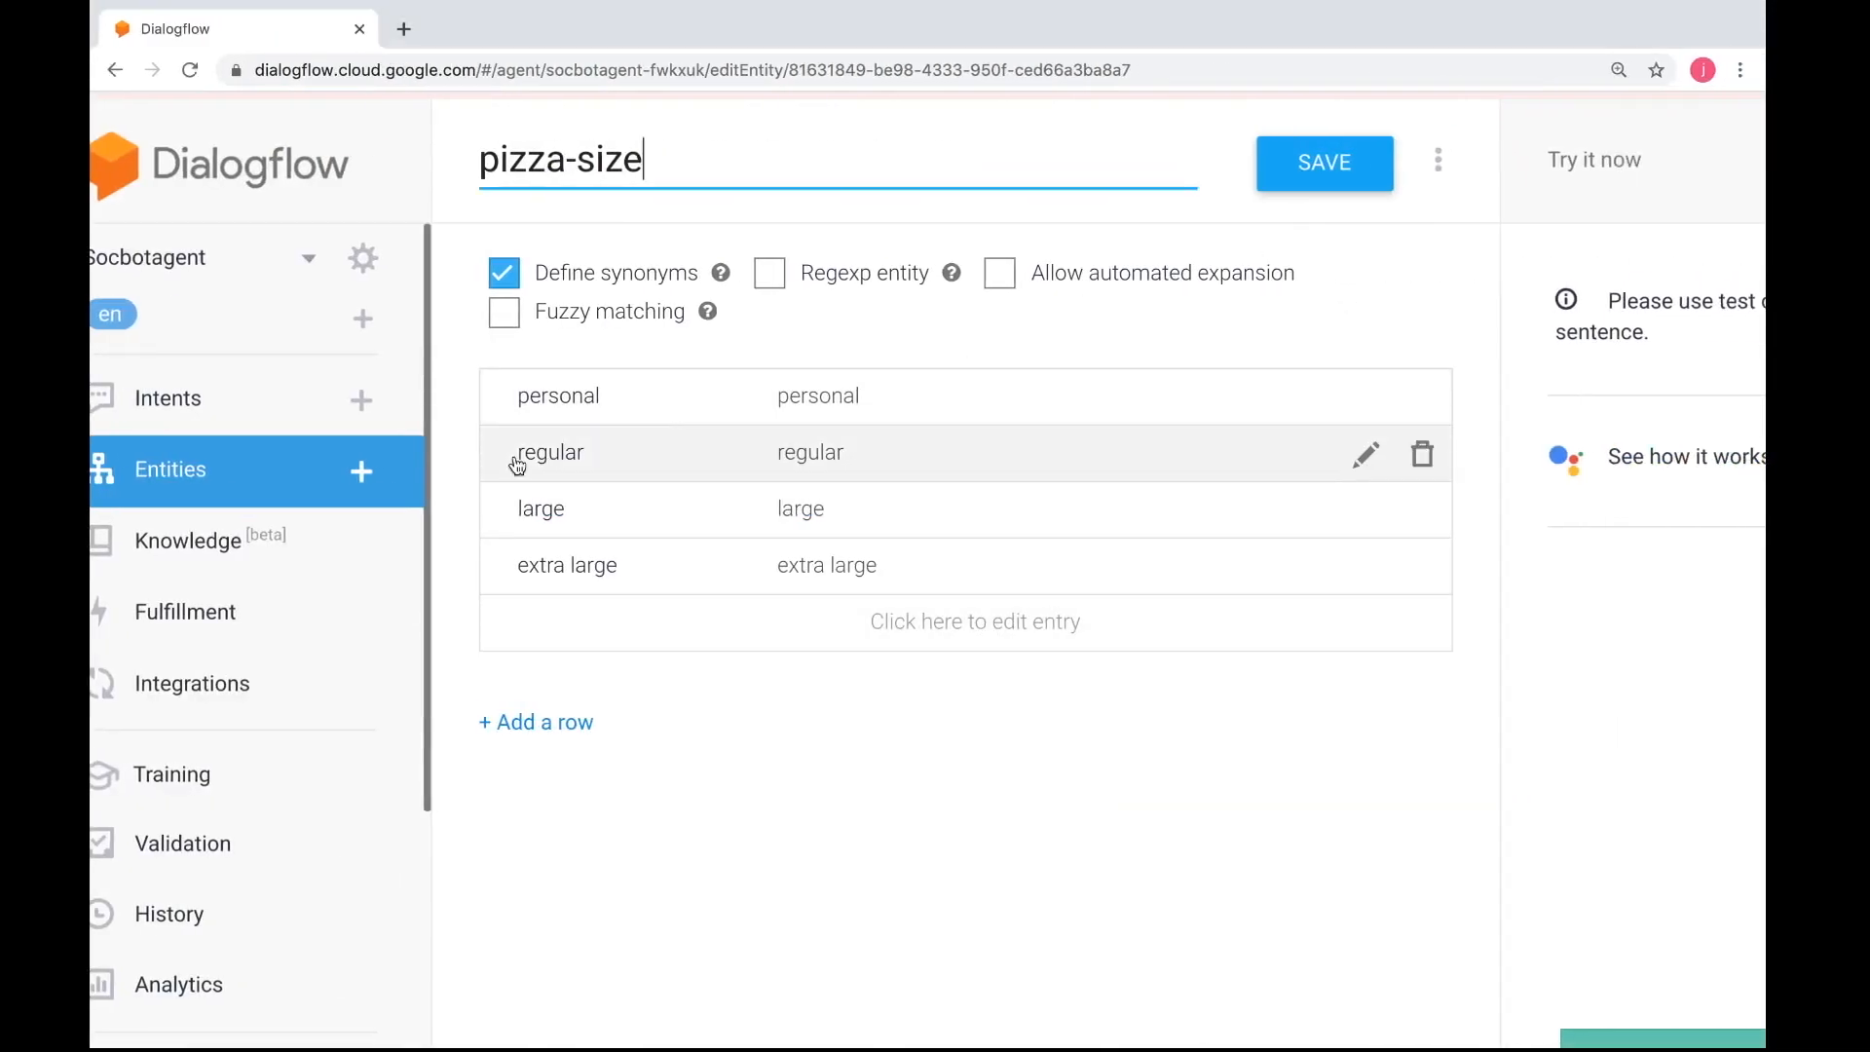
{"action": "left_click", "coordinate": [361, 471]}
{"action": "left_click", "coordinate": [624, 177]}
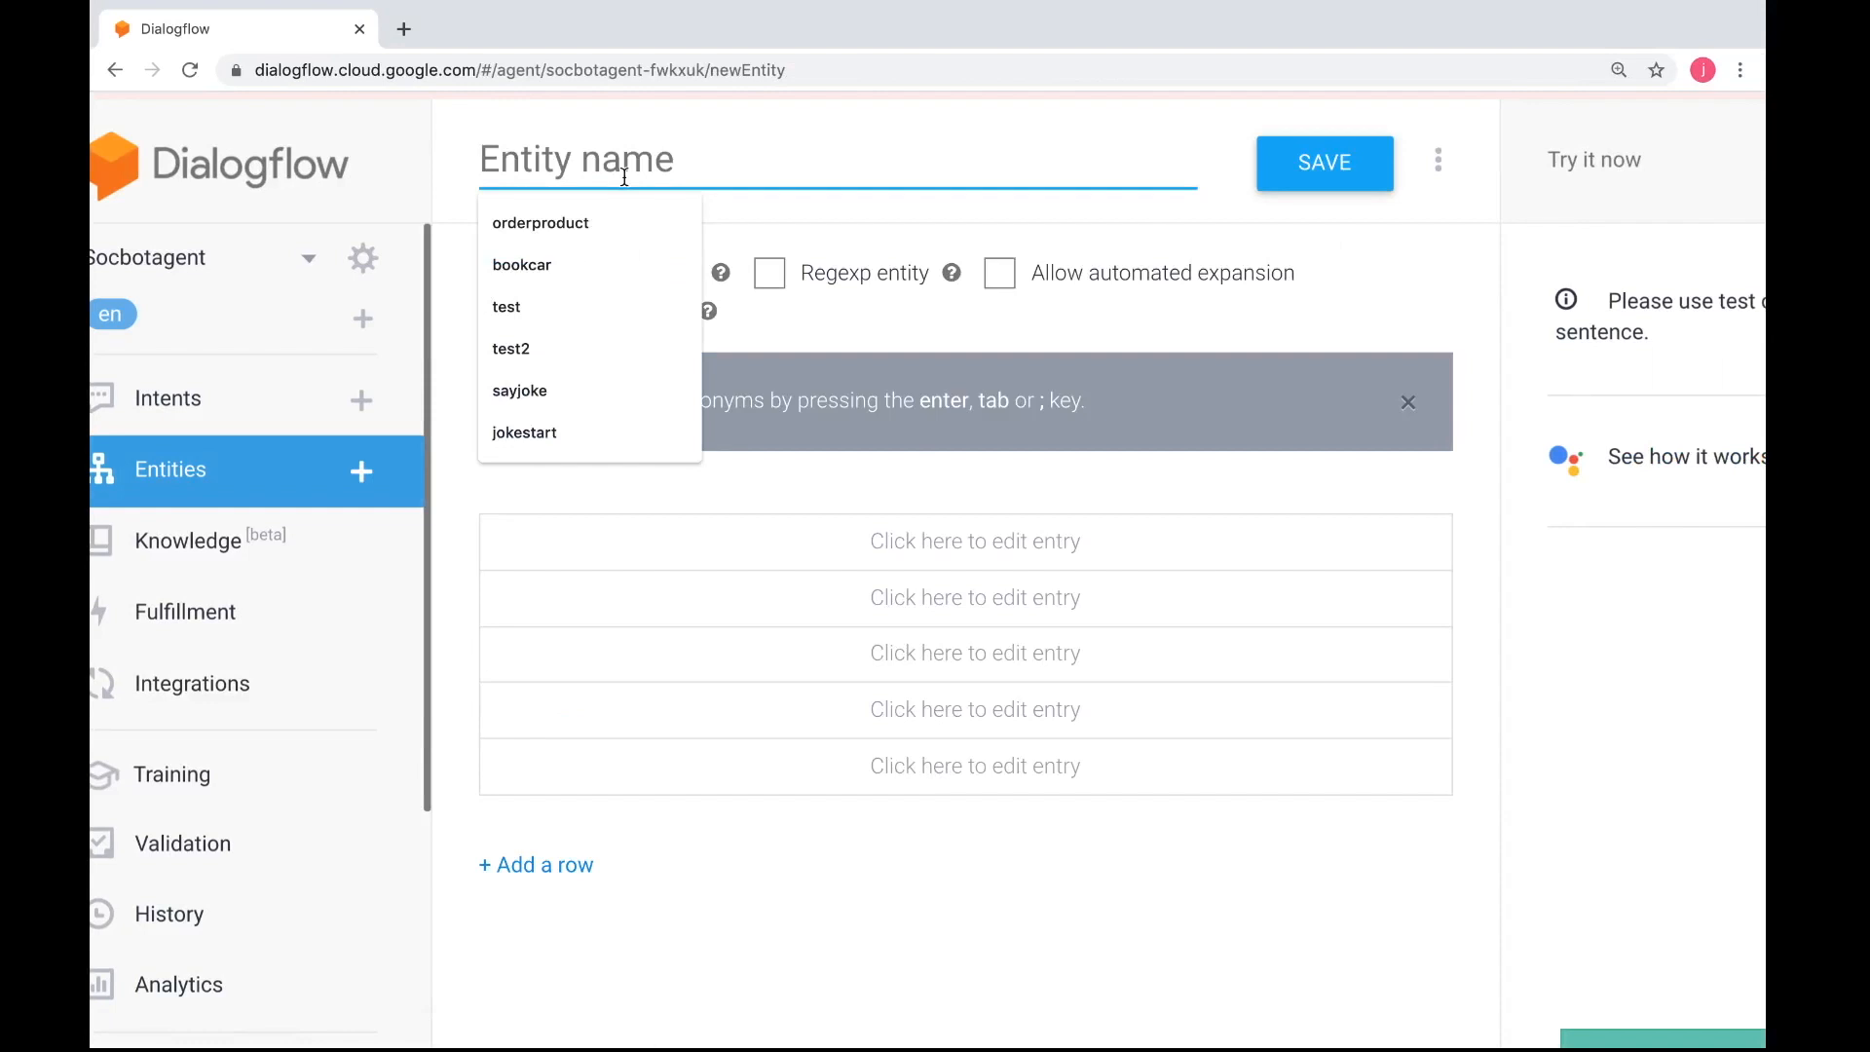
{"action": "type", "text": "pizza-crust"}
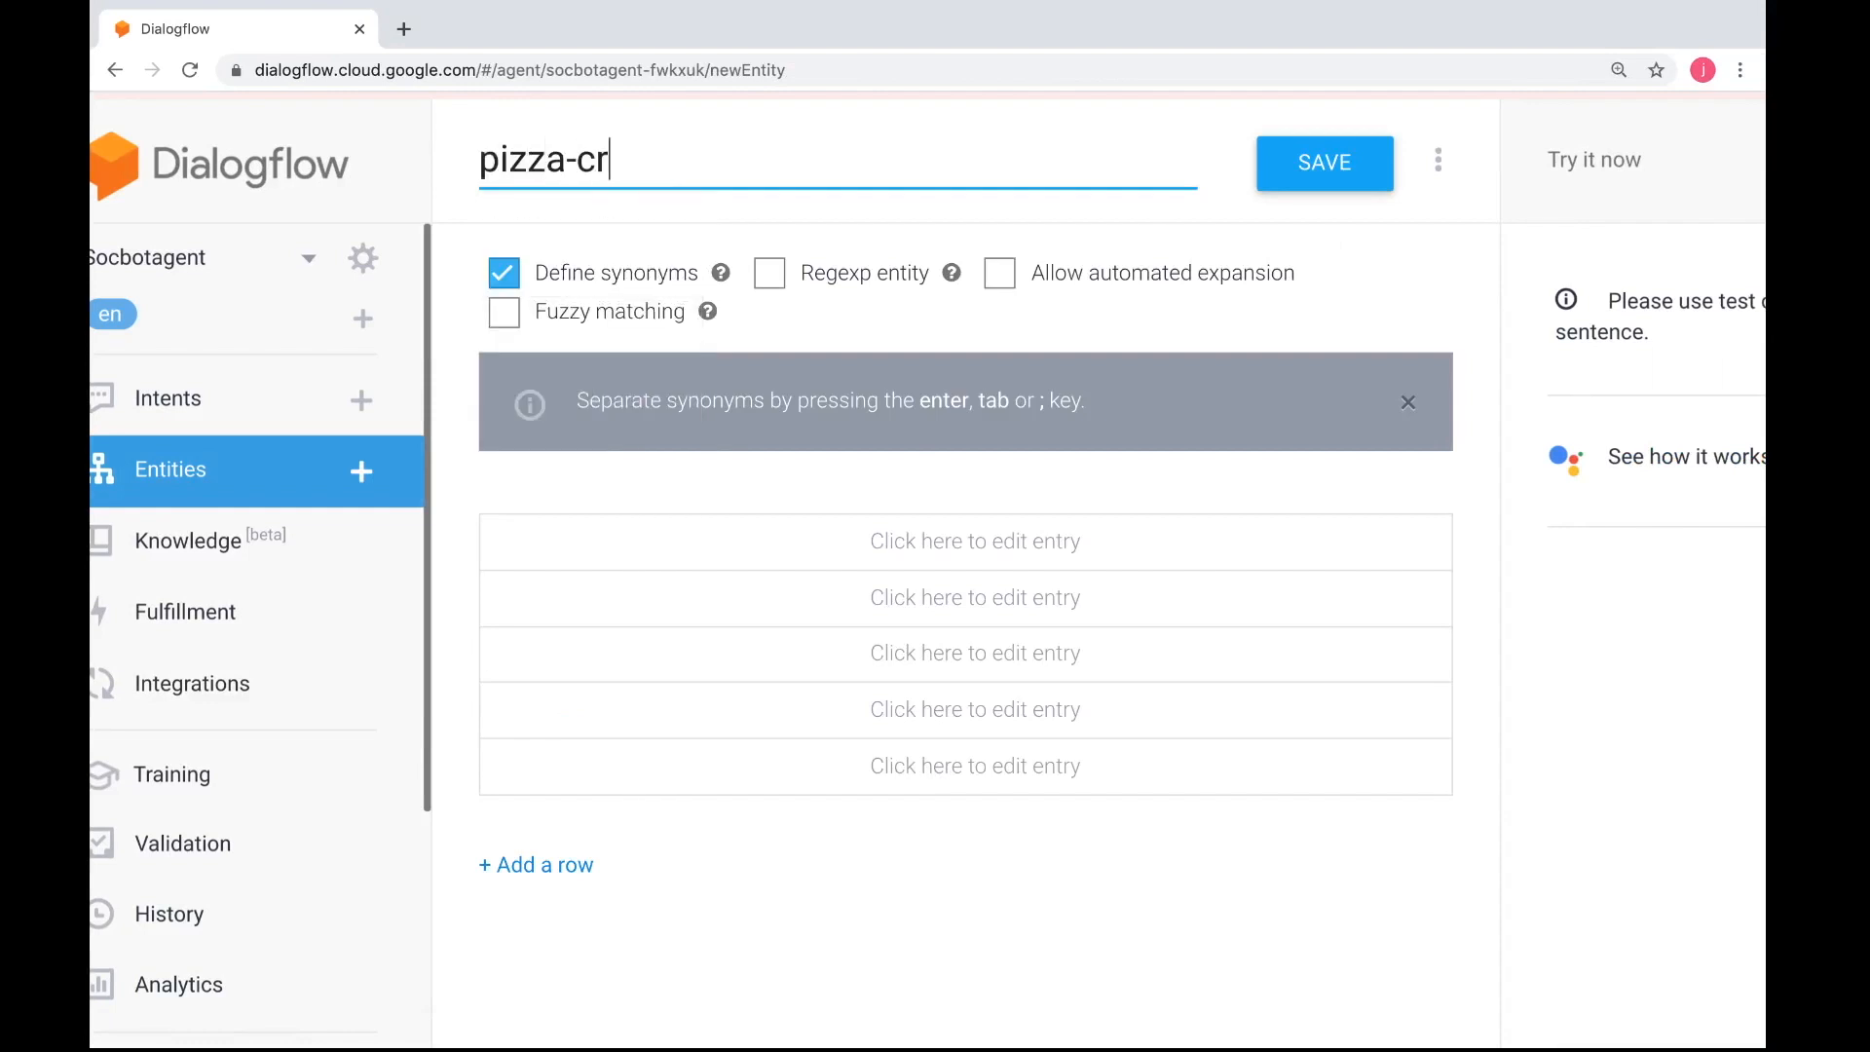
Add hand tossed and thin as the first two reference values of the pizza-crust entity
{"action": "left_click", "coordinate": [577, 570]}
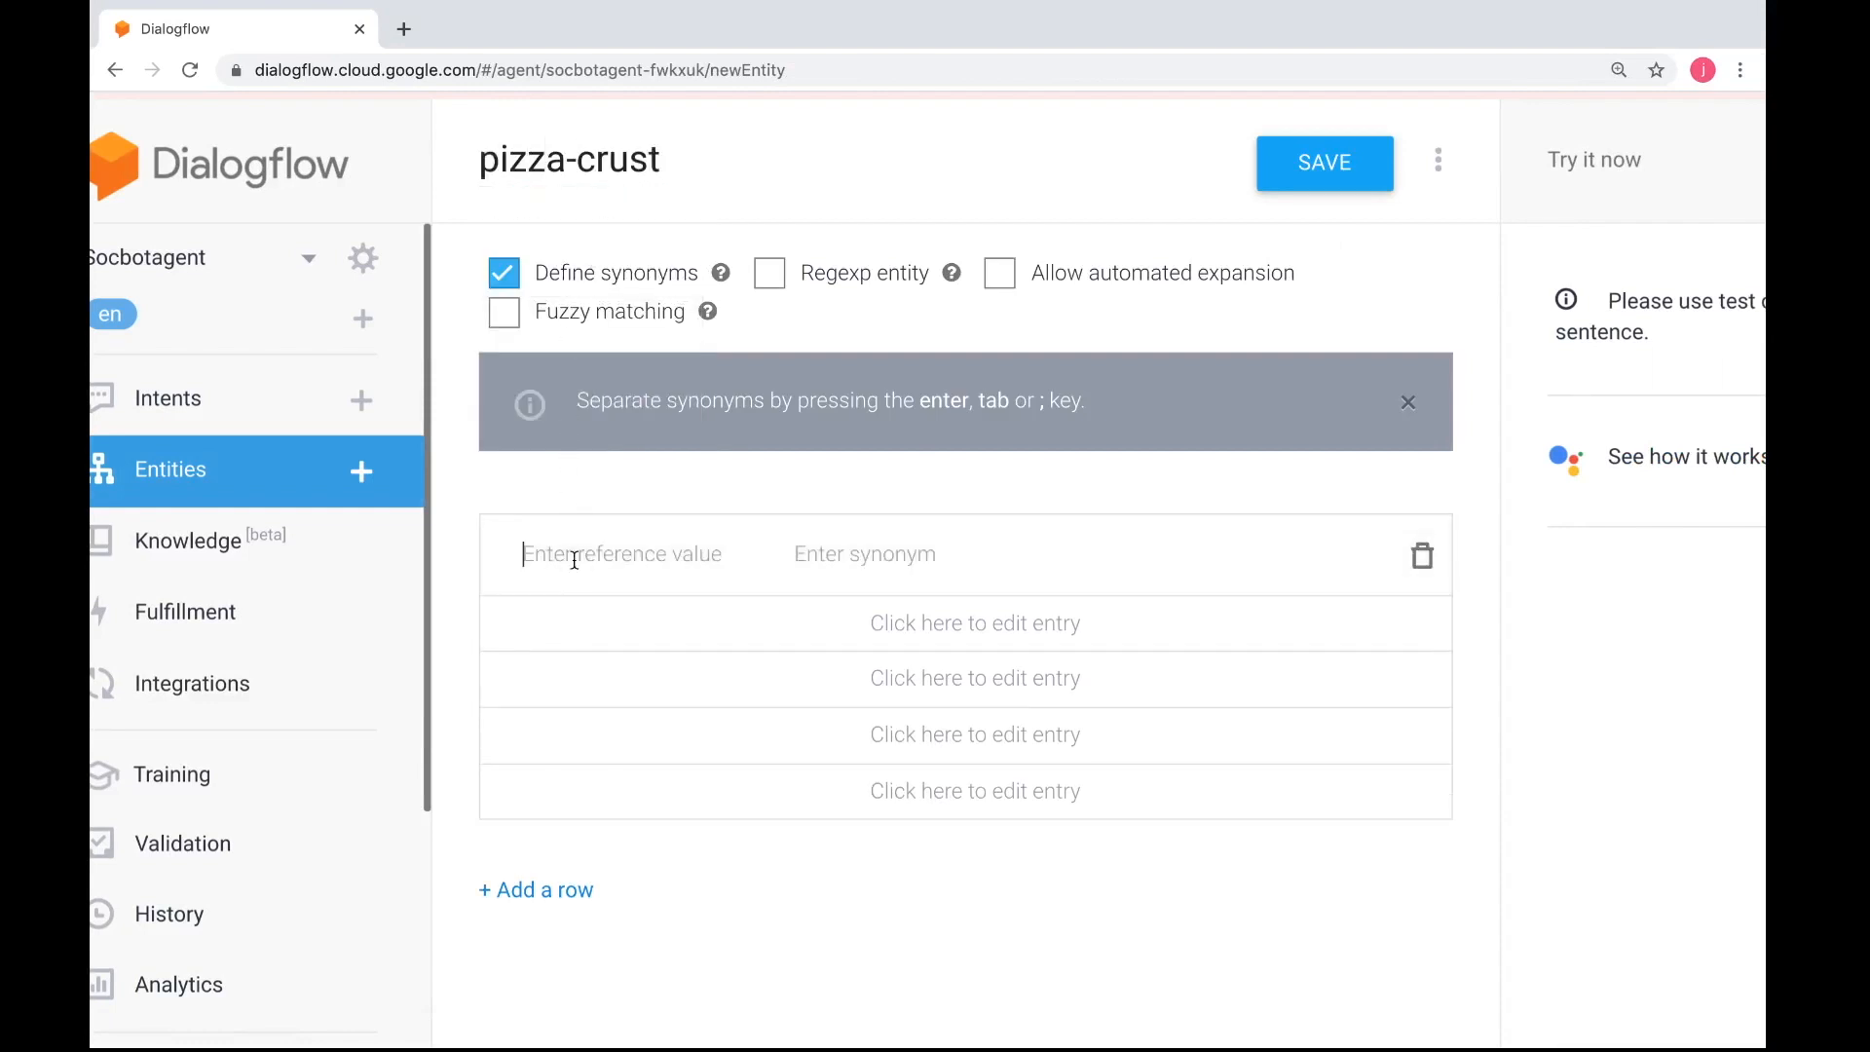
{"action": "type", "text": "hand tossed"}
{"action": "left_click", "coordinate": [565, 641]}
{"action": "type", "text": "thin"}
Add cheese as the third reference value, check the instructions and save the pizza-crust entity
{"action": "left_click", "coordinate": [584, 680]}
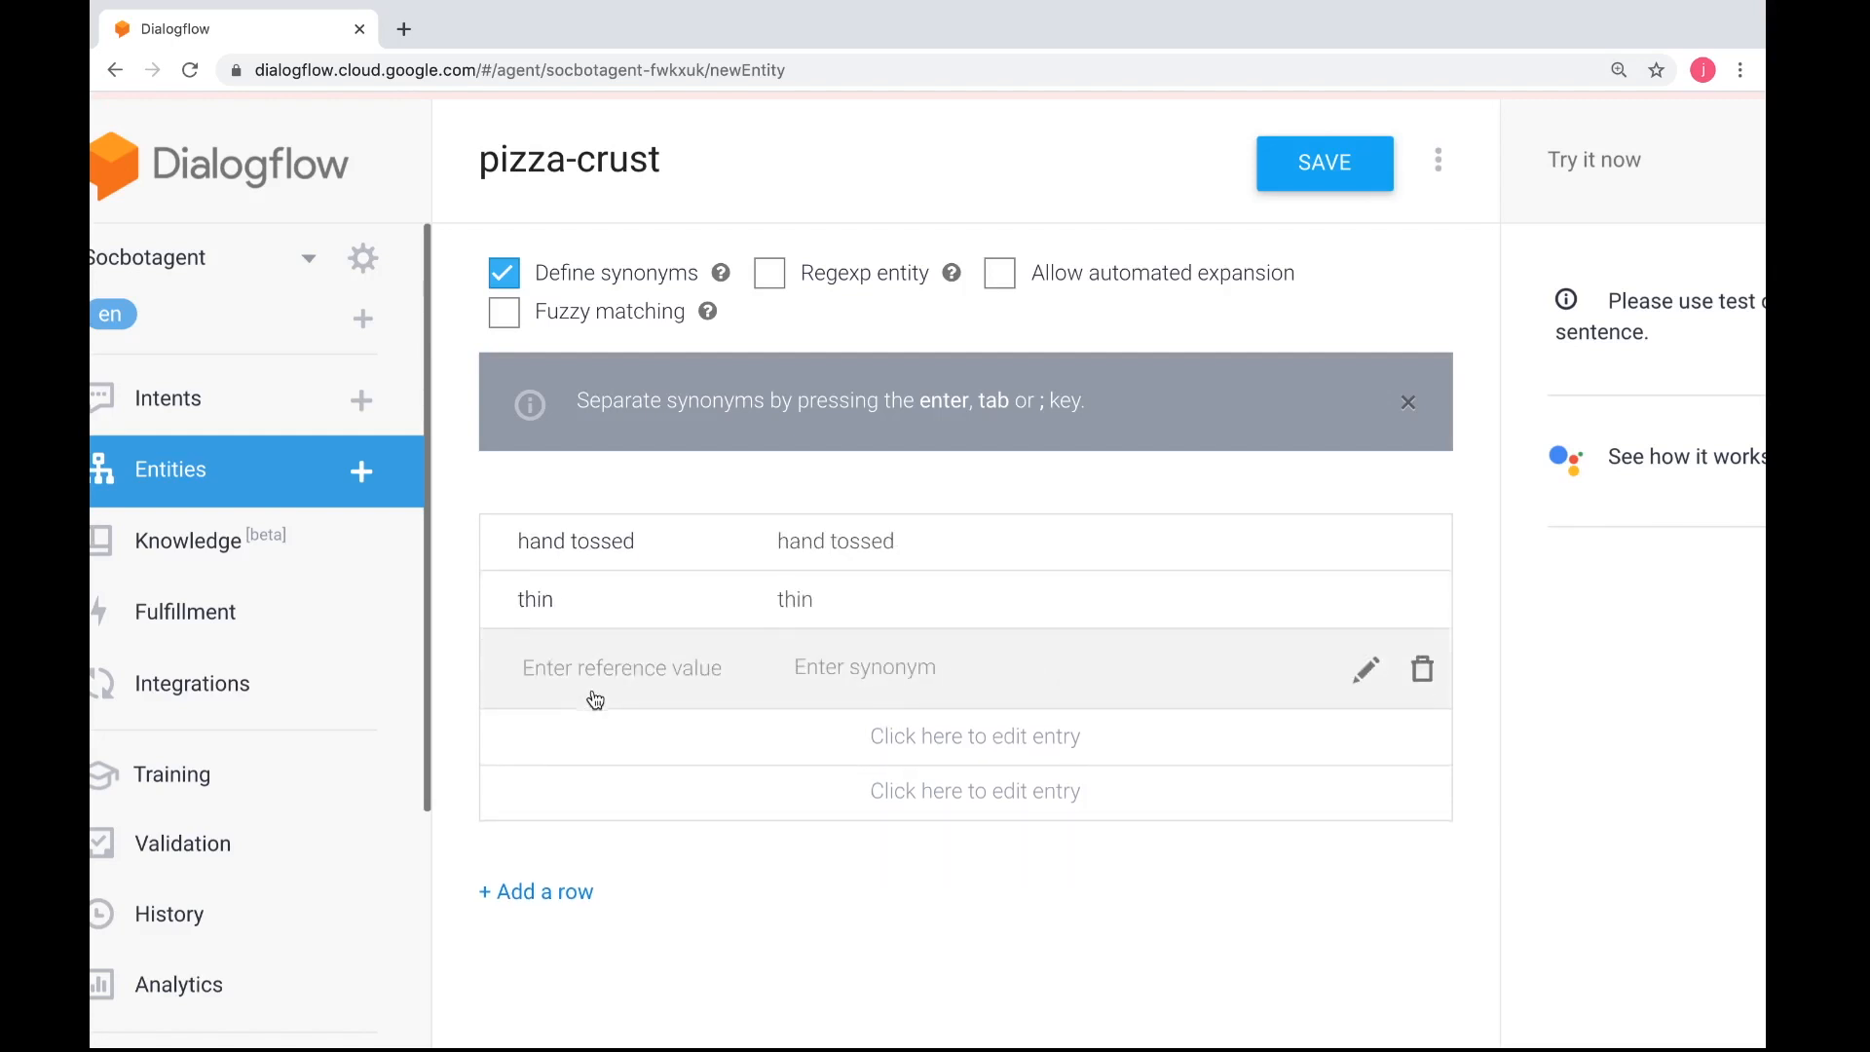
{"action": "type", "text": "cheese"}
{"action": "key", "text": "ctrl+Left"}
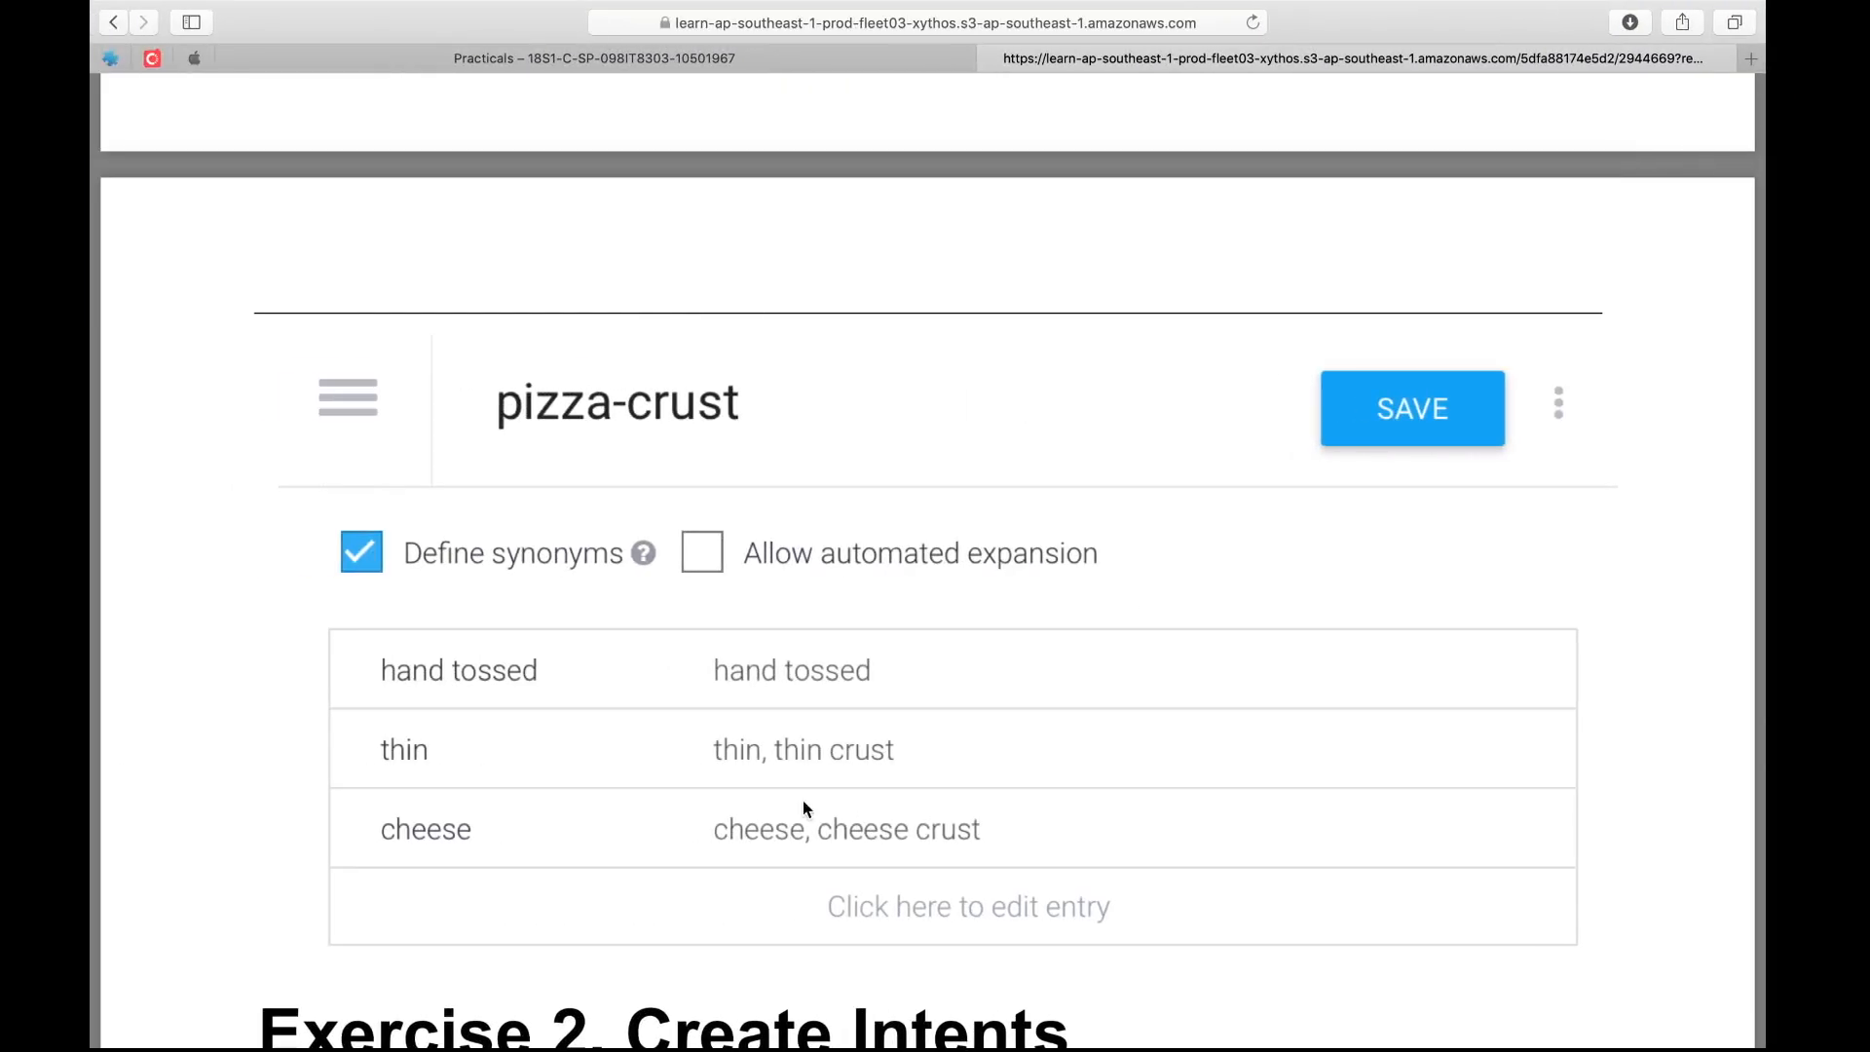
{"action": "key", "text": "ctrl+Right"}
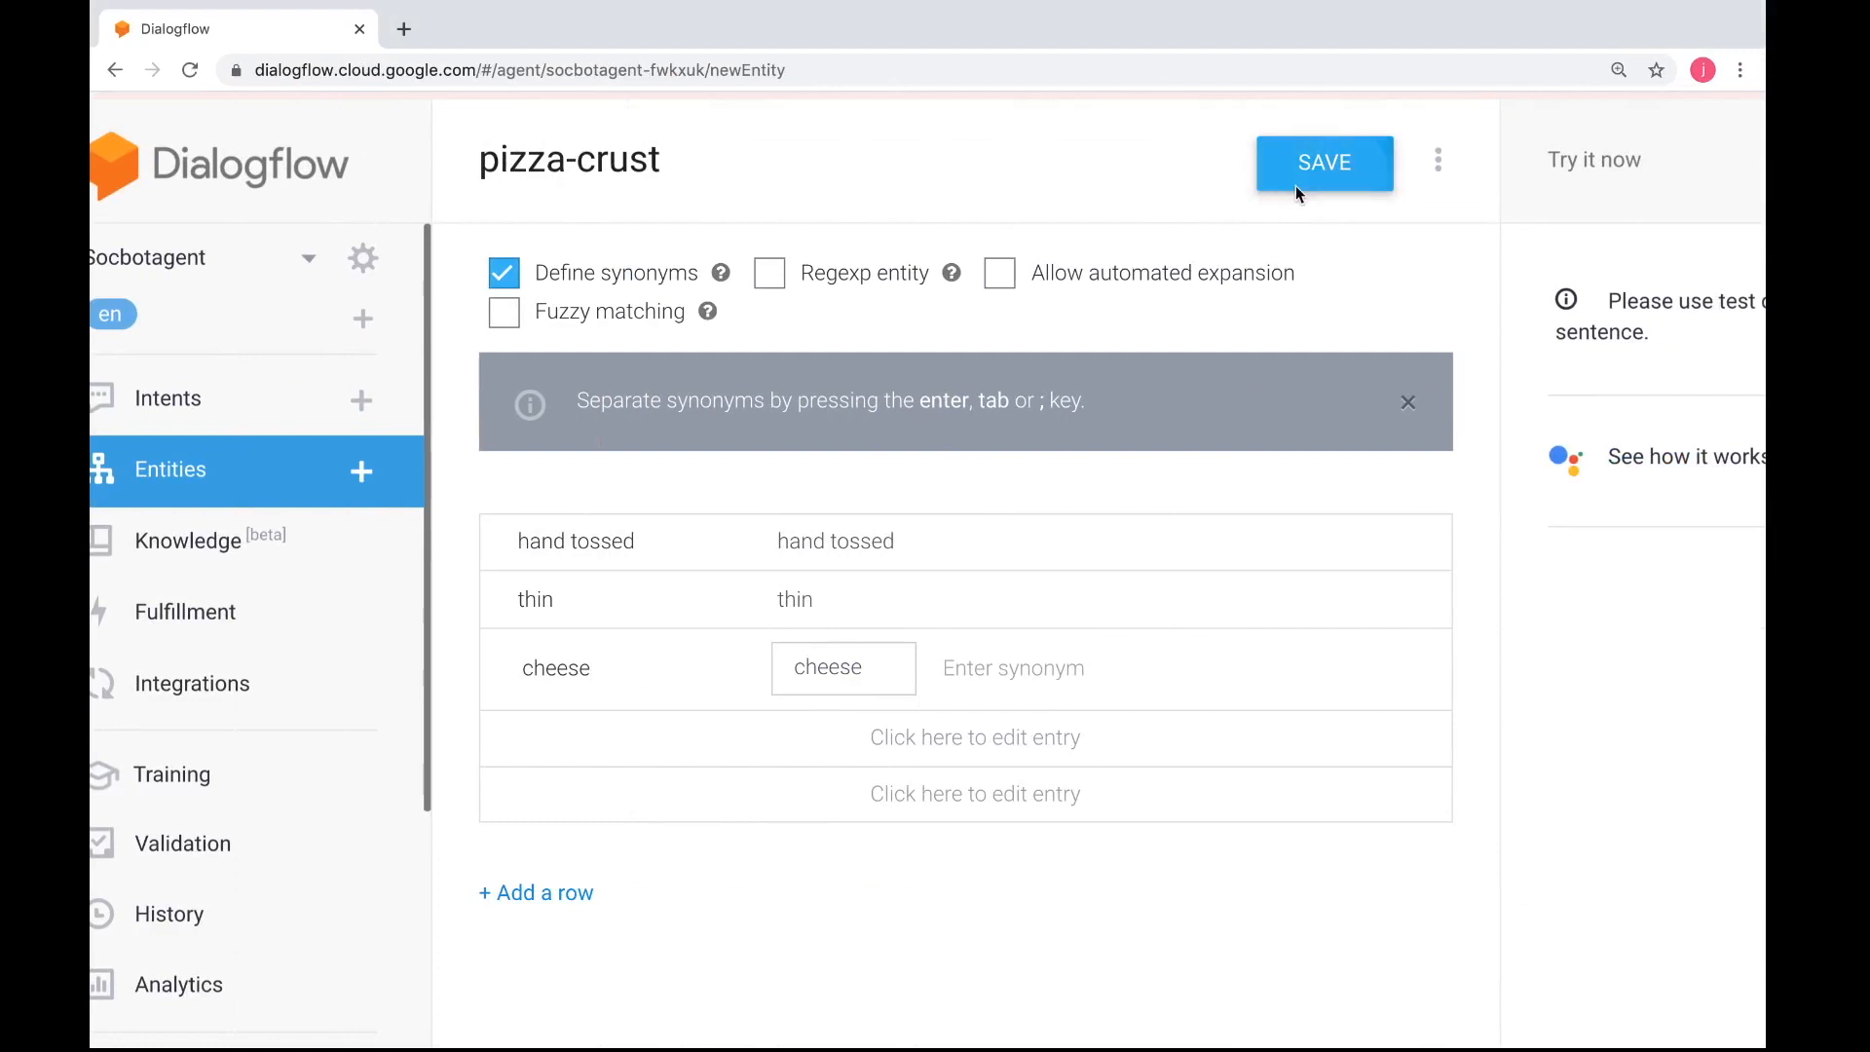
{"action": "left_click", "coordinate": [1298, 191]}
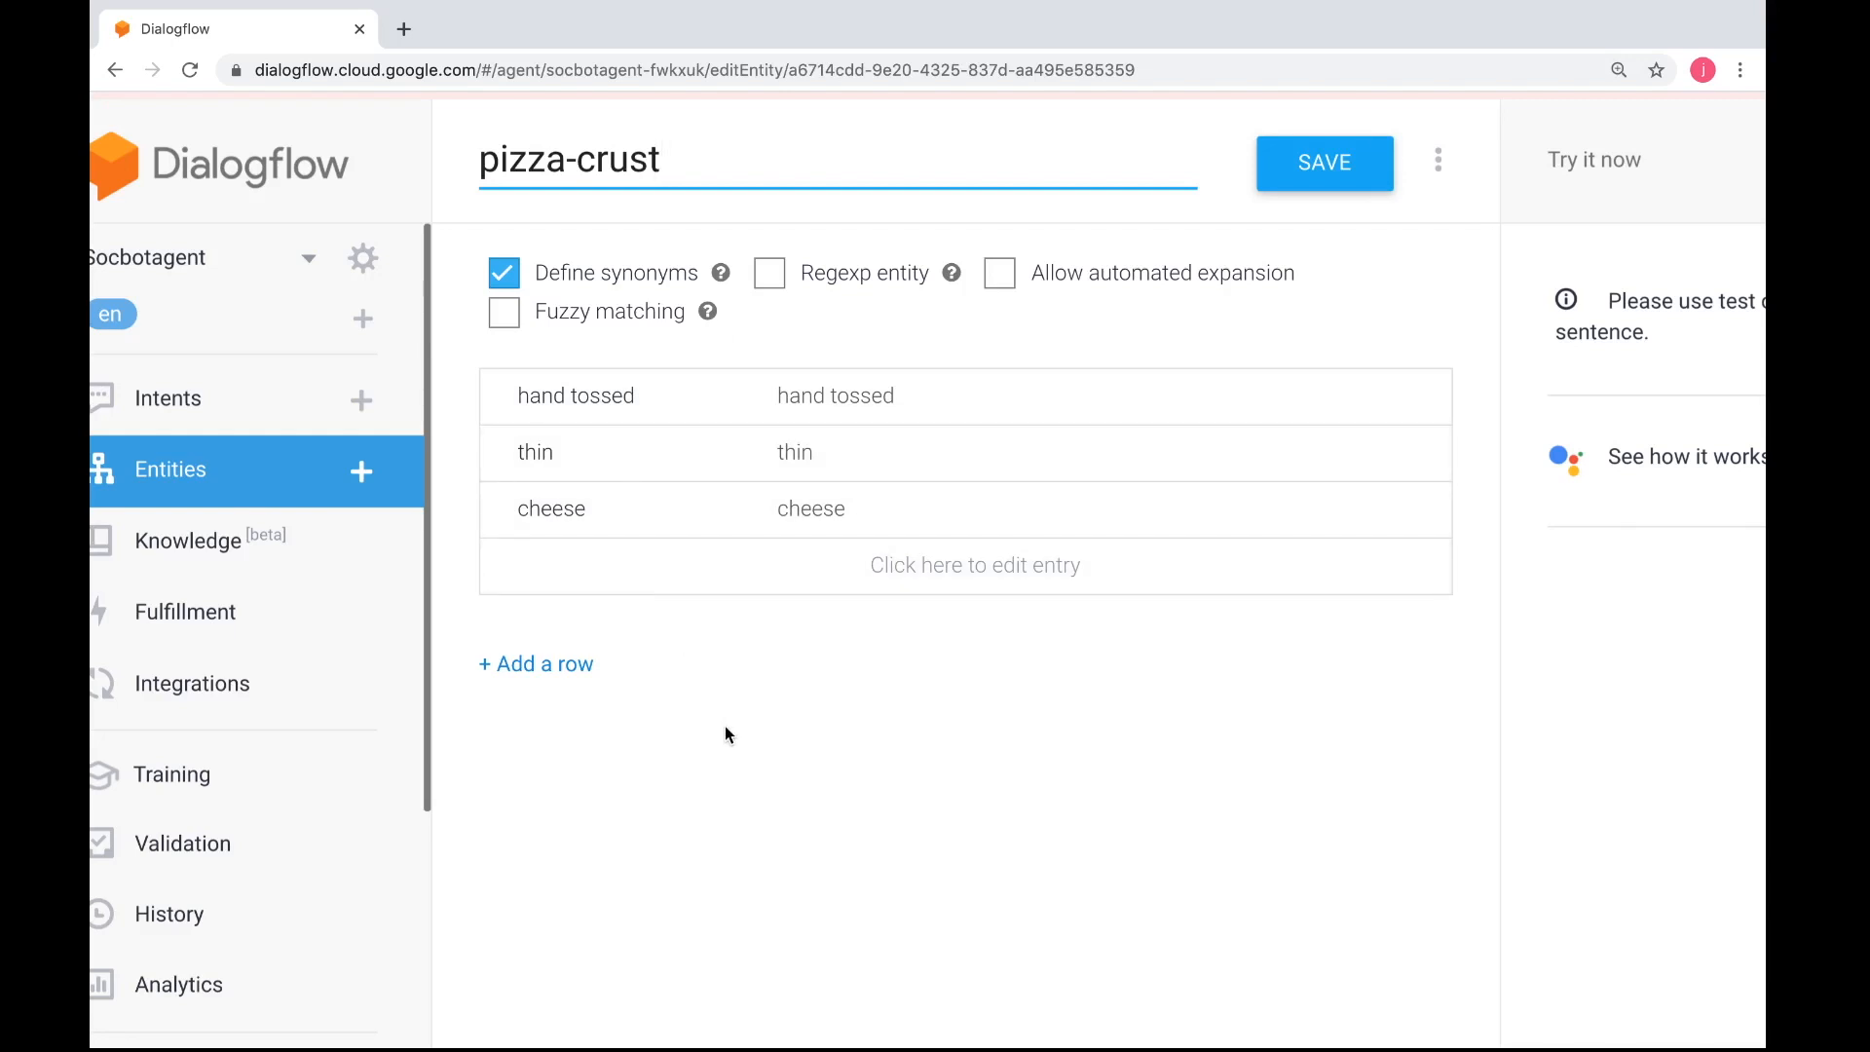
Read the Exercise 2 instructions on creating an intent and adding its output context, then return to Dialogflow
{"action": "key", "text": "ctrl+Left"}
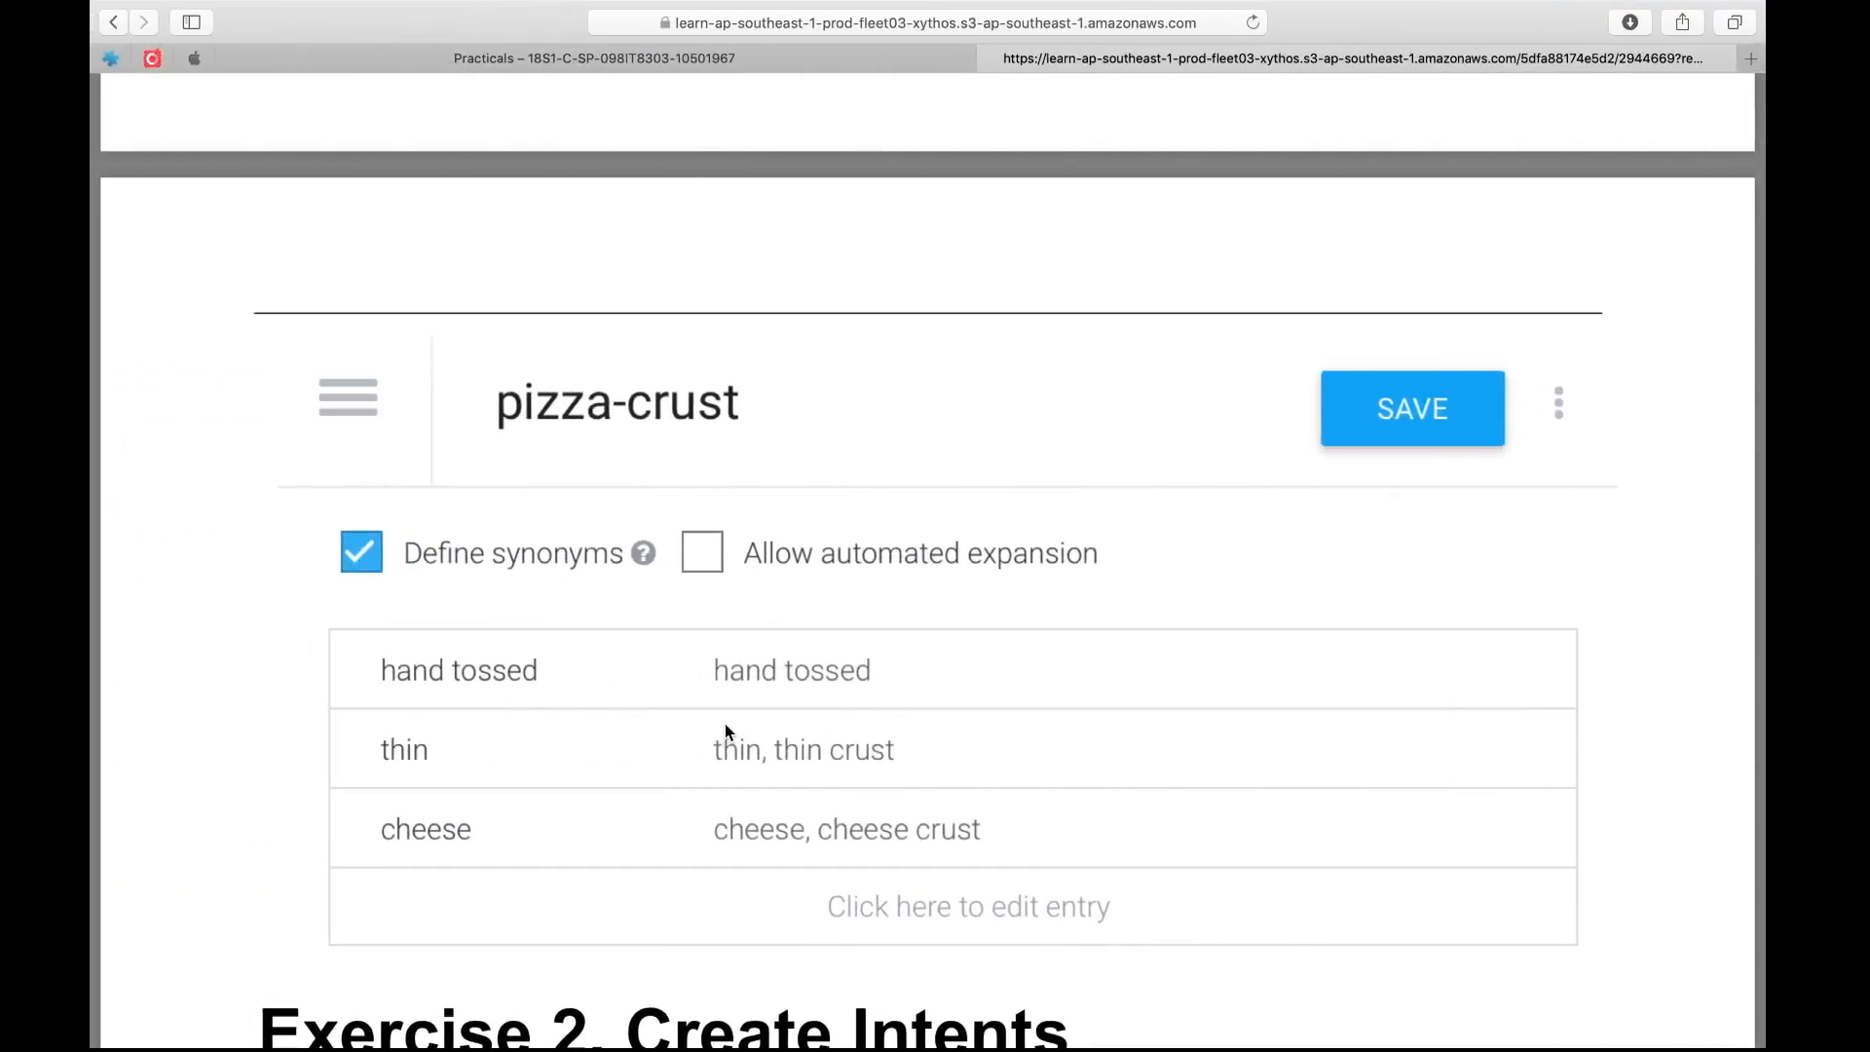
{"action": "scroll", "coordinate": [726, 729], "scroll_direction": "down", "scroll_amount": 10}
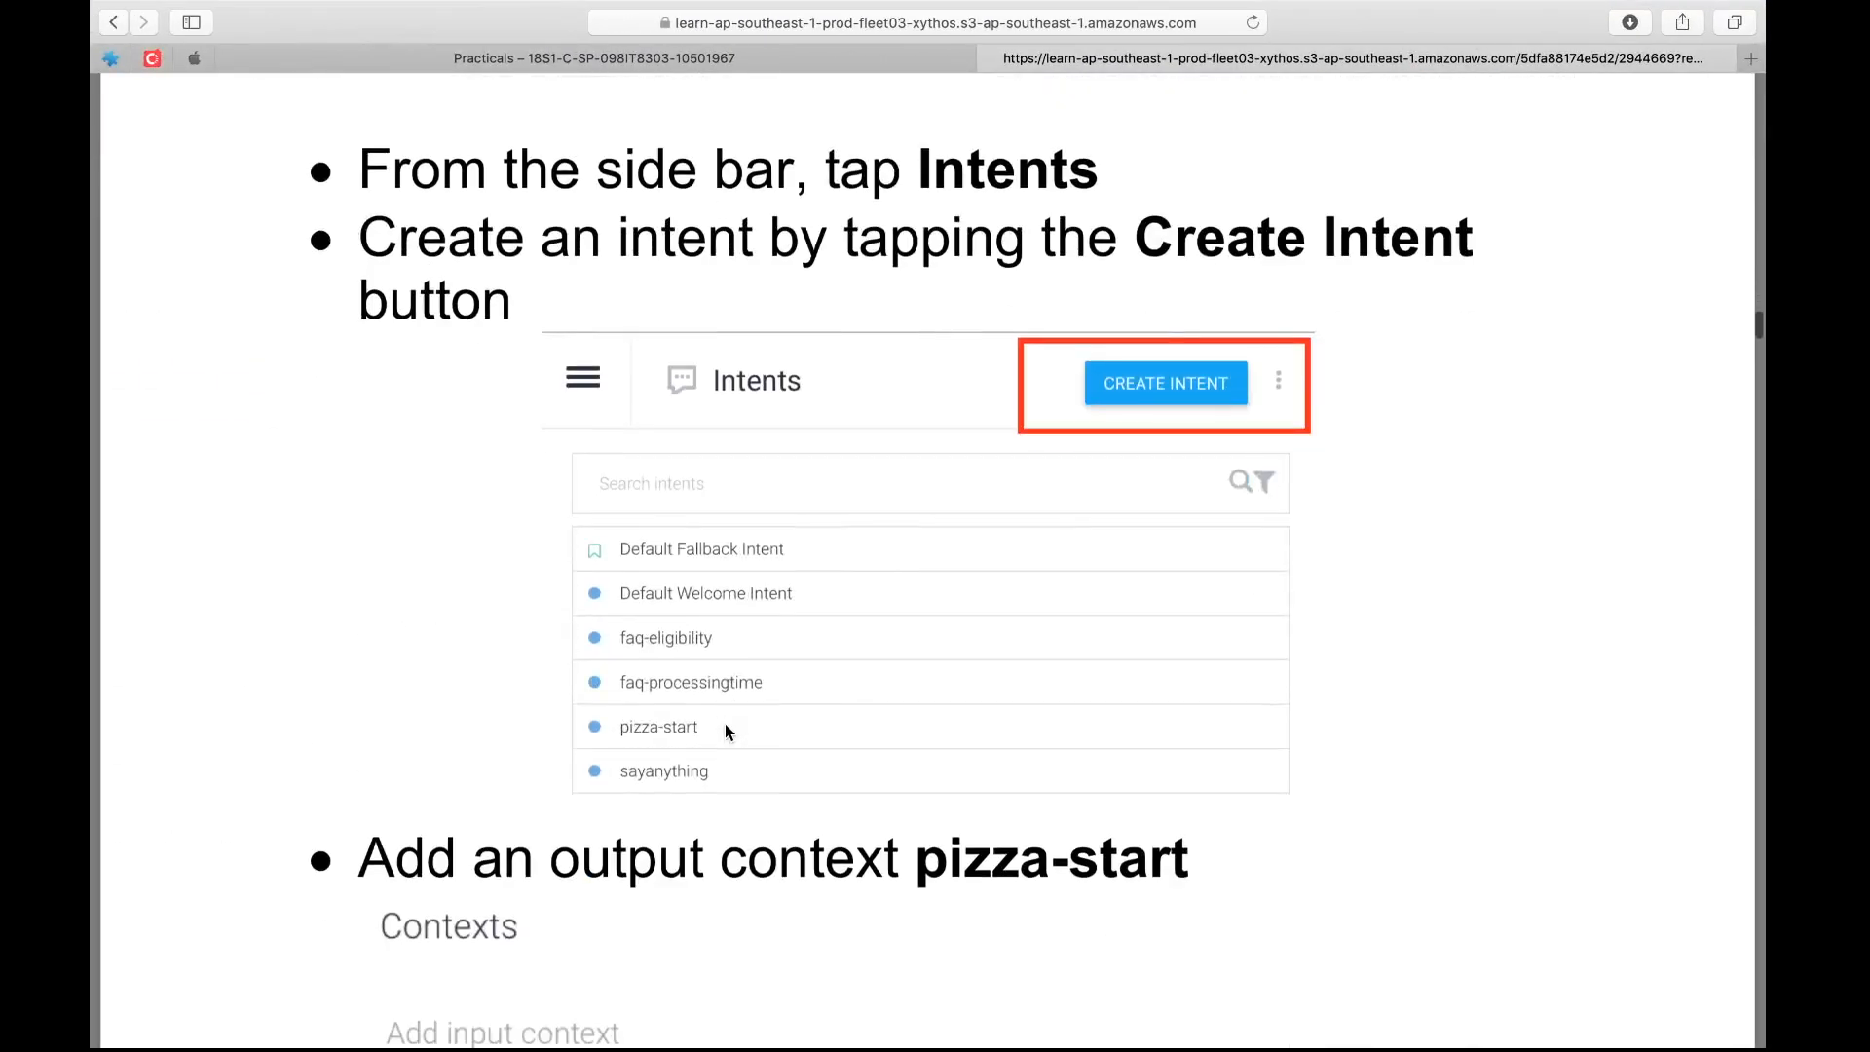
{"action": "scroll", "coordinate": [725, 728], "scroll_direction": "down", "scroll_amount": 5}
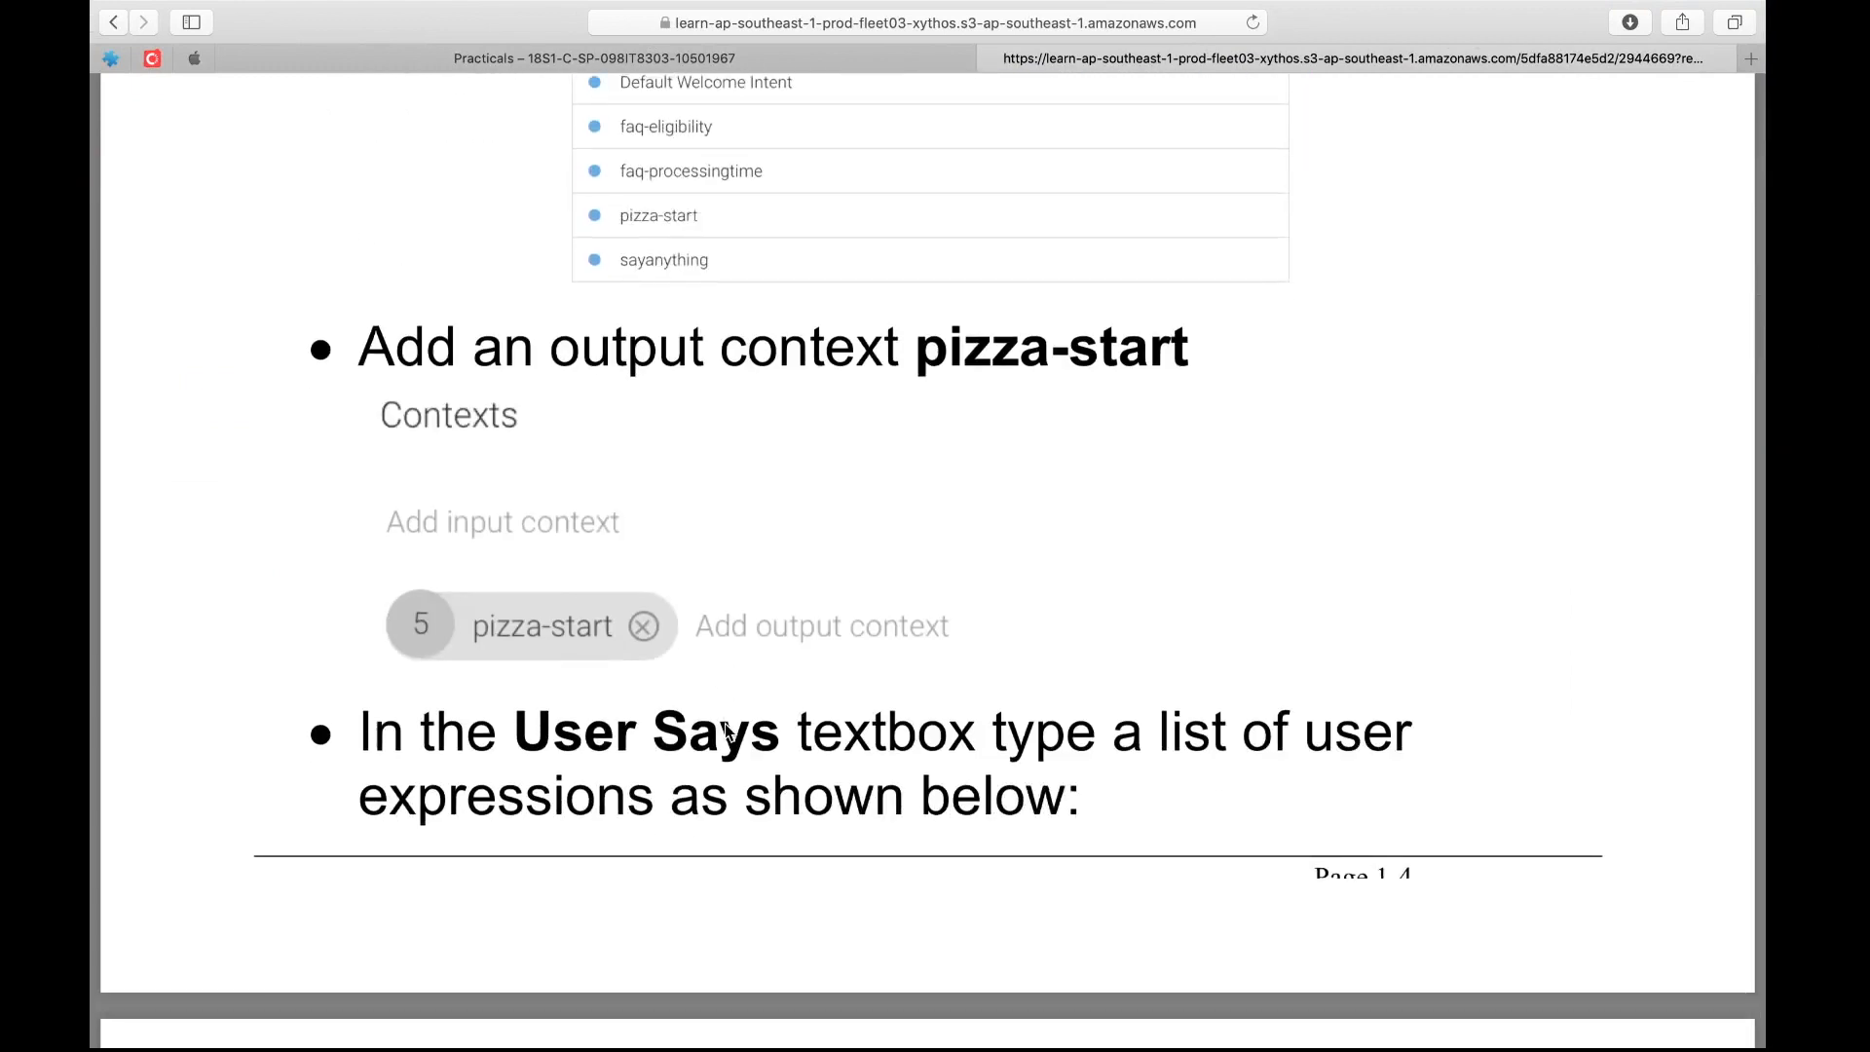
{"action": "scroll", "coordinate": [724, 729], "scroll_direction": "up", "scroll_amount": 6}
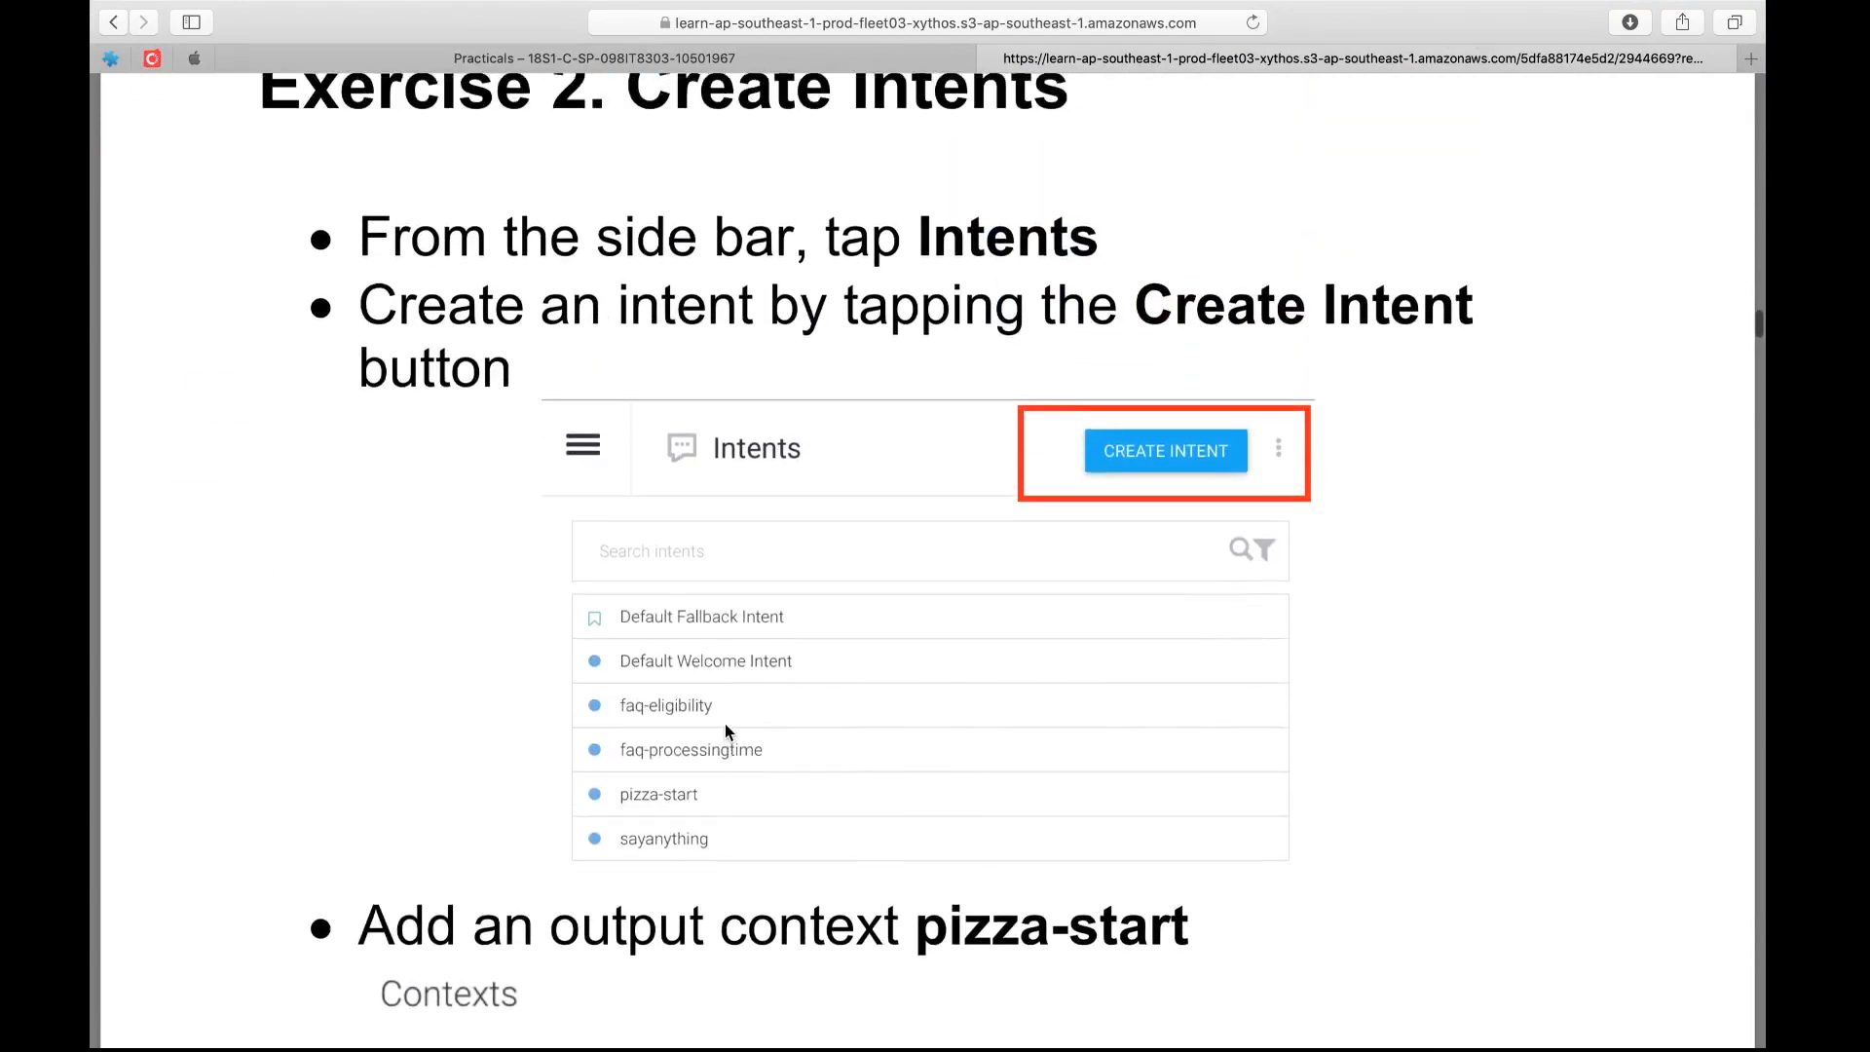
{"action": "scroll", "coordinate": [725, 730], "scroll_direction": "down", "scroll_amount": 1}
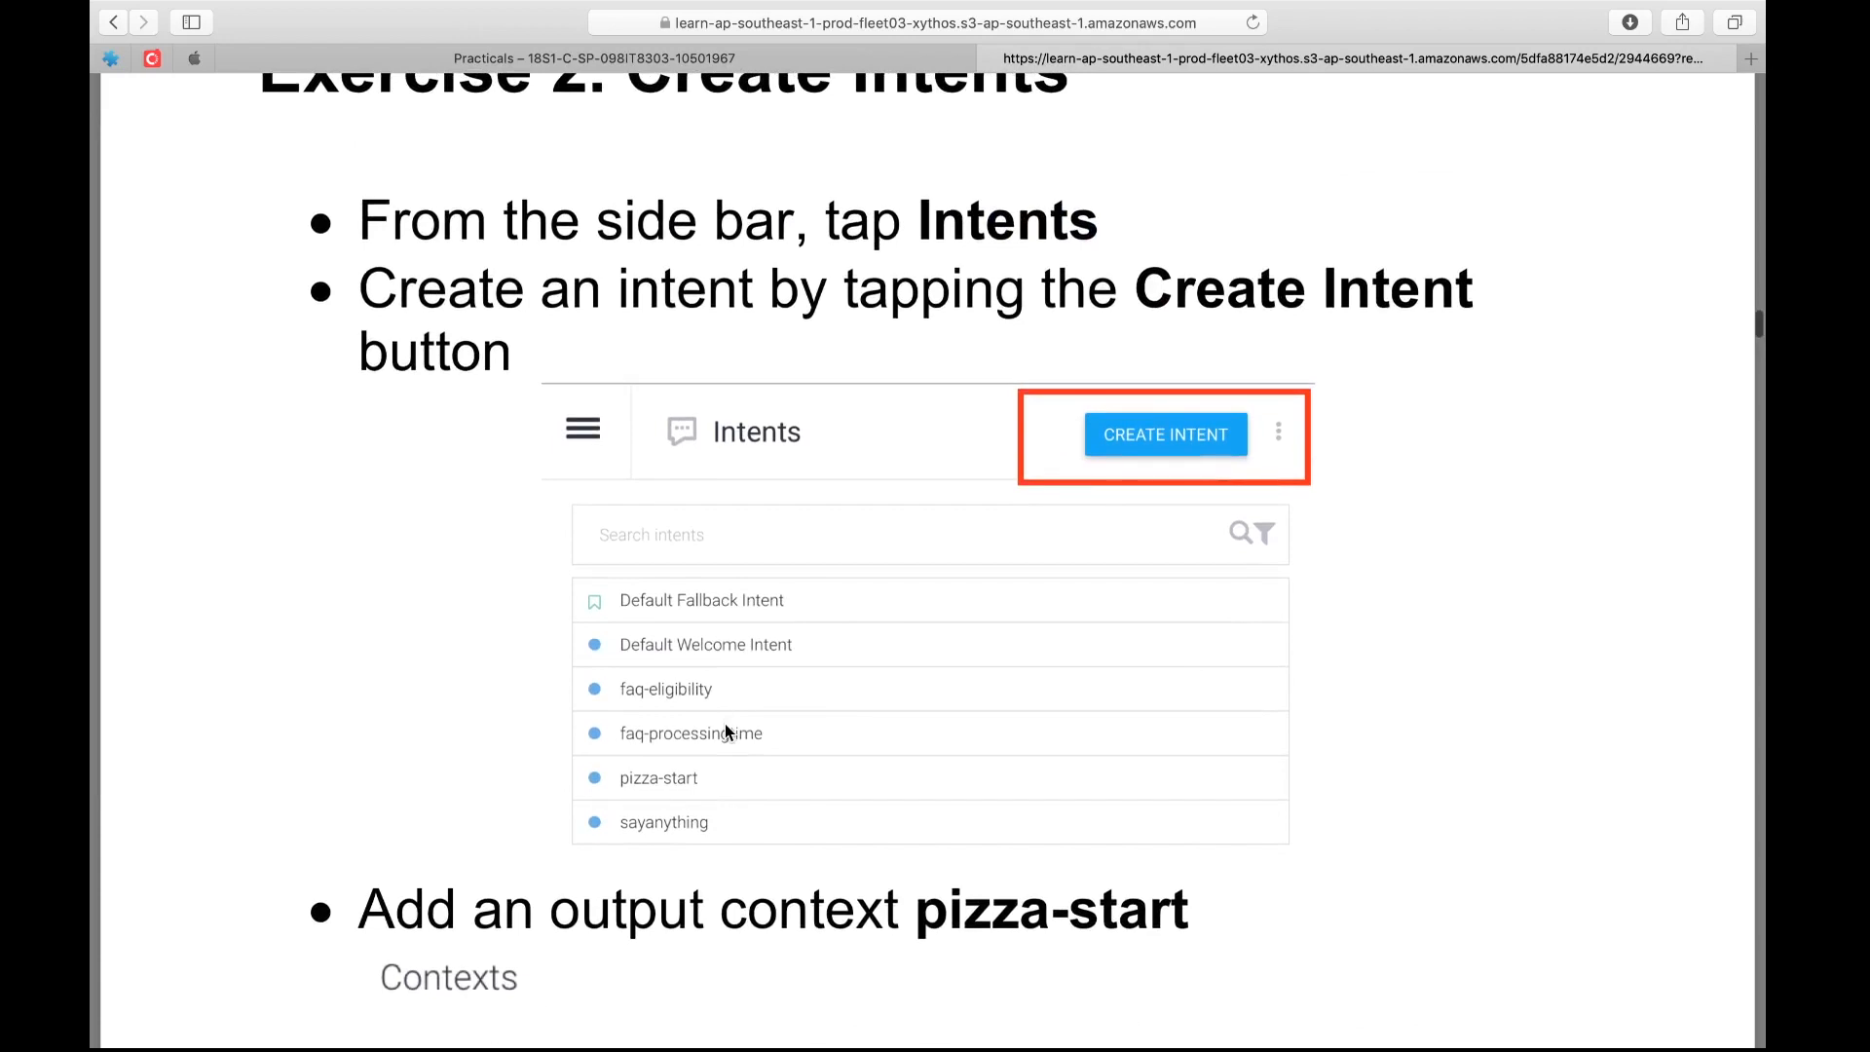
{"action": "scroll", "coordinate": [725, 731], "scroll_direction": "down", "scroll_amount": 3}
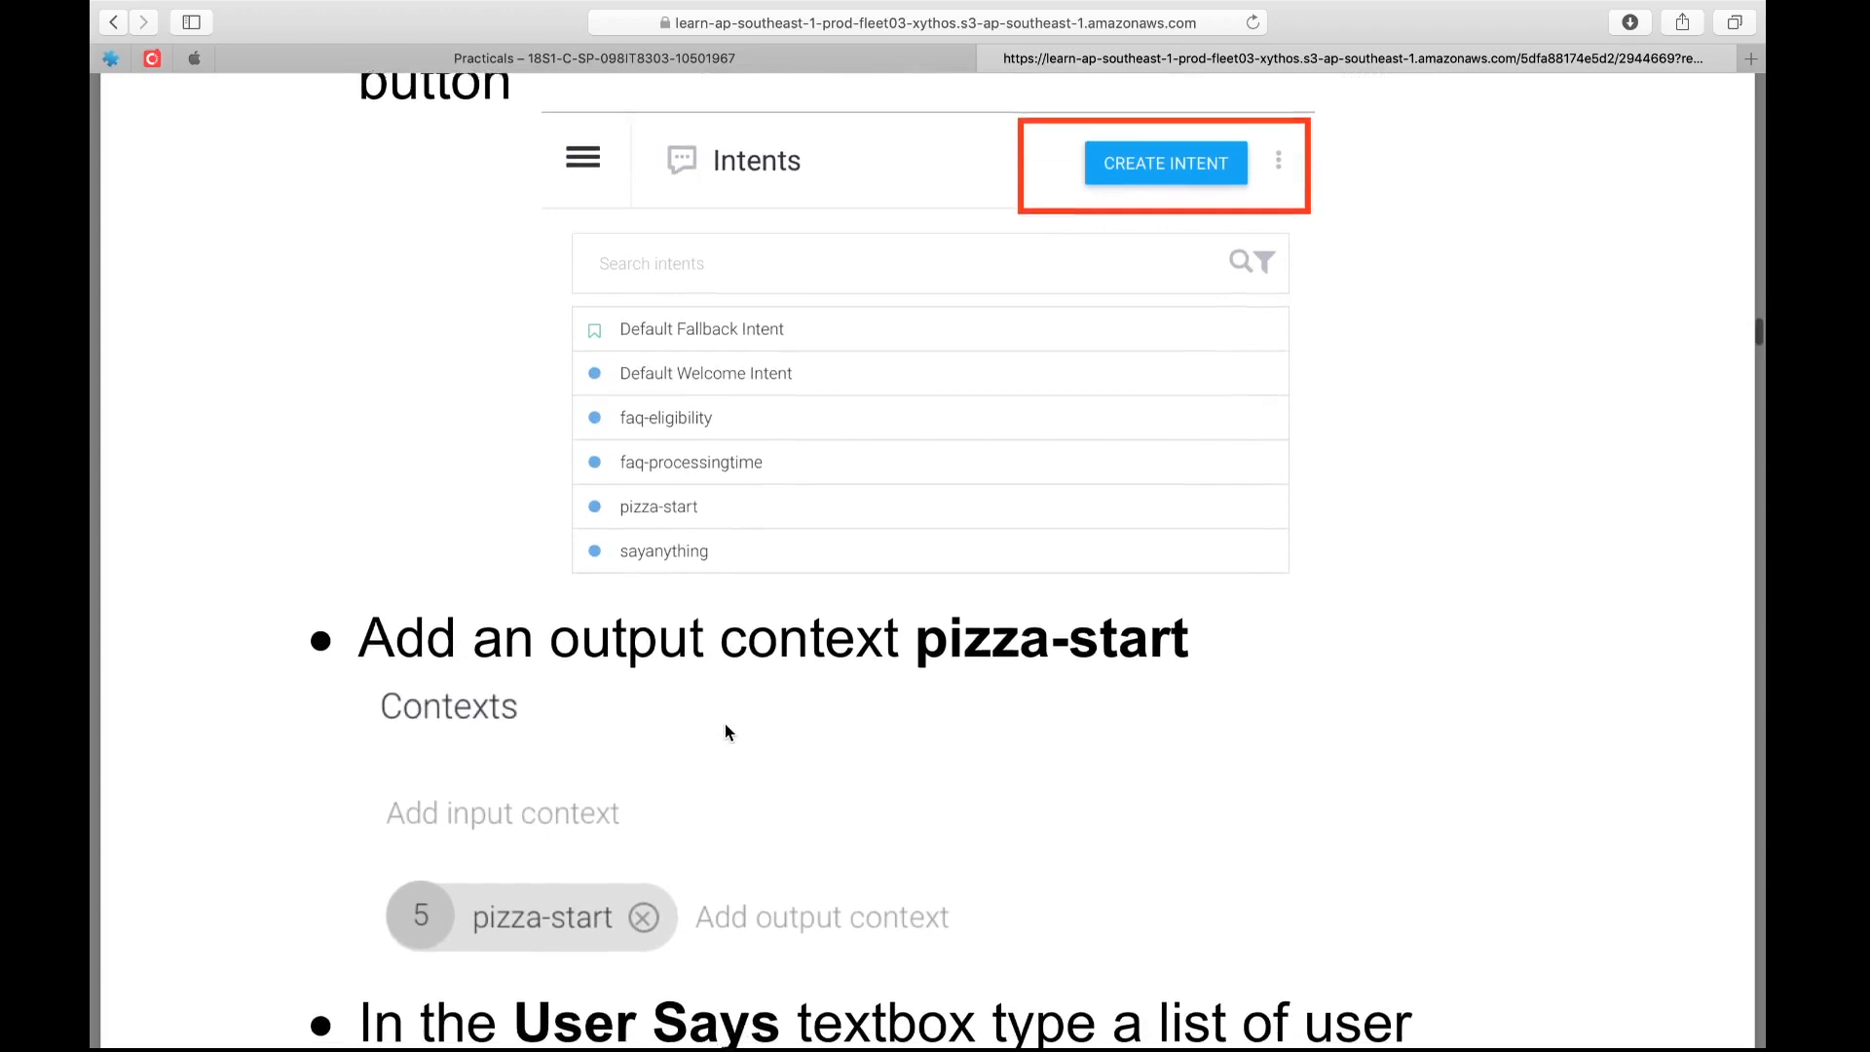
{"action": "scroll", "coordinate": [725, 726], "scroll_direction": "down", "scroll_amount": 1}
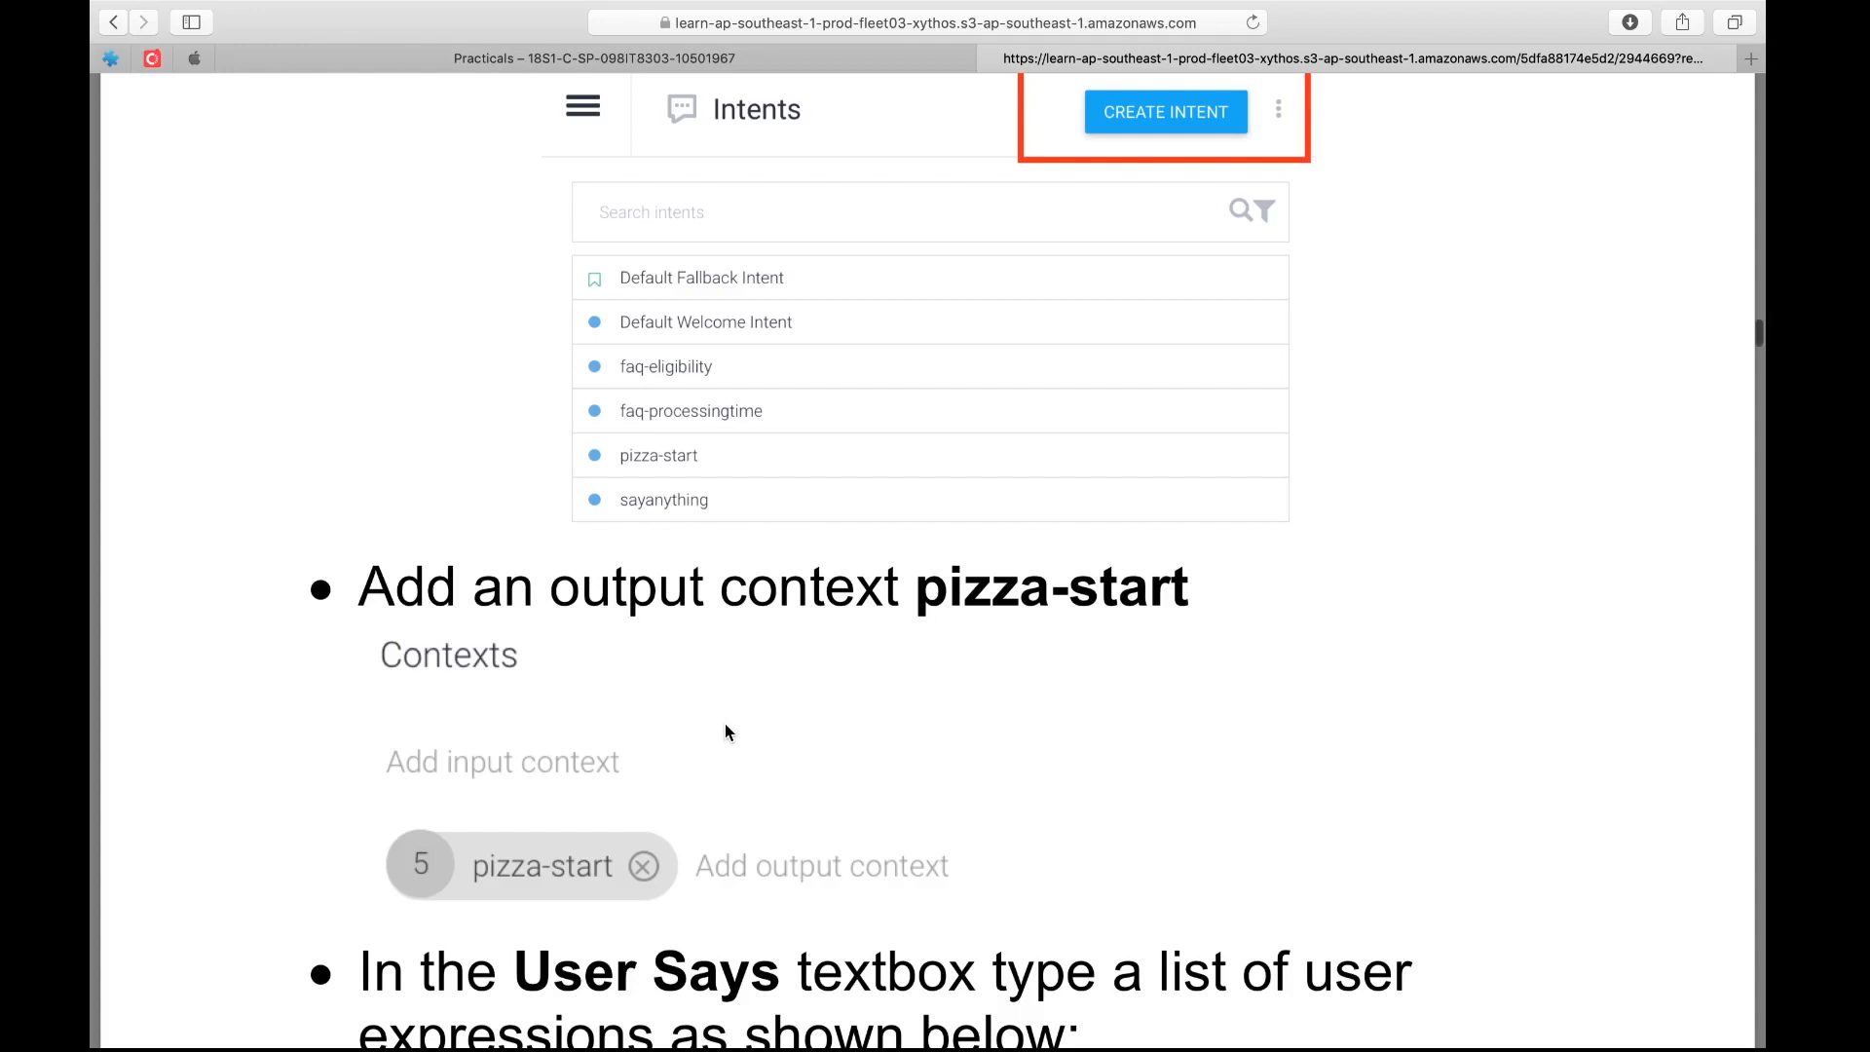
{"action": "key", "text": "ctrl+Right"}
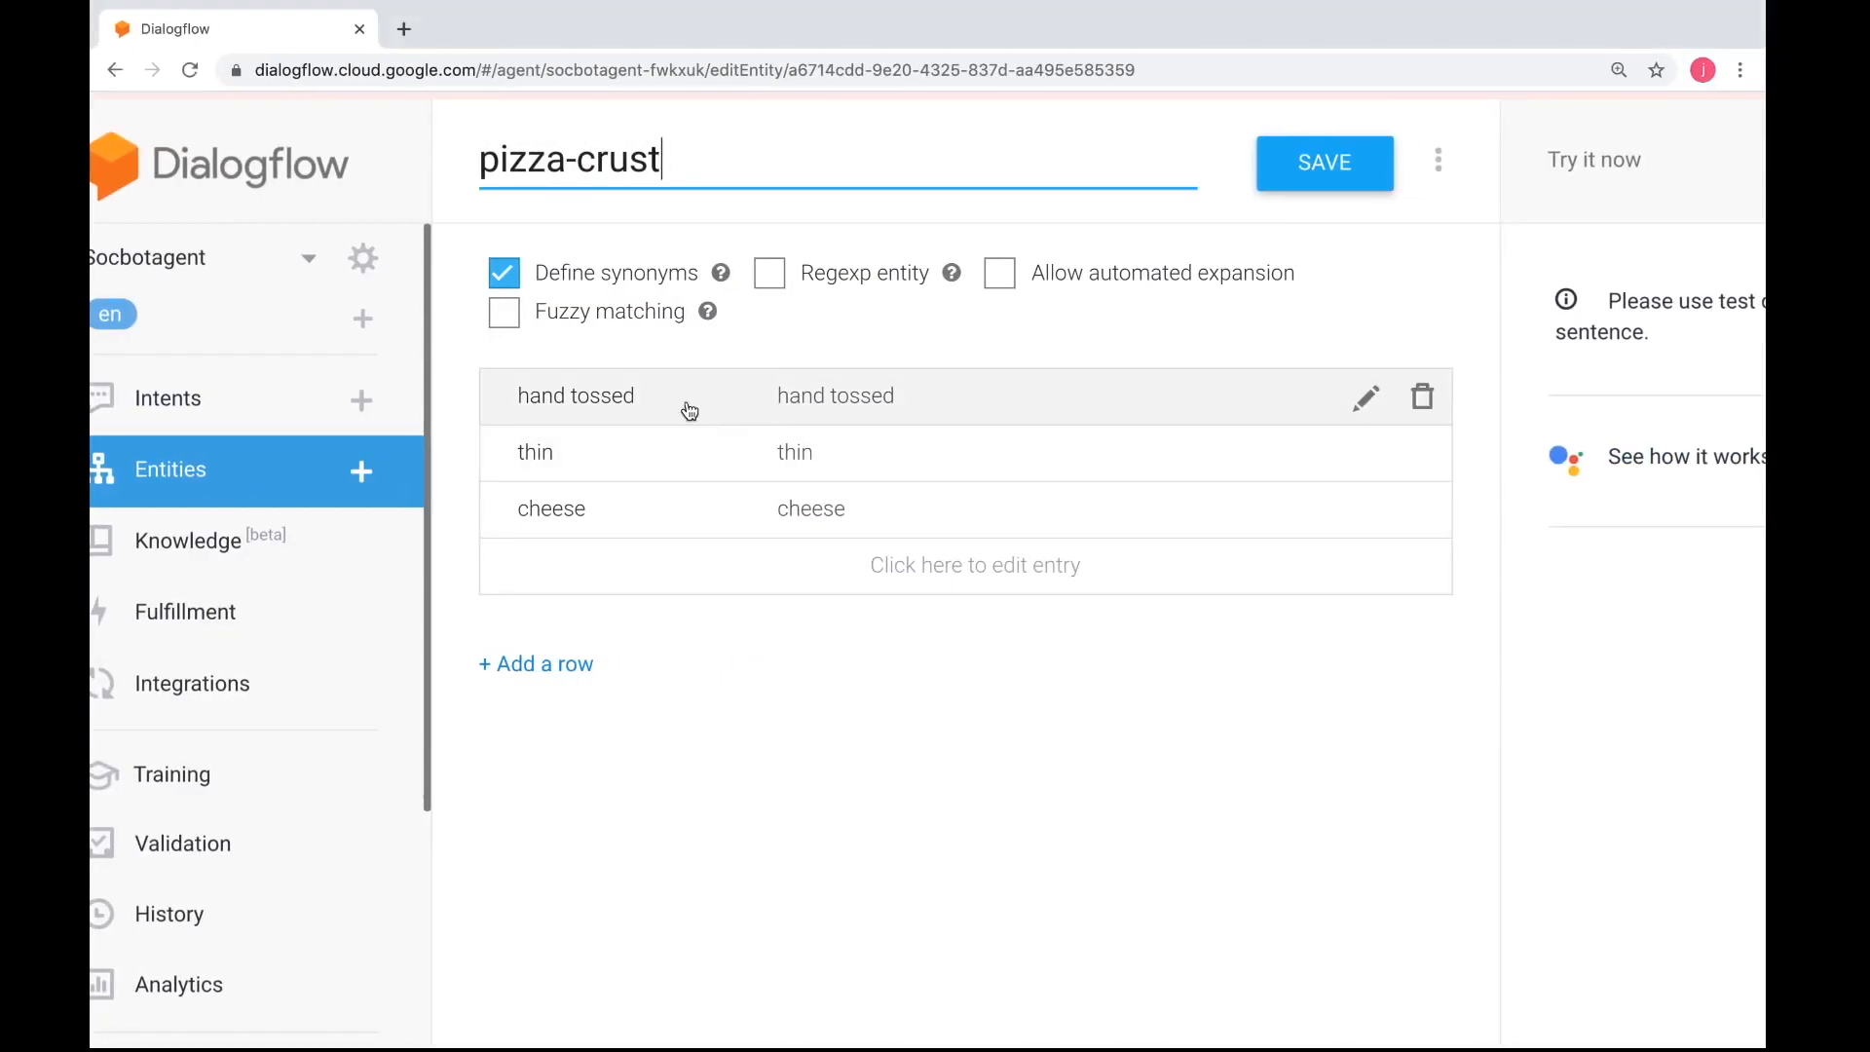
Save the pizza-crust entity again, then create and save a new intent named pizza-start
{"action": "left_click", "coordinate": [1326, 183]}
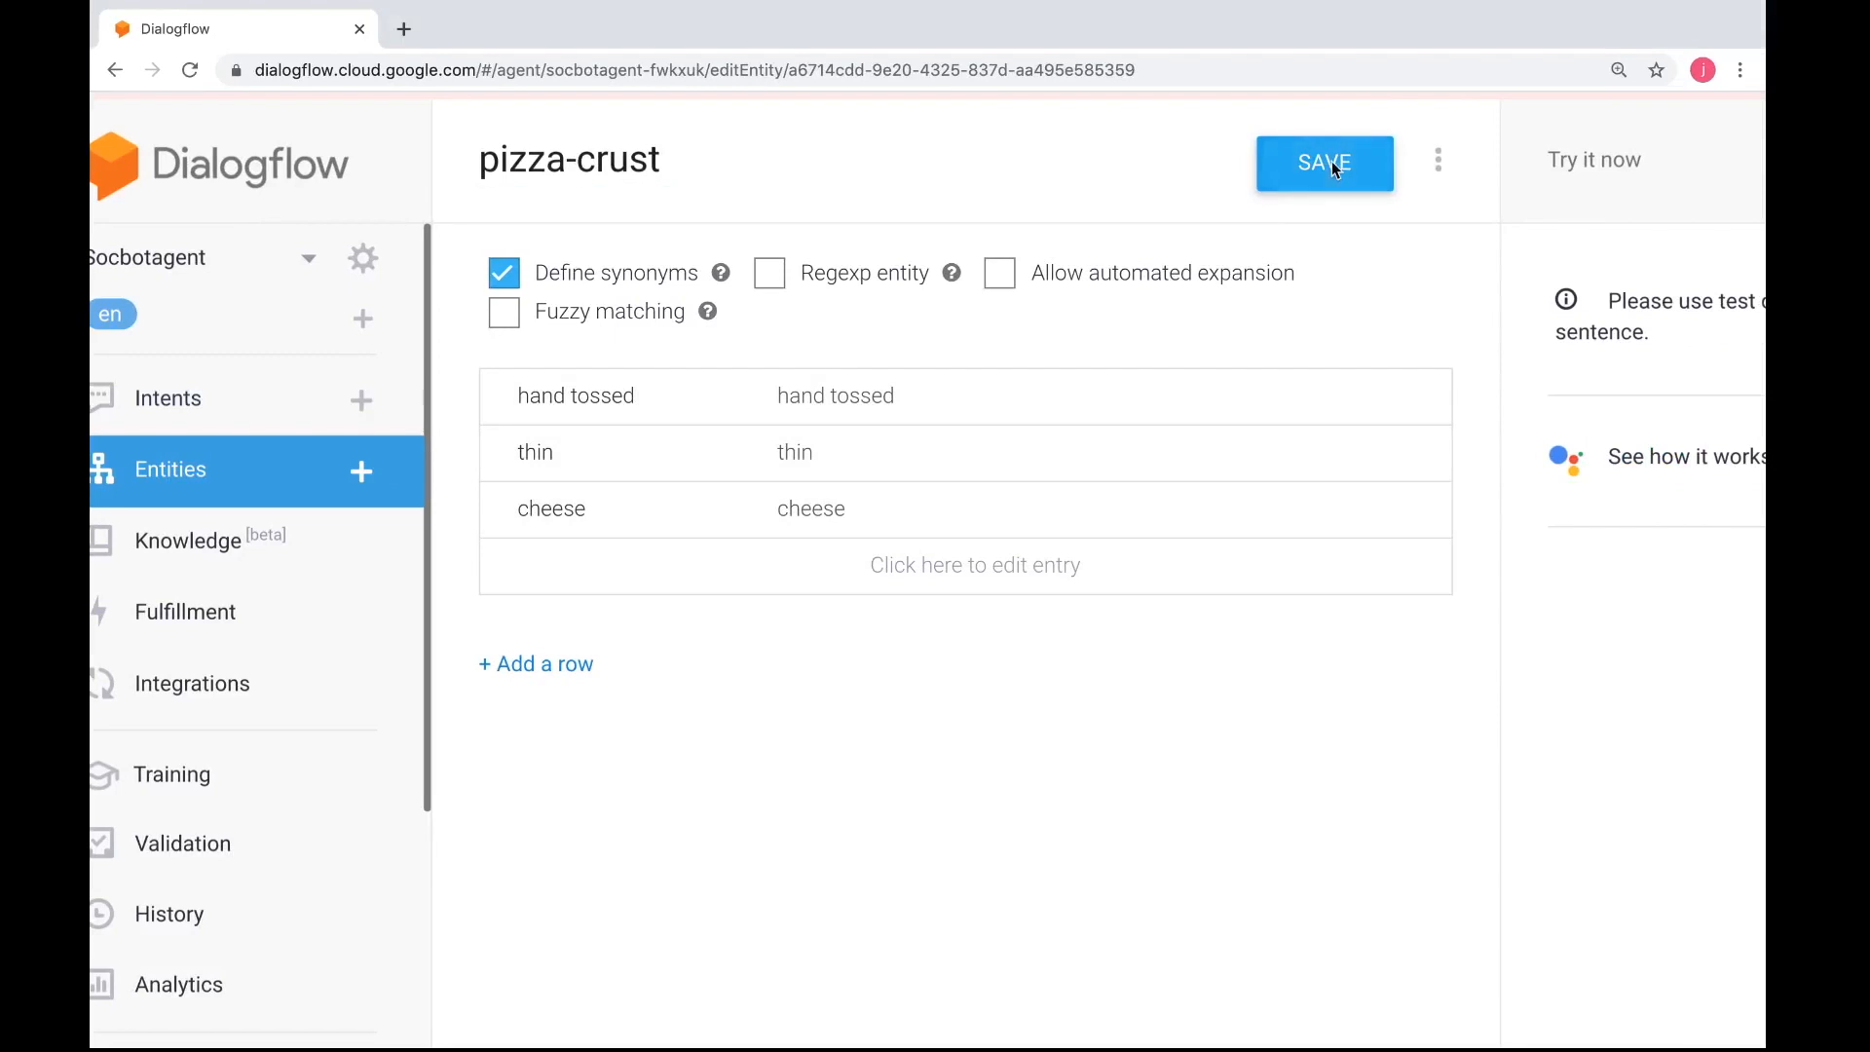
{"action": "left_click", "coordinate": [376, 411]}
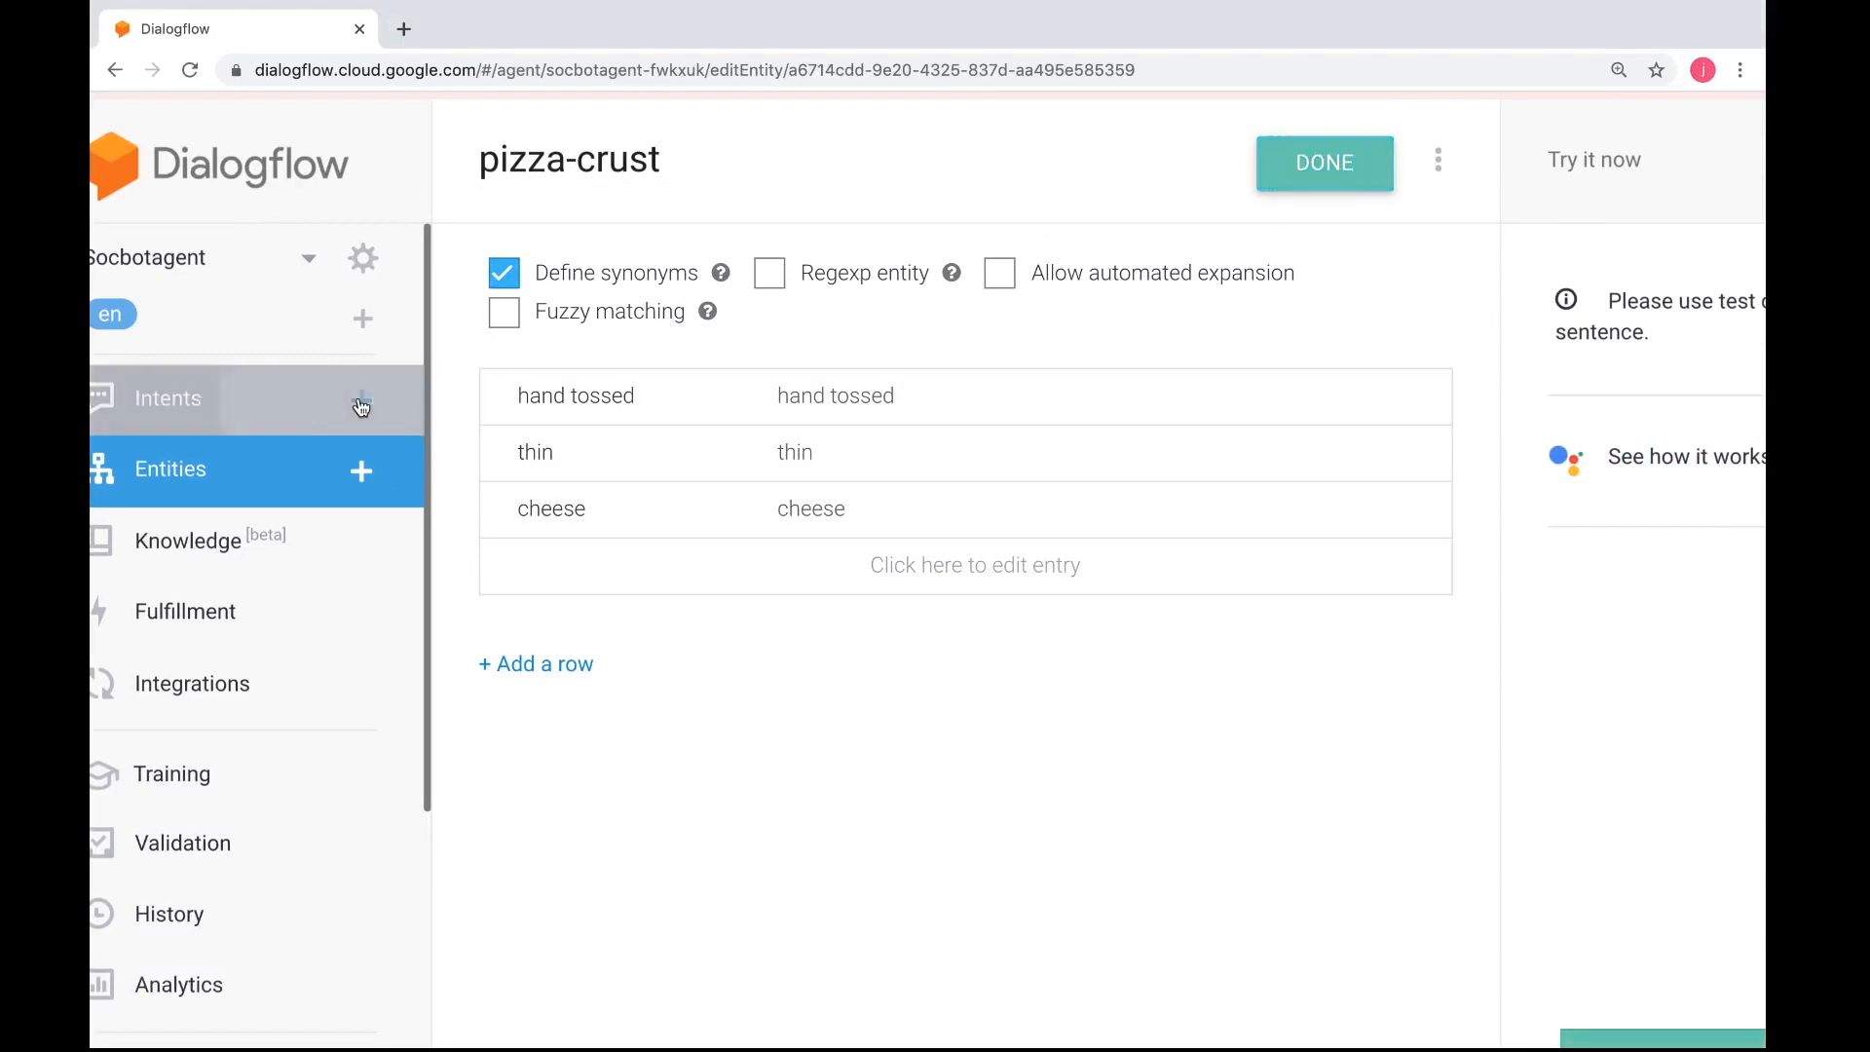
{"action": "left_click", "coordinate": [655, 169]}
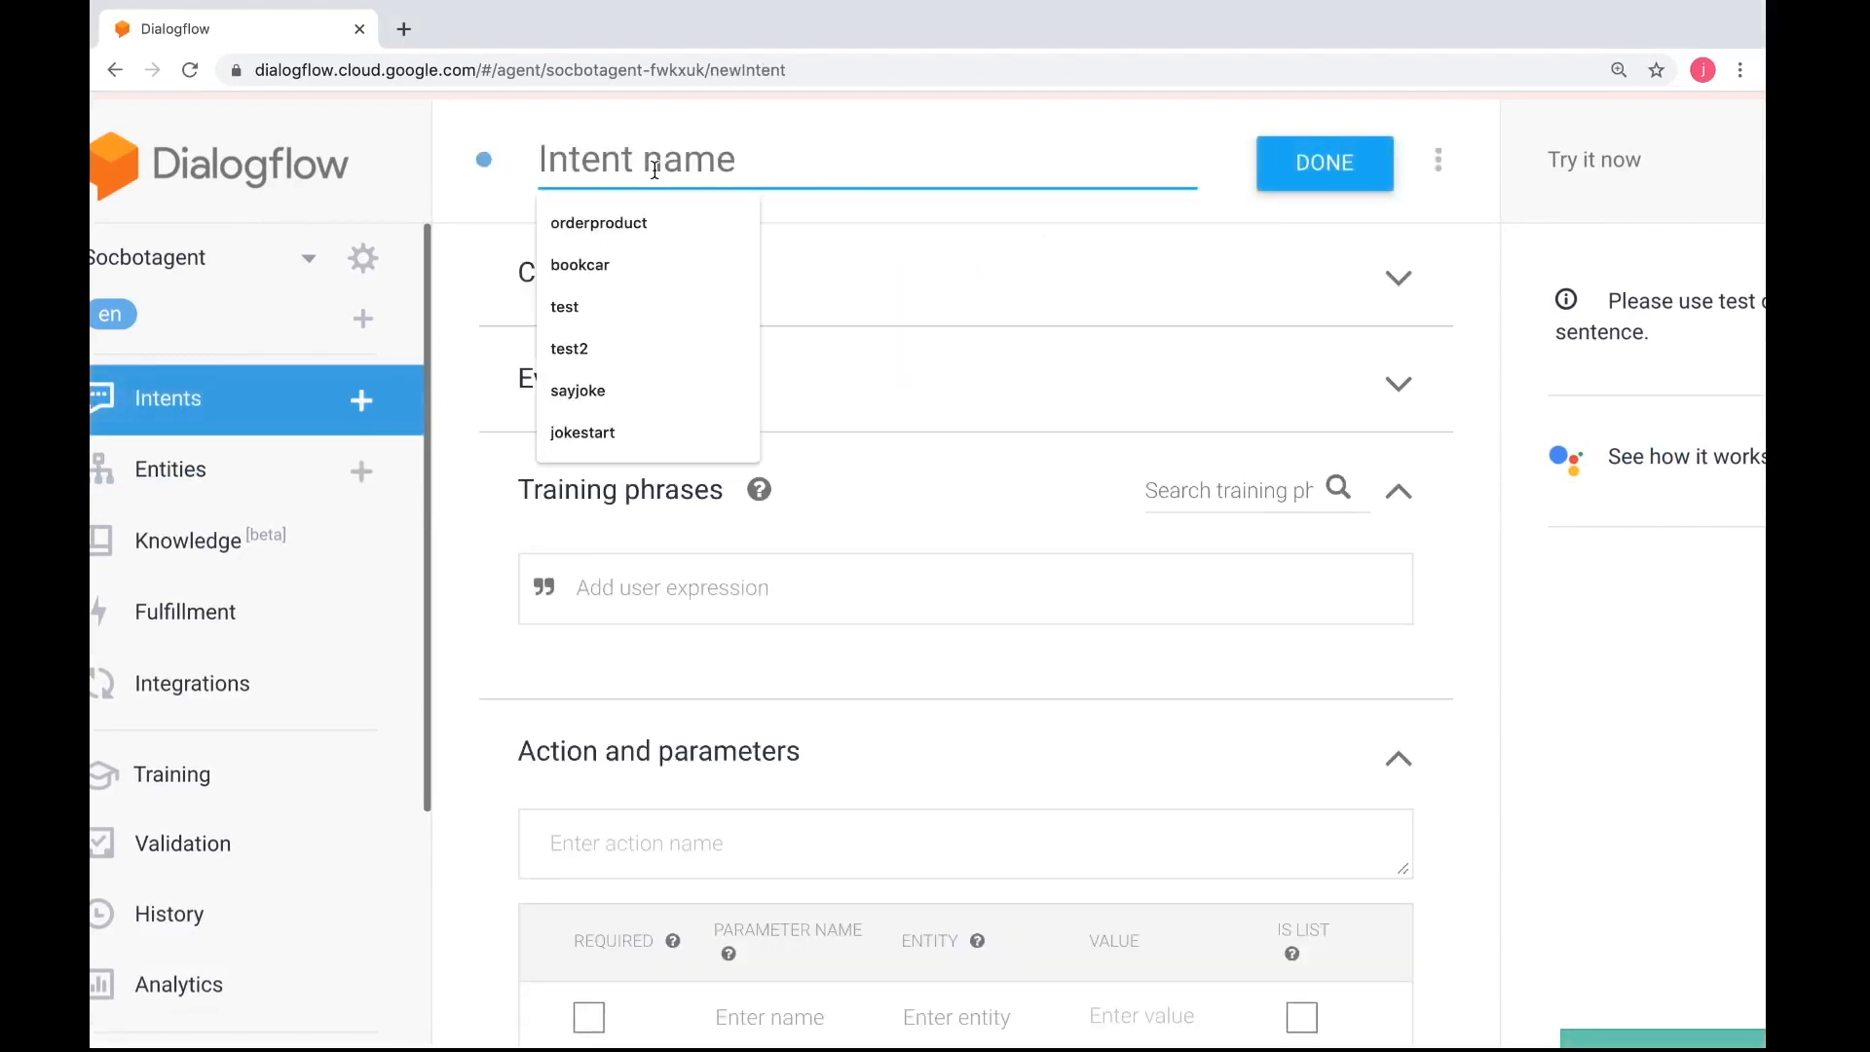
{"action": "type", "text": "pizza"}
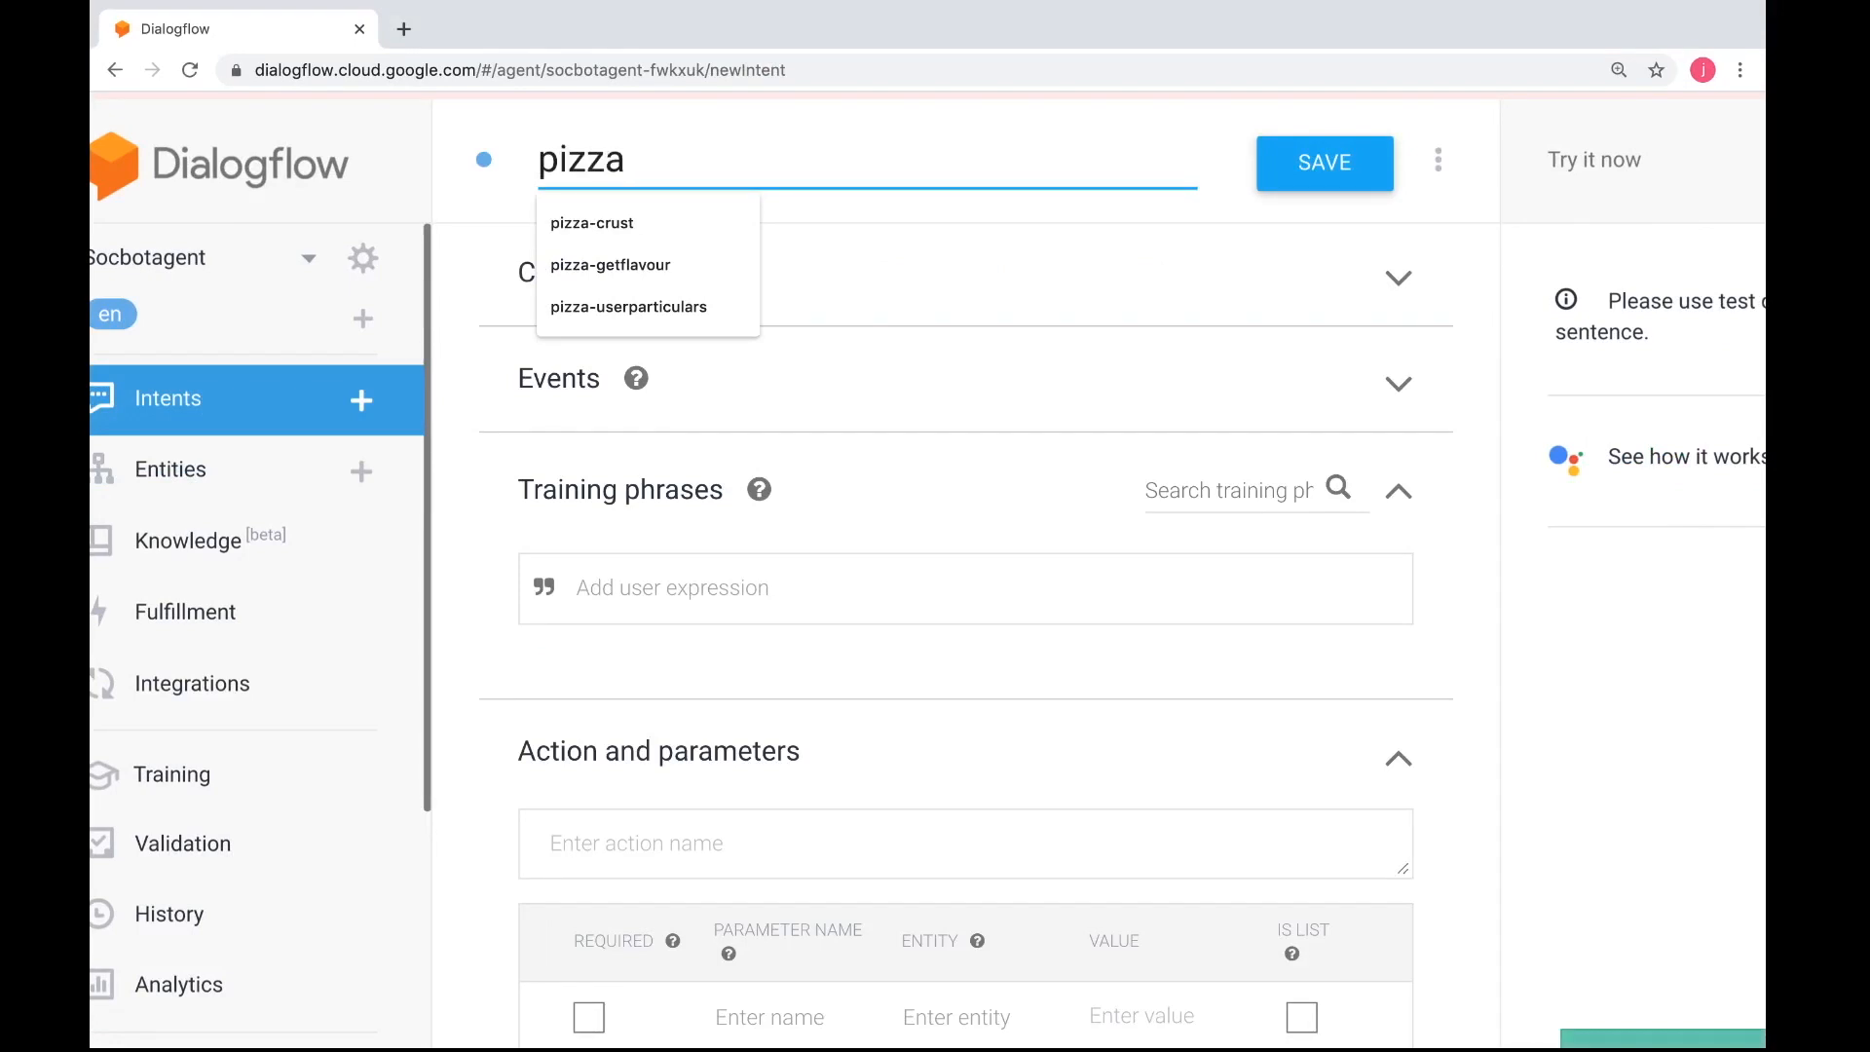
{"action": "key", "text": "ctrl+Right"}
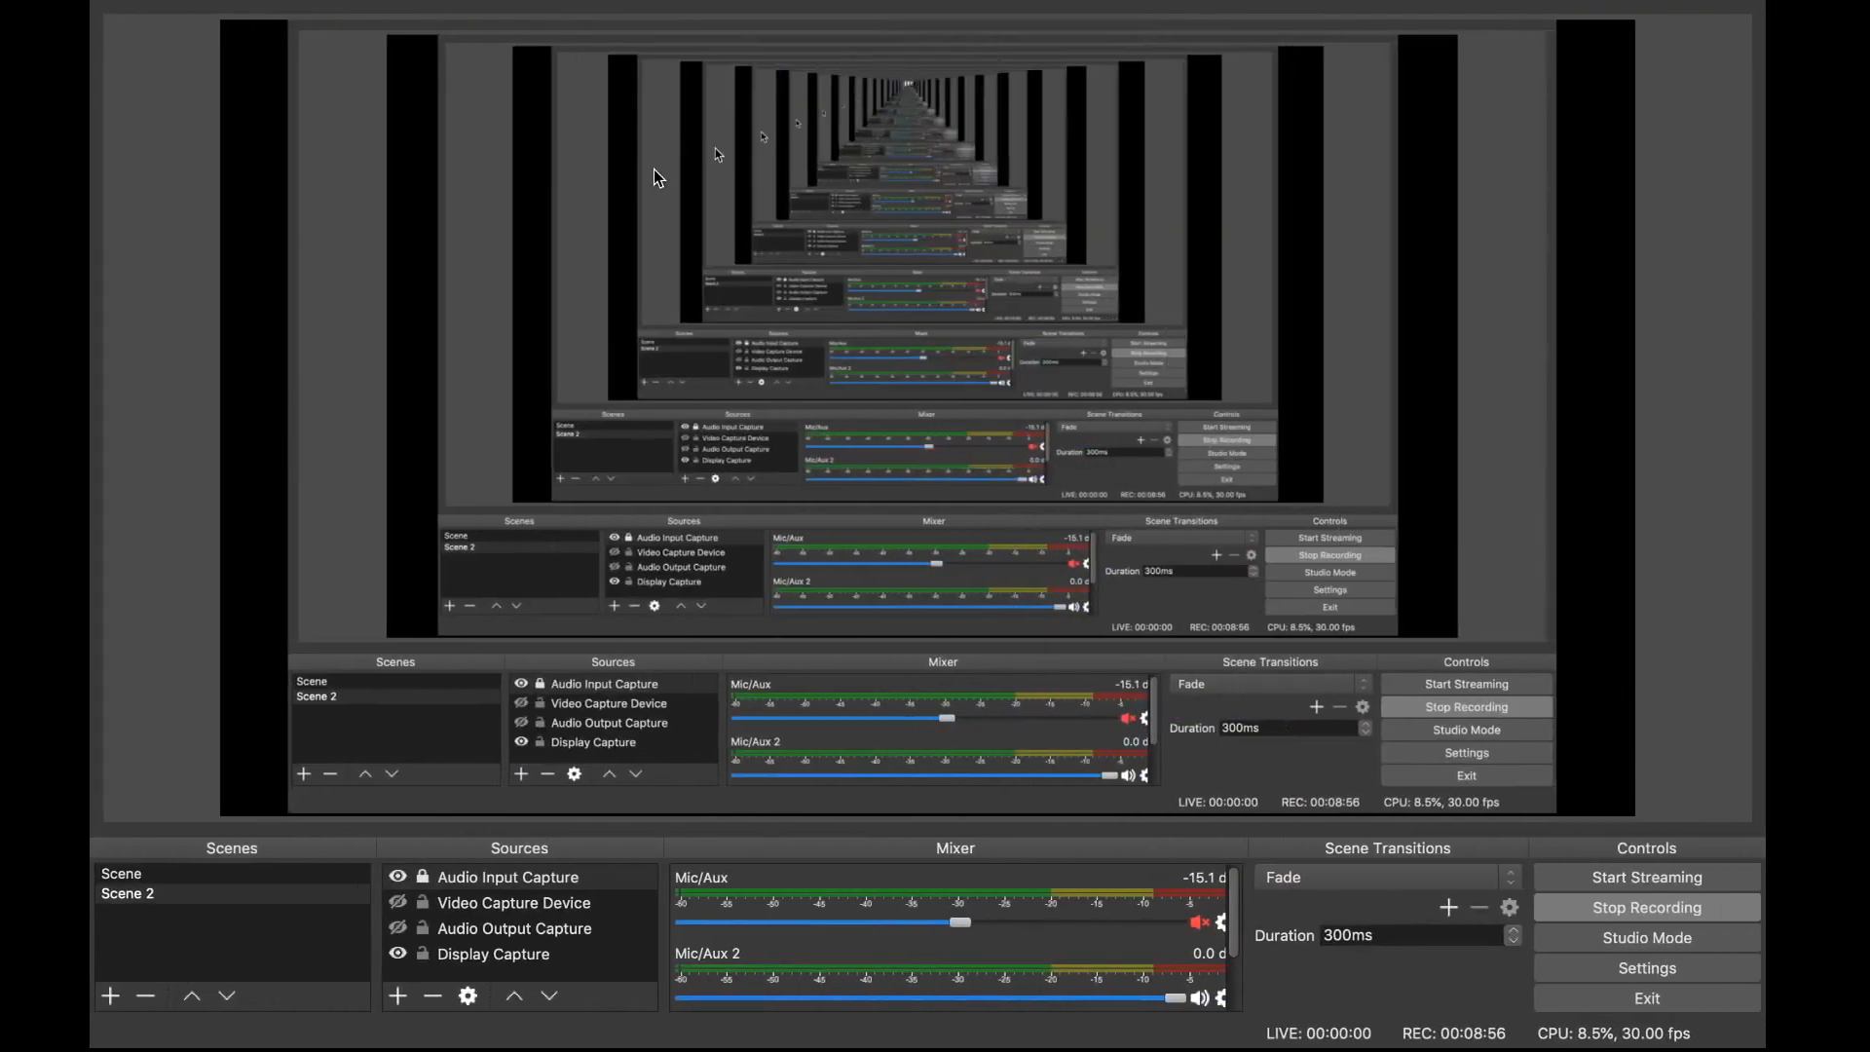
{"action": "key", "text": "ctrl+Left"}
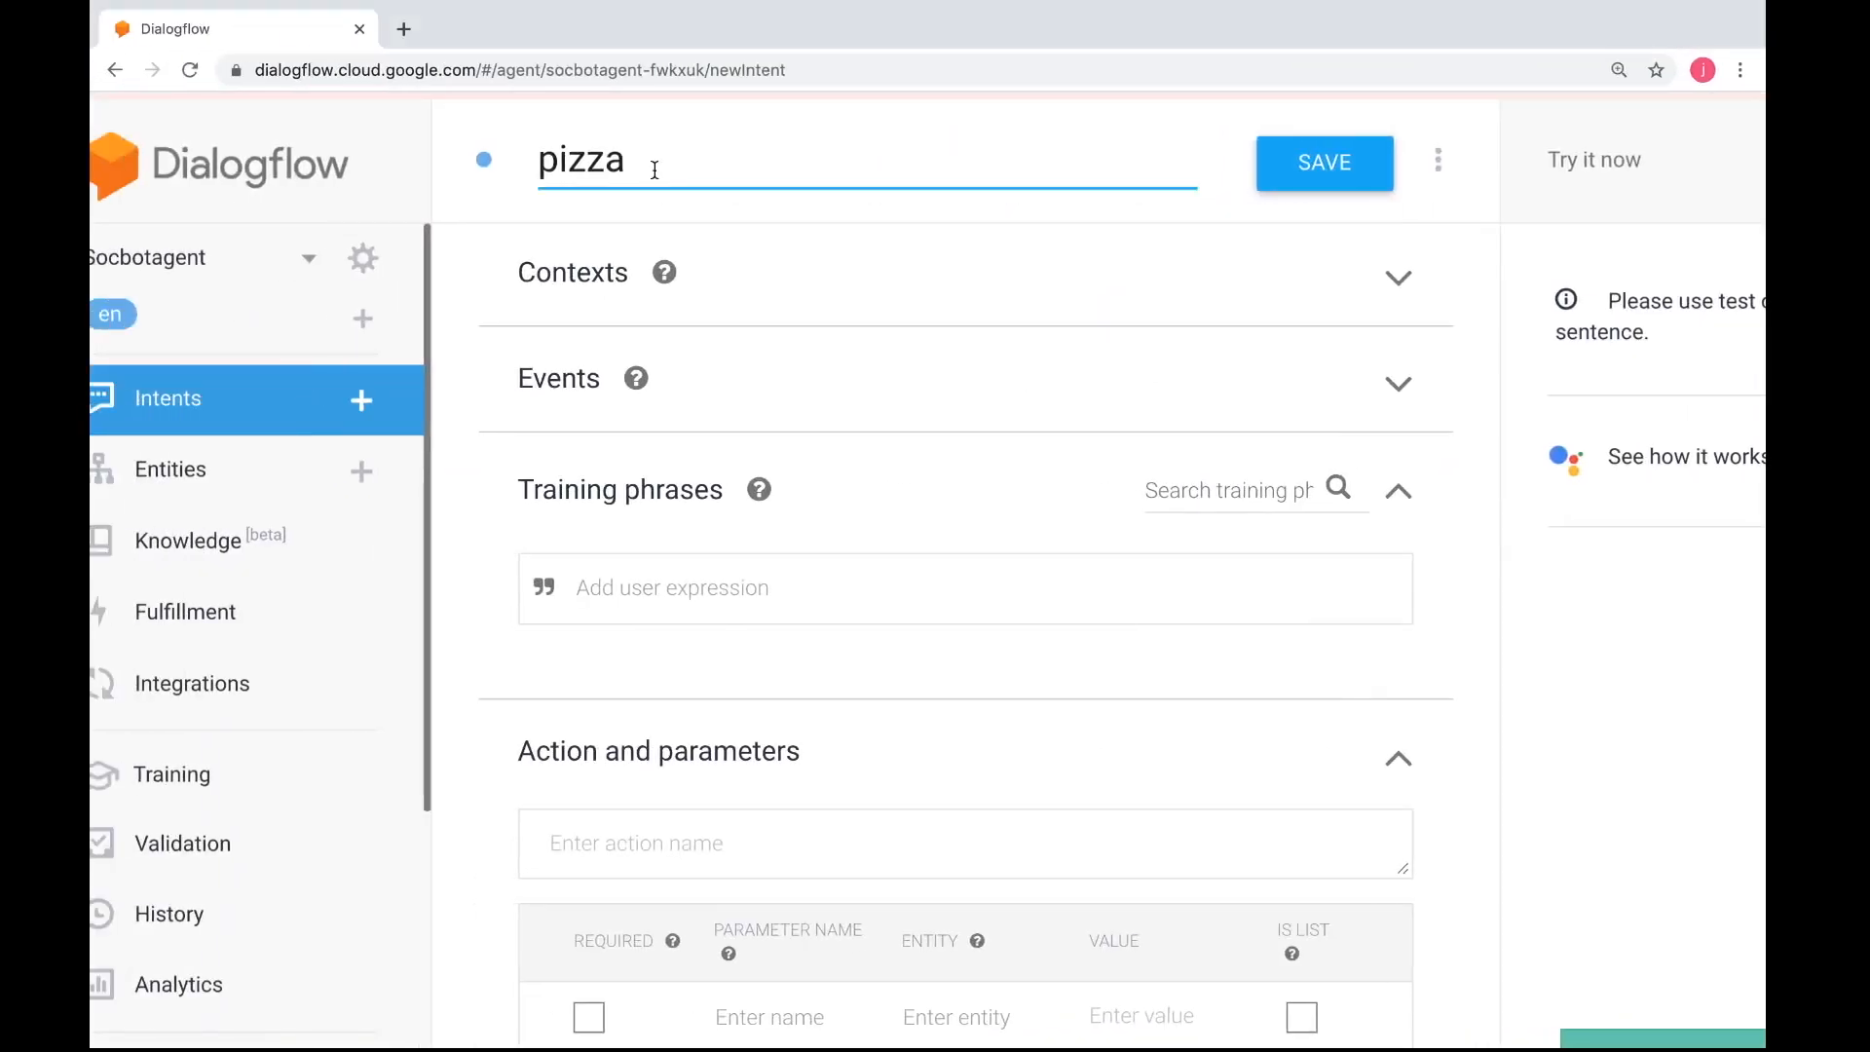
{"action": "type", "text": "-start"}
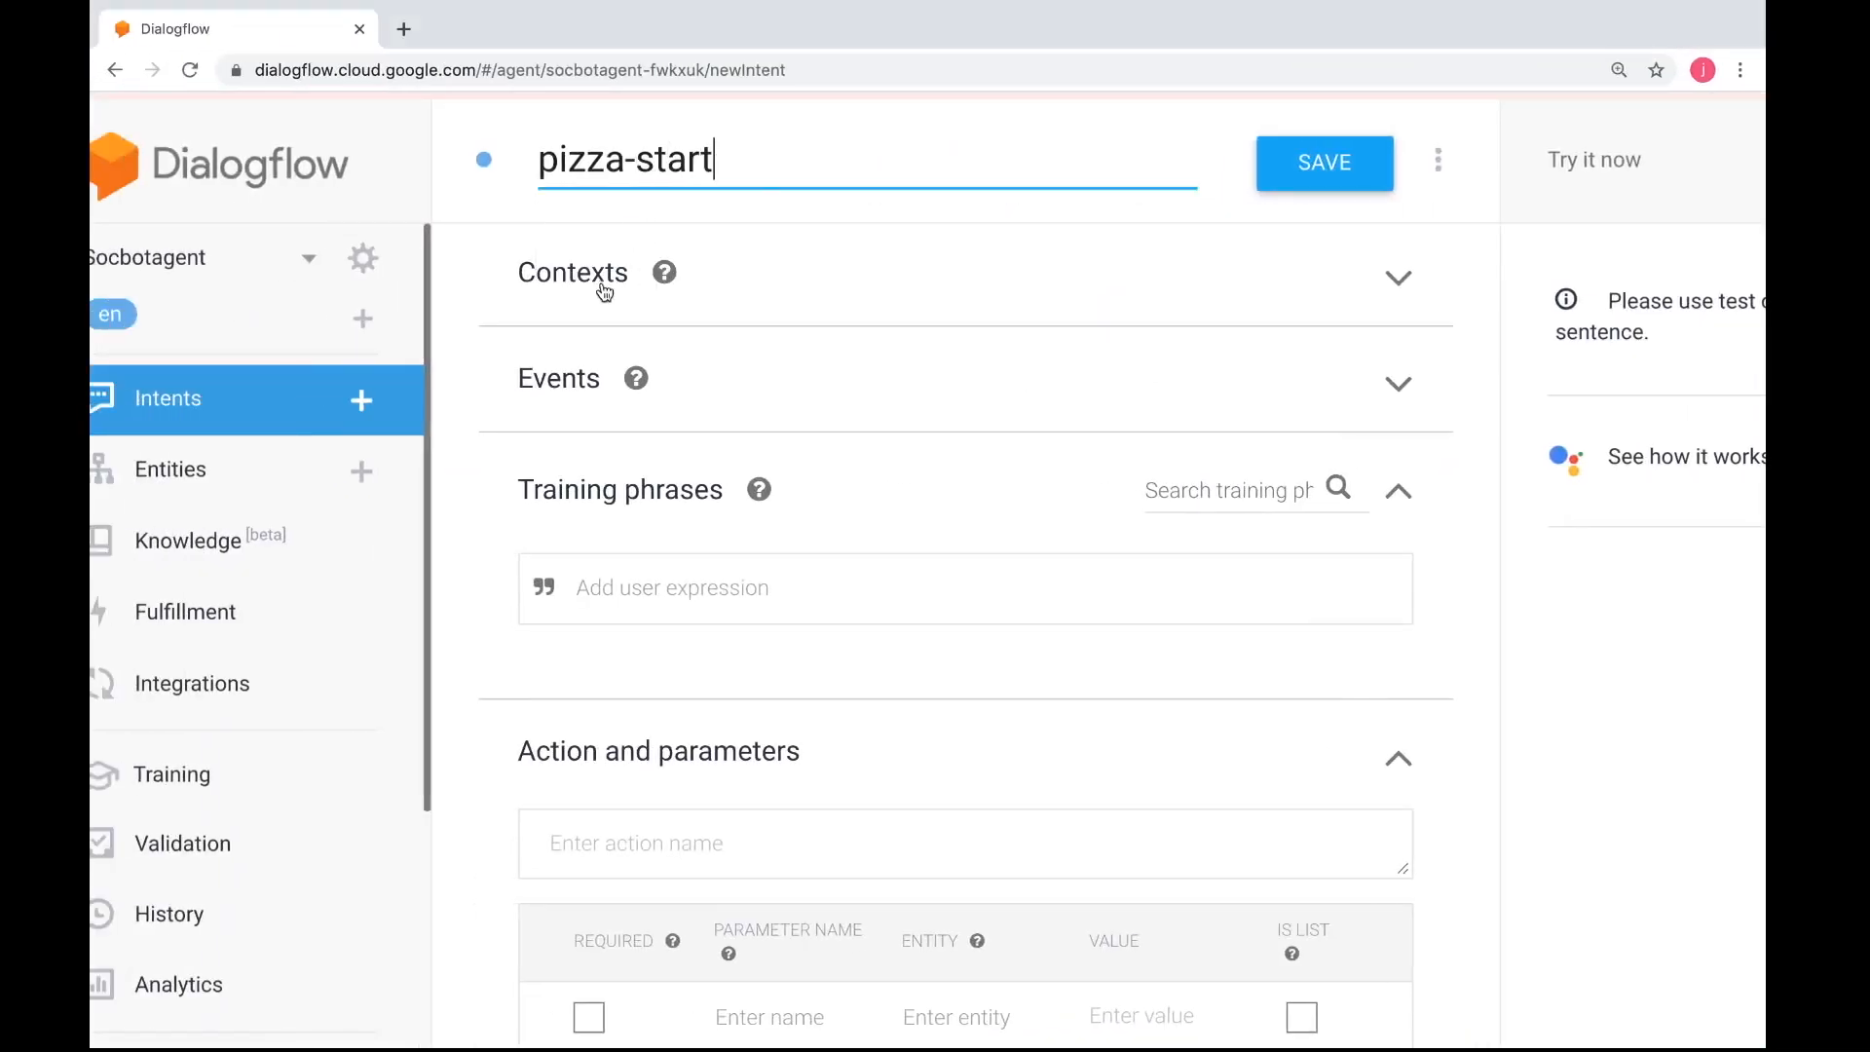
{"action": "left_click", "coordinate": [1273, 179]}
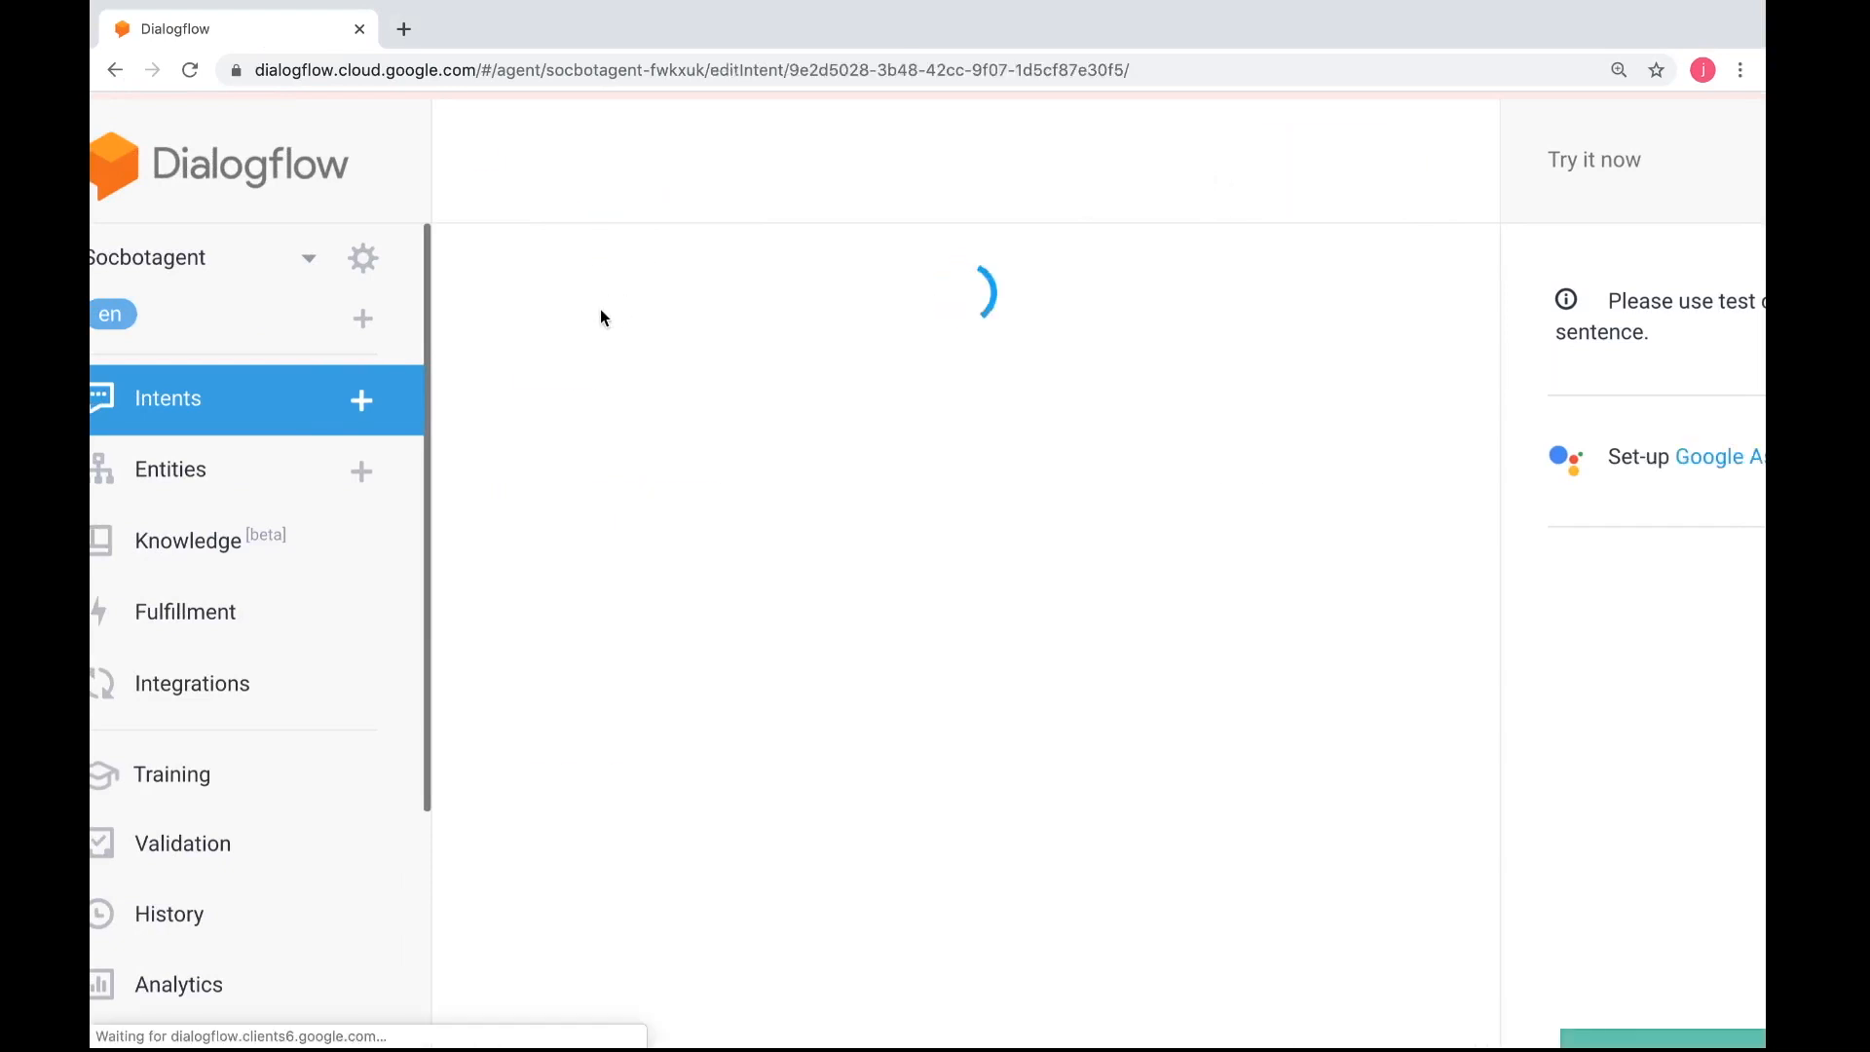
Expand the contexts of the pizza-start intent and add the output context pizza-start
{"action": "left_click", "coordinate": [588, 288]}
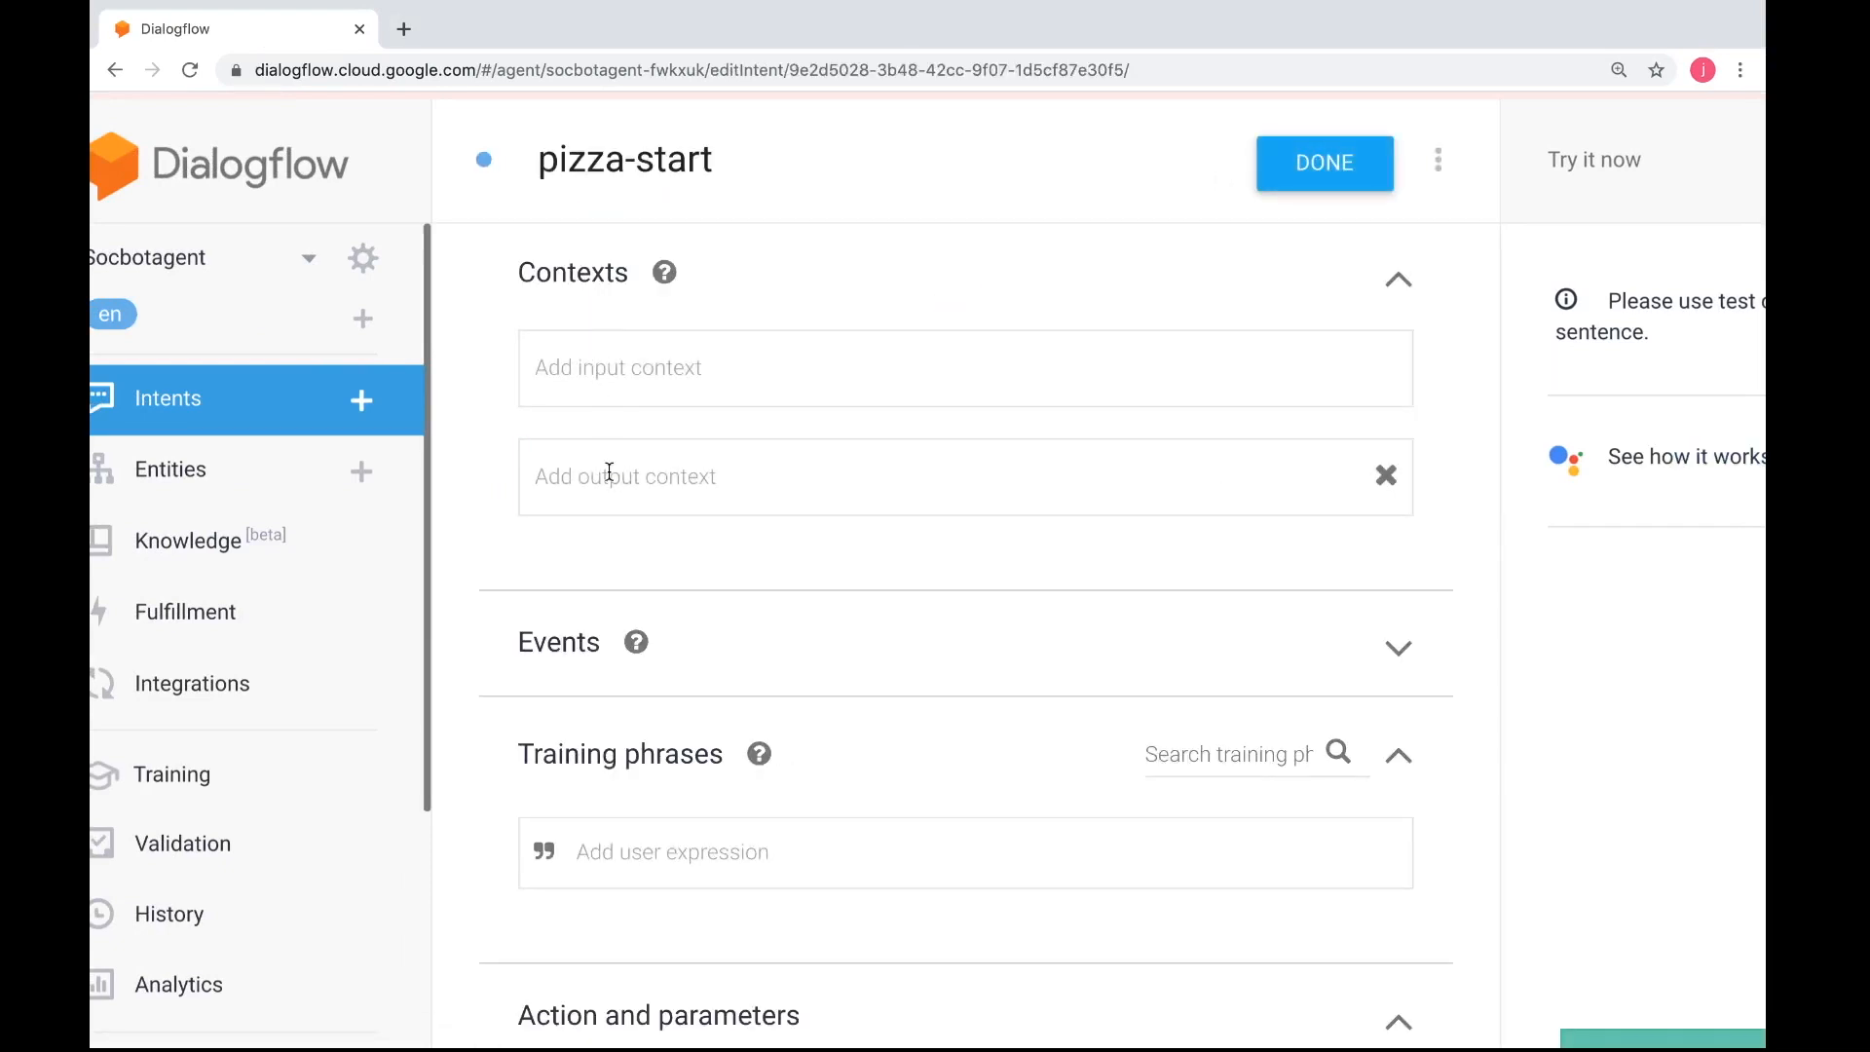
{"action": "left_click", "coordinate": [610, 472]}
{"action": "type", "text": "pizza"}
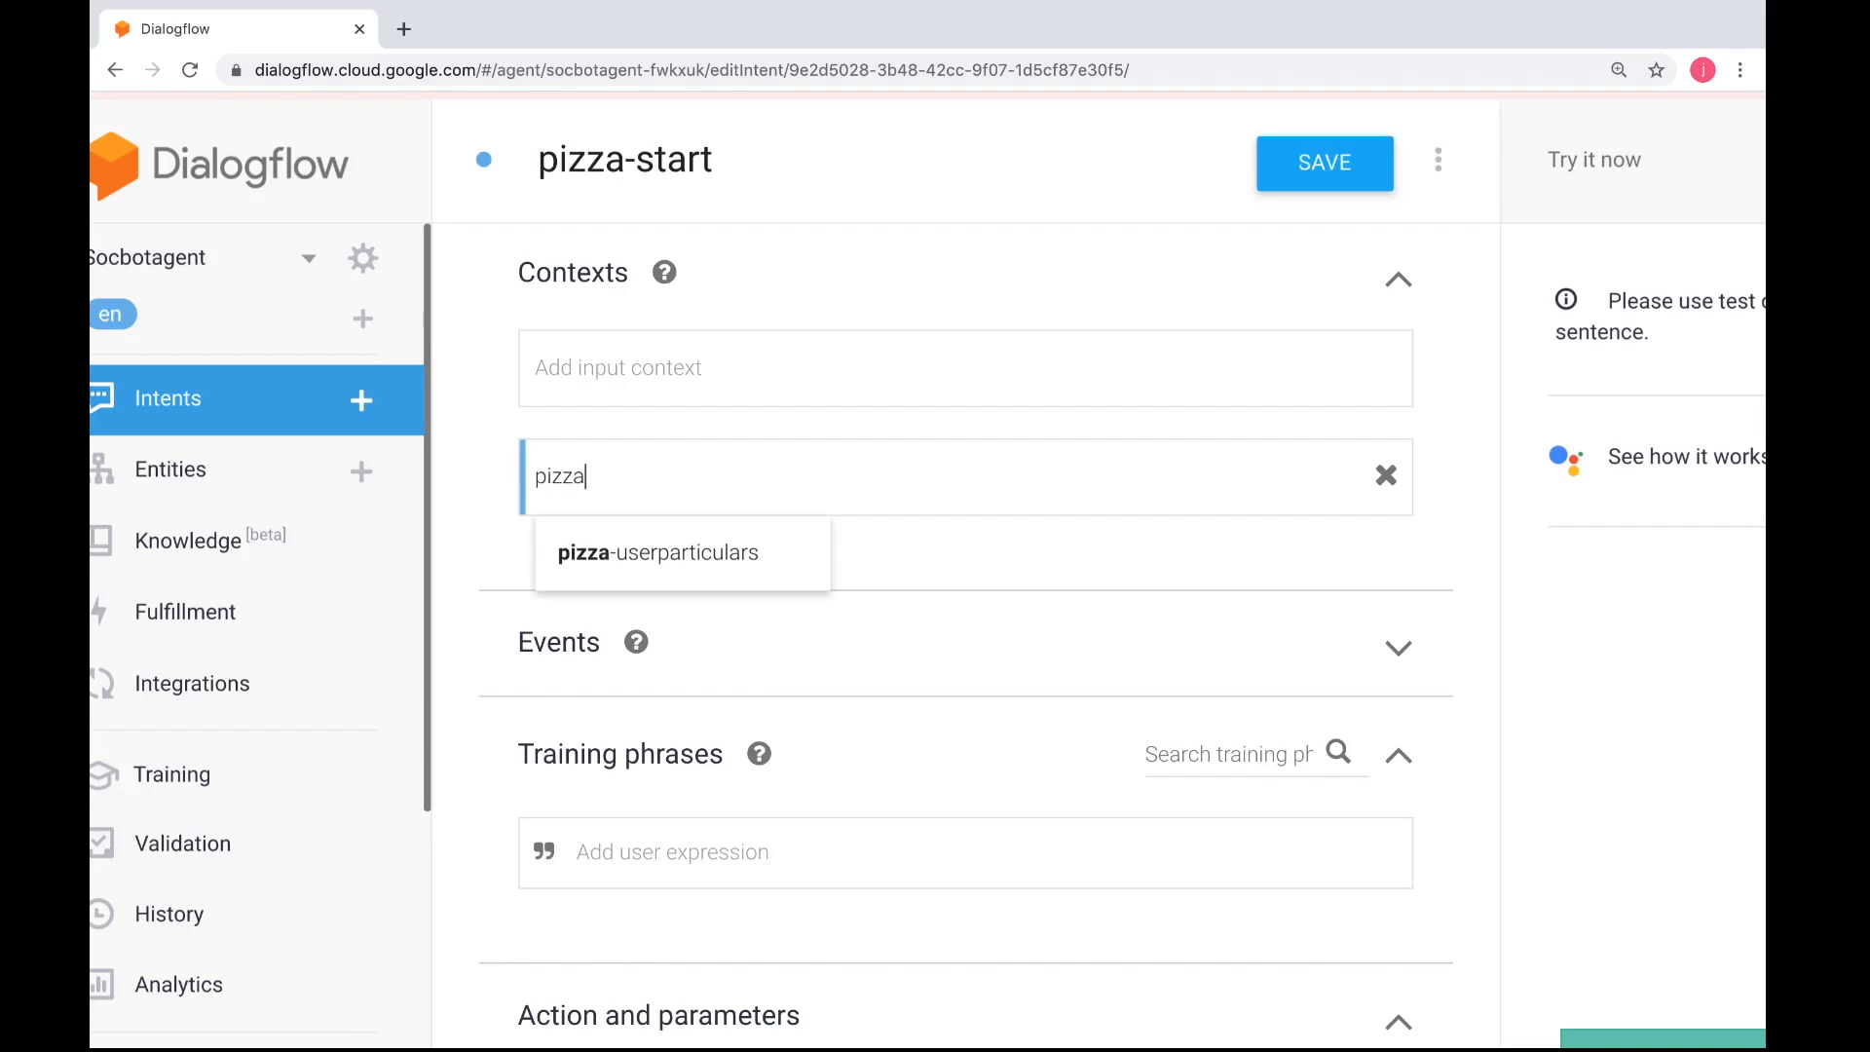
{"action": "type", "text": "-start"}
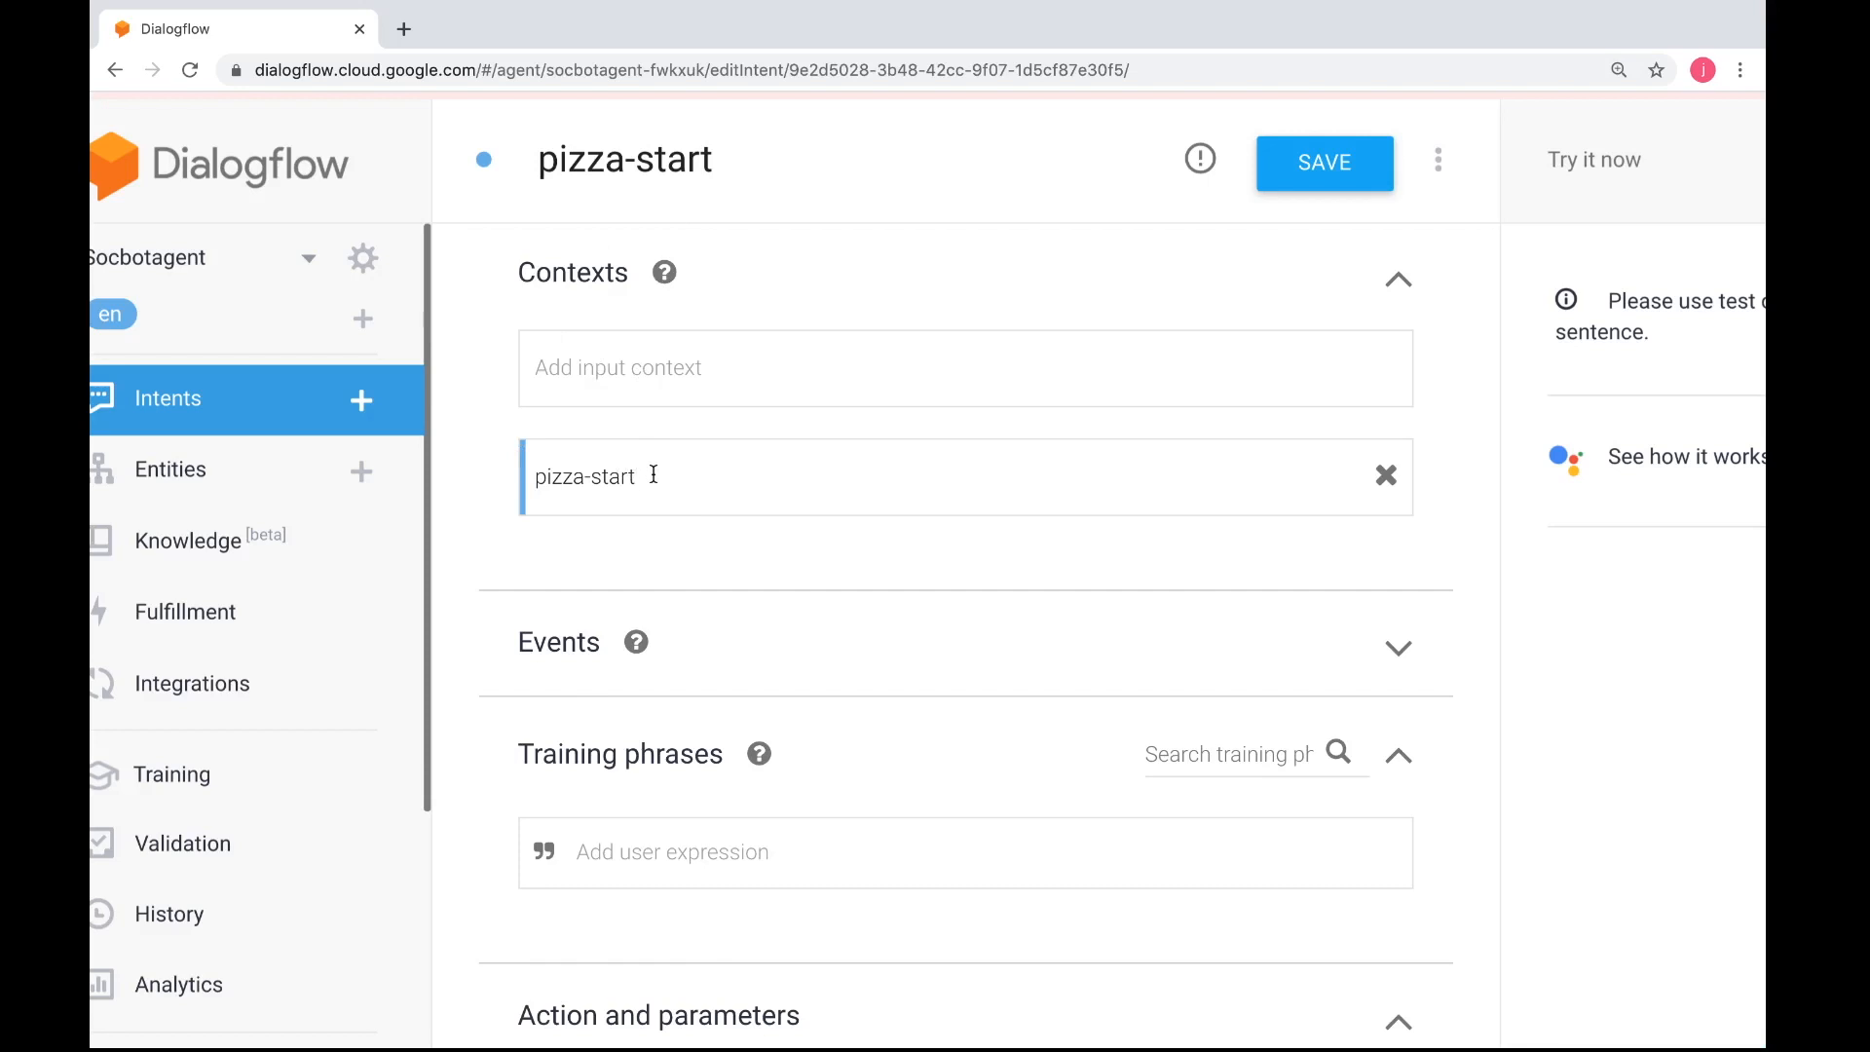
{"action": "left_click_drag", "start_coordinate": [653, 475], "coordinate": [537, 475]}
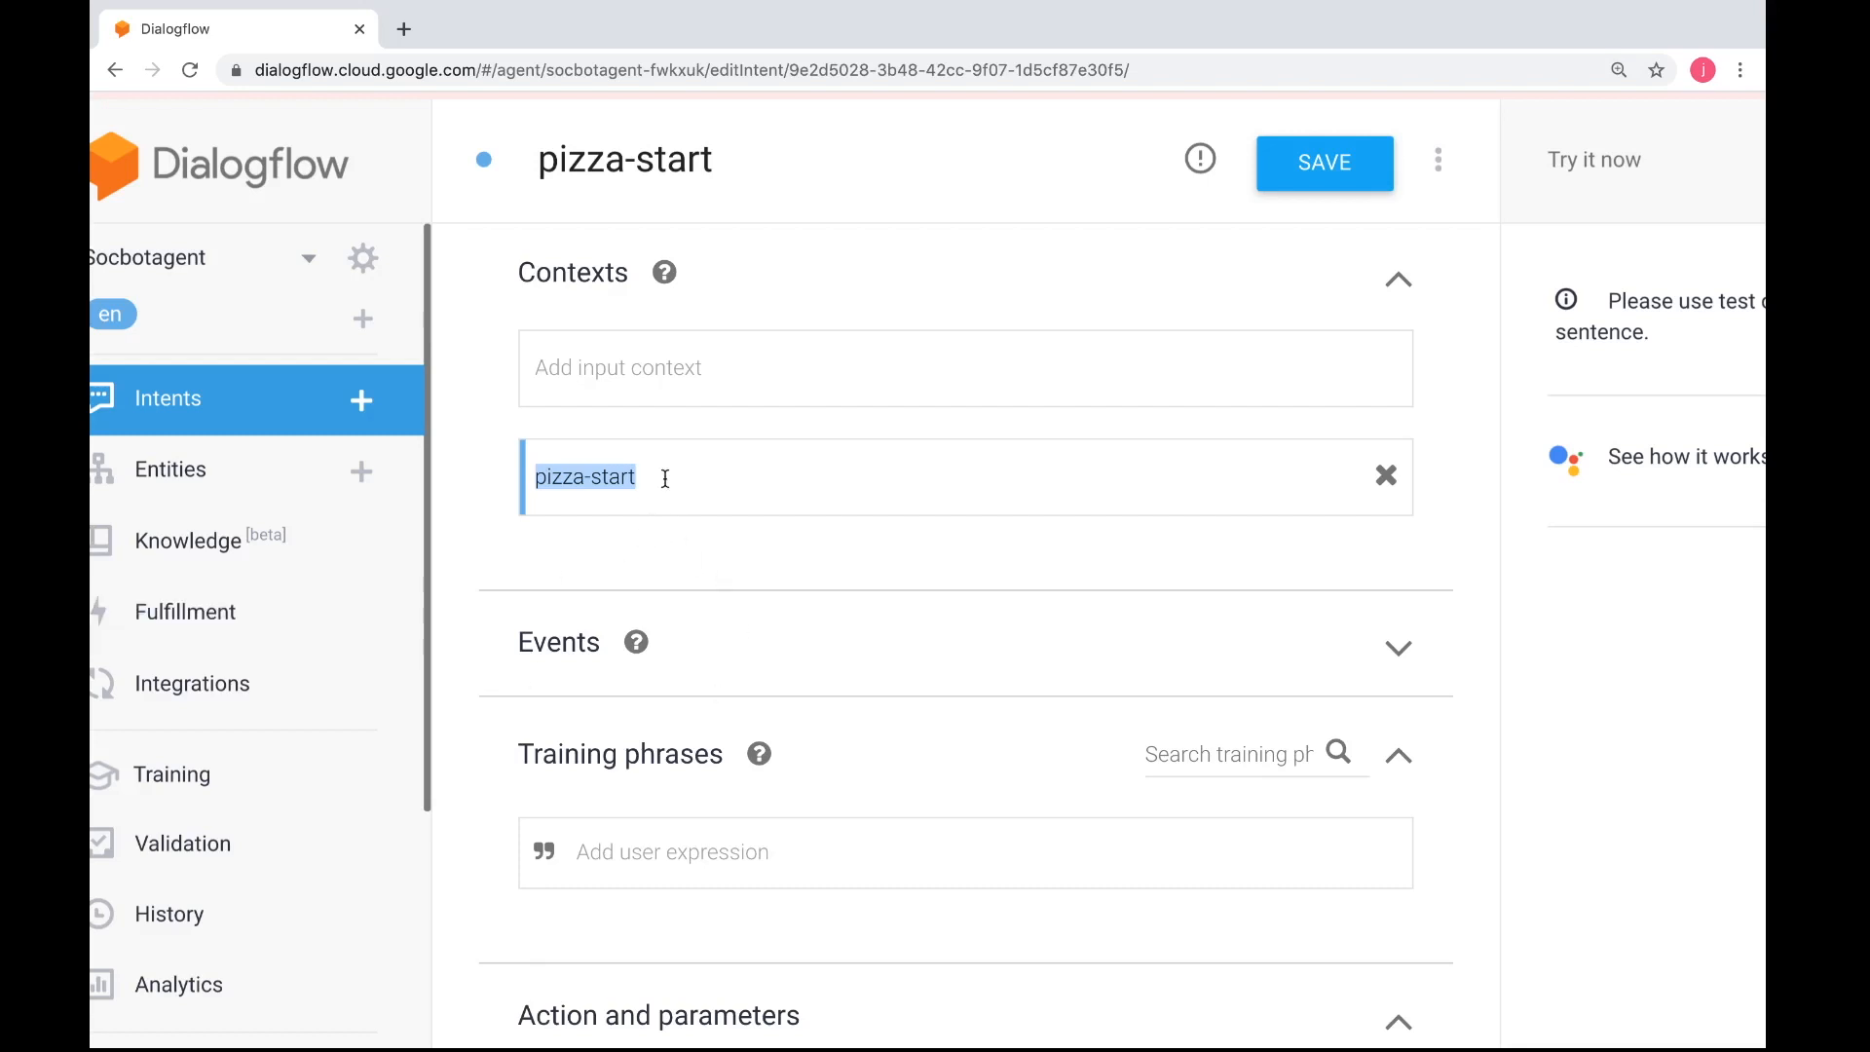
{"action": "left_click", "coordinate": [665, 479]}
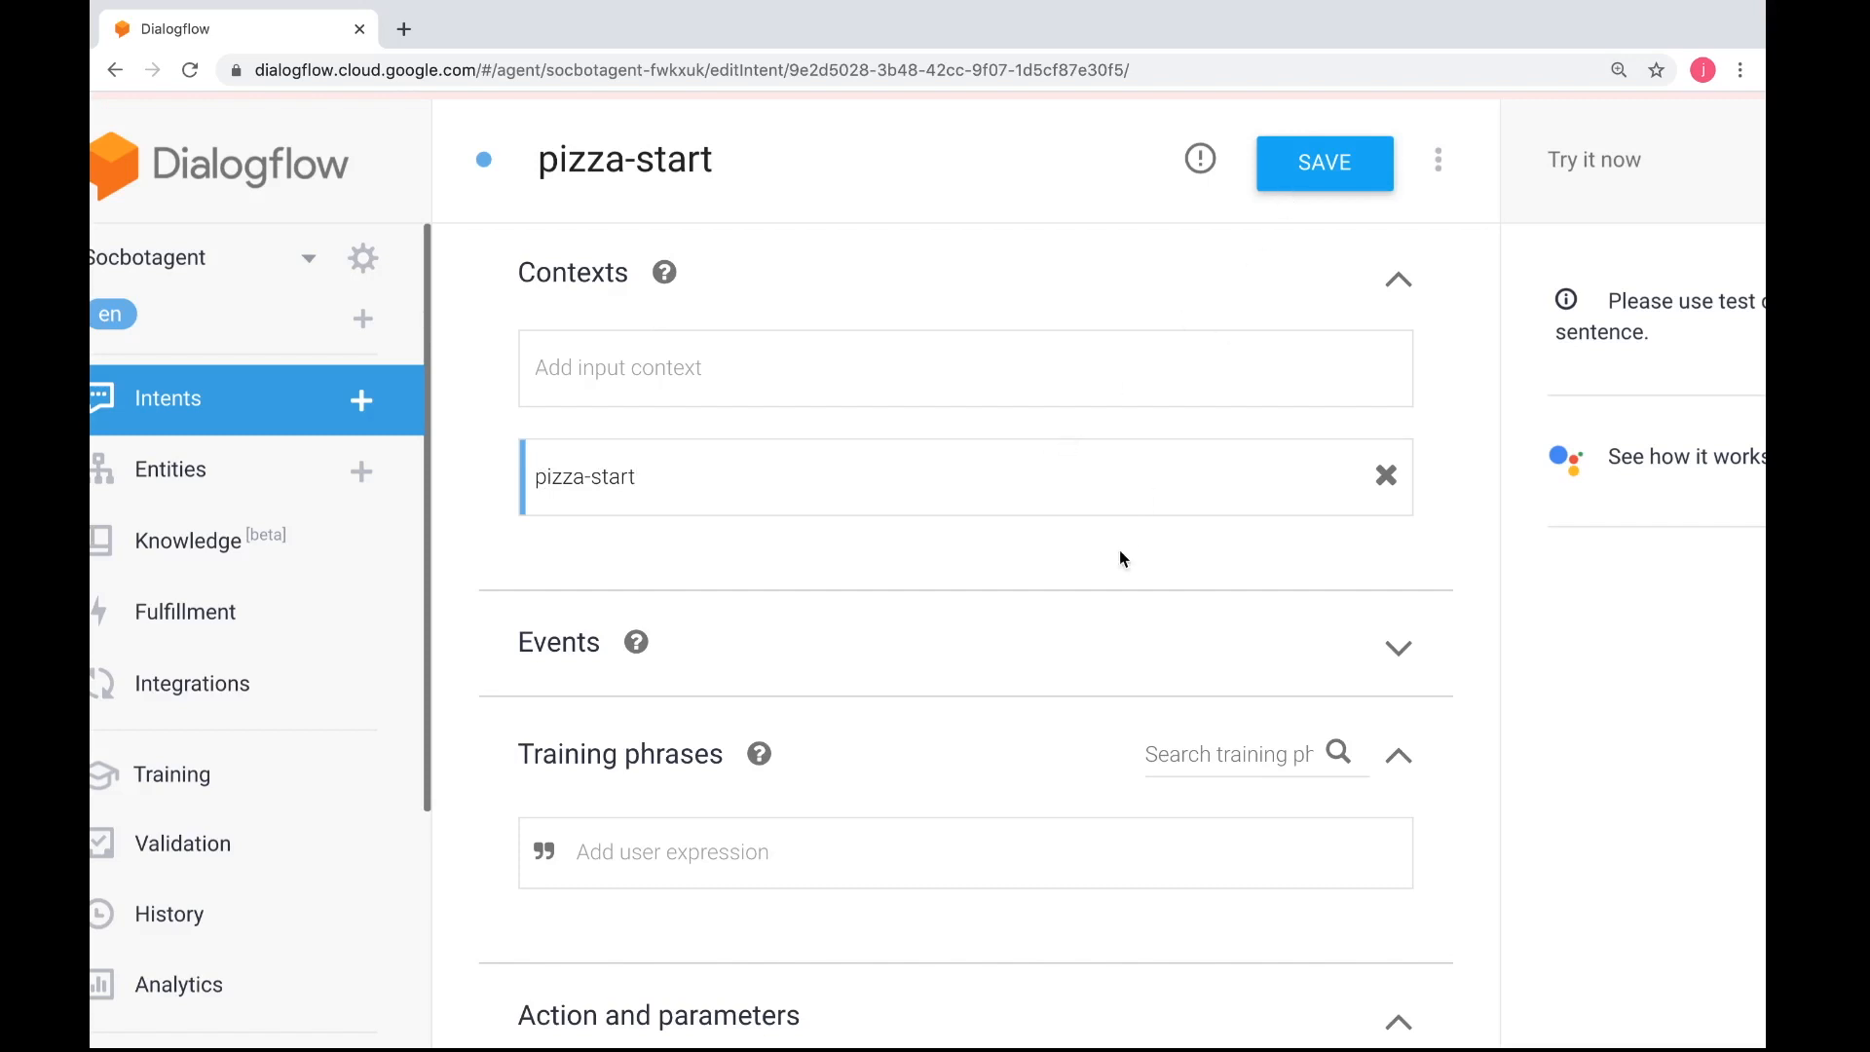
Check the sample user expressions in the practical instructions, then add "I'm hungry" as the first training phrase in Dialogflow
{"action": "scroll", "coordinate": [1120, 552], "scroll_direction": "down", "scroll_amount": 1}
{"action": "key", "text": "super+Tab"}
{"action": "scroll", "coordinate": [1119, 558], "scroll_direction": "down", "scroll_amount": 3}
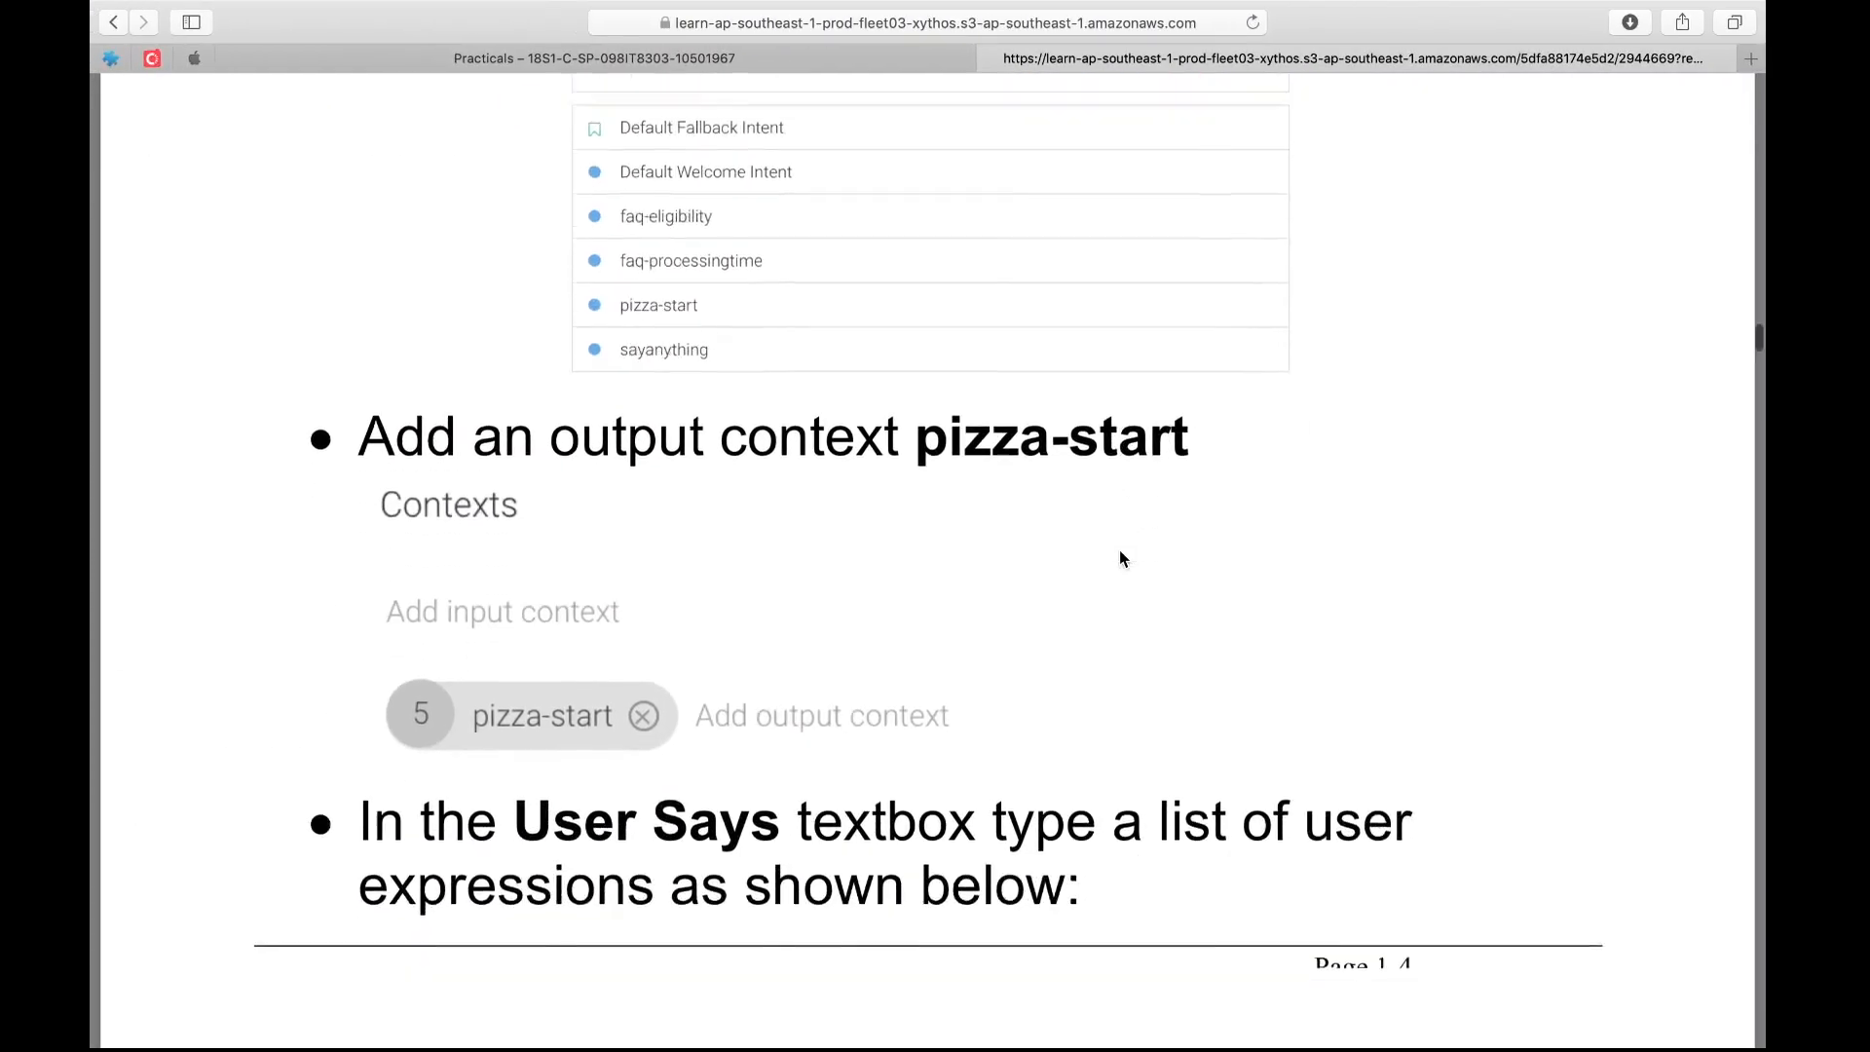
{"action": "scroll", "coordinate": [1119, 558], "scroll_direction": "down", "scroll_amount": 10}
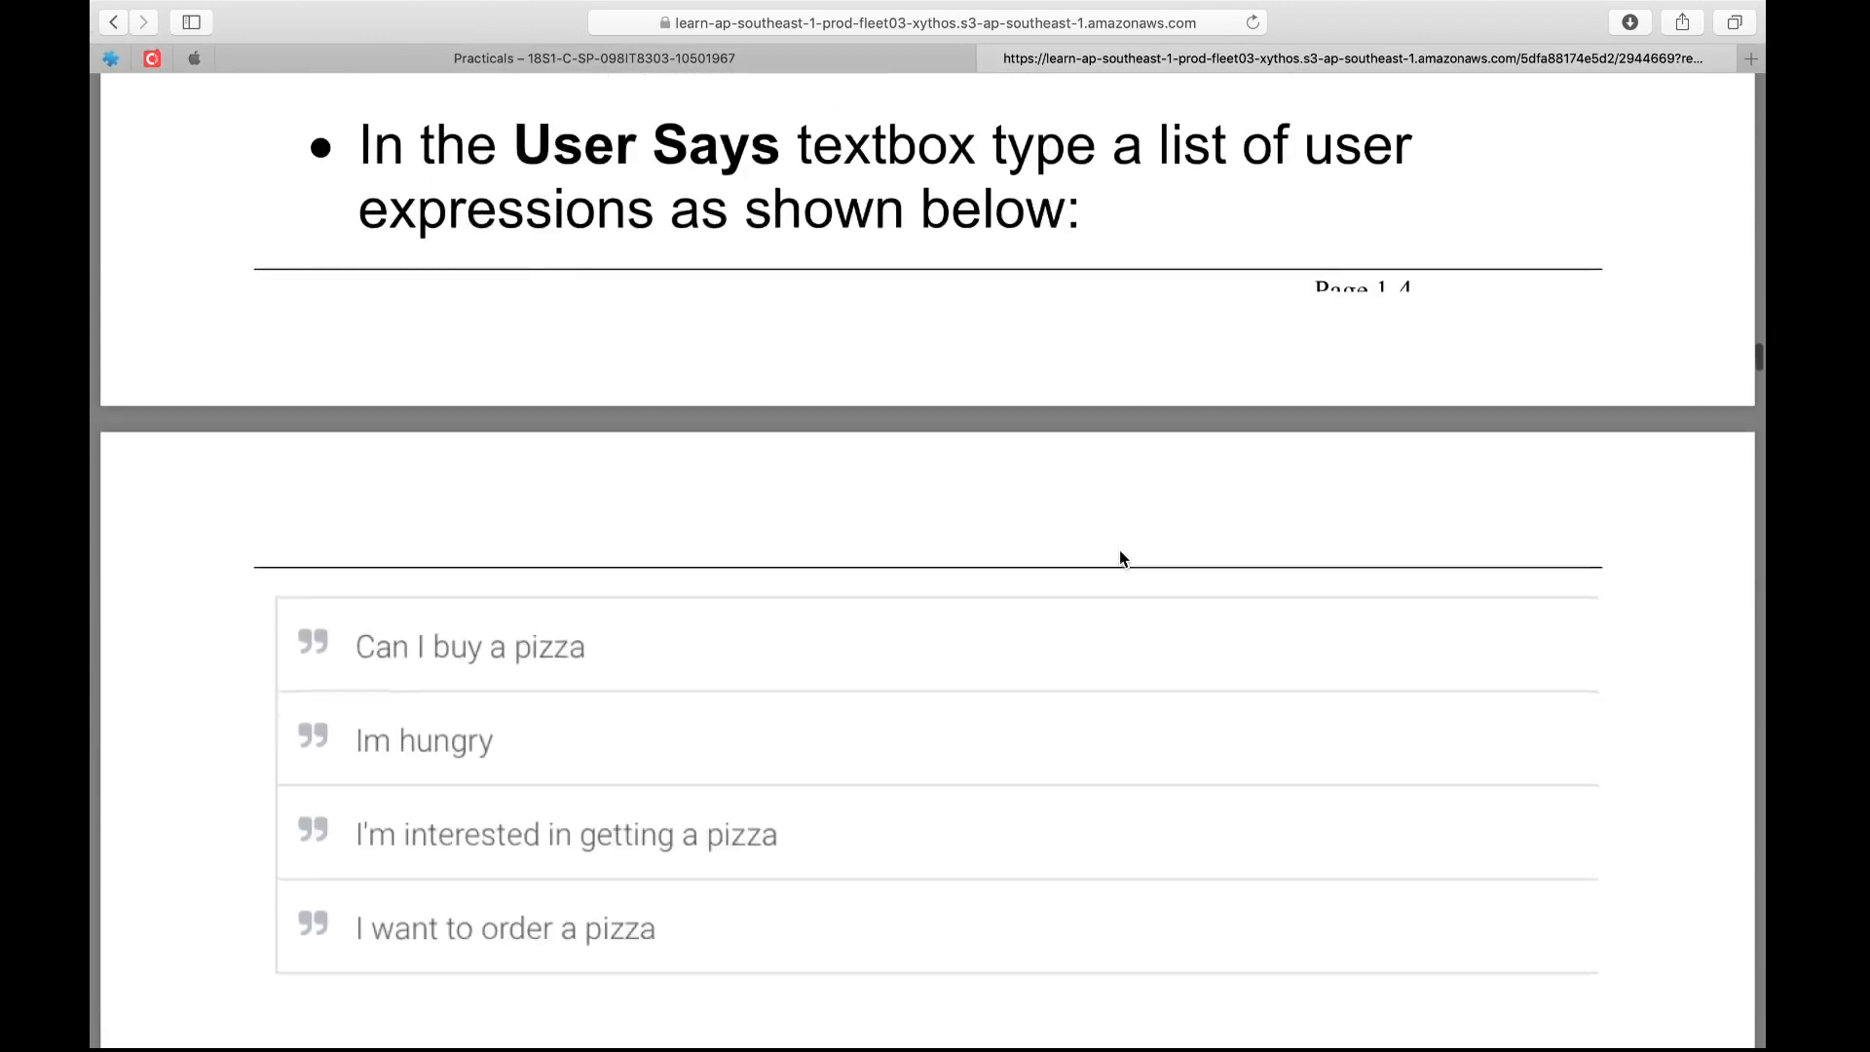
{"action": "key", "text": "super+Tab"}
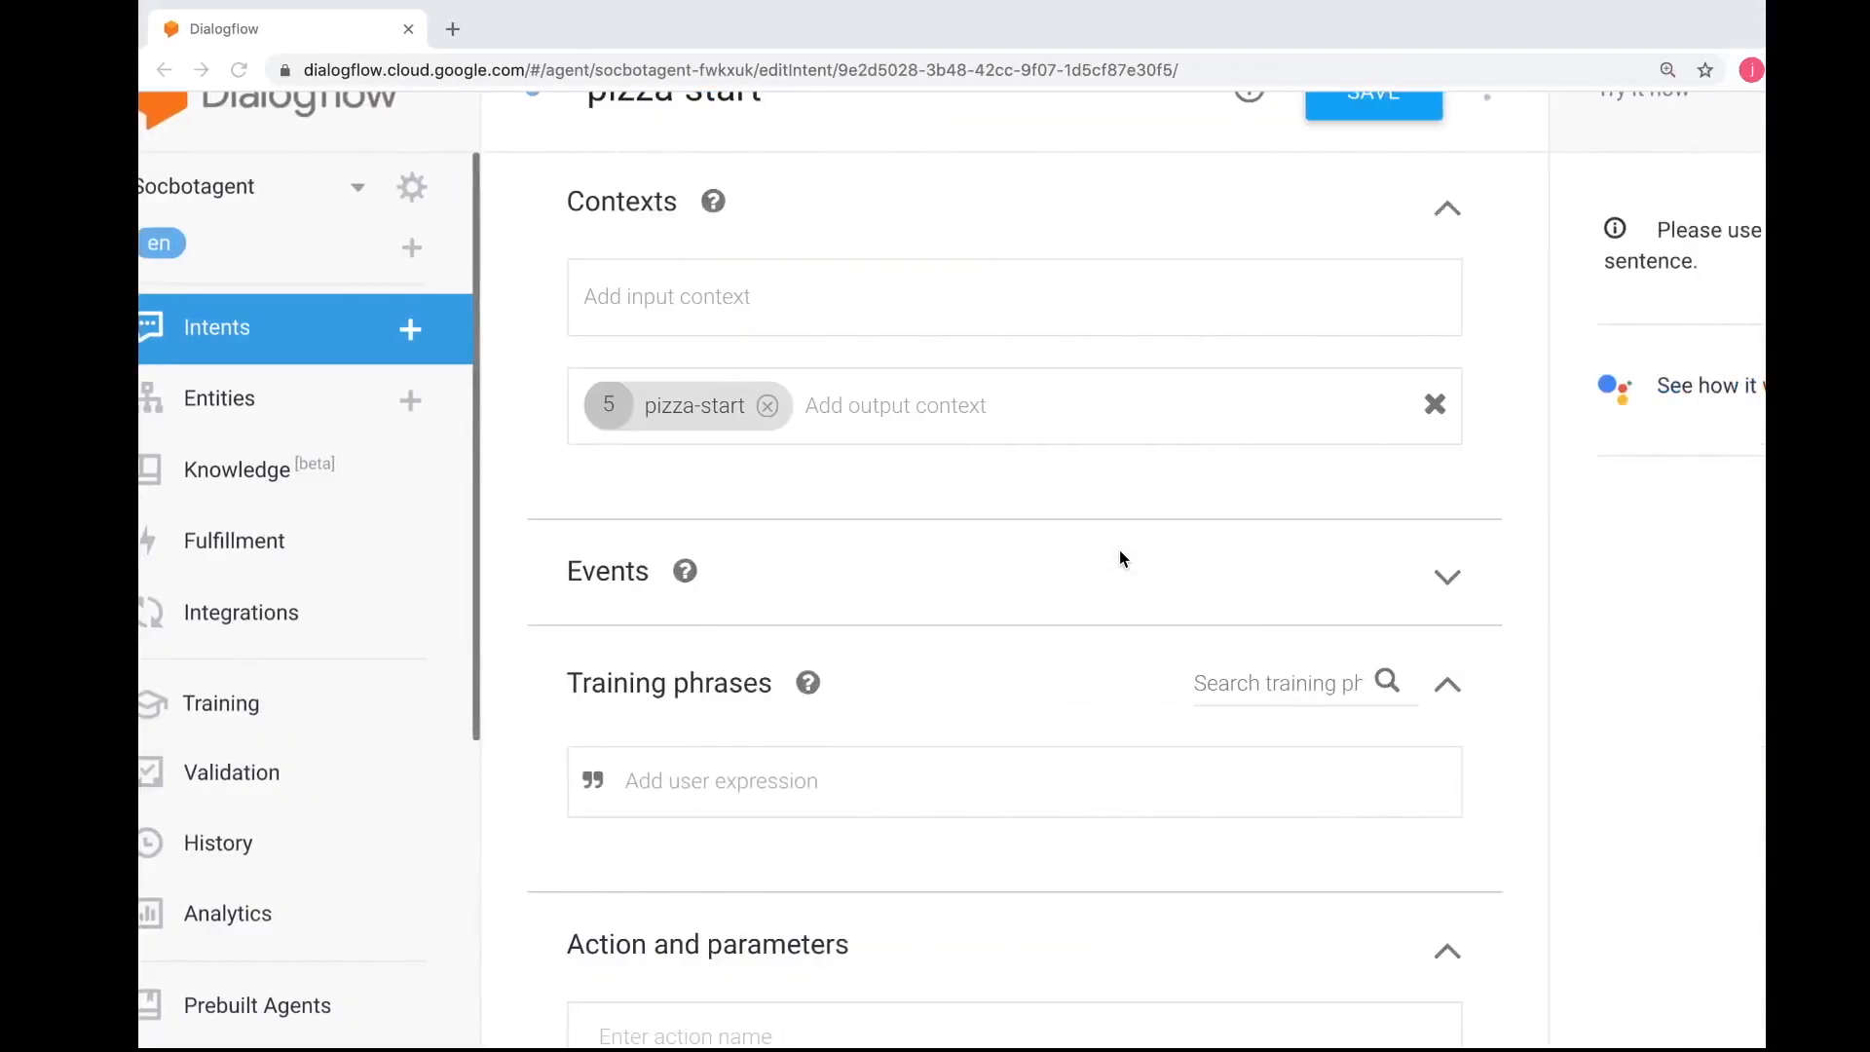
{"action": "left_click", "coordinate": [760, 779]}
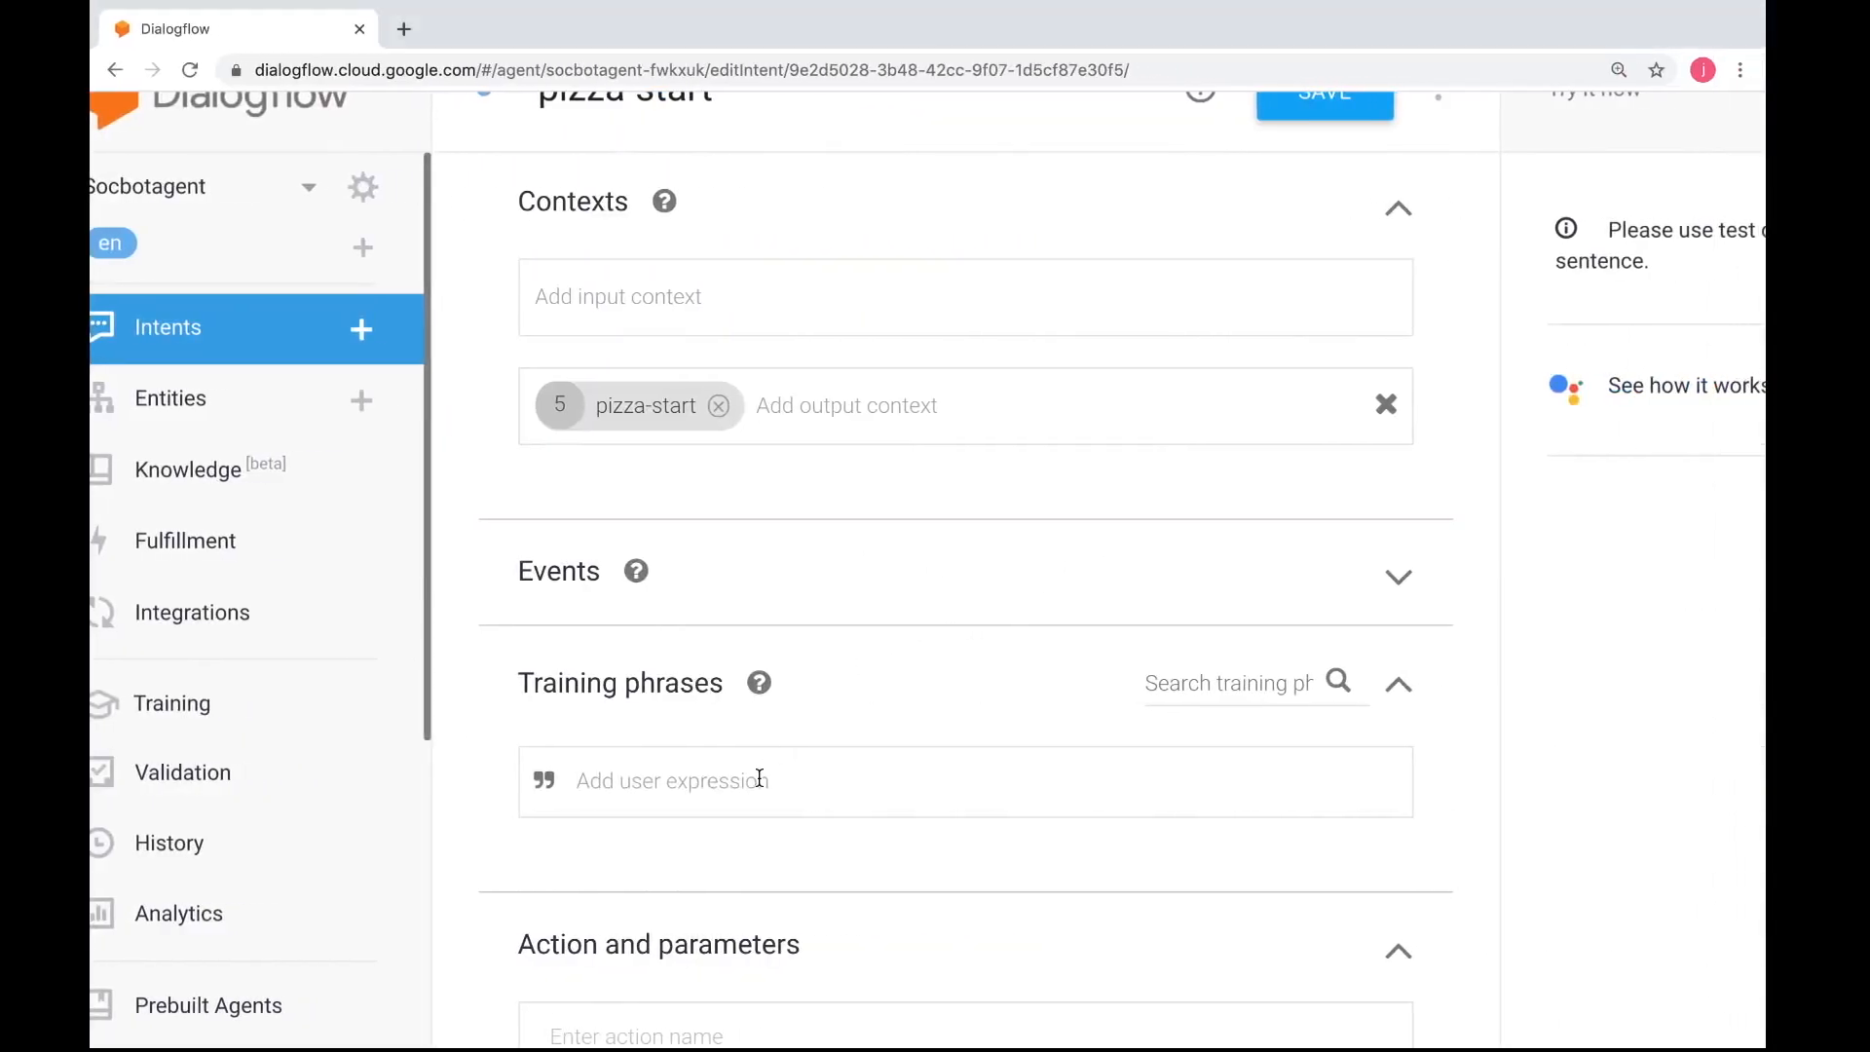
{"action": "type", "text": "I'm hungry"}
{"action": "key", "text": "Return"}
{"action": "type", "text": "c"}
{"action": "key", "text": "BackSpace"}
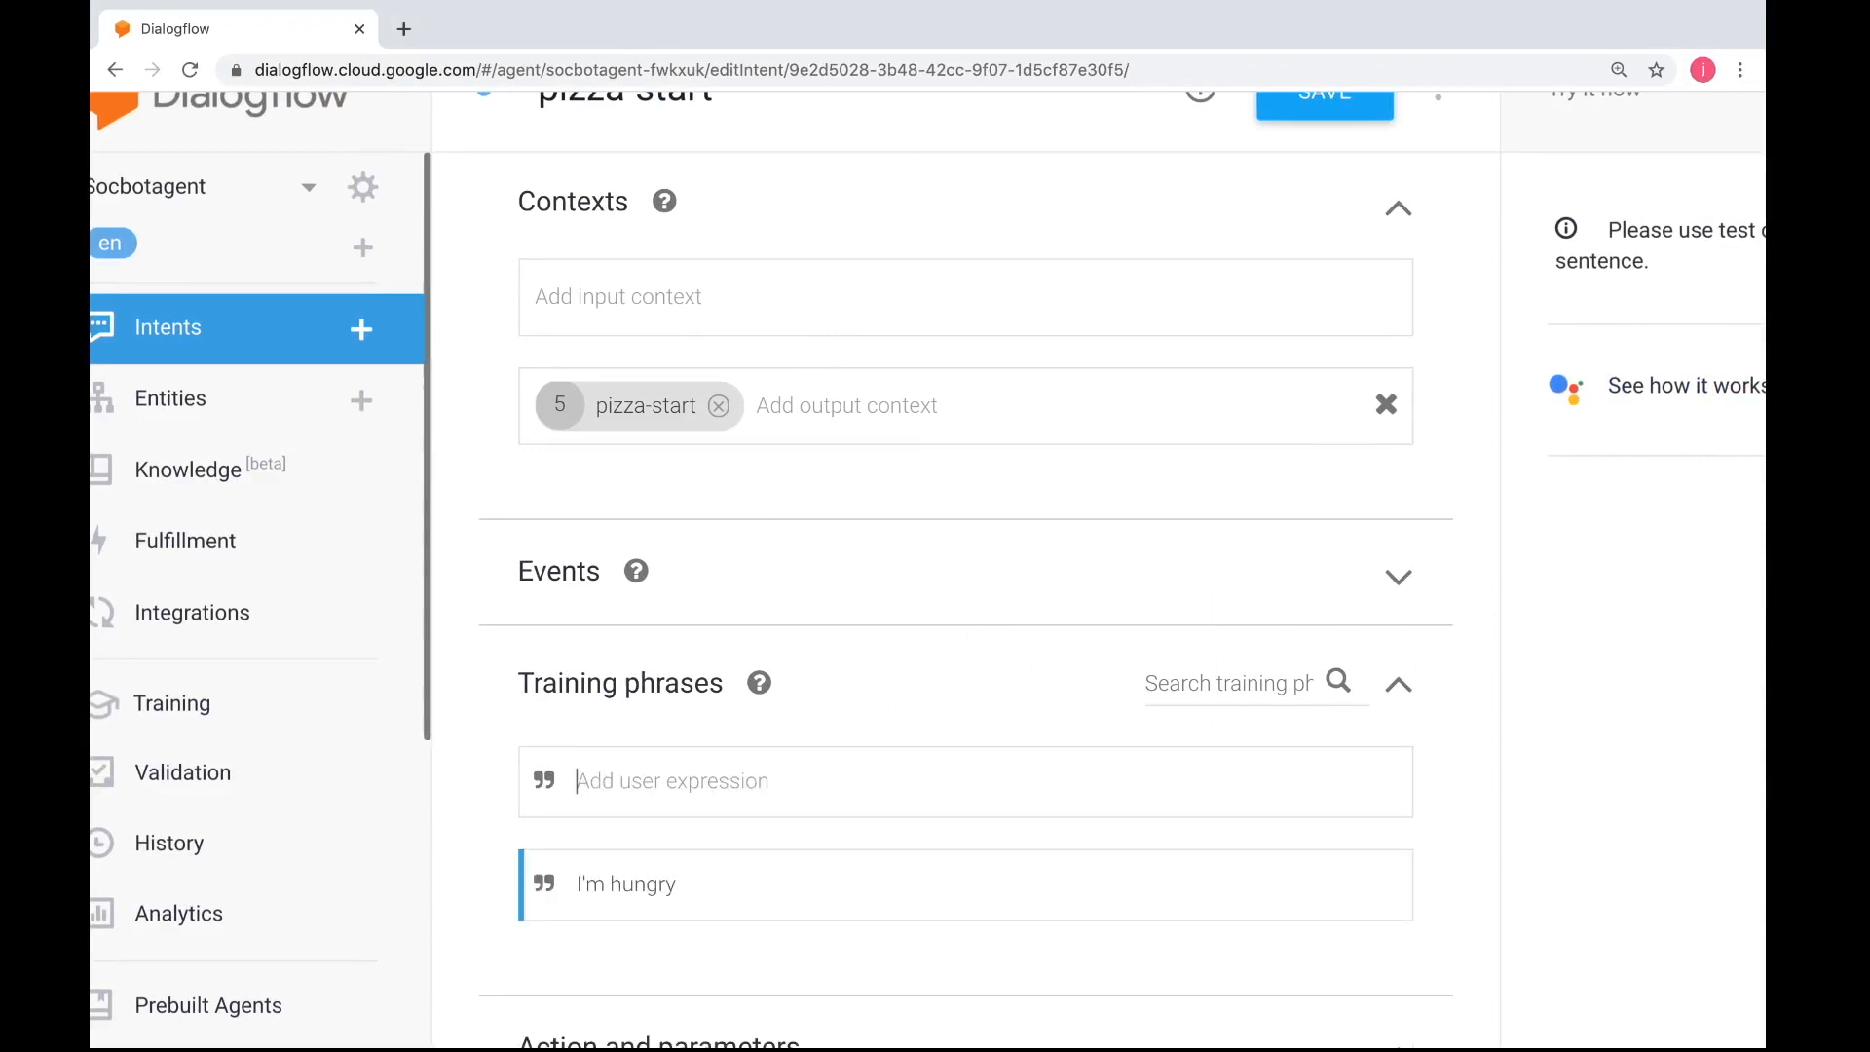
Add the training phrases "I want a pizza" and "I want to order", consulting the sample expressions in the instructions between them
{"action": "type", "text": "I want a pizz"}
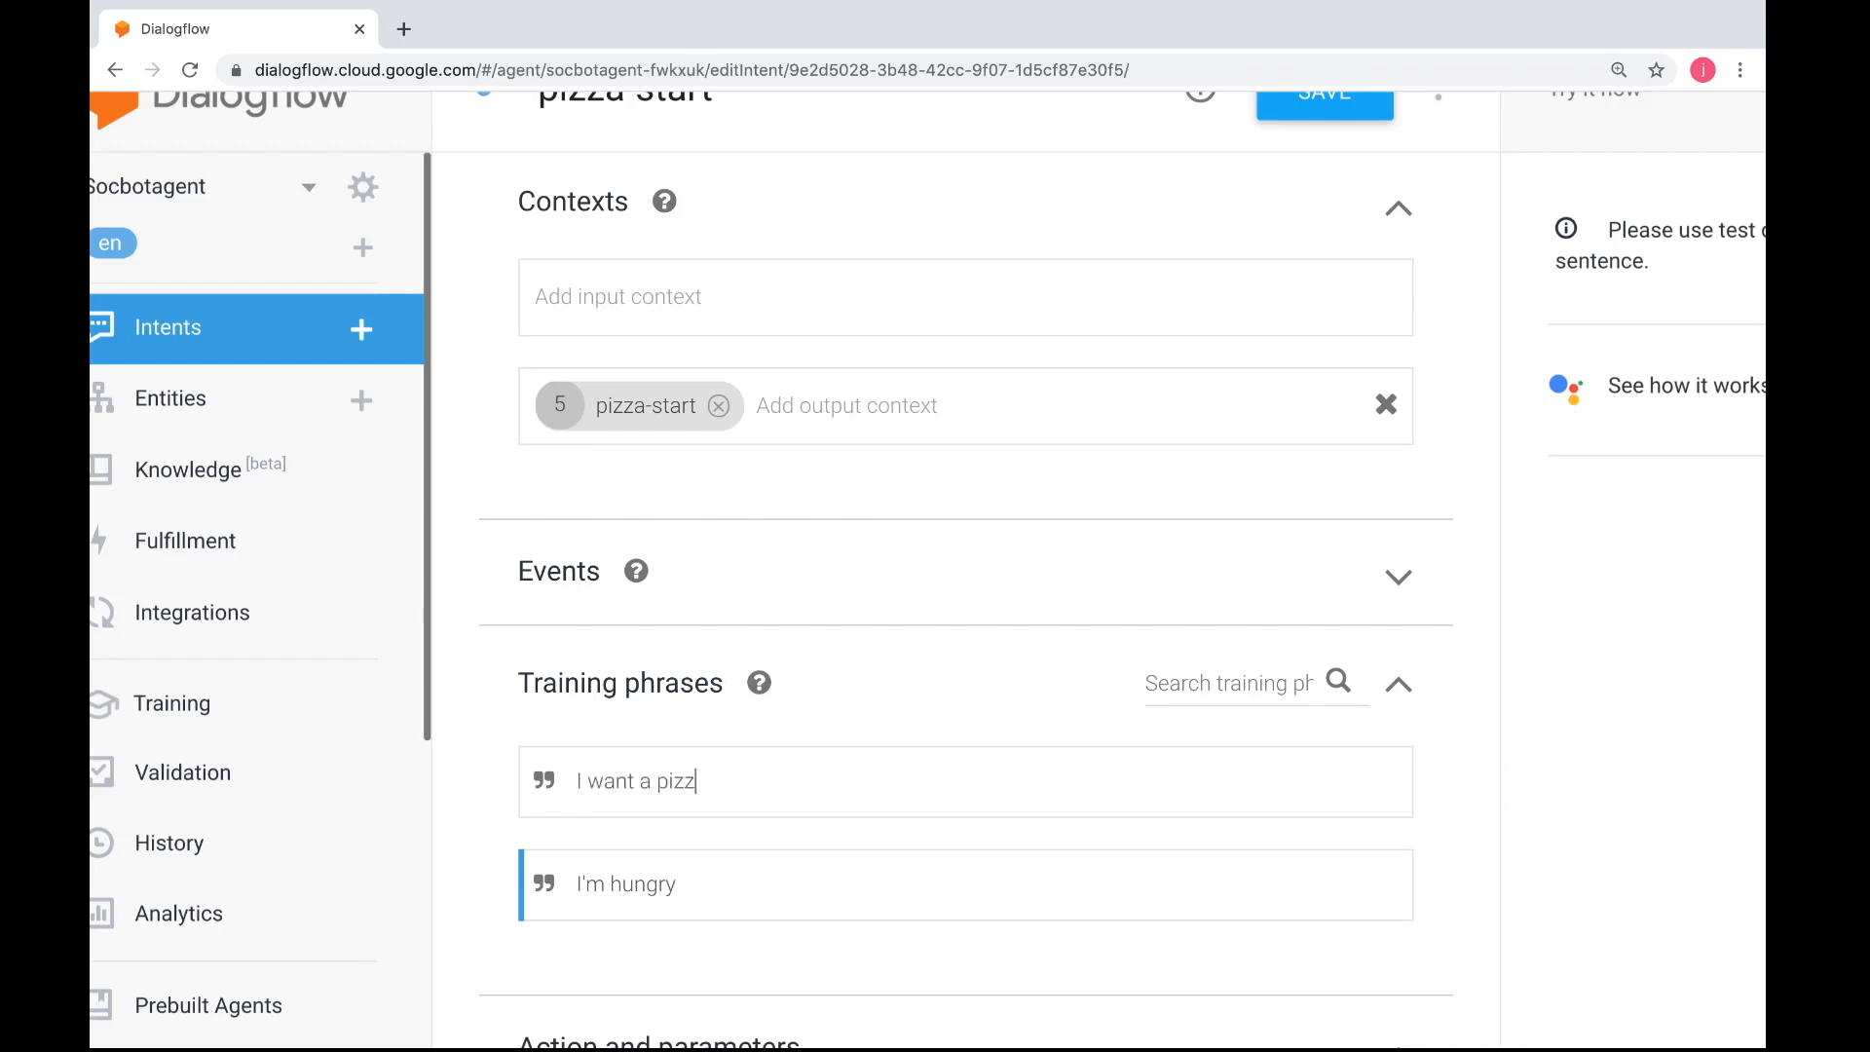
{"action": "type", "text": "a"}
{"action": "key", "text": "Return"}
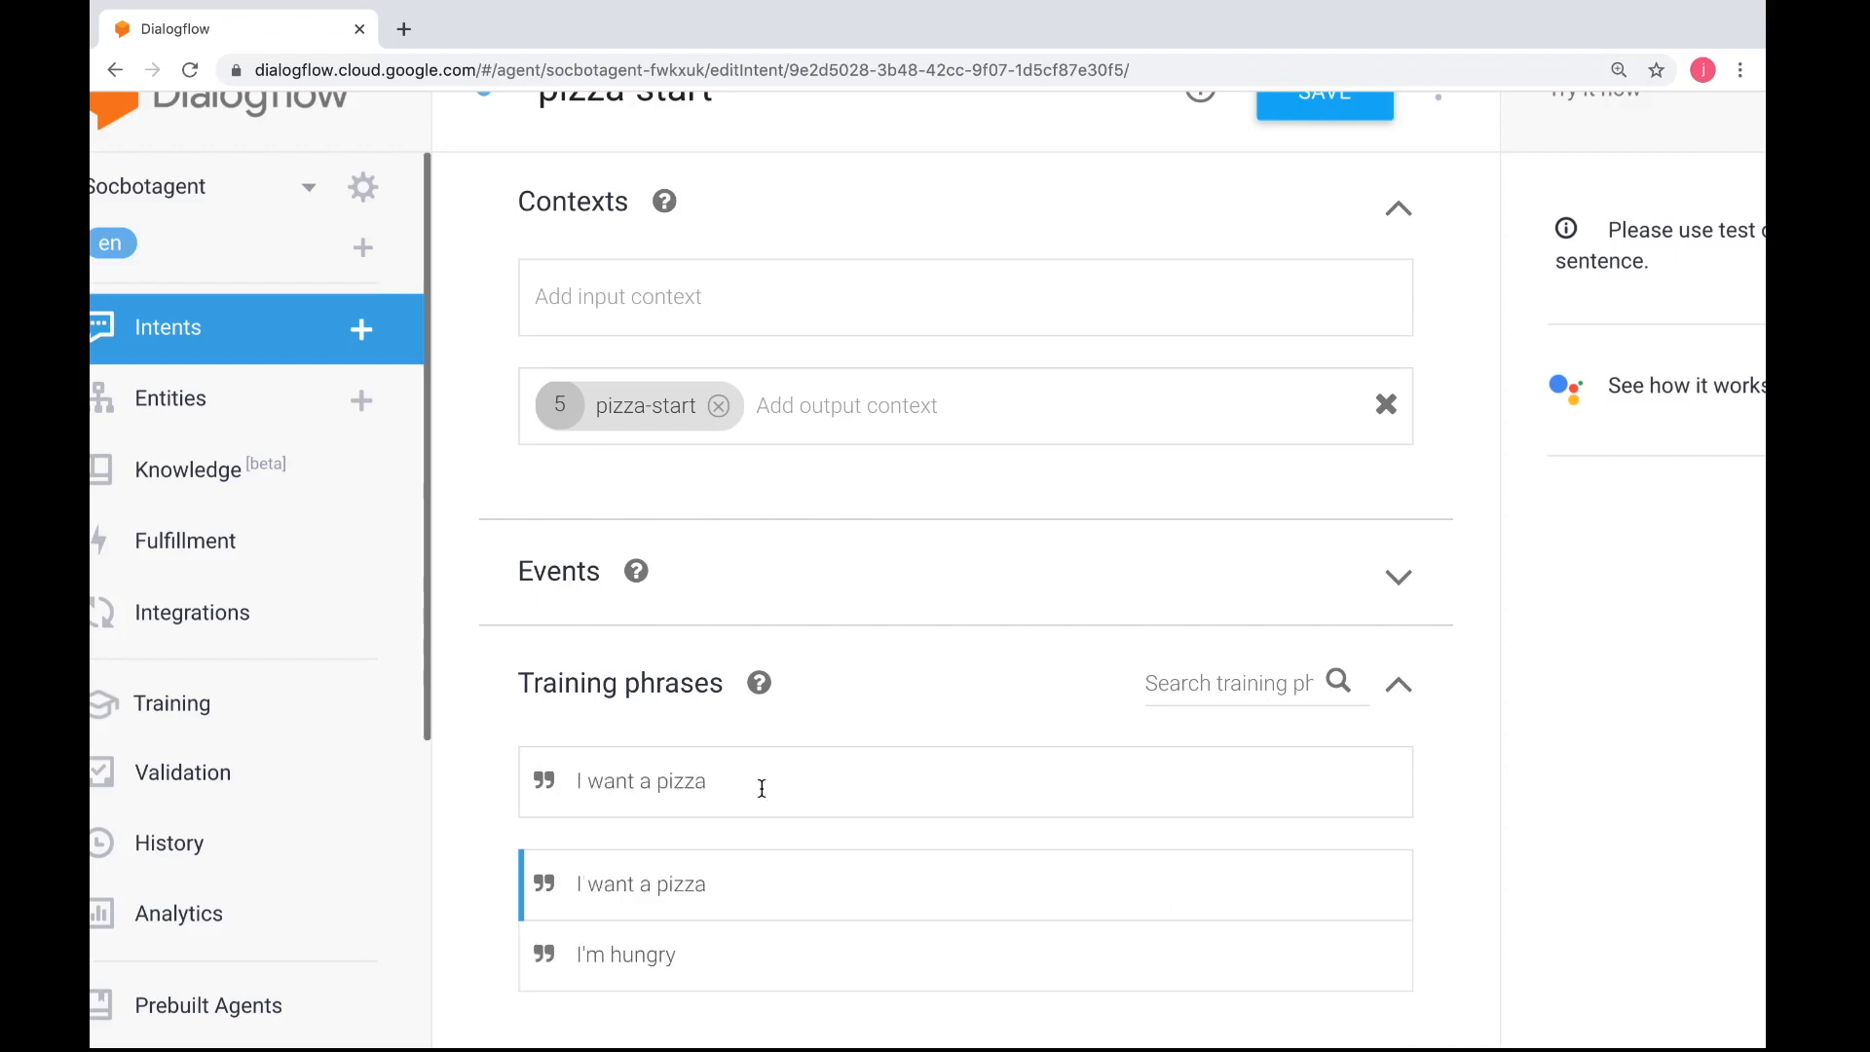
{"action": "key", "text": "ctrl+Left"}
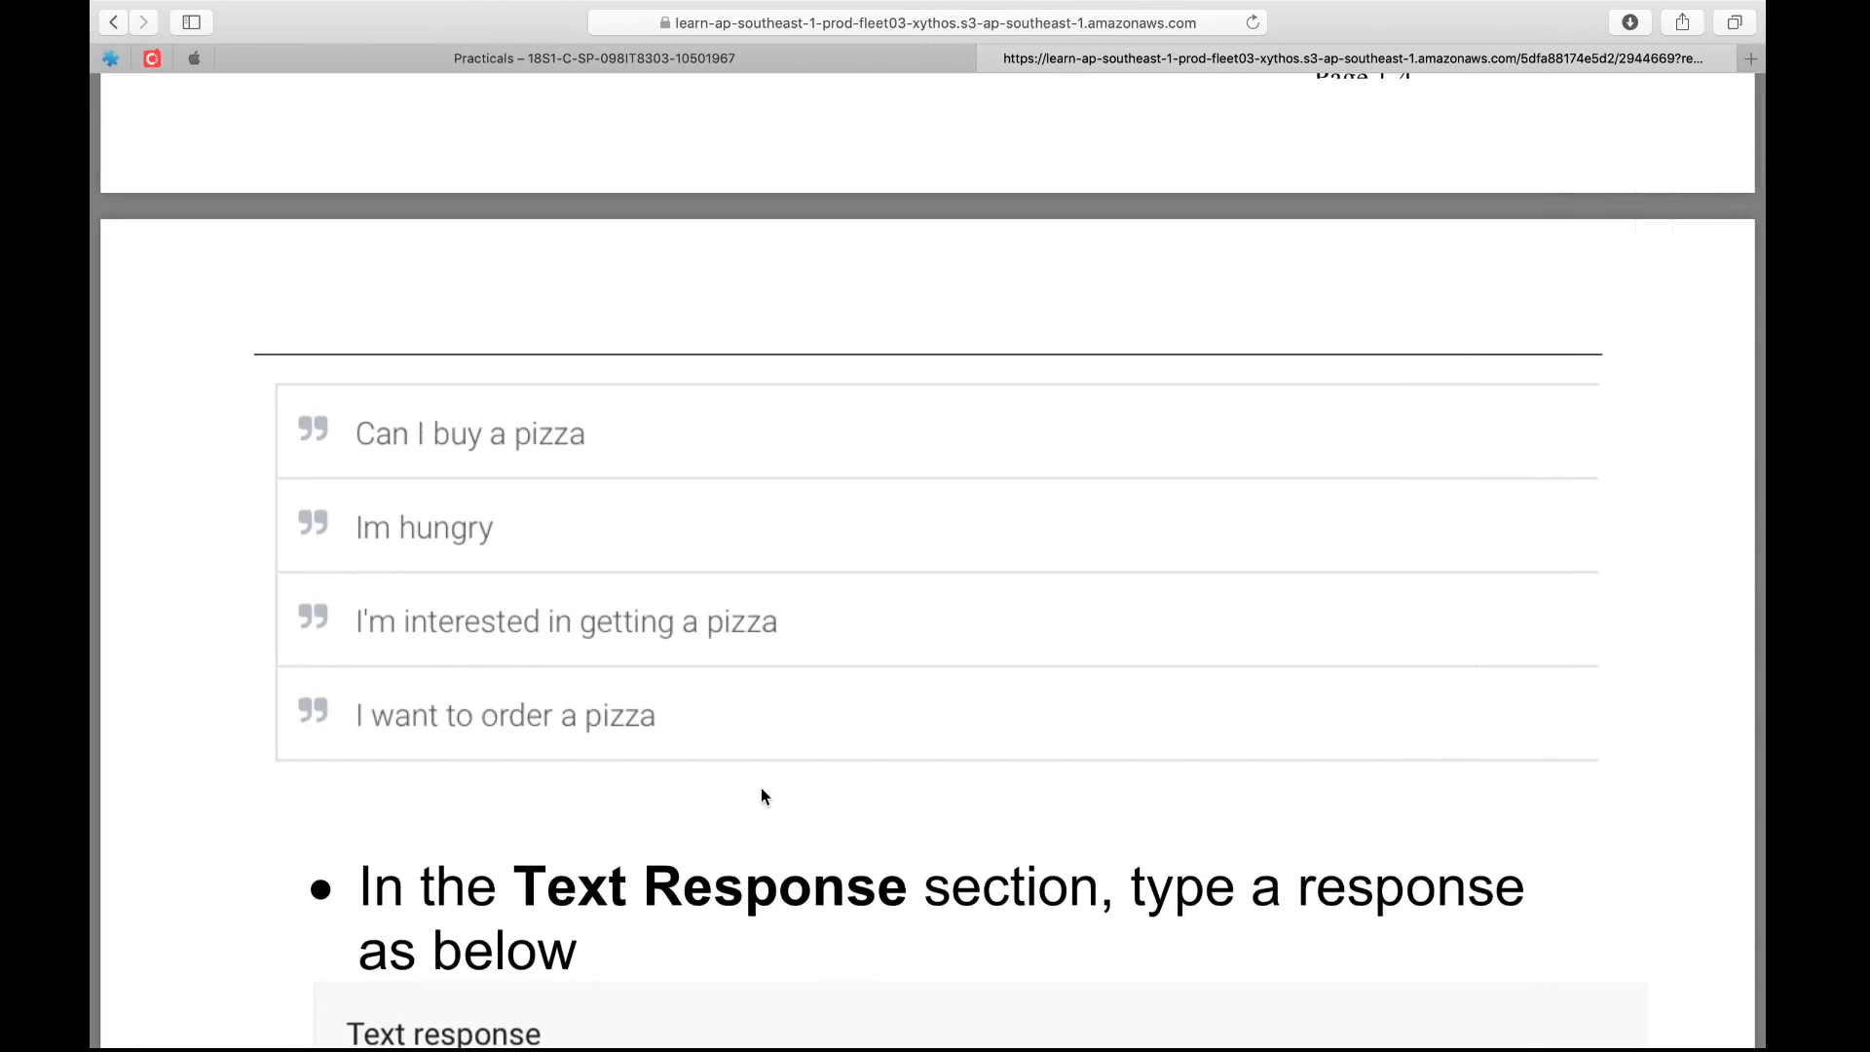
{"action": "key", "text": "ctrl+Right"}
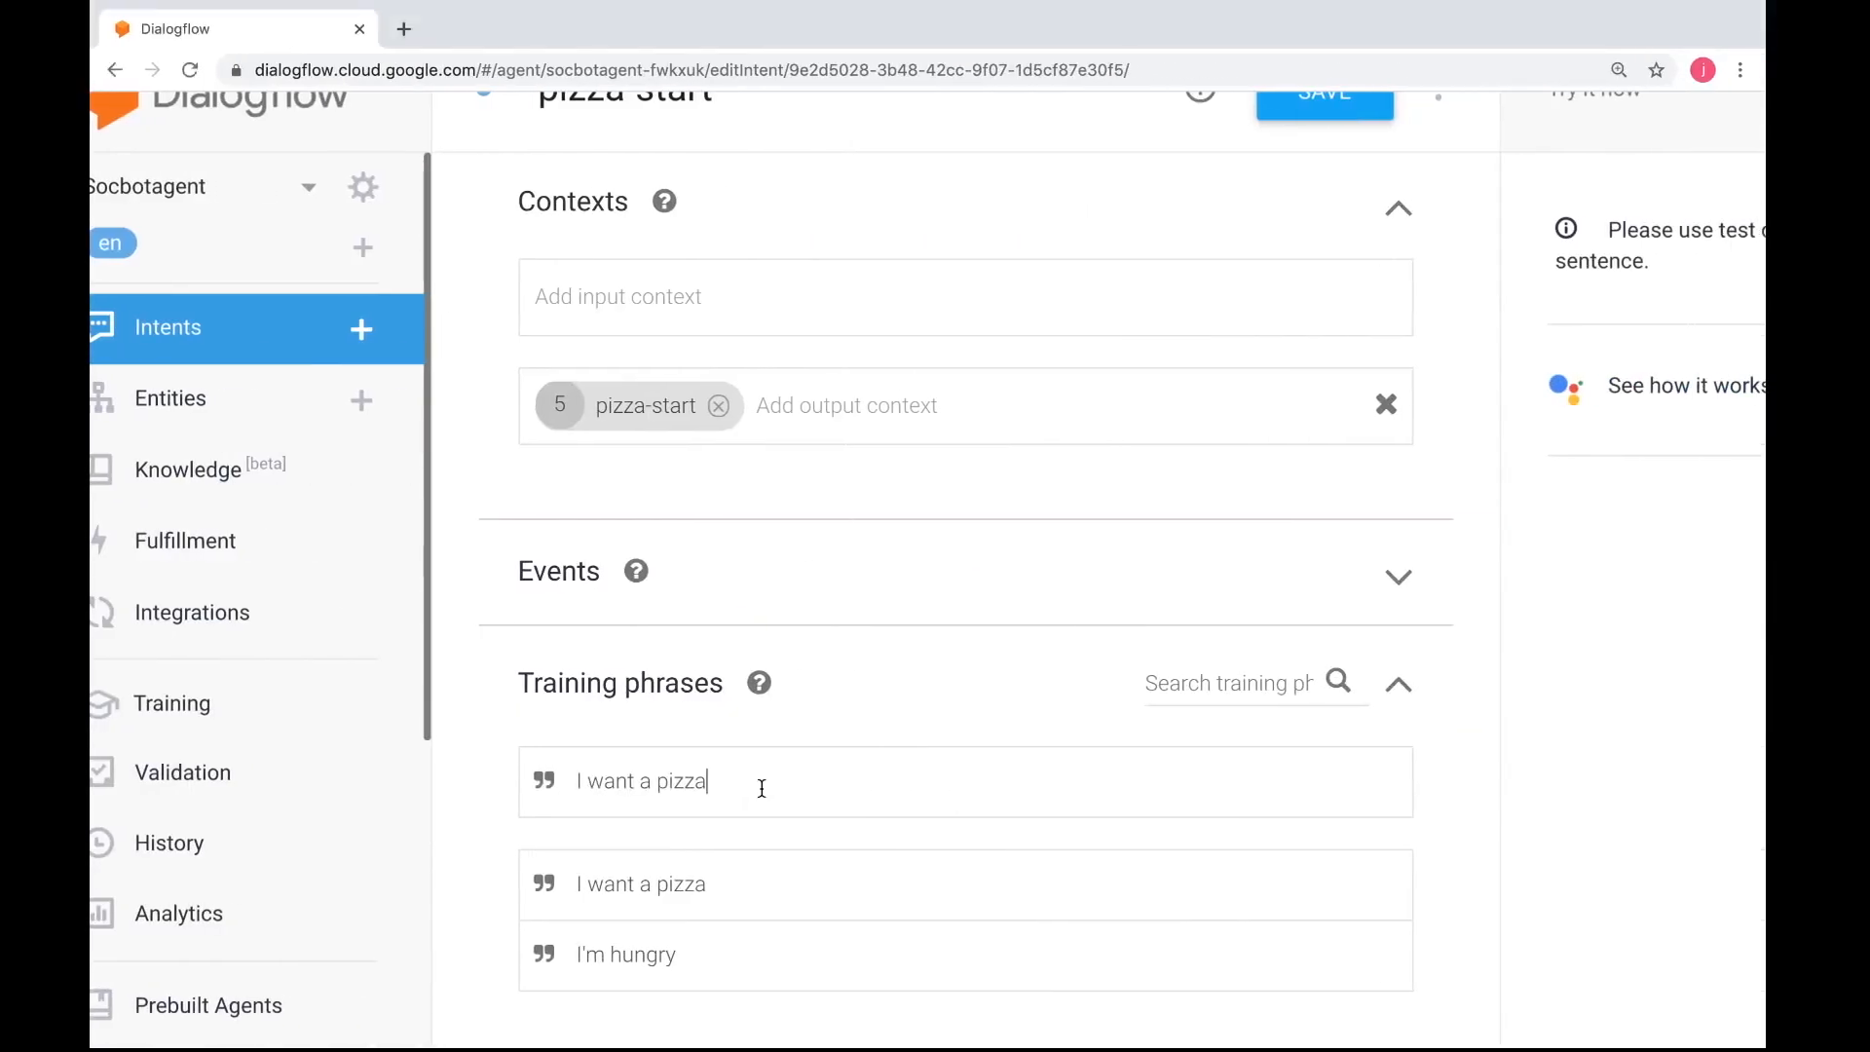
{"action": "key", "text": "BackSpace"}
{"action": "key", "text": "BackSpace"}
{"action": "key", "text": "BackSpace"}
{"action": "key", "text": "BackSpace"}
{"action": "key", "text": "BackSpace"}
{"action": "key", "text": "BackSpace"}
{"action": "key", "text": "BackSpace"}
{"action": "type", "text": "to order"}
{"action": "key", "text": "Return"}
Consult the text response instructions, then enter the intent's first response as "Yes what size would you want (pizza,large,extra large)"
{"action": "scroll", "coordinate": [968, 856], "scroll_direction": "down", "scroll_amount": 3}
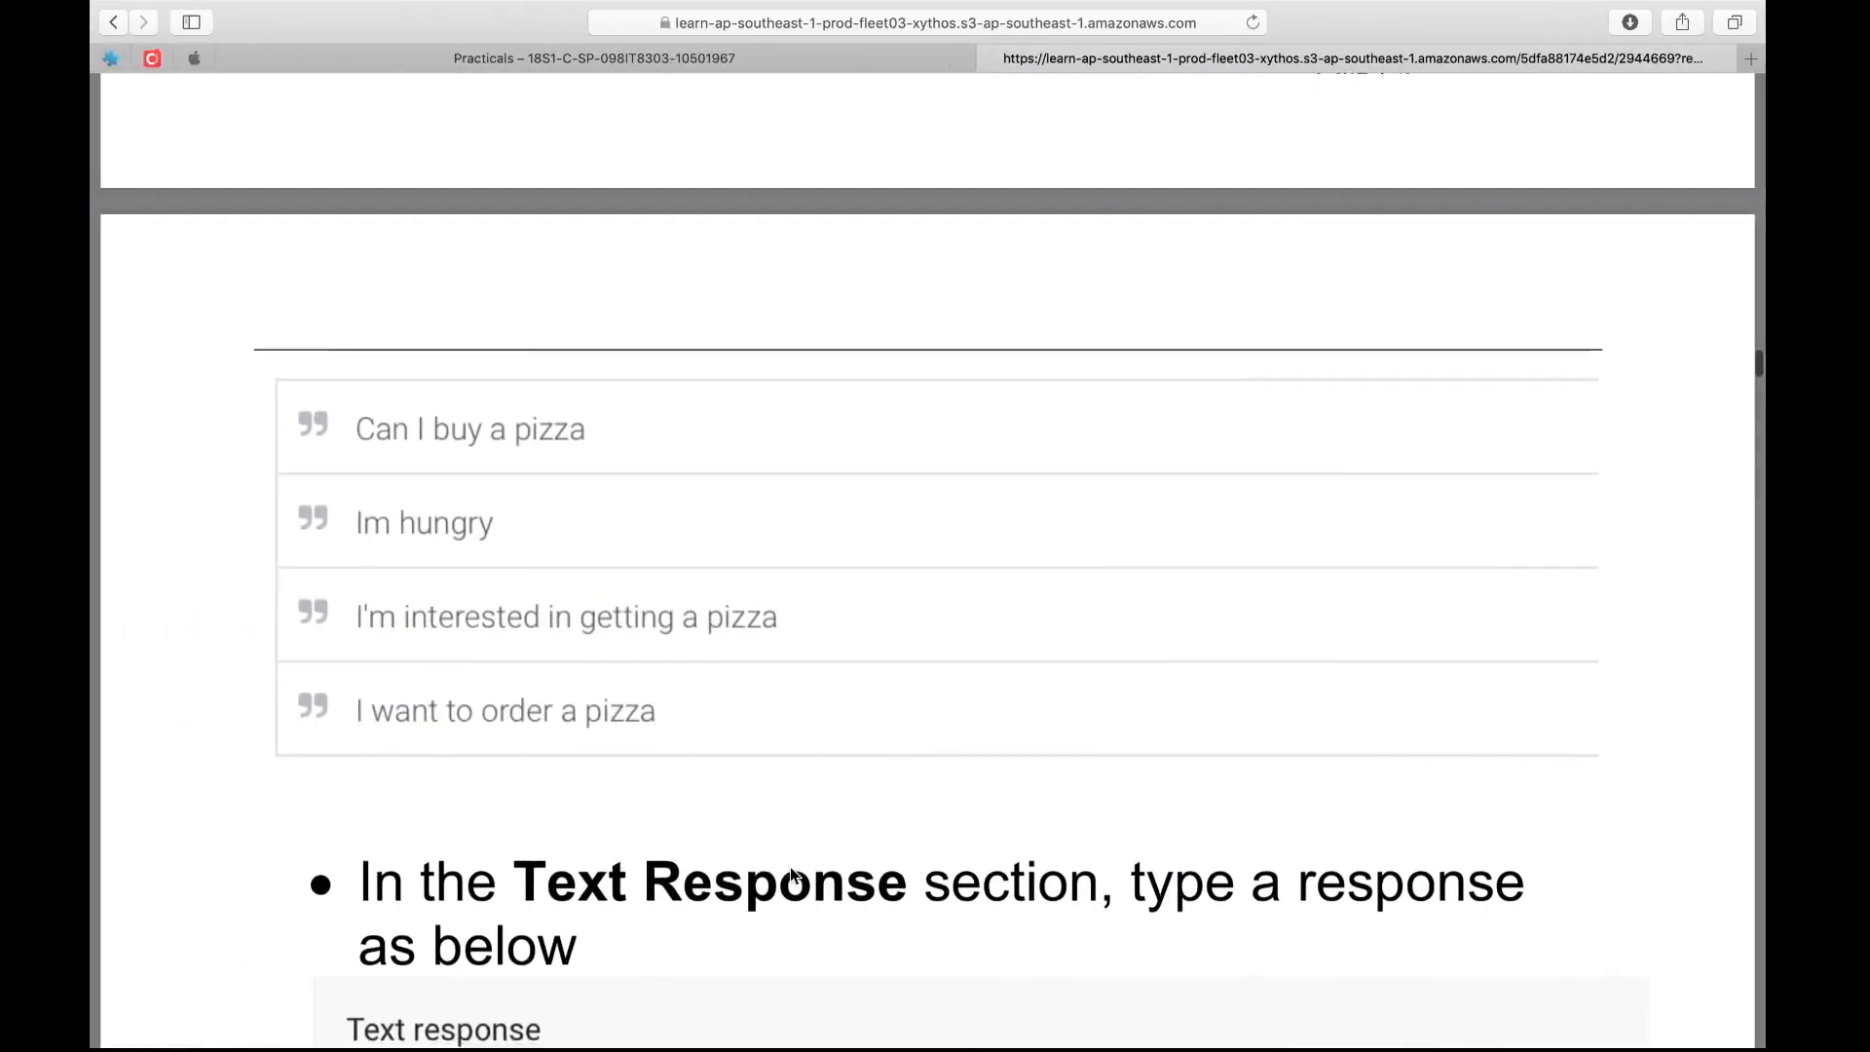
{"action": "scroll", "coordinate": [791, 875], "scroll_direction": "down", "scroll_amount": 5}
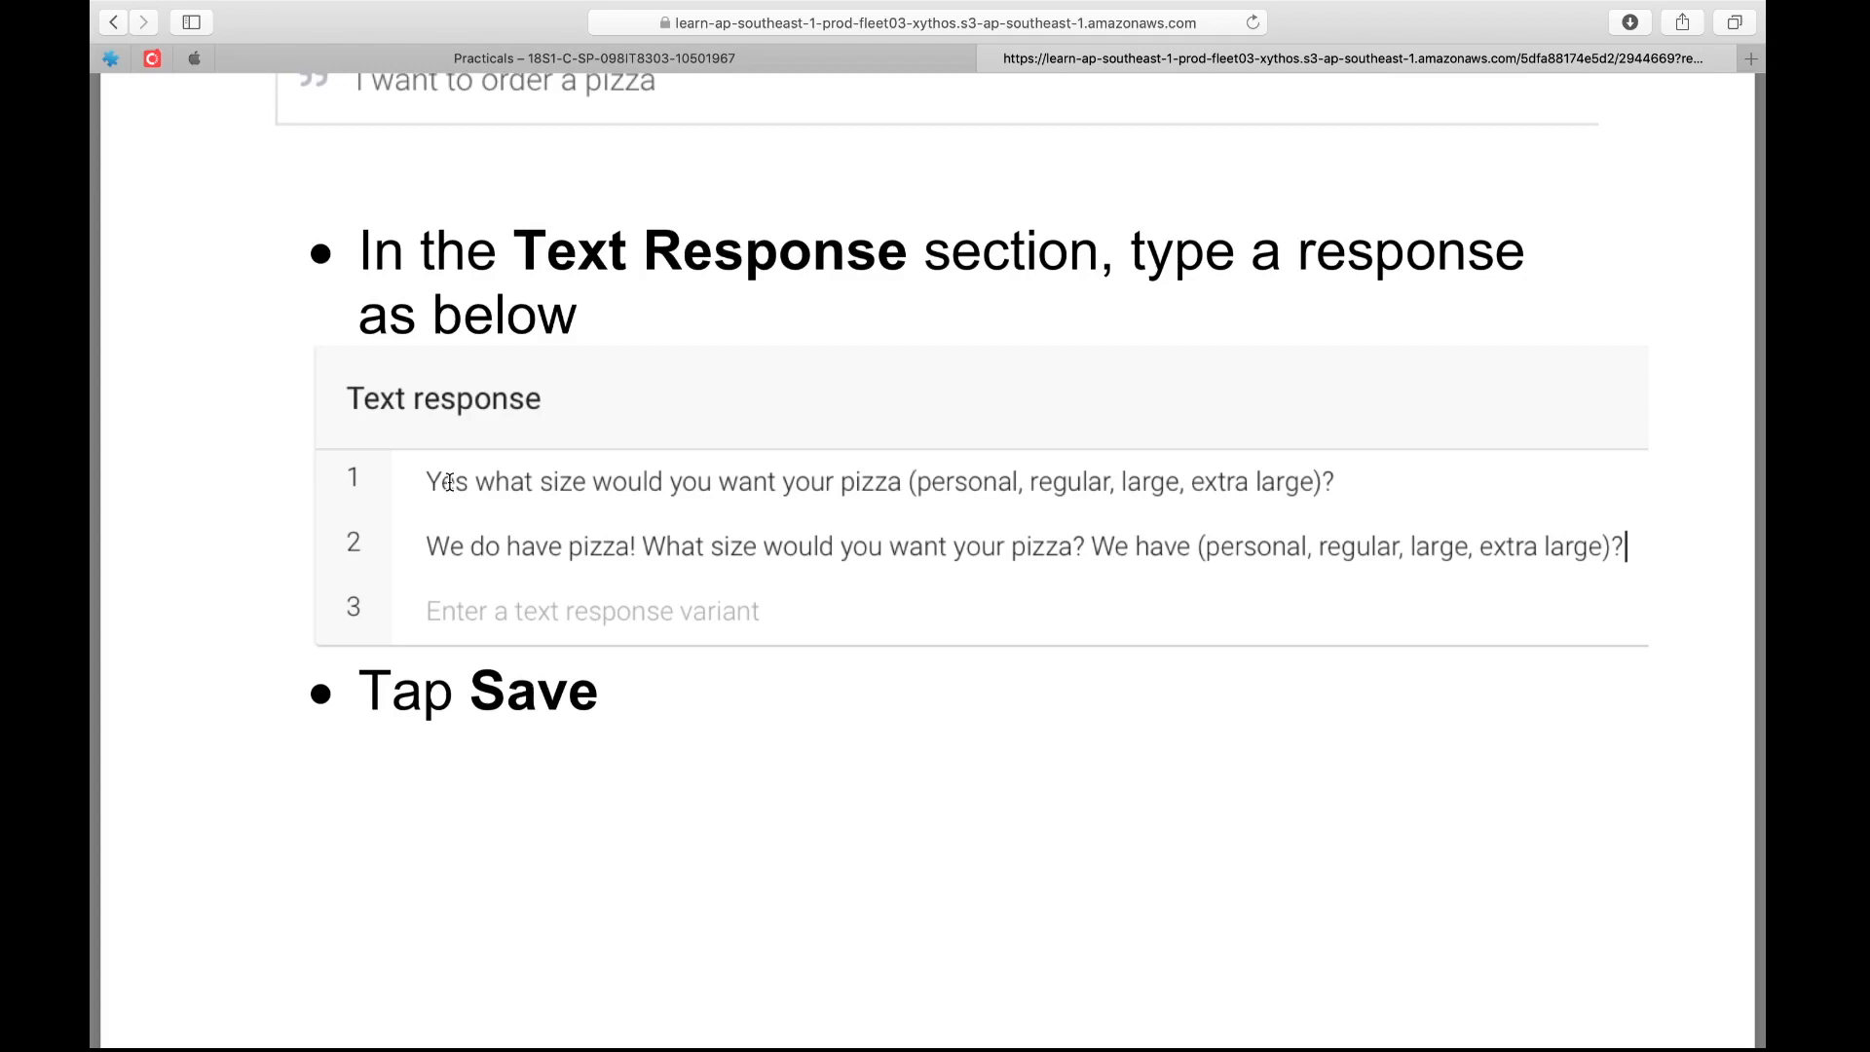
{"action": "key", "text": "ctrl+Right"}
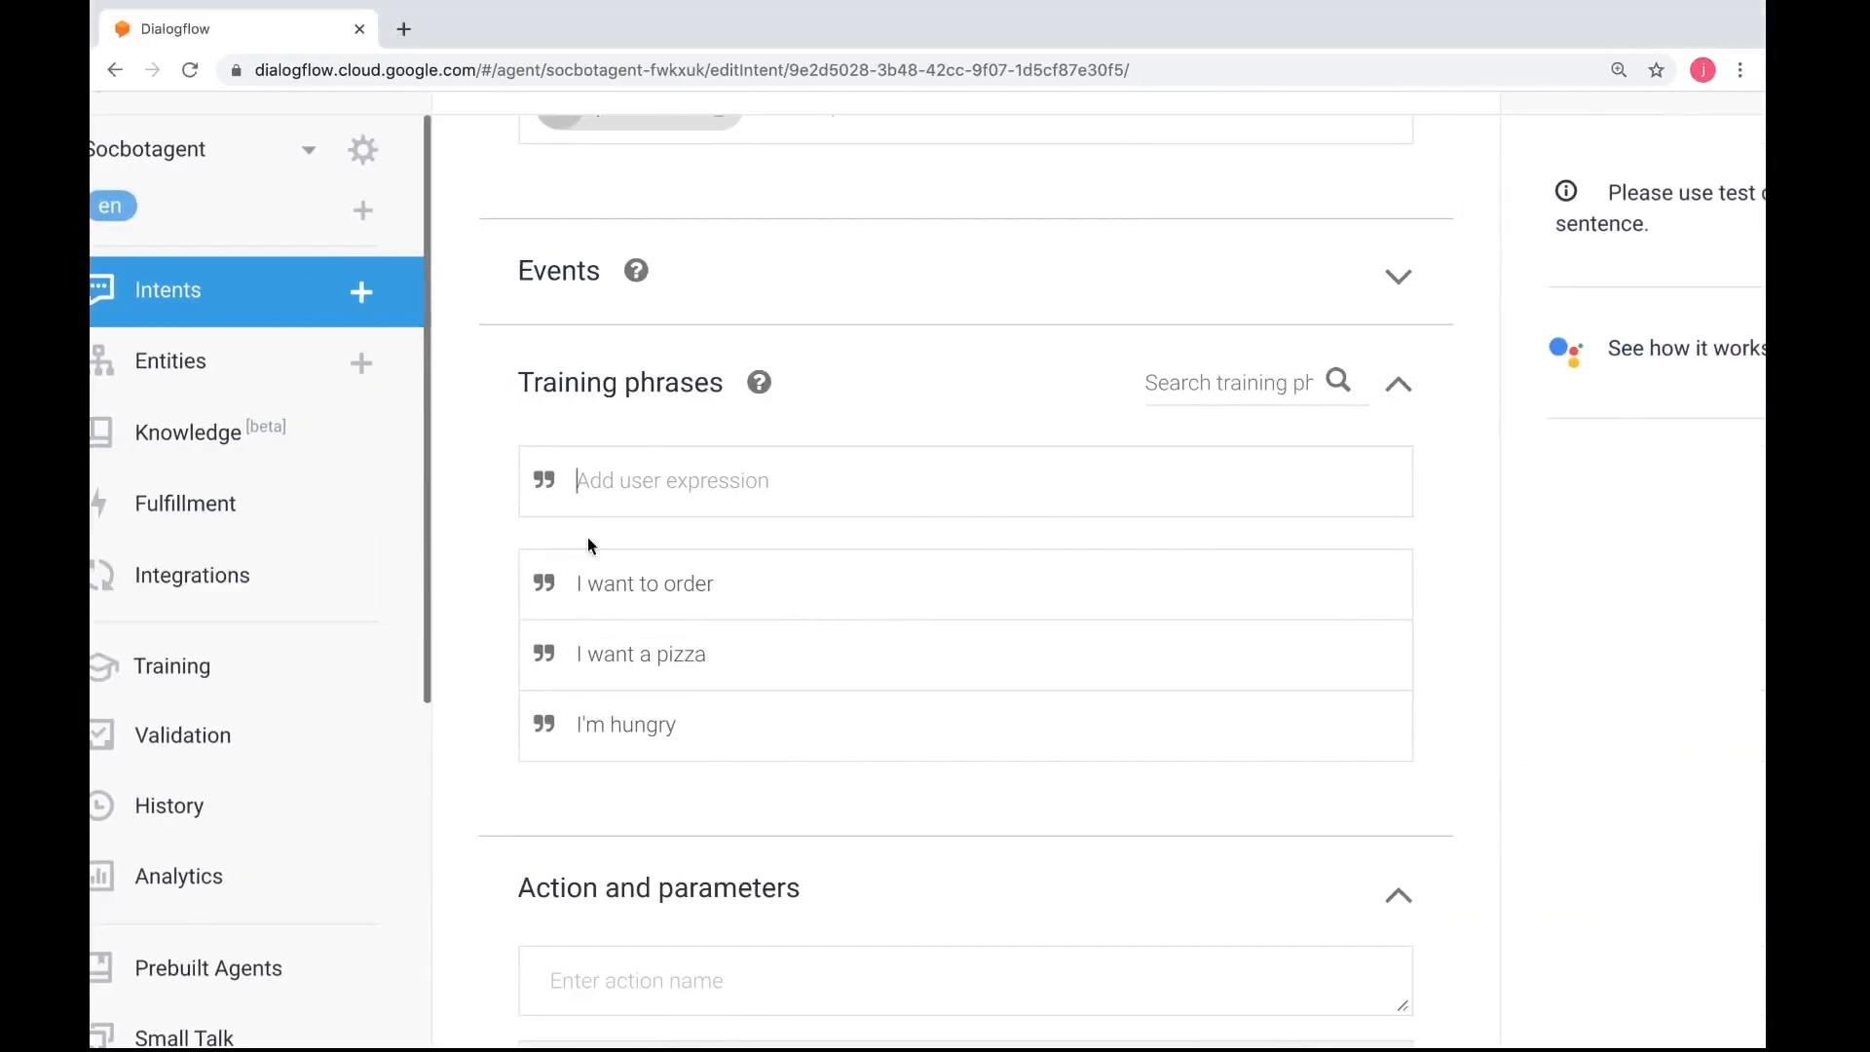
{"action": "scroll", "coordinate": [627, 564], "scroll_direction": "down", "scroll_amount": 2}
{"action": "scroll", "coordinate": [627, 563], "scroll_direction": "down", "scroll_amount": 5}
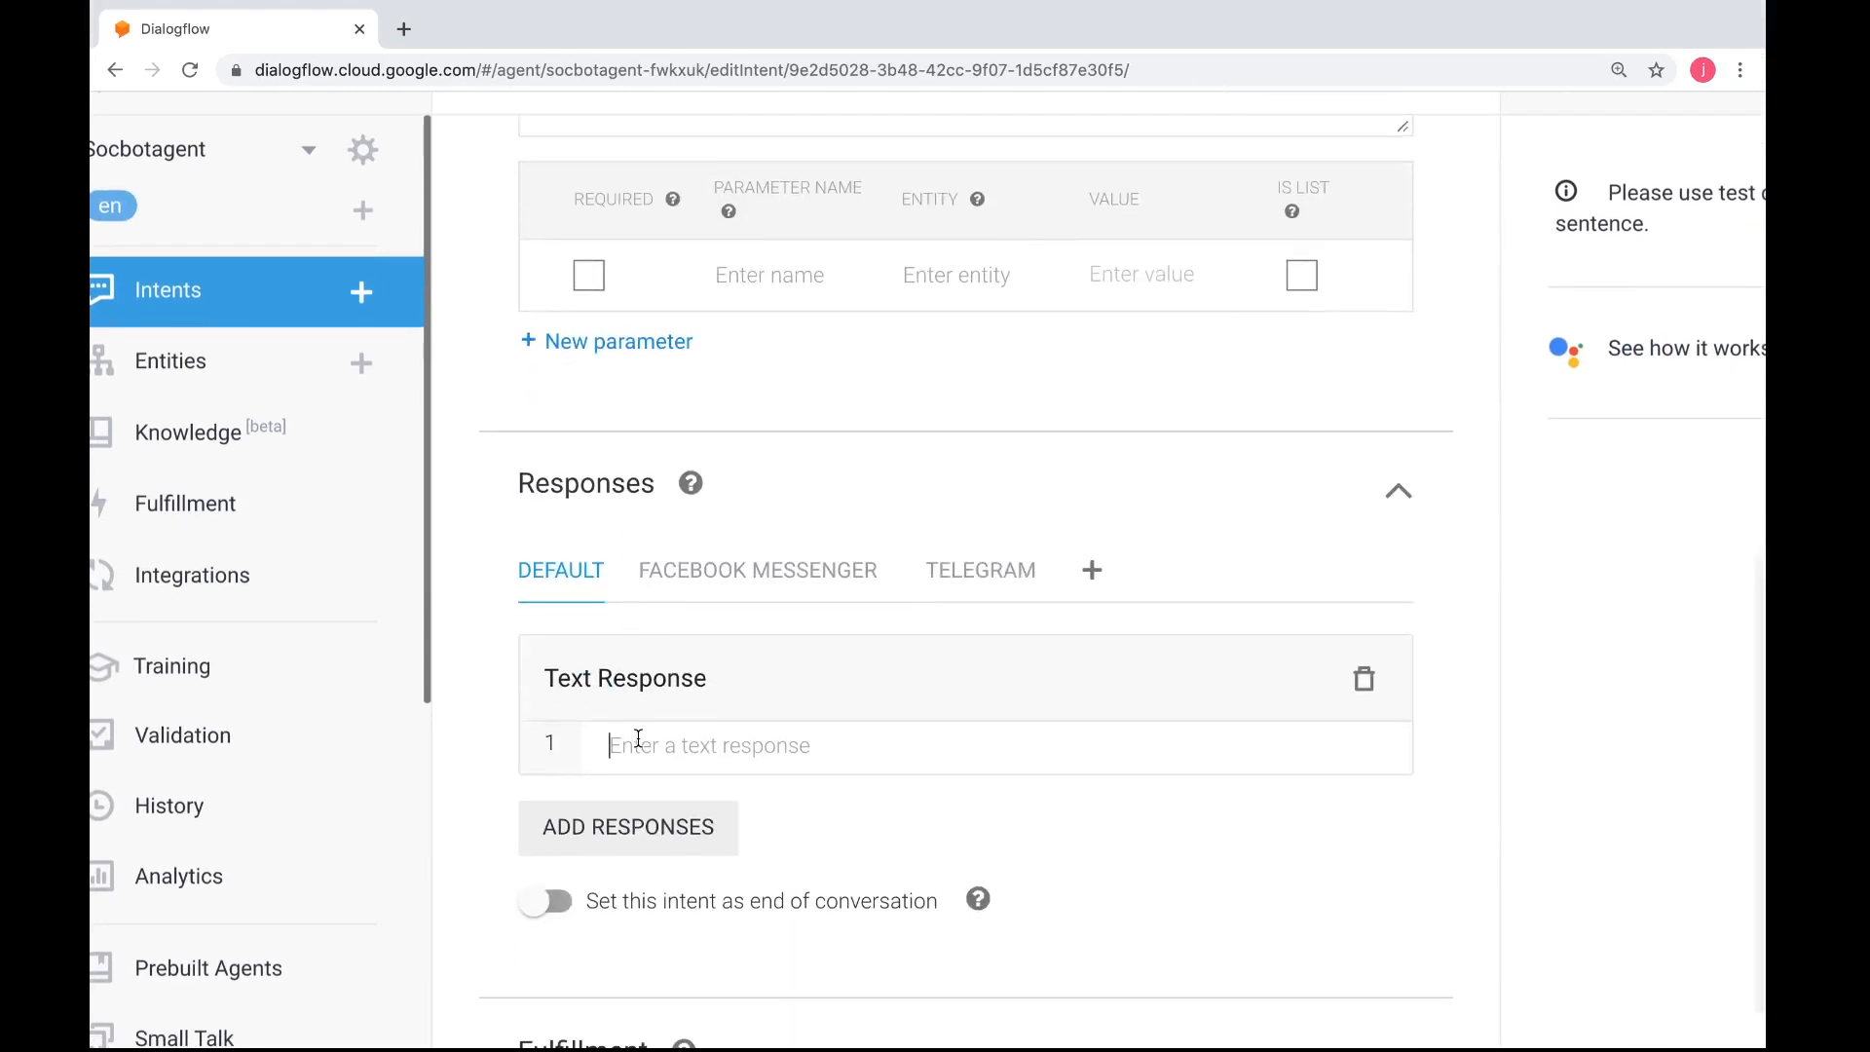
{"action": "left_click", "coordinate": [638, 738]}
{"action": "type", "text": "Yes "}
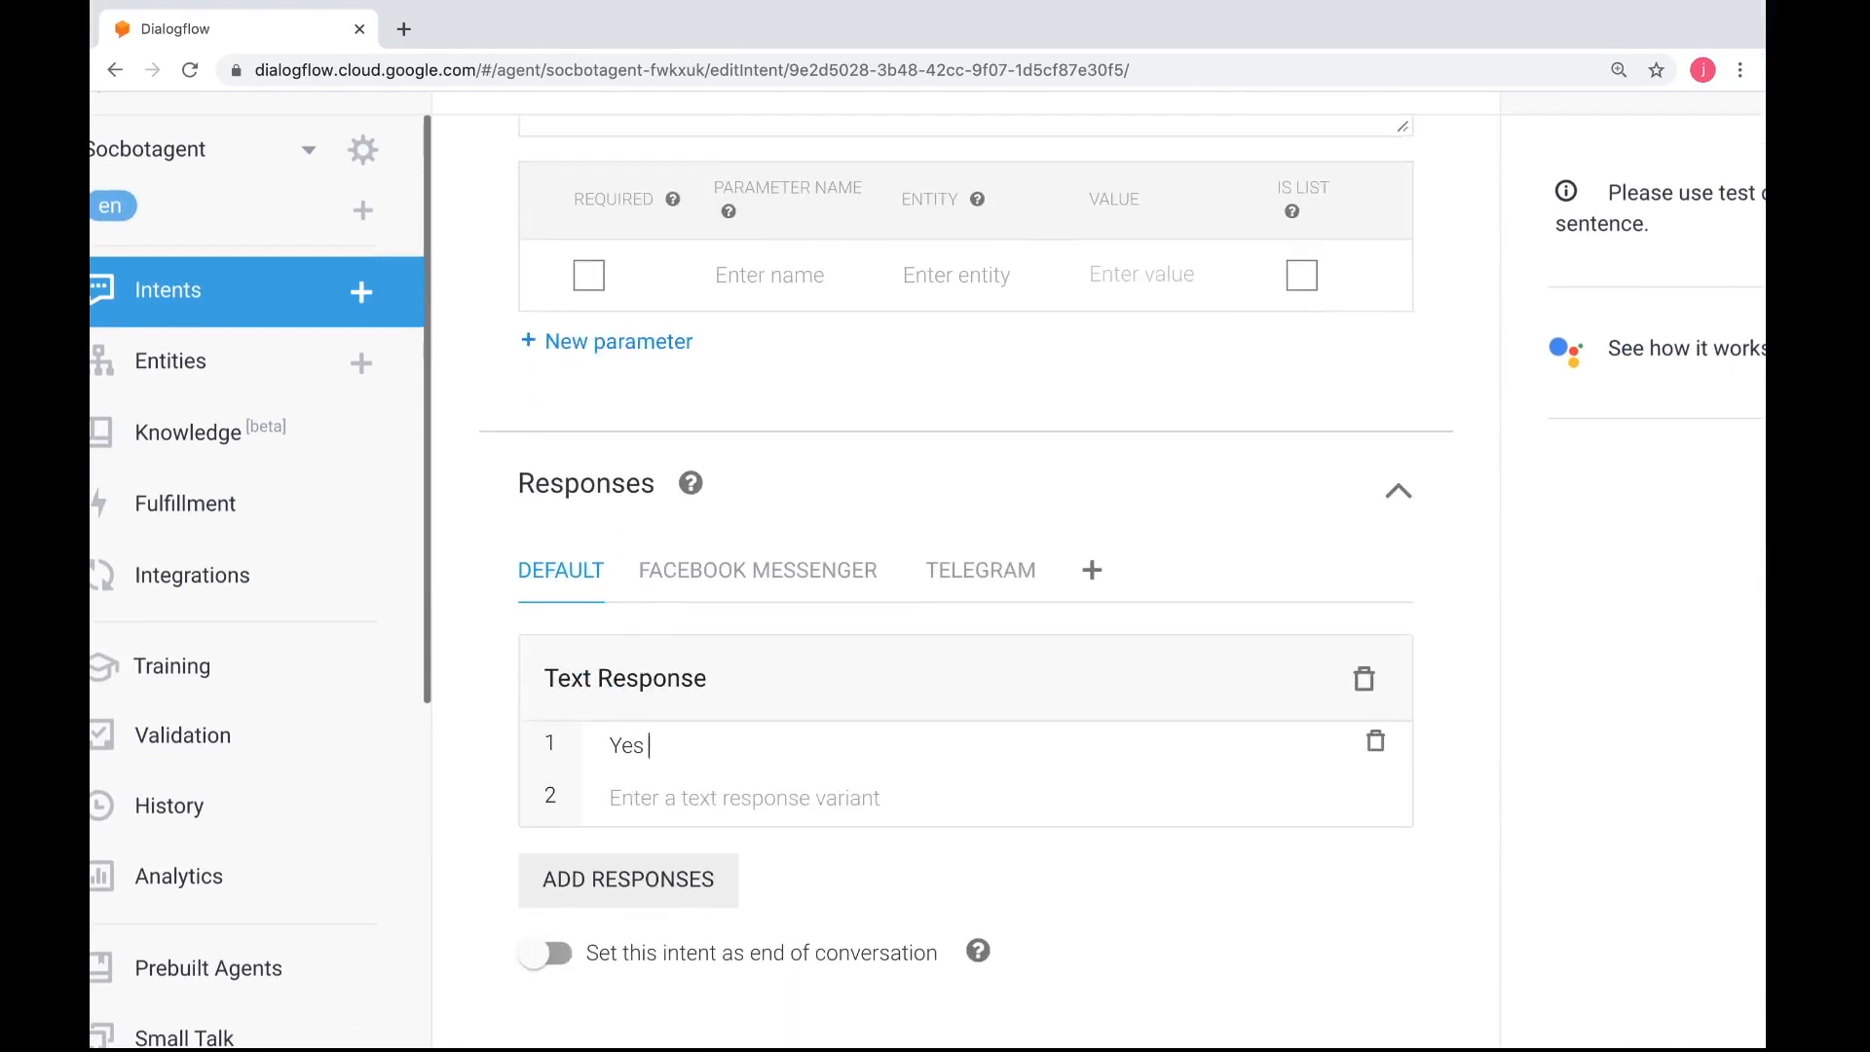
{"action": "type", "text": "what size would you want "}
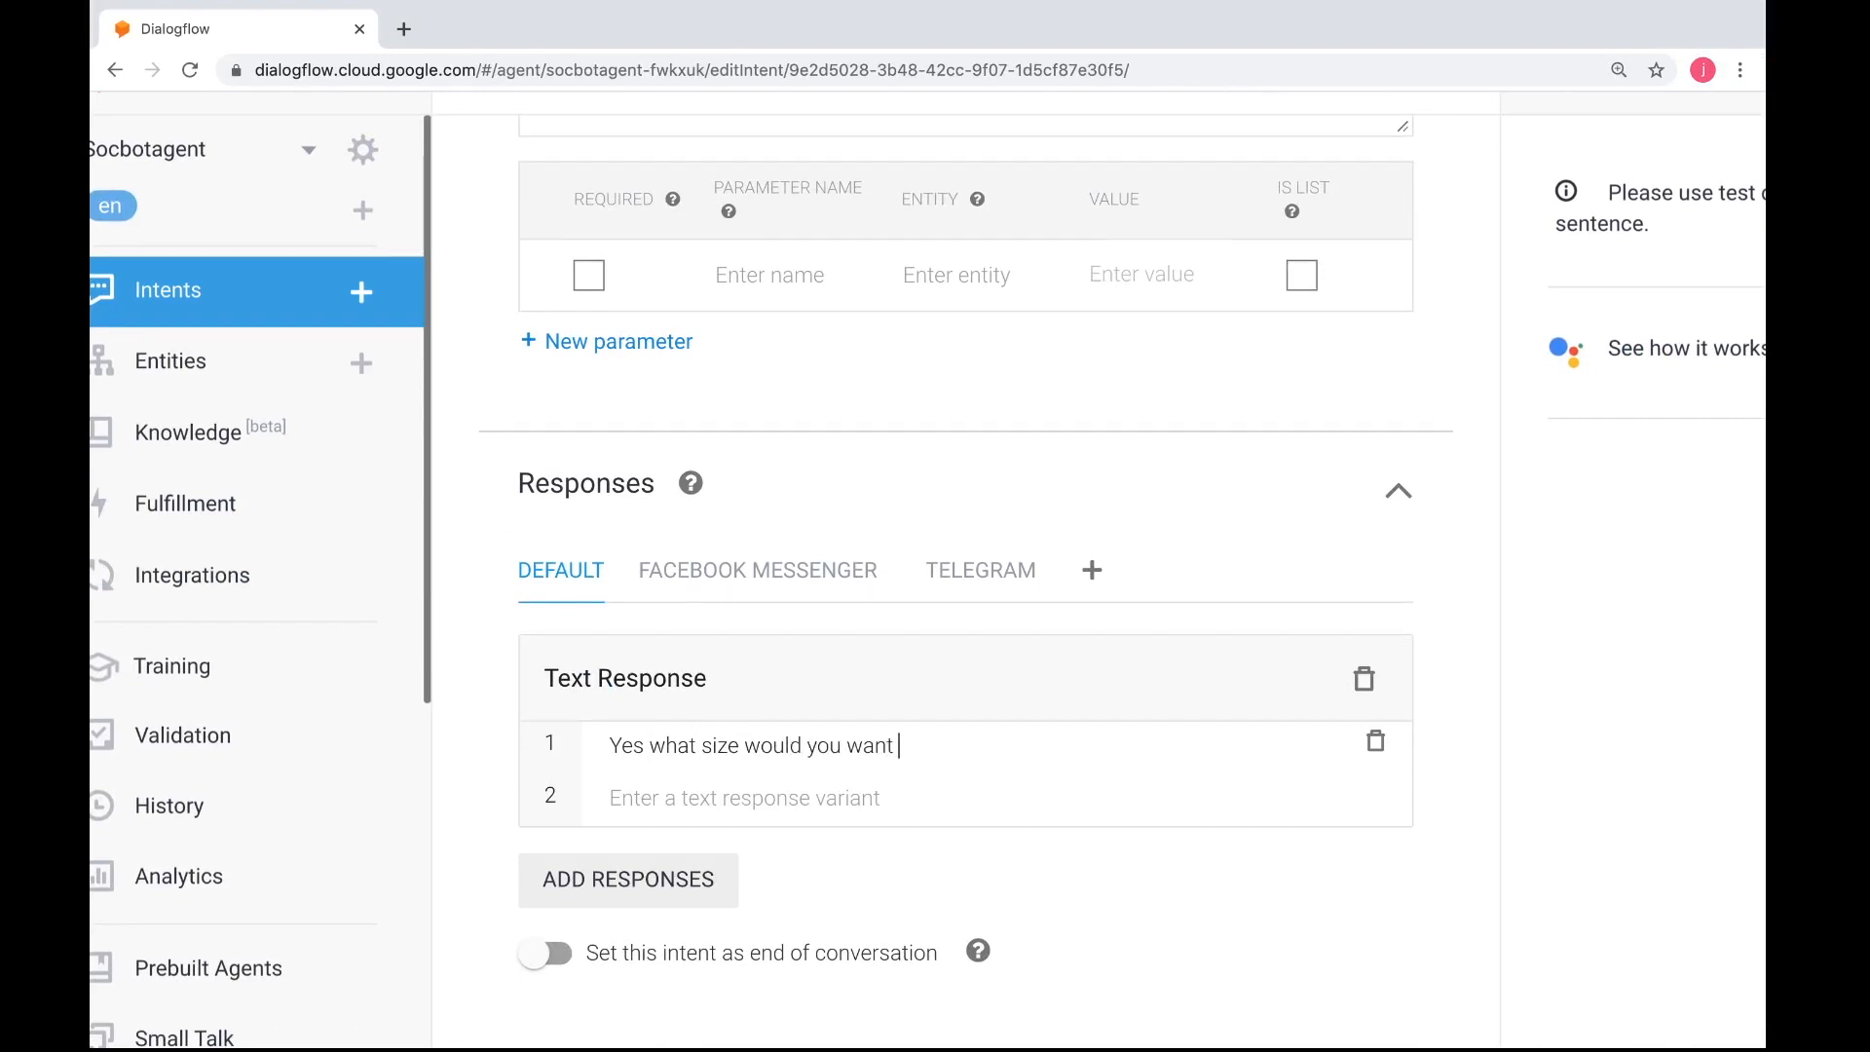
{"action": "type", "text": "(pizza,large,extra large"}
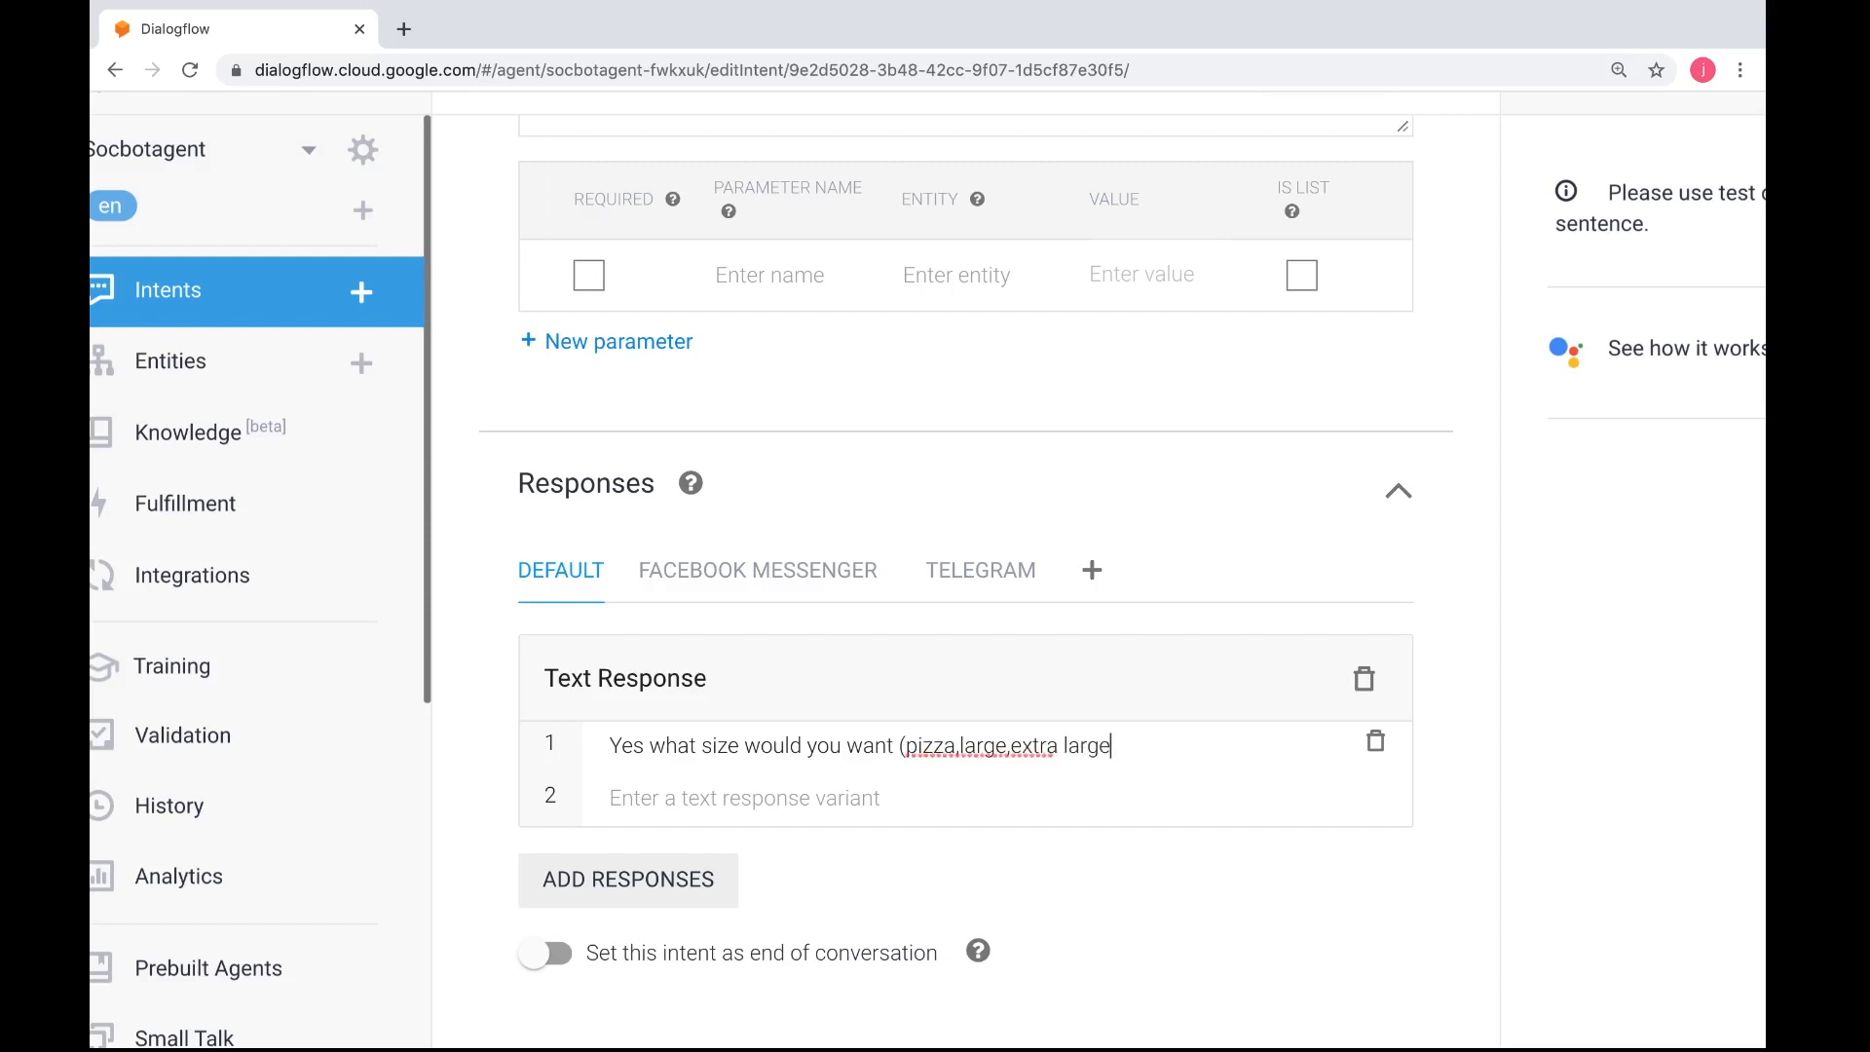
{"action": "type", "text": ")"}
Insert "please choose: " after the response's opening parenthesis and add a space after each comma in the size list
{"action": "left_click", "coordinate": [904, 747]}
{"action": "type", "text": "please choose"}
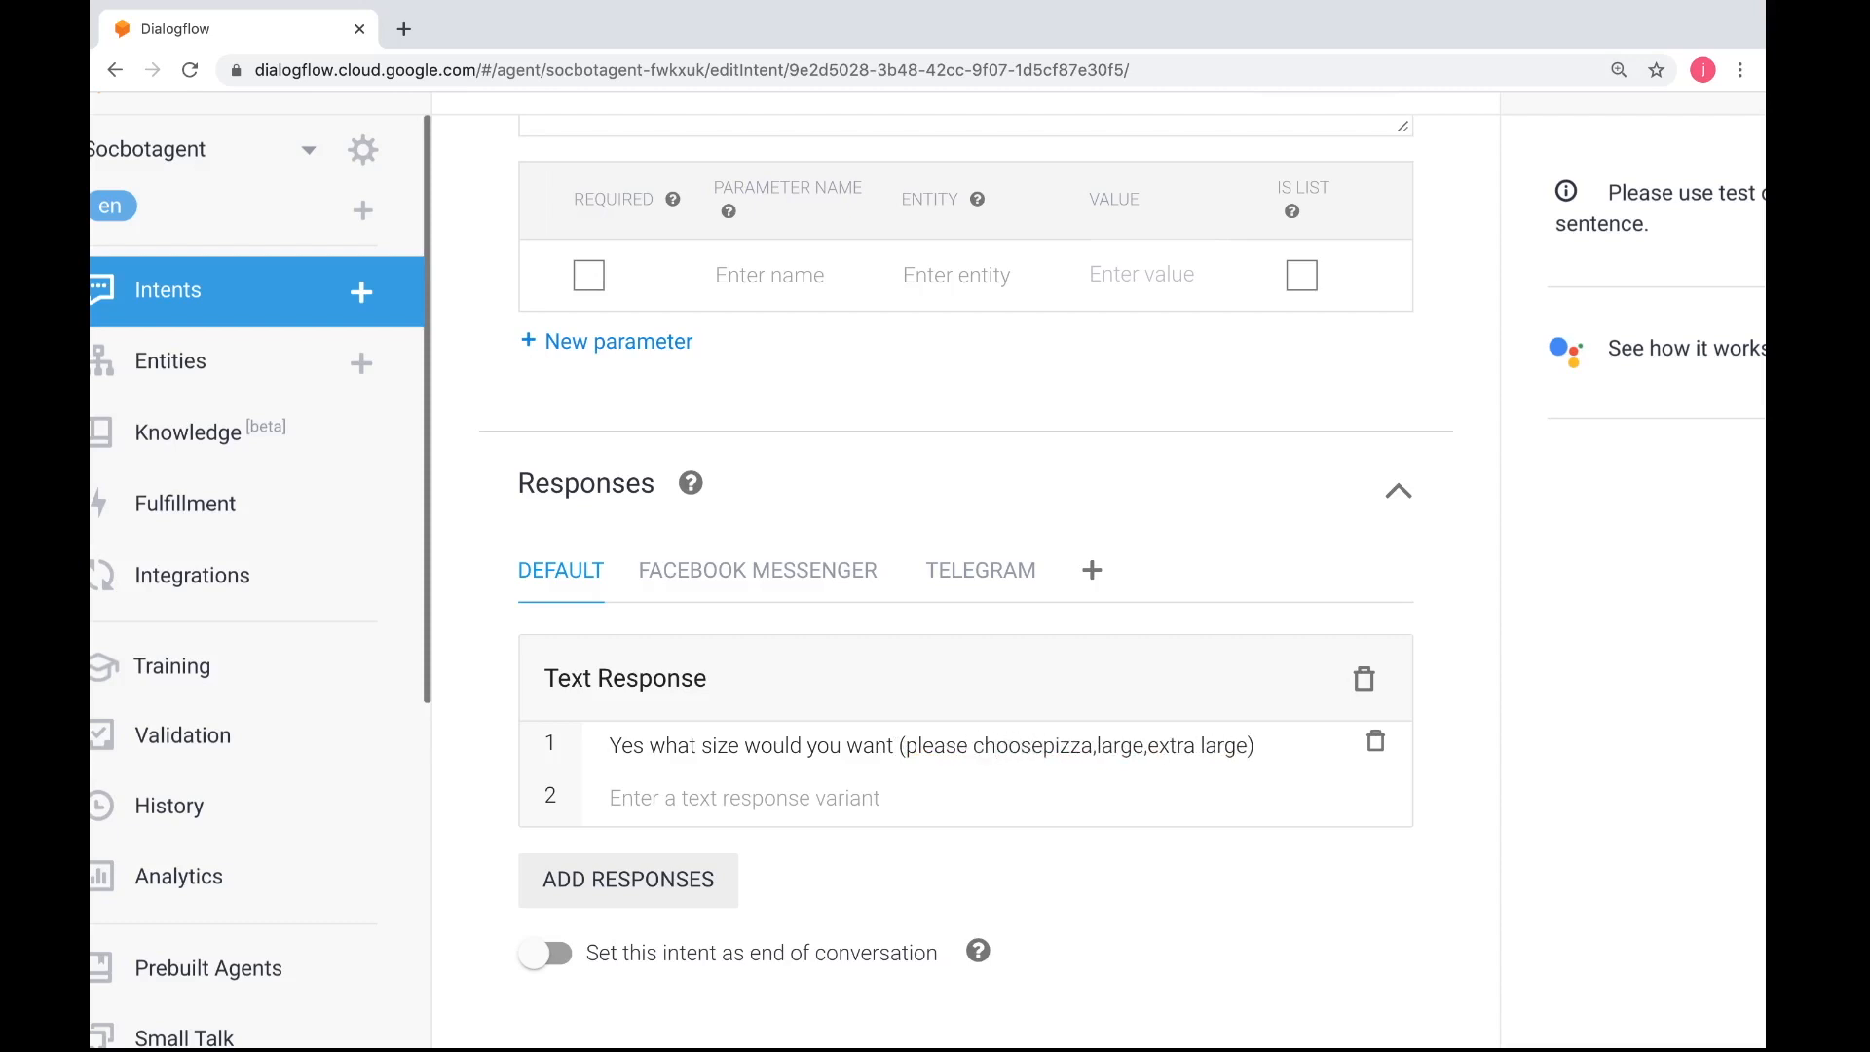
{"action": "type", "text": ":"}
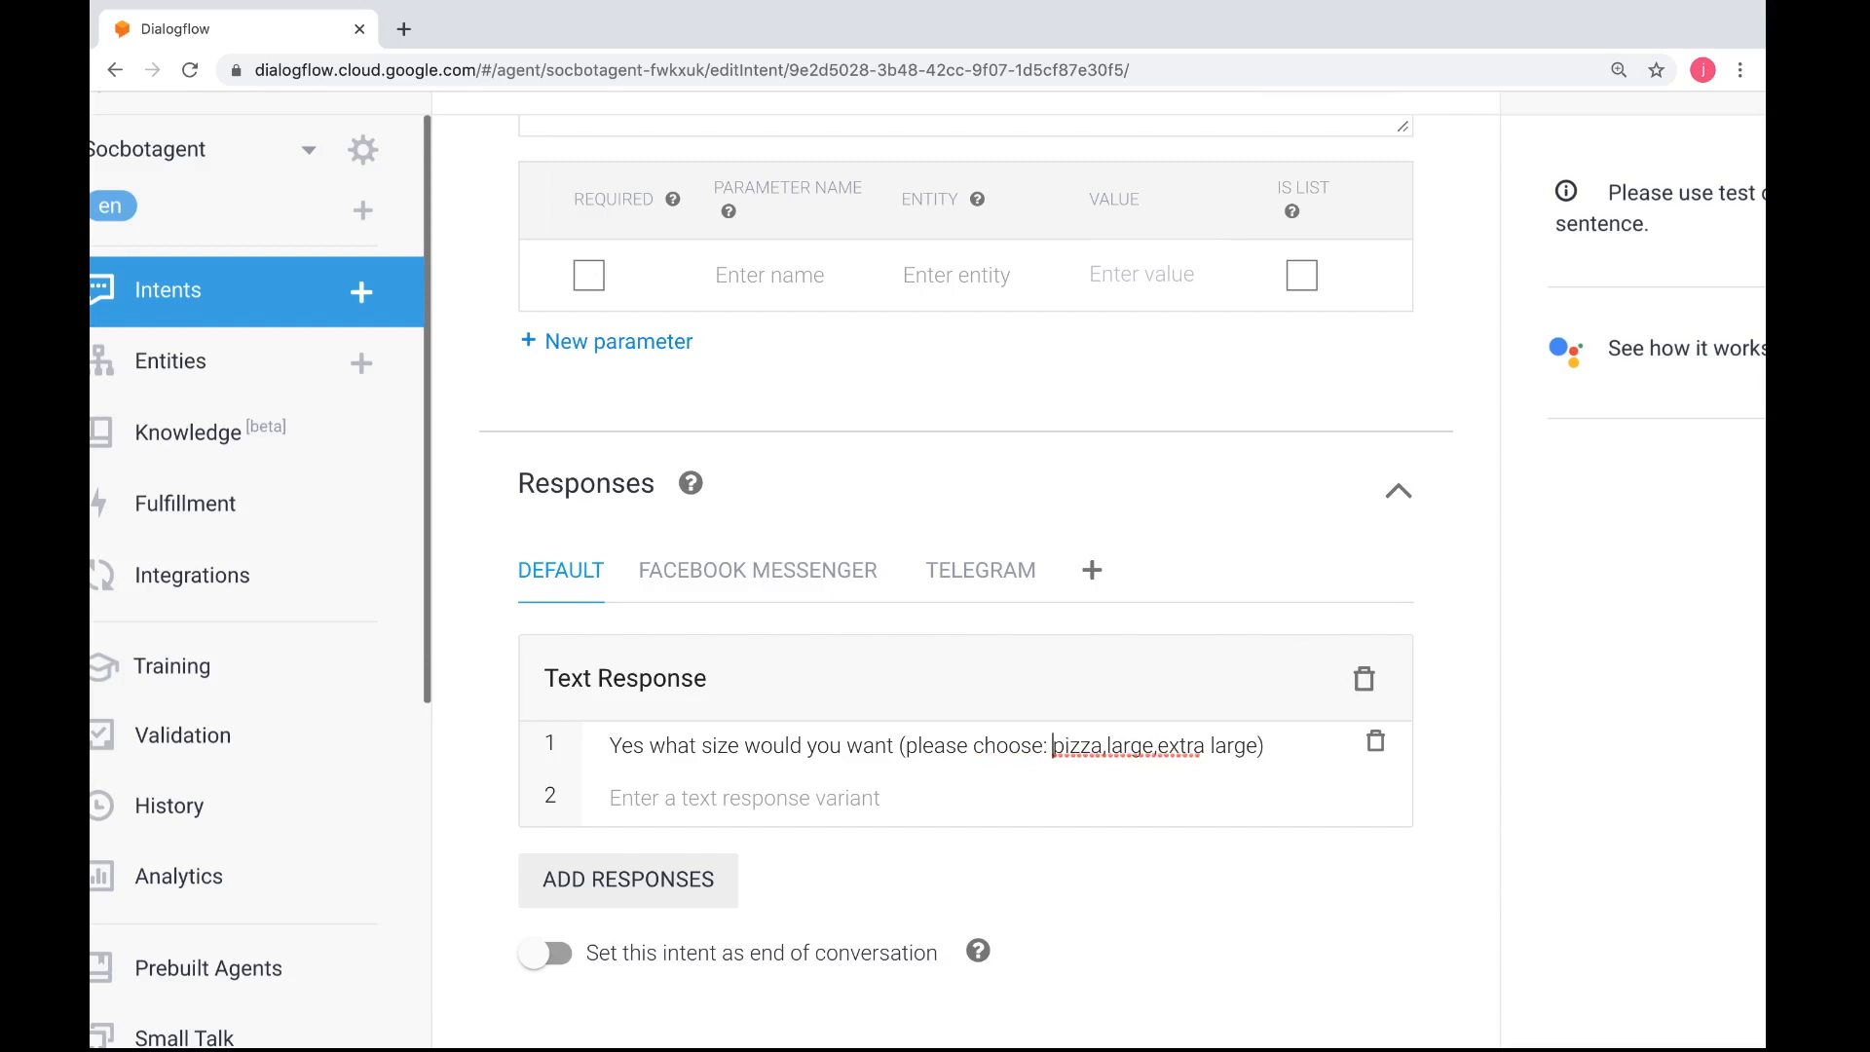
{"action": "left_click", "coordinate": [1113, 747]}
{"action": "left_click", "coordinate": [1162, 747]}
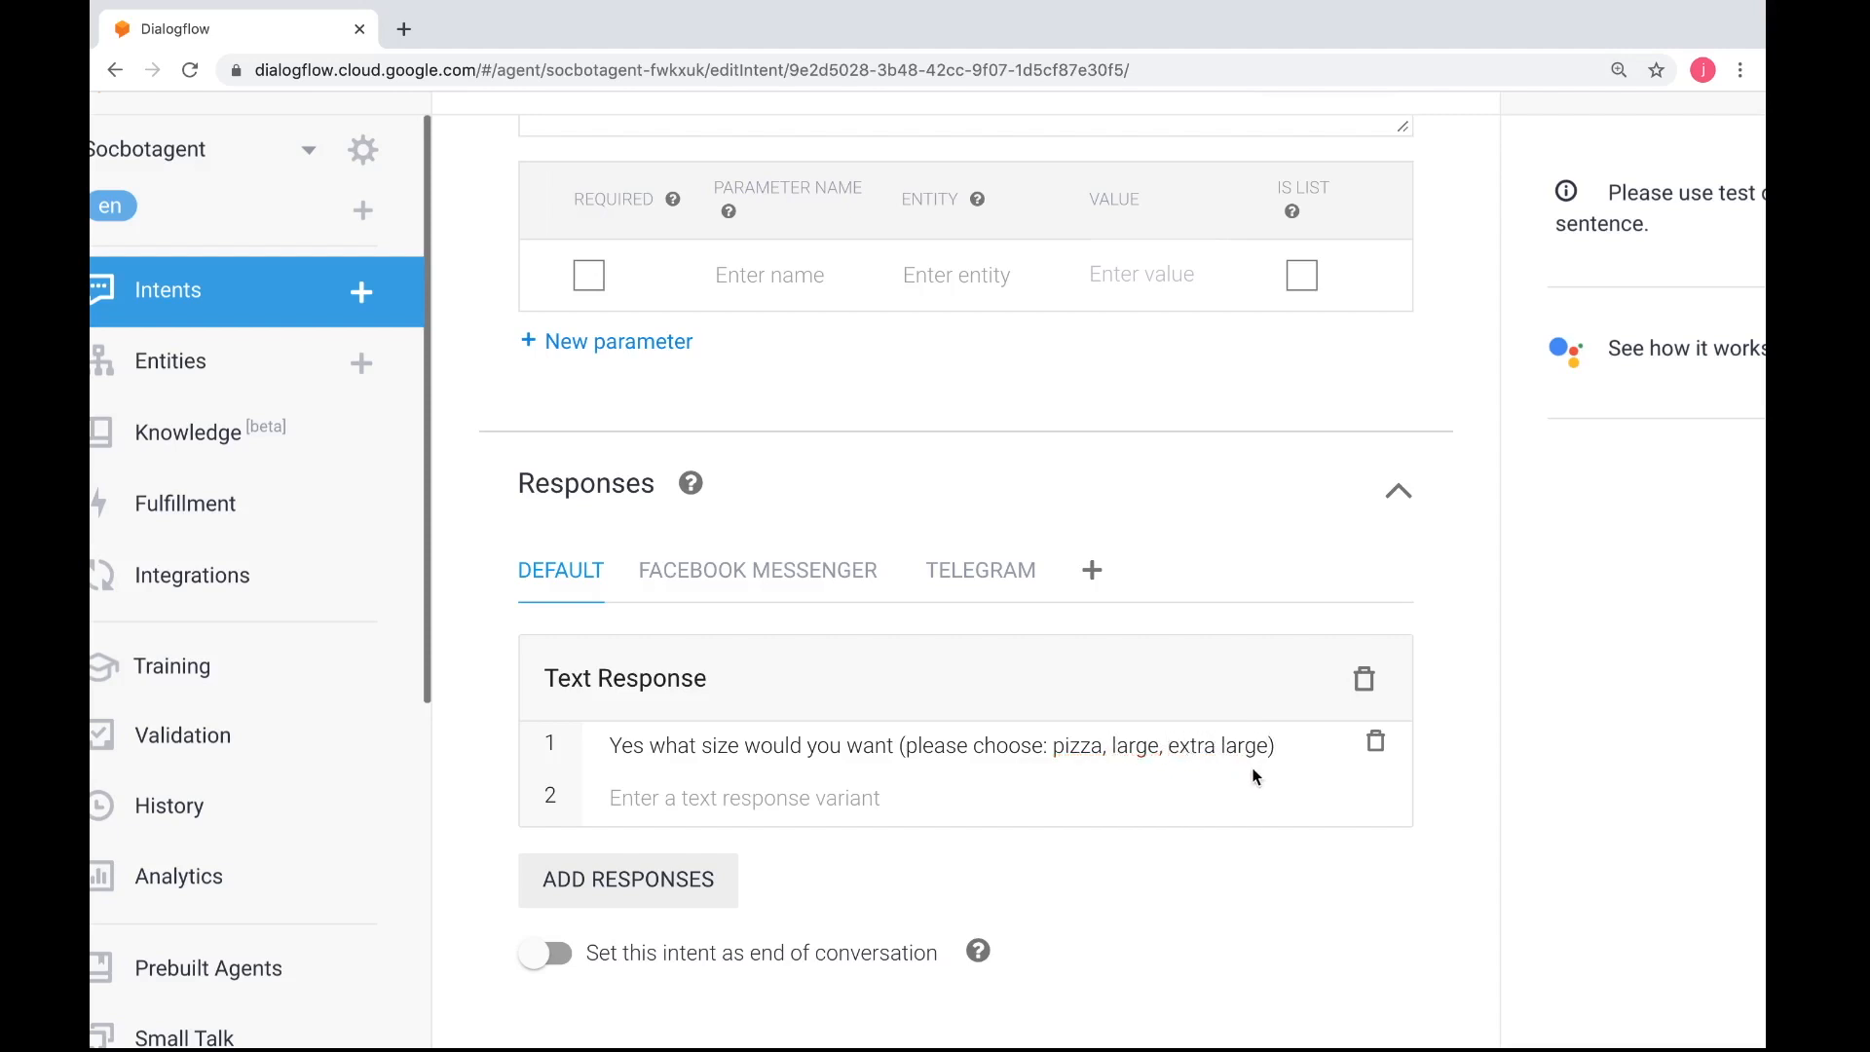
Compare the response with the practical instructions, then save the pizza-start intent in Dialogflow
{"action": "scroll", "coordinate": [1257, 777], "scroll_direction": "down", "scroll_amount": 1}
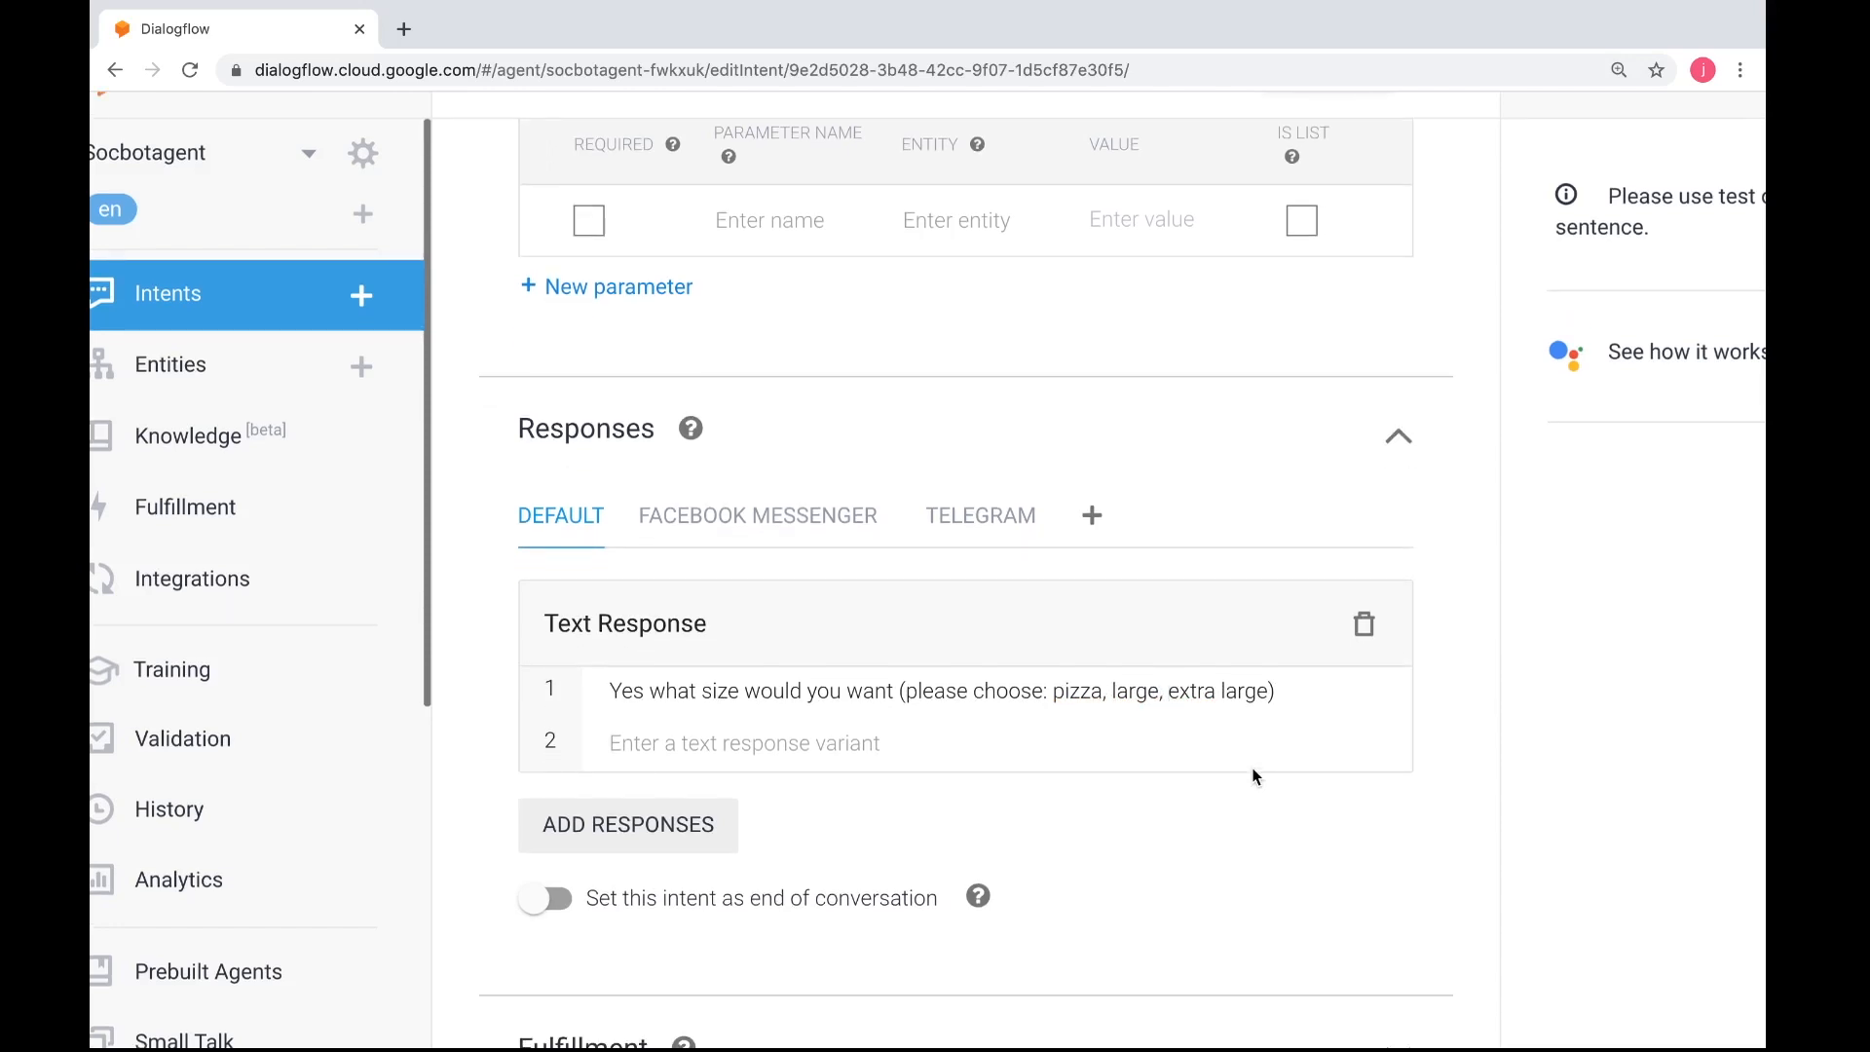
{"action": "scroll", "coordinate": [1256, 777], "scroll_direction": "up", "scroll_amount": 1}
{"action": "key", "text": "ctrl+Left"}
{"action": "scroll", "coordinate": [1256, 777], "scroll_direction": "down", "scroll_amount": 2}
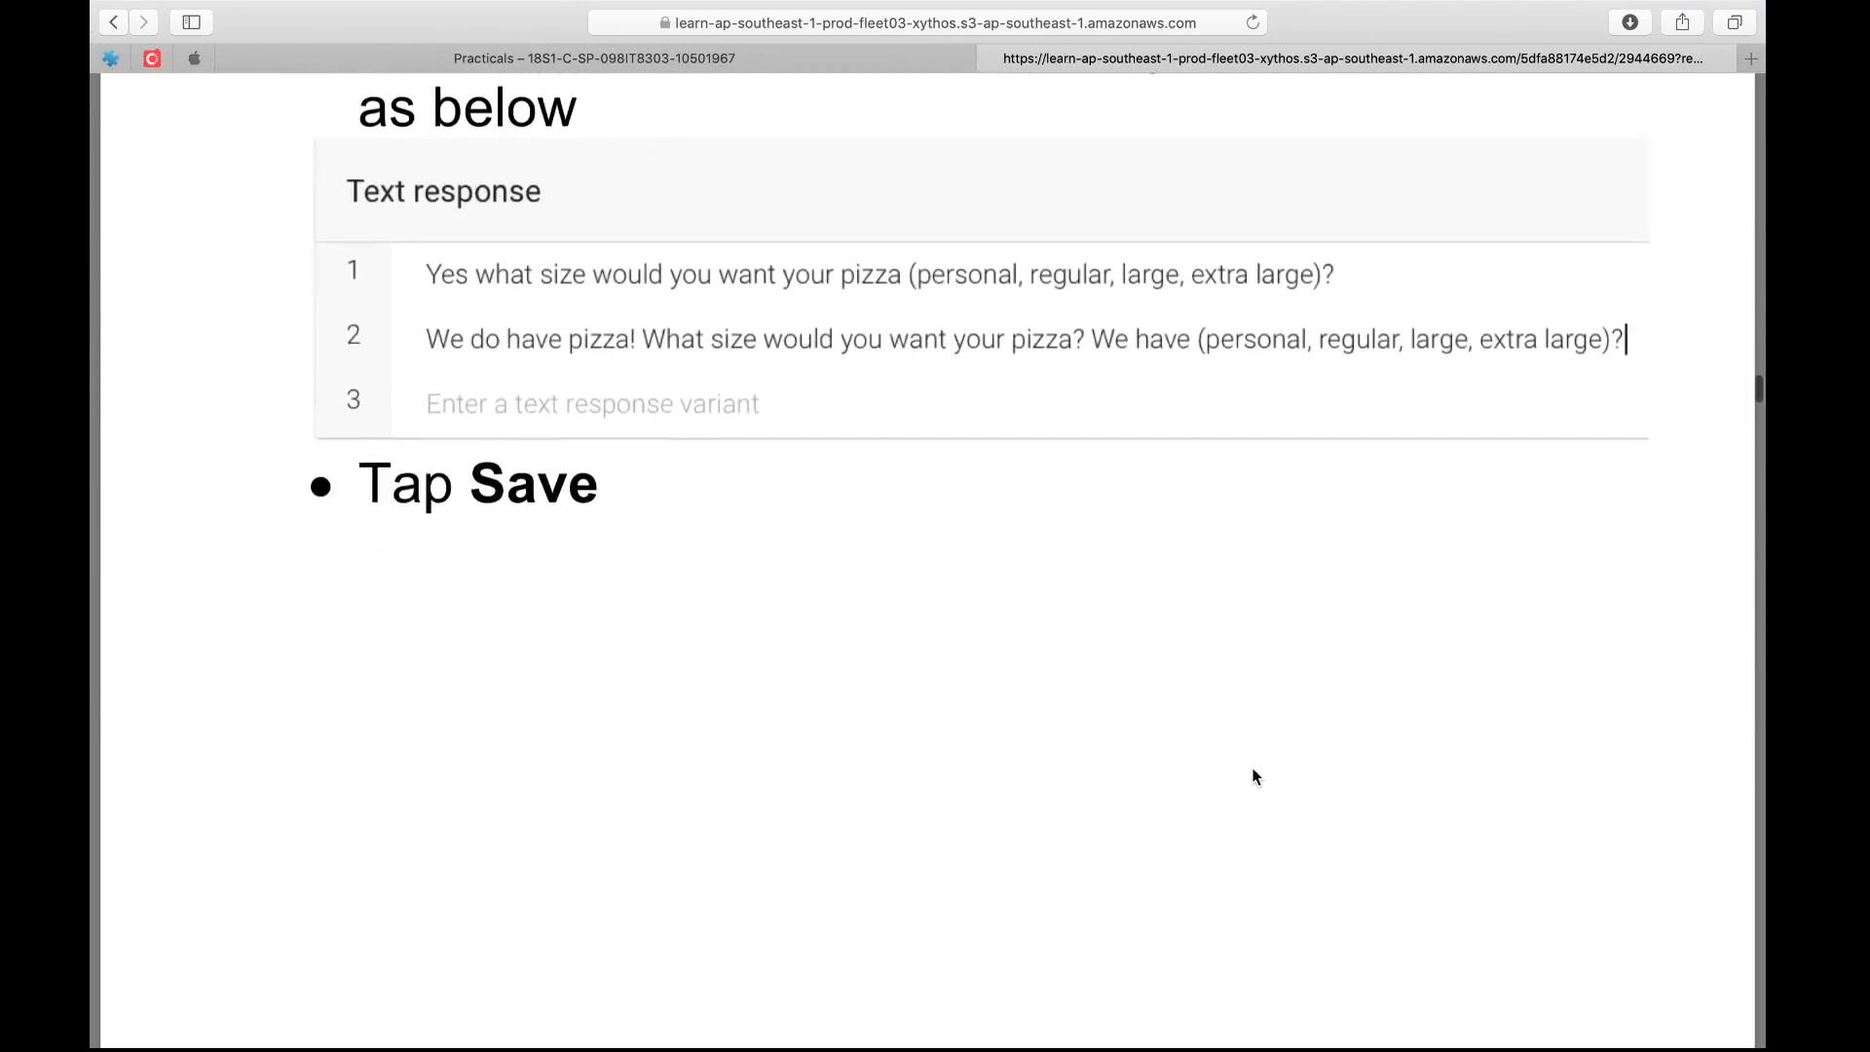
{"action": "scroll", "coordinate": [1255, 776], "scroll_direction": "up", "scroll_amount": 2}
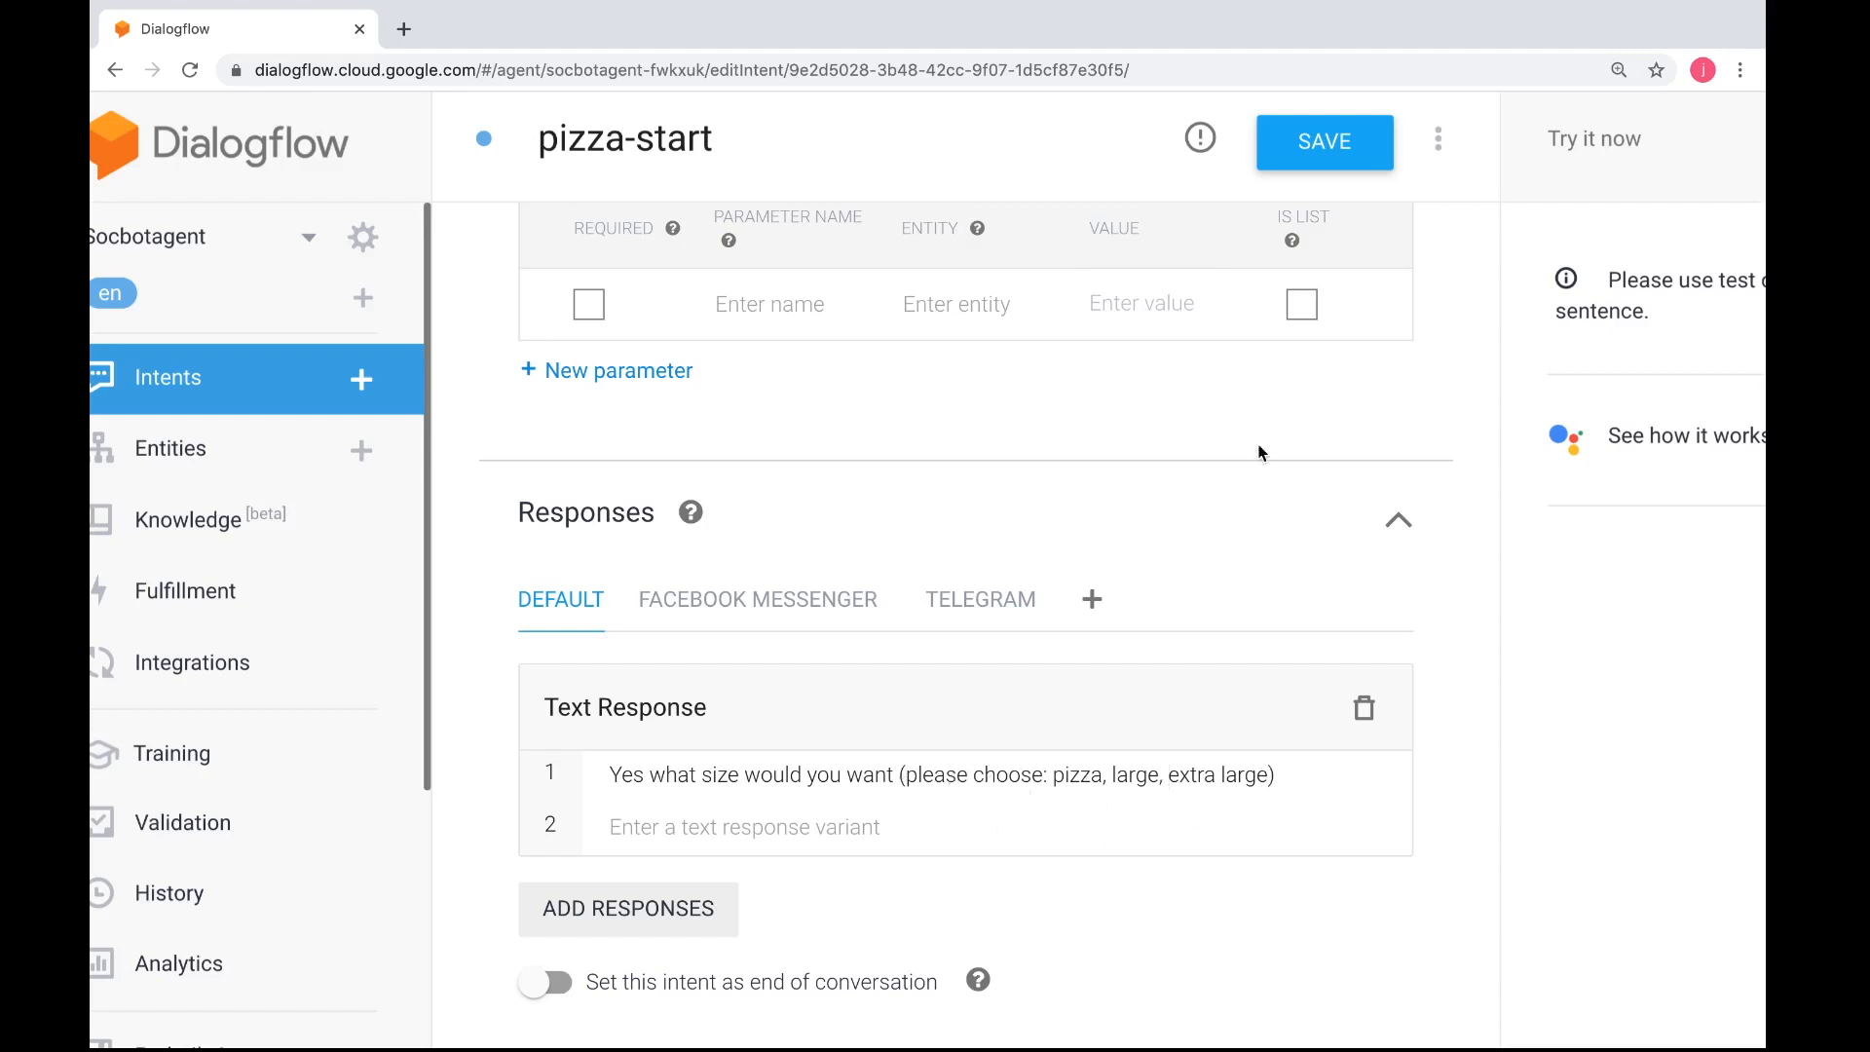
{"action": "left_click", "coordinate": [1333, 164]}
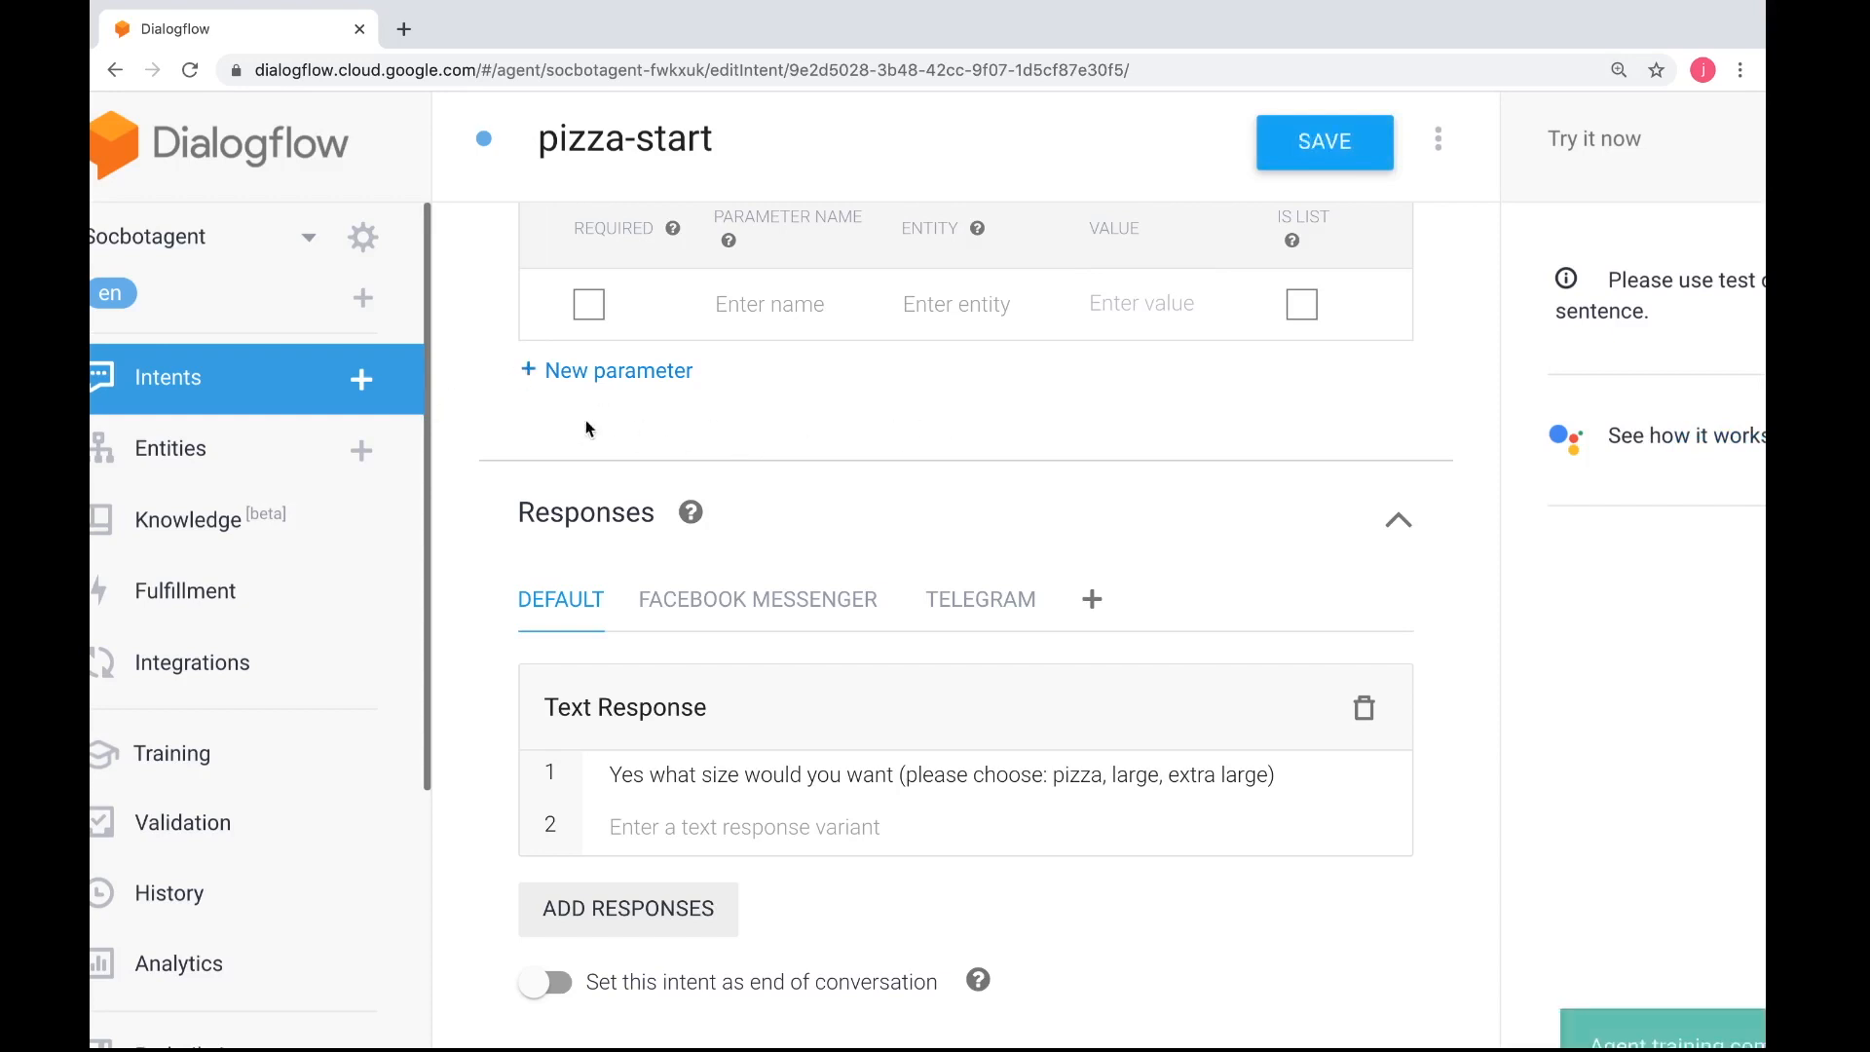
Read the instructions for the next intent exercise, then start a new Dialogflow intent named pizza-getsize
{"action": "key", "text": "ctrl+Left"}
{"action": "scroll", "coordinate": [727, 637], "scroll_direction": "down", "scroll_amount": 1}
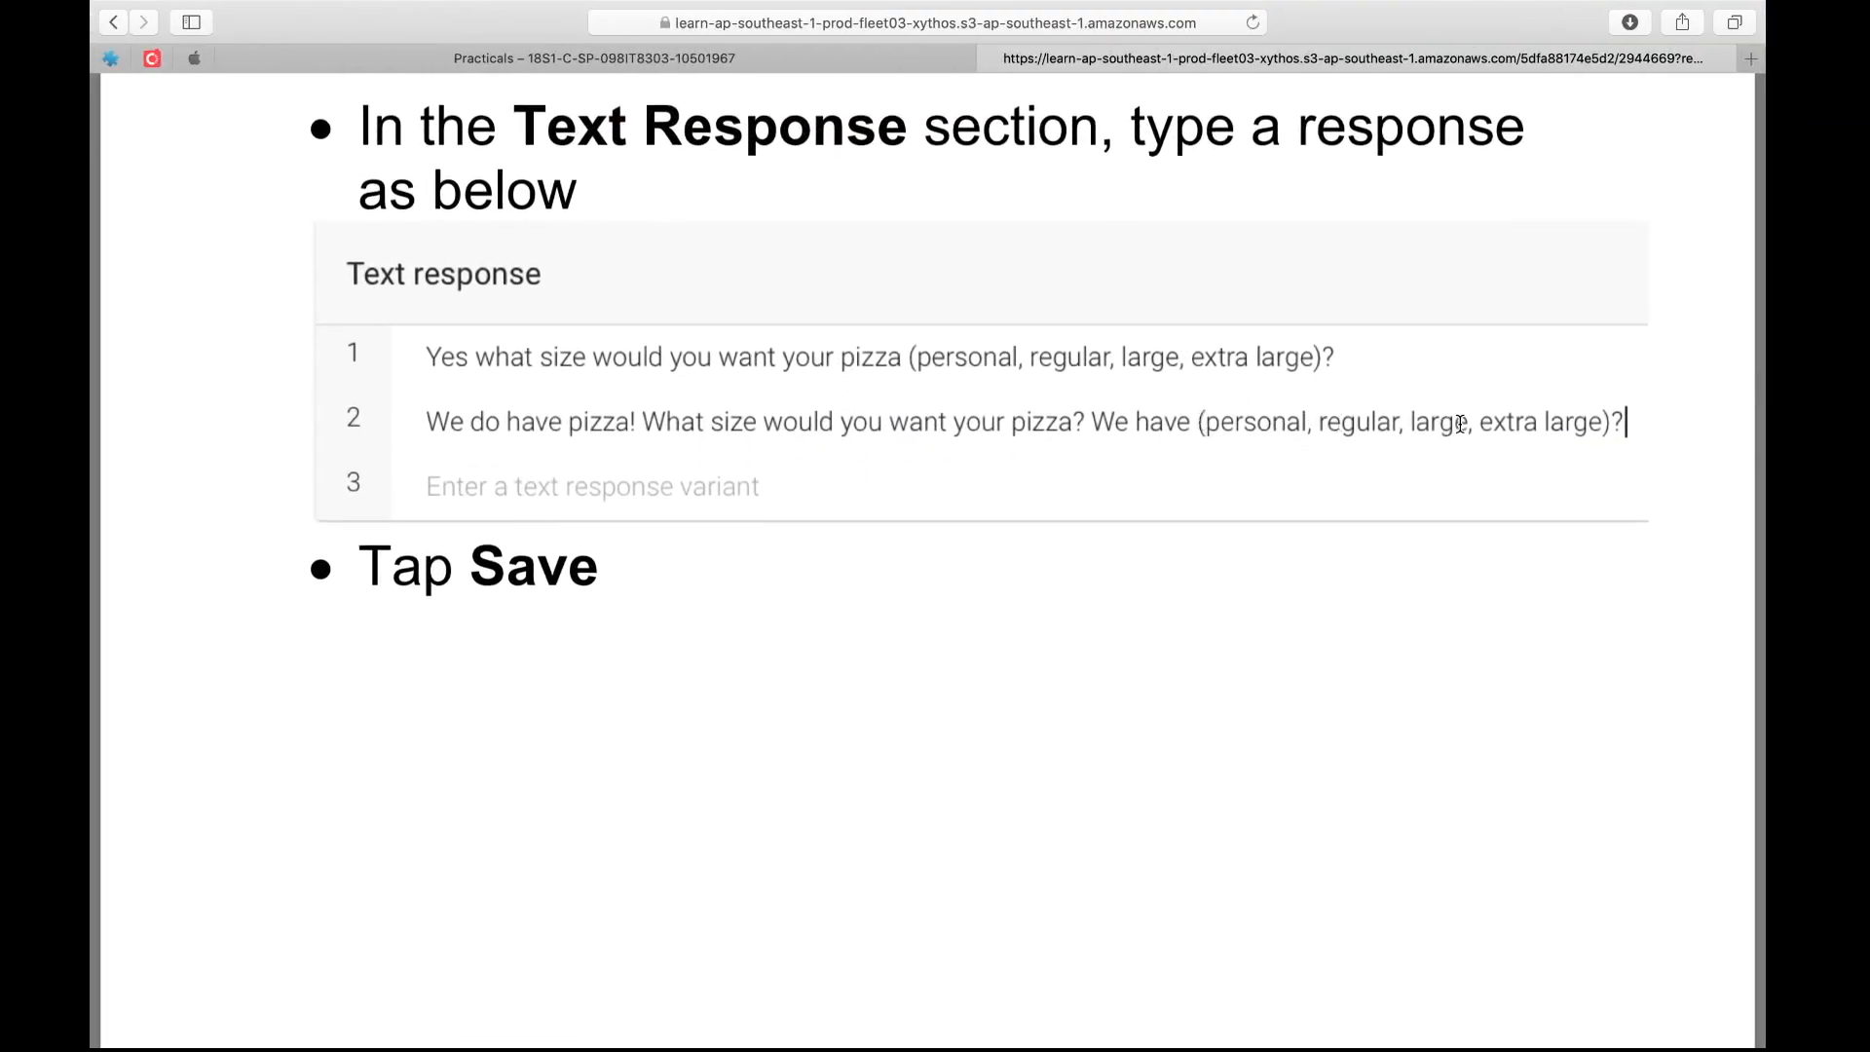
{"action": "scroll", "coordinate": [1128, 711], "scroll_direction": "down", "scroll_amount": 10}
{"action": "scroll", "coordinate": [1128, 711], "scroll_direction": "down", "scroll_amount": 6}
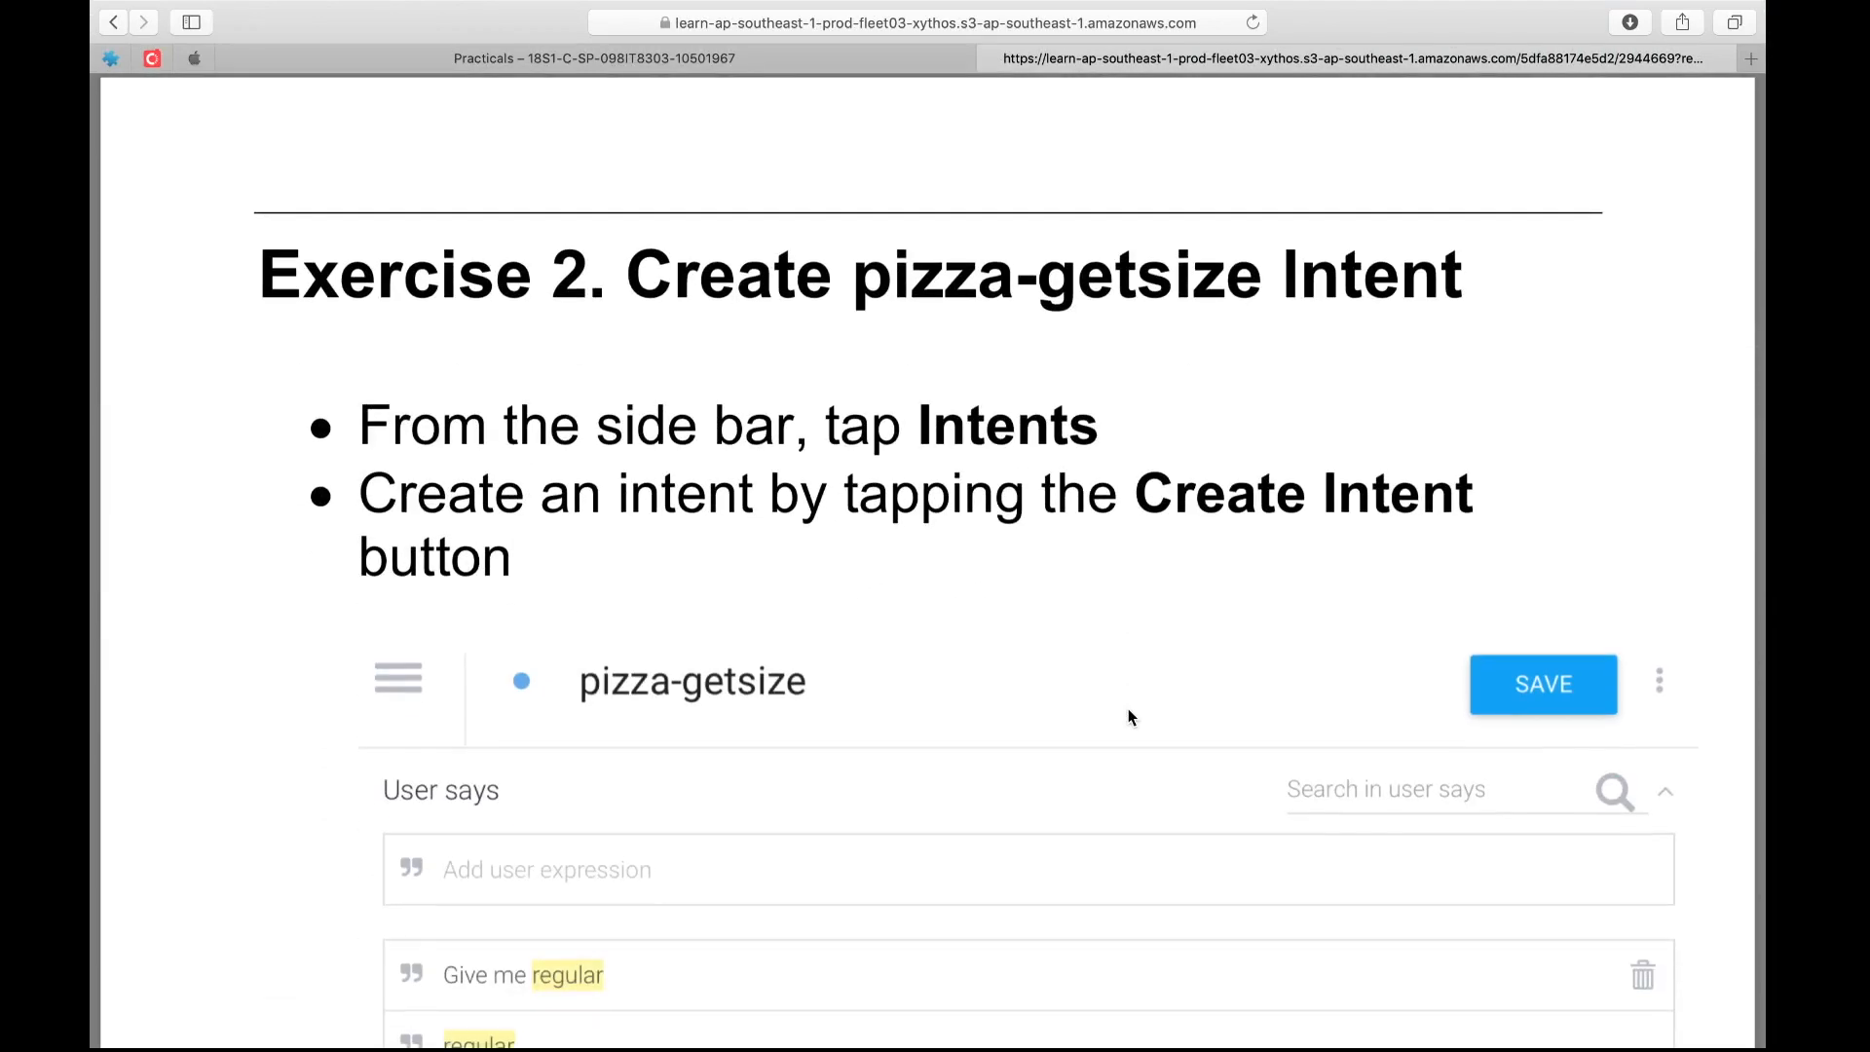
{"action": "key", "text": "ctrl+Right"}
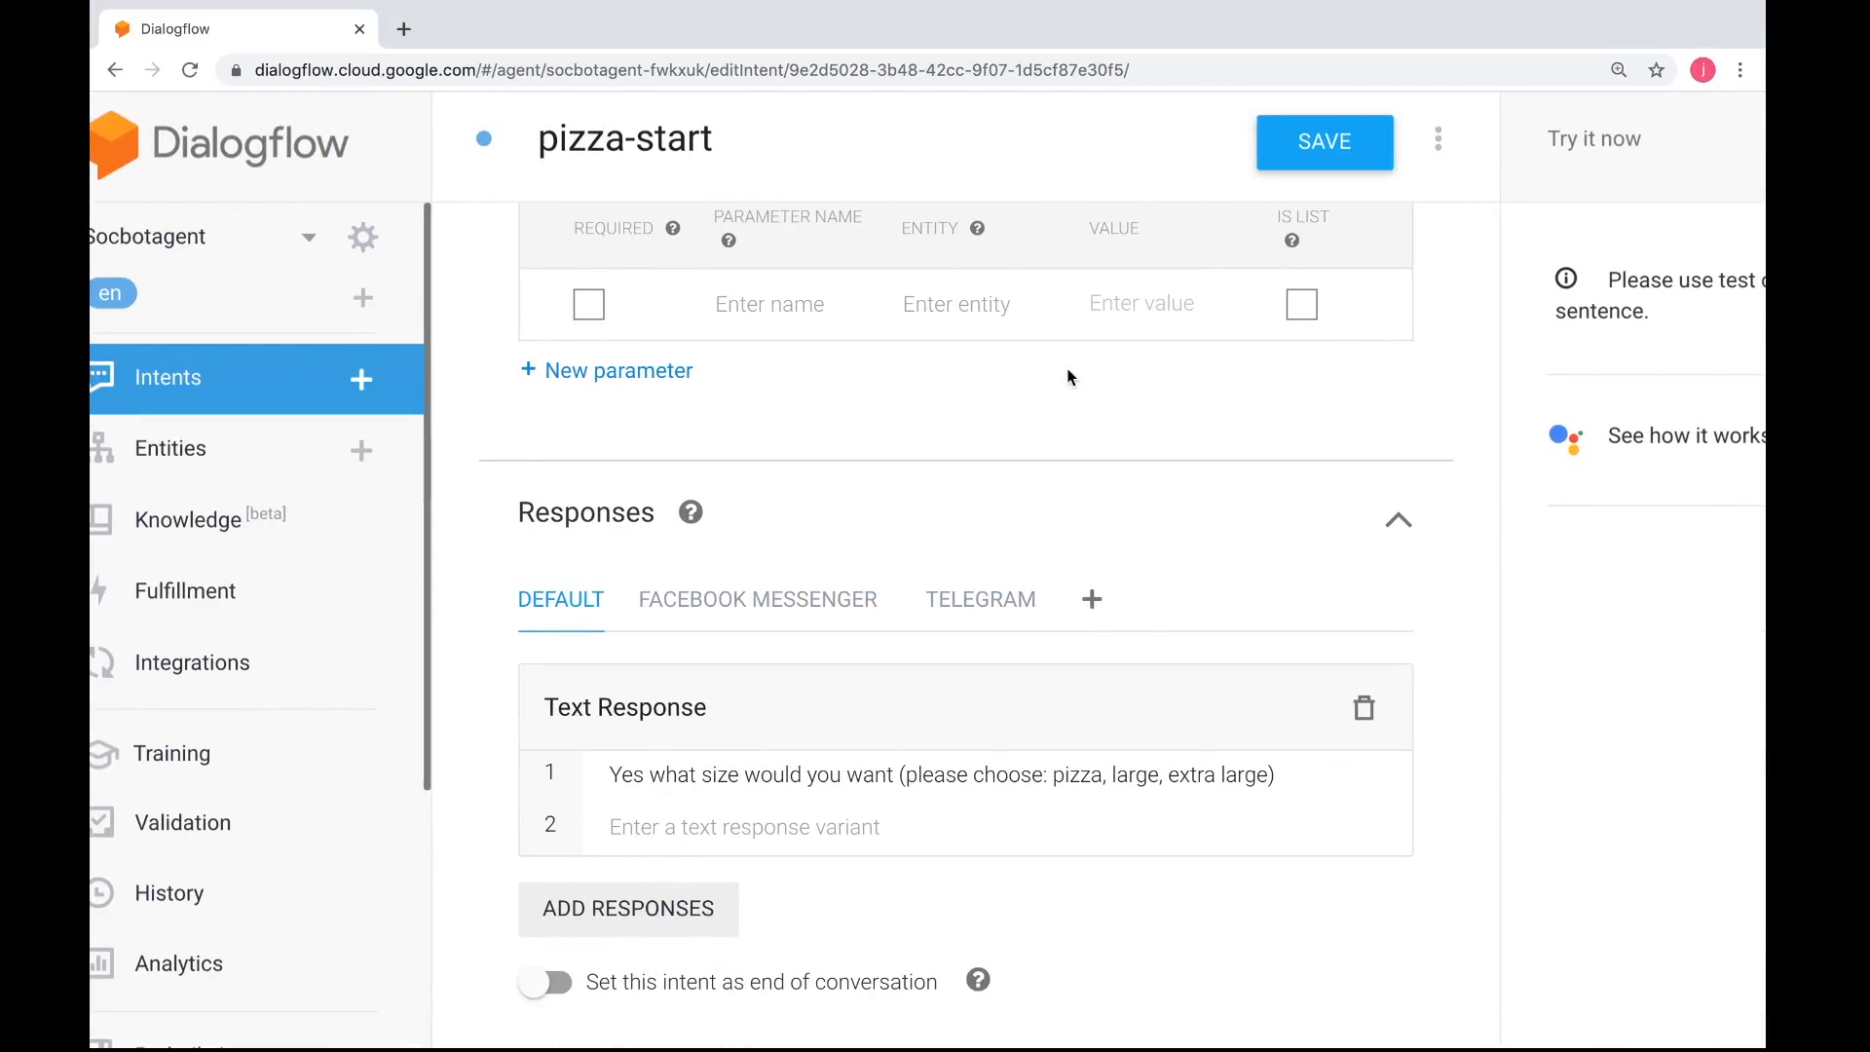
{"action": "left_click", "coordinate": [367, 387]}
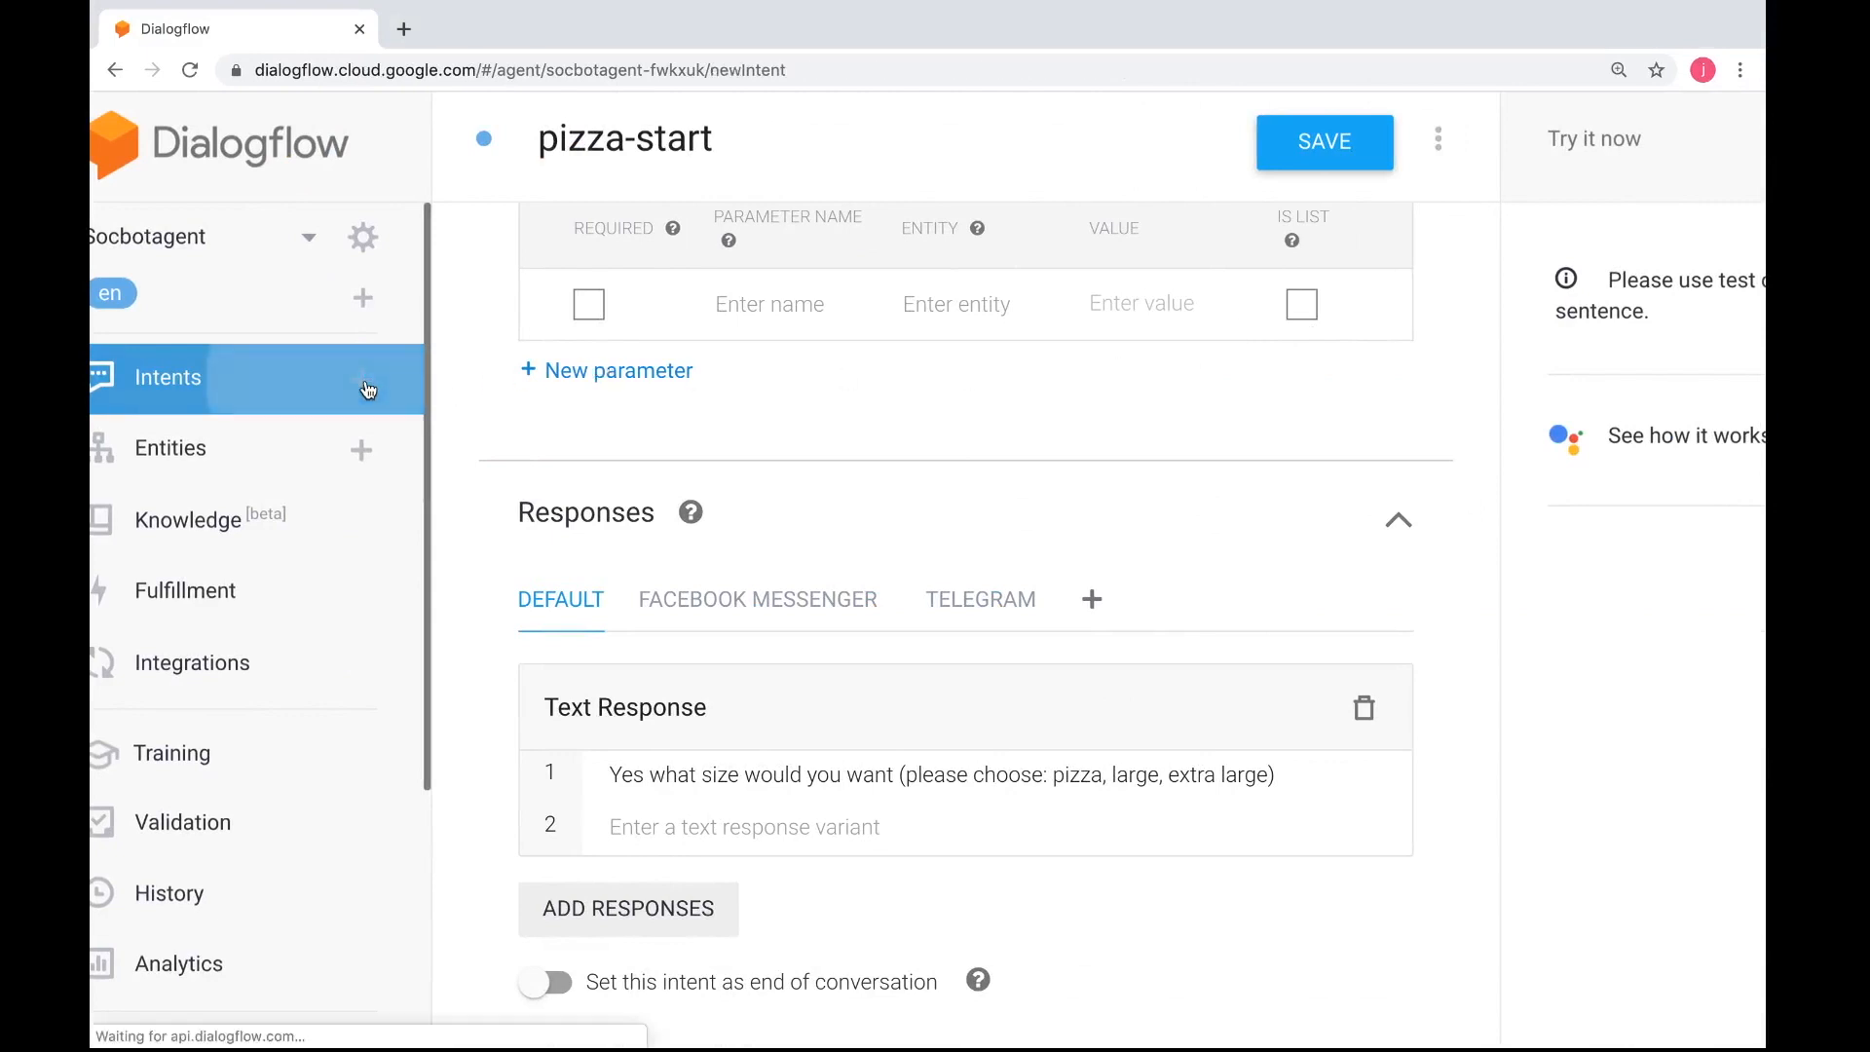
{"action": "type", "text": "p"}
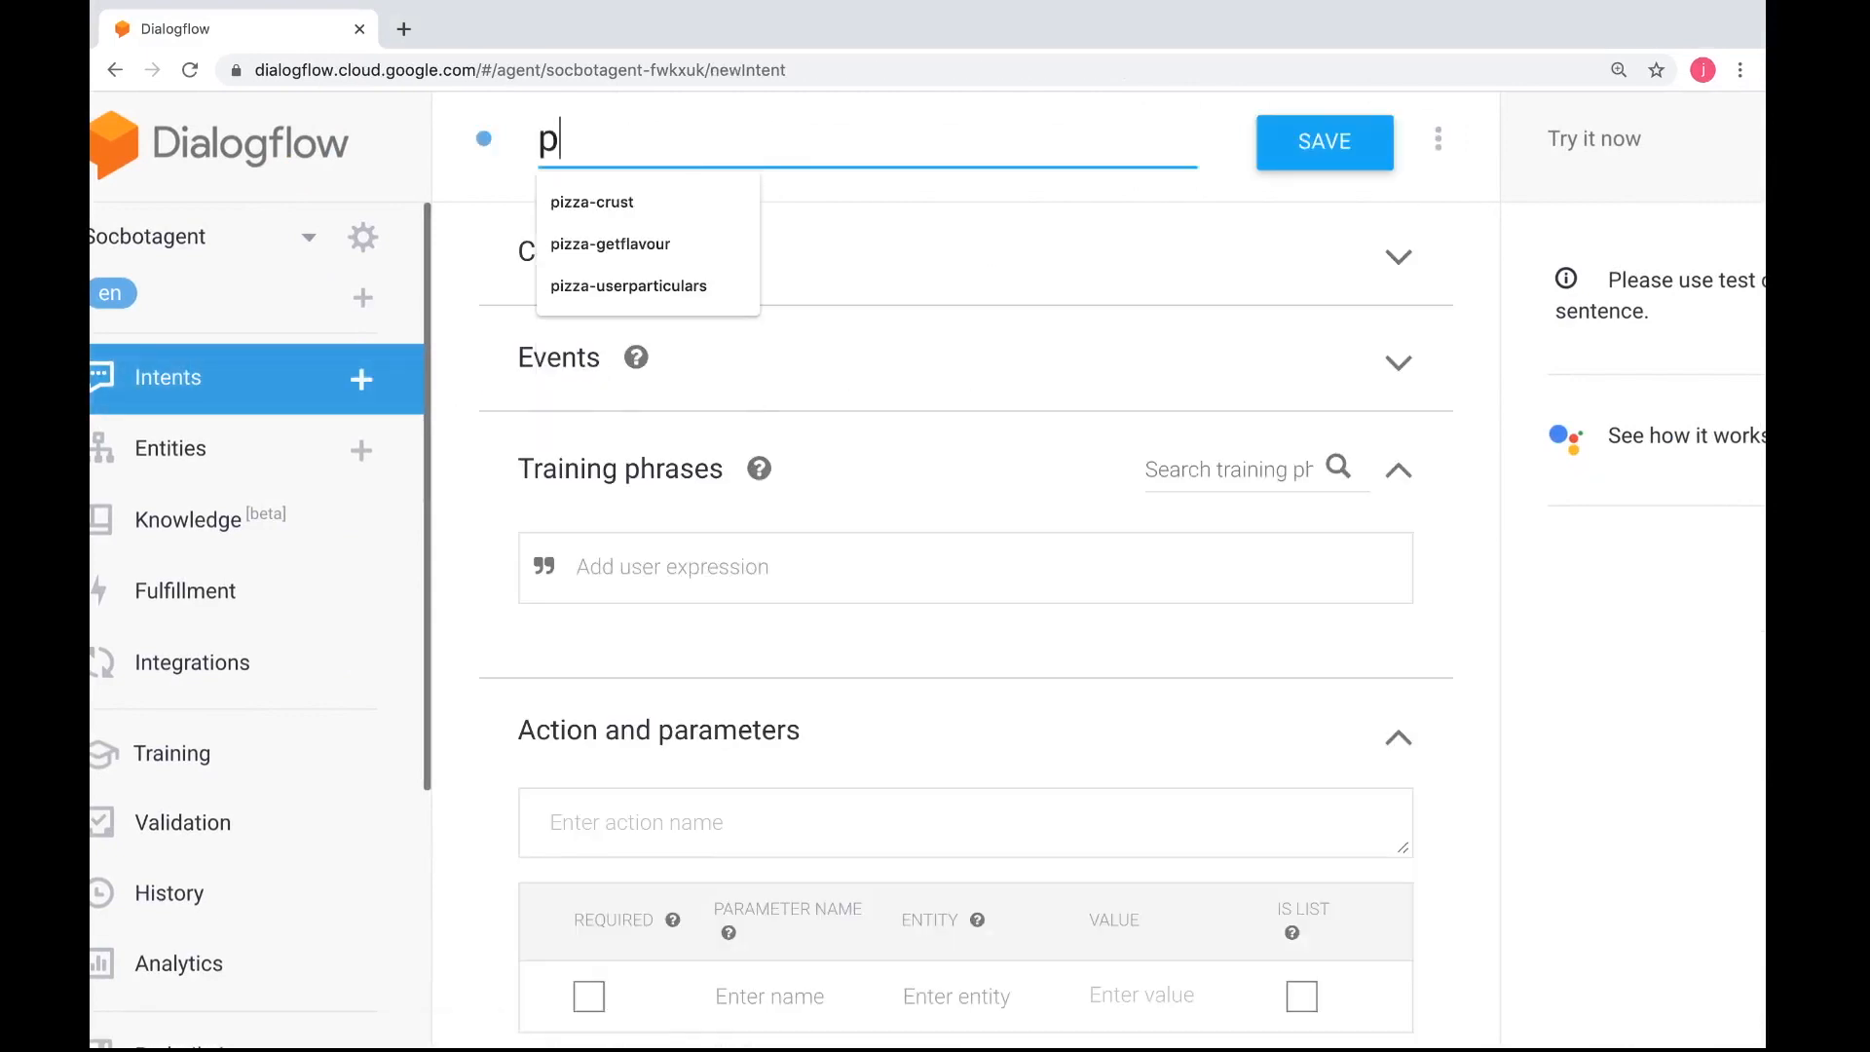
{"action": "type", "text": "izza-get"}
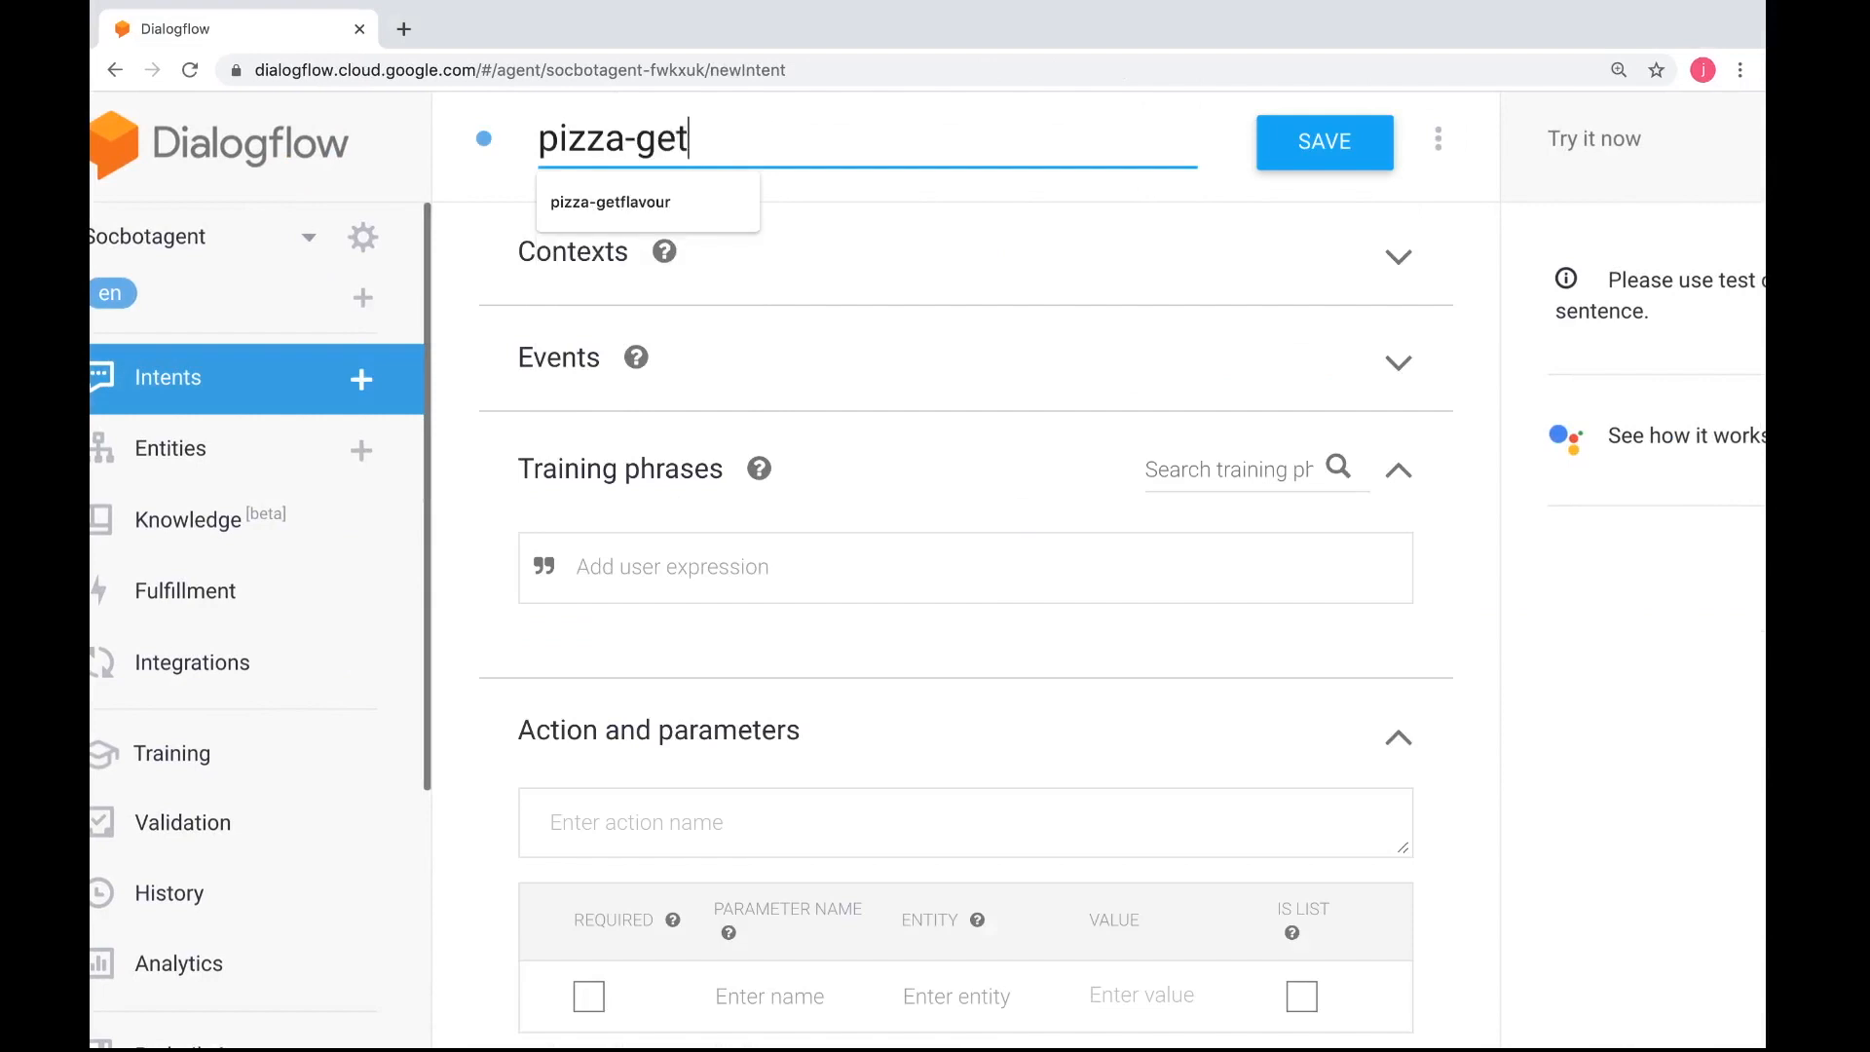
{"action": "type", "text": "size"}
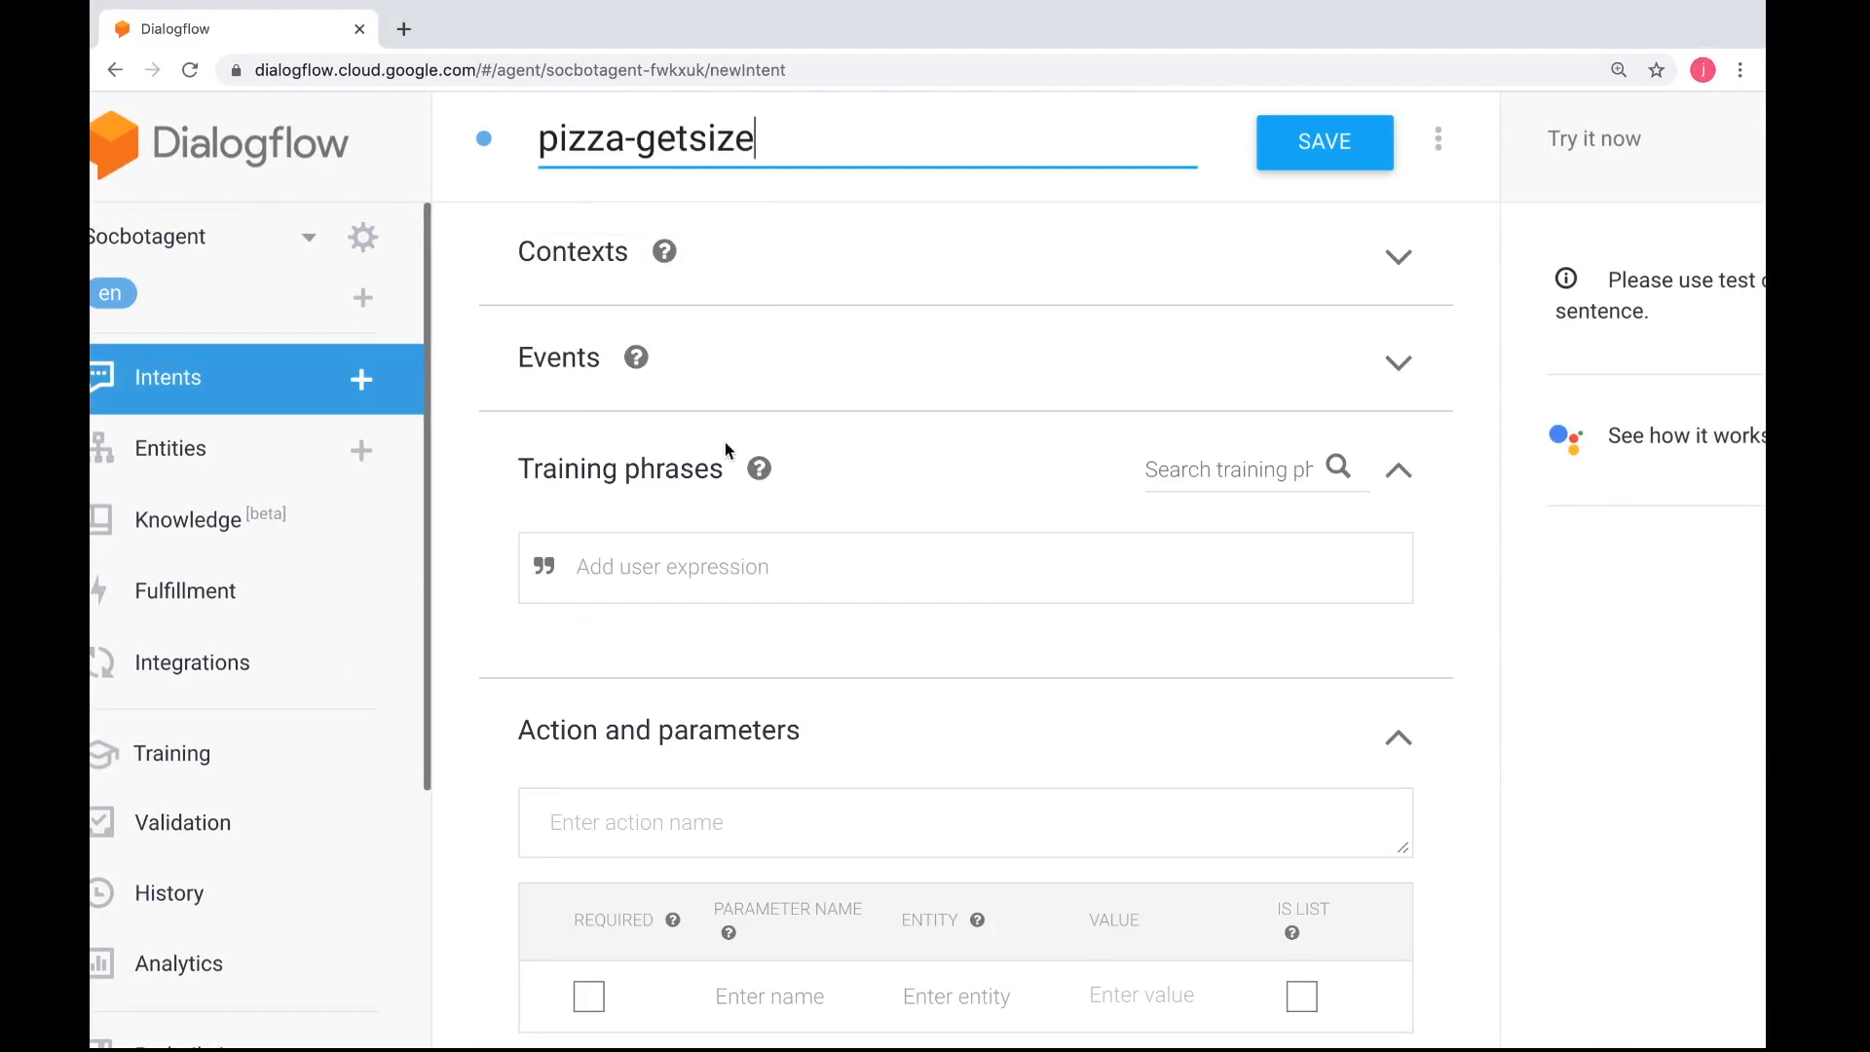
Consult the sample user expressions in the practical instructions, then enter "give me regular" as a training phrase for the pizza-getsize intent
{"action": "key", "text": "ctrl+Left"}
{"action": "scroll", "coordinate": [740, 670], "scroll_direction": "down", "scroll_amount": 5}
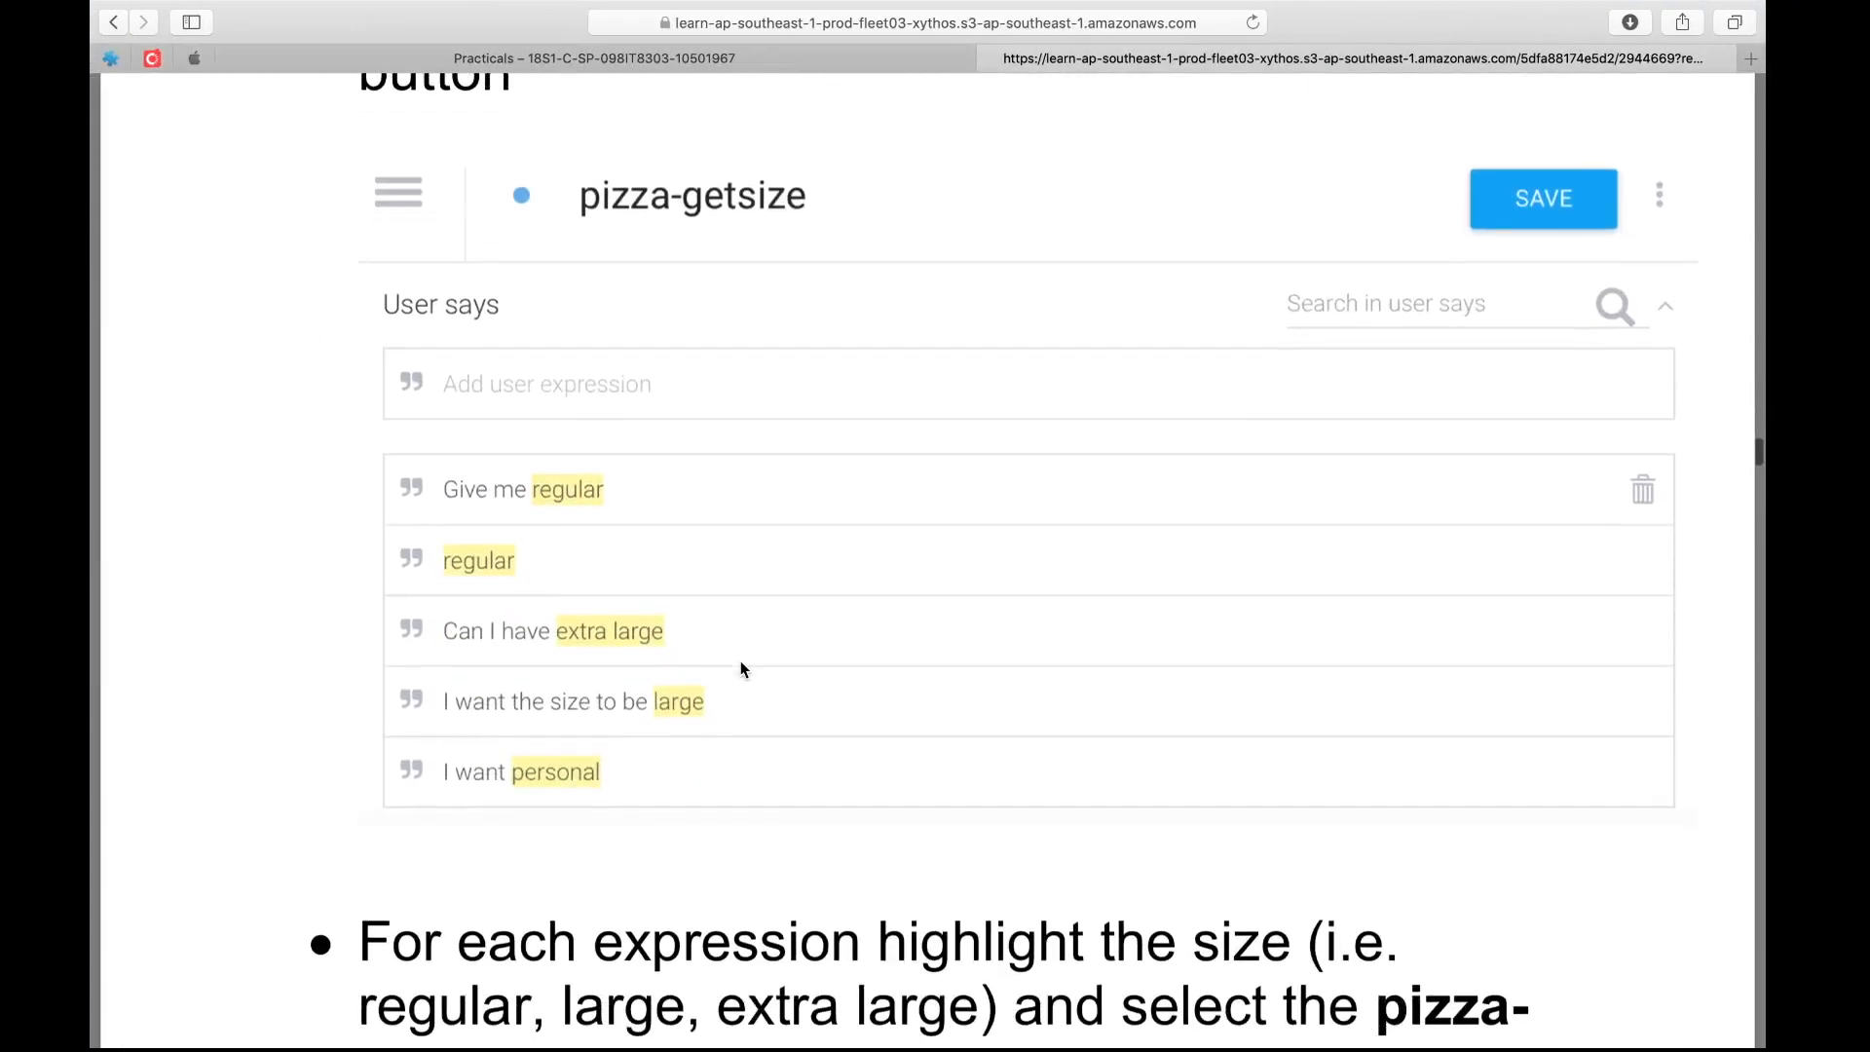
{"action": "key", "text": "ctrl+Right"}
{"action": "left_click", "coordinate": [710, 575]}
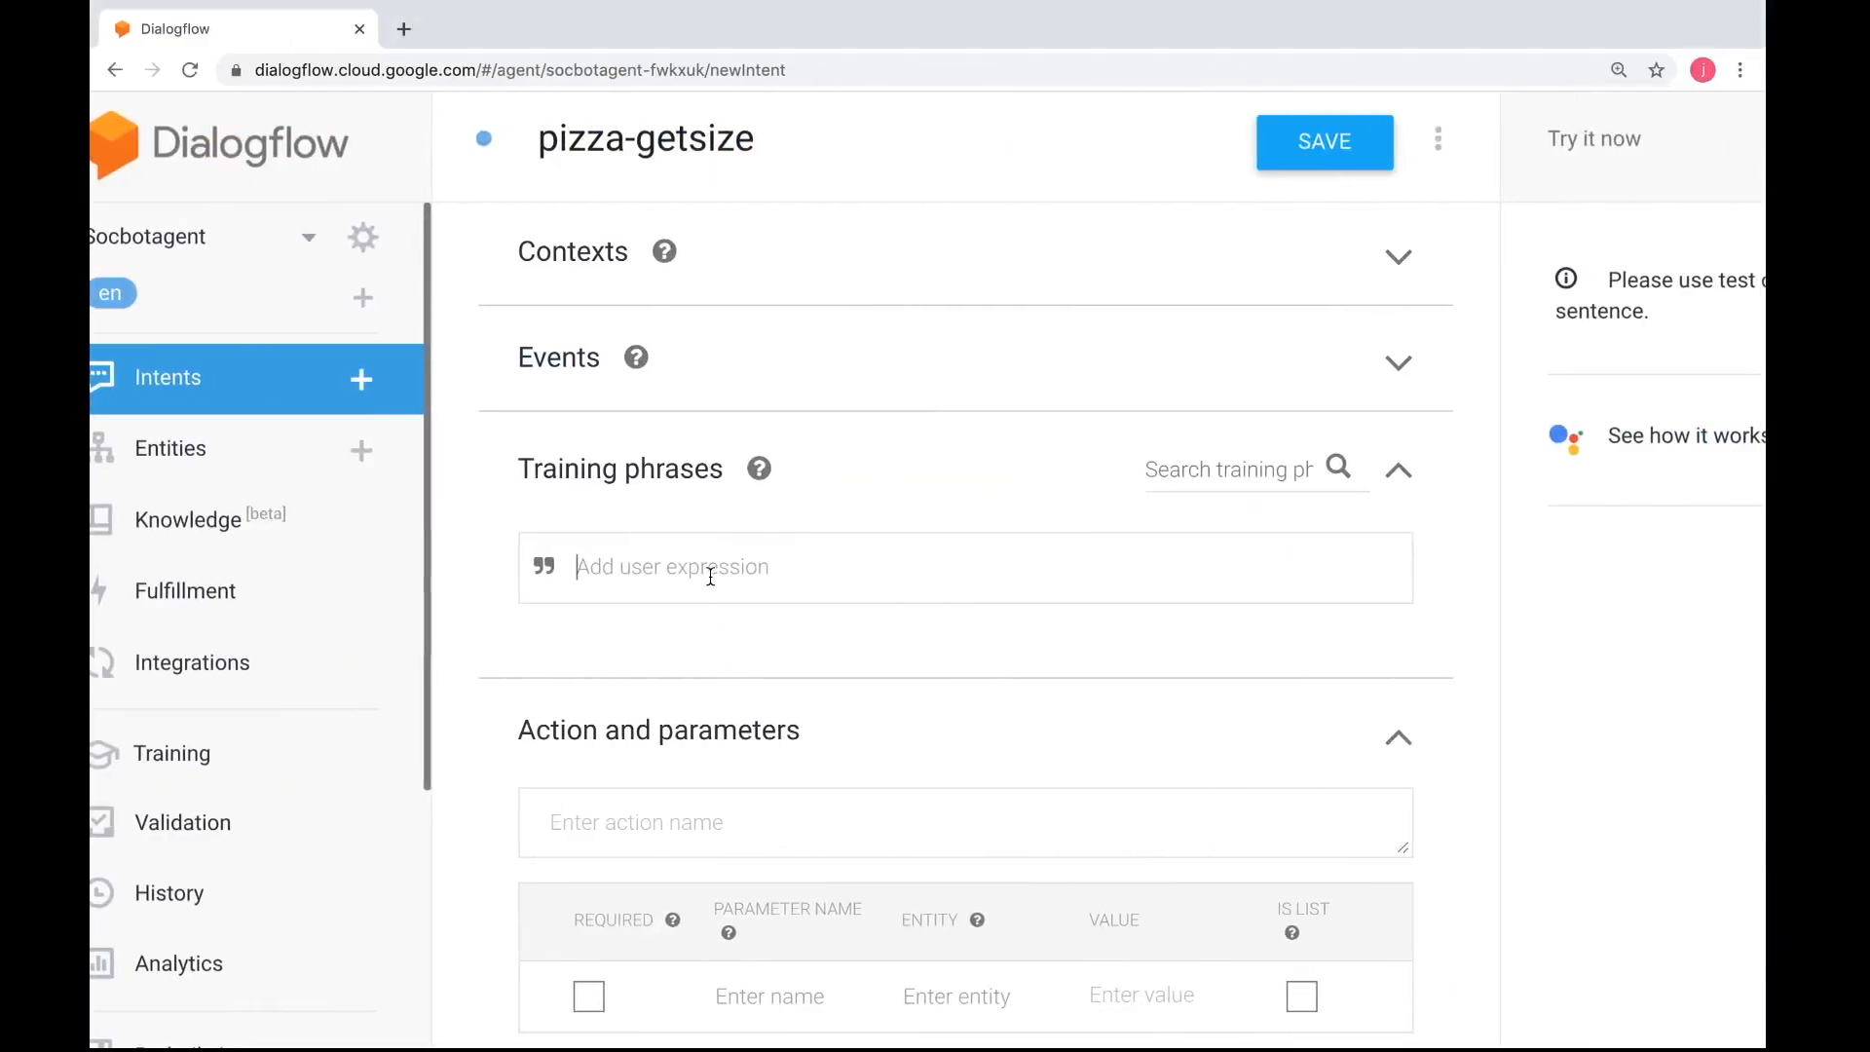
{"action": "type", "text": "give me regular"}
{"action": "left_click_drag", "start_coordinate": [718, 570], "coordinate": [656, 570]}
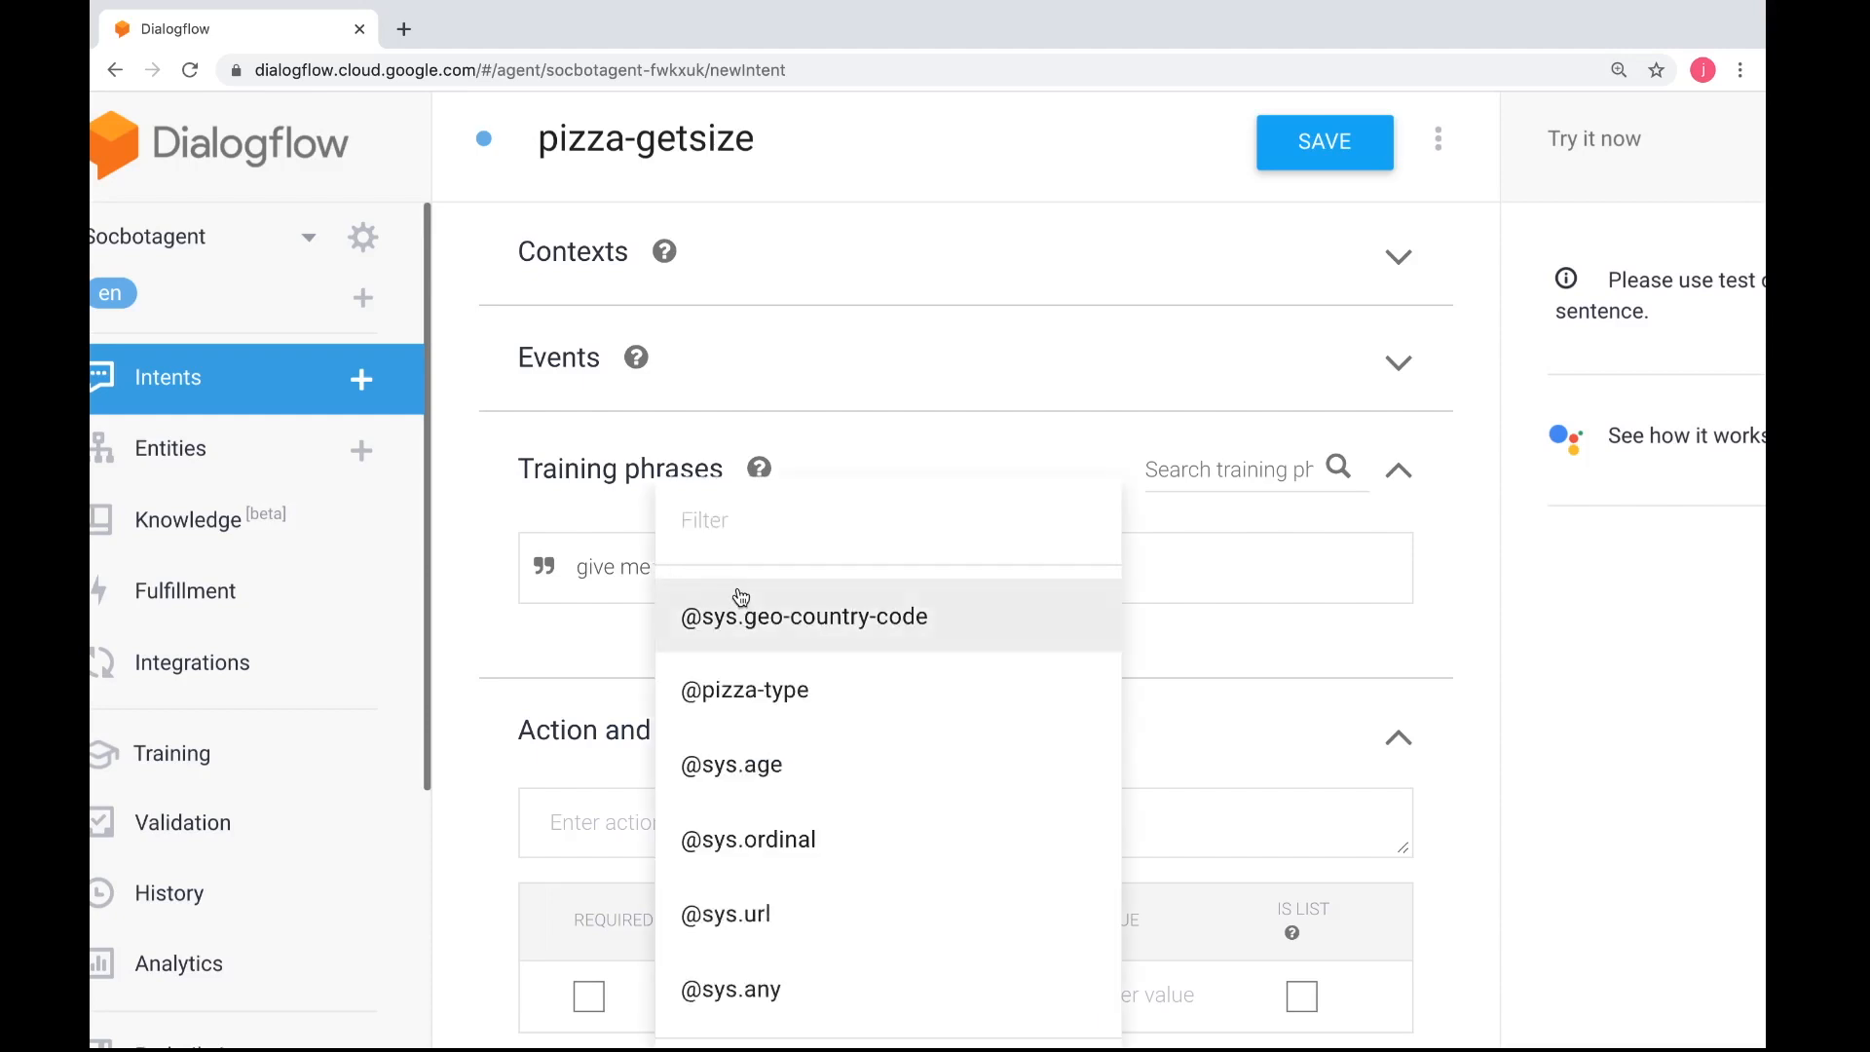
{"action": "left_click", "coordinate": [622, 563]}
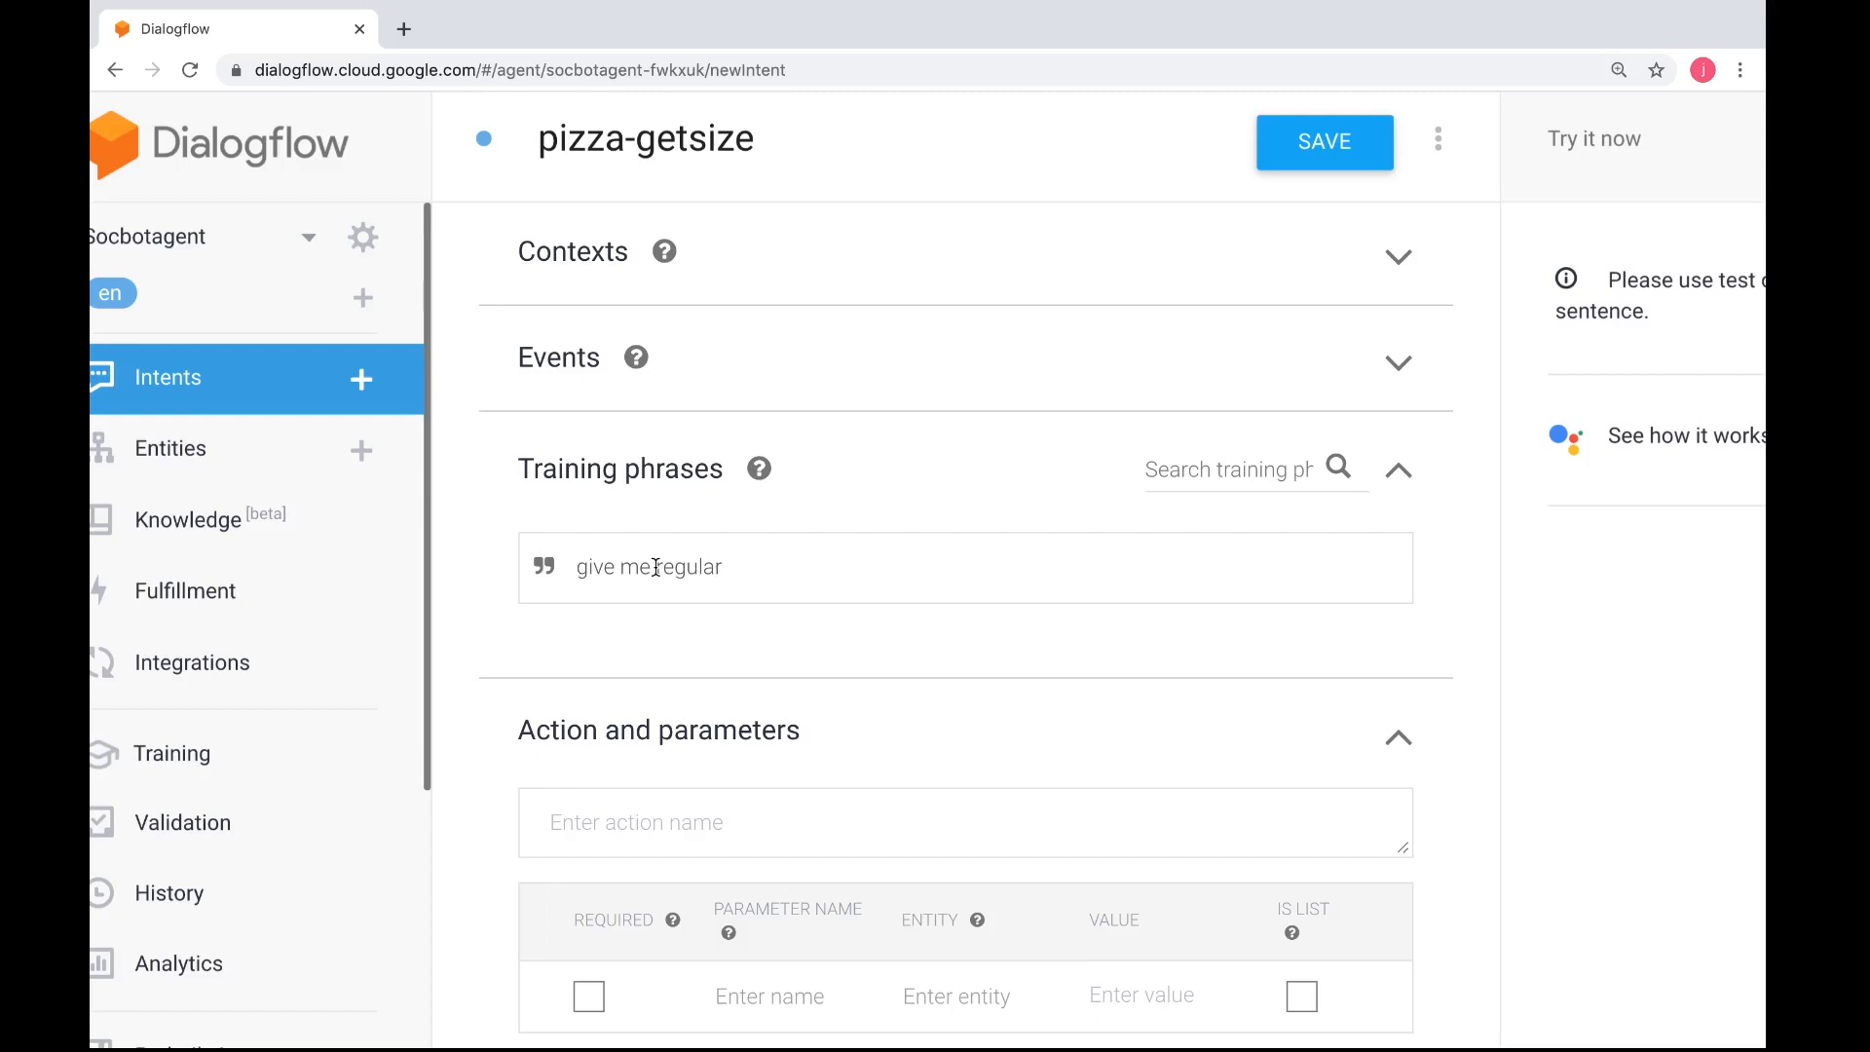
{"action": "left_click_drag", "start_coordinate": [657, 567], "coordinate": [723, 565]}
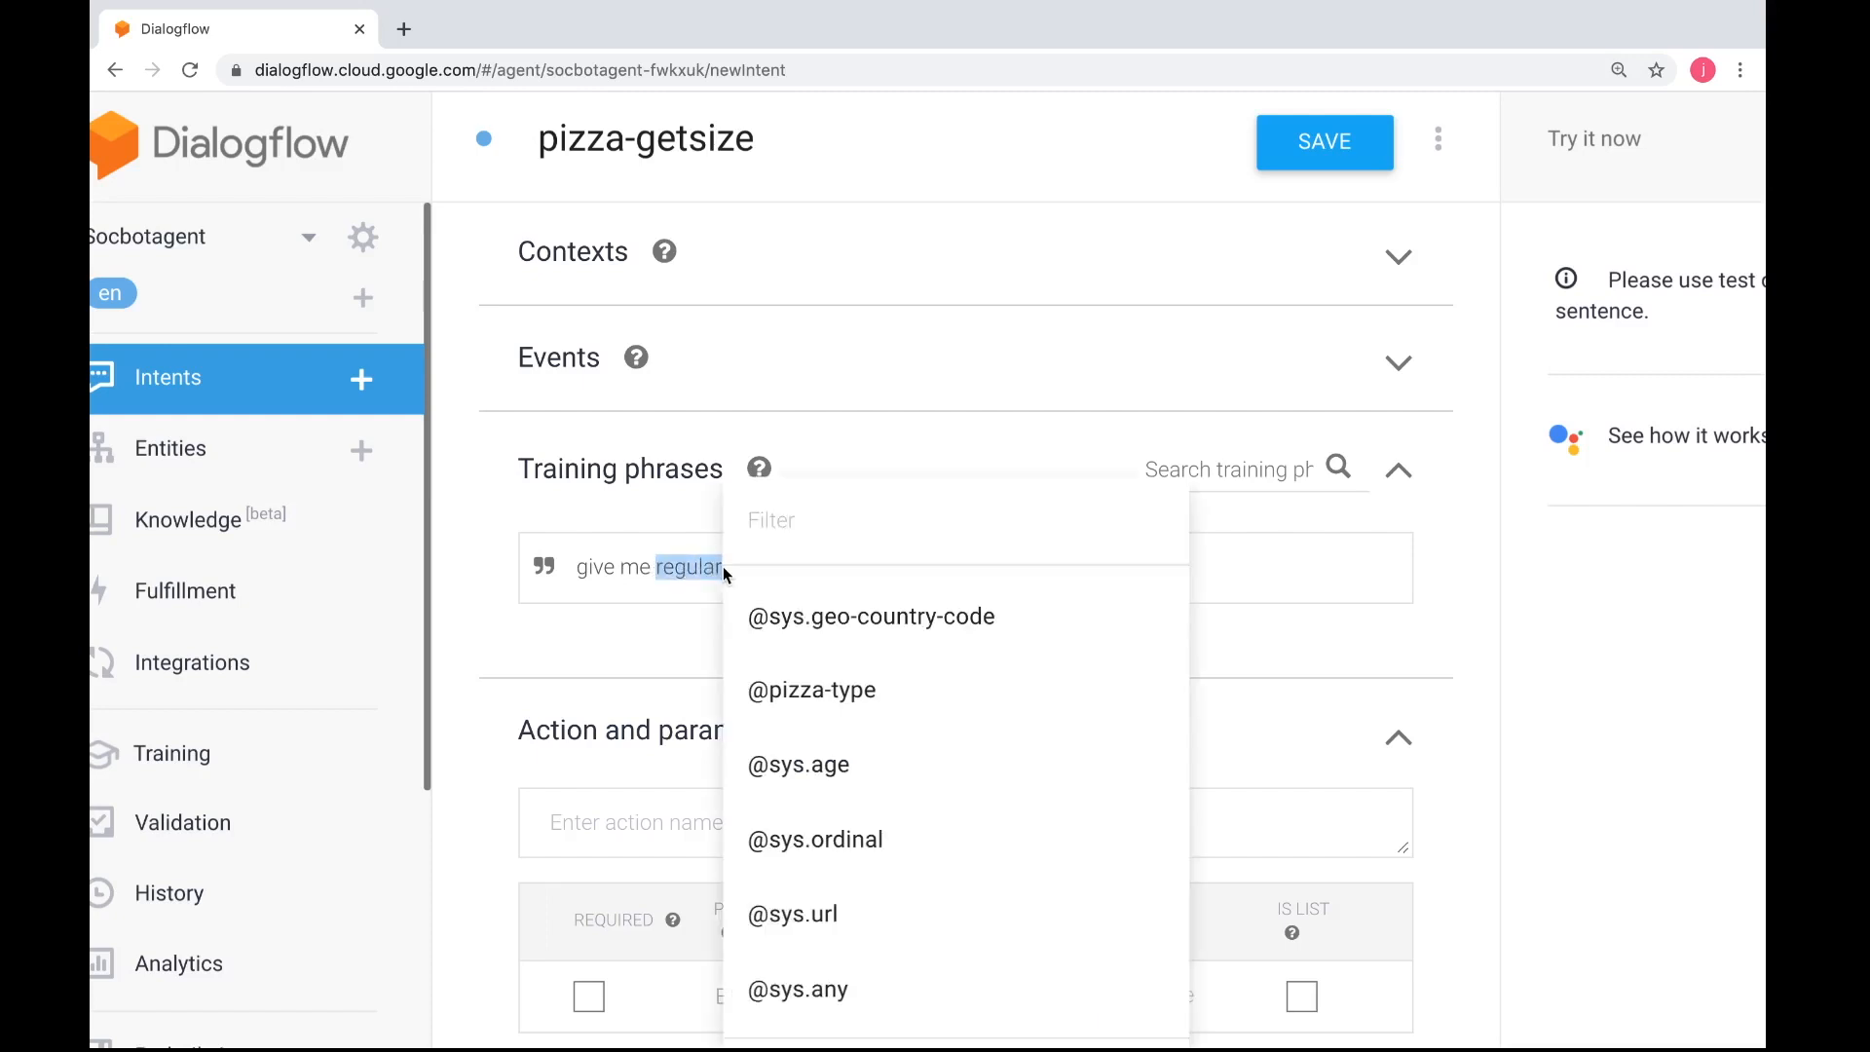
{"action": "left_click", "coordinate": [807, 541]}
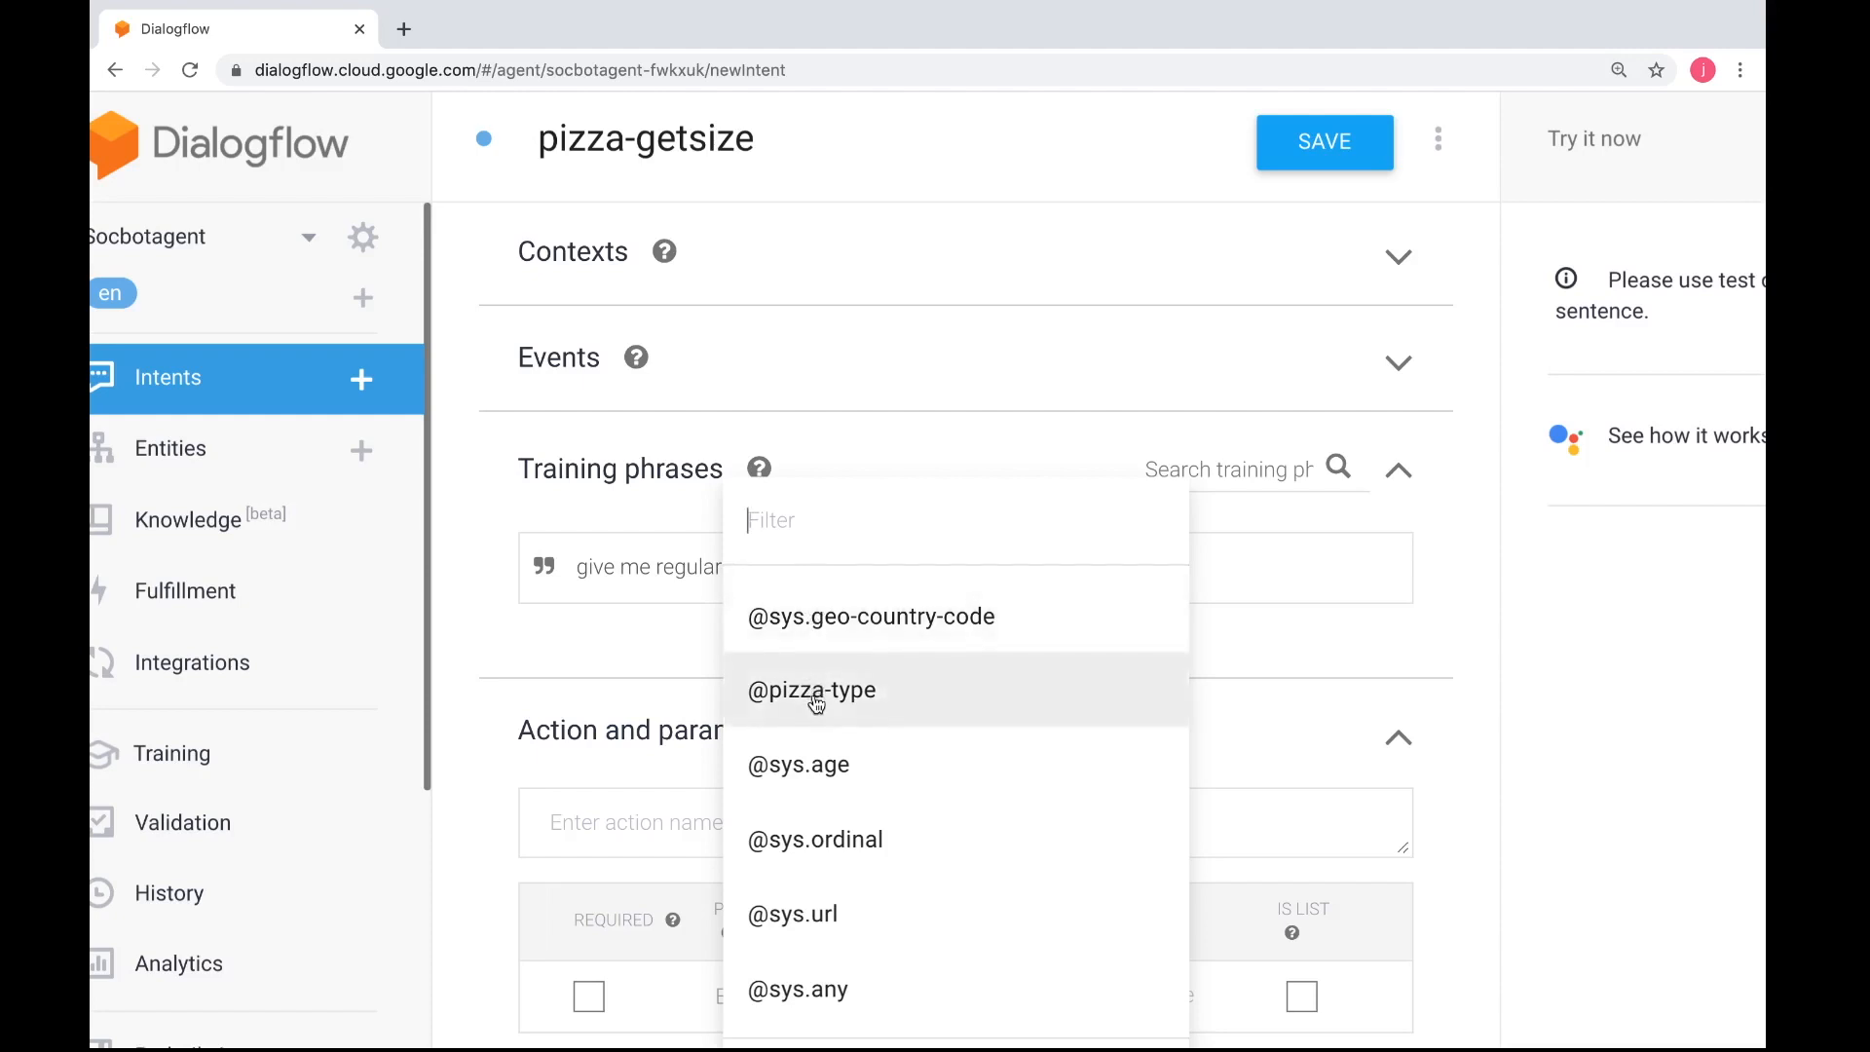
{"action": "scroll", "coordinate": [817, 705], "scroll_direction": "down", "scroll_amount": 4}
{"action": "scroll", "coordinate": [818, 705], "scroll_direction": "down", "scroll_amount": 3}
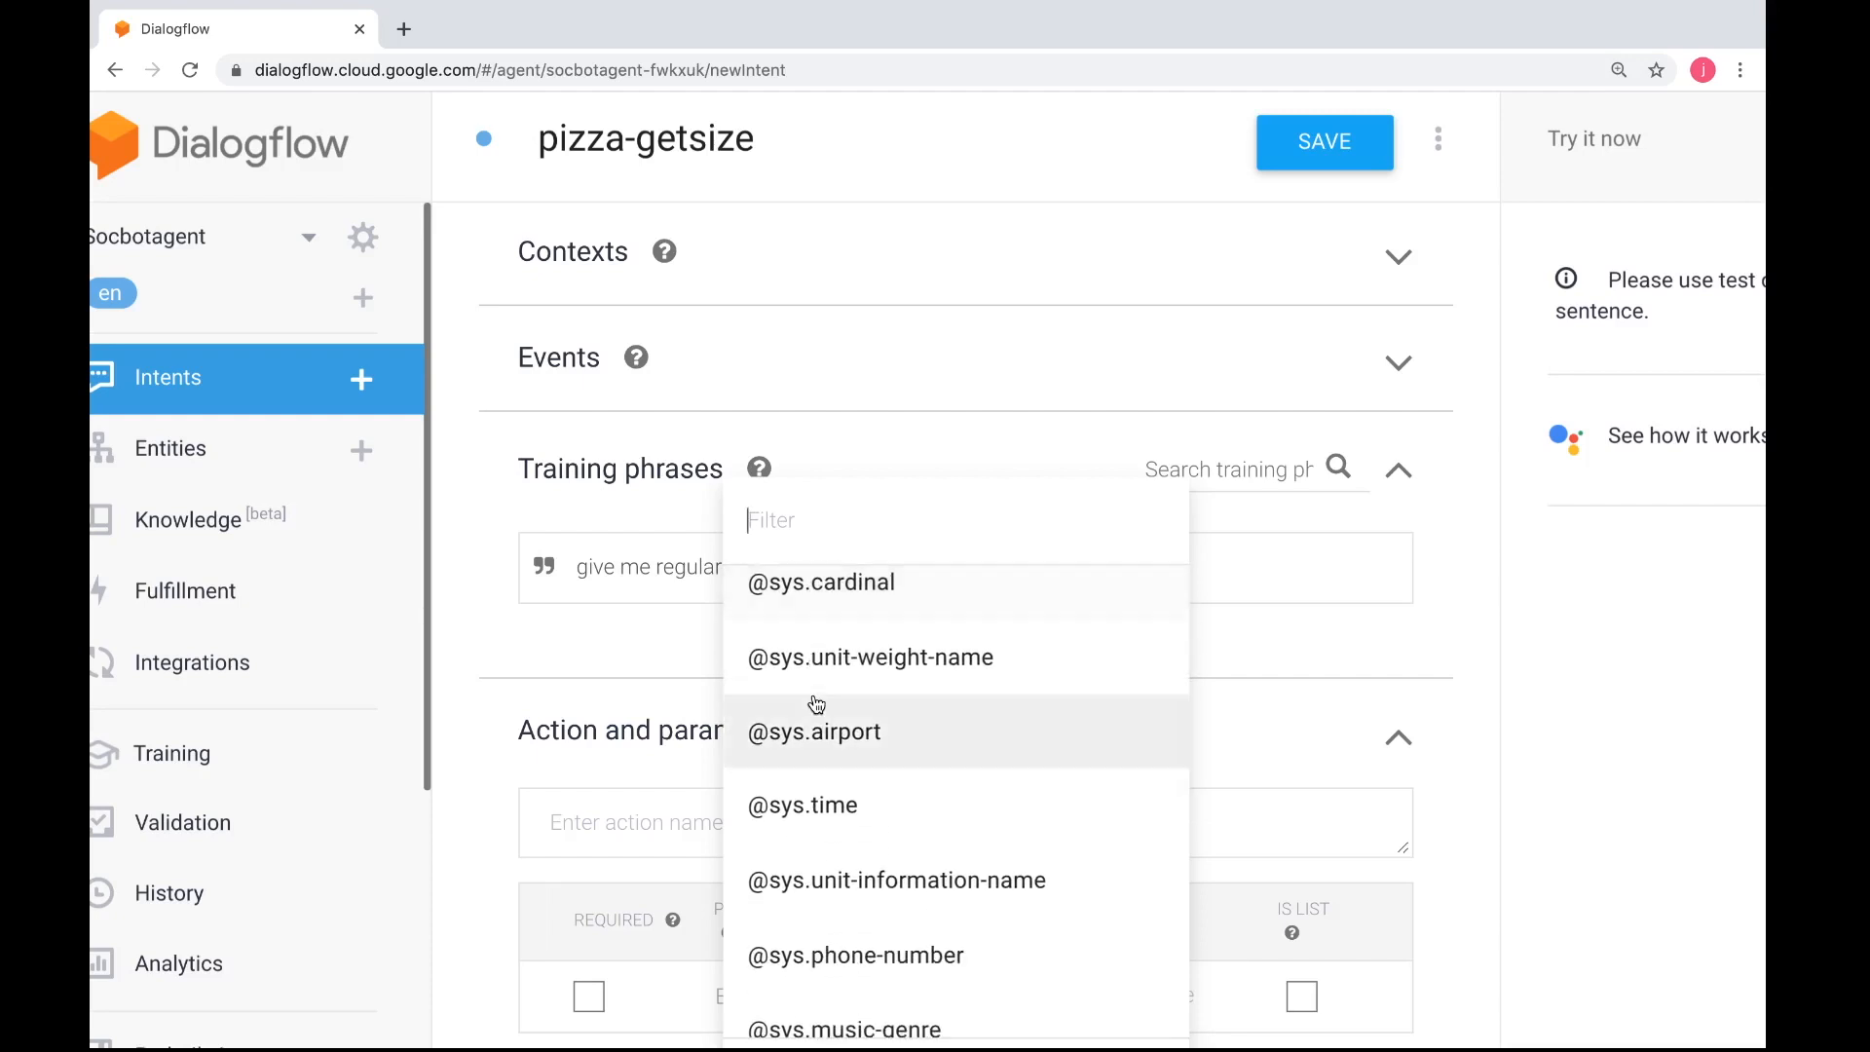
{"action": "scroll", "coordinate": [817, 705], "scroll_direction": "down", "scroll_amount": 3}
{"action": "scroll", "coordinate": [817, 706], "scroll_direction": "down", "scroll_amount": 8}
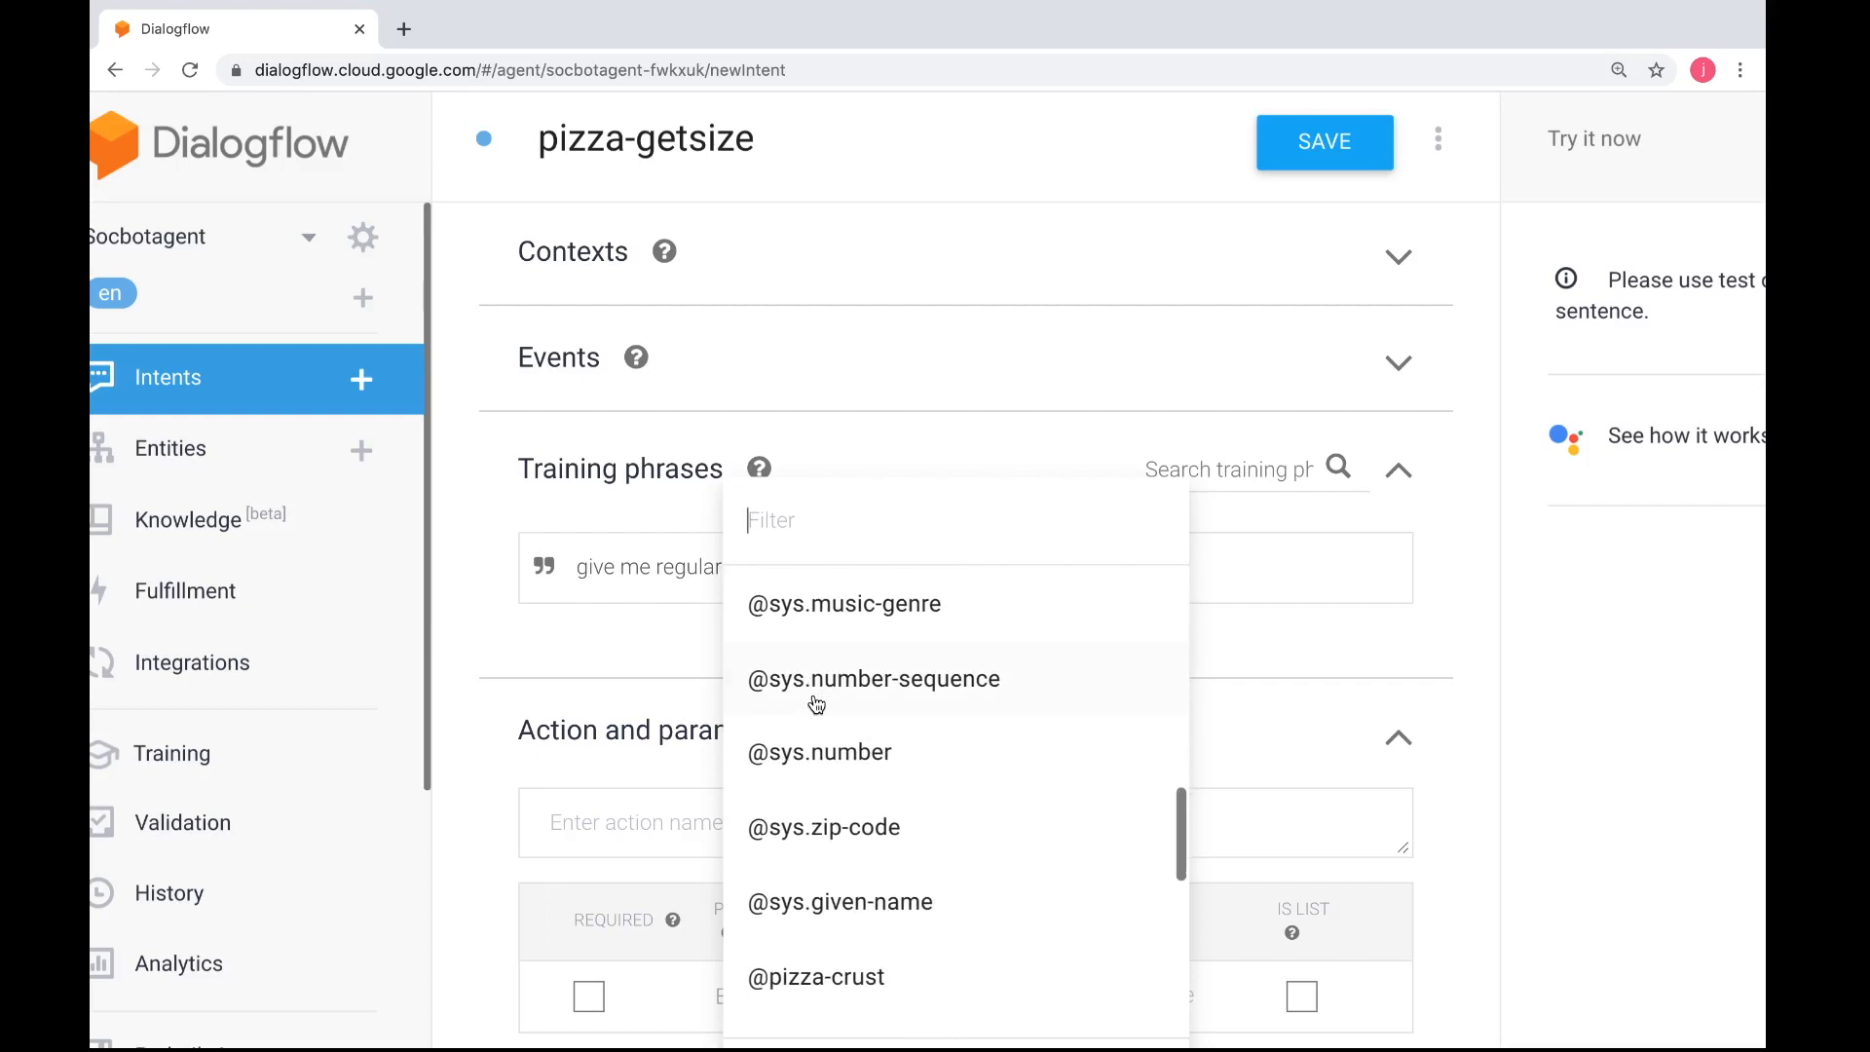
{"action": "scroll", "coordinate": [817, 705], "scroll_direction": "down", "scroll_amount": 4}
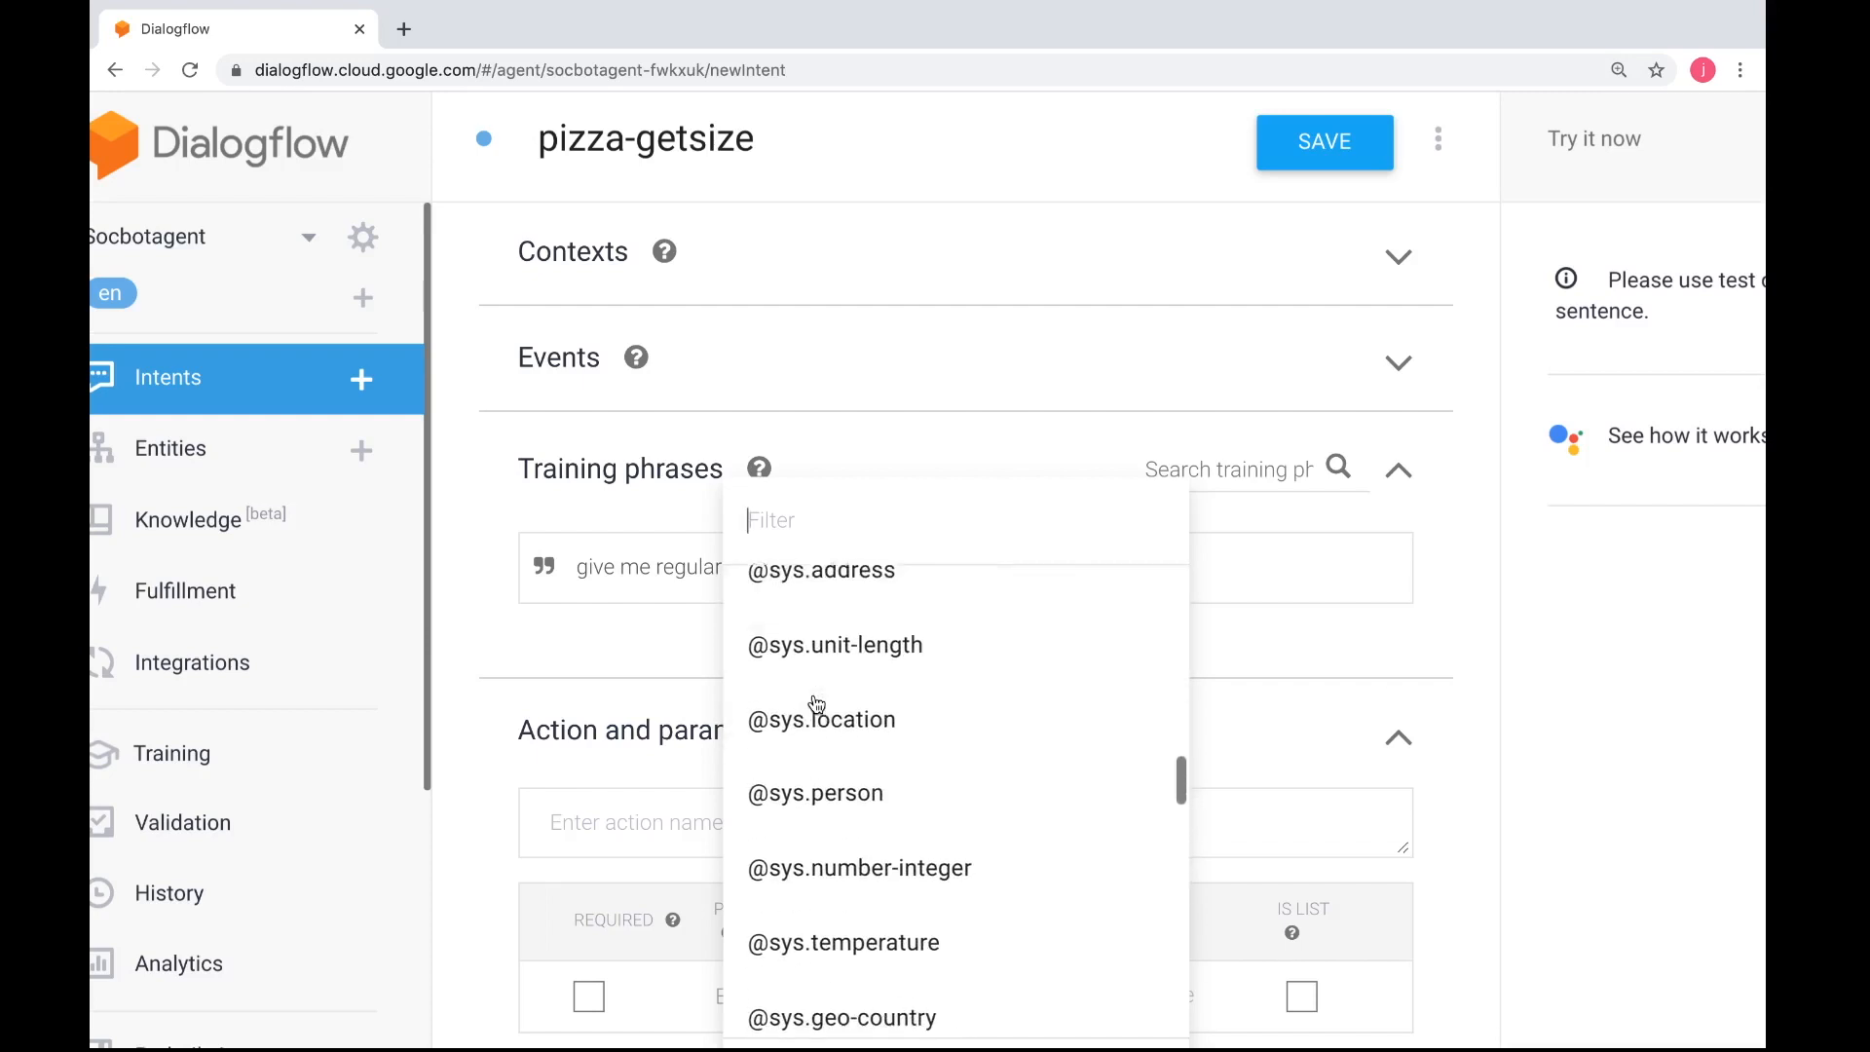
{"action": "scroll", "coordinate": [818, 697], "scroll_direction": "up", "scroll_amount": 15}
{"action": "left_click", "coordinate": [803, 523]}
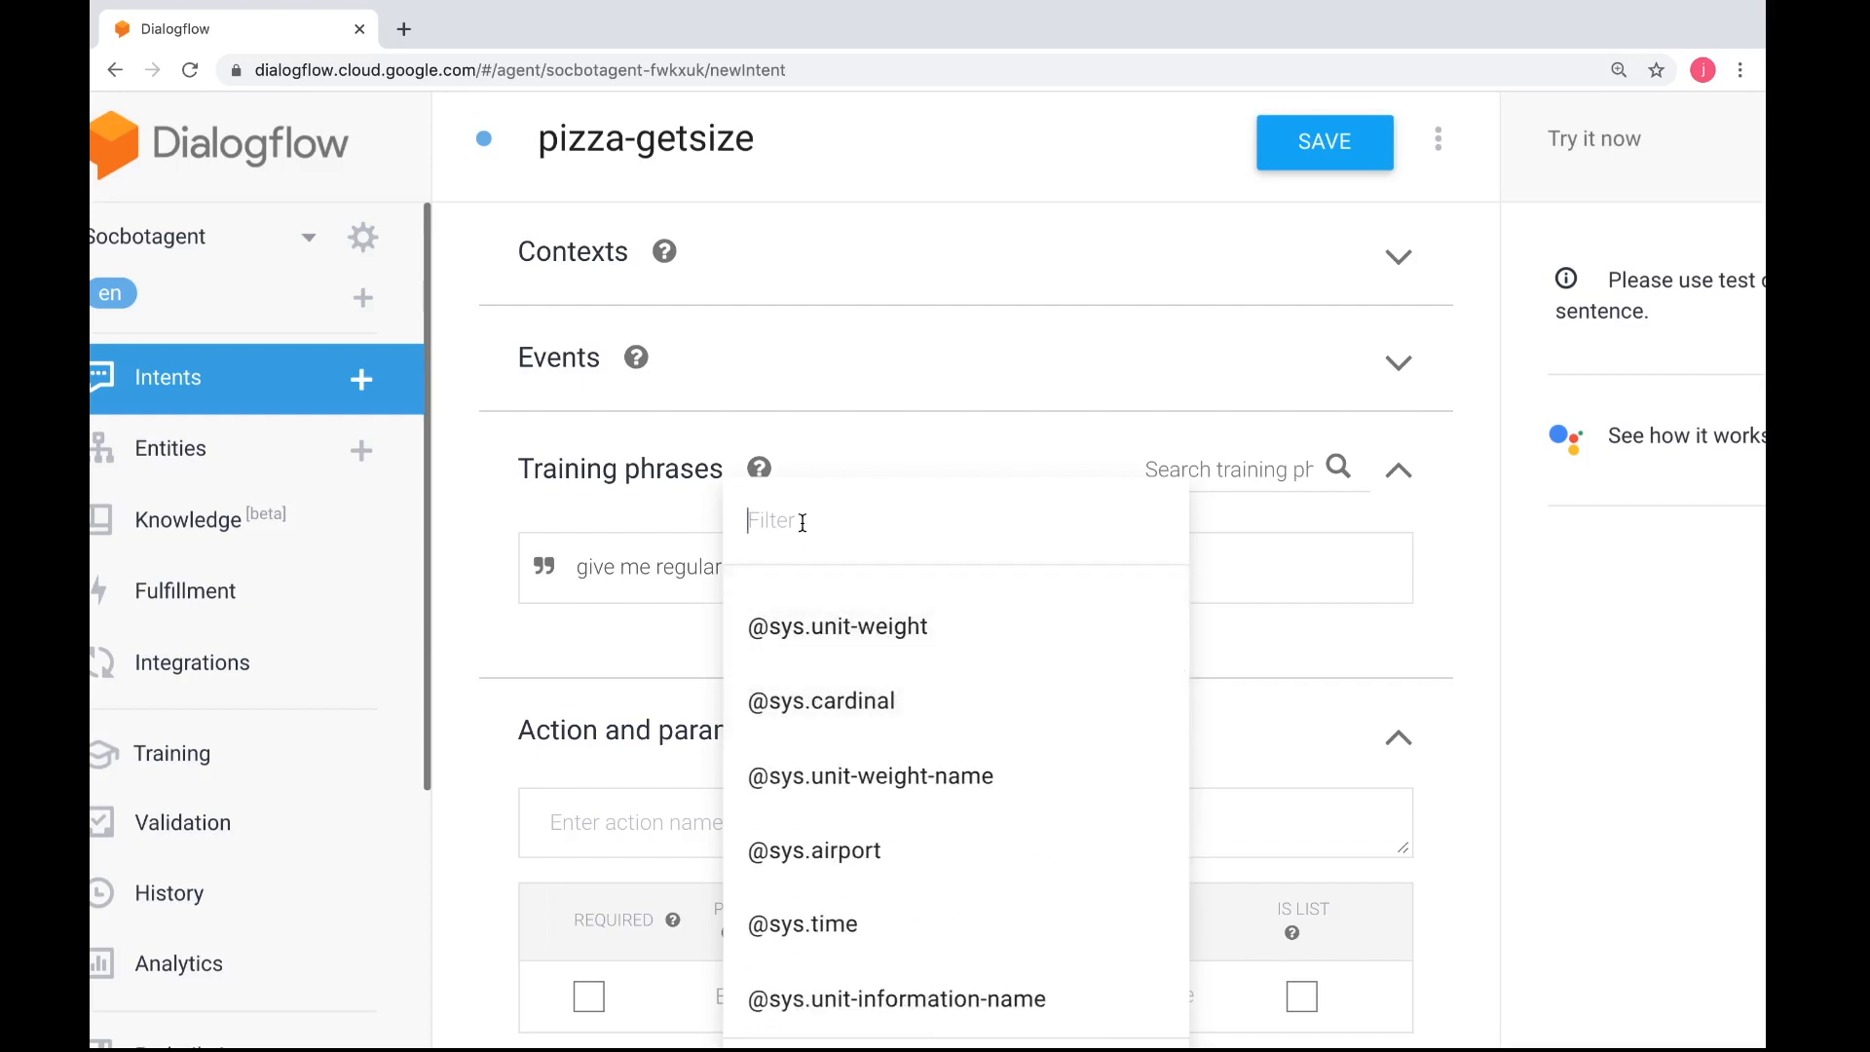
{"action": "type", "text": "pizza"}
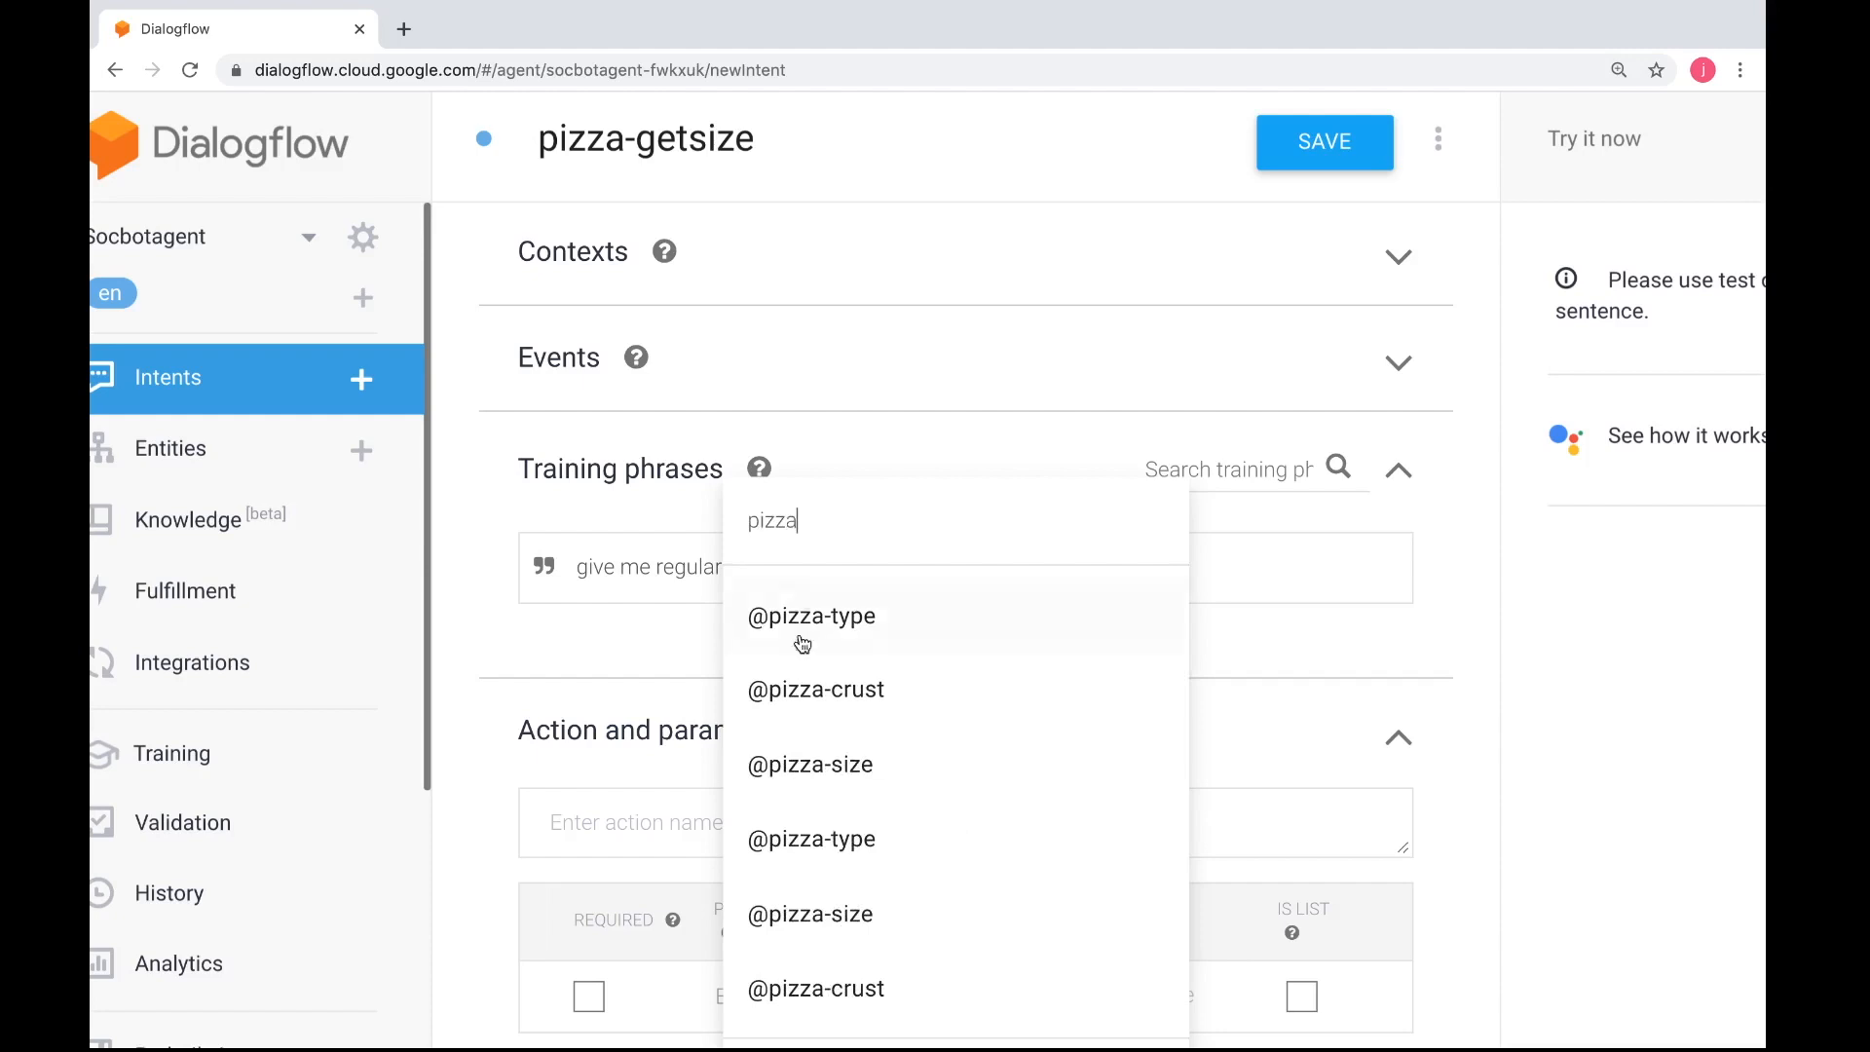
{"action": "left_click", "coordinate": [804, 765]}
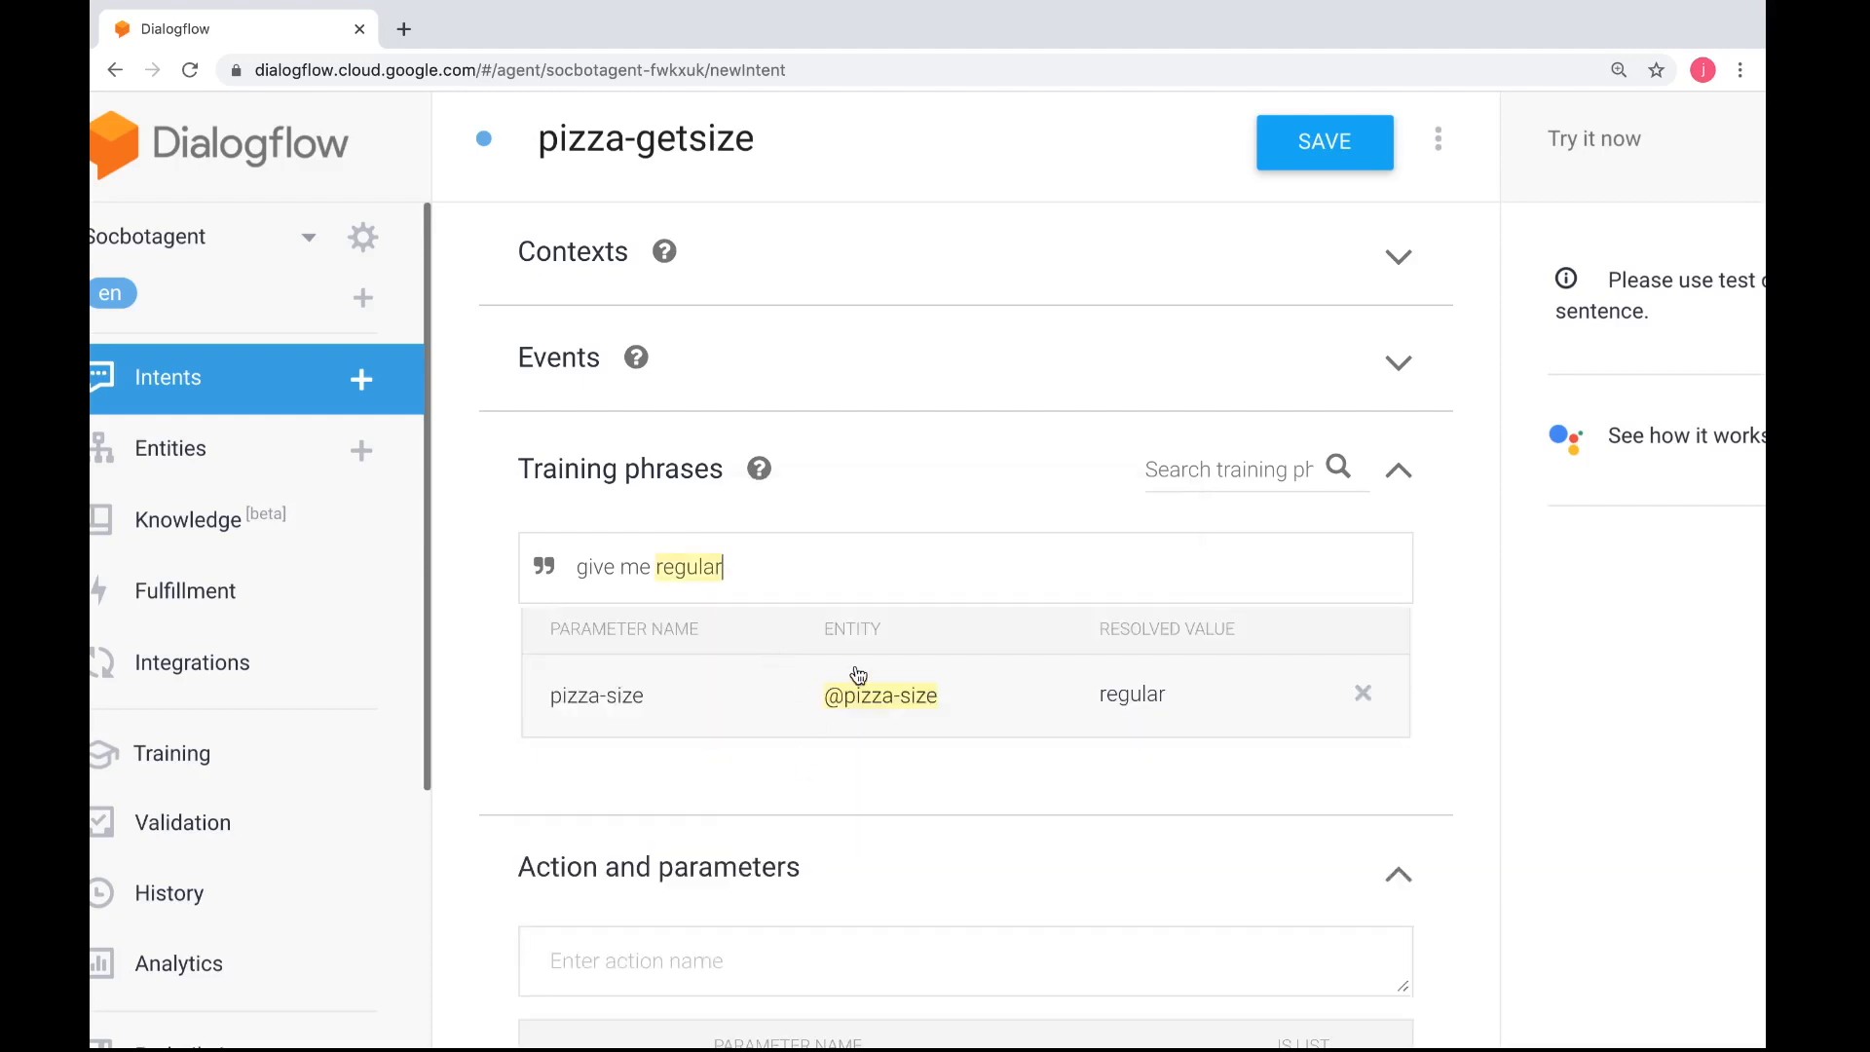
{"action": "key", "text": "Return"}
{"action": "key", "text": "ctrl+Left"}
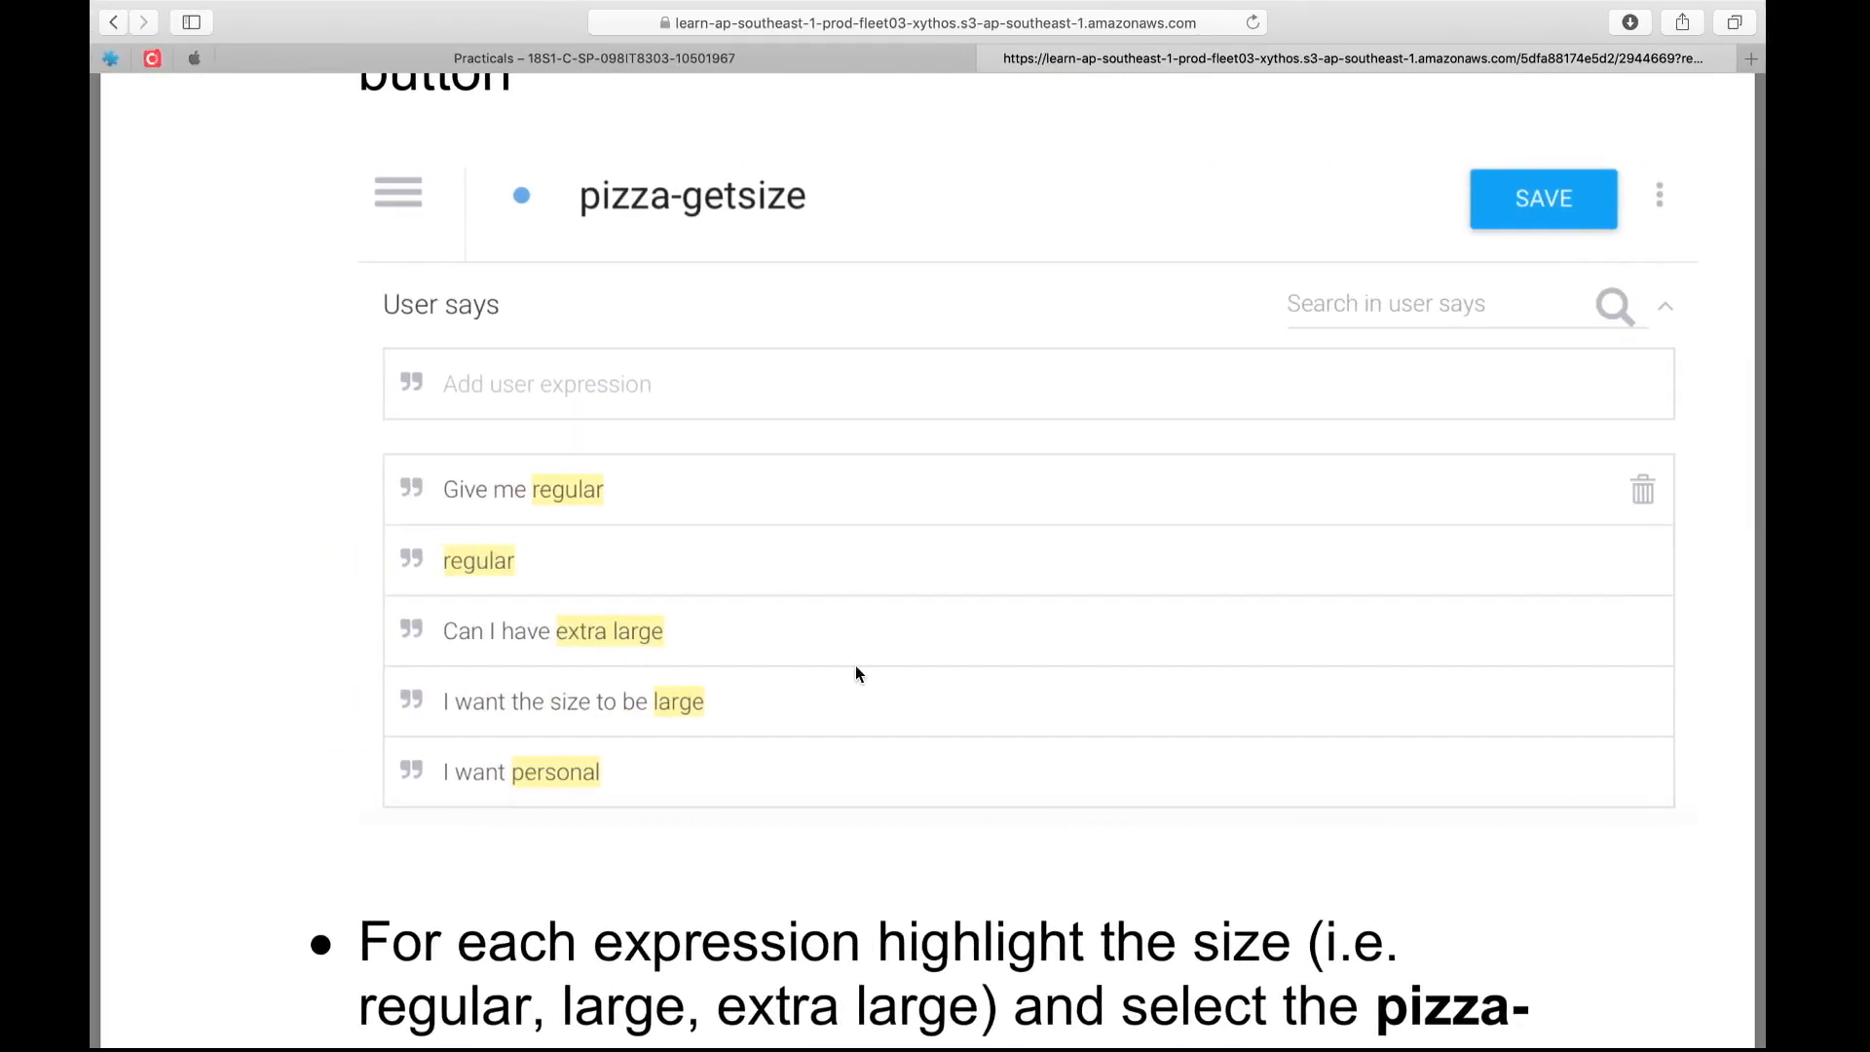
{"action": "key", "text": "ctrl+Right"}
{"action": "type", "text": "regular"}
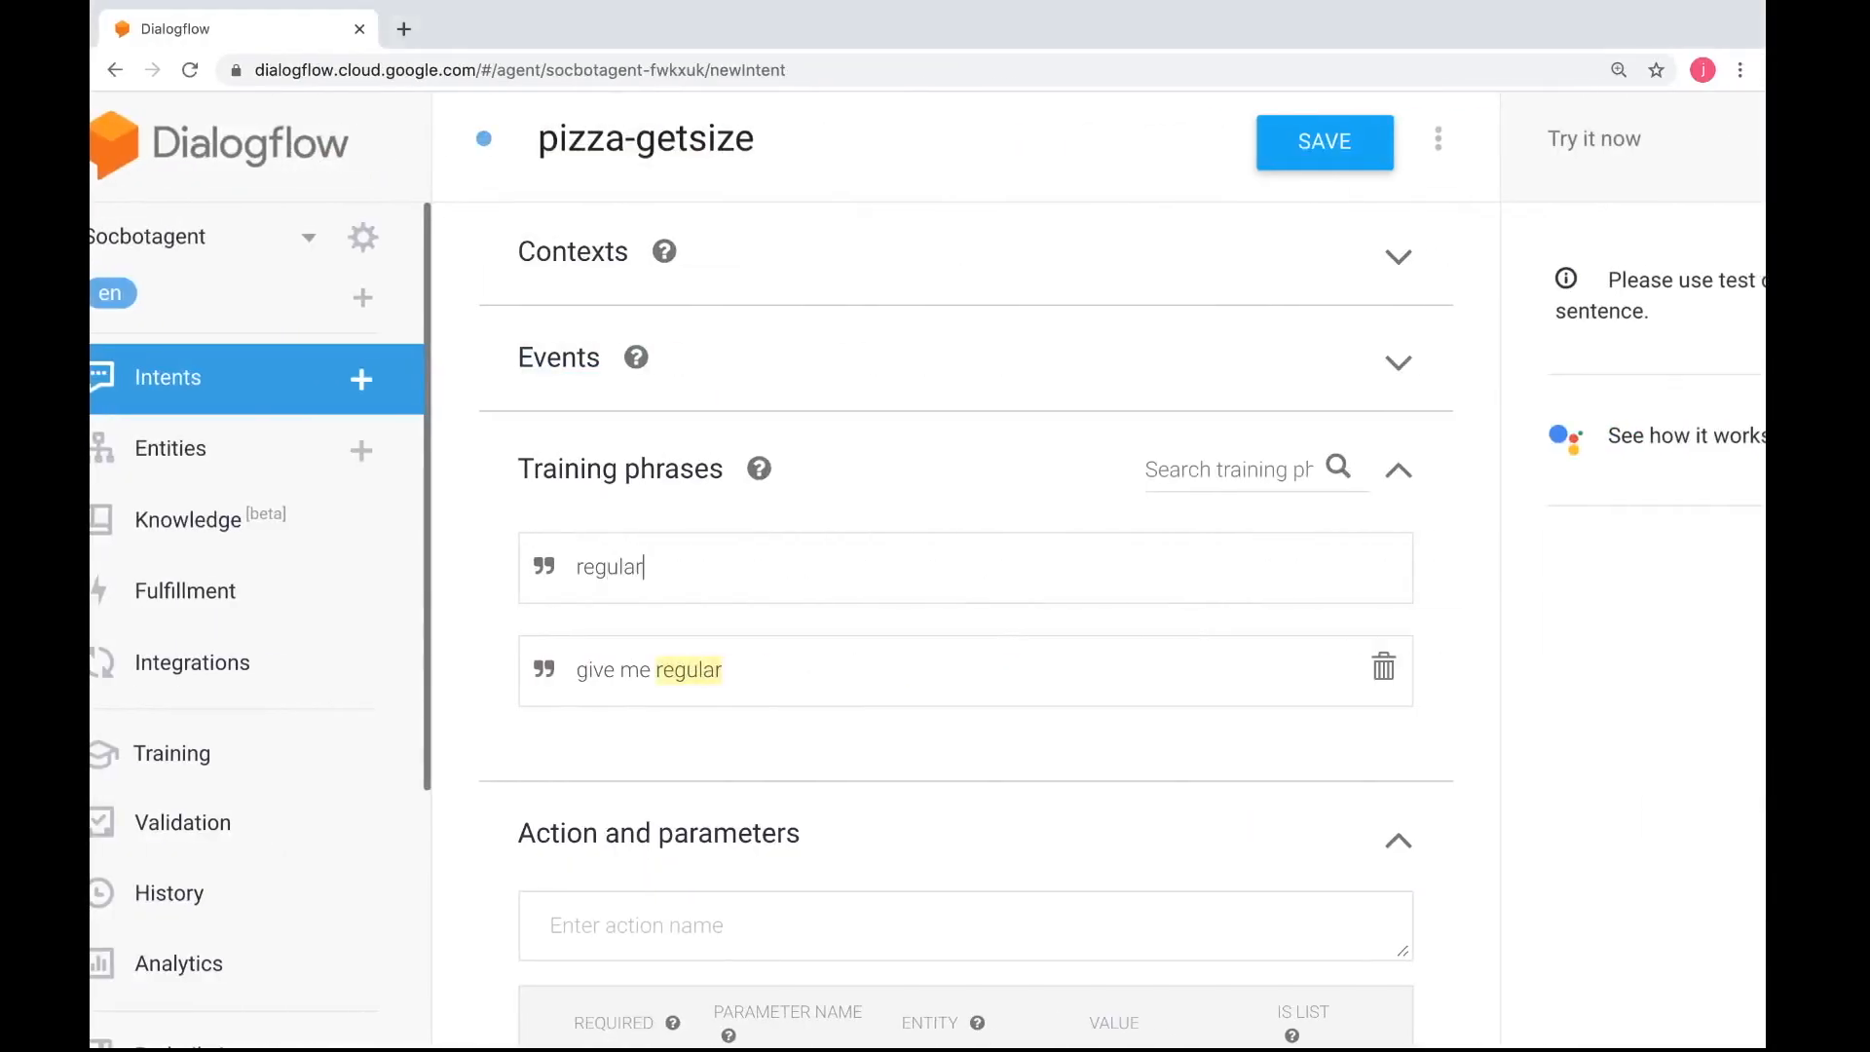
{"action": "key", "text": "Return"}
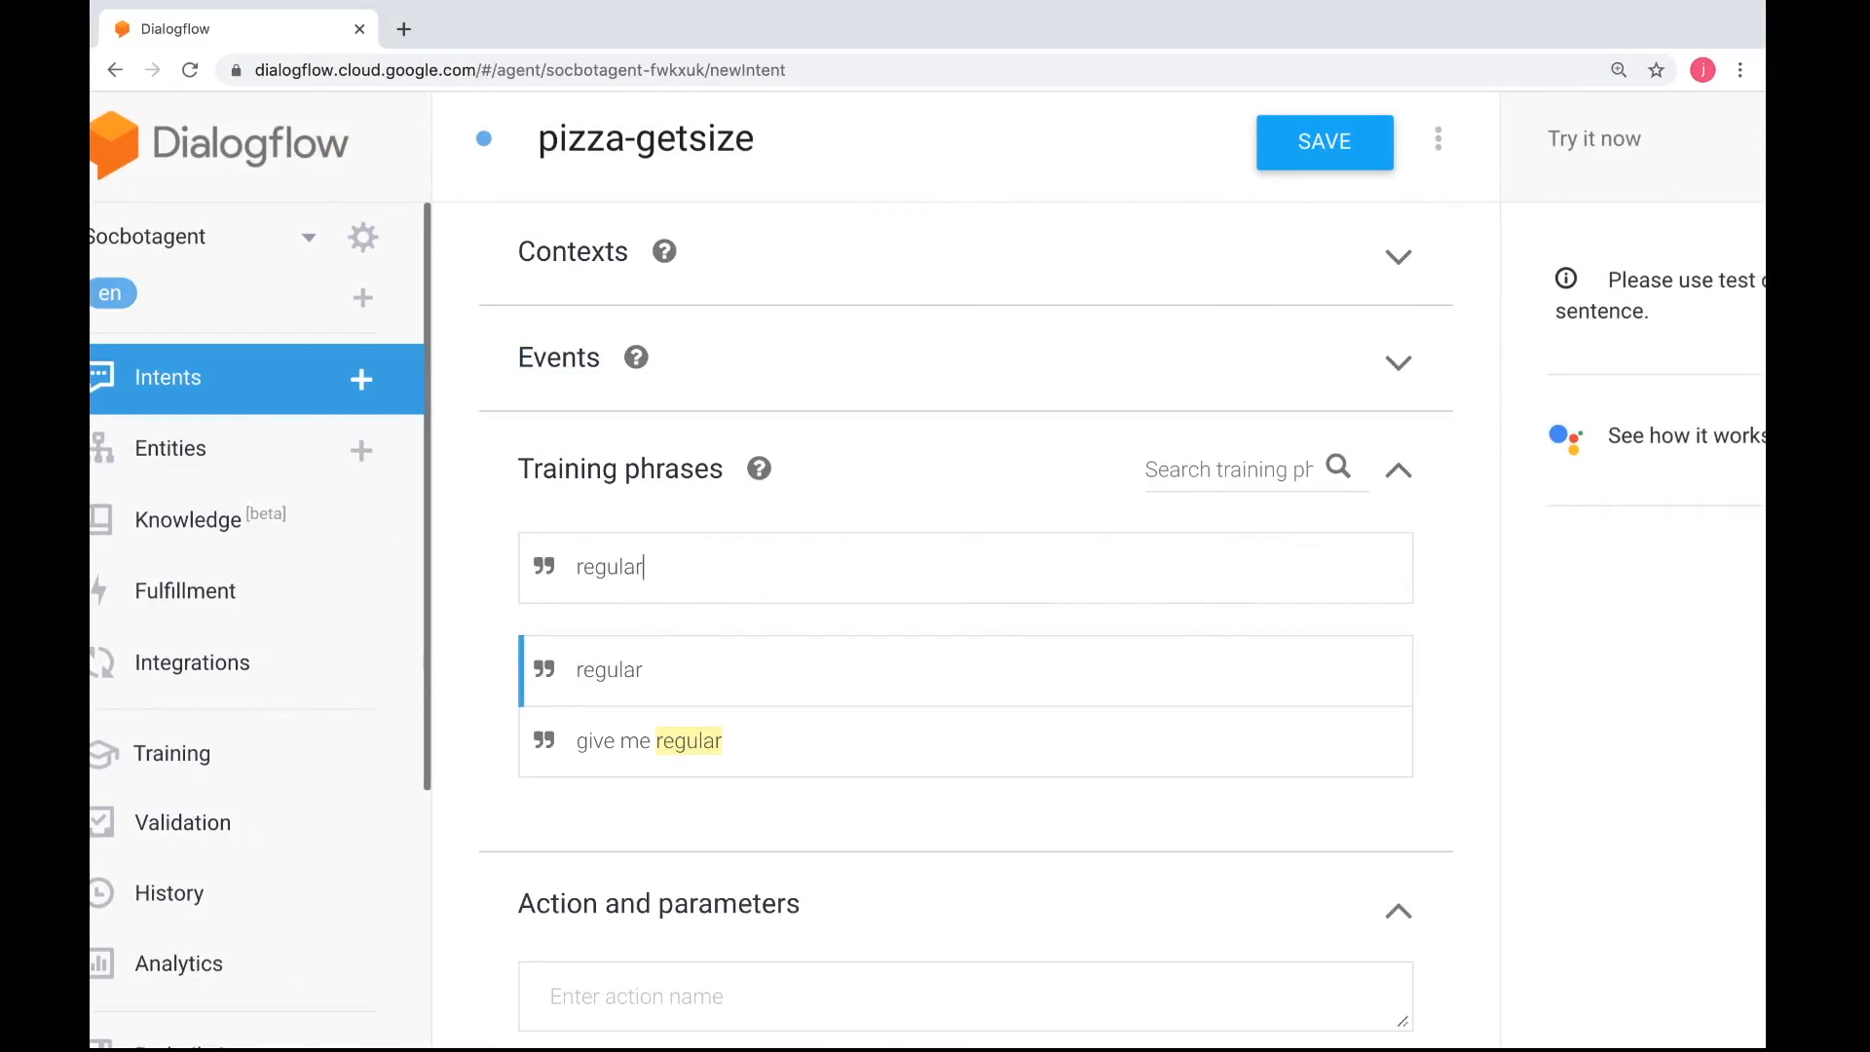
{"action": "left_click", "coordinate": [725, 652]}
{"action": "double_click", "coordinate": [643, 677]}
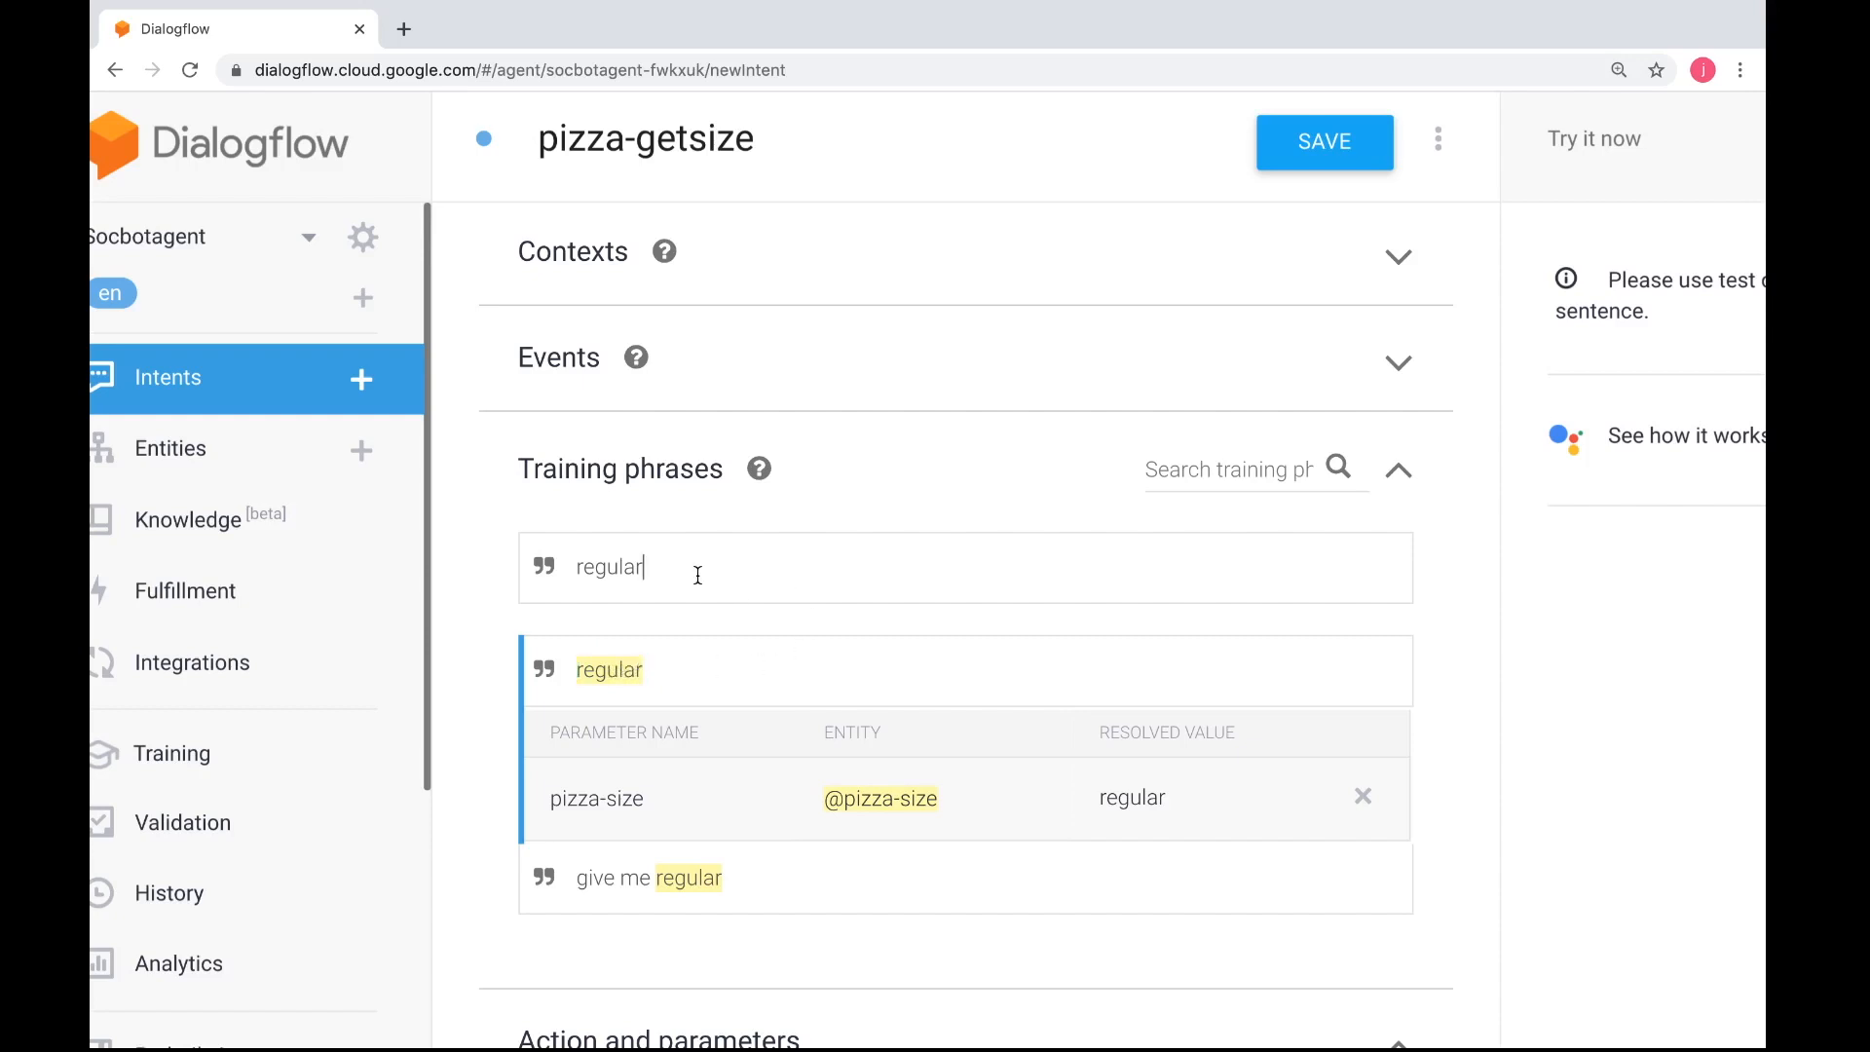
Check the remaining sample expressions in the instructions and clear the leftover "regular" text from the new-expression field
{"action": "double_click", "coordinate": [578, 565]}
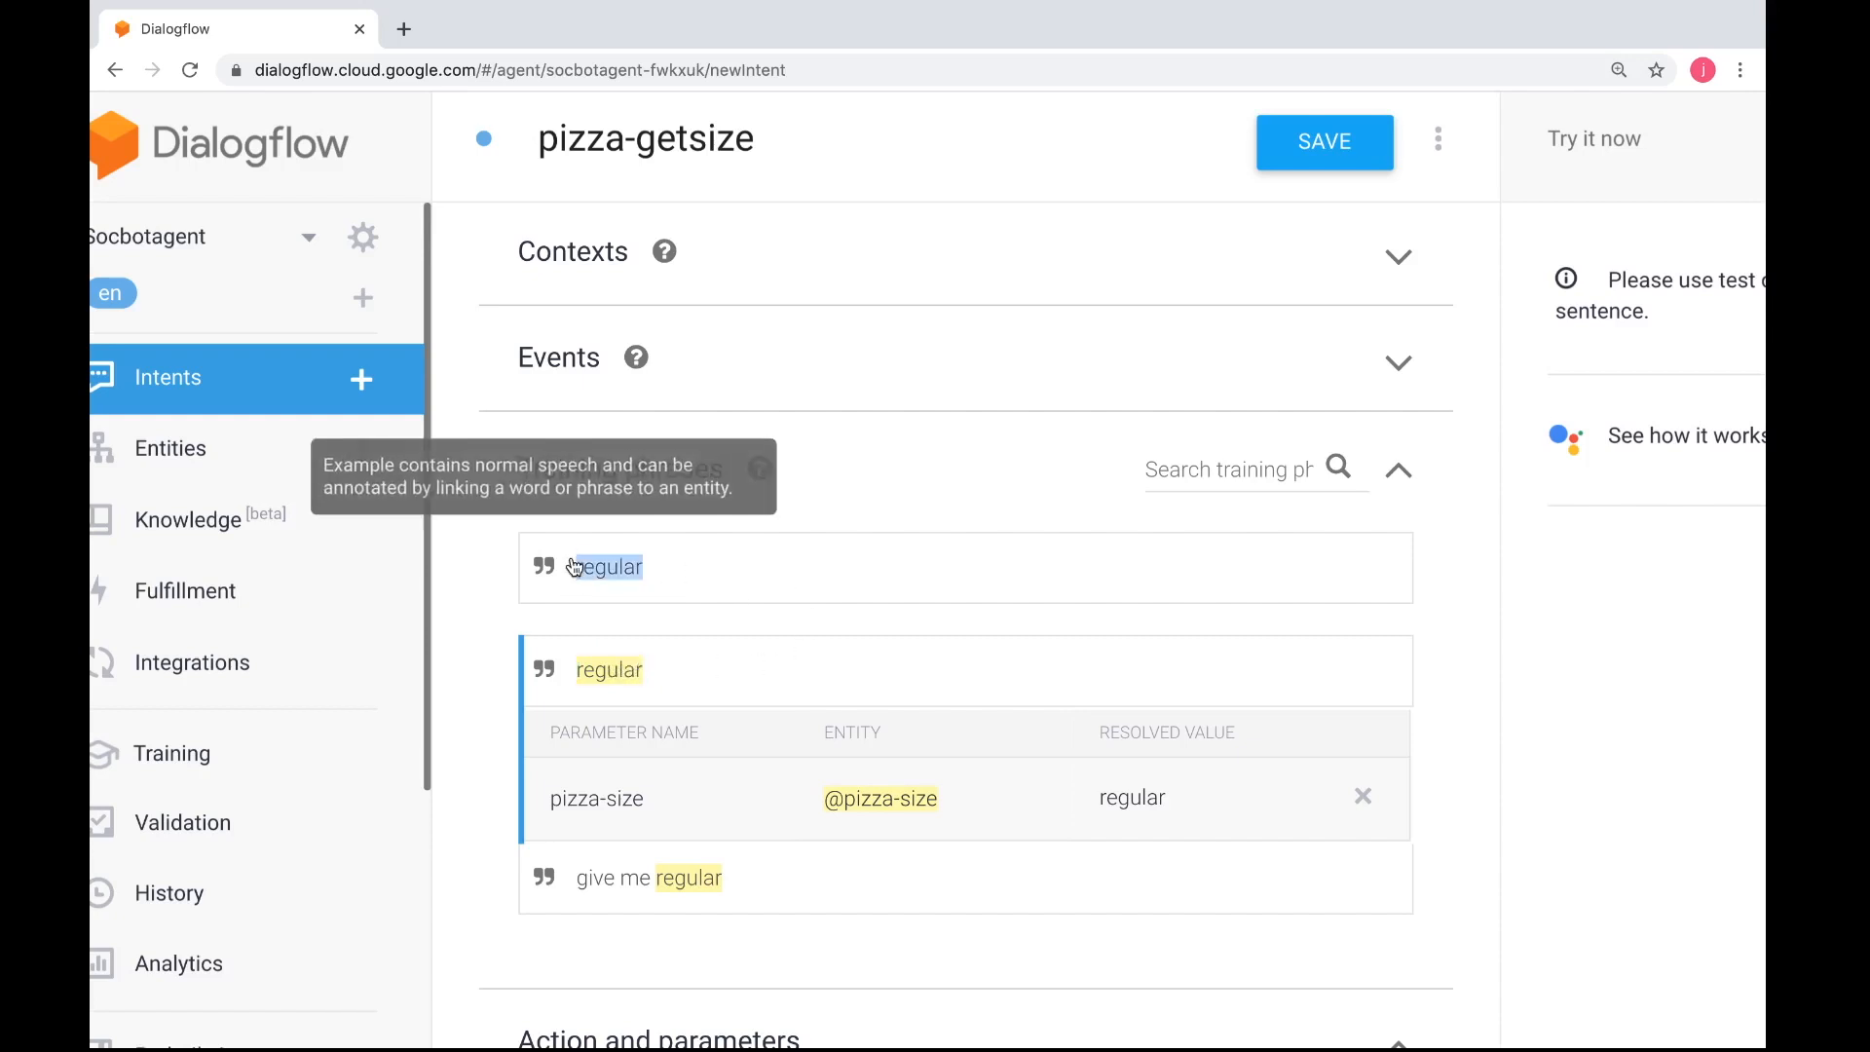
{"action": "key", "text": "ctrl+Left"}
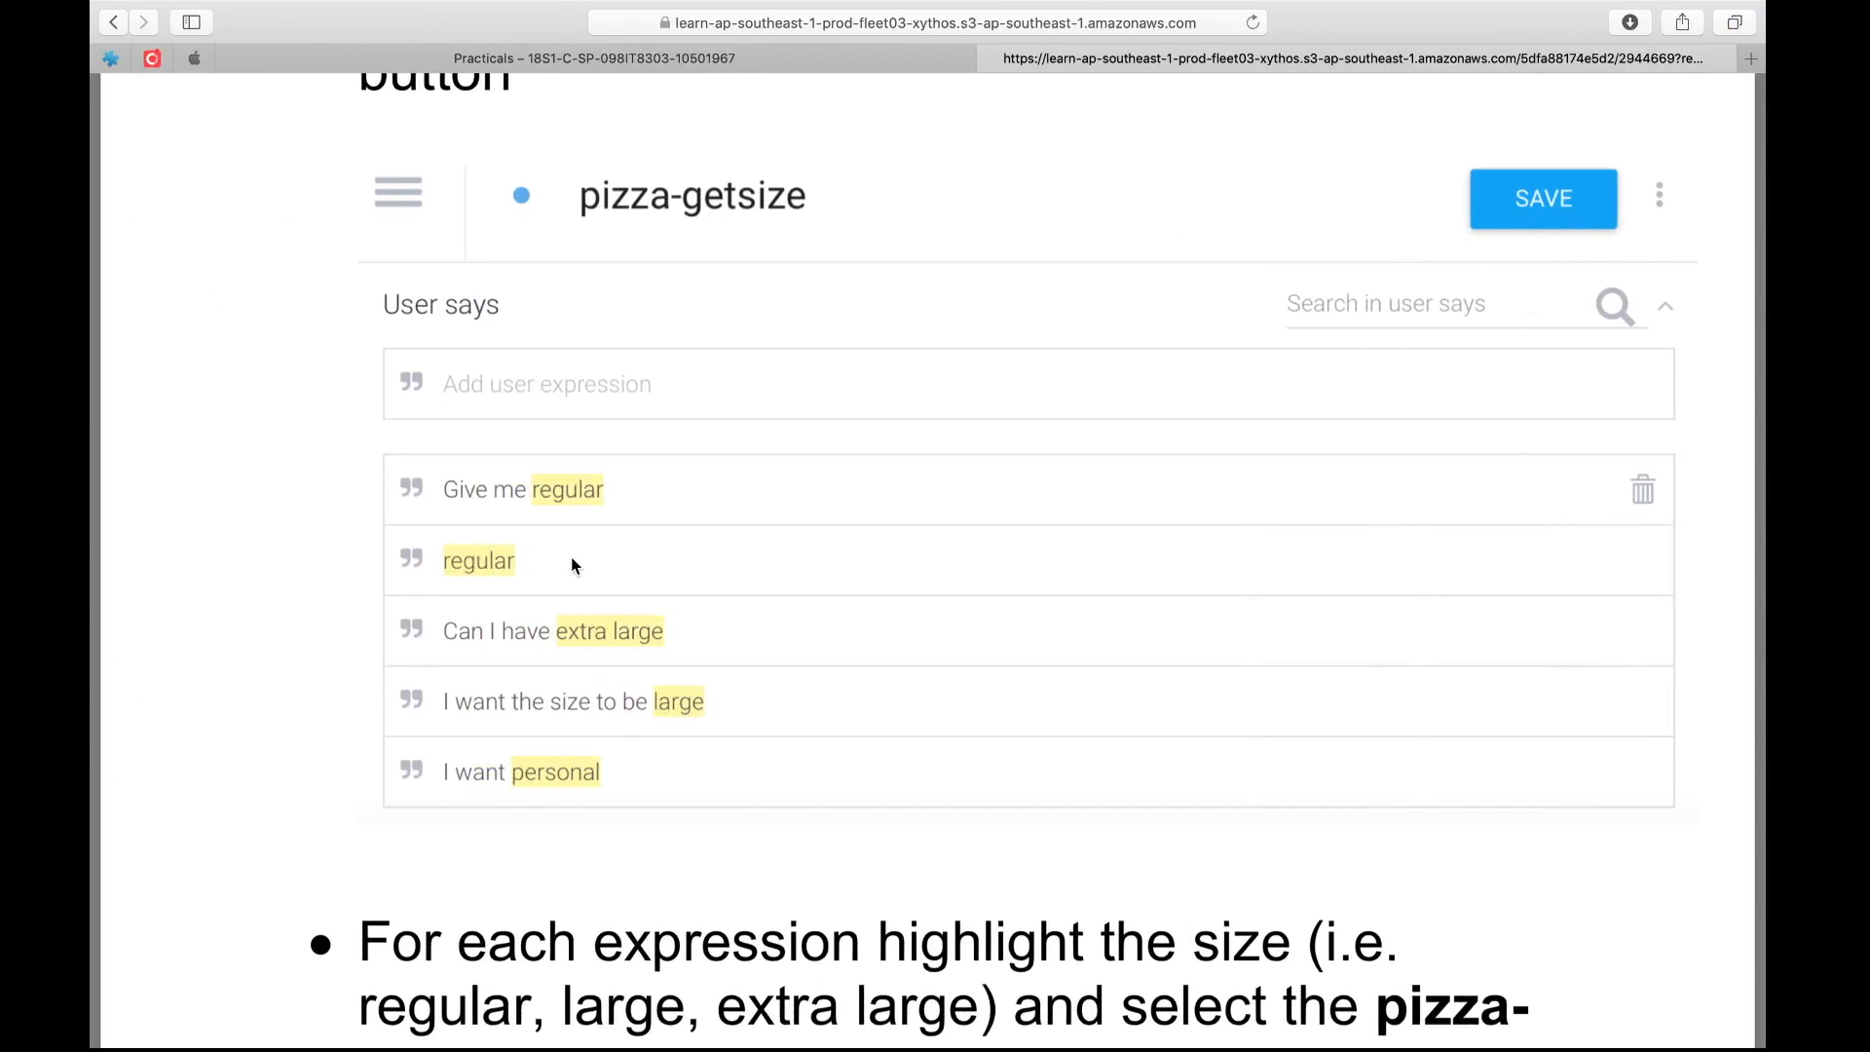
{"action": "key", "text": "ctrl+Right"}
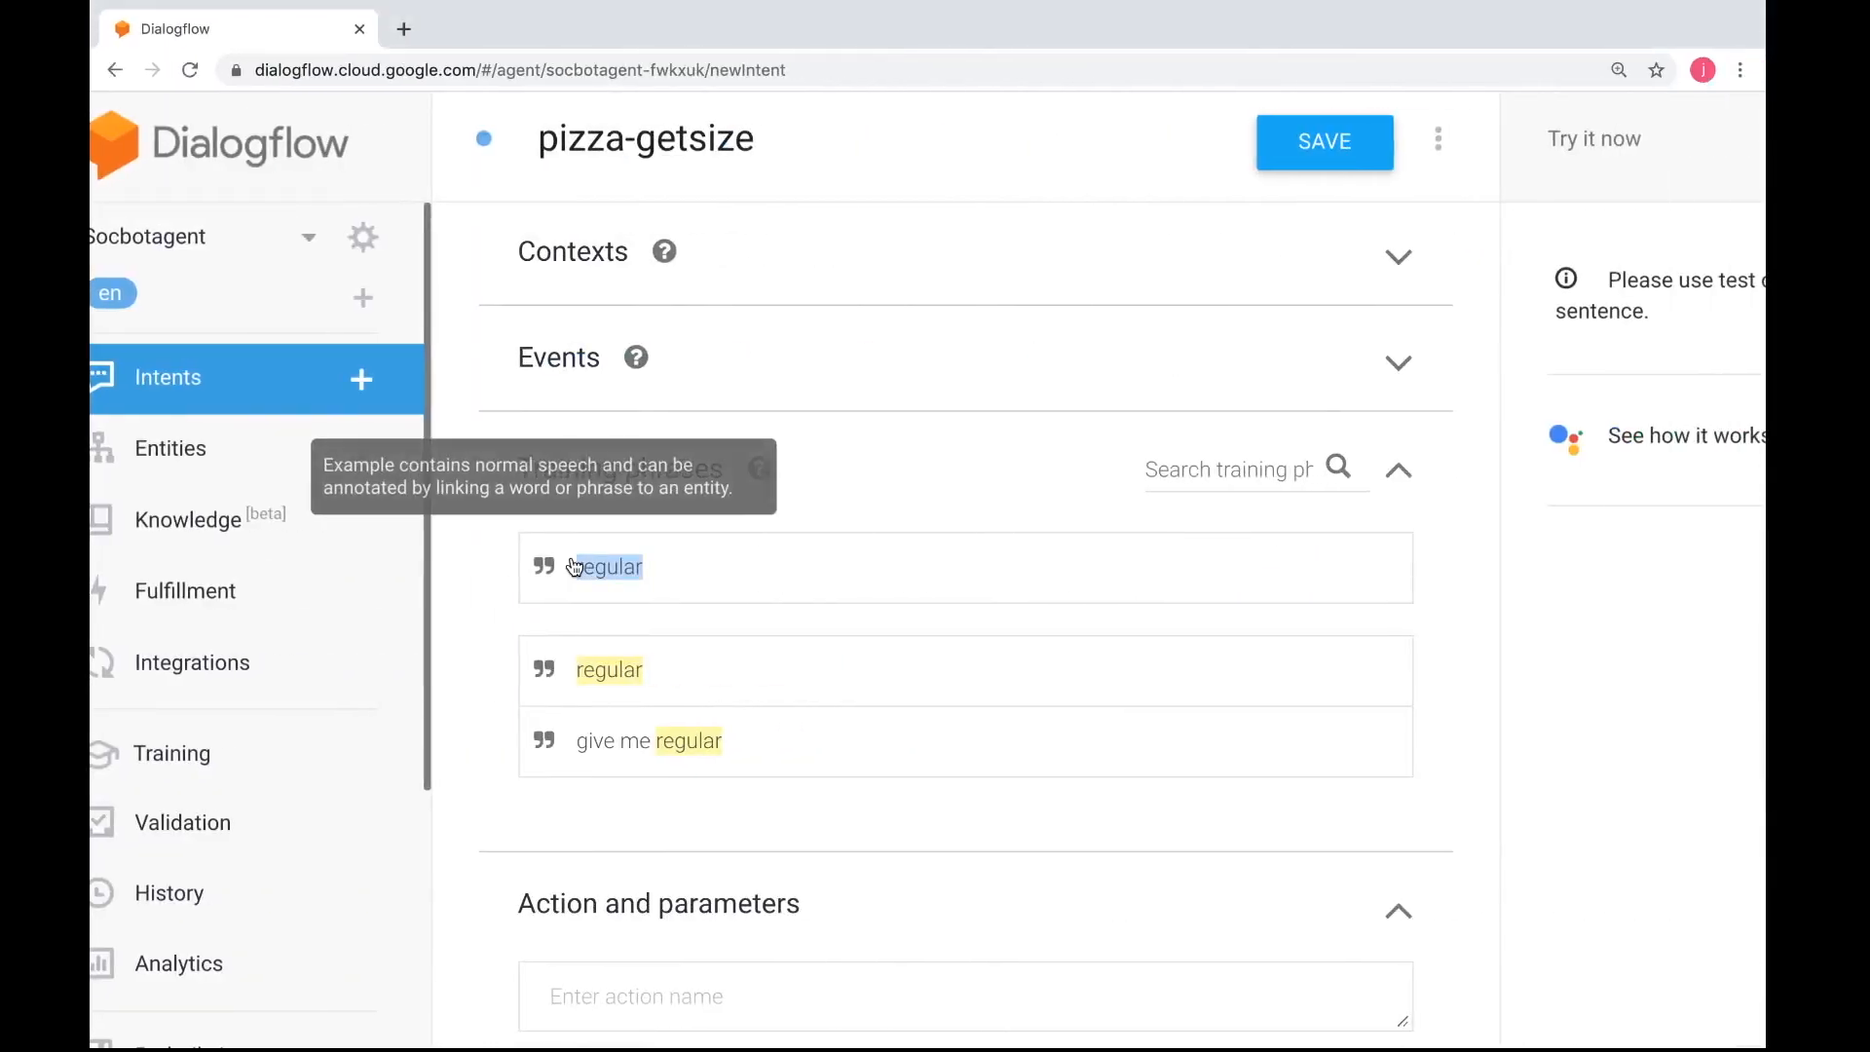
{"action": "left_click", "coordinate": [654, 561]}
{"action": "key", "text": "BackSpace"}
{"action": "key", "text": "BackSpace"}
{"action": "key", "text": "BackSpace"}
{"action": "key", "text": "BackSpace"}
{"action": "key", "text": "BackSpace"}
{"action": "key", "text": "BackSpace"}
{"action": "key", "text": "BackSpace"}
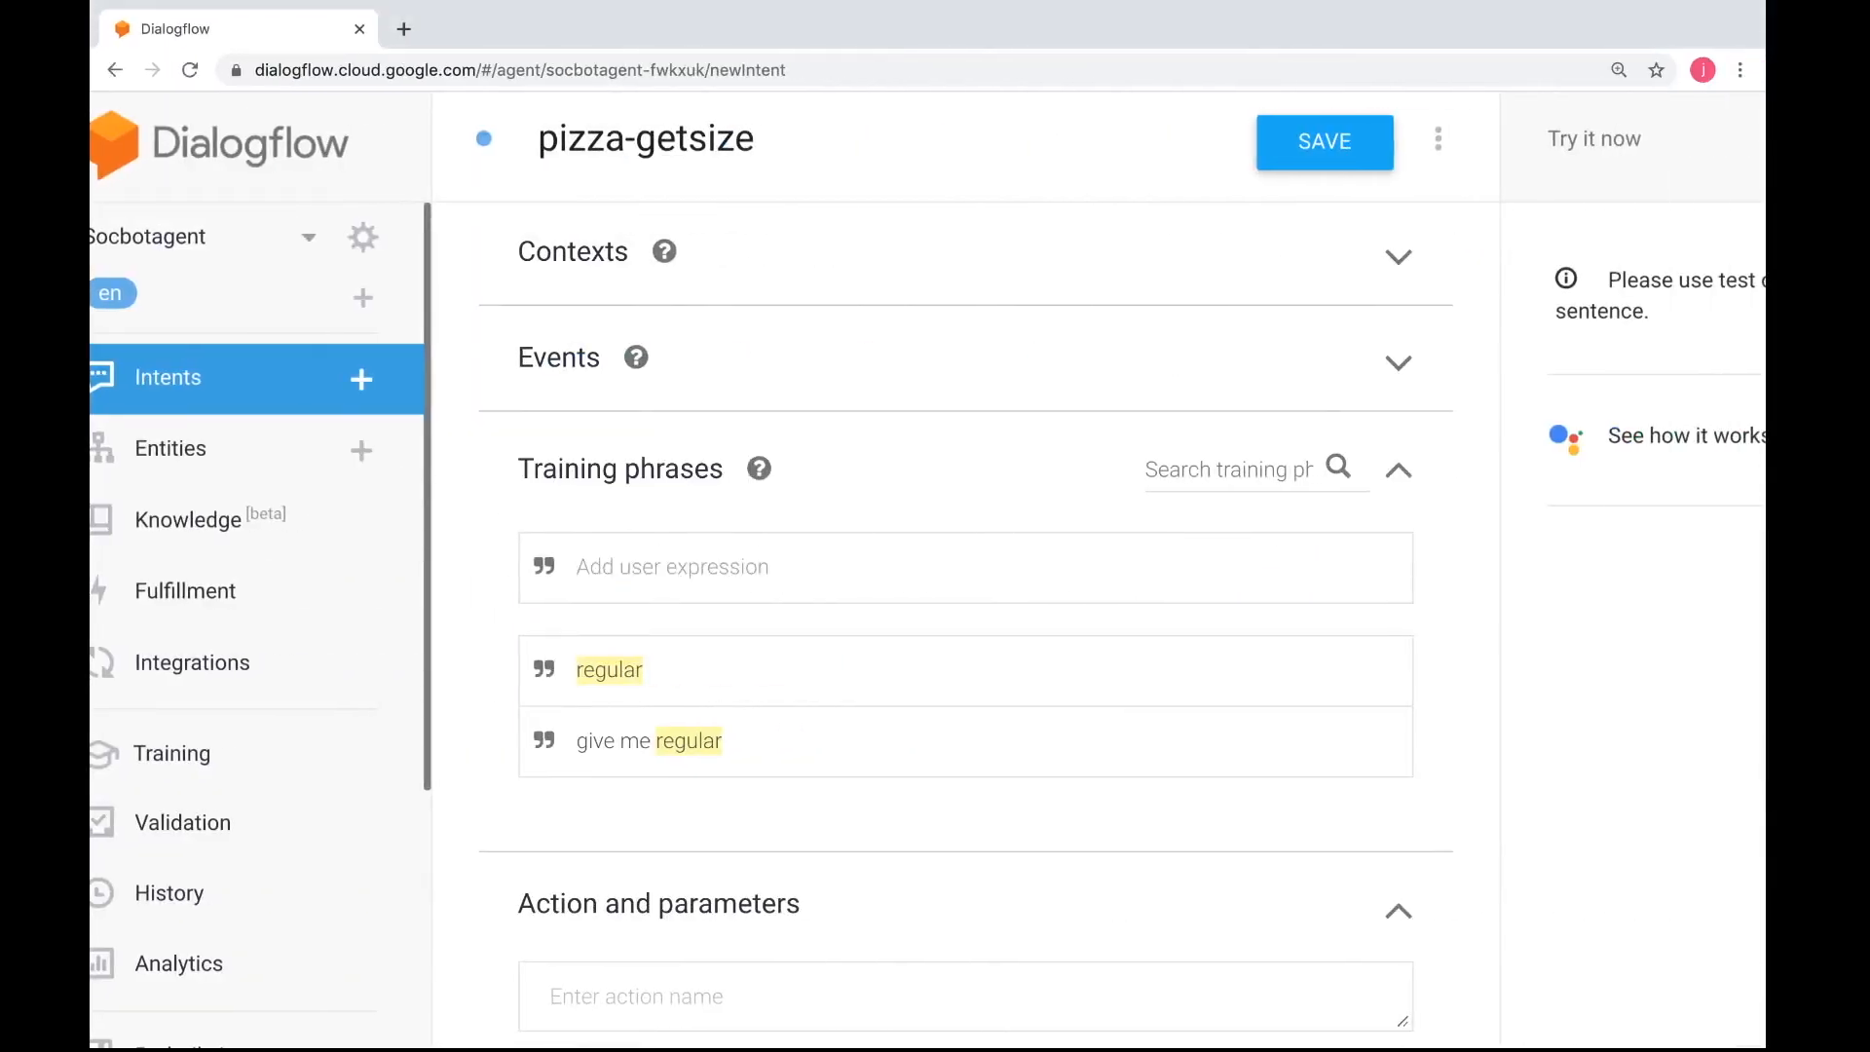
{"action": "type", "text": "i want the s"}
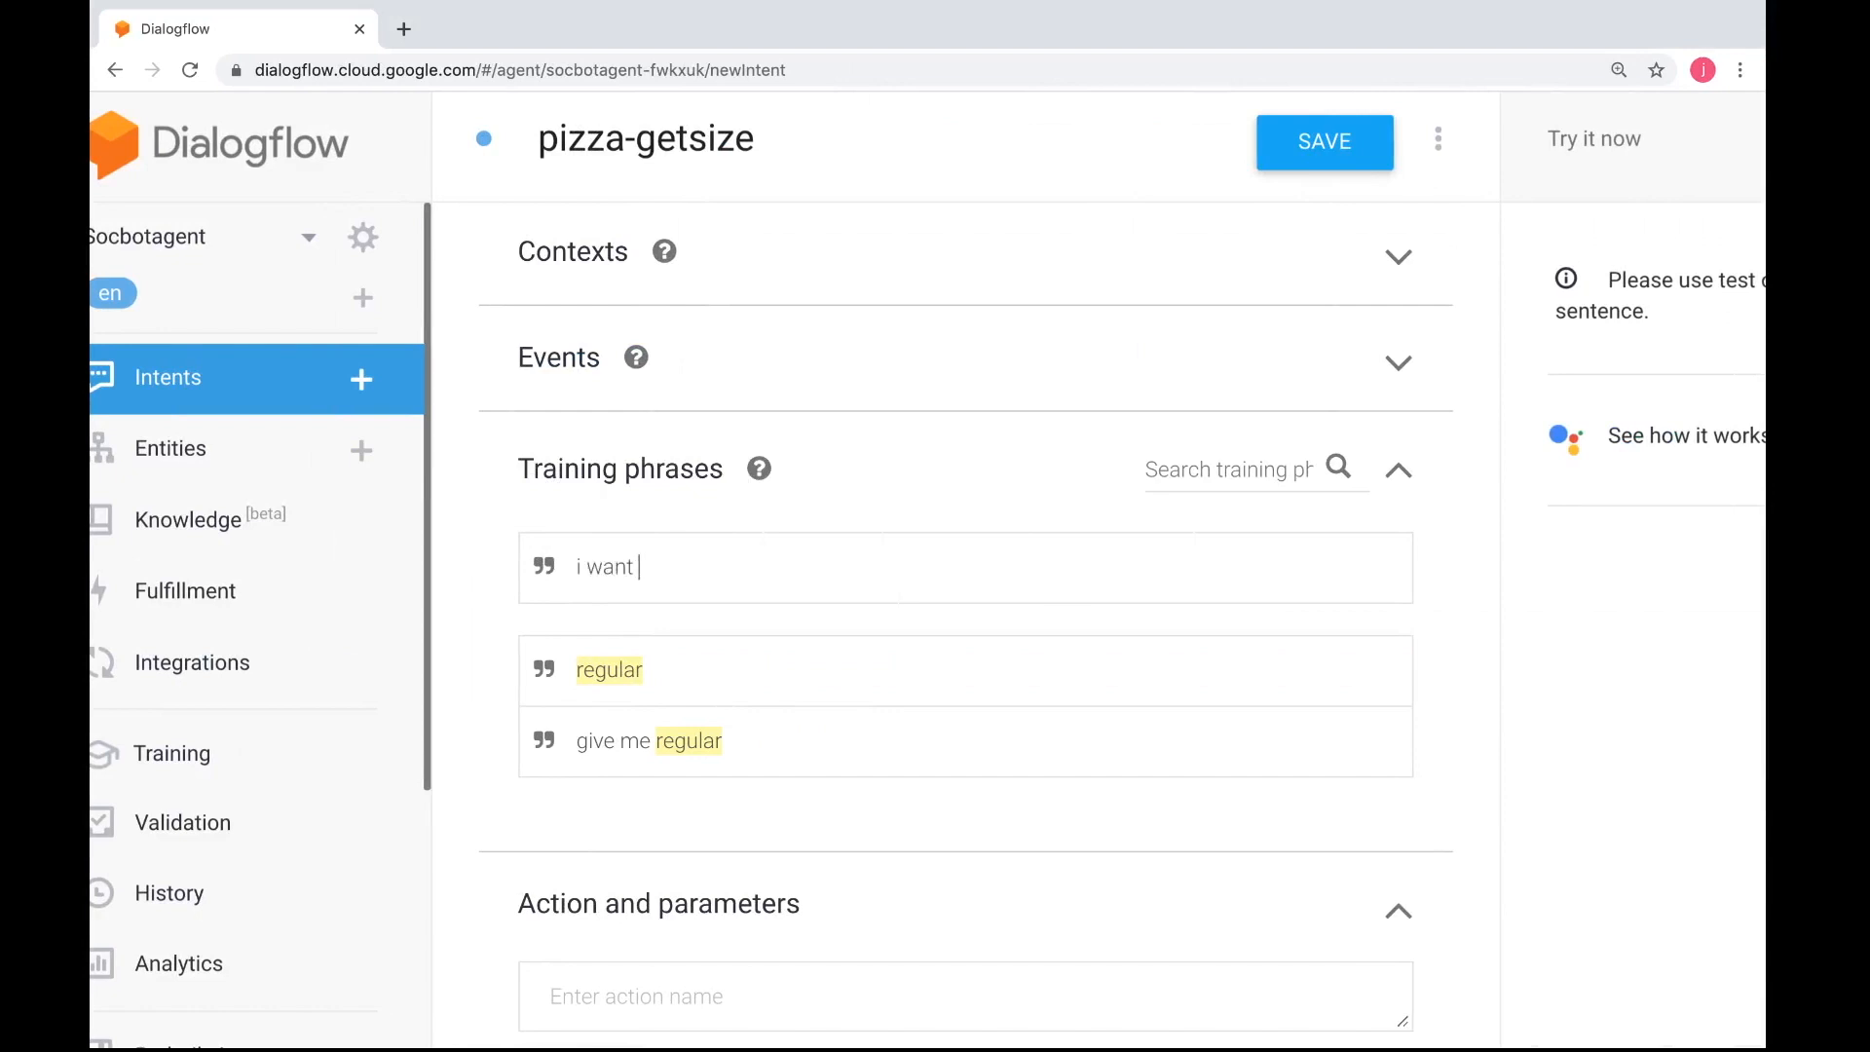
{"action": "type", "text": "ize to be large"}
{"action": "left_click_drag", "start_coordinate": [818, 567], "coordinate": [769, 569]}
{"action": "left_click", "coordinate": [835, 614]}
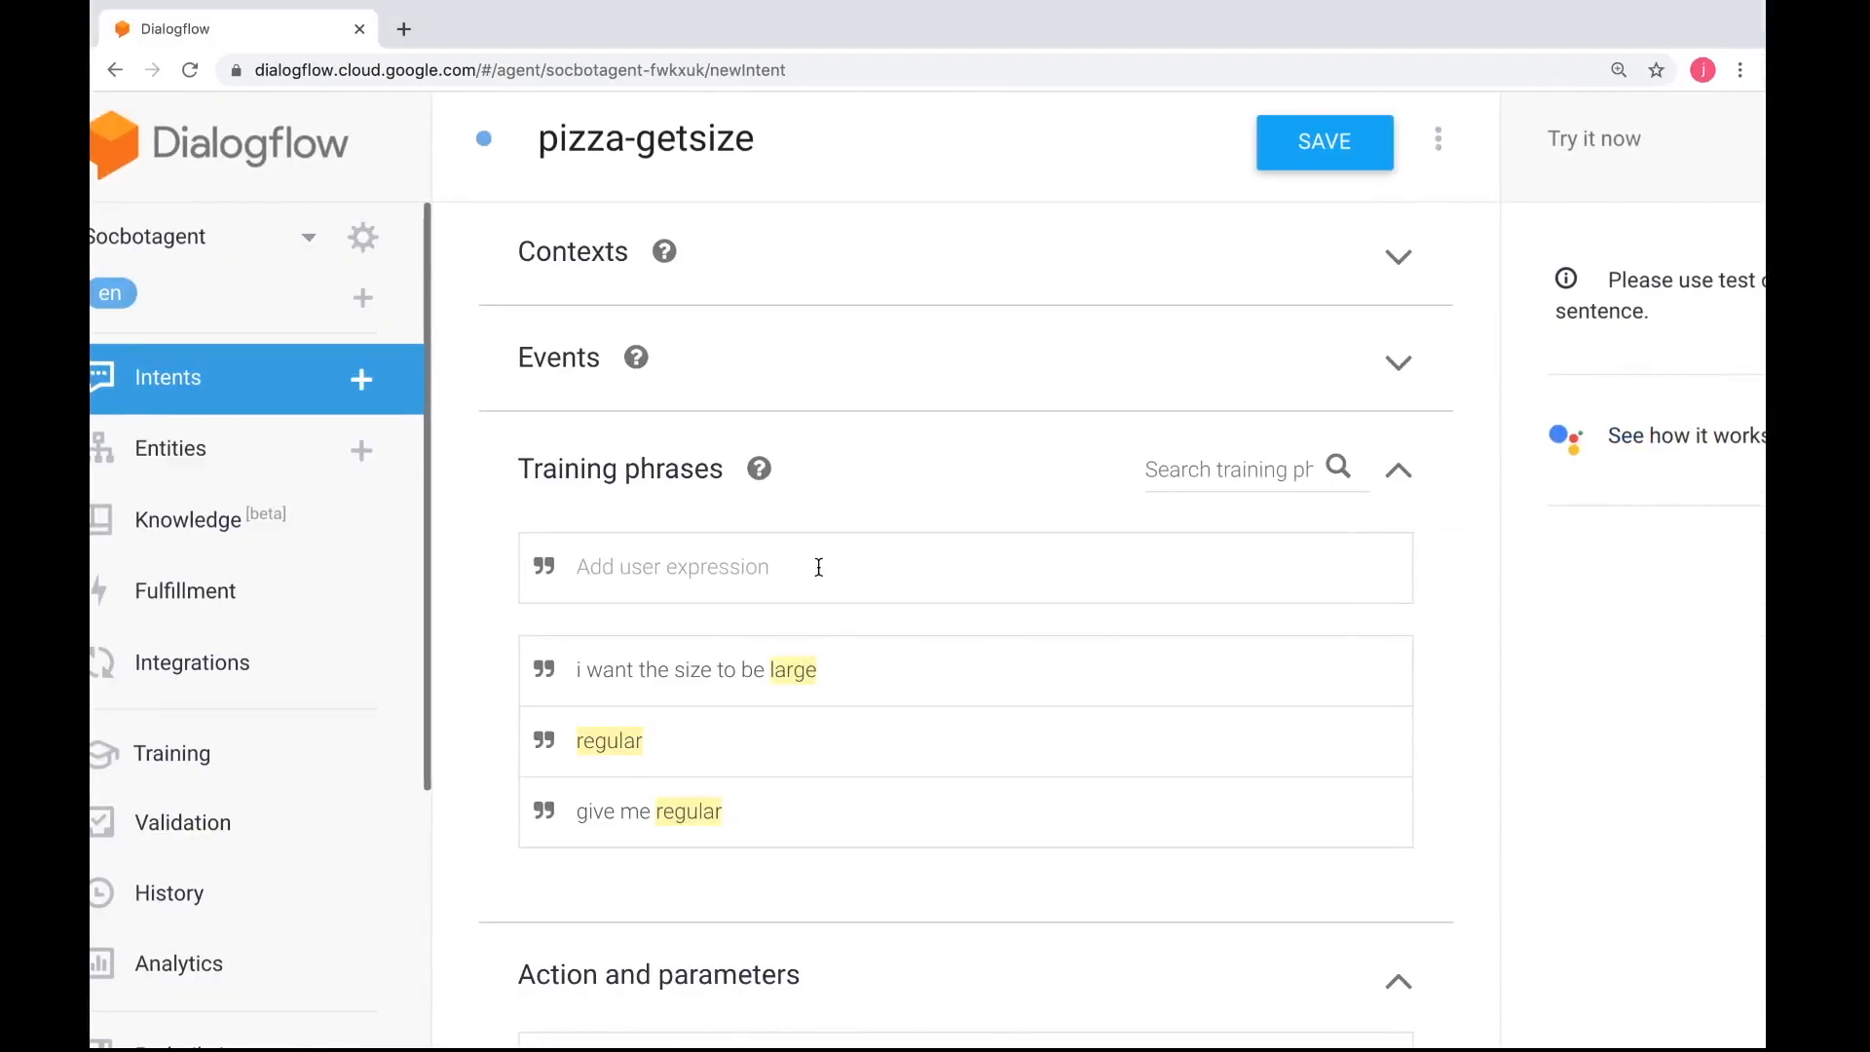
Enter the training phrase "i want personal" and annotate "personal" with the existing pizza-size parameter
{"action": "left_click", "coordinate": [794, 563]}
{"action": "type", "text": "i want personal"}
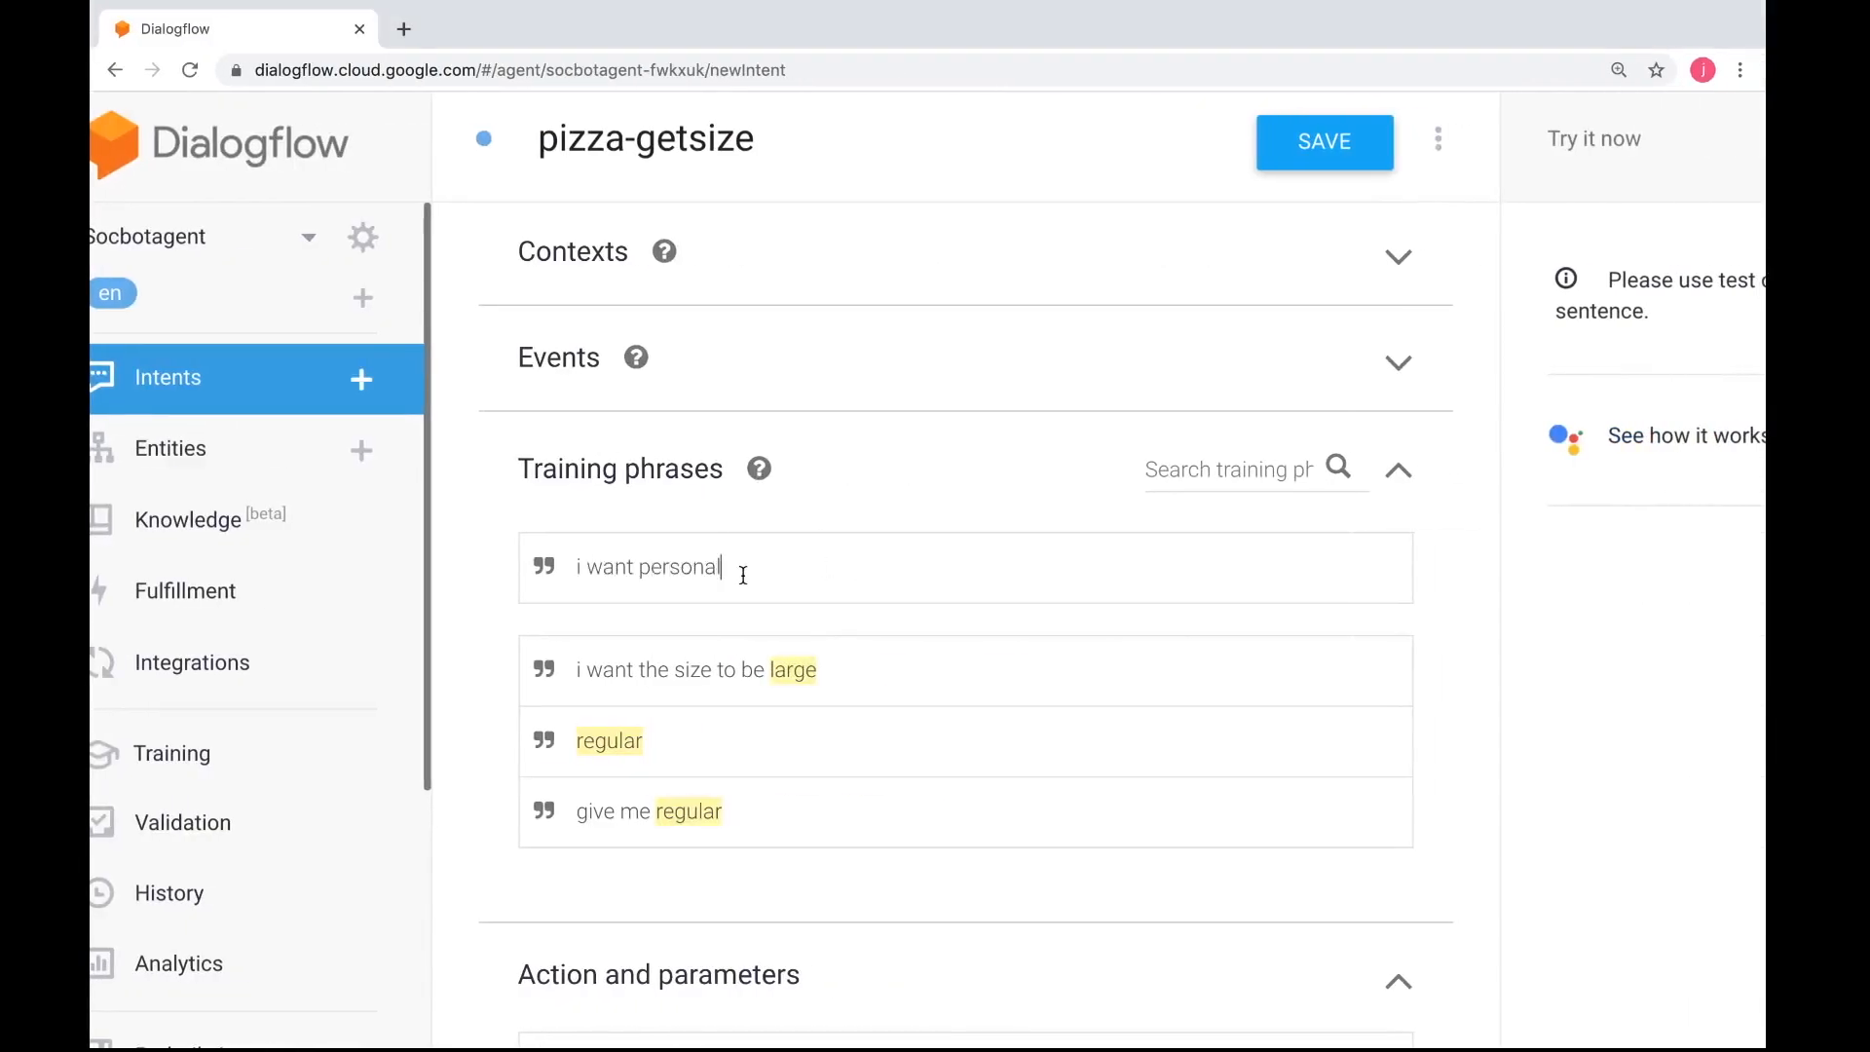
{"action": "left_click_drag", "start_coordinate": [744, 575], "coordinate": [641, 563]}
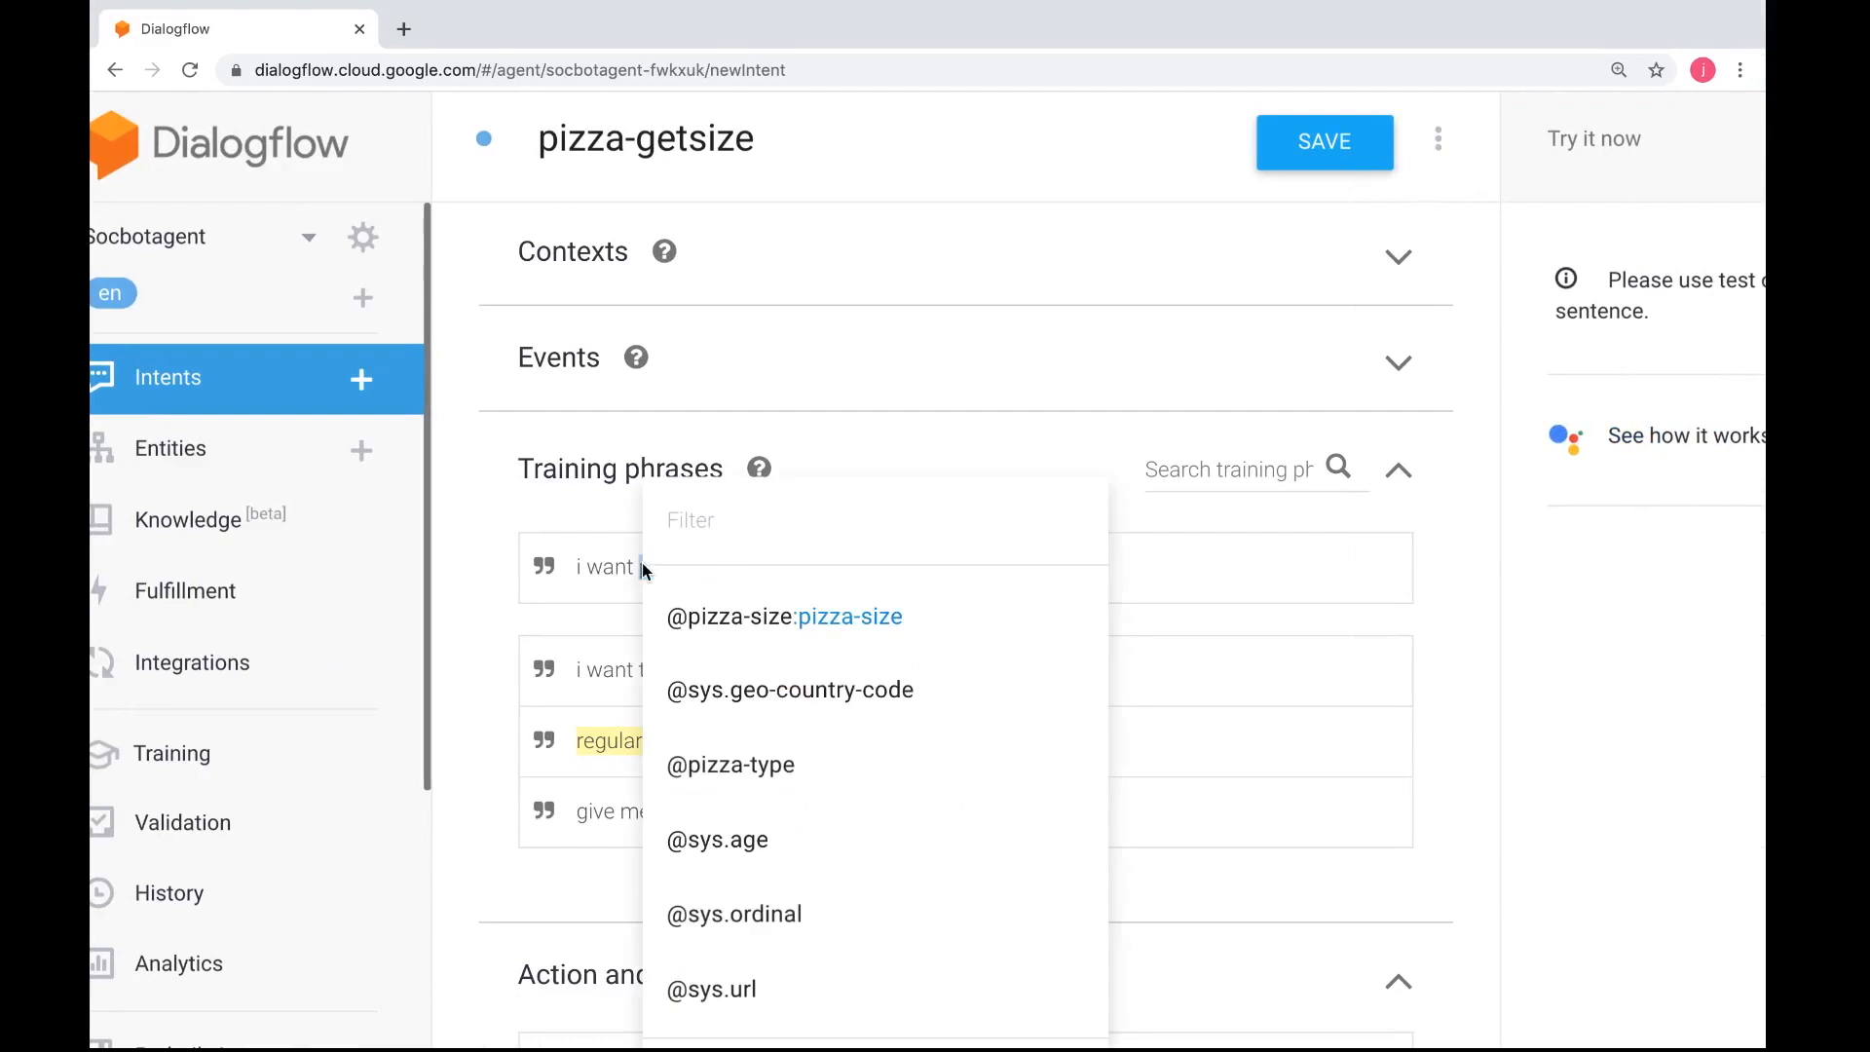
{"action": "left_click", "coordinate": [730, 613]}
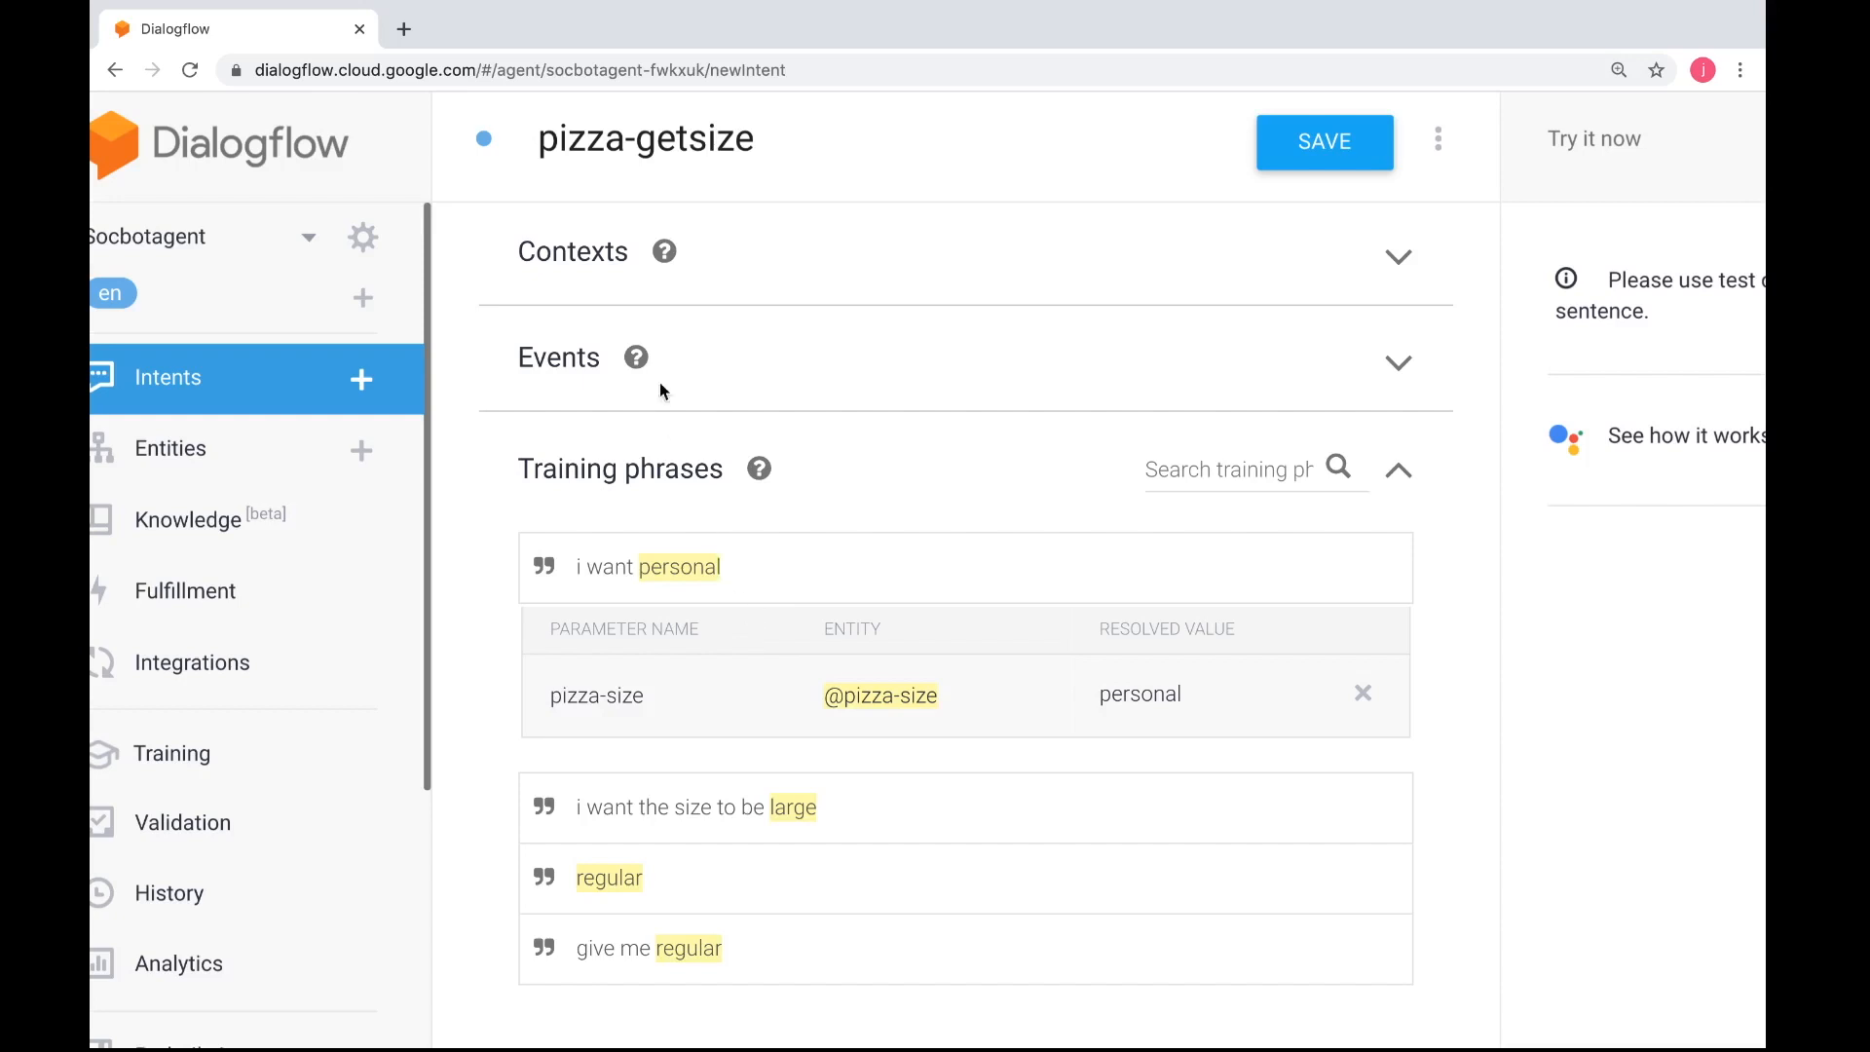
Expand the intent's contexts and set pizza-start as the input context
{"action": "left_click", "coordinate": [606, 259]}
{"action": "left_click", "coordinate": [624, 370]}
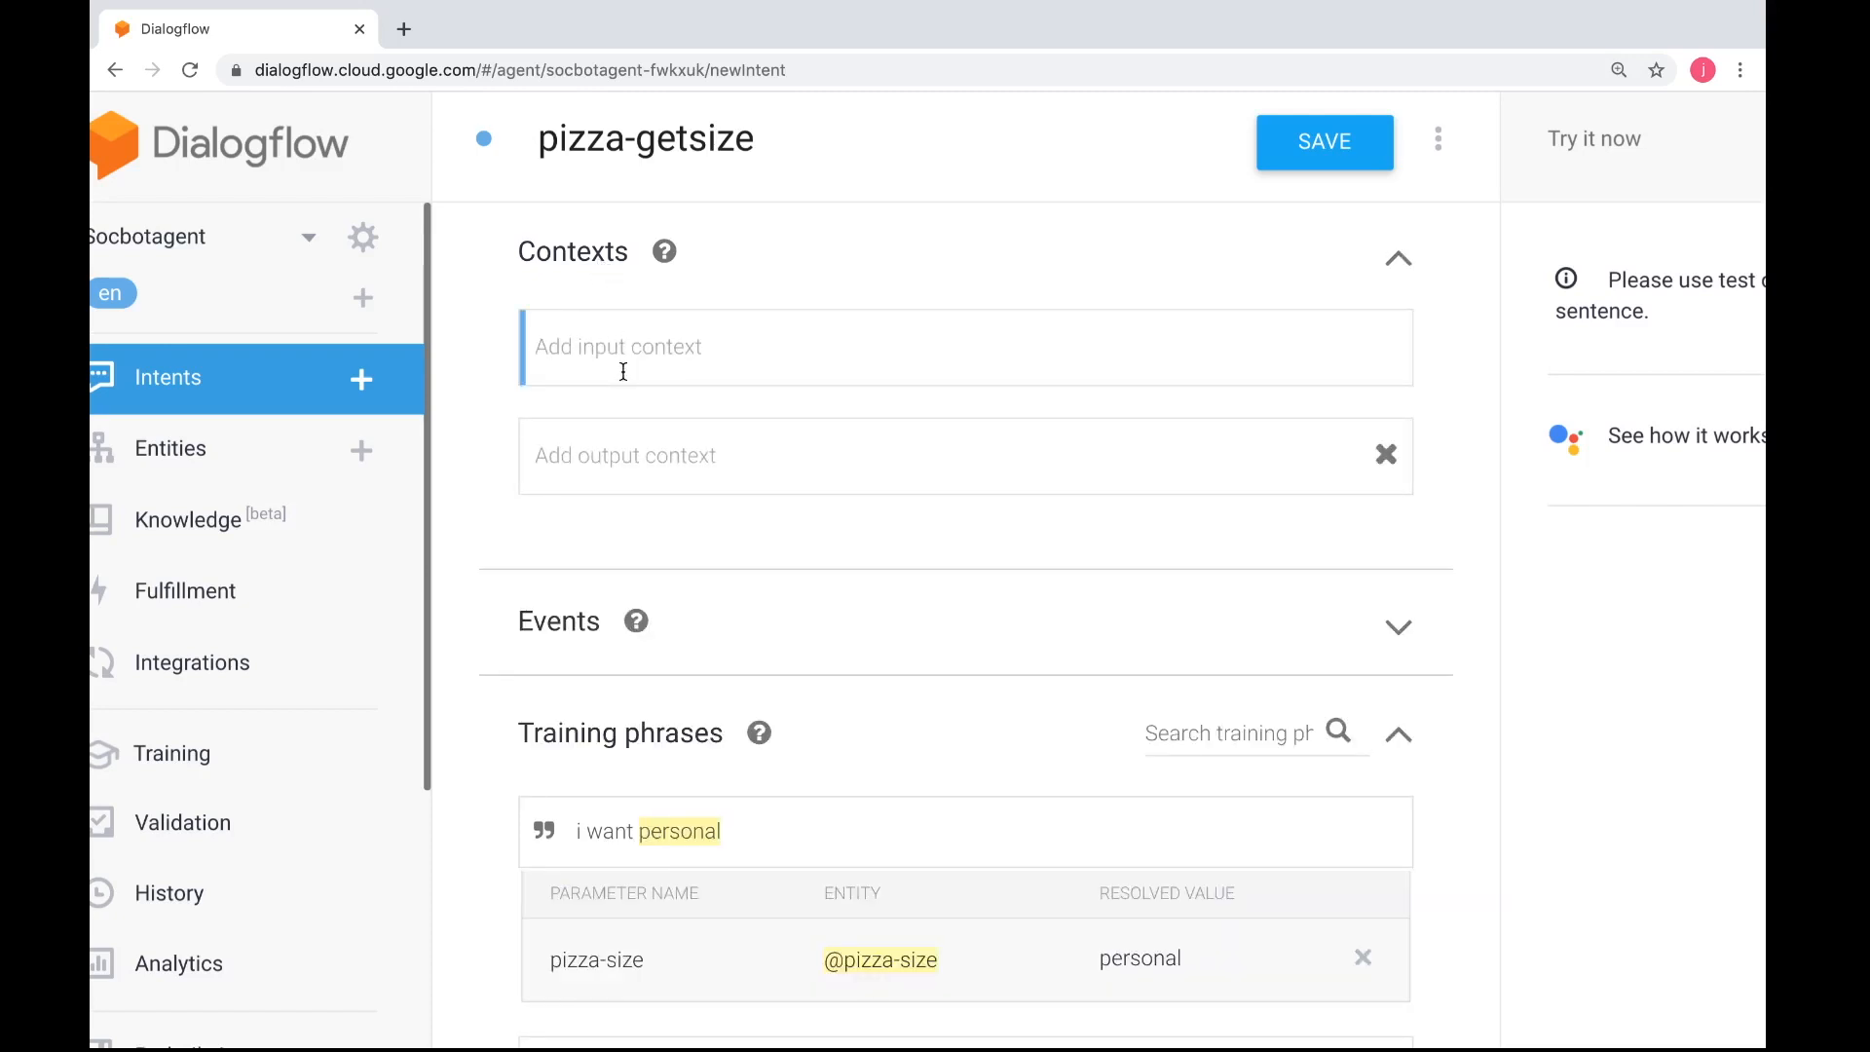
{"action": "type", "text": "pizza"}
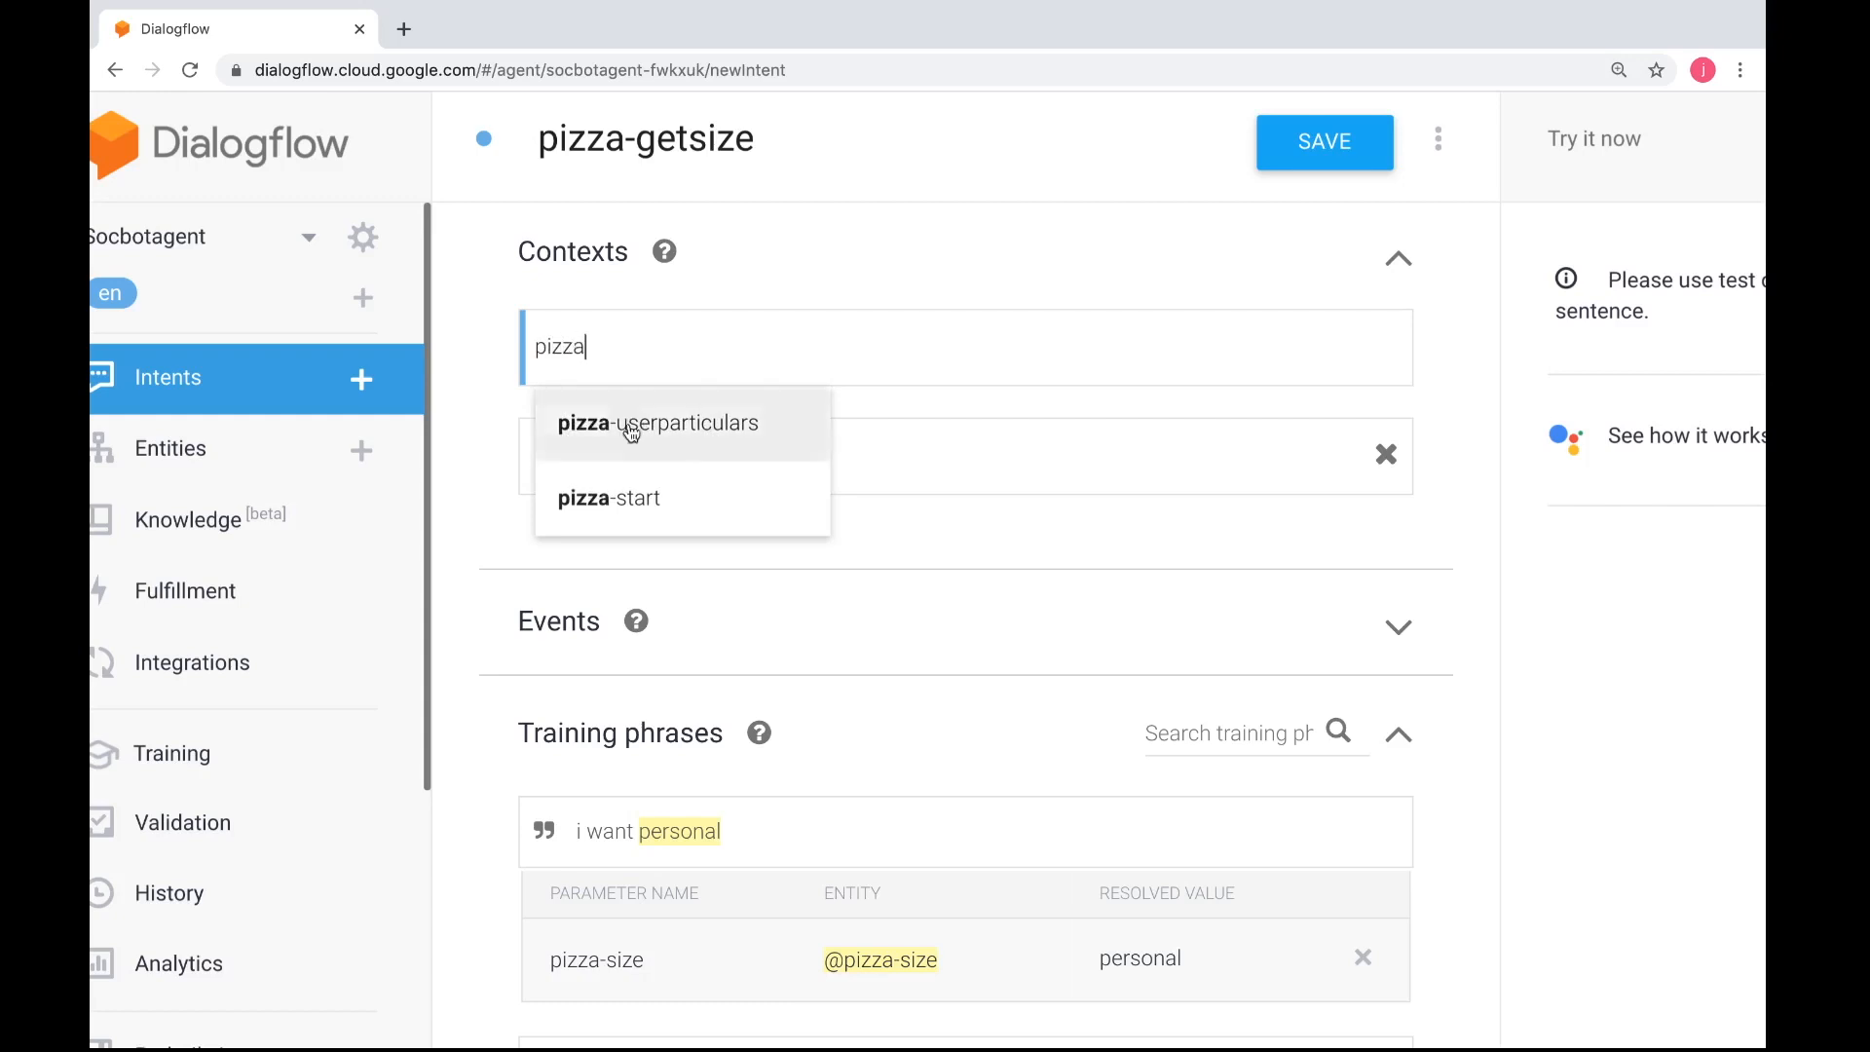
{"action": "left_click", "coordinate": [631, 498]}
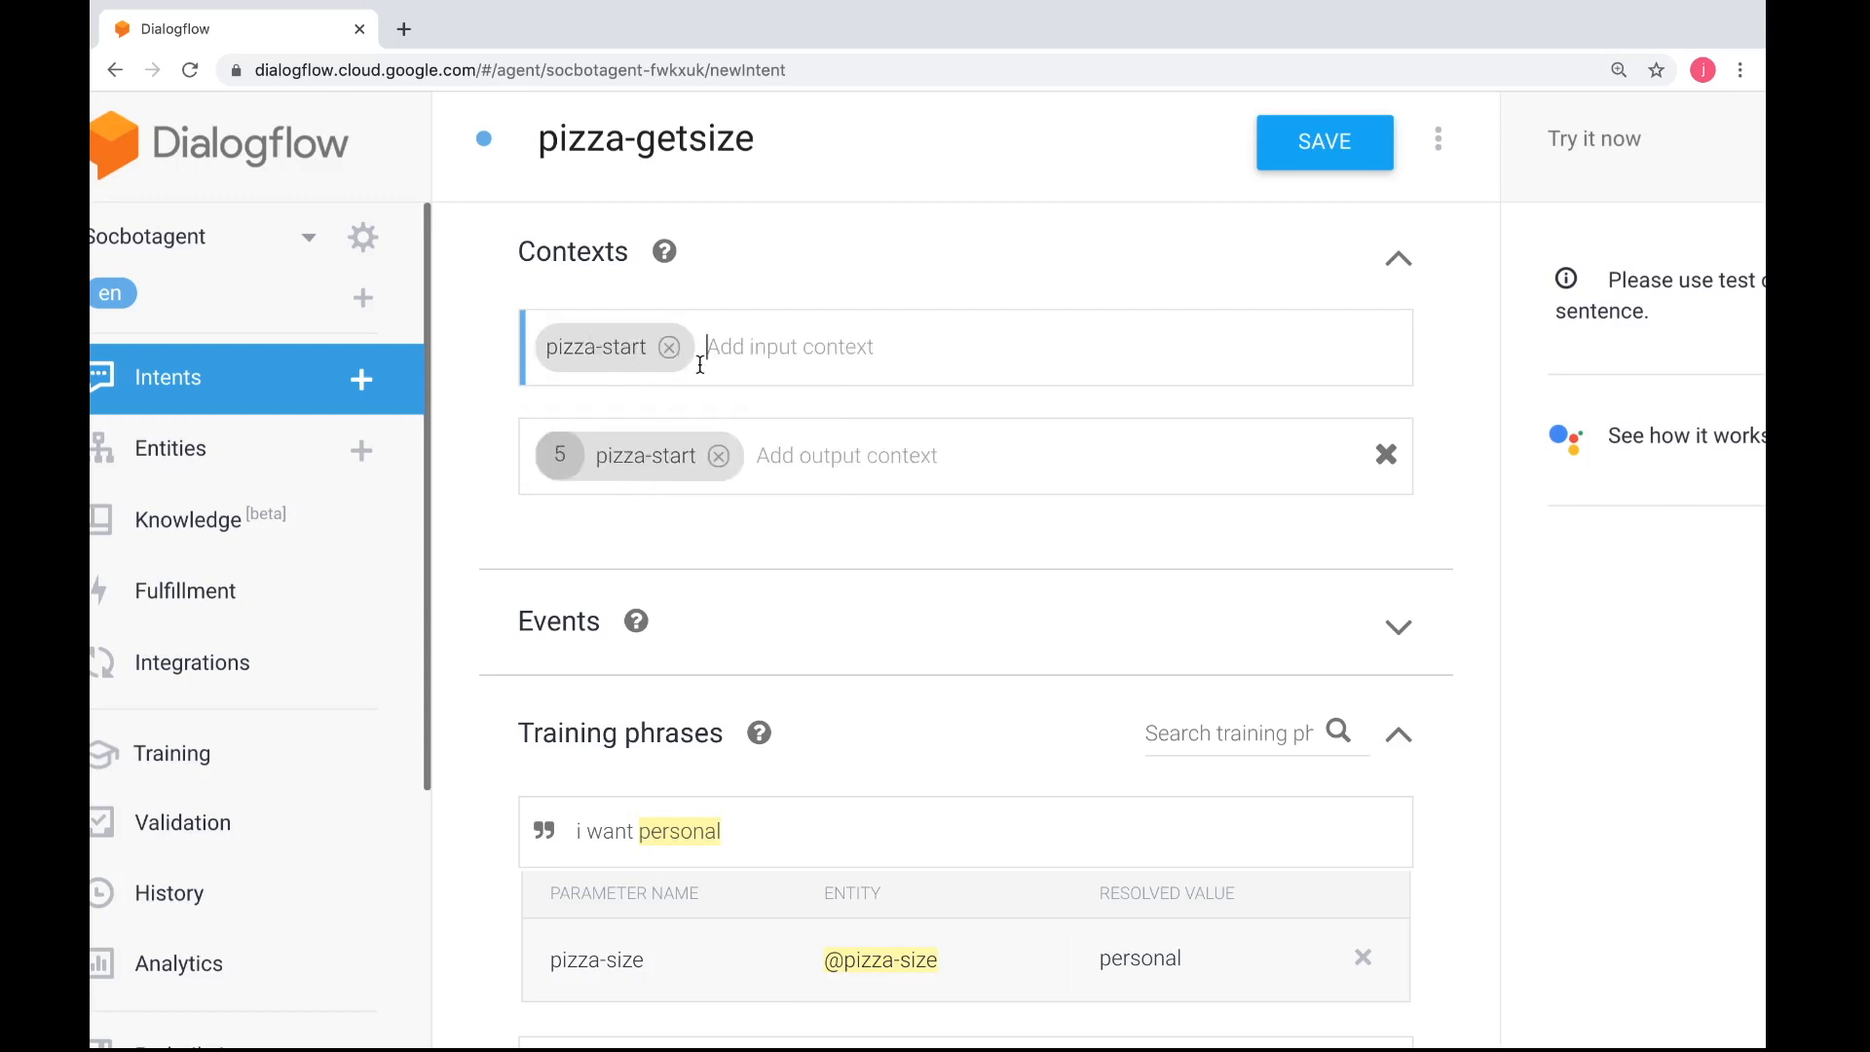
Remove pizza-start from the output contexts and enter pizza-getsize as the output context instead
{"action": "left_click", "coordinate": [720, 461]}
{"action": "left_click", "coordinate": [720, 457]}
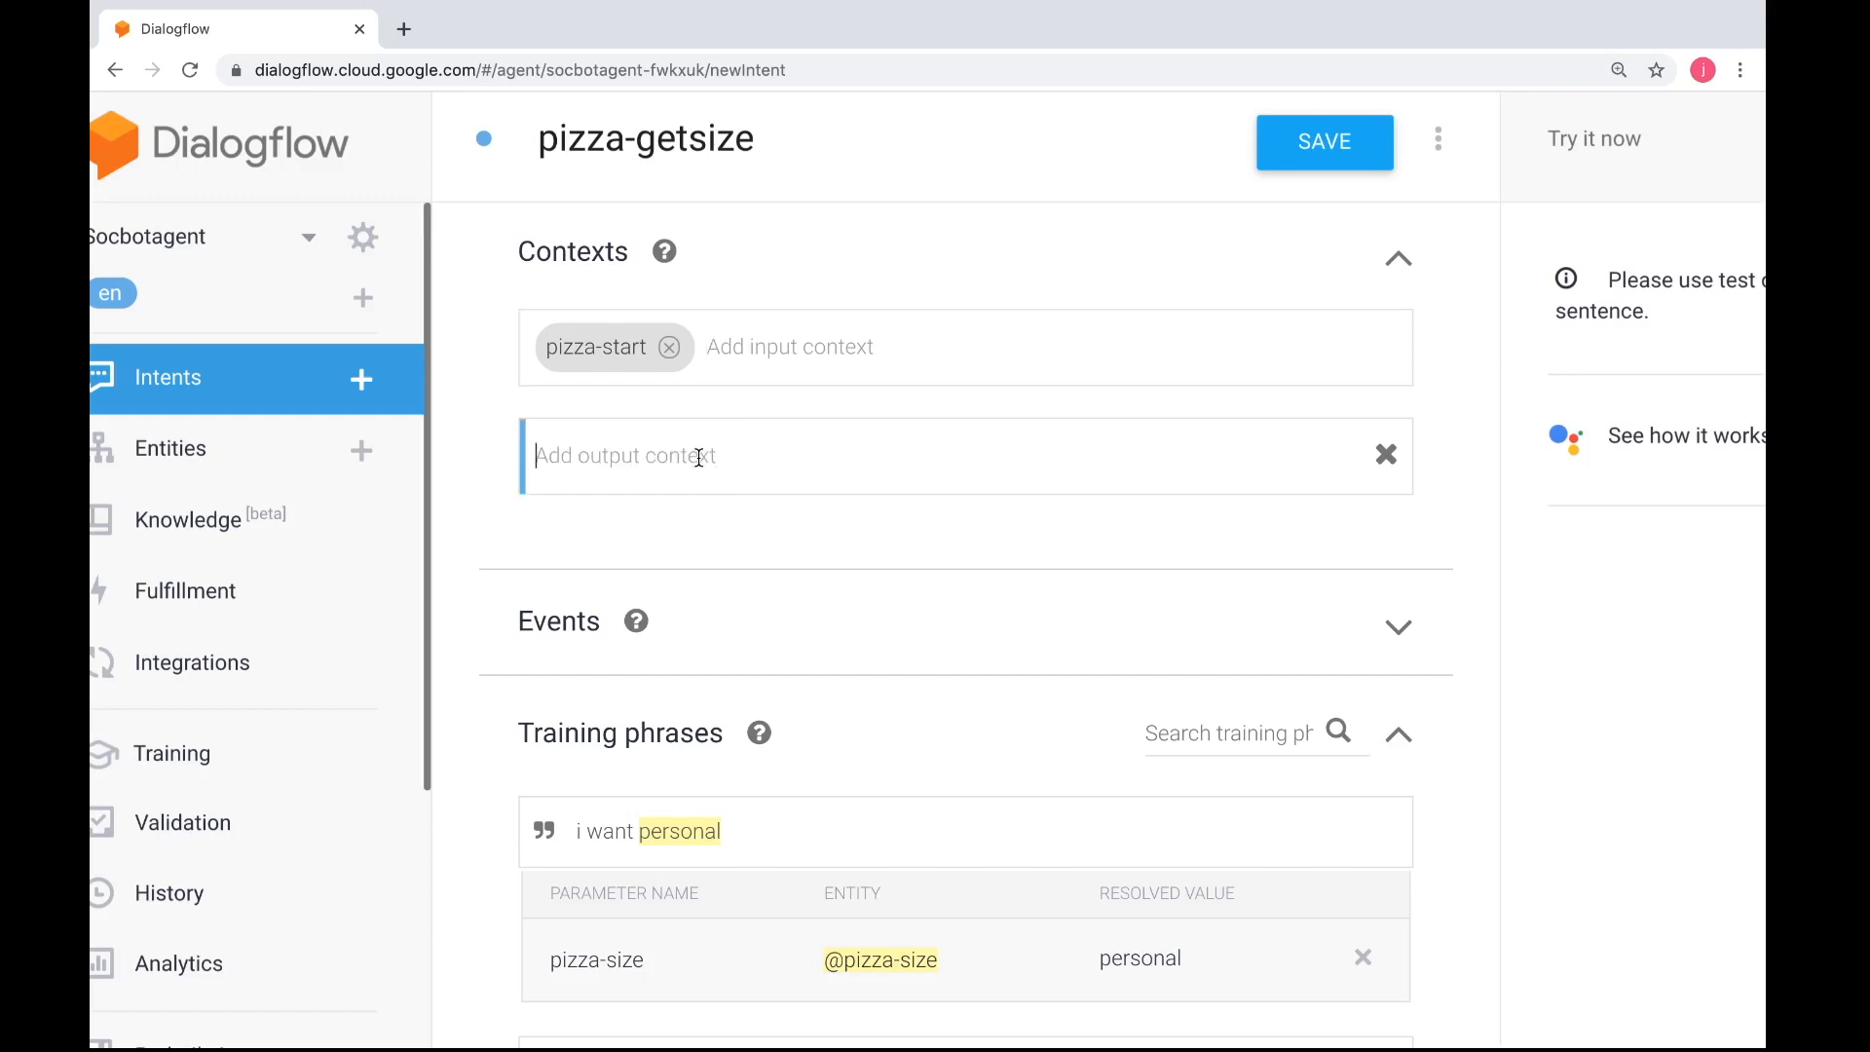
{"action": "type", "text": "pizza"}
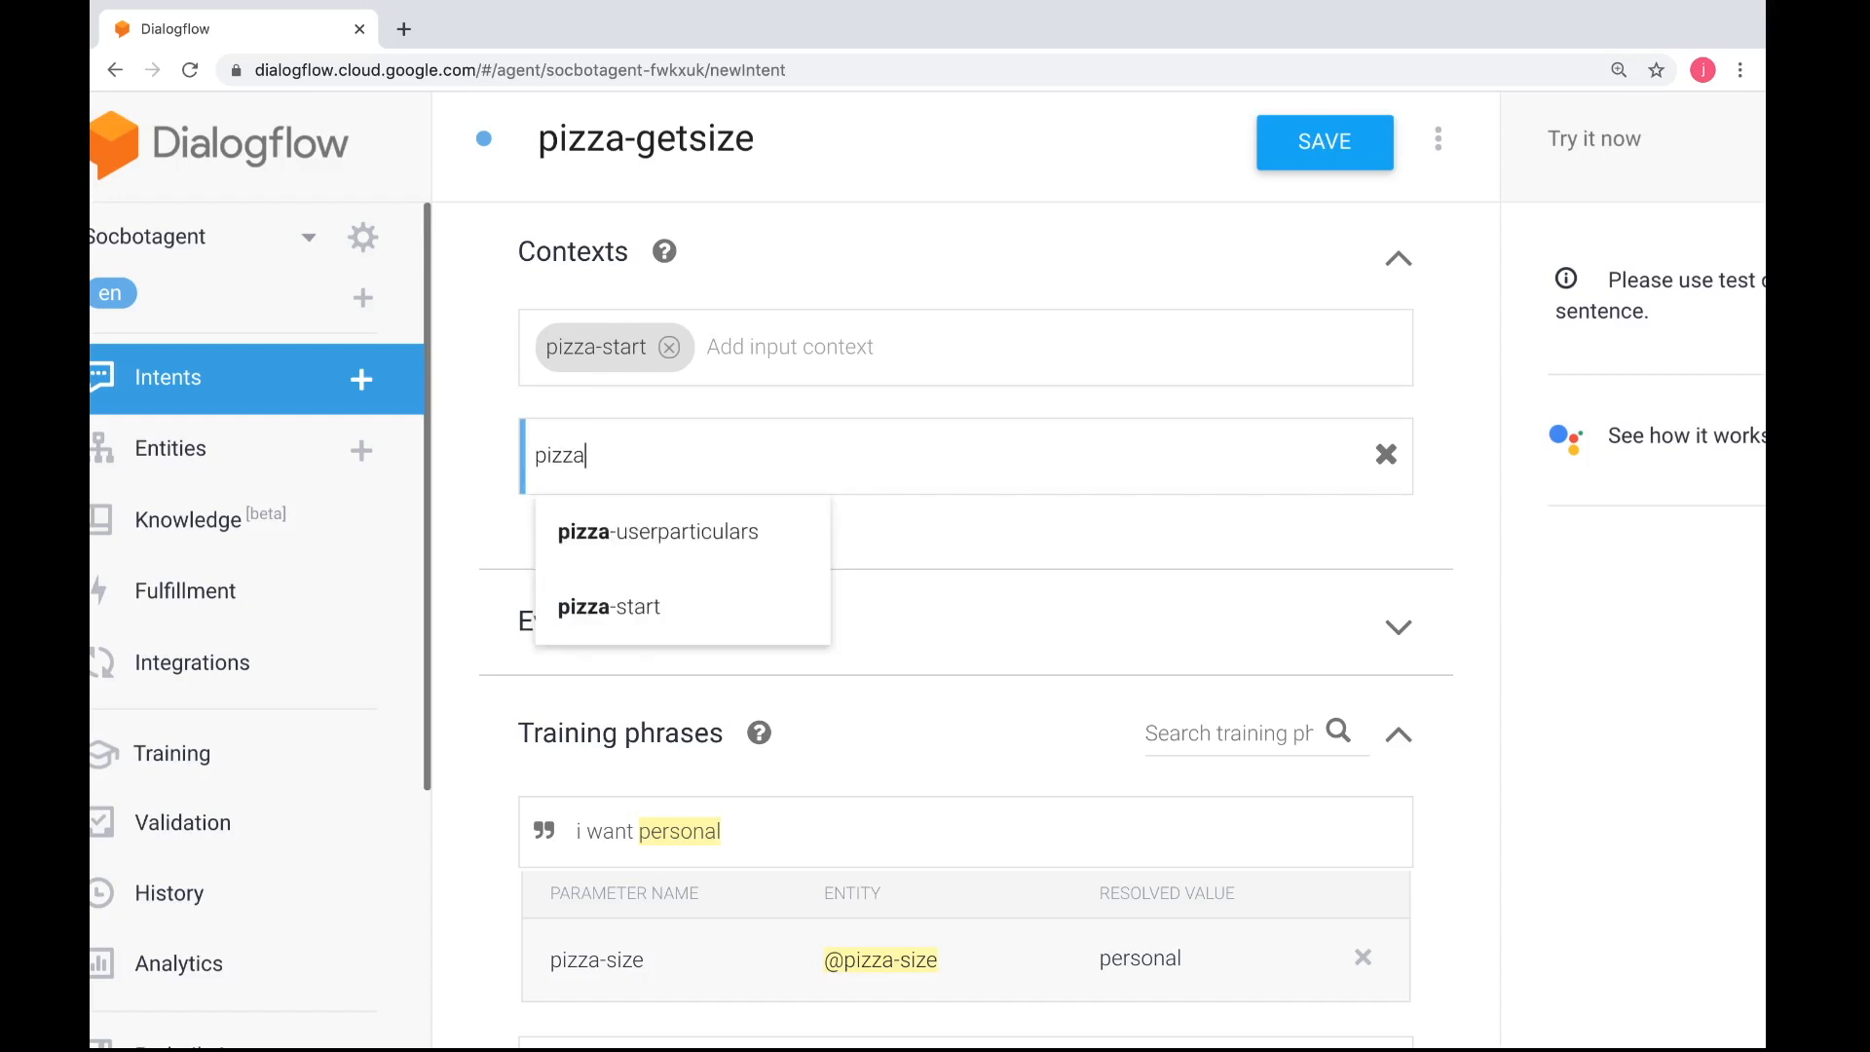
{"action": "type", "text": "-getsize"}
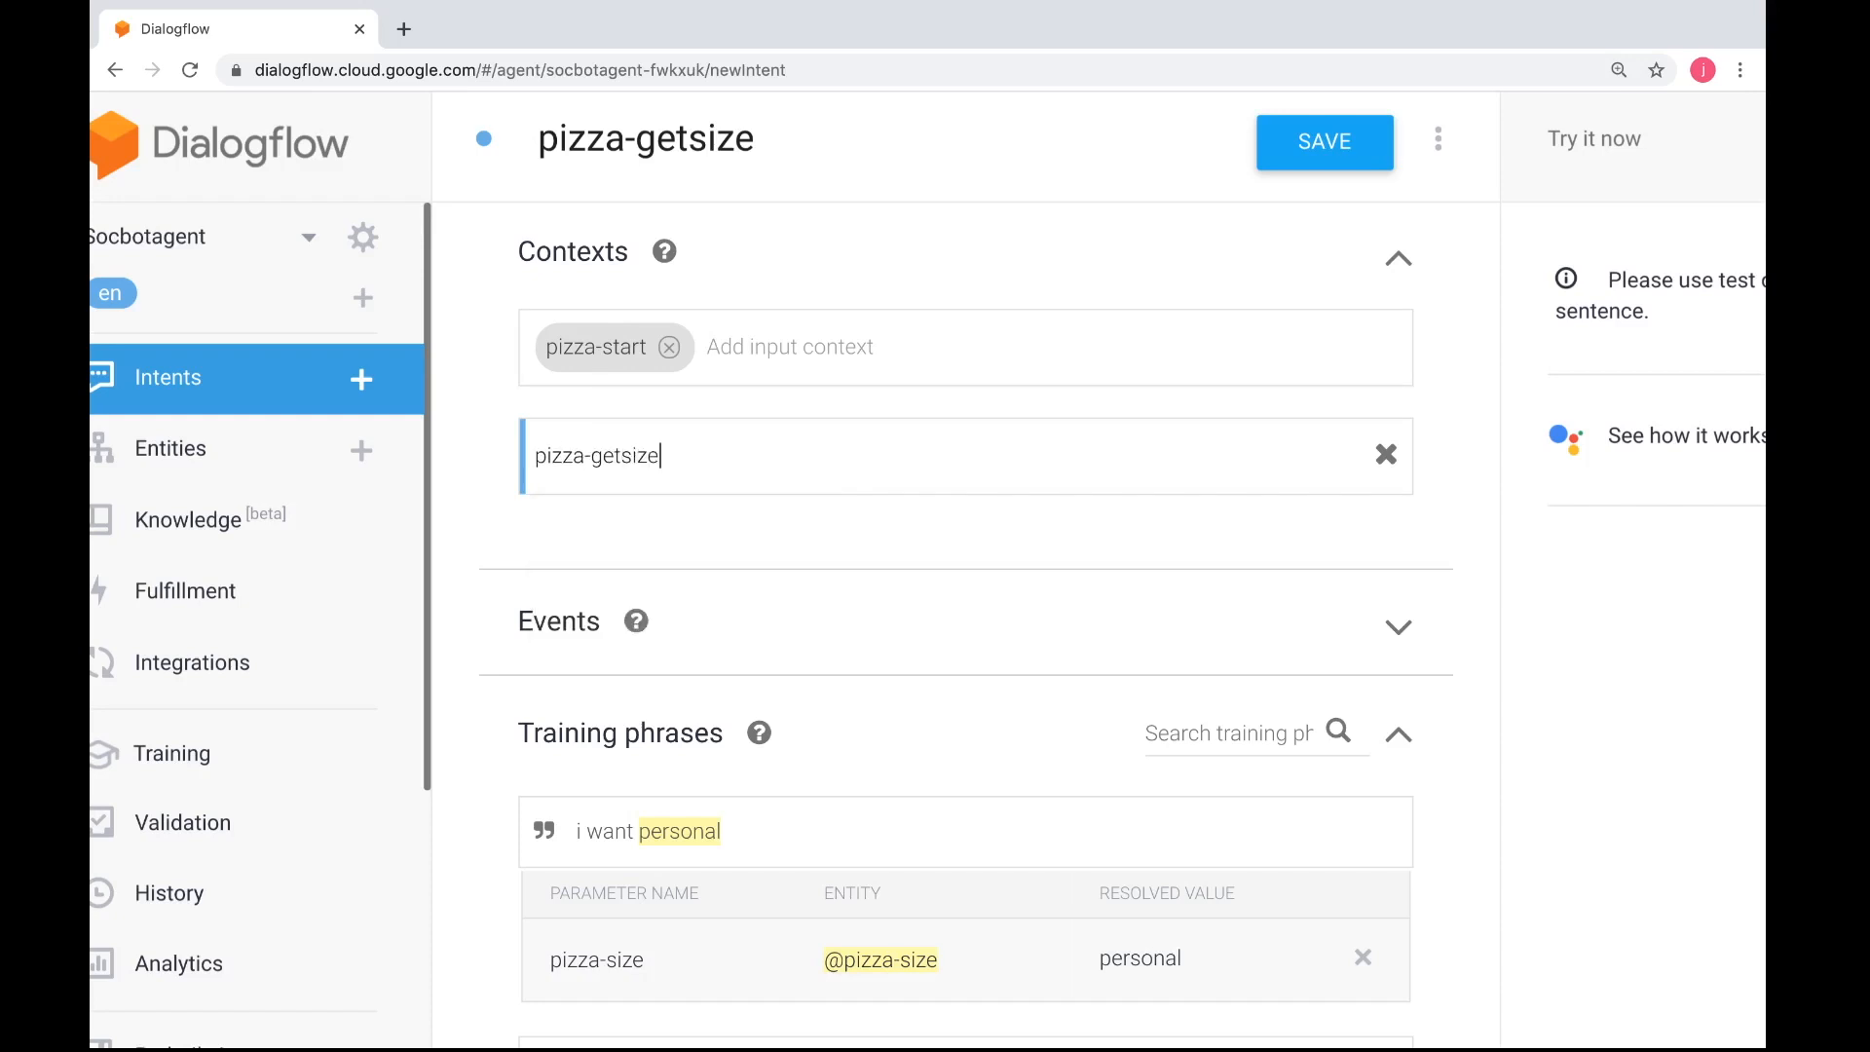
Save the pizza-getsize intent with its contexts and training phrases
{"action": "scroll", "coordinate": [976, 581], "scroll_direction": "down", "scroll_amount": 1}
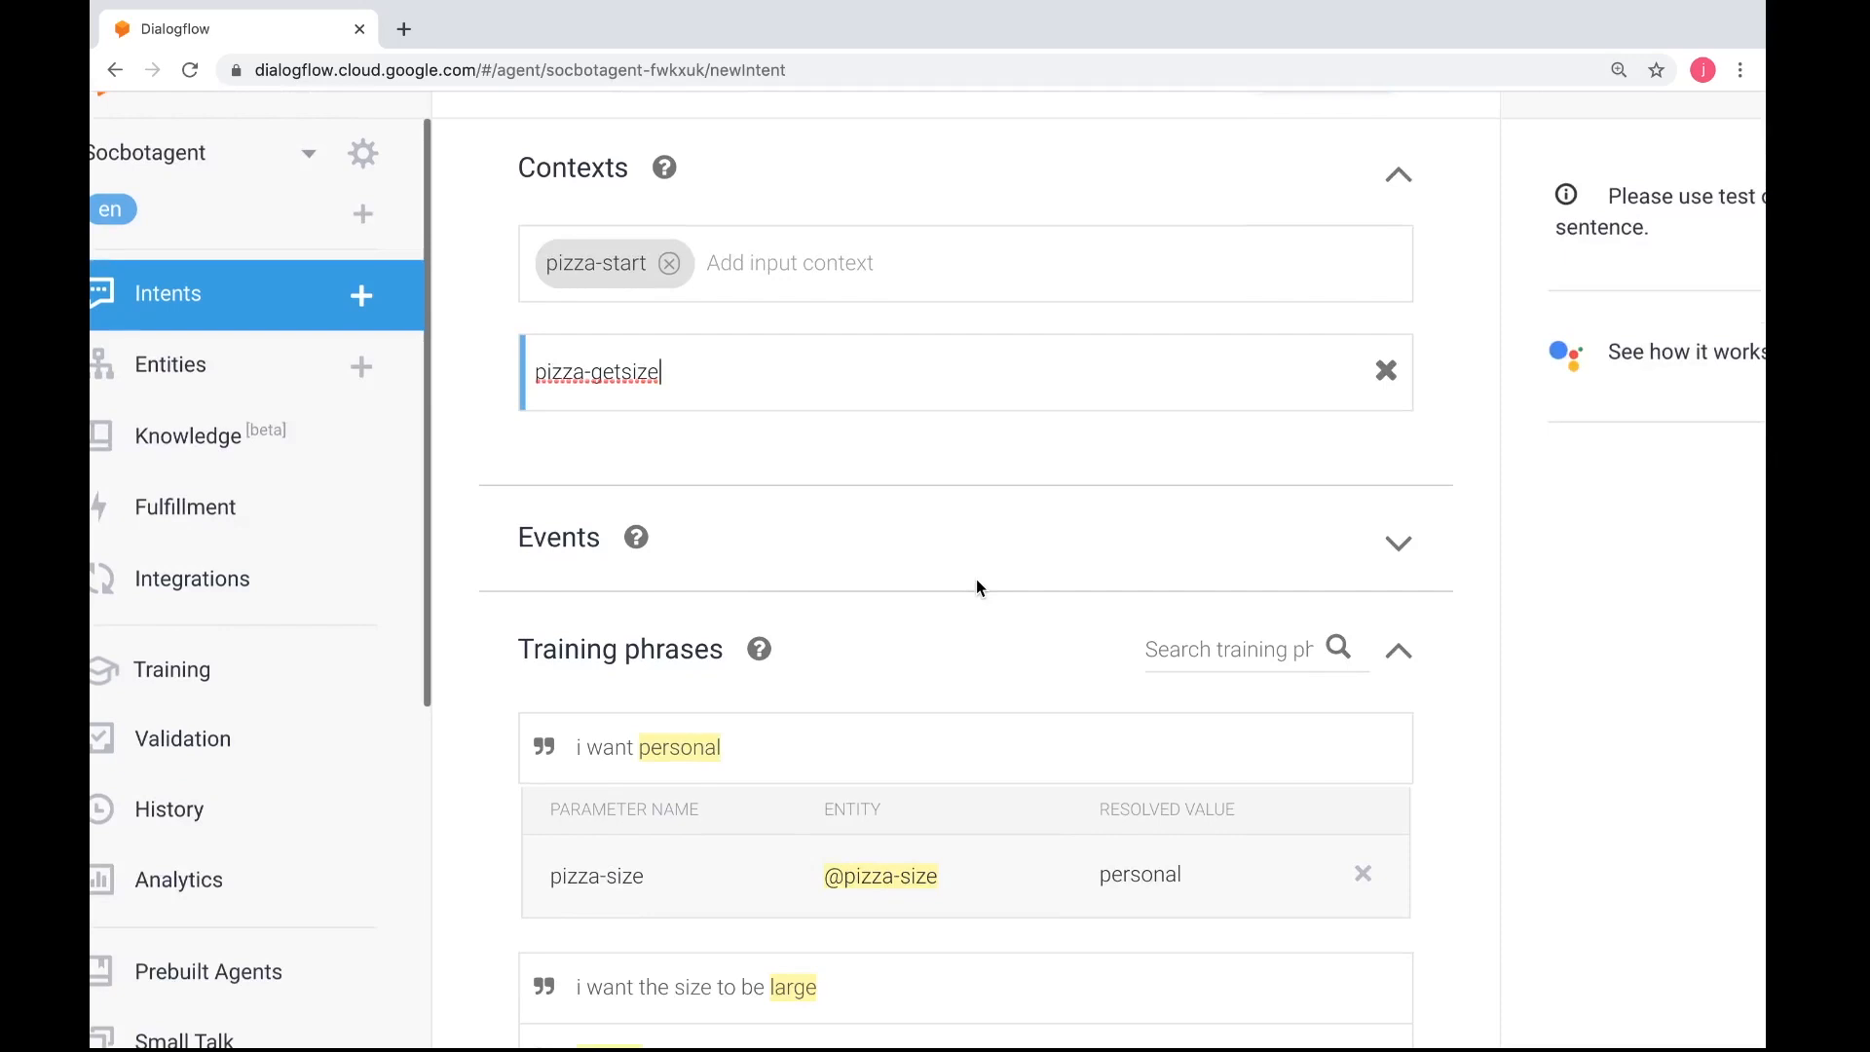
{"action": "scroll", "coordinate": [977, 530], "scroll_direction": "up", "scroll_amount": 1}
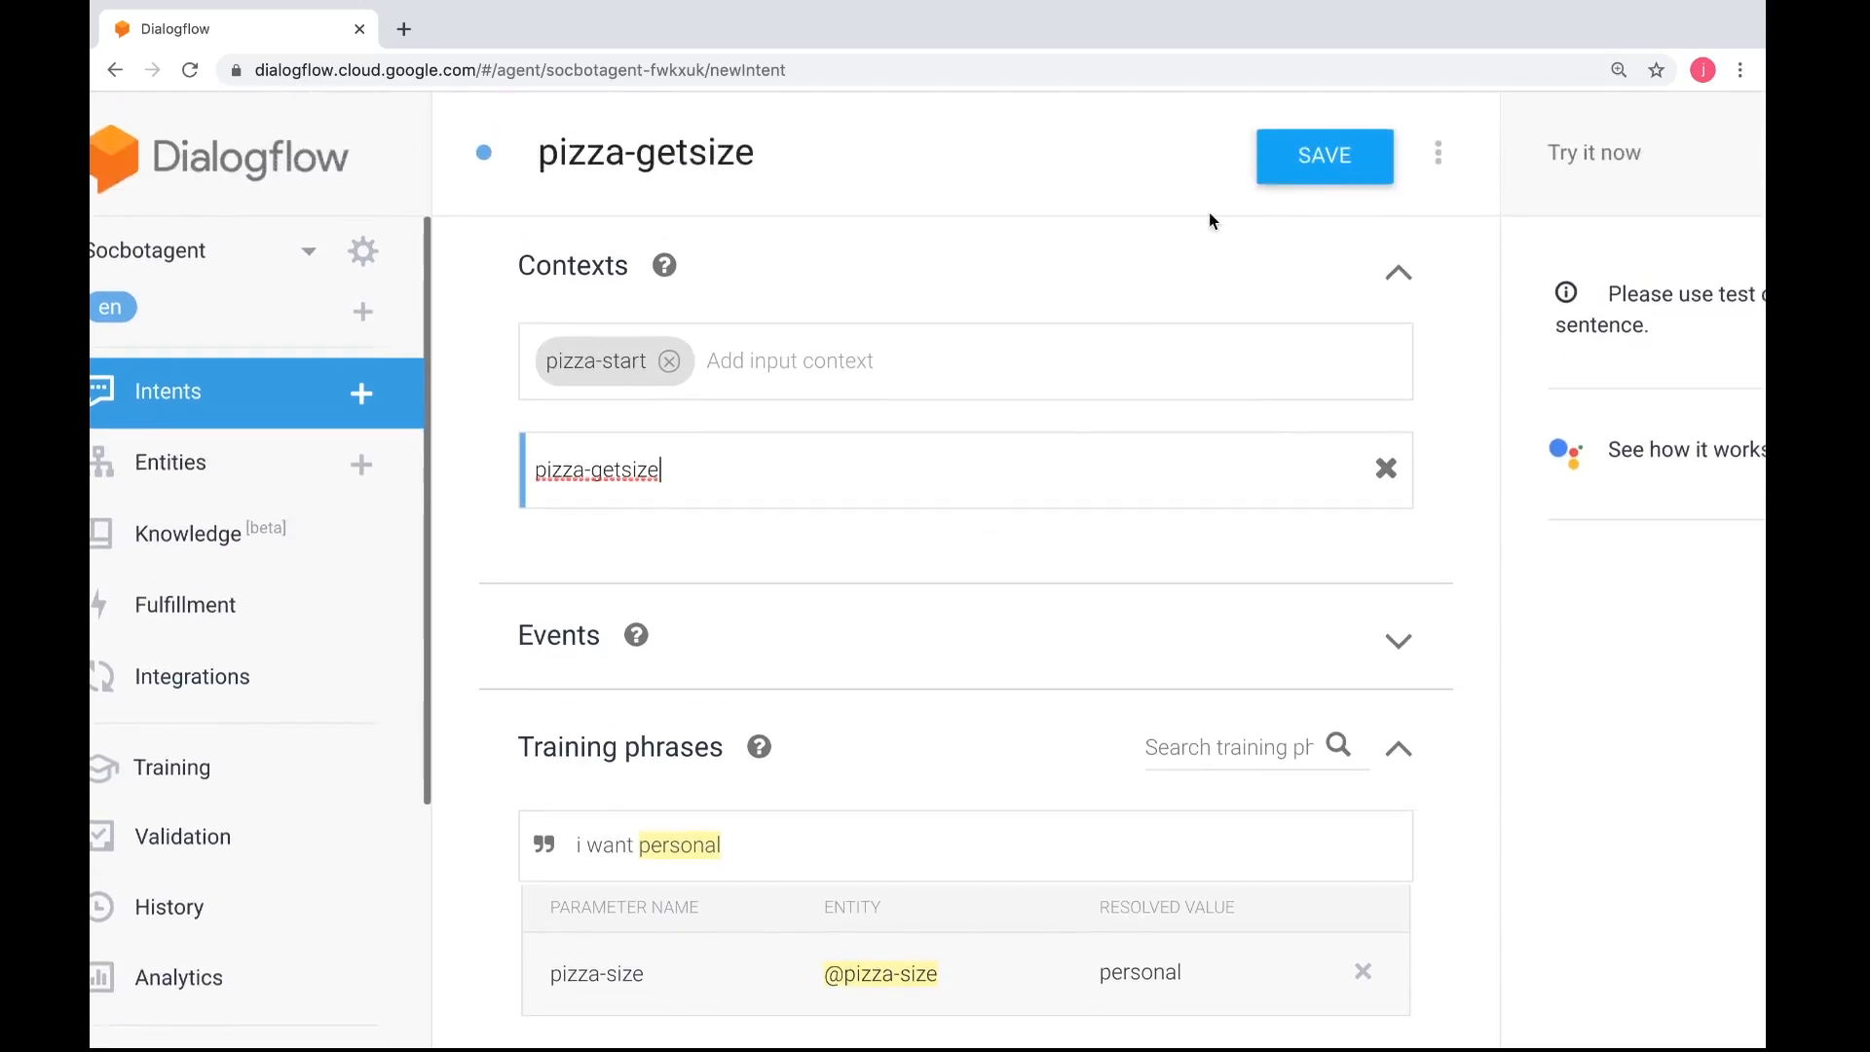
{"action": "left_click", "coordinate": [1294, 172]}
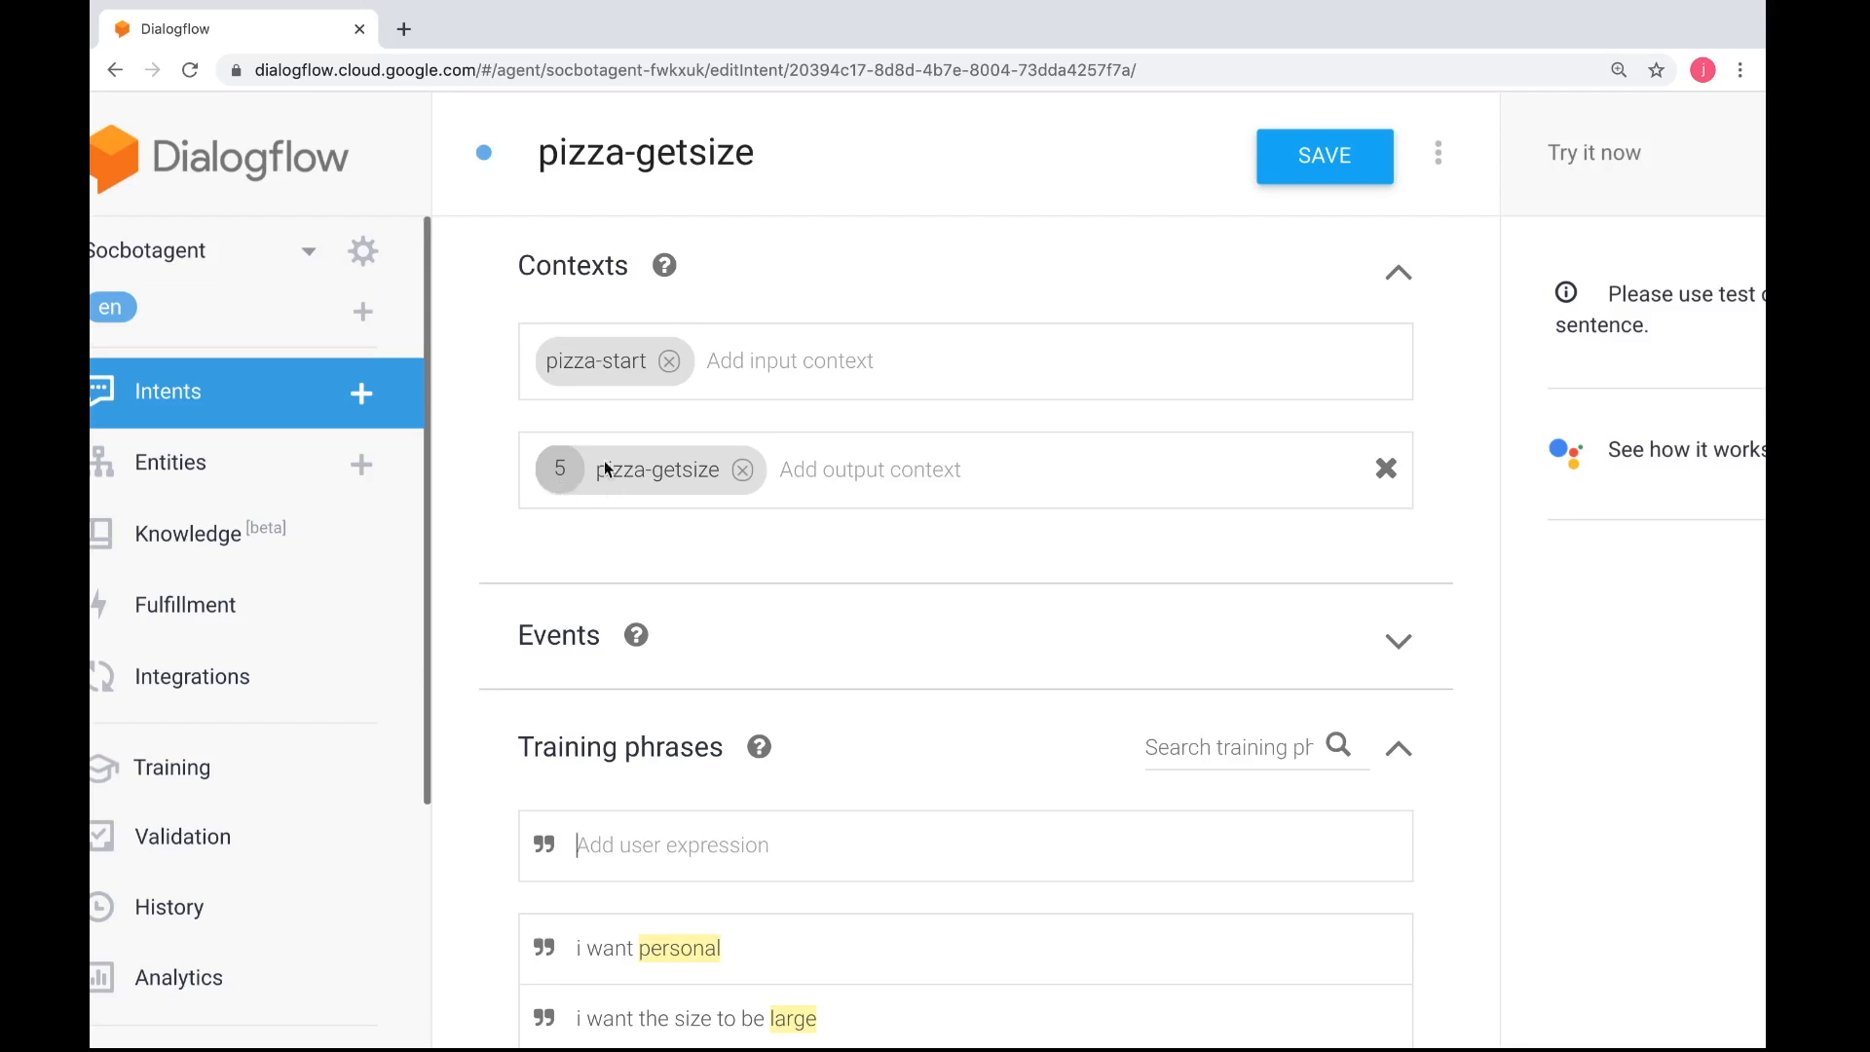
{"action": "scroll", "coordinate": [828, 755], "scroll_direction": "down", "scroll_amount": 3}
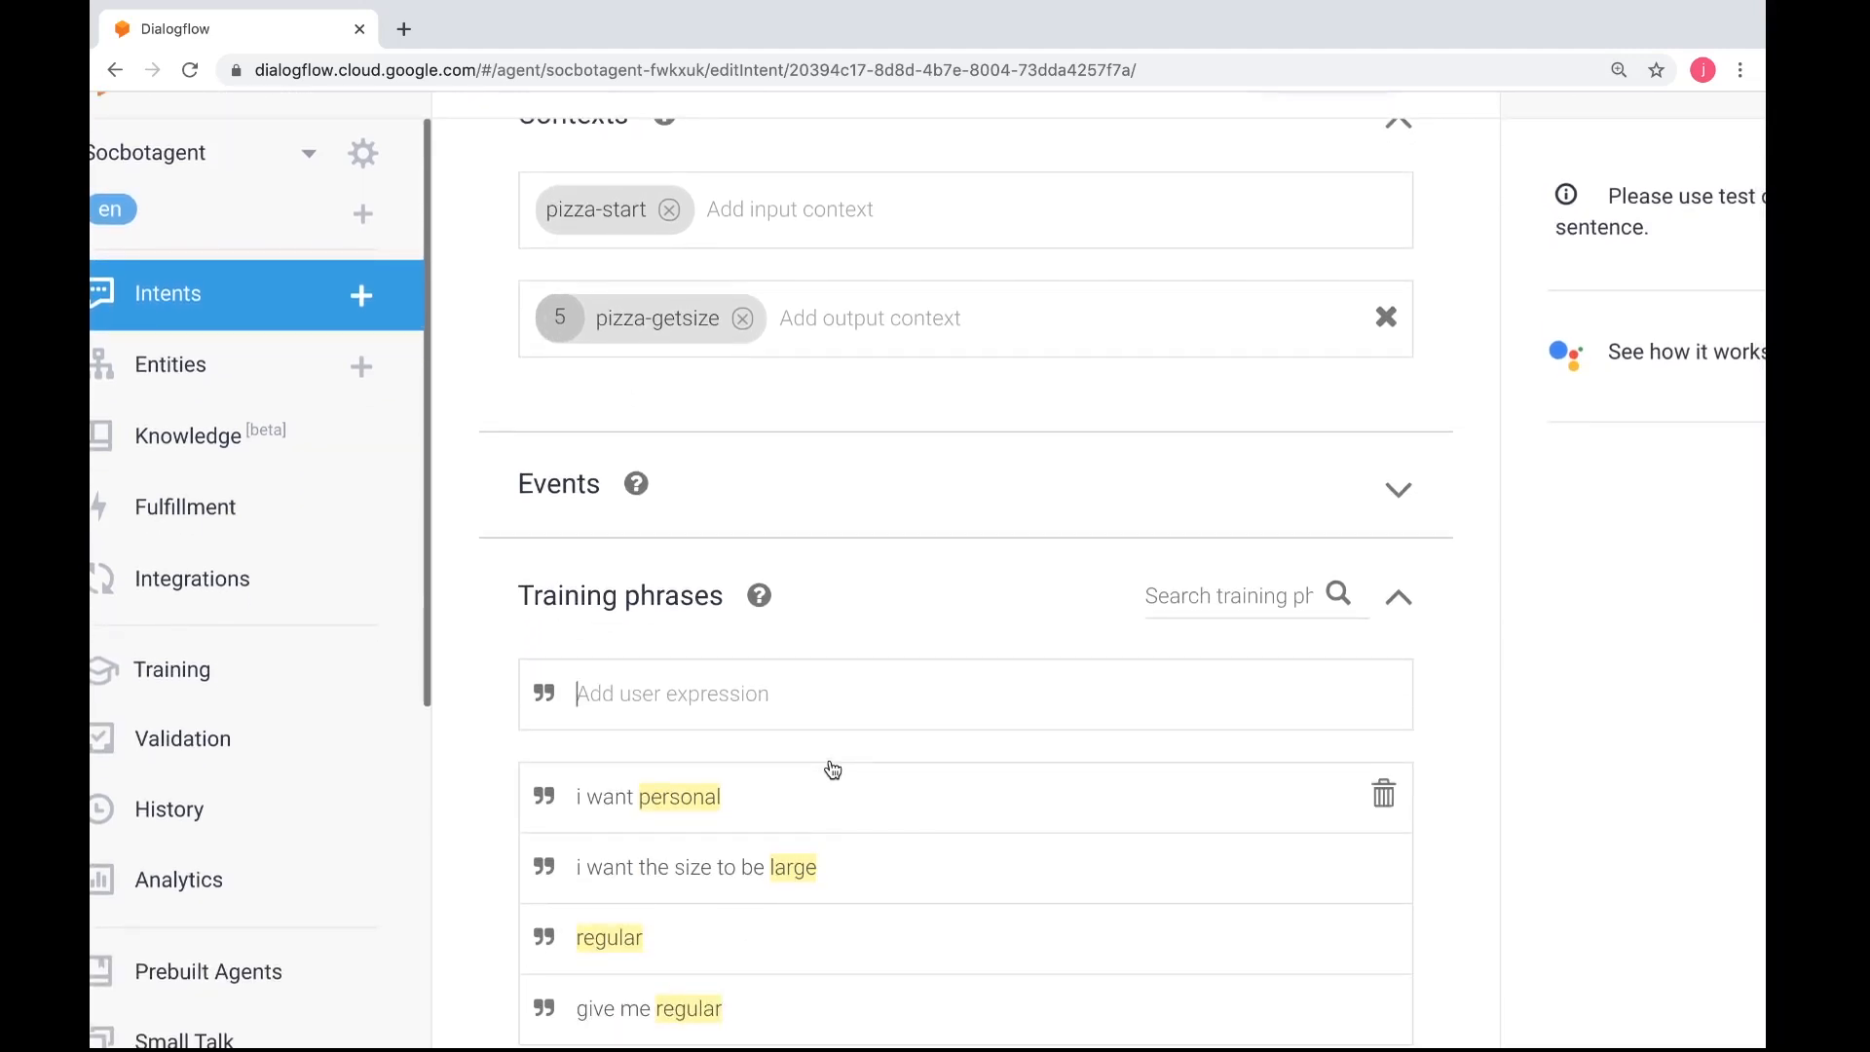
Switch to the practical worksheet in Safari and read the context and text response instructions for the intent
{"action": "scroll", "coordinate": [939, 889], "scroll_direction": "down", "scroll_amount": 2}
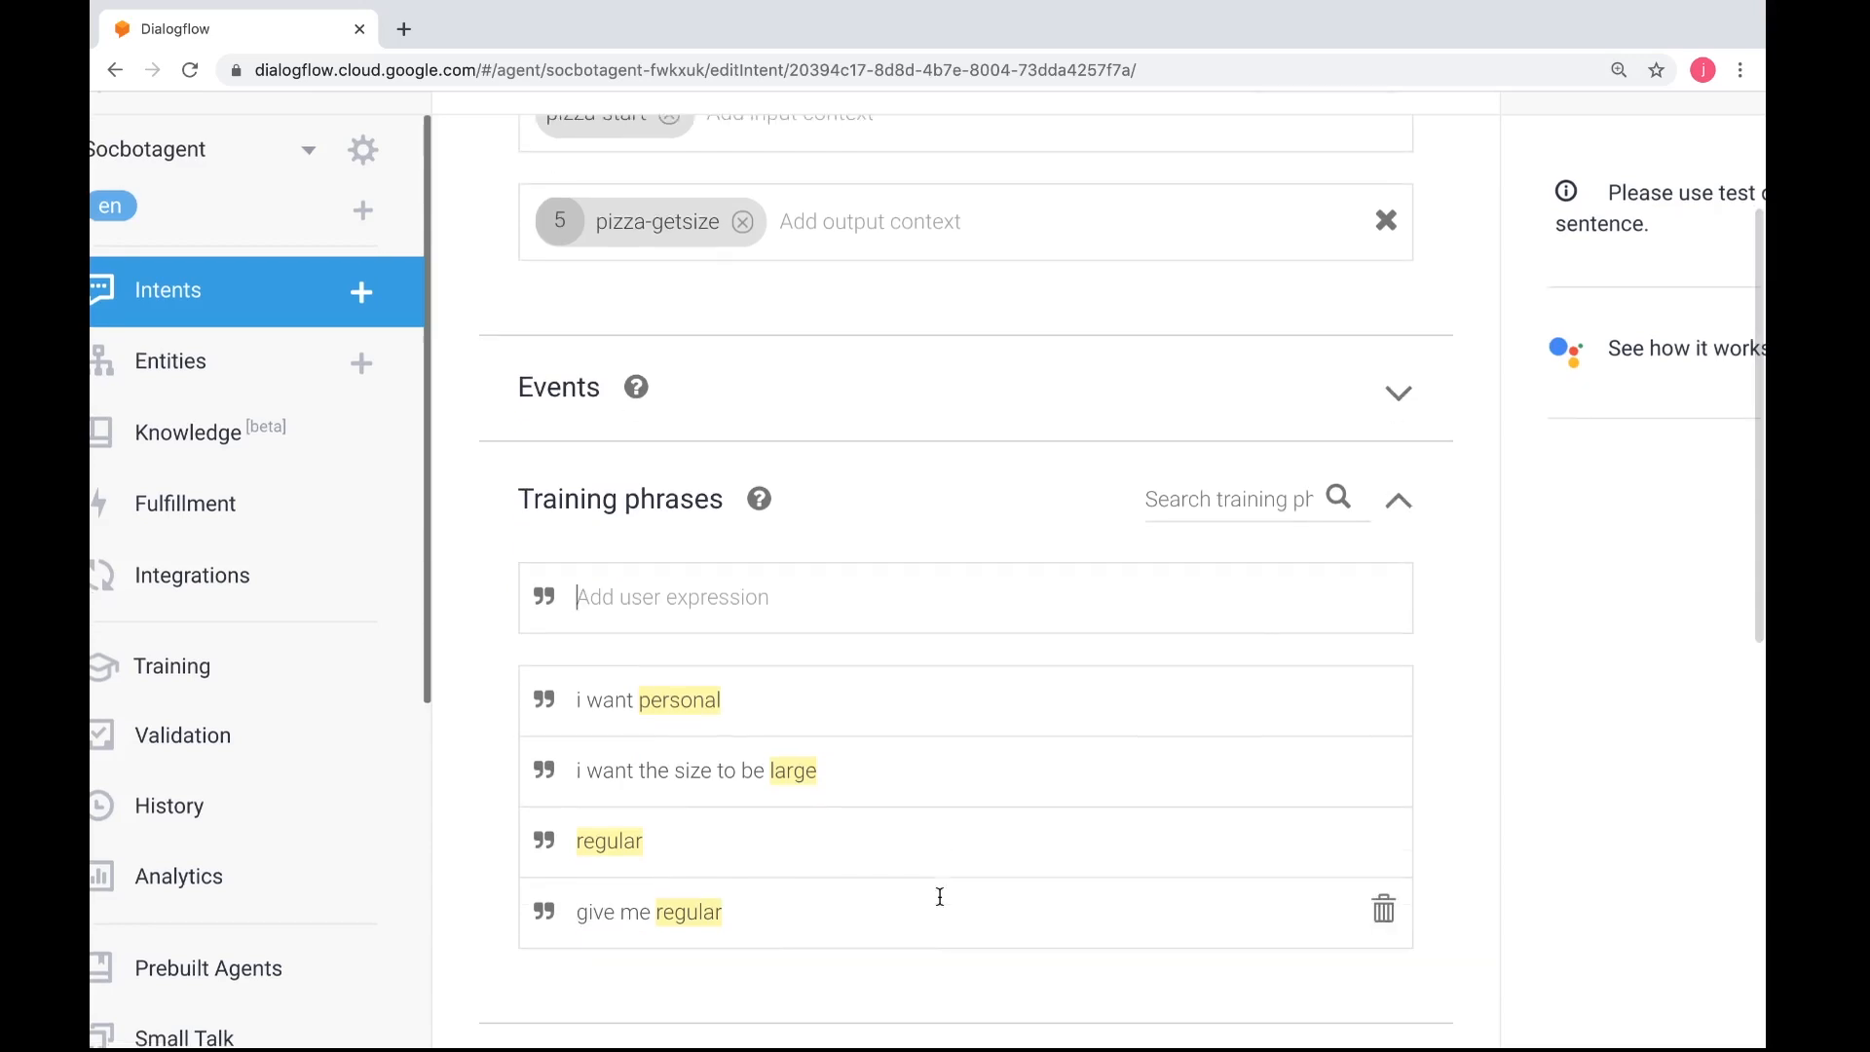
{"action": "key", "text": "super+Tab"}
{"action": "scroll", "coordinate": [940, 889], "scroll_direction": "down", "scroll_amount": 10}
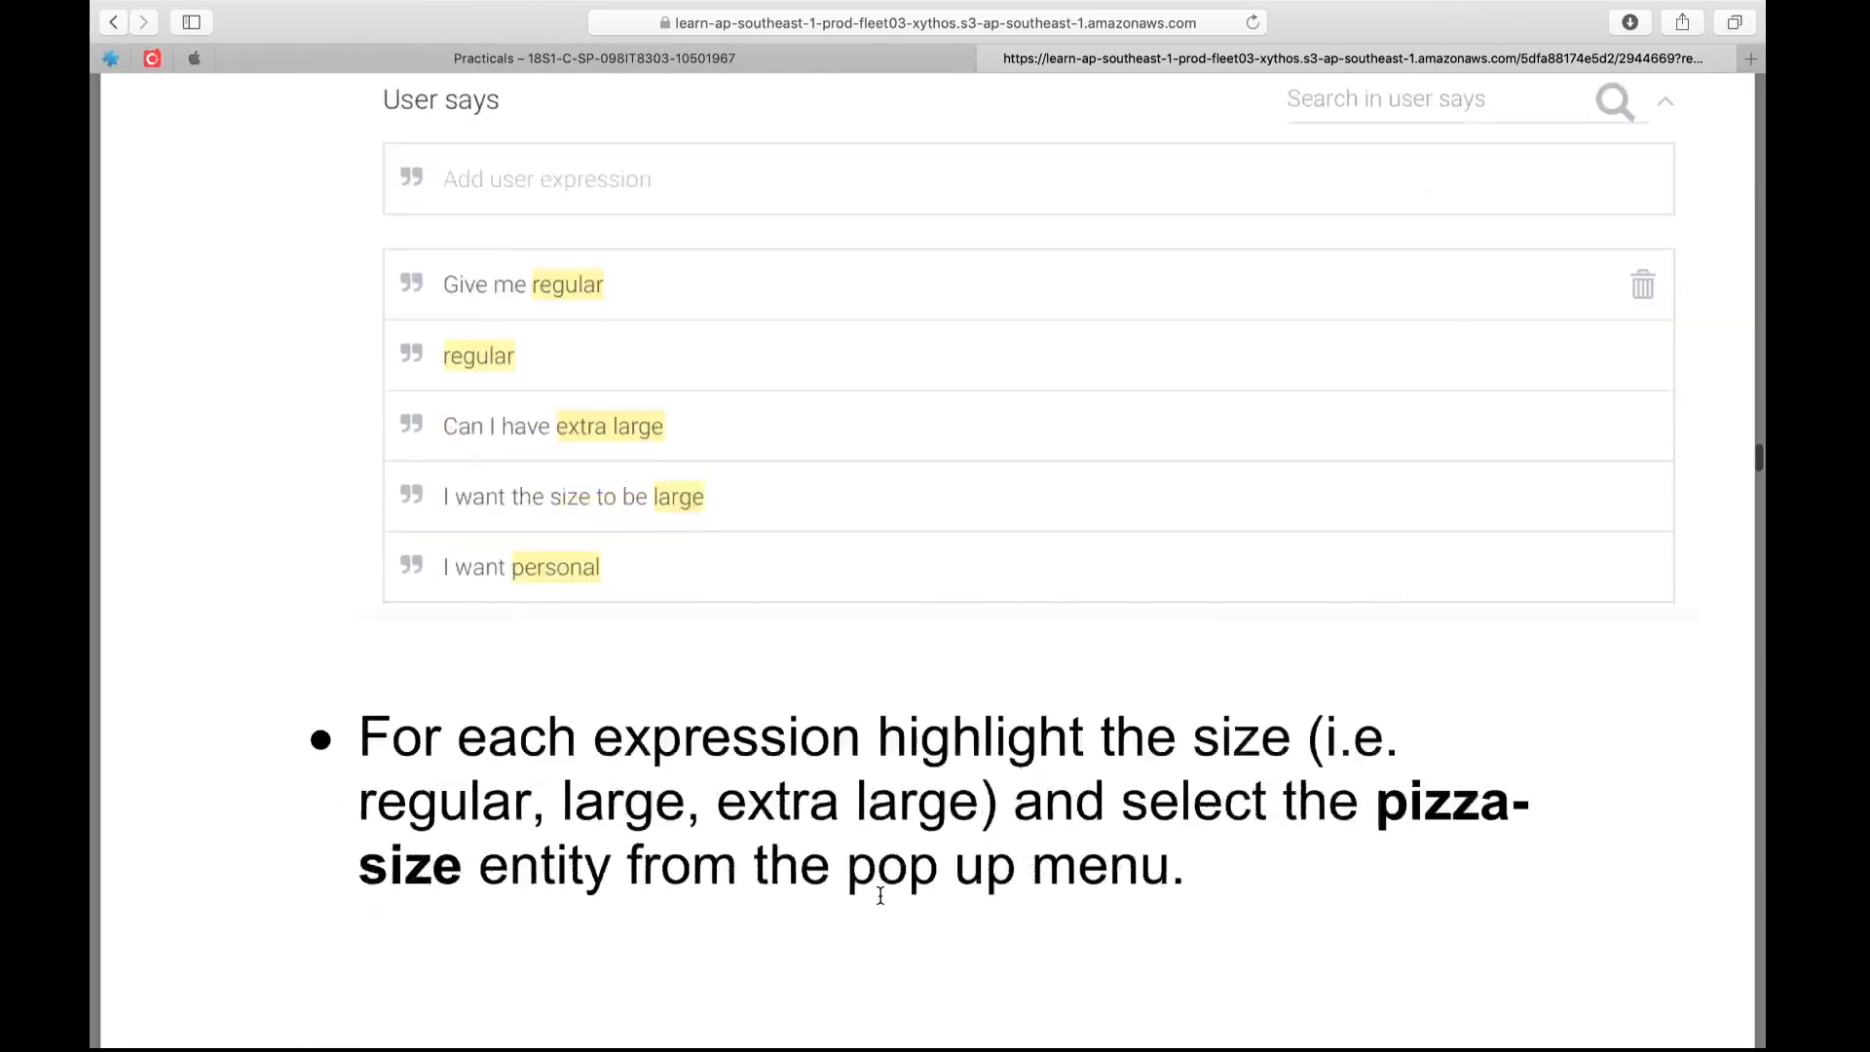
{"action": "scroll", "coordinate": [881, 895], "scroll_direction": "down", "scroll_amount": 7}
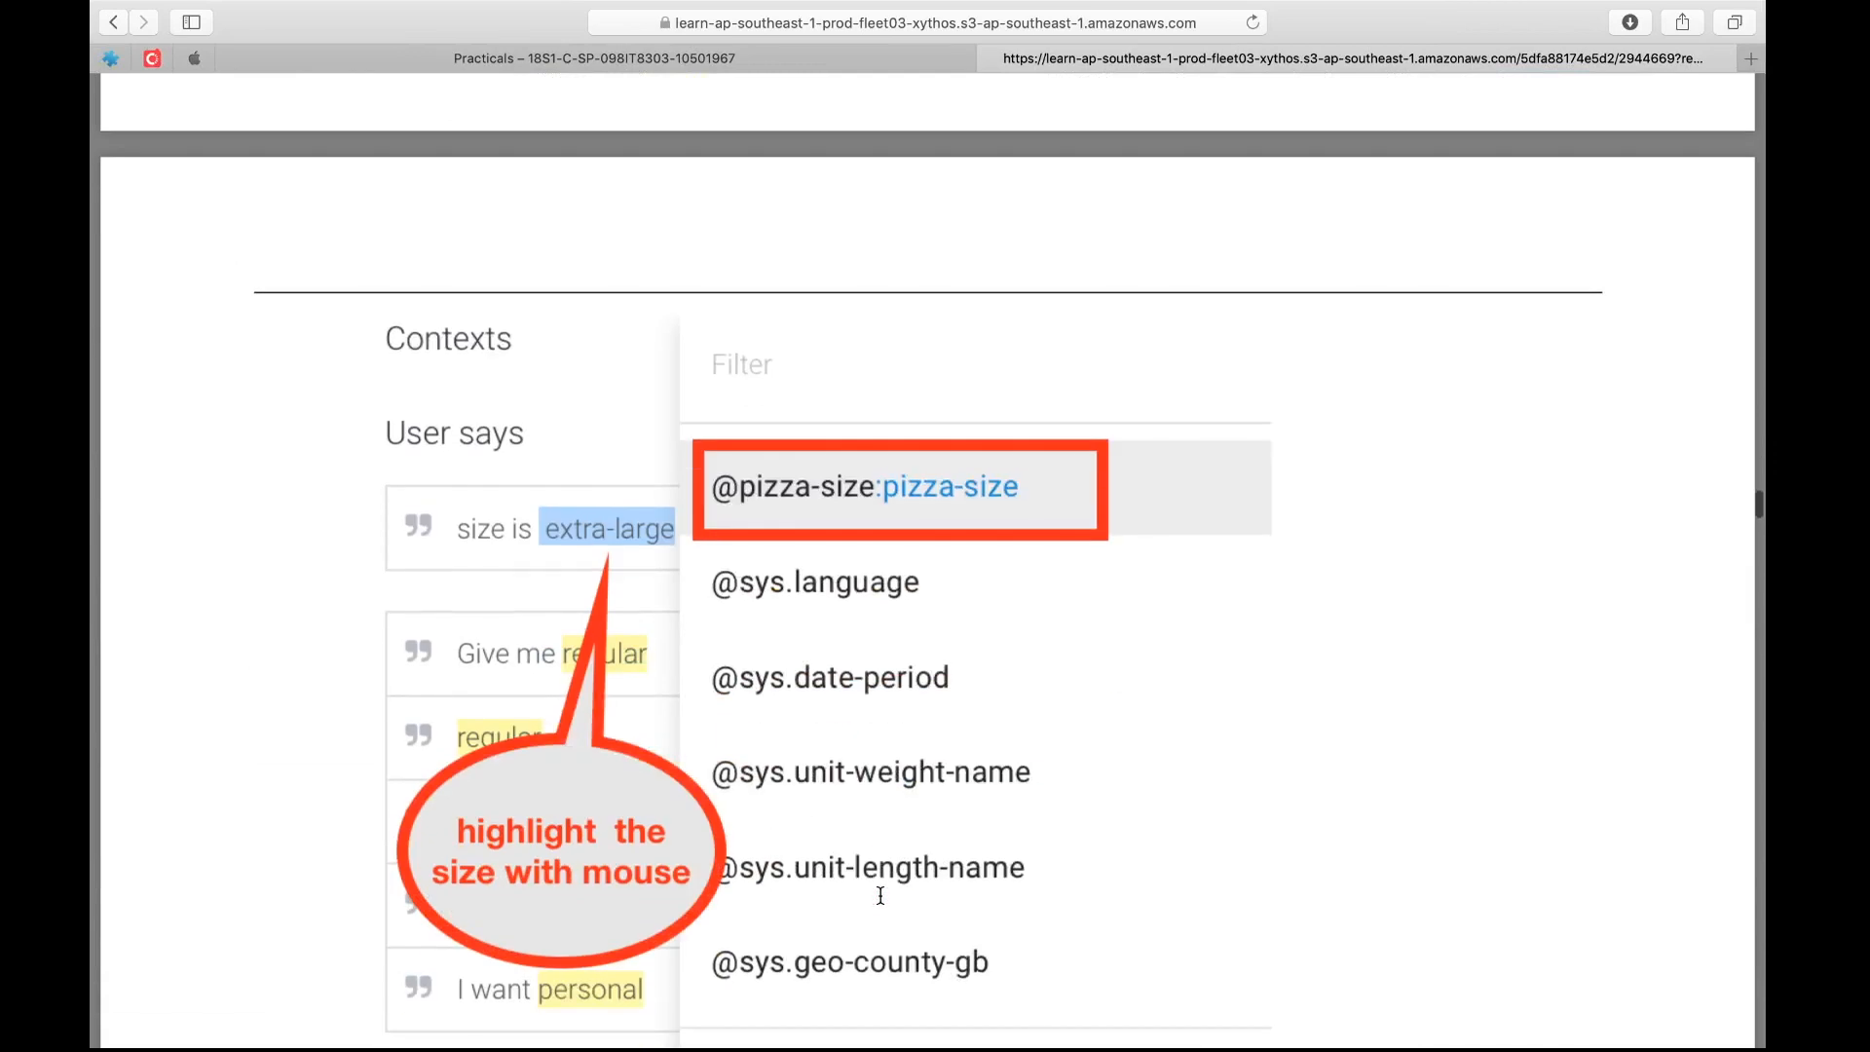
{"action": "scroll", "coordinate": [880, 895], "scroll_direction": "down", "scroll_amount": 8}
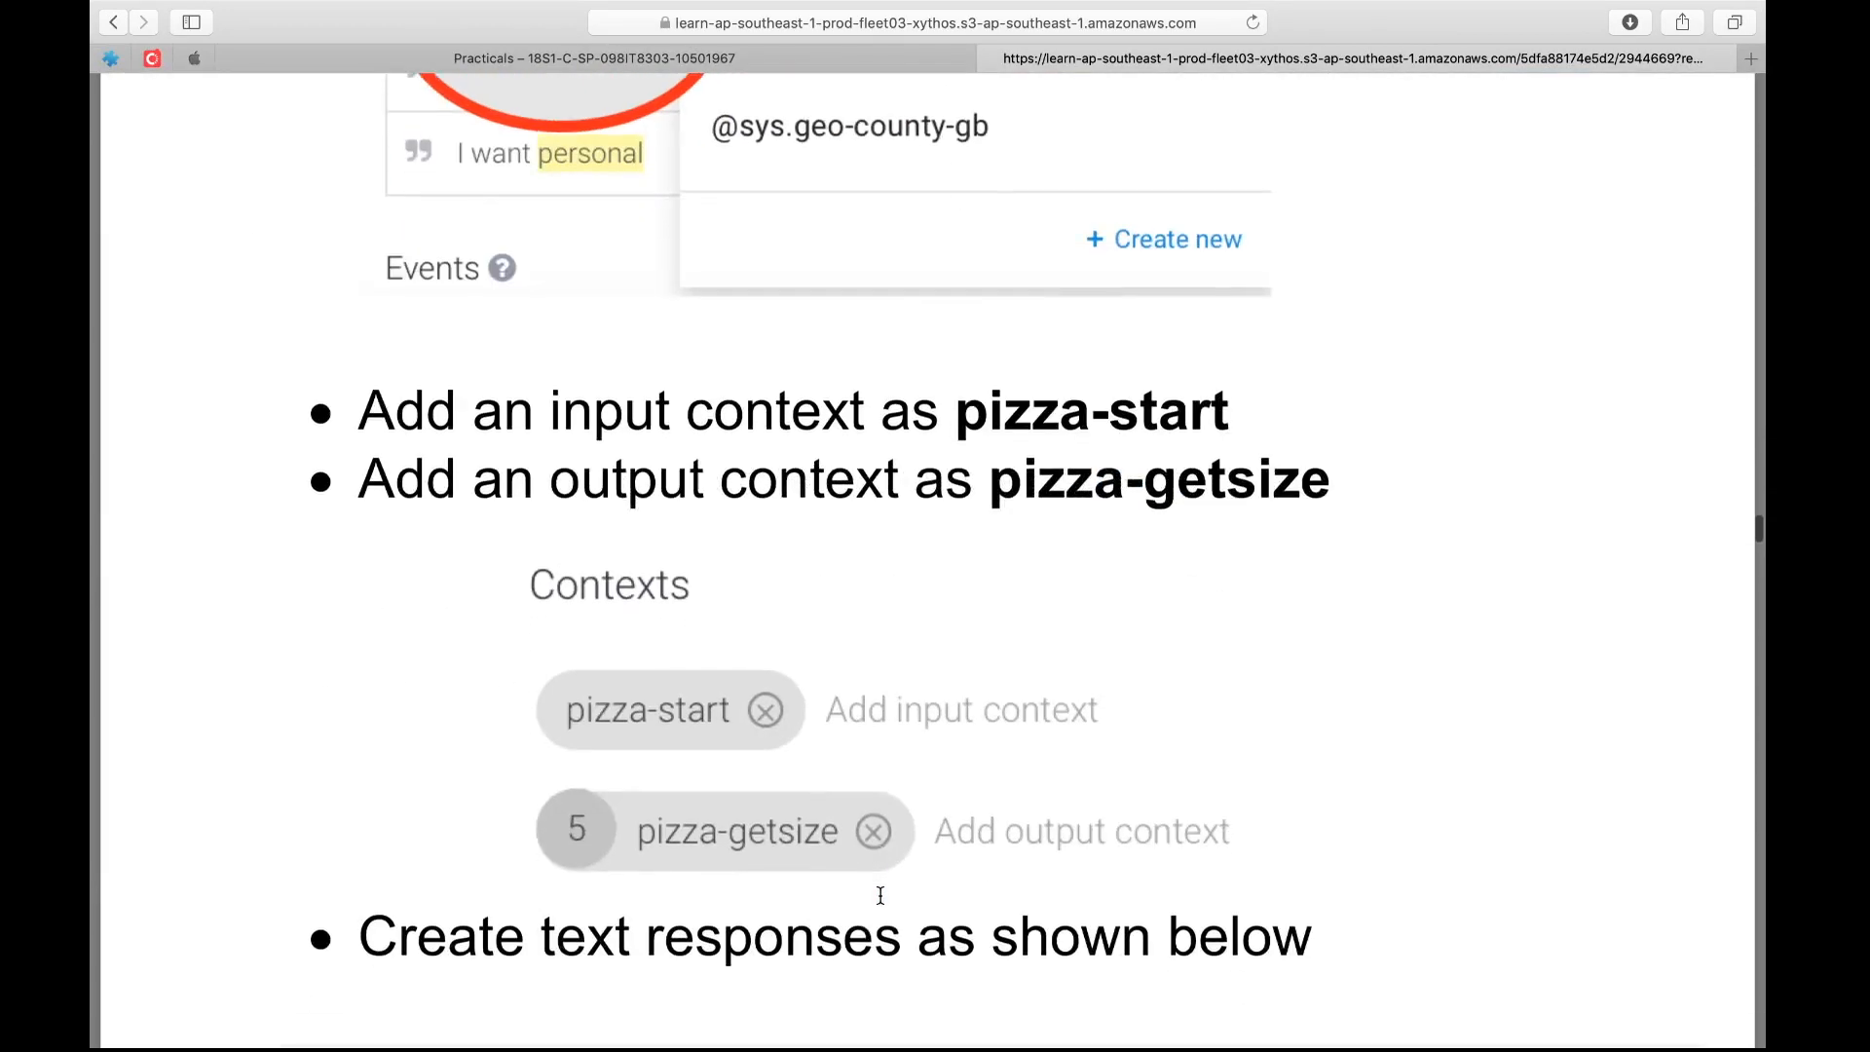
{"action": "scroll", "coordinate": [880, 895], "scroll_direction": "down", "scroll_amount": 4}
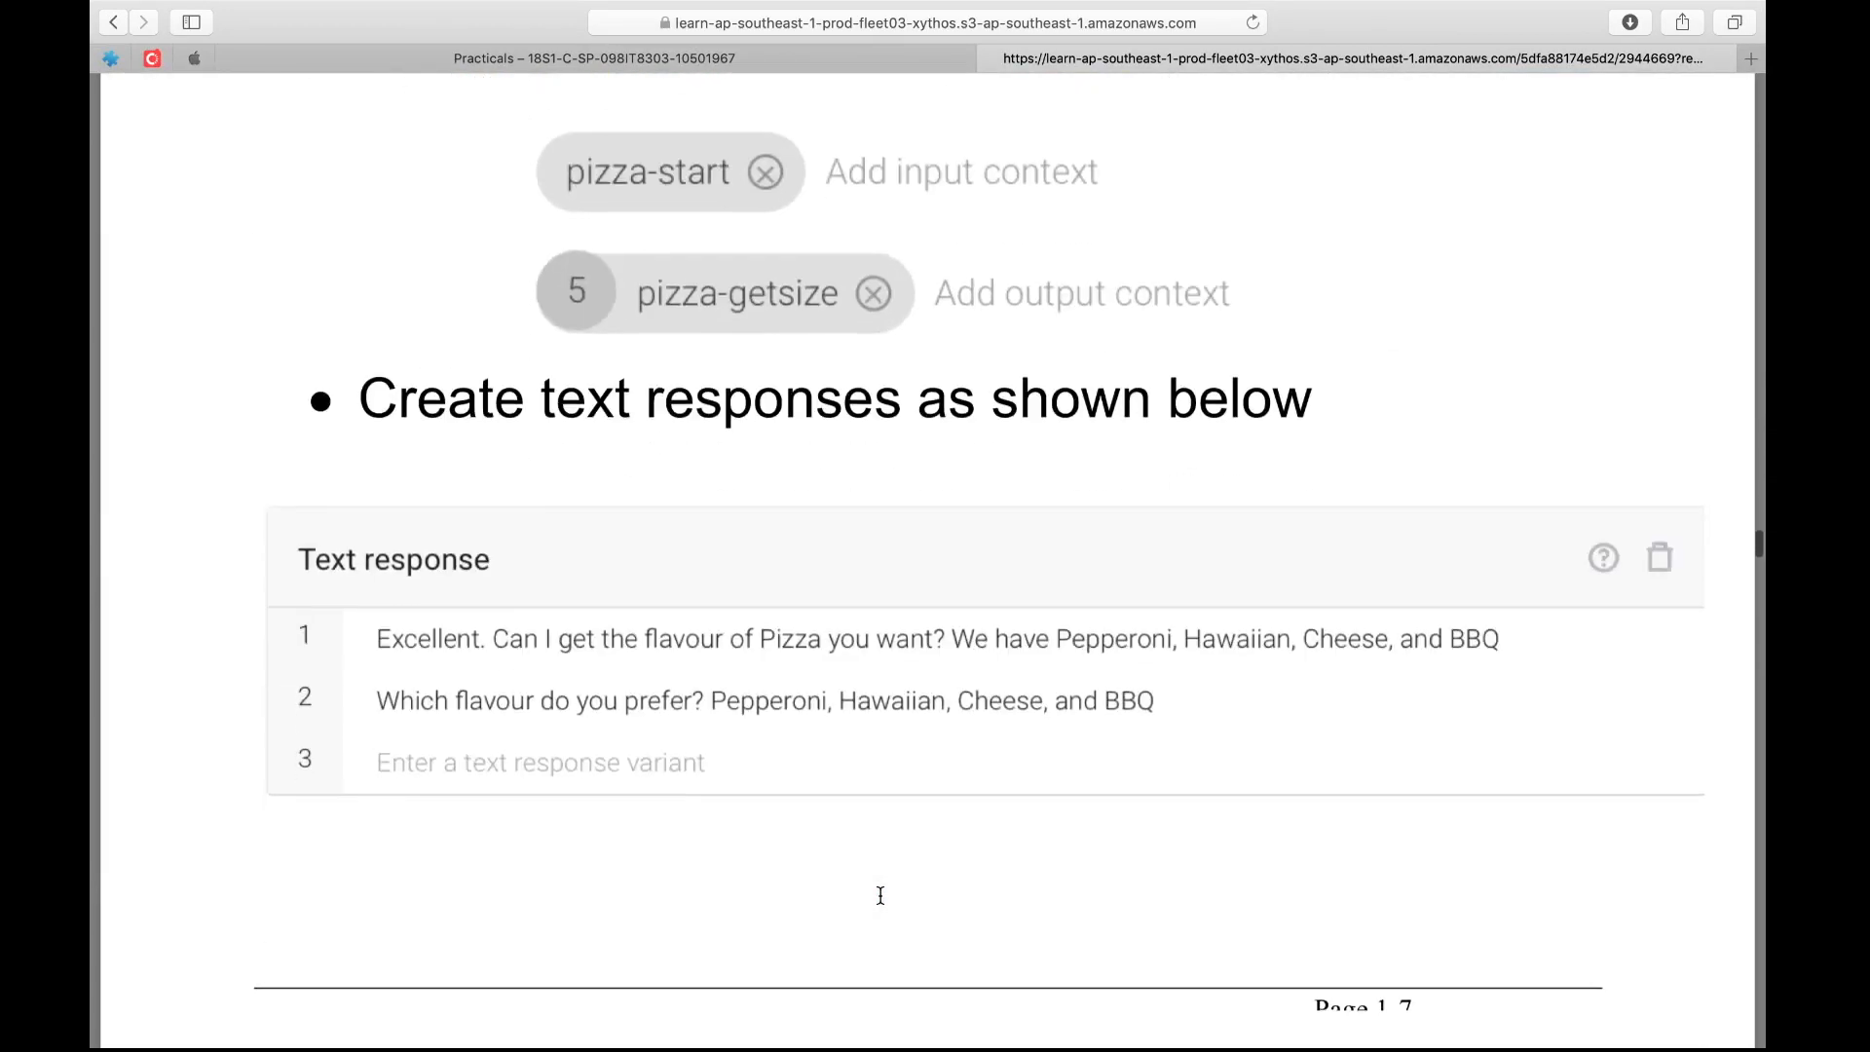
{"action": "scroll", "coordinate": [857, 853], "scroll_direction": "down", "scroll_amount": 1}
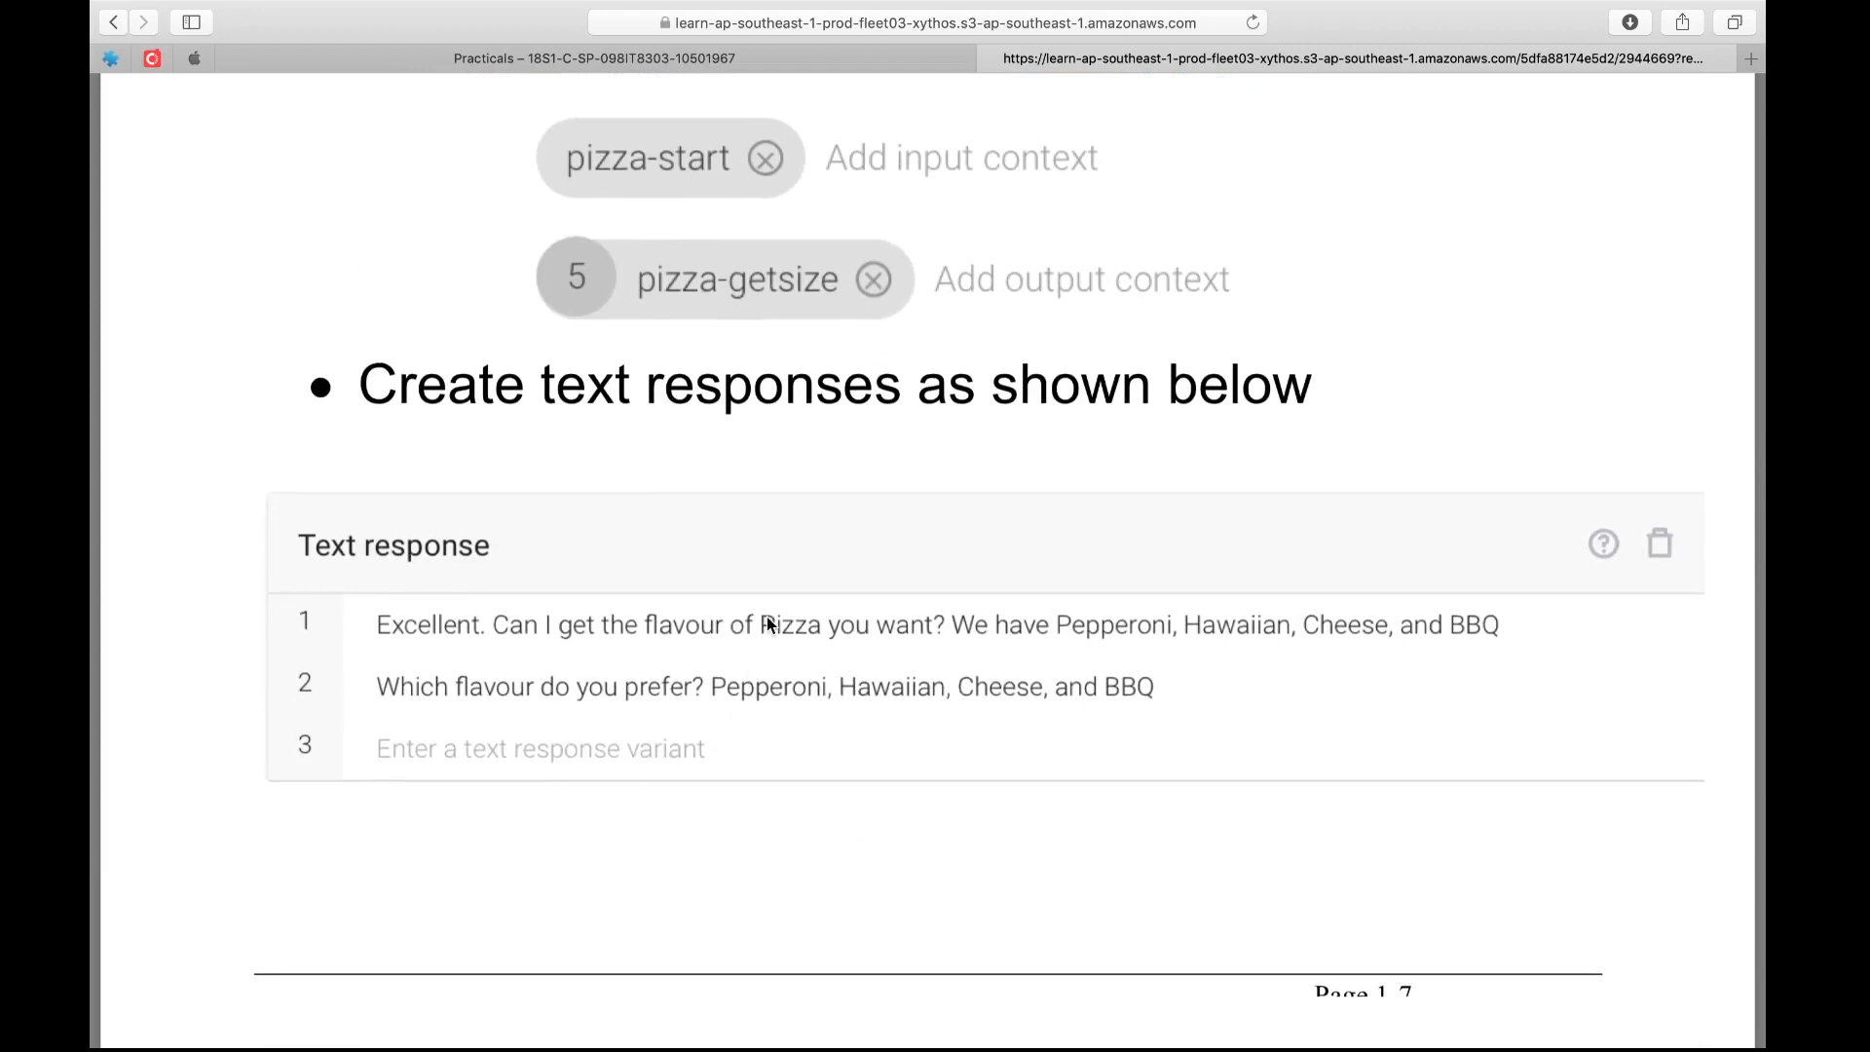
Back in Dialogflow, start the intent's default text response with "Can I get the flavour that you want ("
{"action": "key", "text": "ctrl+Right"}
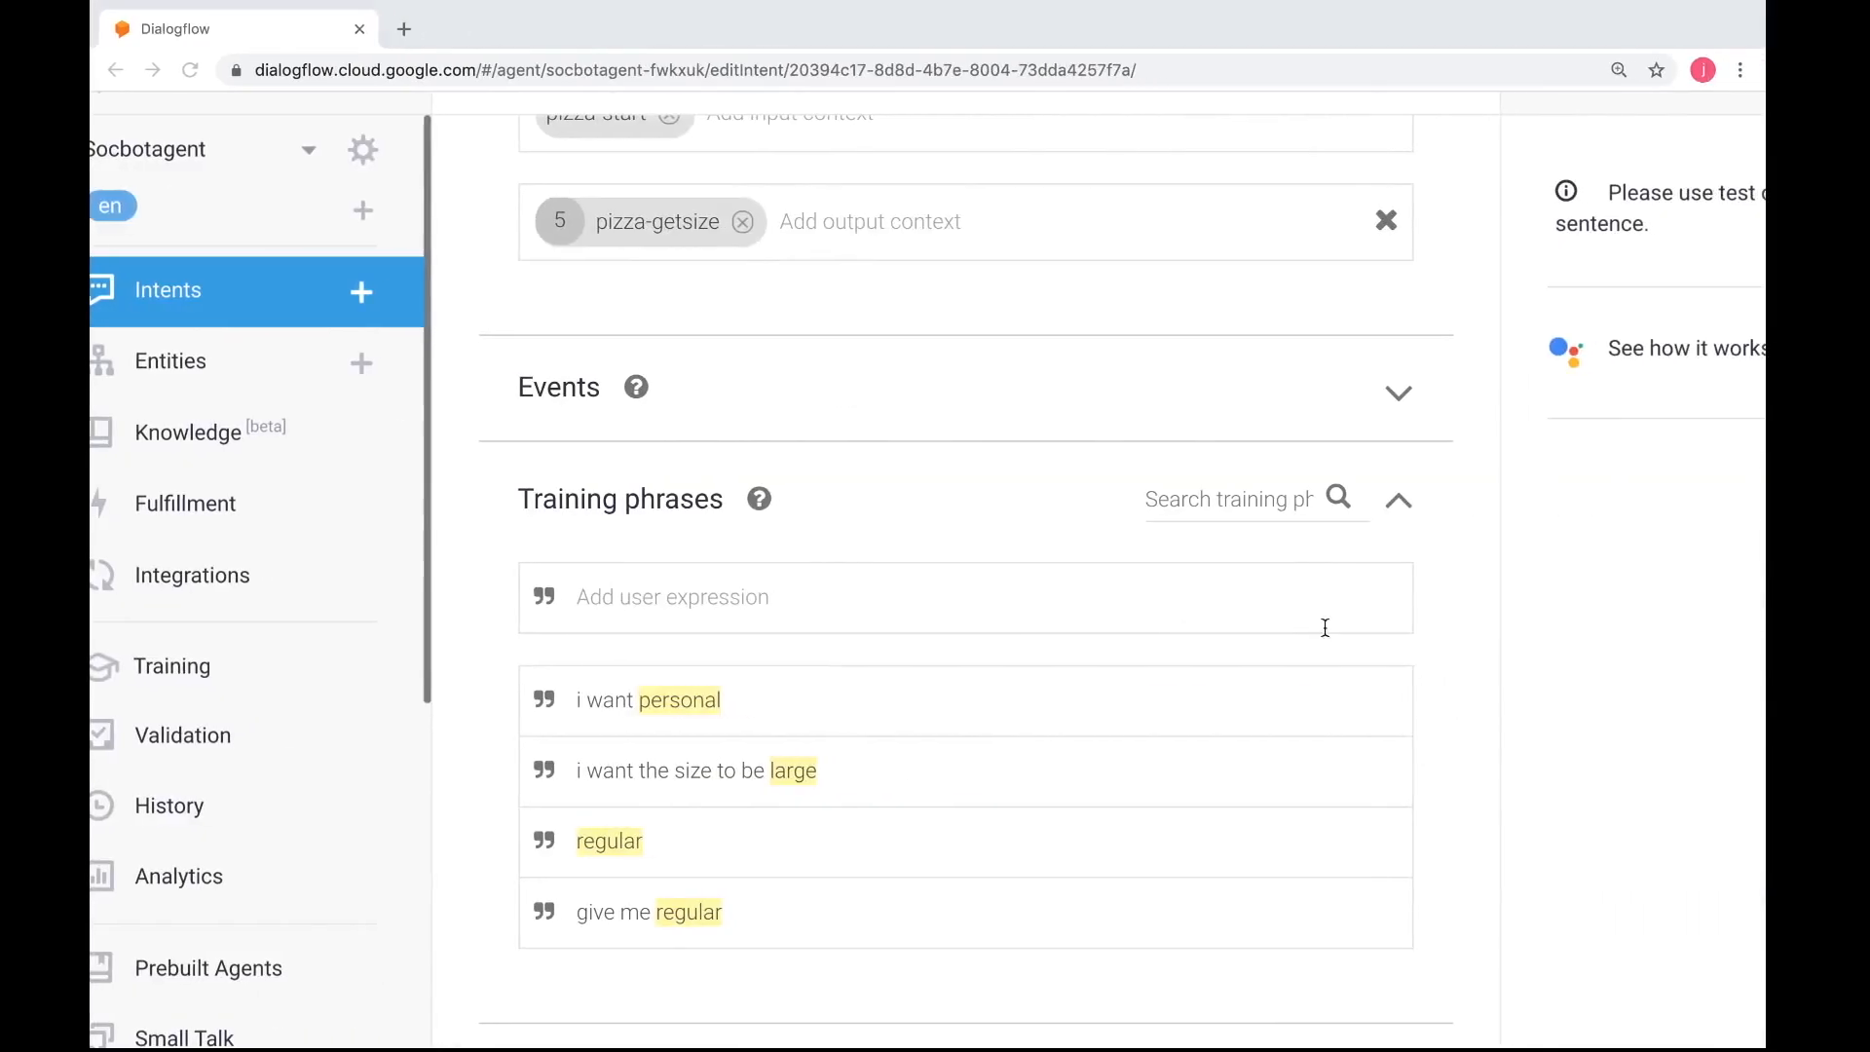
{"action": "scroll", "coordinate": [1325, 627], "scroll_direction": "down", "scroll_amount": 10}
{"action": "scroll", "coordinate": [1324, 627], "scroll_direction": "down", "scroll_amount": 3}
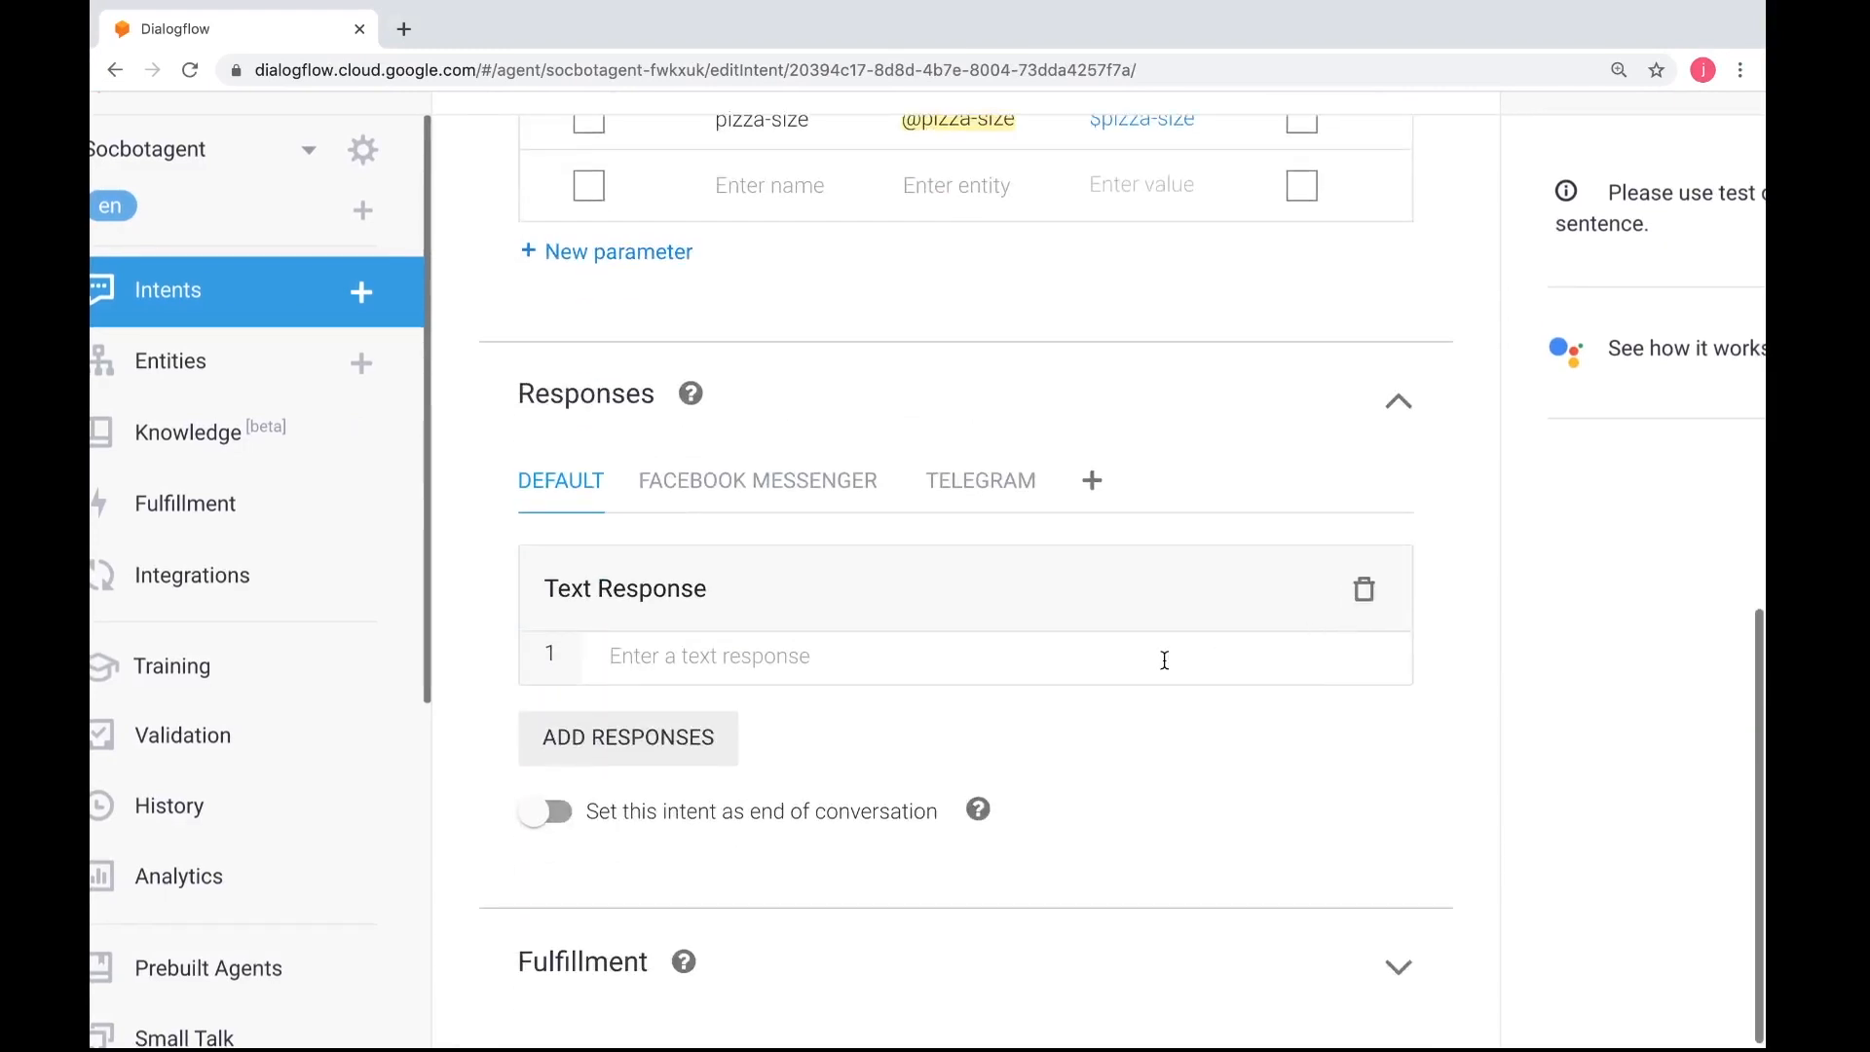
{"action": "left_click", "coordinate": [1118, 652]}
{"action": "type", "text": "Can I"}
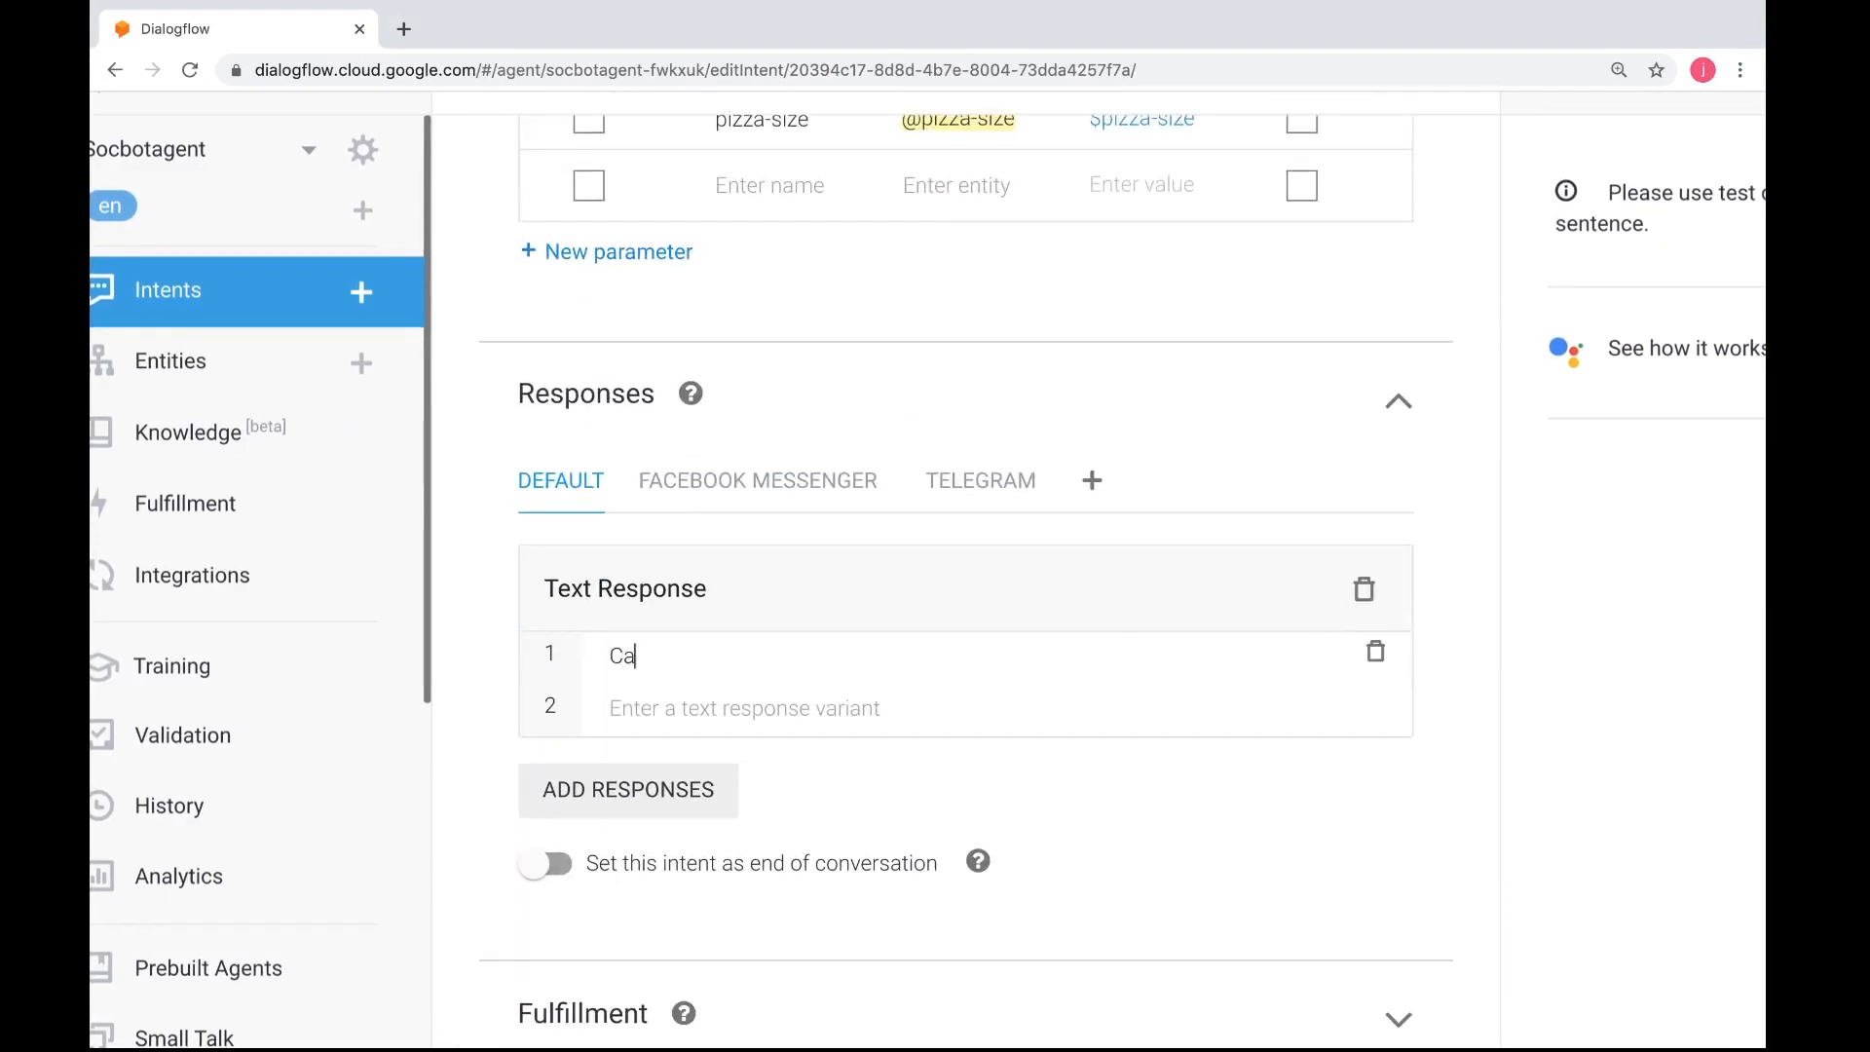
{"action": "type", "text": "t the flavour that you want ("}
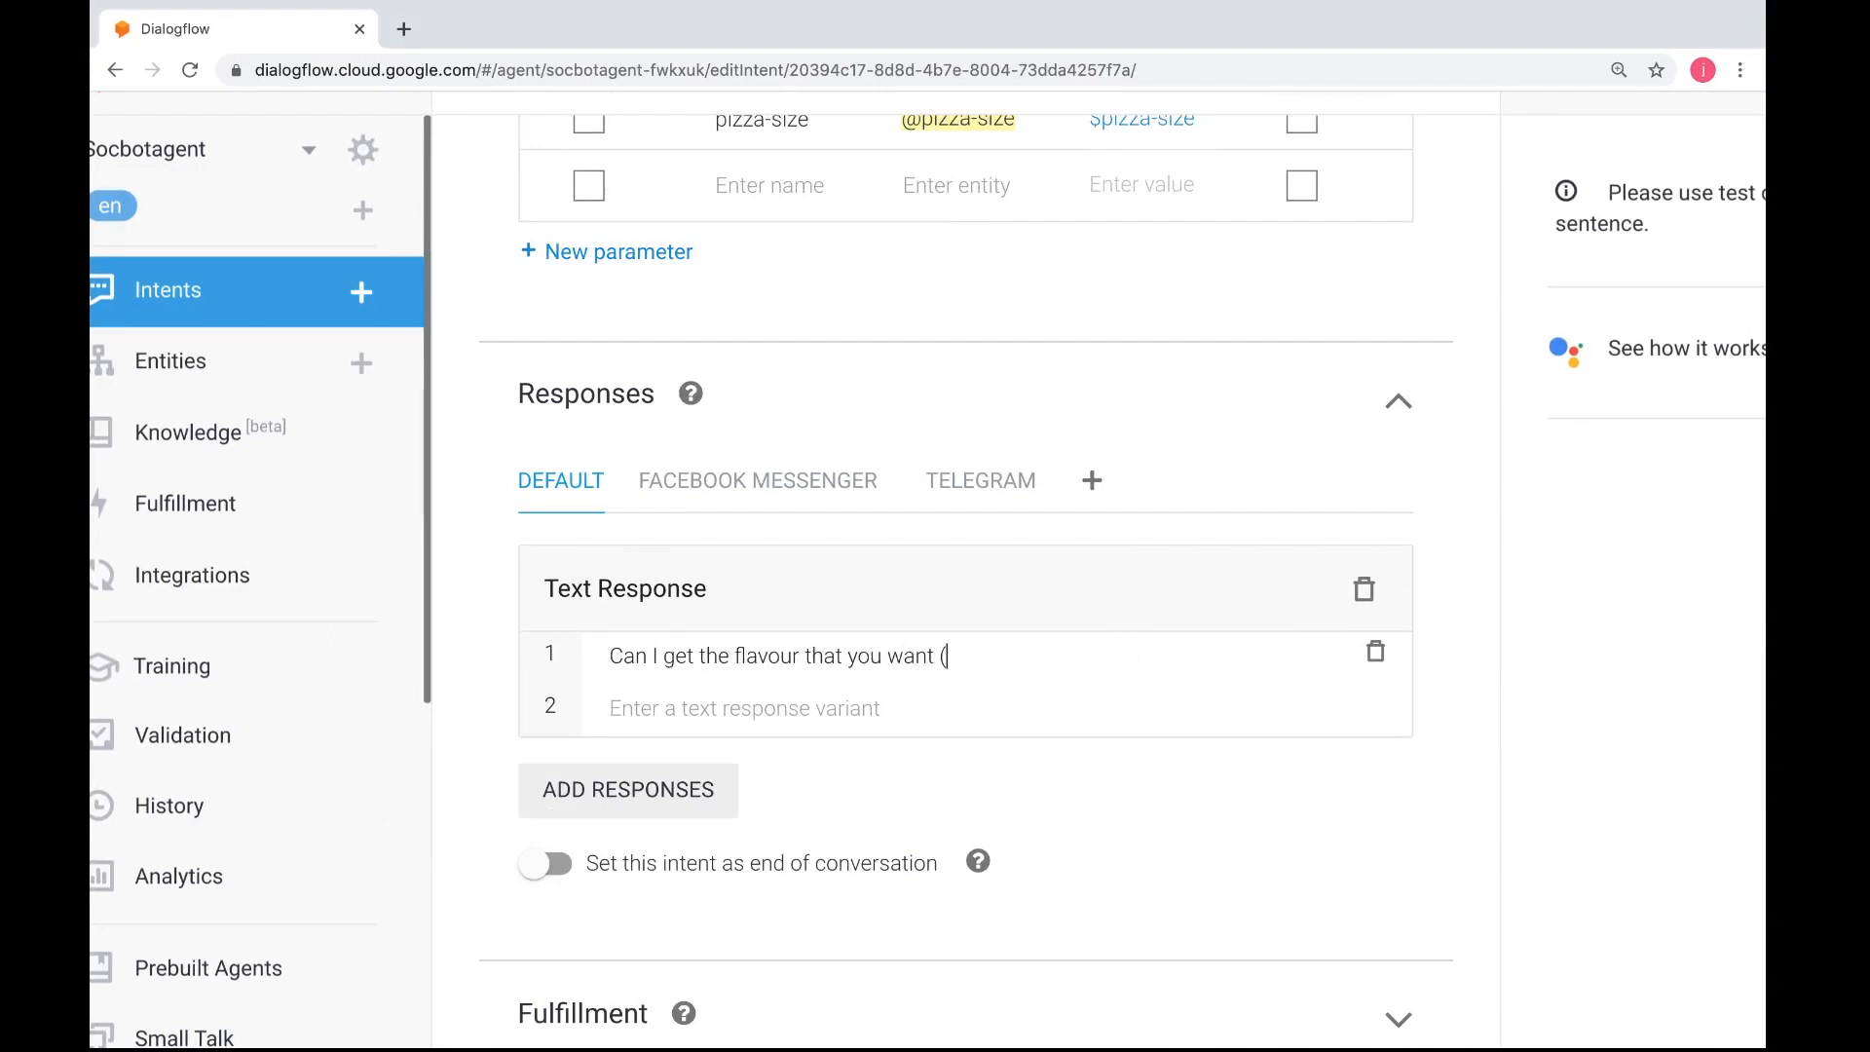
{"action": "key", "text": "ctrl+Left"}
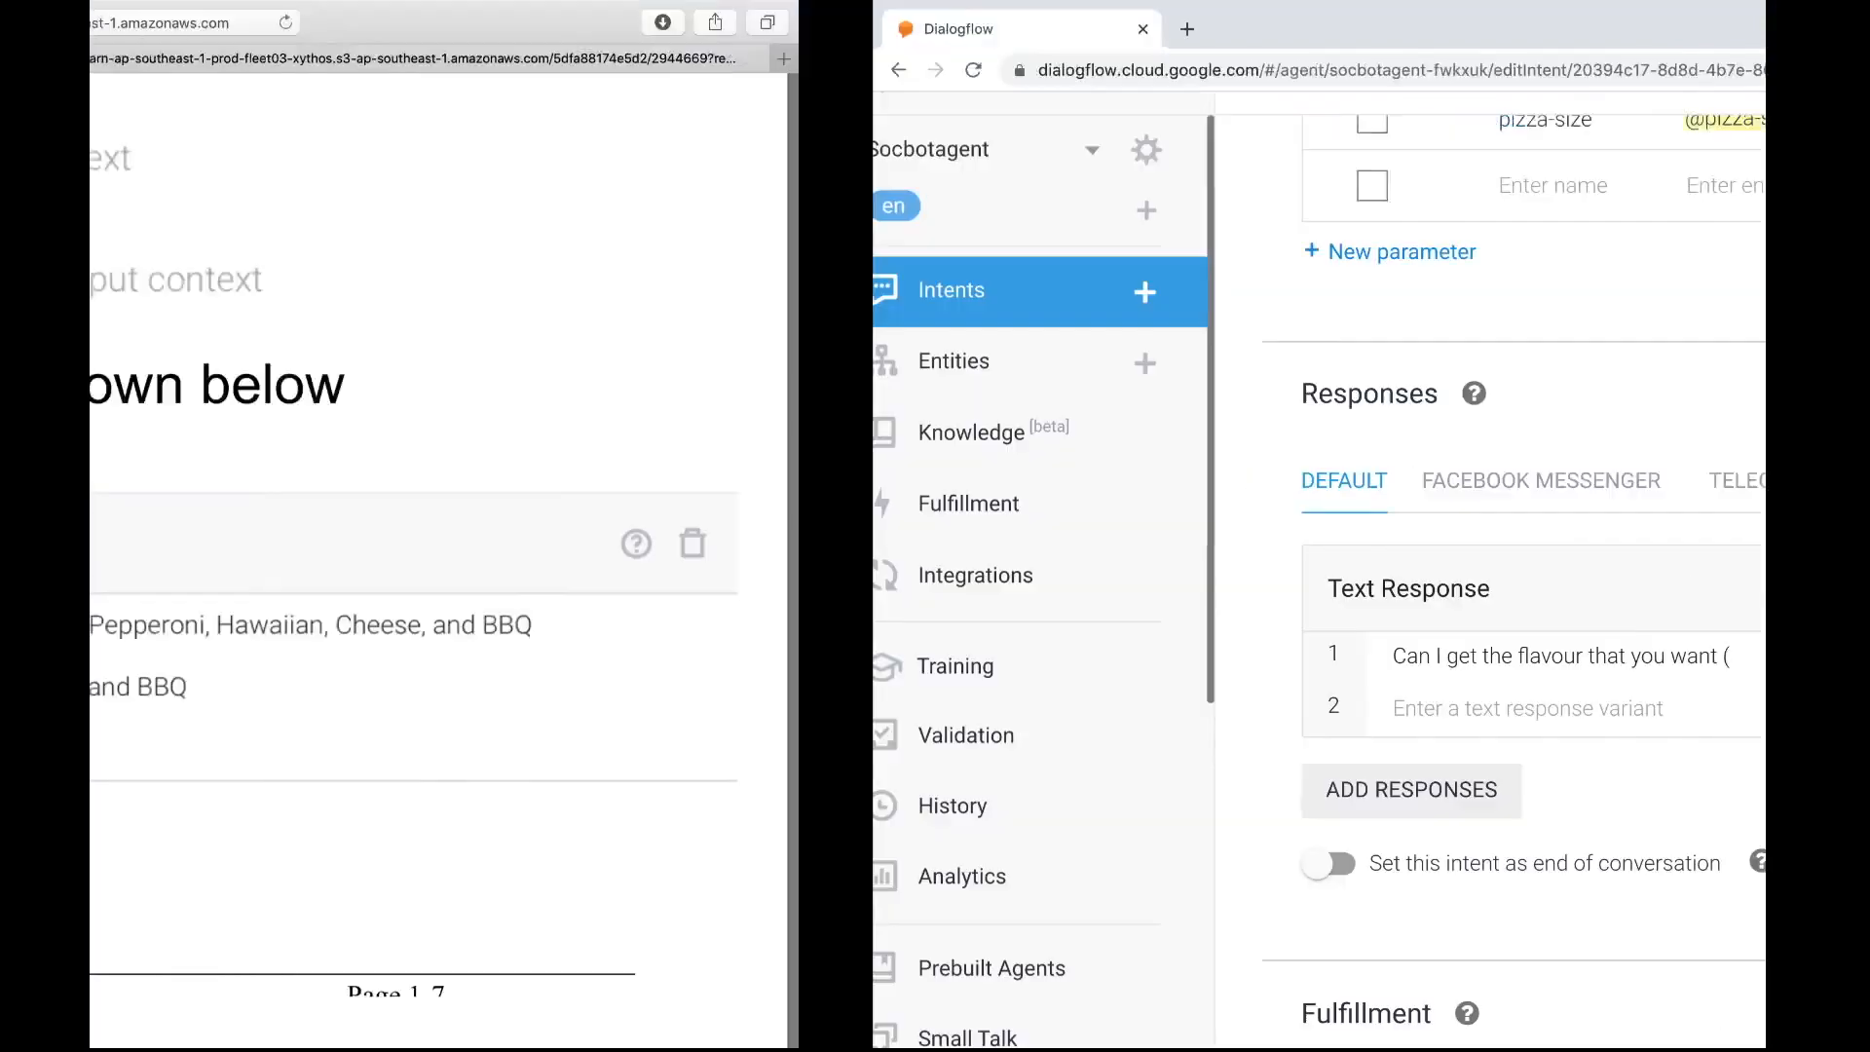
{"action": "key", "text": "ctrl+Right"}
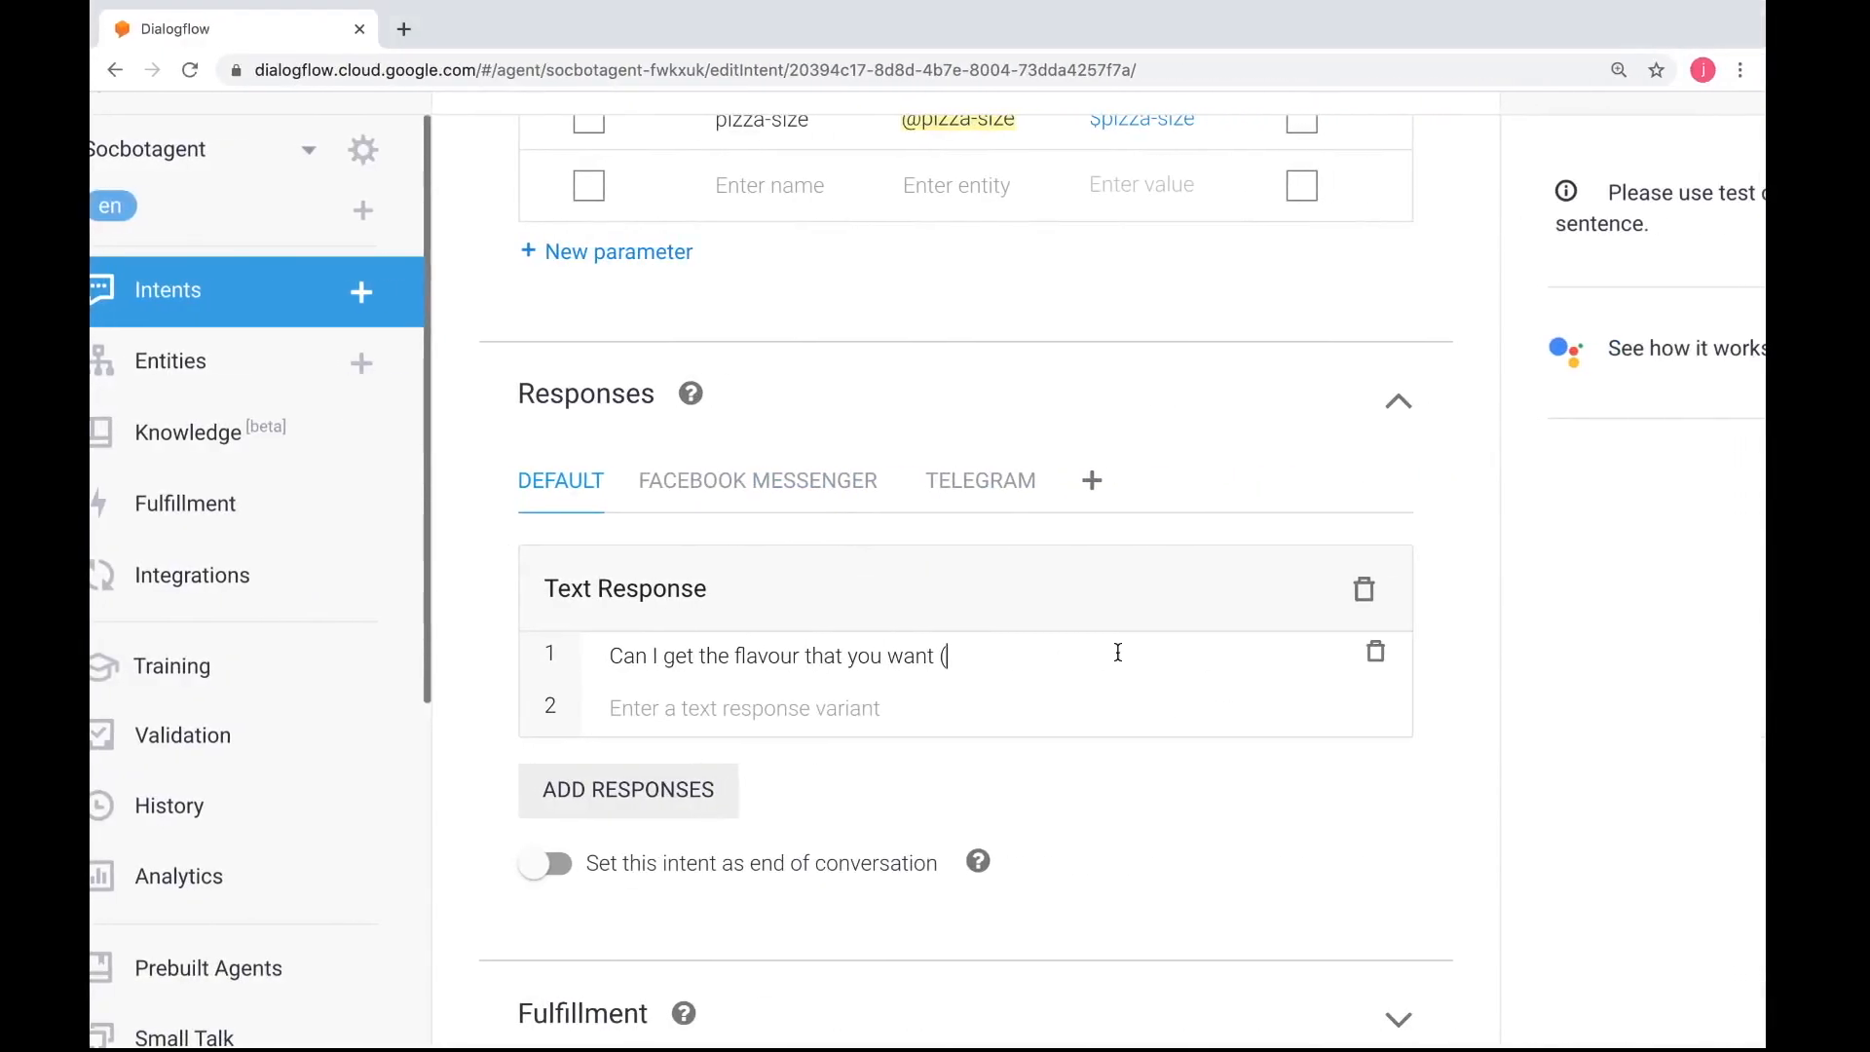
Complete the text response with the flavour list "Pepperoni, Hawaiian, Cheese, BBQ)", following the worksheet
{"action": "type", "text": "Pepperoni, Hawaiian,"}
{"action": "key", "text": "ctrl+Left"}
{"action": "key", "text": "ctrl+Right"}
{"action": "type", "text": "Cheese, "}
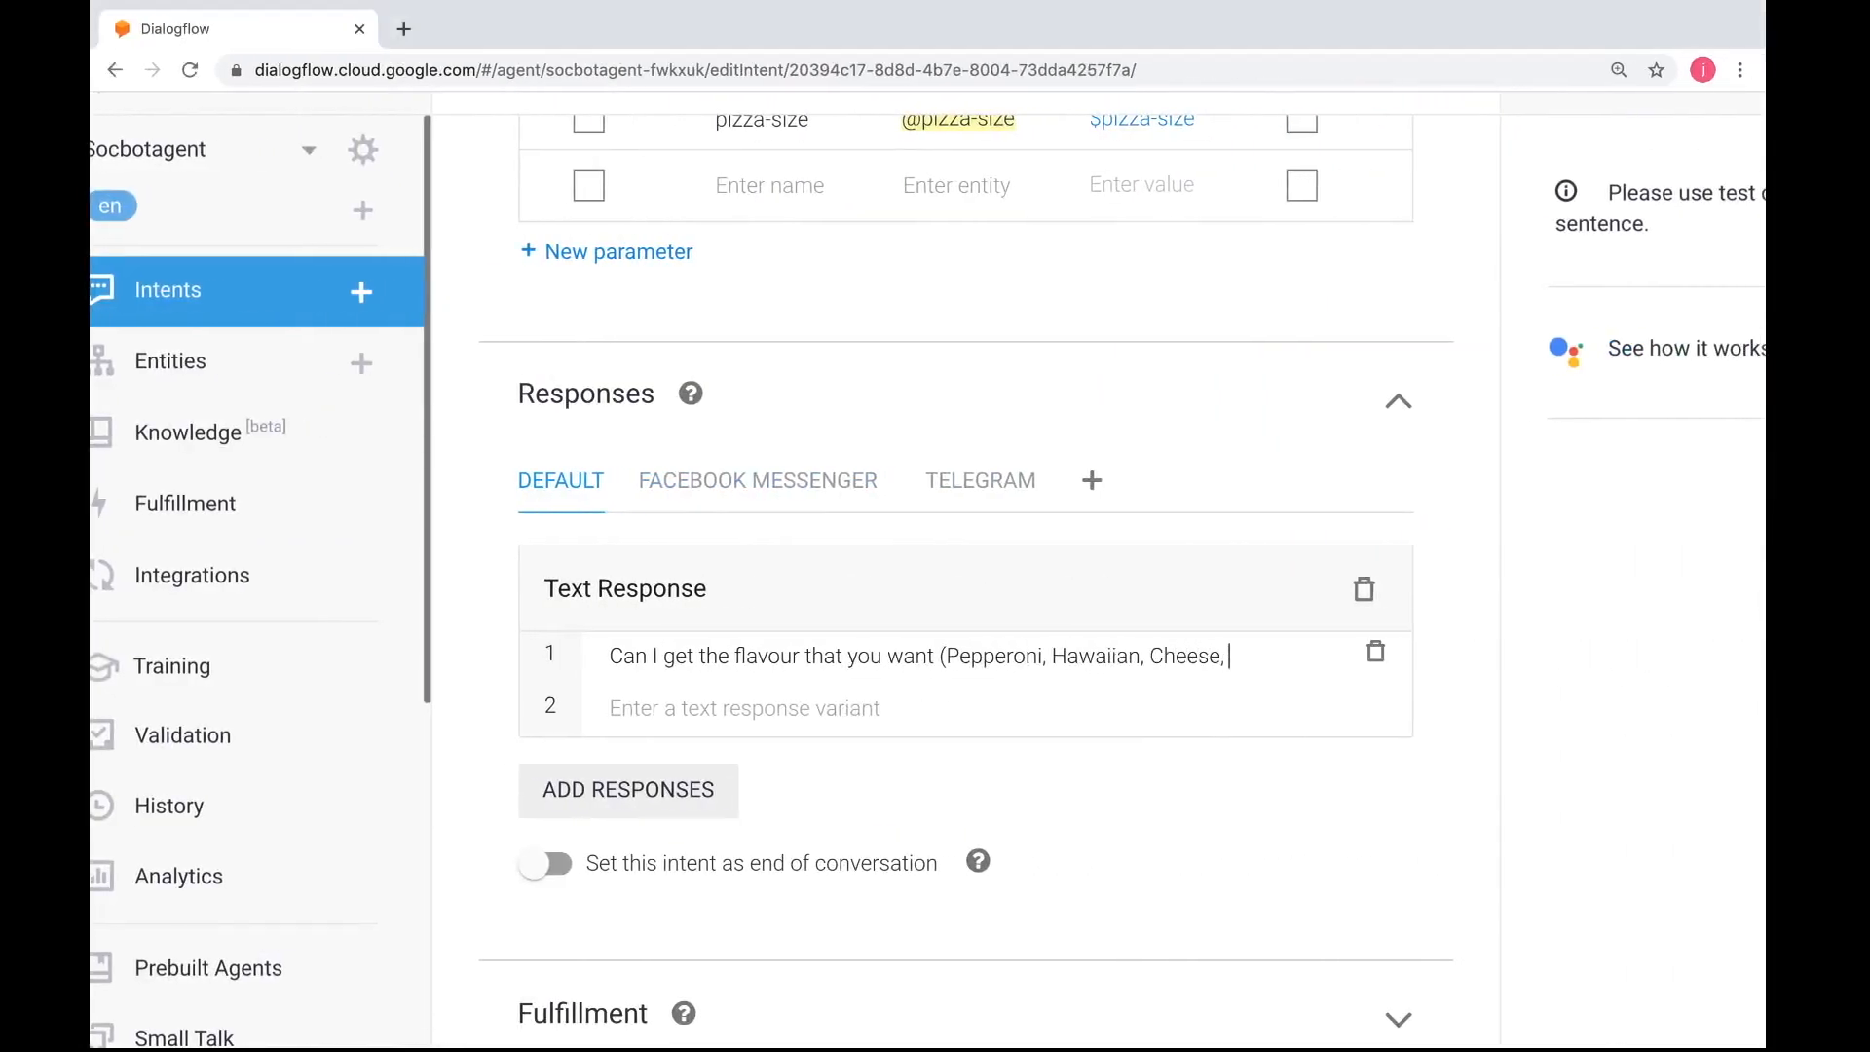
{"action": "type", "text": "BBQ"}
{"action": "key", "text": "ctrl+Left"}
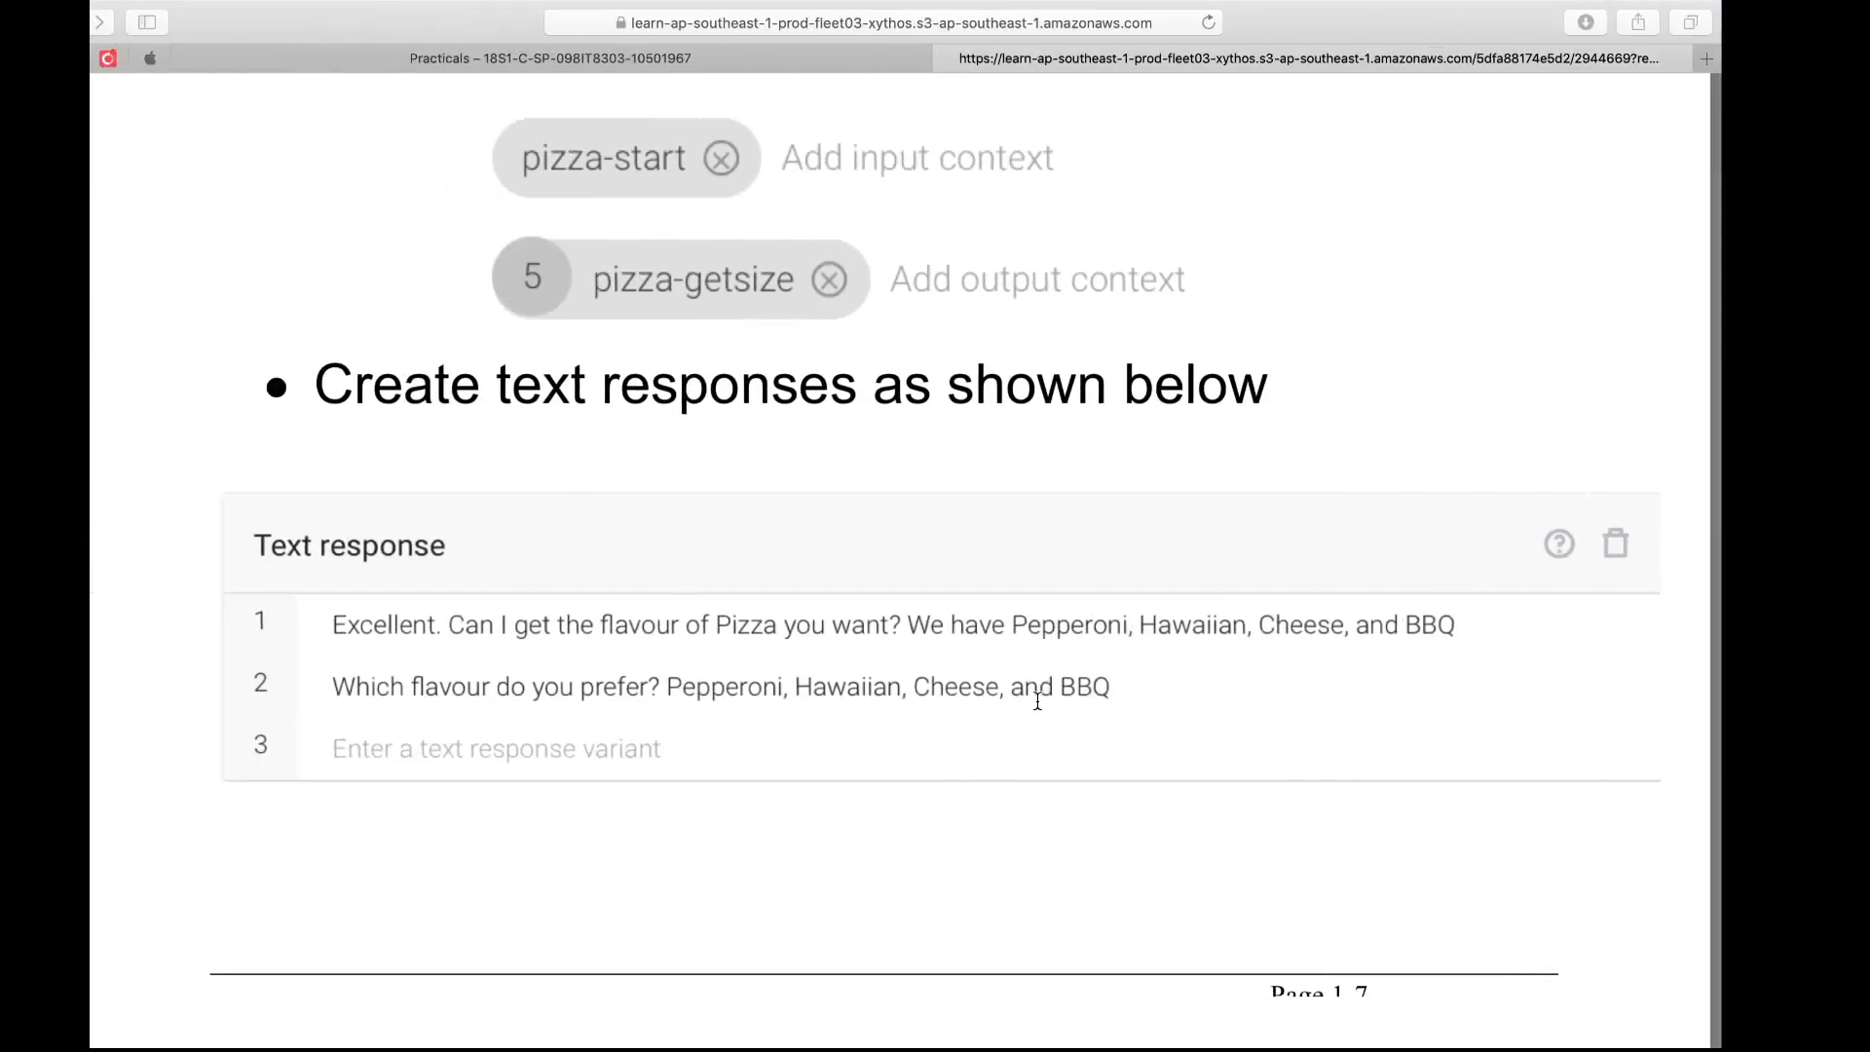
{"action": "key", "text": "ctrl+Right"}
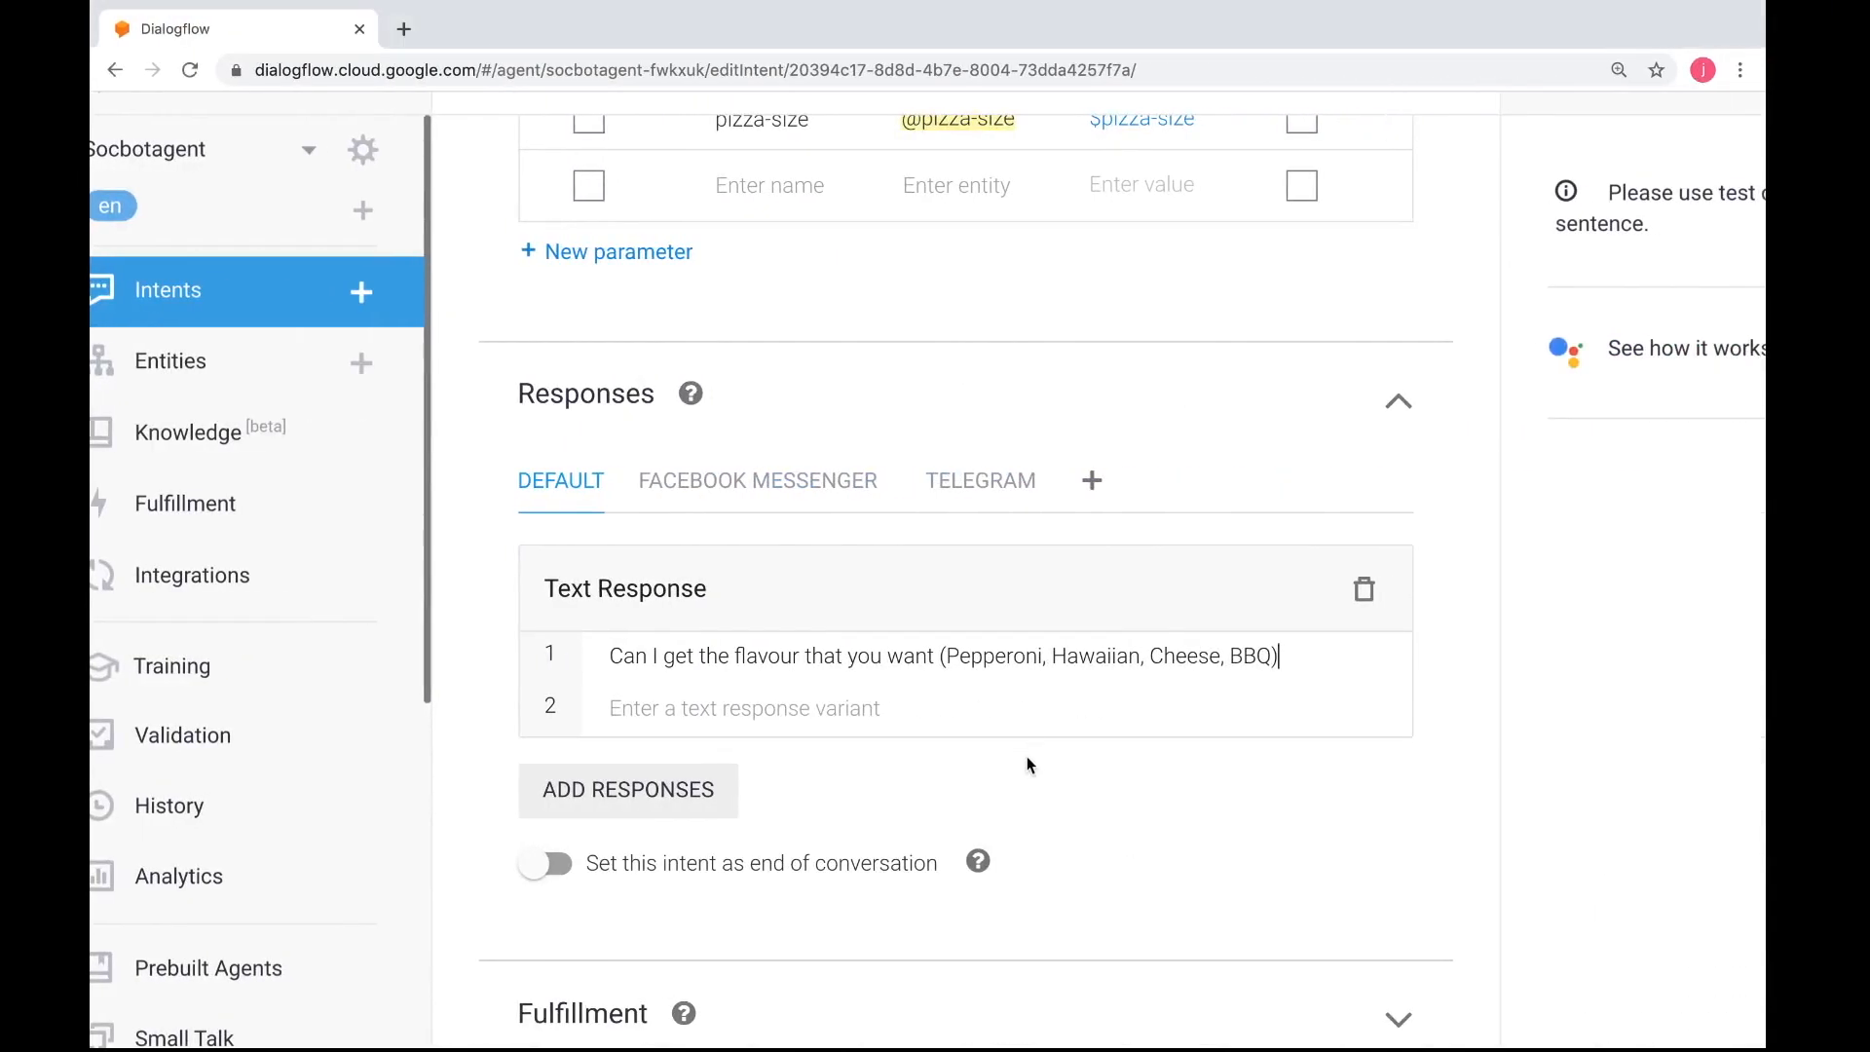
Check the worksheet's Quick Replies instruction and save the pizza-getsize intent with its text response
{"action": "scroll", "coordinate": [1027, 755], "scroll_direction": "down", "scroll_amount": 2}
{"action": "key", "text": "ctrl+Left"}
{"action": "scroll", "coordinate": [990, 759], "scroll_direction": "down", "scroll_amount": 10}
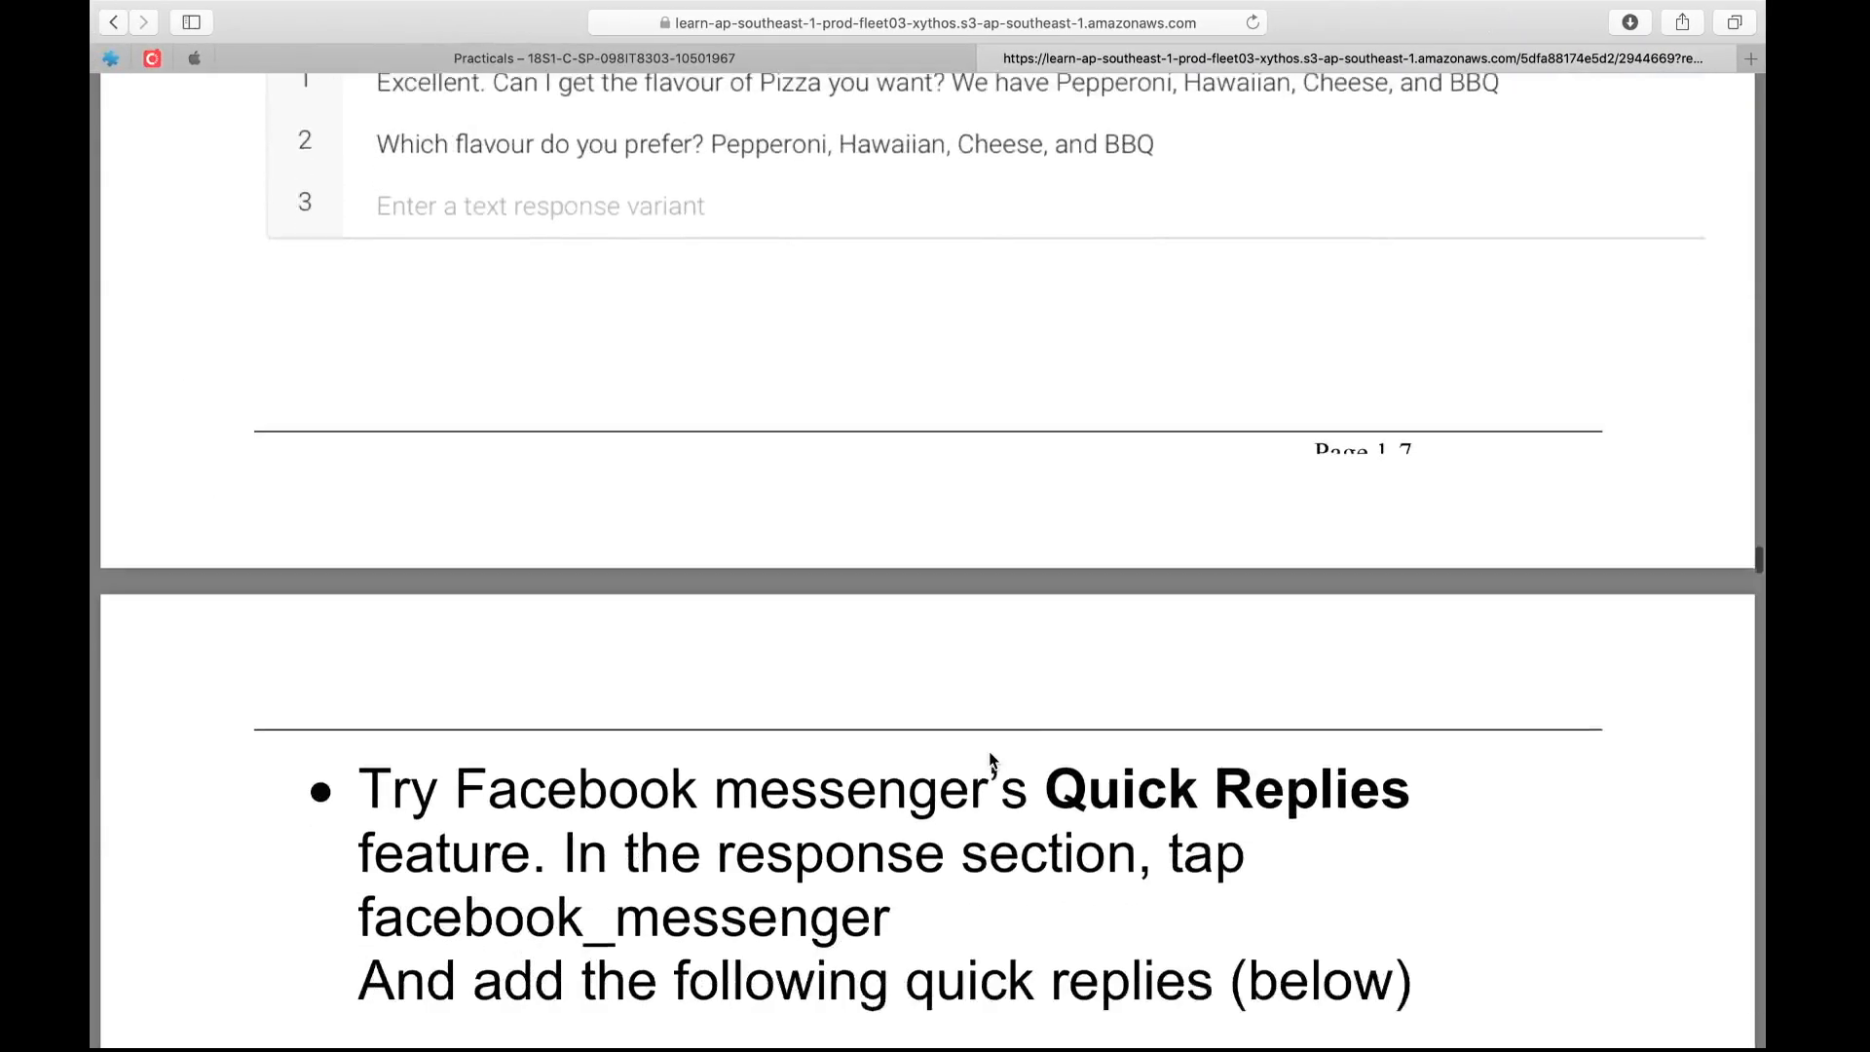
{"action": "scroll", "coordinate": [990, 760], "scroll_direction": "up", "scroll_amount": 2}
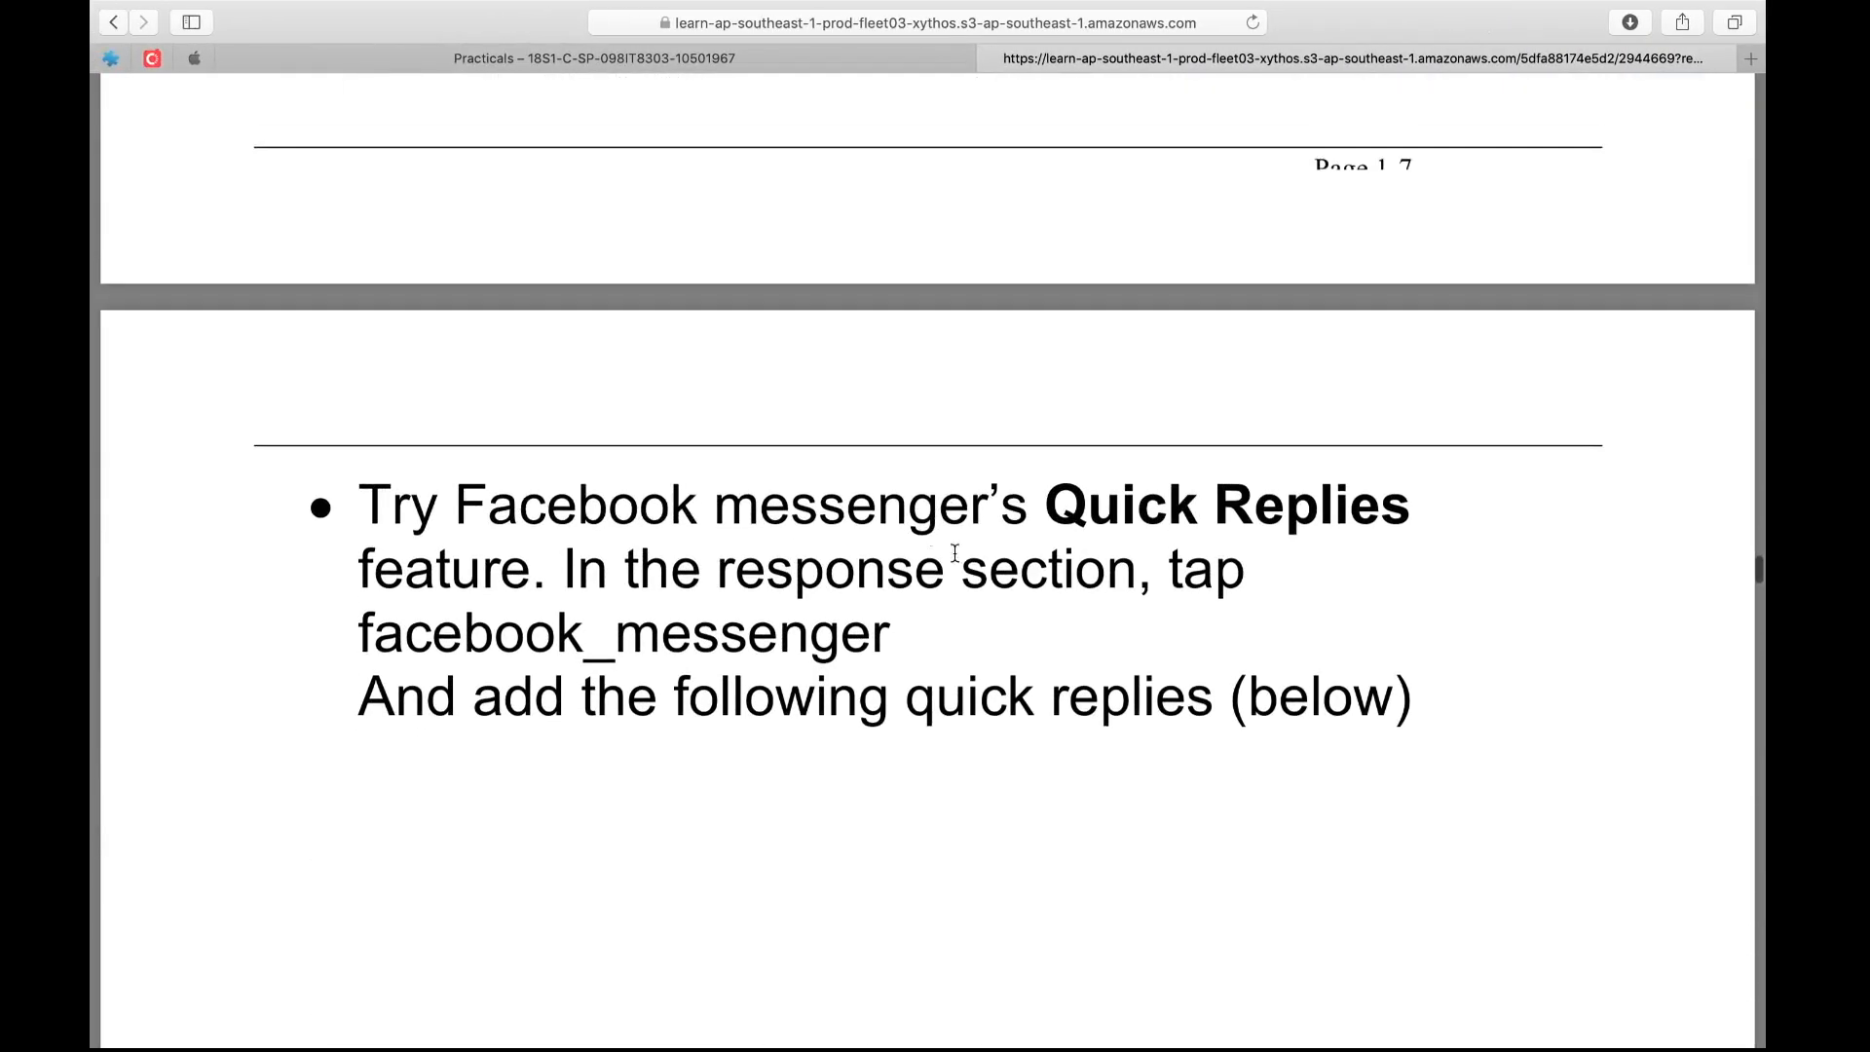
{"action": "key", "text": "ctrl+Right"}
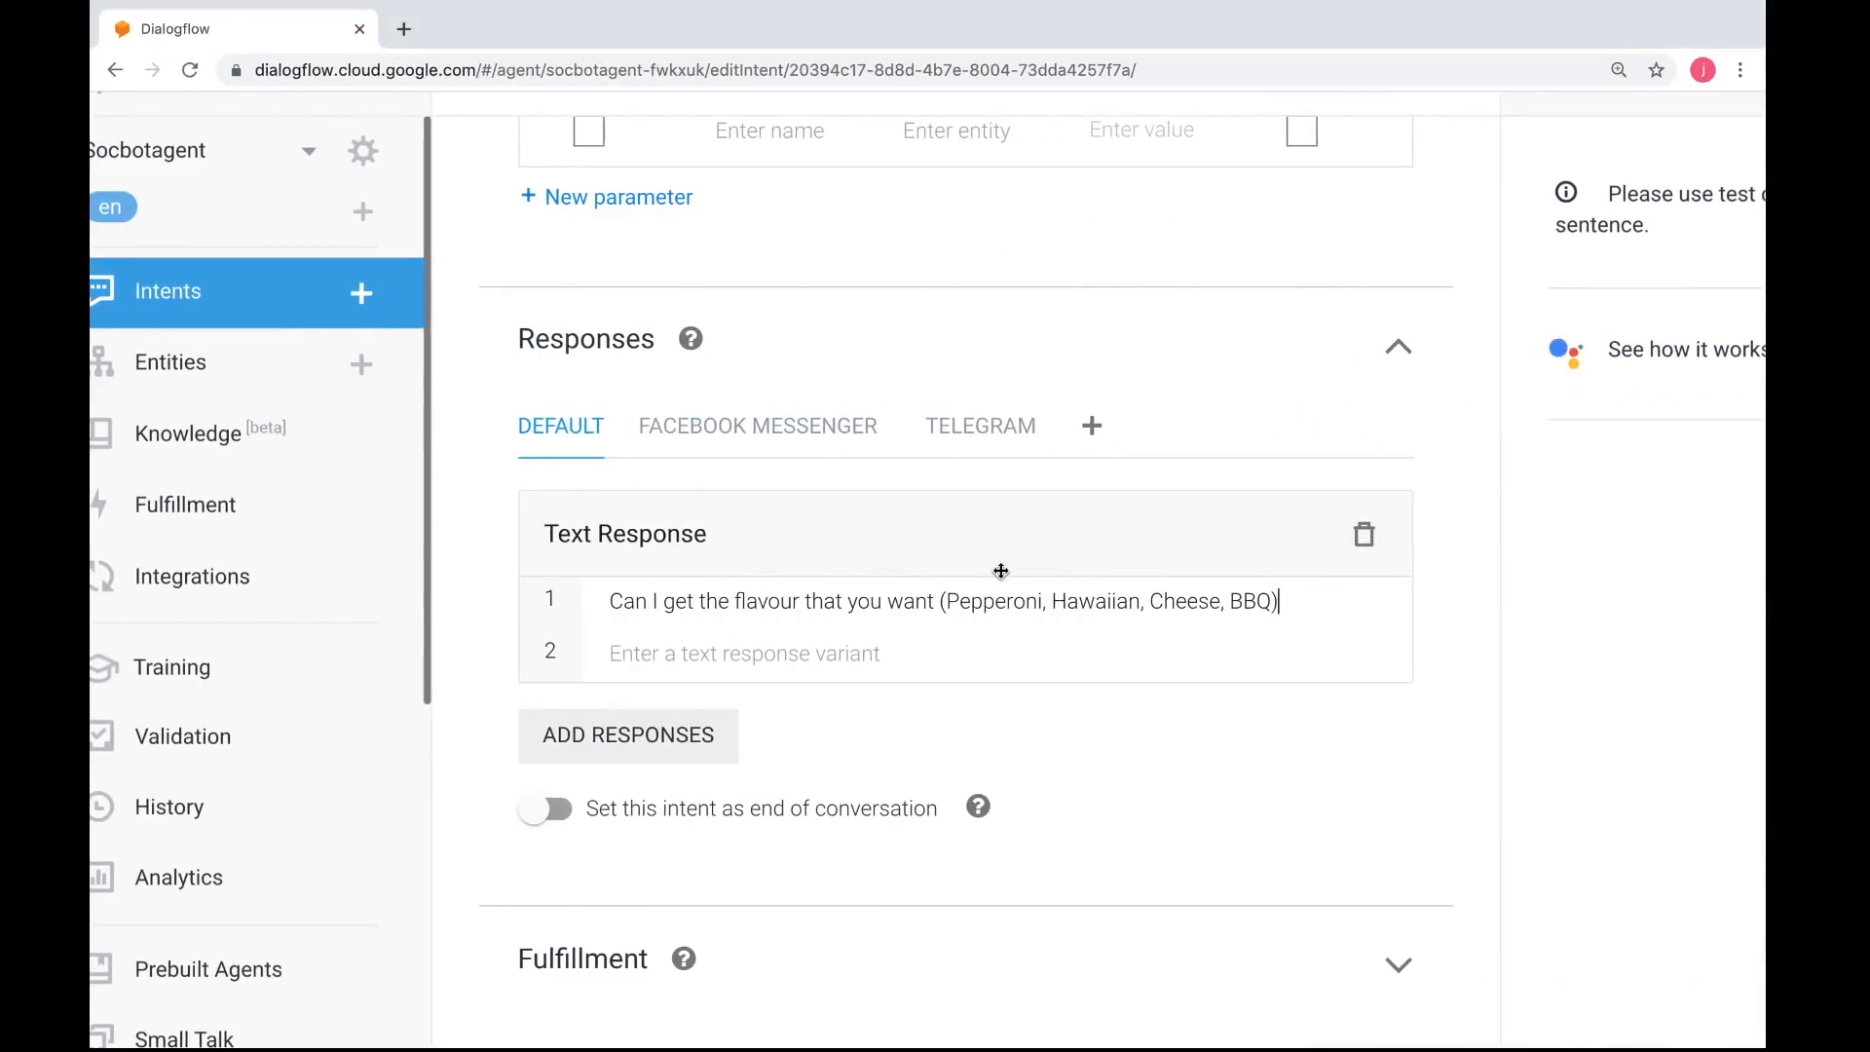
{"action": "scroll", "coordinate": [1003, 570], "scroll_direction": "up", "scroll_amount": 1}
{"action": "scroll", "coordinate": [1009, 572], "scroll_direction": "up", "scroll_amount": 1}
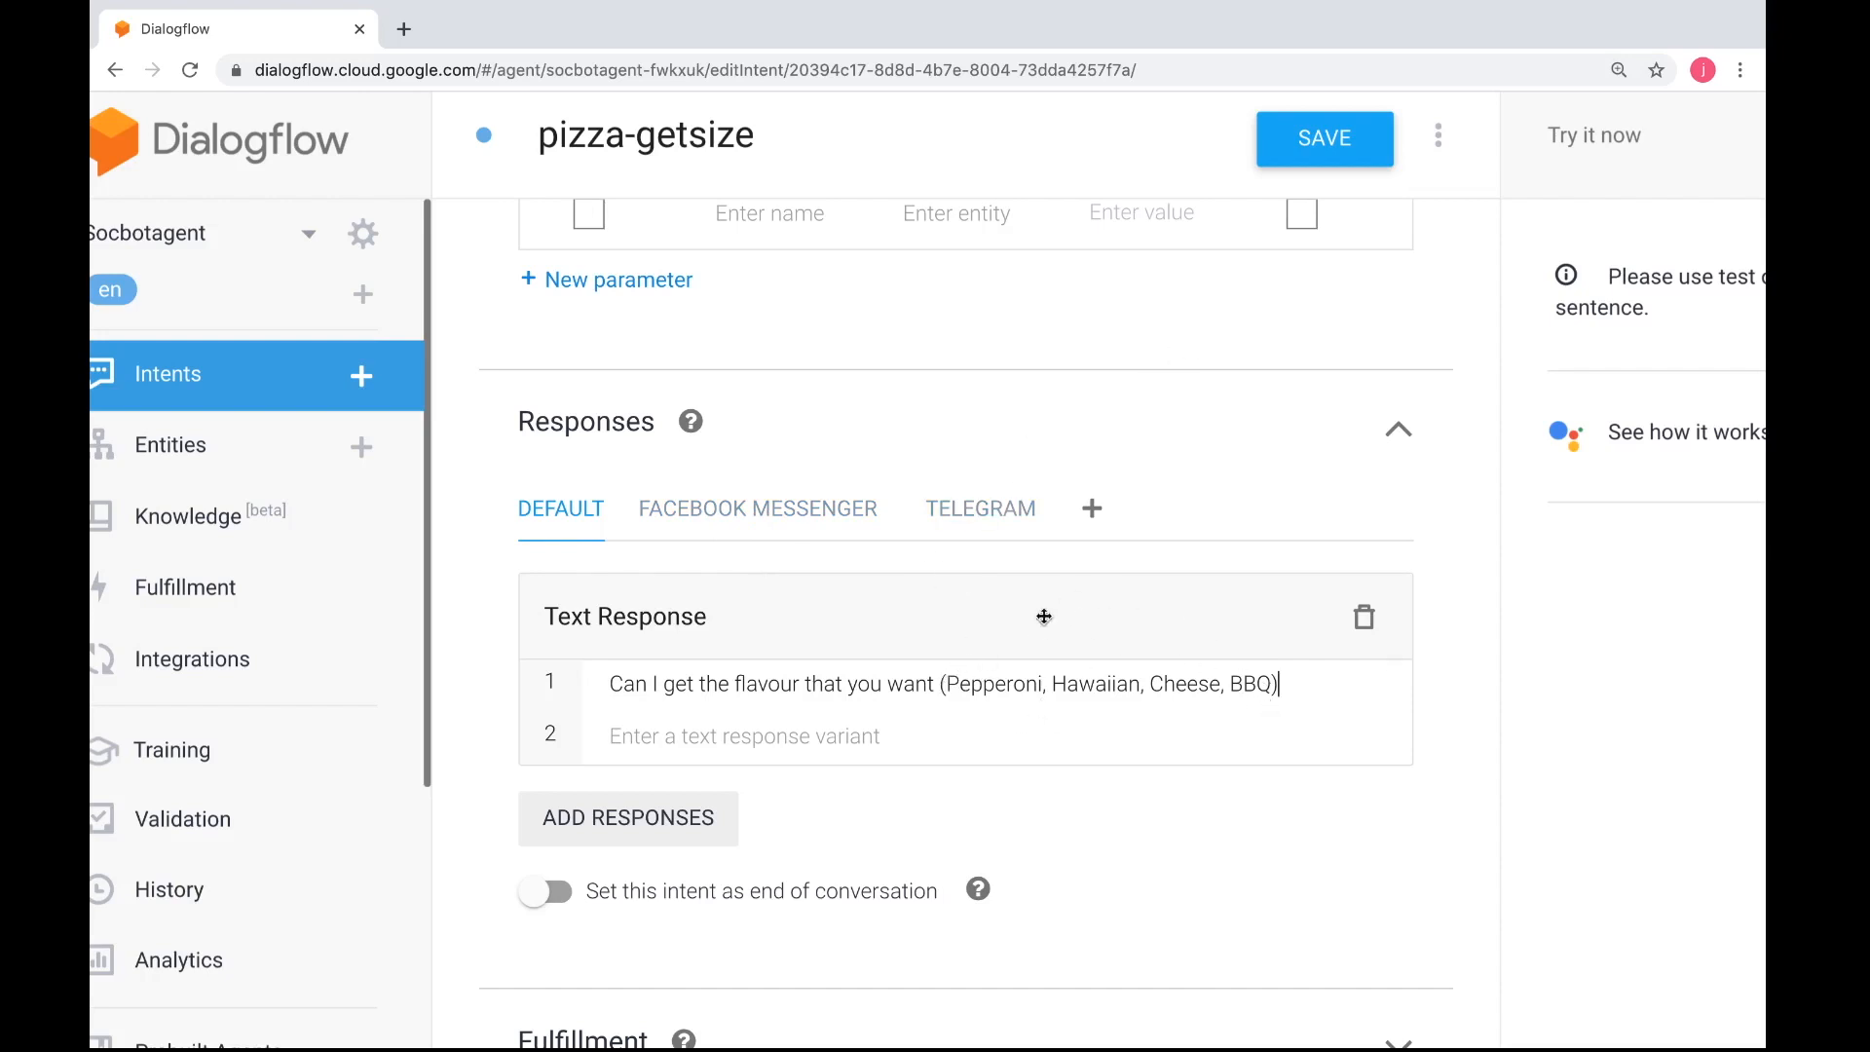
{"action": "left_click", "coordinate": [1305, 143]}
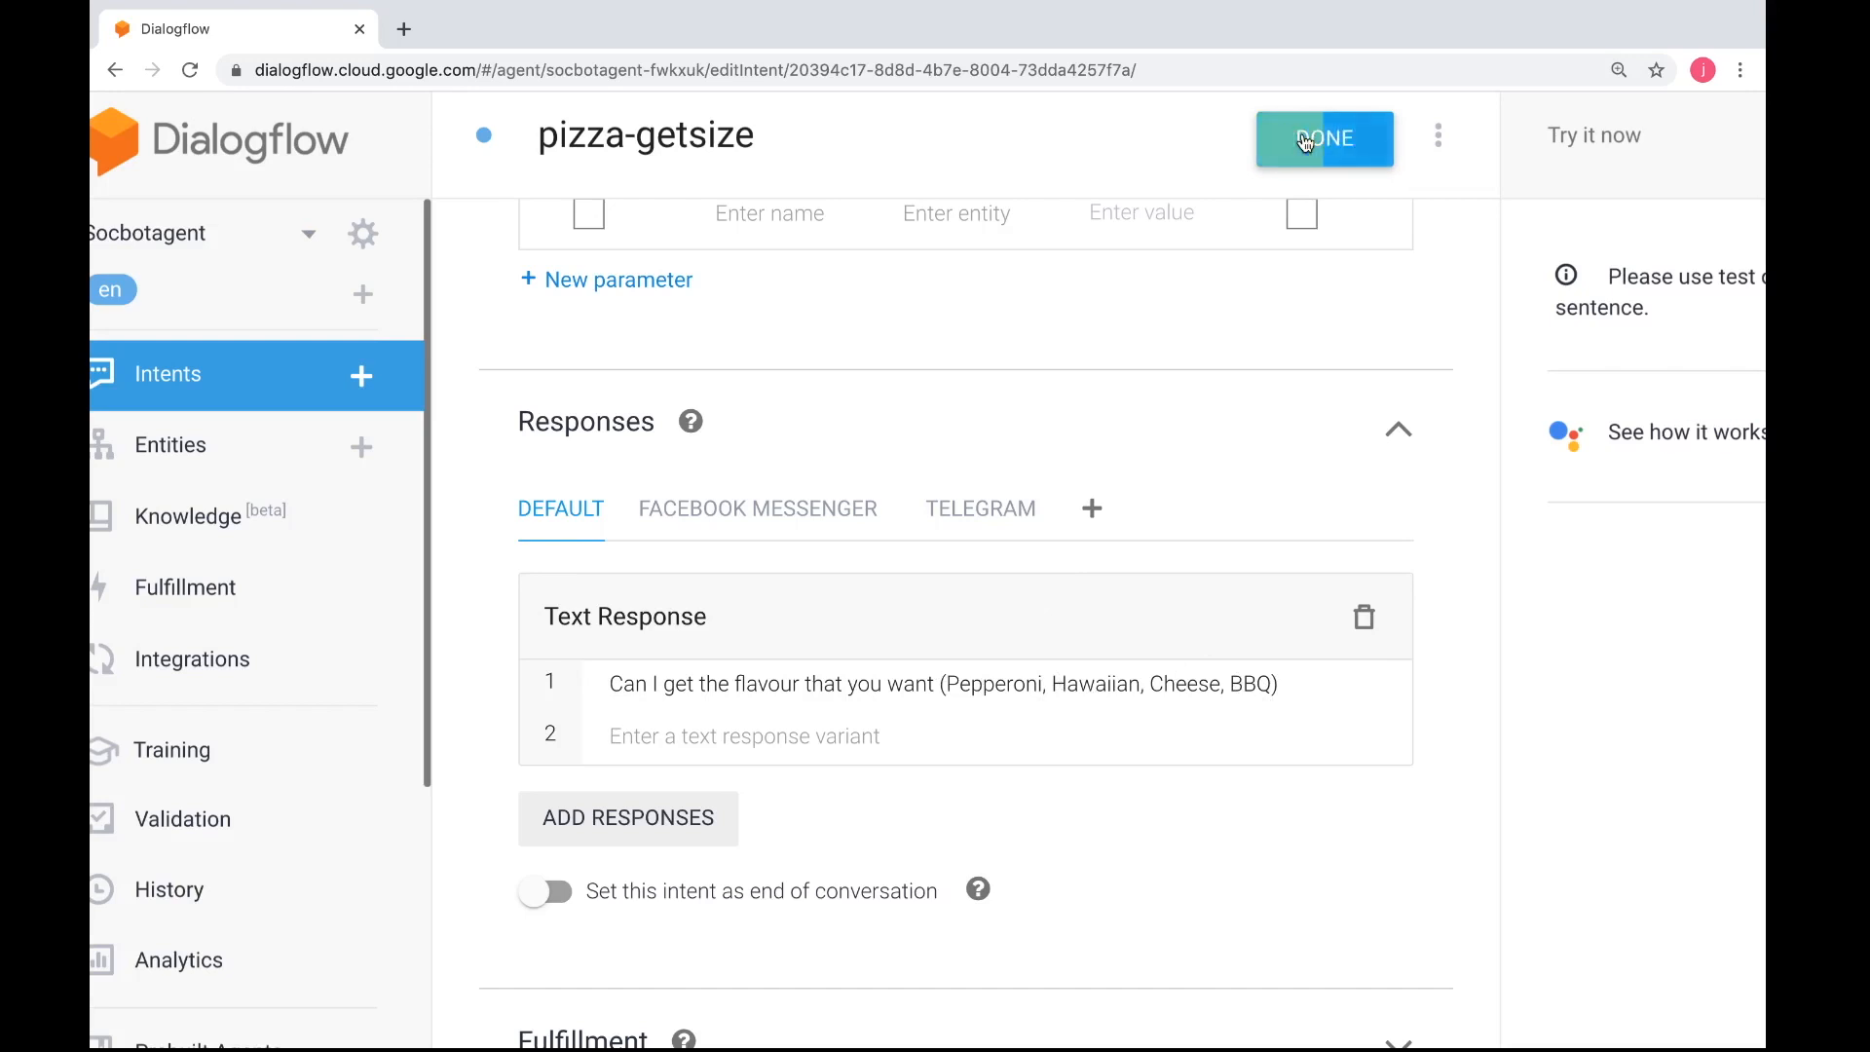
Add a Quick Replies response for Facebook Messenger with the title "Enter your flavour"
{"action": "left_click", "coordinate": [815, 508]}
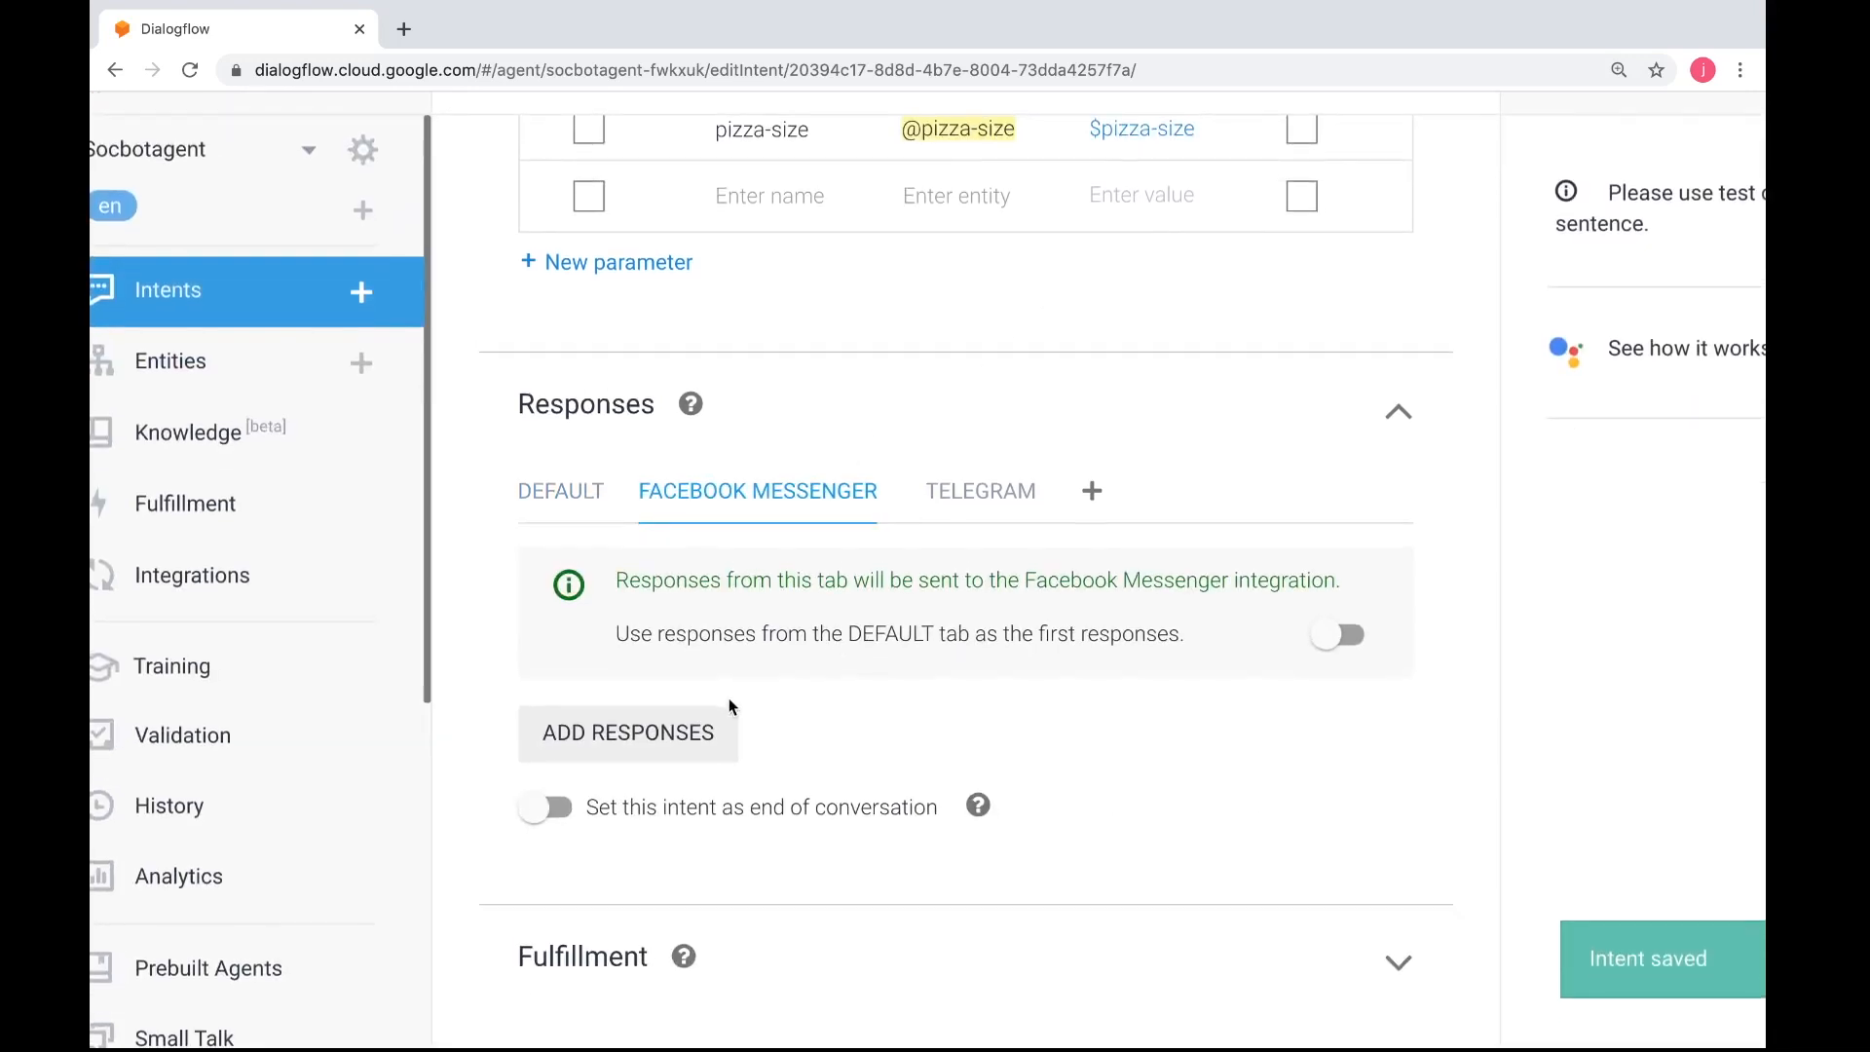
{"action": "left_click", "coordinate": [686, 740]}
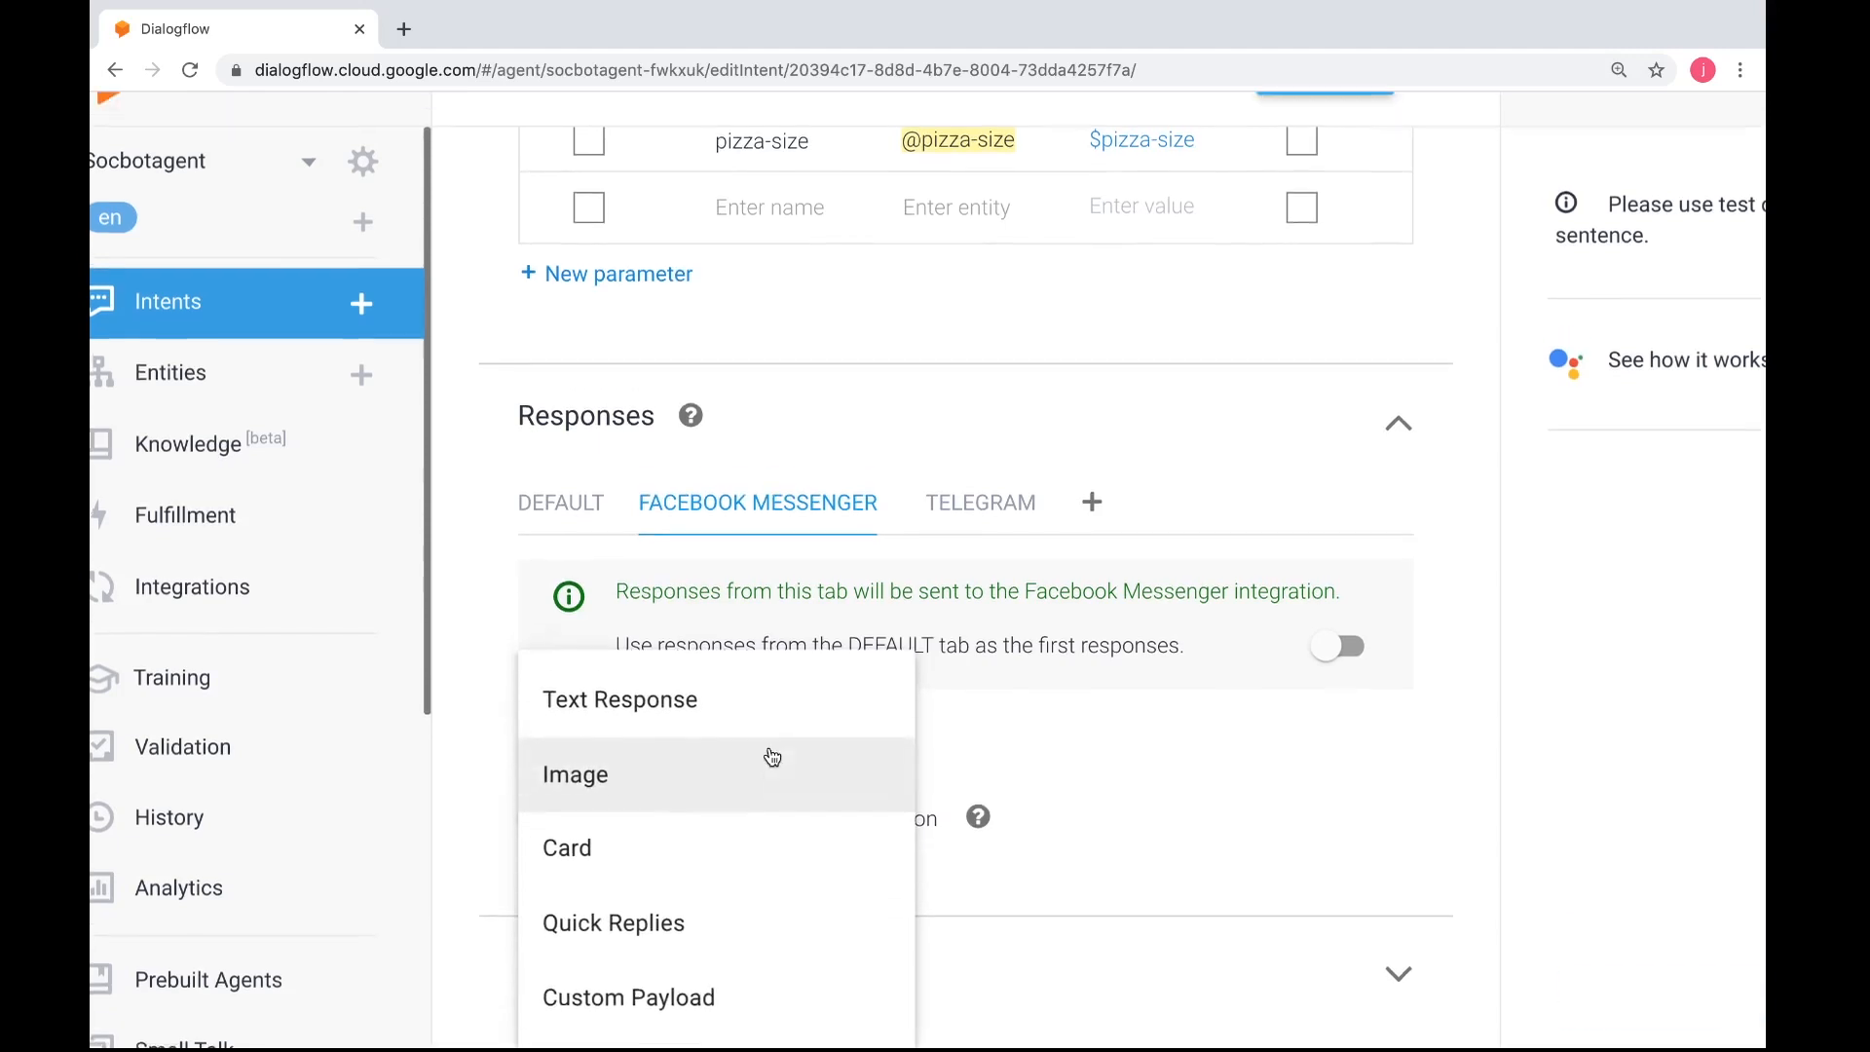
{"action": "left_click", "coordinate": [739, 931]}
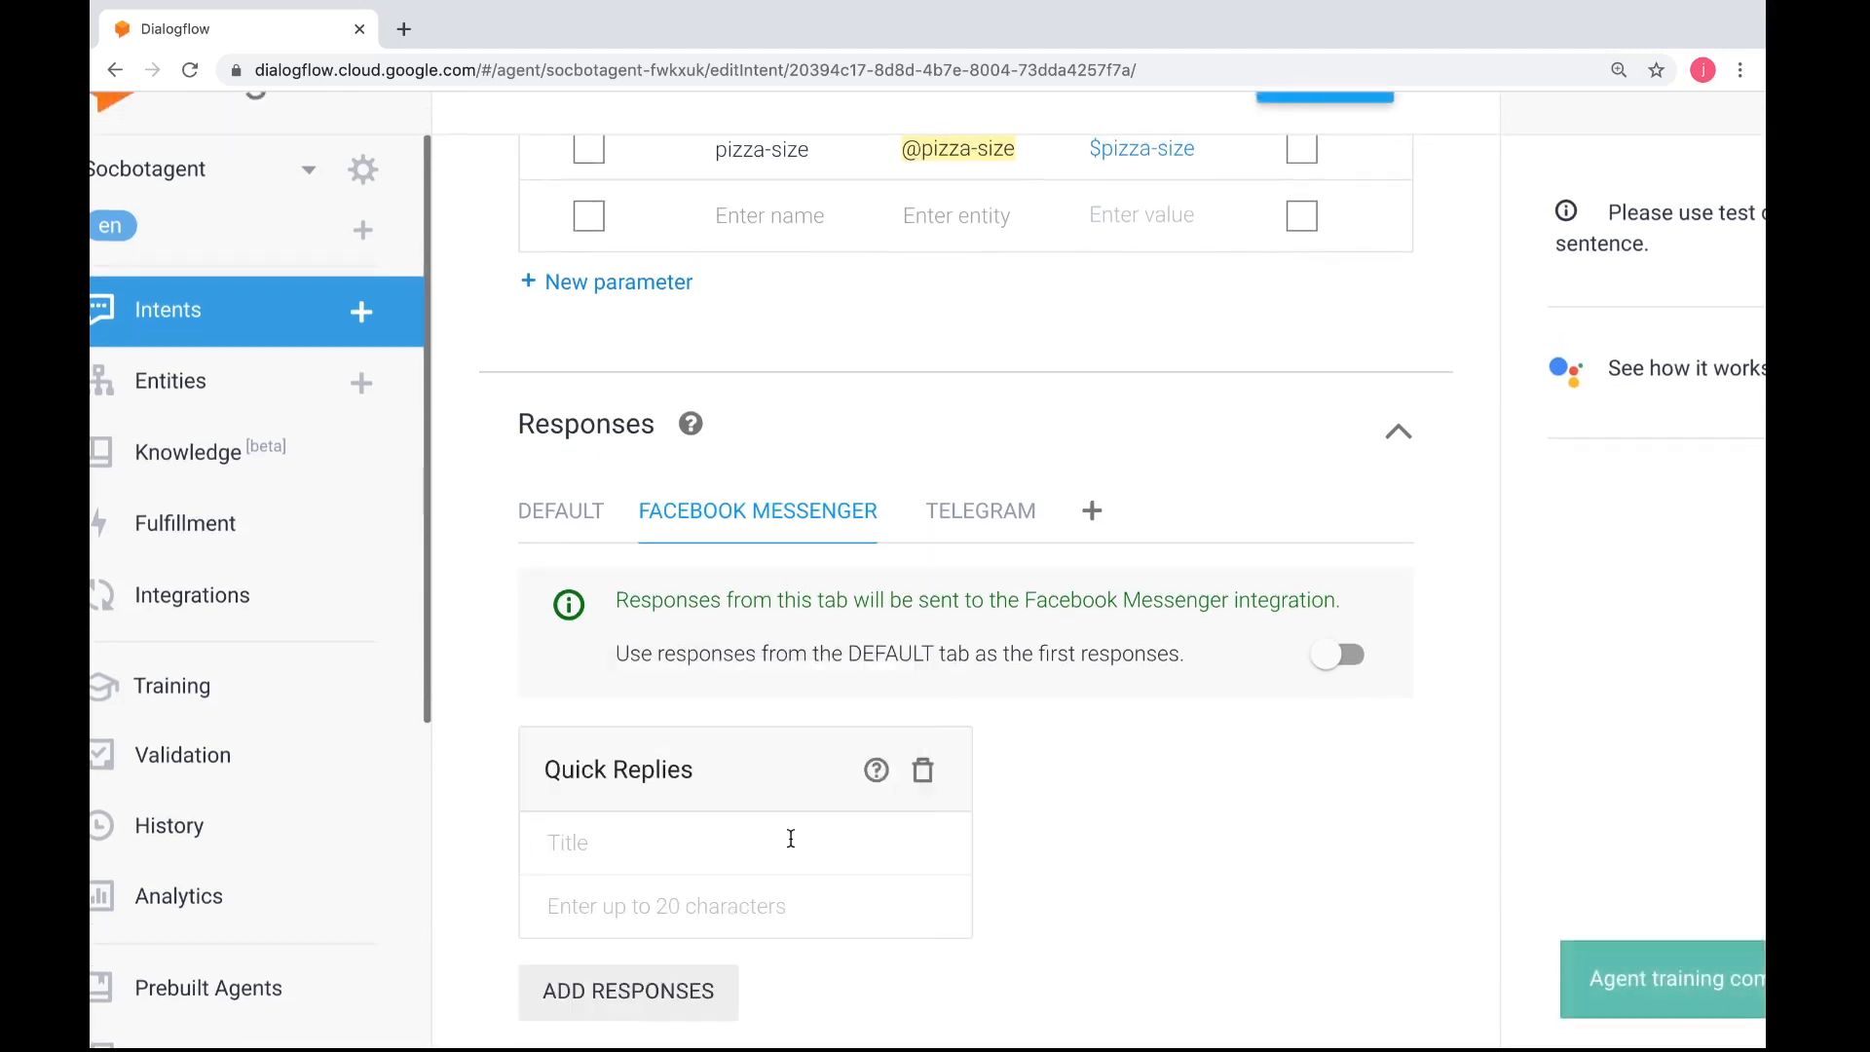
{"action": "scroll", "coordinate": [792, 838], "scroll_direction": "down", "scroll_amount": 3}
{"action": "left_click", "coordinate": [684, 599]}
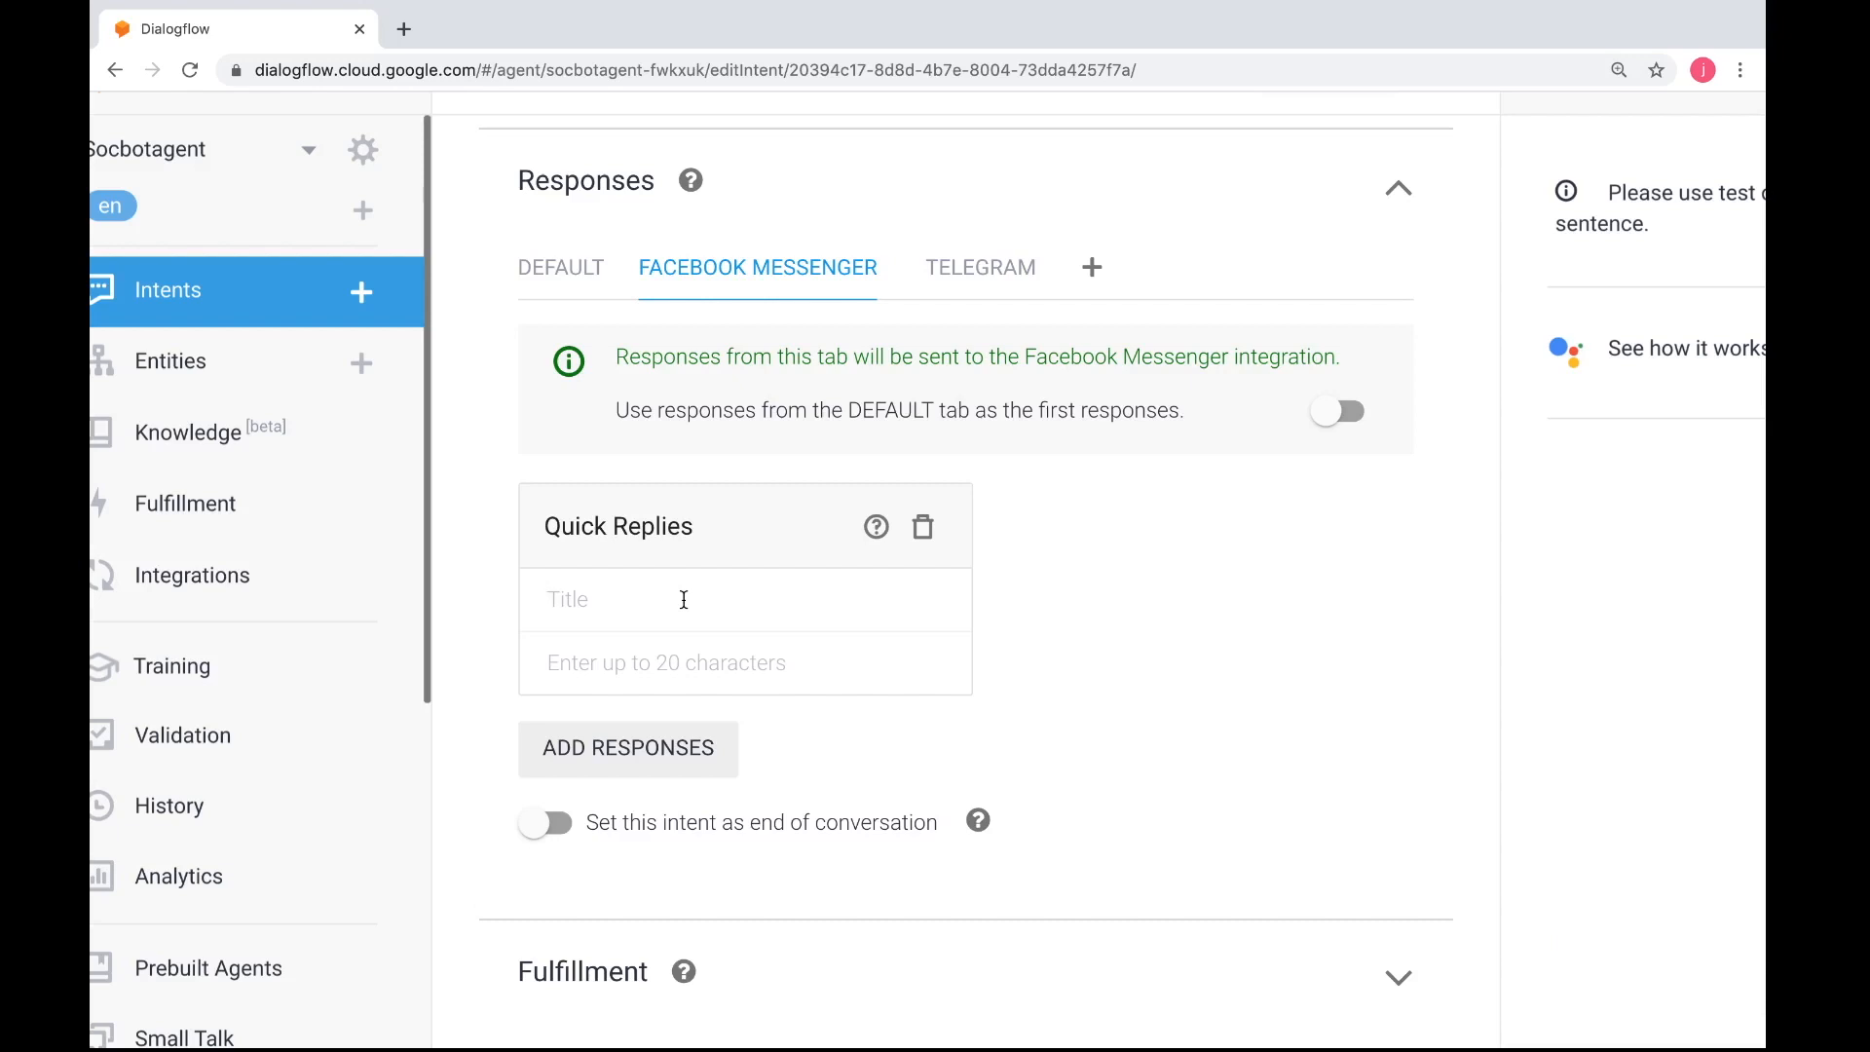
{"action": "type", "text": "Enter your flavour"}
Check the flavours in the worksheet and enter Pepperoni and Hawaiian as the first two quick replies
{"action": "key", "text": "ctrl+Left"}
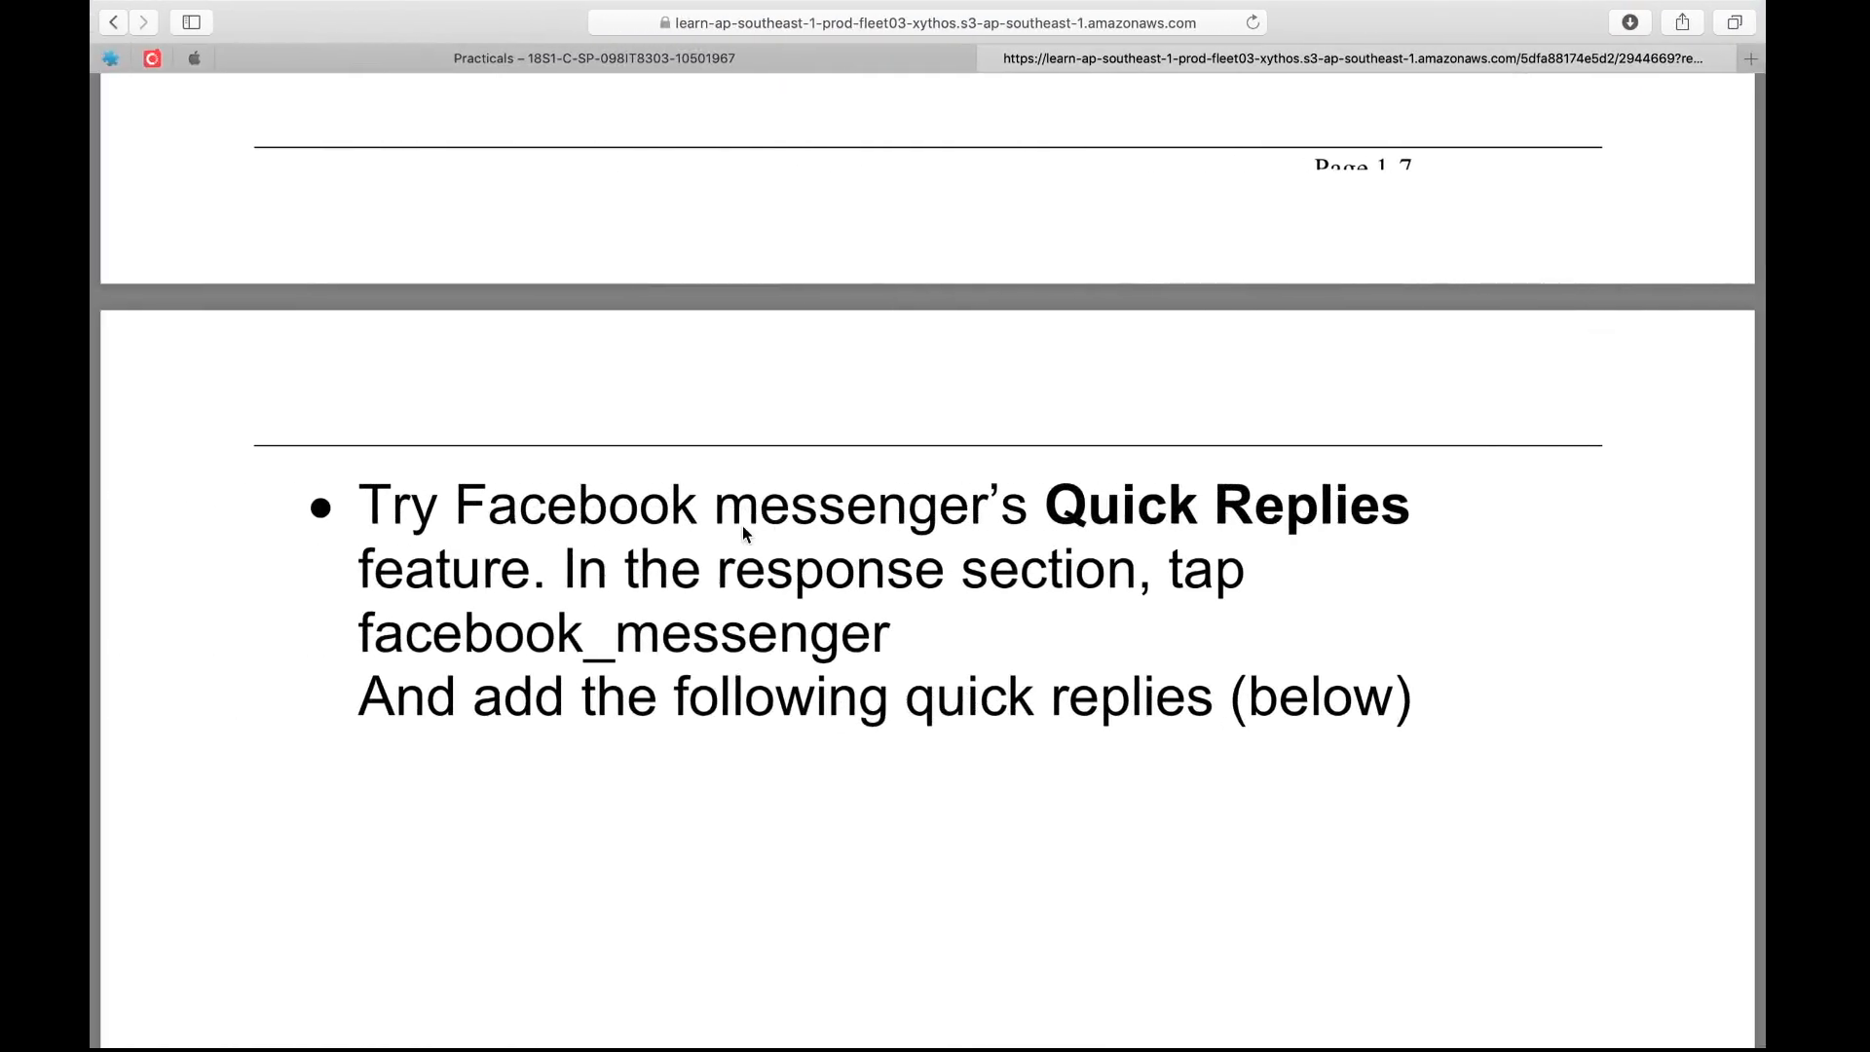
{"action": "scroll", "coordinate": [743, 528], "scroll_direction": "up", "scroll_amount": 5}
{"action": "key", "text": "ctrl+Right"}
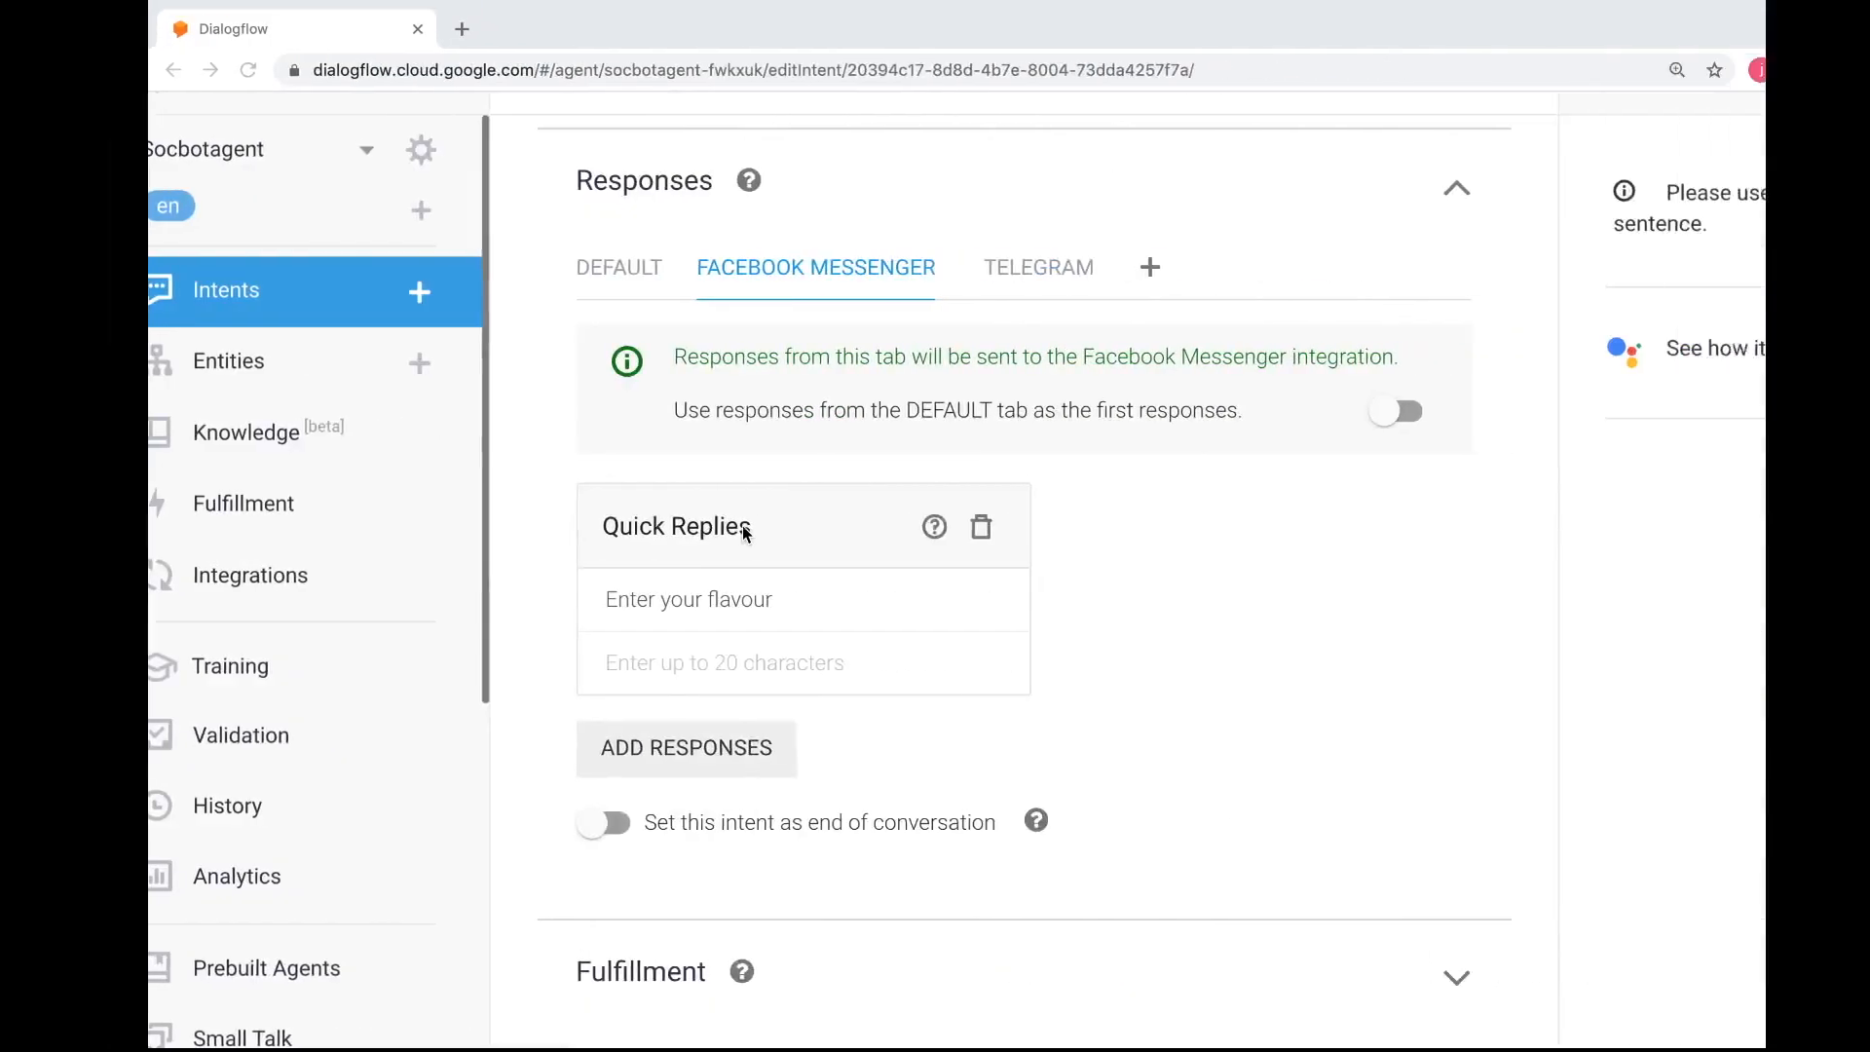
{"action": "type", "text": "Pe"}
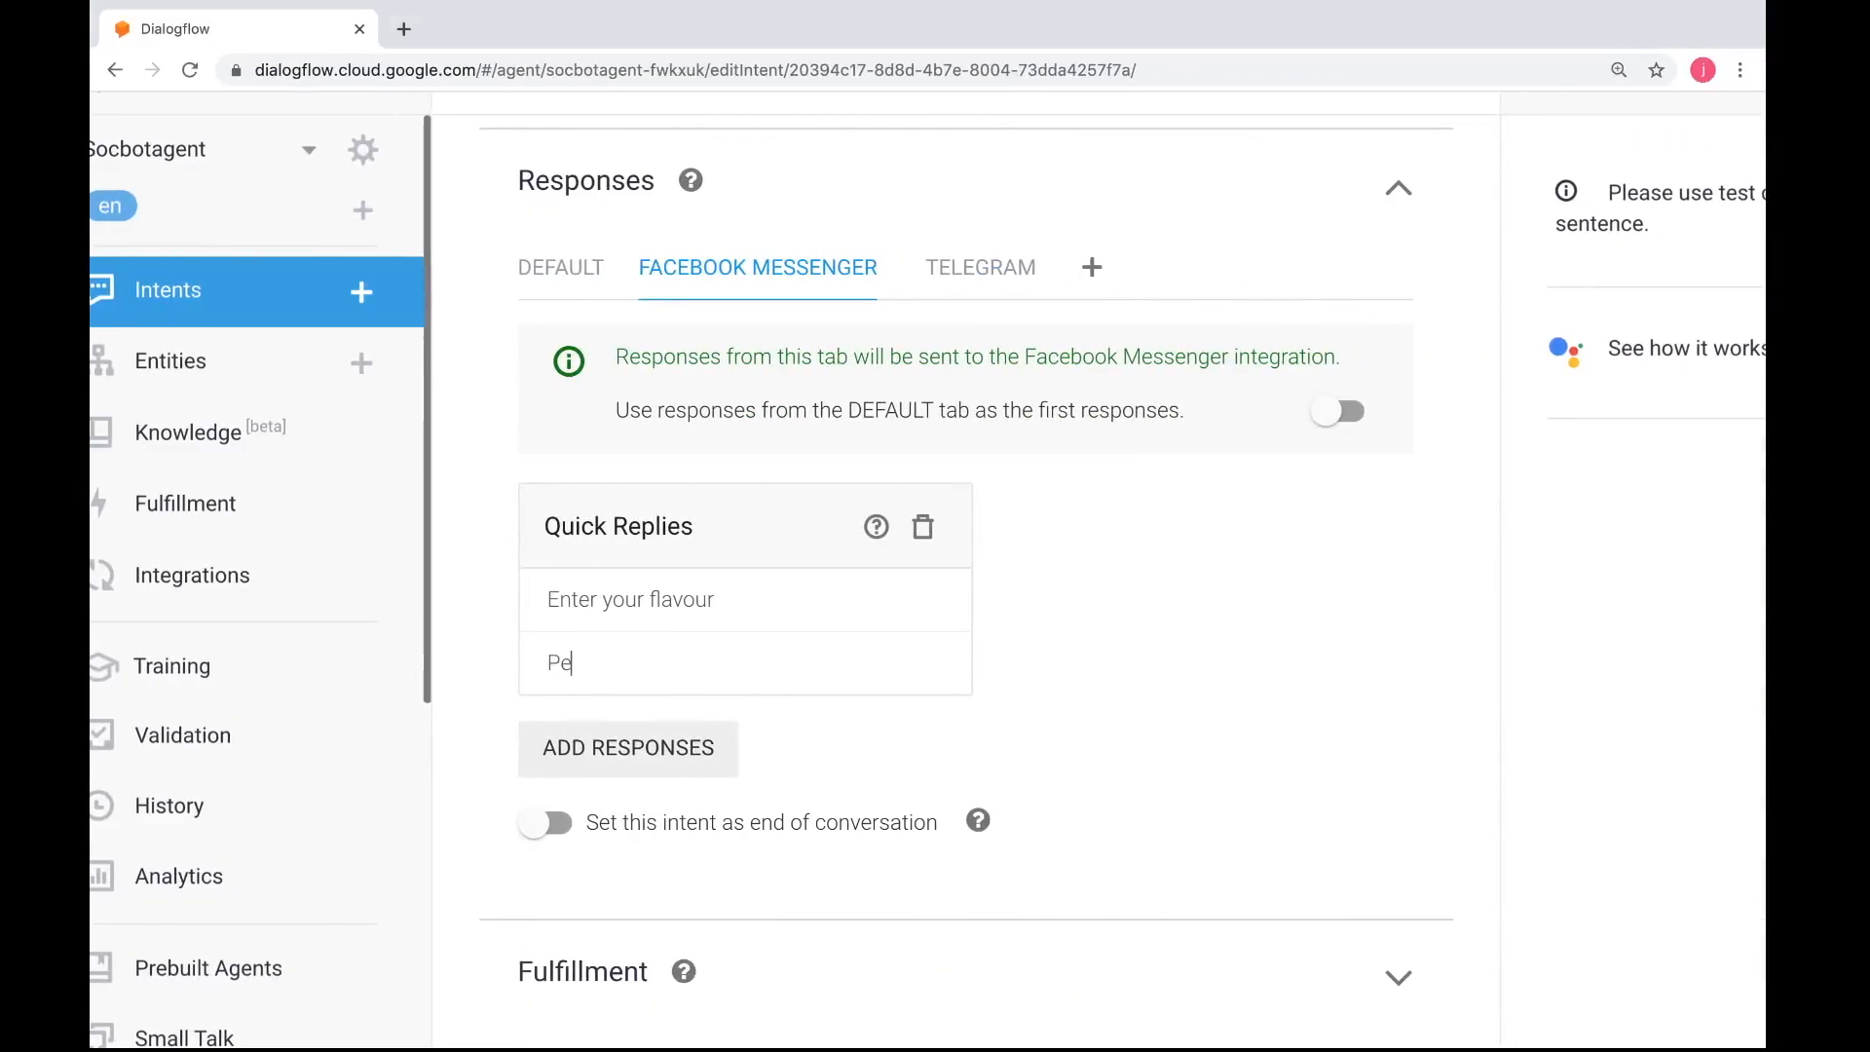
{"action": "type", "text": "pperoni"}
{"action": "key", "text": "Return"}
{"action": "type", "text": "H"}
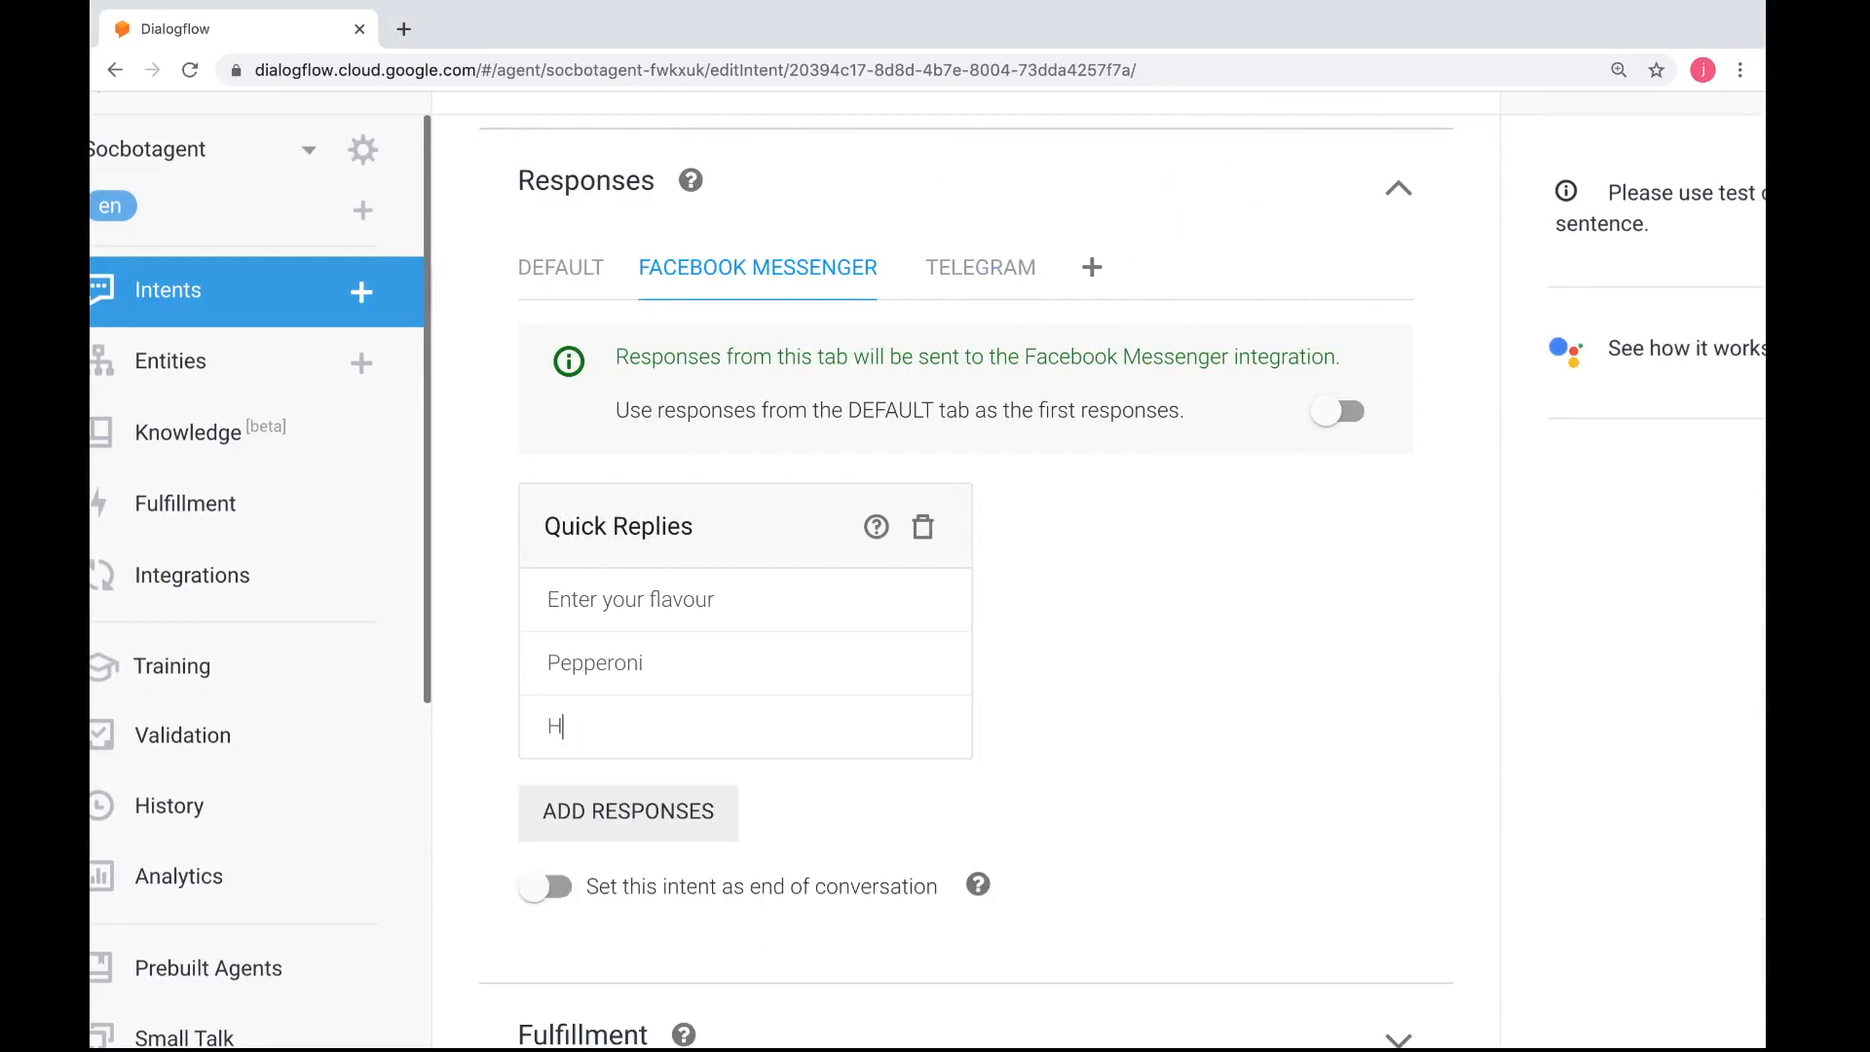
{"action": "type", "text": "awaiian"}
Recheck the worksheet's flavour list and add Cheese and BBQ as further quick replies
{"action": "key", "text": "ctrl+Left"}
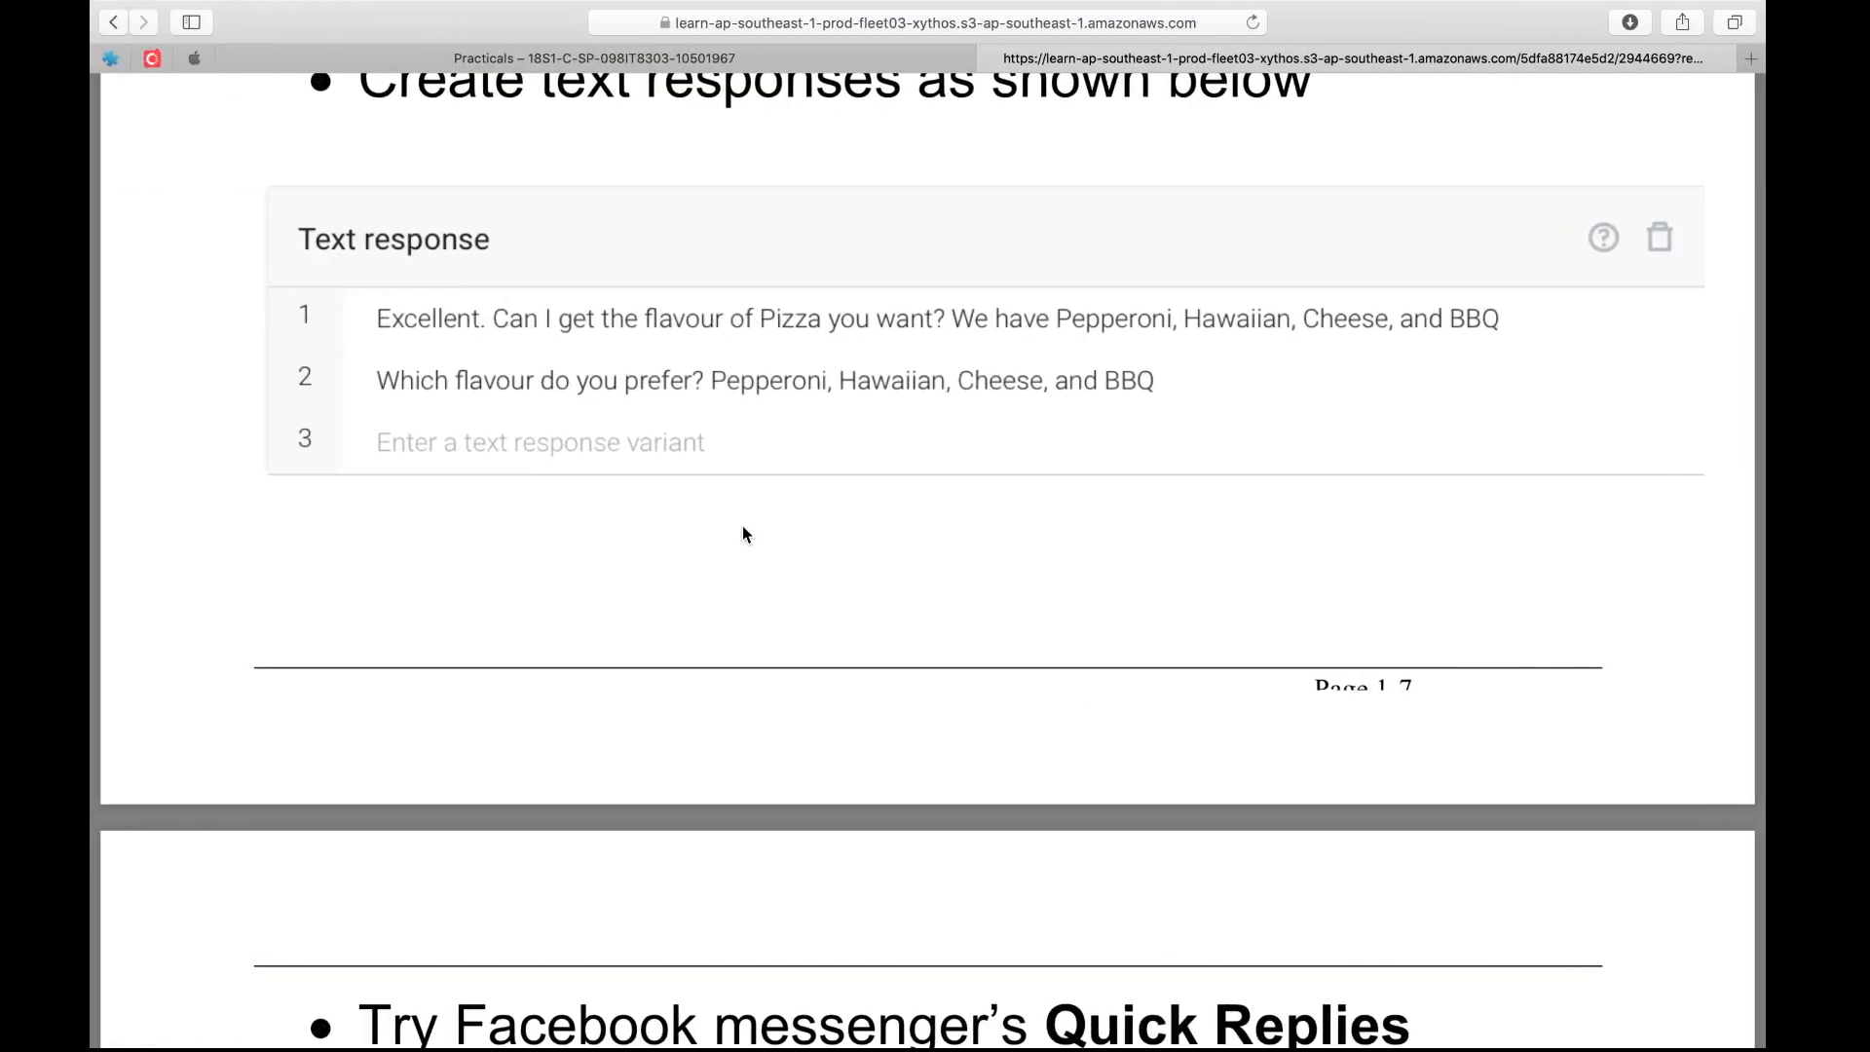
{"action": "key", "text": "ctrl+Right"}
{"action": "key", "text": "Return"}
{"action": "type", "text": "Cheese"}
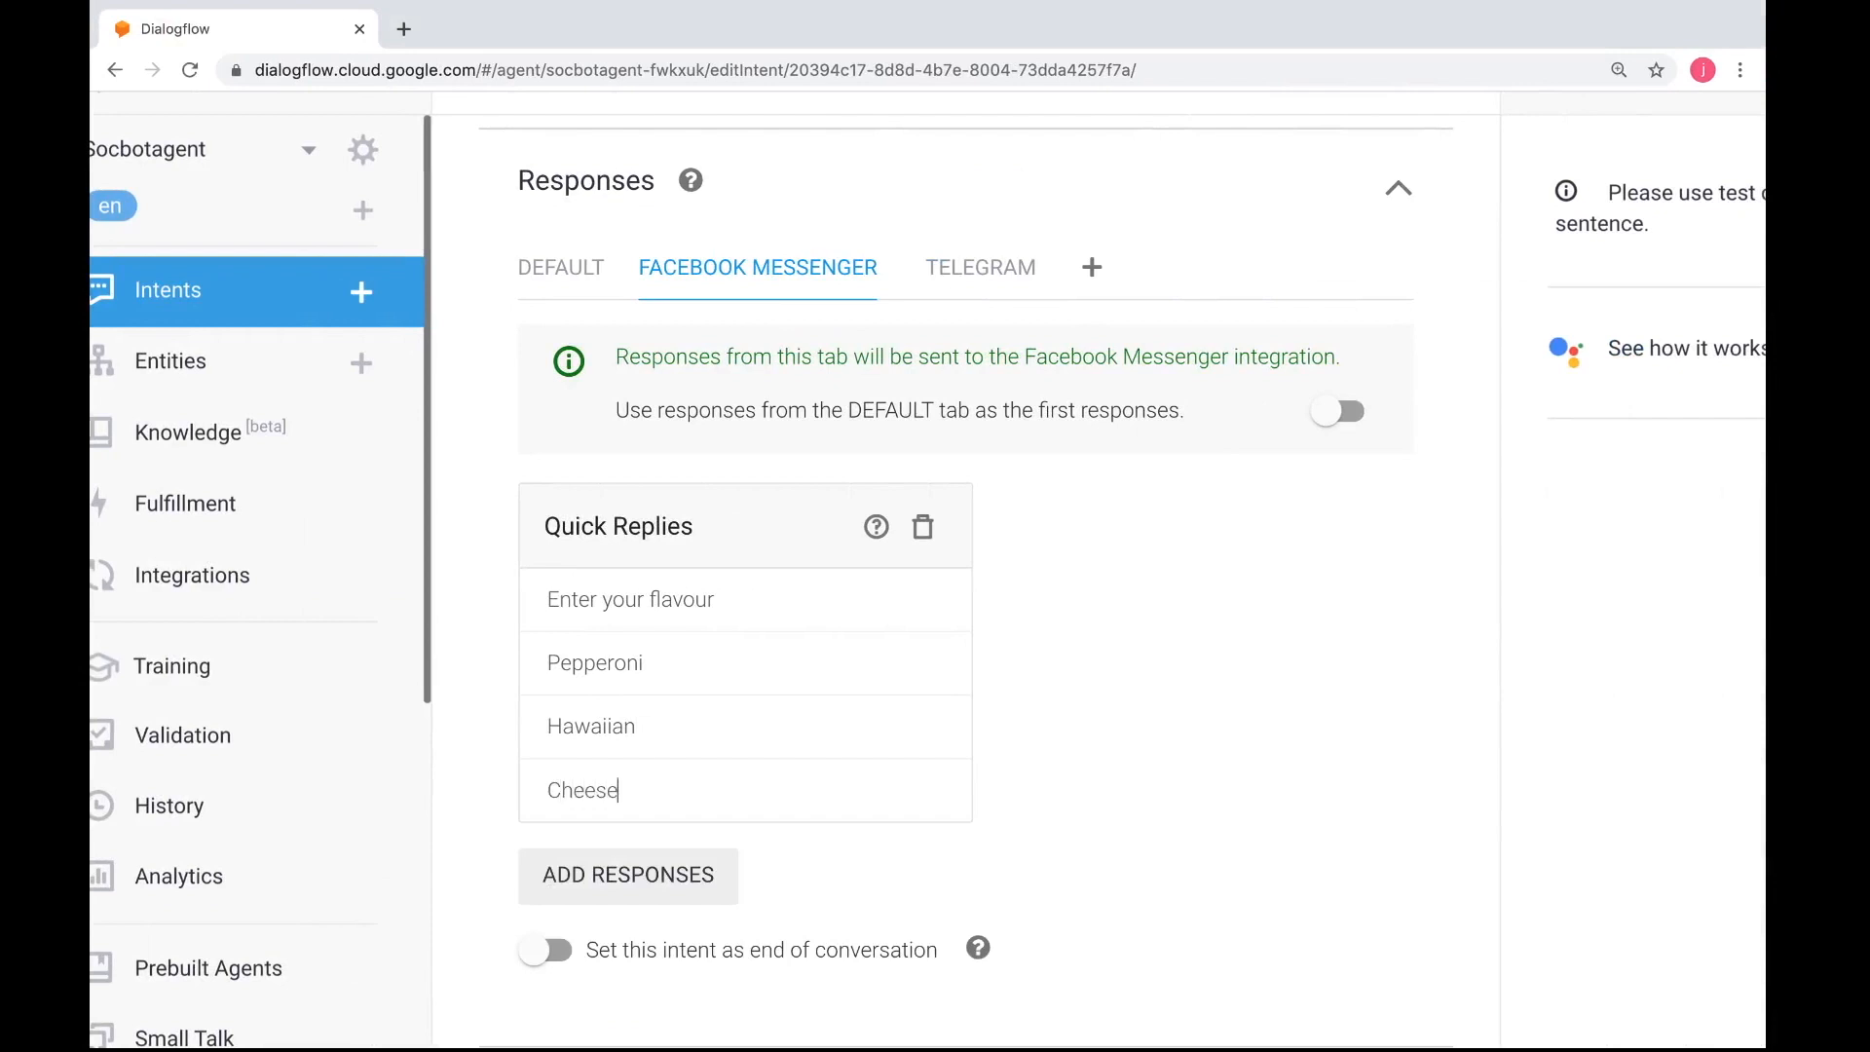
{"action": "key", "text": "Return"}
{"action": "type", "text": "BB"}
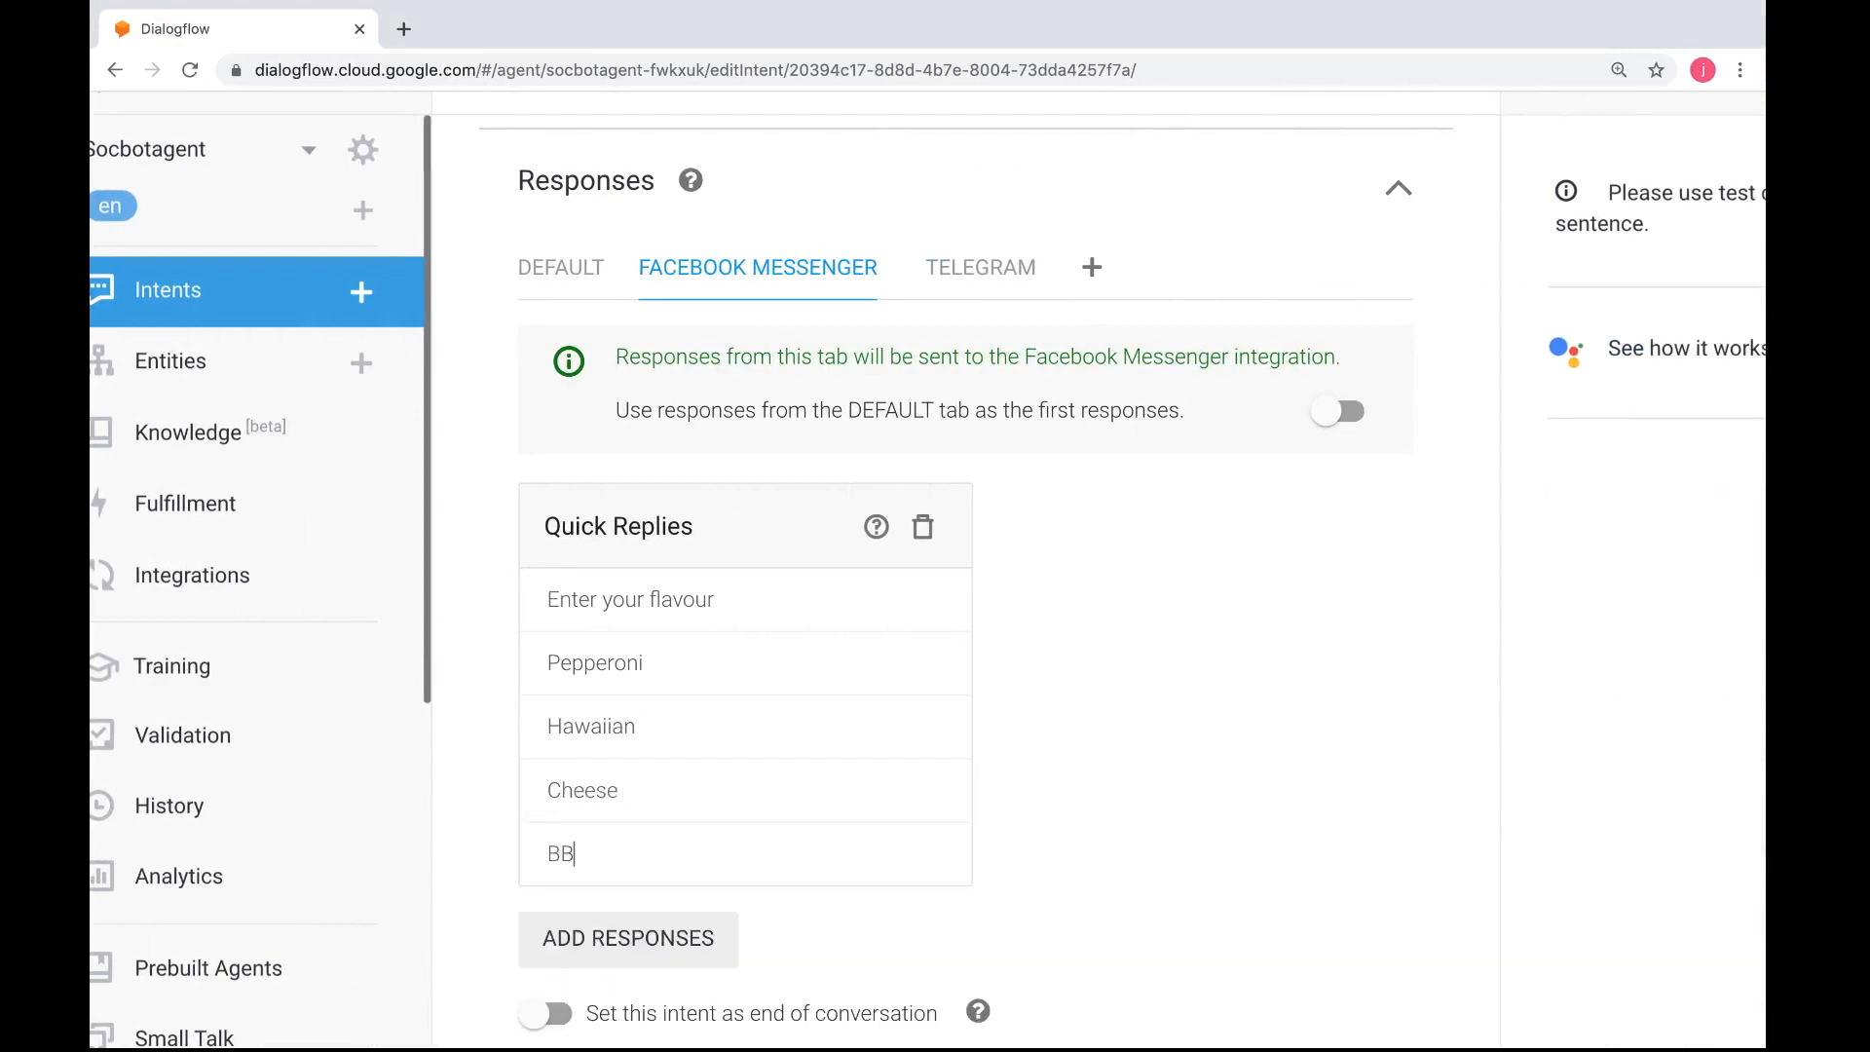
{"action": "type", "text": "Q"}
Save the pizza-getsize intent with its Facebook Messenger quick replies
{"action": "scroll", "coordinate": [815, 692], "scroll_direction": "down", "scroll_amount": 3}
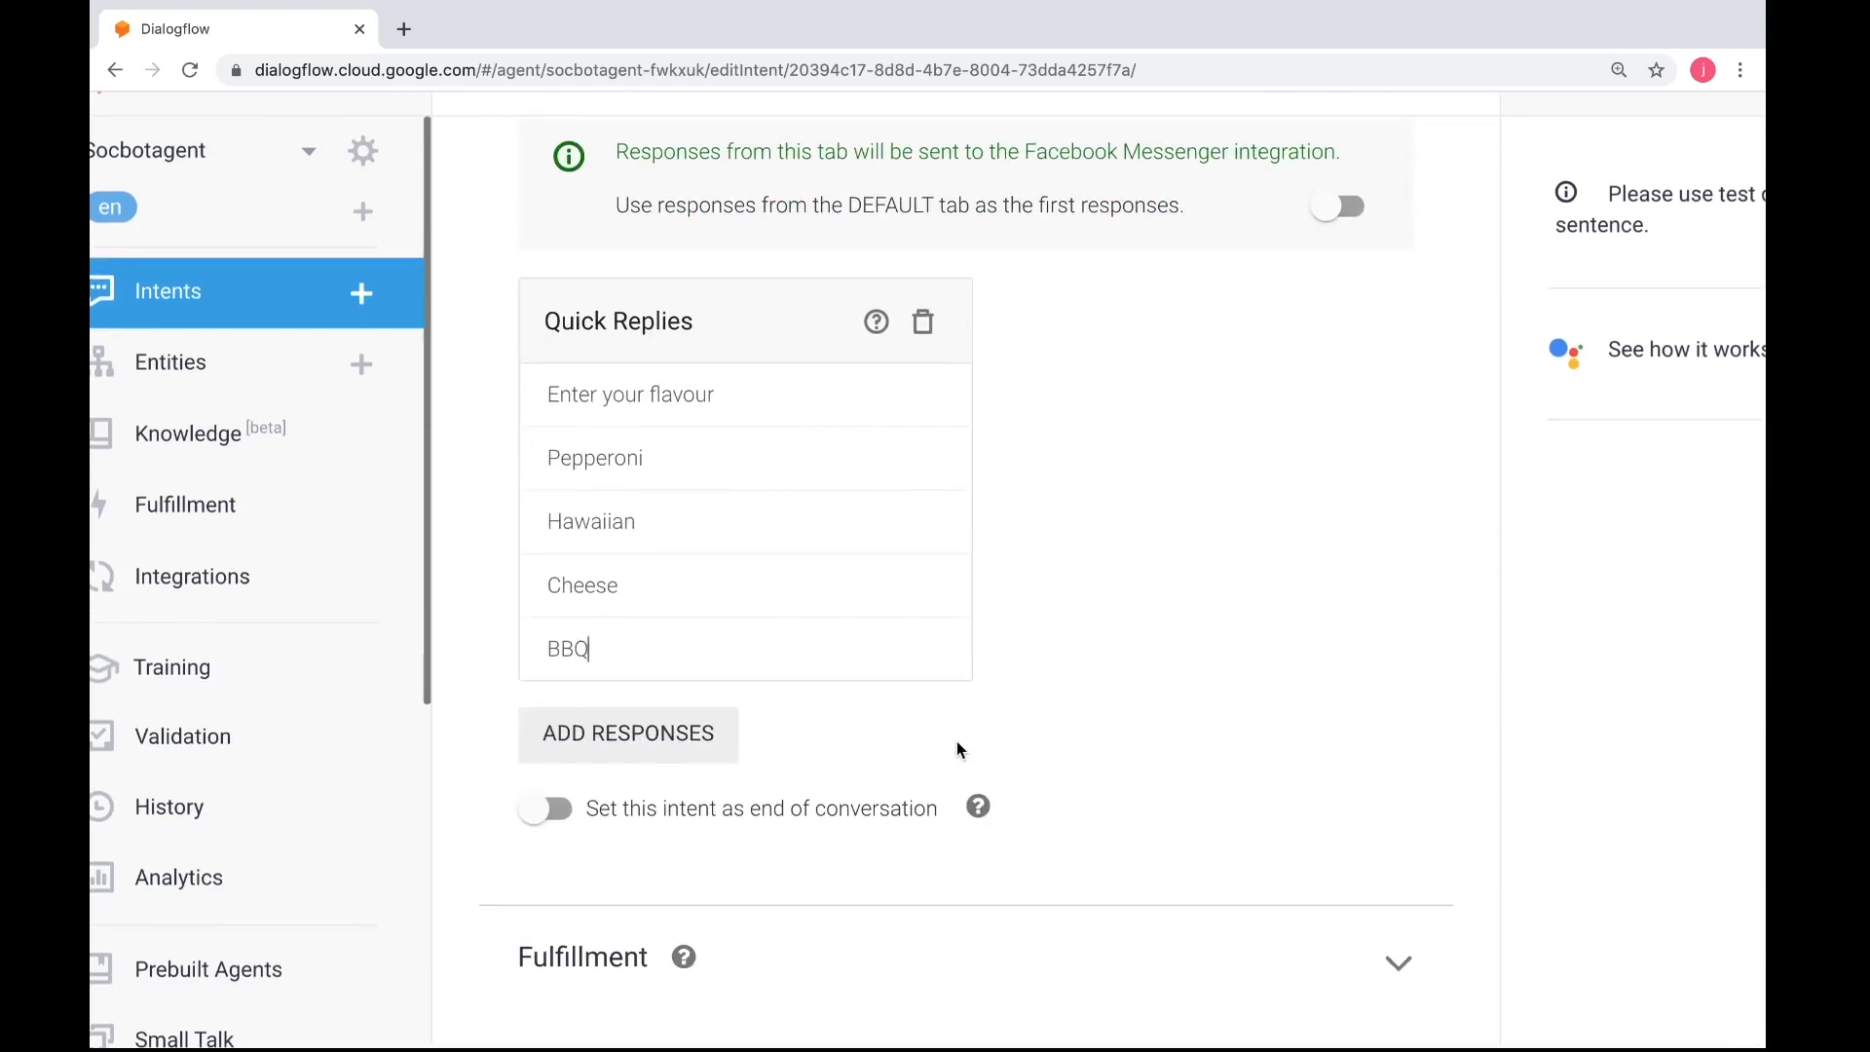
{"action": "scroll", "coordinate": [956, 750], "scroll_direction": "up", "scroll_amount": 5}
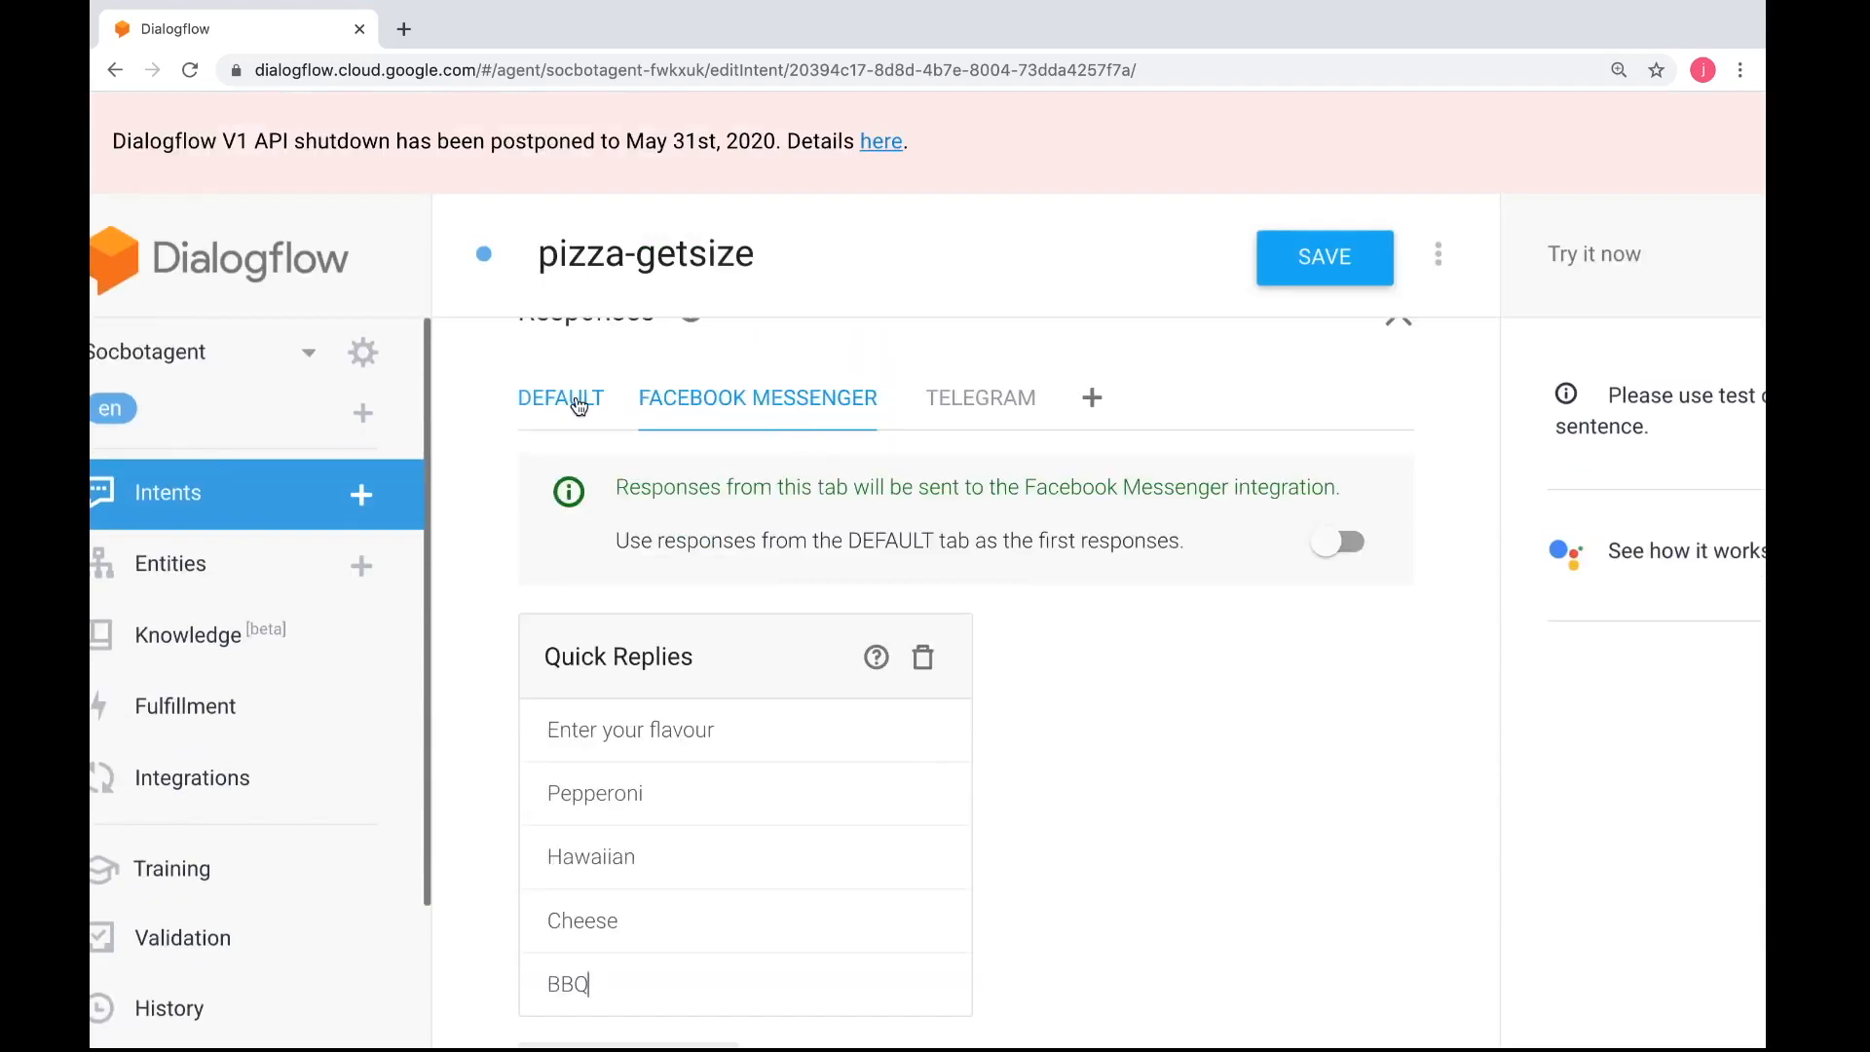
{"action": "left_click", "coordinate": [1323, 263]}
Review the worksheet's Exercise 3 instructions for the pizza-getflavour intent: contexts, user expressions, entity labelling and text responses
{"action": "key", "text": "ctrl+Left"}
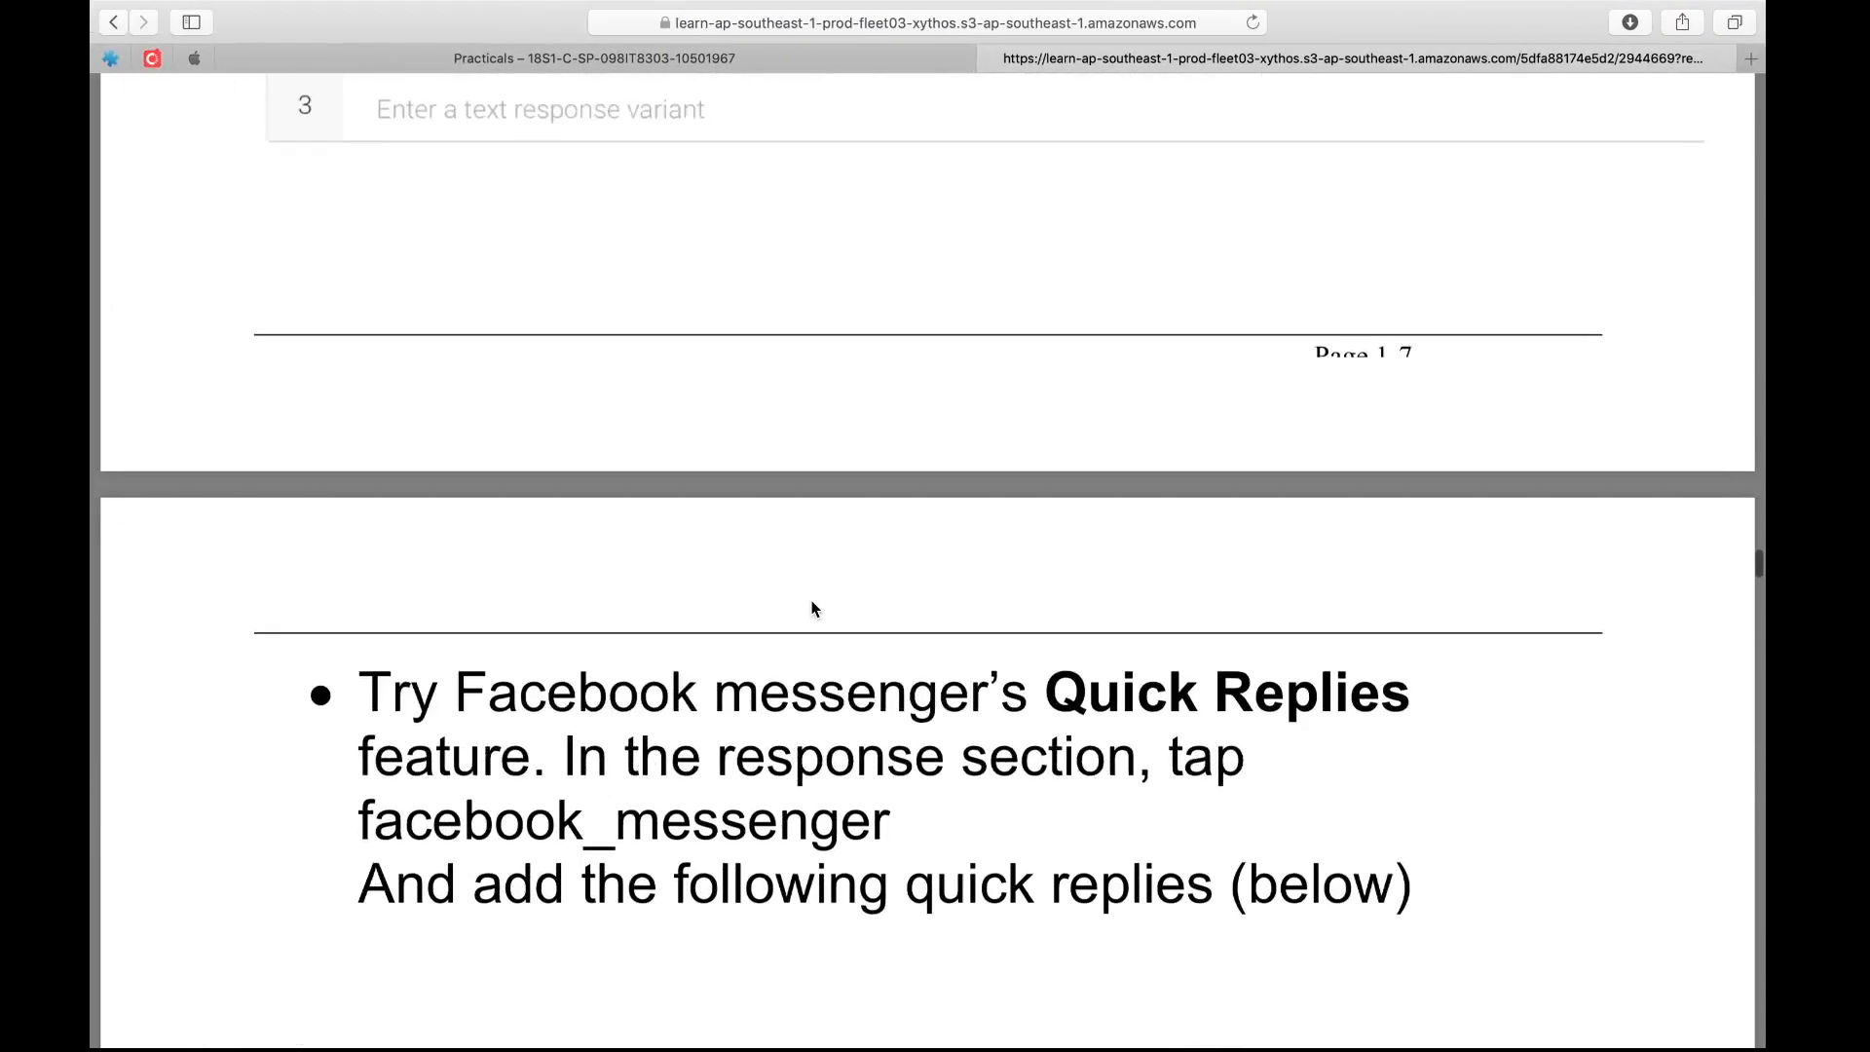
{"action": "scroll", "coordinate": [814, 609], "scroll_direction": "down", "scroll_amount": 20}
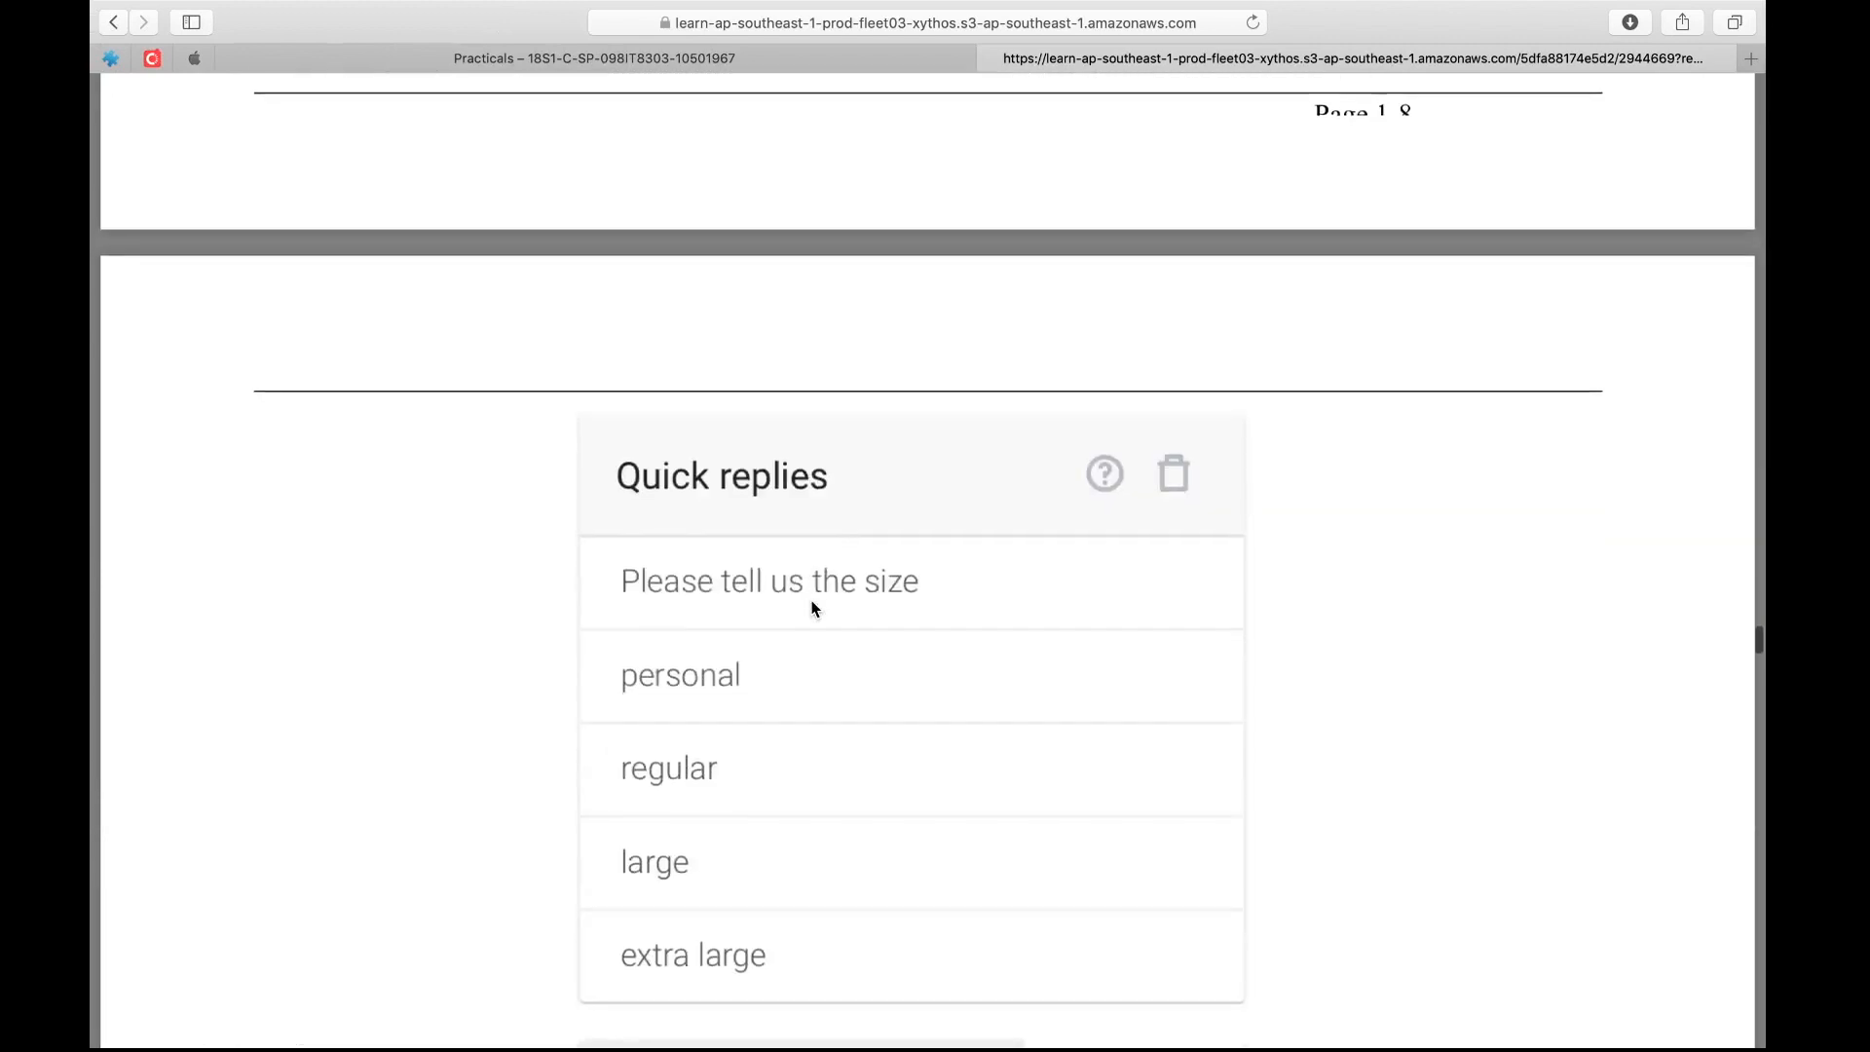
{"action": "scroll", "coordinate": [814, 607], "scroll_direction": "down", "scroll_amount": 15}
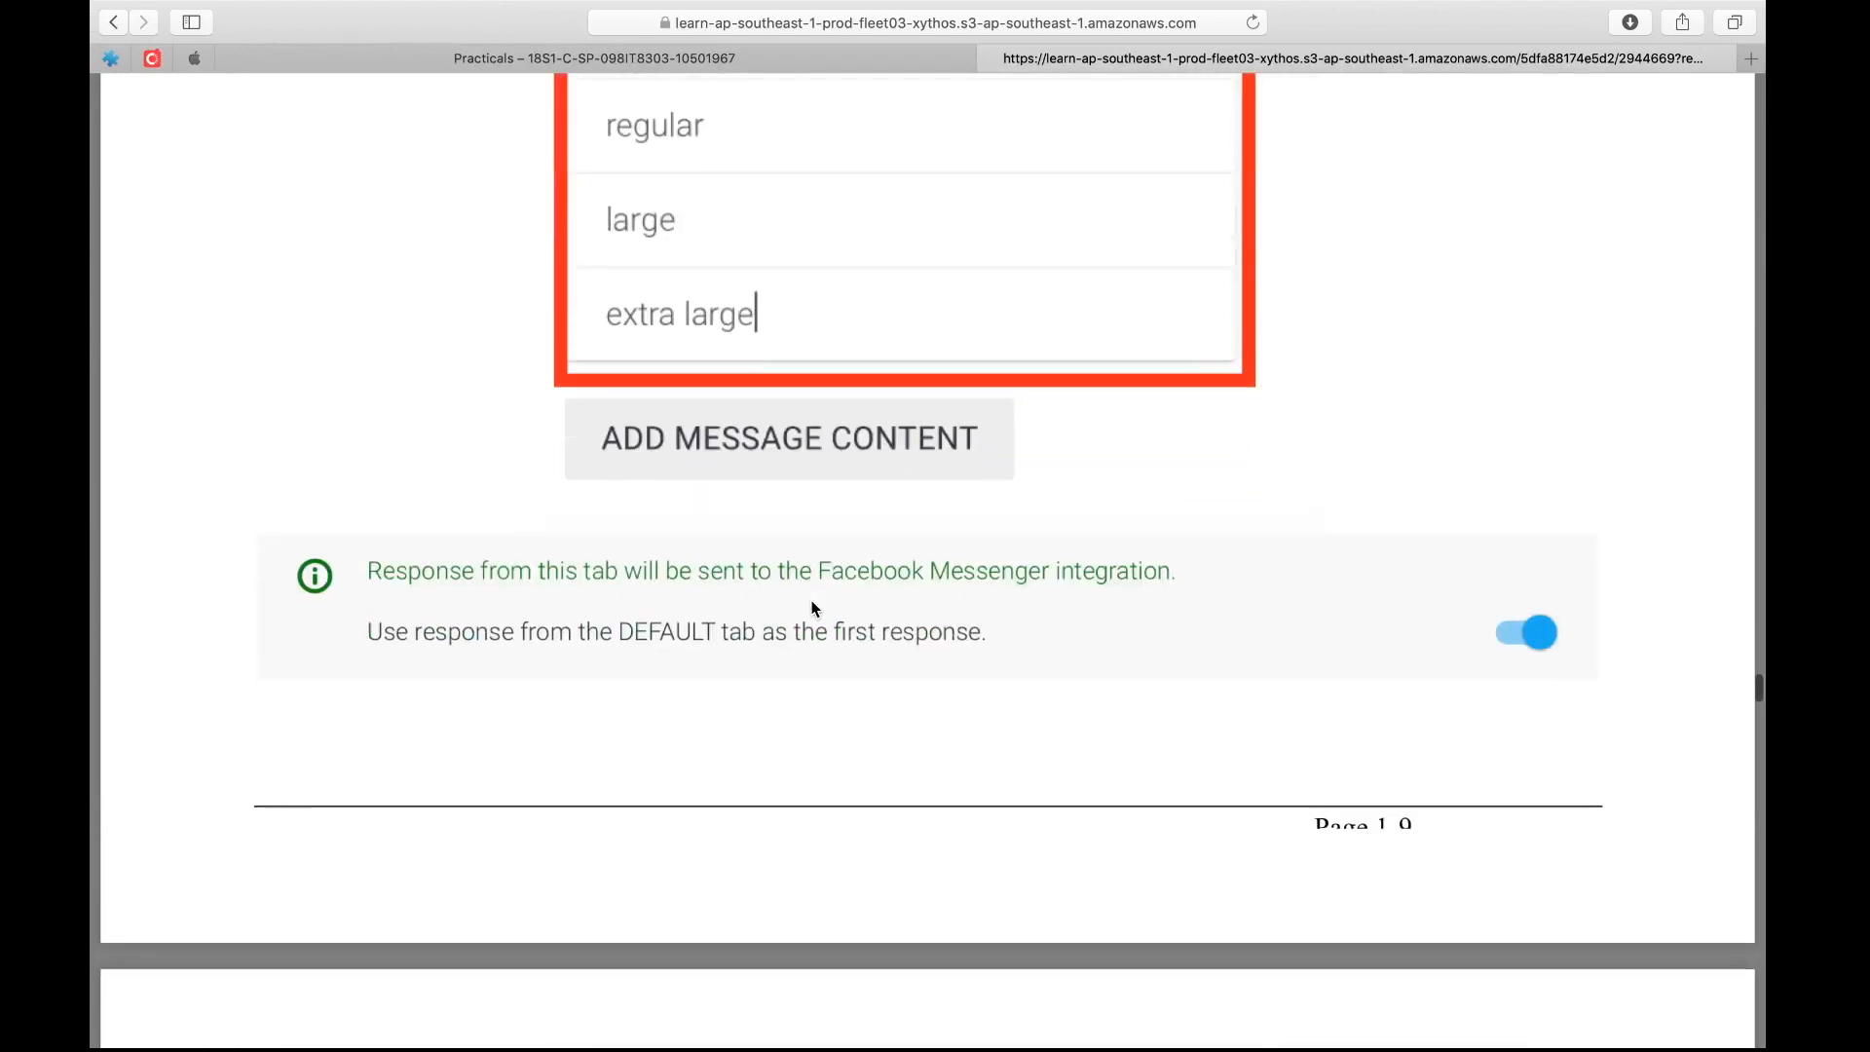
{"action": "scroll", "coordinate": [811, 602], "scroll_direction": "down", "scroll_amount": 12}
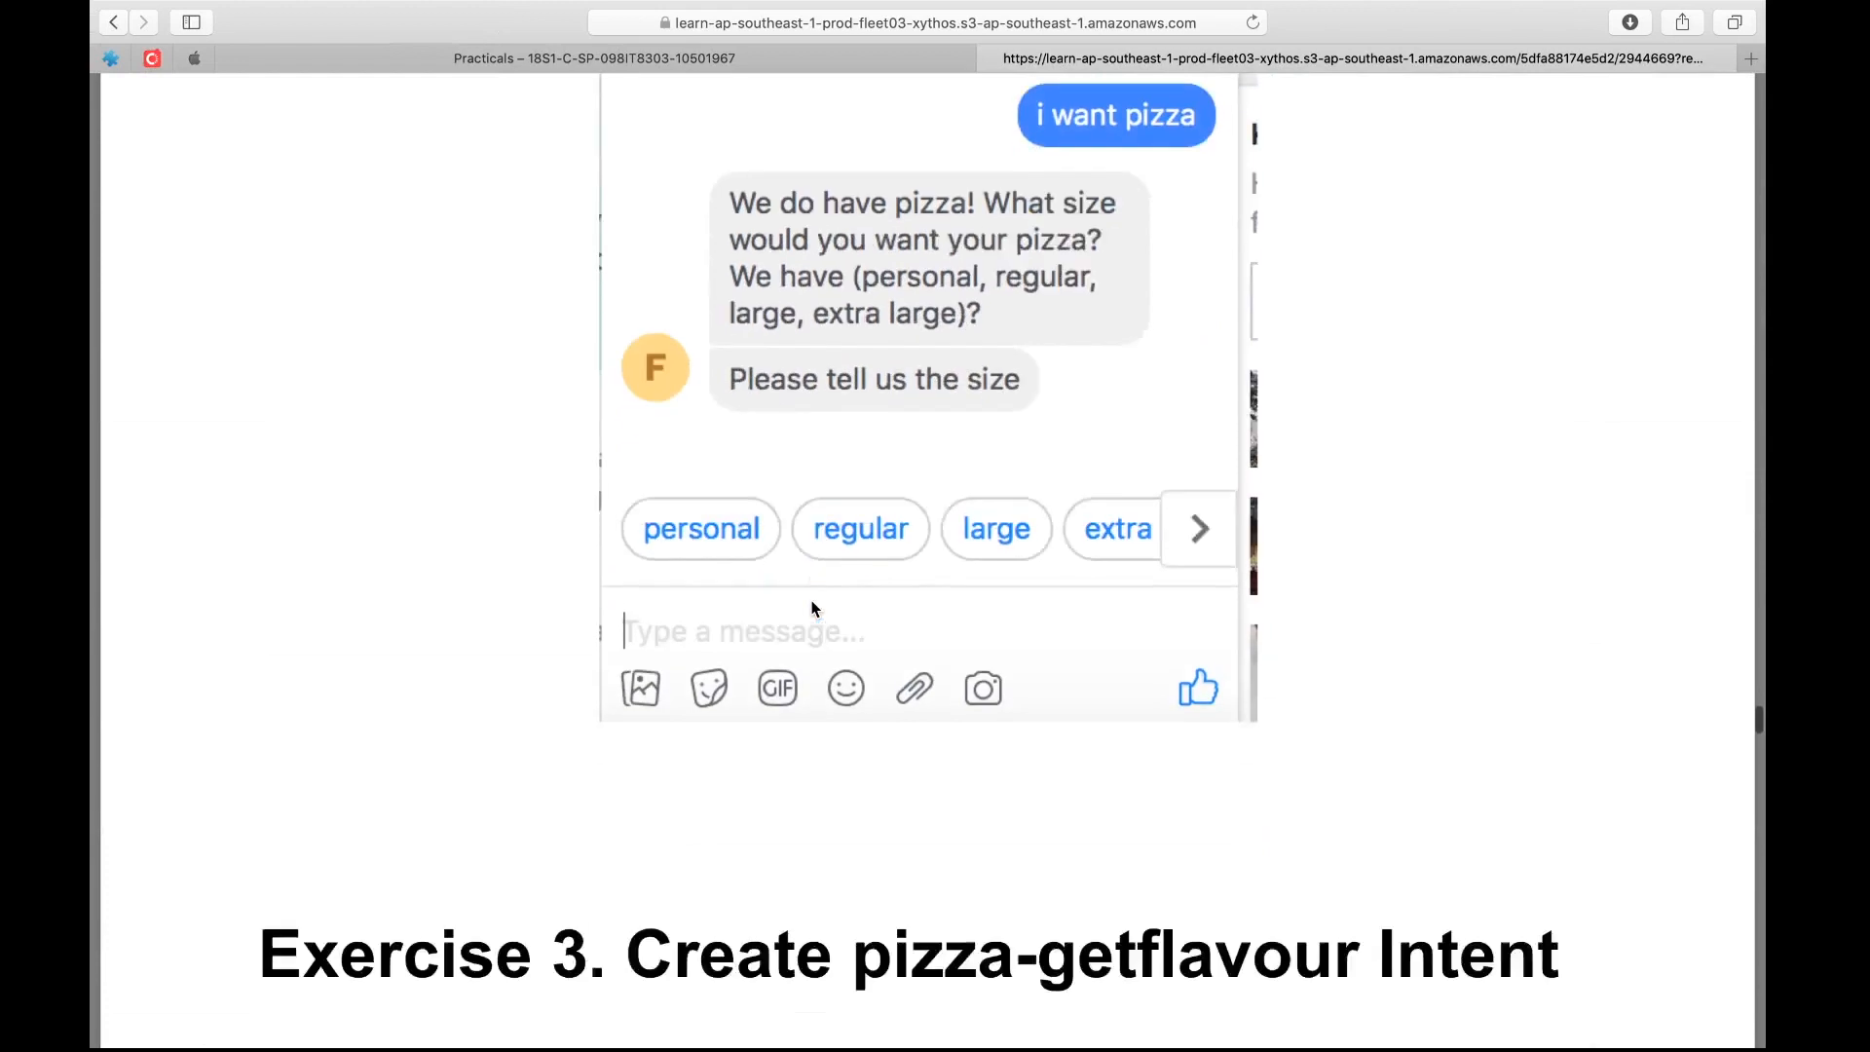
{"action": "scroll", "coordinate": [814, 609], "scroll_direction": "down", "scroll_amount": 8}
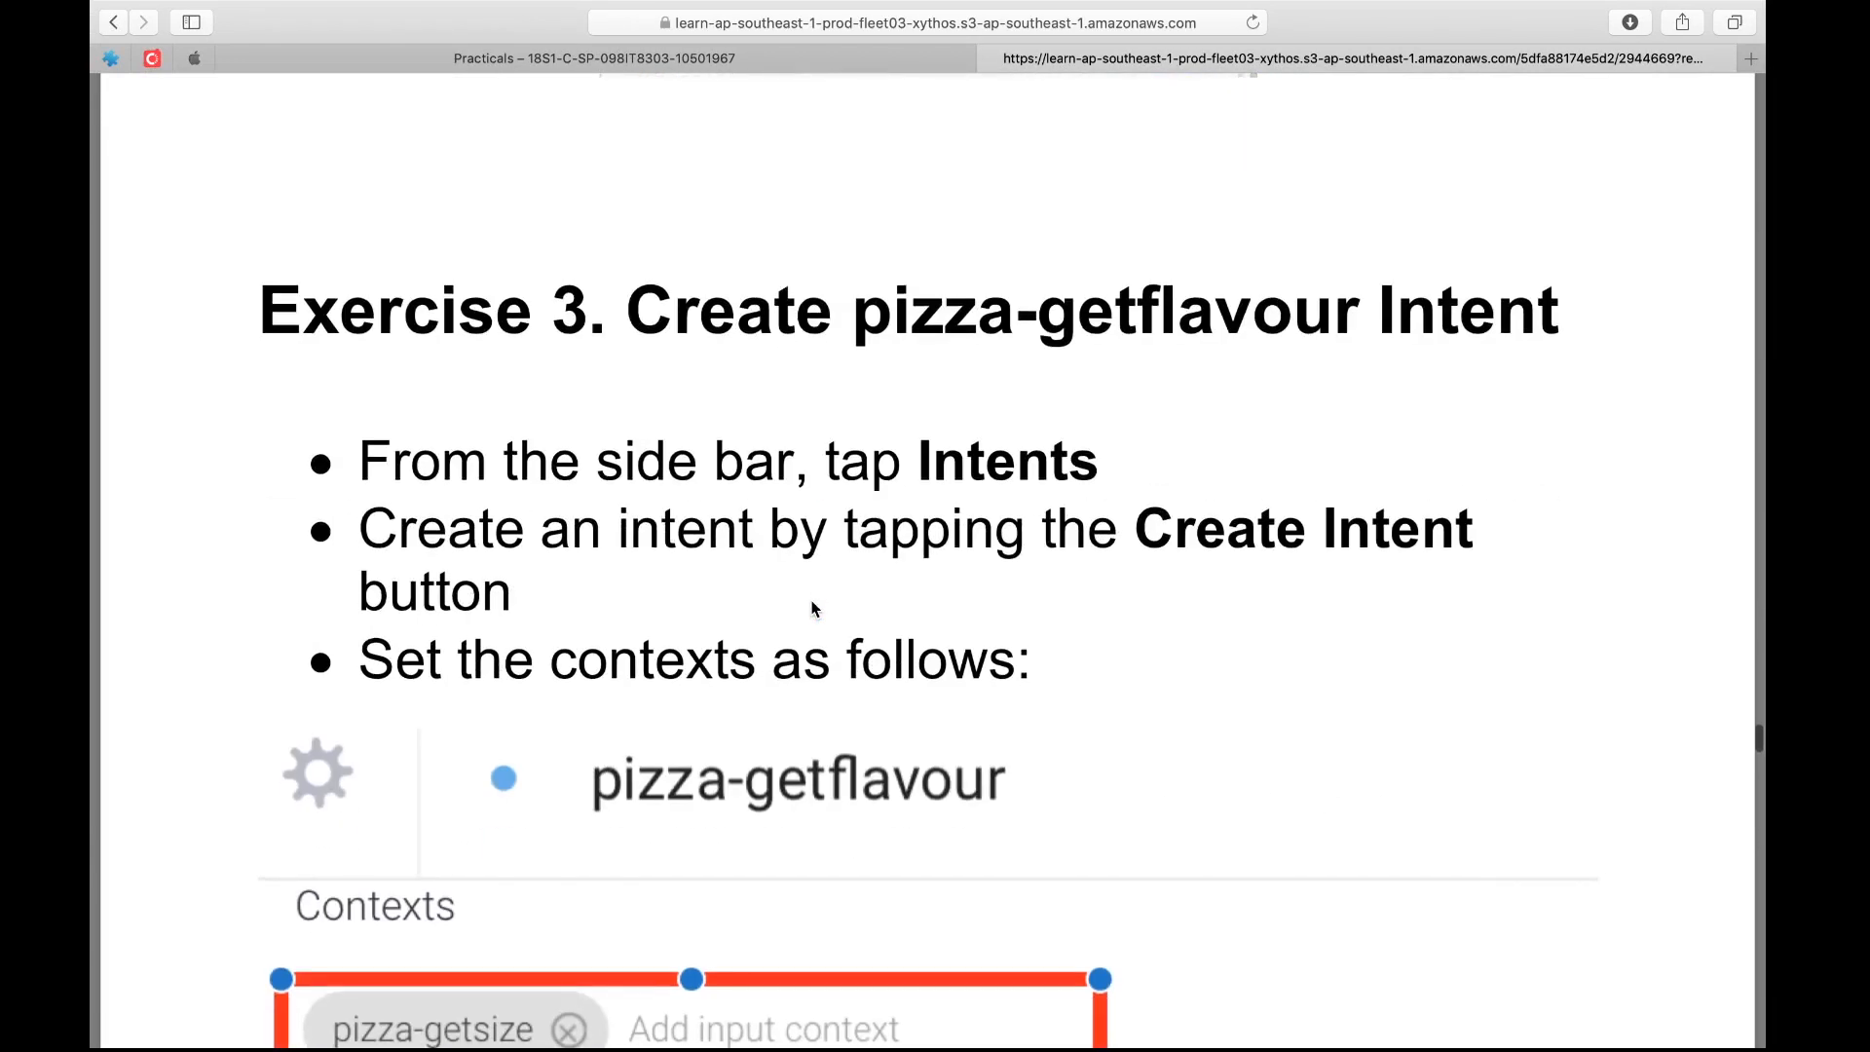
{"action": "scroll", "coordinate": [813, 609], "scroll_direction": "down", "scroll_amount": 3}
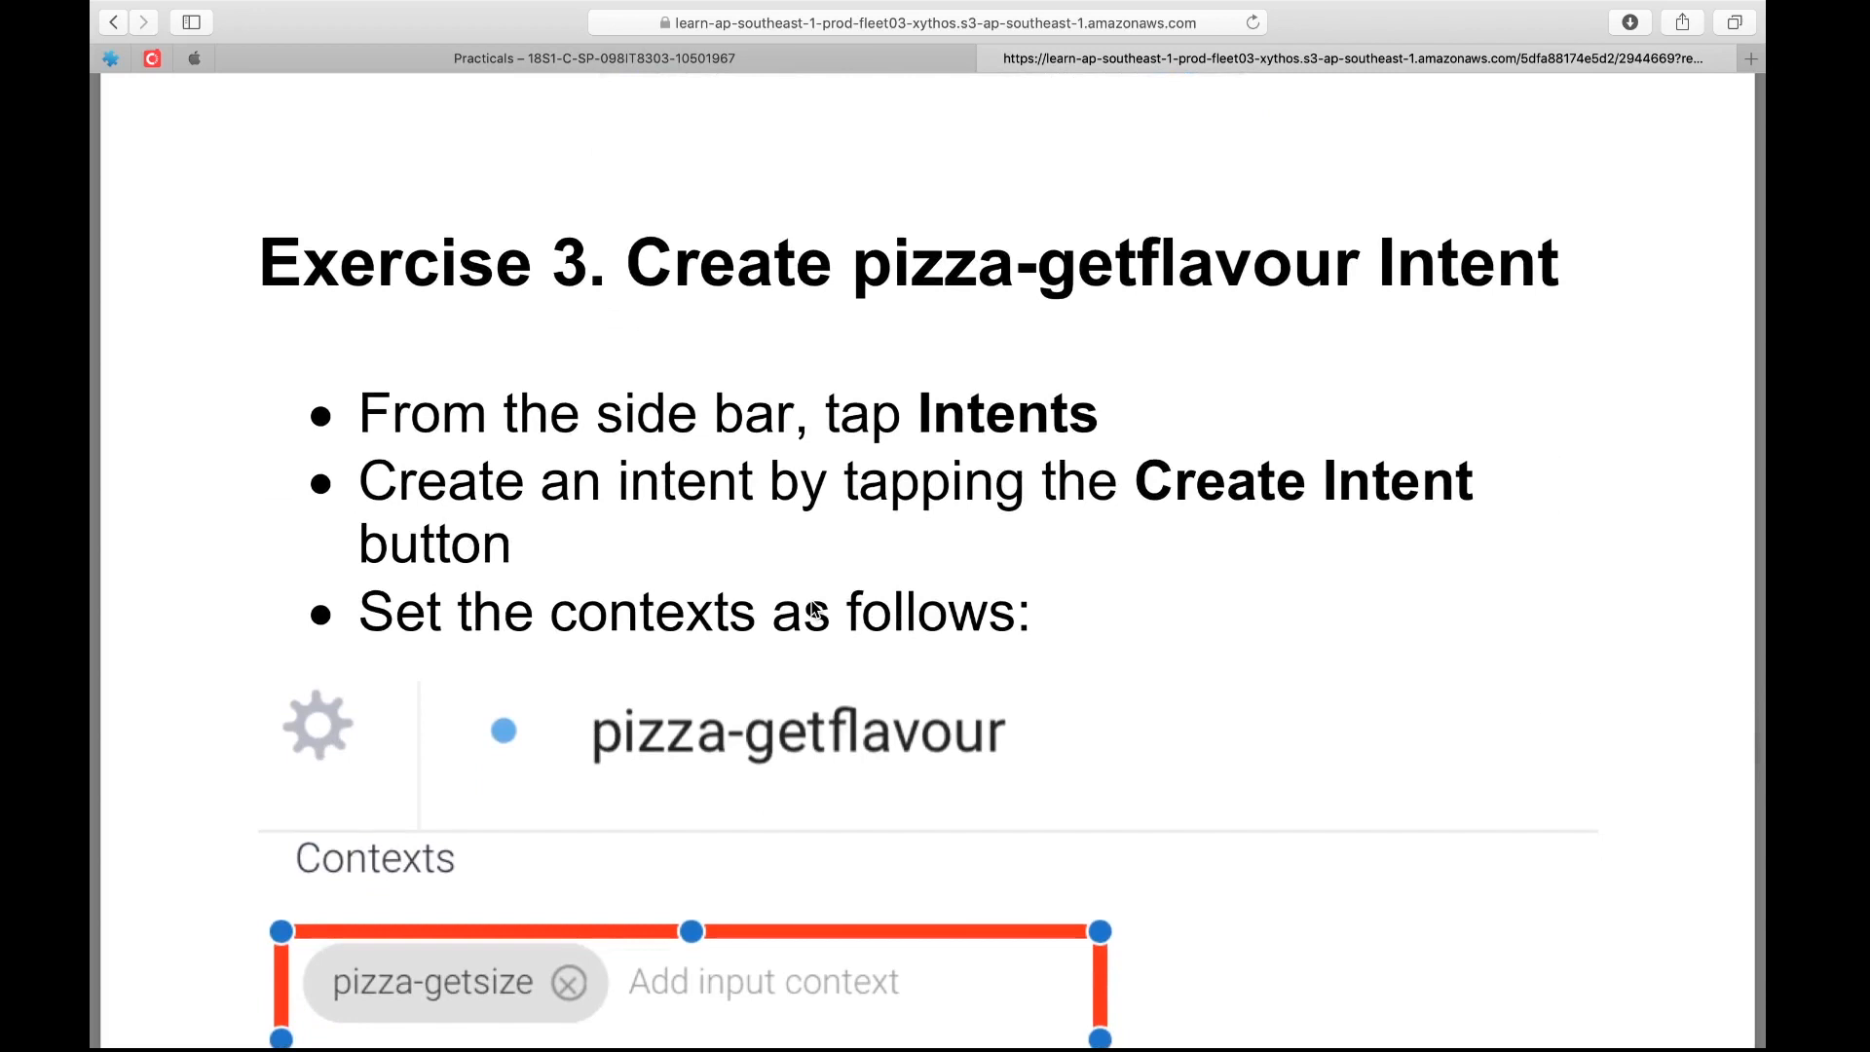
{"action": "scroll", "coordinate": [813, 612], "scroll_direction": "down", "scroll_amount": 18}
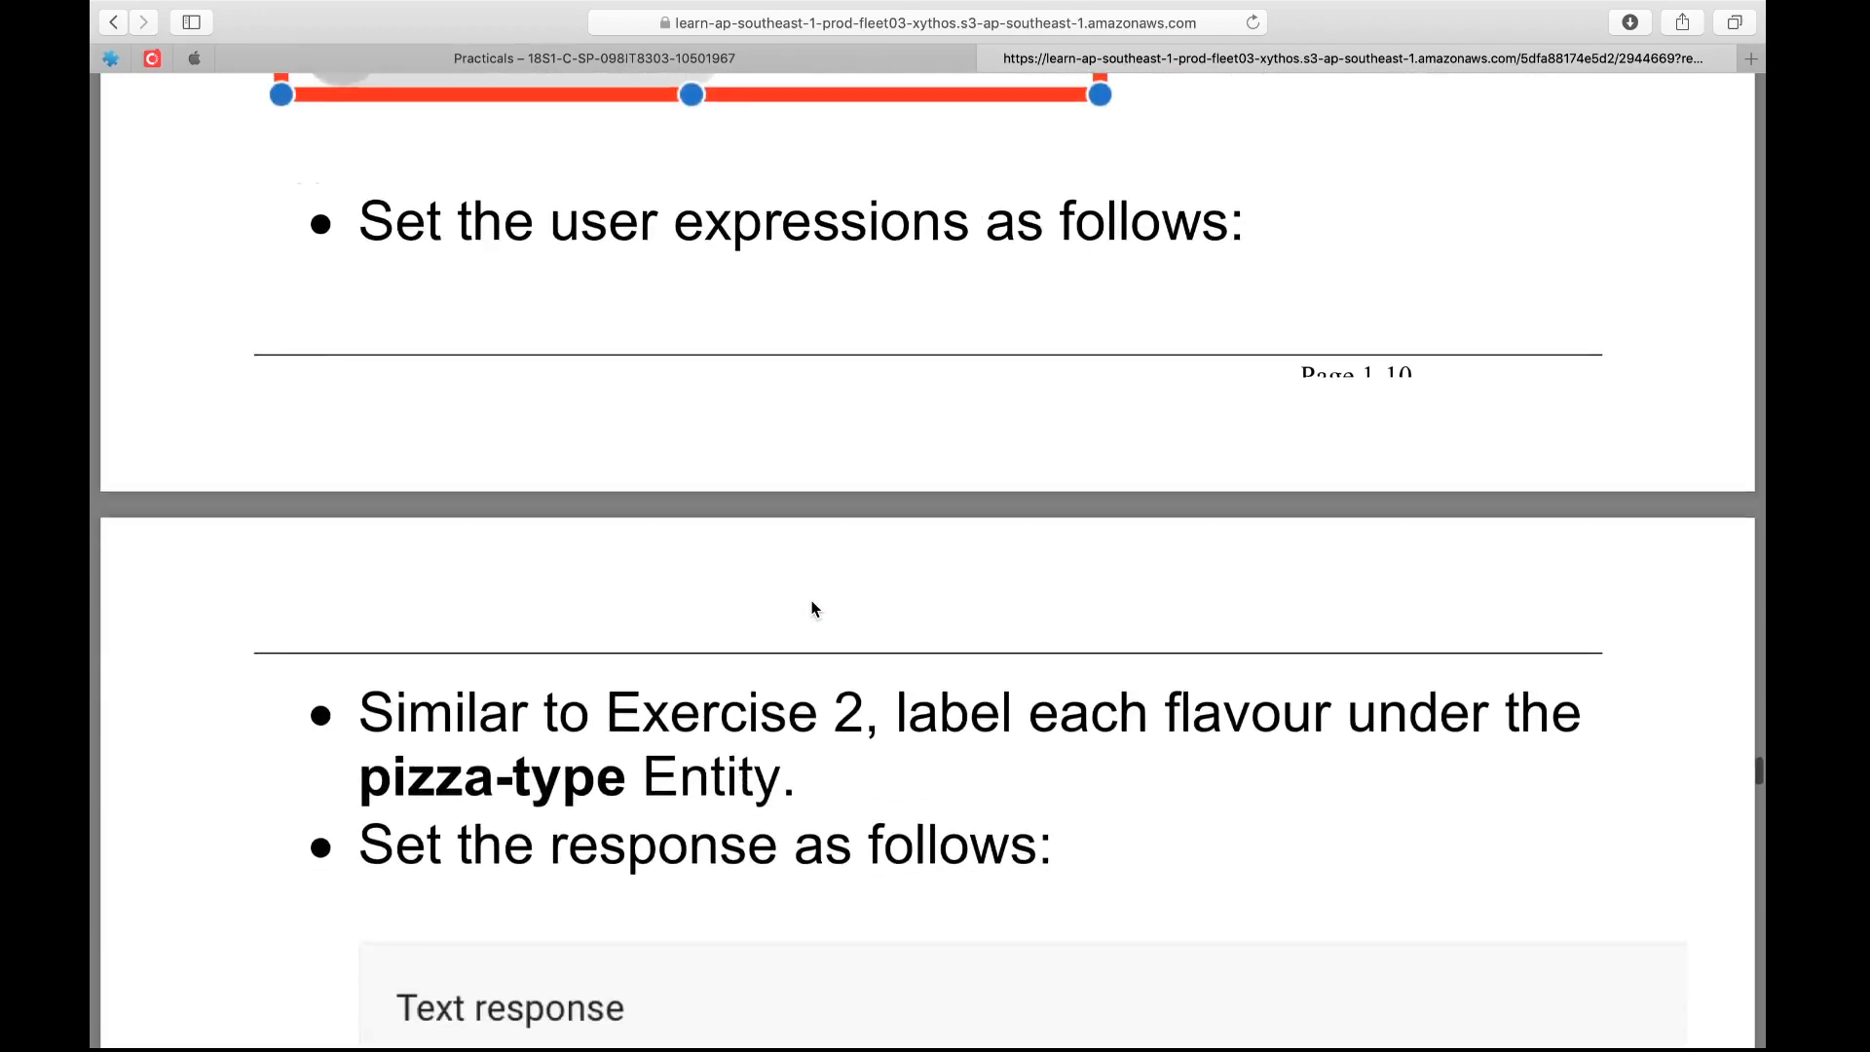
{"action": "scroll", "coordinate": [813, 609], "scroll_direction": "down", "scroll_amount": 8}
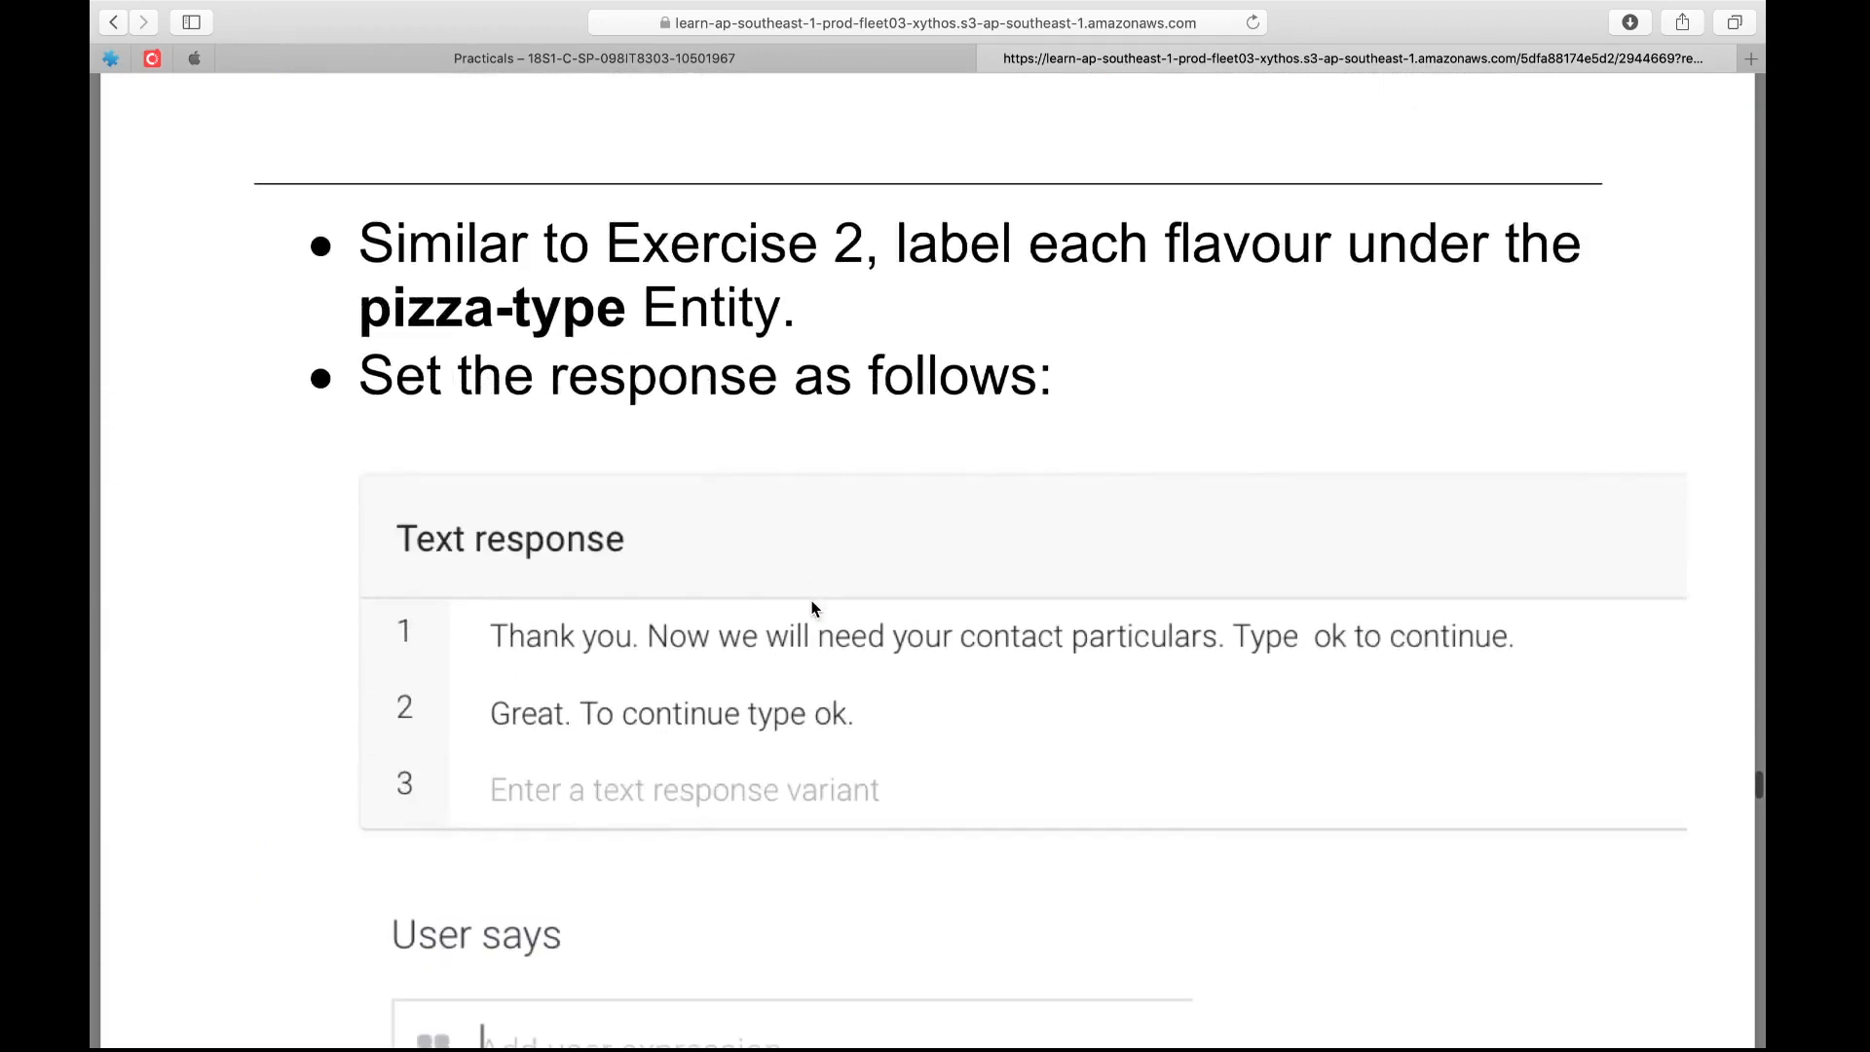
{"action": "scroll", "coordinate": [815, 609], "scroll_direction": "up", "scroll_amount": 17}
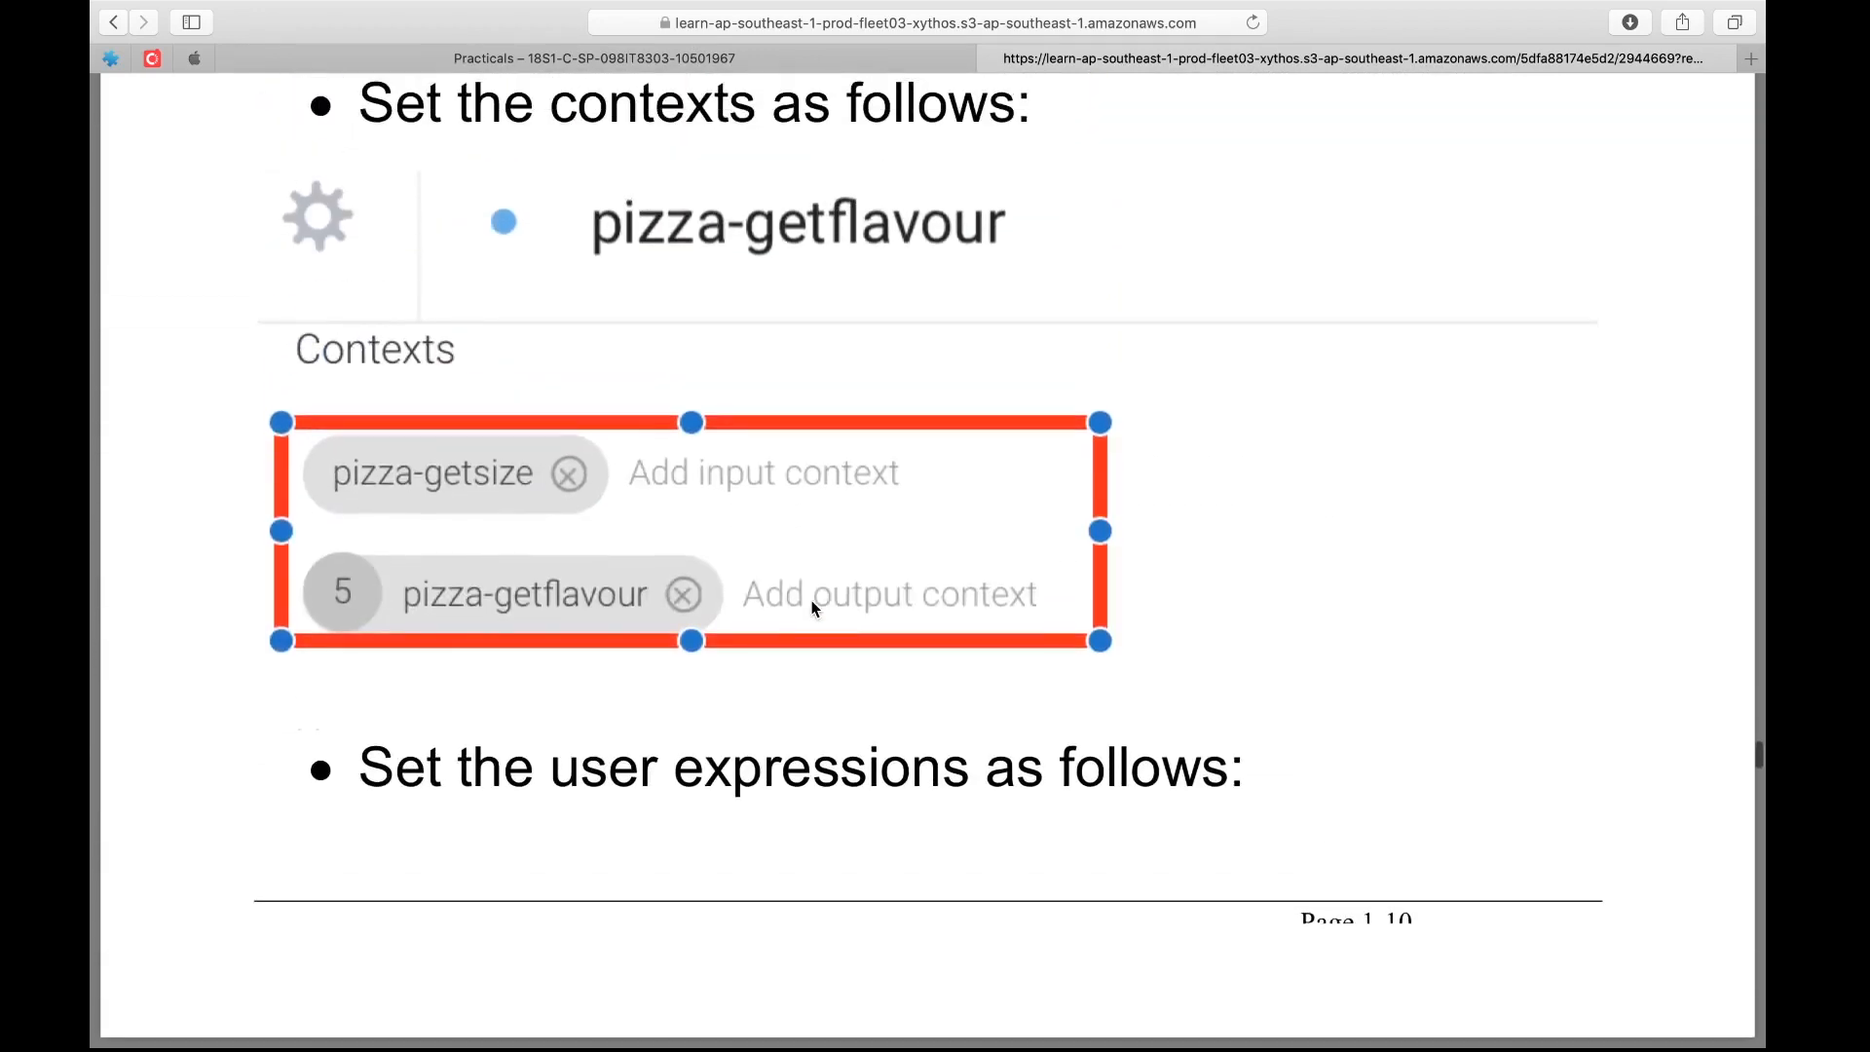
{"action": "scroll", "coordinate": [815, 606], "scroll_direction": "up", "scroll_amount": 4}
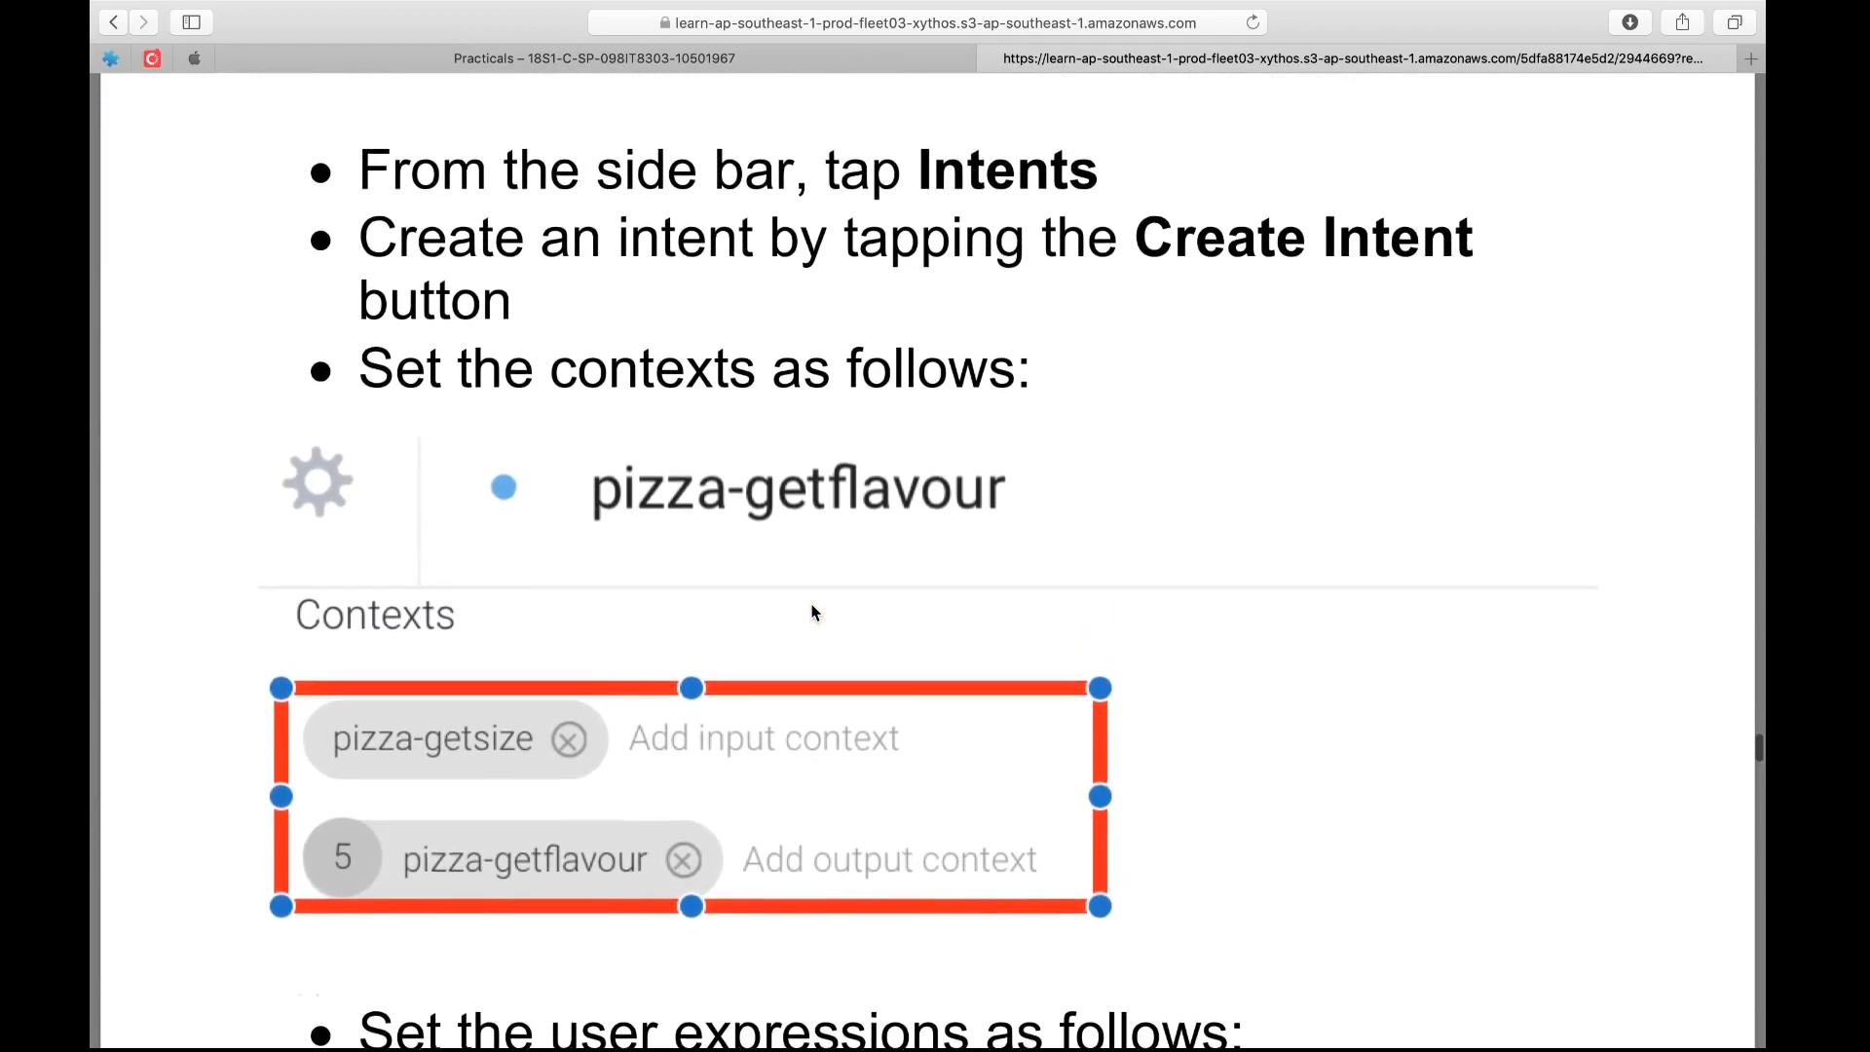
{"action": "scroll", "coordinate": [814, 611], "scroll_direction": "down", "scroll_amount": 10}
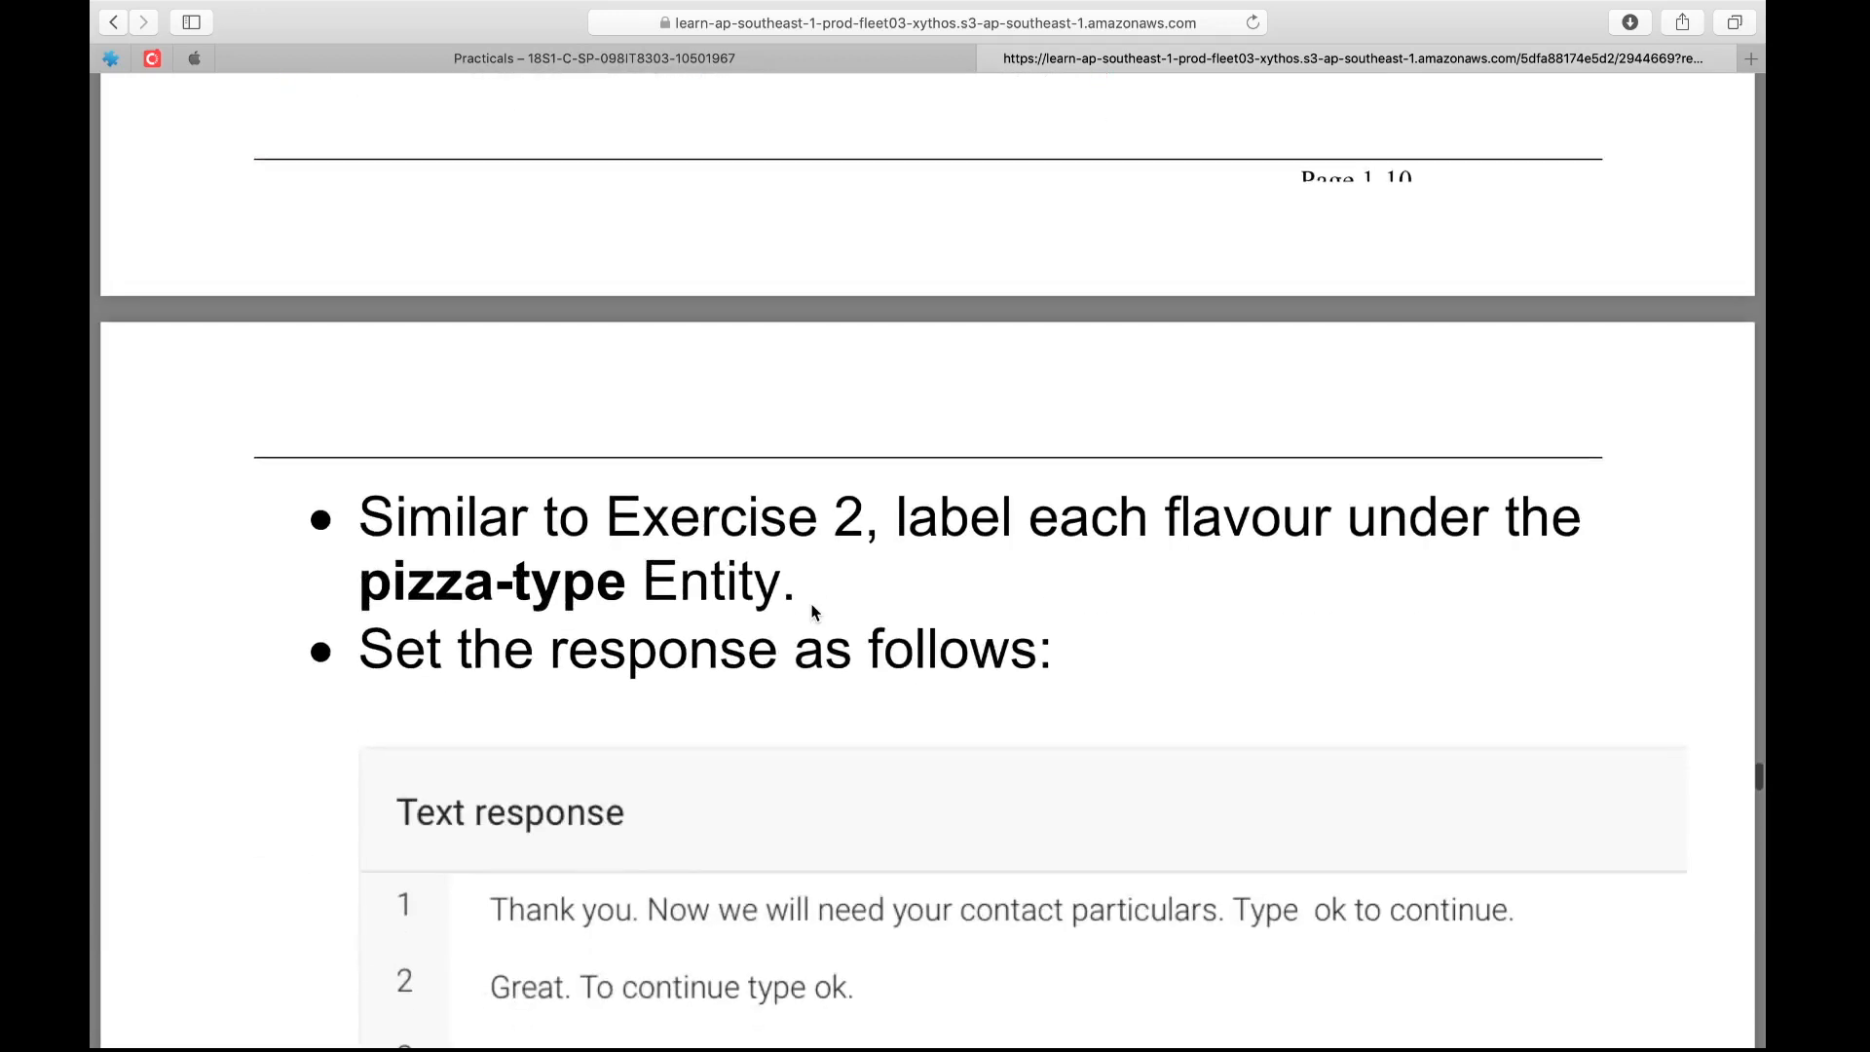
{"action": "scroll", "coordinate": [814, 611], "scroll_direction": "up", "scroll_amount": 10}
{"action": "scroll", "coordinate": [814, 612], "scroll_direction": "up", "scroll_amount": 2}
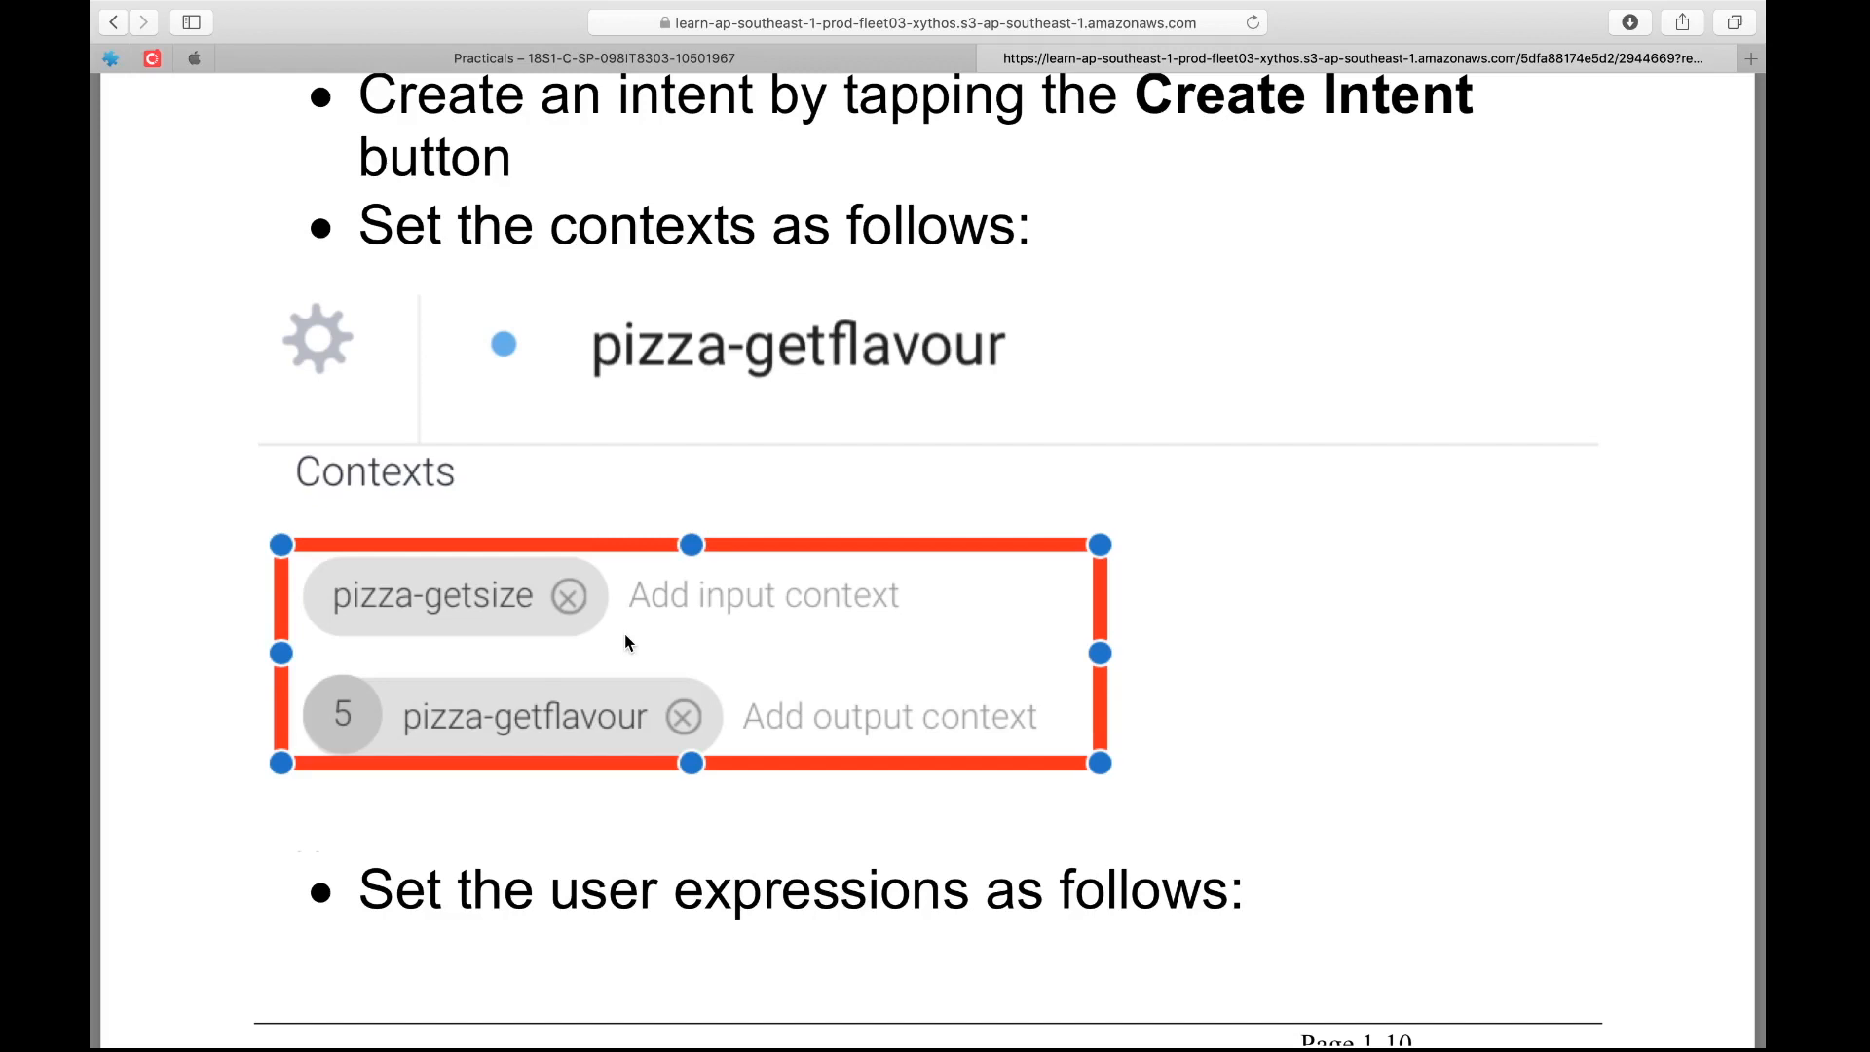
Start a new Dialogflow intent named pizza-getflavour
{"action": "key", "text": "ctrl+Right"}
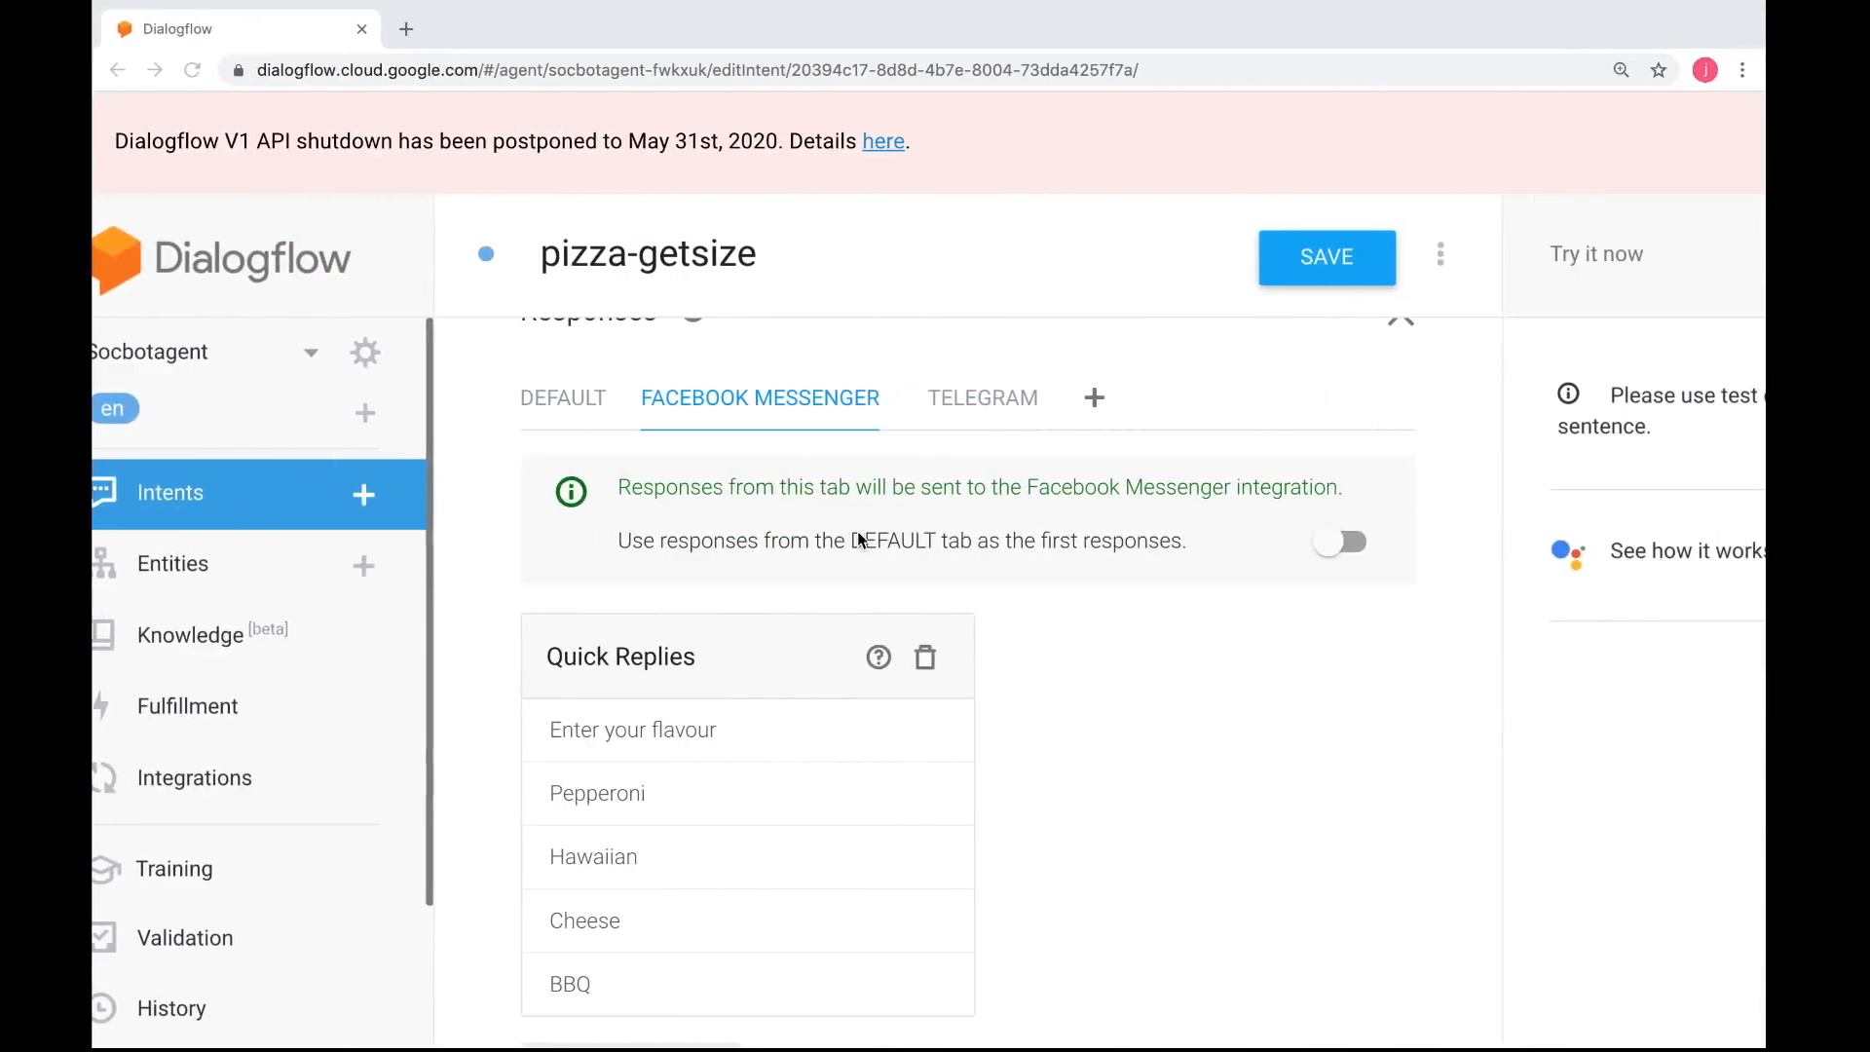
{"action": "left_click", "coordinate": [361, 494]}
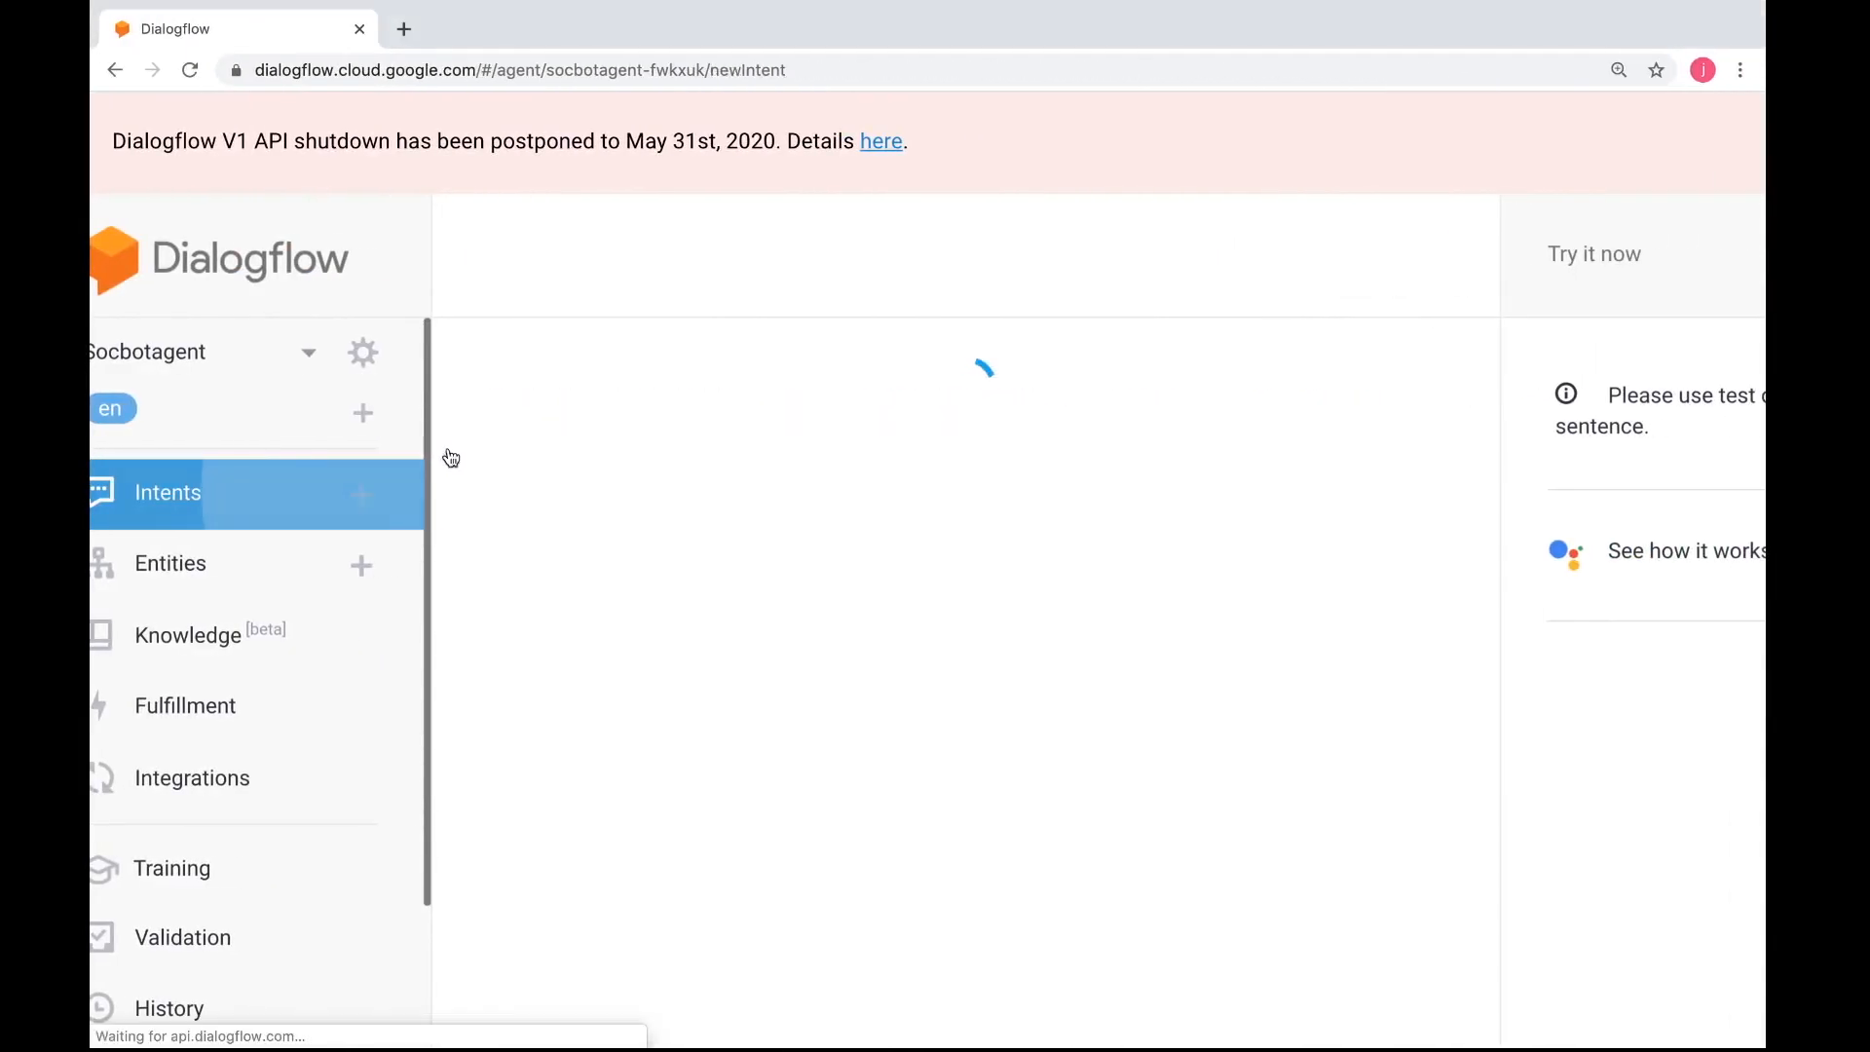
{"action": "left_click", "coordinate": [614, 261]}
{"action": "type", "text": "pi"}
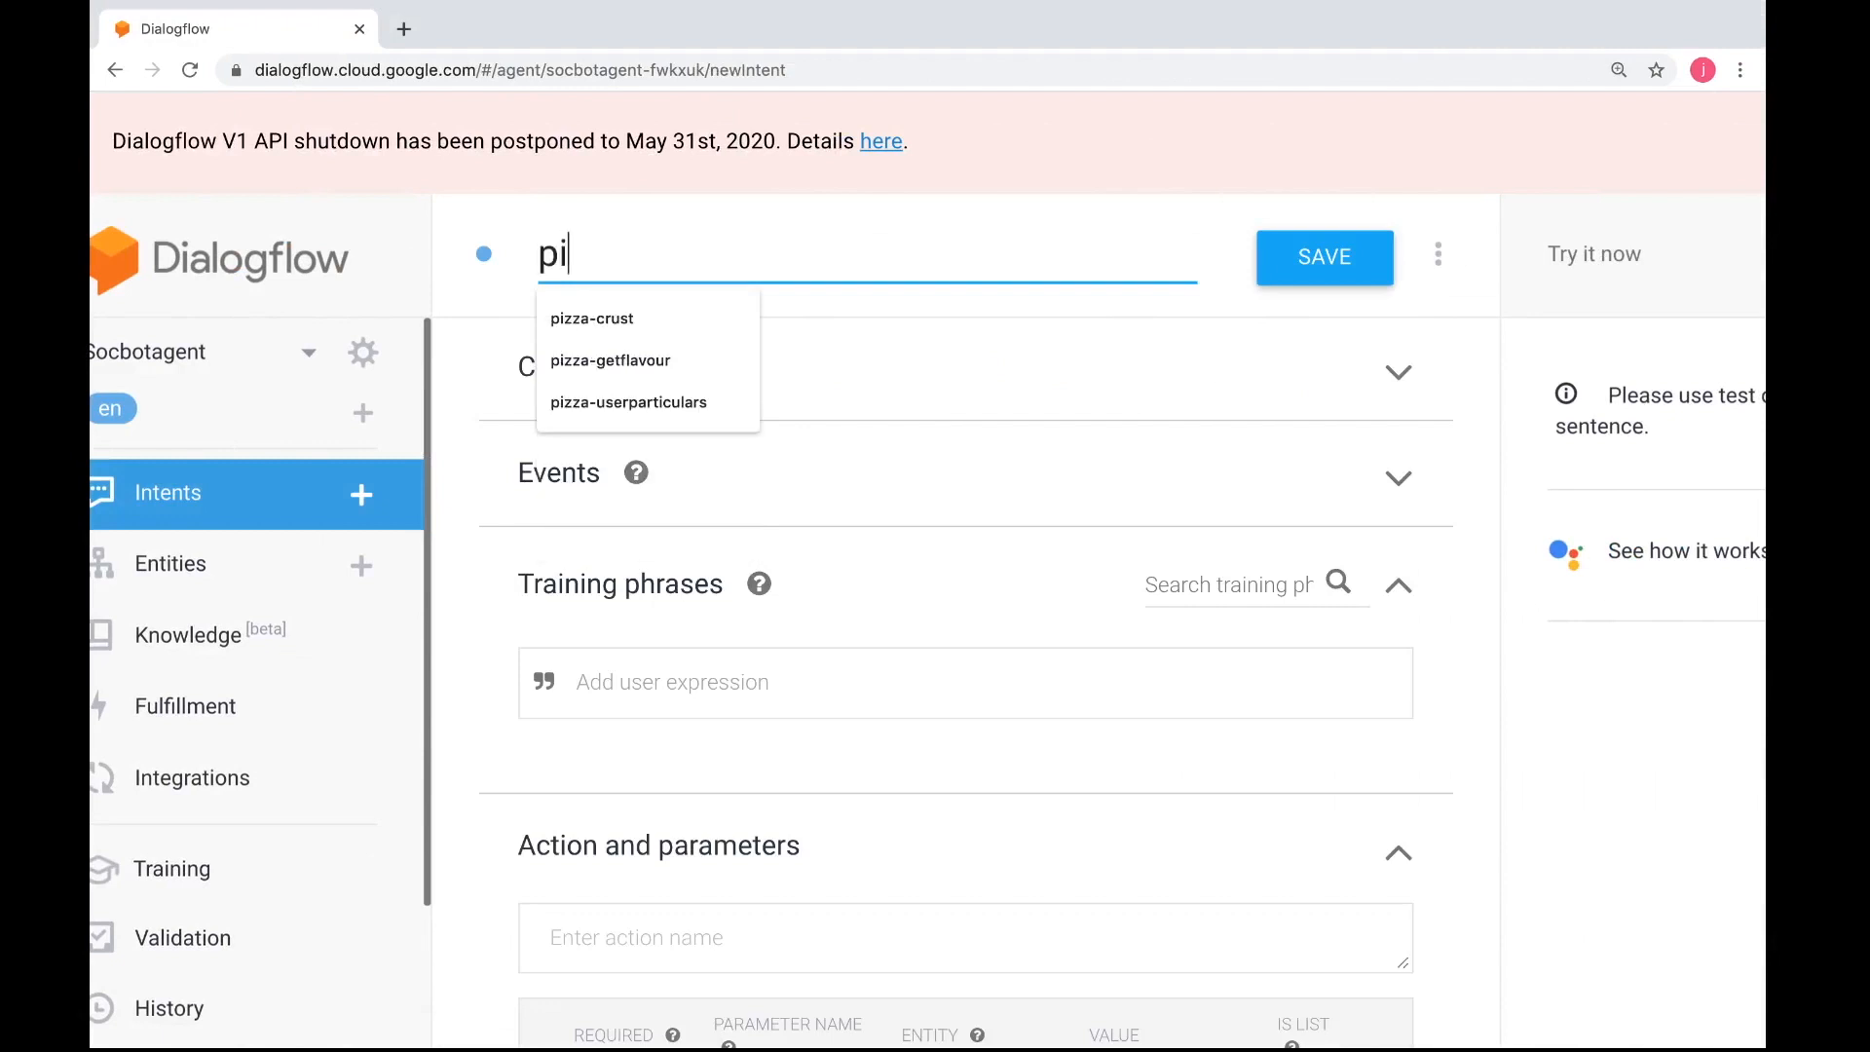
{"action": "type", "text": "zza-getflavour"}
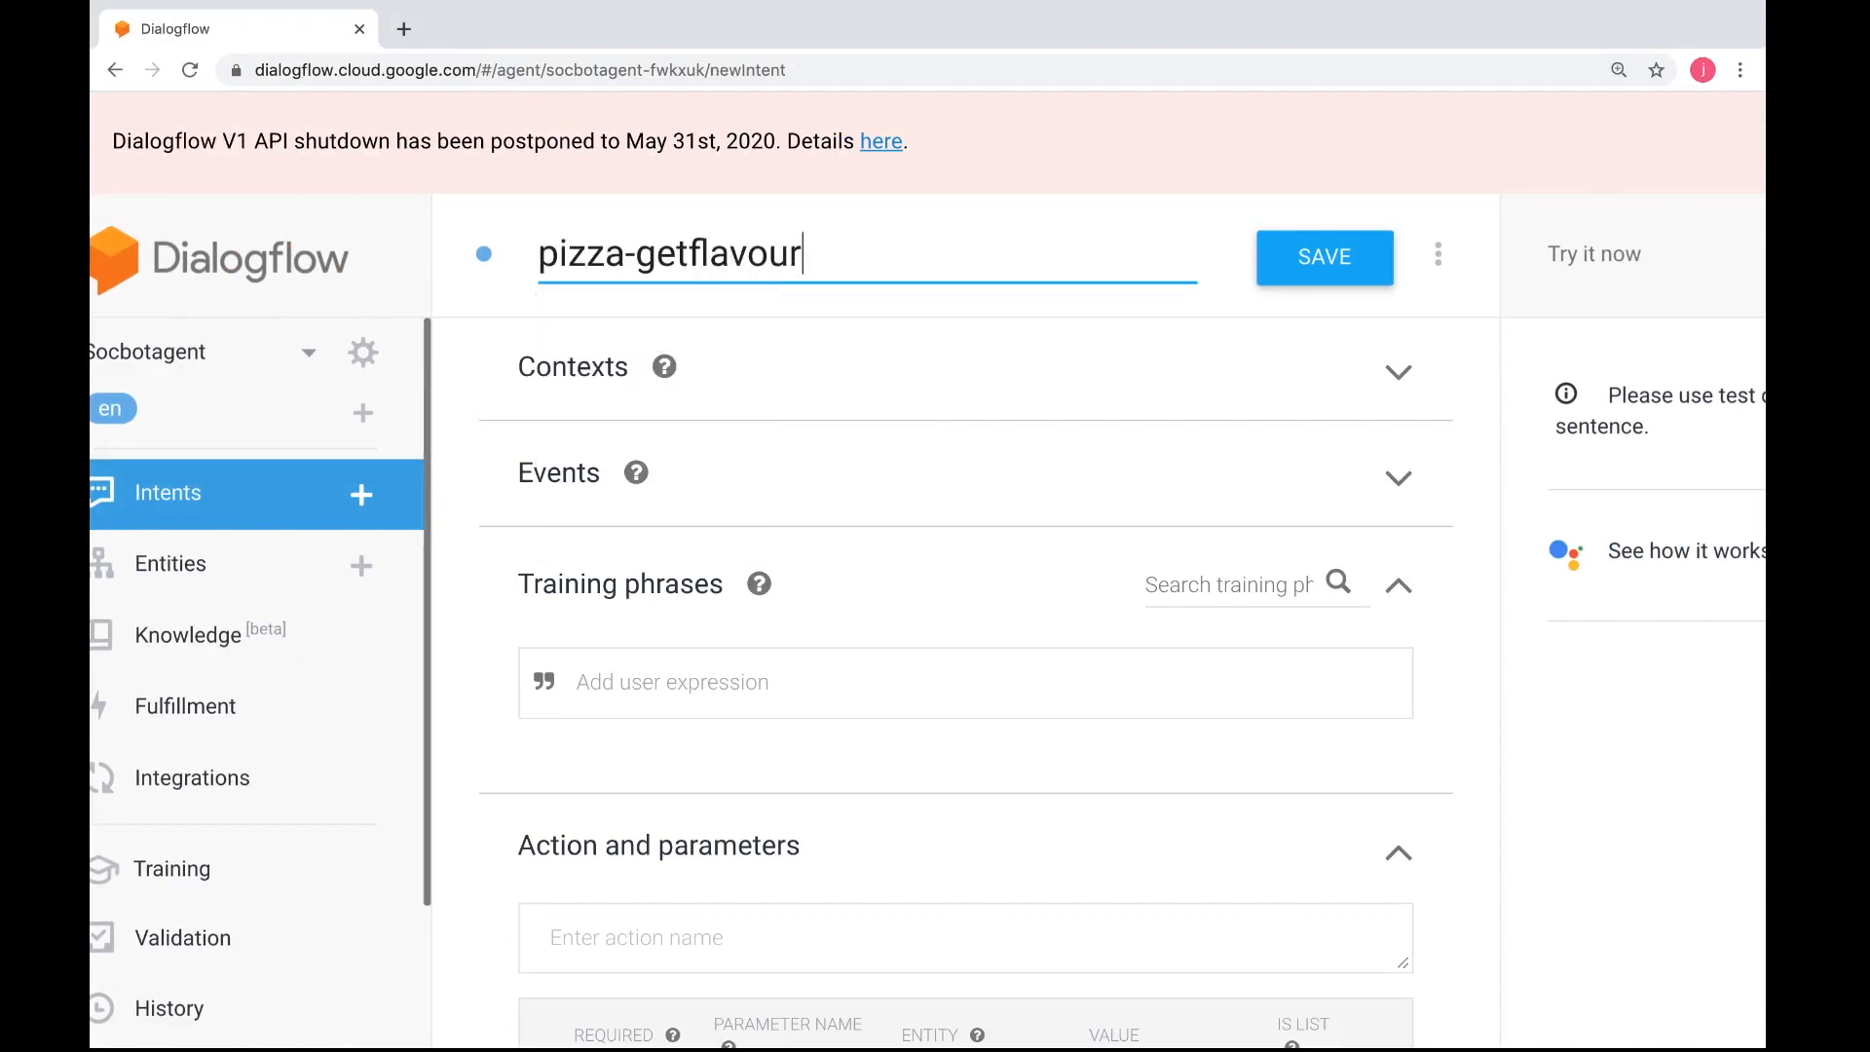
Enter "I want hawaiian" as a training phrase for pizza-getflavour and begin a second phrase
{"action": "left_click", "coordinate": [651, 670]}
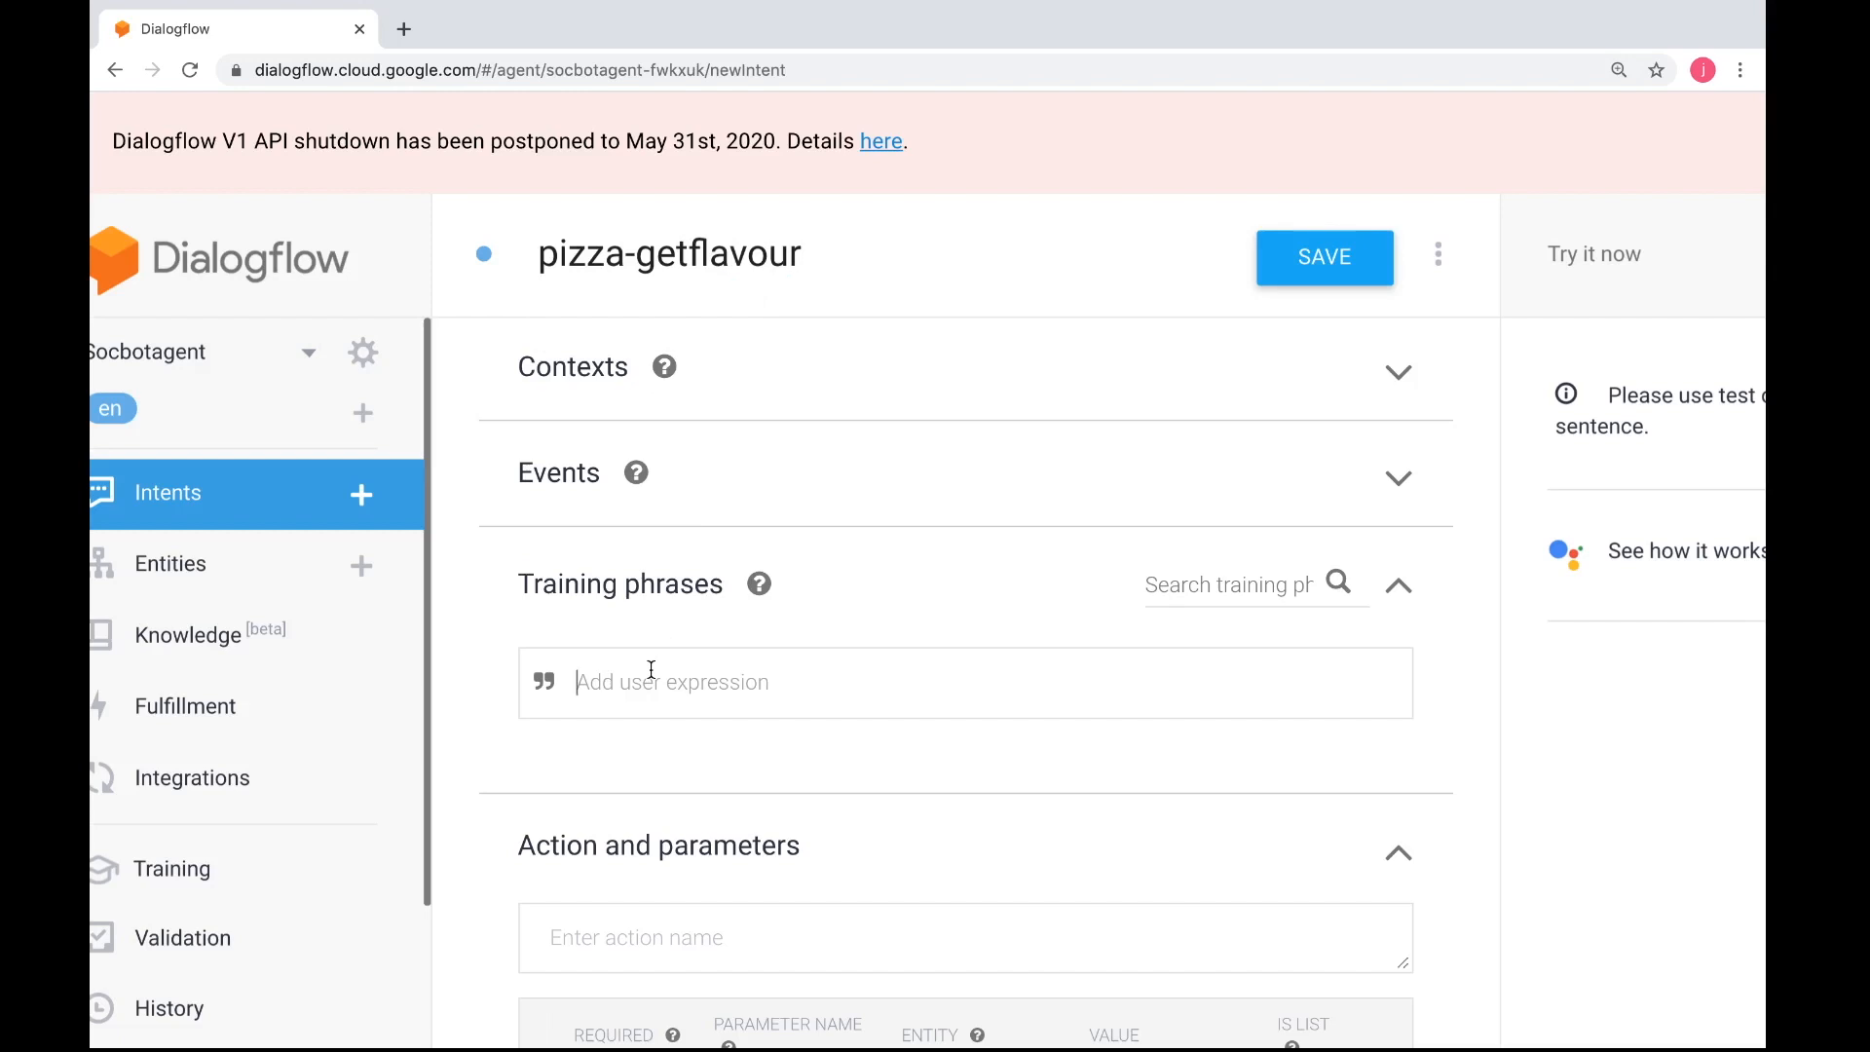
{"action": "type", "text": "I want hawaiian"}
{"action": "key", "text": "Return"}
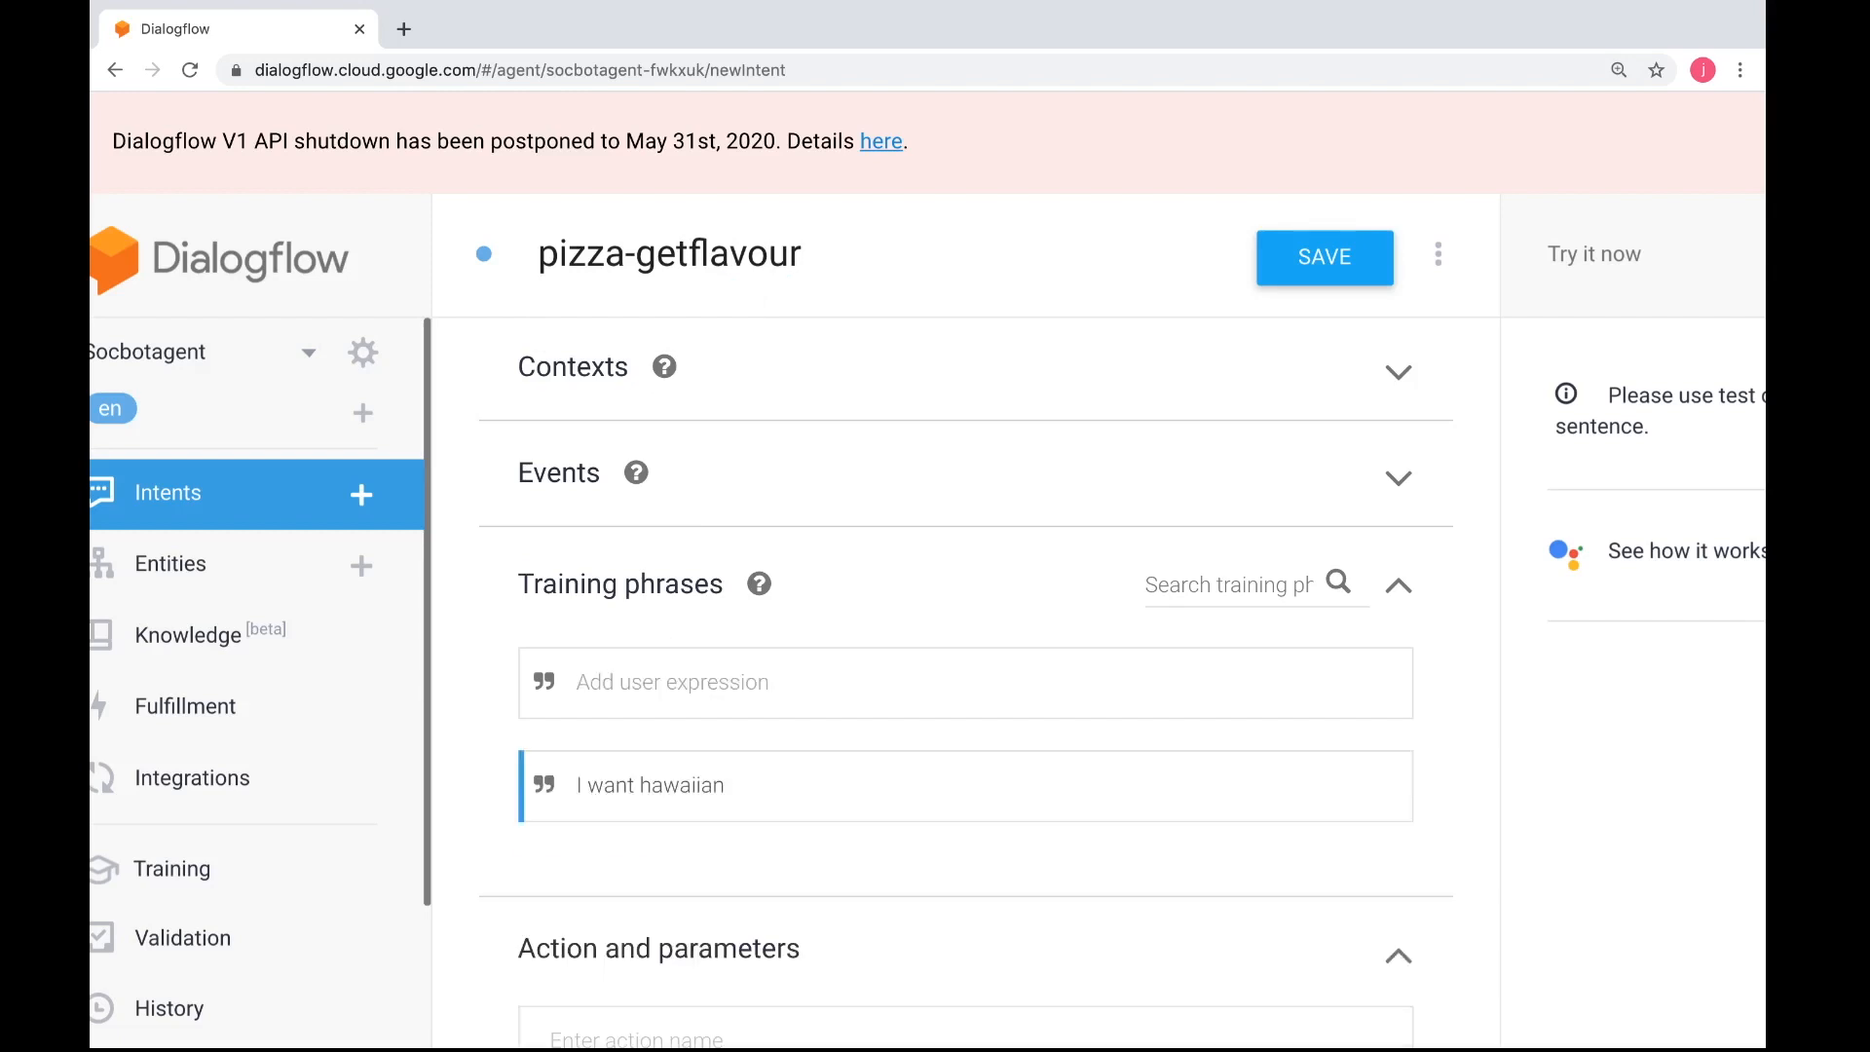
{"action": "type", "text": "h"}
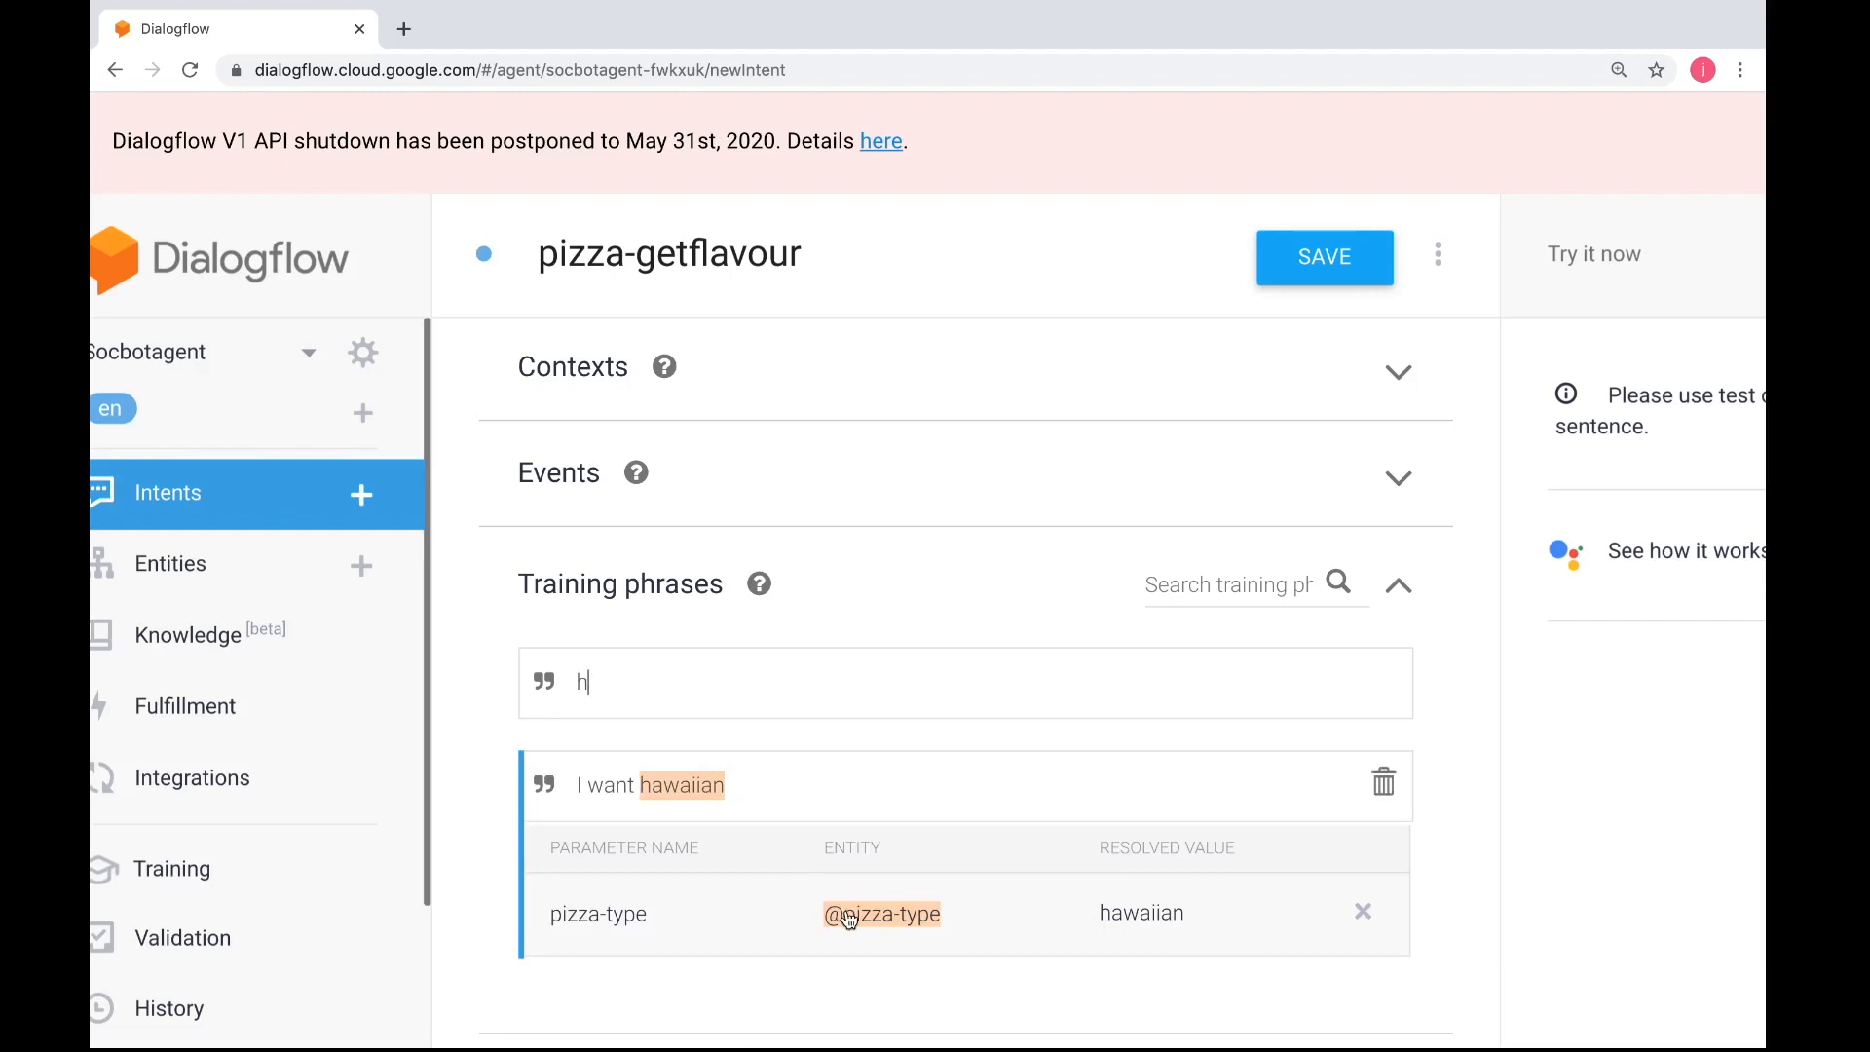
Leave the pizza-getflavour intent without saving to view the entities list, and return to the intents list
{"action": "key", "text": "ctrl+Left"}
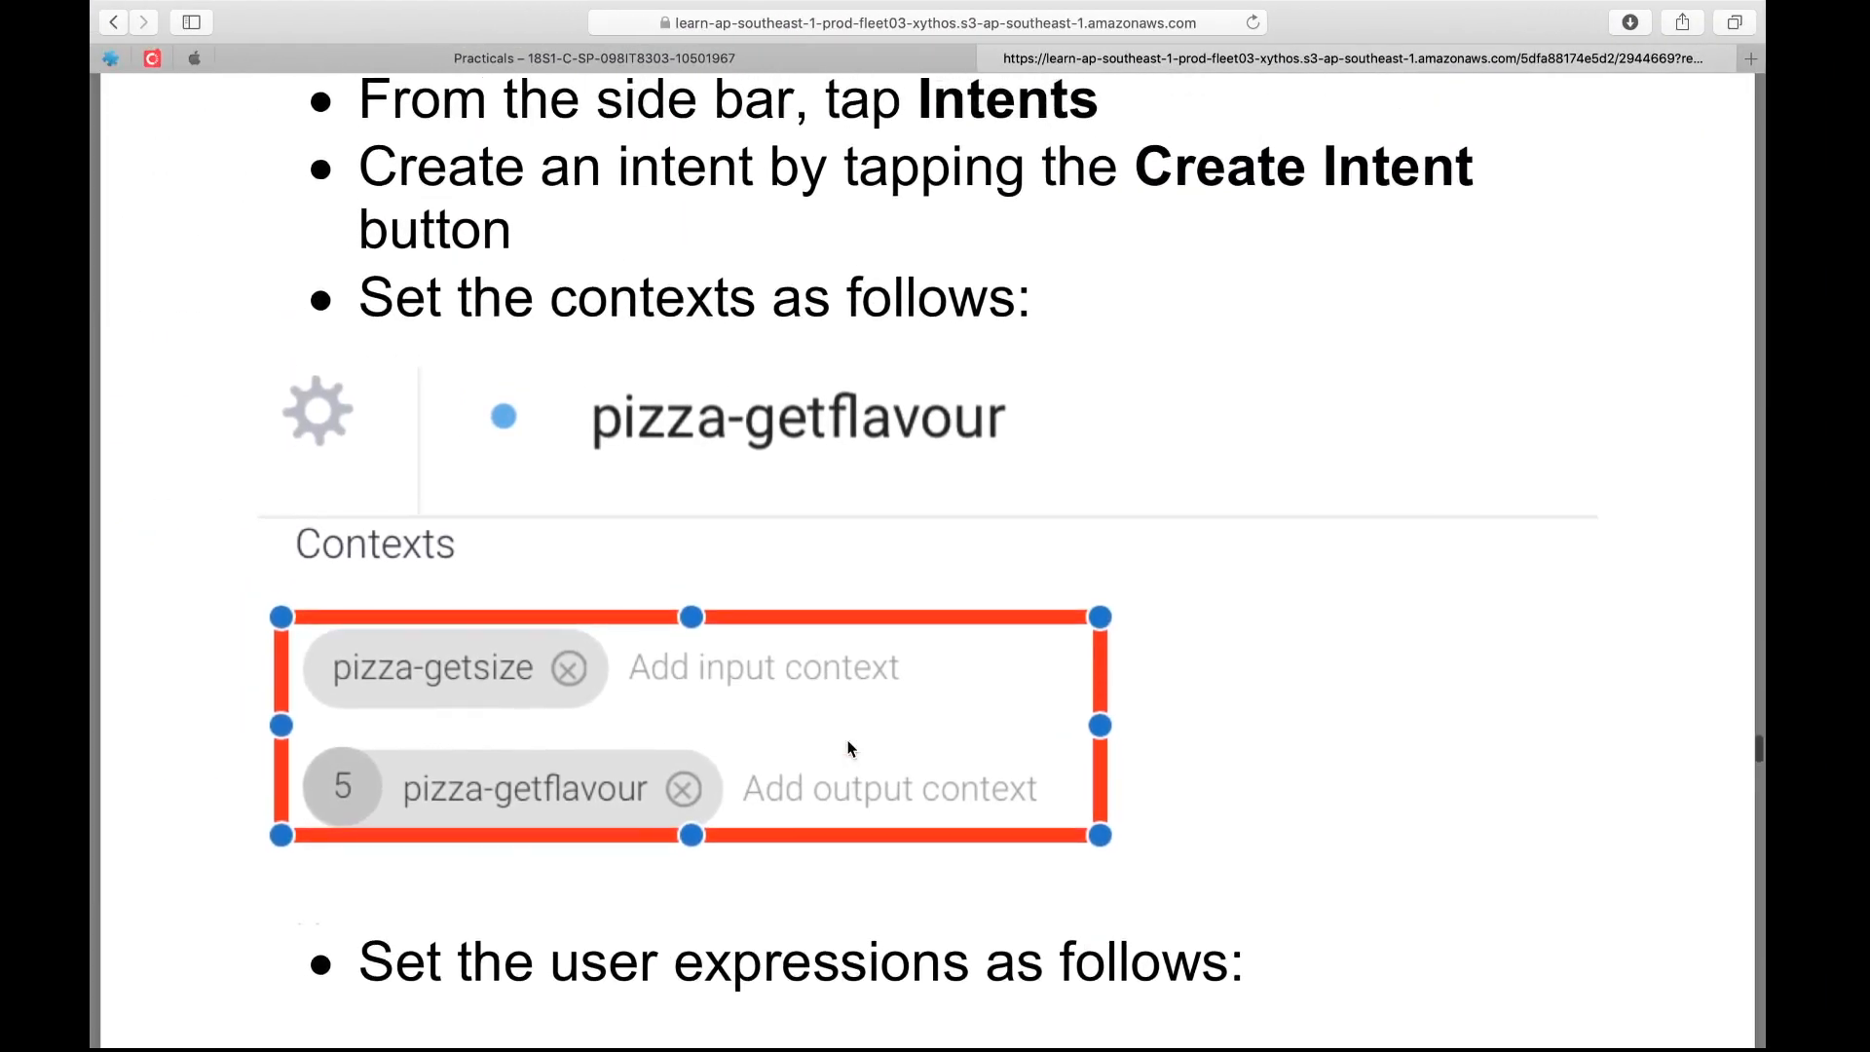
{"action": "key", "text": "ctrl+Right"}
{"action": "left_click", "coordinate": [237, 577]}
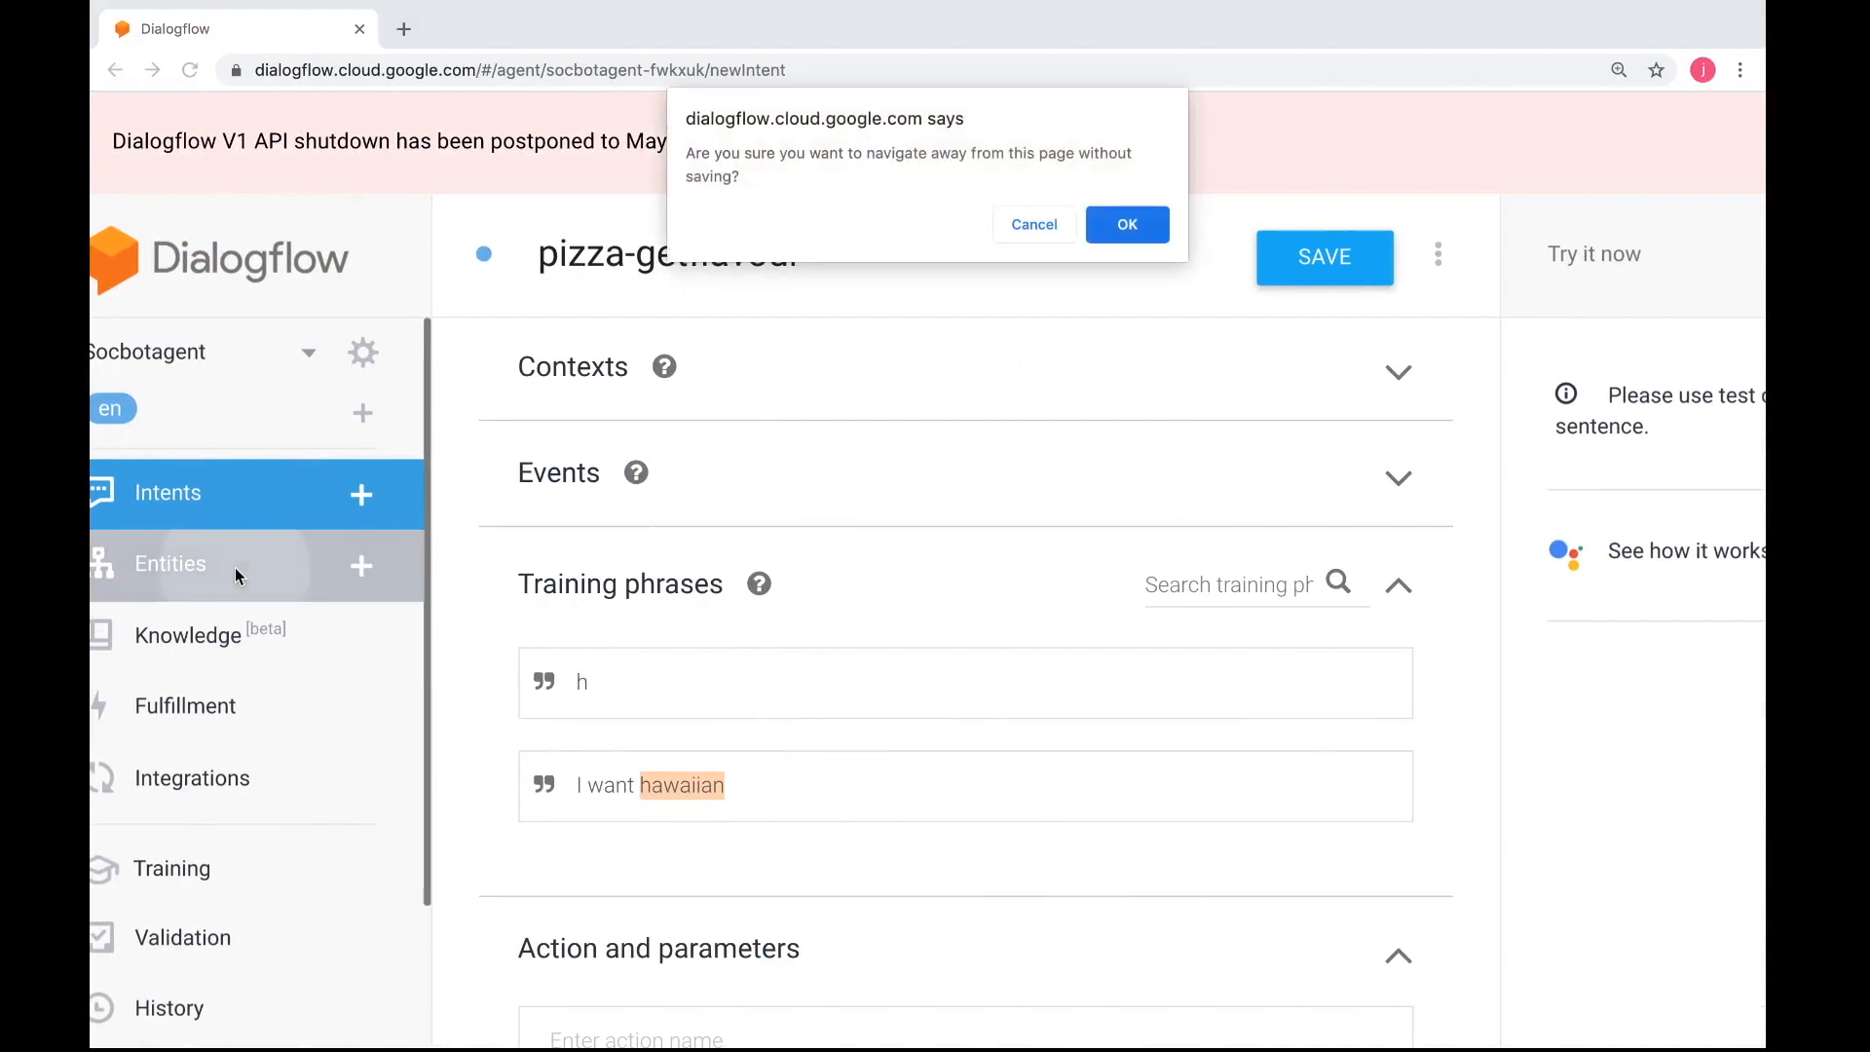
{"action": "left_click", "coordinate": [1108, 232]}
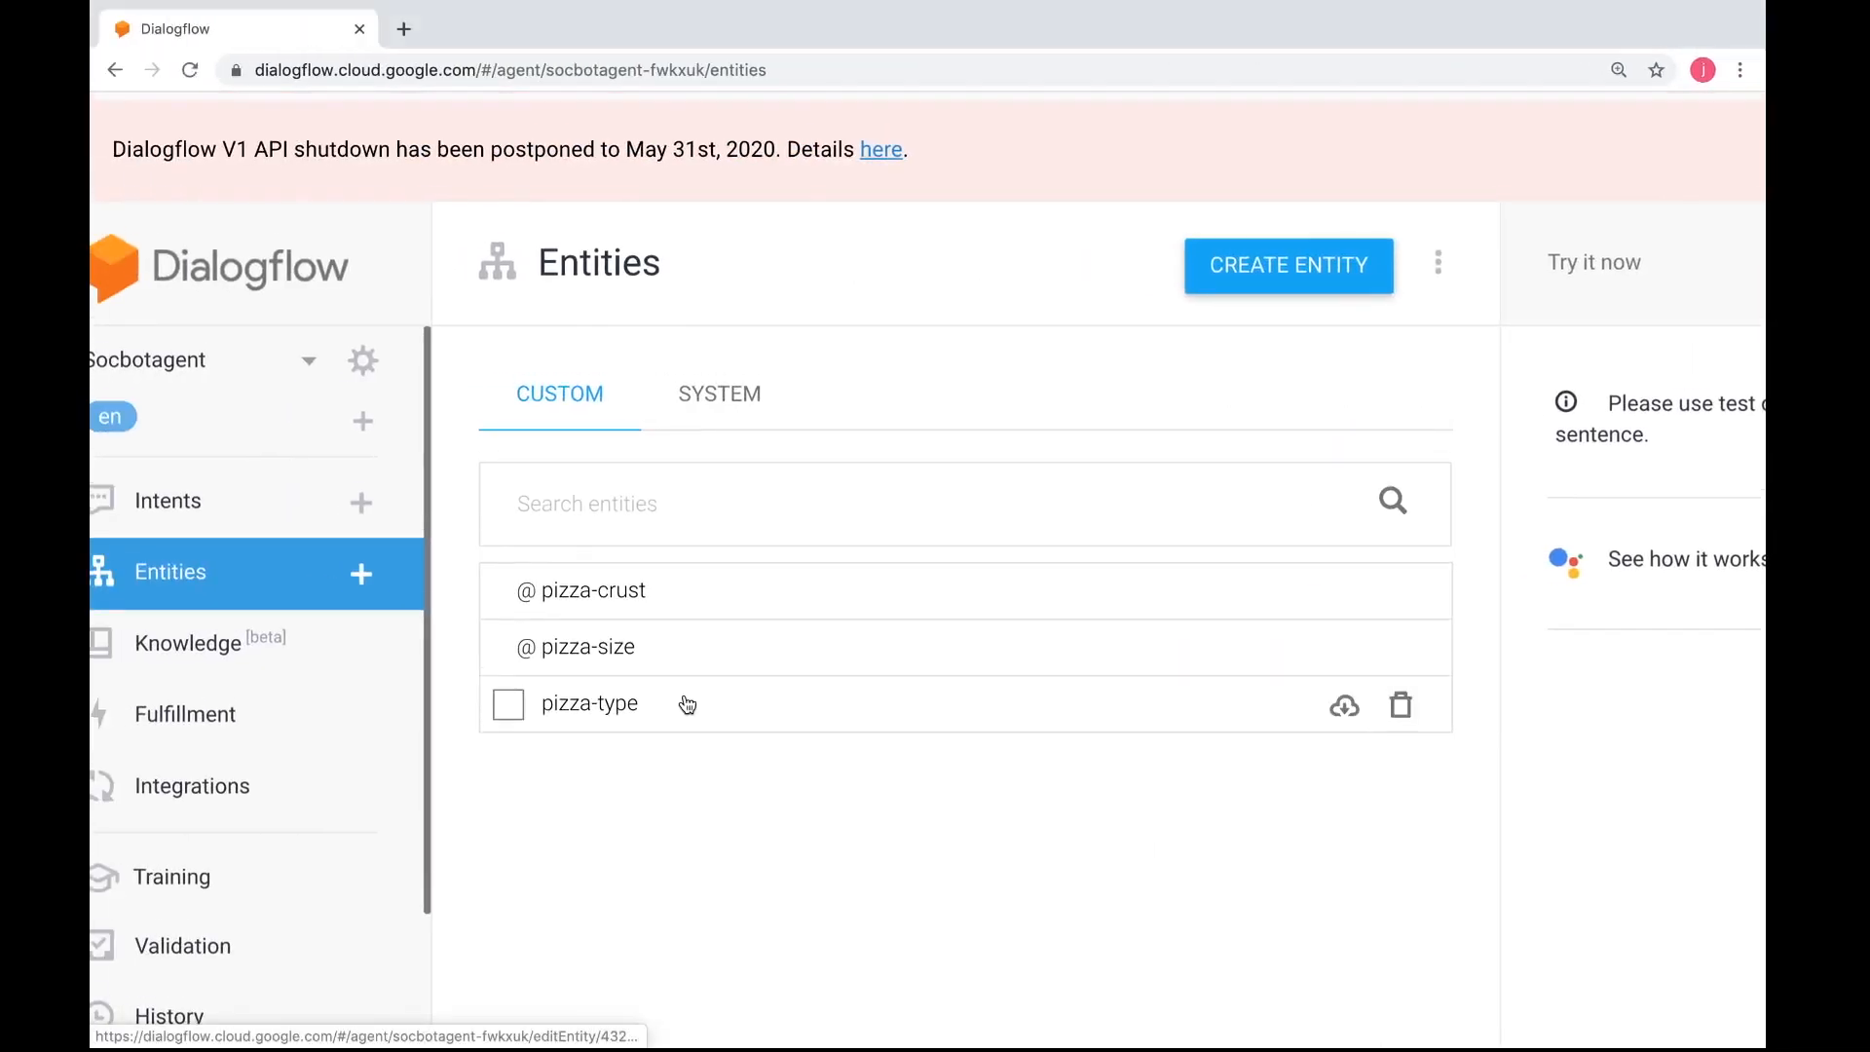
{"action": "left_click", "coordinate": [296, 503]}
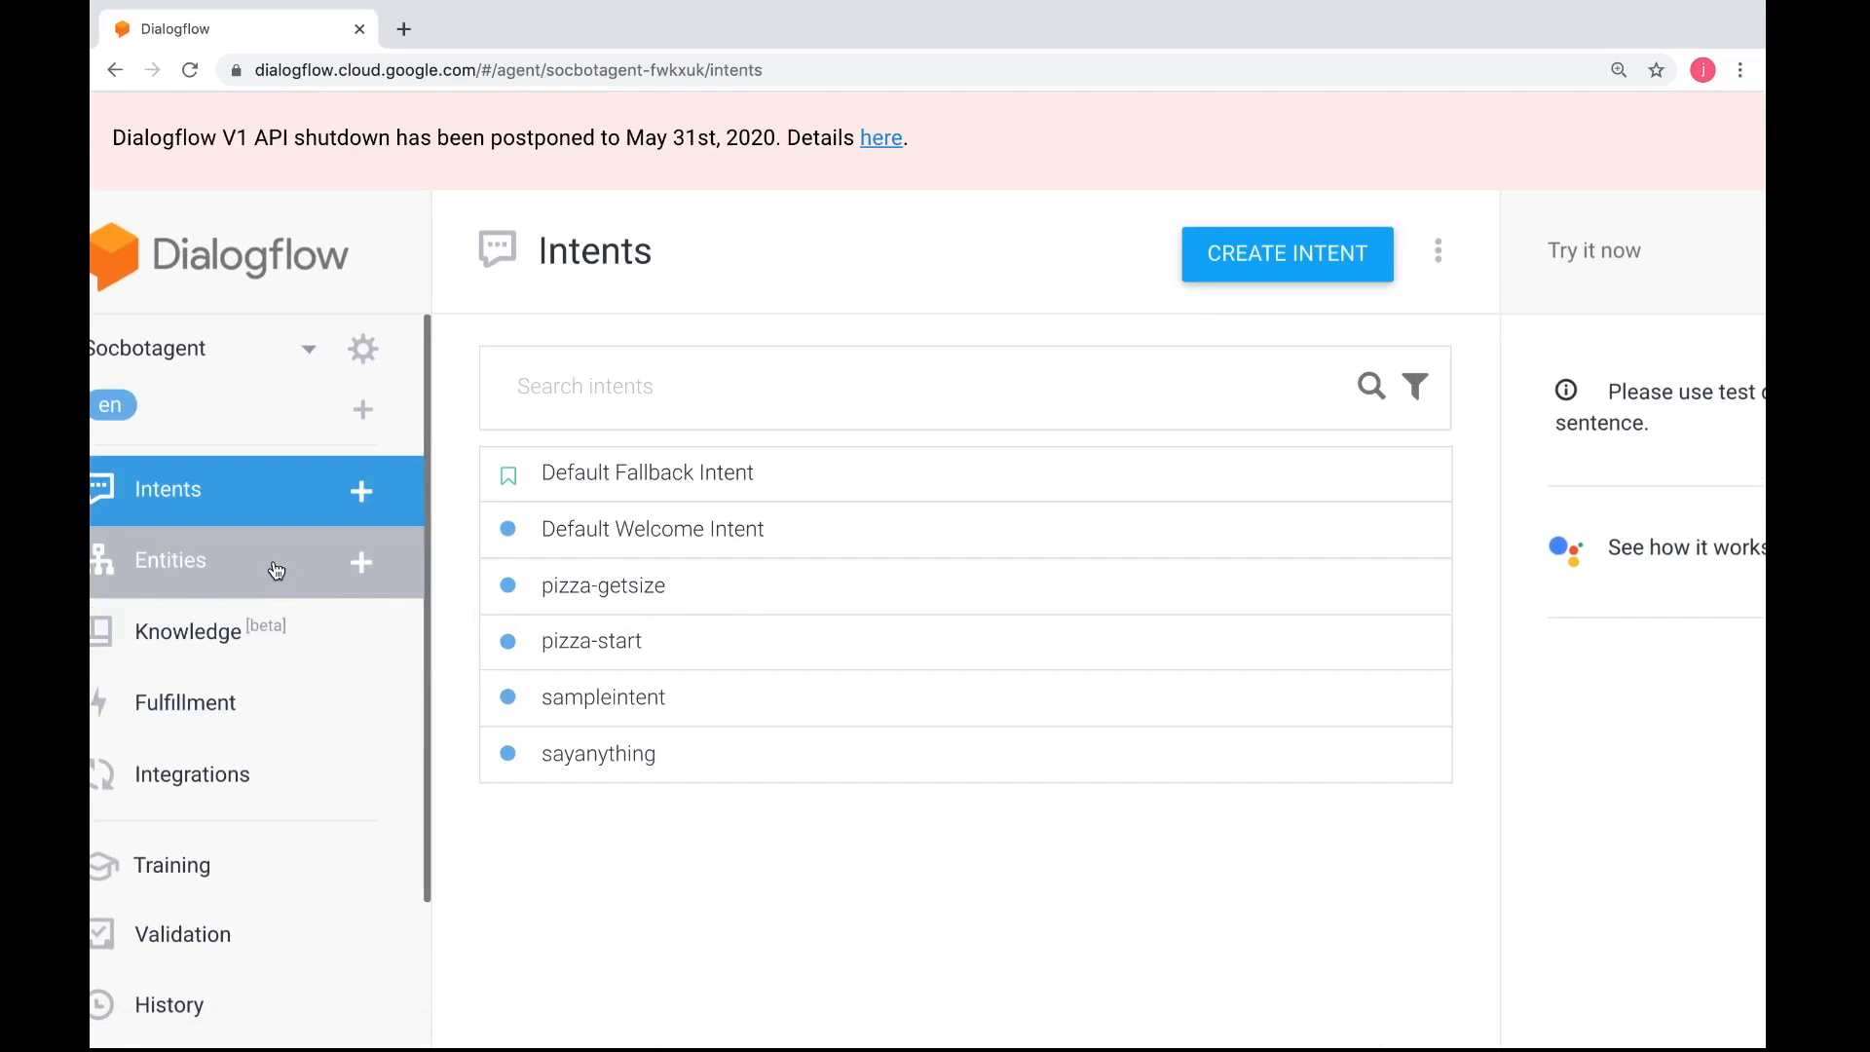
{"action": "left_click", "coordinate": [253, 513]}
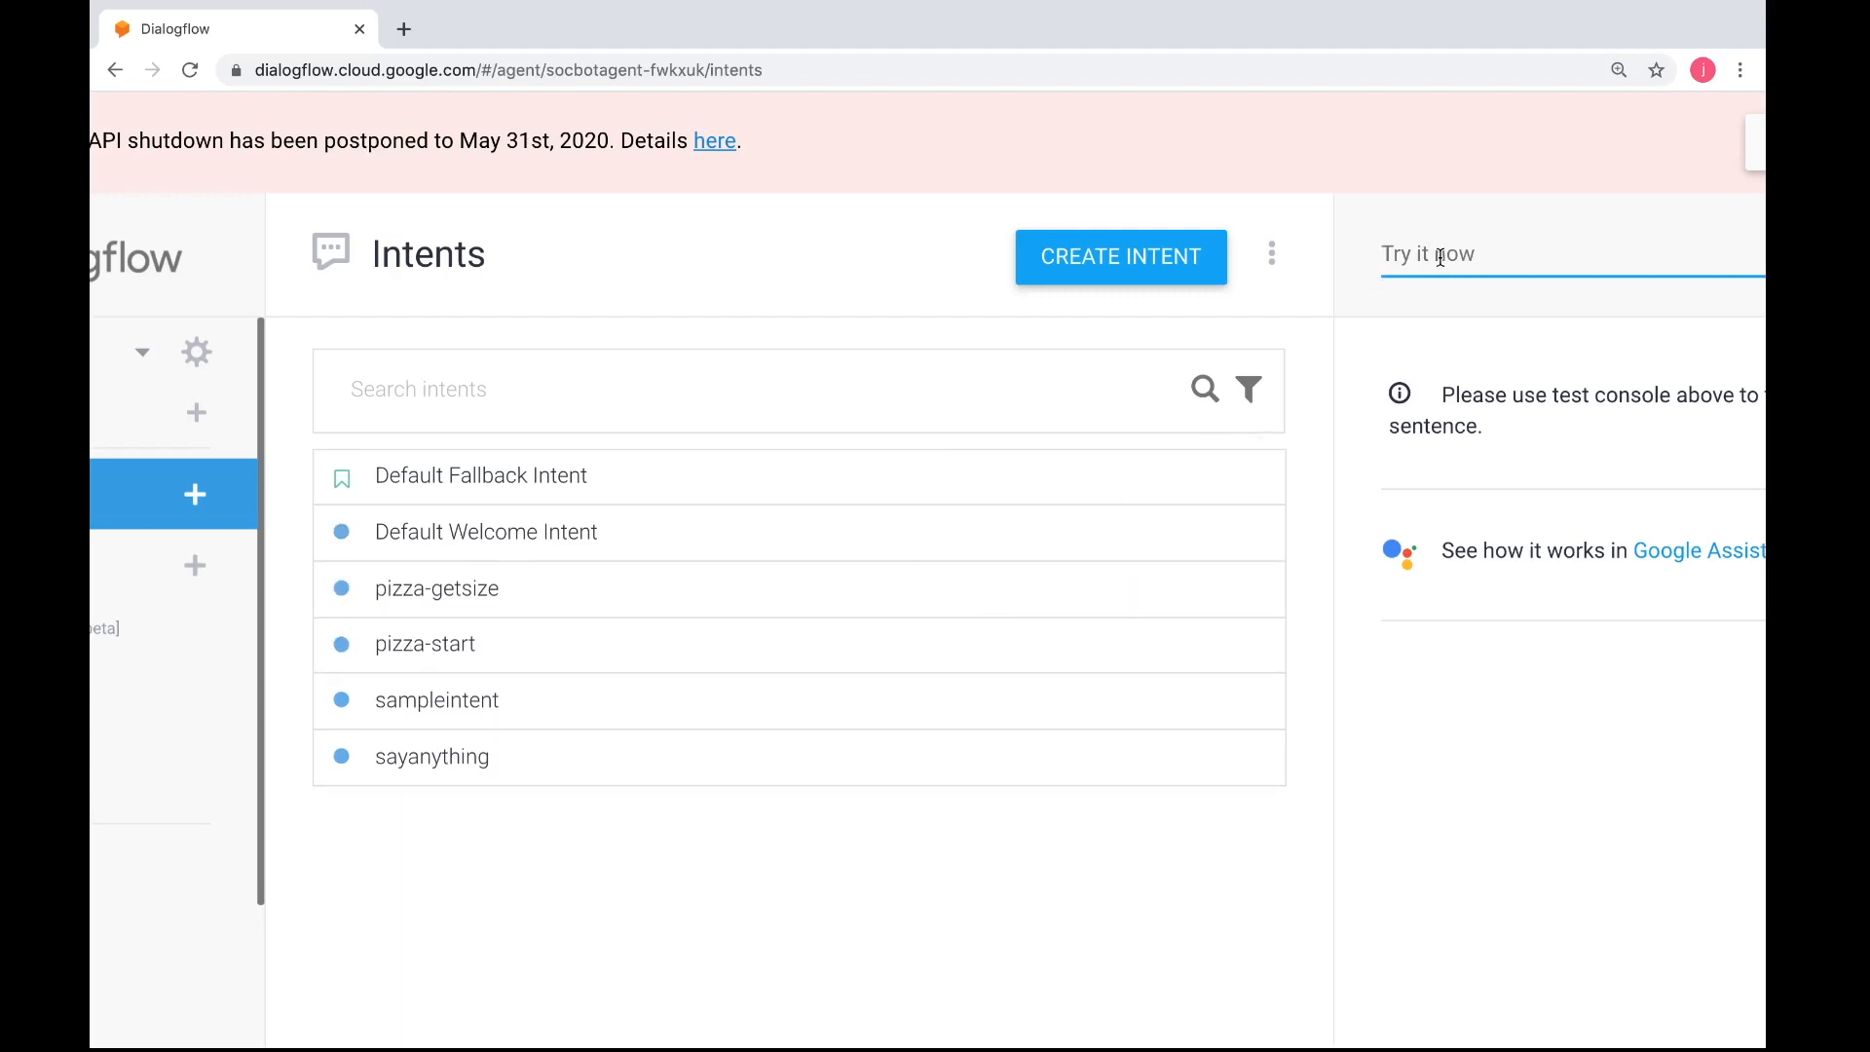
Test the agent with the message "i am hungry" and view its response and active context
{"action": "type", "text": "i am hungry"}
{"action": "key", "text": "Return"}
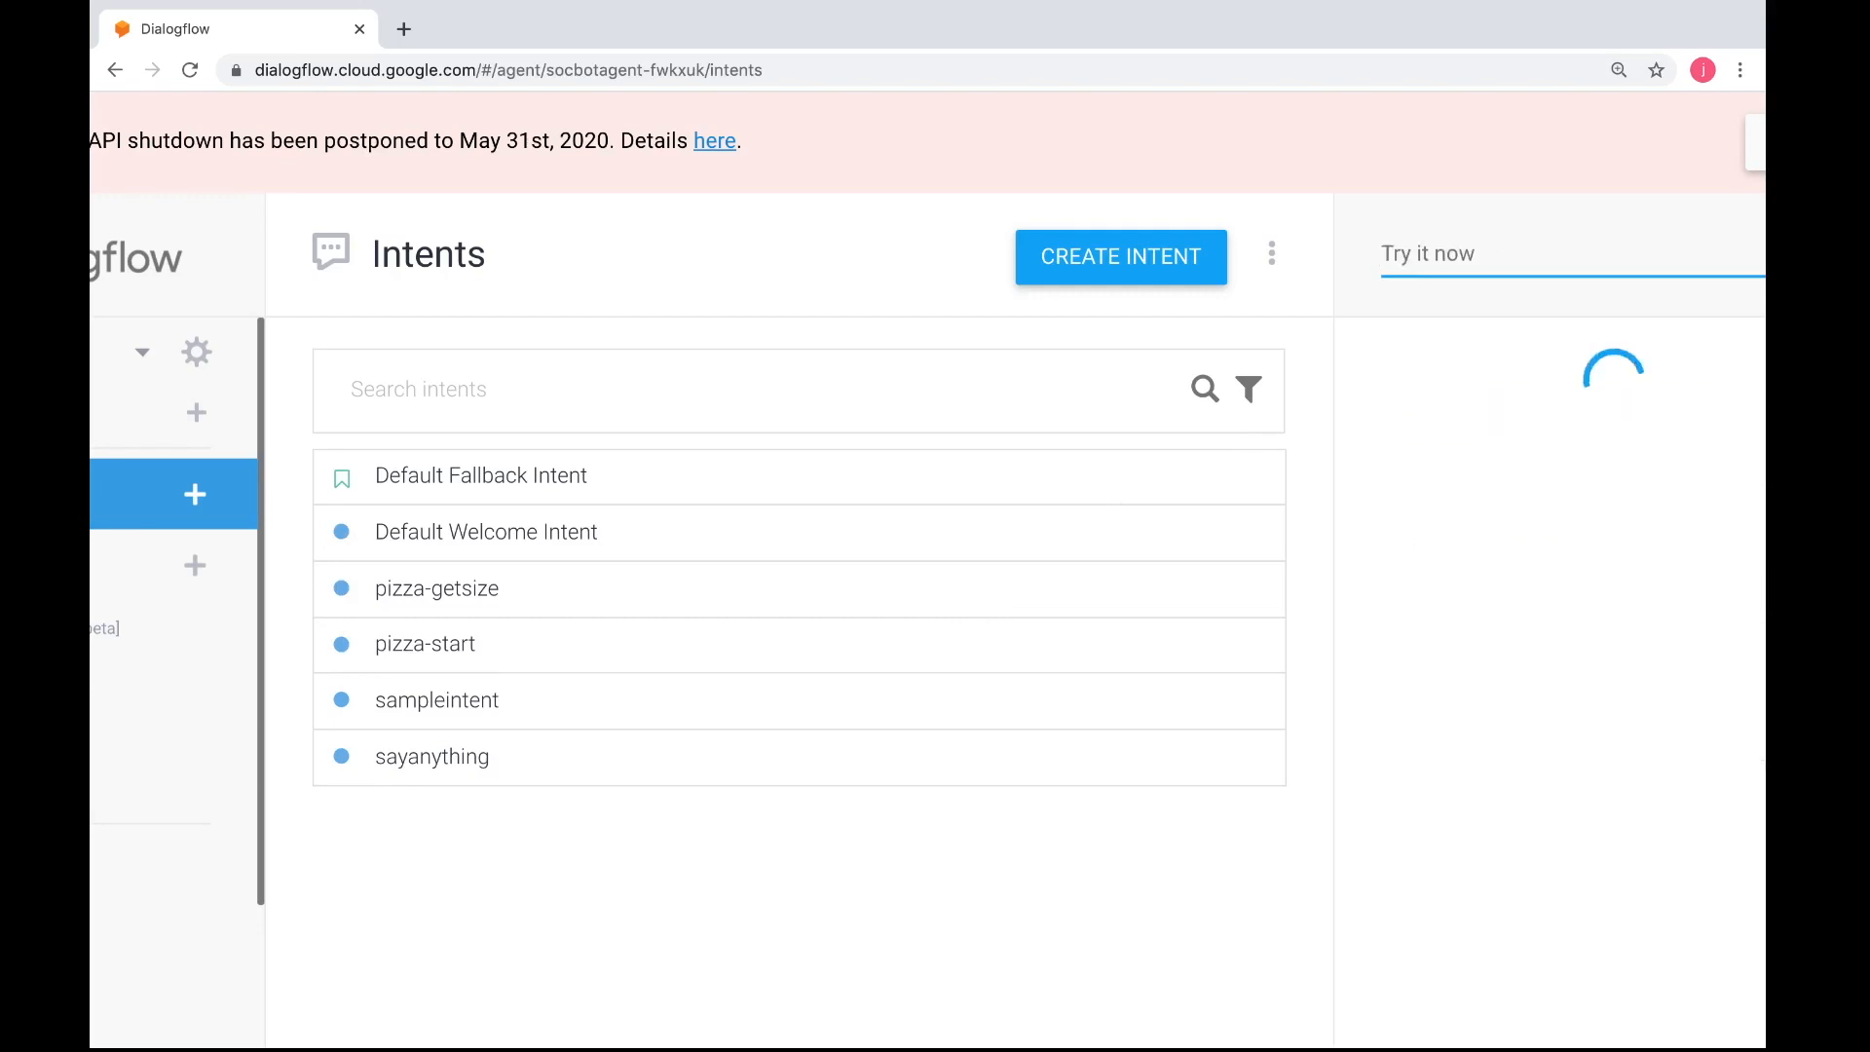
{"action": "scroll", "coordinate": [1522, 450], "scroll_direction": "right", "scroll_amount": 2}
{"action": "scroll", "coordinate": [1523, 457], "scroll_direction": "right", "scroll_amount": 1}
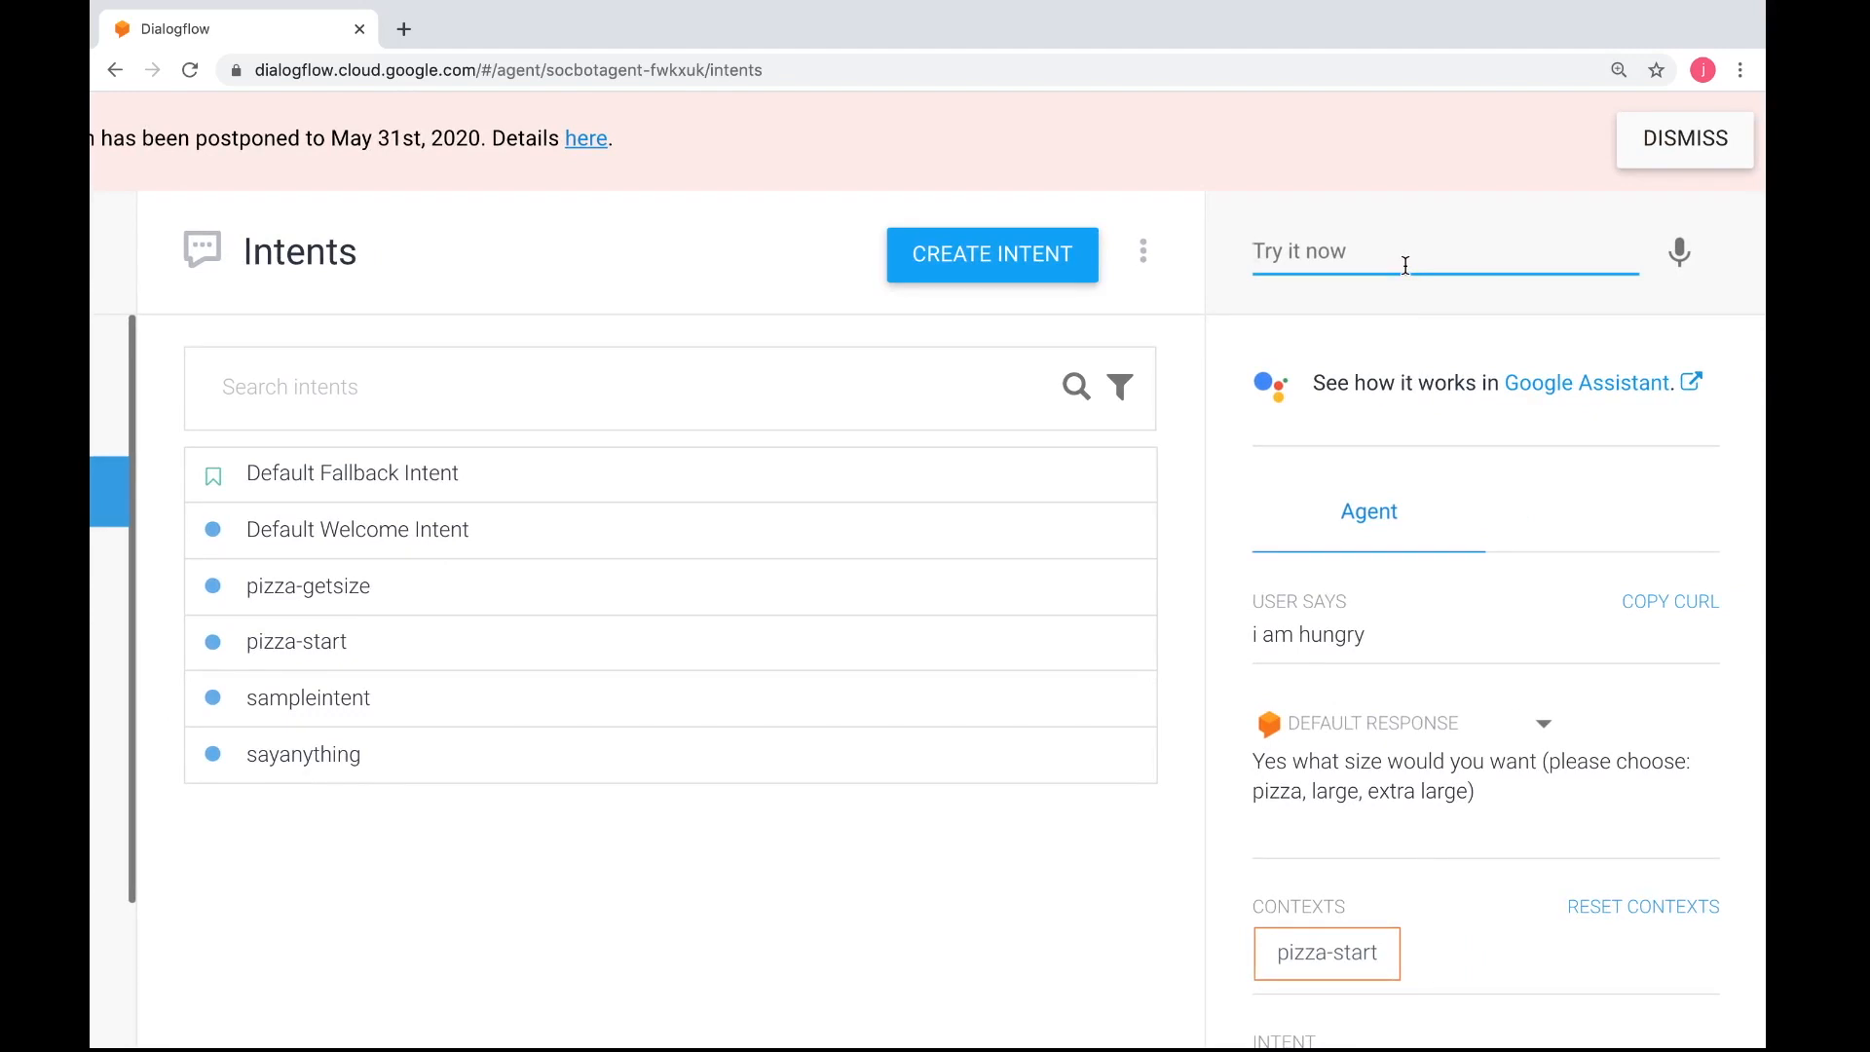
Look up the pizza-type, pizza-size and pizza-crust entity definitions in the worksheet
{"action": "key", "text": "ctrl+Left"}
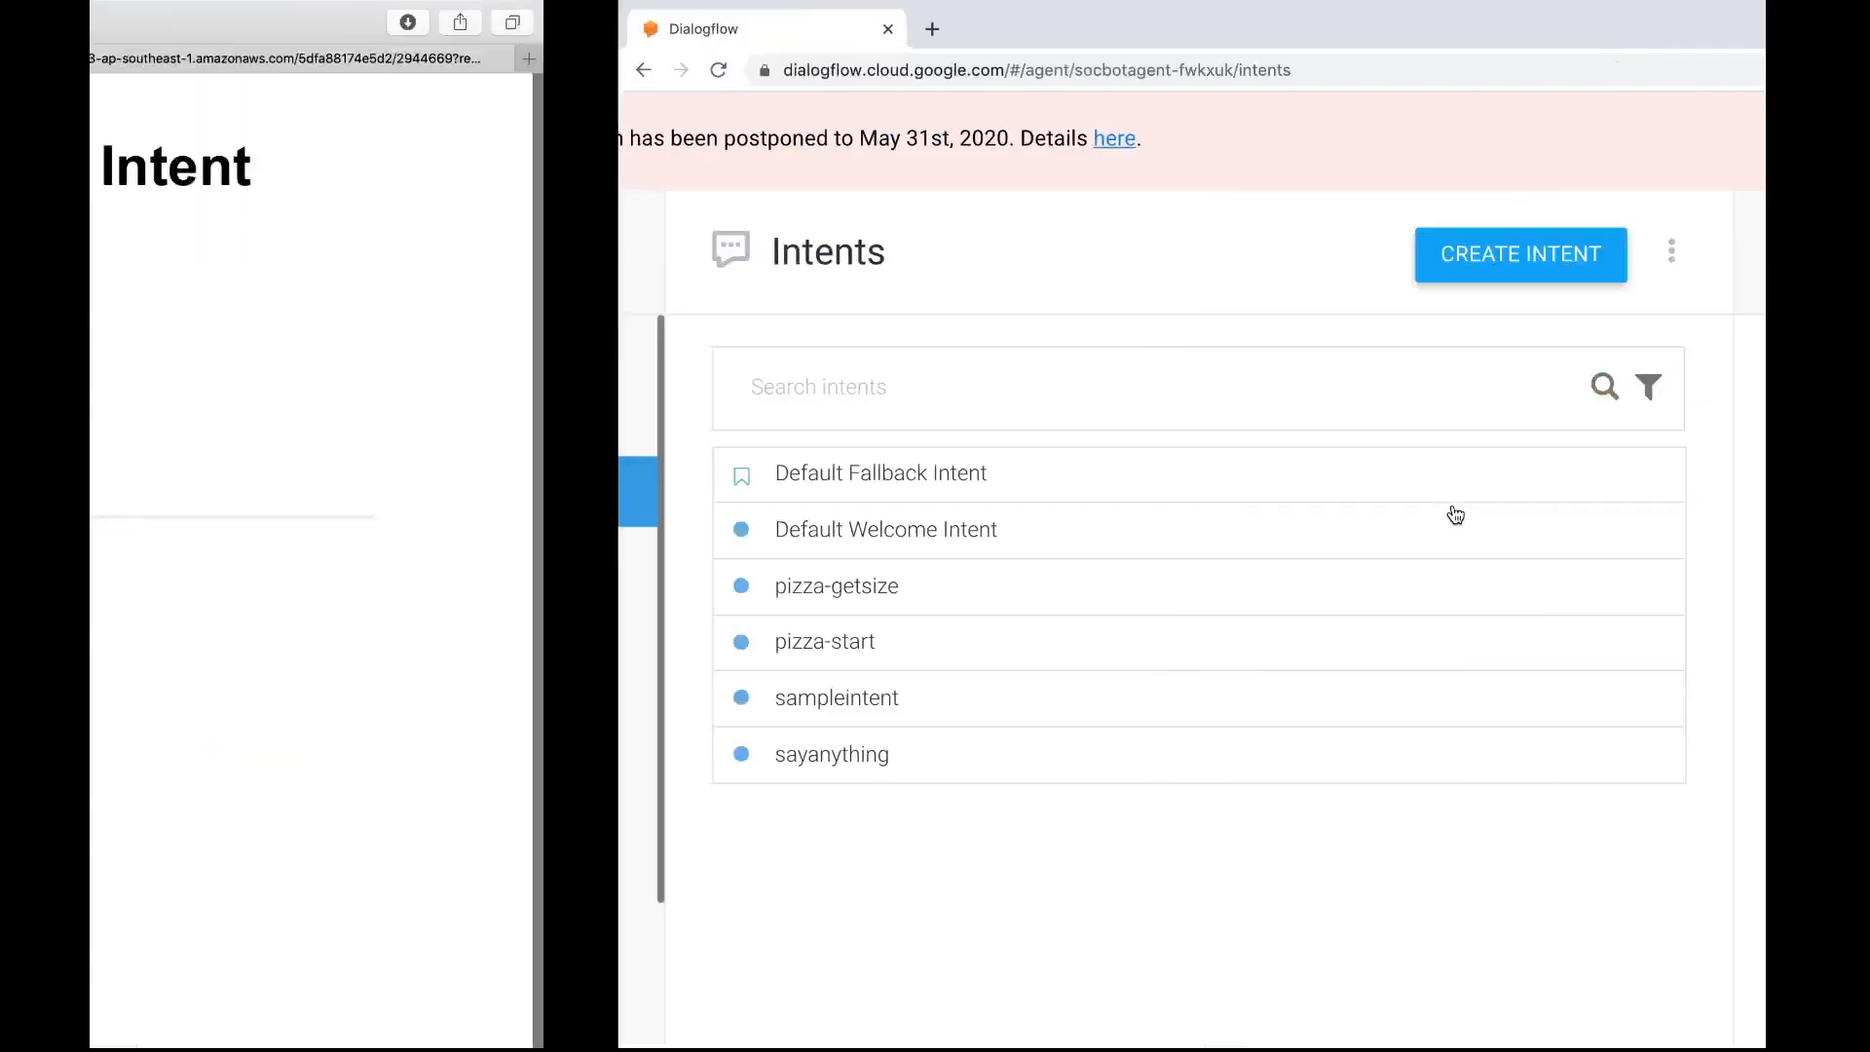
{"action": "scroll", "coordinate": [1452, 504], "scroll_direction": "up", "scroll_amount": 20}
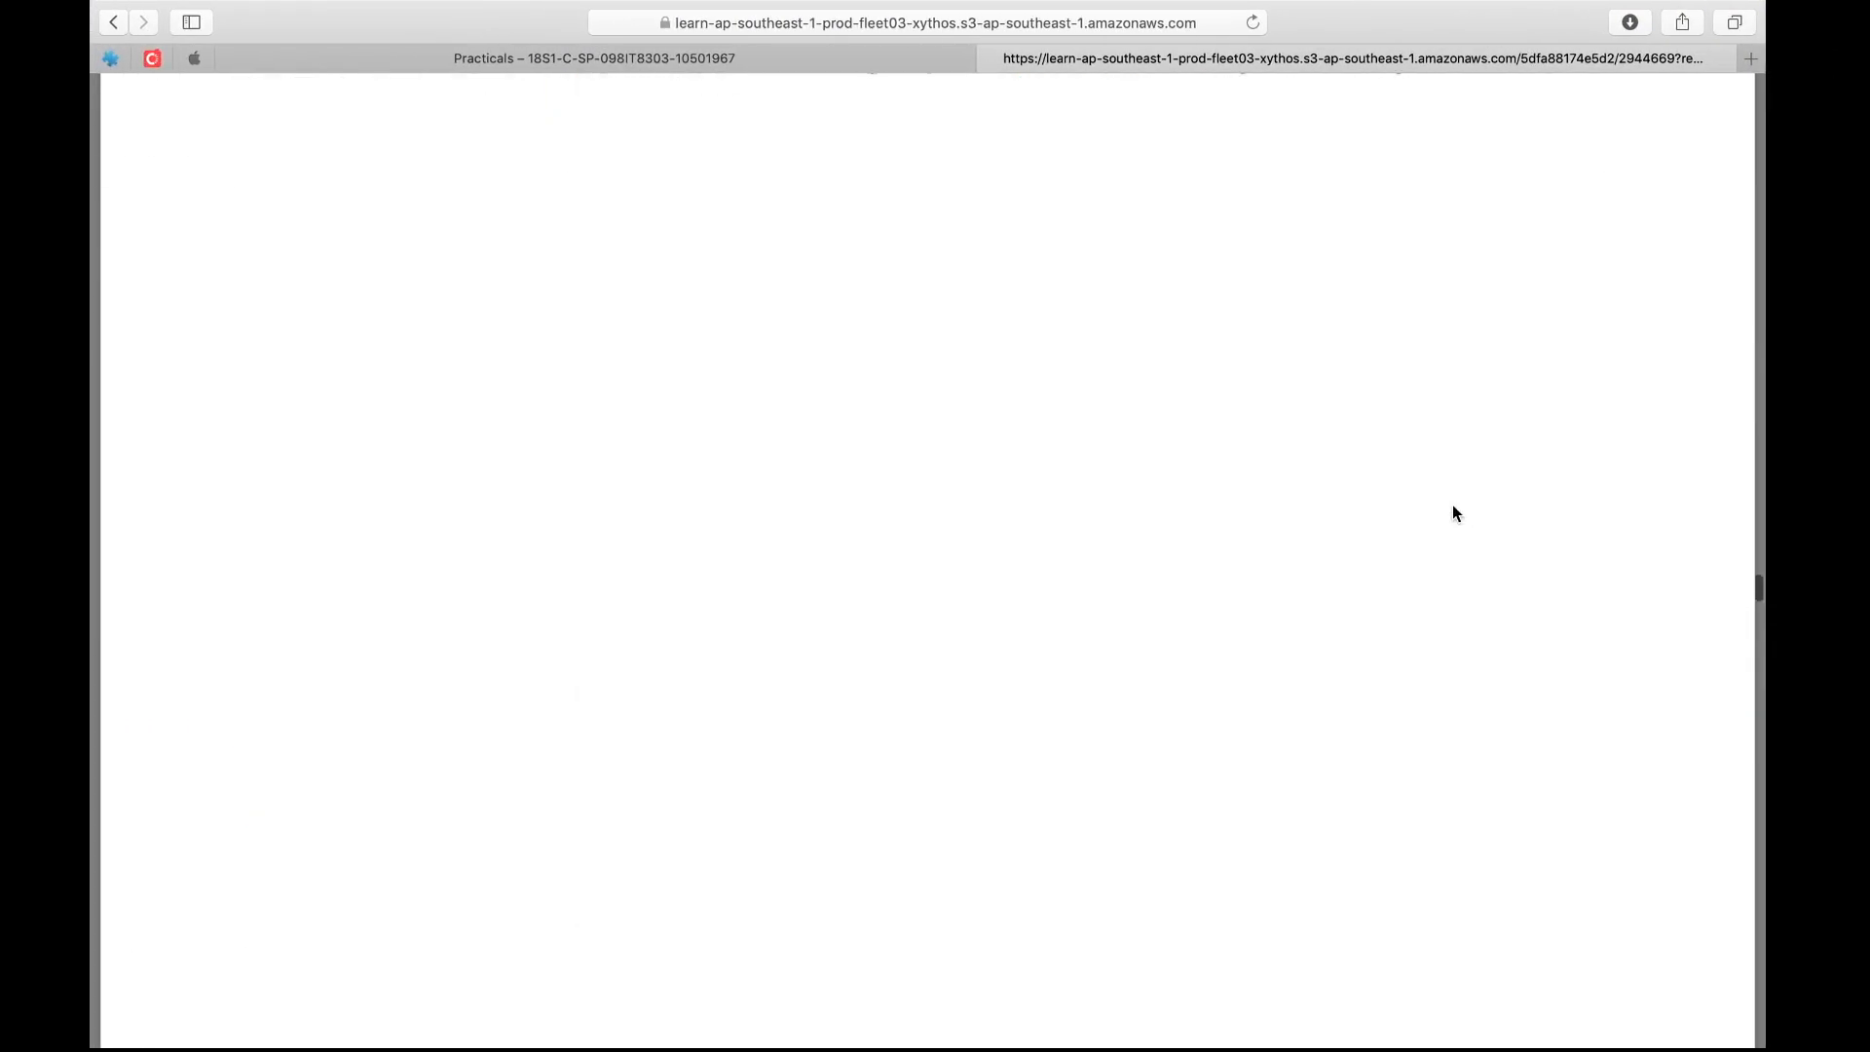
{"action": "scroll", "coordinate": [1452, 505], "scroll_direction": "up", "scroll_amount": 20}
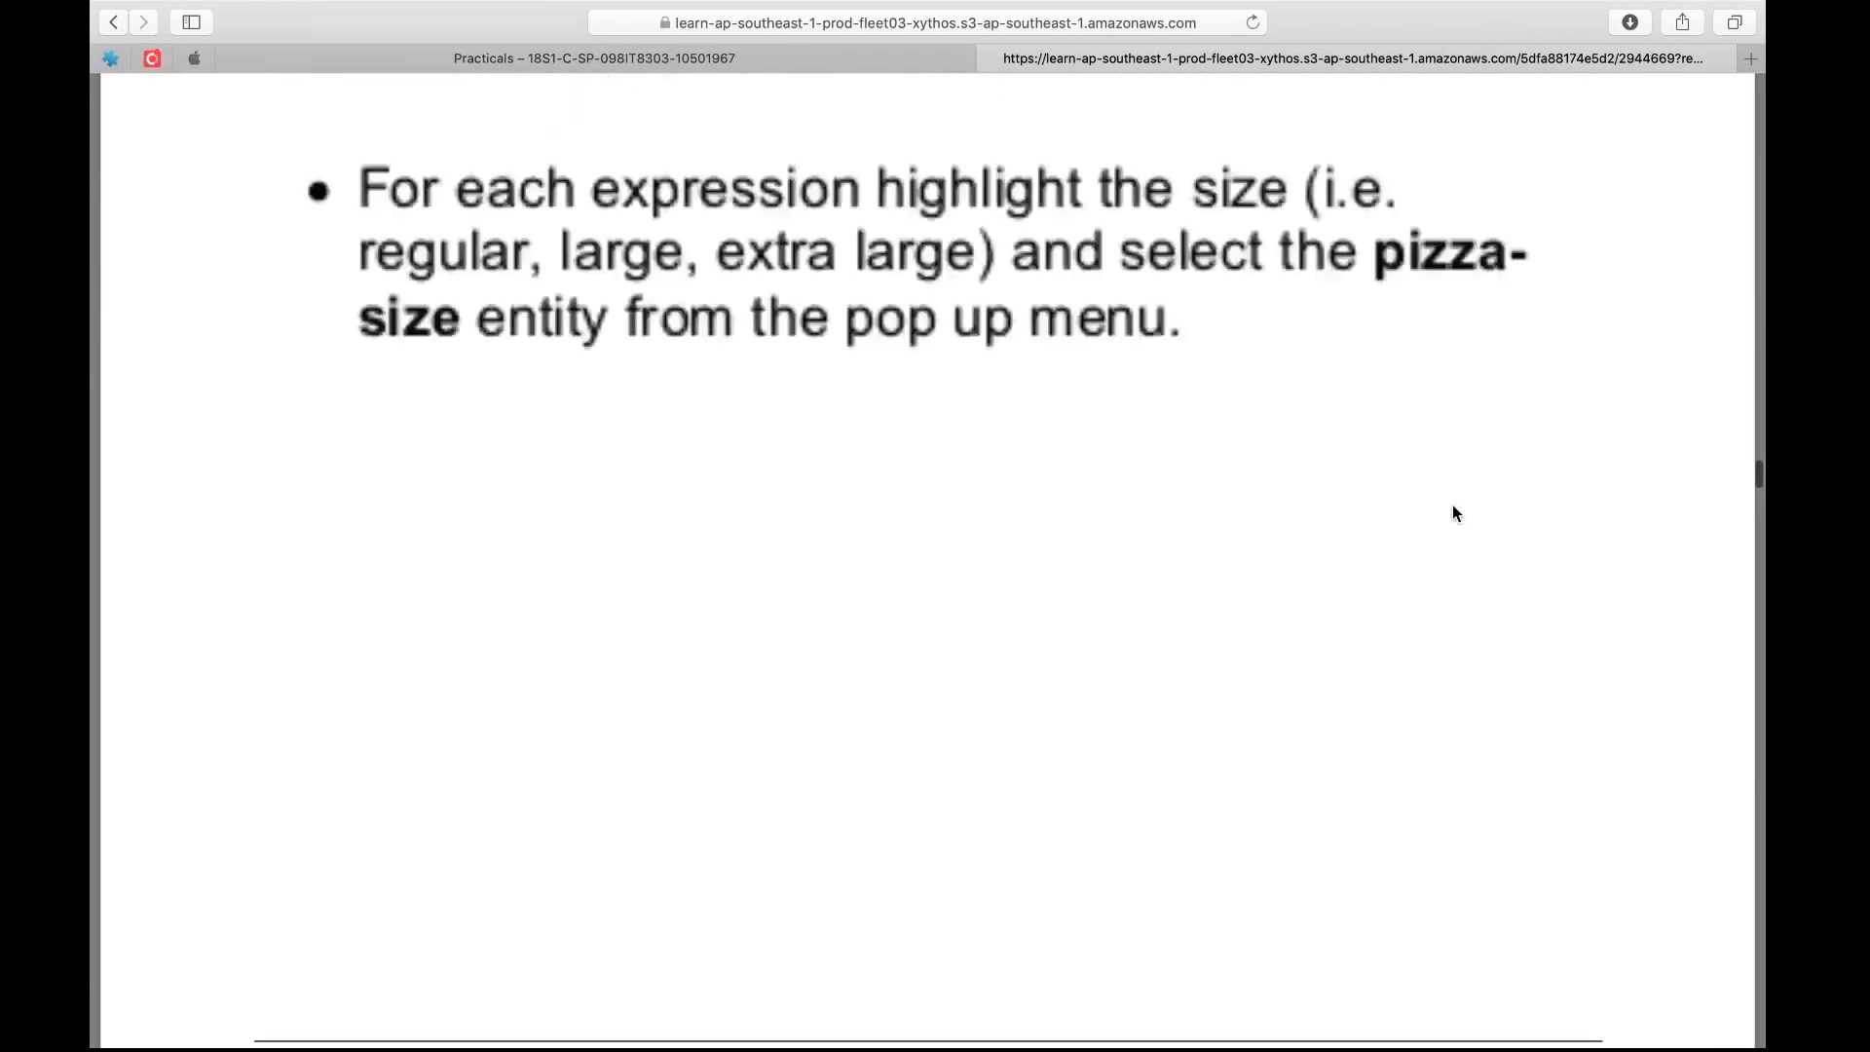
{"action": "scroll", "coordinate": [1452, 513], "scroll_direction": "up", "scroll_amount": 20}
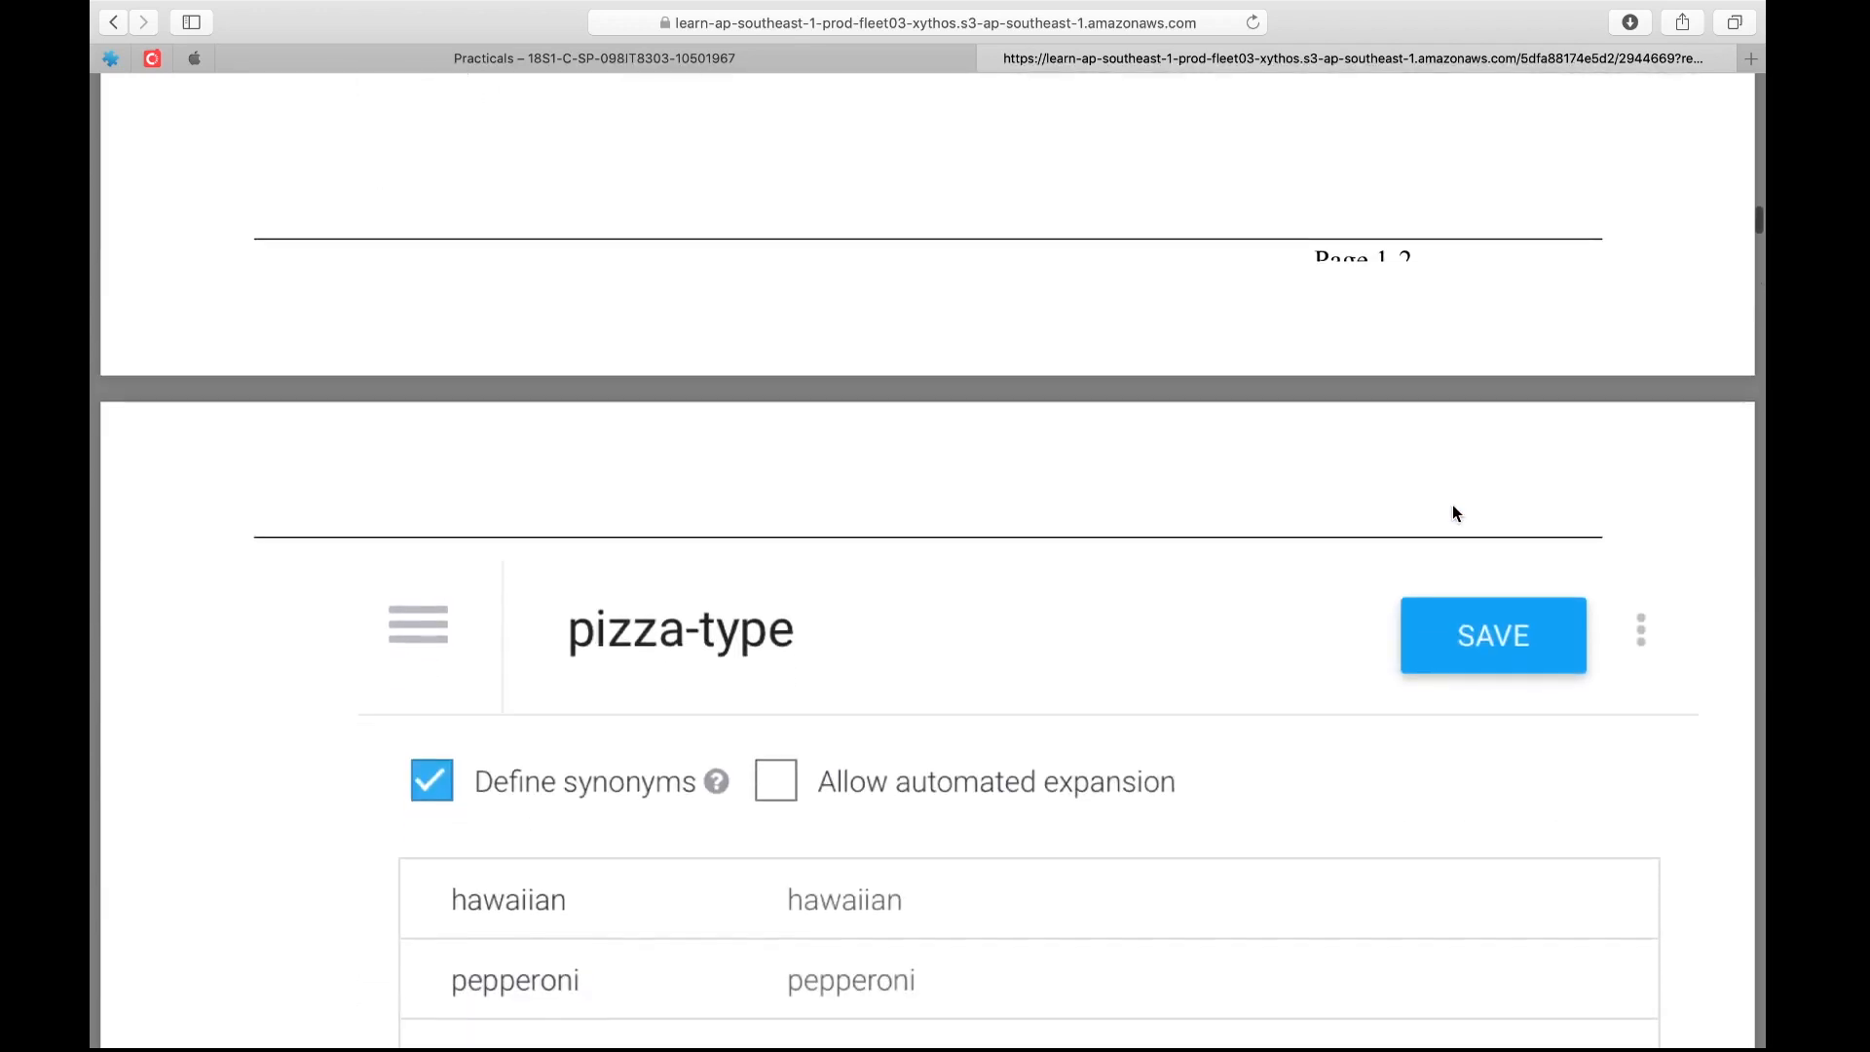
{"action": "scroll", "coordinate": [1454, 513], "scroll_direction": "down", "scroll_amount": 5}
{"action": "scroll", "coordinate": [1453, 505], "scroll_direction": "down", "scroll_amount": 7}
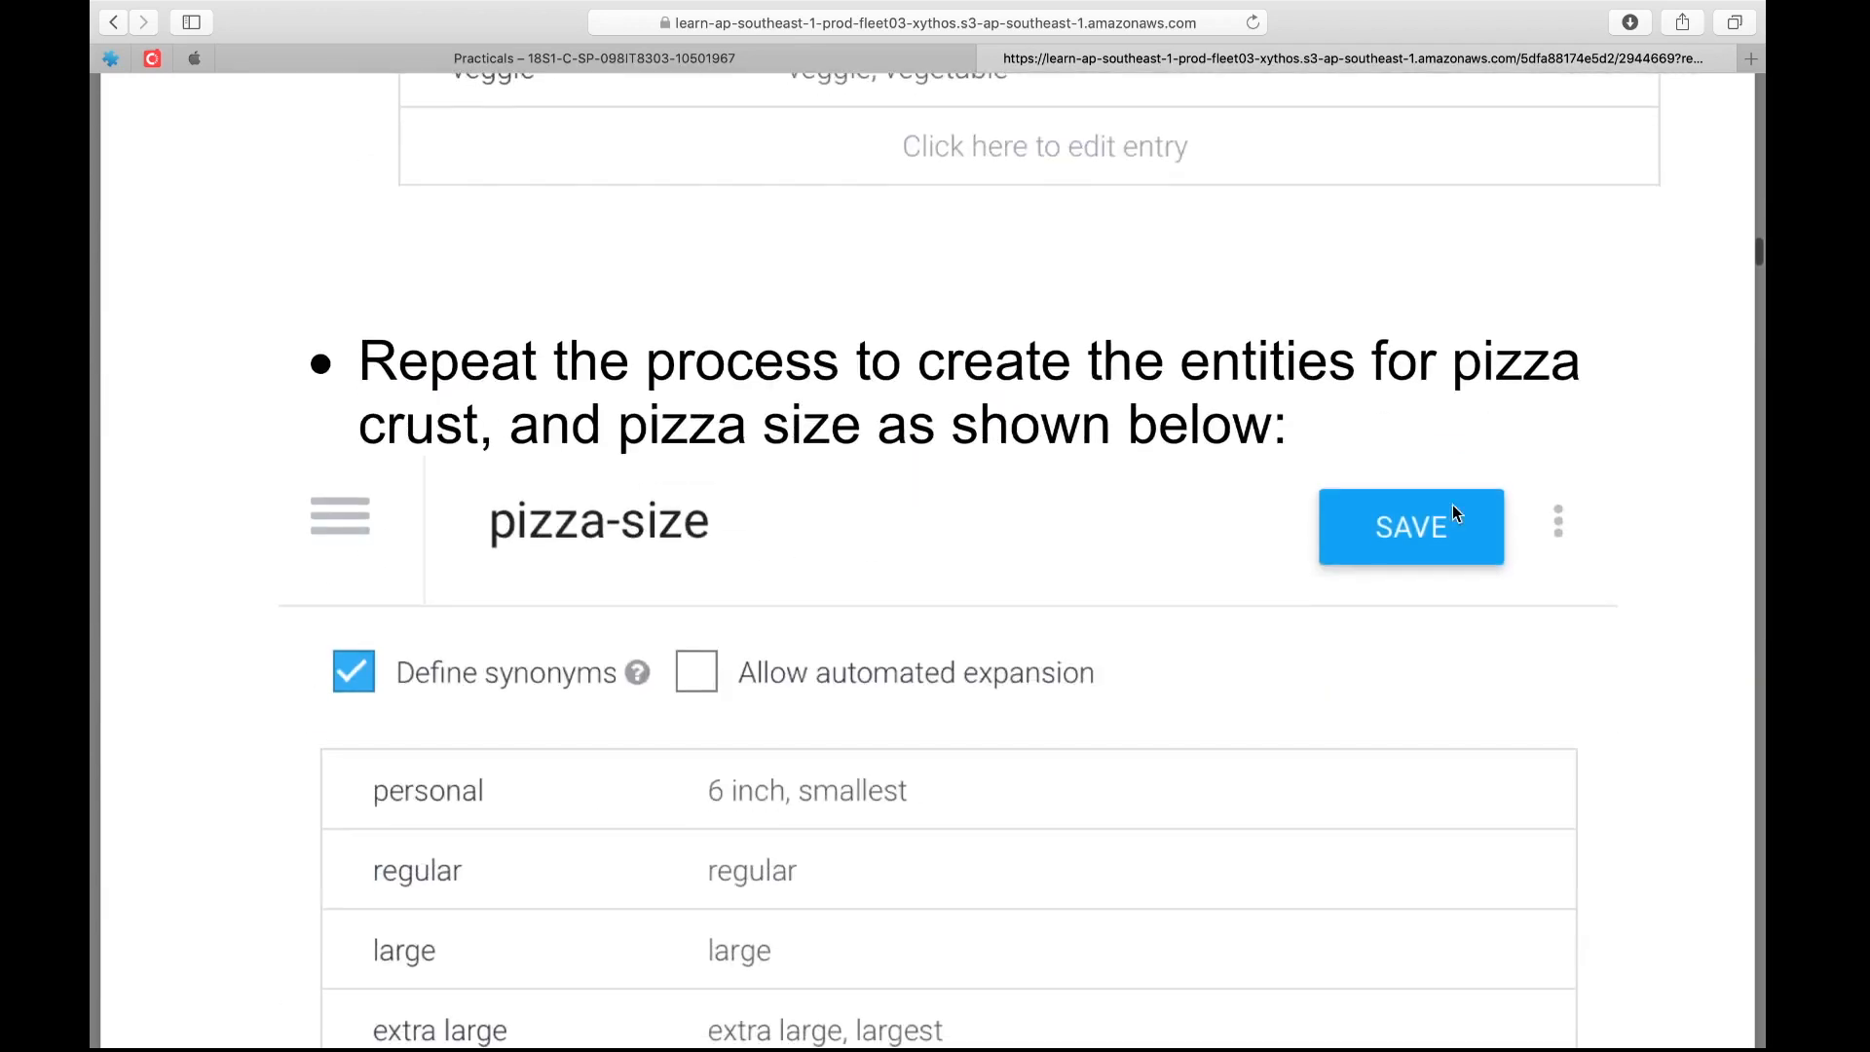
{"action": "scroll", "coordinate": [1453, 504], "scroll_direction": "up", "scroll_amount": 6}
{"action": "scroll", "coordinate": [1453, 504], "scroll_direction": "down", "scroll_amount": 15}
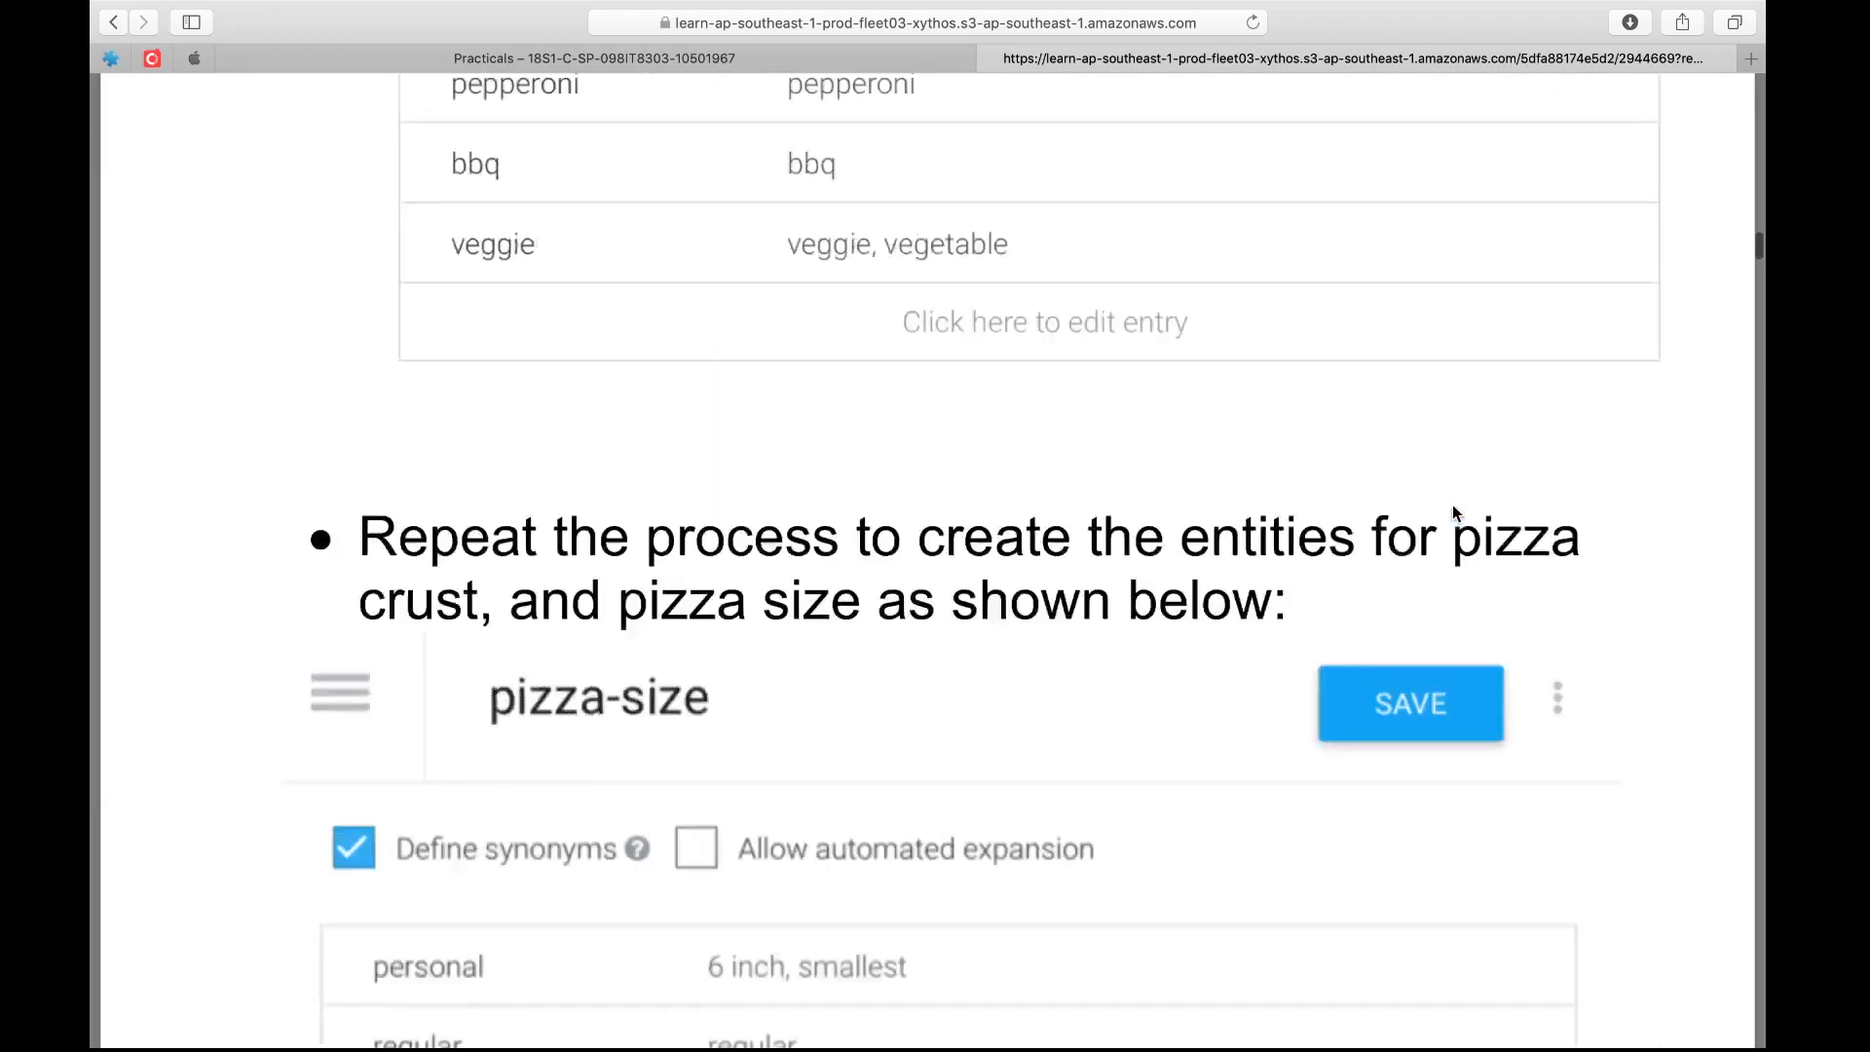
{"action": "scroll", "coordinate": [1453, 506], "scroll_direction": "down", "scroll_amount": 14}
{"action": "scroll", "coordinate": [1453, 507], "scroll_direction": "up", "scroll_amount": 7}
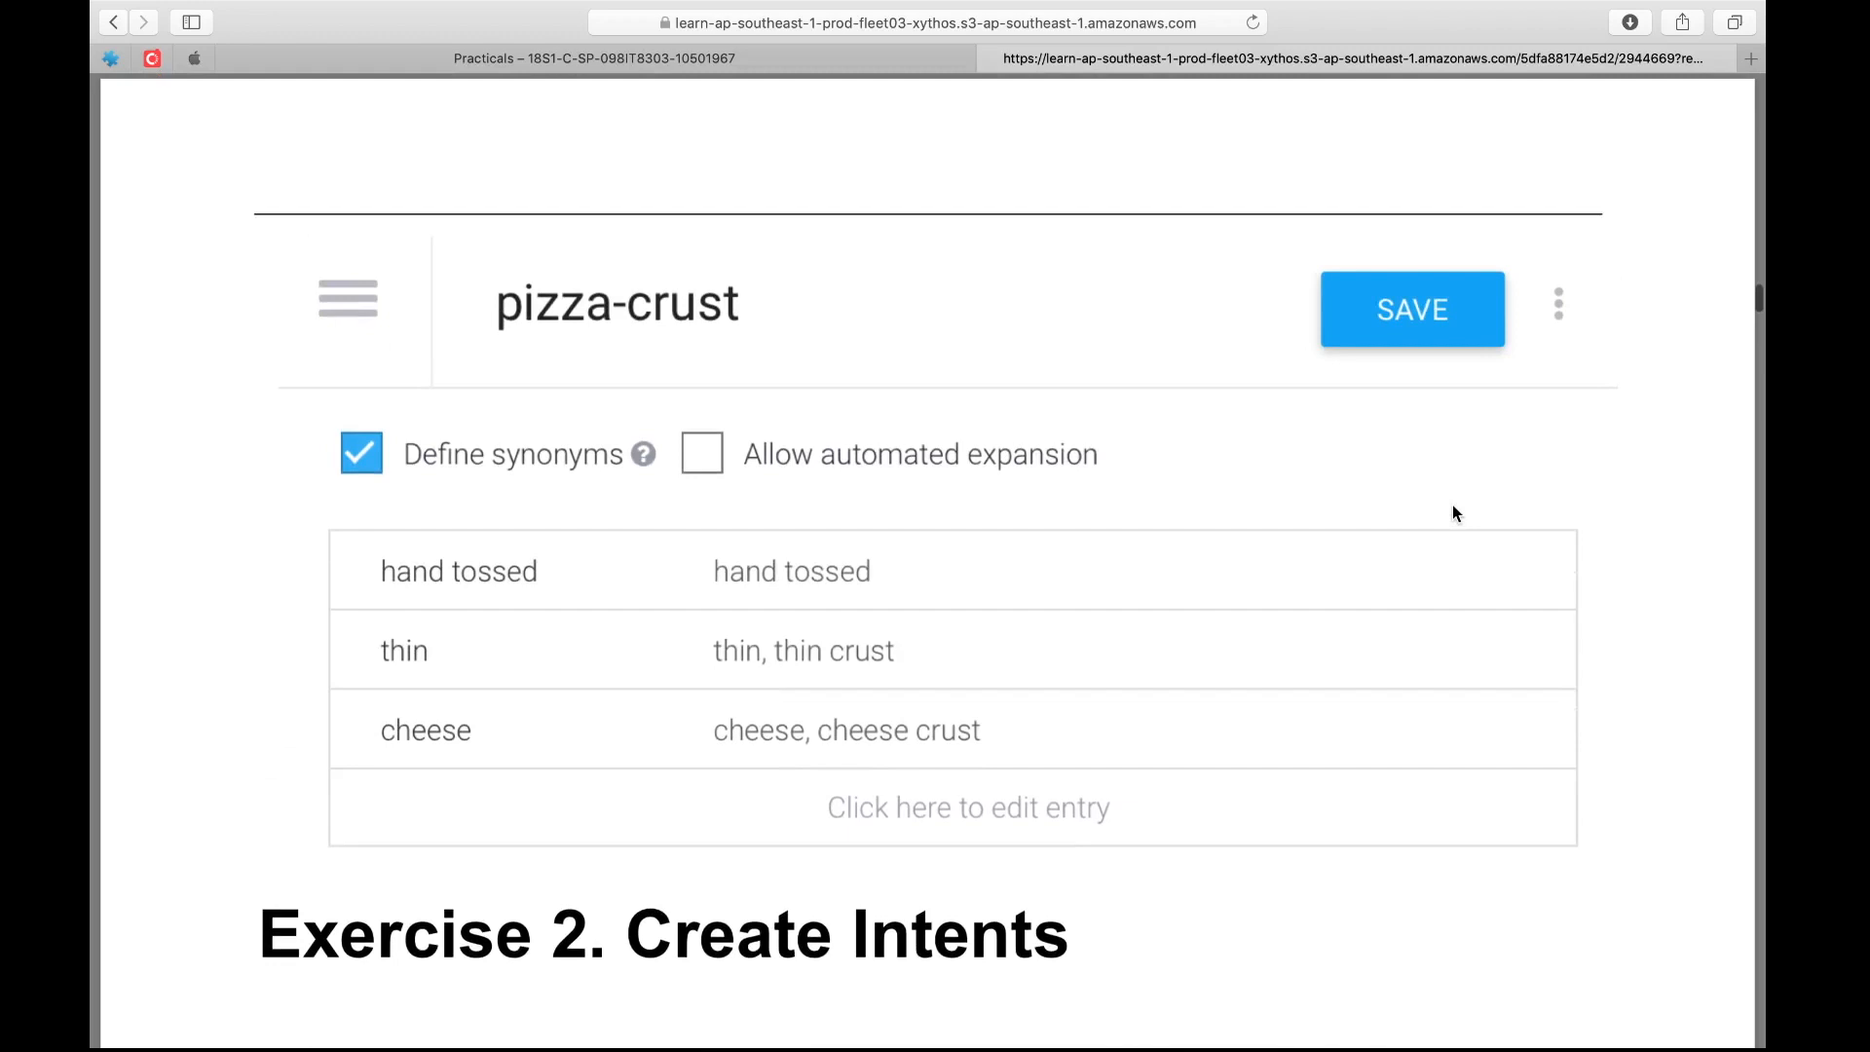
{"action": "scroll", "coordinate": [1453, 505], "scroll_direction": "down", "scroll_amount": 2}
{"action": "scroll", "coordinate": [1452, 505], "scroll_direction": "up", "scroll_amount": 12}
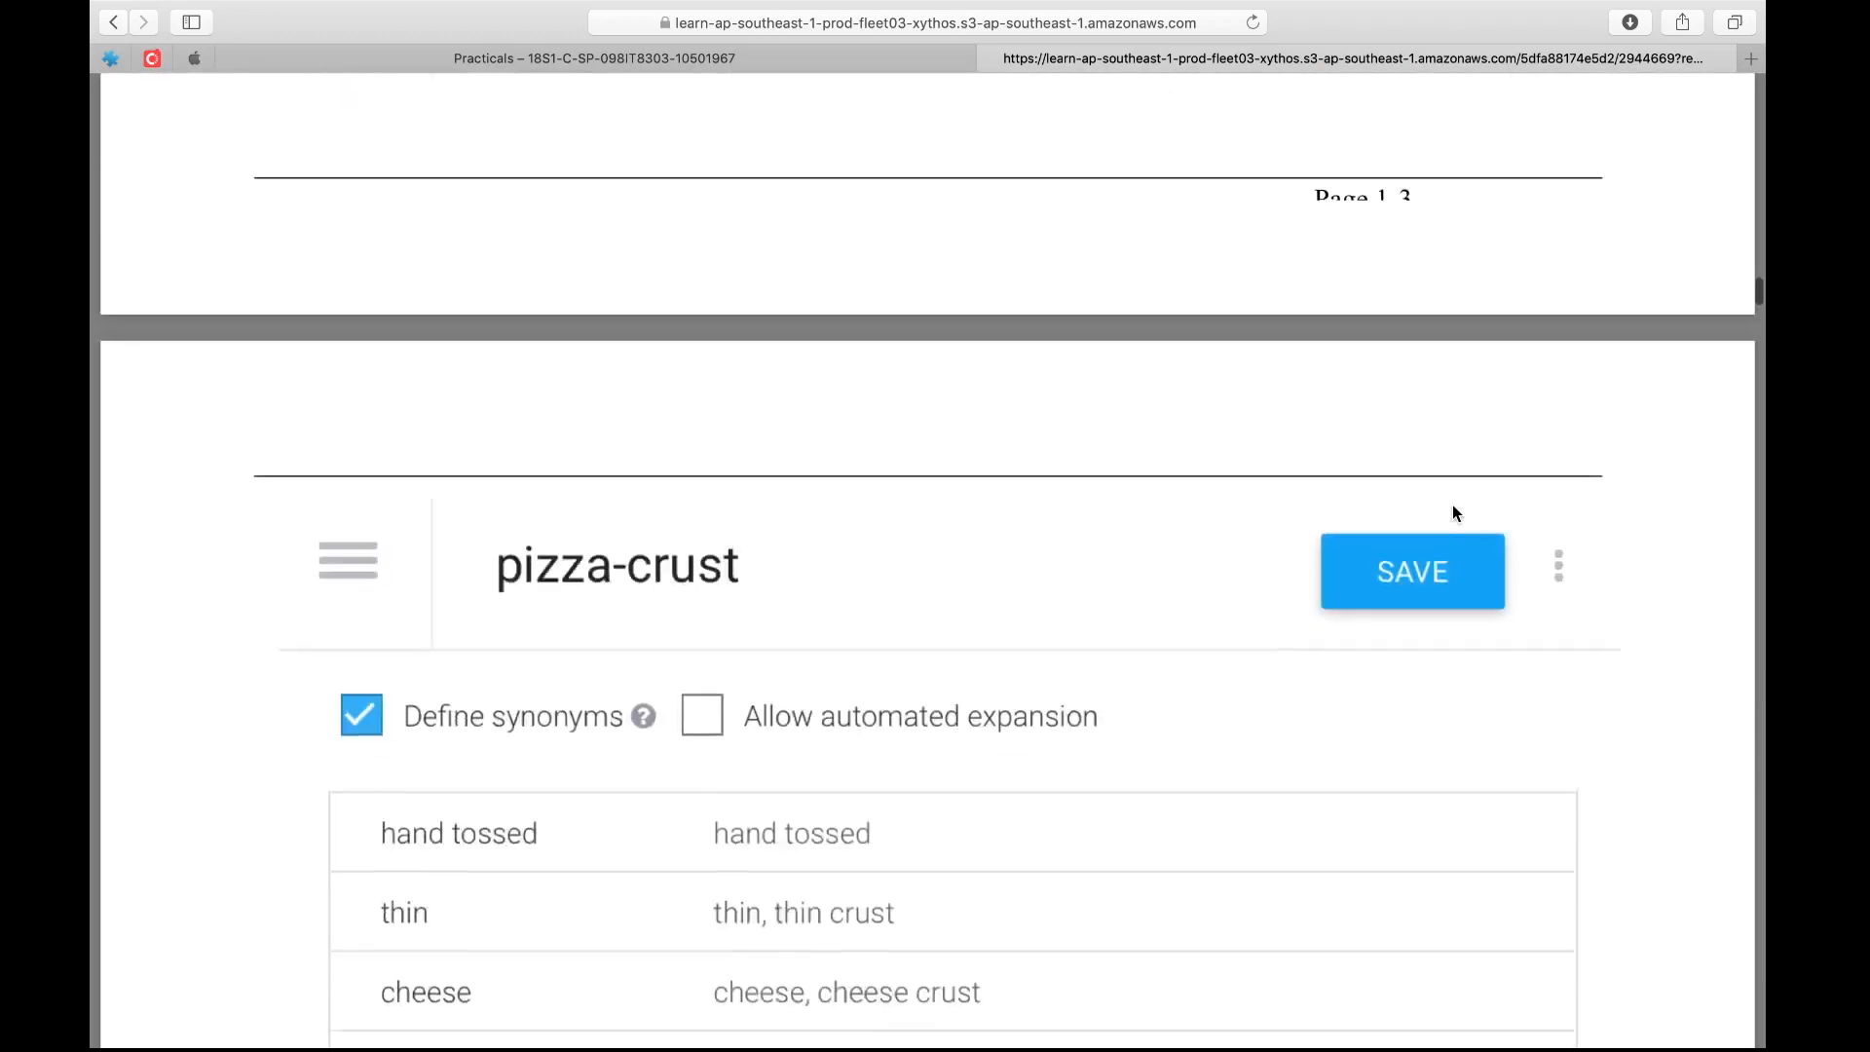
{"action": "scroll", "coordinate": [1453, 514], "scroll_direction": "up", "scroll_amount": 4}
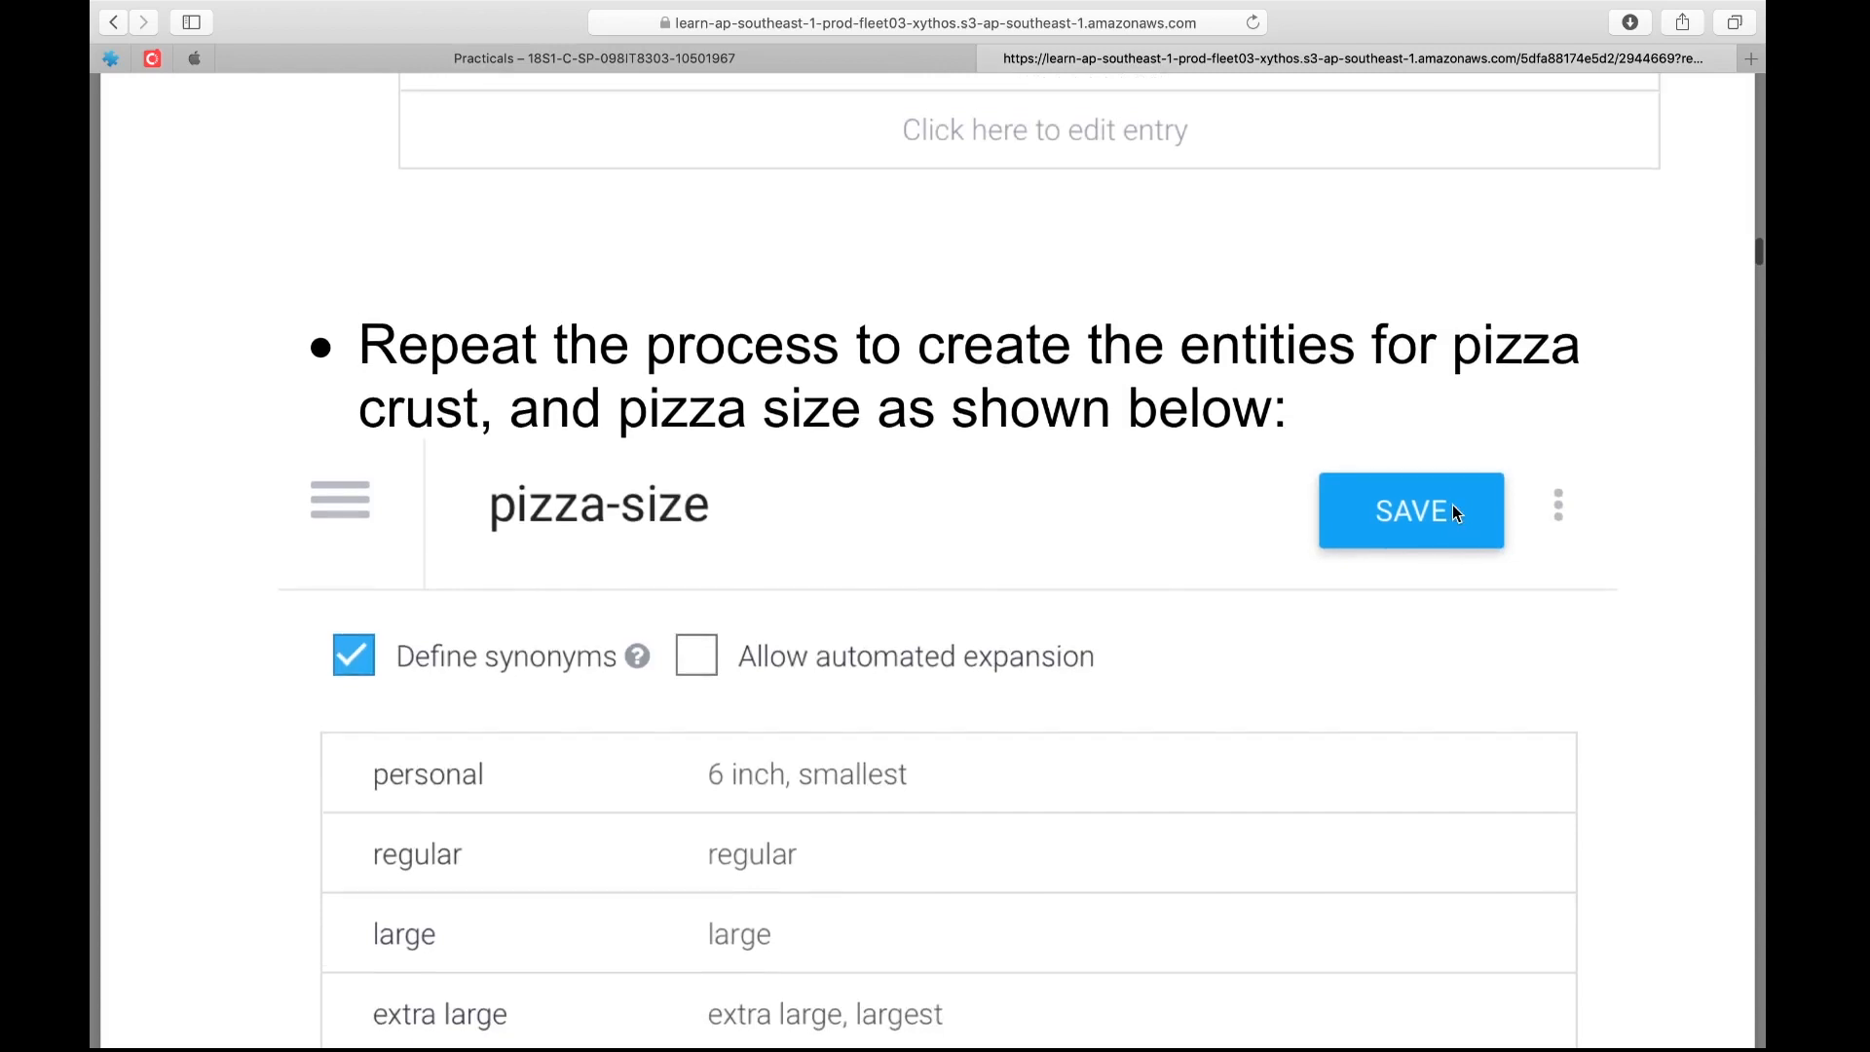
Review the worksheet's entity exercise from the pizza-type instruction through the pizza-size and pizza-crust entries
{"action": "scroll", "coordinate": [1452, 514], "scroll_direction": "up", "scroll_amount": 6}
{"action": "scroll", "coordinate": [1454, 513], "scroll_direction": "up", "scroll_amount": 15}
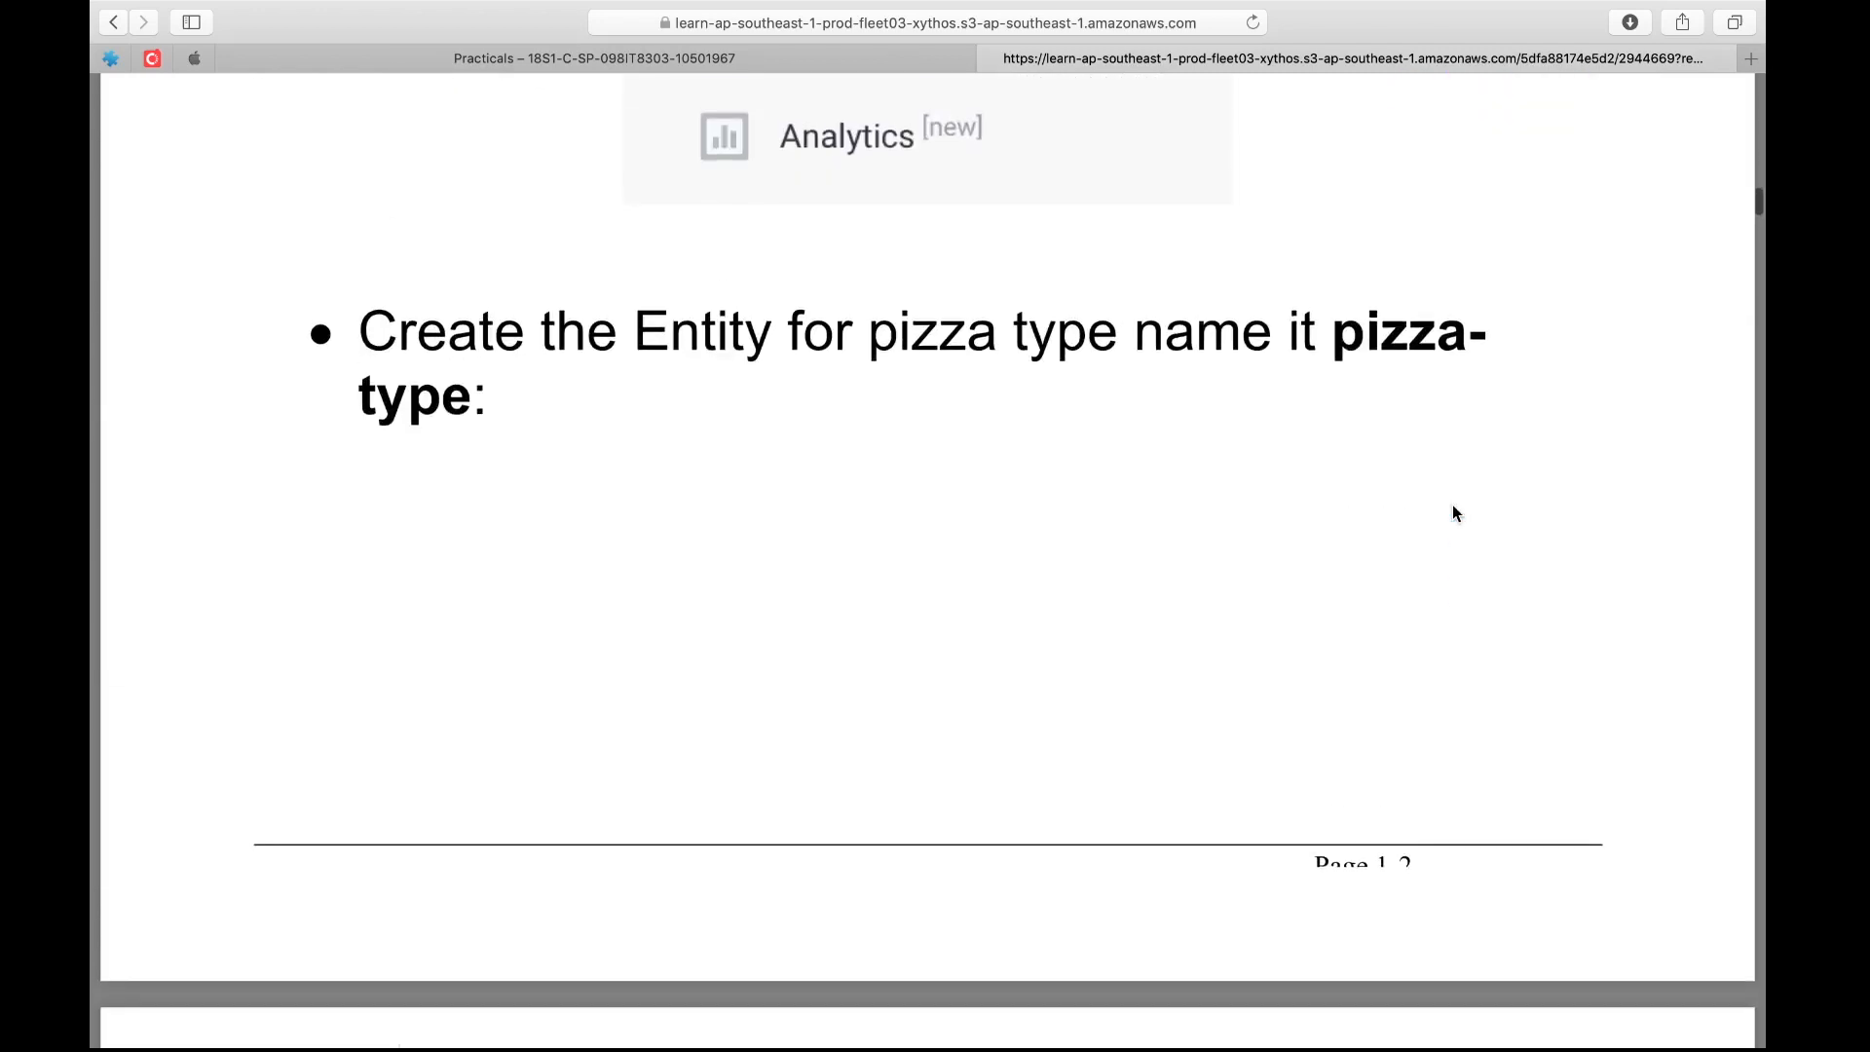
{"action": "scroll", "coordinate": [1453, 507], "scroll_direction": "down", "scroll_amount": 5}
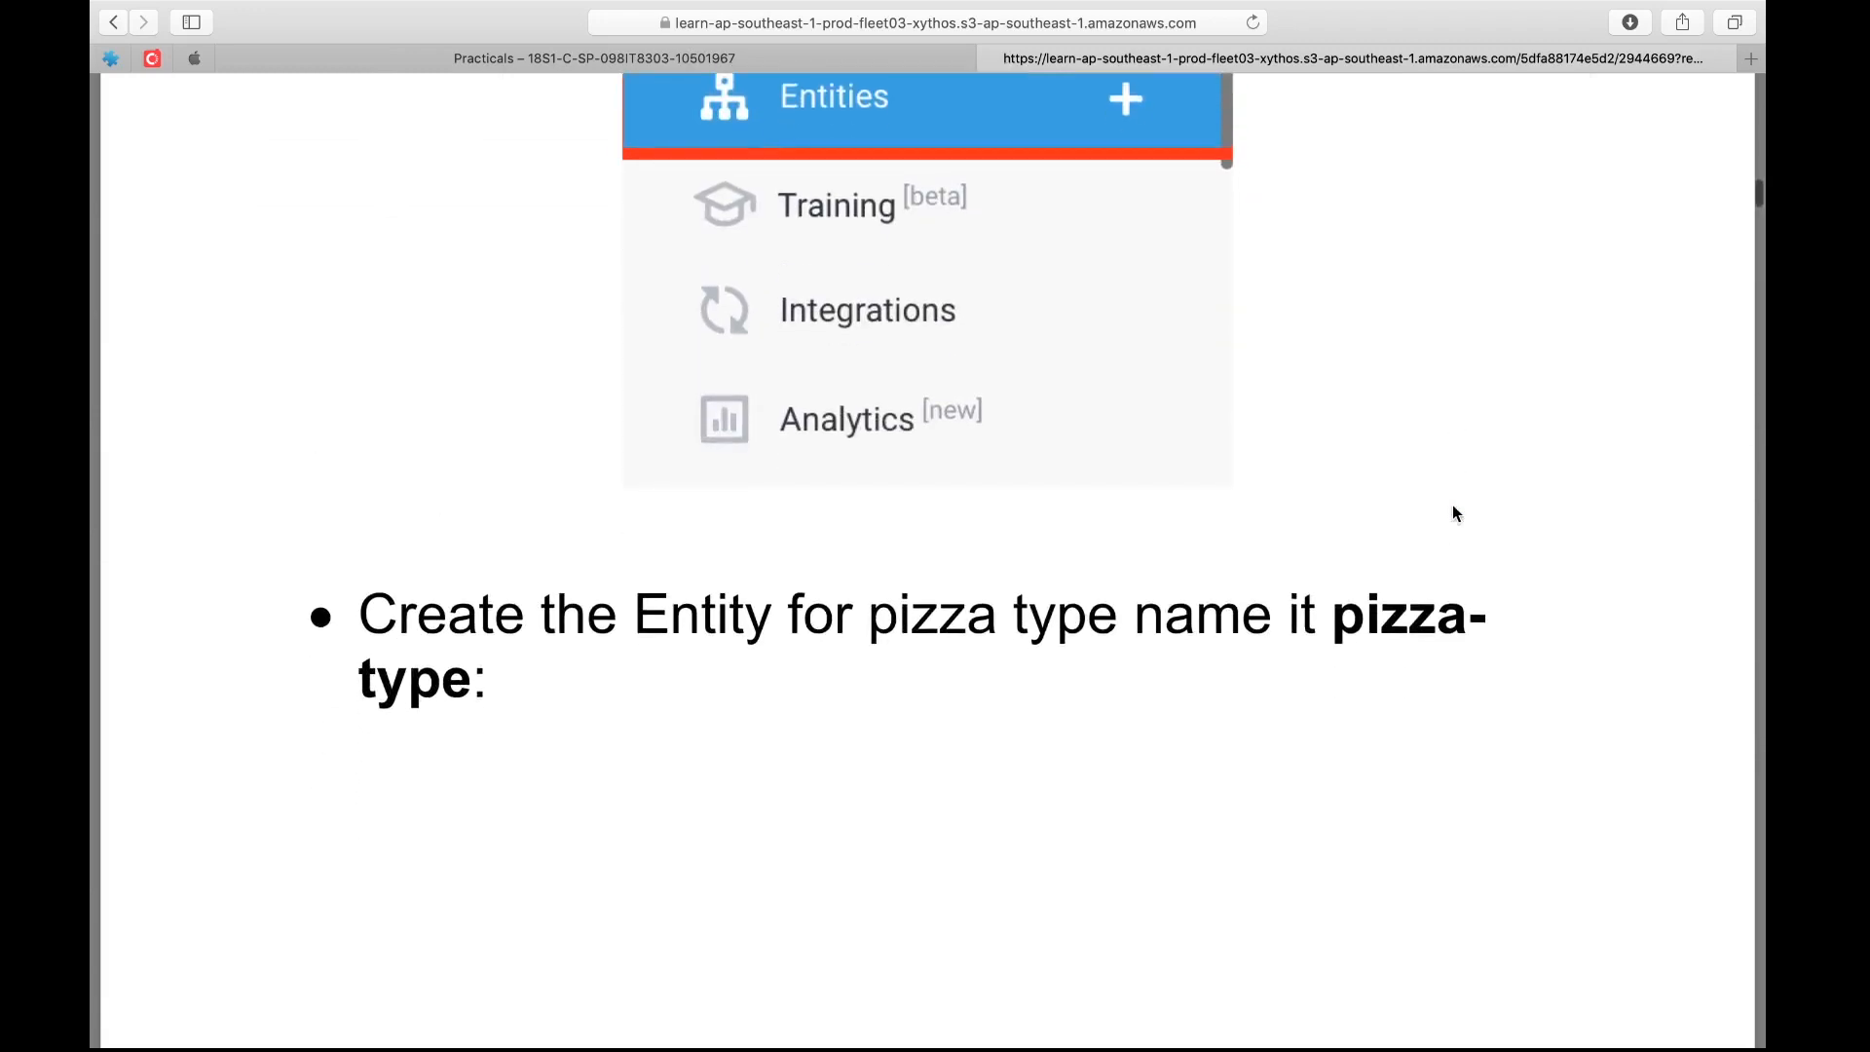
{"action": "scroll", "coordinate": [1452, 507], "scroll_direction": "up", "scroll_amount": 2}
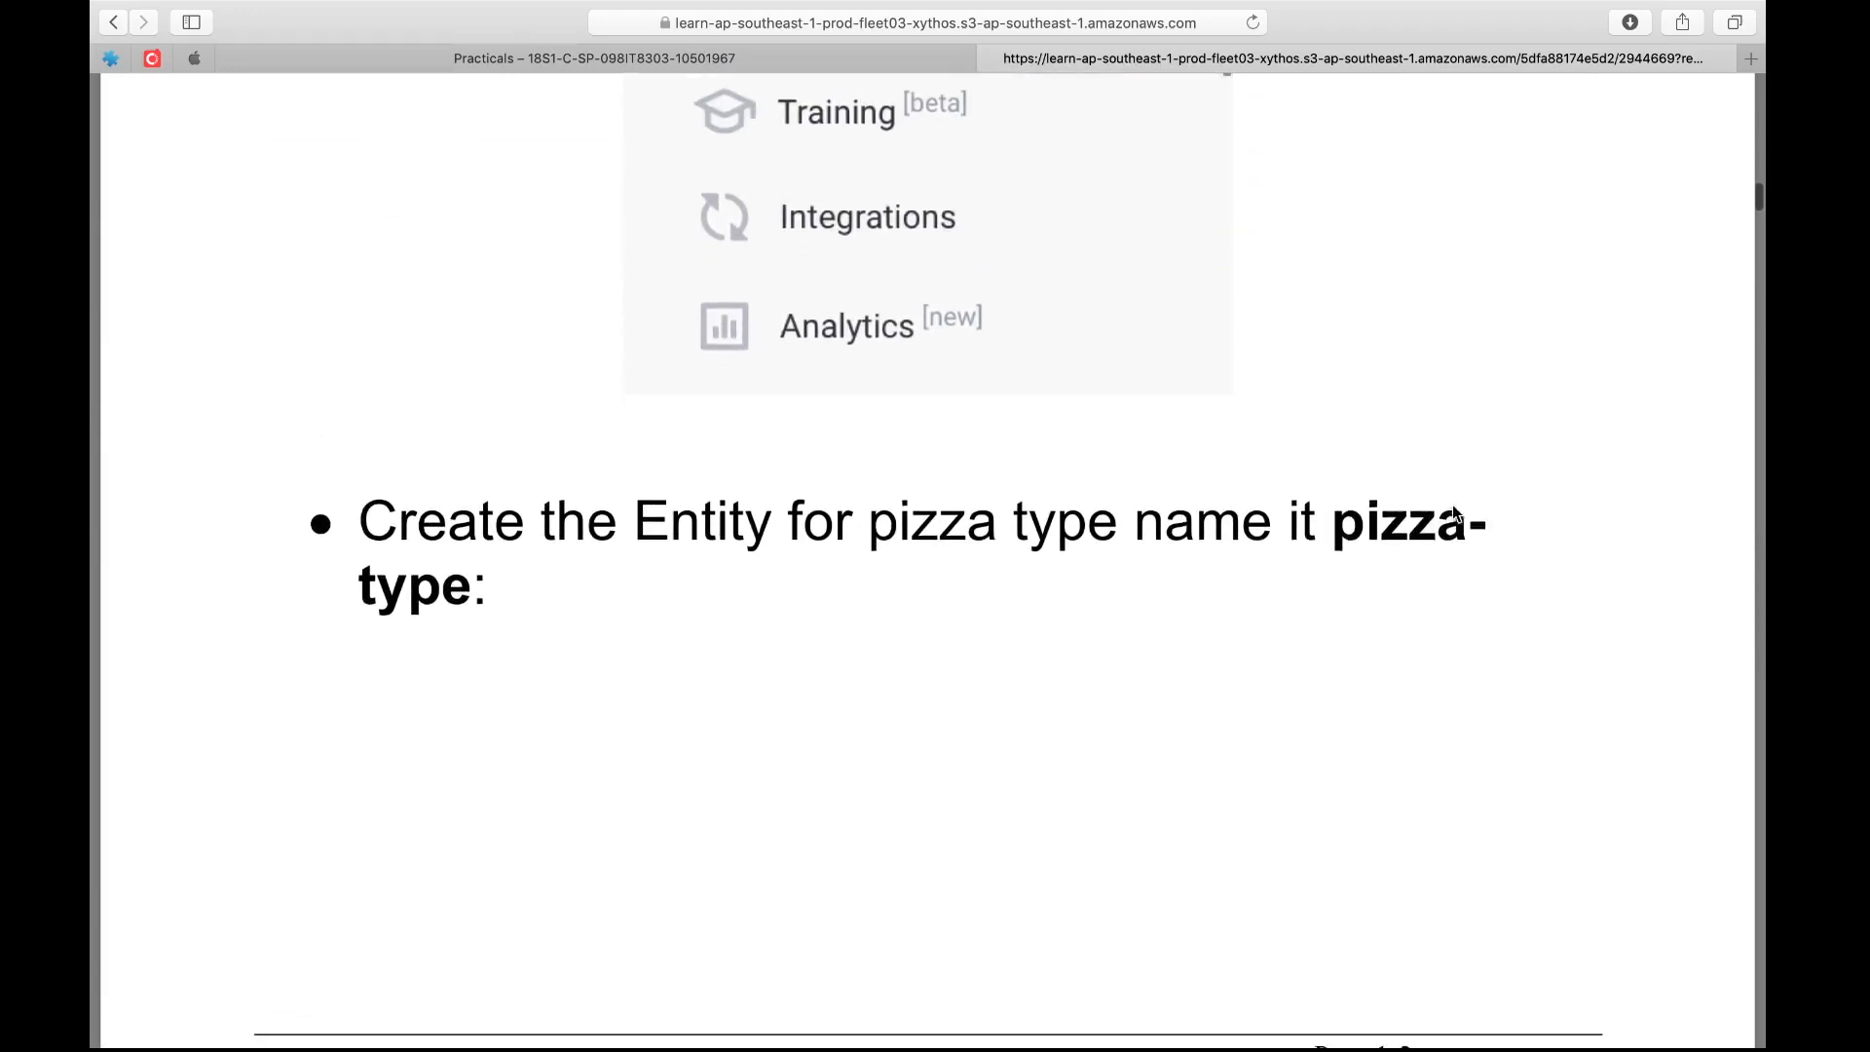
{"action": "scroll", "coordinate": [1453, 514], "scroll_direction": "down", "scroll_amount": 8}
{"action": "scroll", "coordinate": [1452, 513], "scroll_direction": "down", "scroll_amount": 5}
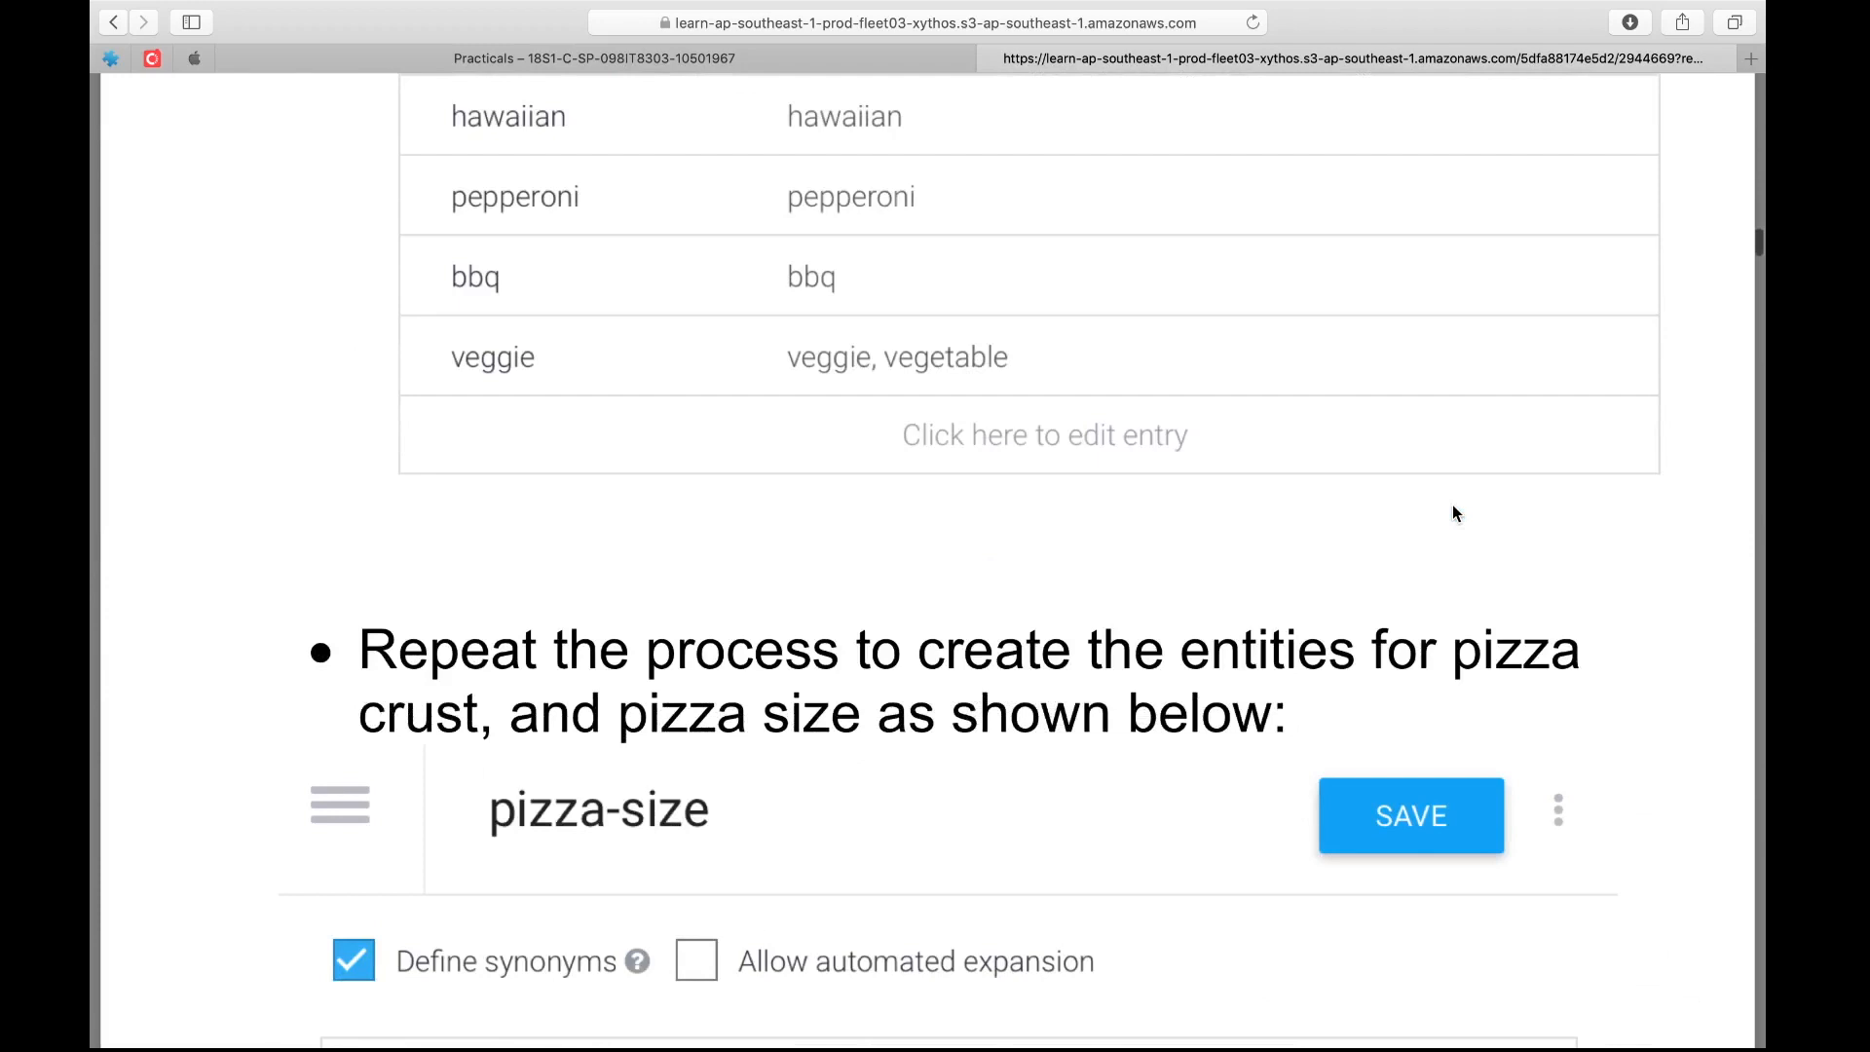
{"action": "scroll", "coordinate": [1452, 514], "scroll_direction": "down", "scroll_amount": 8}
{"action": "scroll", "coordinate": [1452, 514], "scroll_direction": "down", "scroll_amount": 3}
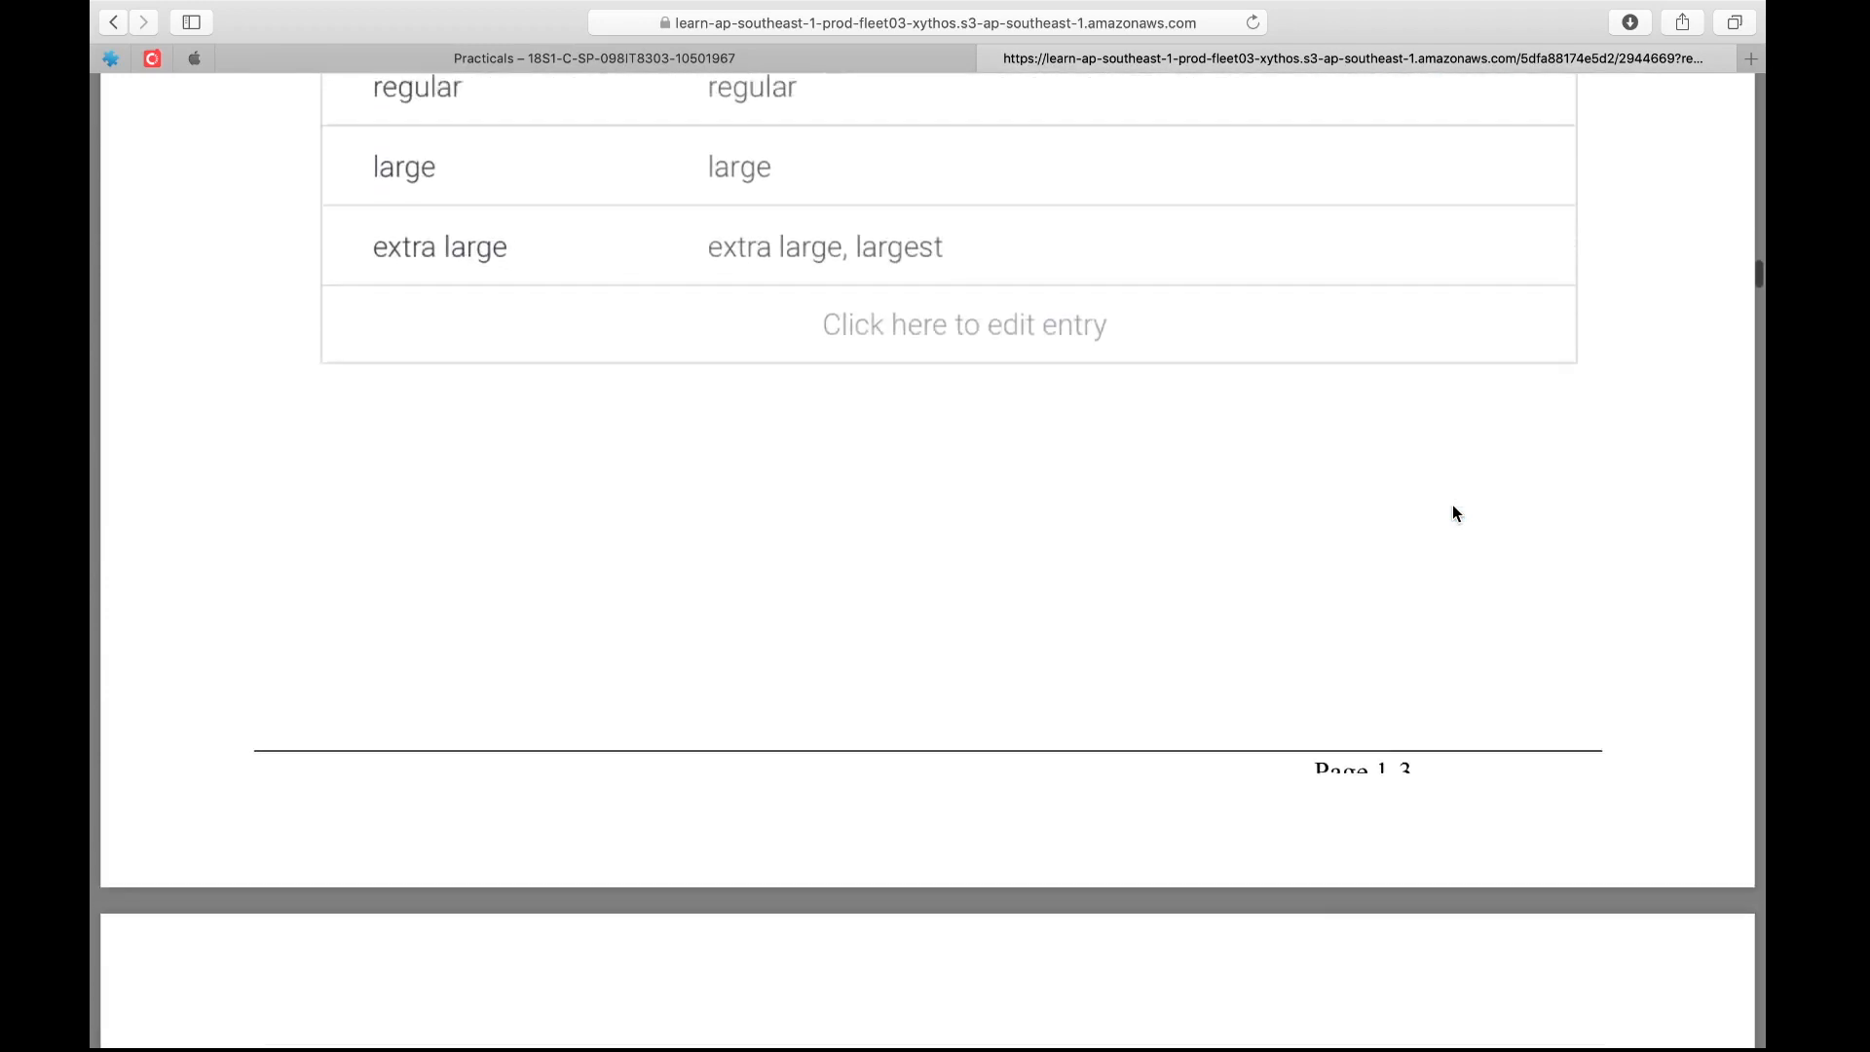
{"action": "scroll", "coordinate": [1452, 514], "scroll_direction": "up", "scroll_amount": 10}
{"action": "scroll", "coordinate": [1452, 514], "scroll_direction": "down", "scroll_amount": 19}
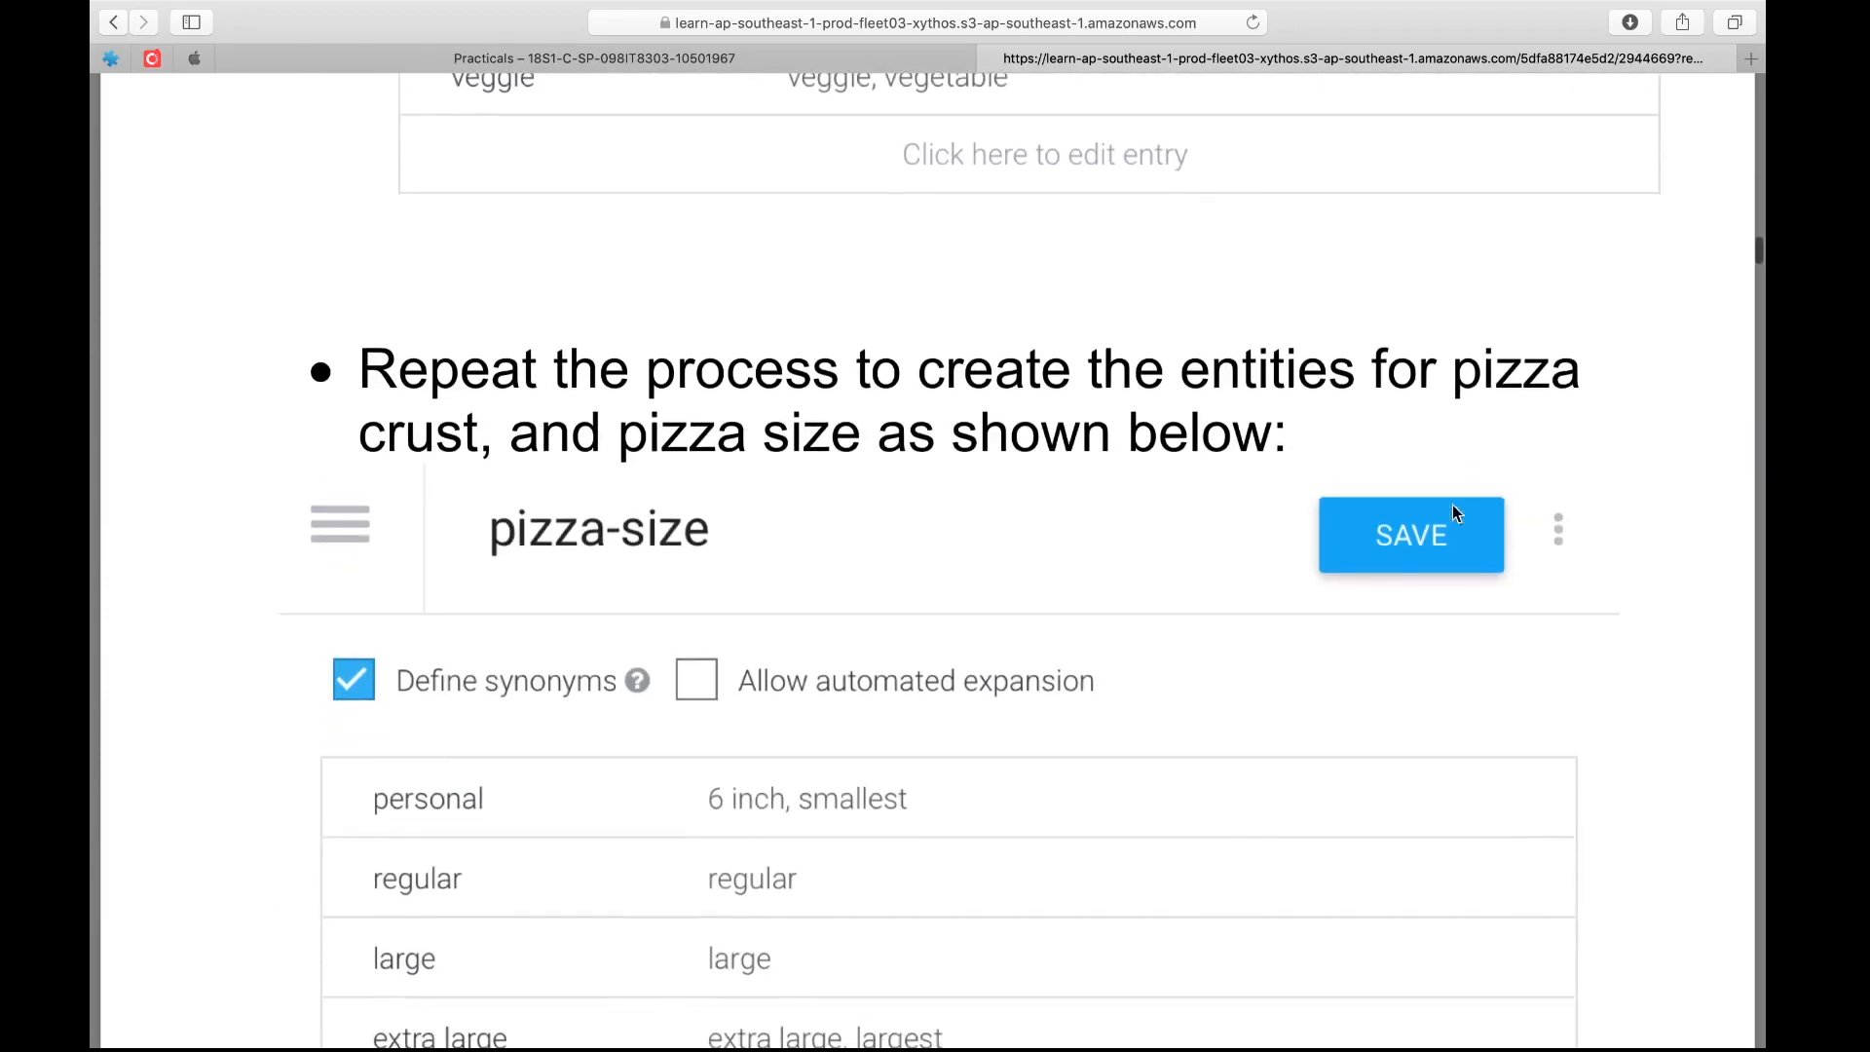
{"action": "scroll", "coordinate": [1452, 513], "scroll_direction": "down", "scroll_amount": 5}
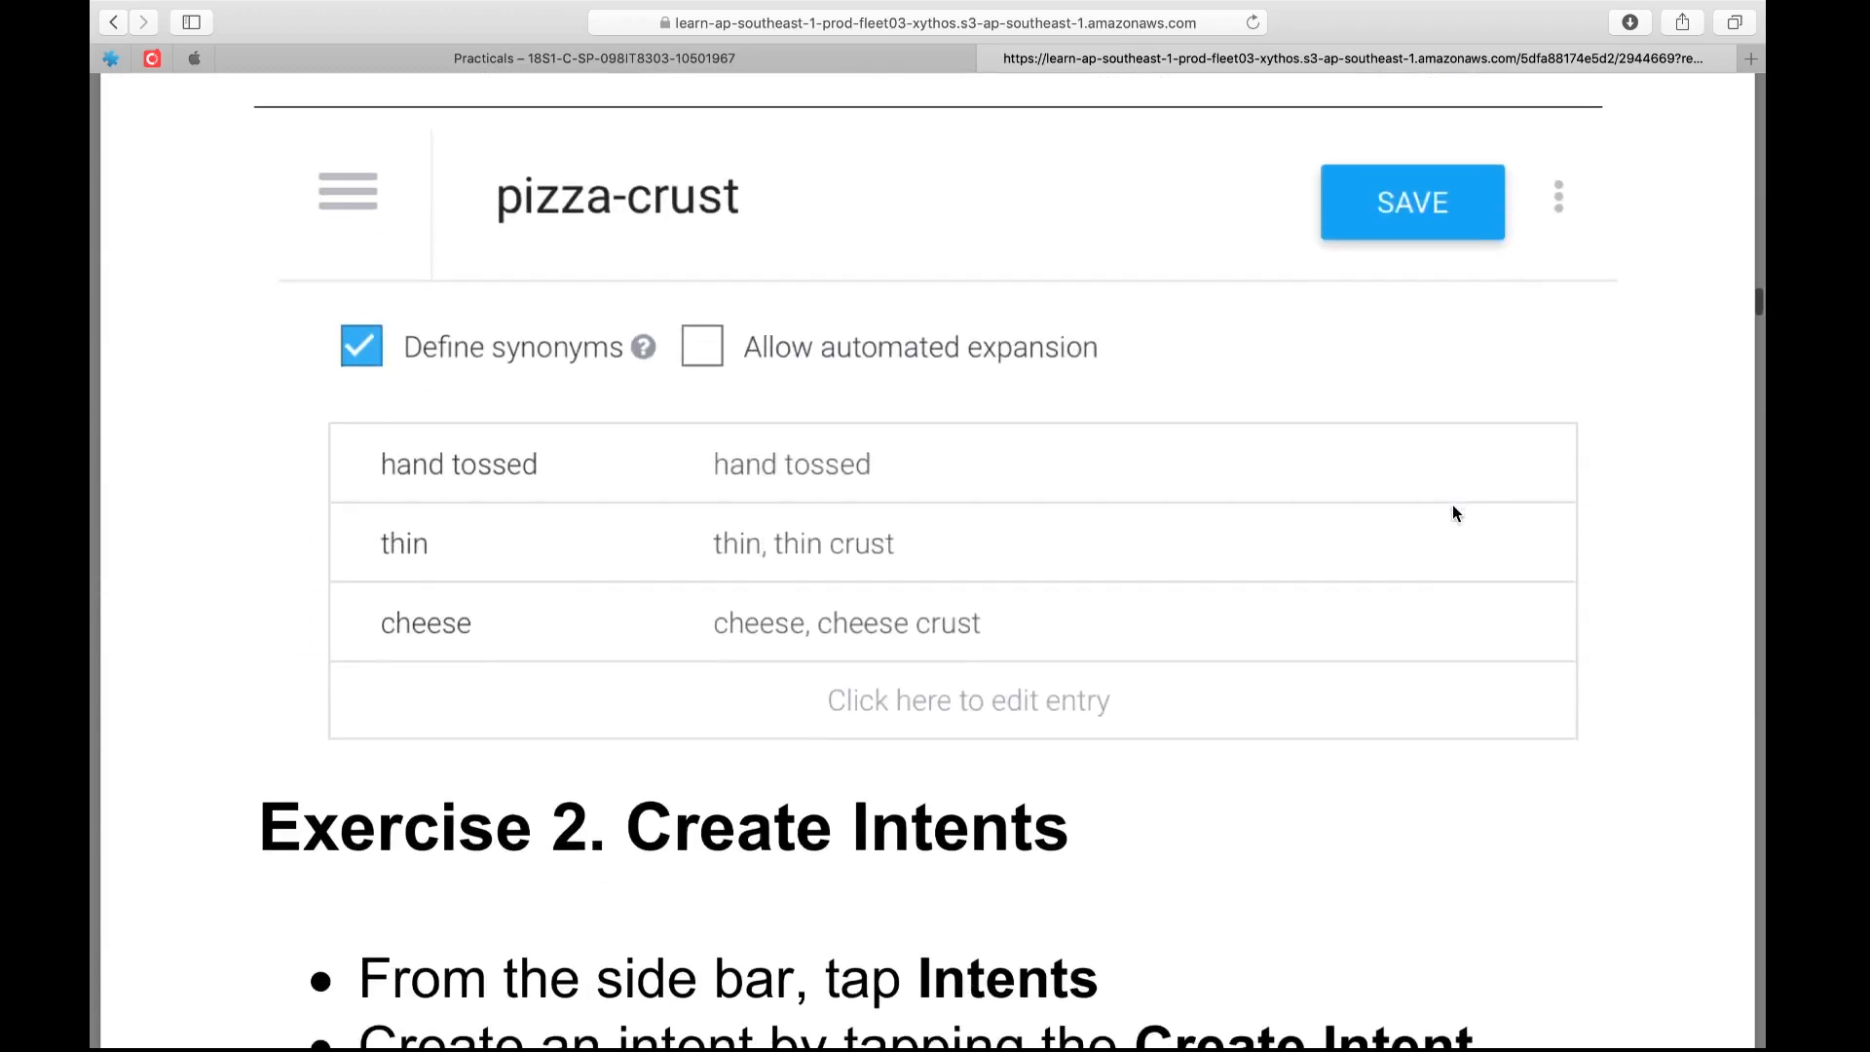
{"action": "scroll", "coordinate": [1452, 514], "scroll_direction": "down", "scroll_amount": 1}
{"action": "scroll", "coordinate": [1452, 513], "scroll_direction": "up", "scroll_amount": 15}
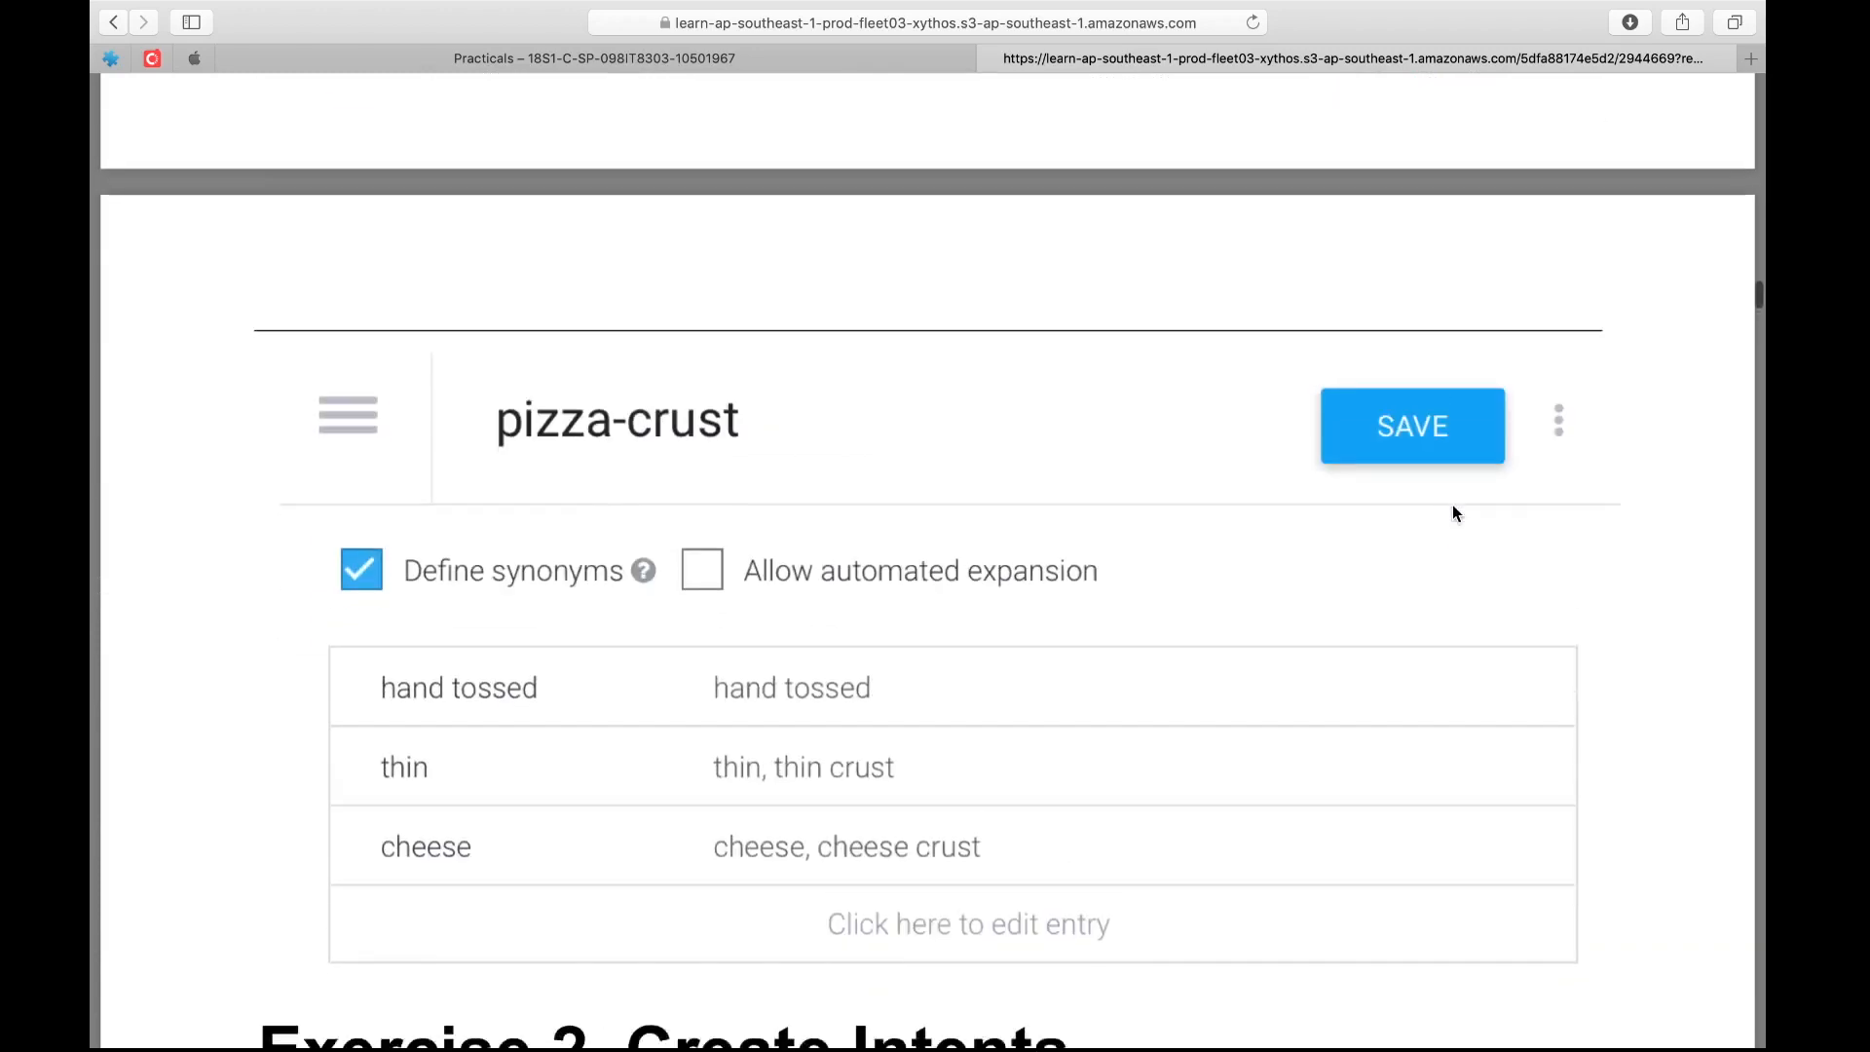
{"action": "scroll", "coordinate": [1452, 514], "scroll_direction": "down", "scroll_amount": 4}
{"action": "scroll", "coordinate": [1453, 506], "scroll_direction": "up", "scroll_amount": 12}
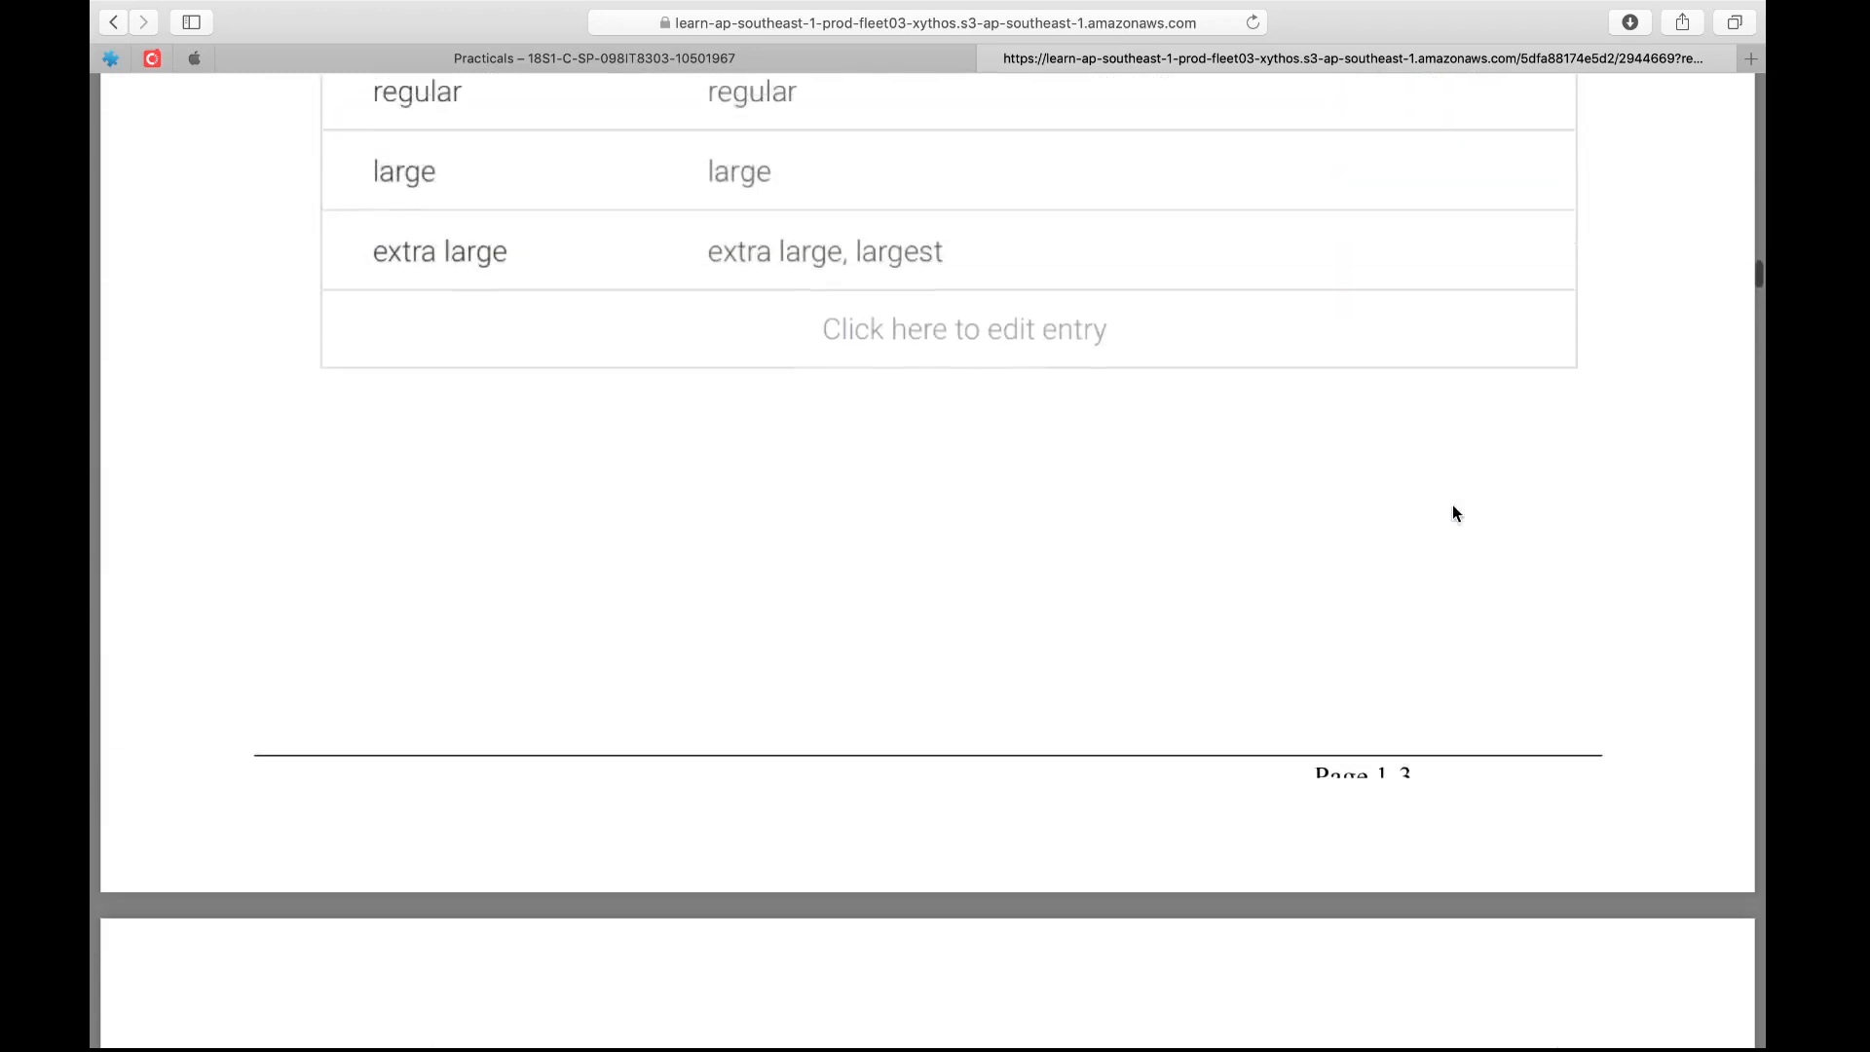
{"action": "scroll", "coordinate": [1453, 506], "scroll_direction": "down", "scroll_amount": 18}
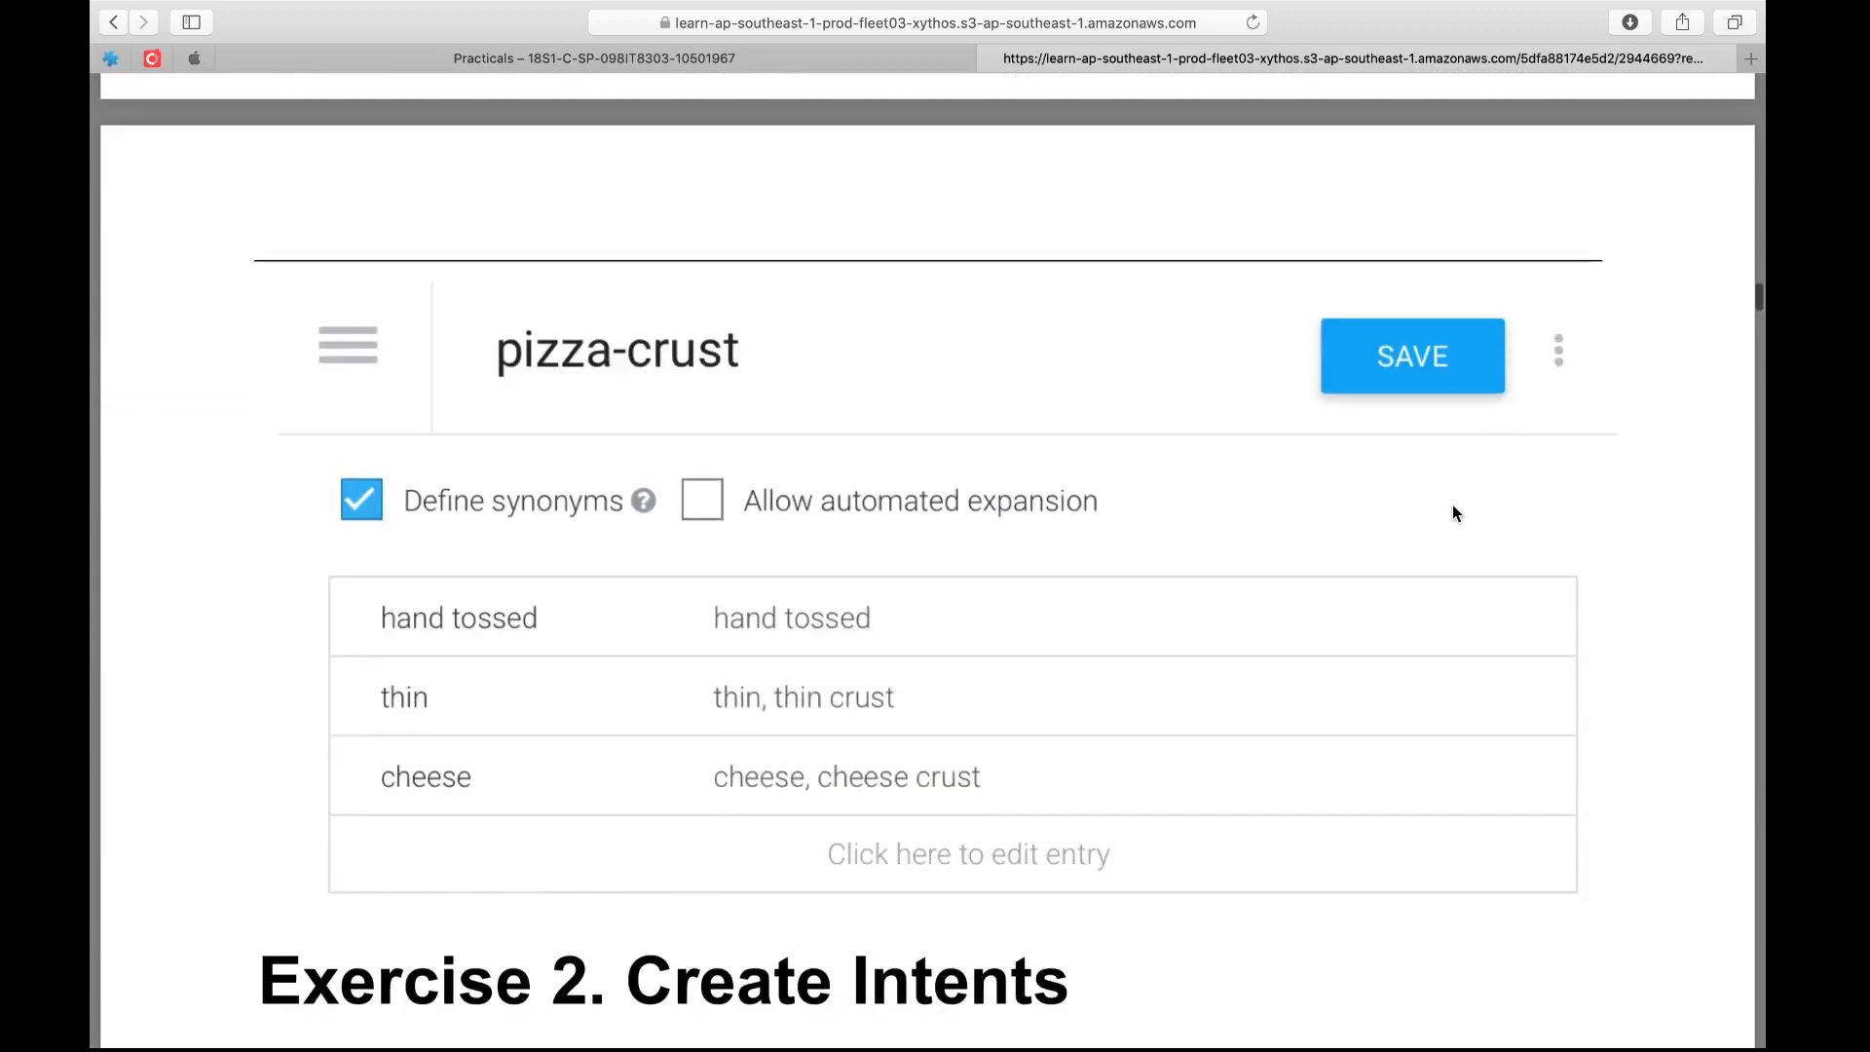
{"action": "scroll", "coordinate": [1453, 513], "scroll_direction": "down", "scroll_amount": 3}
{"action": "scroll", "coordinate": [1452, 513], "scroll_direction": "up", "scroll_amount": 20}
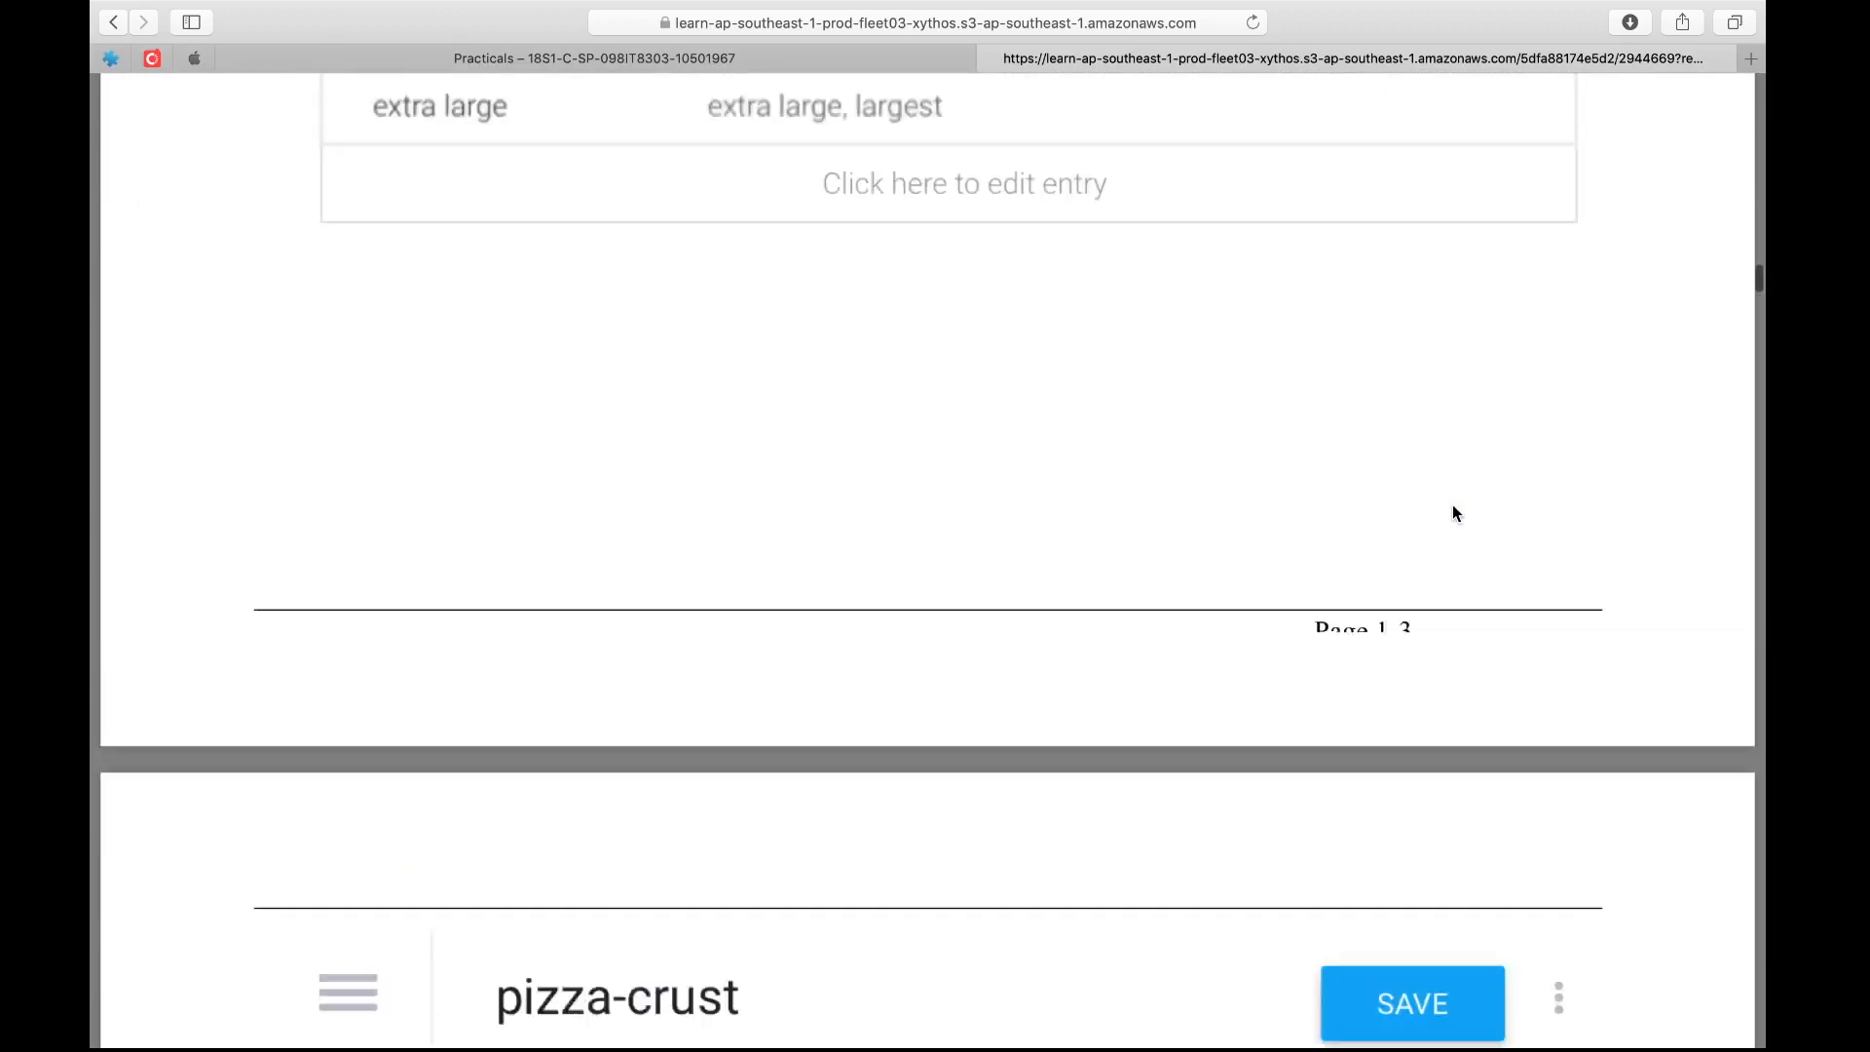
{"action": "scroll", "coordinate": [1452, 513], "scroll_direction": "down", "scroll_amount": 8}
Switch back to Dialogflow, reload the intents list and open the pizza-getsize intent at its text response
{"action": "key", "text": "ctrl+Right"}
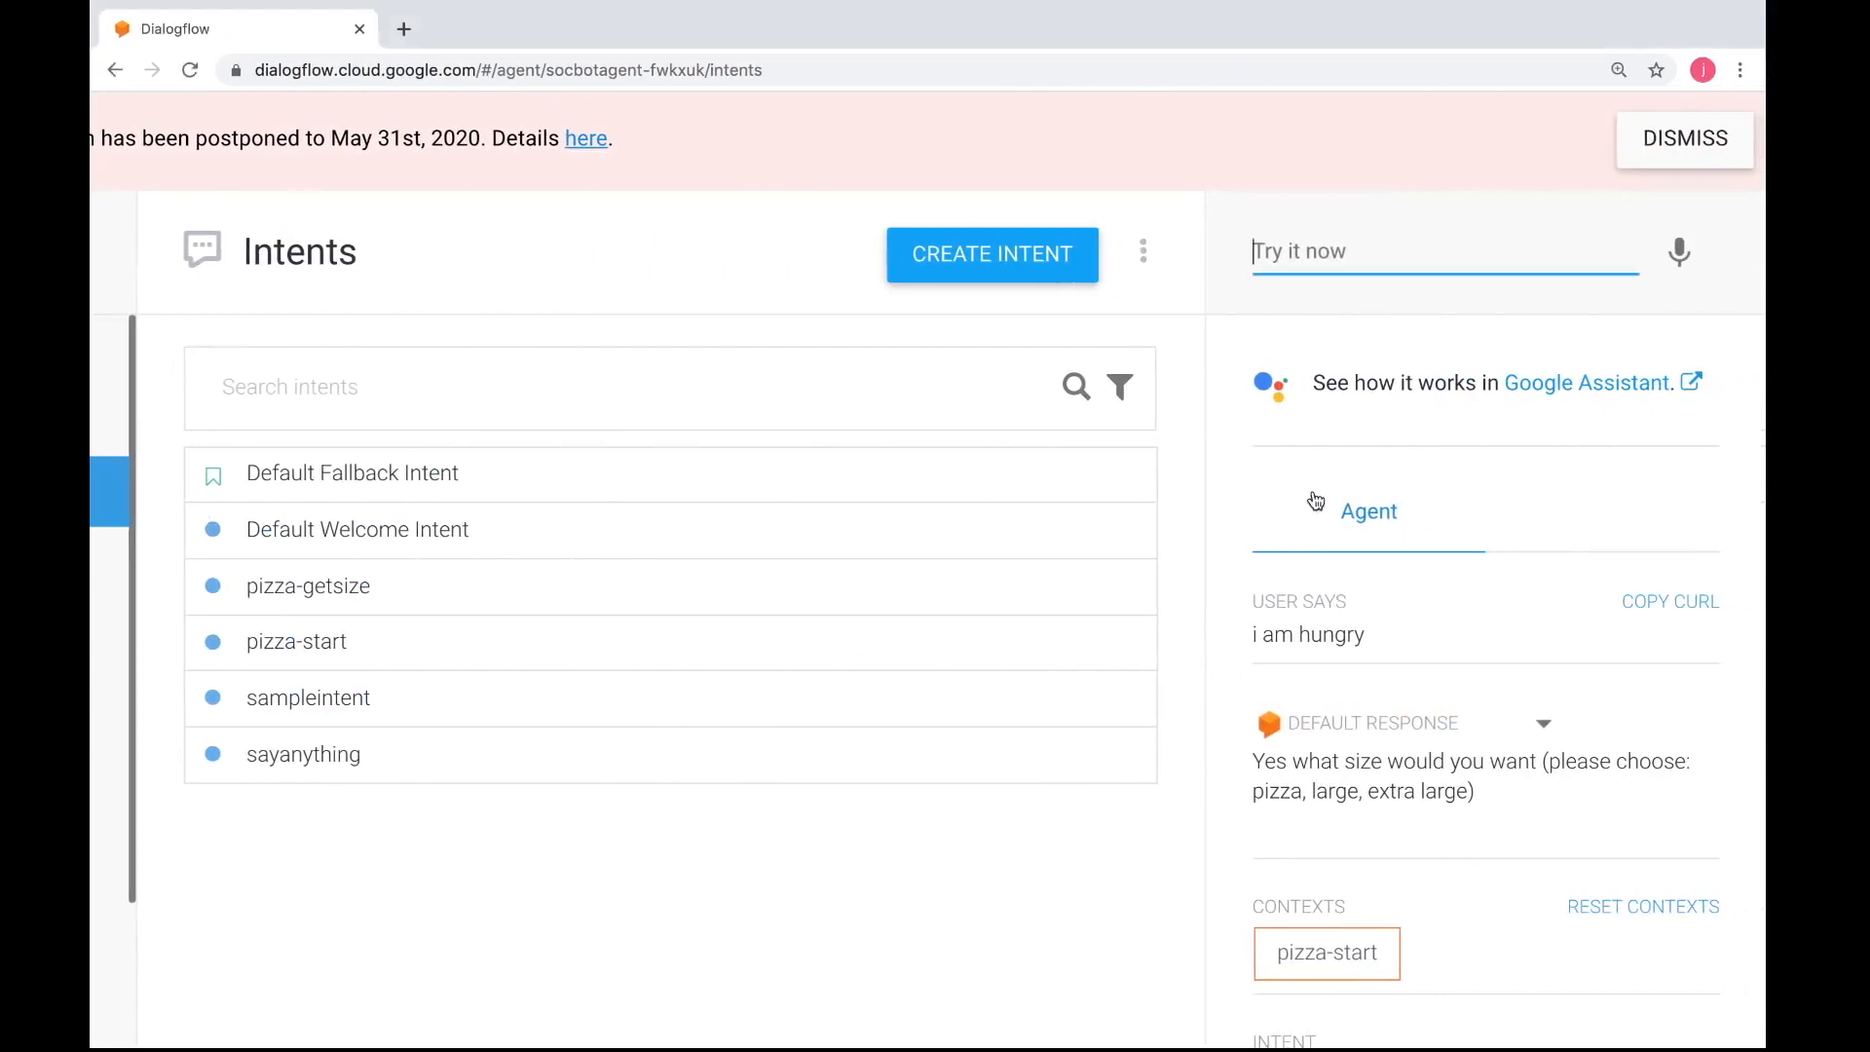
{"action": "scroll", "coordinate": [1059, 493], "scroll_direction": "left", "scroll_amount": 6}
{"action": "scroll", "coordinate": [1058, 501], "scroll_direction": "left", "scroll_amount": 2}
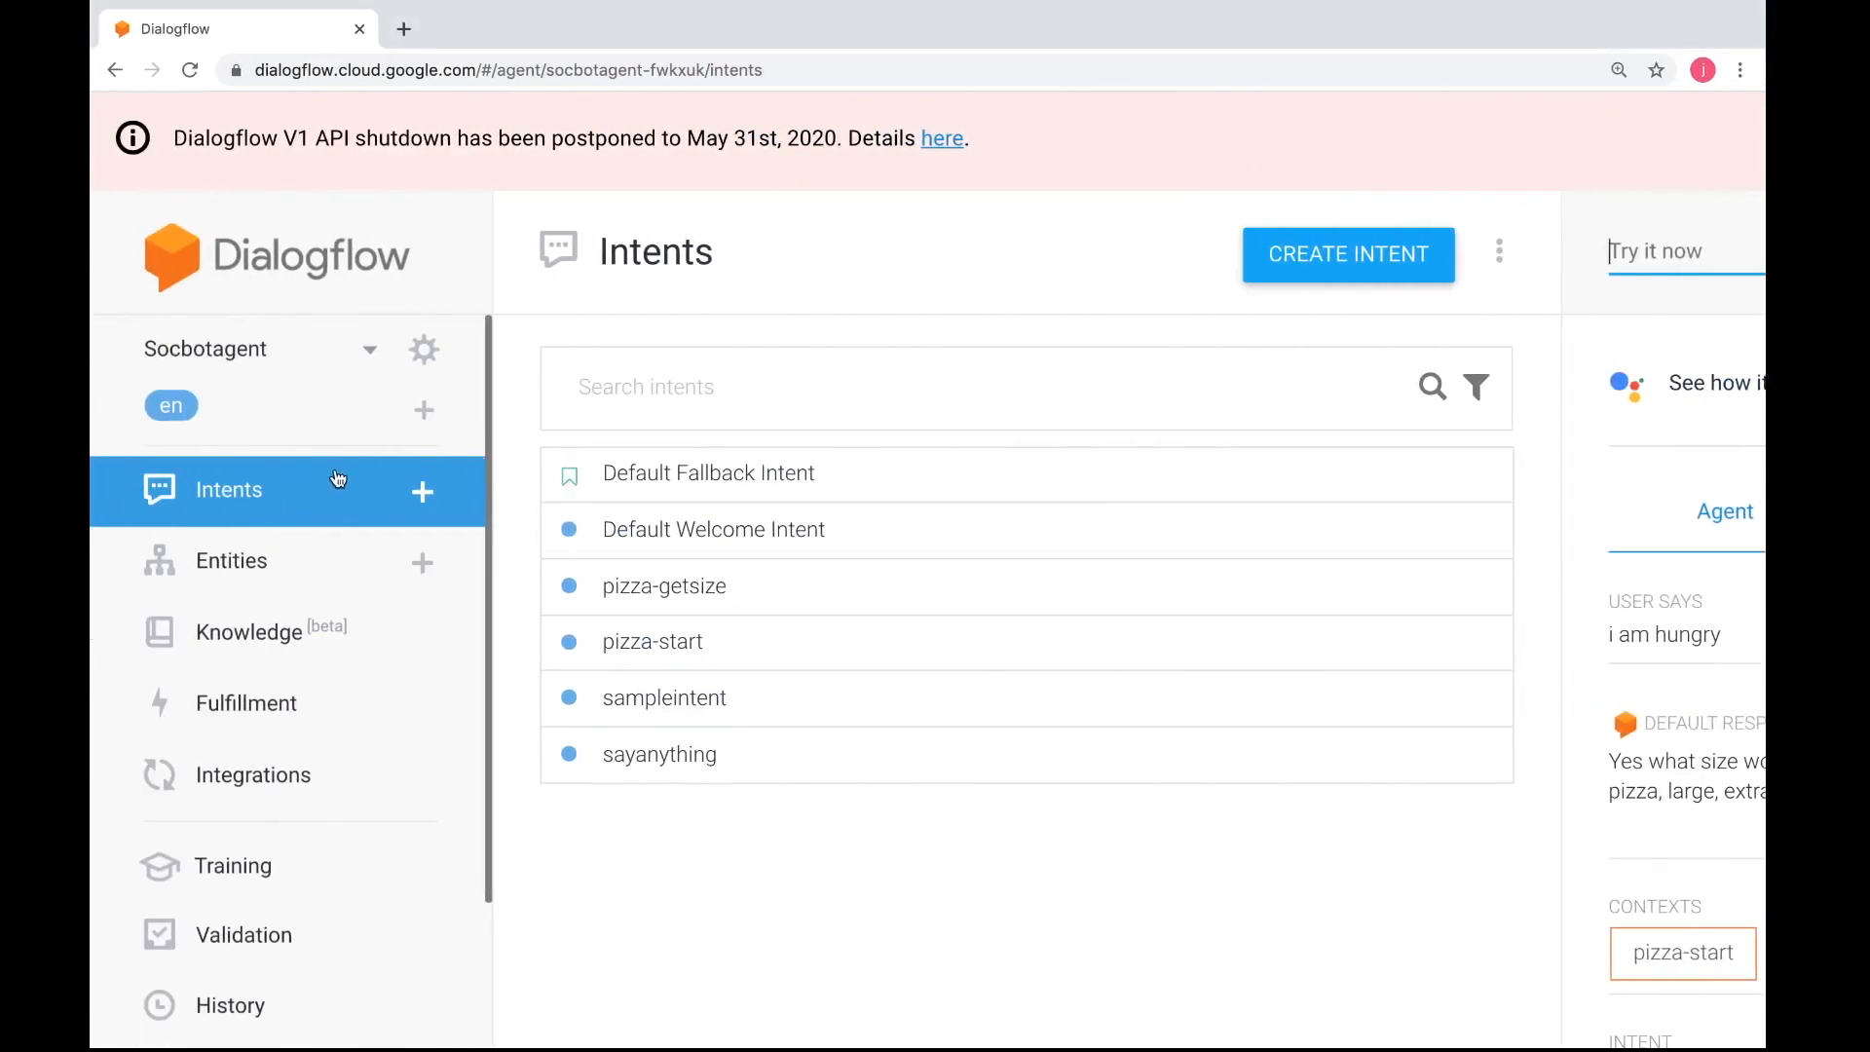
{"action": "left_click", "coordinate": [296, 492]}
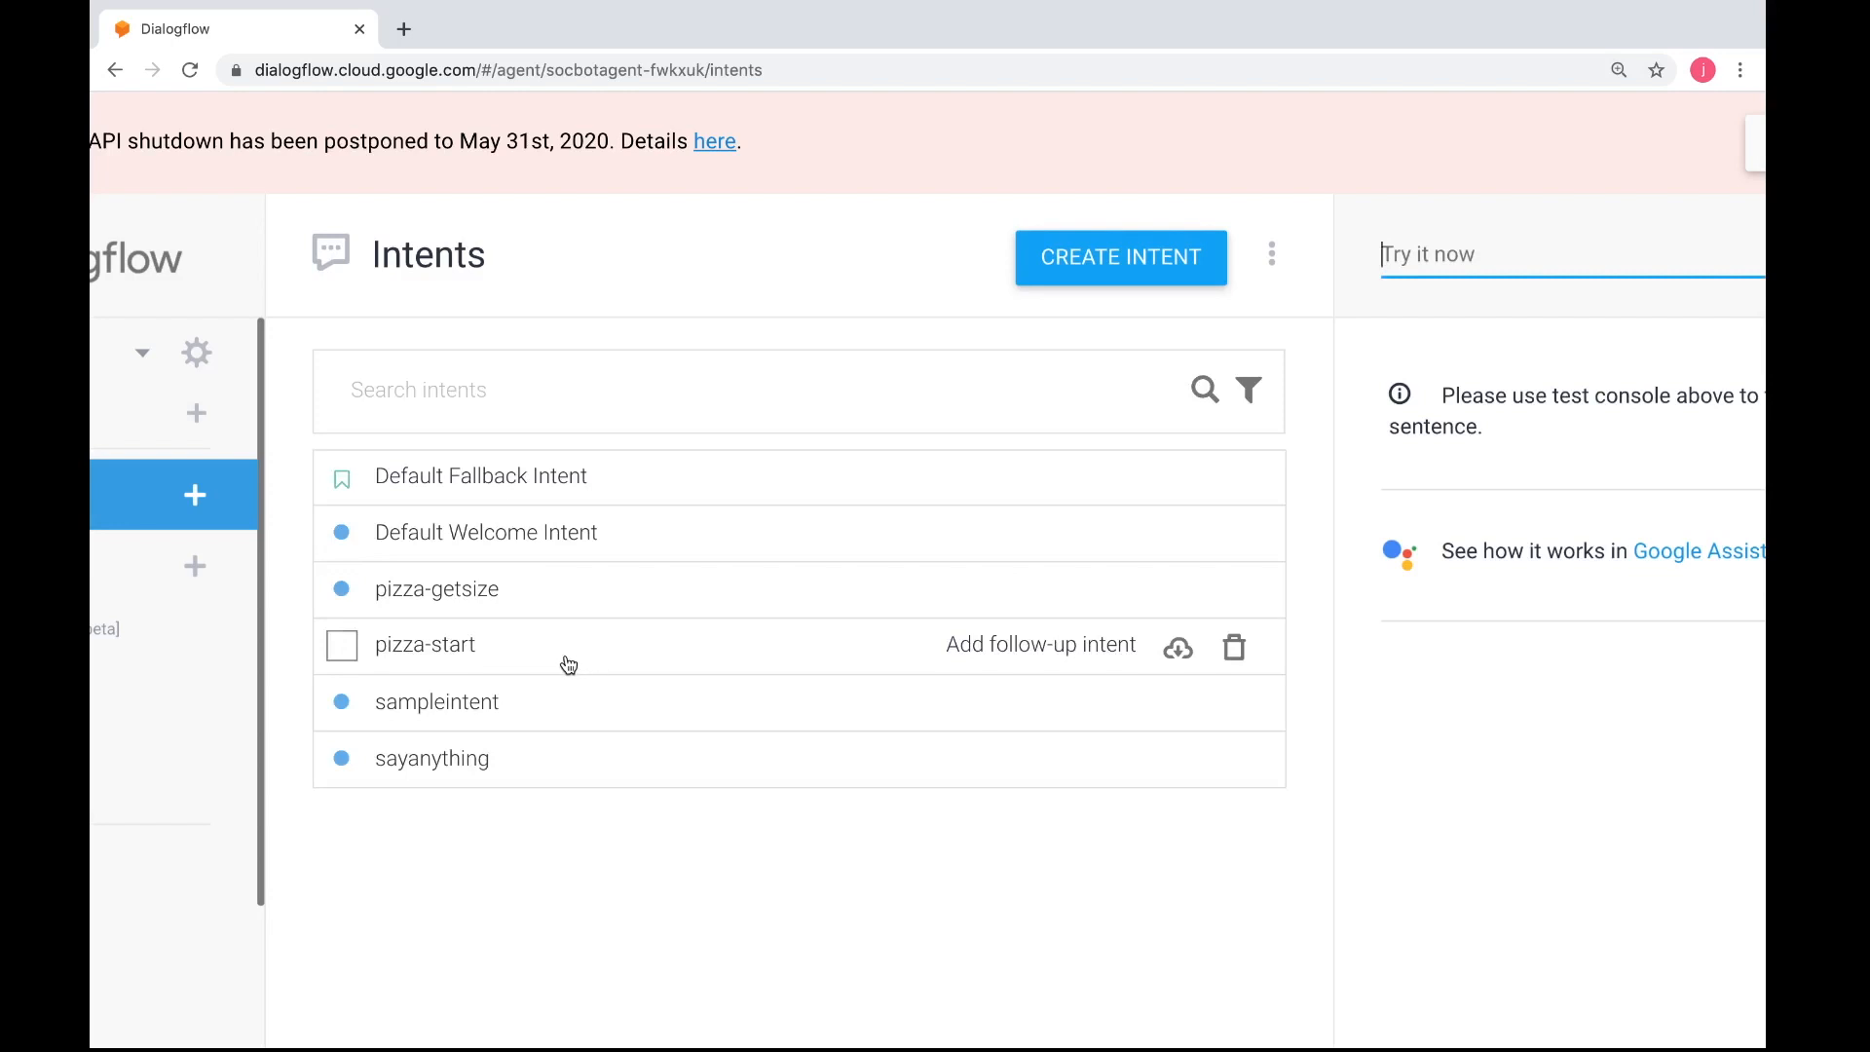
{"action": "left_click", "coordinate": [492, 602]}
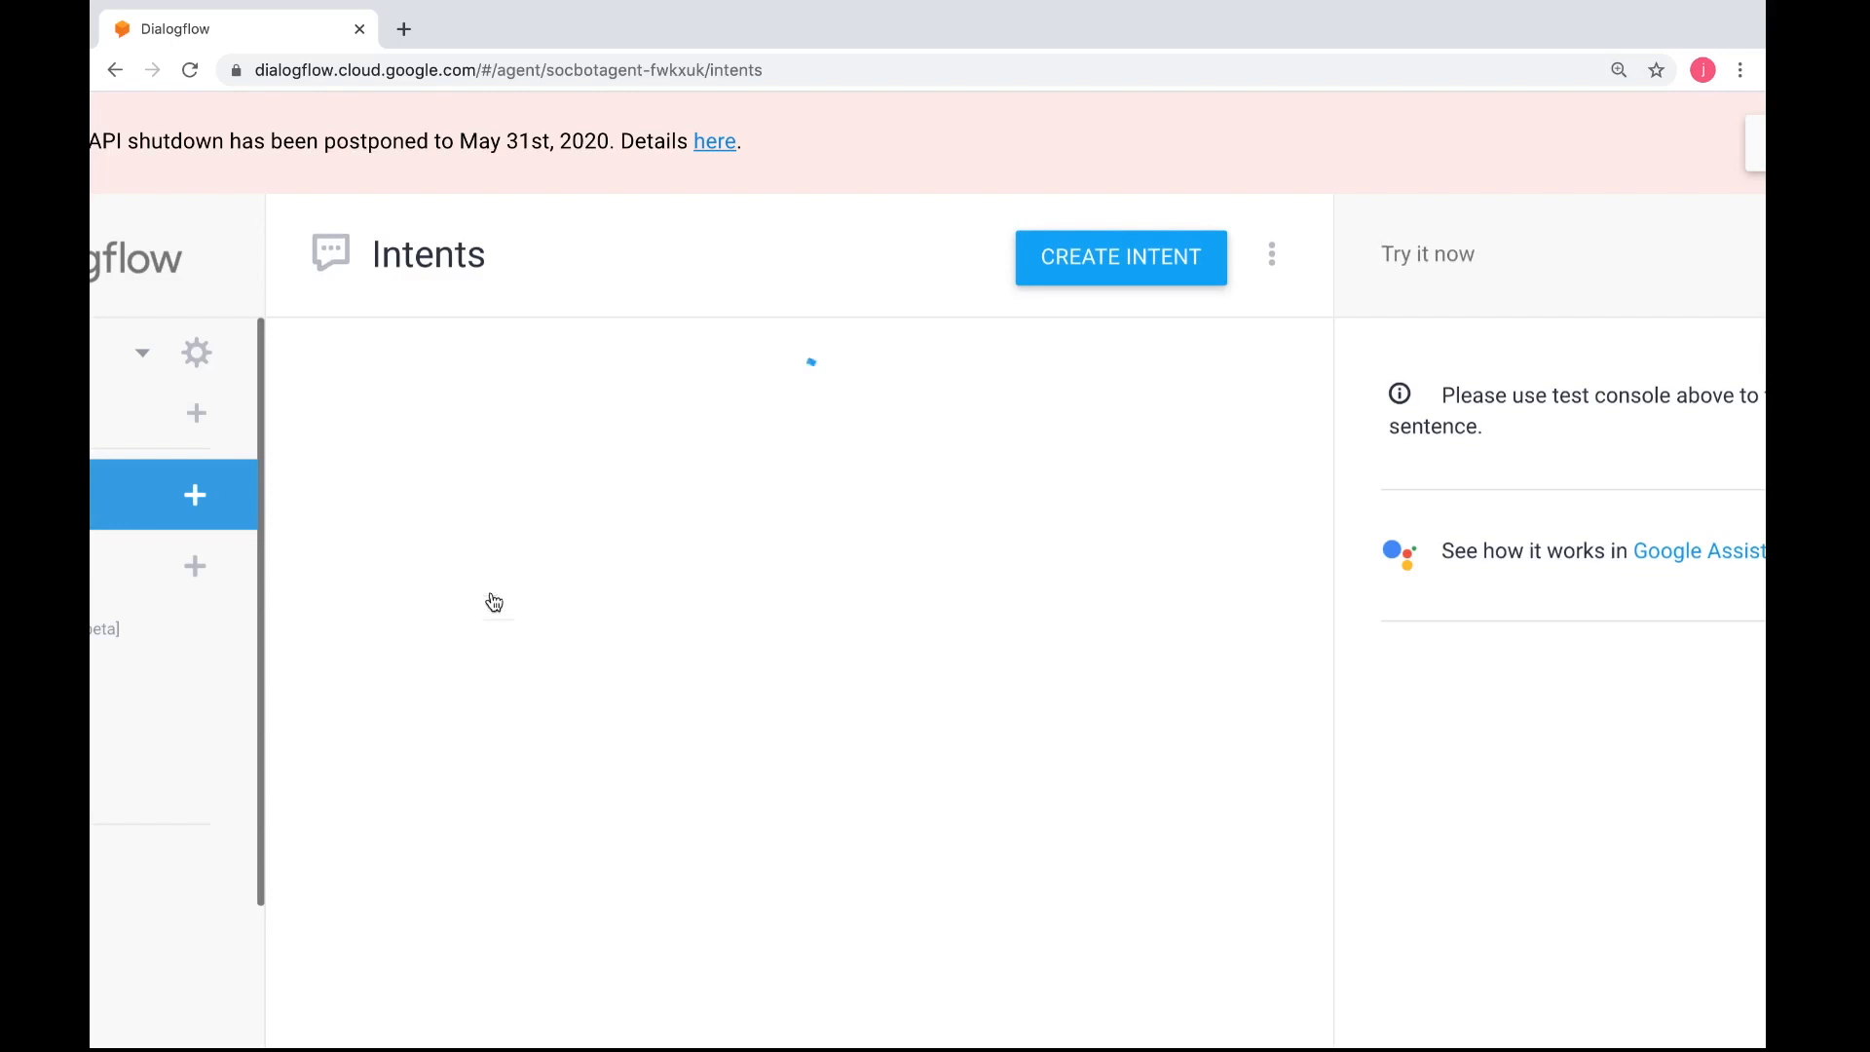
{"action": "scroll", "coordinate": [643, 653], "scroll_direction": "down", "scroll_amount": 10}
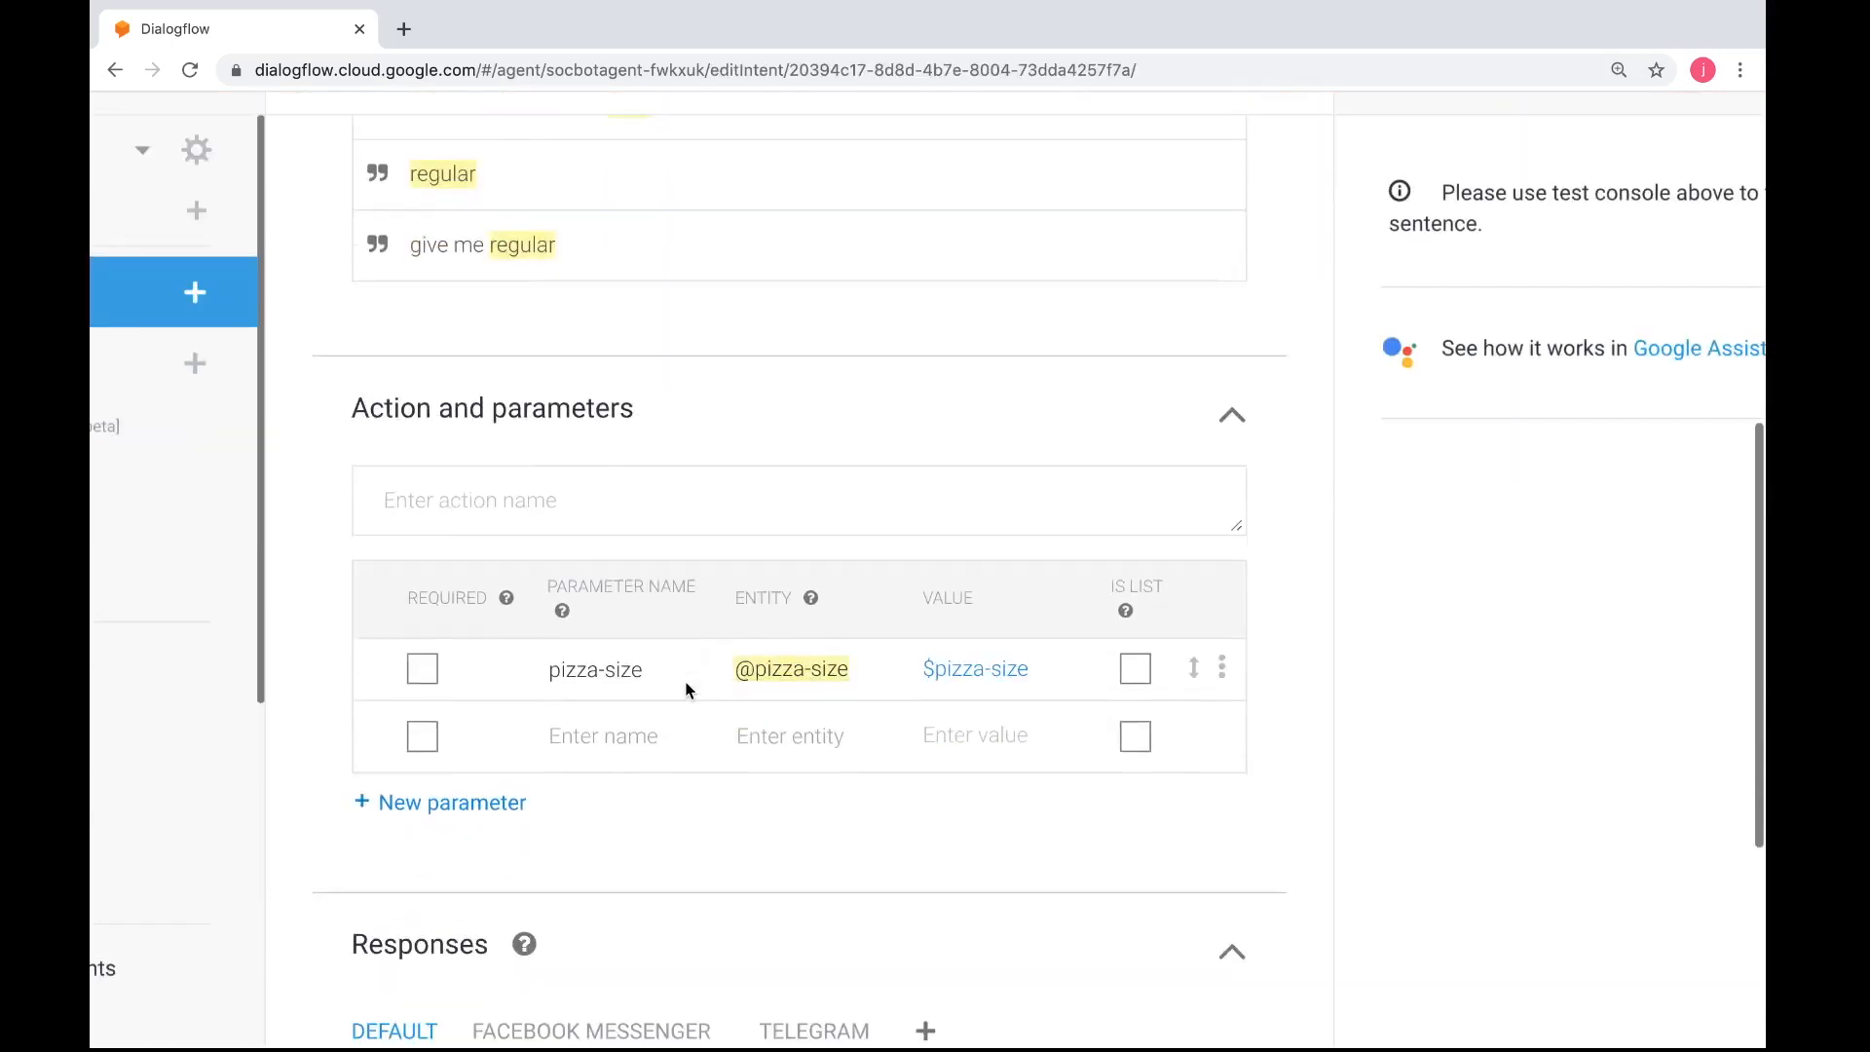
{"action": "scroll", "coordinate": [685, 690], "scroll_direction": "down", "scroll_amount": 2}
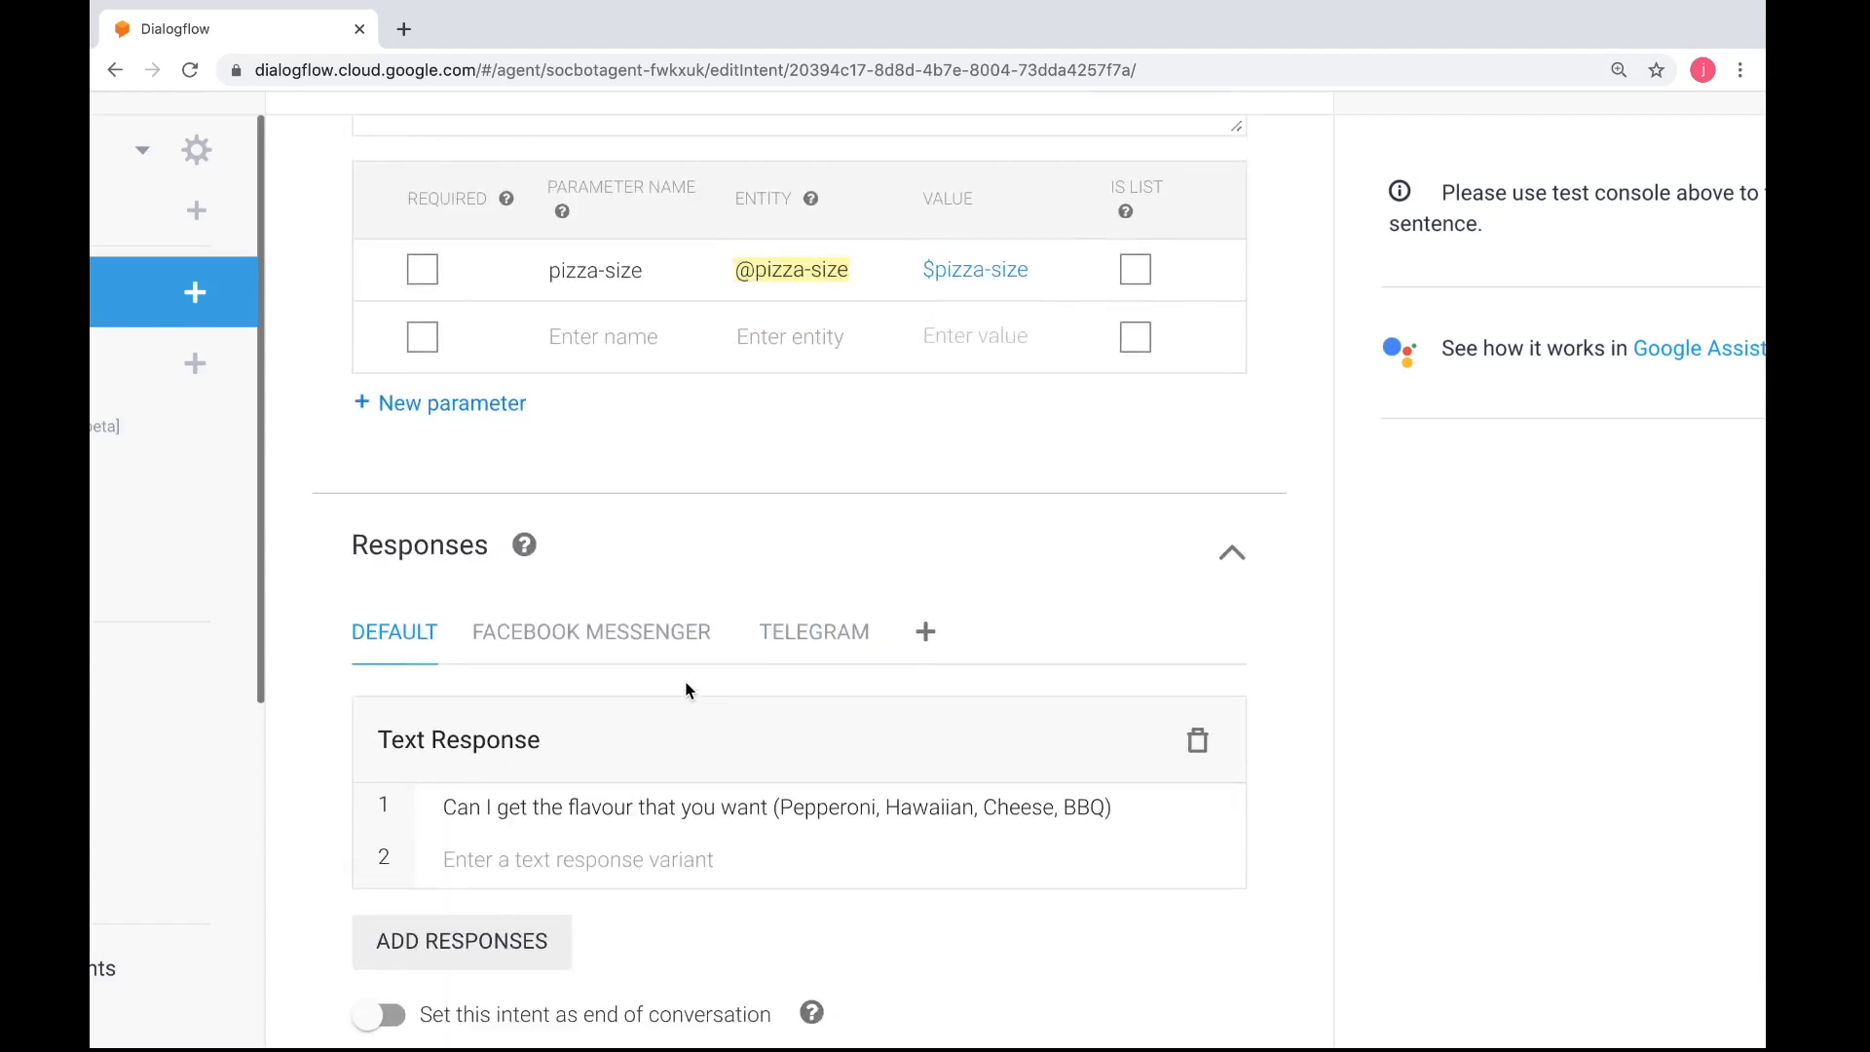
{"action": "scroll", "coordinate": [686, 691], "scroll_direction": "down", "scroll_amount": 1}
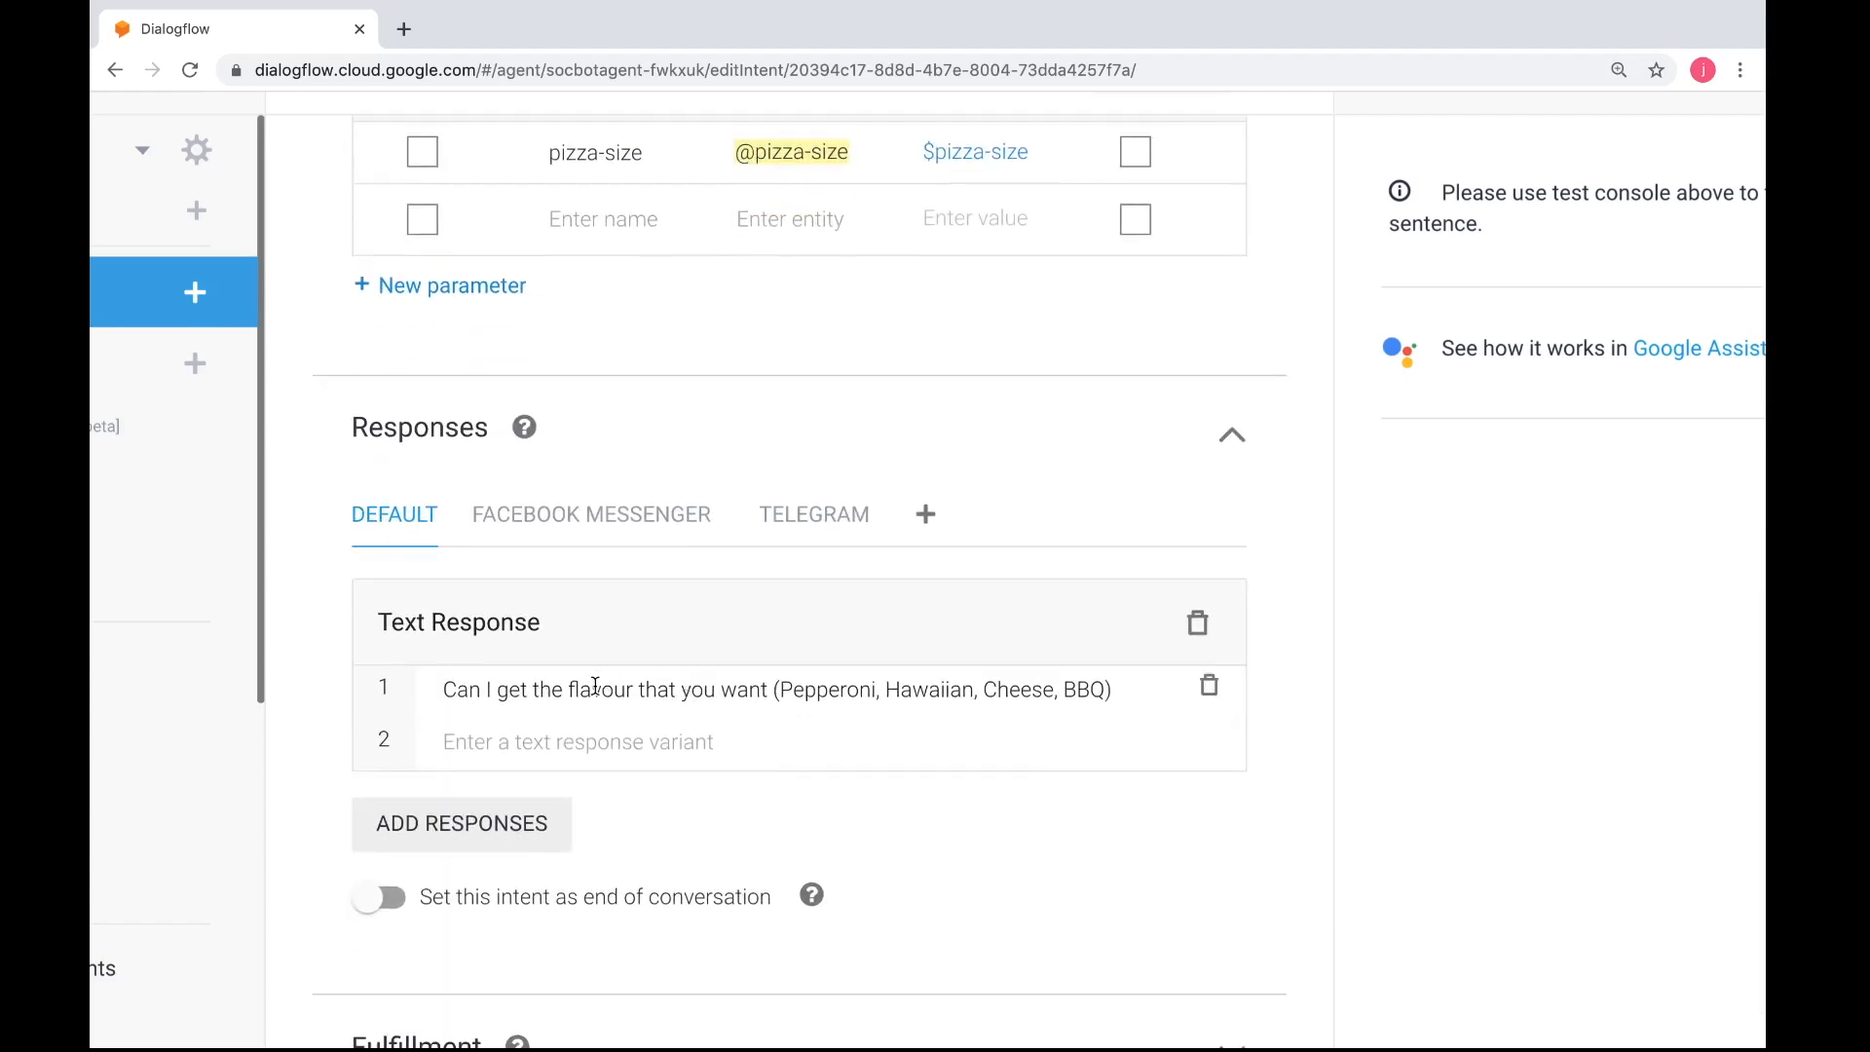
Reword the pizza-getsize text response to ask for the crust, starting "Can I get the crust that you want ("
{"action": "left_click_drag", "start_coordinate": [1102, 689], "coordinate": [571, 691]}
{"action": "left_click", "coordinate": [1110, 692]}
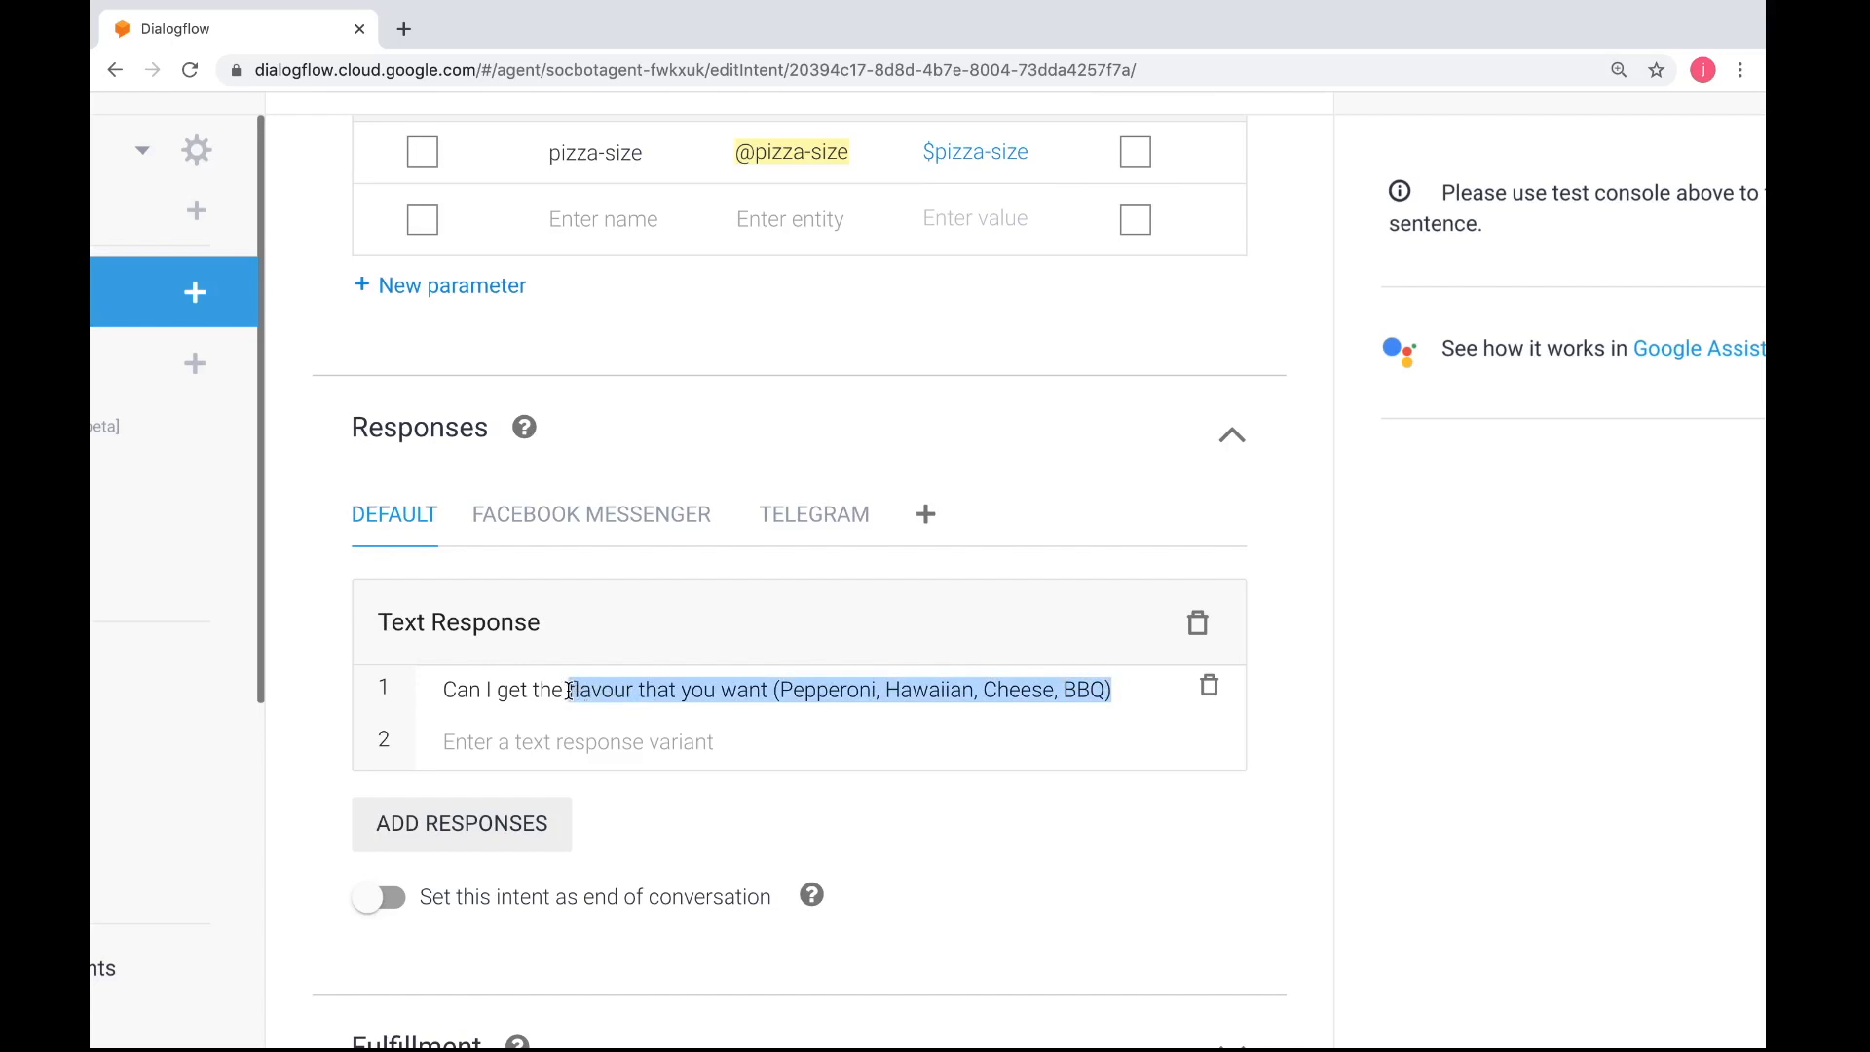
{"action": "type", "text": "crust that you "}
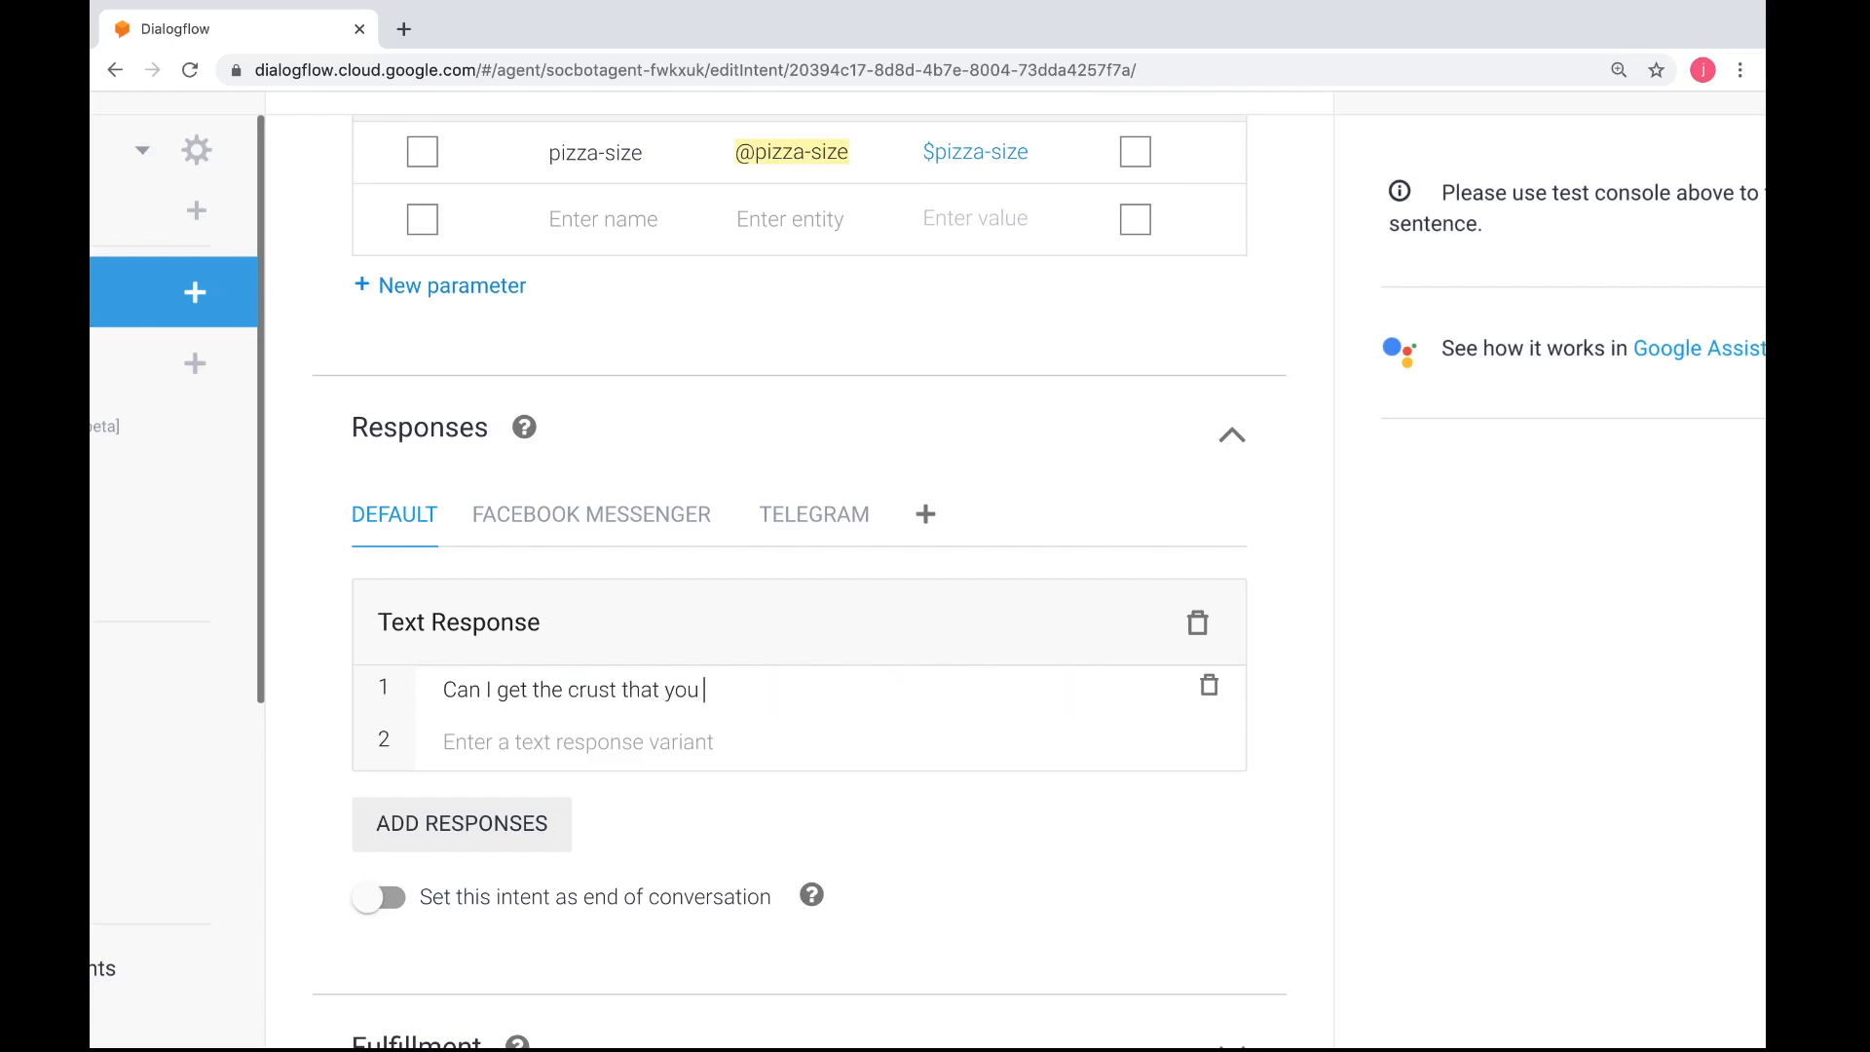
{"action": "type", "text": "want ("}
{"action": "scroll", "coordinate": [572, 511], "scroll_direction": "up", "scroll_amount": 8}
{"action": "scroll", "coordinate": [575, 515], "scroll_direction": "down", "scroll_amount": 6}
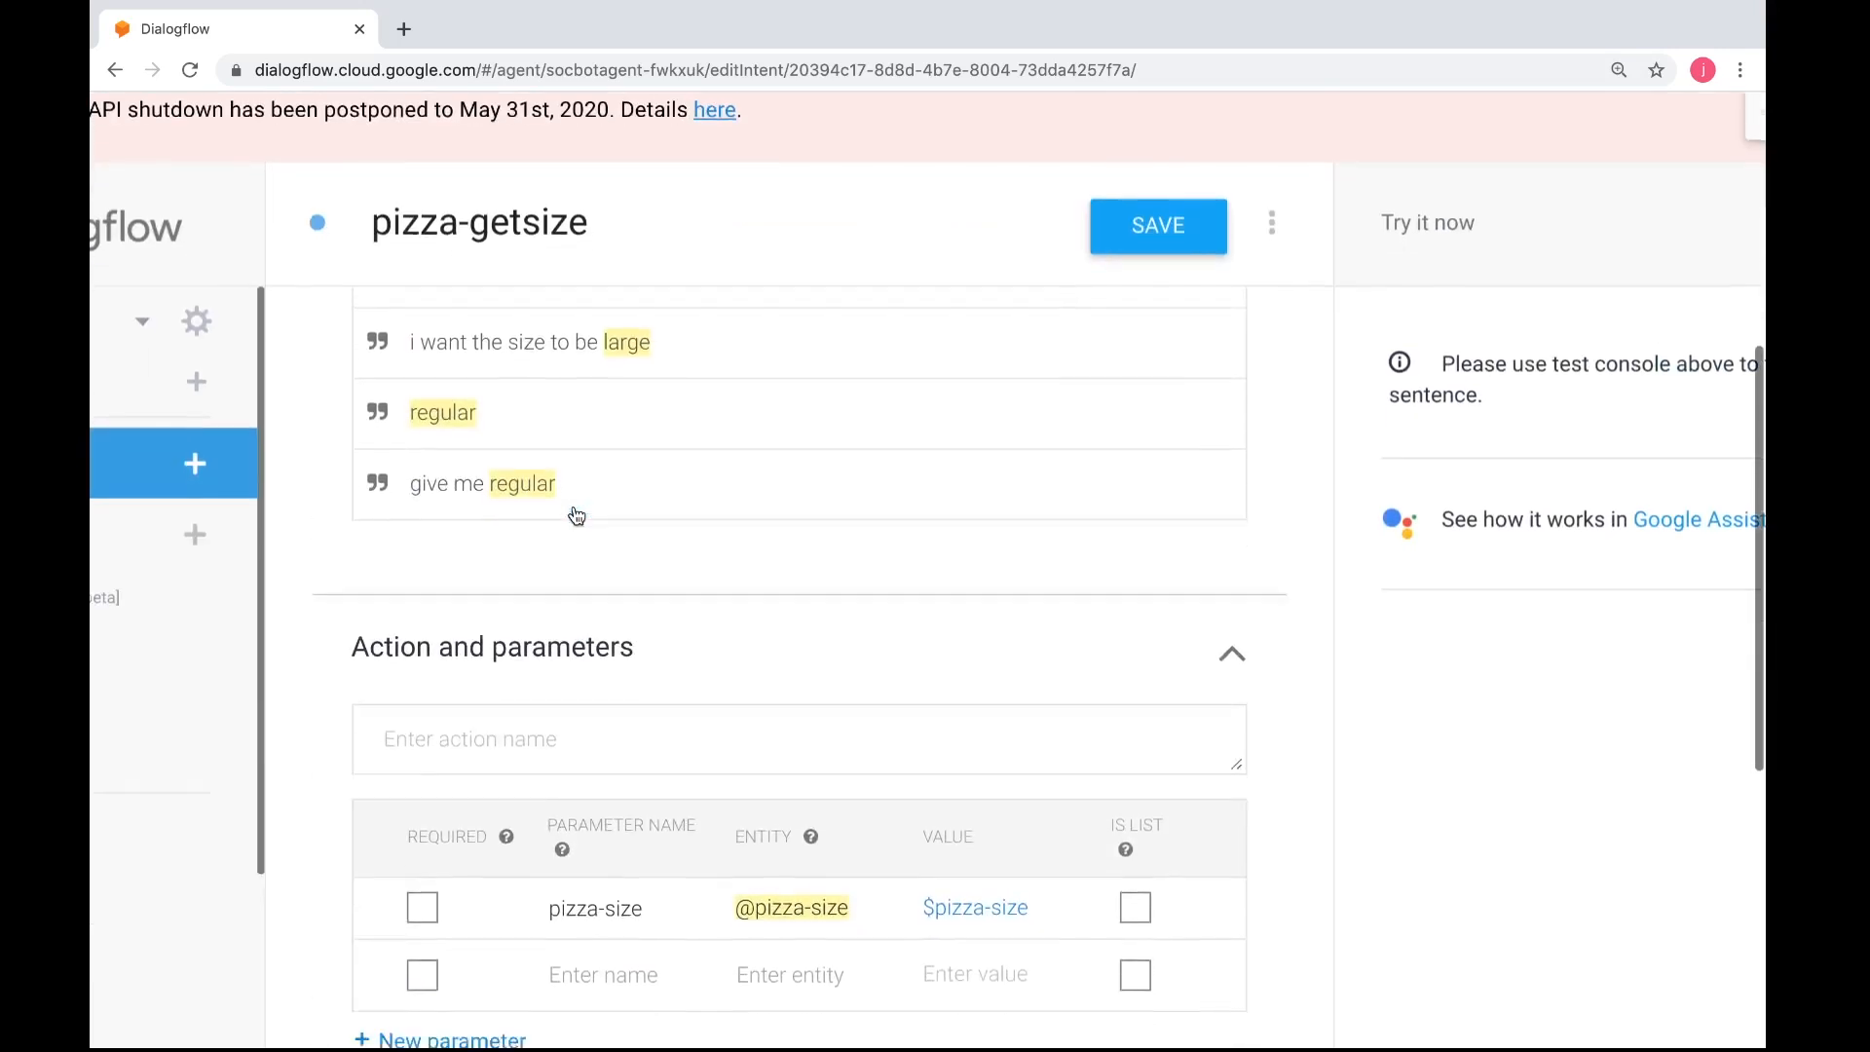
{"action": "scroll", "coordinate": [575, 514], "scroll_direction": "up", "scroll_amount": 5}
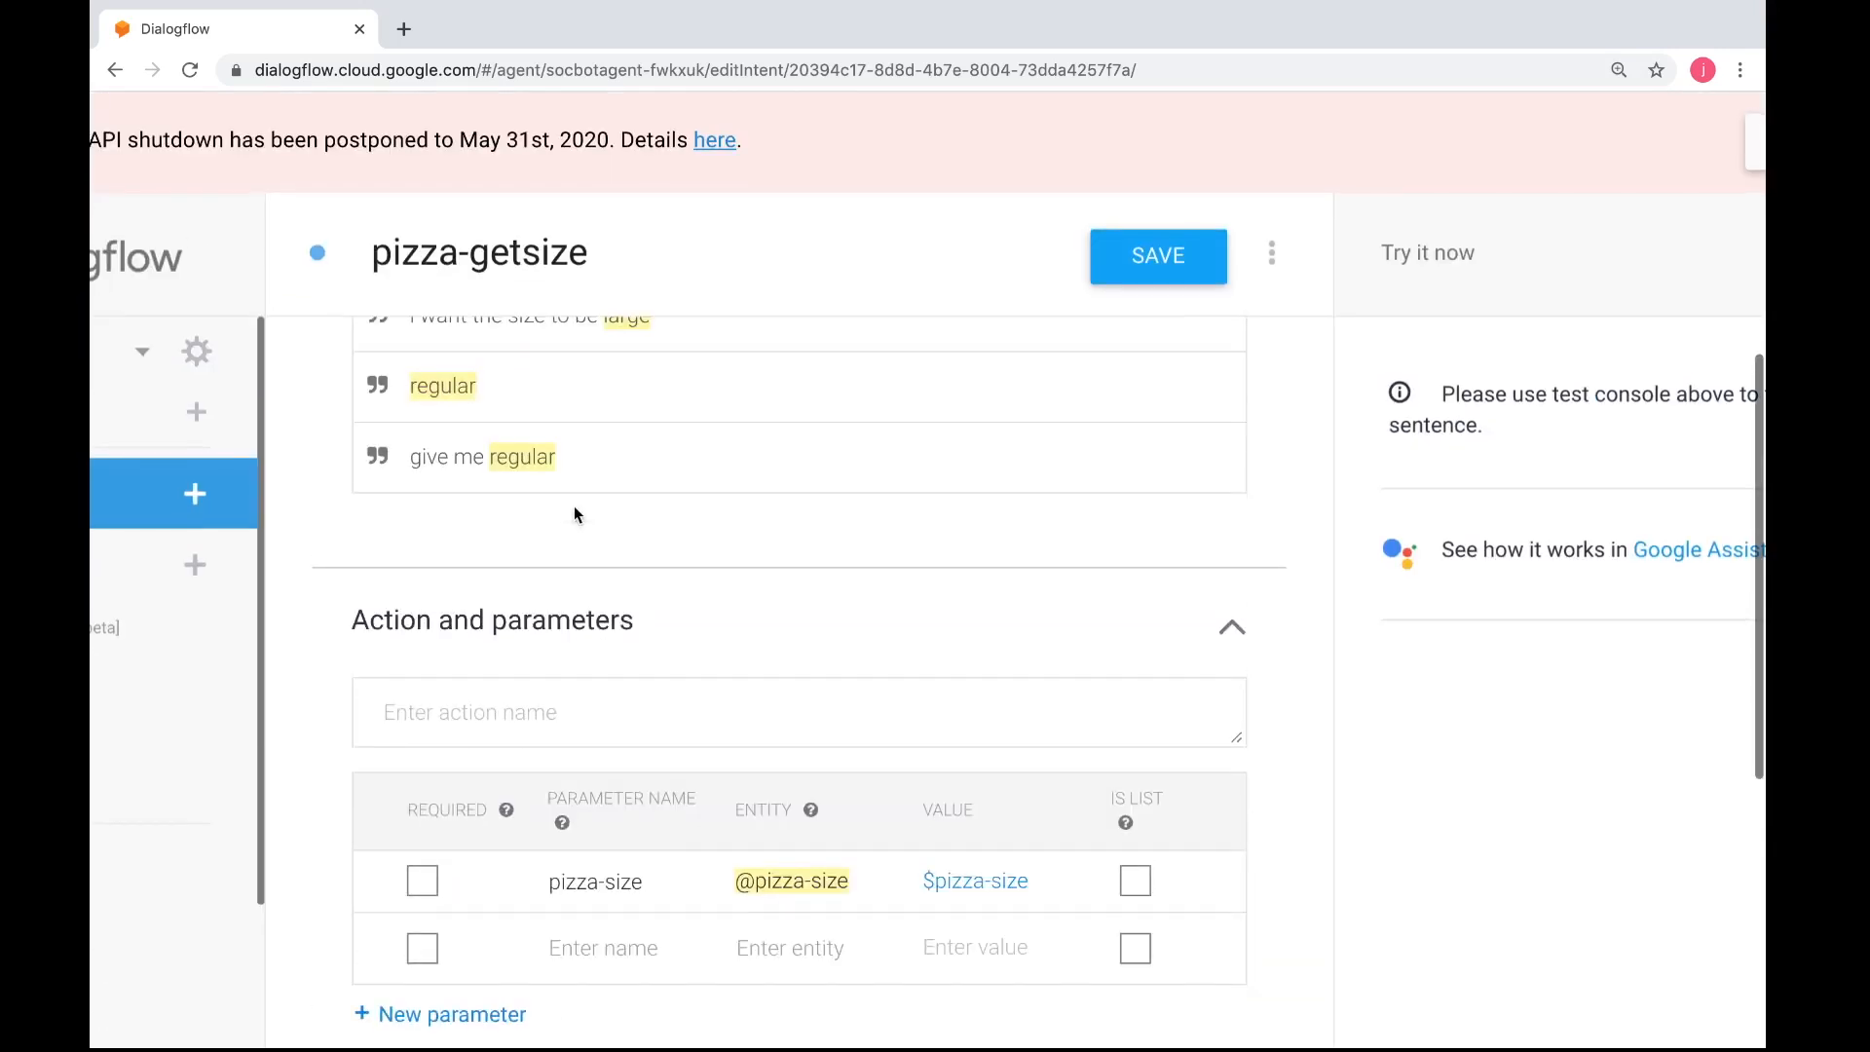
{"action": "scroll", "coordinate": [575, 514], "scroll_direction": "down", "scroll_amount": 5}
{"action": "scroll", "coordinate": [631, 651], "scroll_direction": "up", "scroll_amount": 2}
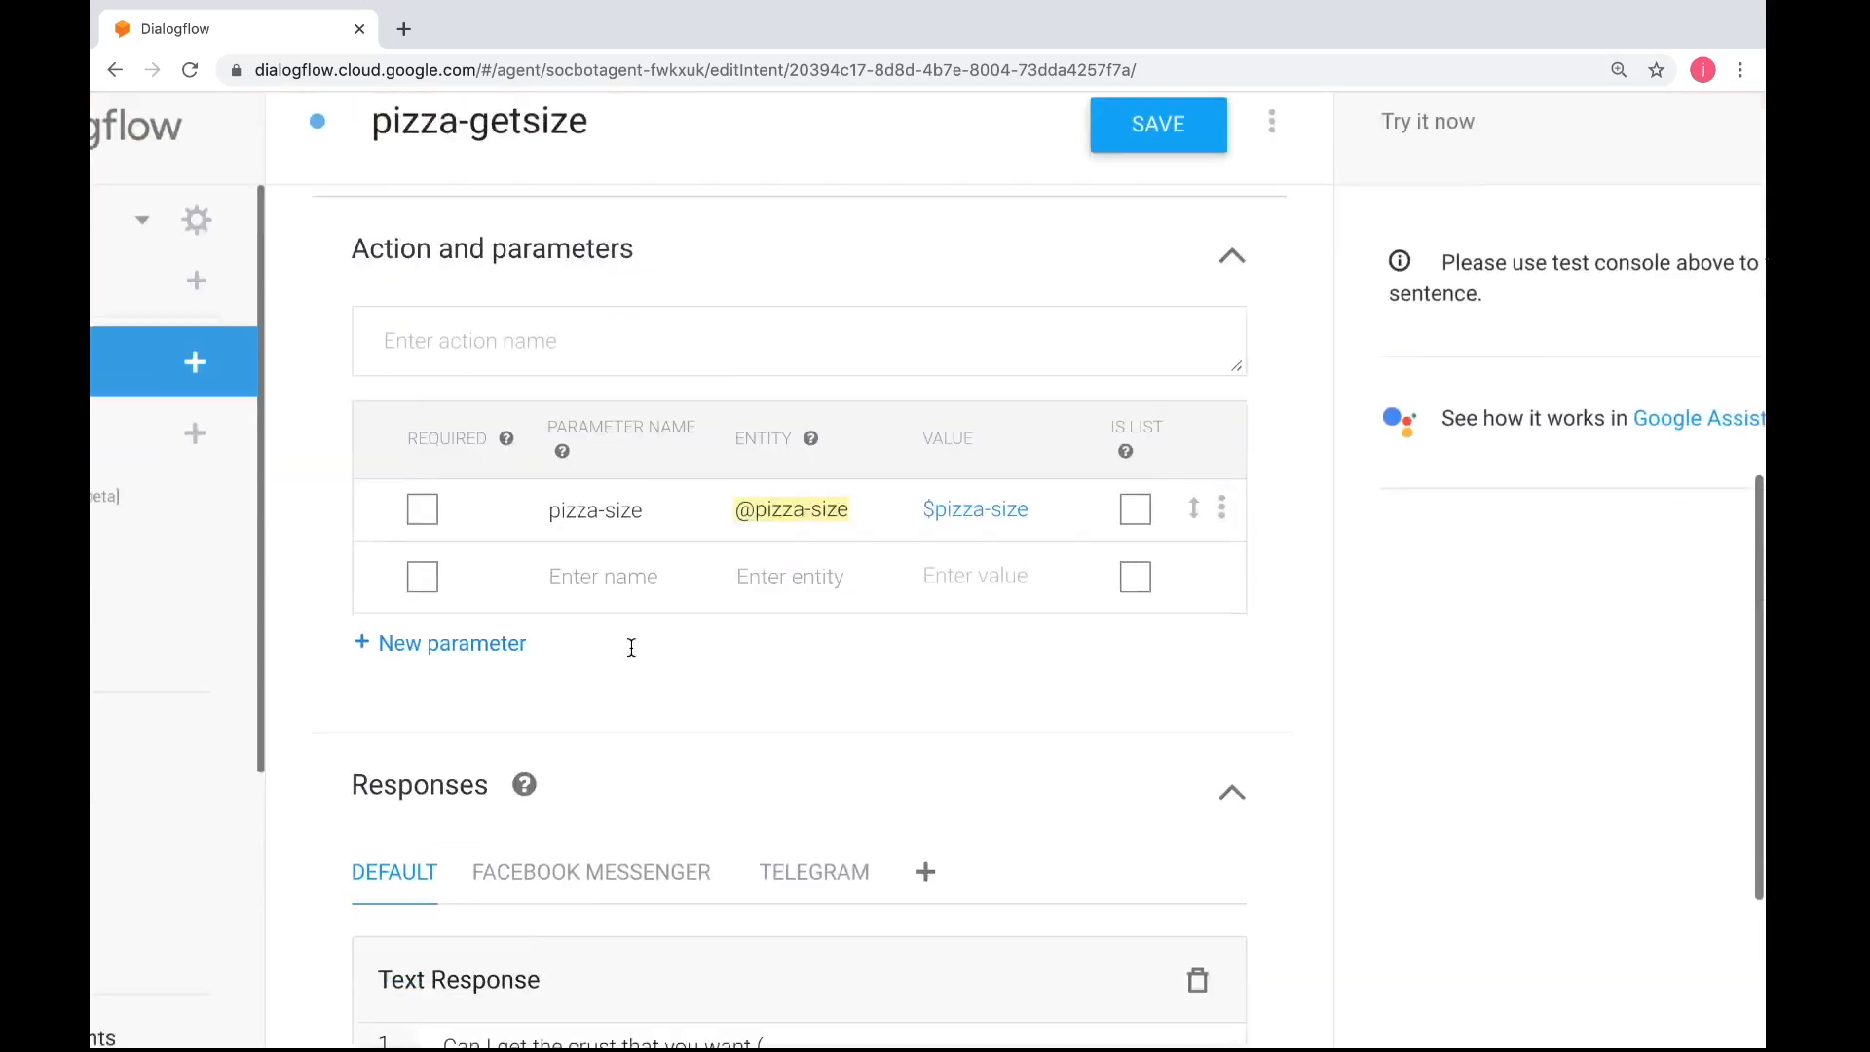
{"action": "scroll", "coordinate": [629, 648], "scroll_direction": "down", "scroll_amount": 4}
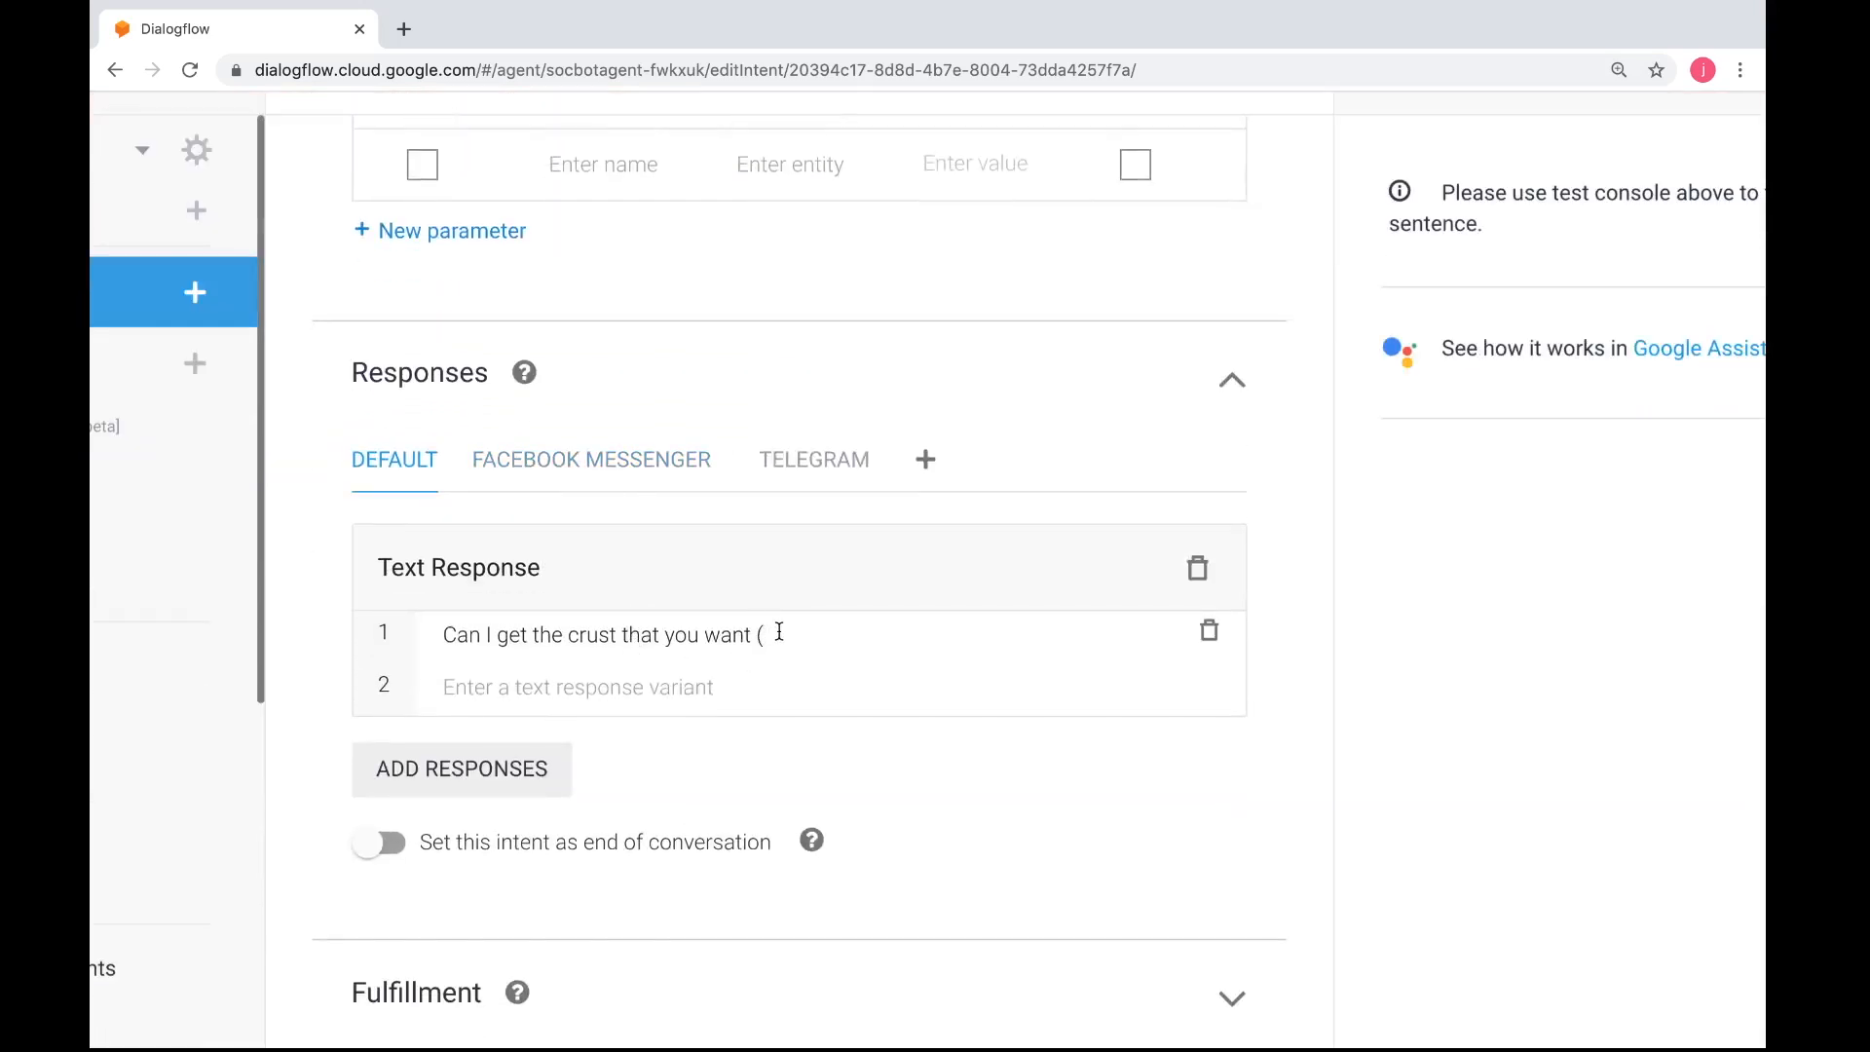
Check the pizza-crust entries in the worksheet and complete the crust question in Dialogflow with "hand tossed, thin, cheese)"
{"action": "key", "text": "ctrl+Left"}
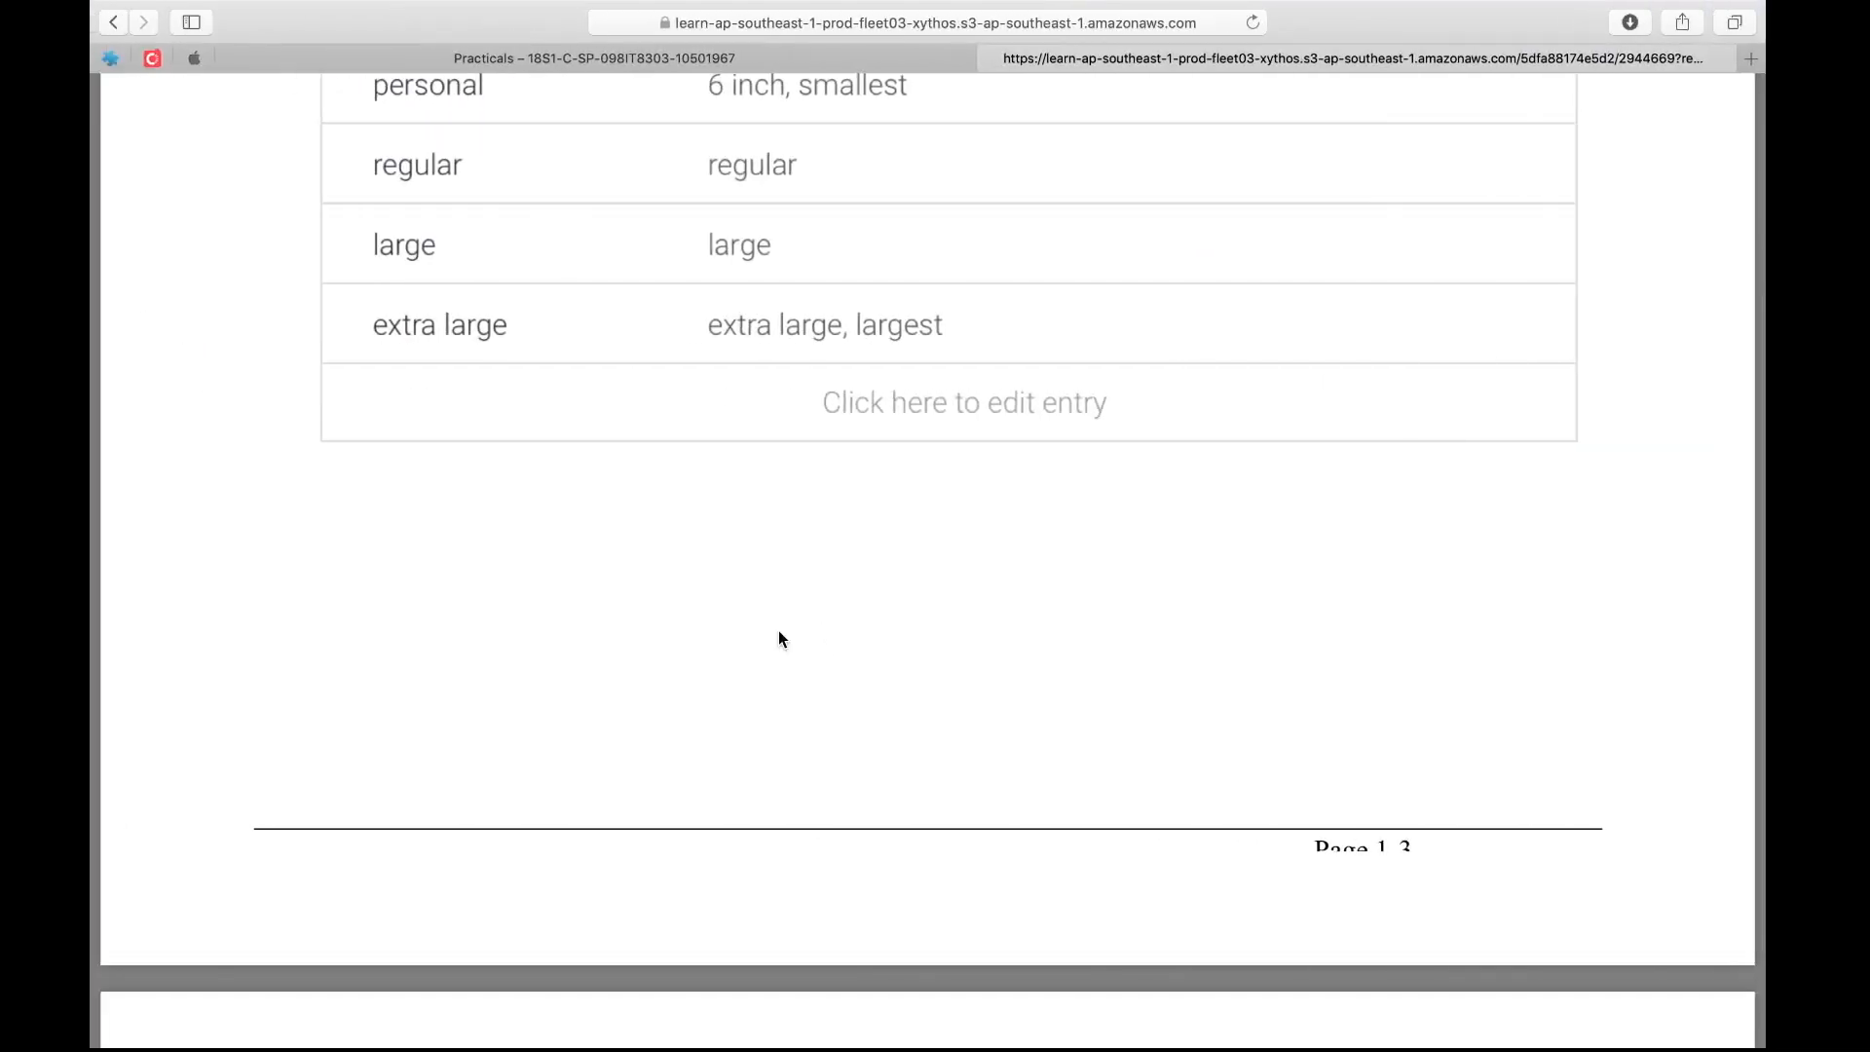
{"action": "scroll", "coordinate": [780, 631], "scroll_direction": "up", "scroll_amount": 3}
{"action": "scroll", "coordinate": [780, 639], "scroll_direction": "down", "scroll_amount": 10}
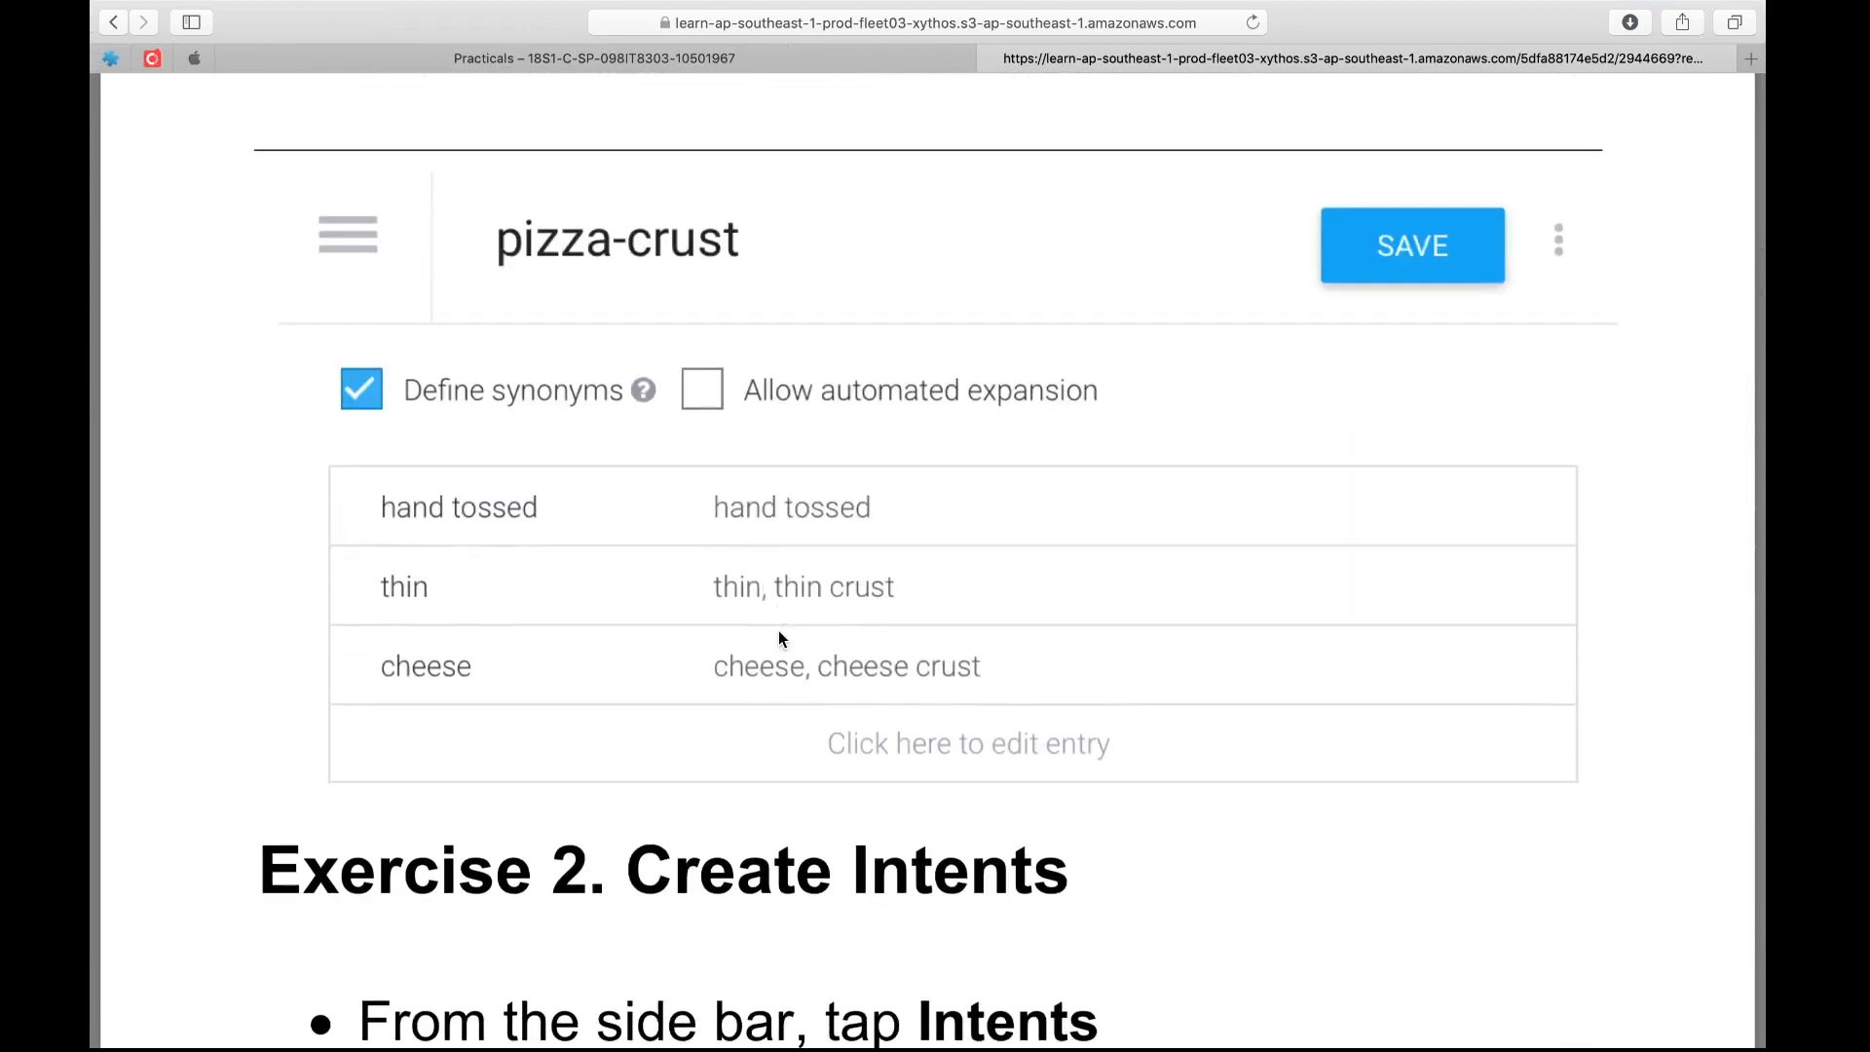
{"action": "key", "text": "ctrl+Right"}
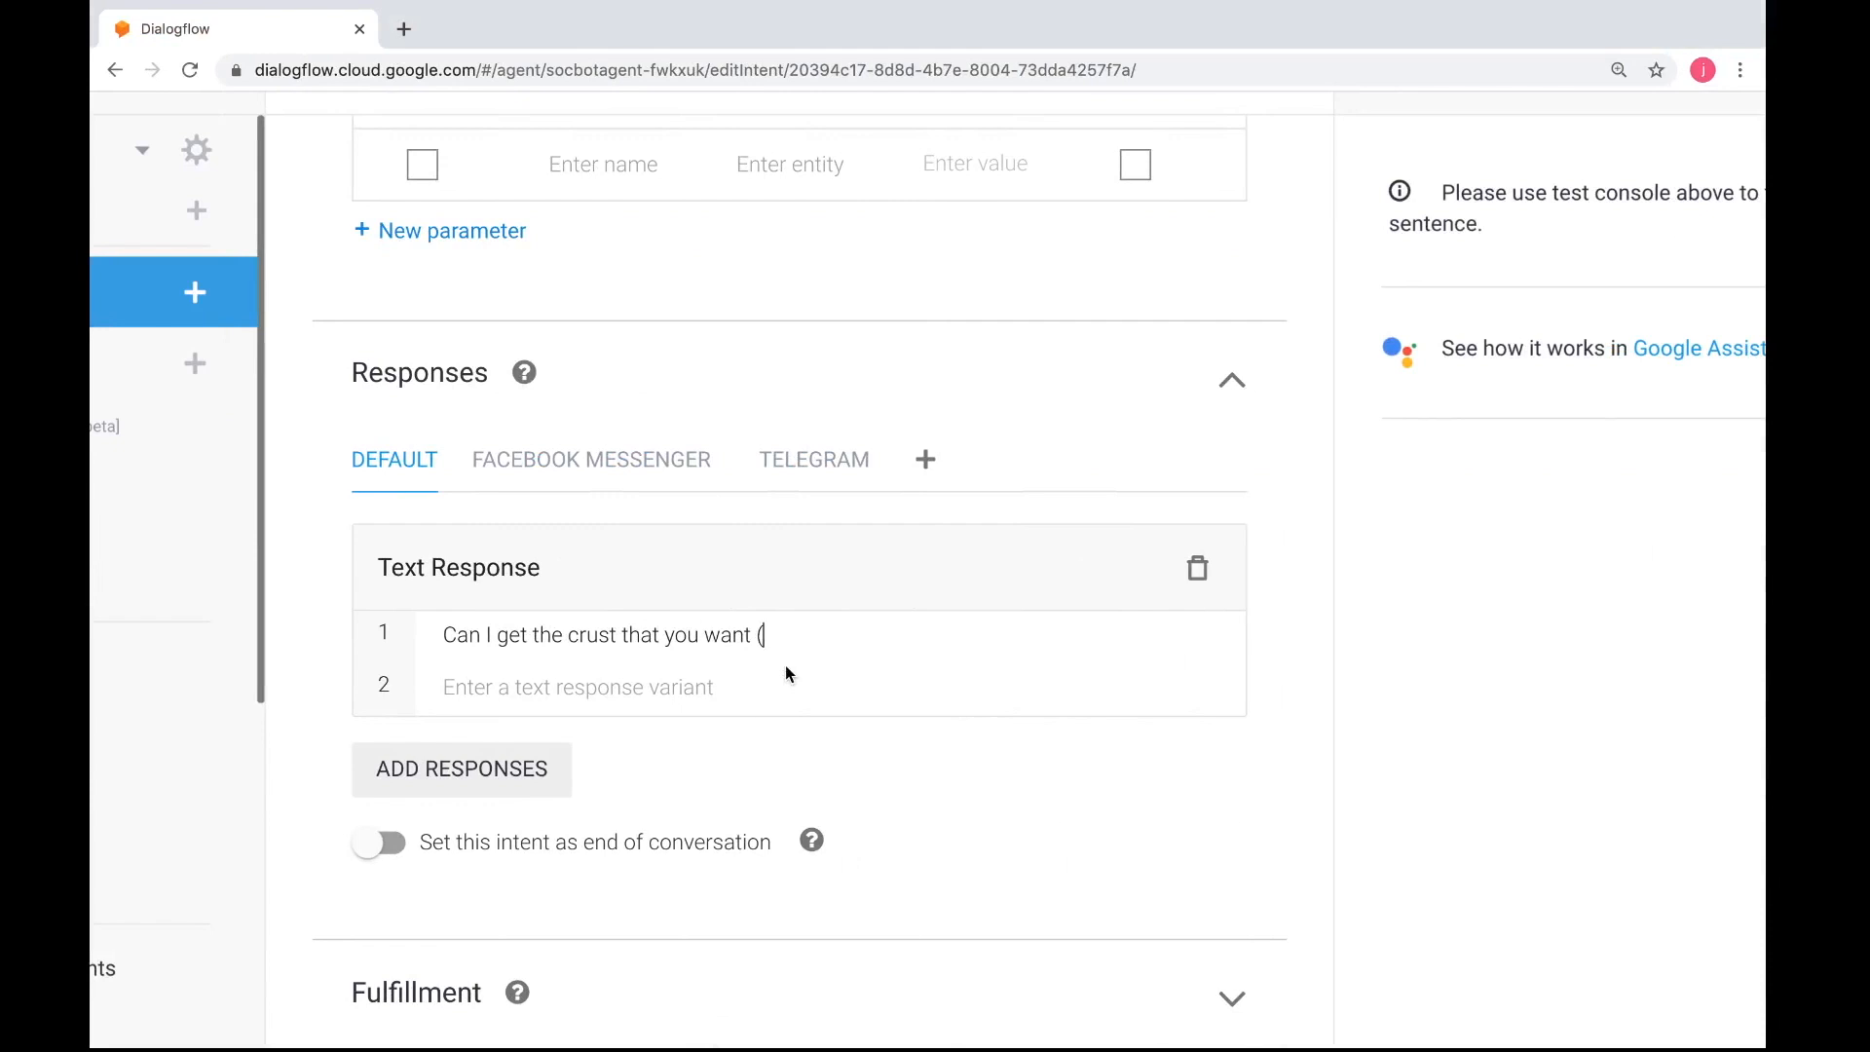
{"action": "type", "text": "hand tossed, thin, chee"}
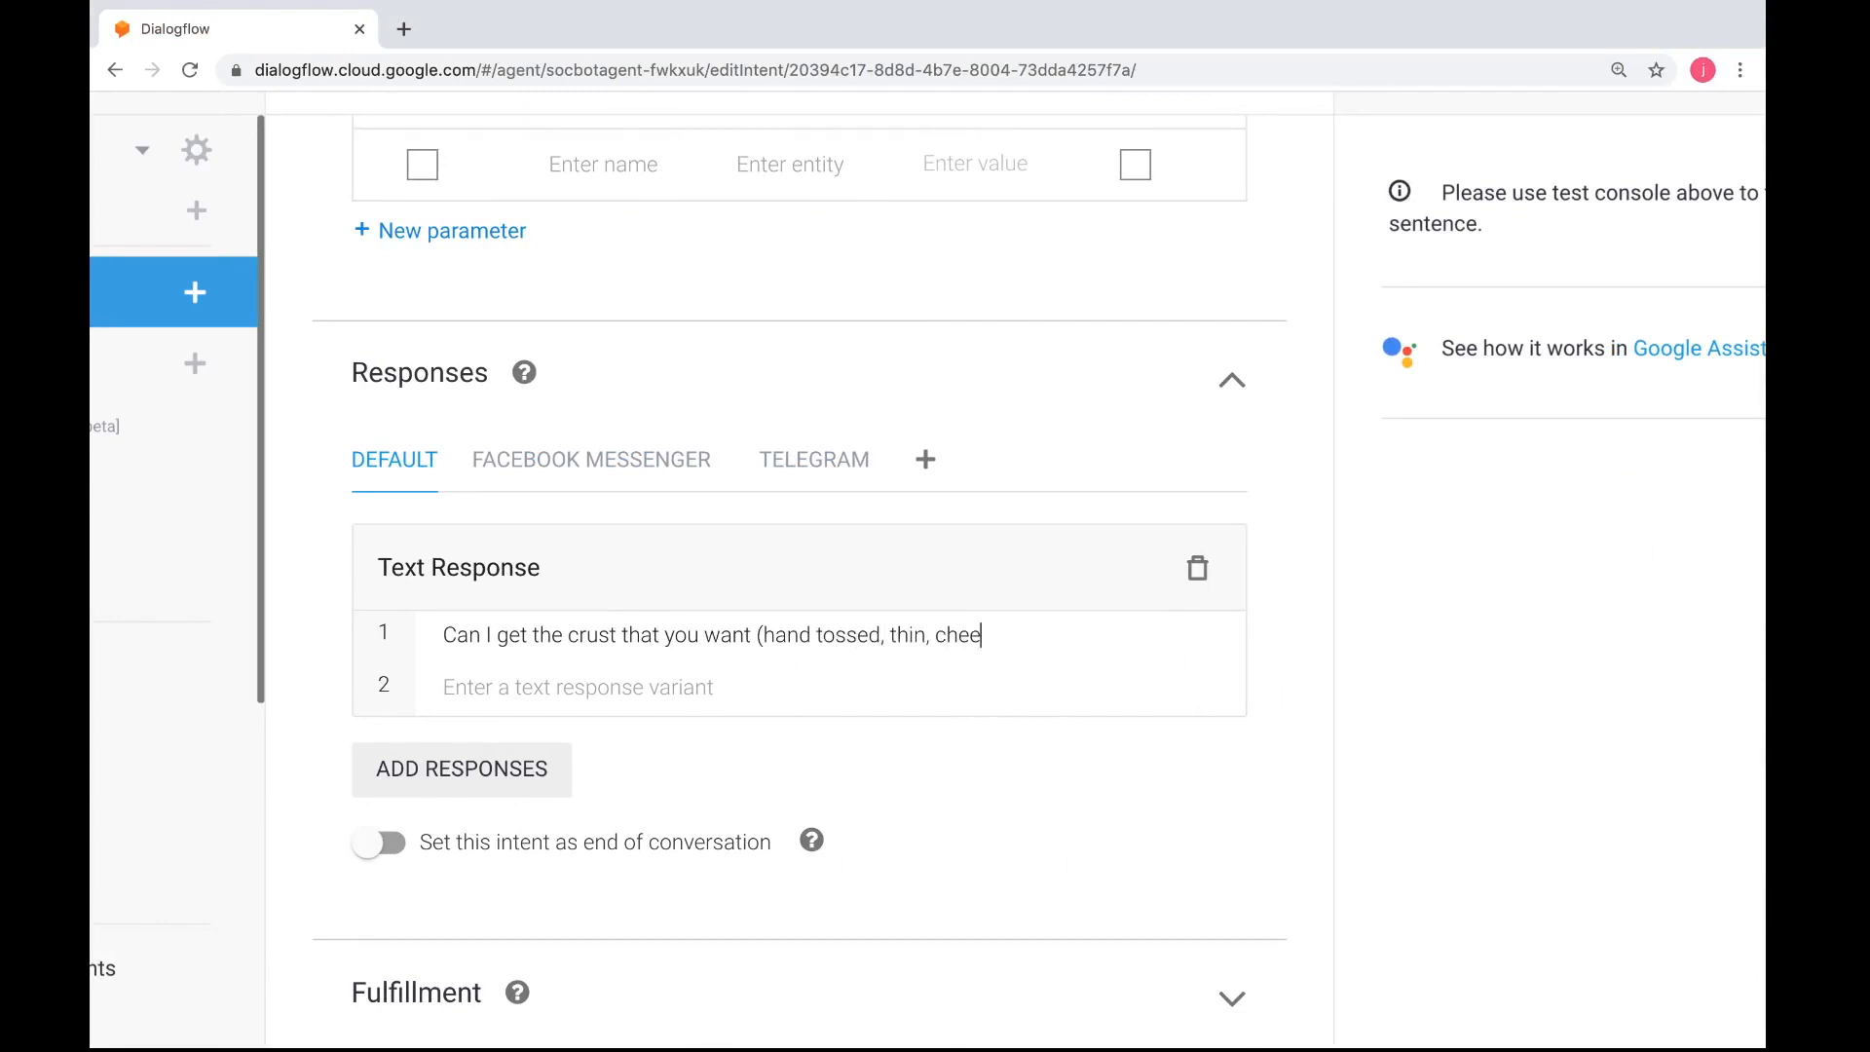
{"action": "type", "text": "se)"}
Save the pizza-getsize intent with its new crust question
{"action": "scroll", "coordinate": [938, 686], "scroll_direction": "down", "scroll_amount": 1}
{"action": "scroll", "coordinate": [938, 686], "scroll_direction": "up", "scroll_amount": 3}
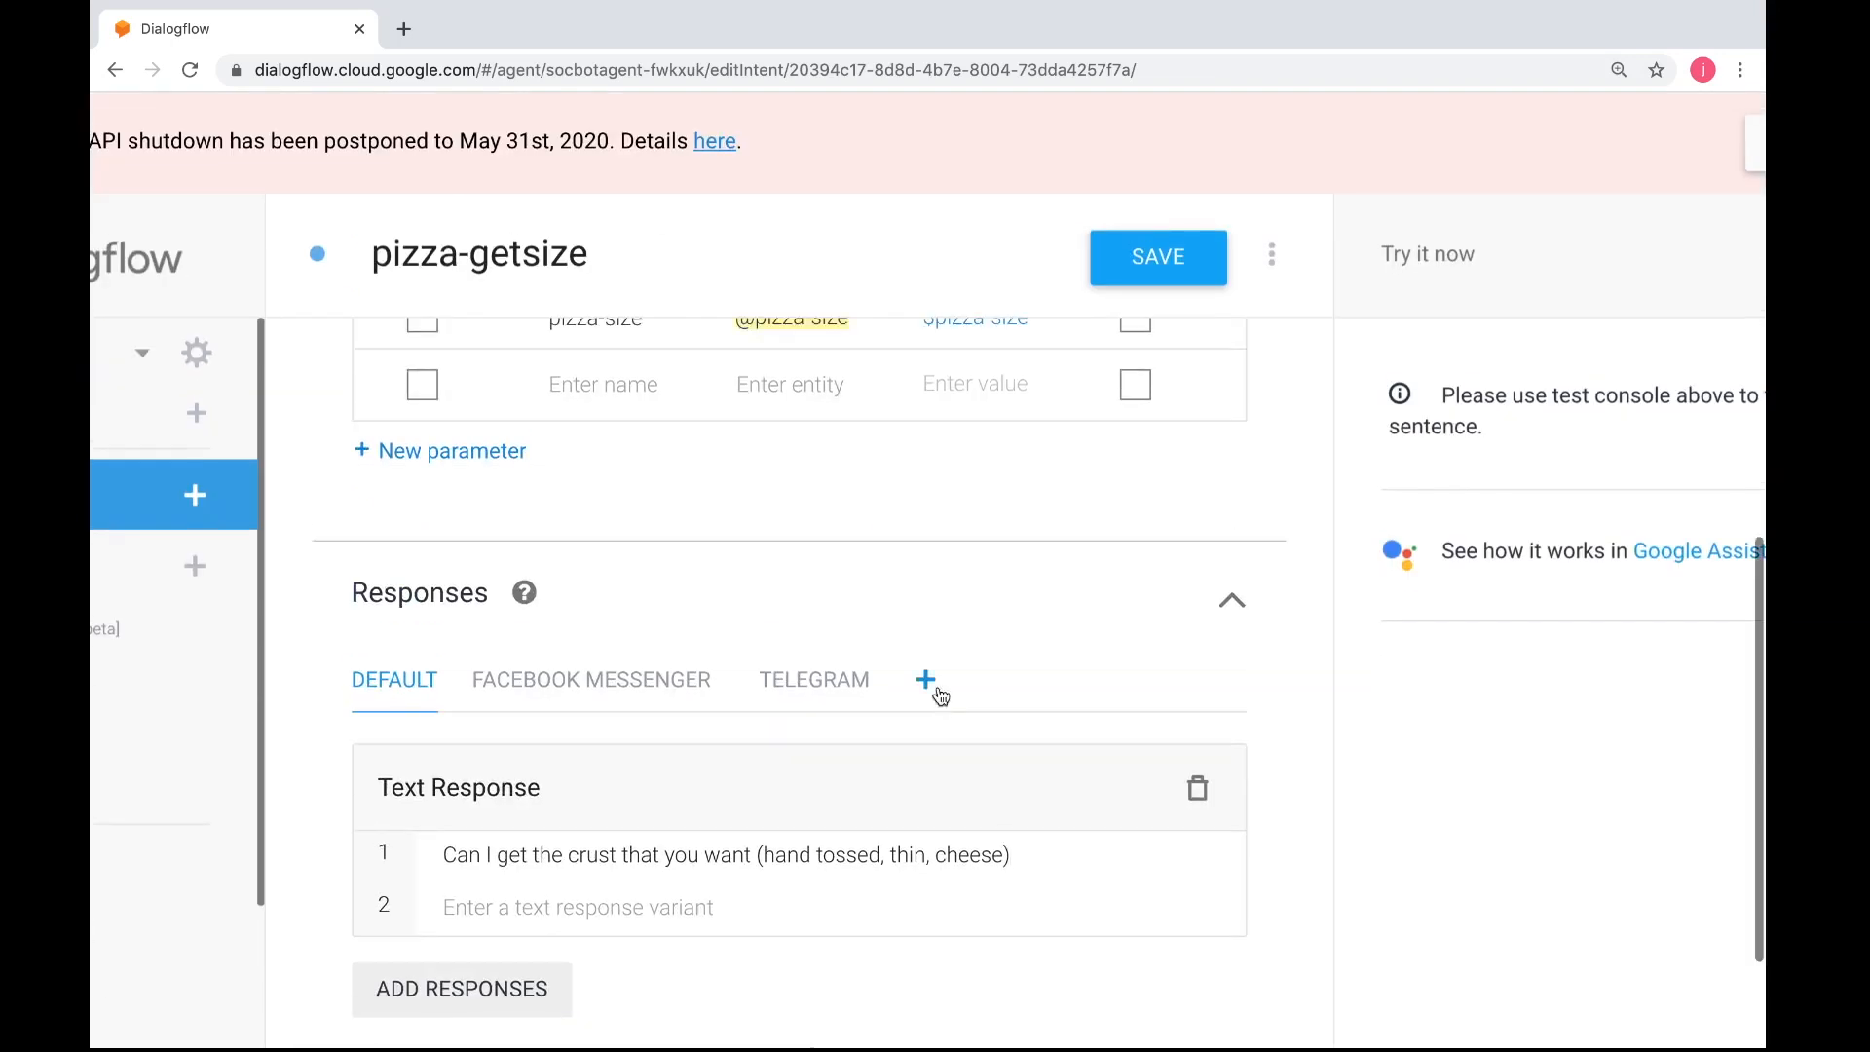
{"action": "scroll", "coordinate": [980, 462], "scroll_direction": "up", "scroll_amount": 1}
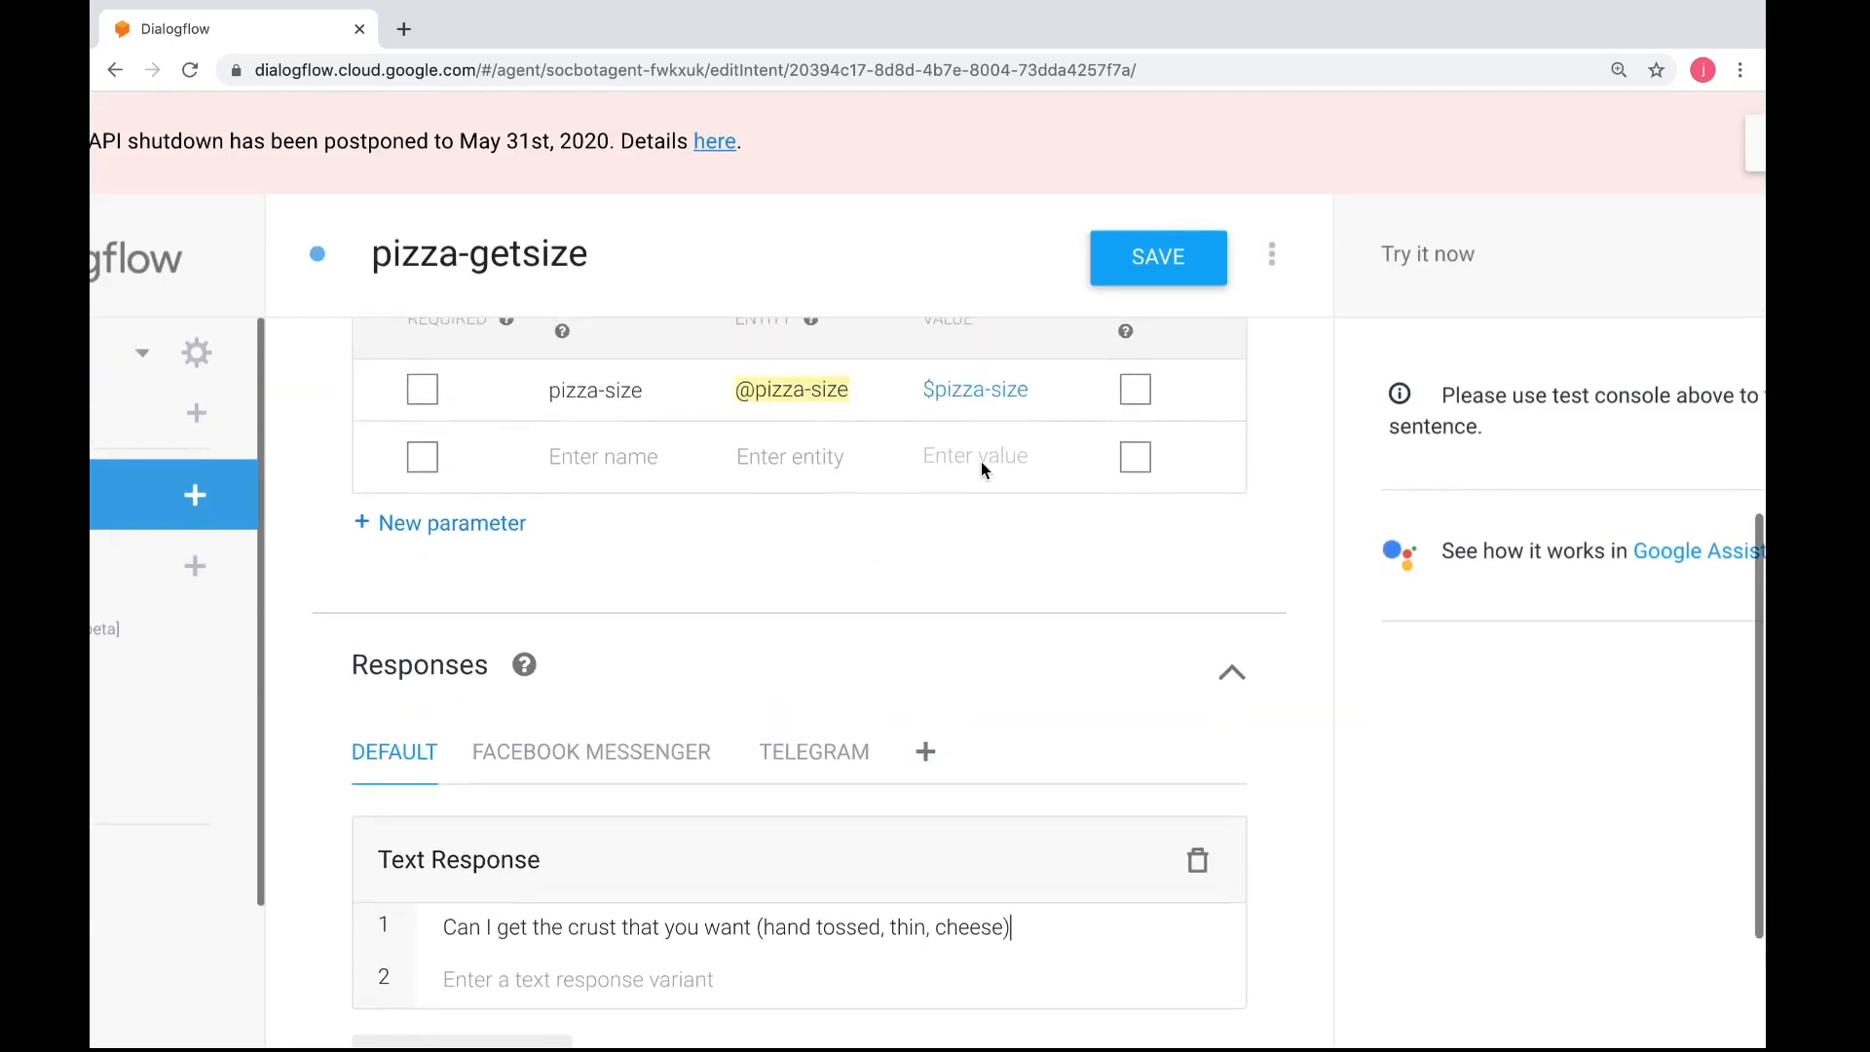
{"action": "left_click", "coordinate": [1149, 270]}
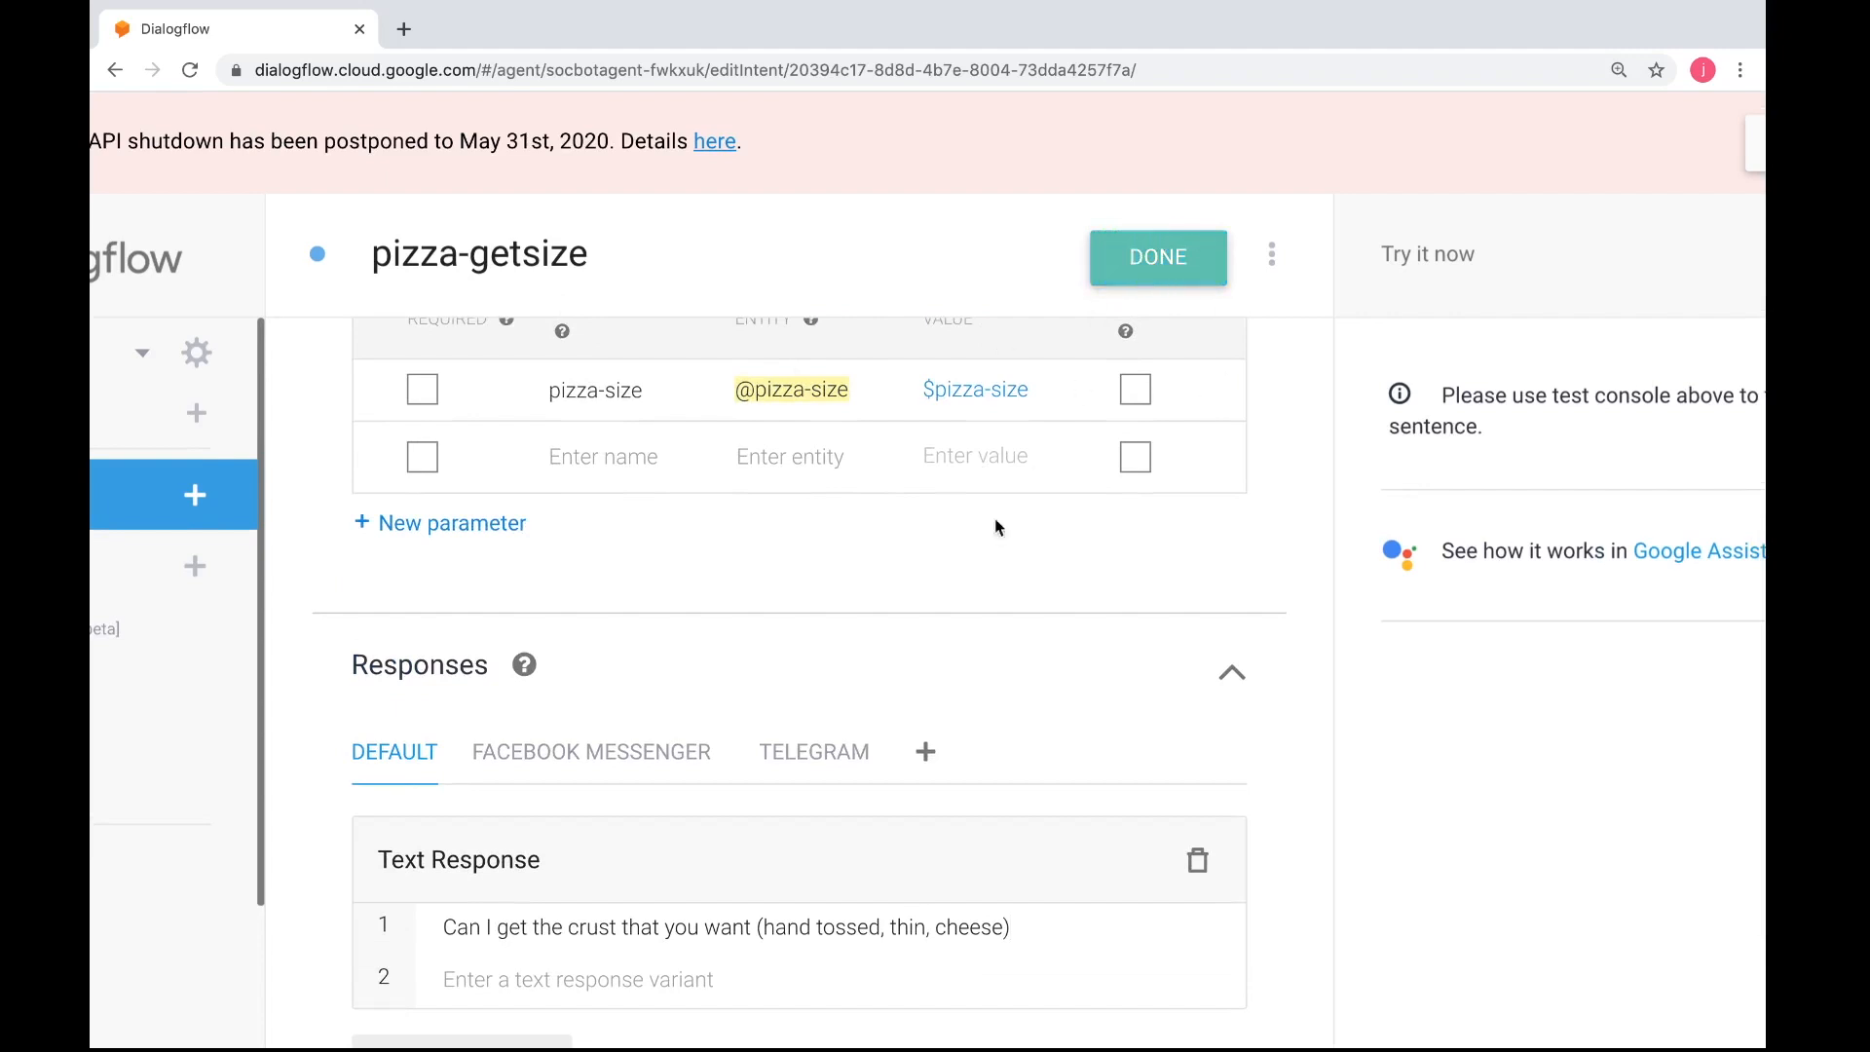
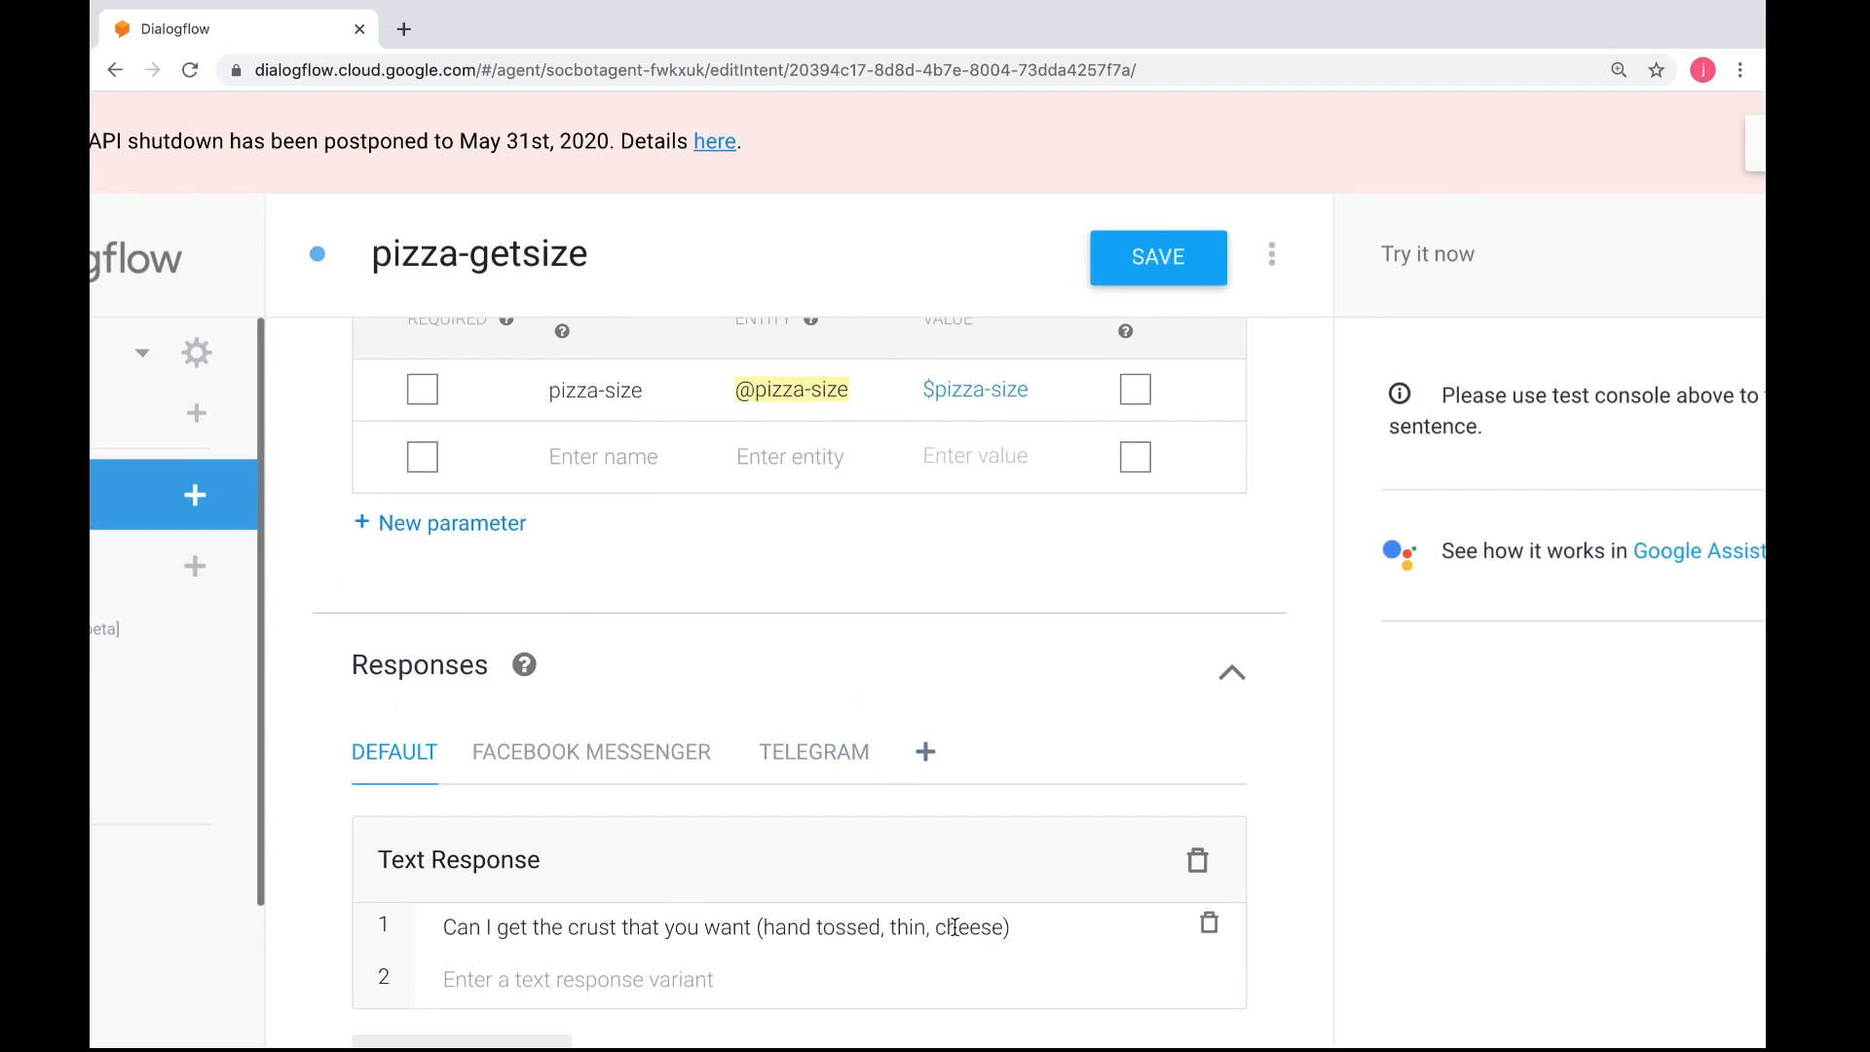
Open the Facebook Messenger responses of pizza-getsize and replace the Pepperon quick reply with "Hand tossed"
{"action": "scroll", "coordinate": [861, 872], "scroll_direction": "left", "scroll_amount": 5}
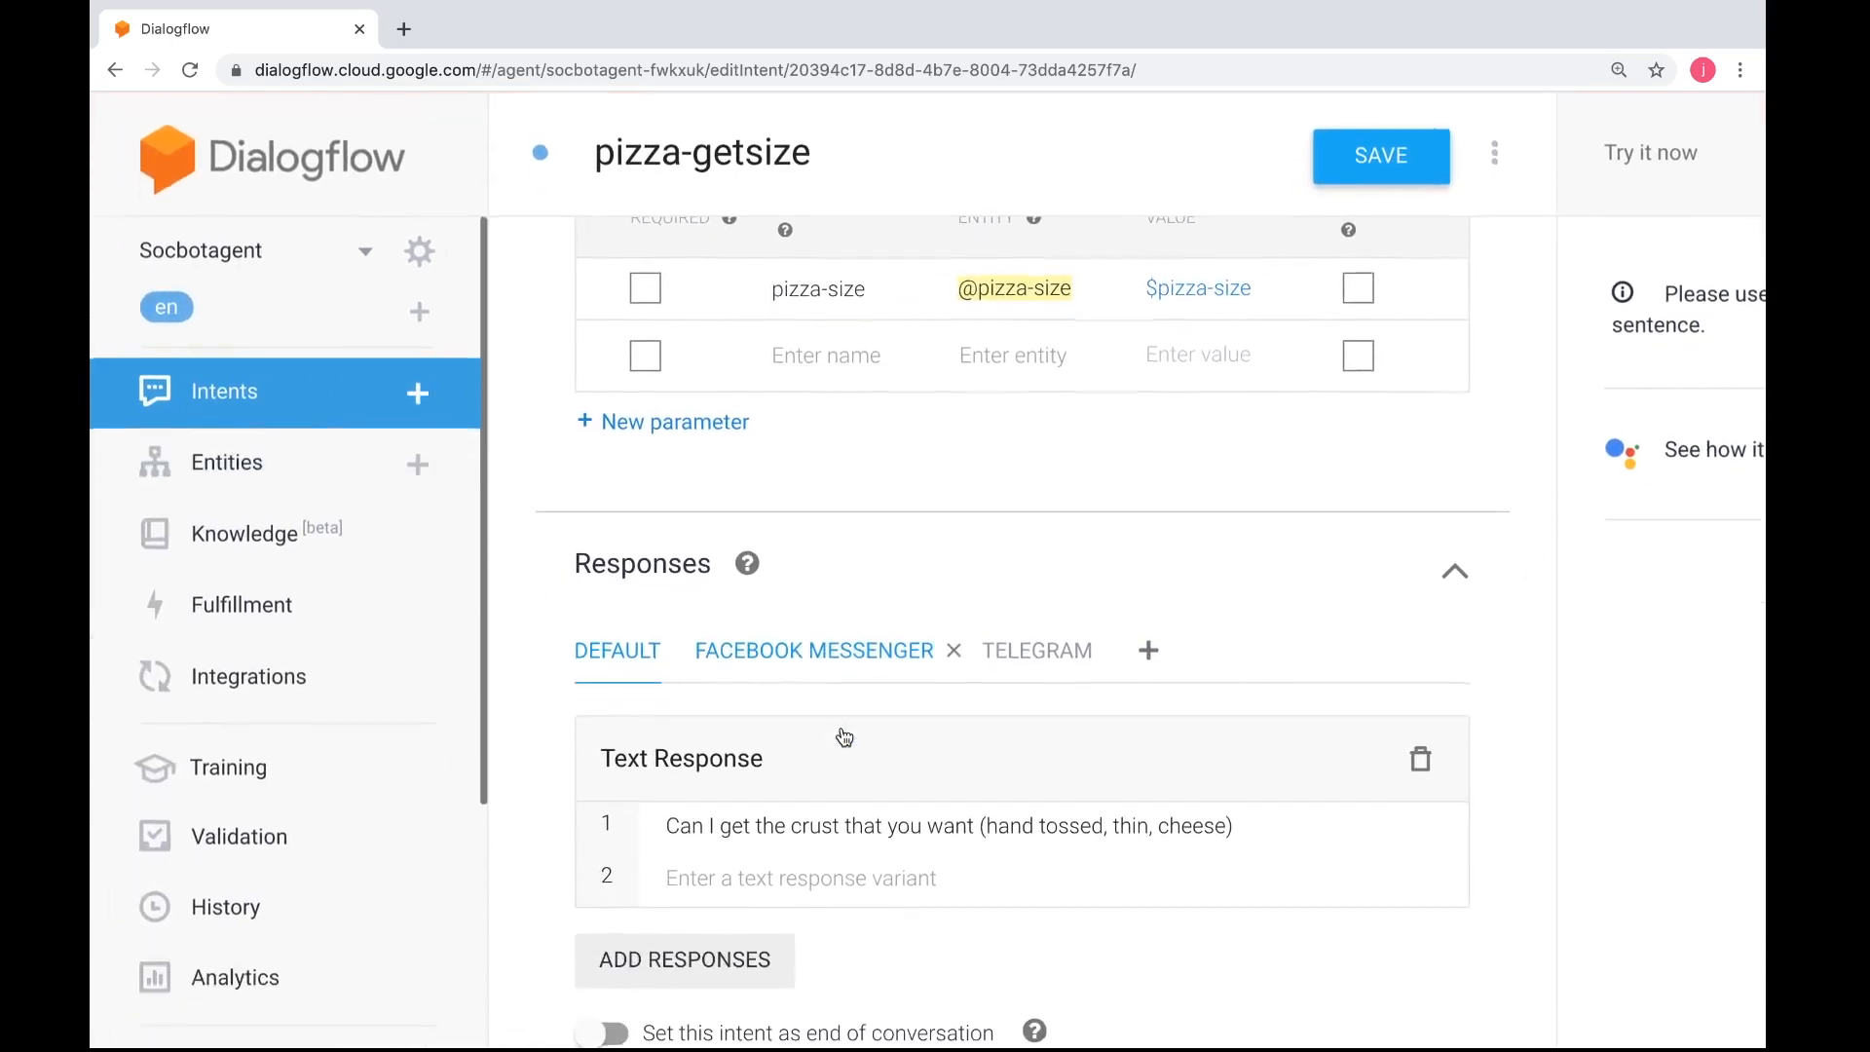
{"action": "left_click", "coordinate": [862, 662]}
{"action": "scroll", "coordinate": [868, 701], "scroll_direction": "down", "scroll_amount": 3}
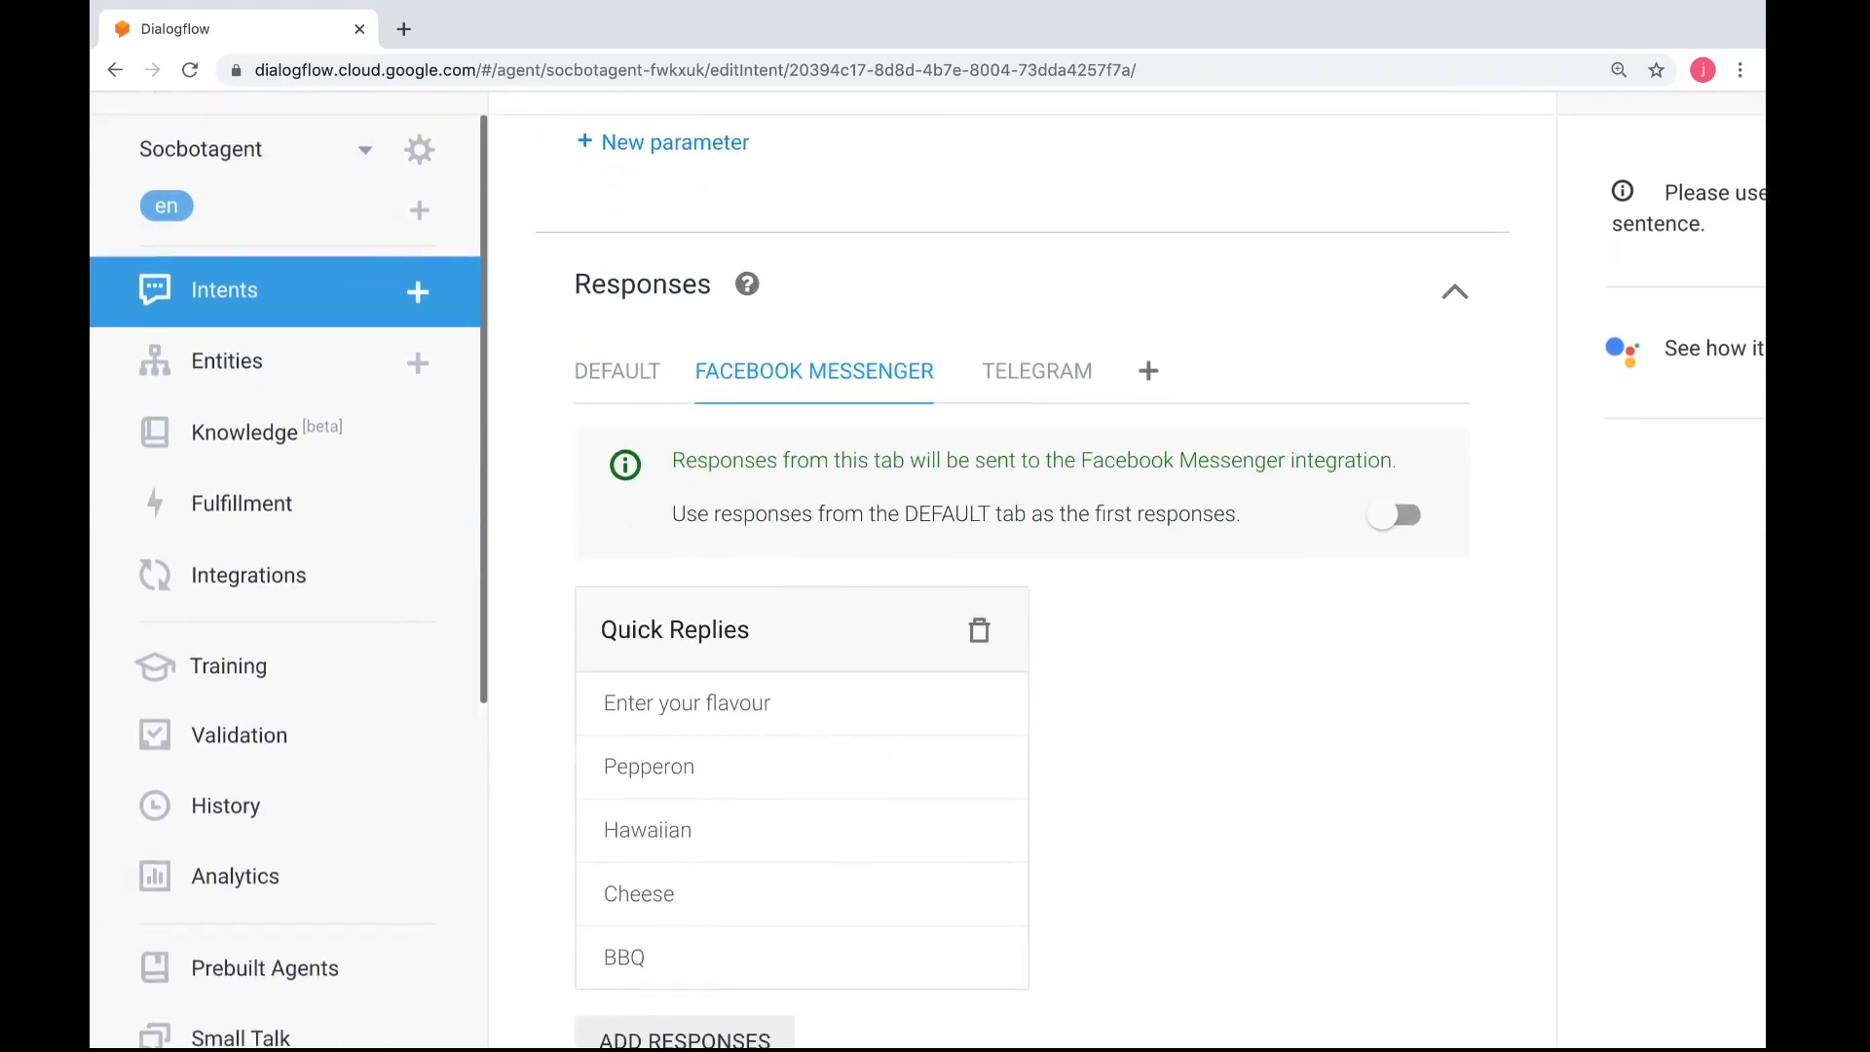
{"action": "key", "text": "BackSpace"}
{"action": "key", "text": "BackSpace"}
{"action": "key", "text": "BackSpace"}
{"action": "key", "text": "BackSpace"}
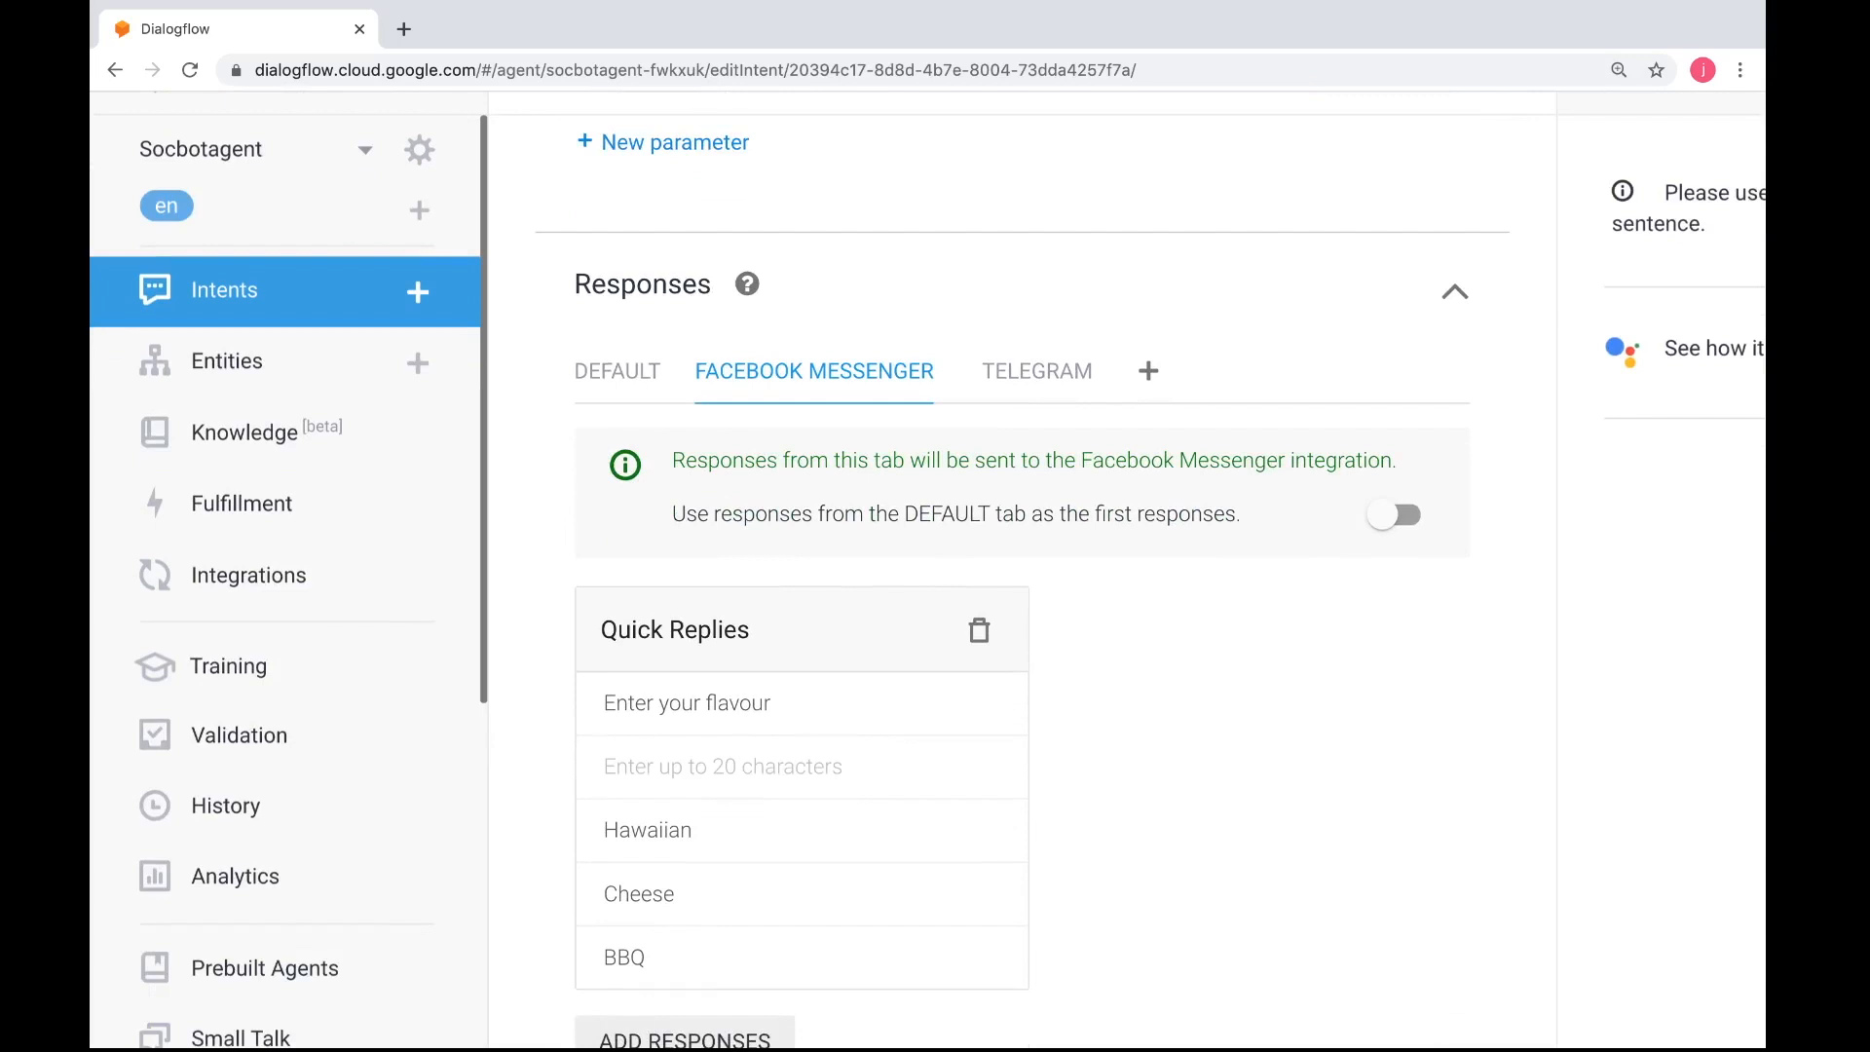
{"action": "type", "text": "C"}
{"action": "key", "text": "BackSpace"}
{"action": "type", "text": "Hand tos"}
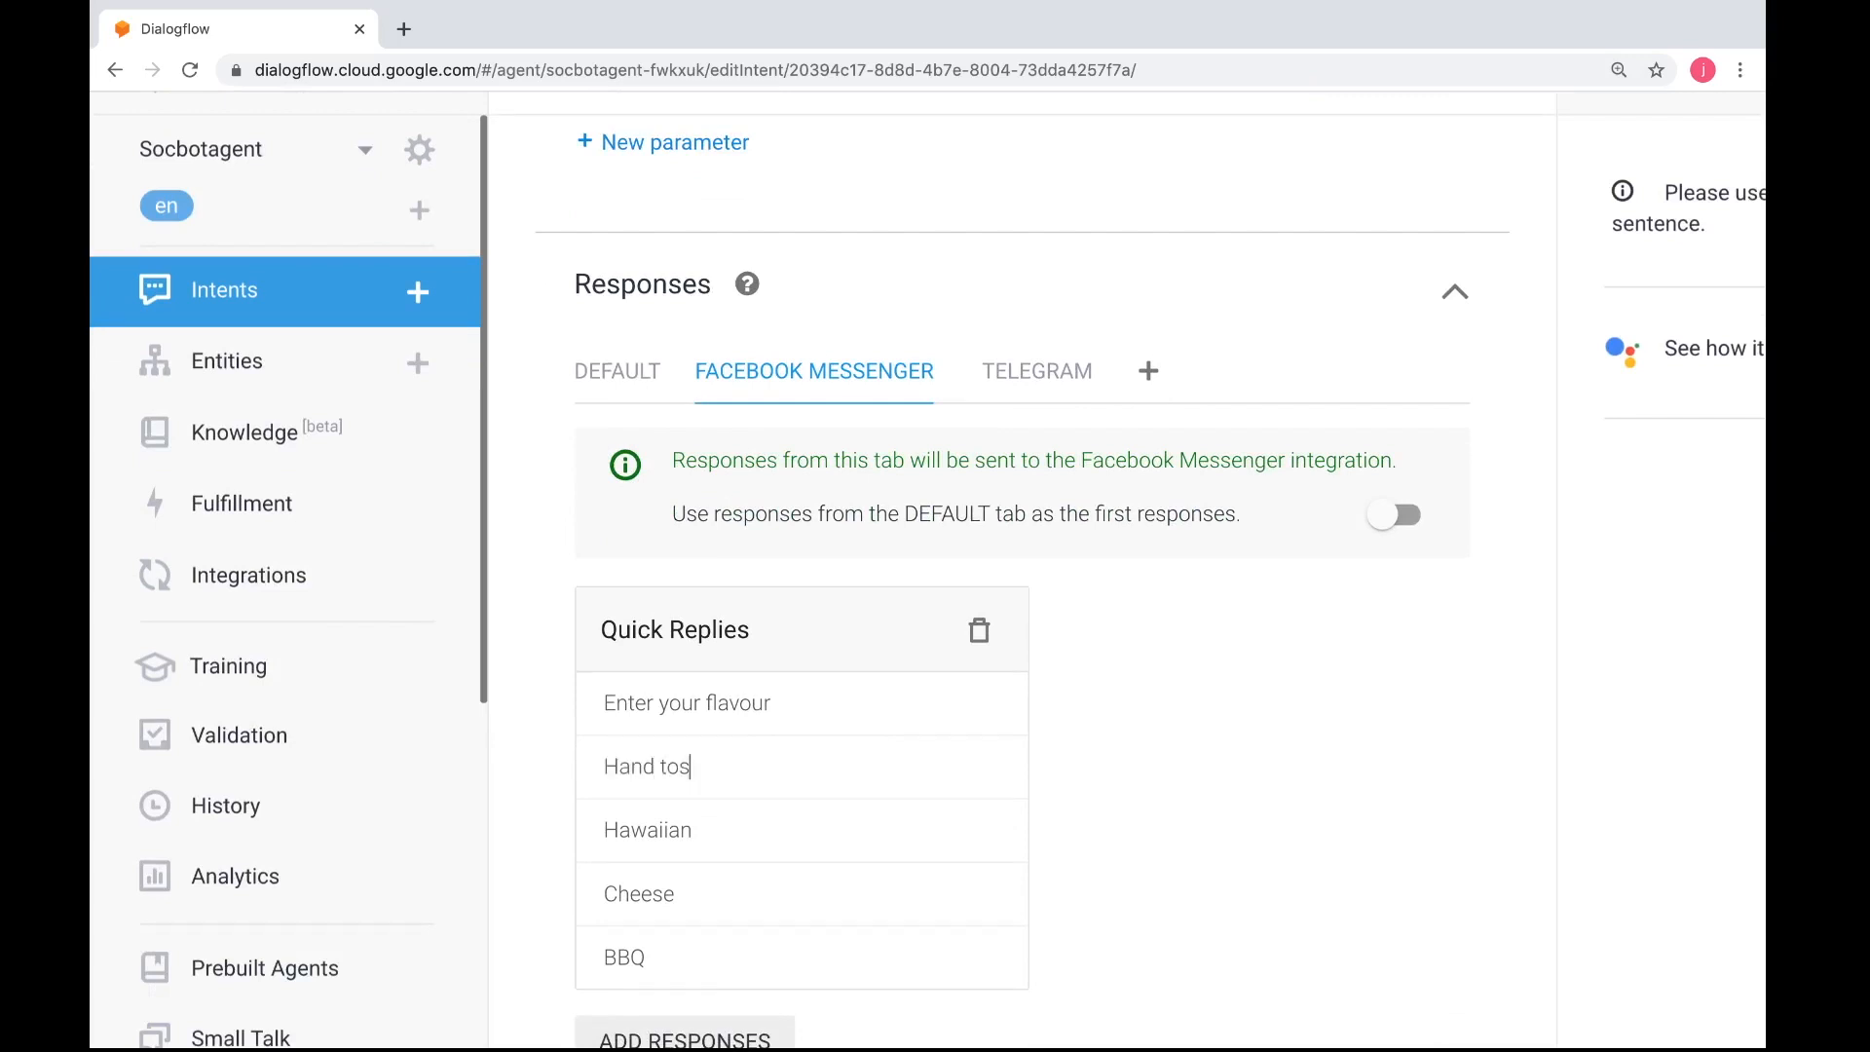
{"action": "type", "text": "sed"}
Replace the Hawaiian quick reply with "Thin" and remove the BBQ quick reply
{"action": "left_click", "coordinate": [730, 834]}
{"action": "key", "text": "BackSpace"}
{"action": "key", "text": "BackSpace"}
{"action": "key", "text": "BackSpace"}
{"action": "key", "text": "BackSpace"}
{"action": "key", "text": "BackSpace"}
{"action": "type", "text": "Thin"}
{"action": "left_click", "coordinate": [710, 952]}
{"action": "key", "text": "BackSpace"}
{"action": "key", "text": "BackSpace"}
{"action": "key", "text": "BackSpace"}
{"action": "key", "text": "BackSpace"}
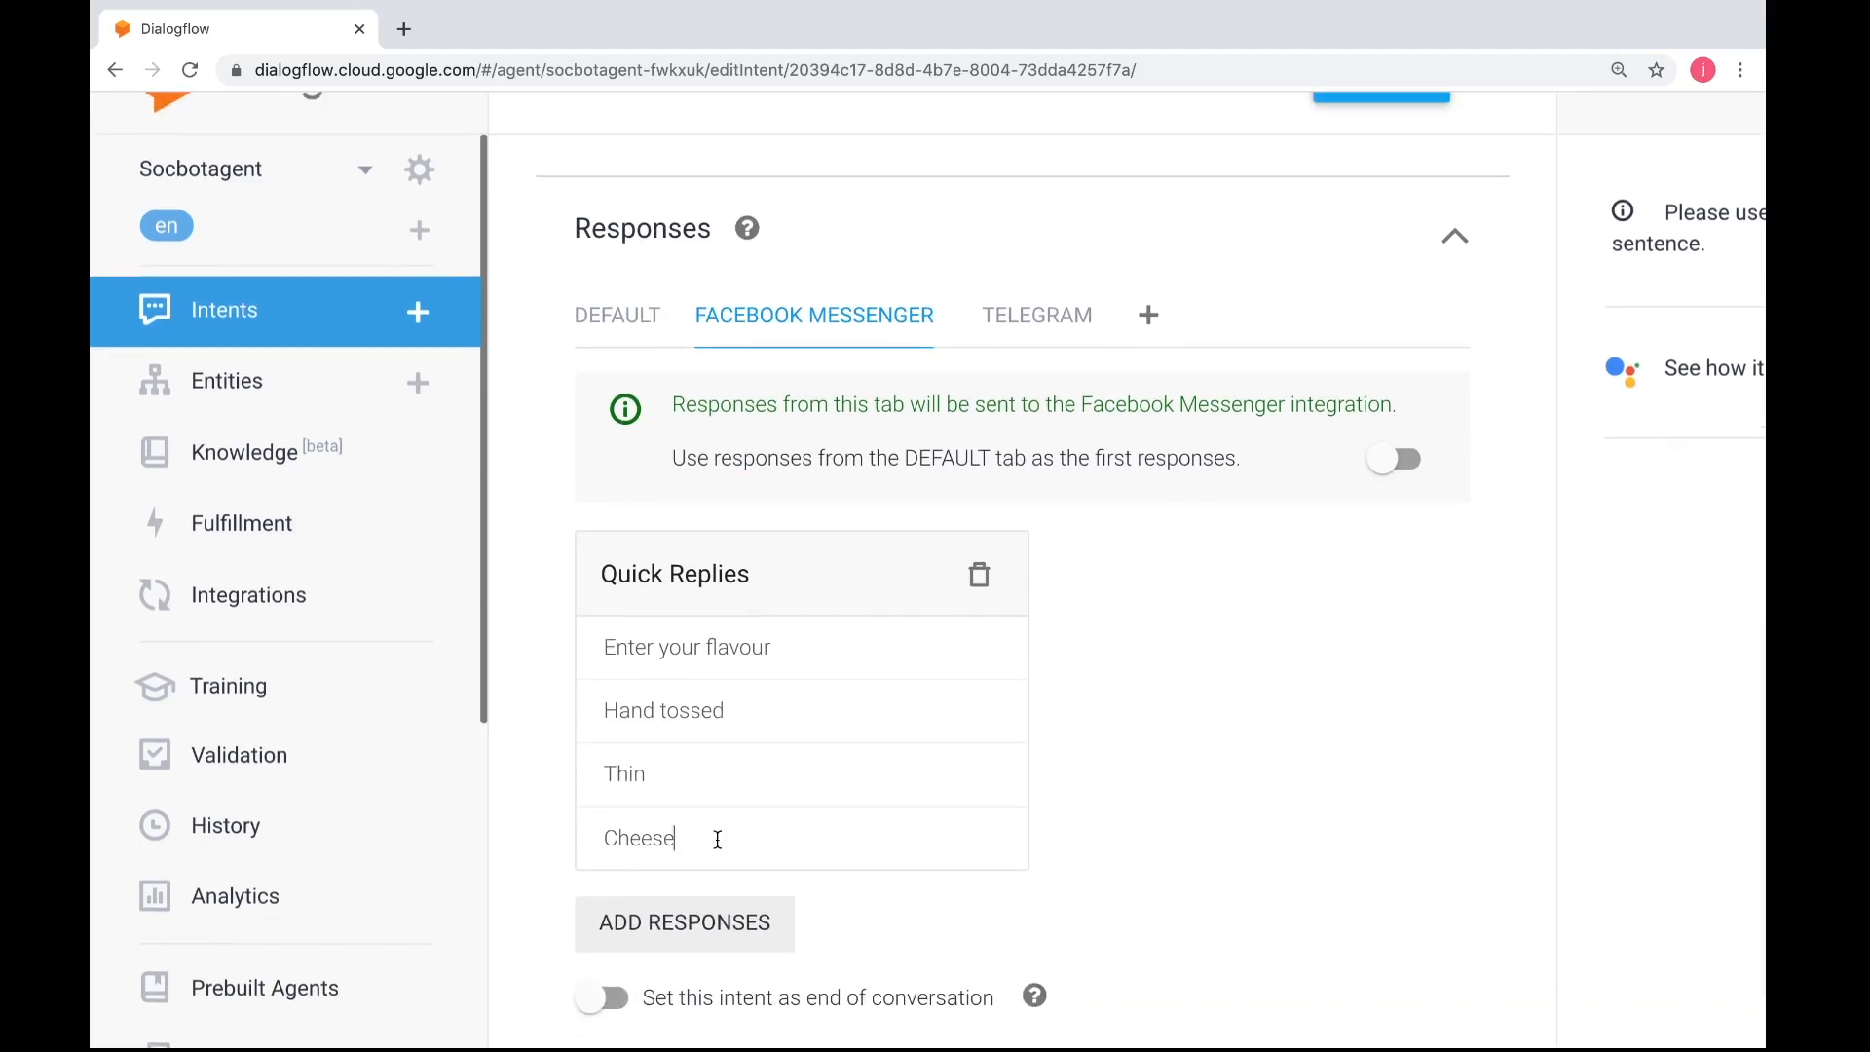
Look over the pizza-getsize intent and save it with the crust quick replies
{"action": "scroll", "coordinate": [718, 840], "scroll_direction": "up", "scroll_amount": 10}
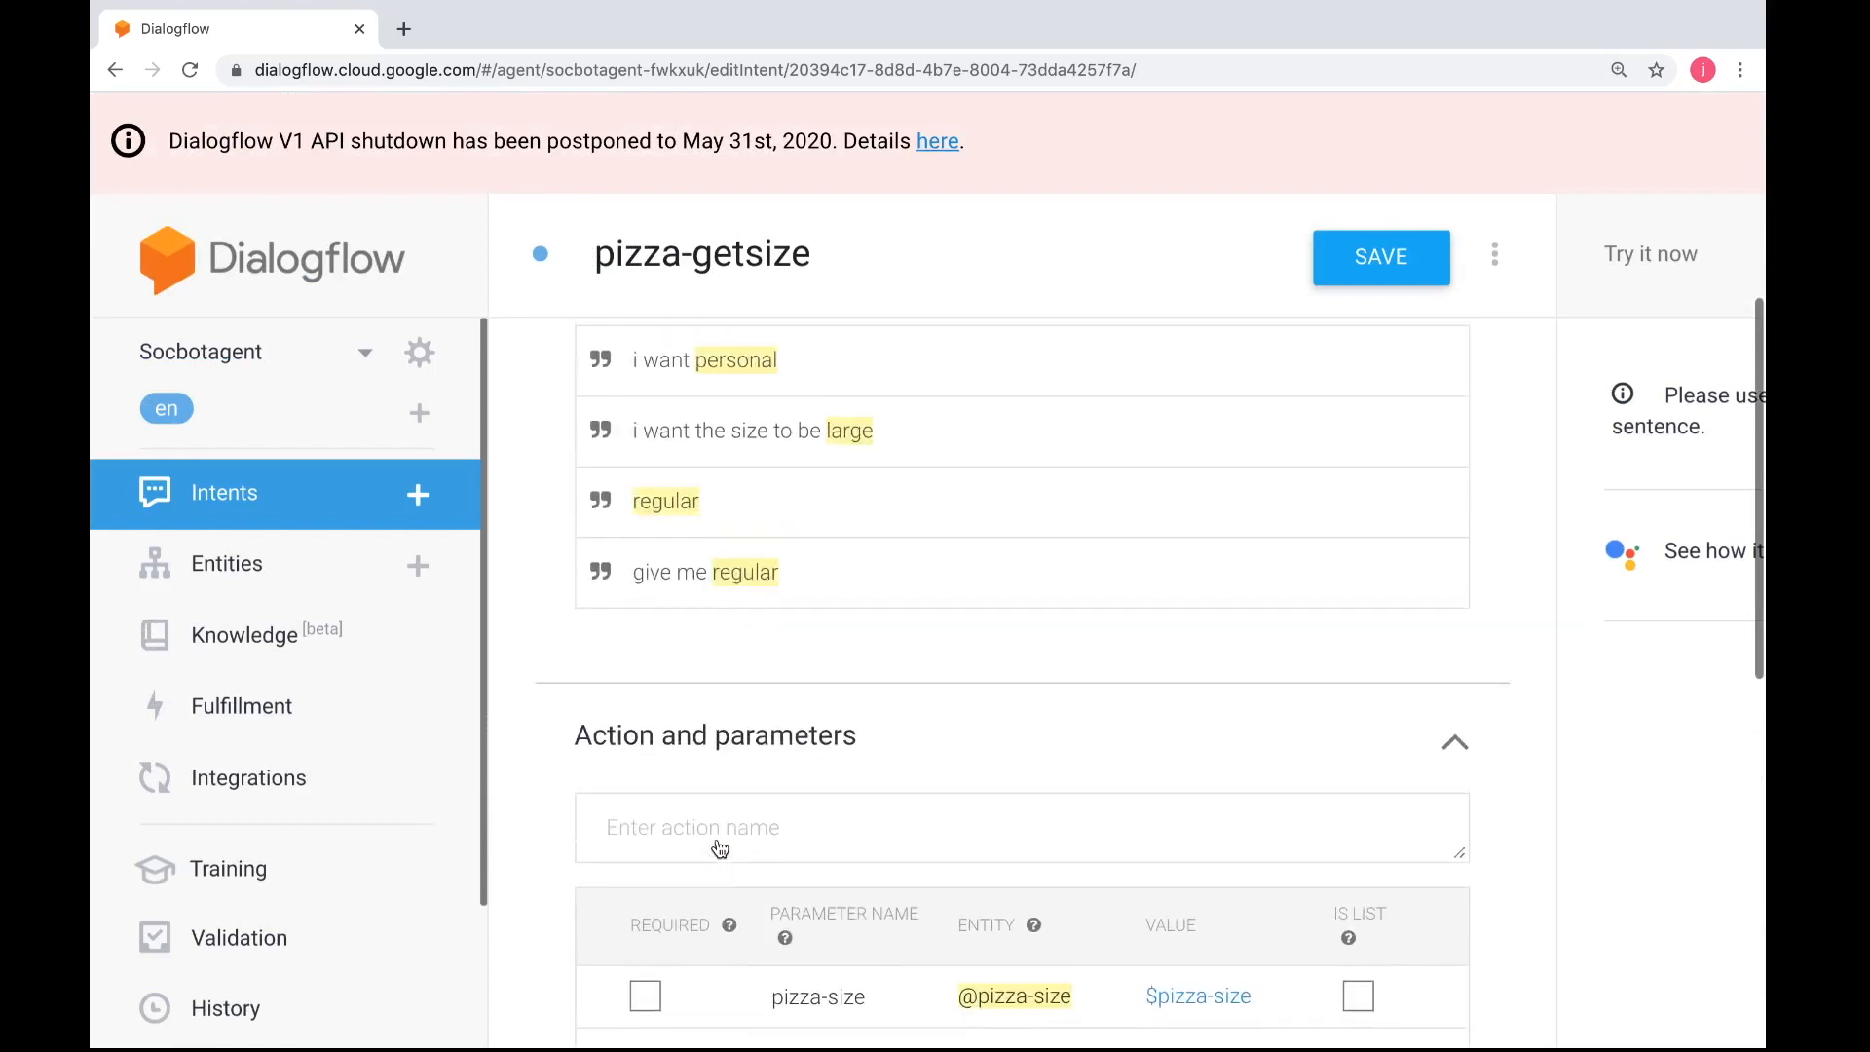
{"action": "scroll", "coordinate": [720, 849], "scroll_direction": "up", "scroll_amount": 7}
{"action": "scroll", "coordinate": [718, 847], "scroll_direction": "down", "scroll_amount": 10}
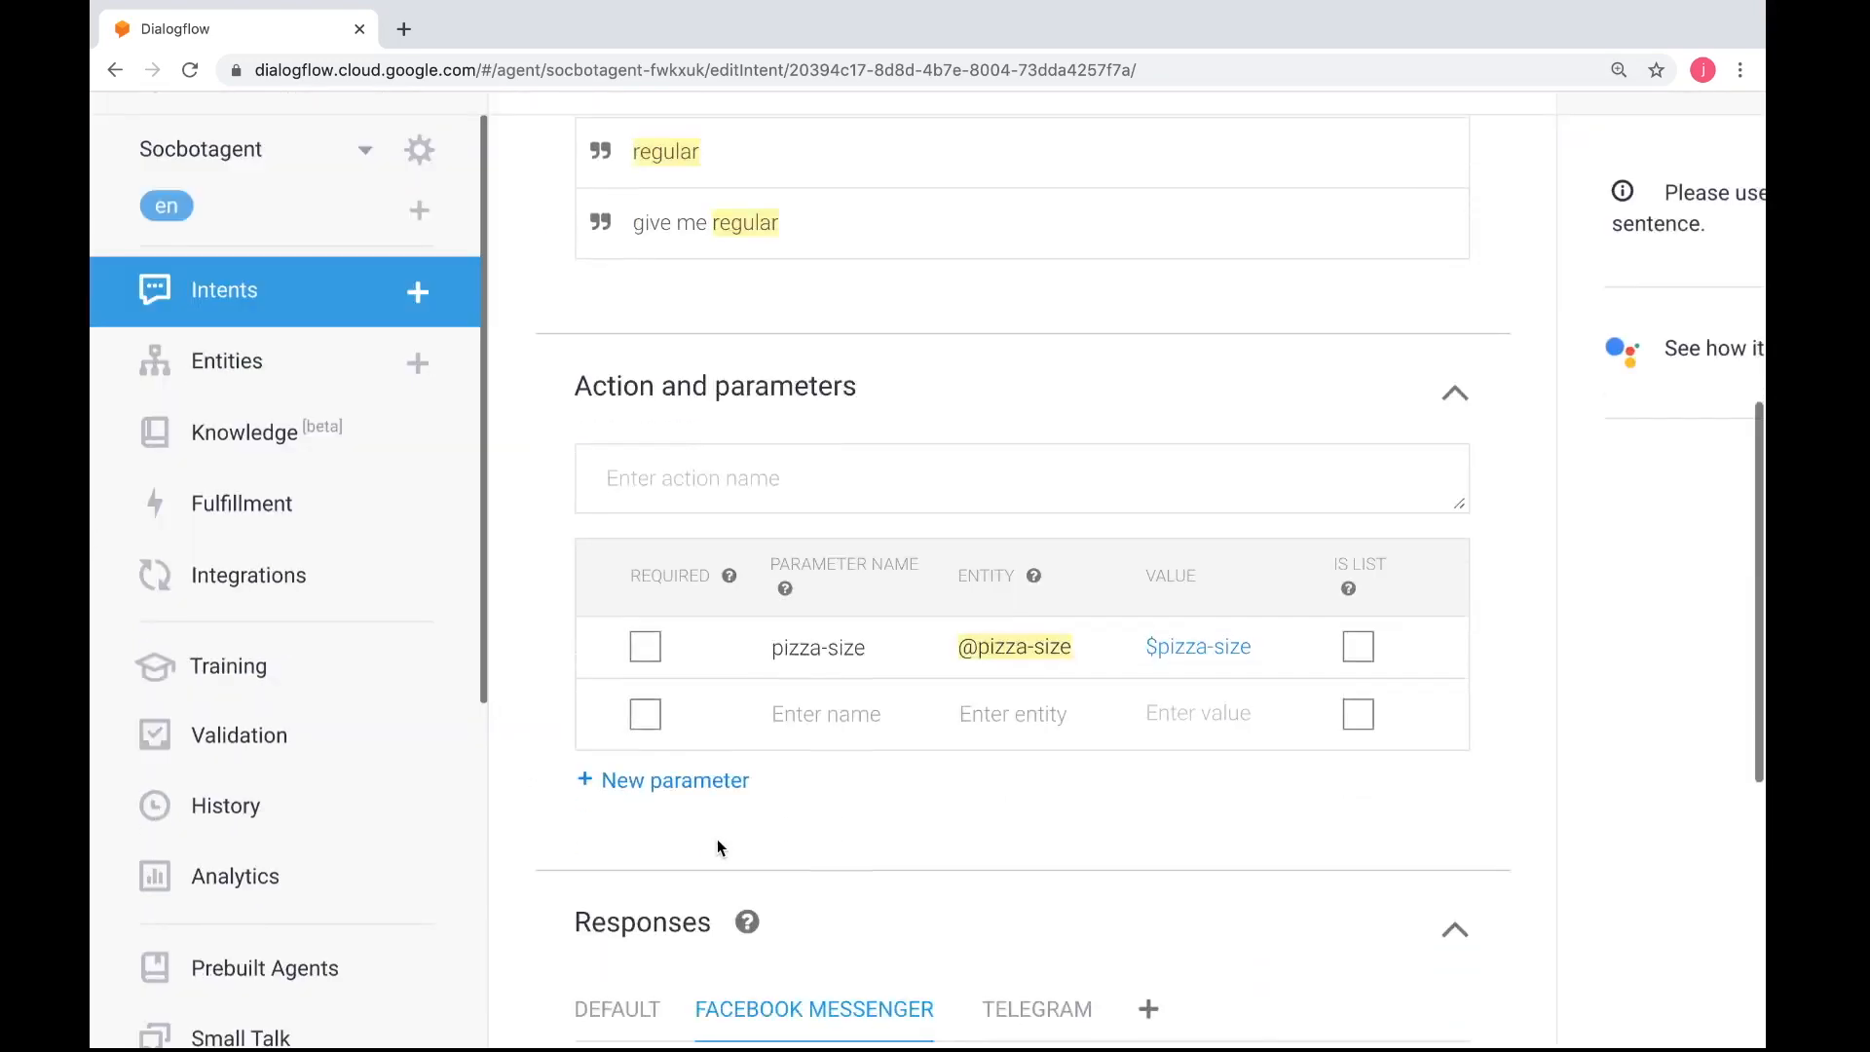
{"action": "scroll", "coordinate": [718, 847], "scroll_direction": "down", "scroll_amount": 8}
{"action": "scroll", "coordinate": [718, 848], "scroll_direction": "up", "scroll_amount": 4}
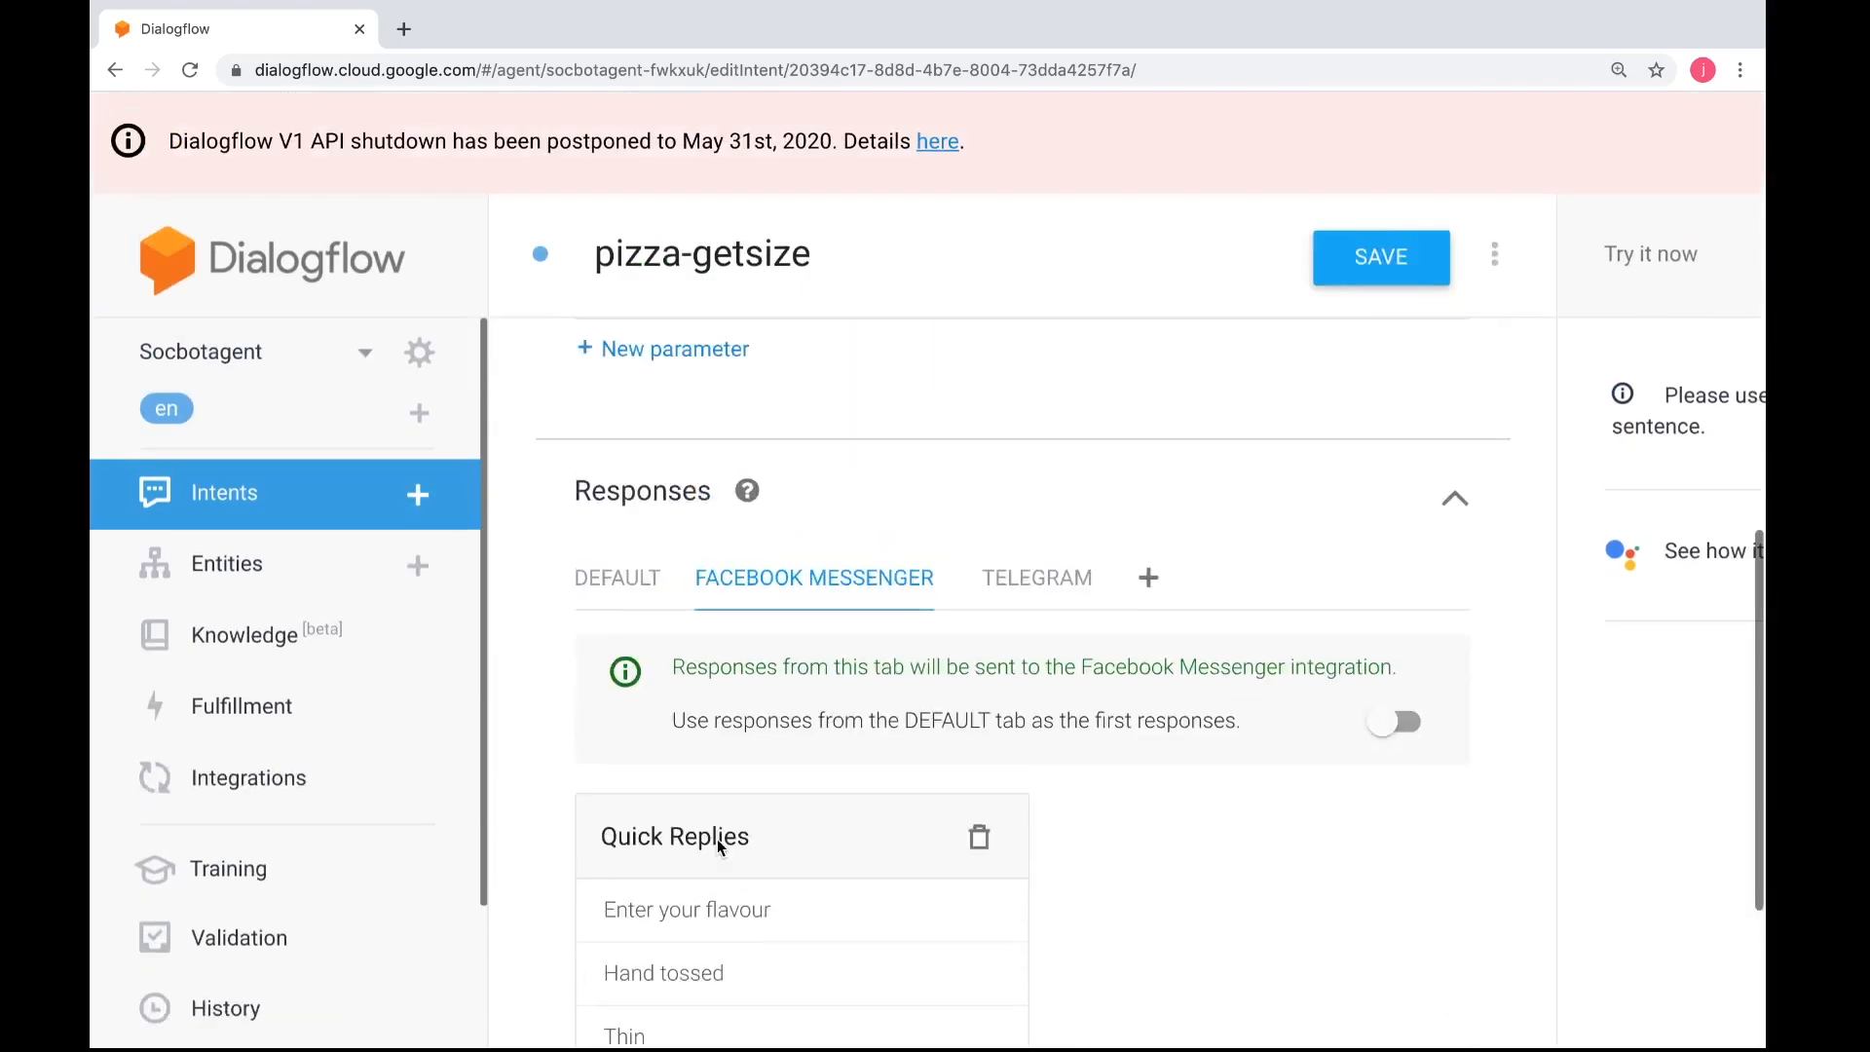
{"action": "scroll", "coordinate": [717, 839], "scroll_direction": "up", "scroll_amount": 3}
{"action": "left_click", "coordinate": [1362, 274]}
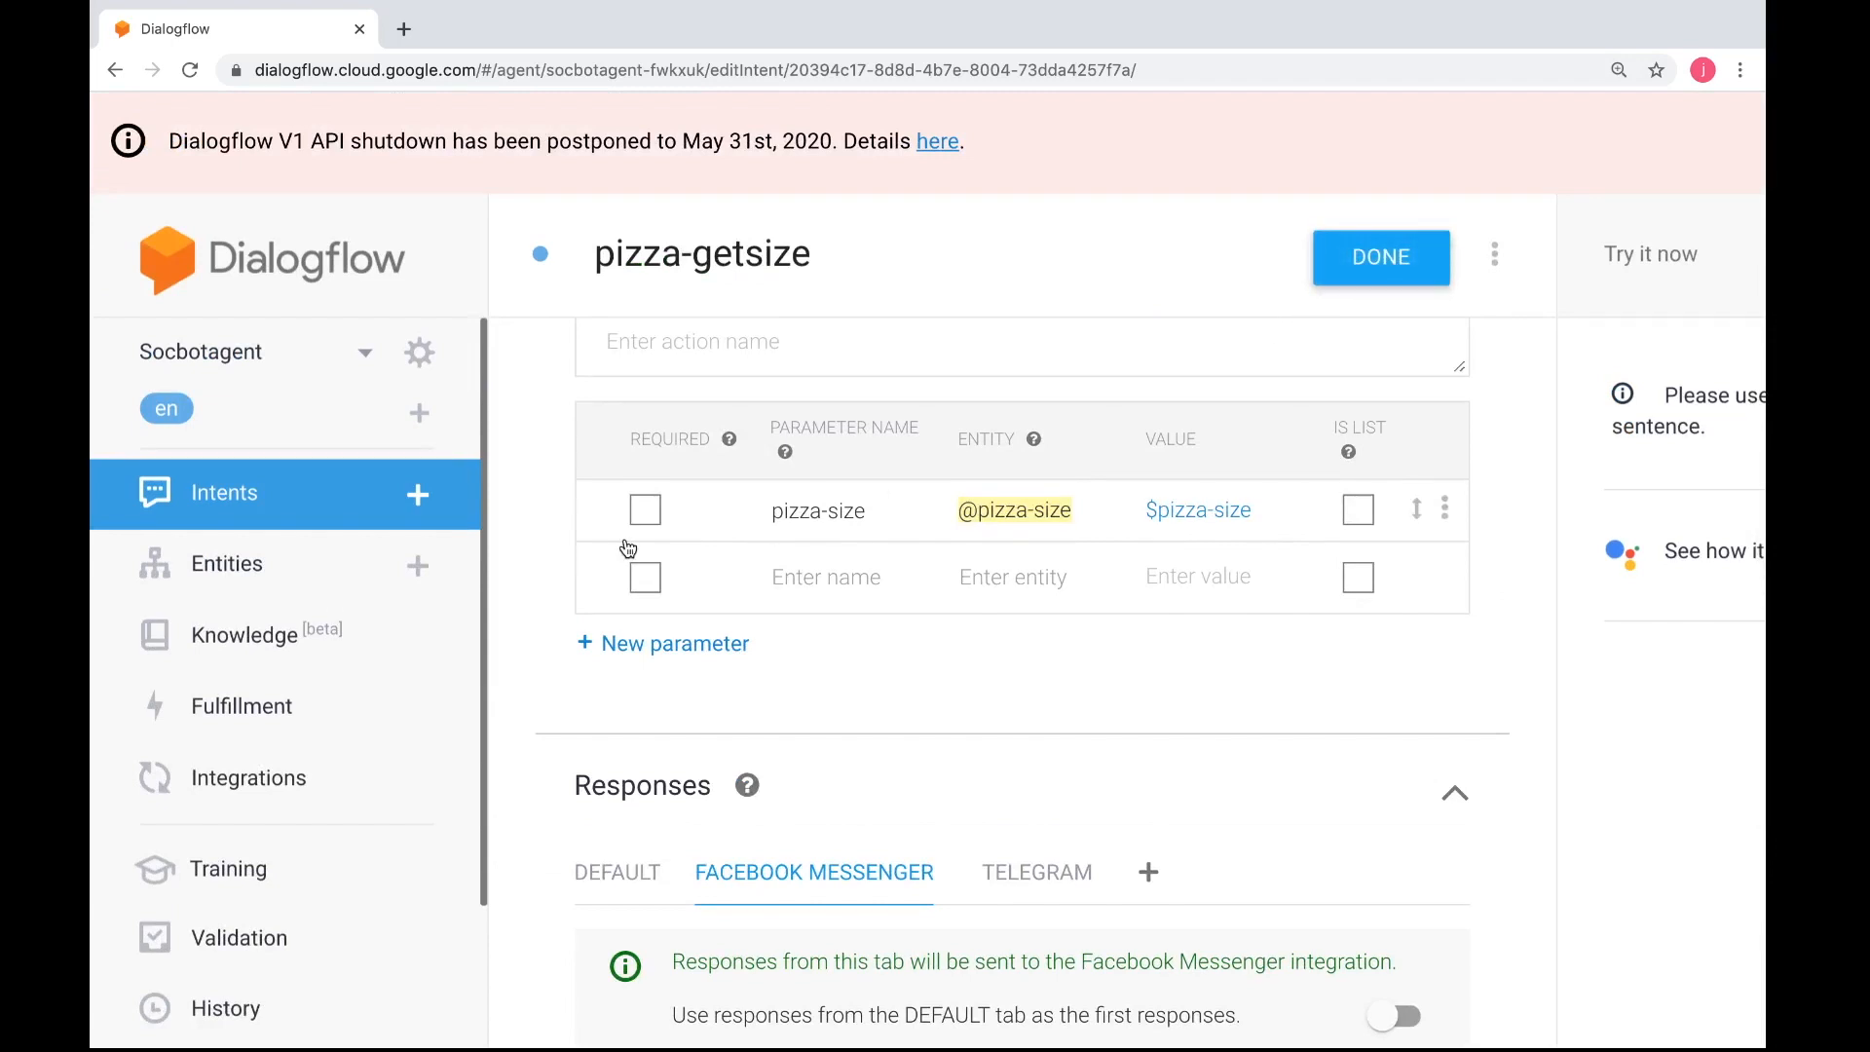
Create a new intent named pizza-getcrust and begin its first training phrase with "I want"
{"action": "left_click", "coordinate": [419, 496]}
{"action": "left_click", "coordinate": [707, 256]}
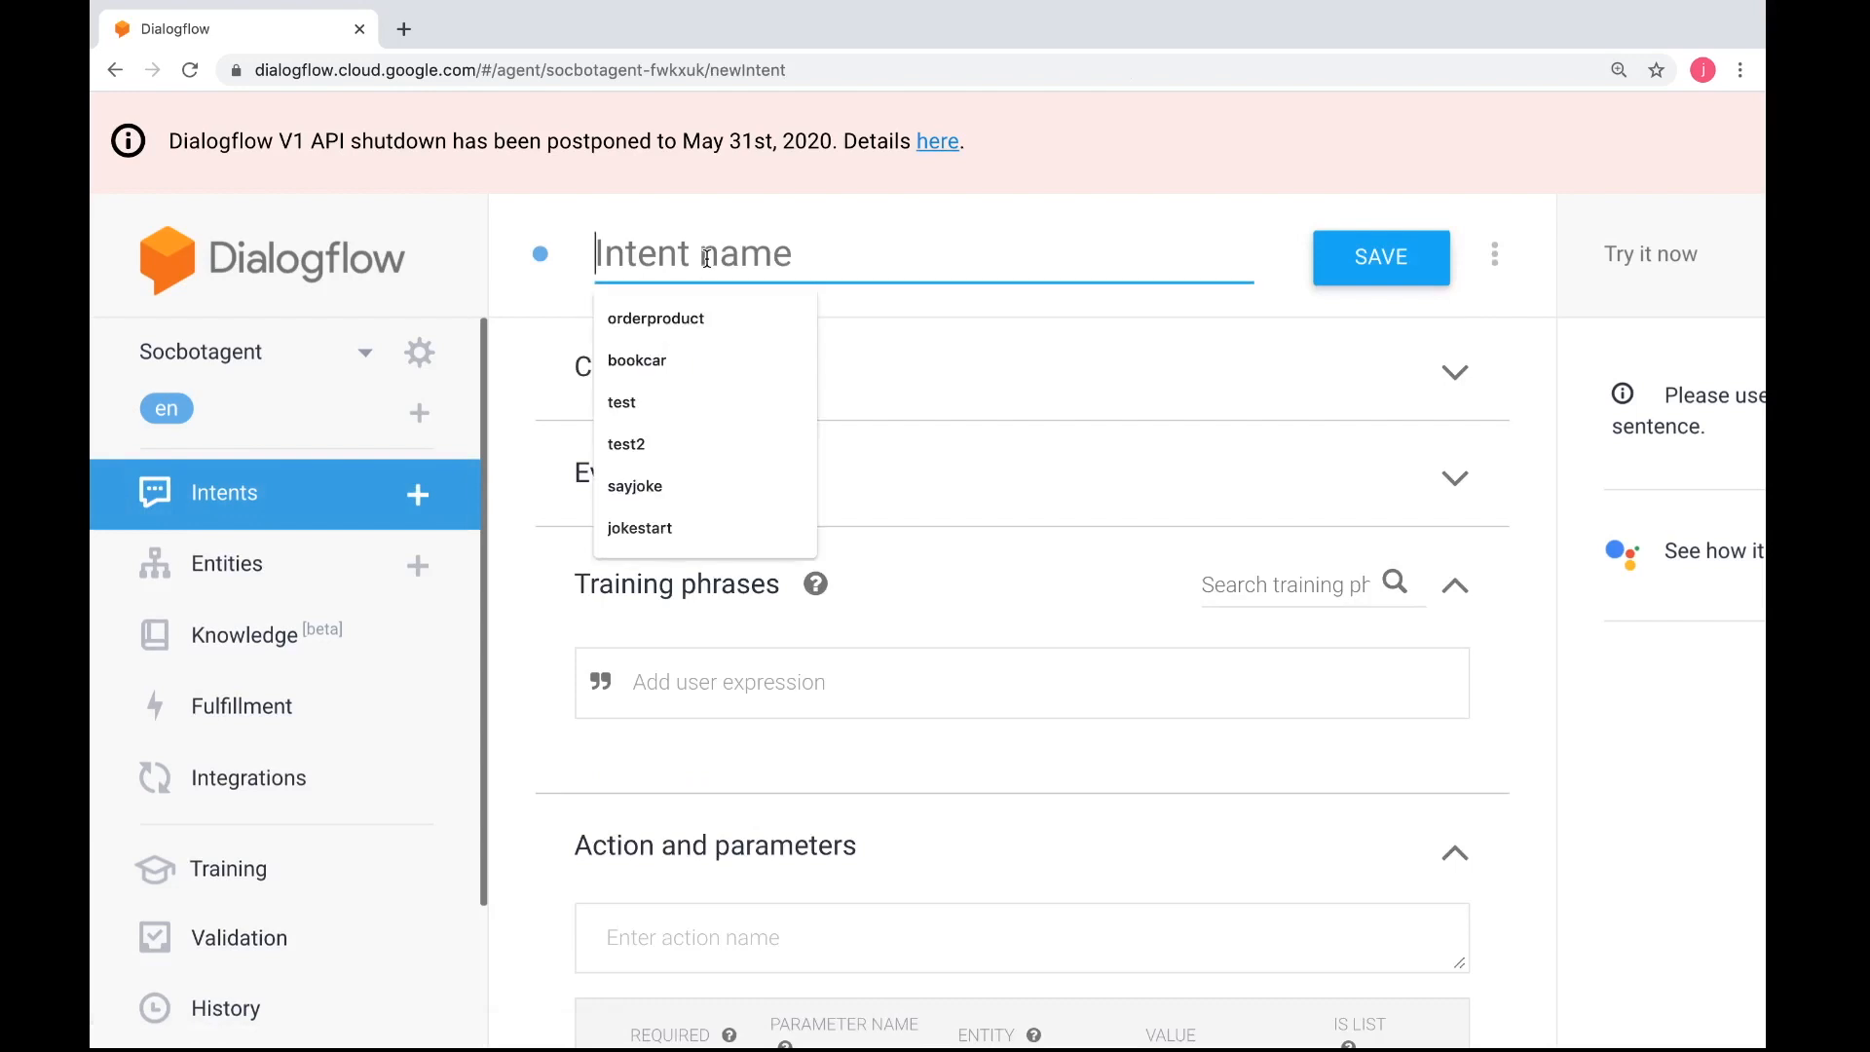
{"action": "type", "text": "piz"}
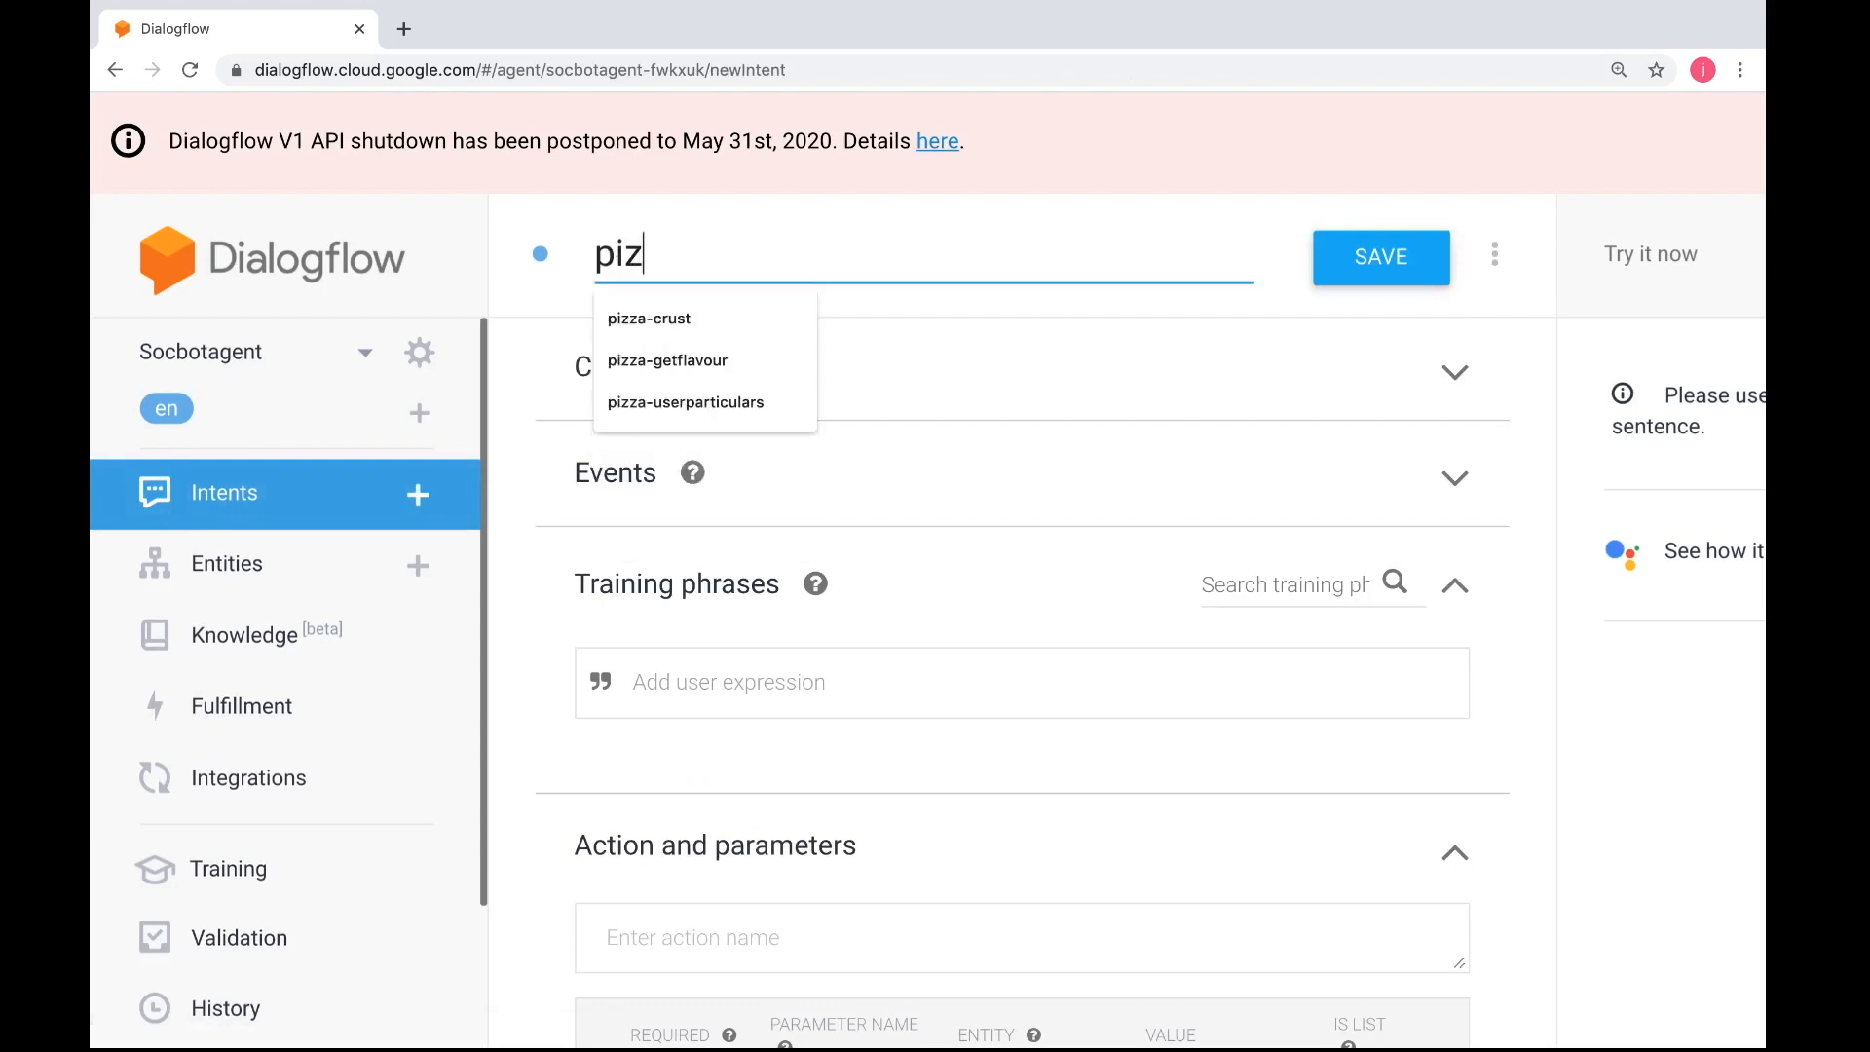
{"action": "type", "text": "za-getcrust"}
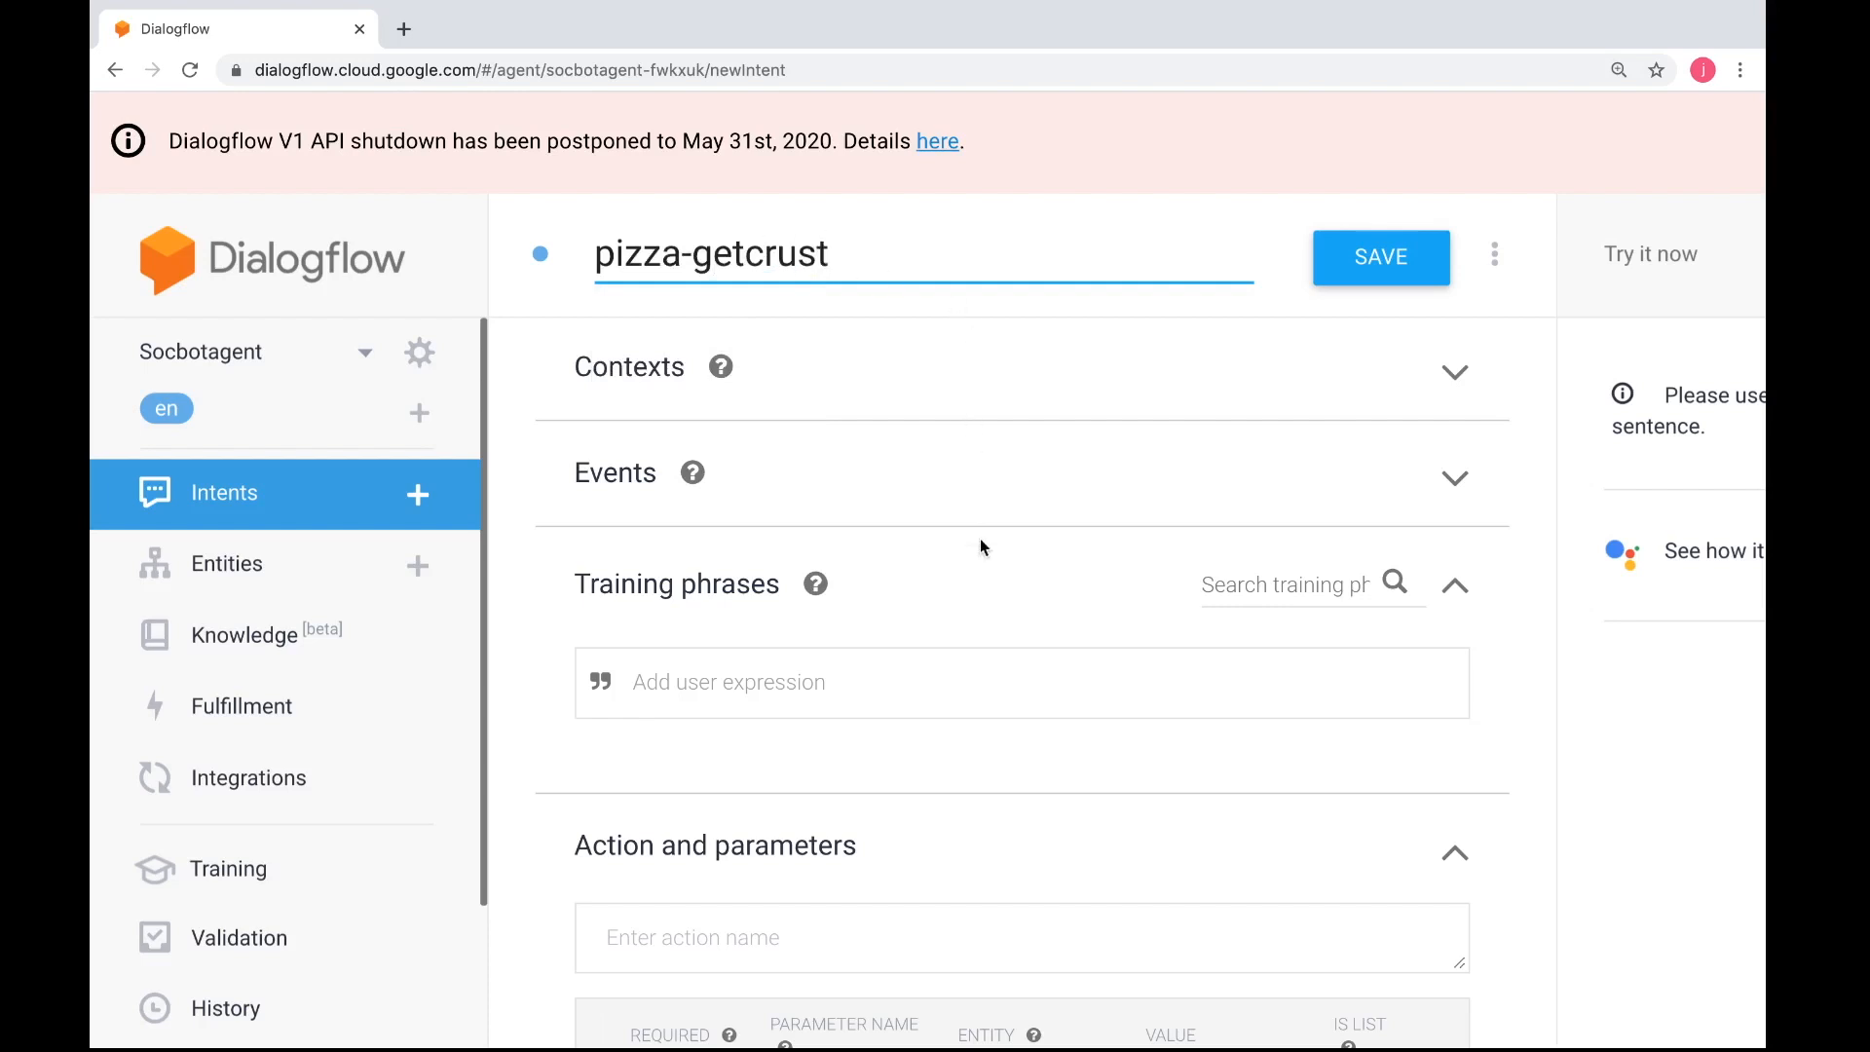
{"action": "left_click", "coordinate": [926, 677]}
{"action": "type", "text": "I want"}
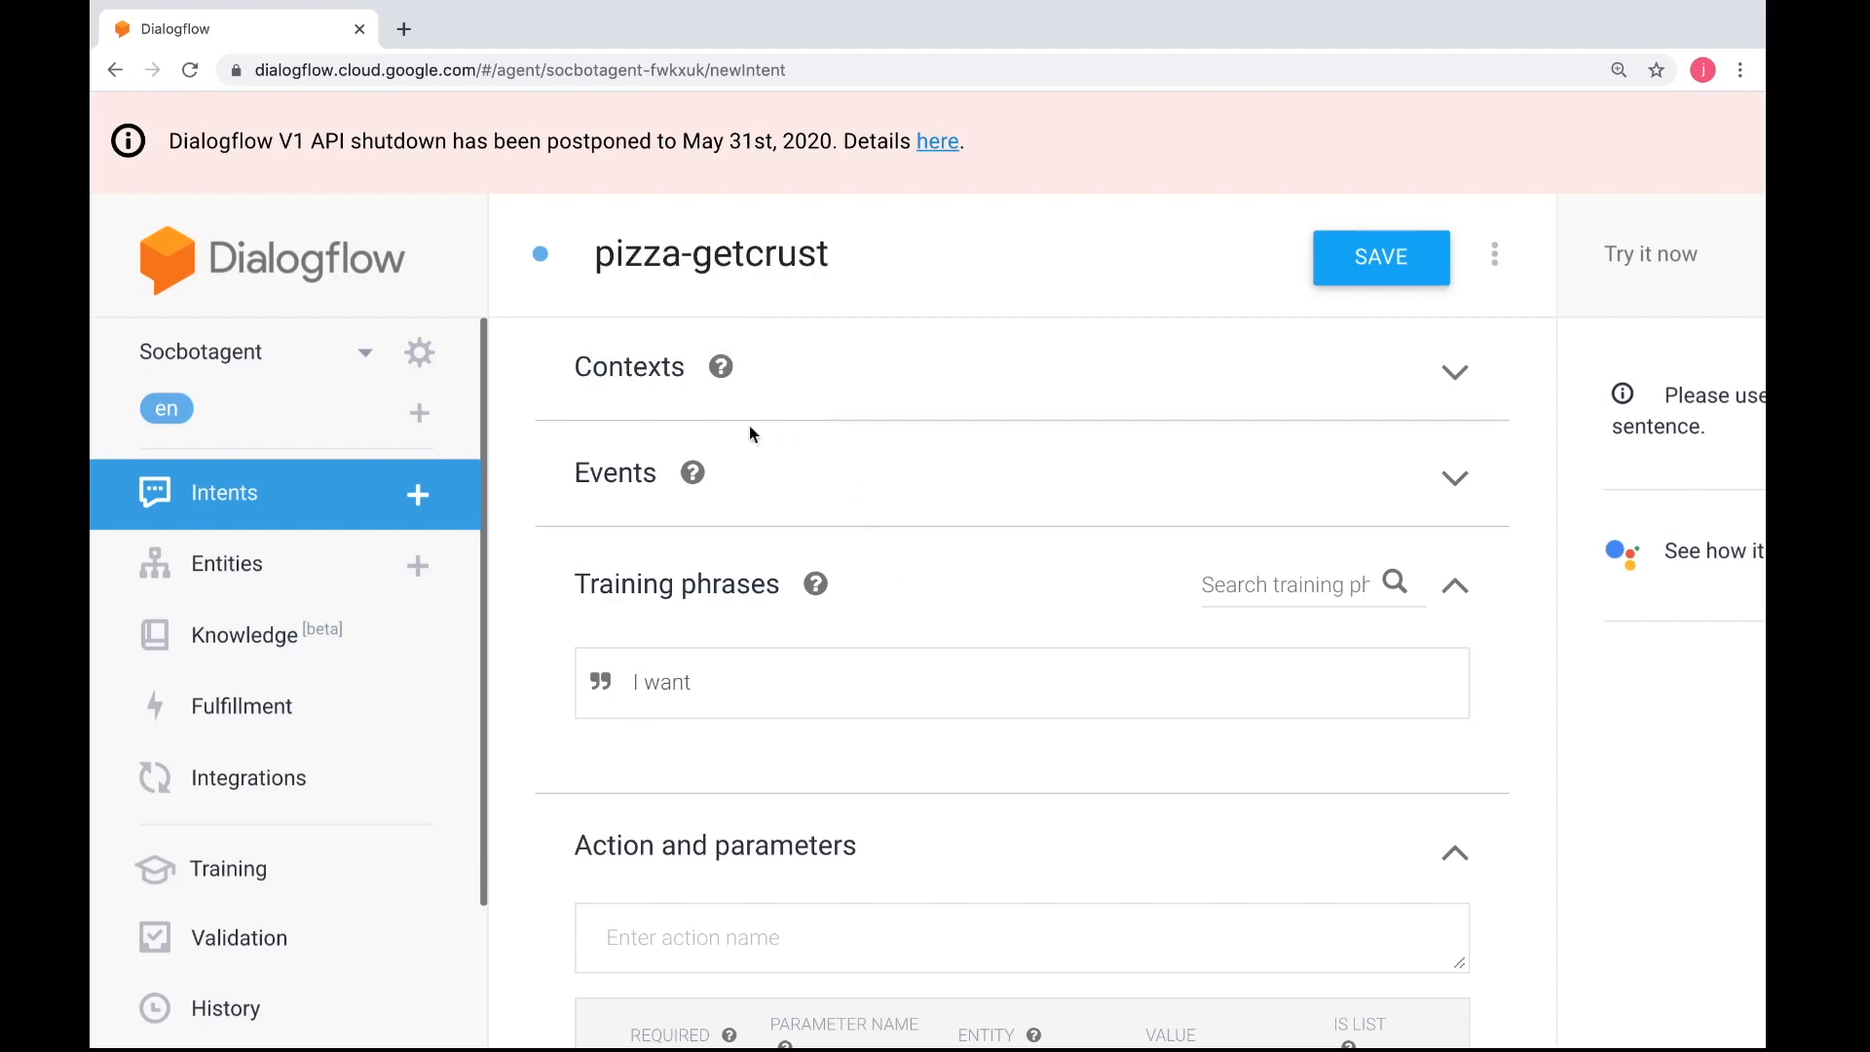
Add pizza-getsize as the input context of the pizza-getcrust intent
{"action": "left_click", "coordinate": [670, 391]}
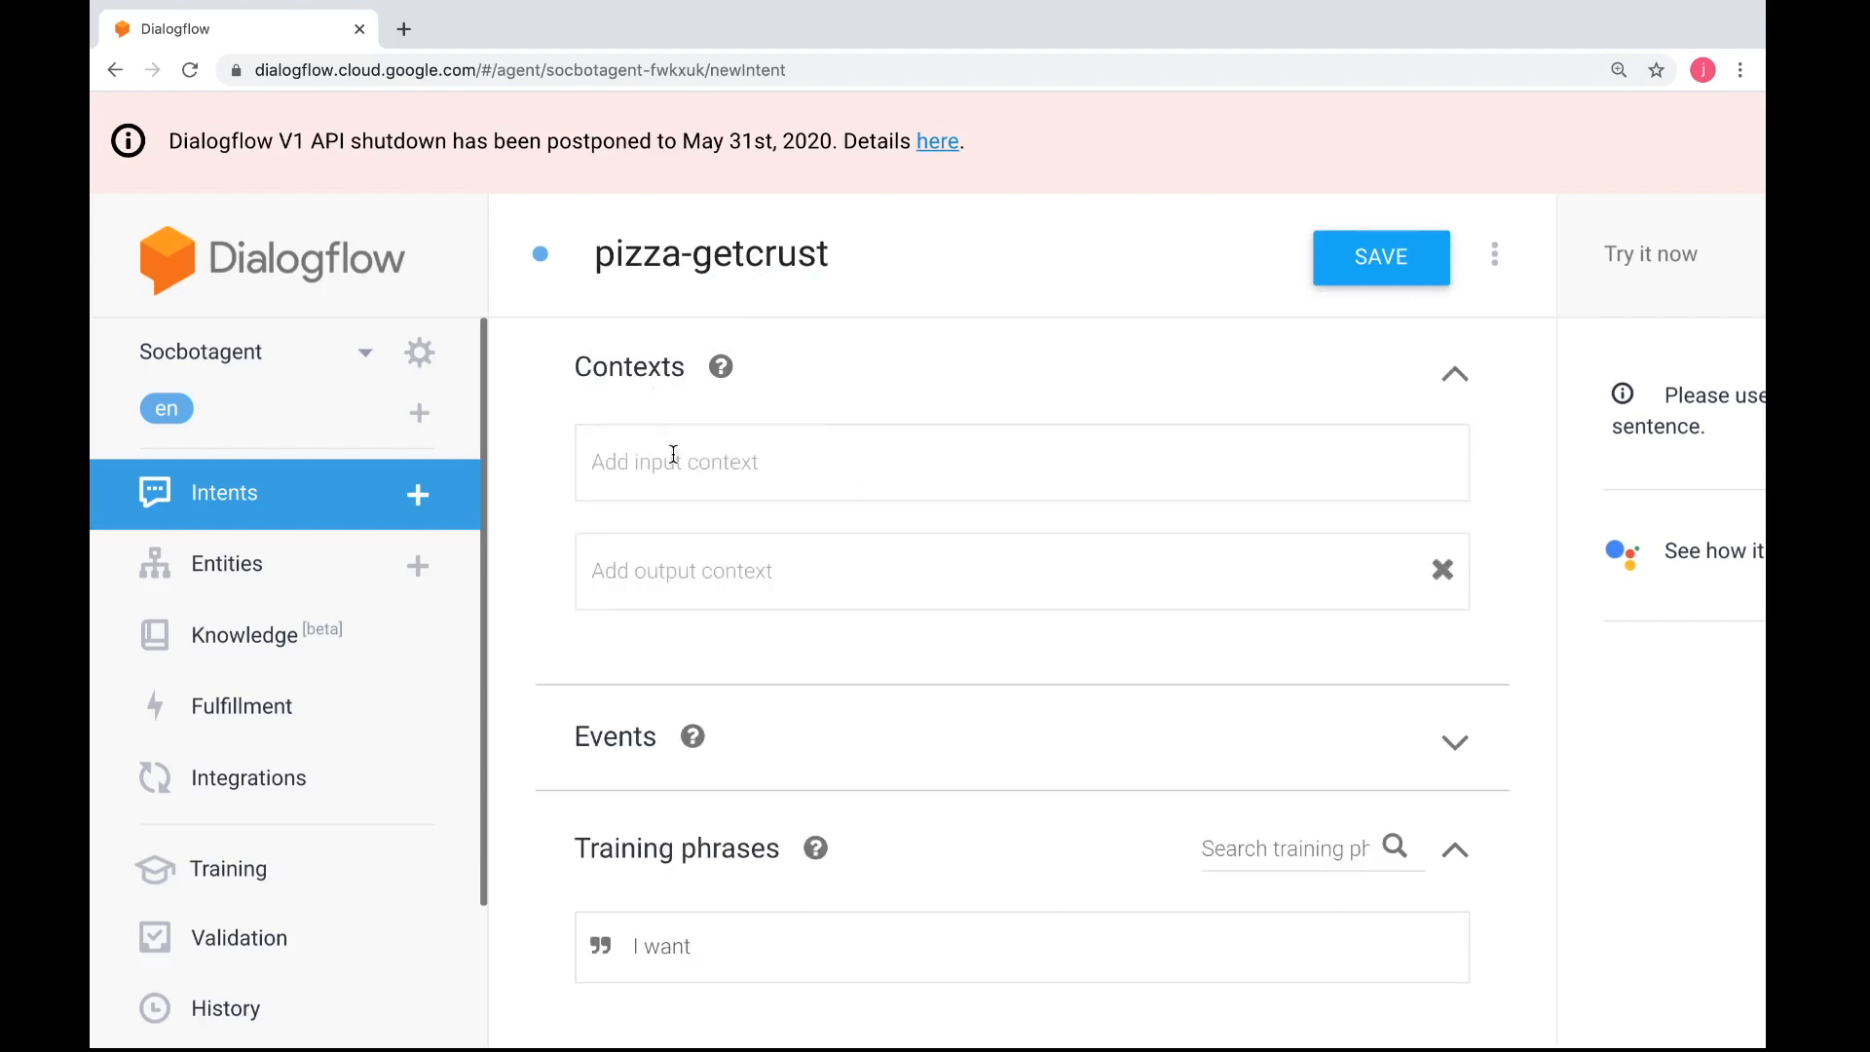
{"action": "left_click", "coordinate": [675, 462]}
{"action": "type", "text": "pizza"}
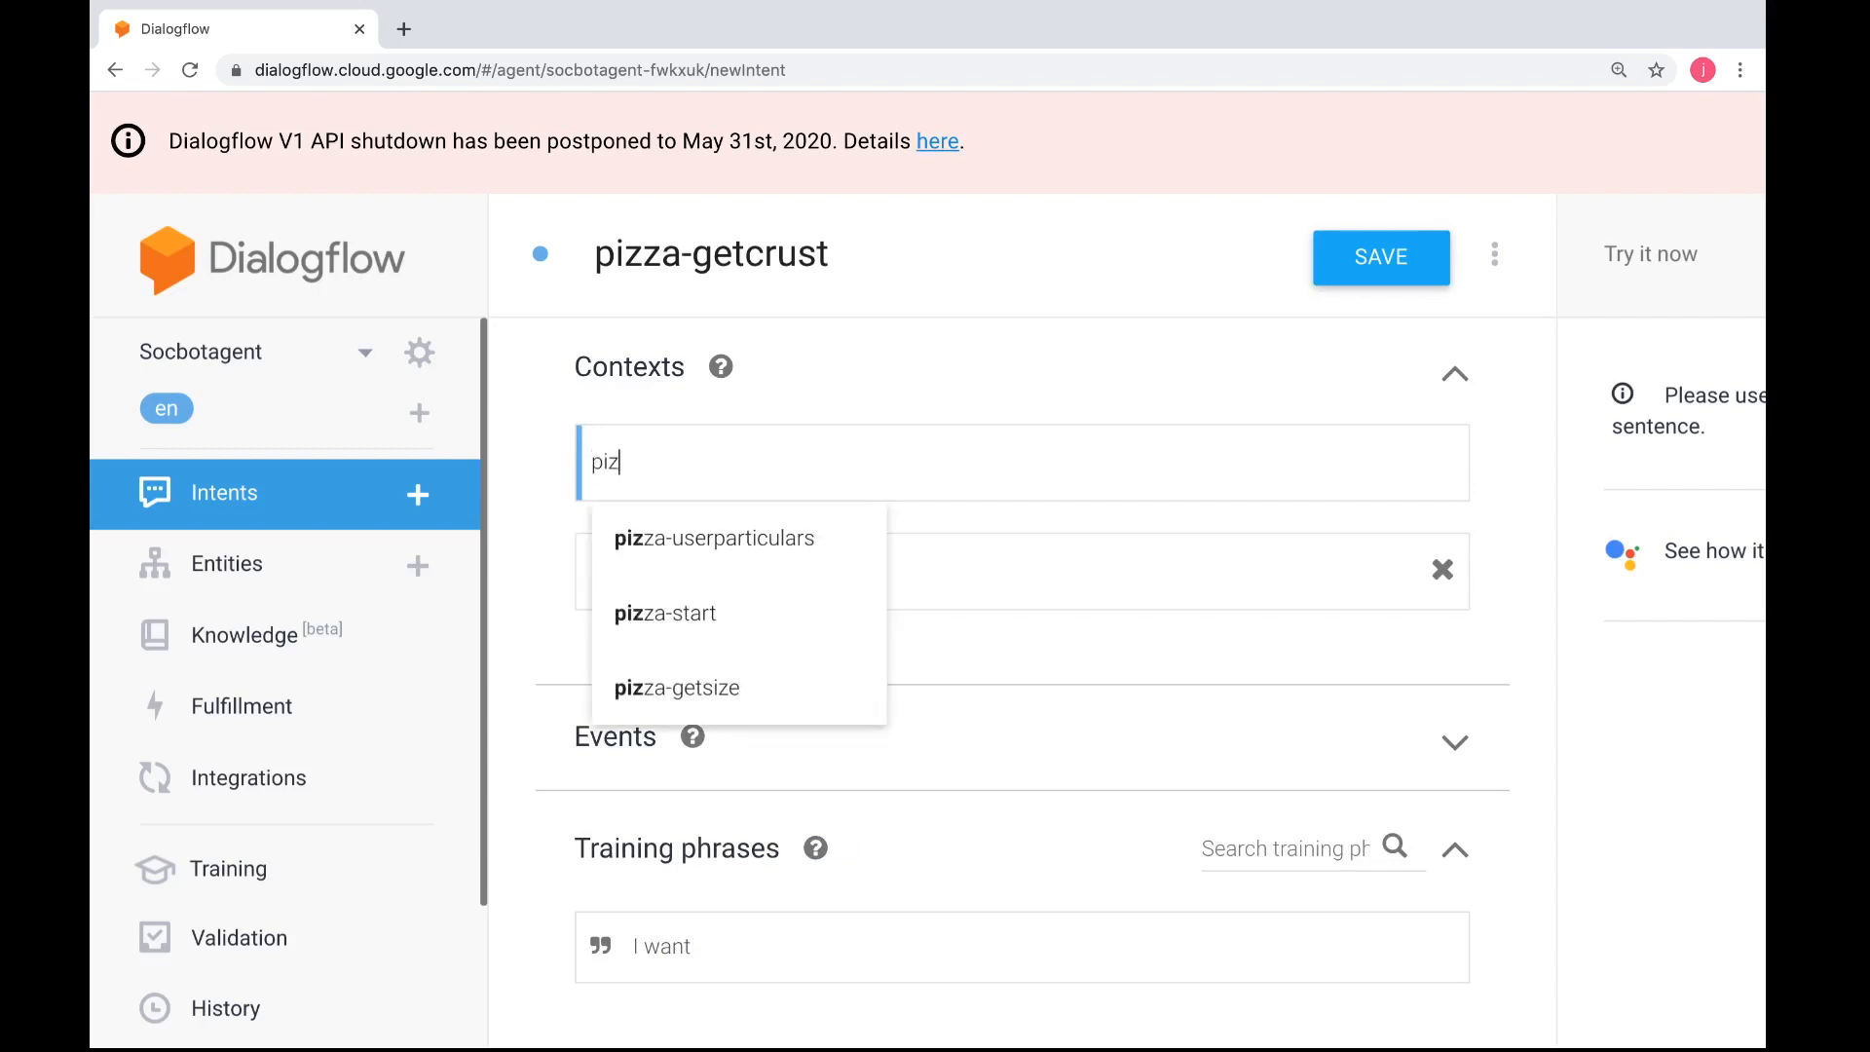
{"action": "left_click", "coordinate": [674, 688]}
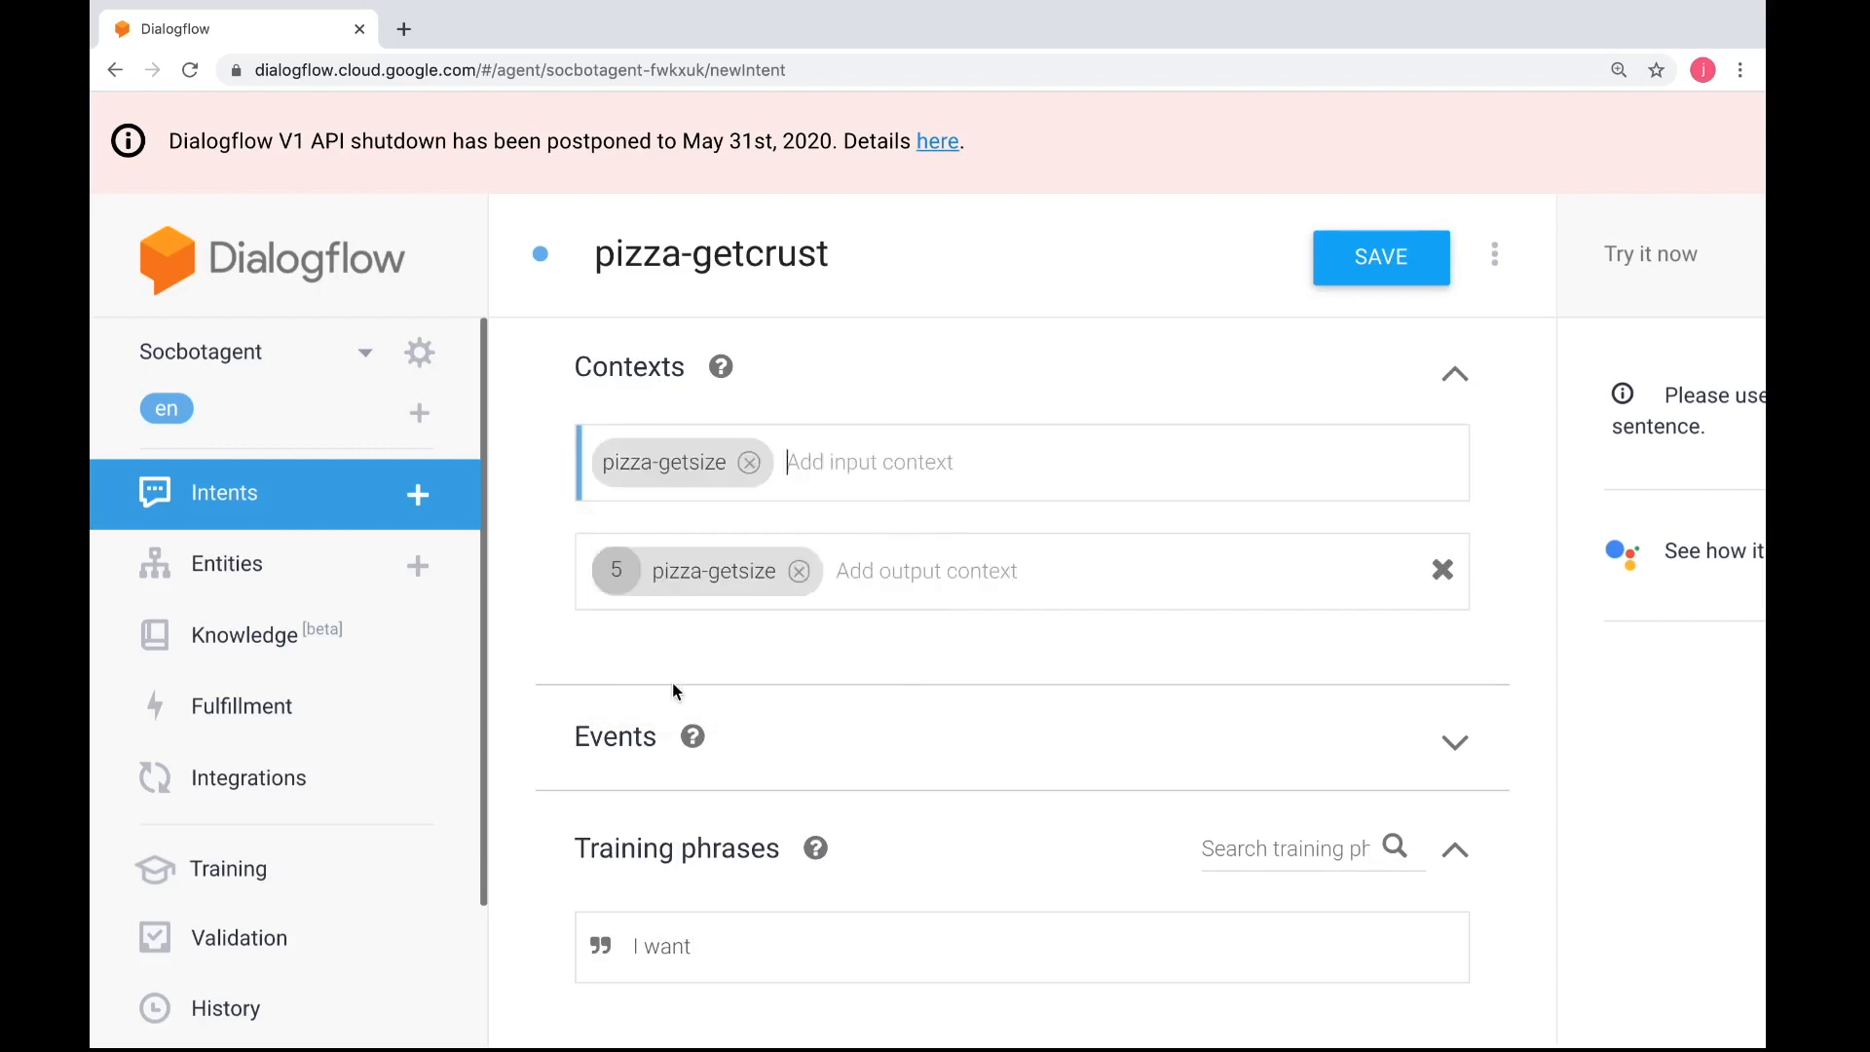
Remove the pizza-getsize output context and set pizza-getcrust as the output context instead
{"action": "left_click", "coordinate": [799, 573]}
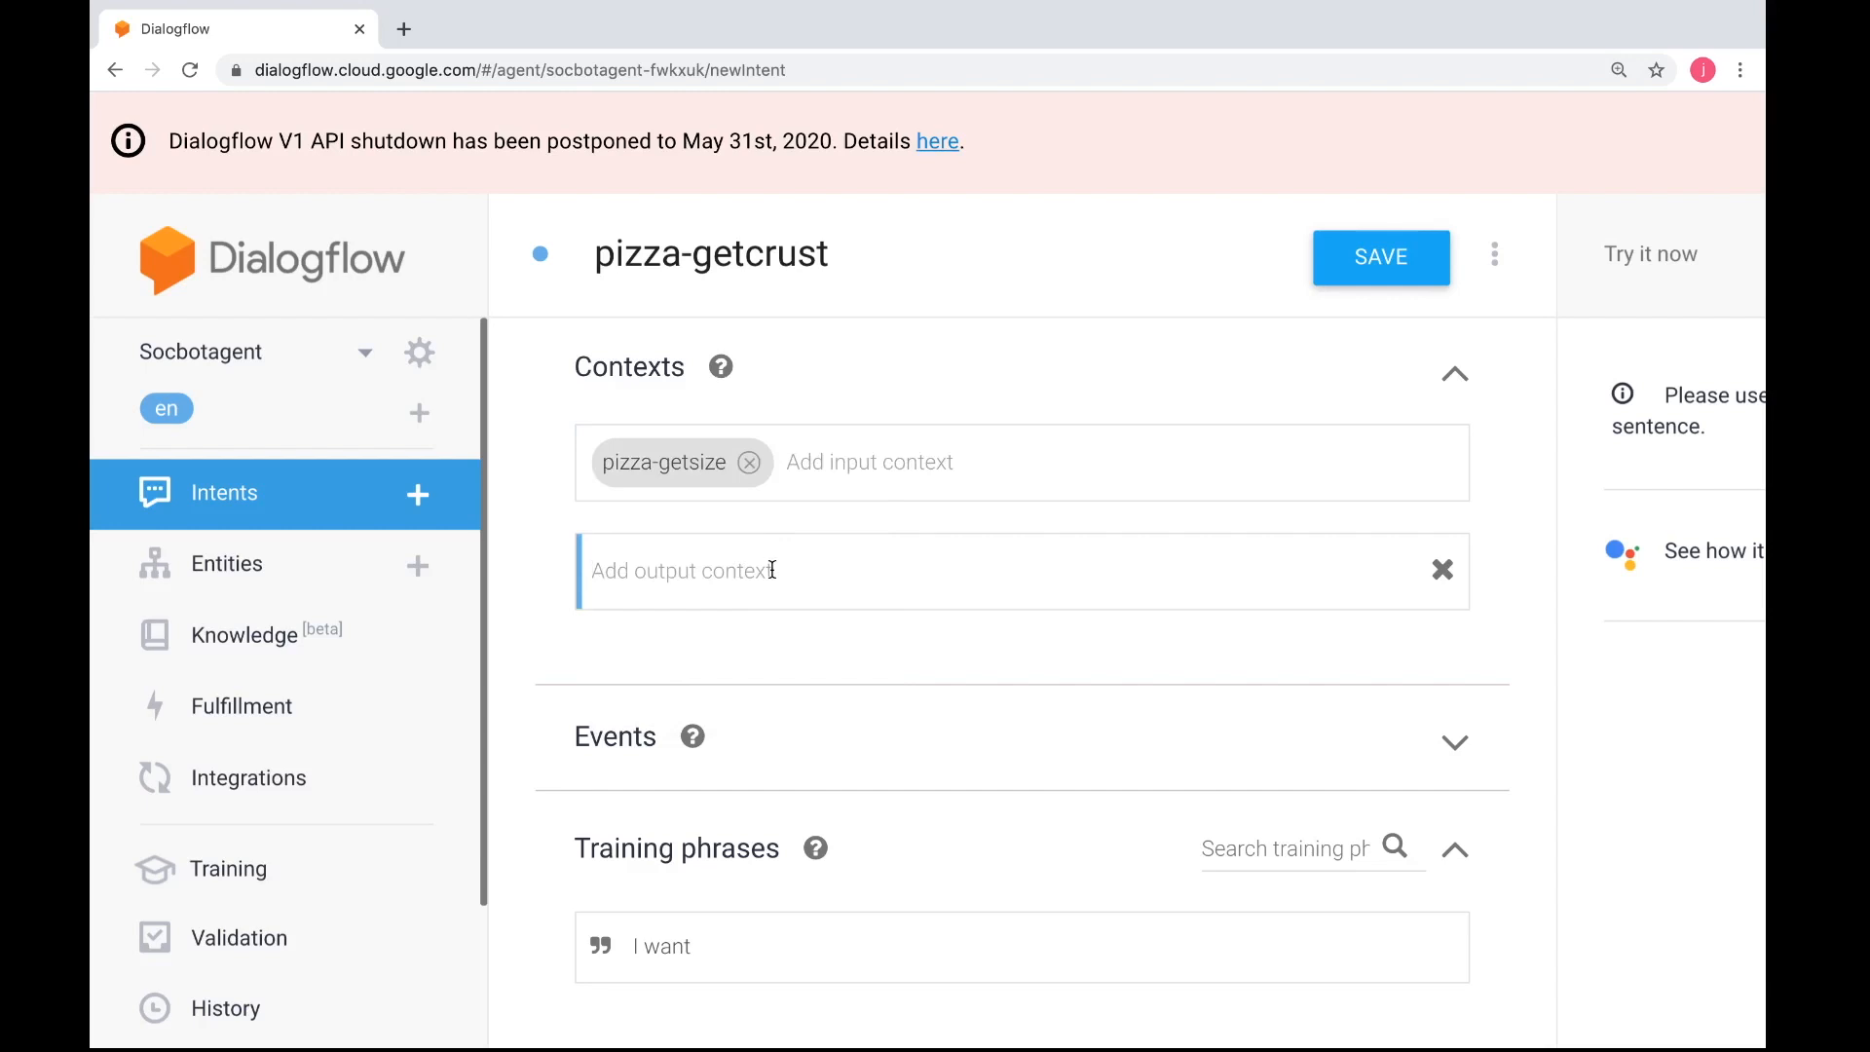
{"action": "type", "text": "pizza-get"}
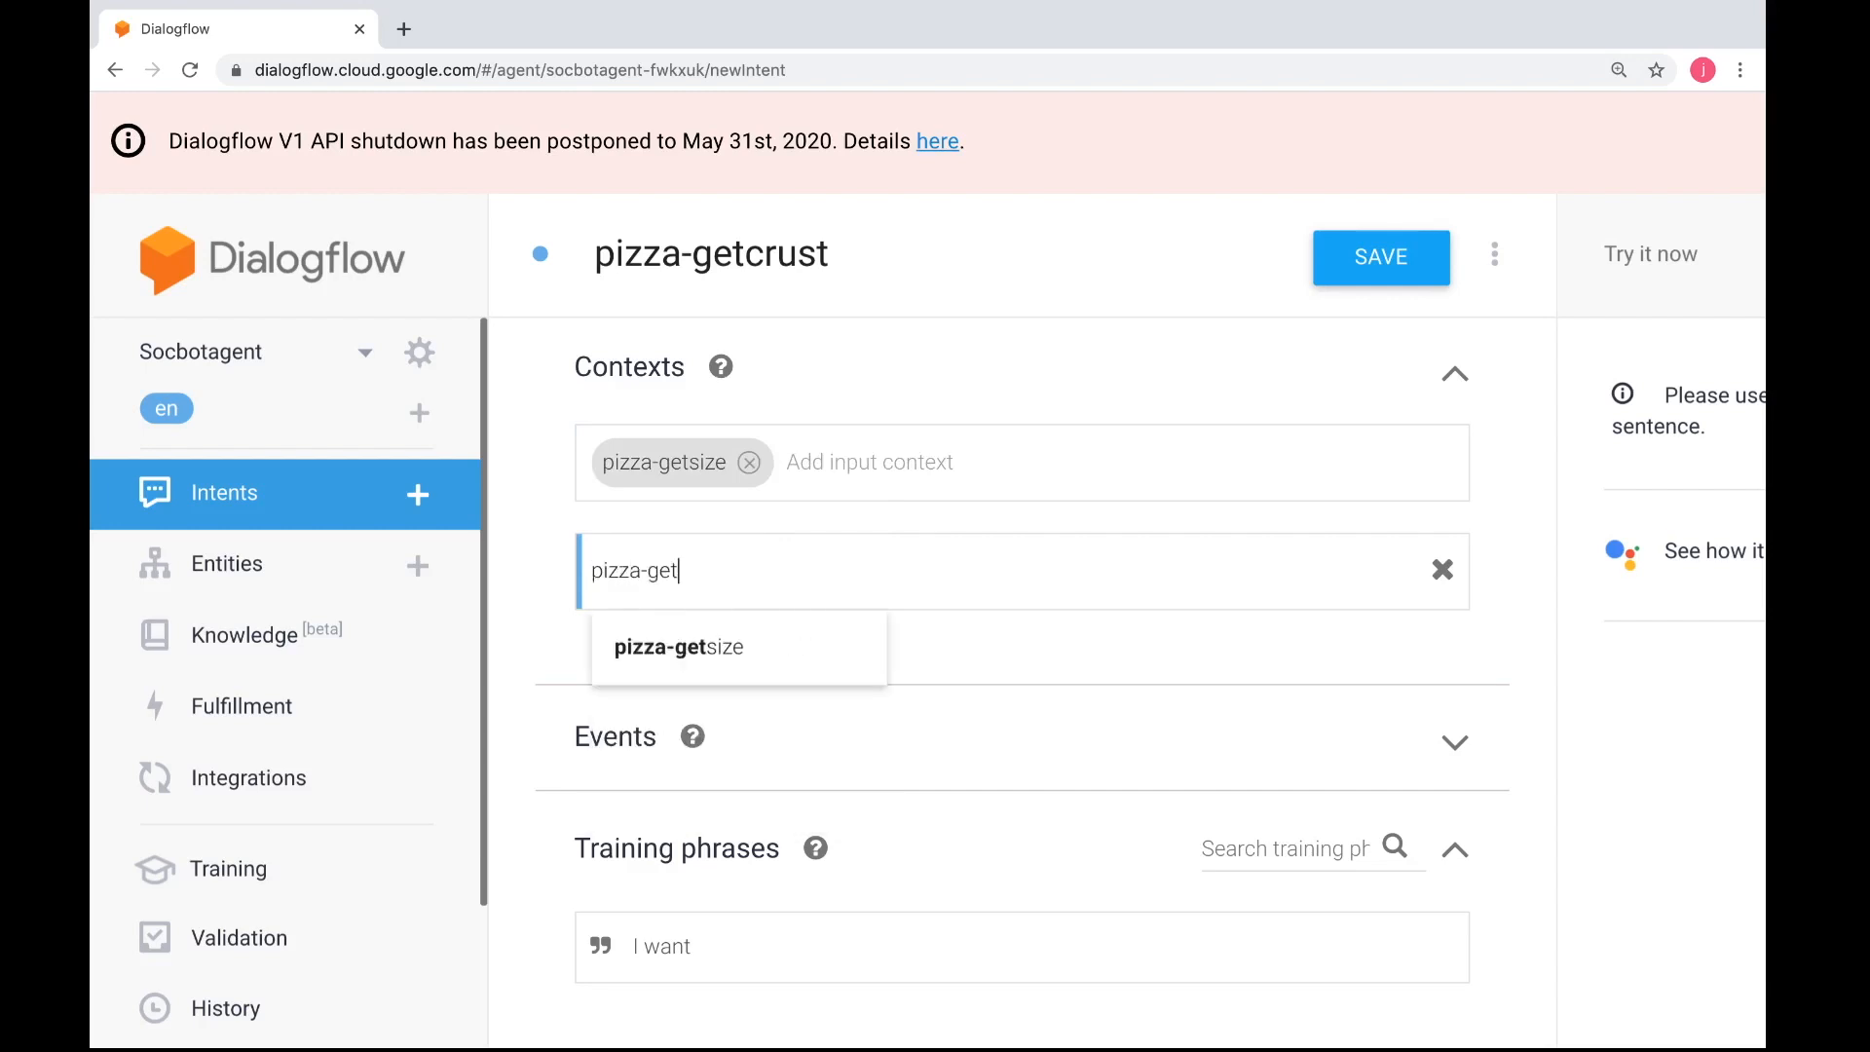
{"action": "type", "text": "crust"}
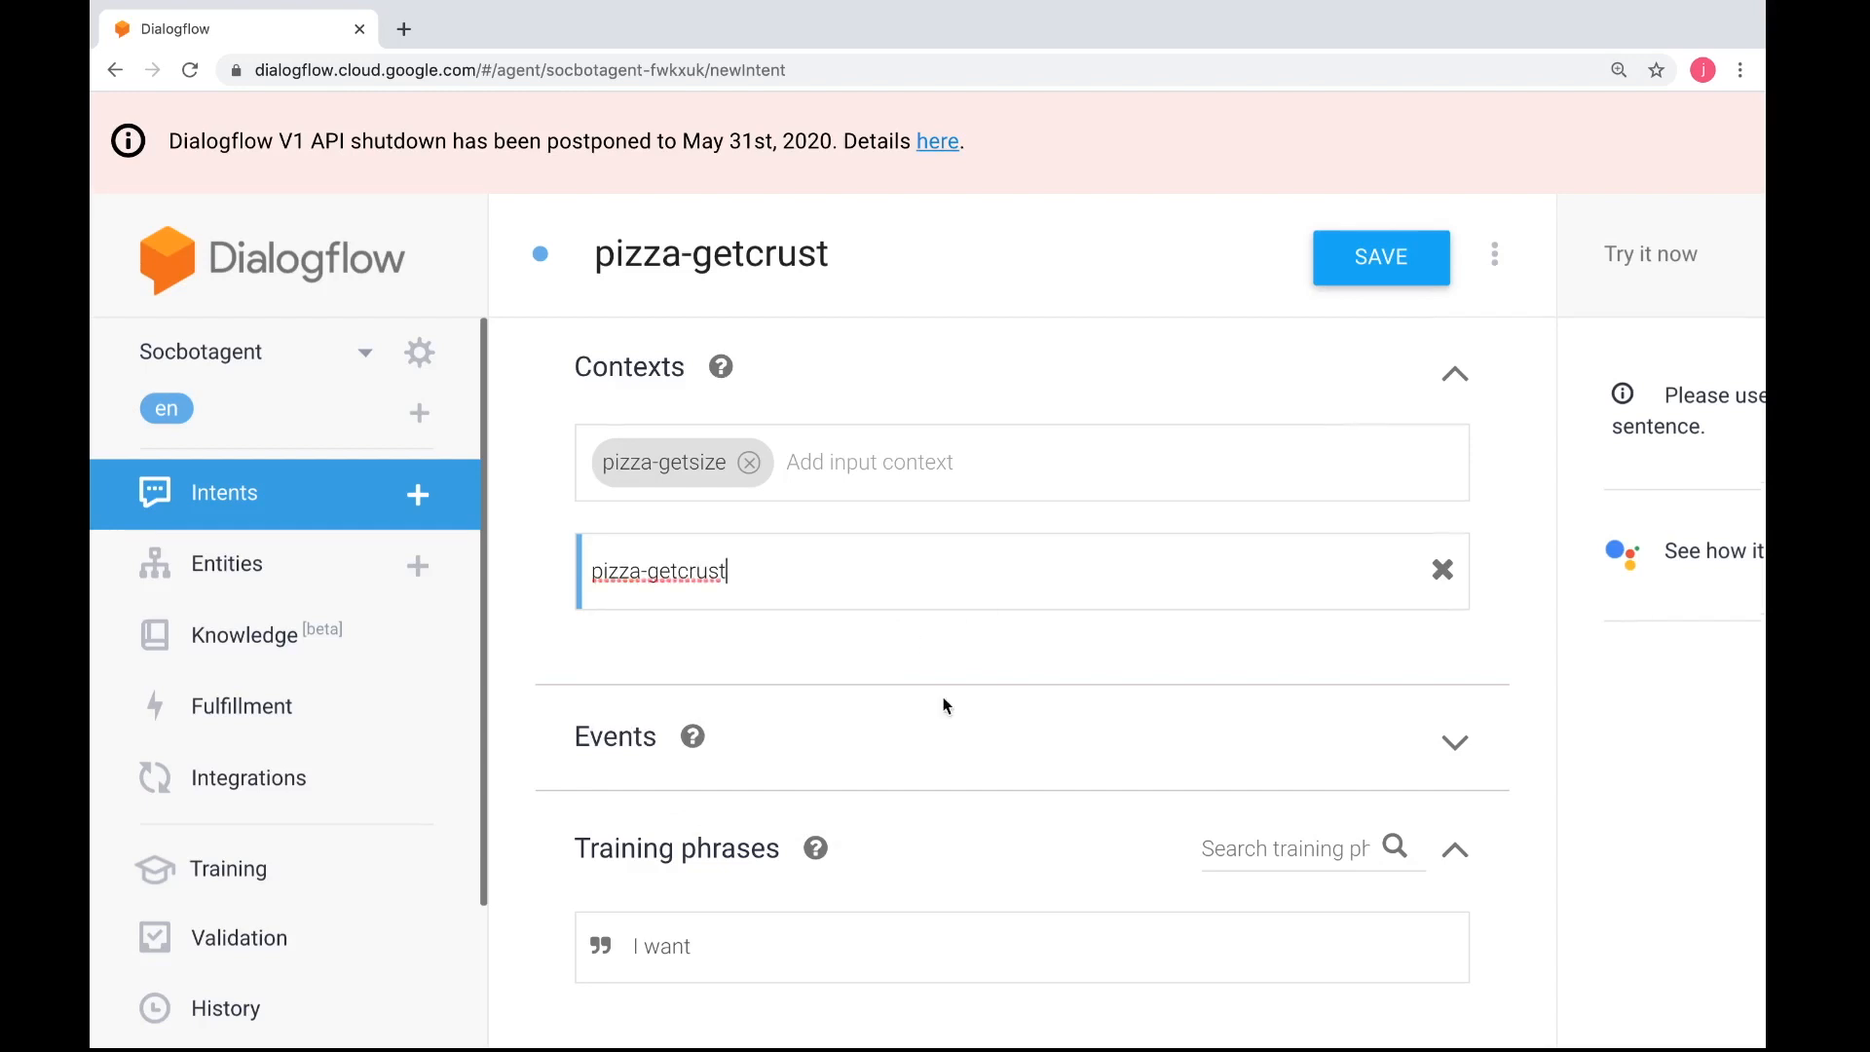
{"action": "scroll", "coordinate": [945, 704], "scroll_direction": "down", "scroll_amount": 1}
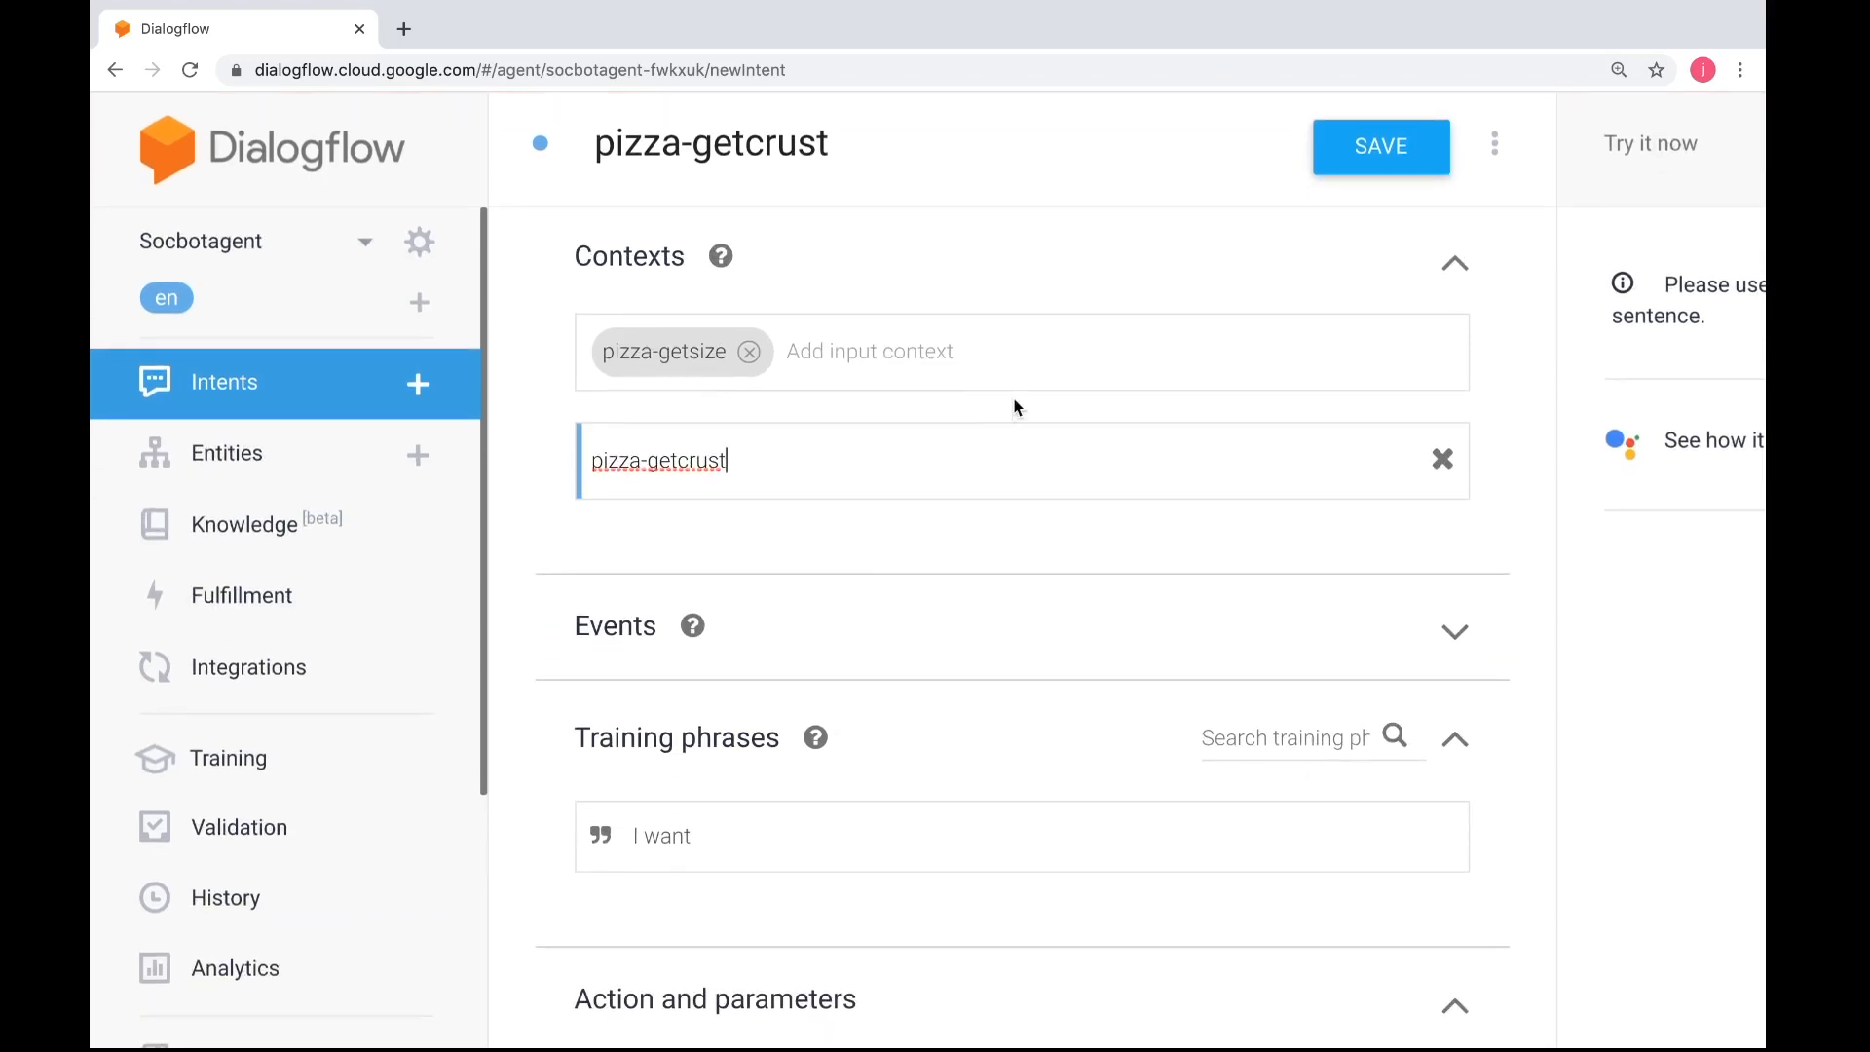
{"action": "scroll", "coordinate": [930, 604], "scroll_direction": "down", "scroll_amount": 2}
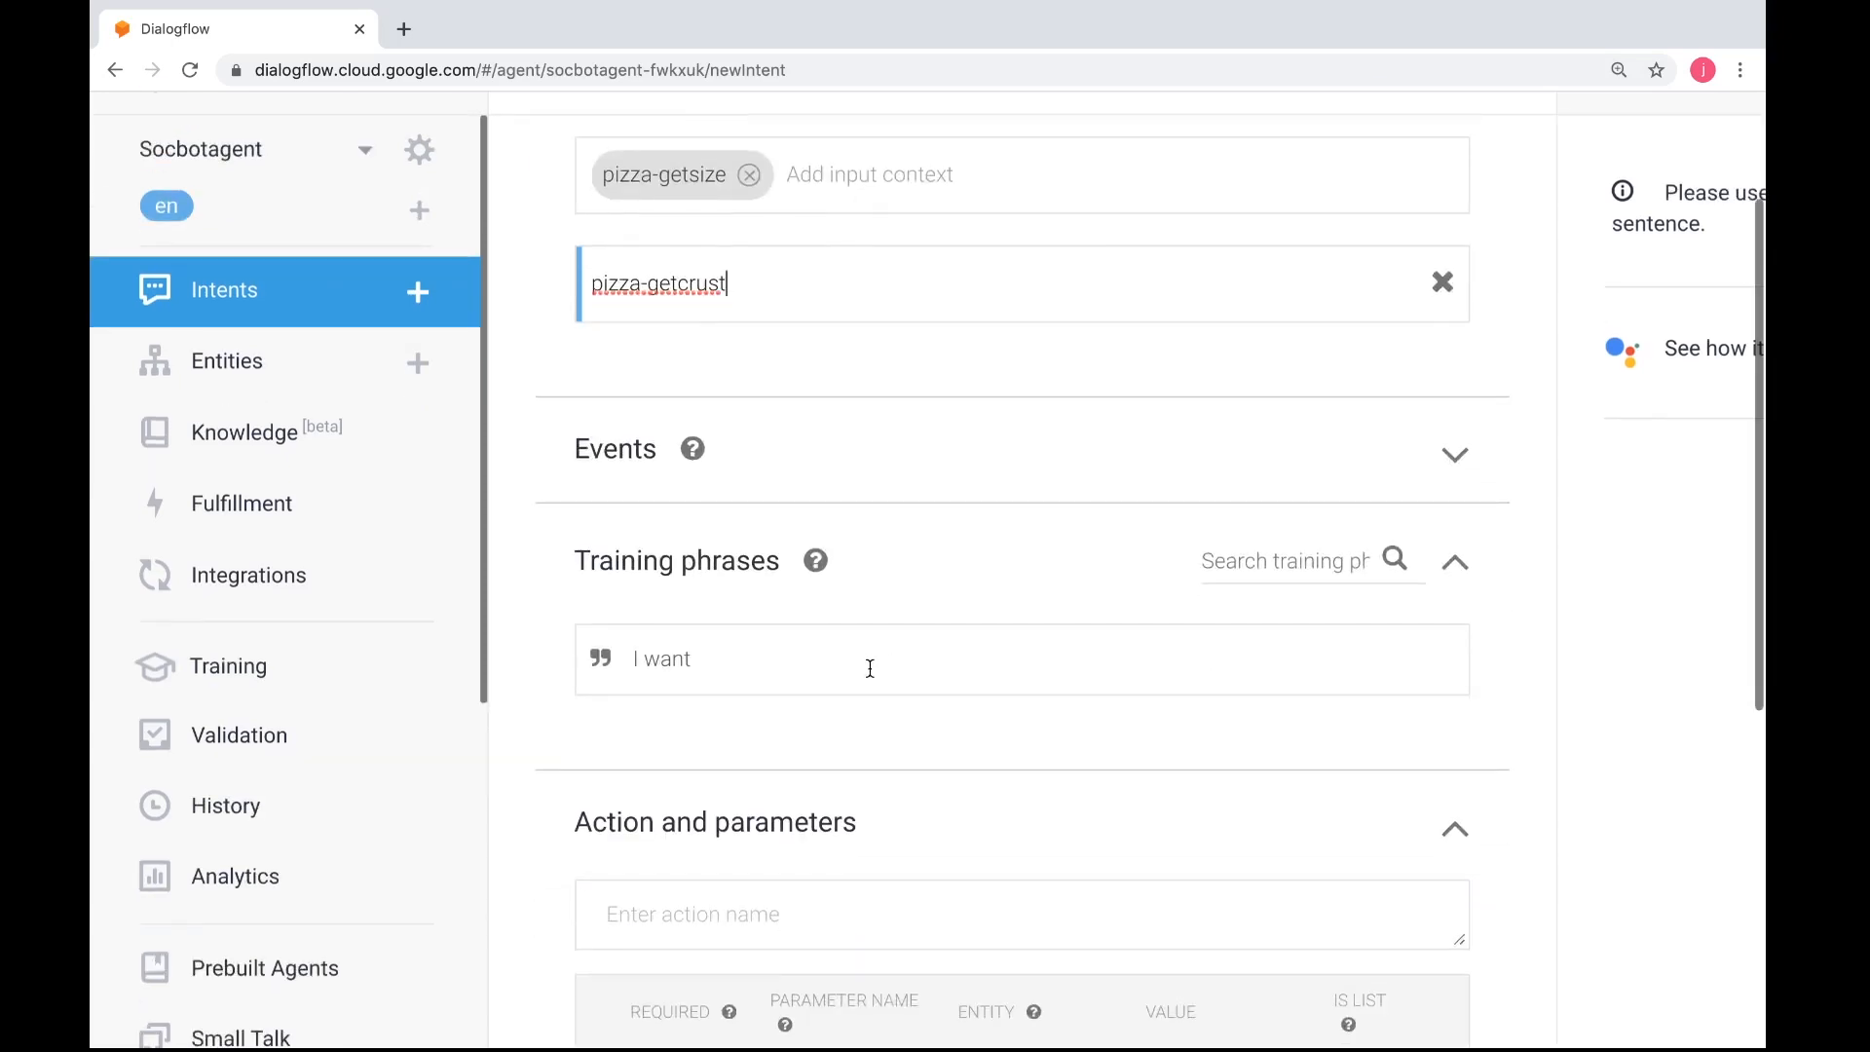
{"action": "key", "text": "Return"}
Enter the training phrases "I want thin" and "I want hand tossed"
{"action": "type", "text": "I want thin"}
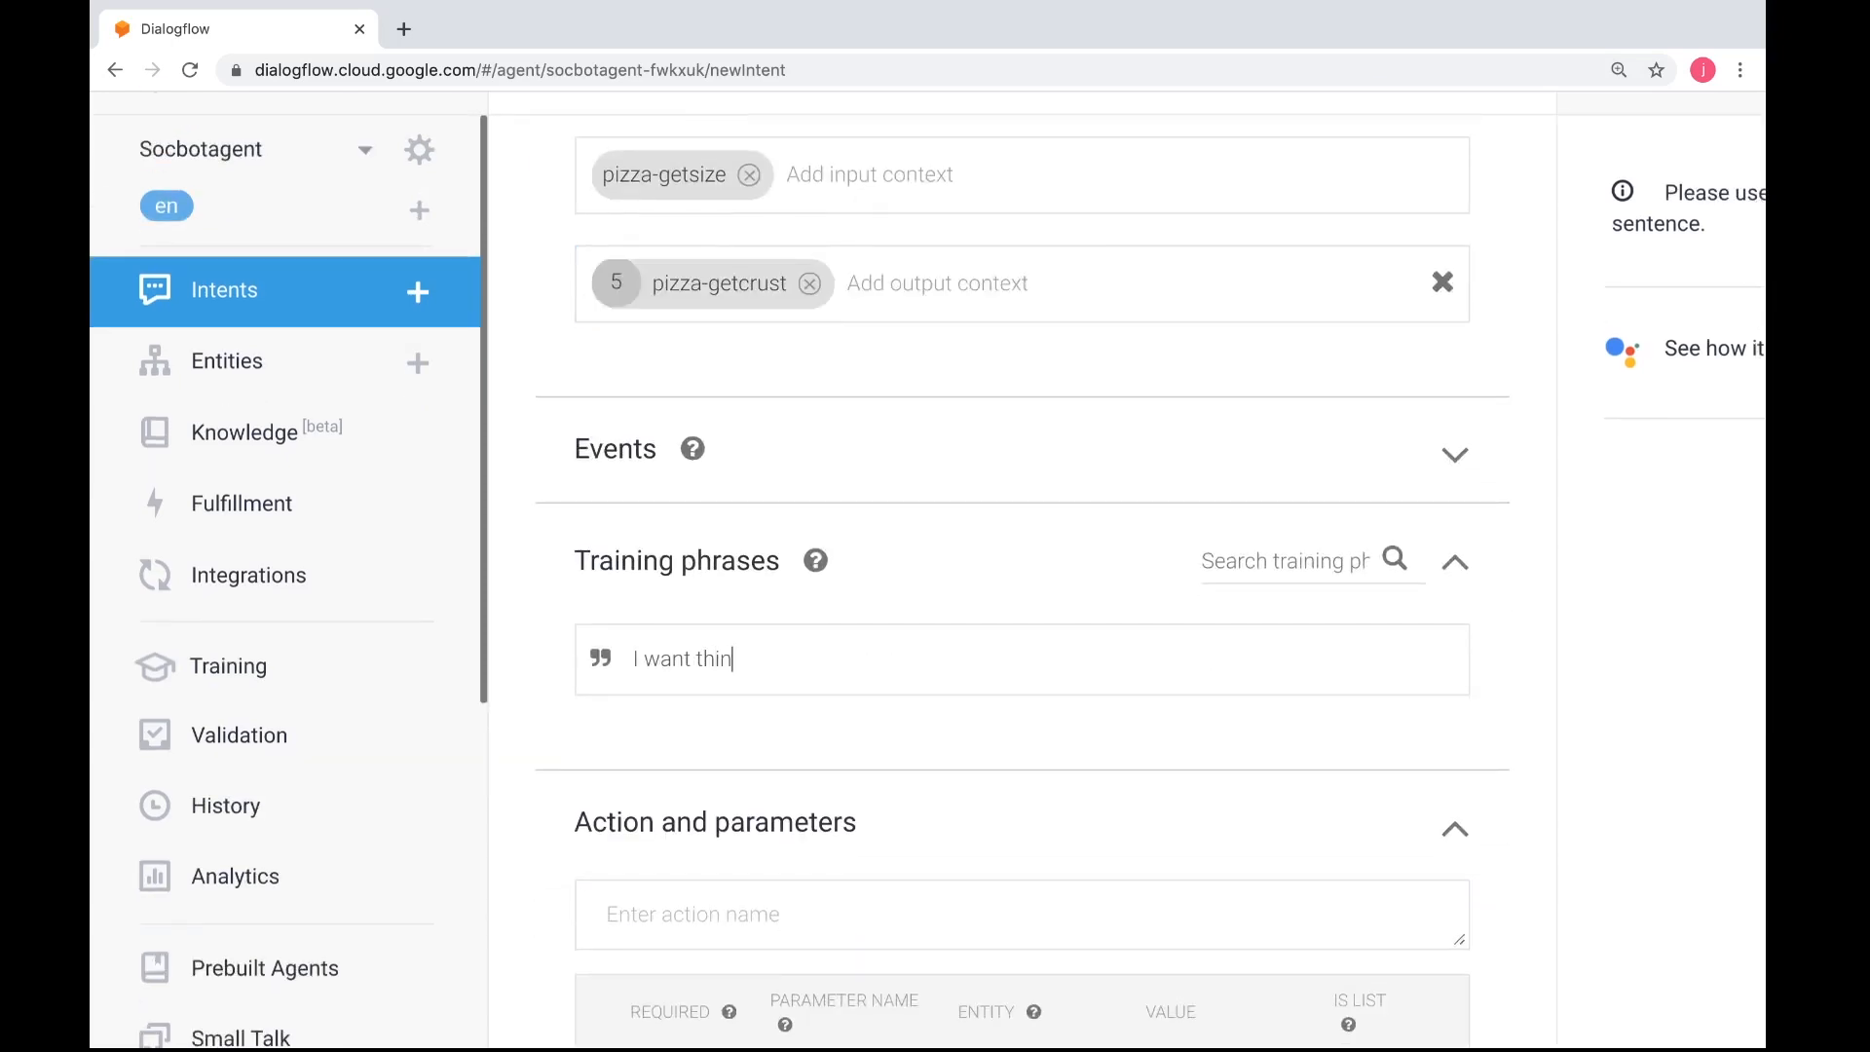
{"action": "key", "text": "Return"}
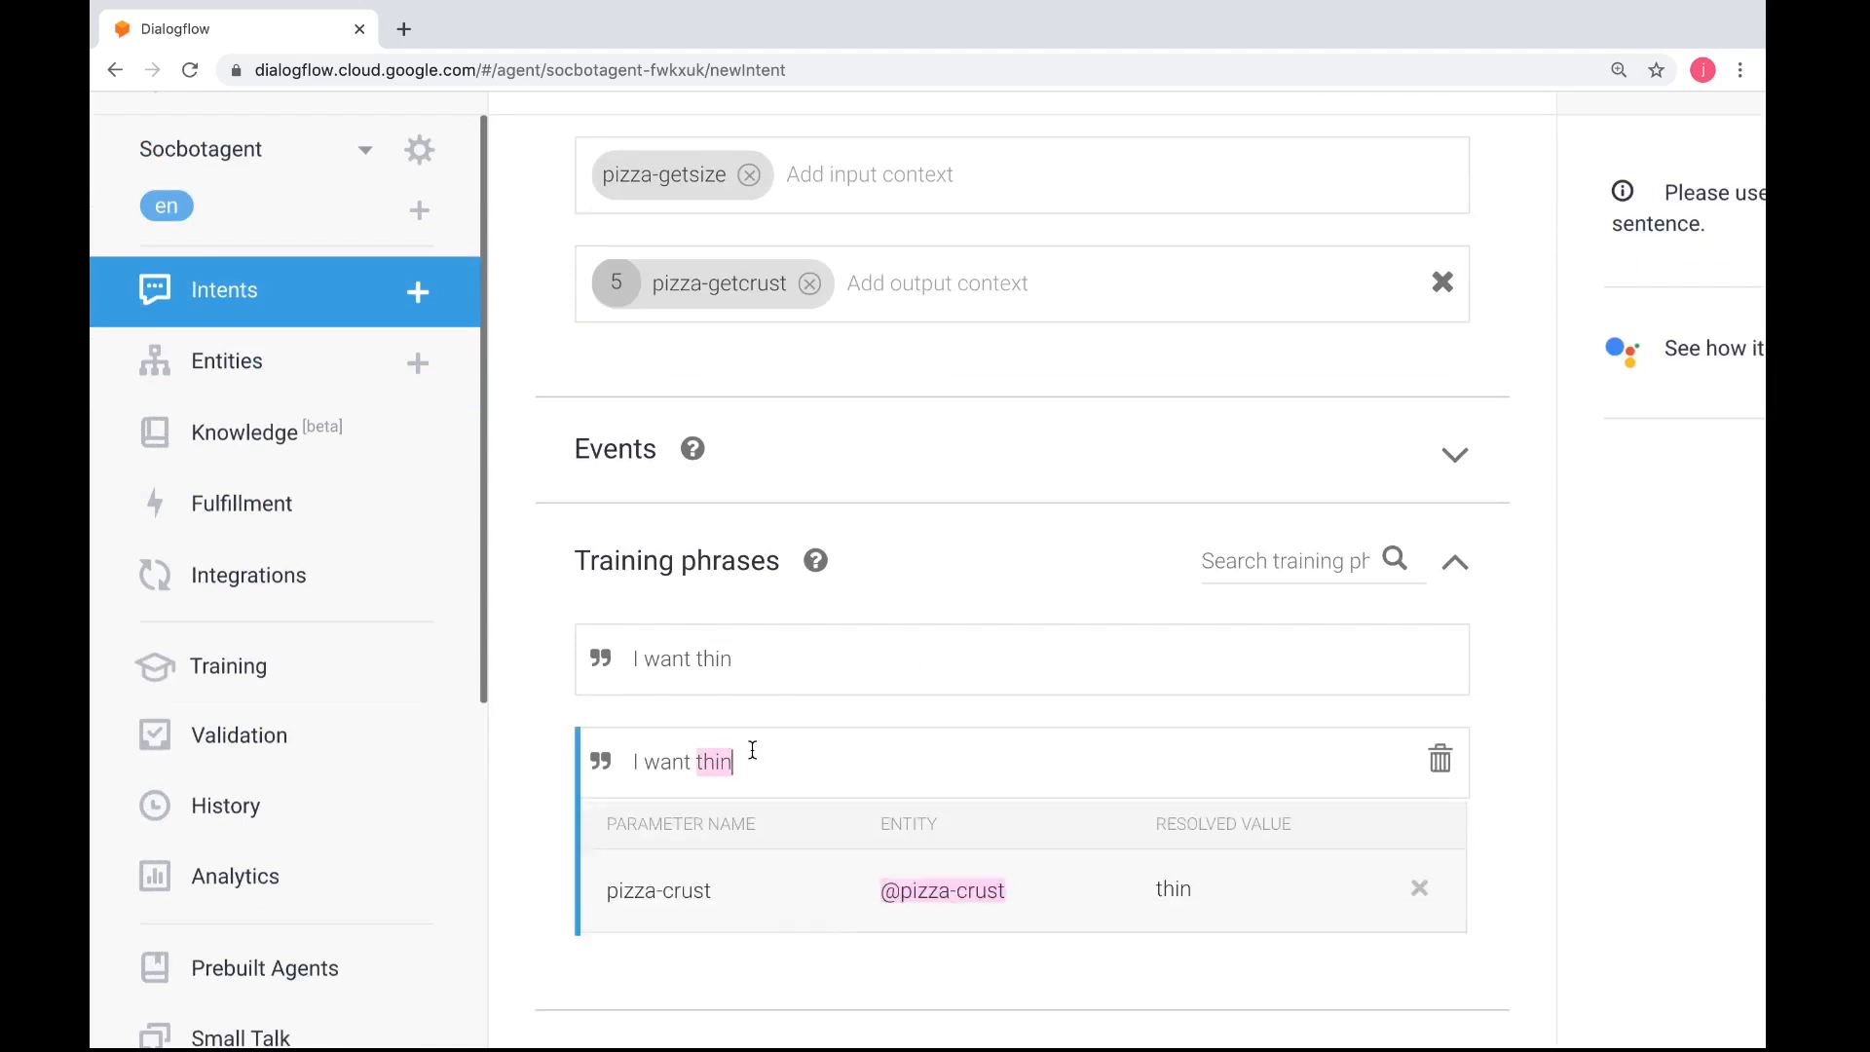
{"action": "key", "text": "BackSpace"}
{"action": "key", "text": "BackSpace"}
{"action": "key", "text": "BackSpace"}
{"action": "key", "text": "BackSpace"}
{"action": "type", "text": "hand"}
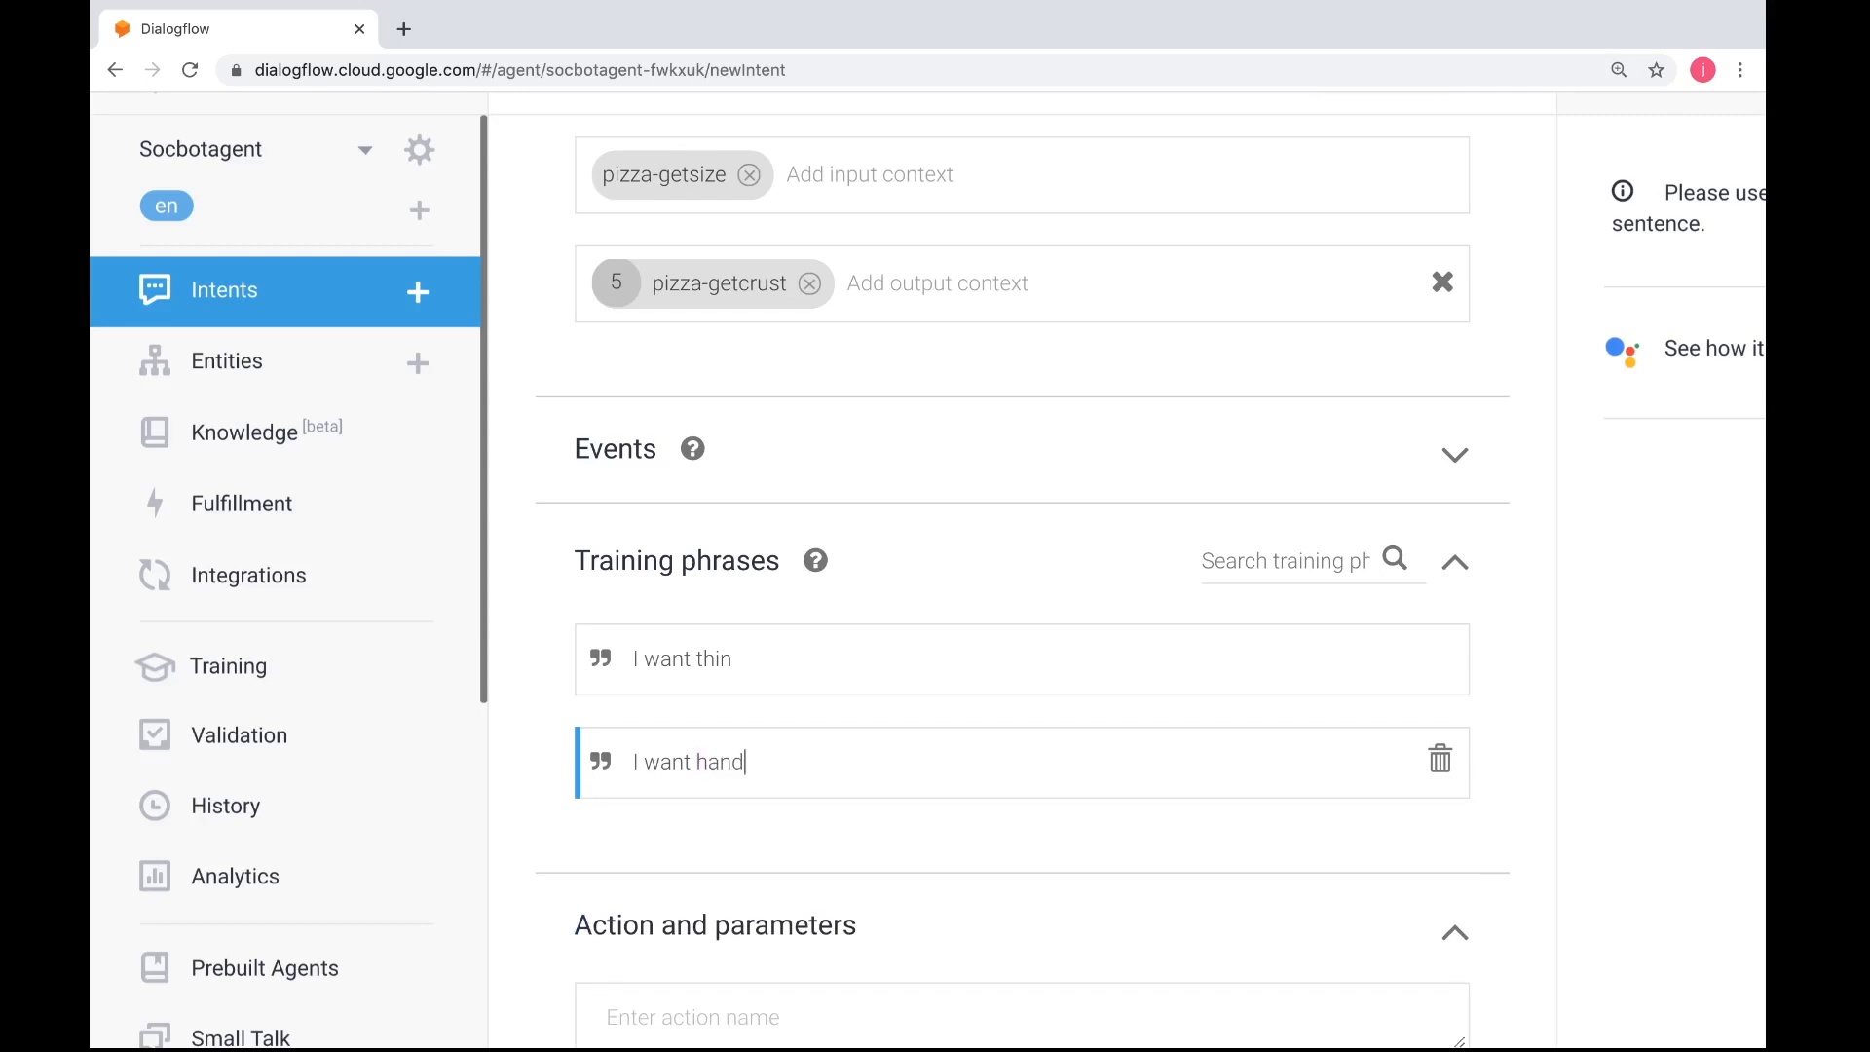
{"action": "type", "text": " tossed"}
{"action": "left_click_drag", "start_coordinate": [736, 661], "coordinate": [696, 664]}
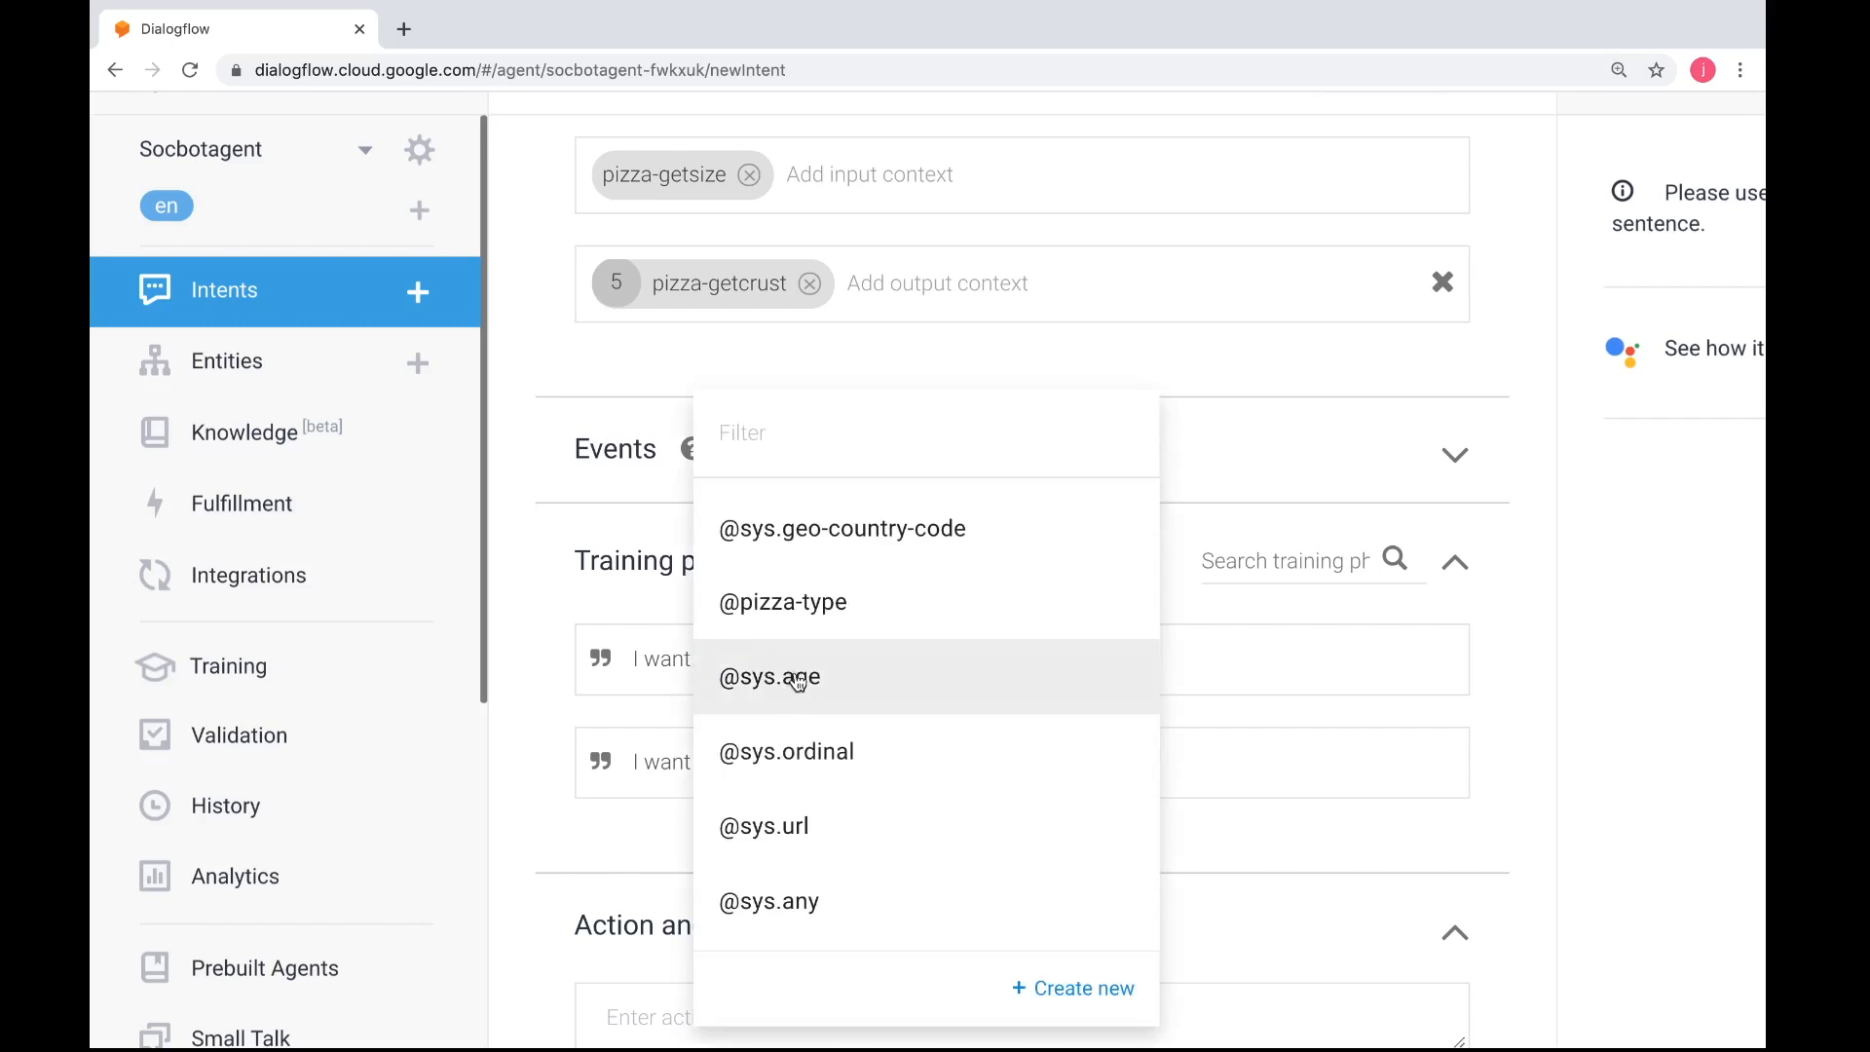
{"action": "scroll", "coordinate": [813, 758], "scroll_direction": "down", "scroll_amount": 2}
{"action": "scroll", "coordinate": [813, 758], "scroll_direction": "up", "scroll_amount": 2}
{"action": "left_click", "coordinate": [785, 453]}
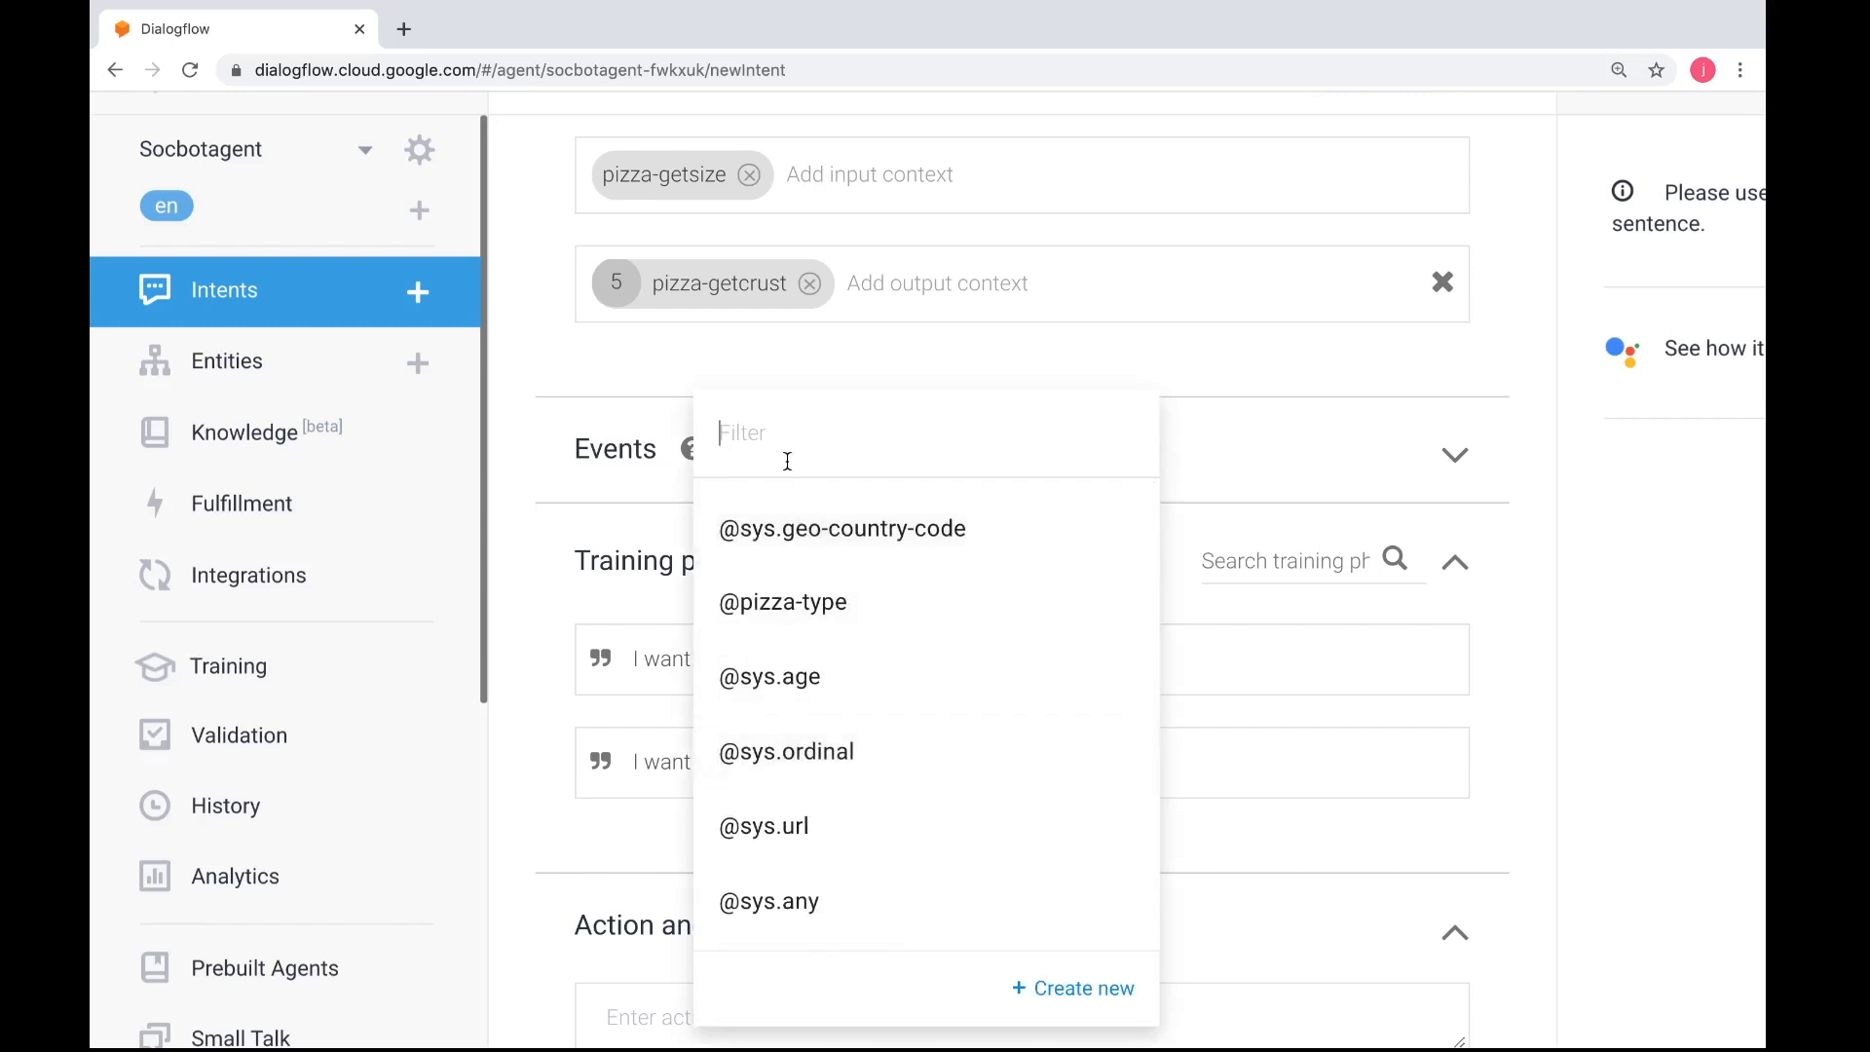
{"action": "type", "text": "pizz"}
{"action": "left_click", "coordinate": [815, 602]}
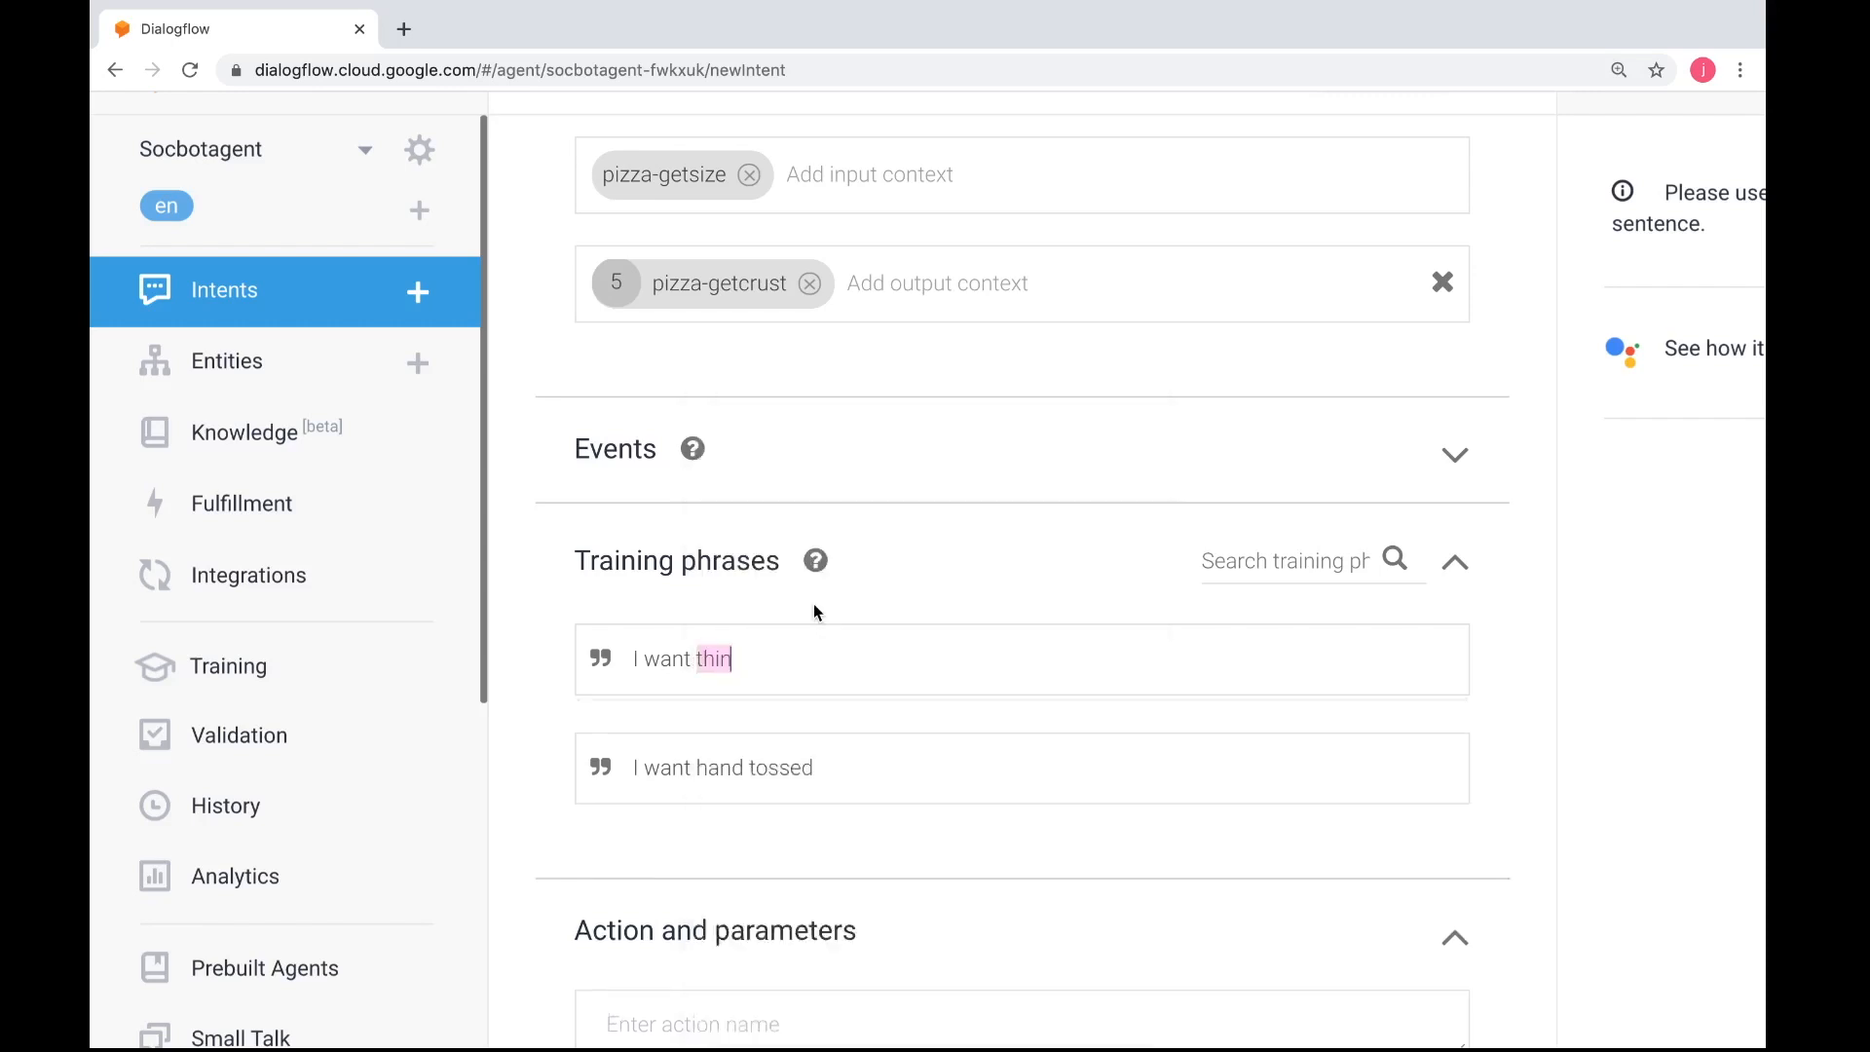
Dismiss the message notification and add the annotated "I want thin" phrase to the training phrases
{"action": "scroll", "coordinate": [793, 535], "scroll_direction": "up", "scroll_amount": 1}
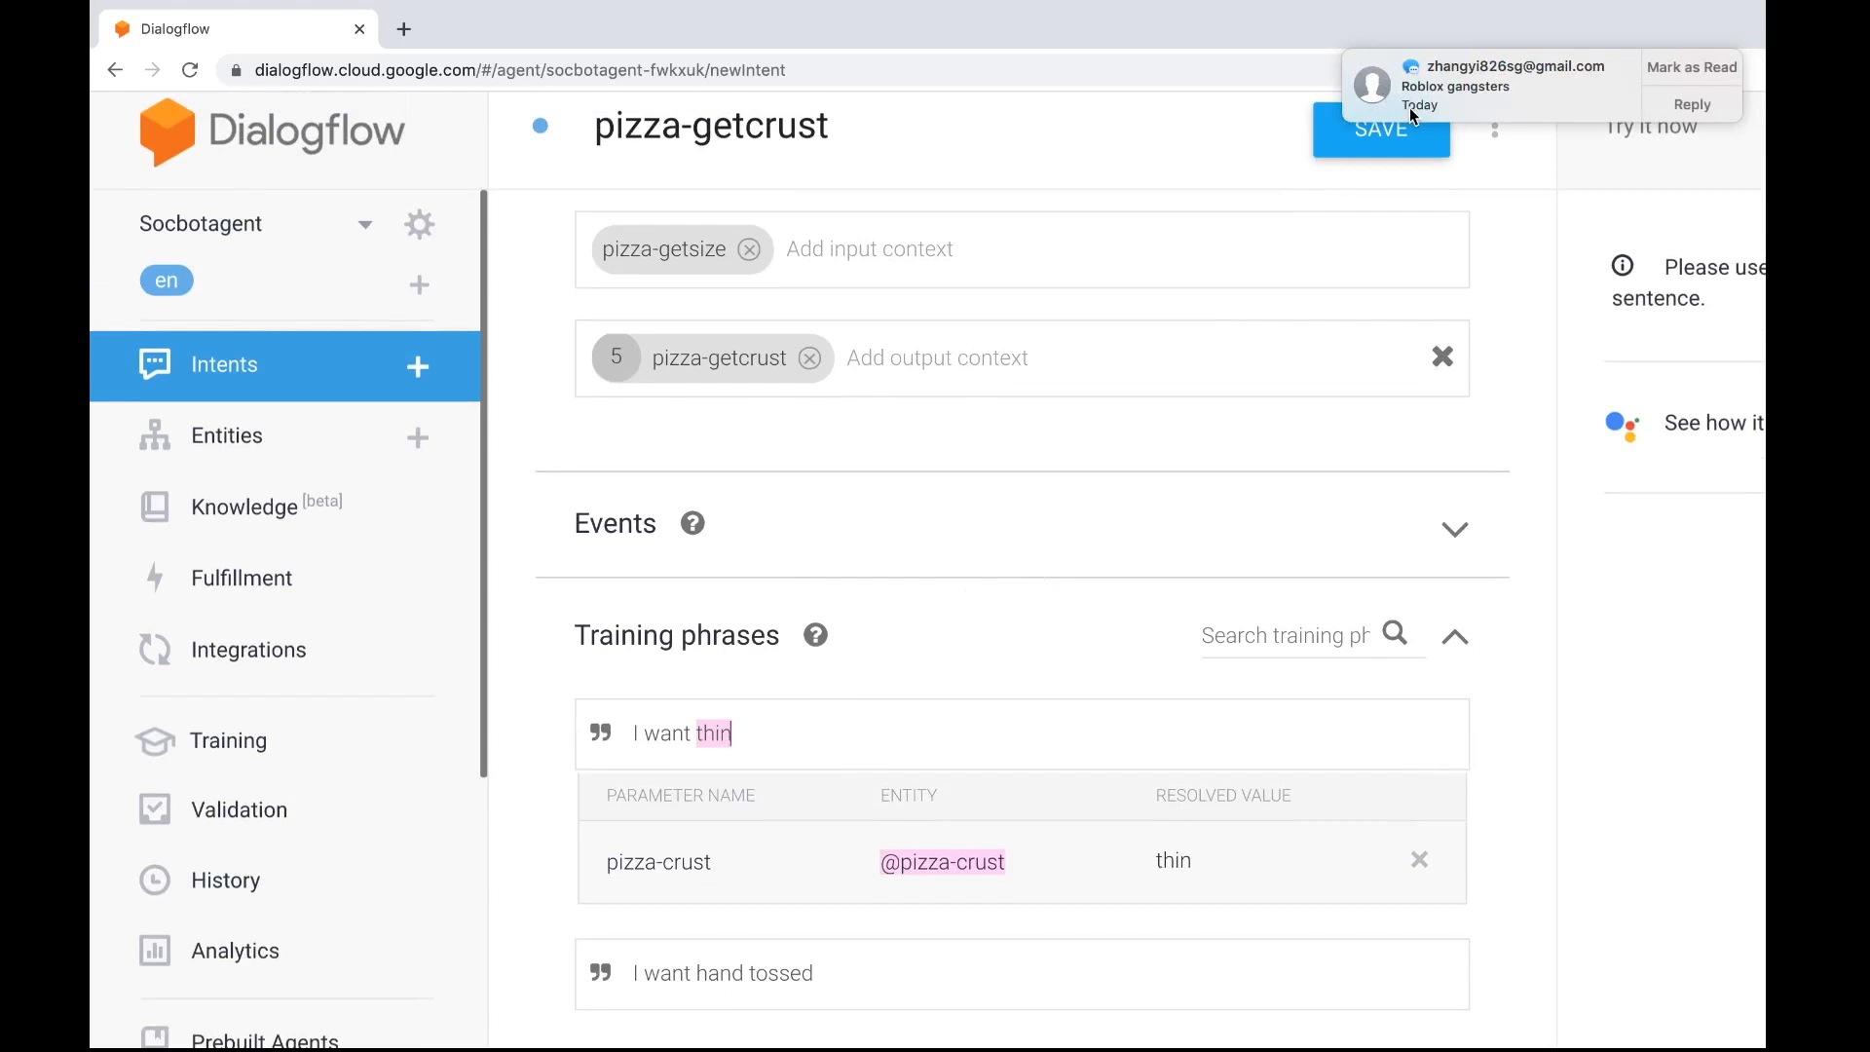
{"action": "left_click_drag", "start_coordinate": [1411, 107], "coordinate": [1574, 109]}
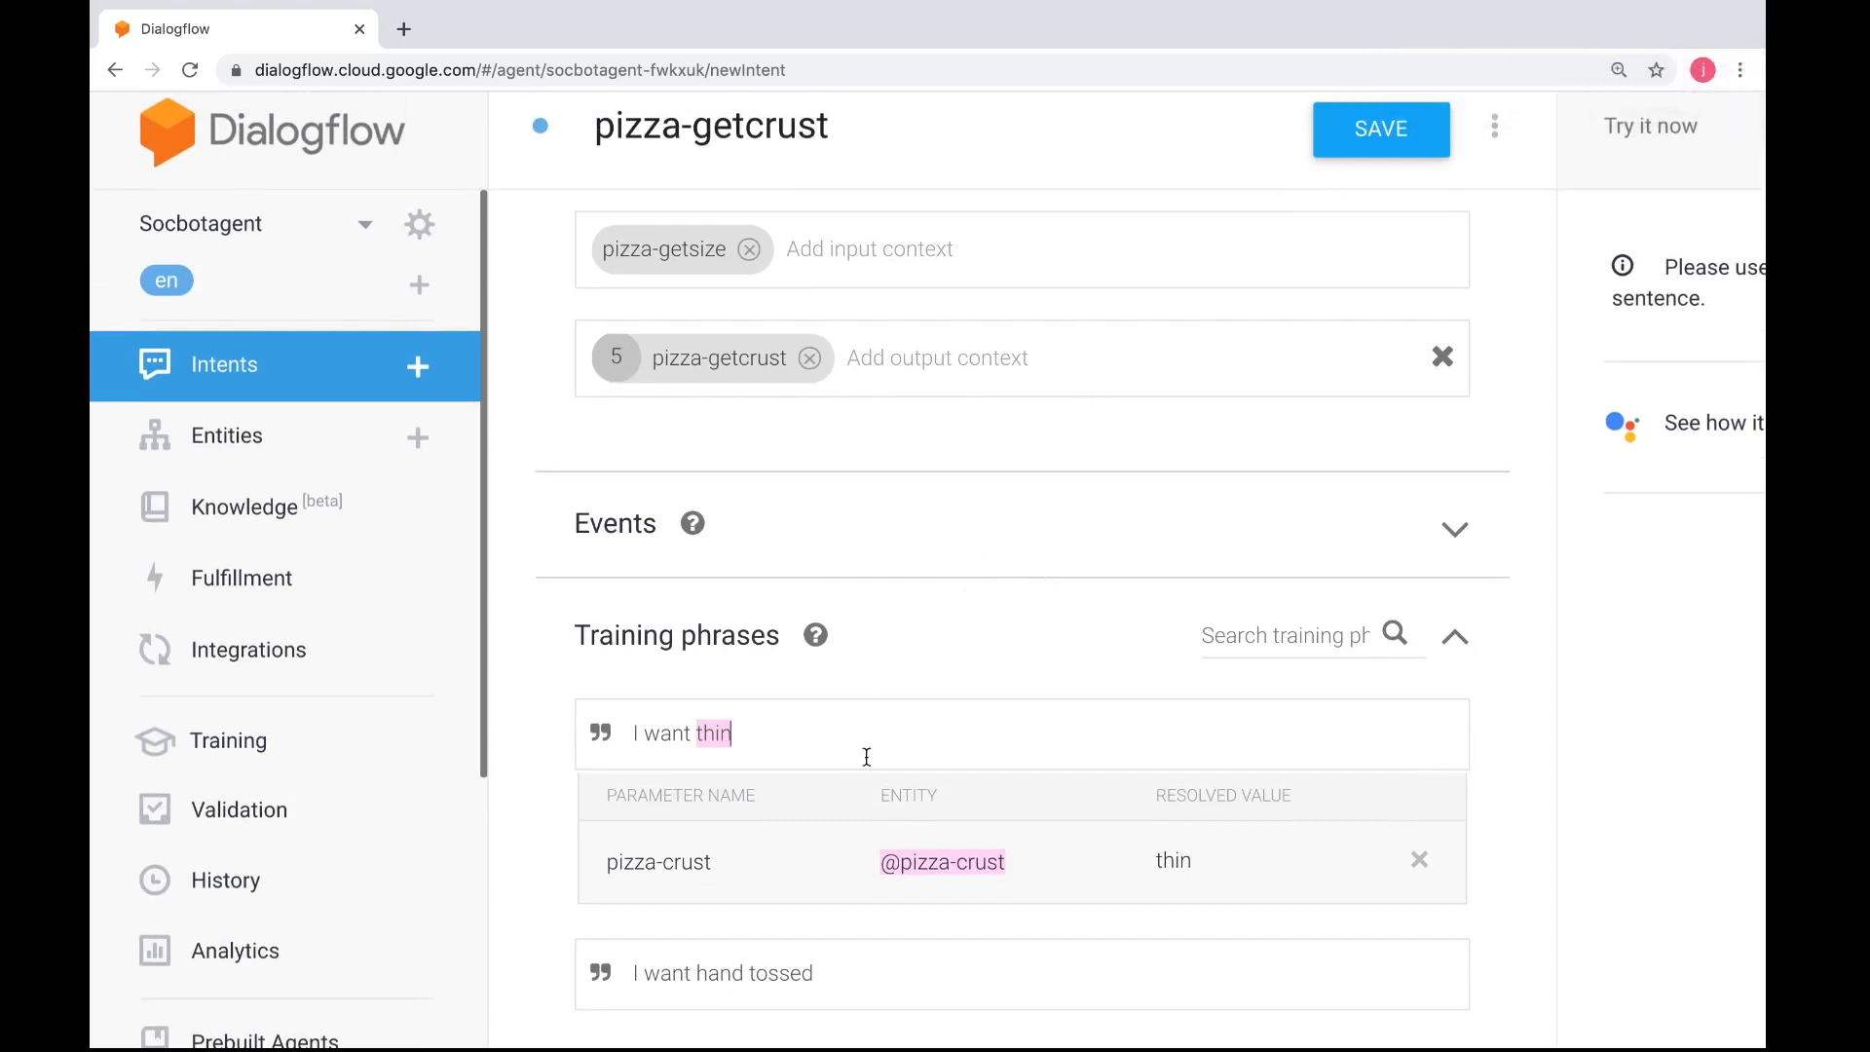
{"action": "left_click", "coordinate": [914, 793]}
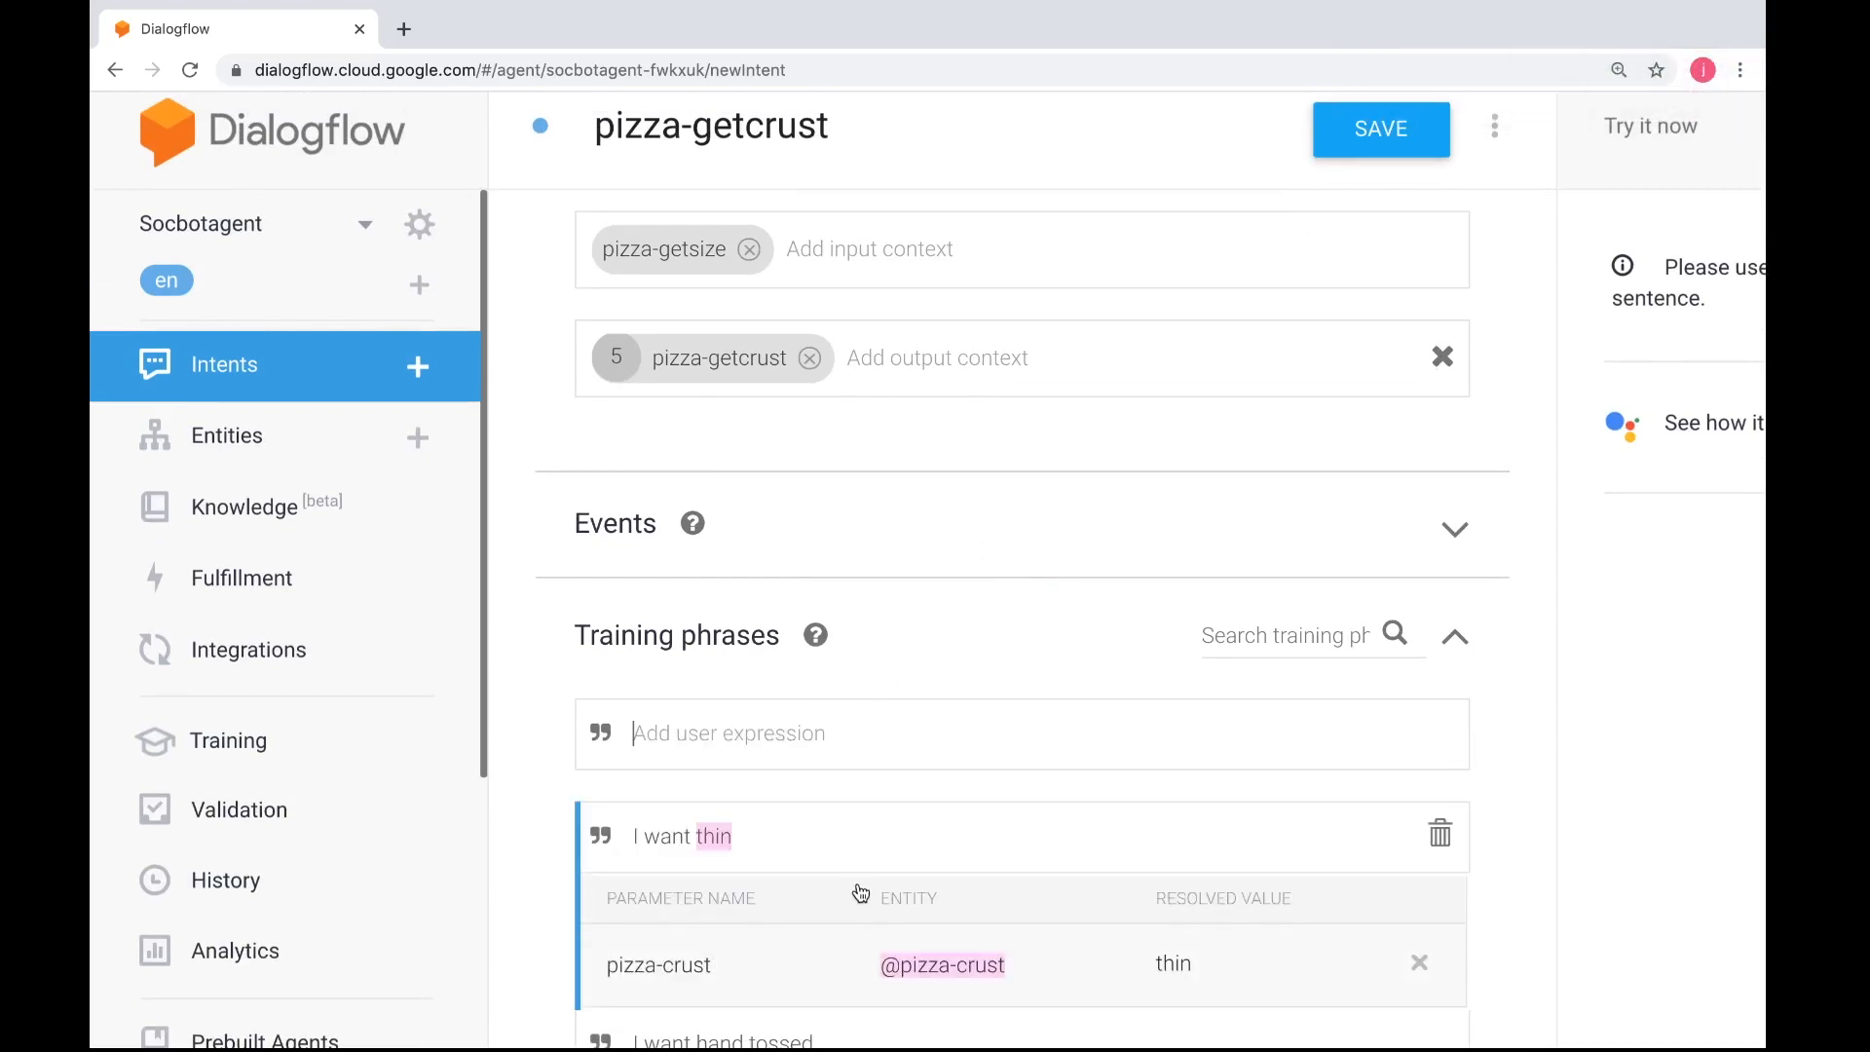
{"action": "scroll", "coordinate": [857, 890], "scroll_direction": "down", "scroll_amount": 3}
{"action": "left_click", "coordinate": [818, 808]}
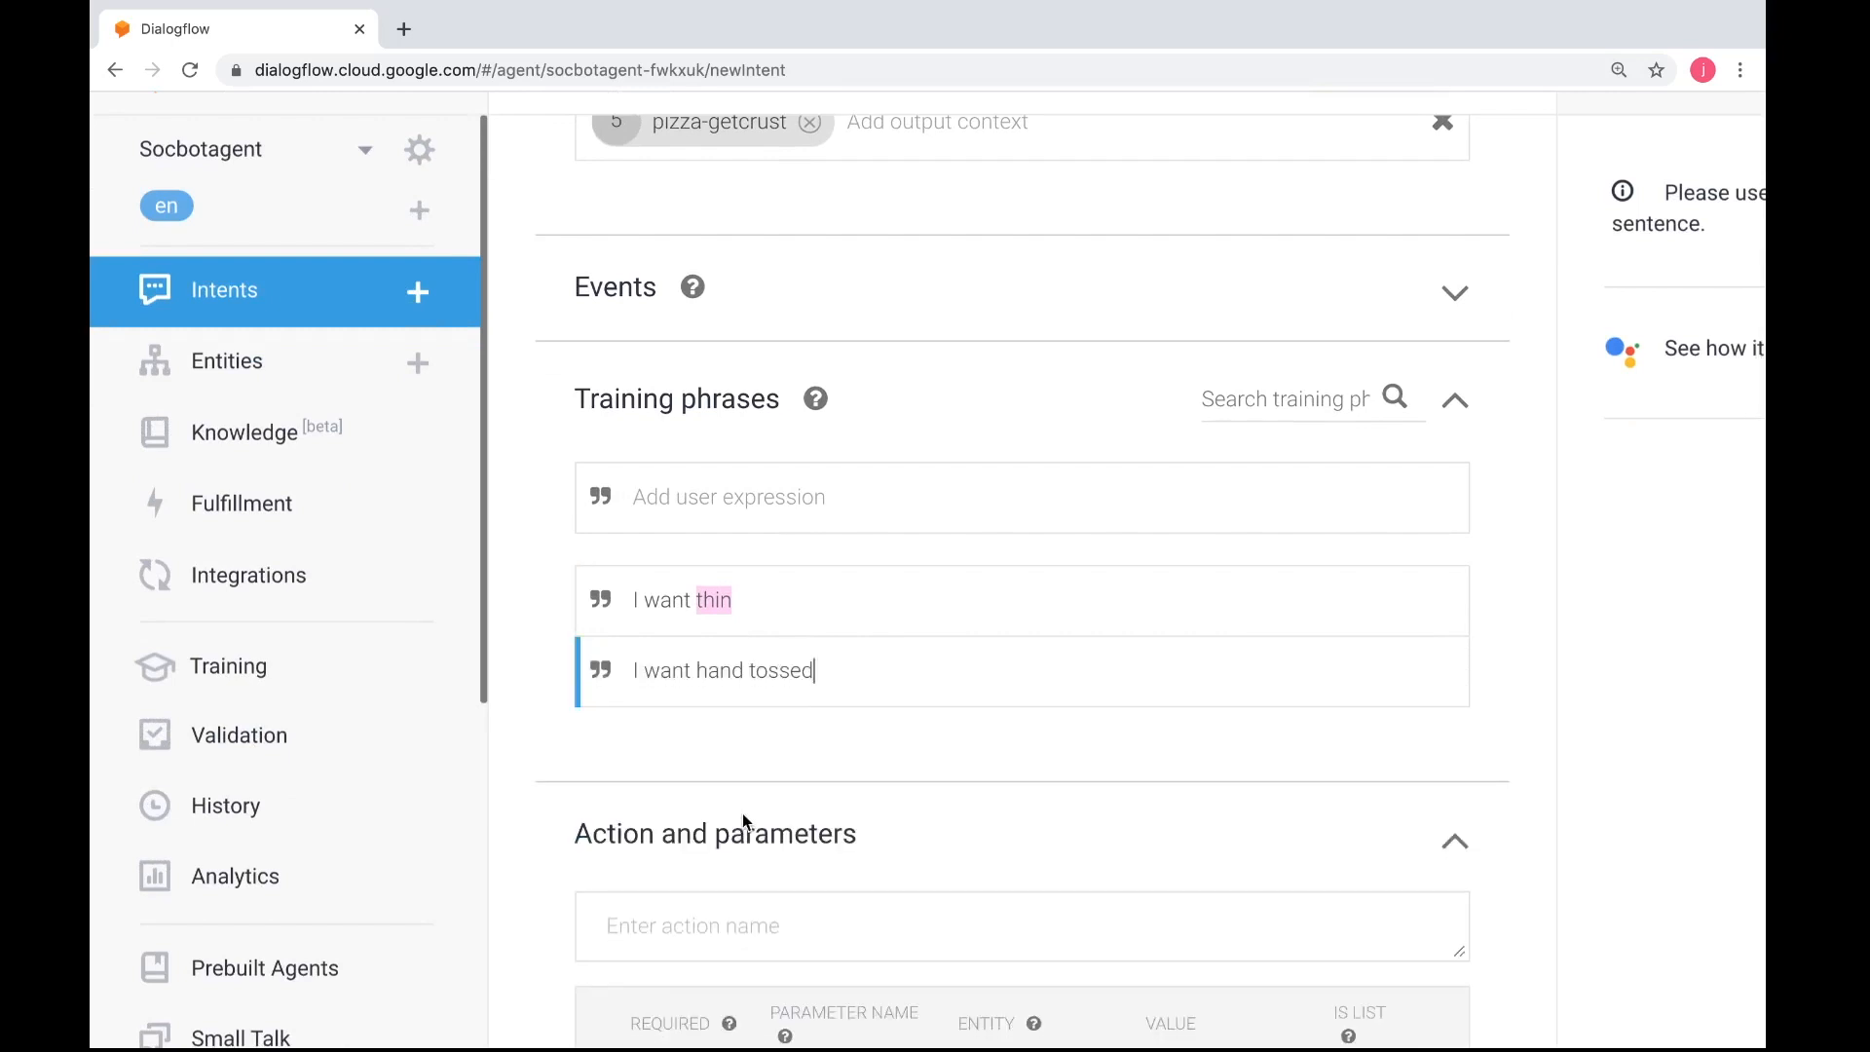
{"action": "left_click_drag", "start_coordinate": [815, 671], "coordinate": [696, 672]}
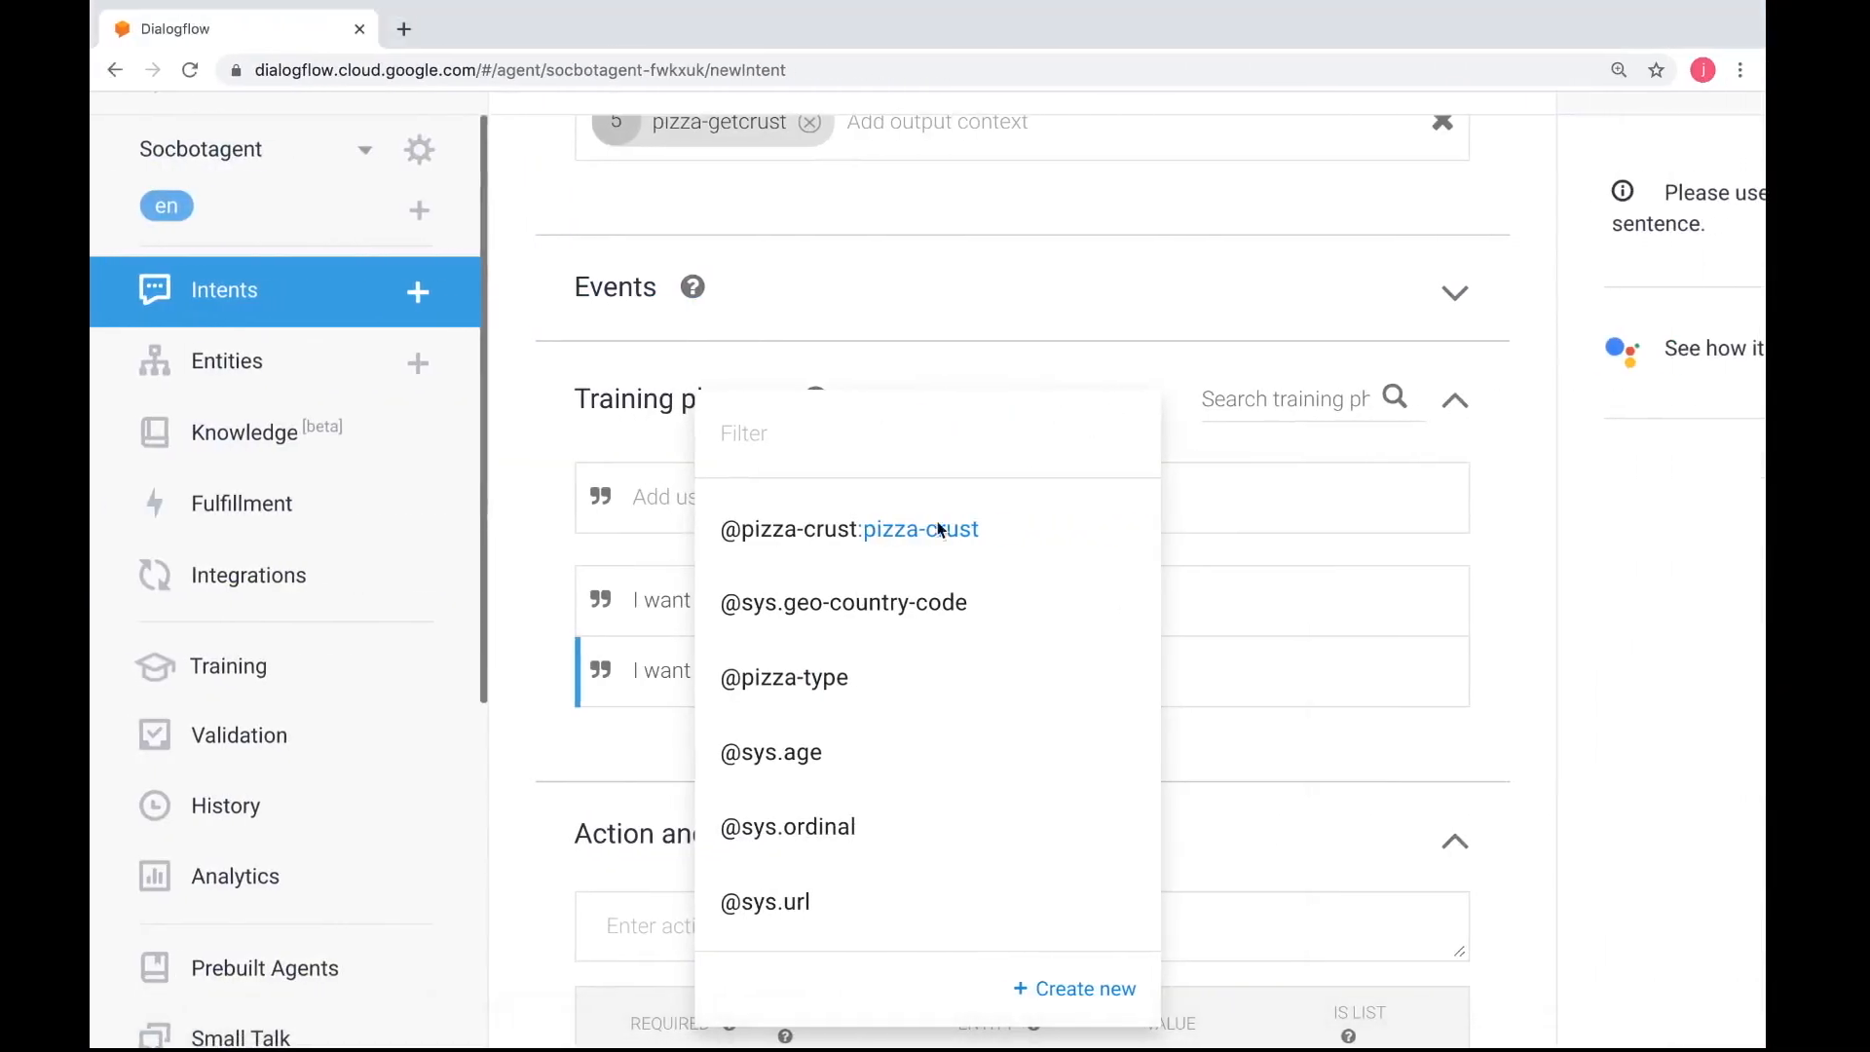
{"action": "left_click", "coordinate": [633, 765]}
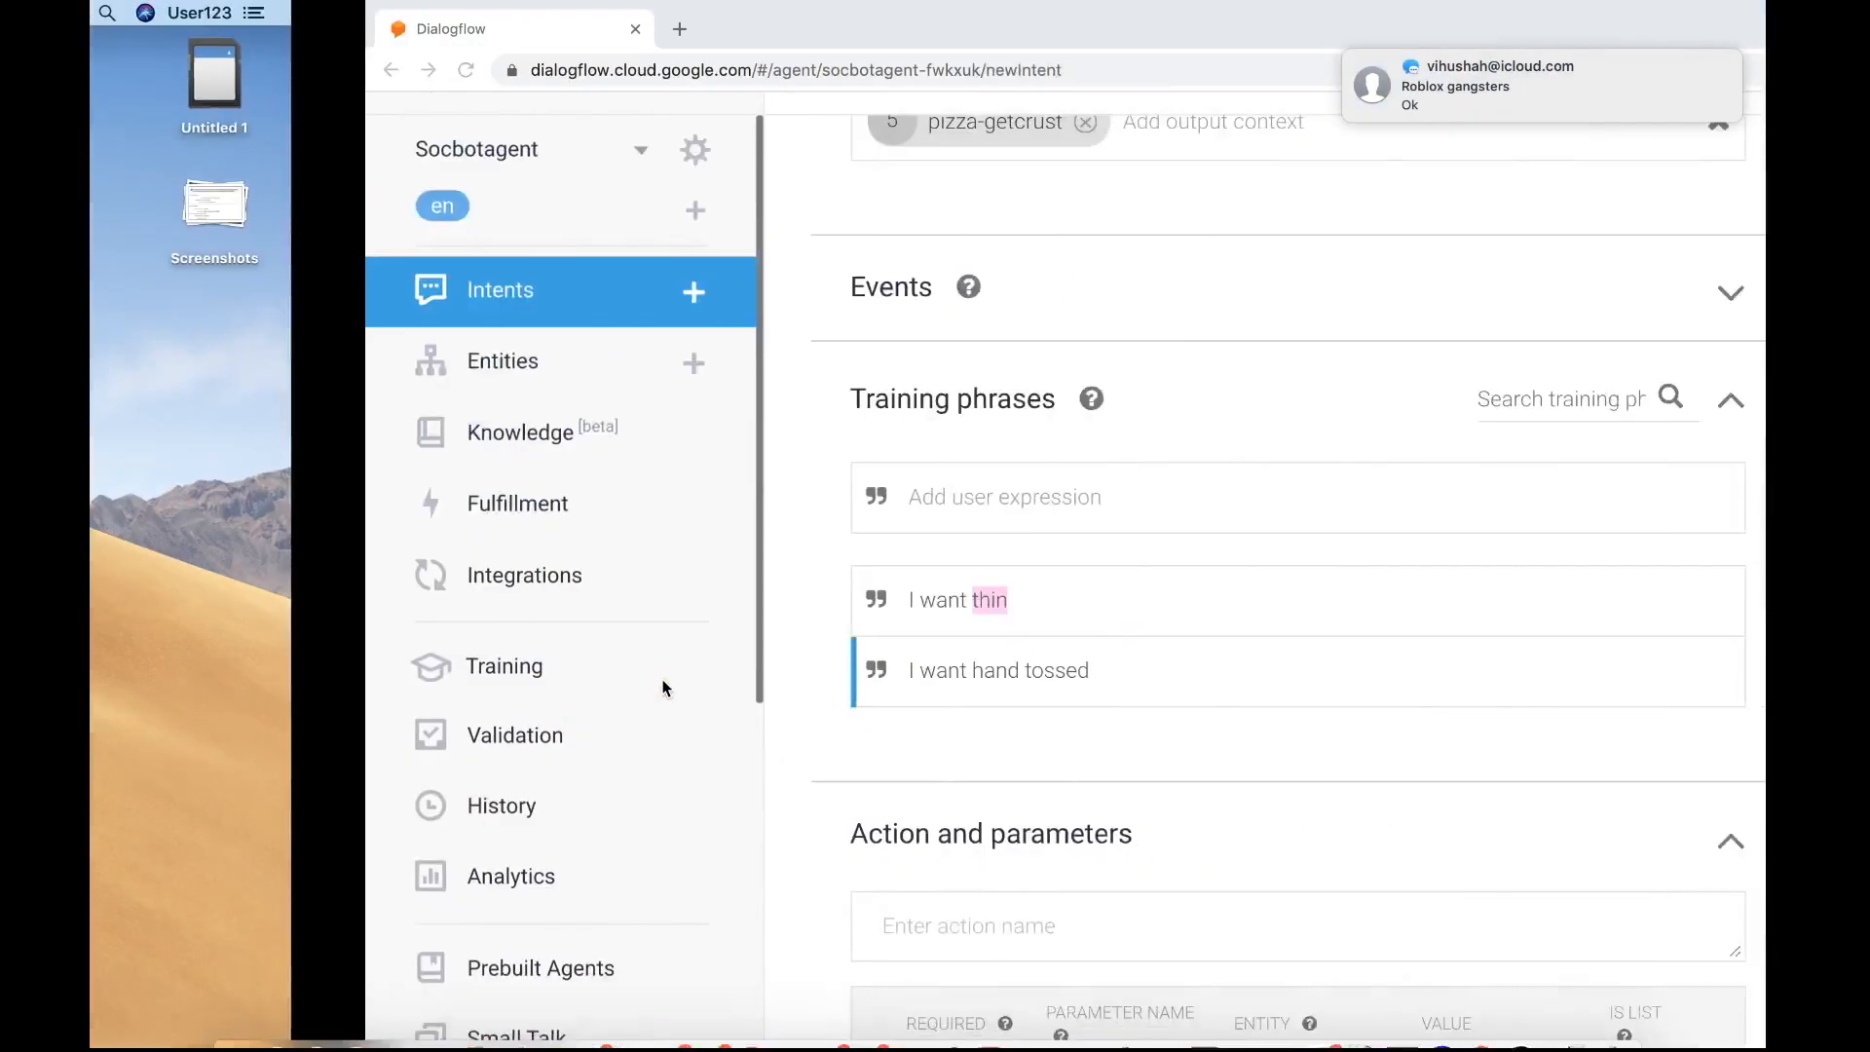
{"action": "left_click_drag", "start_coordinate": [816, 670], "coordinate": [696, 670]}
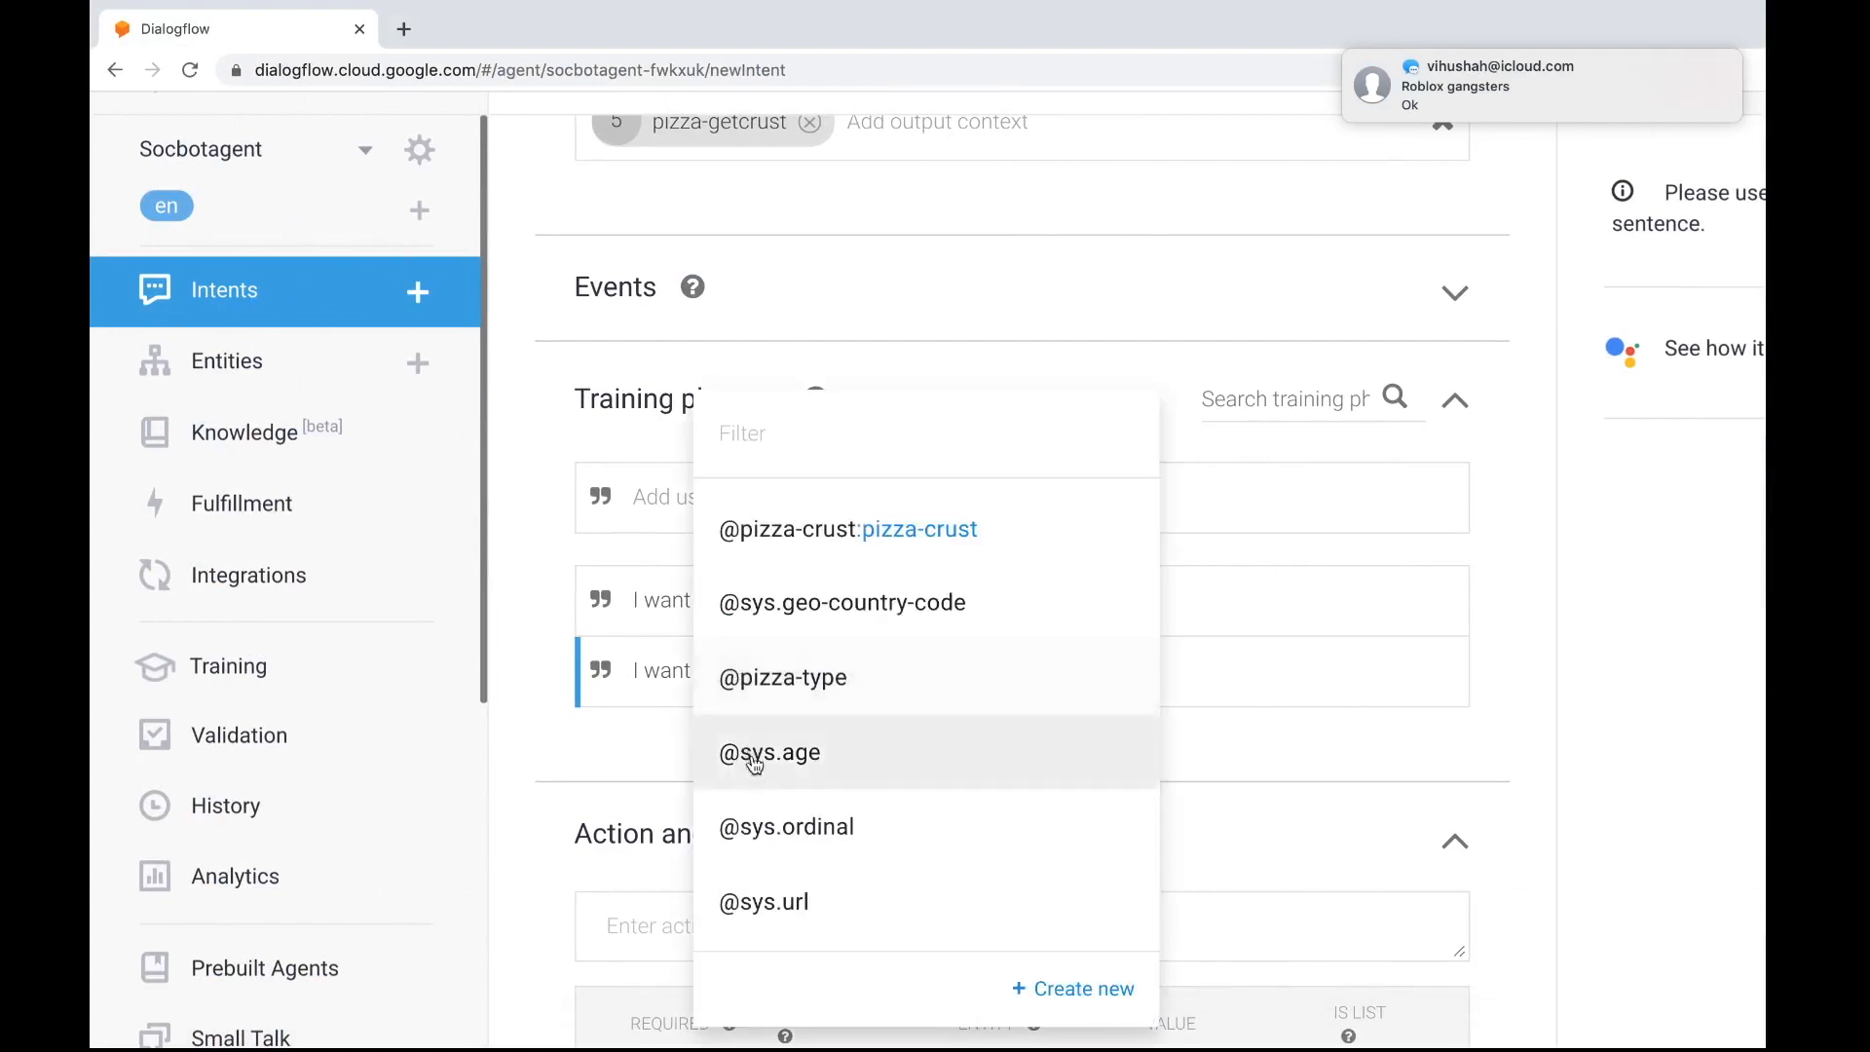
{"action": "scroll", "coordinate": [774, 701], "scroll_direction": "up", "scroll_amount": 1}
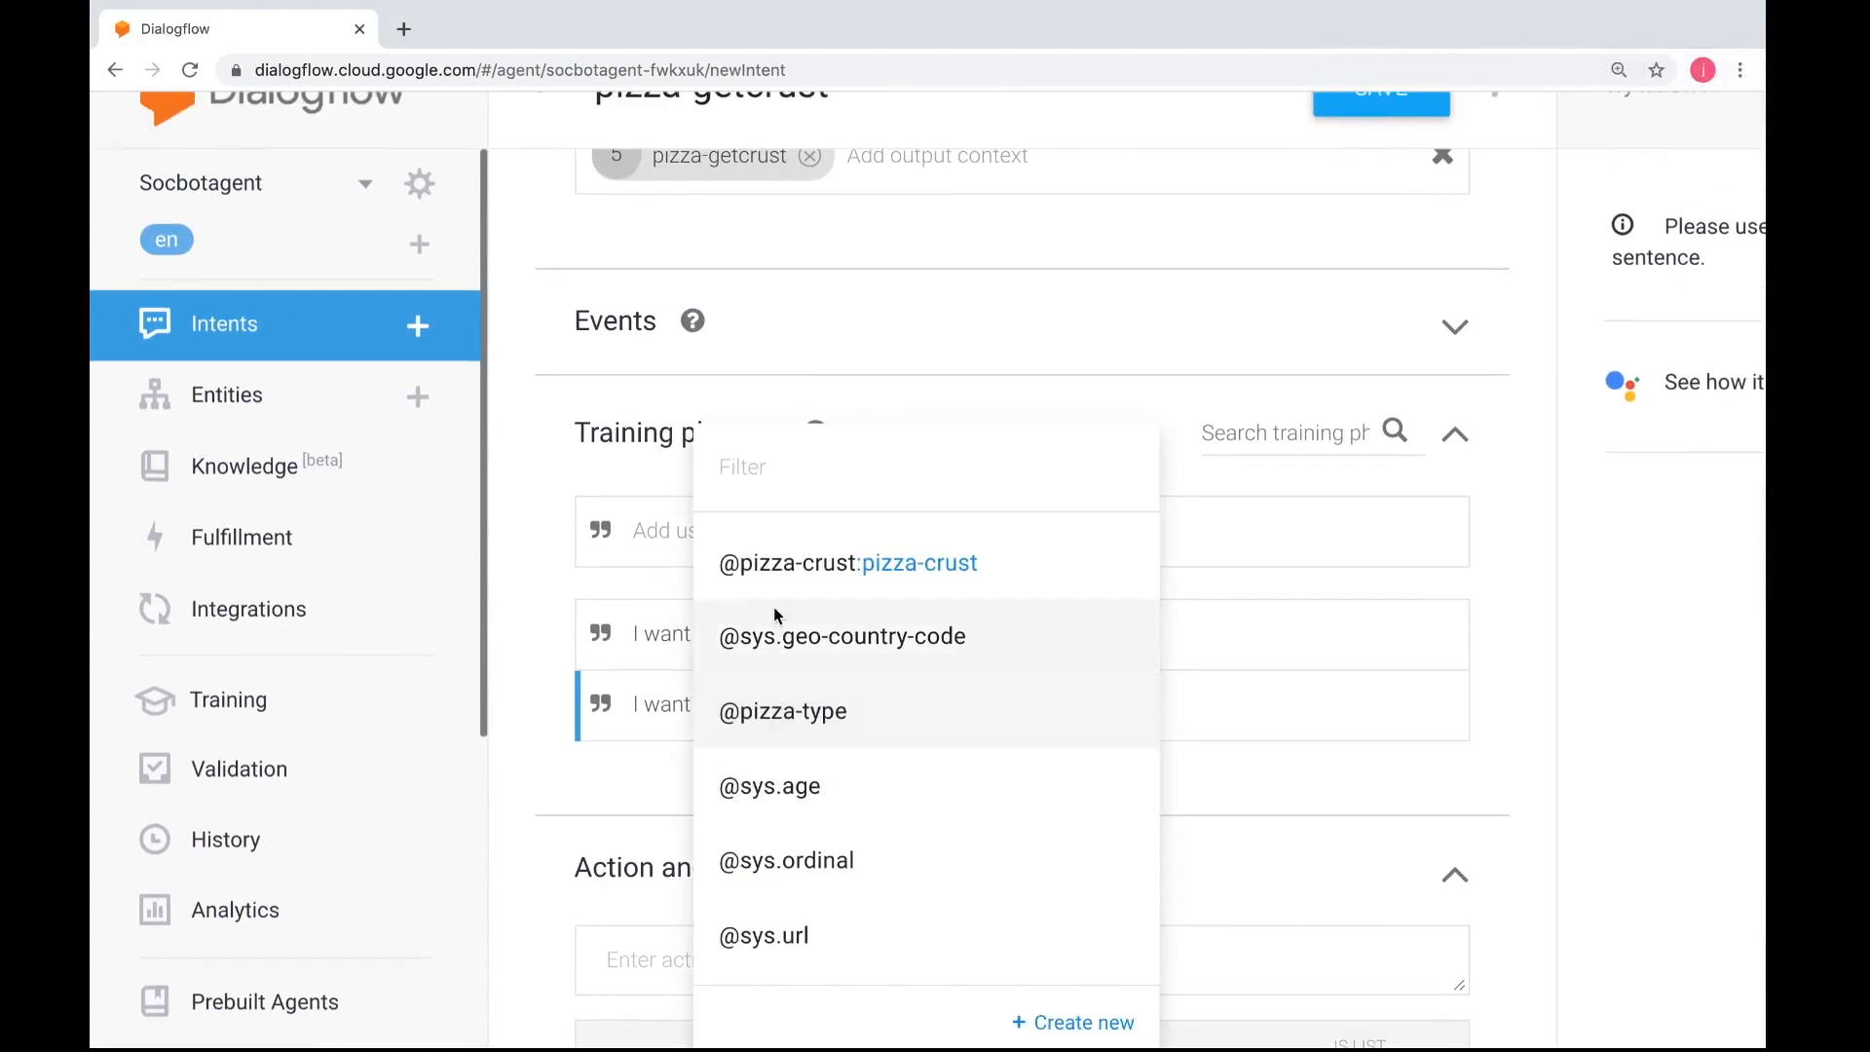
{"action": "left_click", "coordinate": [769, 567]}
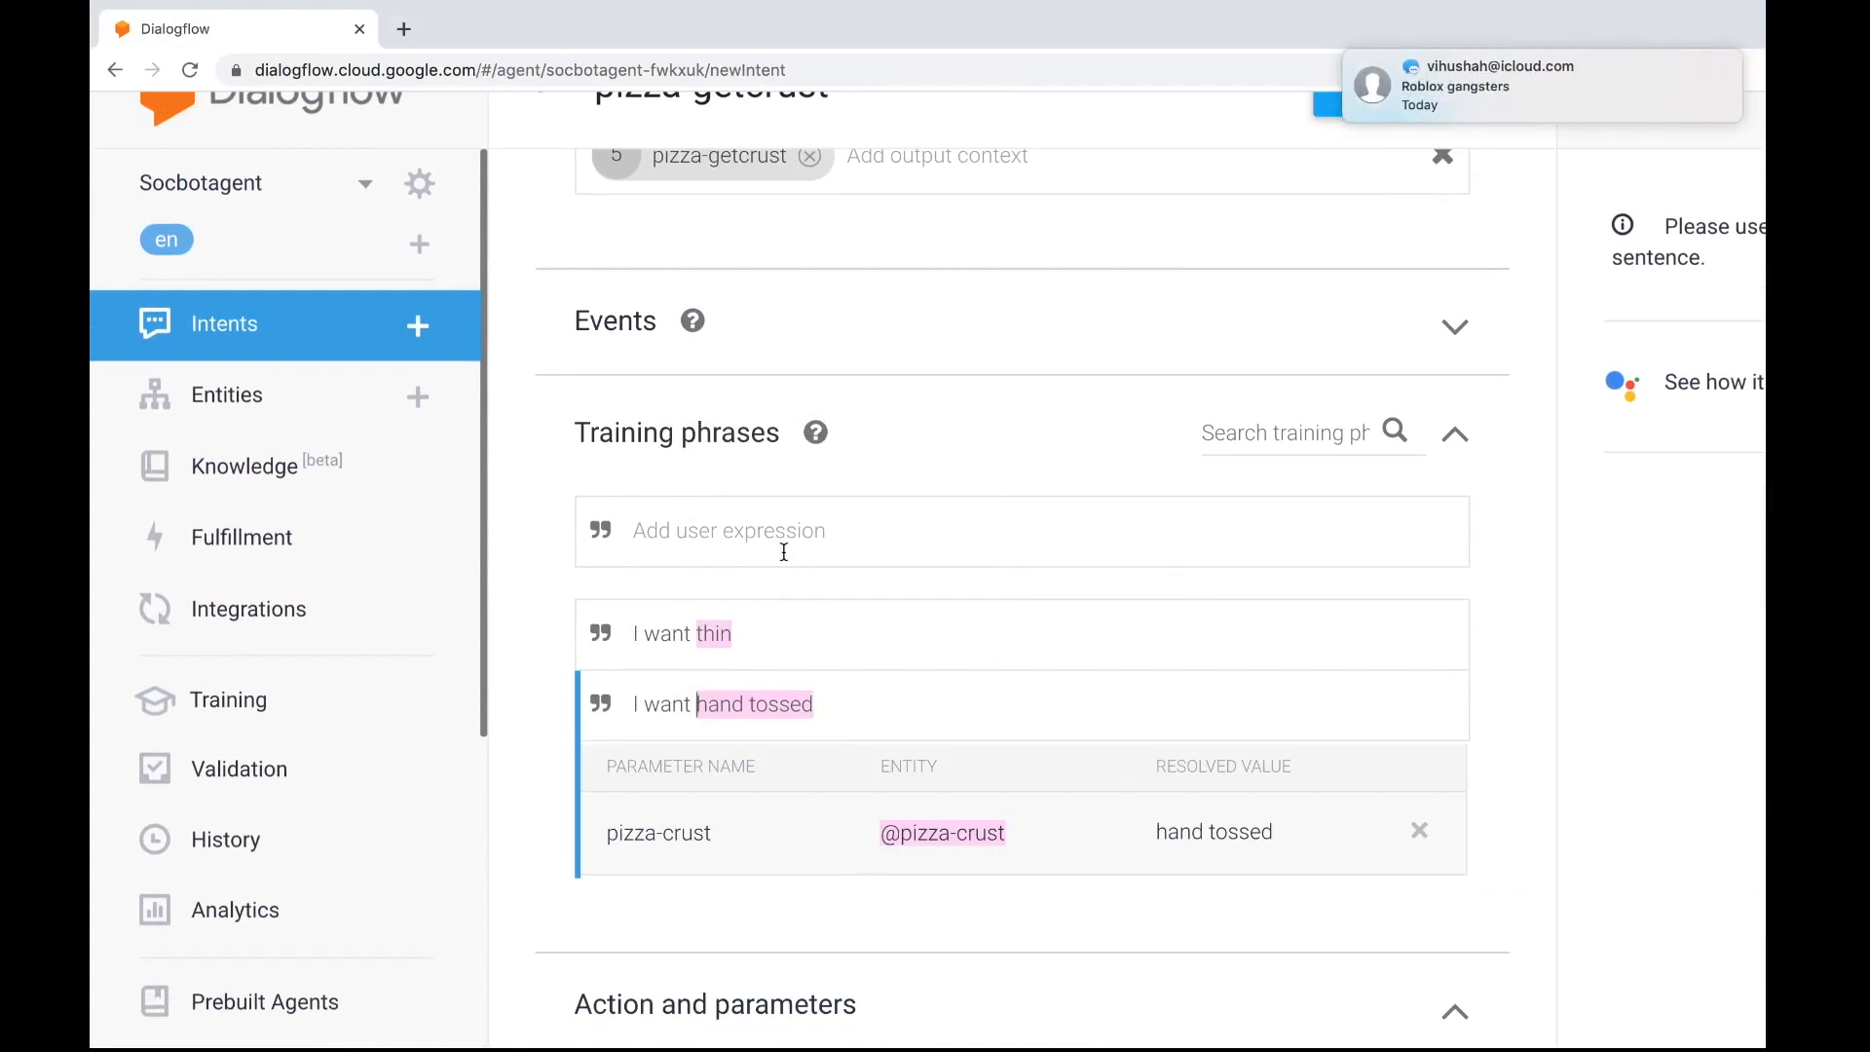
{"action": "left_click", "coordinate": [782, 533]}
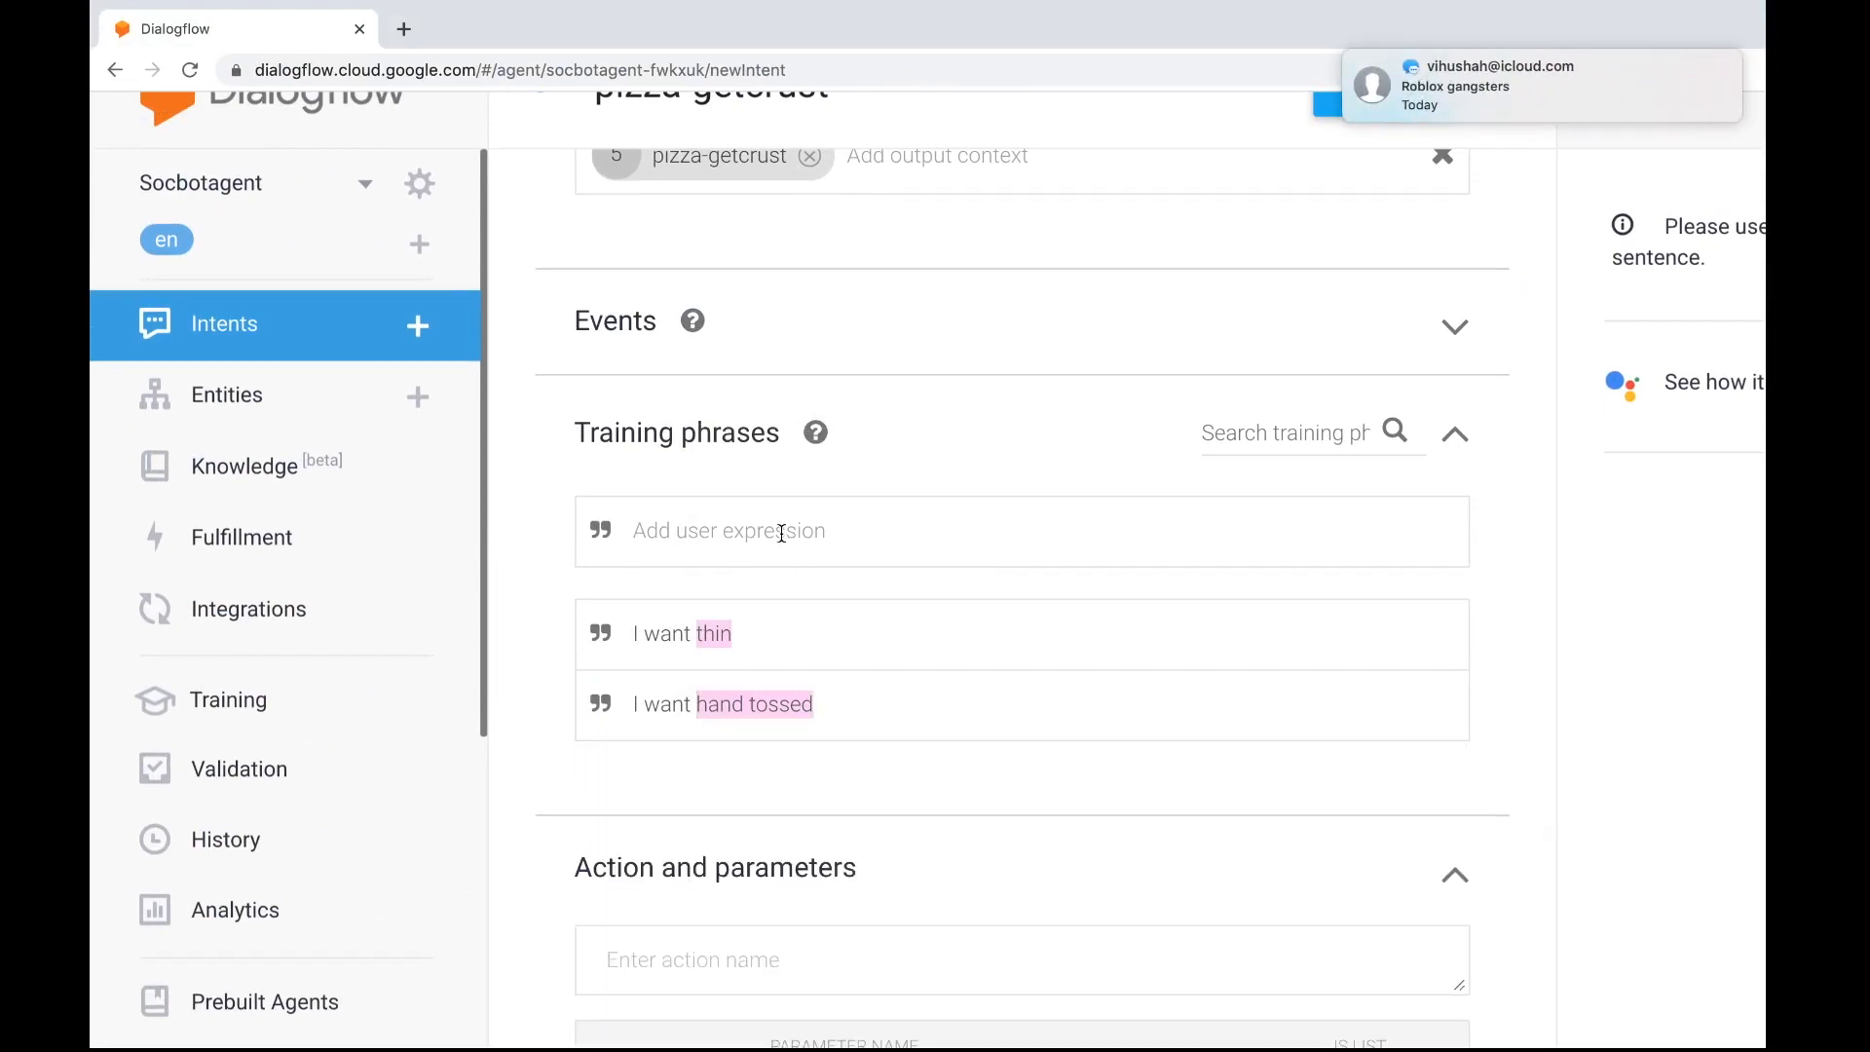
{"action": "type", "text": "ch"}
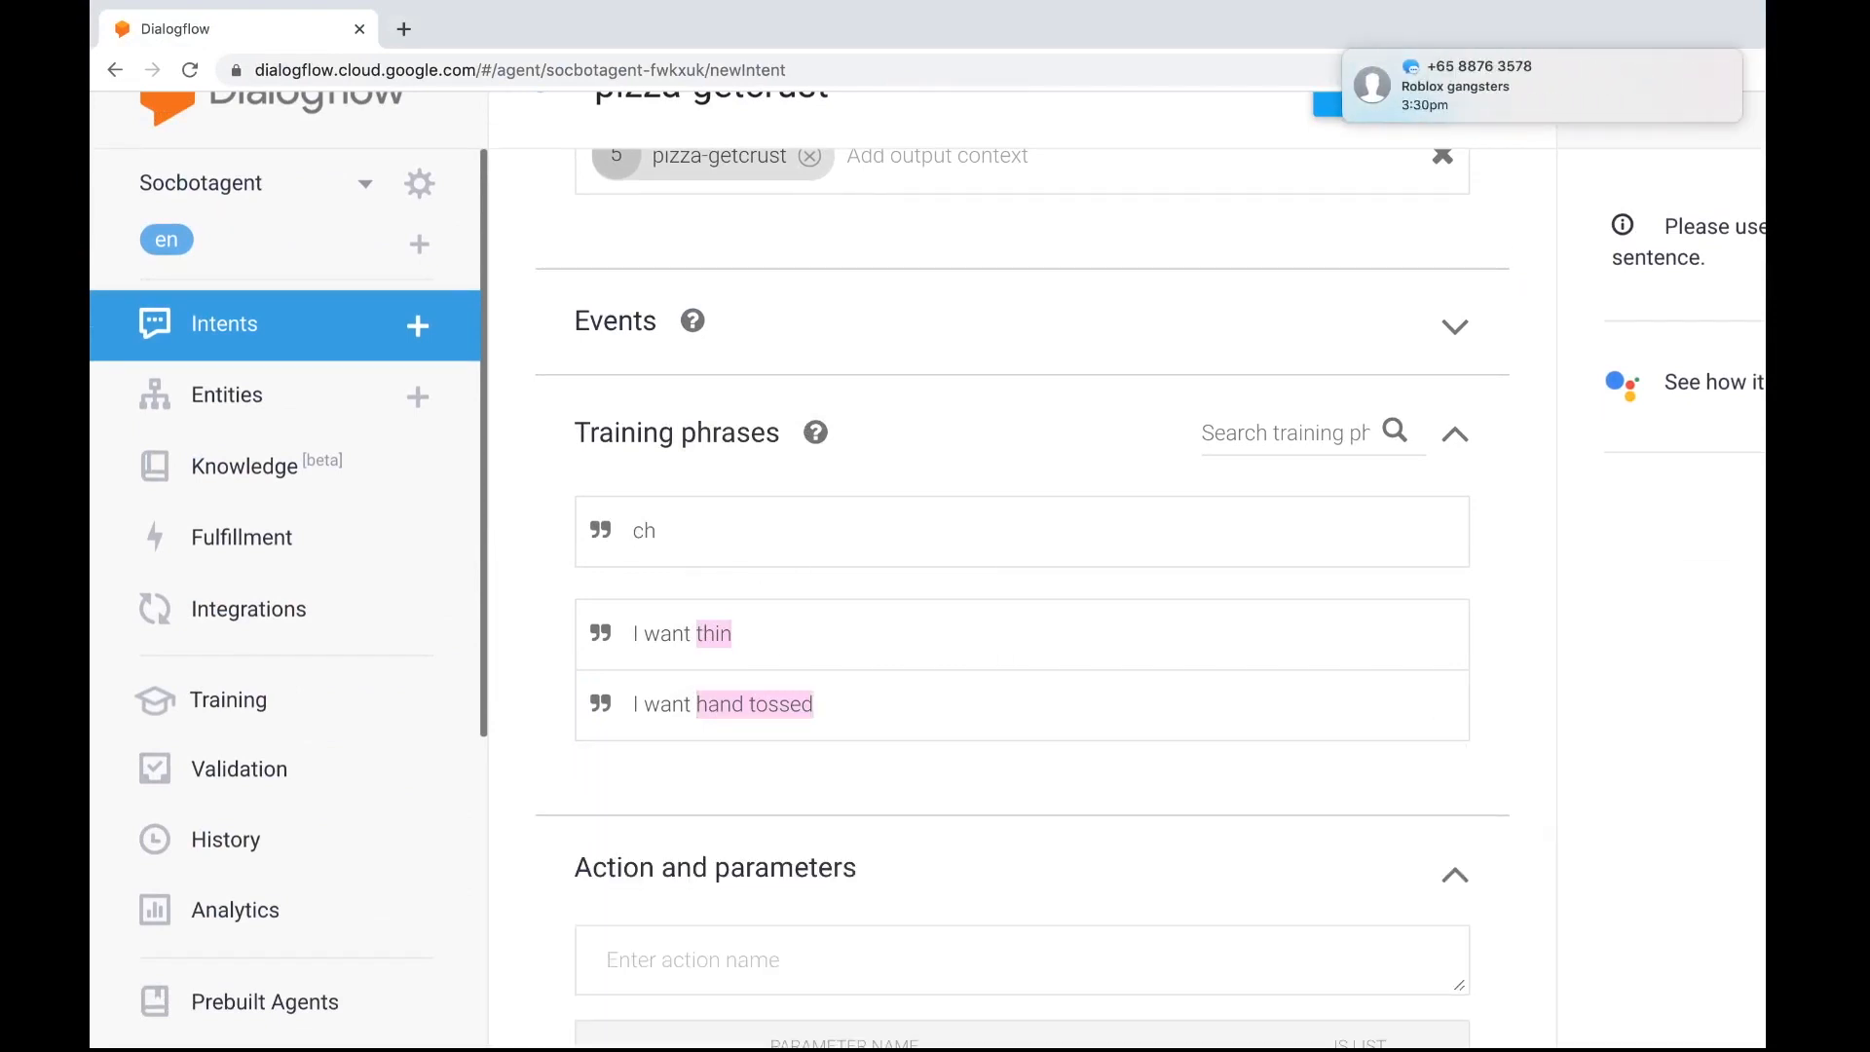
{"action": "type", "text": "eese"}
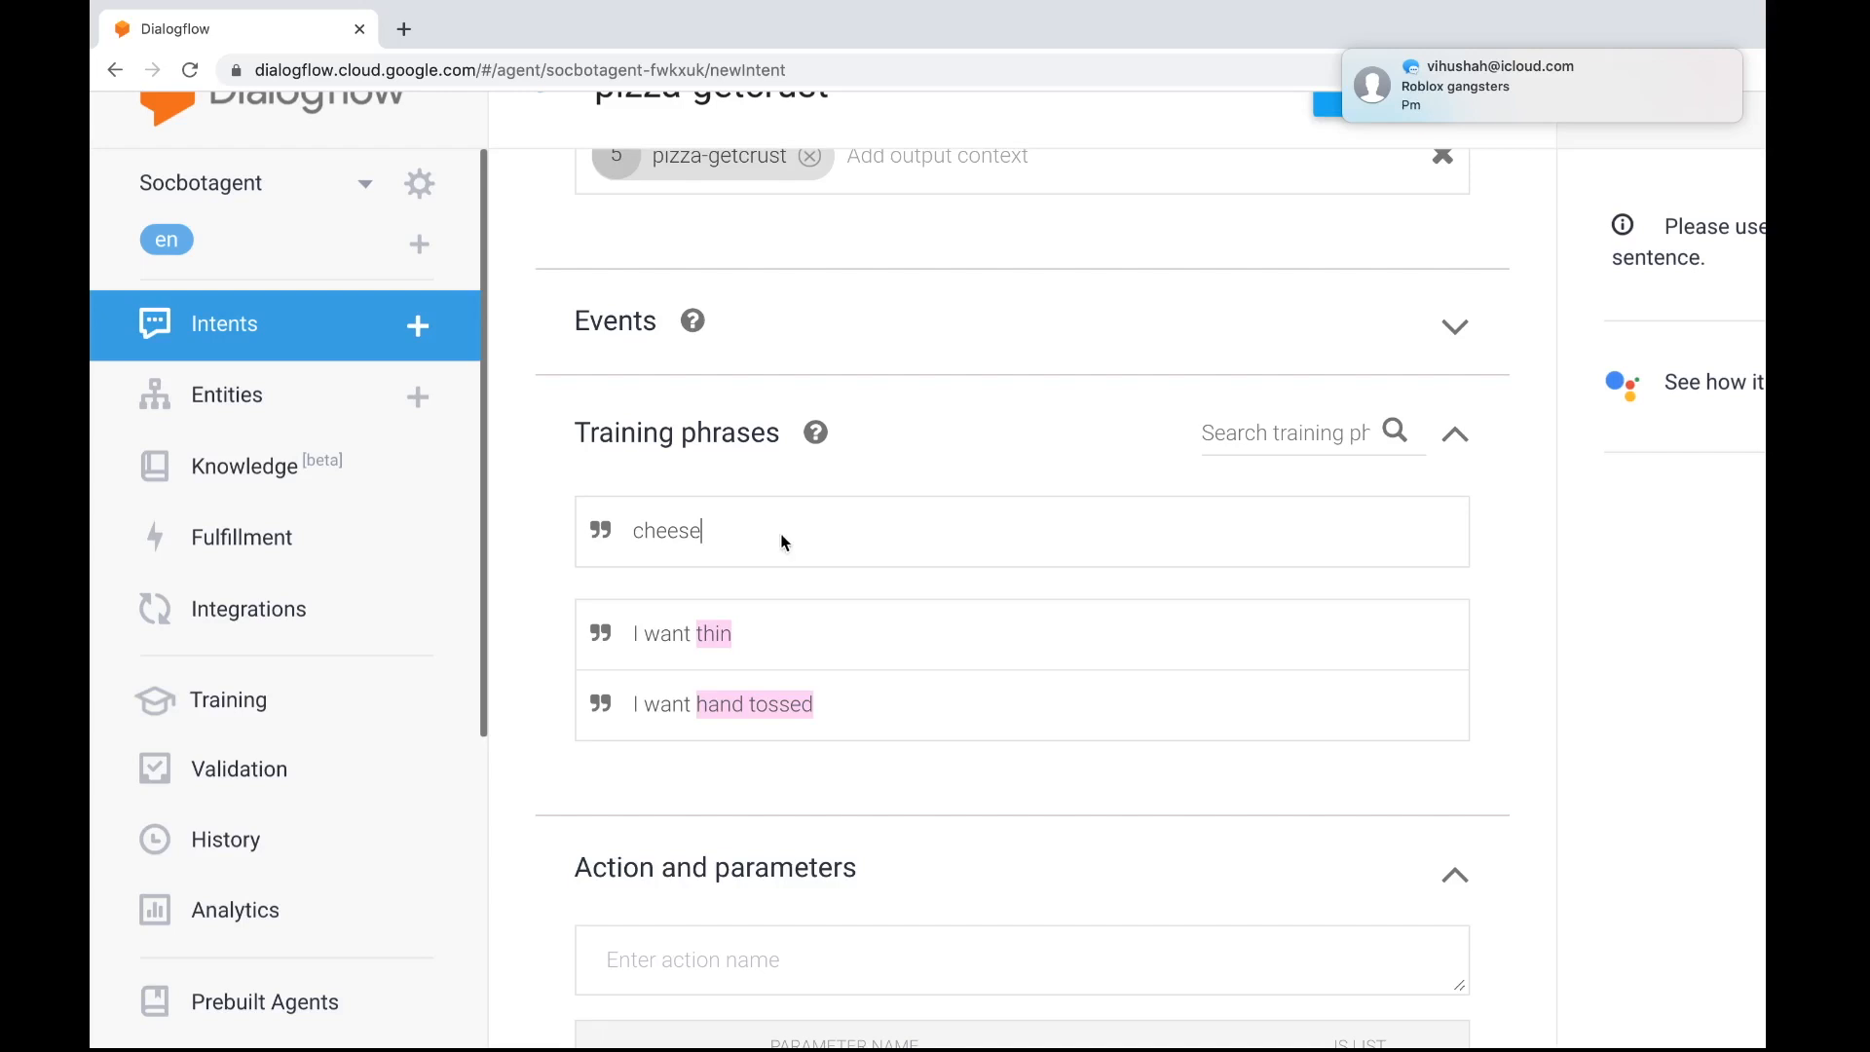
{"action": "left_click_drag", "start_coordinate": [700, 530], "coordinate": [647, 530]}
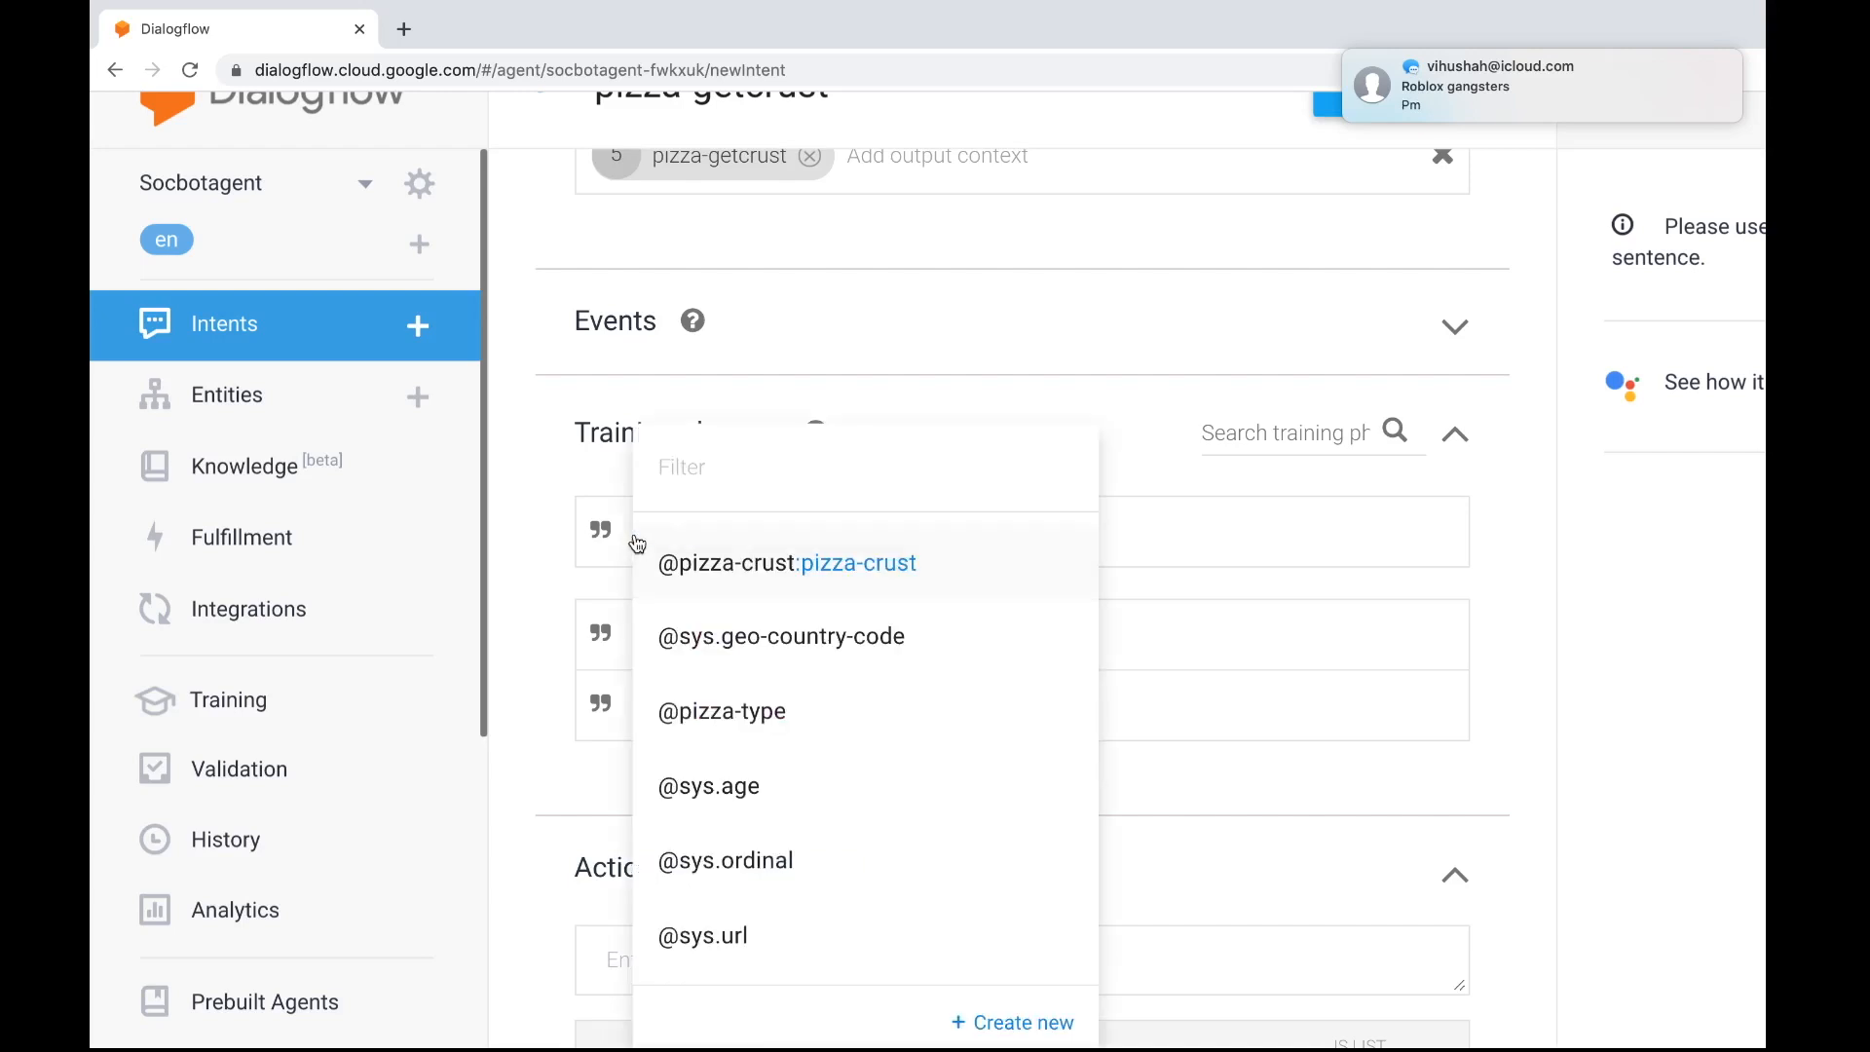
{"action": "left_click", "coordinate": [686, 565]}
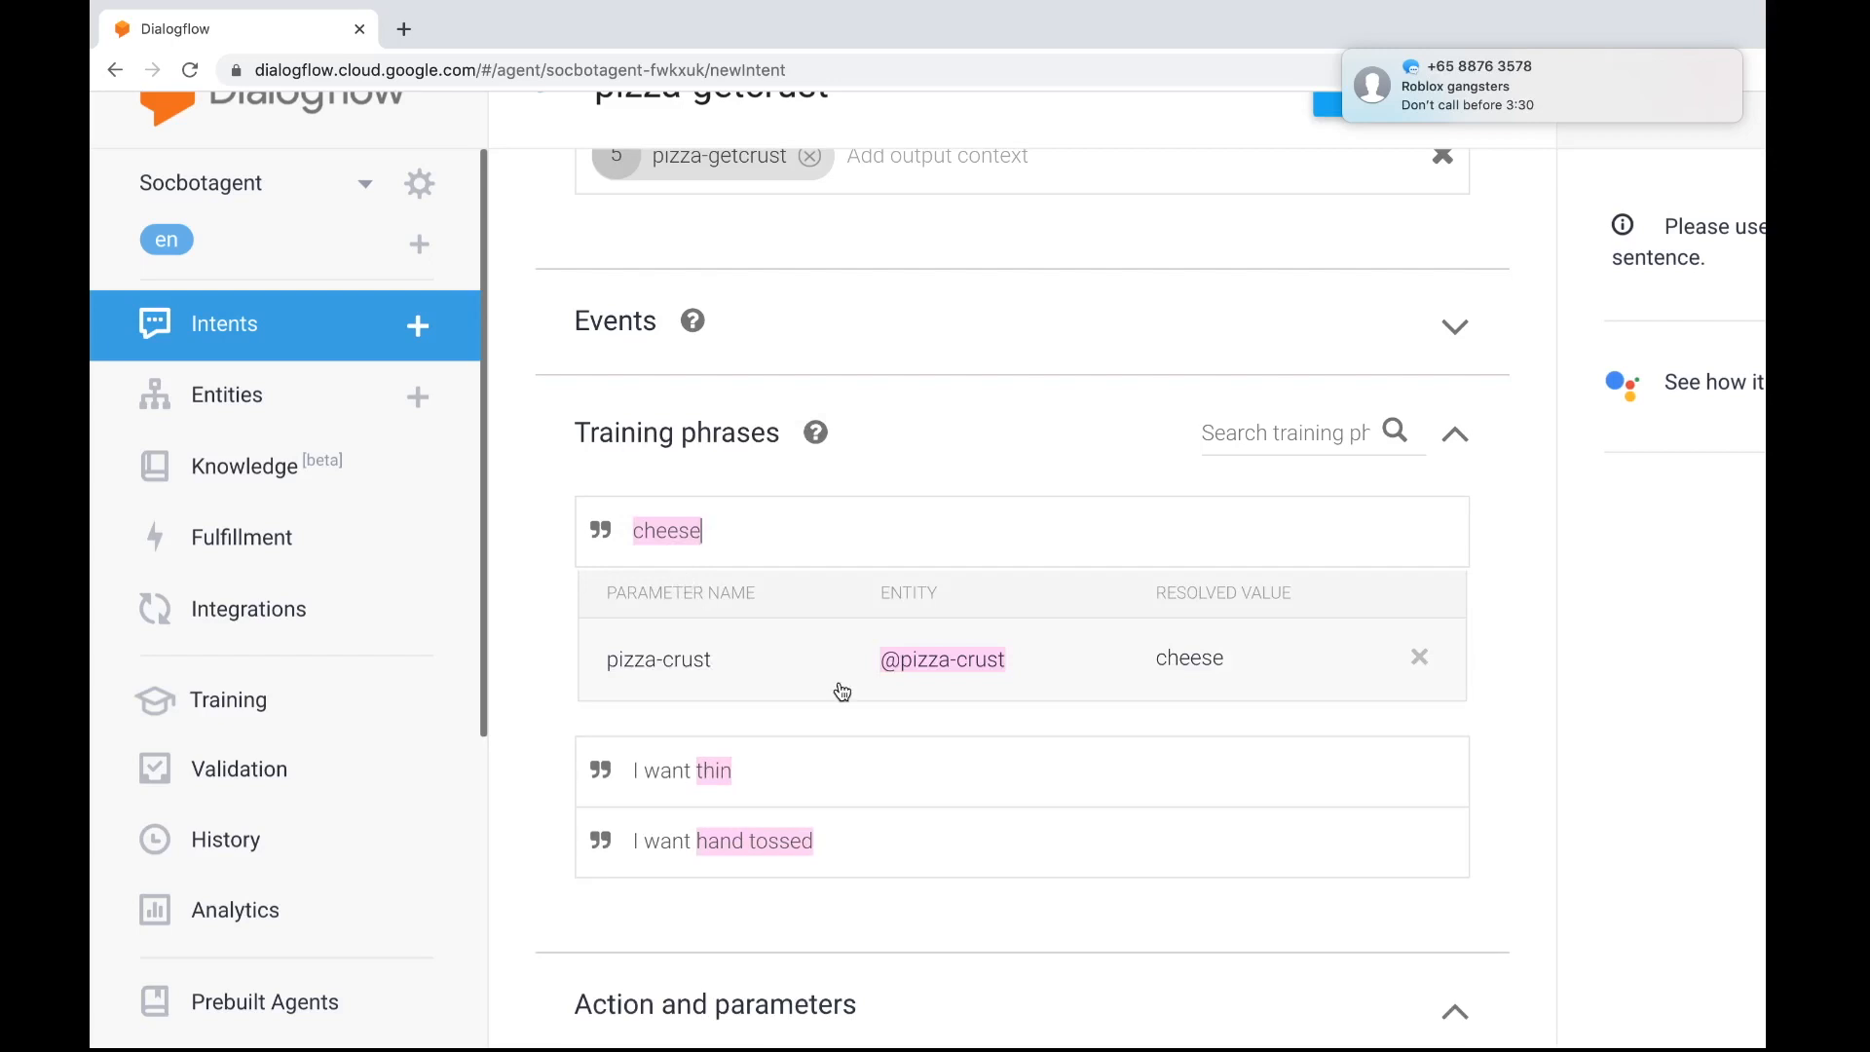
Review the pizza-crust parameter under Action and parameters and look over the intent's Responses section
{"action": "scroll", "coordinate": [857, 694], "scroll_direction": "up", "scroll_amount": 1}
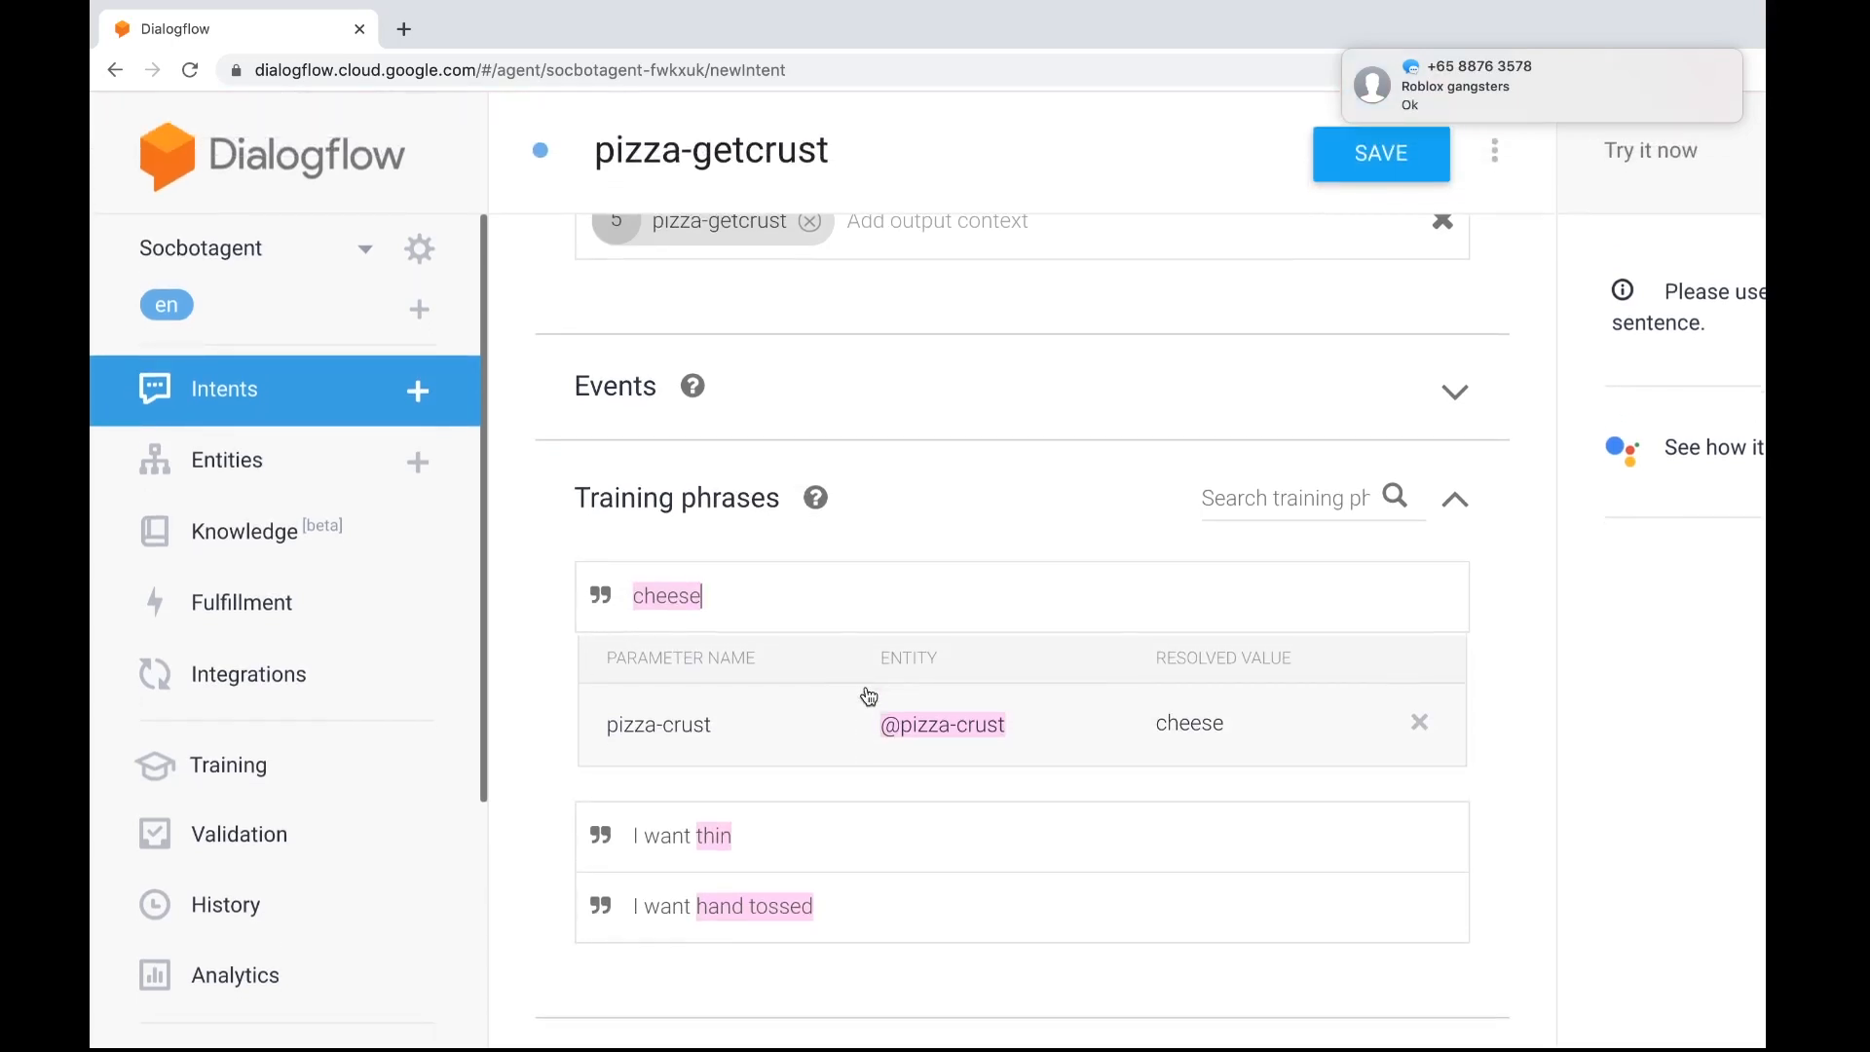
{"action": "scroll", "coordinate": [868, 691], "scroll_direction": "down", "scroll_amount": 4}
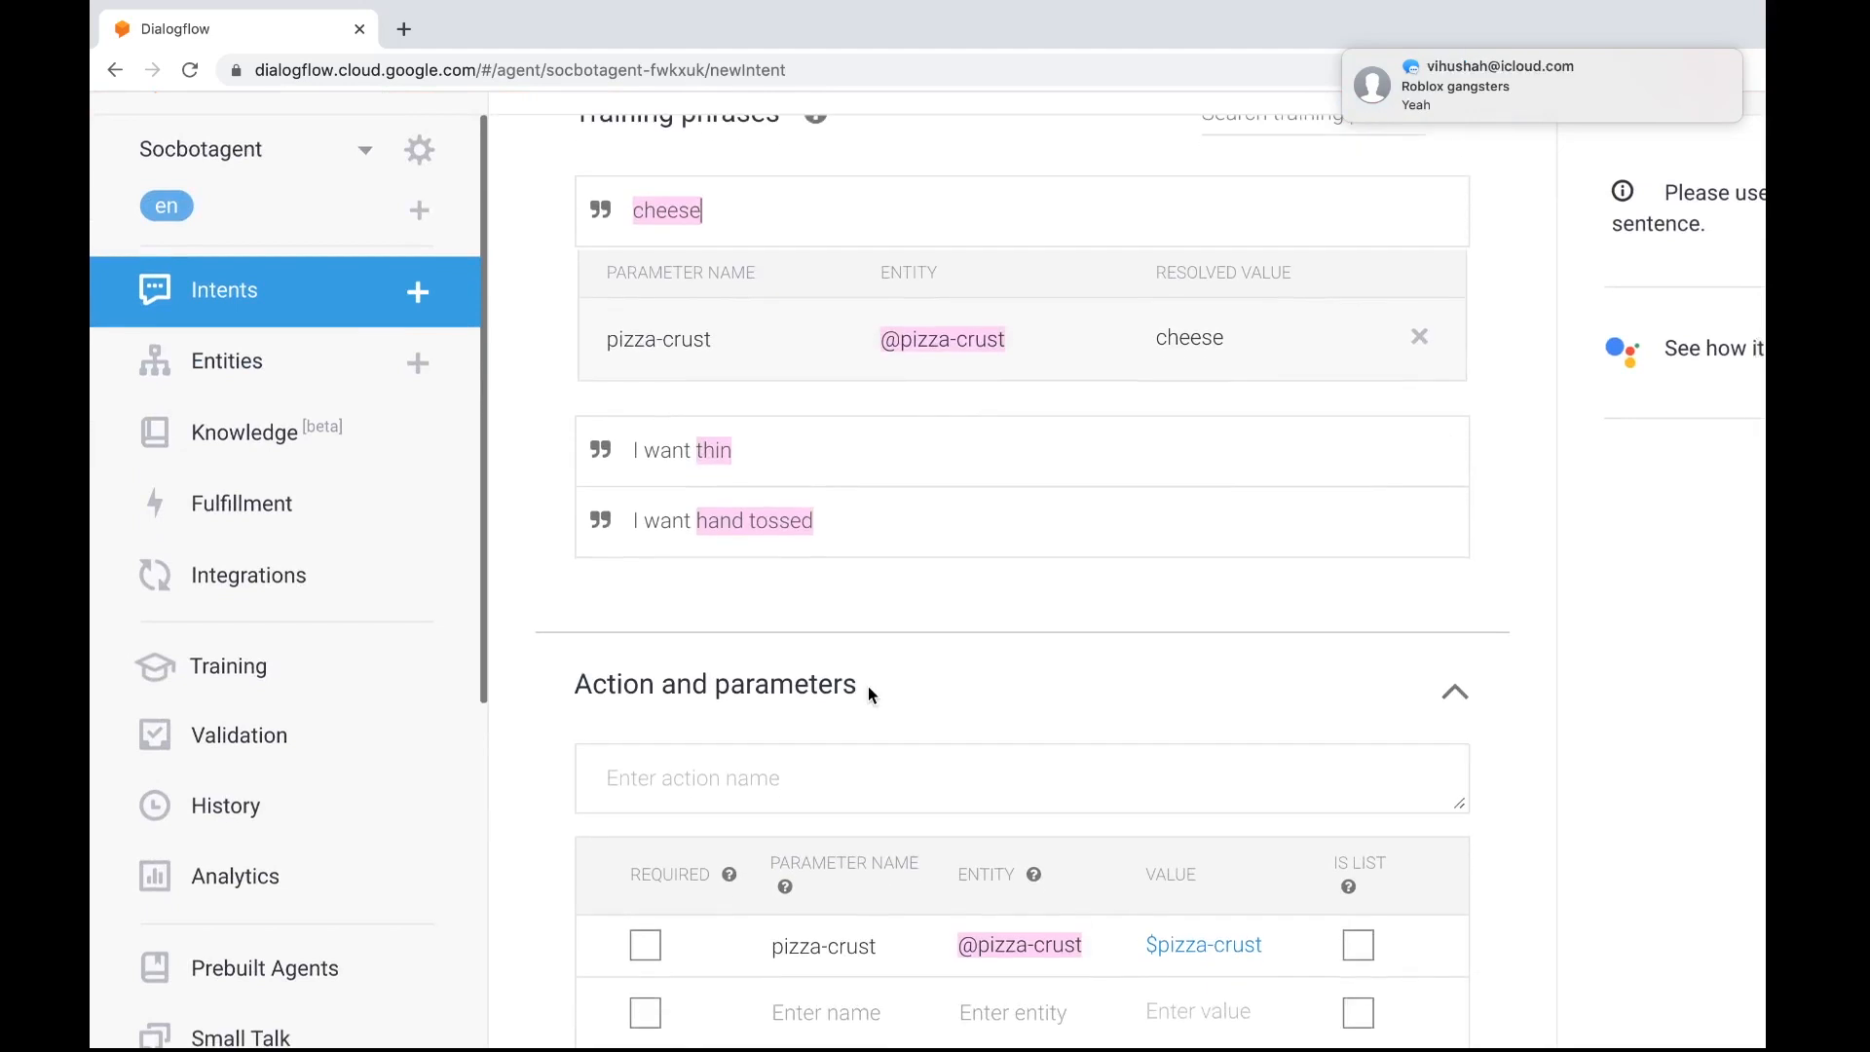
{"action": "scroll", "coordinate": [867, 686], "scroll_direction": "down", "scroll_amount": 2}
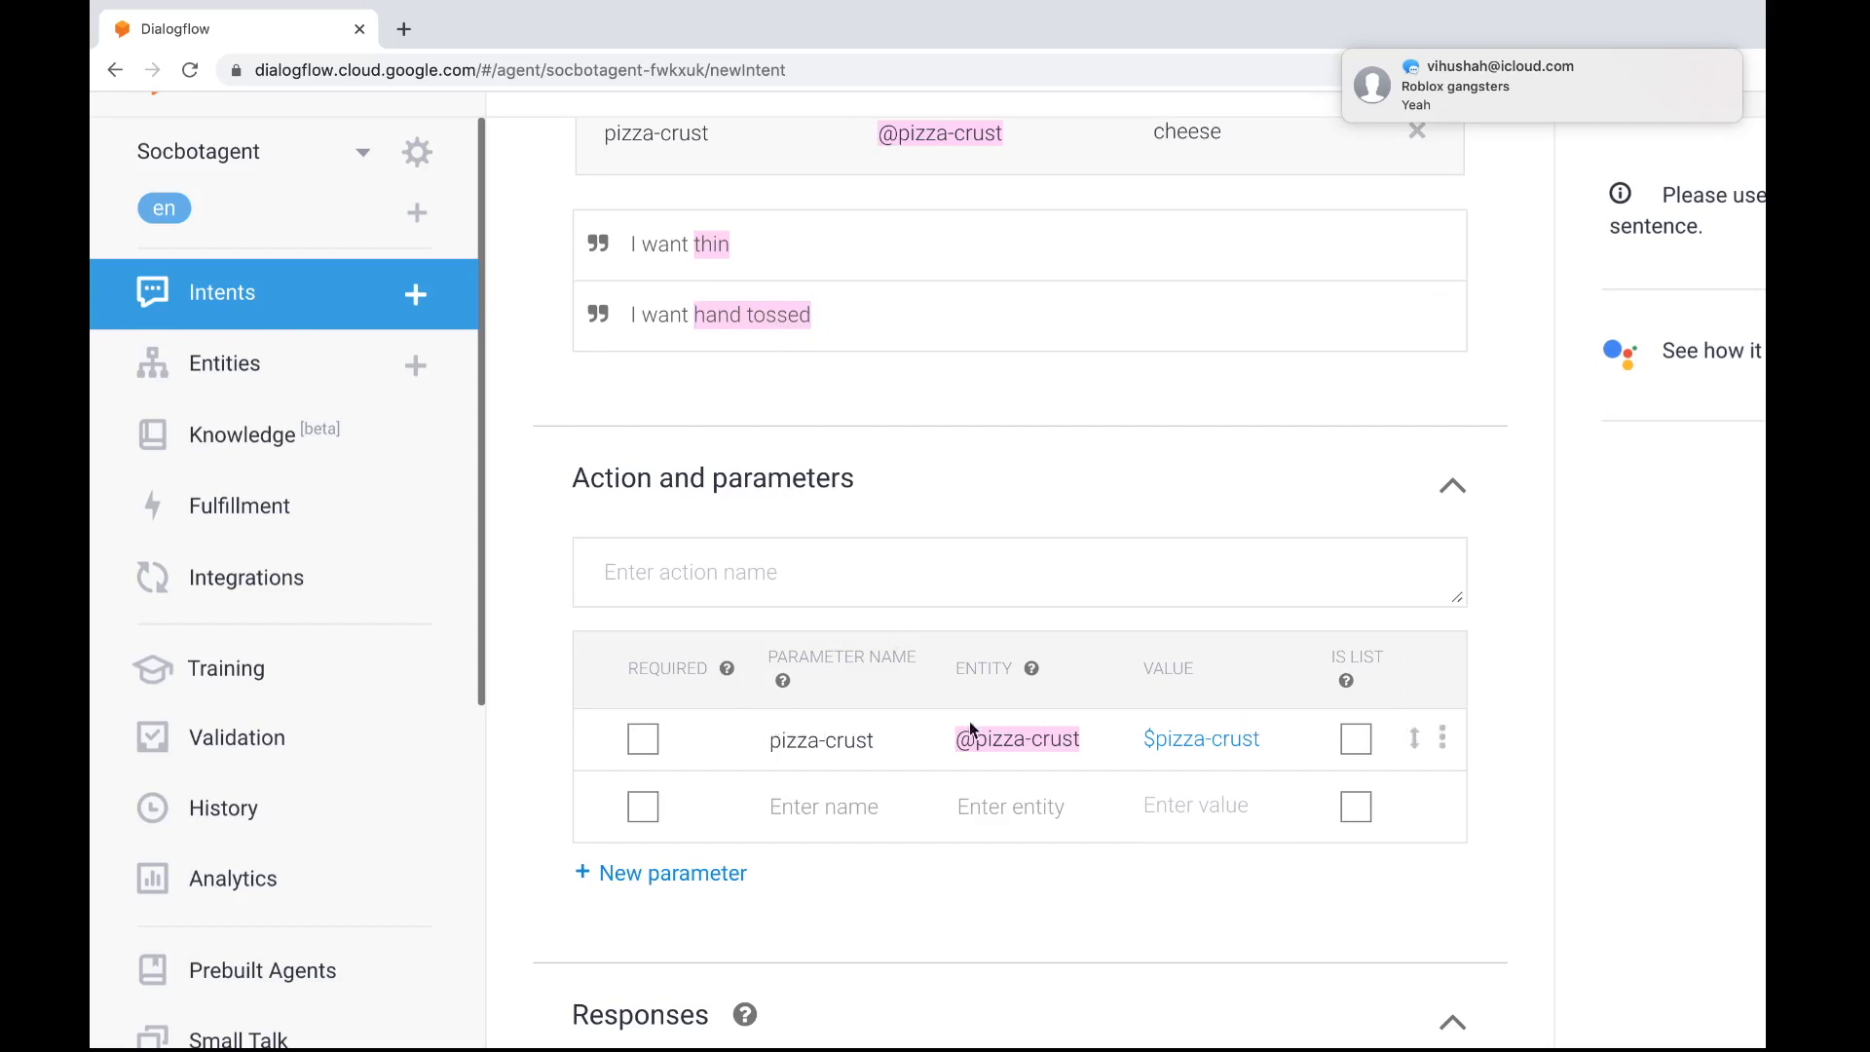
{"action": "scroll", "coordinate": [968, 721], "scroll_direction": "up", "scroll_amount": 1}
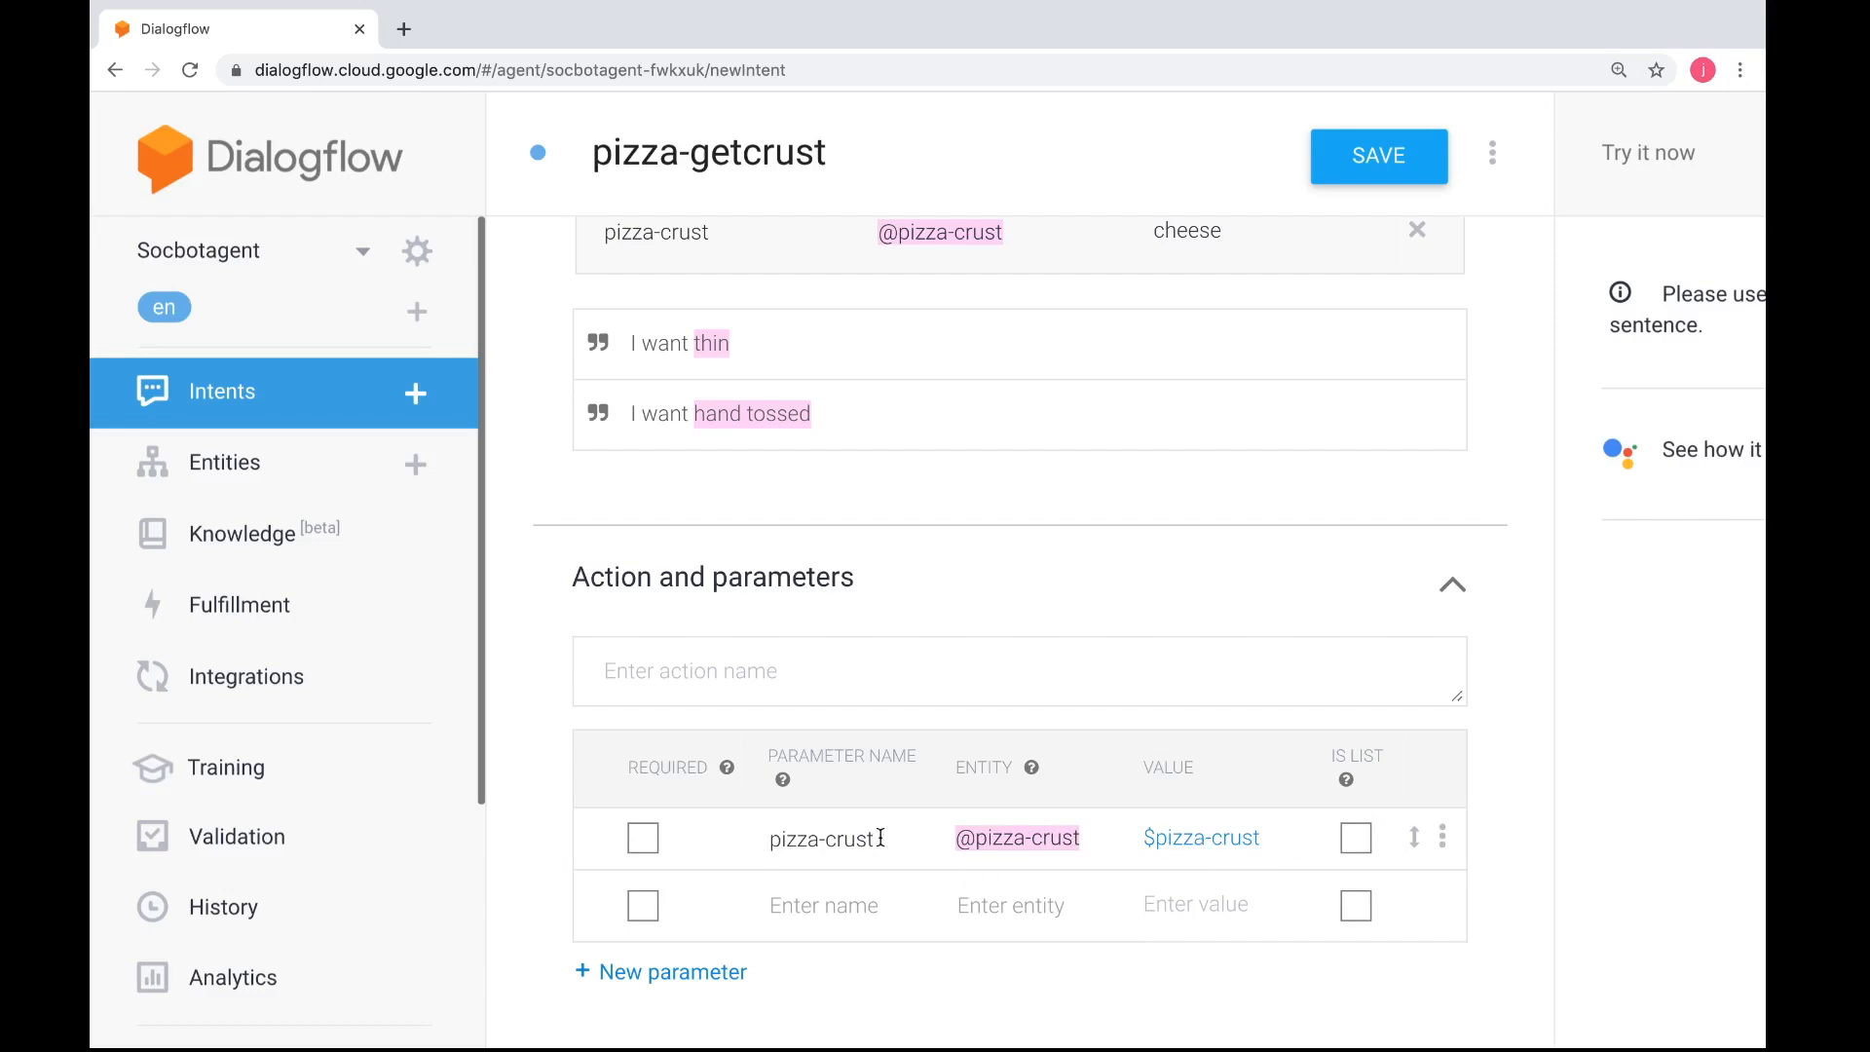
{"action": "left_click_drag", "start_coordinate": [881, 838], "coordinate": [772, 836]}
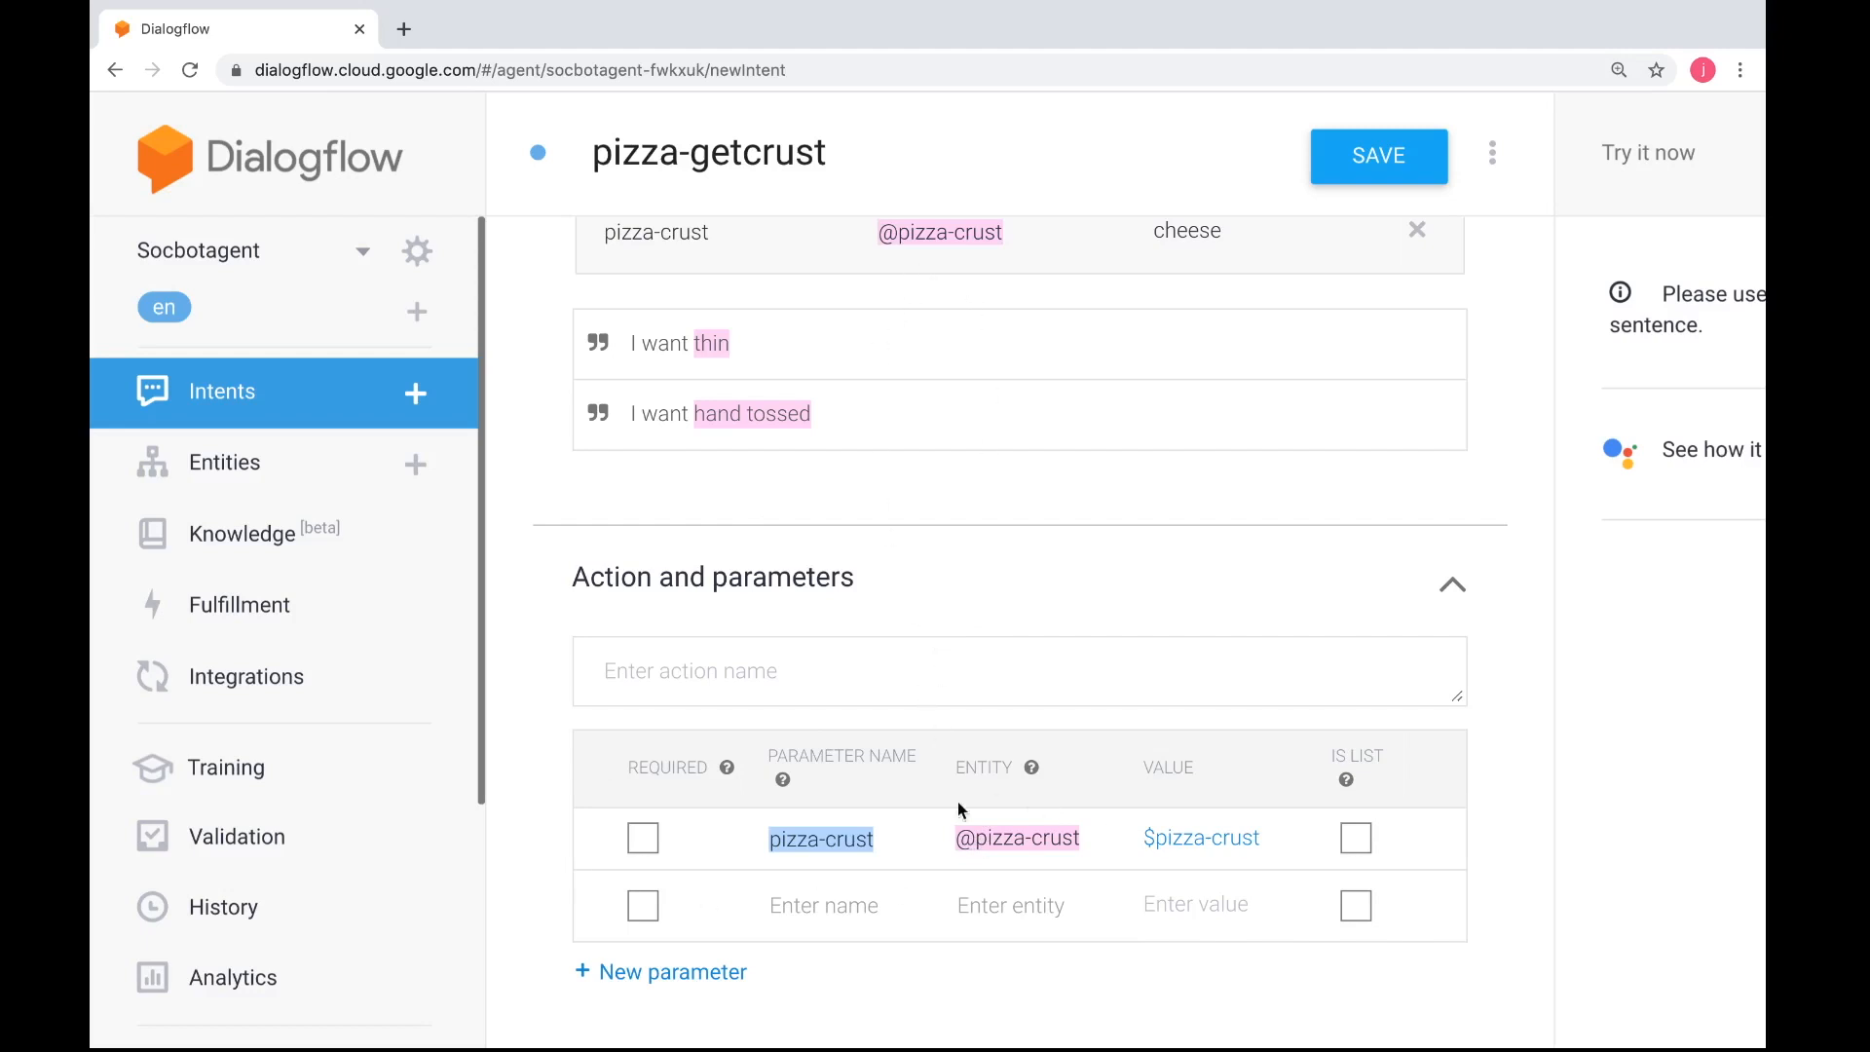
{"action": "scroll", "coordinate": [958, 871], "scroll_direction": "down", "scroll_amount": 6}
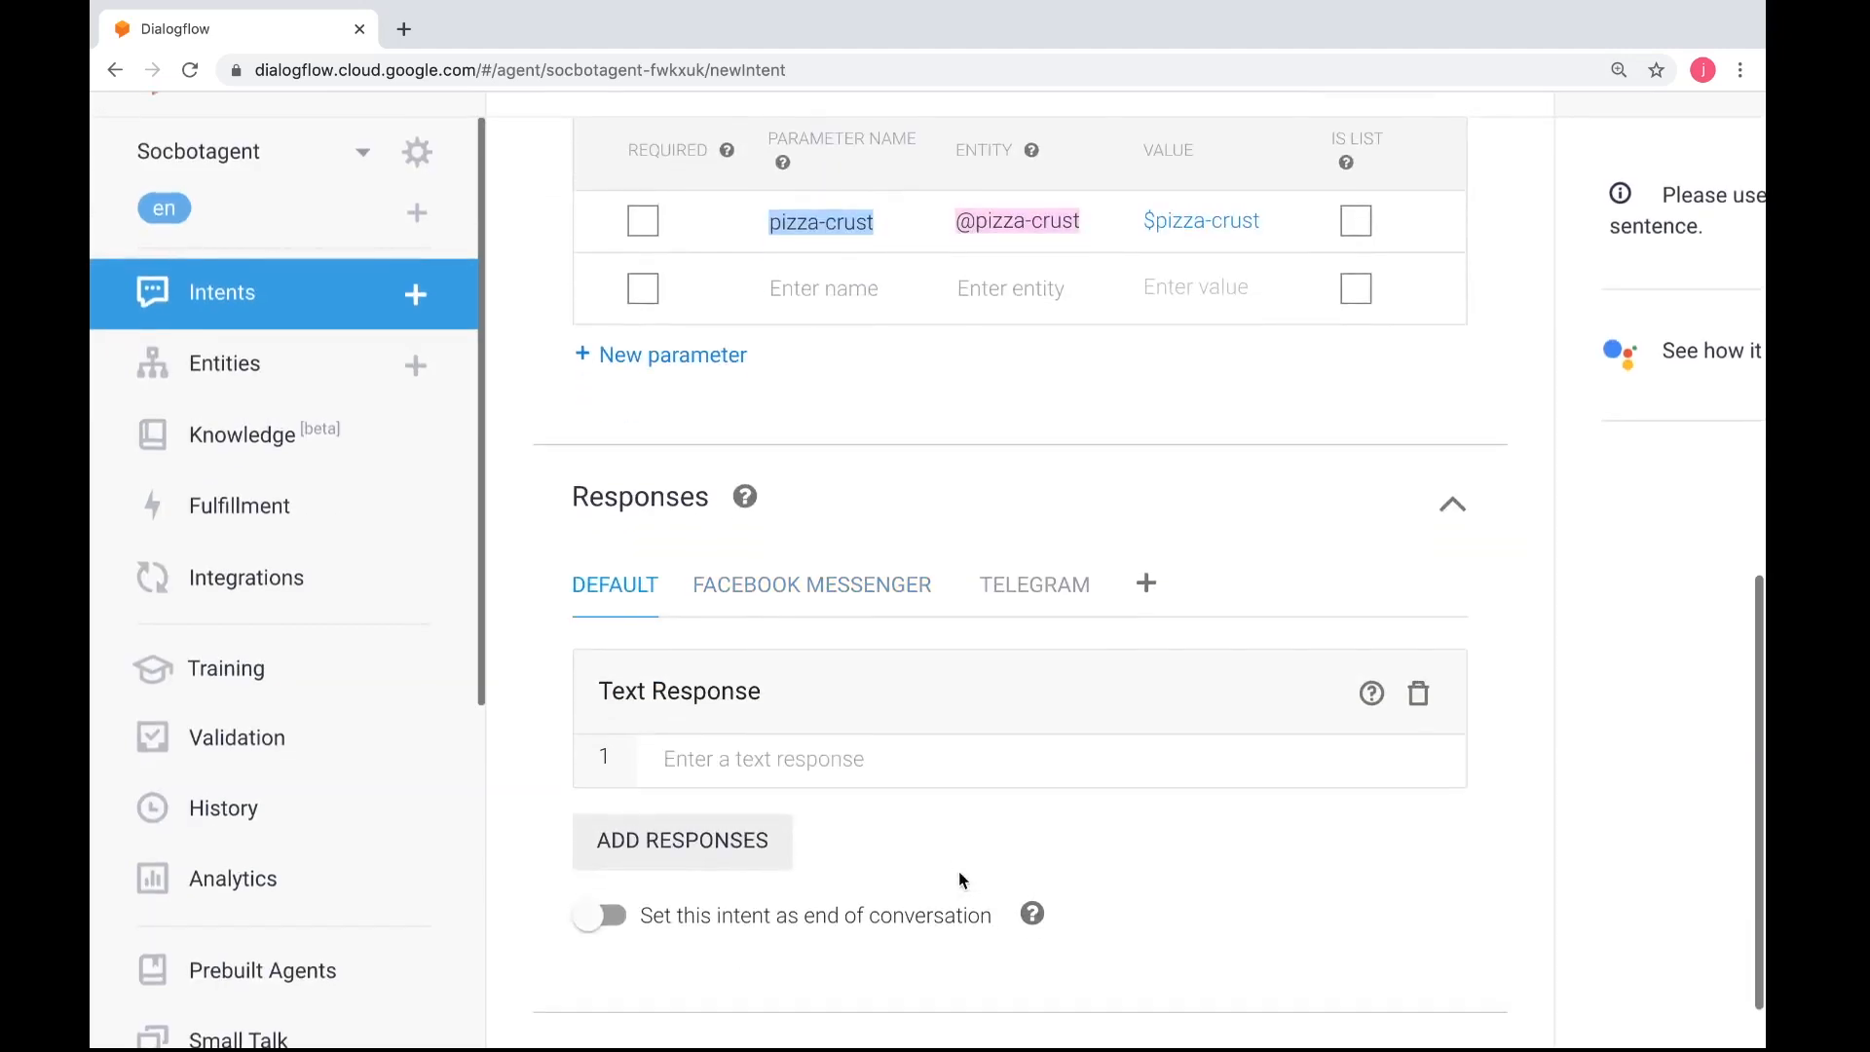
Close the Messages window on the desktop and switch to the practical guide in Safari
{"action": "key", "text": "ctrl+Left"}
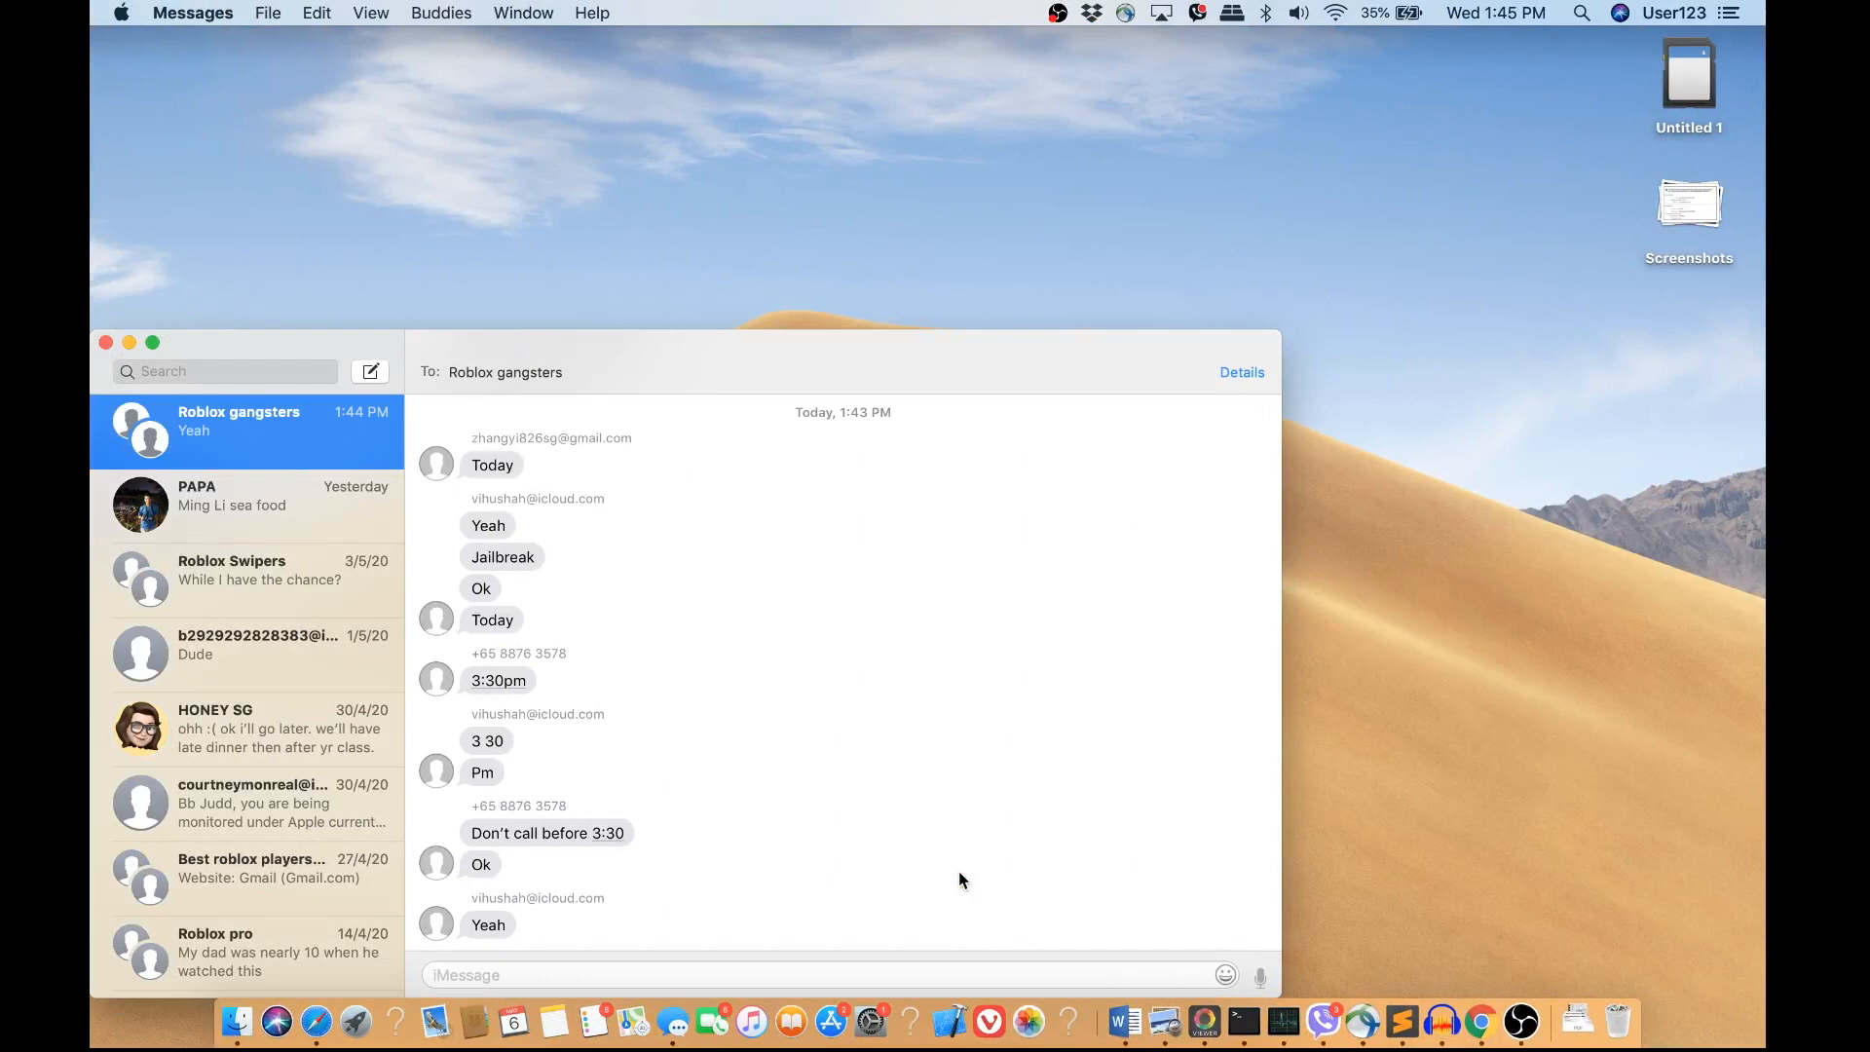
{"action": "left_click", "coordinate": [105, 342]}
{"action": "key", "text": "ctrl+Right"}
{"action": "key", "text": "ctrl+Right"}
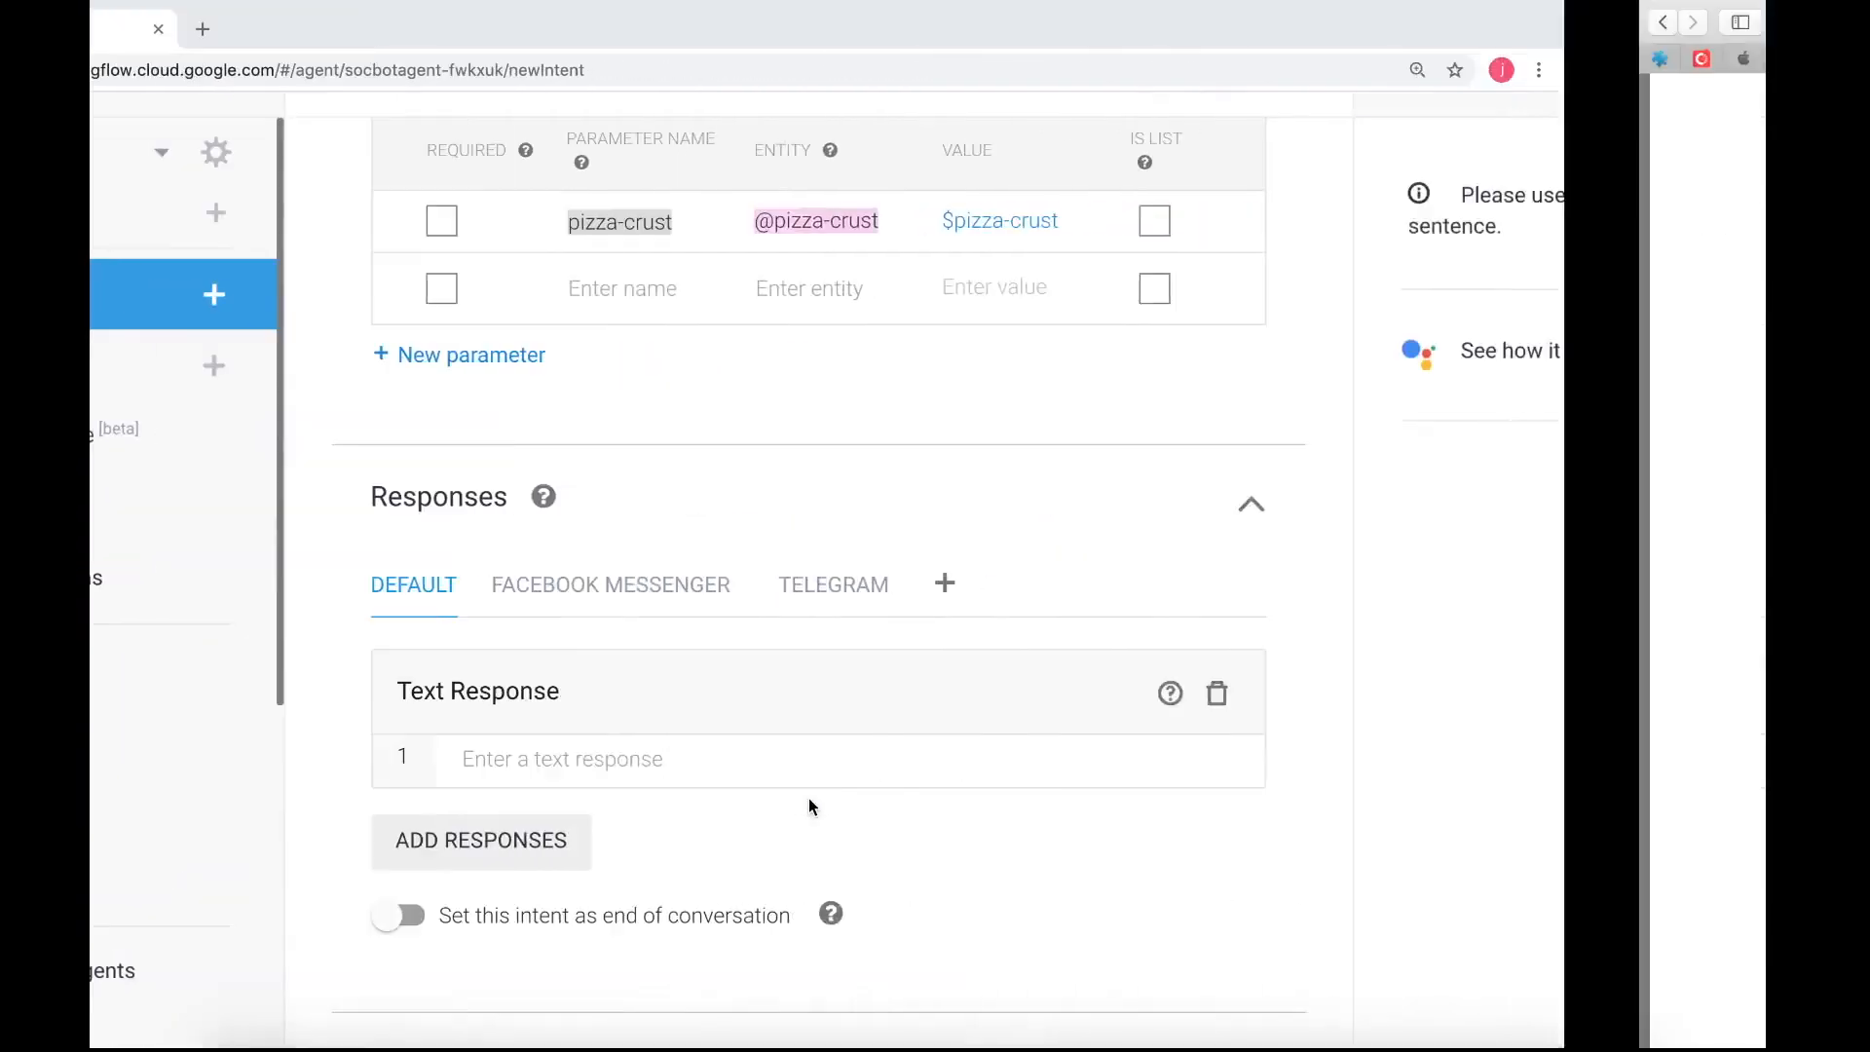
Look through the guide from the pizza-start expressions and the pizza-getsize exercise to the Facebook Messenger quick replies and Exercise 3
{"action": "scroll", "coordinate": [809, 799], "scroll_direction": "down", "scroll_amount": 5}
{"action": "scroll", "coordinate": [809, 804], "scroll_direction": "down", "scroll_amount": 15}
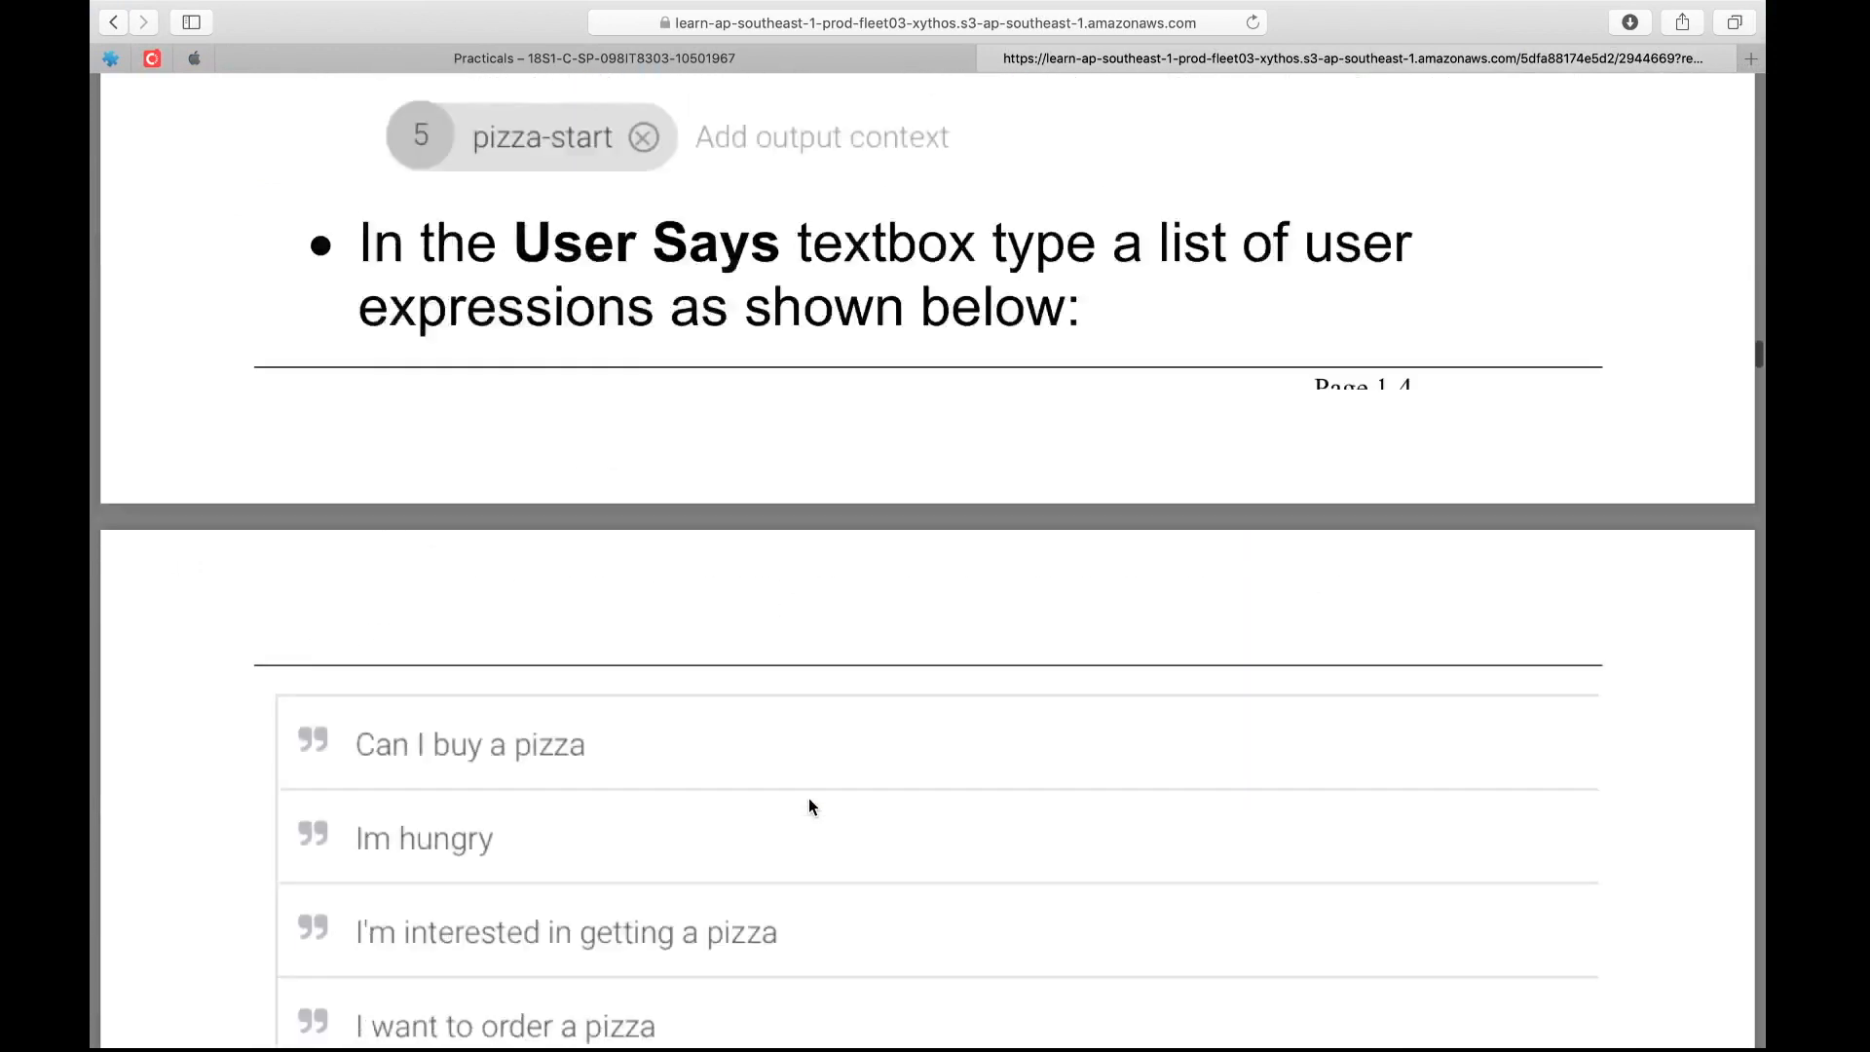
{"action": "scroll", "coordinate": [809, 799], "scroll_direction": "down", "scroll_amount": 15}
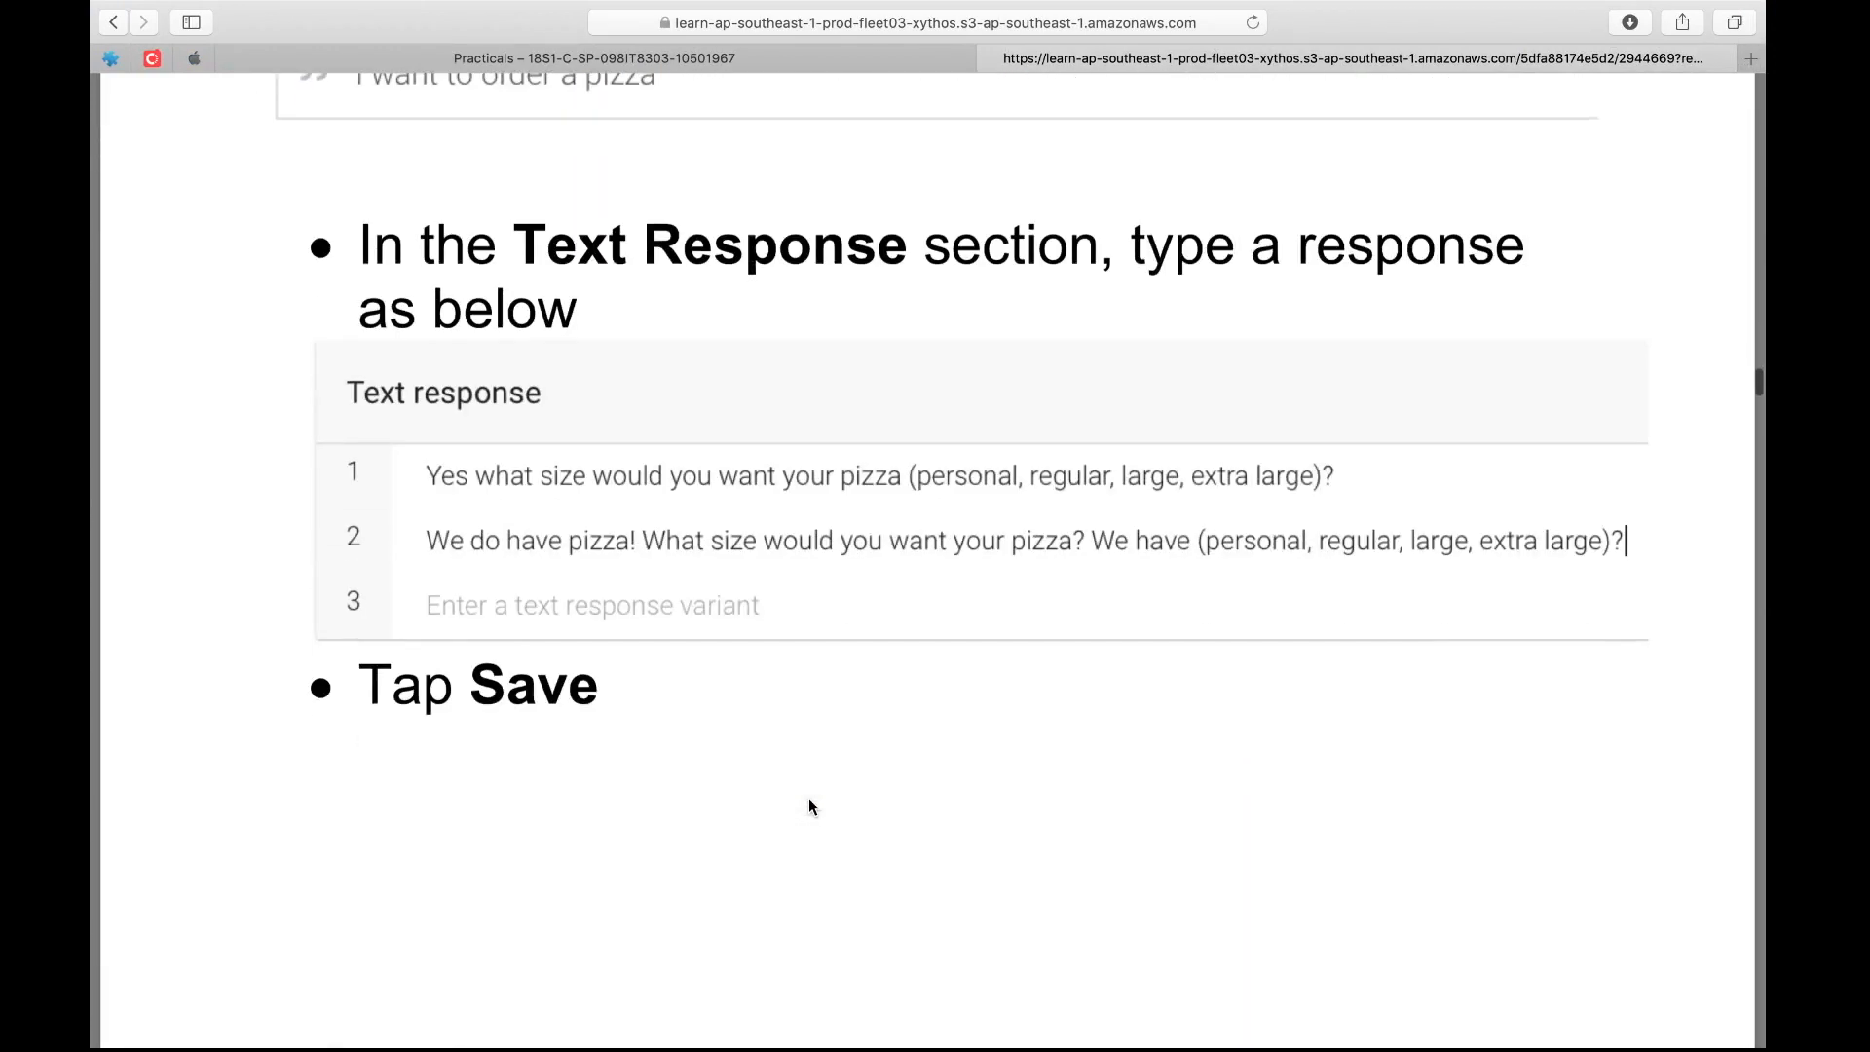
{"action": "scroll", "coordinate": [808, 804], "scroll_direction": "down", "scroll_amount": 15}
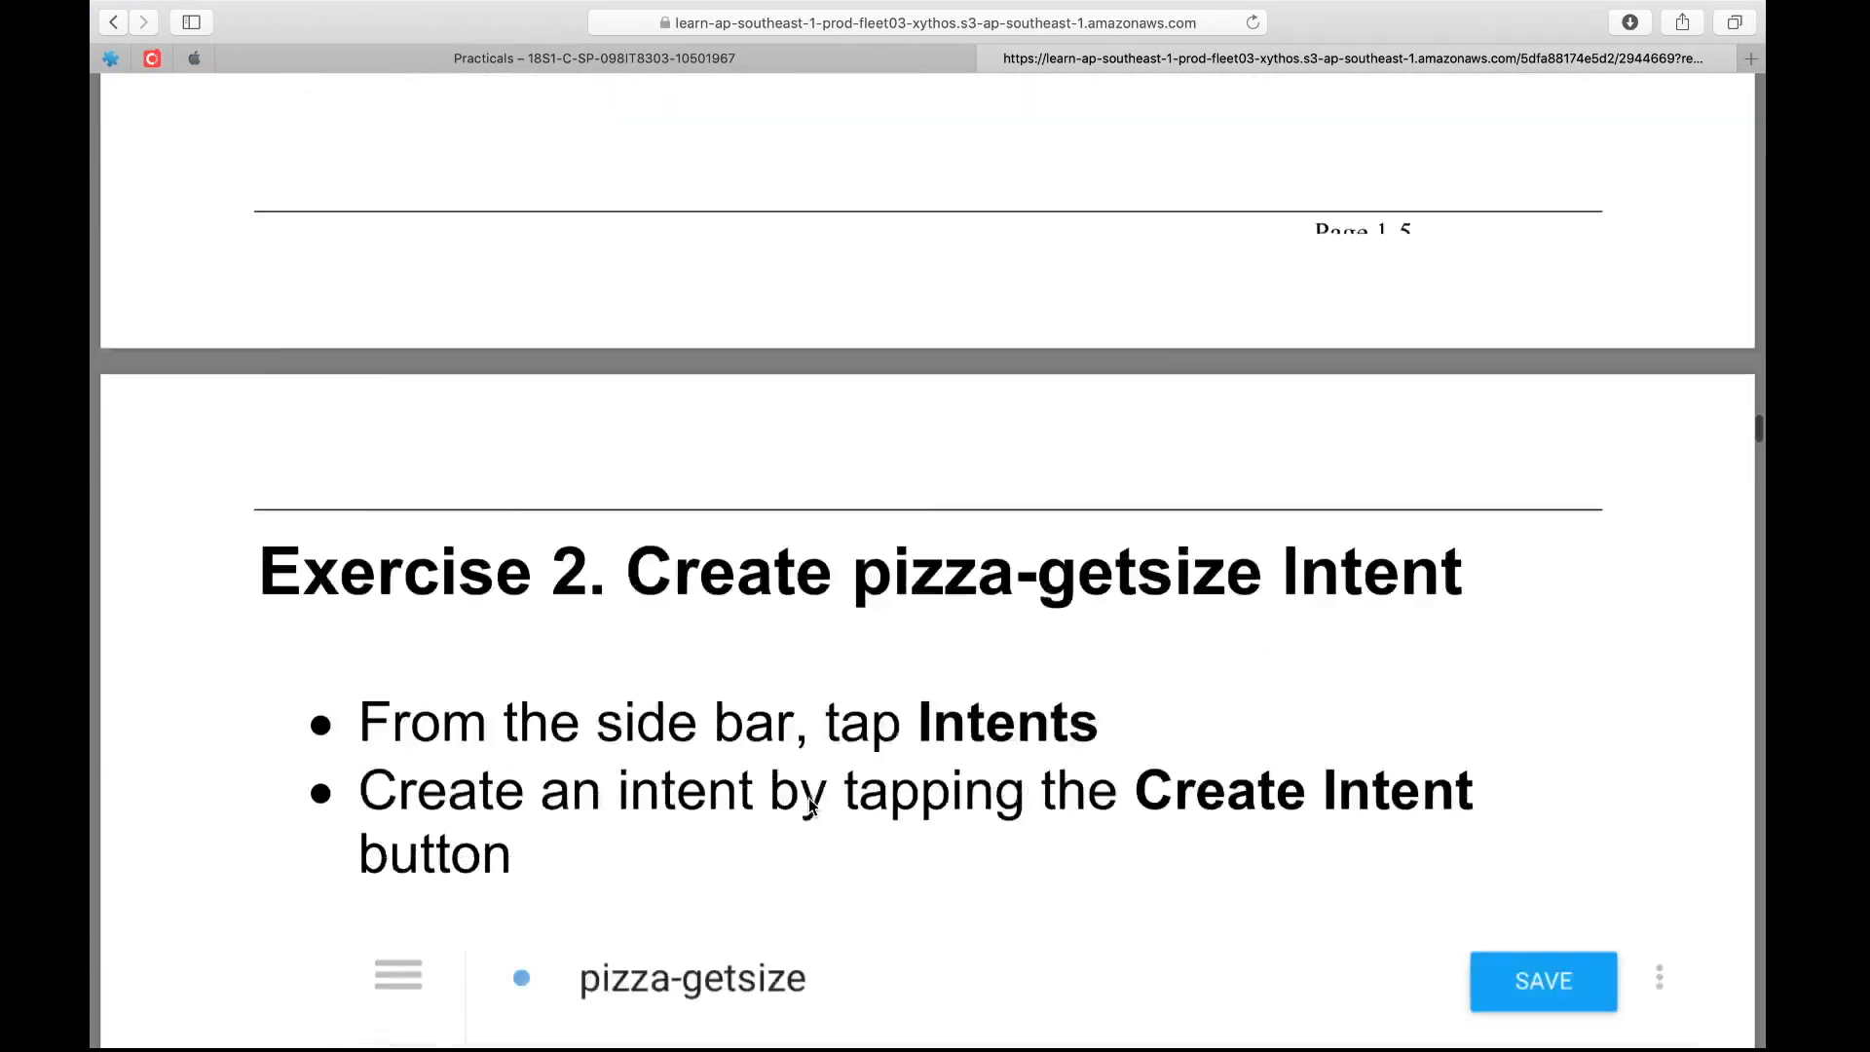
{"action": "scroll", "coordinate": [808, 805], "scroll_direction": "down", "scroll_amount": 8}
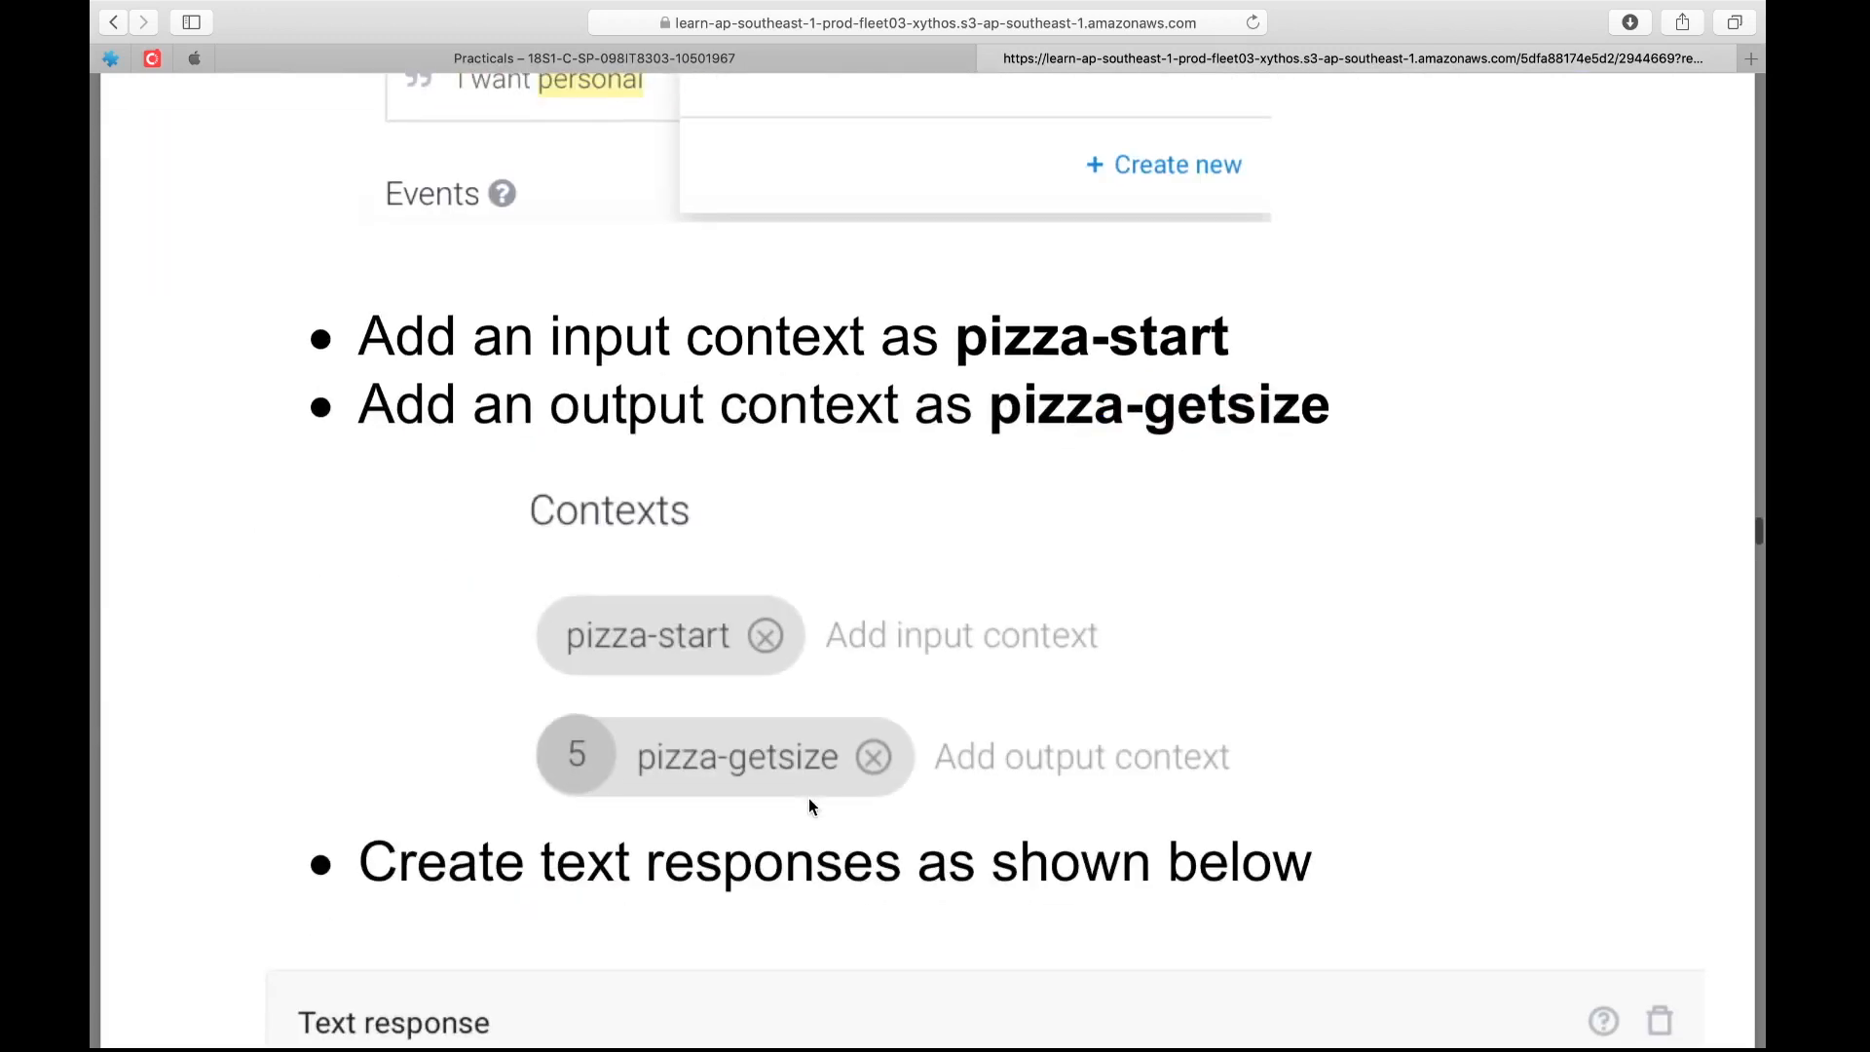
{"action": "scroll", "coordinate": [809, 807], "scroll_direction": "down", "scroll_amount": 15}
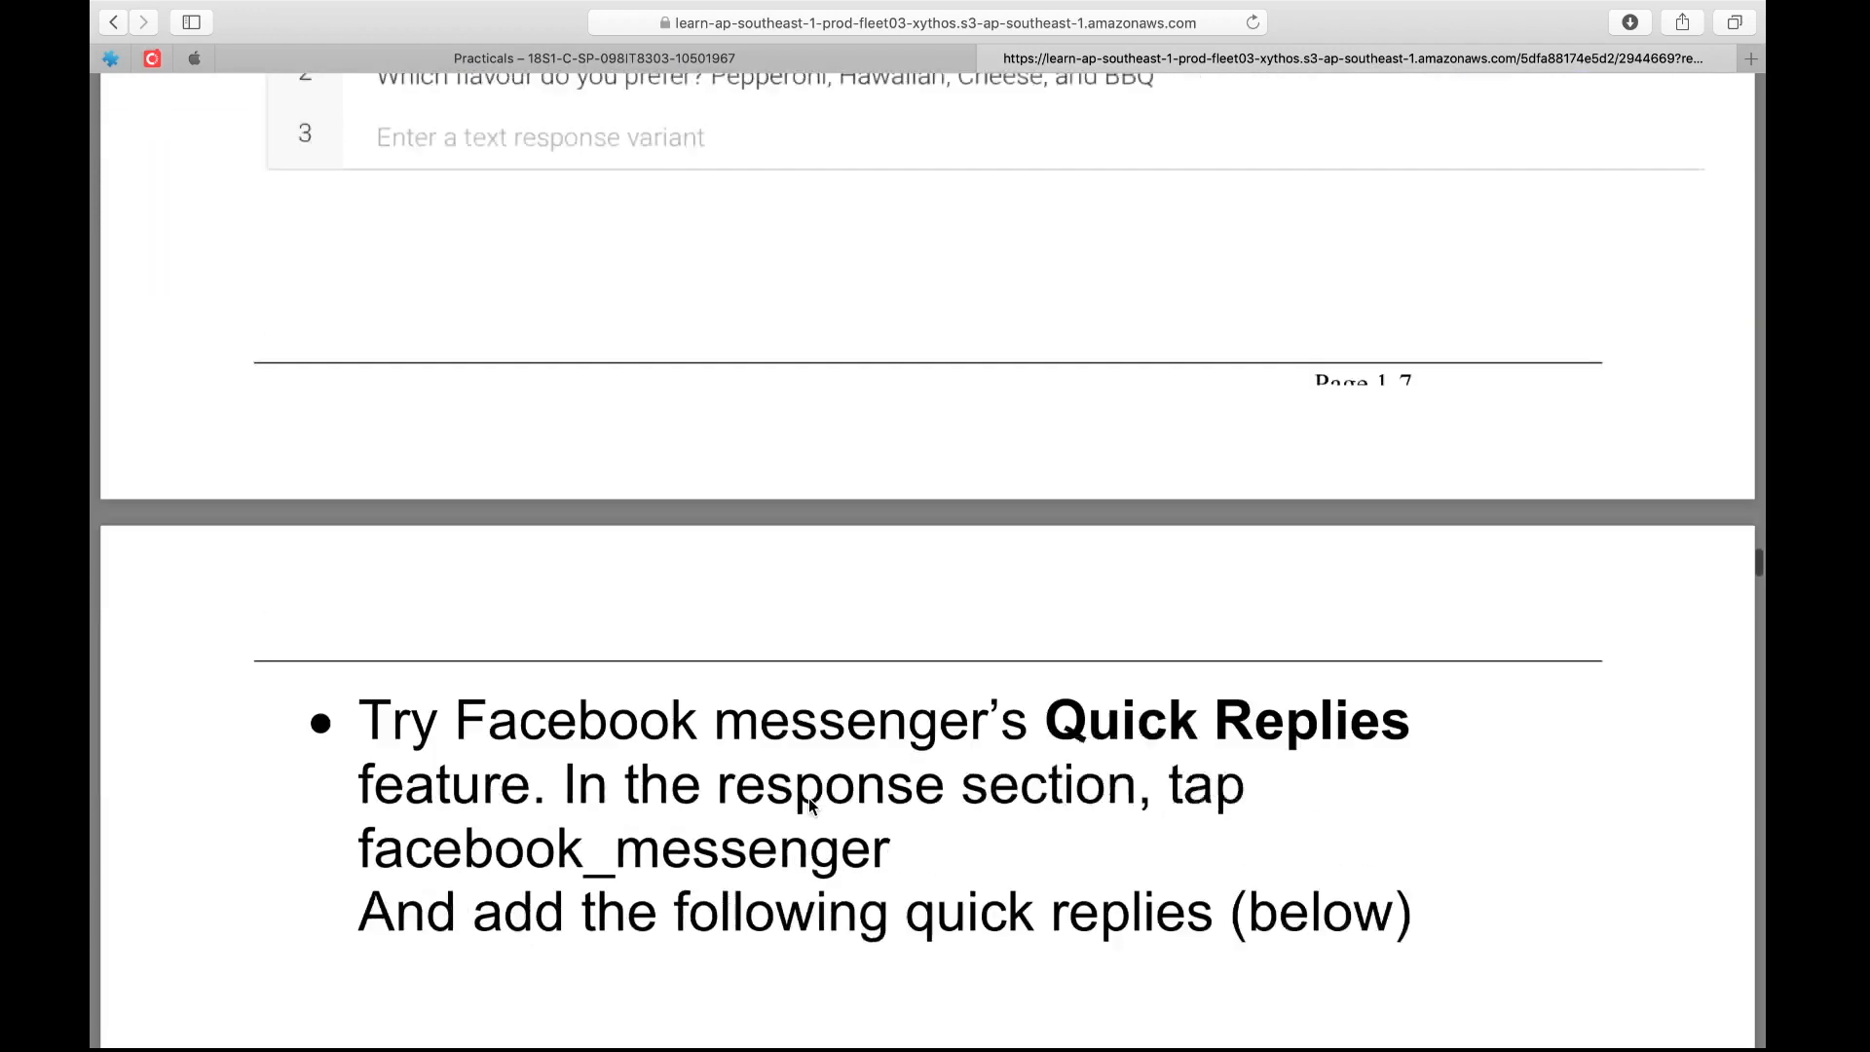
{"action": "scroll", "coordinate": [809, 801], "scroll_direction": "down", "scroll_amount": 10}
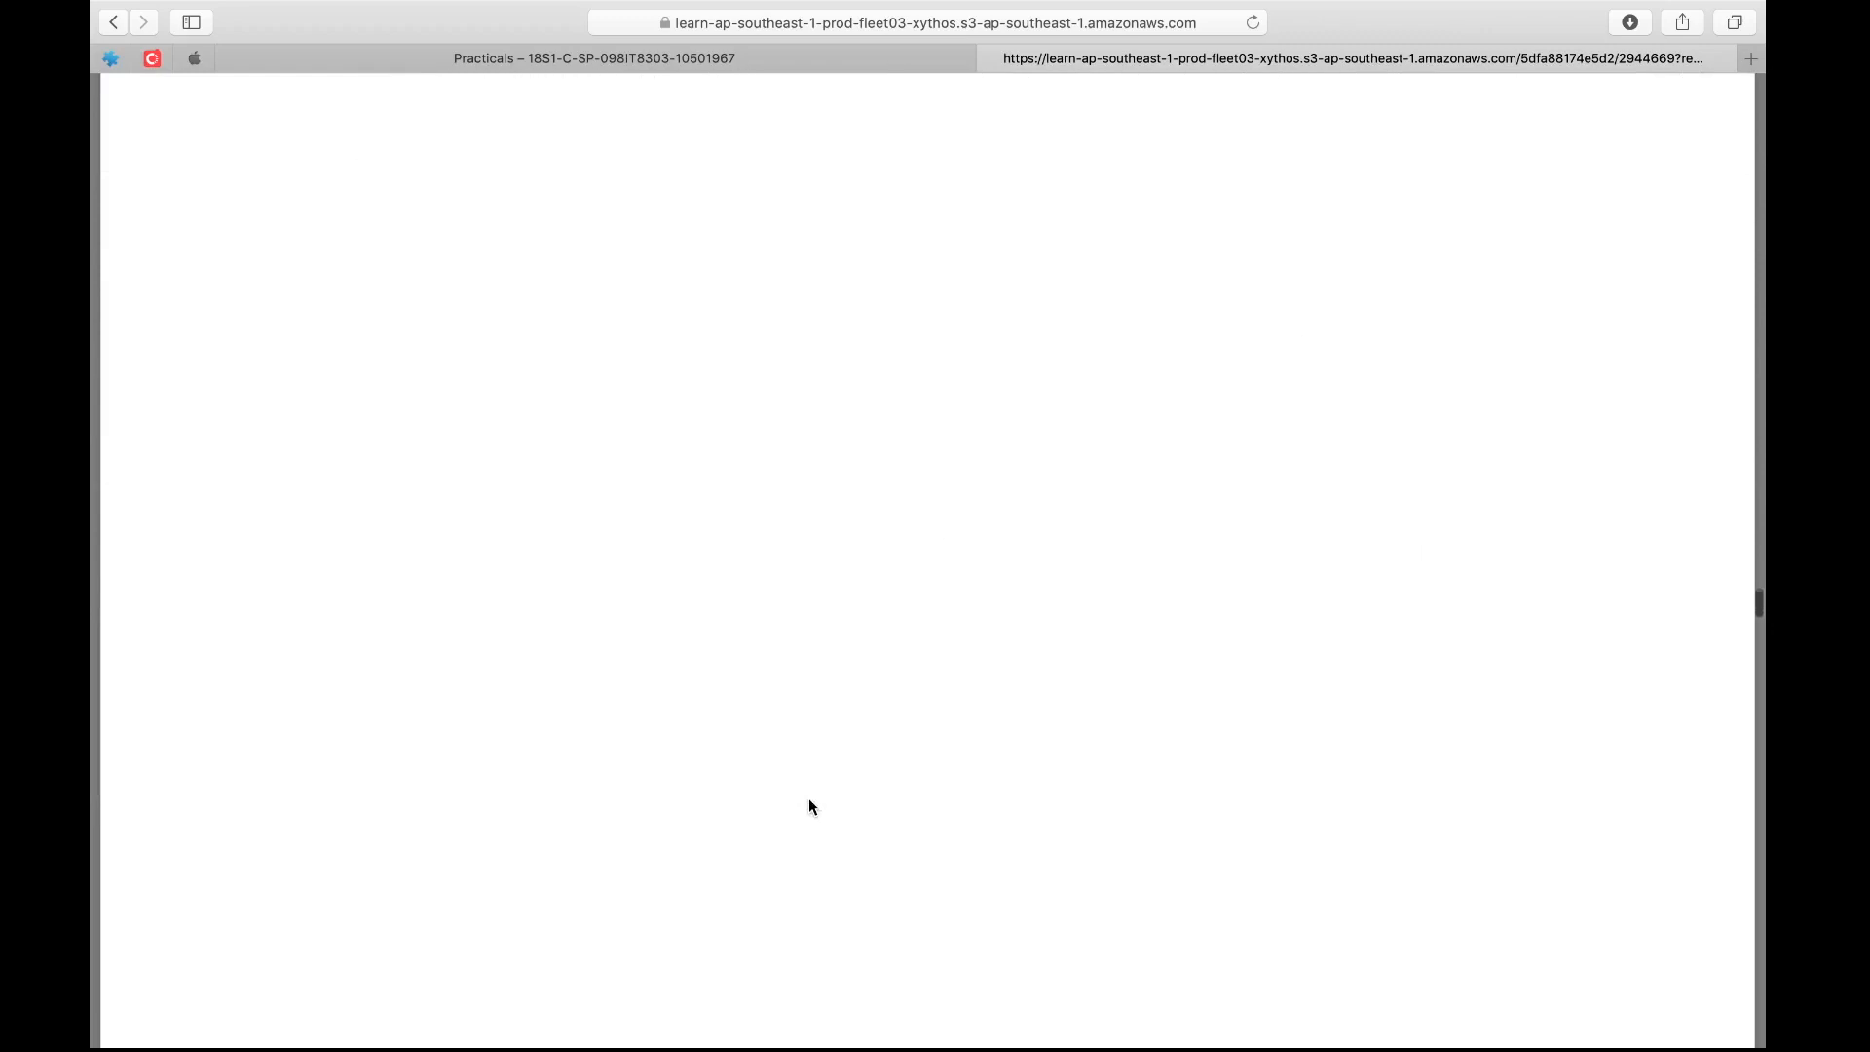
{"action": "scroll", "coordinate": [808, 806], "scroll_direction": "down", "scroll_amount": 12}
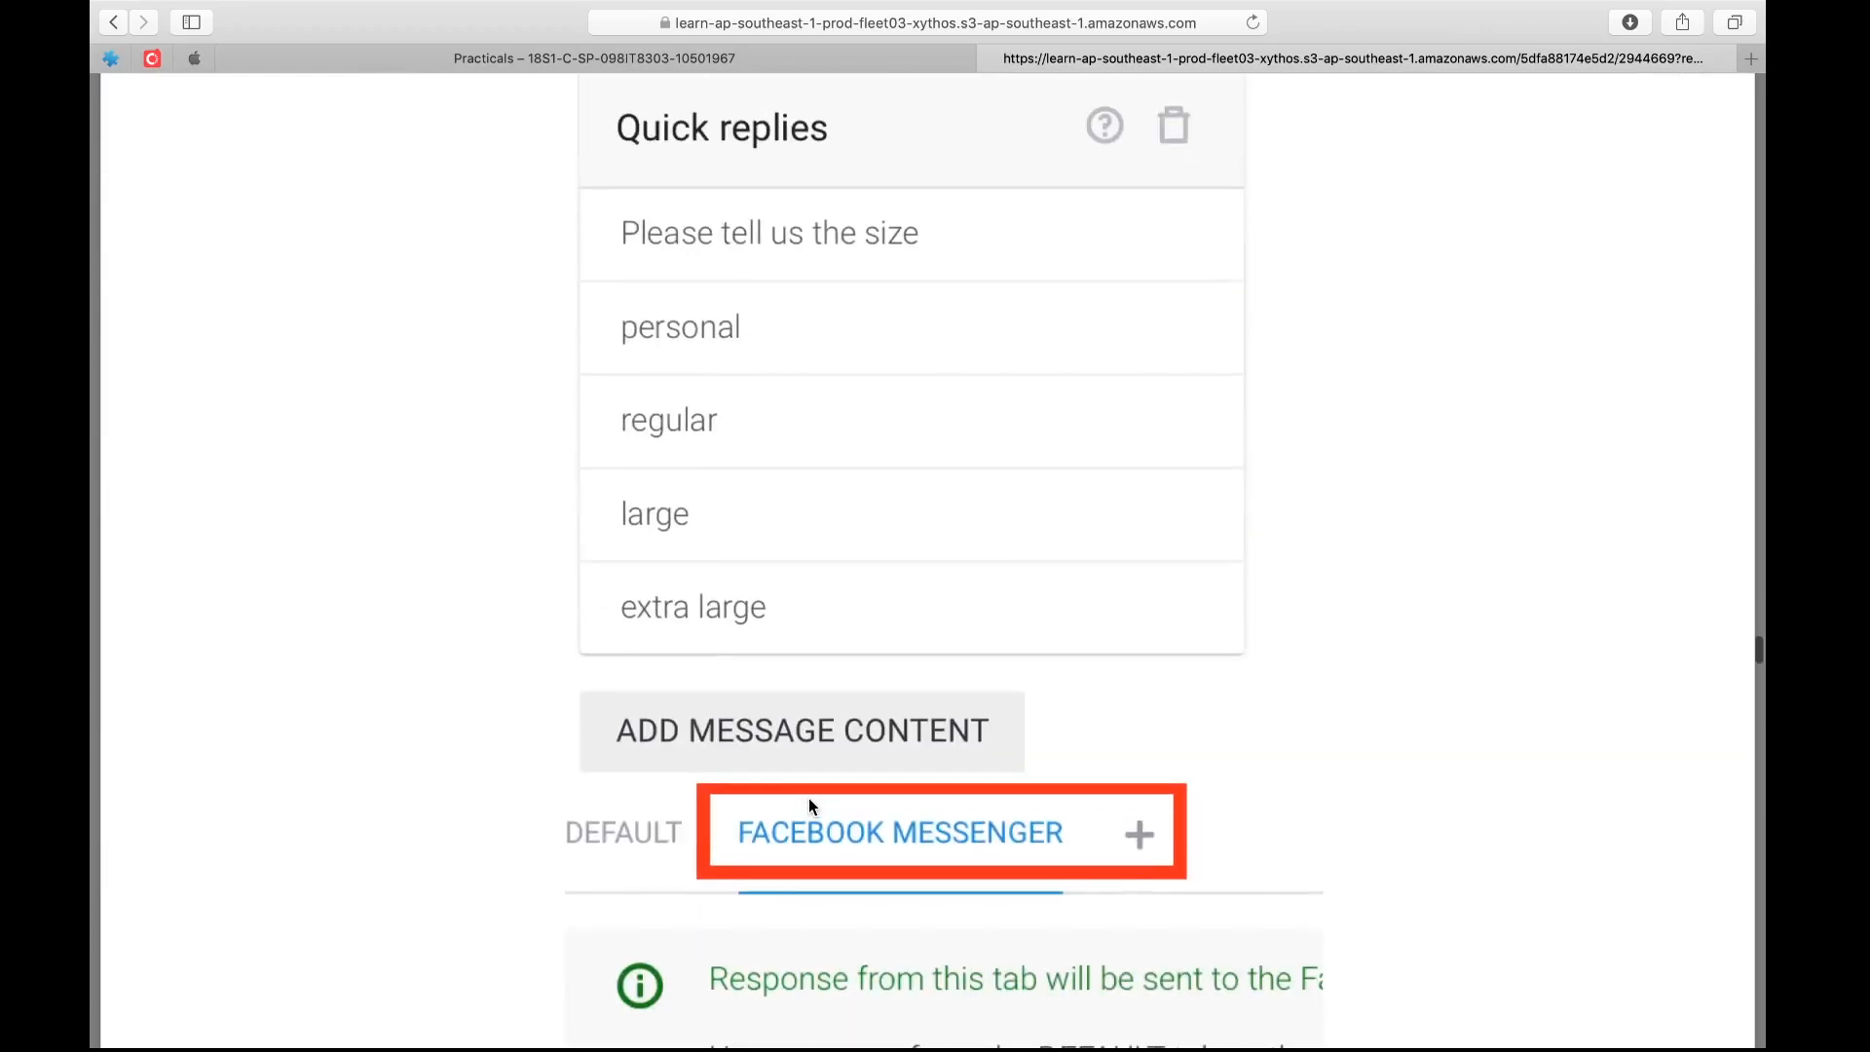
{"action": "scroll", "coordinate": [808, 804], "scroll_direction": "down", "scroll_amount": 5}
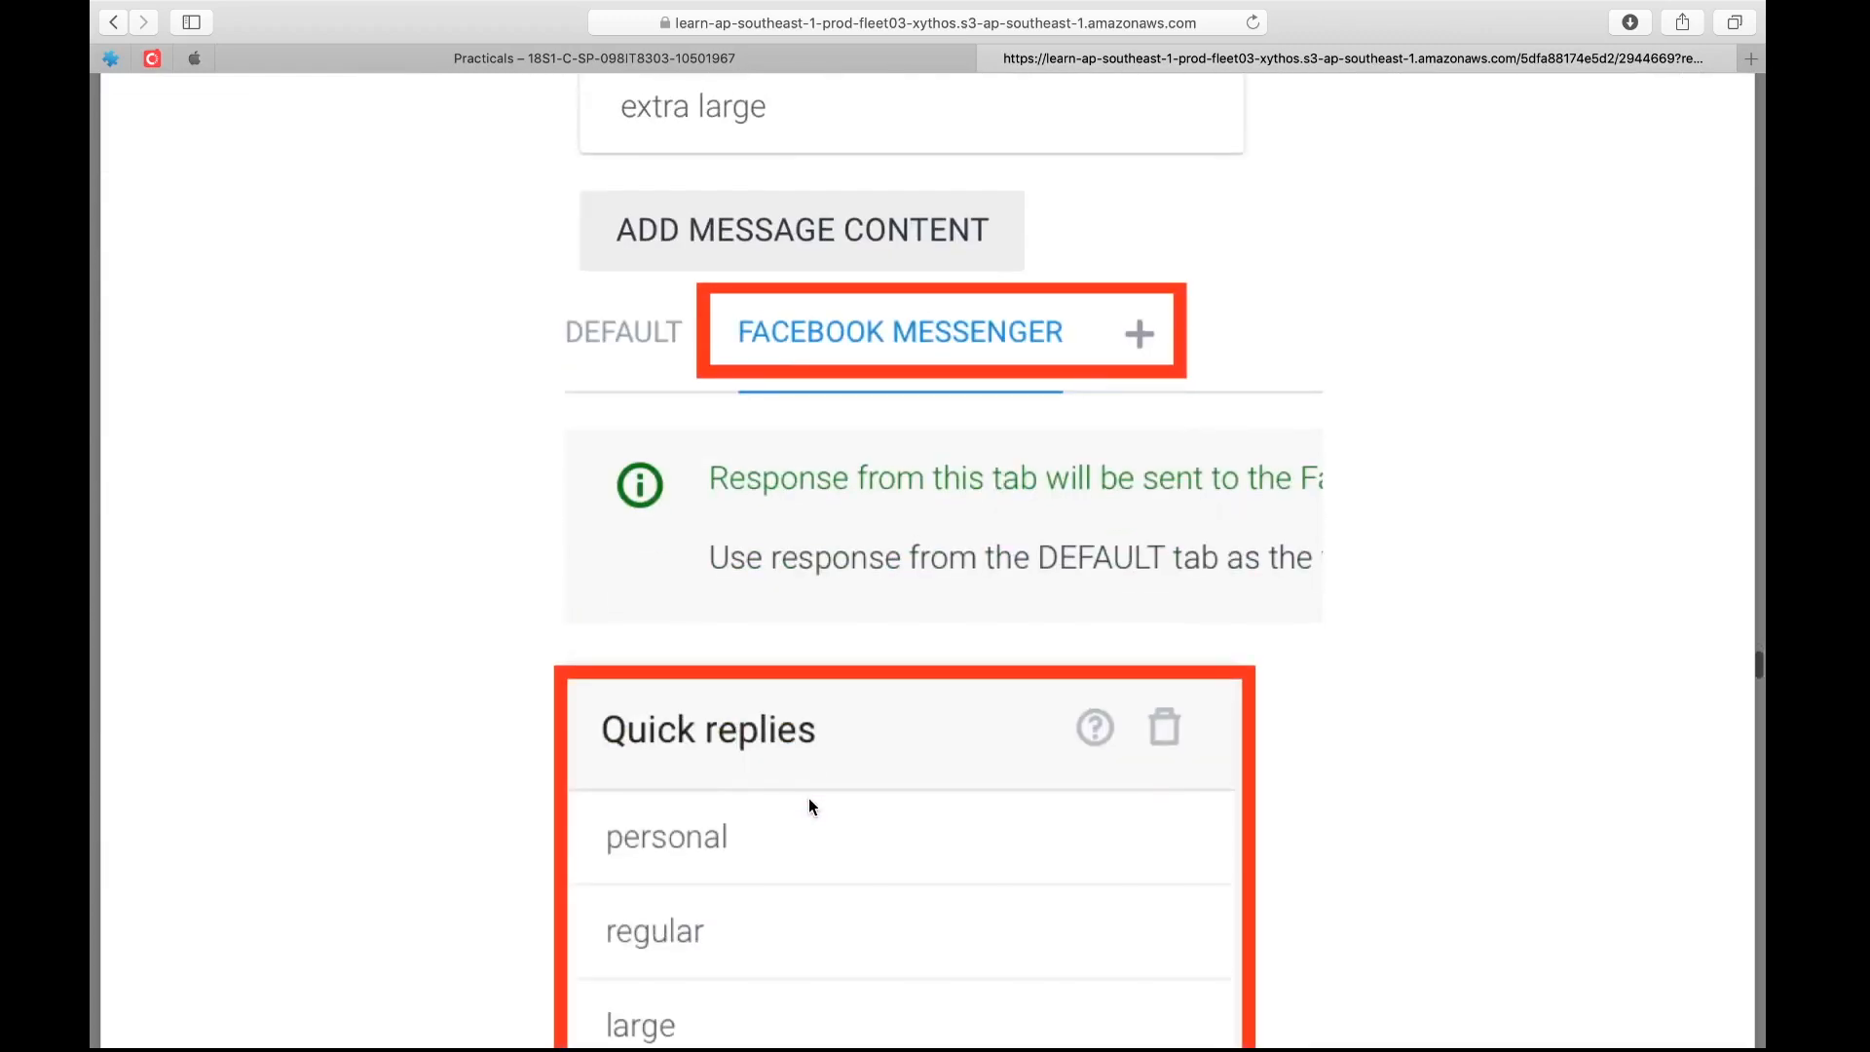
{"action": "scroll", "coordinate": [809, 804], "scroll_direction": "down", "scroll_amount": 12}
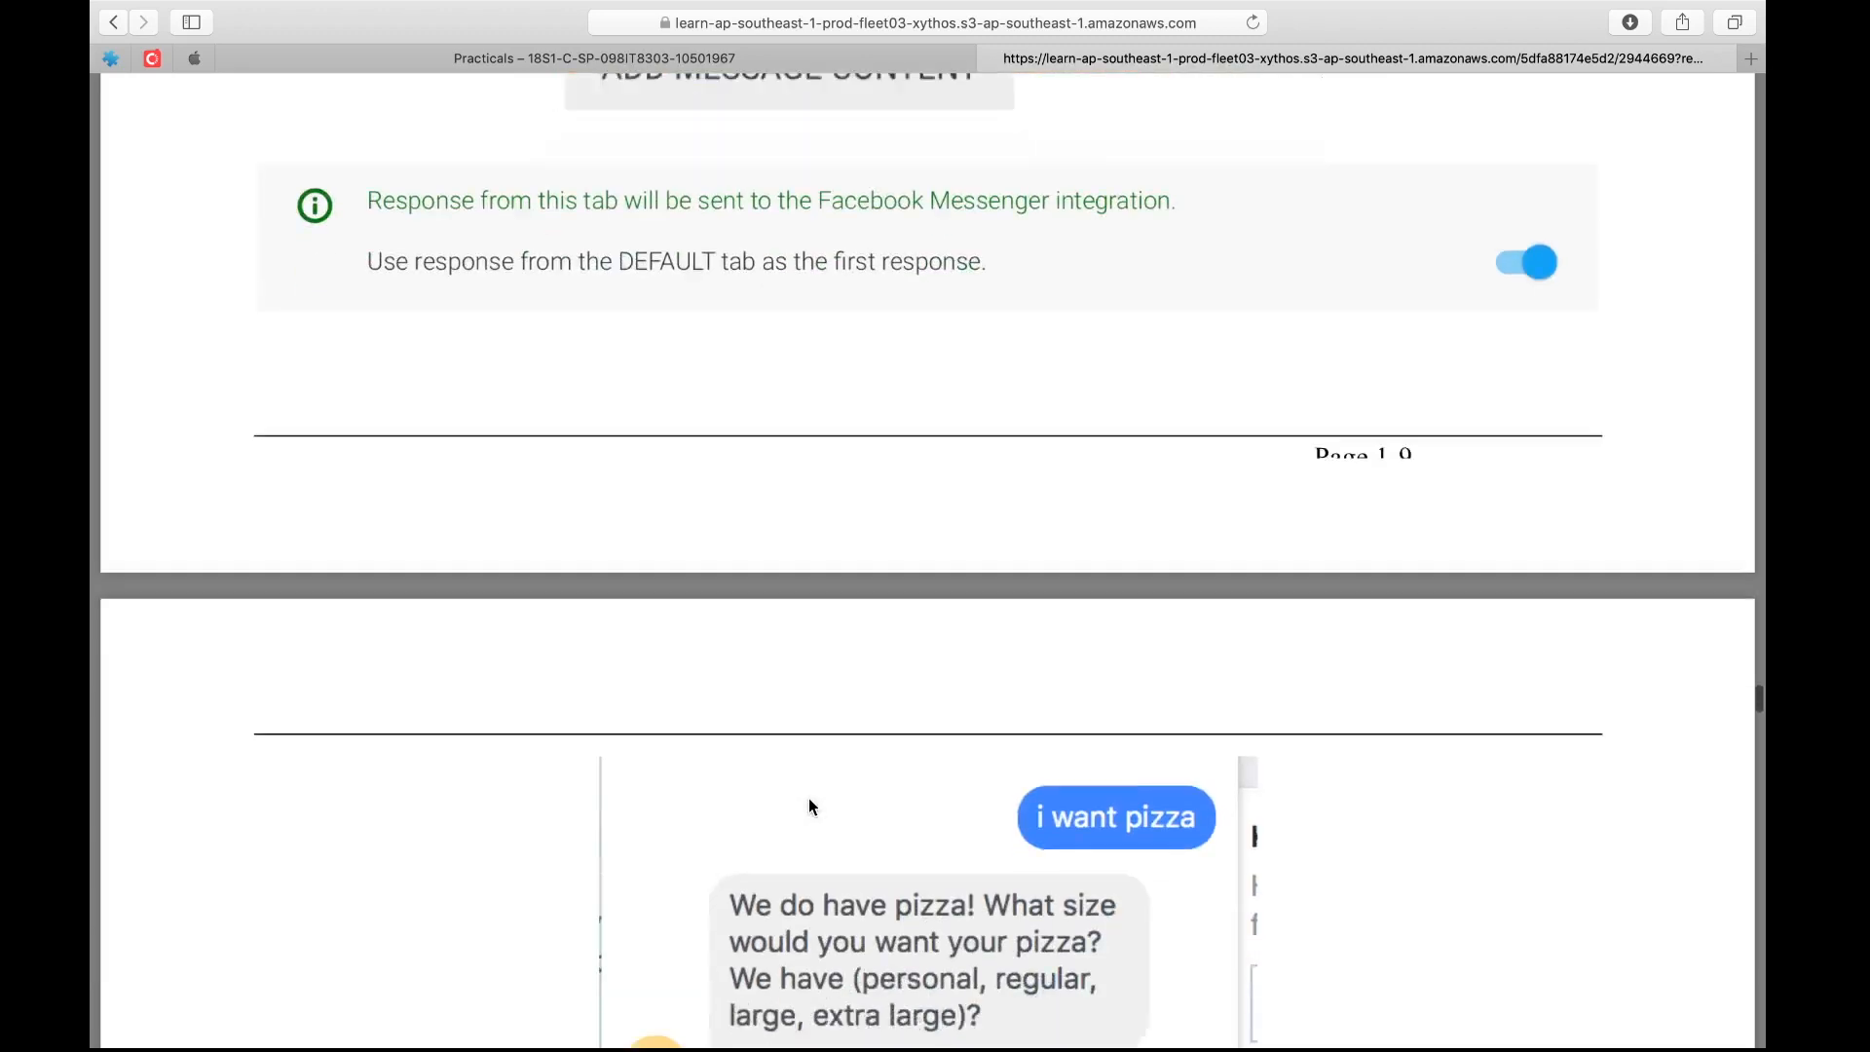
{"action": "scroll", "coordinate": [808, 806], "scroll_direction": "down", "scroll_amount": 12}
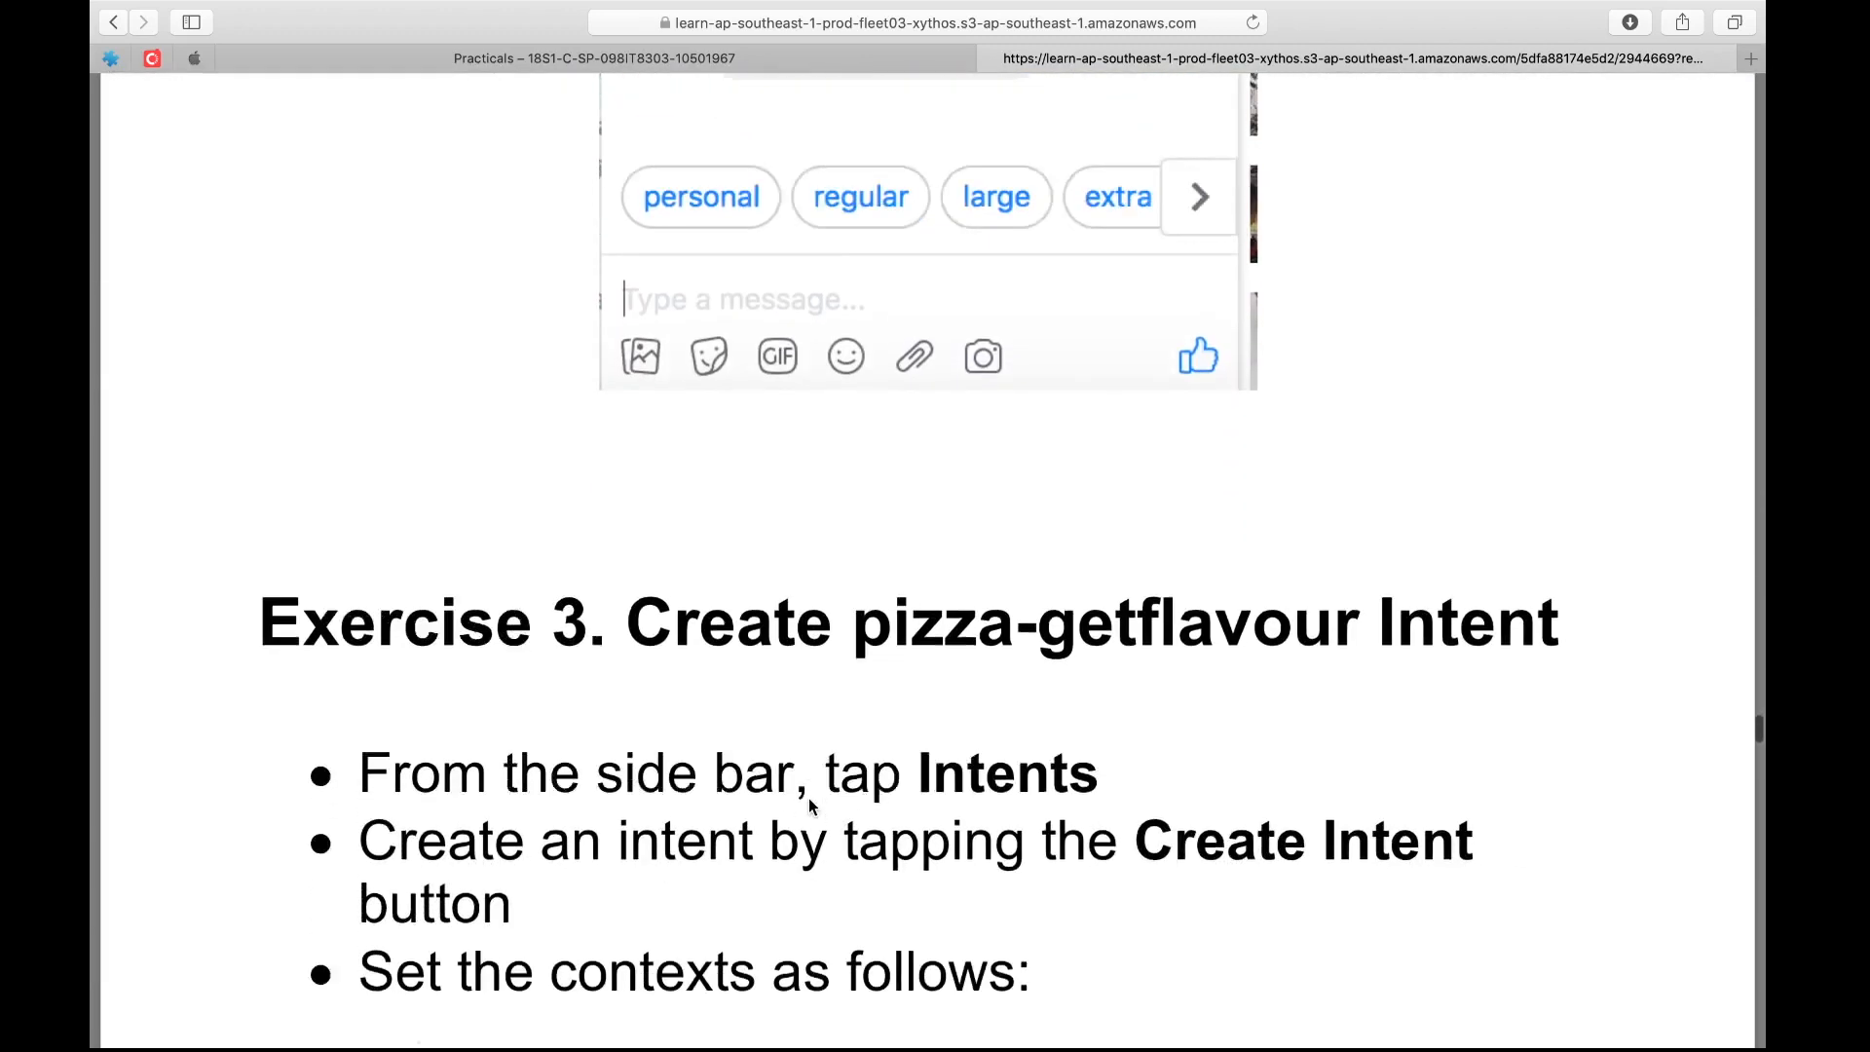
Examine the Exercise 3 instructions for the pizza-getflavour contexts, responses and labelled flavours, up to the start of Exercise 4
{"action": "scroll", "coordinate": [809, 804], "scroll_direction": "down", "scroll_amount": 2}
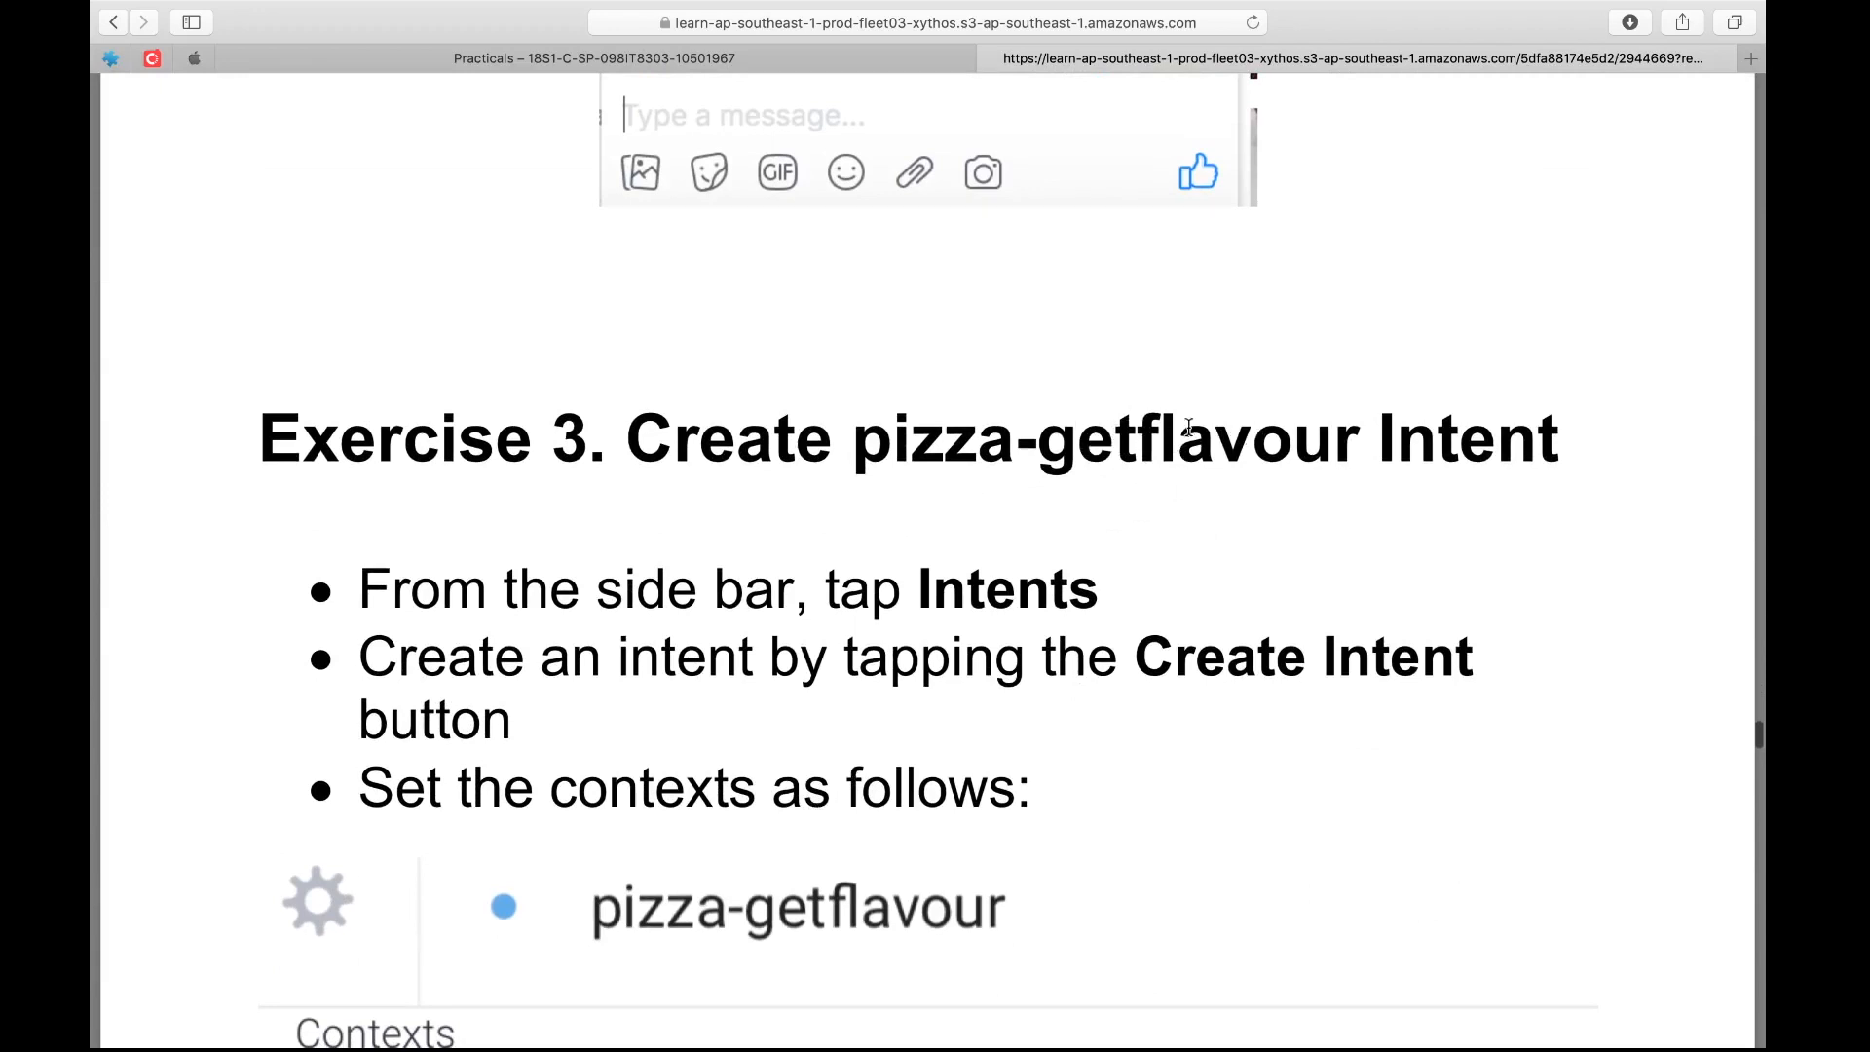
{"action": "scroll", "coordinate": [1161, 453], "scroll_direction": "down", "scroll_amount": 15}
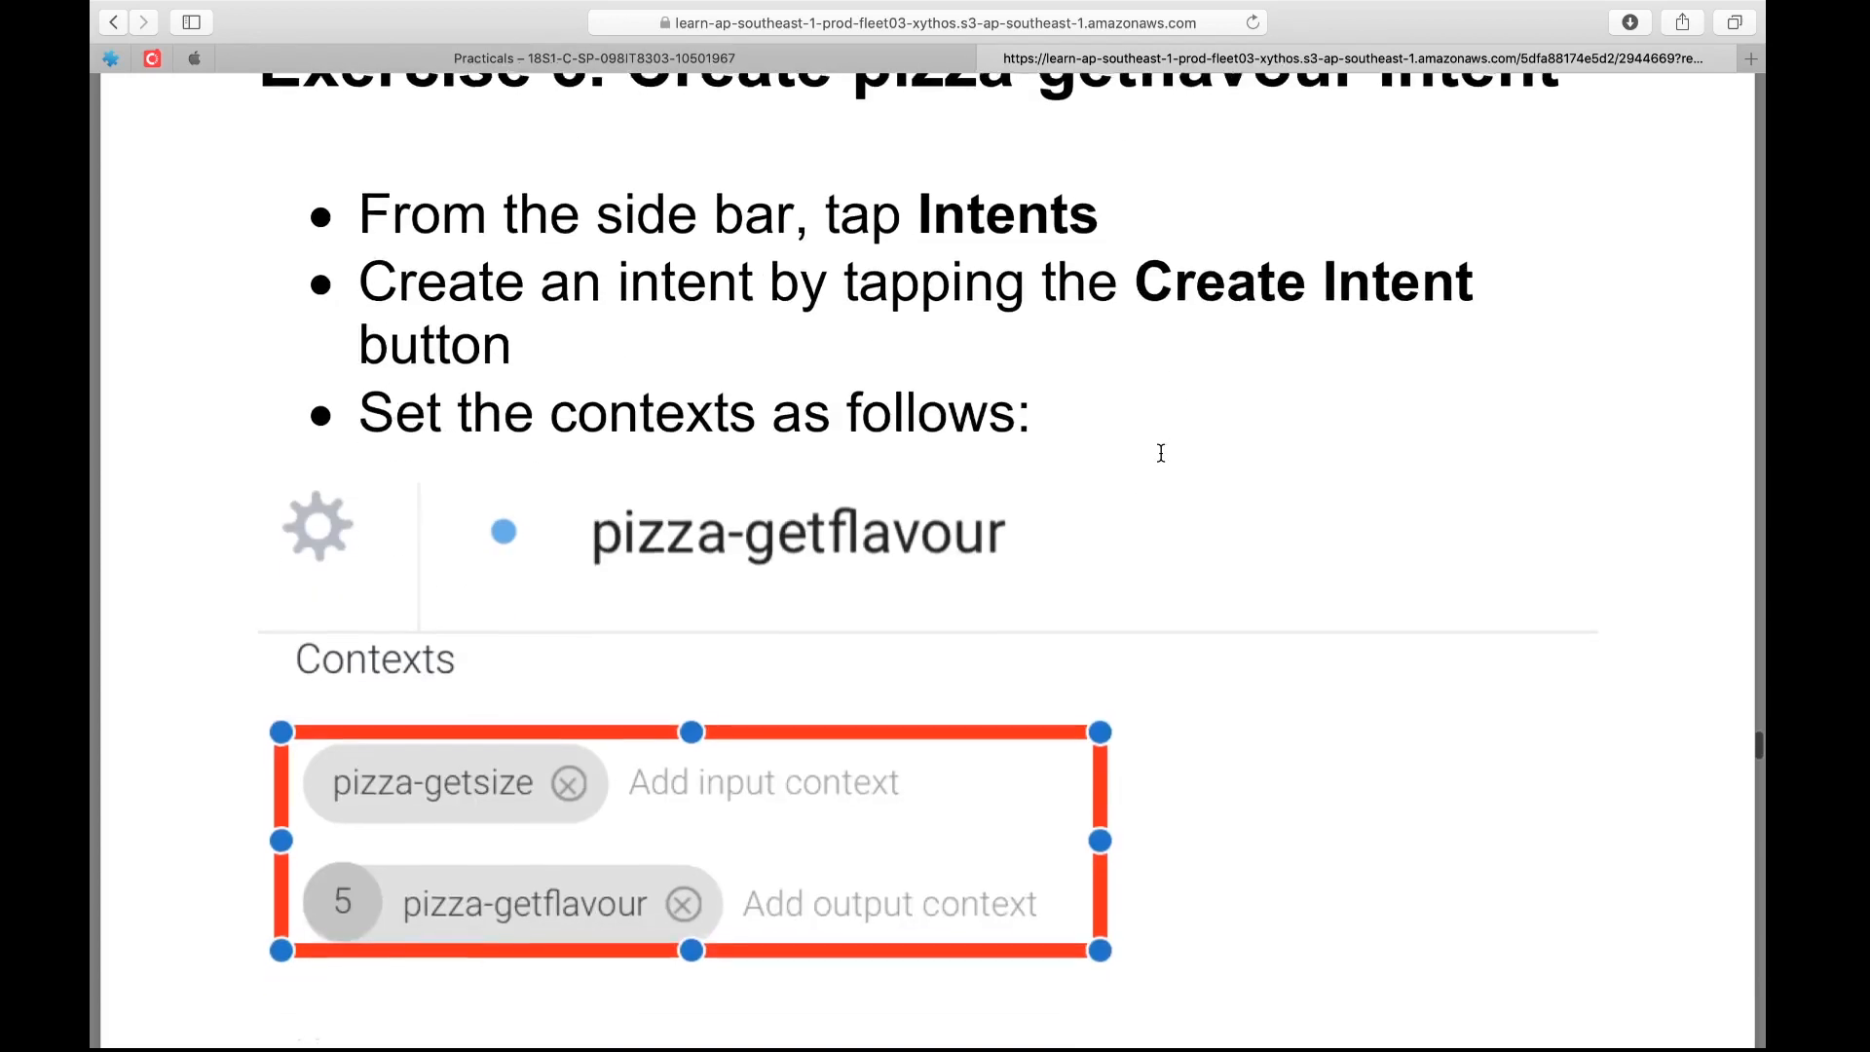
{"action": "scroll", "coordinate": [1161, 453], "scroll_direction": "down", "scroll_amount": 15}
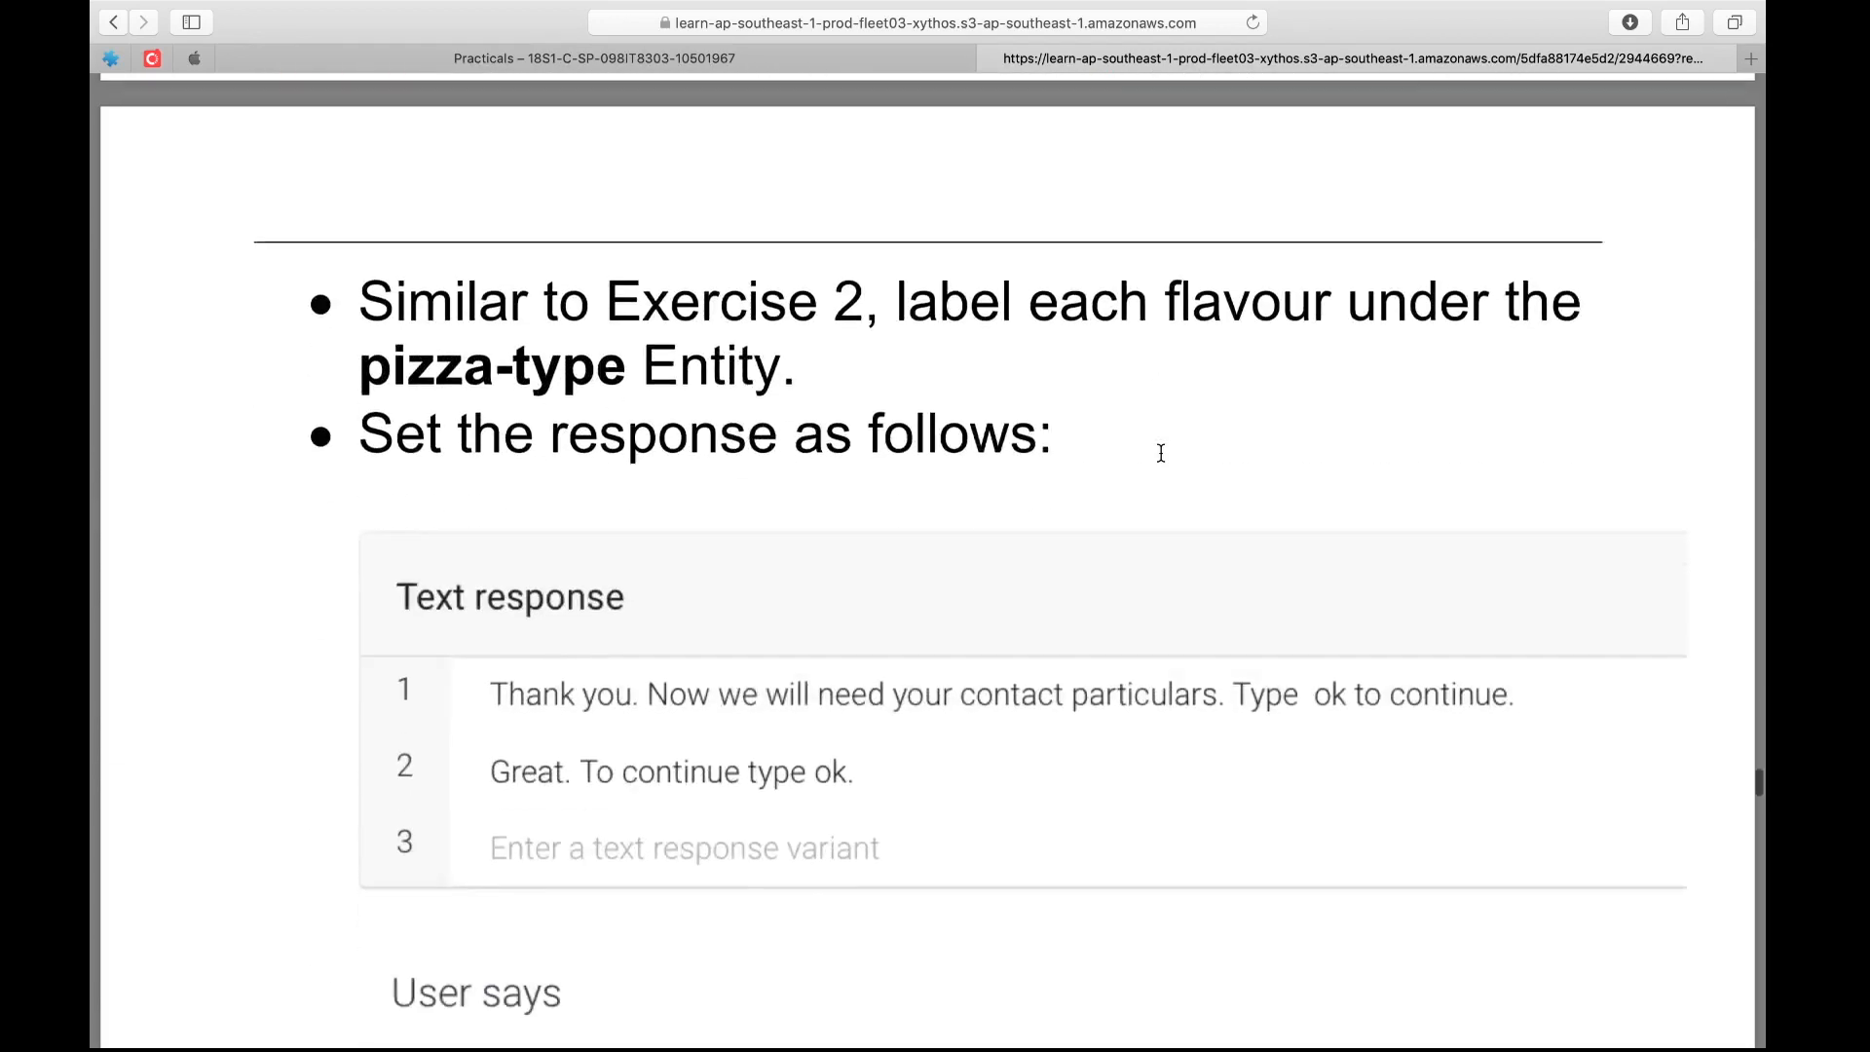
{"action": "scroll", "coordinate": [1162, 453], "scroll_direction": "down", "scroll_amount": 15}
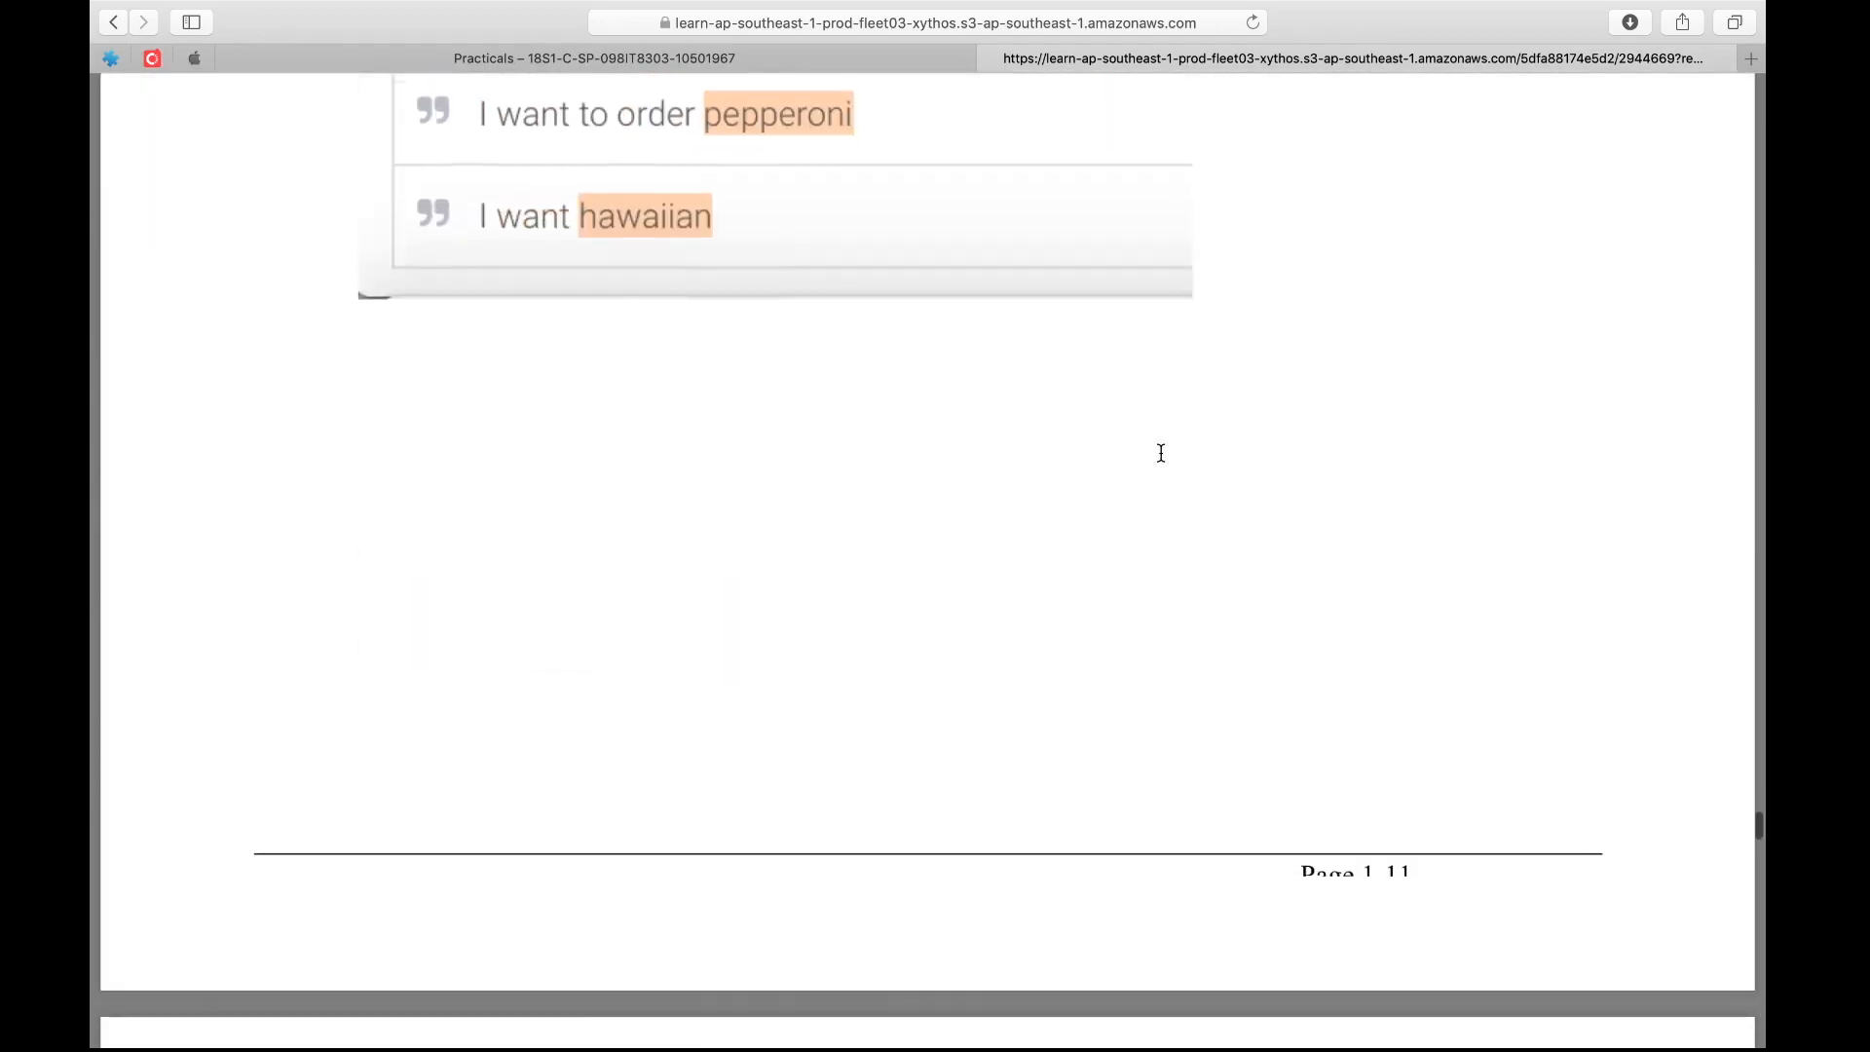
{"action": "scroll", "coordinate": [1161, 453], "scroll_direction": "down", "scroll_amount": 5}
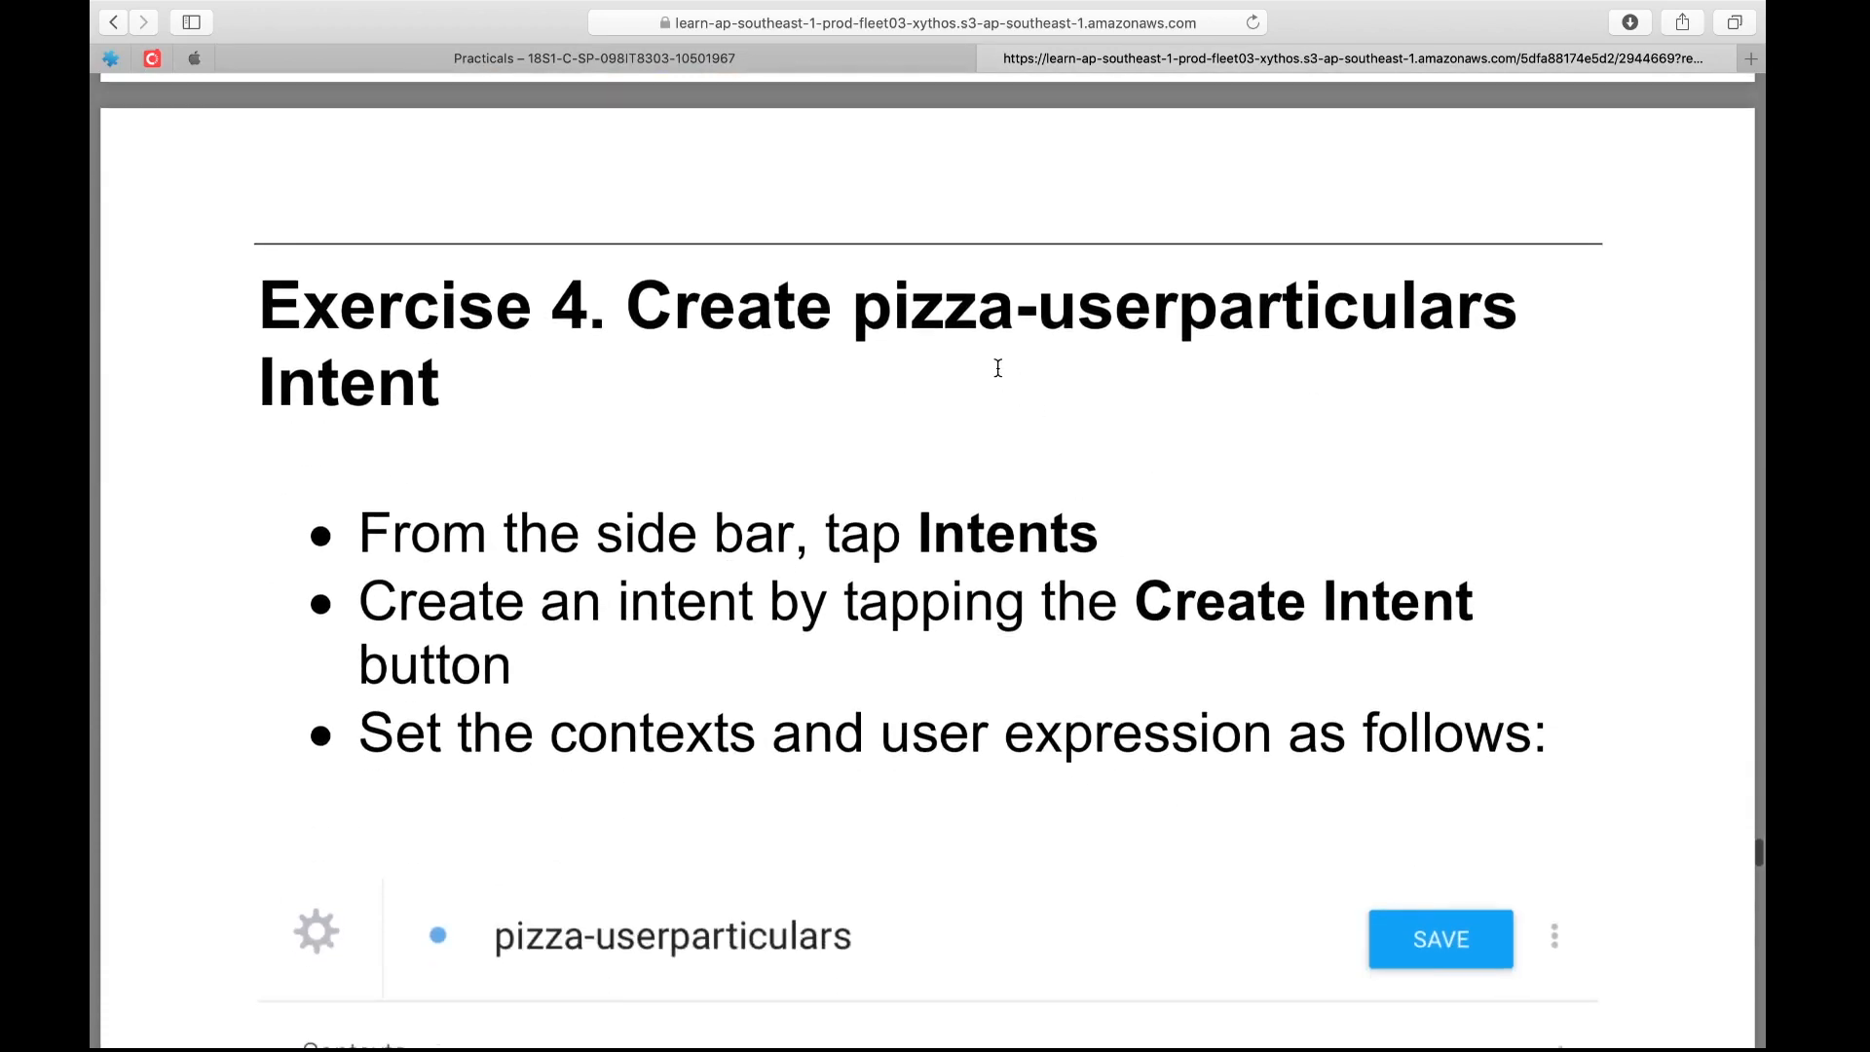
{"action": "scroll", "coordinate": [999, 367], "scroll_direction": "down", "scroll_amount": 1}
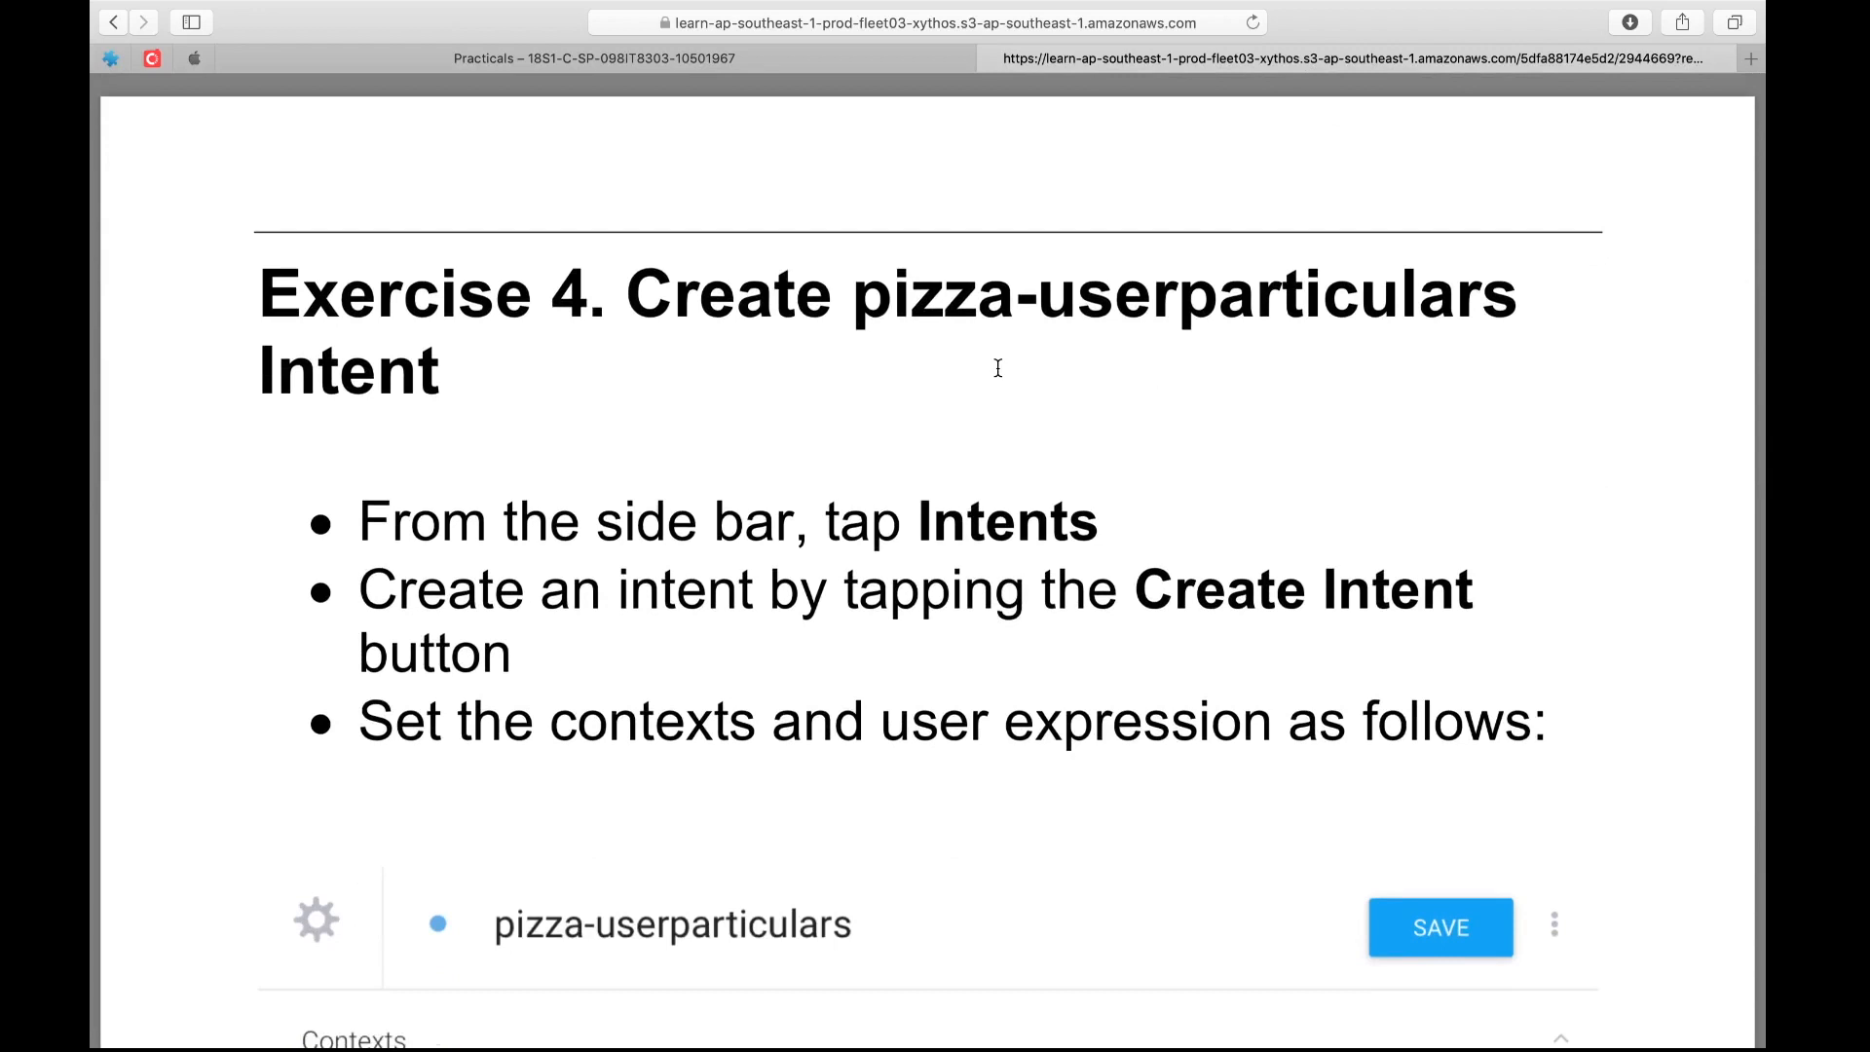
Examine the Exercise 4 instructions for the pizza-userparticulars contexts, user expression and input parameters
{"action": "scroll", "coordinate": [998, 367], "scroll_direction": "down", "scroll_amount": 10}
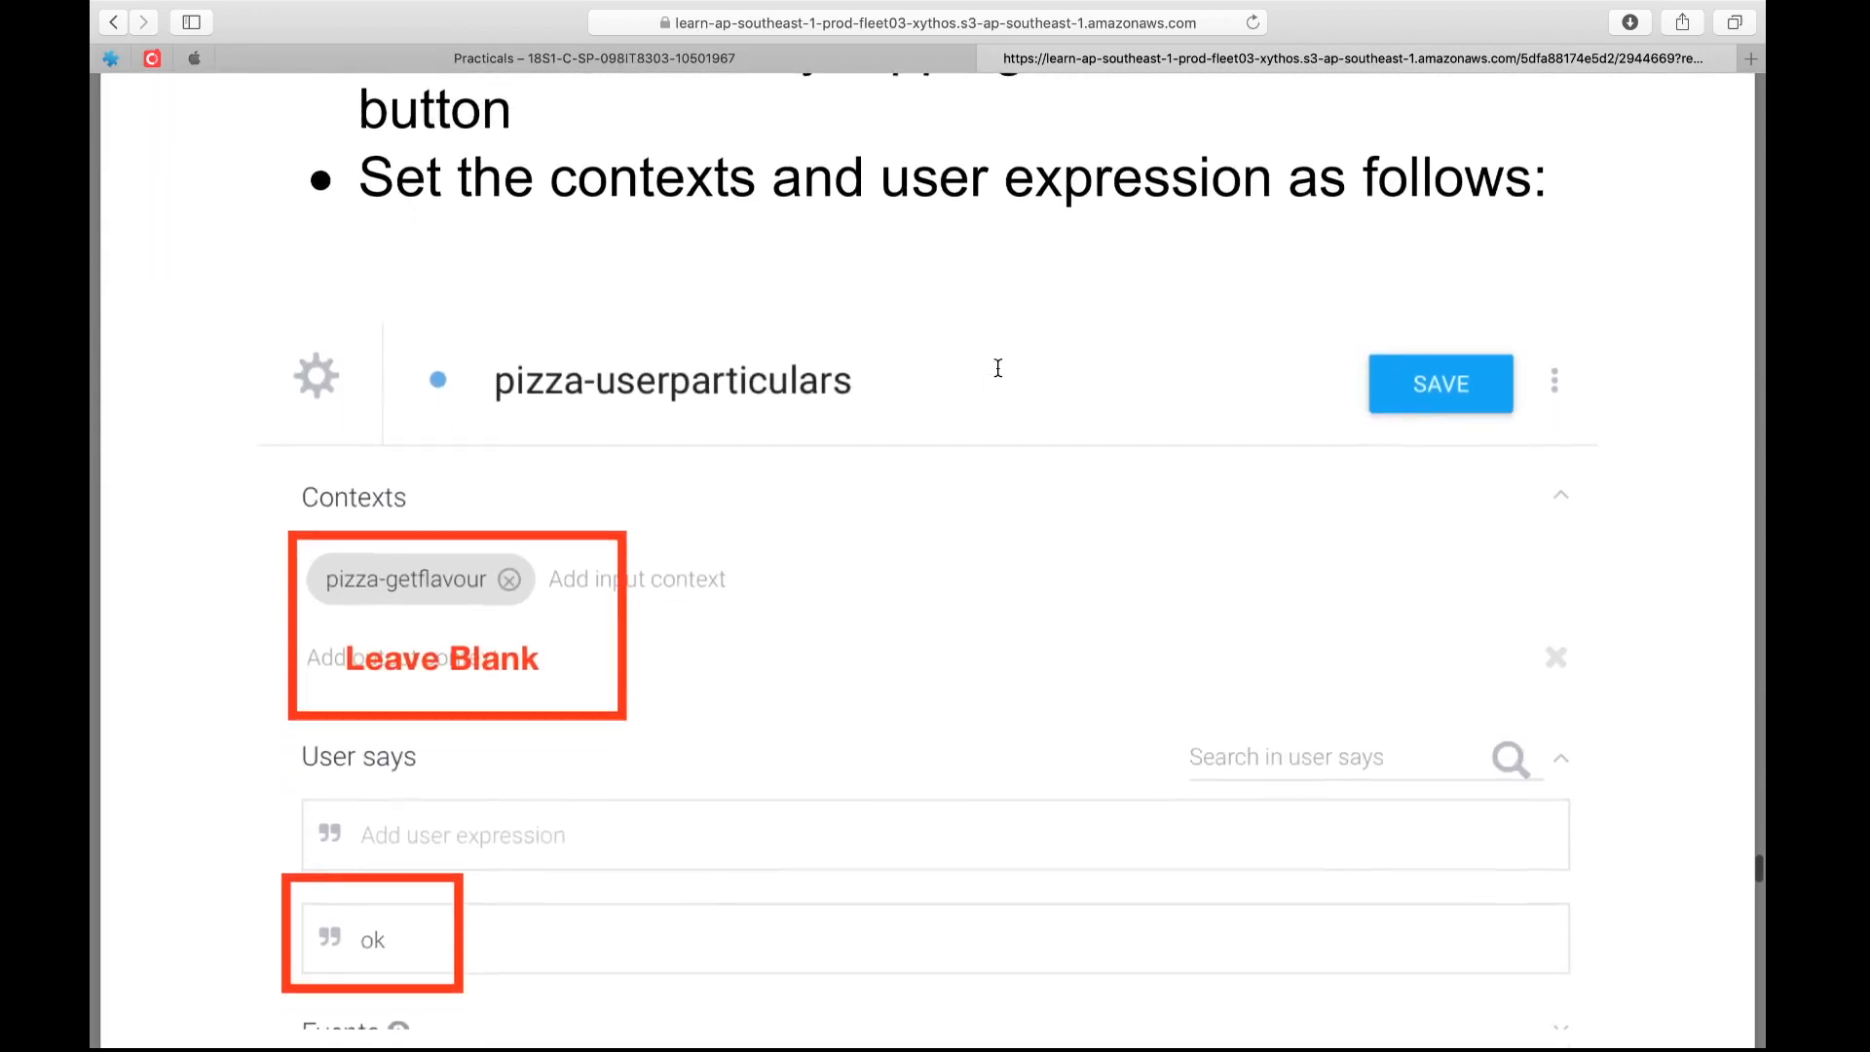
{"action": "scroll", "coordinate": [998, 368], "scroll_direction": "up", "scroll_amount": 1}
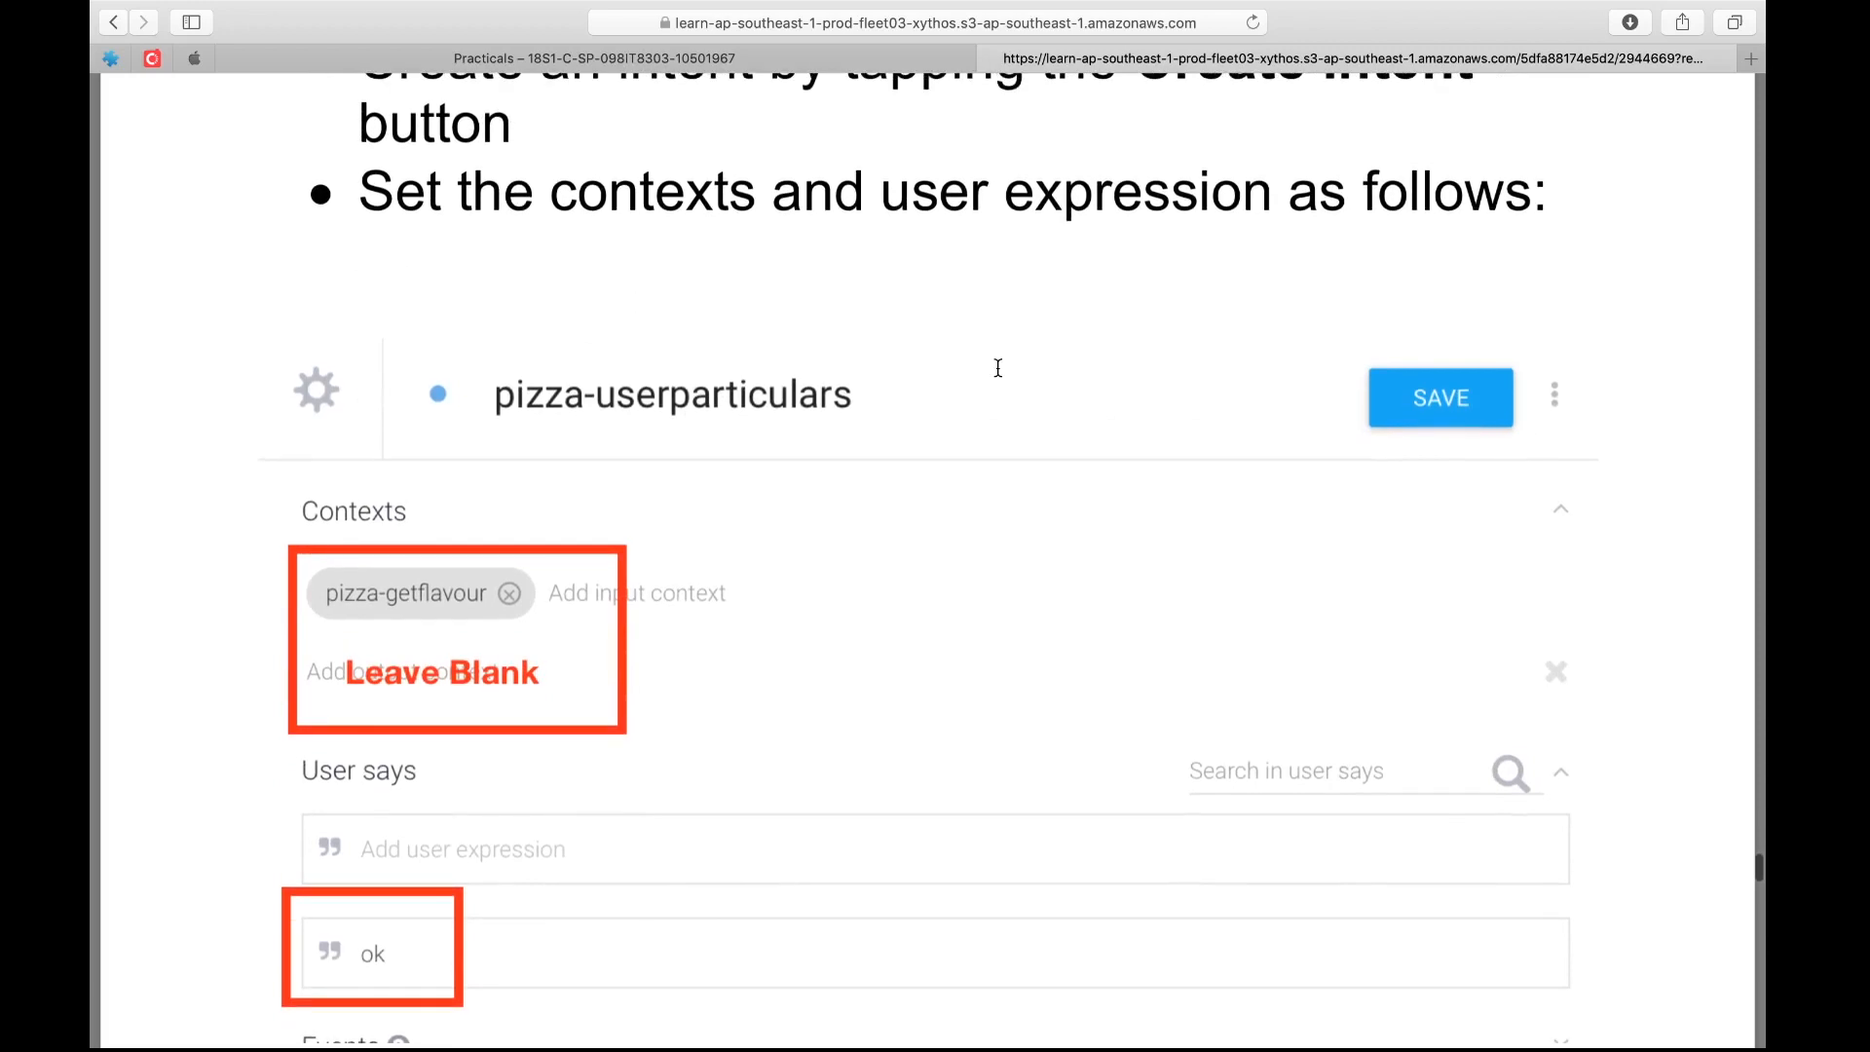
{"action": "scroll", "coordinate": [999, 367], "scroll_direction": "down", "scroll_amount": 4}
{"action": "scroll", "coordinate": [994, 368], "scroll_direction": "up", "scroll_amount": 2}
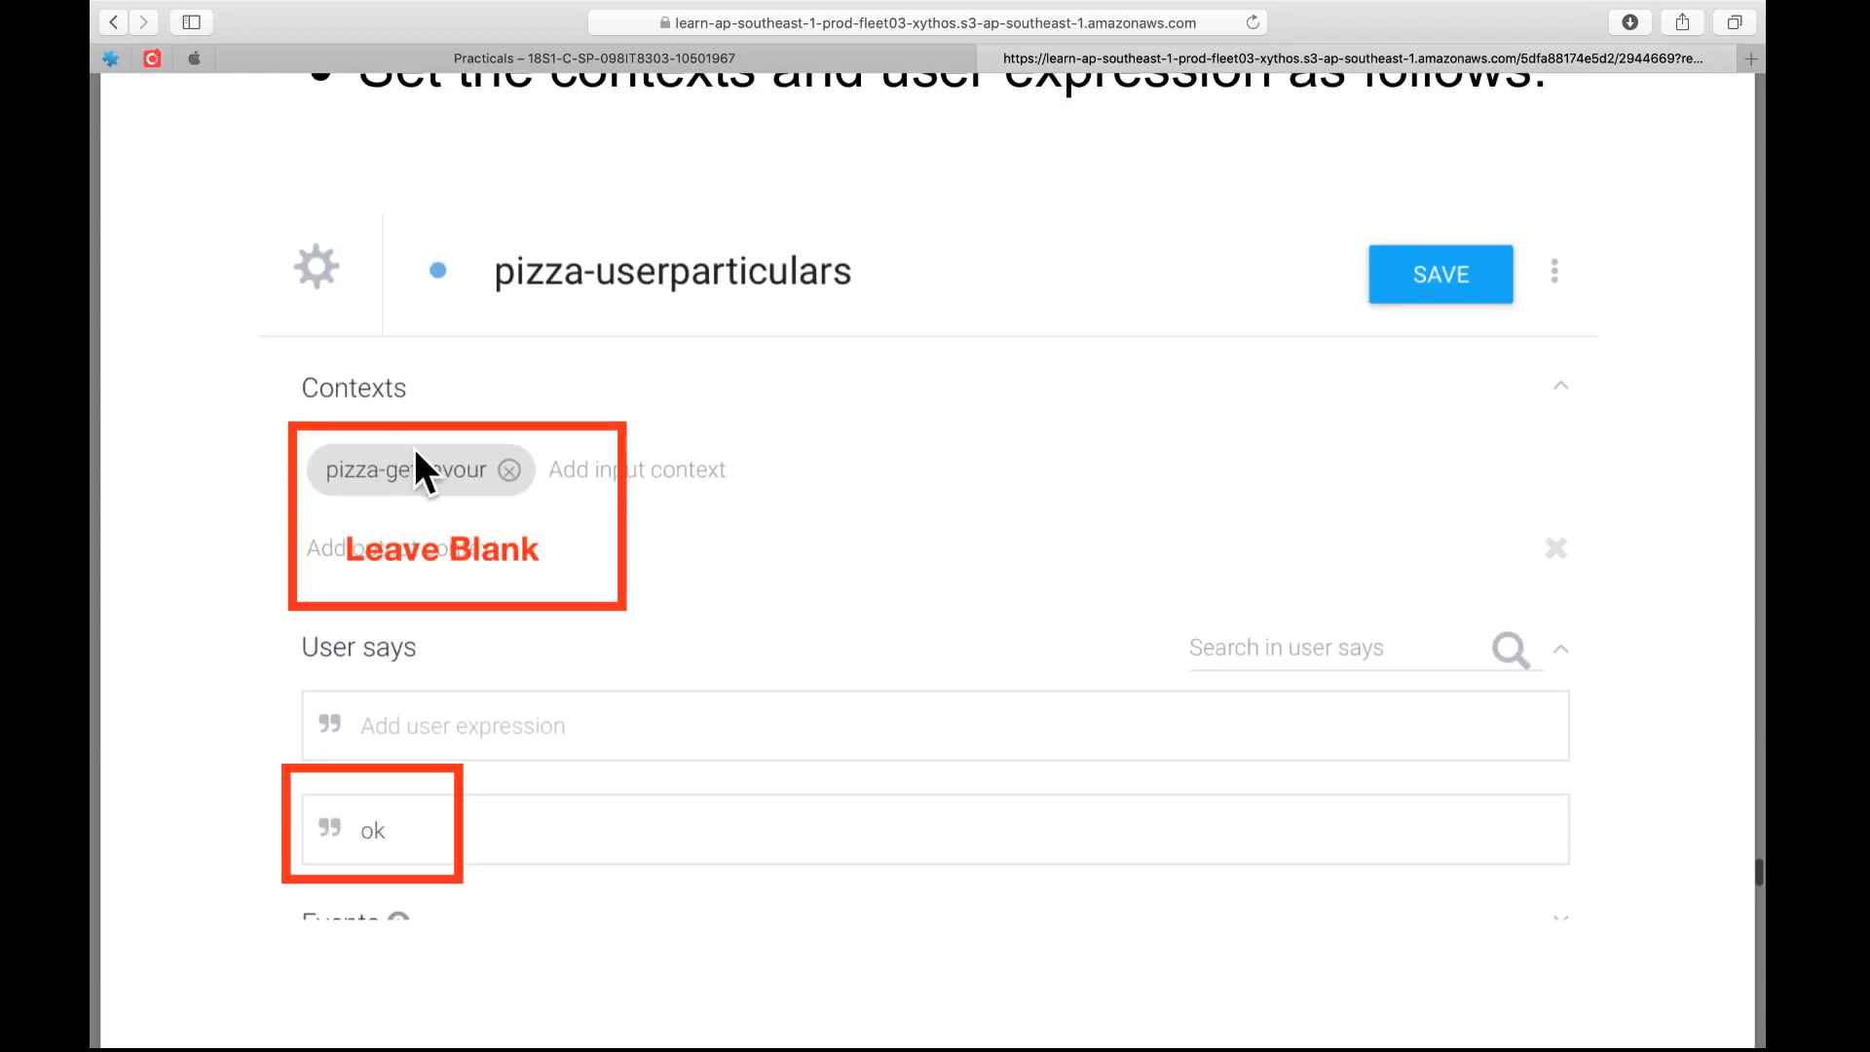
{"action": "scroll", "coordinate": [643, 602], "scroll_direction": "down", "scroll_amount": 2}
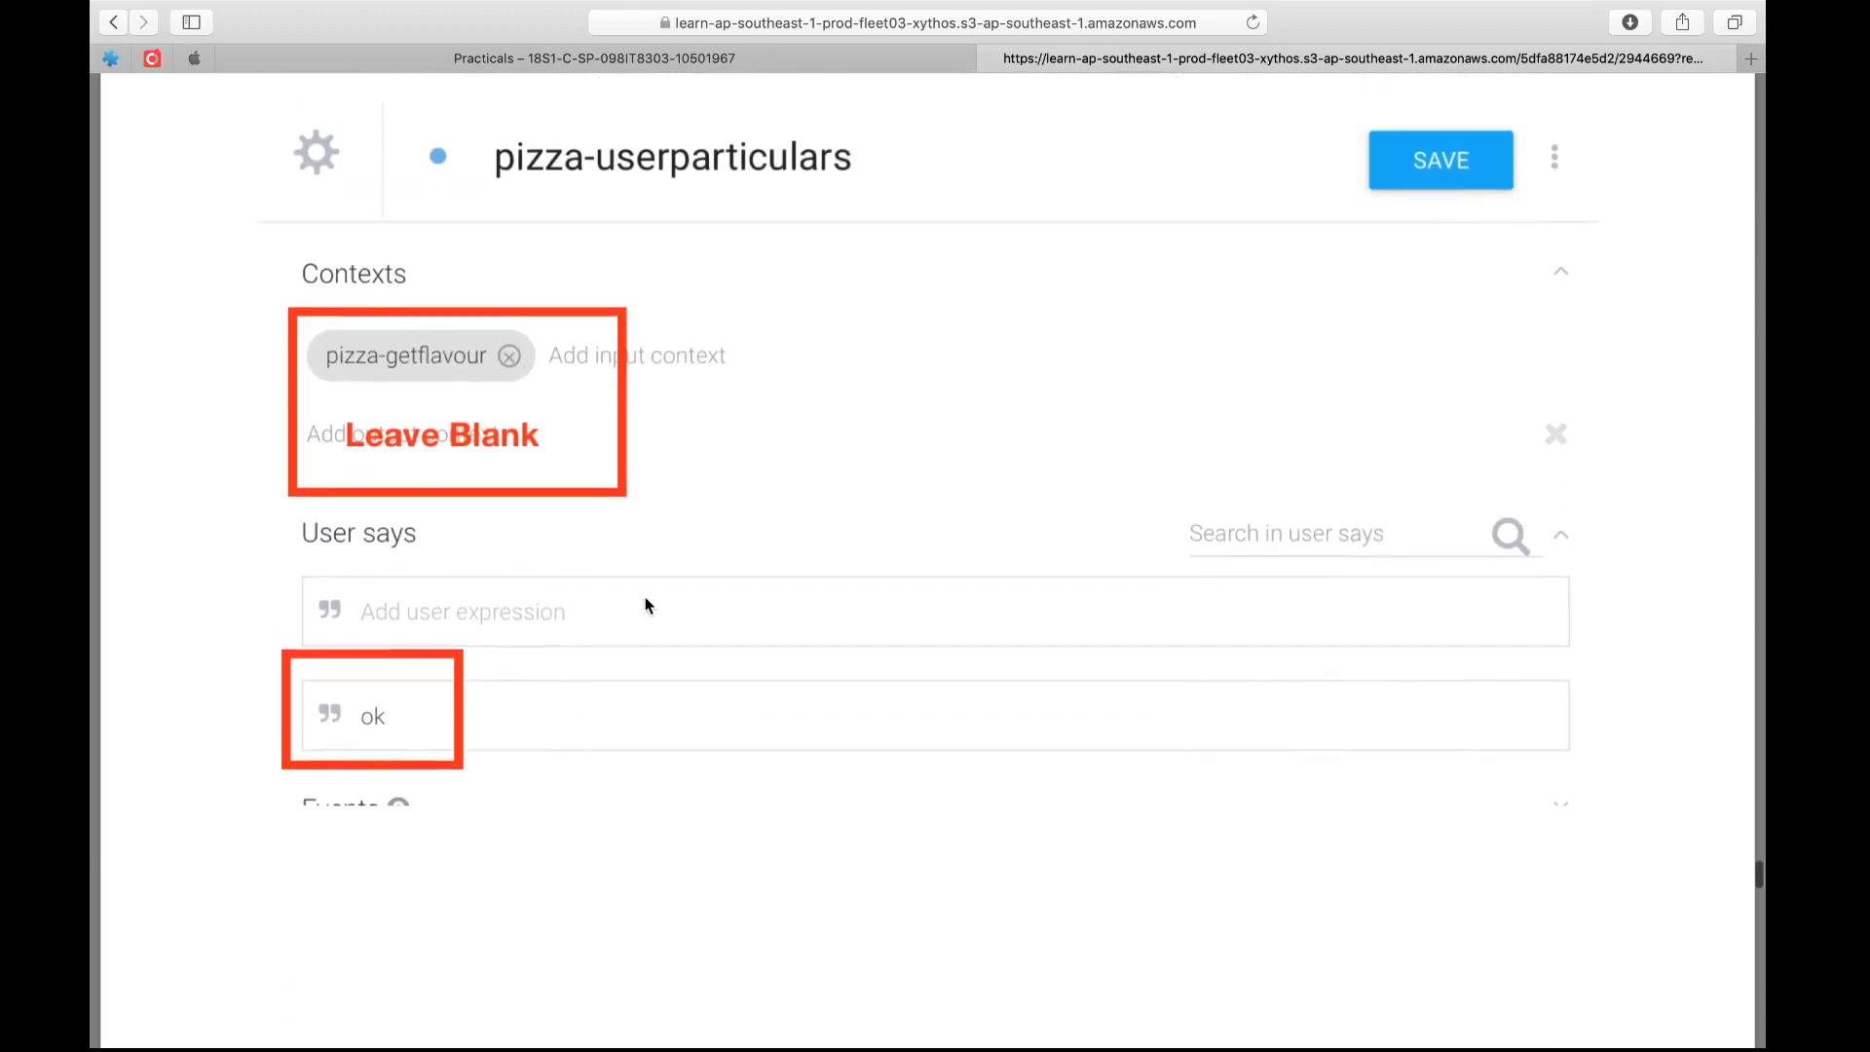
{"action": "scroll", "coordinate": [645, 605], "scroll_direction": "up", "scroll_amount": 1}
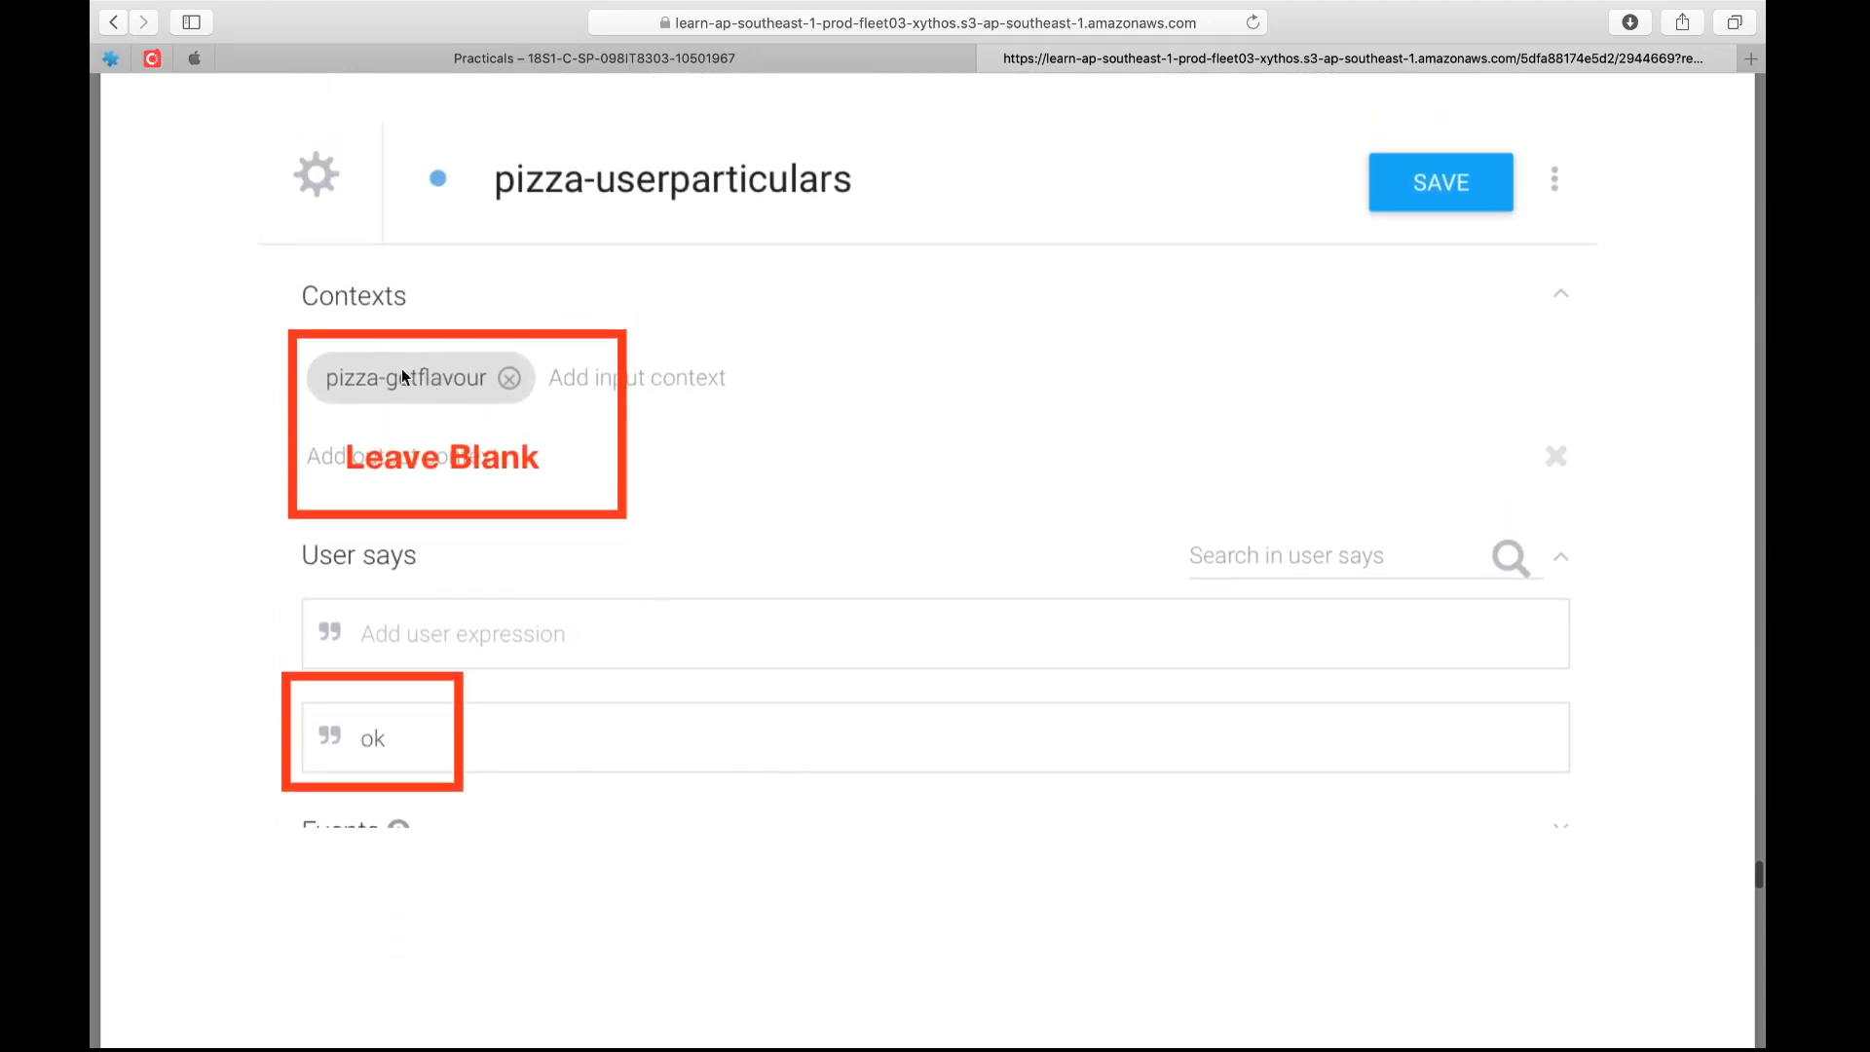
{"action": "scroll", "coordinate": [557, 448], "scroll_direction": "down", "scroll_amount": 10}
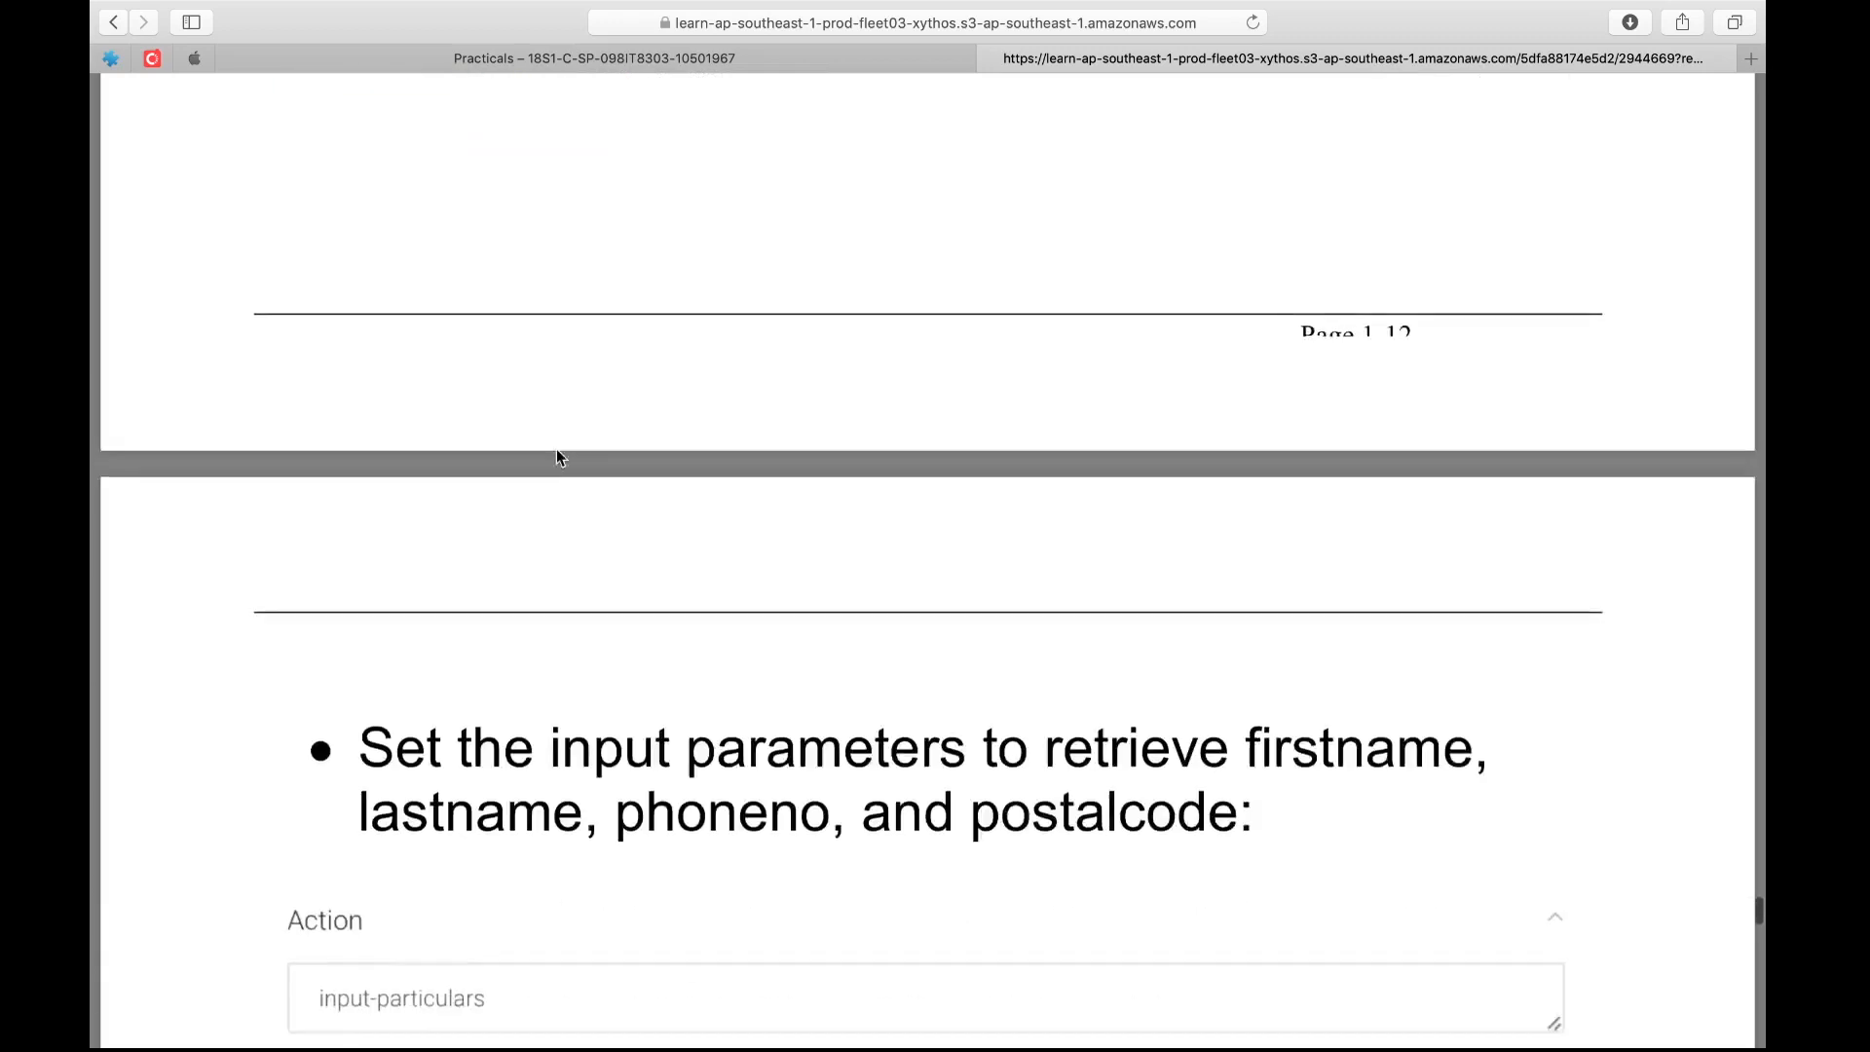
{"action": "scroll", "coordinate": [557, 448], "scroll_direction": "down", "scroll_amount": 5}
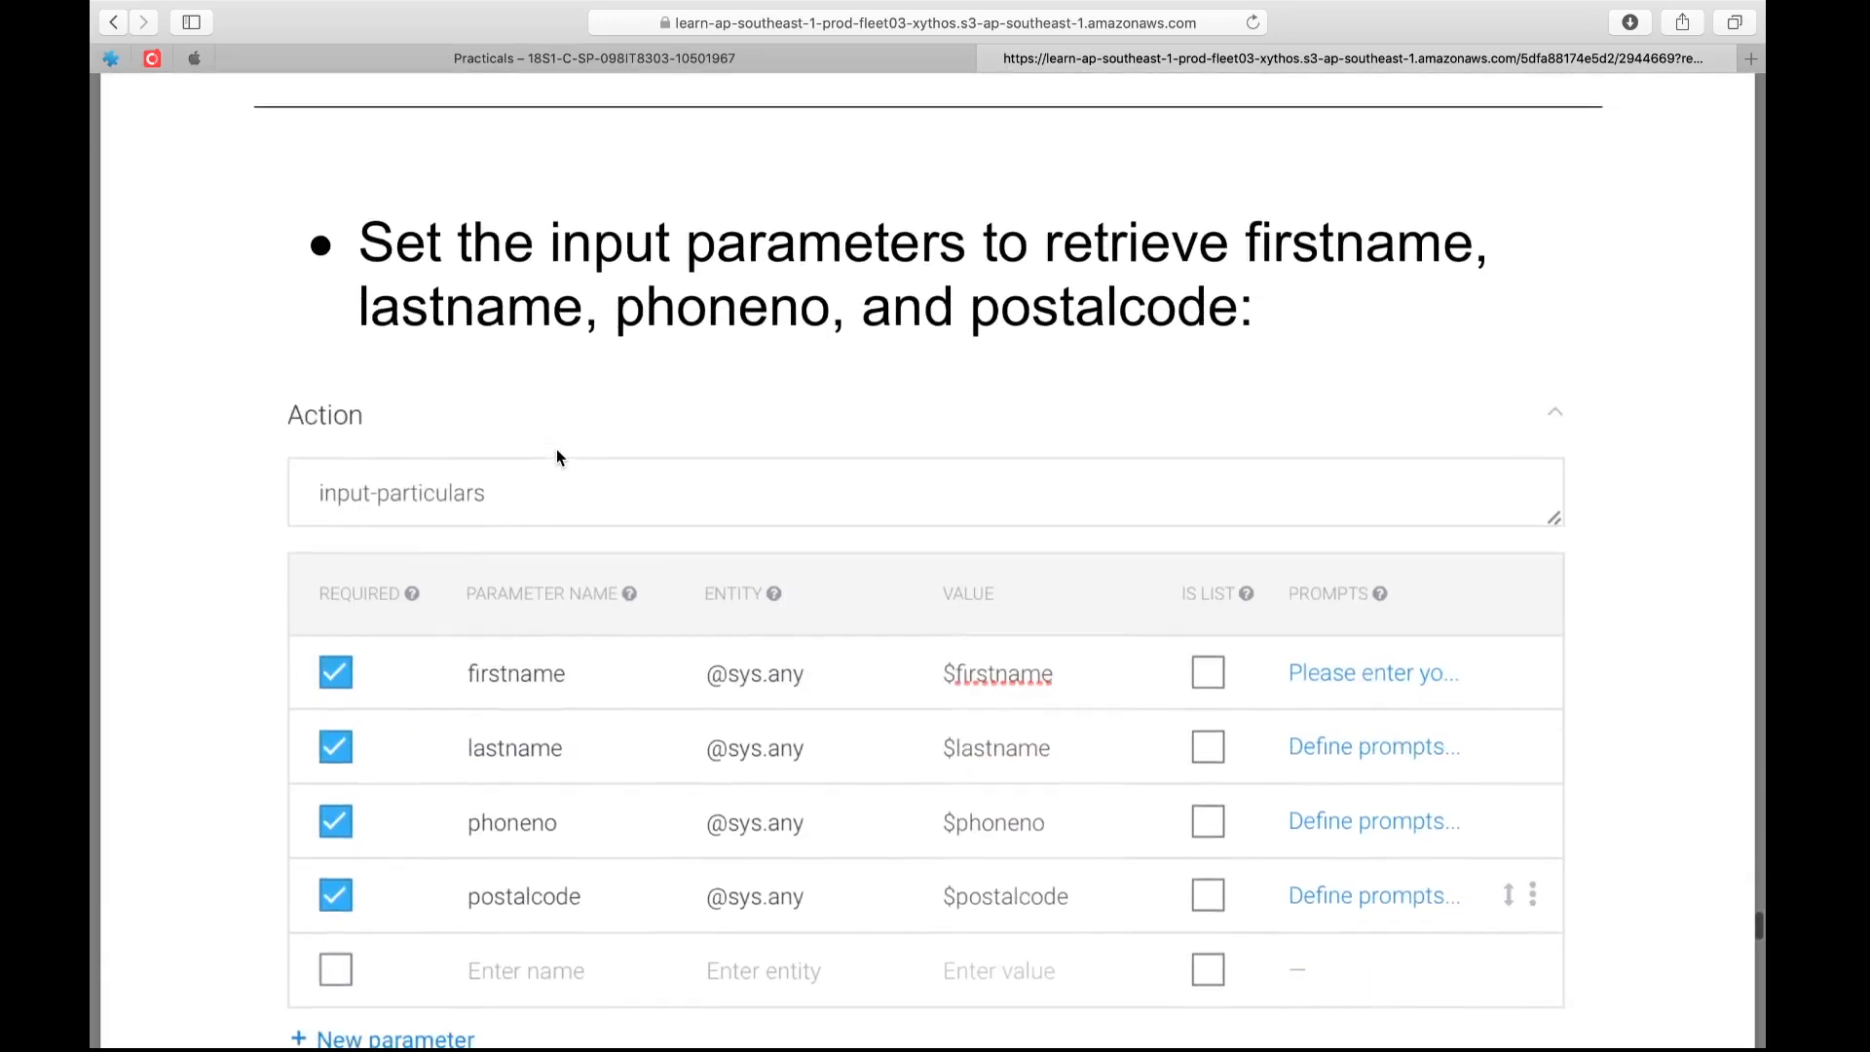
Switch to Dialogflow and enter the default text response "Thank you. Now we will get your particulars." for pizza-getcrust
{"action": "key", "text": "ctrl+Left"}
{"action": "scroll", "coordinate": [705, 454], "scroll_direction": "up", "scroll_amount": 15}
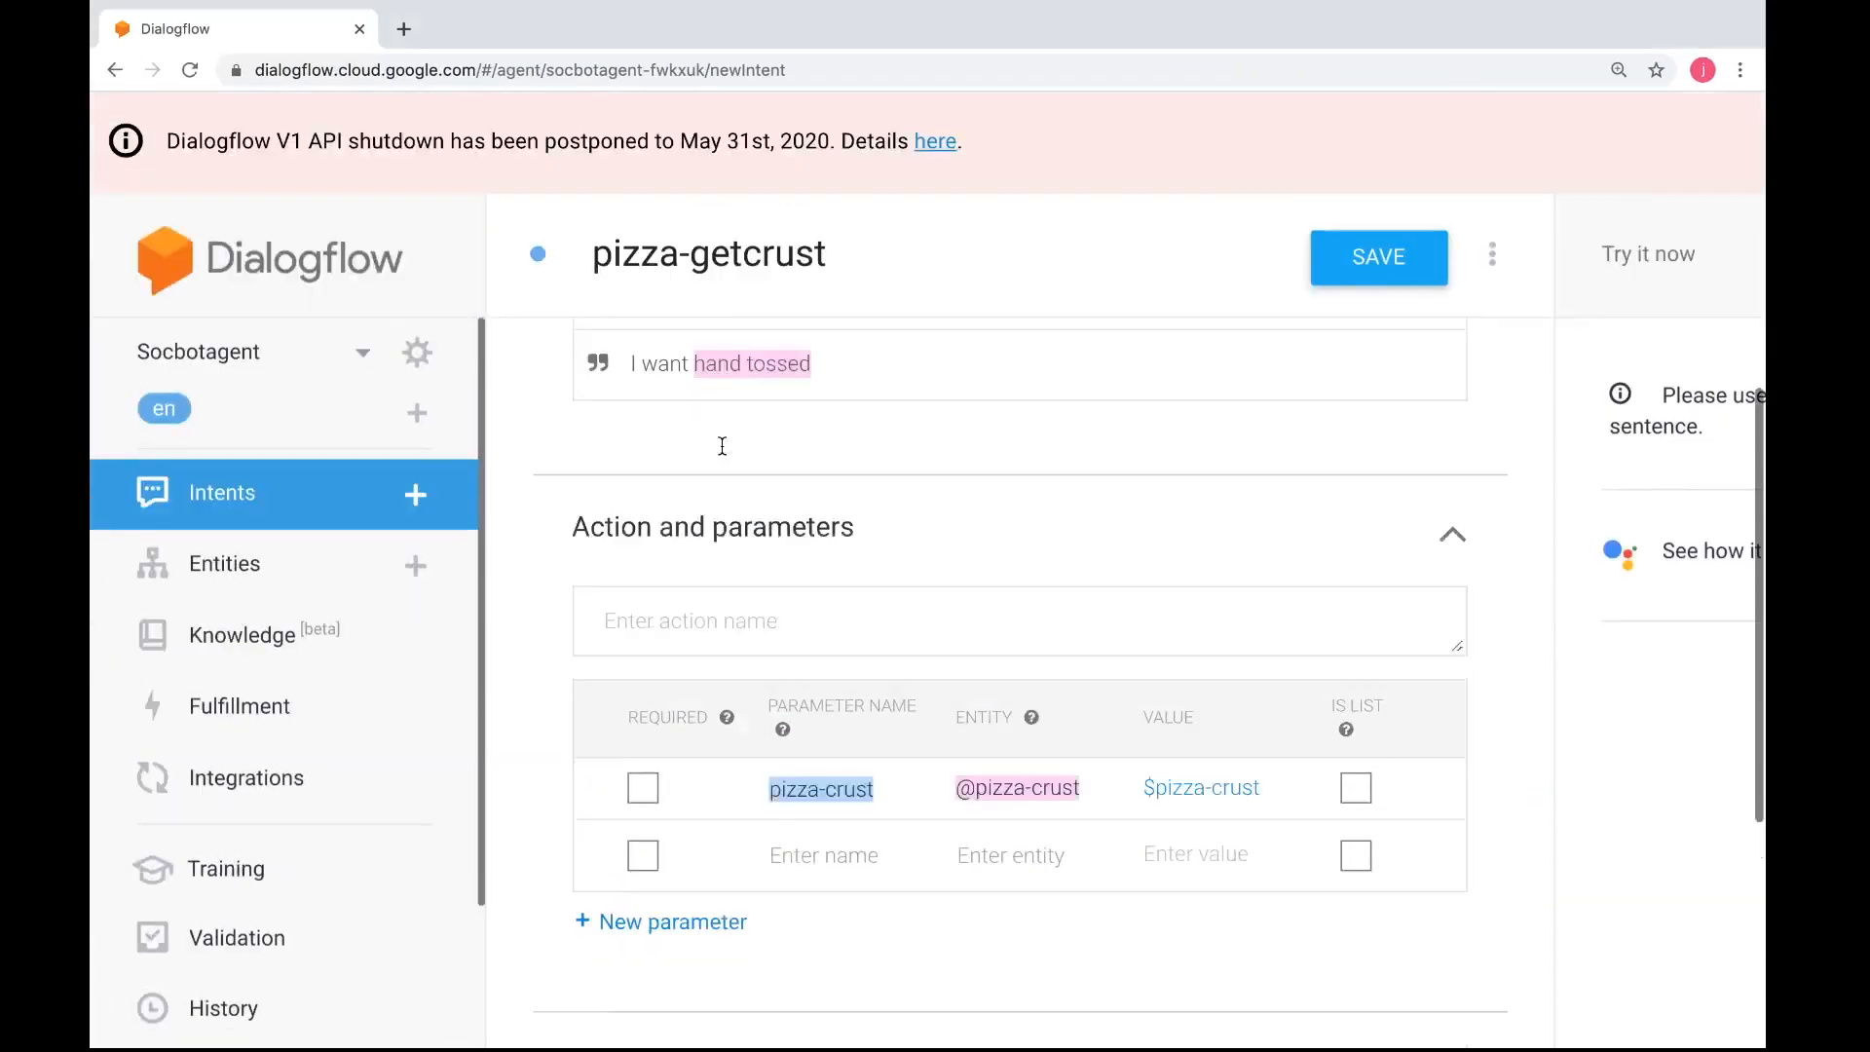
{"action": "scroll", "coordinate": [722, 446], "scroll_direction": "up", "scroll_amount": 2}
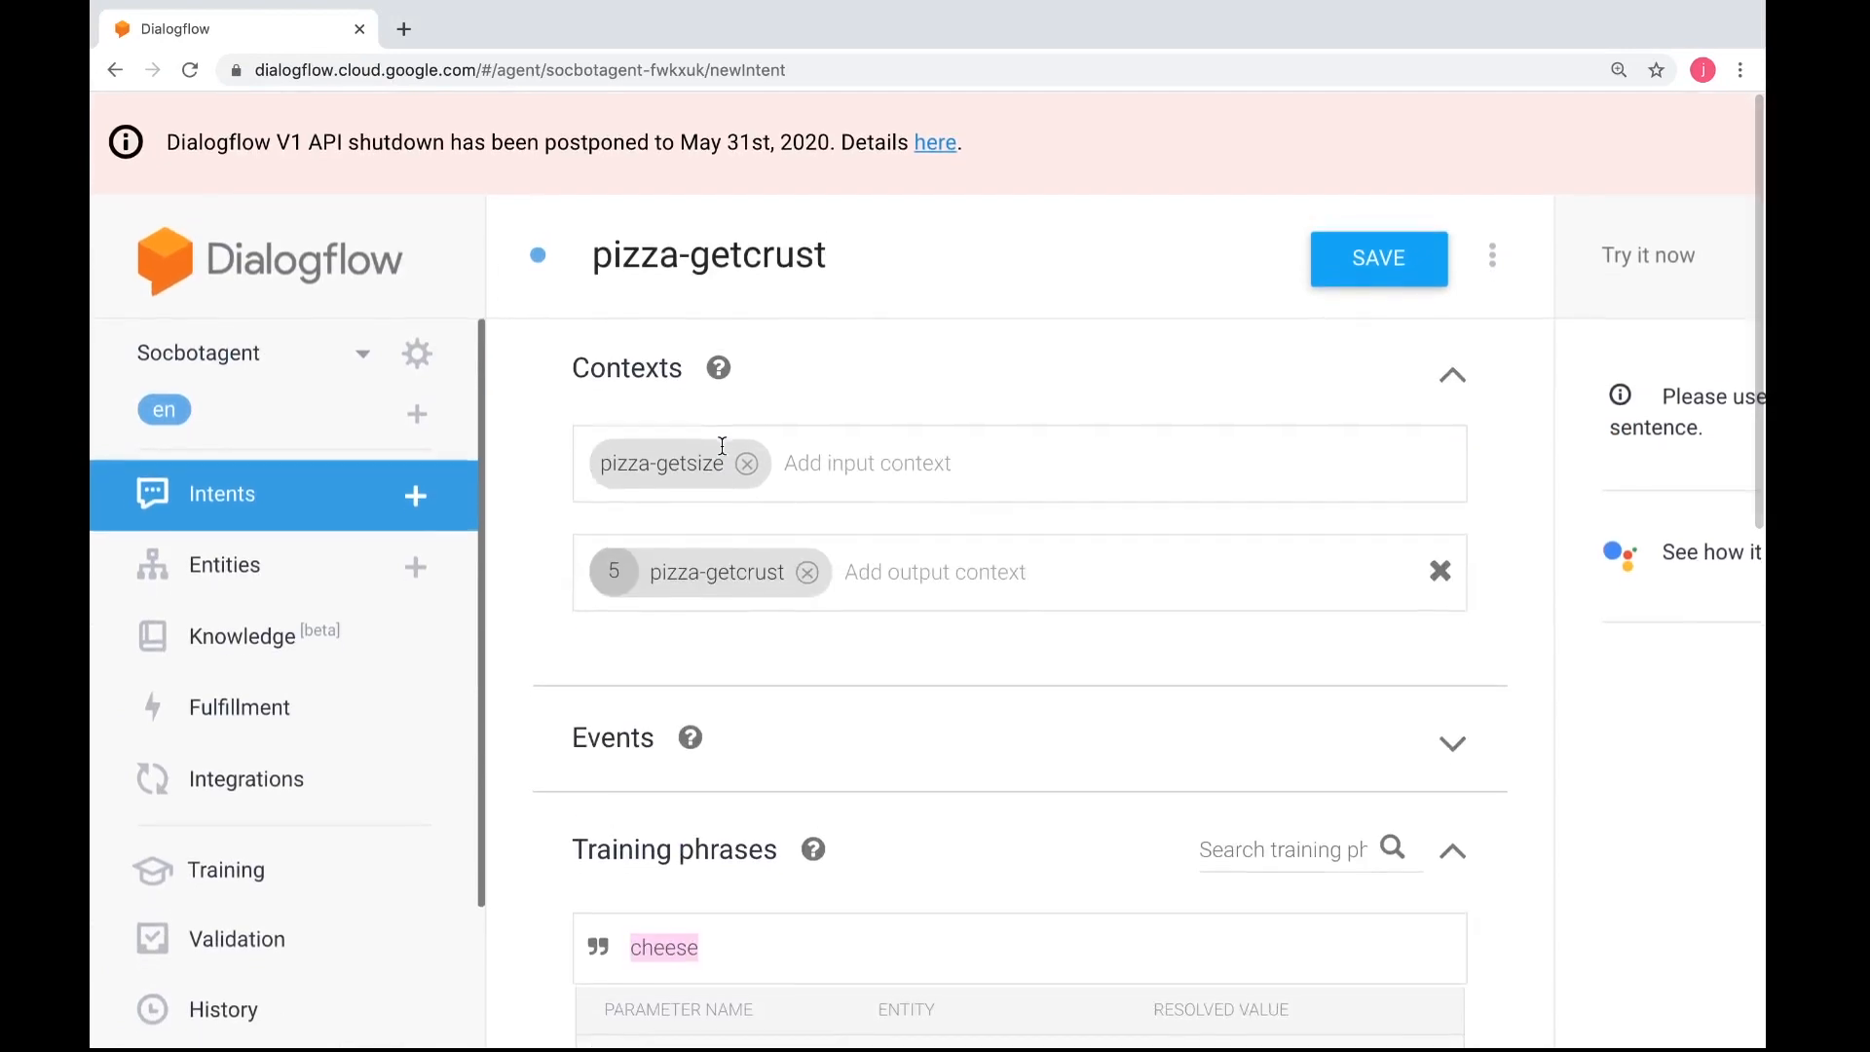
{"action": "scroll", "coordinate": [818, 612], "scroll_direction": "down", "scroll_amount": 15}
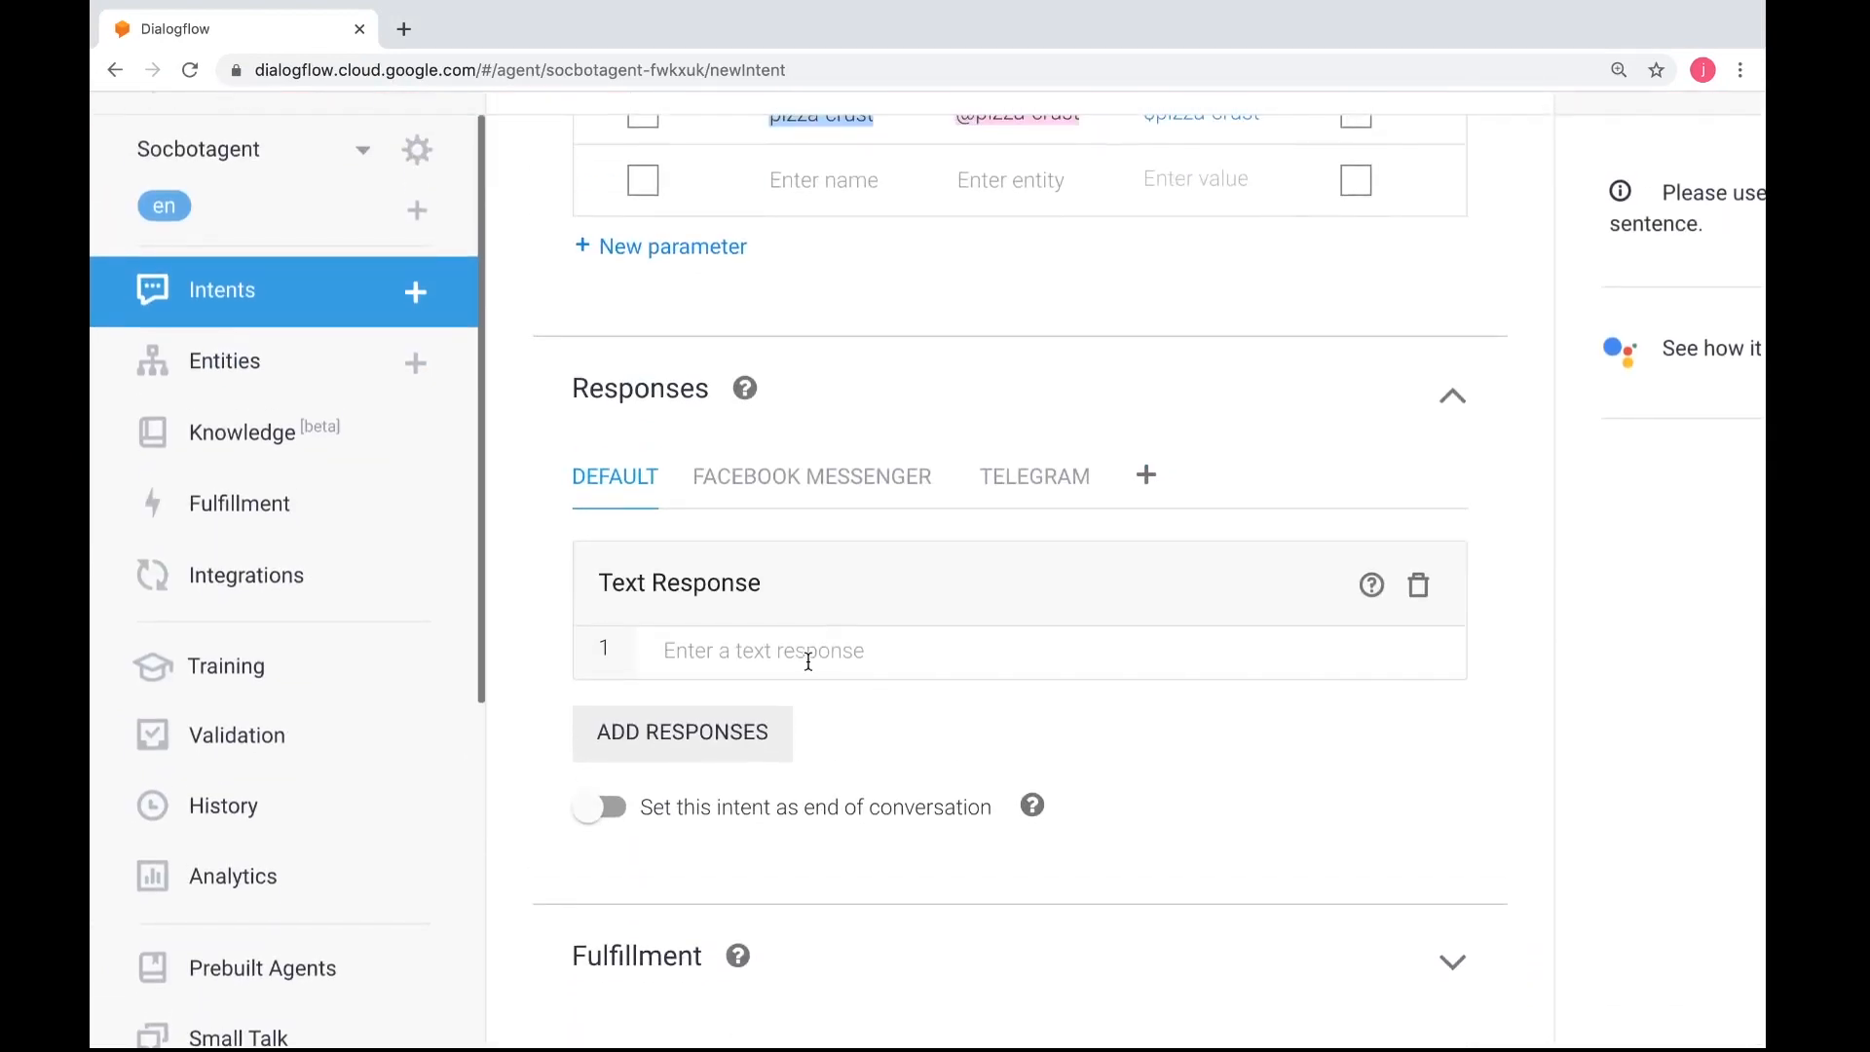
{"action": "left_click", "coordinate": [809, 653]}
{"action": "left_click", "coordinate": [808, 659]}
{"action": "type", "text": "Thank you"}
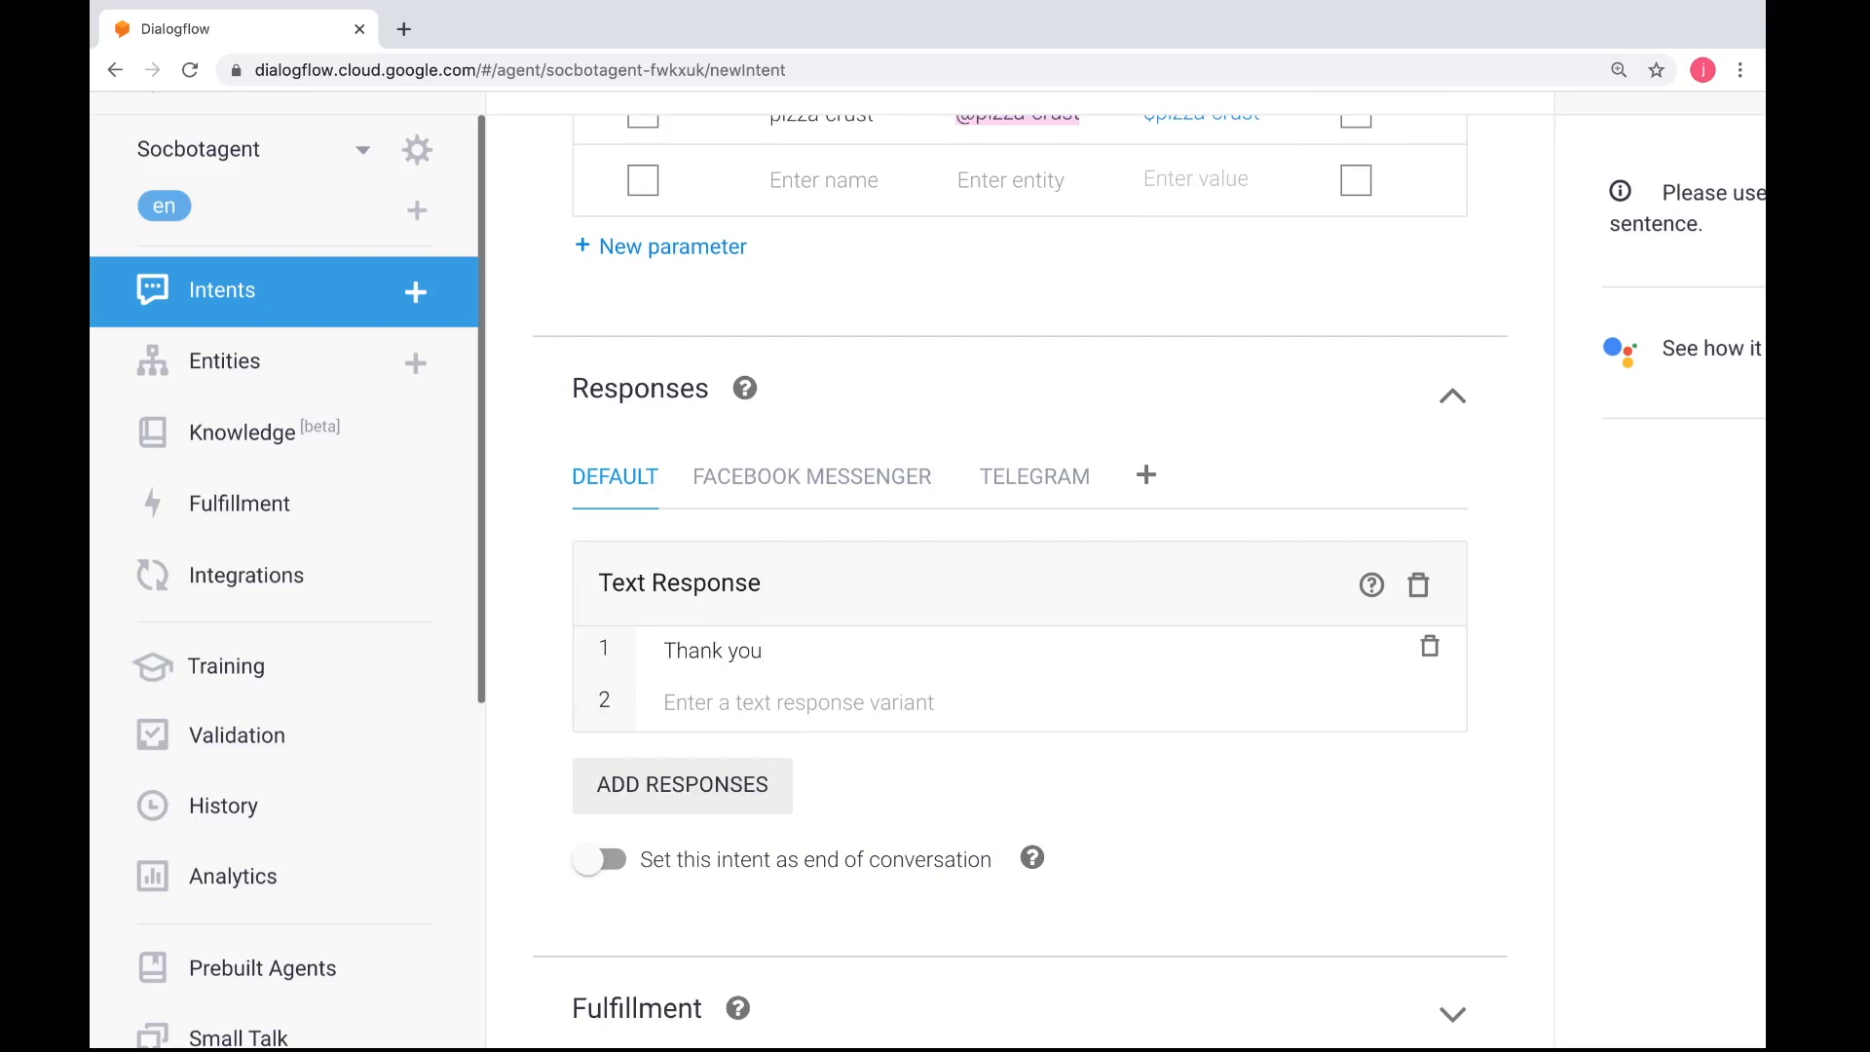
{"action": "type", "text": ". Now we will get ypu"}
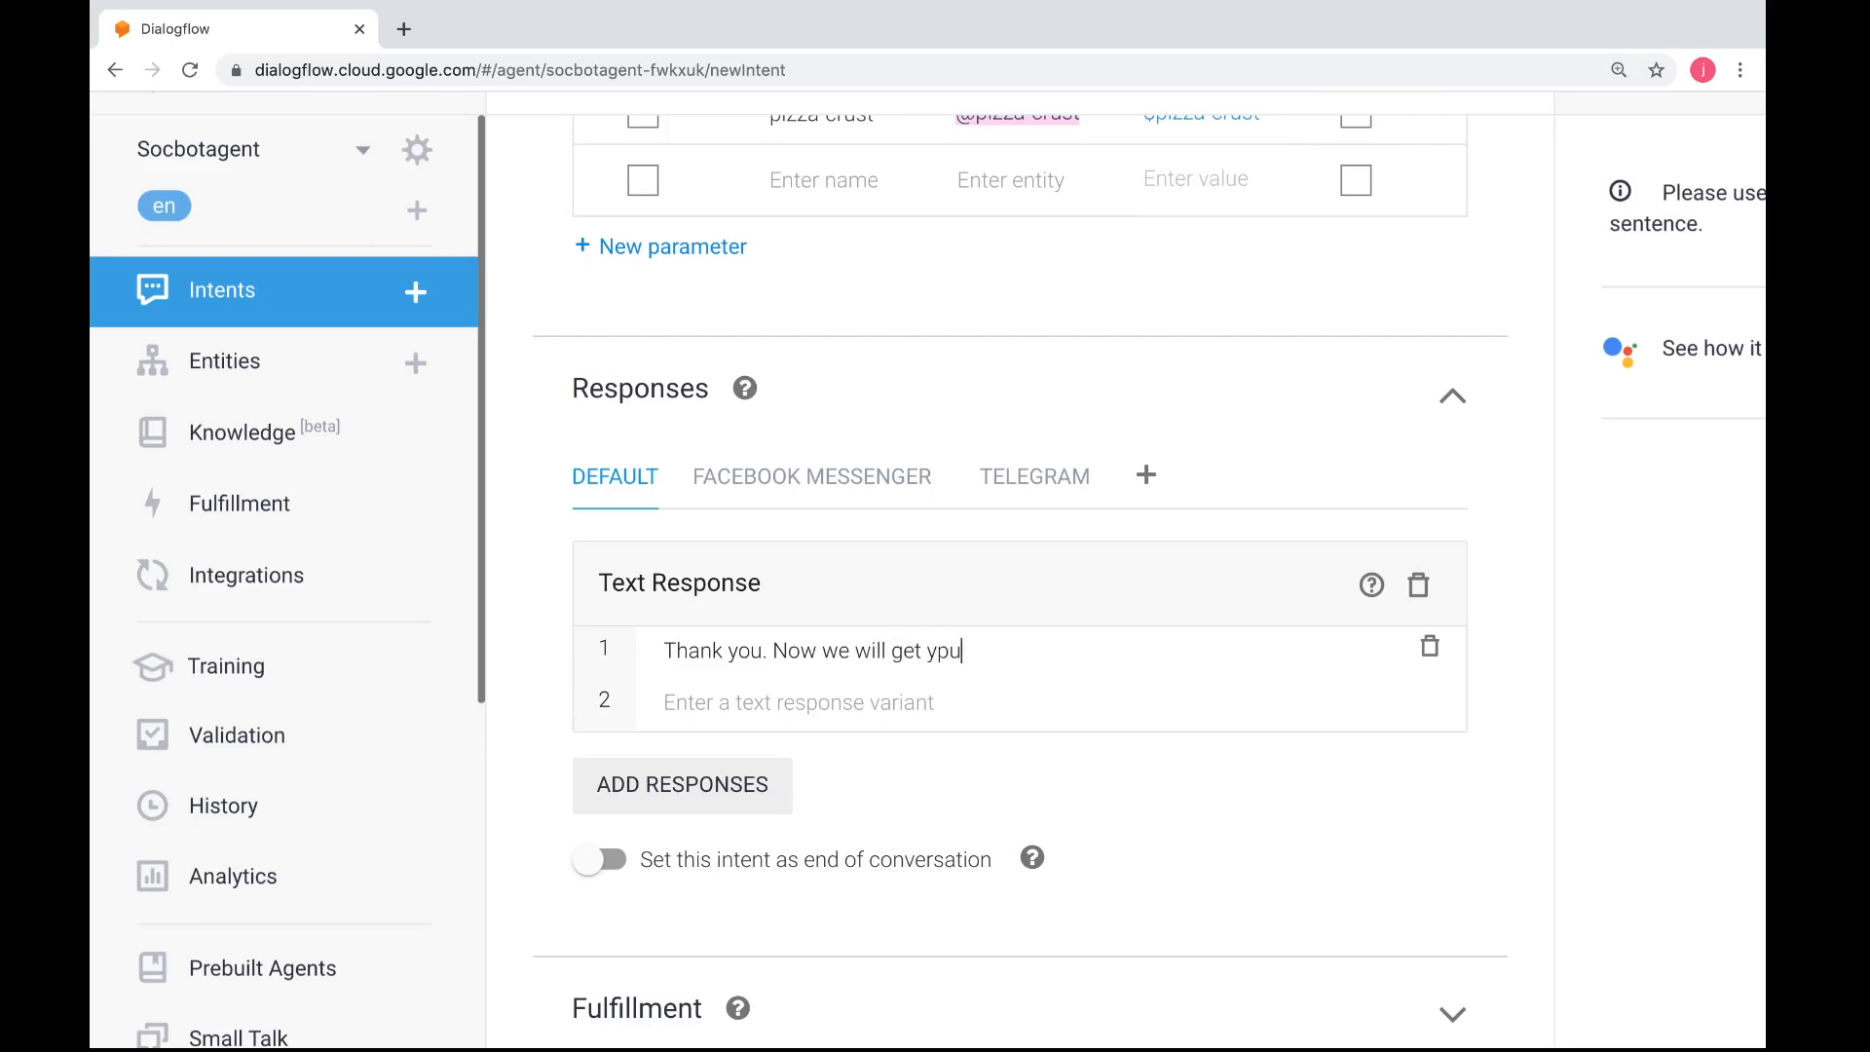
{"action": "type", "text": " d"}
{"action": "key", "text": "BackSpace"}
{"action": "key", "text": "BackSpace"}
{"action": "key", "text": "BackSpace"}
{"action": "key", "text": "BackSpace"}
{"action": "type", "text": "our particulars. Press ok to"}
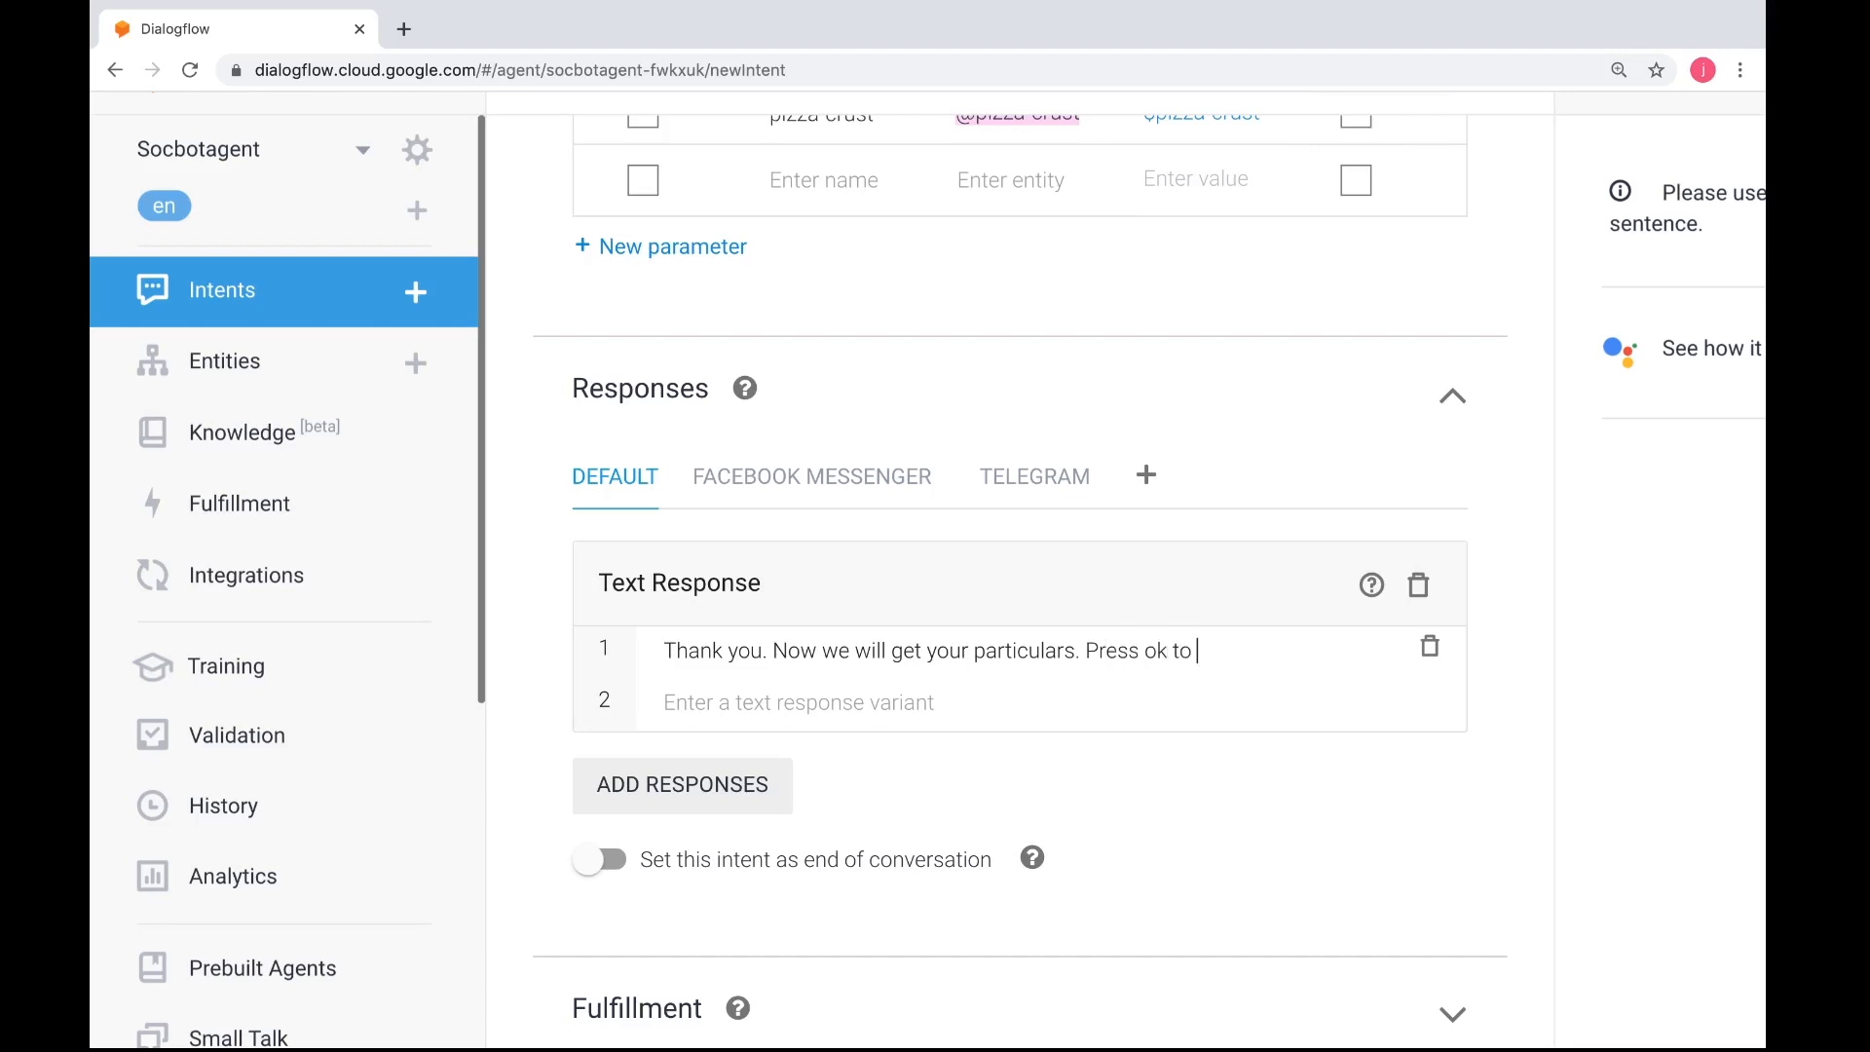
Extend the default text response with the sentence "Type ok to continue."
{"action": "key", "text": "BackSpace"}
{"action": "key", "text": "BackSpace"}
{"action": "key", "text": "BackSpace"}
{"action": "key", "text": "BackSpace"}
{"action": "key", "text": "BackSpace"}
{"action": "key", "text": "BackSpace"}
{"action": "key", "text": "BackSpace"}
{"action": "key", "text": "BackSpace"}
{"action": "key", "text": "BackSpace"}
{"action": "key", "text": "BackSpace"}
{"action": "type", "text": "Type ok to "}
{"action": "type", "text": "conitnue"}
{"action": "key", "text": "BackSpace"}
{"action": "key", "text": "BackSpace"}
{"action": "key", "text": "BackSpace"}
{"action": "key", "text": "BackSpace"}
{"action": "type", "text": "nue."}
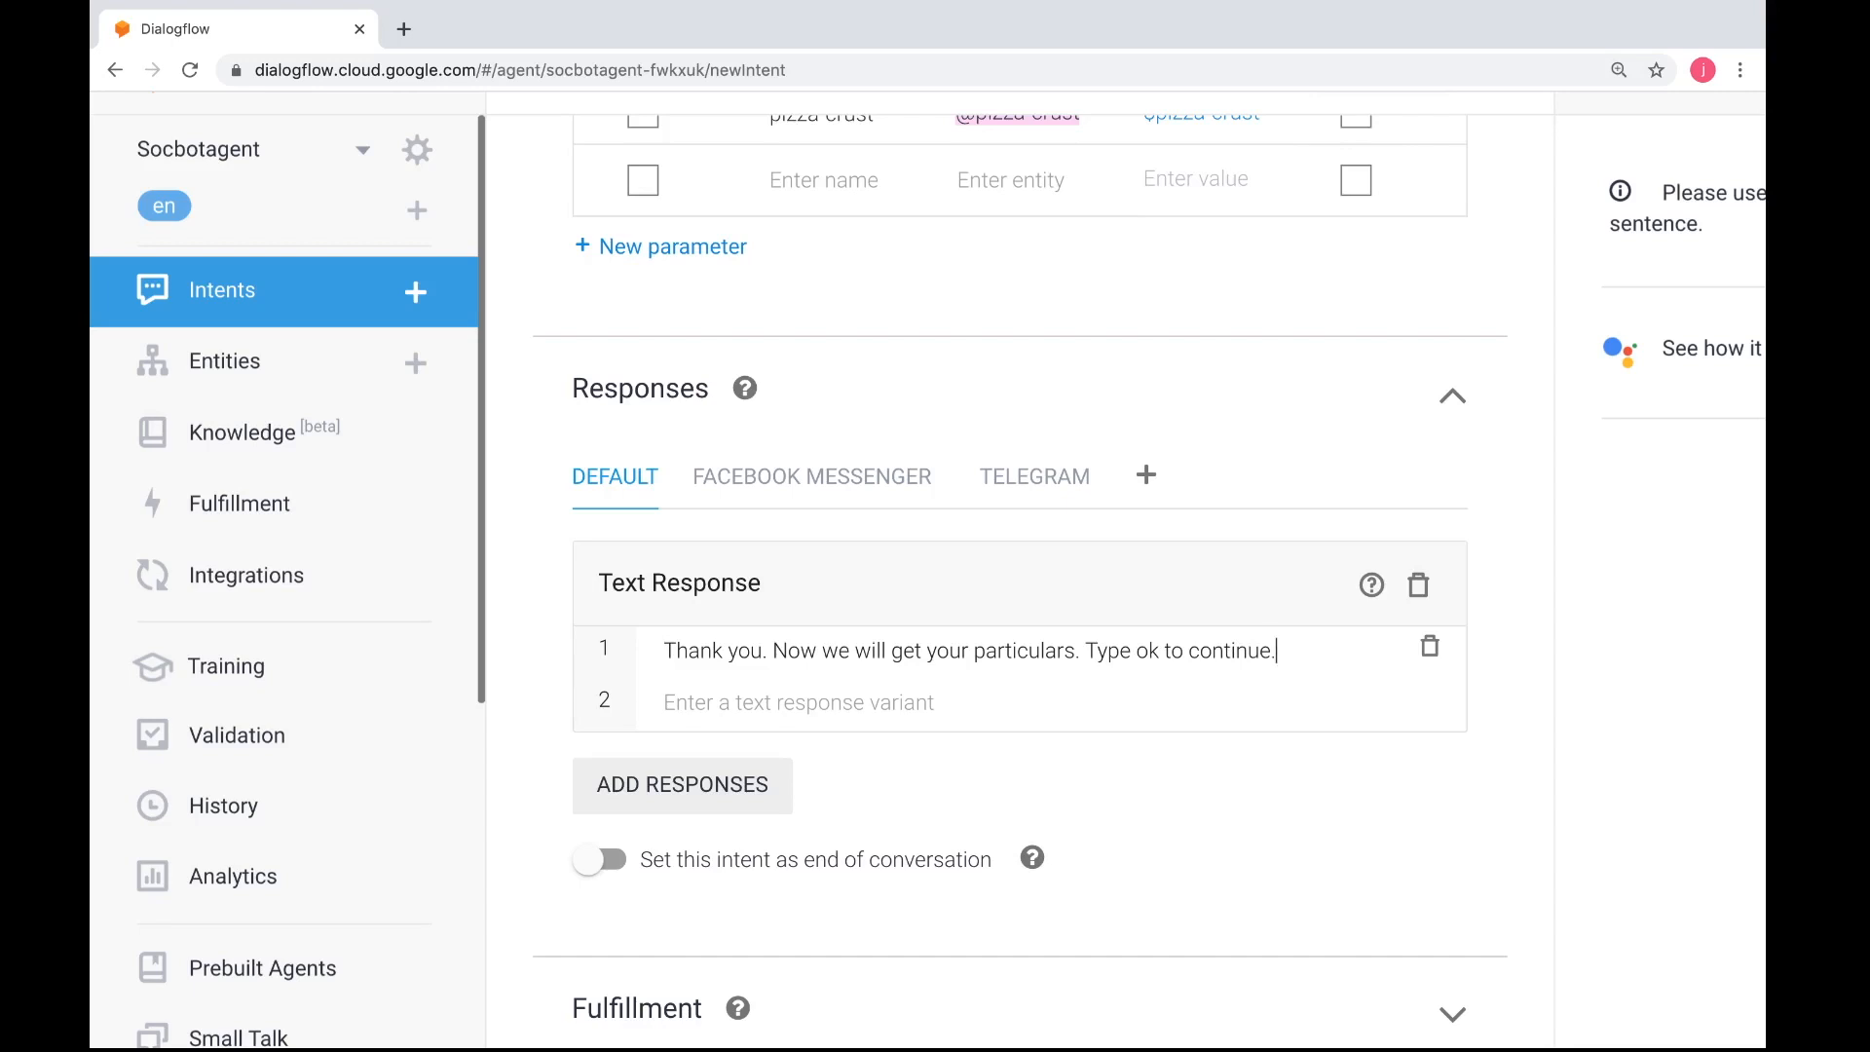
Add a Quick Replies response for Facebook Messenger to the pizza-getcrust intent
{"action": "scroll", "coordinate": [831, 514], "scroll_direction": "up", "scroll_amount": 4}
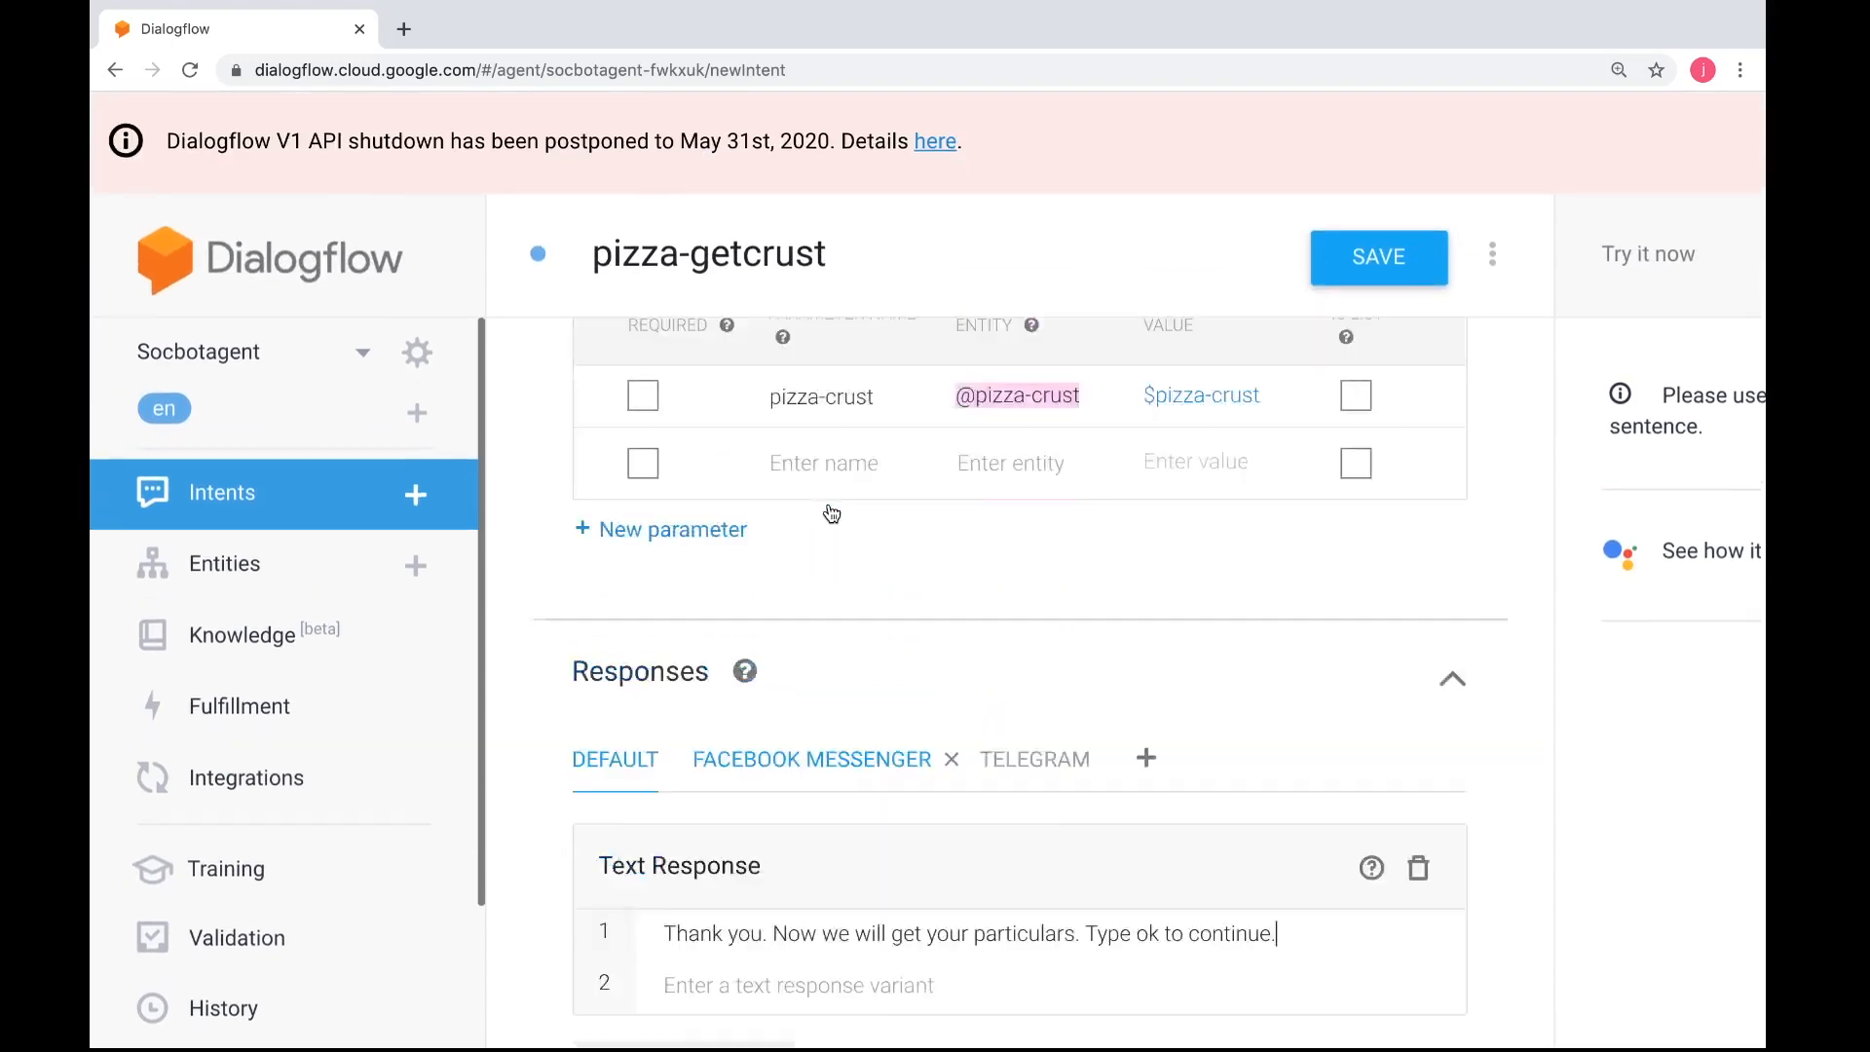
{"action": "scroll", "coordinate": [830, 514], "scroll_direction": "down", "scroll_amount": 2}
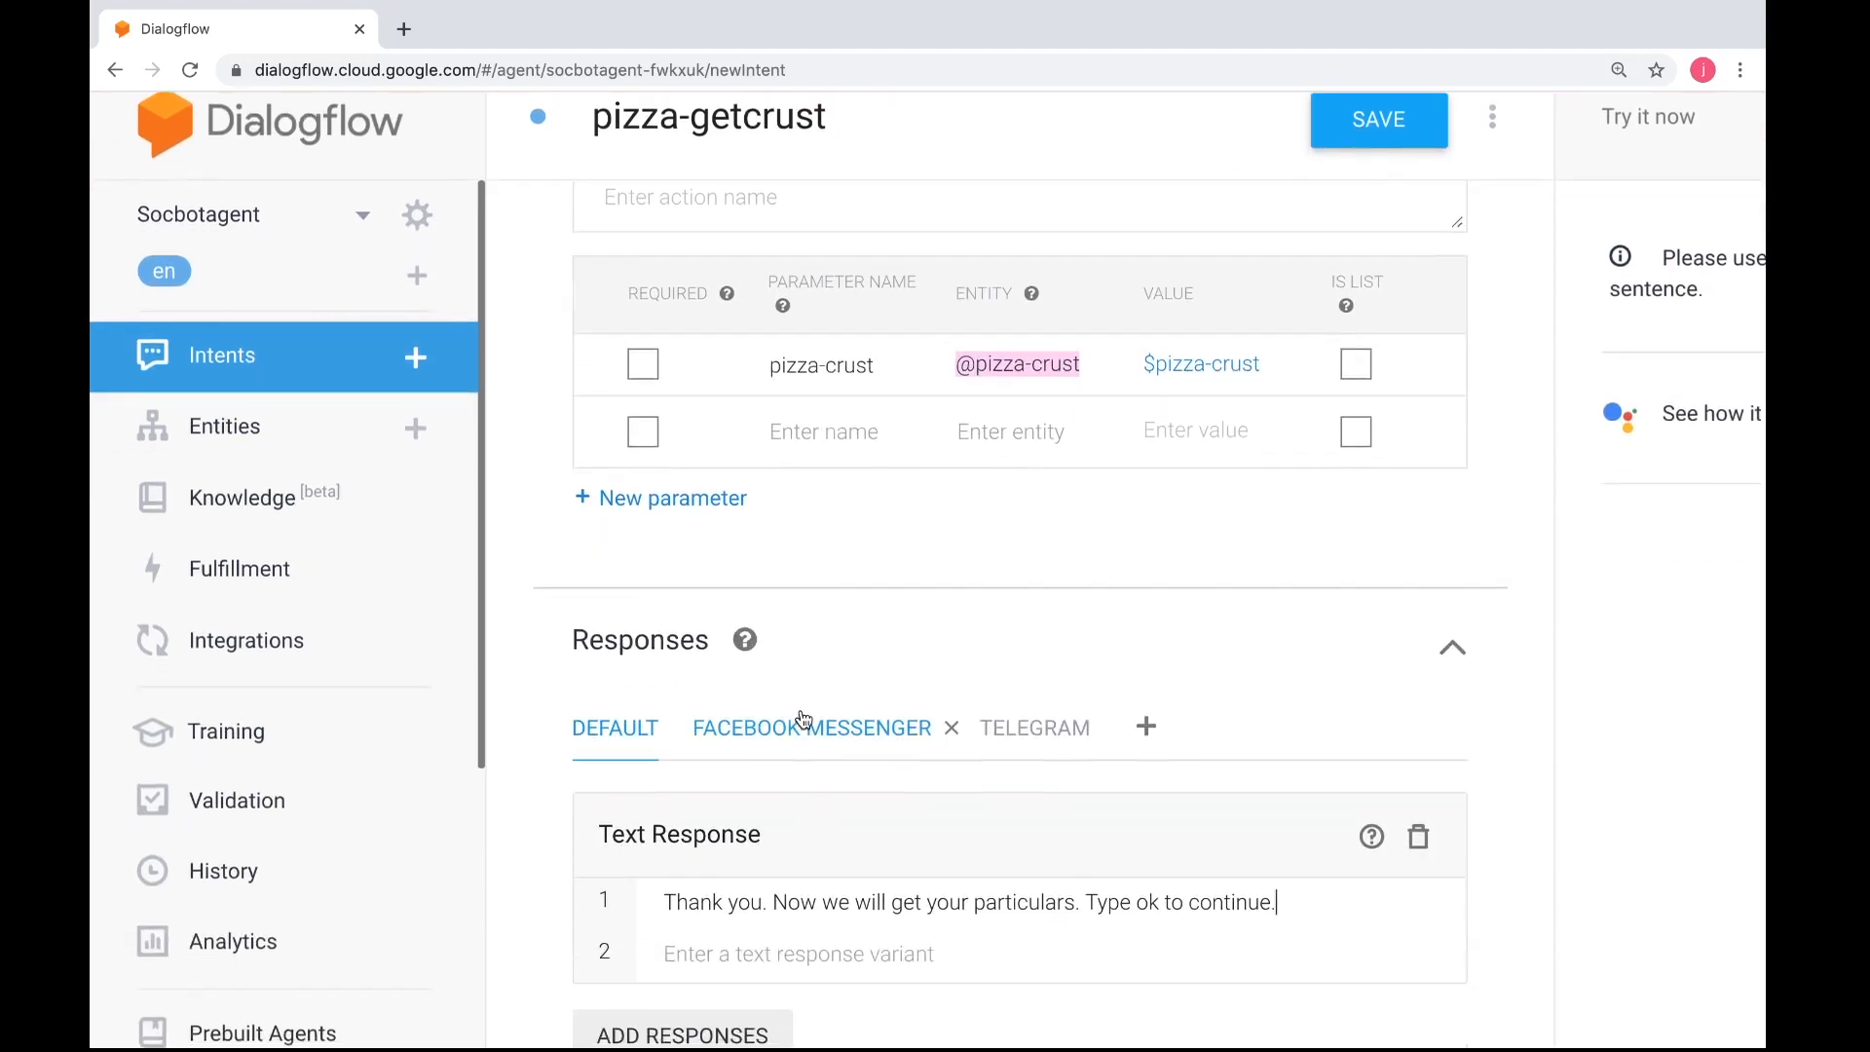
{"action": "left_click", "coordinate": [804, 723]}
{"action": "scroll", "coordinate": [804, 721], "scroll_direction": "down", "scroll_amount": 3}
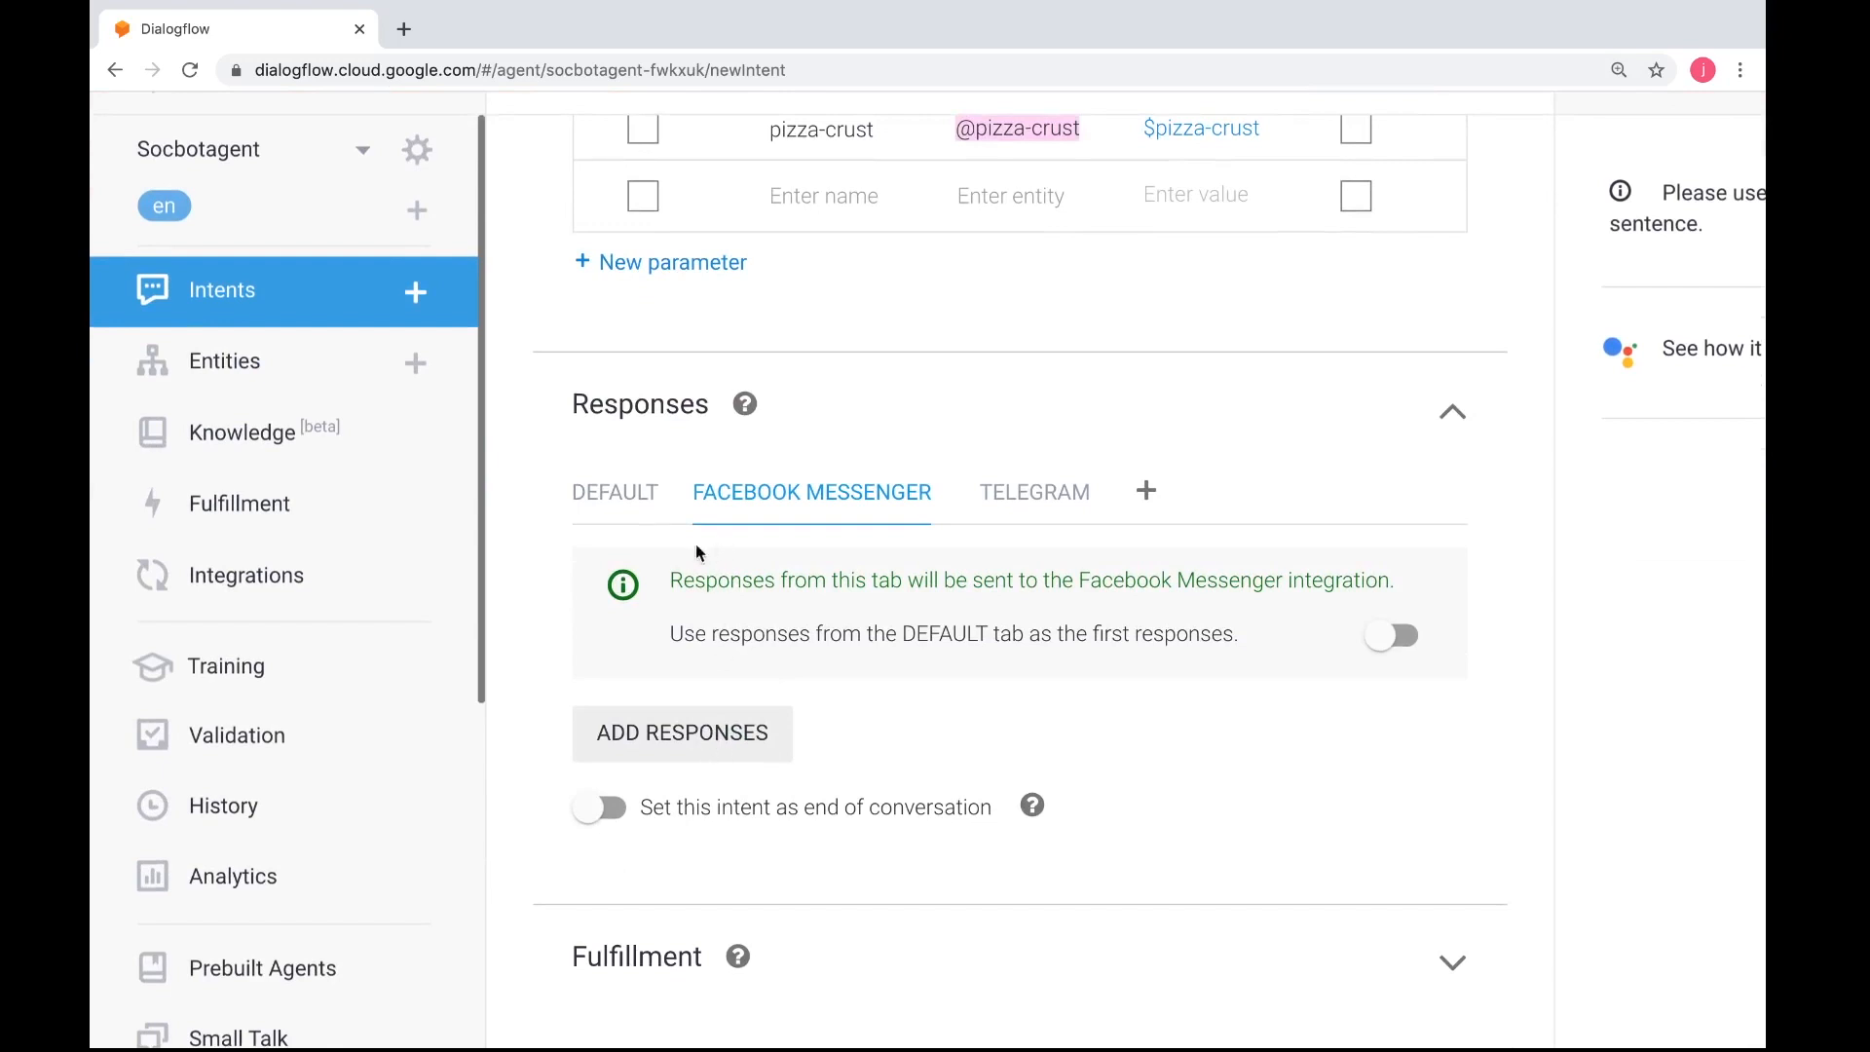
{"action": "scroll", "coordinate": [665, 472], "scroll_direction": "up", "scroll_amount": 10}
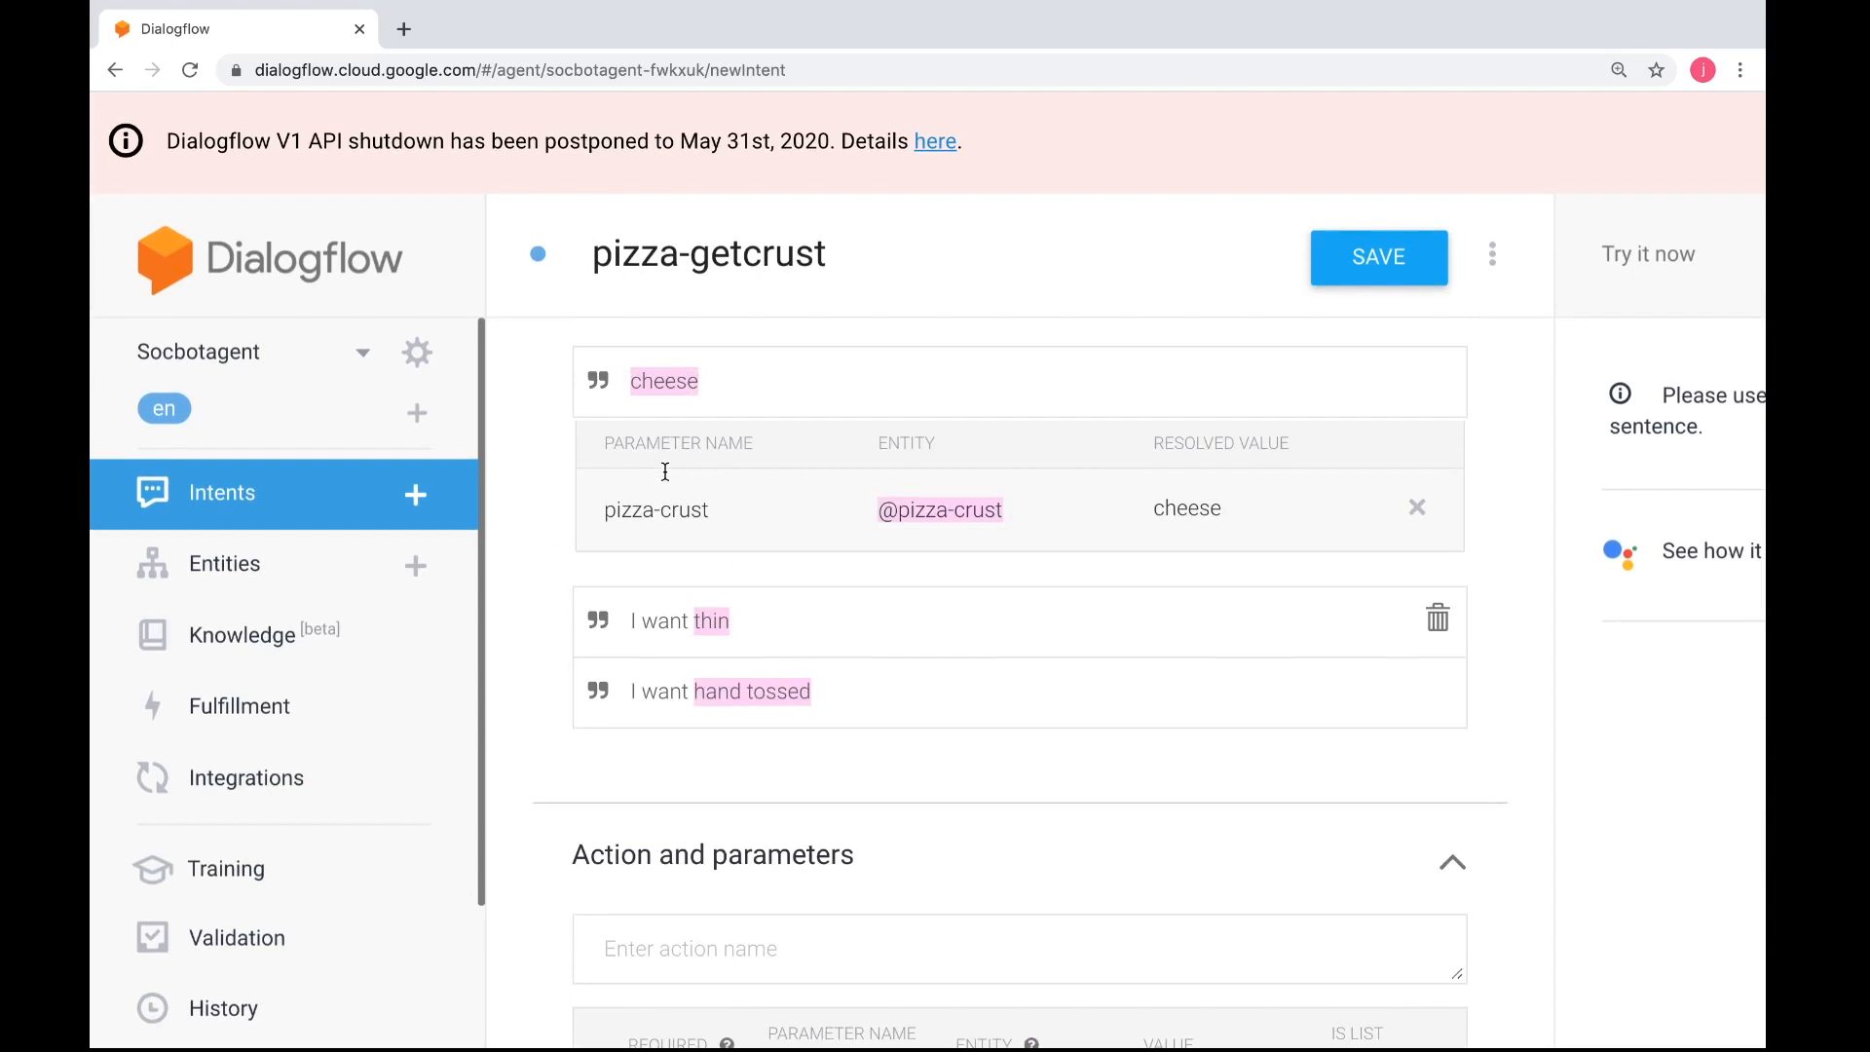
{"action": "scroll", "coordinate": [665, 472], "scroll_direction": "down", "scroll_amount": 10}
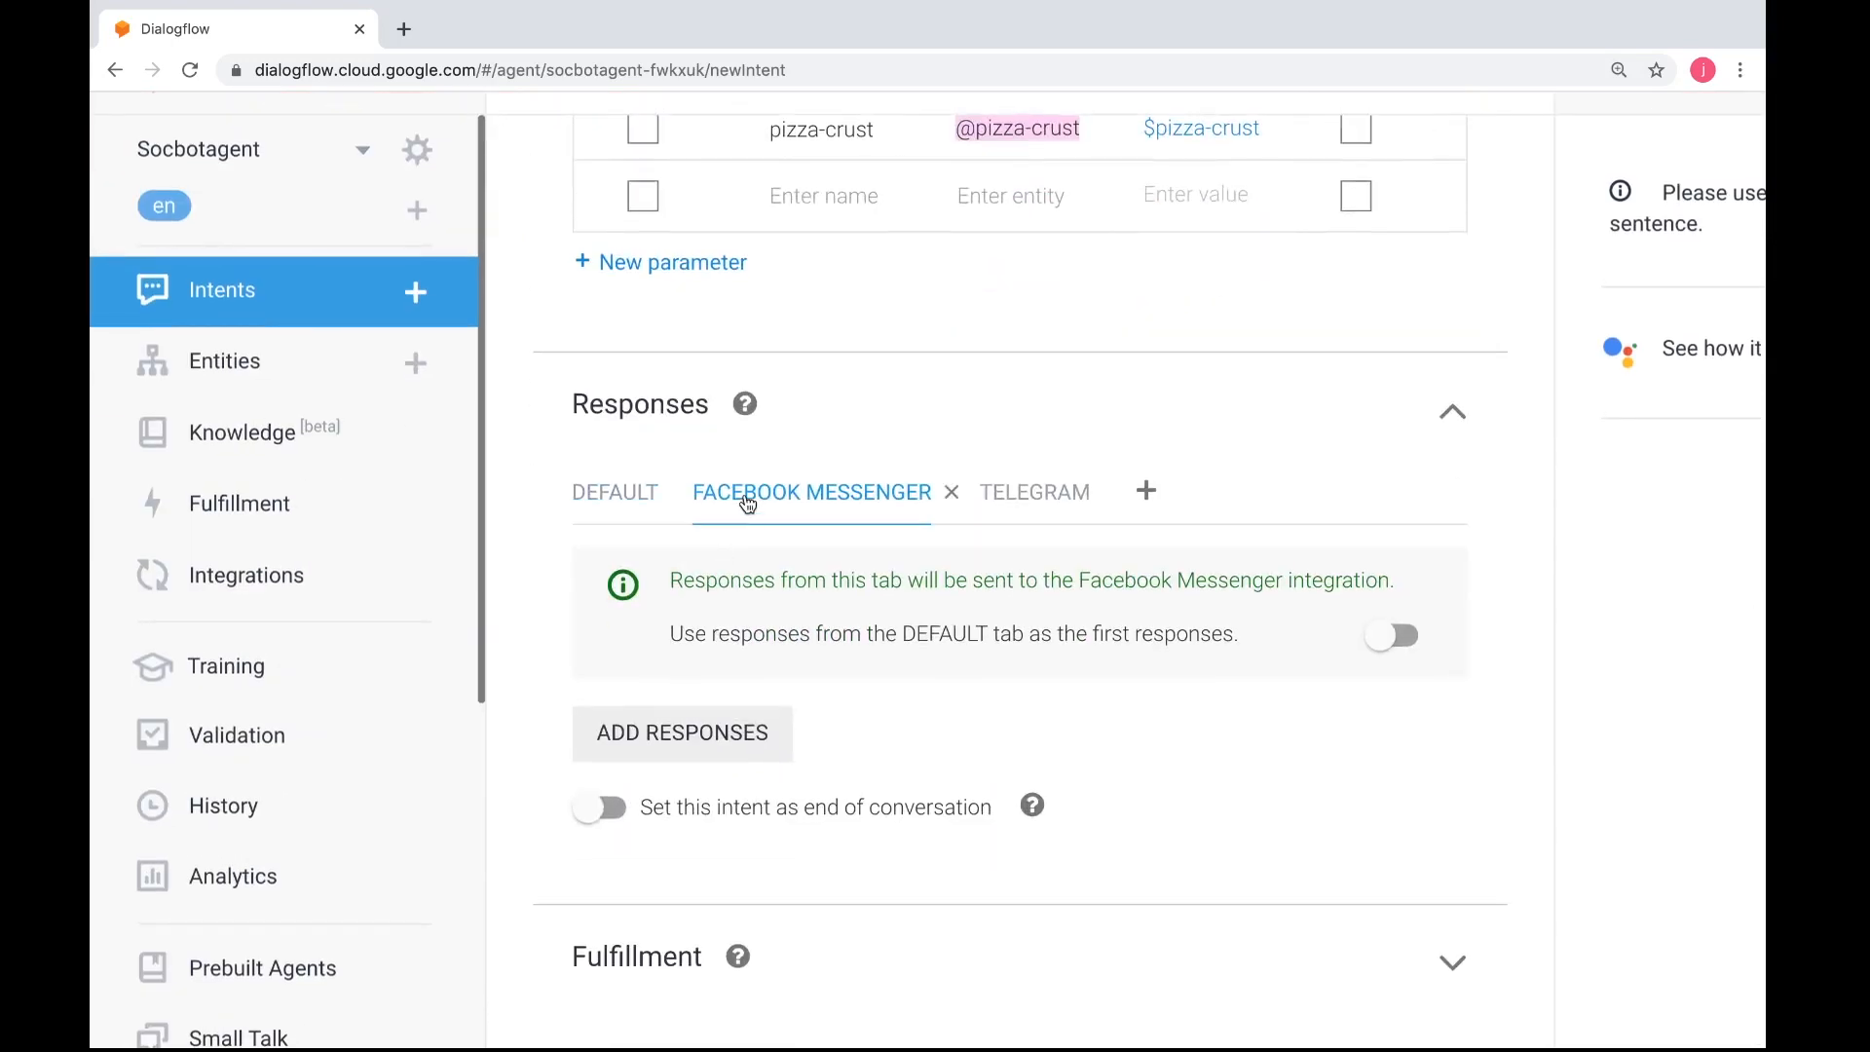
{"action": "left_click", "coordinate": [687, 742]}
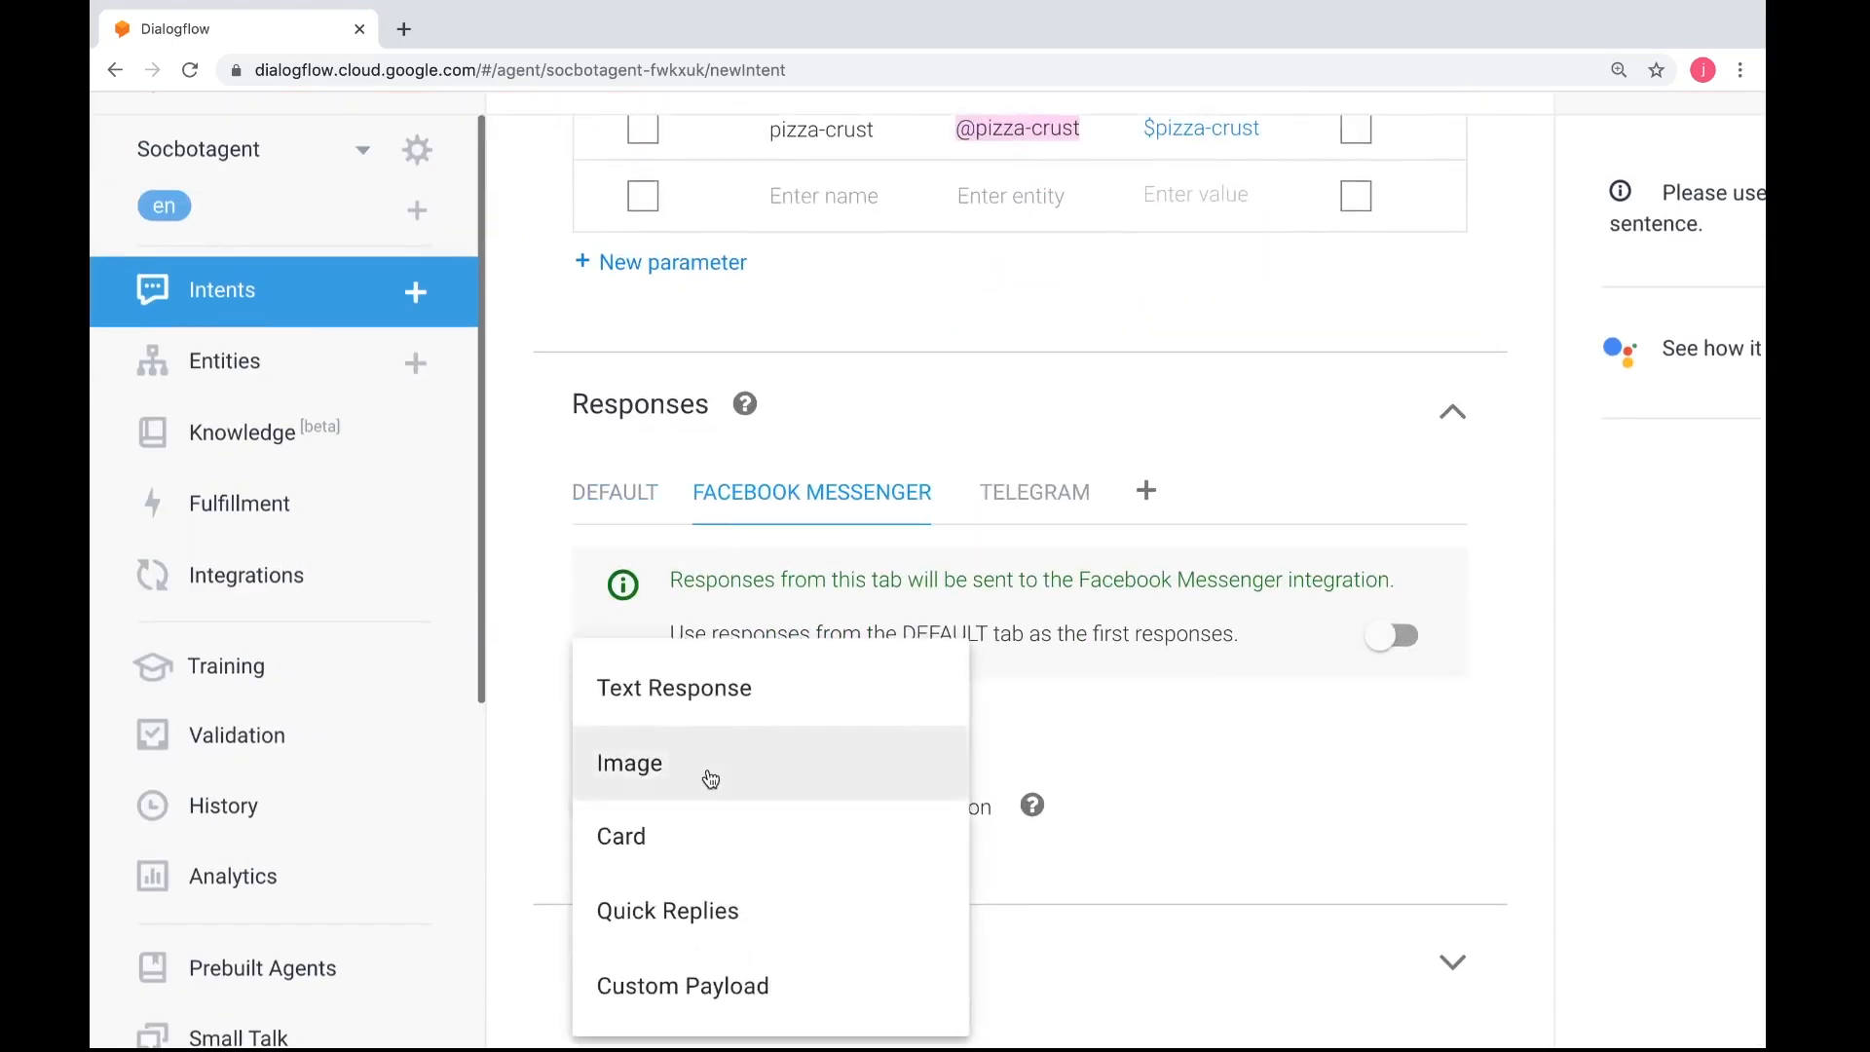
{"action": "left_click", "coordinate": [706, 901]}
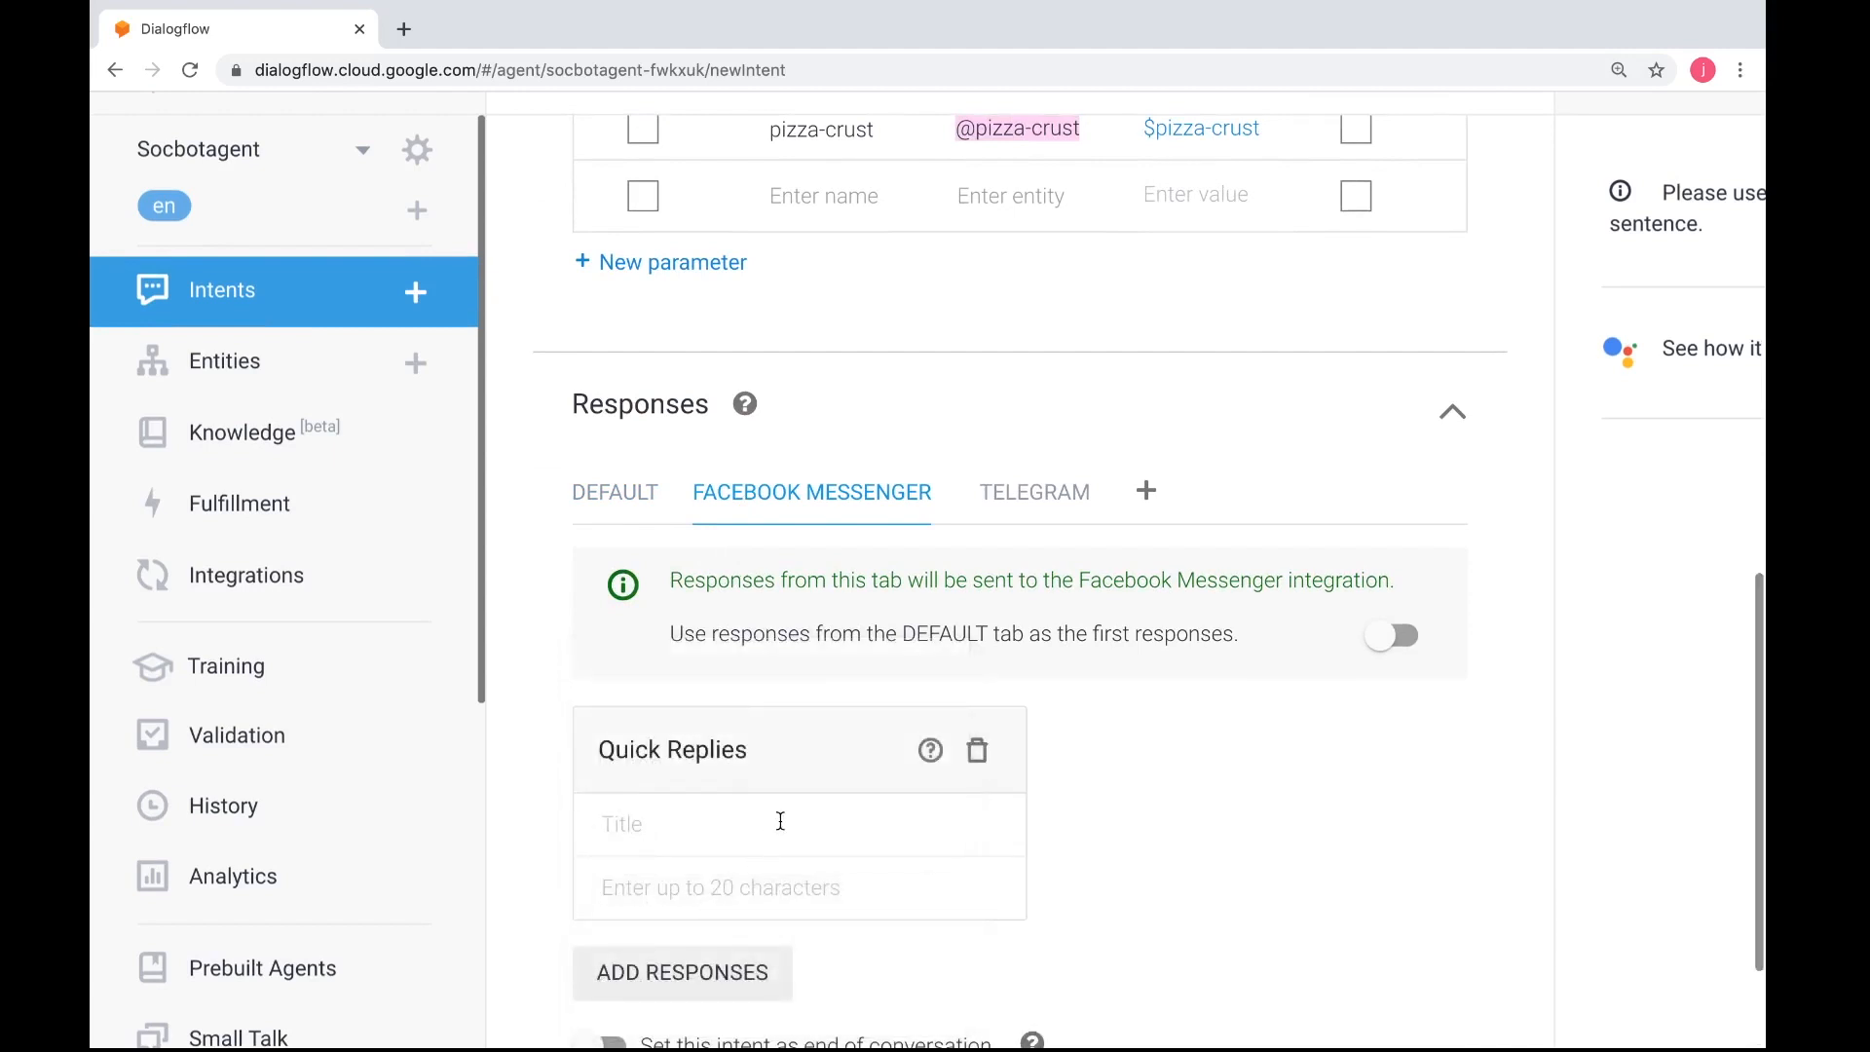
{"action": "scroll", "coordinate": [774, 816], "scroll_direction": "down", "scroll_amount": 1}
Title the quick replies "Choose your crust"
{"action": "left_click", "coordinate": [731, 714]}
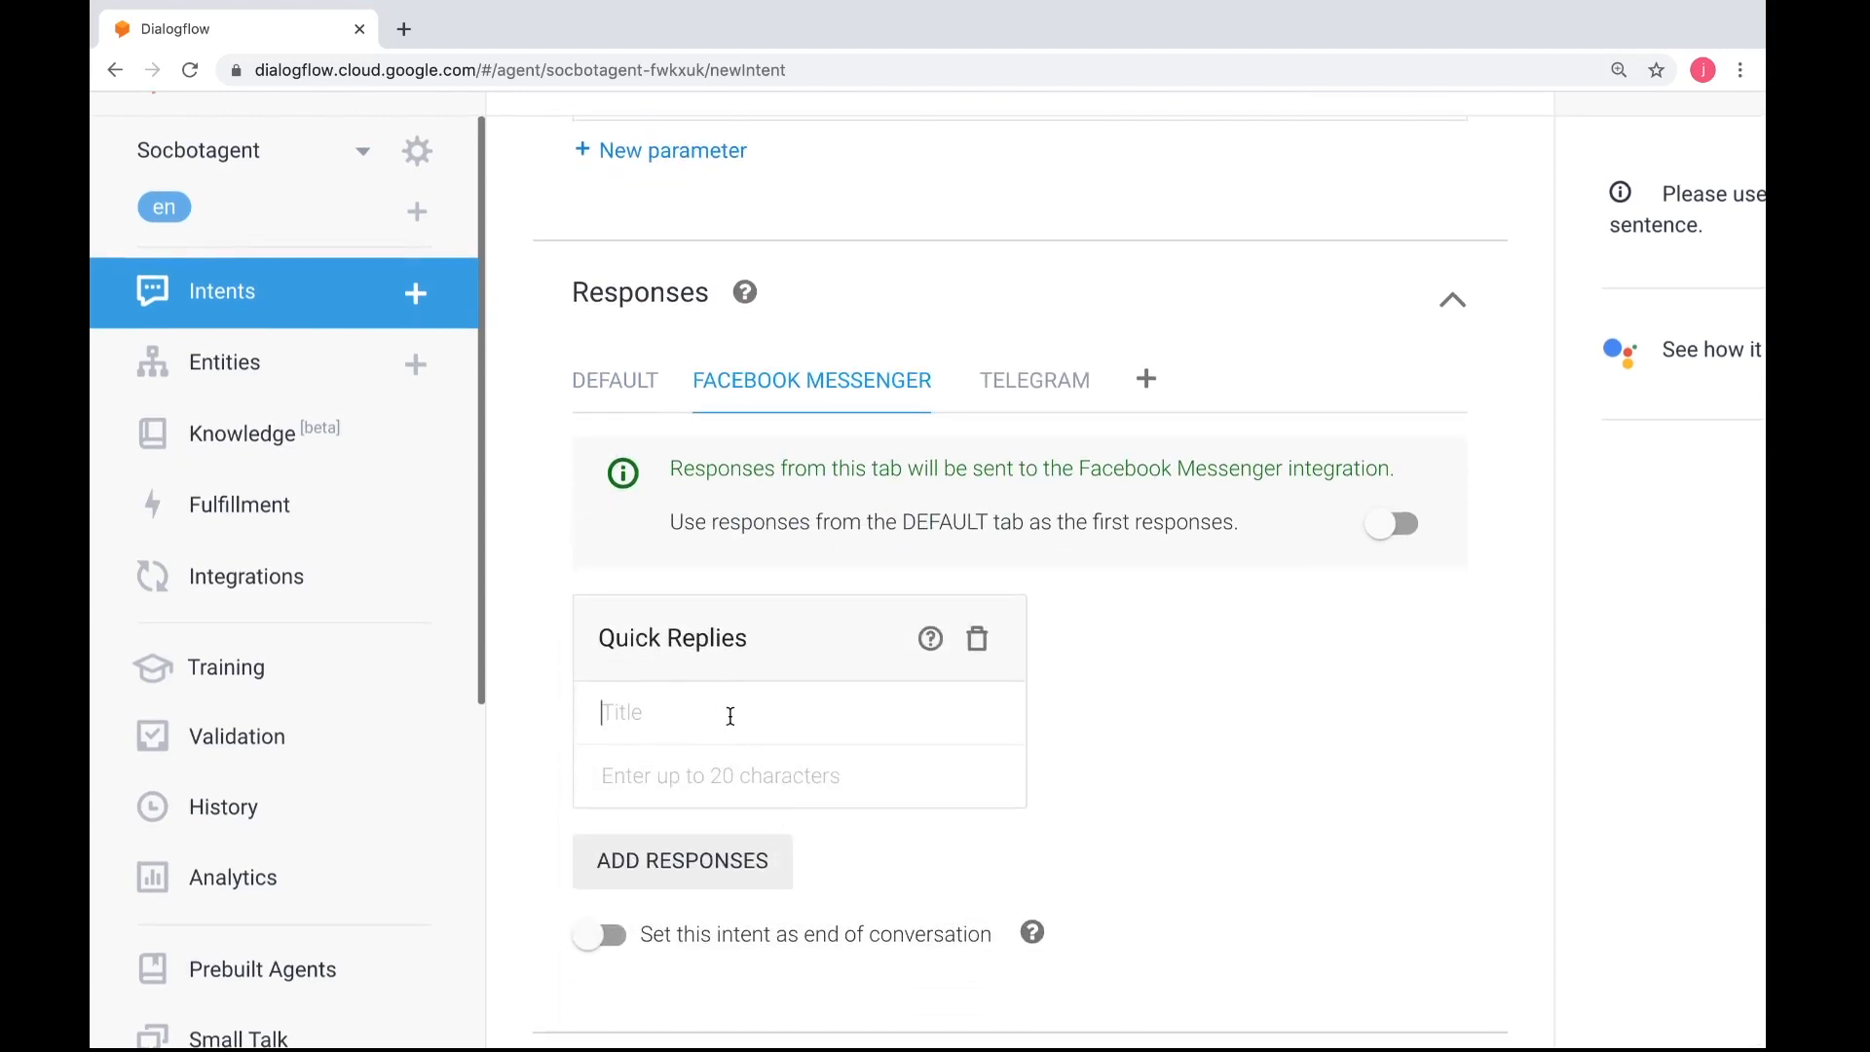
{"action": "type", "text": "Ente"}
{"action": "type", "text": "r your cu"}
{"action": "key", "text": "BackSpace"}
{"action": "key", "text": "BackSpace"}
{"action": "key", "text": "BackSpace"}
{"action": "type", "text": "Choose your"}
{"action": "type", "text": " crust"}
{"action": "type", "text": "hand tossed"}
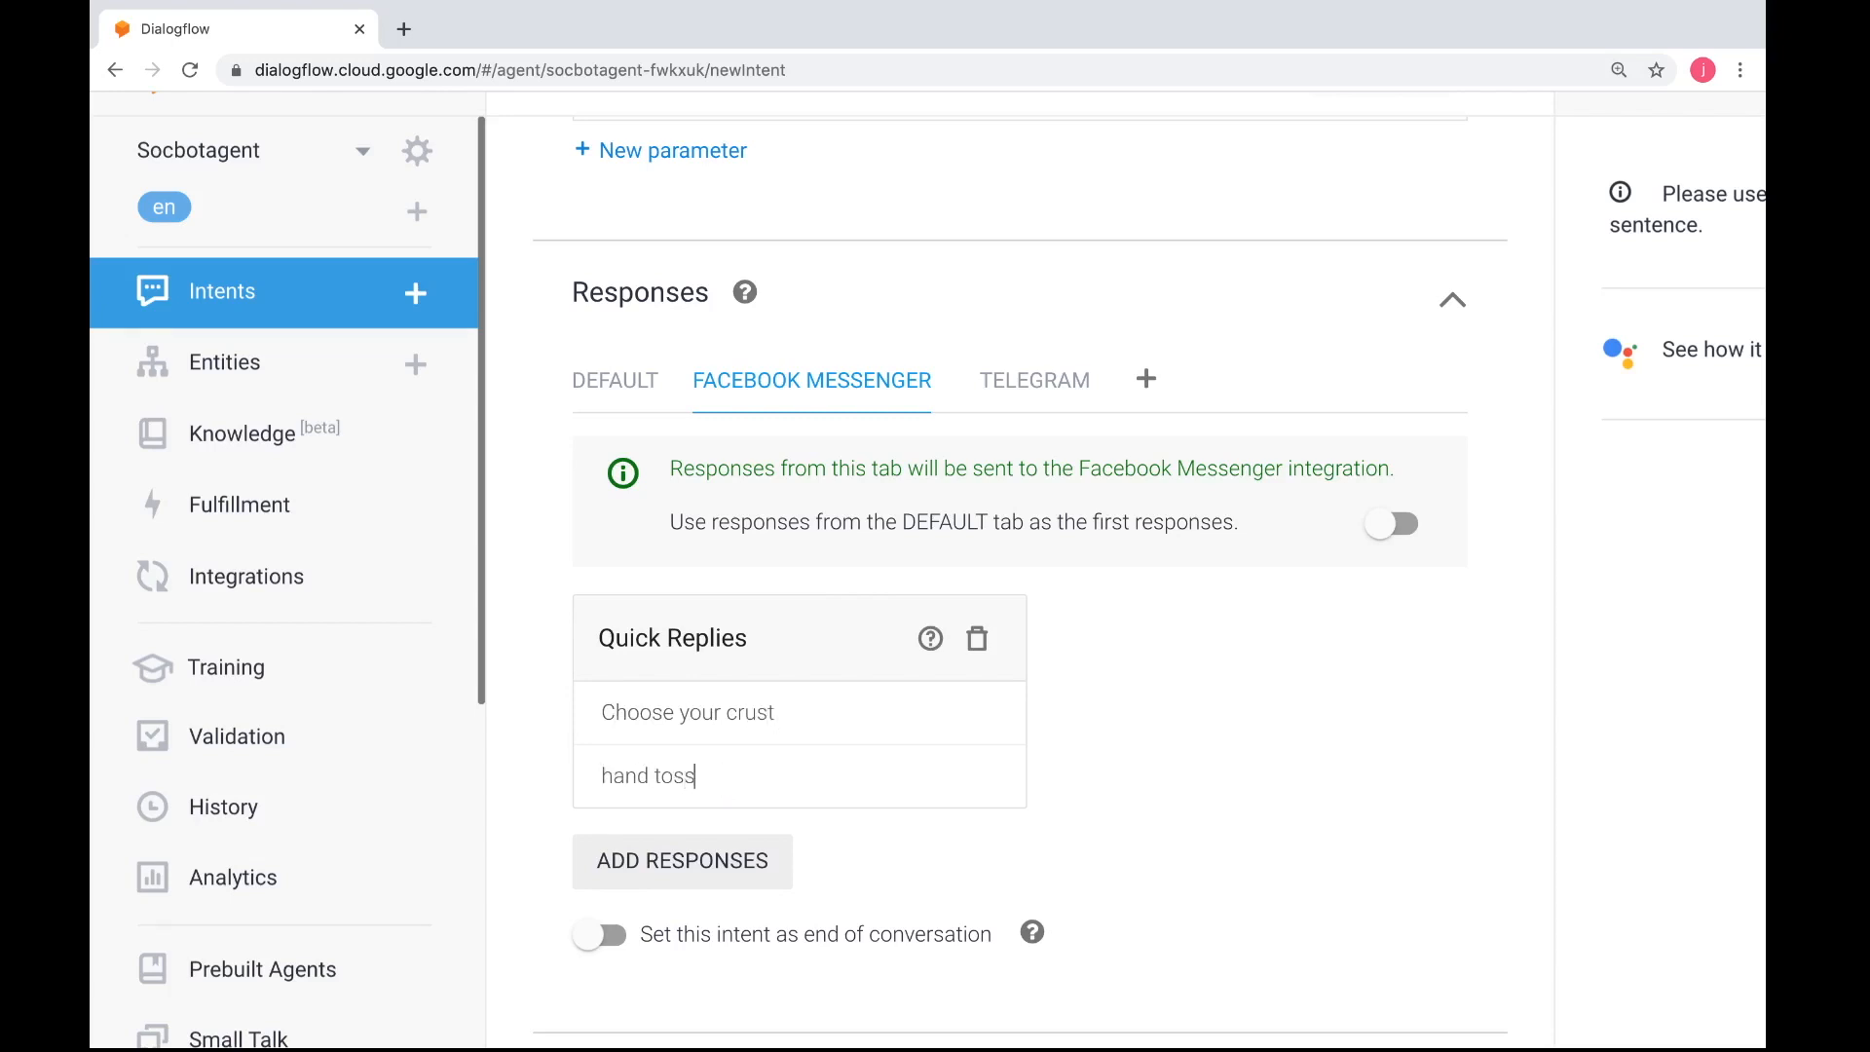
Enter hand tossed, thin and cheese as the quick reply options and save the pizza-getcrust intent
{"action": "key", "text": "Return"}
{"action": "type", "text": "thin"}
{"action": "key", "text": "Return"}
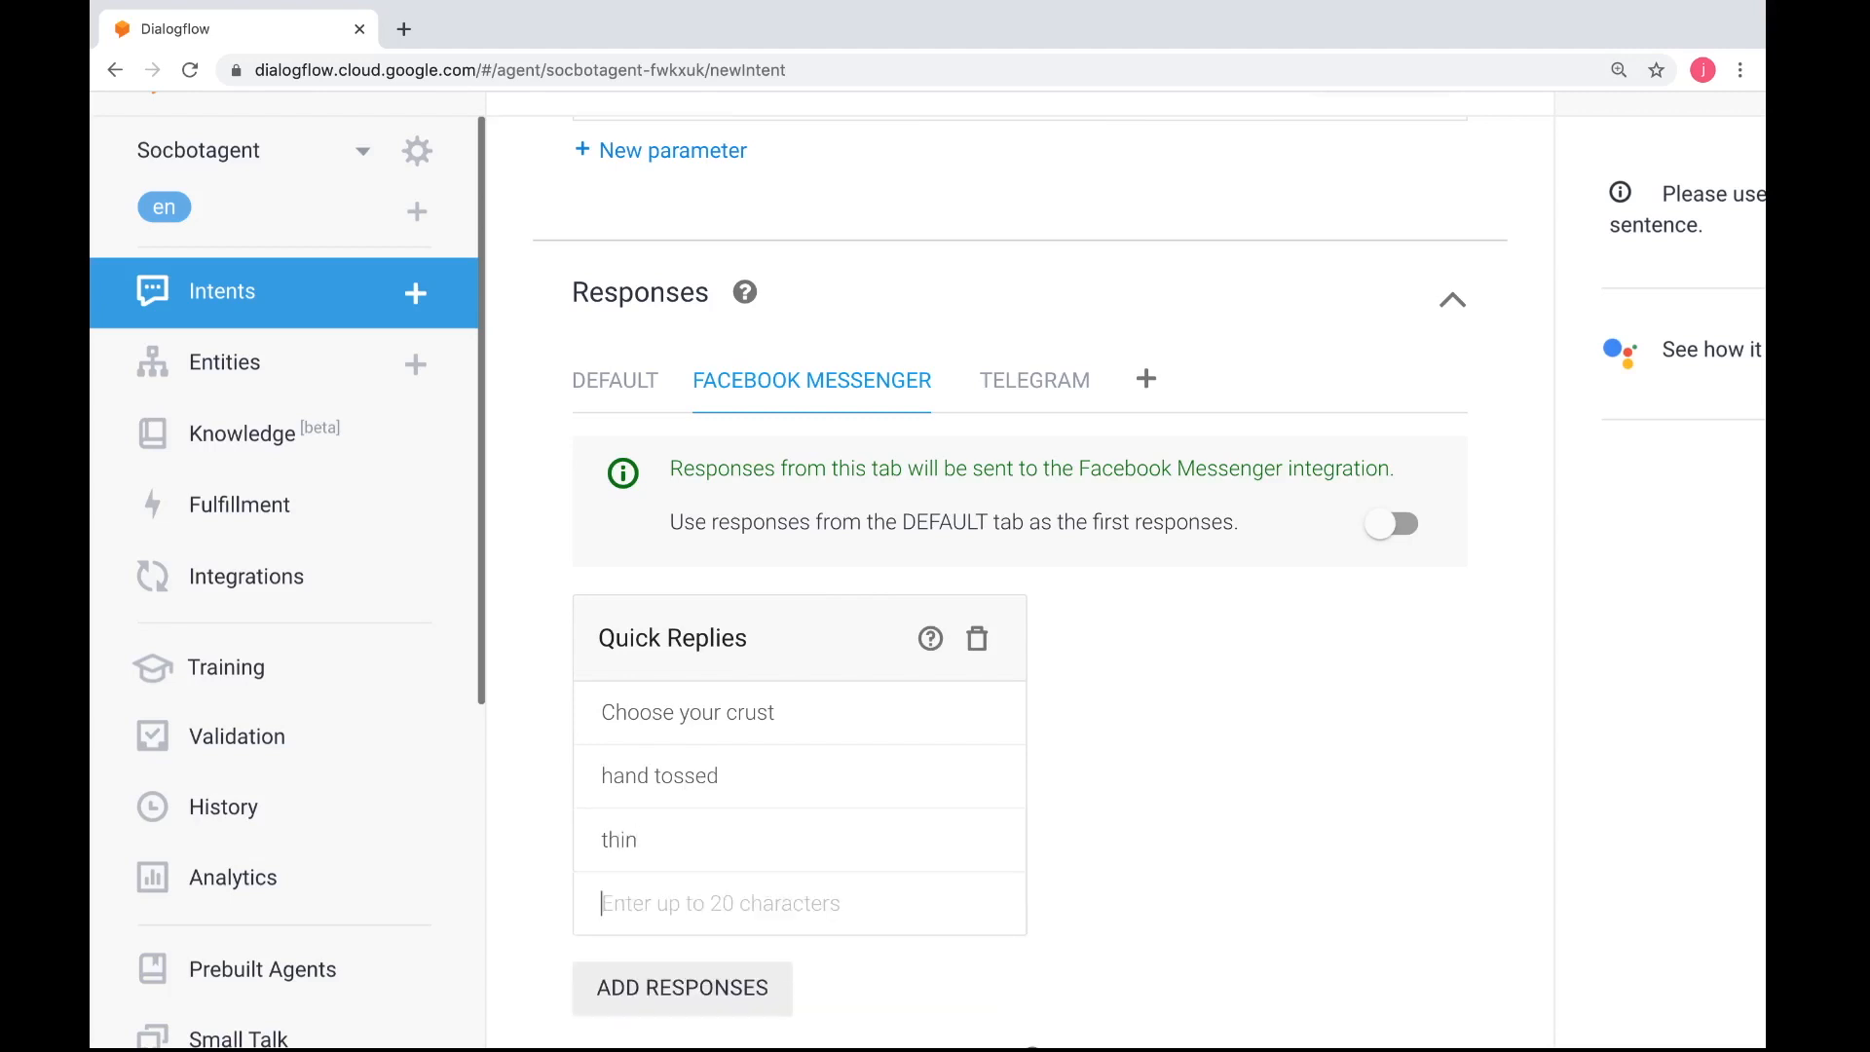
{"action": "type", "text": "che"}
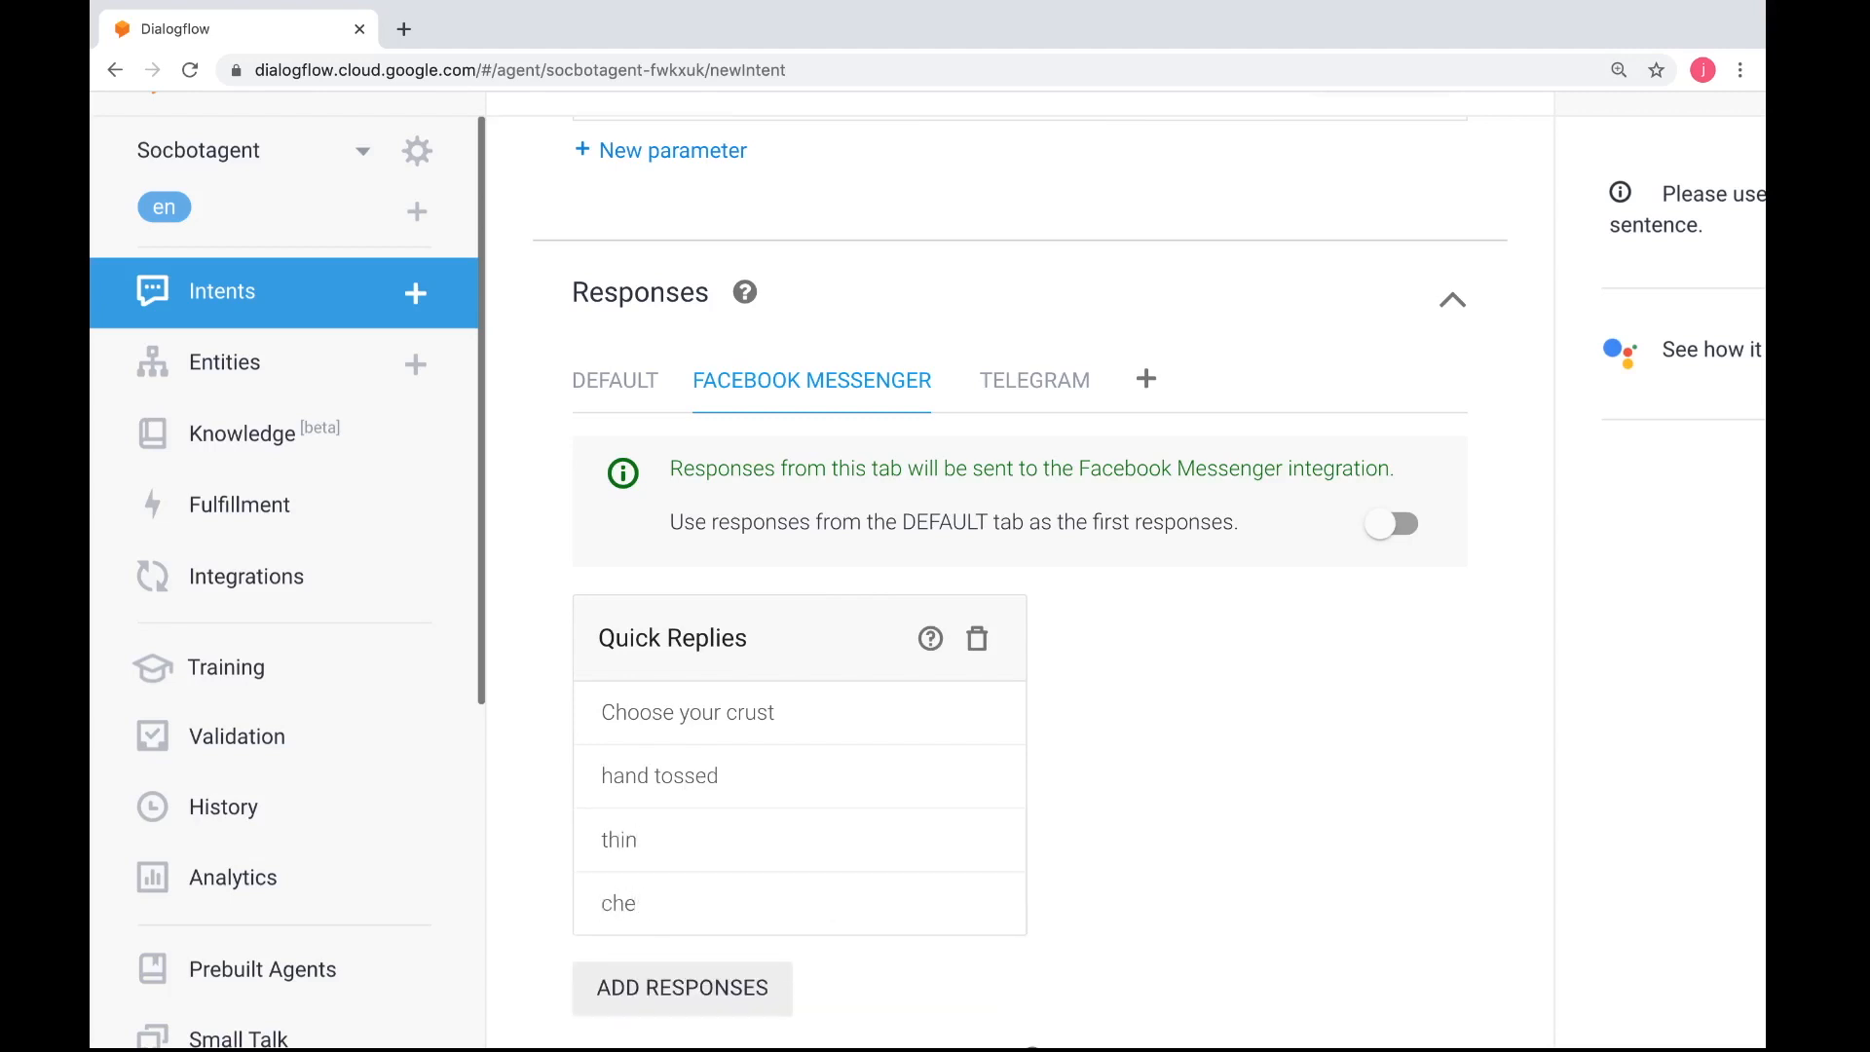
{"action": "type", "text": "sse"}
{"action": "scroll", "coordinate": [873, 779], "scroll_direction": "down", "scroll_amount": 5}
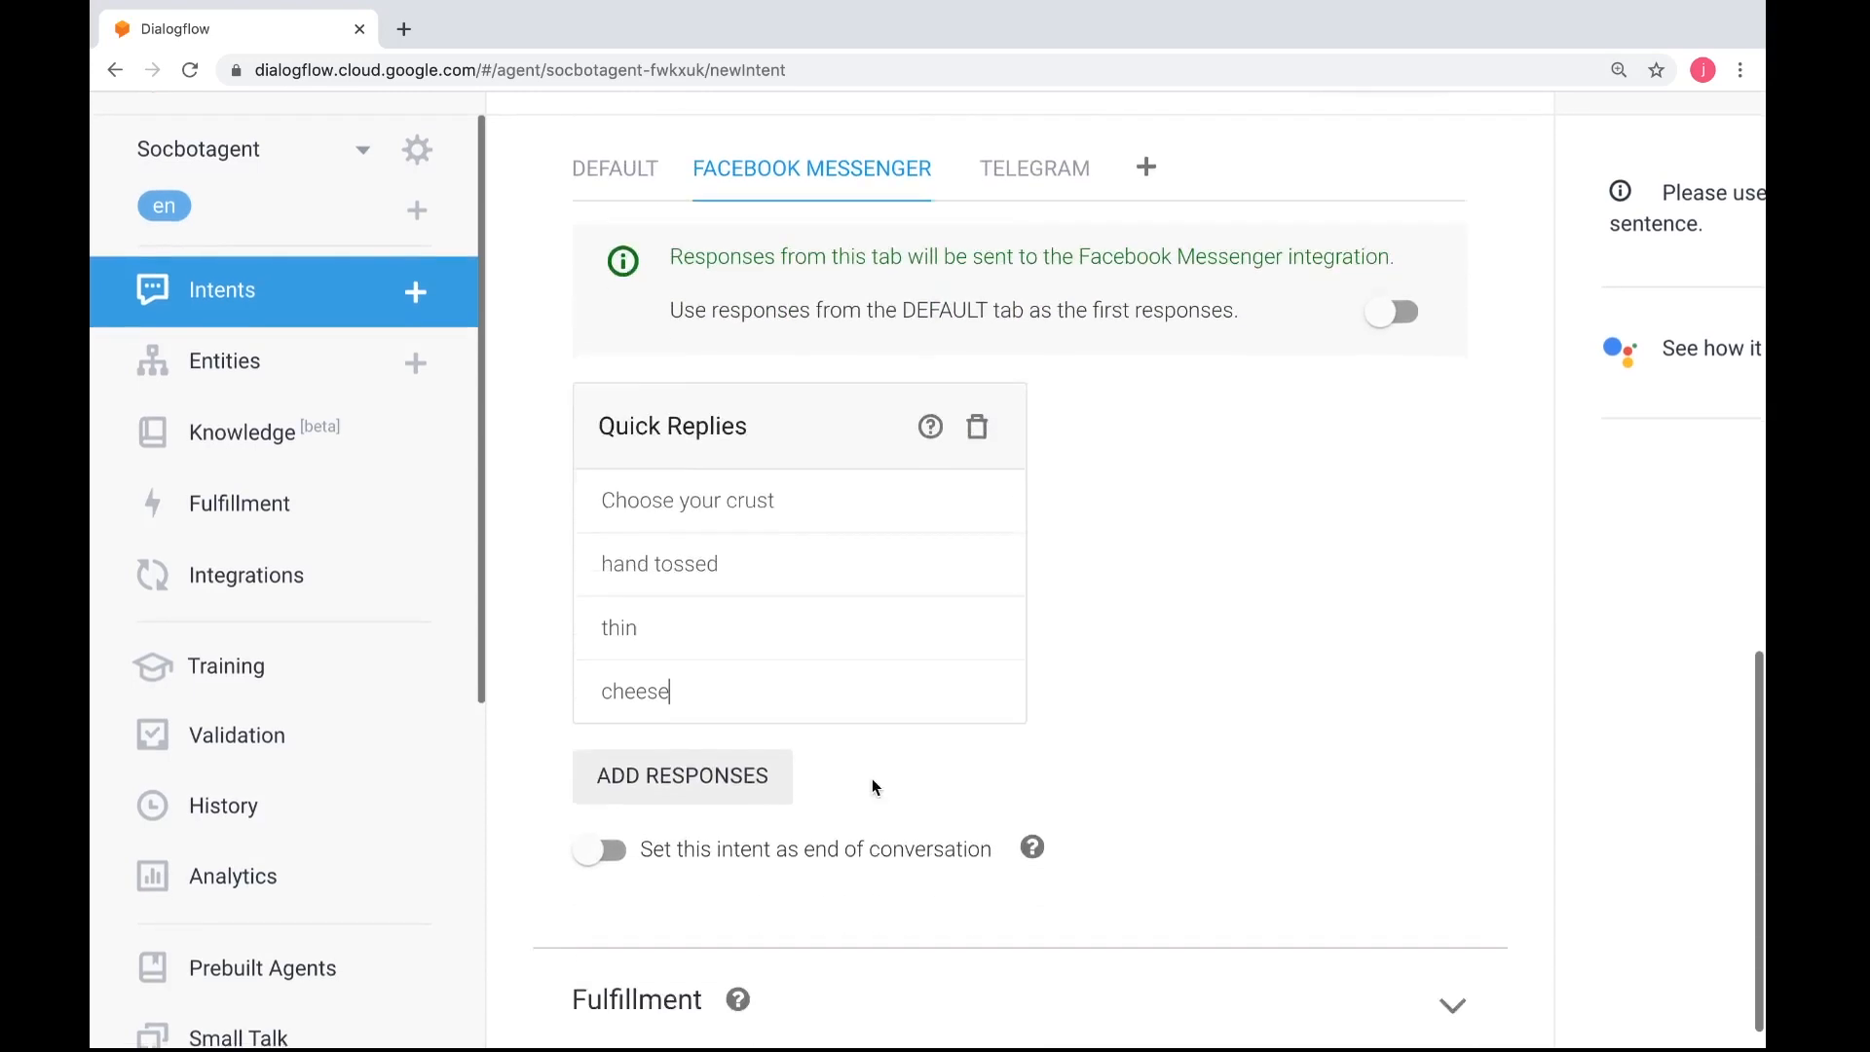
{"action": "scroll", "coordinate": [875, 787], "scroll_direction": "up", "scroll_amount": 5}
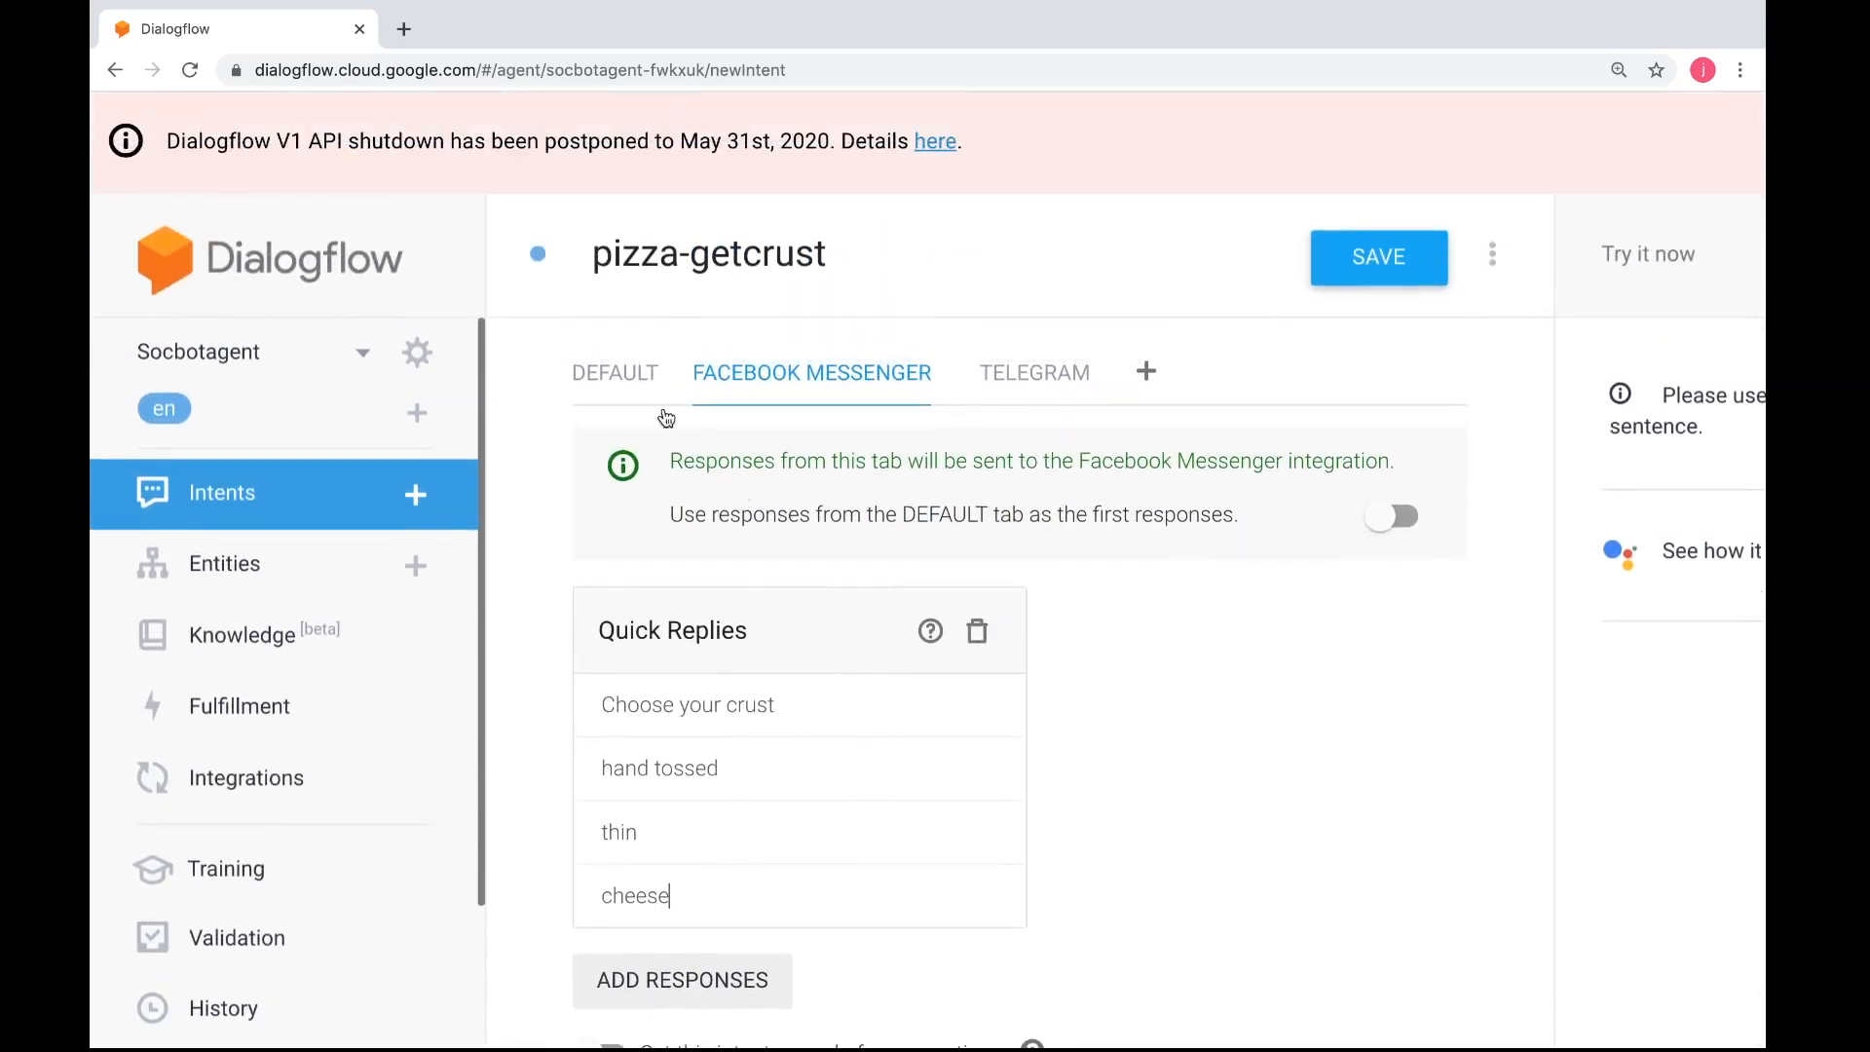
{"action": "left_click", "coordinate": [1357, 285]}
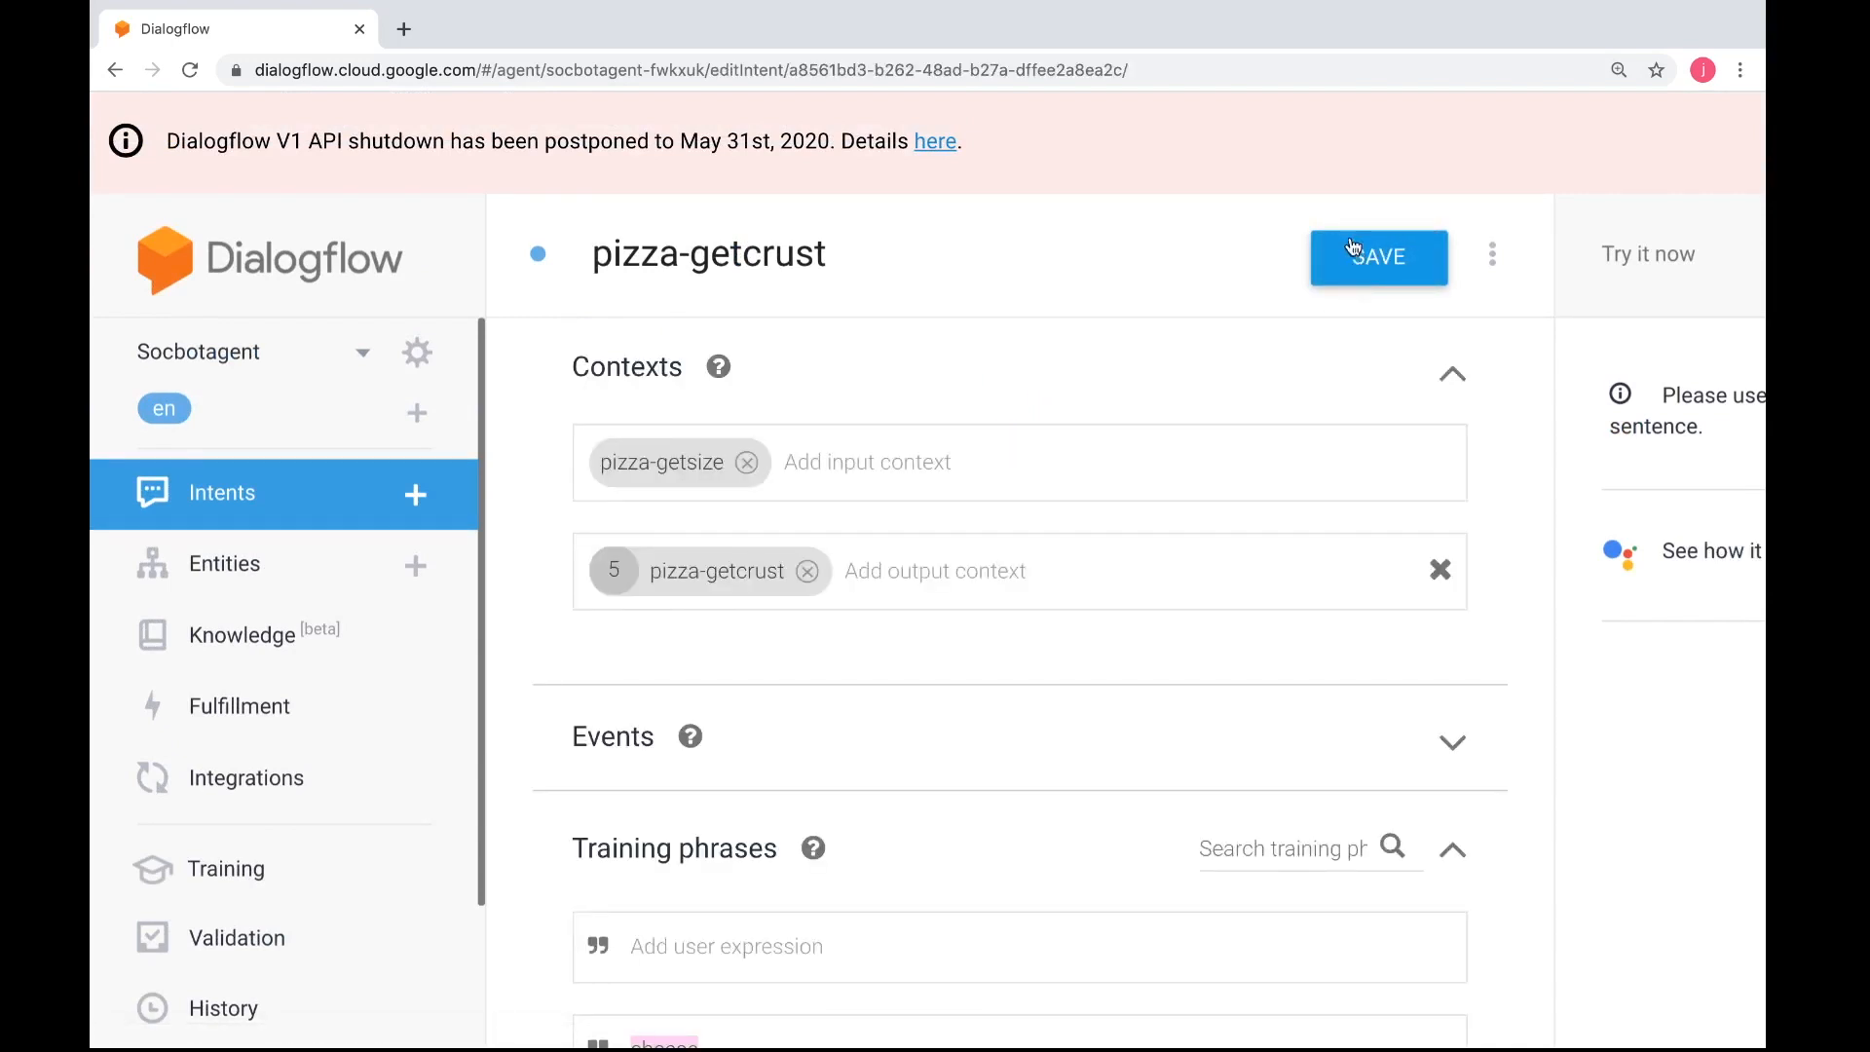
Test the agent in the console with the sentence "i am hungry"
{"action": "scroll", "coordinate": [1335, 438], "scroll_direction": "right", "scroll_amount": 5}
{"action": "left_click", "coordinate": [1342, 270]}
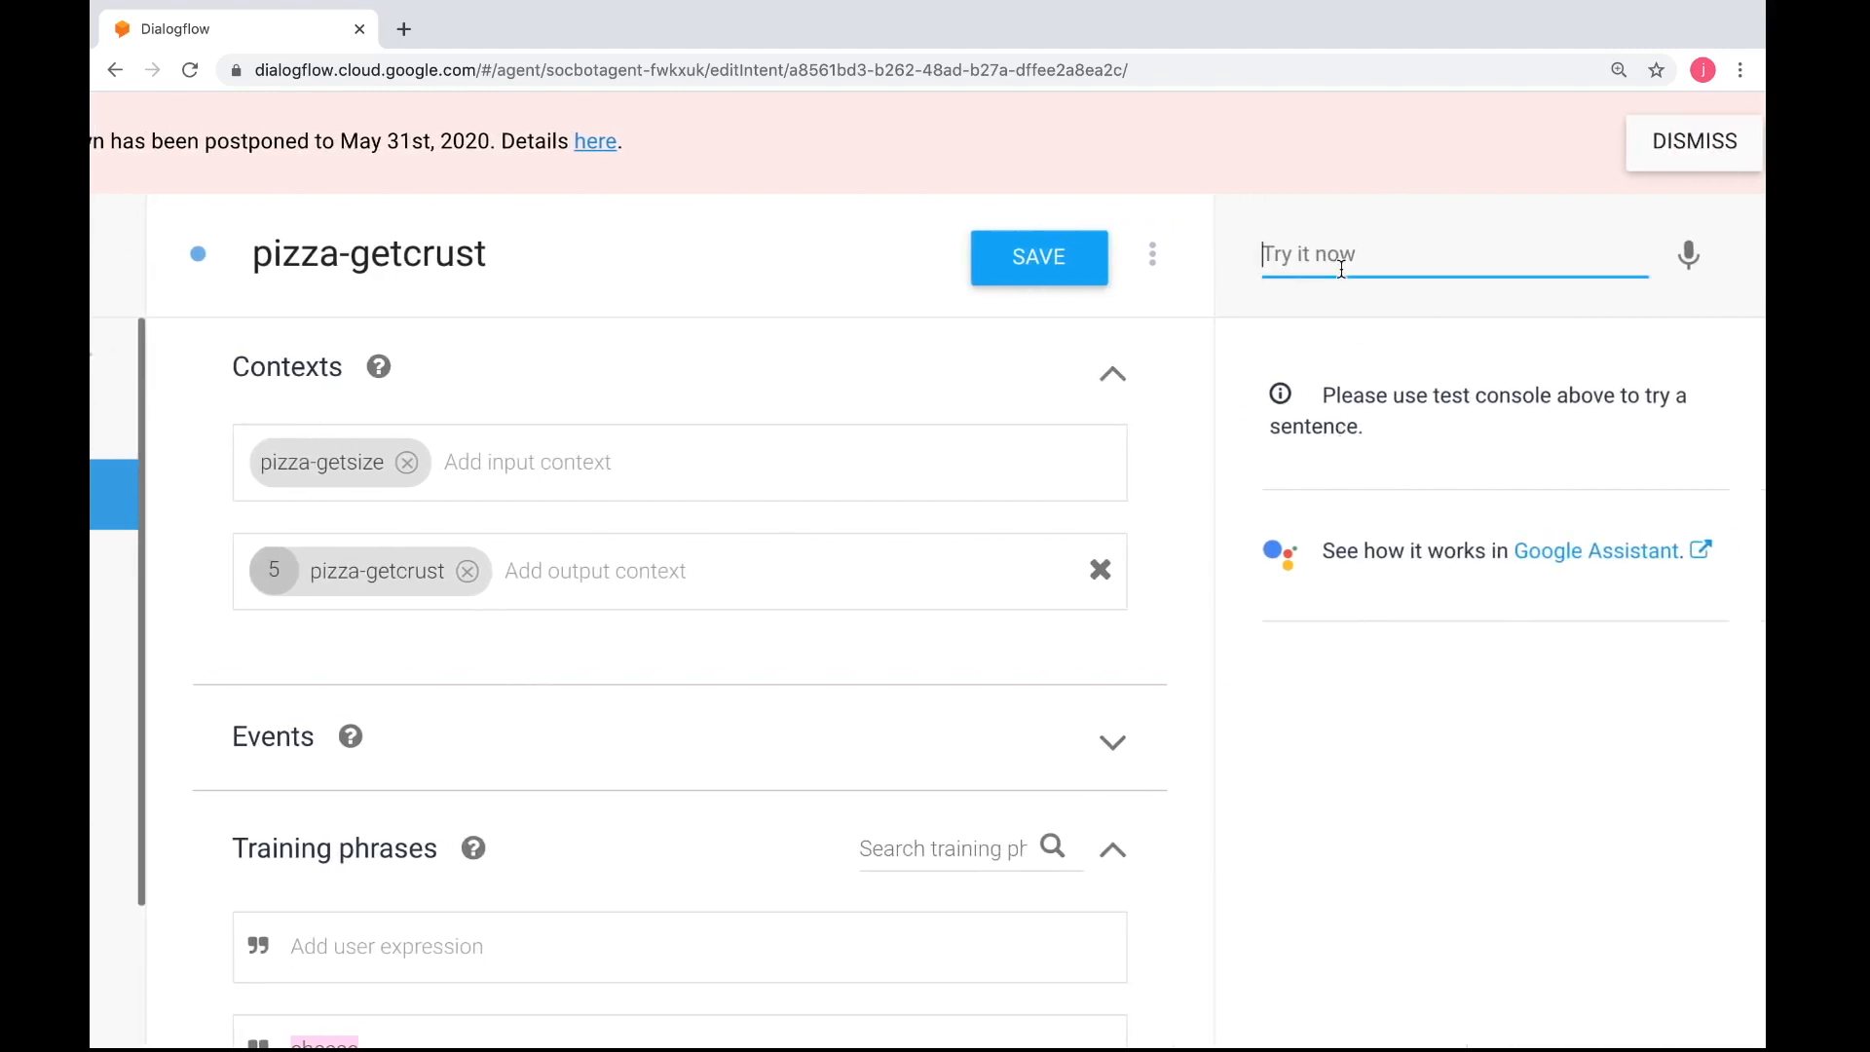
{"action": "type", "text": "i am hungry"}
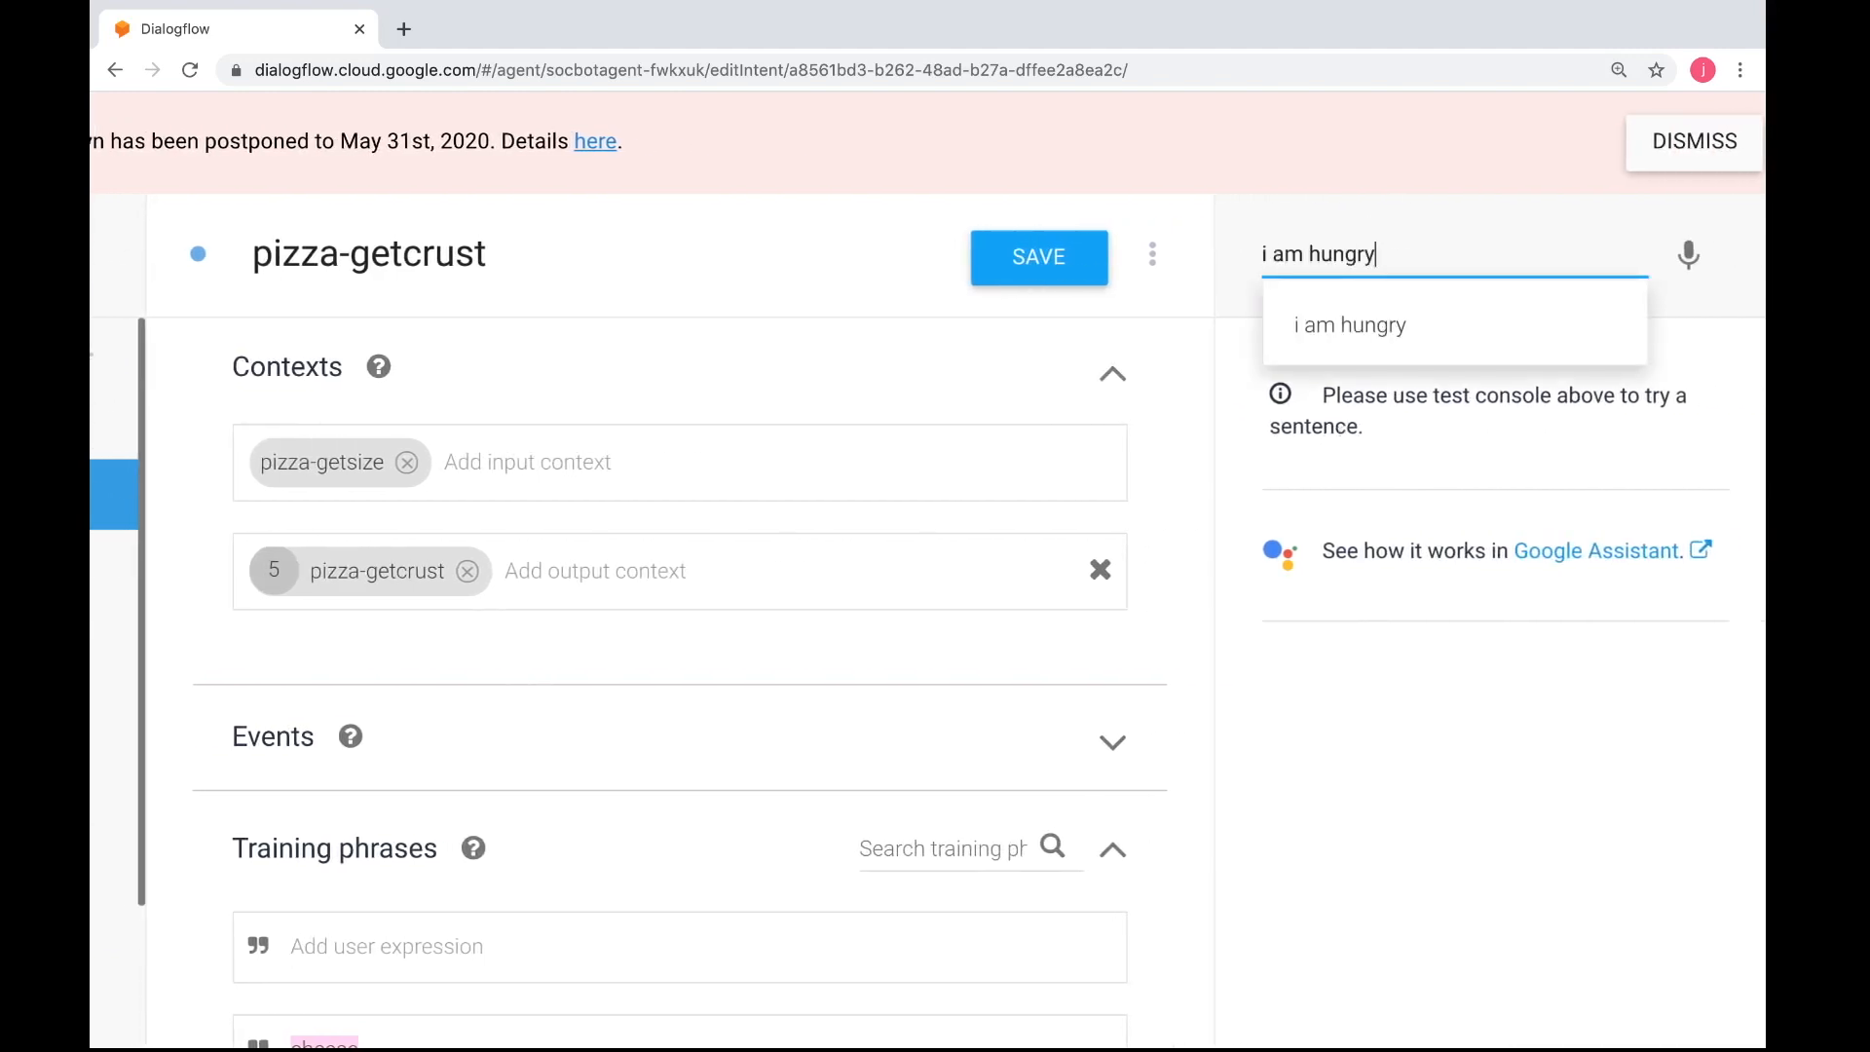
{"action": "key", "text": "Return"}
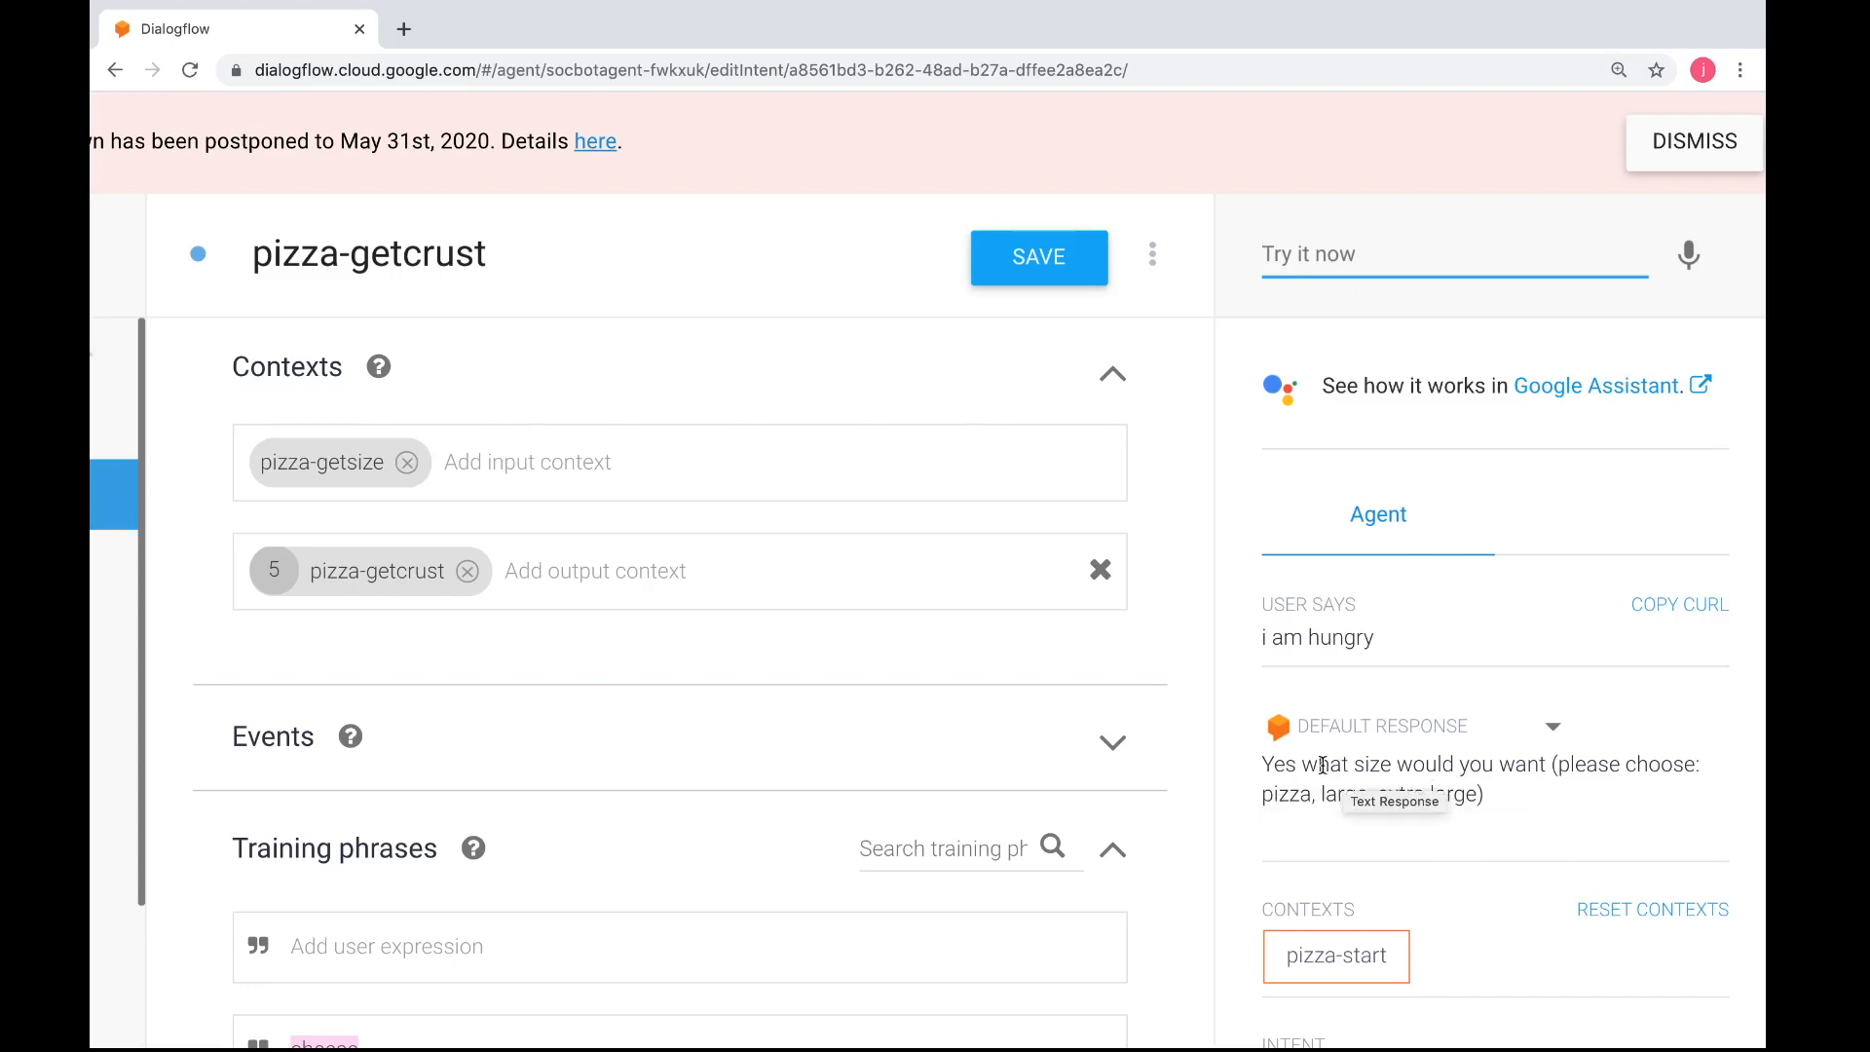
Go back to the agent's list of intents, accepting to leave pizza-getcrust without saving
{"action": "key", "text": "ctrl+Left"}
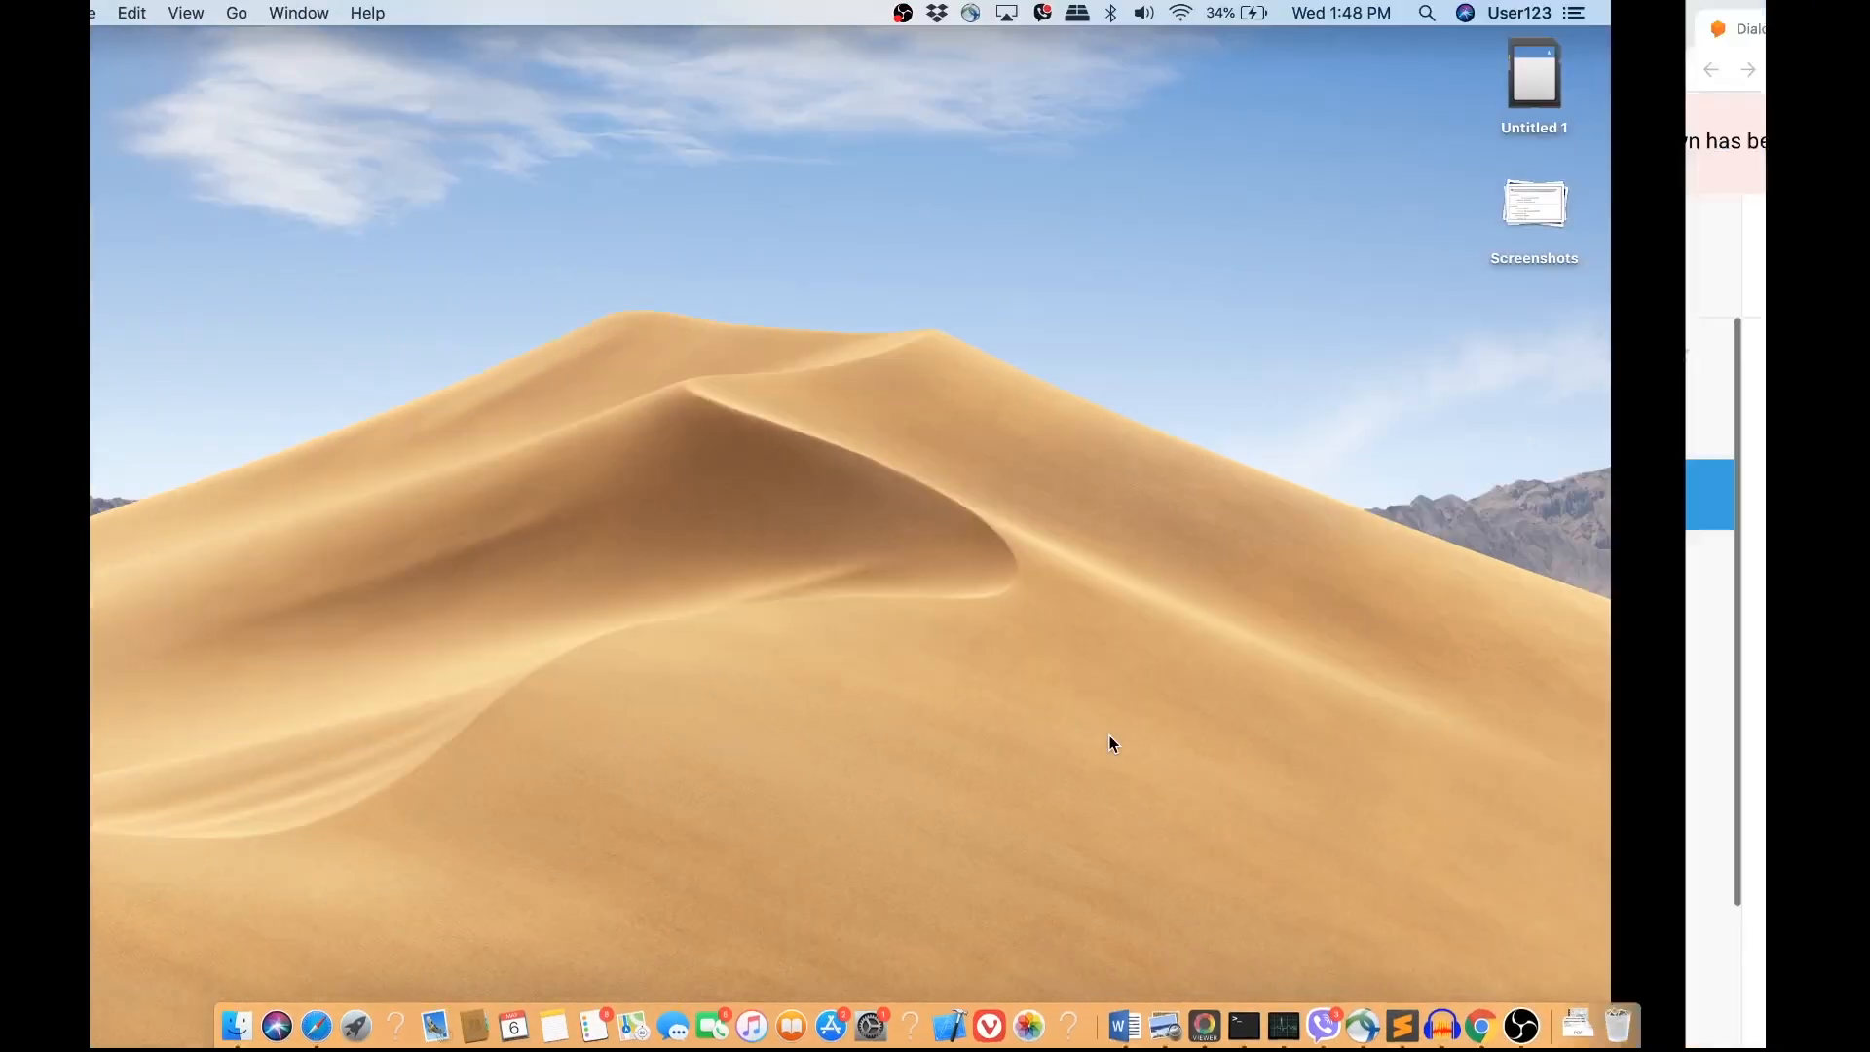
{"action": "key", "text": "ctrl+Right"}
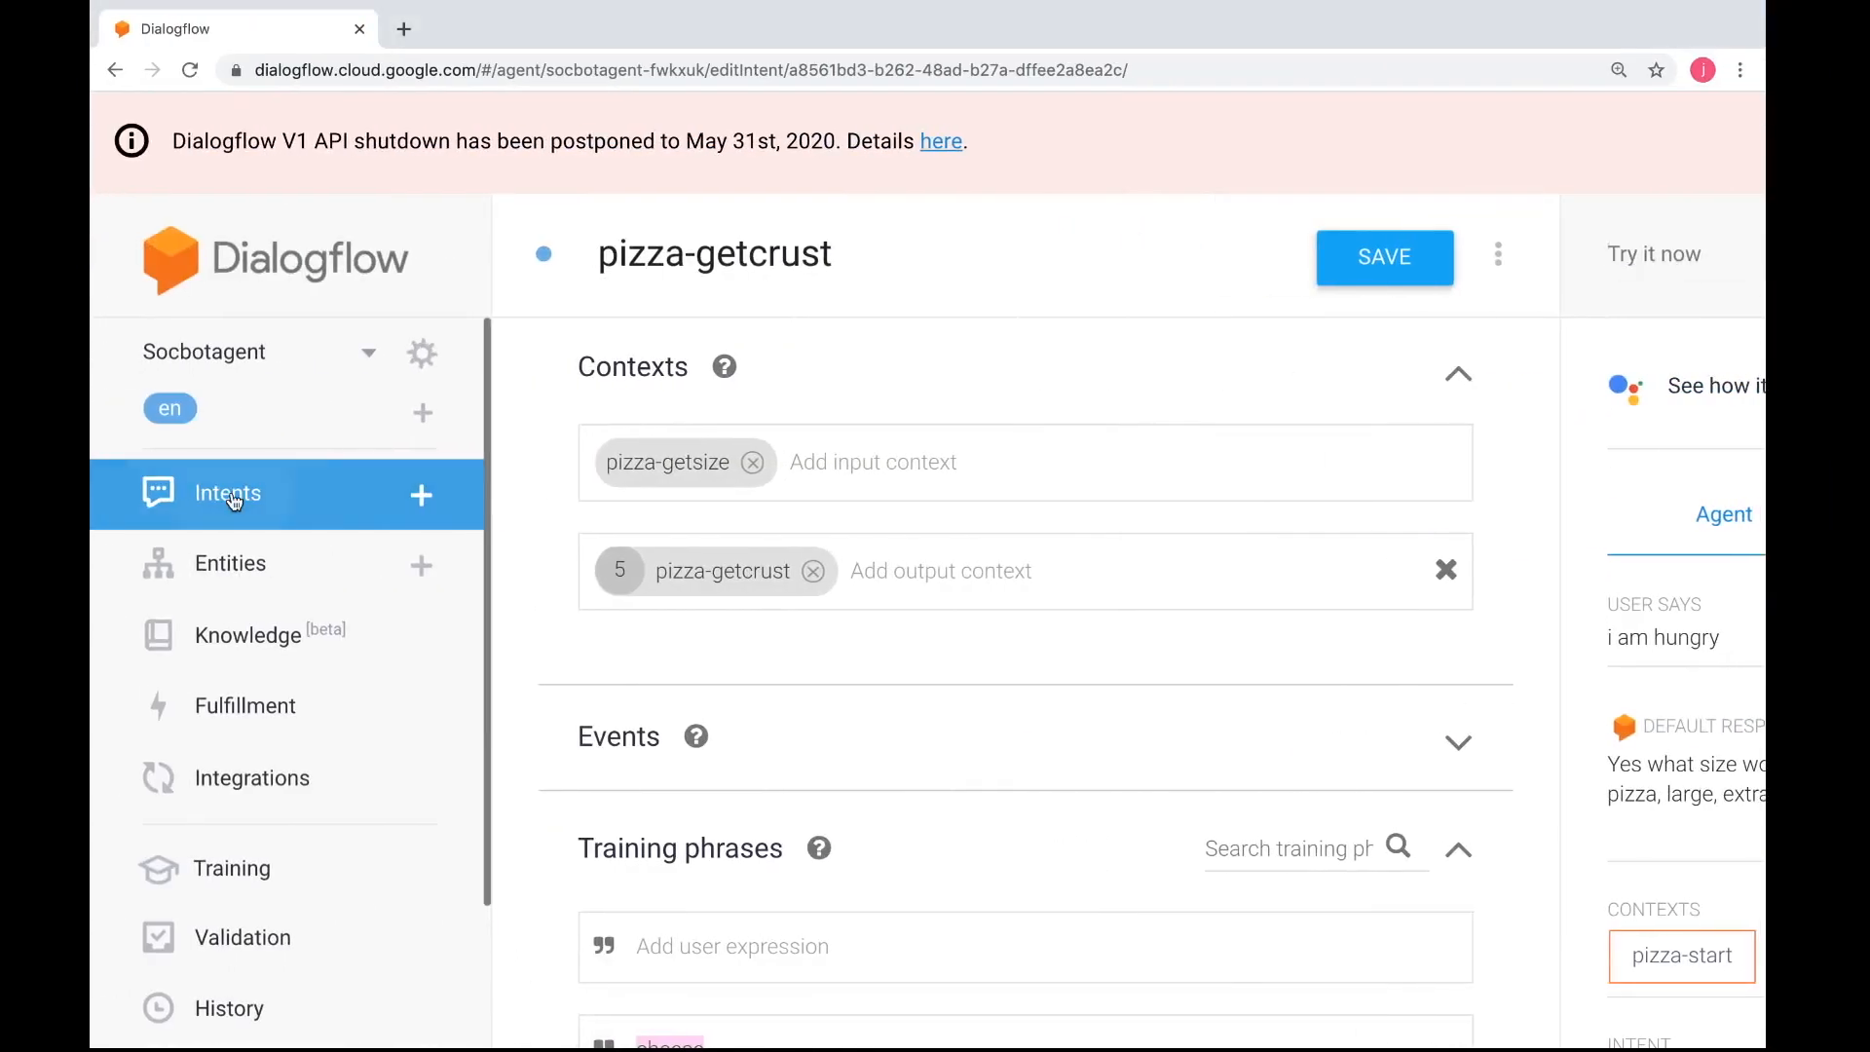
{"action": "left_click", "coordinate": [234, 500]}
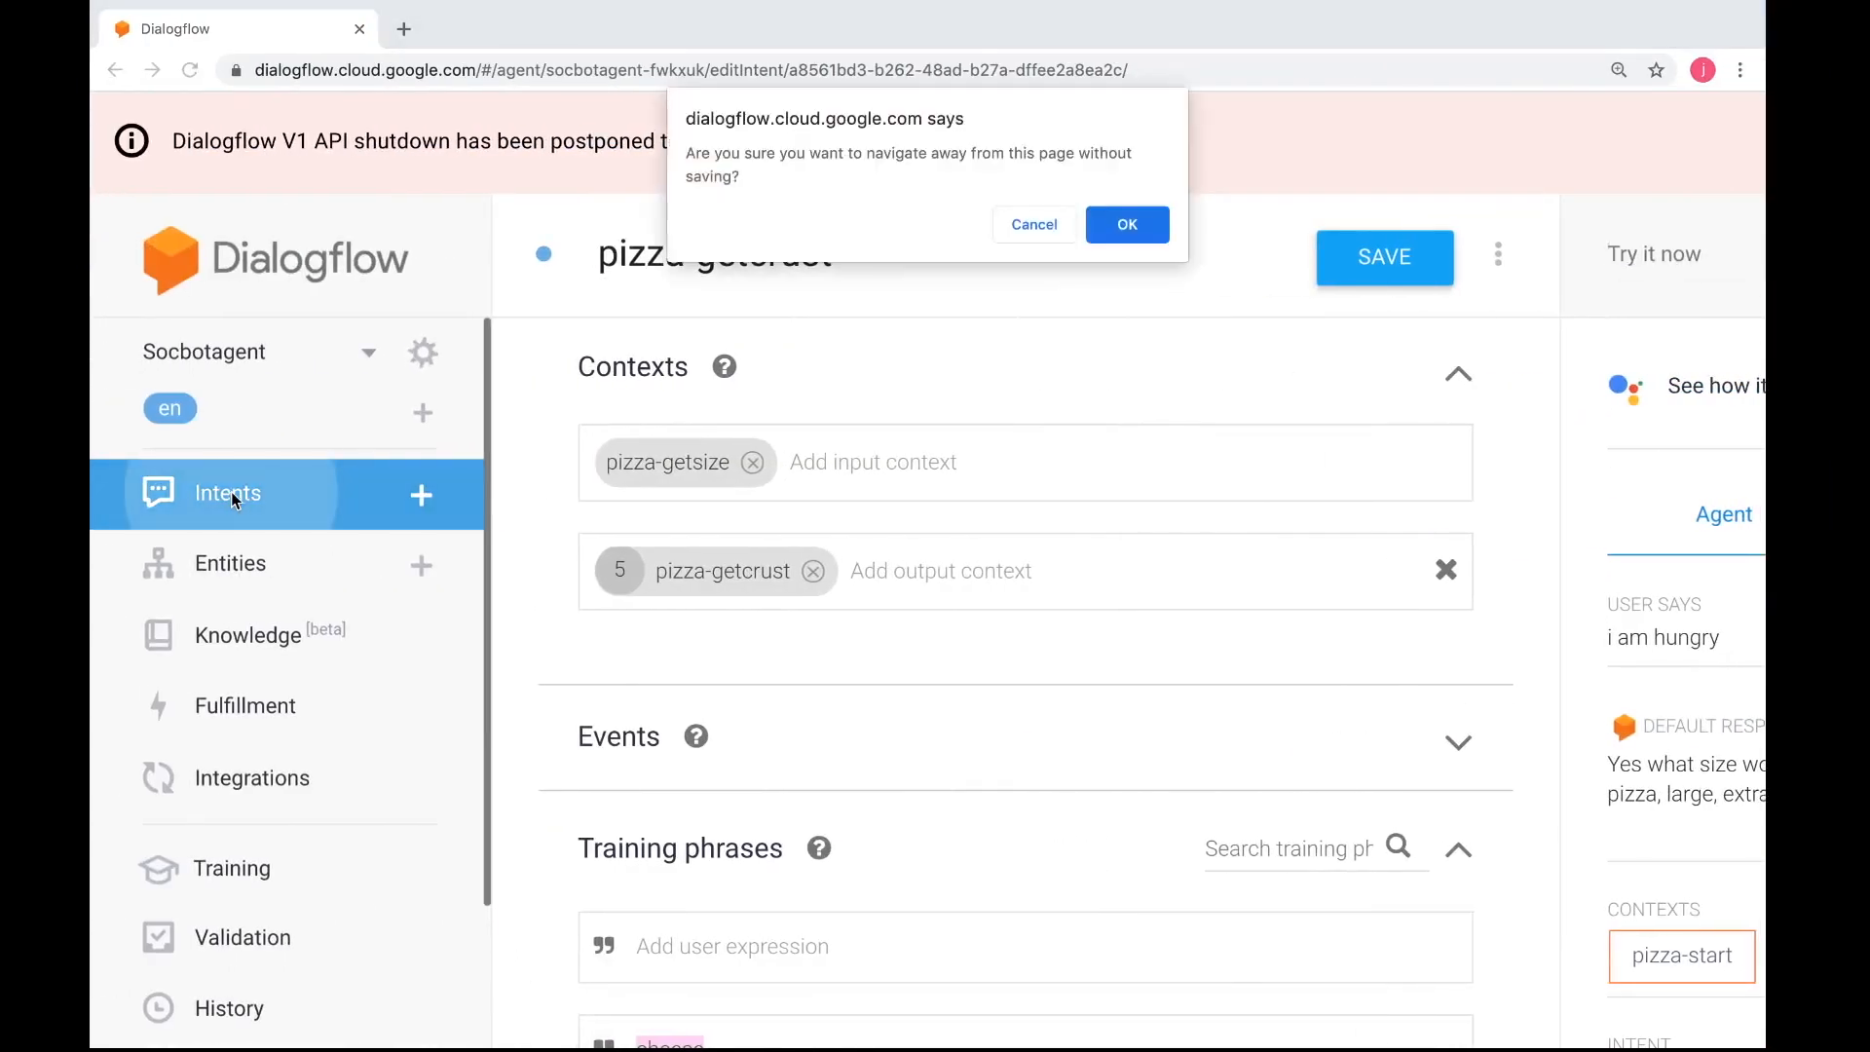
{"action": "left_click", "coordinate": [1127, 232]}
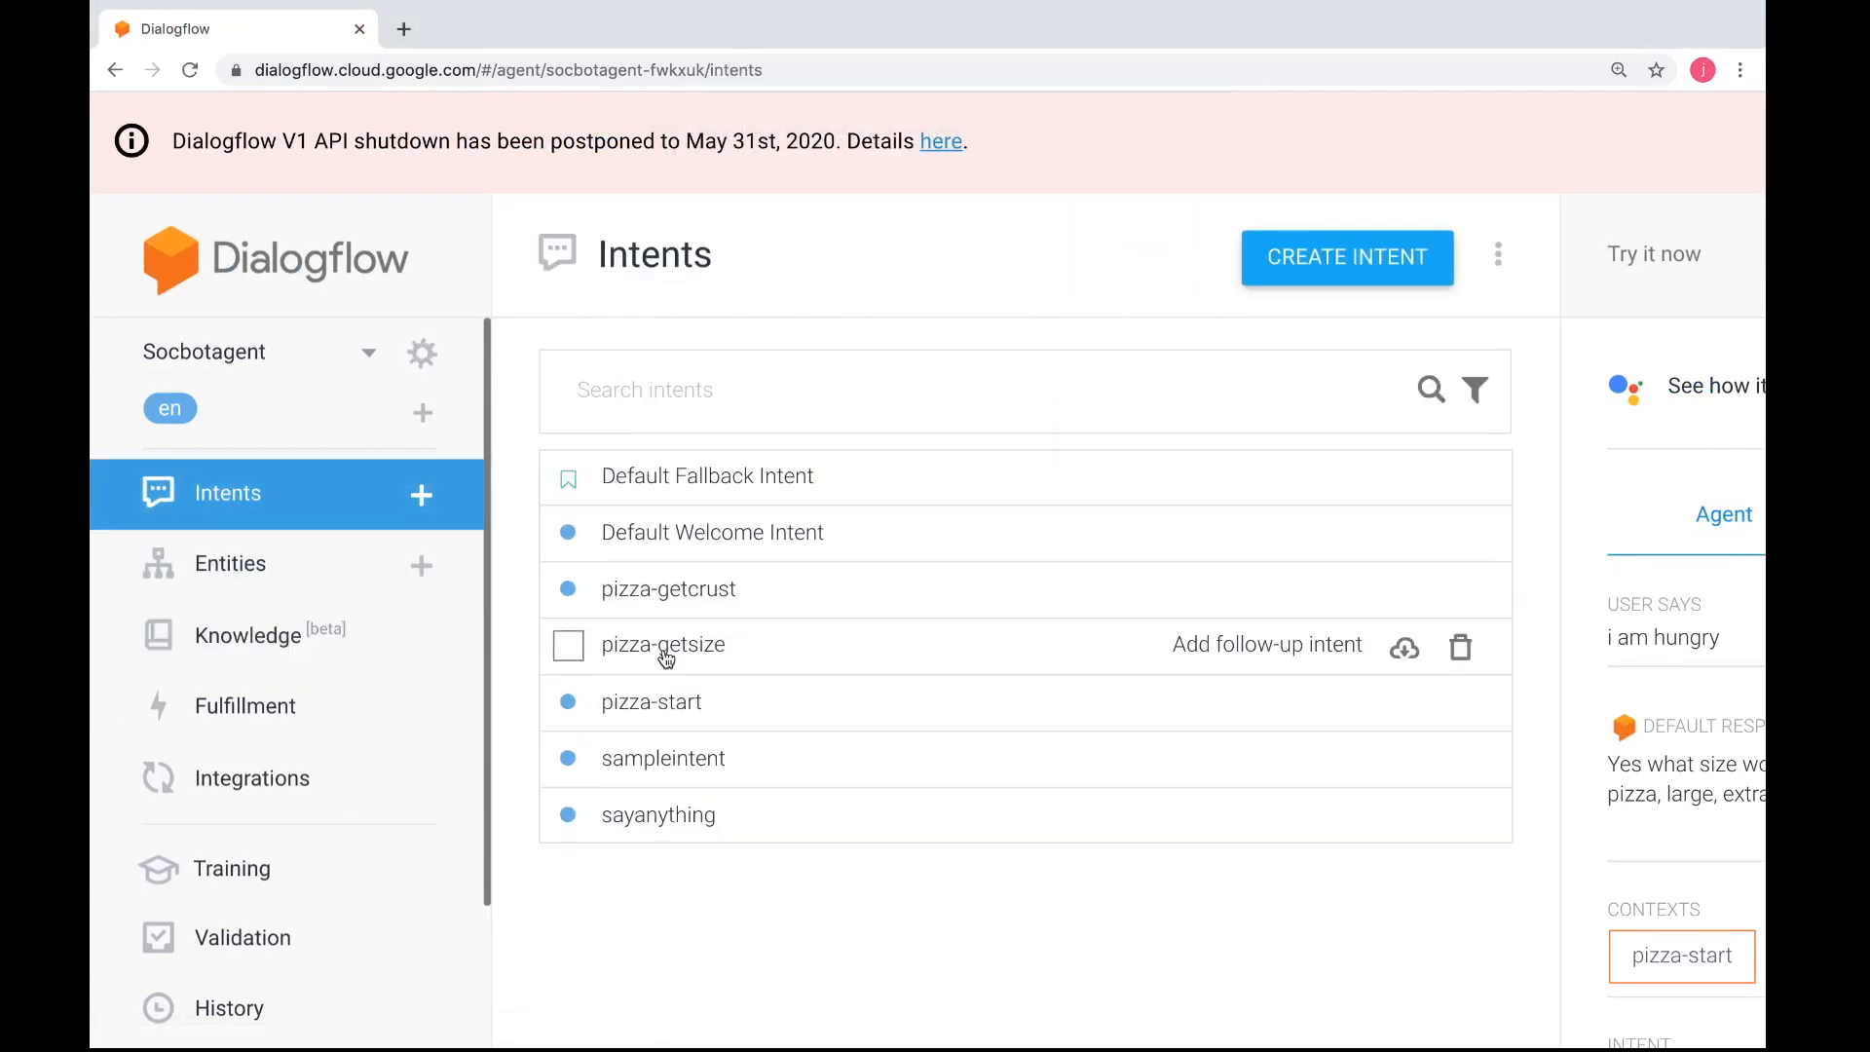
Check the entries of the pizza-size entity and return to the list of intents
{"action": "left_click", "coordinate": [313, 572]}
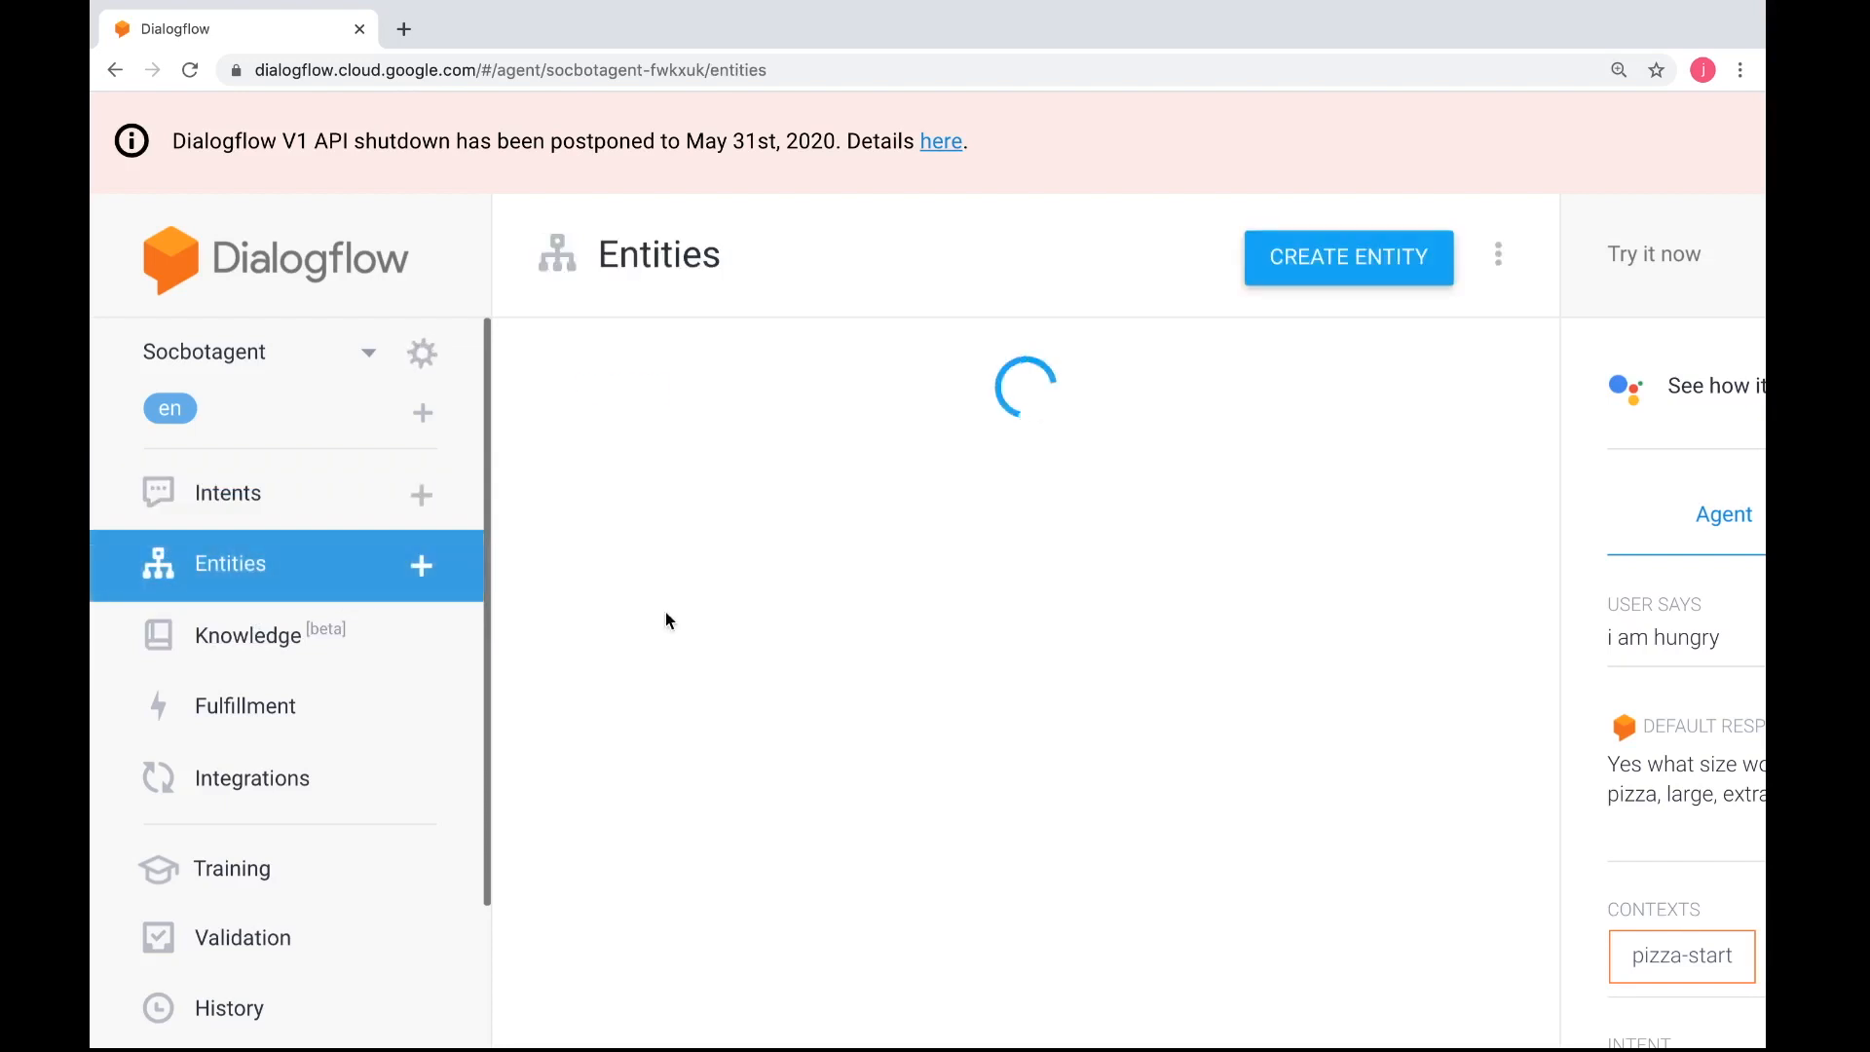
{"action": "left_click", "coordinate": [680, 649]}
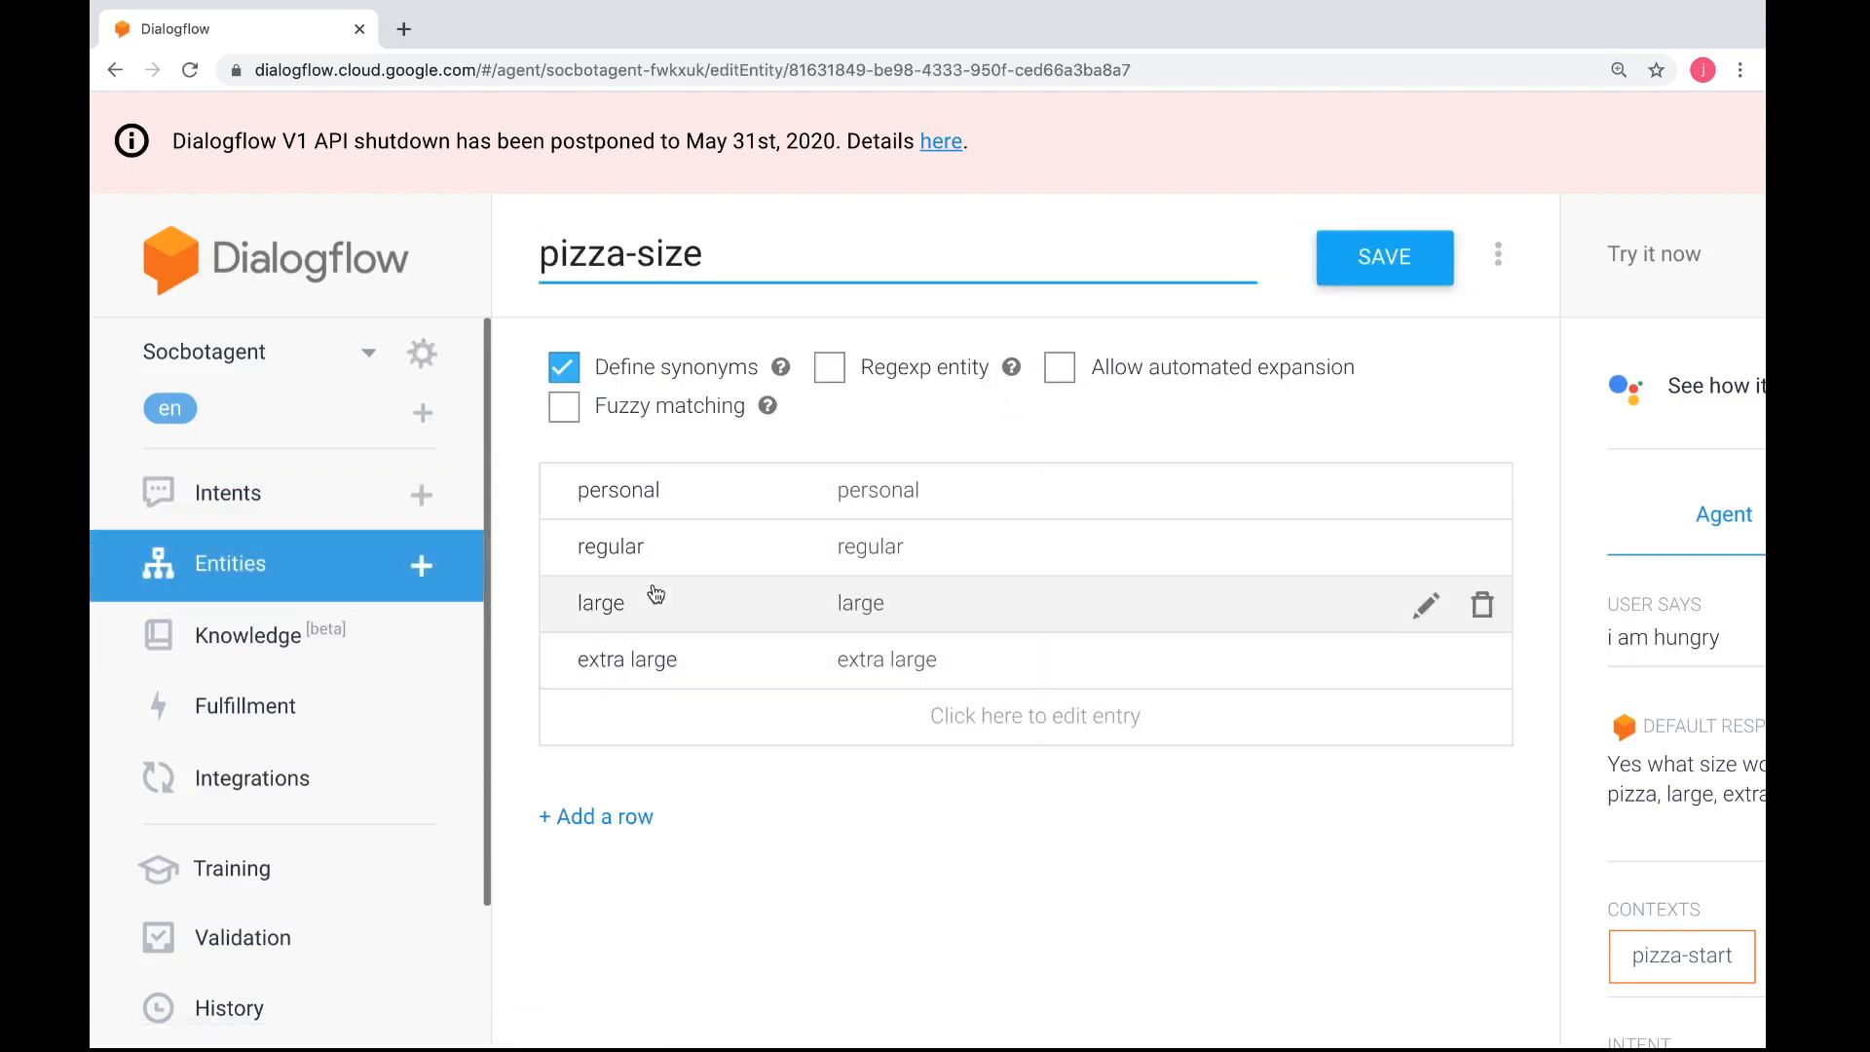
{"action": "left_click", "coordinate": [259, 508]}
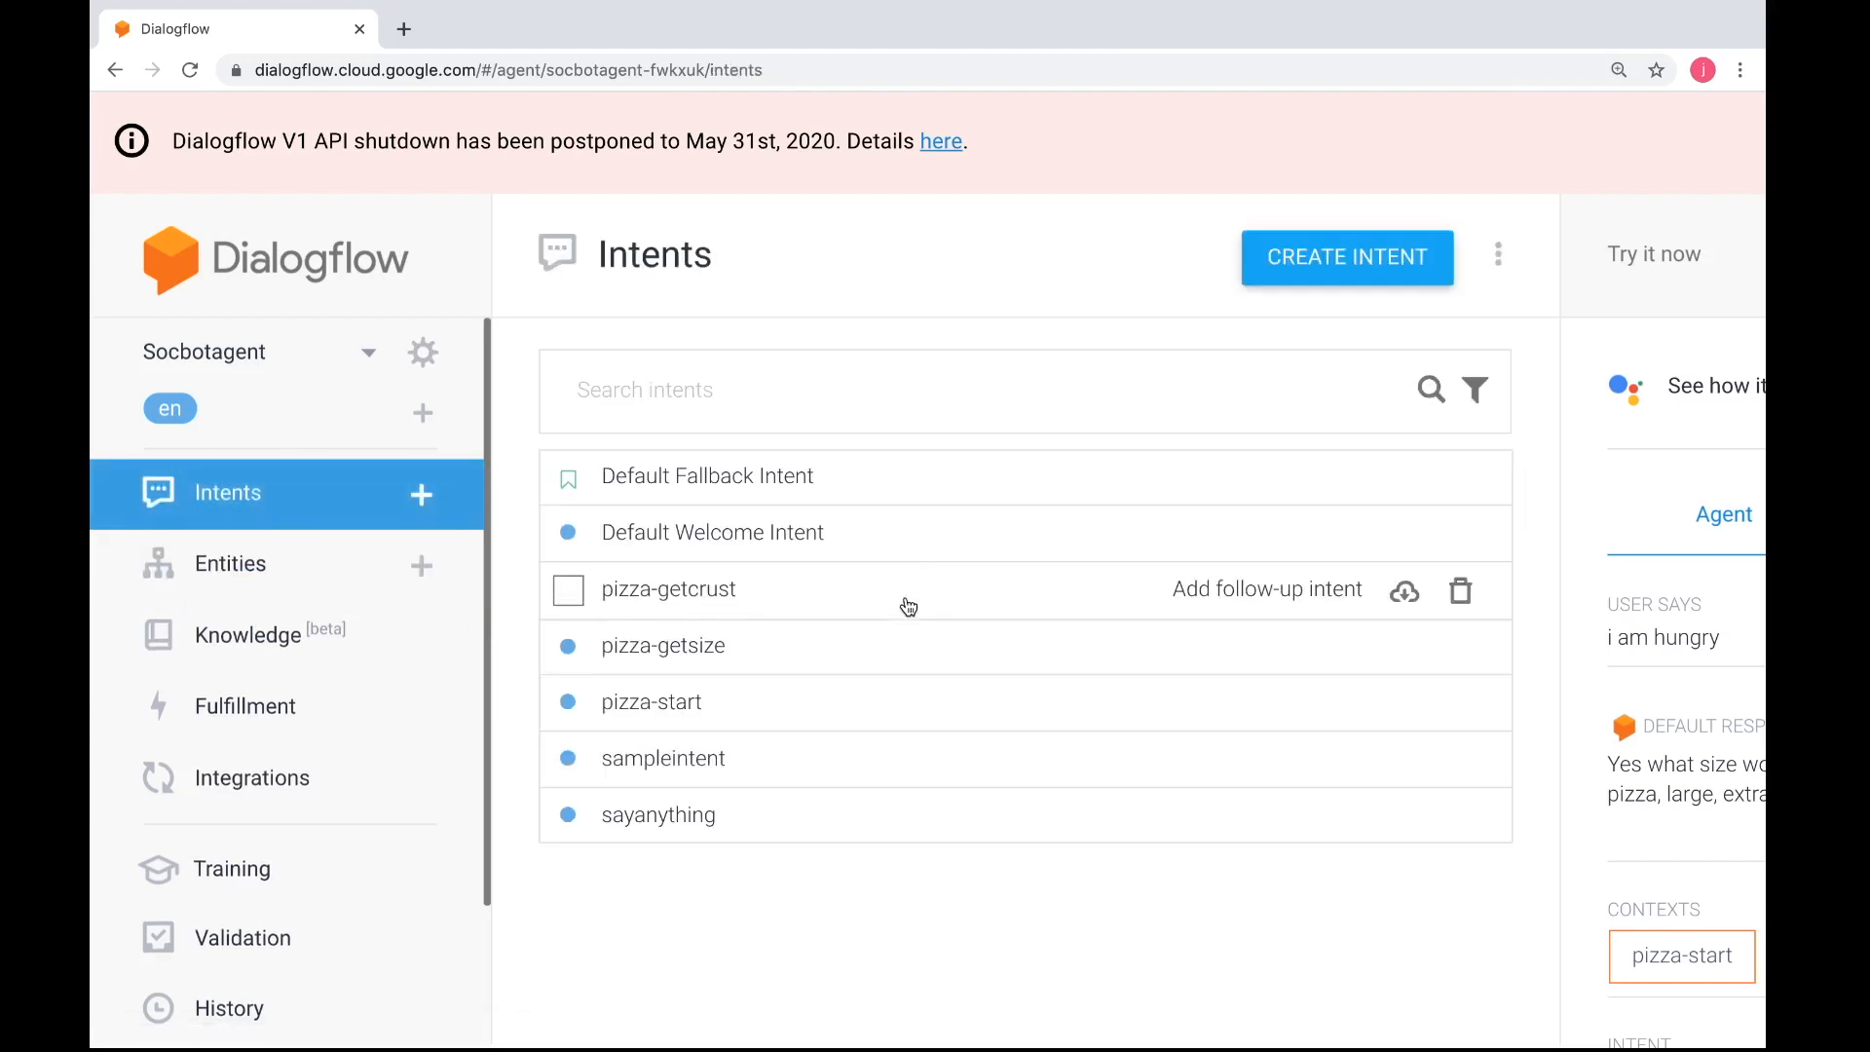
Replace "pizza" with "personal" among the sizes in the pizza-start intent's default text response and save the intent
{"action": "left_click", "coordinate": [691, 707]}
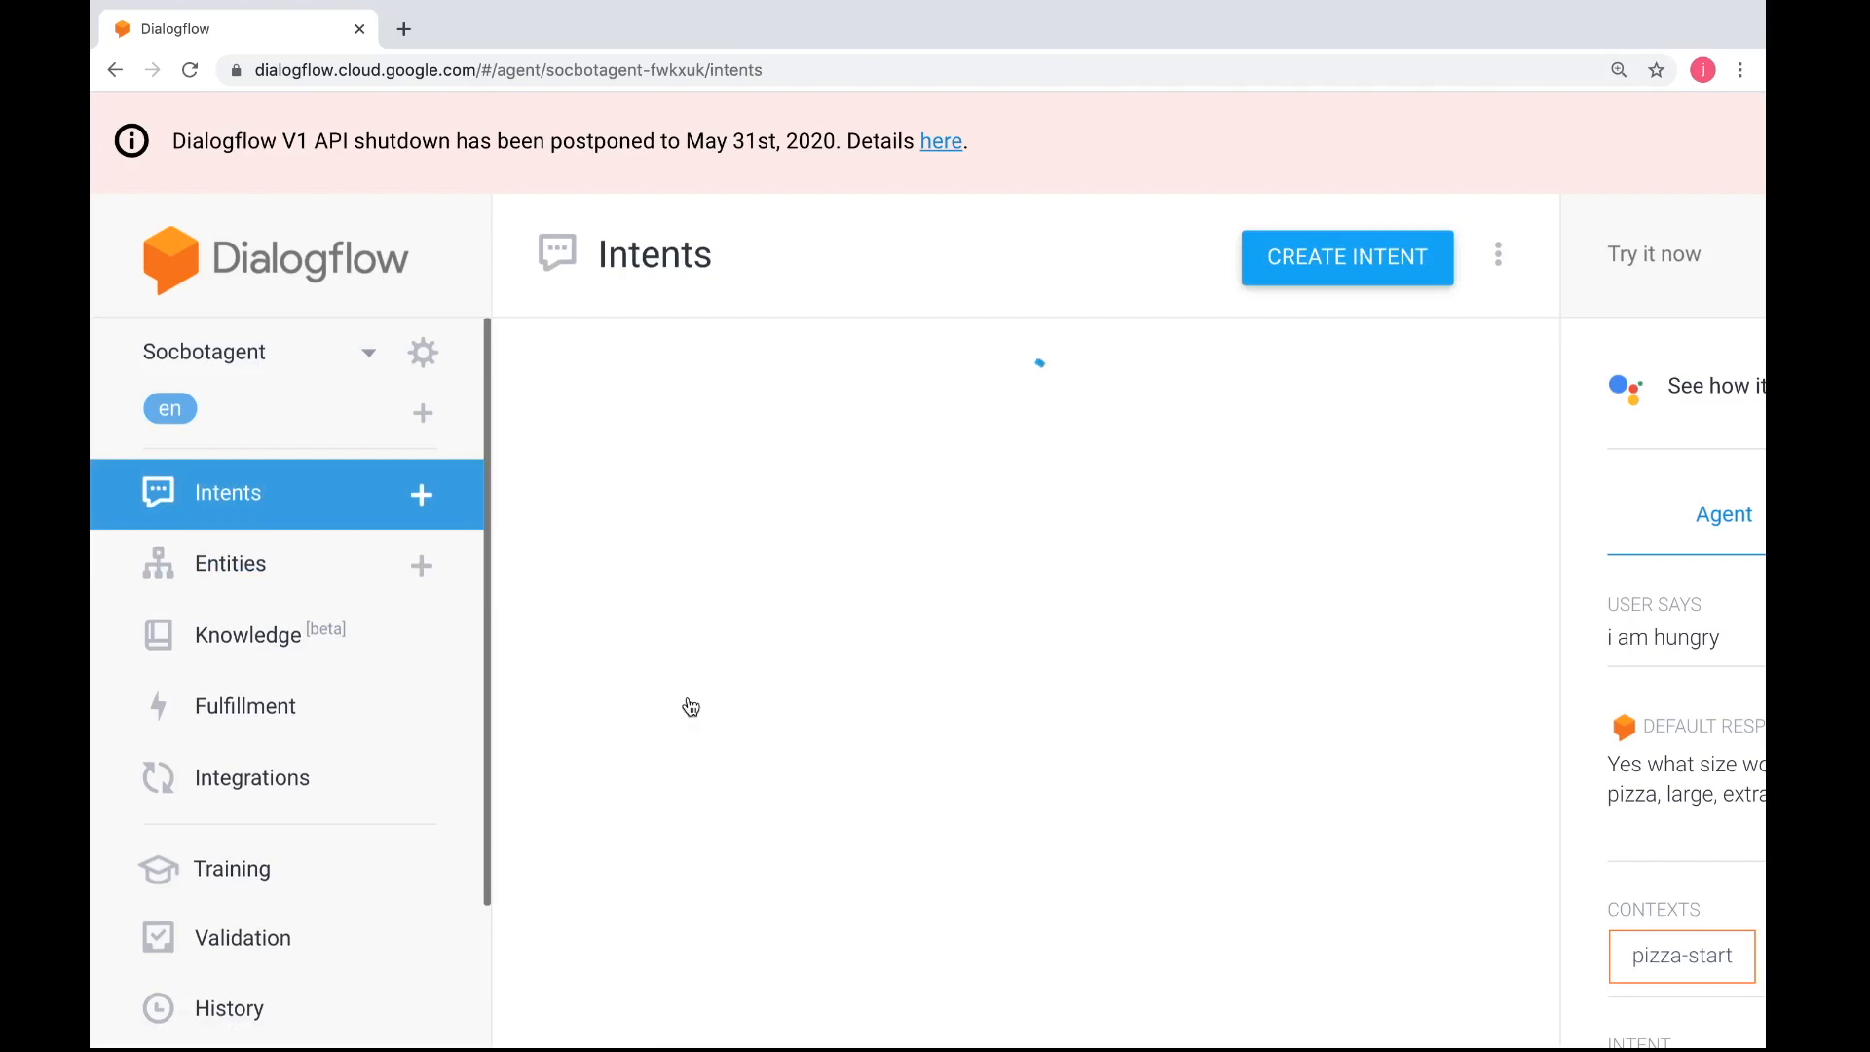
{"action": "scroll", "coordinate": [941, 678], "scroll_direction": "down", "scroll_amount": 3}
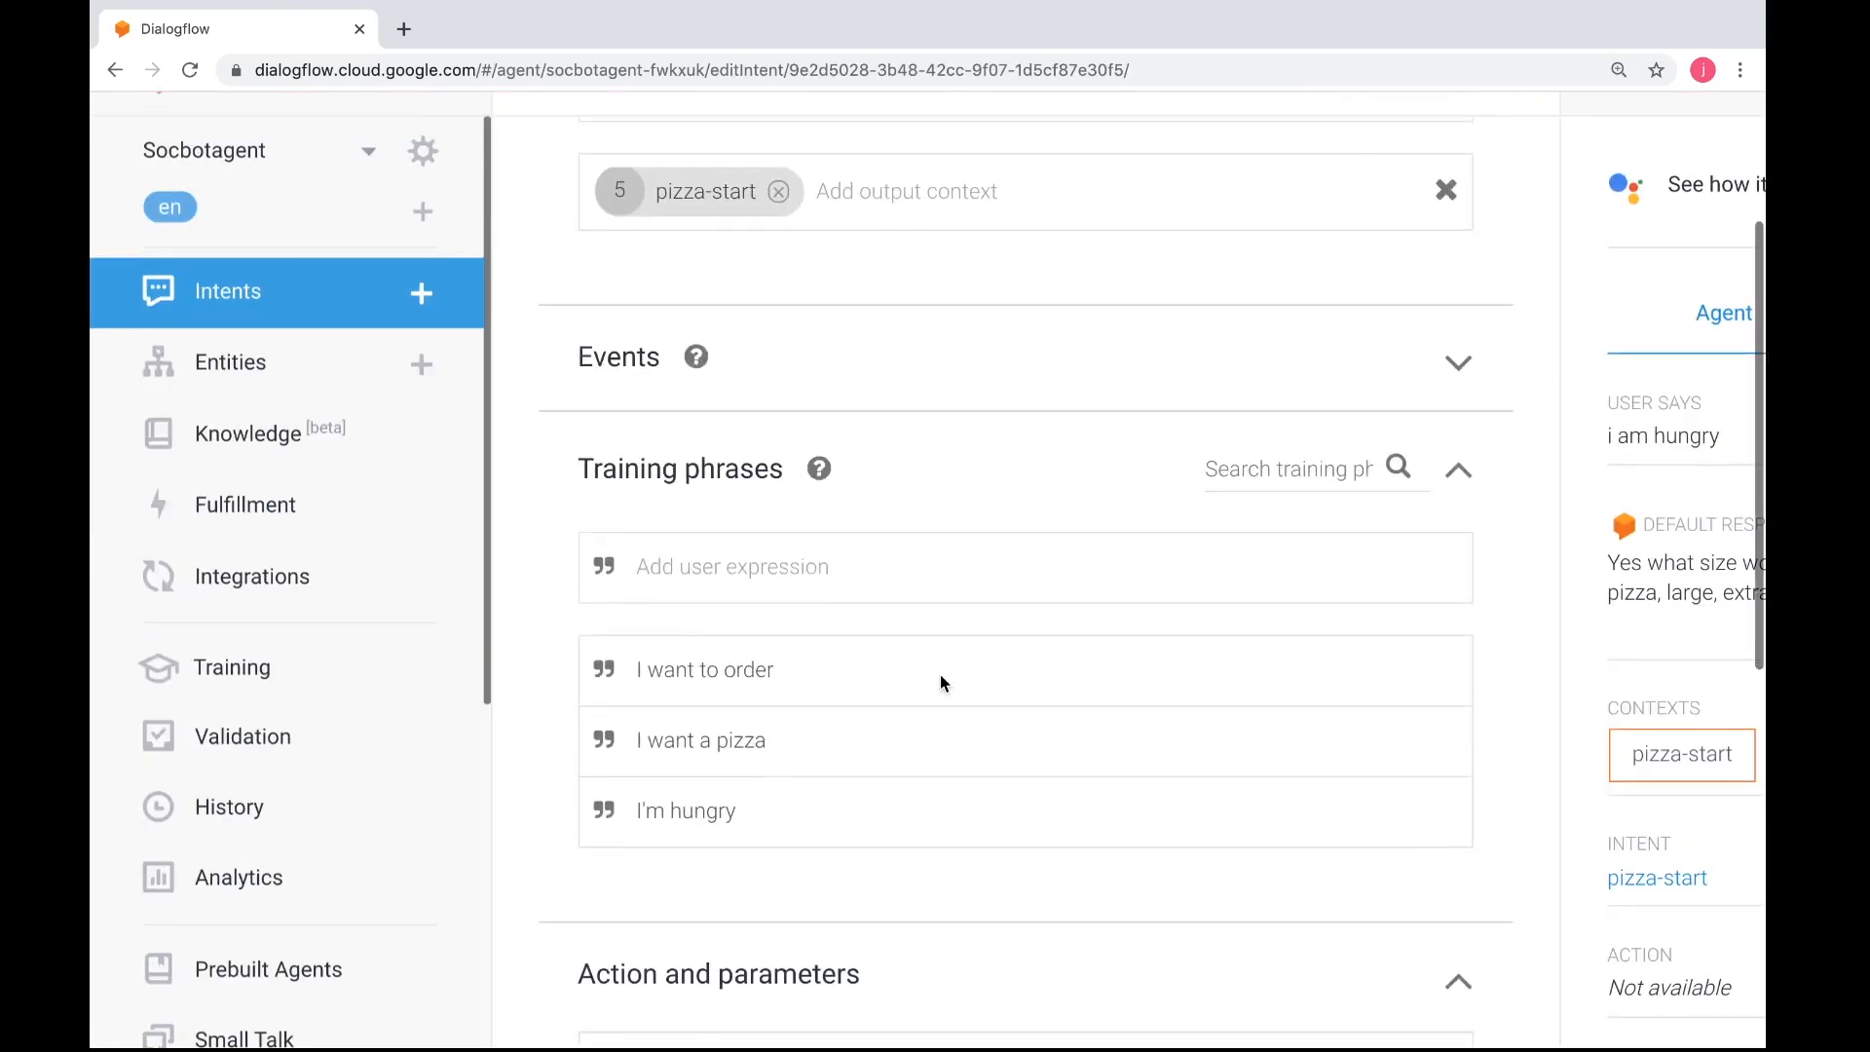
{"action": "scroll", "coordinate": [939, 675], "scroll_direction": "down", "scroll_amount": 10}
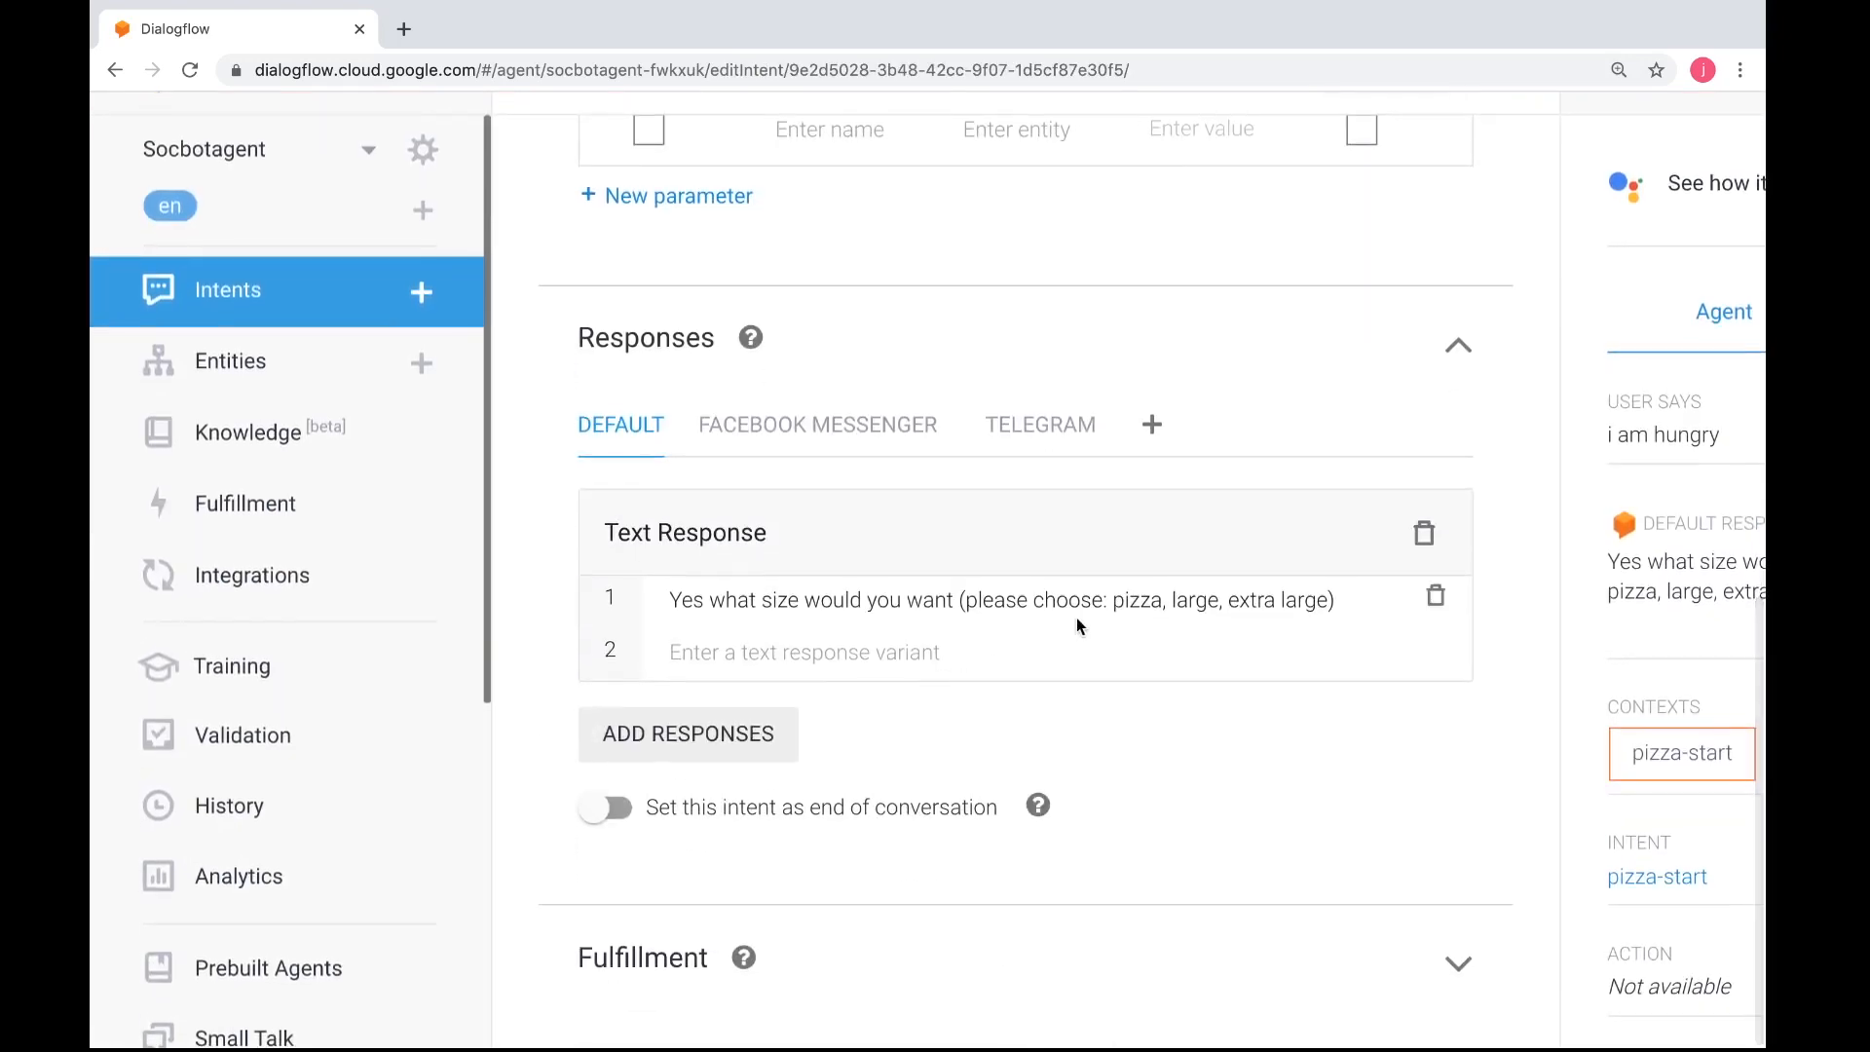
{"action": "key", "text": "BackSpace"}
{"action": "key", "text": "BackSpace"}
{"action": "key", "text": "BackSpace"}
{"action": "key", "text": "BackSpace"}
{"action": "key", "text": "BackSpace"}
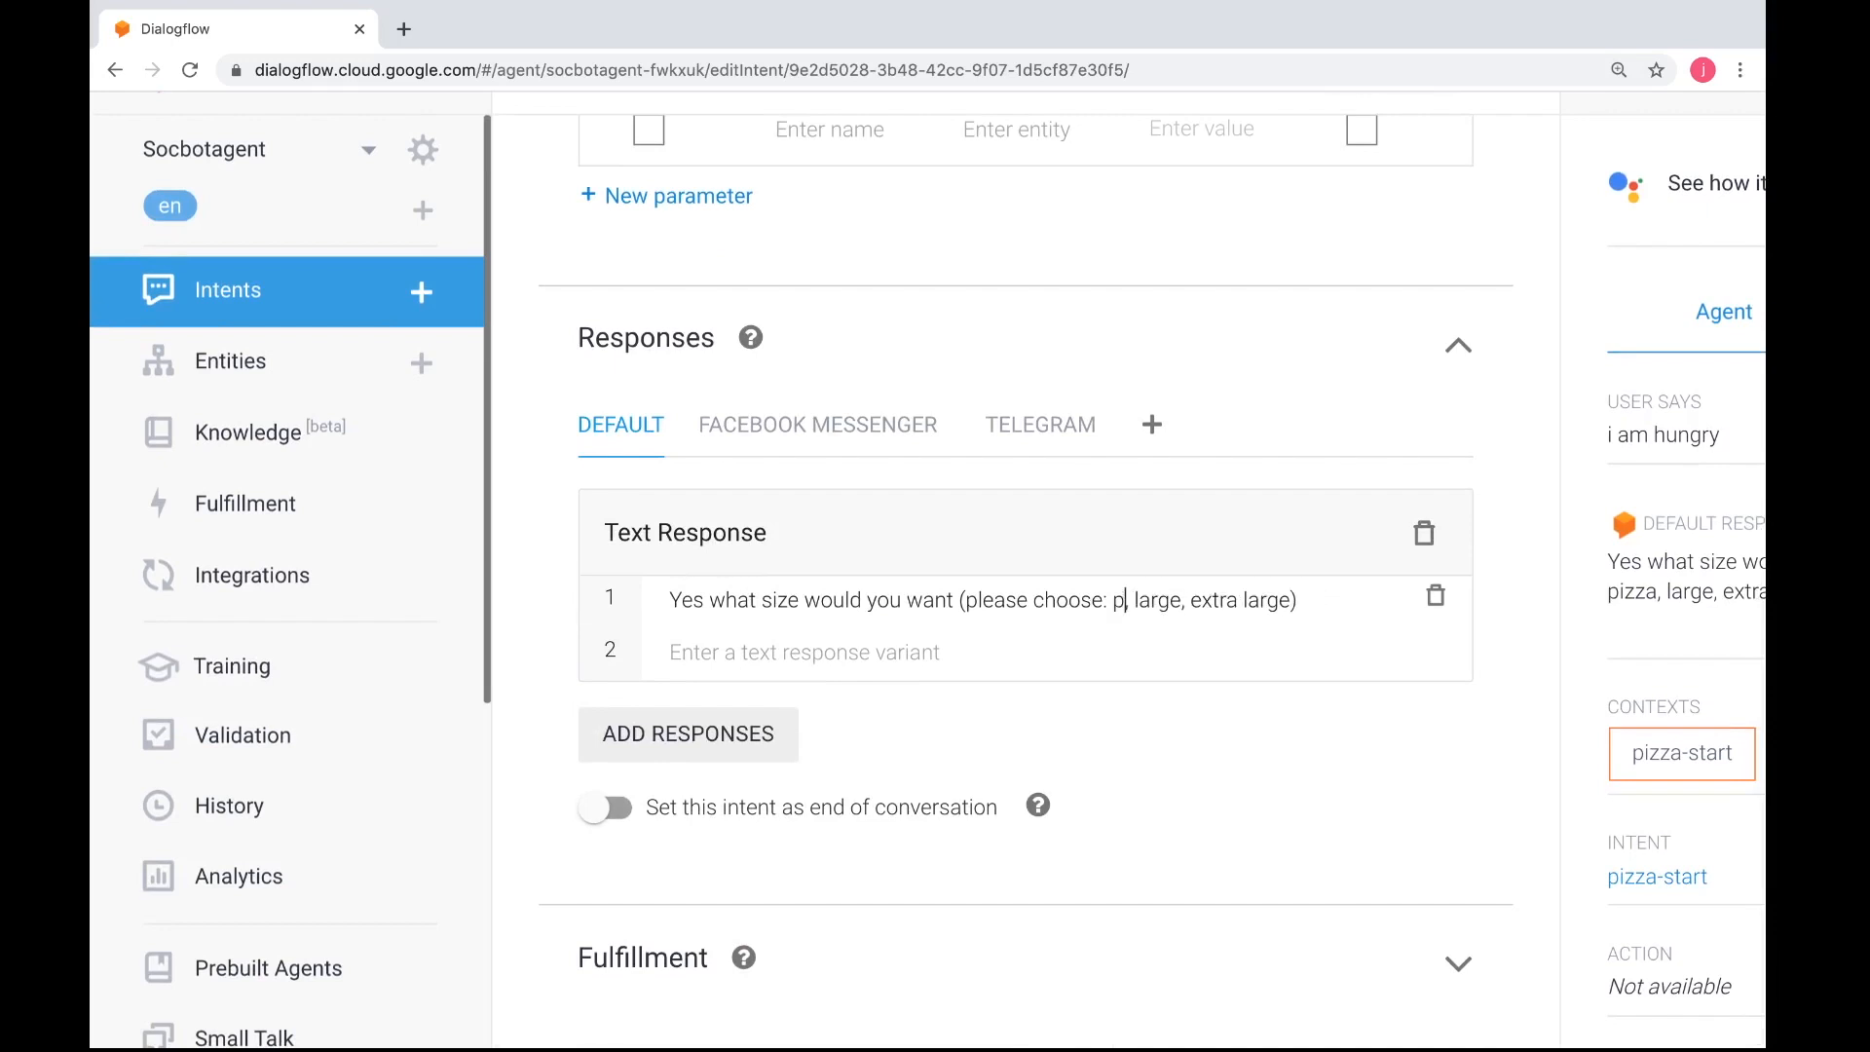
{"action": "type", "text": "persona"}
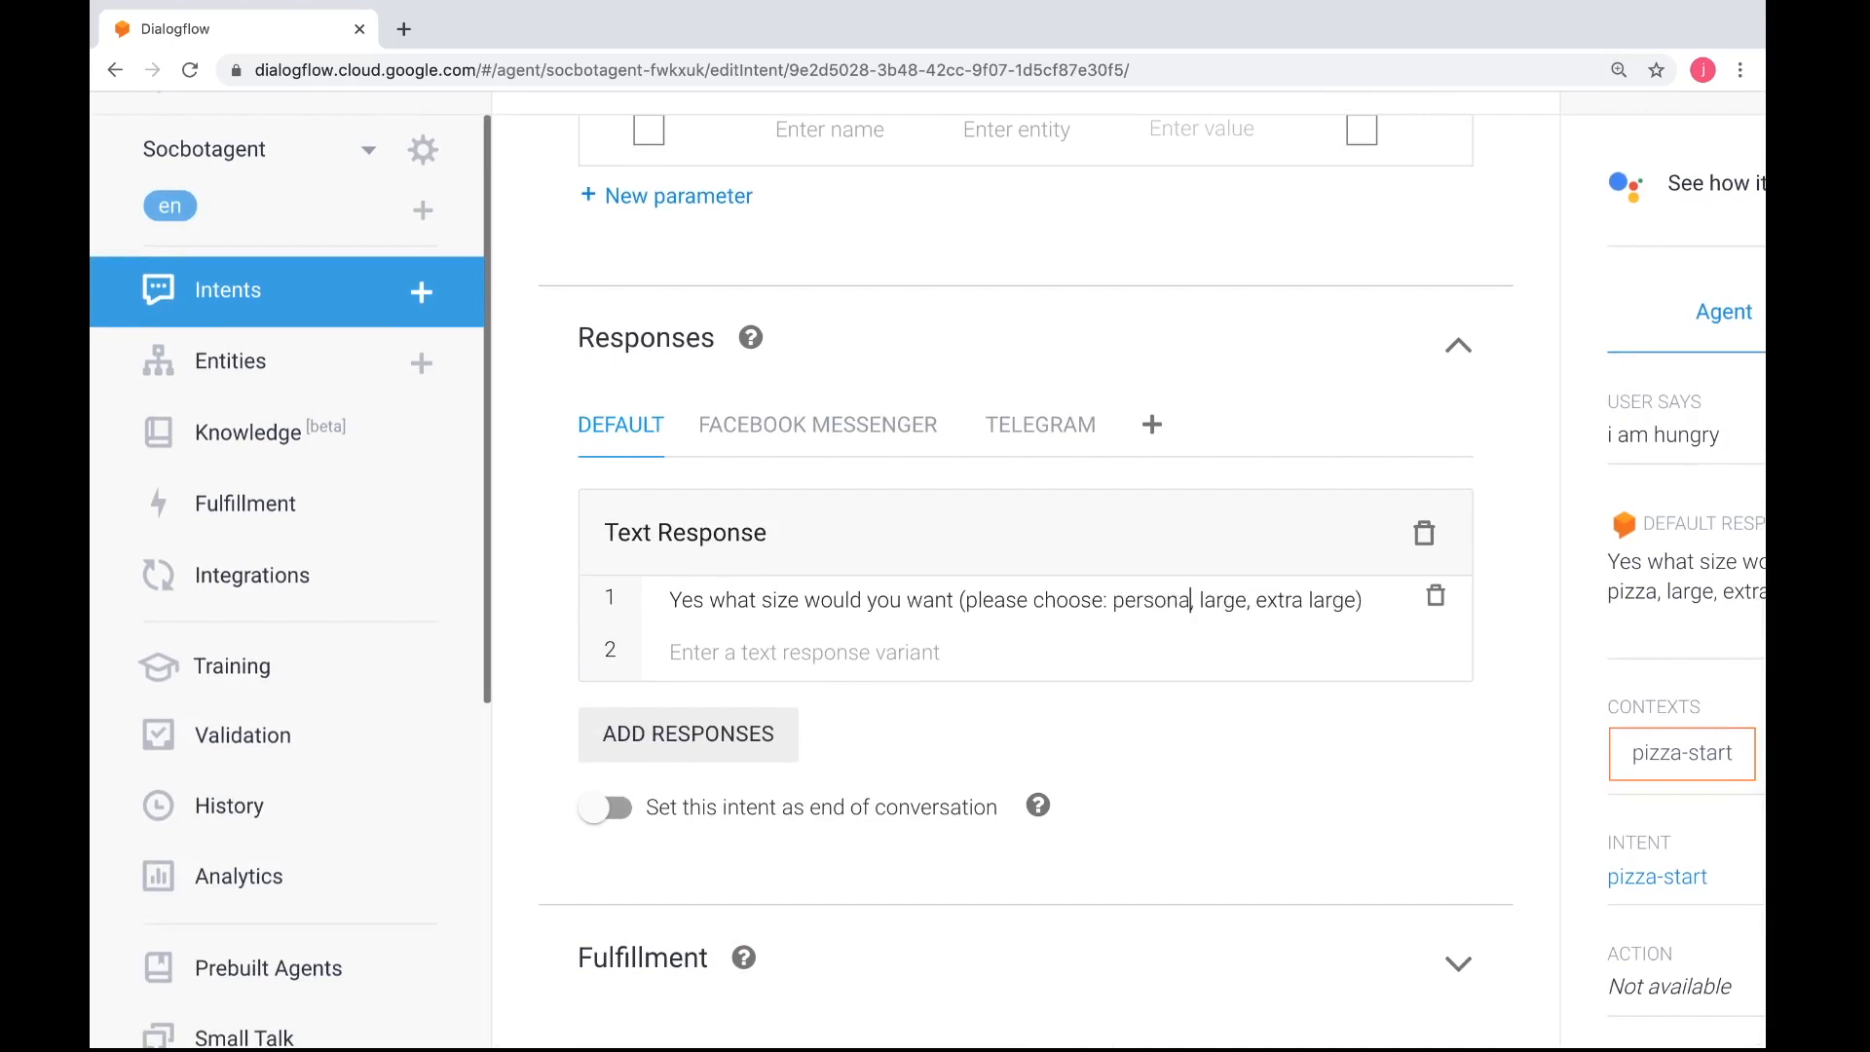
{"action": "type", "text": "l"}
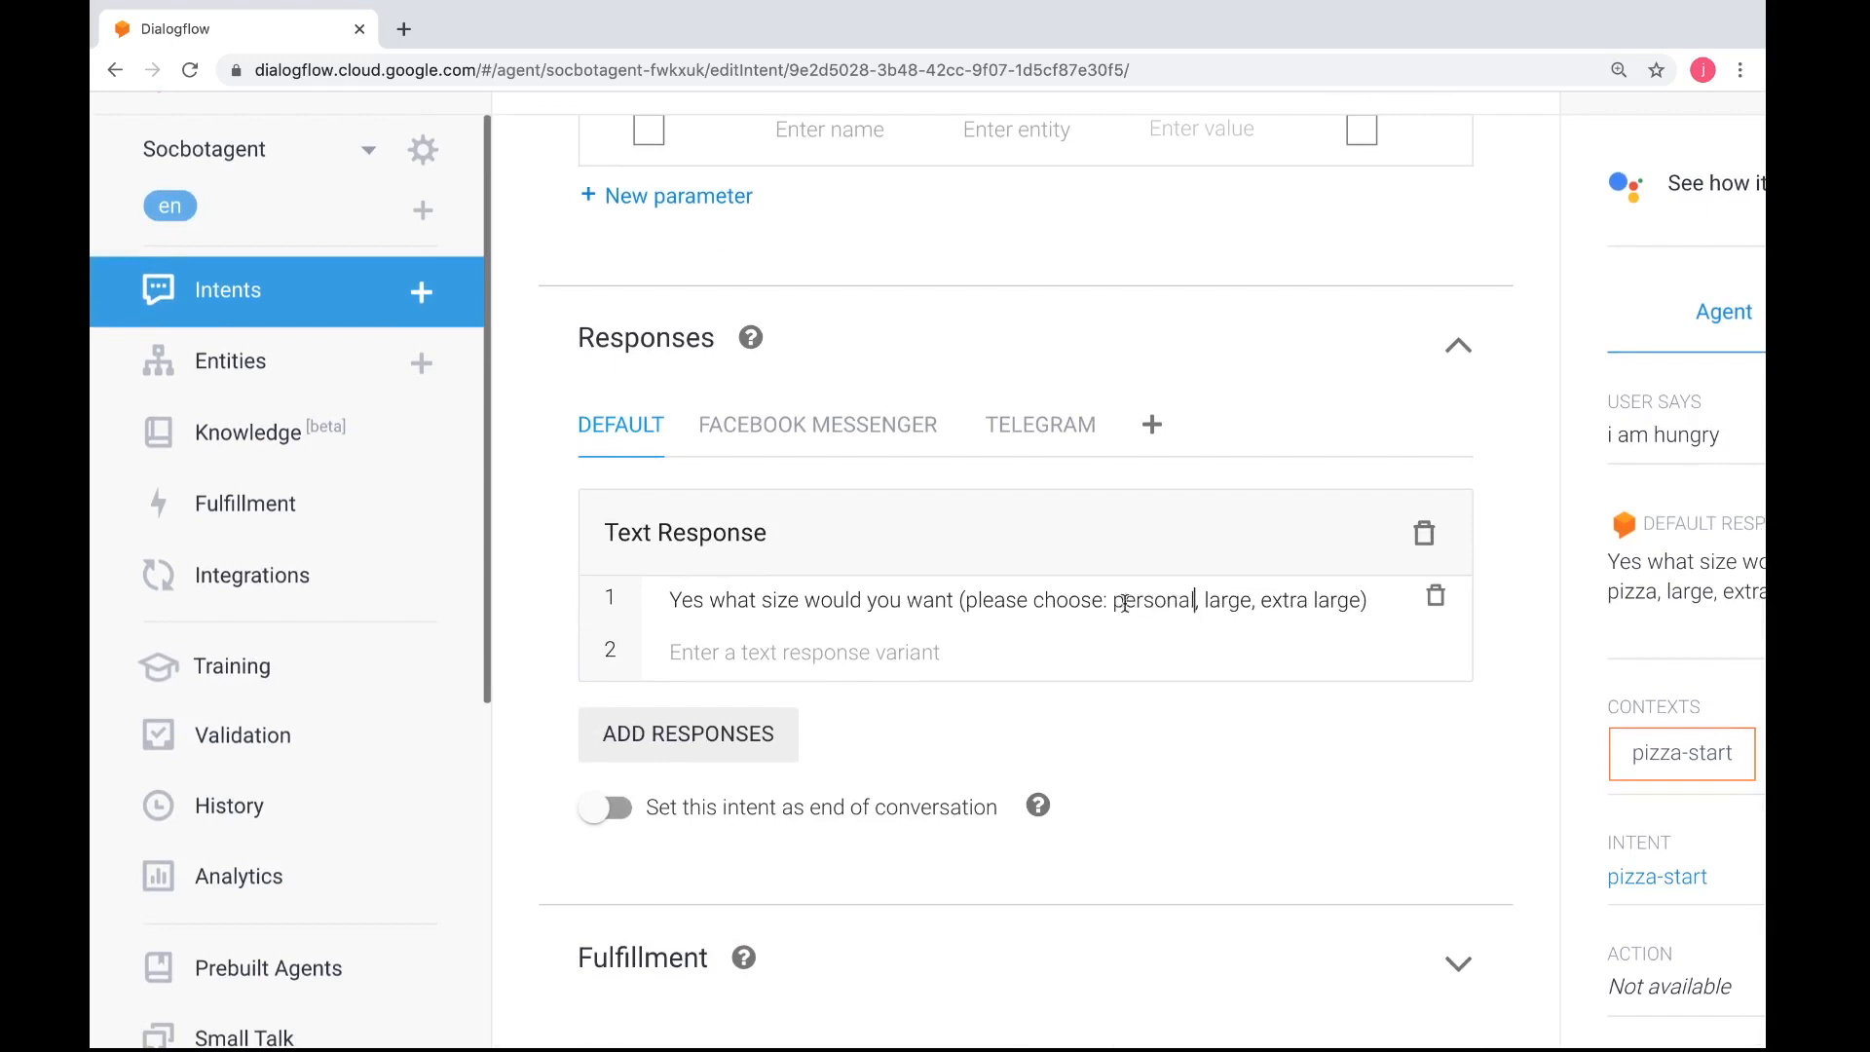
{"action": "scroll", "coordinate": [1207, 523], "scroll_direction": "up", "scroll_amount": 3}
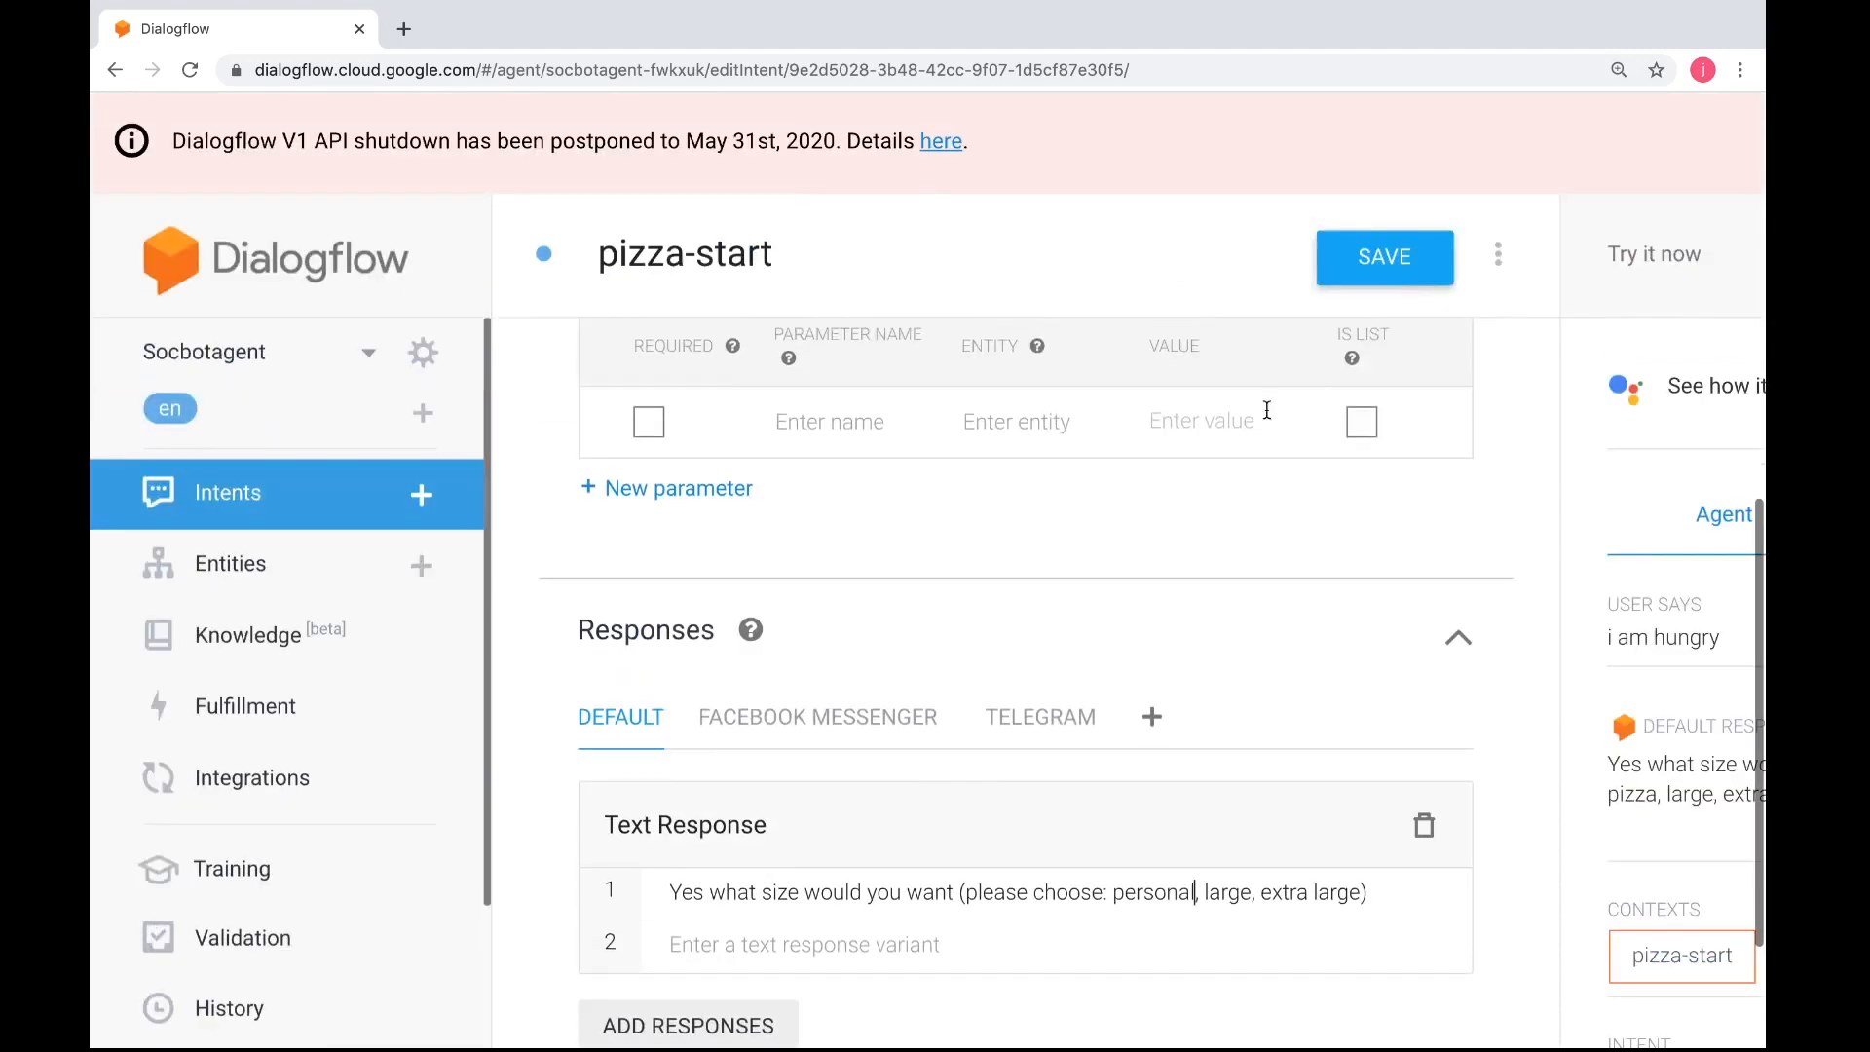
{"action": "left_click", "coordinate": [1360, 279]}
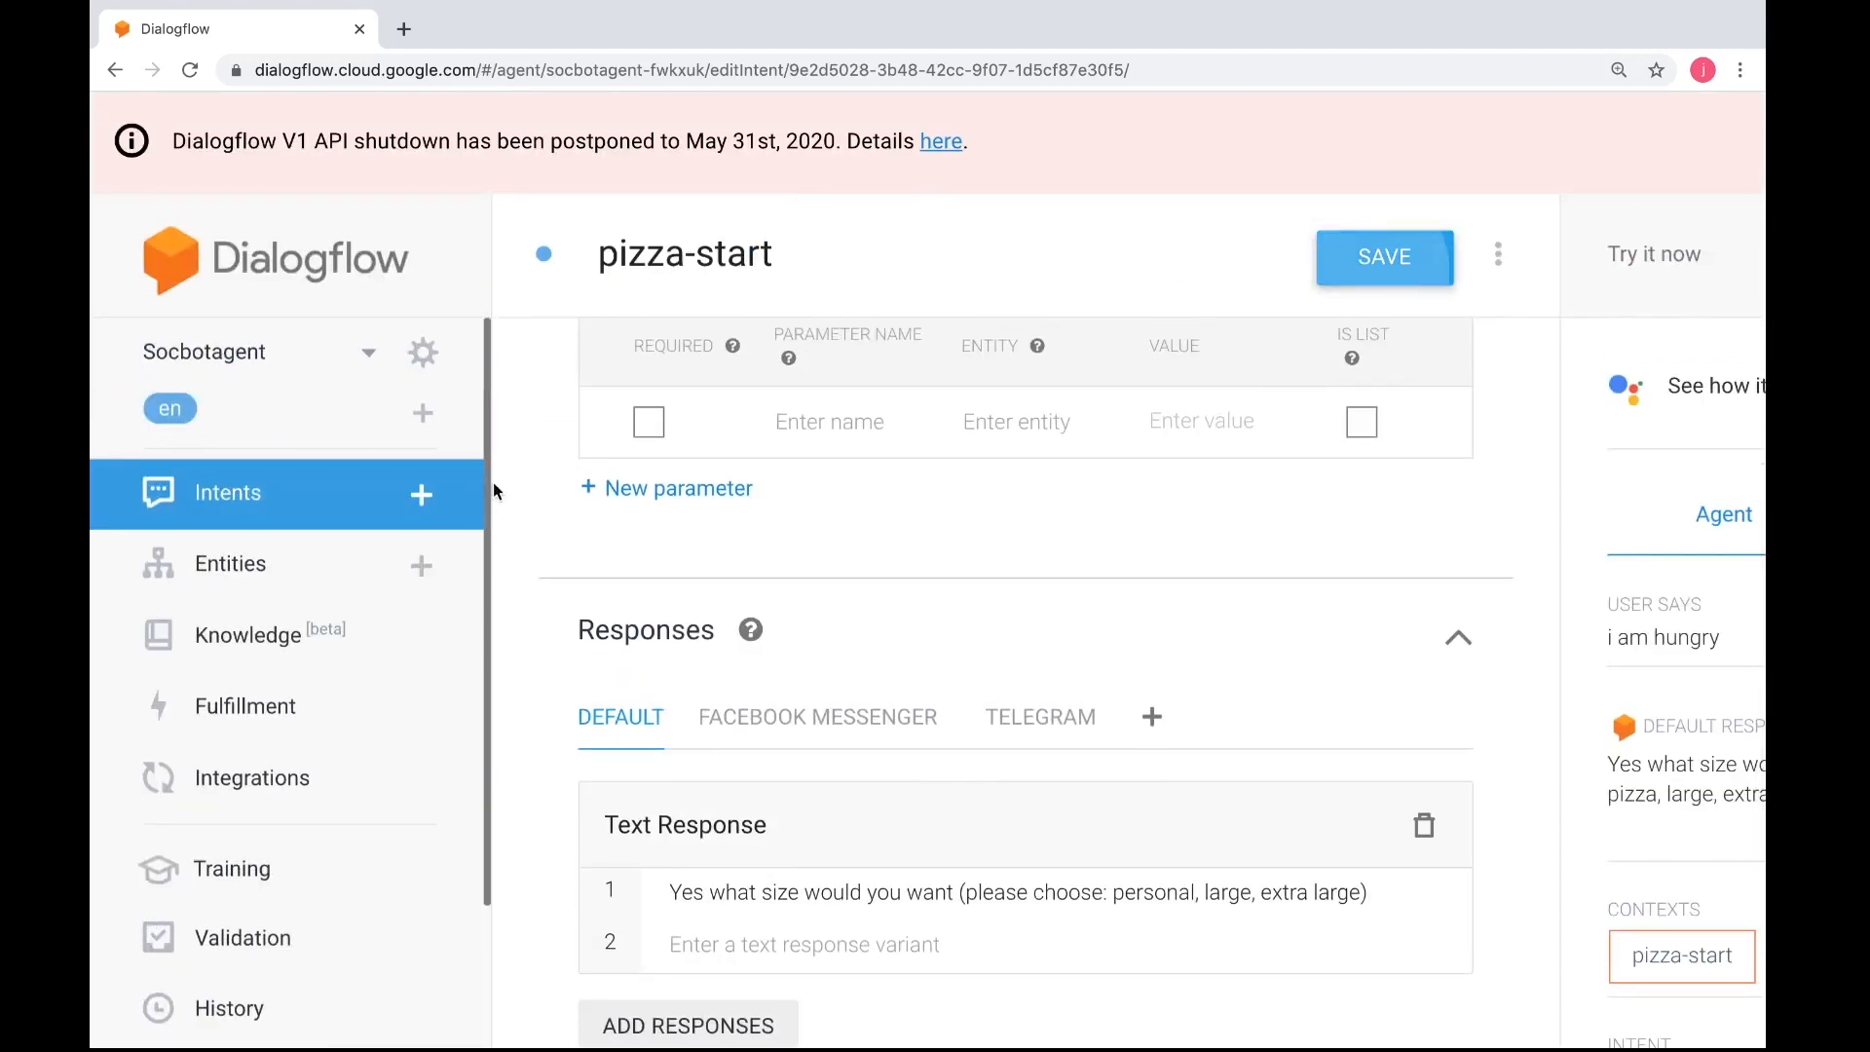
Compare the size choices against the pizza-size entity's entries, ending back at the intents list
{"action": "left_click", "coordinate": [263, 565]}
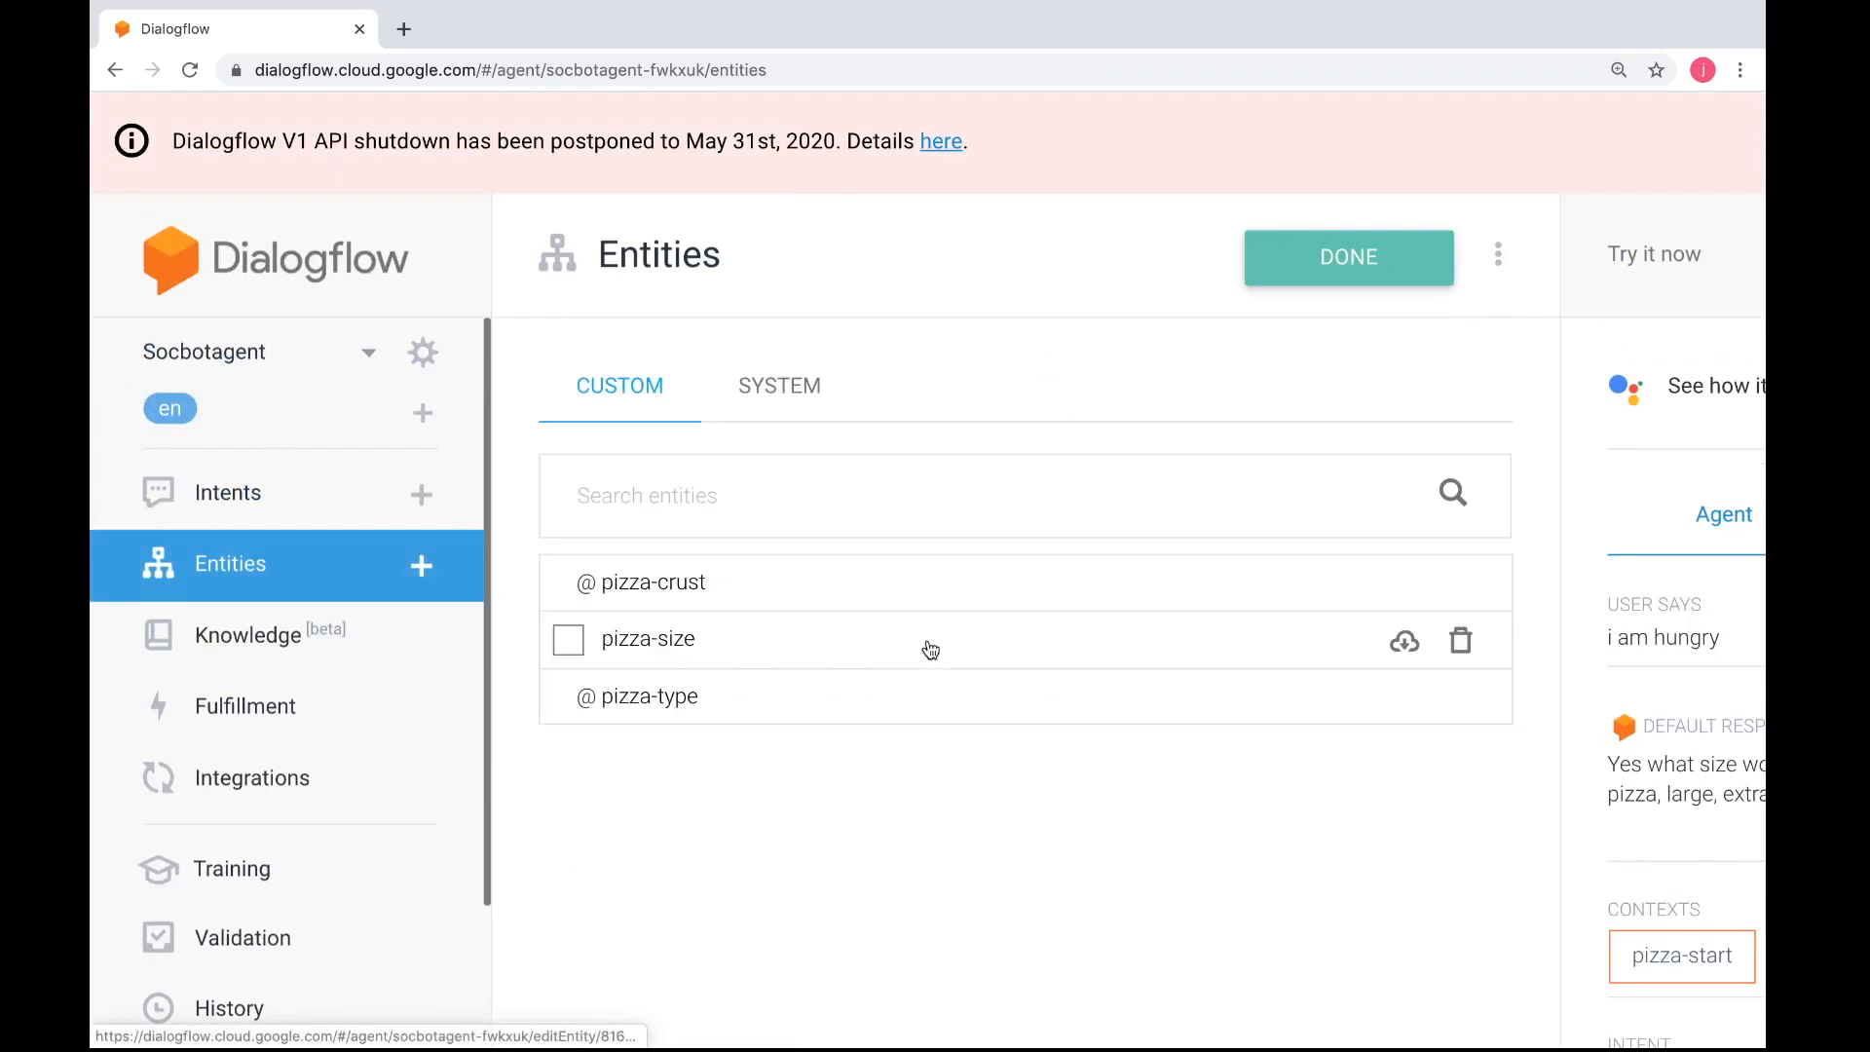
{"action": "left_click", "coordinate": [682, 694]}
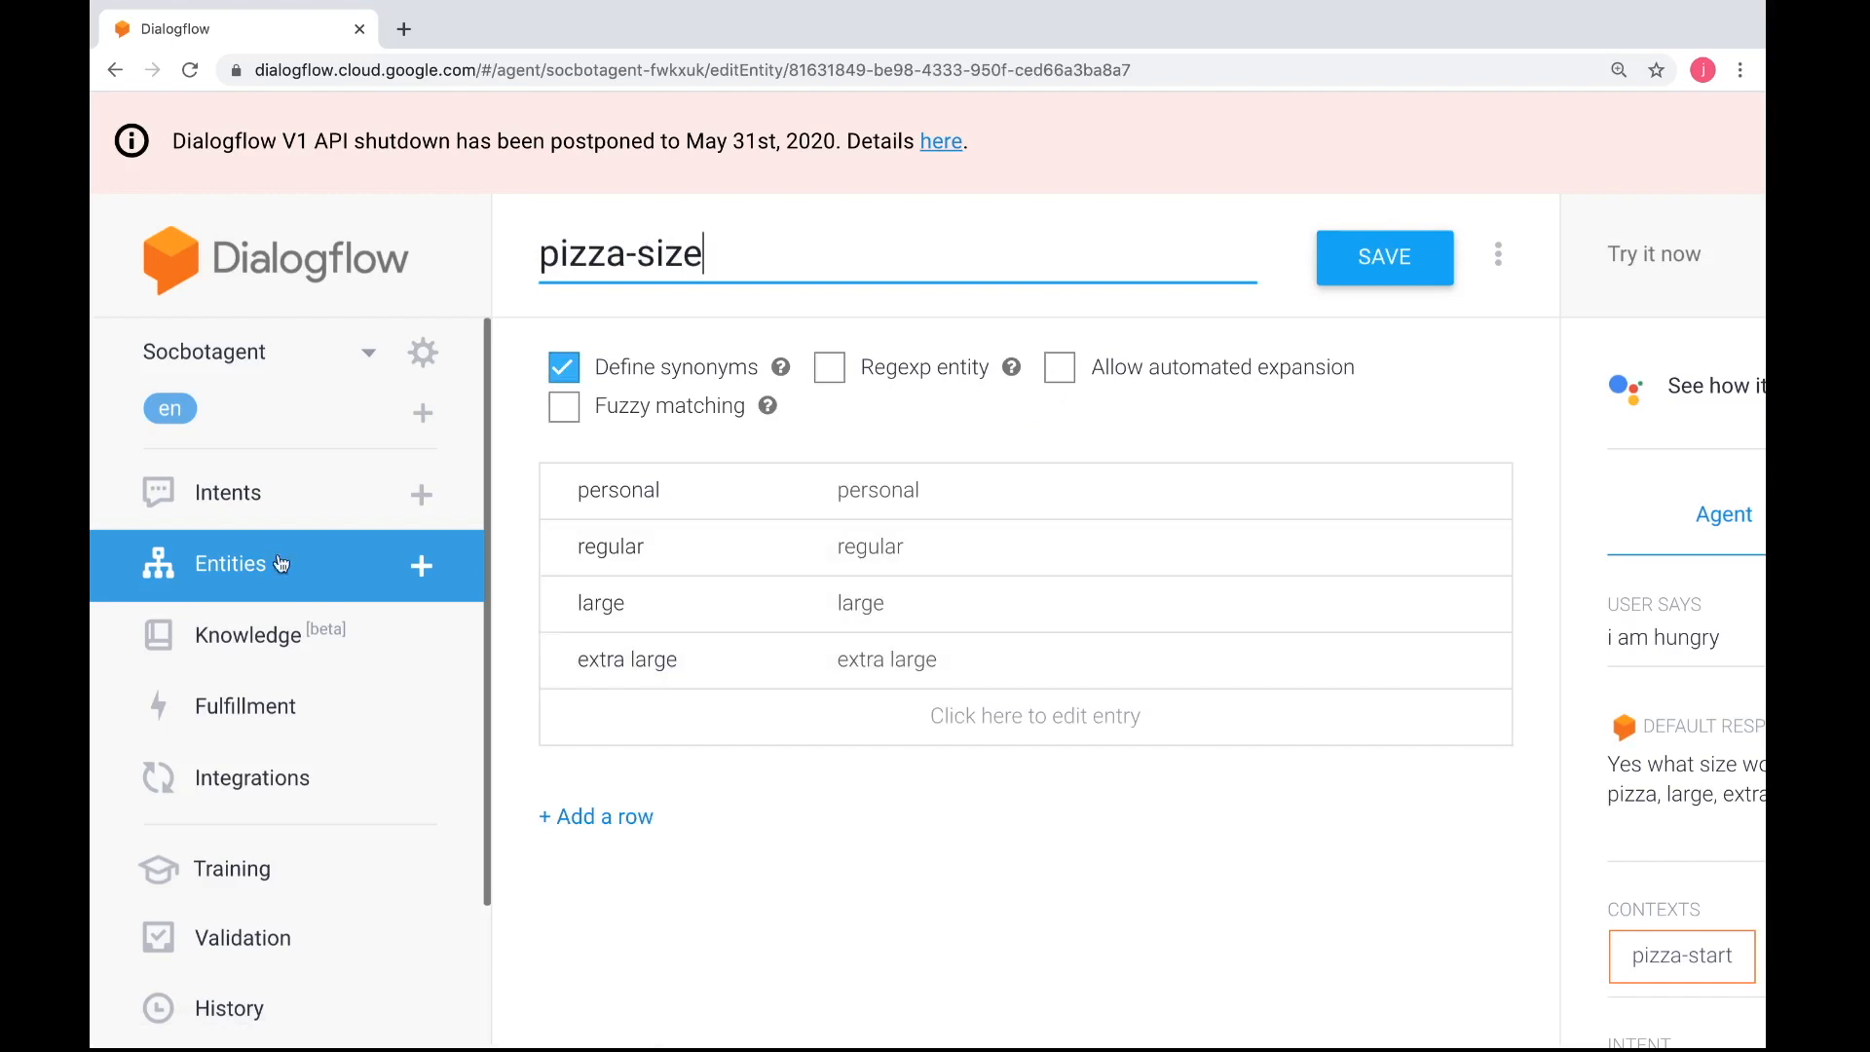
{"action": "left_click", "coordinate": [234, 511]}
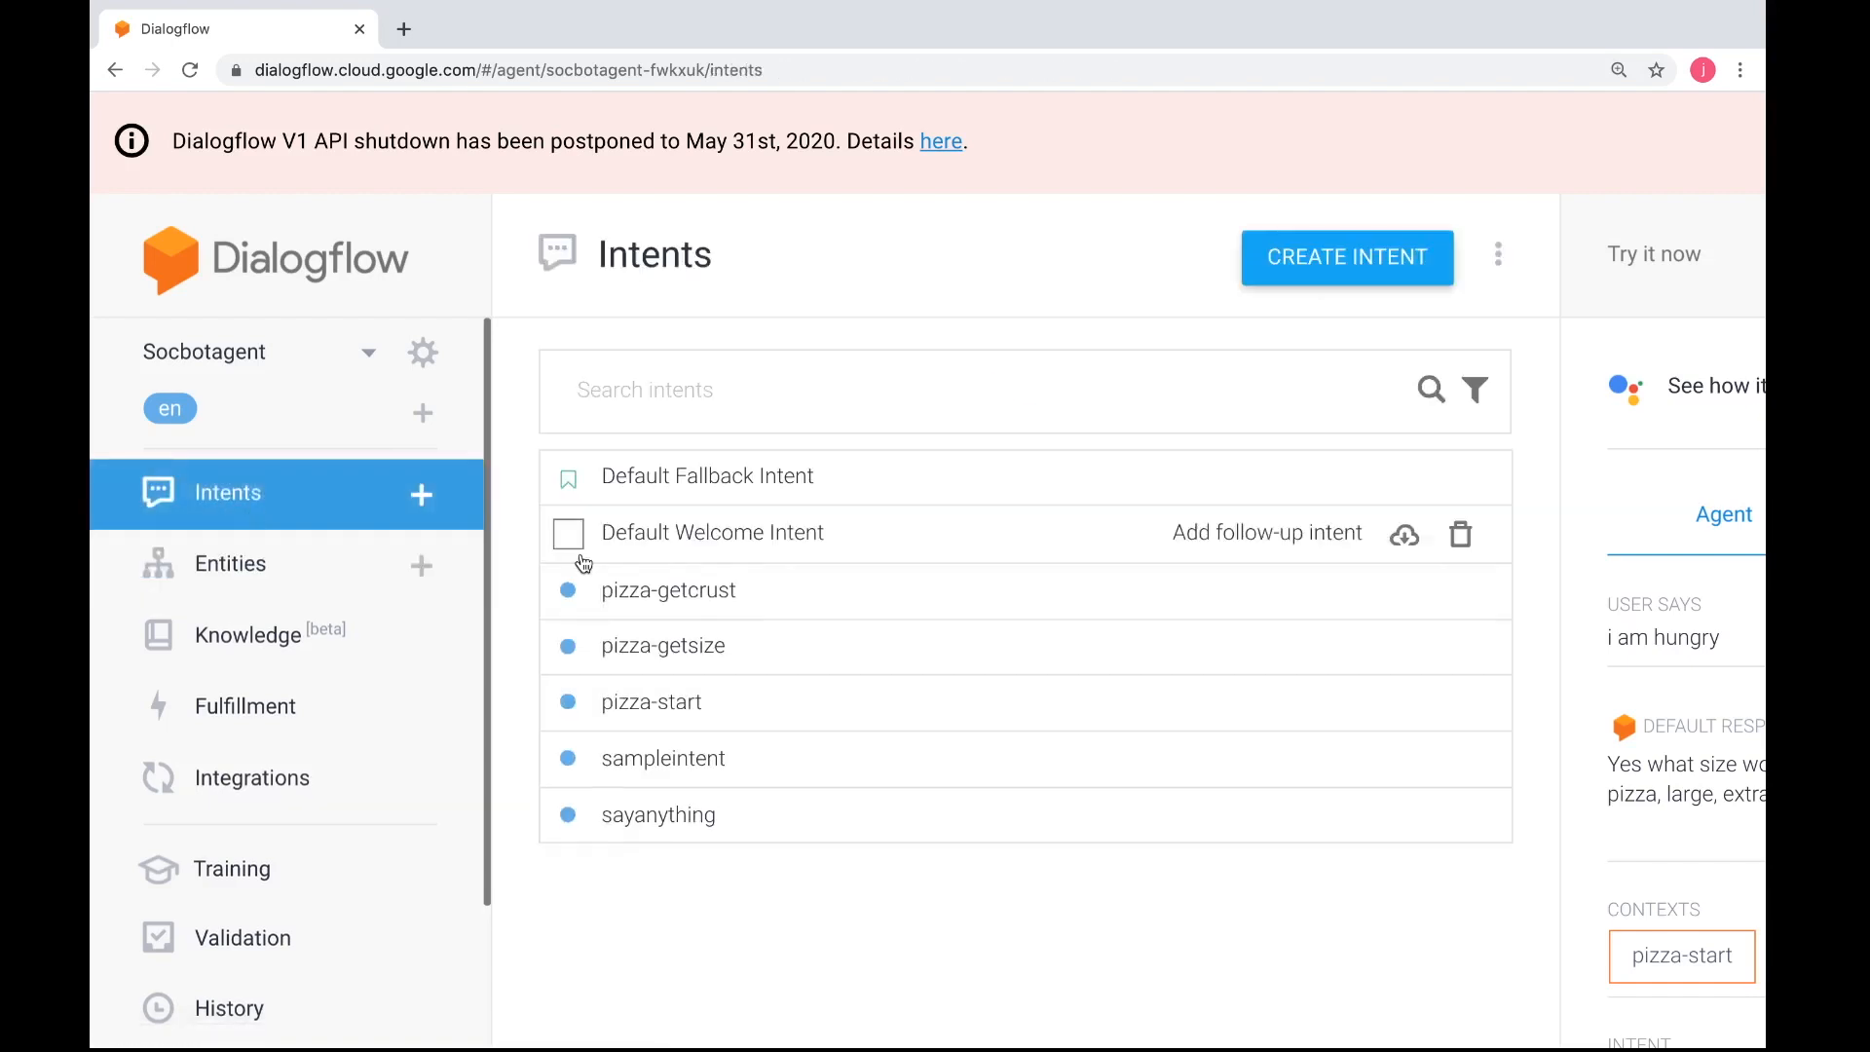
Add "regular," between personal and large in the pizza-start default response and put a colon after "want"
{"action": "left_click", "coordinate": [672, 709]}
{"action": "scroll", "coordinate": [1040, 764], "scroll_direction": "down", "scroll_amount": 10}
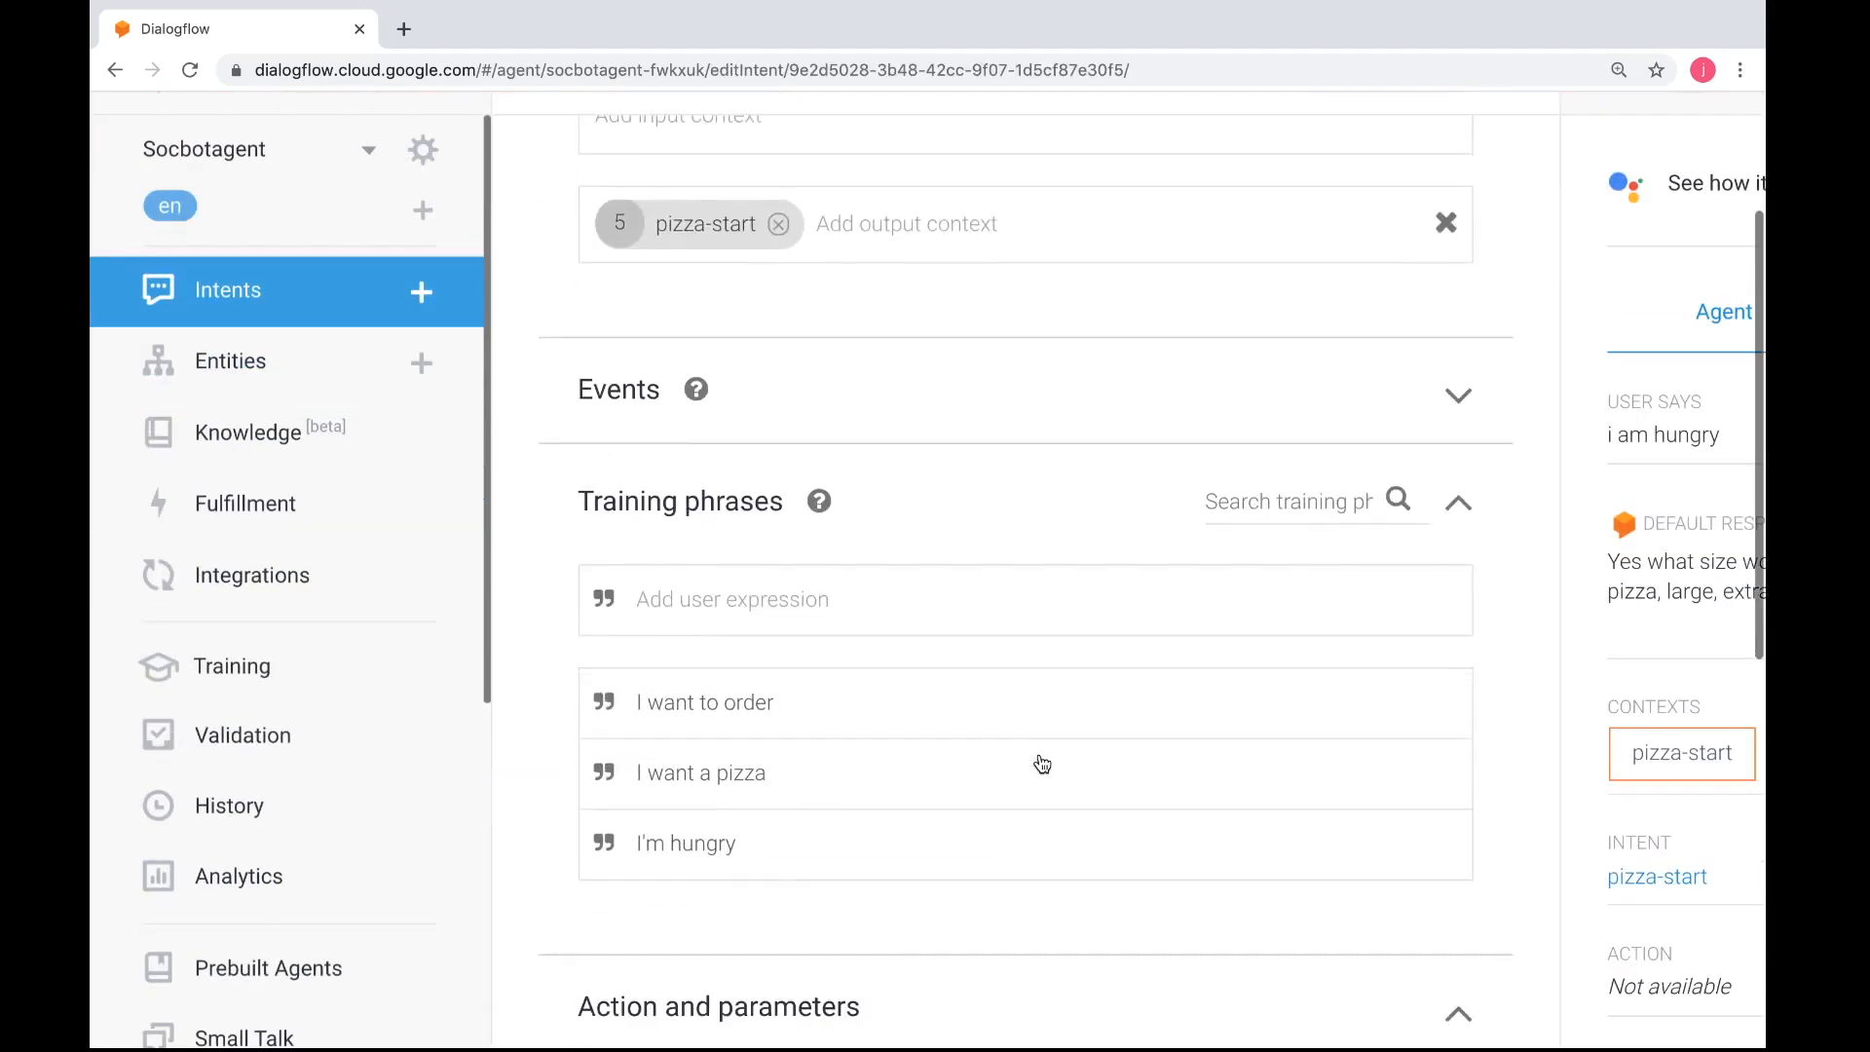
{"action": "scroll", "coordinate": [1041, 764], "scroll_direction": "down", "scroll_amount": 3}
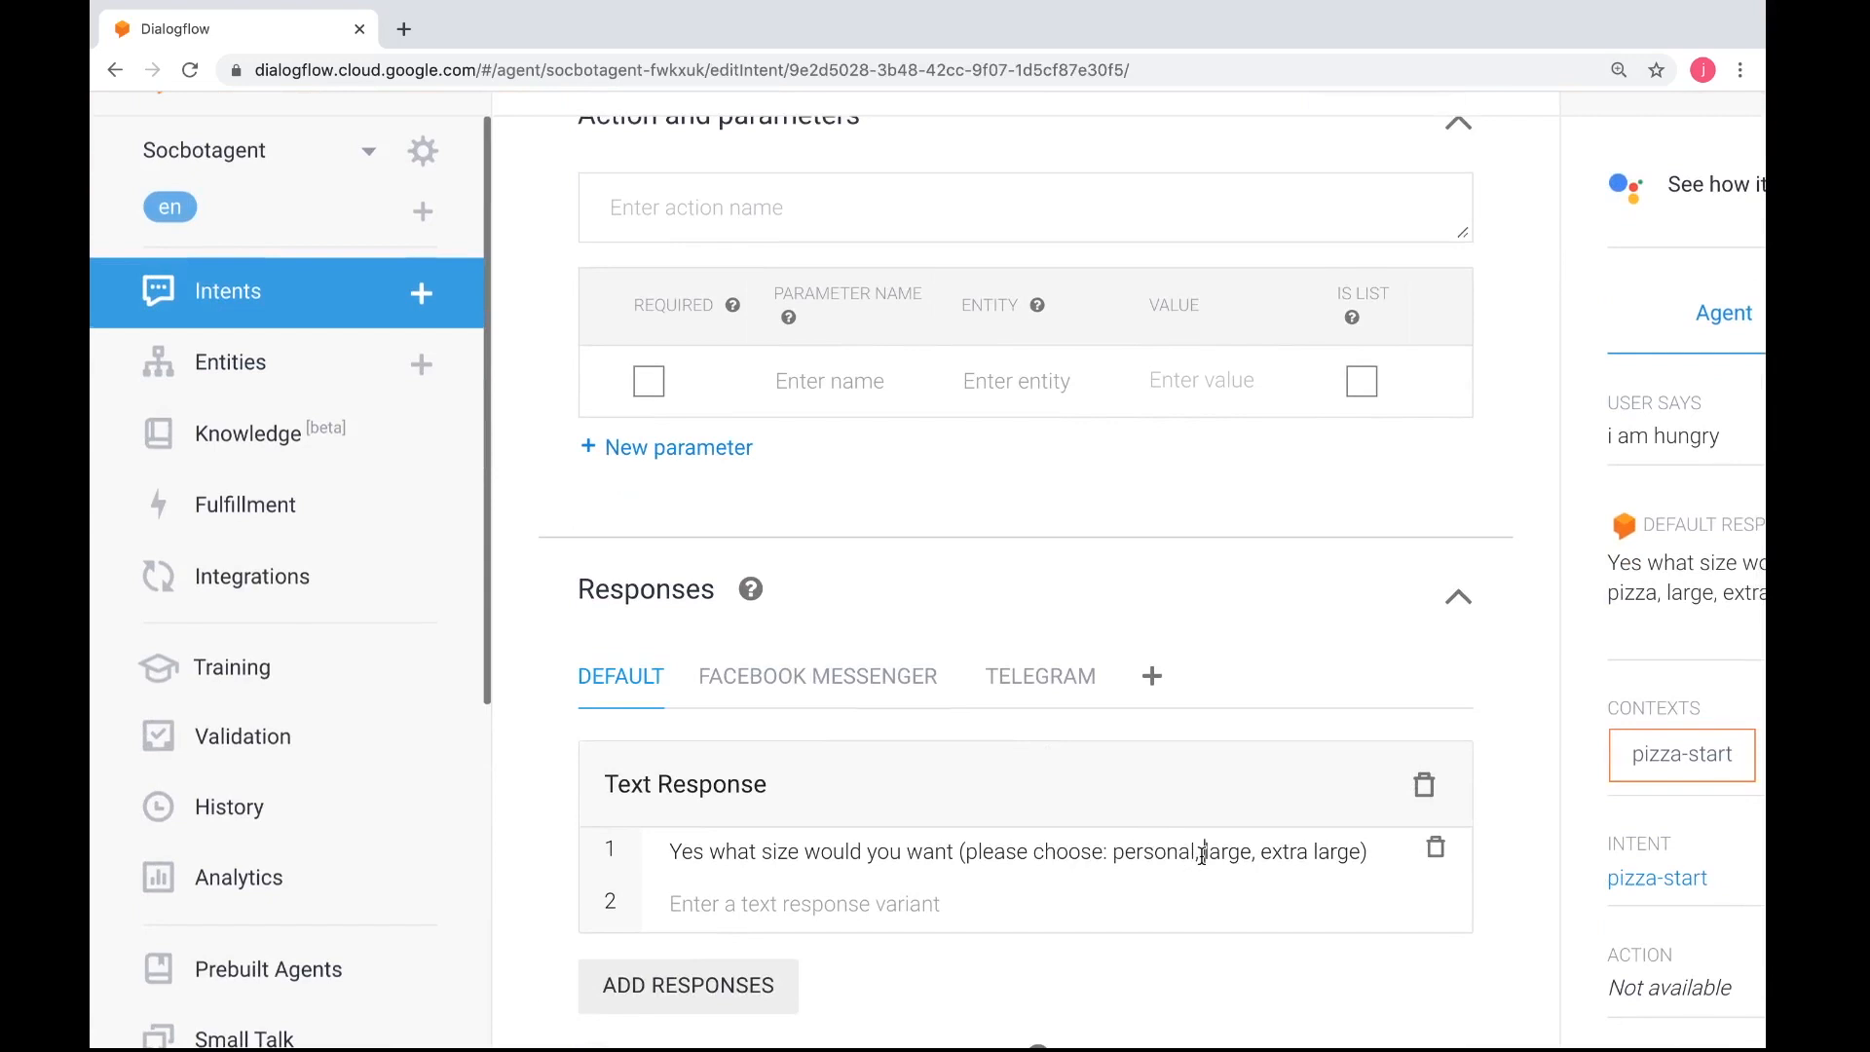
{"action": "left_click", "coordinate": [1202, 853]}
{"action": "type", "text": "regular"}
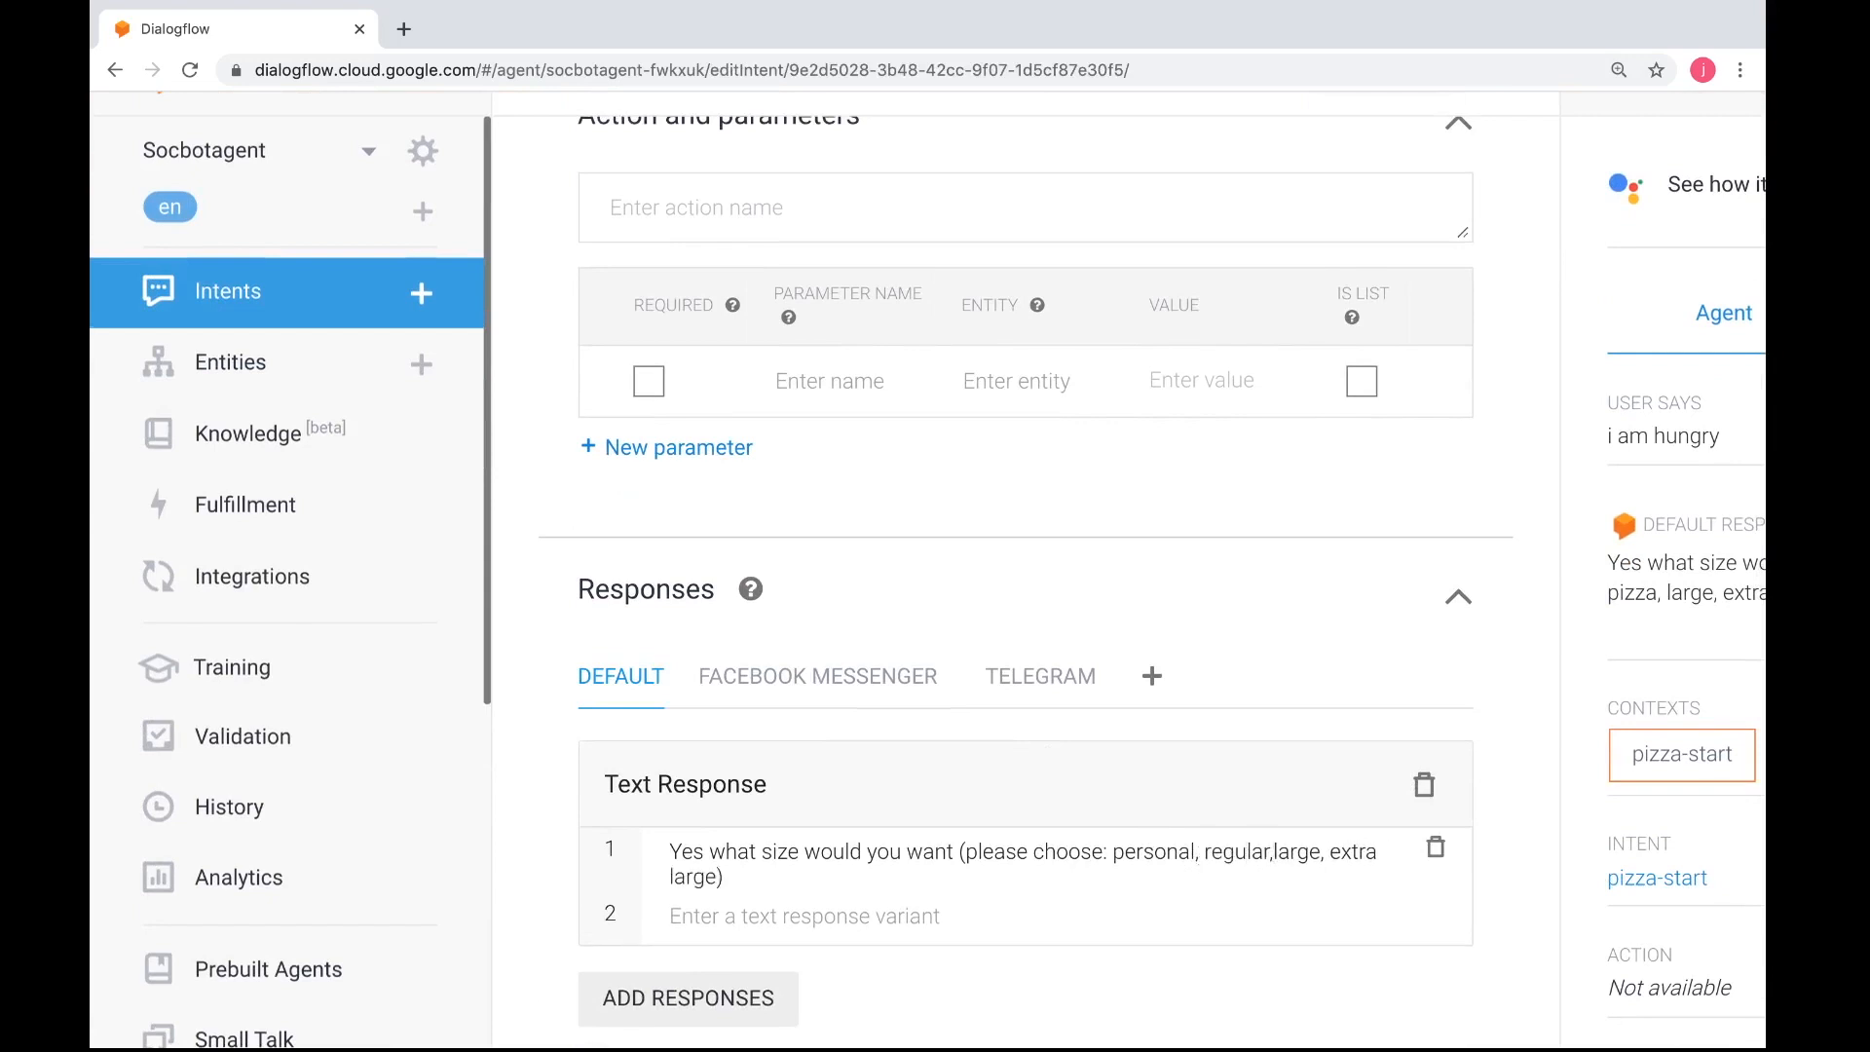
{"action": "type", "text": ","}
{"action": "left_click", "coordinate": [955, 853]}
{"action": "type", "text": ":"}
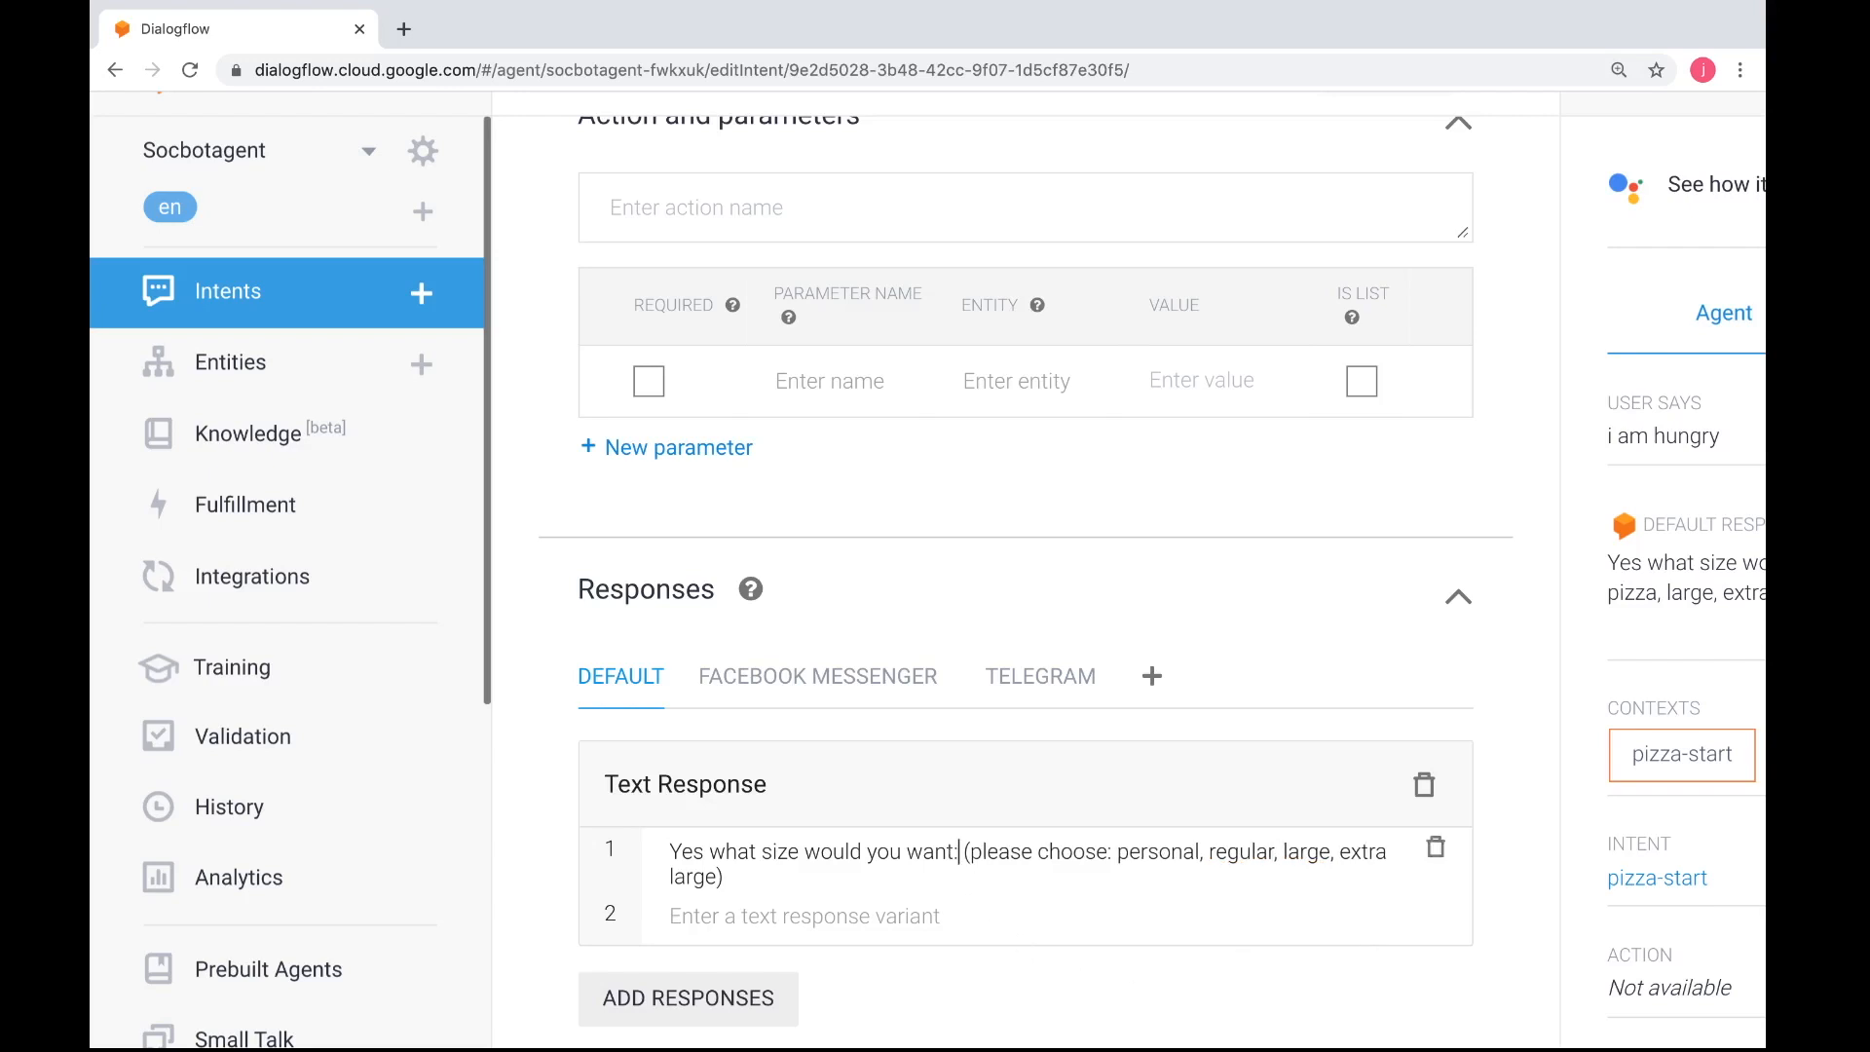
Replace "please choose" with "choices are" in the pizza-start default text response
{"action": "key", "text": "BackSpace"}
{"action": "key", "text": "BackSpace"}
{"action": "key", "text": "BackSpace"}
{"action": "key", "text": "BackSpace"}
{"action": "key", "text": "BackSpace"}
{"action": "key", "text": "BackSpace"}
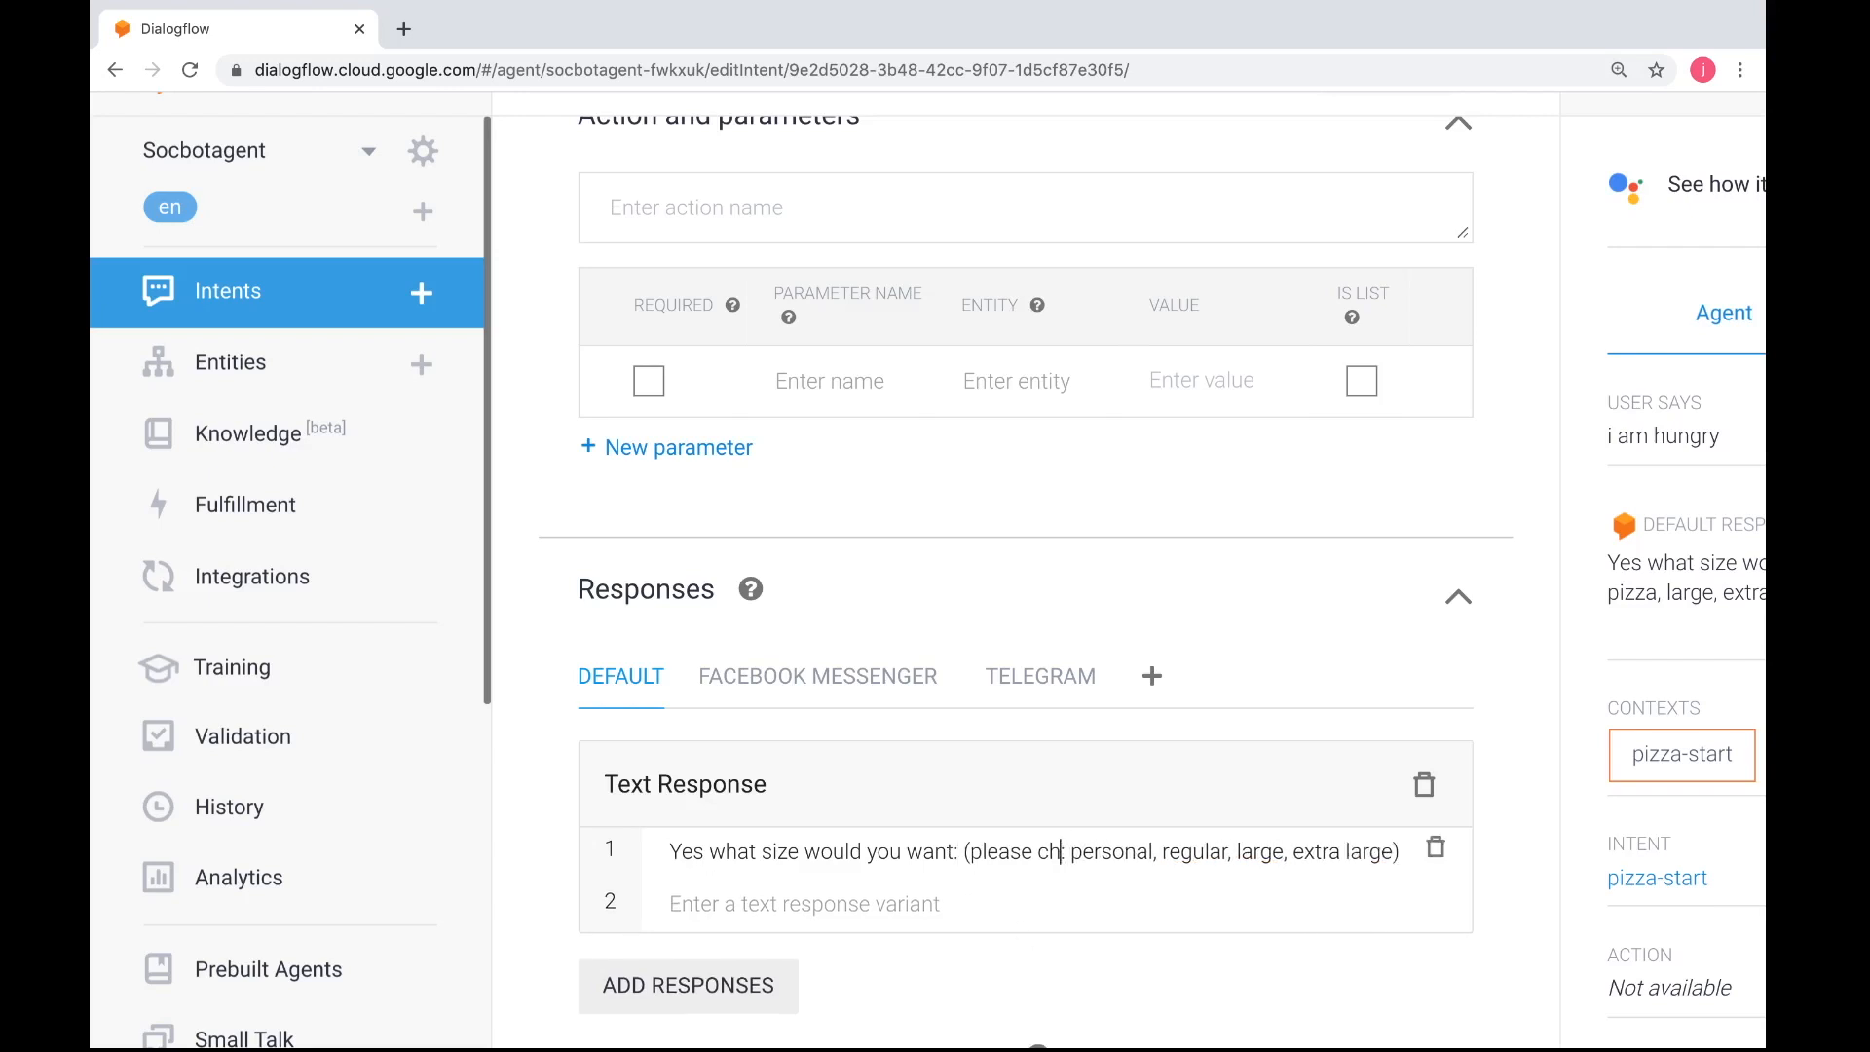
{"action": "type", "text": ":"}
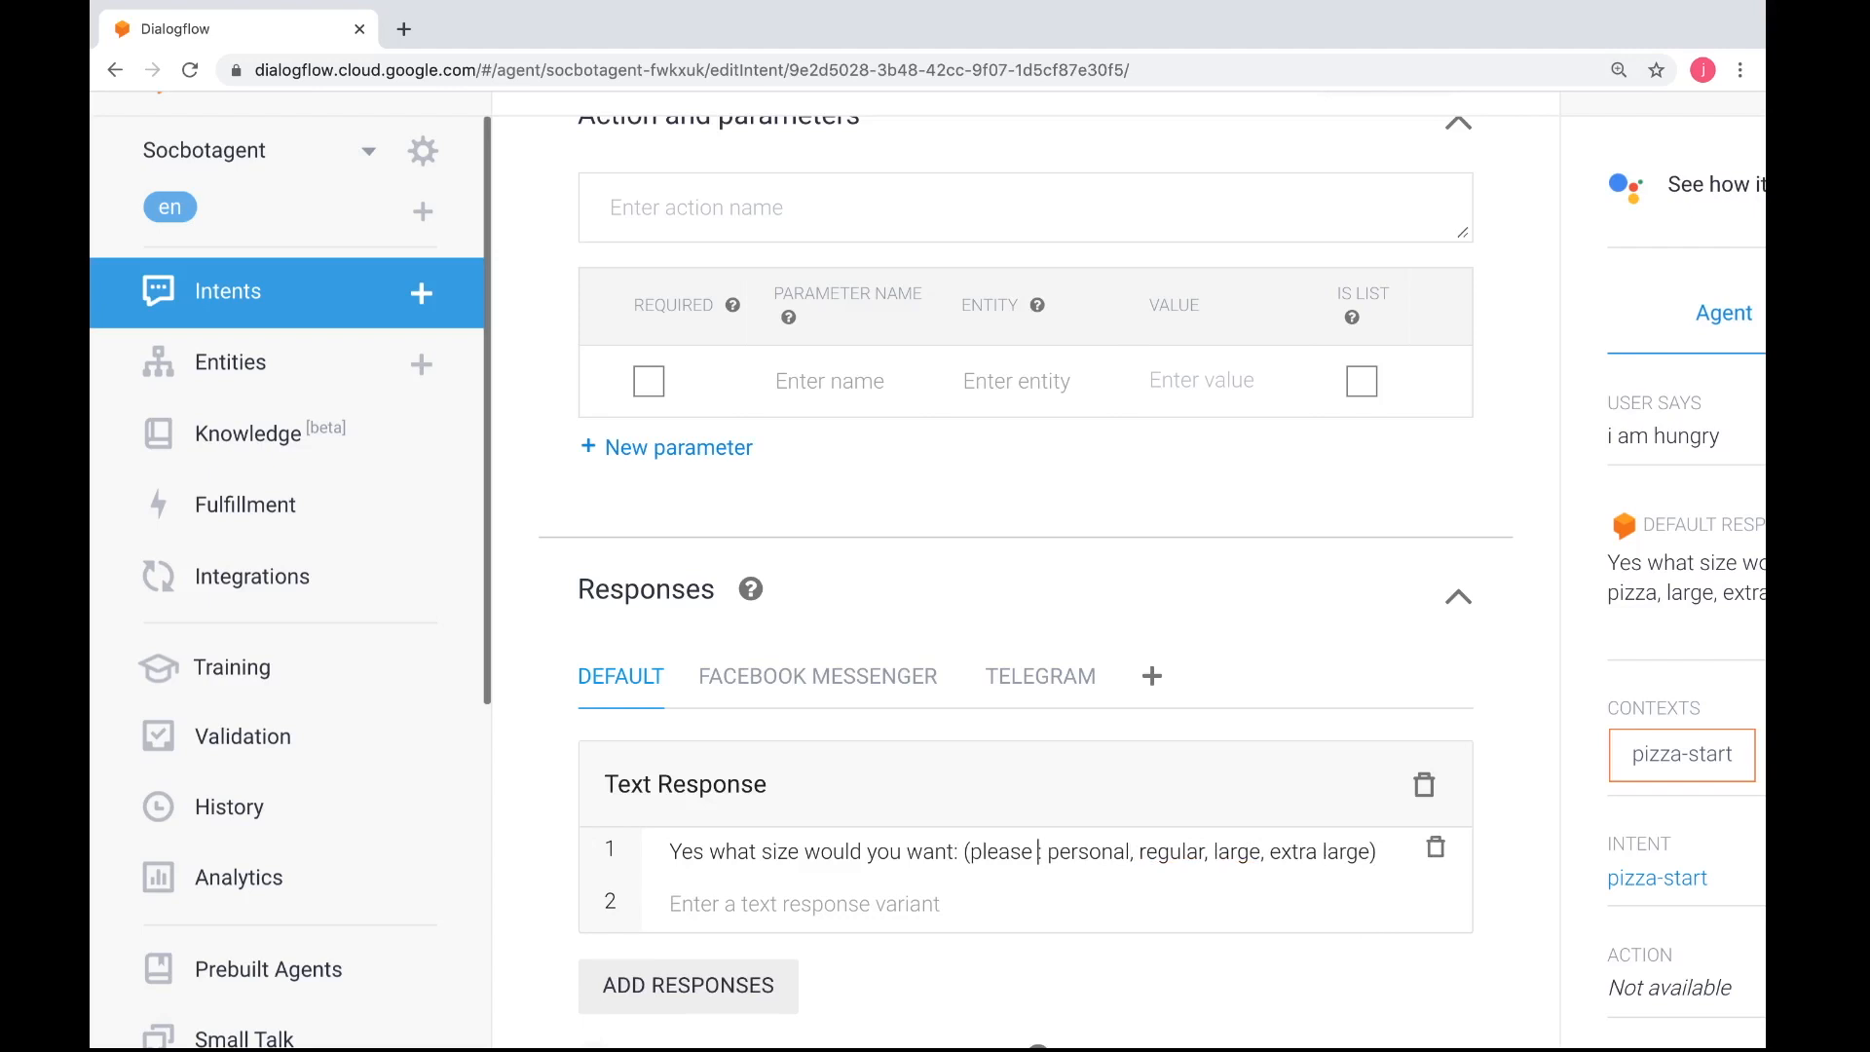
{"action": "key", "text": "BackSpace"}
{"action": "key", "text": "BackSpace"}
{"action": "key", "text": "BackSpace"}
{"action": "key", "text": "BackSpace"}
{"action": "key", "text": "BackSpace"}
{"action": "key", "text": "BackSpace"}
{"action": "key", "text": "BackSpace"}
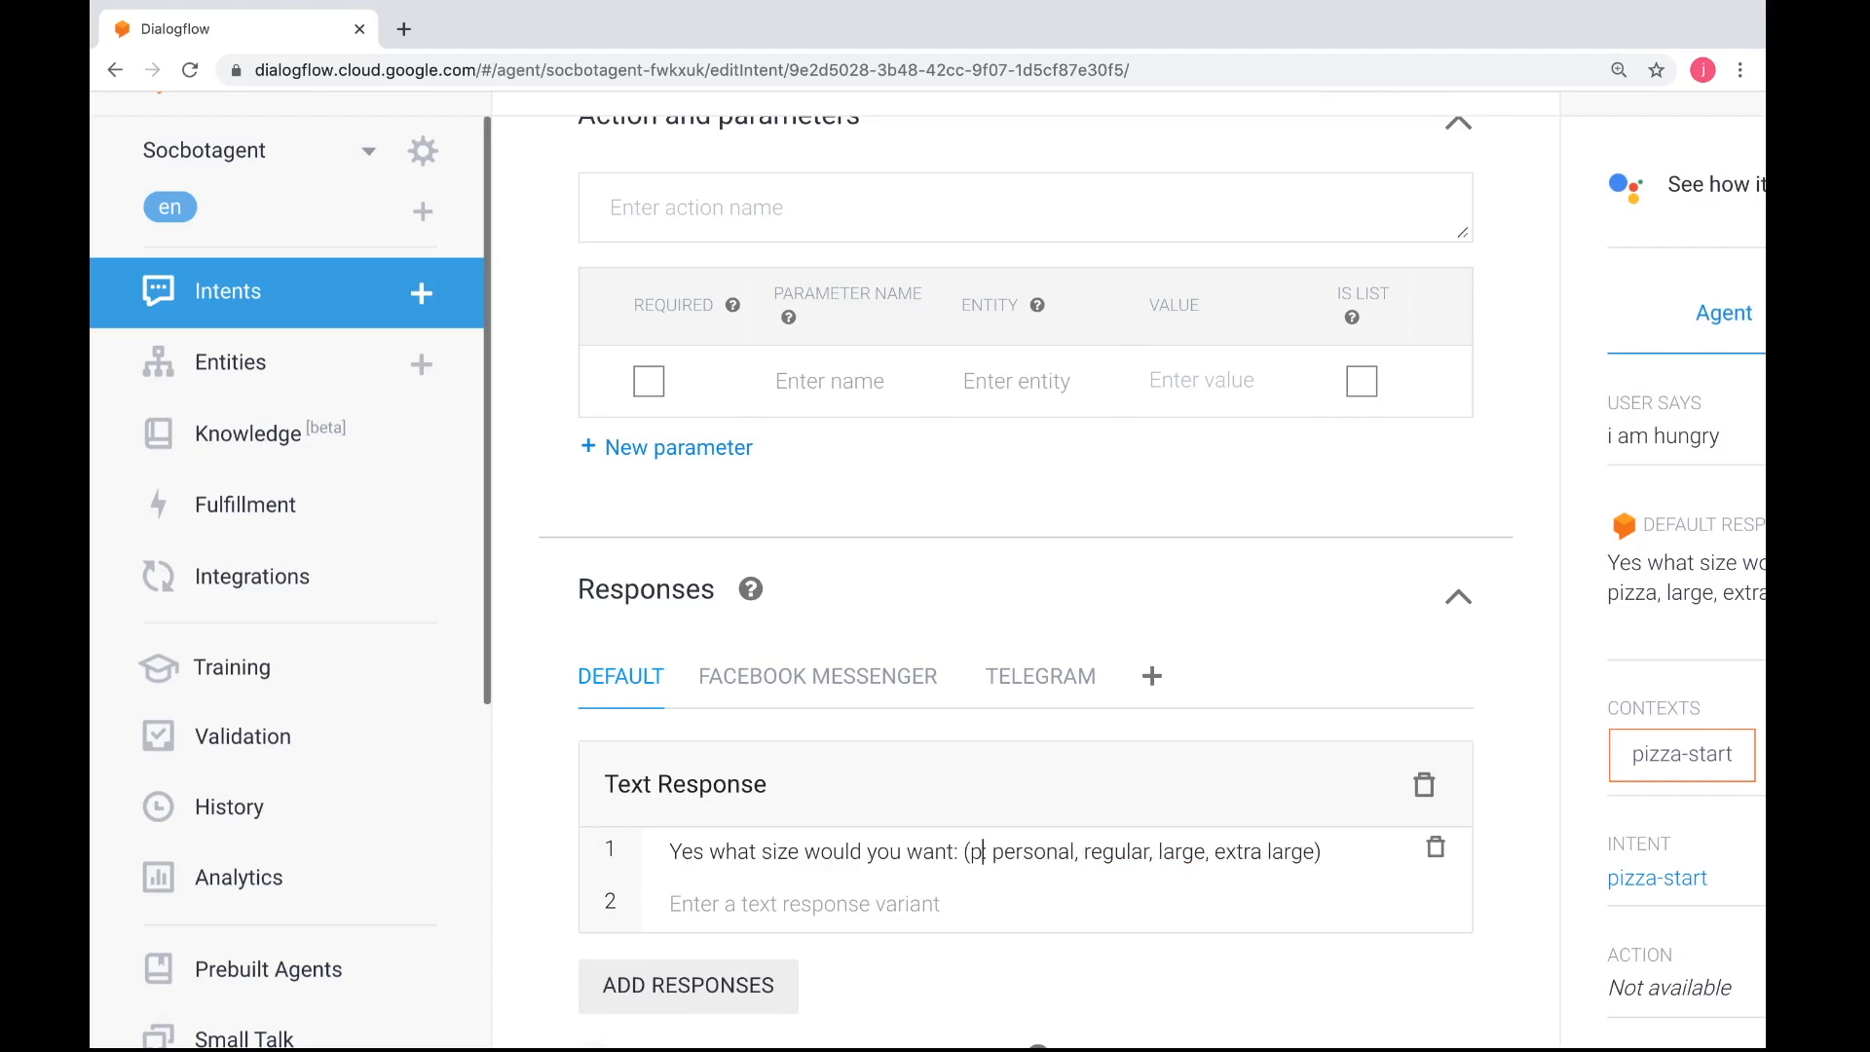
{"action": "type", "text": "choises"}
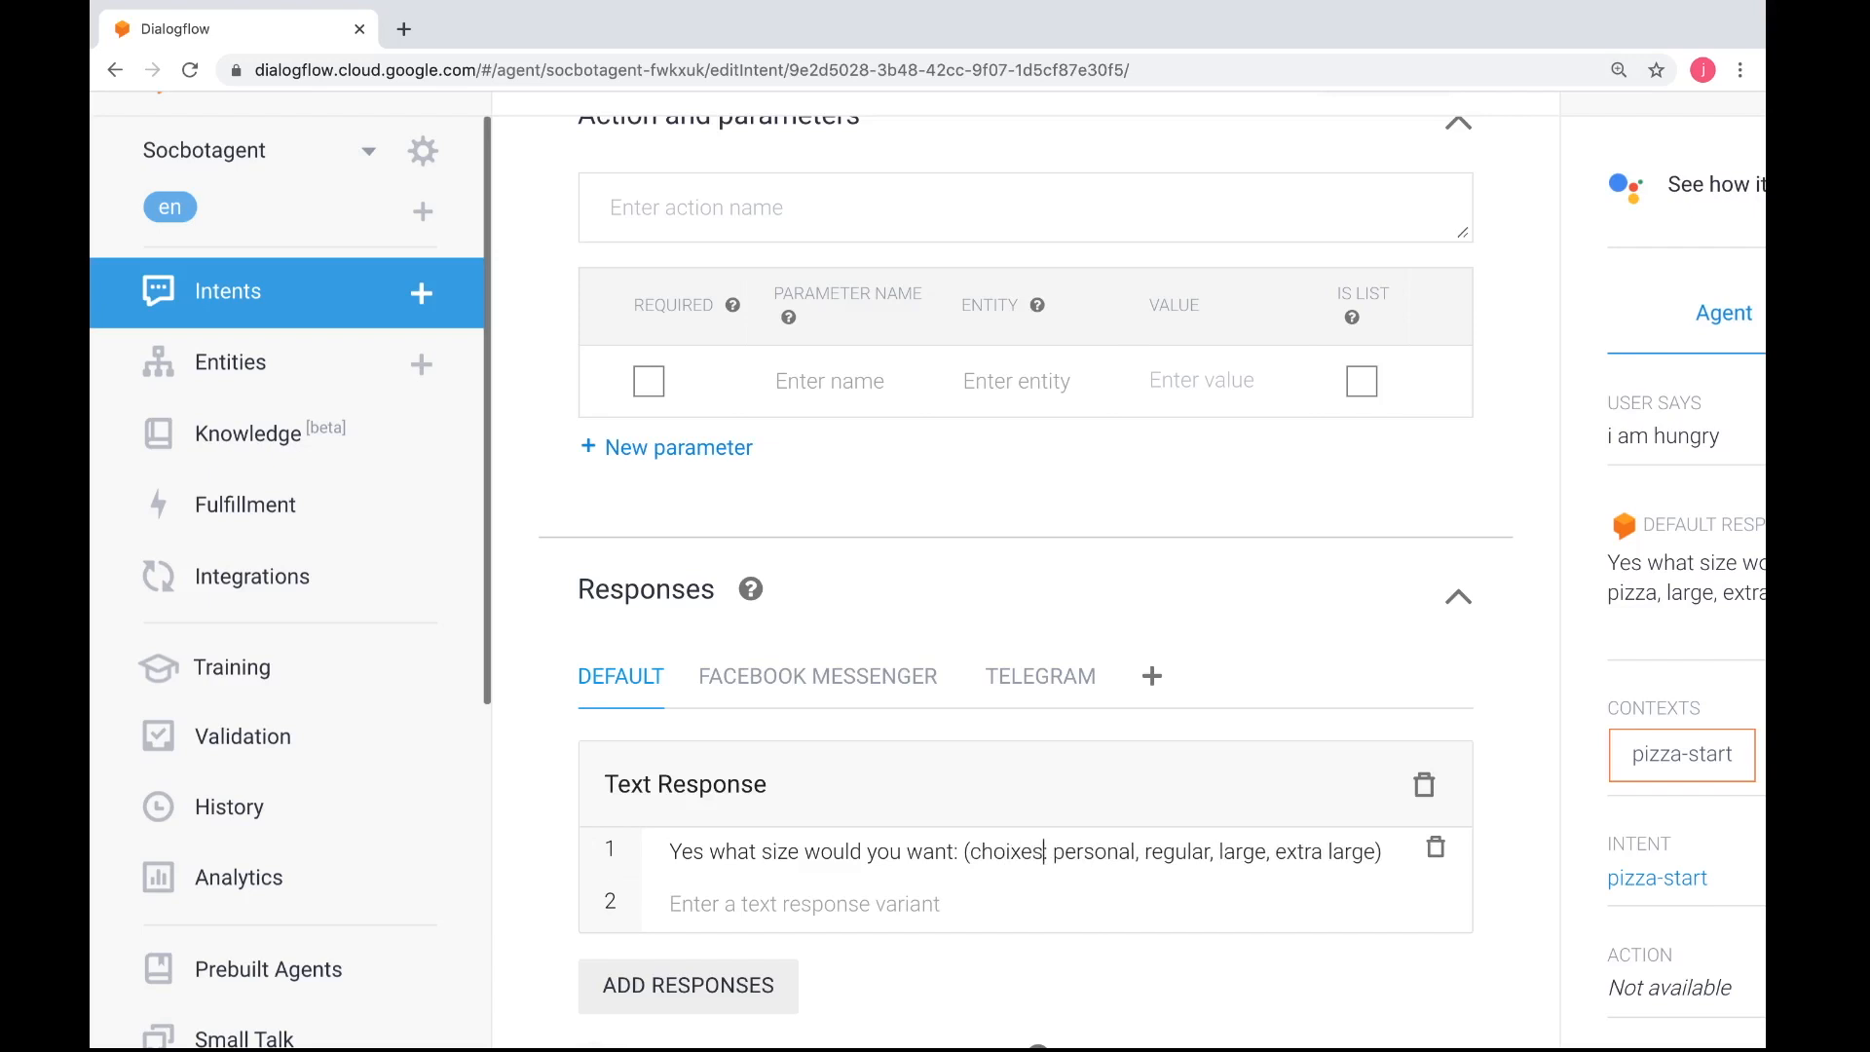
{"action": "key", "text": "BackSpace"}
{"action": "key", "text": "BackSpace"}
{"action": "key", "text": "BackSpace"}
{"action": "type", "text": "ces are"}
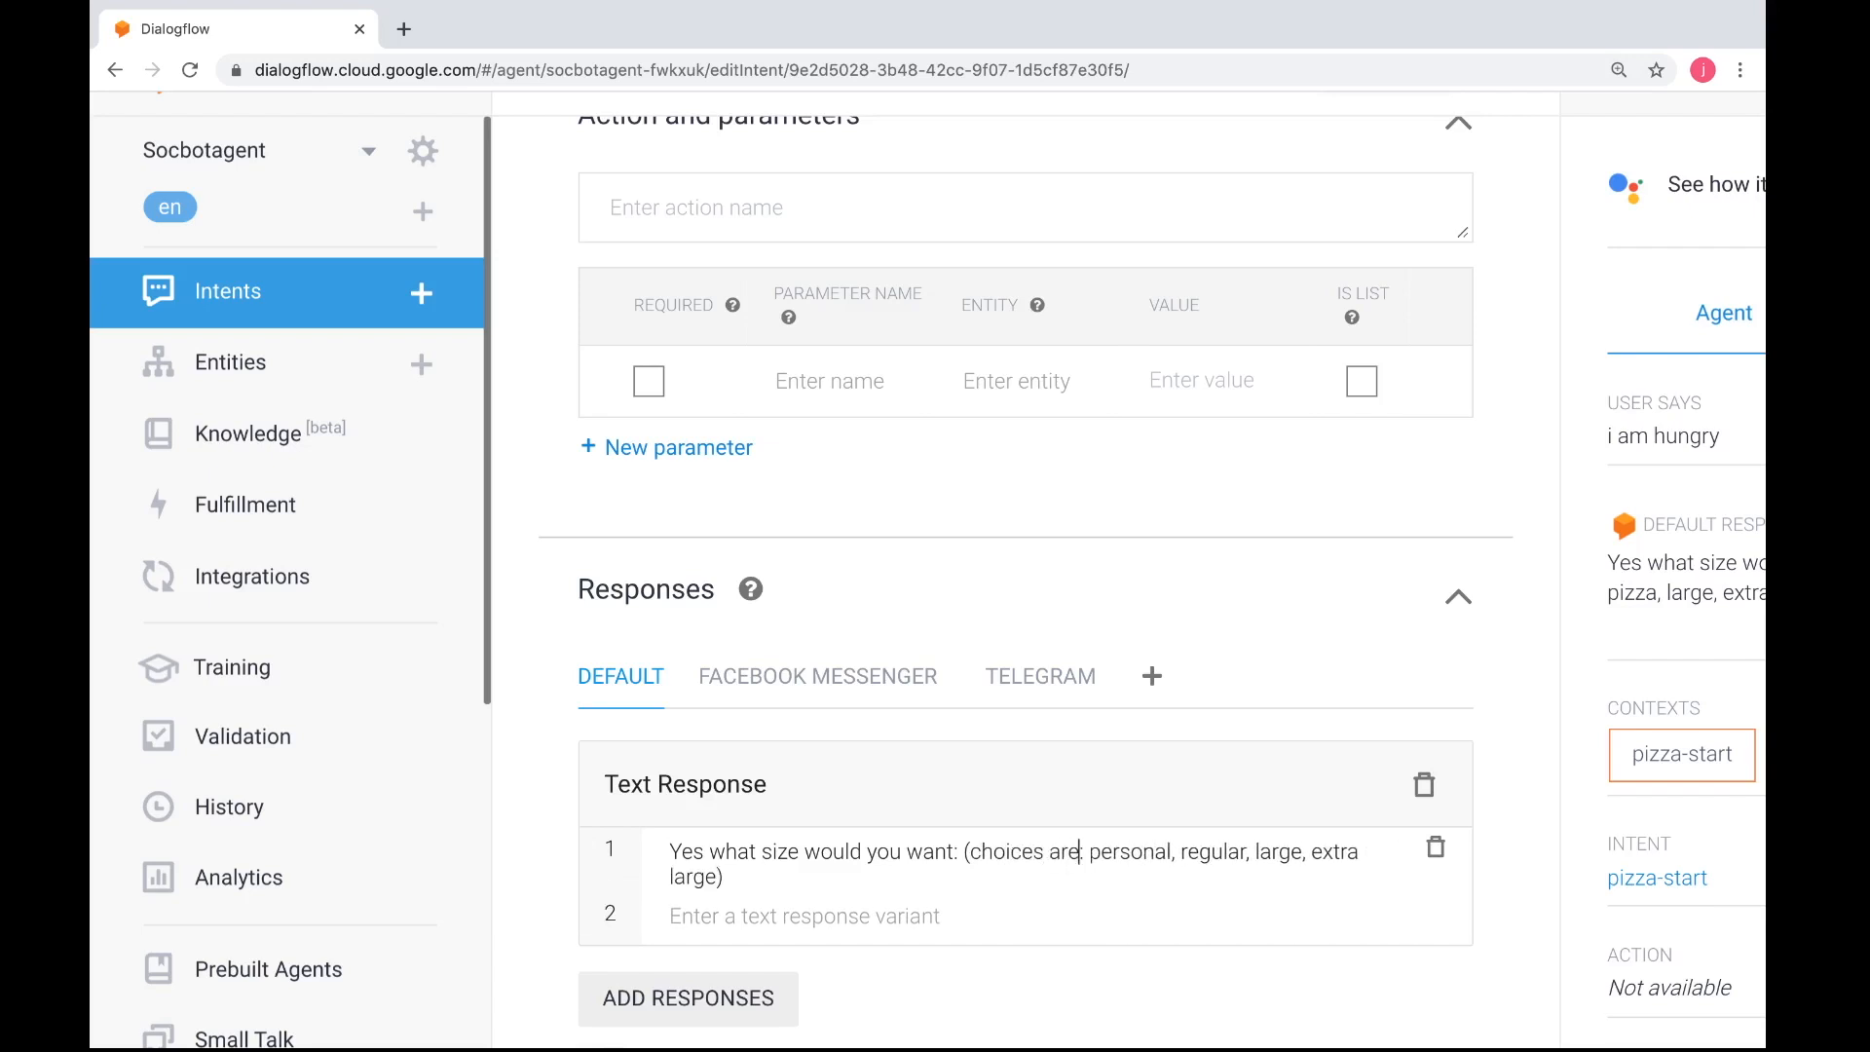
Remove both parentheses around the size choices in the default response and save the pizza-start intent
{"action": "left_click", "coordinate": [972, 853]}
{"action": "key", "text": "BackSpace"}
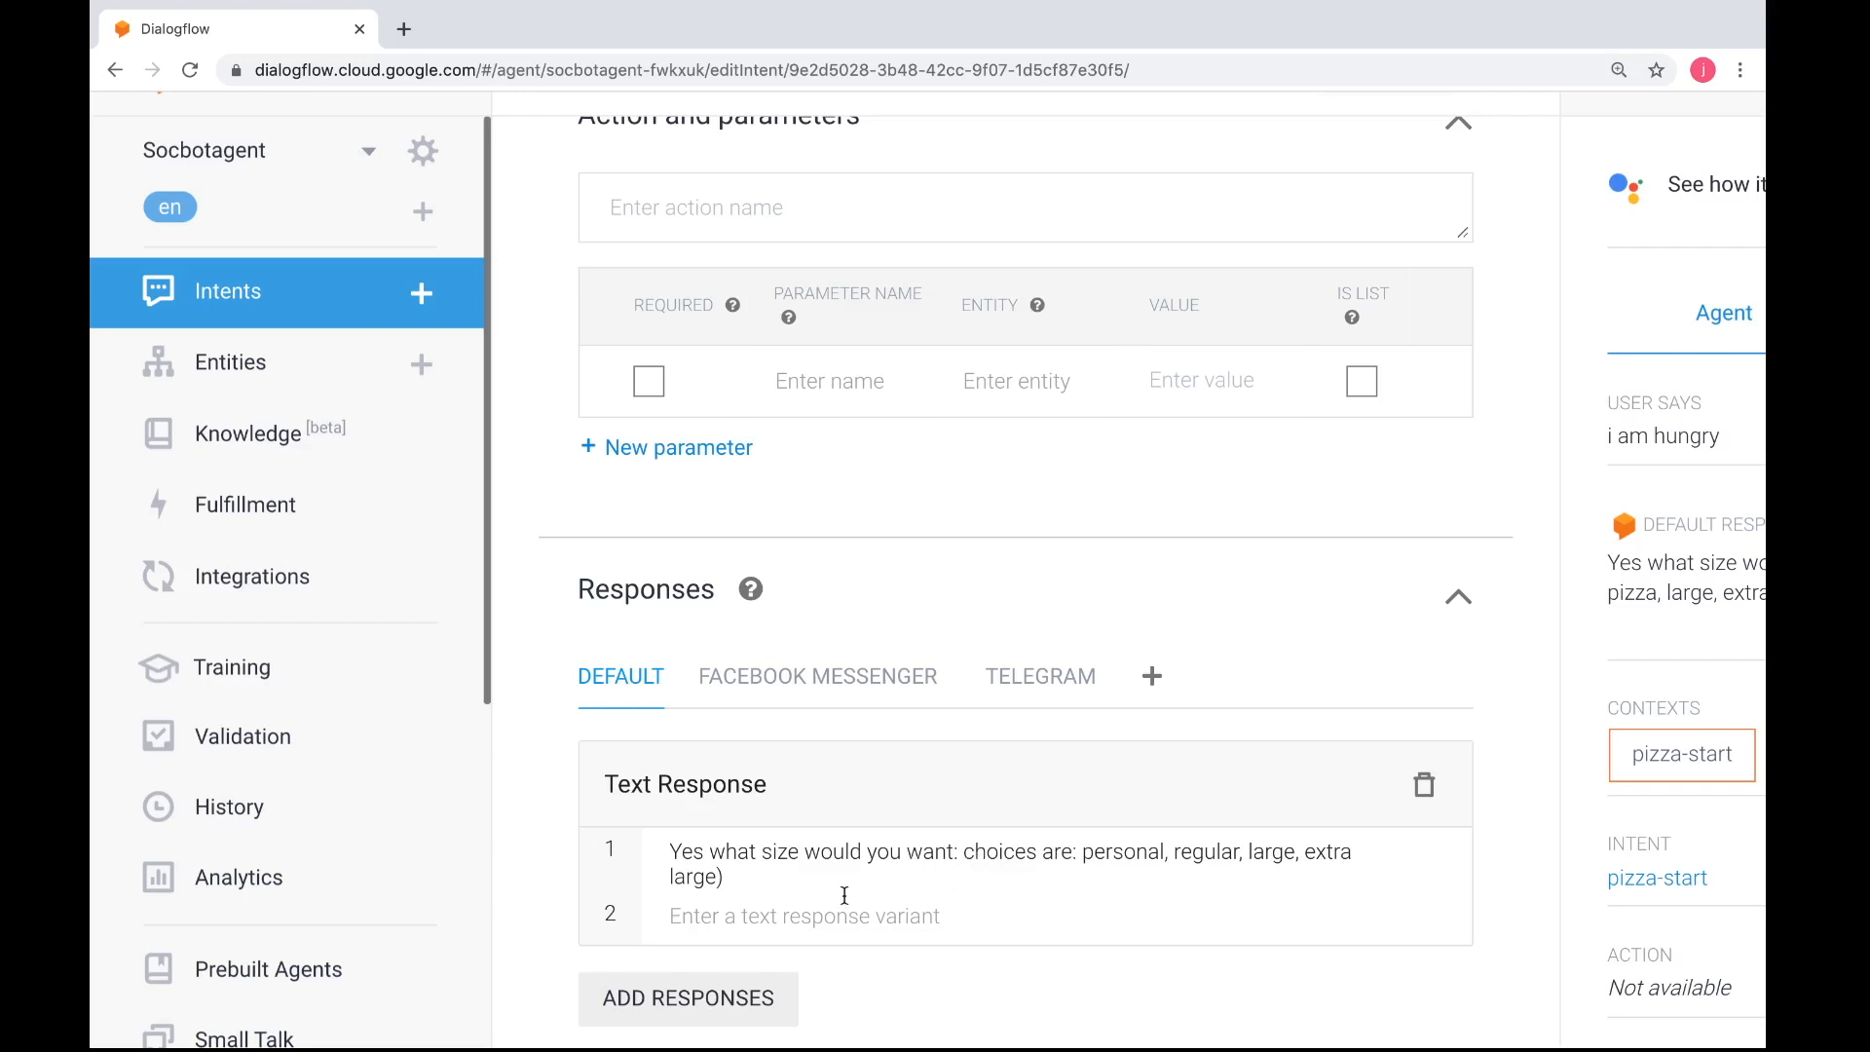
{"action": "key", "text": "BackSpace"}
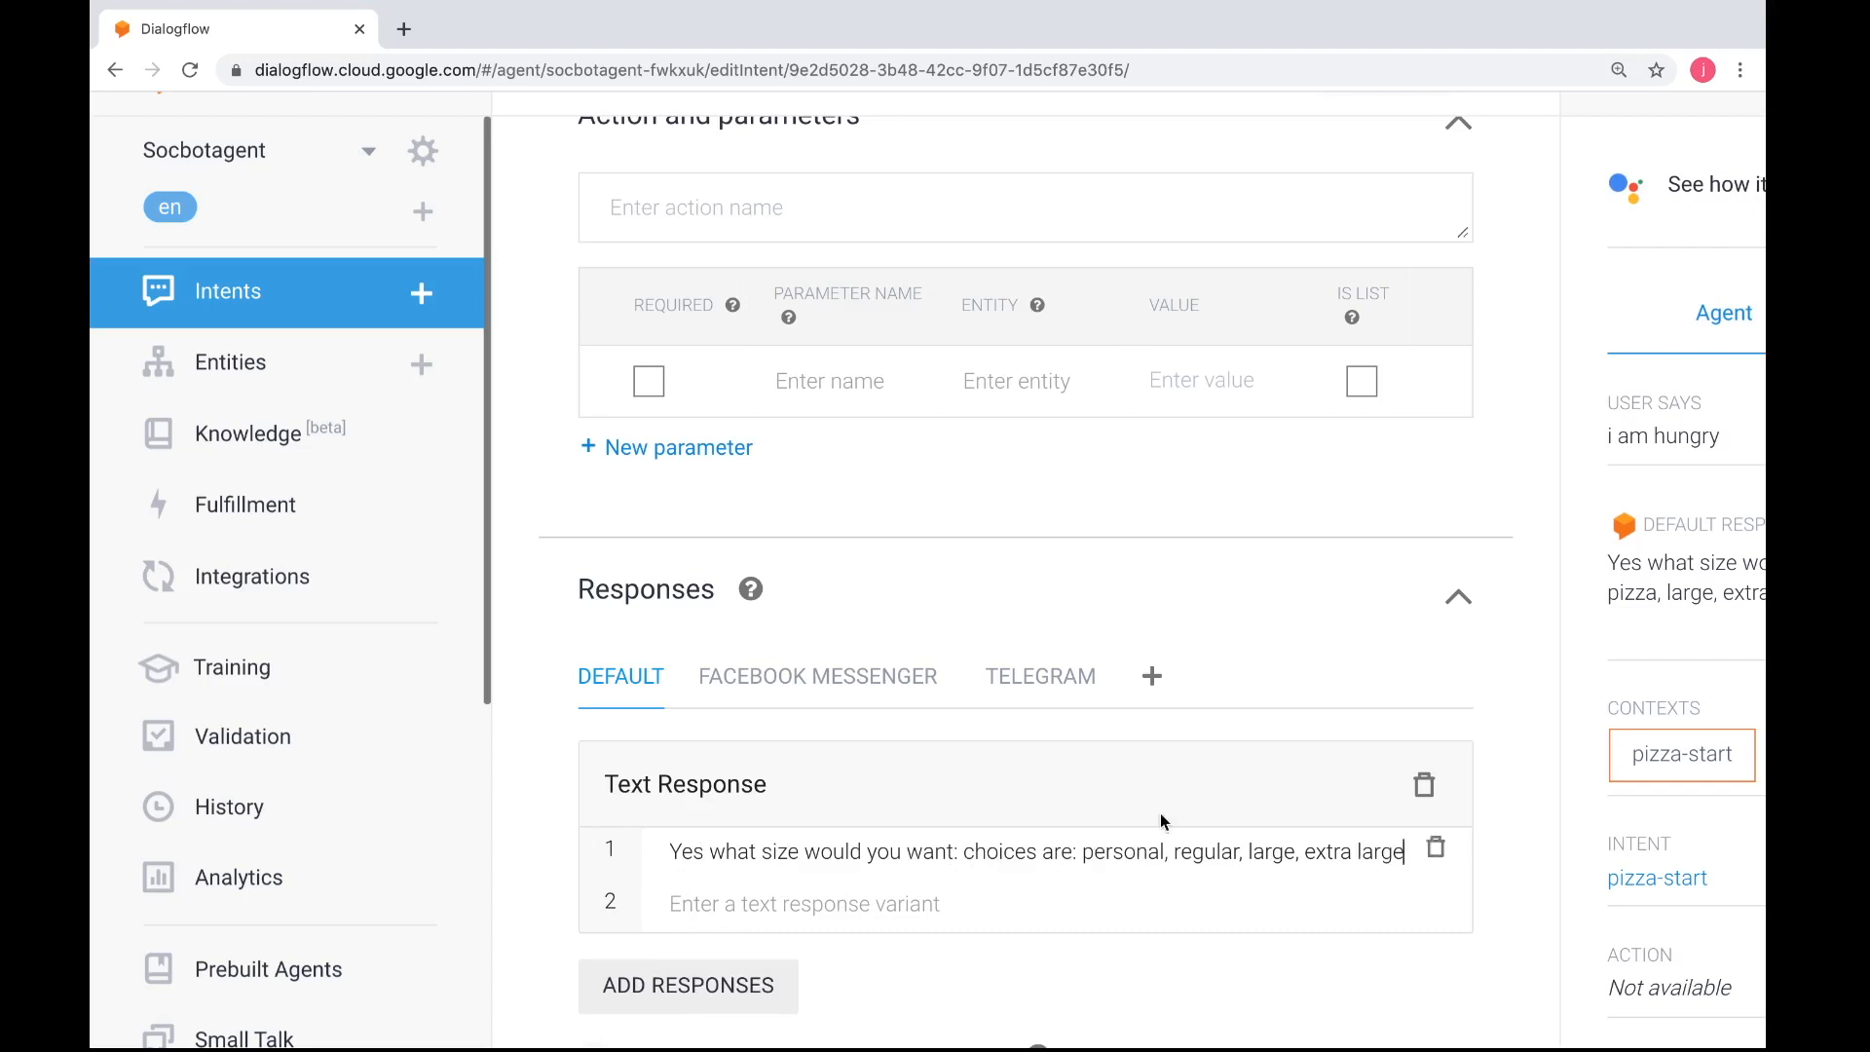
{"action": "scroll", "coordinate": [1181, 785], "scroll_direction": "up", "scroll_amount": 10}
{"action": "left_click", "coordinate": [1367, 283]}
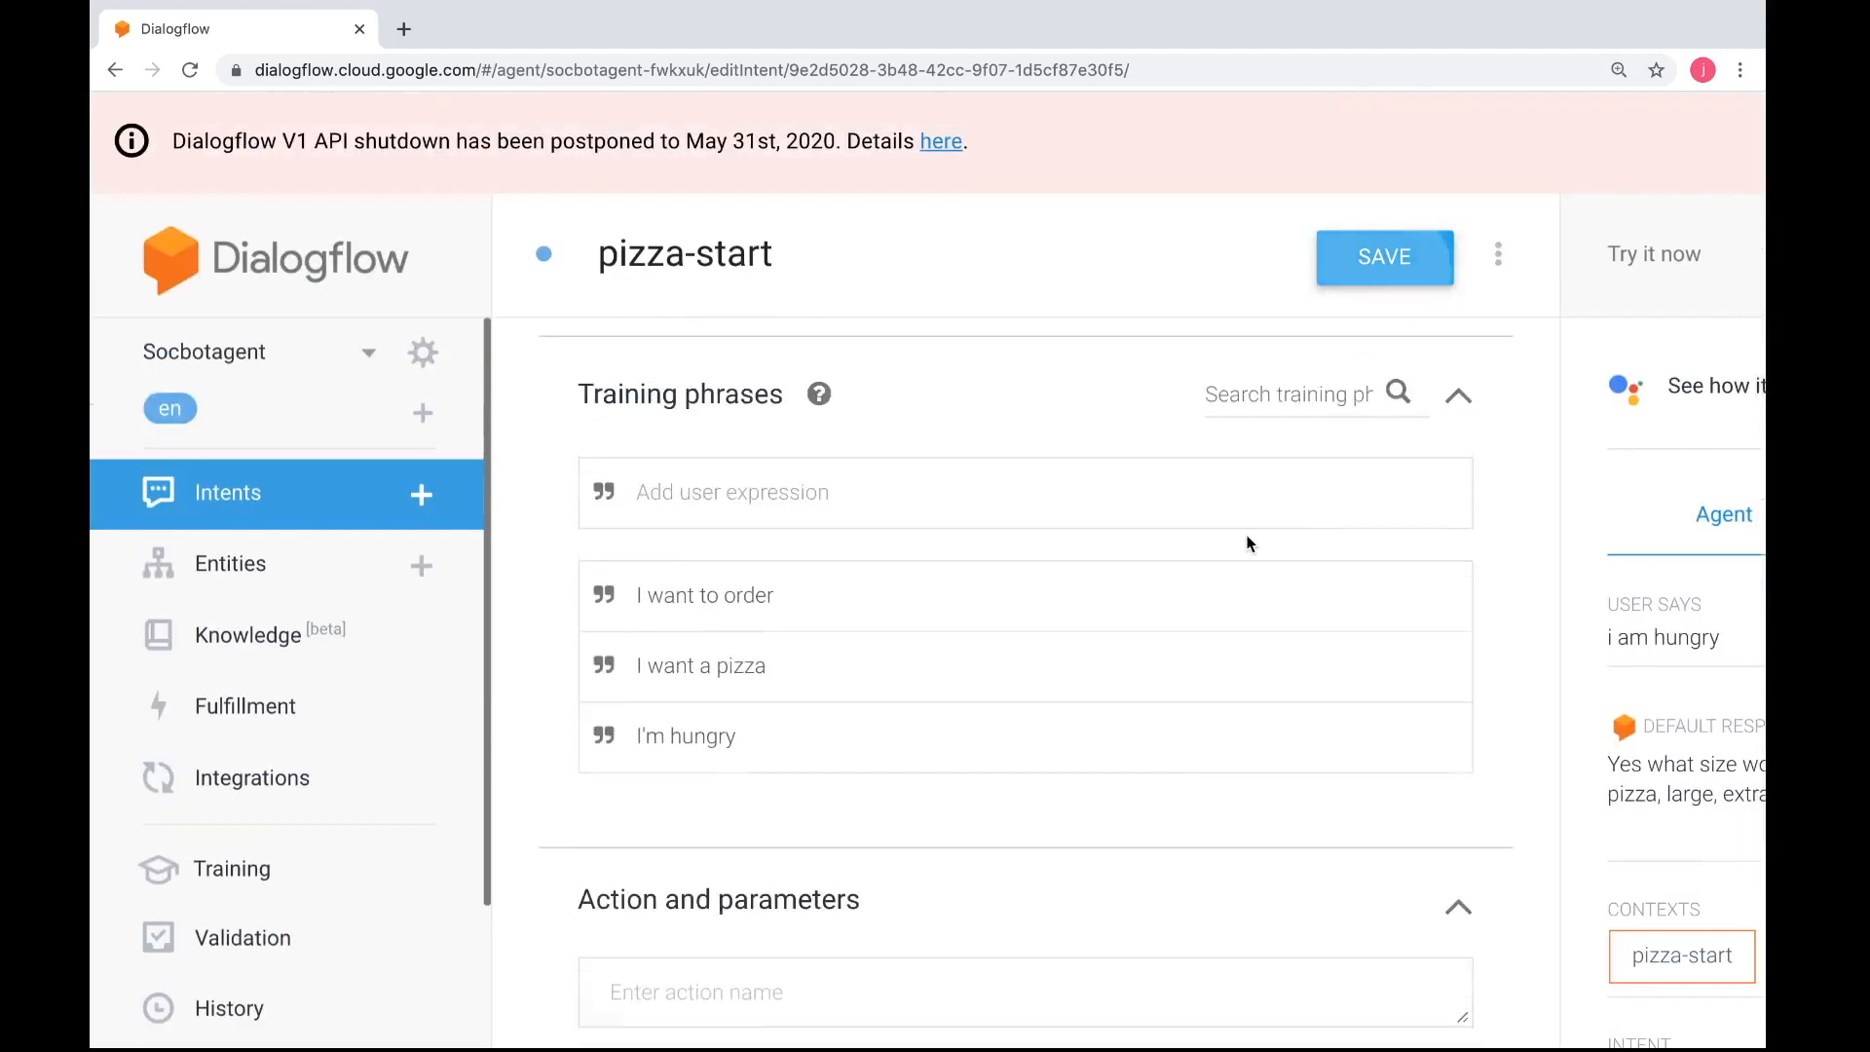
Add a Quick Replies response for Facebook Messenger to pizza-start and title it "Enter your size"
{"action": "scroll", "coordinate": [1244, 539], "scroll_direction": "down", "scroll_amount": 8}
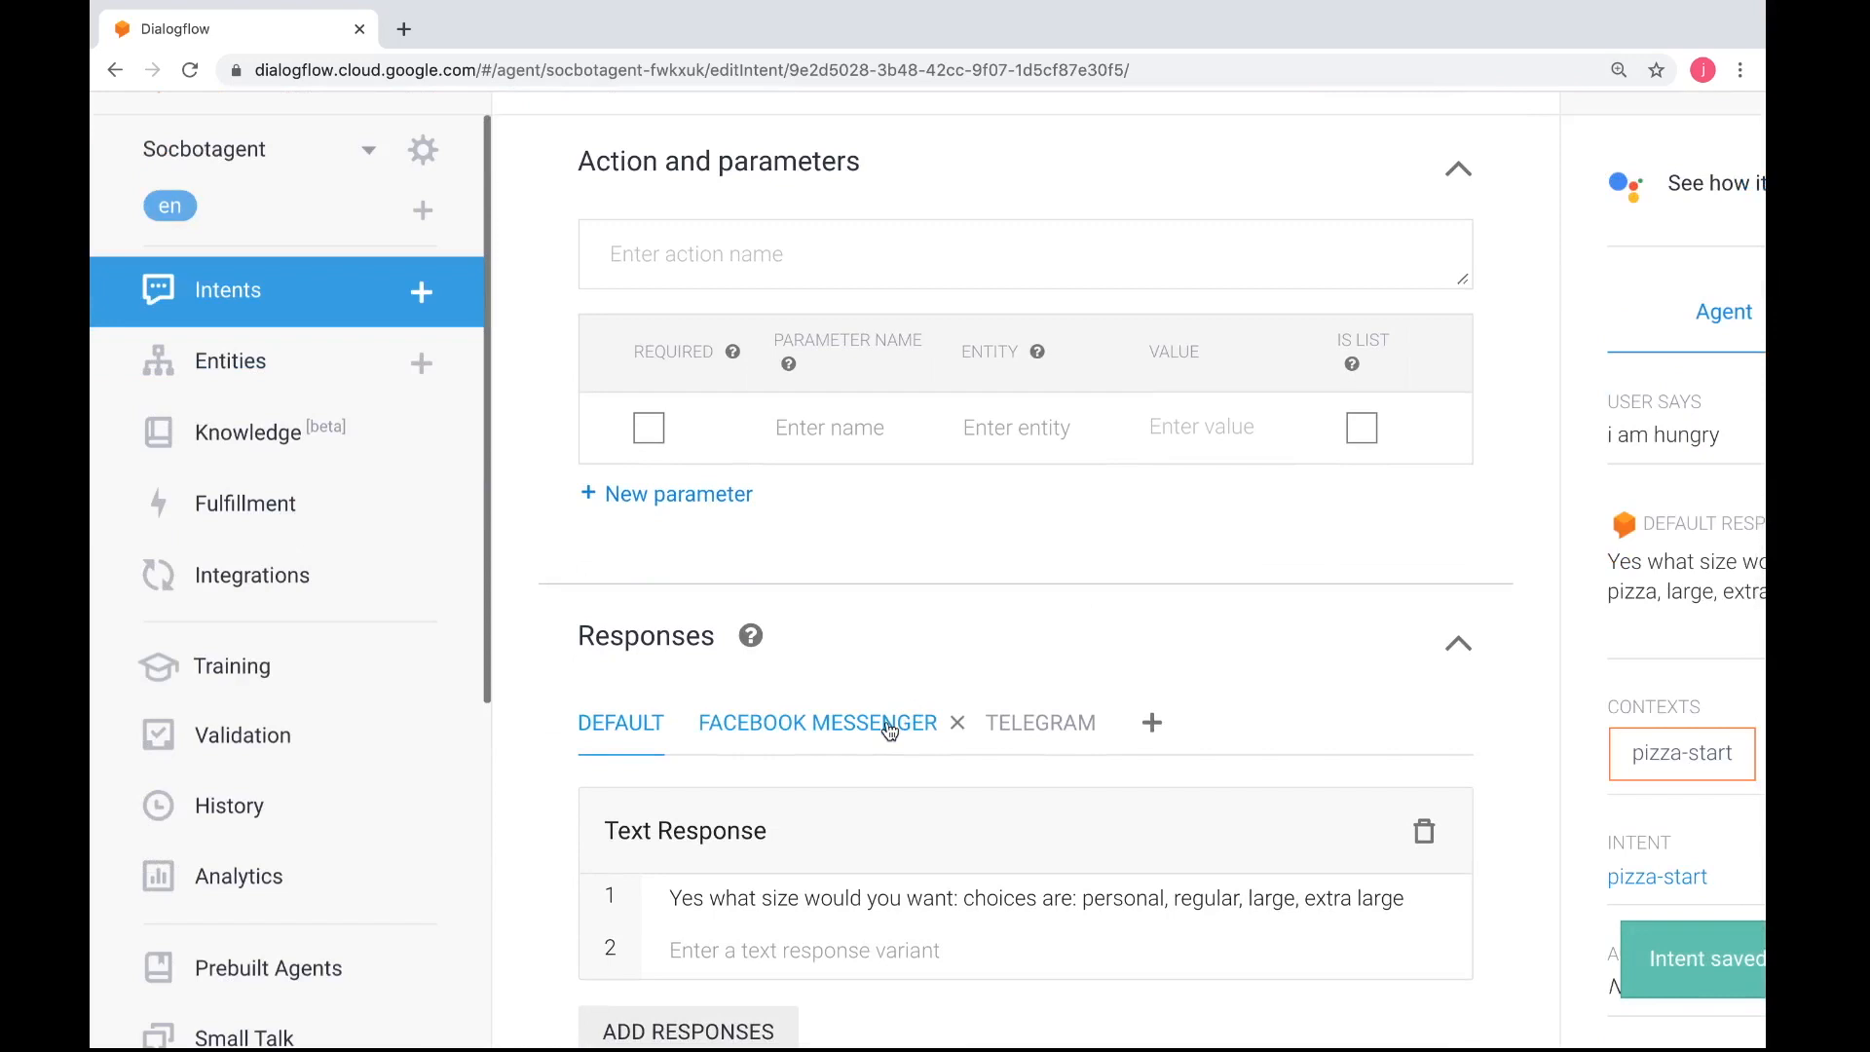
{"action": "left_click", "coordinate": [889, 722]}
{"action": "scroll", "coordinate": [889, 735], "scroll_direction": "down", "scroll_amount": 2}
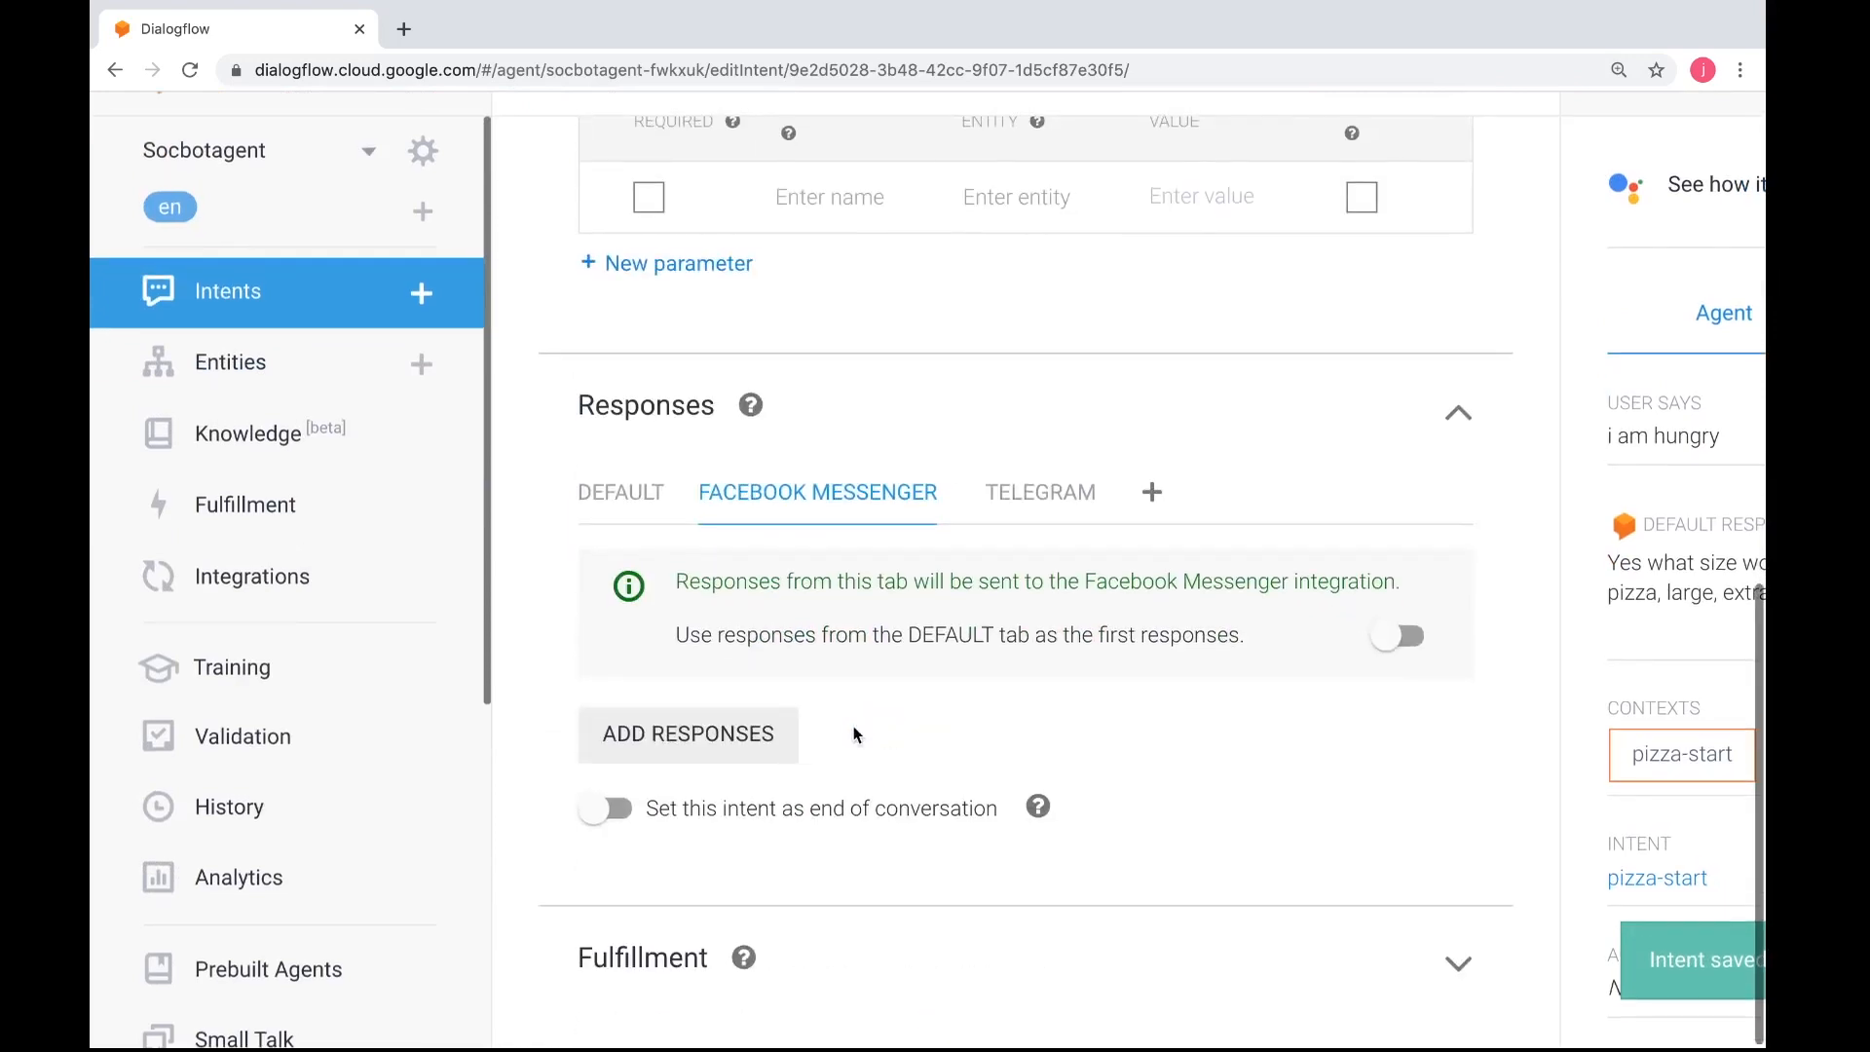
{"action": "left_click", "coordinate": [735, 736]}
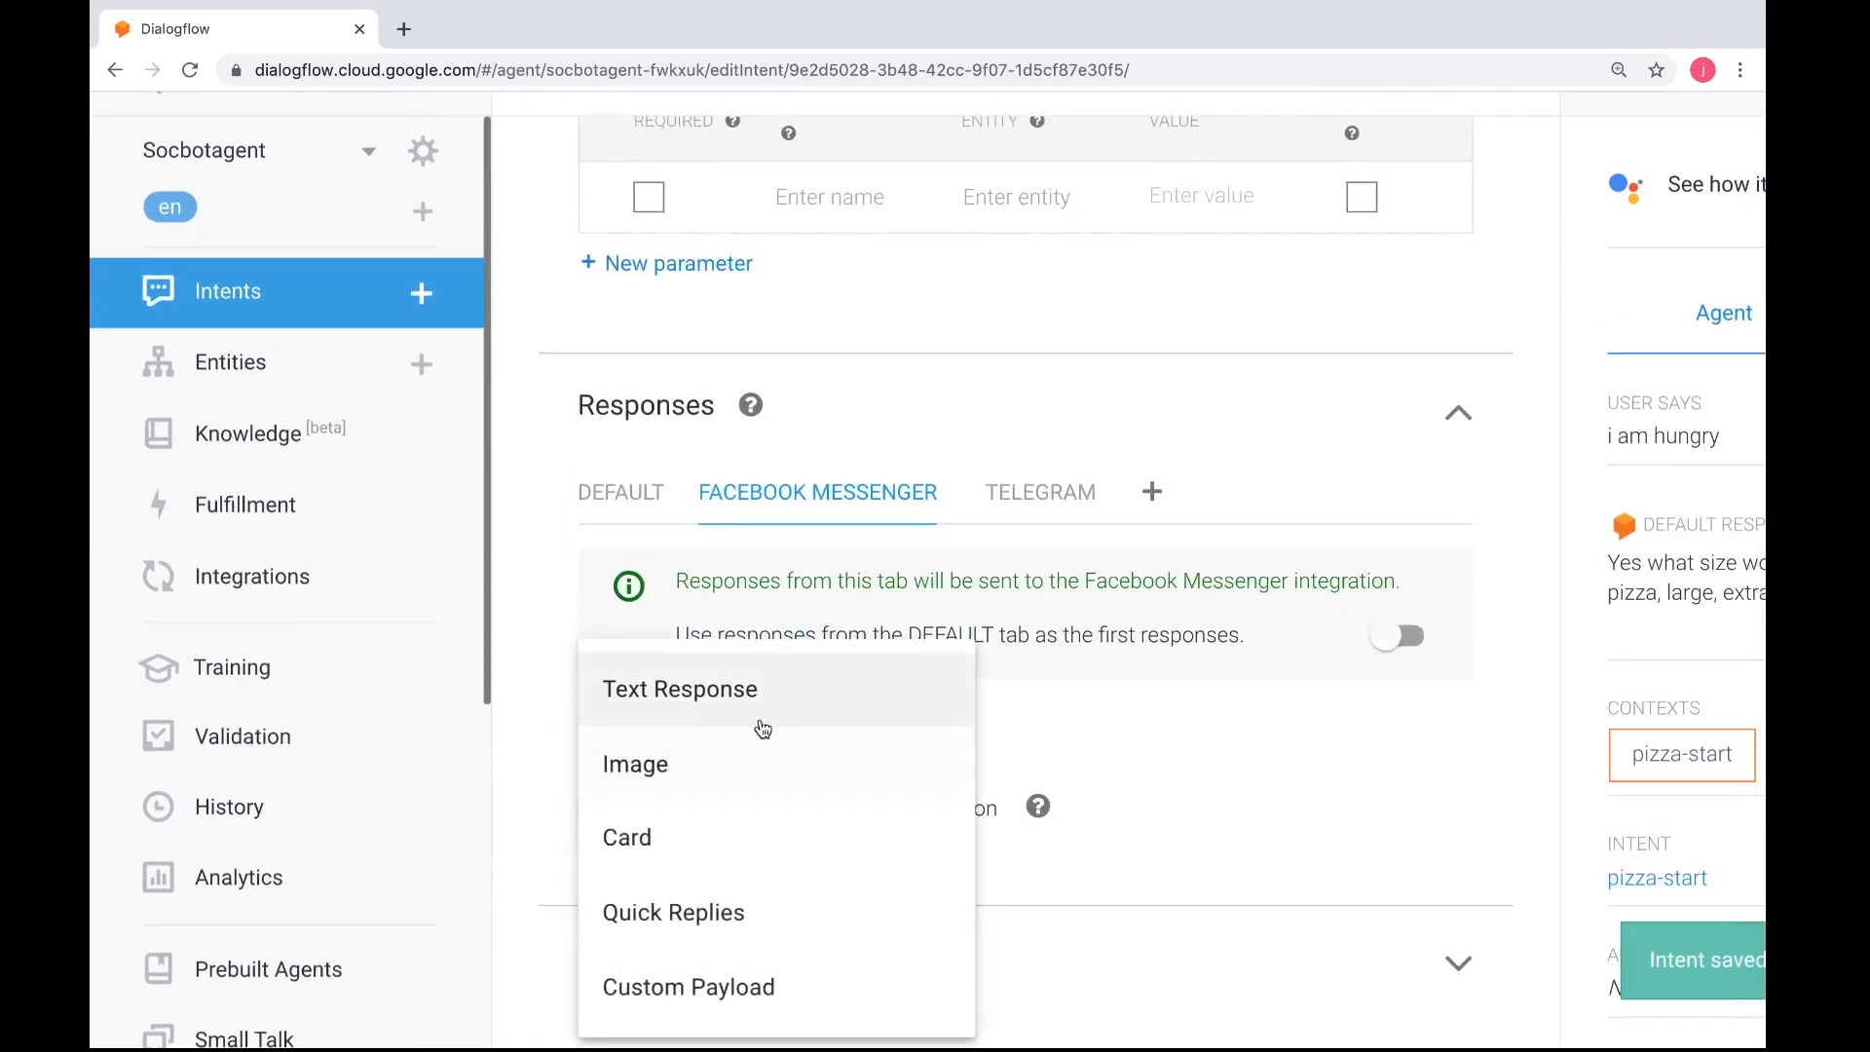
{"action": "left_click", "coordinate": [703, 921]}
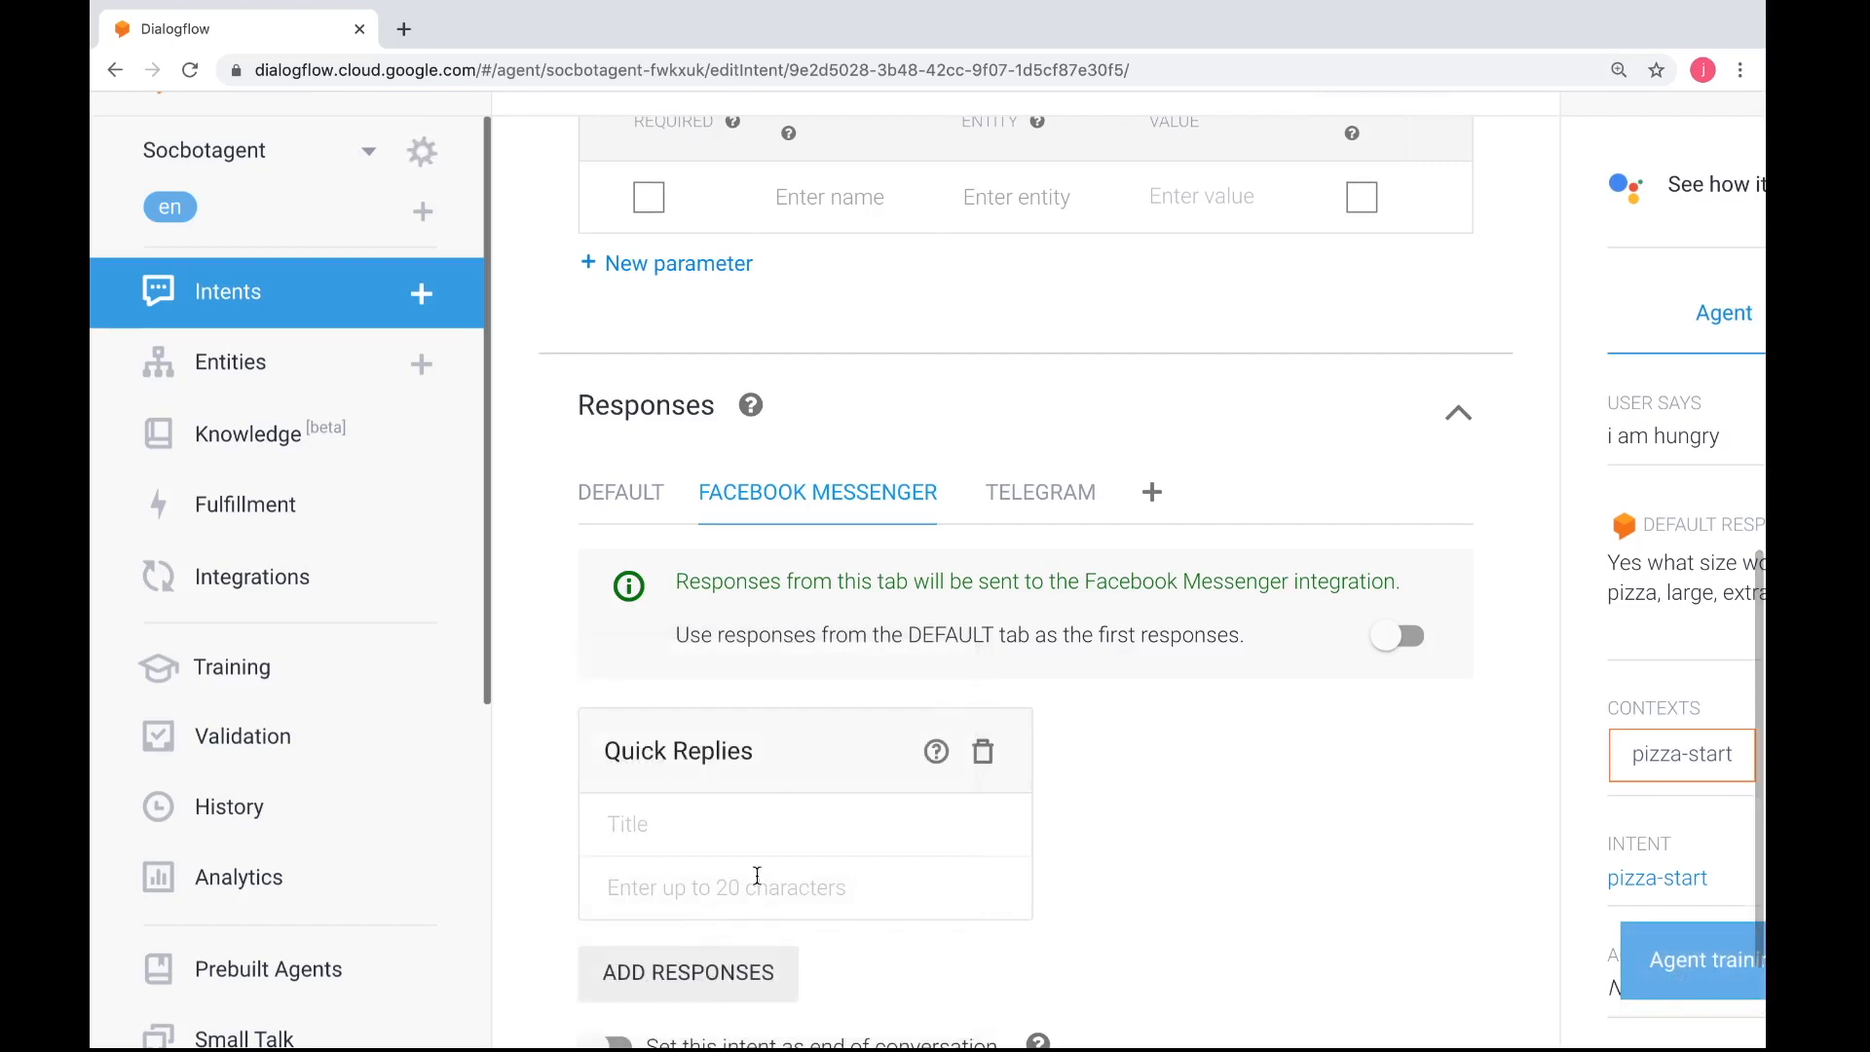
{"action": "left_click", "coordinate": [763, 828]}
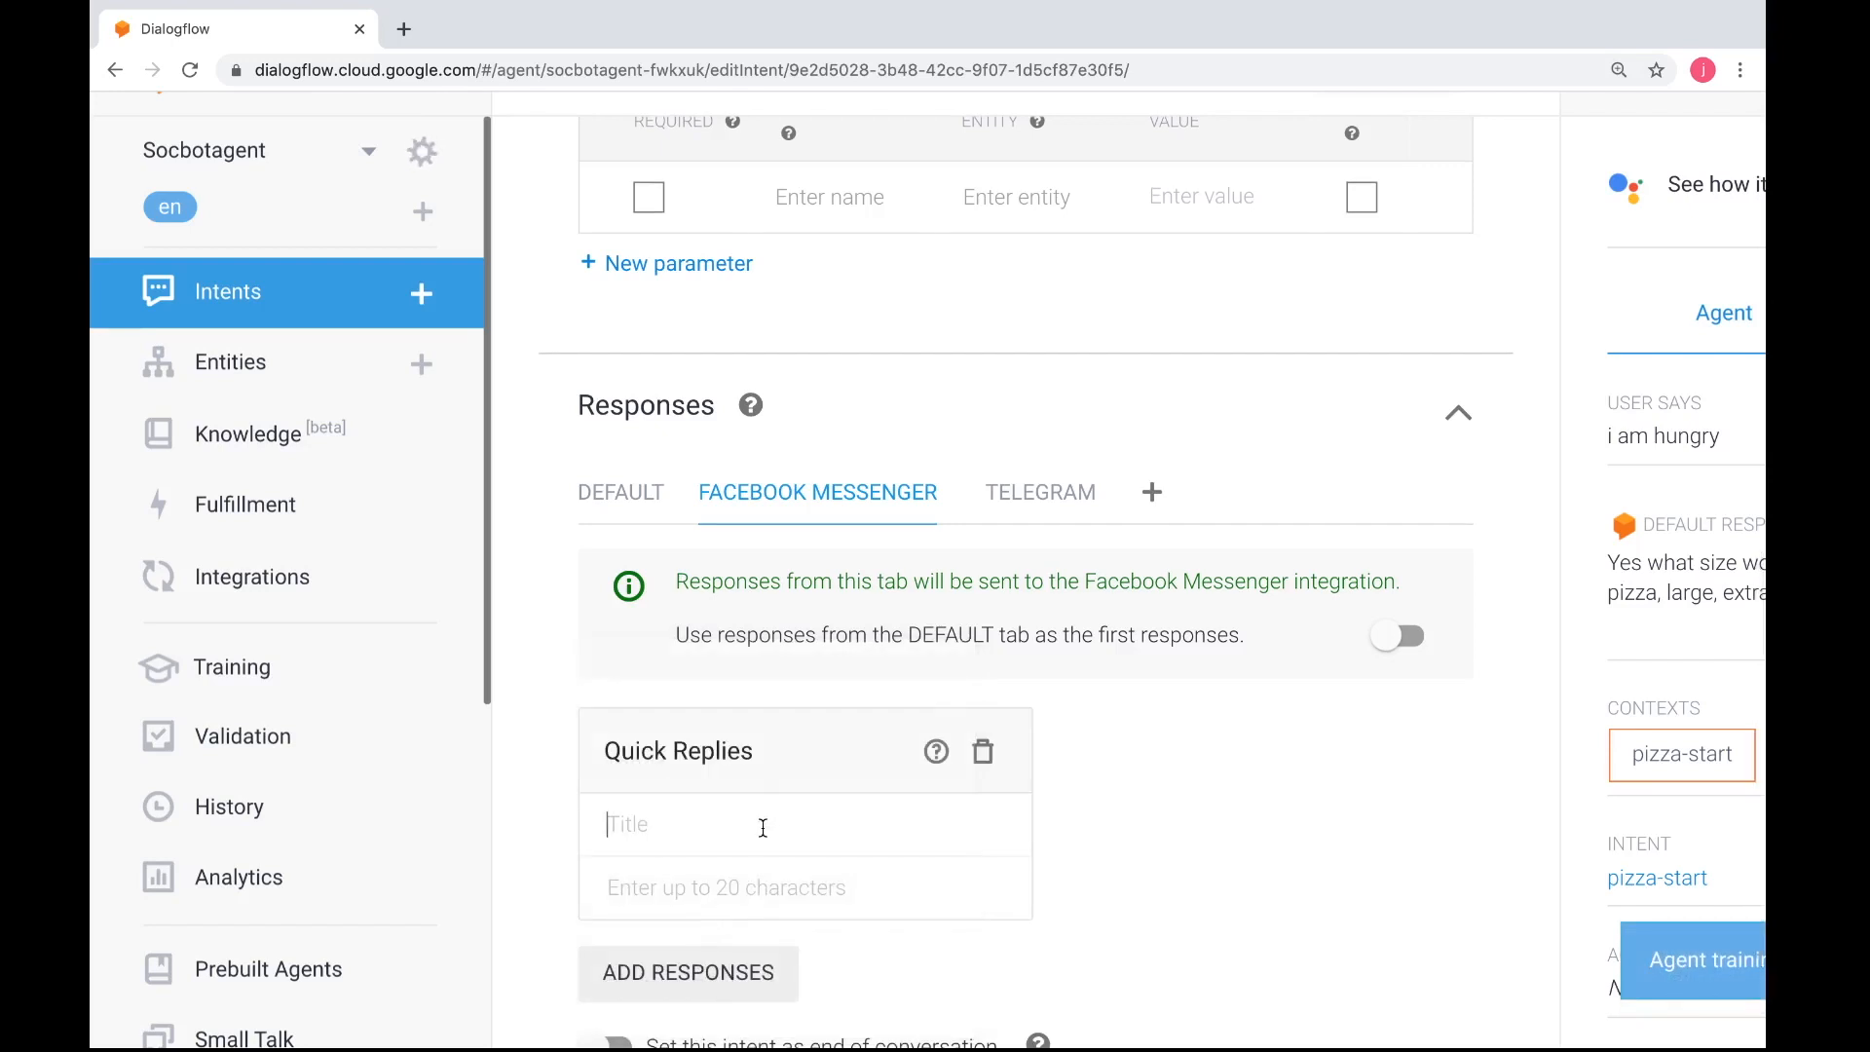
{"action": "type", "text": "Enter your size"}
Add "personal" and "regular" as the first two choices in pizza-start's Messenger quick replies
{"action": "left_click", "coordinate": [757, 886]}
{"action": "type", "text": "pe"}
{"action": "type", "text": "nso"}
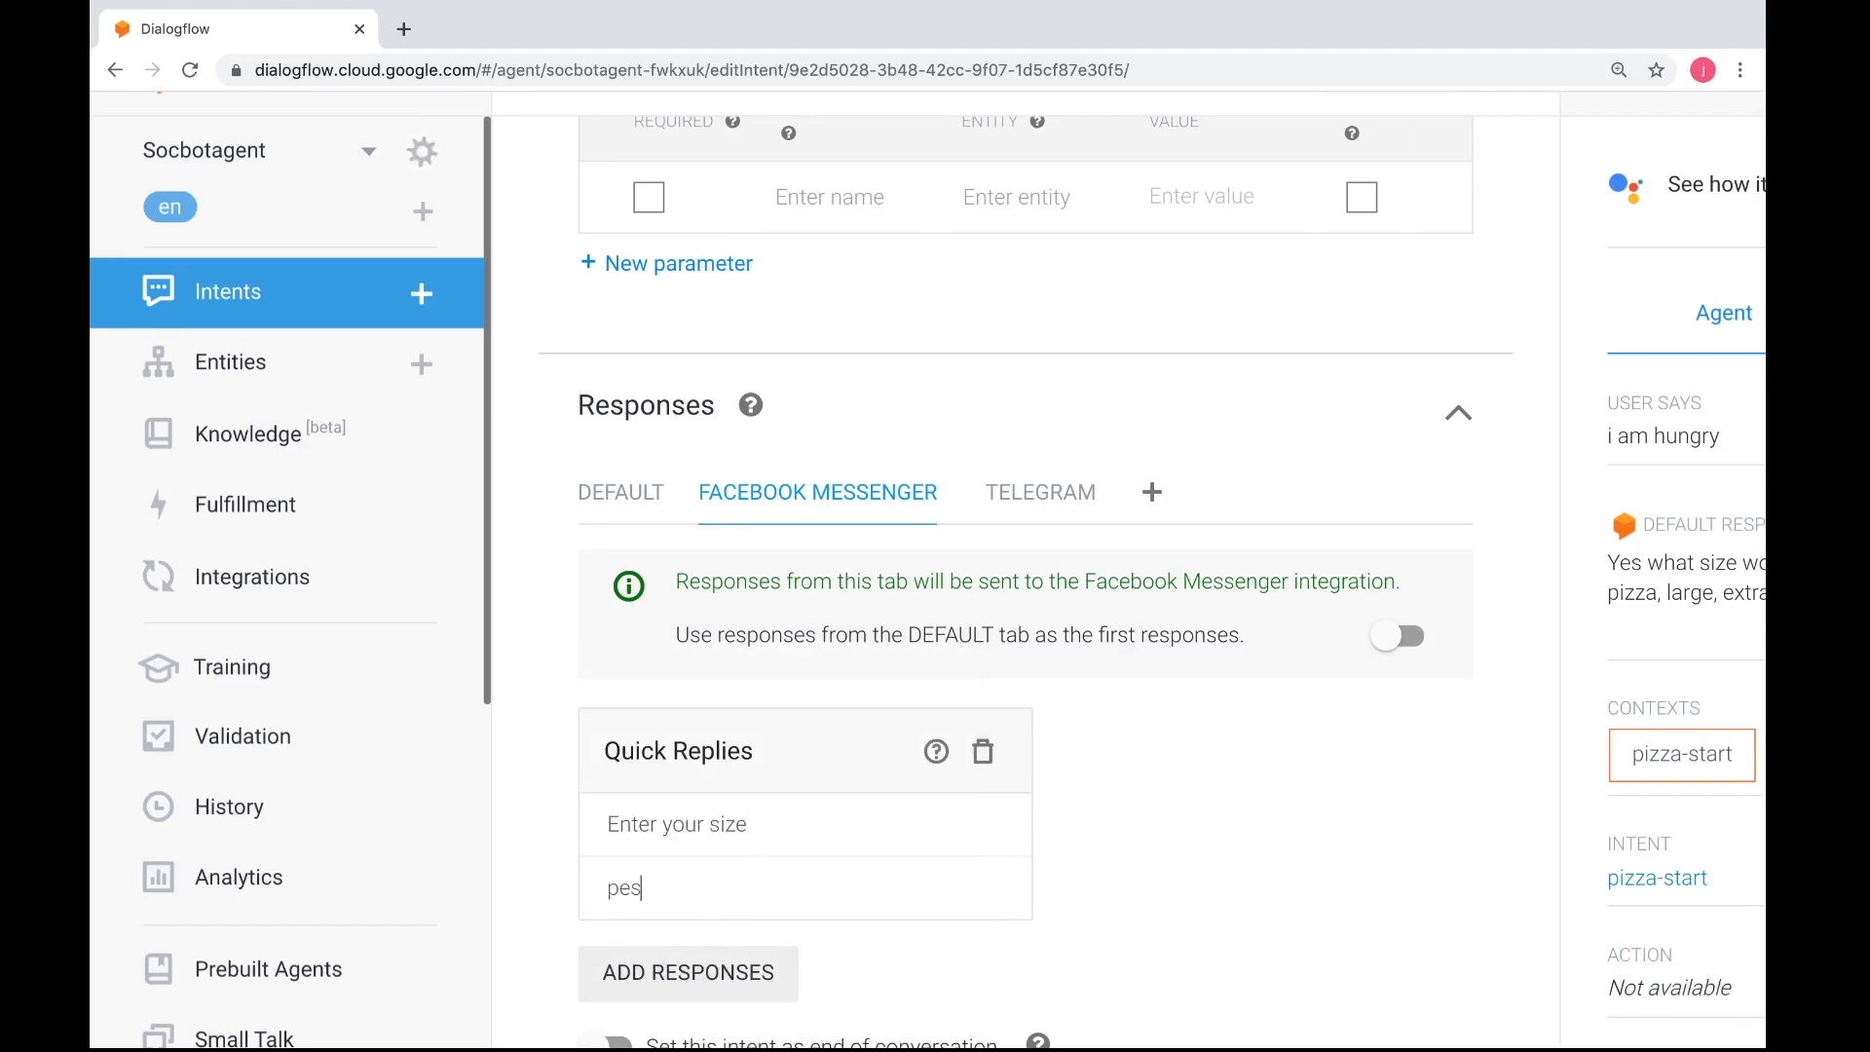
{"action": "key", "text": "BackSpace"}
{"action": "key", "text": "BackSpace"}
{"action": "key", "text": "BackSpace"}
{"action": "type", "text": "rsonal"}
{"action": "key", "text": "Return"}
{"action": "type", "text": "regular"}
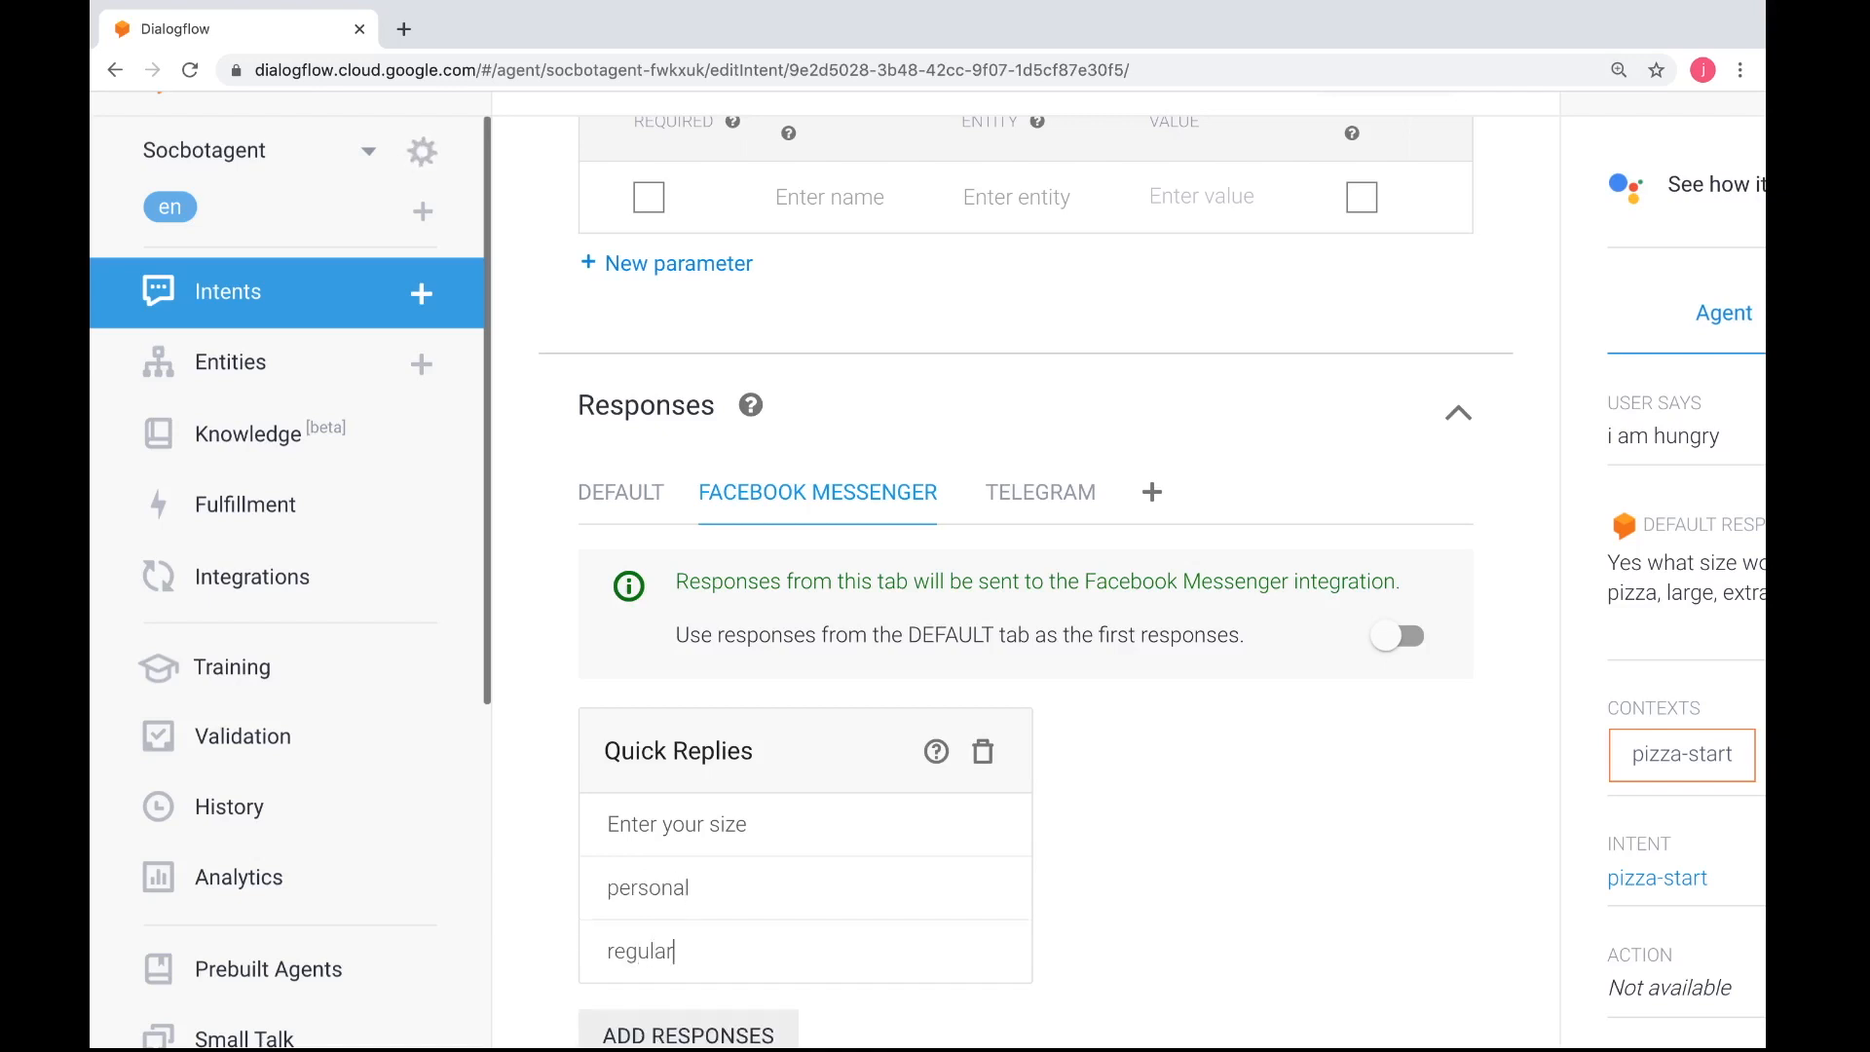
Add "large" and "extra large" to the size quick replies and save the pizza-start intent
{"action": "key", "text": "Return"}
{"action": "type", "text": "large"}
{"action": "scroll", "coordinate": [1023, 584], "scroll_direction": "down", "scroll_amount": 3}
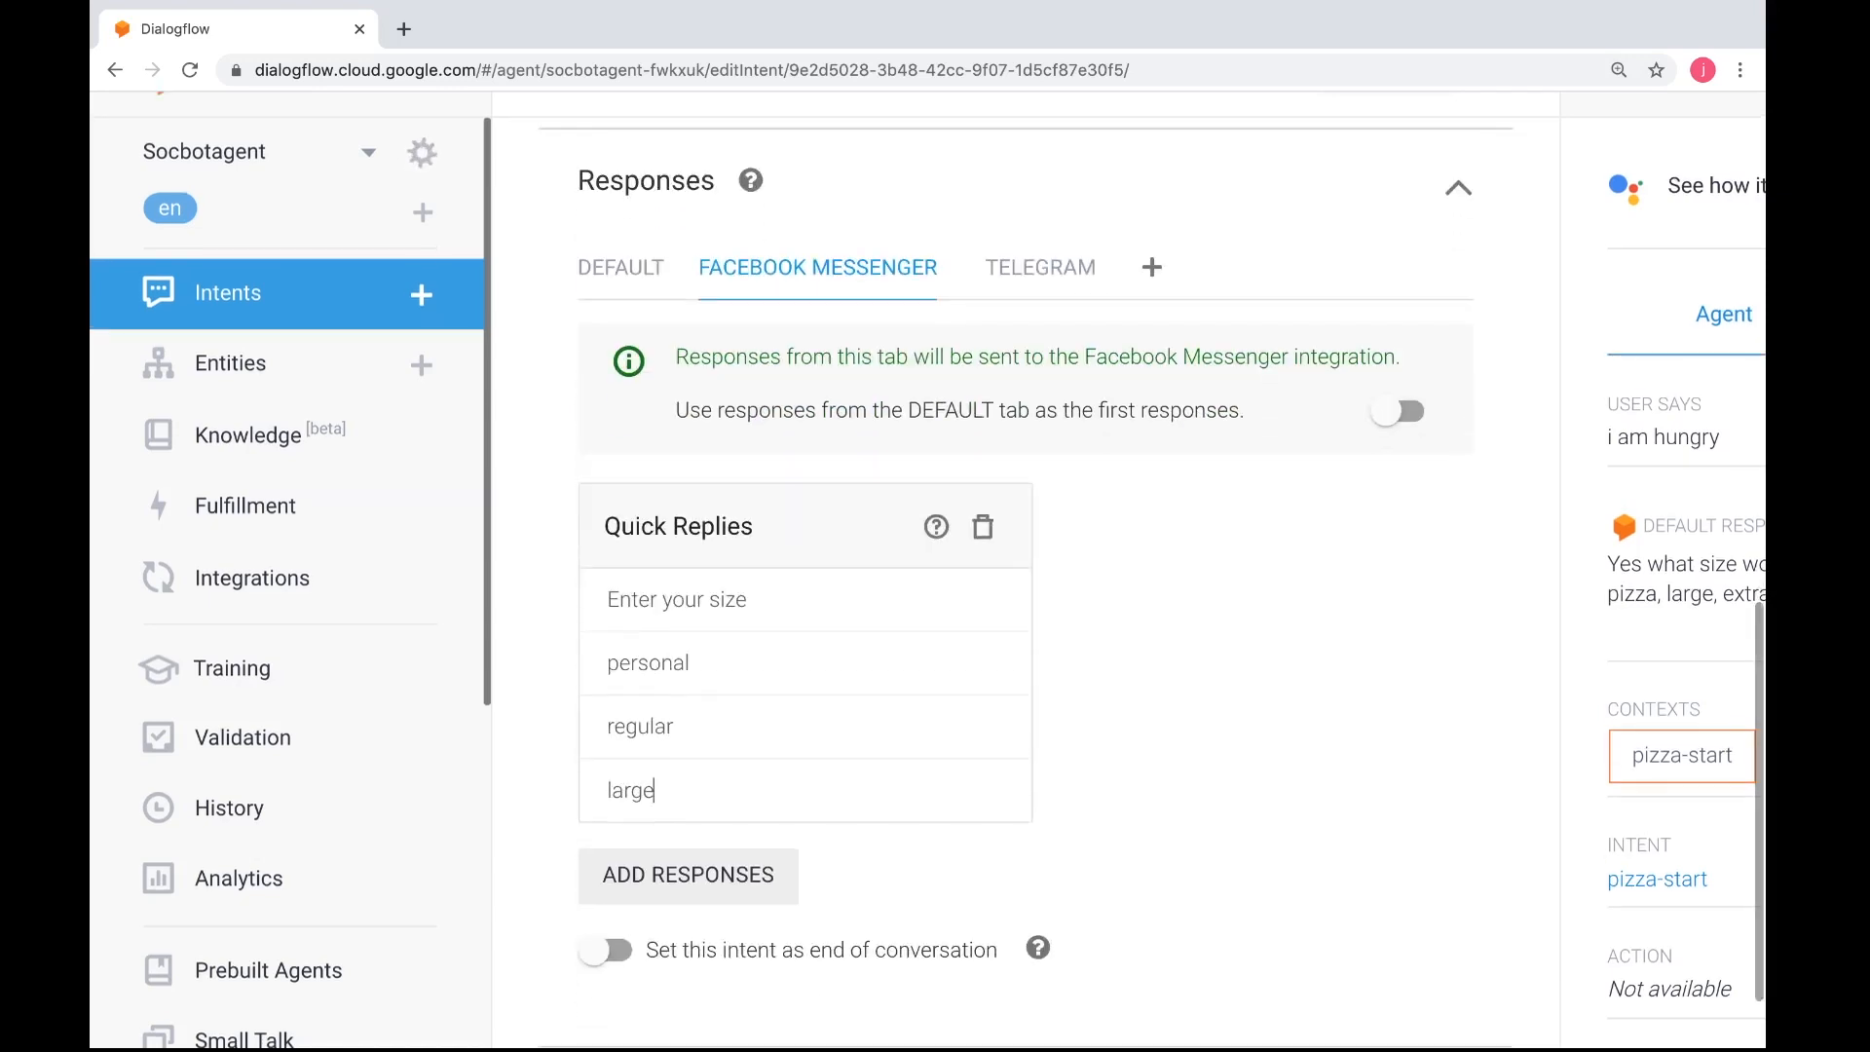
{"action": "key", "text": "Return"}
{"action": "type", "text": "extra large"}
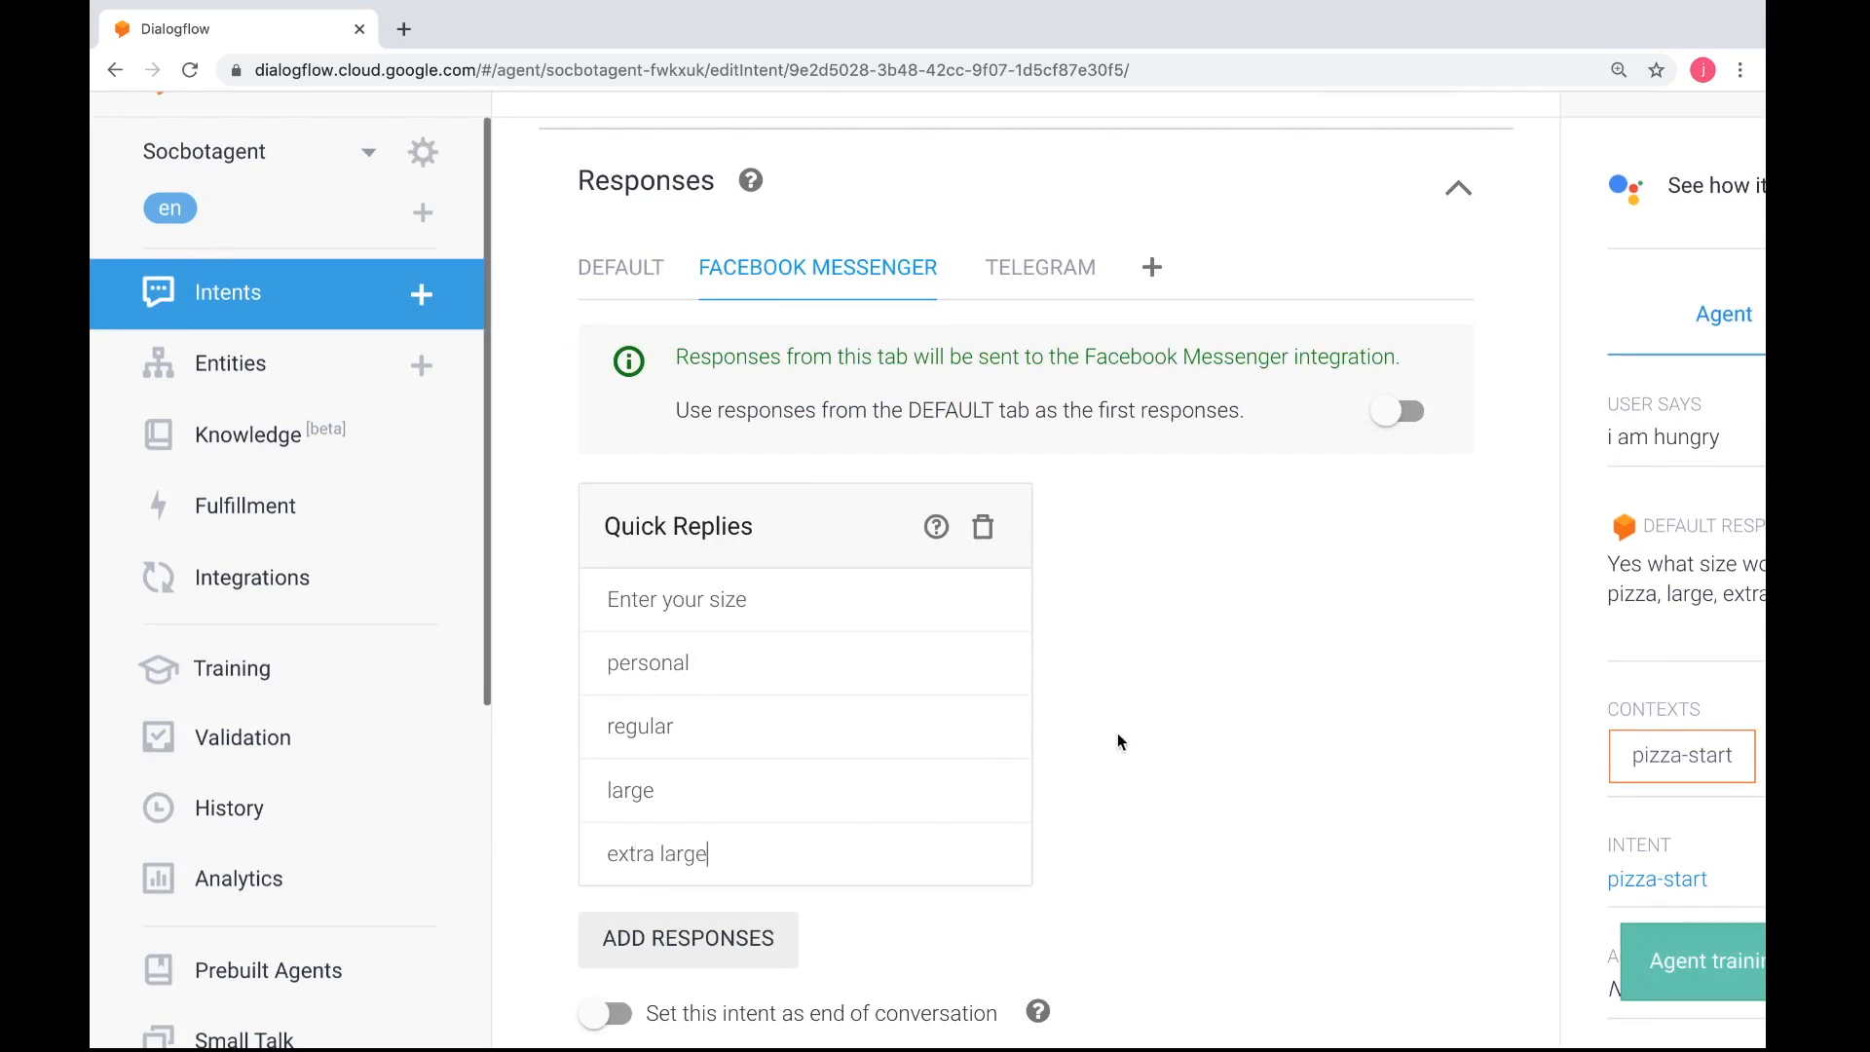
{"action": "scroll", "coordinate": [1118, 742], "scroll_direction": "down", "scroll_amount": 1}
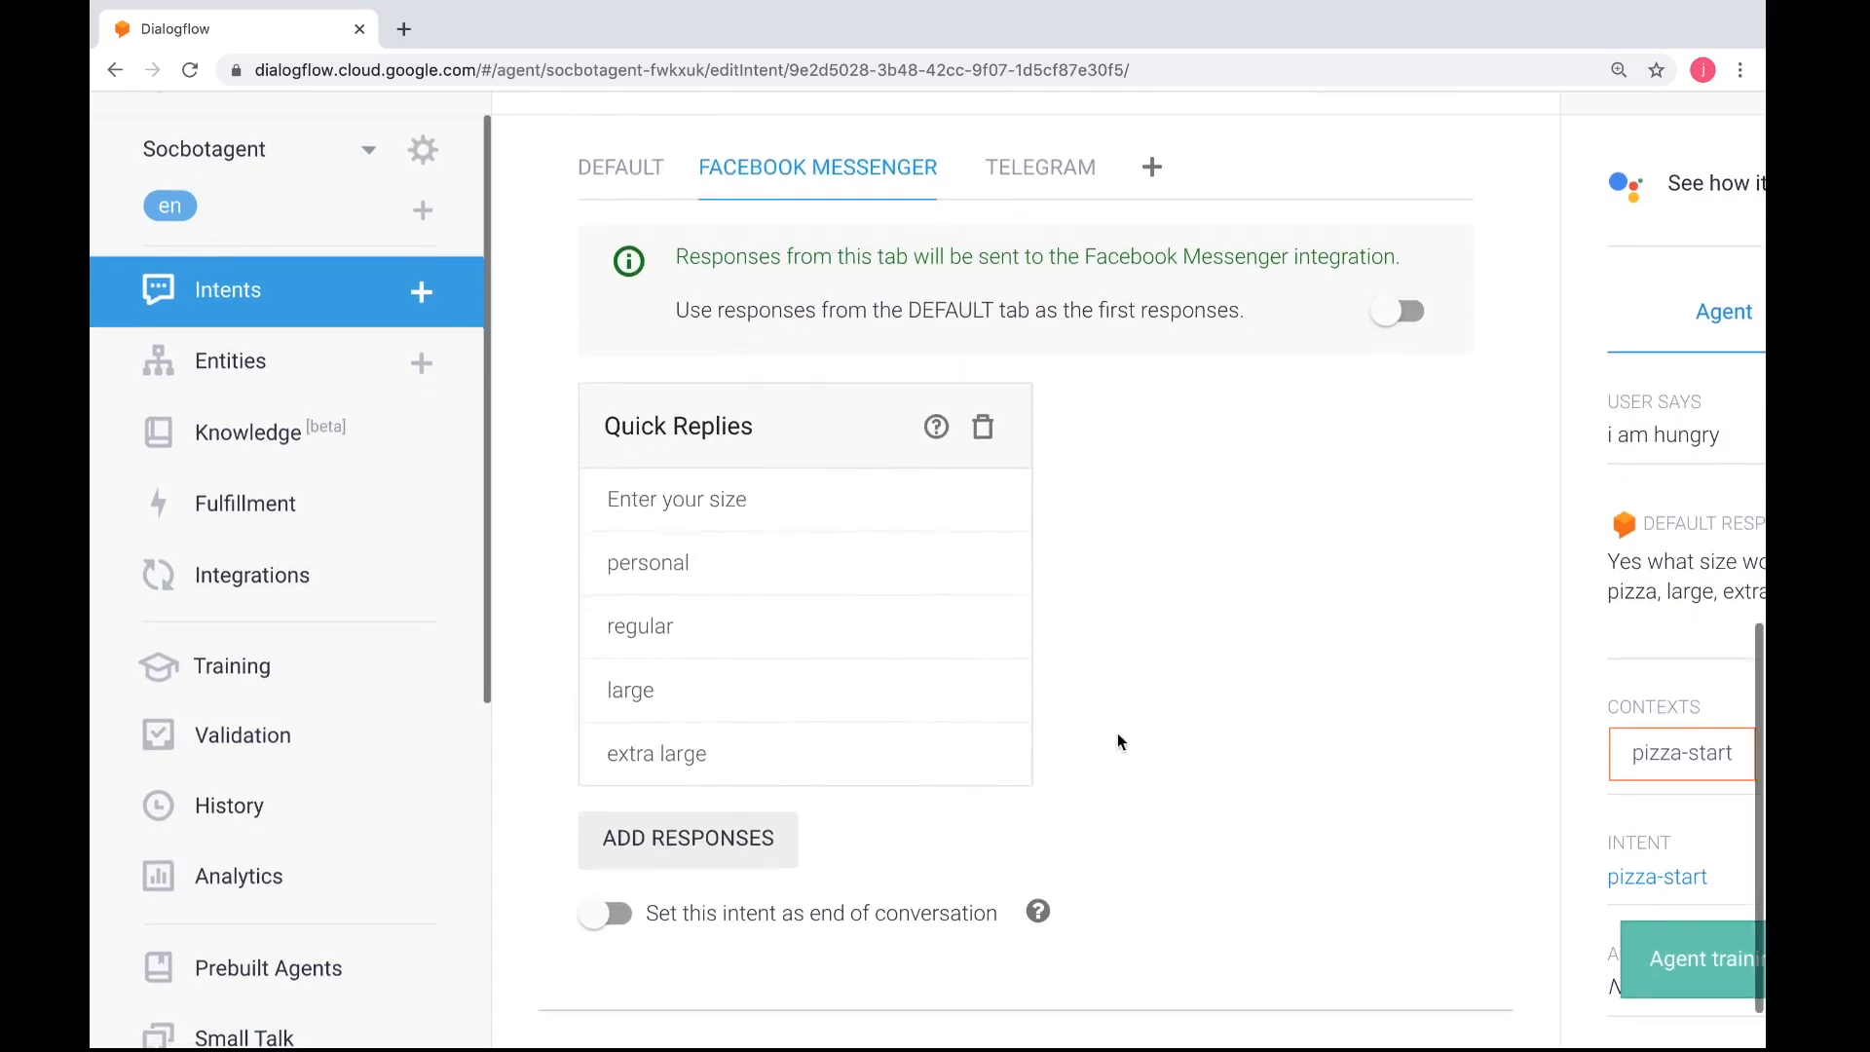
{"action": "scroll", "coordinate": [1119, 742], "scroll_direction": "up", "scroll_amount": 5}
{"action": "left_click", "coordinate": [1368, 255]}
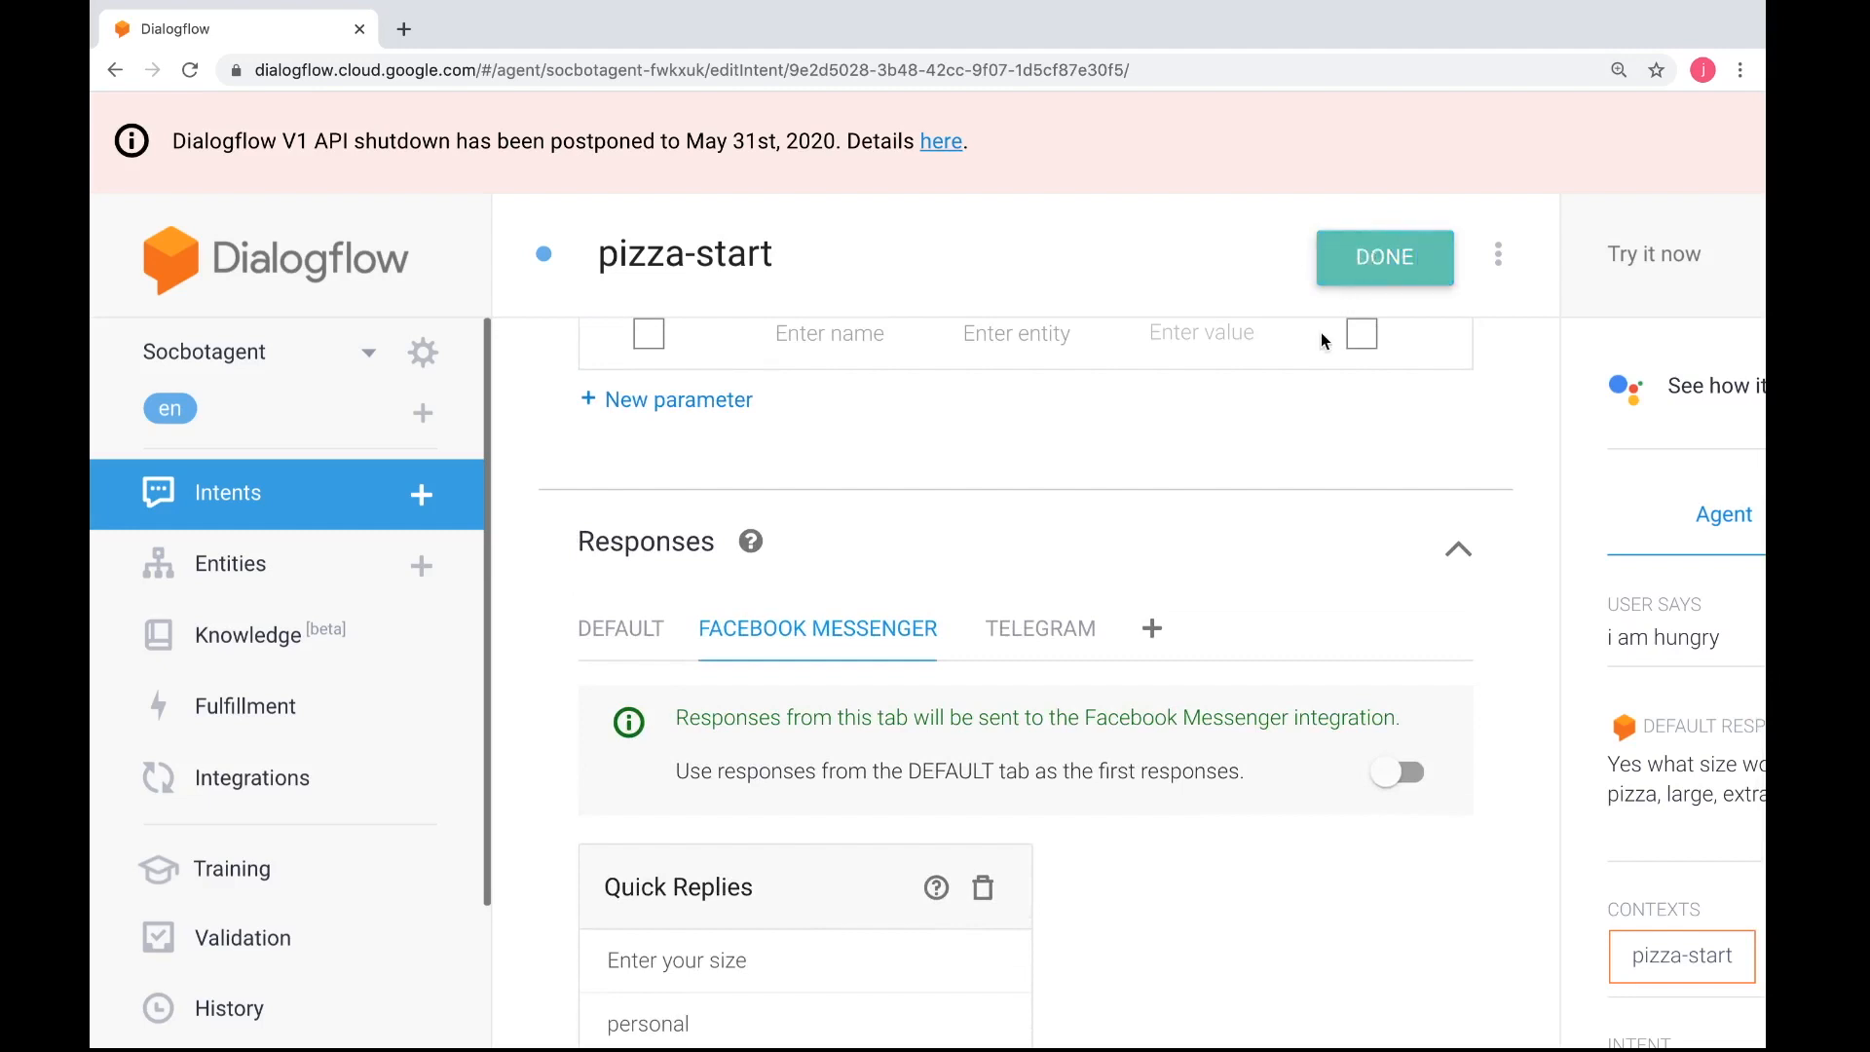
Test the agent with the phrase "i am hungry" and examine its response, active context and matched intent
{"action": "scroll", "coordinate": [1321, 331], "scroll_direction": "down", "scroll_amount": 4}
{"action": "scroll", "coordinate": [1321, 331], "scroll_direction": "right", "scroll_amount": 3}
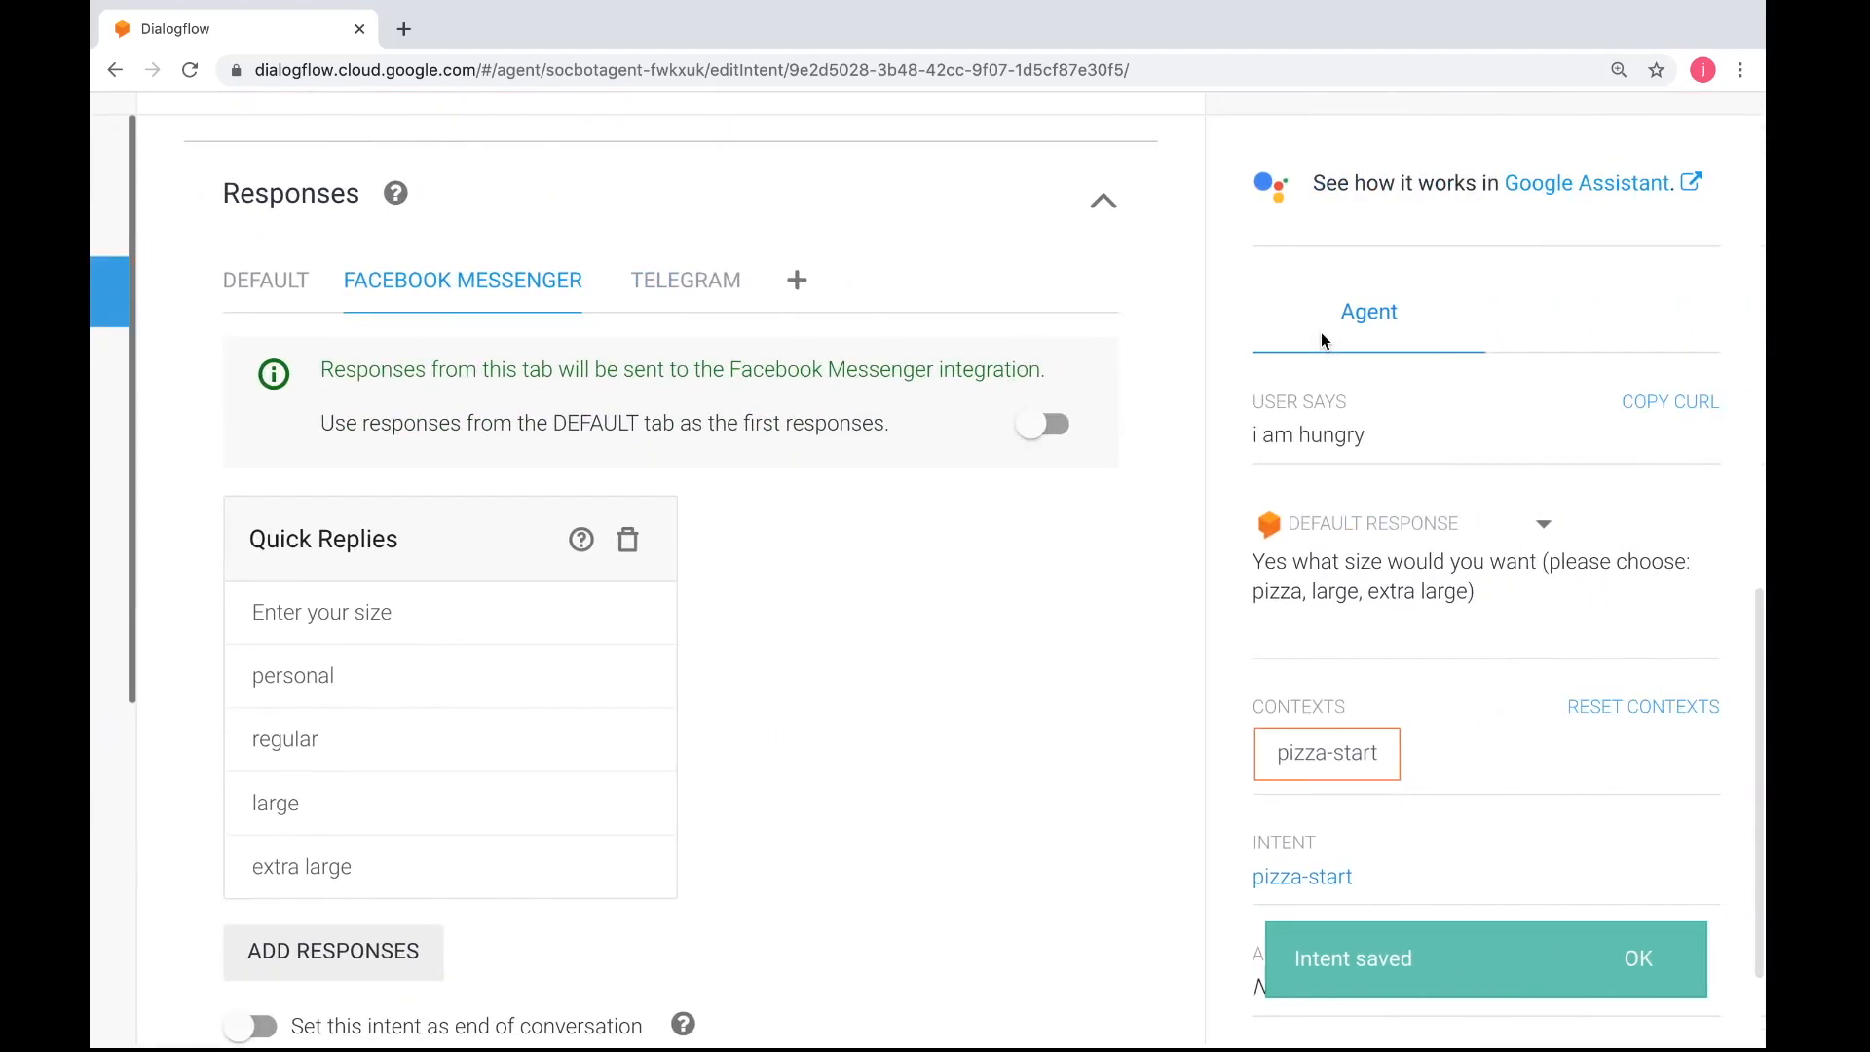
{"action": "scroll", "coordinate": [1321, 331], "scroll_direction": "up", "scroll_amount": 2}
{"action": "scroll", "coordinate": [1321, 331], "scroll_direction": "up", "scroll_amount": 1}
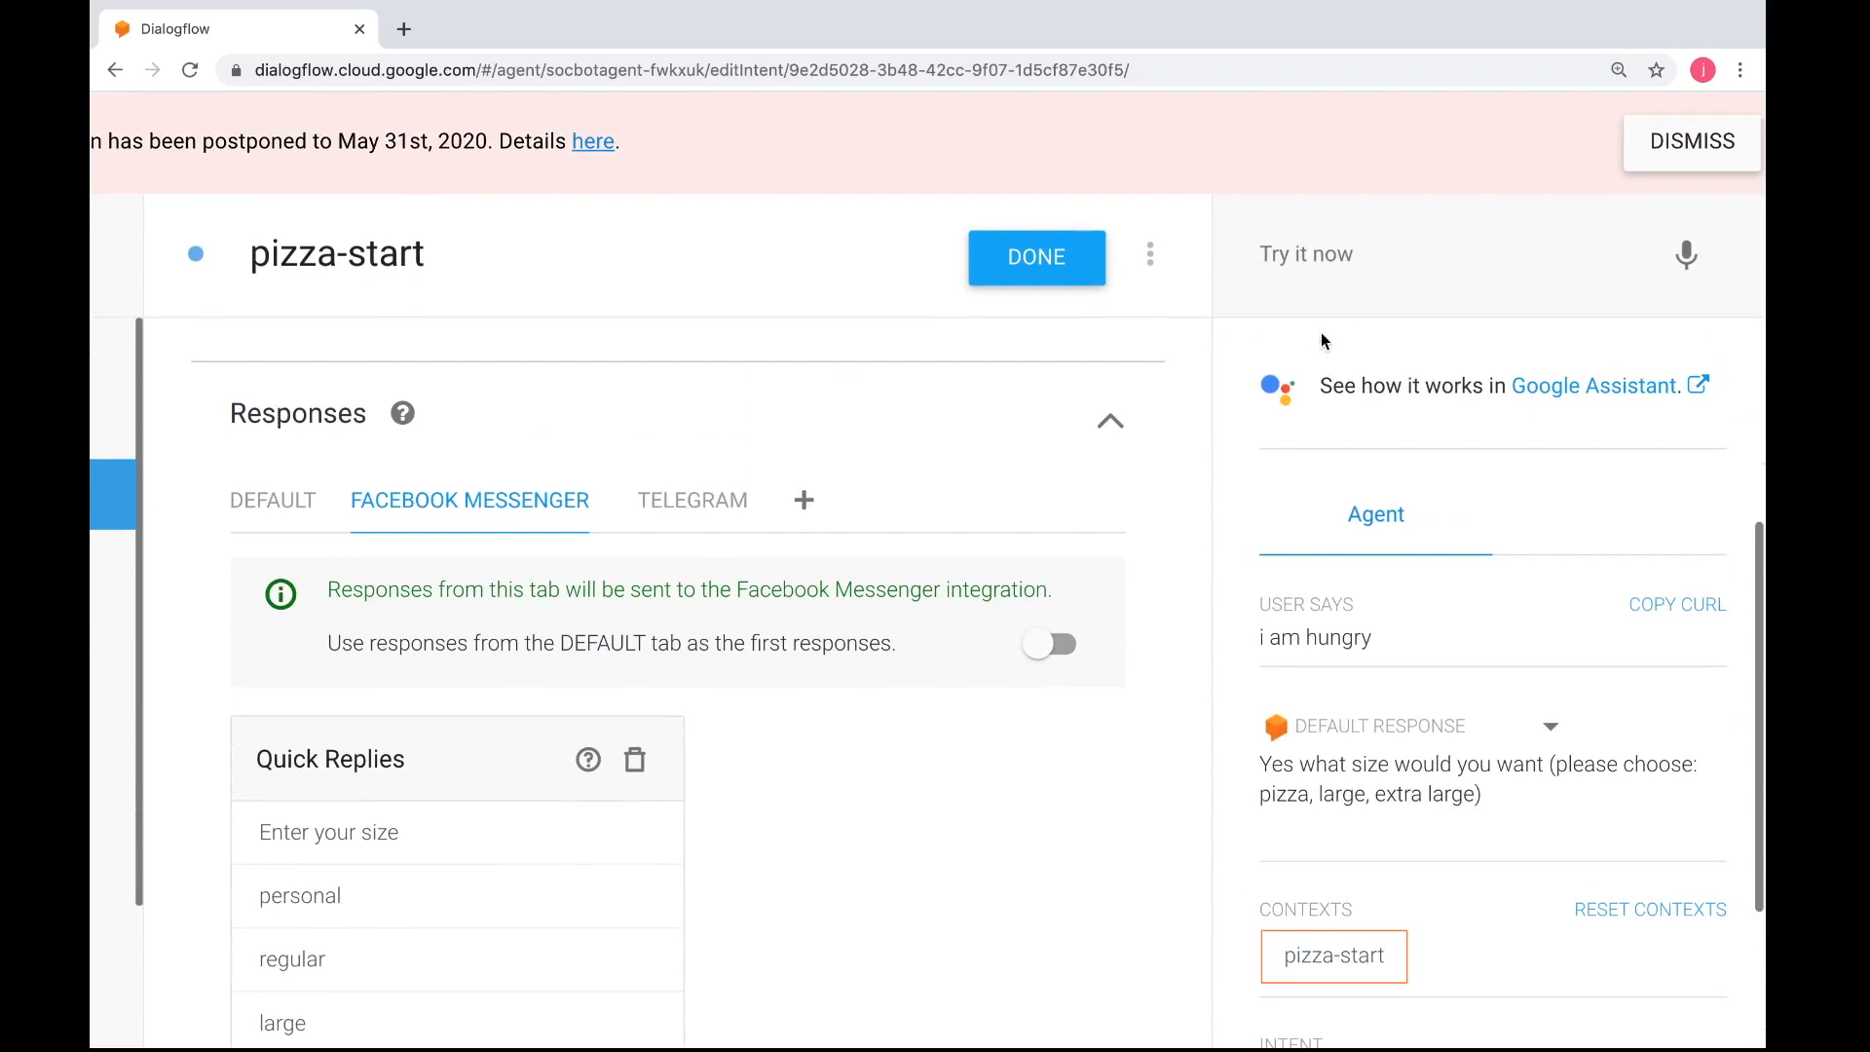
{"action": "left_click", "coordinate": [1378, 250]}
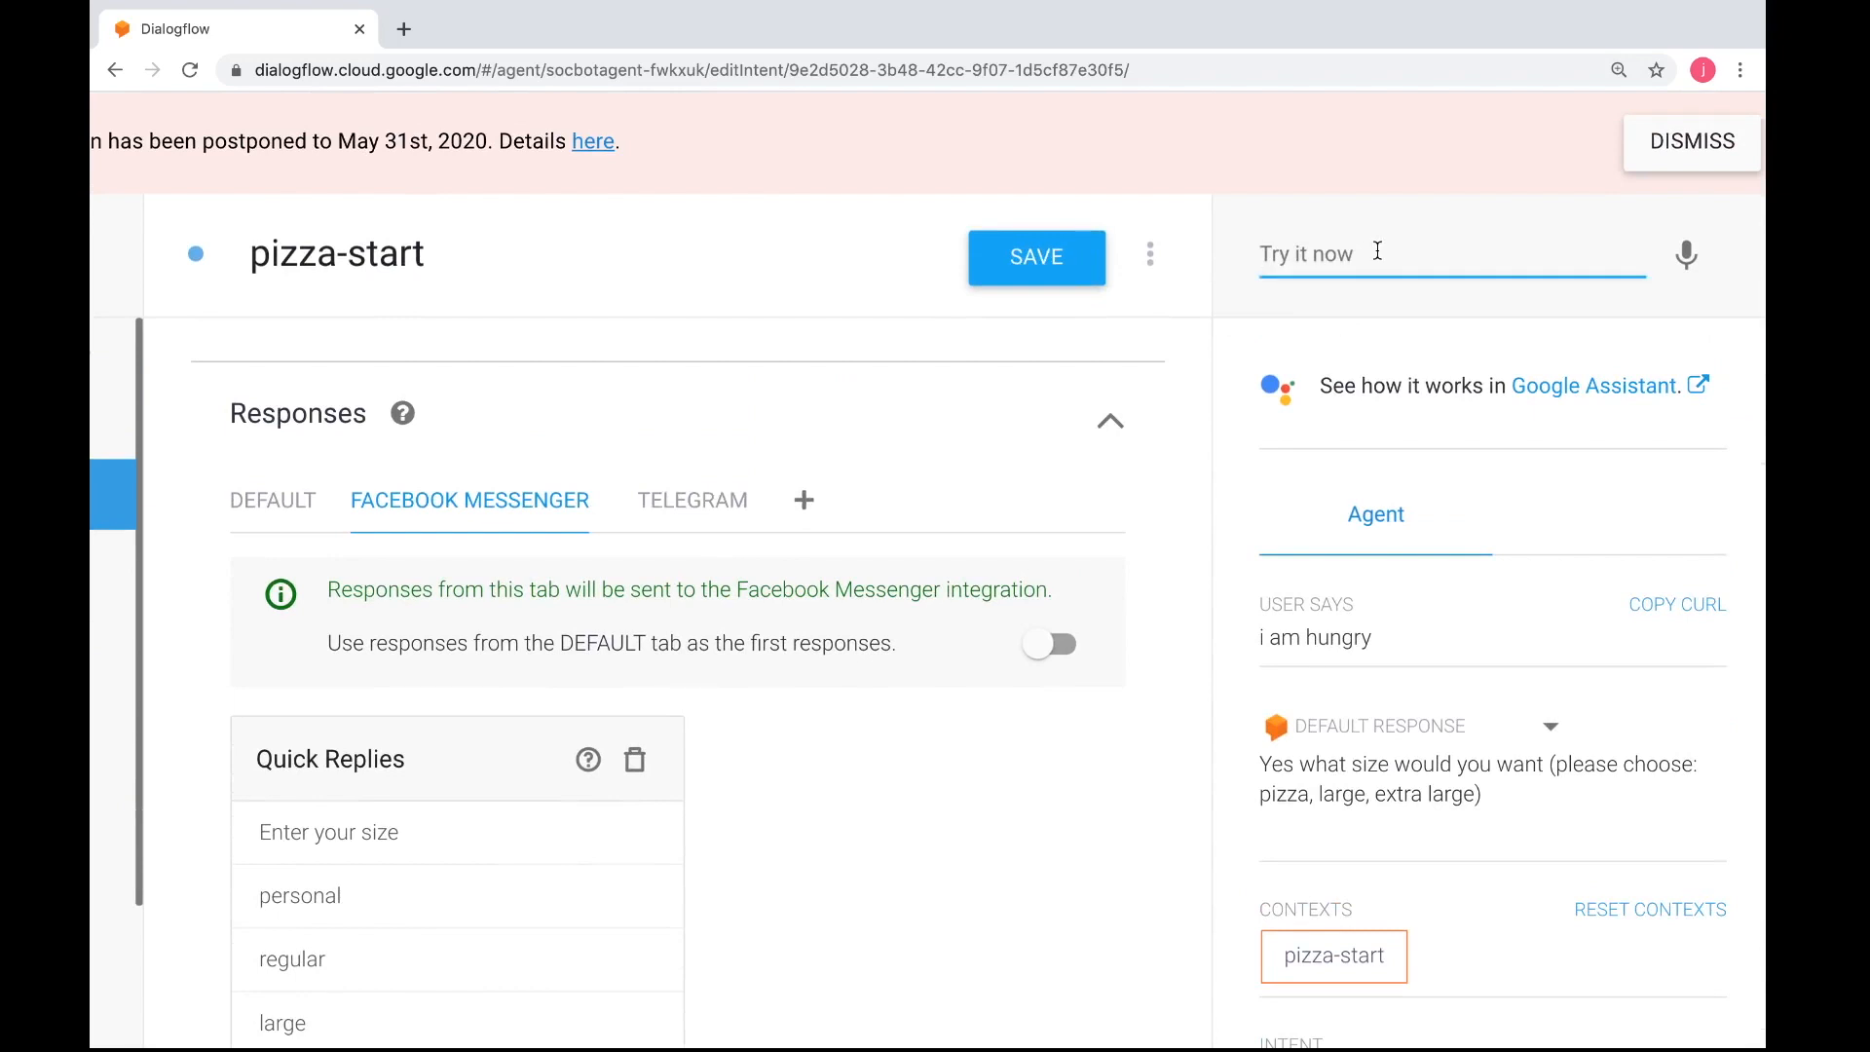
{"action": "type", "text": "i am "}
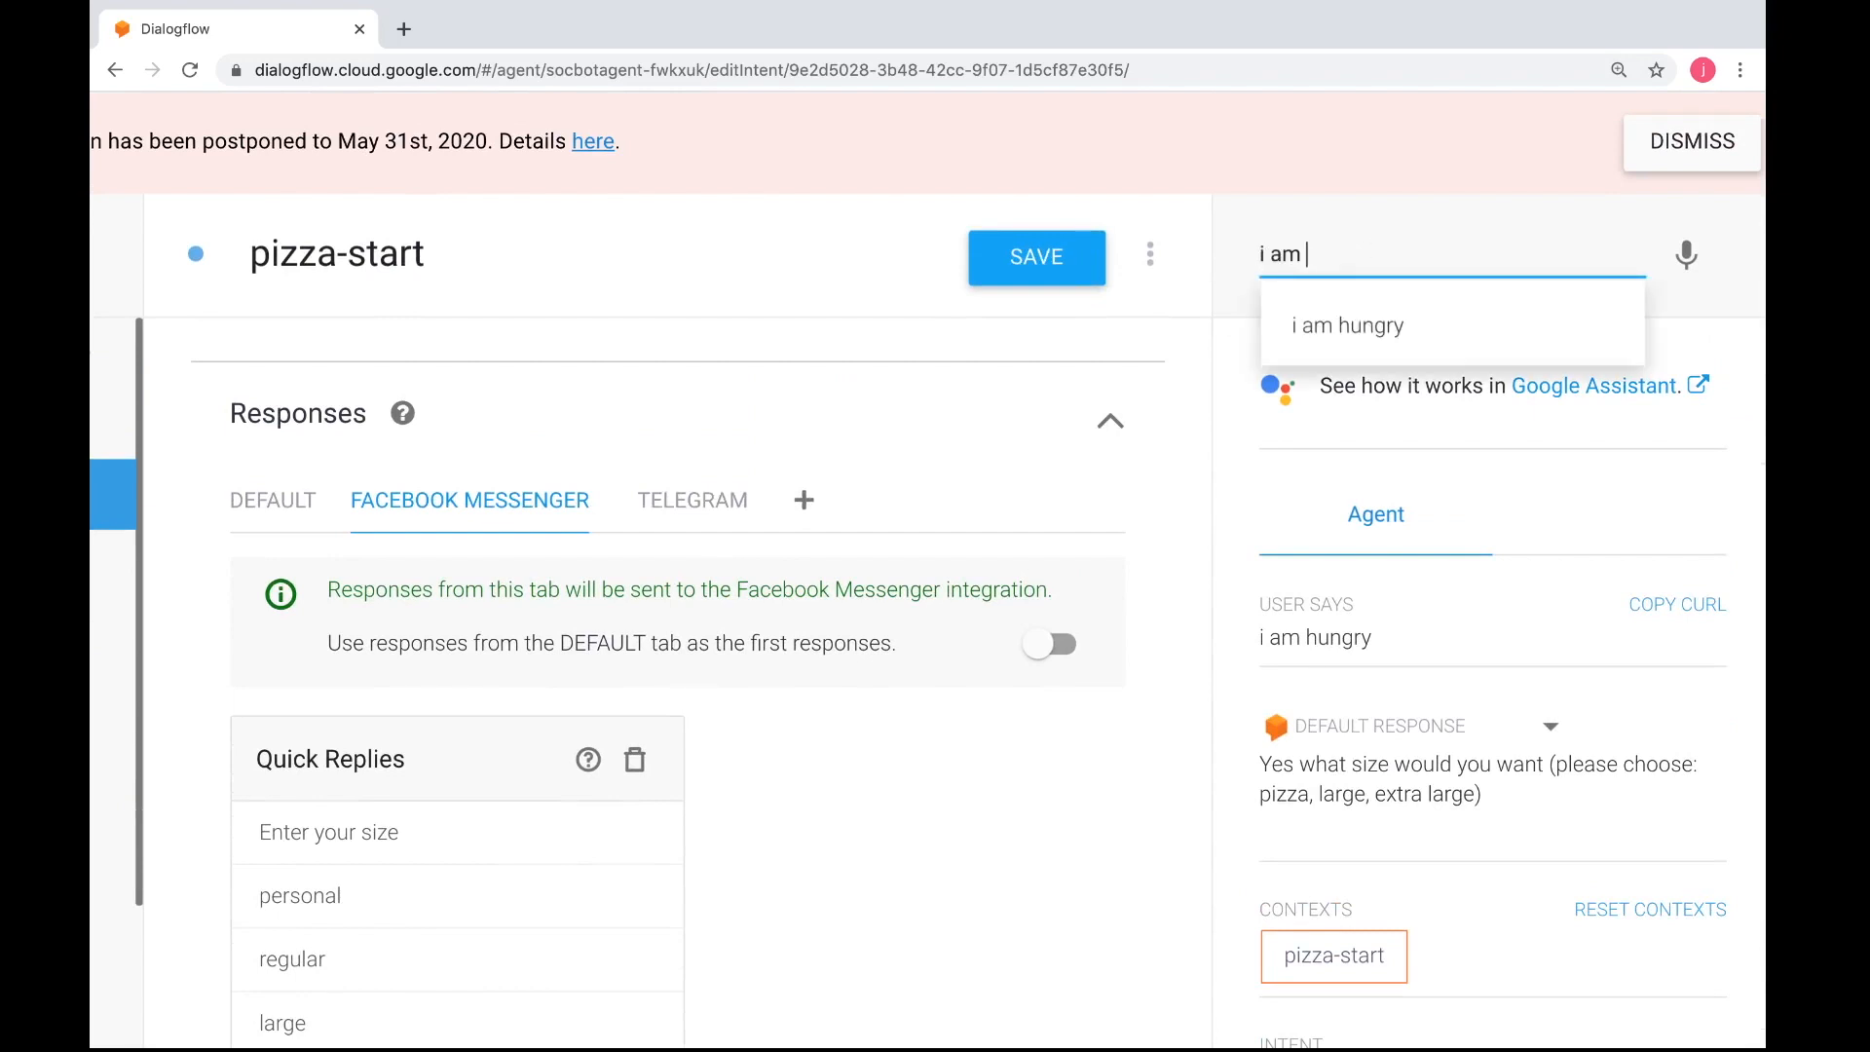
{"action": "type", "text": "hungry"}
{"action": "key", "text": "Return"}
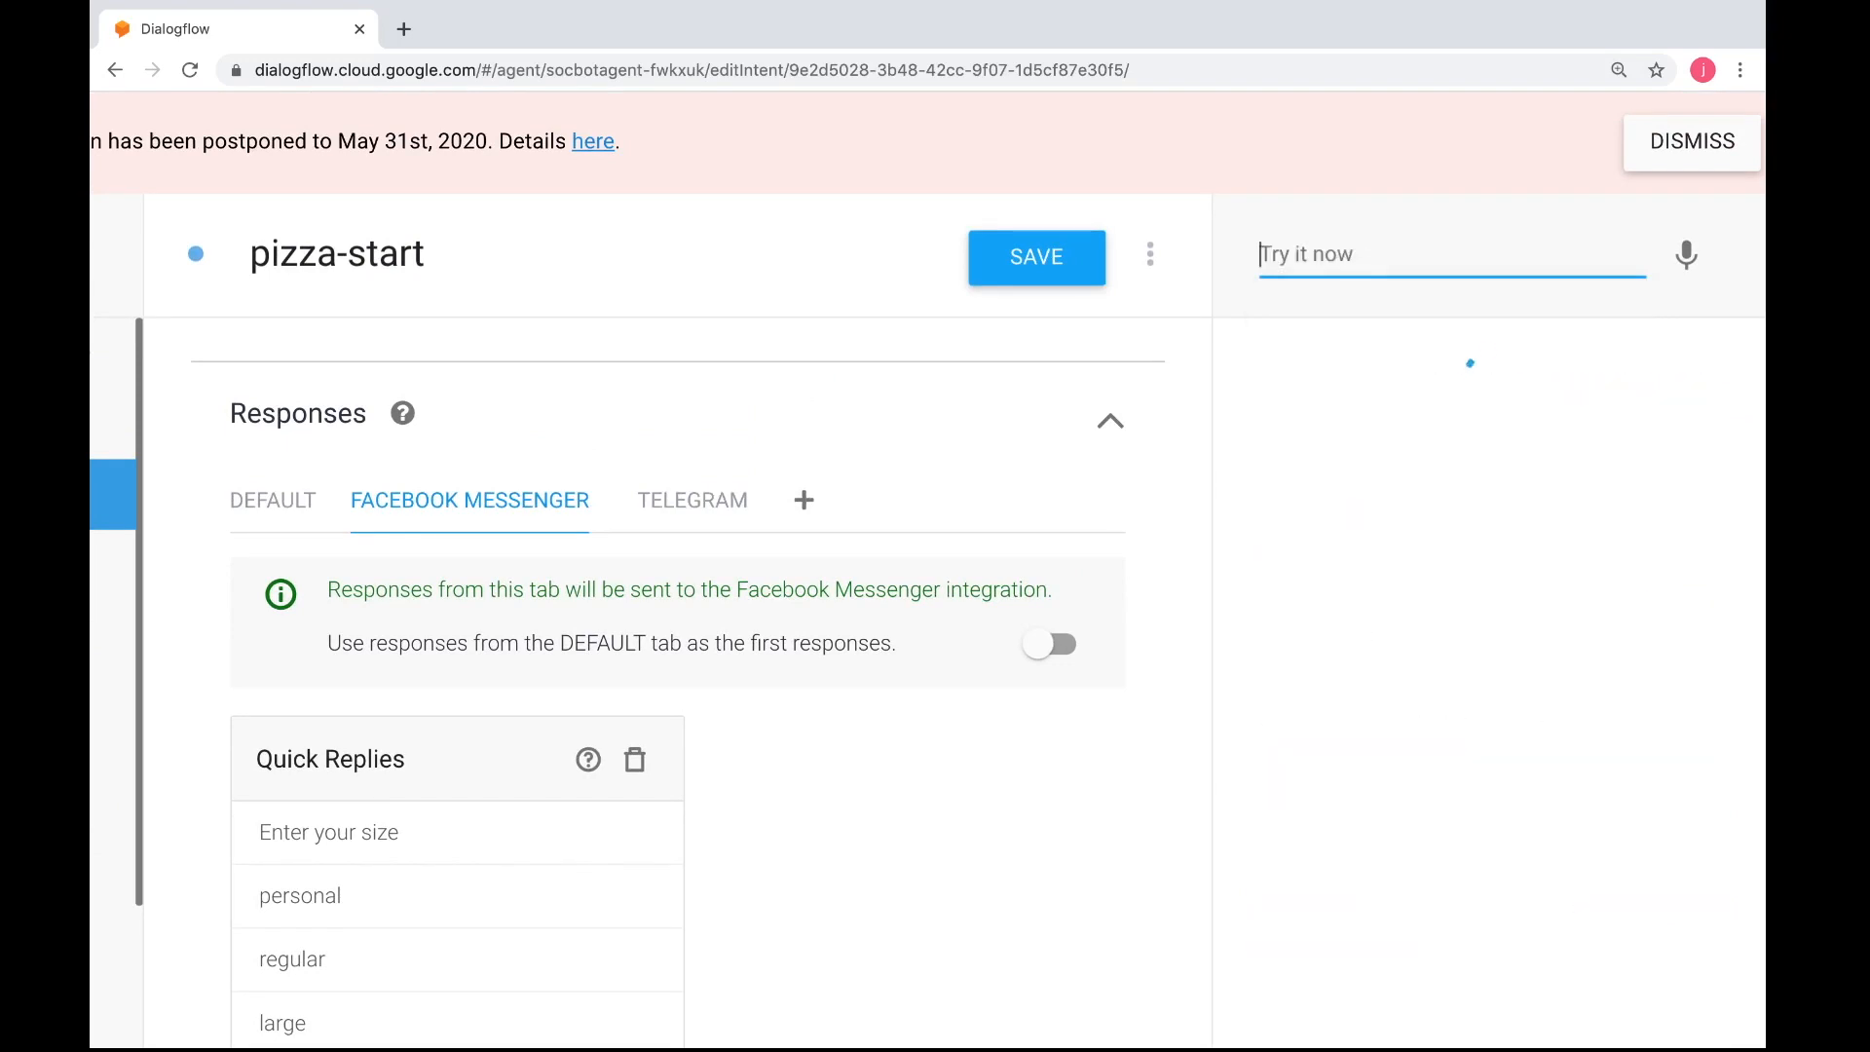
{"action": "scroll", "coordinate": [1406, 568], "scroll_direction": "down", "scroll_amount": 1}
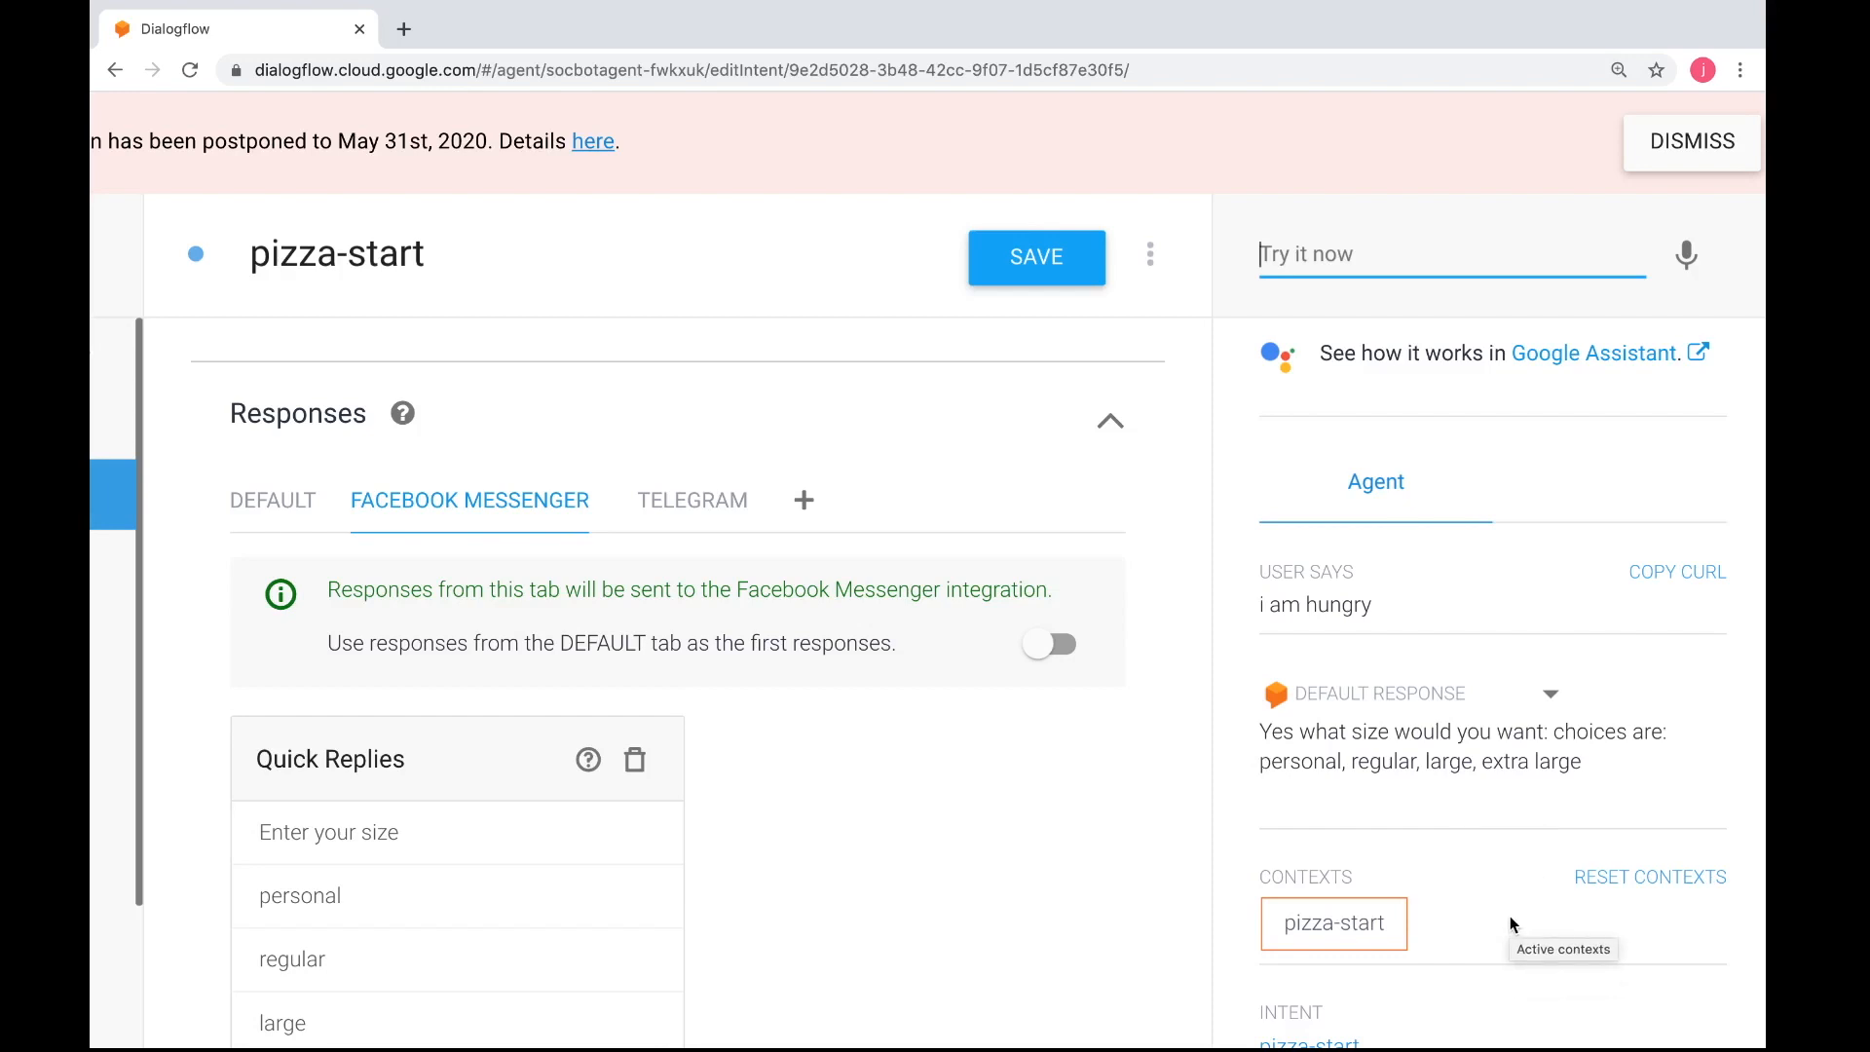
{"action": "scroll", "coordinate": [1479, 849], "scroll_direction": "down", "scroll_amount": 5}
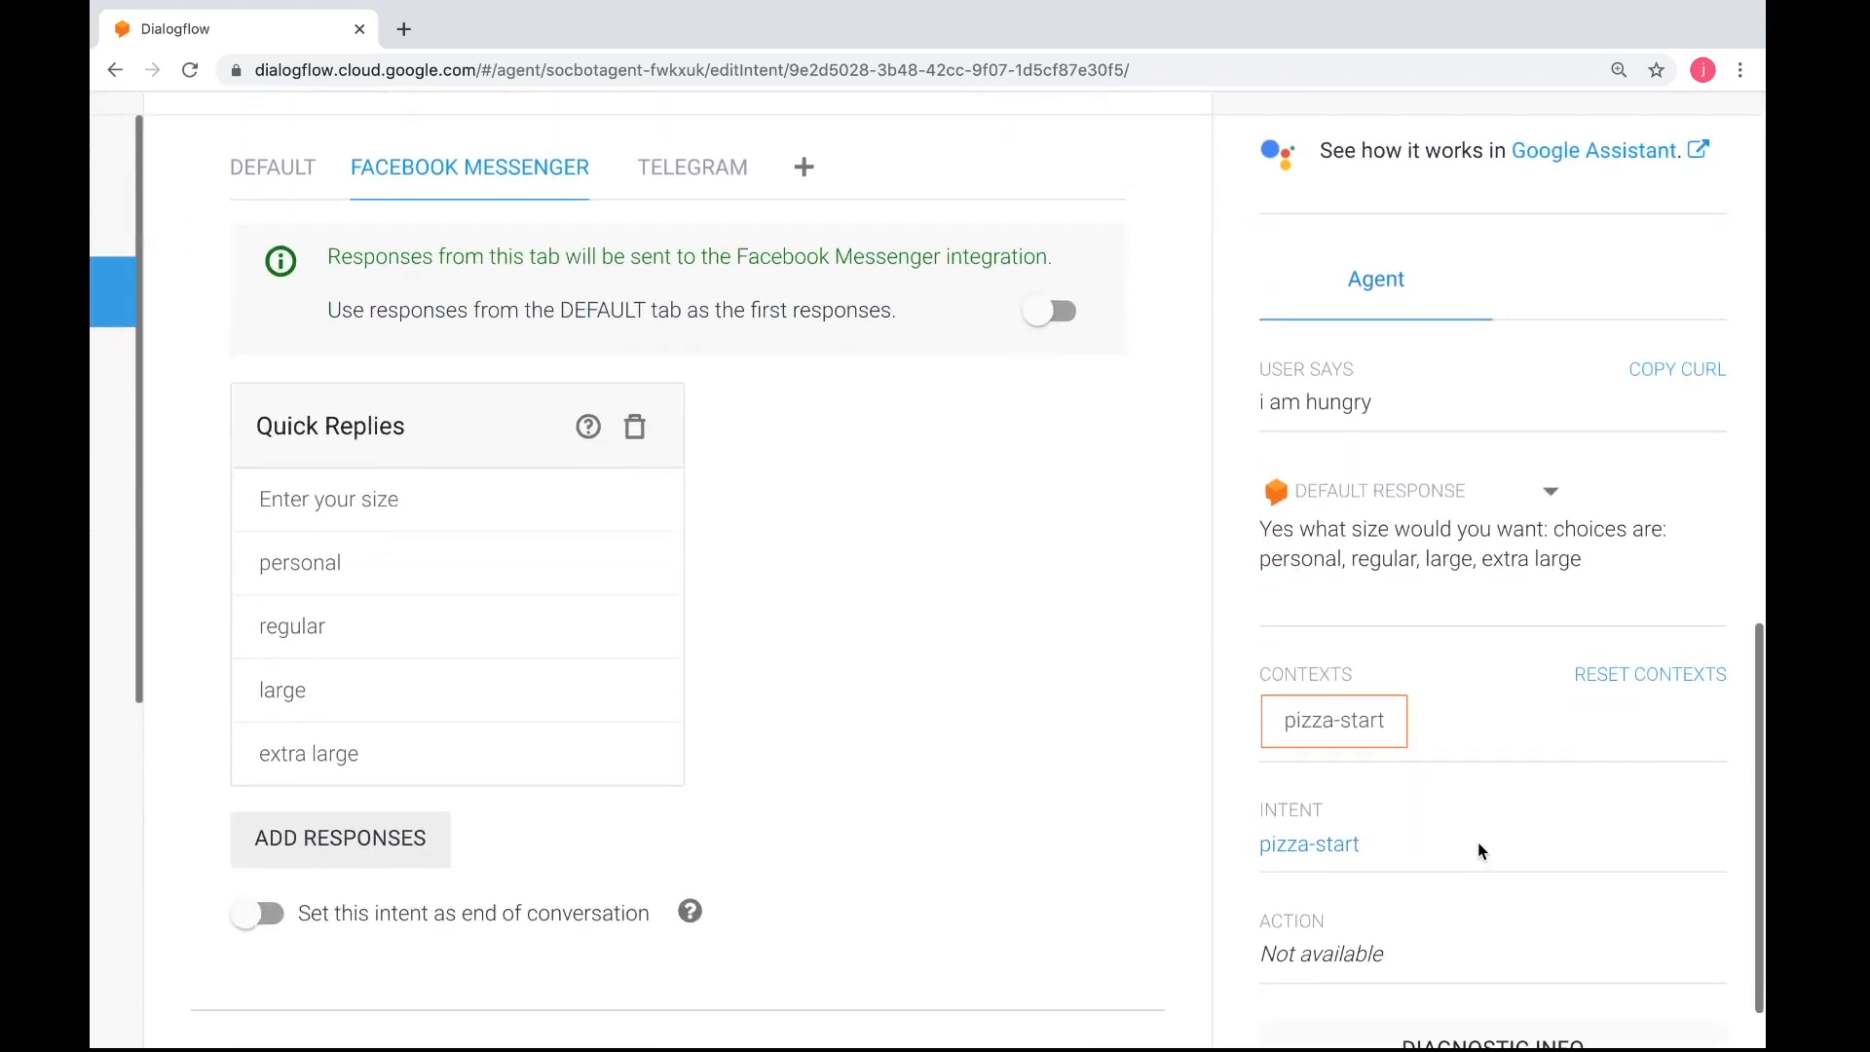
{"action": "scroll", "coordinate": [1464, 655], "scroll_direction": "down", "scroll_amount": 3}
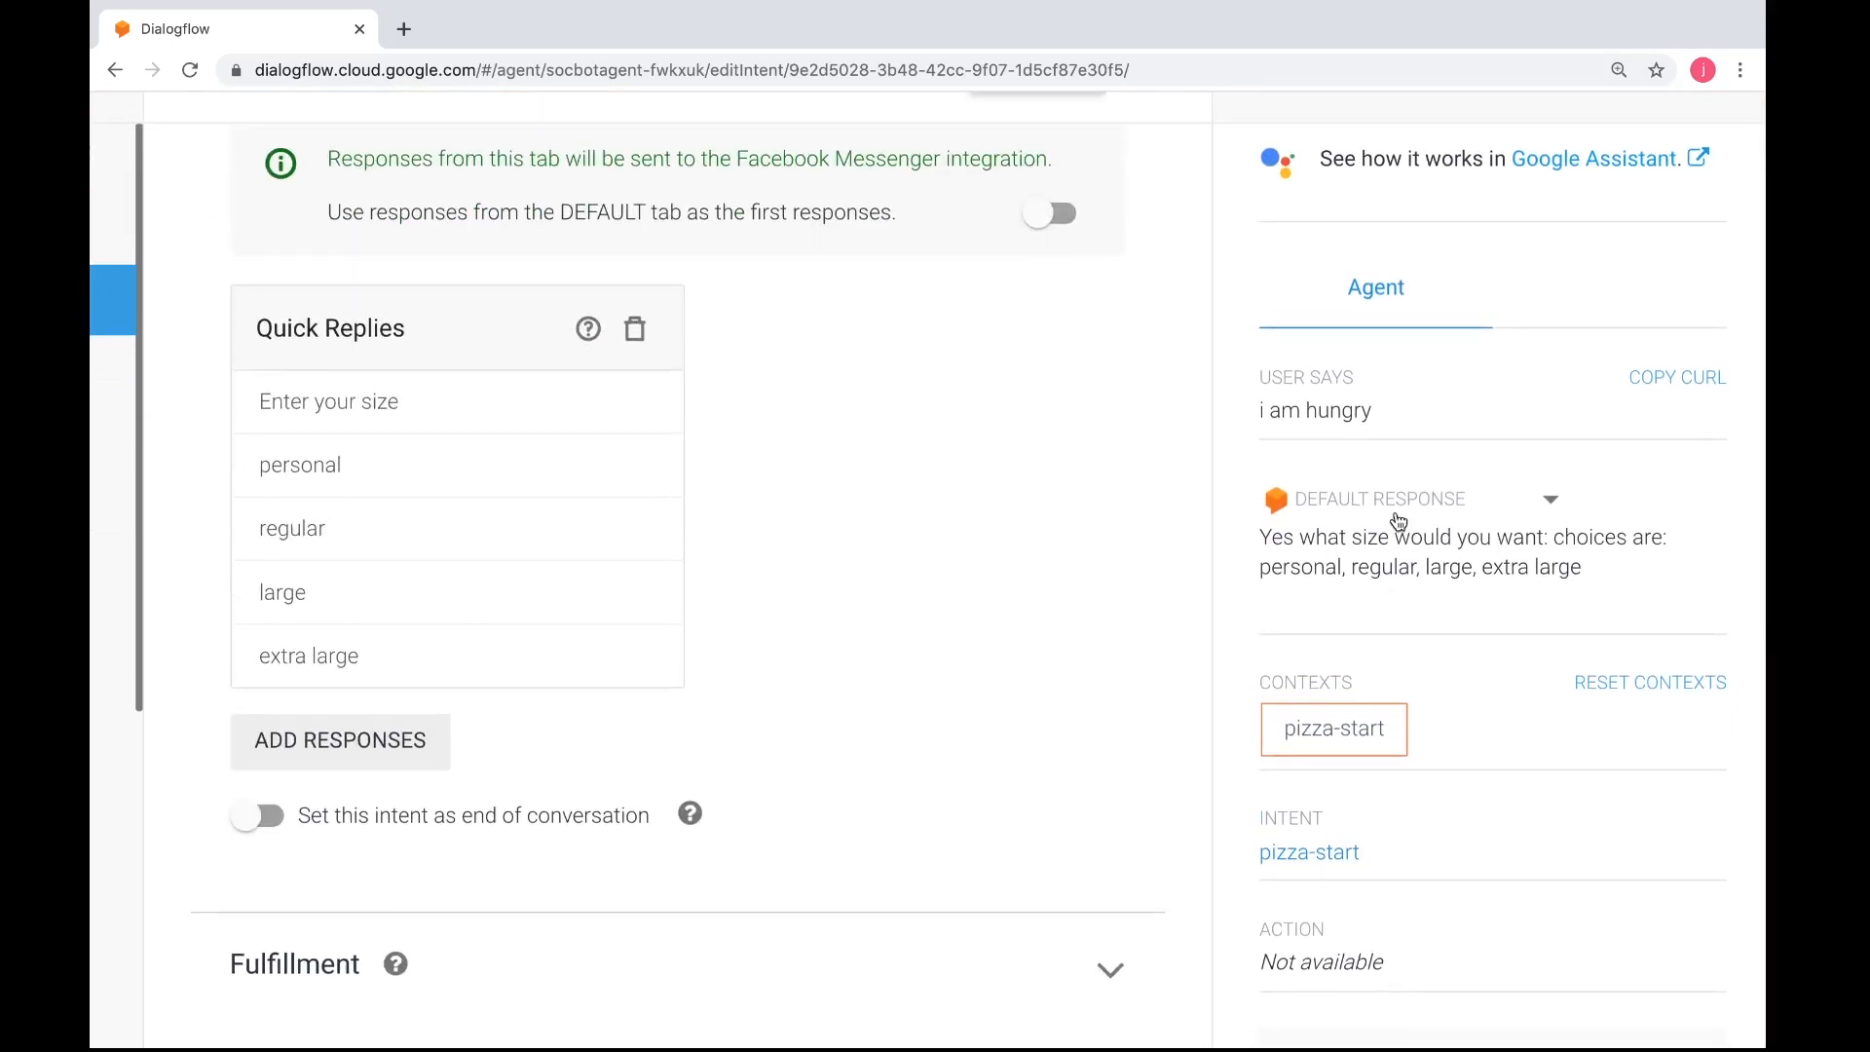
Preview the Facebook Messenger version of the test reply and return to the default response
{"action": "left_click", "coordinate": [1454, 503]}
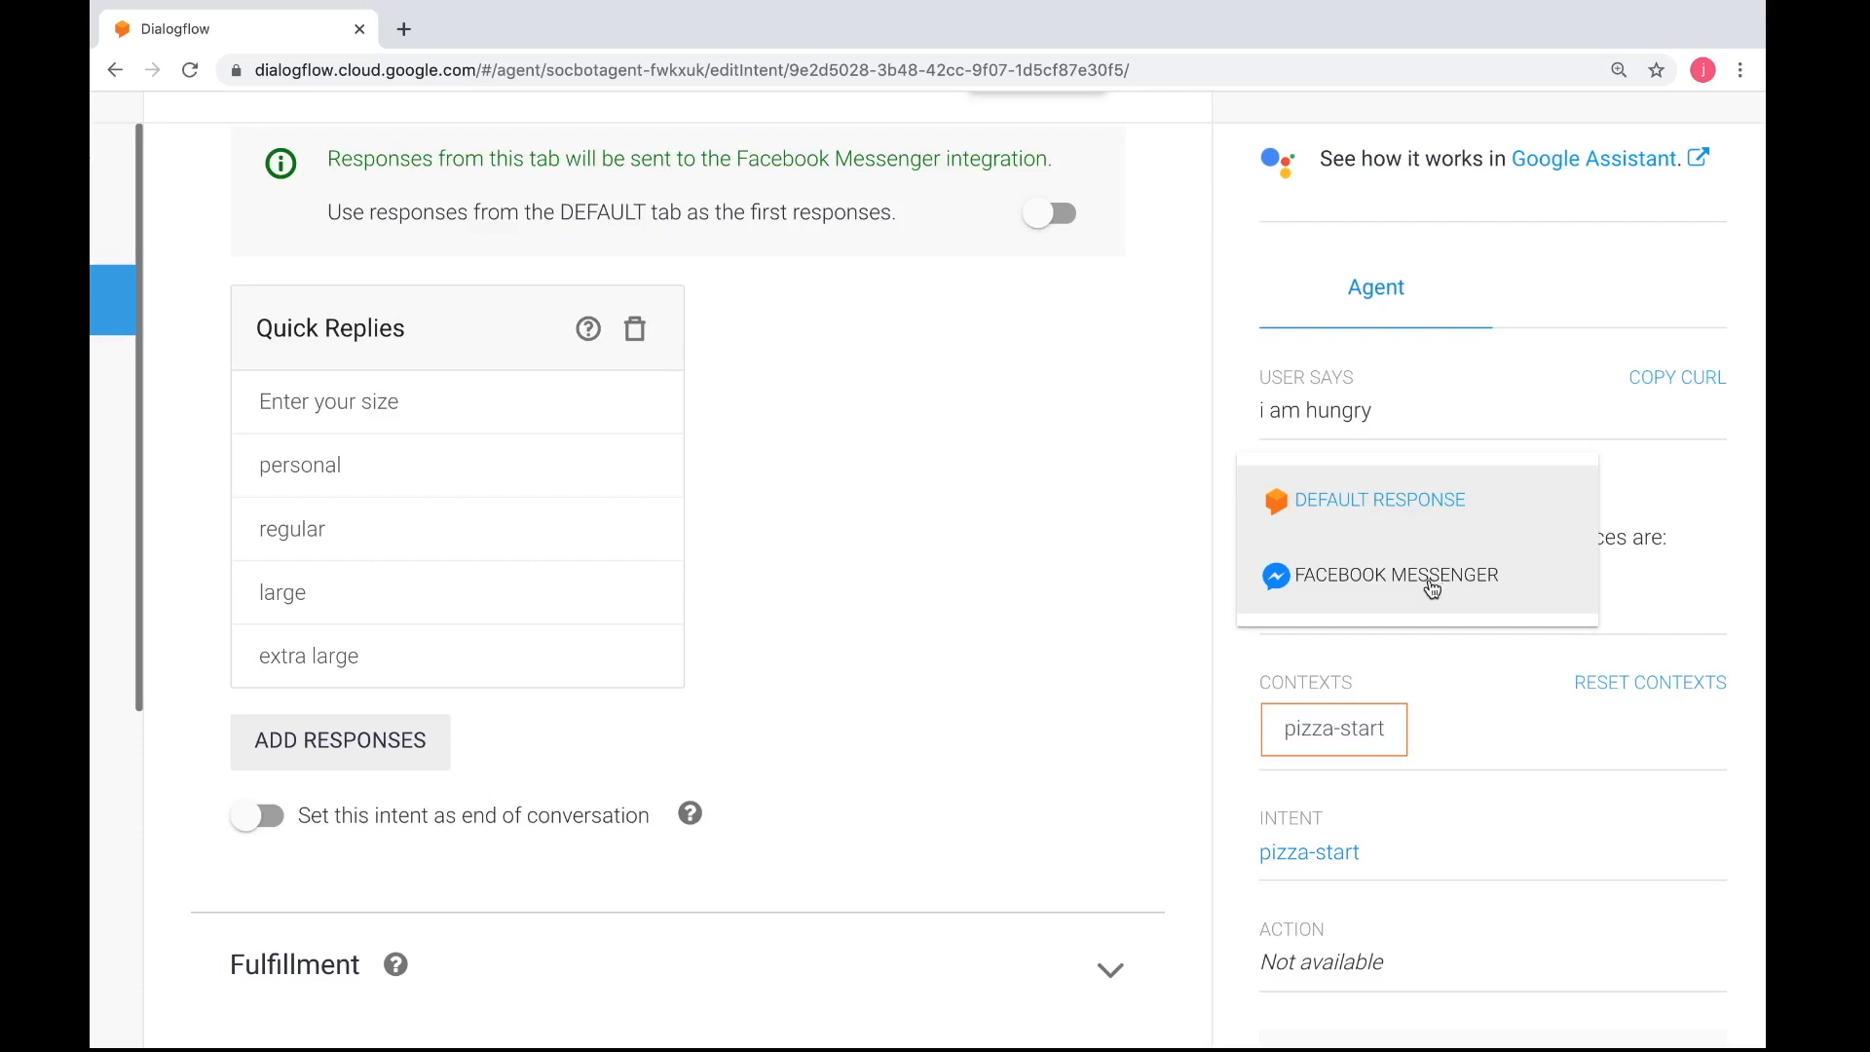
{"action": "left_click", "coordinate": [1434, 585]}
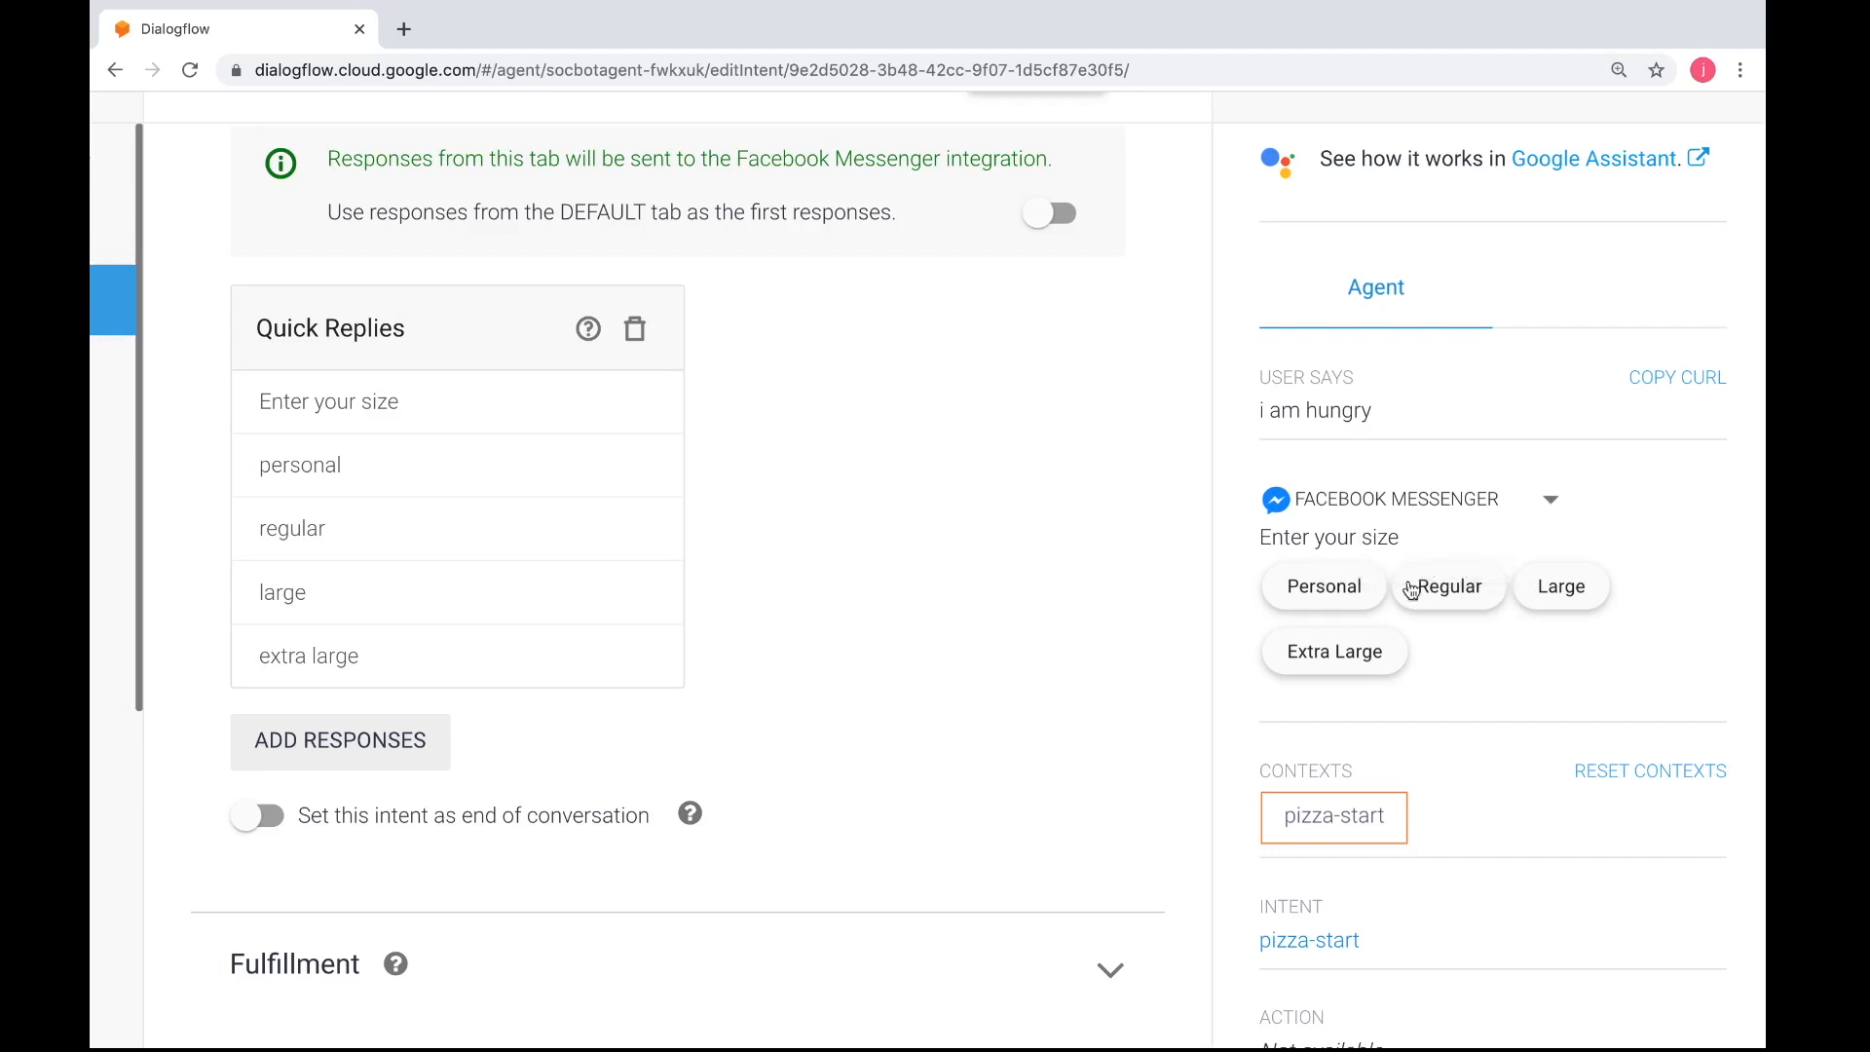
{"action": "left_click", "coordinate": [1485, 514]}
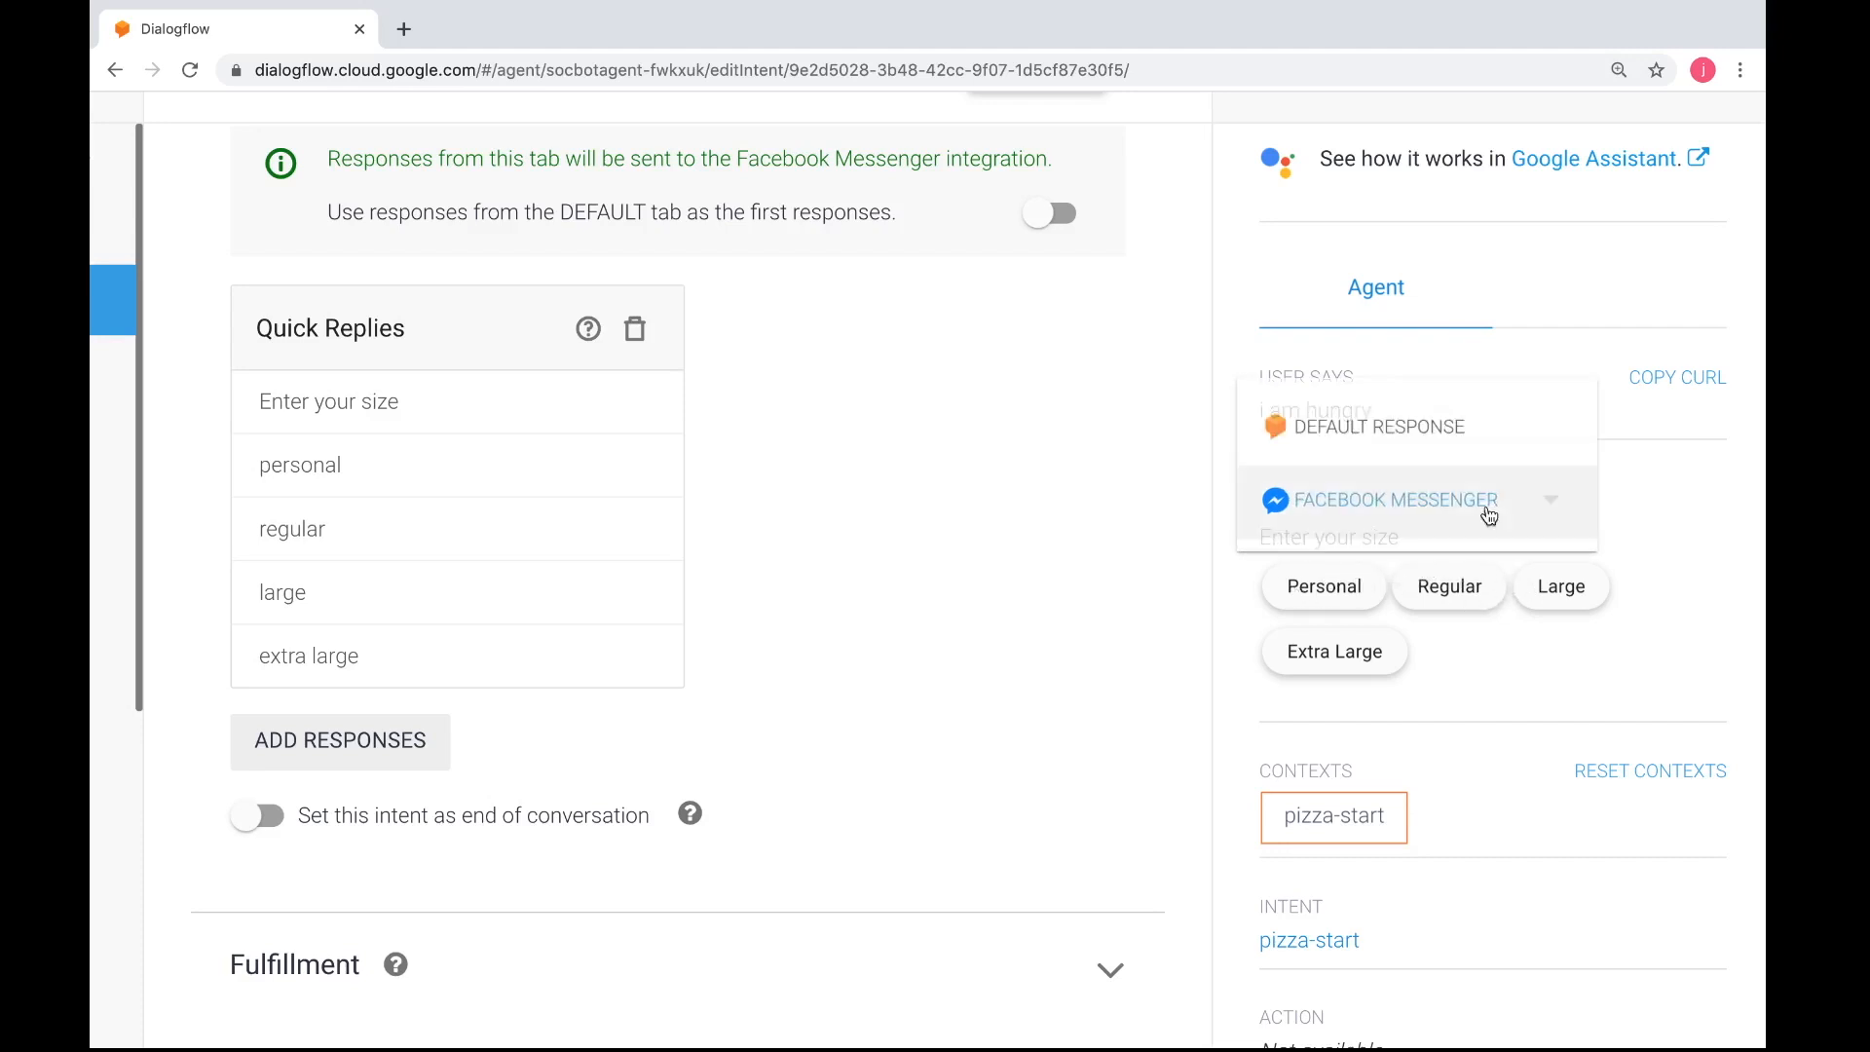
{"action": "left_click", "coordinate": [1403, 430]}
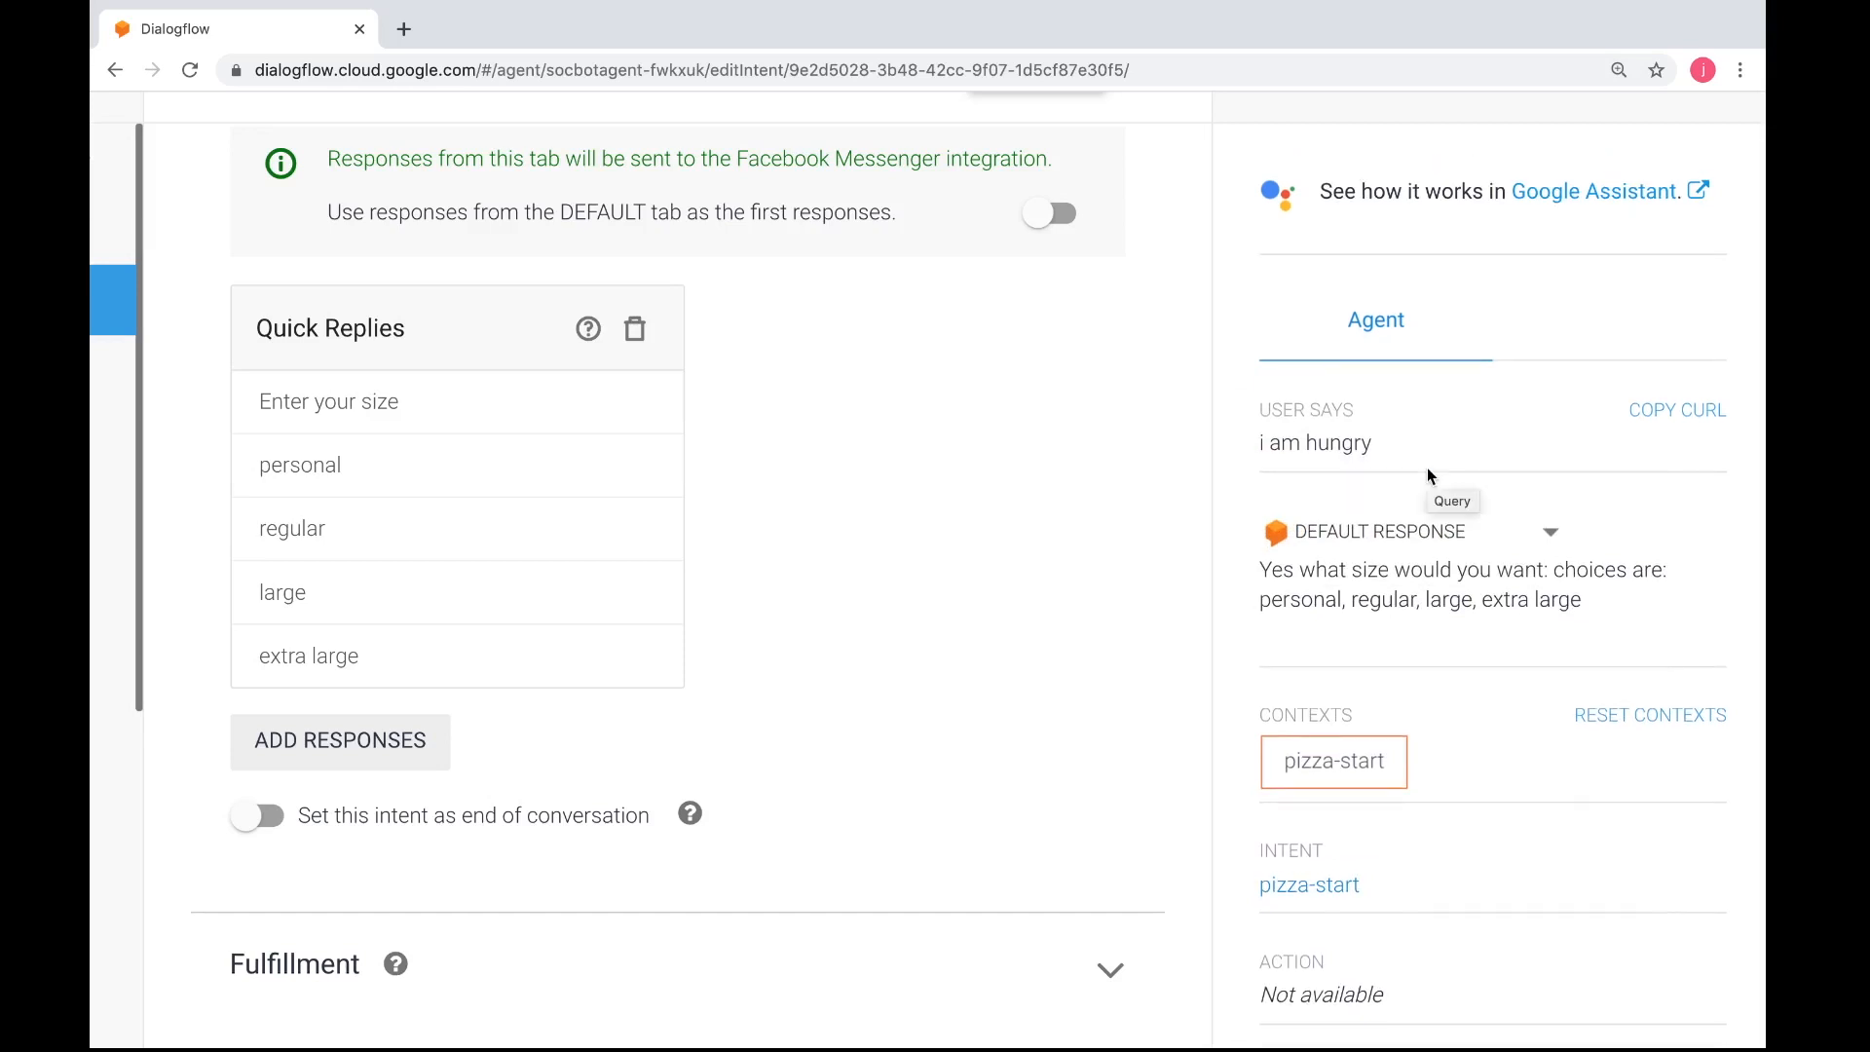
Answer the size question in the test conversation with "regular"
{"action": "scroll", "coordinate": [1391, 283], "scroll_direction": "up", "scroll_amount": 3}
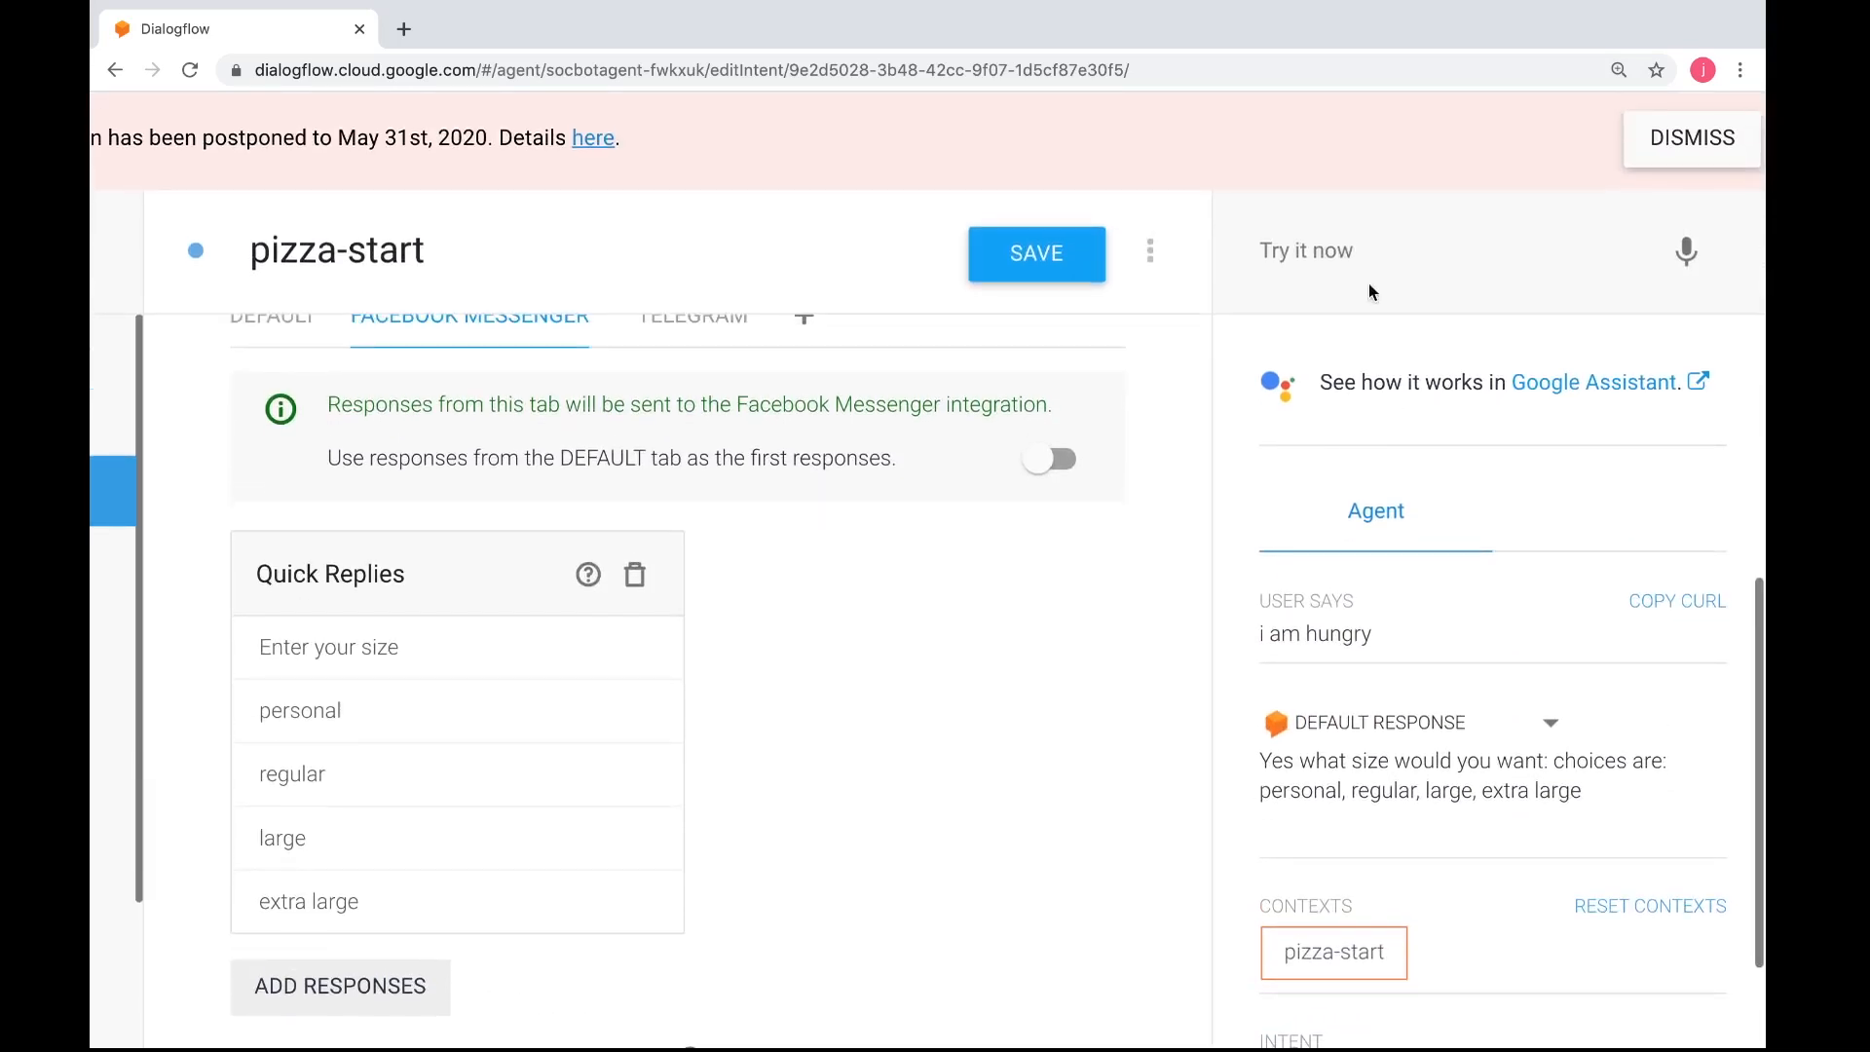
{"action": "left_click", "coordinate": [1348, 261]}
{"action": "type", "text": "regu"}
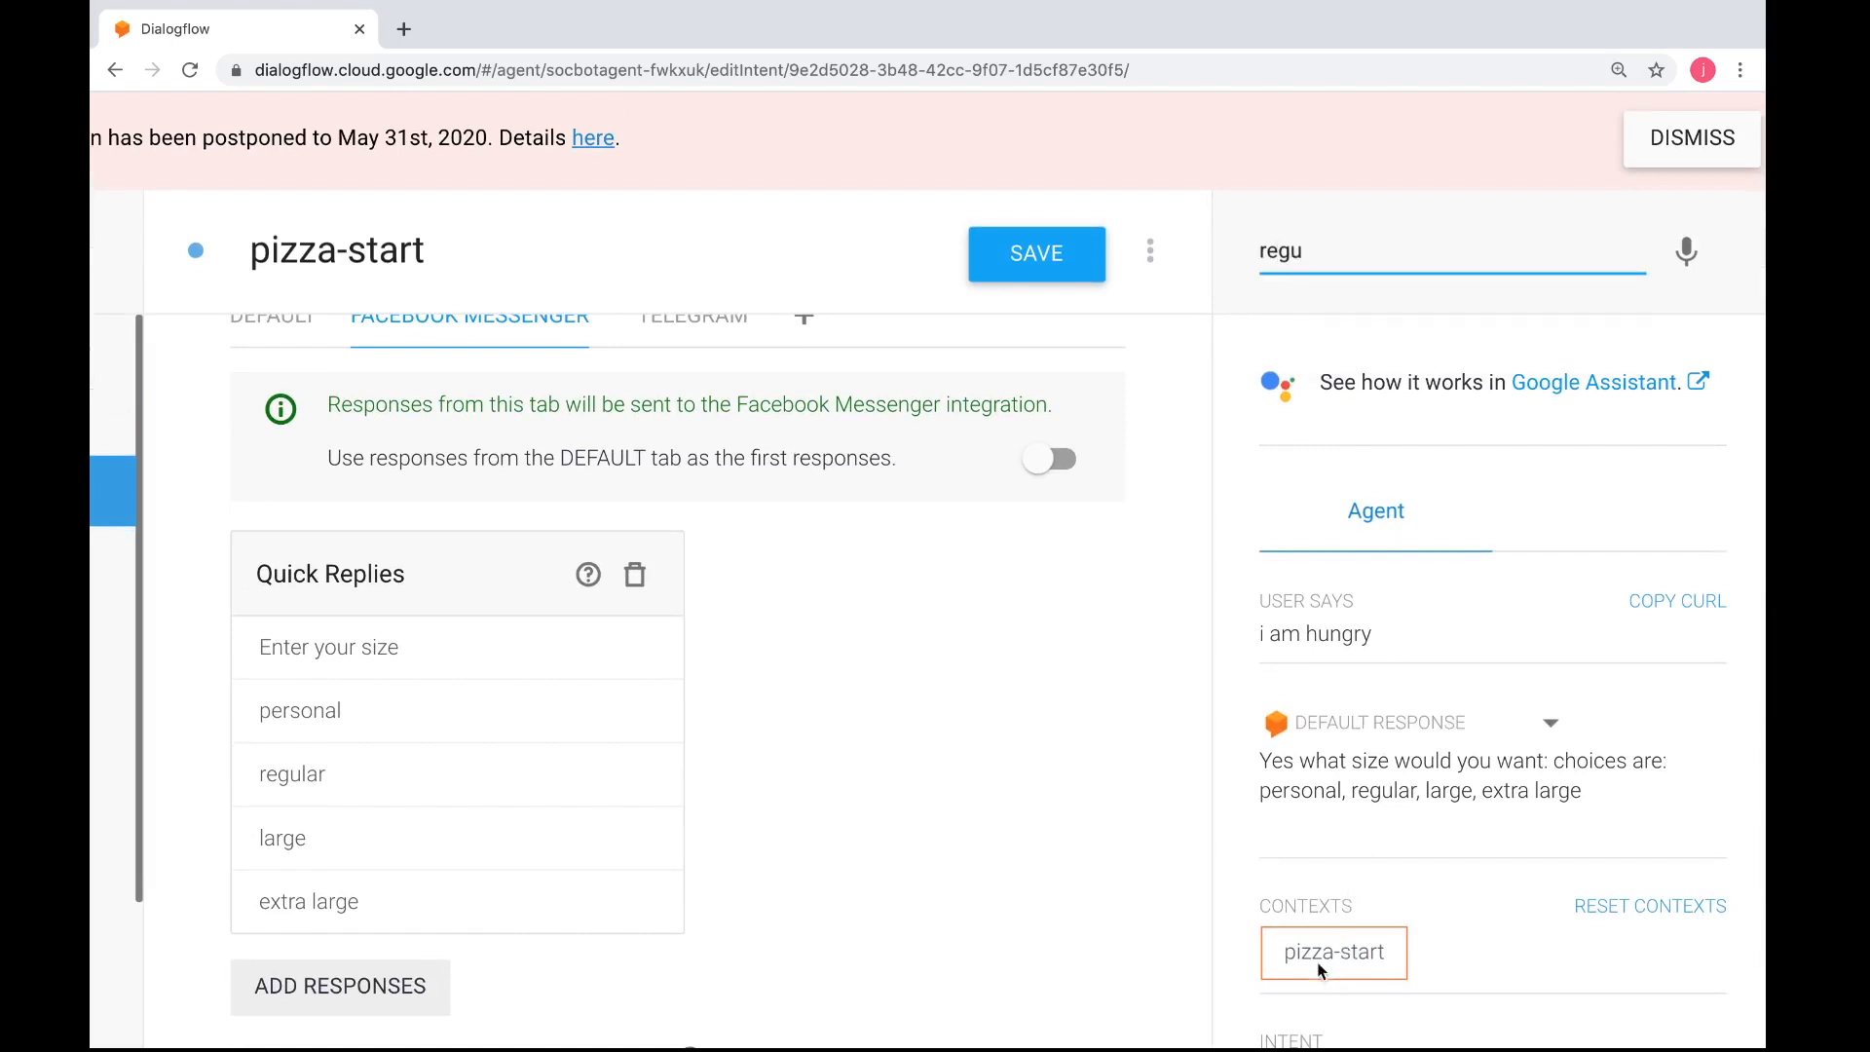
{"action": "scroll", "coordinate": [1352, 955], "scroll_direction": "down", "scroll_amount": 1}
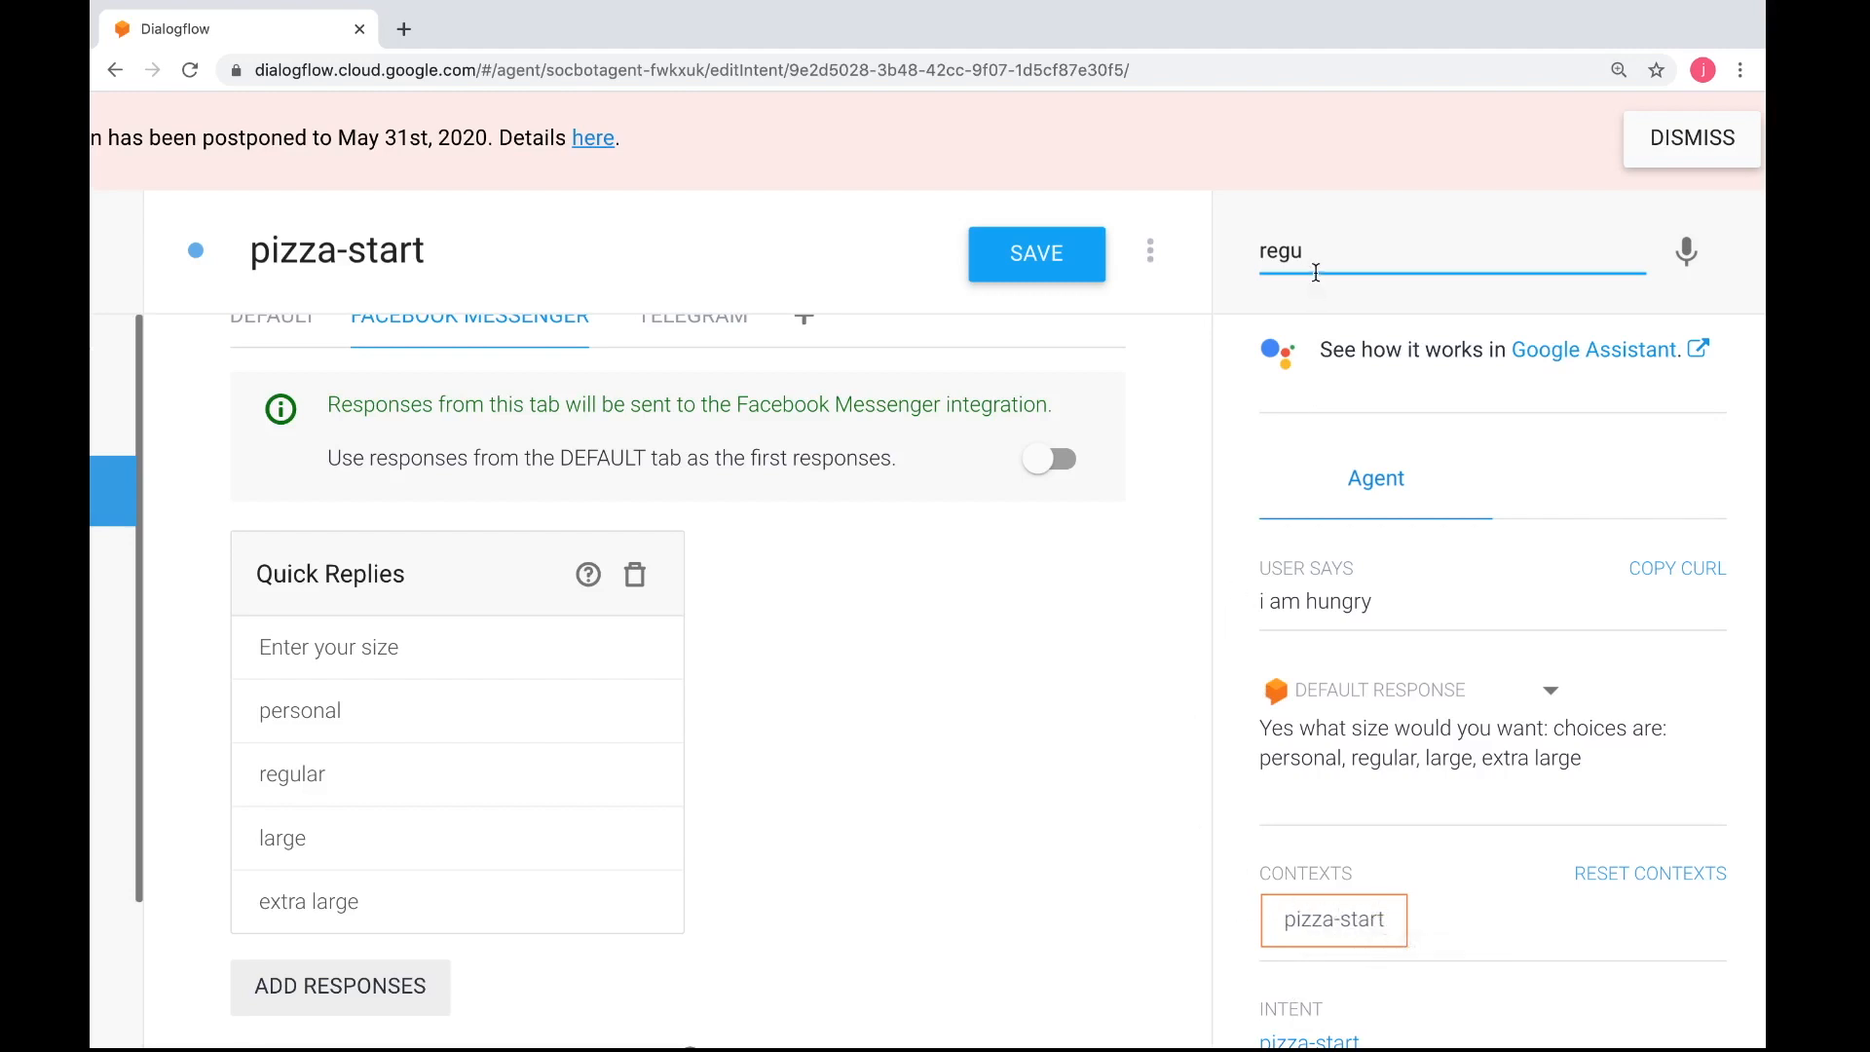
{"action": "type", "text": "lar"}
{"action": "scroll", "coordinate": [1375, 487], "scroll_direction": "down", "scroll_amount": 2}
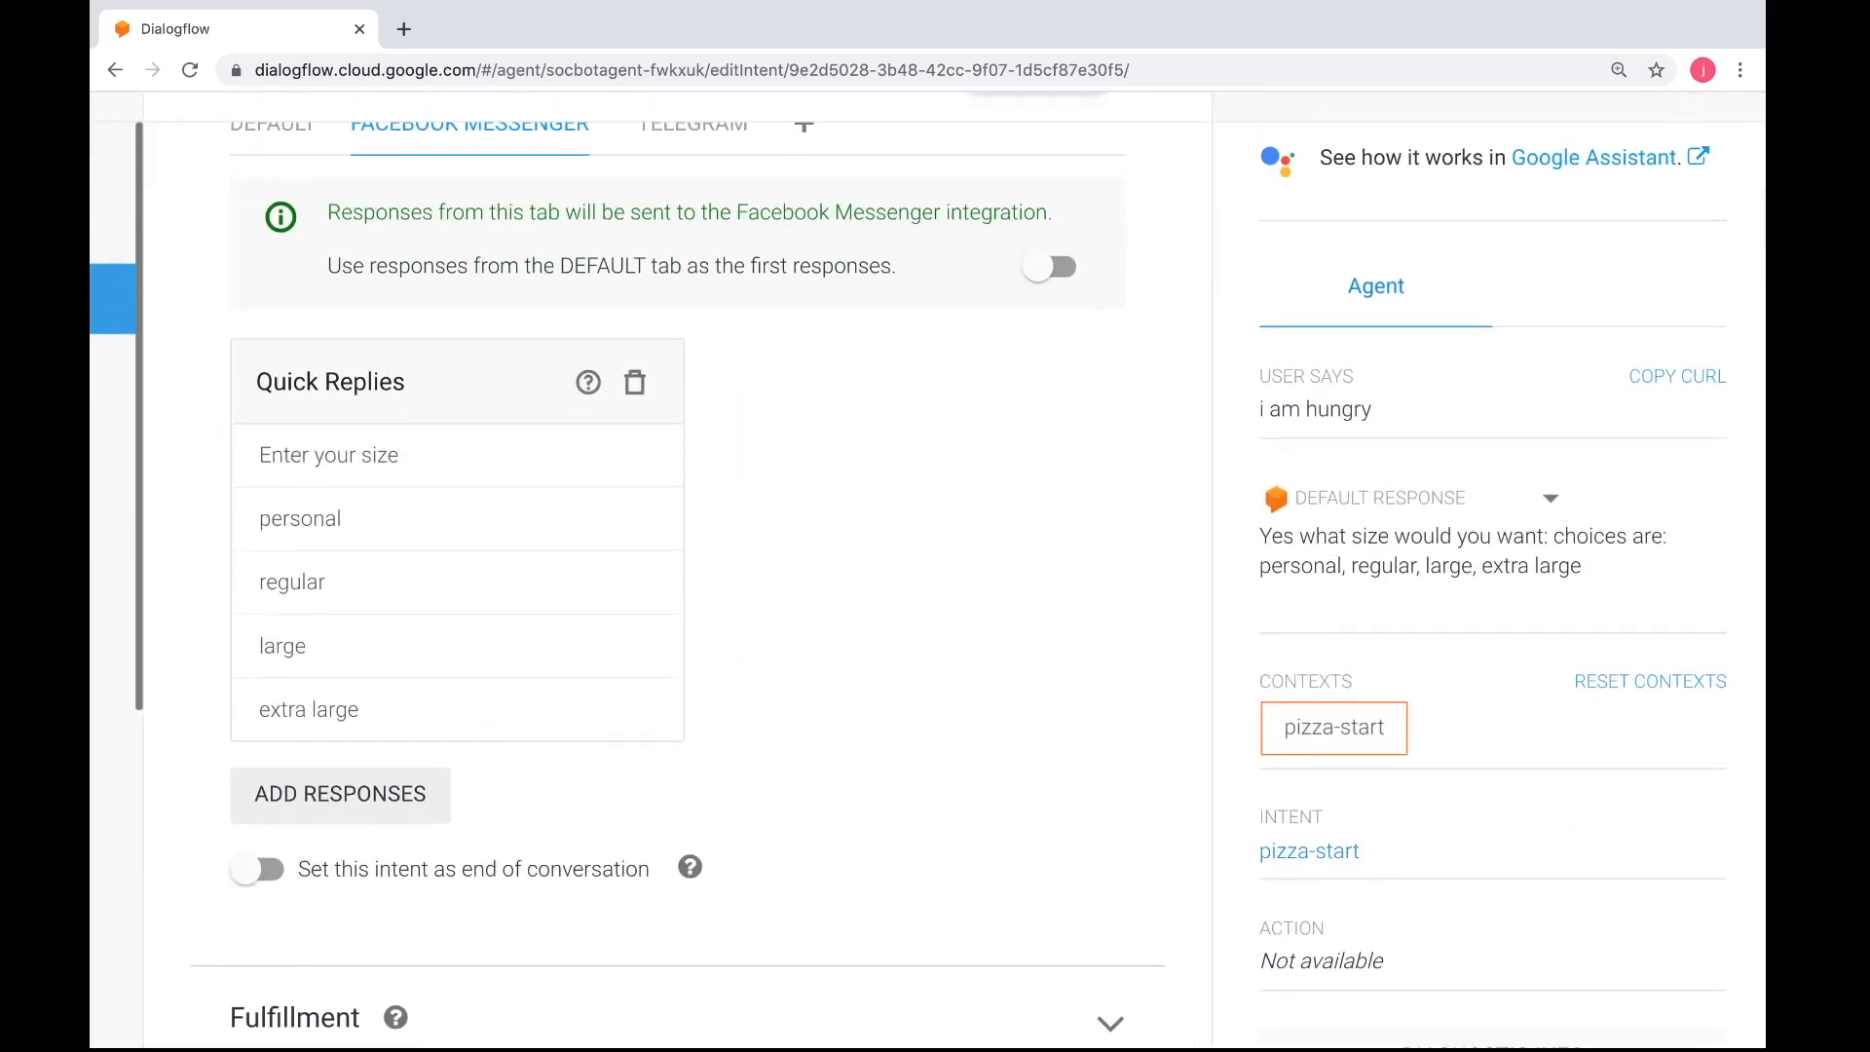
{"action": "scroll", "coordinate": [1375, 487], "scroll_direction": "up", "scroll_amount": 1}
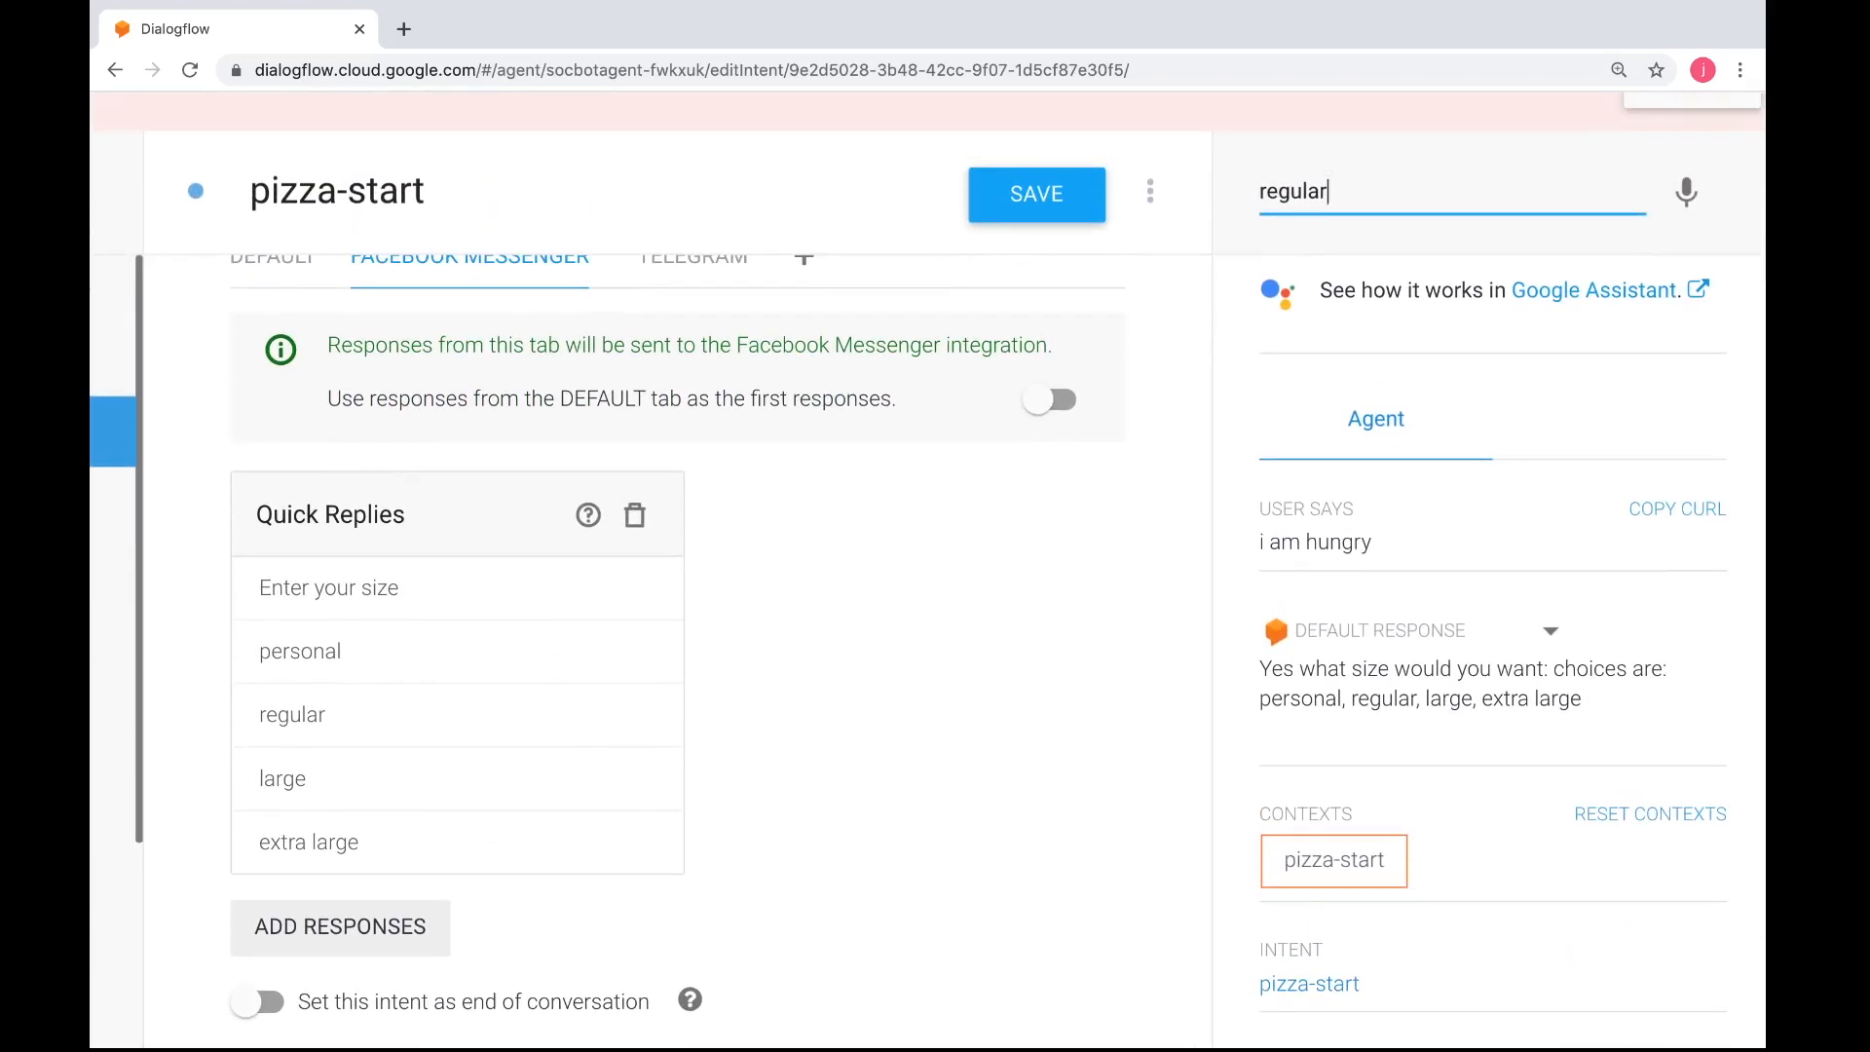
{"action": "key", "text": "Return"}
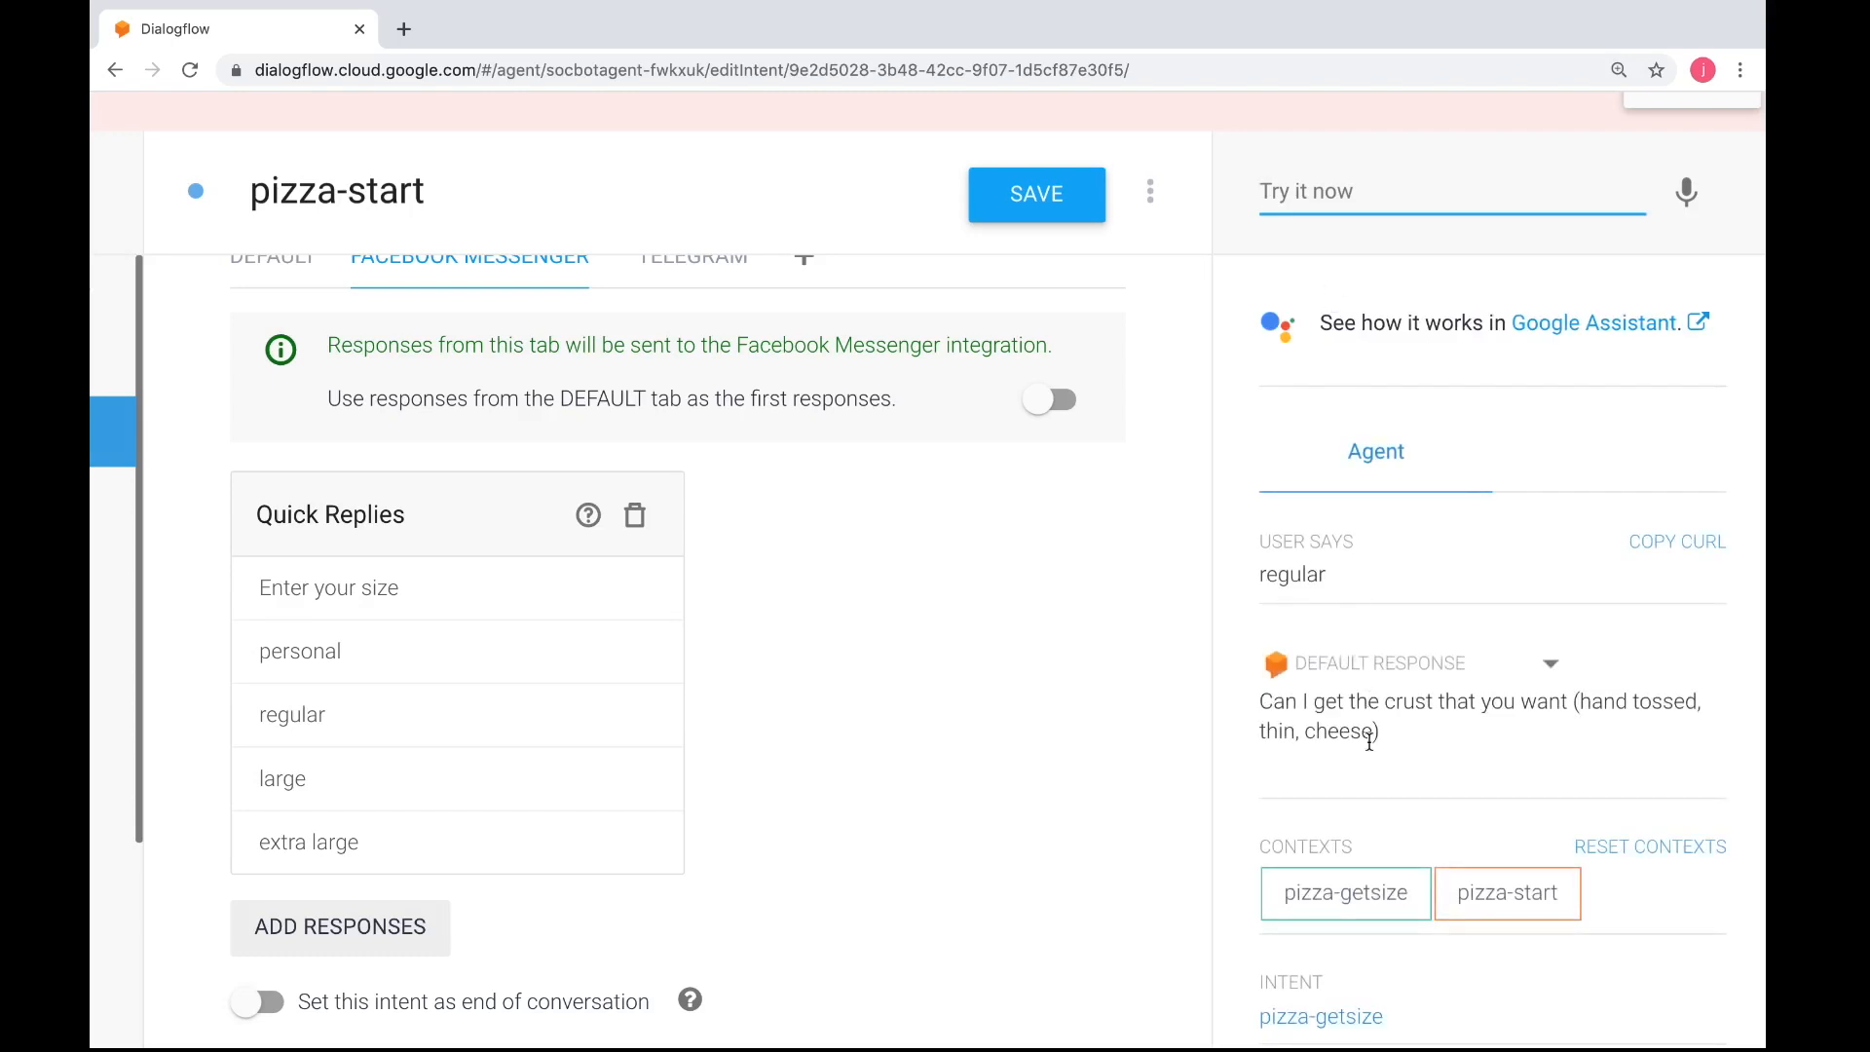
Answer the crust question in the test conversation with "cheese" and examine the reply and contexts
{"action": "scroll", "coordinate": [1365, 756], "scroll_direction": "down", "scroll_amount": 1}
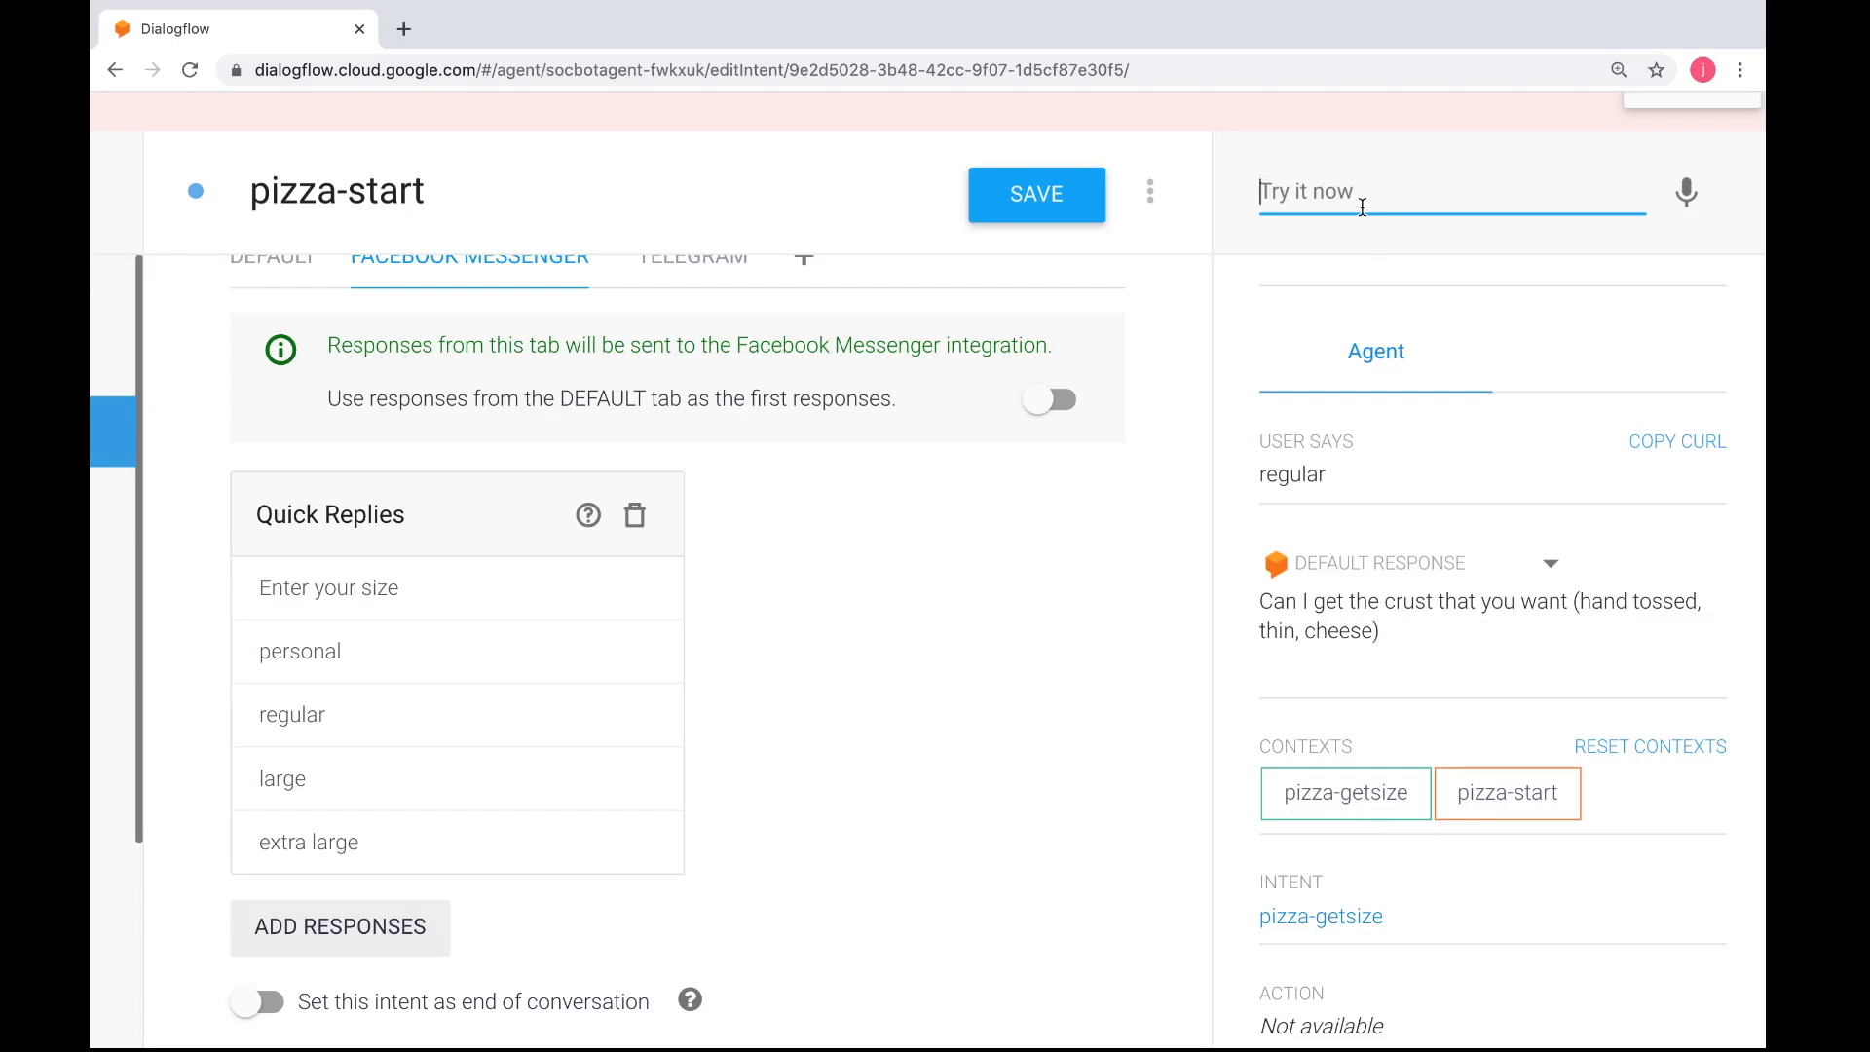
{"action": "type", "text": "cheese"}
{"action": "key", "text": "Return"}
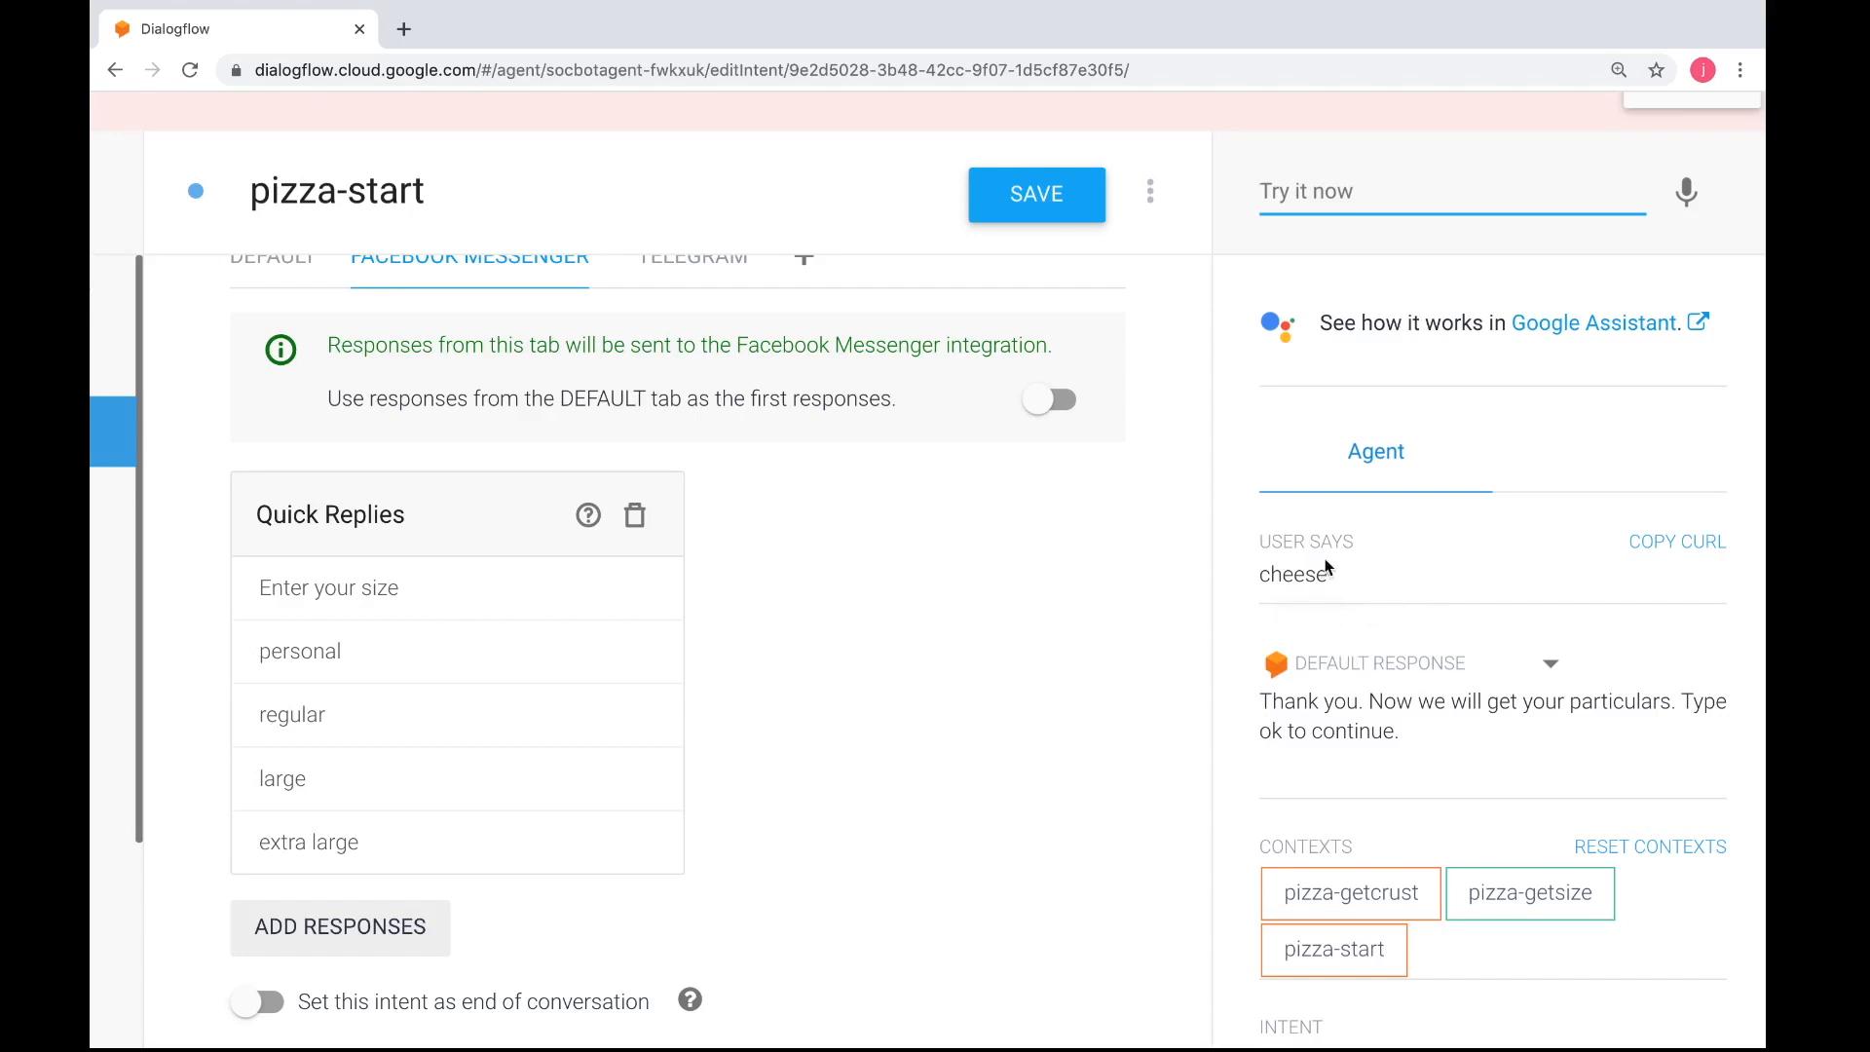
{"action": "left_click_drag", "start_coordinate": [1331, 577], "coordinate": [1262, 577]}
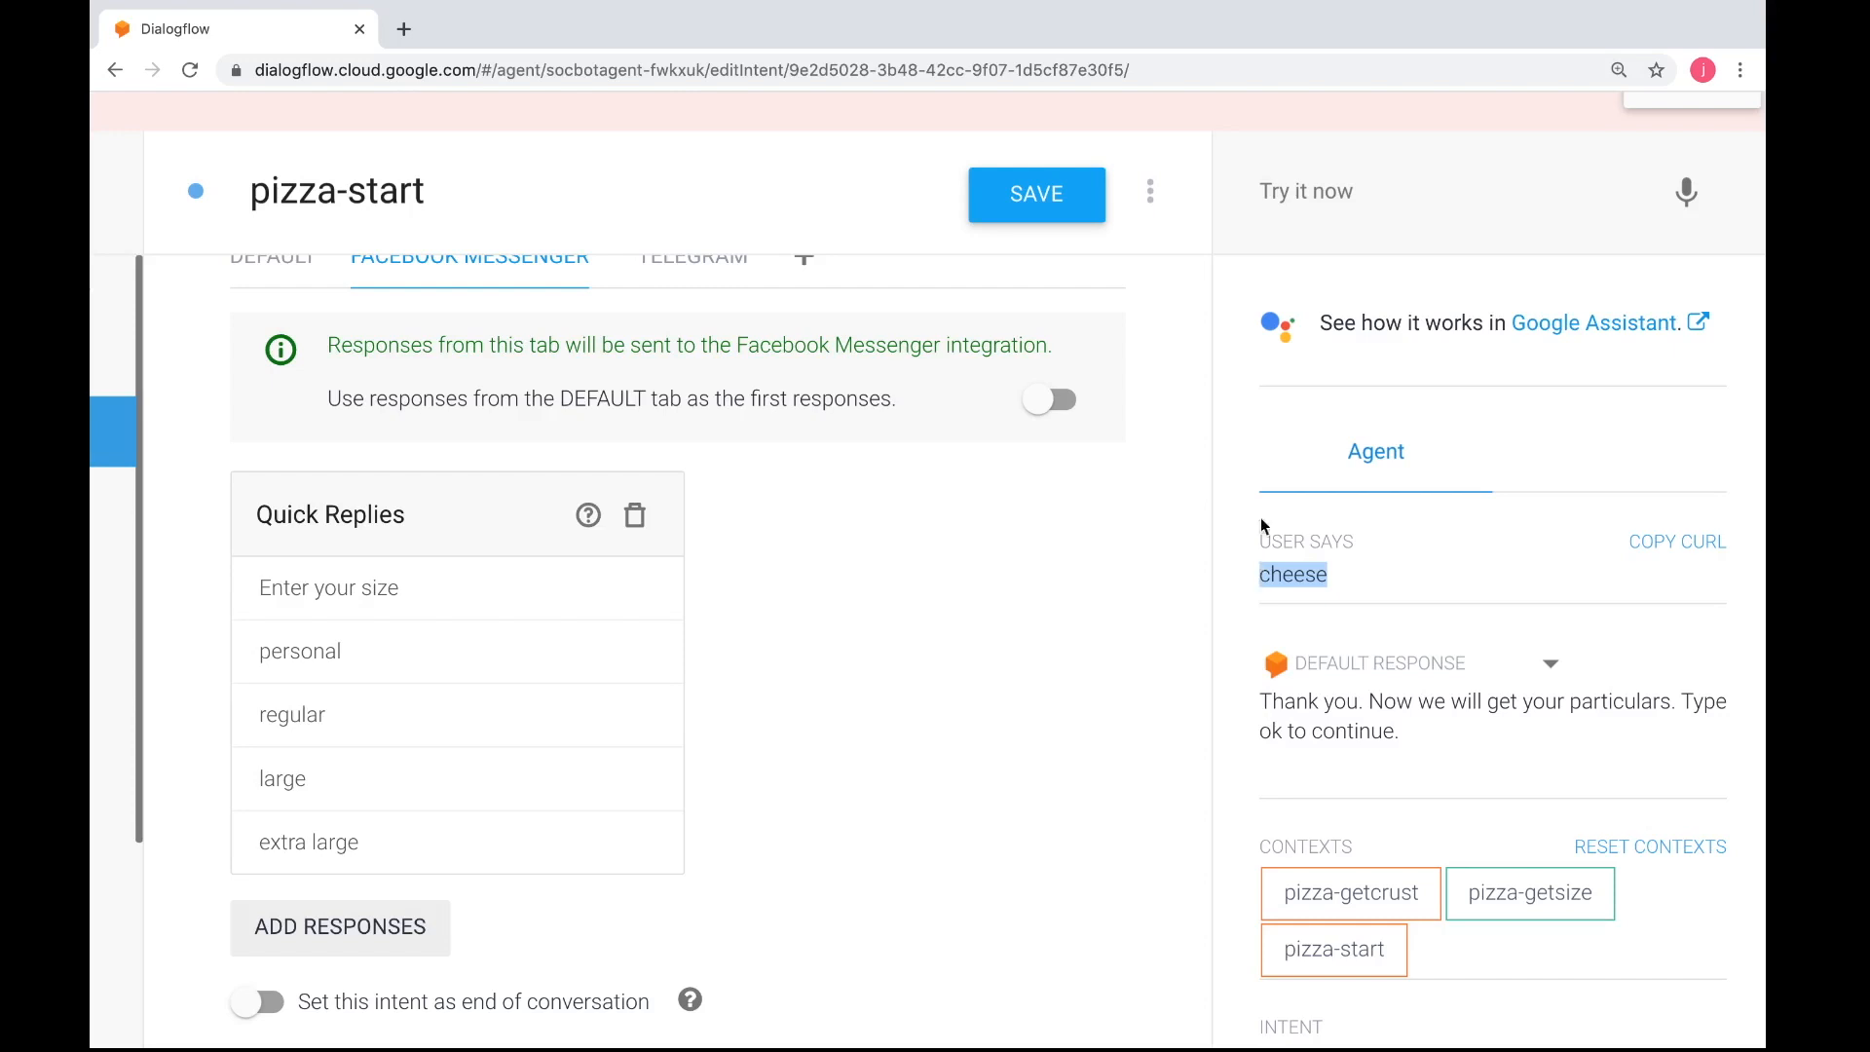
{"action": "scroll", "coordinate": [1387, 633], "scroll_direction": "down", "scroll_amount": 1}
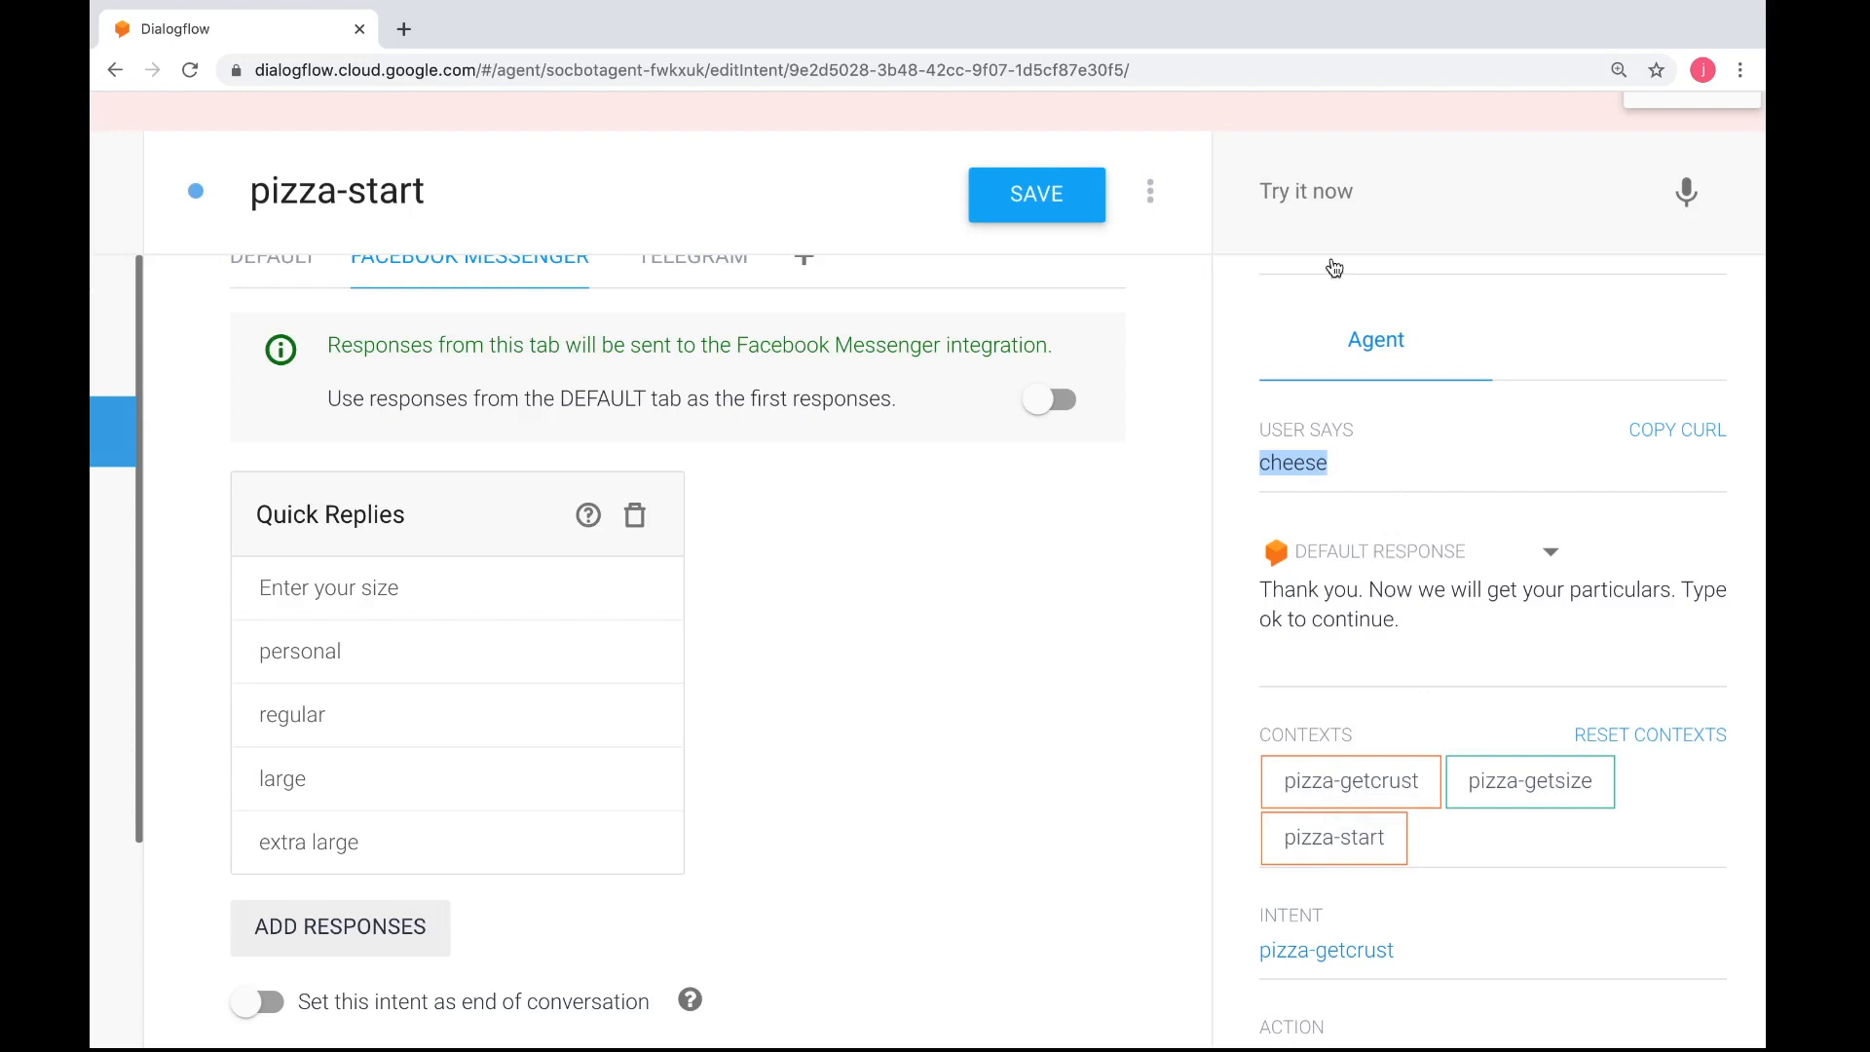
Continue the test conversation by replying "ok" to the request for particulars
{"action": "left_click", "coordinate": [1311, 199]}
{"action": "type", "text": "ok"}
{"action": "key", "text": "Return"}
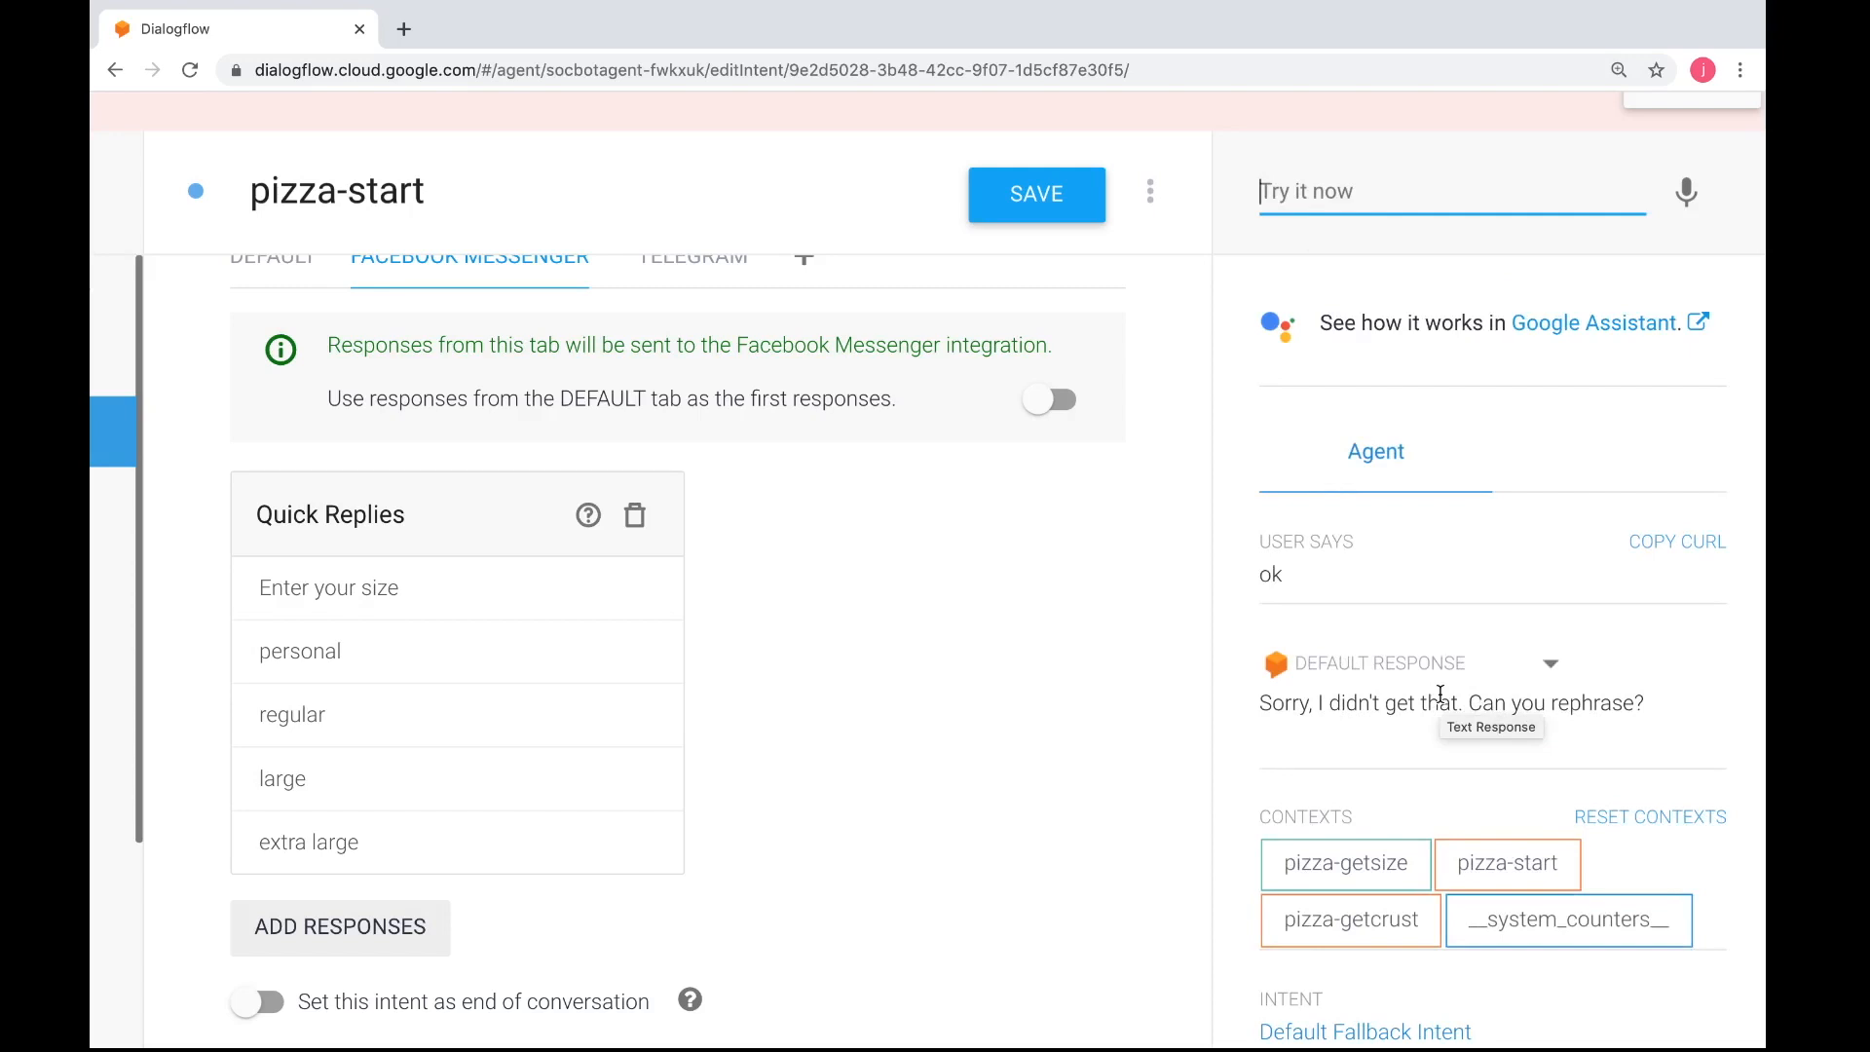
Start a new intent and name it pizza-userparticulars
{"action": "key", "text": "ctrl+Left"}
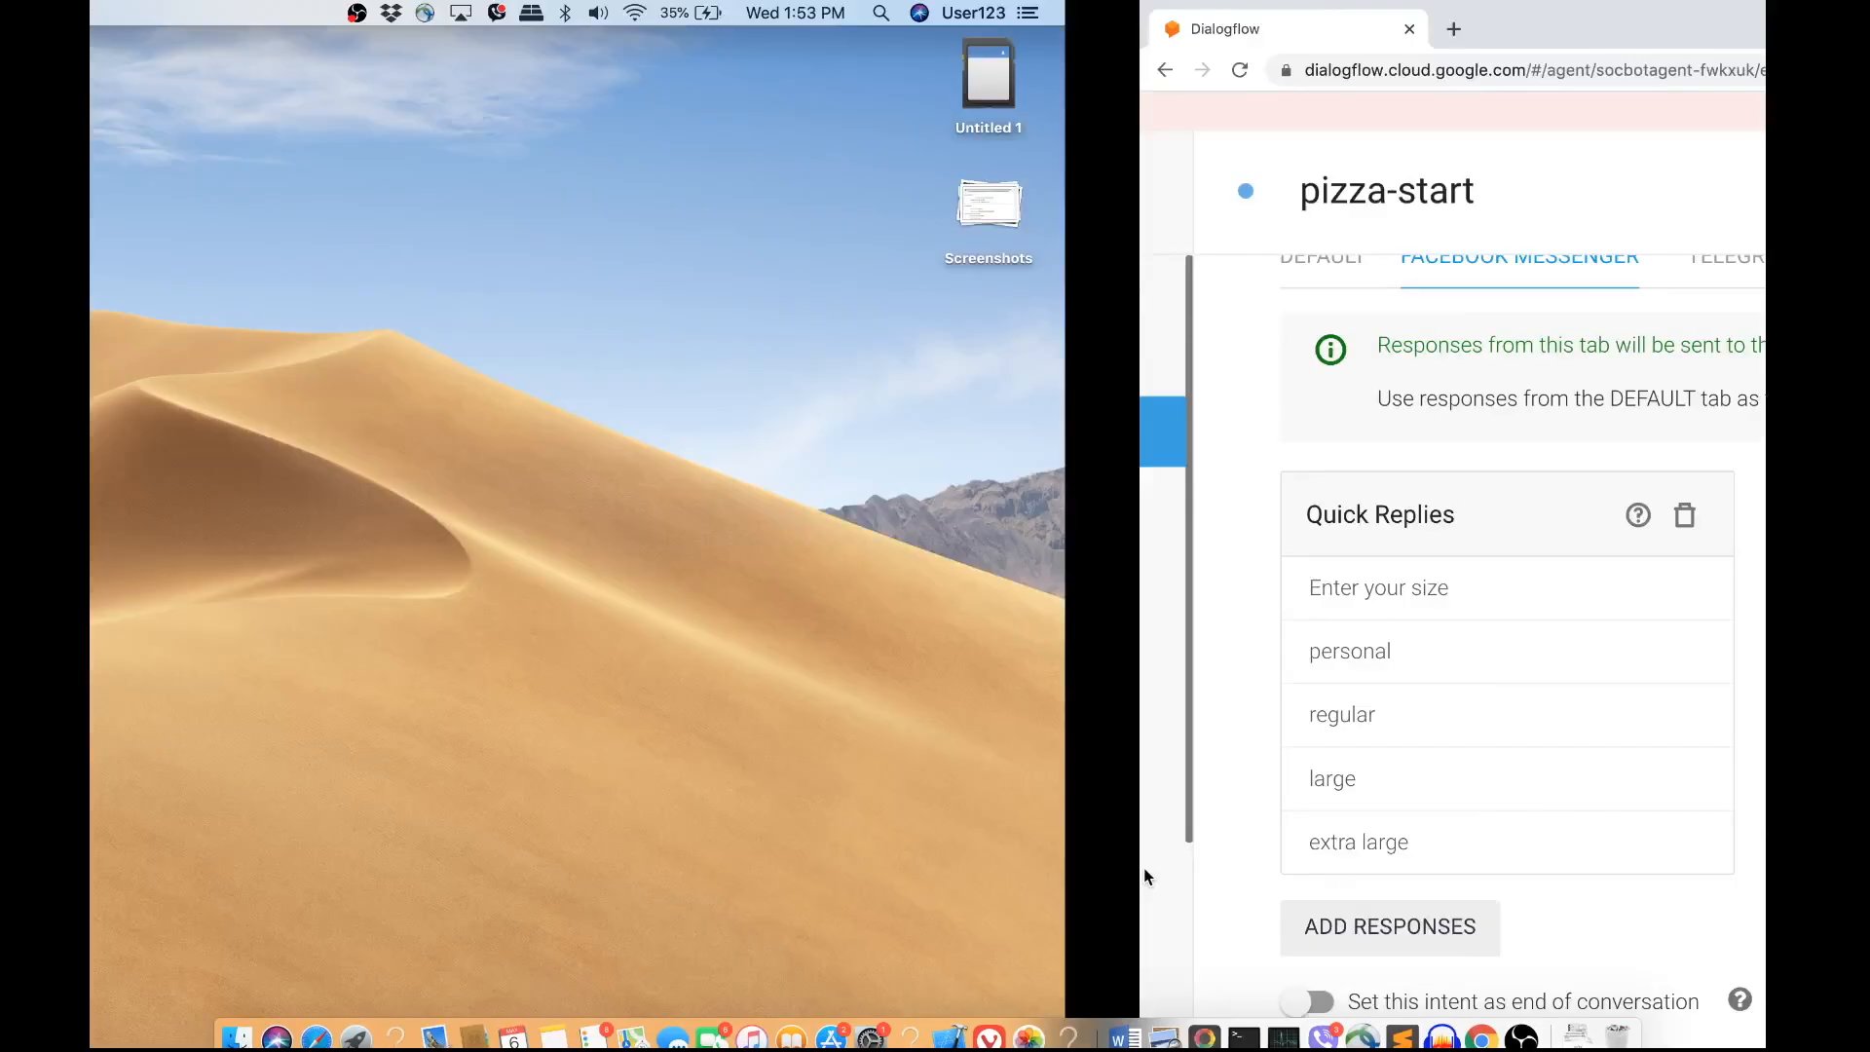
{"action": "key", "text": "ctrl+Right"}
{"action": "scroll", "coordinate": [935, 760], "scroll_direction": "left", "scroll_amount": 3}
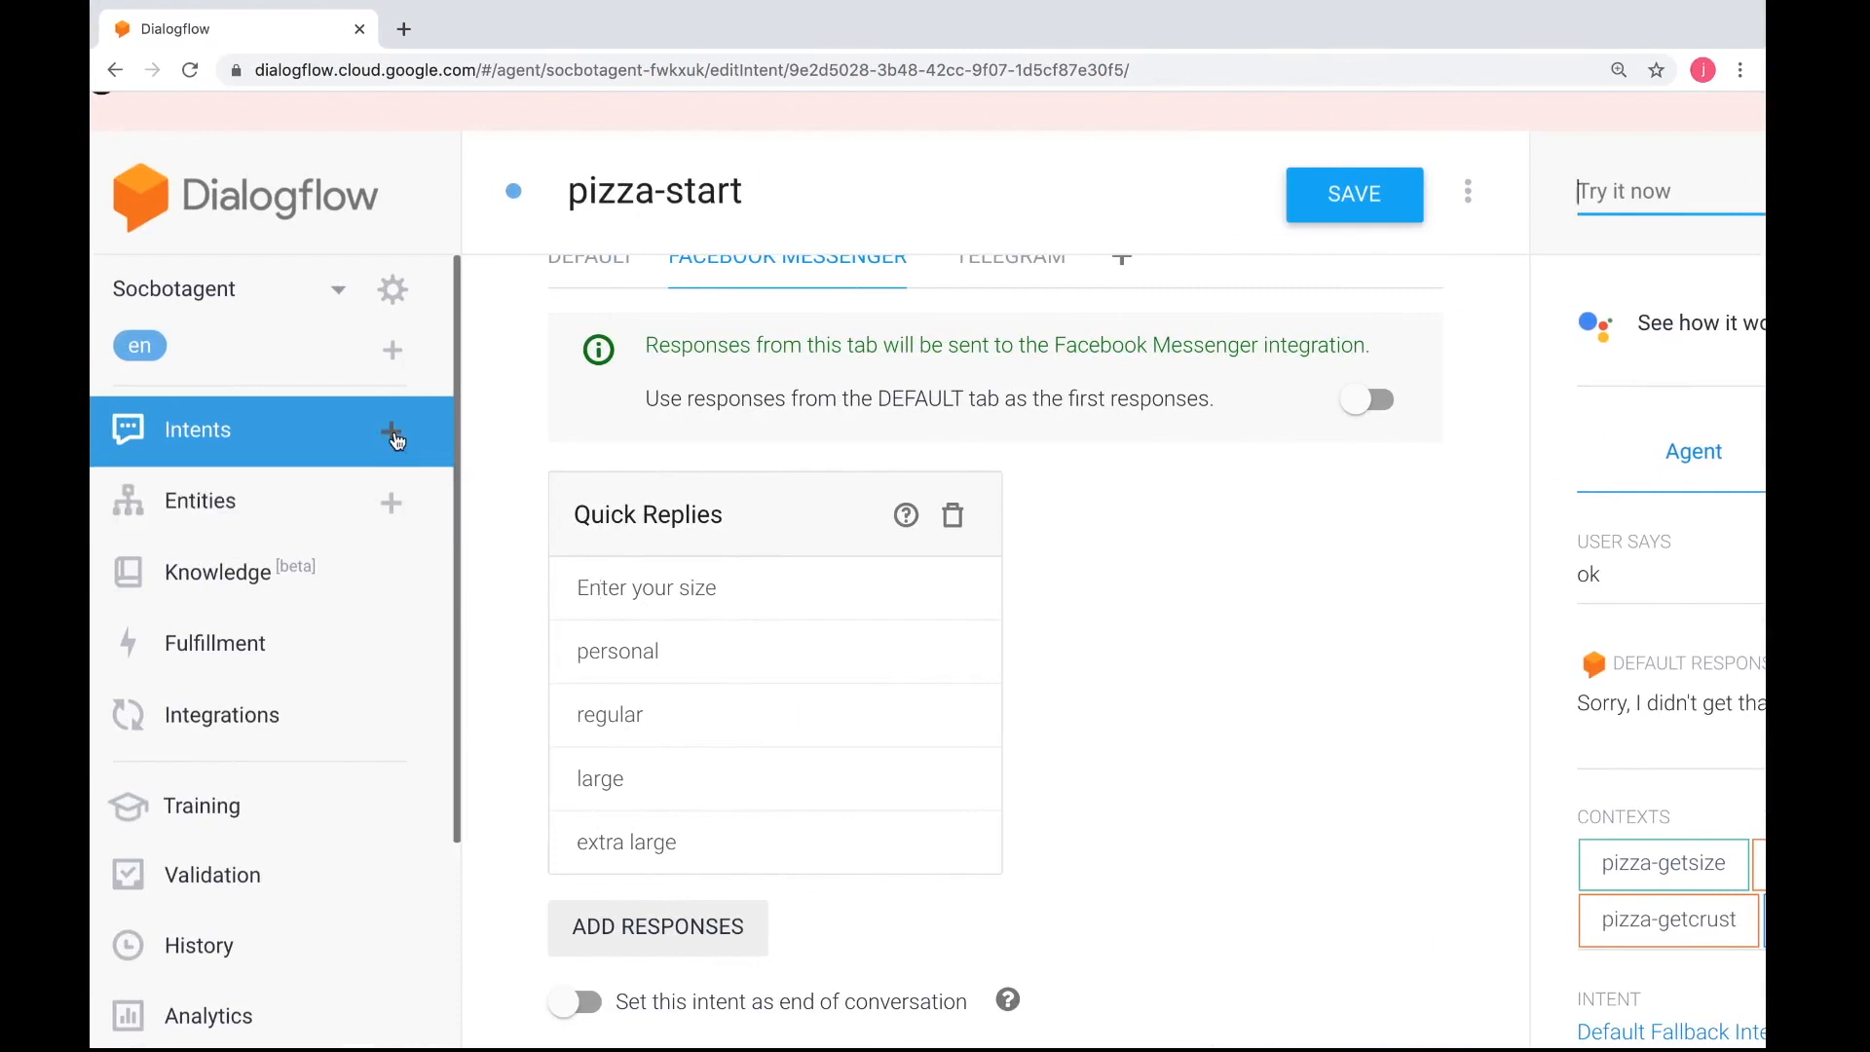
{"action": "left_click", "coordinate": [392, 432]}
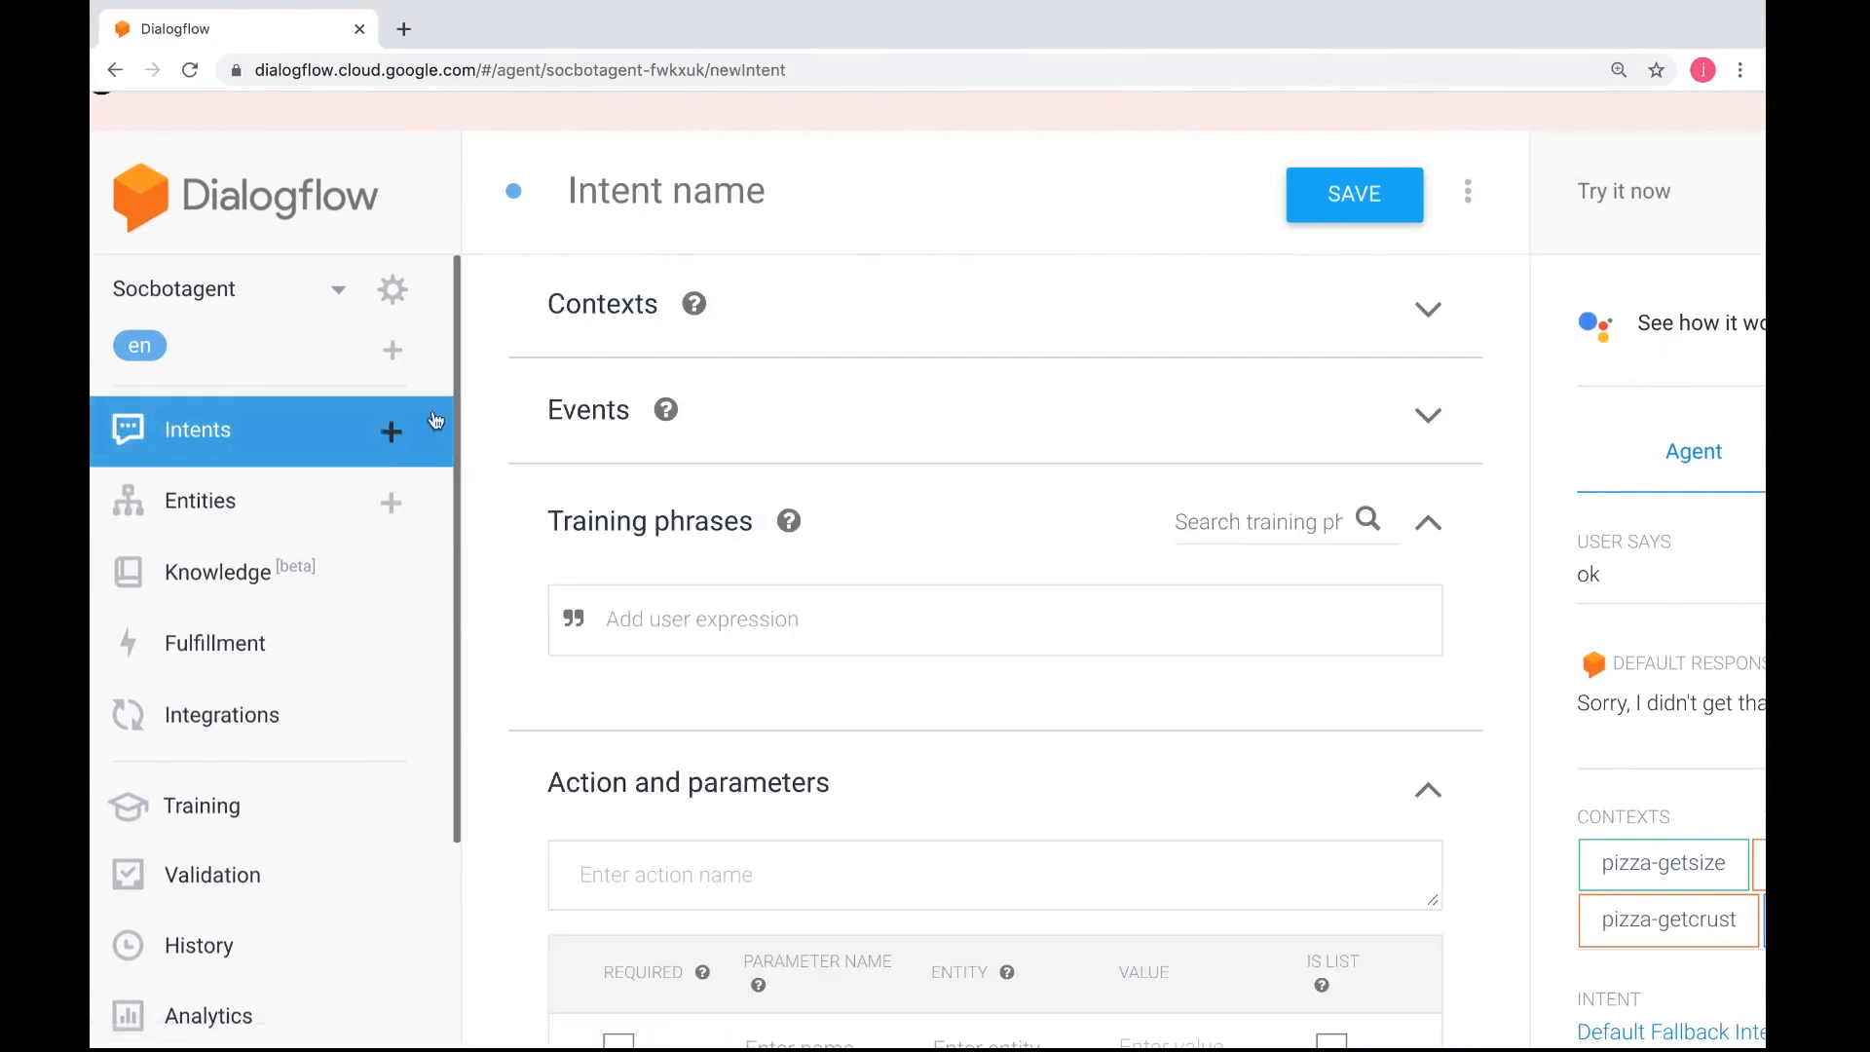
{"action": "left_click", "coordinate": [762, 227]}
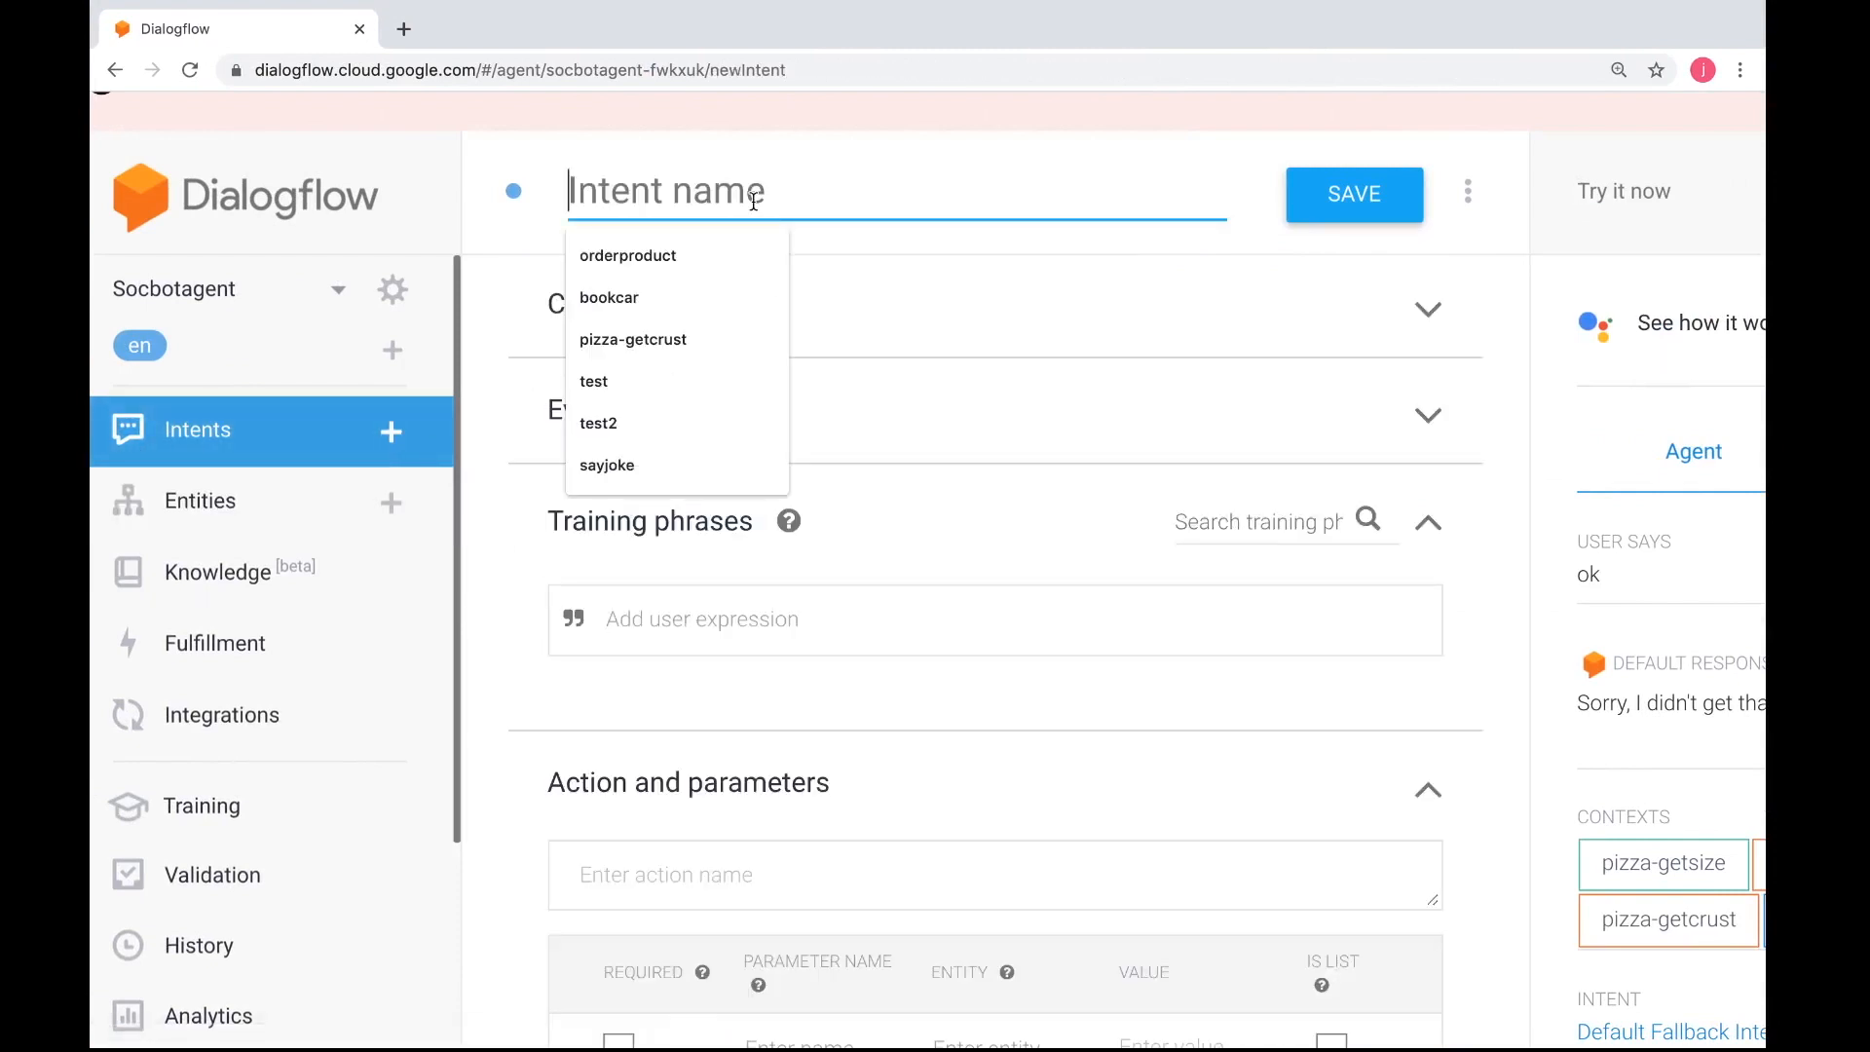
{"action": "type", "text": "pizza-userparticulars"}
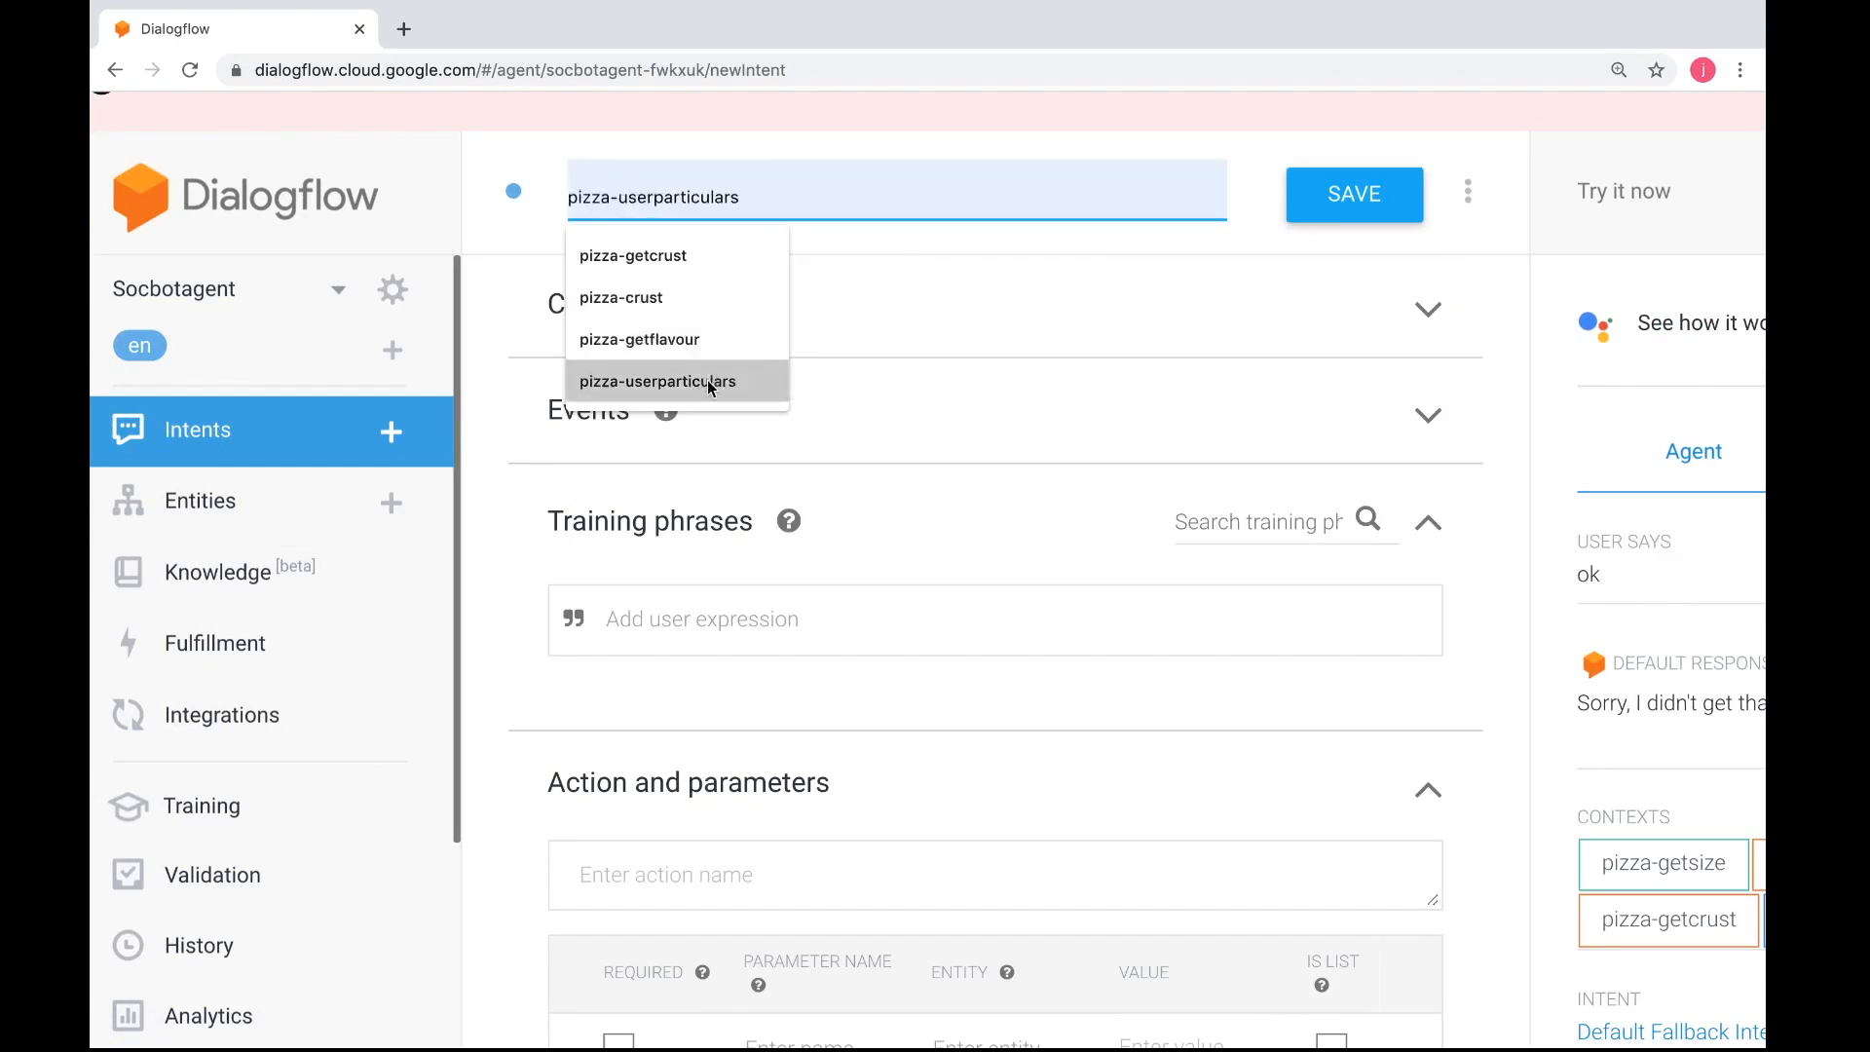
{"action": "left_click", "coordinate": [711, 387]}
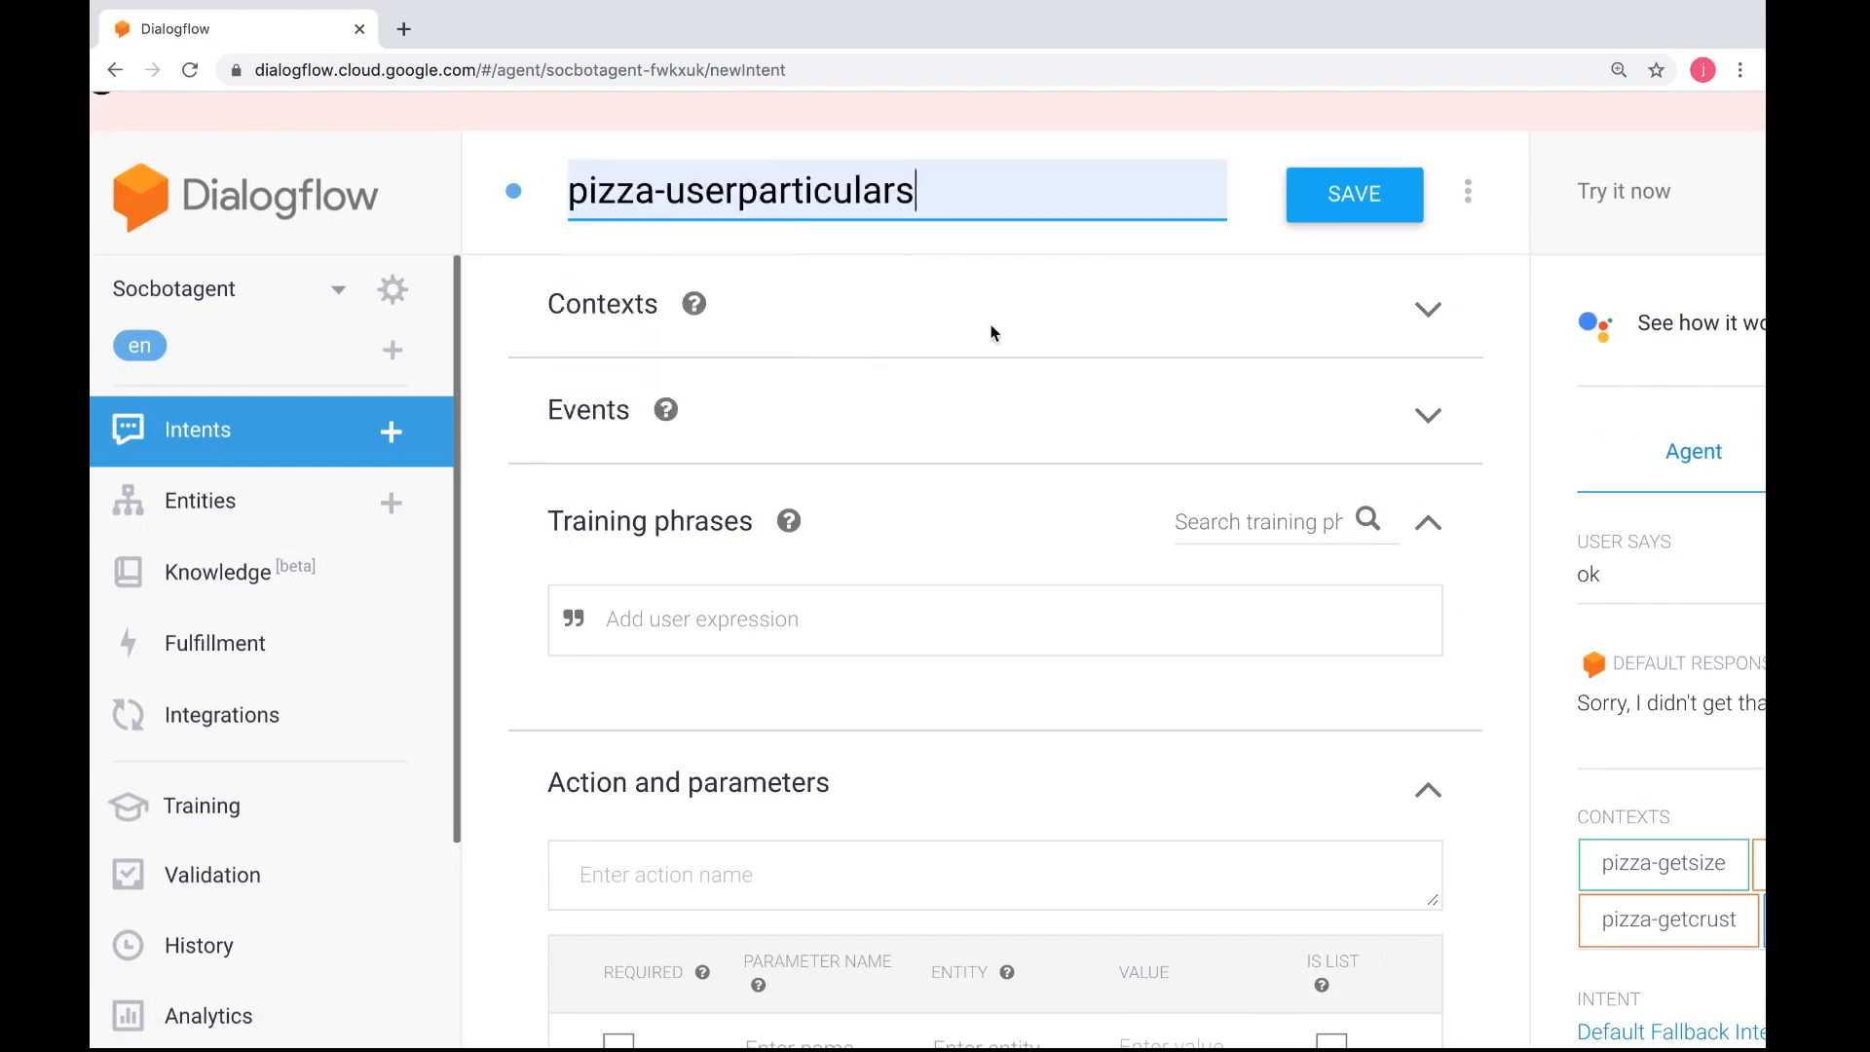
Switch to the practical worksheet in Safari and examine its instructions for the intent's action and input parameters
{"action": "scroll", "coordinate": [993, 334], "scroll_direction": "down", "scroll_amount": 1}
{"action": "scroll", "coordinate": [993, 334], "scroll_direction": "down", "scroll_amount": 1}
{"action": "scroll", "coordinate": [992, 333], "scroll_direction": "up", "scroll_amount": 2}
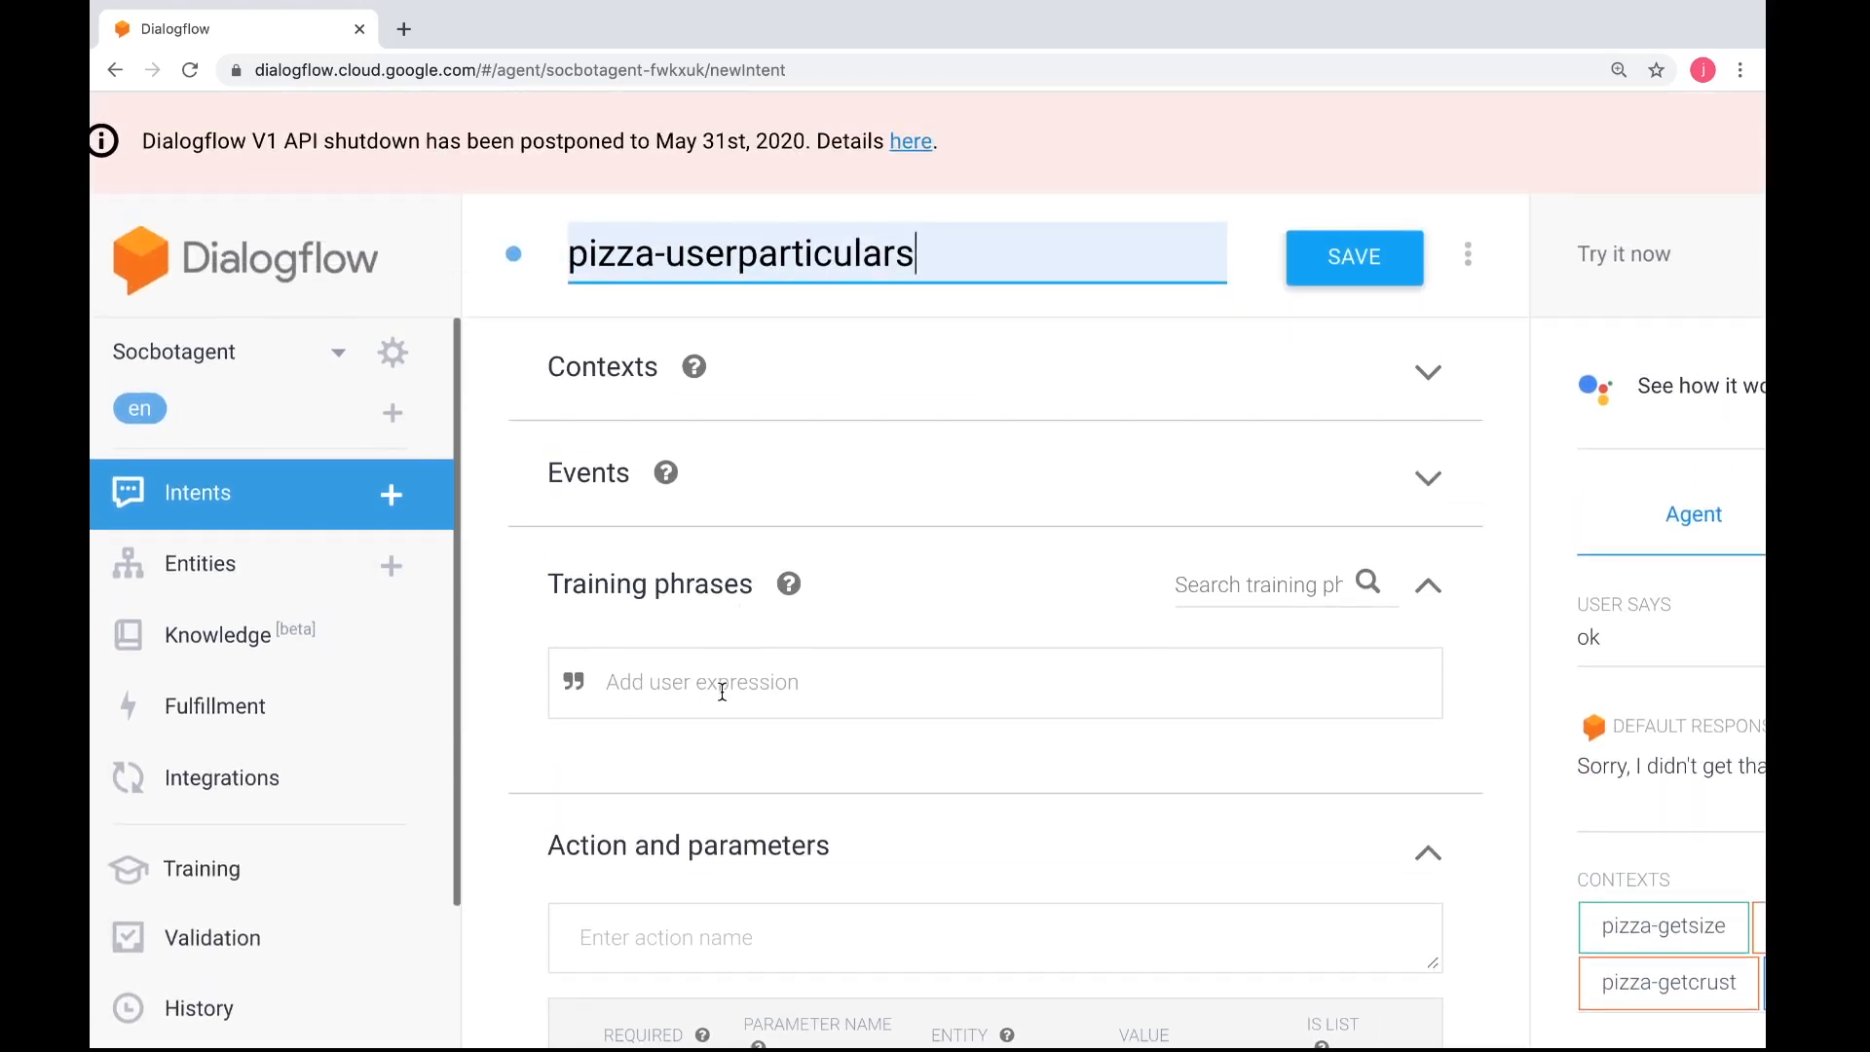
{"action": "key", "text": "ctrl+Right"}
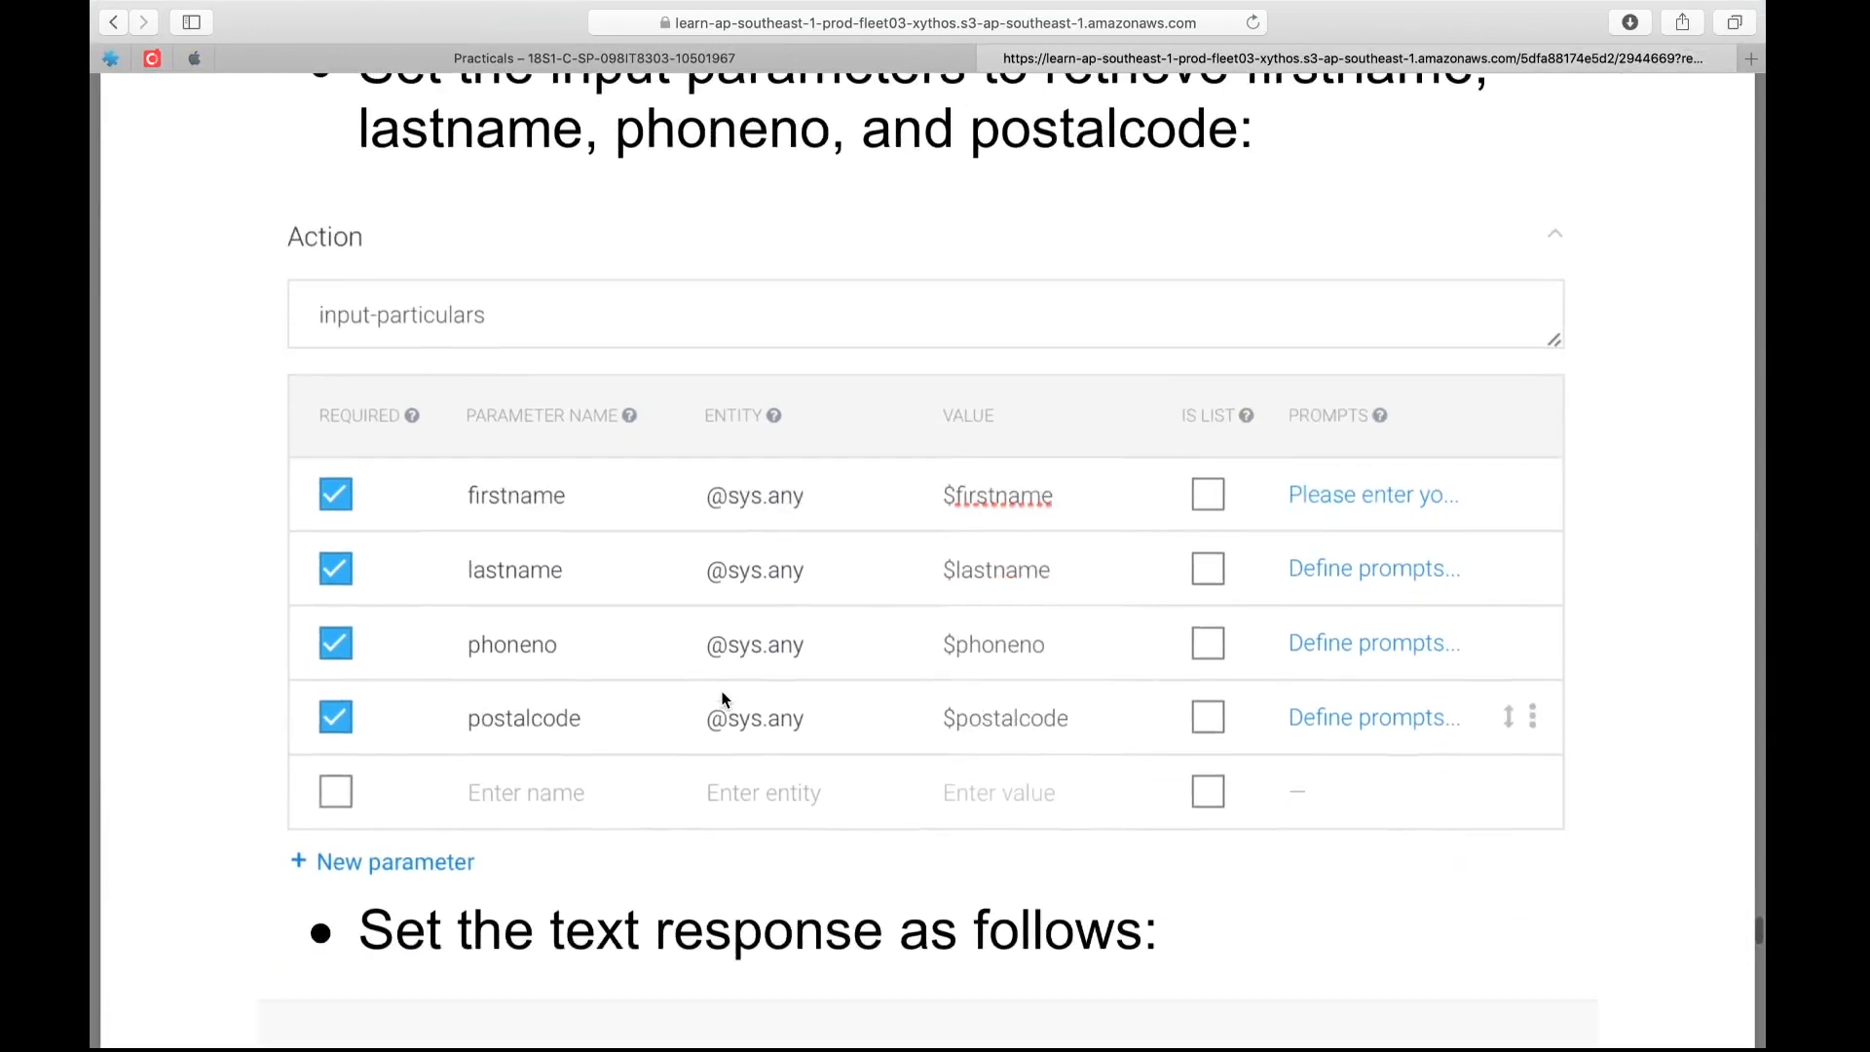
{"action": "scroll", "coordinate": [723, 699], "scroll_direction": "up", "scroll_amount": 4}
{"action": "scroll", "coordinate": [723, 698], "scroll_direction": "up", "scroll_amount": 1}
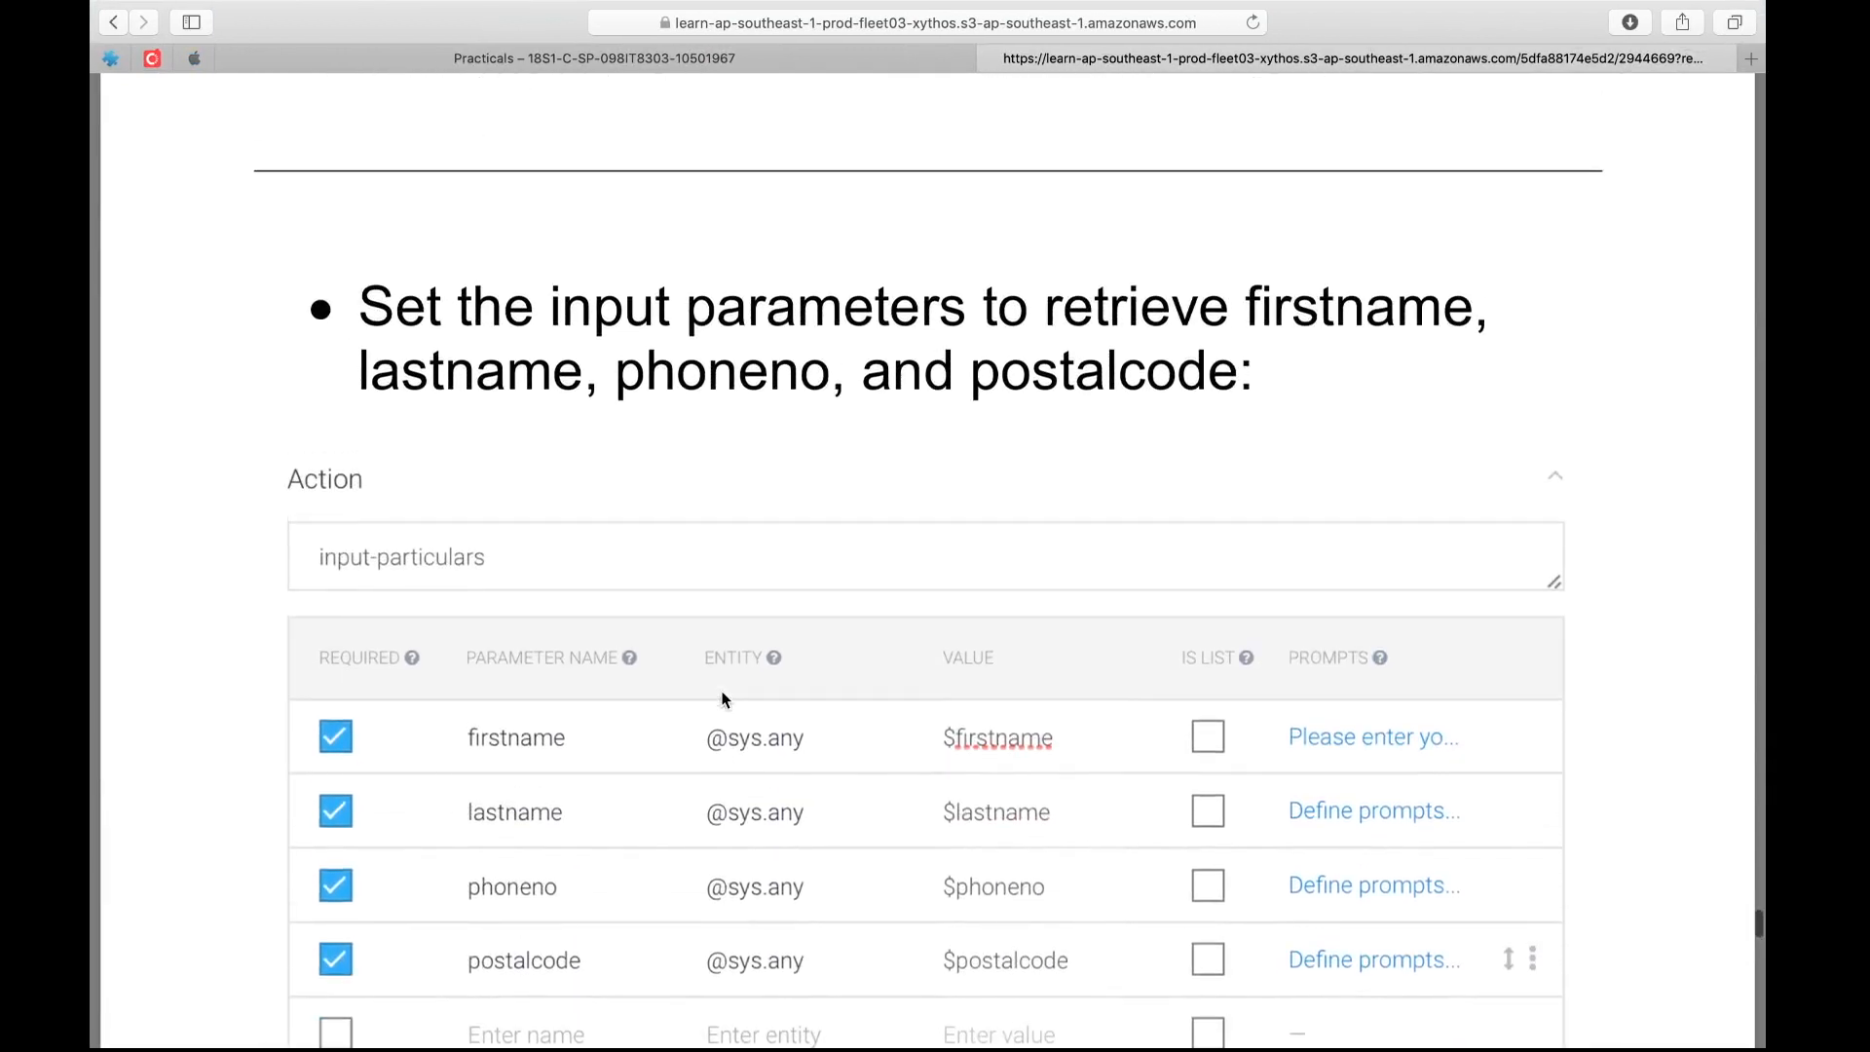
{"action": "scroll", "coordinate": [723, 698], "scroll_direction": "down", "scroll_amount": 1}
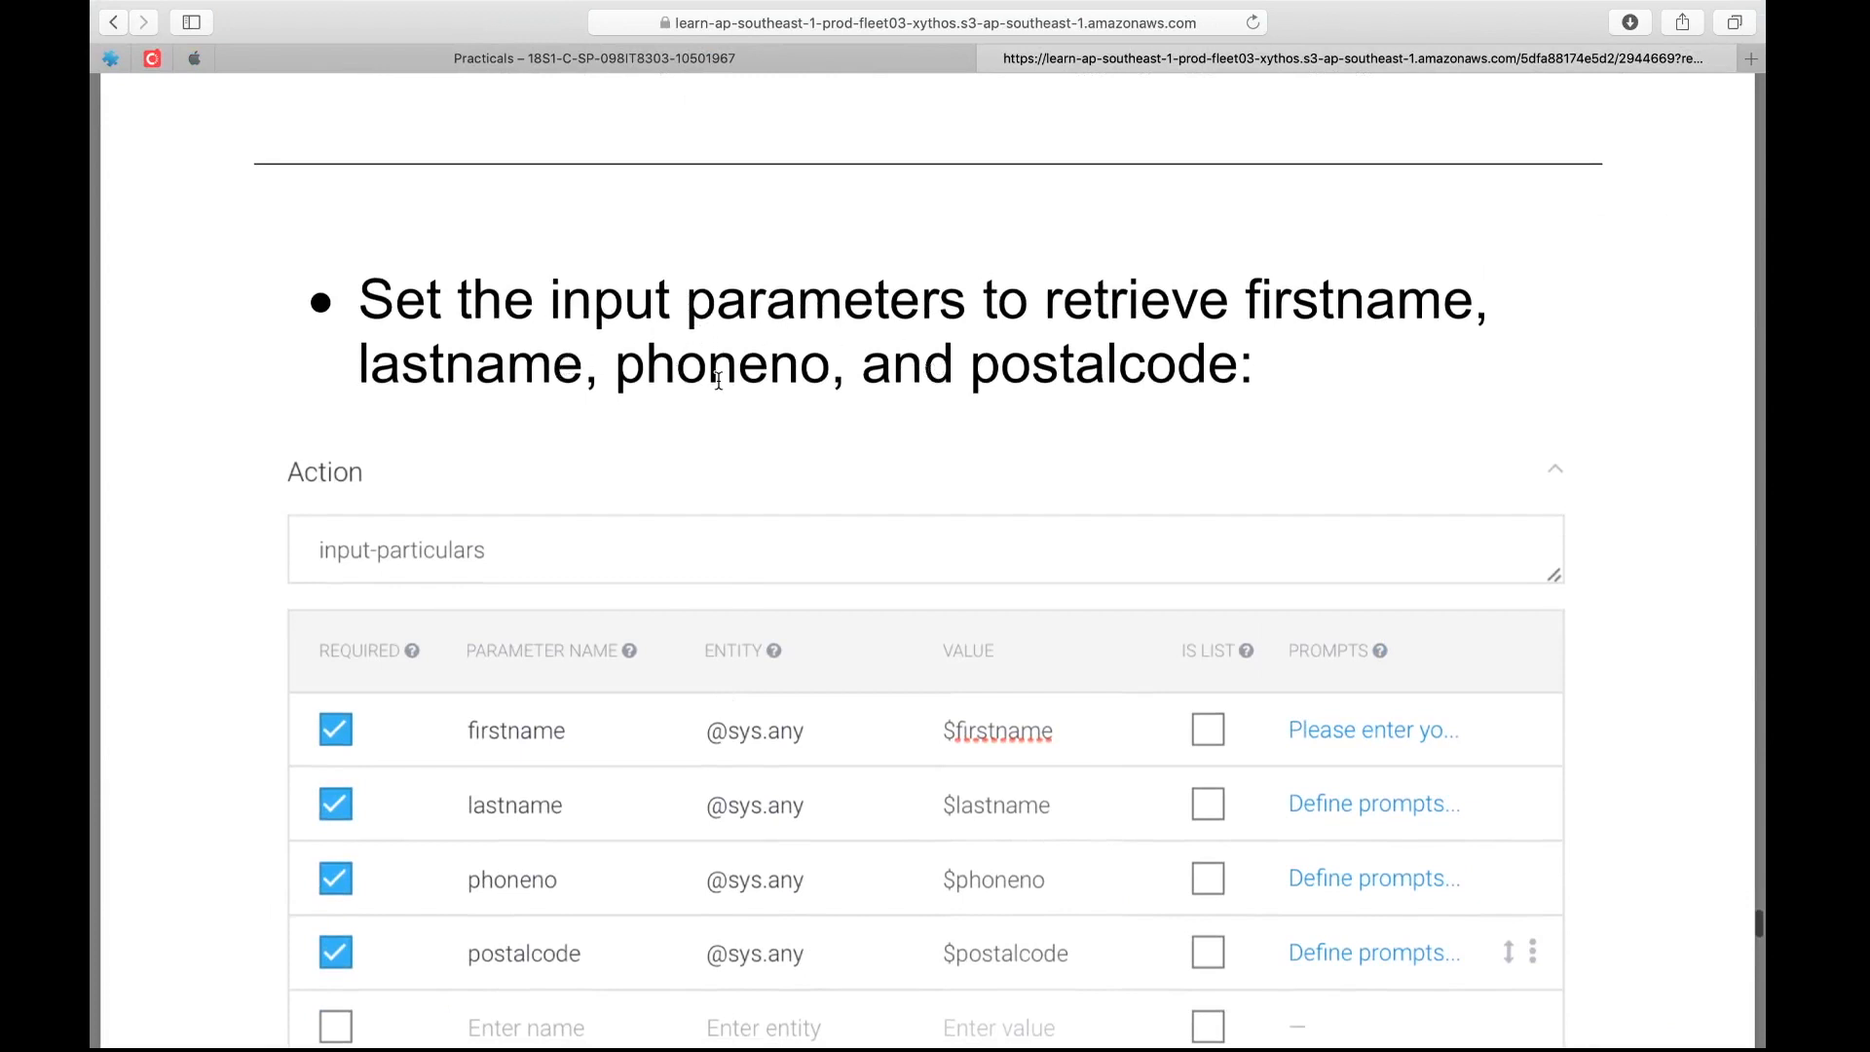
{"action": "scroll", "coordinate": [731, 385], "scroll_direction": "up", "scroll_amount": 15}
{"action": "scroll", "coordinate": [731, 387], "scroll_direction": "down", "scroll_amount": 20}
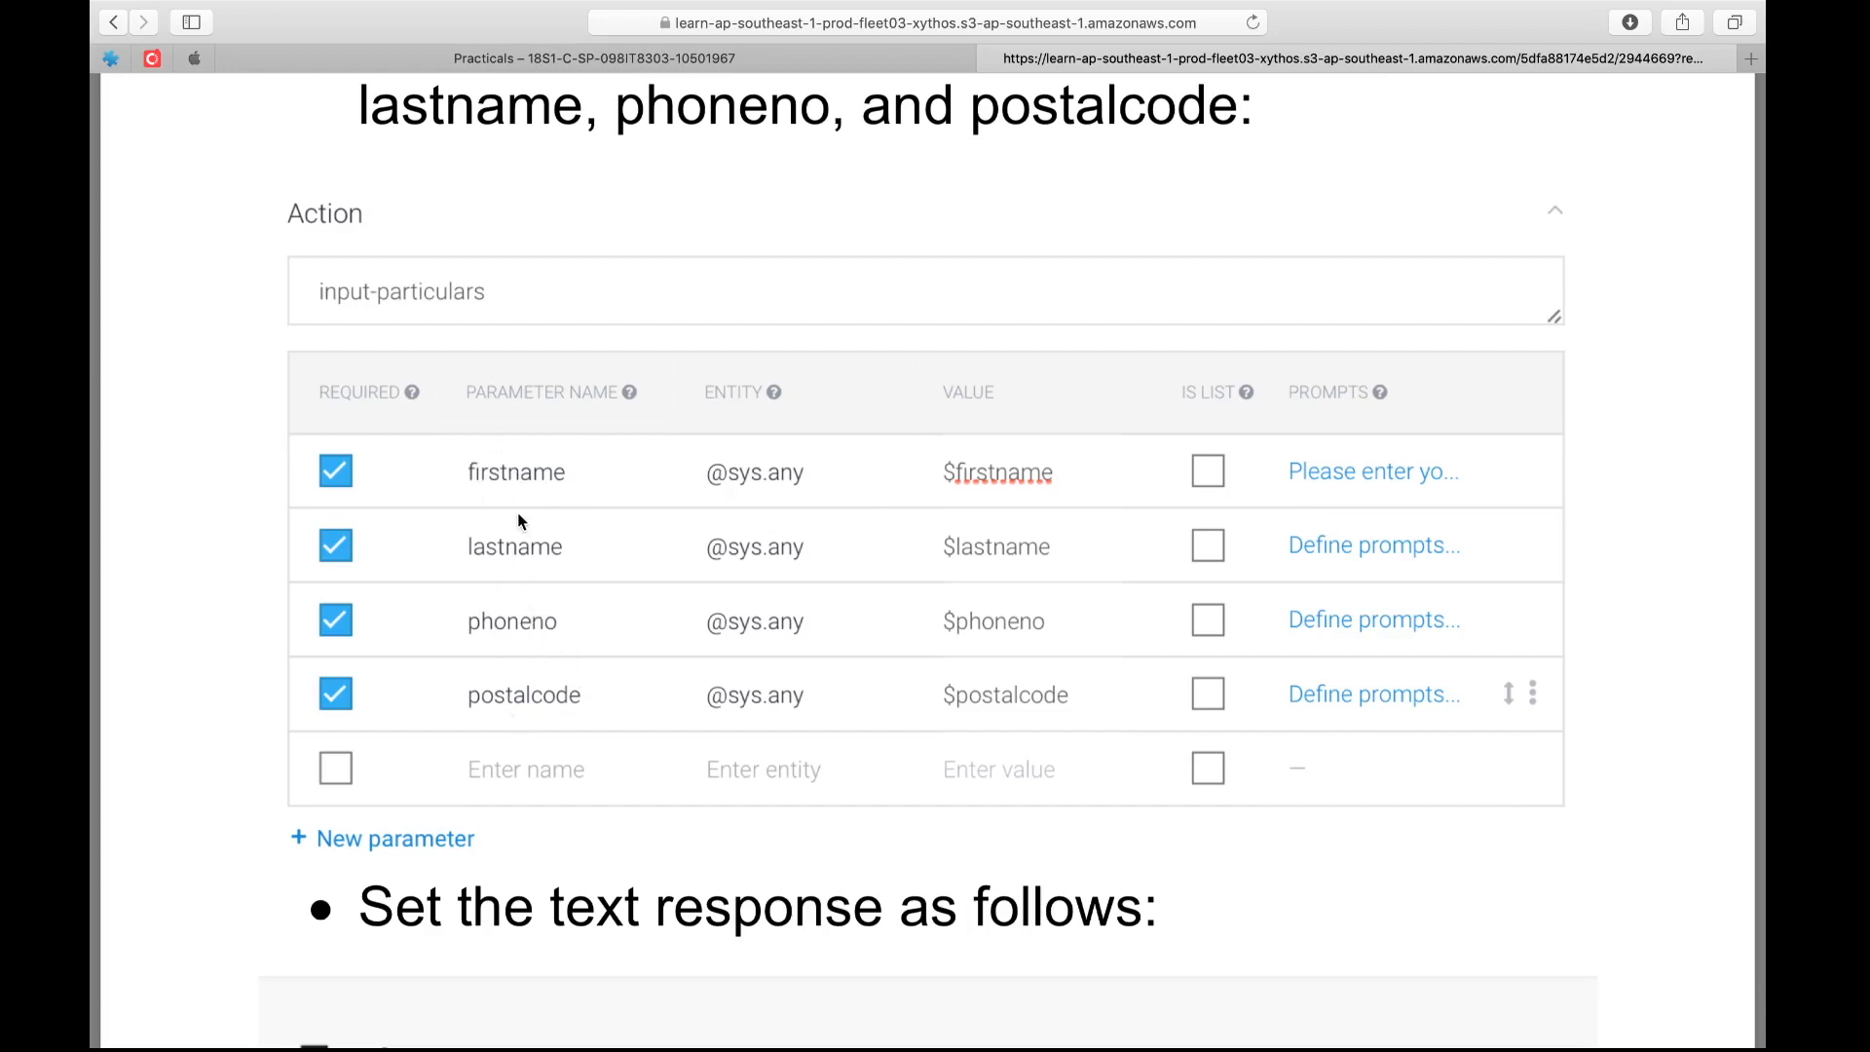
{"action": "scroll", "coordinate": [526, 467], "scroll_direction": "up", "scroll_amount": 2}
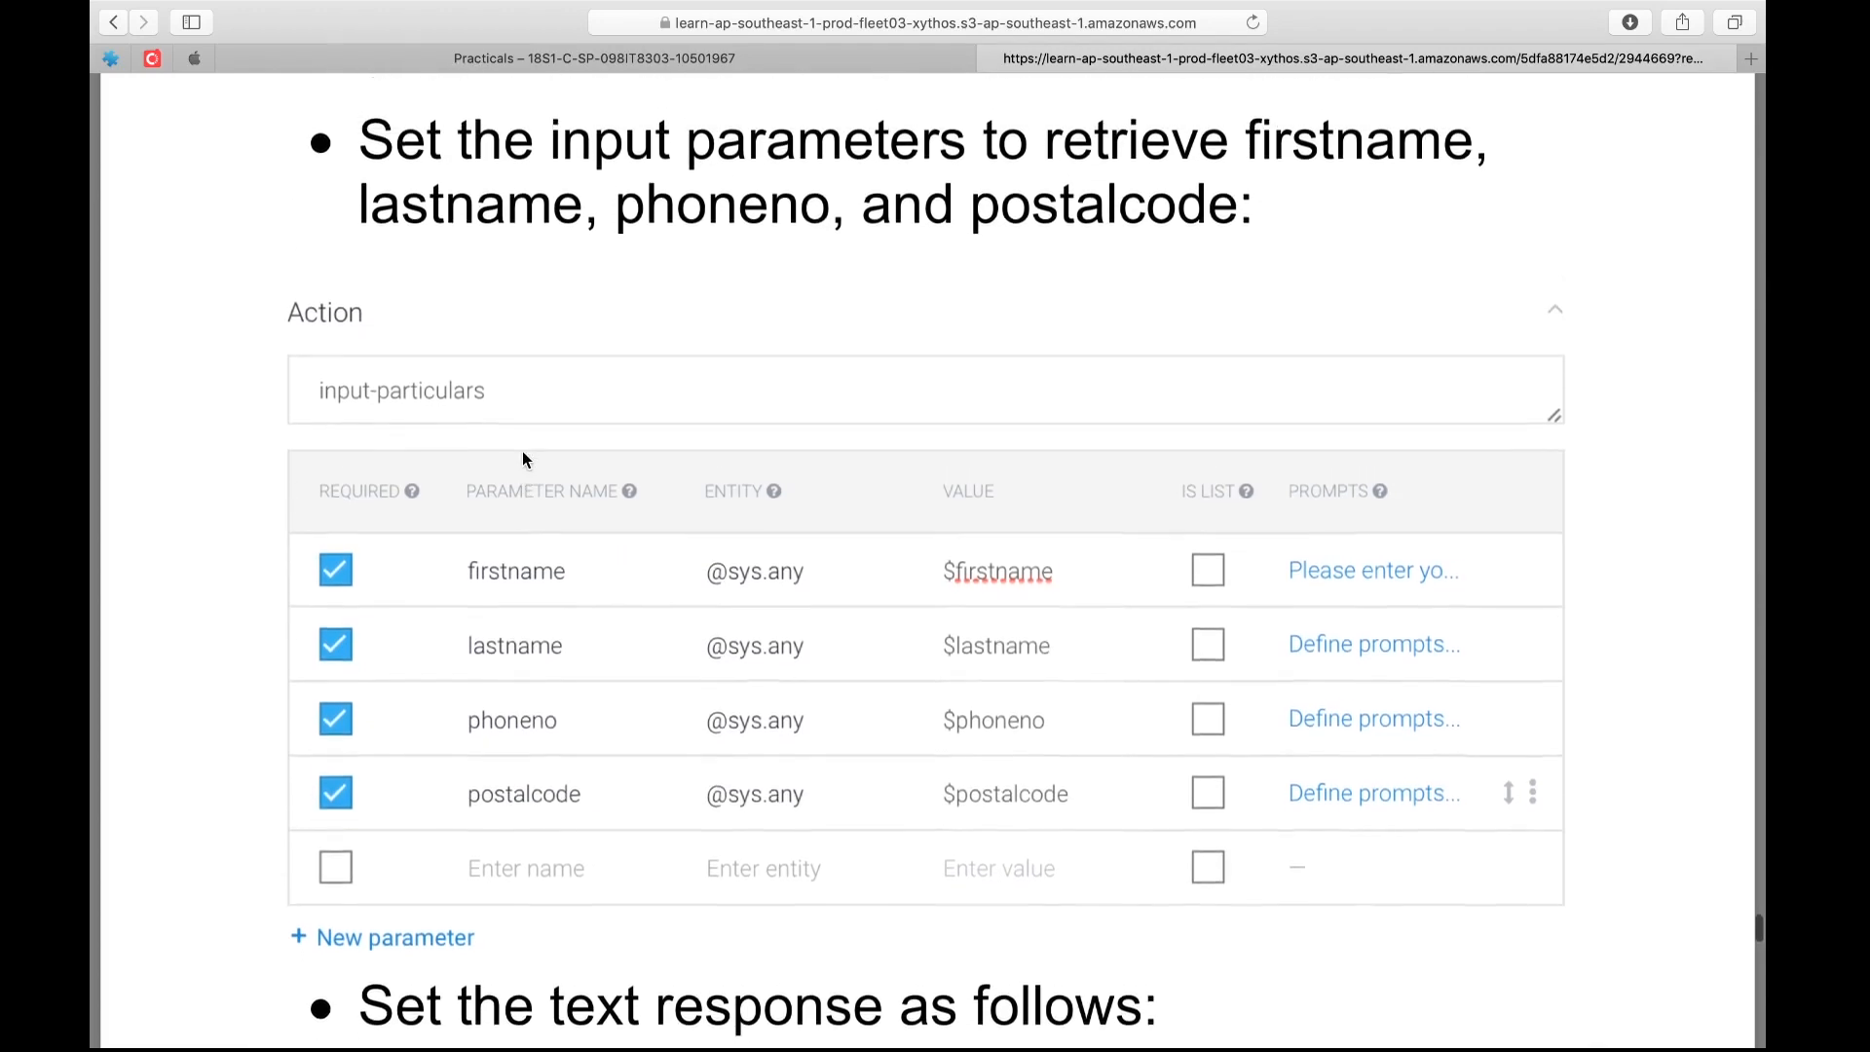
{"action": "scroll", "coordinate": [522, 460], "scroll_direction": "down", "scroll_amount": 3}
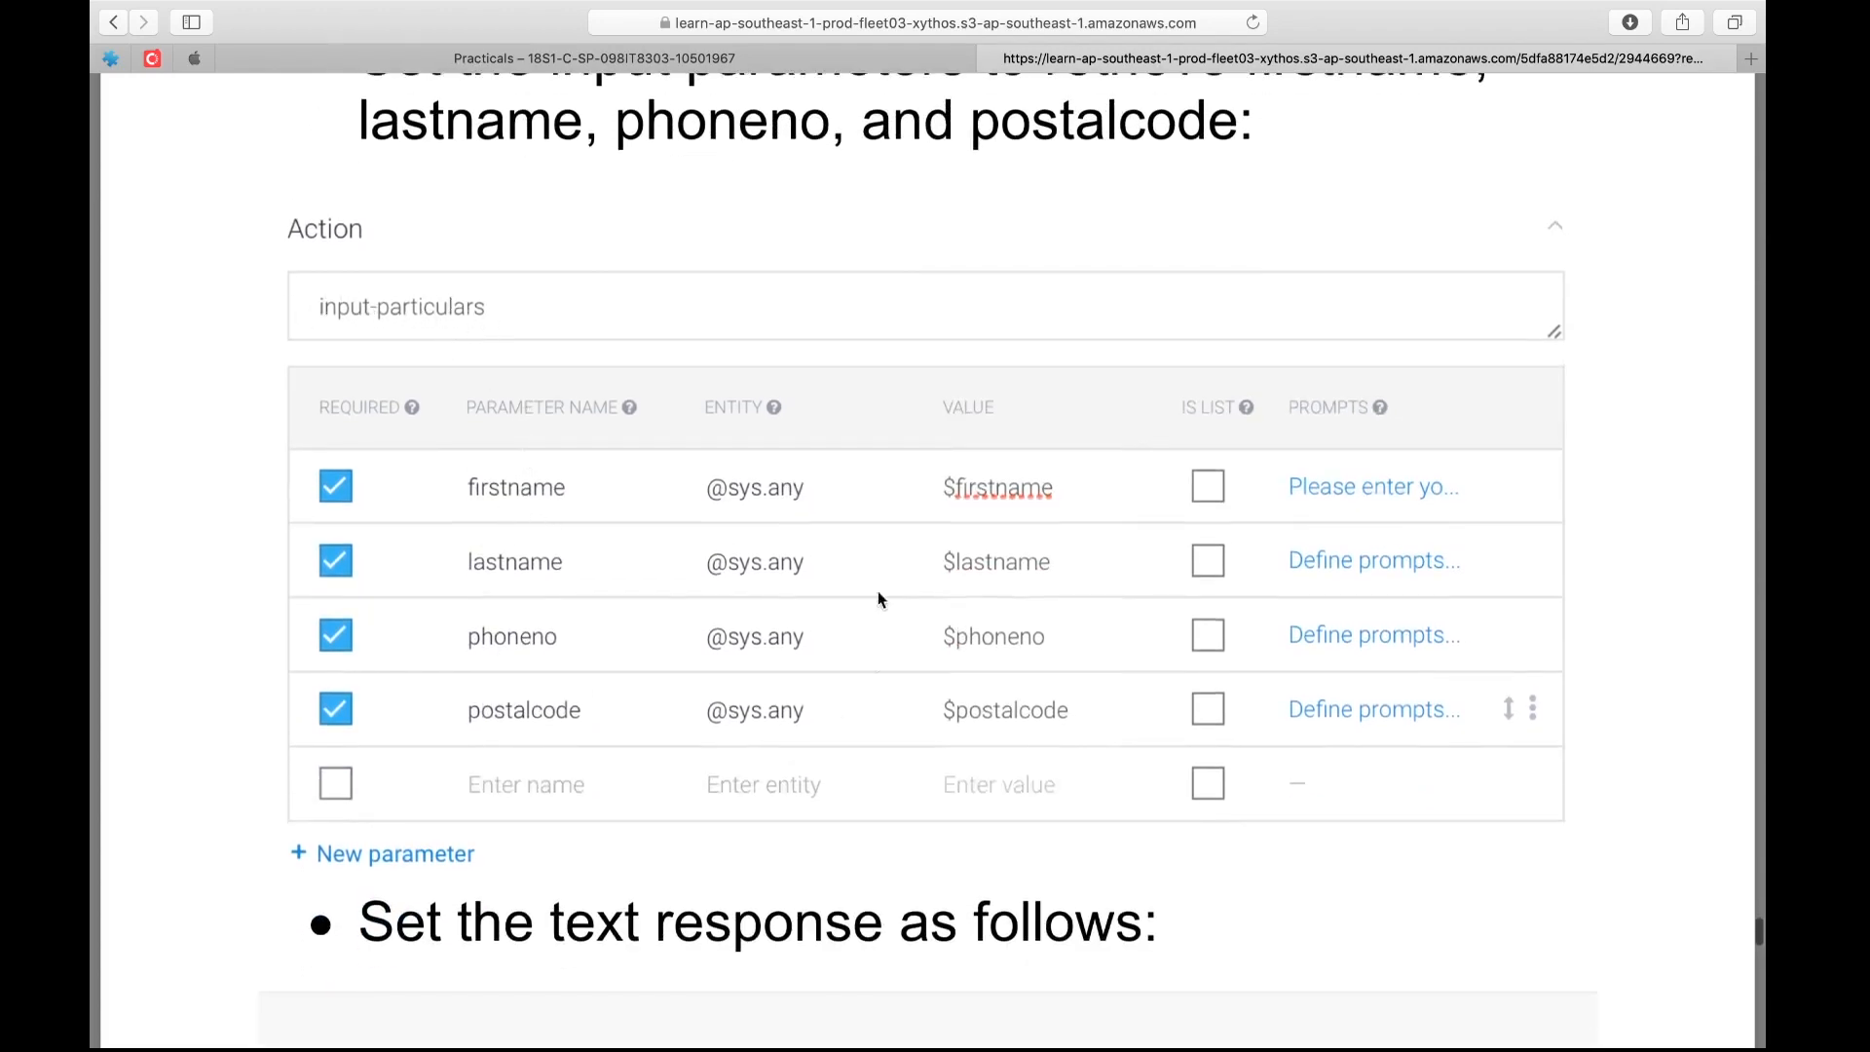
{"action": "key", "text": "ctrl+Left"}
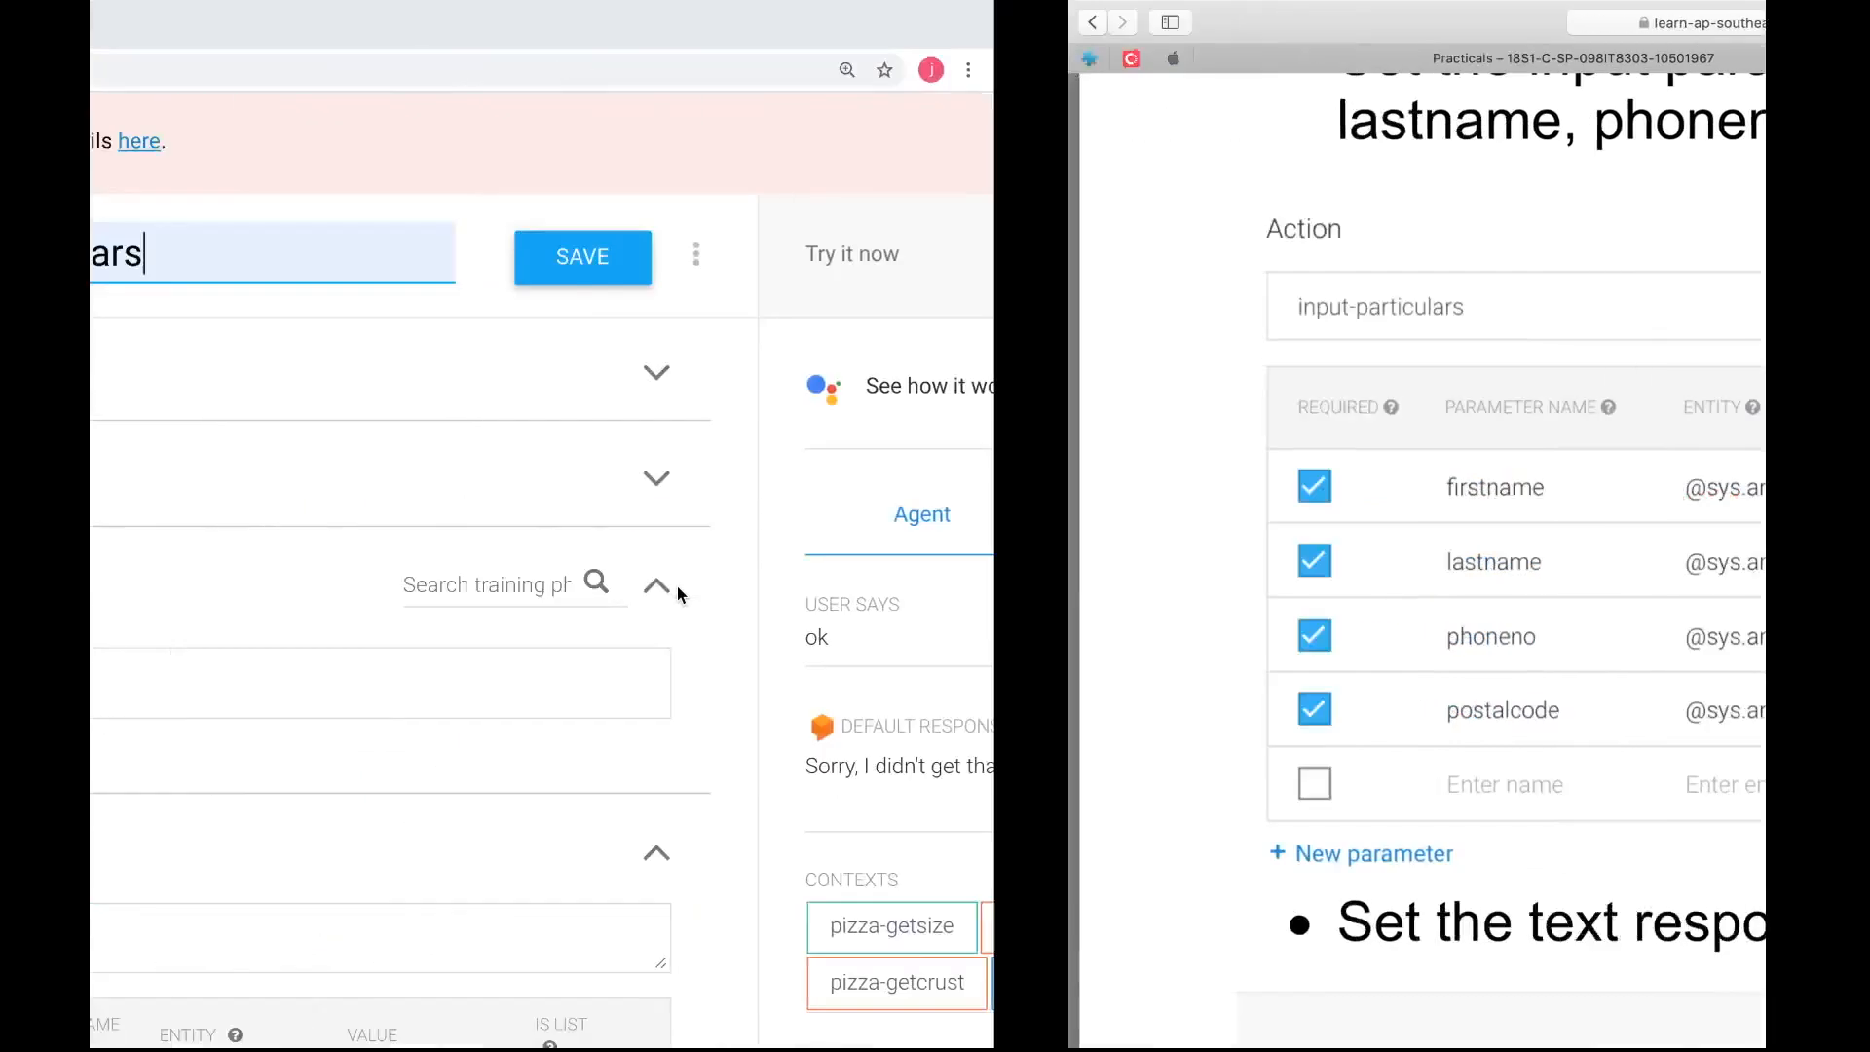
Add a parameter named firstname to the pizza-userparticulars intent and mark it as required
{"action": "scroll", "coordinate": [721, 728], "scroll_direction": "down", "scroll_amount": 3}
{"action": "scroll", "coordinate": [726, 738], "scroll_direction": "down", "scroll_amount": 2}
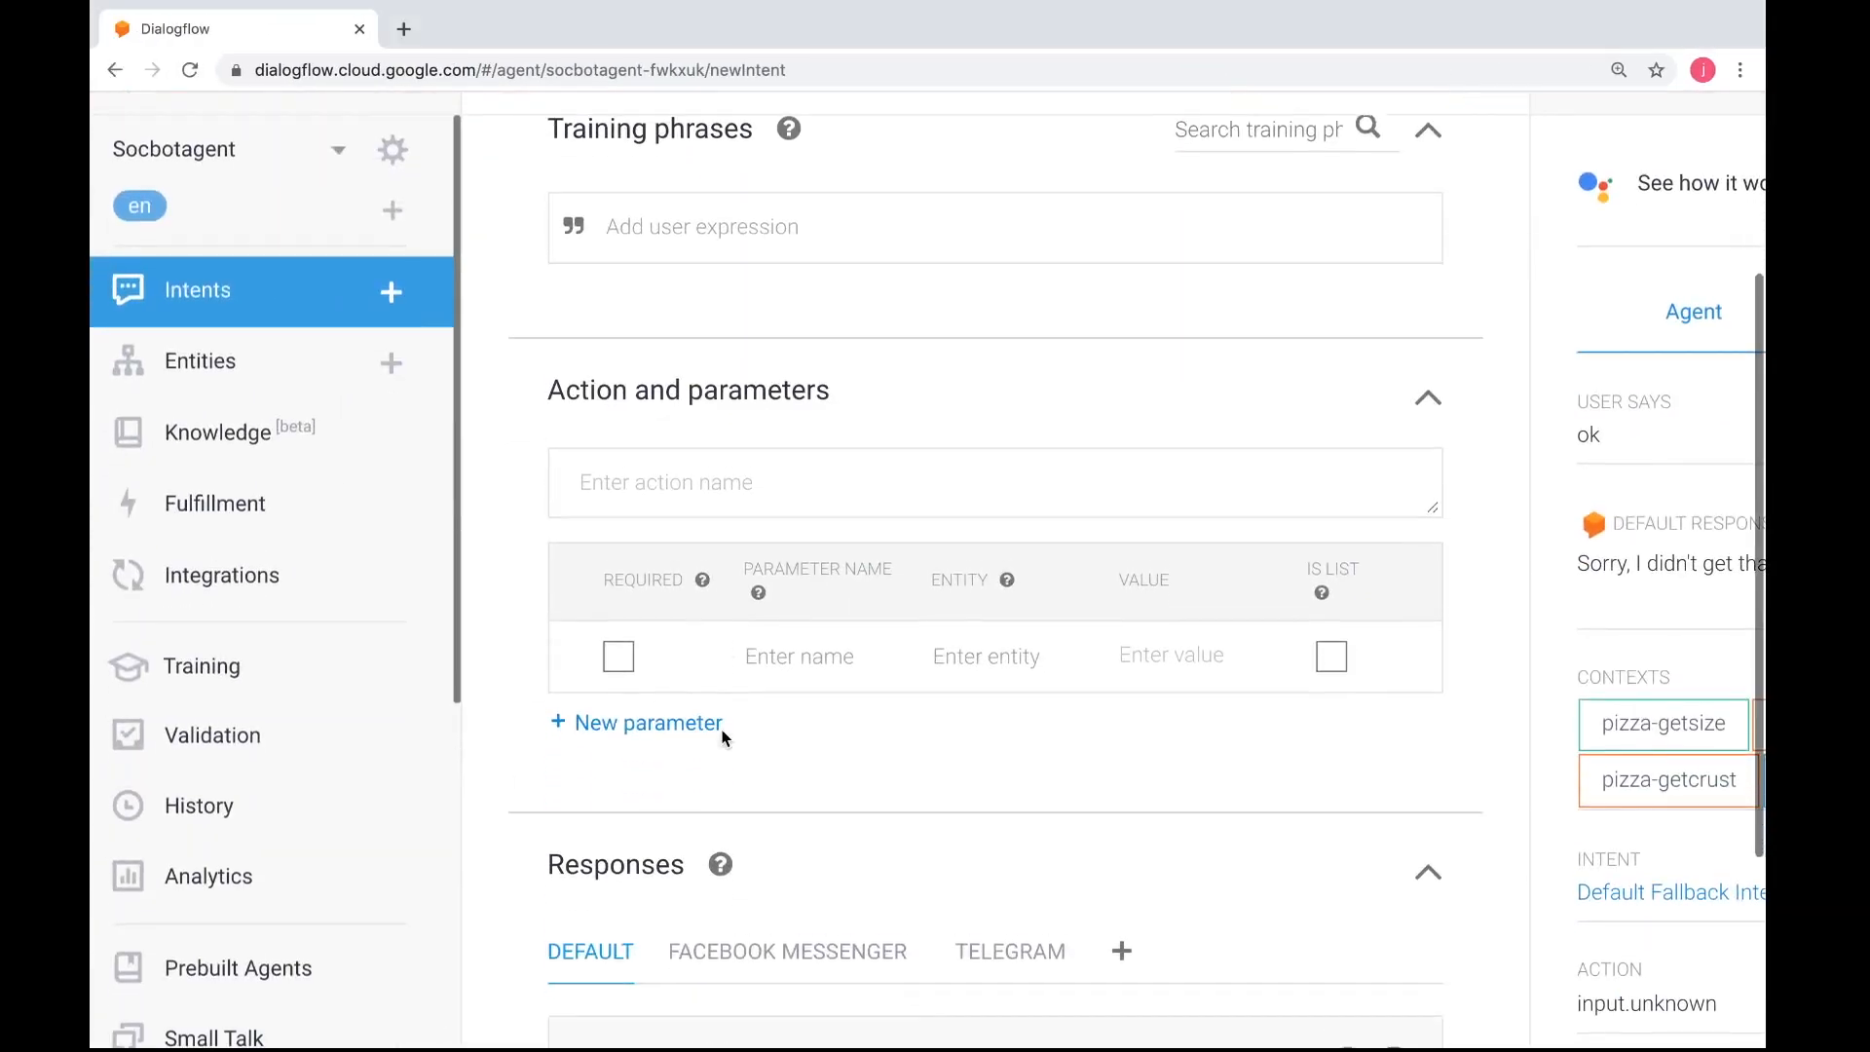
{"action": "left_click", "coordinate": [783, 648]}
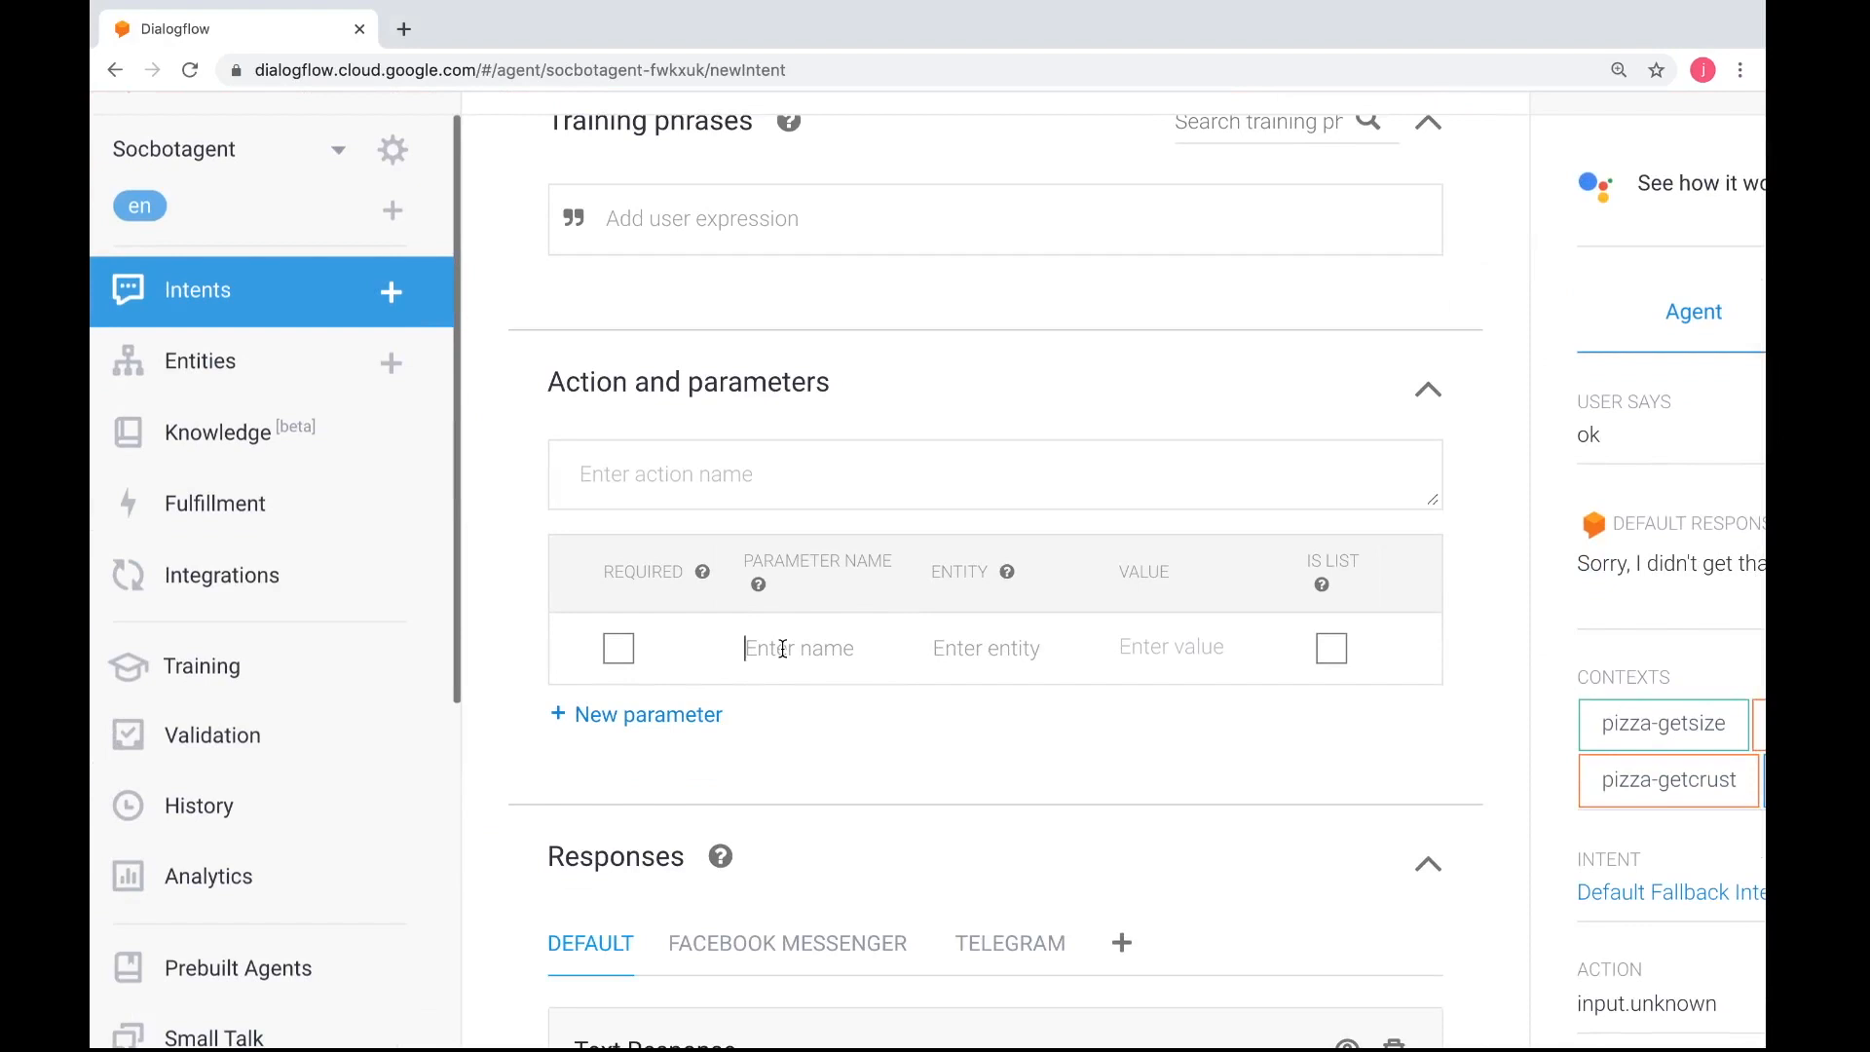
{"action": "type", "text": "firstname"}
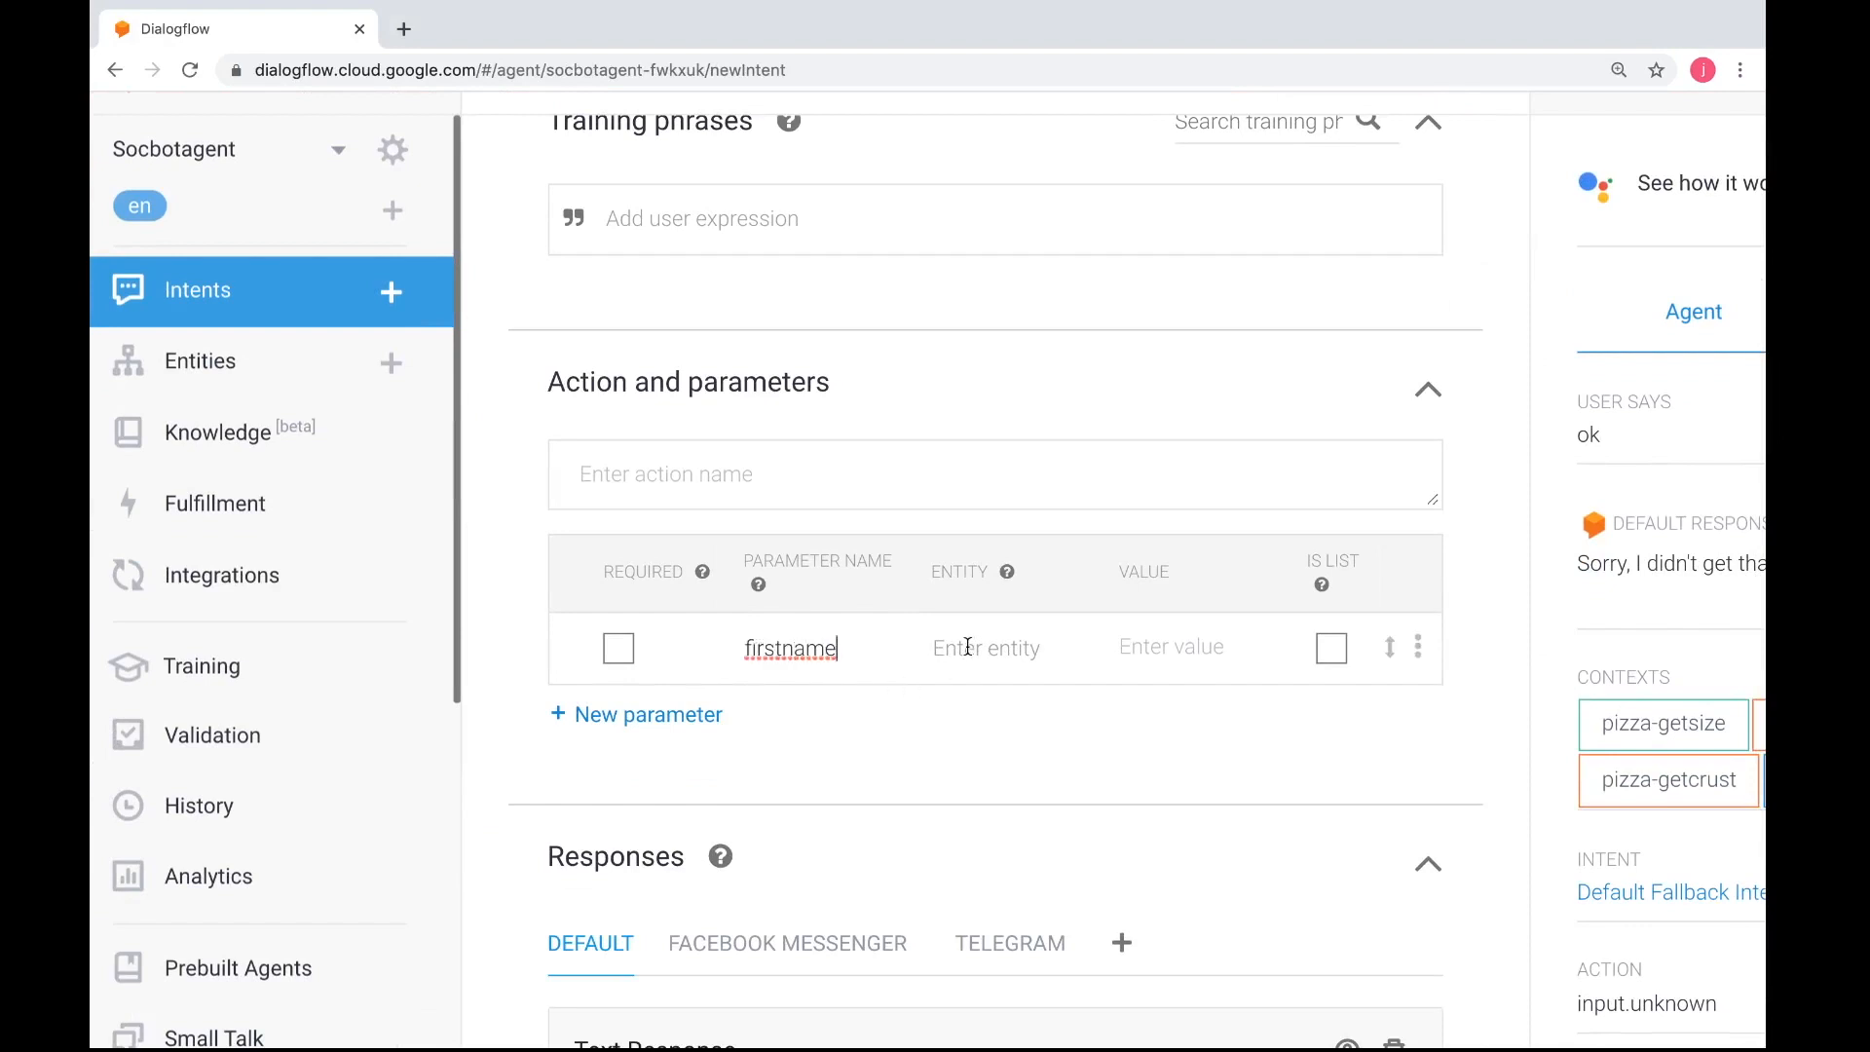
{"action": "left_click", "coordinate": [620, 652]}
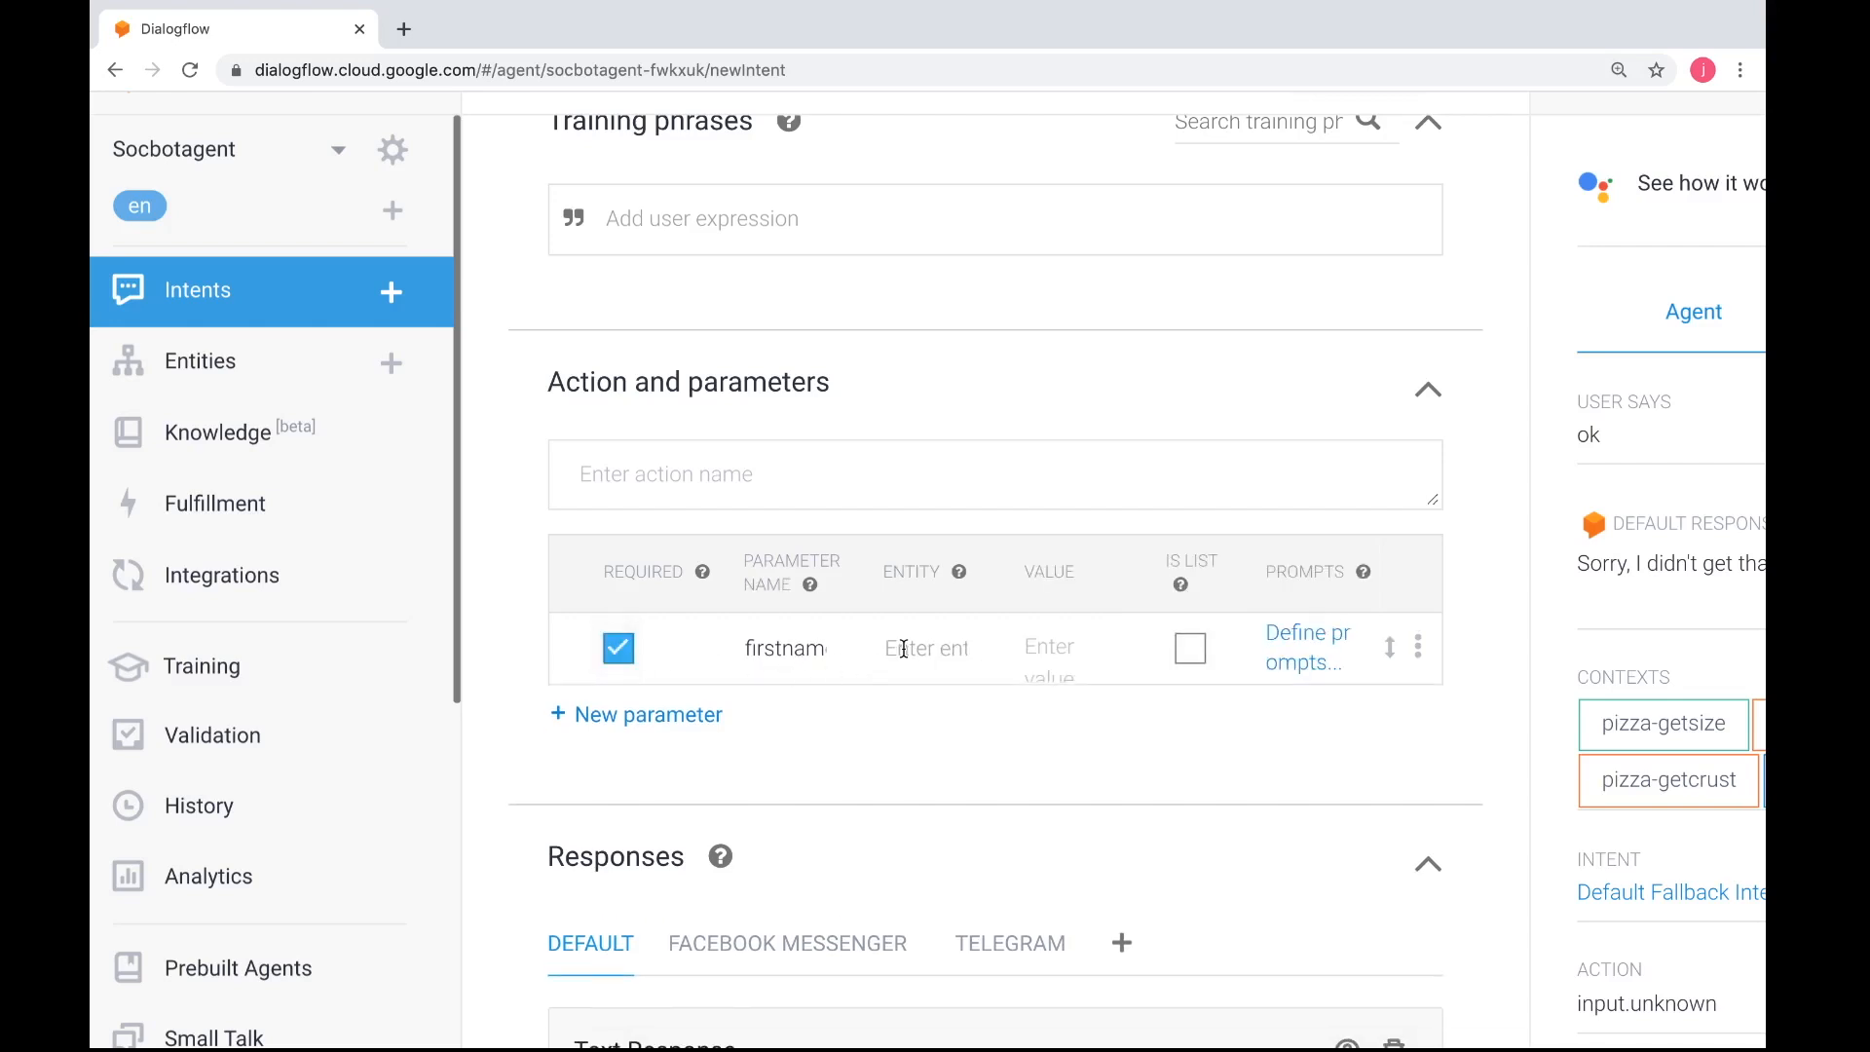
{"action": "left_click", "coordinate": [823, 645]}
{"action": "type", "text": "e"}
{"action": "key", "text": "Left"}
{"action": "key", "text": "Left"}
{"action": "key", "text": "Home"}
{"action": "left_click", "coordinate": [1297, 643]}
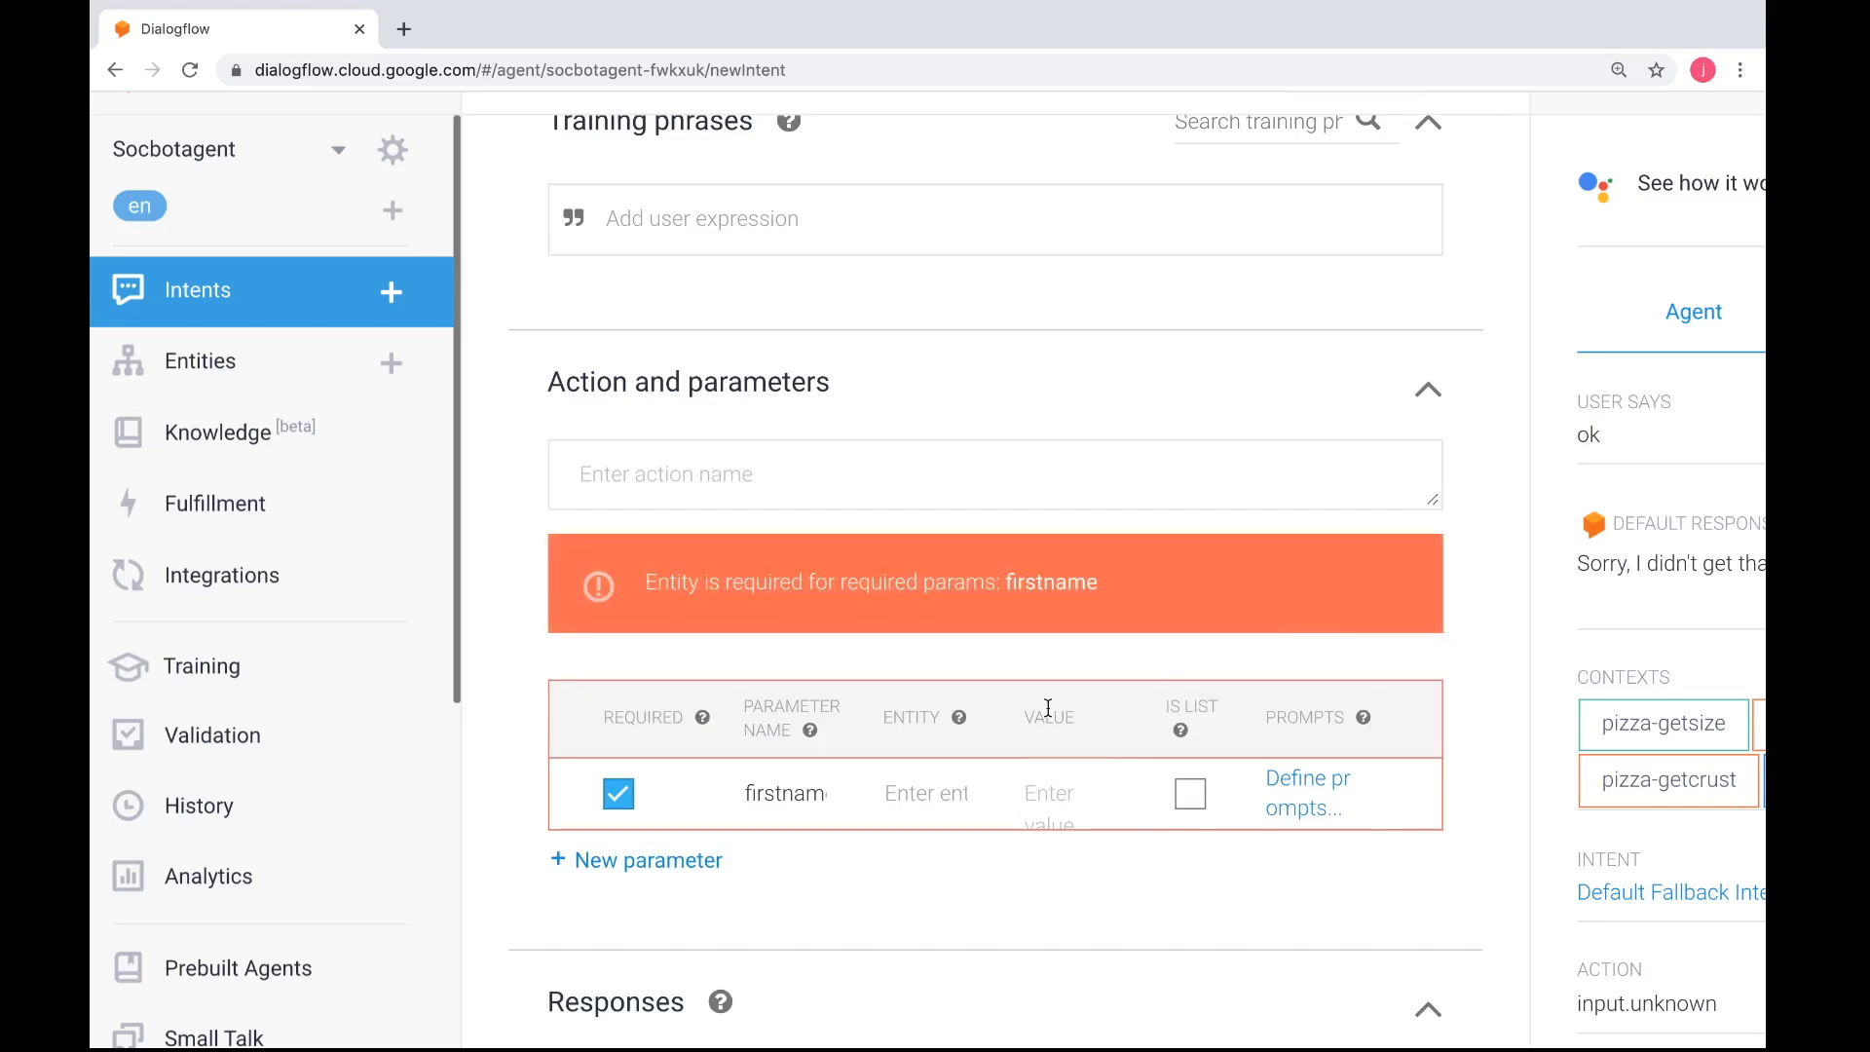
{"action": "left_click", "coordinate": [950, 796]}
{"action": "key", "text": "ctrl+Right"}
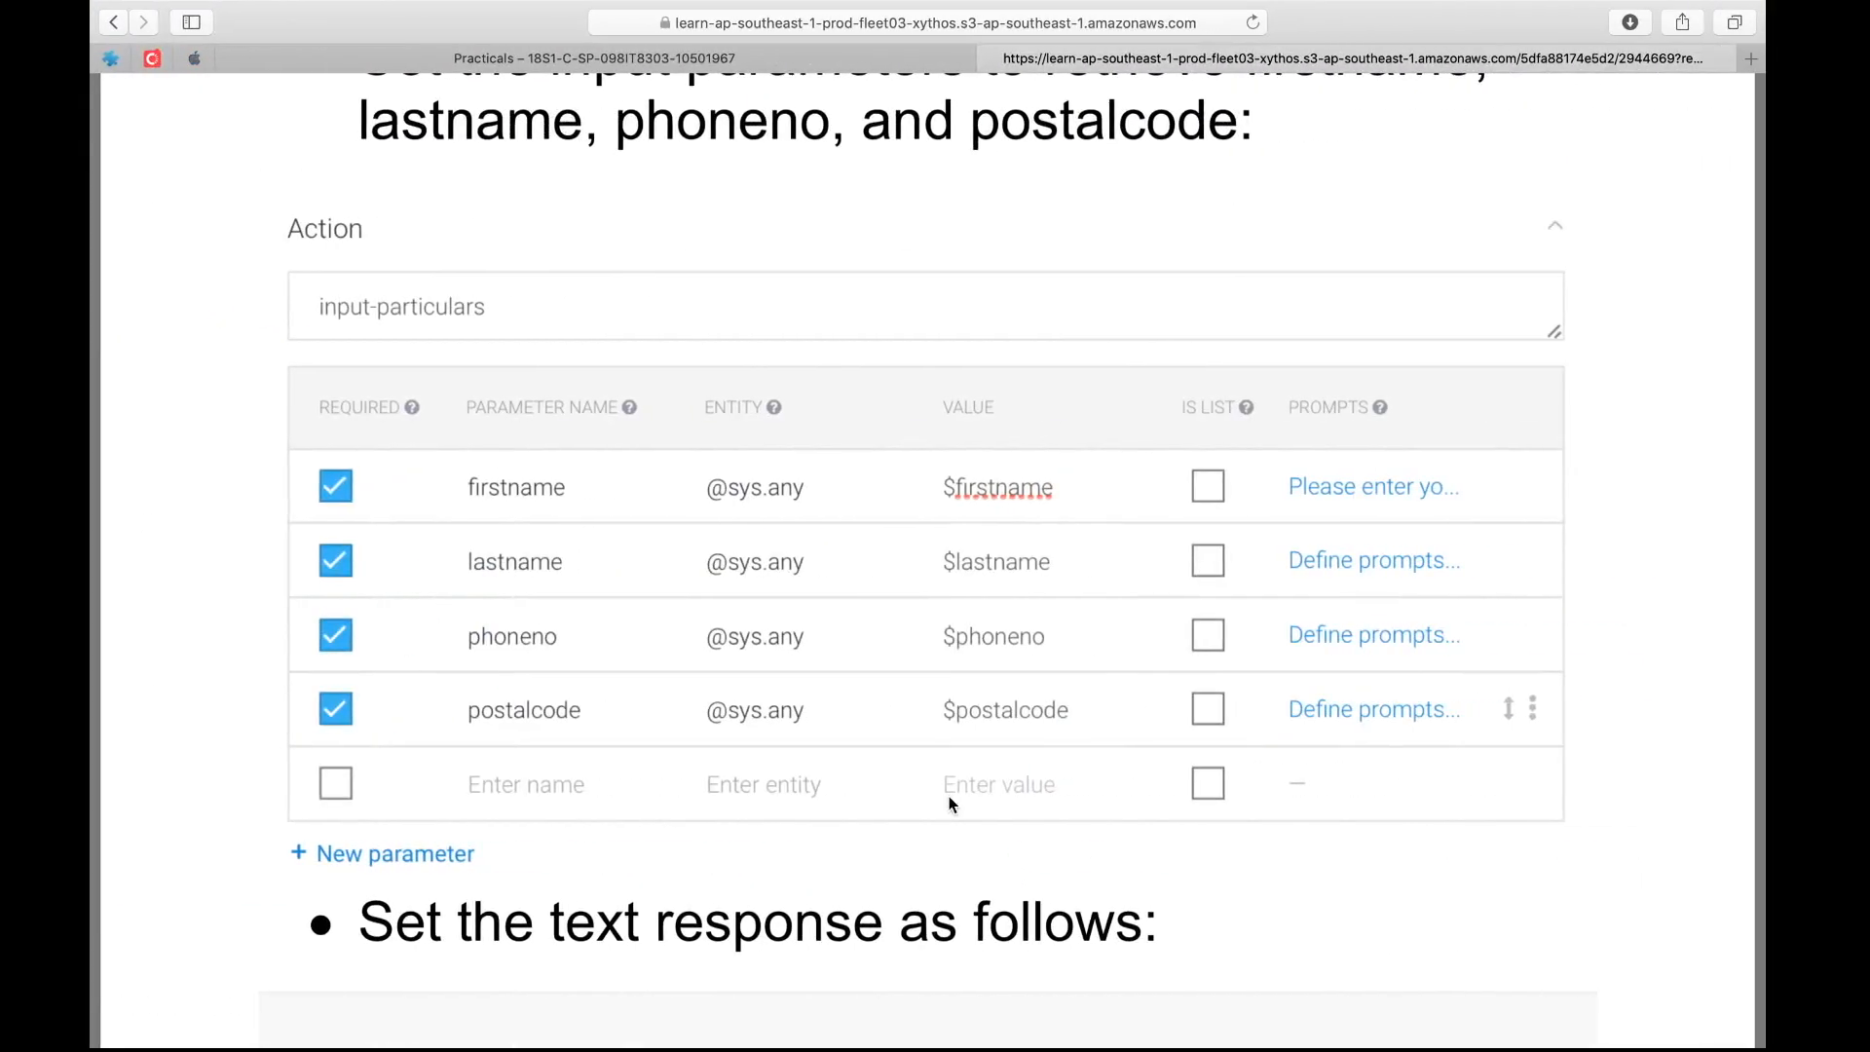
{"action": "key", "text": "ctrl+Left"}
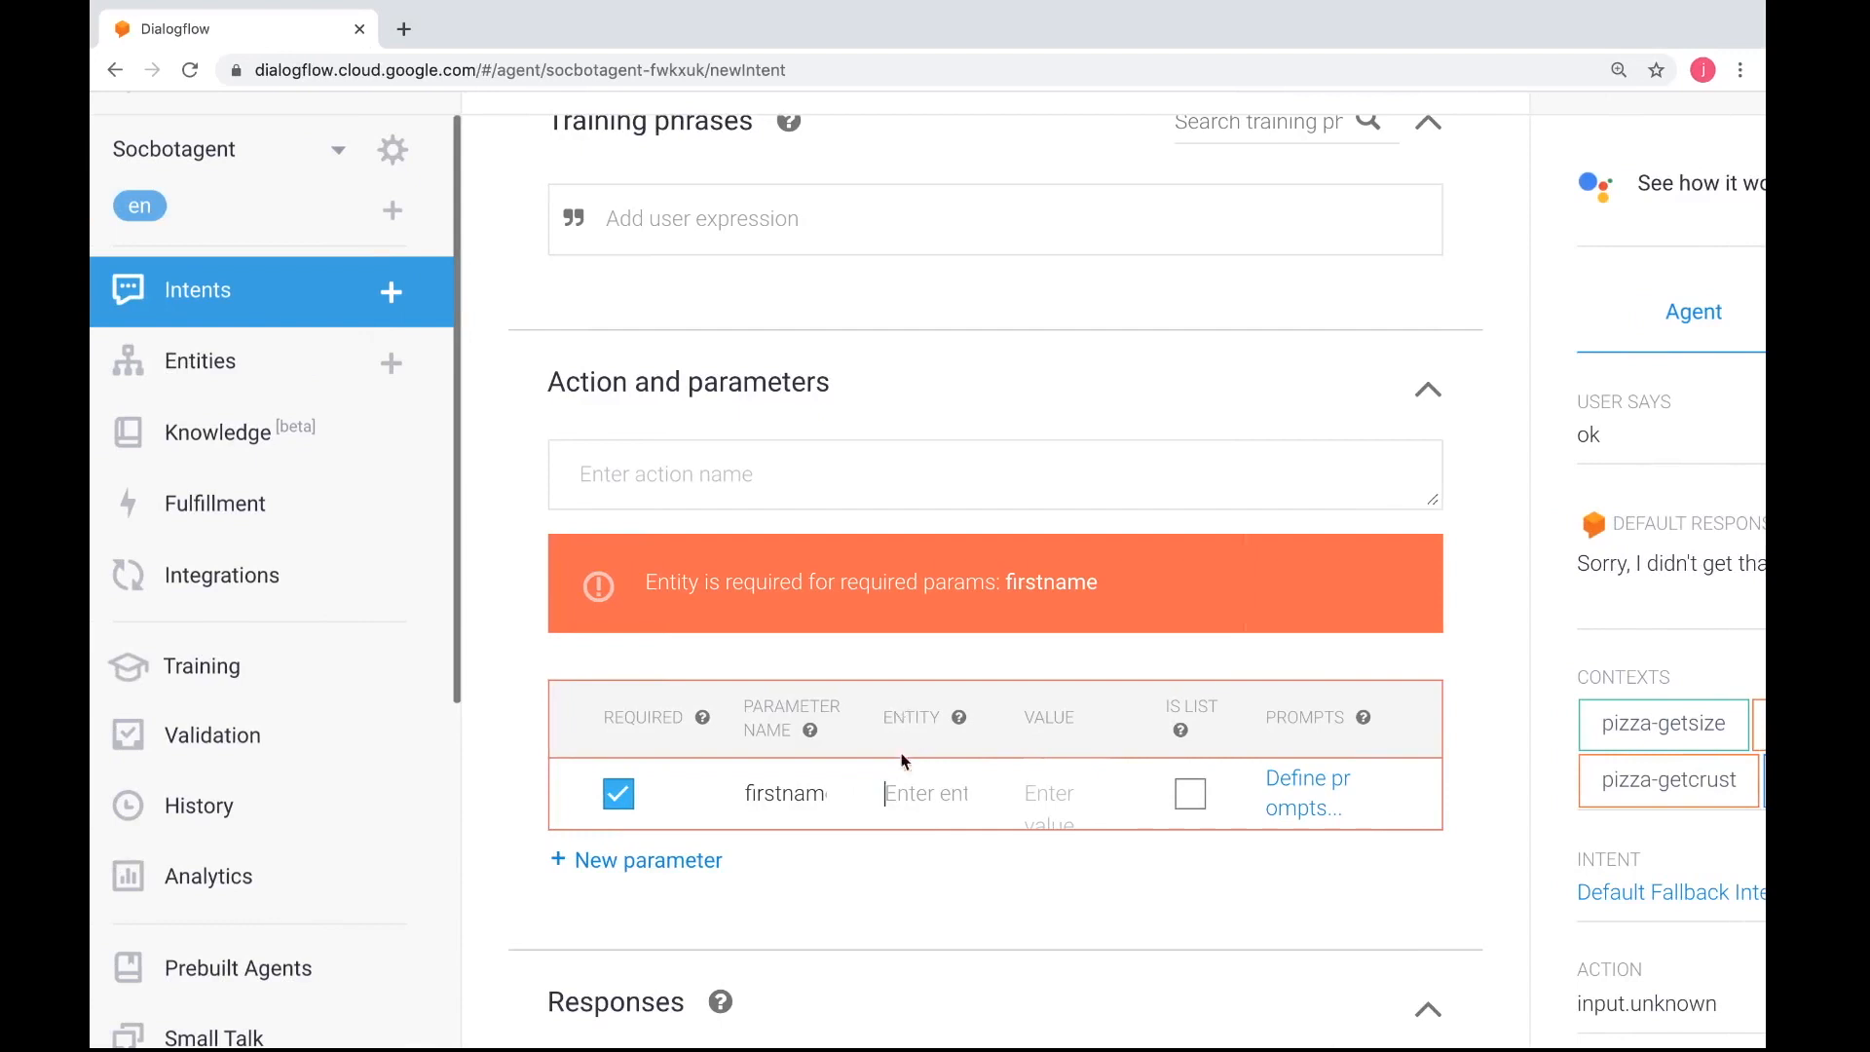
{"action": "left_click_drag", "start_coordinate": [822, 795], "coordinate": [732, 805]}
{"action": "left_click", "coordinate": [909, 796]}
{"action": "type", "text": "@sys"}
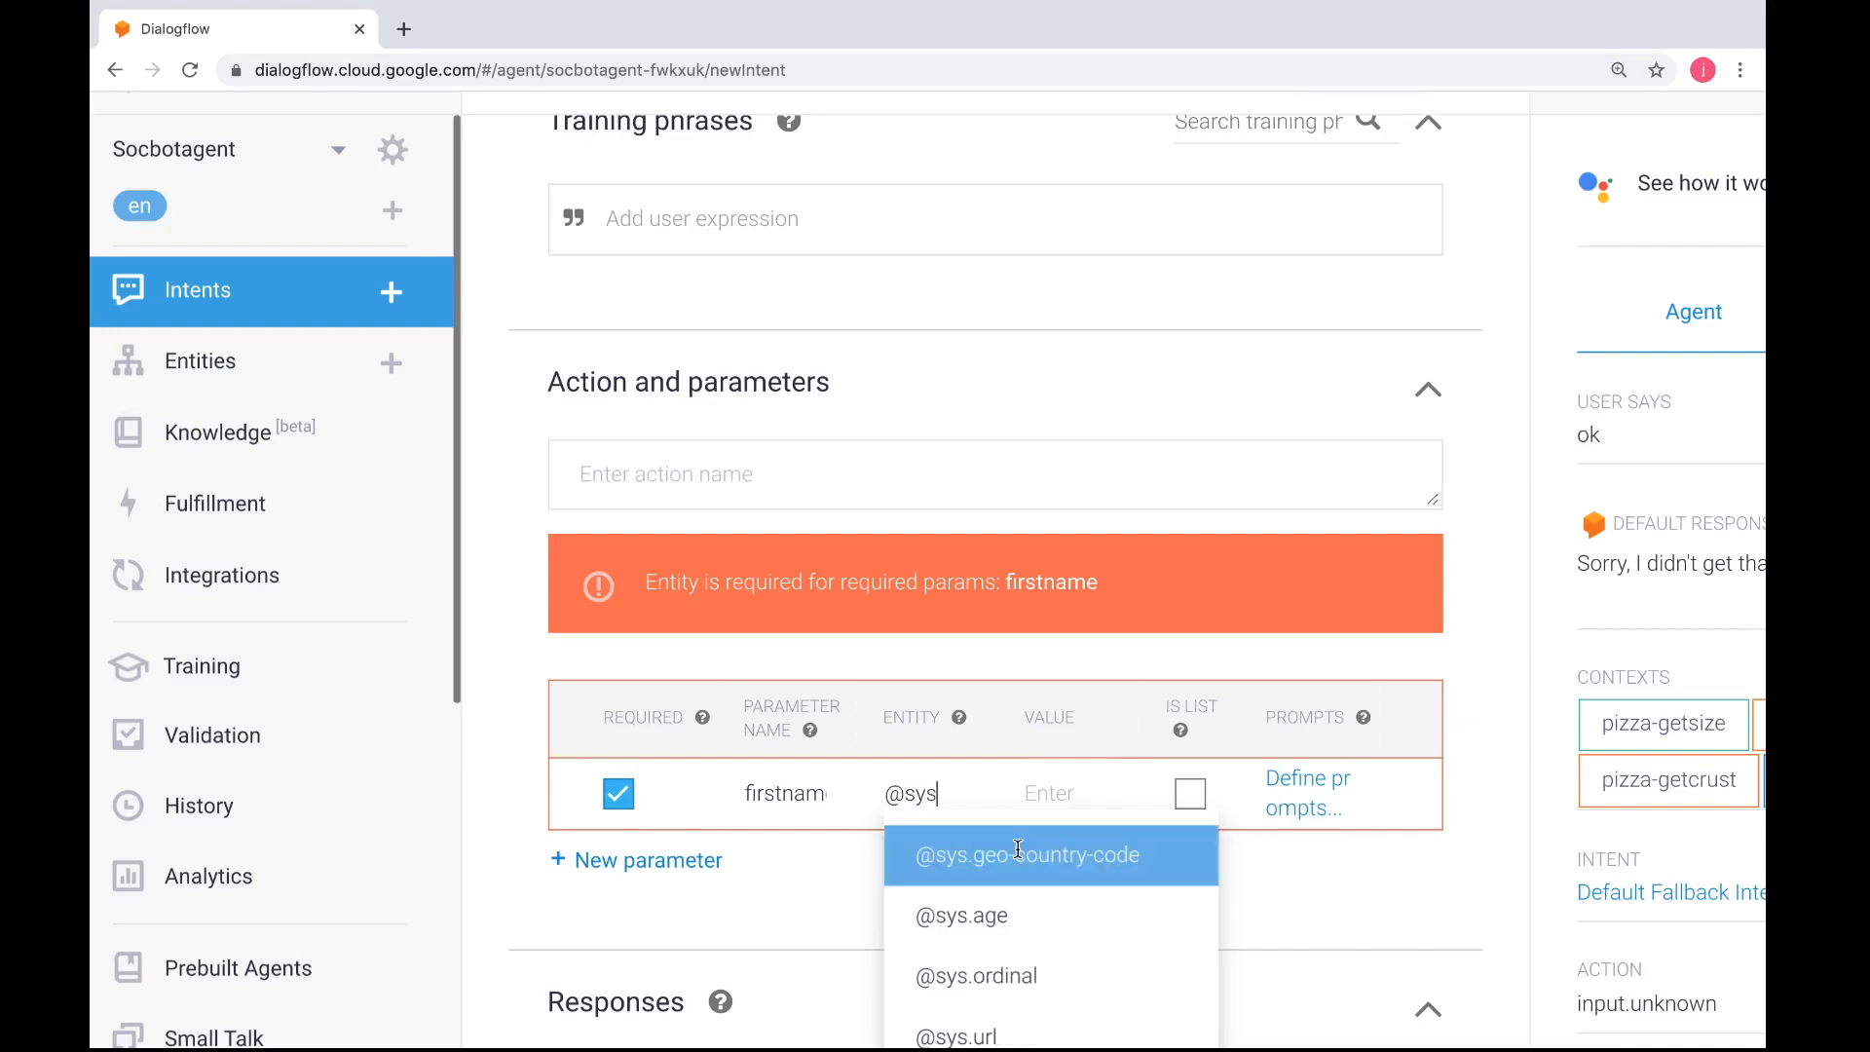
{"action": "scroll", "coordinate": [1018, 850], "scroll_direction": "down", "scroll_amount": 2}
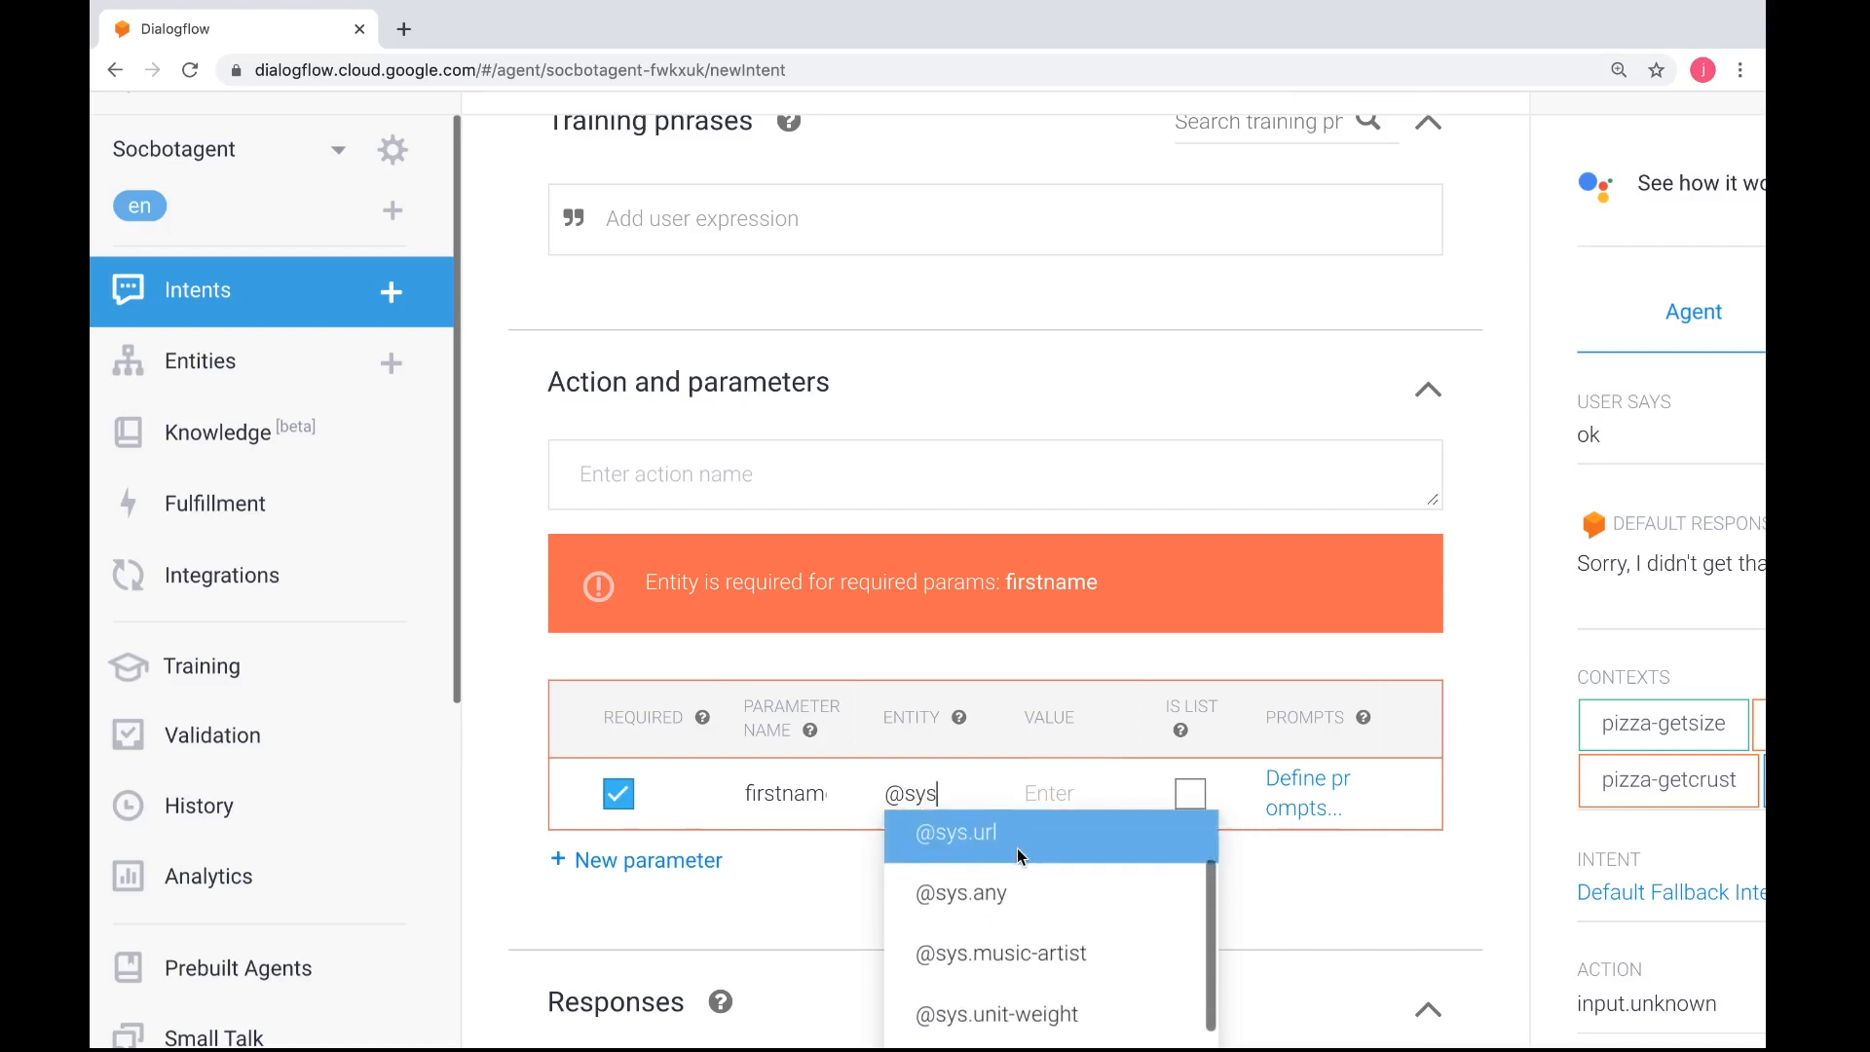
{"action": "scroll", "coordinate": [1018, 849], "scroll_direction": "down", "scroll_amount": 2}
{"action": "scroll", "coordinate": [1018, 850], "scroll_direction": "down", "scroll_amount": 1}
{"action": "scroll", "coordinate": [1020, 850], "scroll_direction": "down", "scroll_amount": 3}
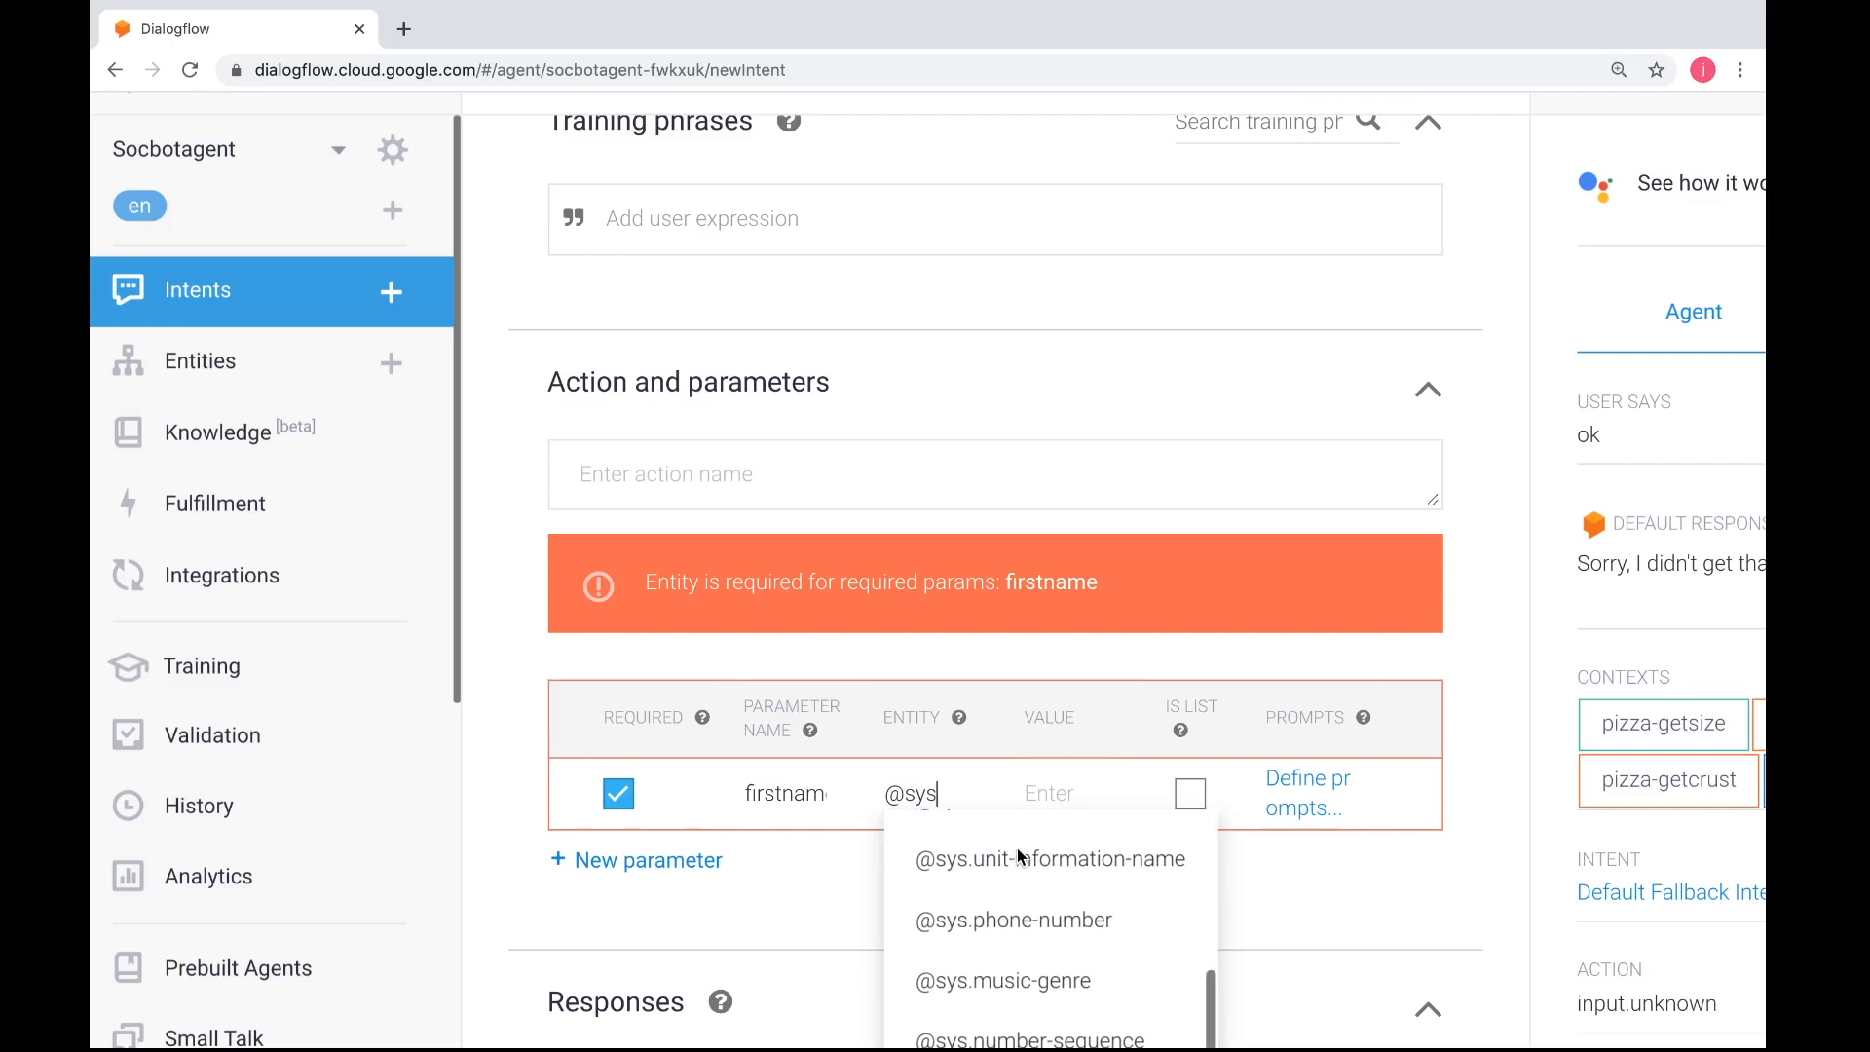
{"action": "scroll", "coordinate": [1020, 856], "scroll_direction": "up", "scroll_amount": 1}
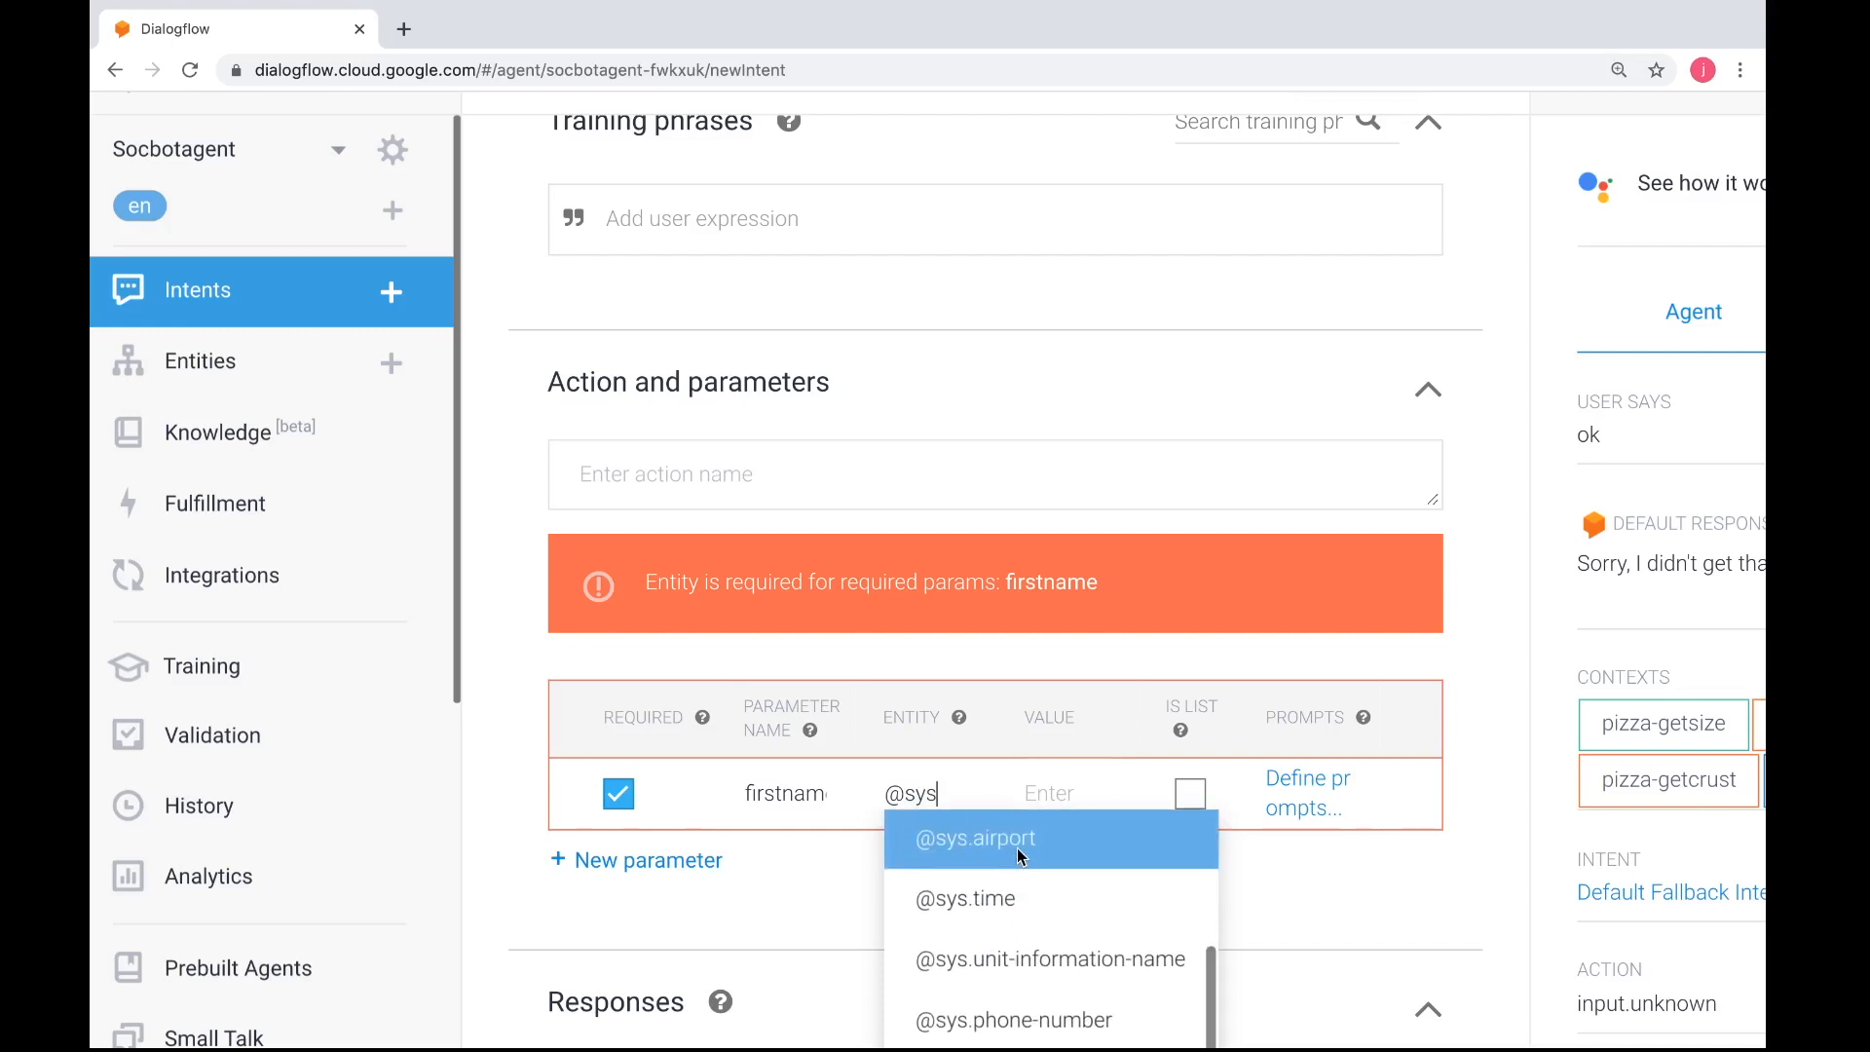
{"action": "scroll", "coordinate": [1019, 857], "scroll_direction": "up", "scroll_amount": 1}
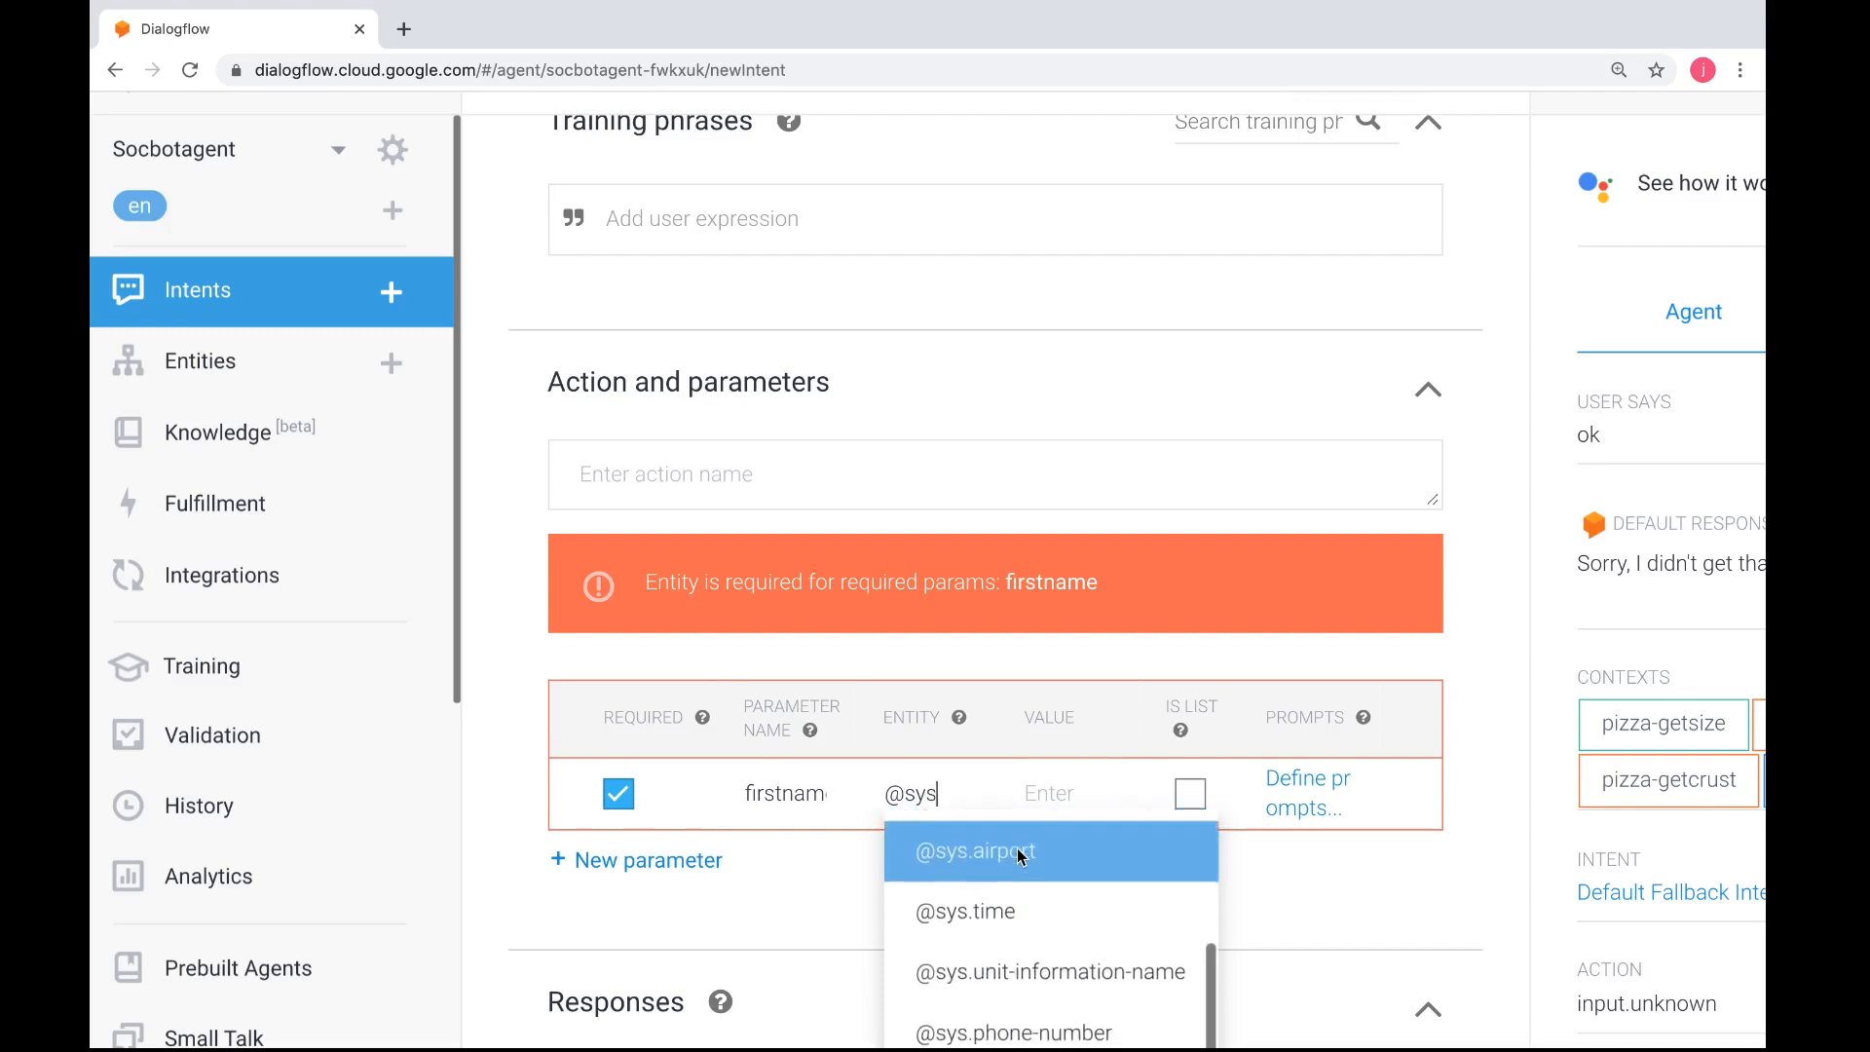
{"action": "scroll", "coordinate": [1020, 856], "scroll_direction": "up", "scroll_amount": 2}
{"action": "scroll", "coordinate": [1018, 850], "scroll_direction": "up", "scroll_amount": 1}
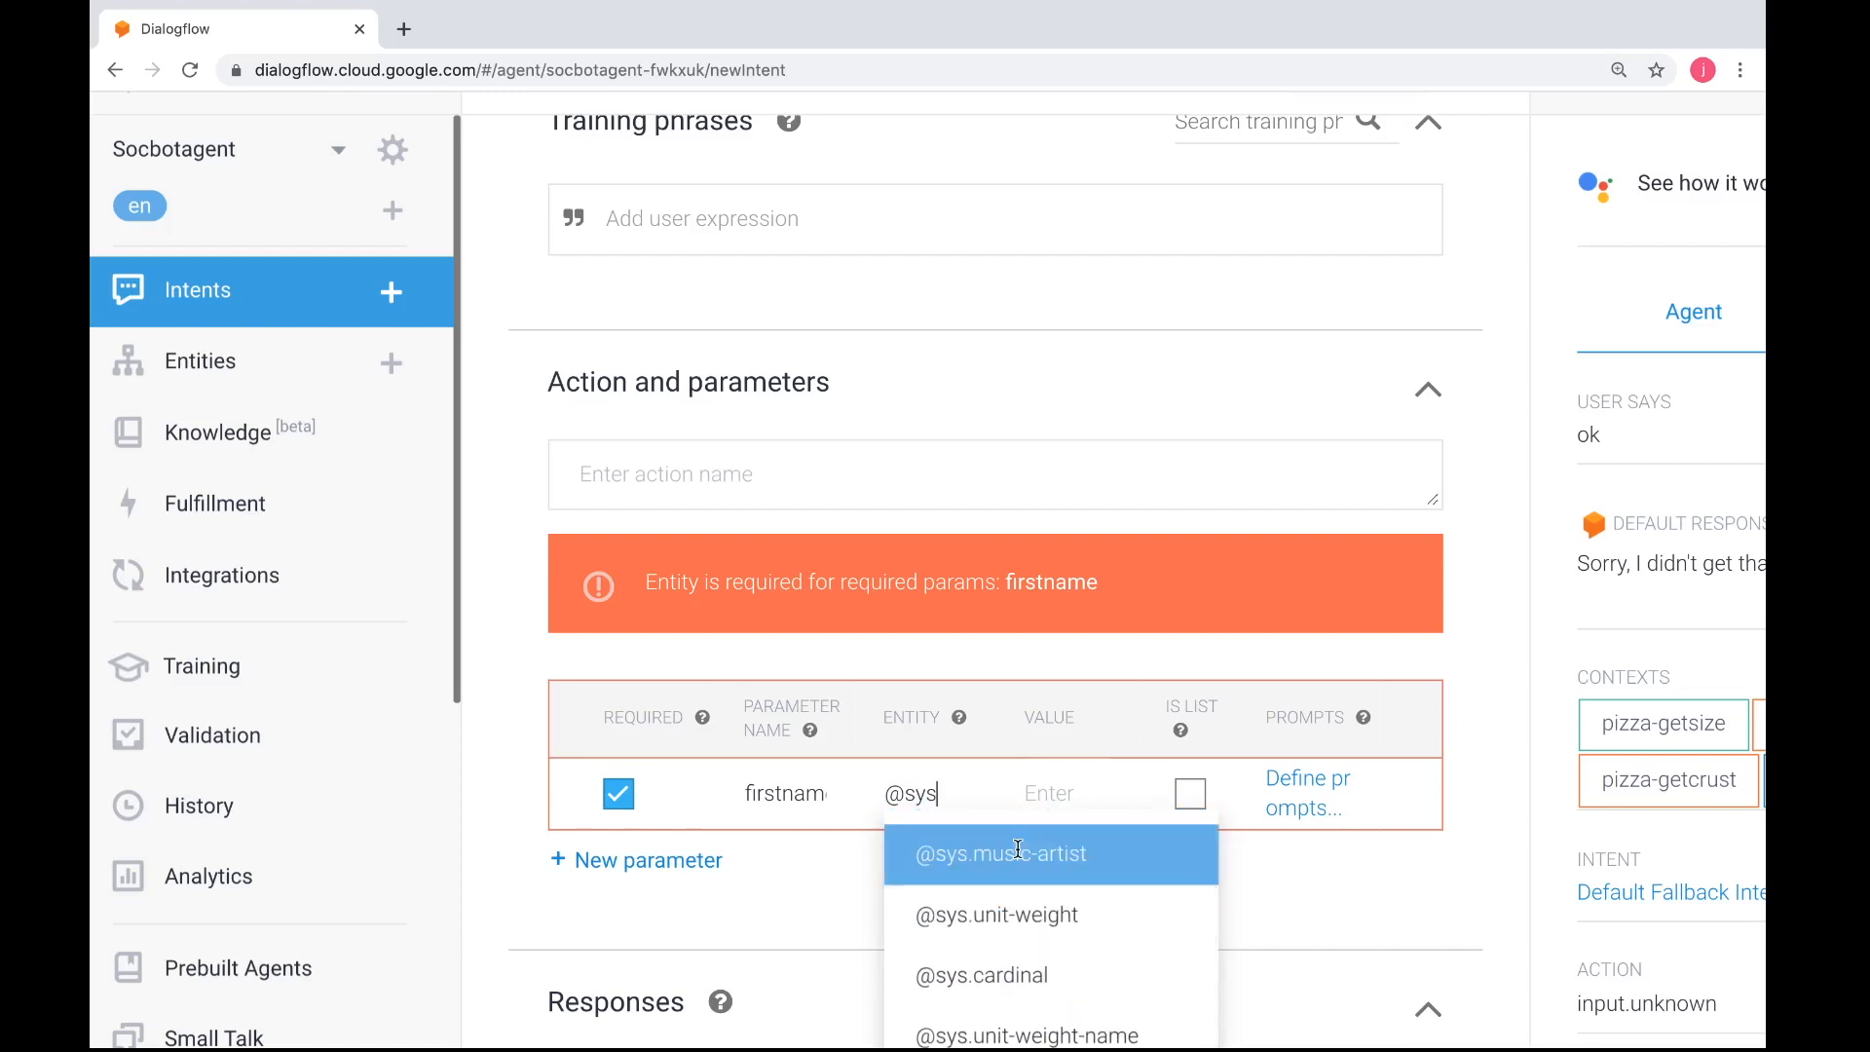
{"action": "scroll", "coordinate": [1018, 850], "scroll_direction": "up", "scroll_amount": 2}
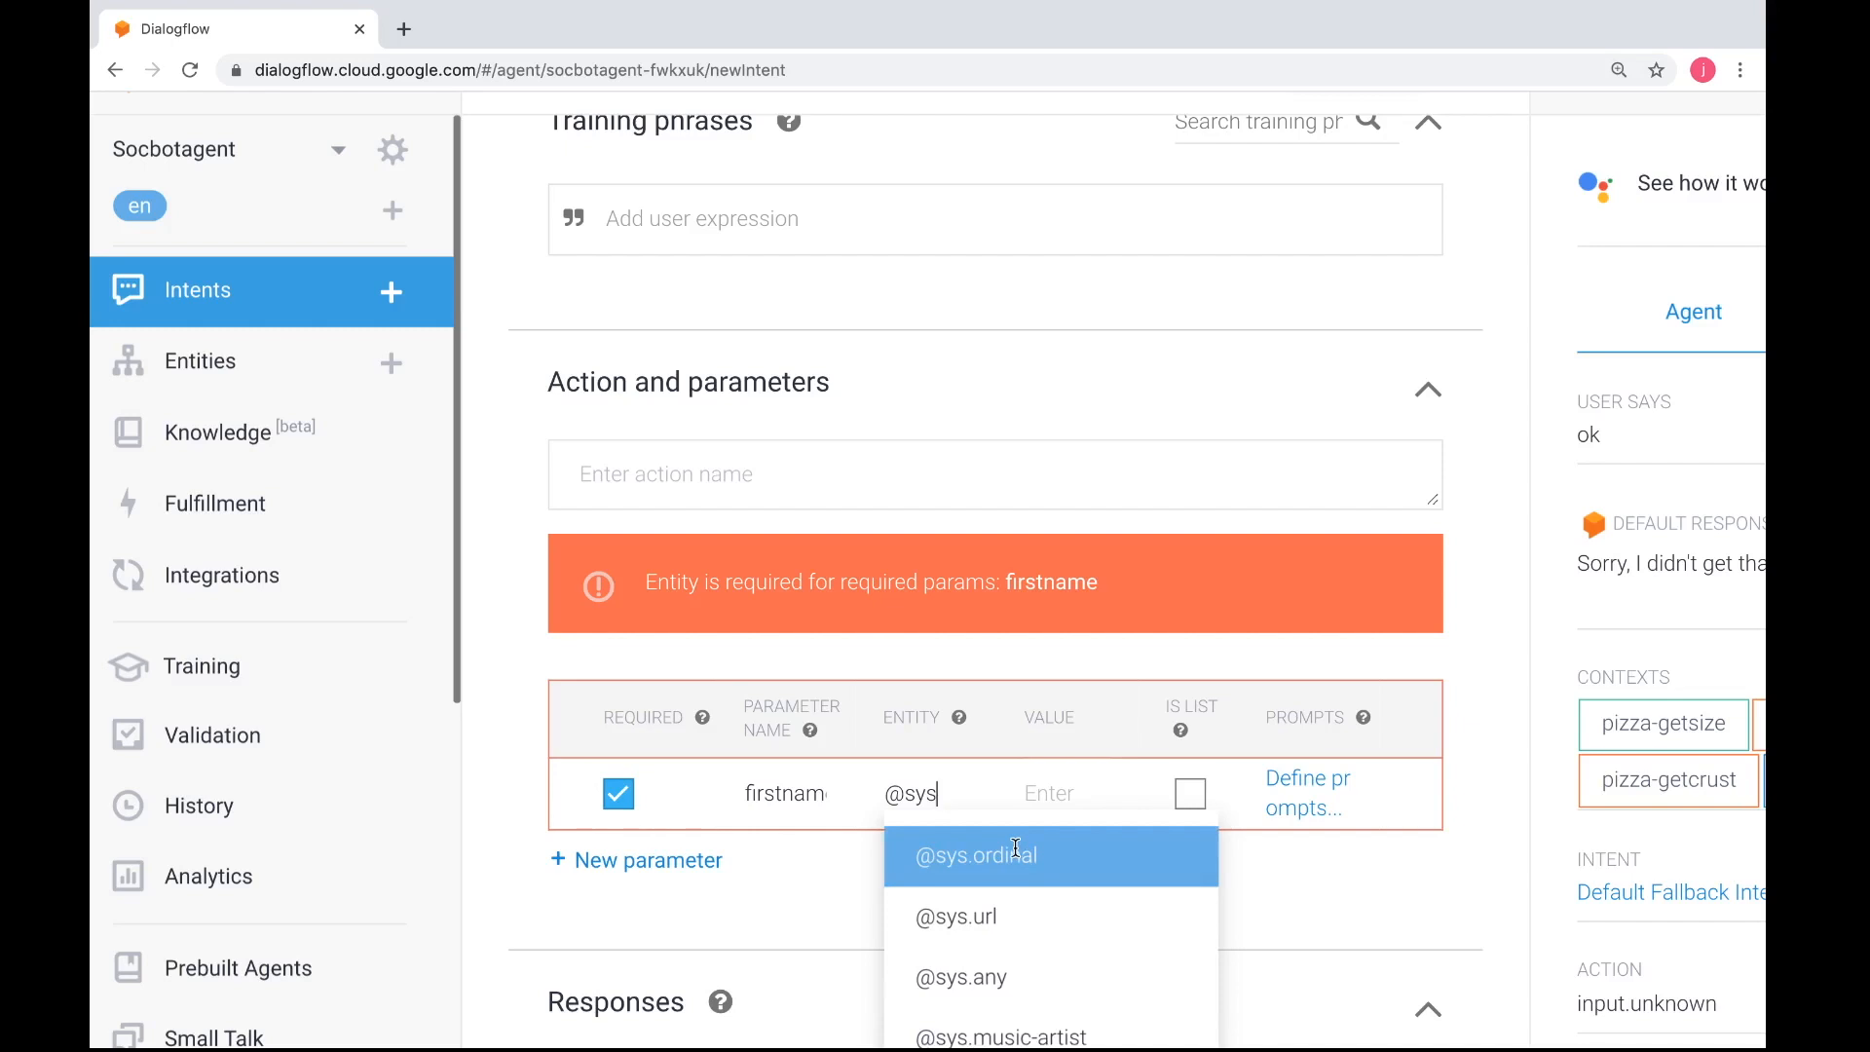
{"action": "left_click", "coordinate": [995, 974]}
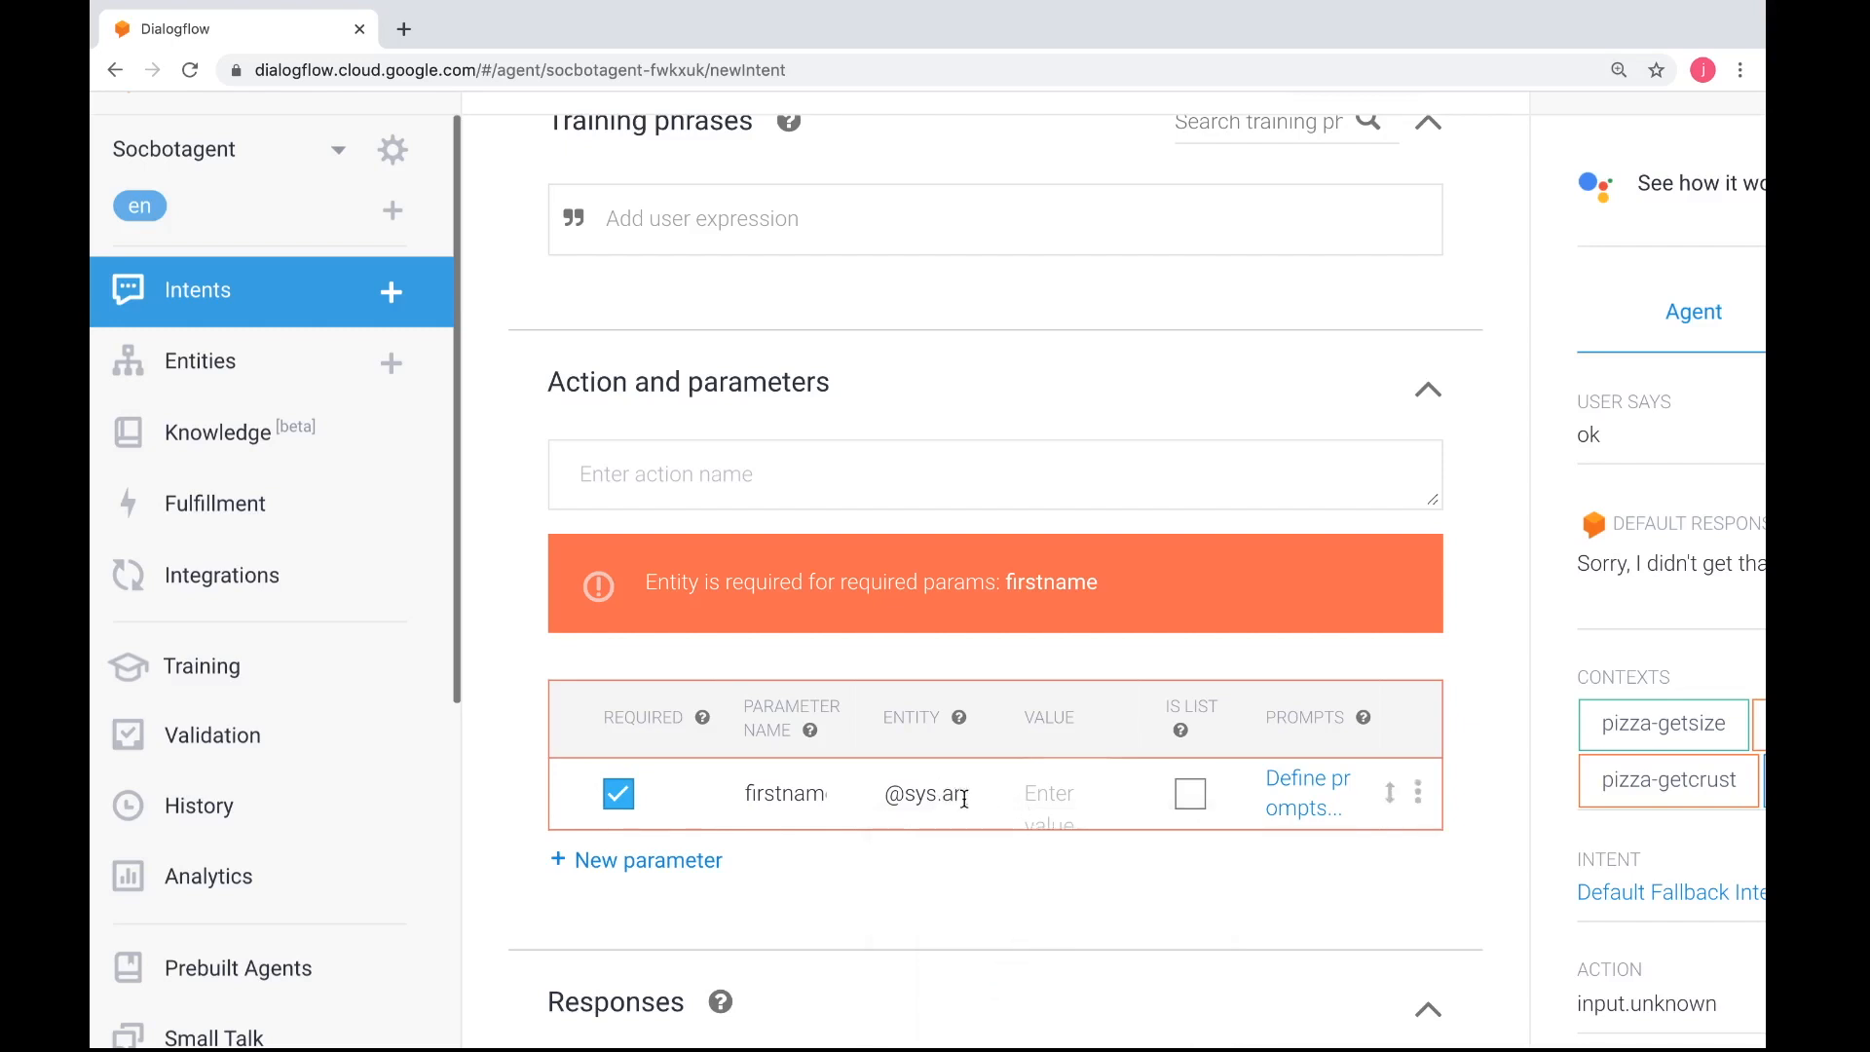
{"action": "key", "text": "ctrl+minus"}
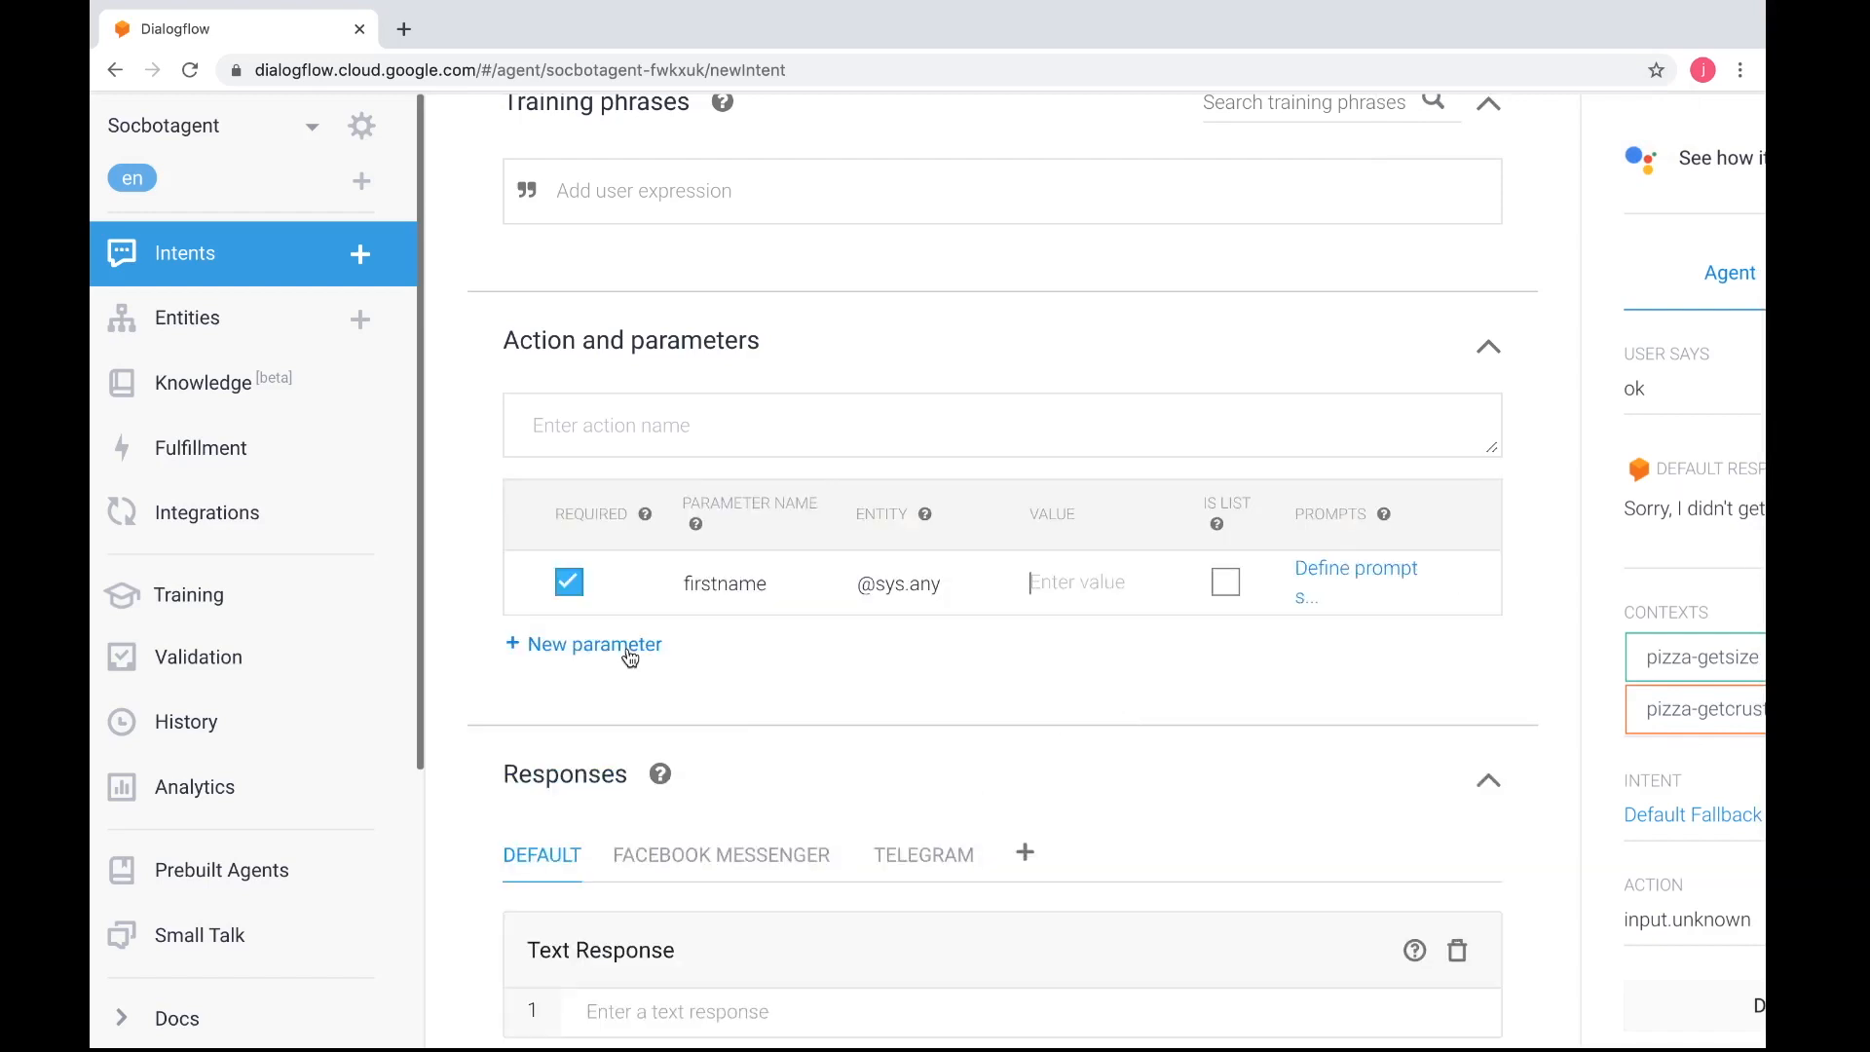
{"action": "left_click", "coordinate": [628, 648]}
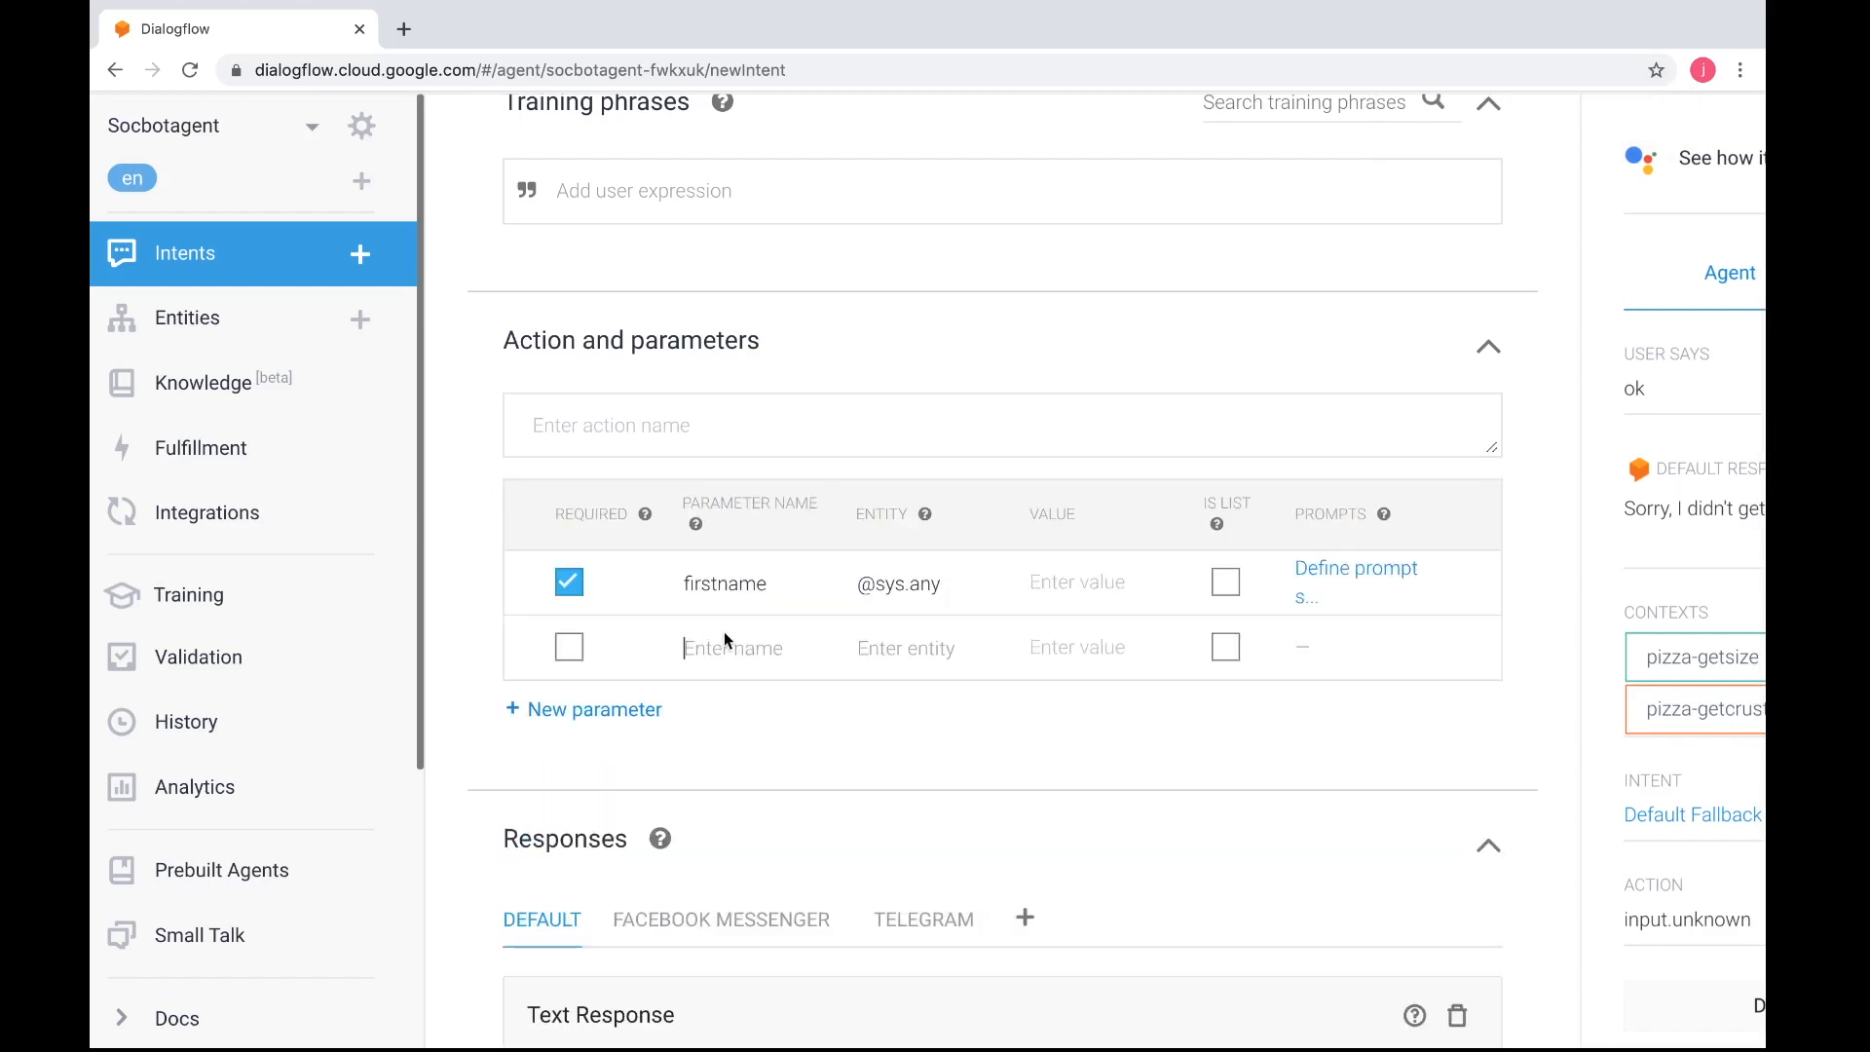
{"action": "type", "text": "lastname"}
{"action": "left_click", "coordinate": [881, 643]}
{"action": "type", "text": "@sys"}
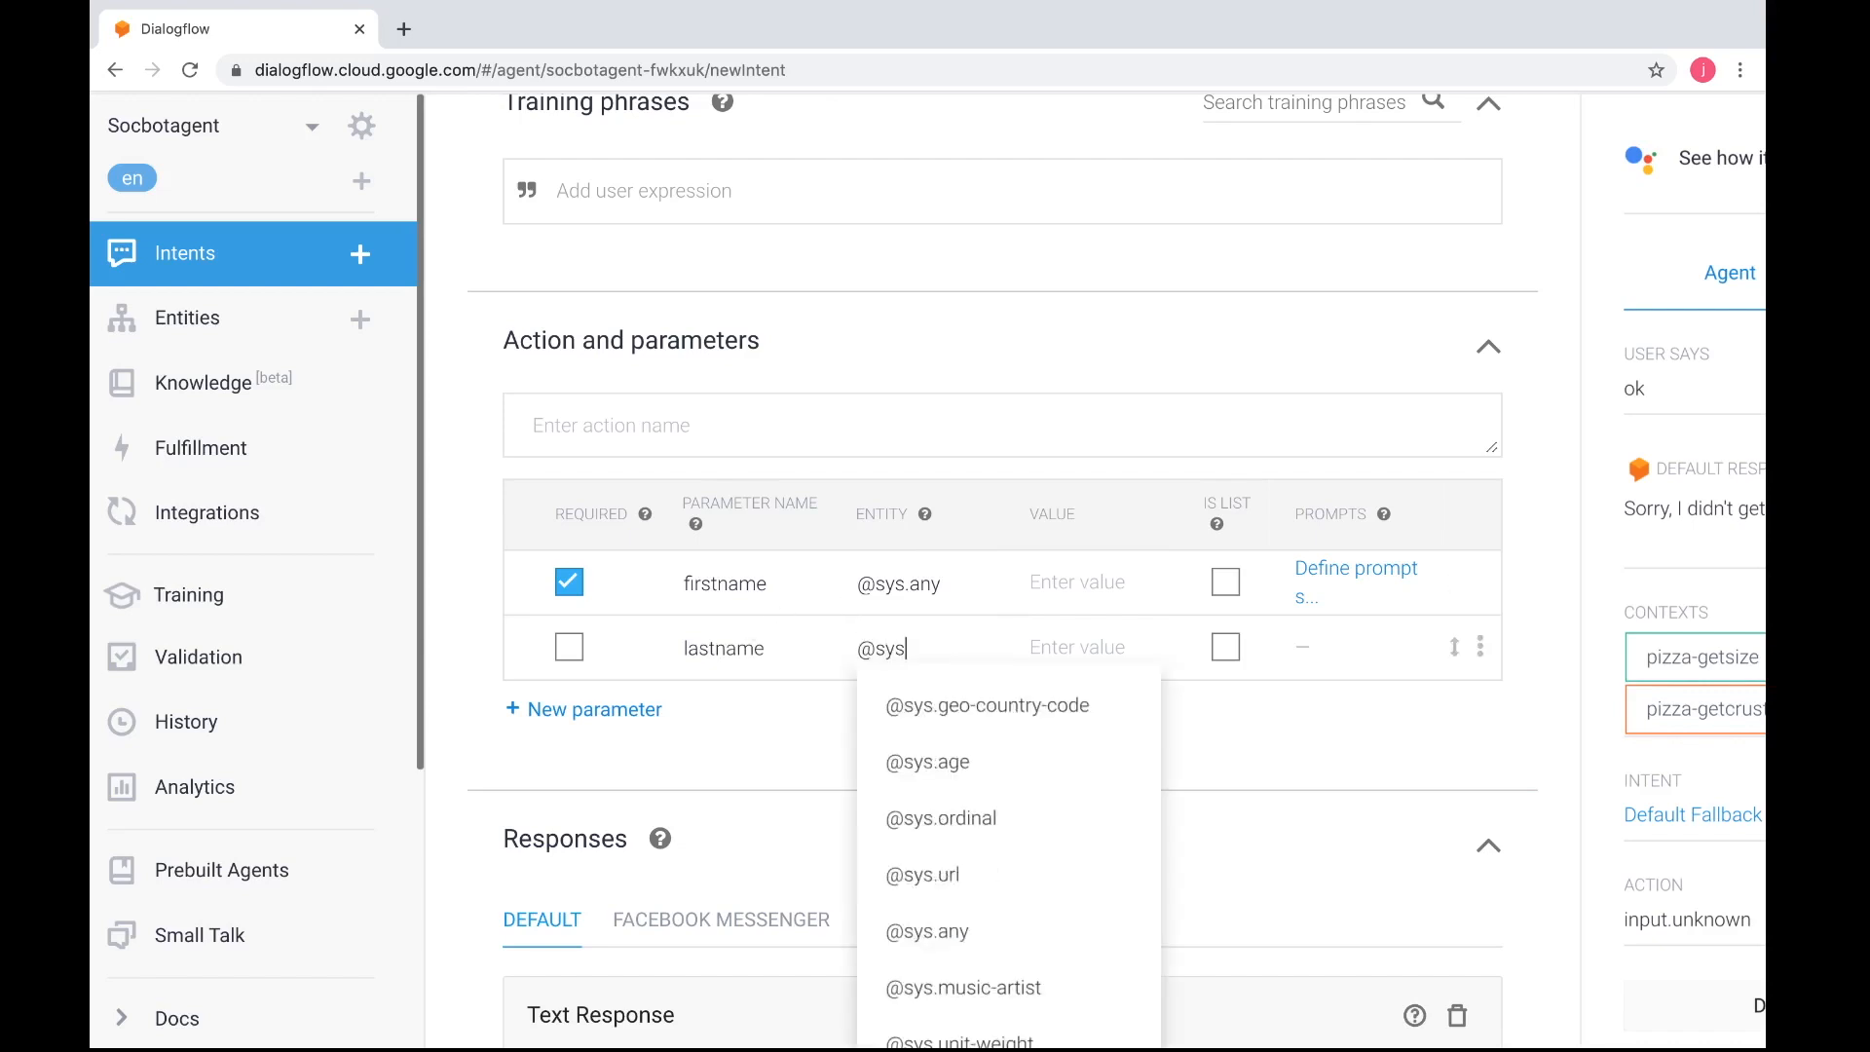
{"action": "type", "text": ".an"}
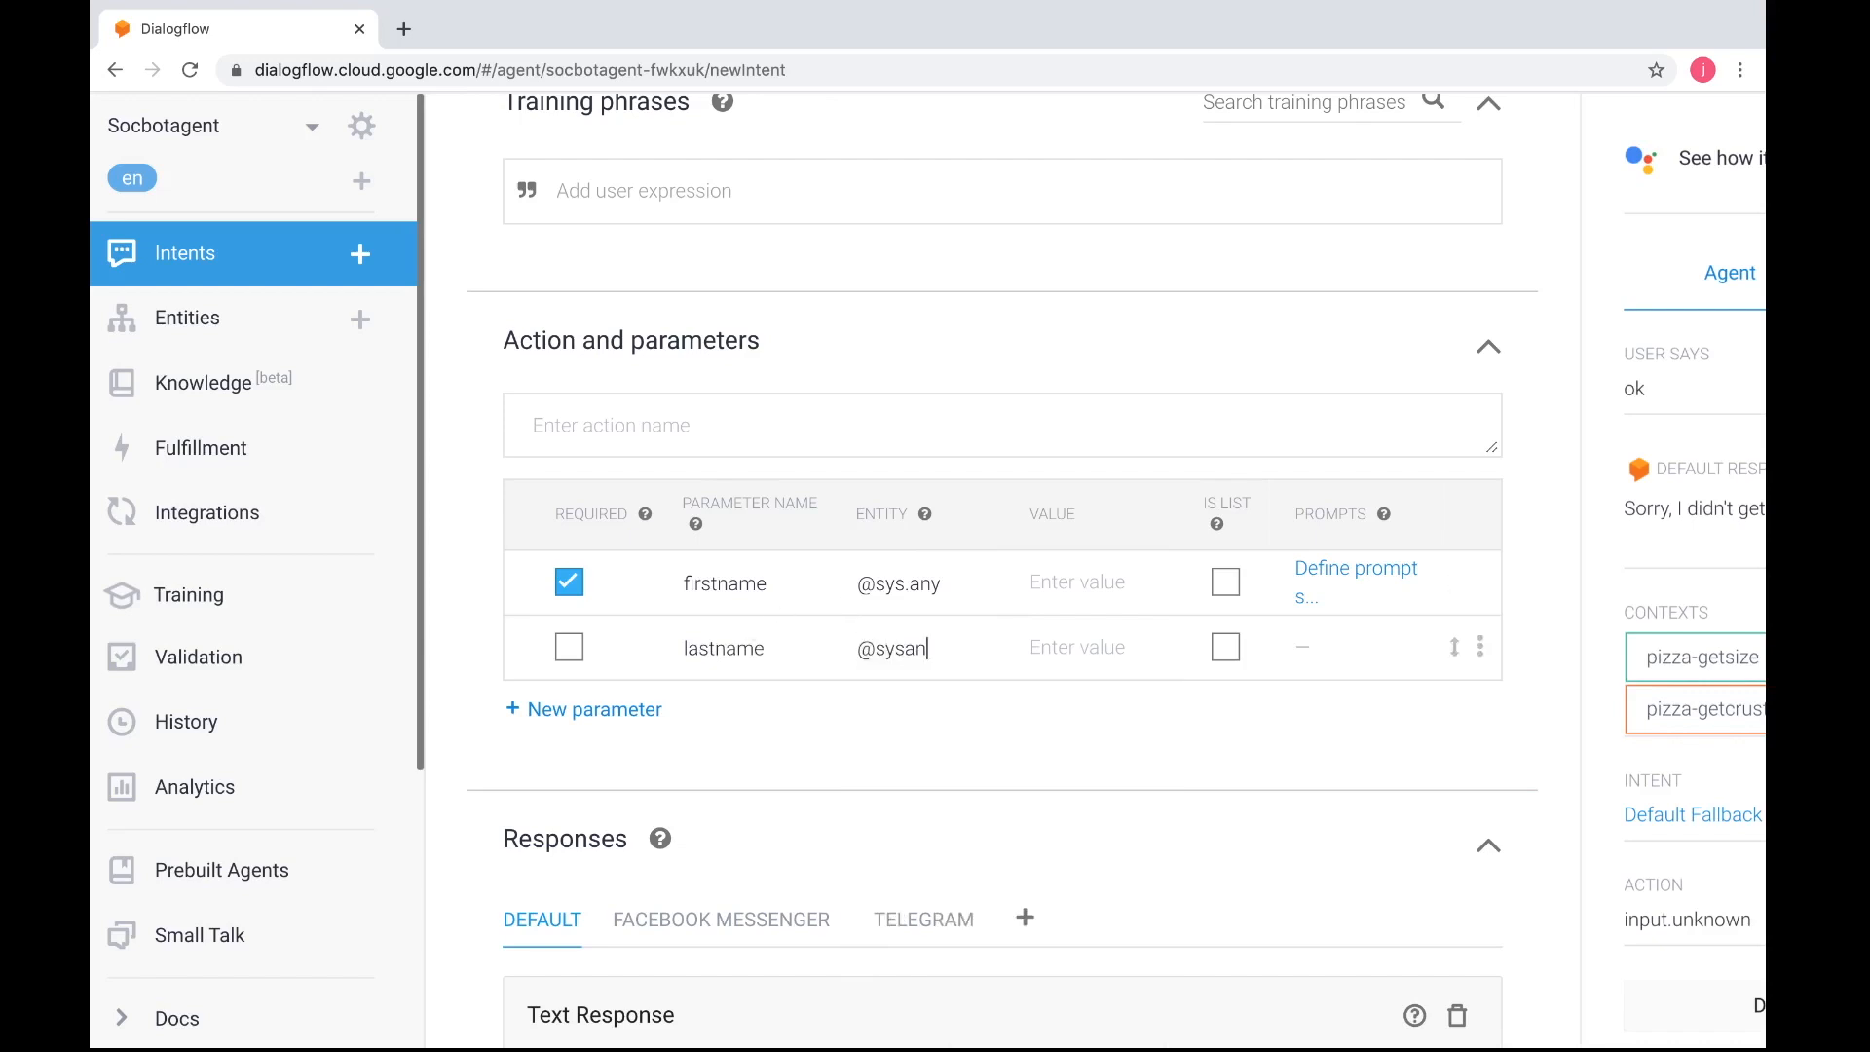
{"action": "type", "text": "y"}
{"action": "left_click", "coordinate": [1071, 654]}
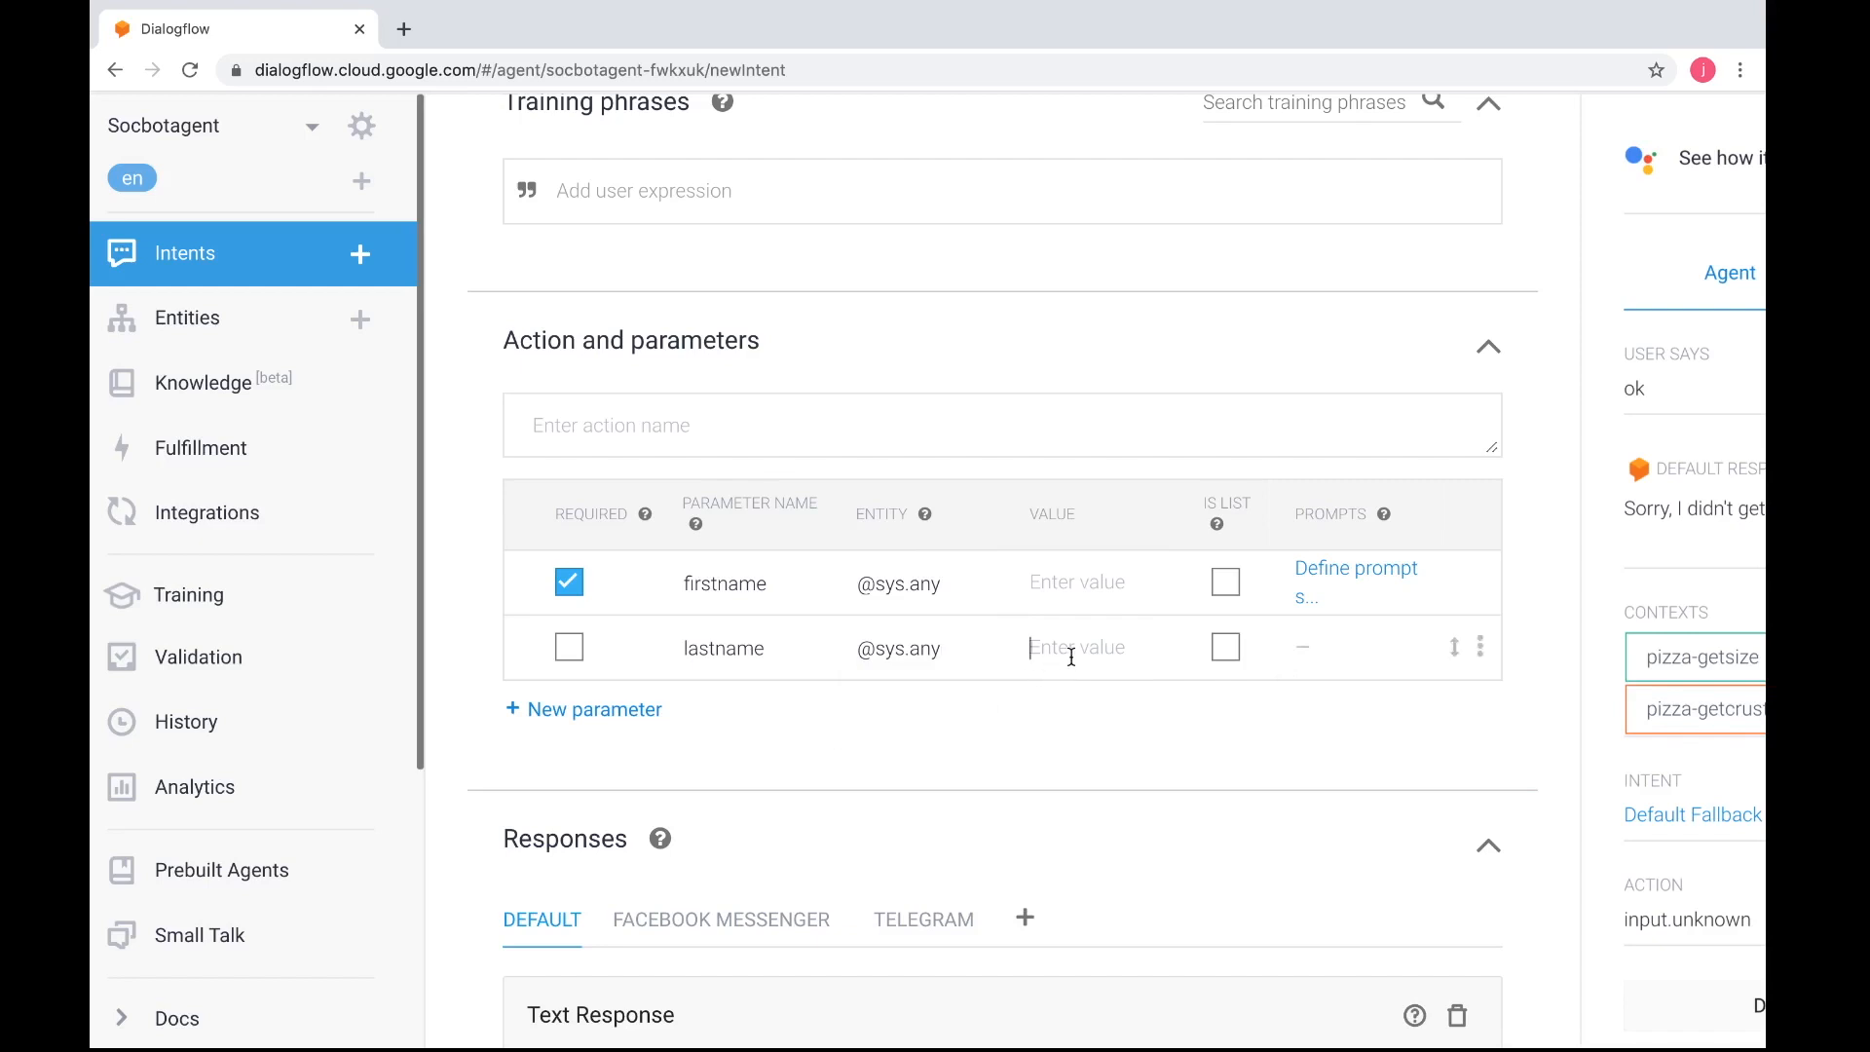
{"action": "left_click", "coordinate": [569, 646]}
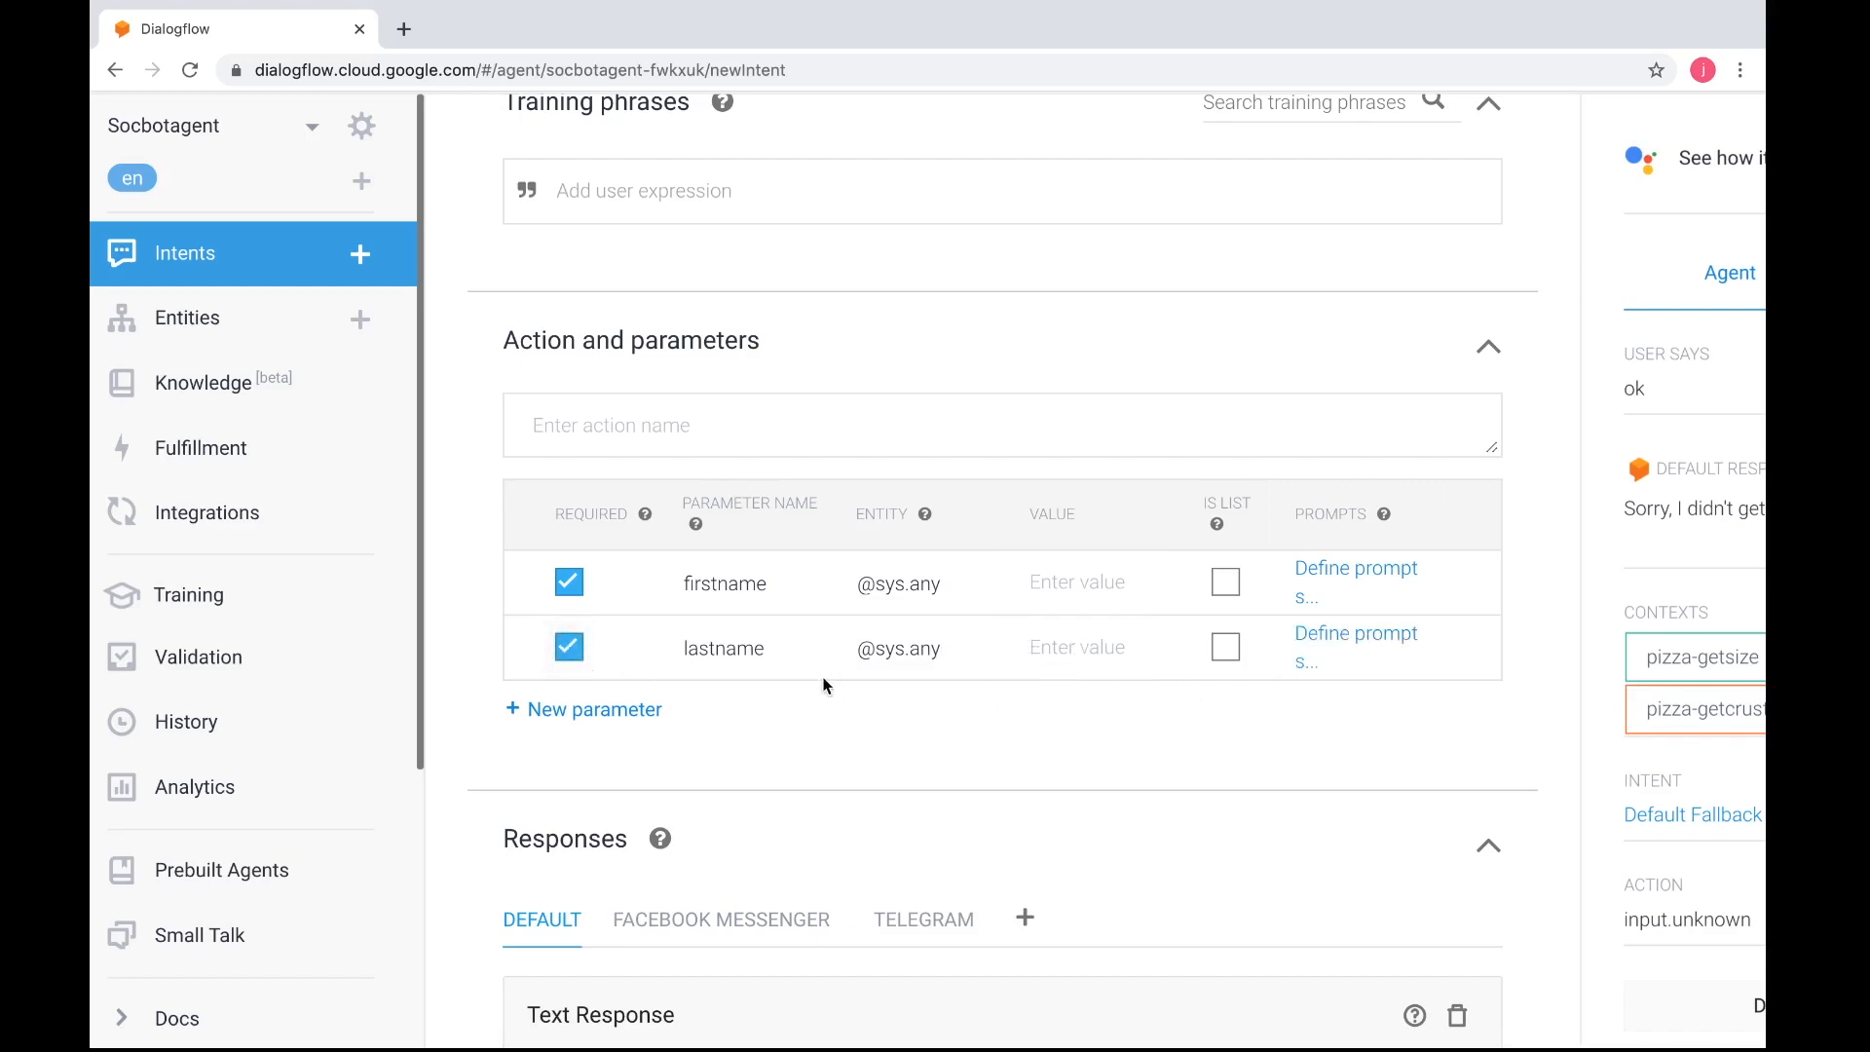
{"action": "left_click", "coordinate": [521, 717]}
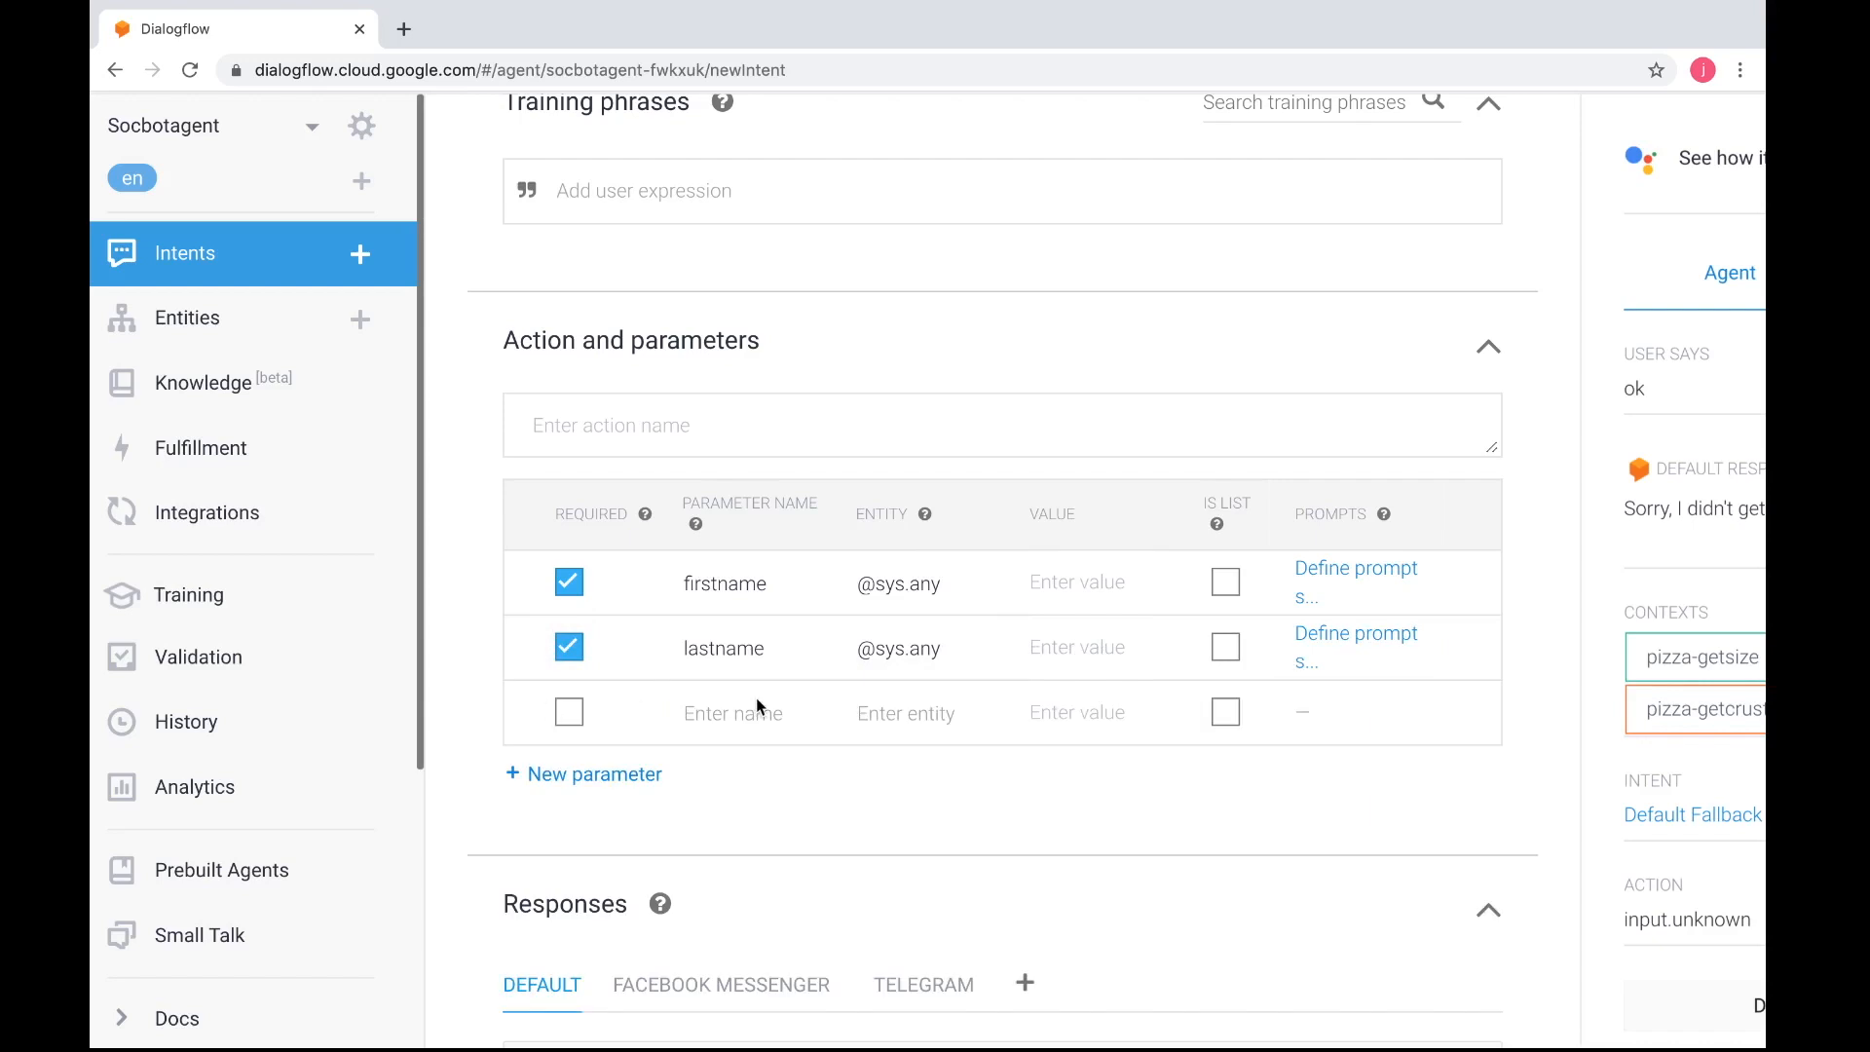
{"action": "key", "text": "ctrl+Right"}
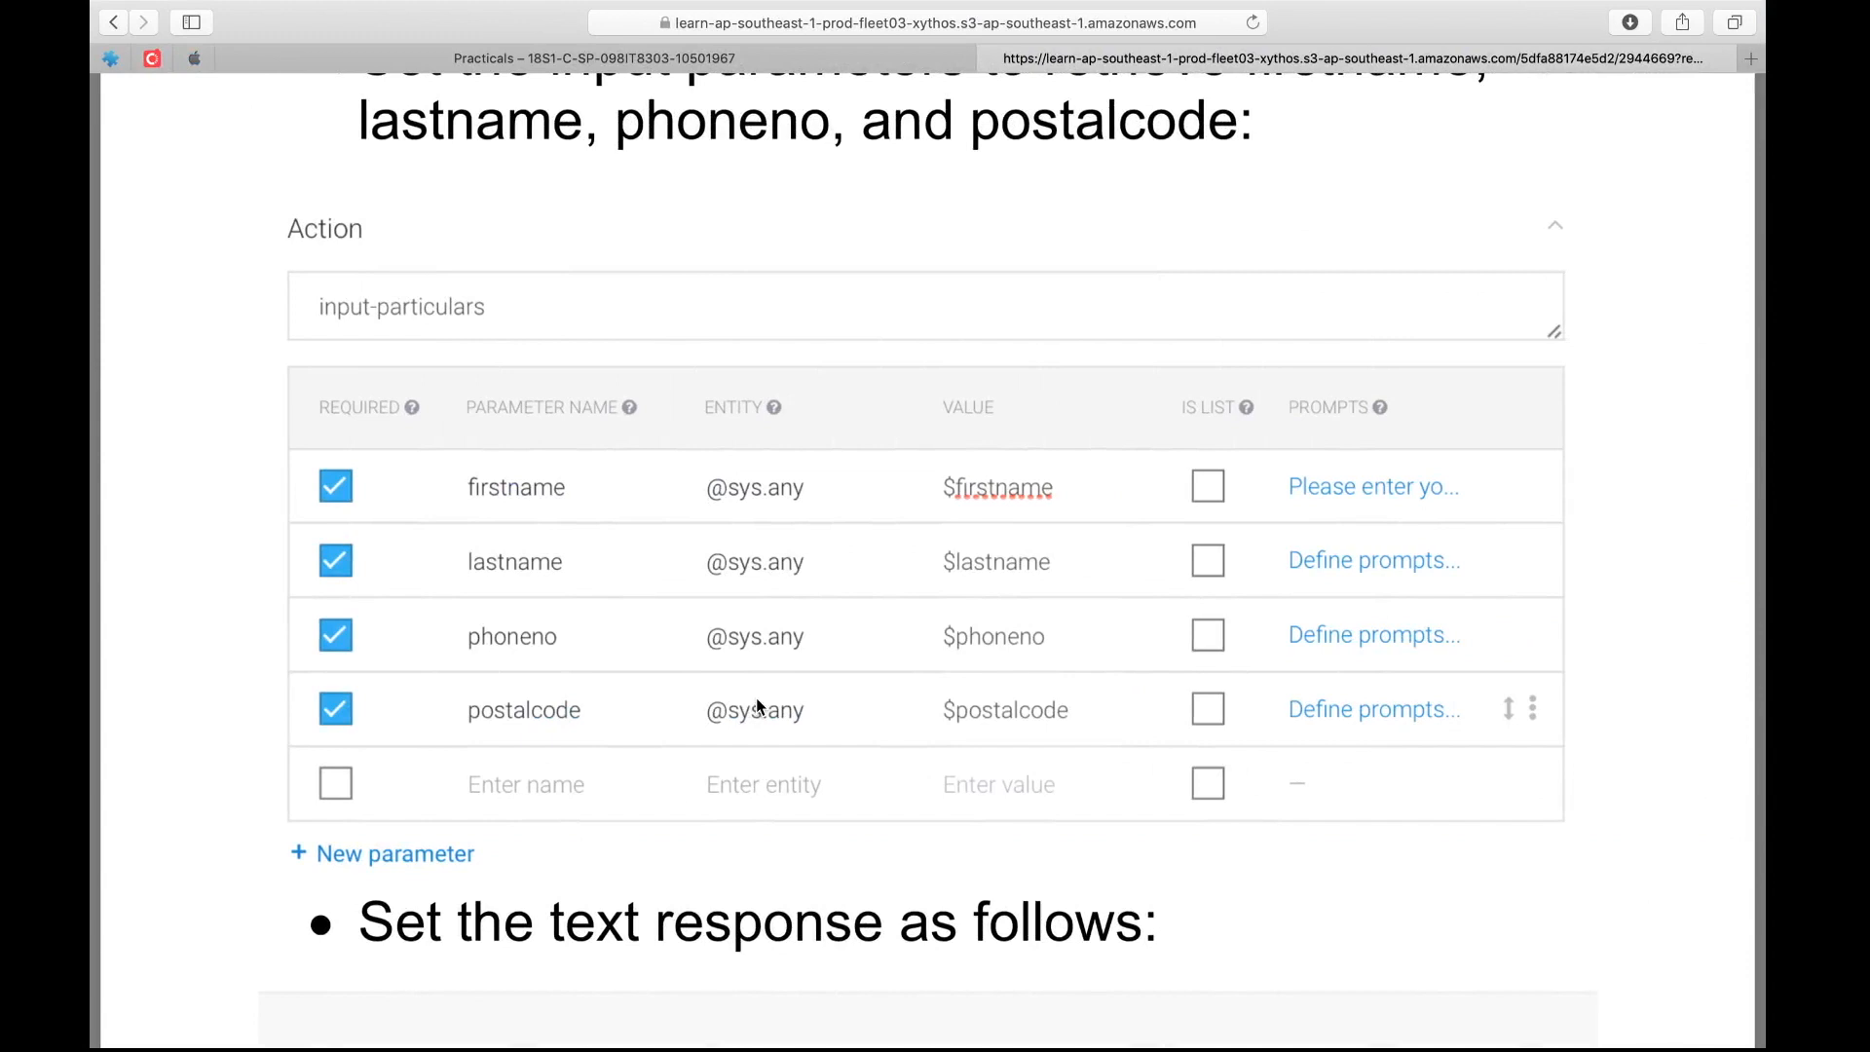
{"action": "key", "text": "ctrl+Left"}
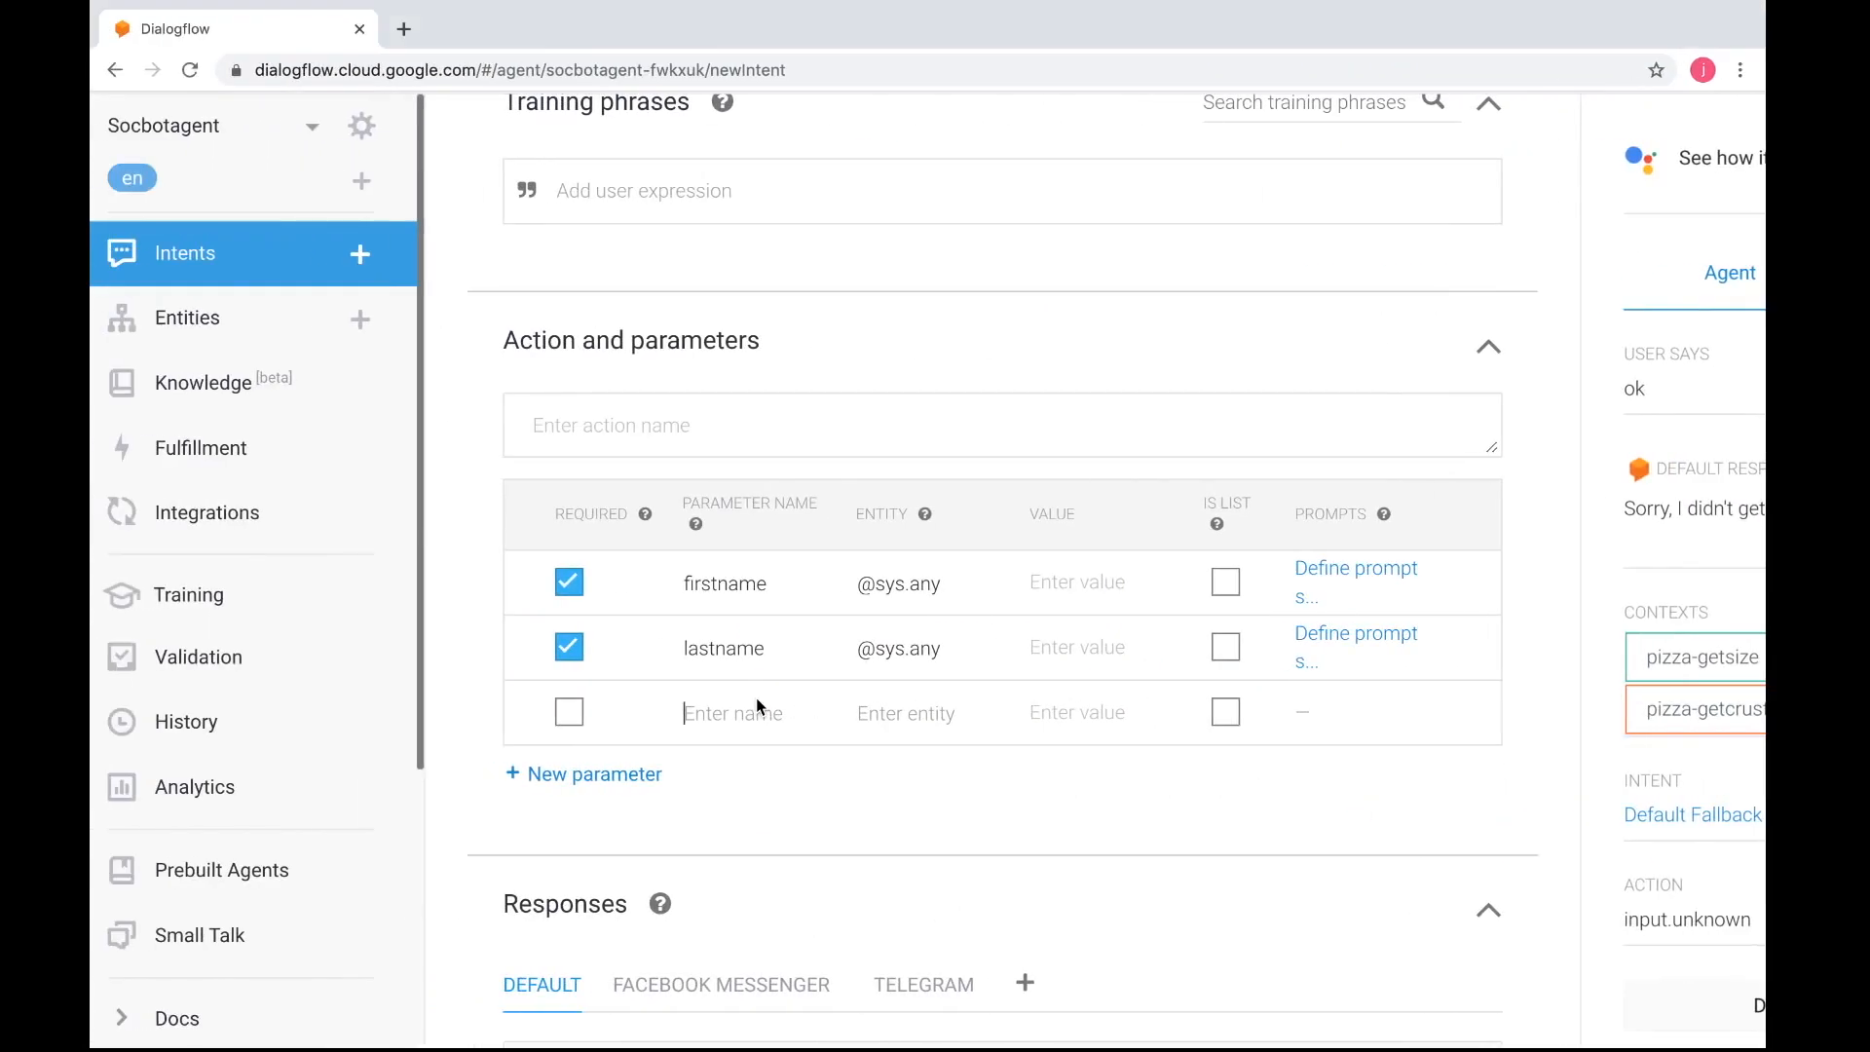
{"action": "left_click", "coordinate": [571, 713]}
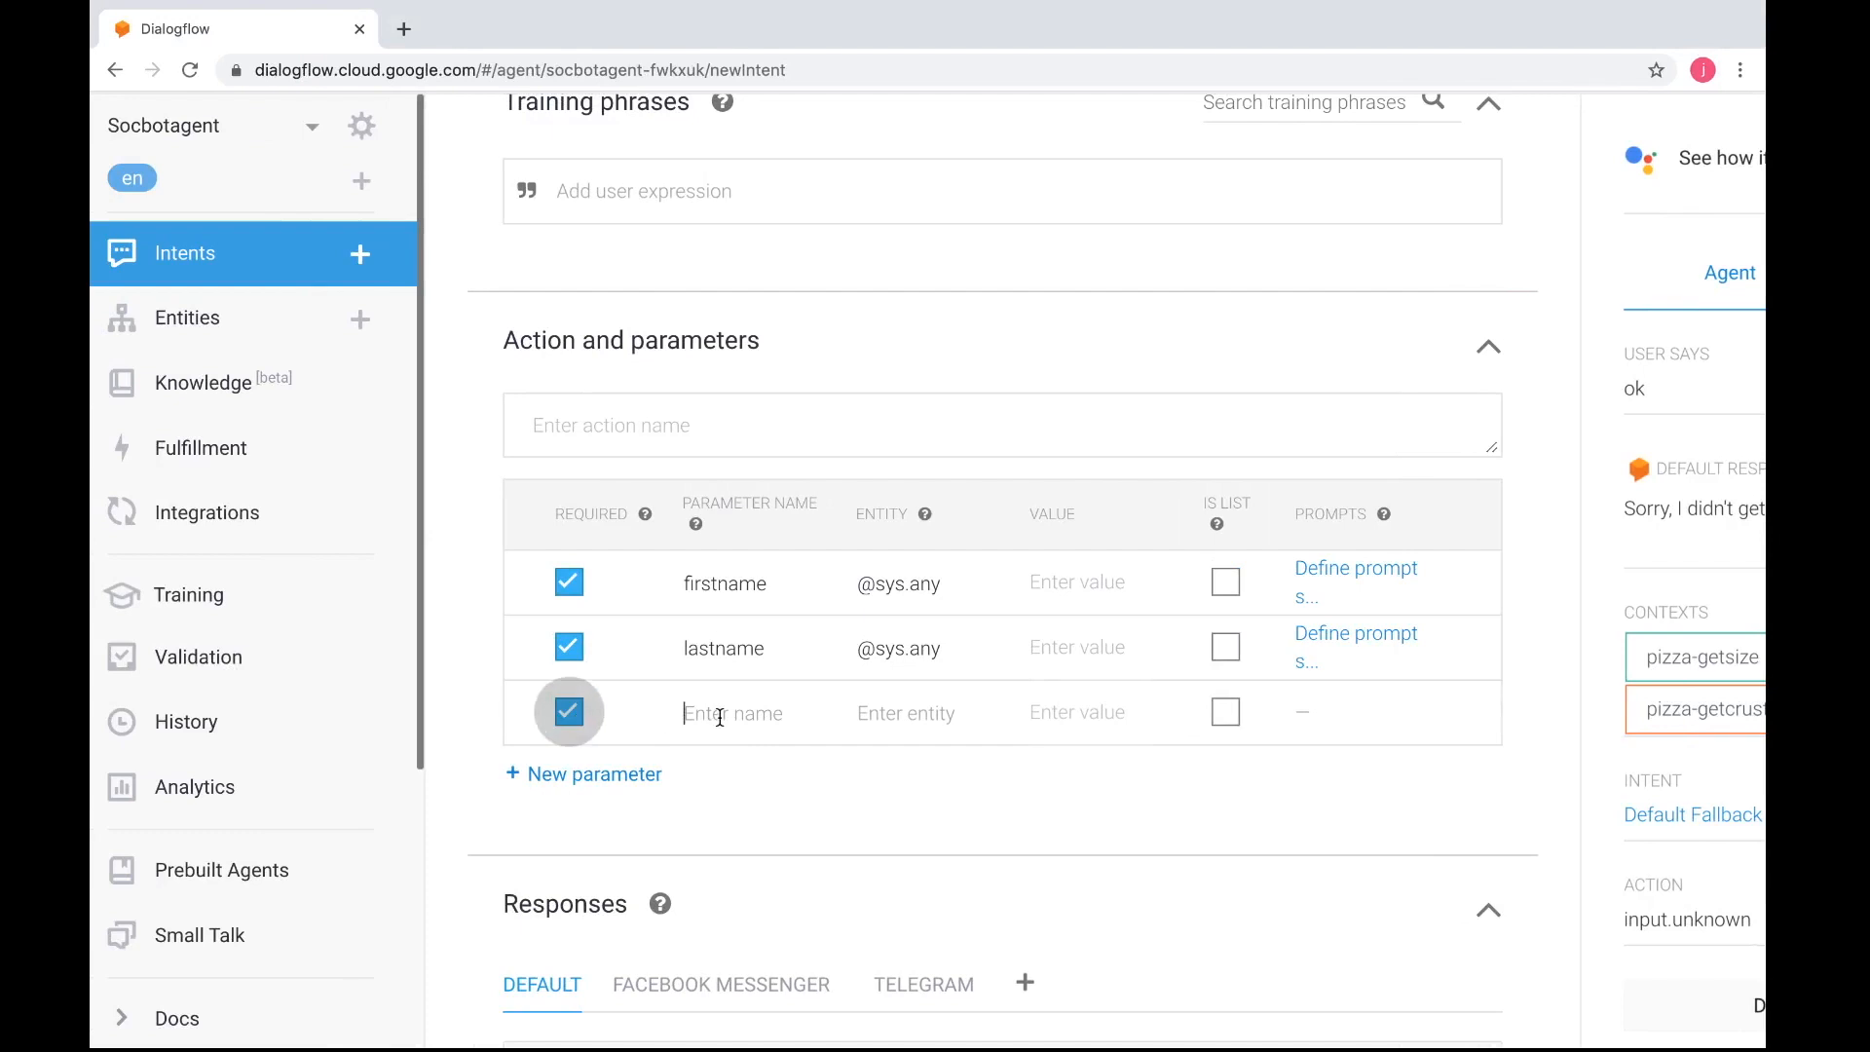
{"action": "type", "text": "phoneno"}
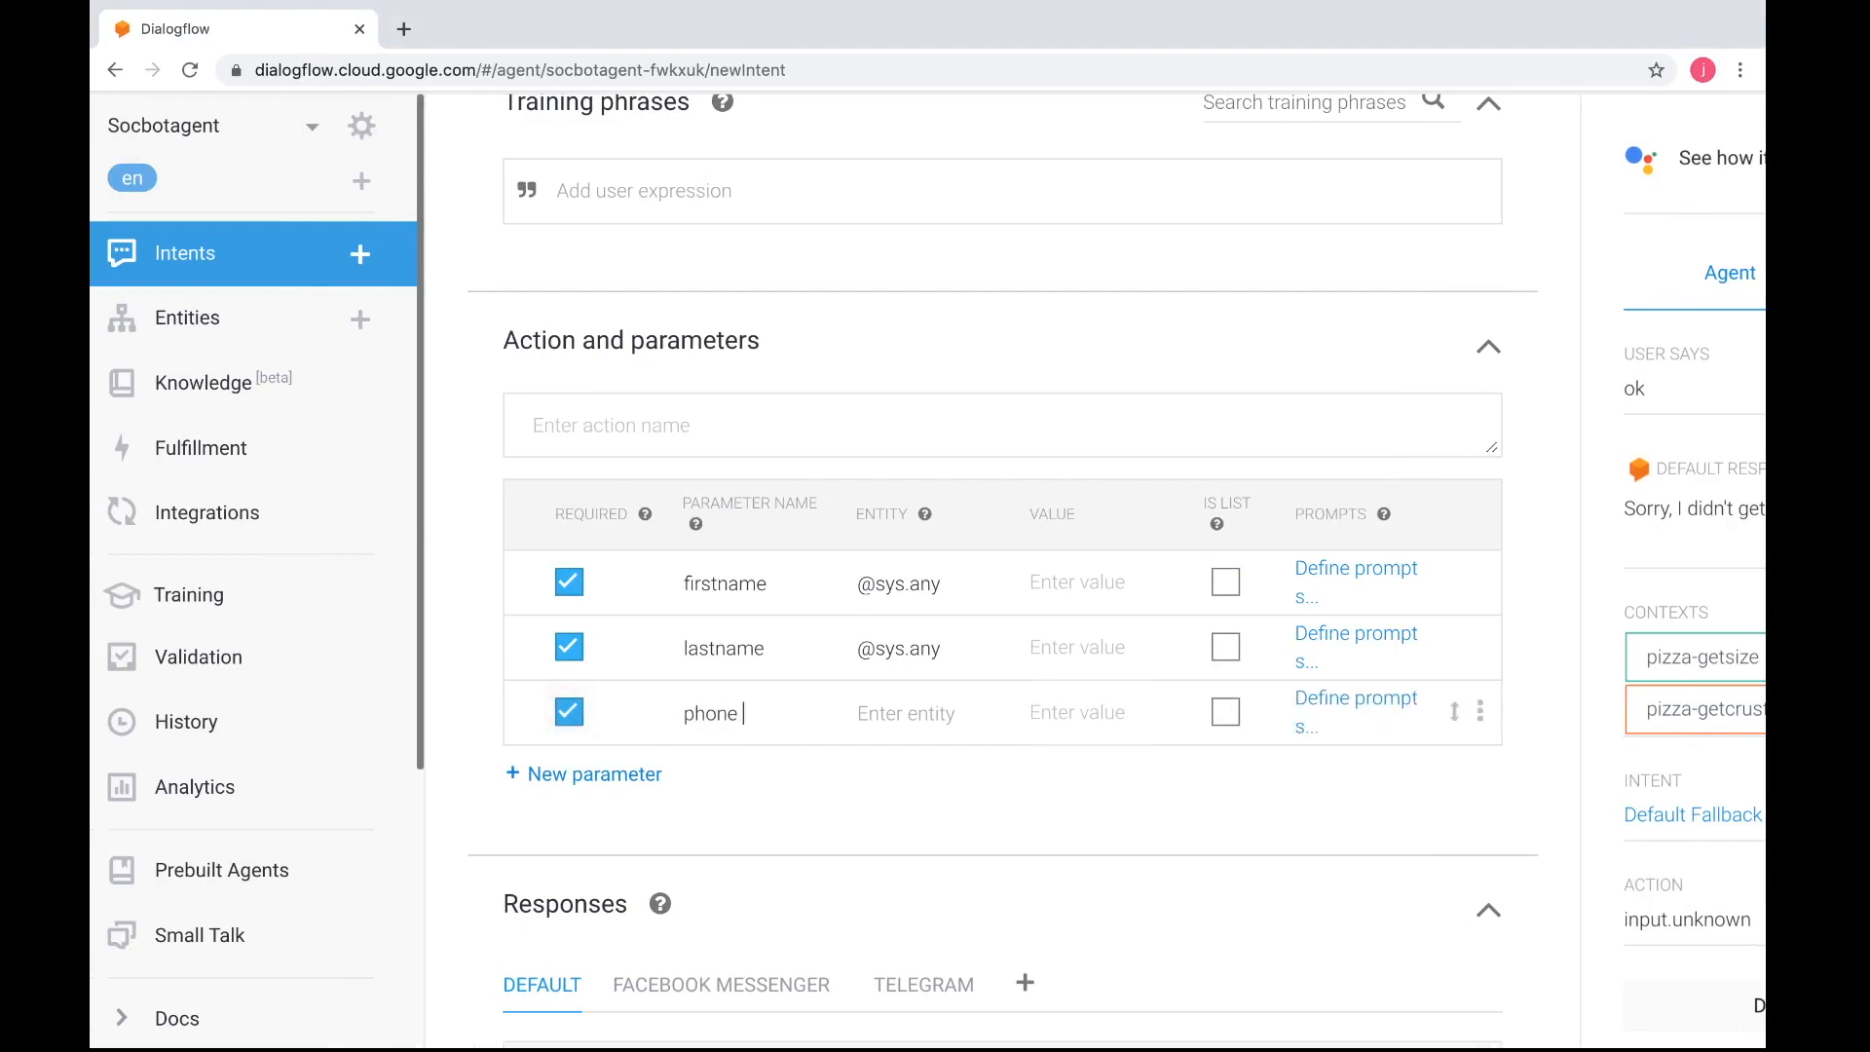
{"action": "left_click", "coordinate": [868, 709]}
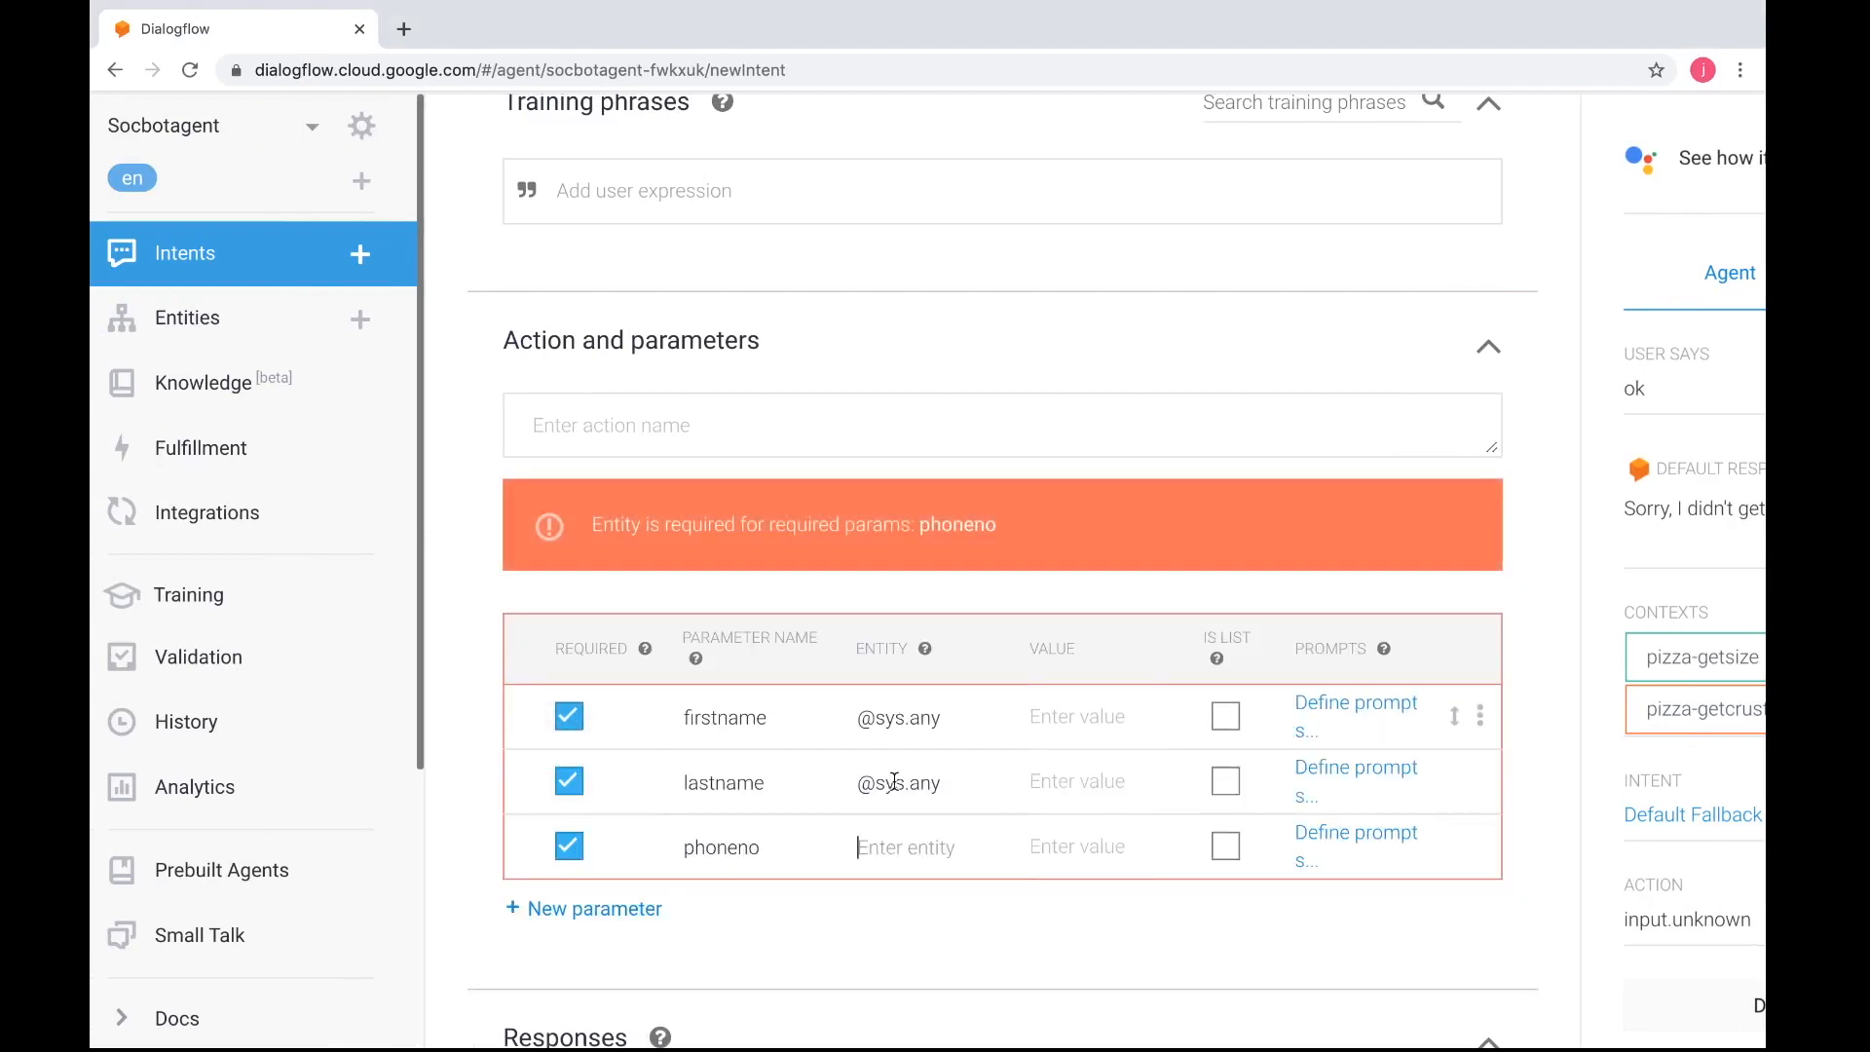
{"action": "type", "text": "@sys"}
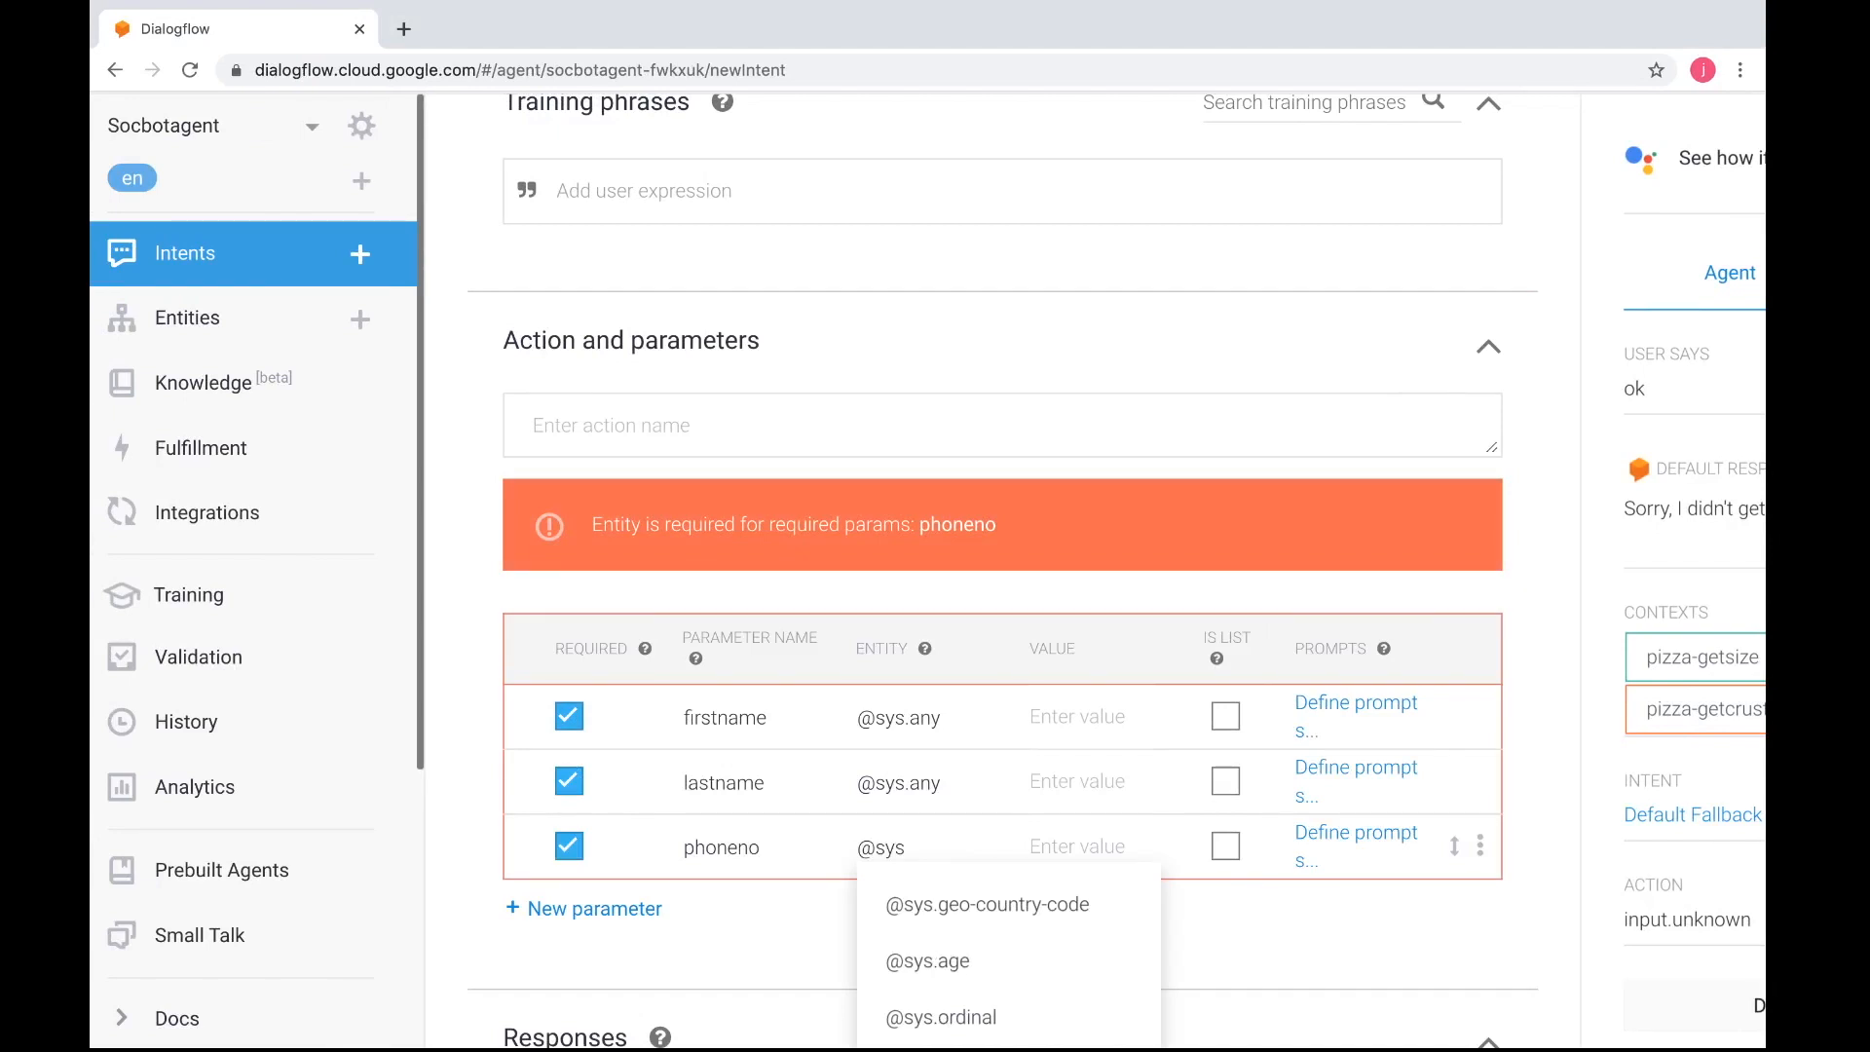
{"action": "type", "text": ".any"}
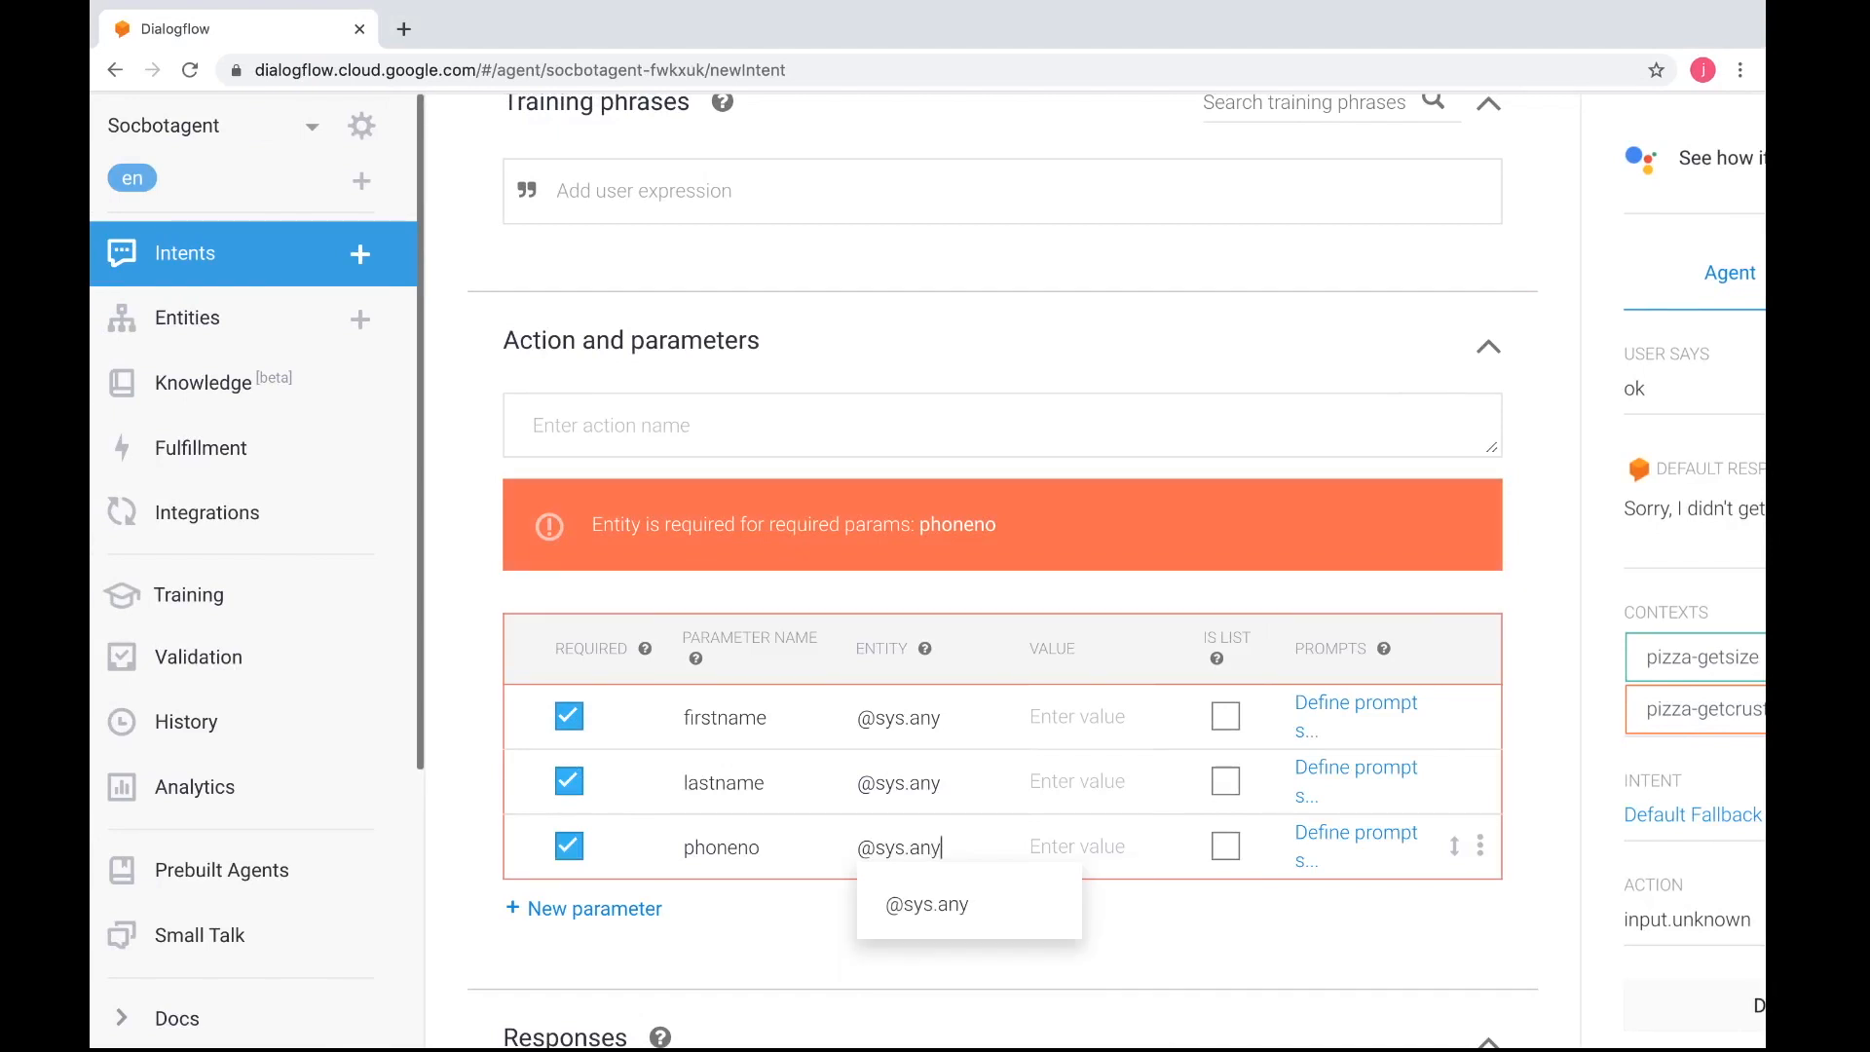
{"action": "left_click", "coordinate": [517, 908]}
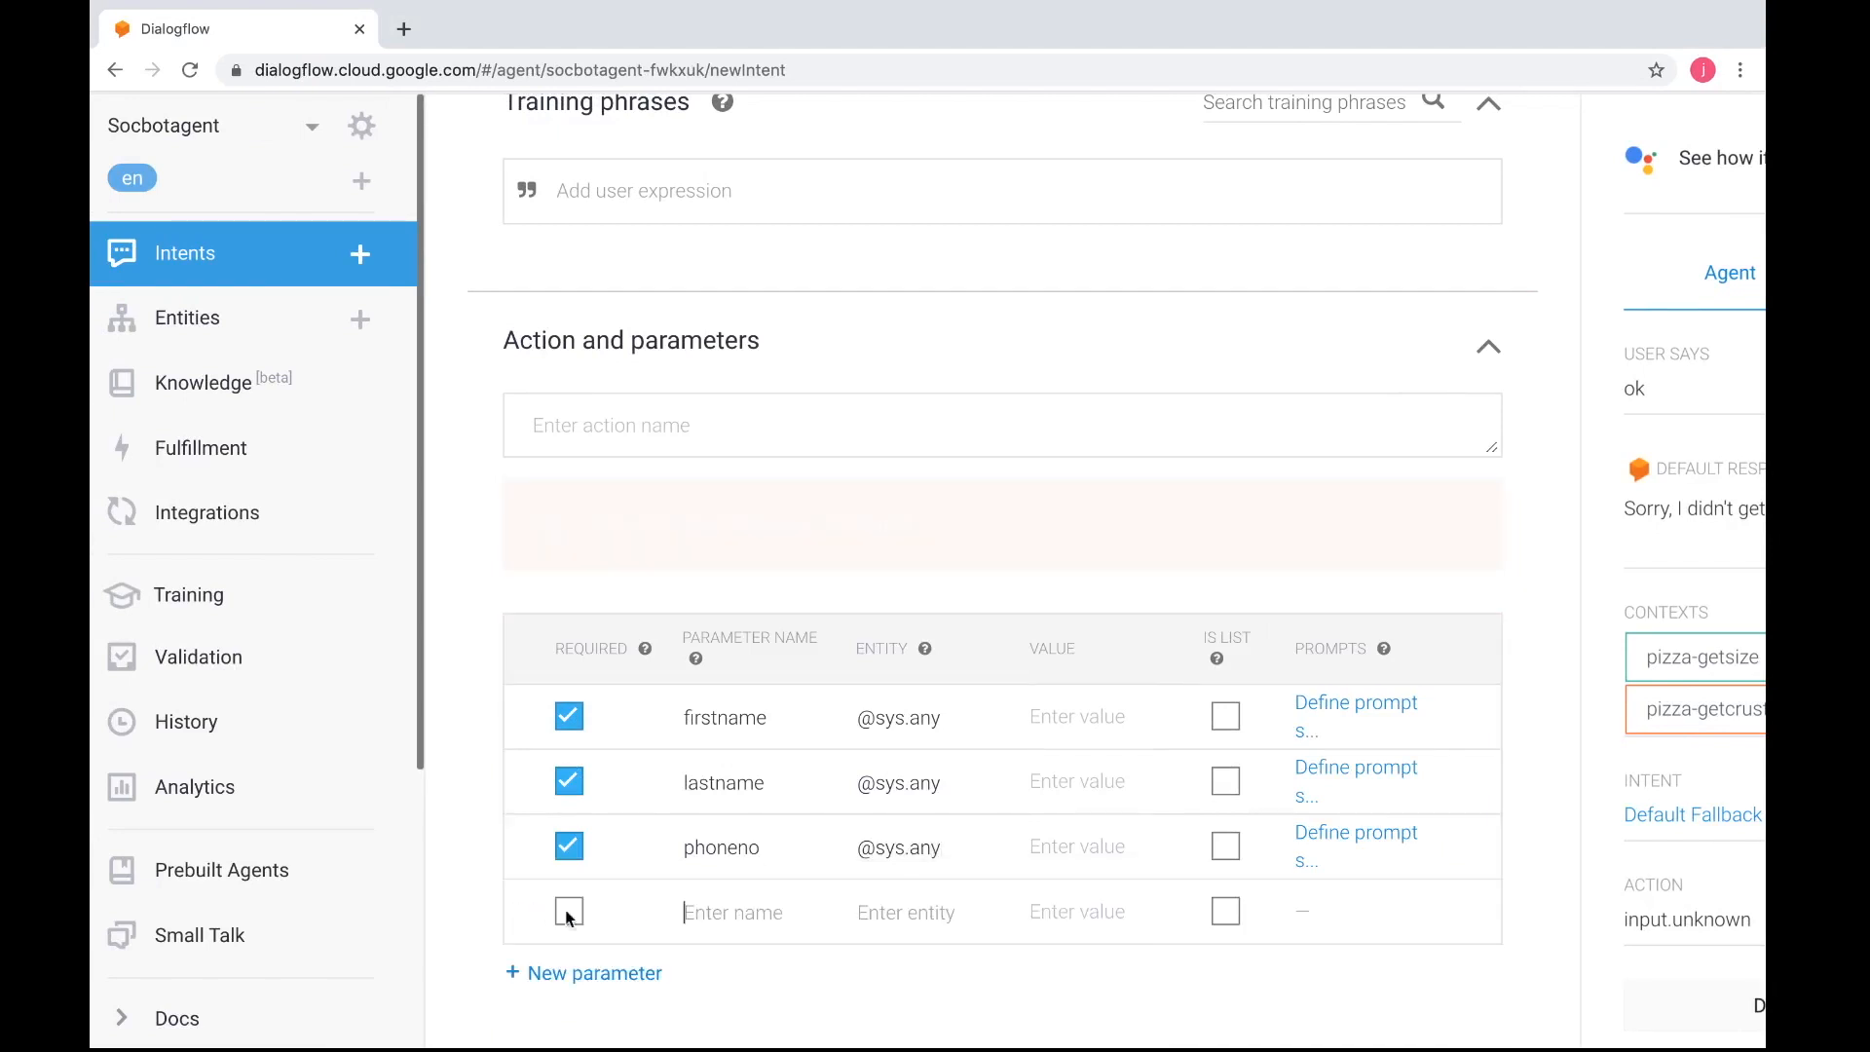
{"action": "left_click", "coordinate": [569, 777]}
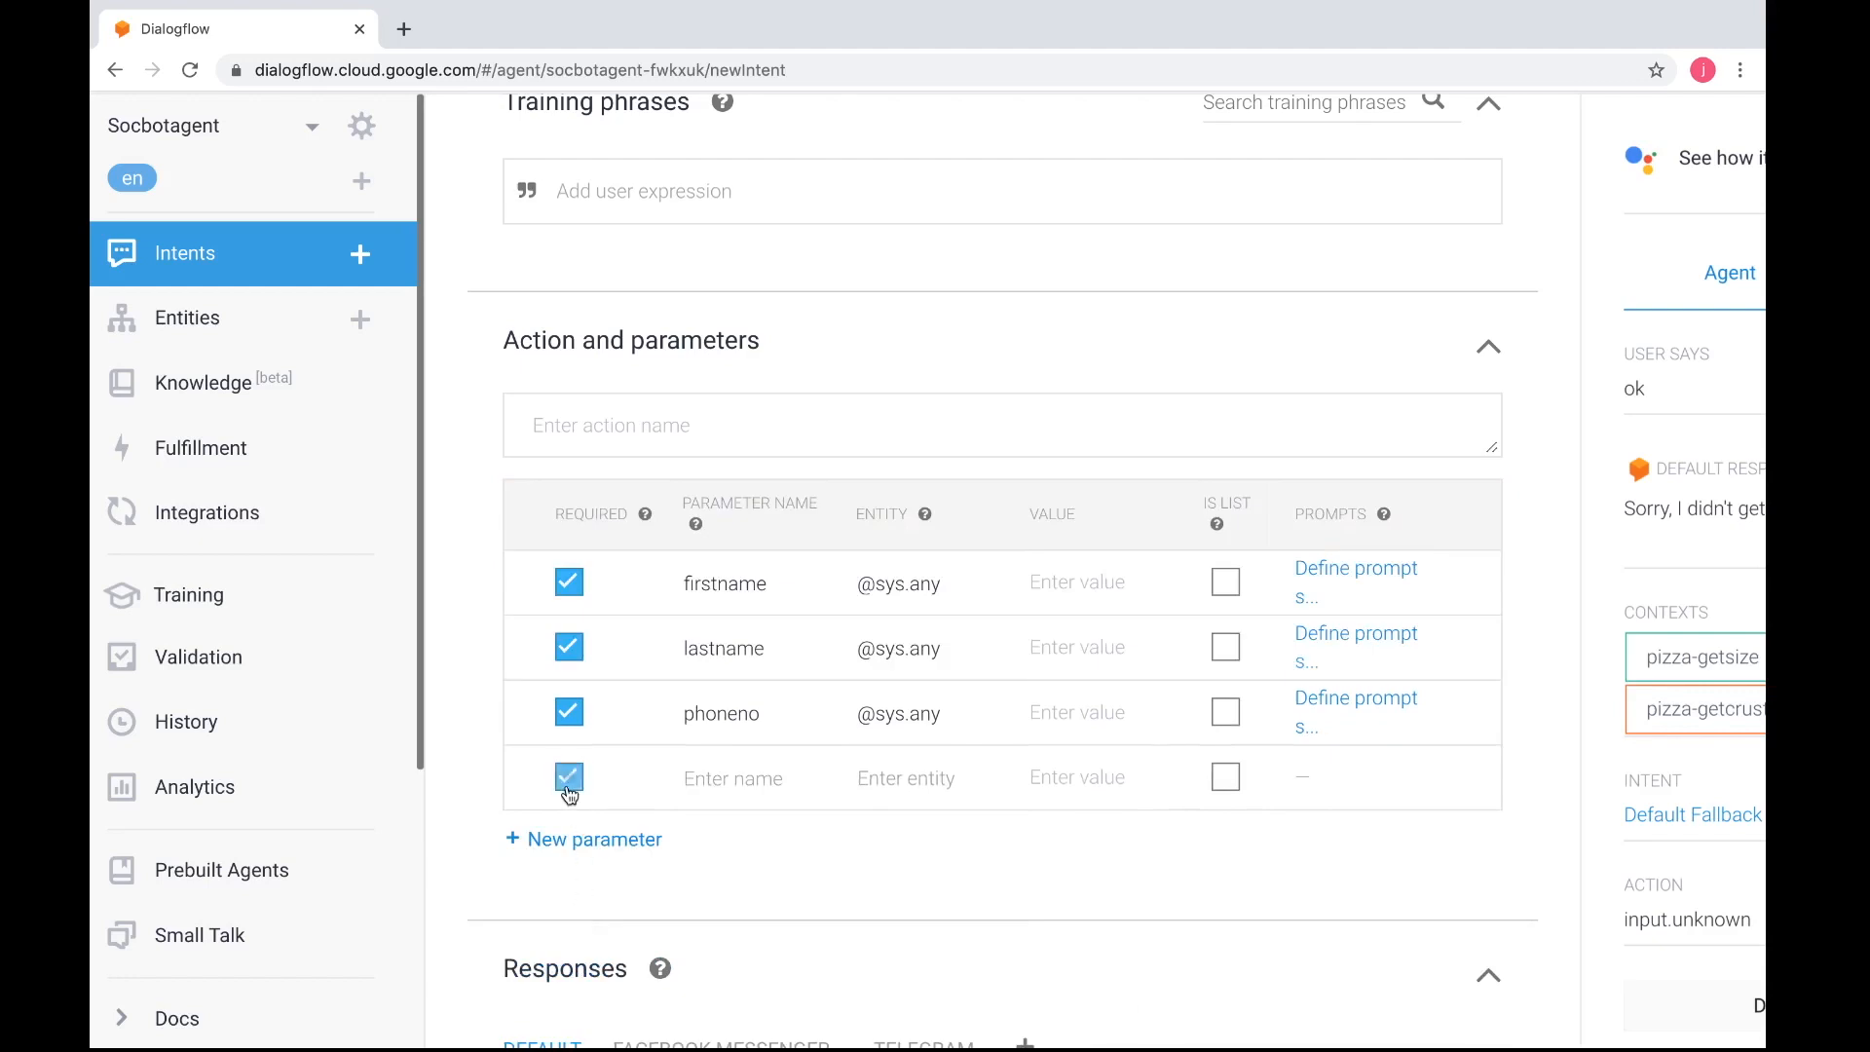
{"action": "left_click", "coordinate": [689, 774]}
{"action": "type", "text": "postalcode"}
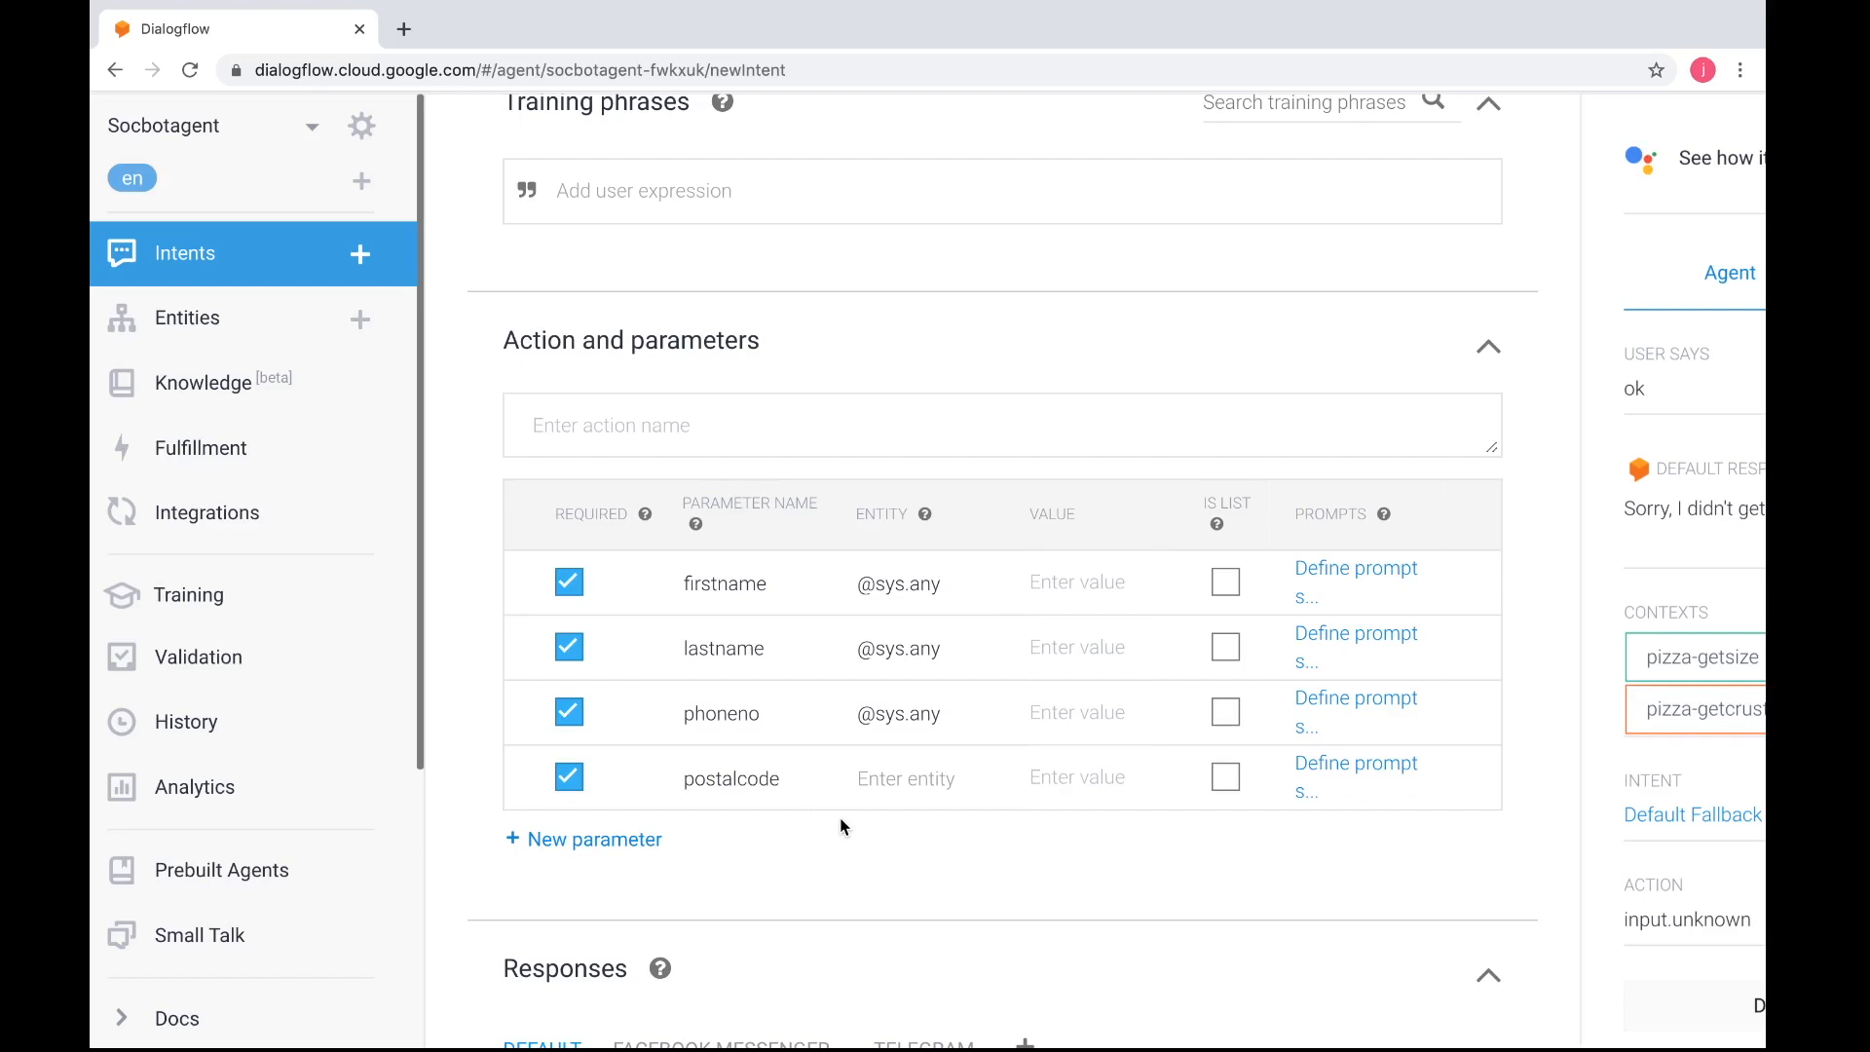
{"action": "left_click", "coordinate": [888, 778]}
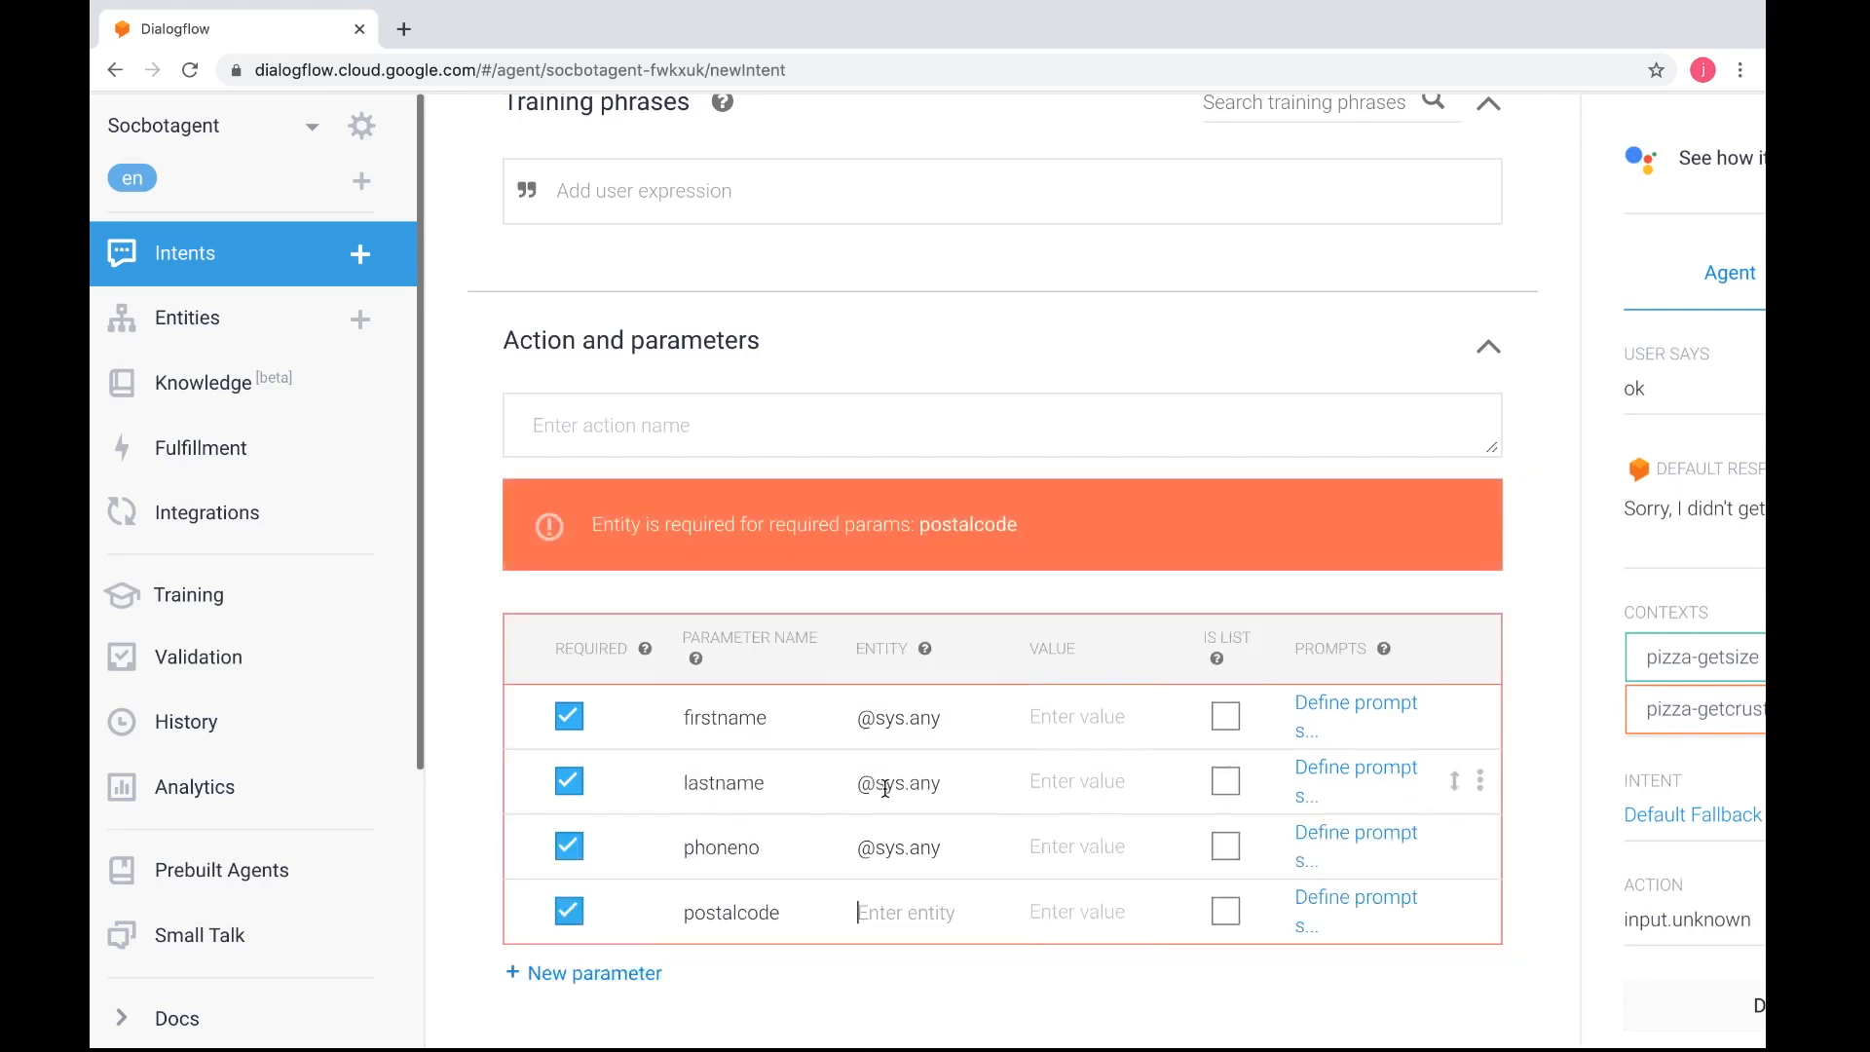
{"action": "type", "text": "@sys."}
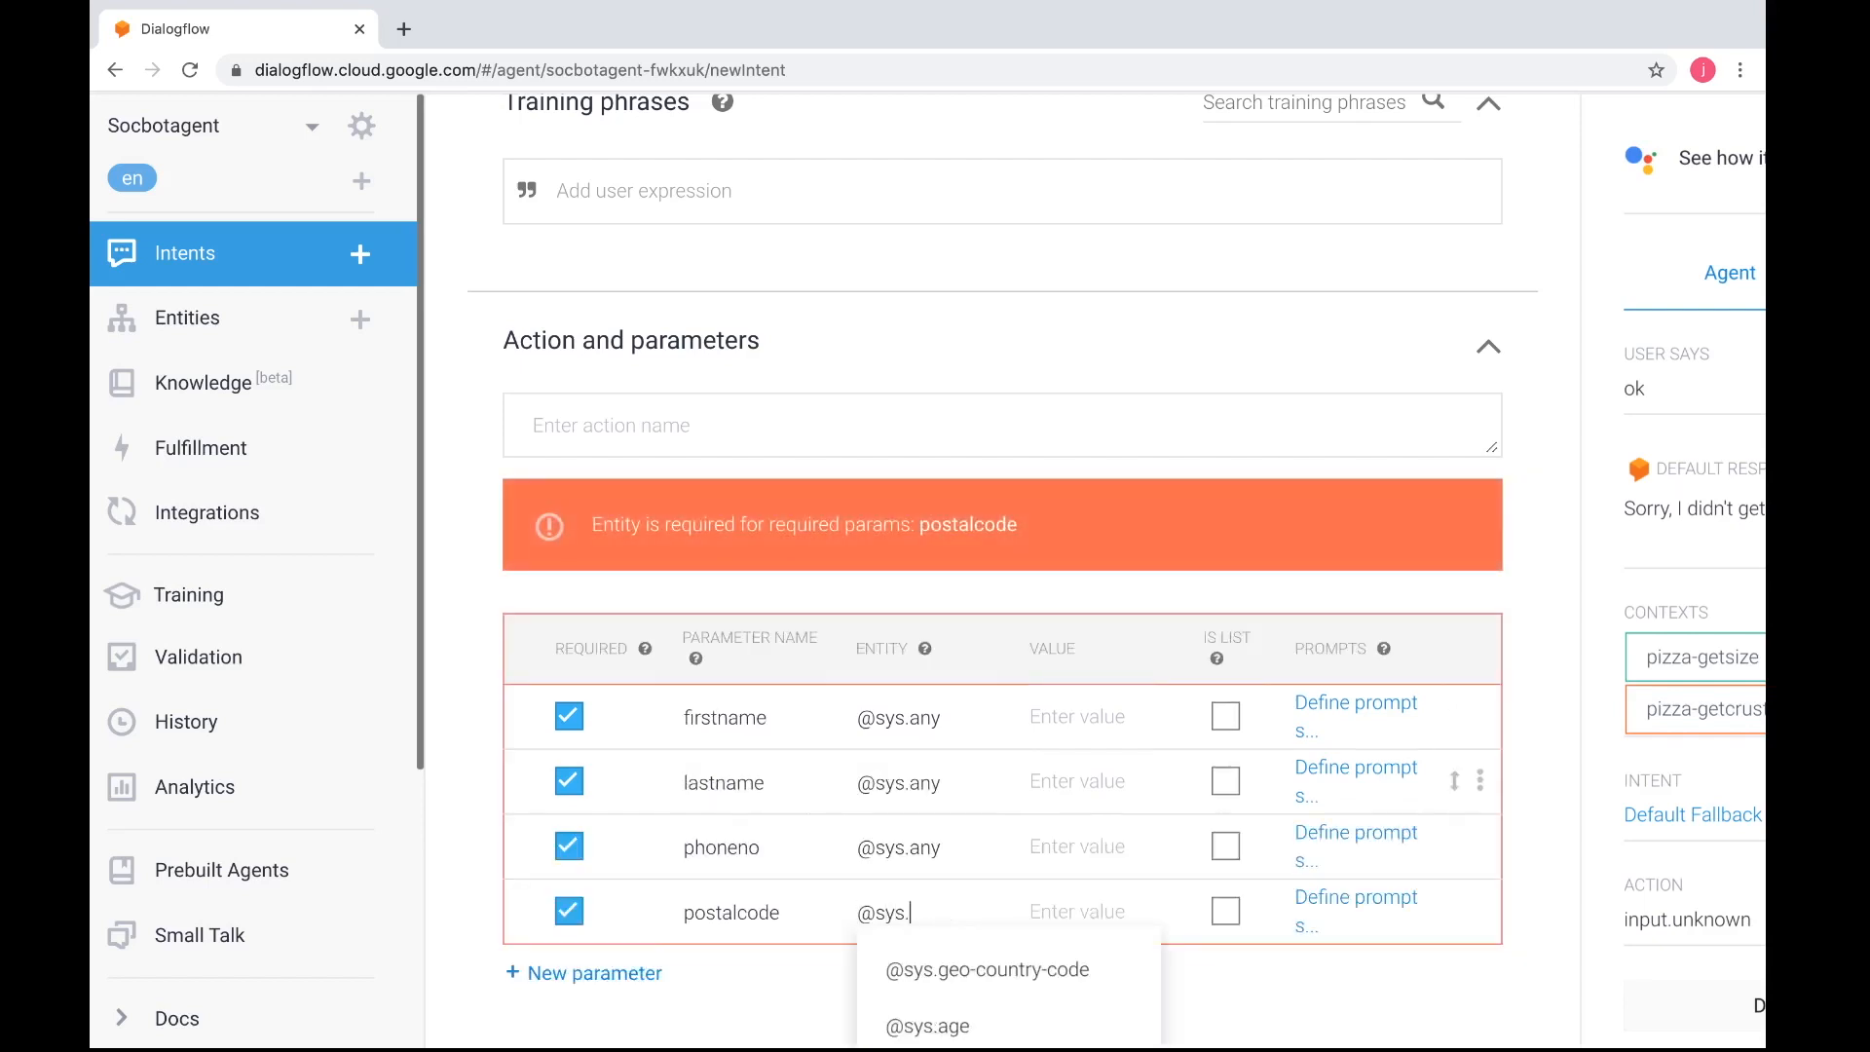
{"action": "type", "text": "any"}
{"action": "left_click", "coordinate": [1147, 982]}
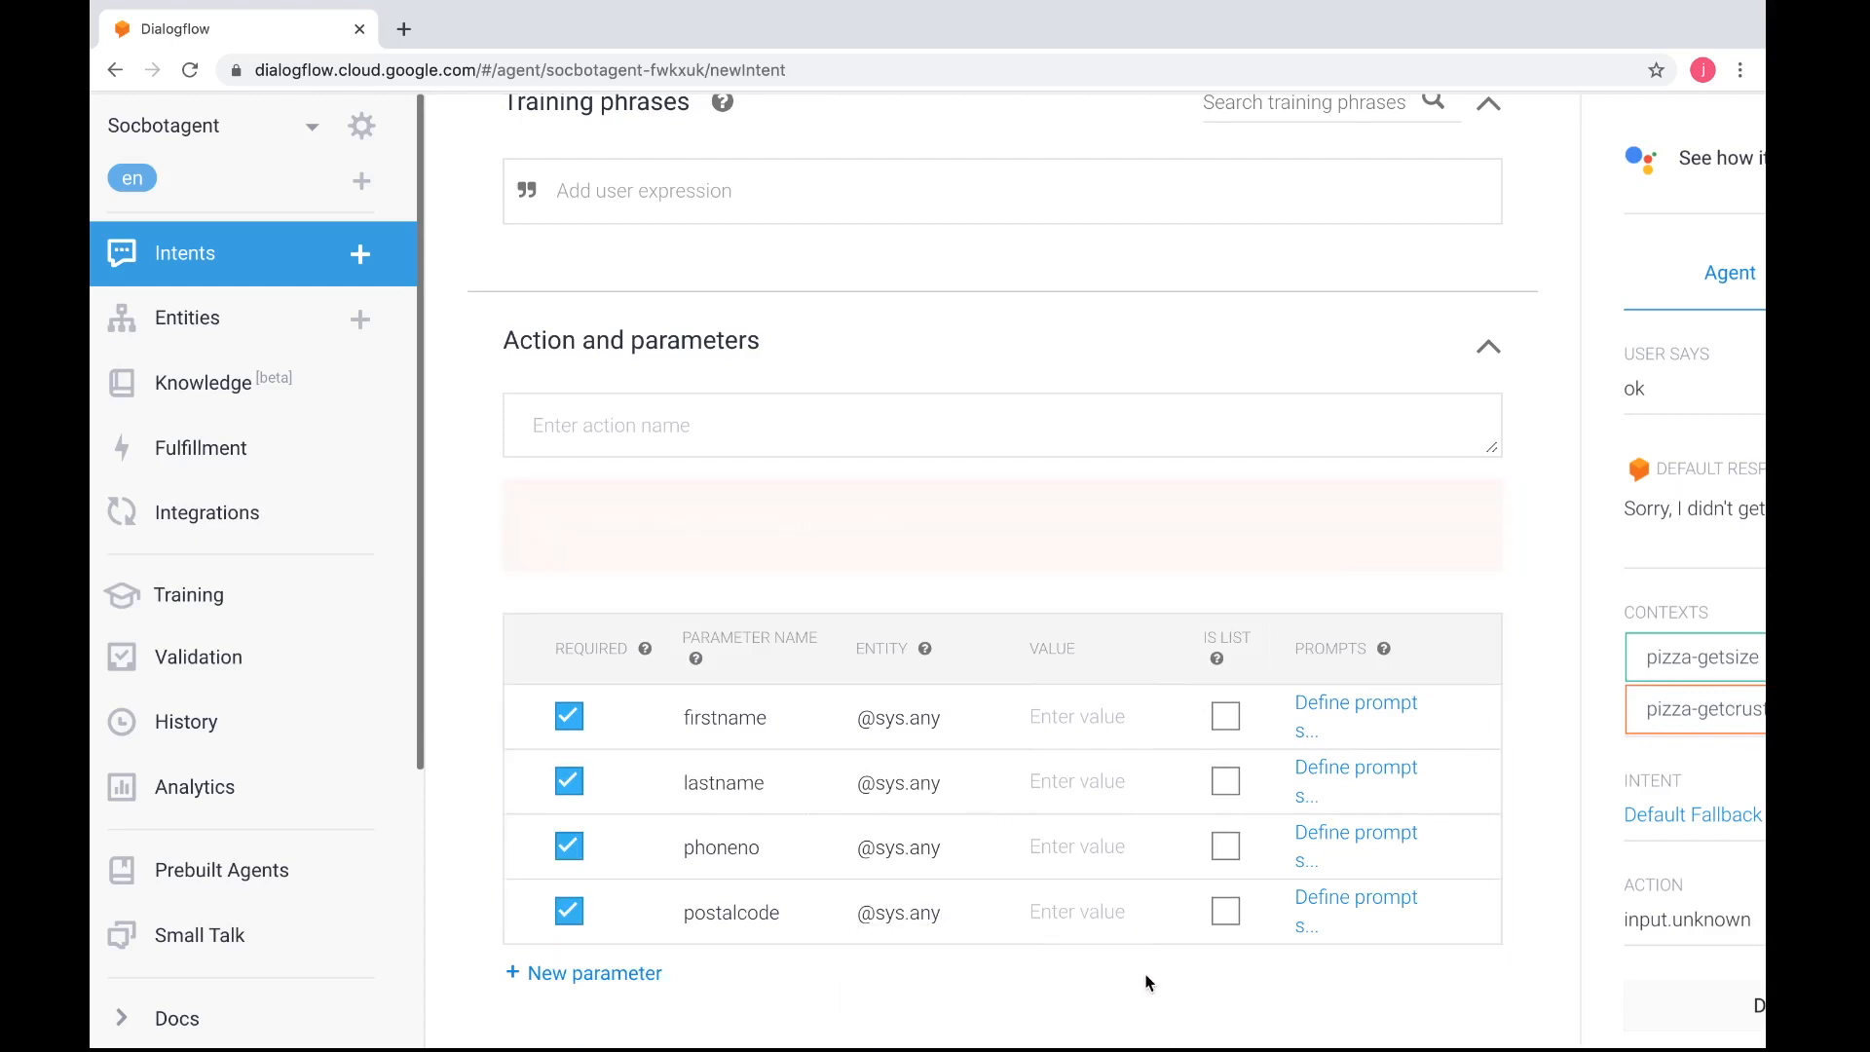
Add the training phrase "ok" to the pizza-userparticulars intent
{"action": "scroll", "coordinate": [1148, 983], "scroll_direction": "up", "scroll_amount": 2}
{"action": "scroll", "coordinate": [1148, 984], "scroll_direction": "down", "scroll_amount": 1}
{"action": "scroll", "coordinate": [1147, 983], "scroll_direction": "up", "scroll_amount": 2}
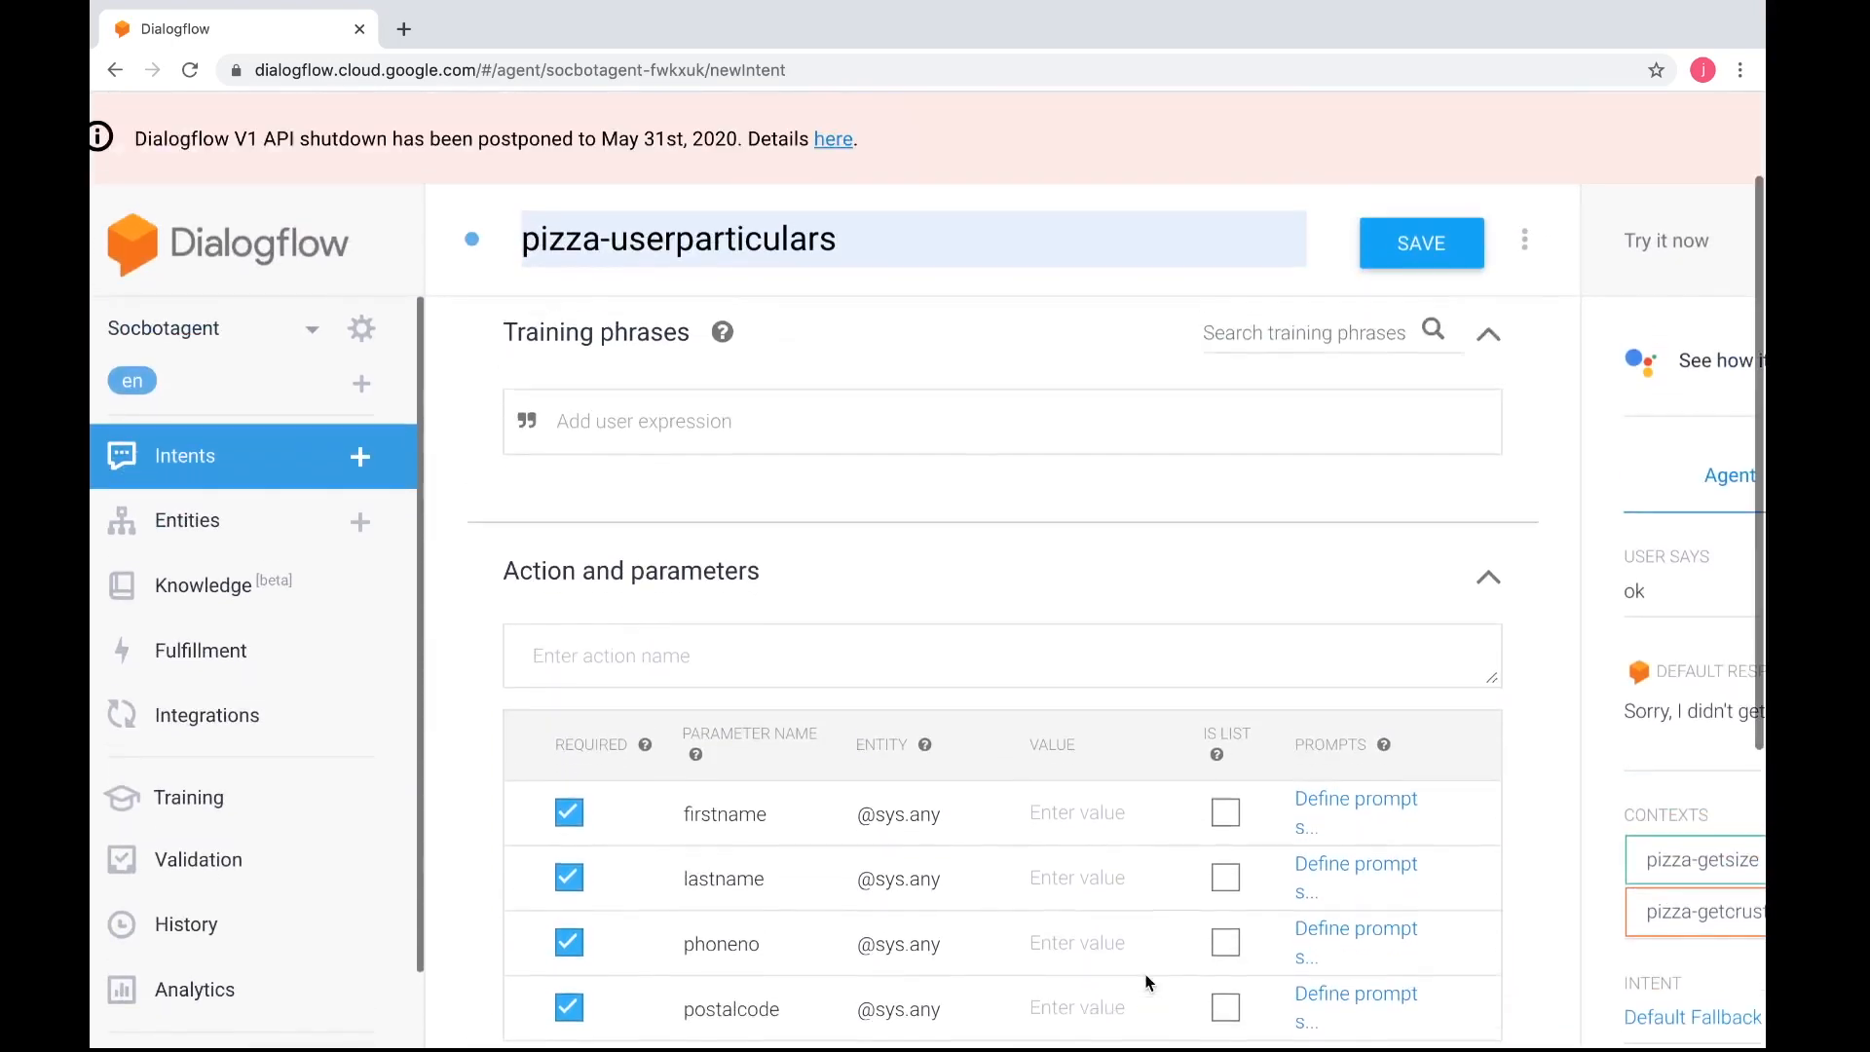
{"action": "scroll", "coordinate": [1148, 982], "scroll_direction": "up", "scroll_amount": 2}
{"action": "left_click", "coordinate": [801, 624]}
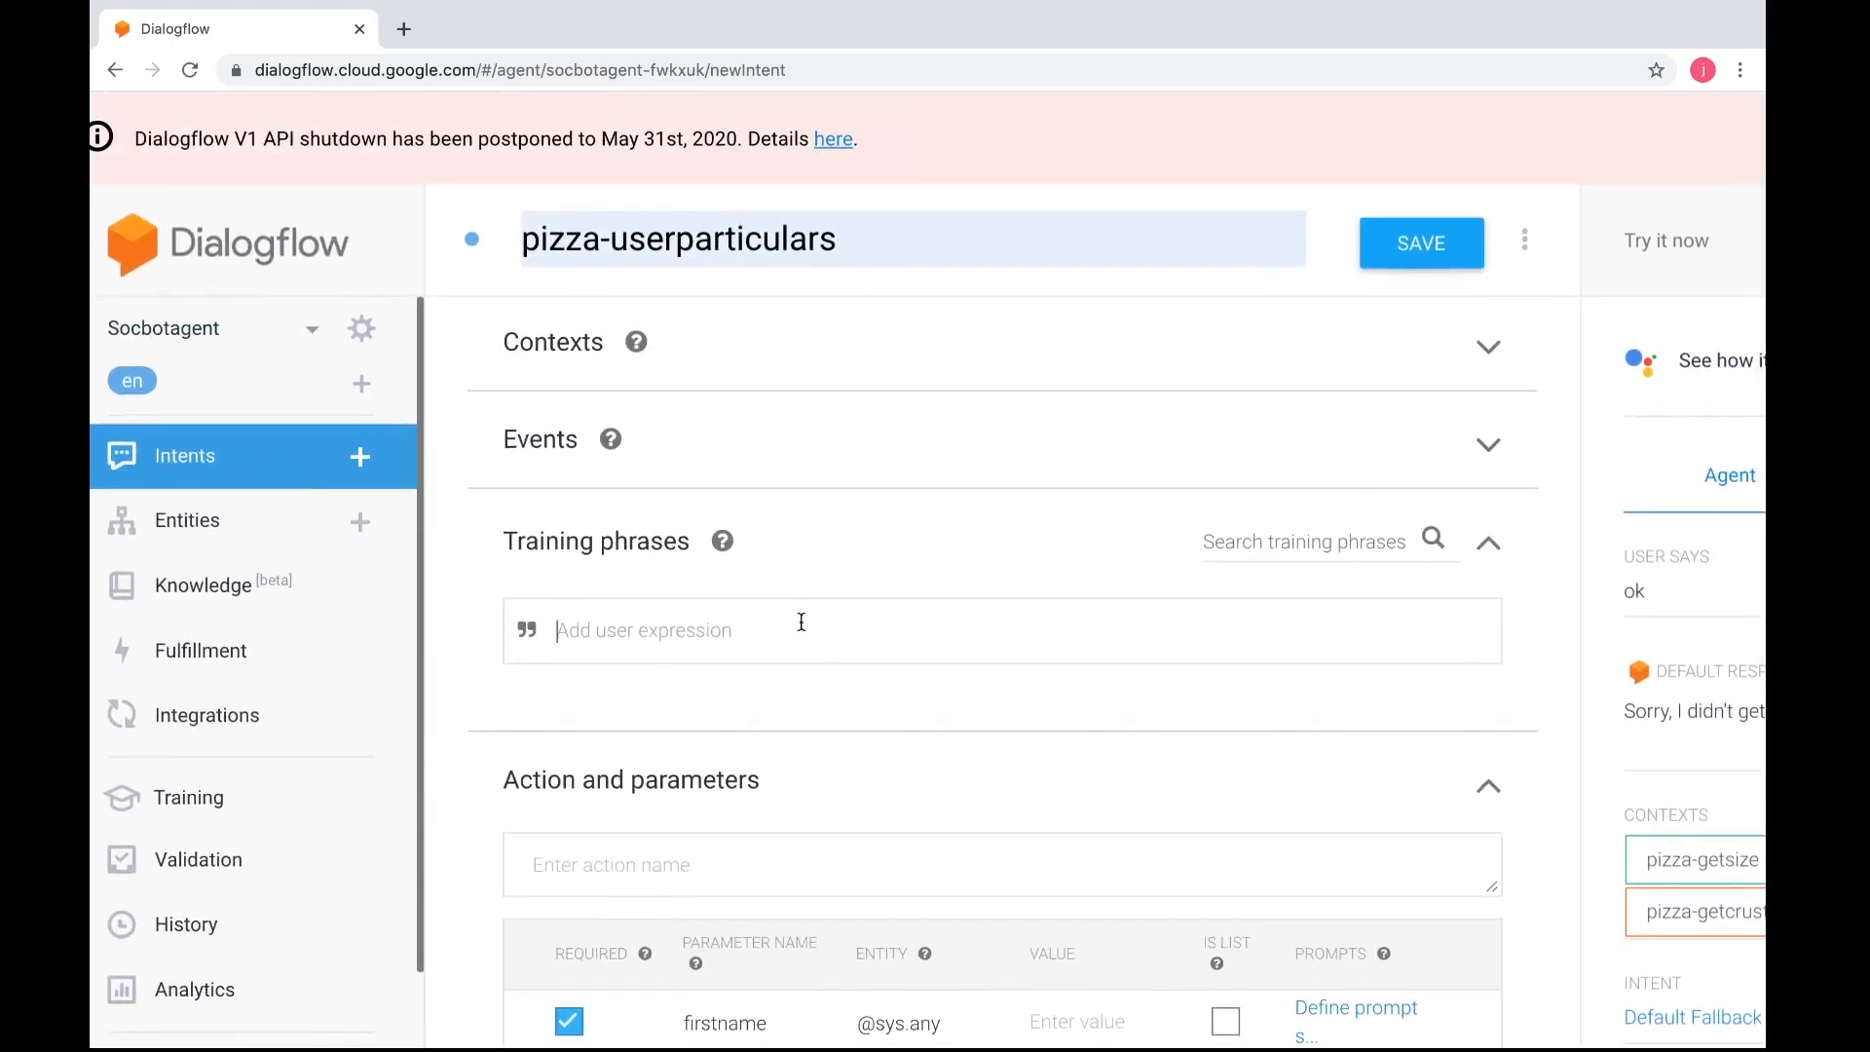
{"action": "type", "text": "ok"}
Set pizza-getcrust as the intent's input context and remove the pizza-getcrust output context
{"action": "left_click", "coordinate": [563, 358]}
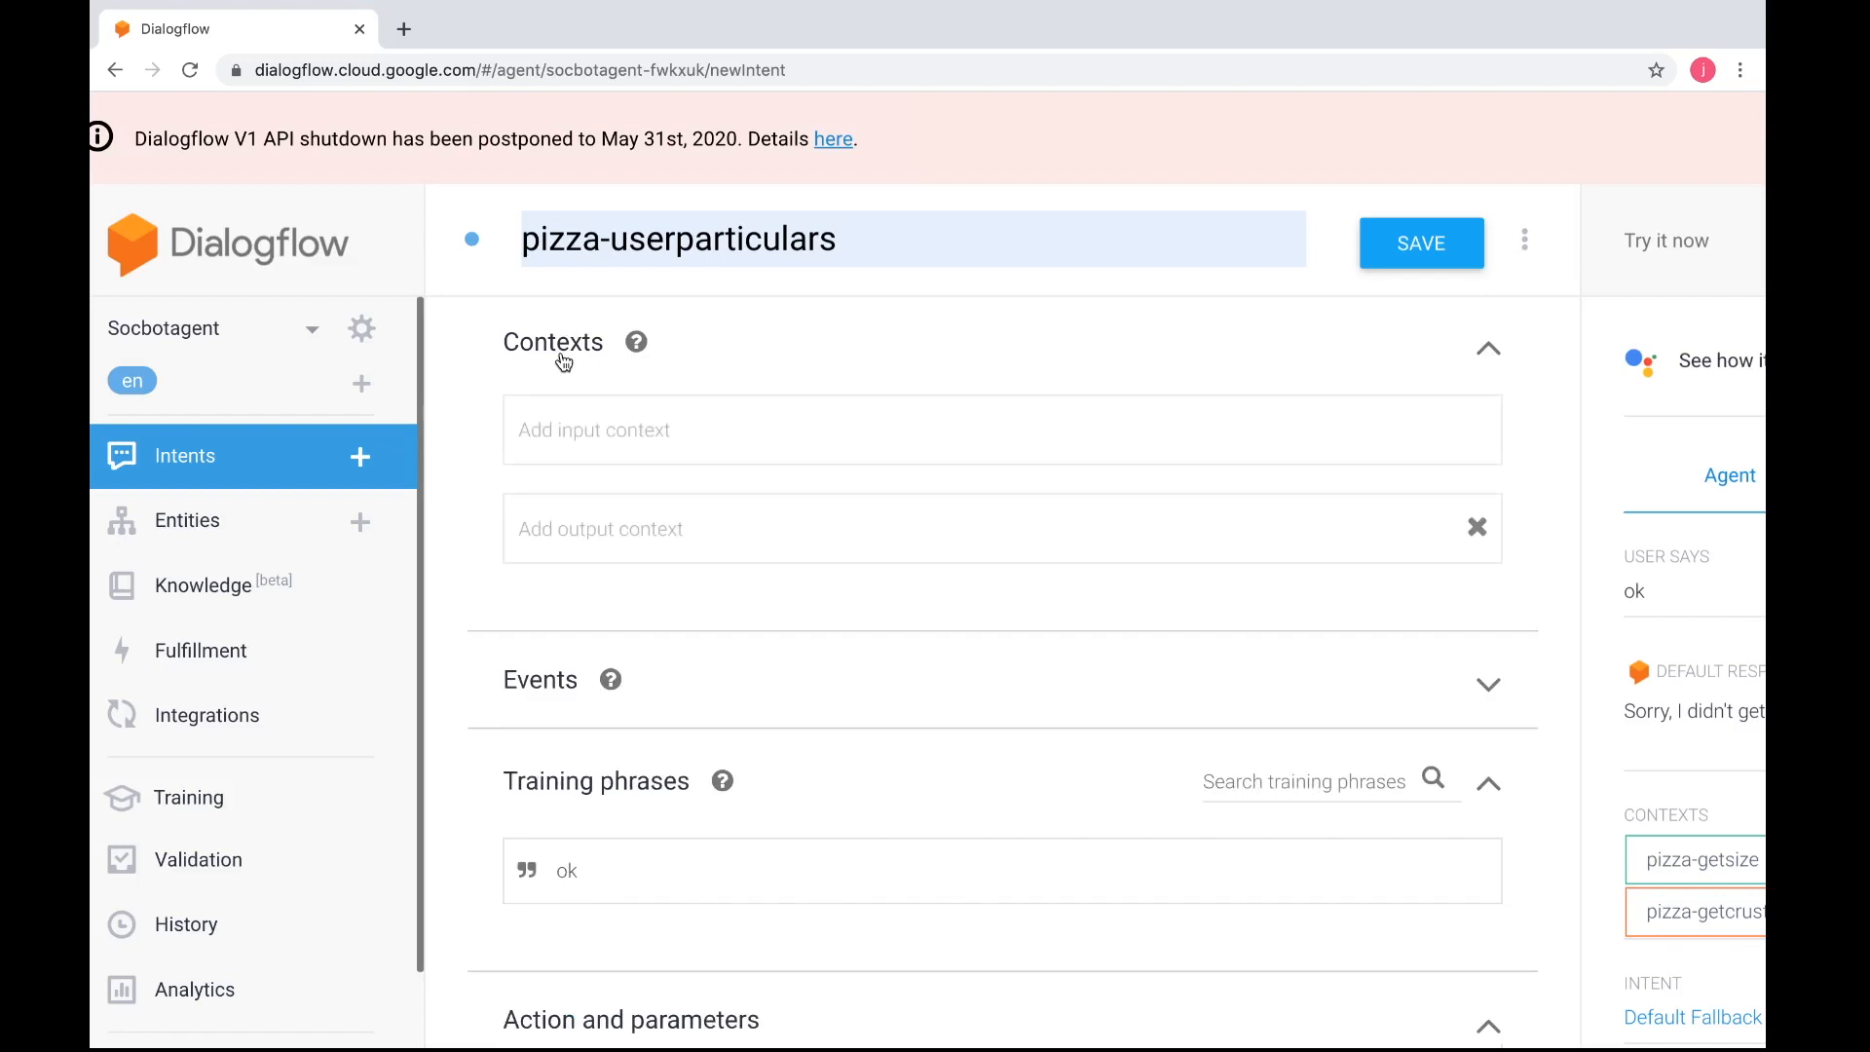
{"action": "left_click", "coordinate": [593, 441]}
{"action": "type", "text": "pi"}
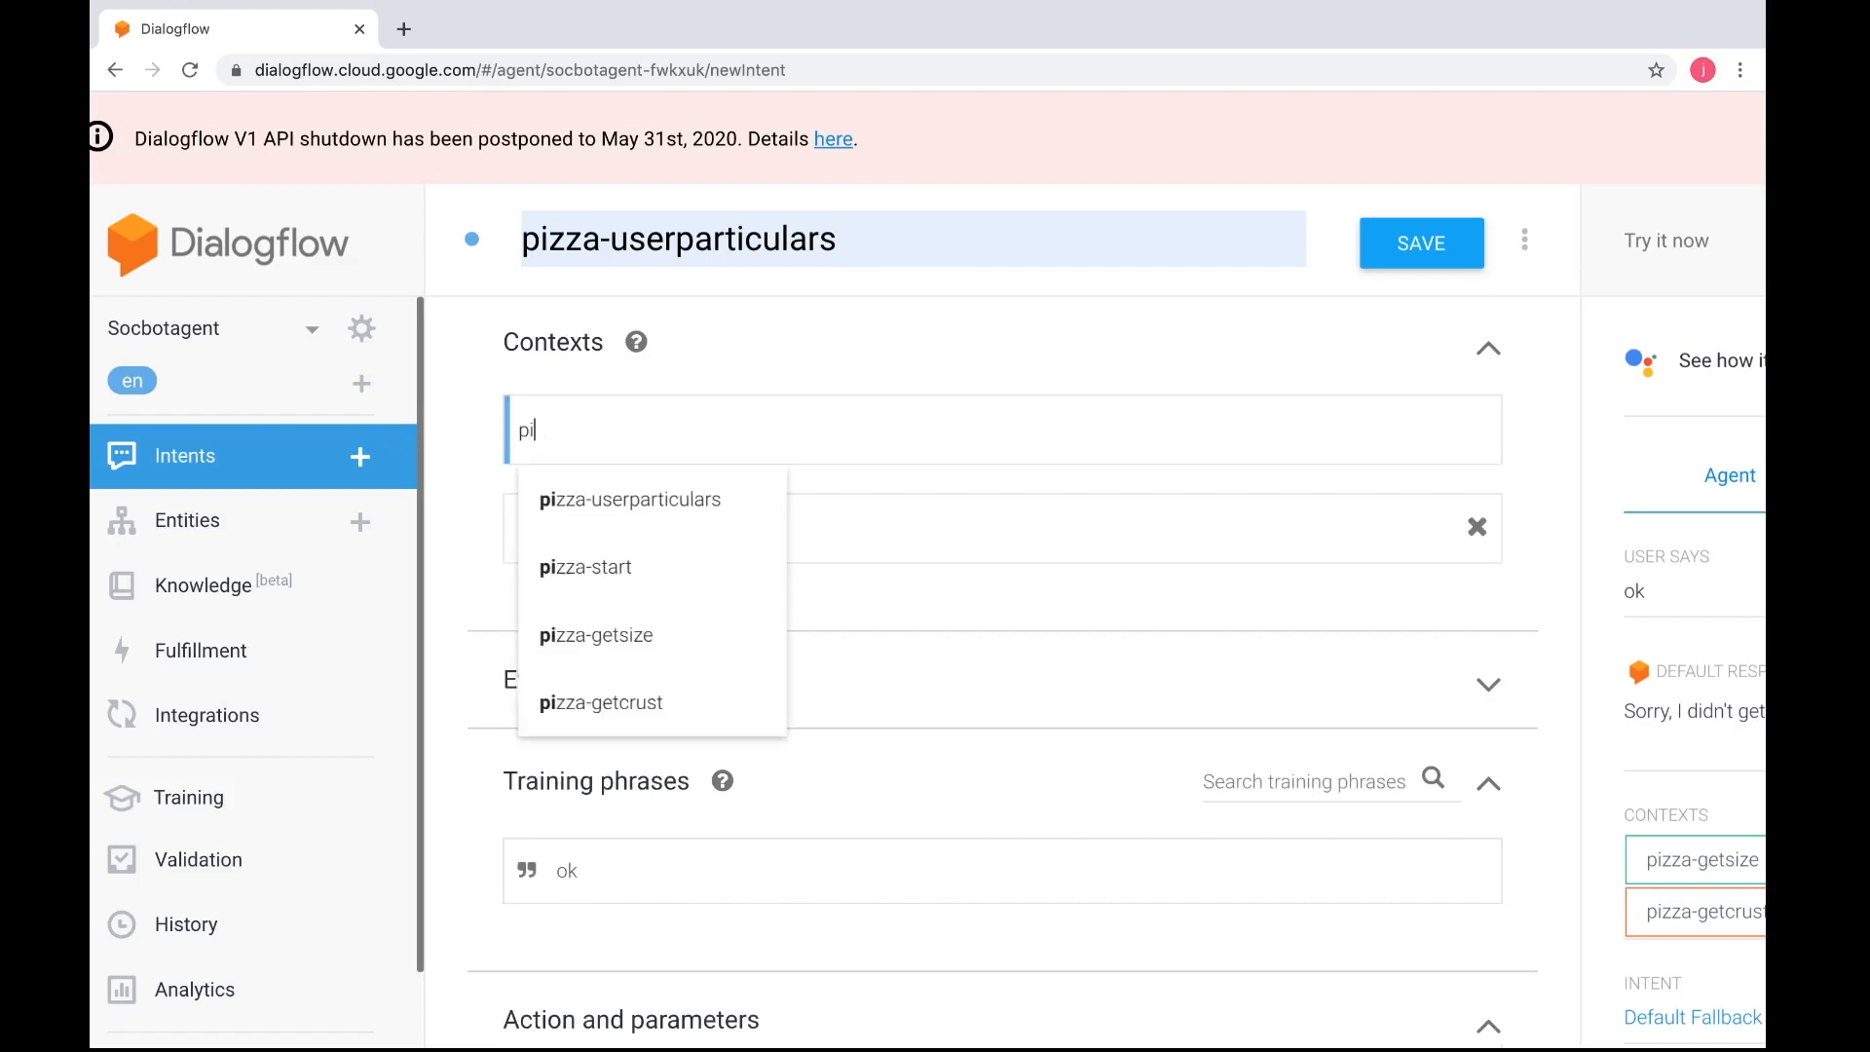
{"action": "left_click", "coordinate": [607, 702]}
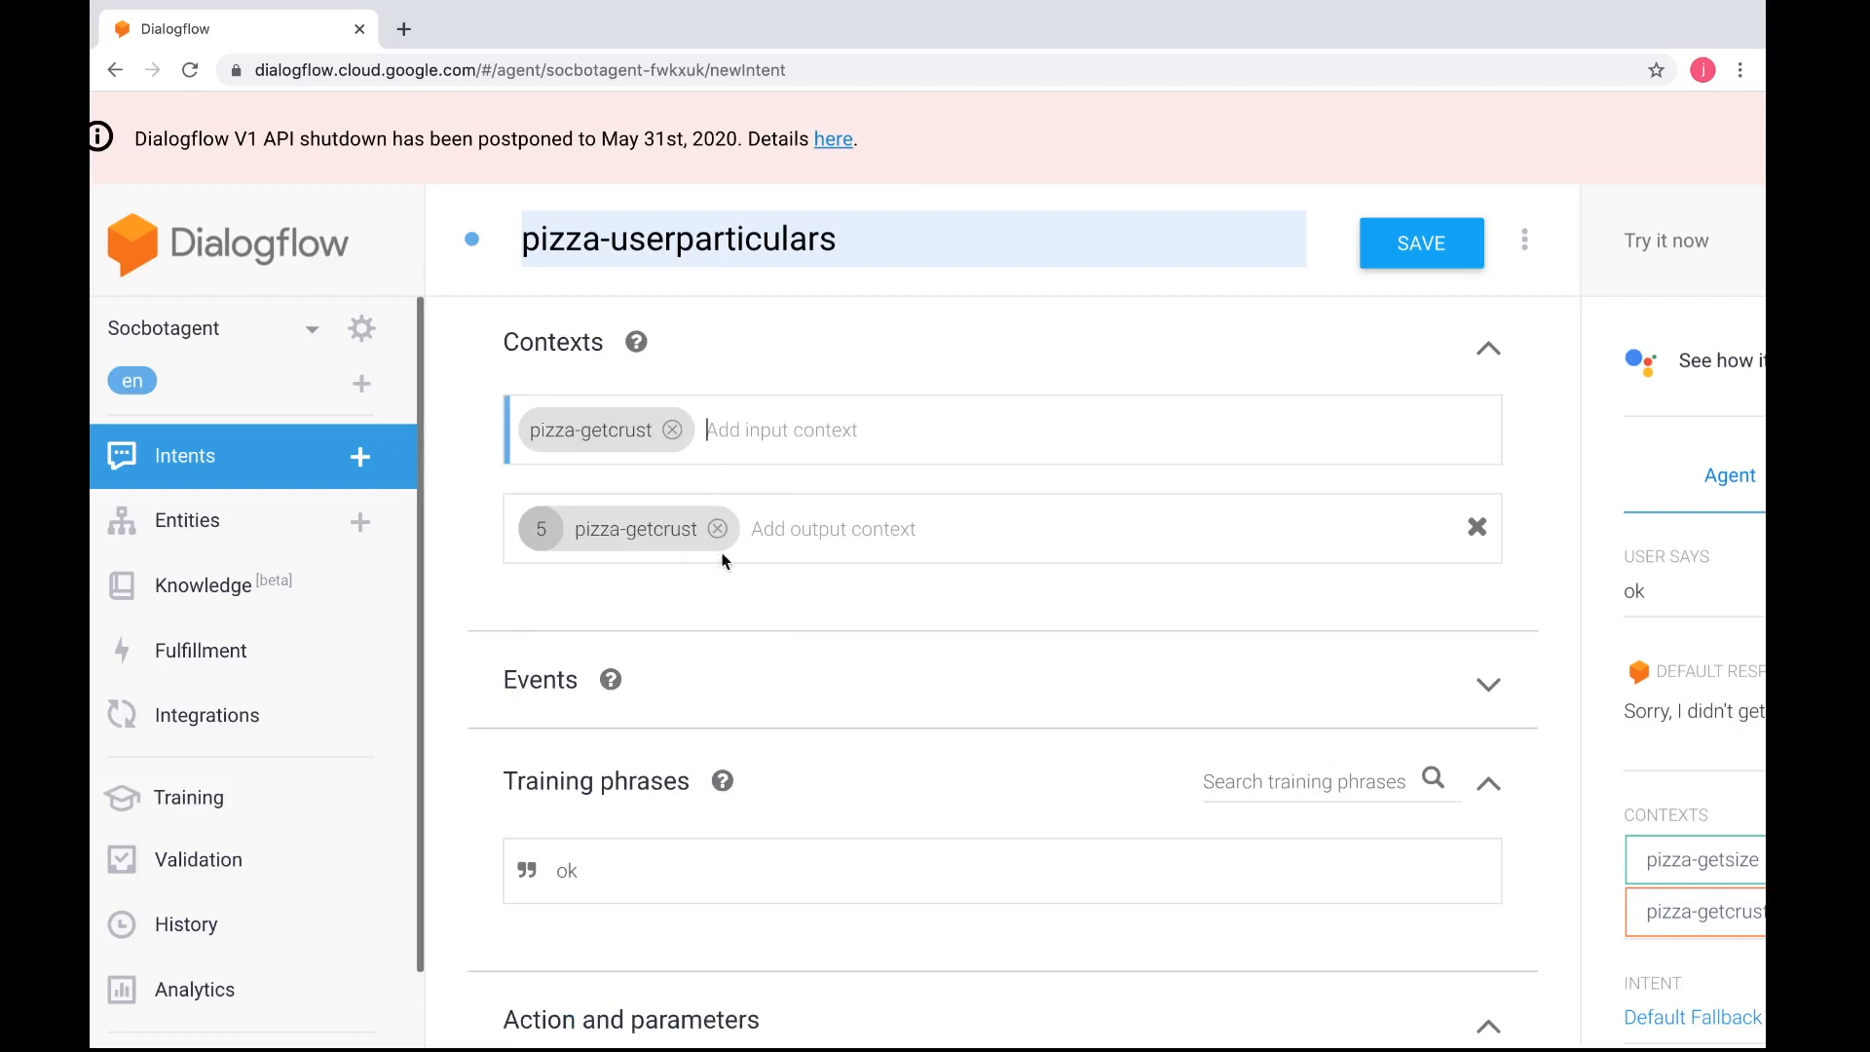
{"action": "scroll", "coordinate": [635, 556], "scroll_direction": "down", "scroll_amount": 1}
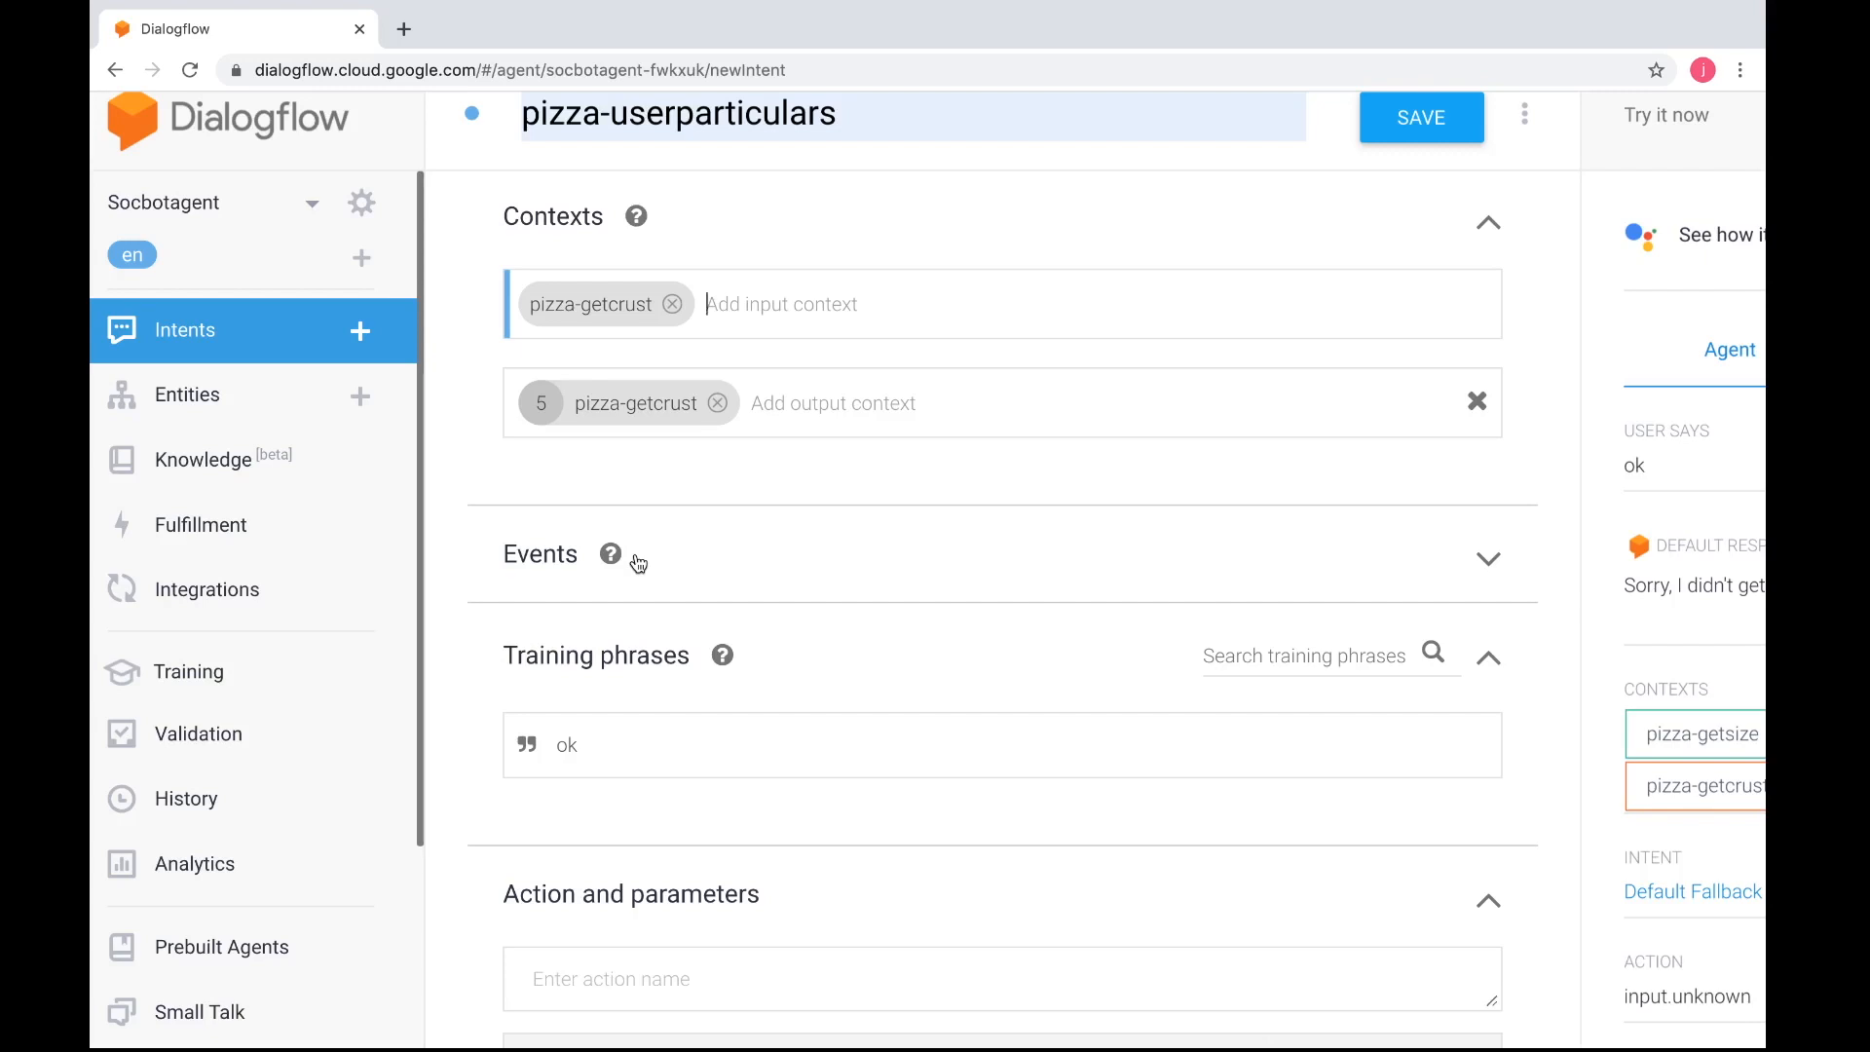
{"action": "scroll", "coordinate": [638, 563], "scroll_direction": "down", "scroll_amount": 1}
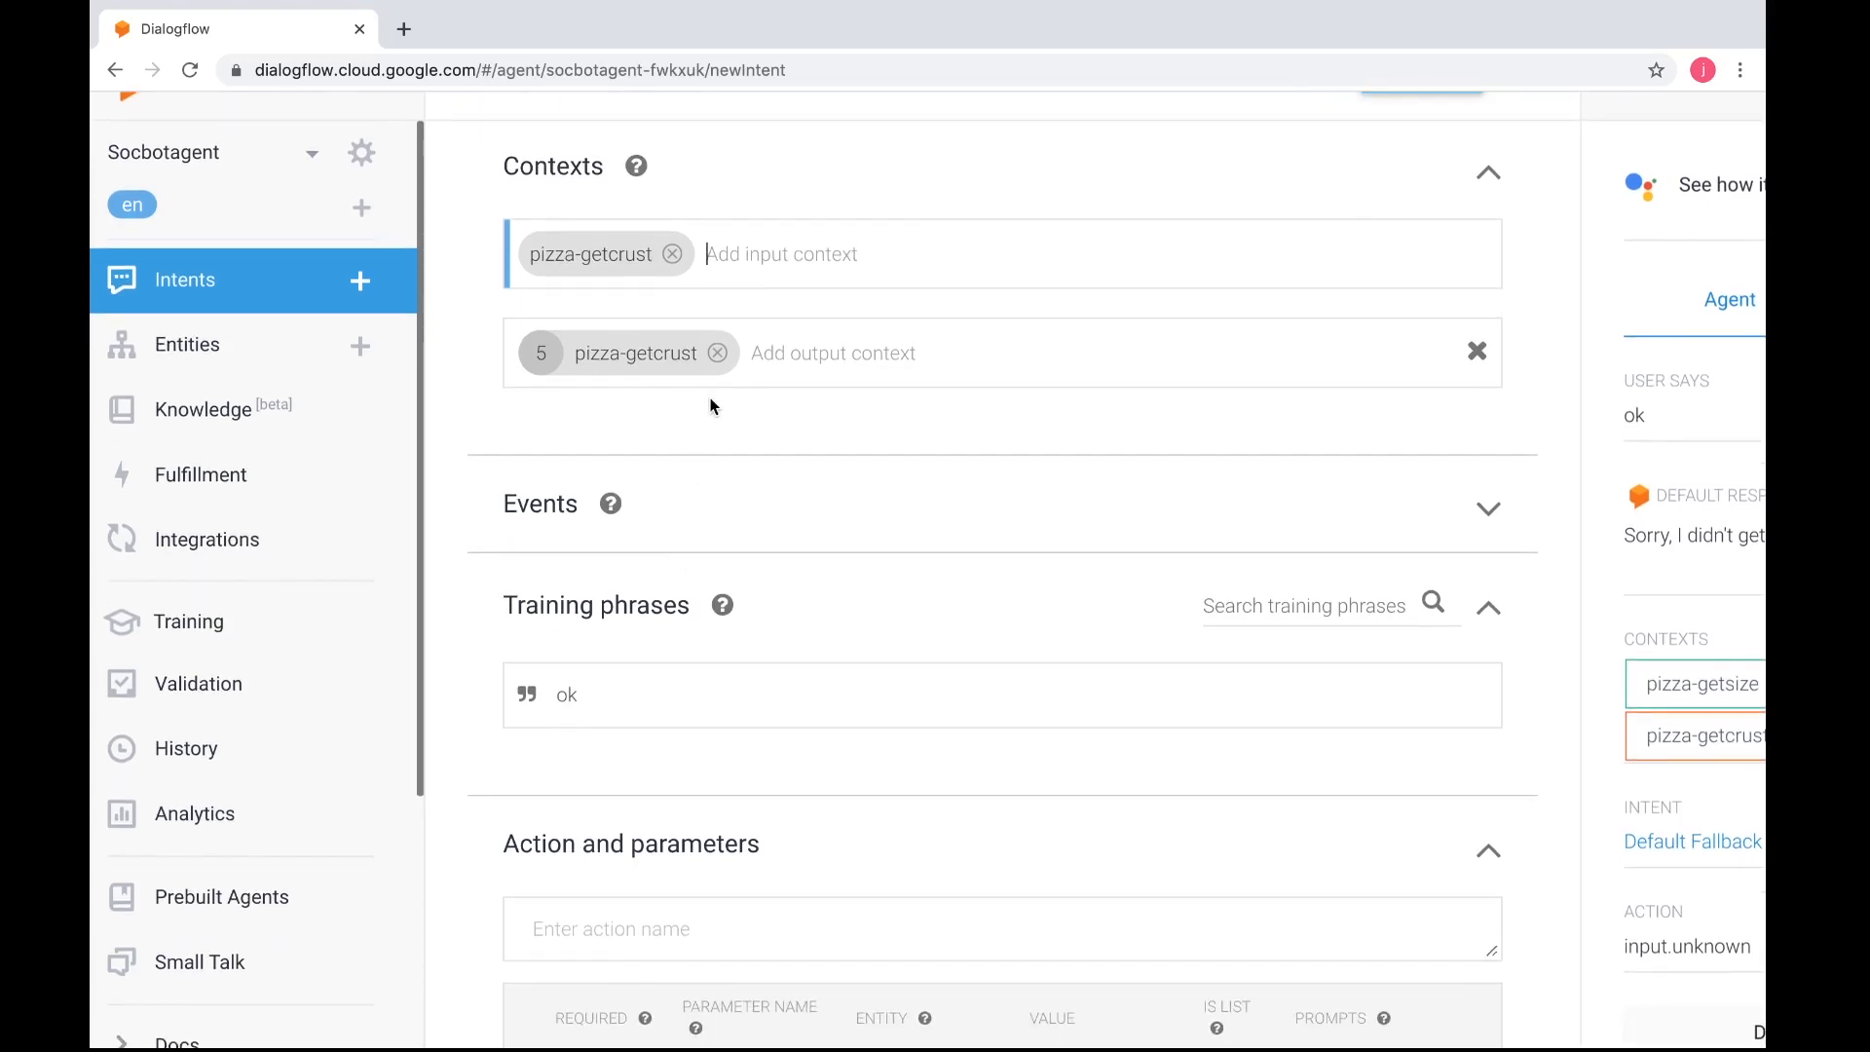
{"action": "left_click", "coordinate": [717, 355]}
Enter the text response "Thank you for your order" and save the pizza-userparticulars intent
{"action": "scroll", "coordinate": [779, 547], "scroll_direction": "down", "scroll_amount": 8}
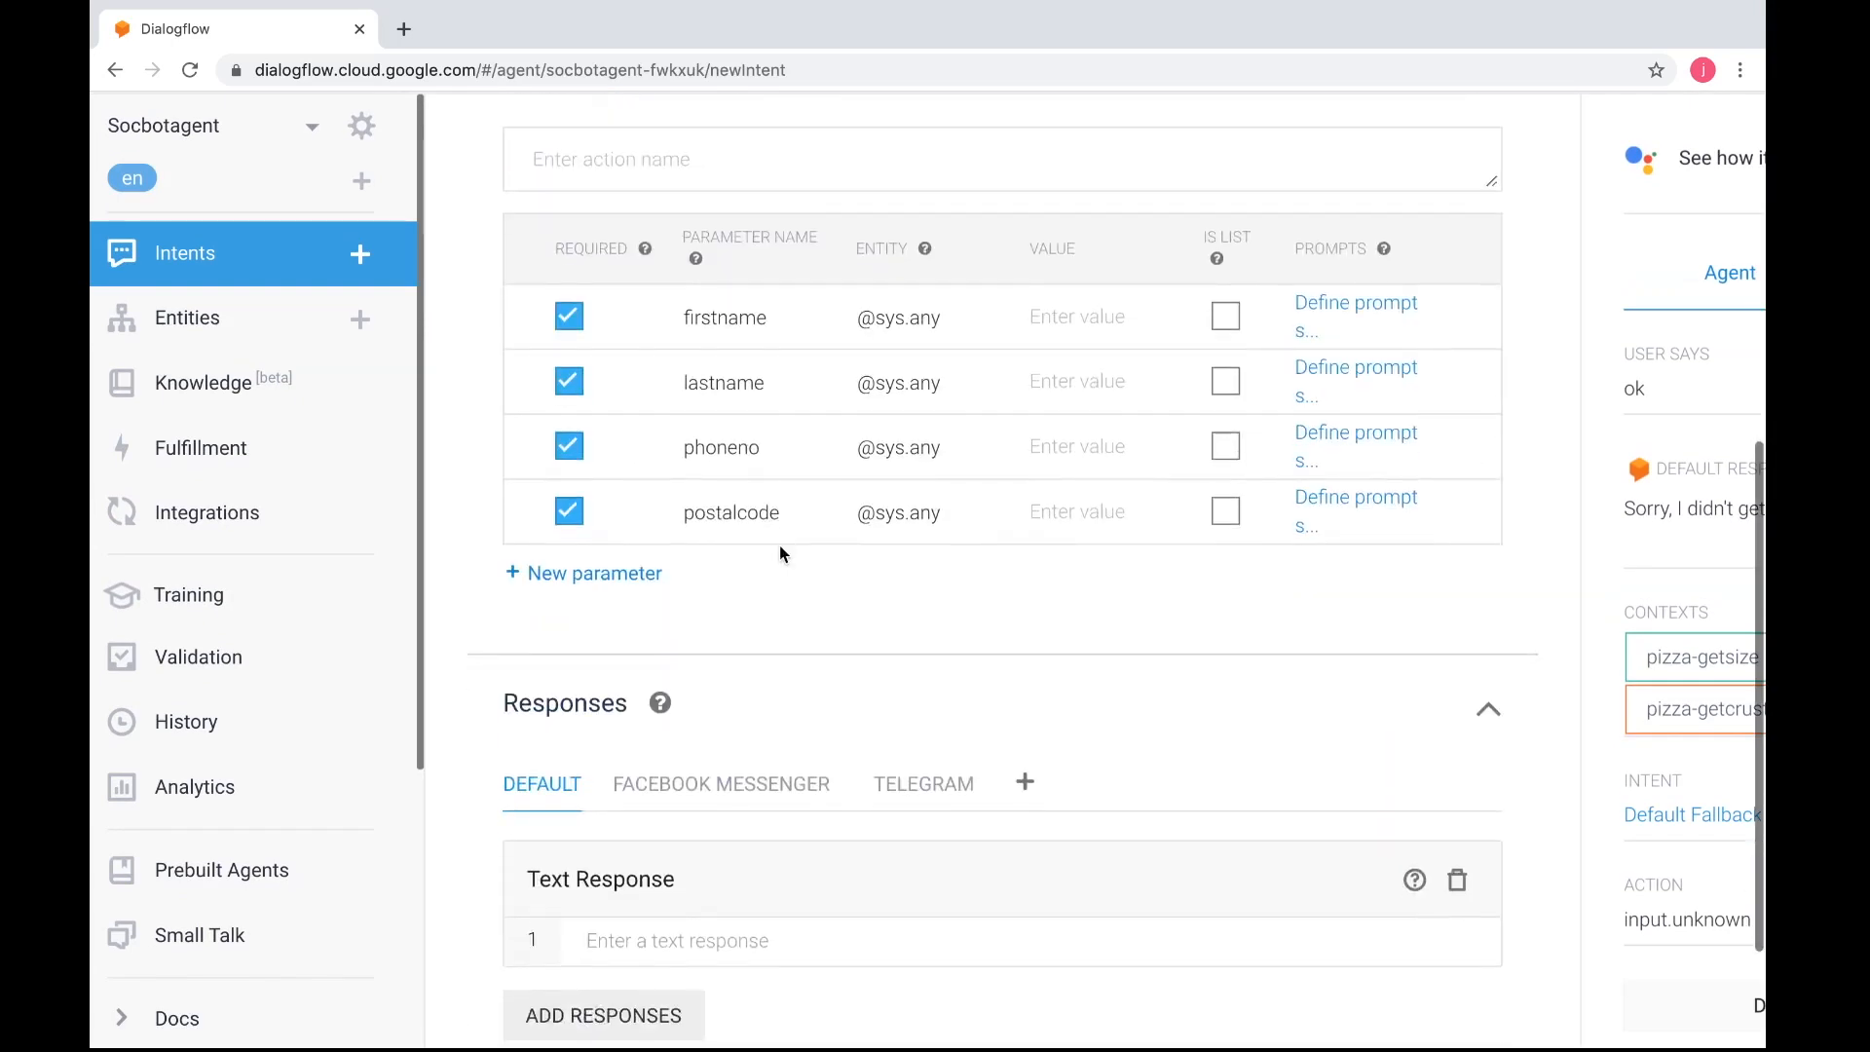
{"action": "scroll", "coordinate": [779, 554], "scroll_direction": "down", "scroll_amount": 3}
{"action": "left_click", "coordinate": [753, 692]}
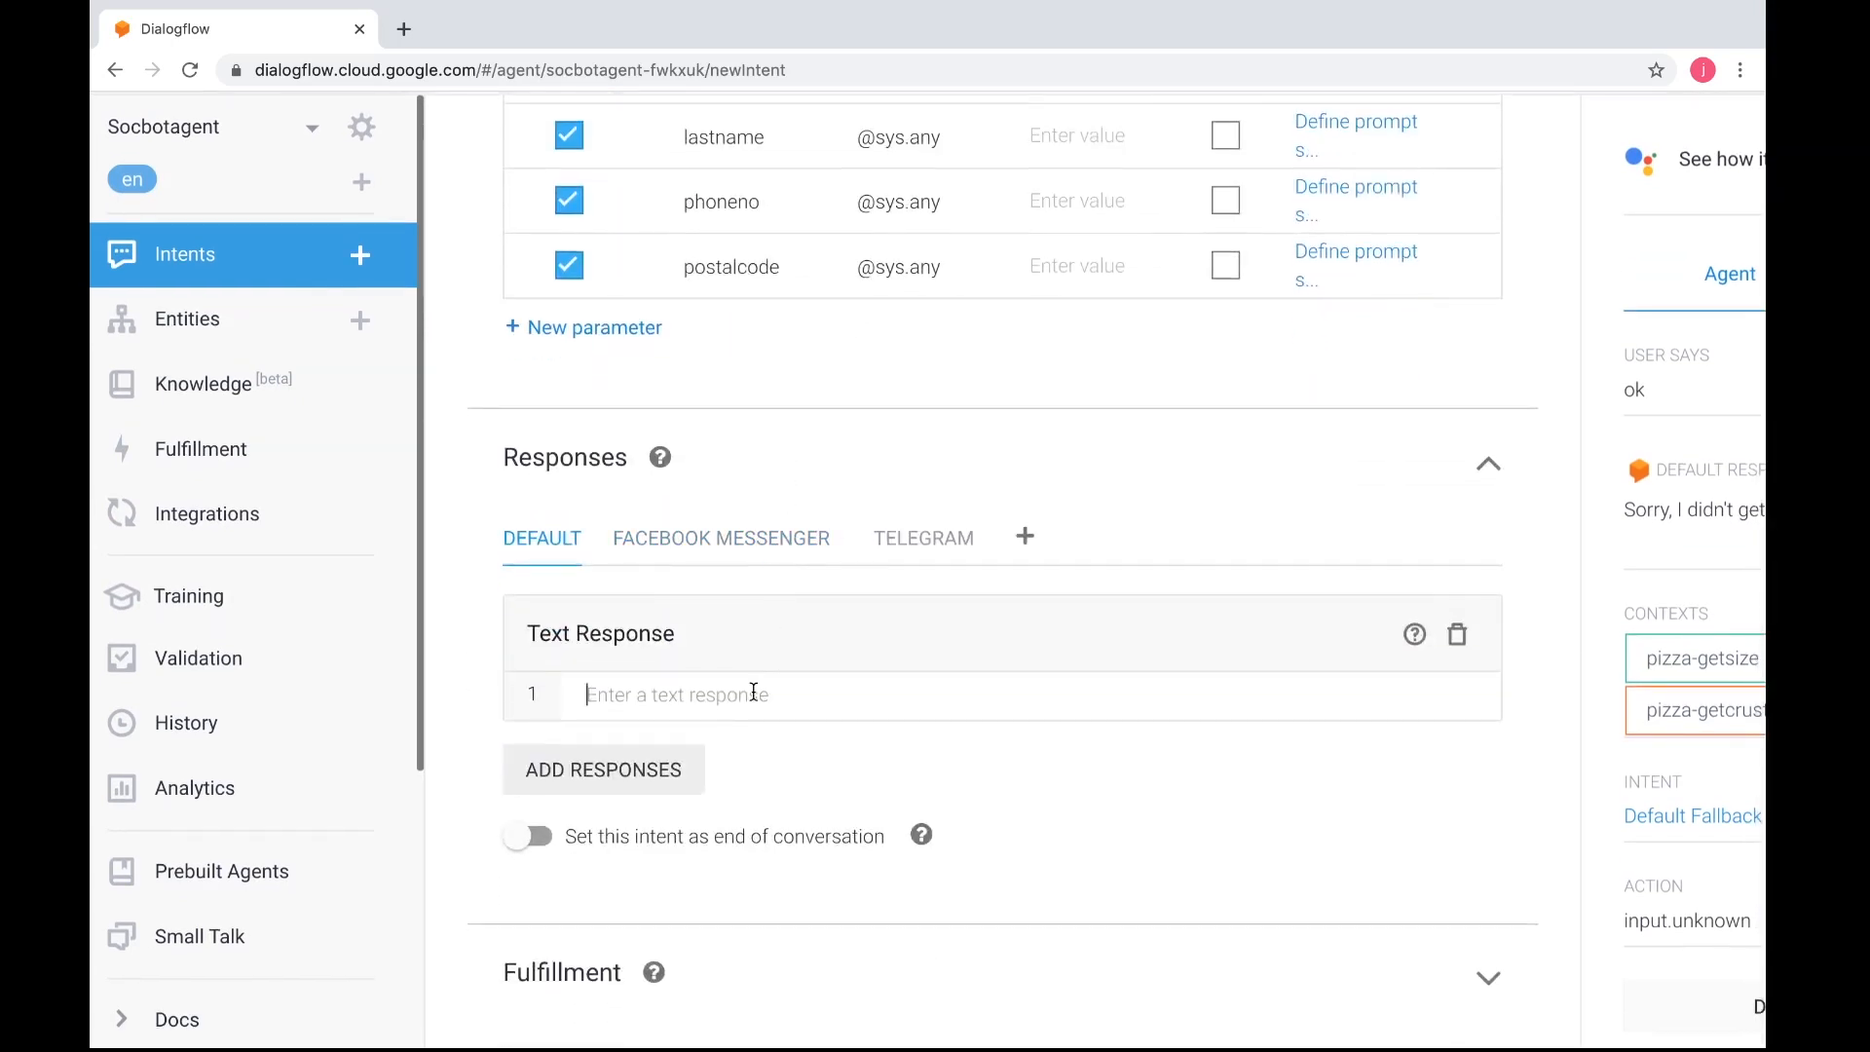
{"action": "type", "text": "Thank y"}
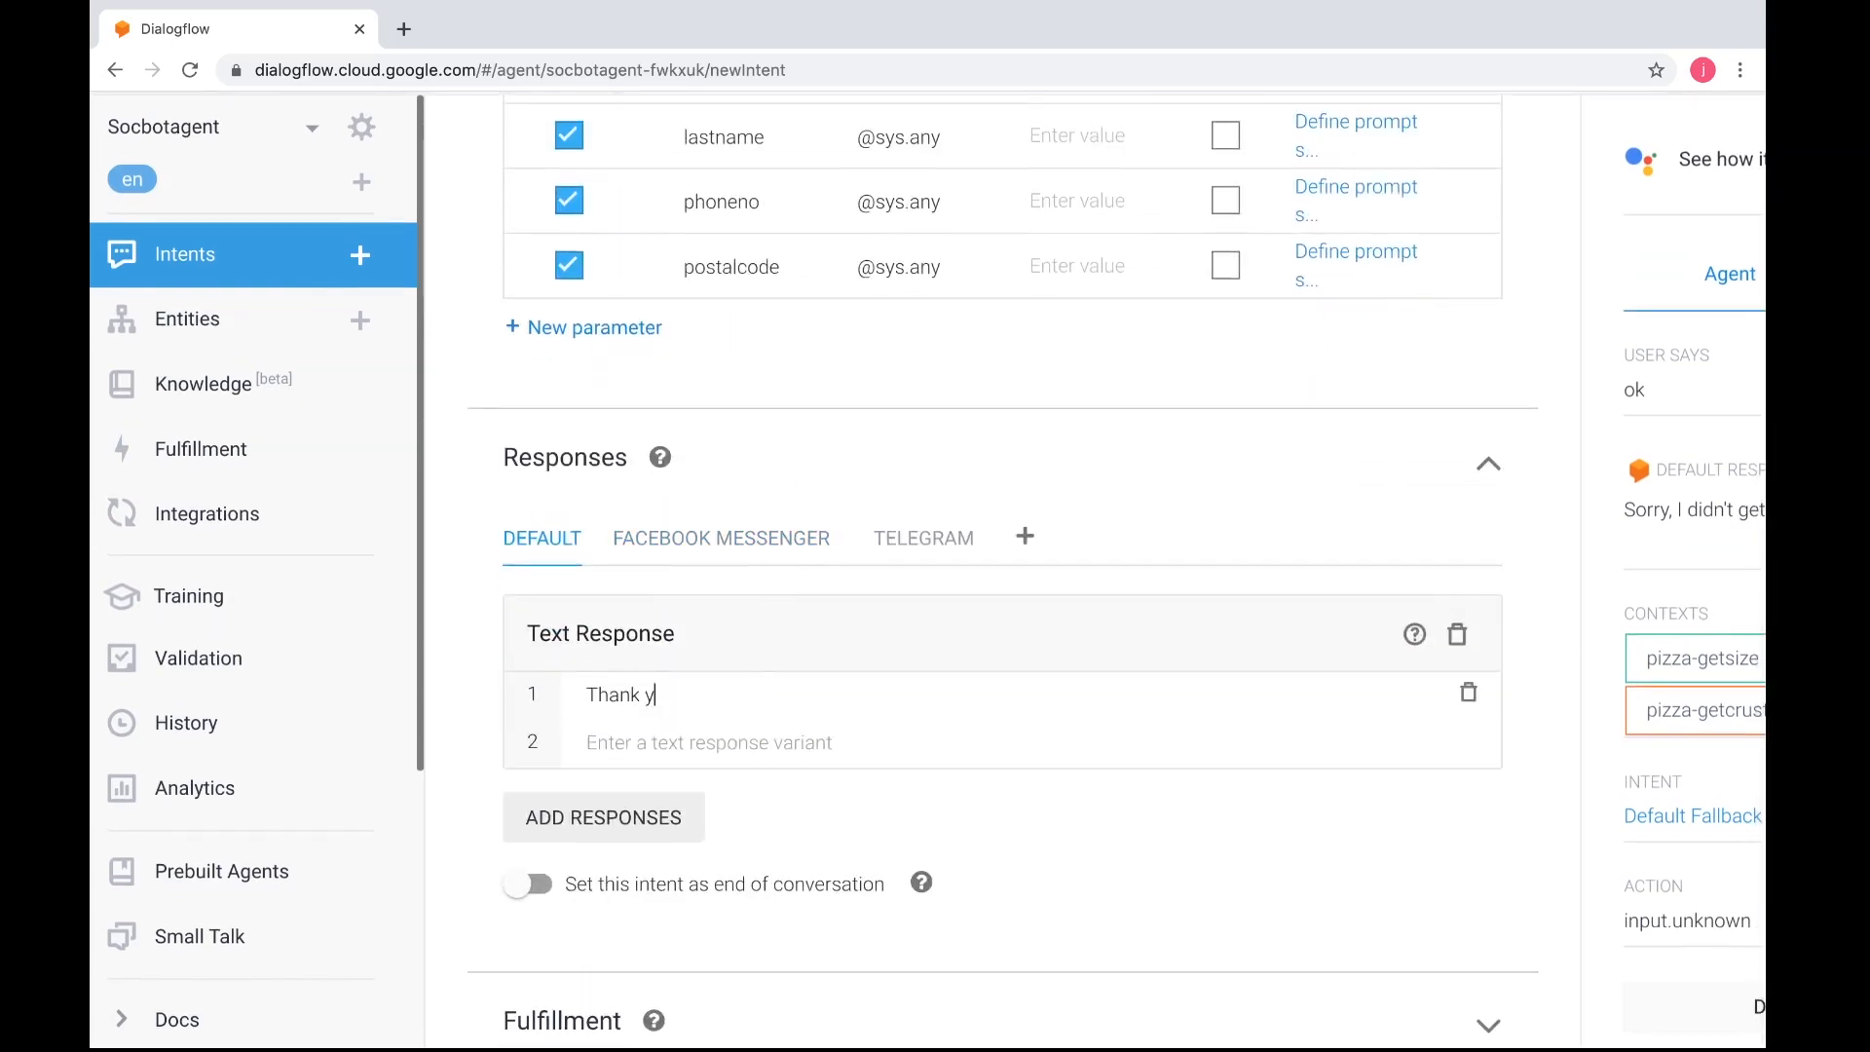
{"action": "type", "text": "ou for your order"}
{"action": "scroll", "coordinate": [864, 701], "scroll_direction": "right", "scroll_amount": 2}
{"action": "scroll", "coordinate": [864, 701], "scroll_direction": "up", "scroll_amount": 5}
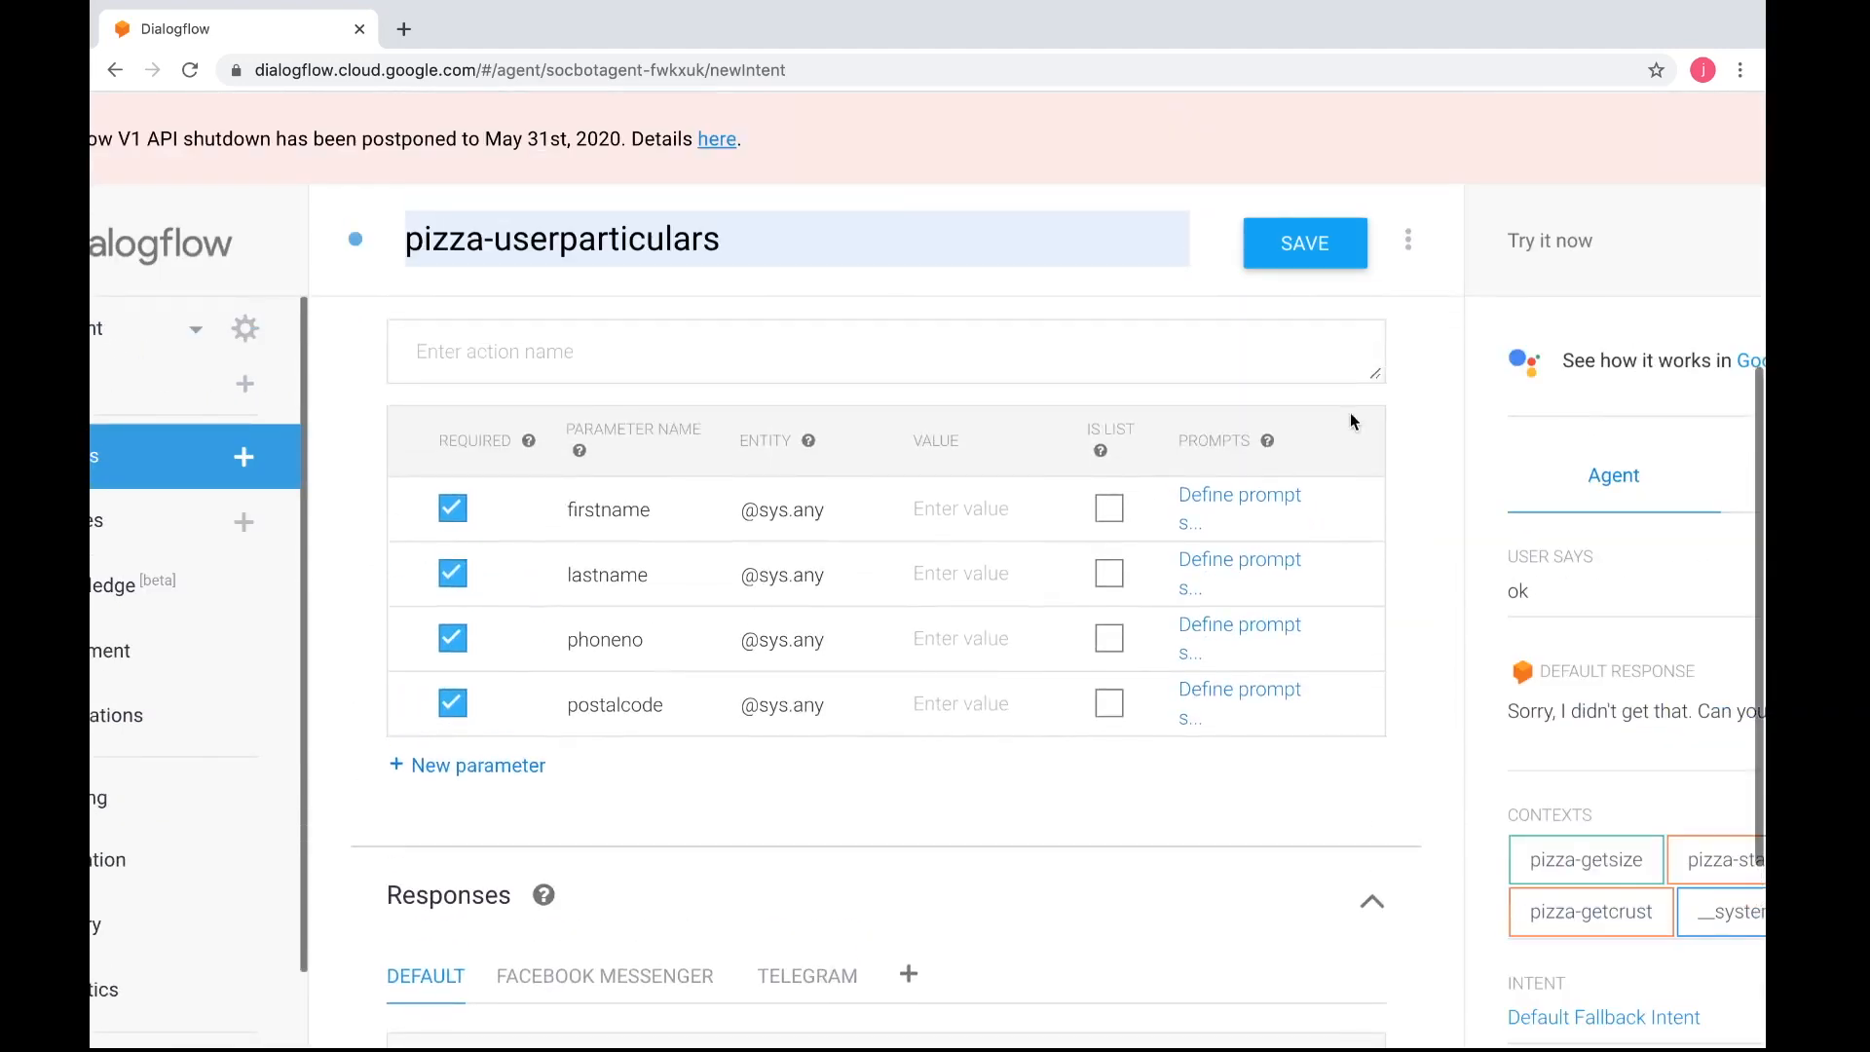
{"action": "left_click", "coordinate": [1315, 255]}
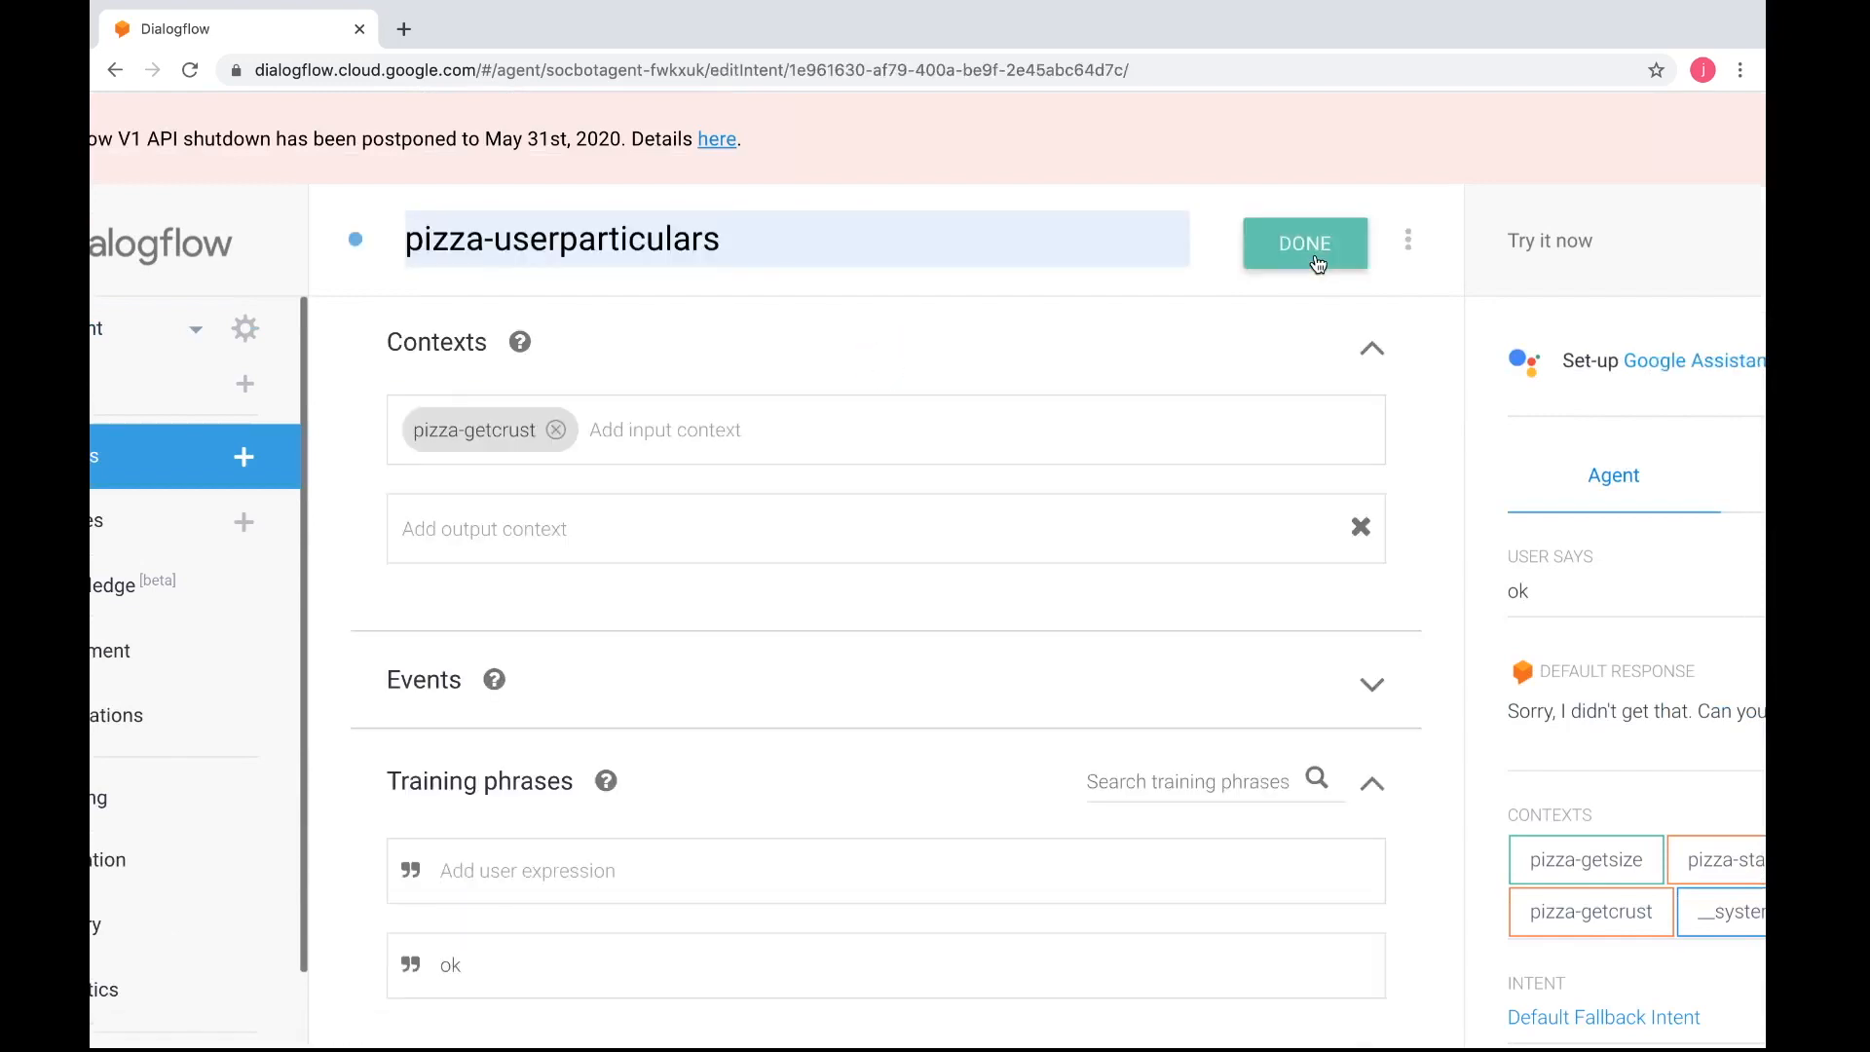
Reset the test conversation's contexts and send the agent the query "i am hungry"
{"action": "scroll", "coordinate": [1318, 263], "scroll_direction": "right", "scroll_amount": 3}
{"action": "left_click", "coordinate": [1363, 239]}
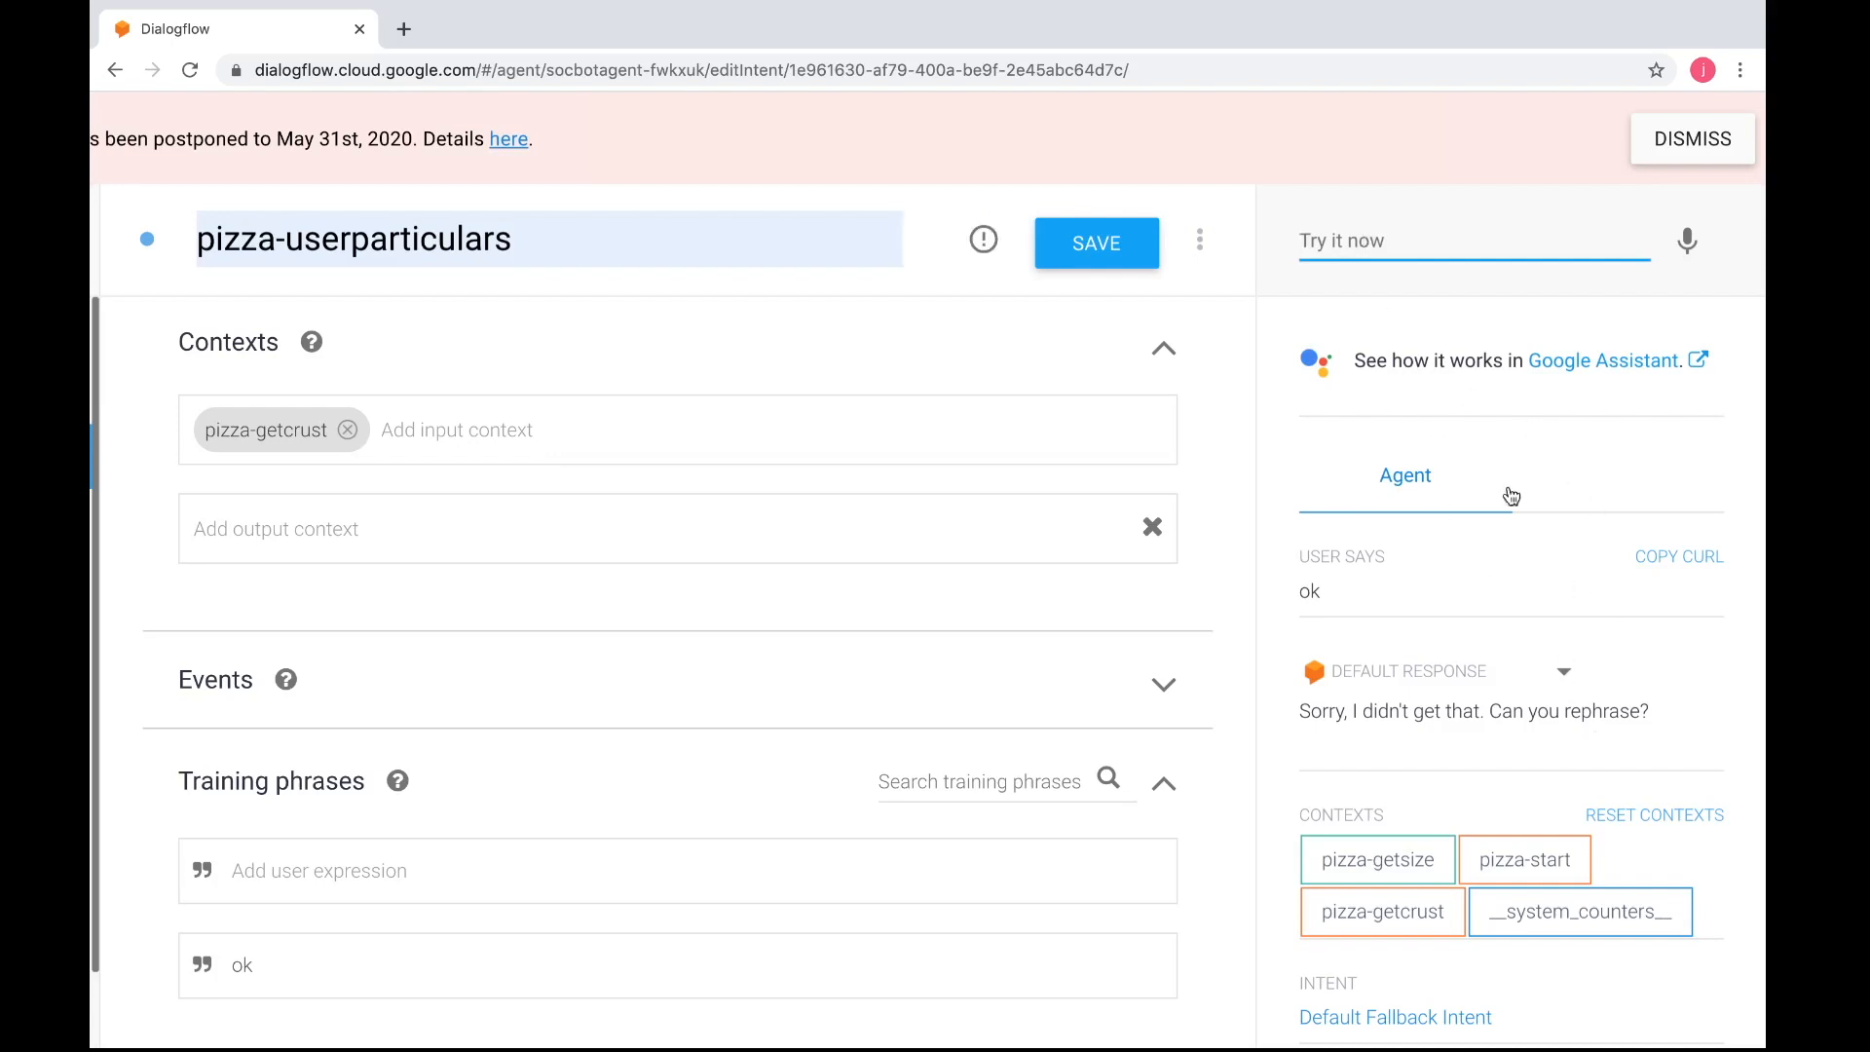
{"action": "left_click", "coordinate": [1639, 817]}
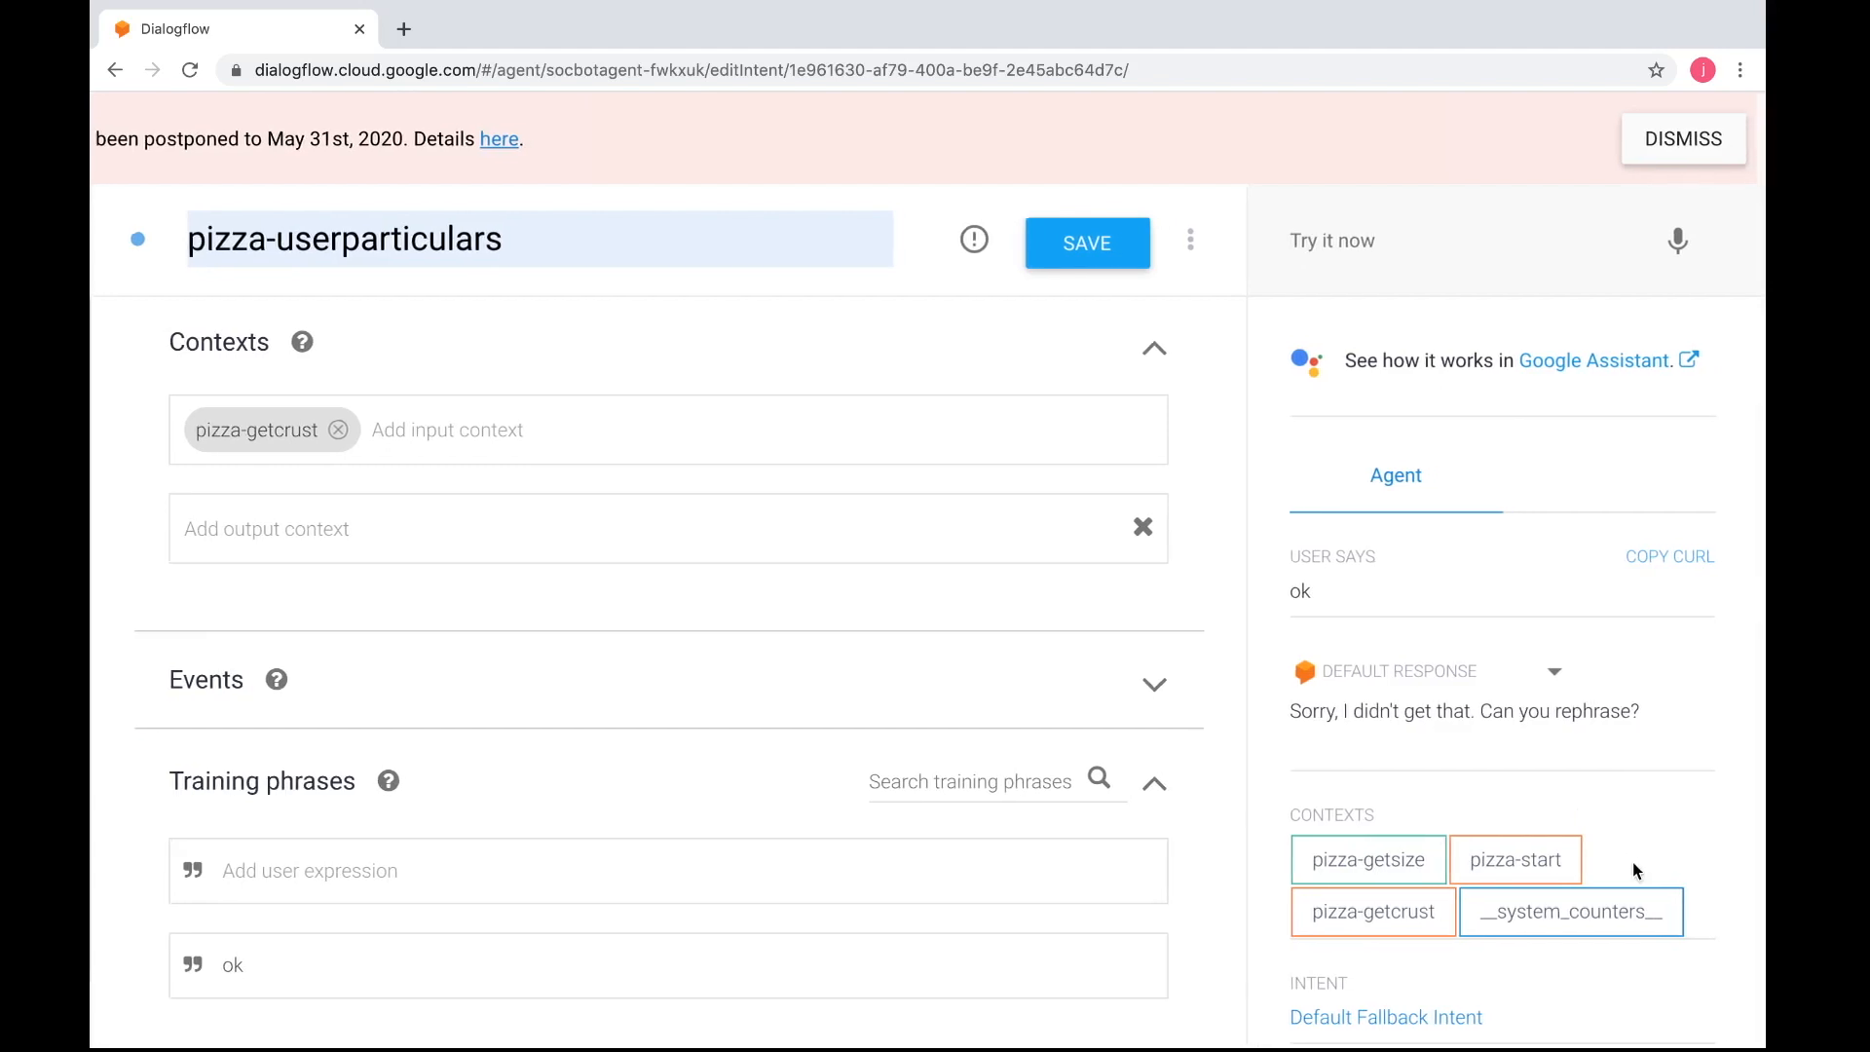
{"action": "scroll", "coordinate": [1627, 828], "scroll_direction": "down", "scroll_amount": 2}
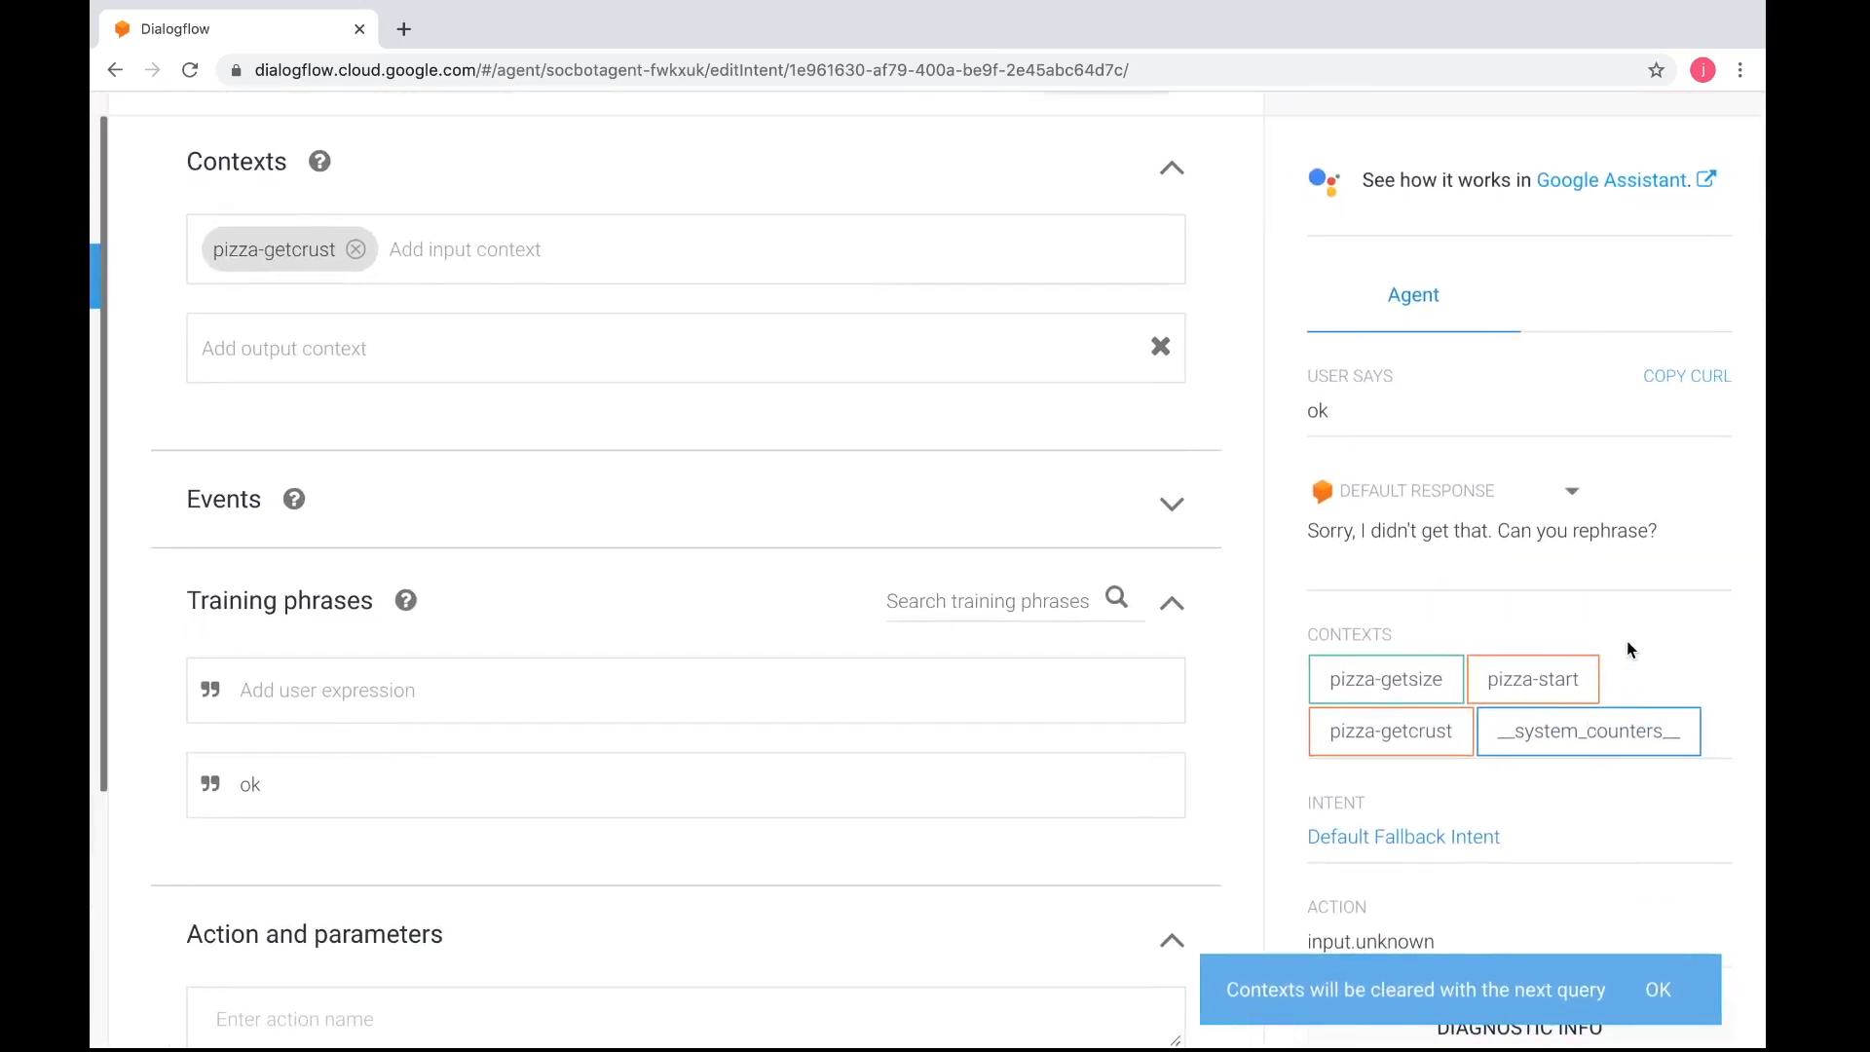
{"action": "scroll", "coordinate": [1476, 686], "scroll_direction": "up", "scroll_amount": 2}
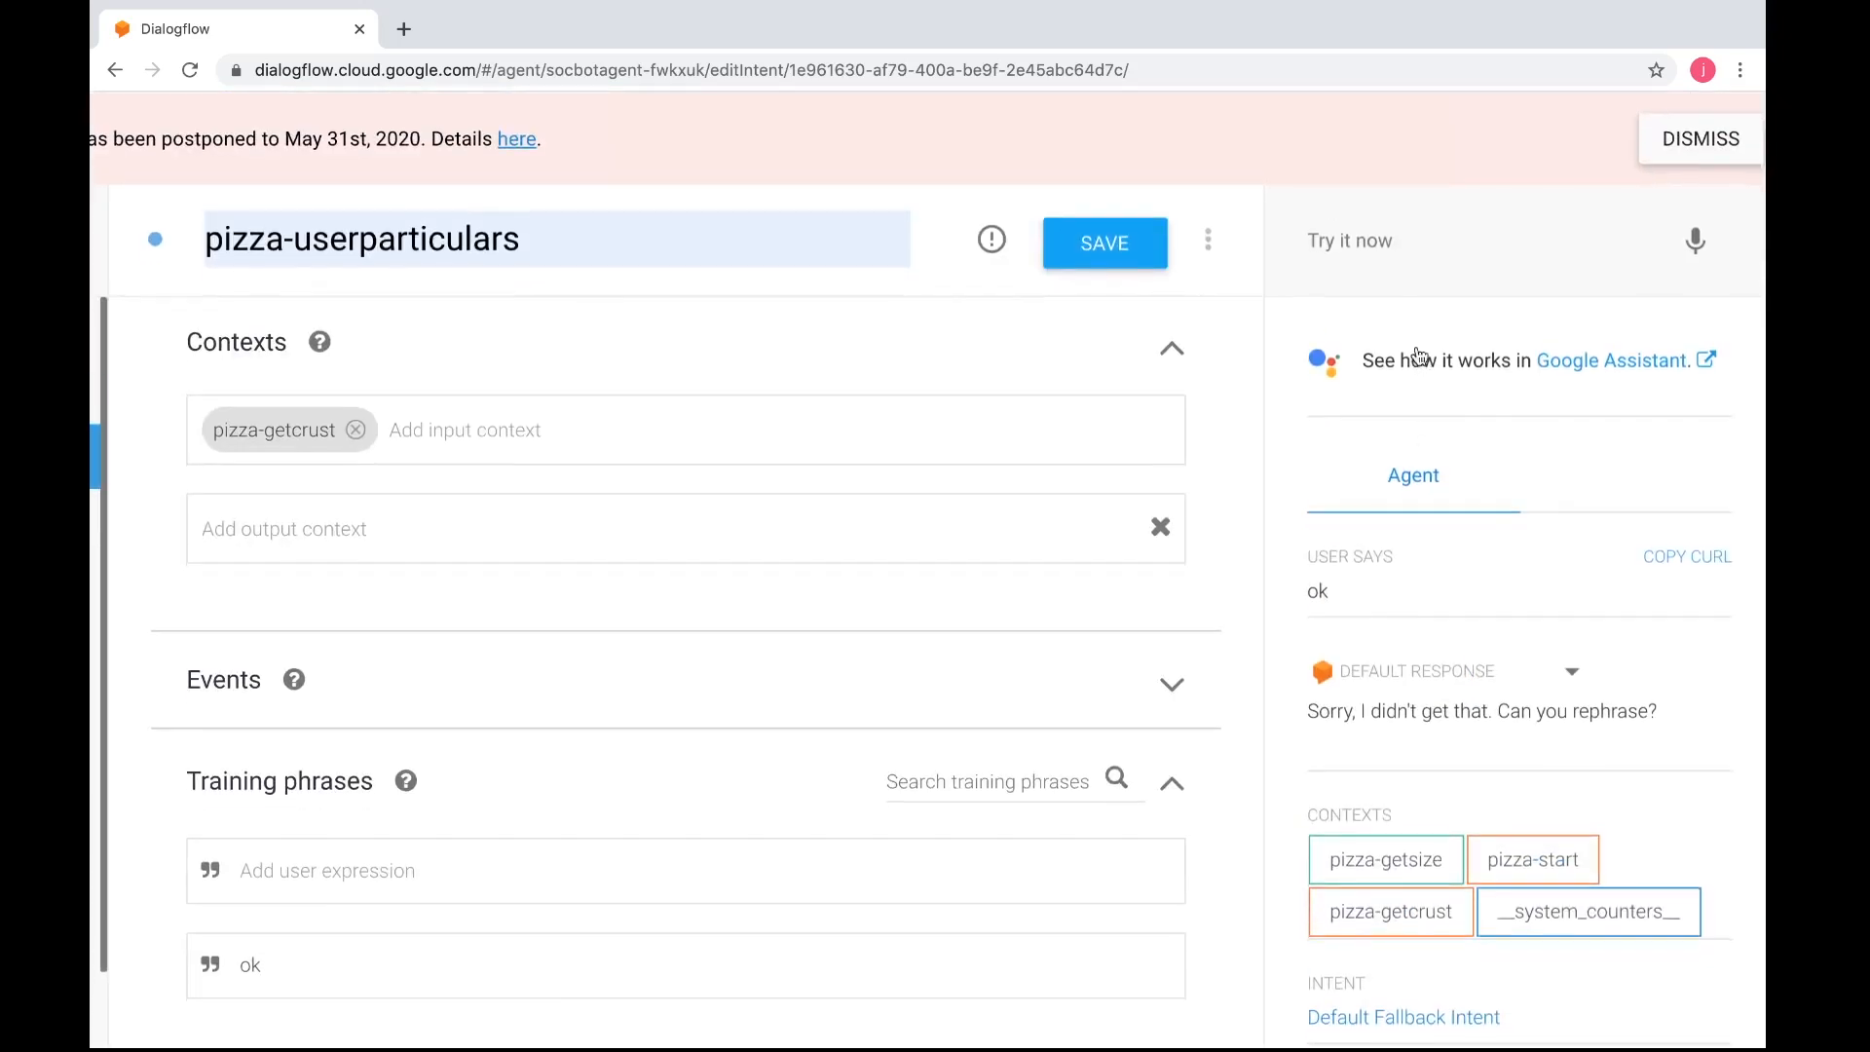
{"action": "left_click", "coordinate": [1404, 258]}
{"action": "type", "text": "i am hungry"}
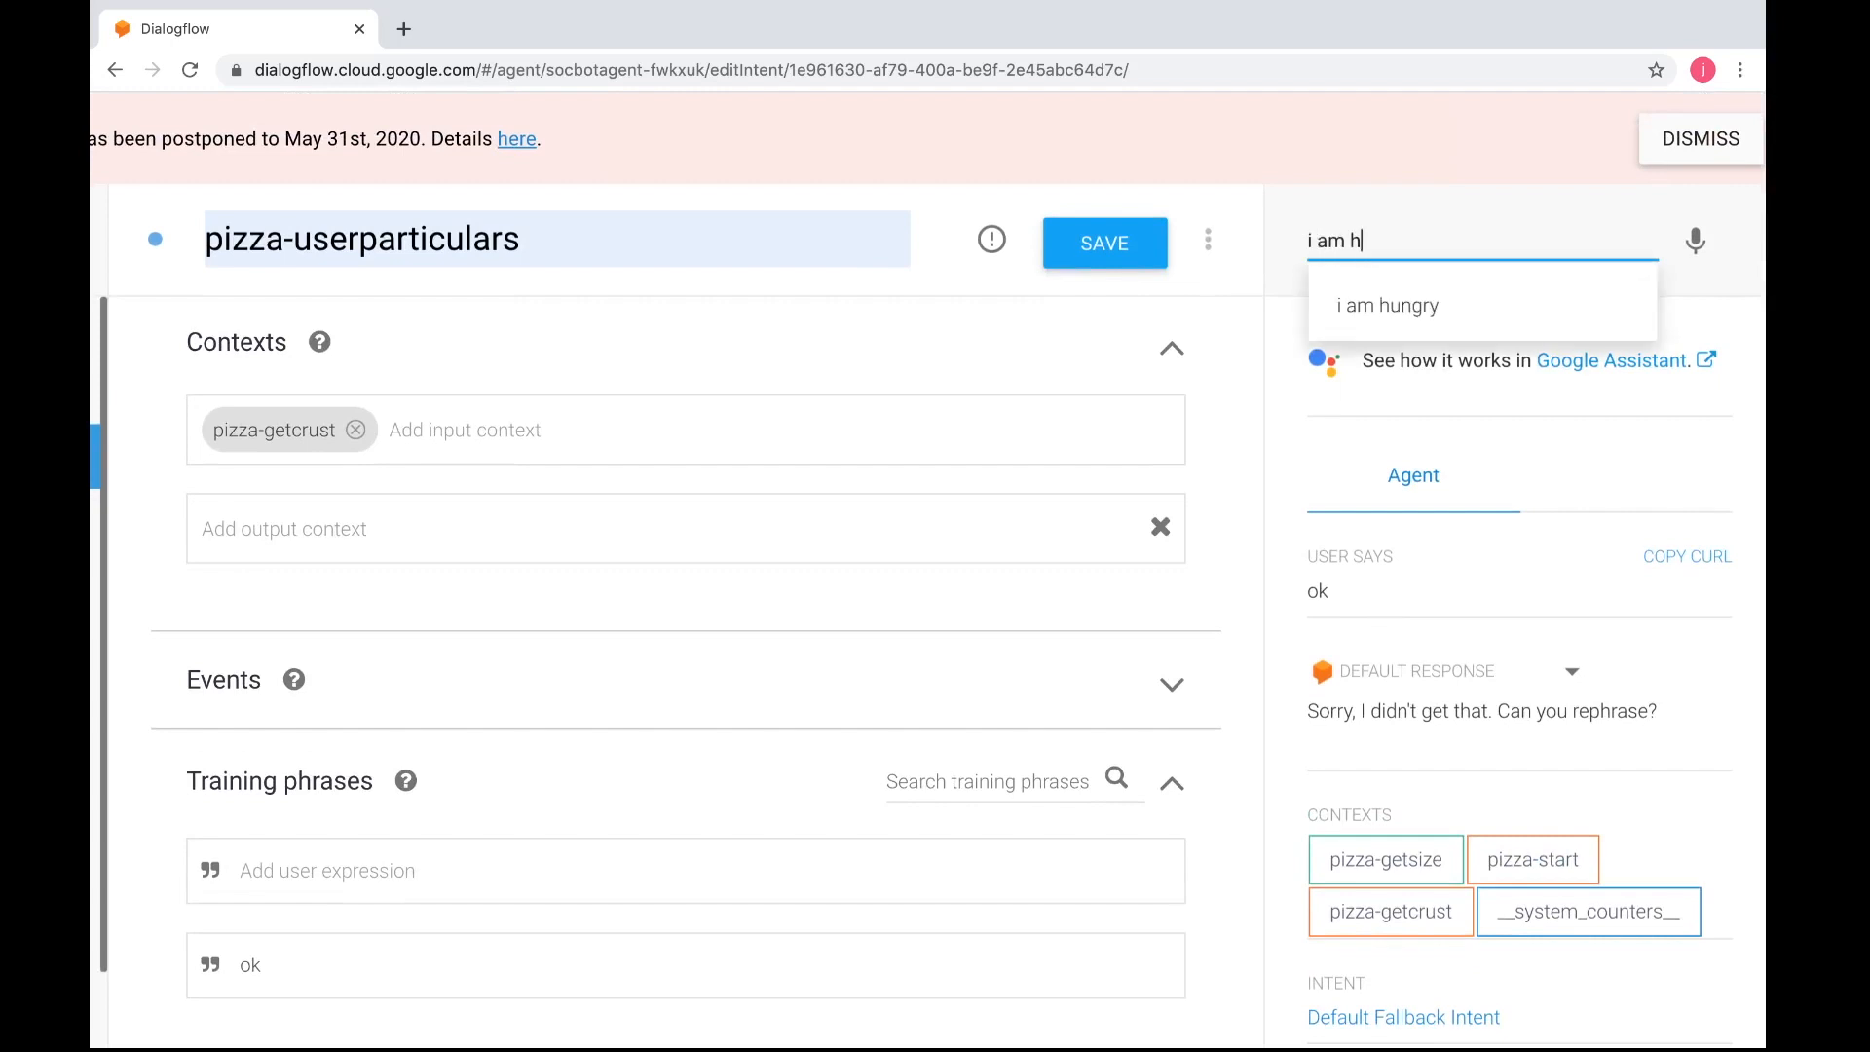
{"action": "key", "text": "Return"}
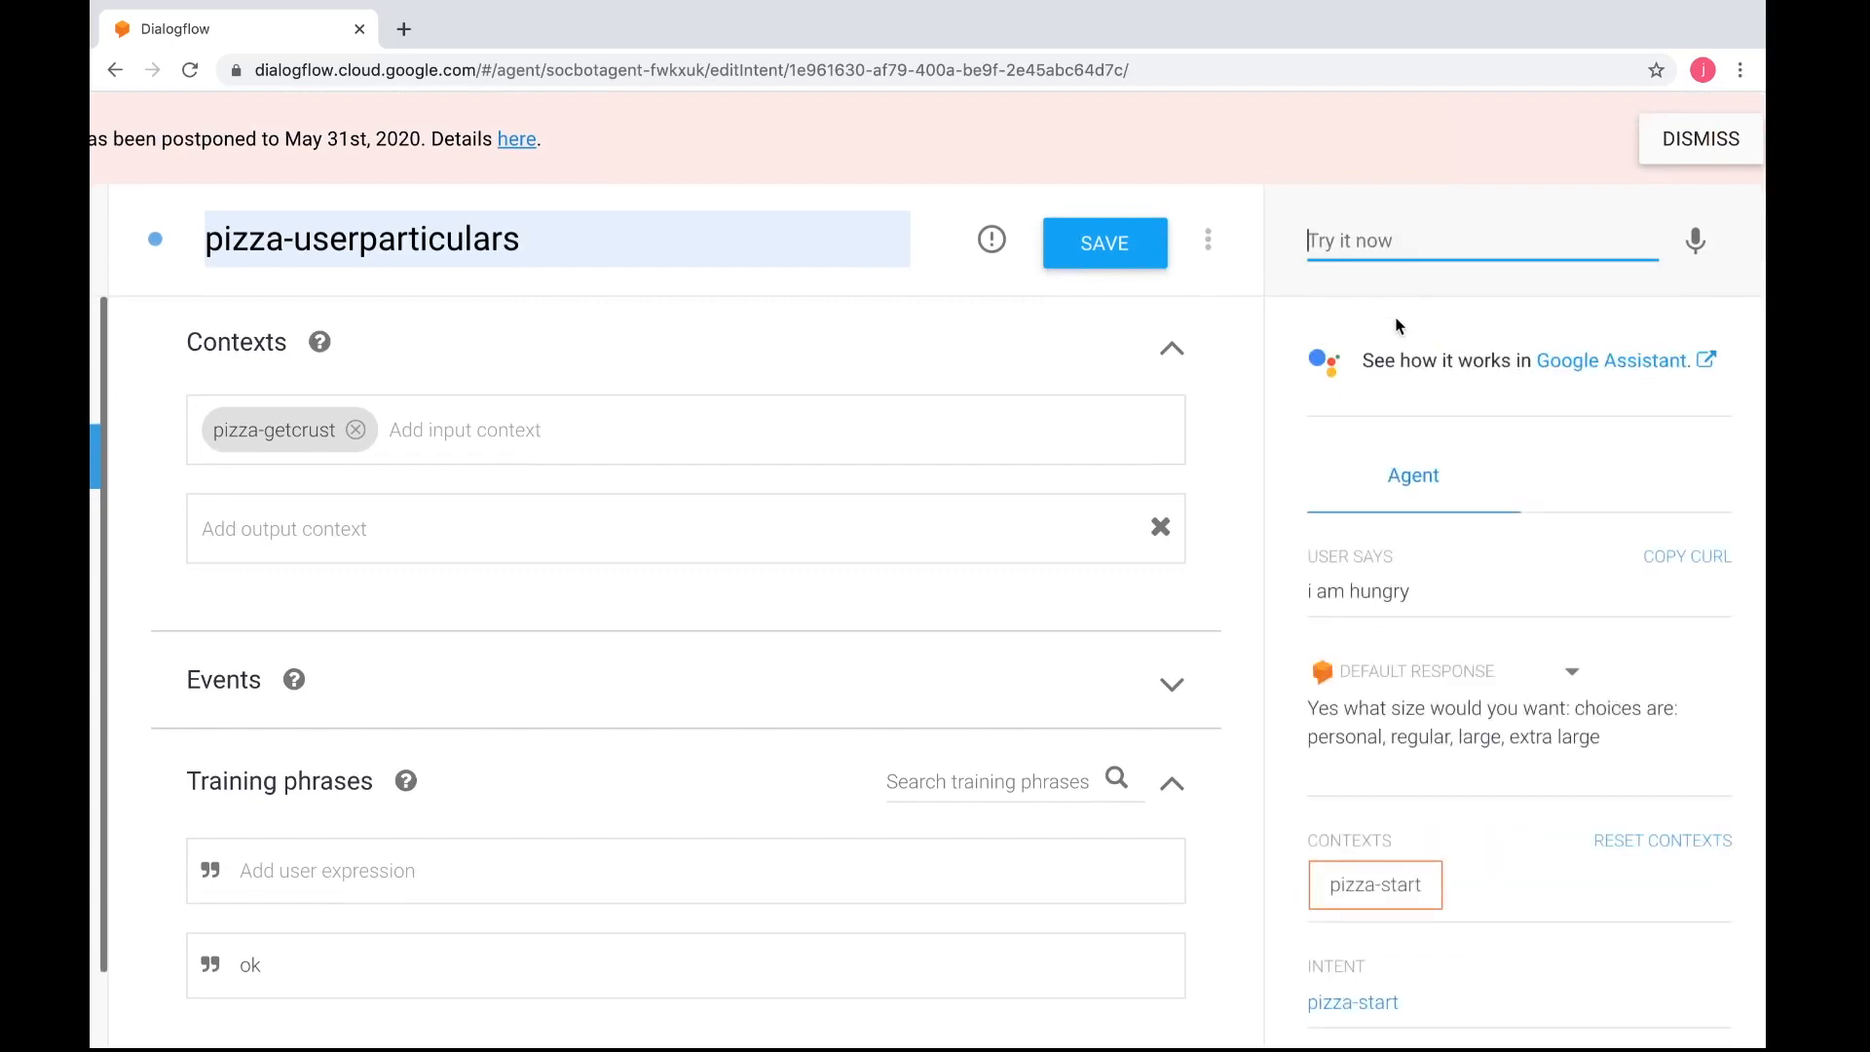
Answer the agent's pizza size question with "regular" and review its reply
{"action": "type", "text": "p"}
{"action": "key", "text": "BackSpace"}
{"action": "type", "text": "regular"}
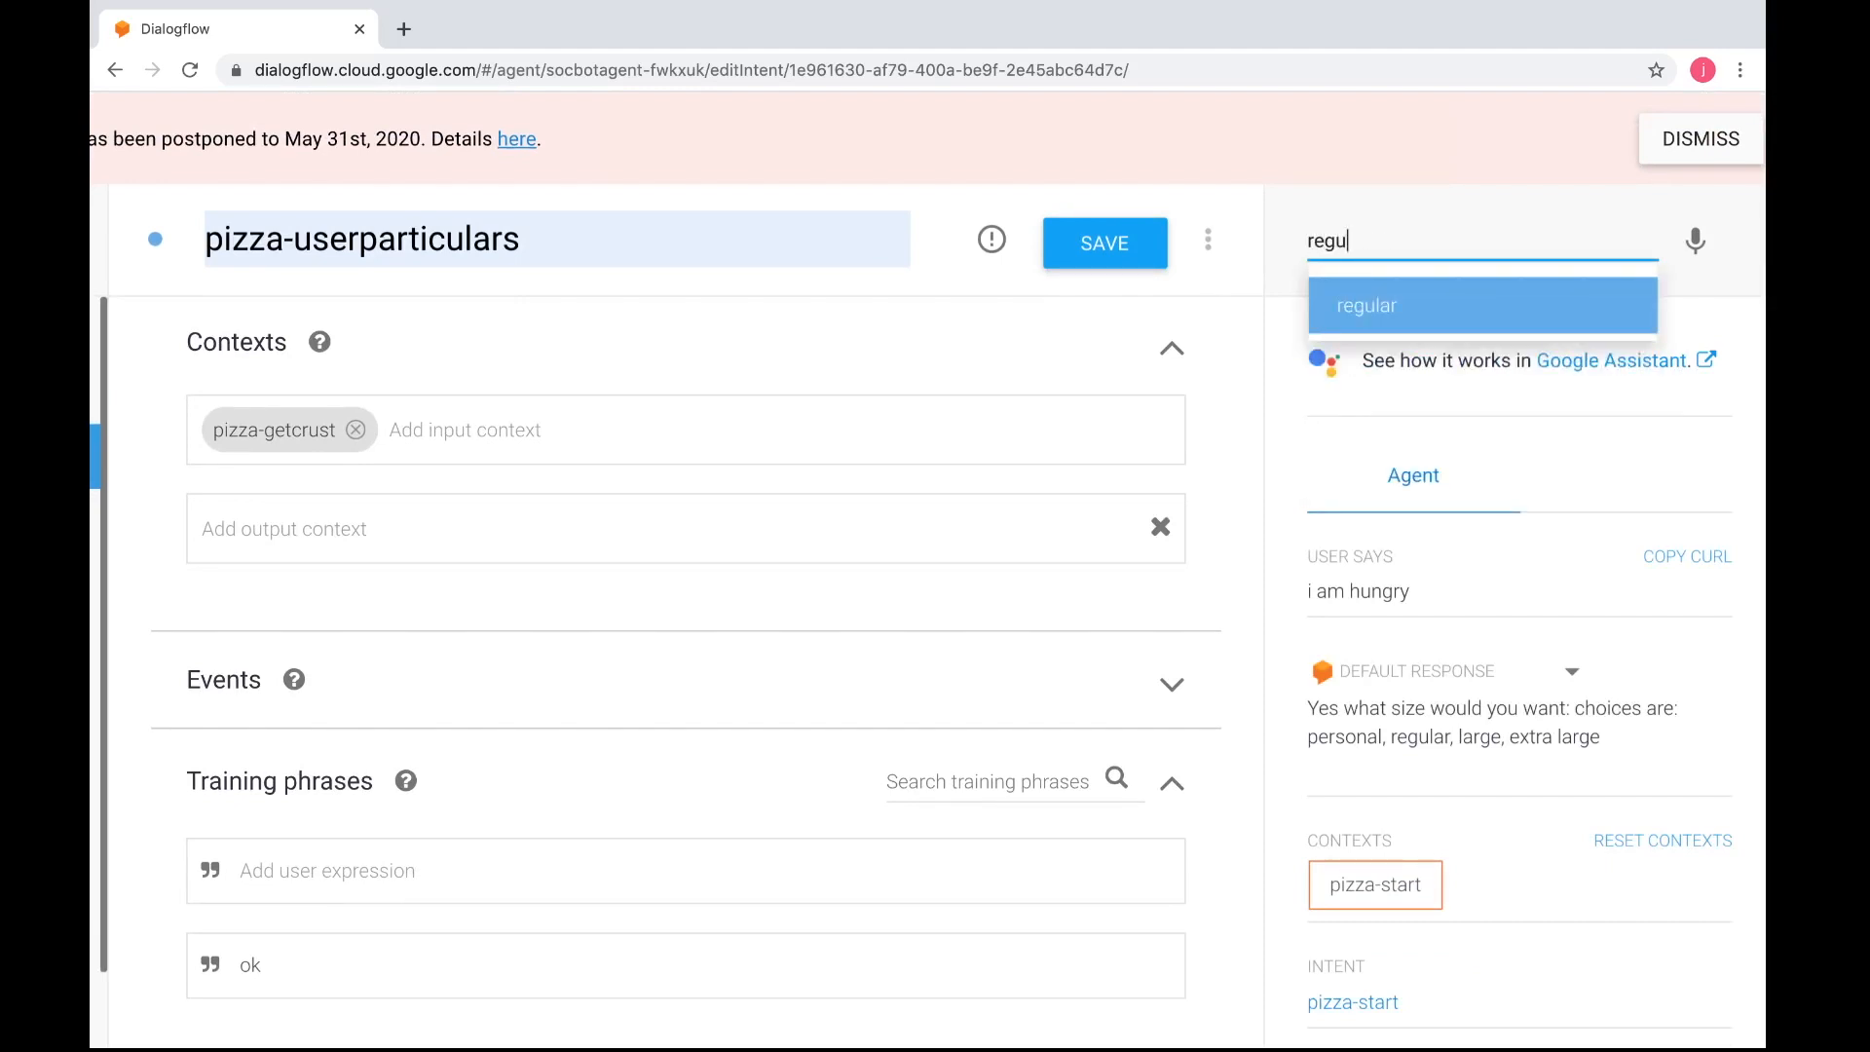
{"action": "key", "text": "Return"}
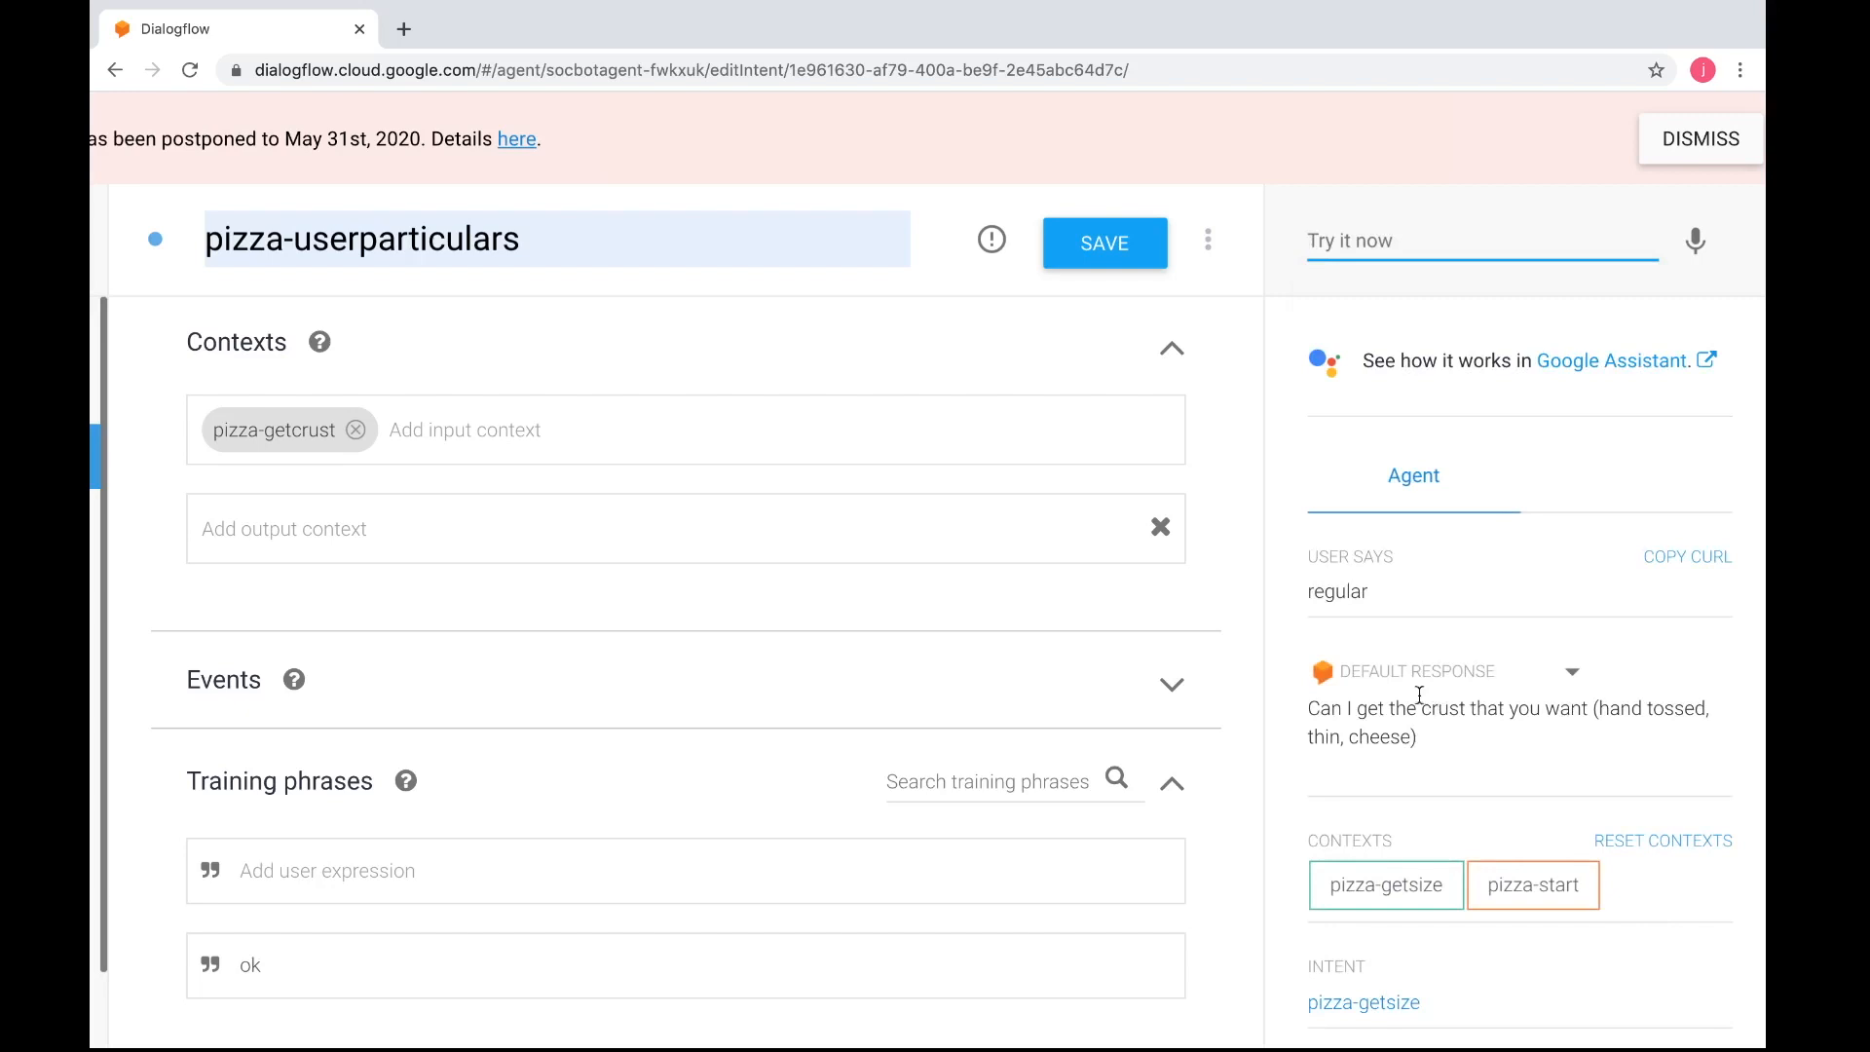
{"action": "scroll", "coordinate": [1445, 780], "scroll_direction": "down", "scroll_amount": 2}
{"action": "scroll", "coordinate": [1445, 779], "scroll_direction": "up", "scroll_amount": 2}
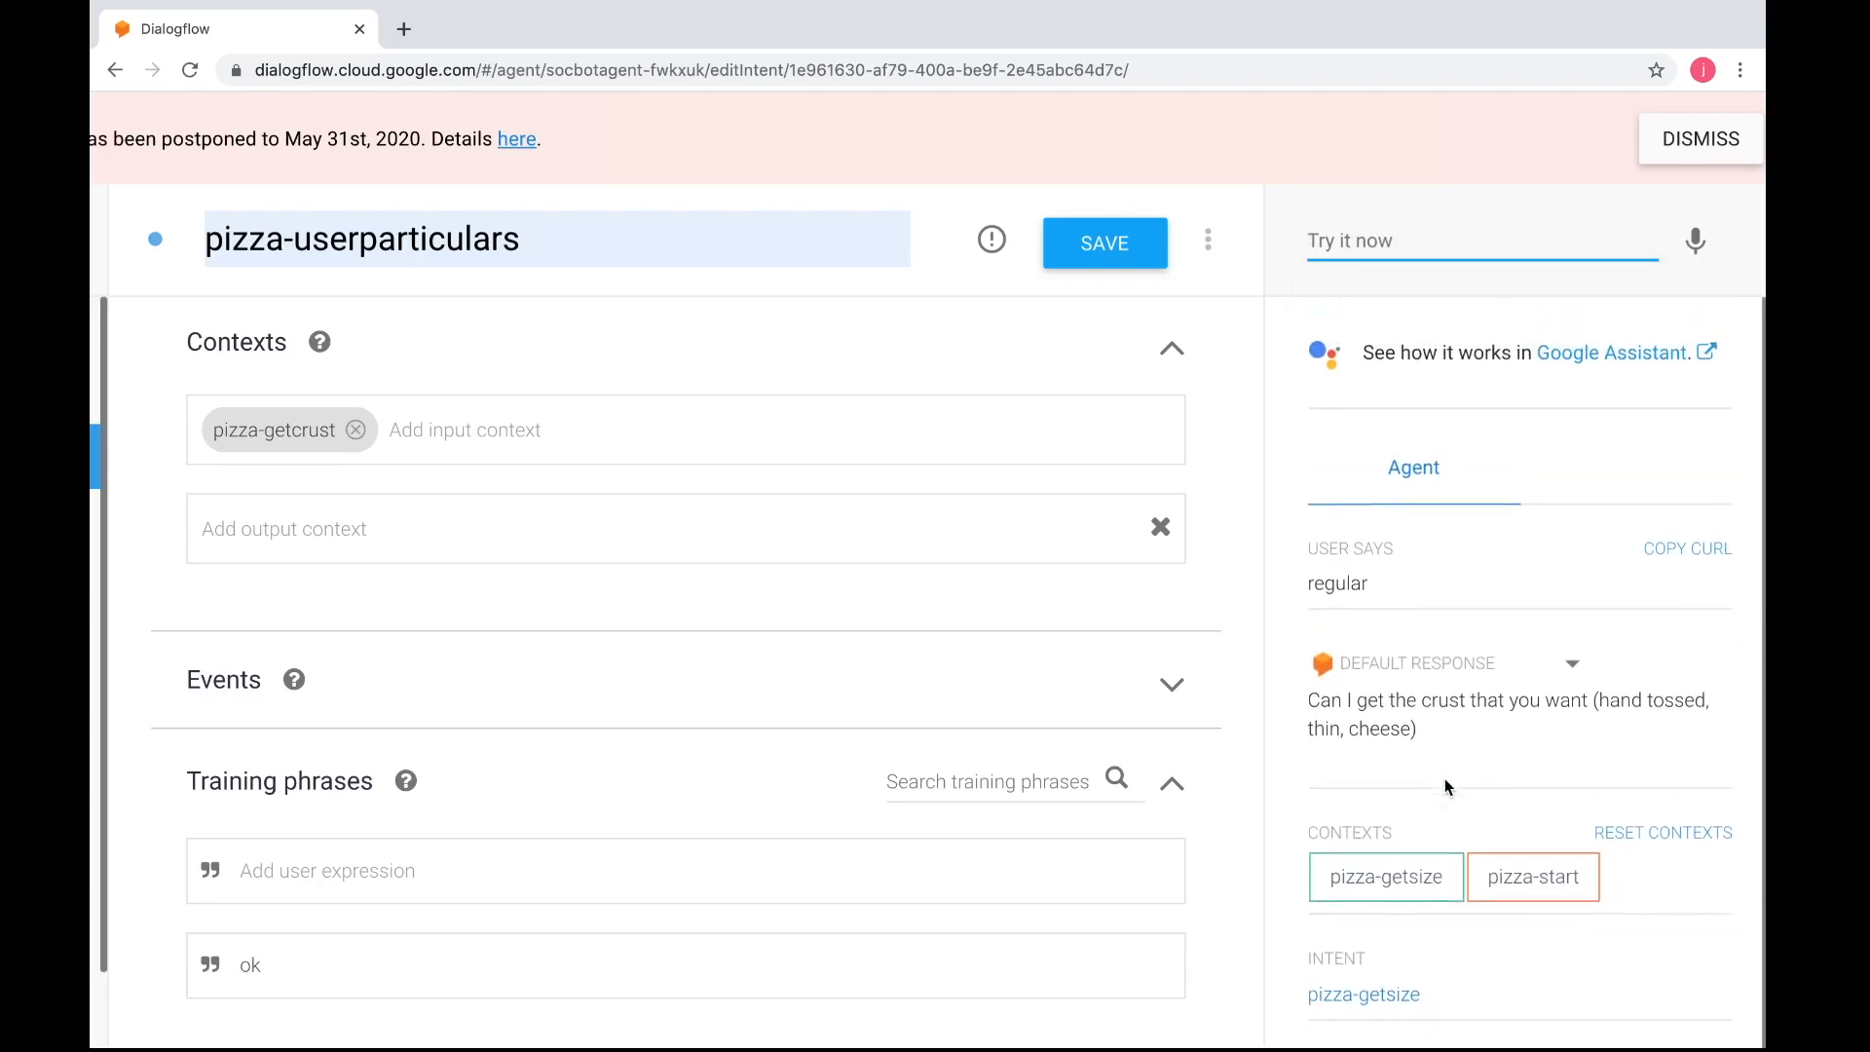
Answer the agent's crust question with "hand tossed" and reply "ok" to continue to the particulars
{"action": "scroll", "coordinate": [1403, 760], "scroll_direction": "down", "scroll_amount": 1}
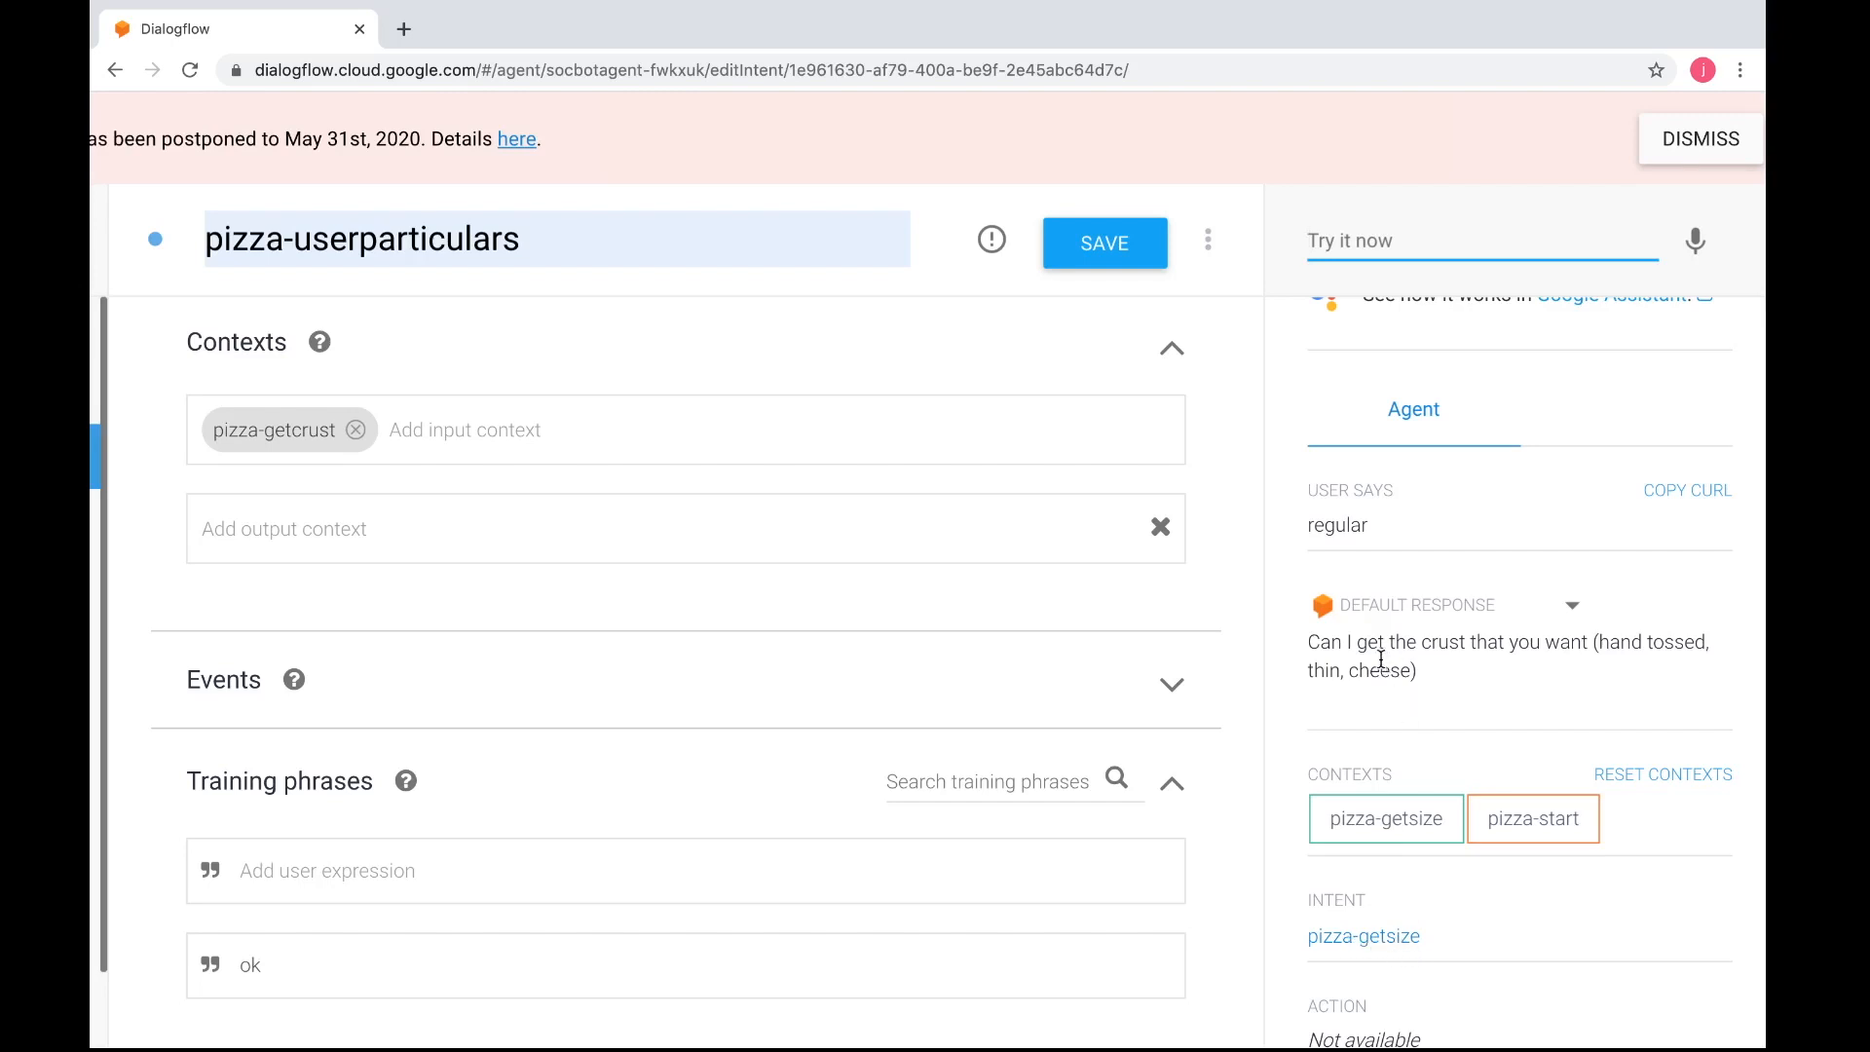
{"action": "scroll", "coordinate": [1384, 662], "scroll_direction": "up", "scroll_amount": 1}
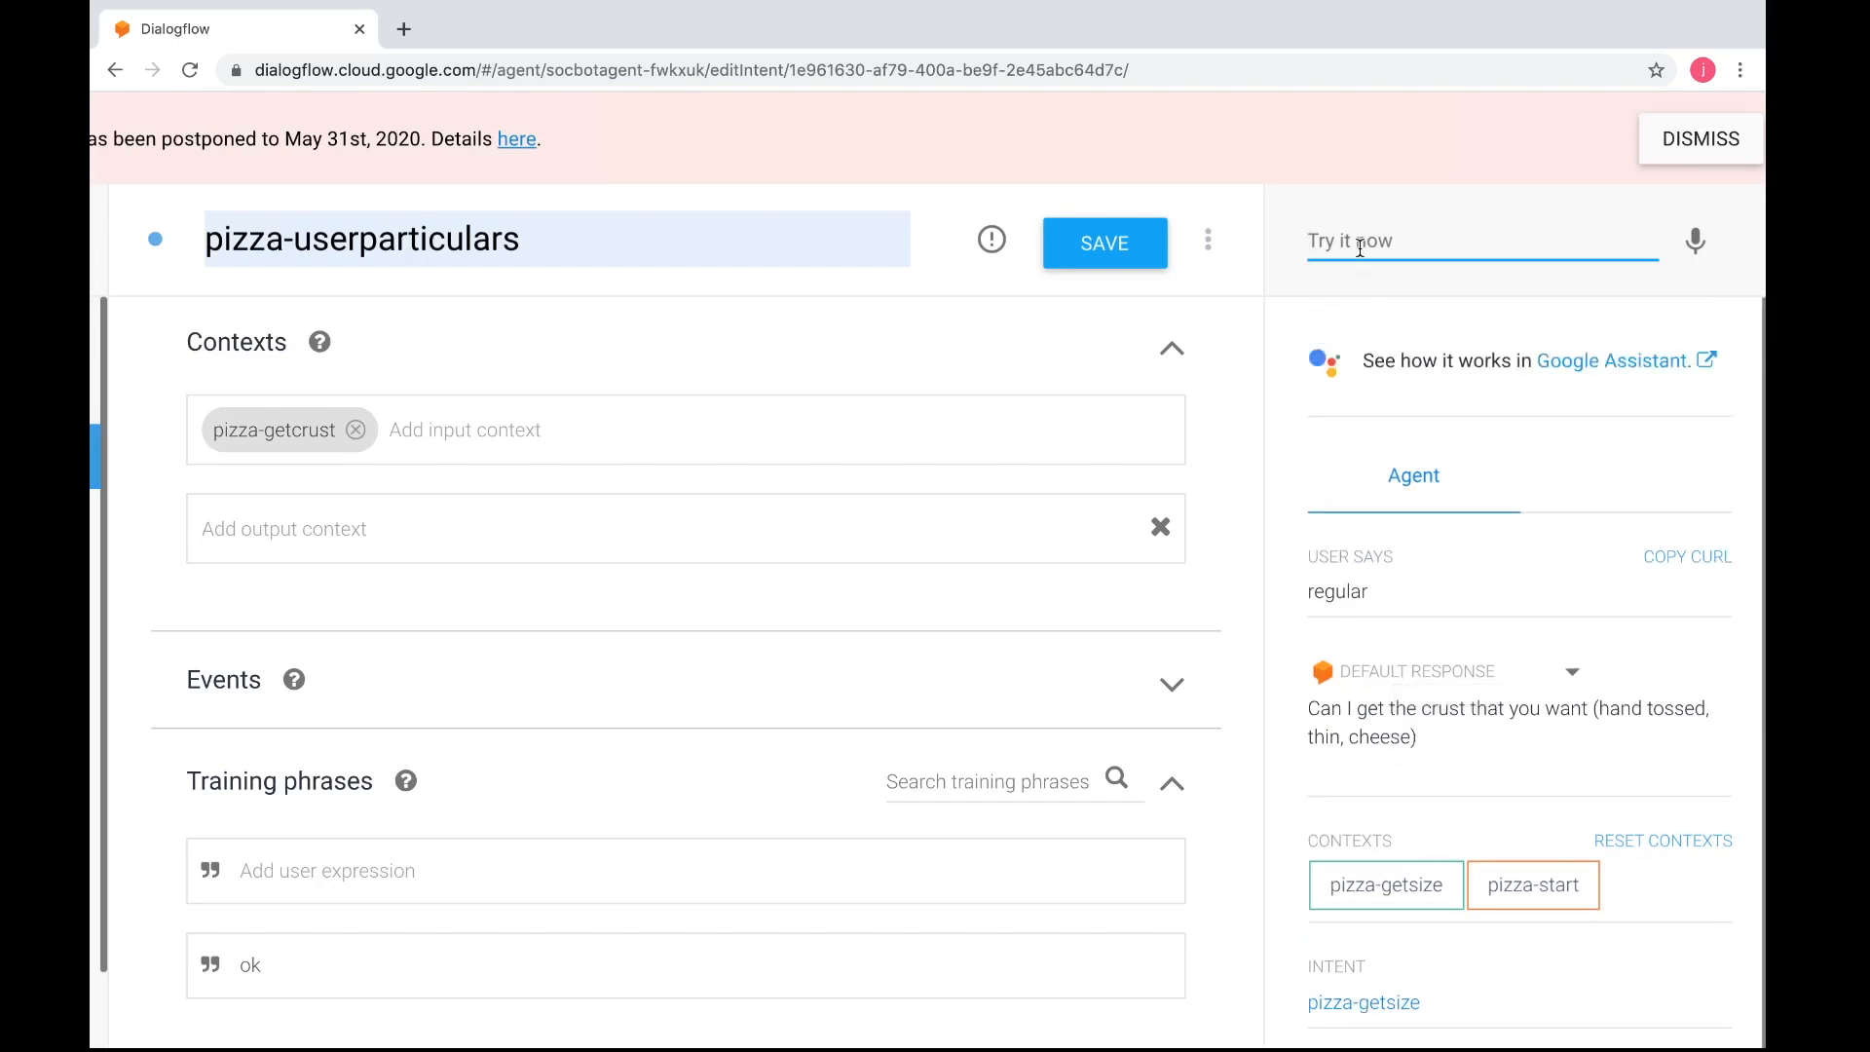
{"action": "type", "text": "hand toss"}
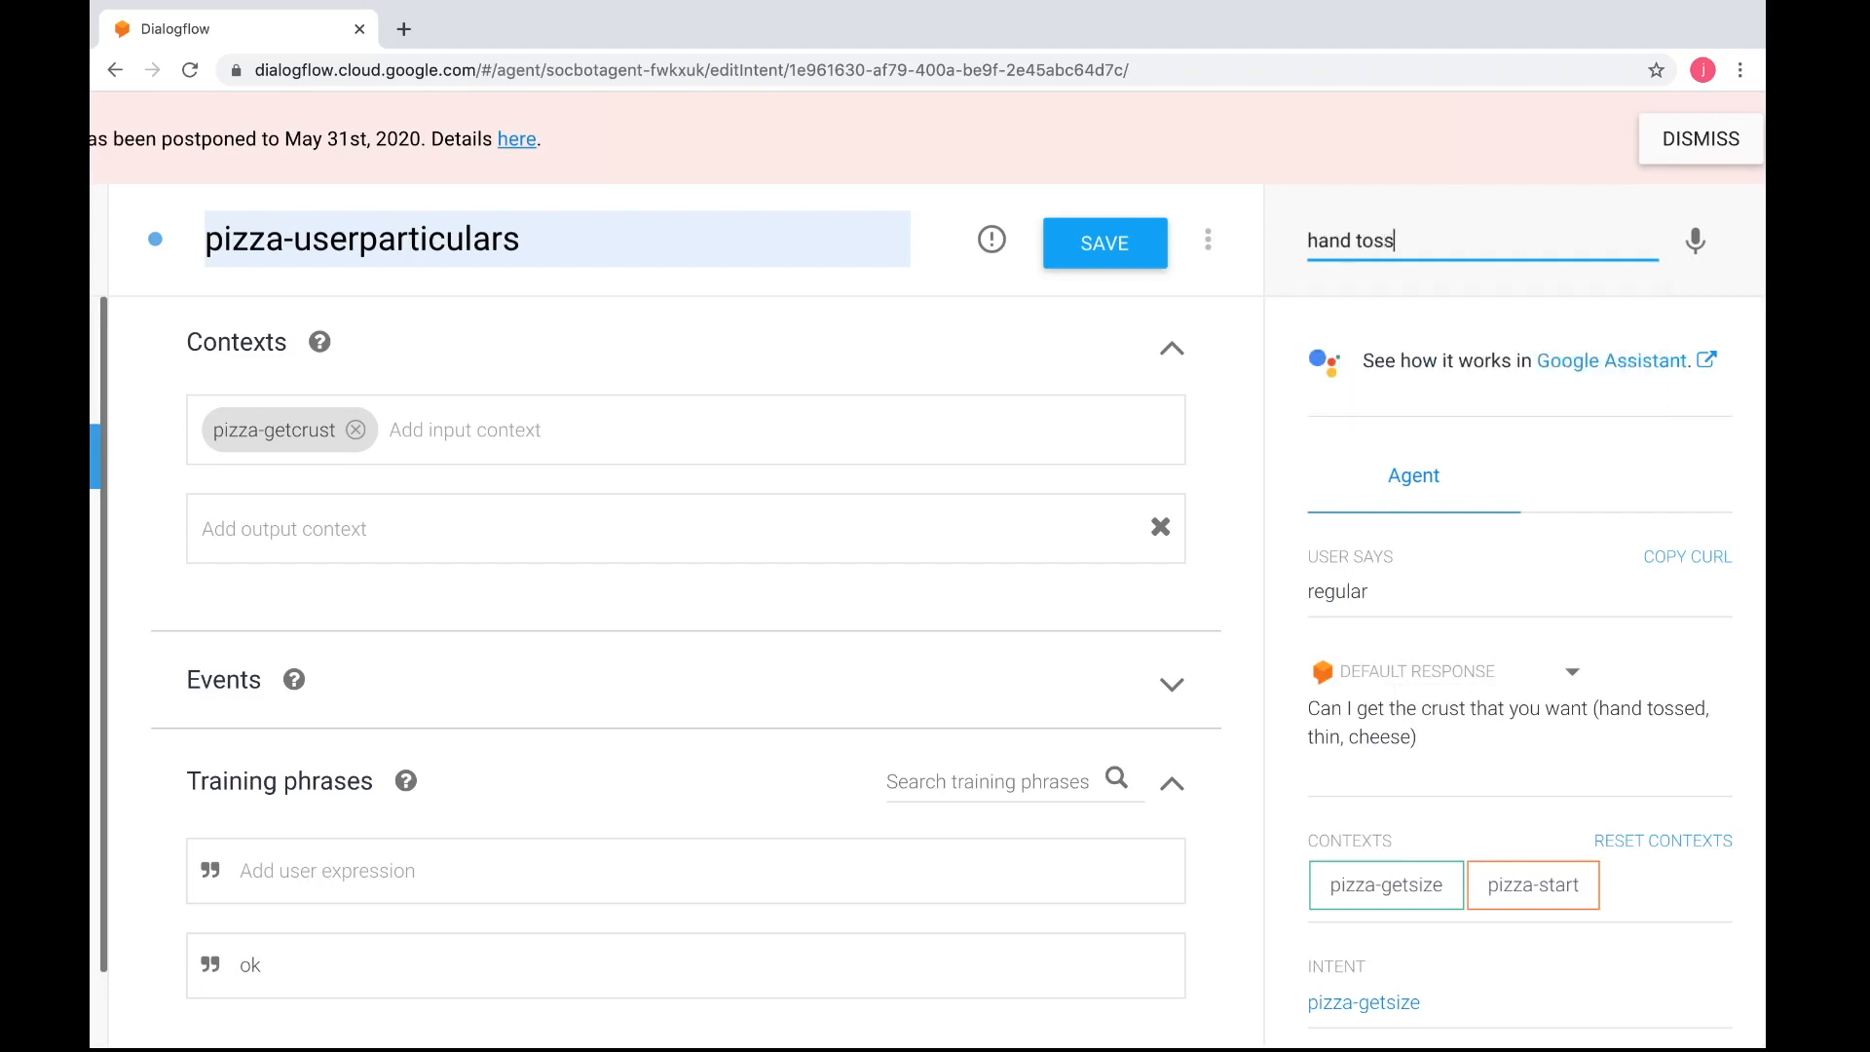
{"action": "type", "text": "ed"}
{"action": "key", "text": "Return"}
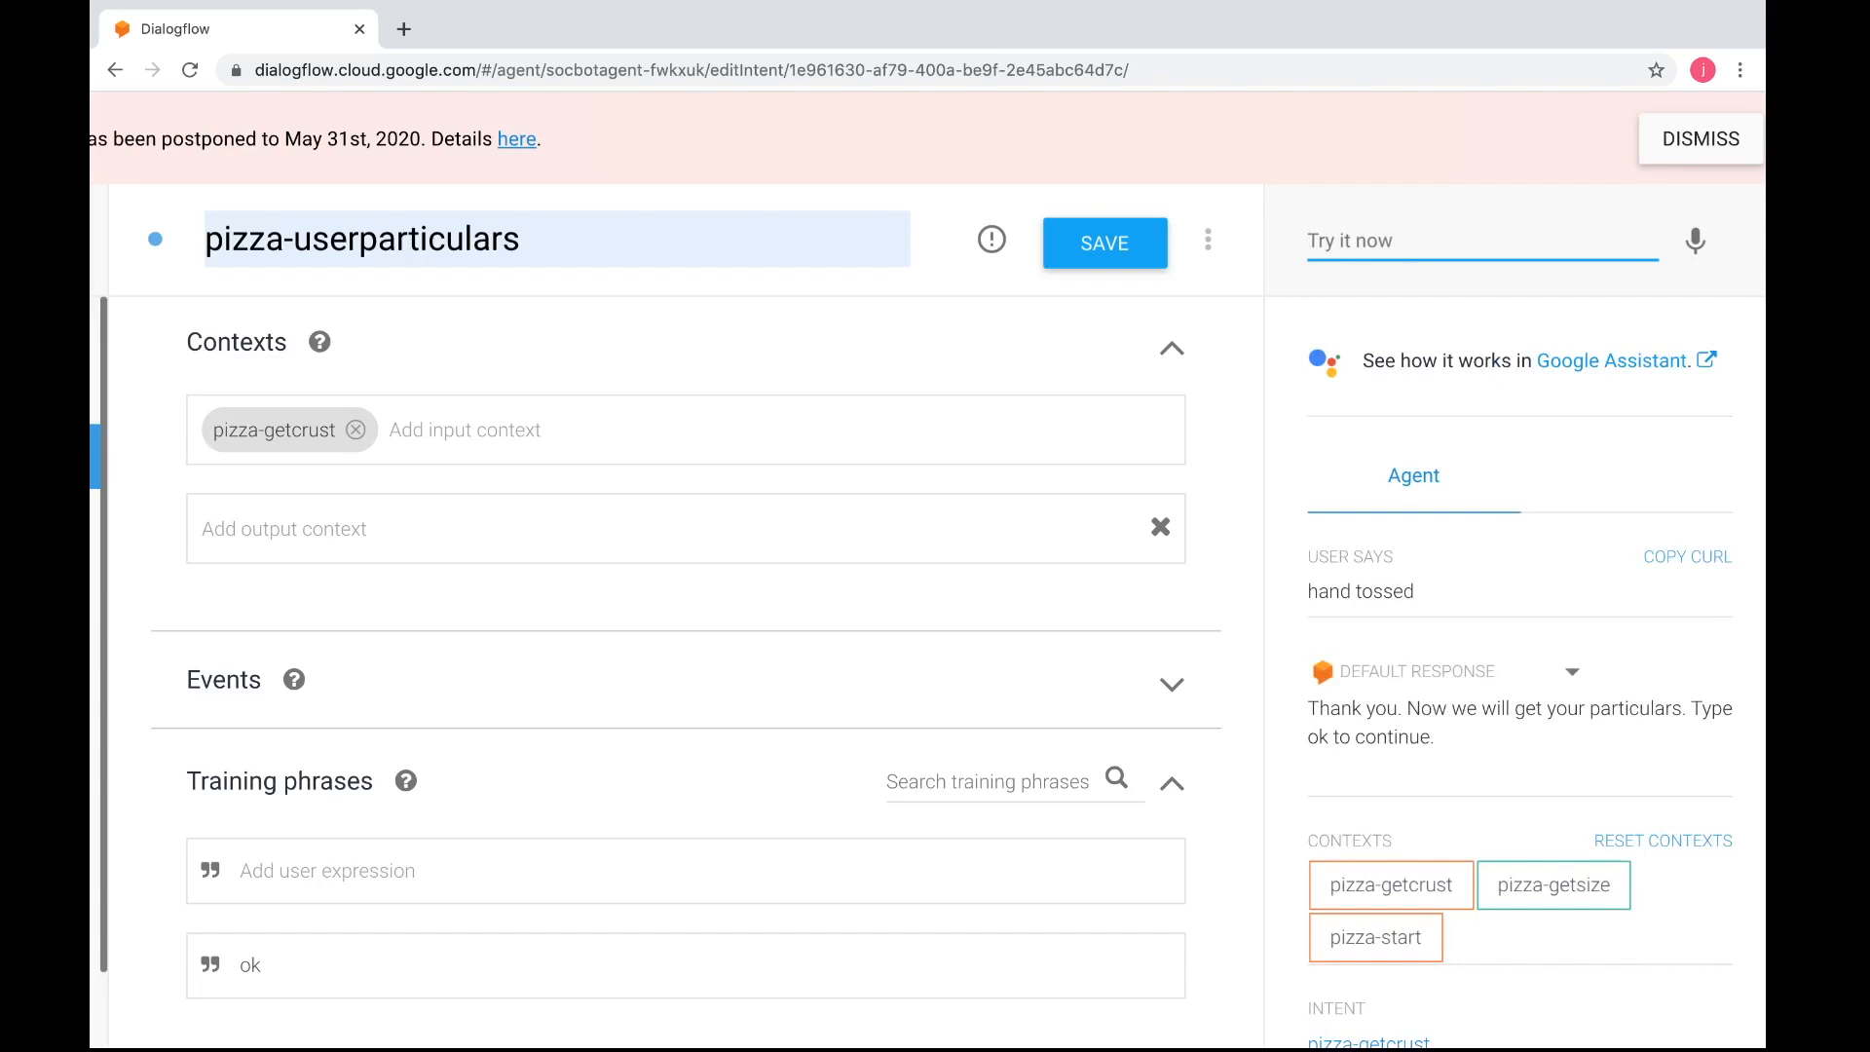
{"action": "type", "text": "ok"}
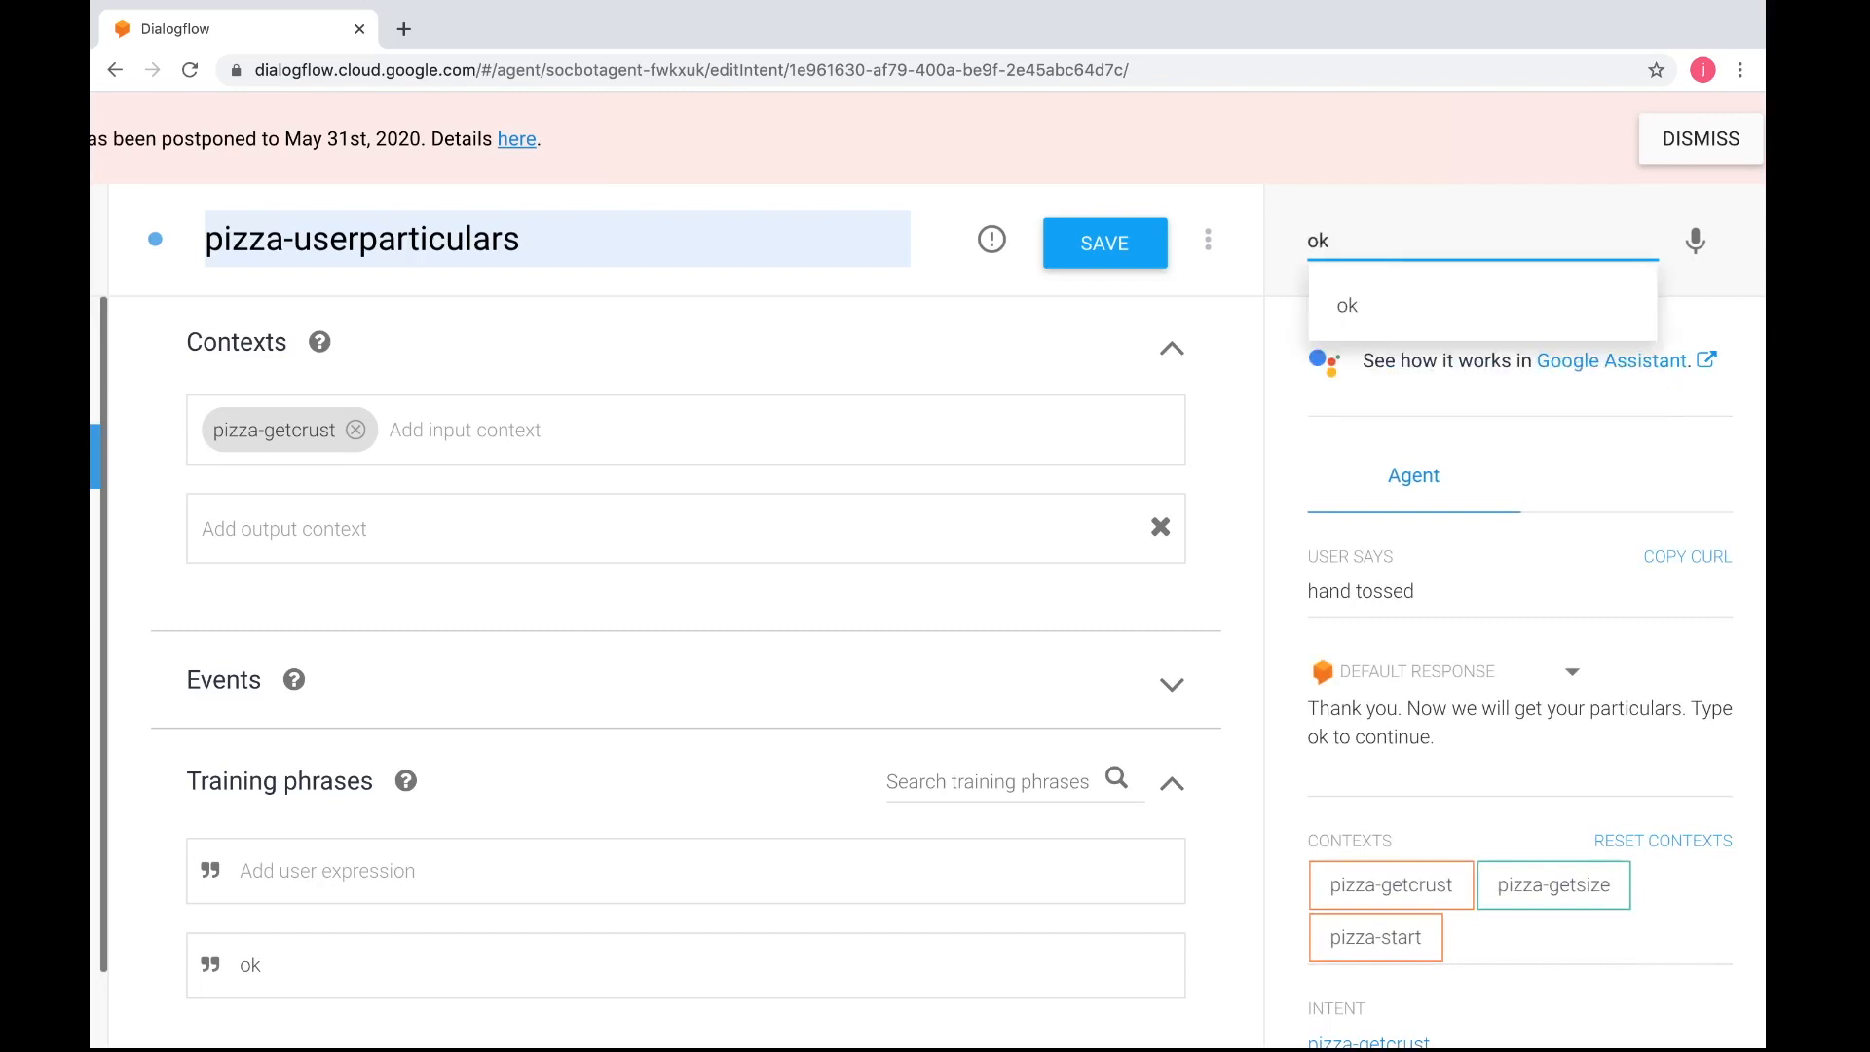
{"action": "key", "text": "Return"}
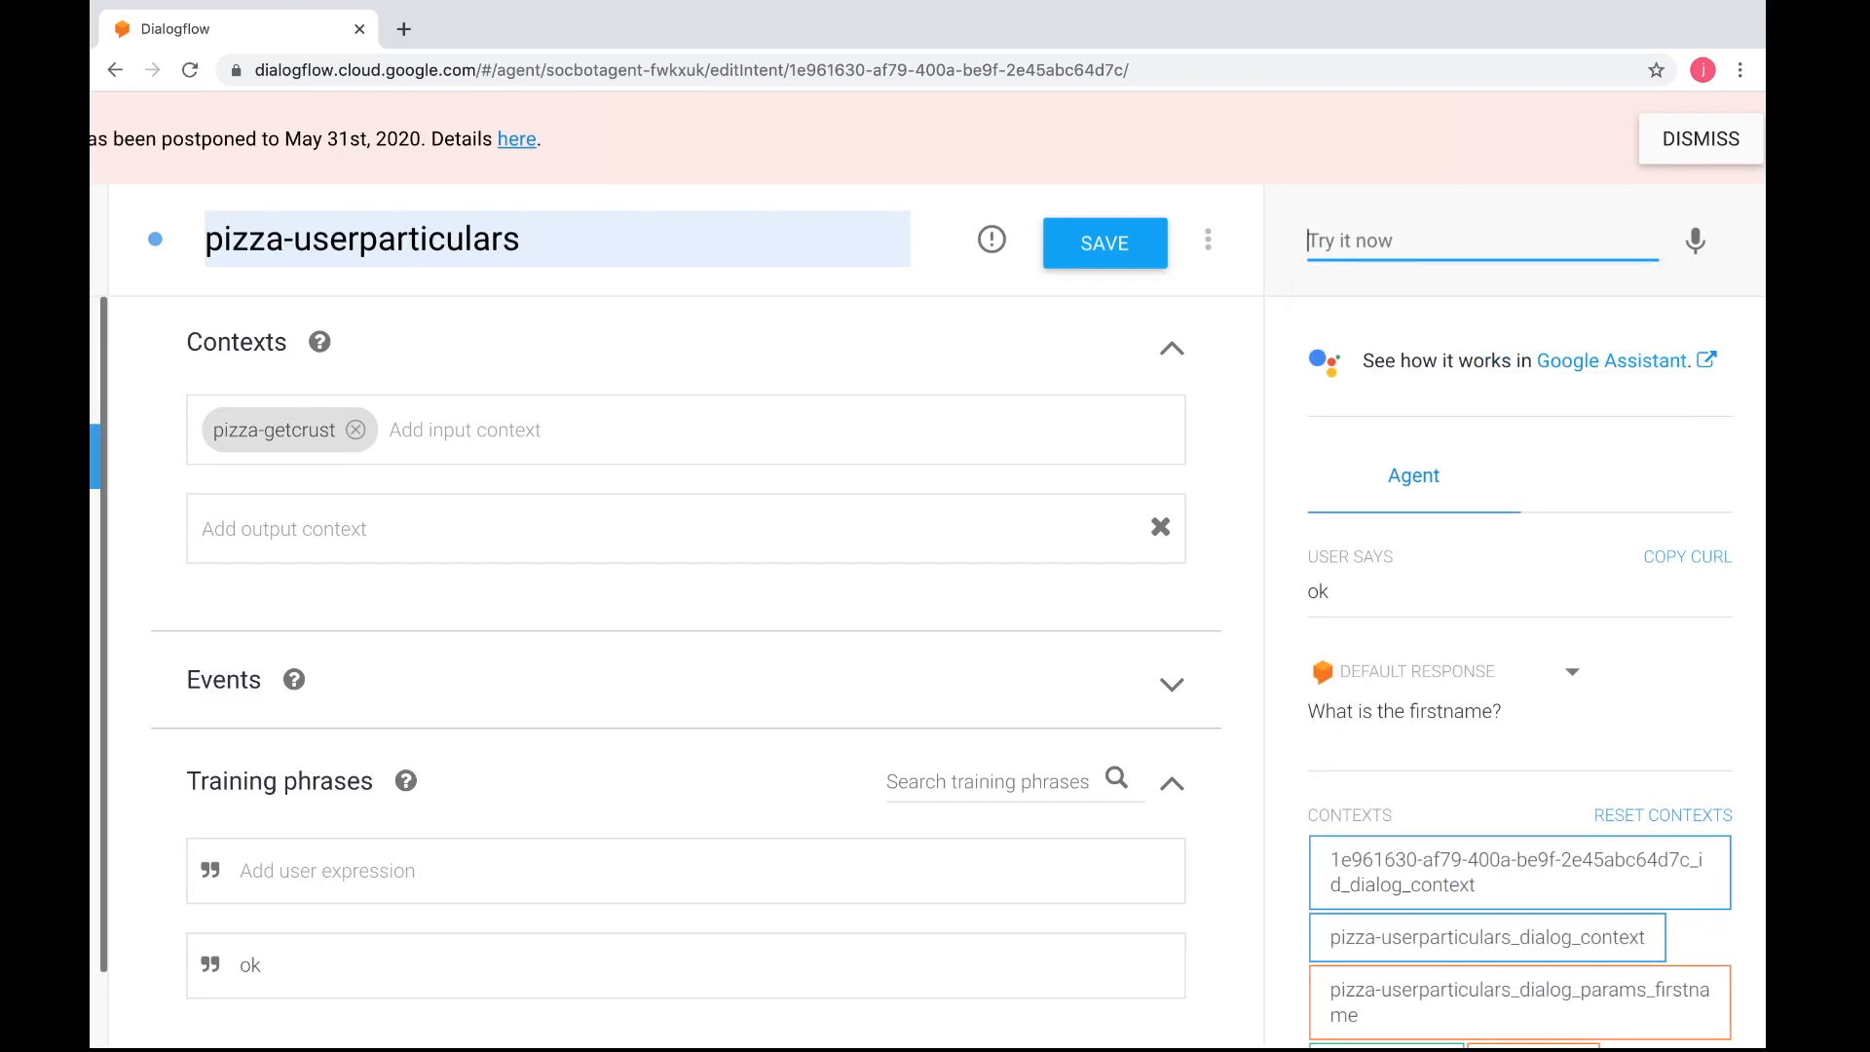
Answer the agent's first name and last name prompts with the customer's first and last name
{"action": "key", "text": "Return"}
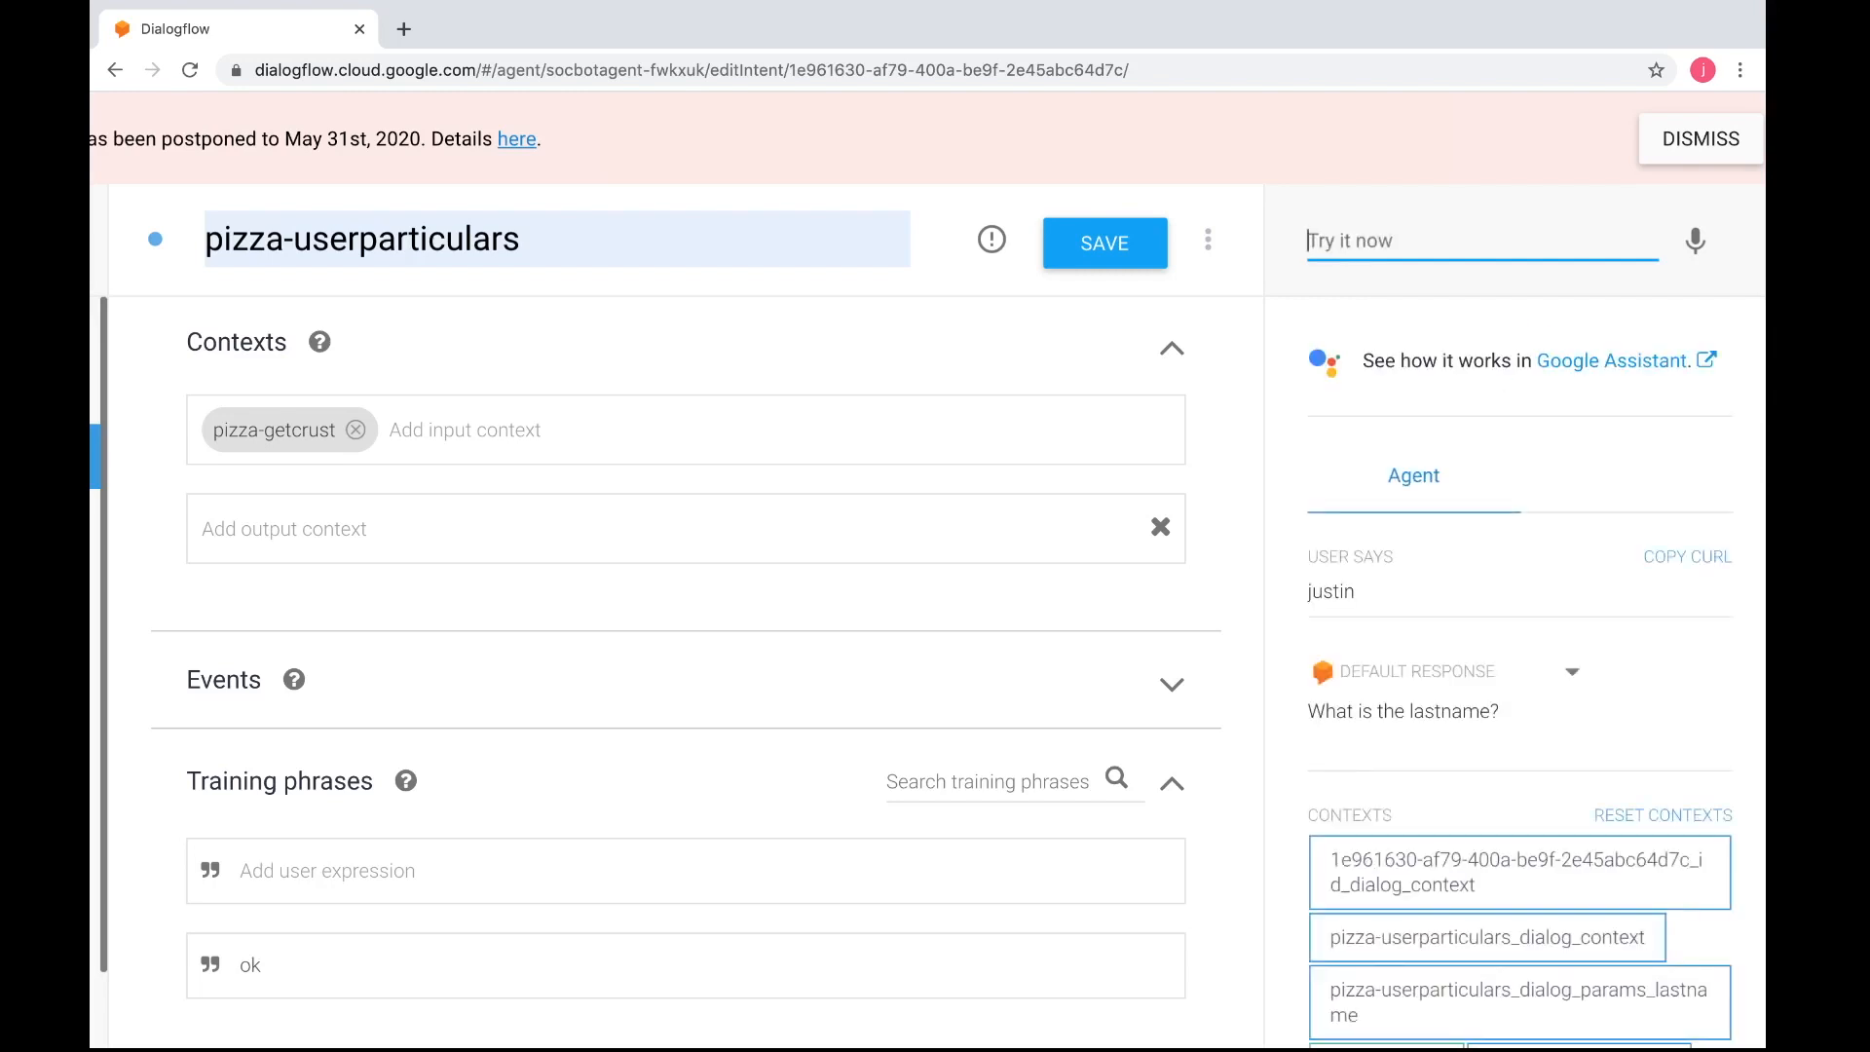
{"action": "key", "text": "Return"}
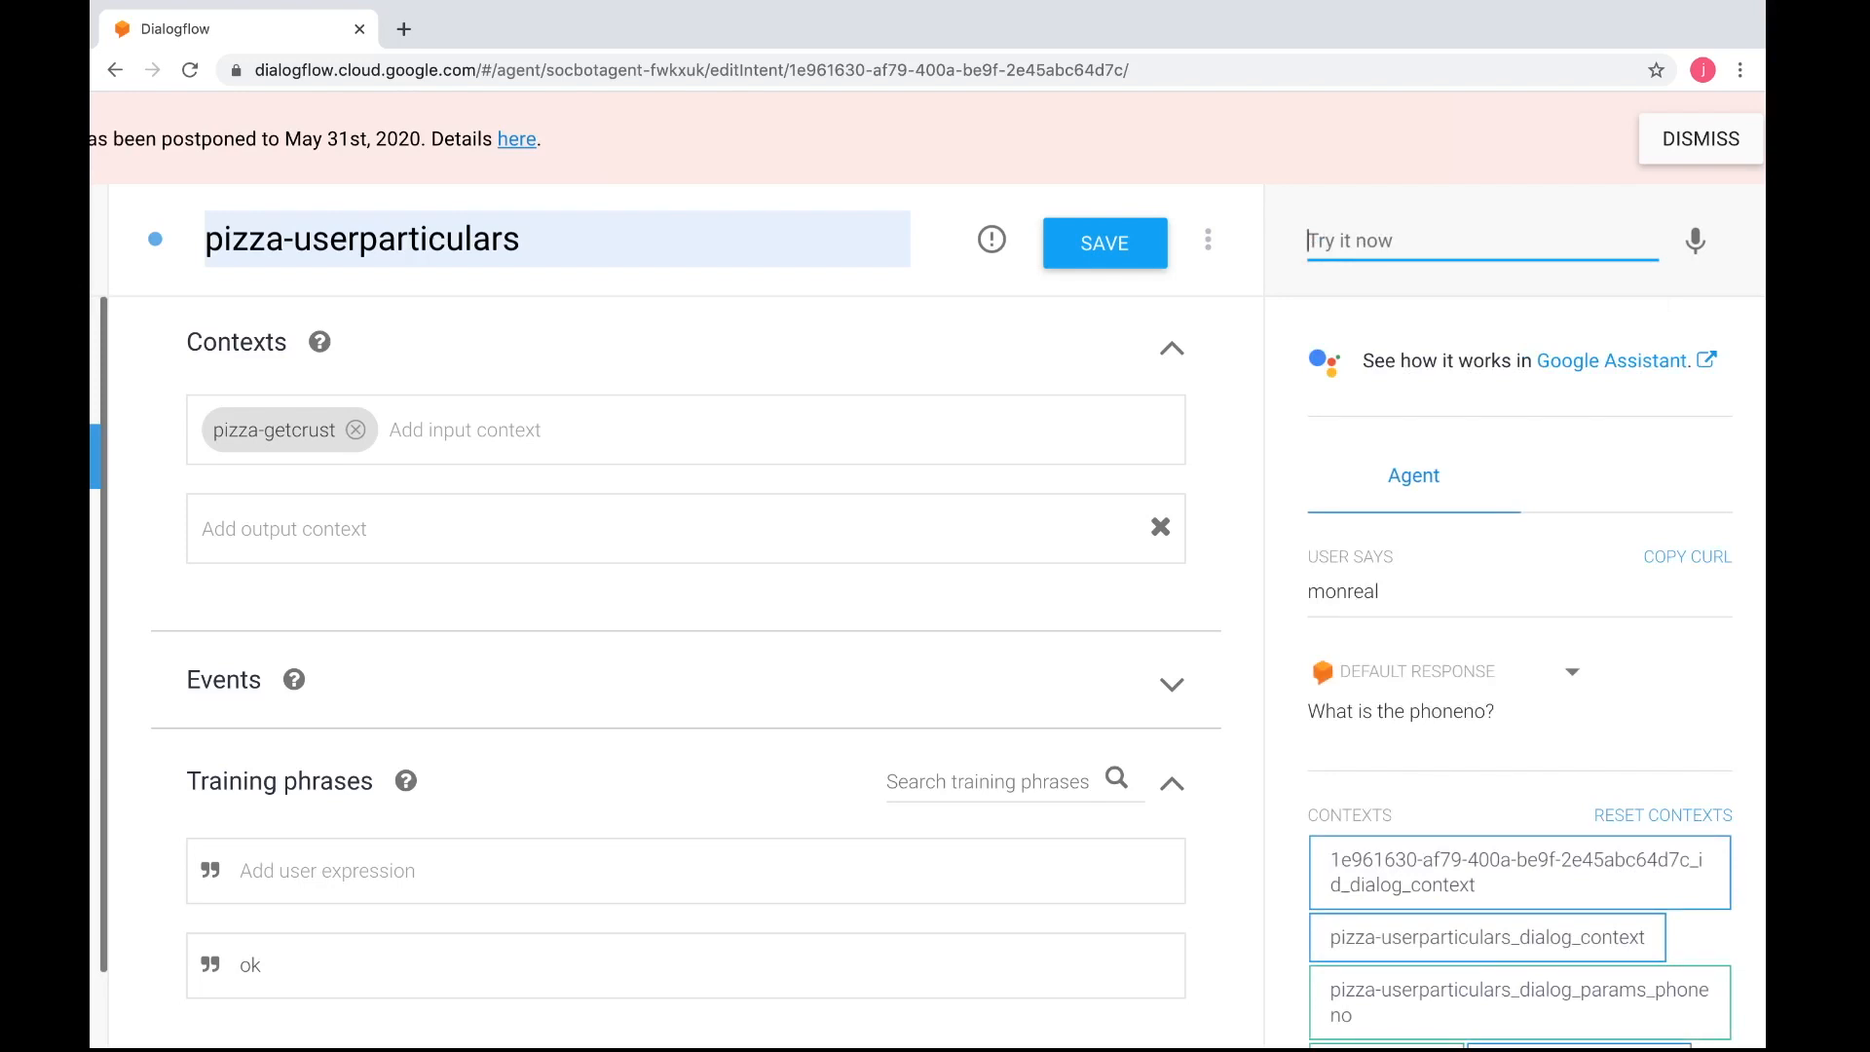
Answer the agent's remaining prompts with the customer's phone number and postal code to complete the test order
{"action": "type", "text": "90106520"}
{"action": "key", "text": "Return"}
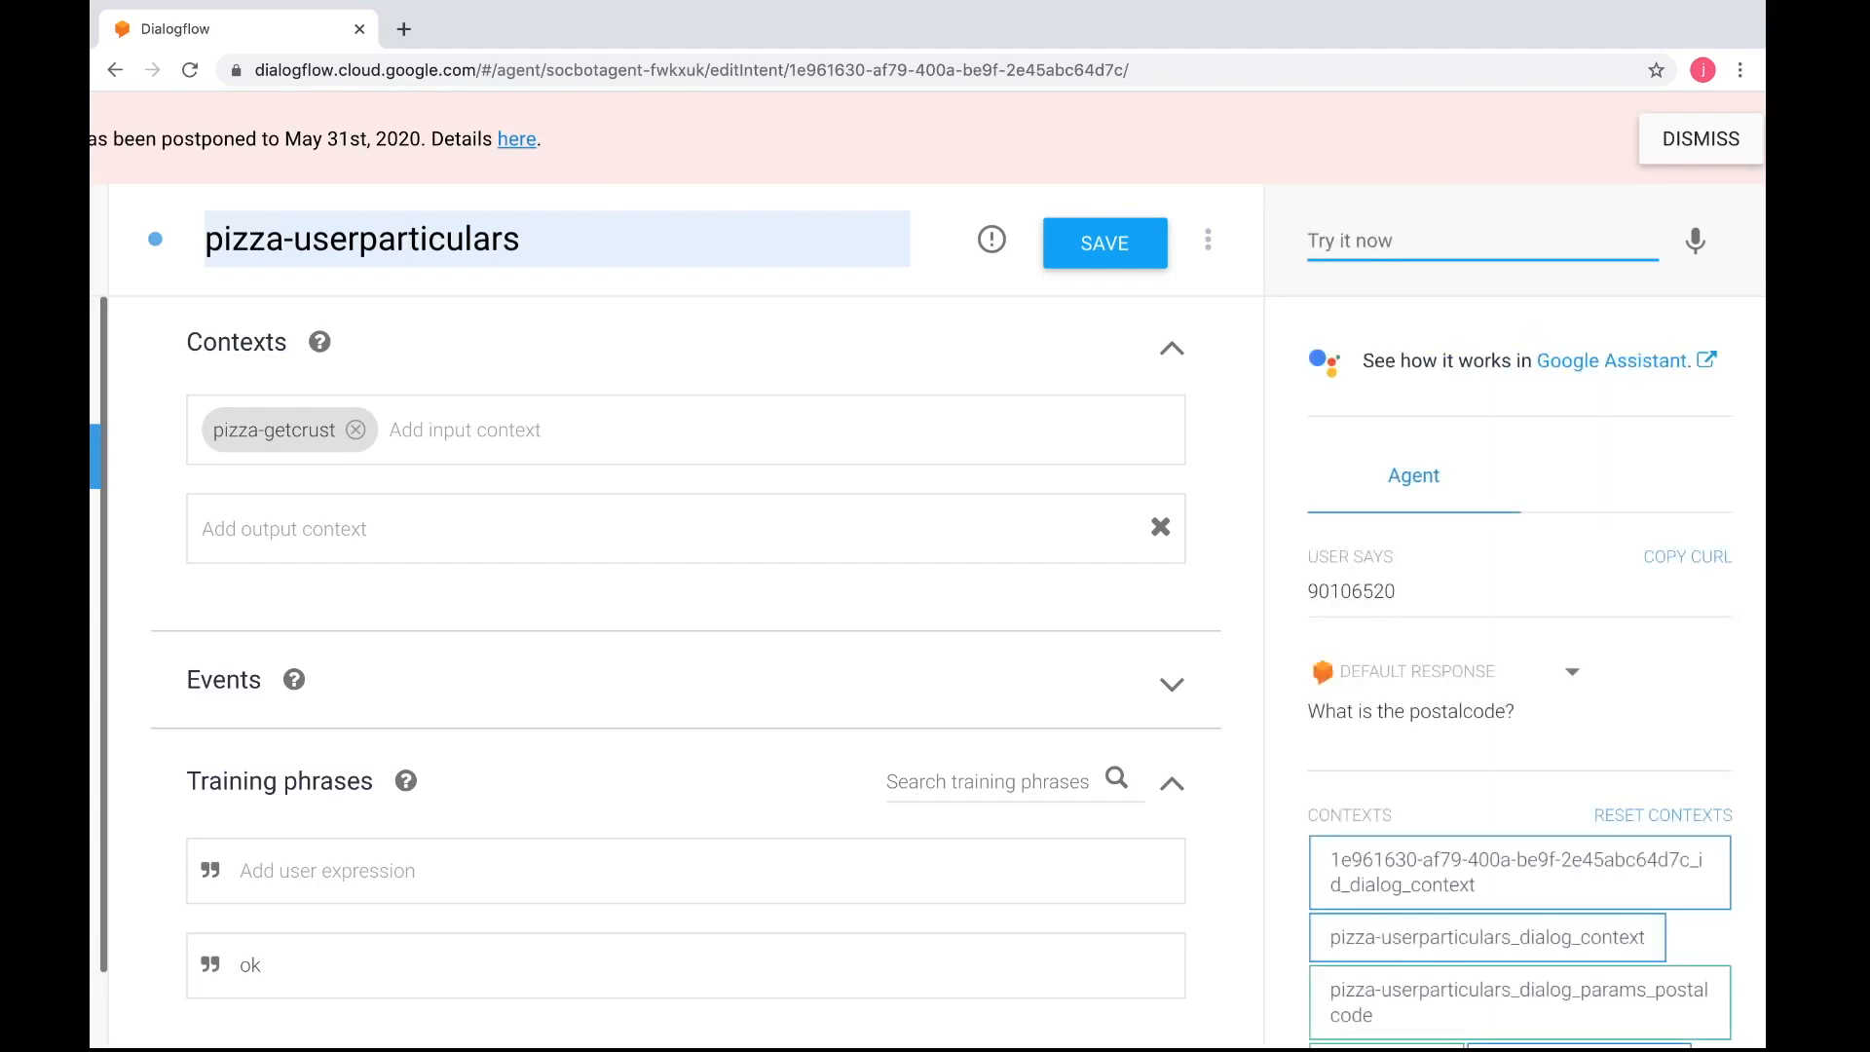
{"action": "type", "text": "398028"}
{"action": "key", "text": "Return"}
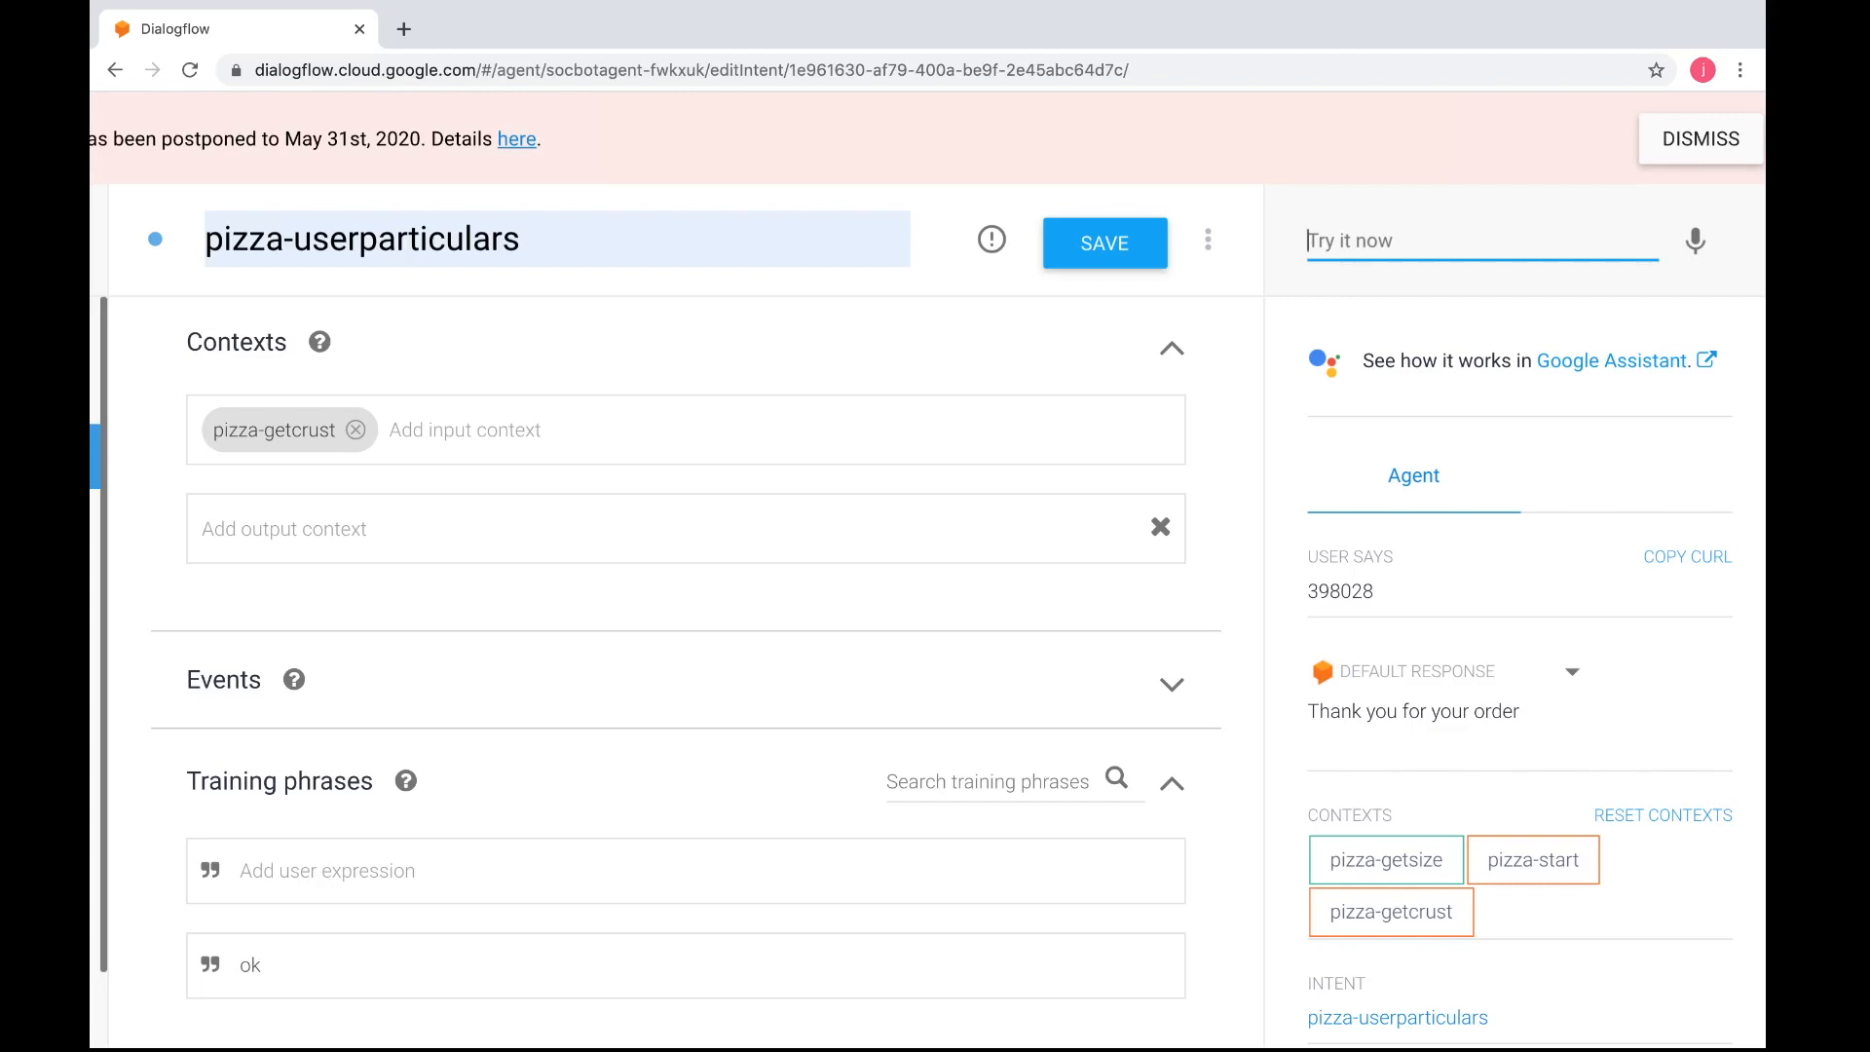
Review the test order's contexts and captured parameters alongside the intent's training phrases and required parameters
{"action": "scroll", "coordinate": [927, 584], "scroll_direction": "down", "scroll_amount": 2}
{"action": "scroll", "coordinate": [1519, 624], "scroll_direction": "down", "scroll_amount": 2}
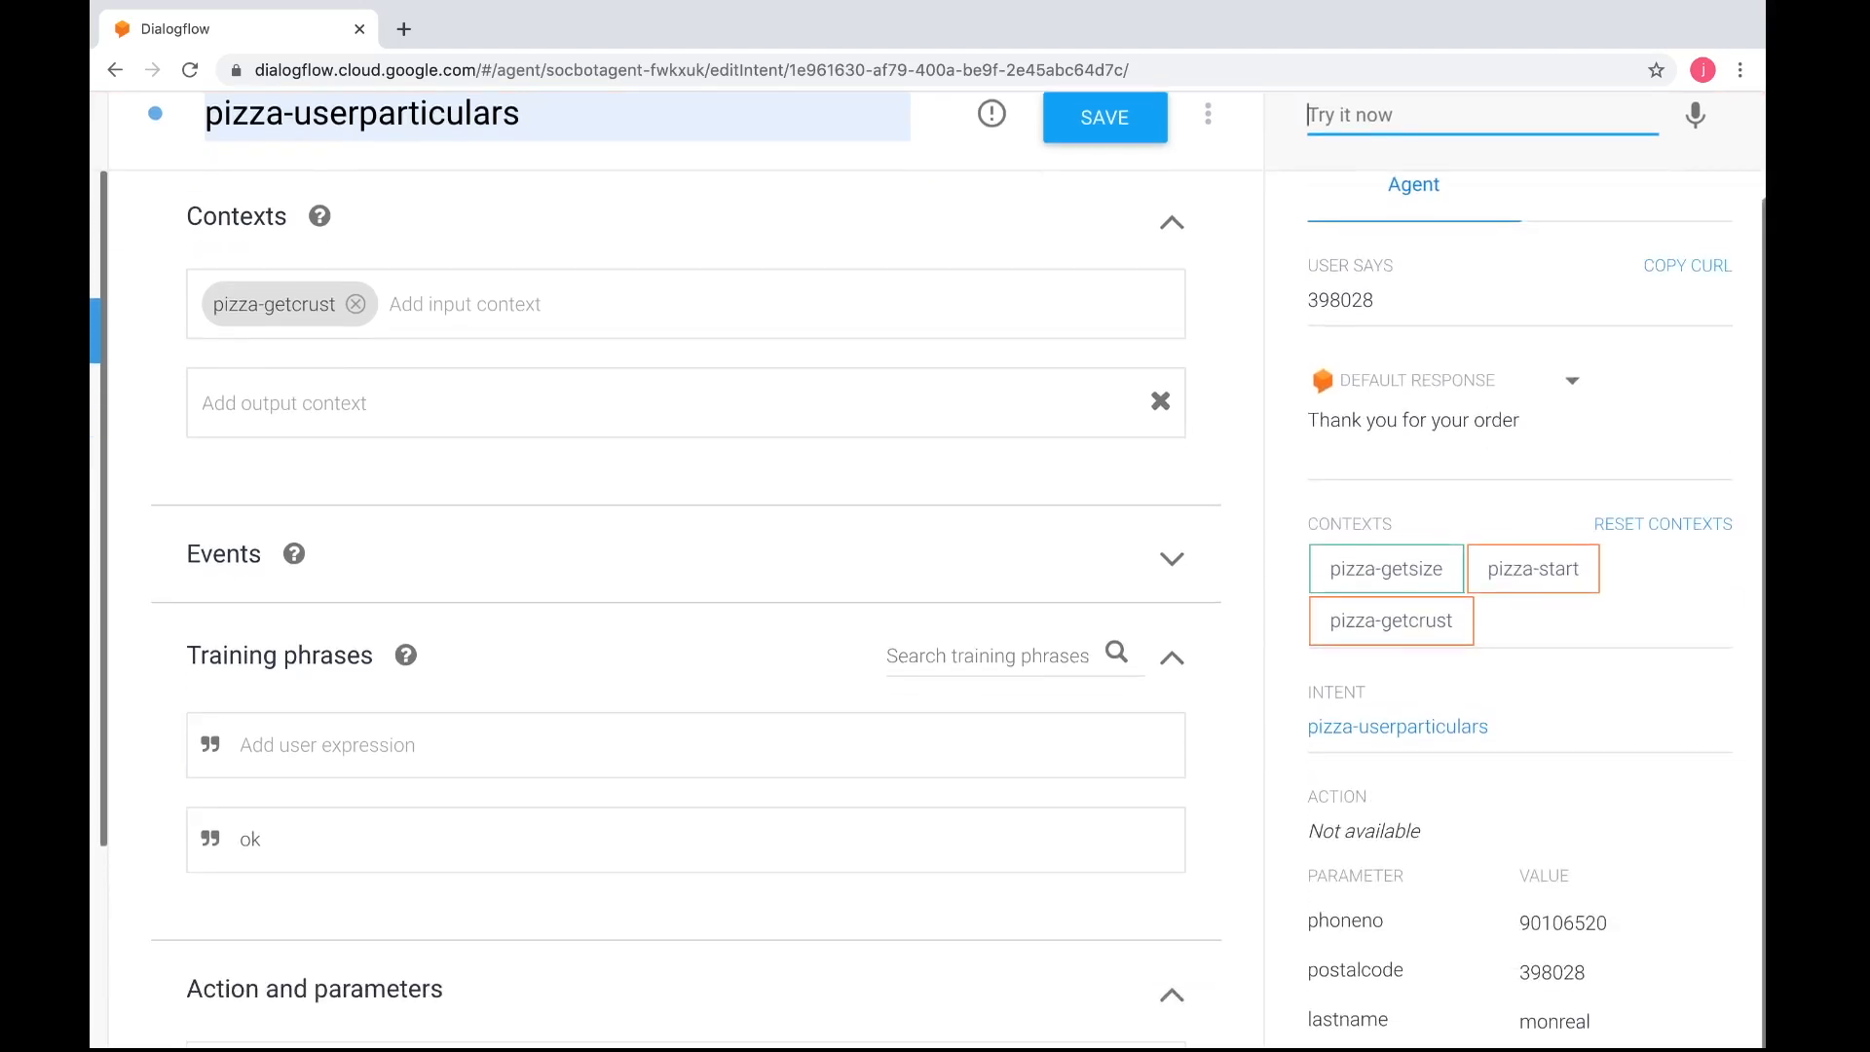
{"action": "scroll", "coordinate": [1374, 384], "scroll_direction": "up", "scroll_amount": 4}
{"action": "scroll", "coordinate": [1374, 384], "scroll_direction": "up", "scroll_amount": 2}
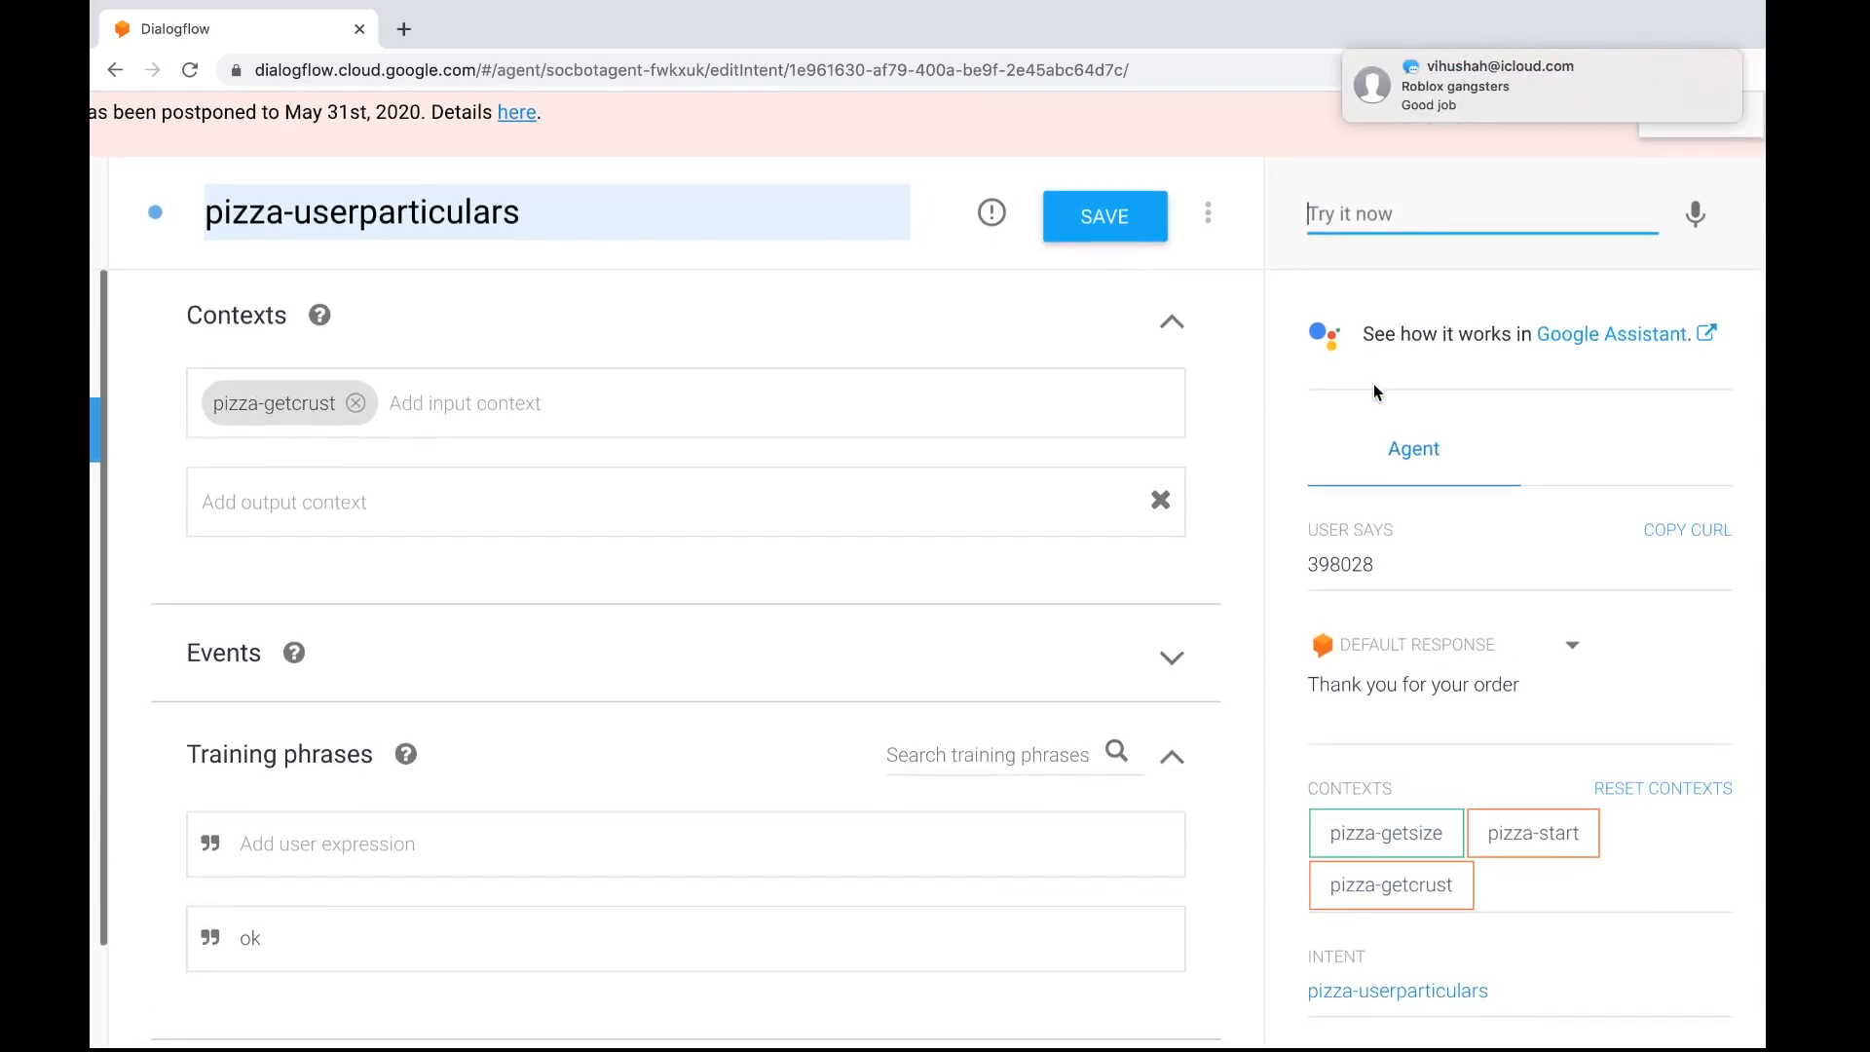
{"action": "scroll", "coordinate": [1110, 452], "scroll_direction": "down", "scroll_amount": 5}
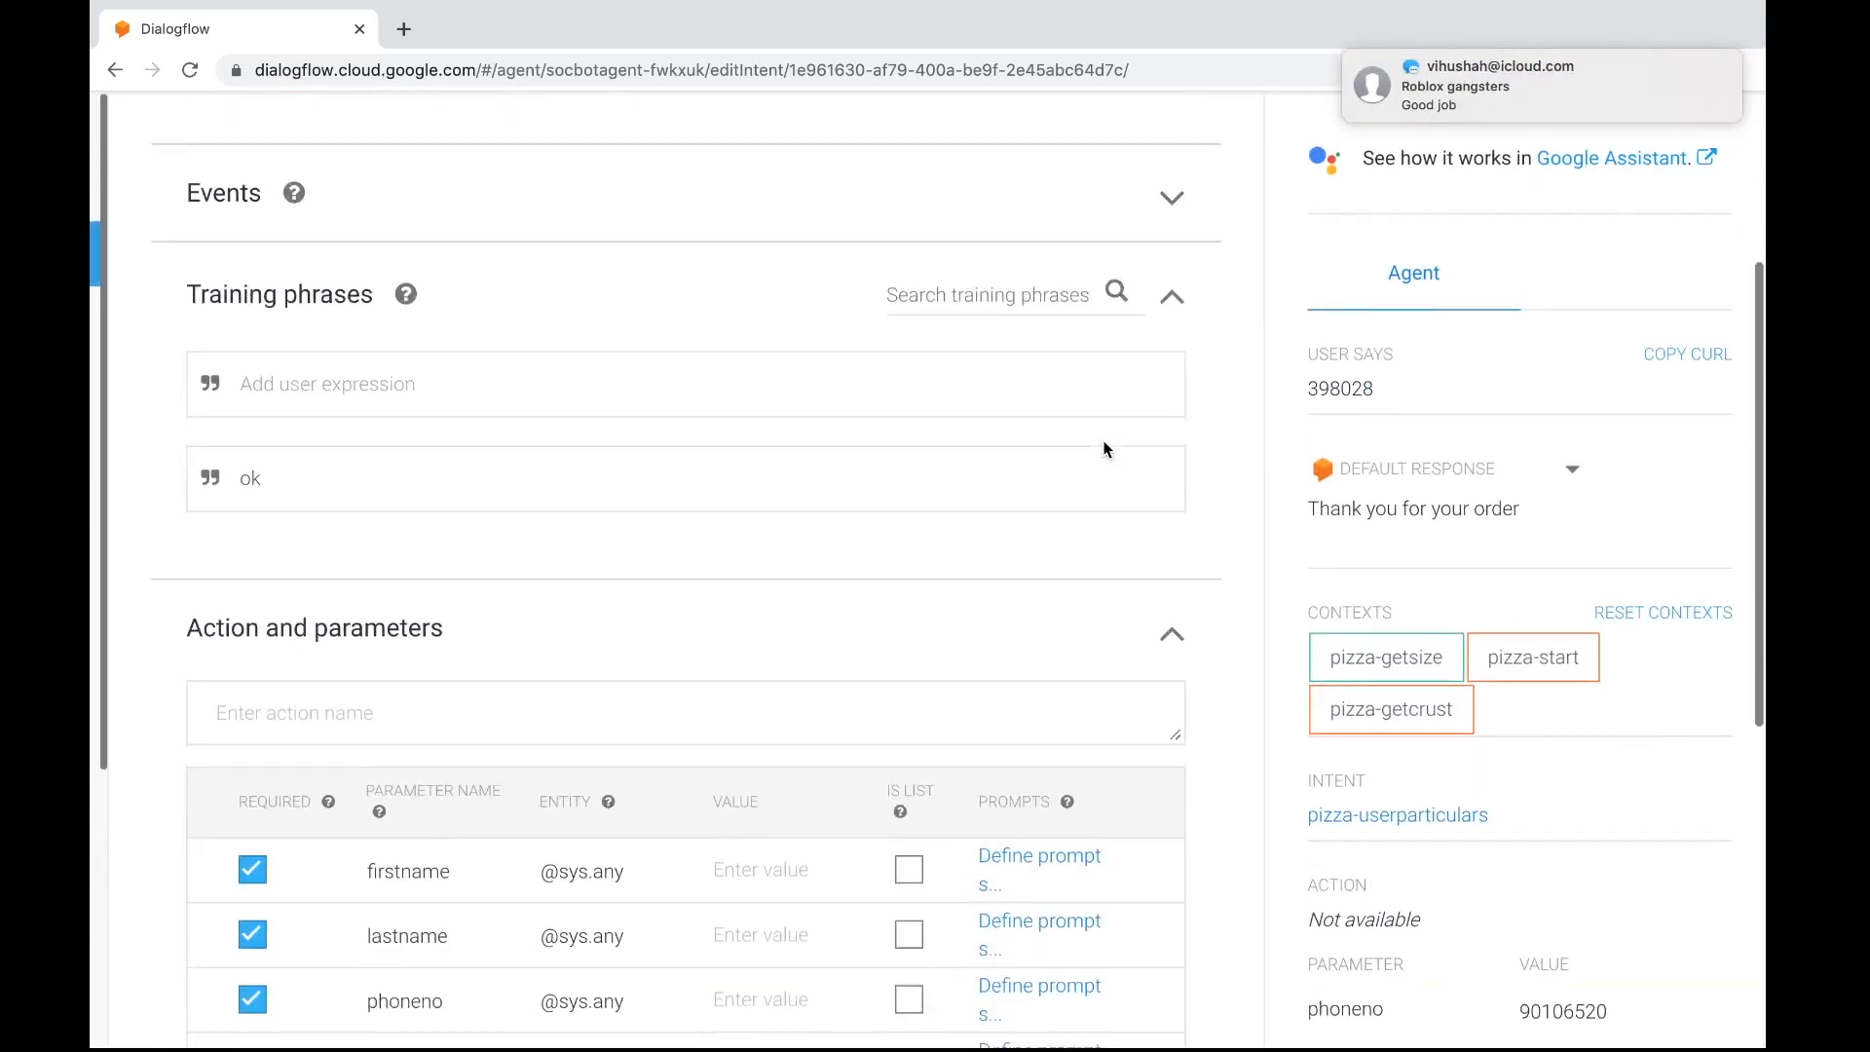
{"action": "scroll", "coordinate": [1105, 449], "scroll_direction": "down", "scroll_amount": 4}
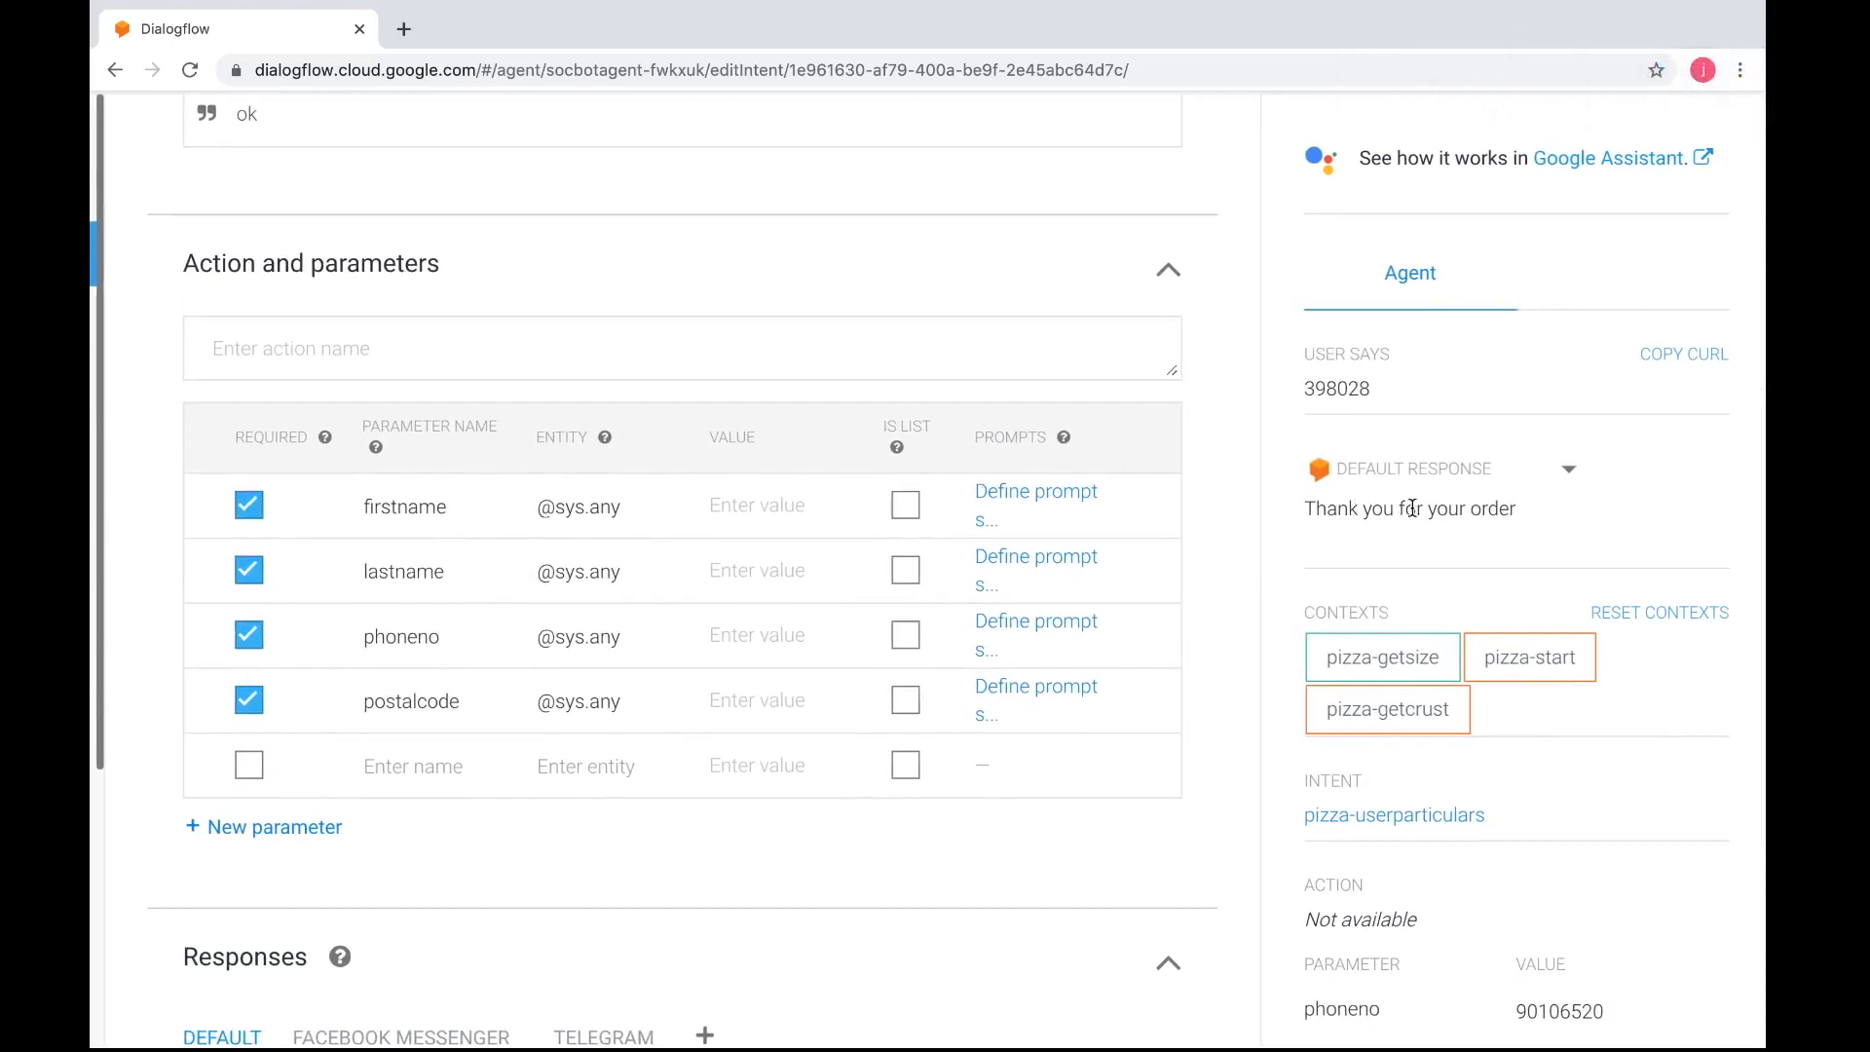
{"action": "left_click", "coordinate": [1497, 521]}
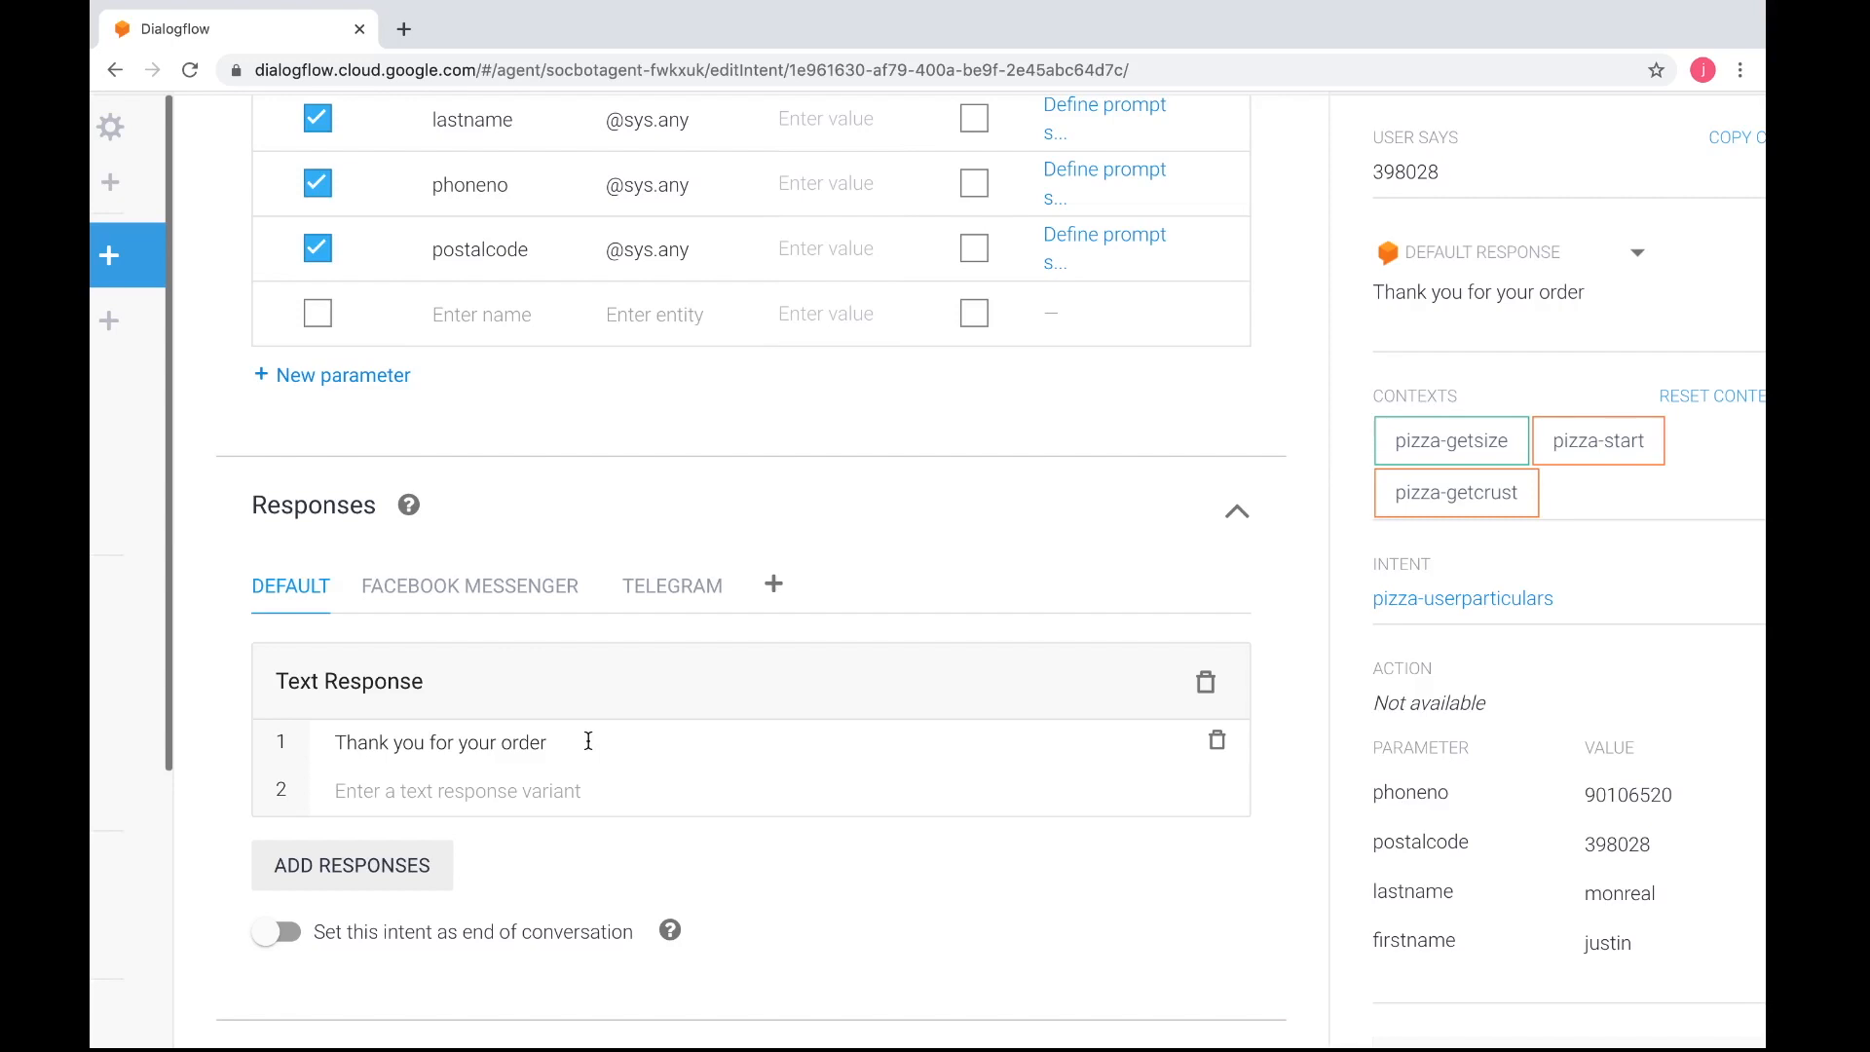
Append "$firsname" to the "Thank you for your order" text response of the pizza-userparticulars intent
{"action": "scroll", "coordinate": [588, 742], "scroll_direction": "up", "scroll_amount": 2}
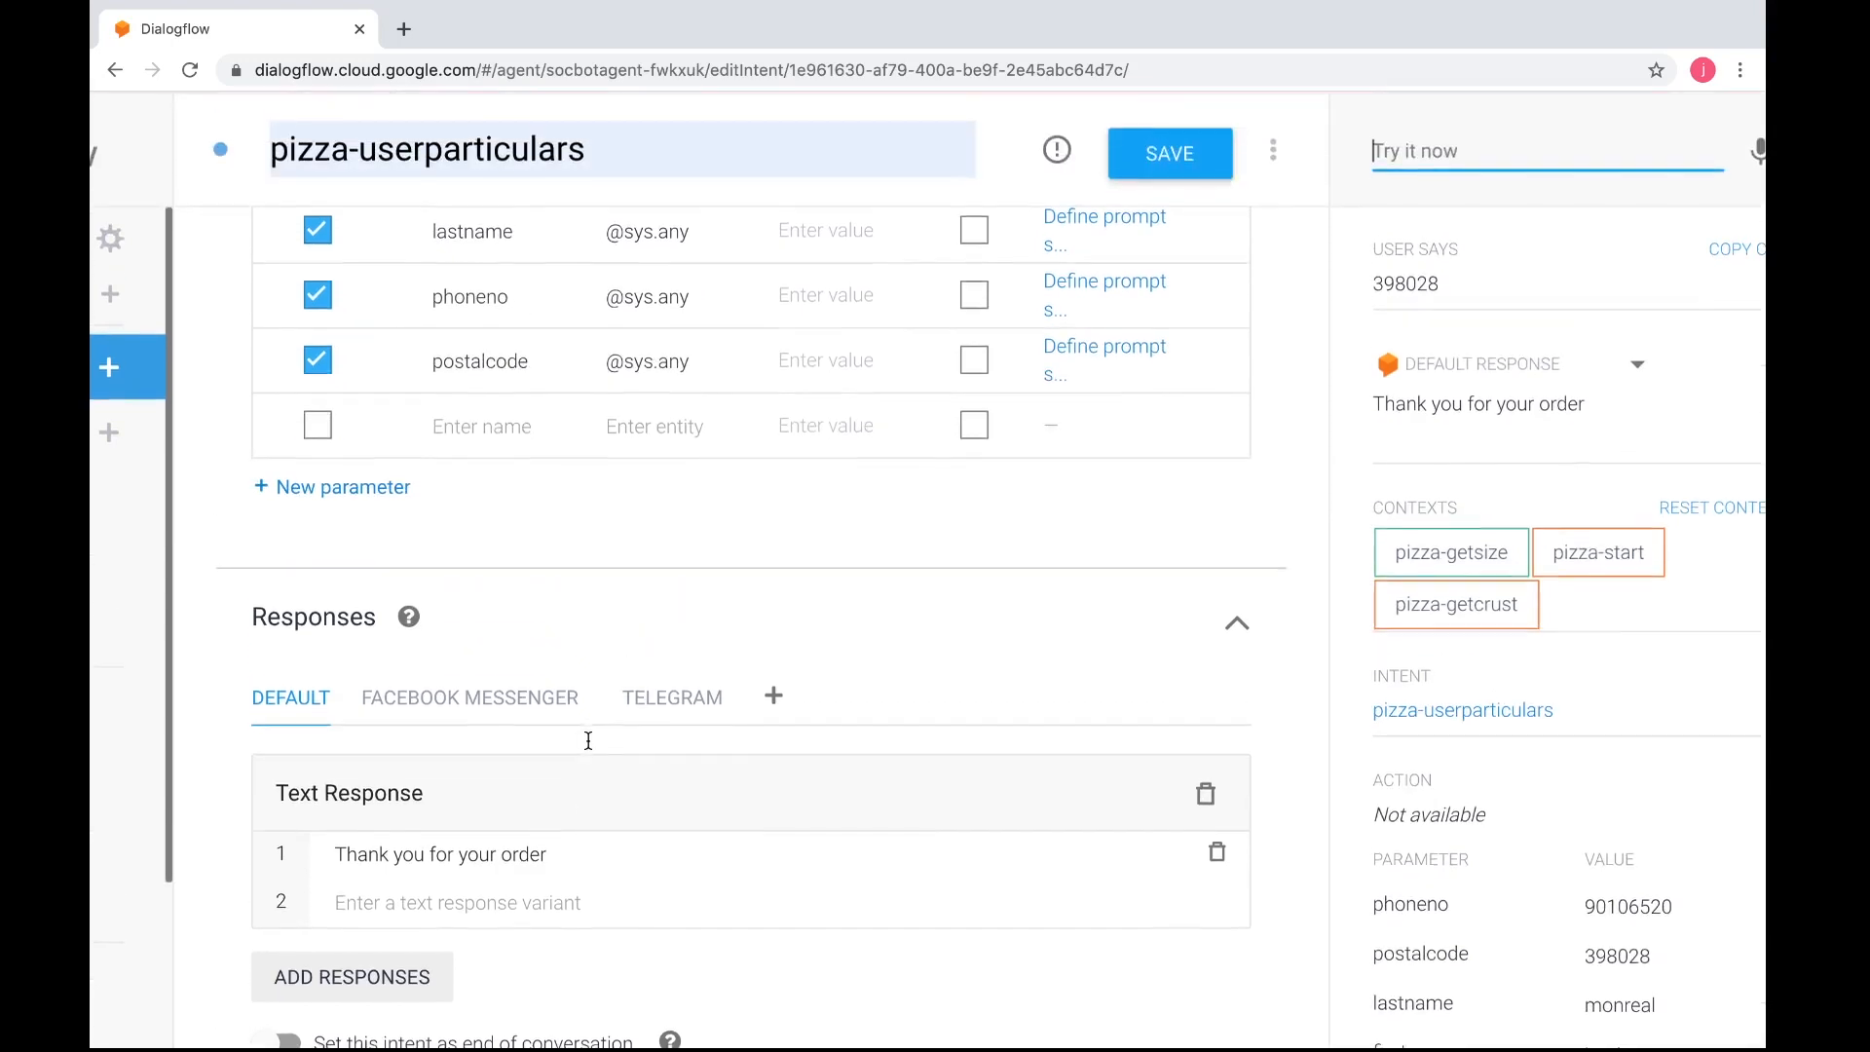
{"action": "scroll", "coordinate": [555, 690], "scroll_direction": "down", "scroll_amount": 1}
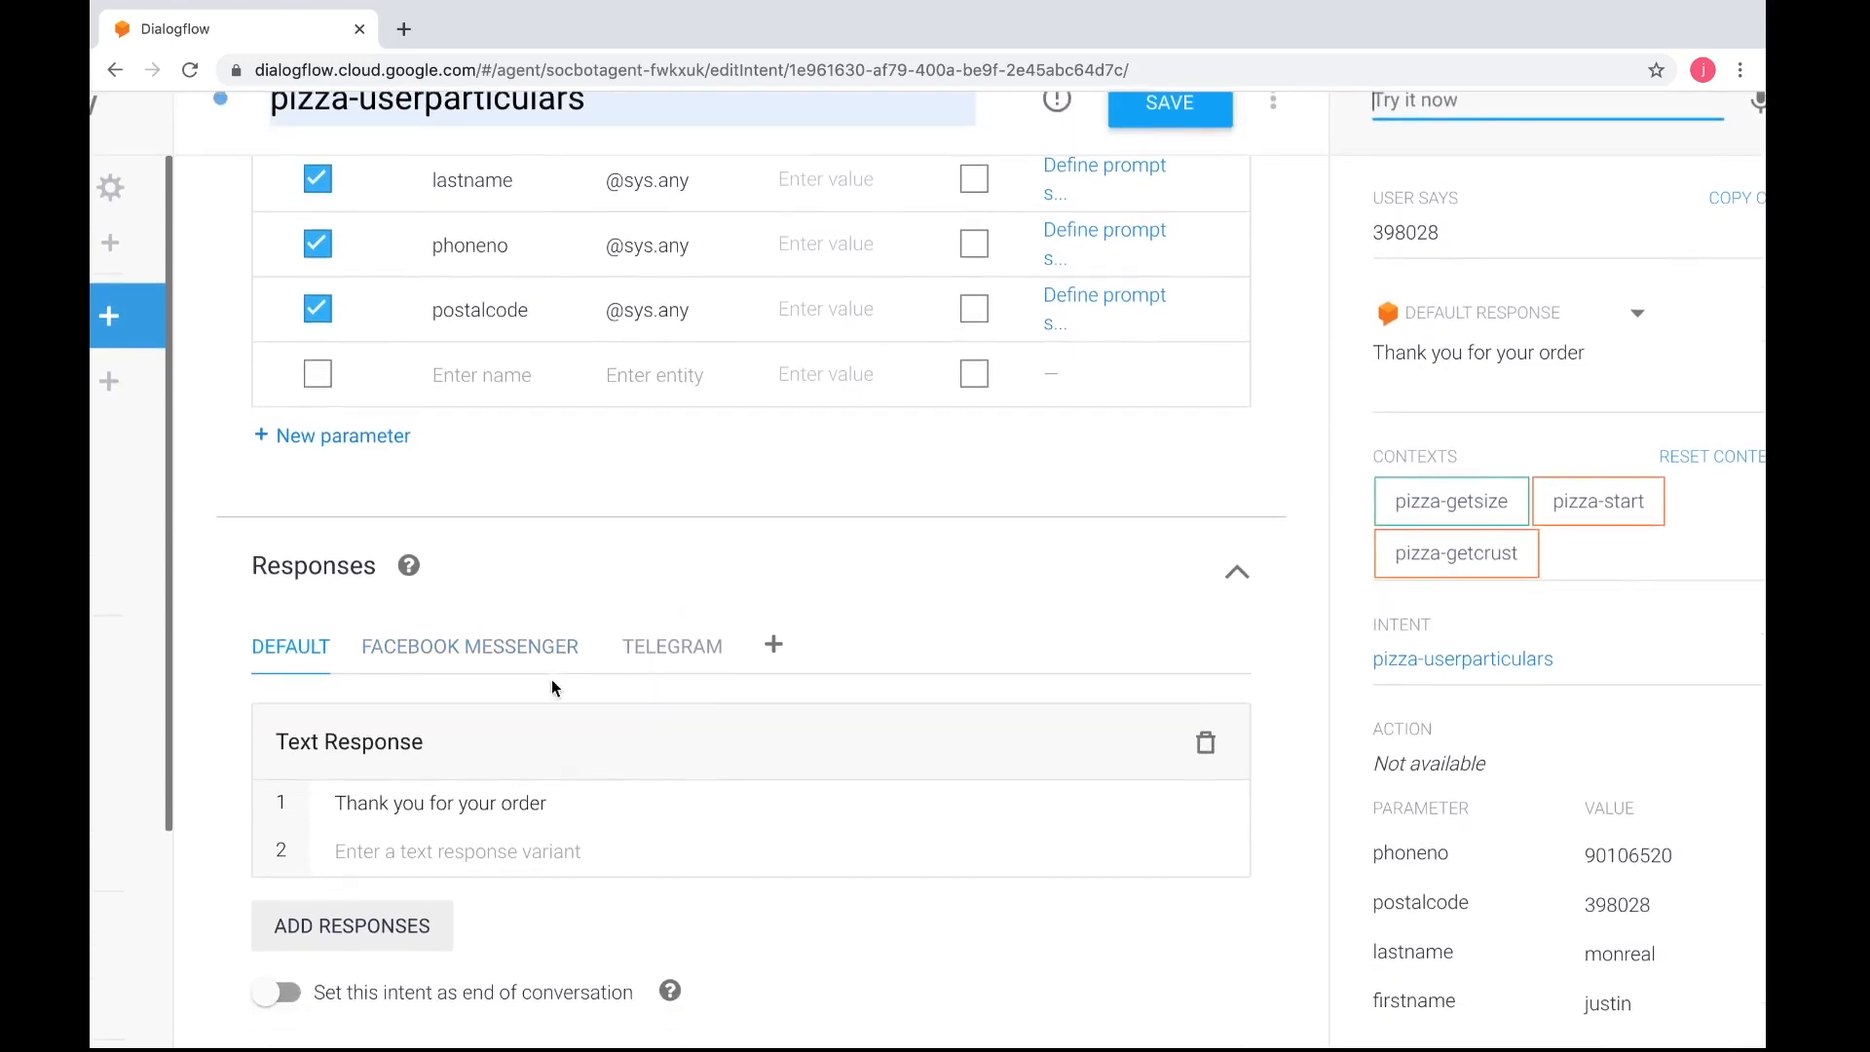
{"action": "scroll", "coordinate": [551, 680], "scroll_direction": "down", "scroll_amount": 1}
{"action": "left_click", "coordinate": [567, 711]}
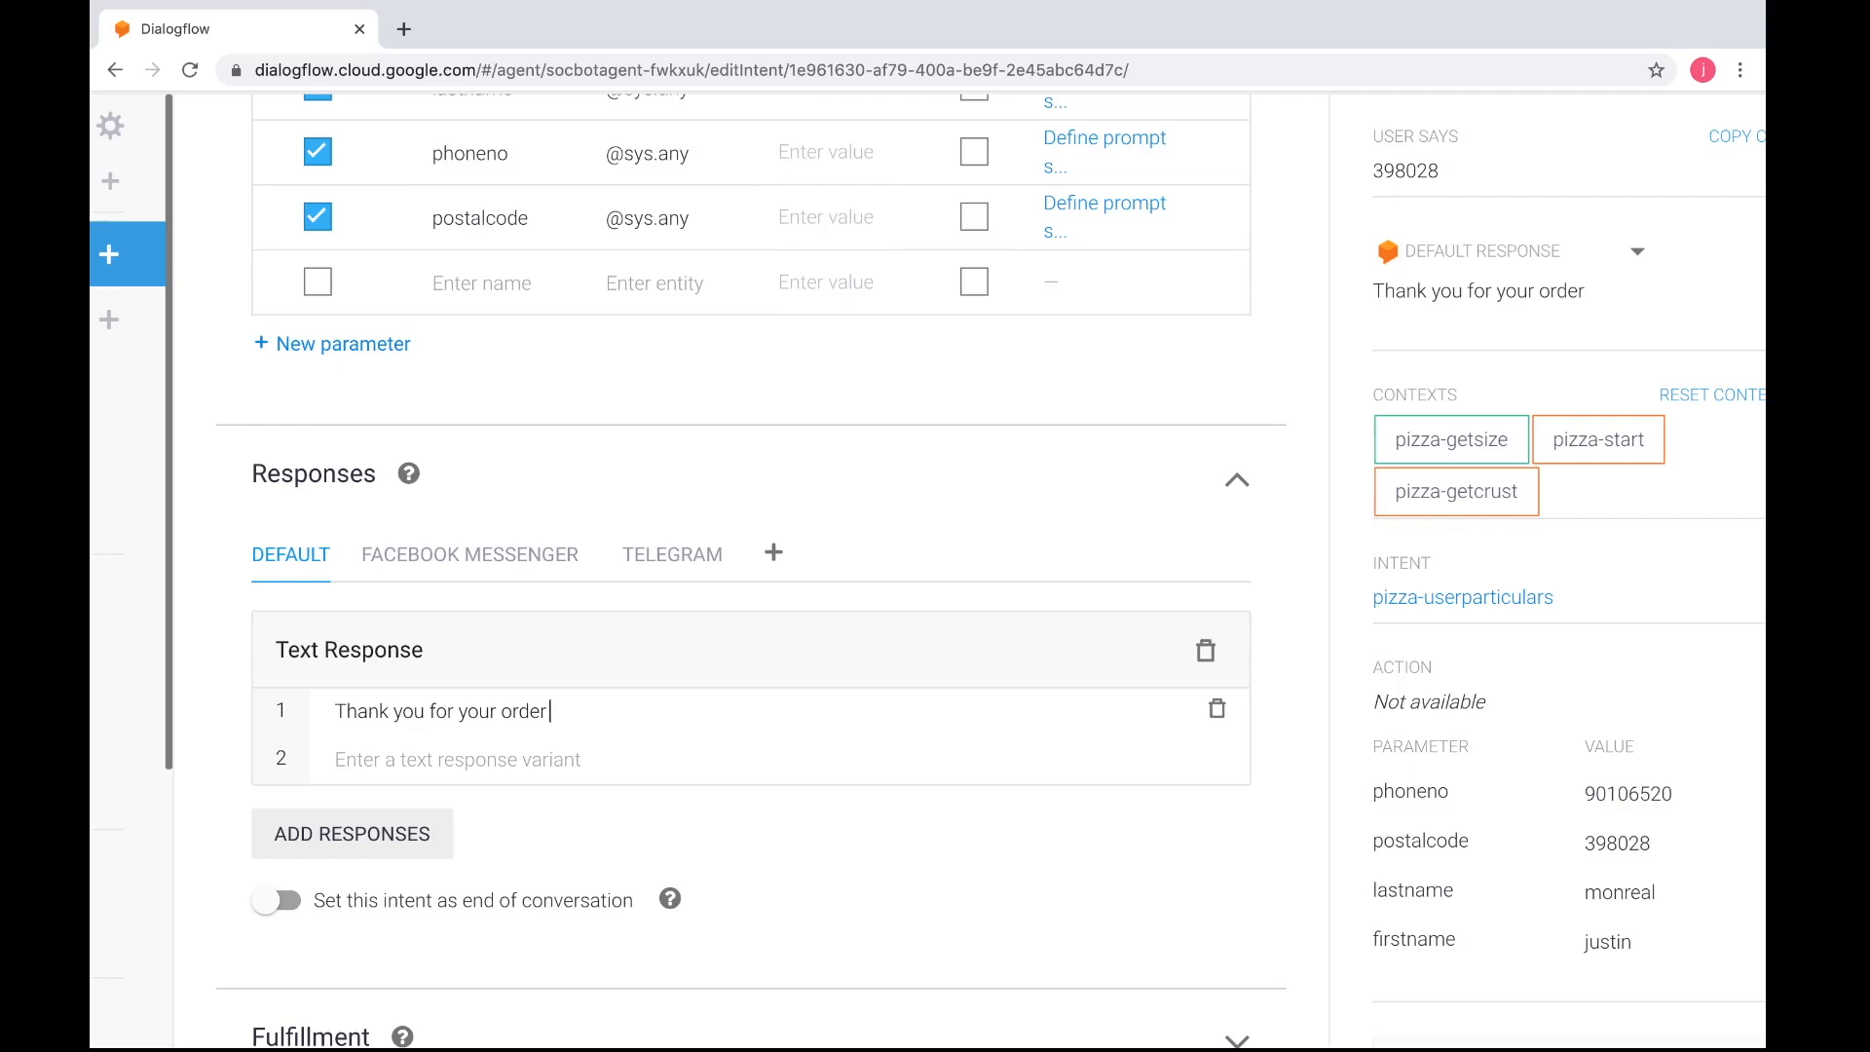
{"action": "type", "text": "$firsname"}
Check the parameter names, add a comma after "$firsname" in the text response, and save the intent
{"action": "scroll", "coordinate": [425, 189], "scroll_direction": "up", "scroll_amount": 3}
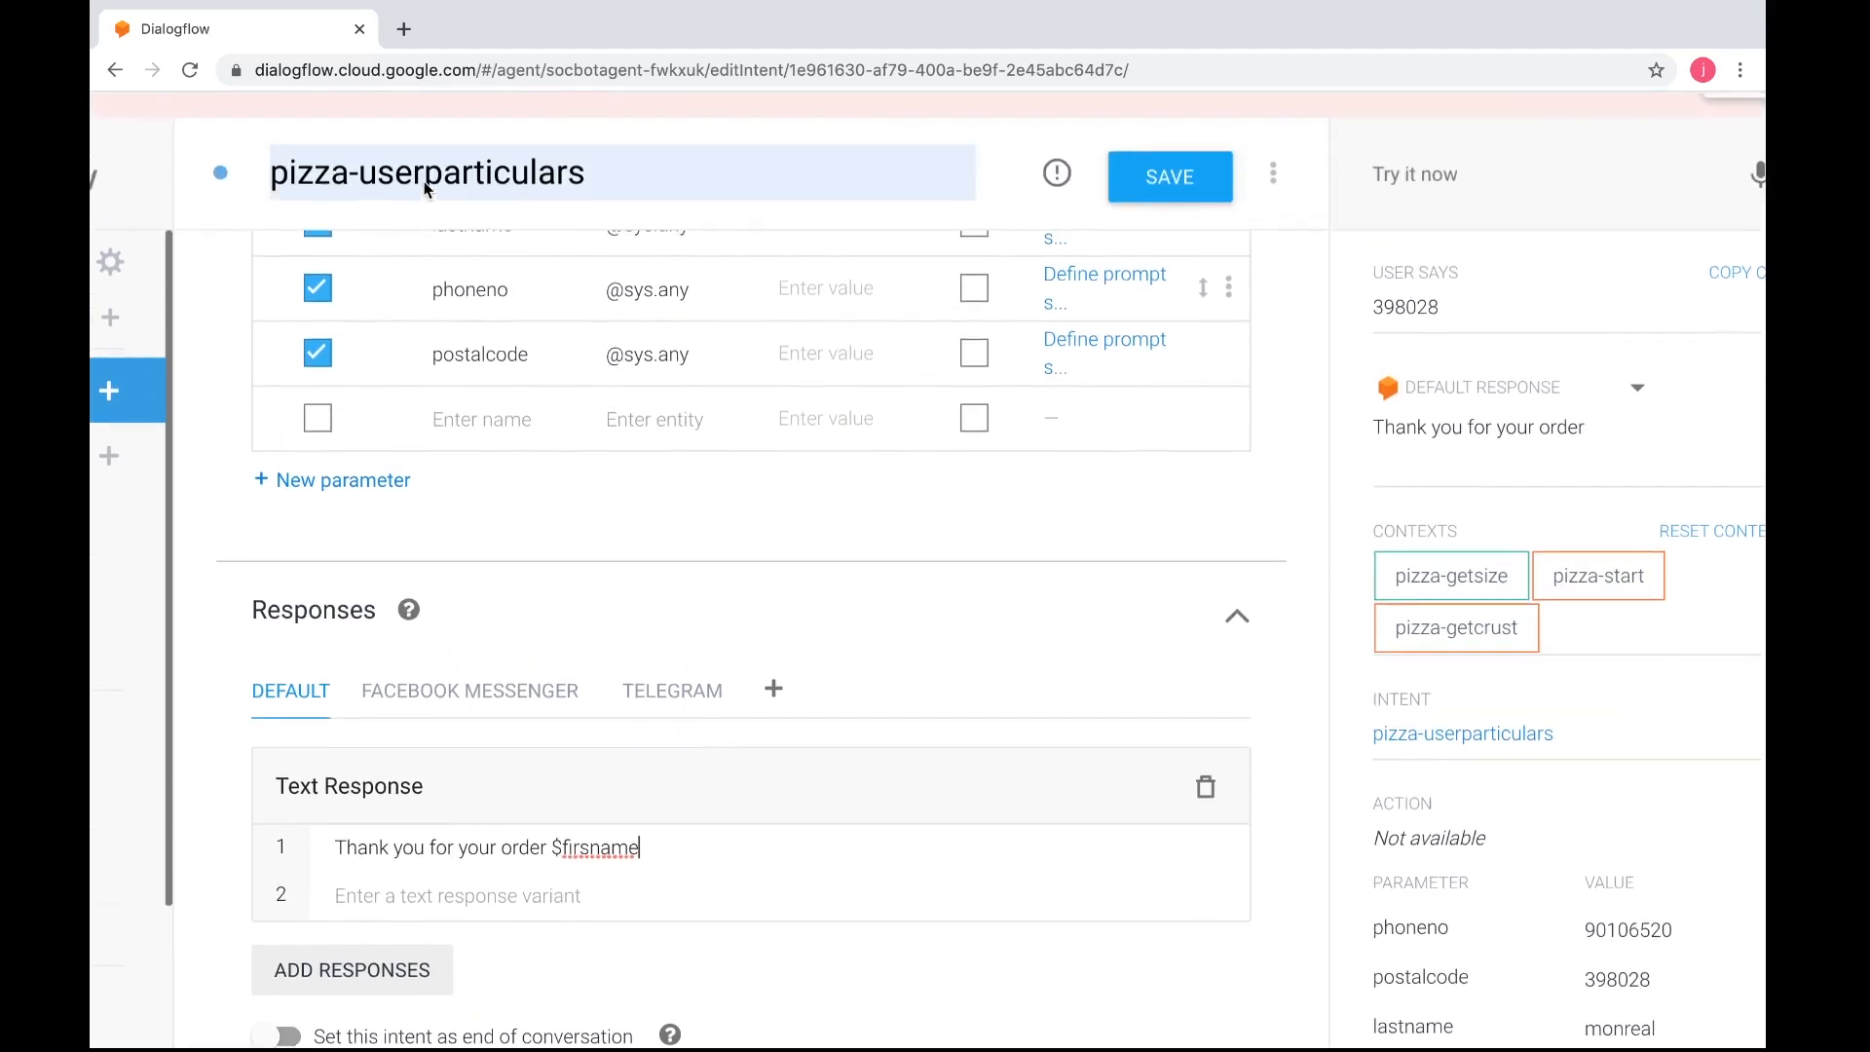
{"action": "scroll", "coordinate": [528, 322], "scroll_direction": "up", "scroll_amount": 2}
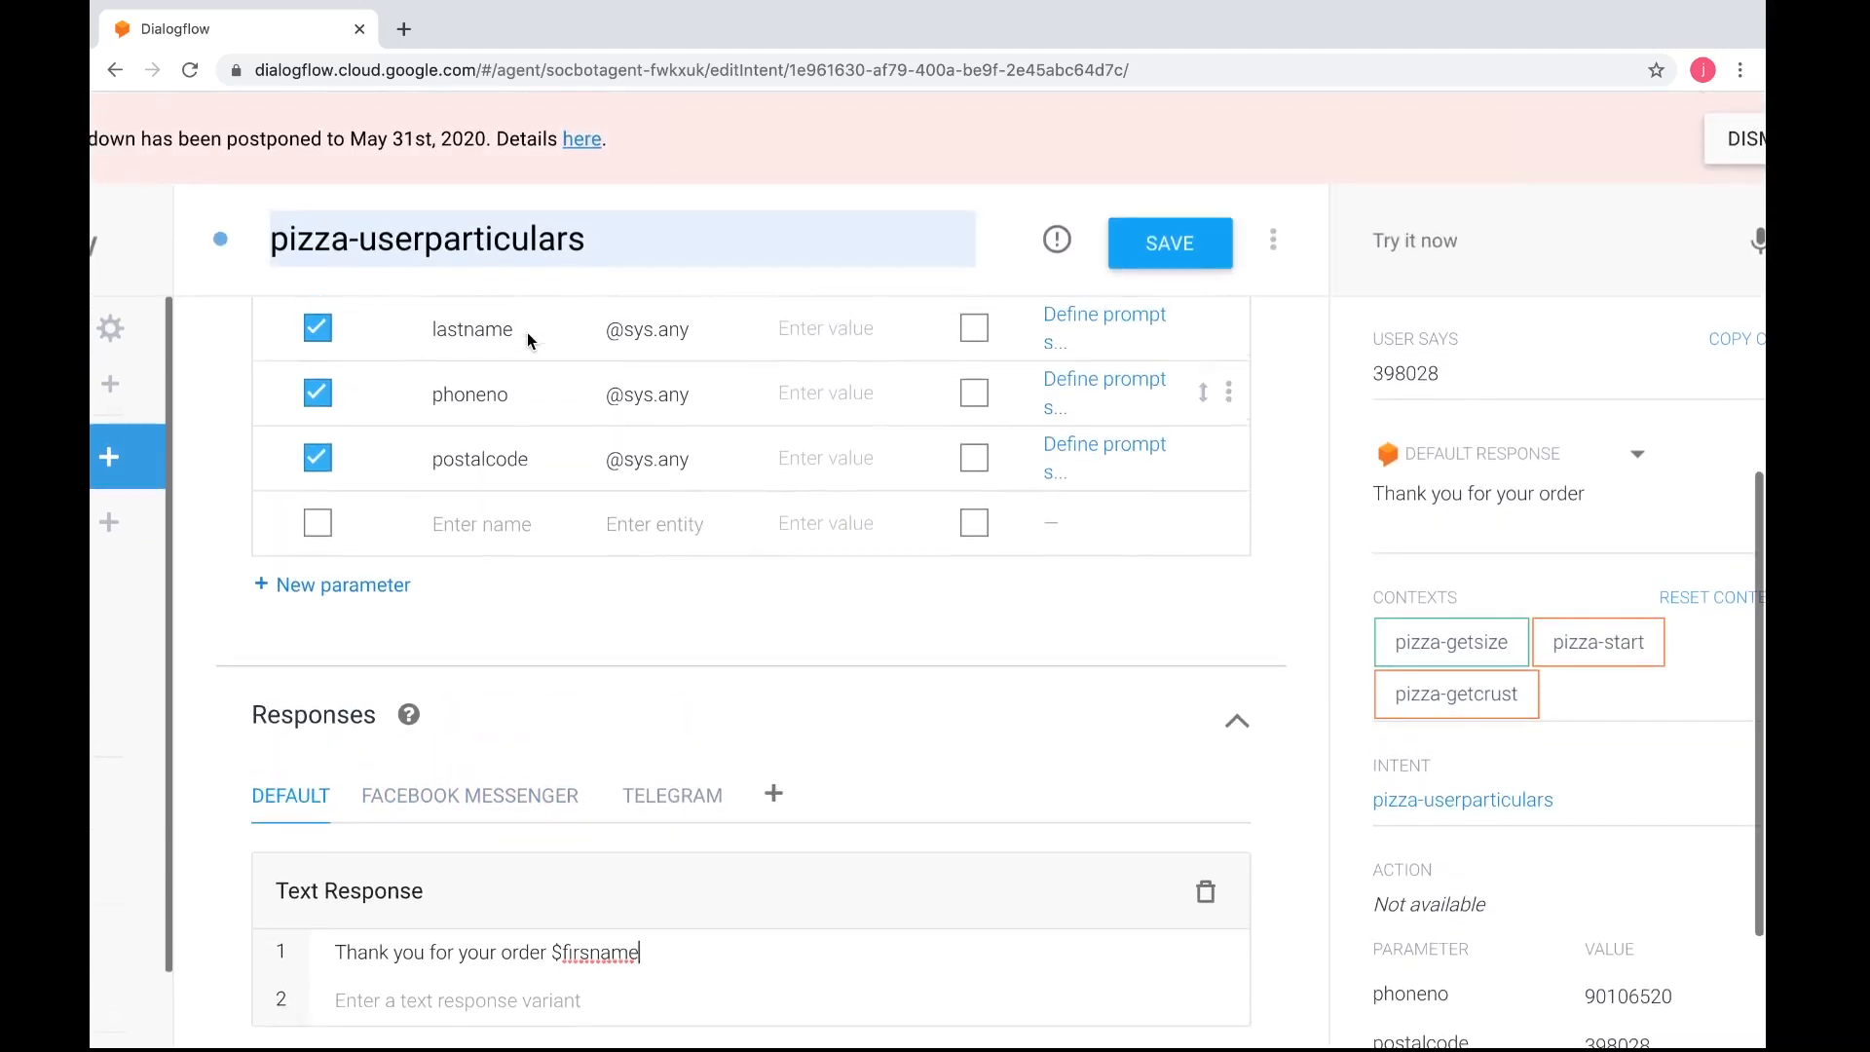
{"action": "scroll", "coordinate": [701, 552], "scroll_direction": "down", "scroll_amount": 5}
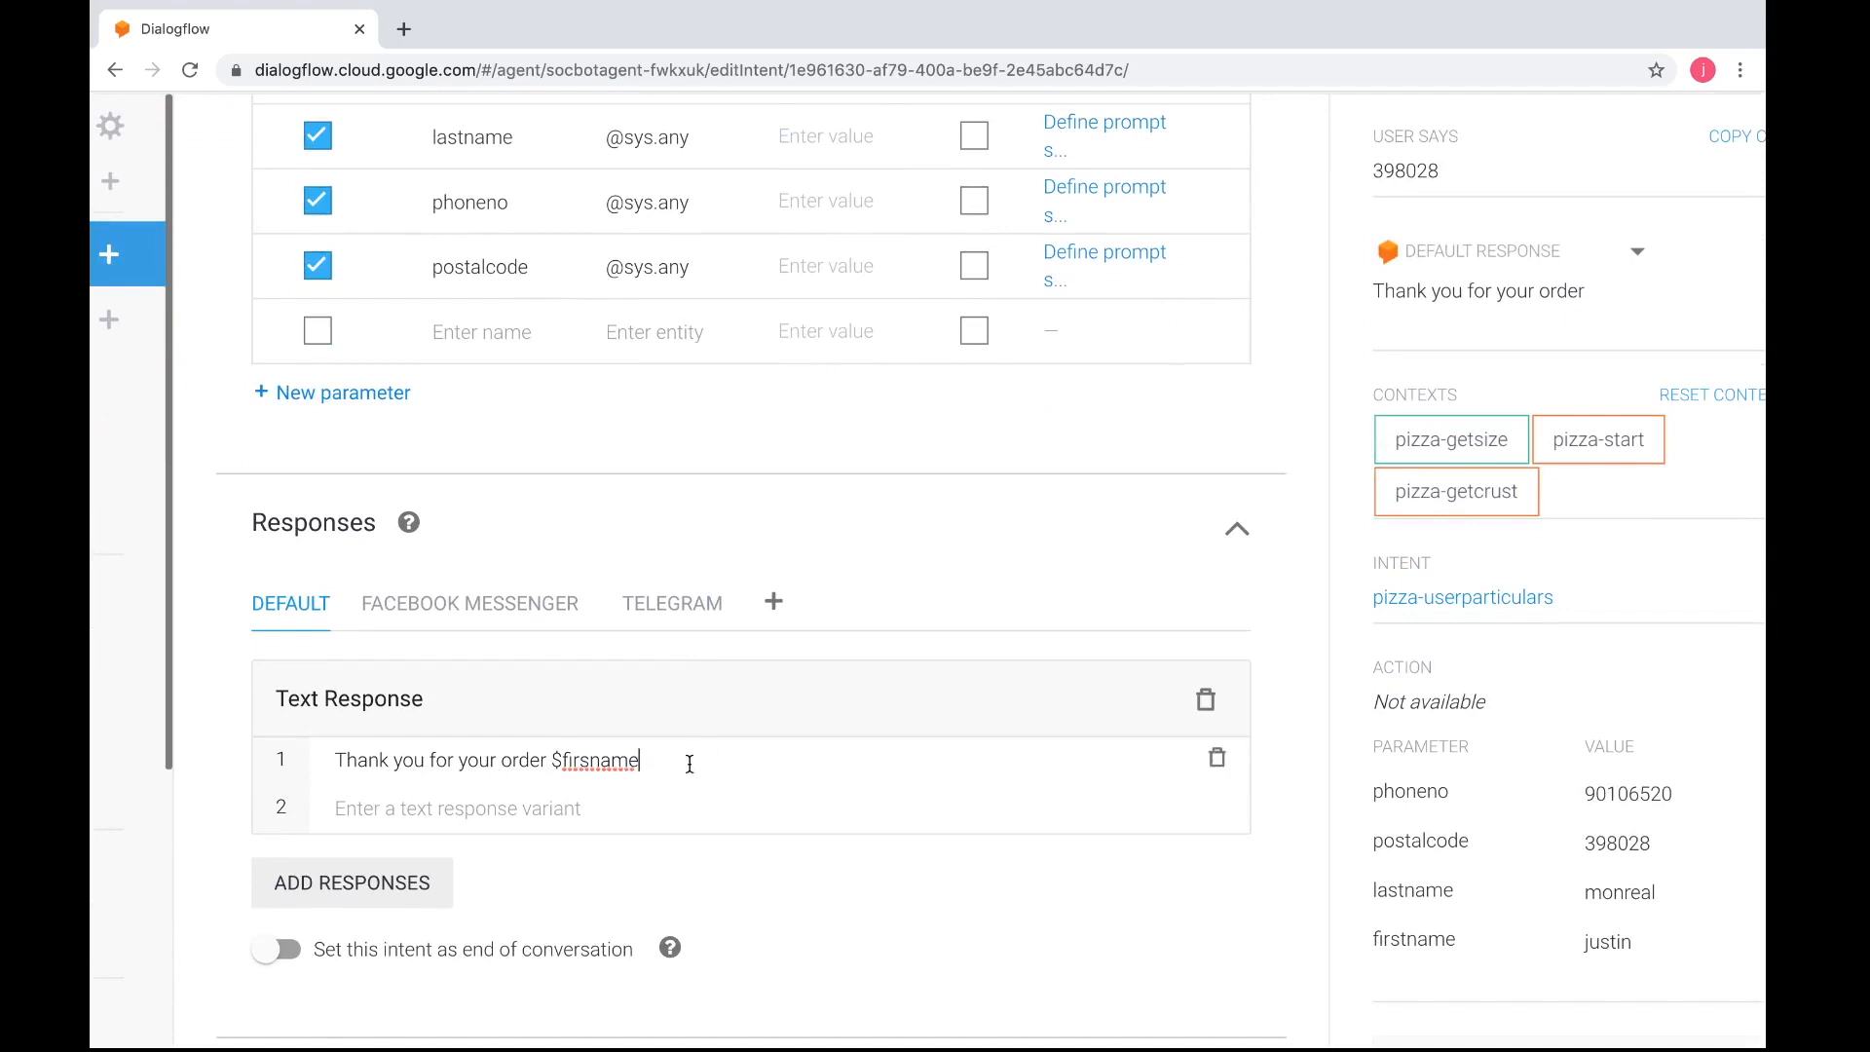
{"action": "type", "text": ","}
{"action": "scroll", "coordinate": [1458, 507], "scroll_direction": "right", "scroll_amount": 1}
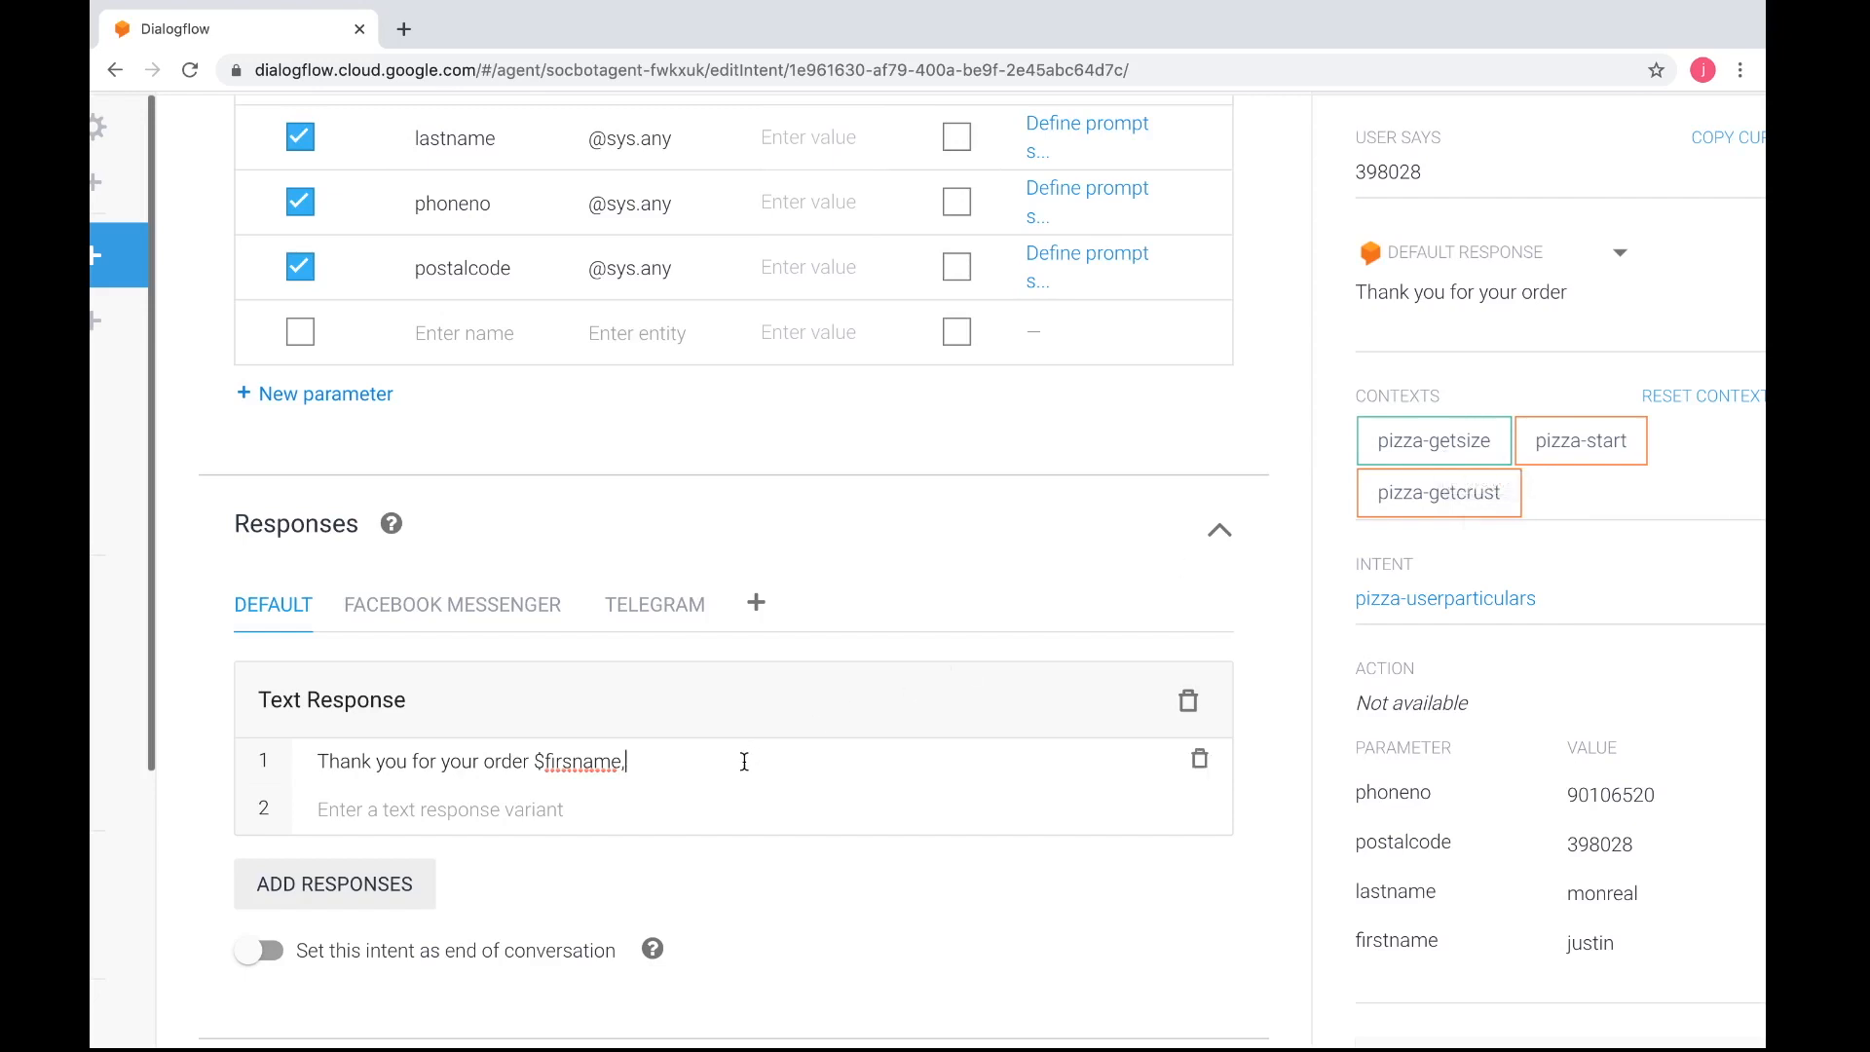
{"action": "scroll", "coordinate": [1156, 639], "scroll_direction": "up", "scroll_amount": 15}
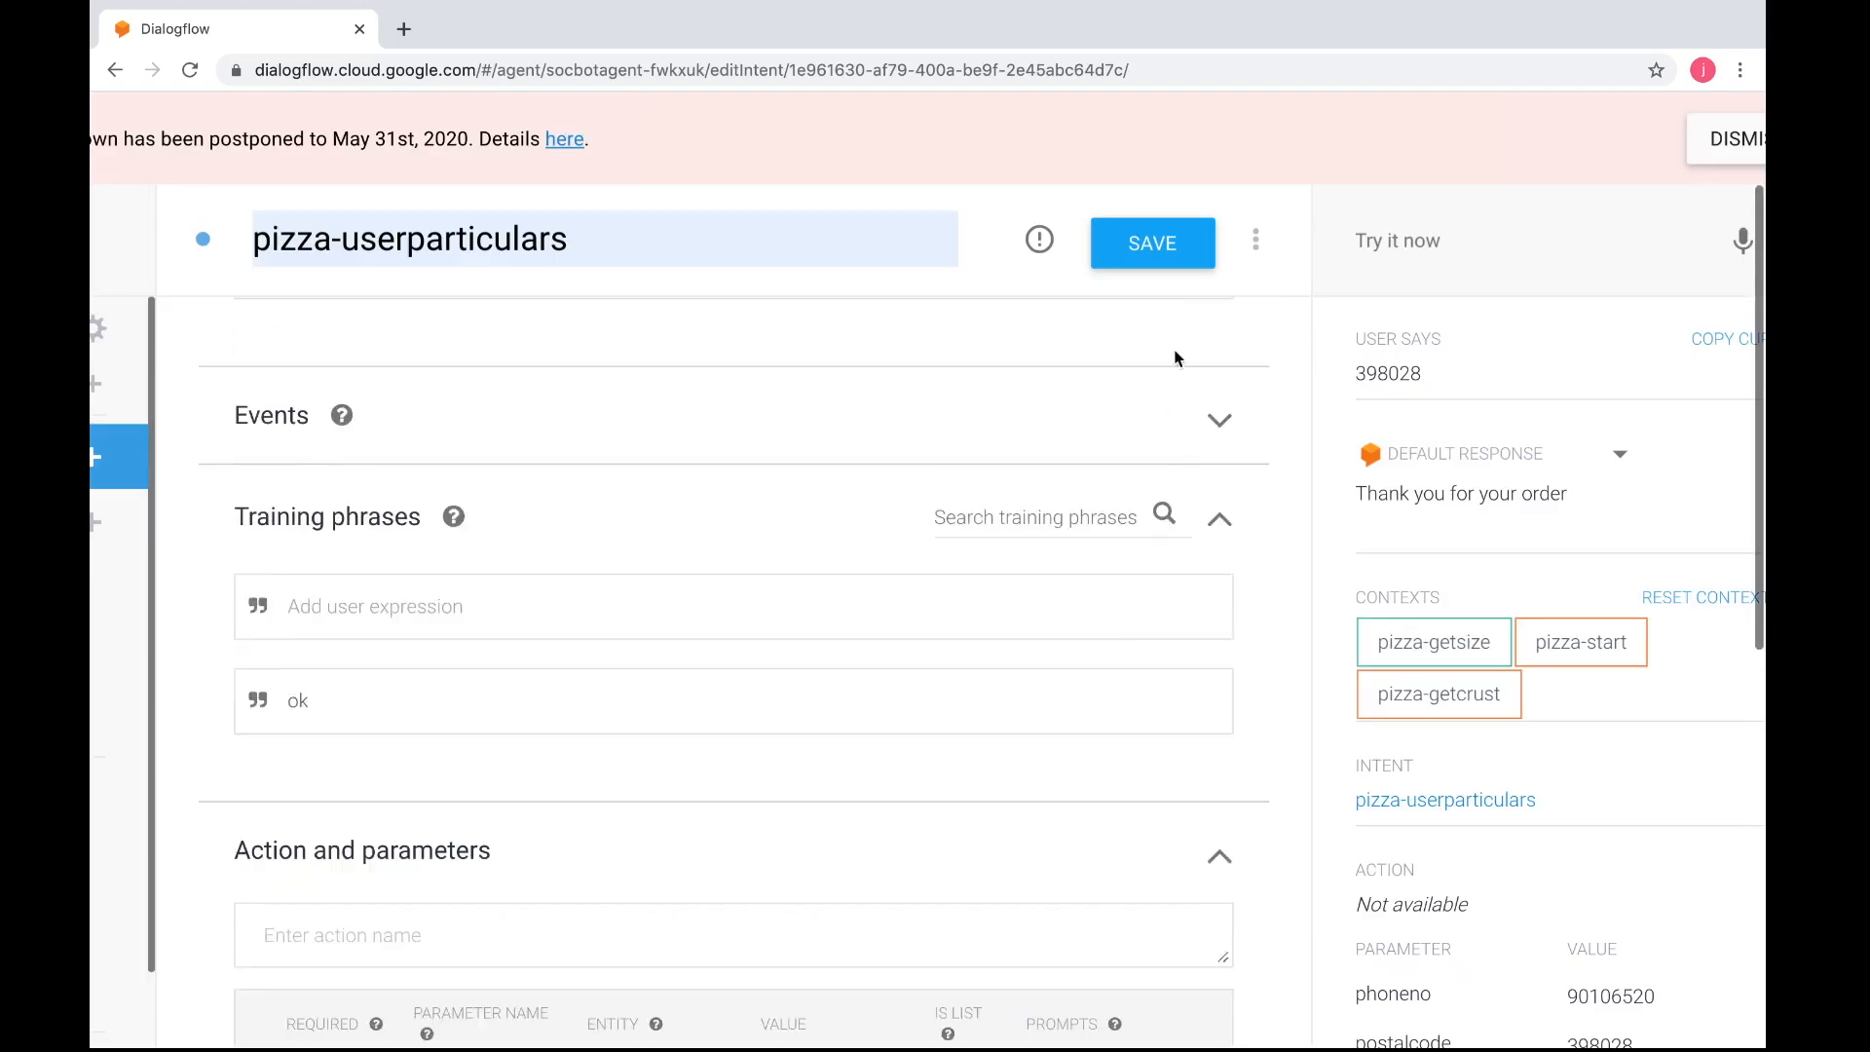
{"action": "left_click", "coordinate": [1156, 242]}
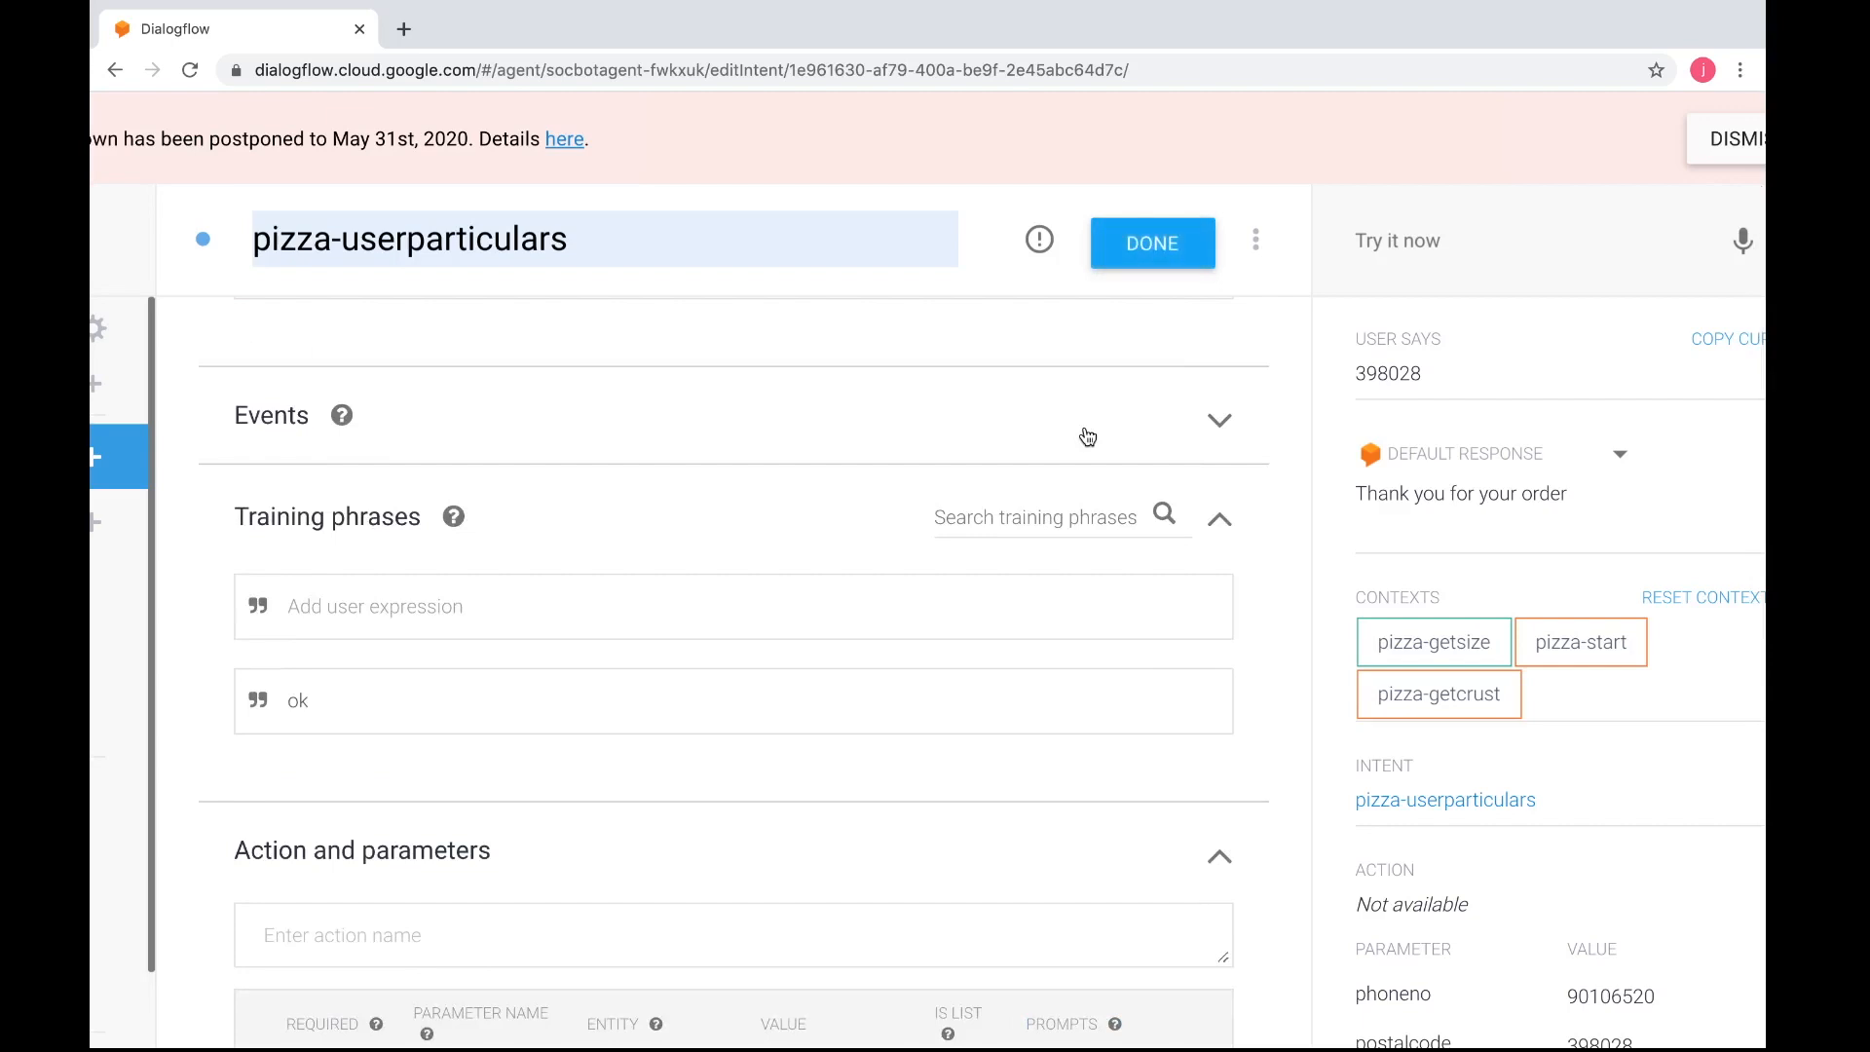
Open the pizza-getsize intent from the intents list and examine its training phrases, parameters and text response
{"action": "scroll", "coordinate": [1088, 438], "scroll_direction": "left", "scroll_amount": 3}
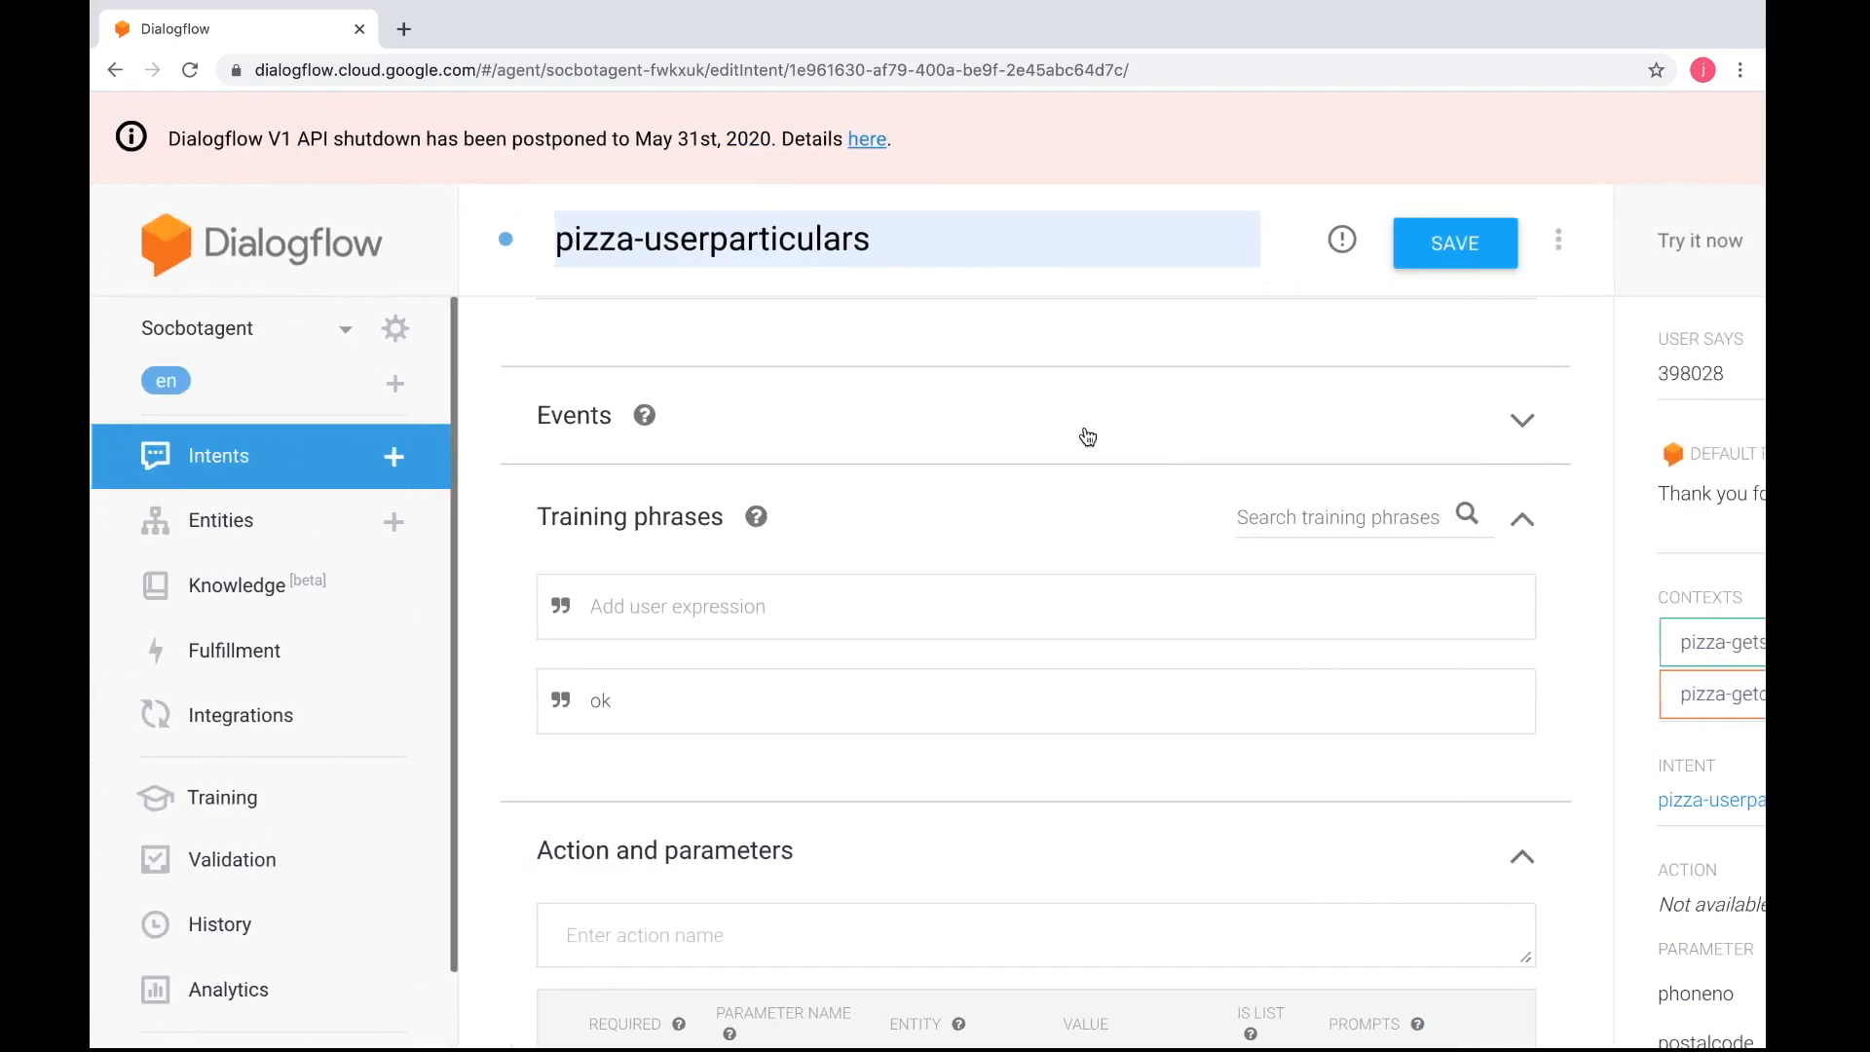
{"action": "scroll", "coordinate": [1088, 437], "scroll_direction": "down", "scroll_amount": 2}
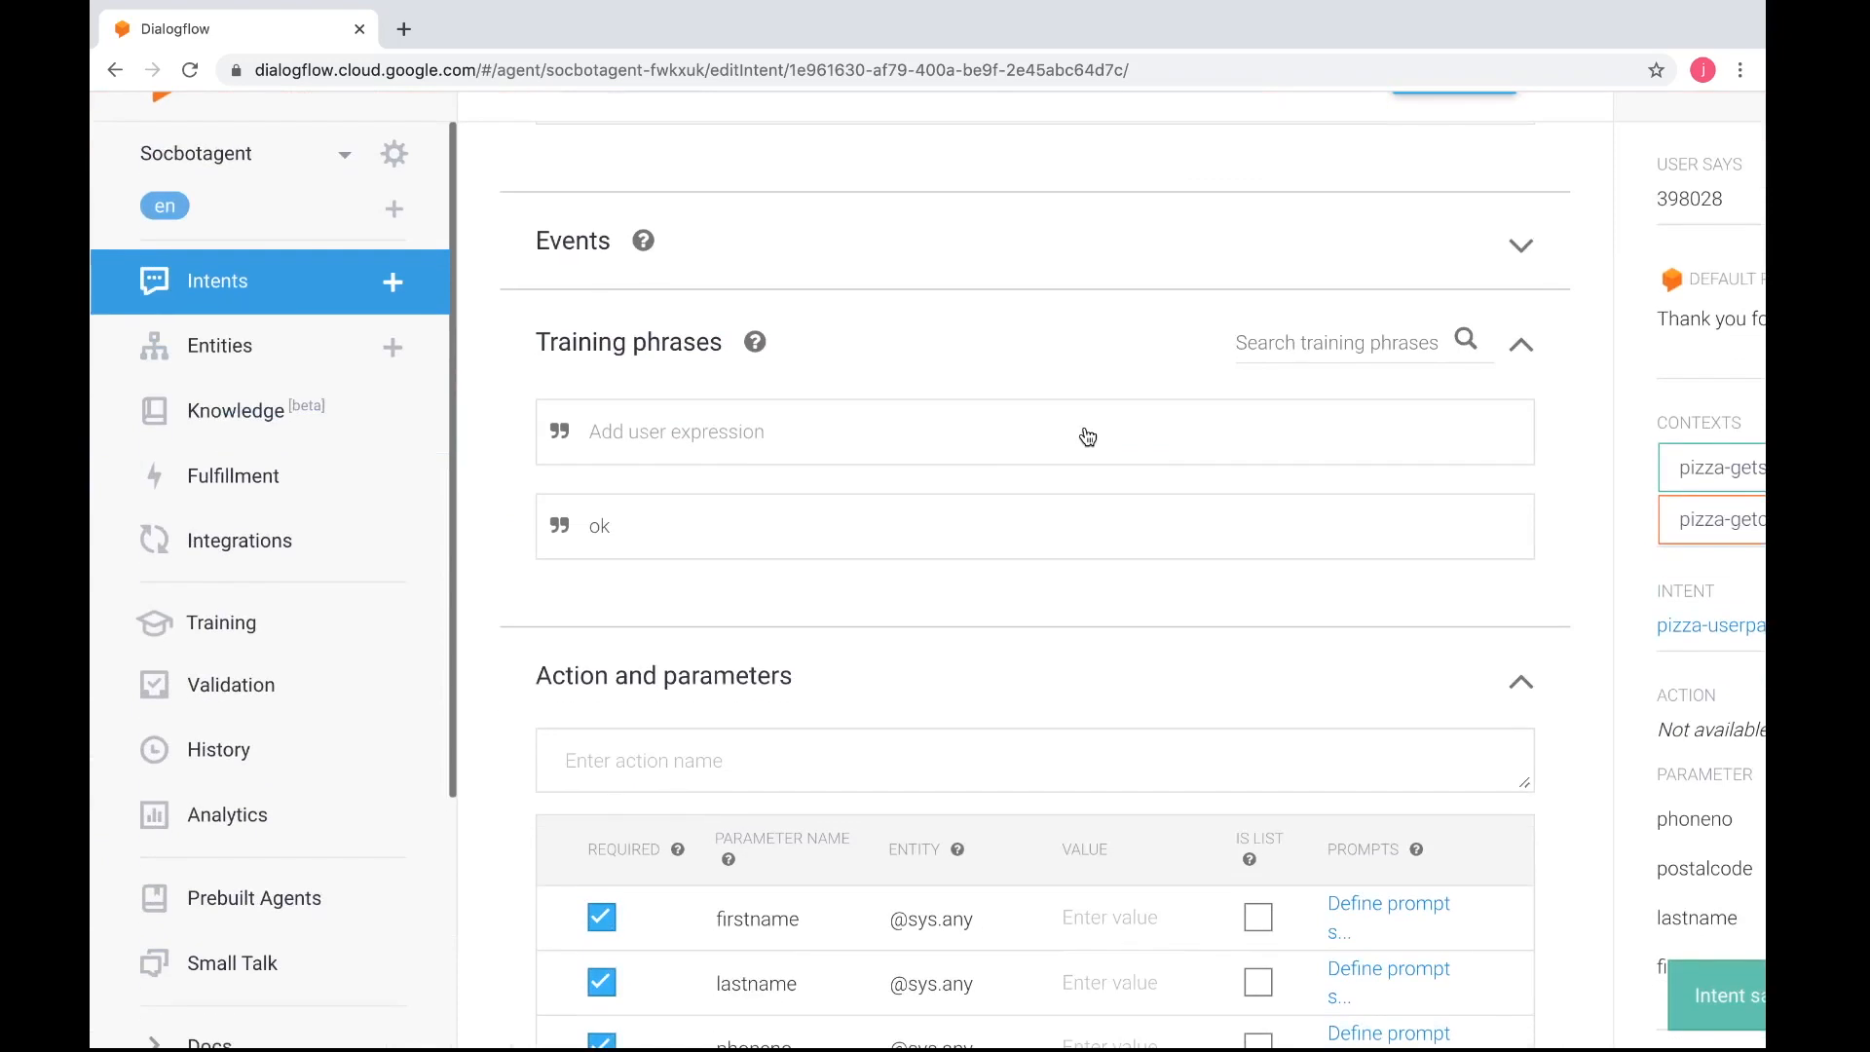
{"action": "left_click", "coordinate": [286, 310]}
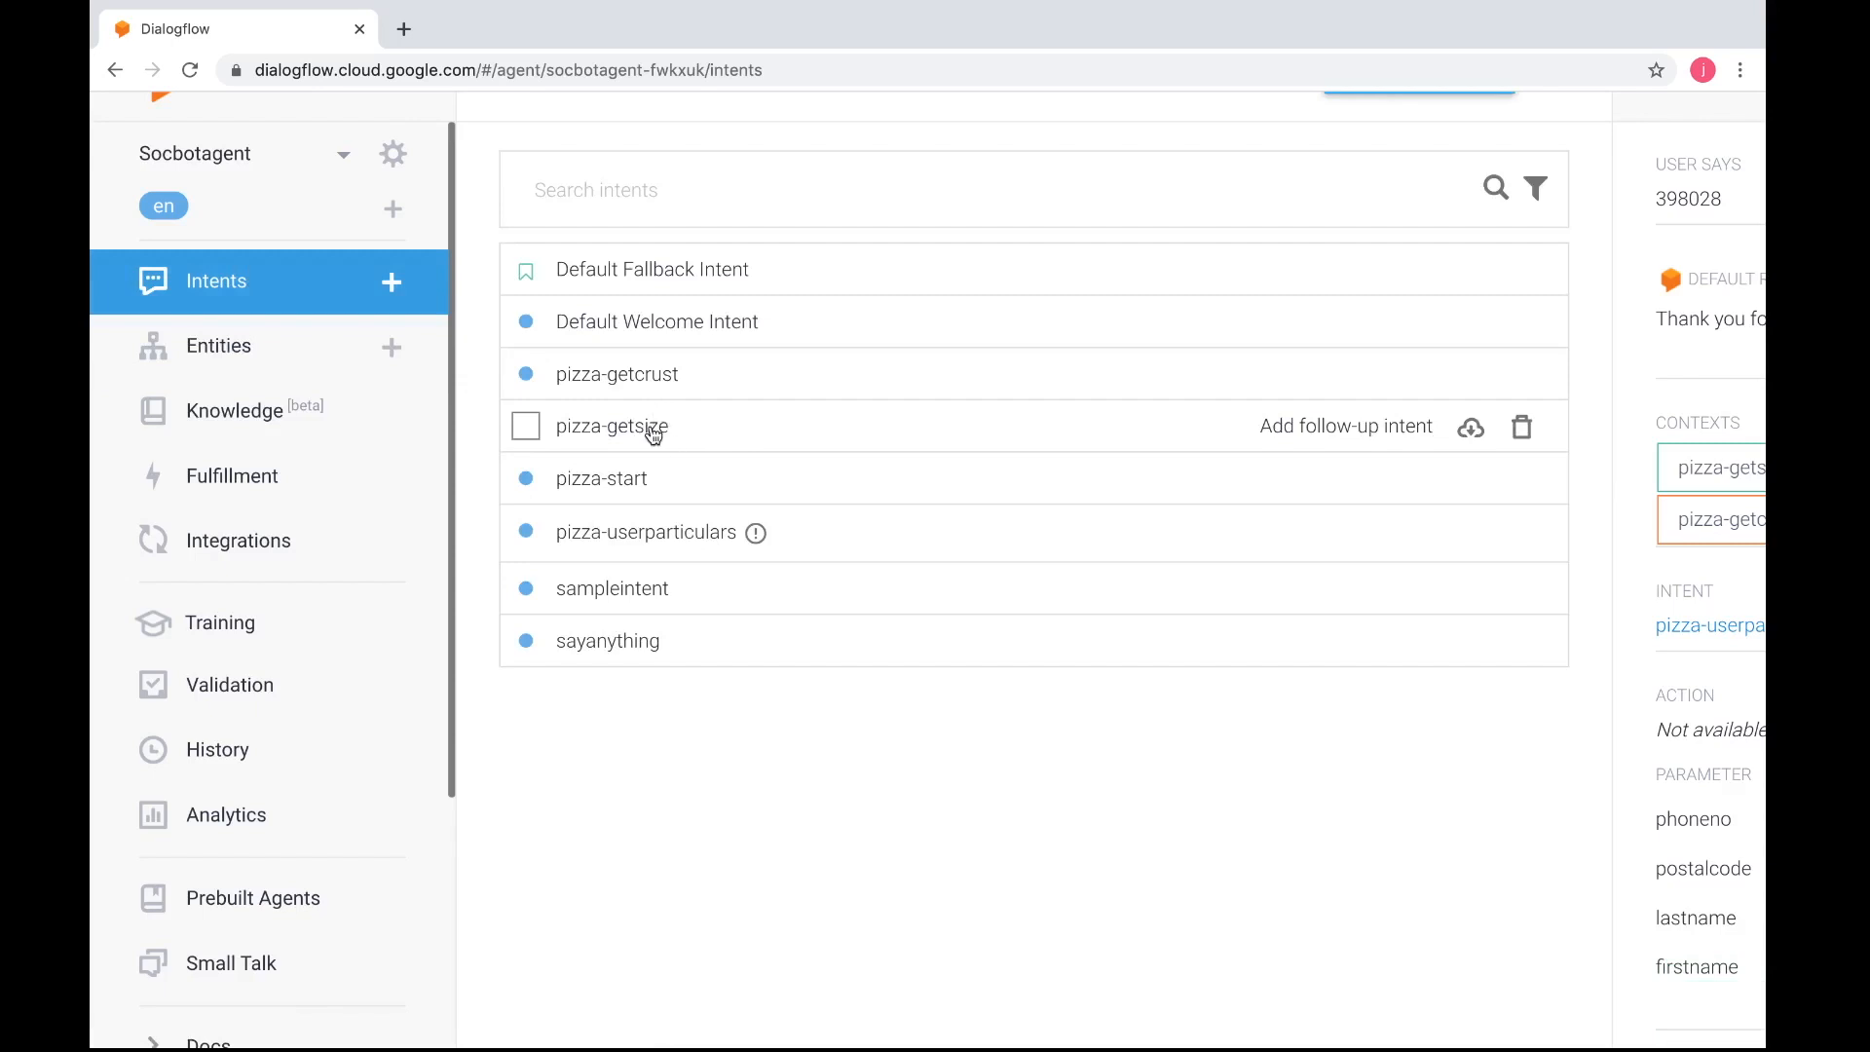
{"action": "left_click", "coordinate": [652, 435]}
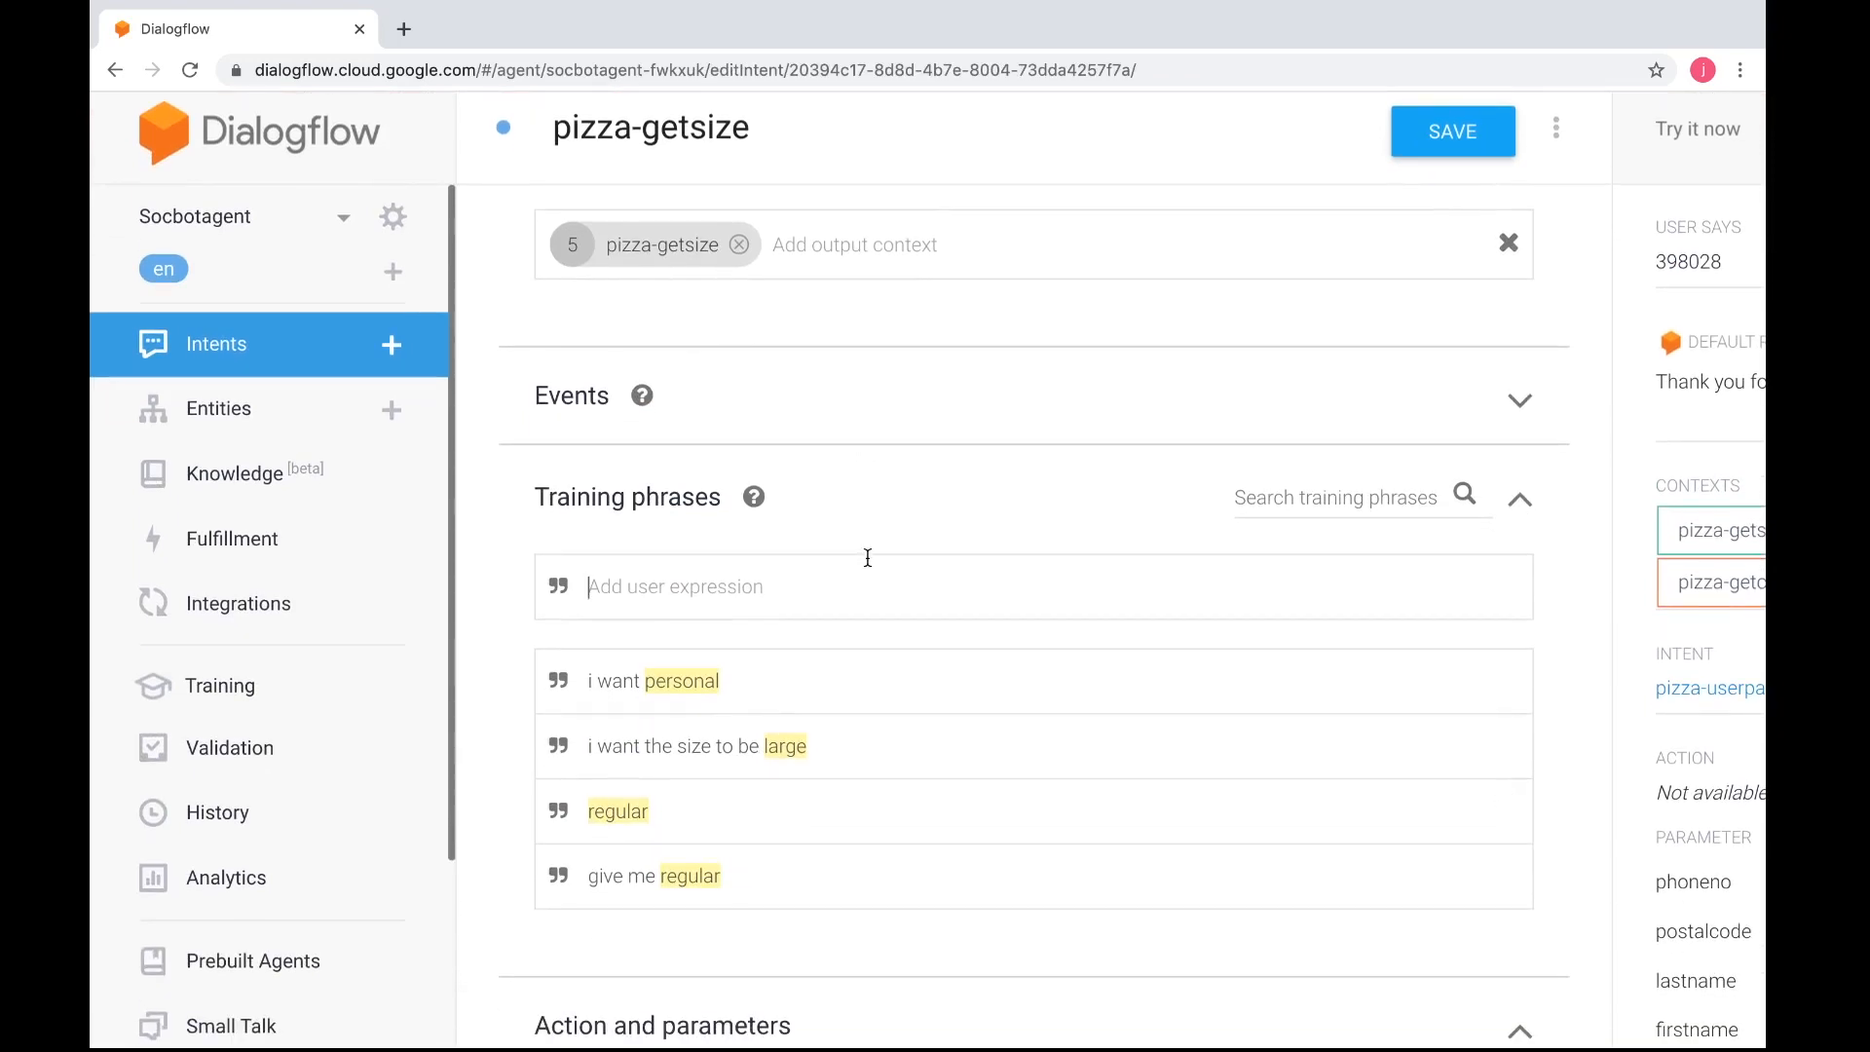
{"action": "scroll", "coordinate": [868, 557], "scroll_direction": "down", "scroll_amount": 5}
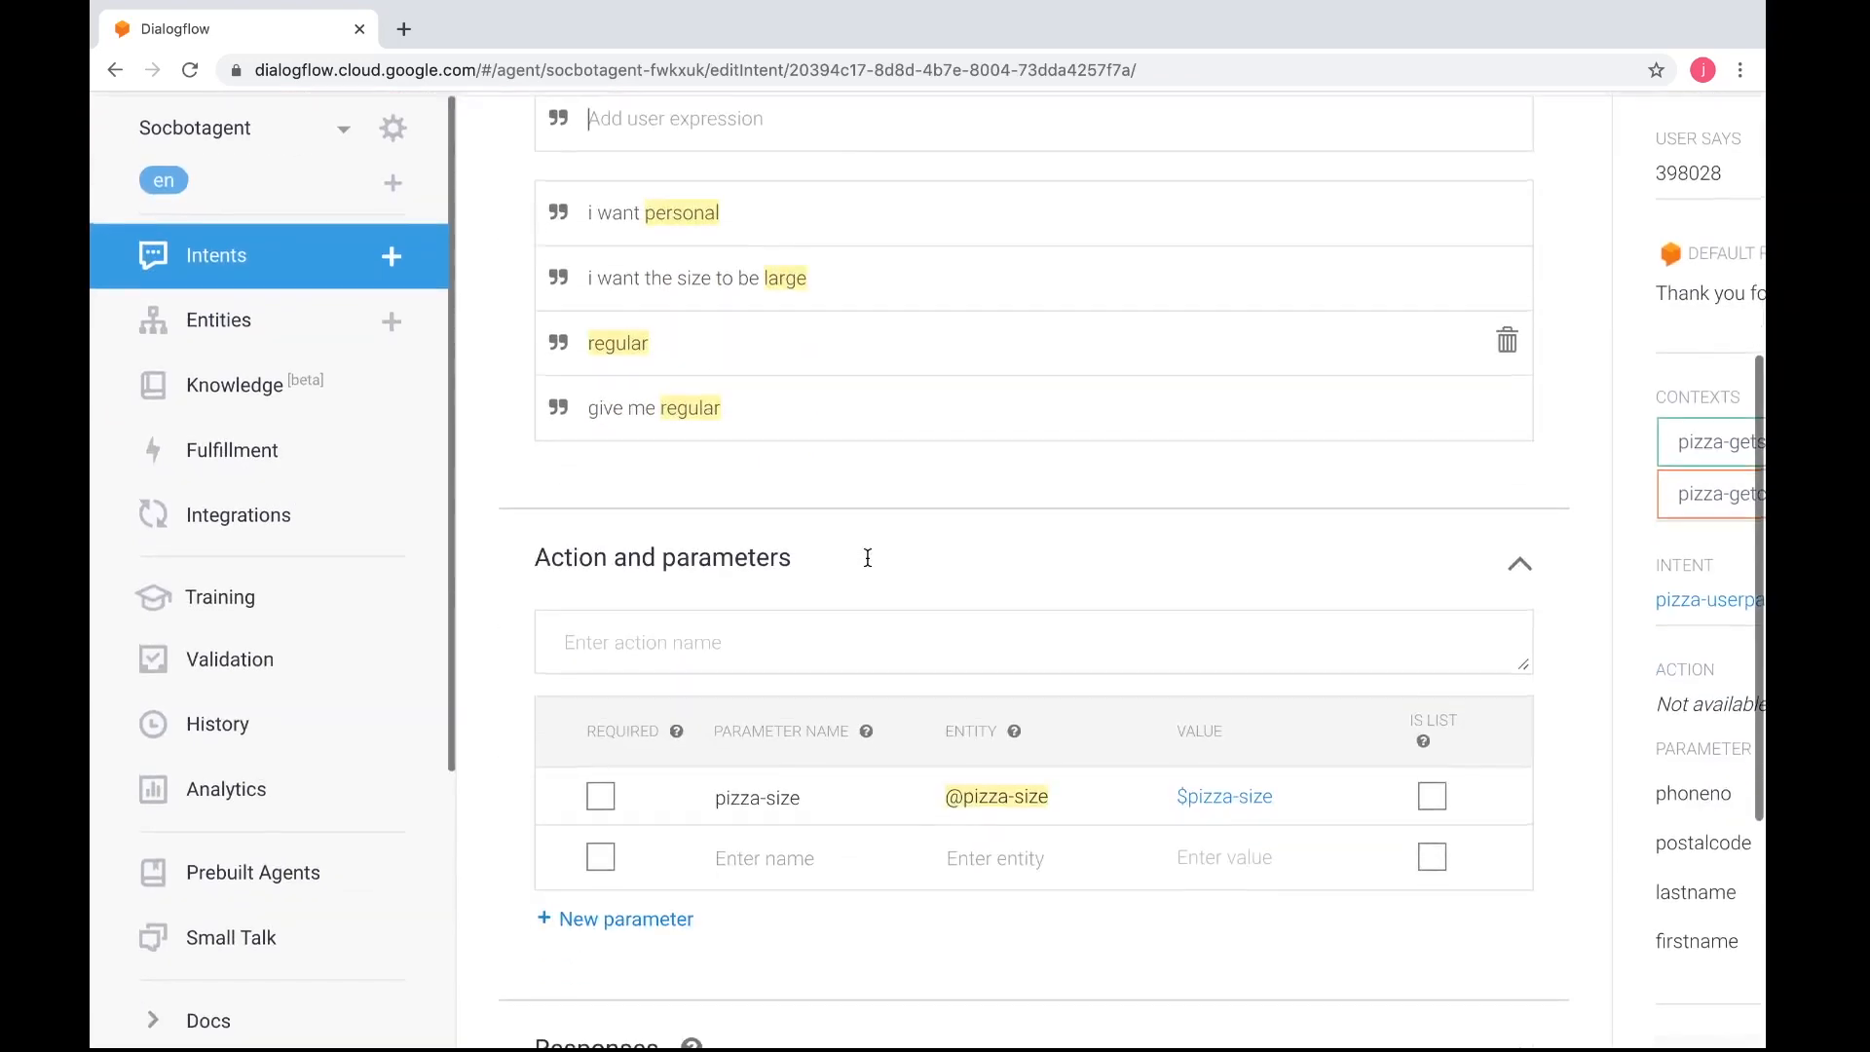
{"action": "scroll", "coordinate": [868, 557], "scroll_direction": "down", "scroll_amount": 3}
{"action": "scroll", "coordinate": [867, 557], "scroll_direction": "down", "scroll_amount": 4}
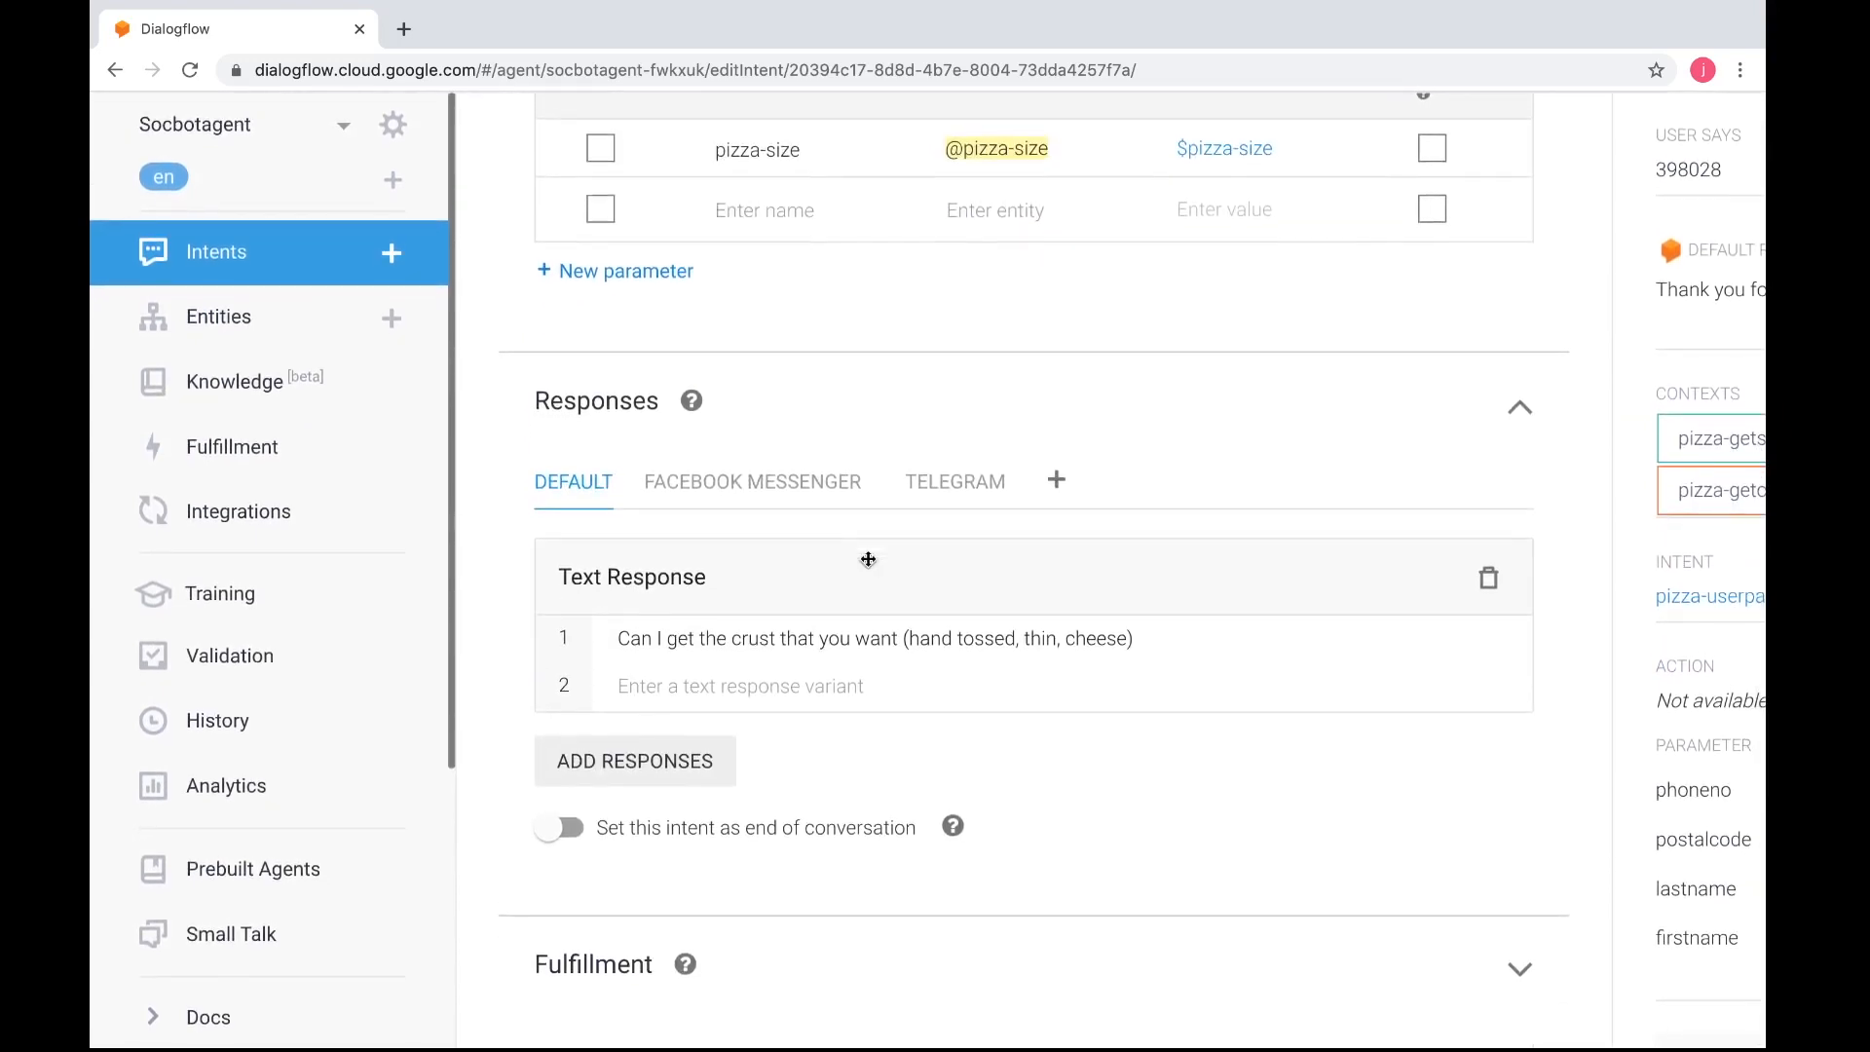
{"action": "scroll", "coordinate": [933, 793], "scroll_direction": "down", "scroll_amount": 1}
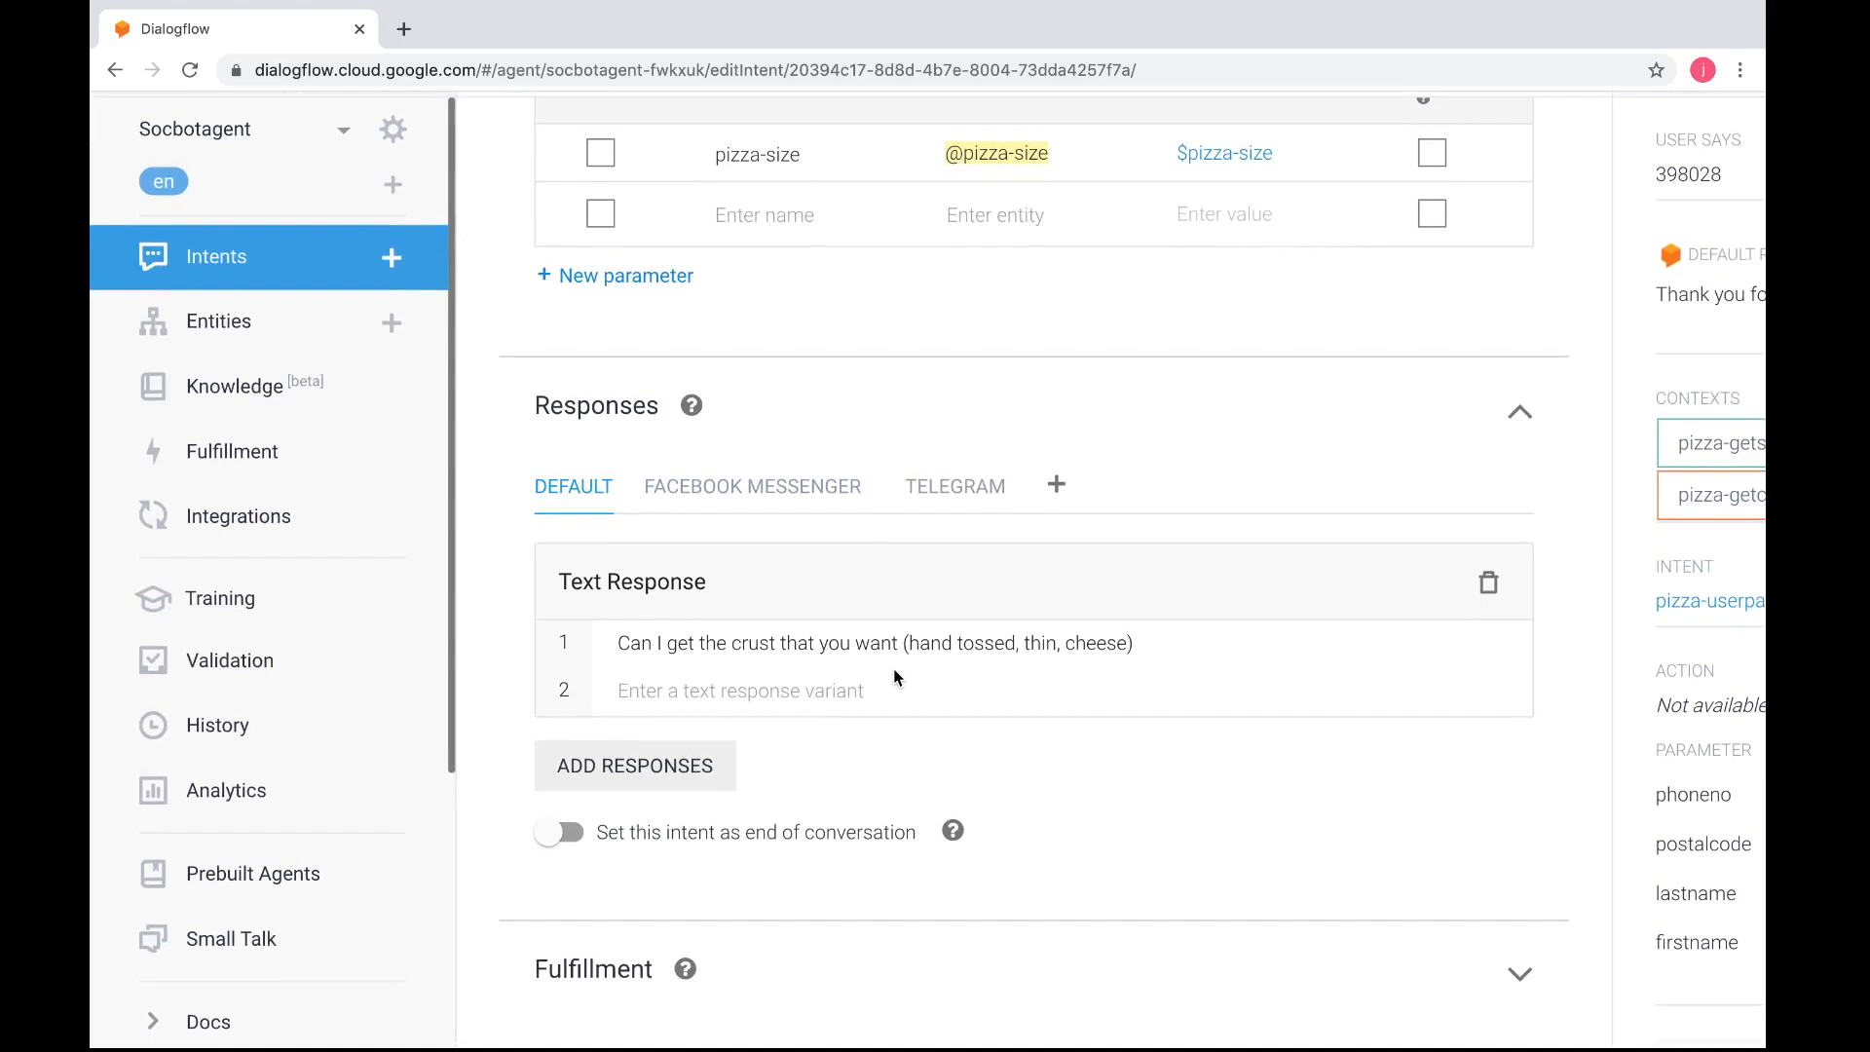
{"action": "scroll", "coordinate": [862, 658], "scroll_direction": "up", "scroll_amount": 4}
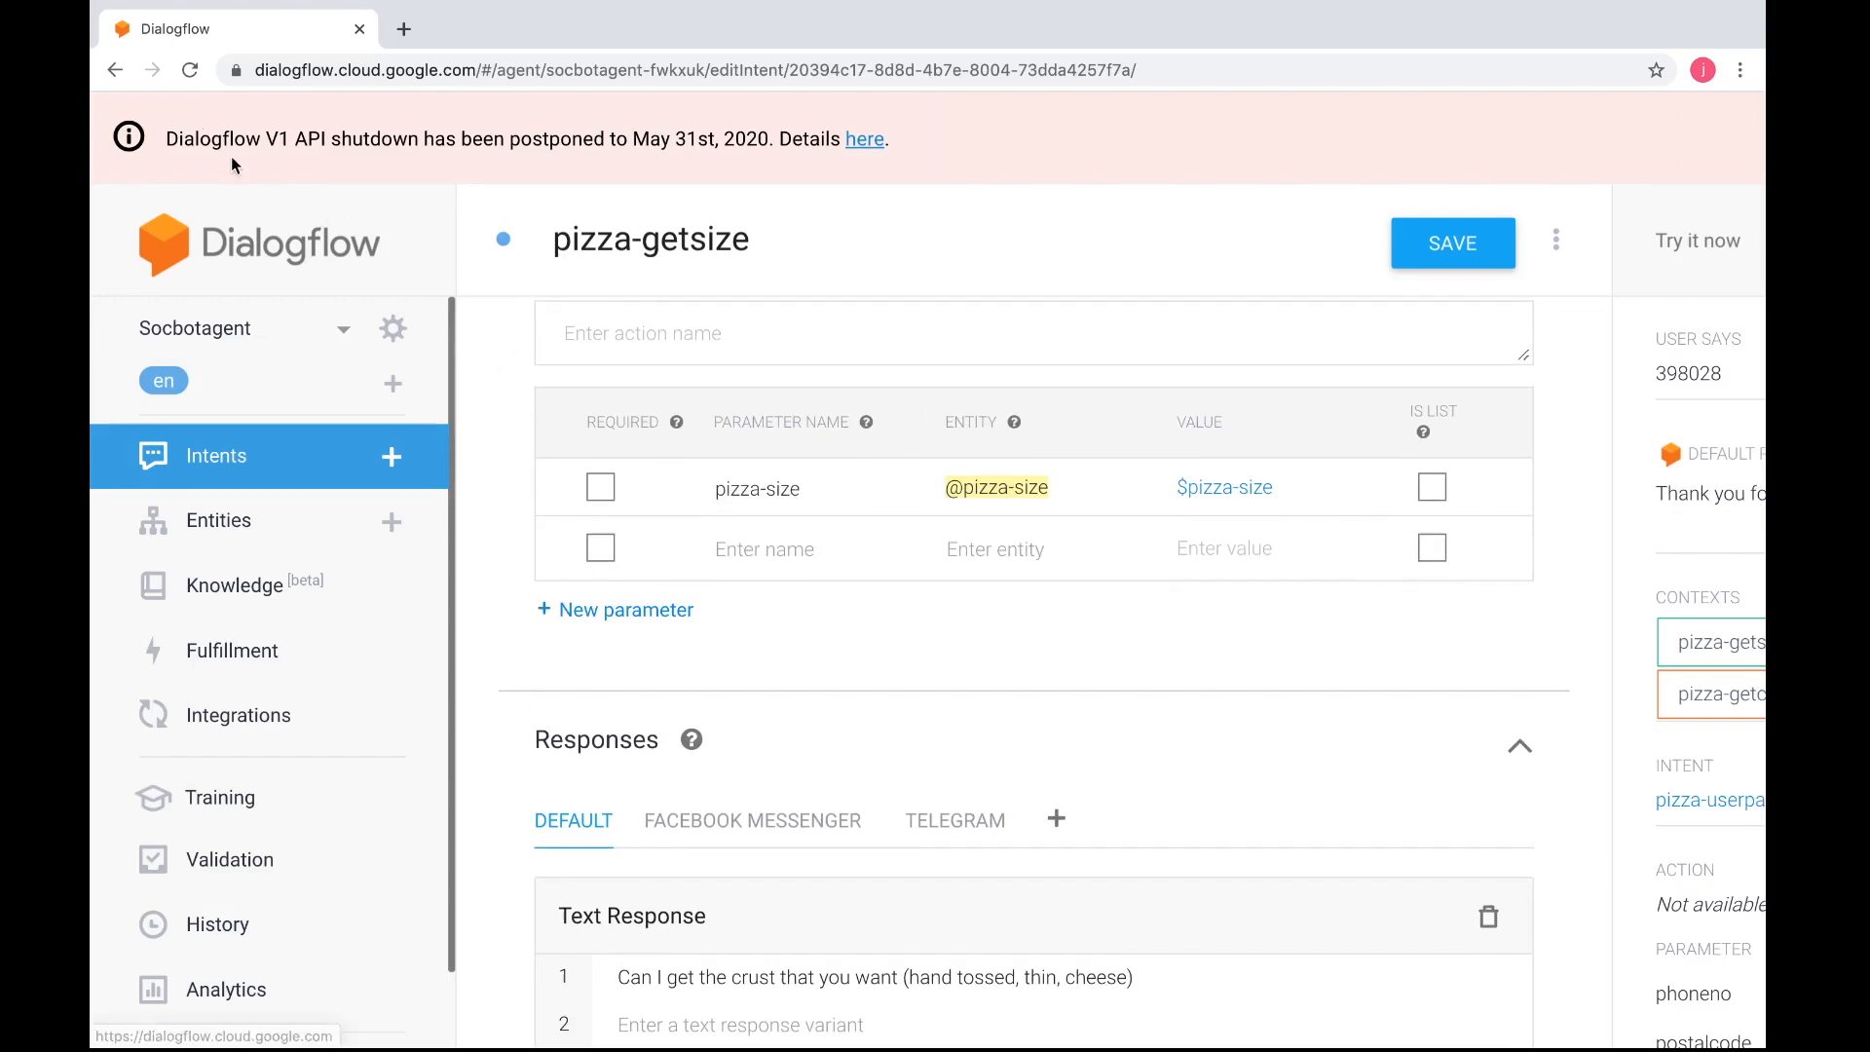
Leave the pizza-getsize intent without saving and reopen the pizza-userparticulars intent
{"action": "left_click", "coordinate": [116, 83]}
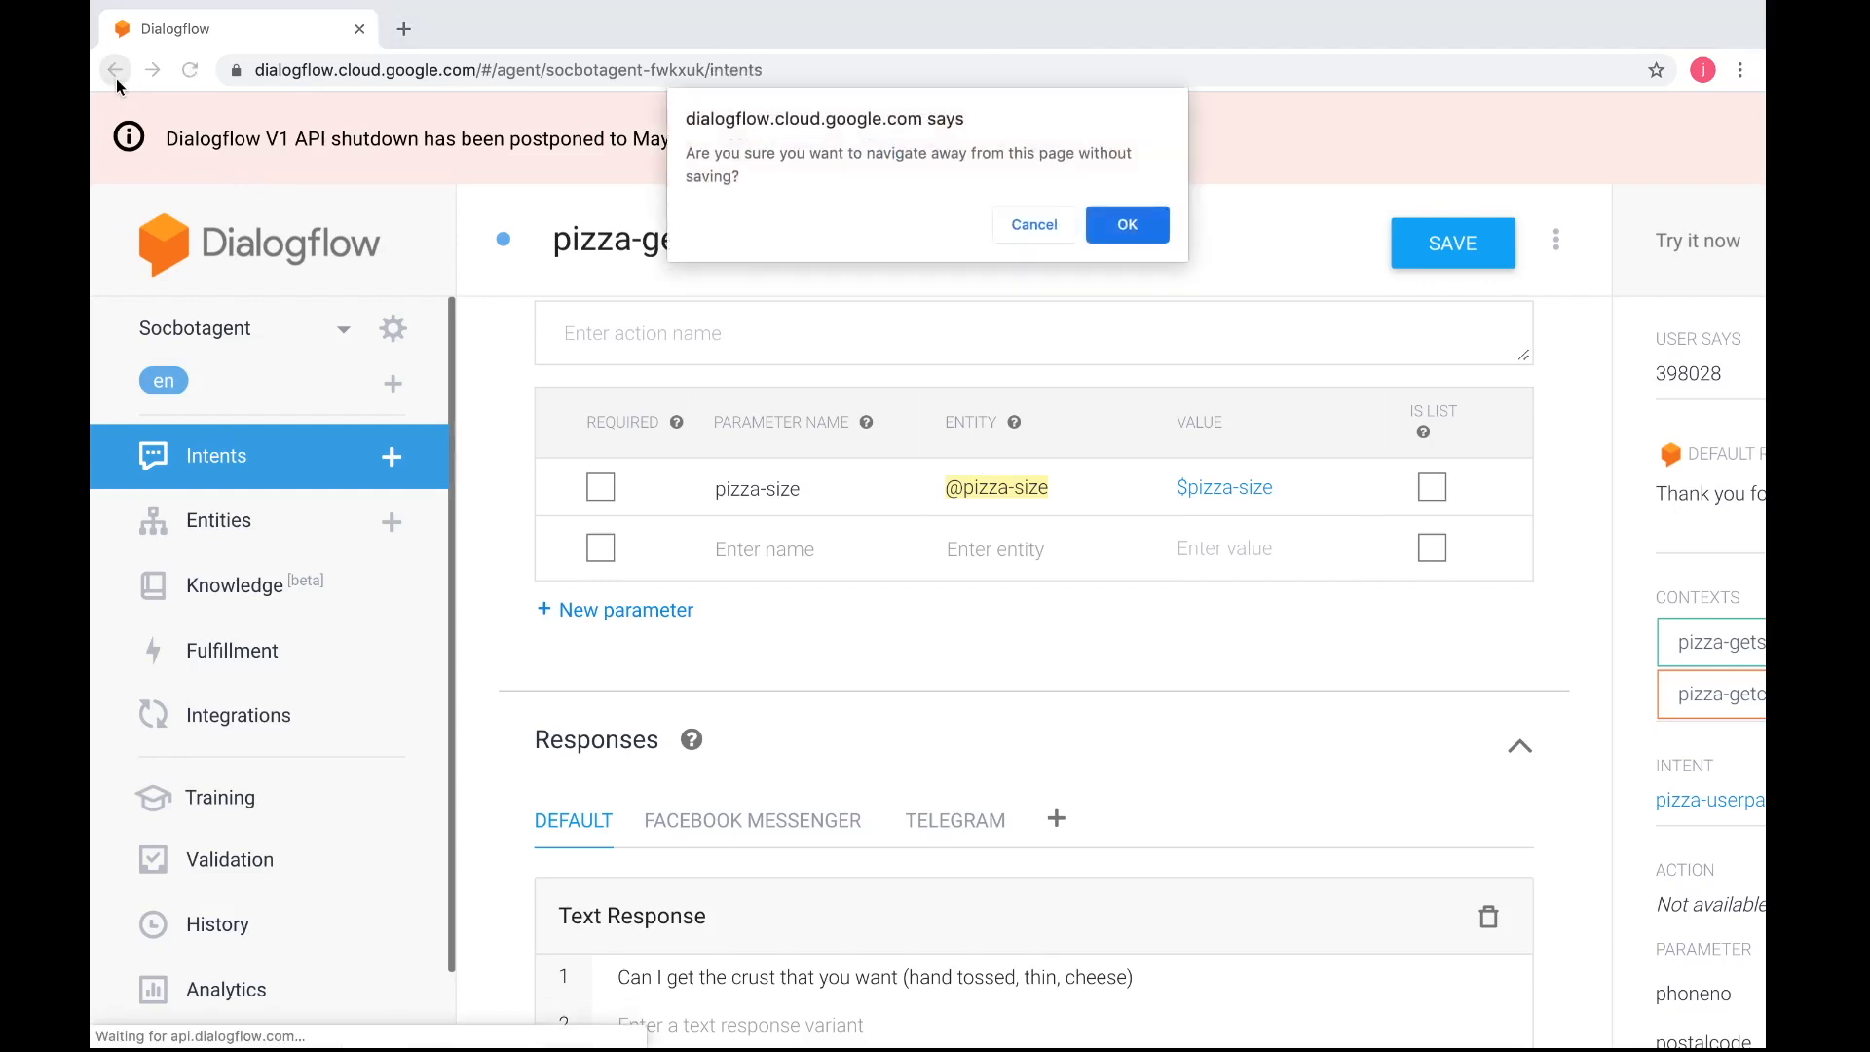
{"action": "left_click", "coordinate": [1120, 230]}
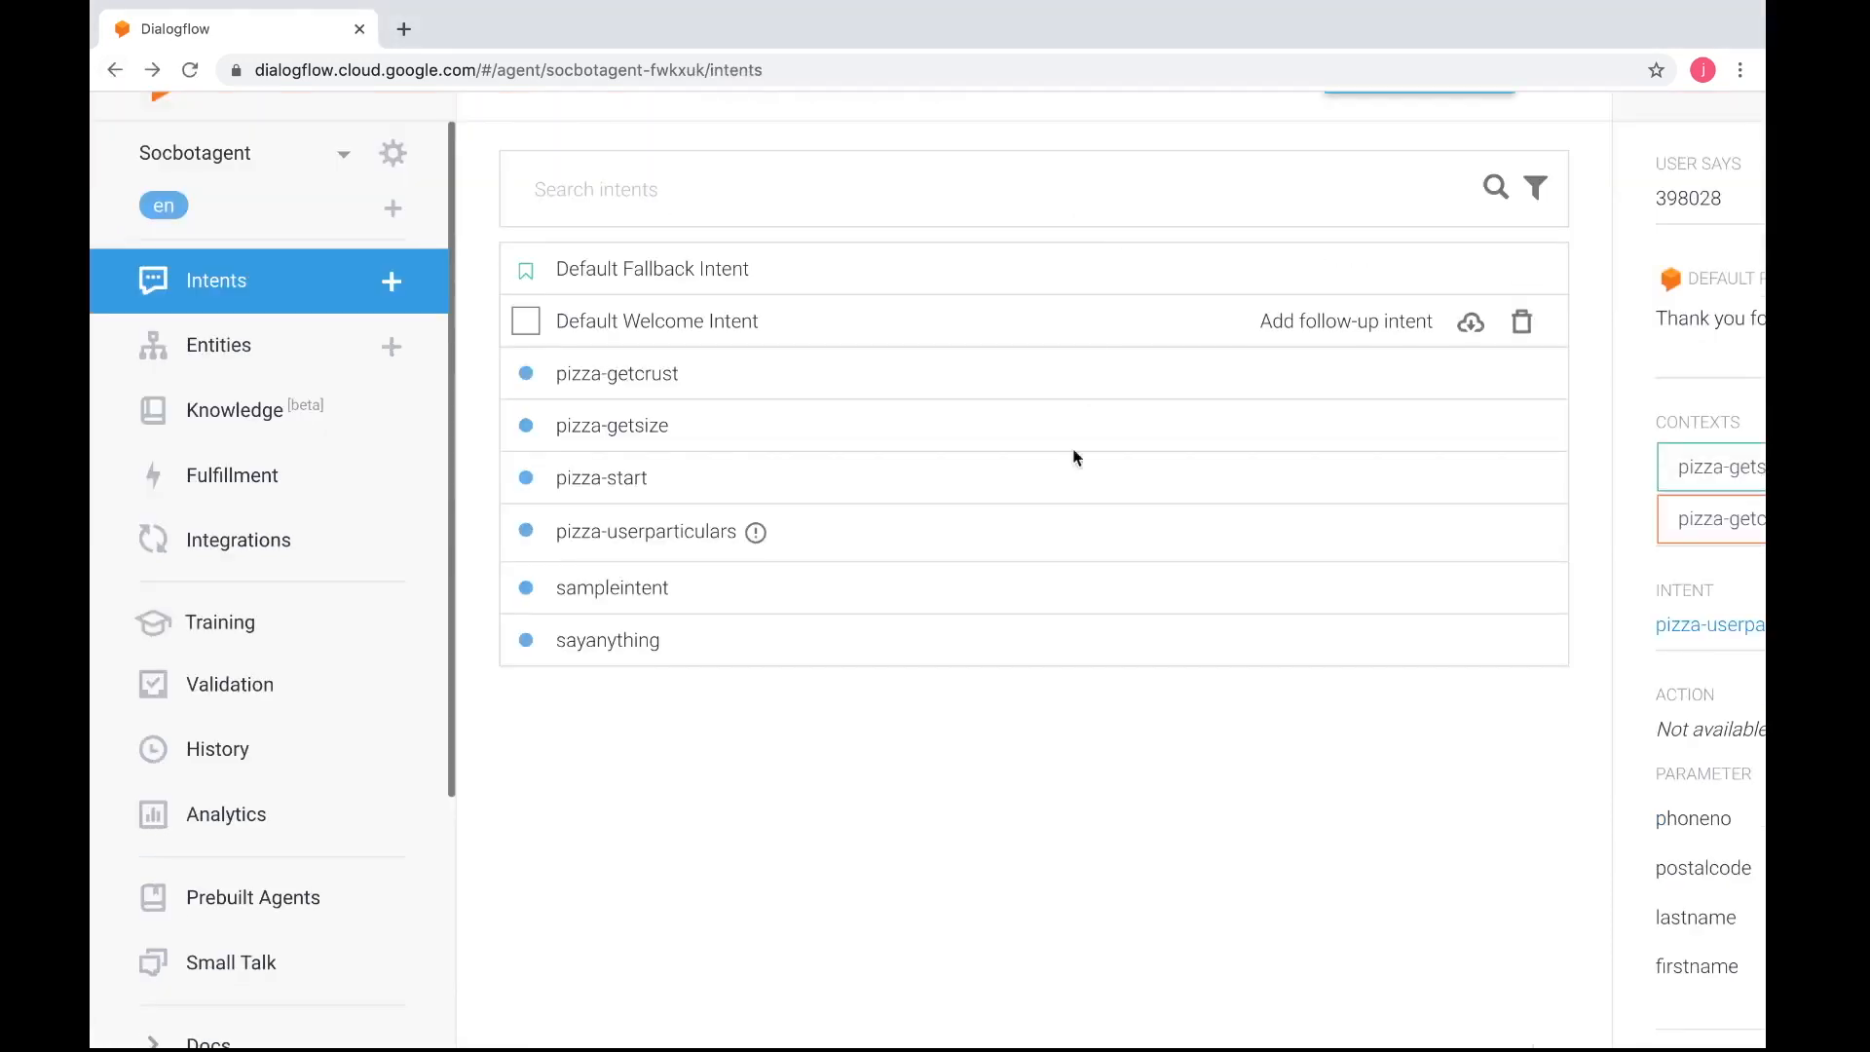
{"action": "left_click", "coordinate": [665, 541]}
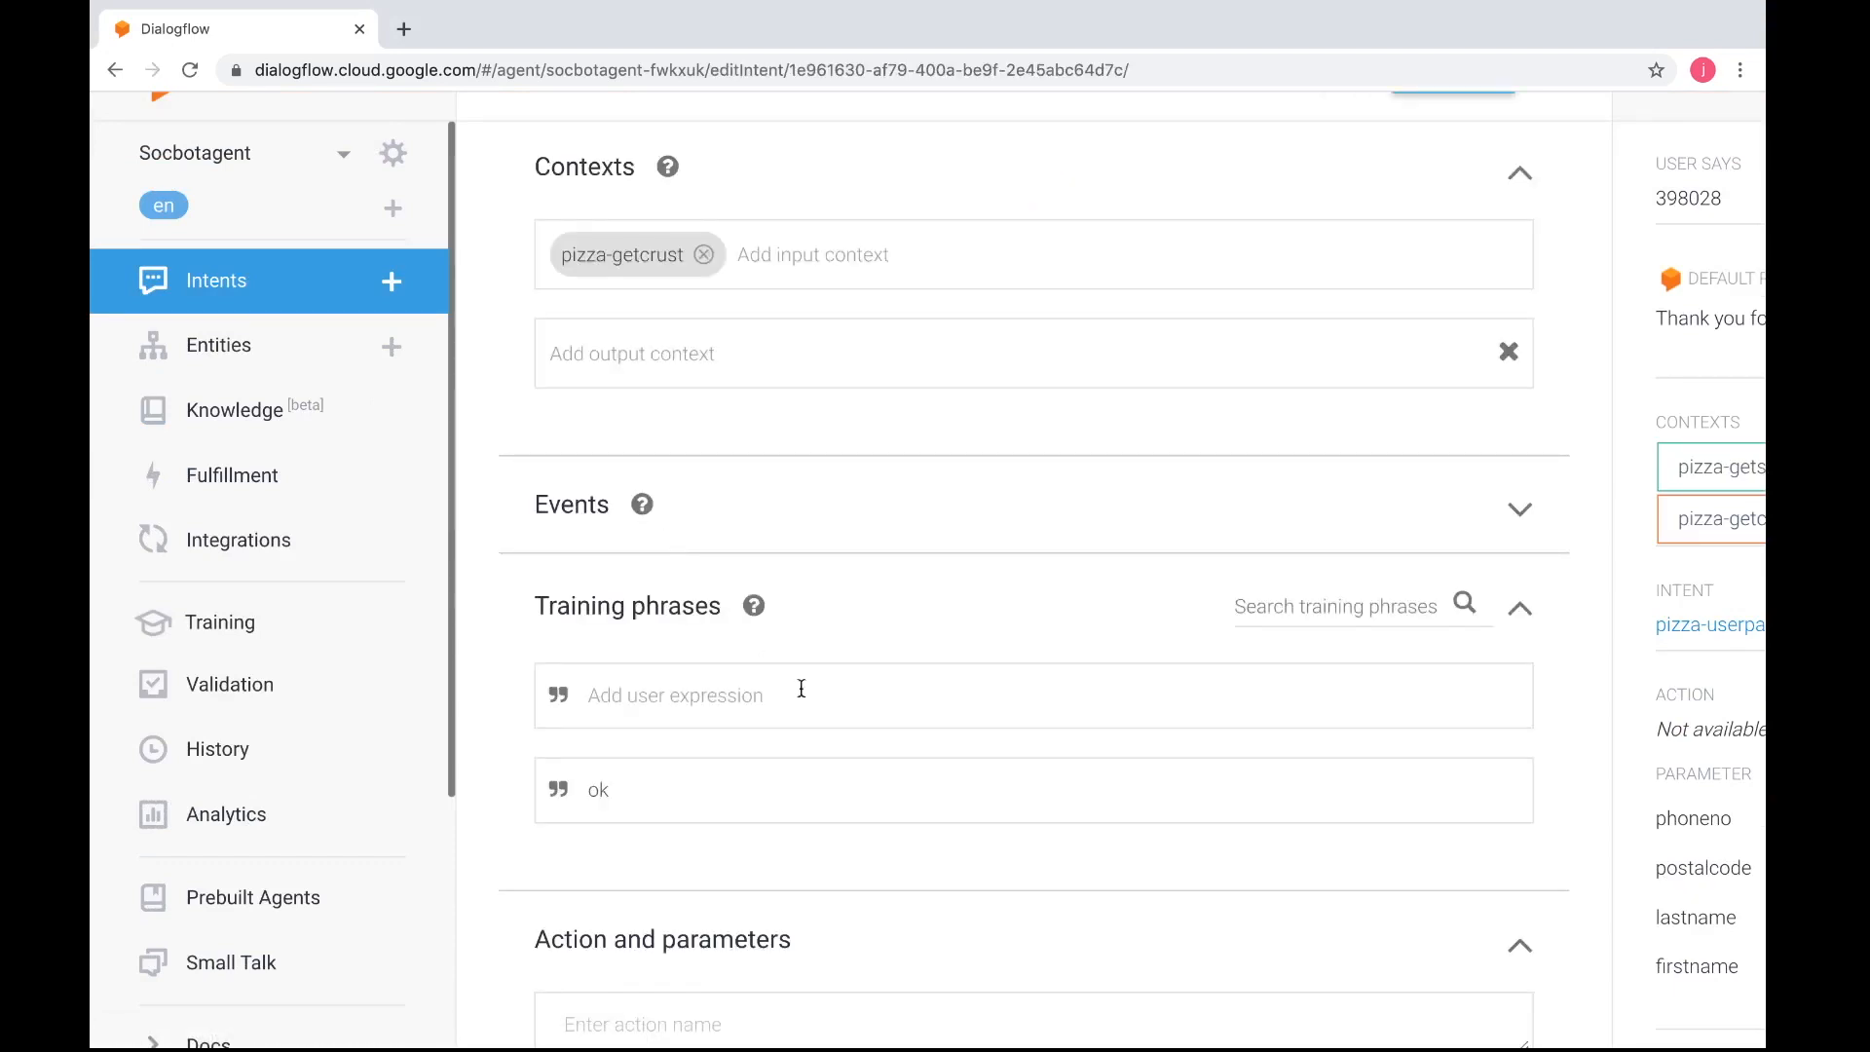
Append "You have chosen #pizza-getcrust." to the end of the intent's first text response
{"action": "scroll", "coordinate": [823, 718], "scroll_direction": "down", "scroll_amount": 12}
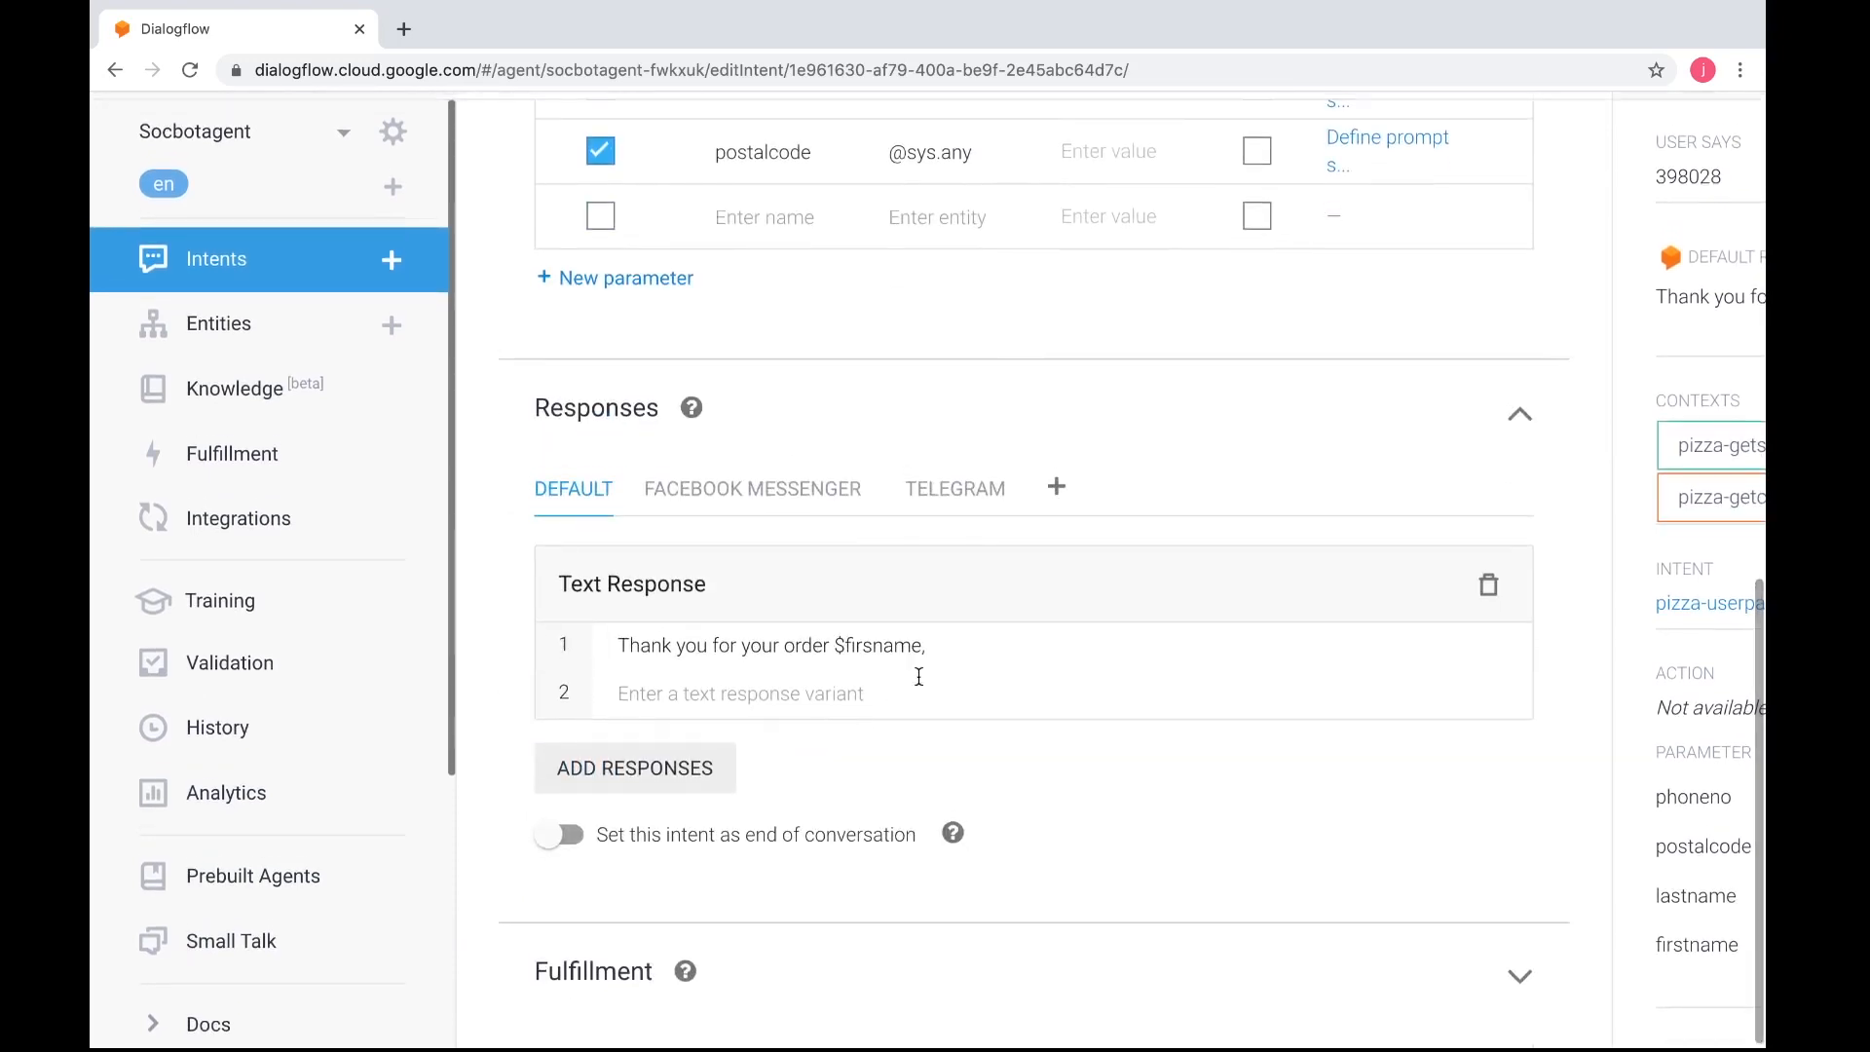
{"action": "left_click", "coordinate": [948, 645]}
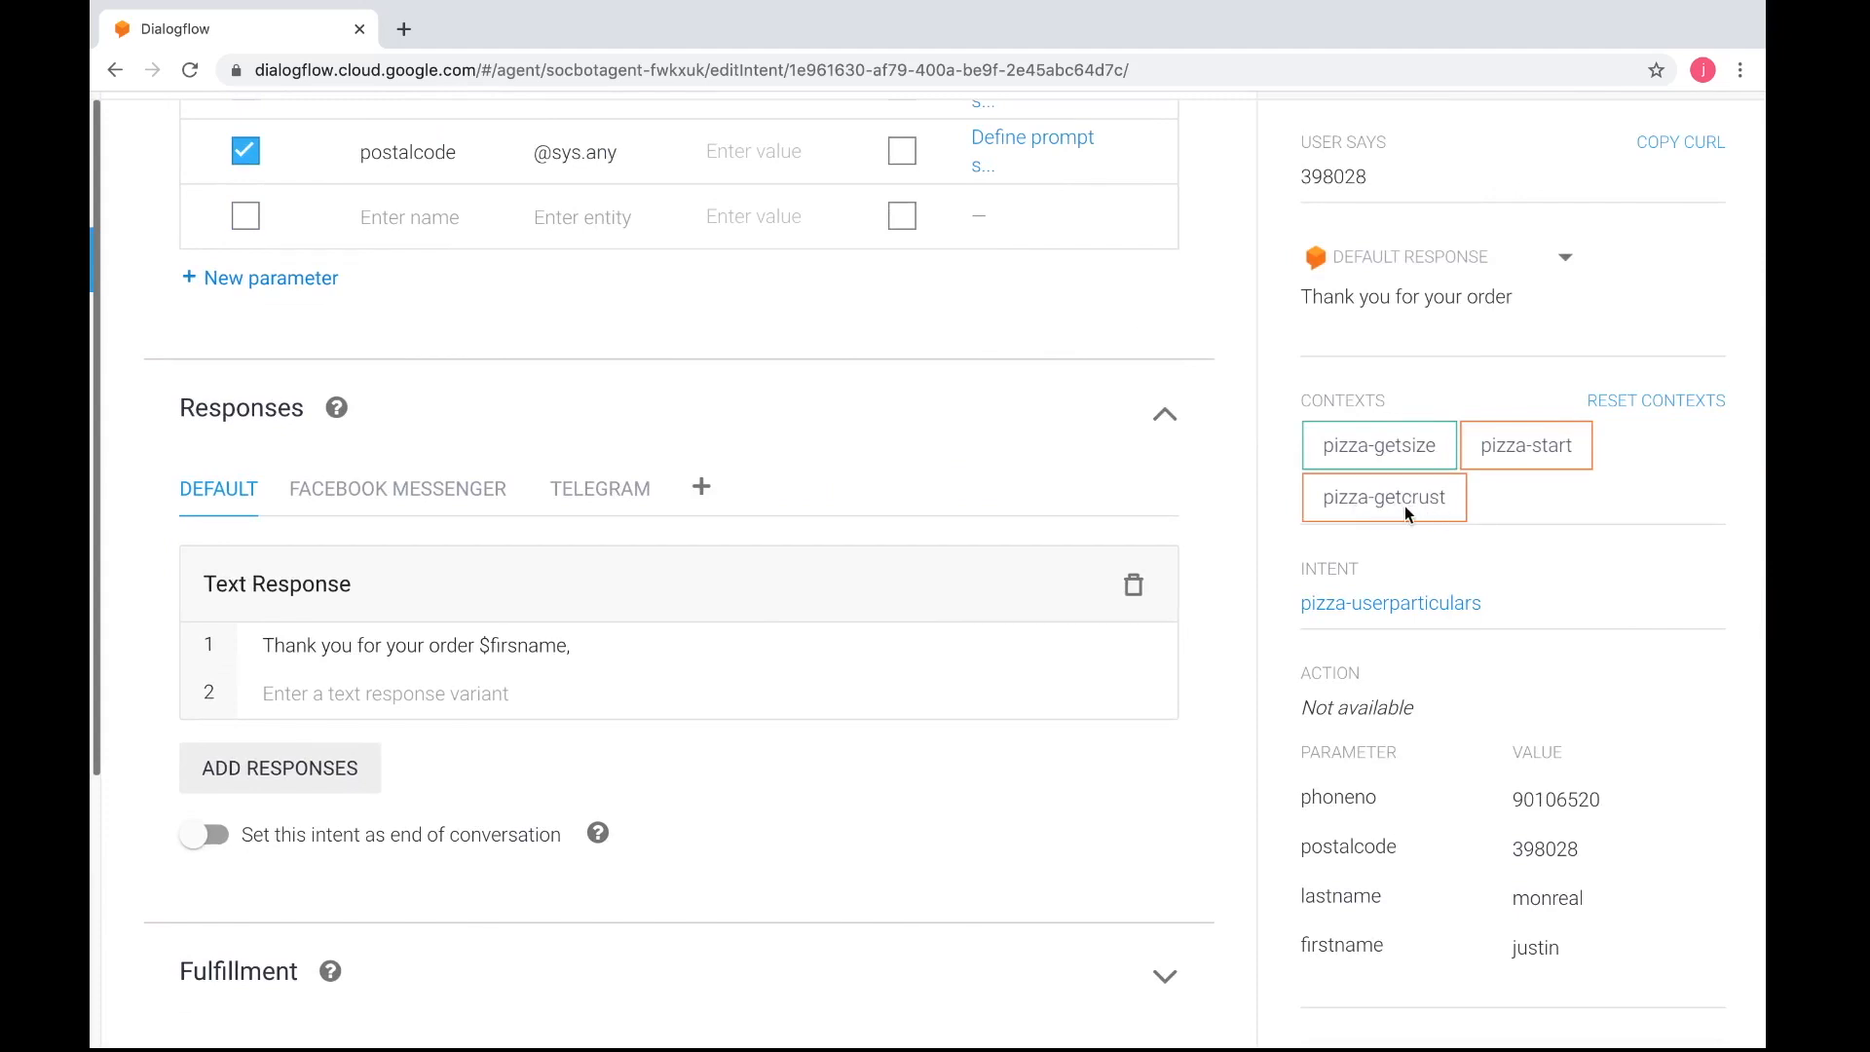
{"action": "left_click", "coordinate": [709, 646]}
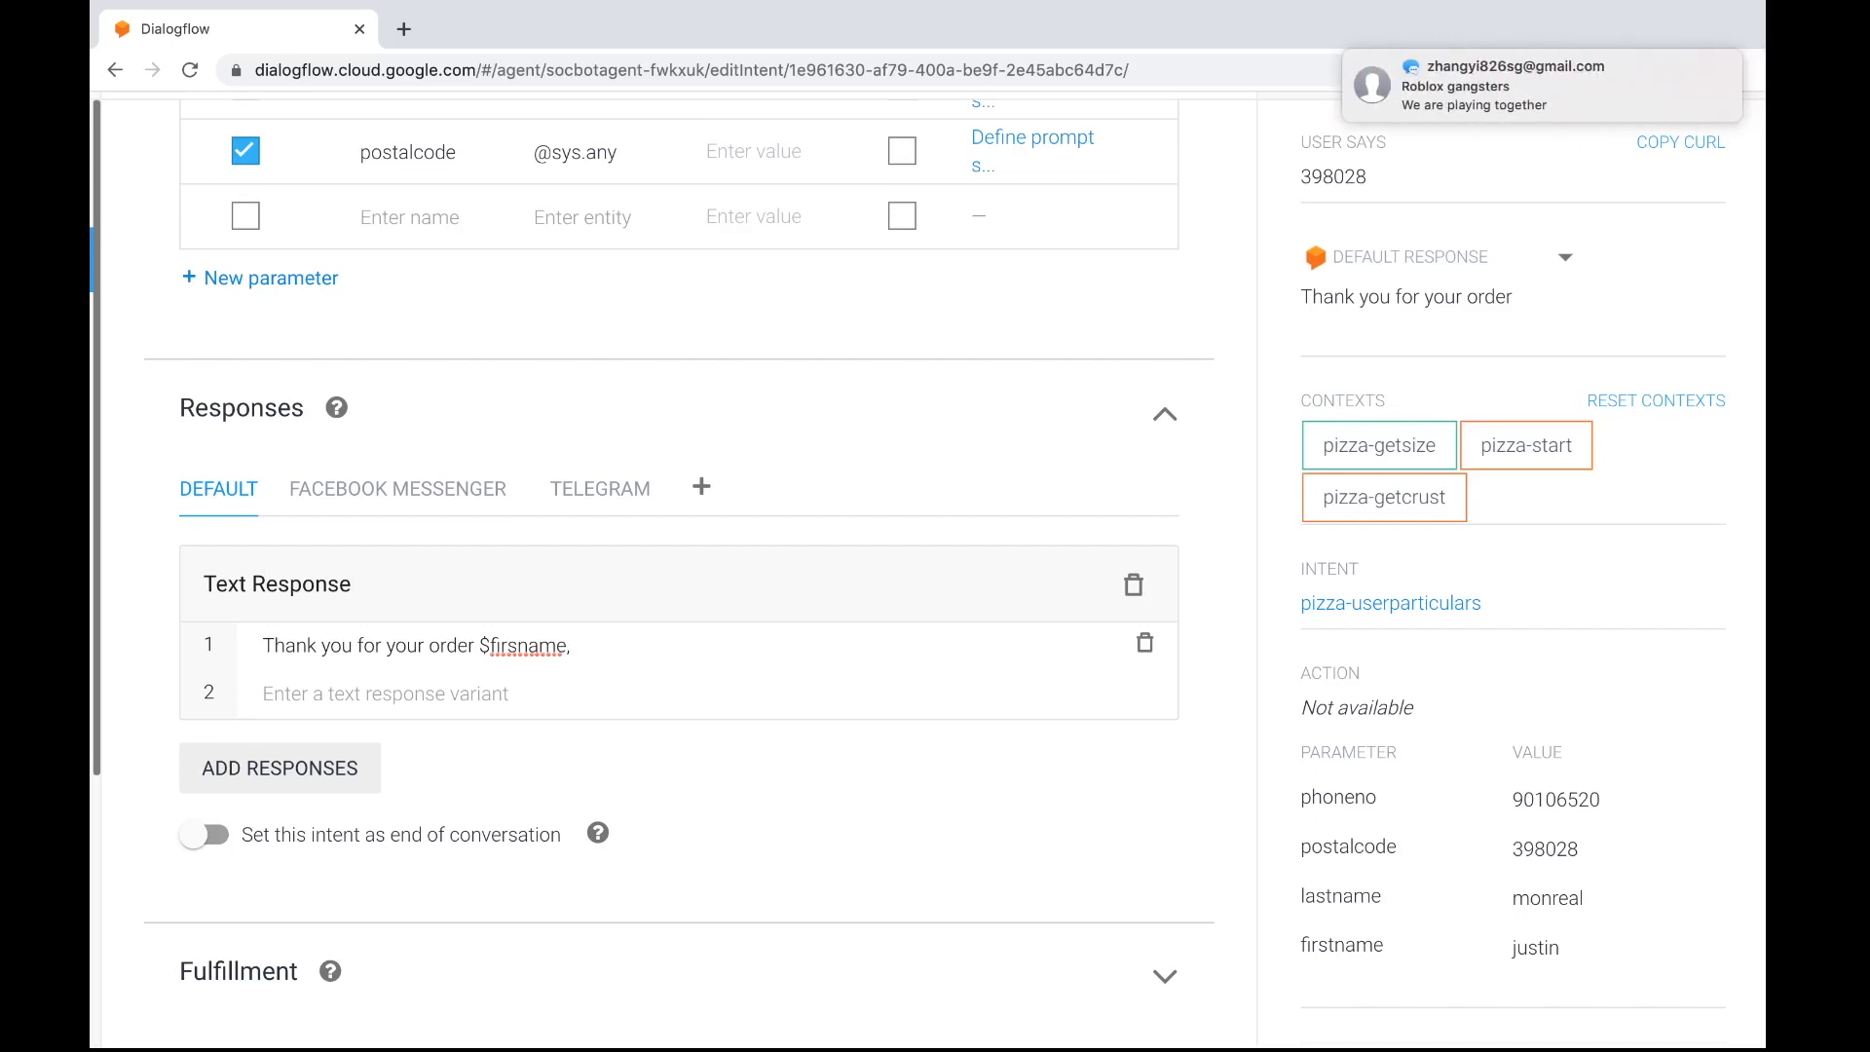
{"action": "type", "text": "Y"}
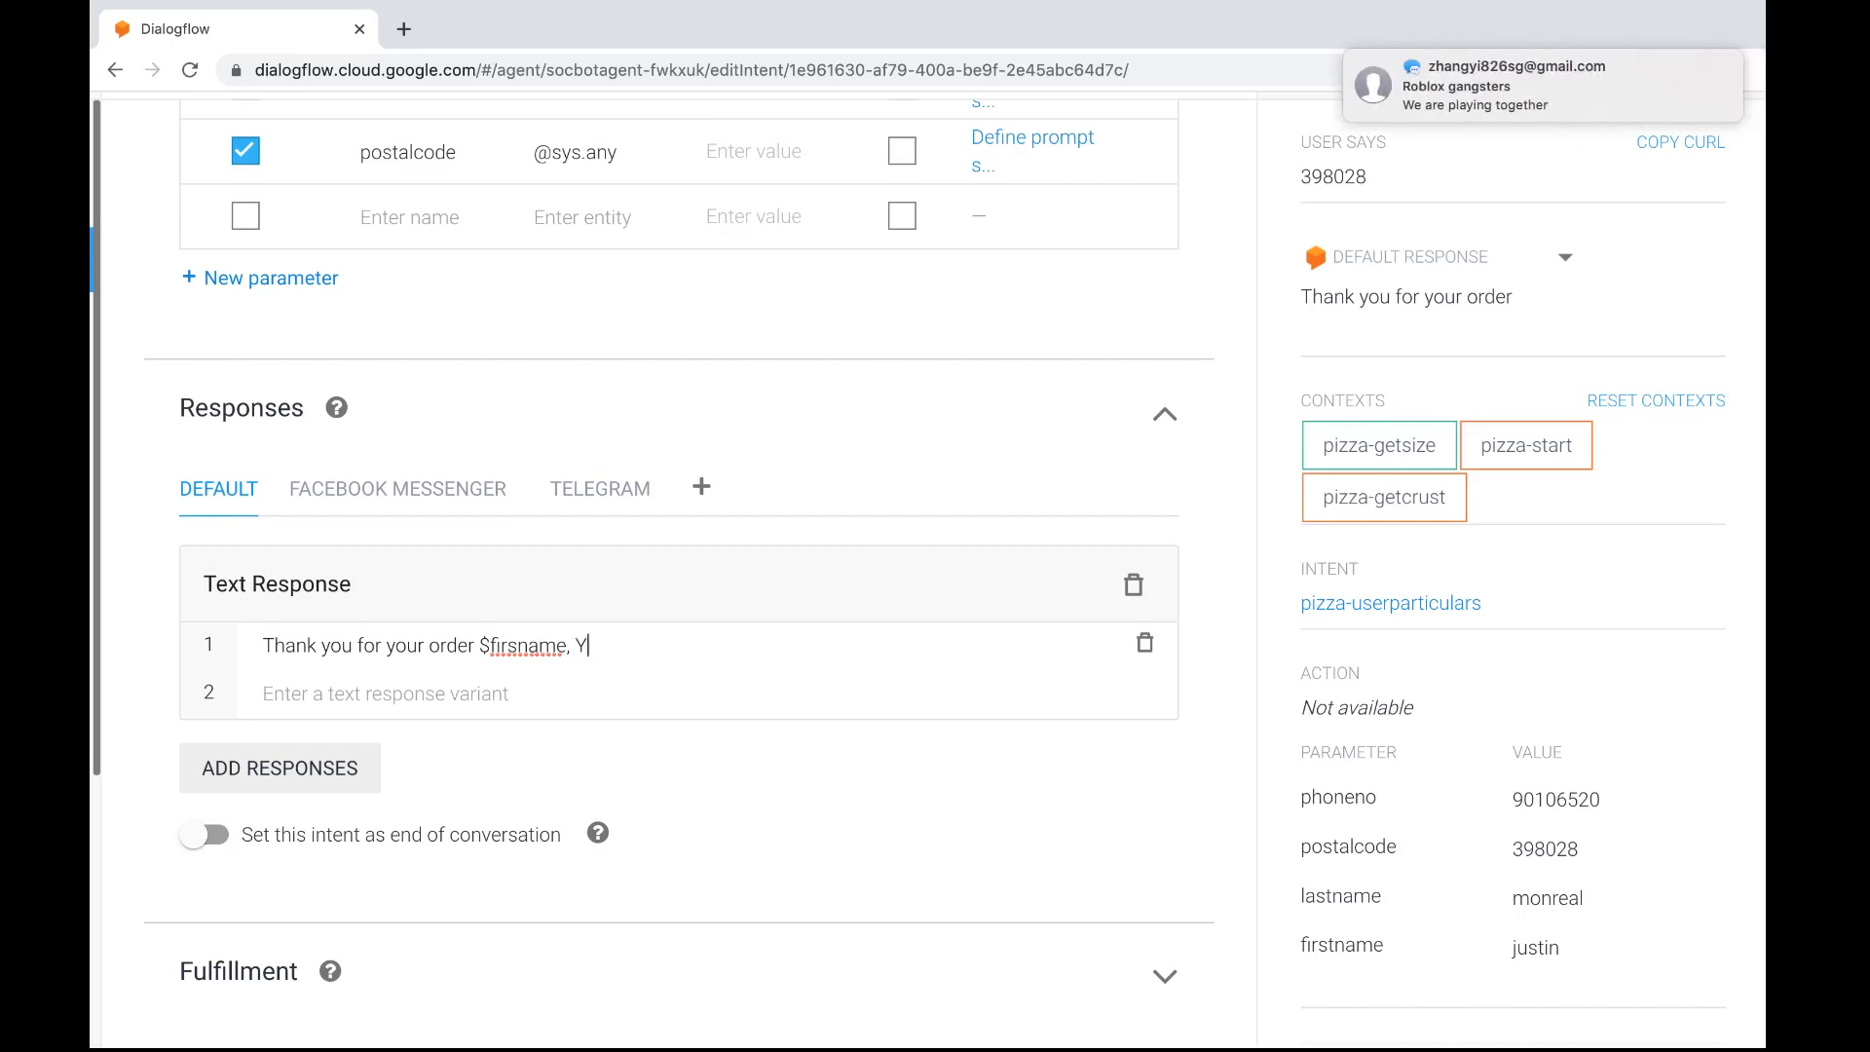
{"action": "type", "text": "ou have chosen "}
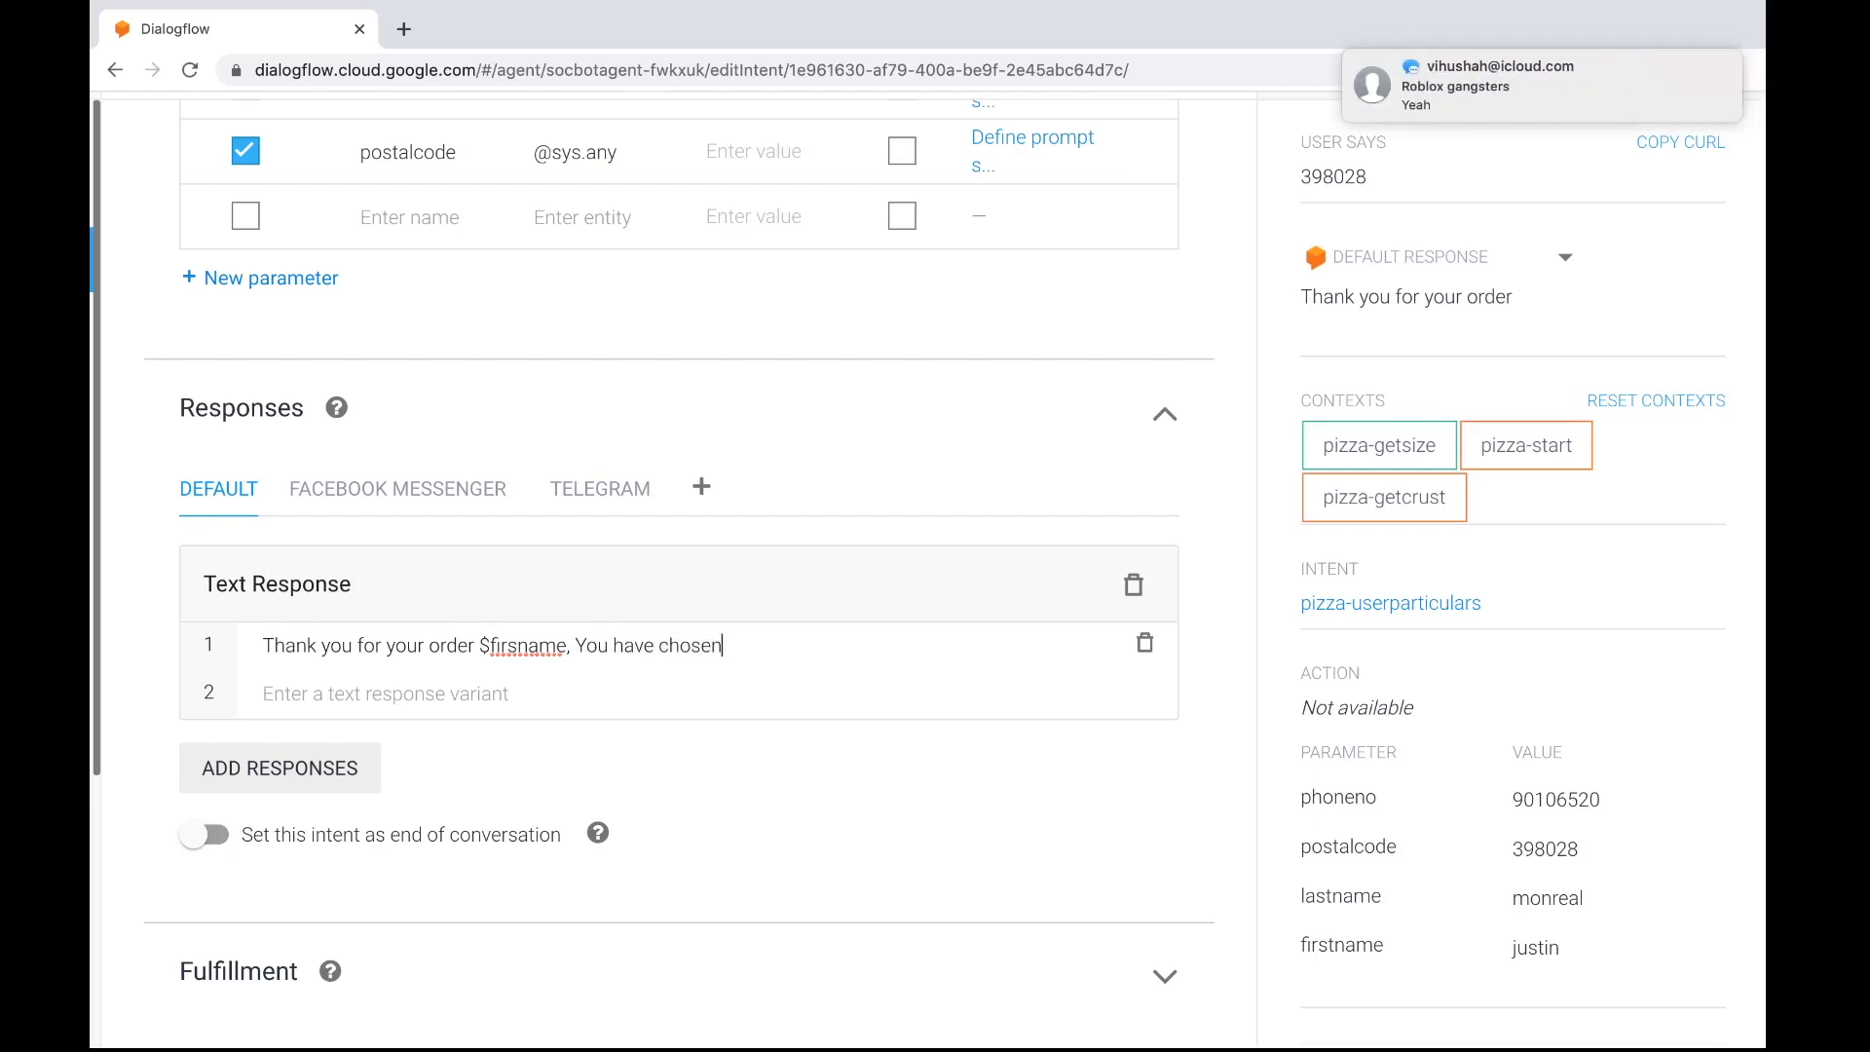
{"action": "type", "text": "#"}
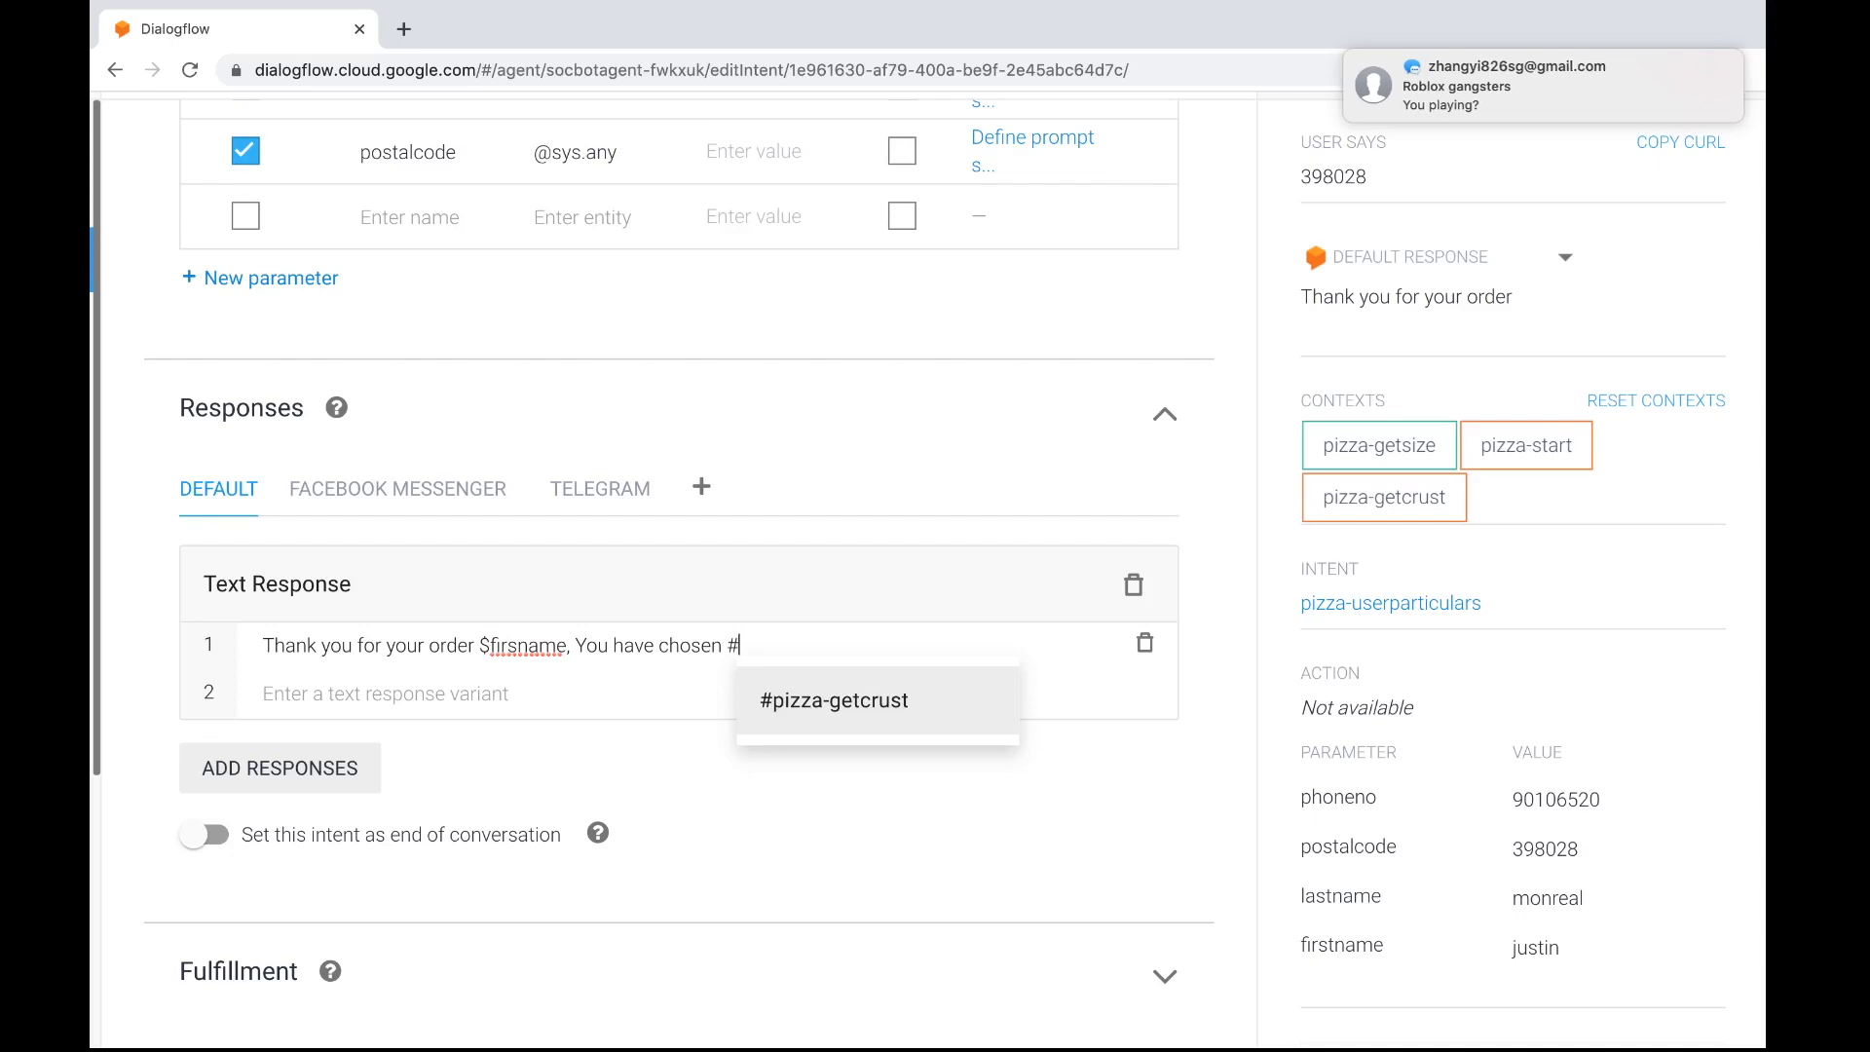
{"action": "type", "text": "pizza"}
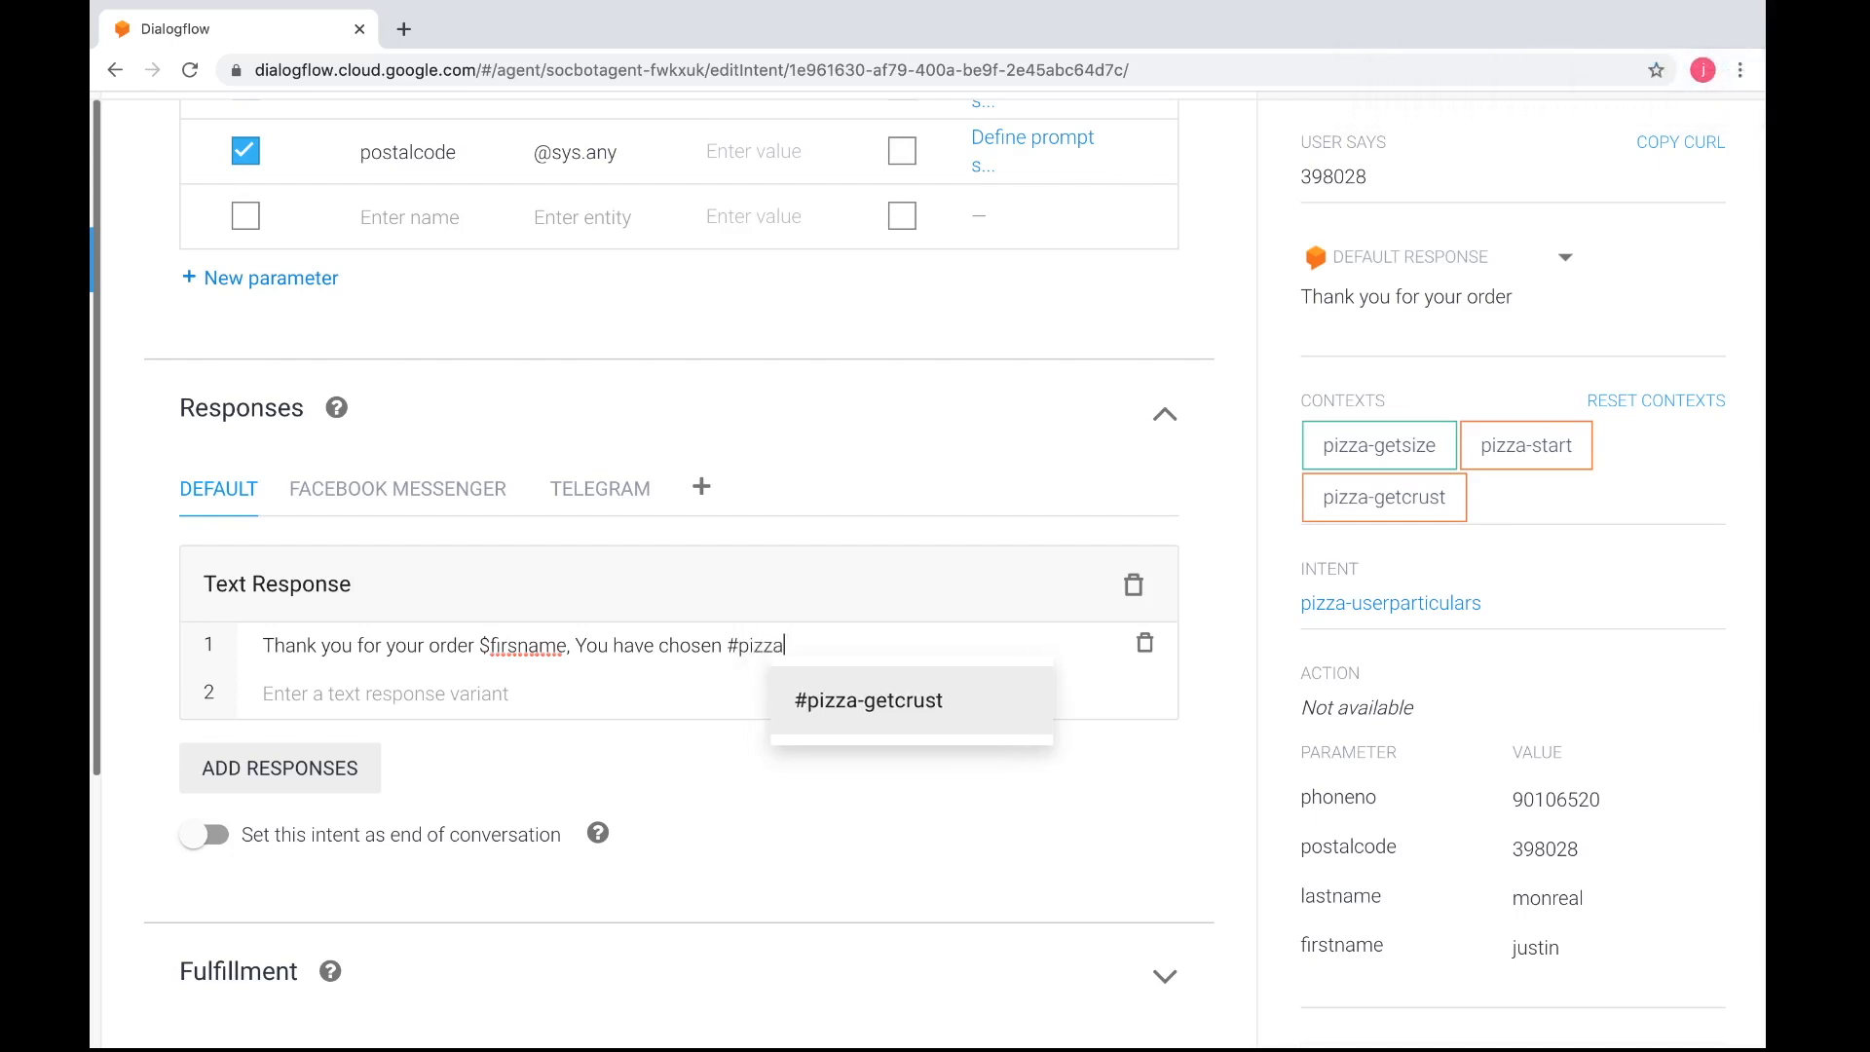
{"action": "type", "text": "-getcrust."}
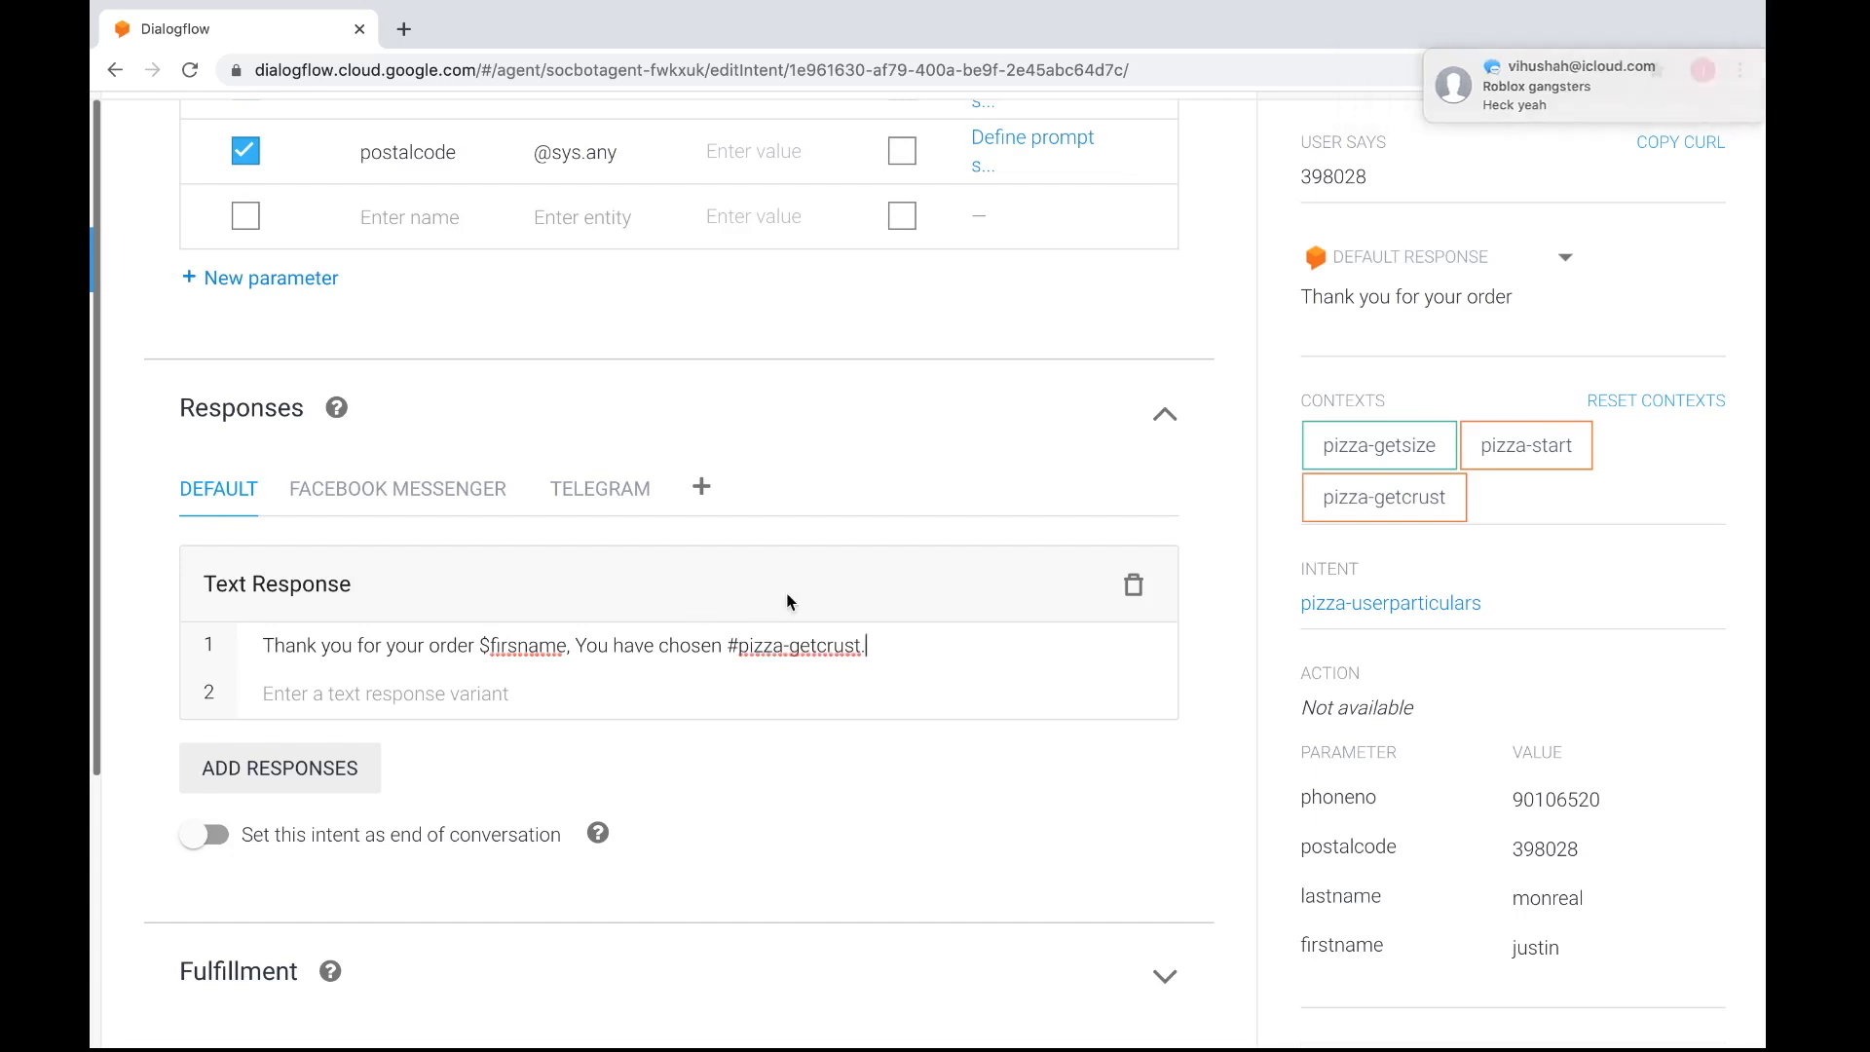
Save the pizza-userparticulars intent and return to the intents list
{"action": "scroll", "coordinate": [786, 592], "scroll_direction": "up", "scroll_amount": 15}
{"action": "left_click", "coordinate": [1124, 258]}
{"action": "scroll", "coordinate": [978, 420], "scroll_direction": "left", "scroll_amount": 4}
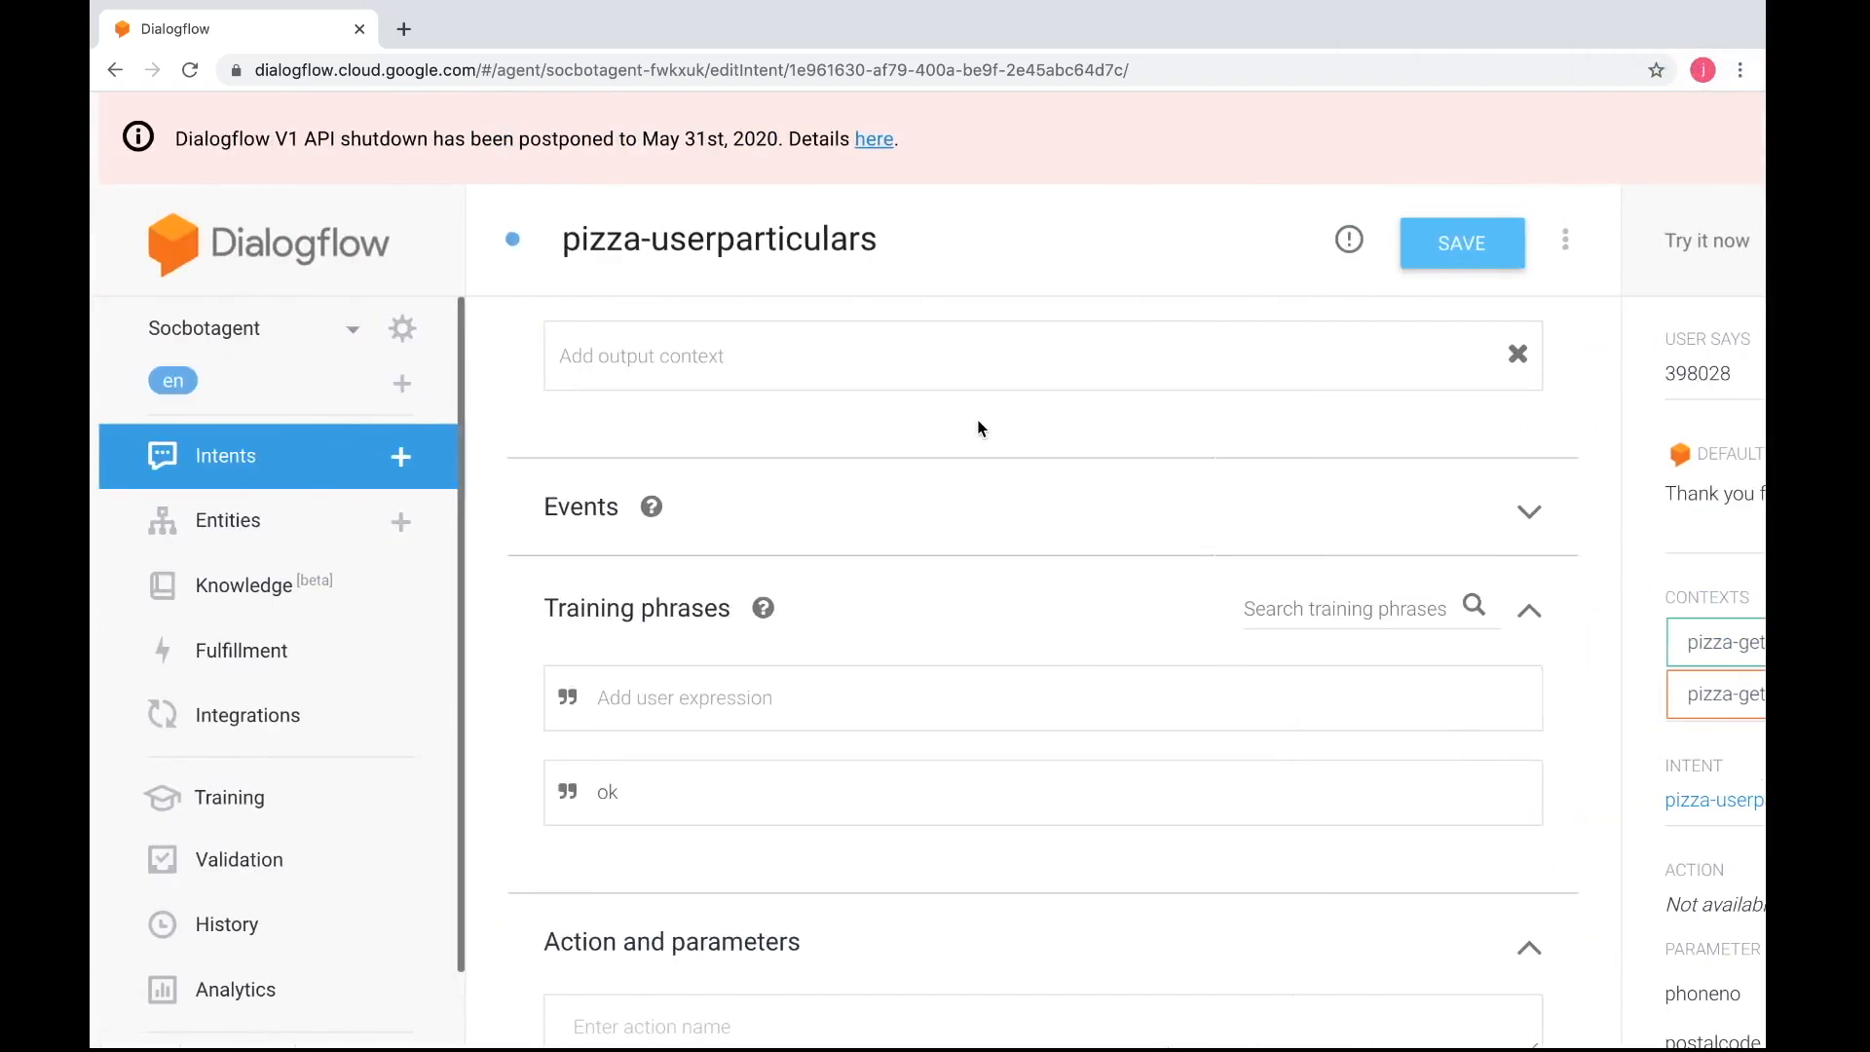
{"action": "left_click", "coordinate": [243, 478]}
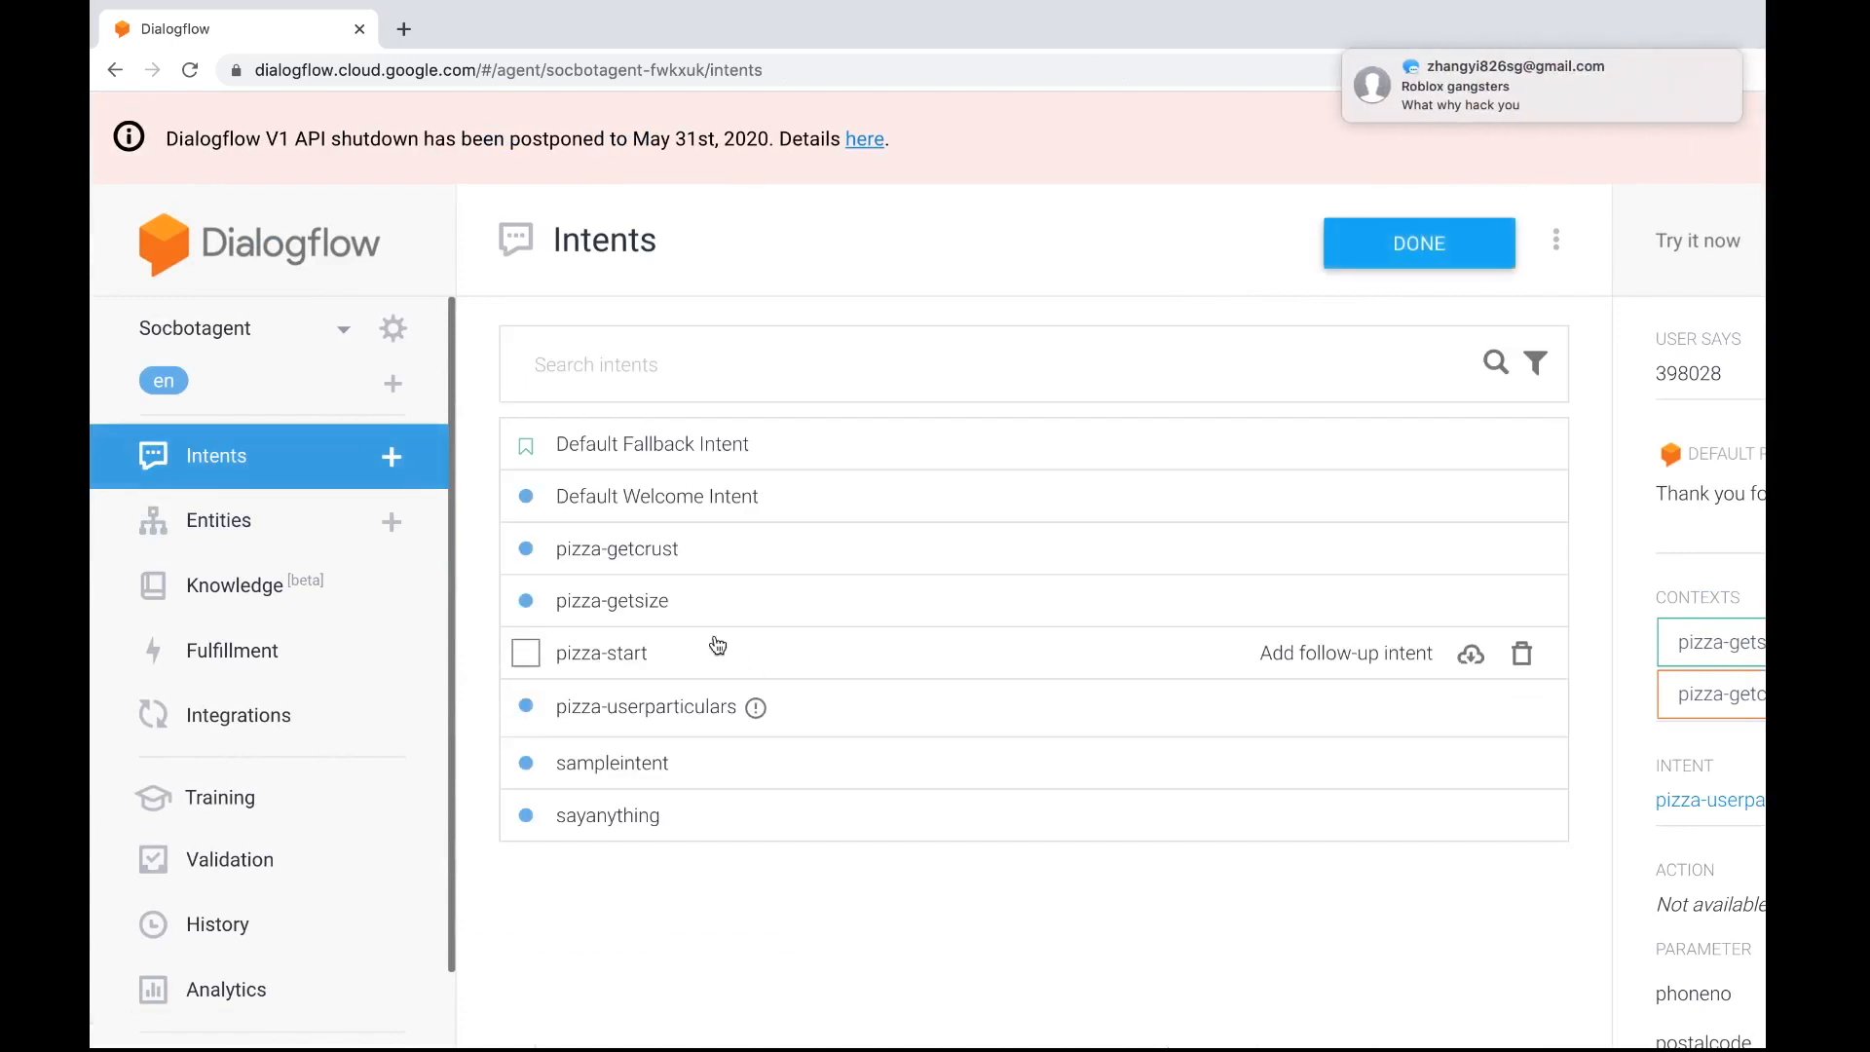
Check the parameter name in the pizza-getcrust intent, leaving it without saving
{"action": "left_click", "coordinate": [659, 558]}
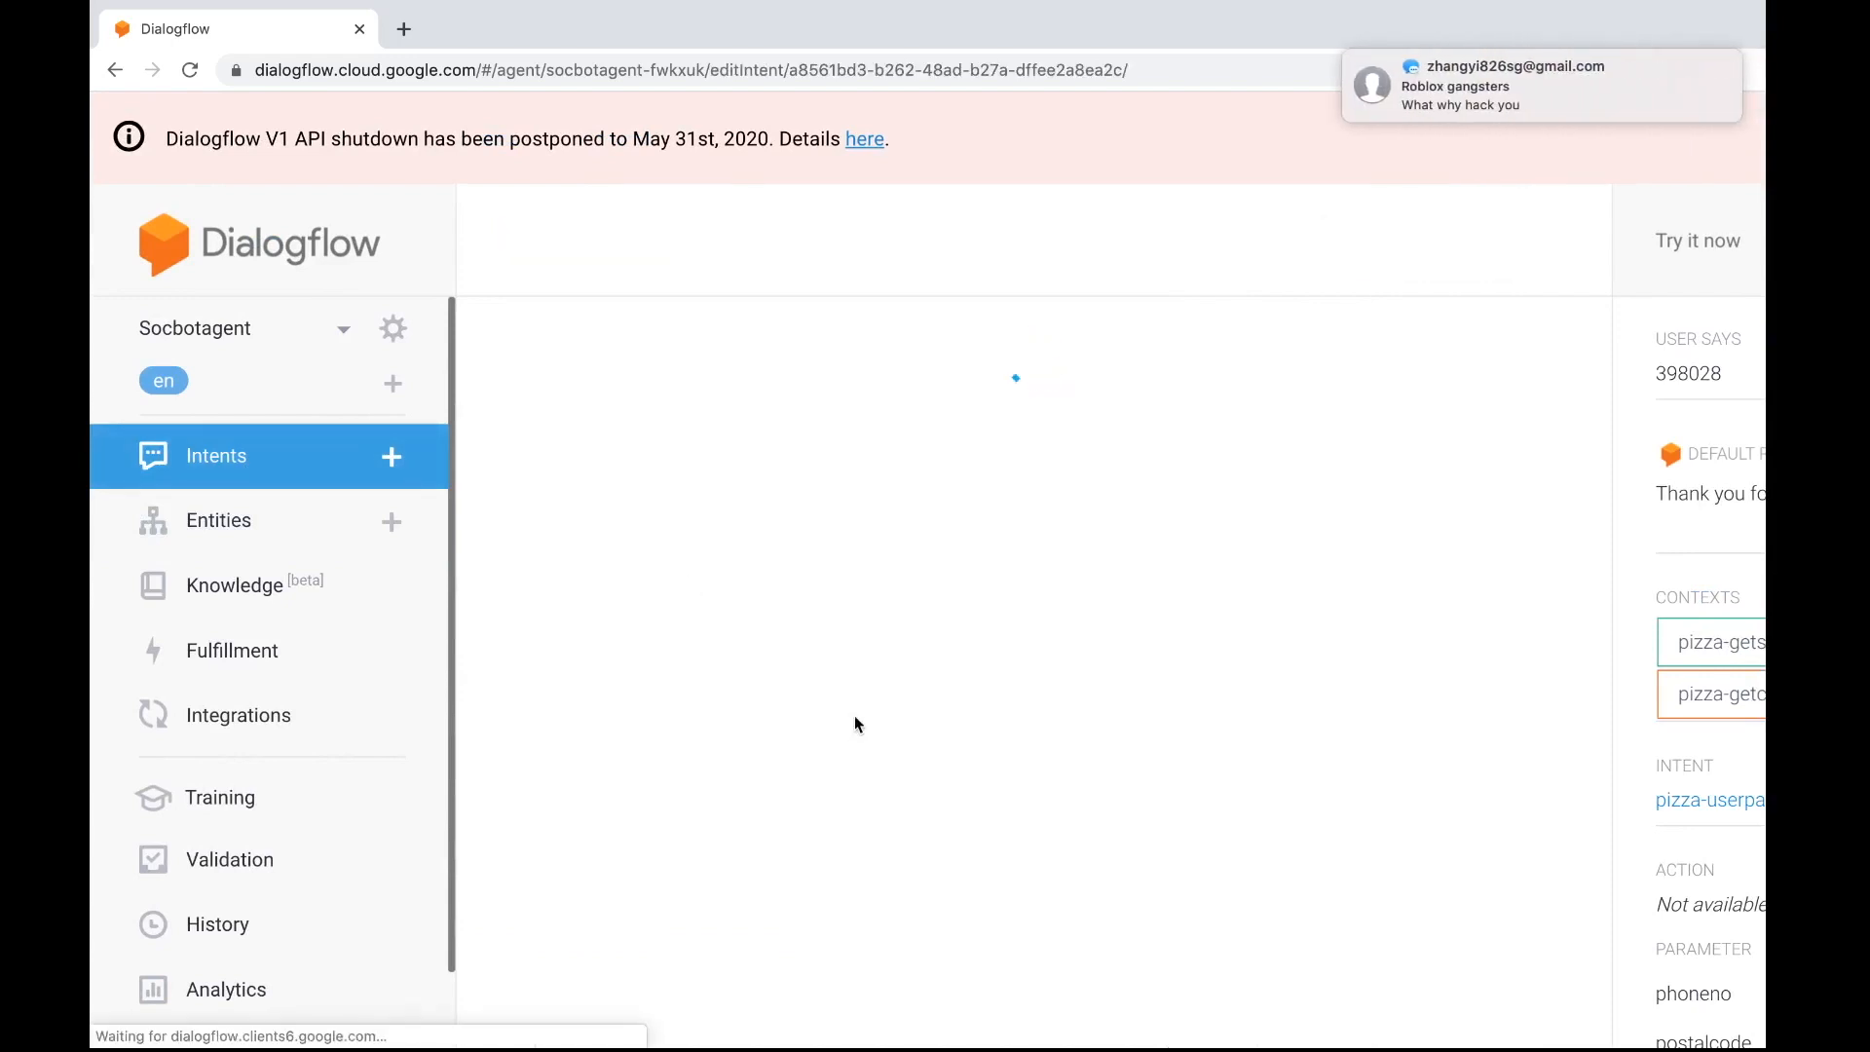
{"action": "scroll", "coordinate": [855, 721], "scroll_direction": "down", "scroll_amount": 2}
{"action": "scroll", "coordinate": [856, 715], "scroll_direction": "down", "scroll_amount": 5}
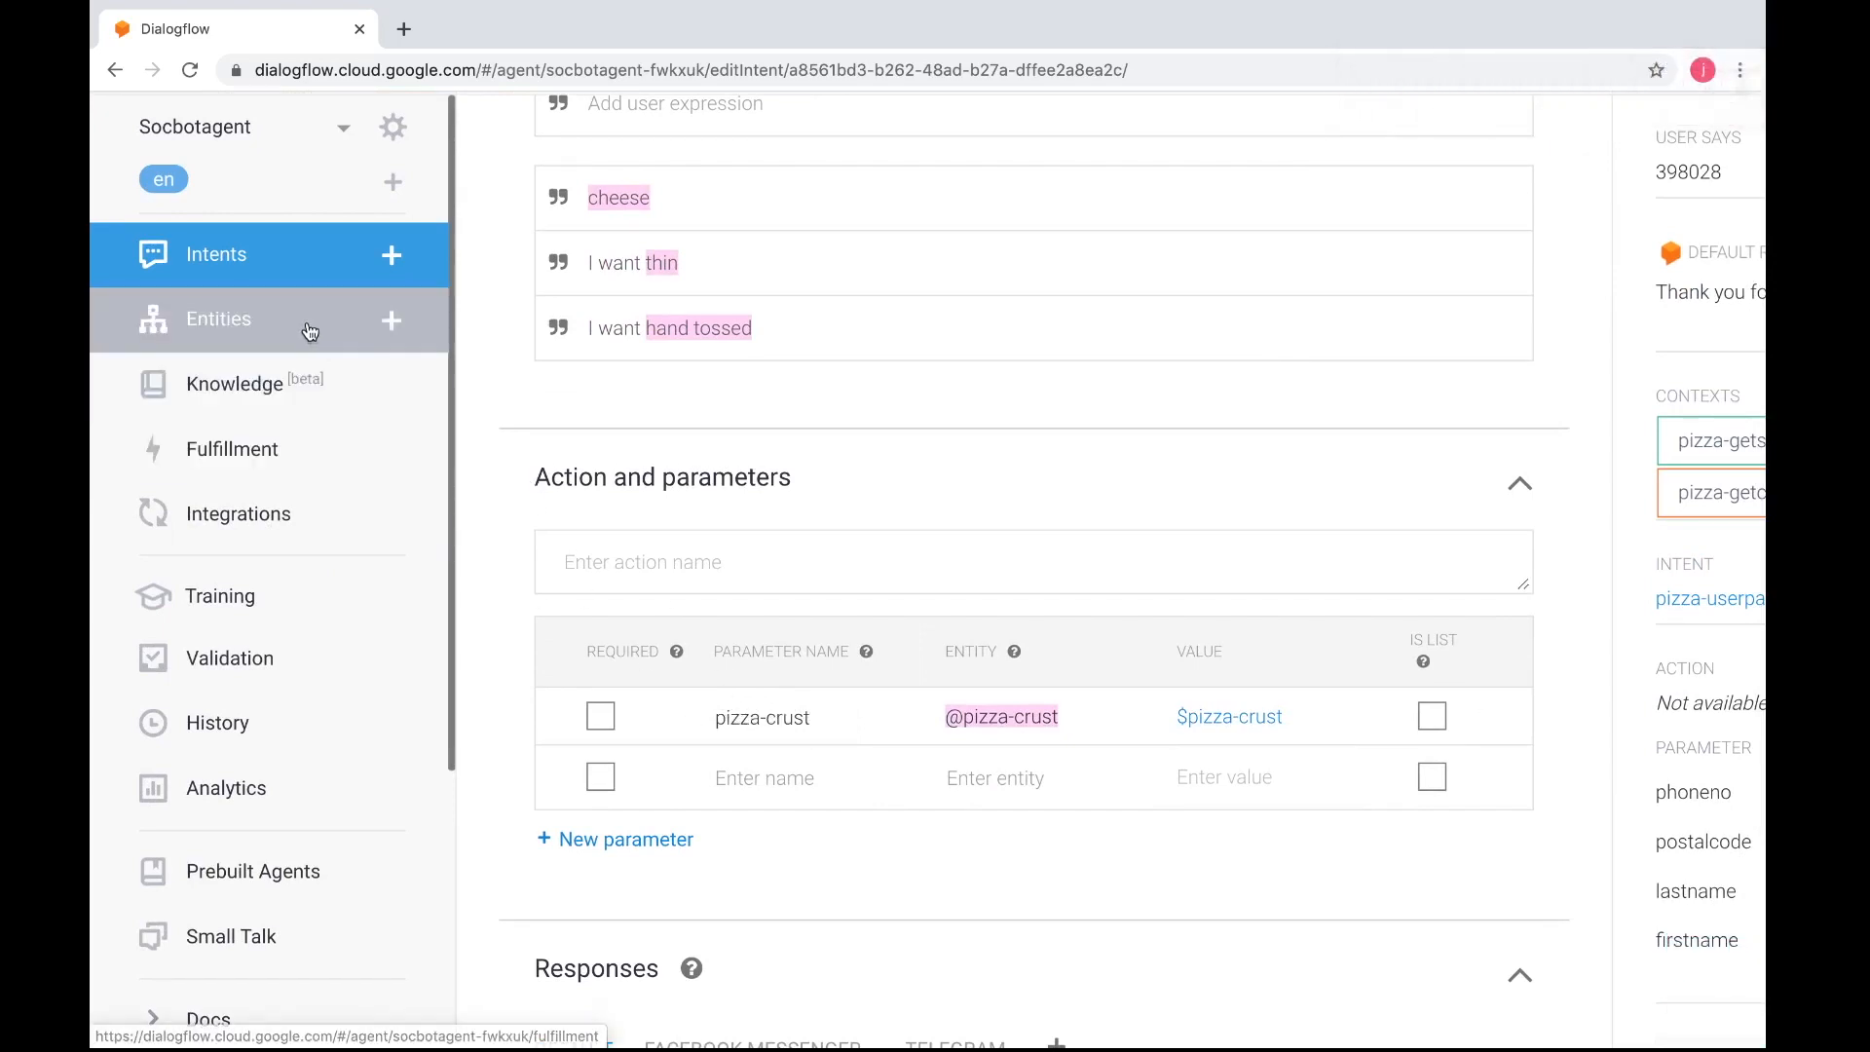
{"action": "scroll", "coordinate": [557, 371], "scroll_direction": "up", "scroll_amount": 2}
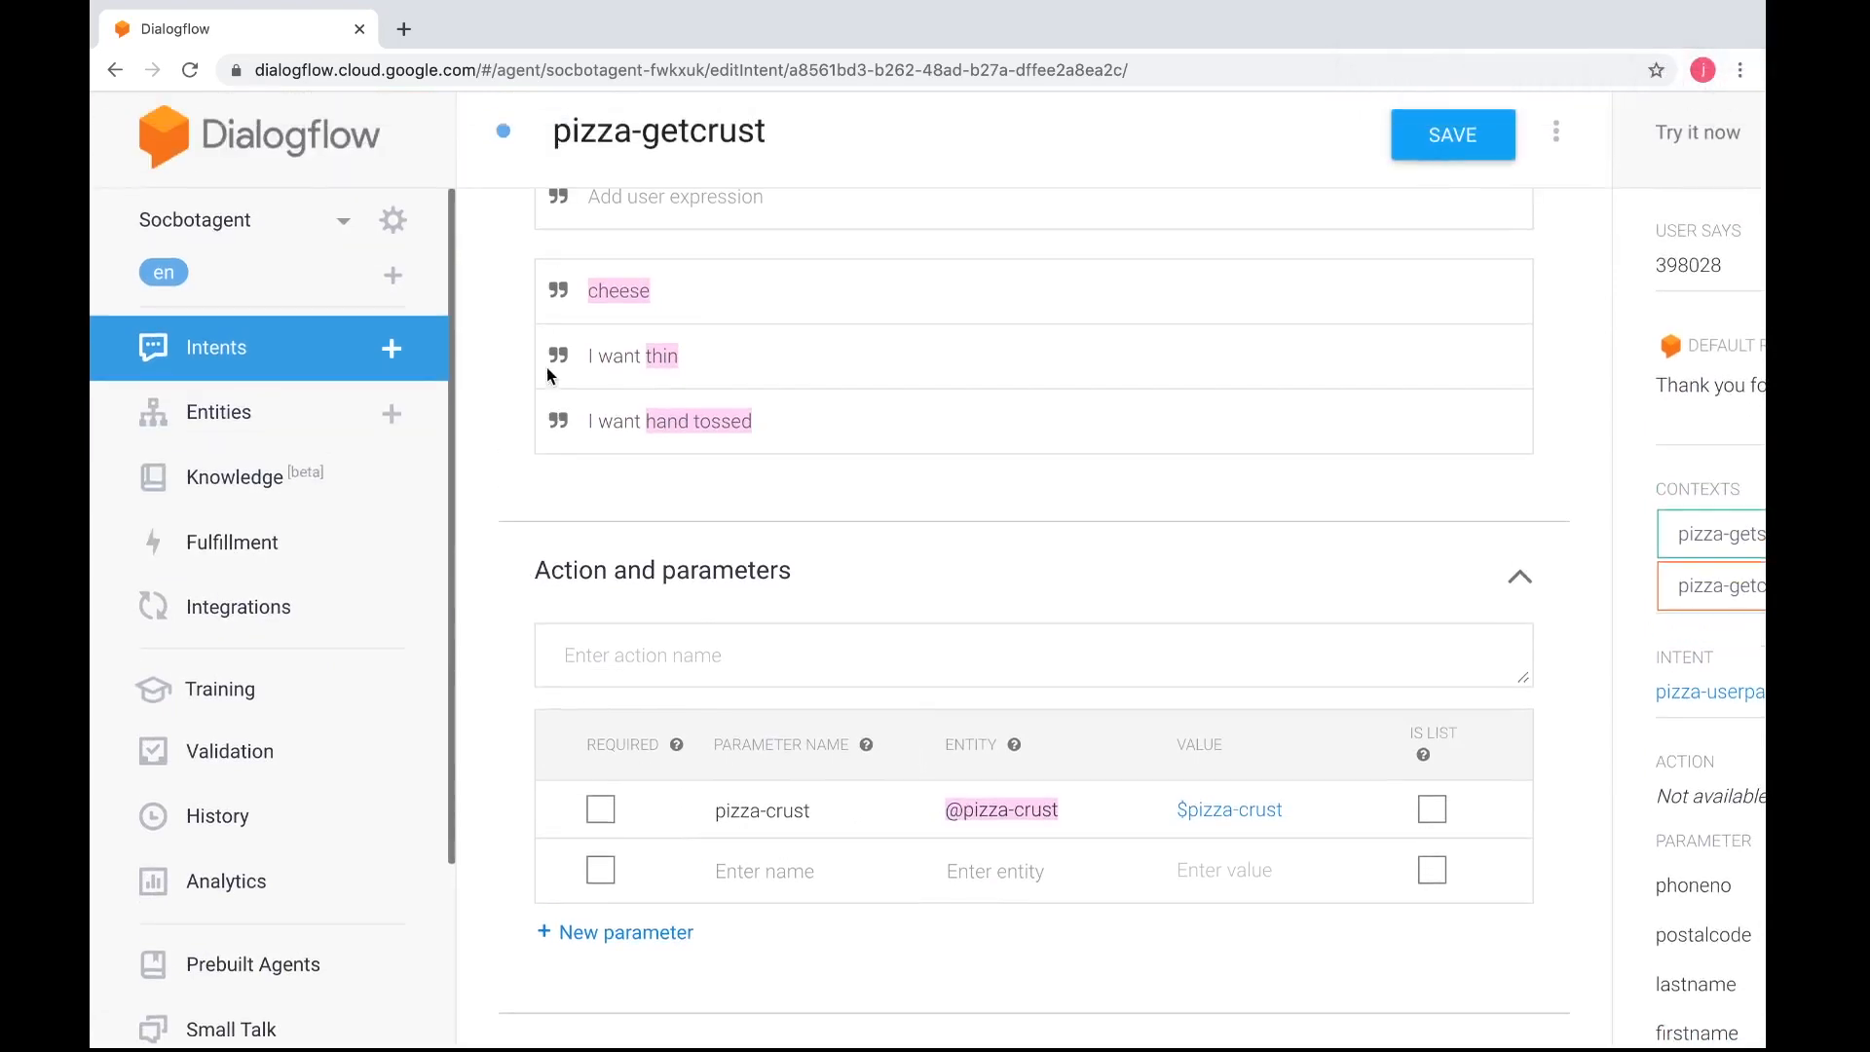
{"action": "left_click", "coordinate": [114, 71]}
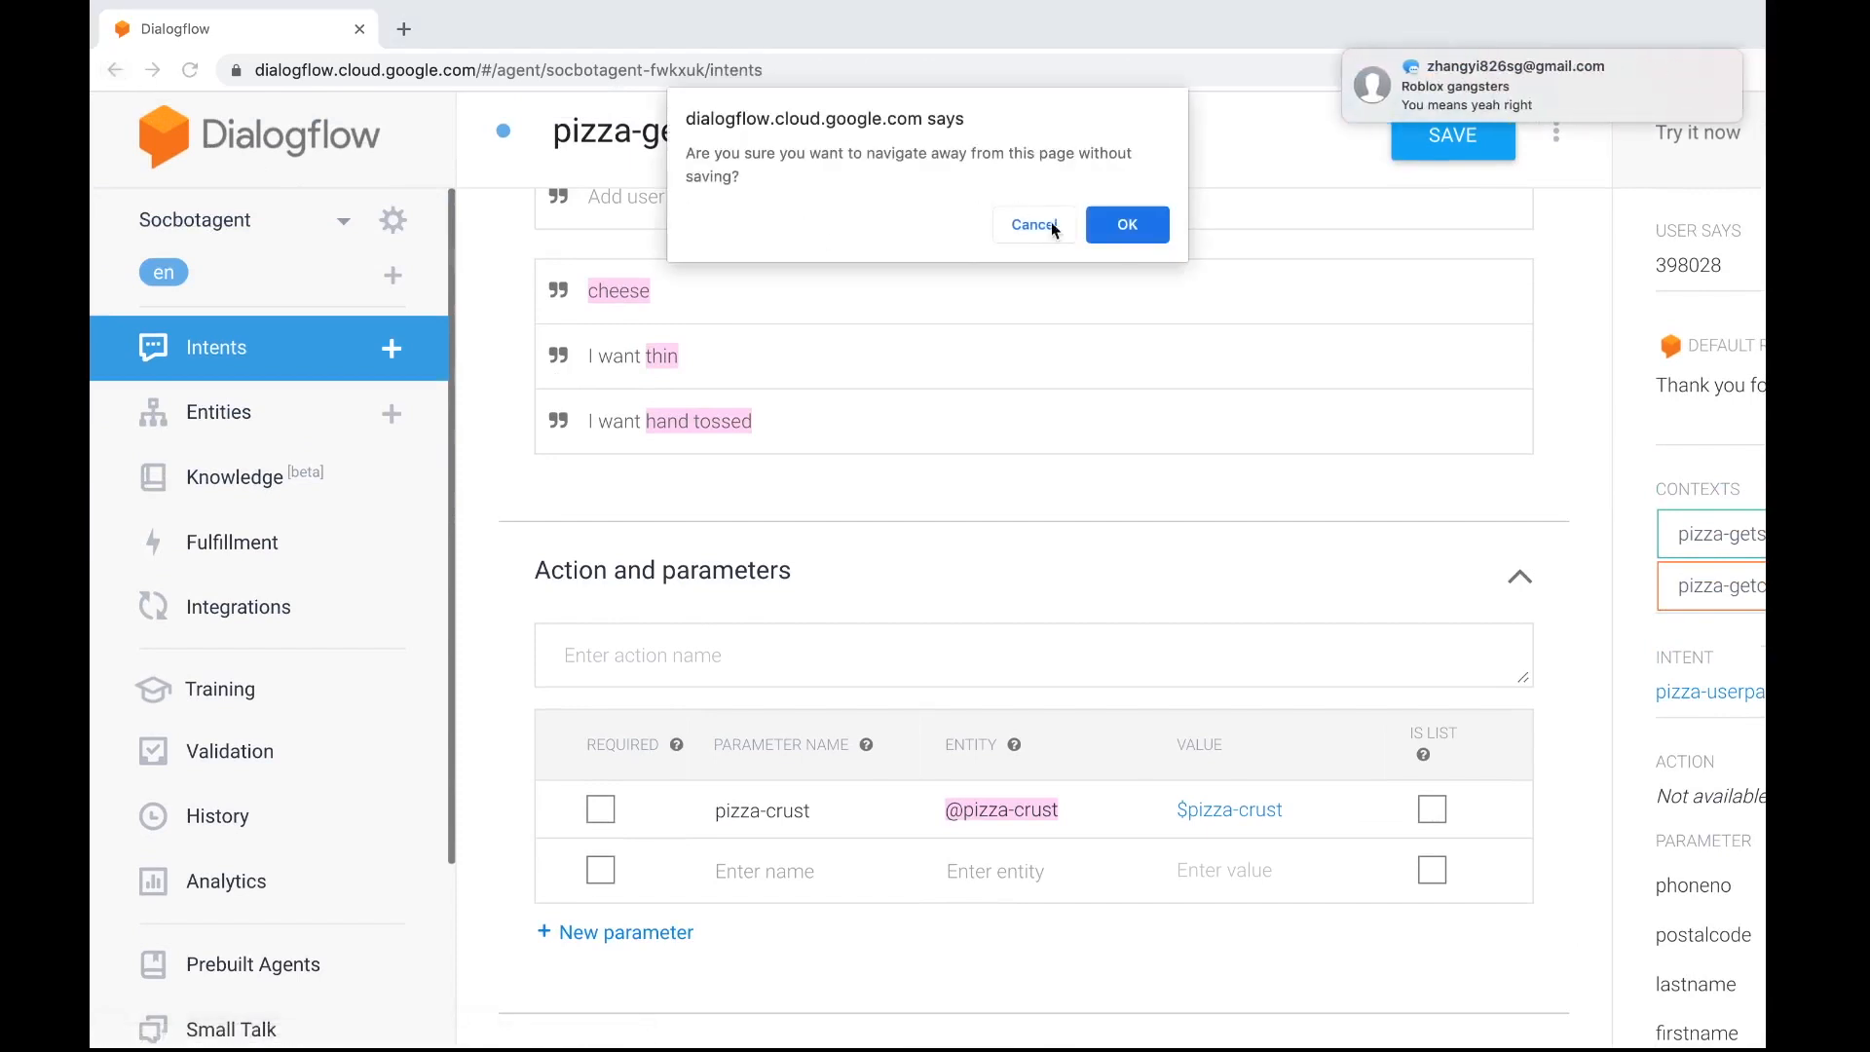
{"action": "left_click", "coordinate": [1114, 234]}
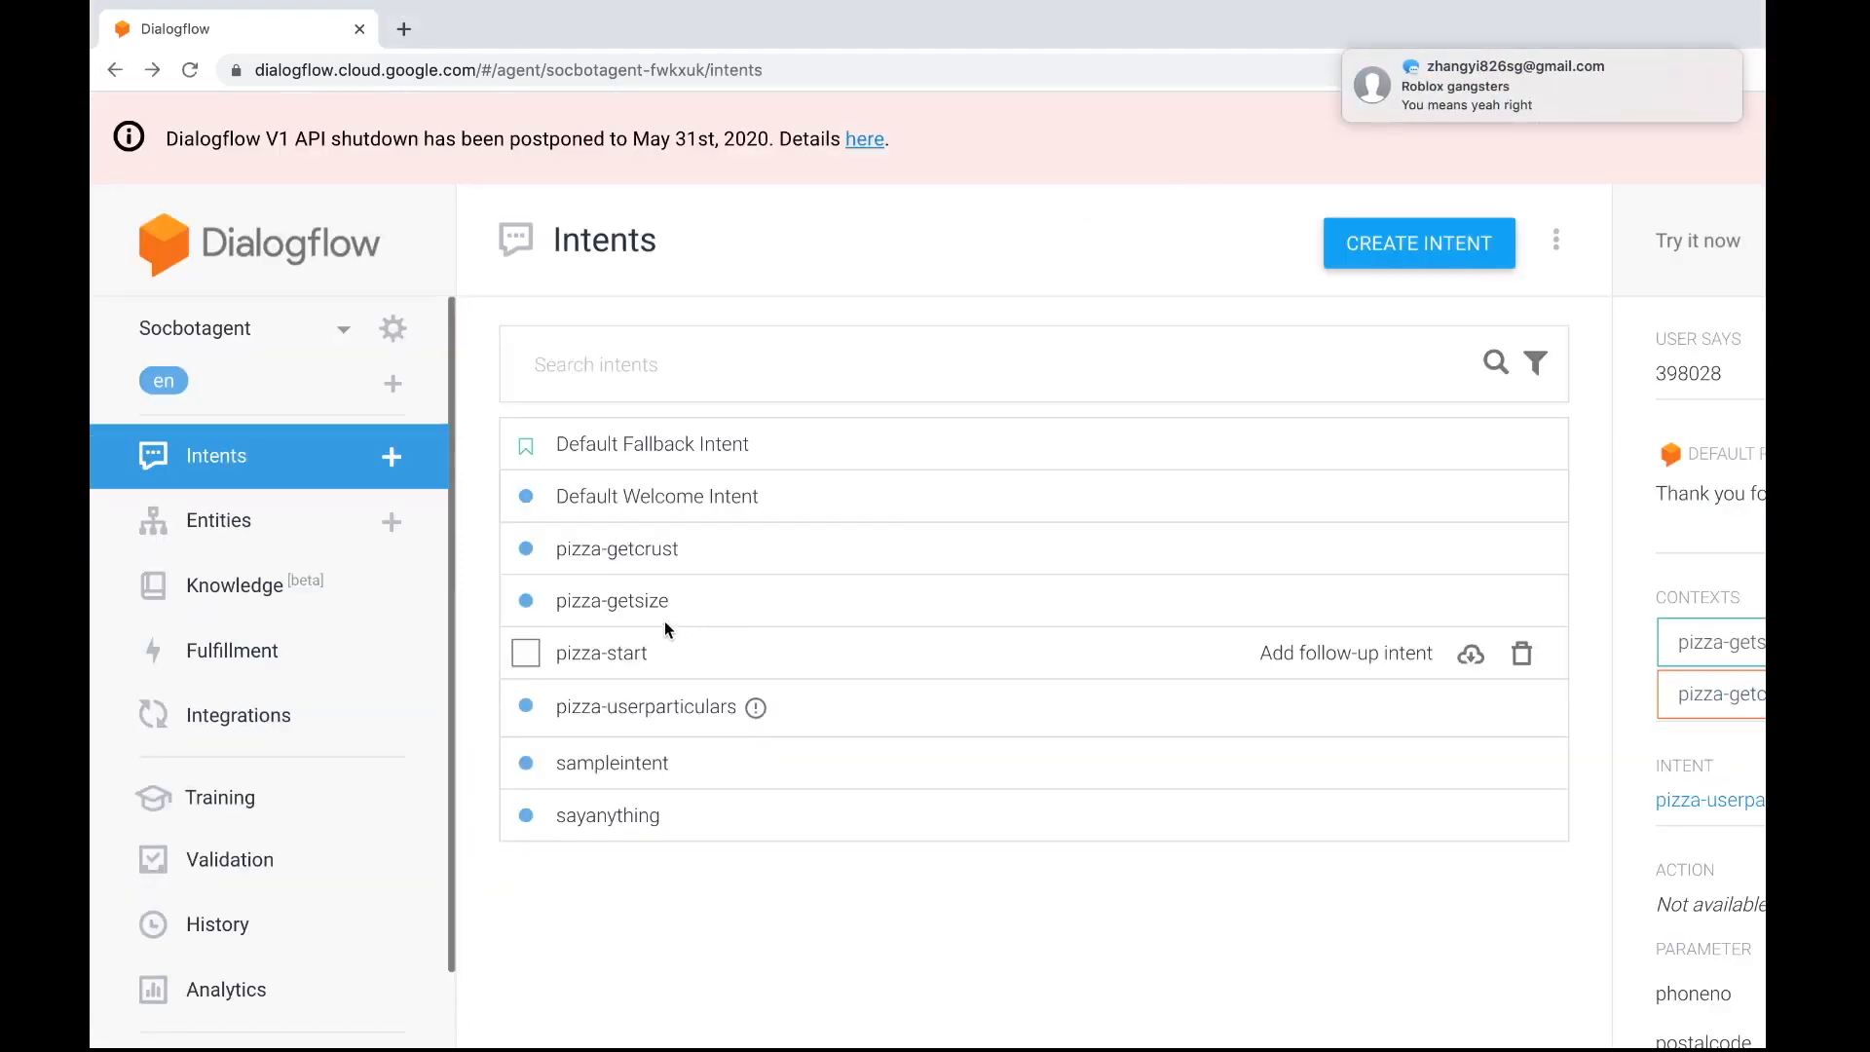
Check the parameter name in the pizza-getsize intent, discarding any changes on leaving
{"action": "left_click", "coordinate": [624, 601]}
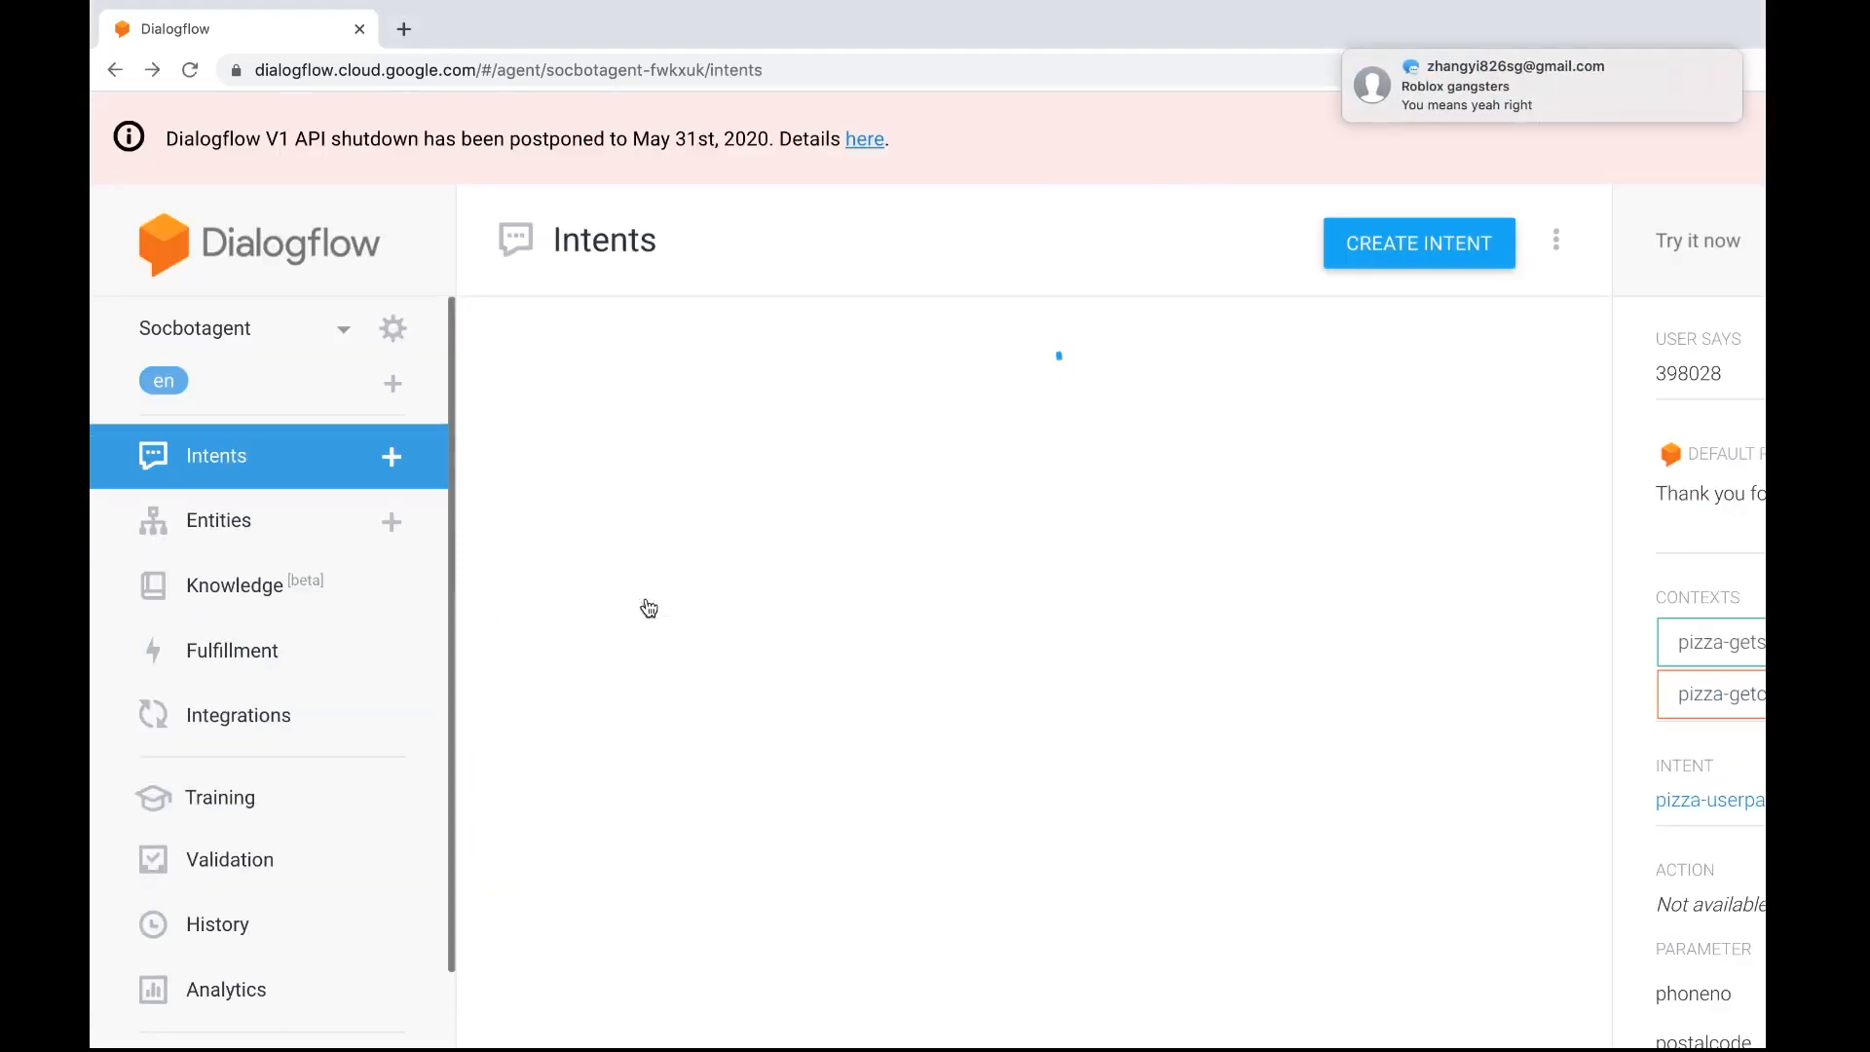
{"action": "scroll", "coordinate": [758, 757], "scroll_direction": "down", "scroll_amount": 8}
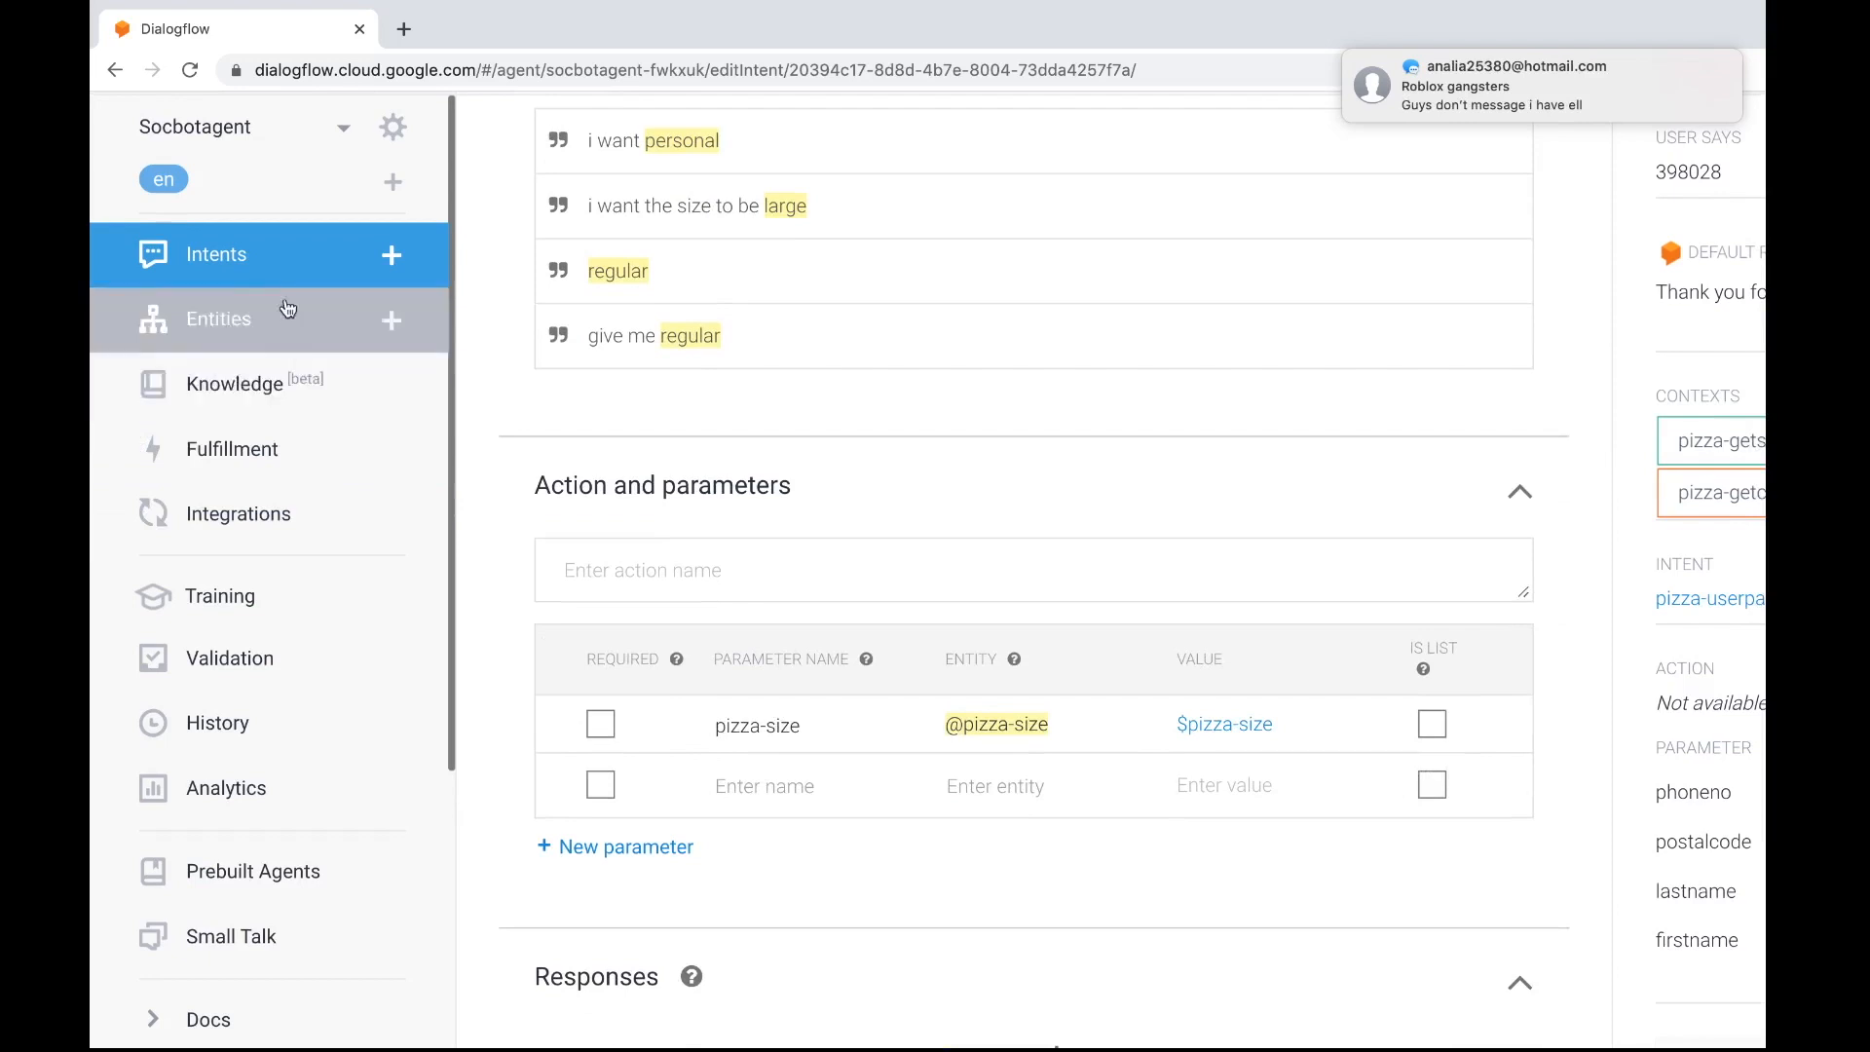
{"action": "left_click", "coordinate": [296, 257]}
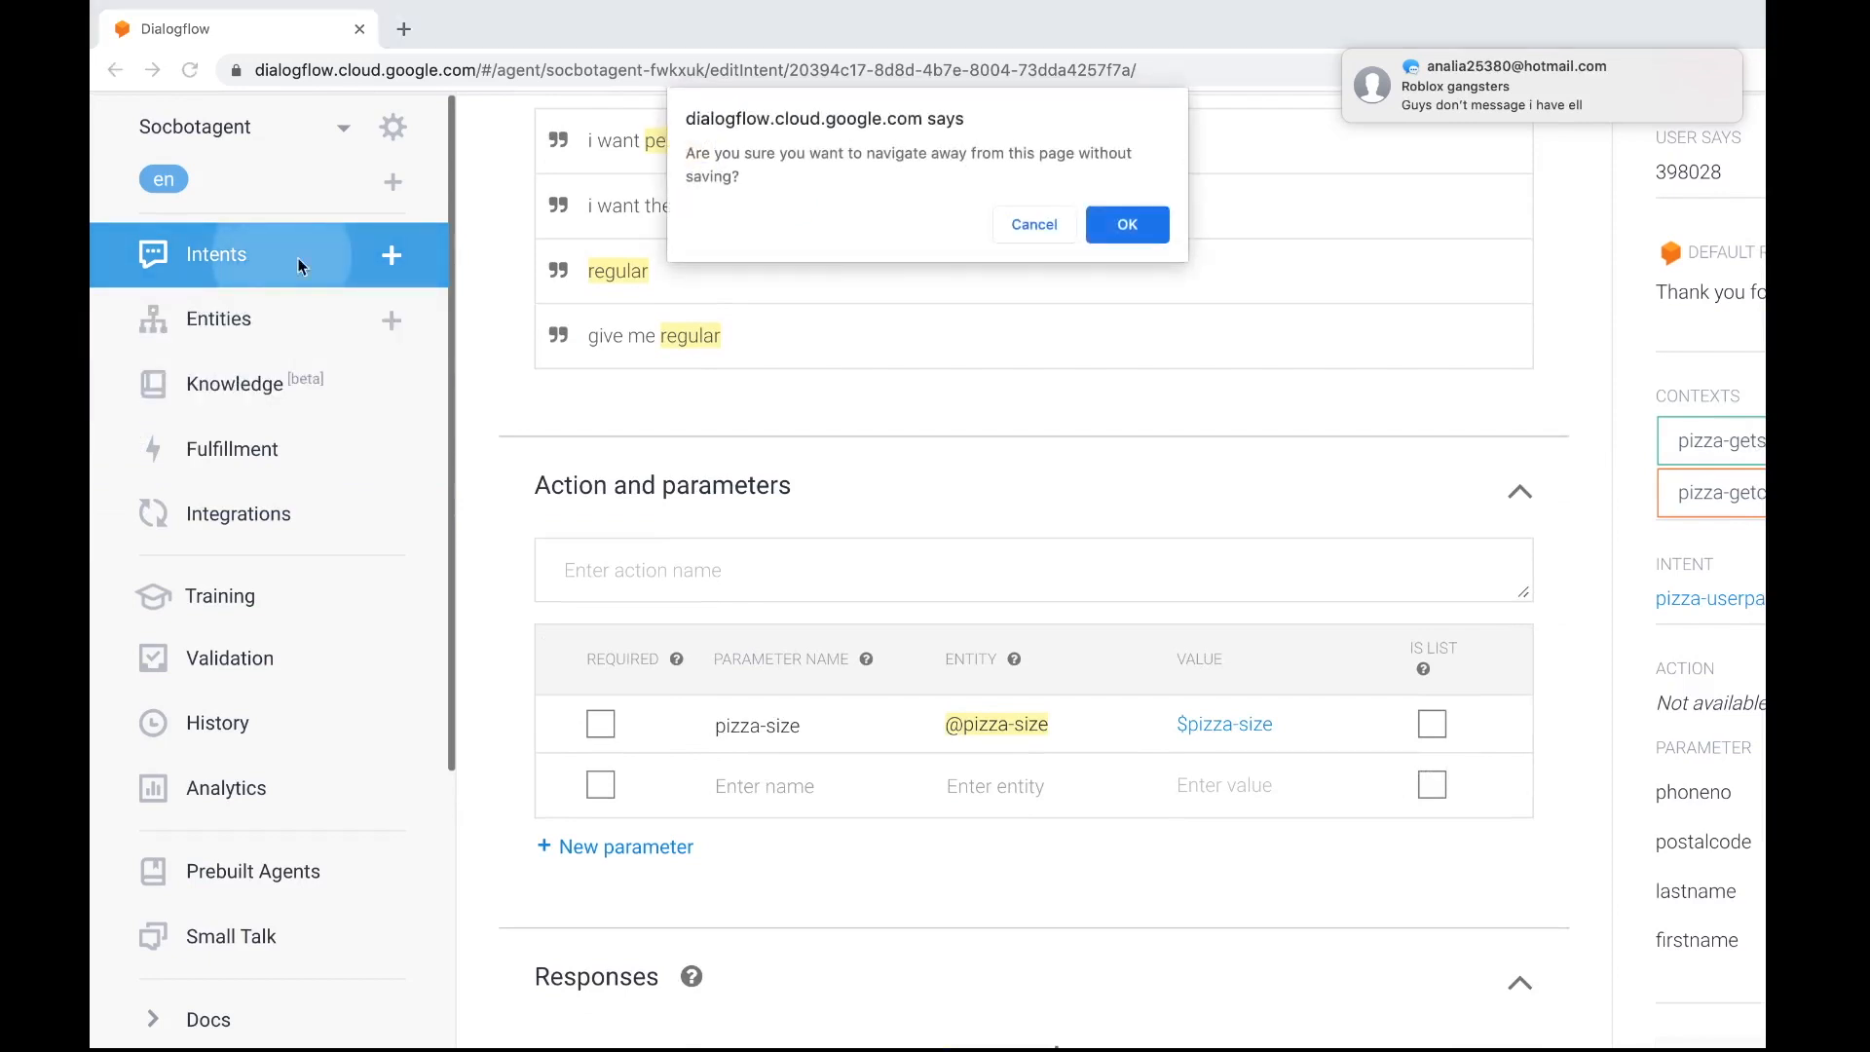
{"action": "left_click", "coordinate": [1134, 222]}
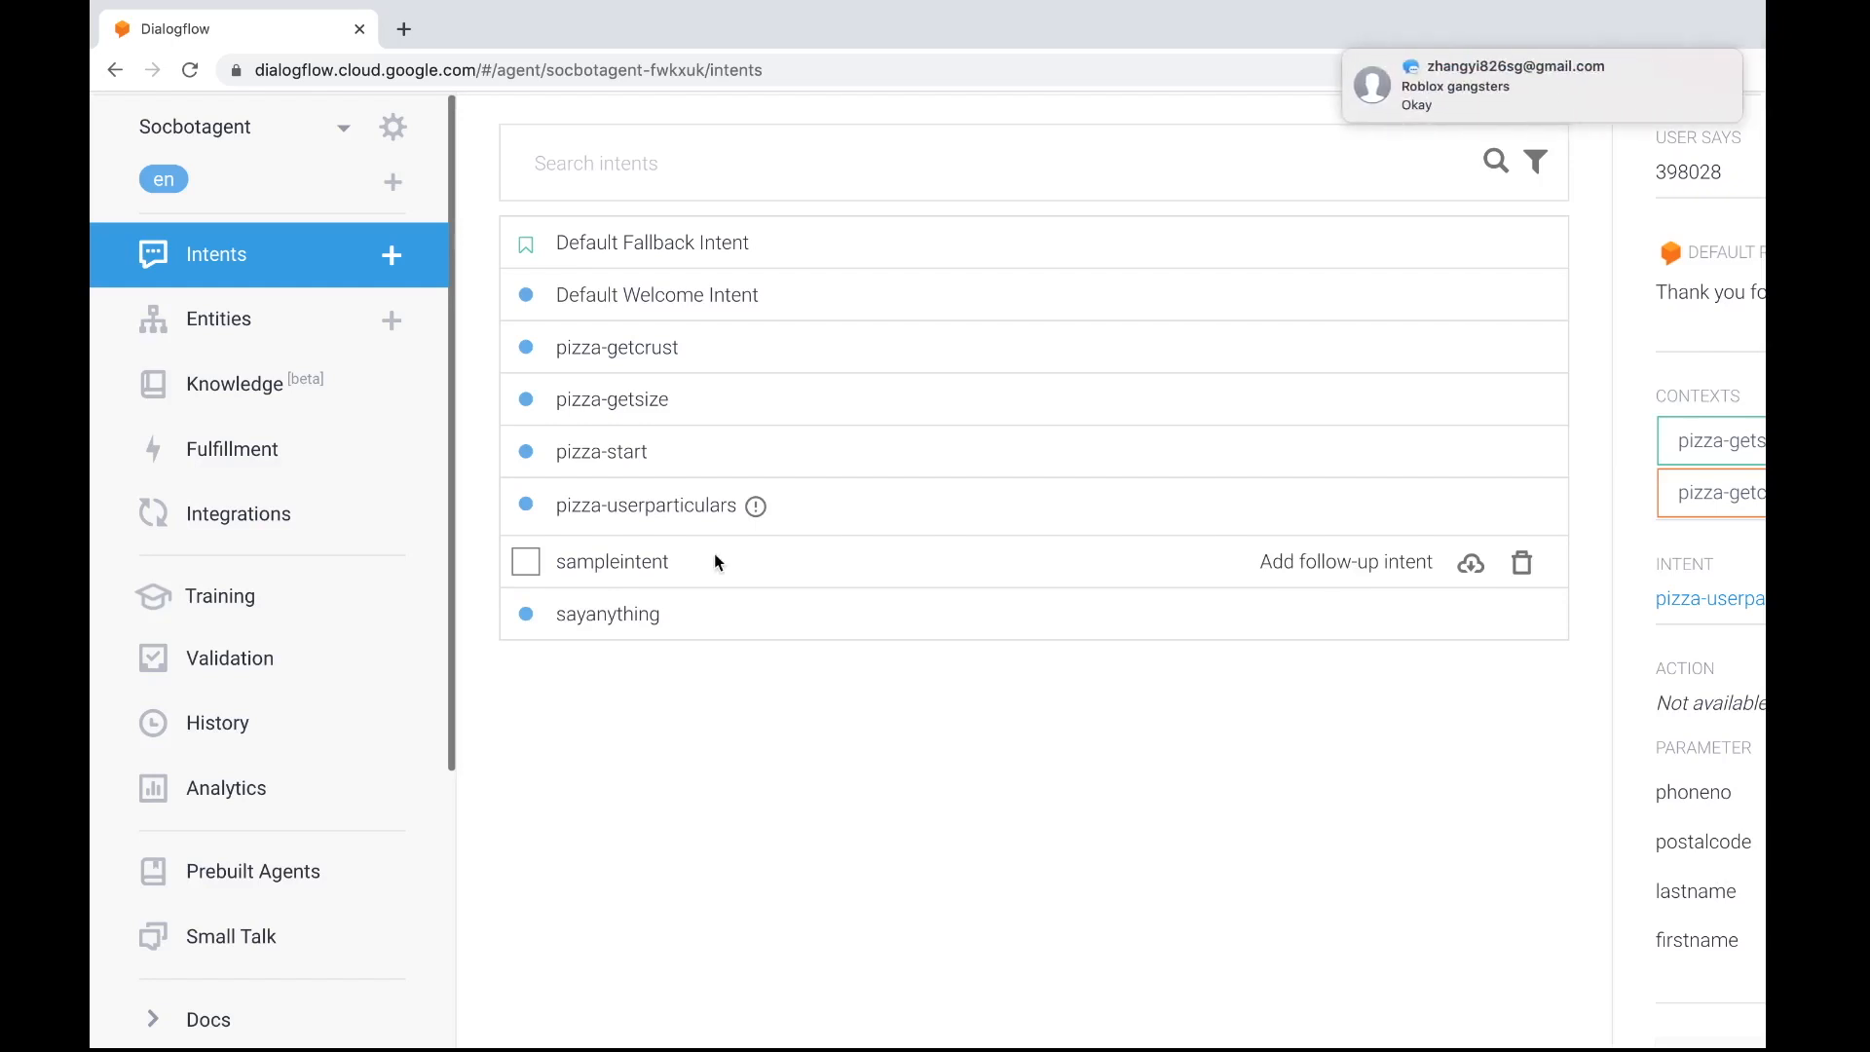
Reopen the pizza-userparticulars intent and append "and #pizza-getsize" to its first text response
{"action": "left_click", "coordinate": [673, 507]}
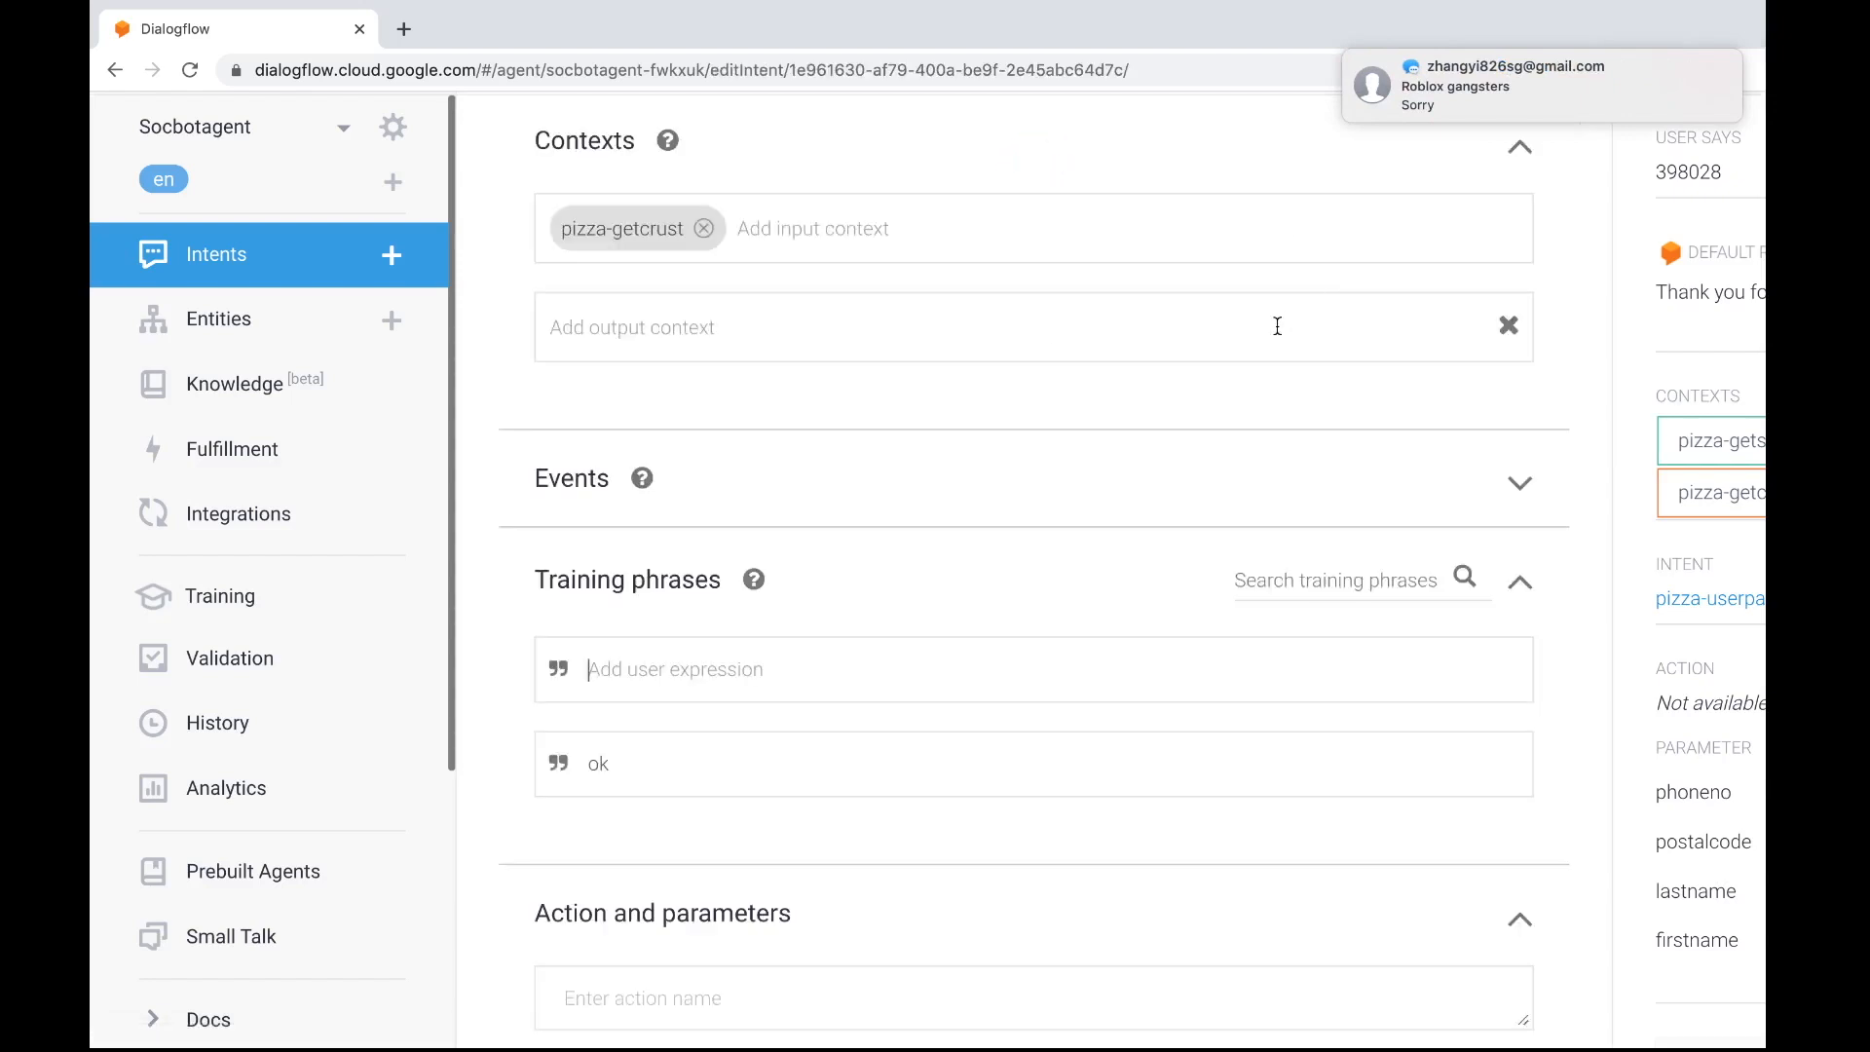
{"action": "scroll", "coordinate": [1260, 466], "scroll_direction": "down", "scroll_amount": 3}
{"action": "scroll", "coordinate": [1261, 460], "scroll_direction": "down", "scroll_amount": 8}
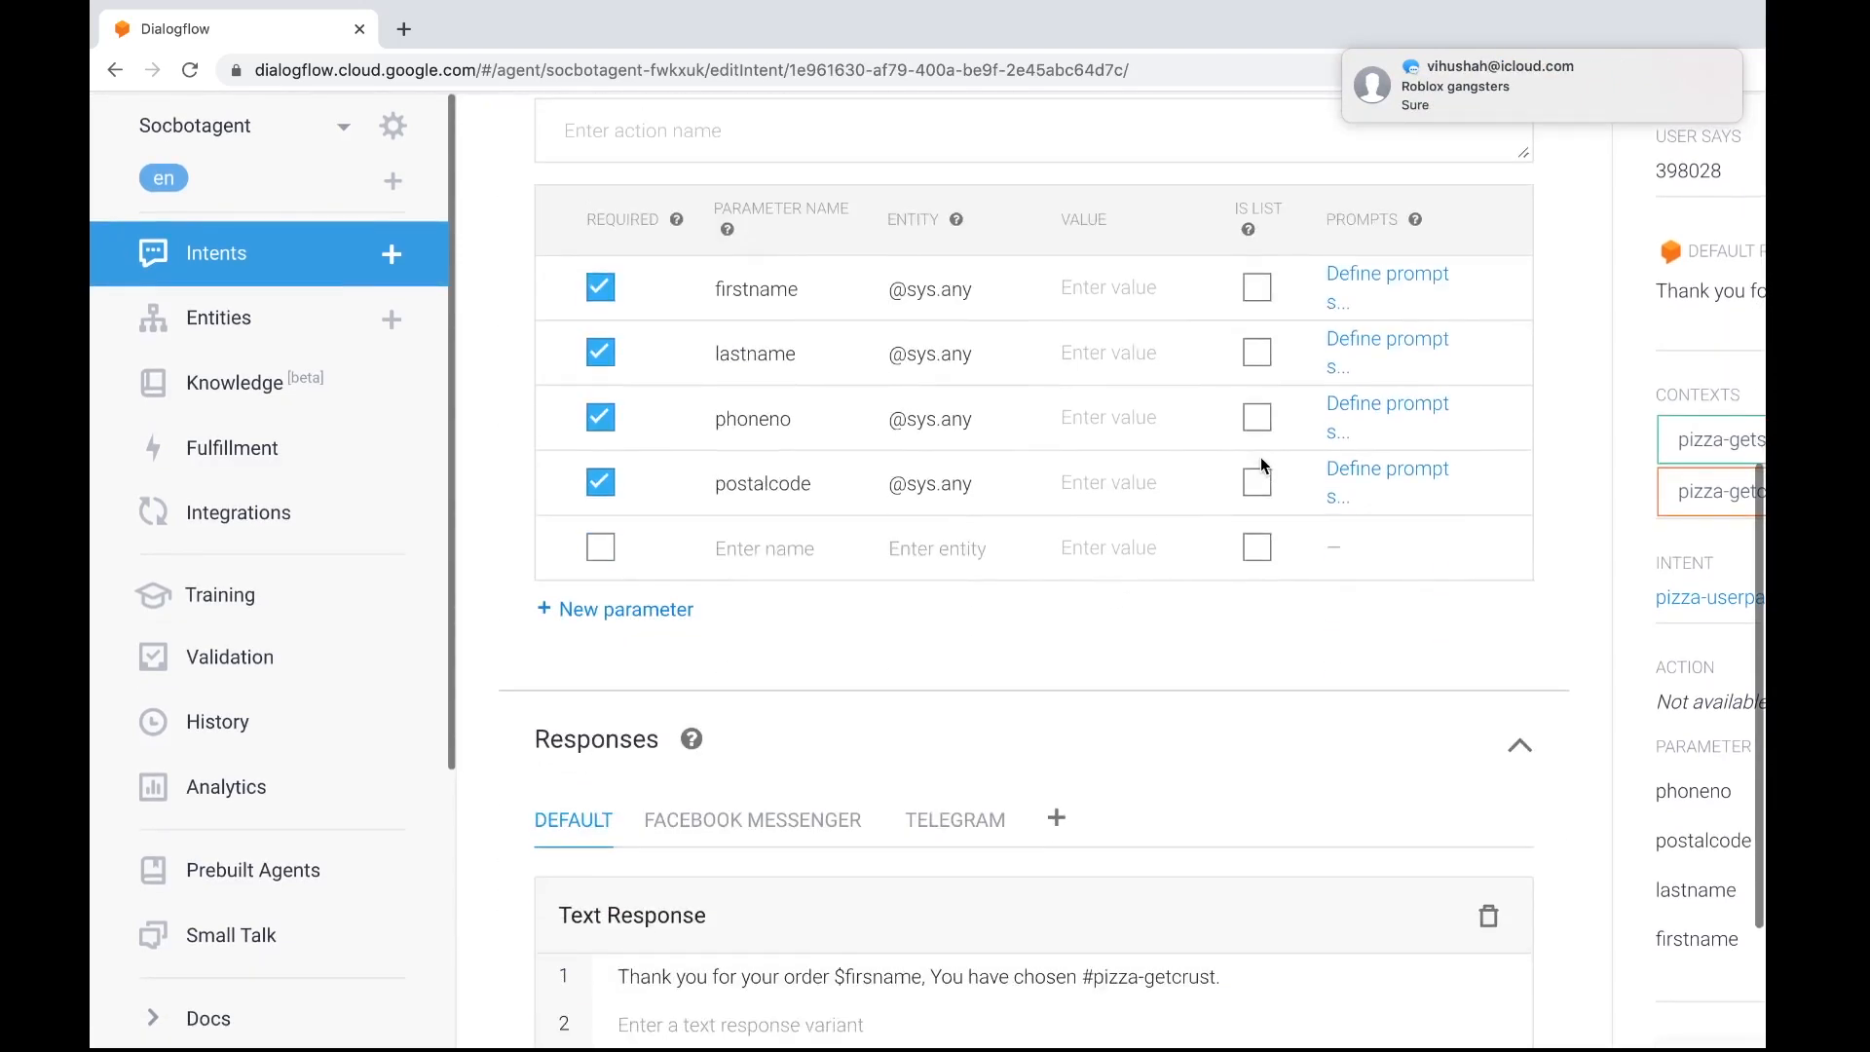
{"action": "left_click", "coordinate": [1237, 723]}
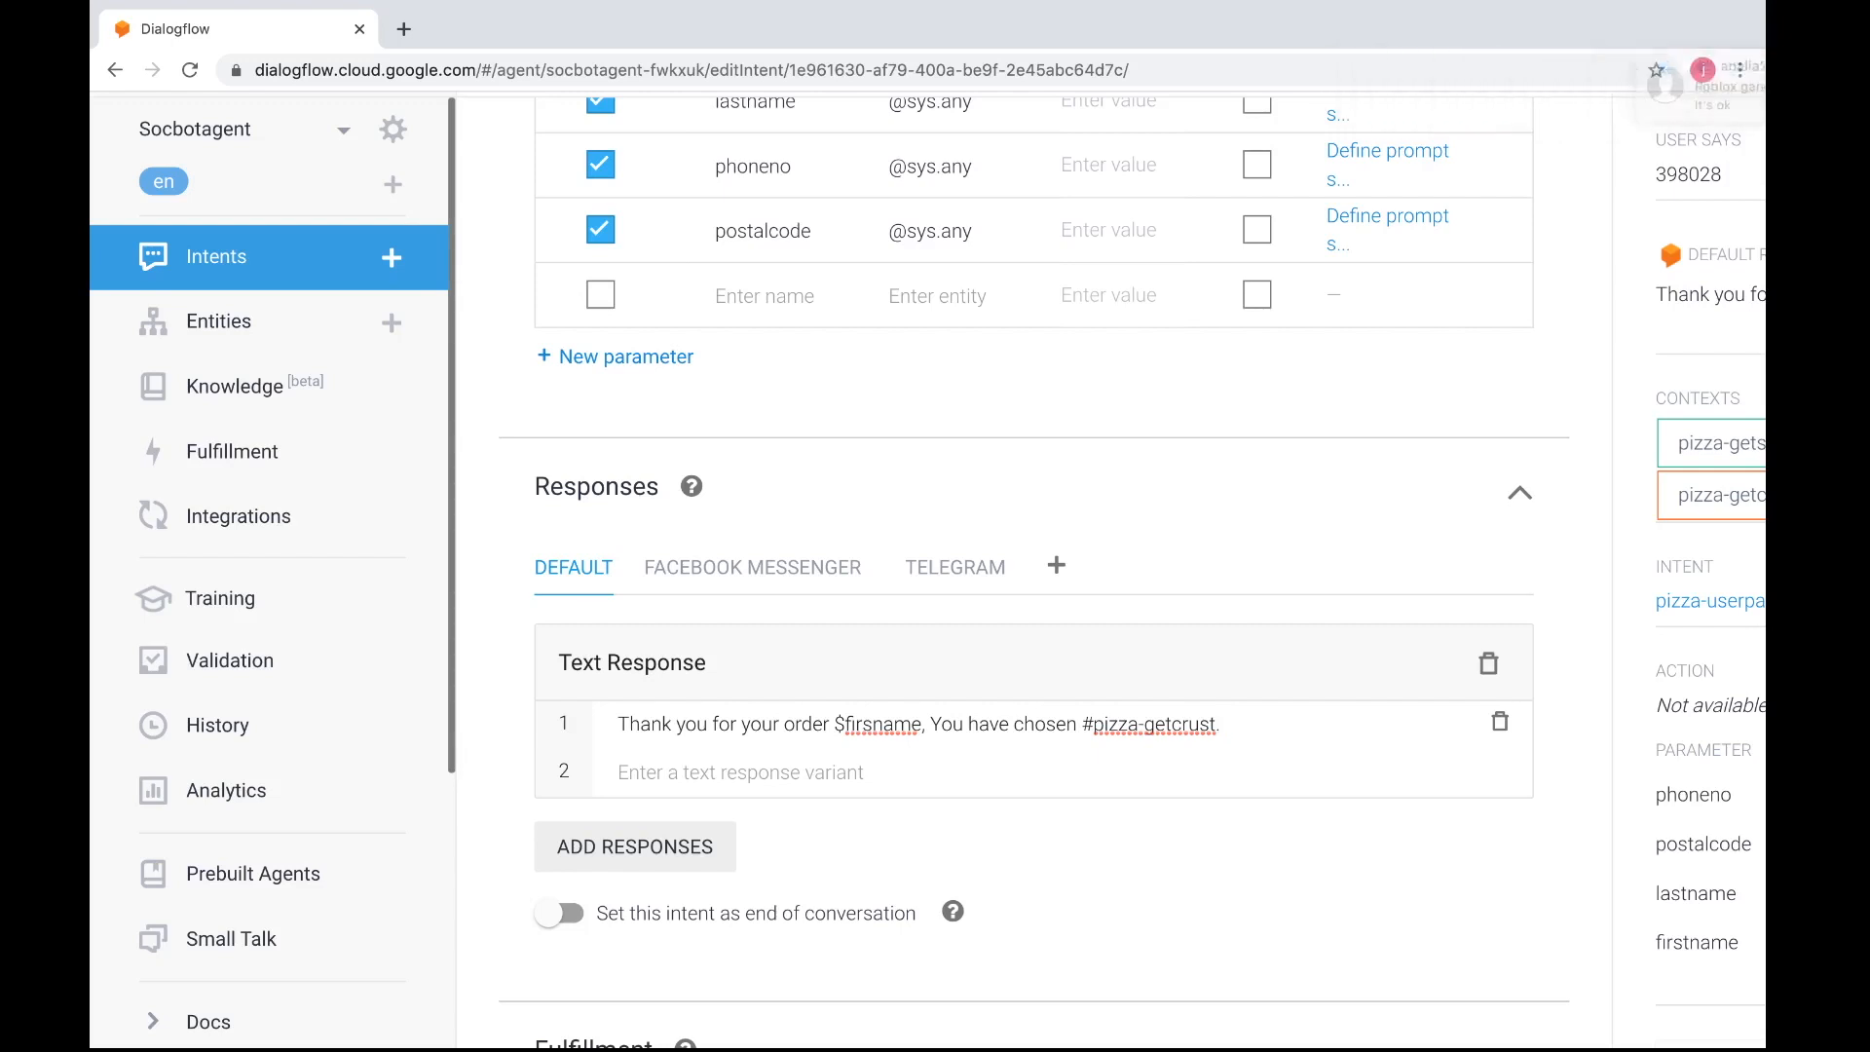
{"action": "type", "text": "and"}
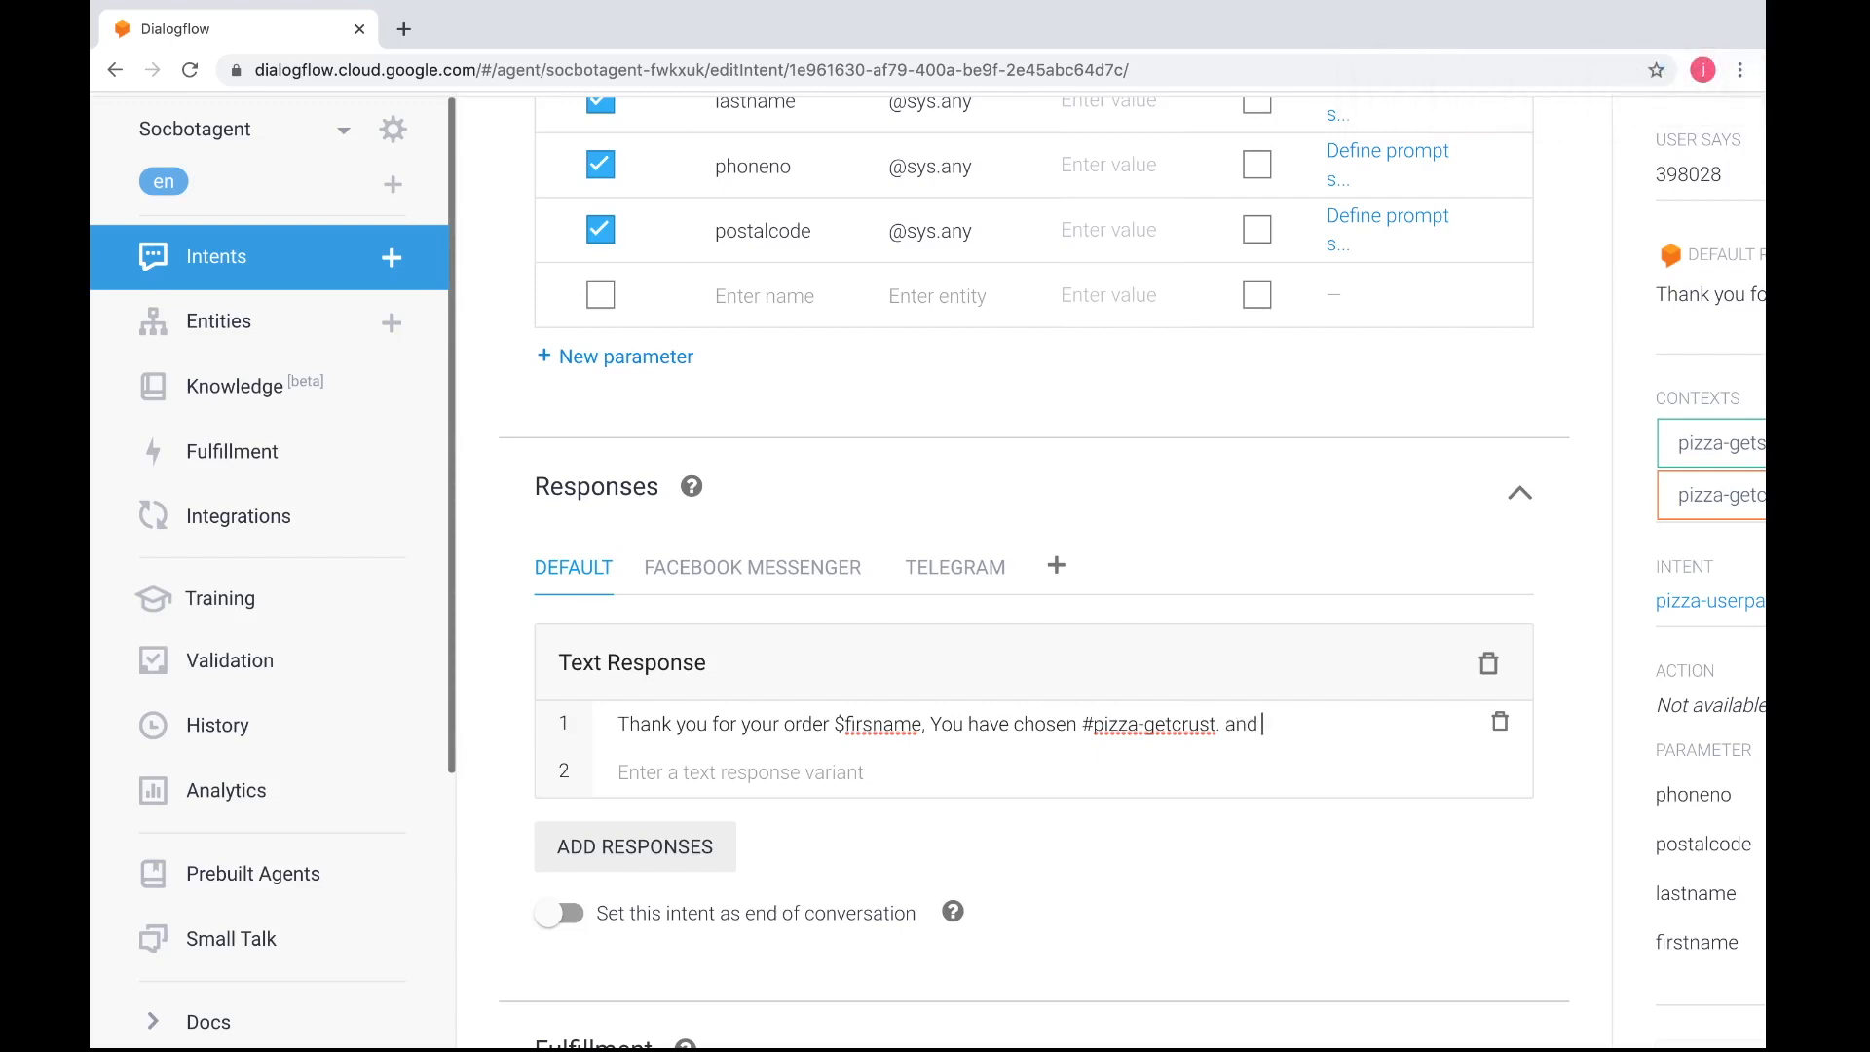
{"action": "type", "text": " %"}
{"action": "key", "text": "BackSpace"}
{"action": "type", "text": "#"}
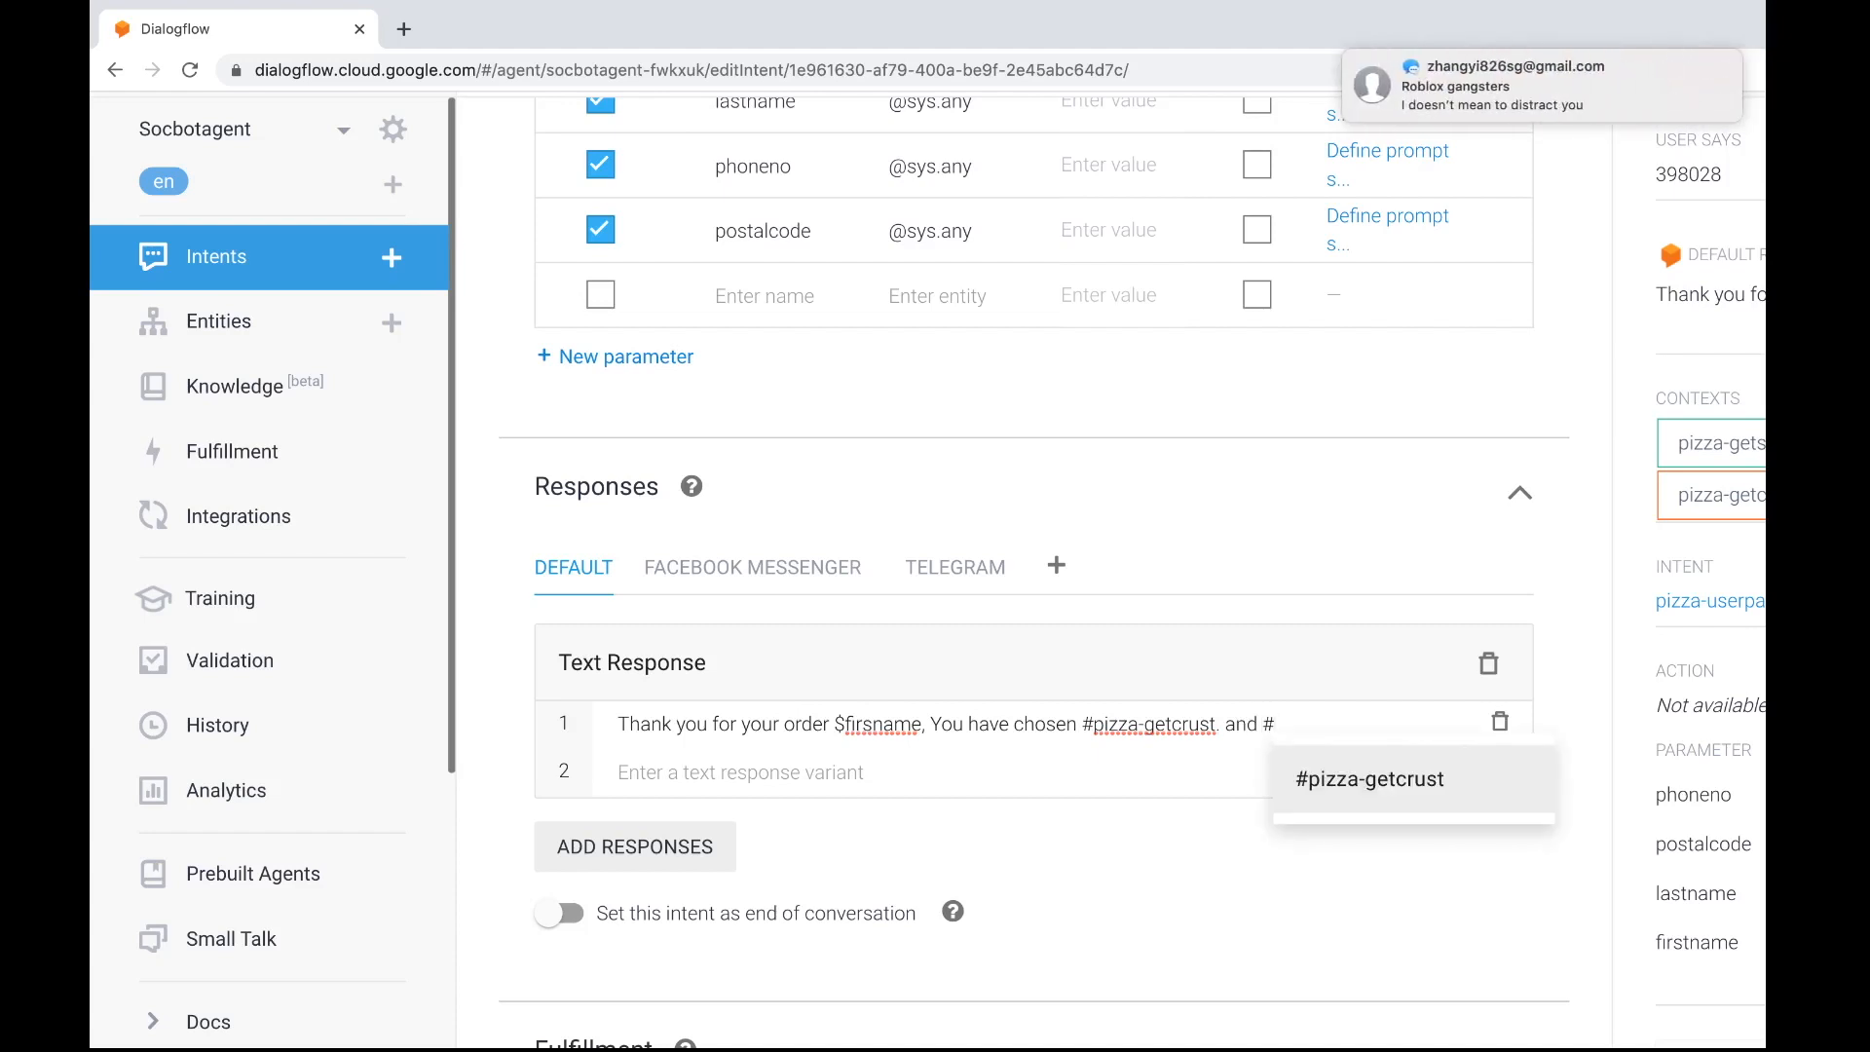
{"action": "type", "text": "pizza-"}
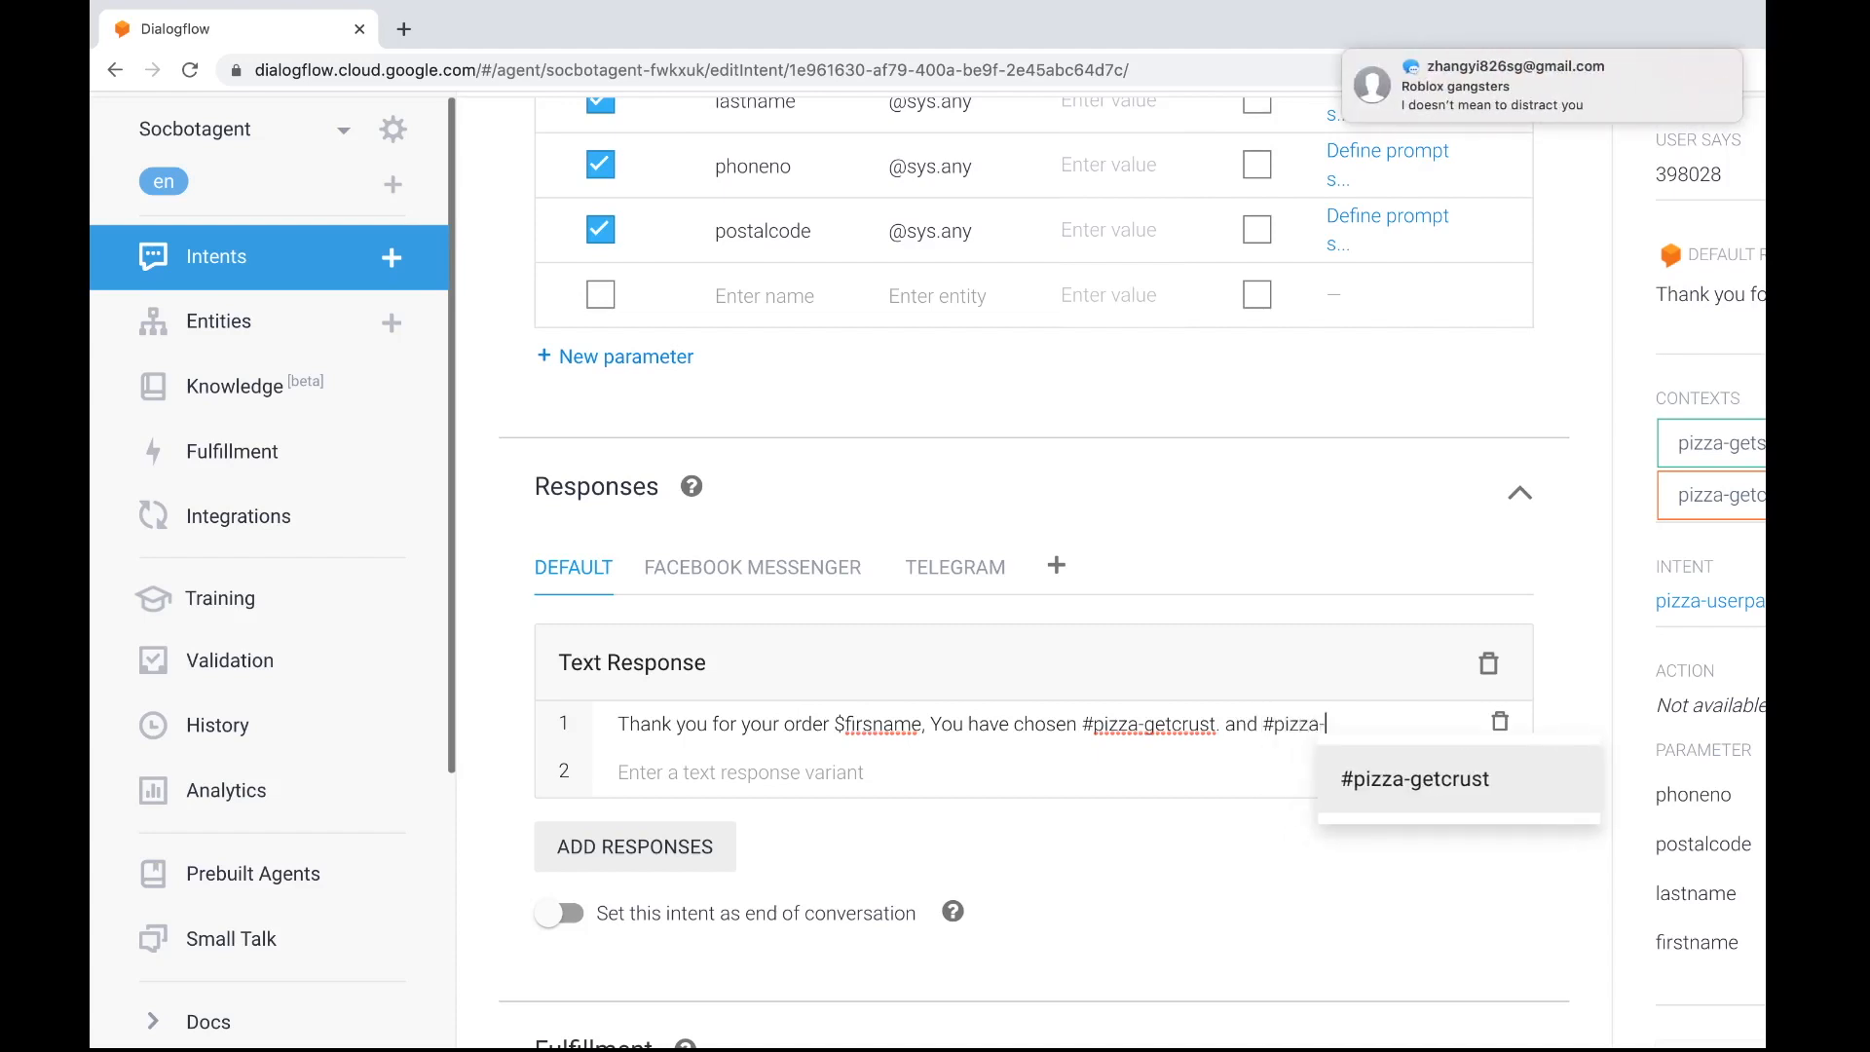
{"action": "scroll", "coordinate": [1446, 516], "scroll_direction": "right", "scroll_amount": 5}
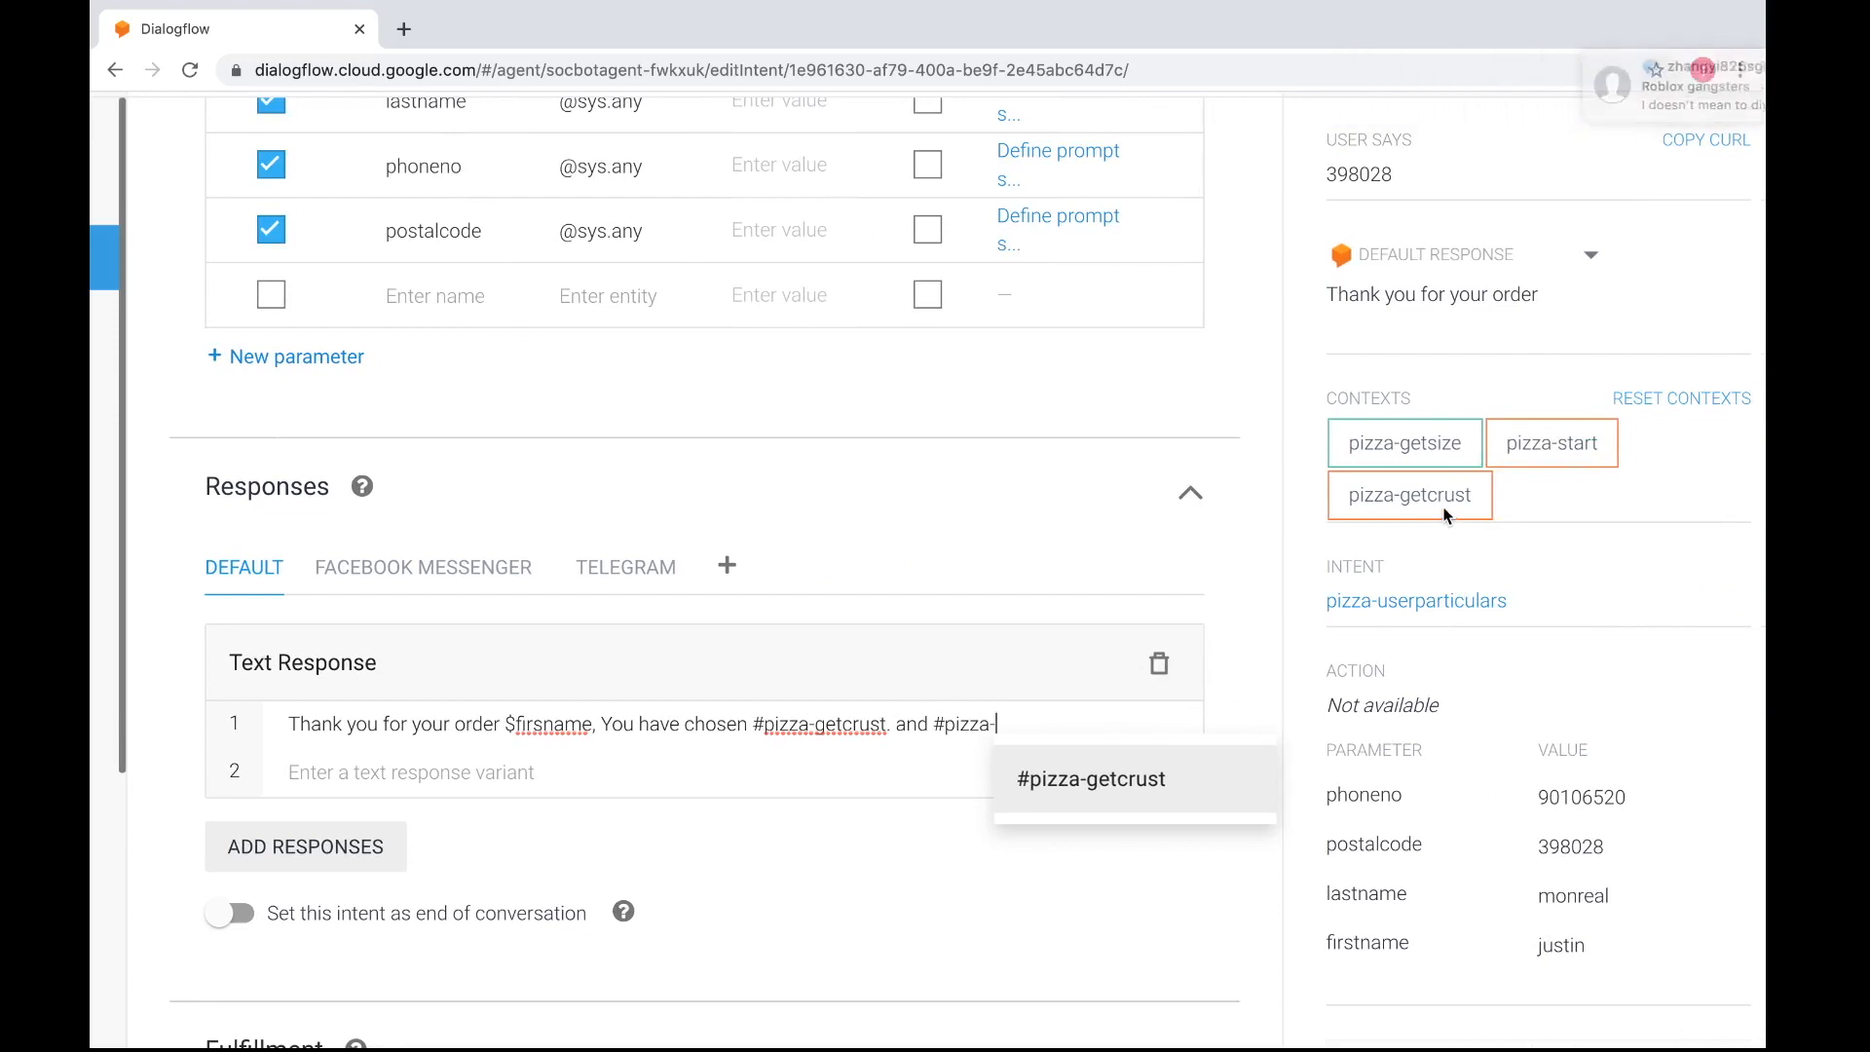
{"action": "scroll", "coordinate": [1446, 516], "scroll_direction": "left", "scroll_amount": 3}
{"action": "type", "text": "ge"}
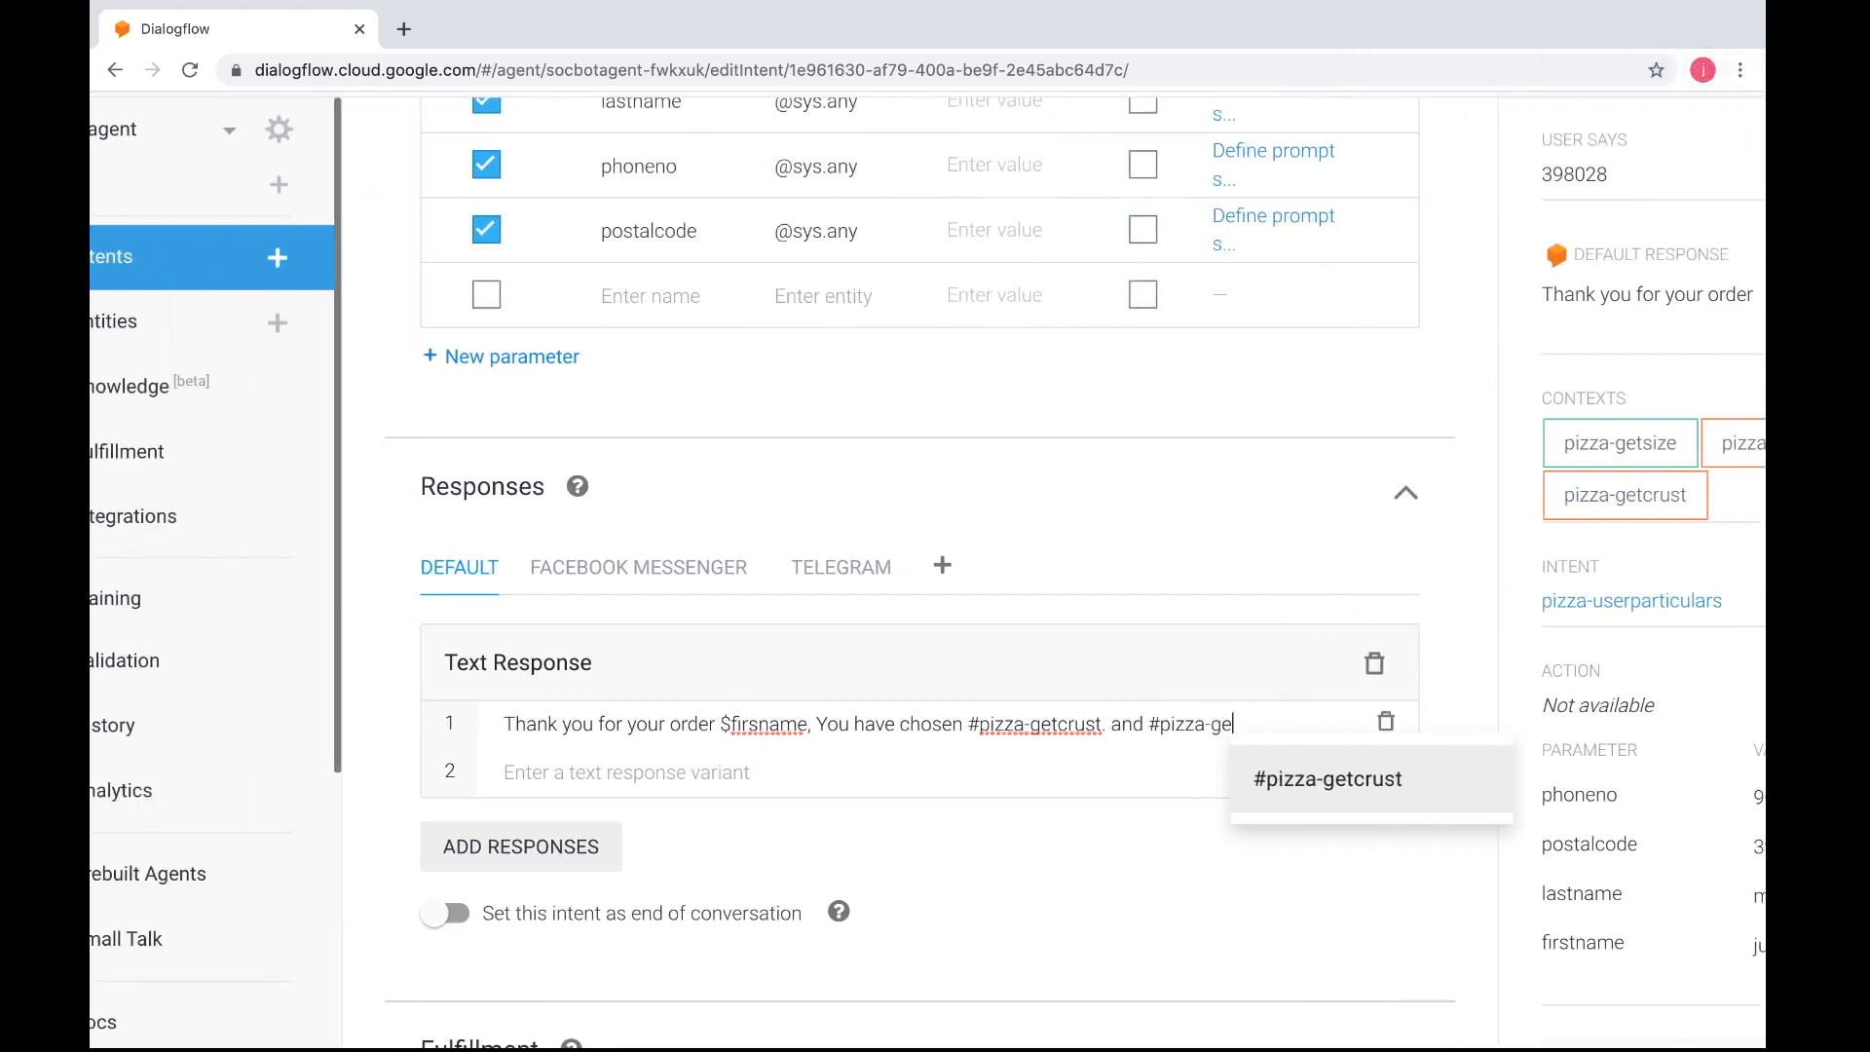
{"action": "type", "text": "tsize"}
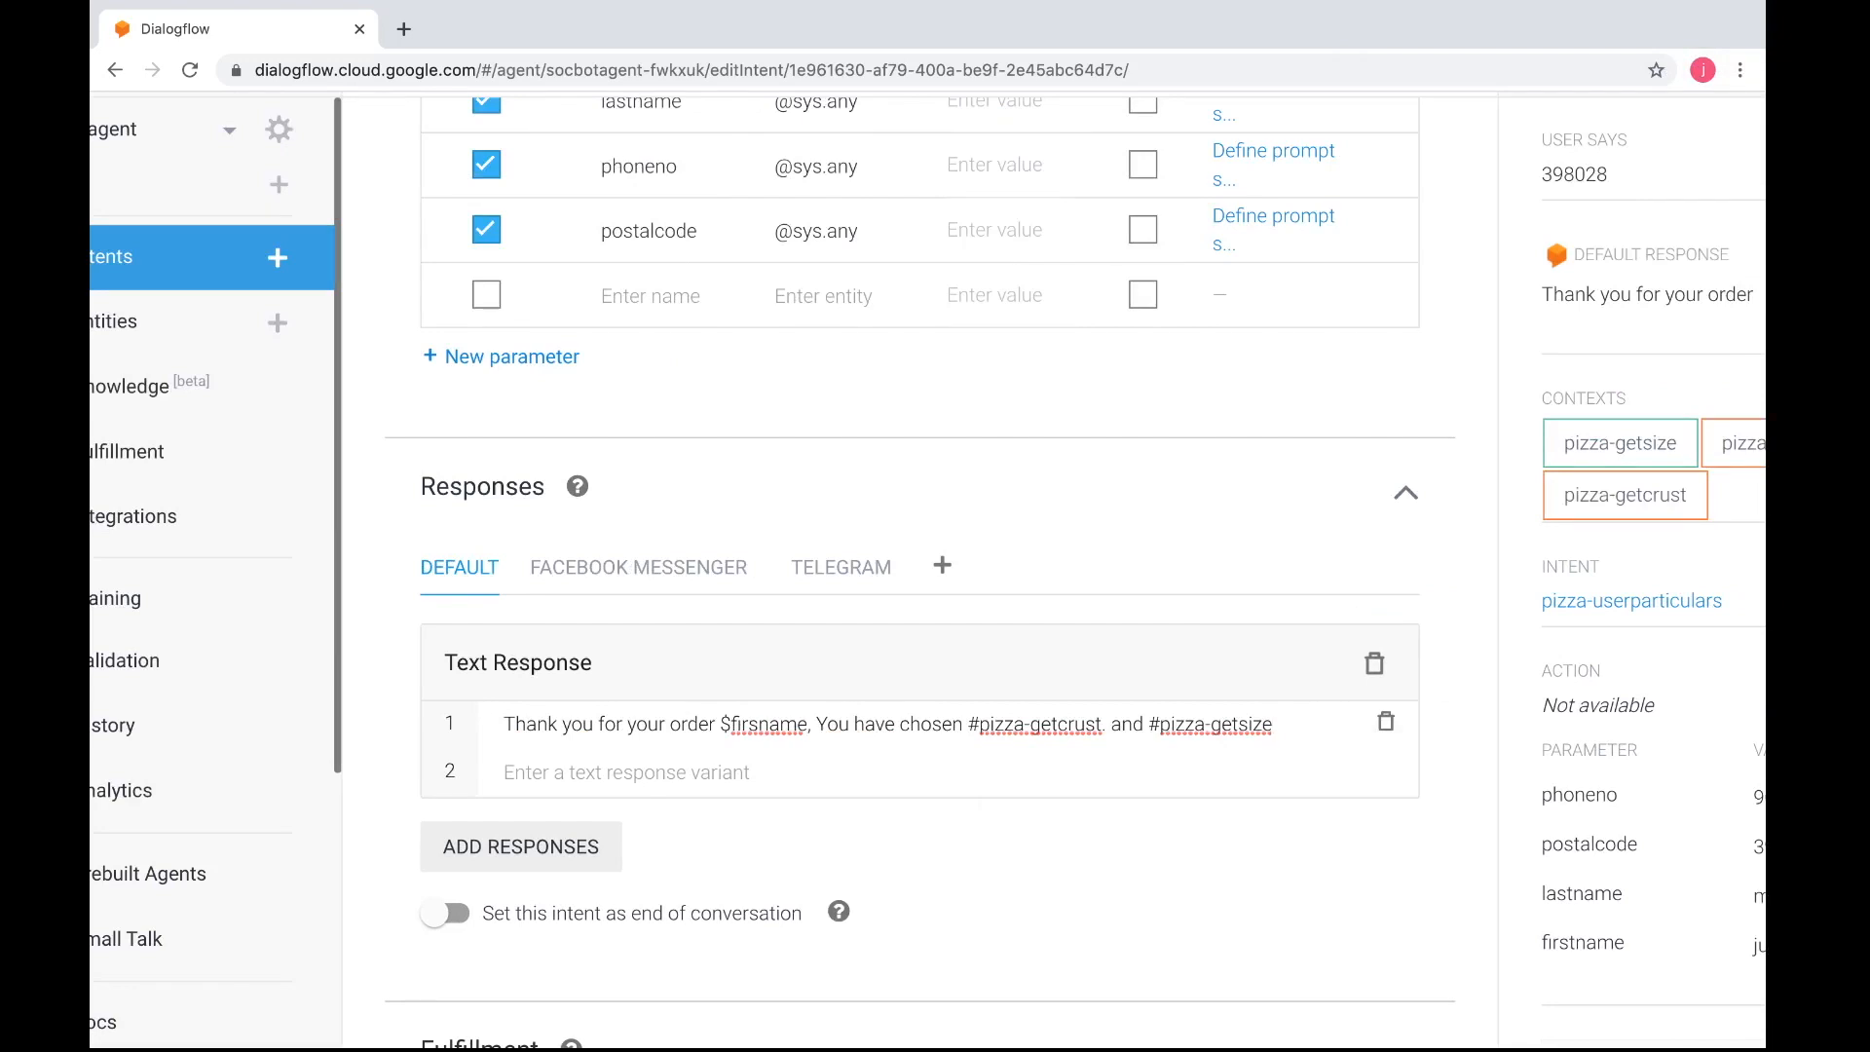
Extend the response's context references to "#pizza-getcrust.pizza-crust" and "#pizza-getsize.pizza-size", ending the sentence with a period
{"action": "left_click", "coordinate": [1101, 727]}
{"action": "type", "text": ".pizza-"}
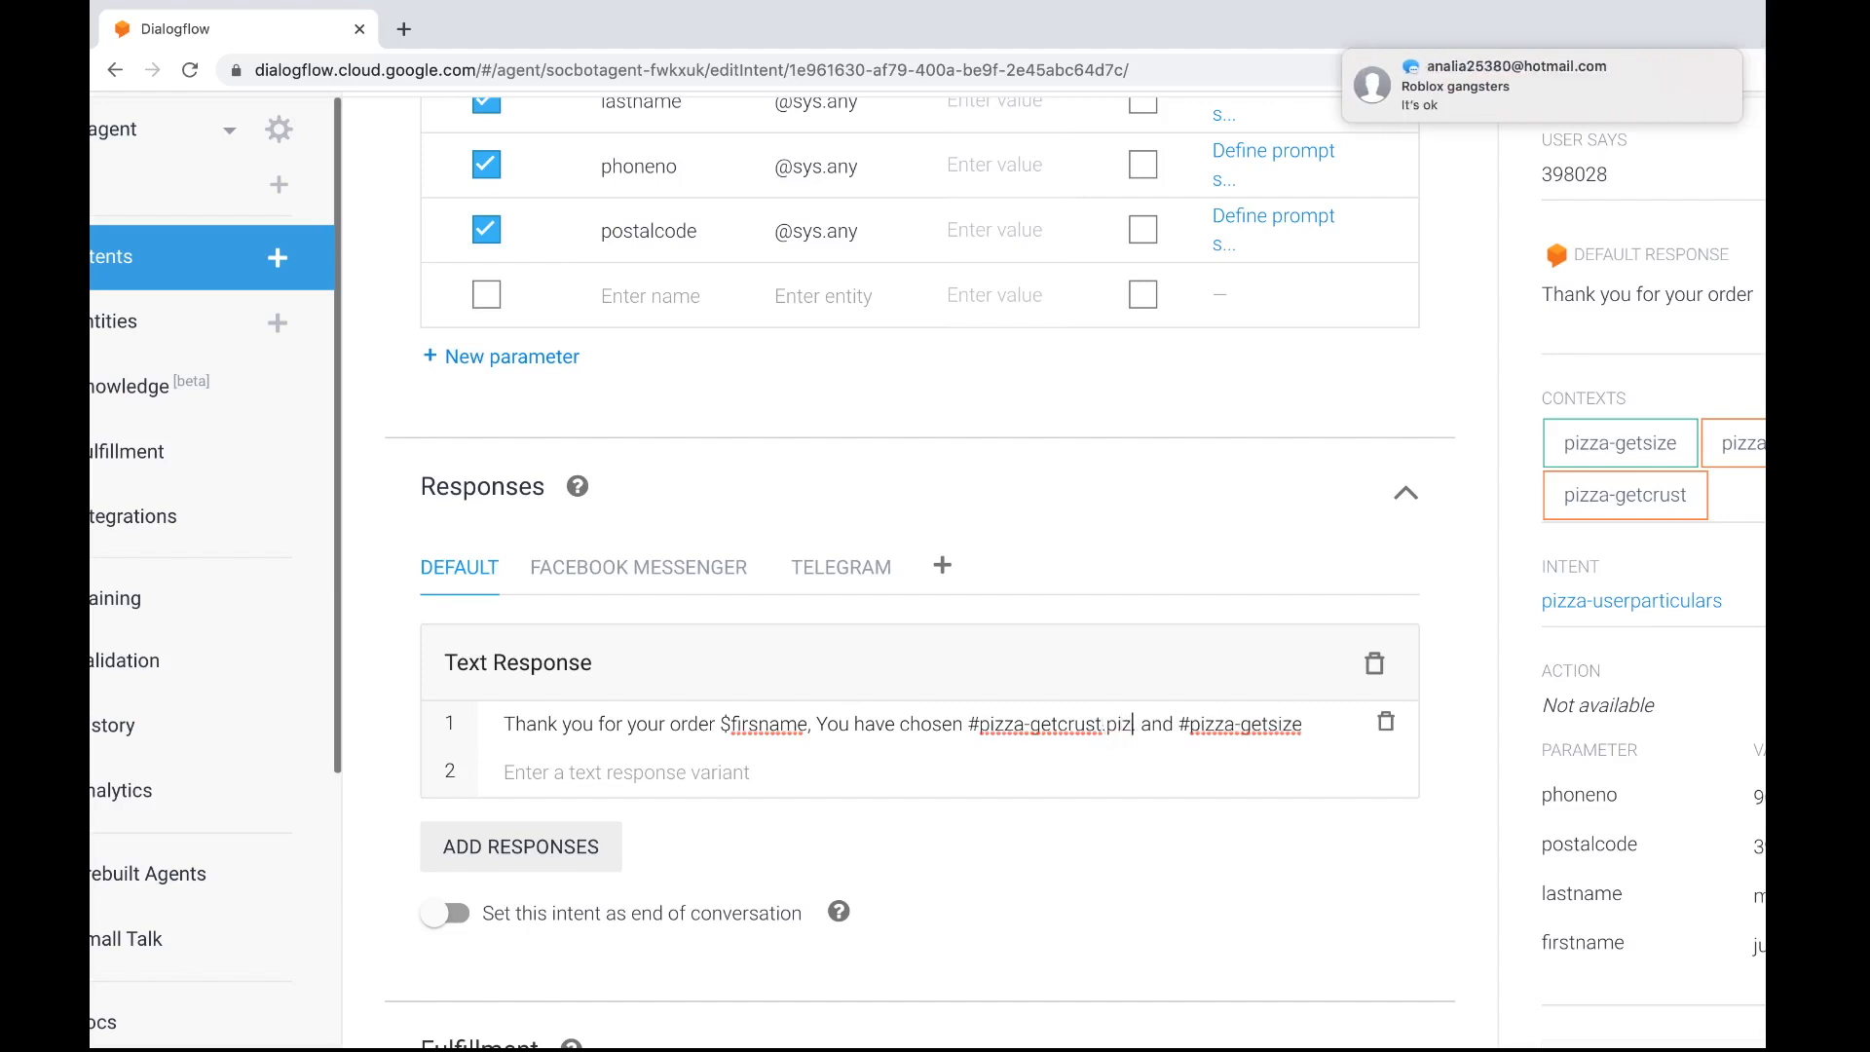
{"action": "type", "text": "crust."}
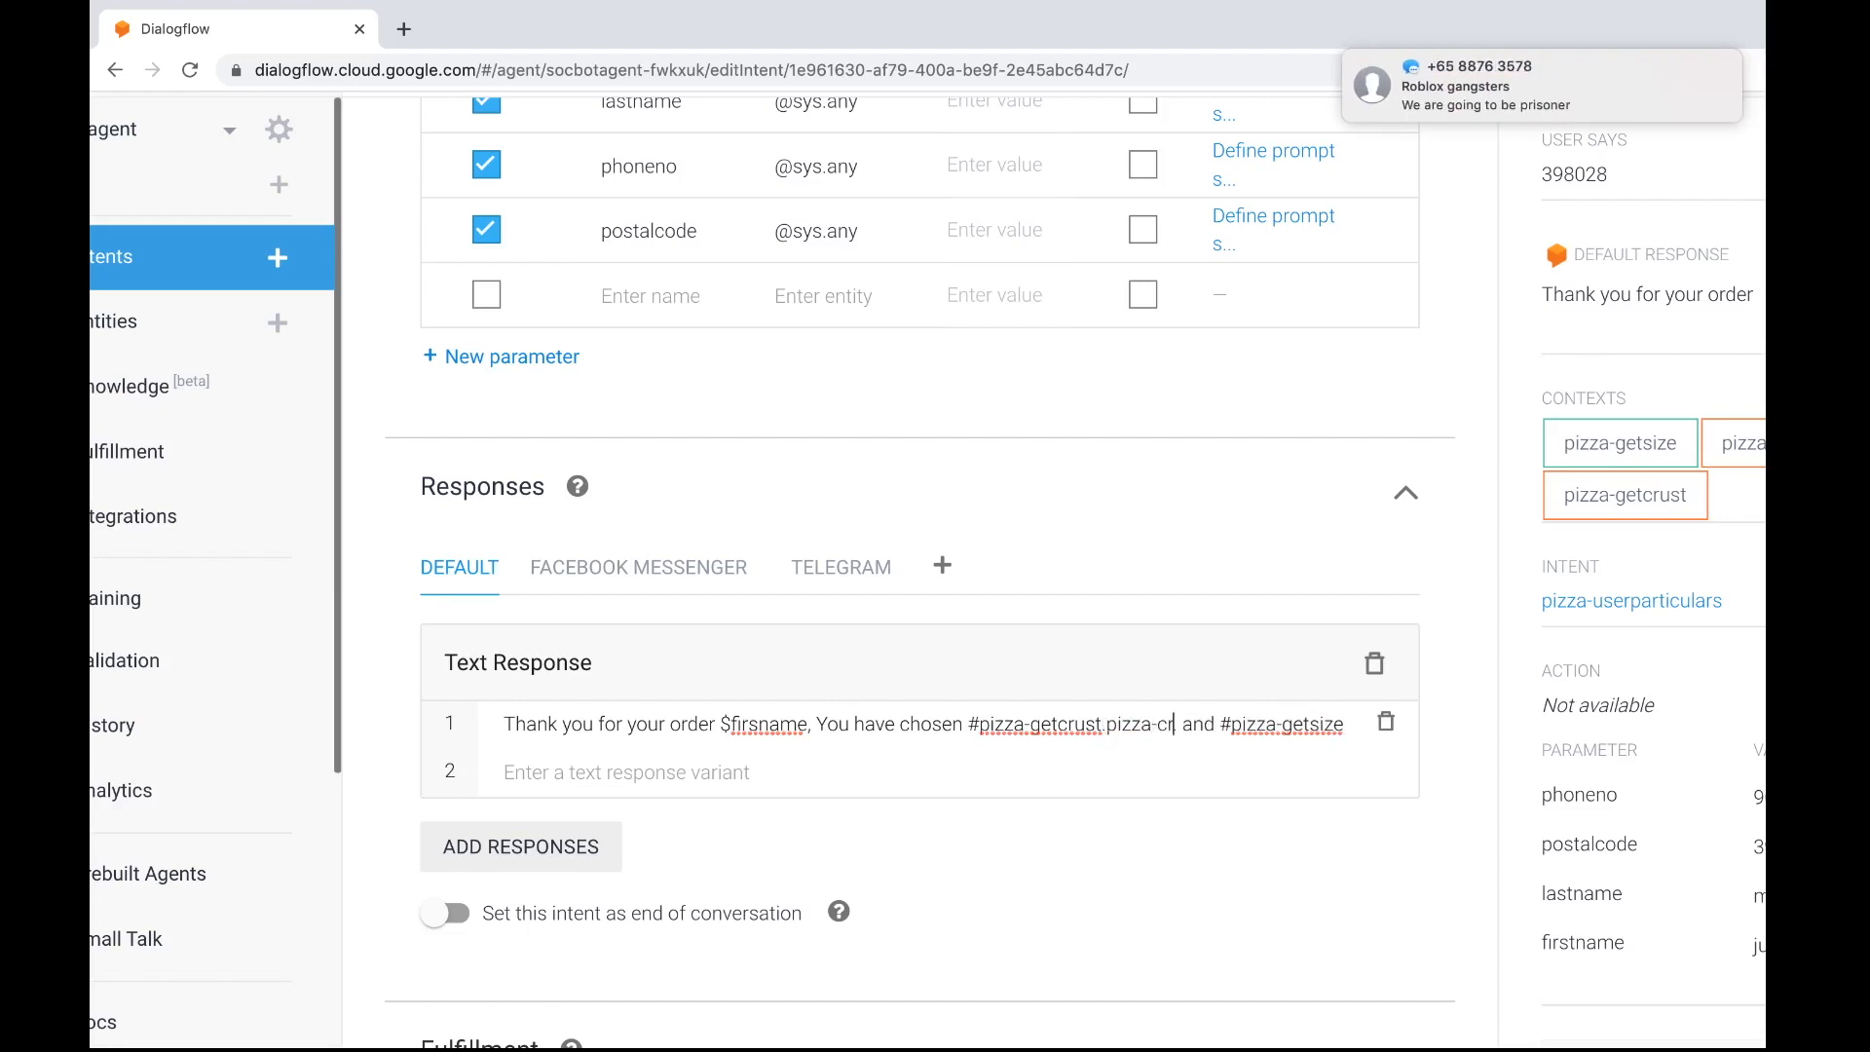
{"action": "key", "text": "BackSpace"}
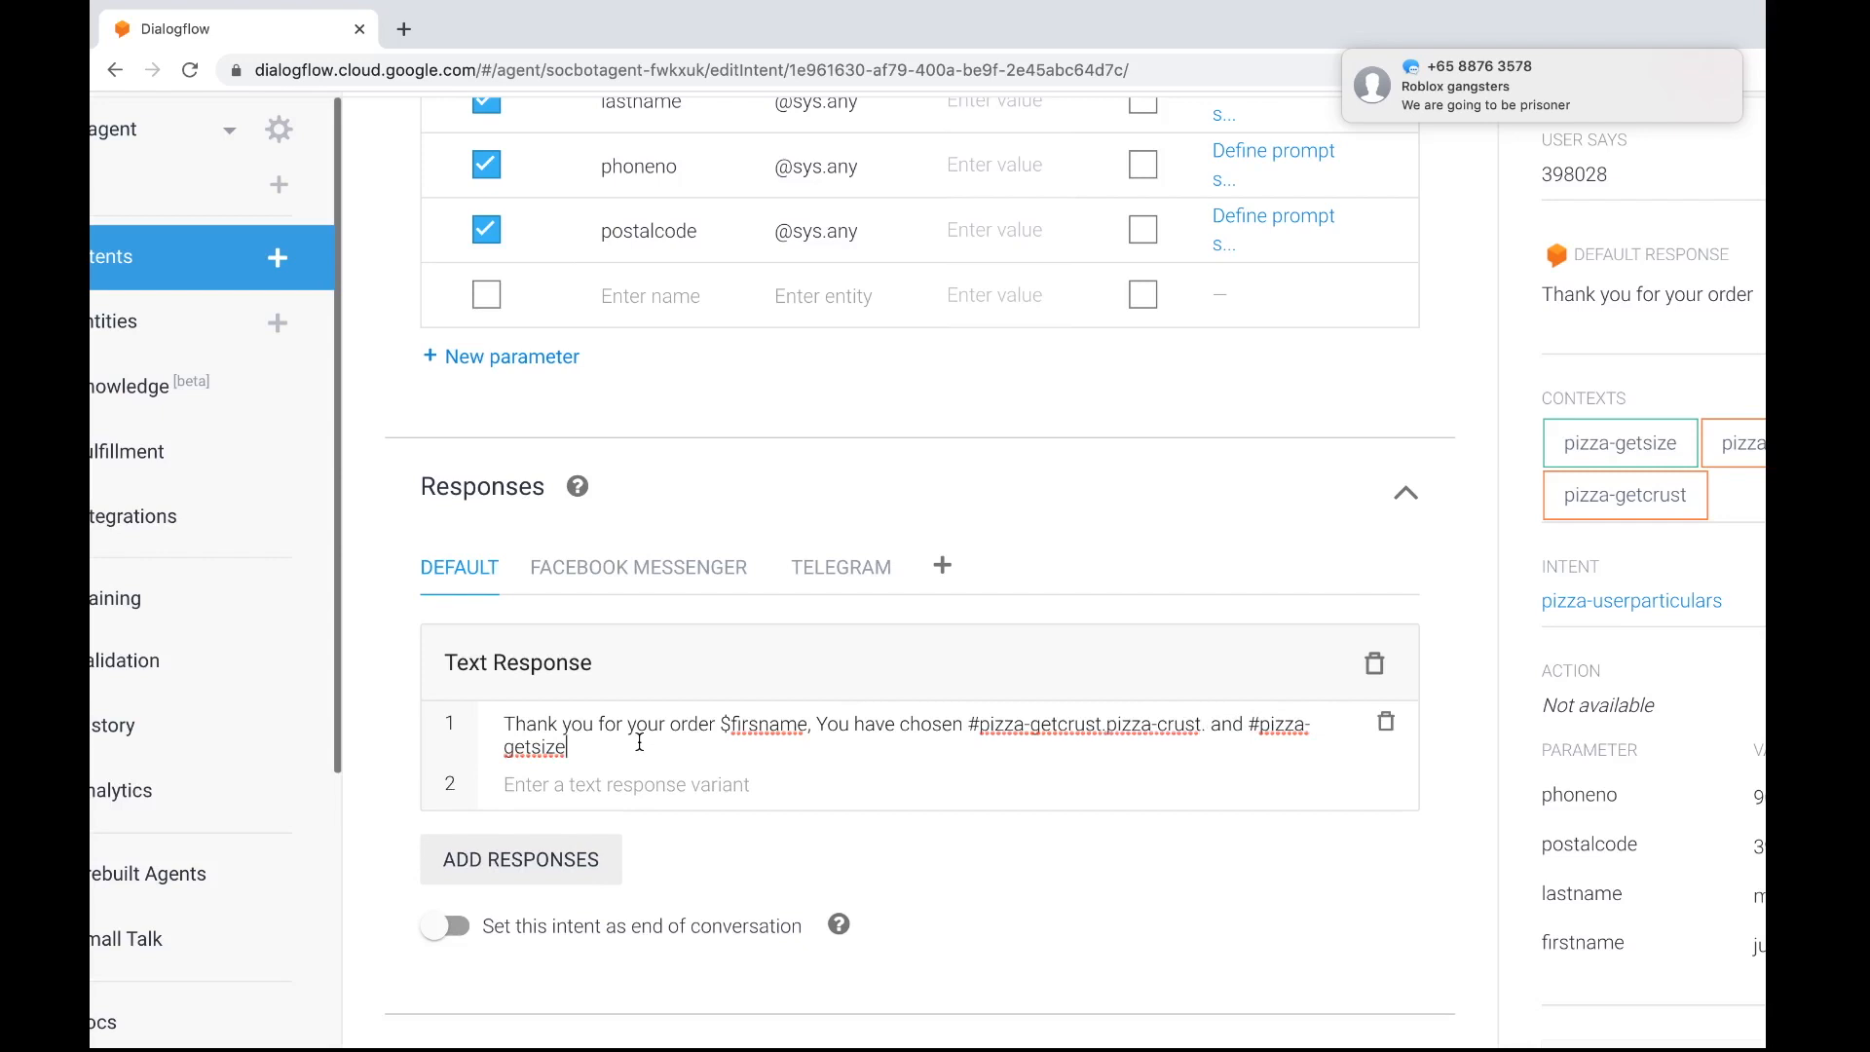
{"action": "type", "text": ".pizza-size. "}
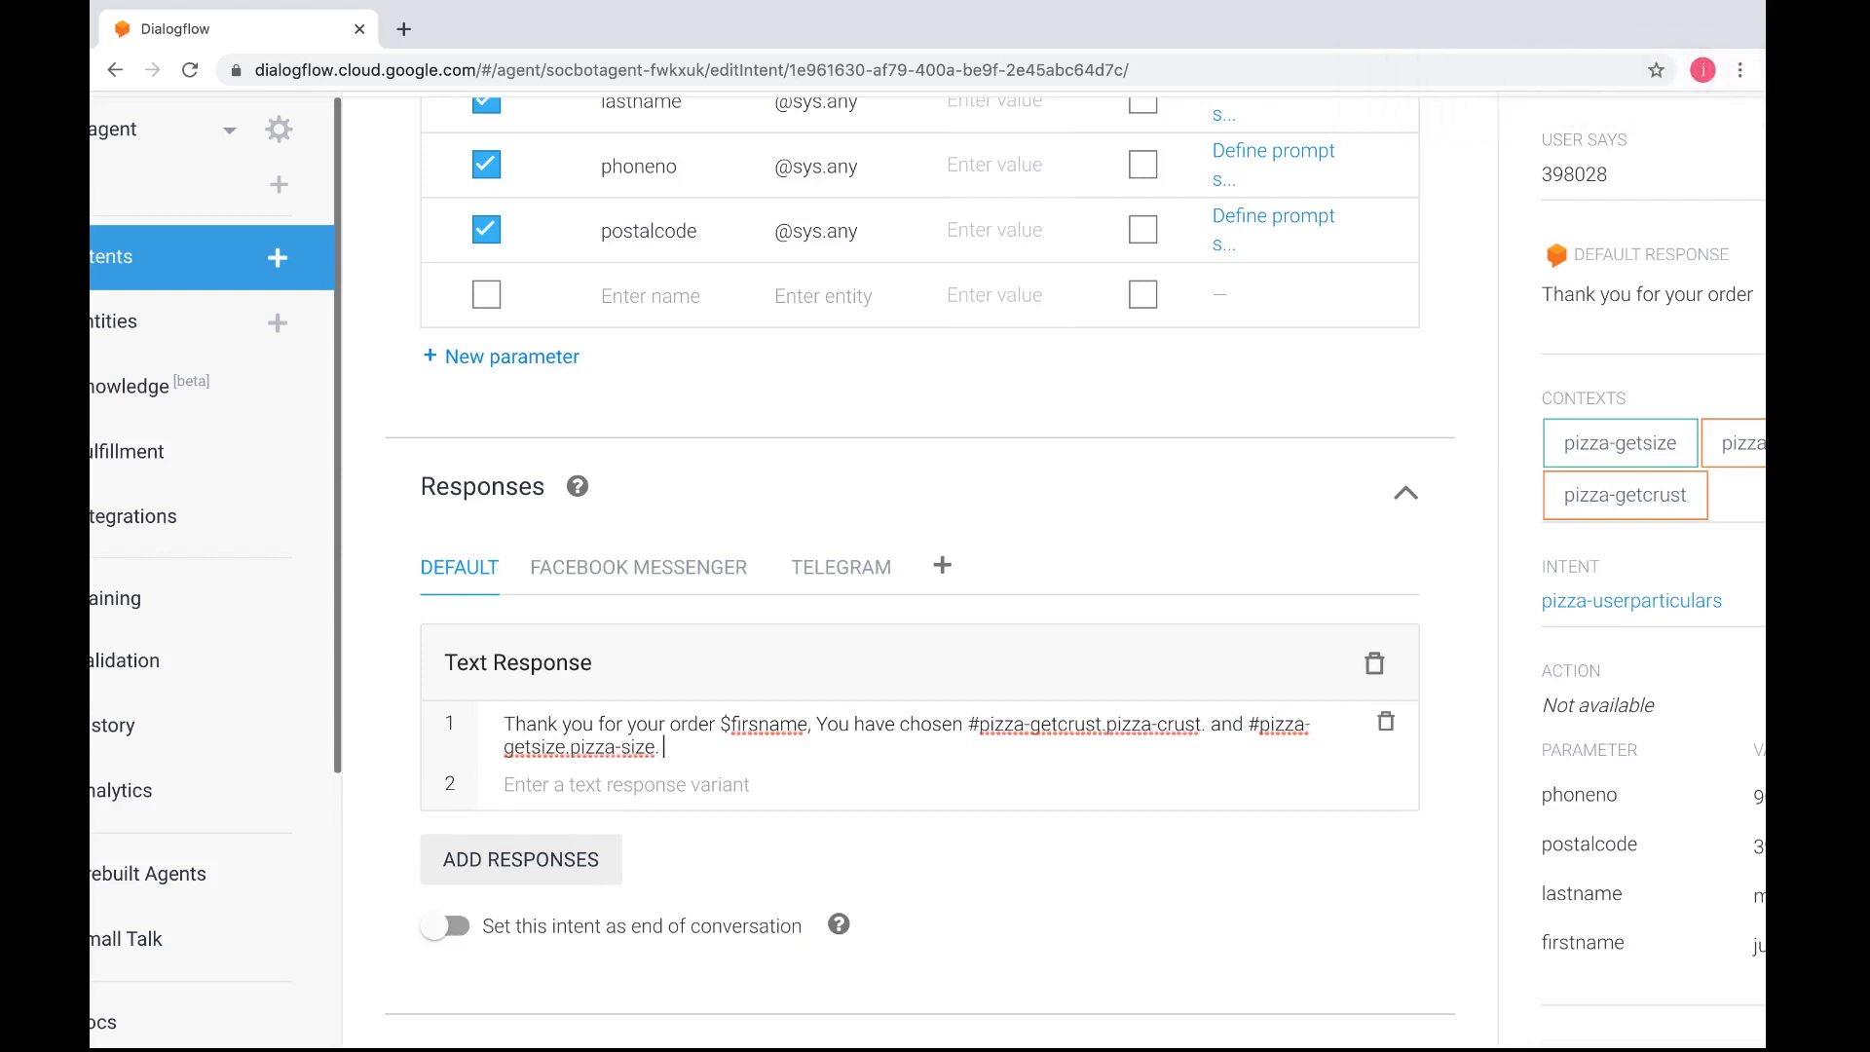
{"action": "type", "text": "We will deliver it to"}
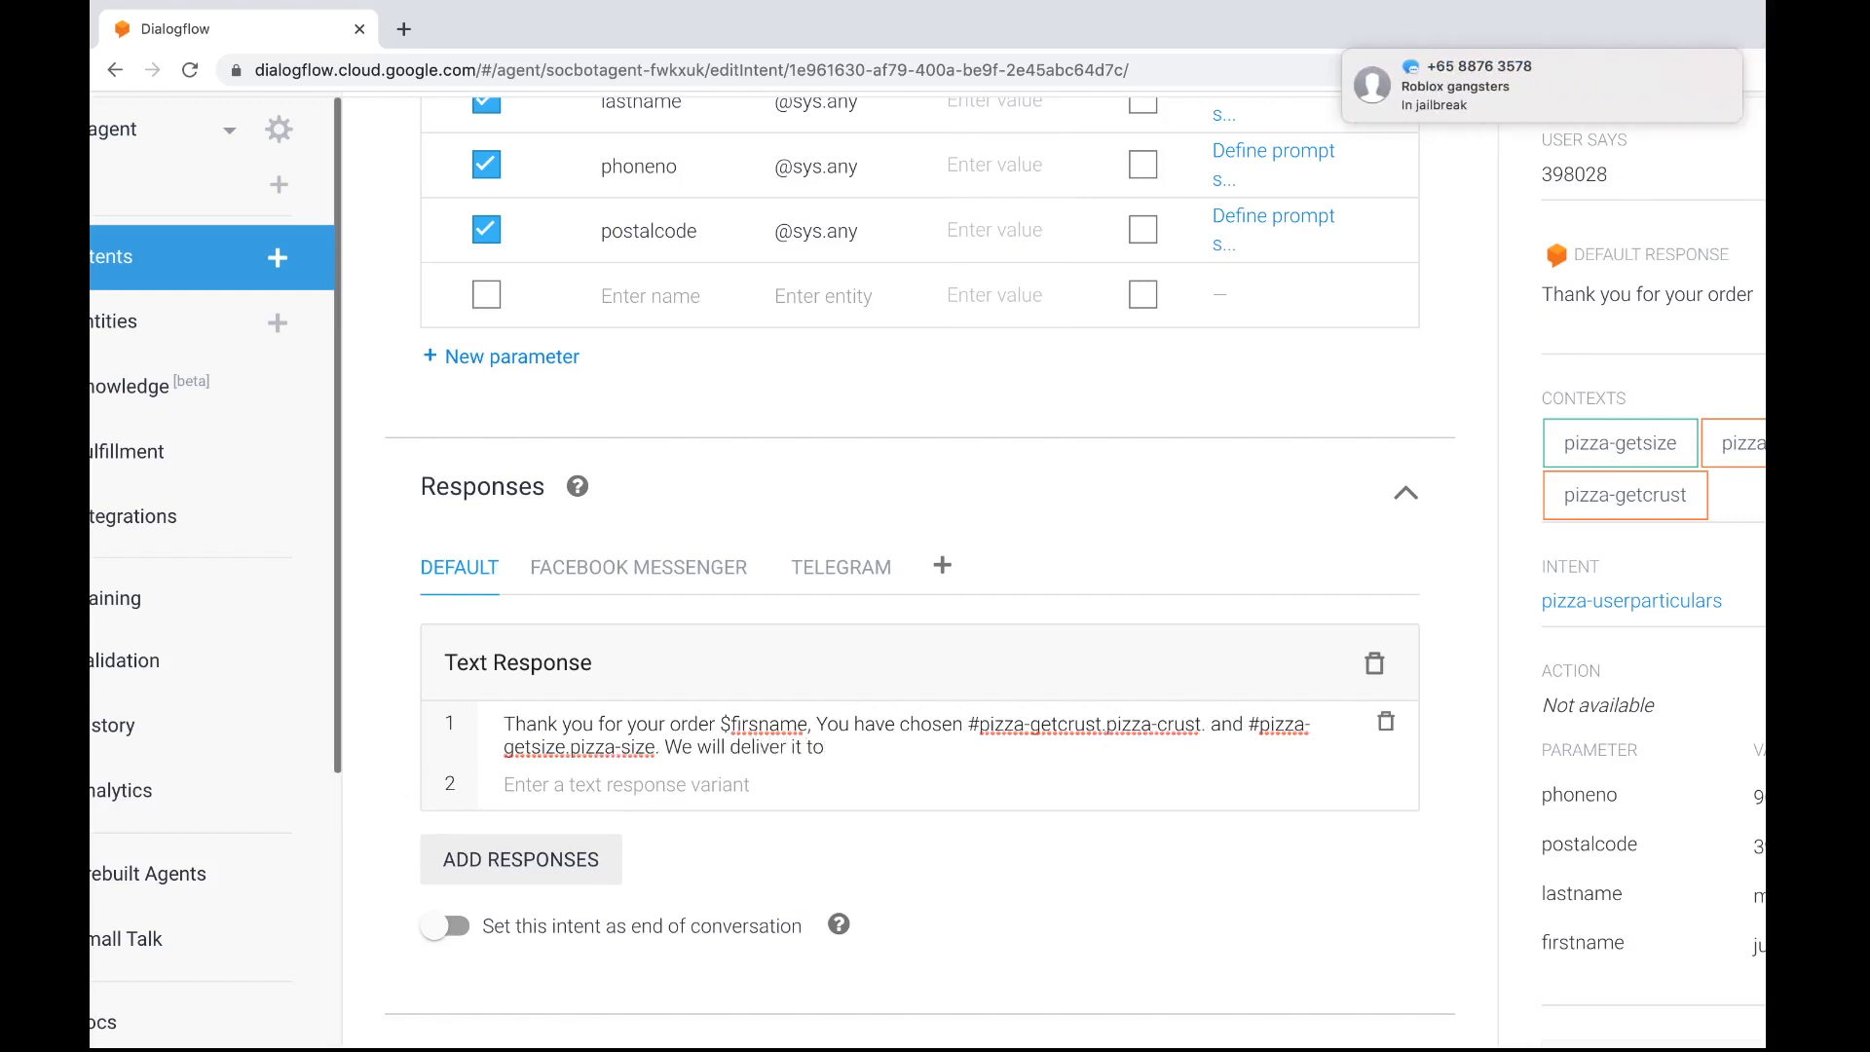
Append "We will deliver it to postalcode $postalcode" to the first text response
{"action": "scroll", "coordinate": [643, 653], "scroll_direction": "up", "scroll_amount": 5}
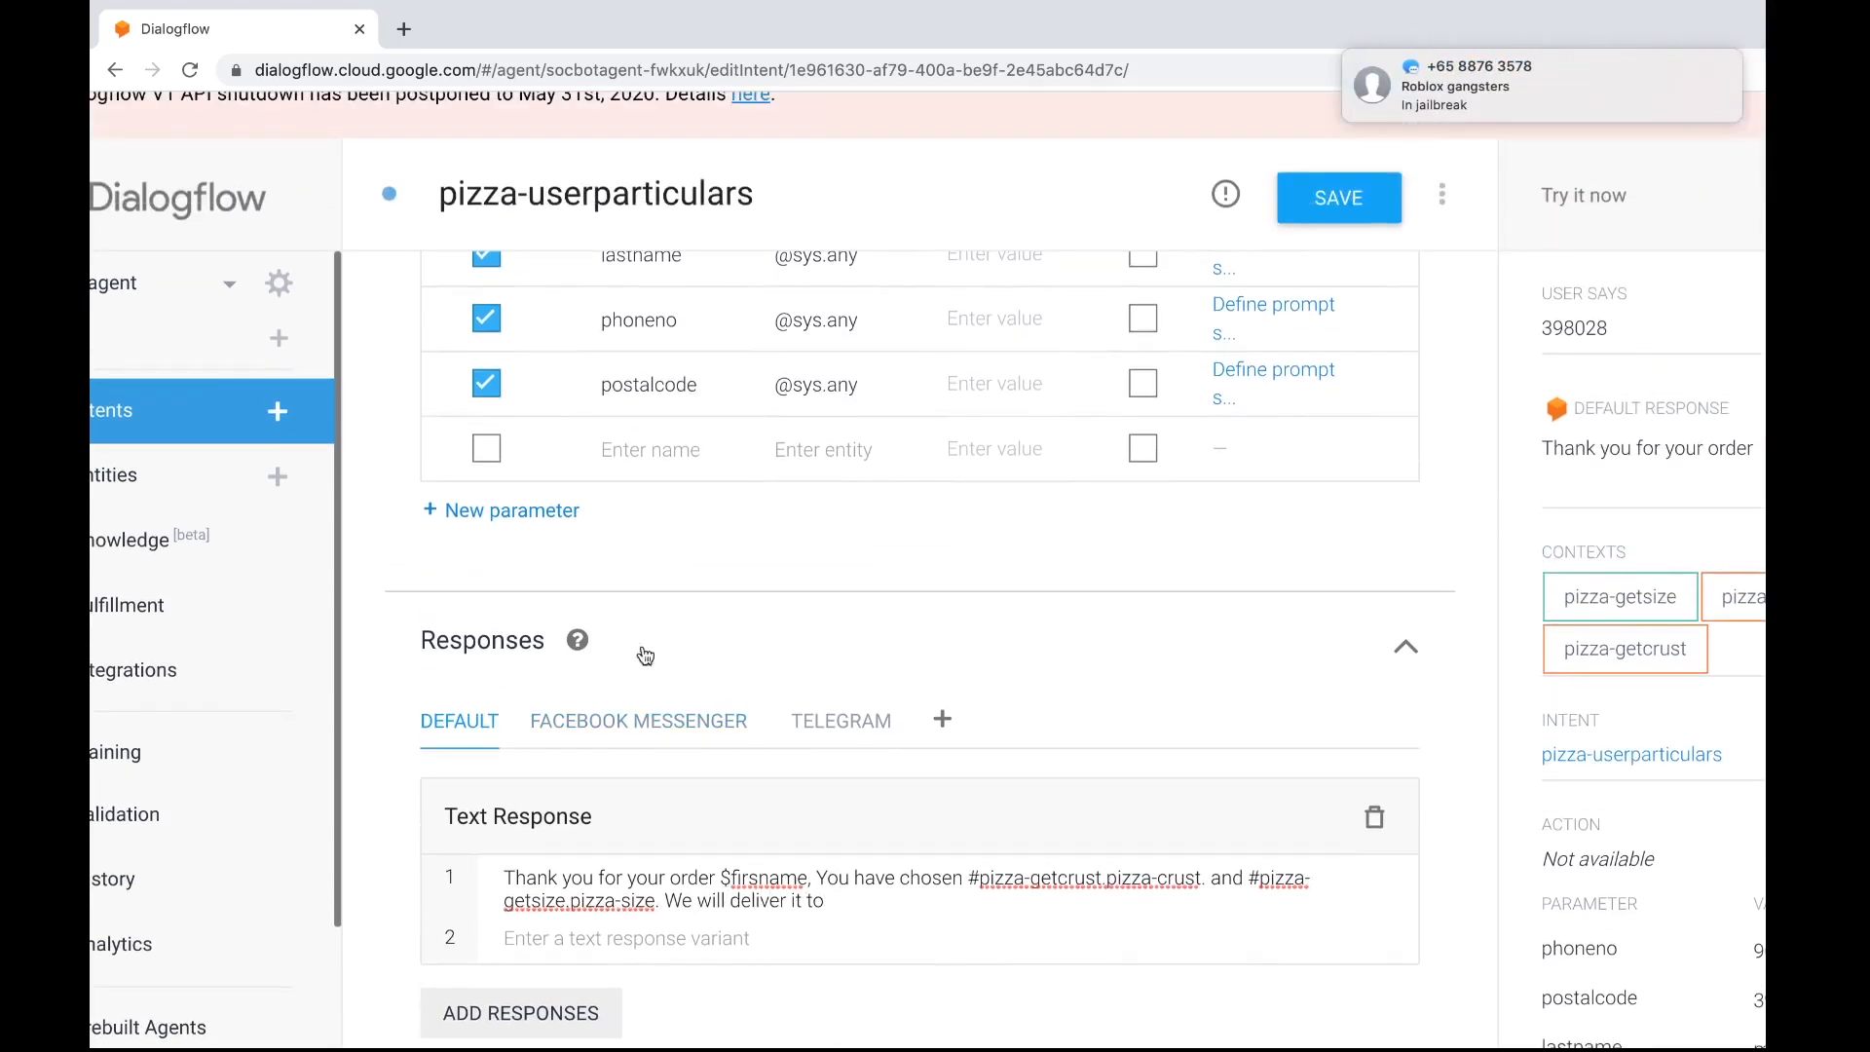
{"action": "scroll", "coordinate": [672, 633], "scroll_direction": "down", "scroll_amount": 3}
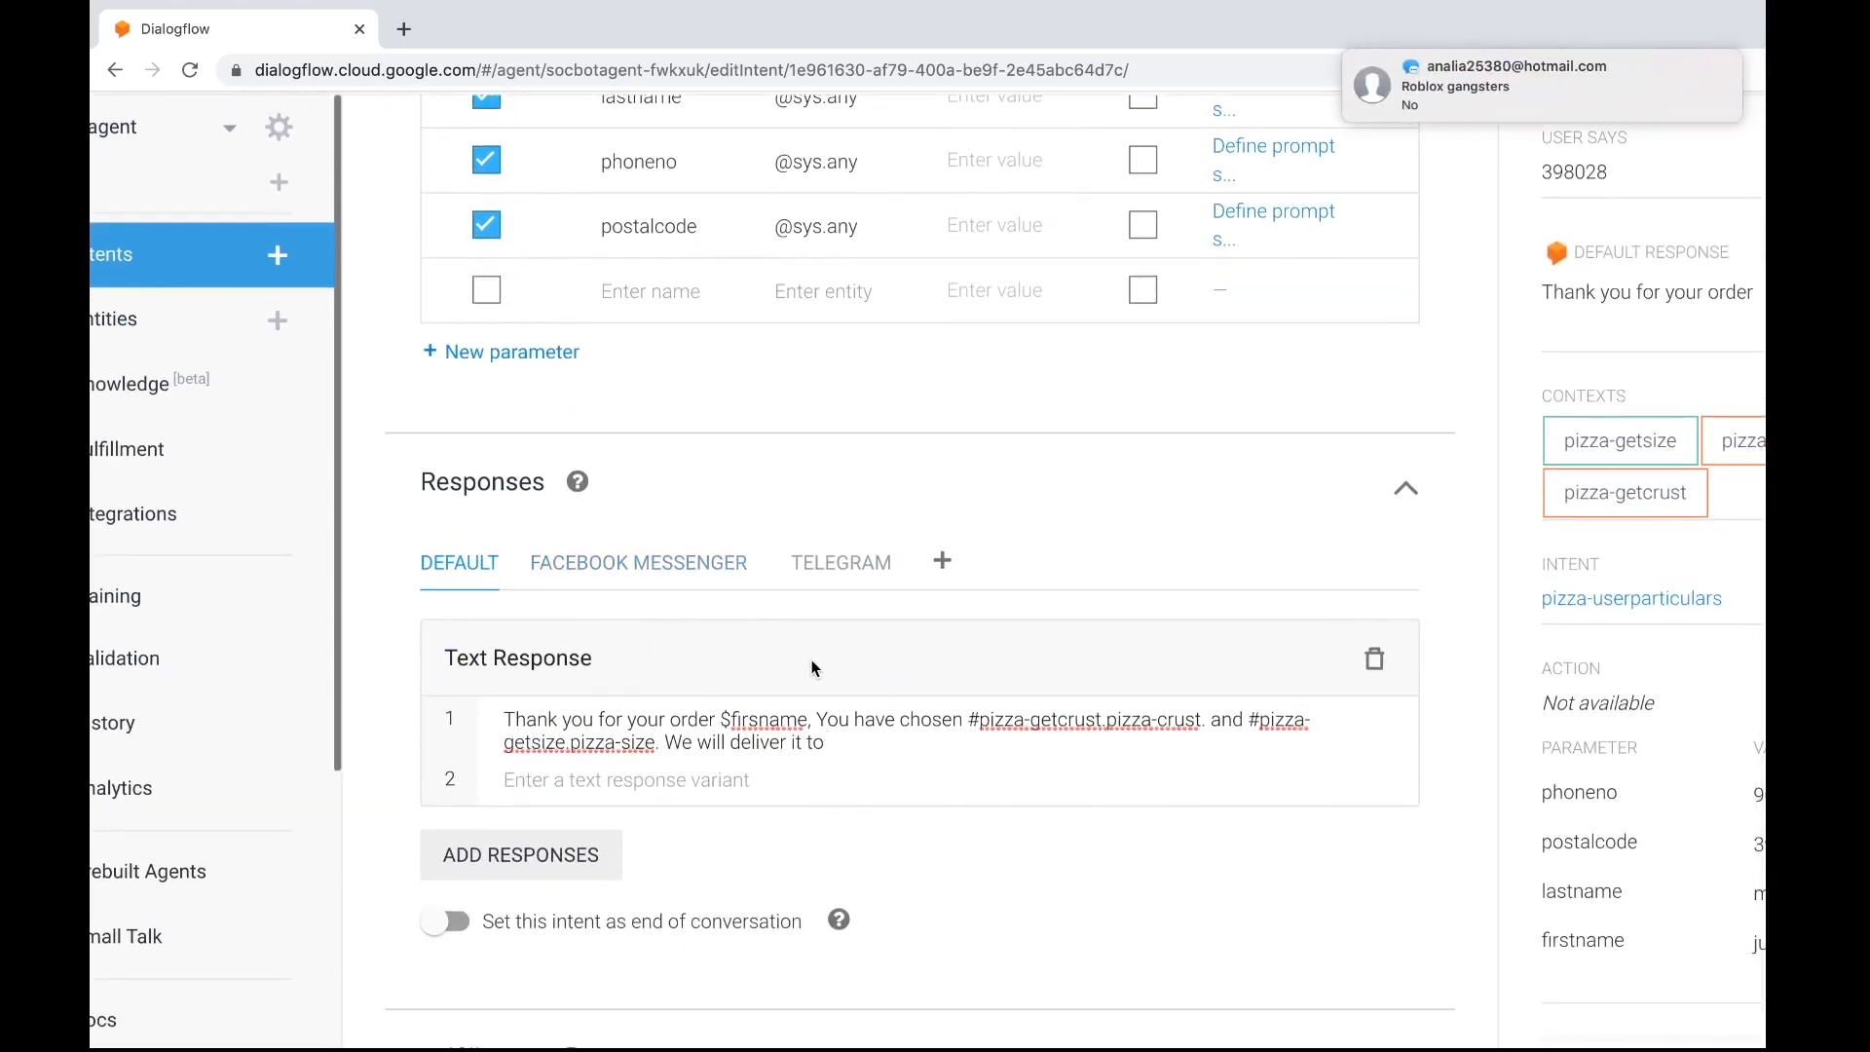
{"action": "type", "text": "postalcode"}
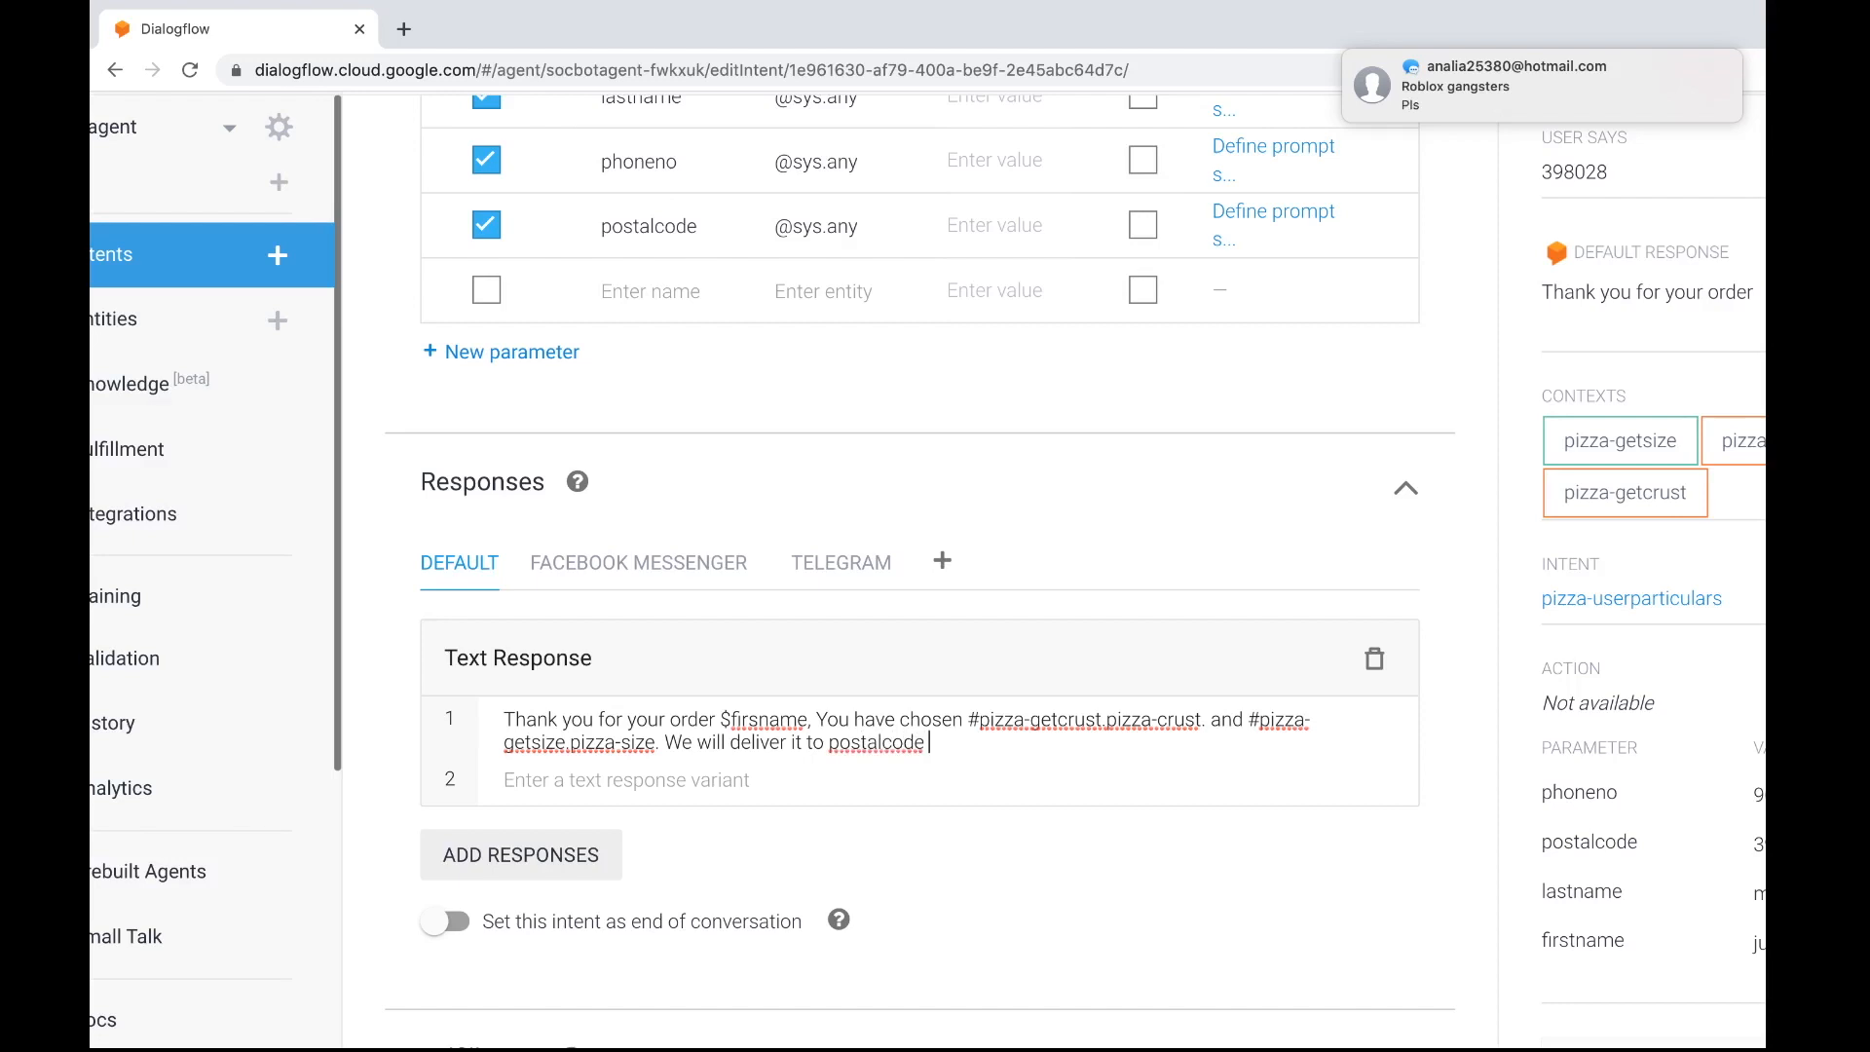
{"action": "type", "text": " $po"}
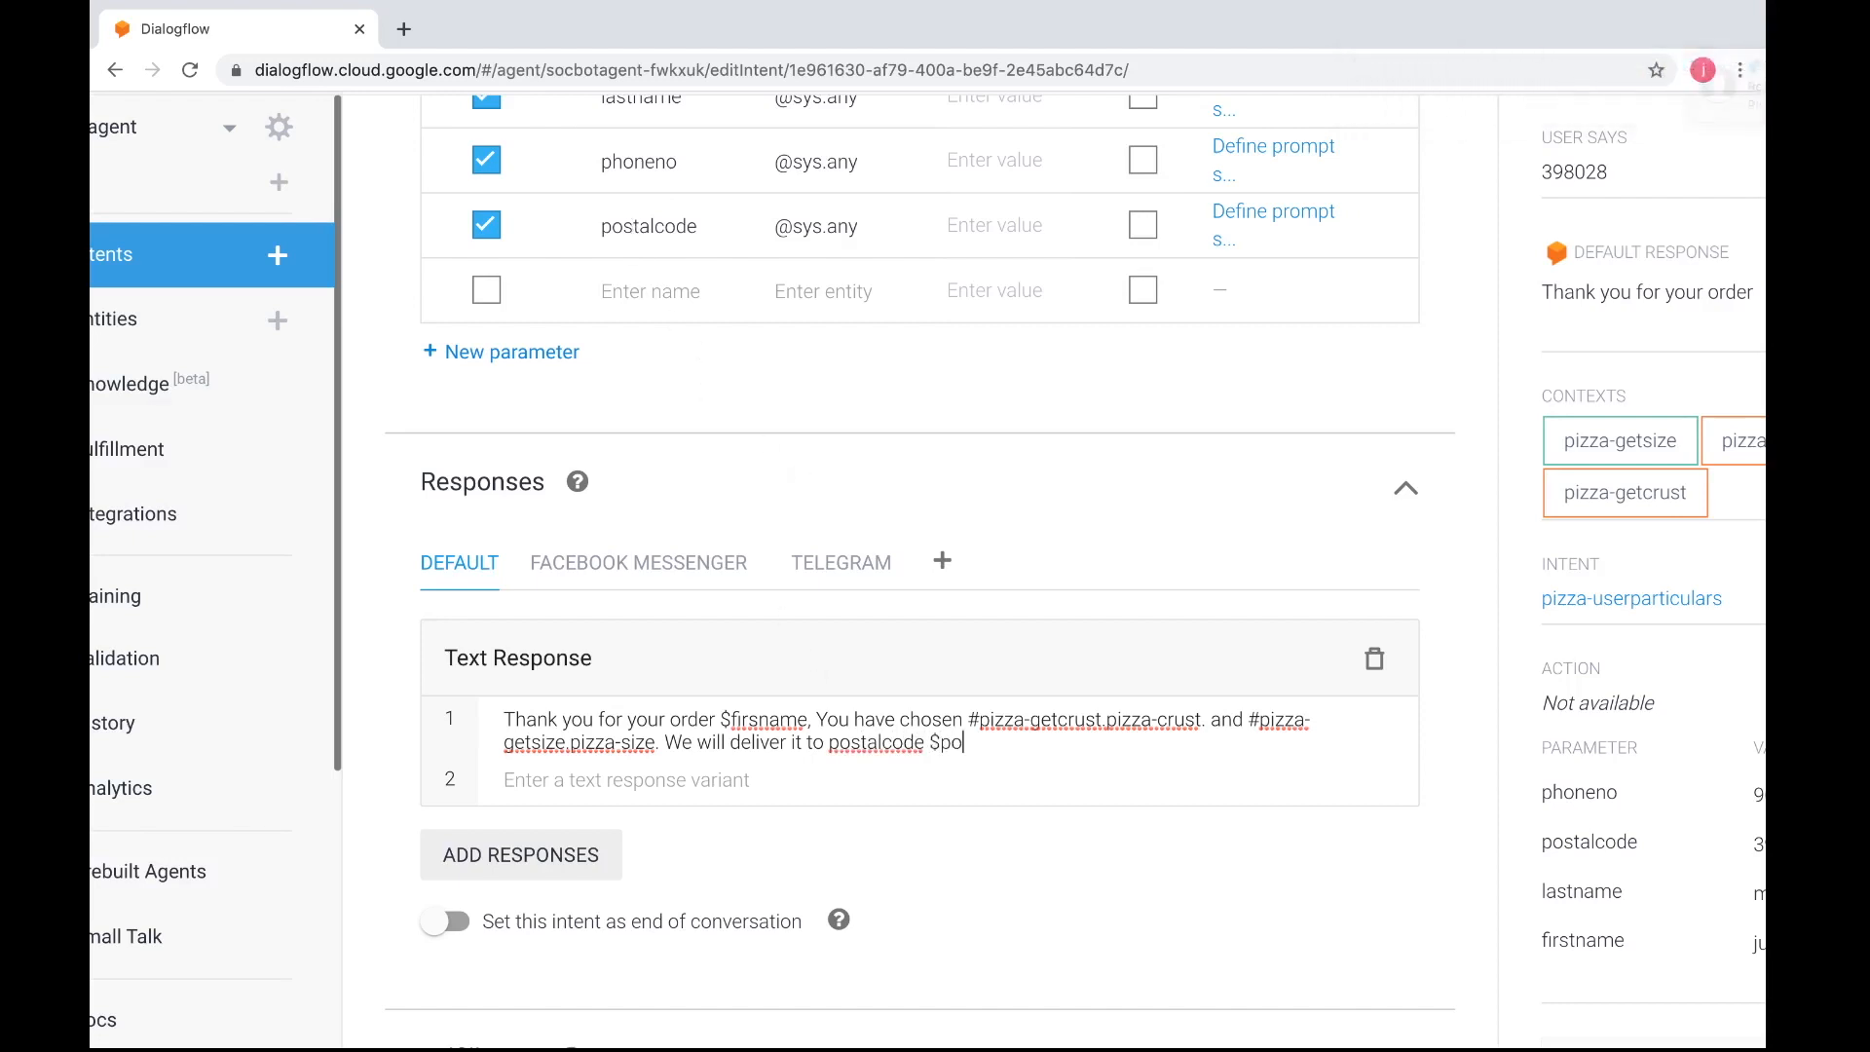
{"action": "type", "text": "stalcode"}
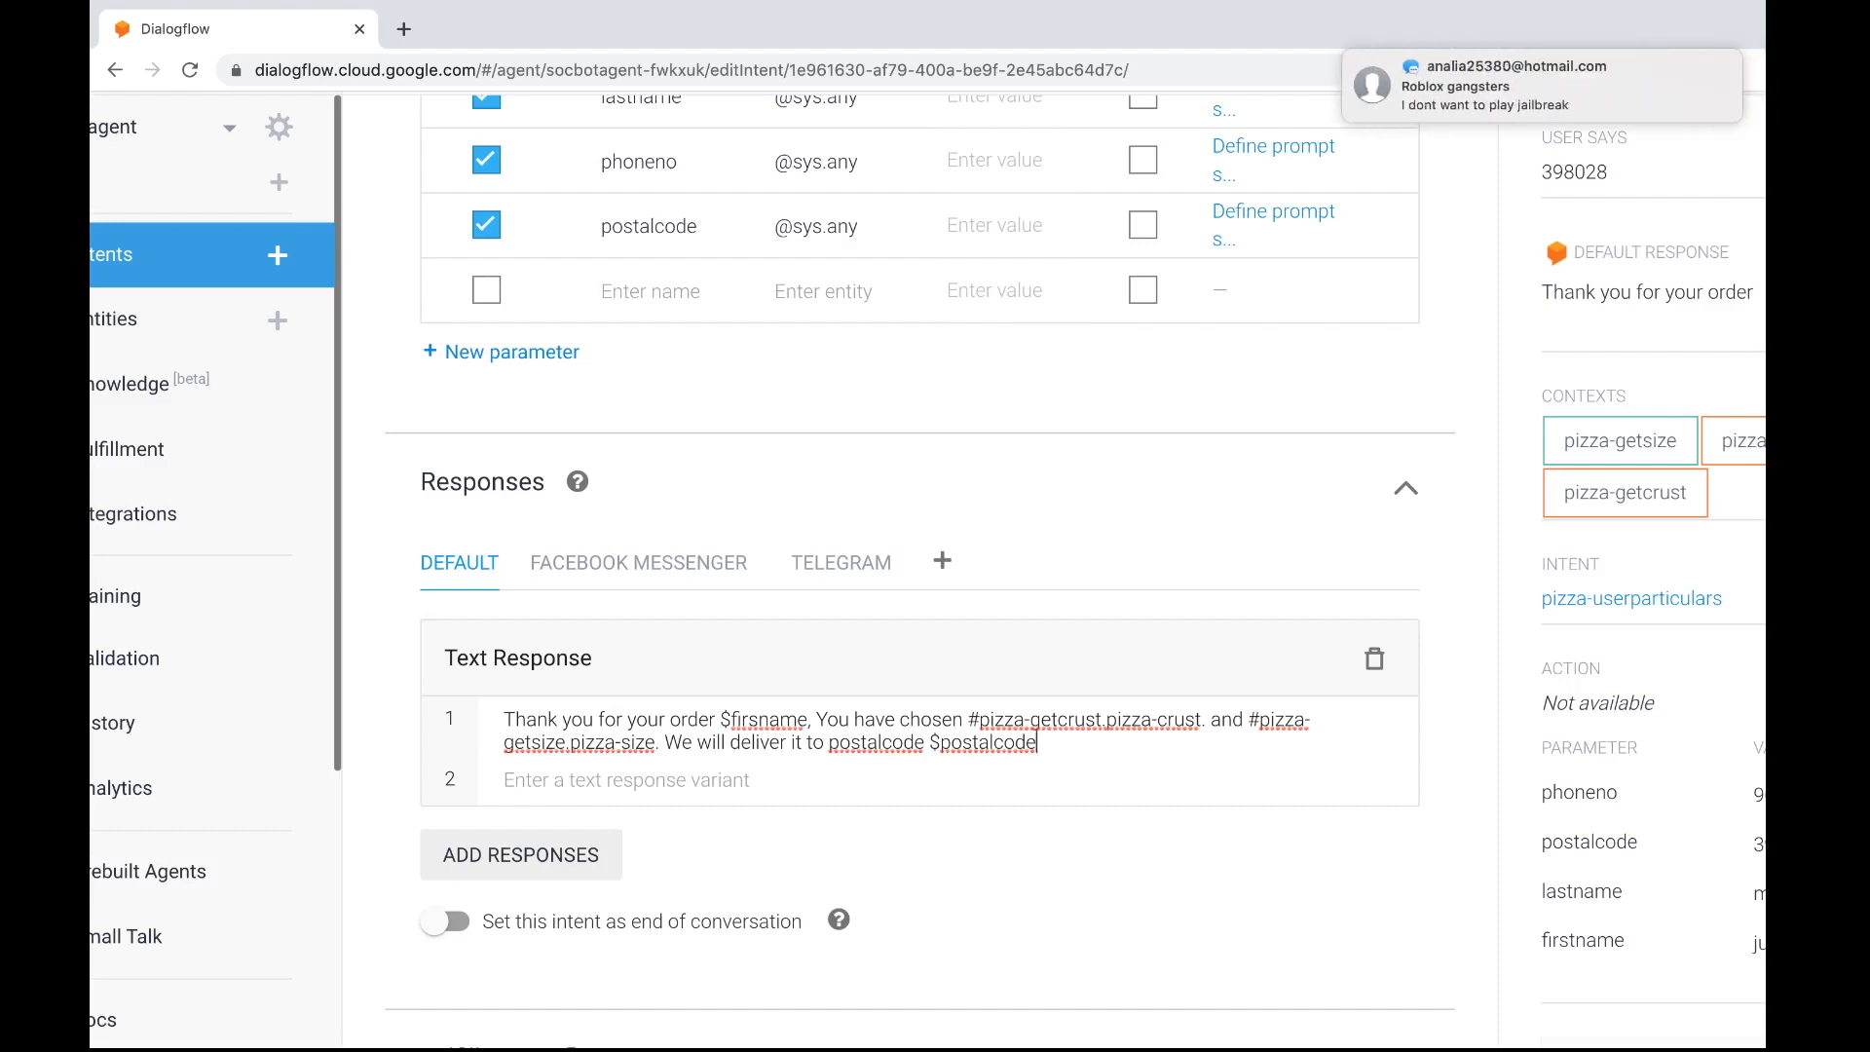
Finish the delivery sentence in the text response with "in 30 minutes or you get your money back."
{"action": "type", "text": "in 30 minutes "}
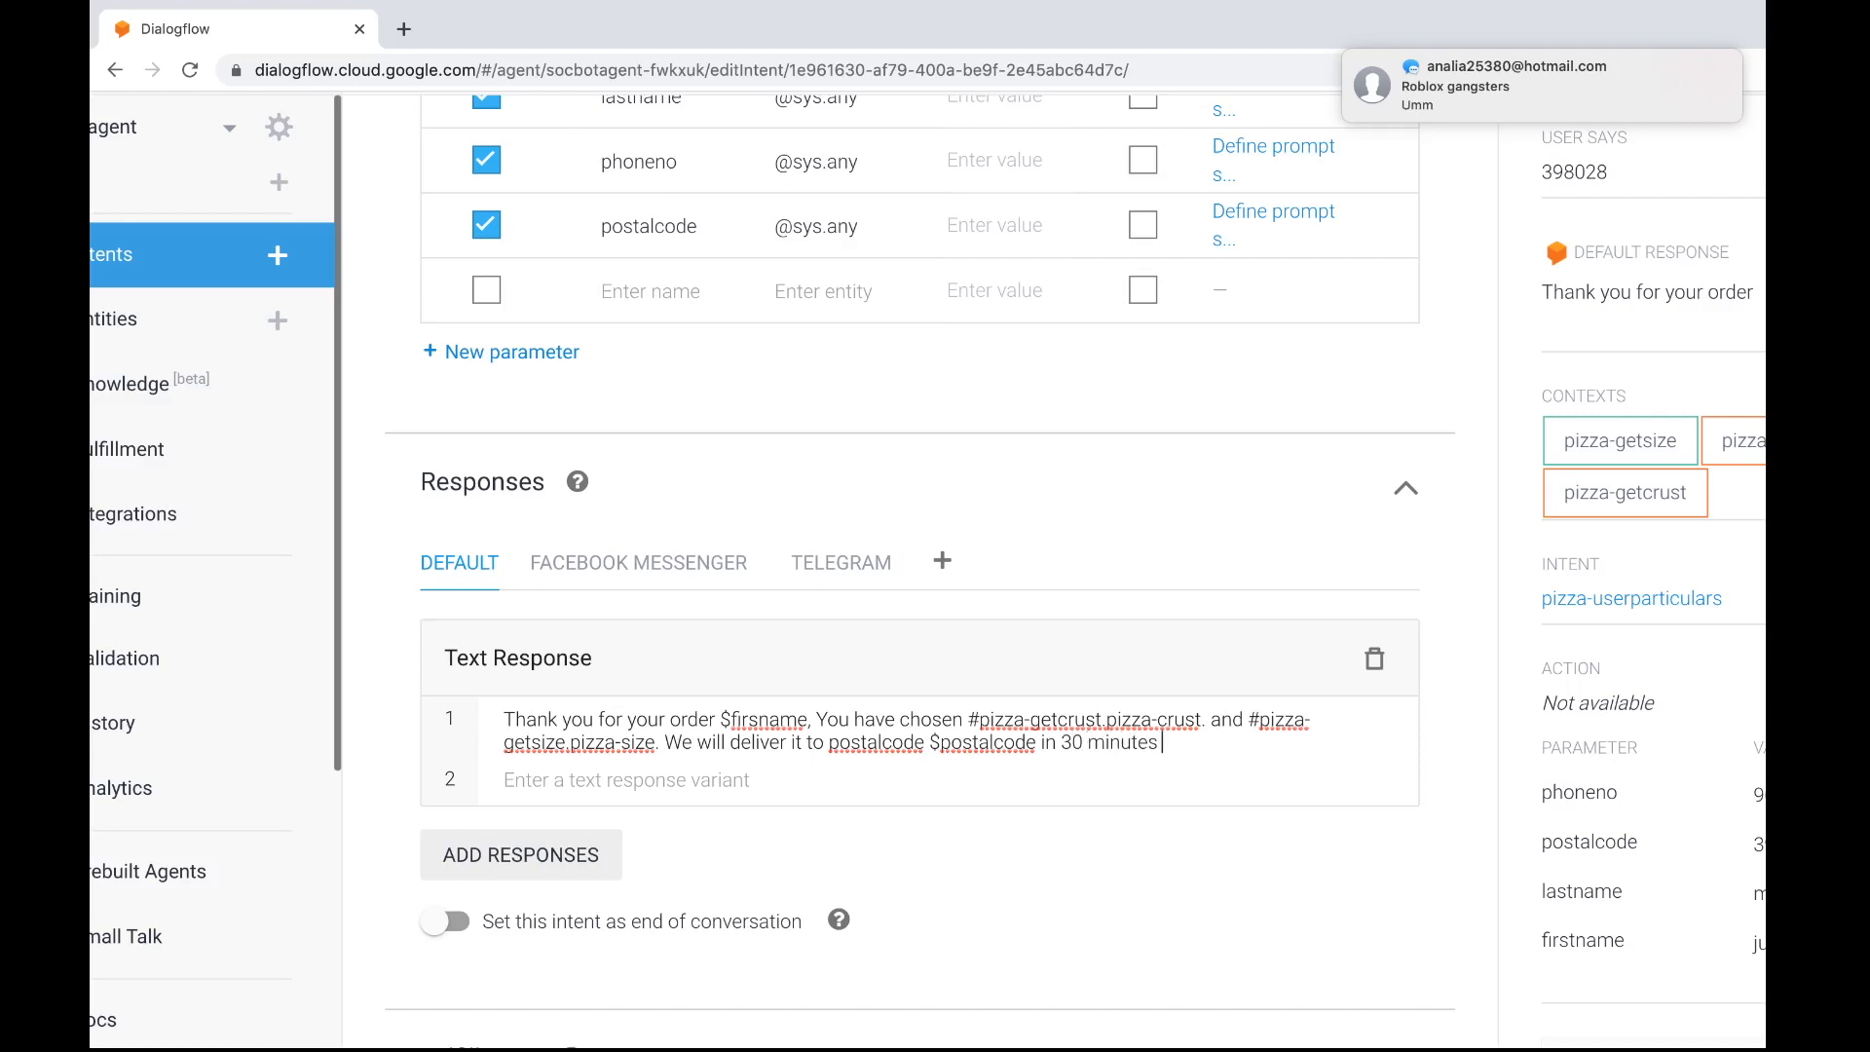
{"action": "type", "text": "or you get your money back."}
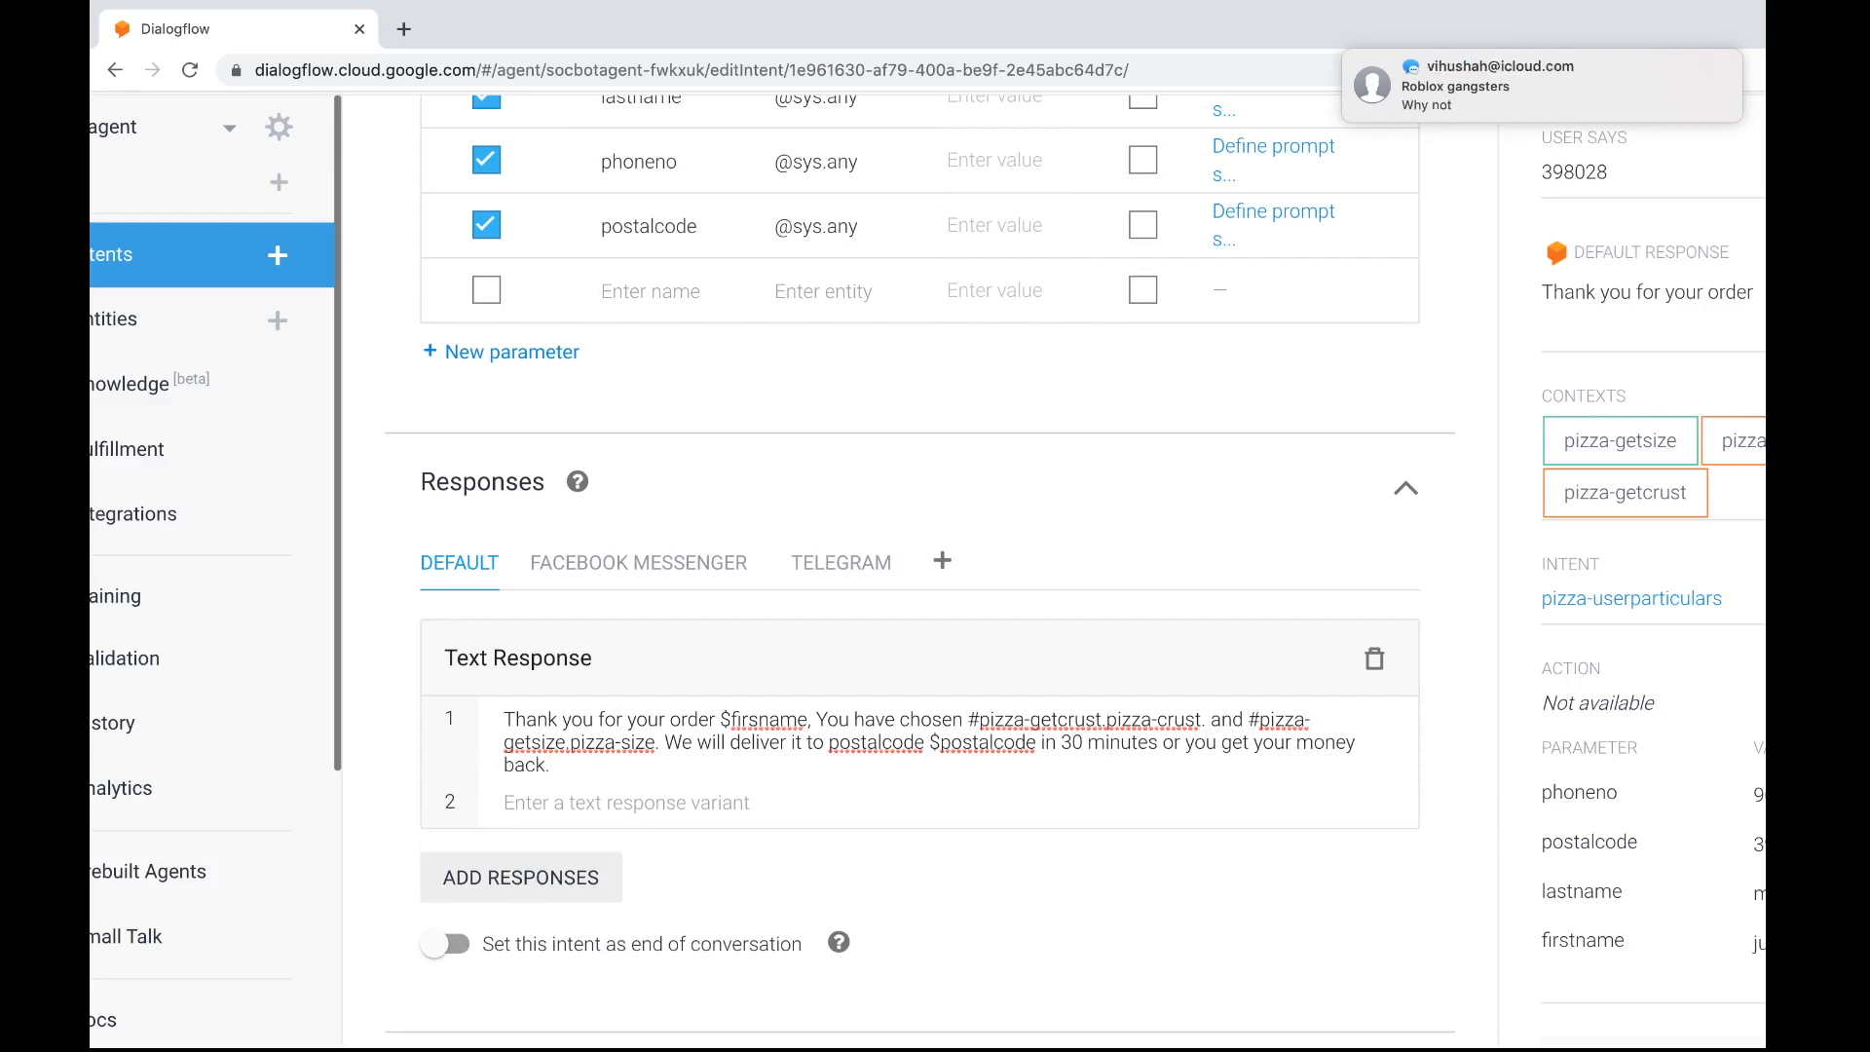
Save the pizza-userparticulars intent and dismiss the incoming message notifications
{"action": "scroll", "coordinate": [920, 565], "scroll_direction": "up", "scroll_amount": 5}
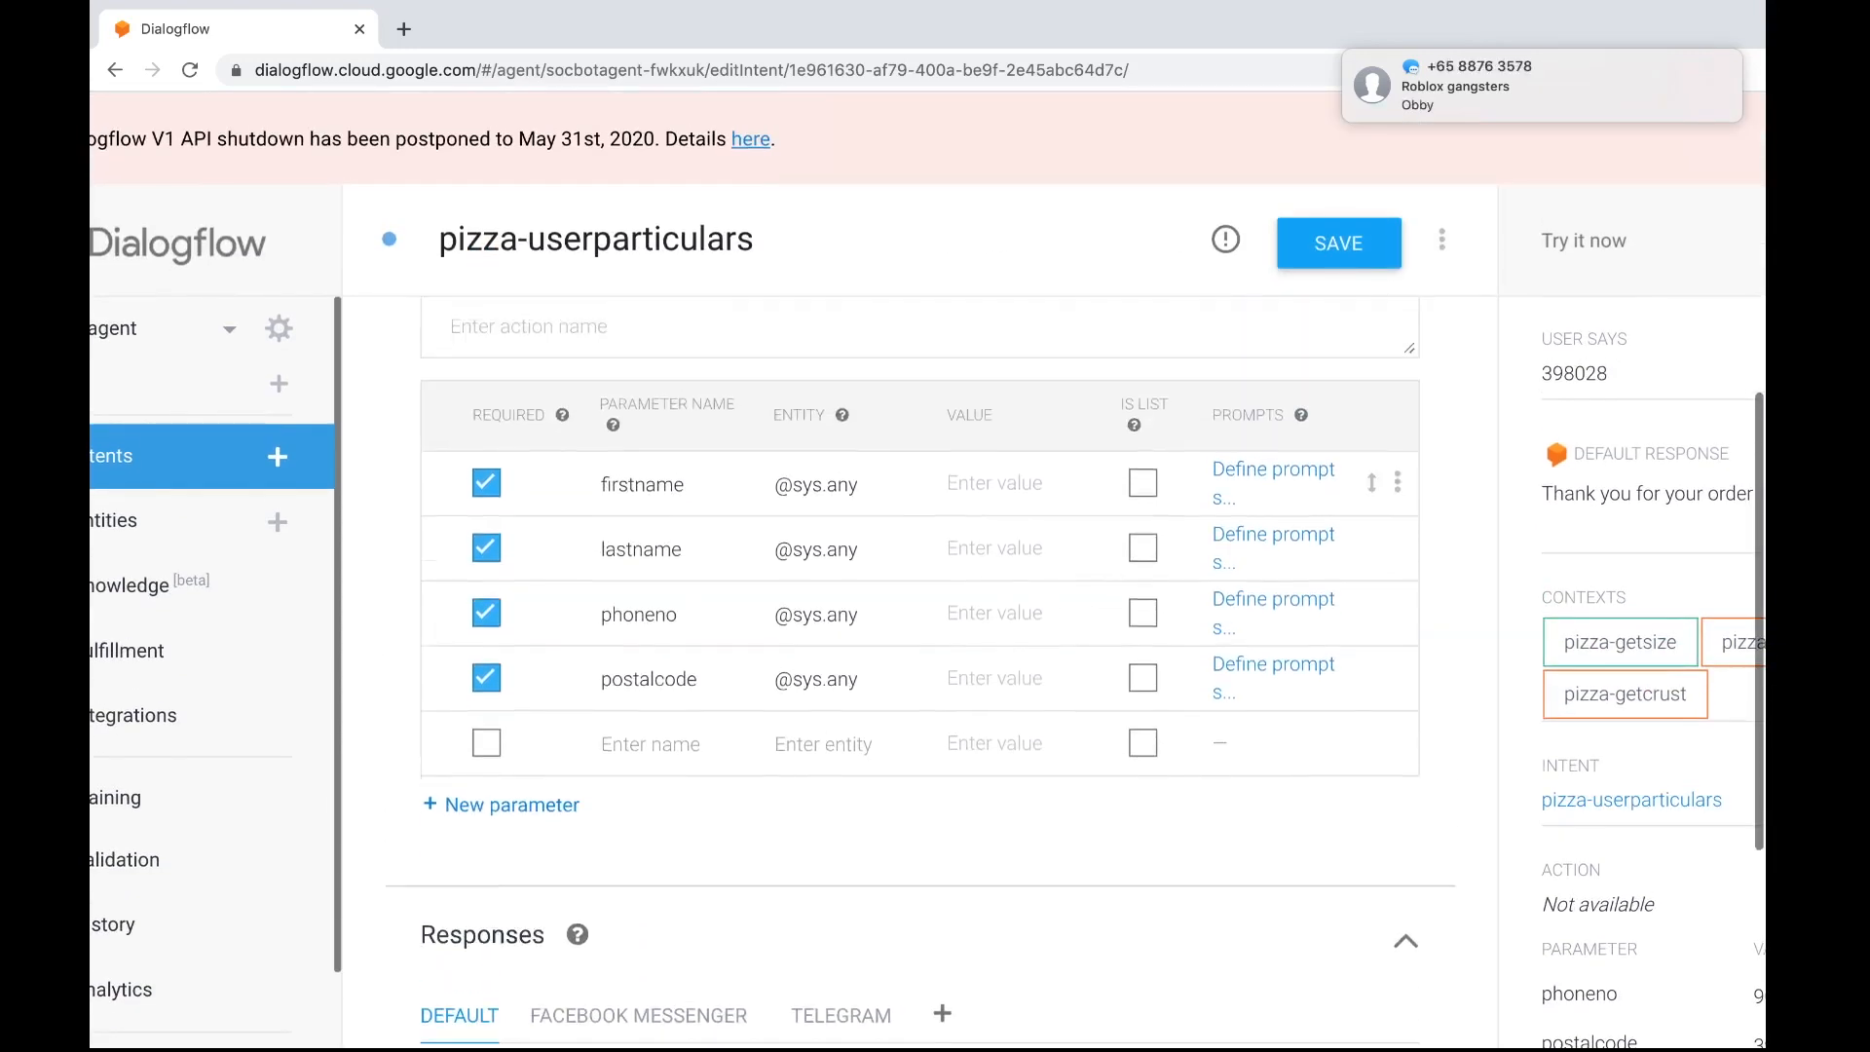
{"action": "scroll", "coordinate": [920, 584], "scroll_direction": "down", "scroll_amount": 5}
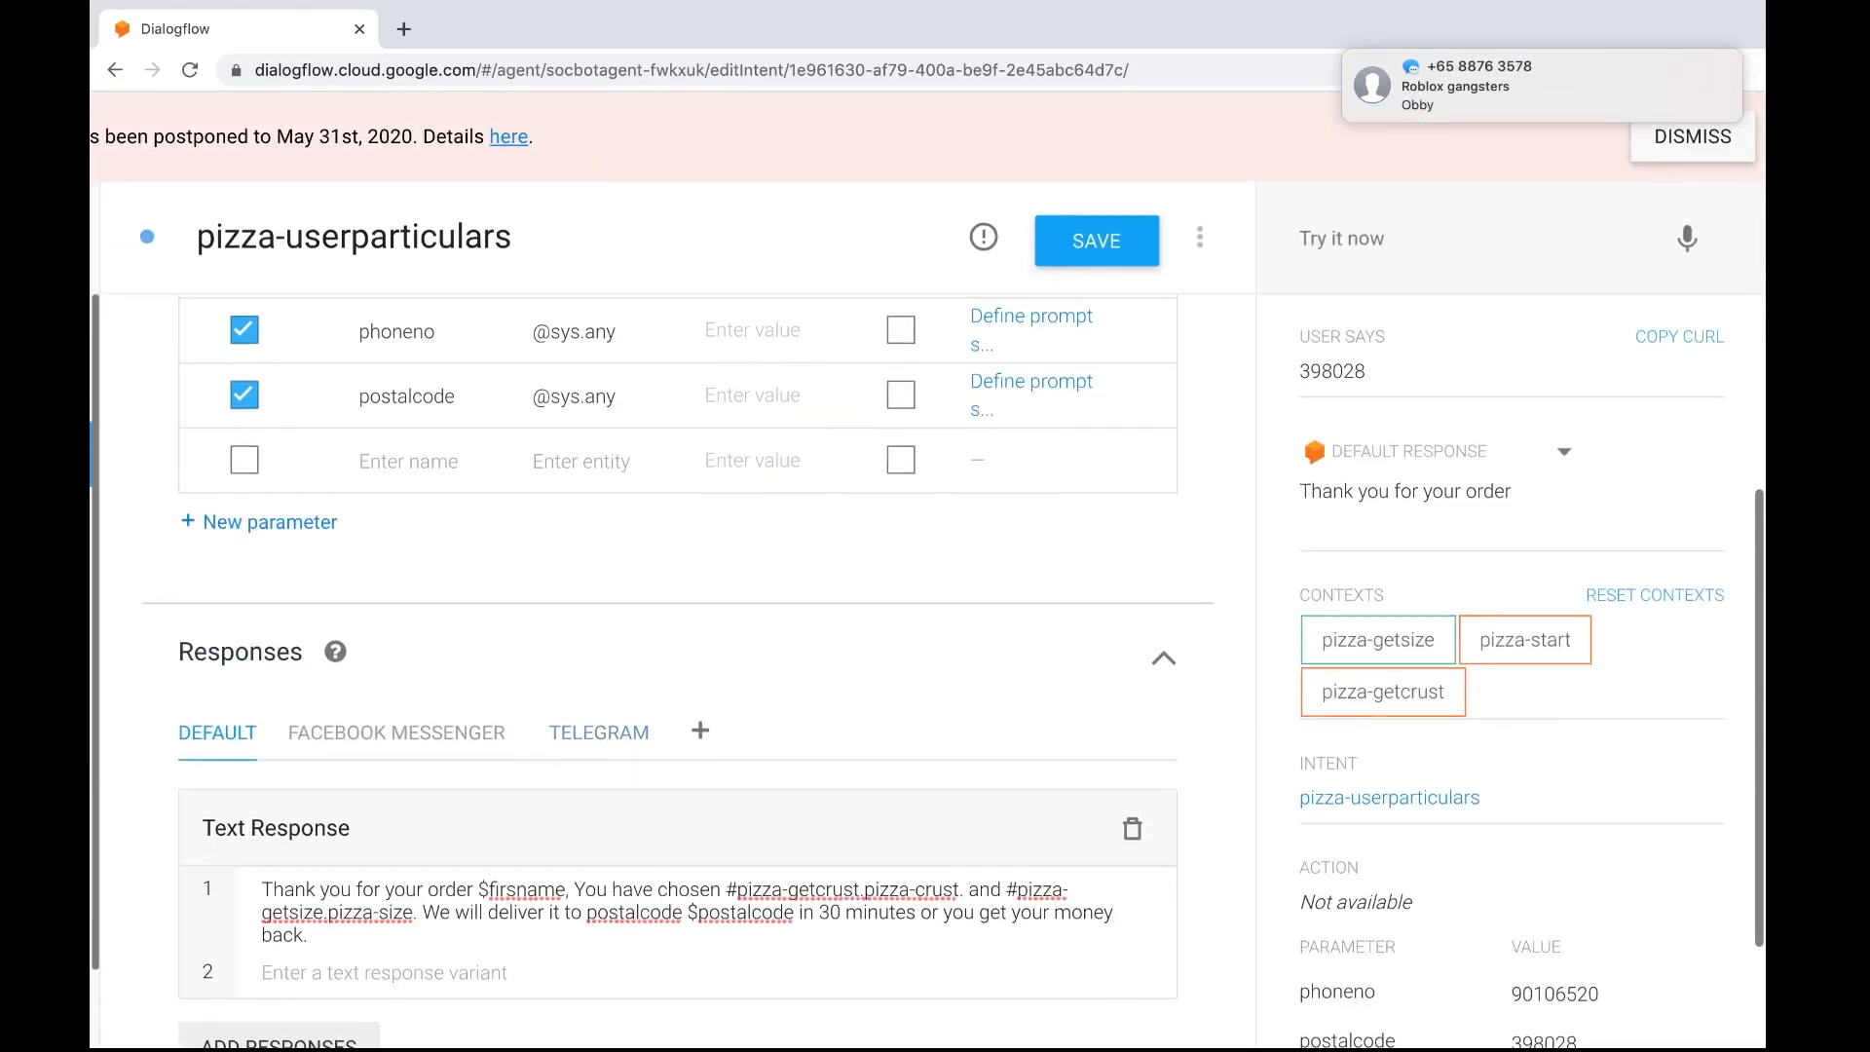
{"action": "left_click_drag", "start_coordinate": [1422, 109], "coordinate": [1587, 124]}
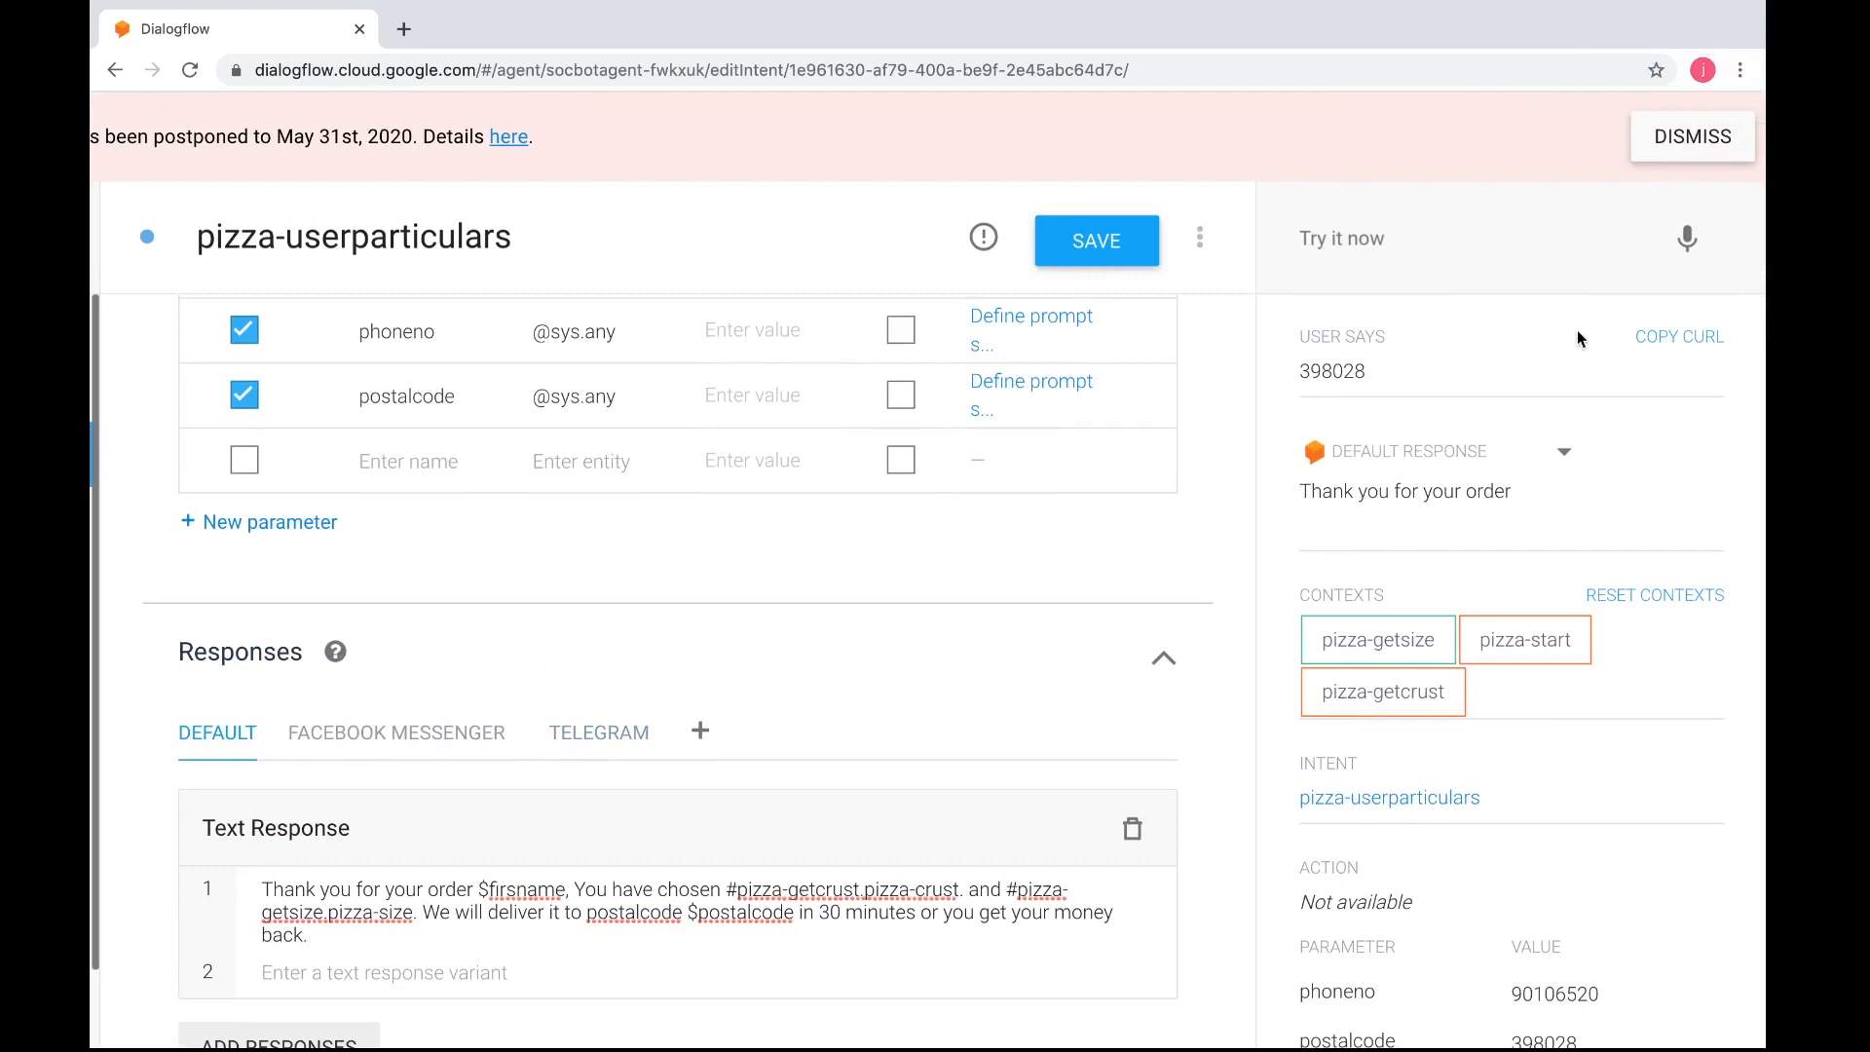
{"action": "left_click", "coordinate": [1131, 251]}
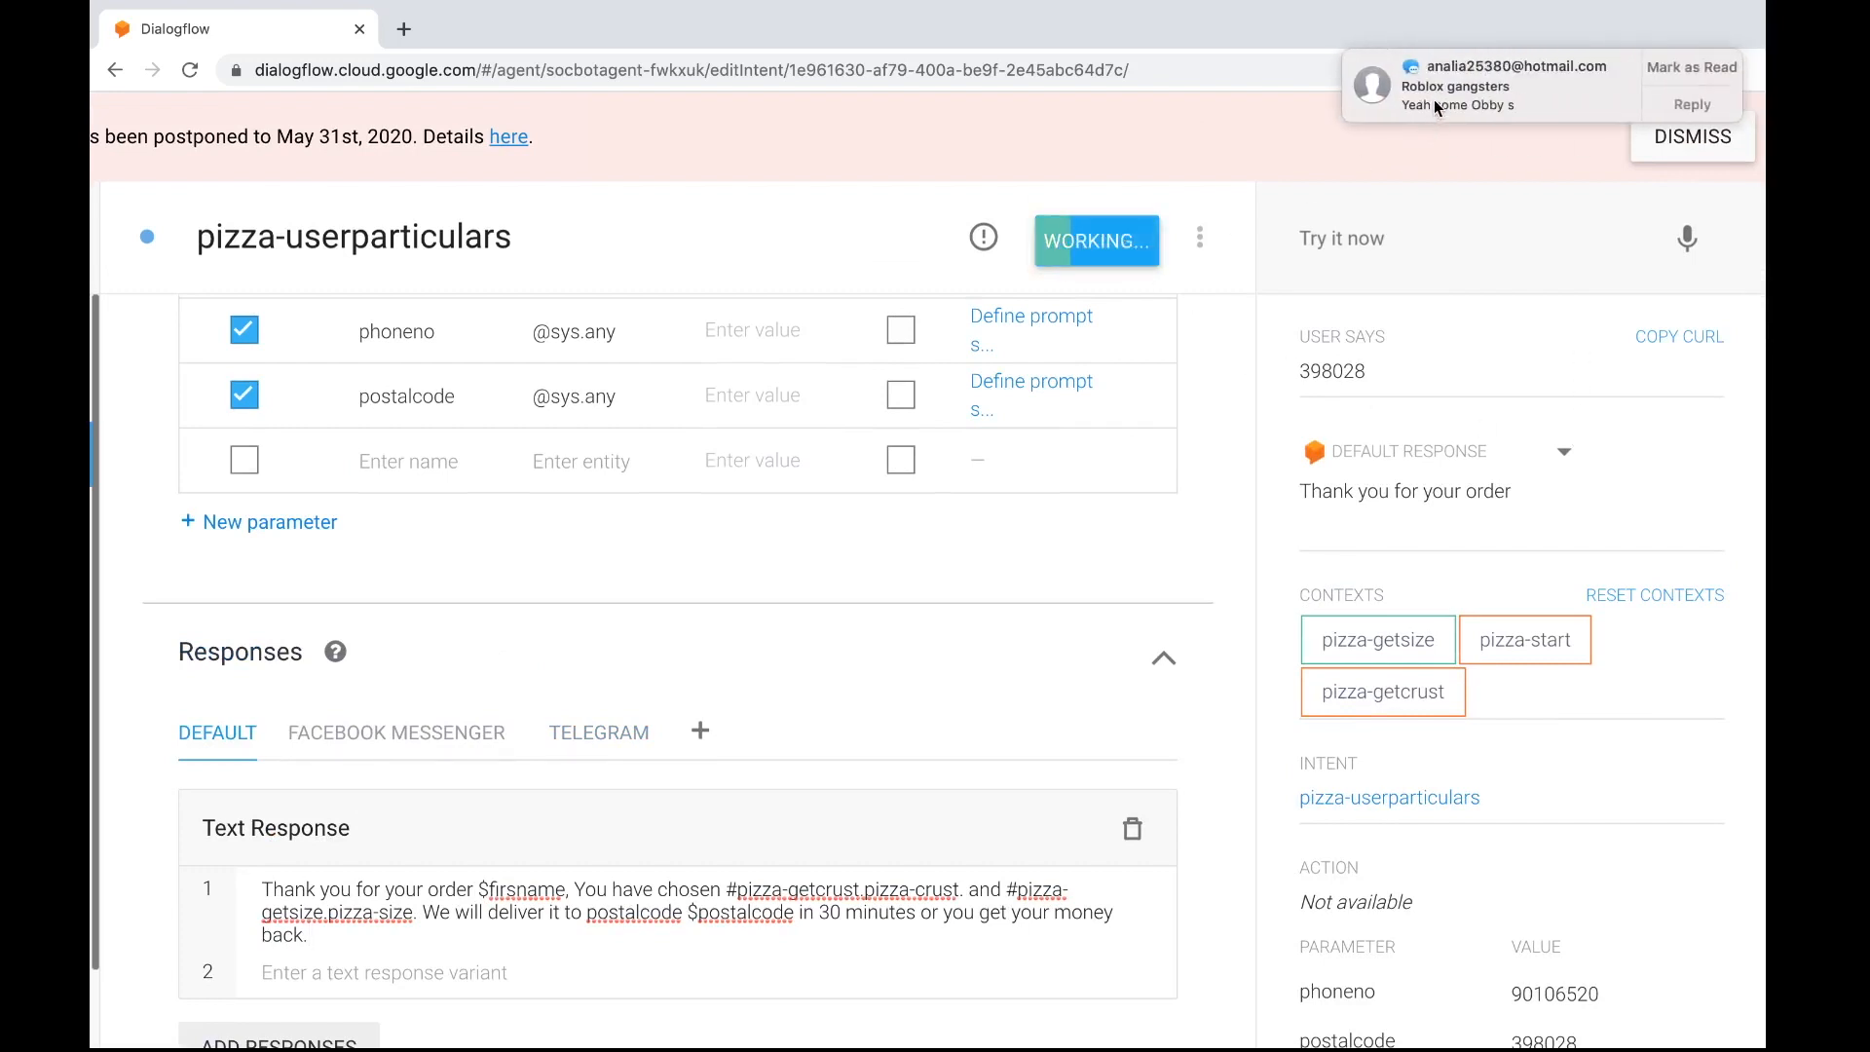
{"action": "left_click_drag", "start_coordinate": [1434, 100], "coordinate": [1554, 107]}
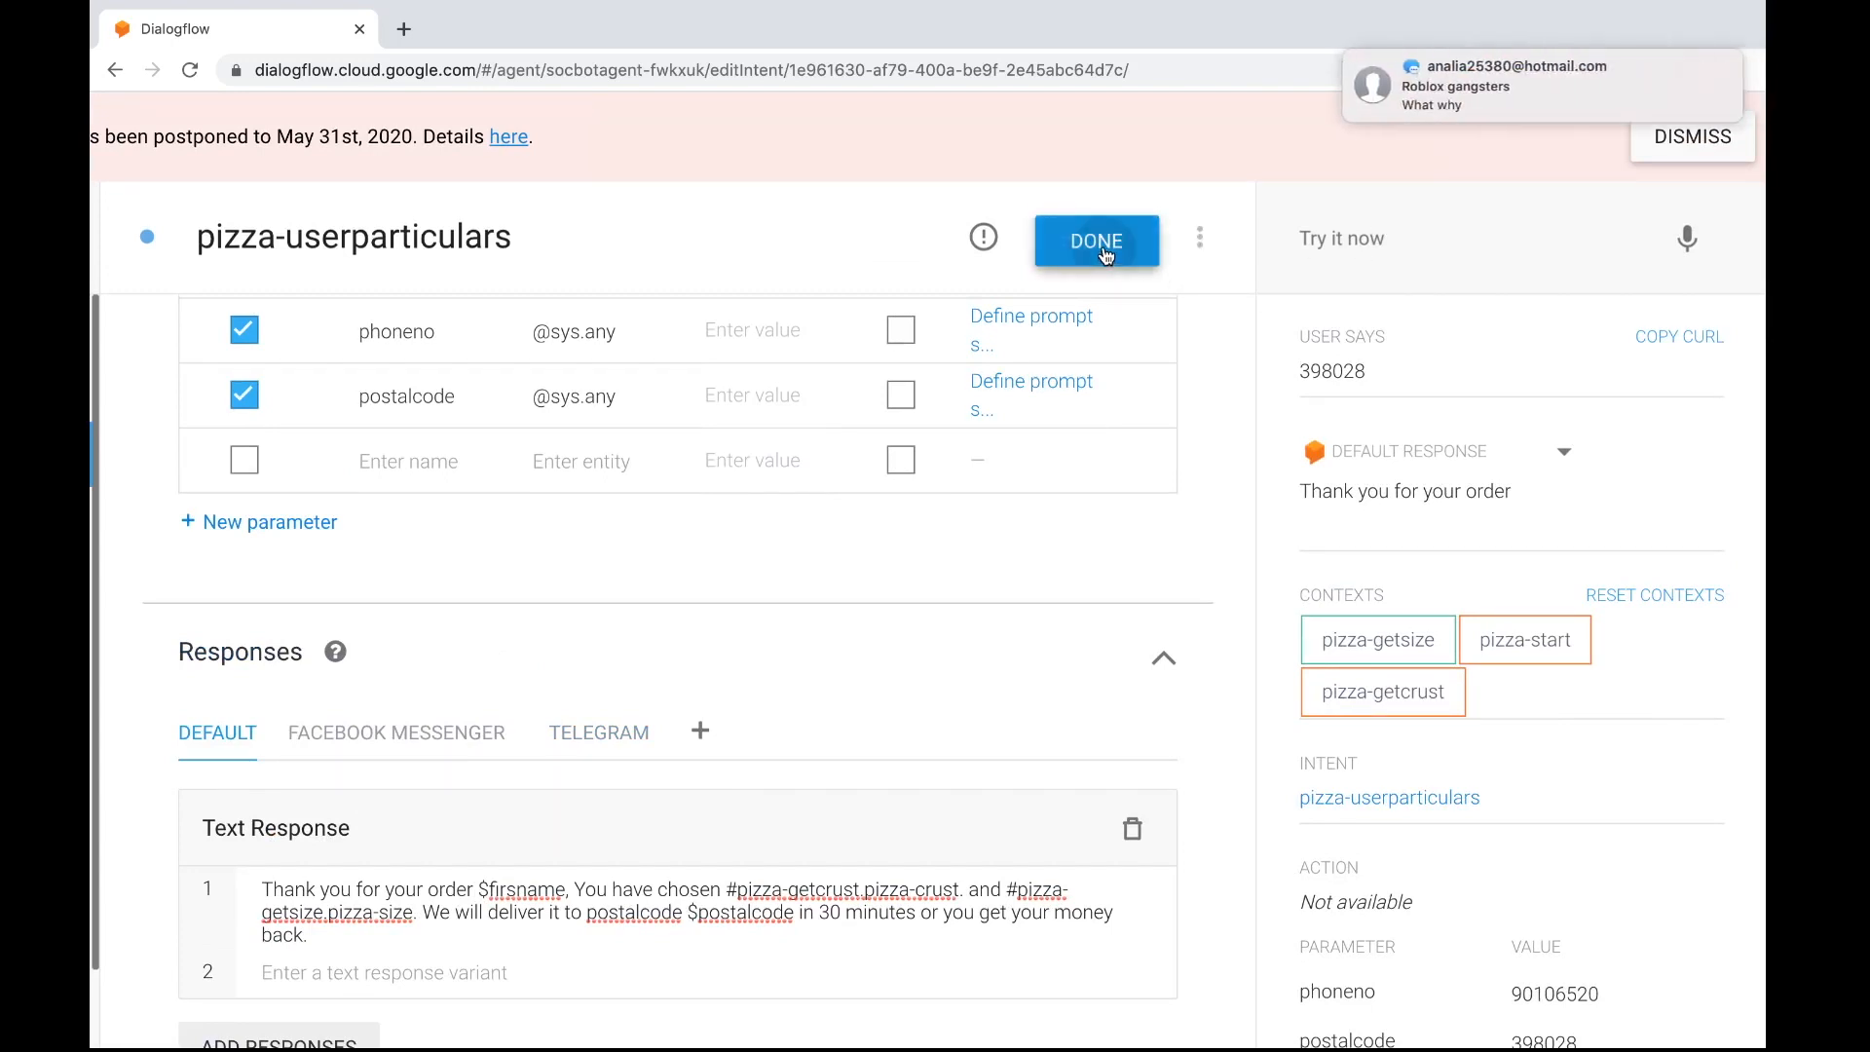
Start a new test conversation with "i am hungry" and answer the size question with "extra large"
{"action": "mouse_move", "coordinate": [1394, 102]}
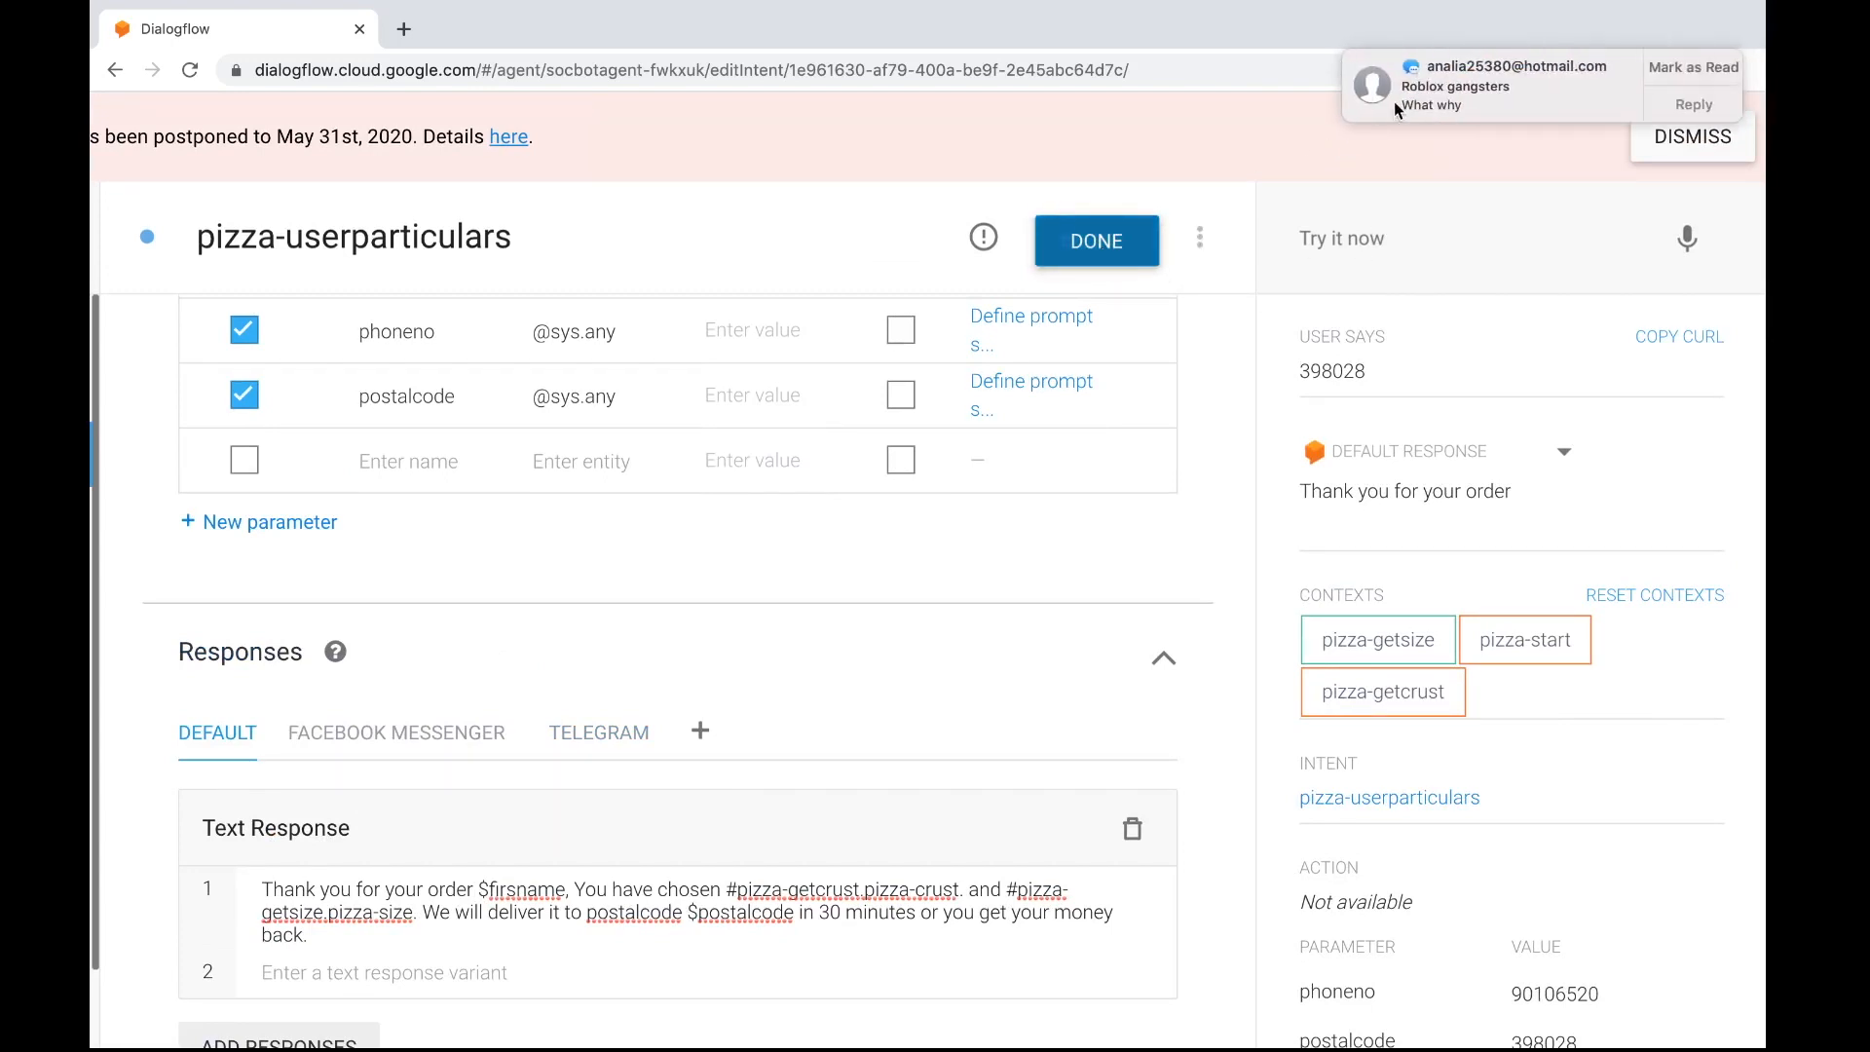
{"action": "left_click", "coordinate": [1408, 245]}
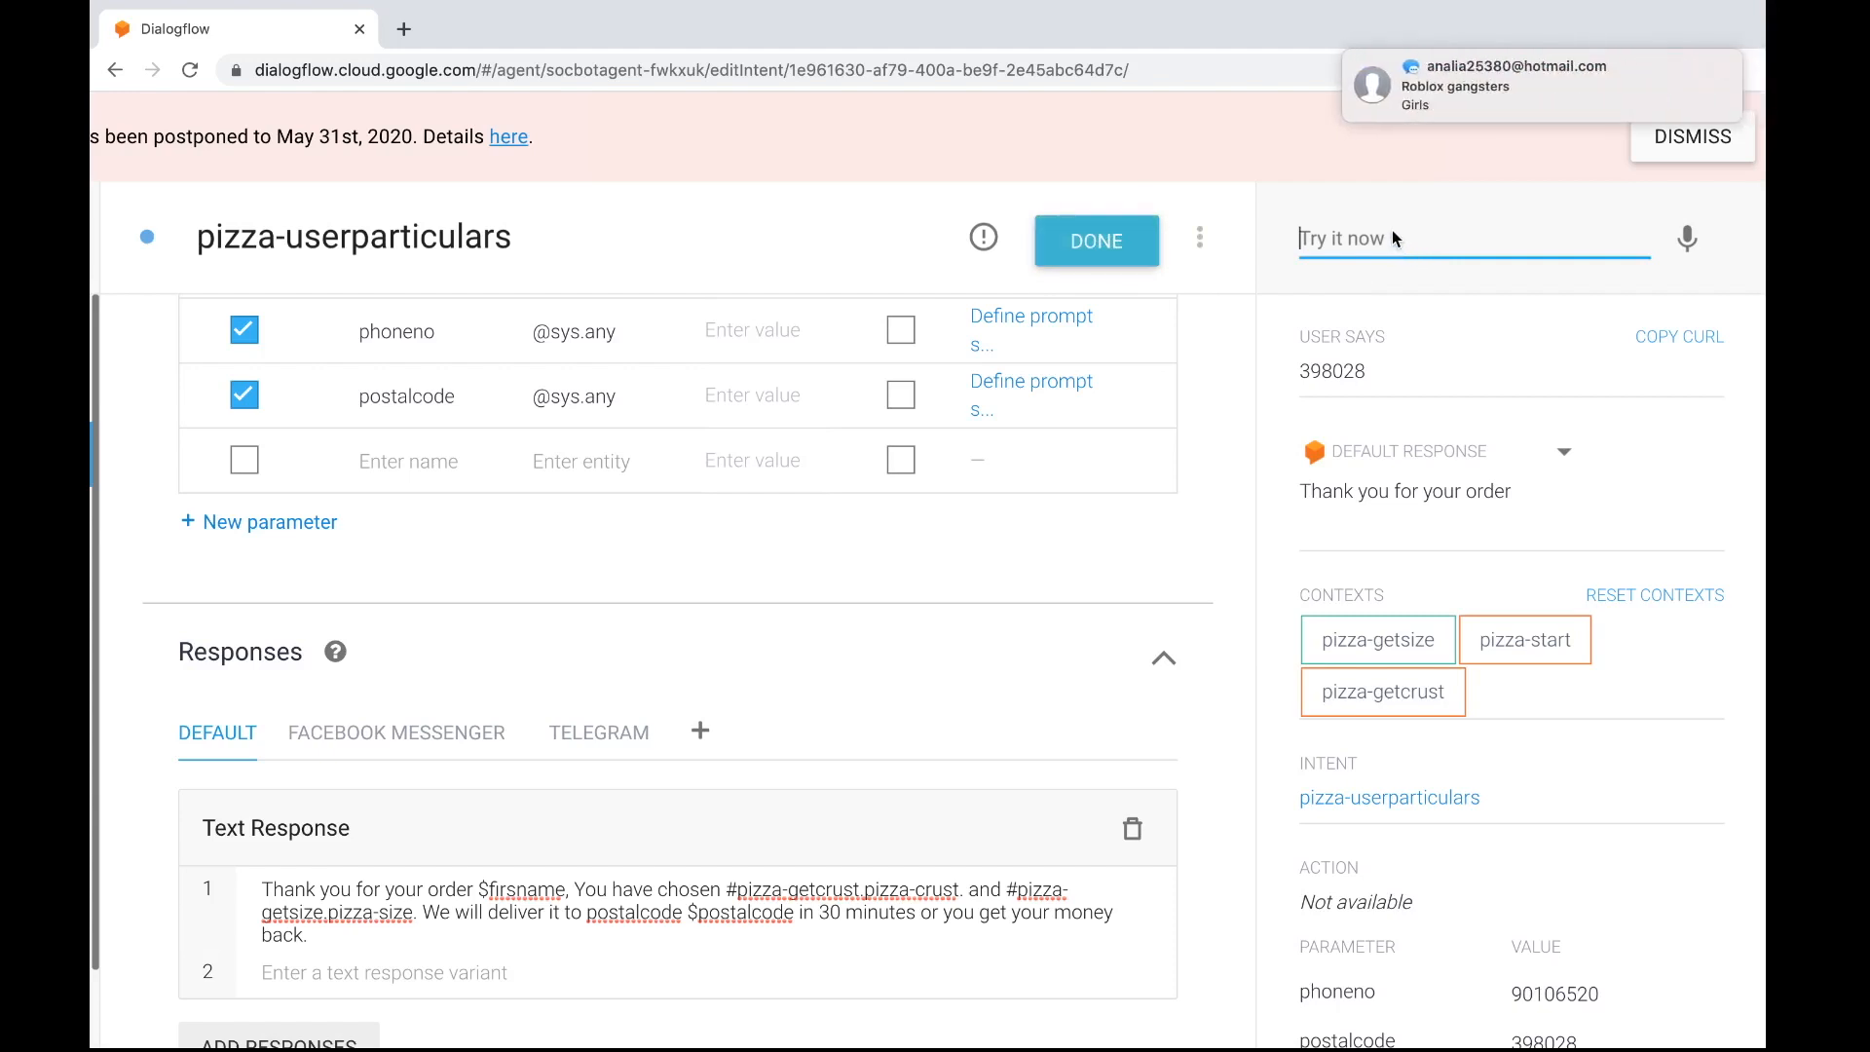
{"action": "type", "text": "i am hungry"}
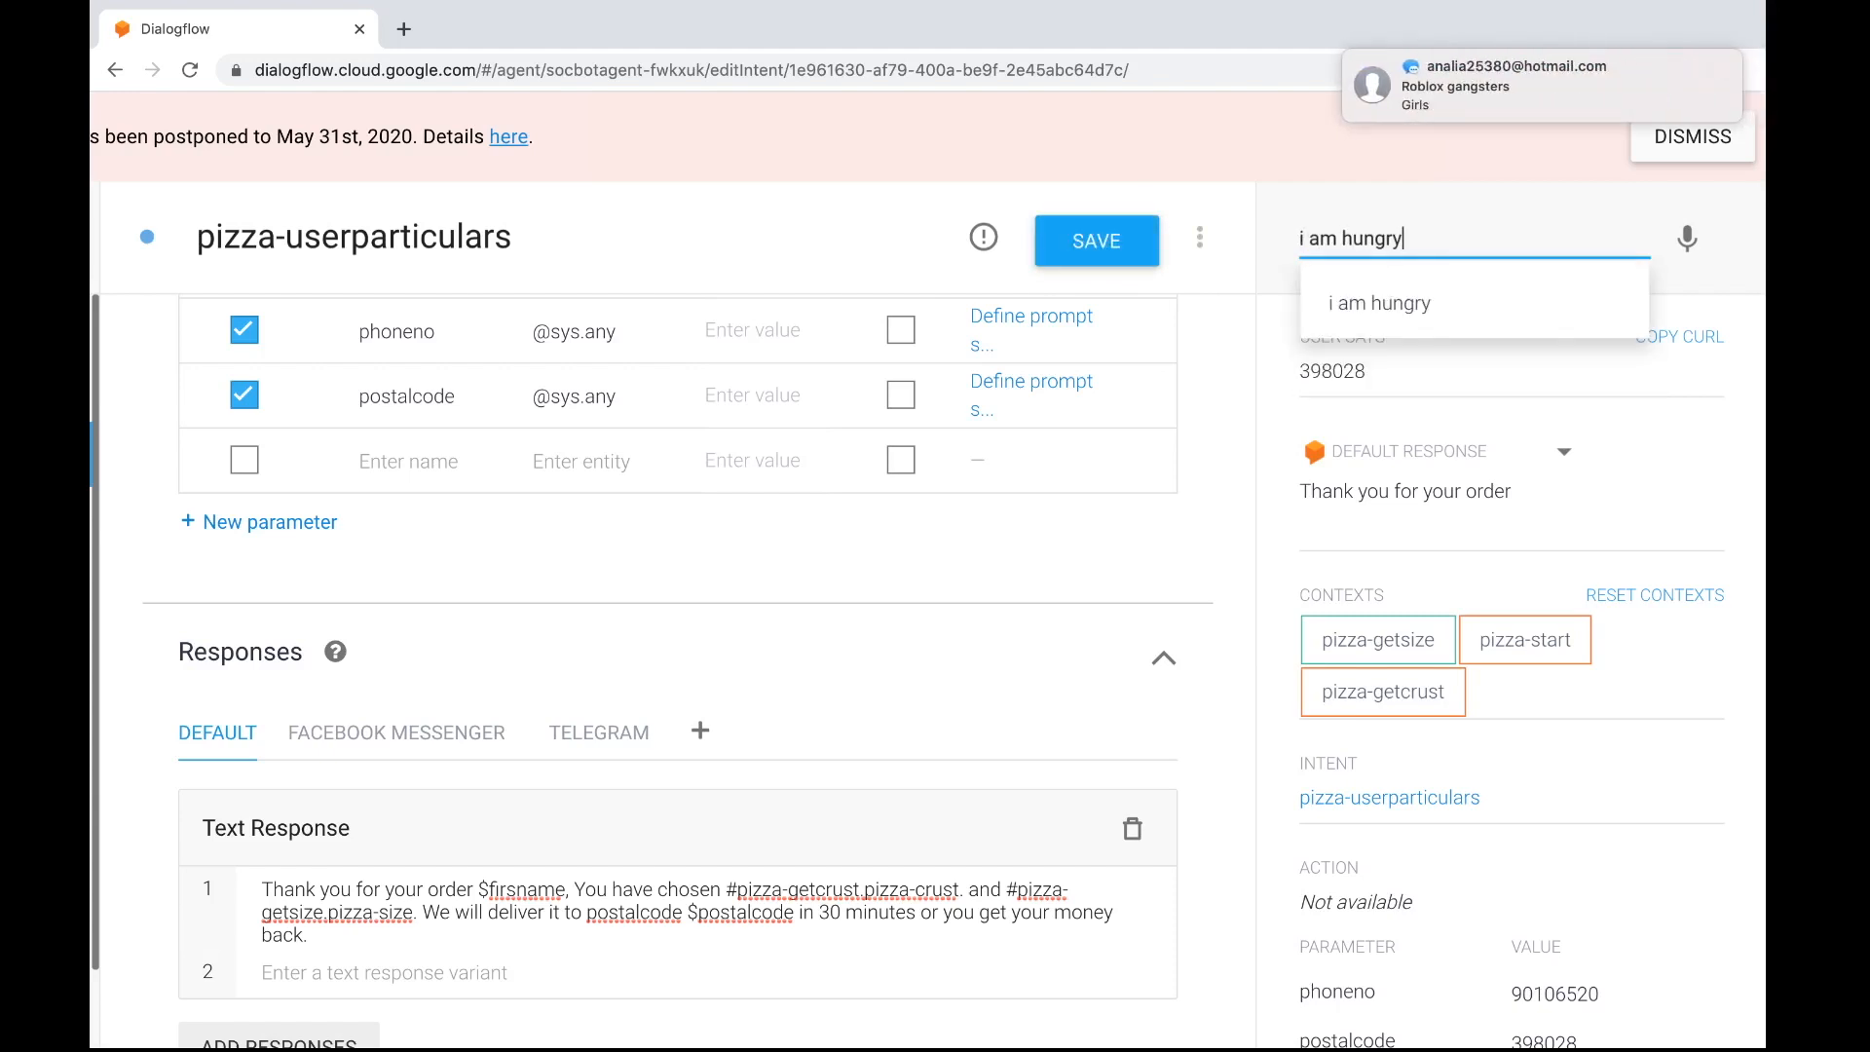
{"action": "key", "text": "Return"}
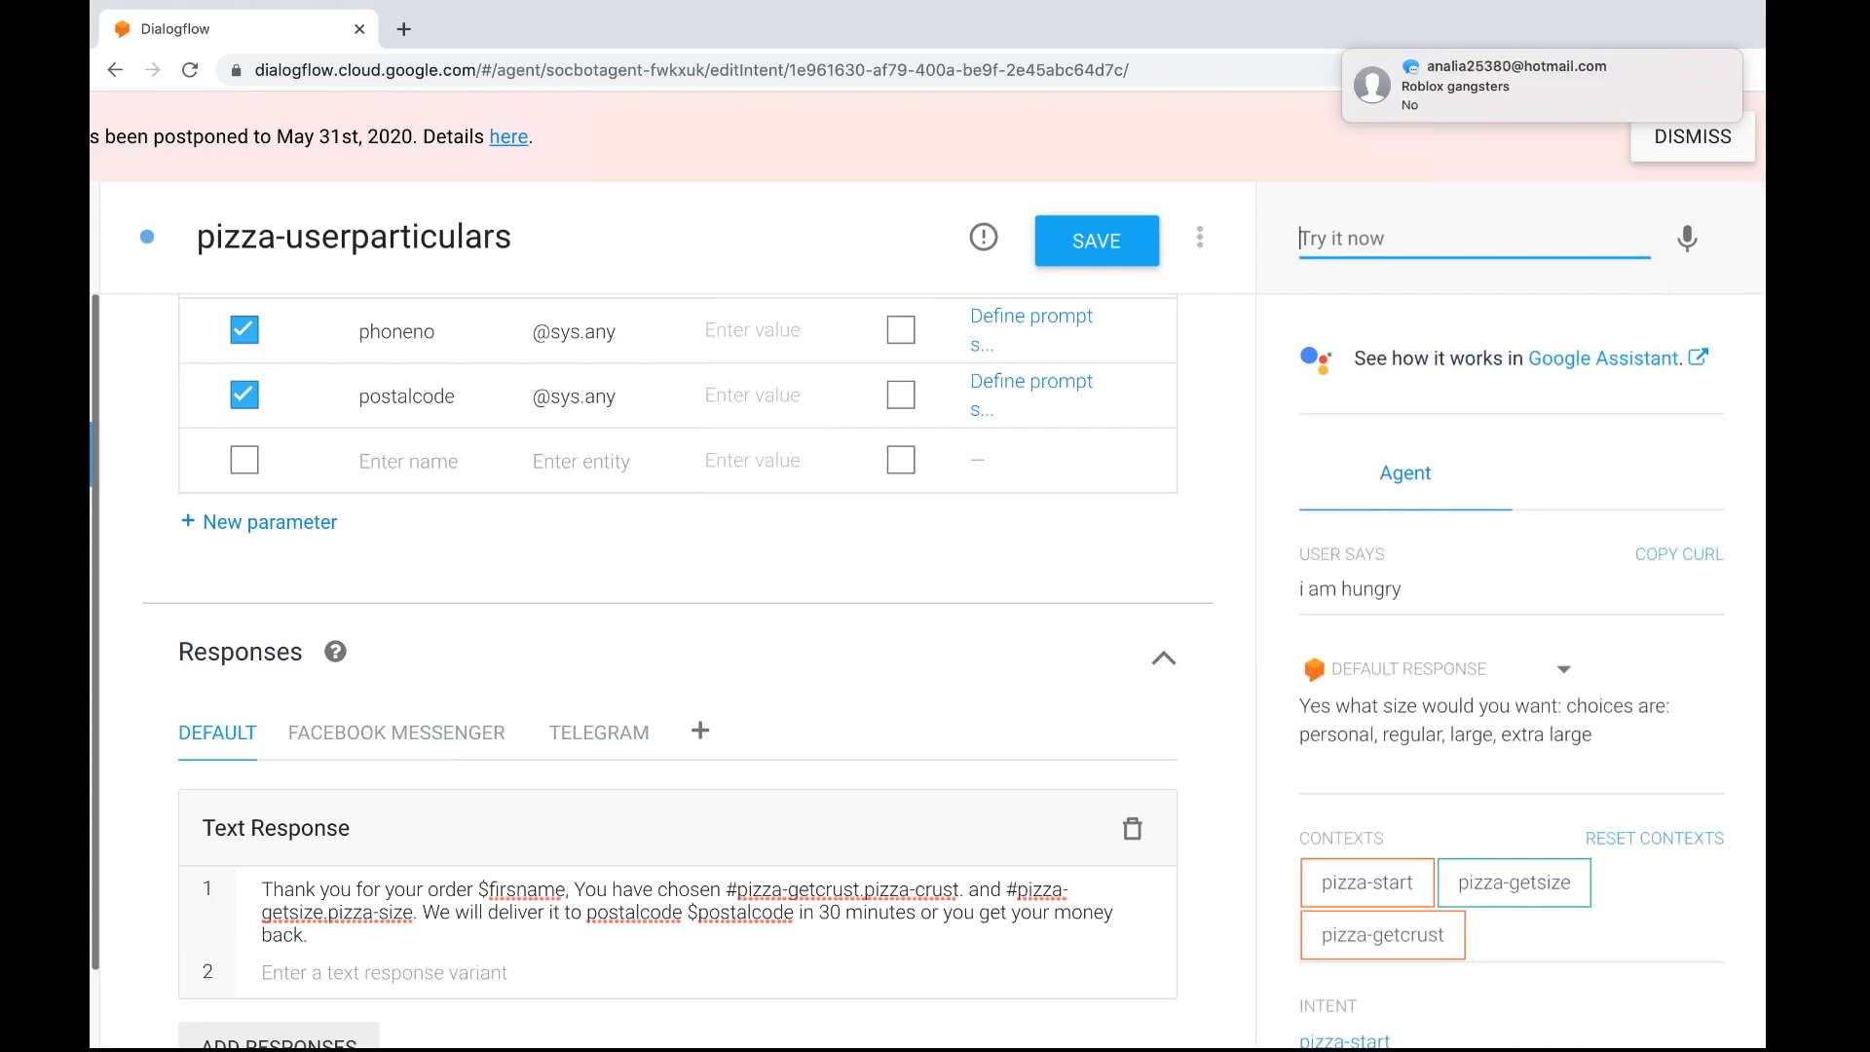
{"action": "type", "text": "extra large"}
{"action": "key", "text": "Return"}
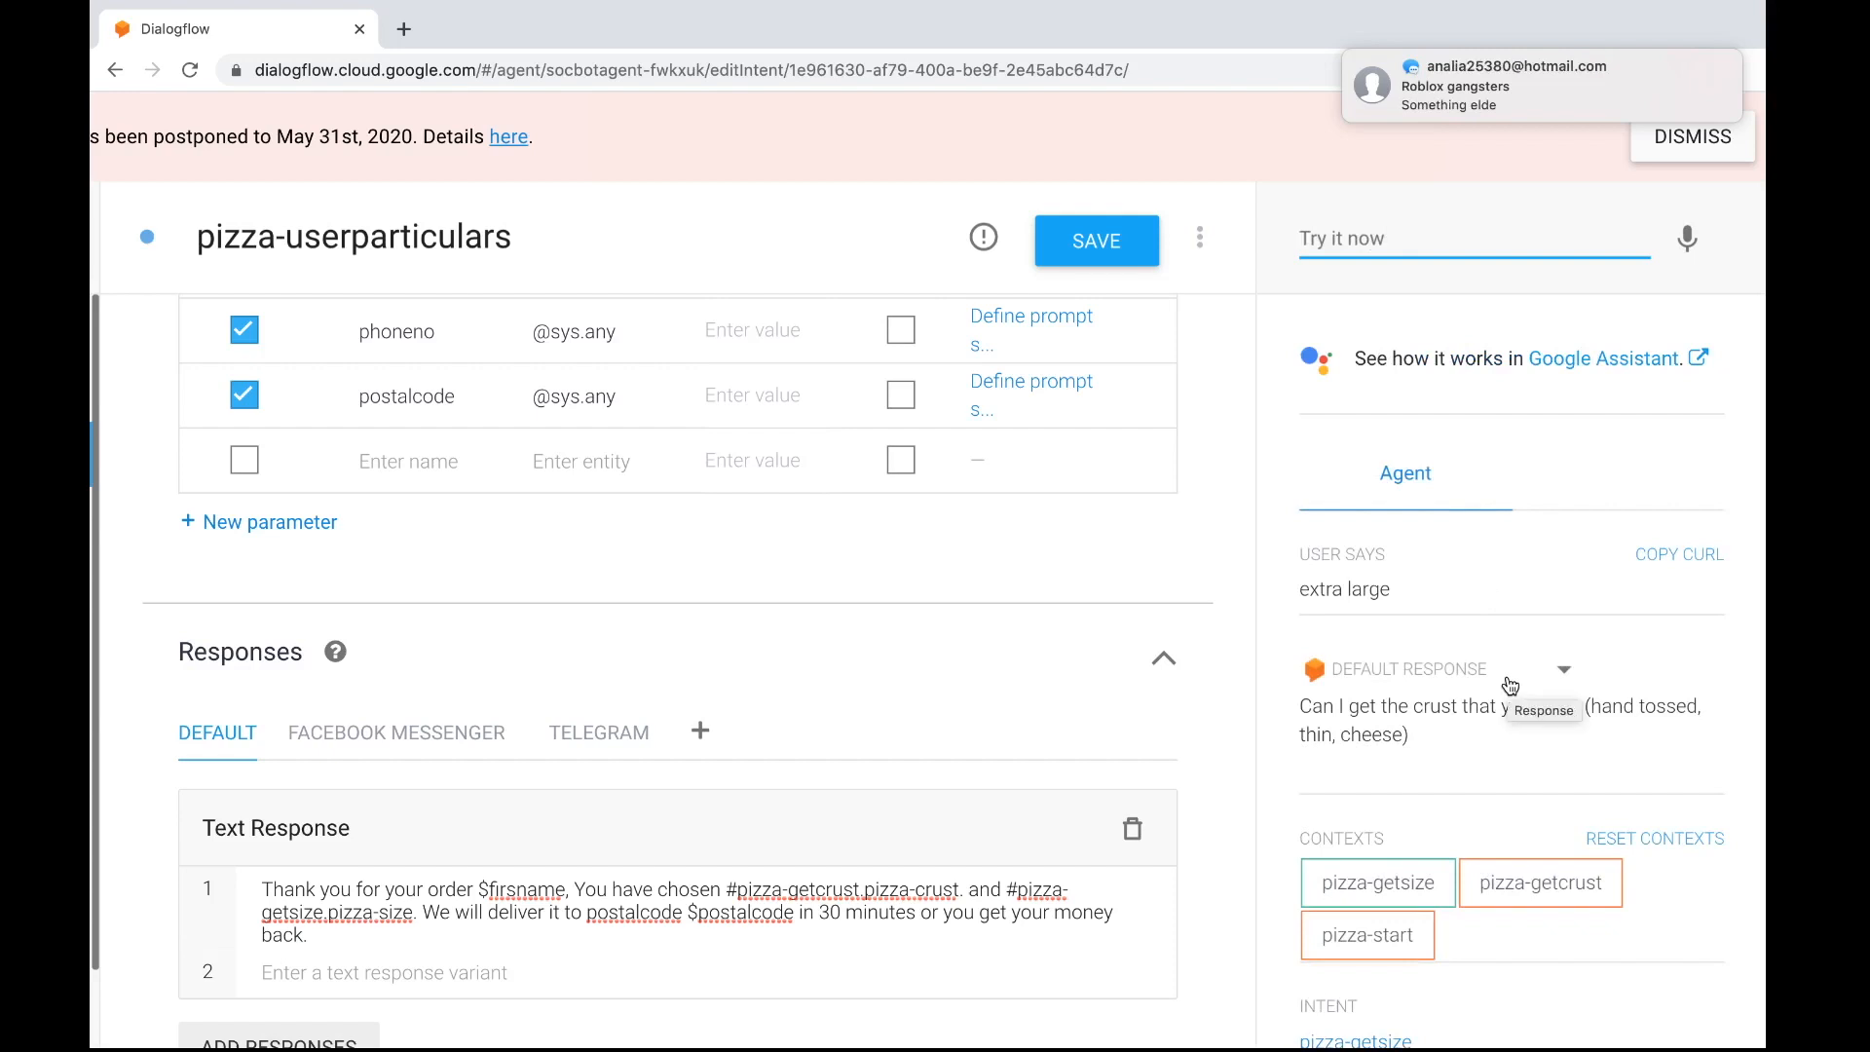
Choose the "cheese" crust in the test conversation and reply "ok" to continue to the particulars
{"action": "type", "text": "chee"}
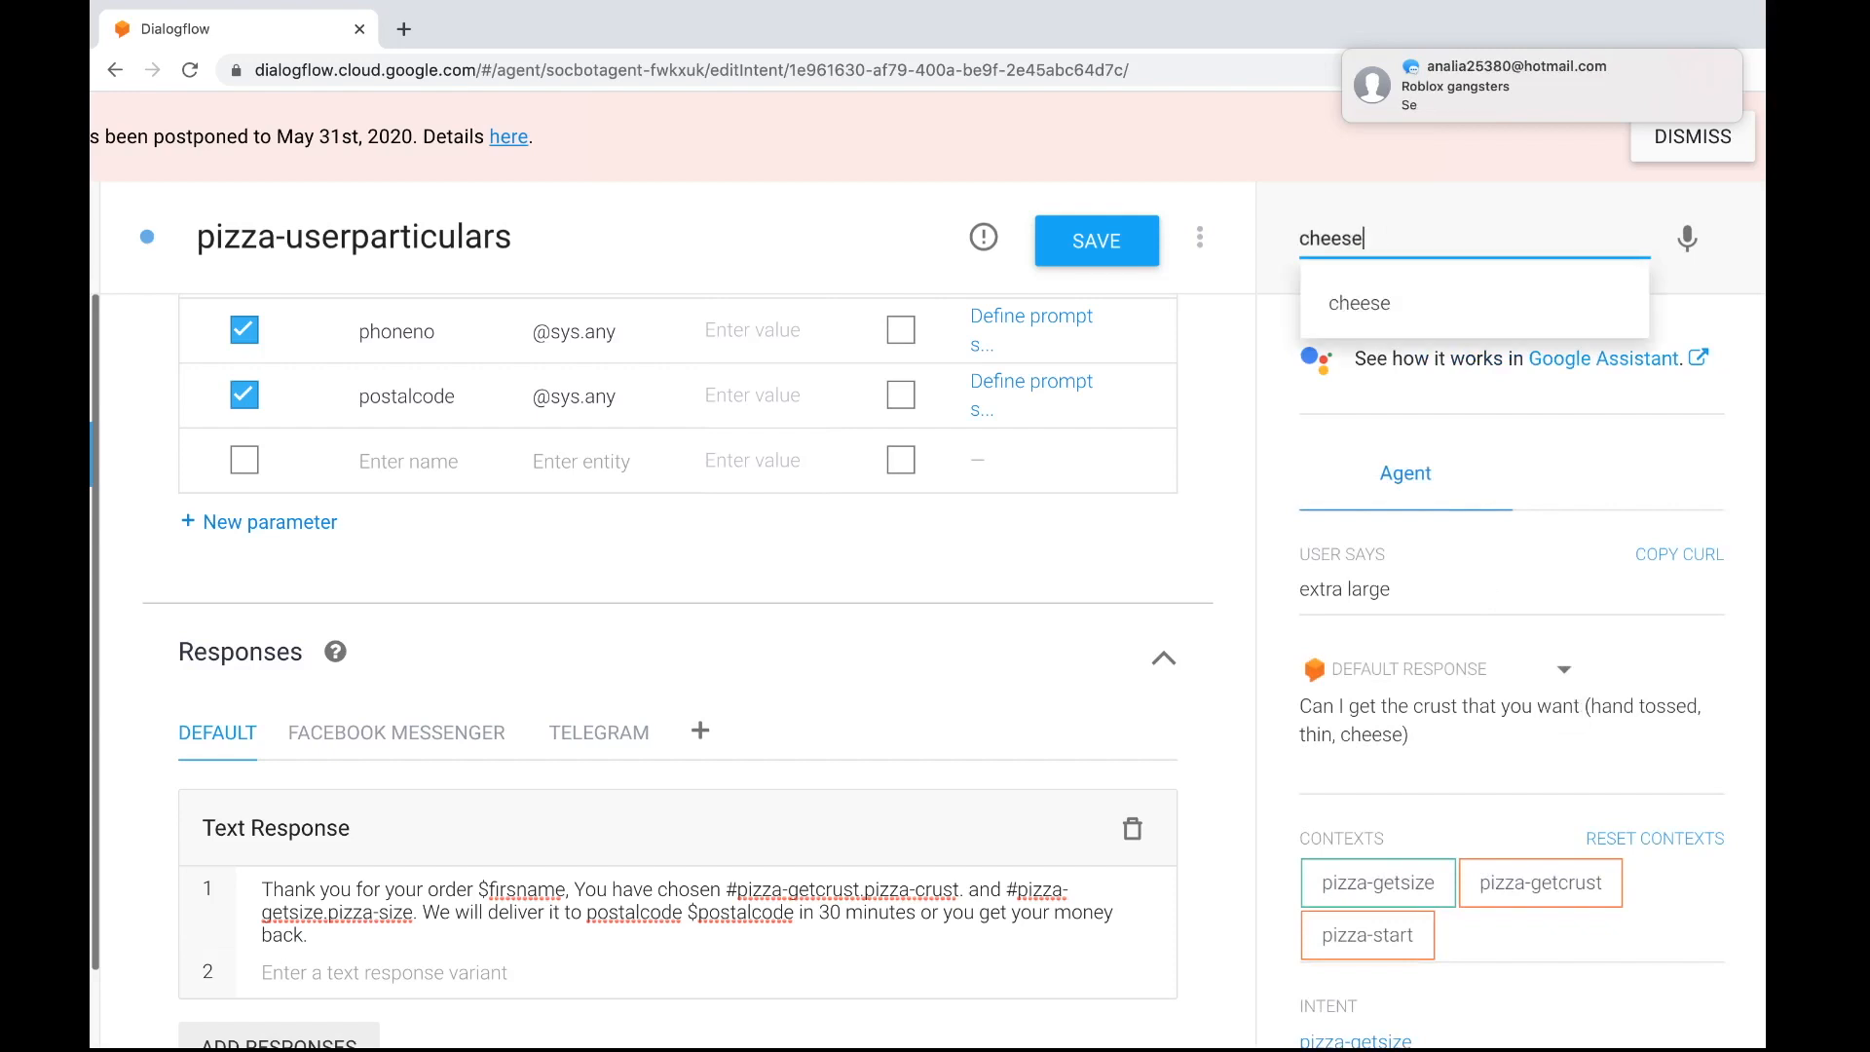
{"action": "type", "text": "se"}
{"action": "key", "text": "Return"}
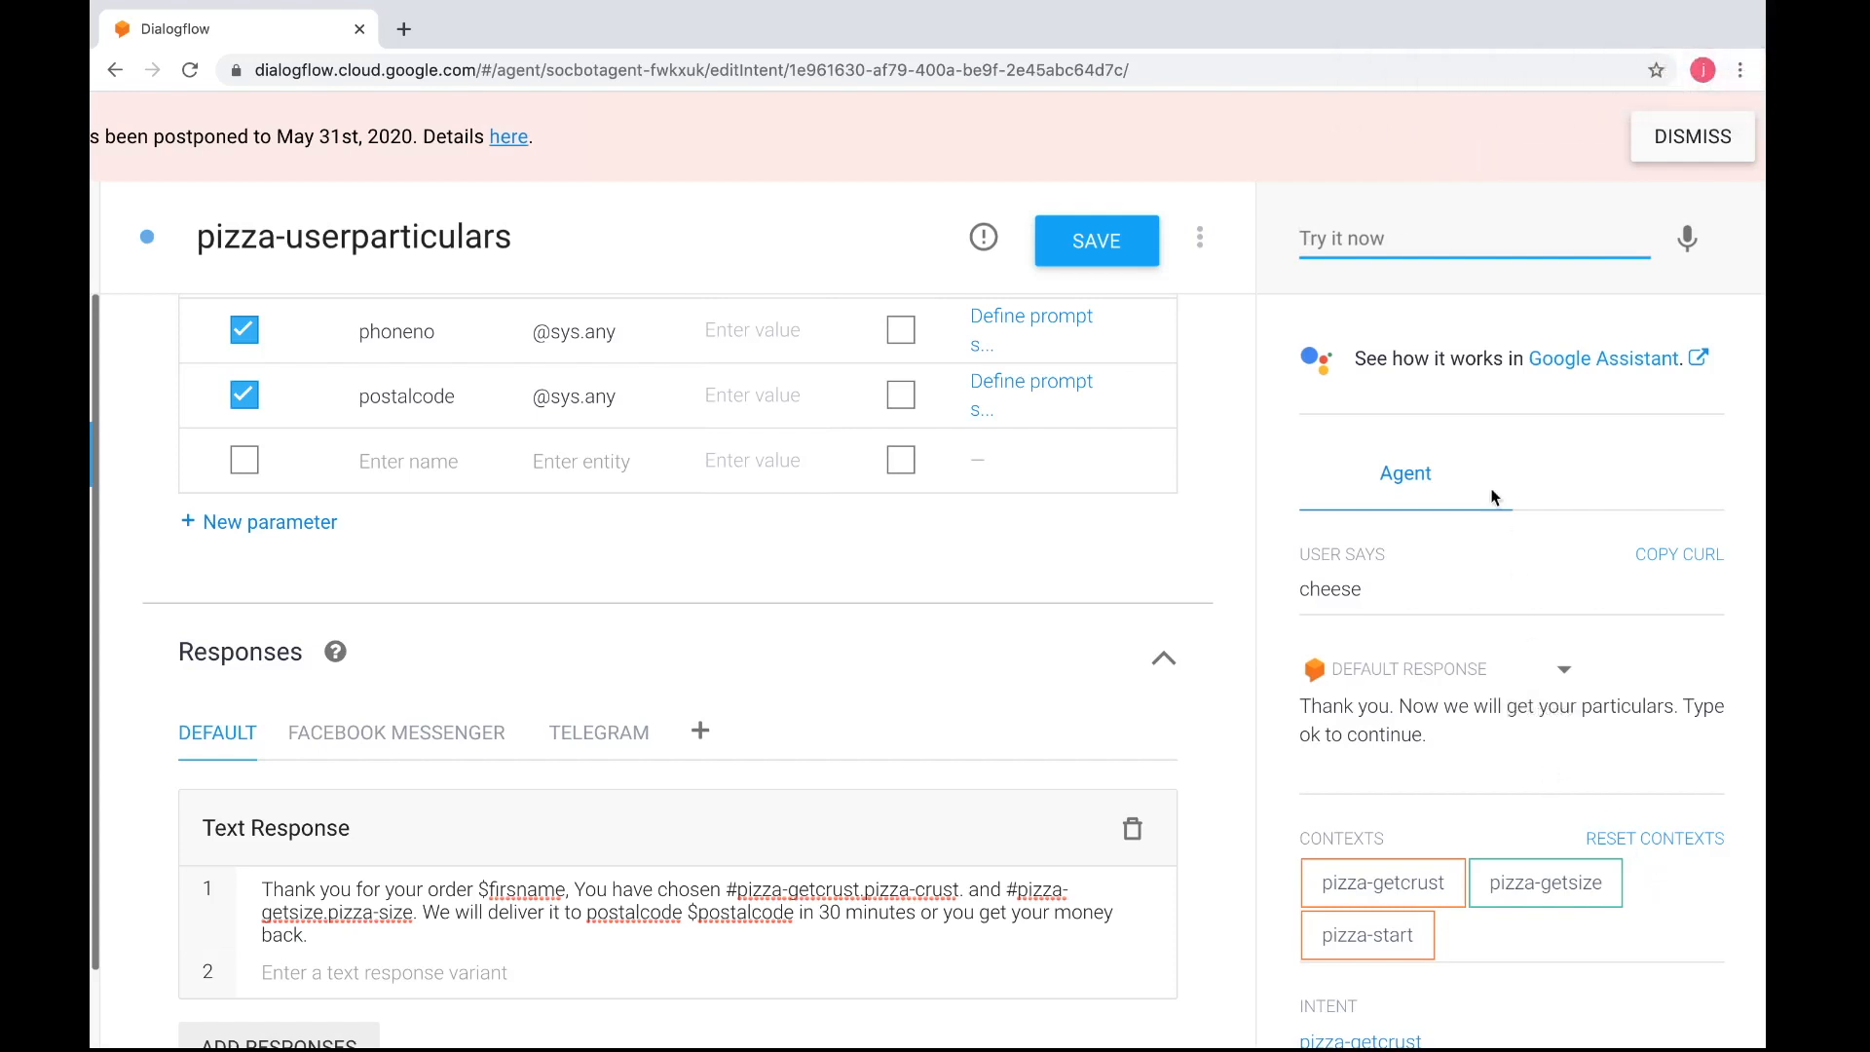
{"action": "type", "text": "ok"}
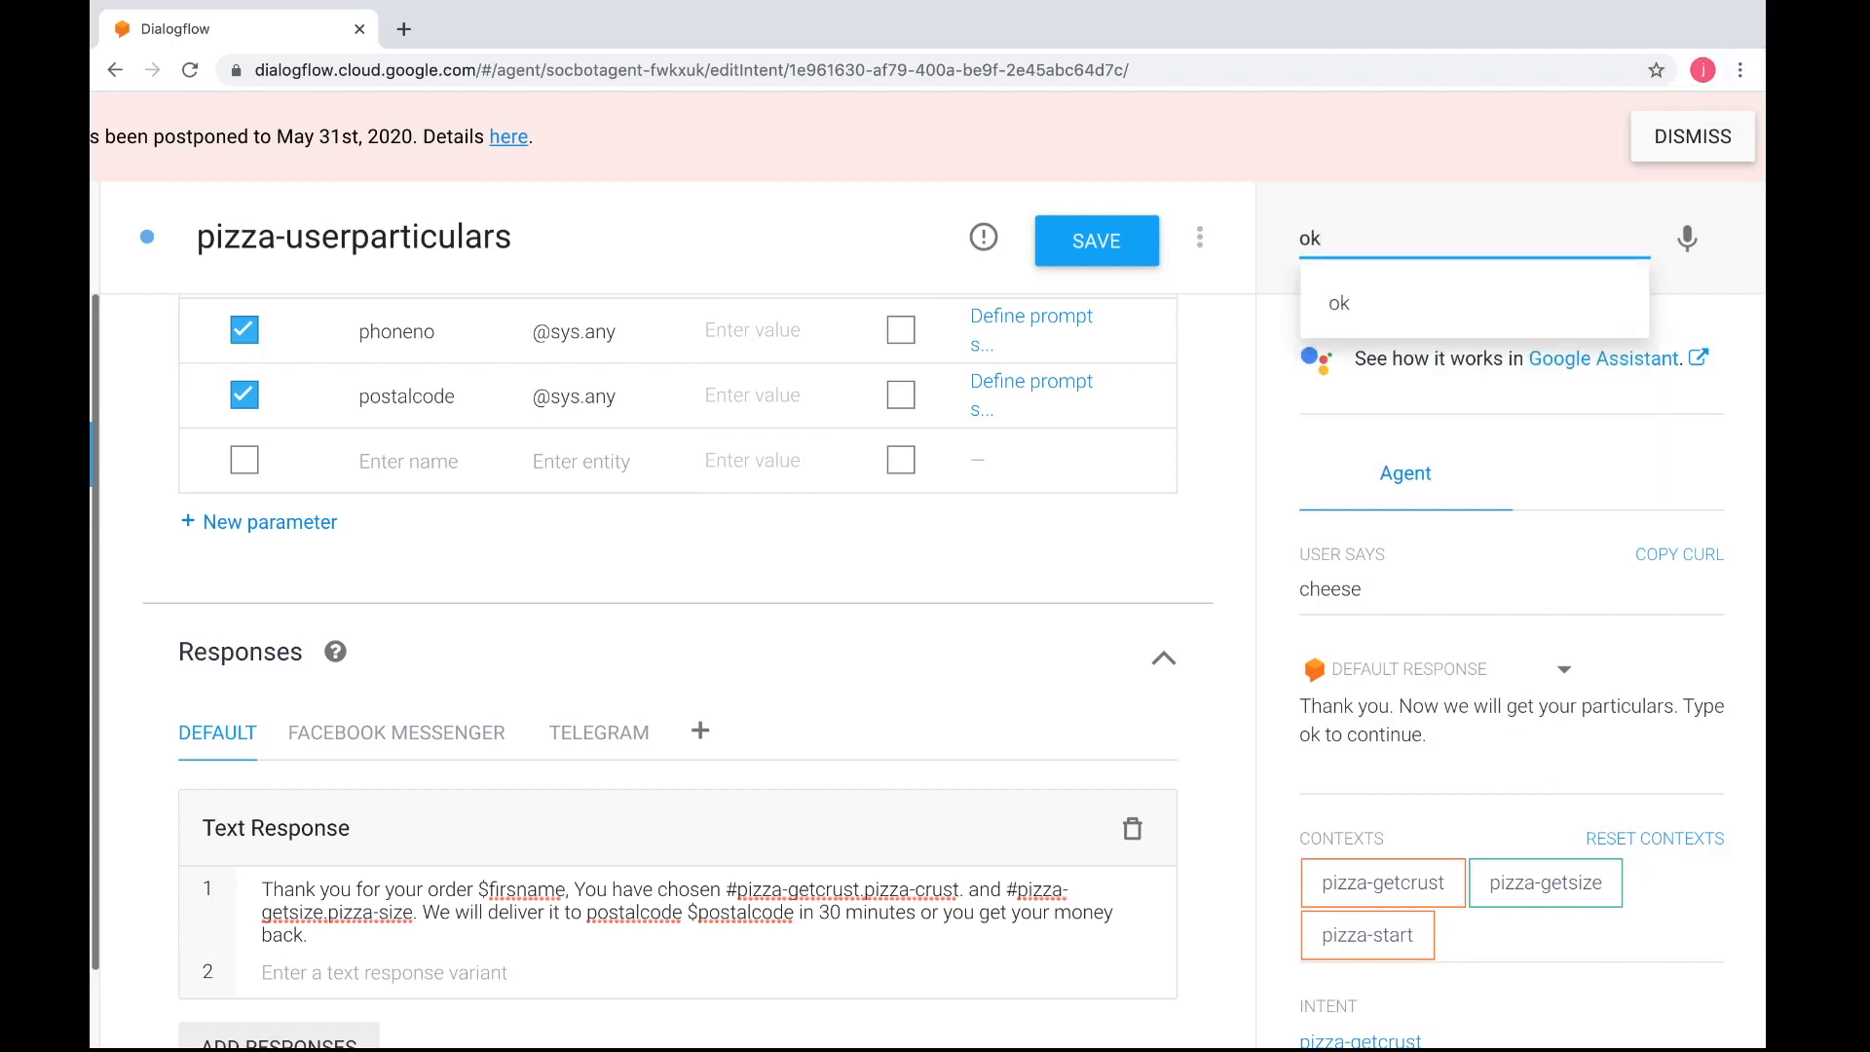
{"action": "key", "text": "Return"}
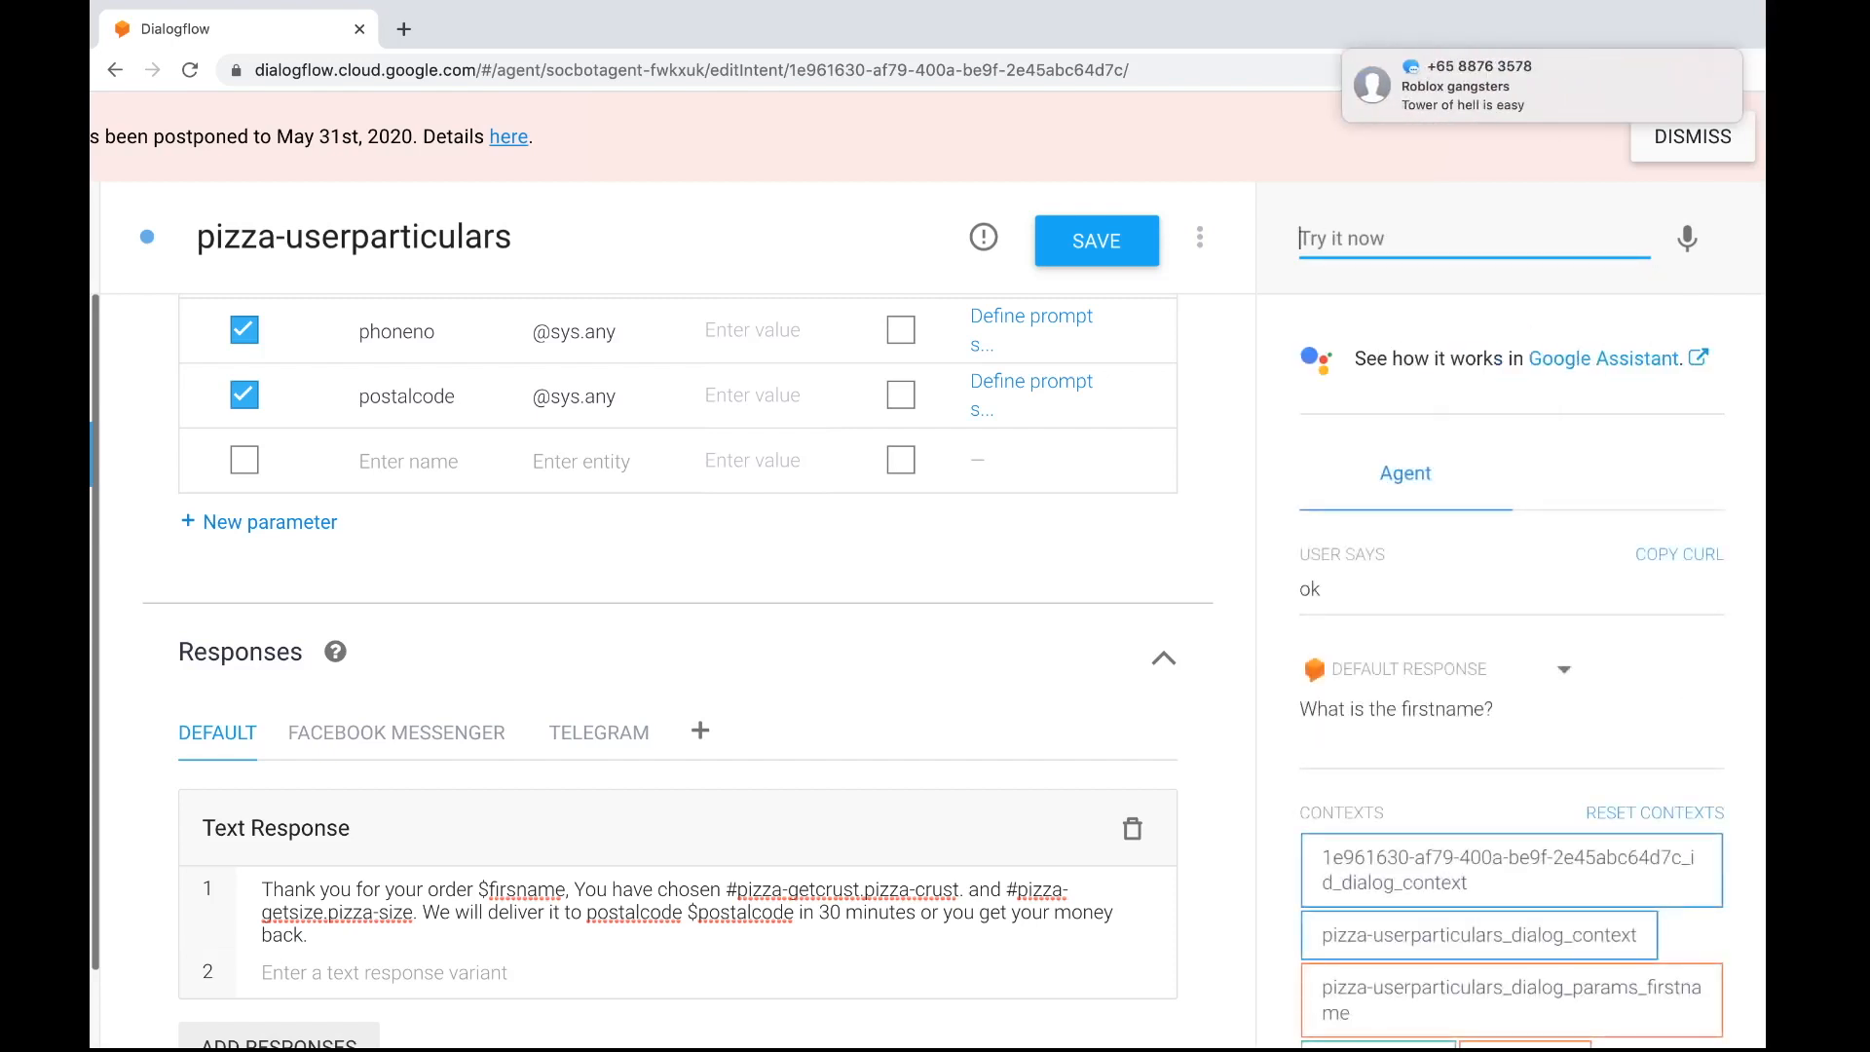
Answer the agent's first name and last name prompts with the customer's name
{"action": "key", "text": "Return"}
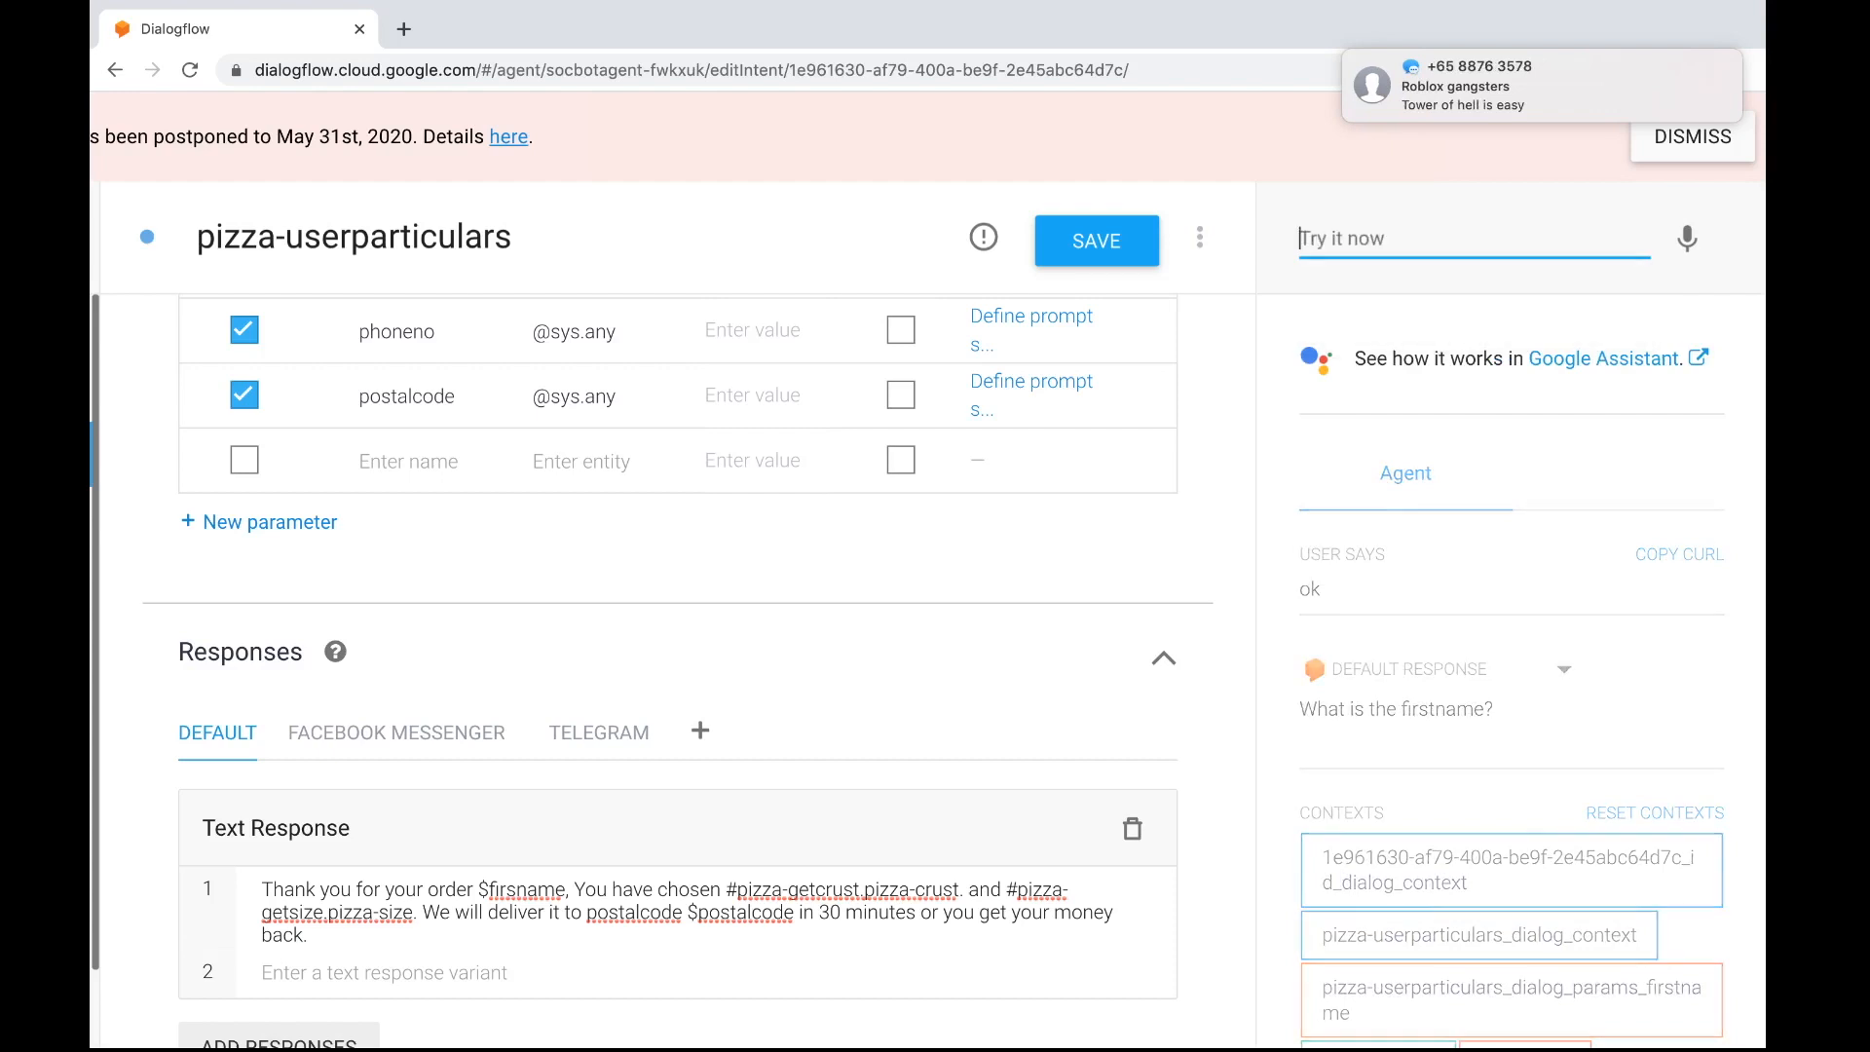
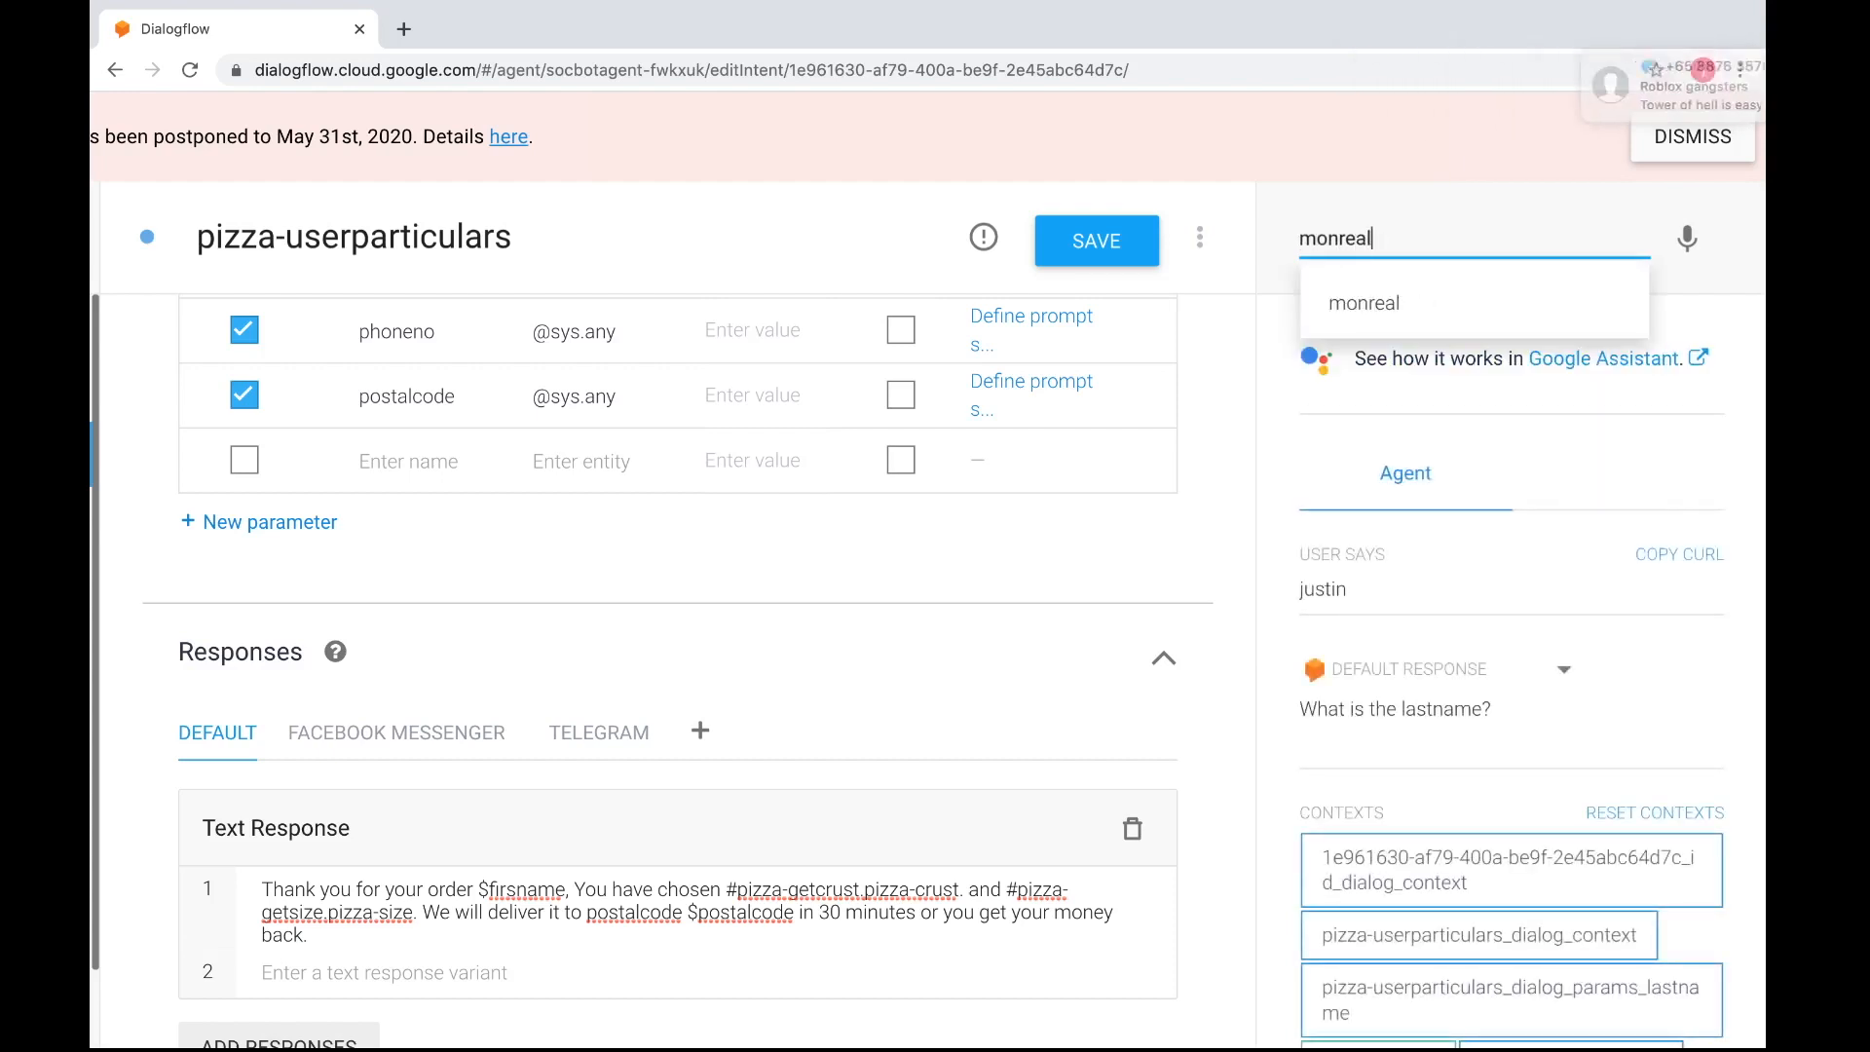
{"action": "key", "text": "Return"}
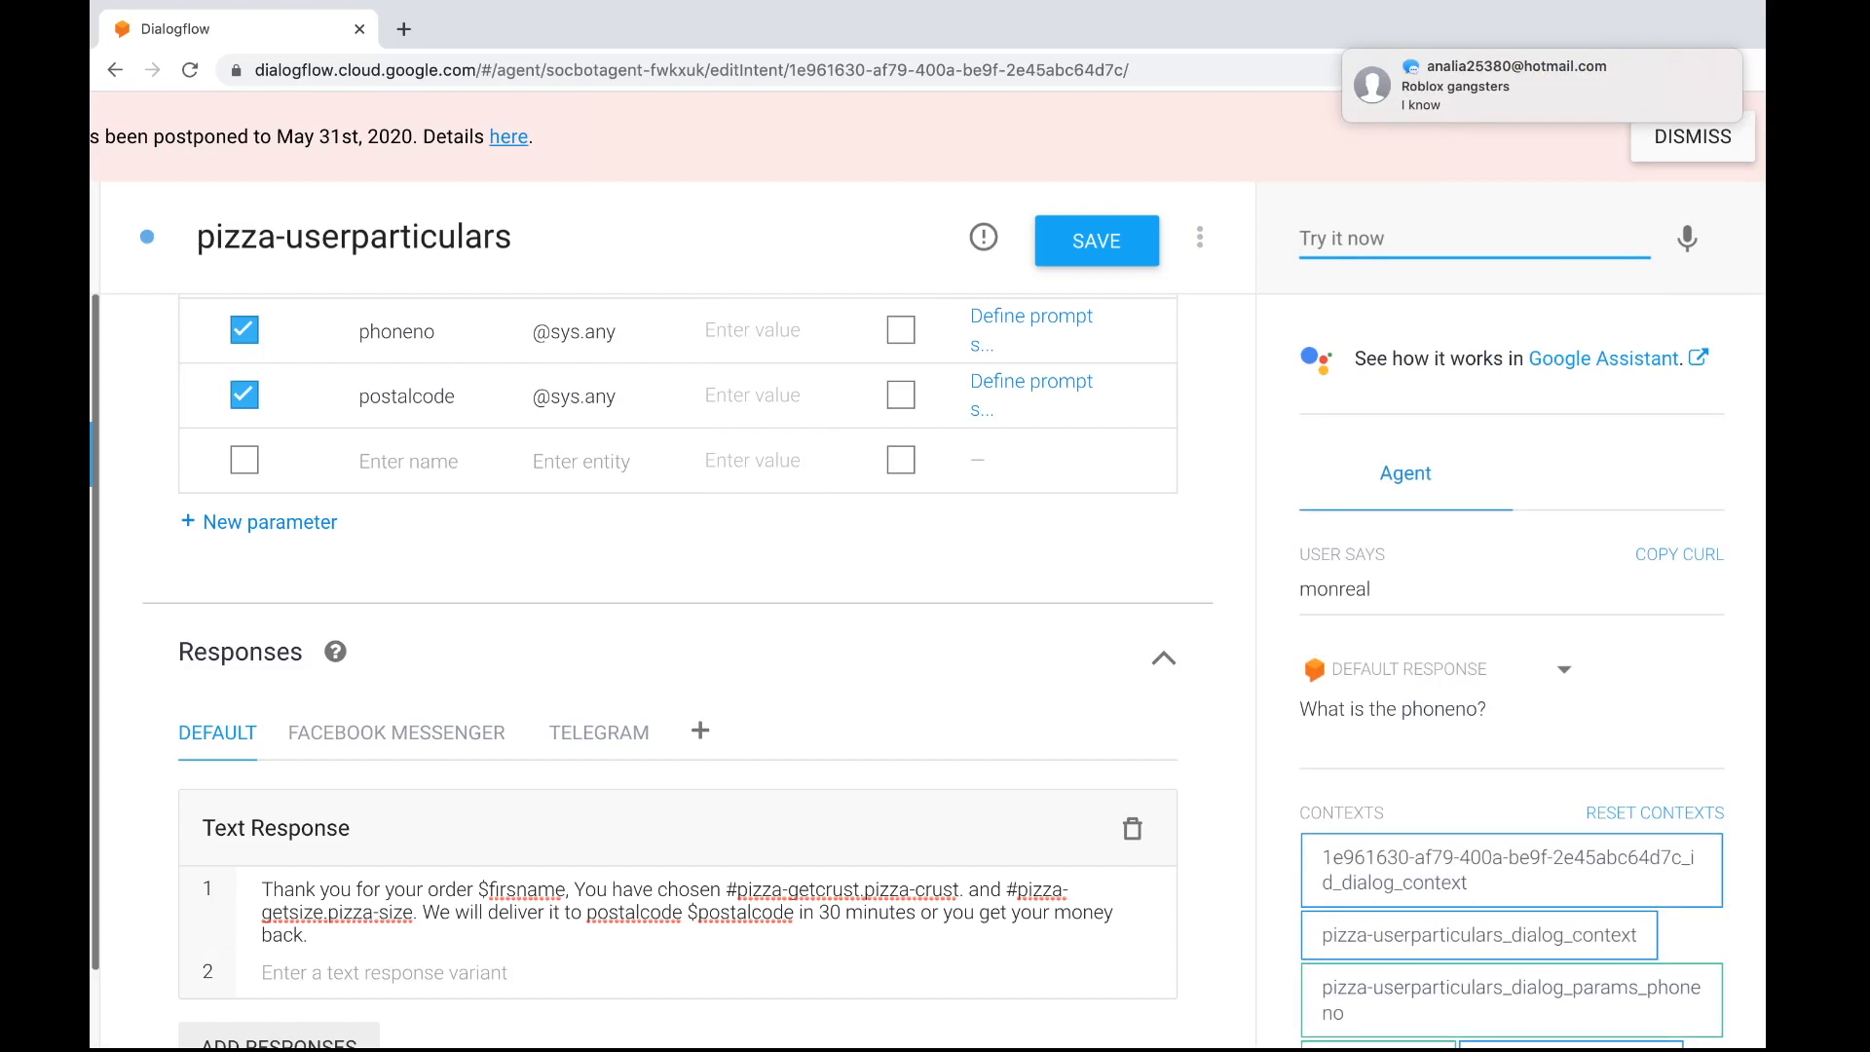
Supply the customer's phone number and postal code, and compare the agent's closing reply with the intent's text response
{"action": "type", "text": "90106520"}
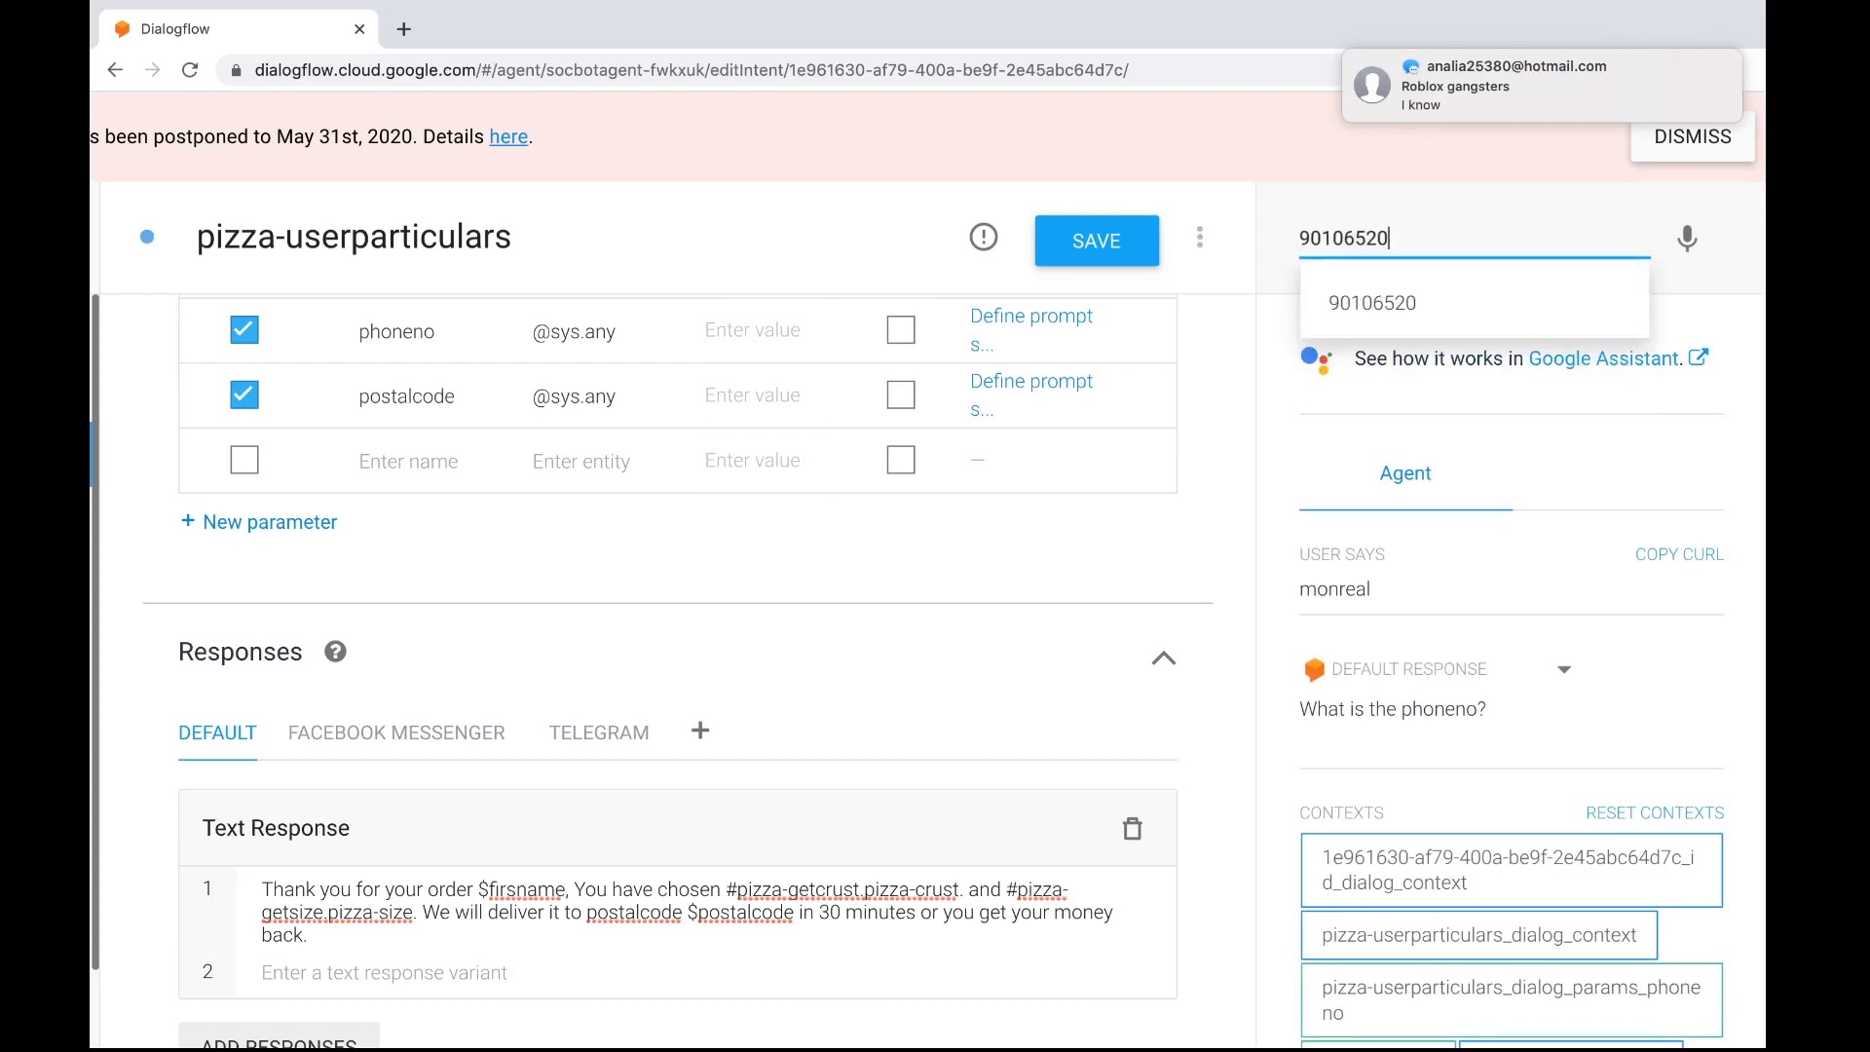
{"action": "key", "text": "Return"}
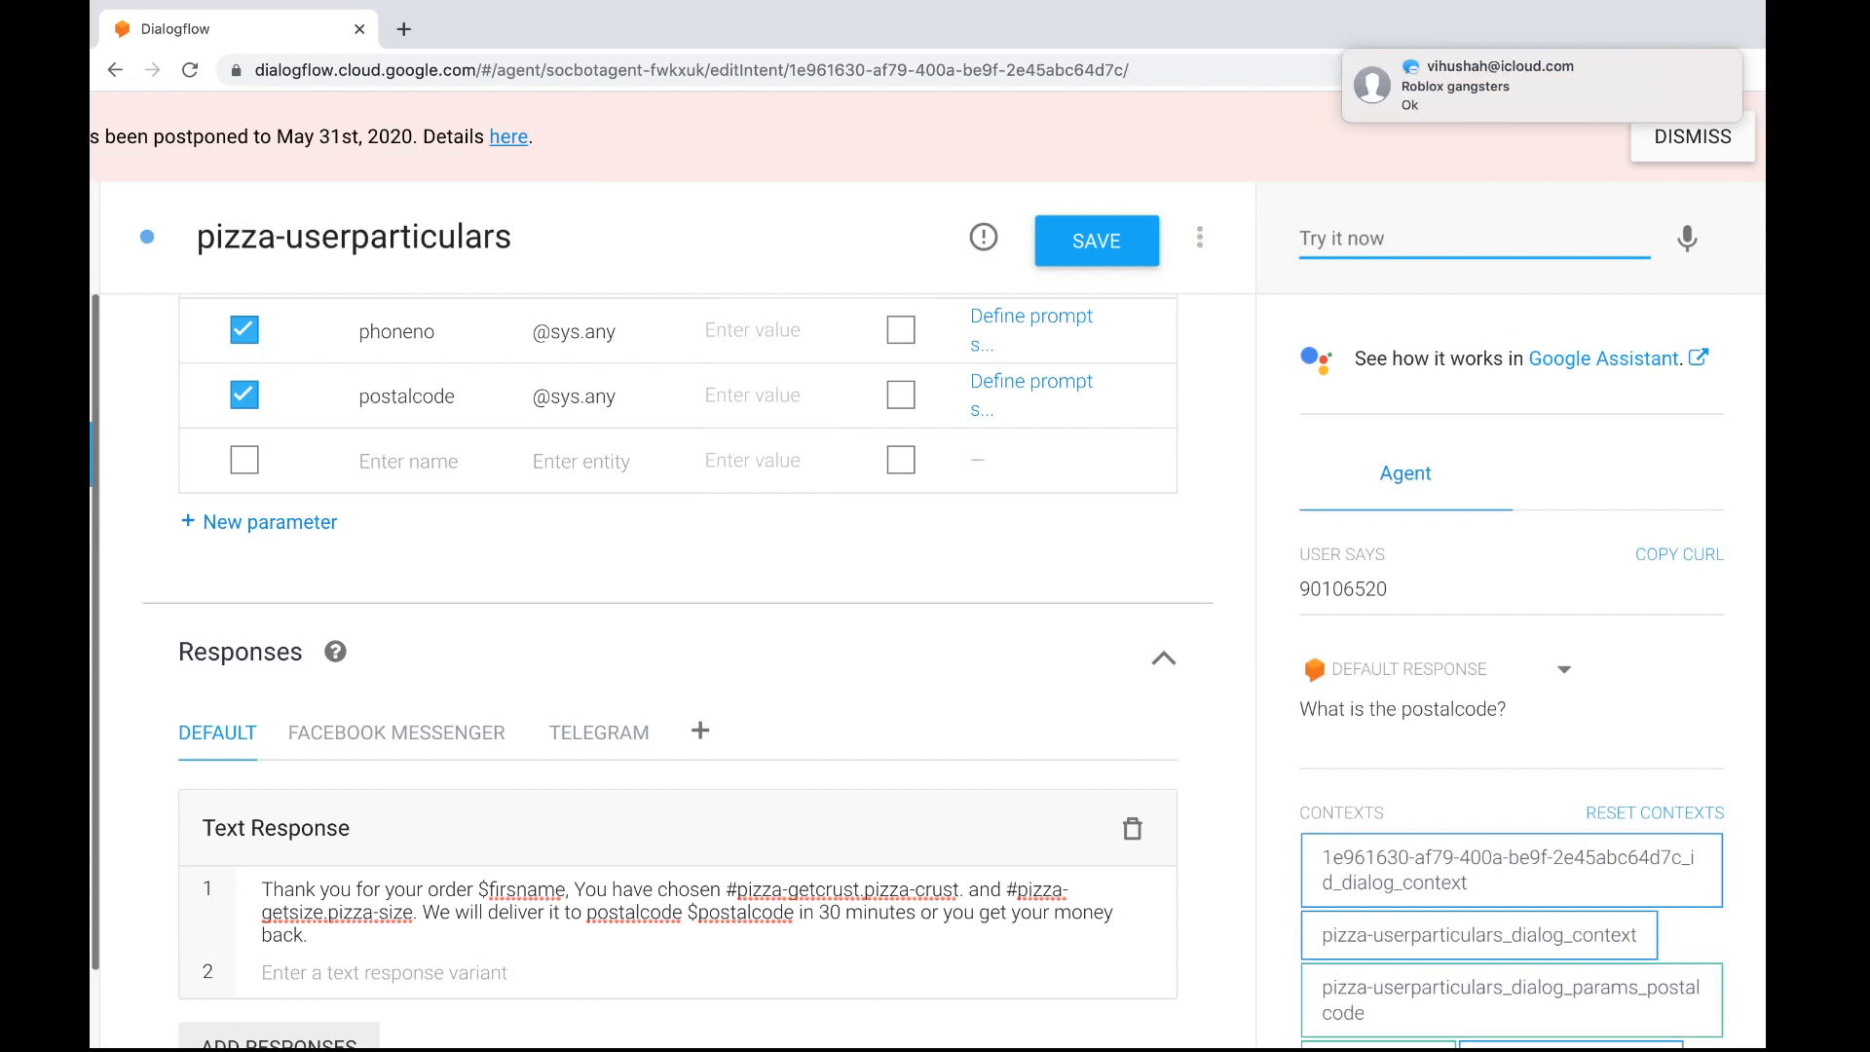
{"action": "type", "text": "398028"}
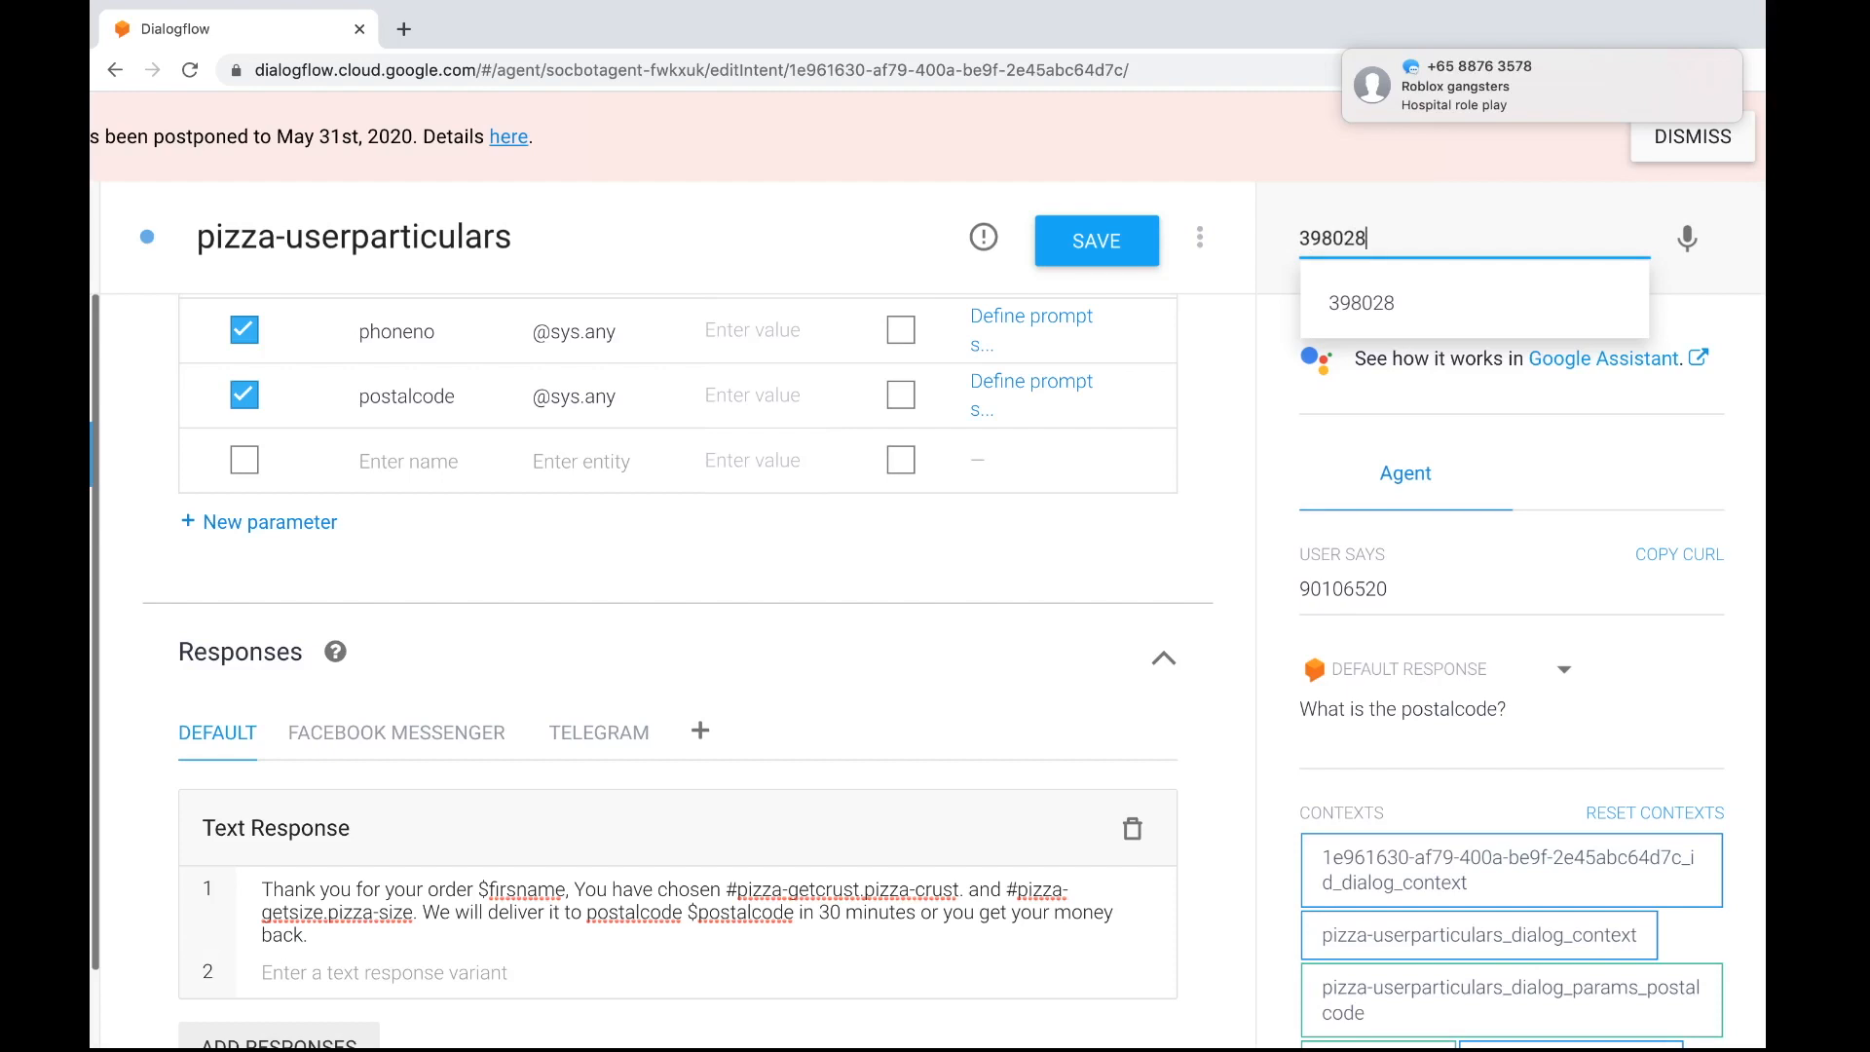
{"action": "key", "text": "Return"}
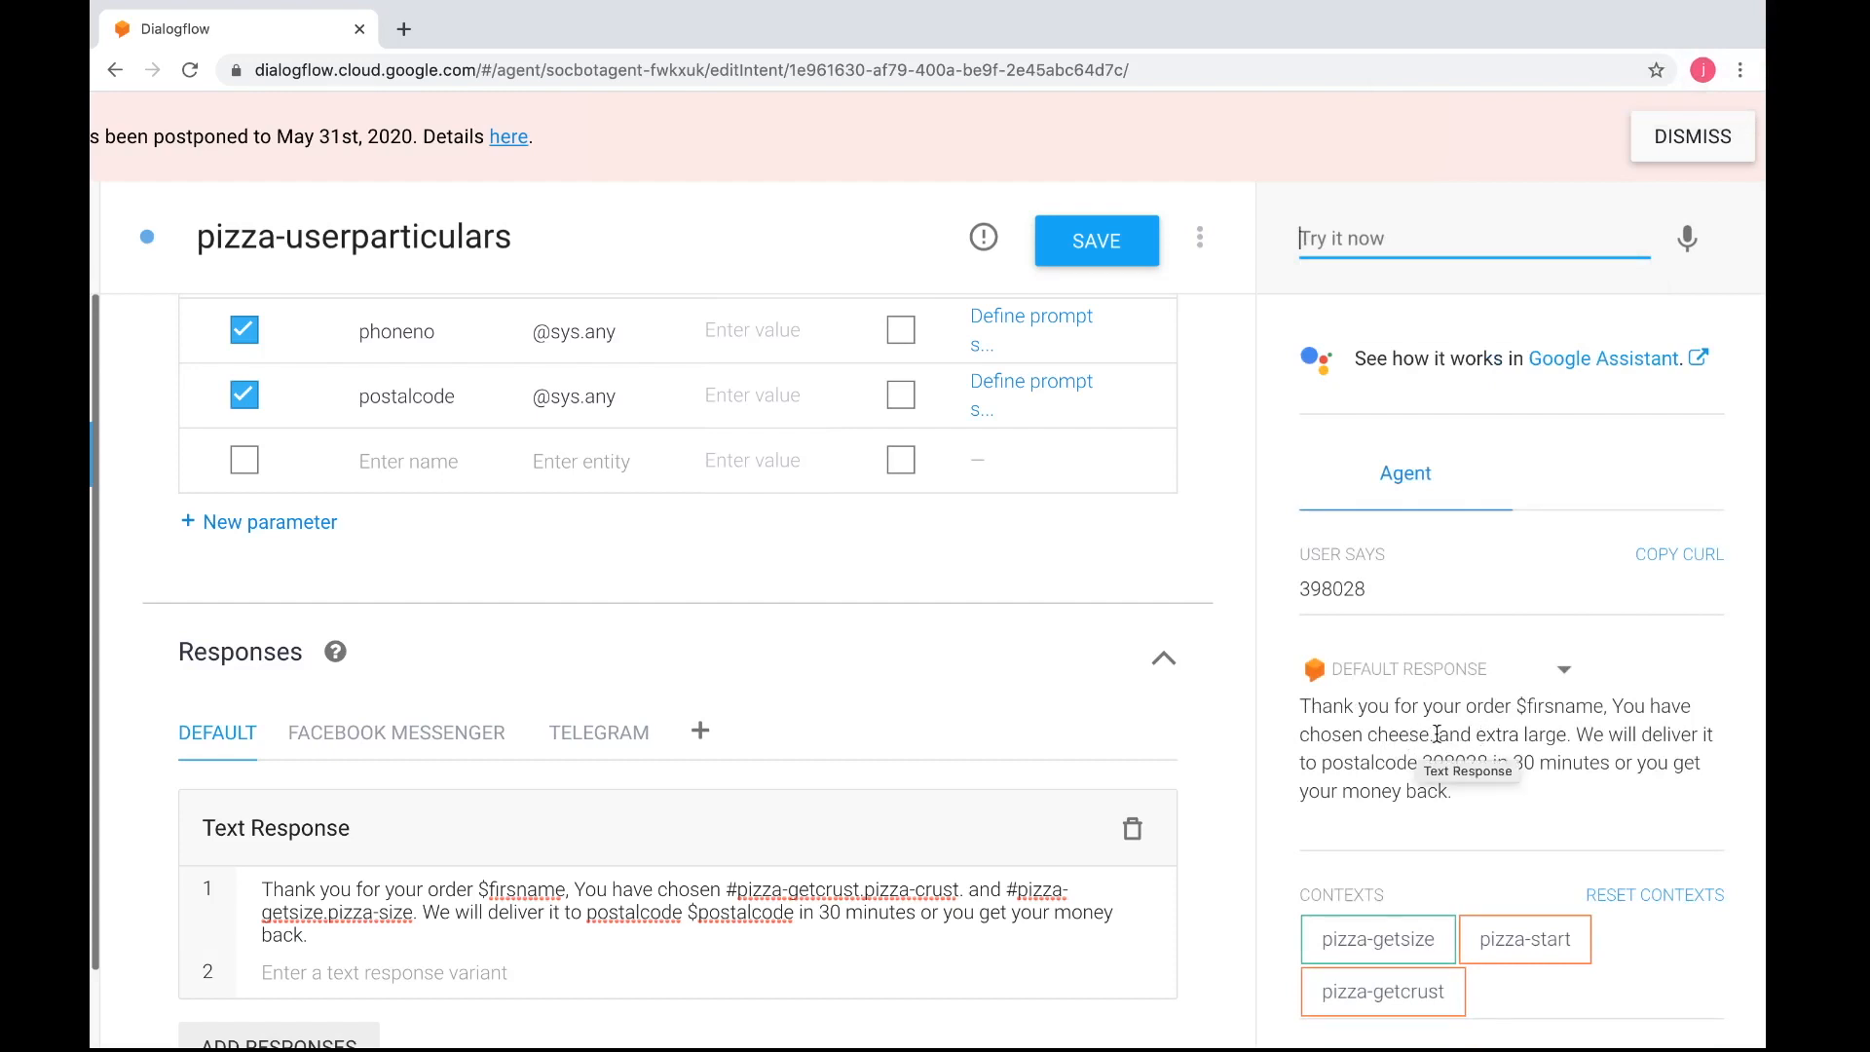
{"action": "scroll", "coordinate": [1520, 750], "scroll_direction": "down", "scroll_amount": 1}
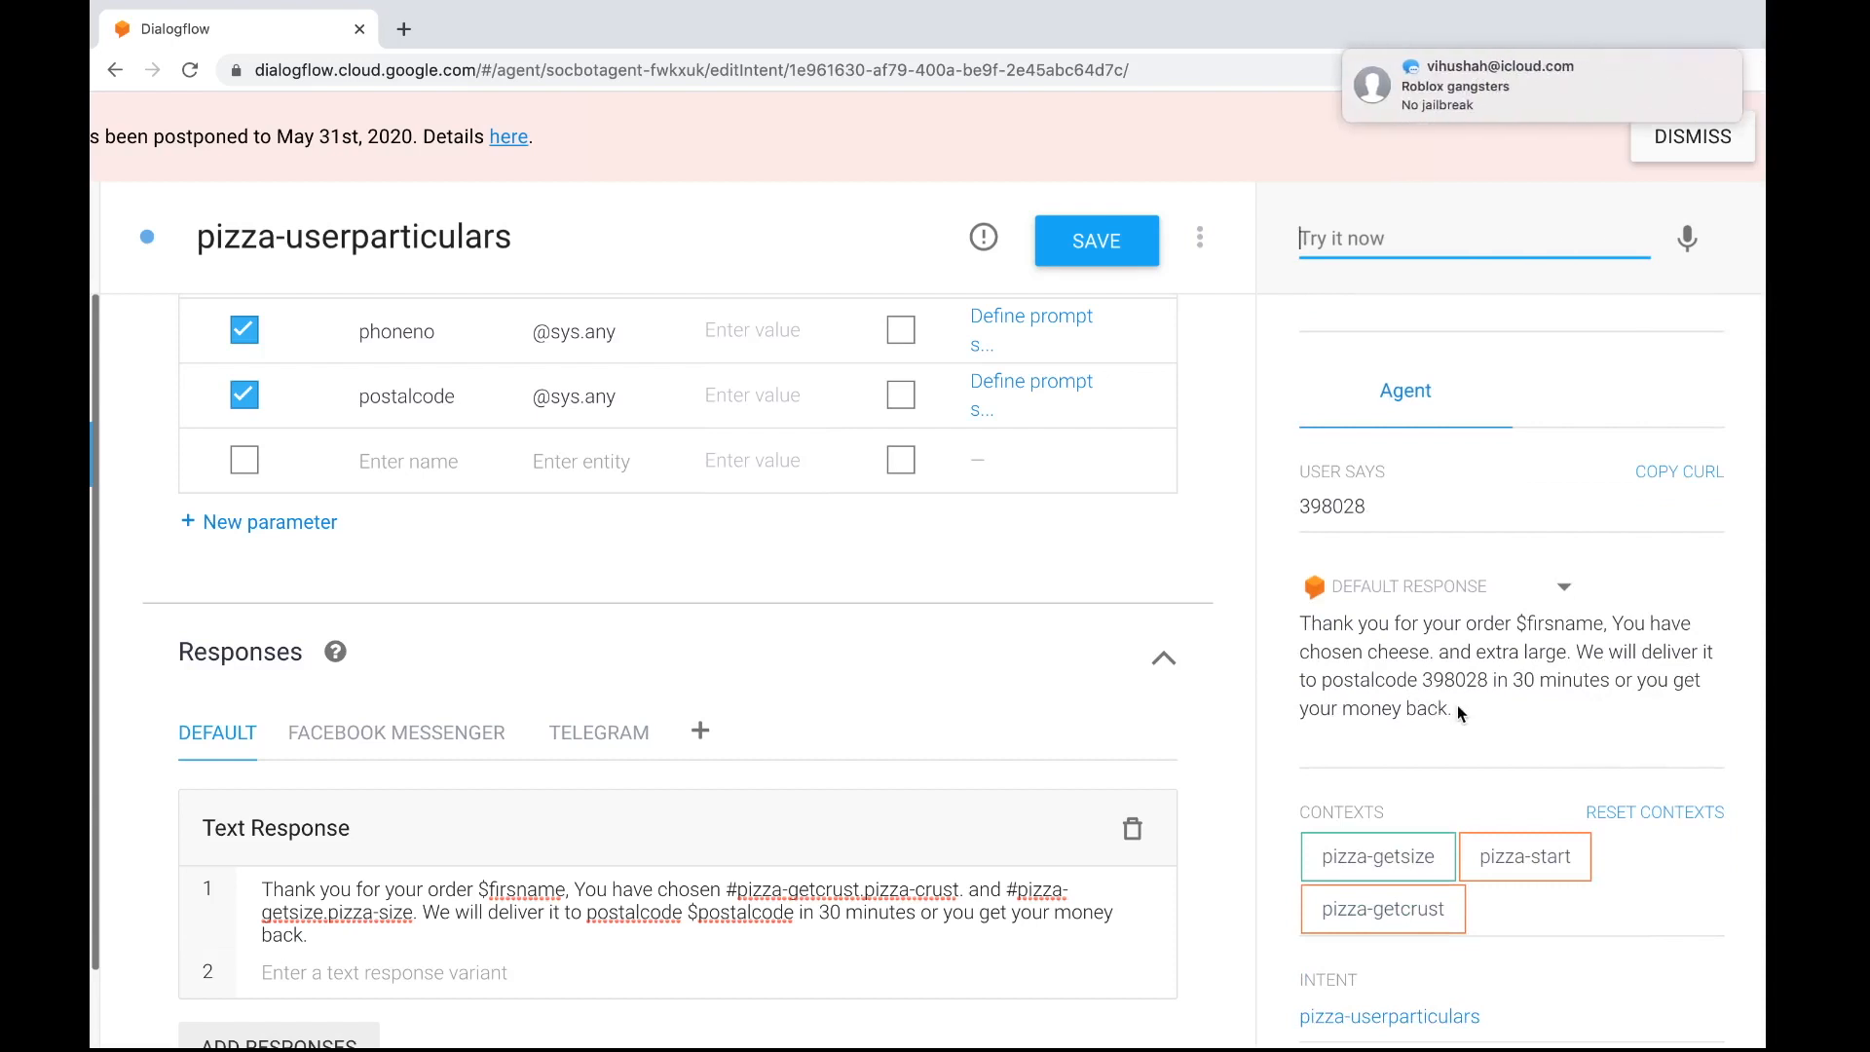
{"action": "scroll", "coordinate": [1198, 711], "scroll_direction": "down", "scroll_amount": 5}
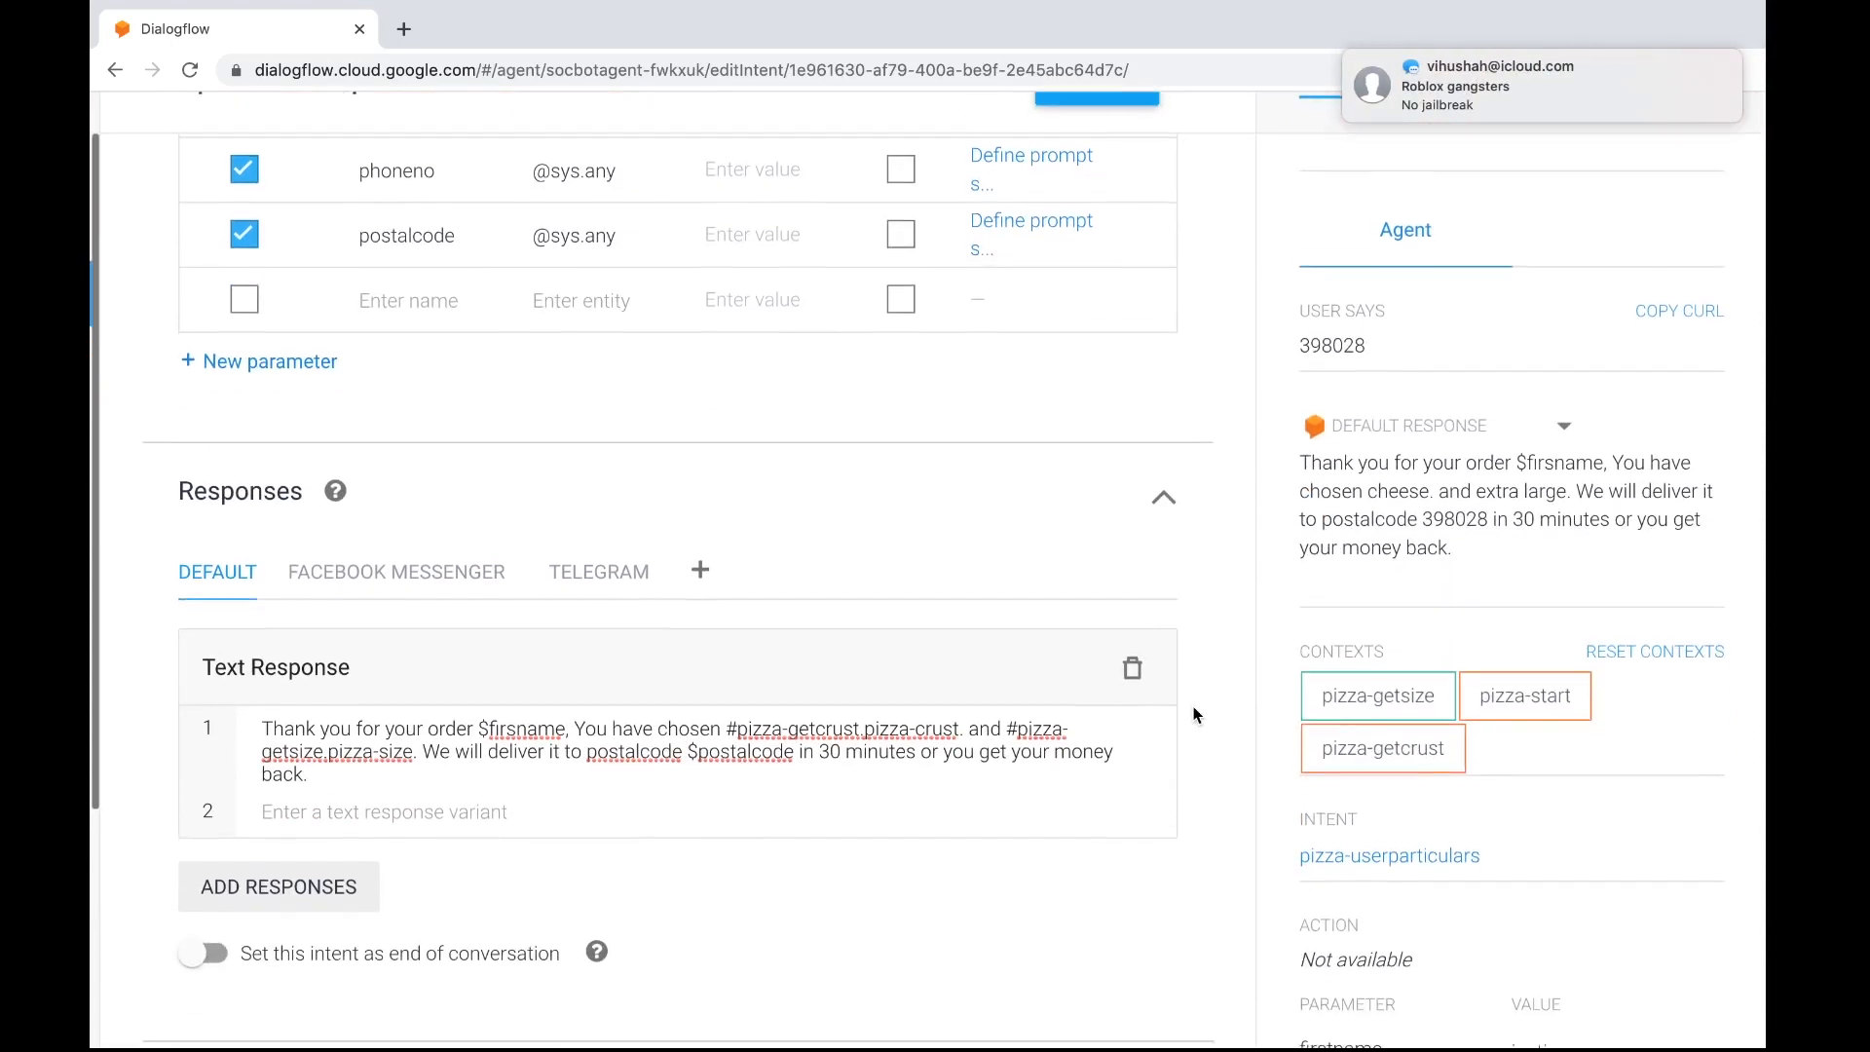
{"action": "scroll", "coordinate": [1197, 716], "scroll_direction": "up", "scroll_amount": 3}
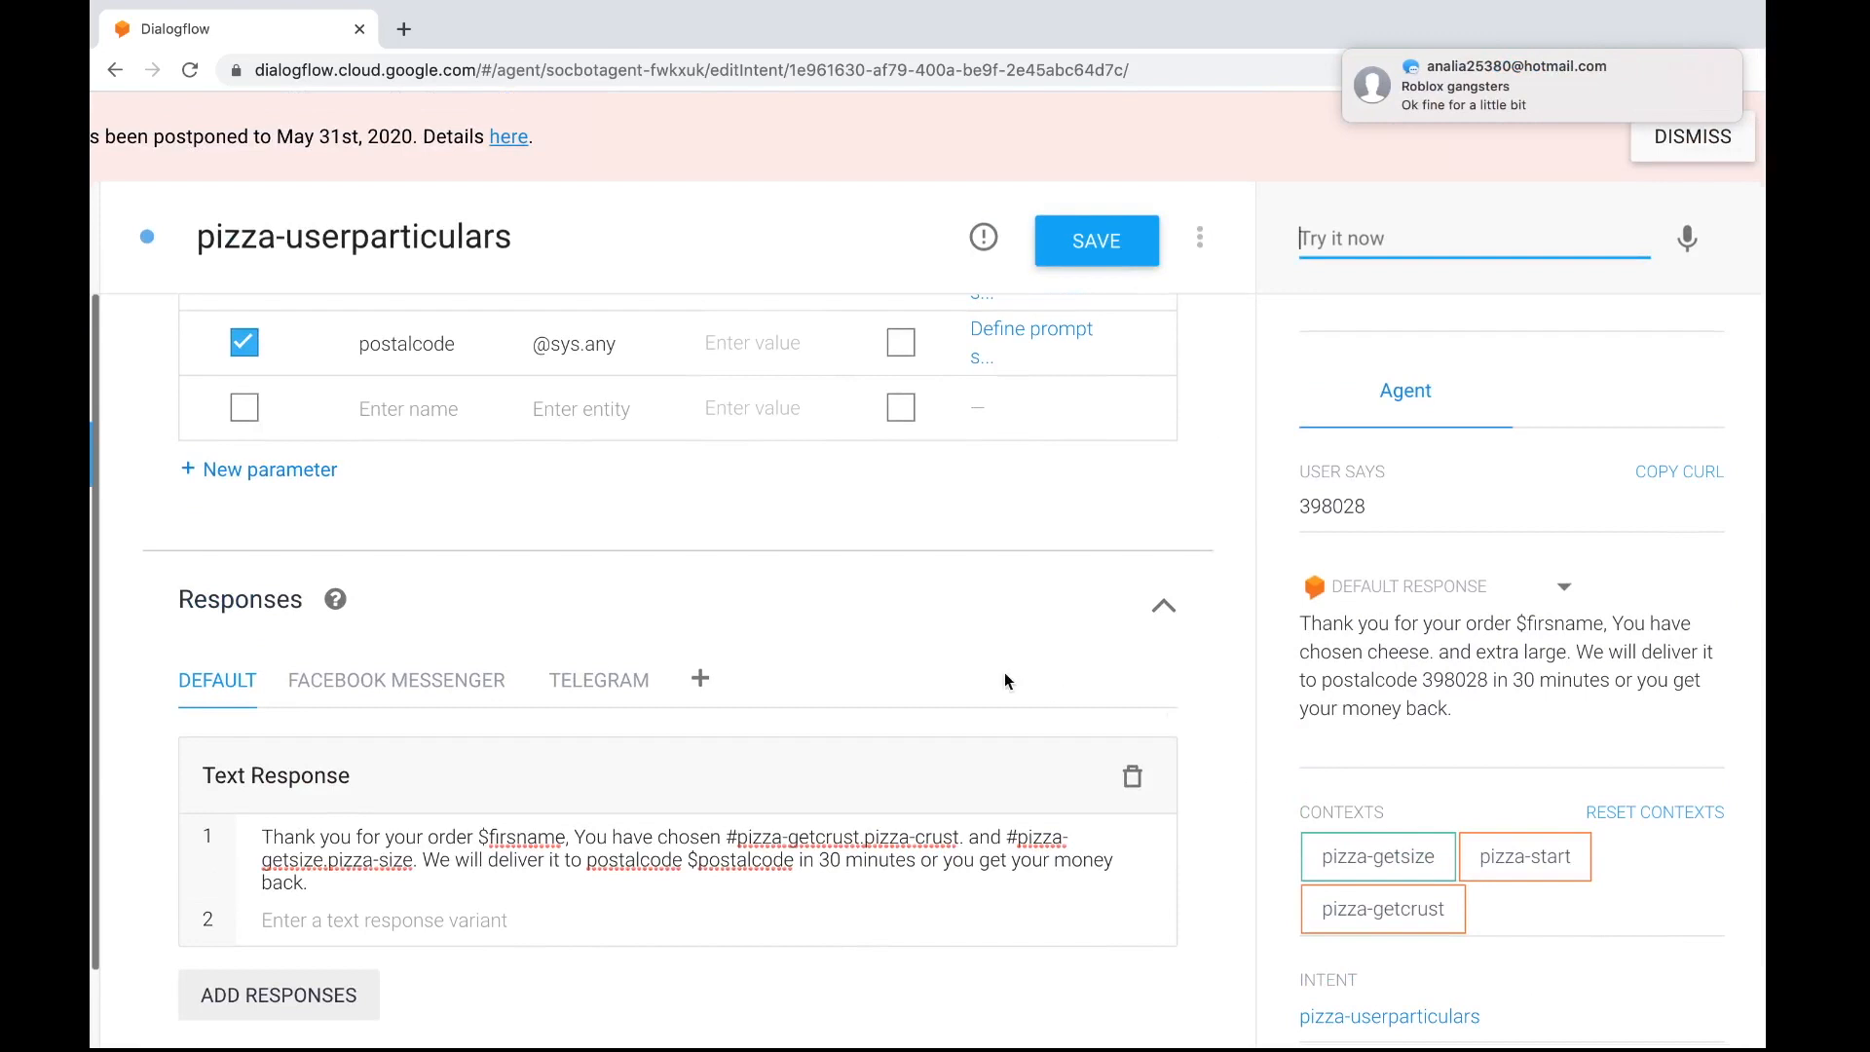
Switch to the practical handout in Safari and review the instructions for the pizza-start and pizza-getsize intents, including the quick replies
{"action": "key", "text": "ctrl+Left"}
{"action": "key", "text": "ctrl+Right"}
{"action": "key", "text": "ctrl+Right"}
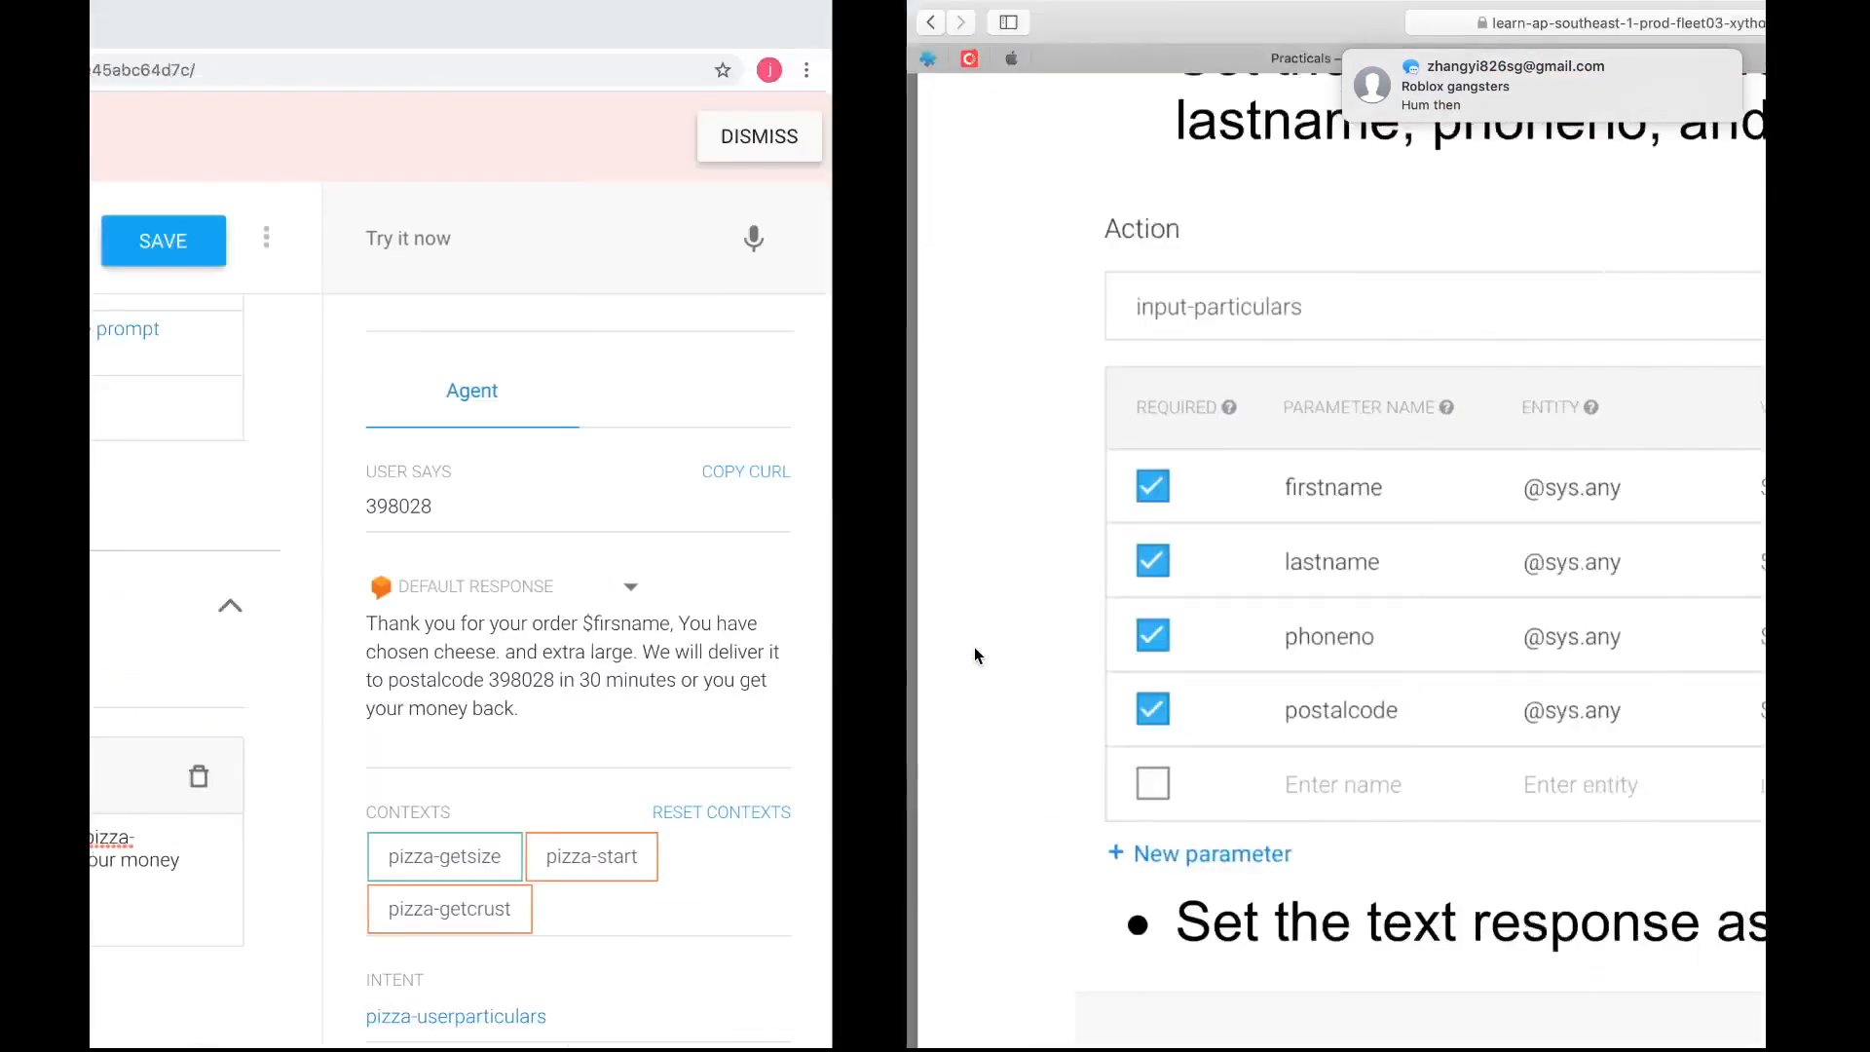
{"action": "scroll", "coordinate": [904, 548], "scroll_direction": "up", "scroll_amount": 20}
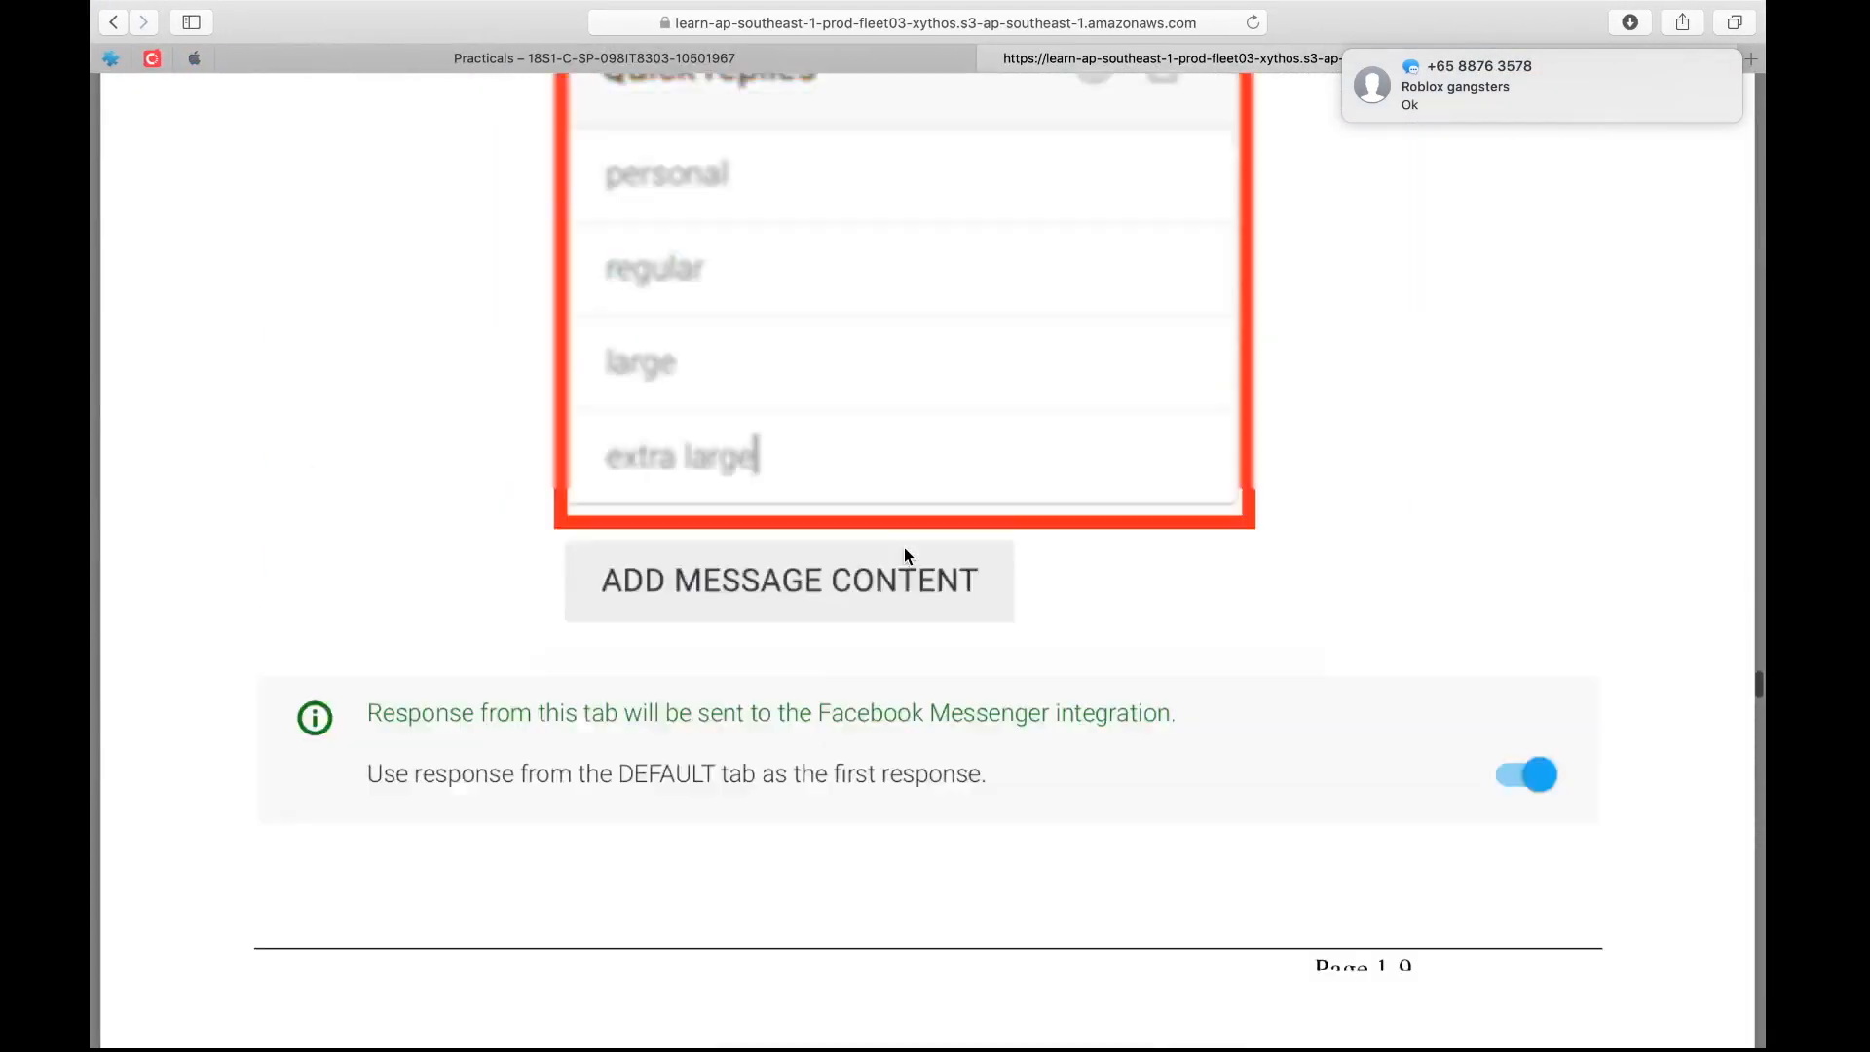
{"action": "scroll", "coordinate": [904, 551], "scroll_direction": "up", "scroll_amount": 20}
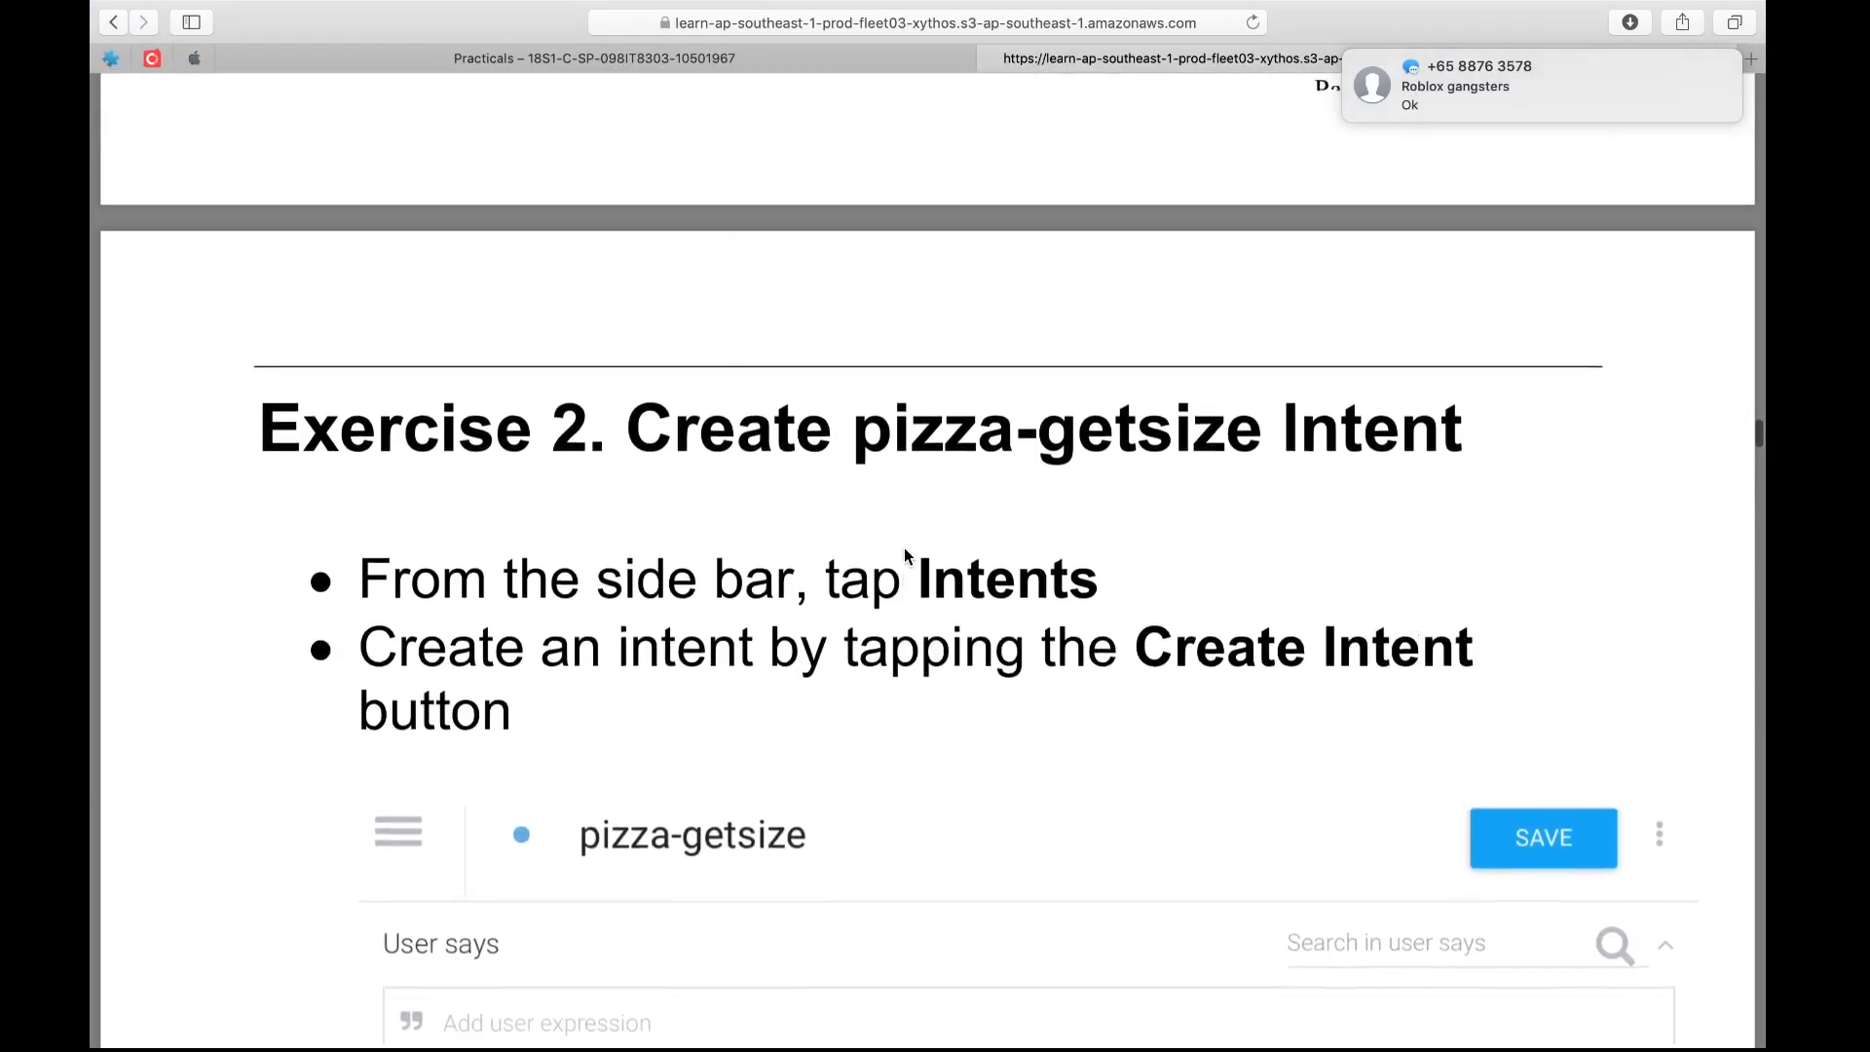
{"action": "scroll", "coordinate": [904, 547], "scroll_direction": "down", "scroll_amount": 15}
{"action": "scroll", "coordinate": [904, 548], "scroll_direction": "up", "scroll_amount": 5}
{"action": "scroll", "coordinate": [904, 547], "scroll_direction": "up", "scroll_amount": 8}
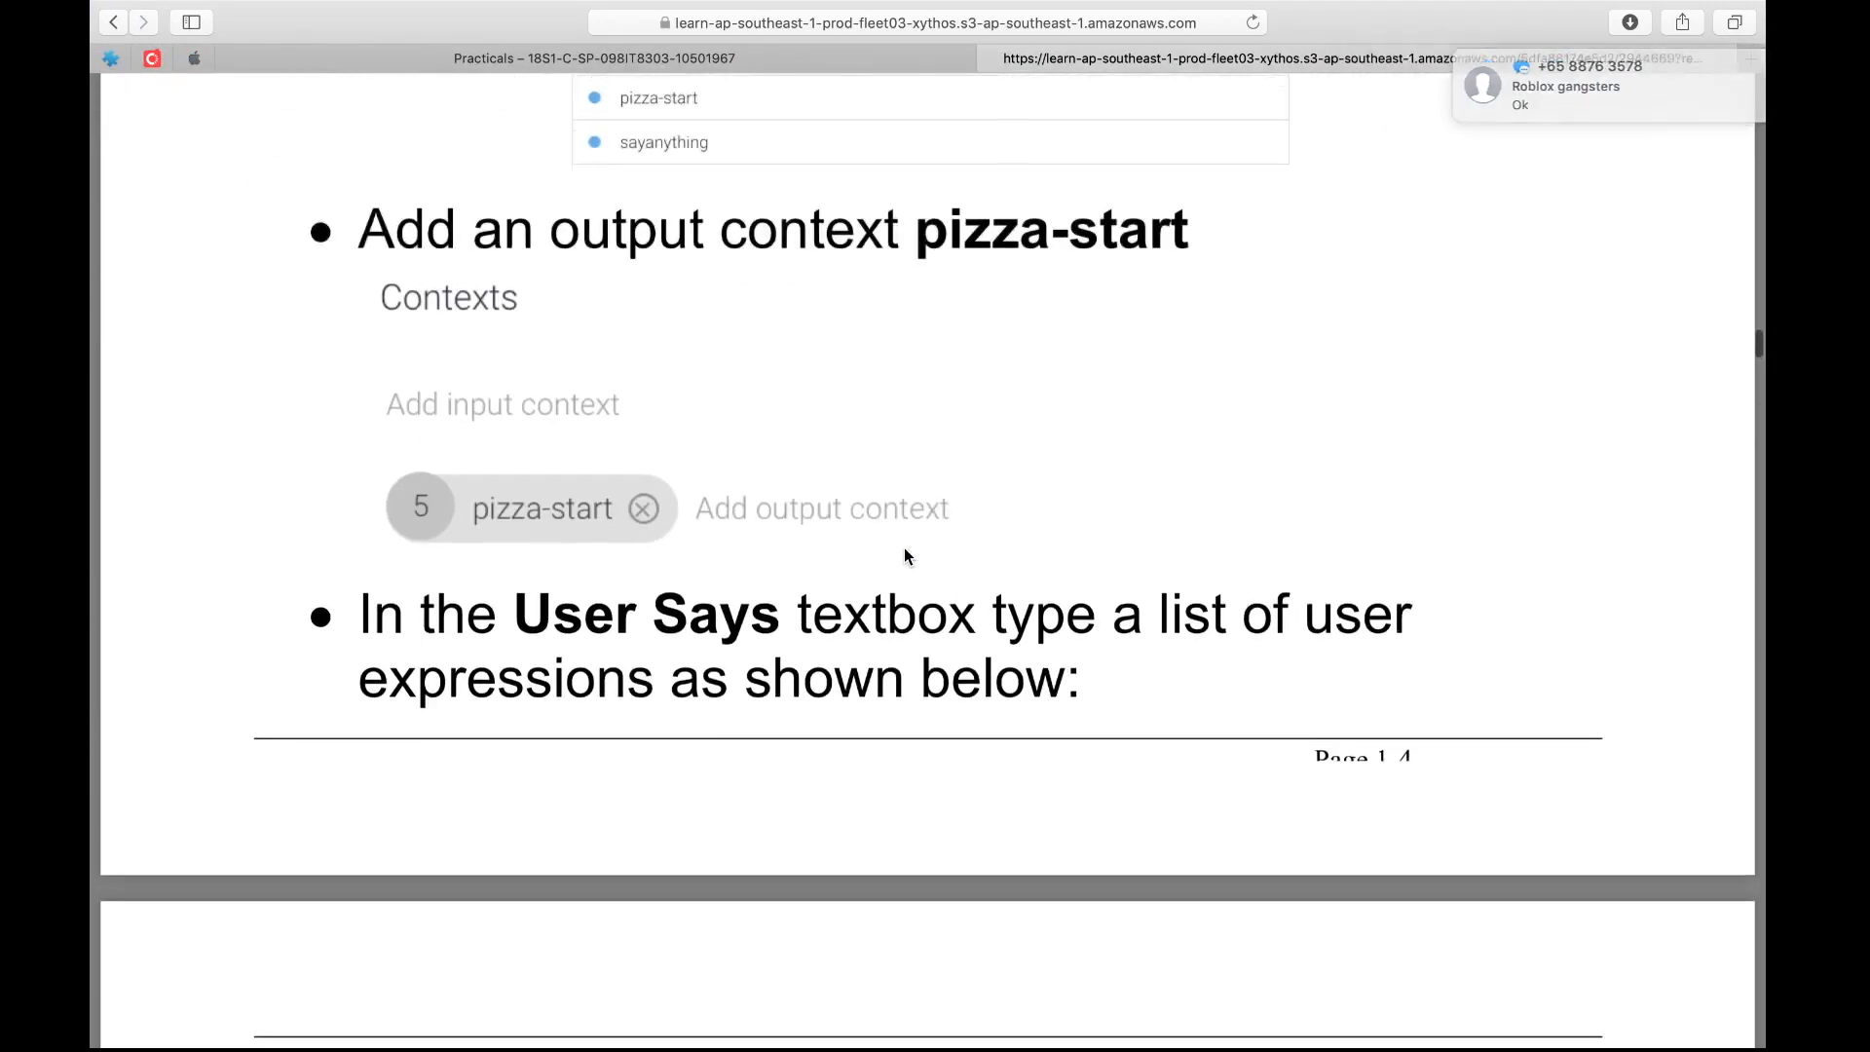
{"action": "scroll", "coordinate": [904, 547], "scroll_direction": "down", "scroll_amount": 10}
{"action": "scroll", "coordinate": [903, 548], "scroll_direction": "down", "scroll_amount": 15}
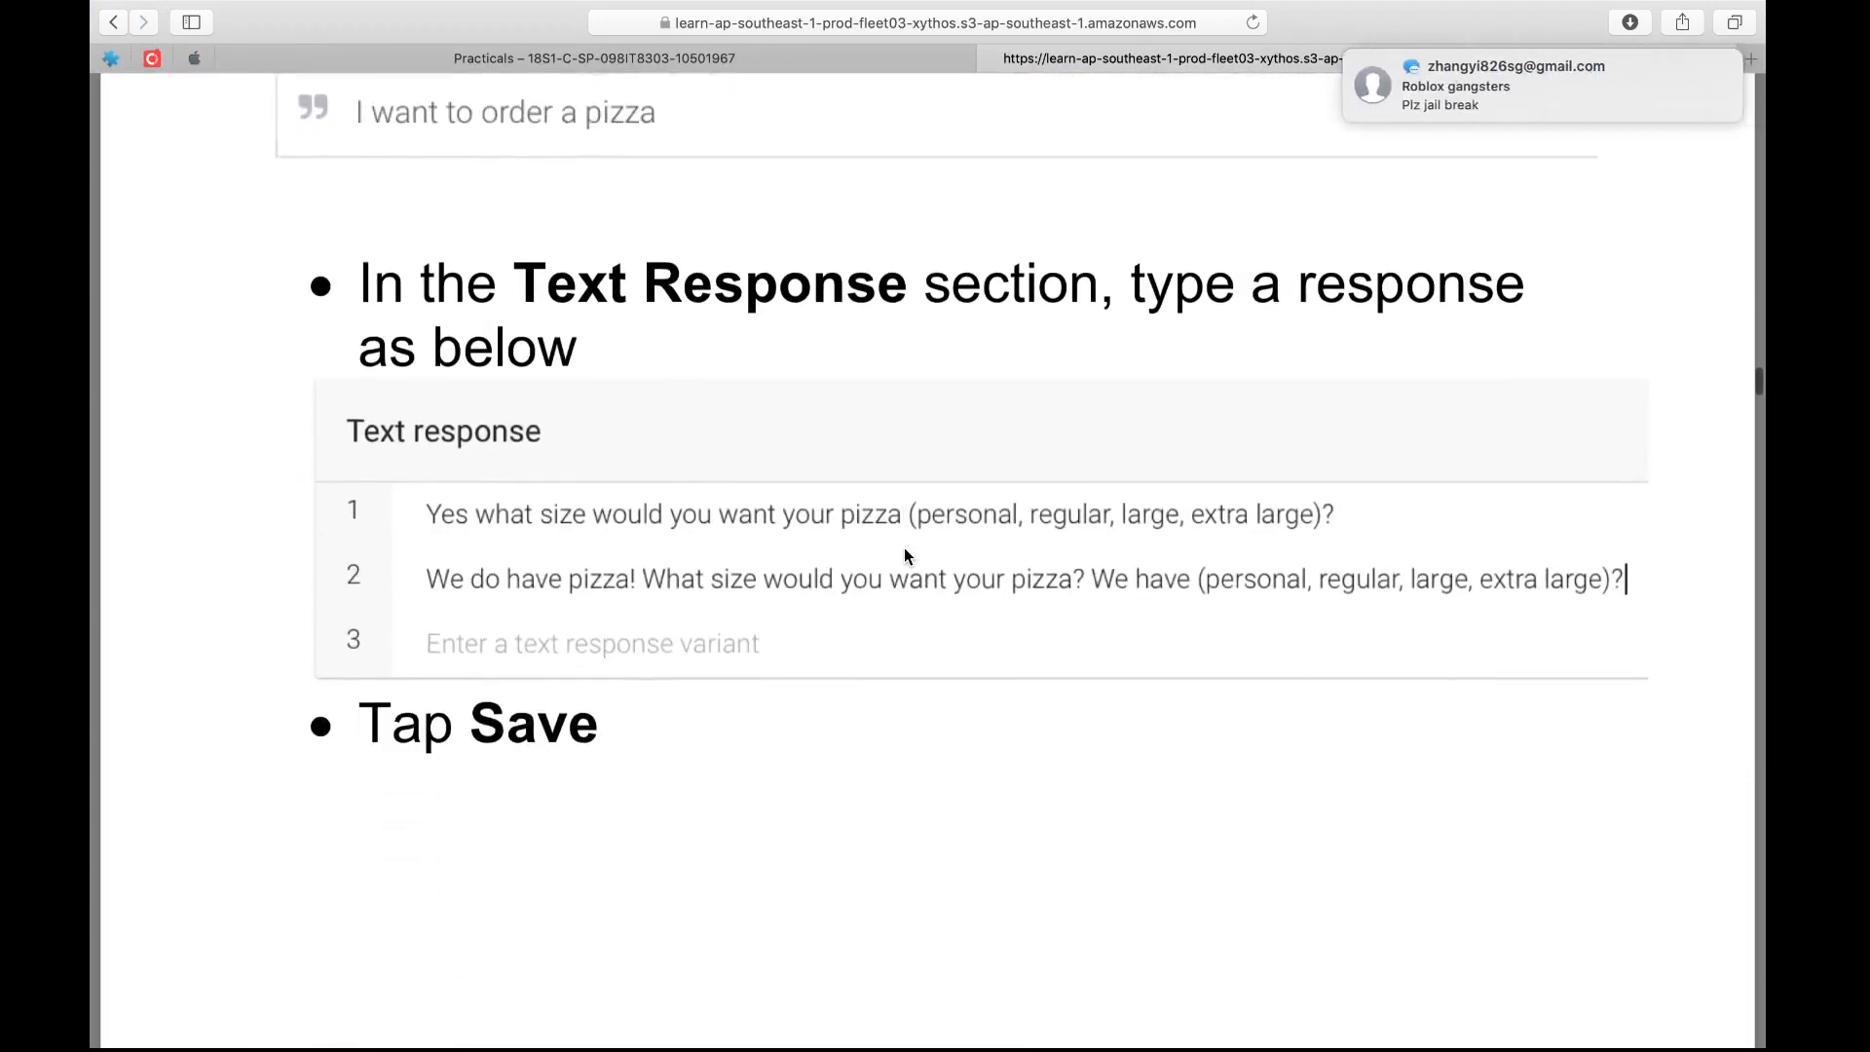
{"action": "scroll", "coordinate": [904, 547], "scroll_direction": "down", "scroll_amount": 20}
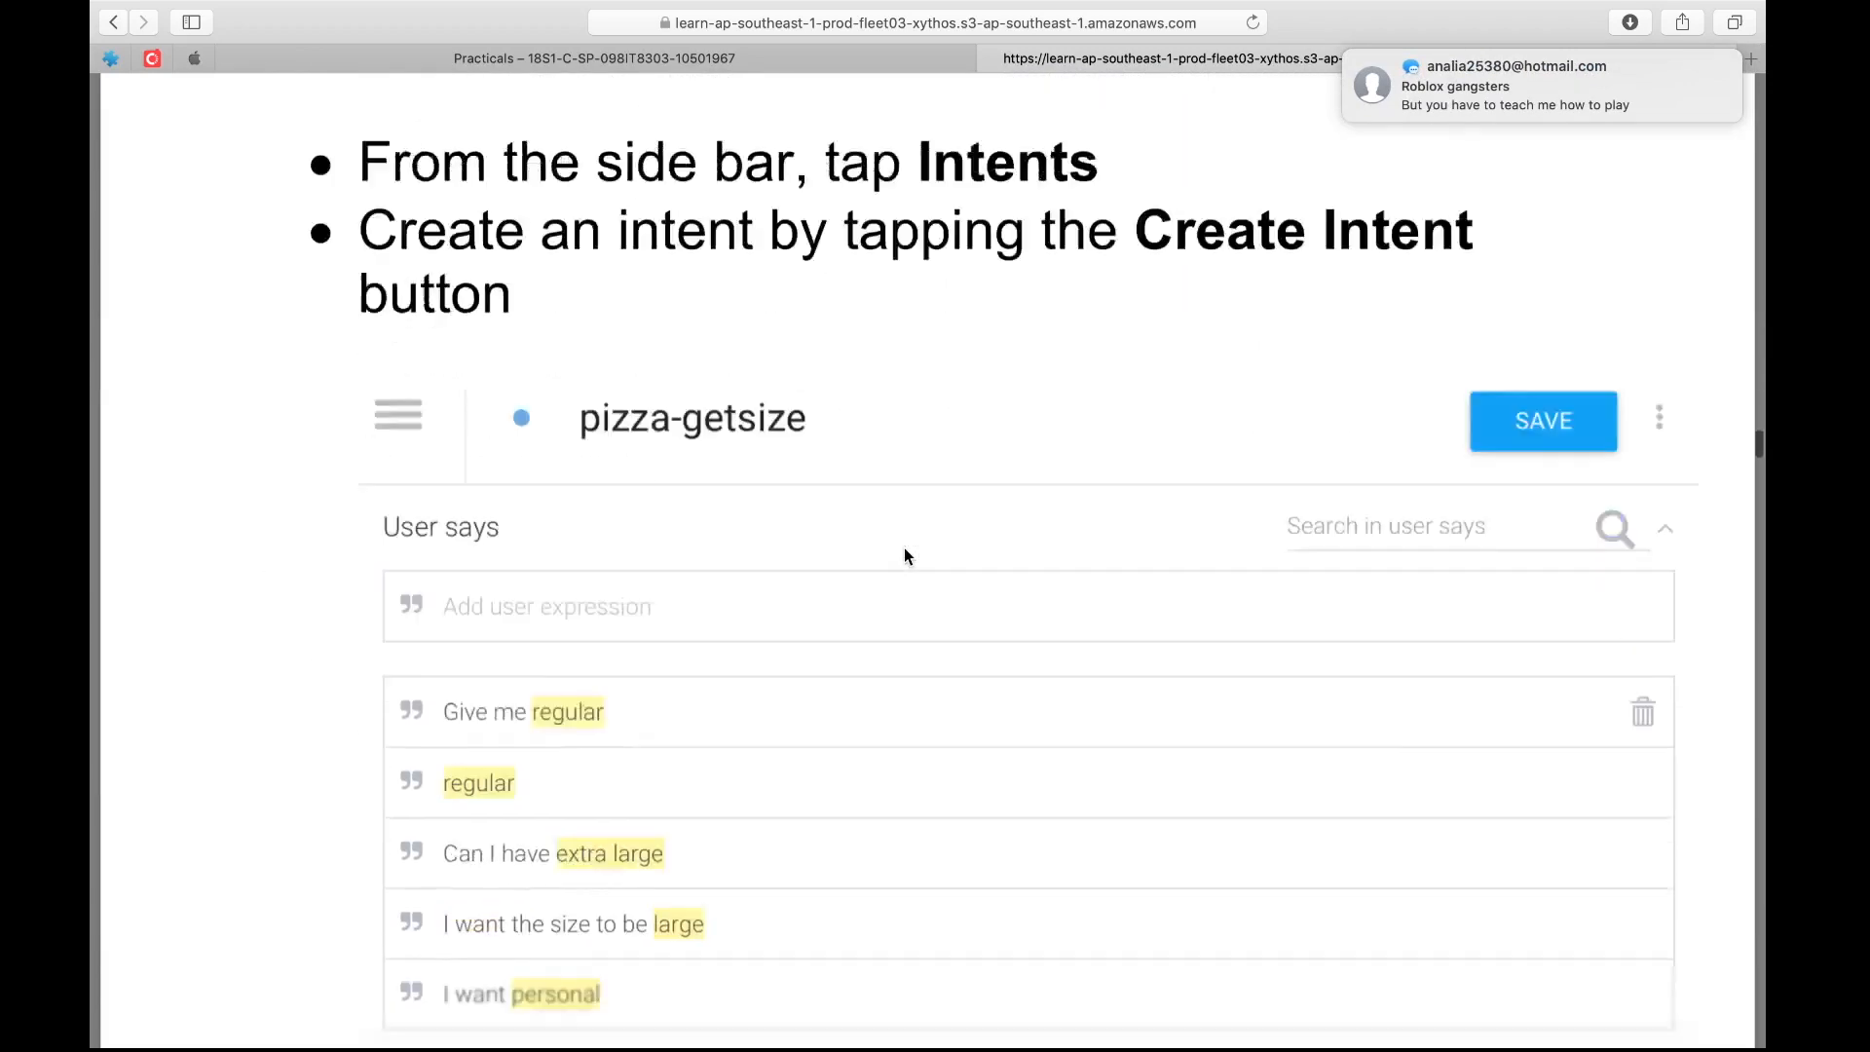
{"action": "scroll", "coordinate": [904, 553], "scroll_direction": "down", "scroll_amount": 20}
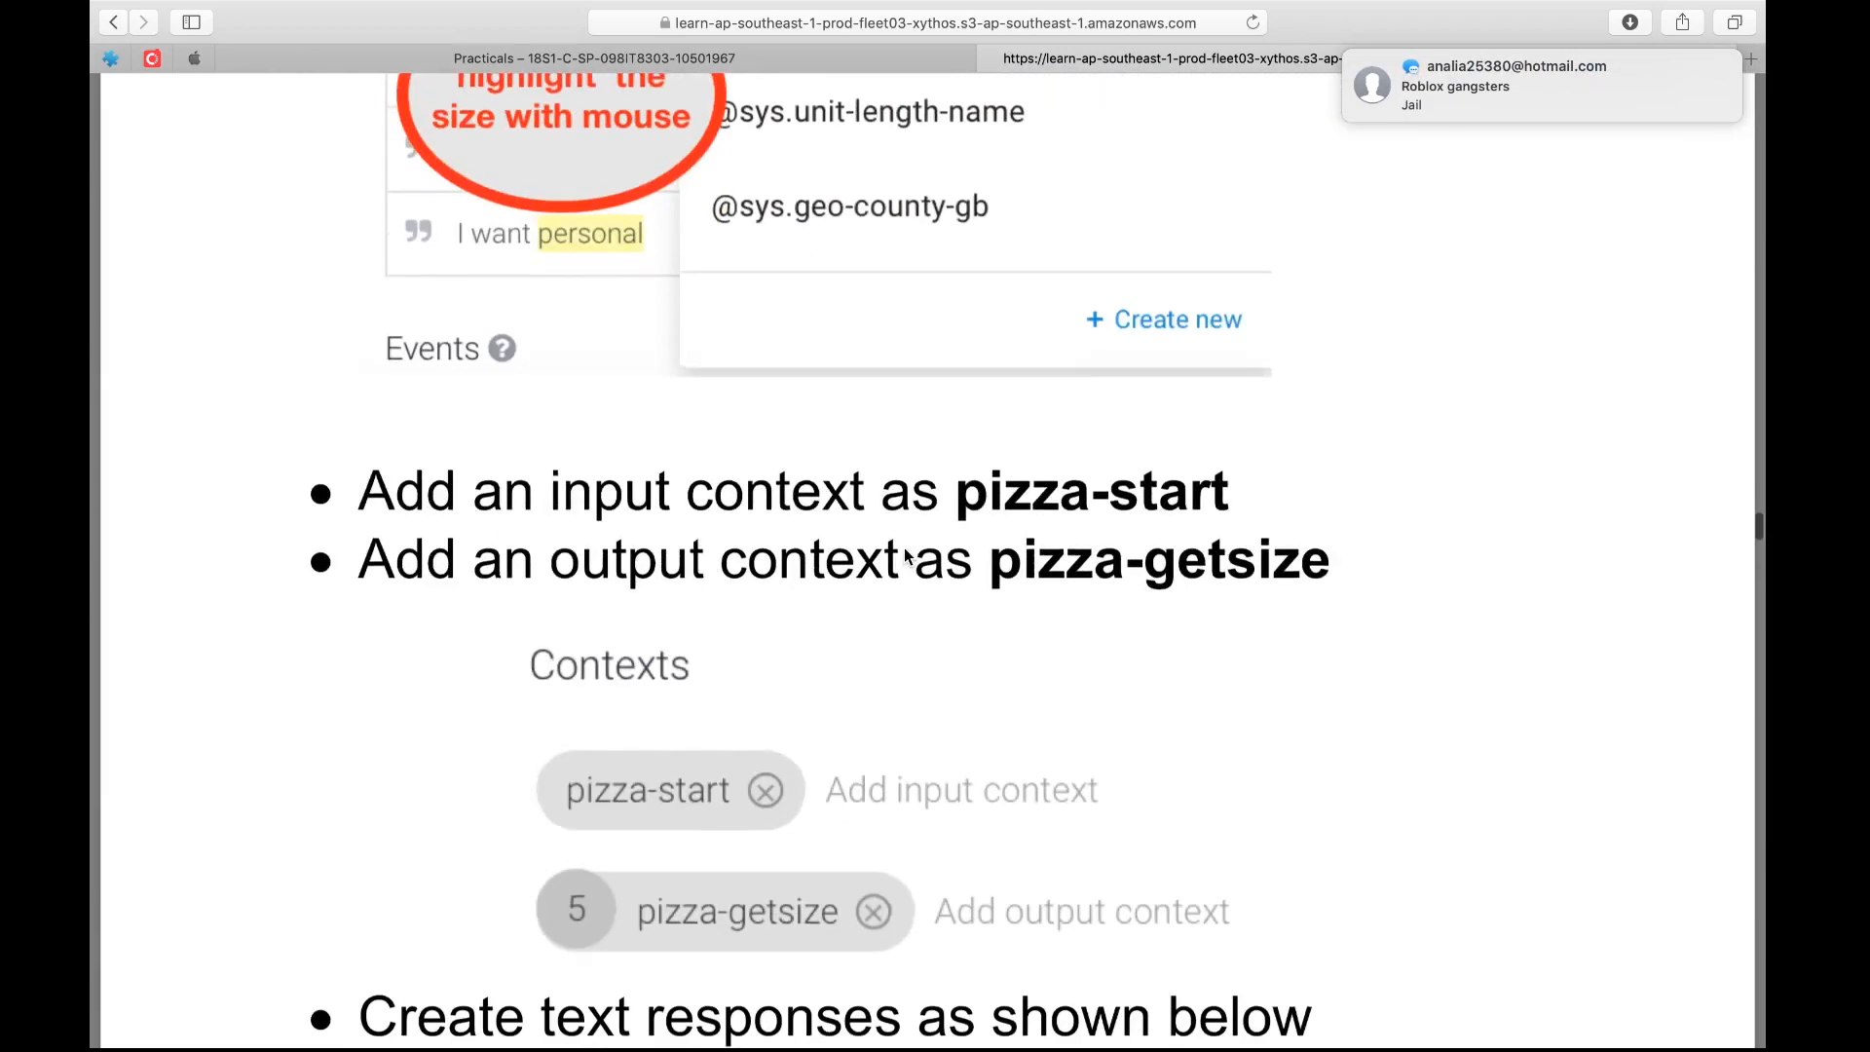
{"action": "scroll", "coordinate": [904, 556], "scroll_direction": "down", "scroll_amount": 15}
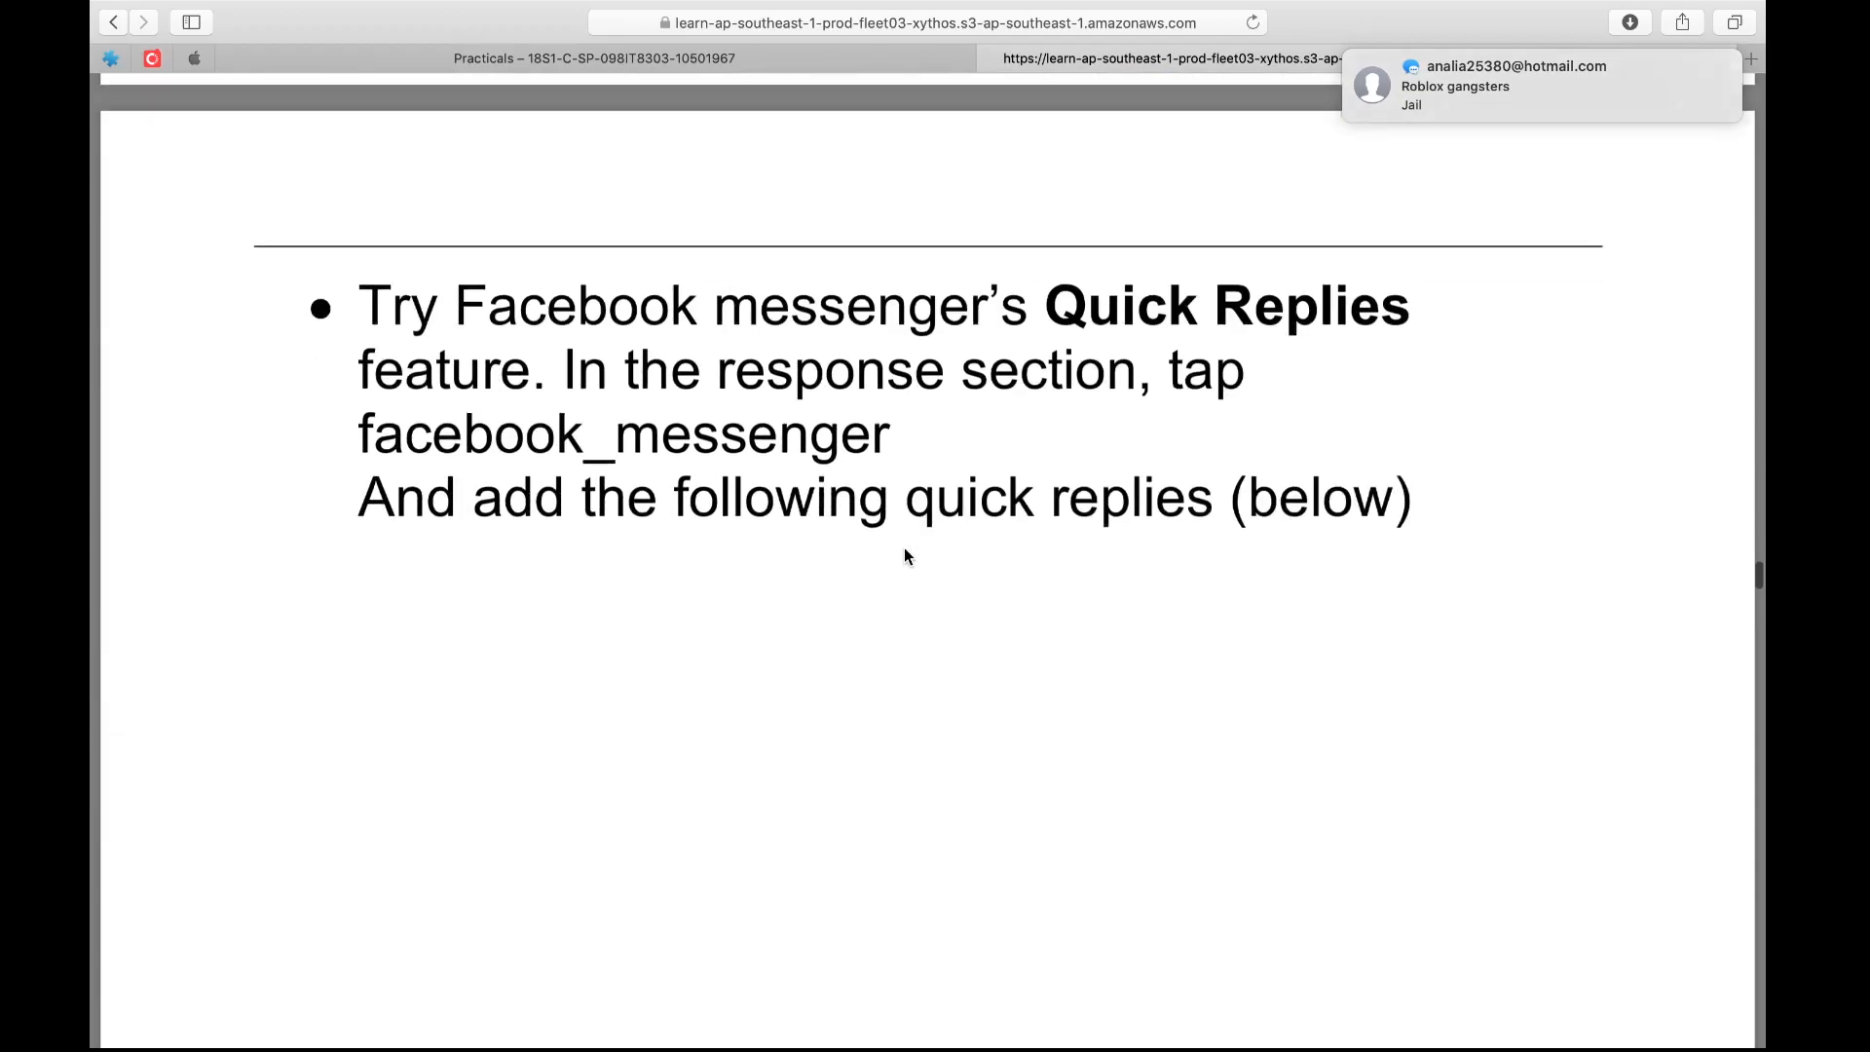
{"action": "scroll", "coordinate": [904, 553], "scroll_direction": "down", "scroll_amount": 15}
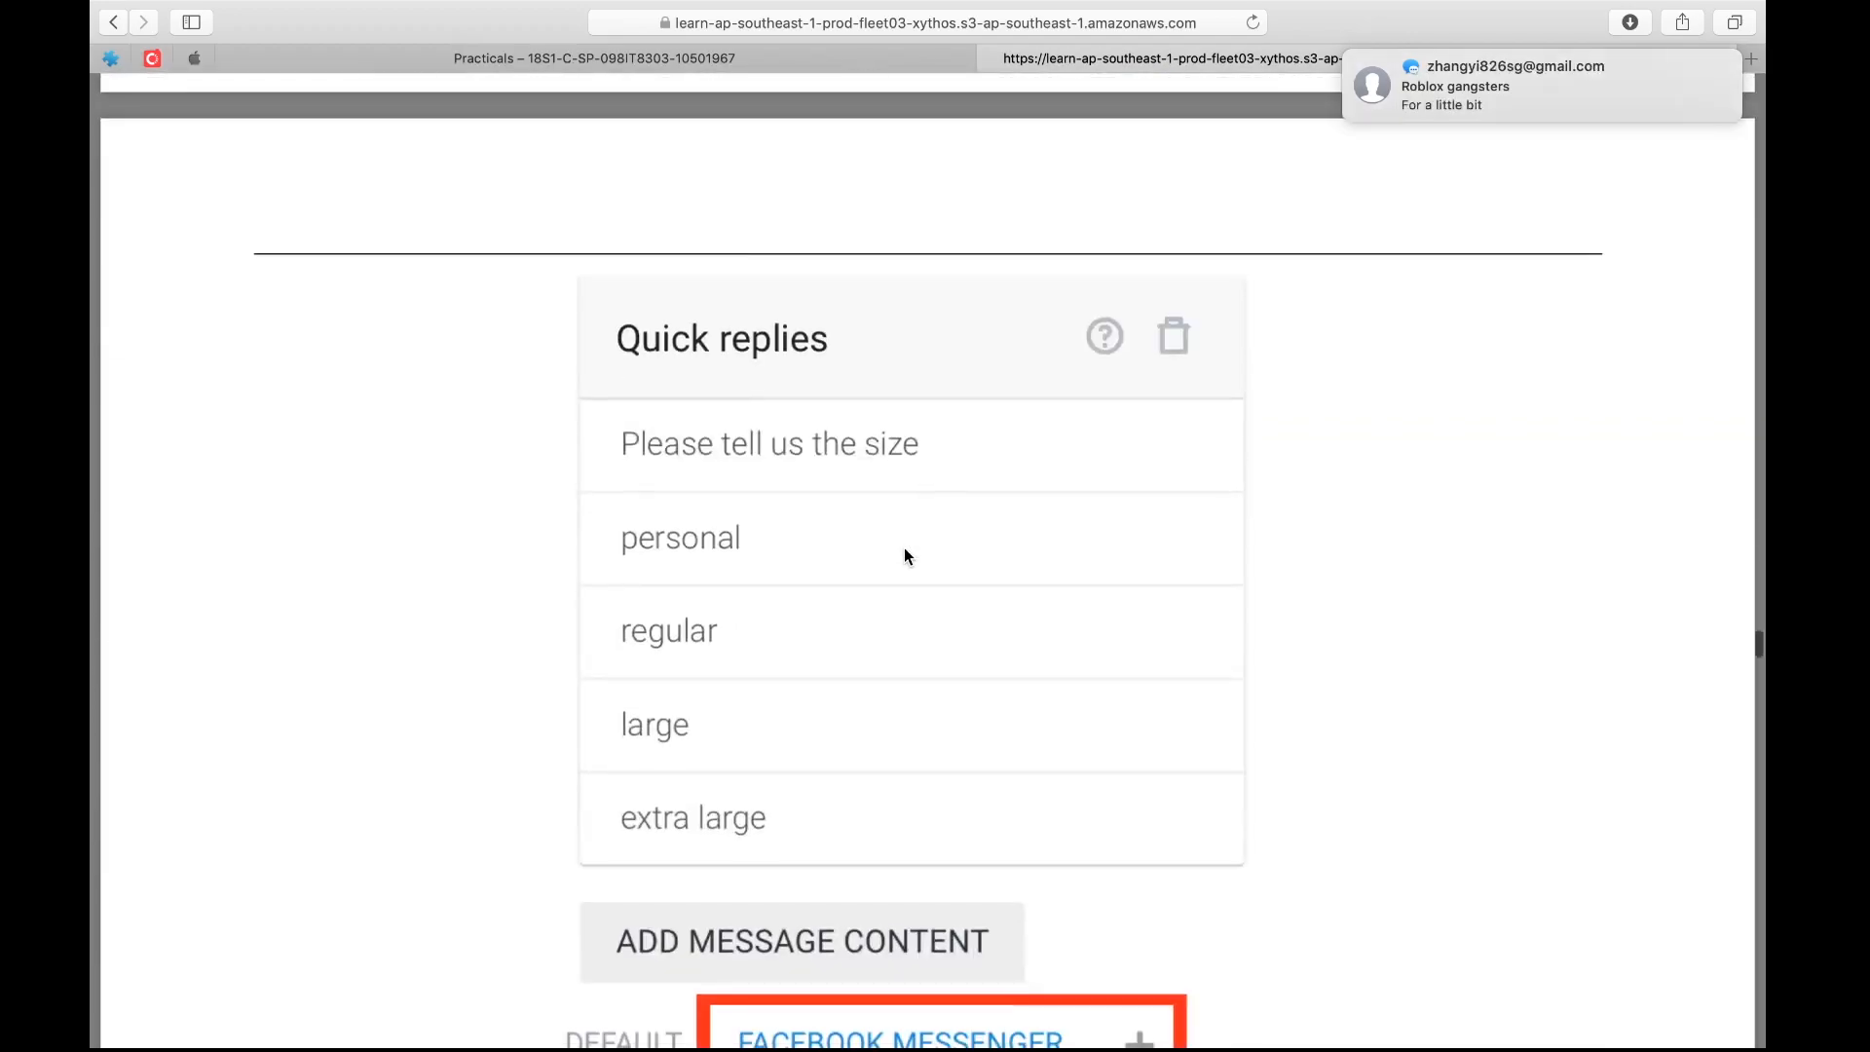
{"action": "scroll", "coordinate": [904, 556], "scroll_direction": "down", "scroll_amount": 10}
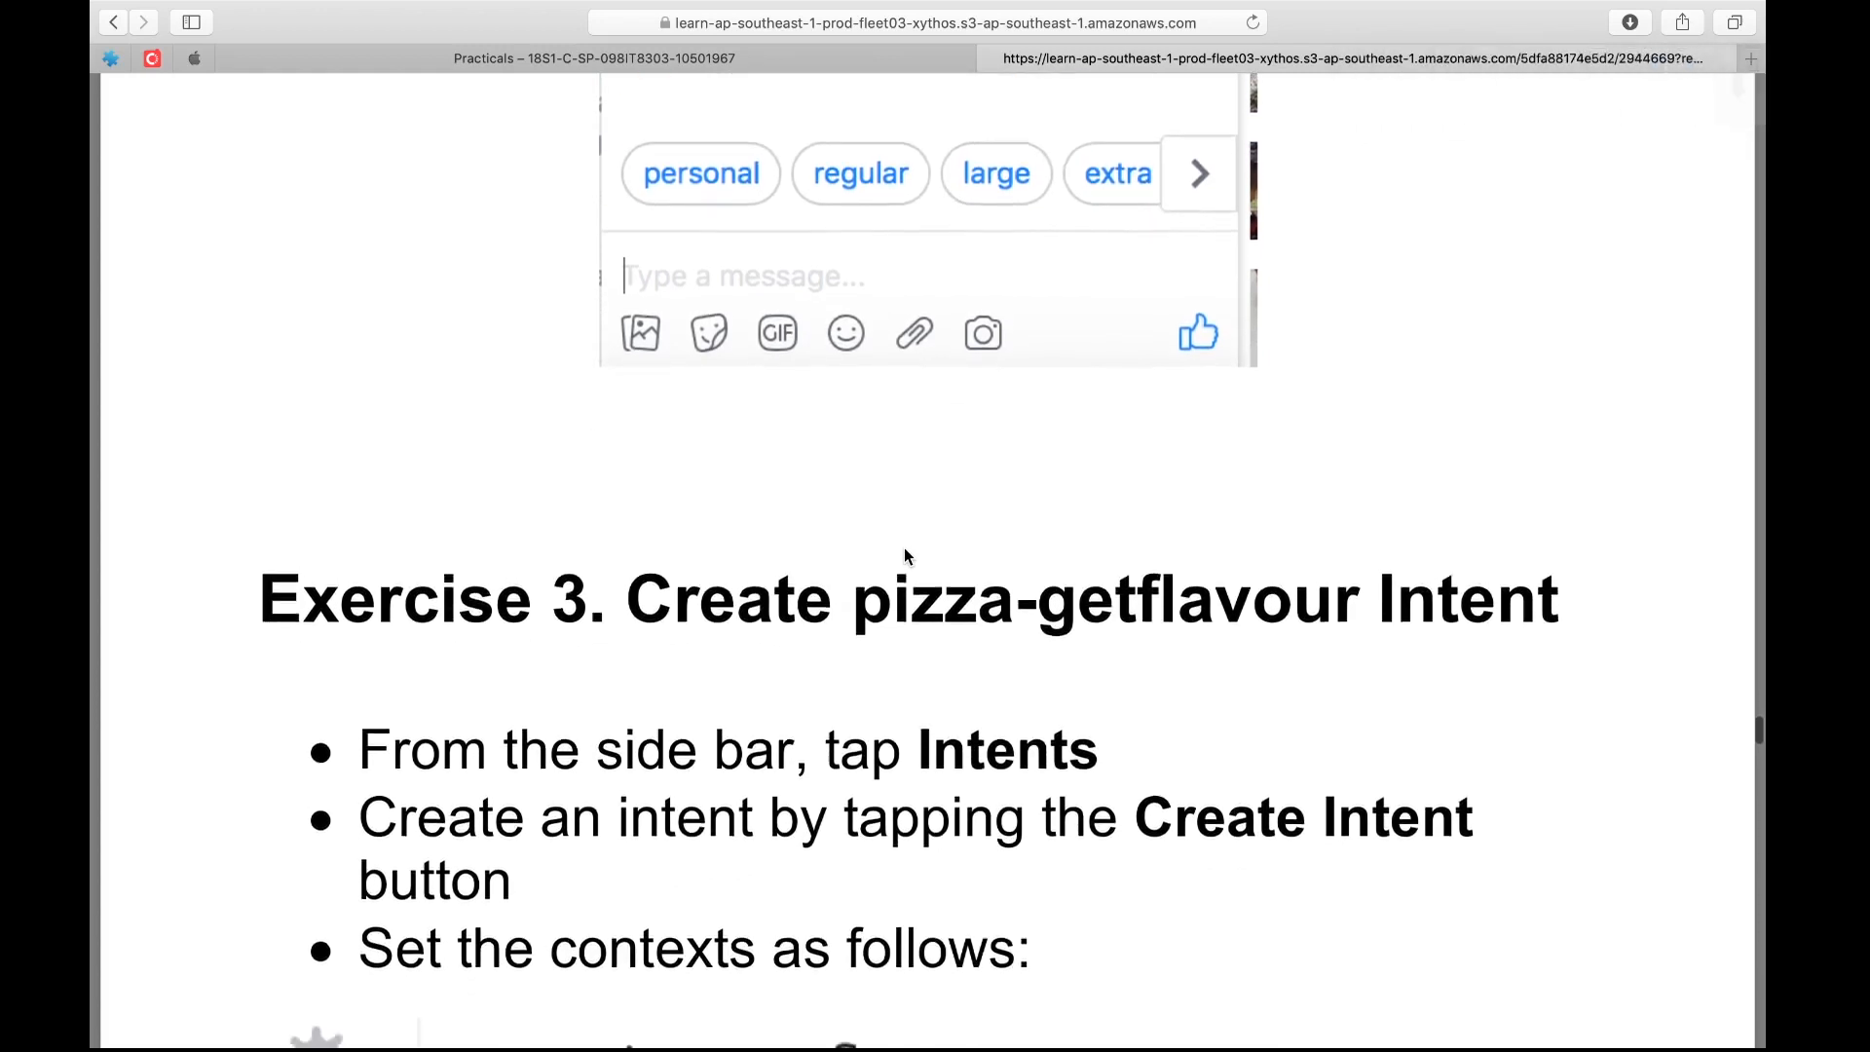
Review the handout's Exercise 3 on pizza-getflavour and Exercise 4 on pizza-userparticulars, including contexts, parameters and text response
{"action": "scroll", "coordinate": [904, 556], "scroll_direction": "down", "scroll_amount": 10}
{"action": "scroll", "coordinate": [904, 556], "scroll_direction": "down", "scroll_amount": 10}
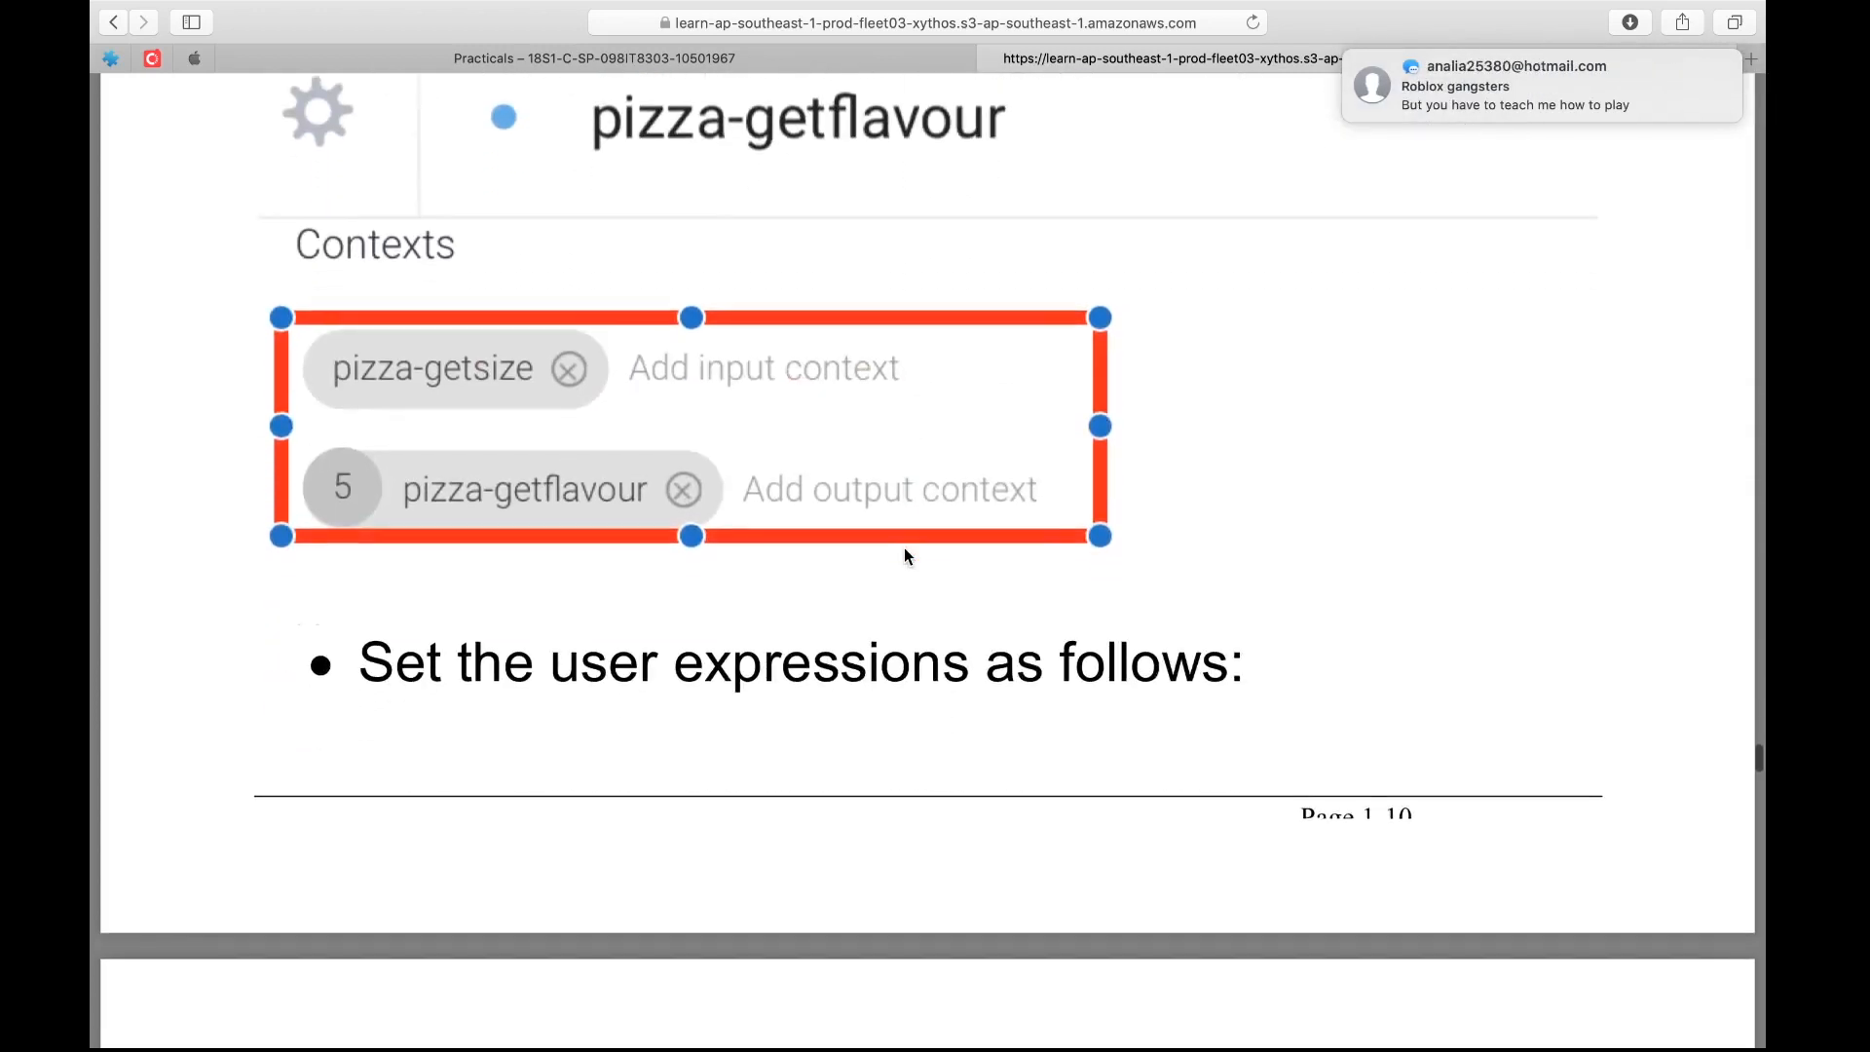
{"action": "scroll", "coordinate": [904, 556], "scroll_direction": "down", "scroll_amount": 10}
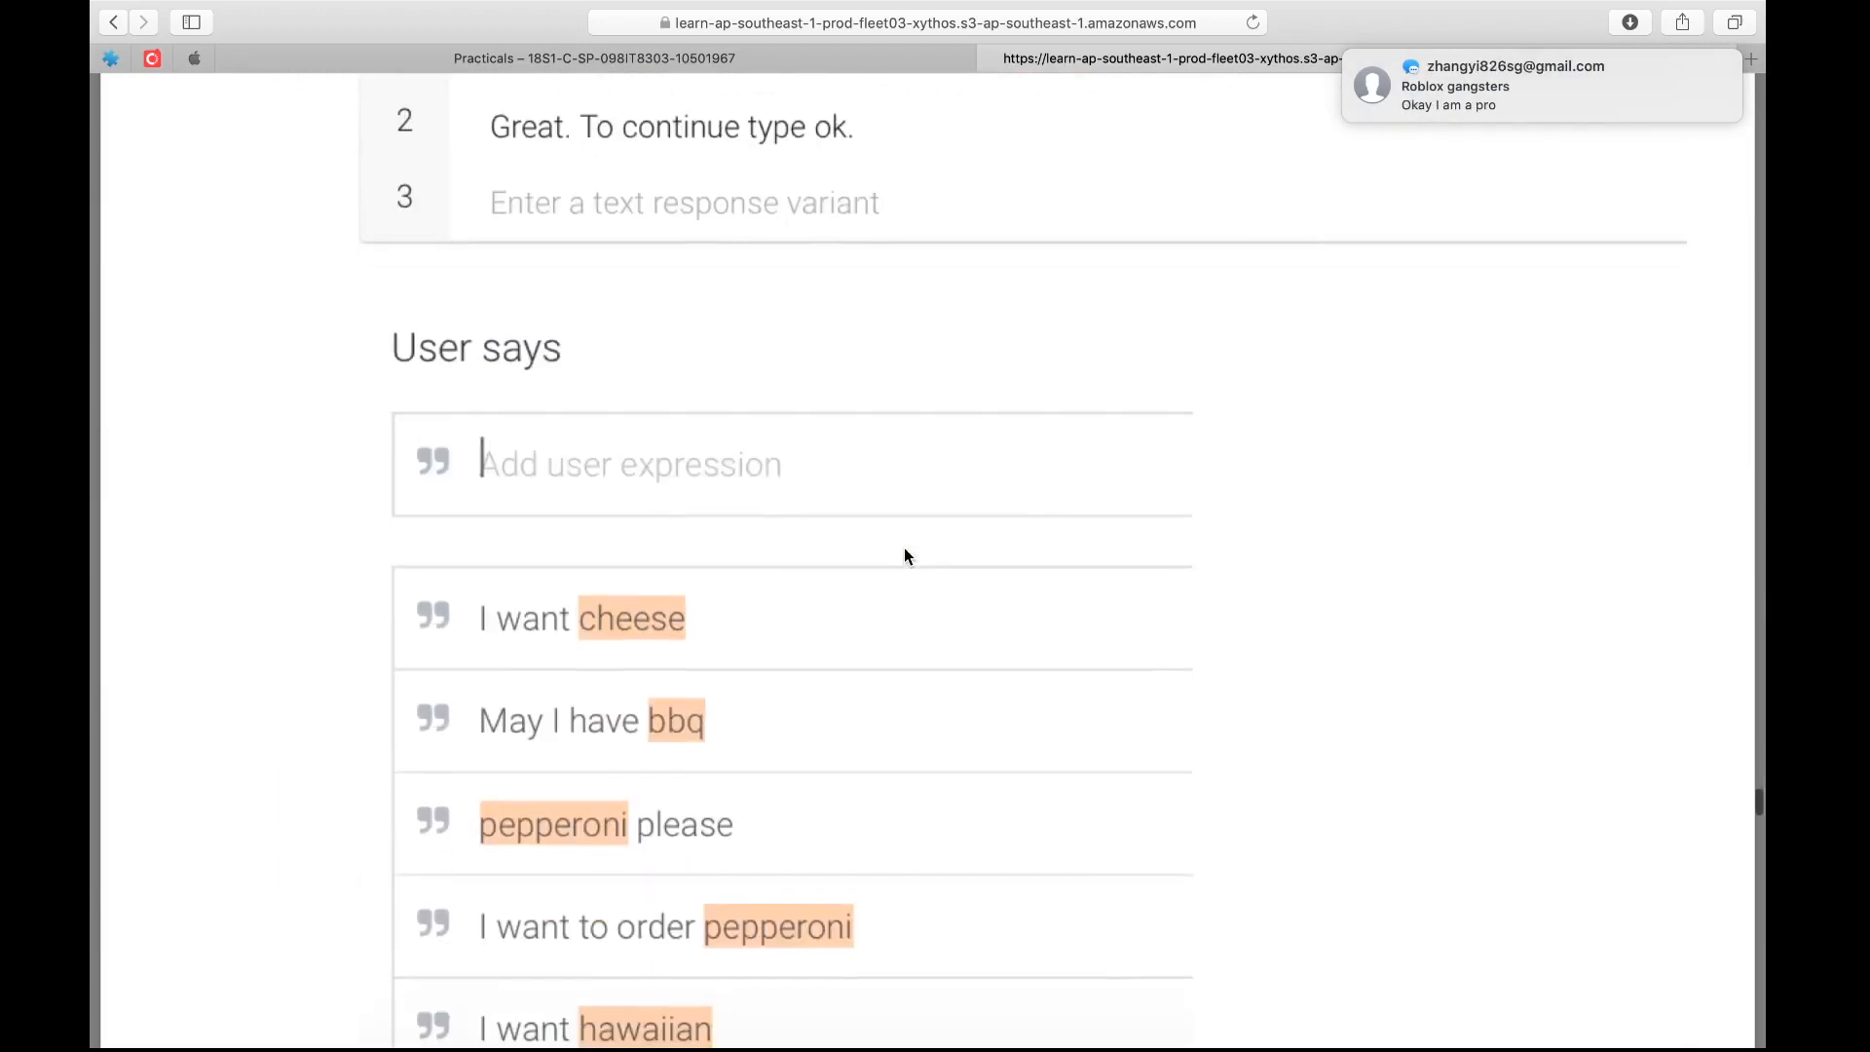
{"action": "scroll", "coordinate": [905, 555], "scroll_direction": "down", "scroll_amount": 7}
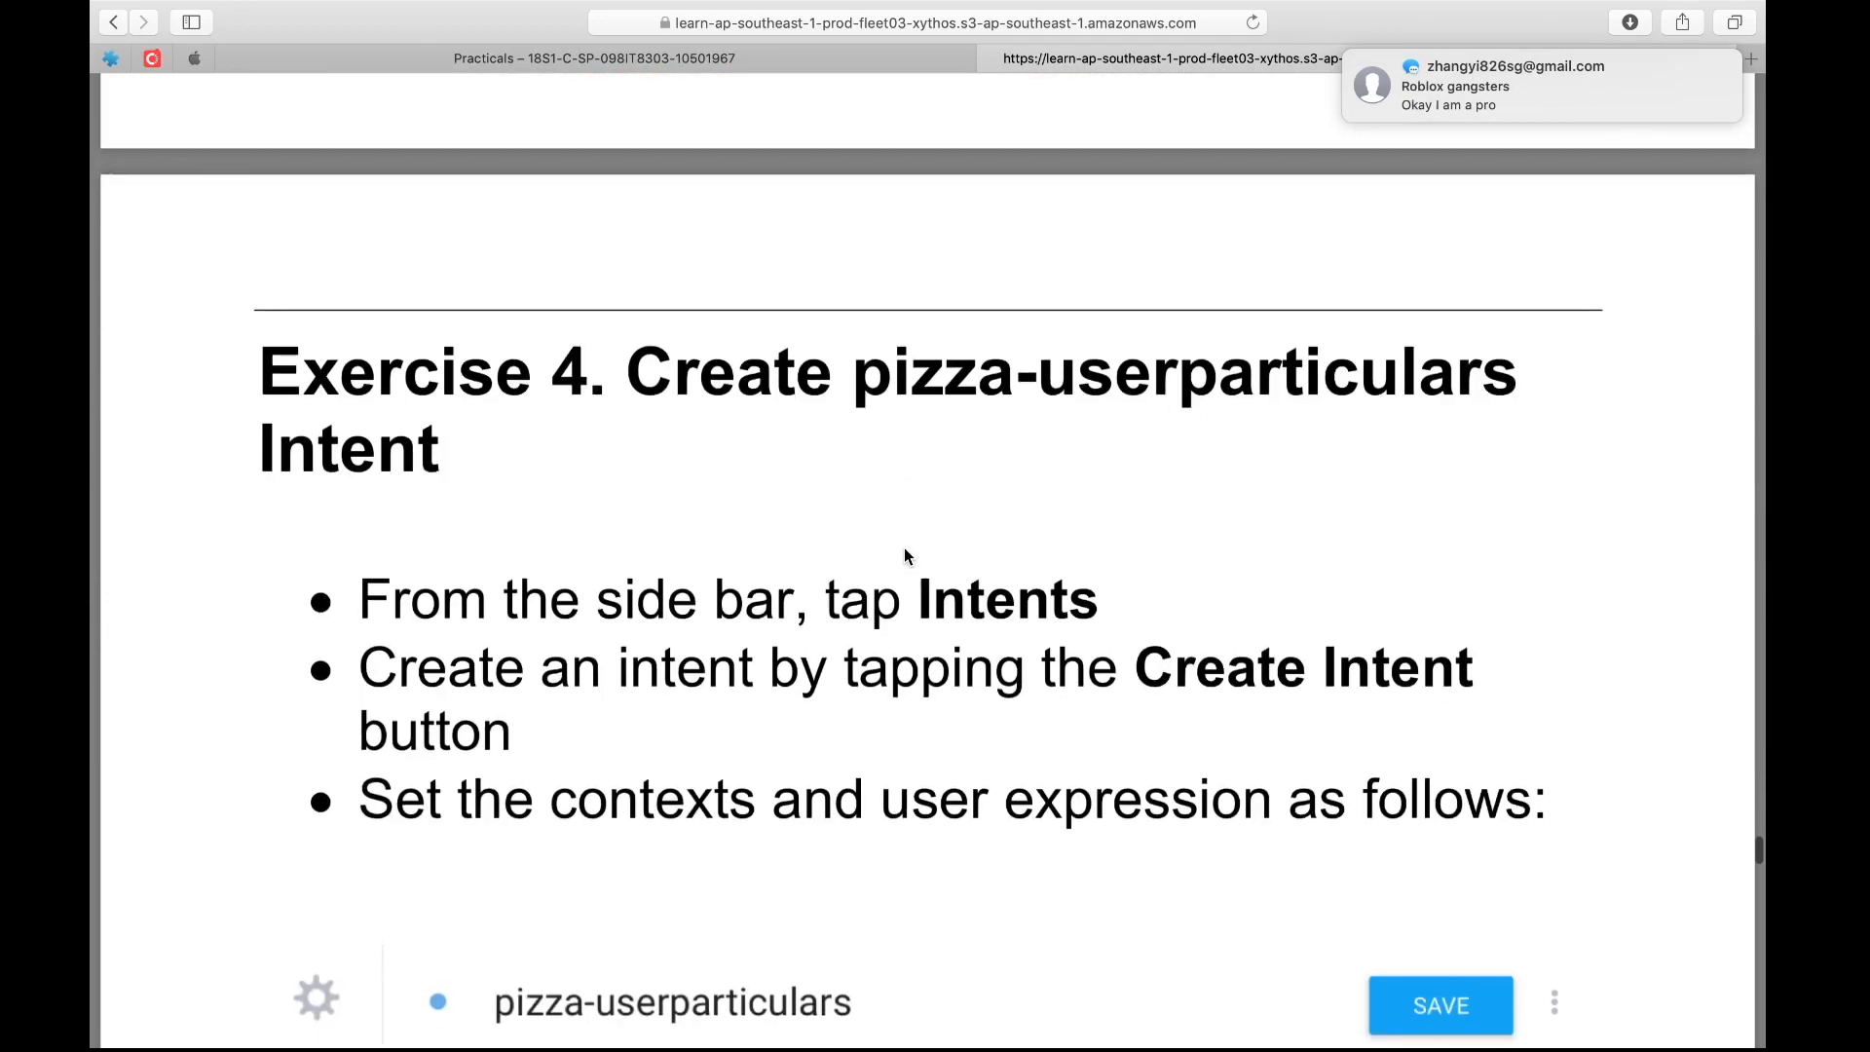
{"action": "scroll", "coordinate": [906, 556], "scroll_direction": "down", "scroll_amount": 10}
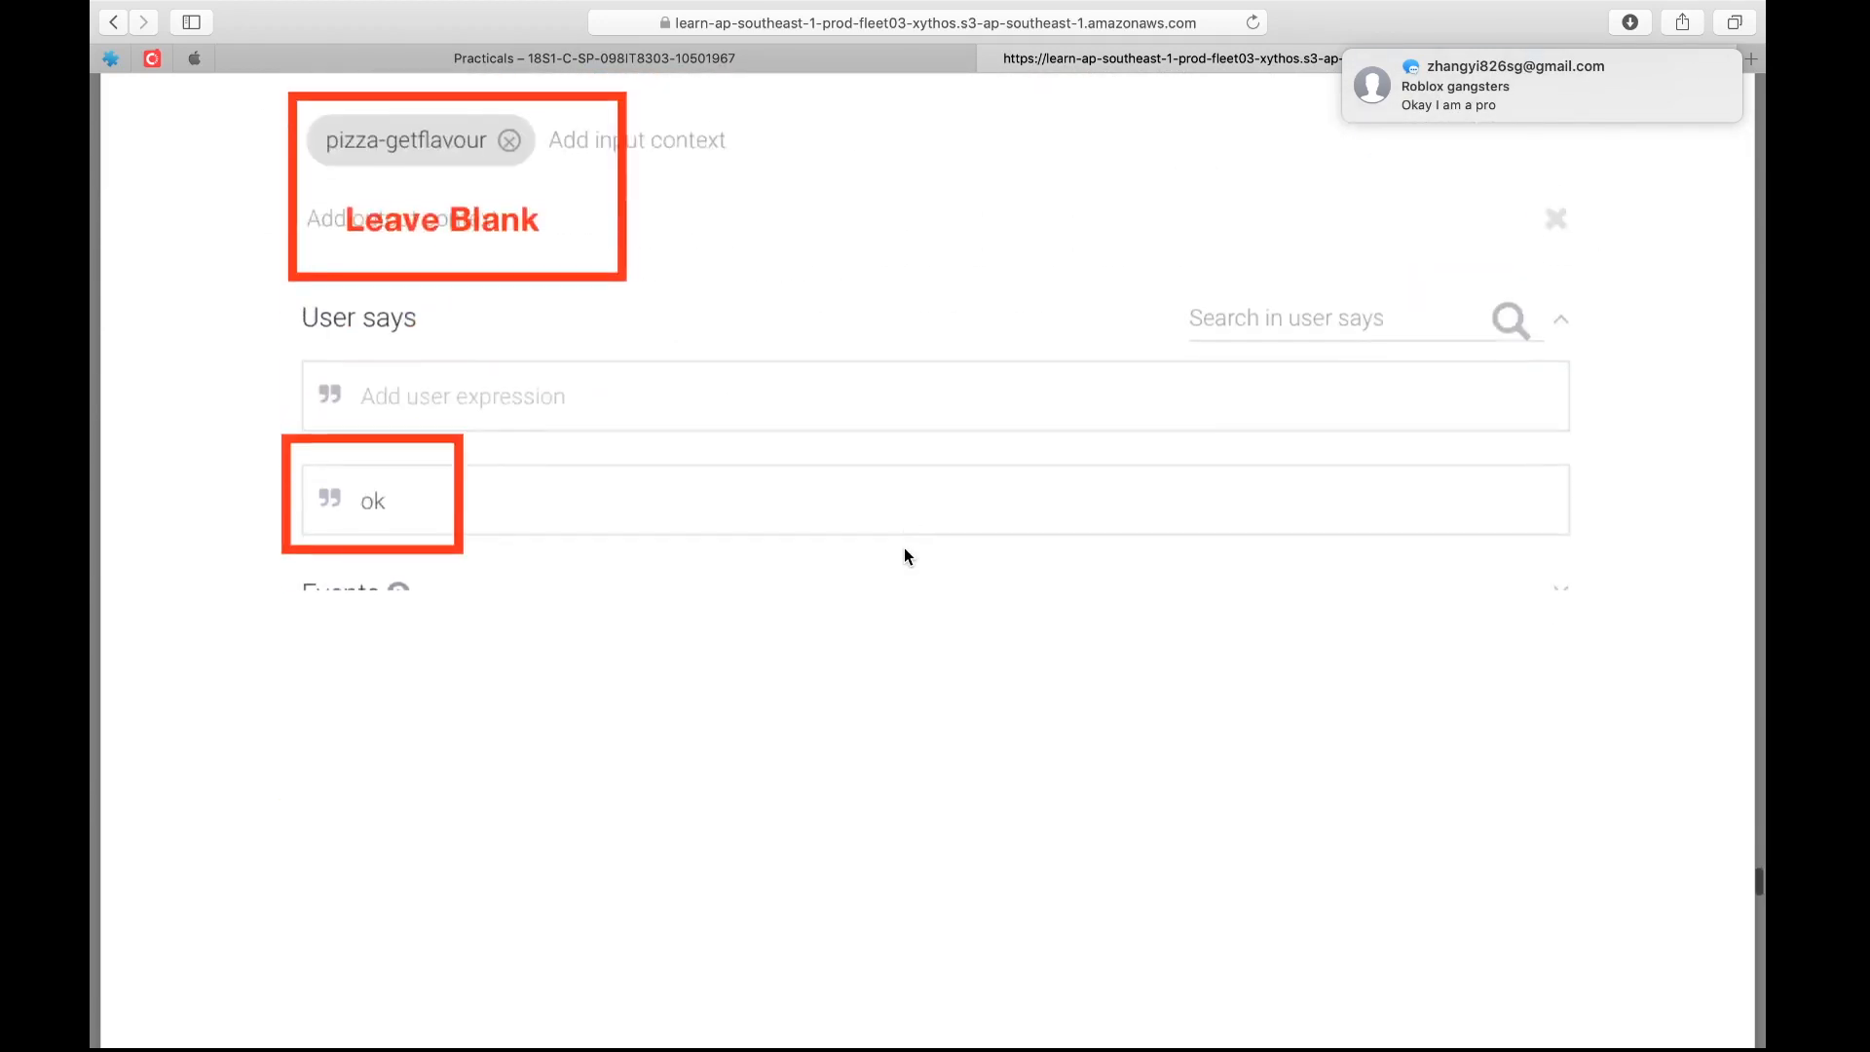
{"action": "scroll", "coordinate": [904, 557], "scroll_direction": "down", "scroll_amount": 10}
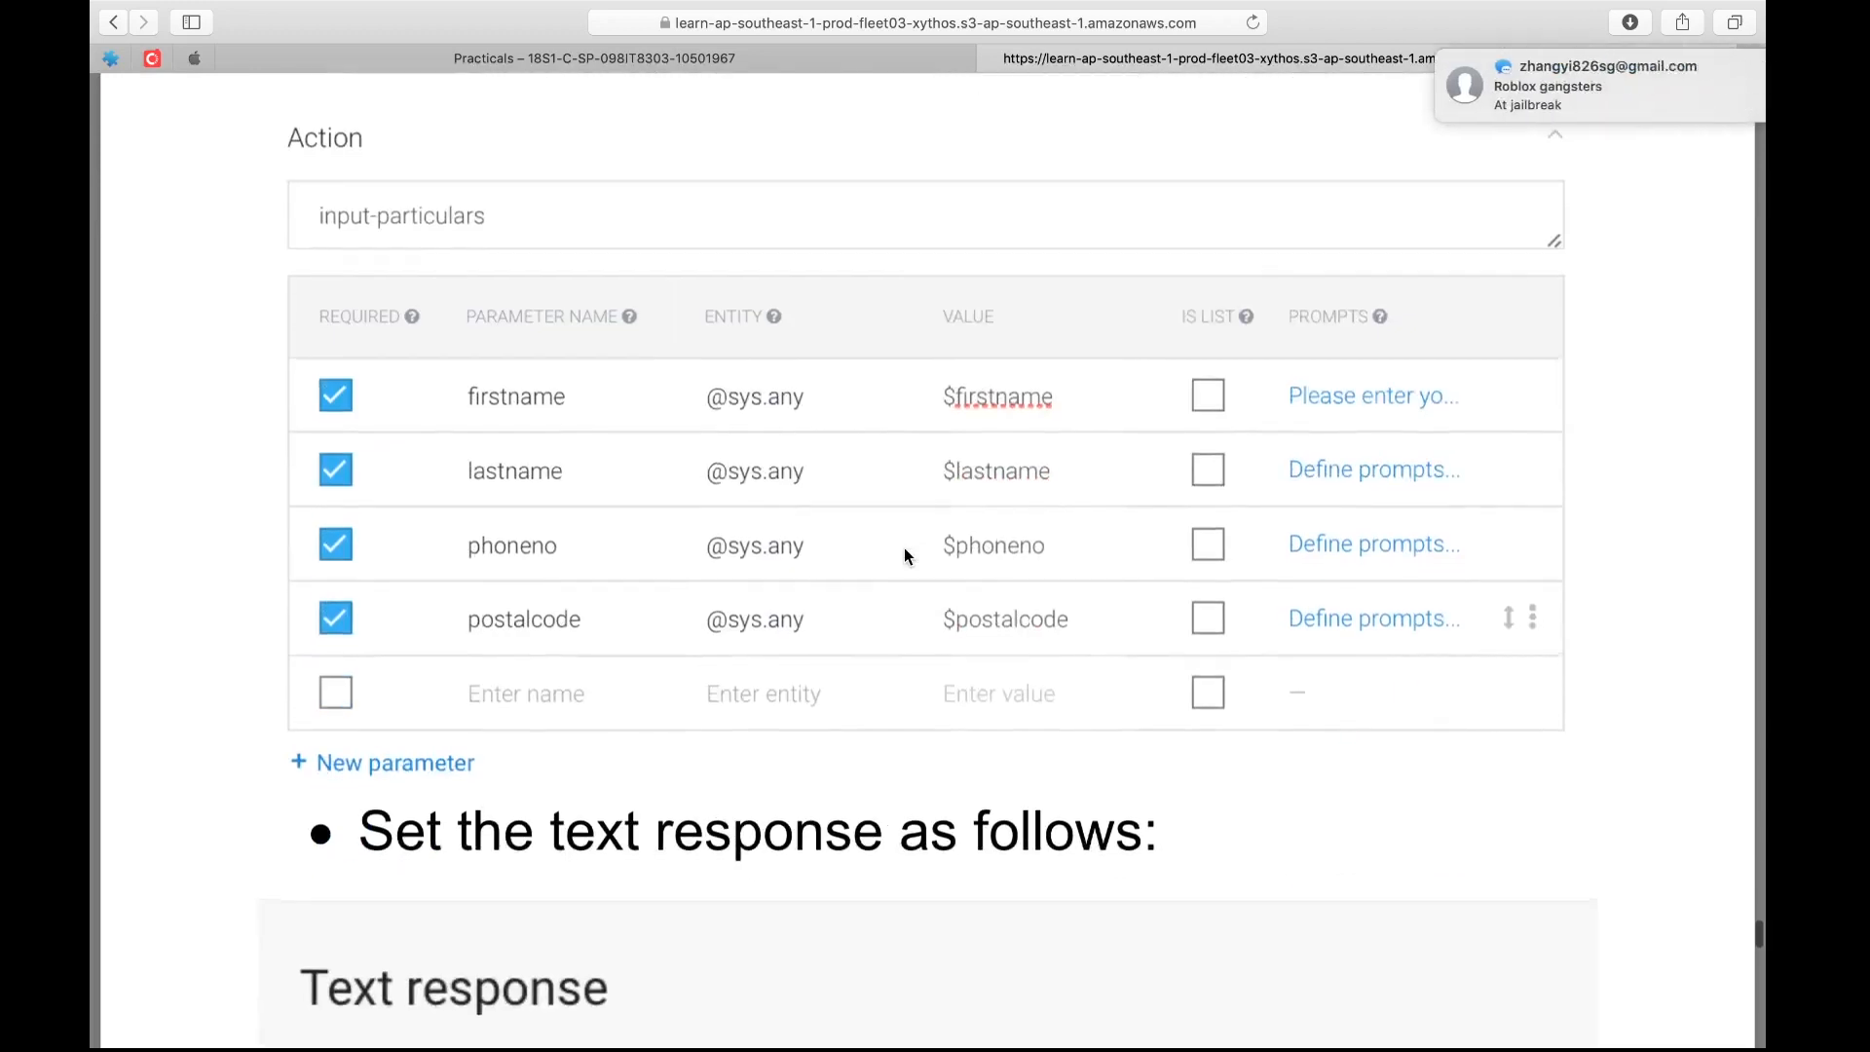
{"action": "scroll", "coordinate": [905, 550], "scroll_direction": "down", "scroll_amount": 15}
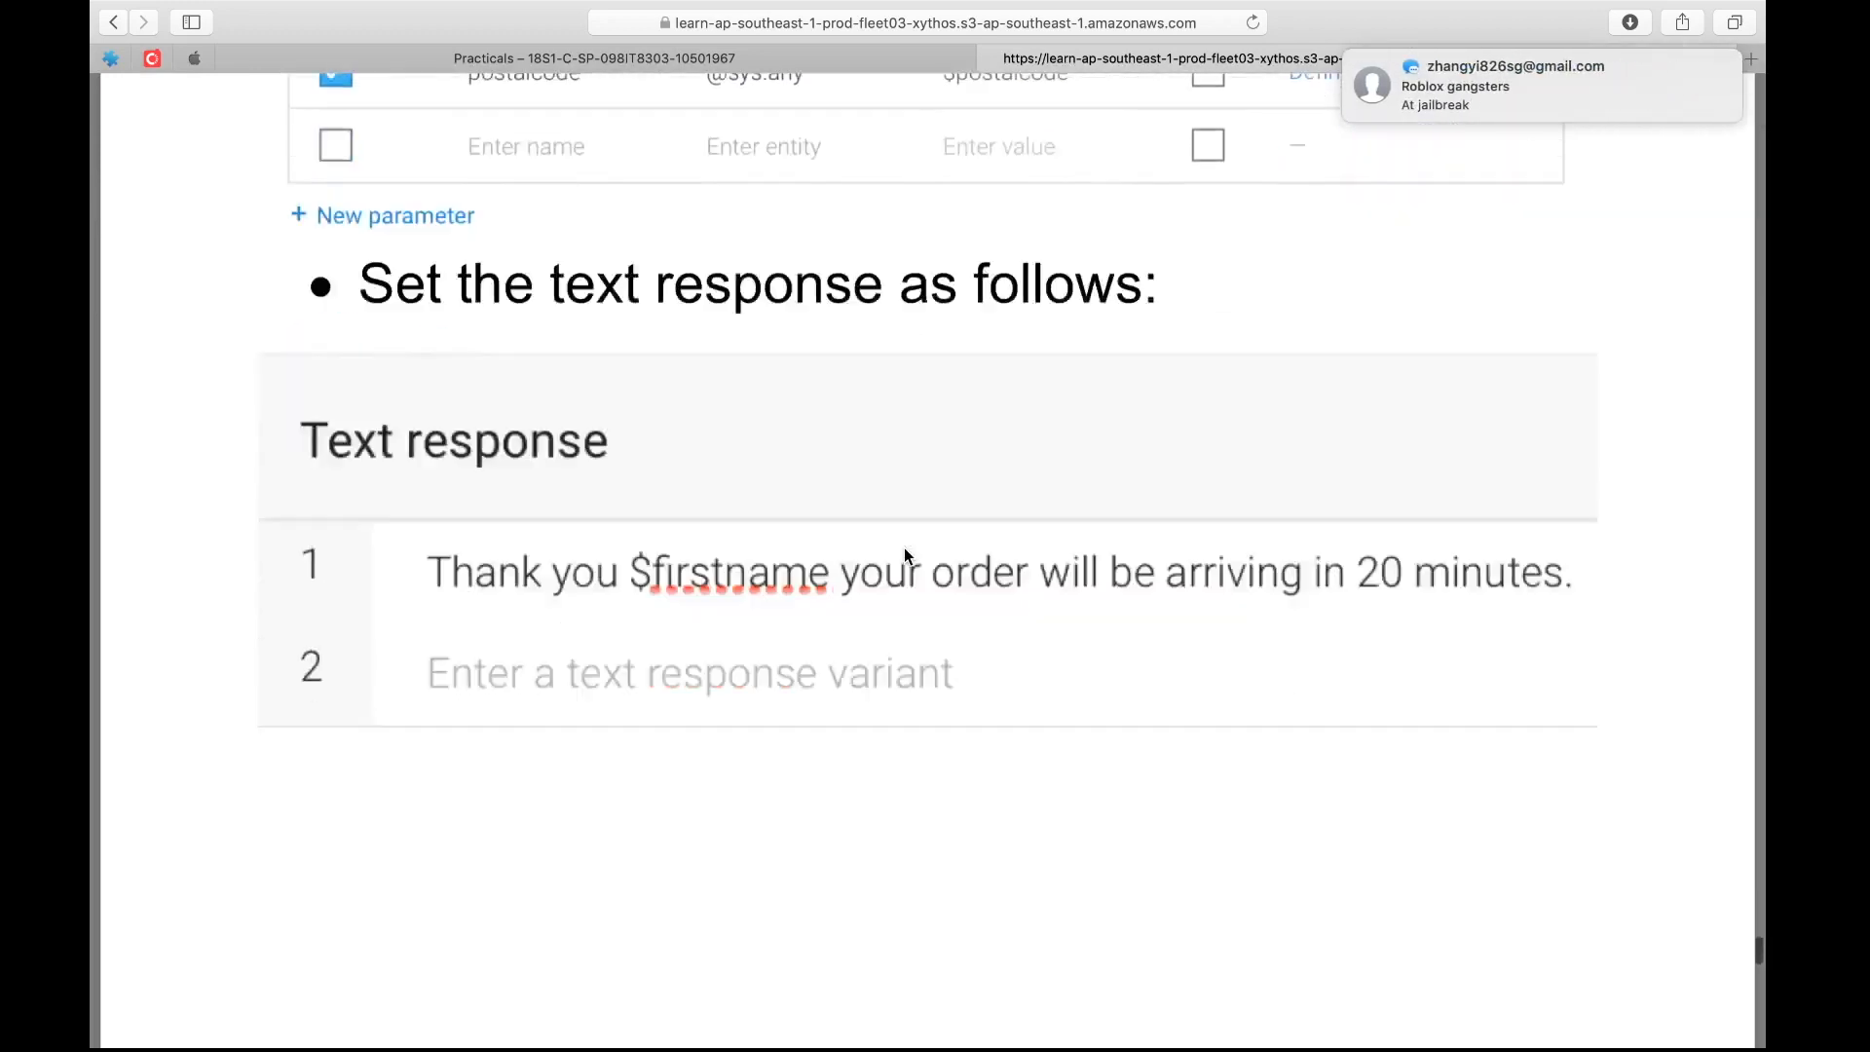
Finish the handout at its last page, switch back to Dialogflow in Chrome and save the pizza-userparticulars intent
{"action": "scroll", "coordinate": [905, 550], "scroll_direction": "down", "scroll_amount": 15}
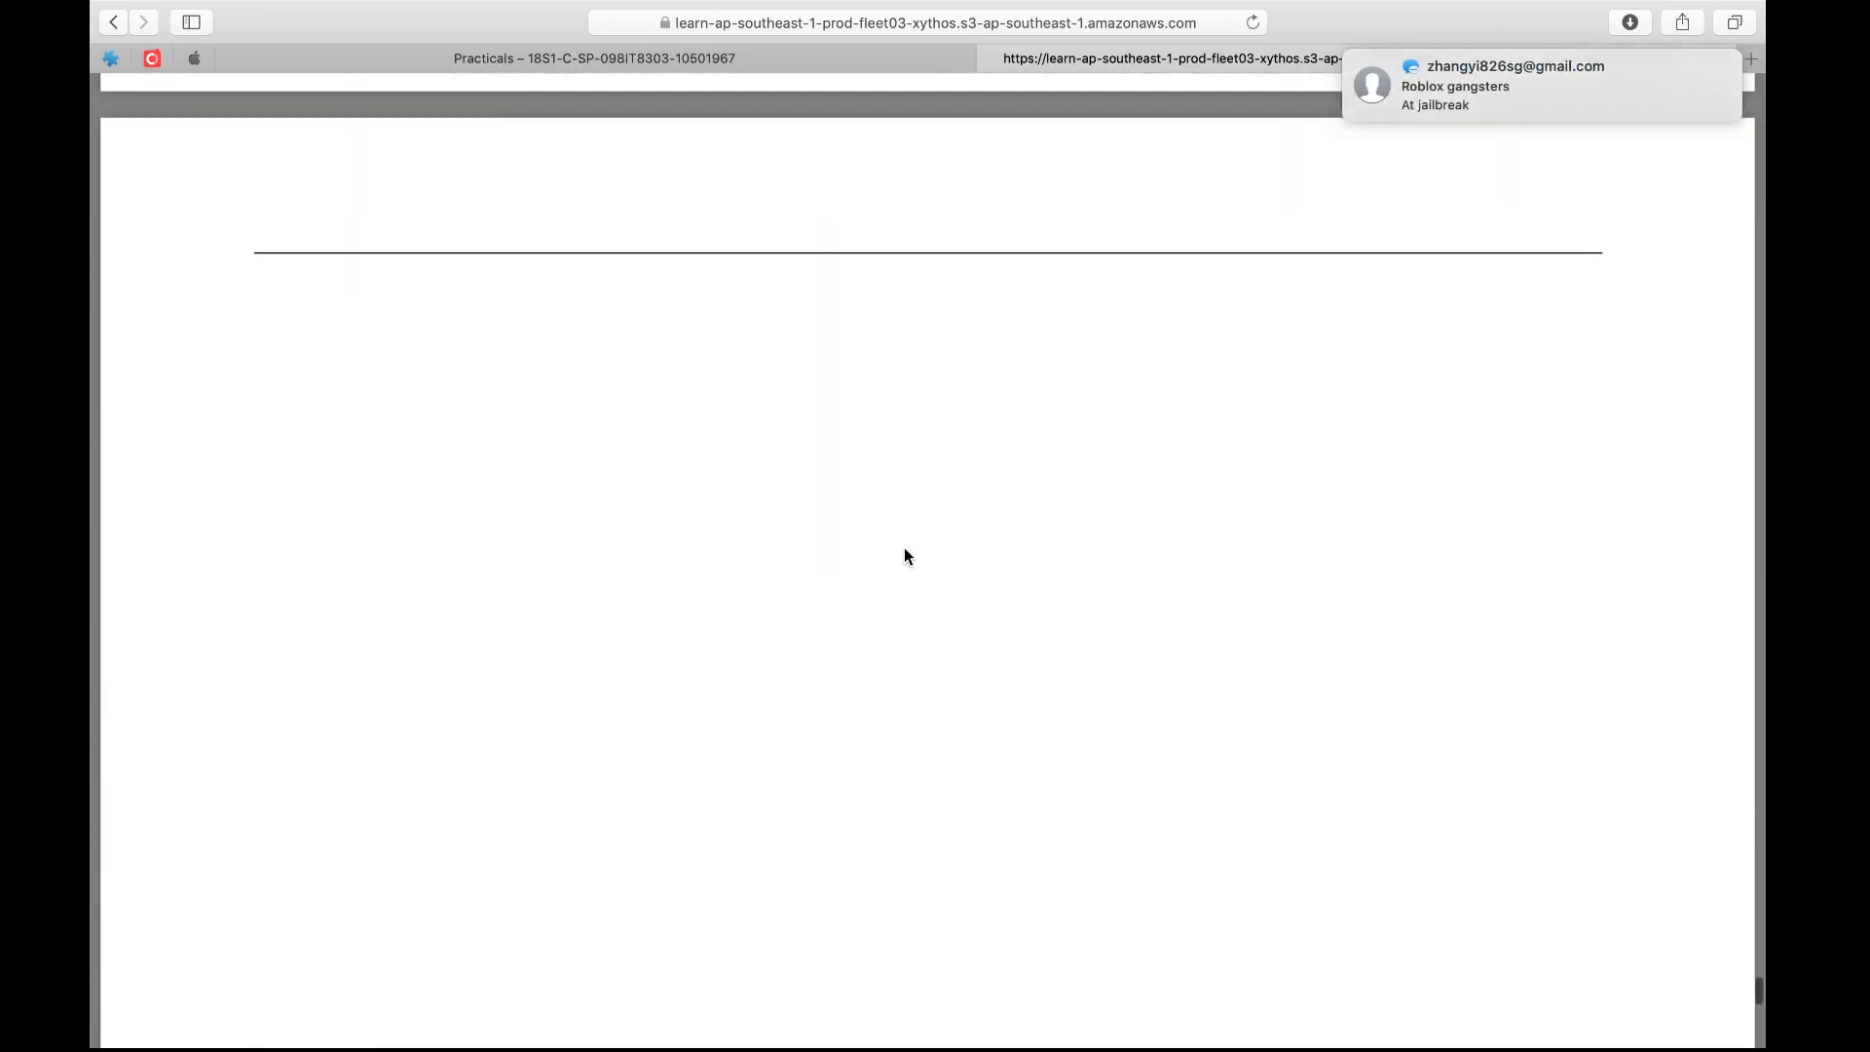
{"action": "scroll", "coordinate": [905, 551], "scroll_direction": "up", "scroll_amount": 14}
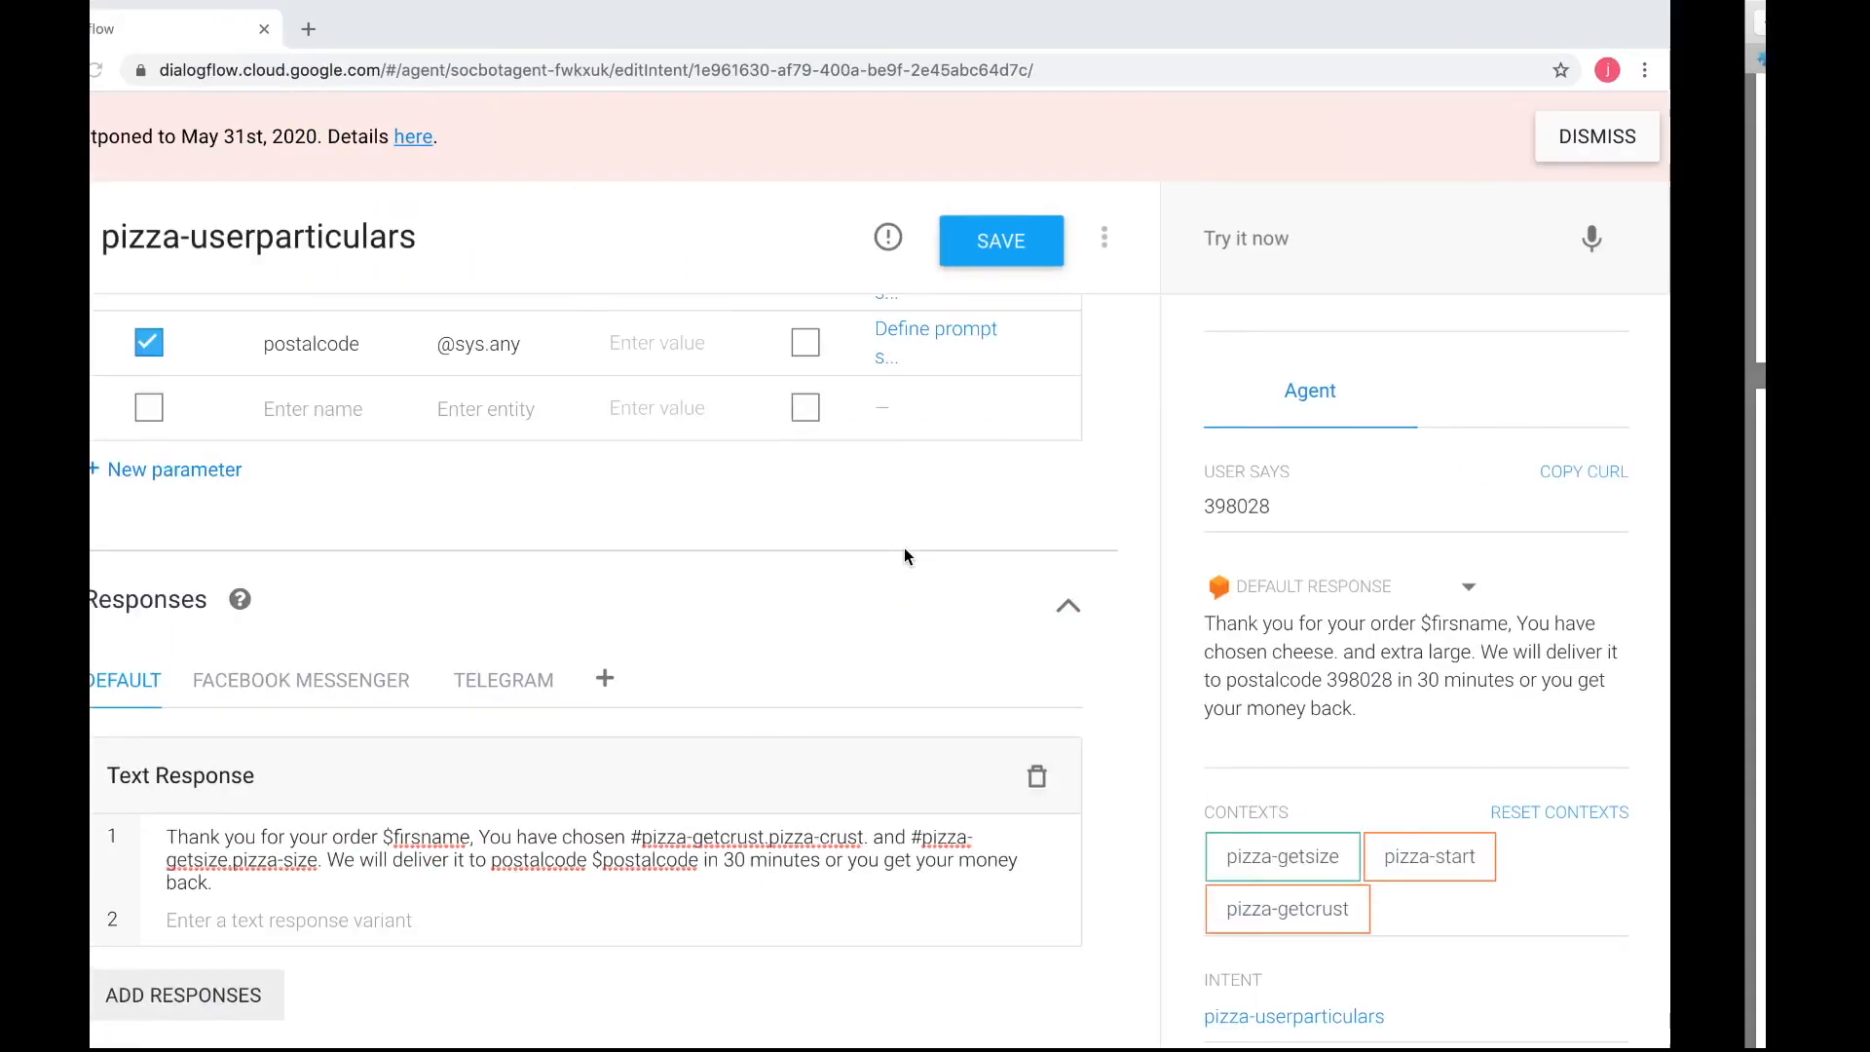
{"action": "scroll", "coordinate": [918, 619], "scroll_direction": "right", "scroll_amount": 2}
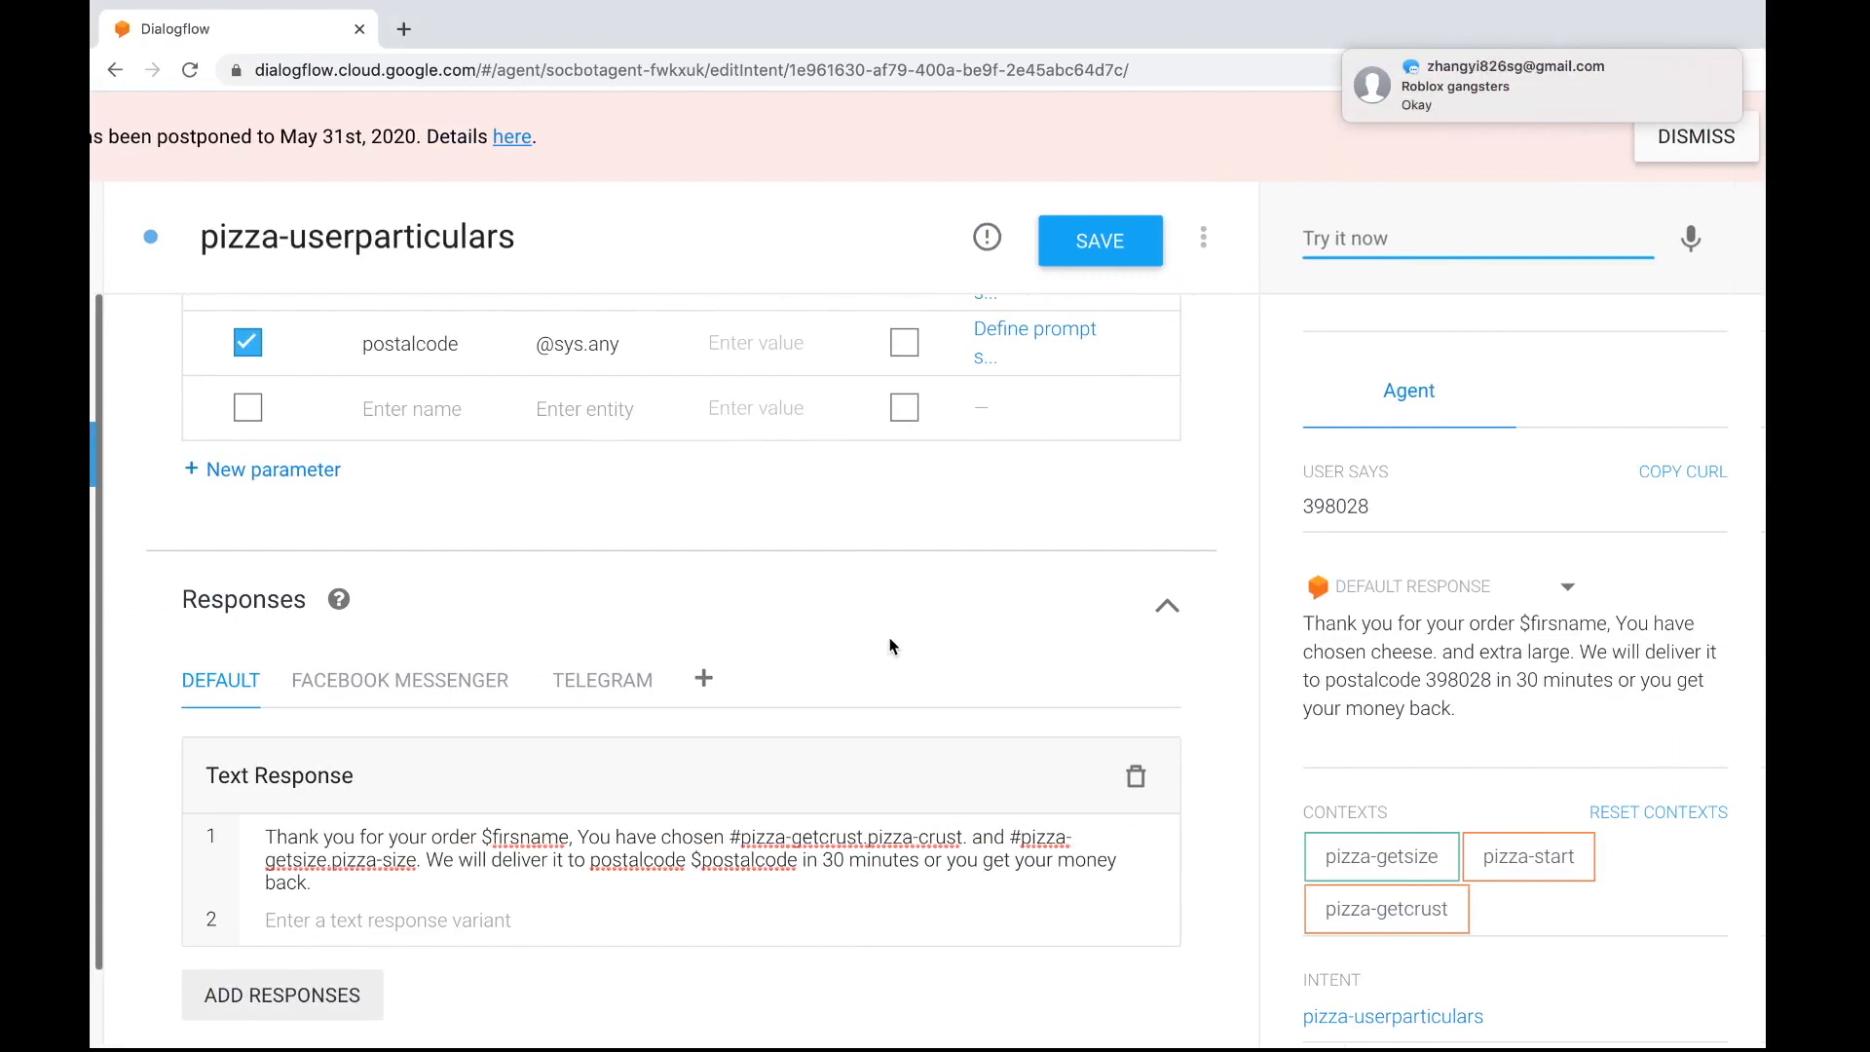
{"action": "left_click", "coordinate": [1100, 240]}
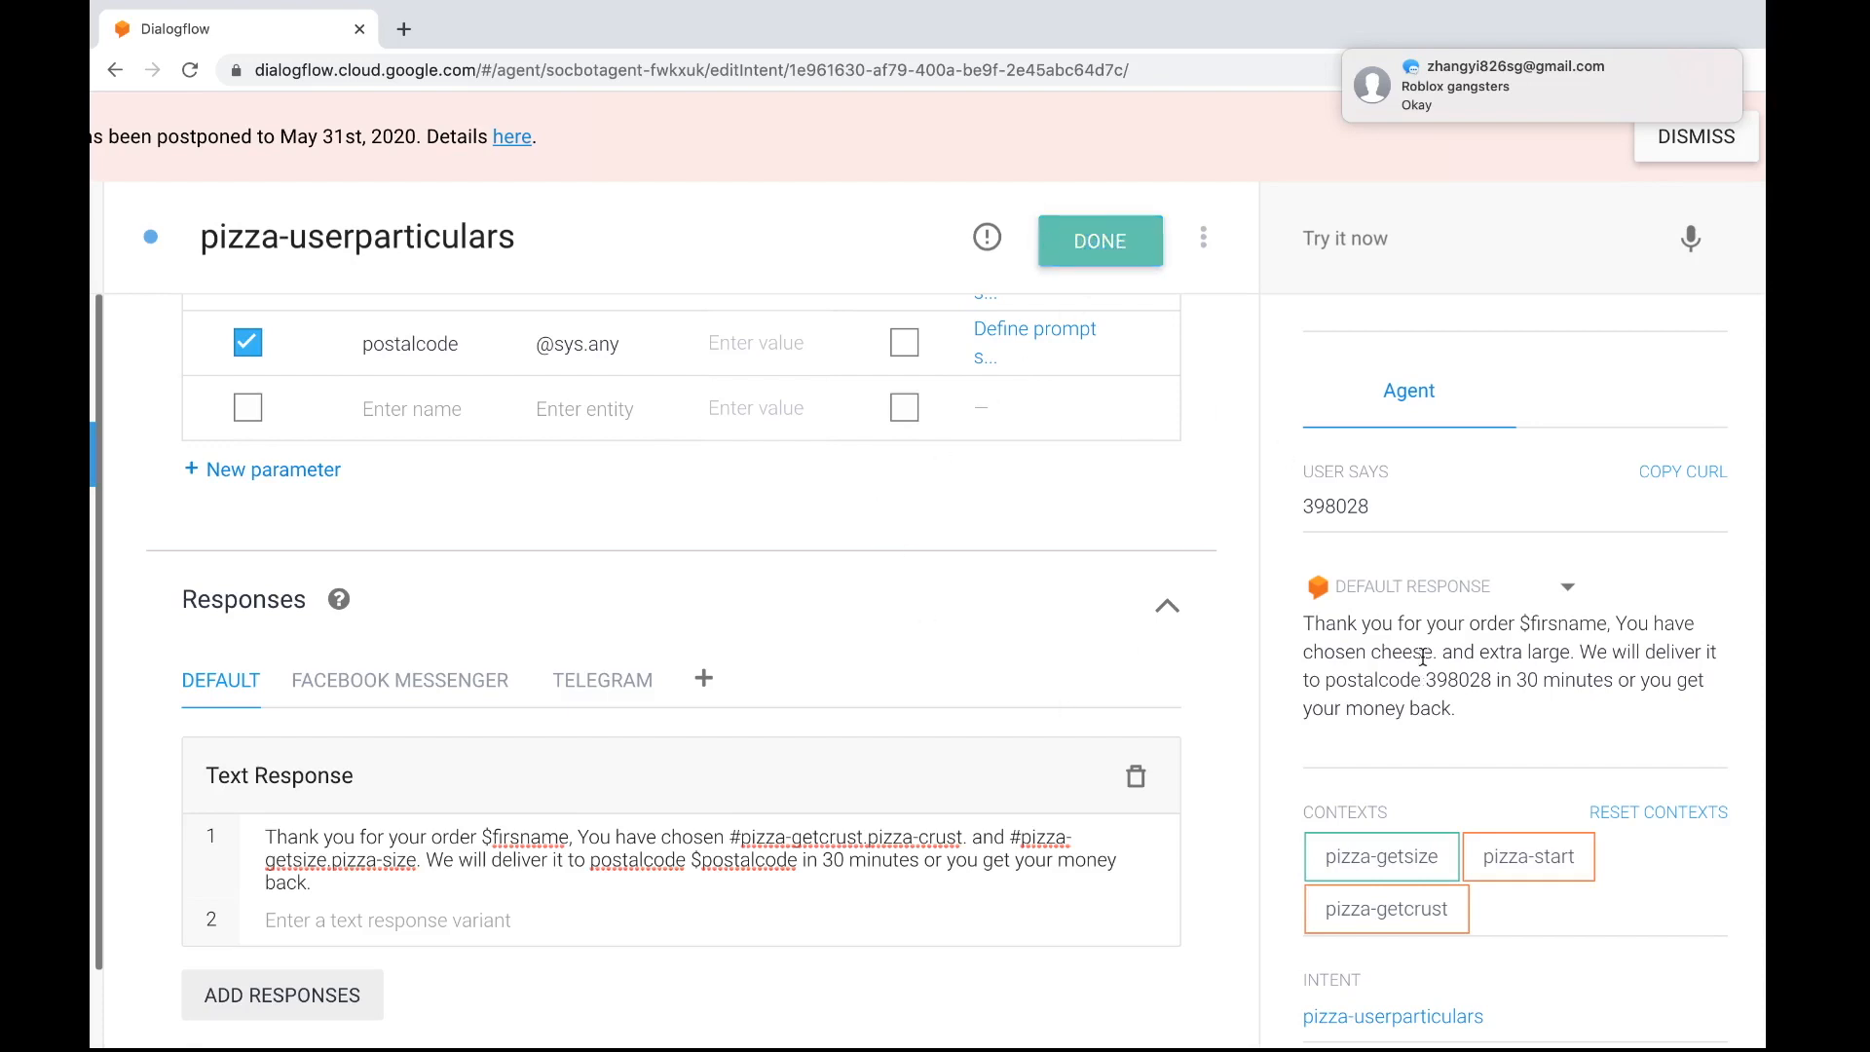
Check the pizza-userparticulars intent's response settings for Telegram and Facebook Messenger
{"action": "scroll", "coordinate": [941, 722], "scroll_direction": "down", "scroll_amount": 2}
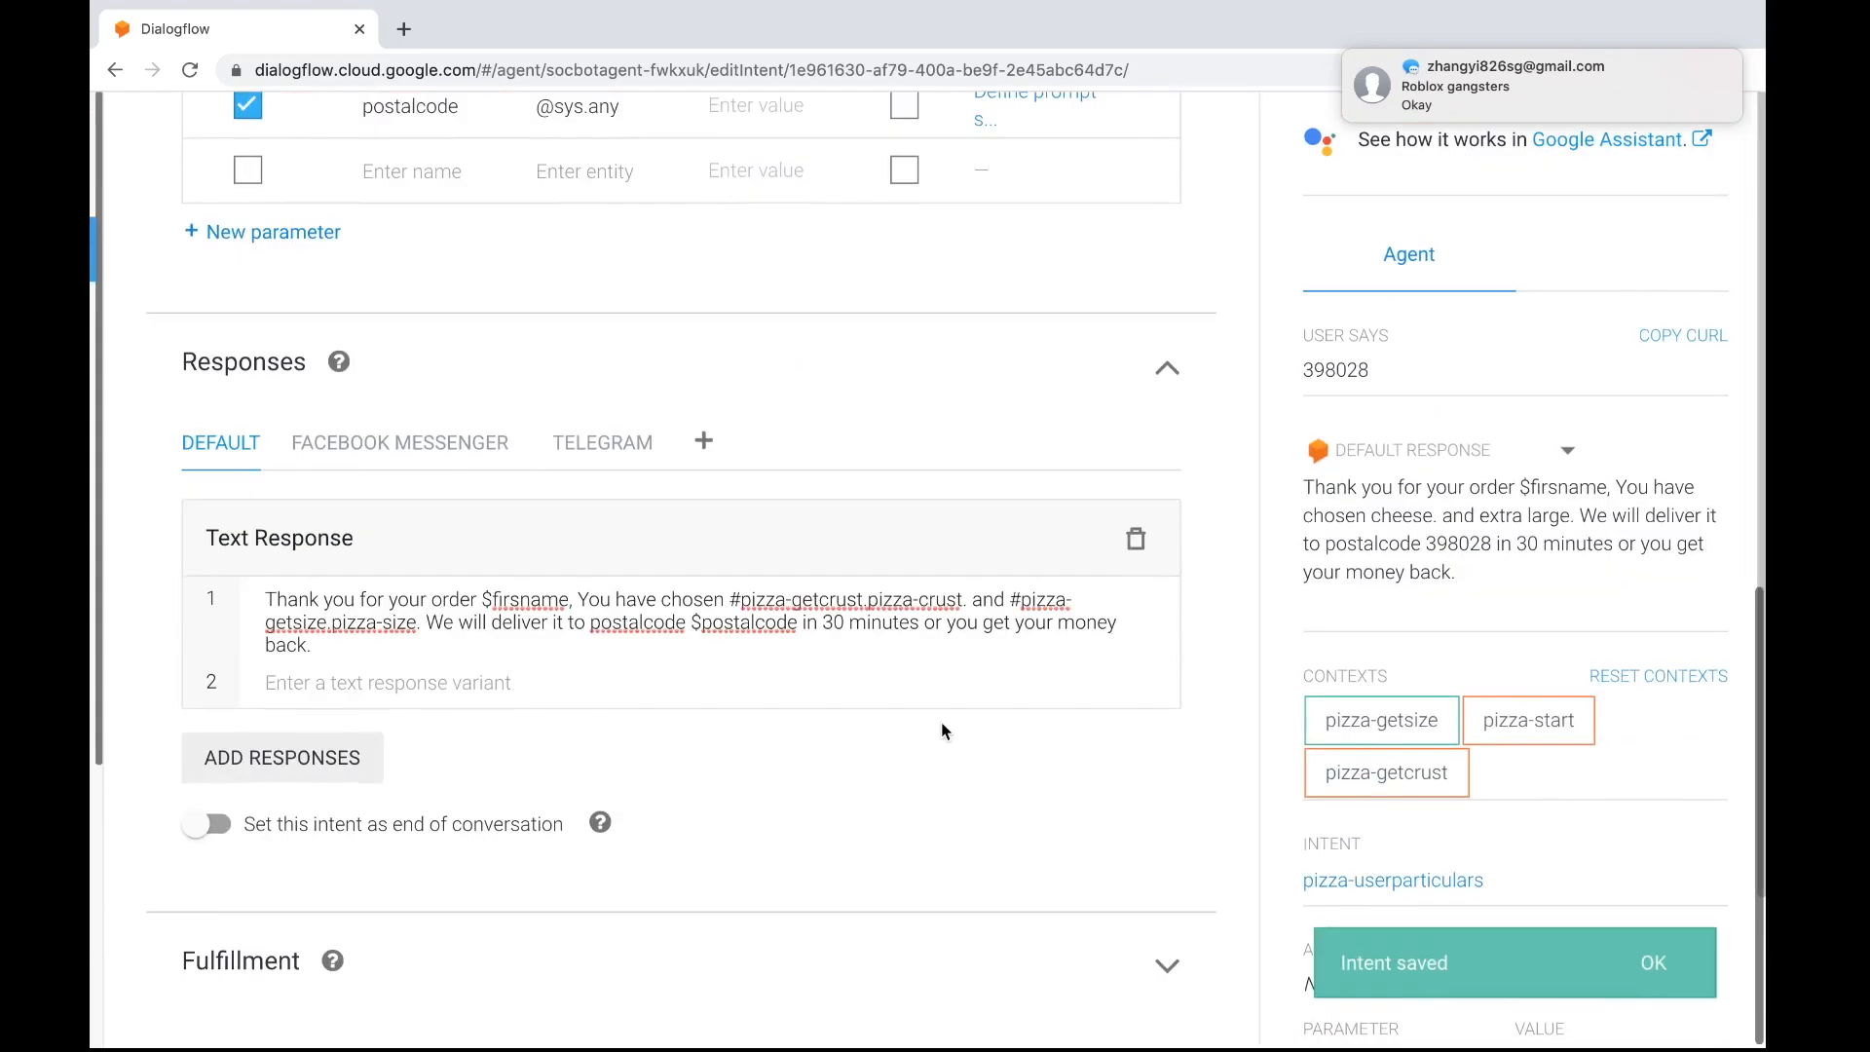
{"action": "right_click", "coordinate": [941, 722]}
{"action": "left_click", "coordinate": [539, 450]}
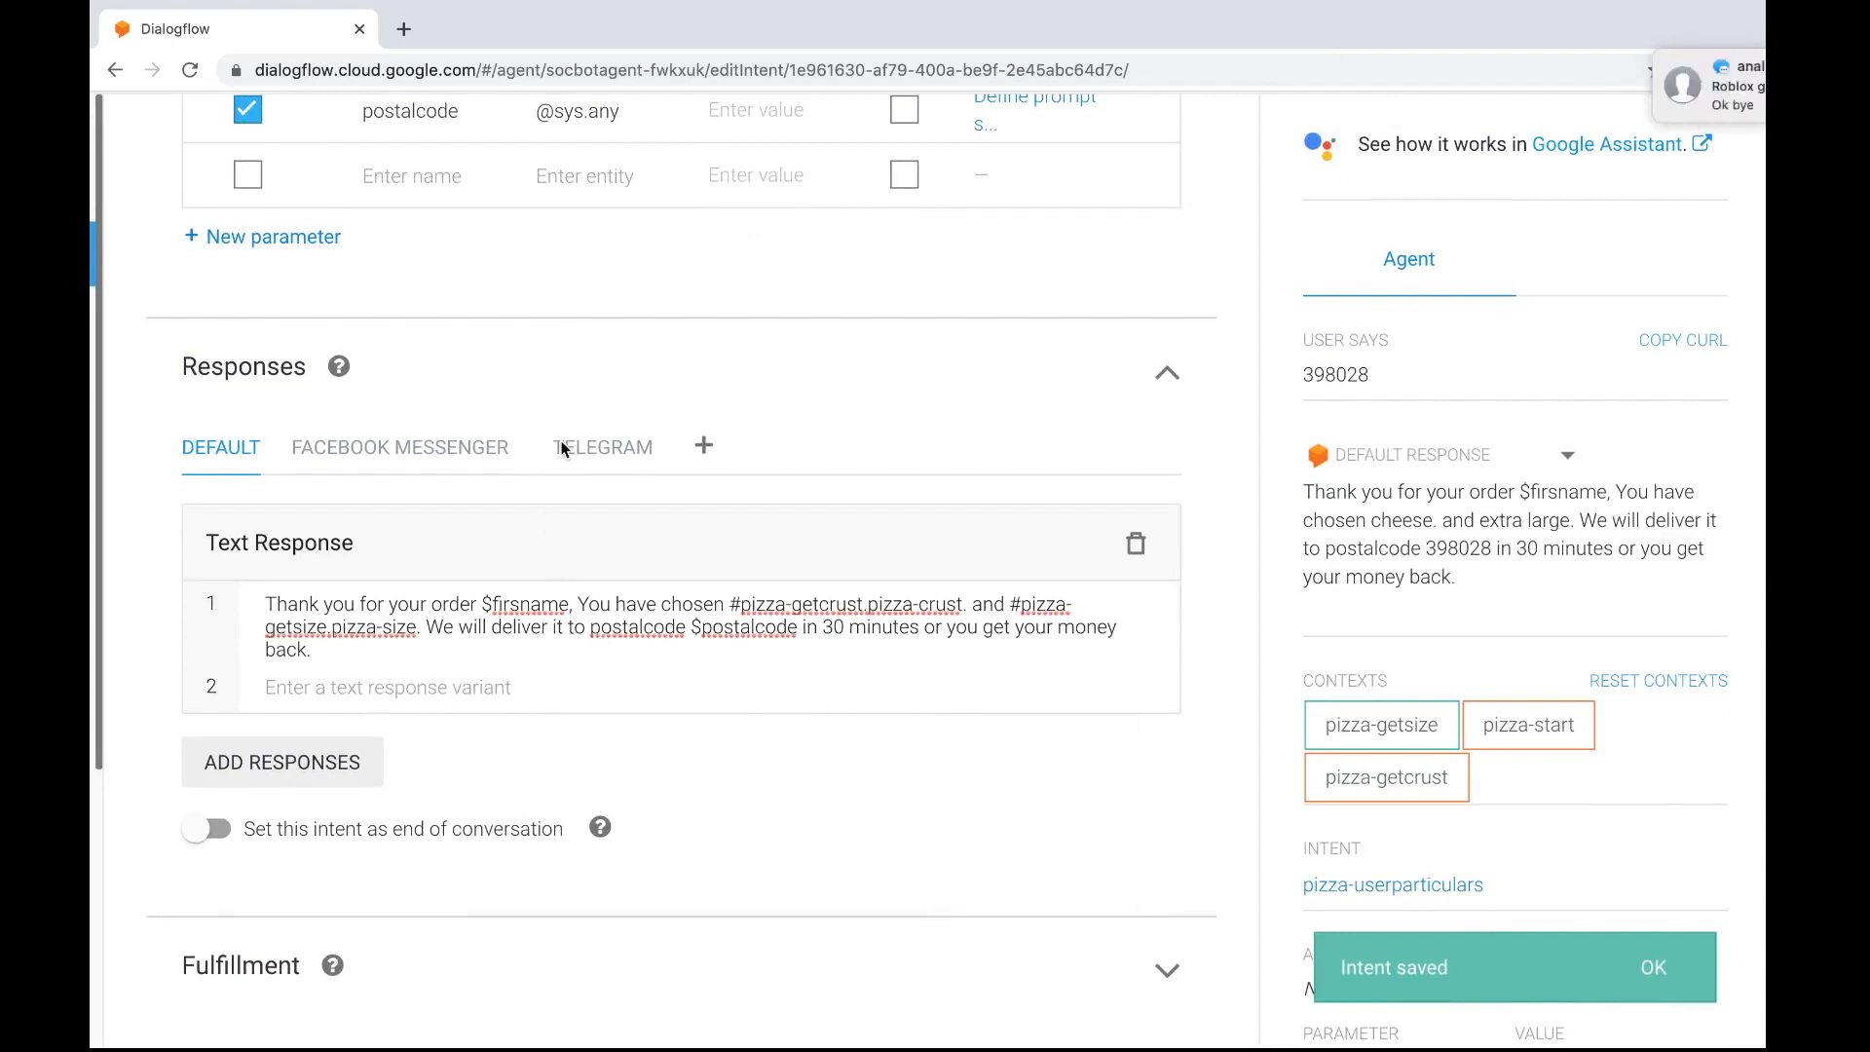
{"action": "left_click", "coordinate": [587, 444]}
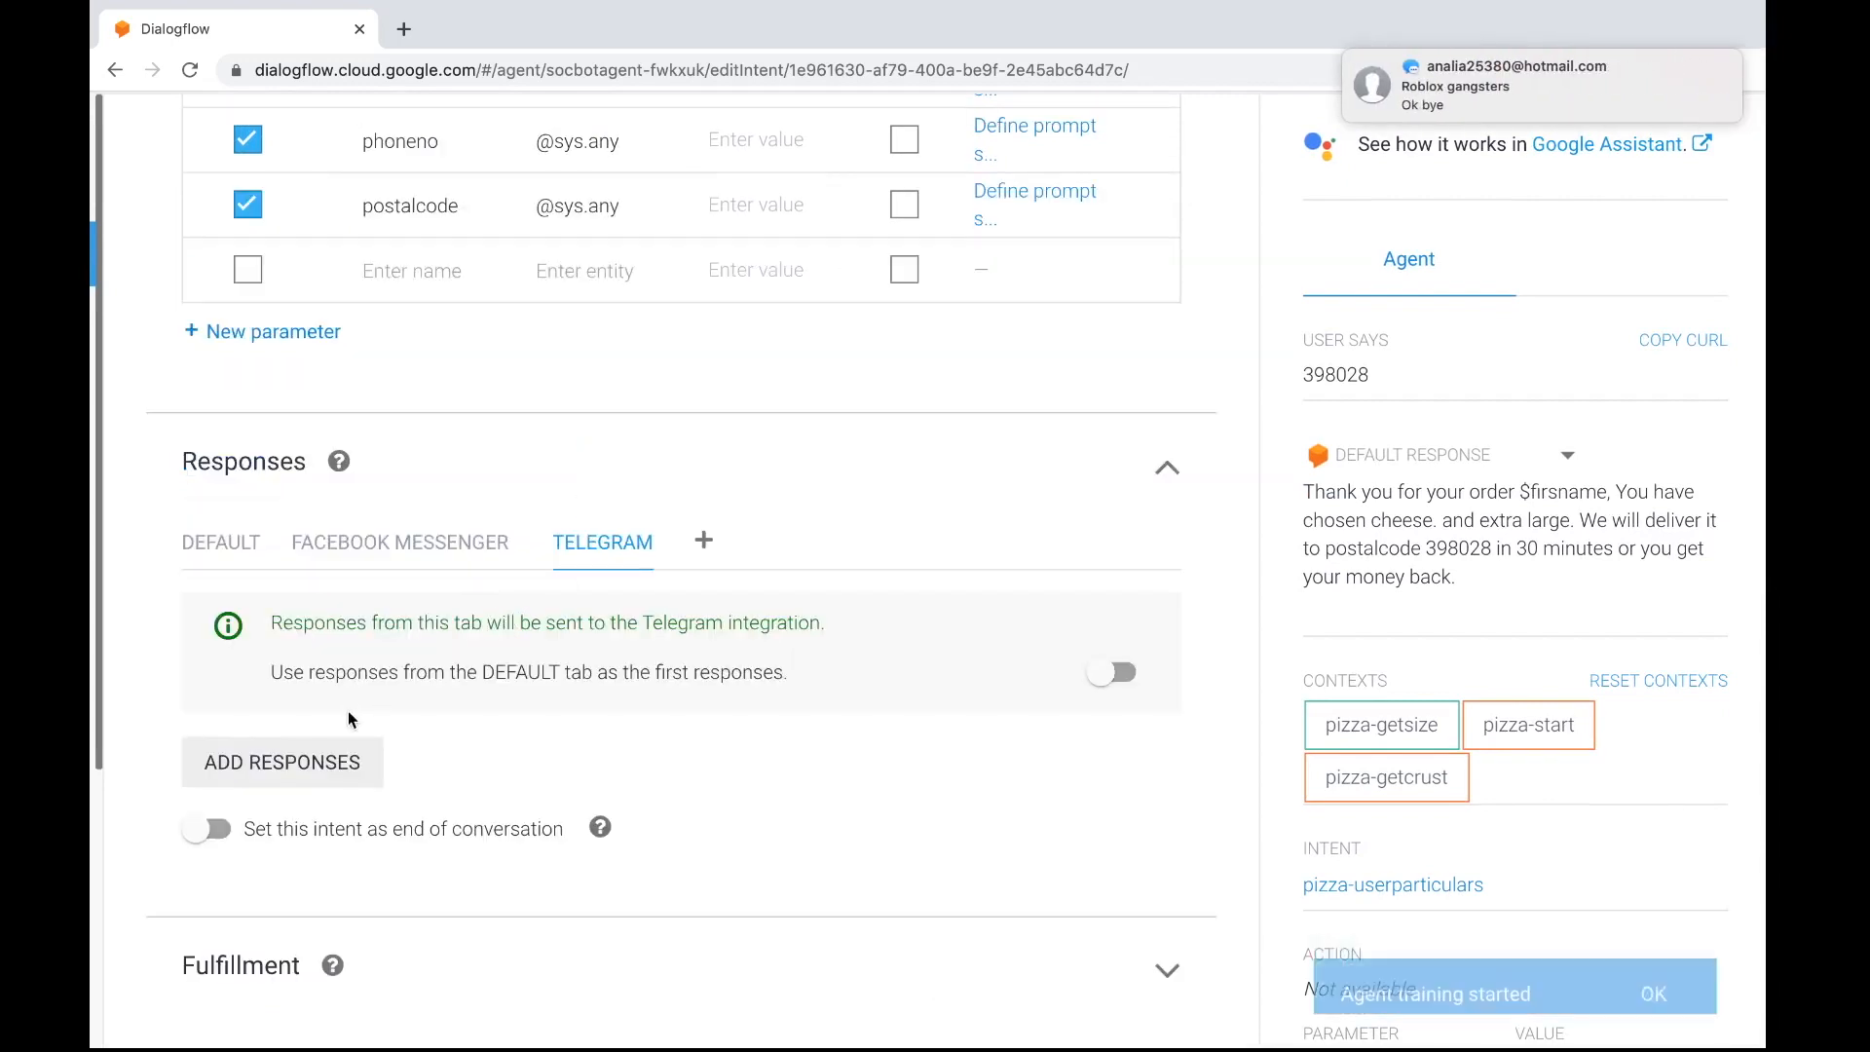
{"action": "left_click", "coordinate": [436, 548]}
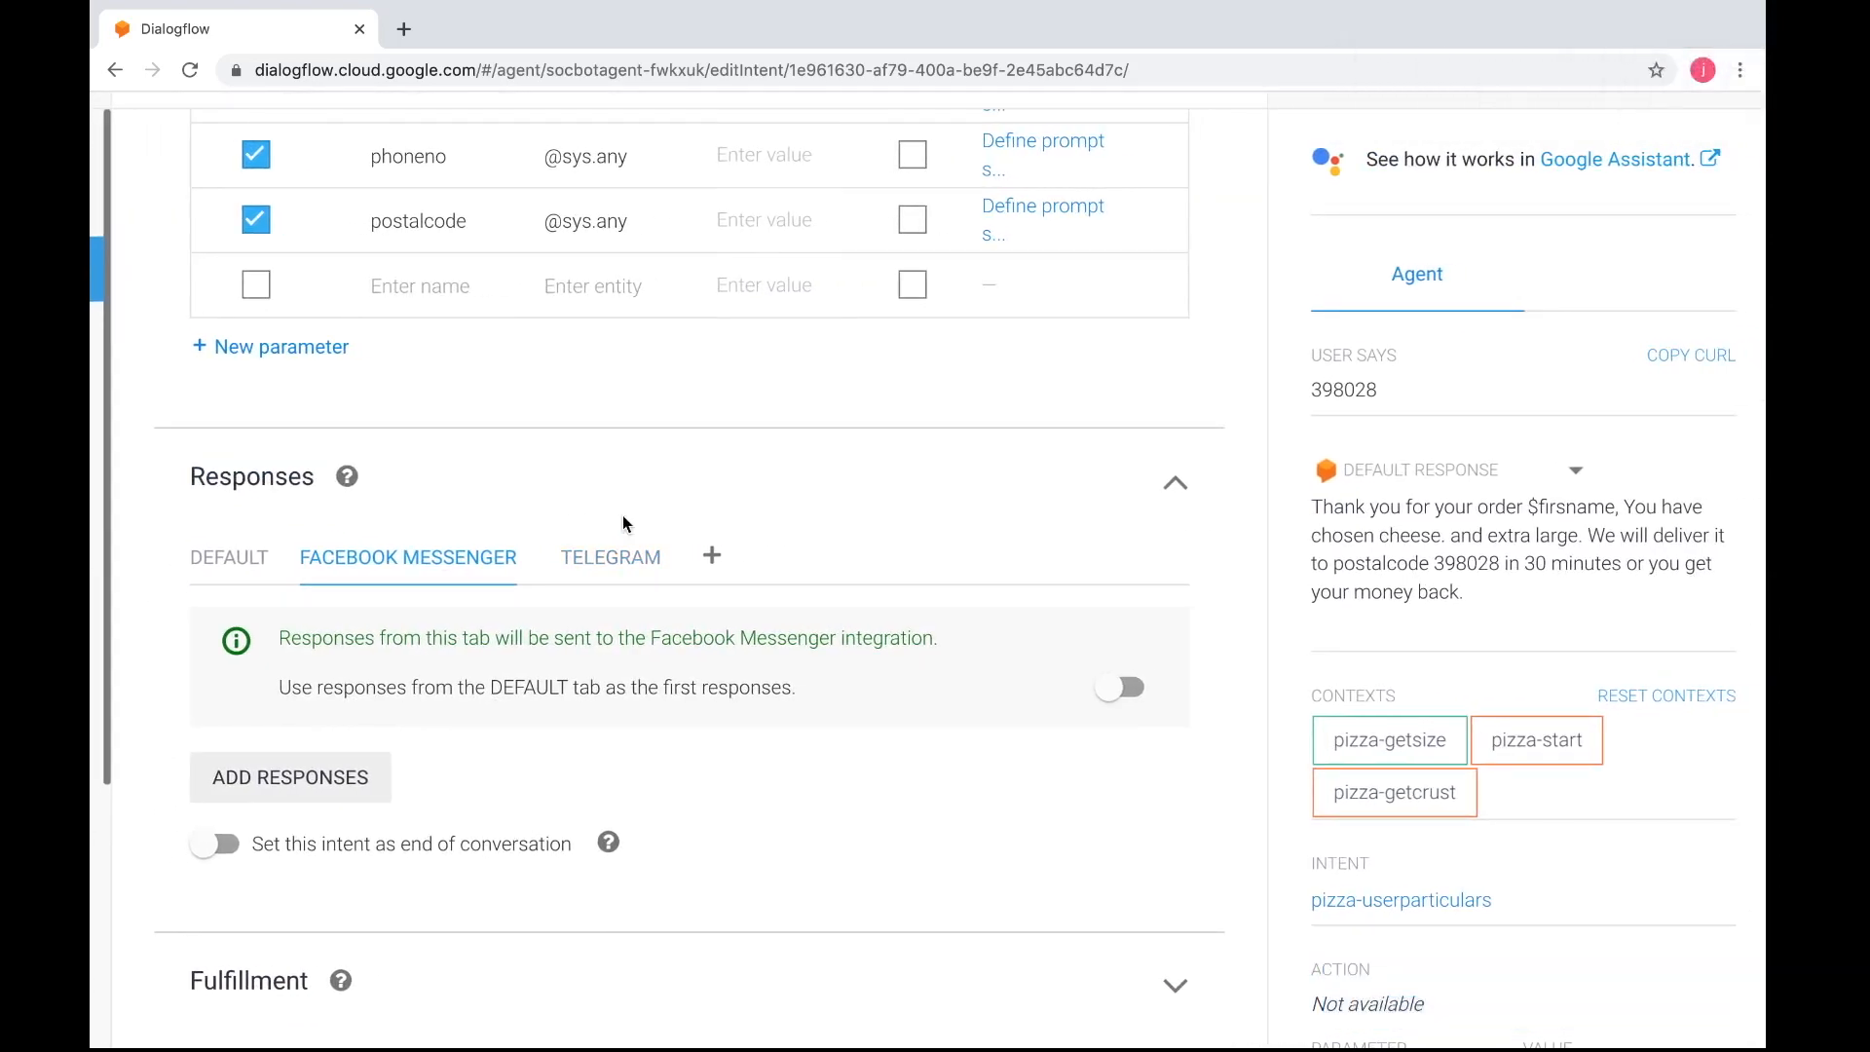
{"action": "key", "text": "ctrl+Left"}
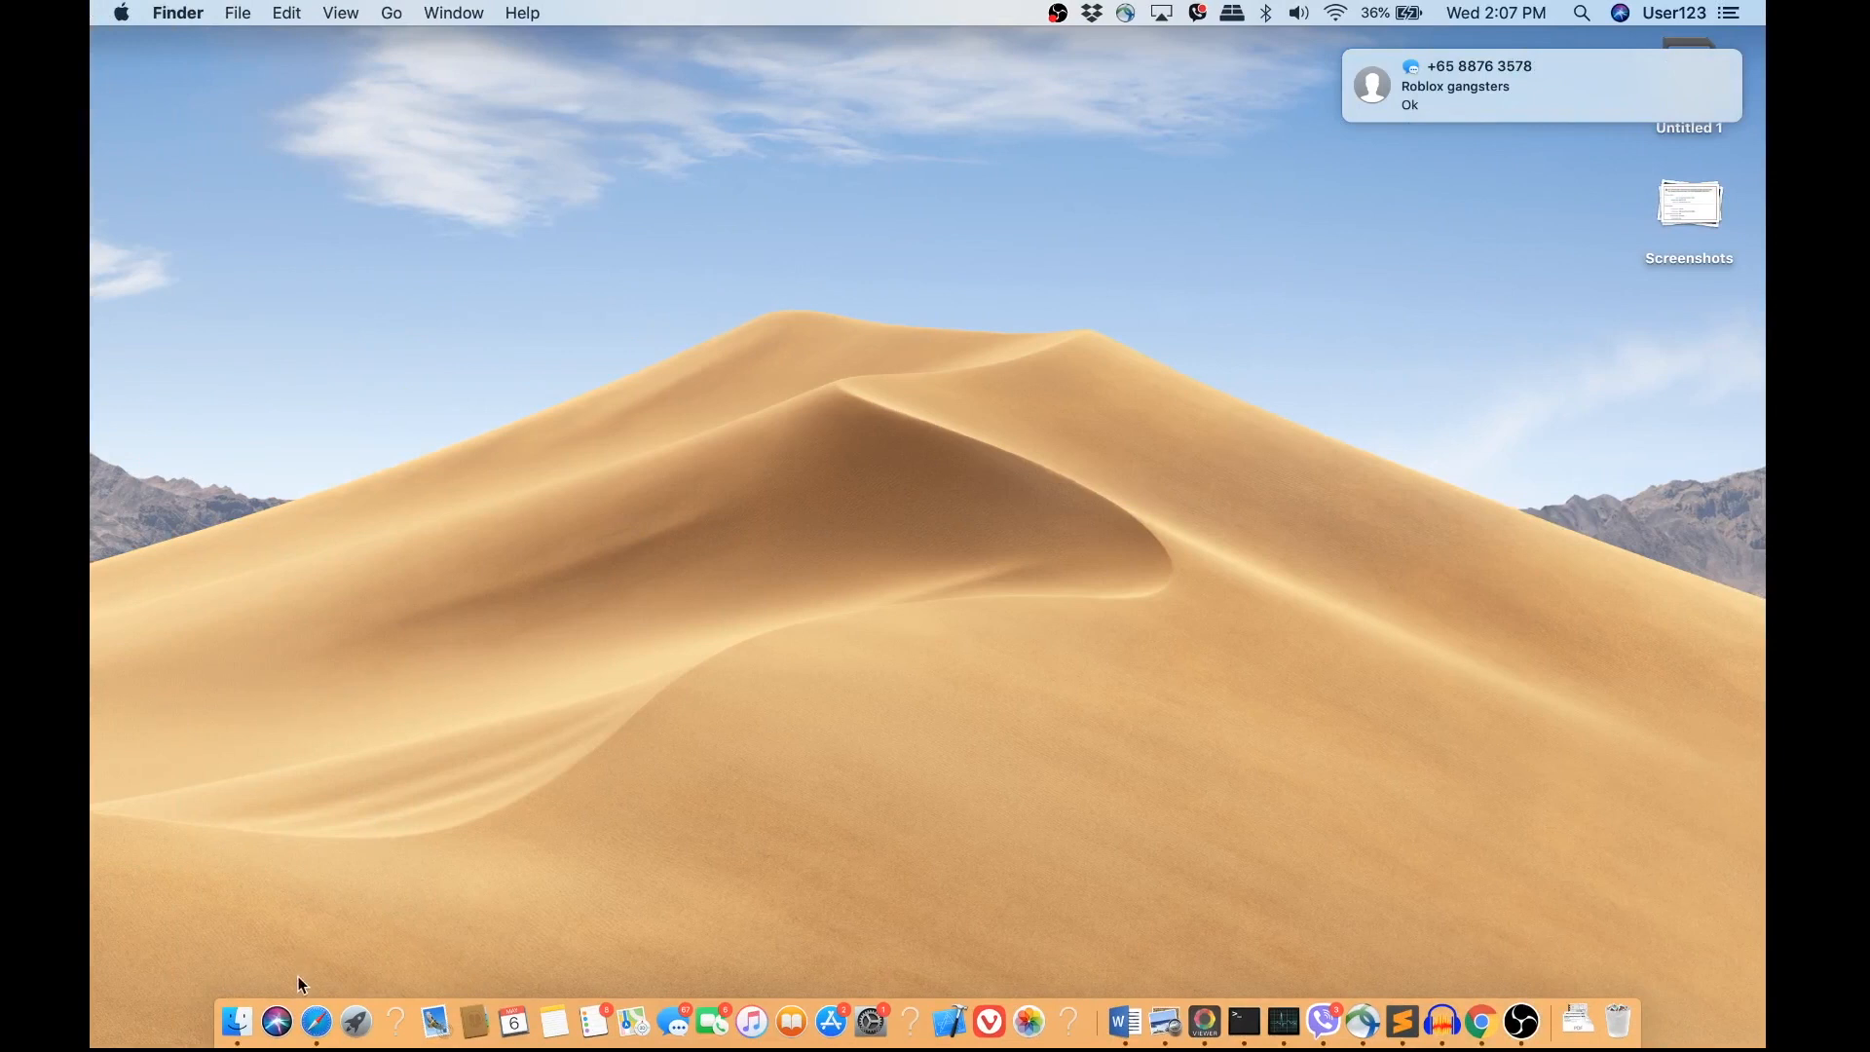
{"action": "left_click", "coordinate": [310, 998]}
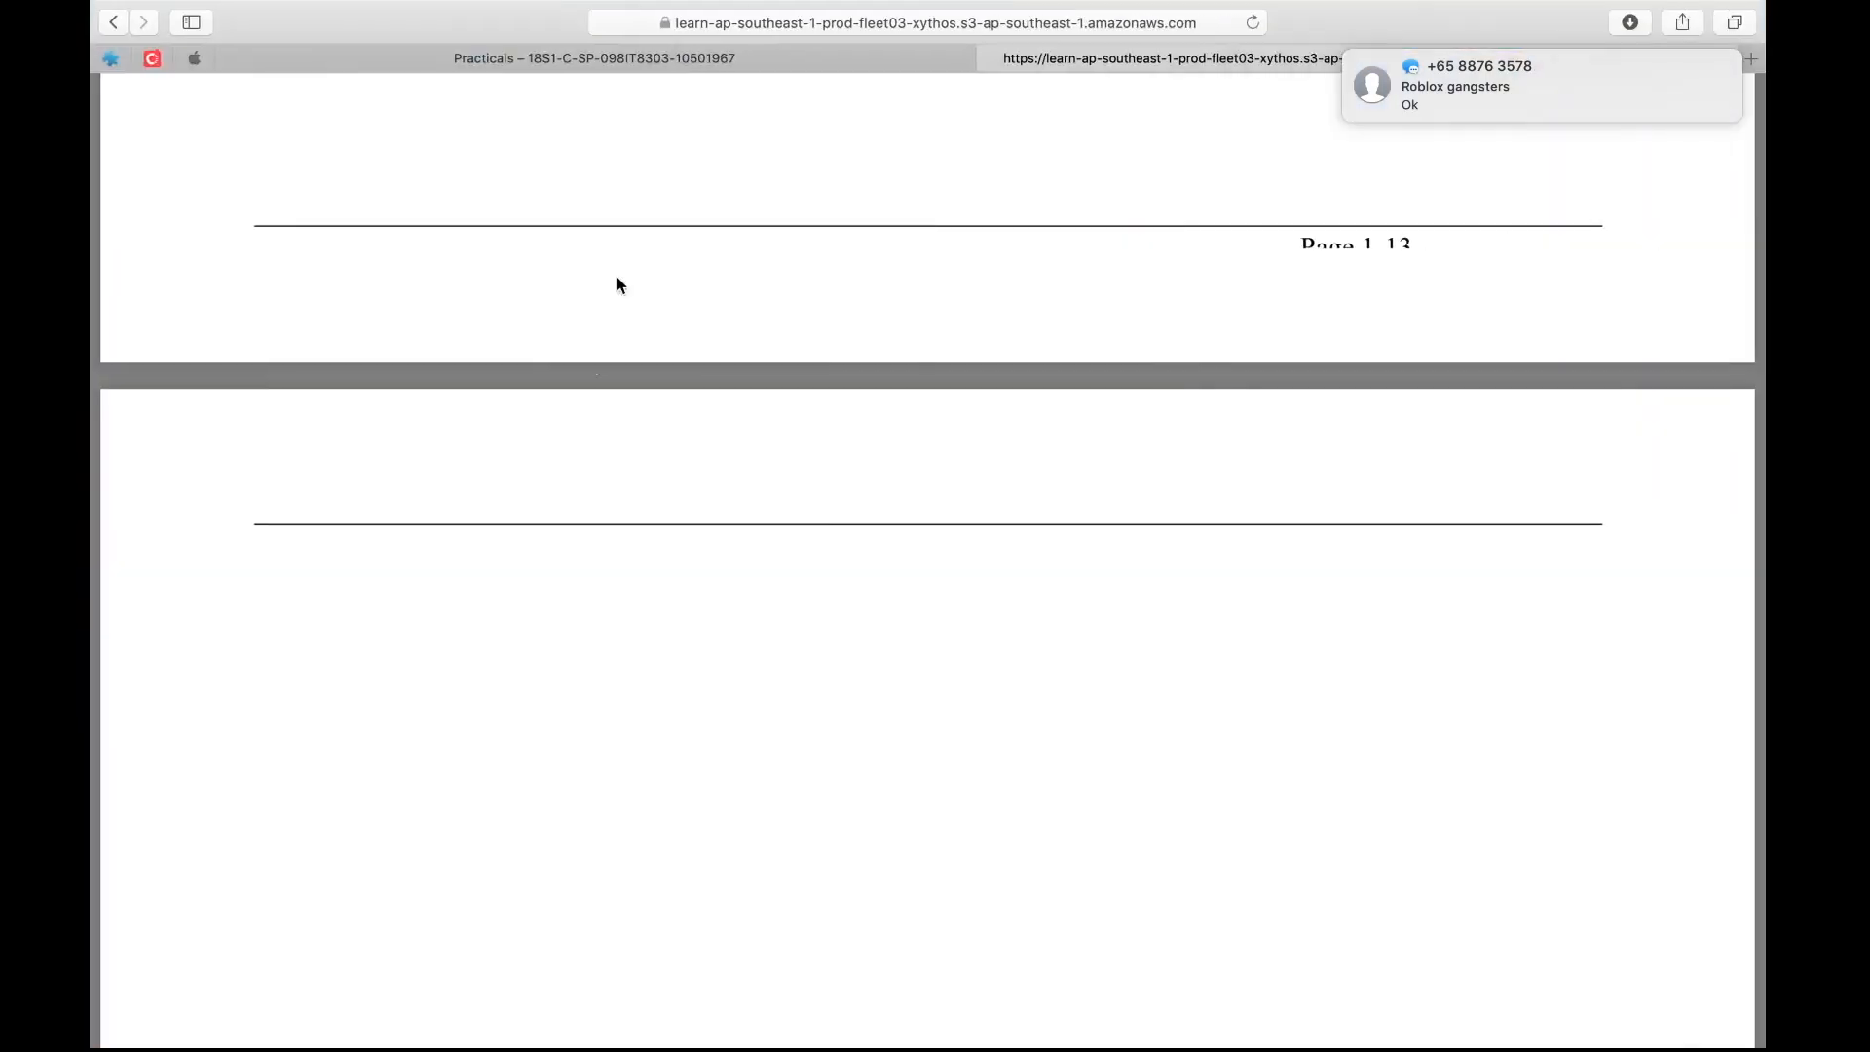
{"action": "left_click", "coordinate": [754, 29]}
{"action": "type", "text": "ww"}
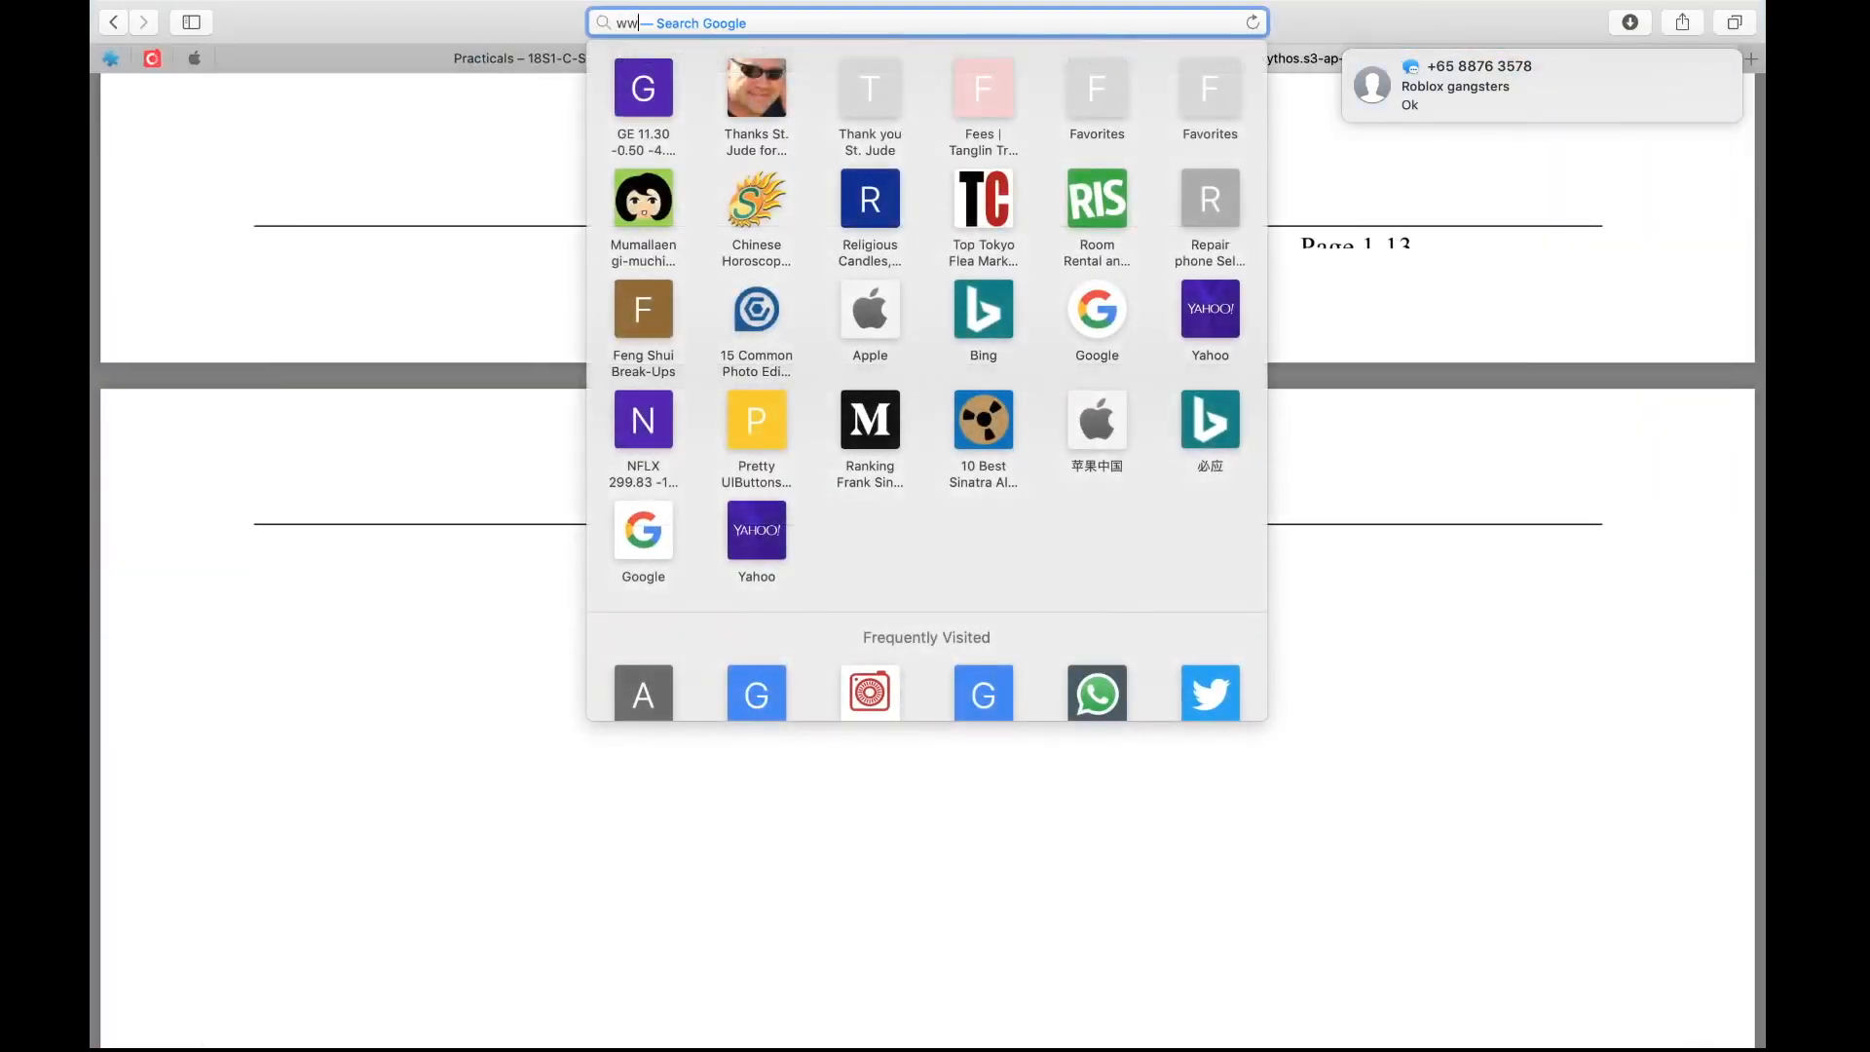
{"action": "type", "text": "w.facebook"}
{"action": "key", "text": "Return"}
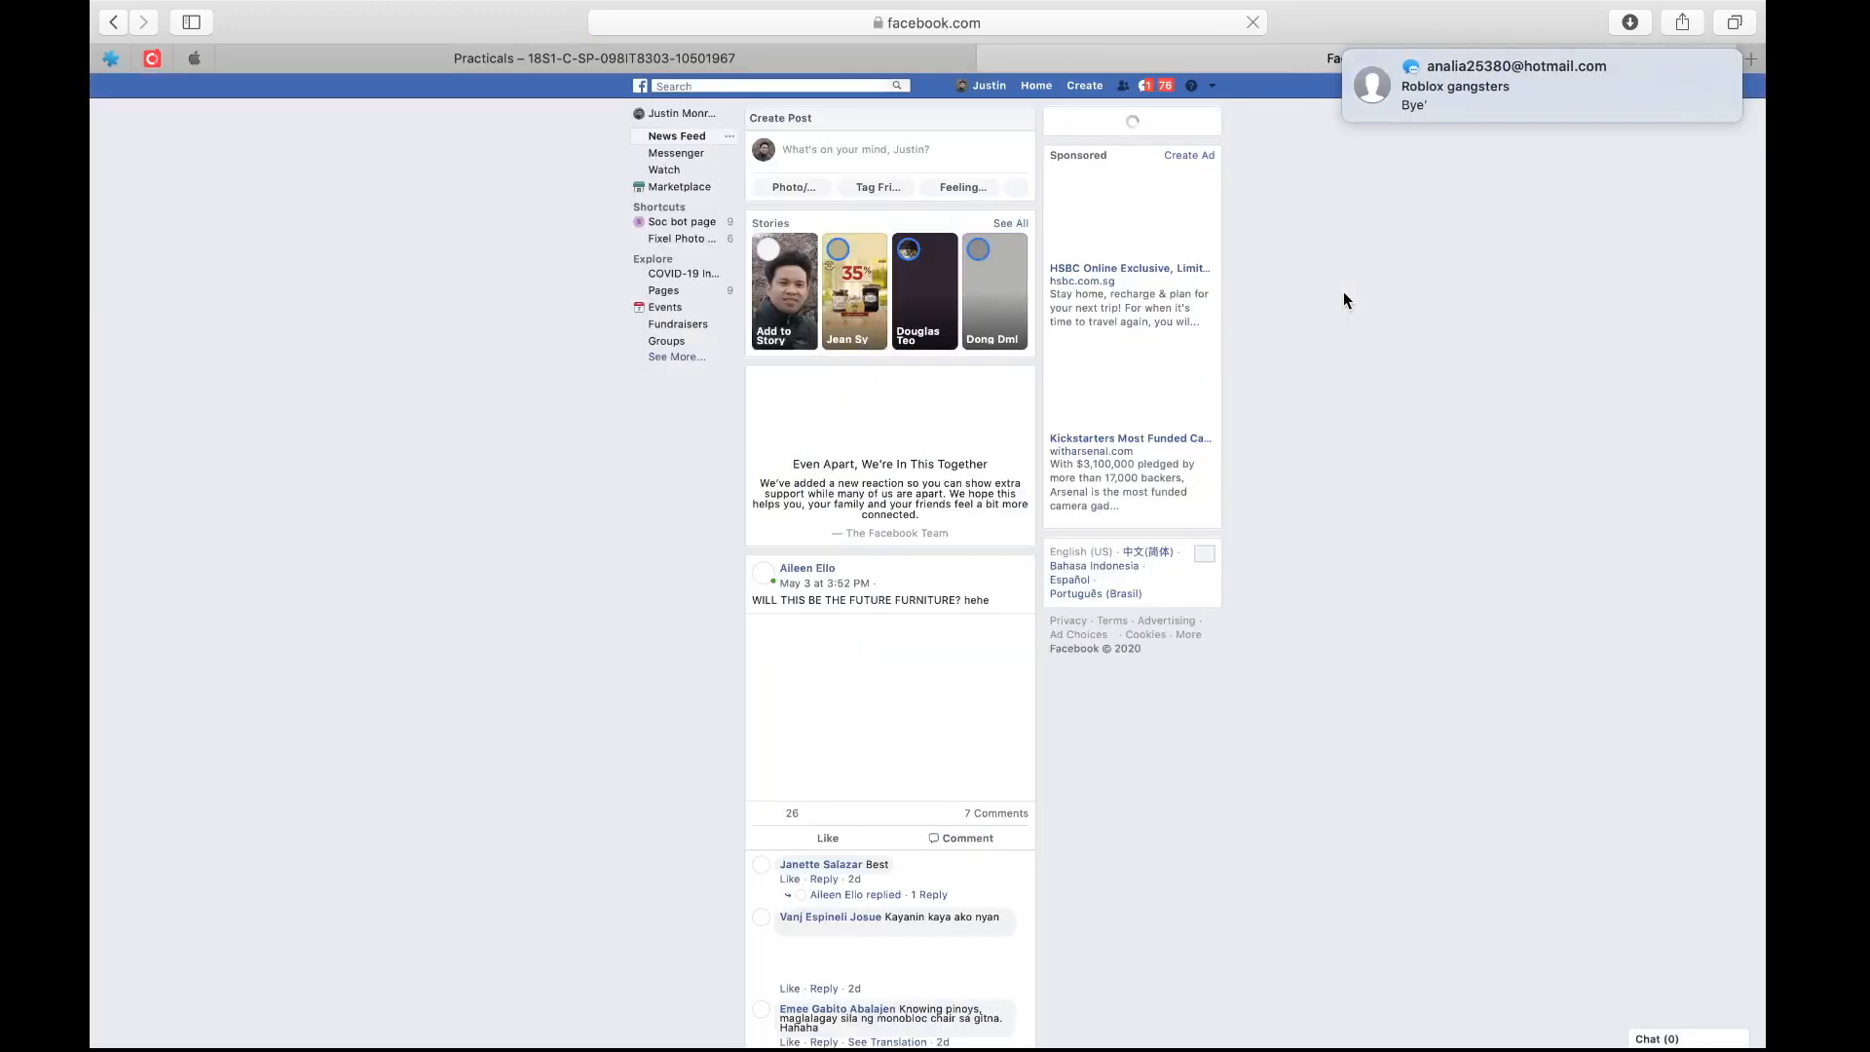
Expand the Facebook Explore shortcuts and open the list of managed pages
{"action": "scroll", "coordinate": [862, 256], "scroll_direction": "up", "scroll_amount": 5}
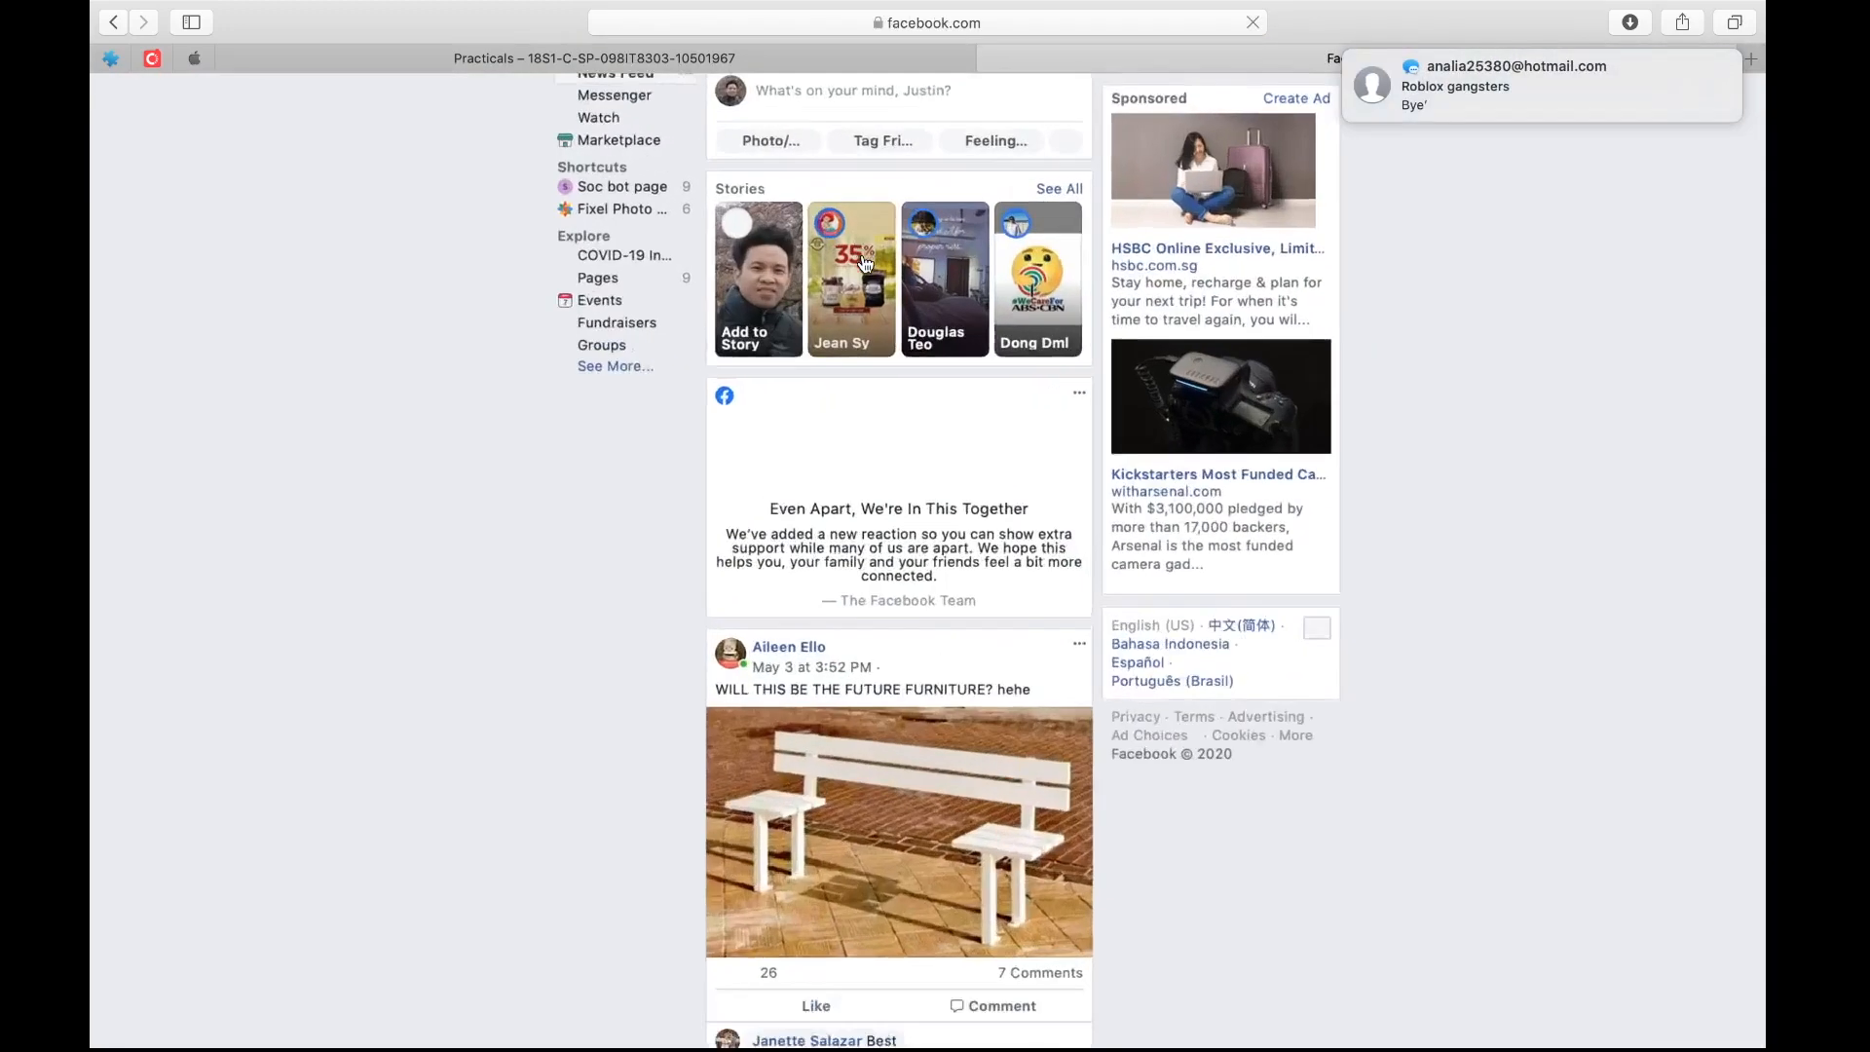
{"action": "scroll", "coordinate": [862, 256], "scroll_direction": "up", "scroll_amount": 2}
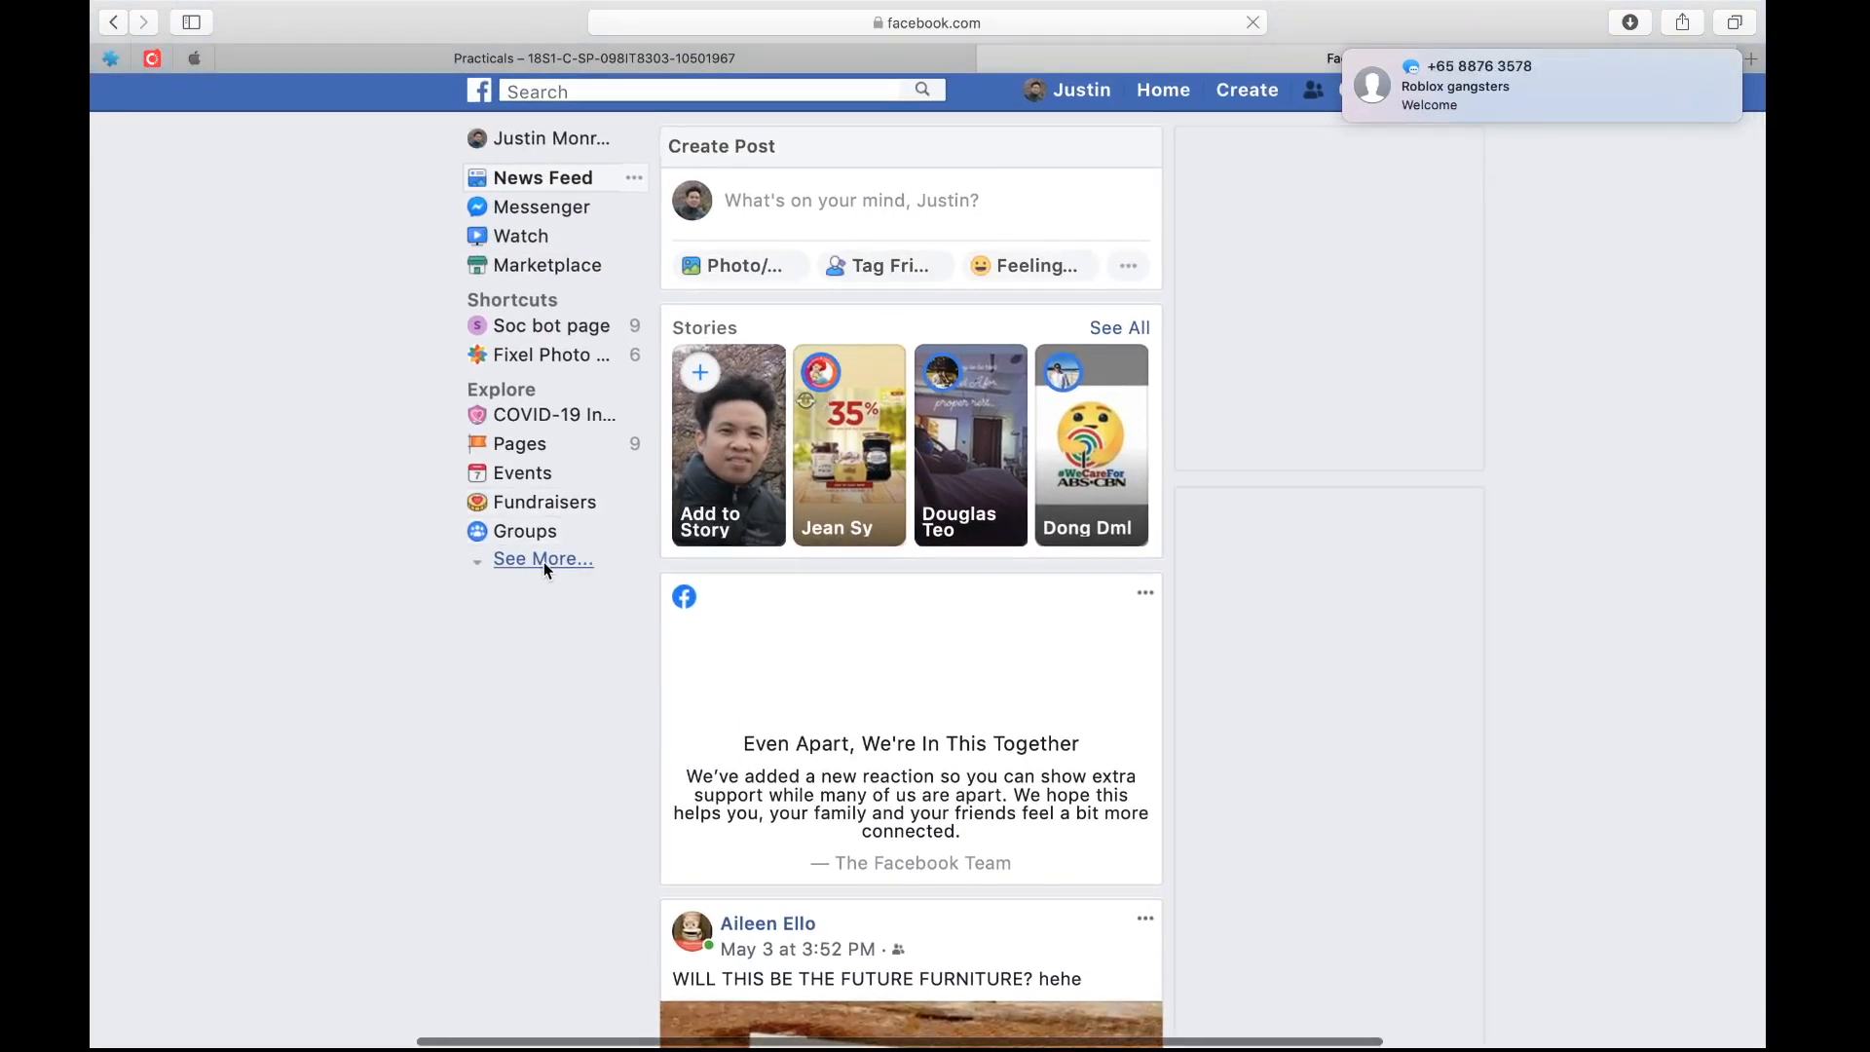
{"action": "left_click", "coordinate": [543, 561]}
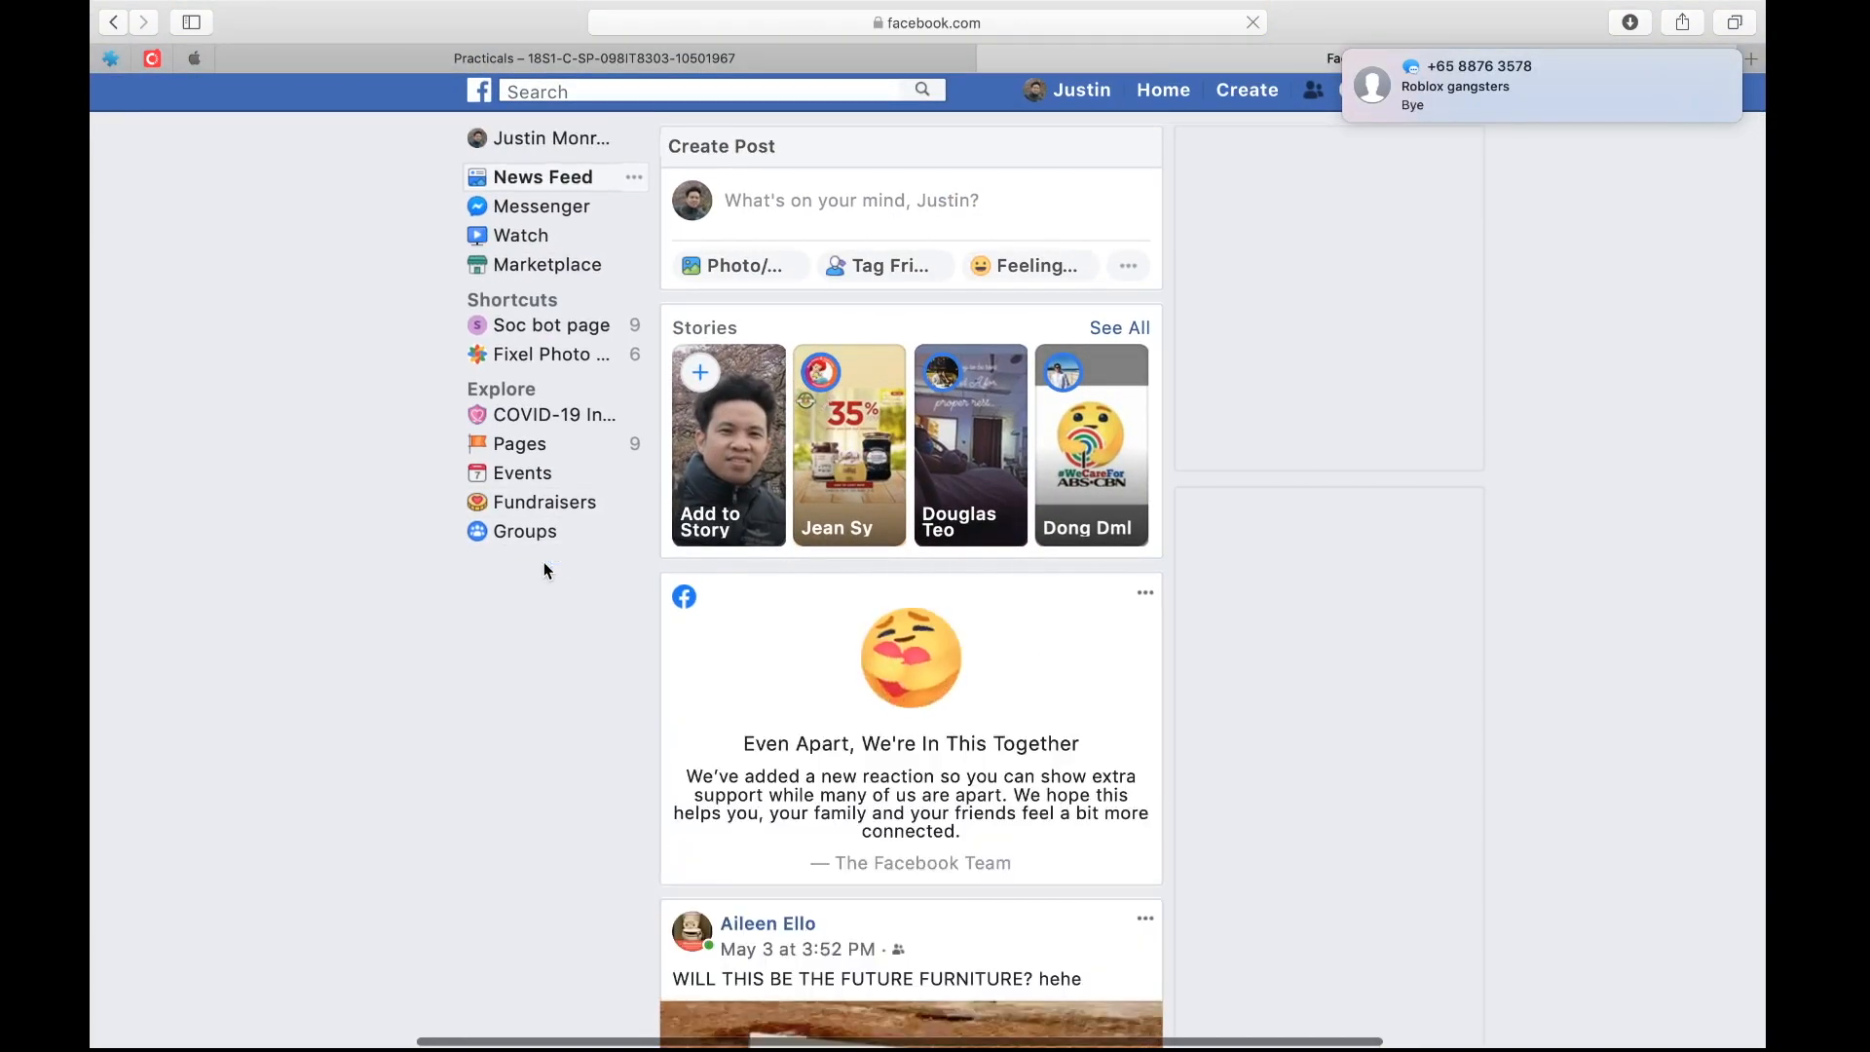
{"action": "left_click", "coordinate": [517, 446]}
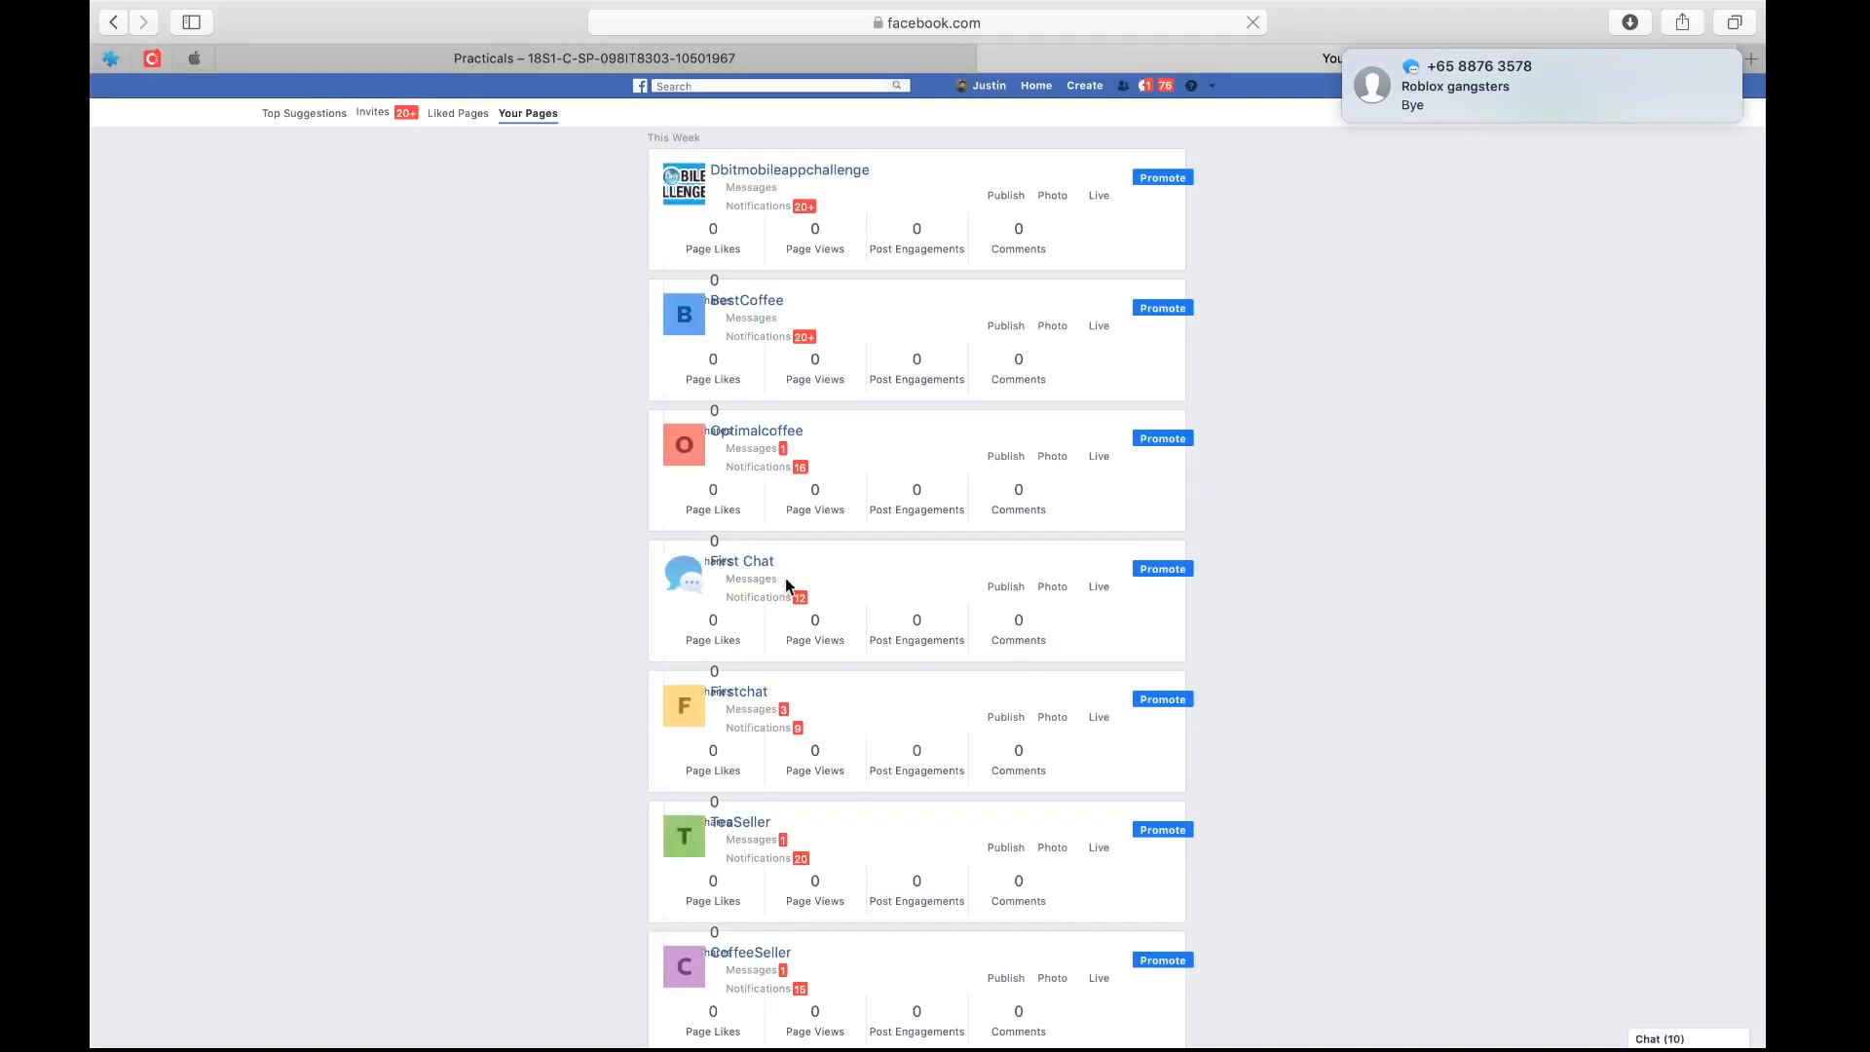
{"action": "key", "text": "super+shift+backslash"}
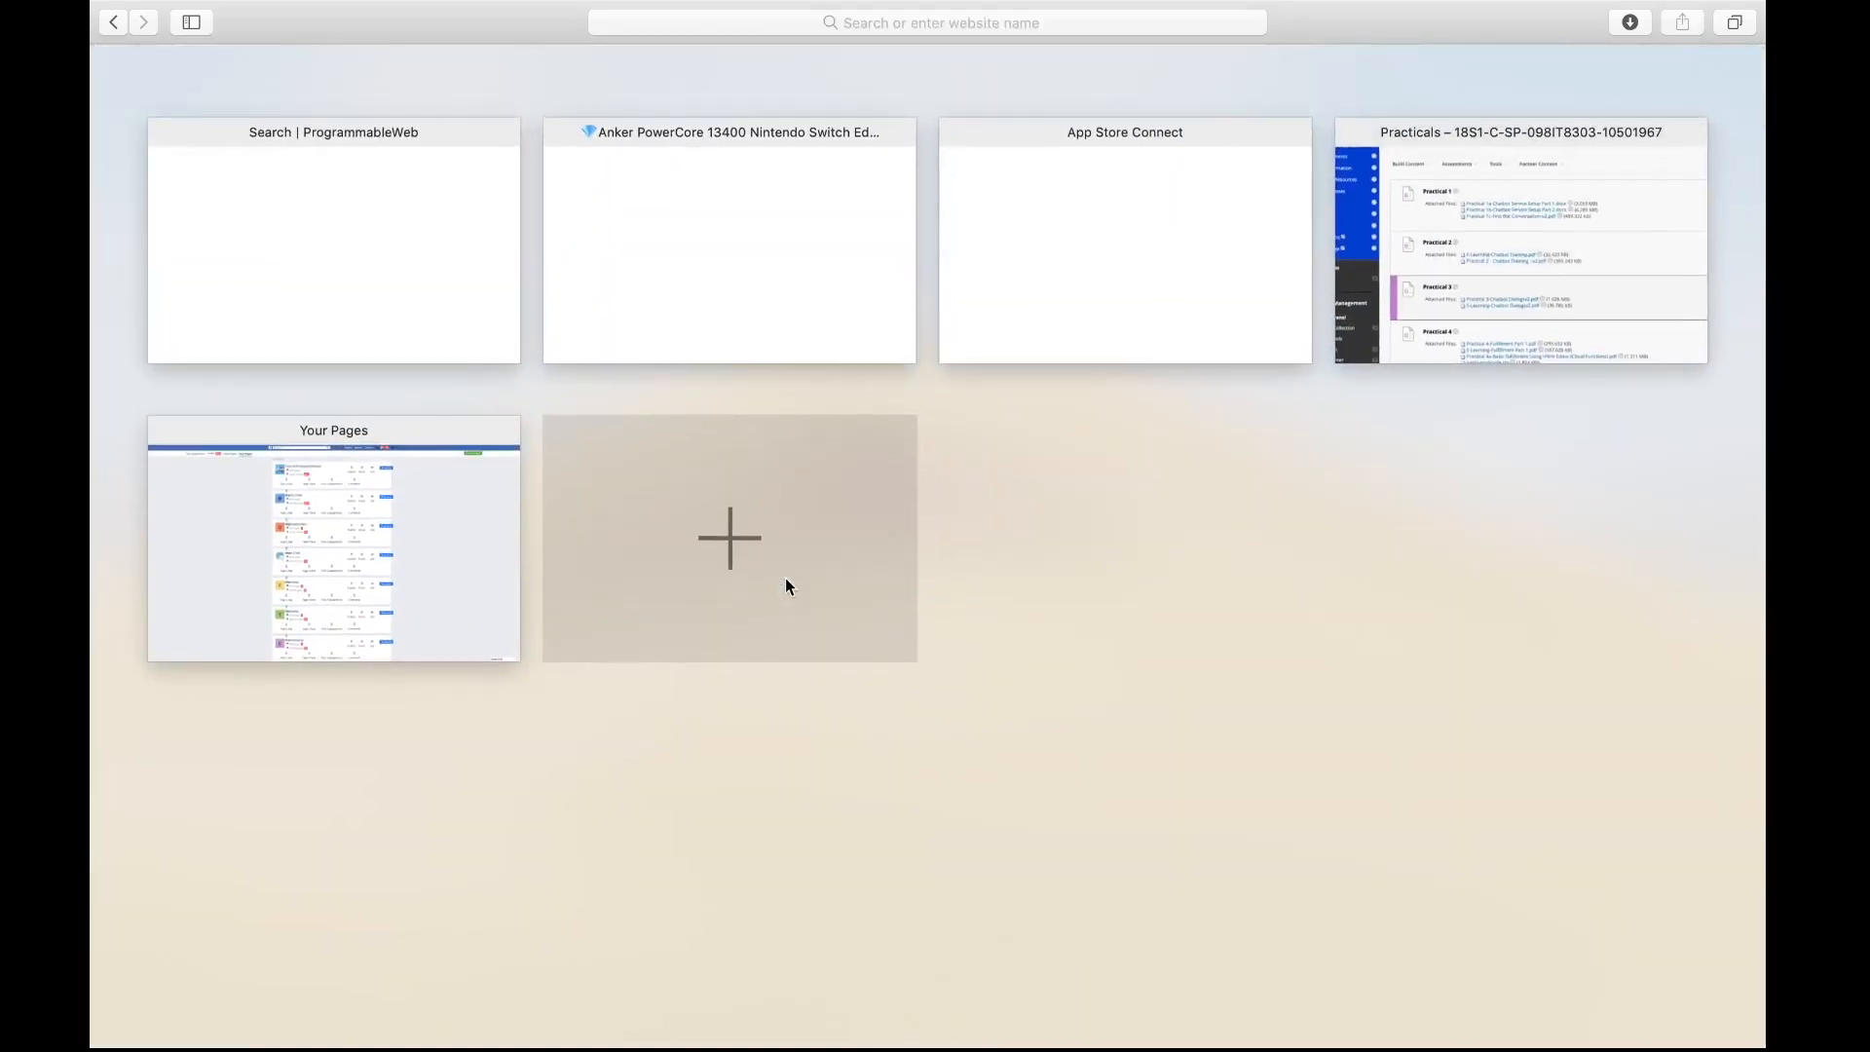
{"action": "left_click", "coordinate": [1488, 295]}
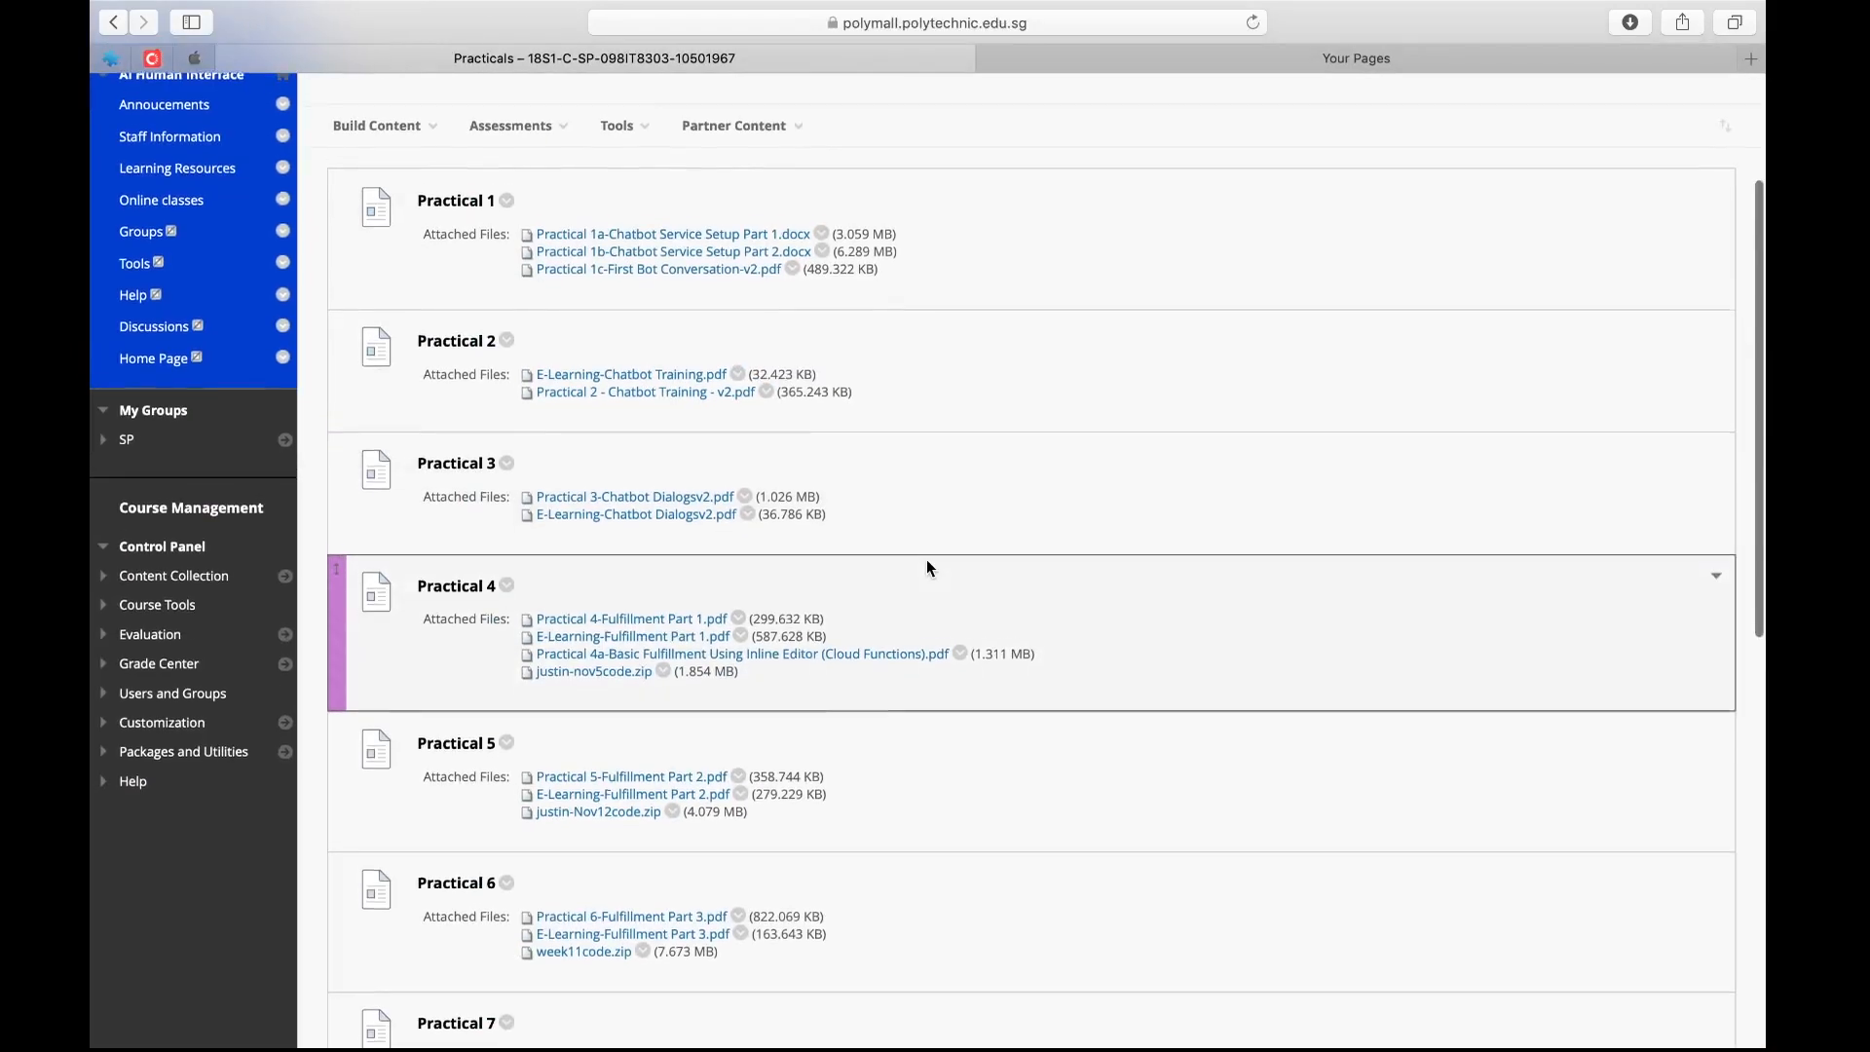
{"action": "key", "text": "ctrl+Left"}
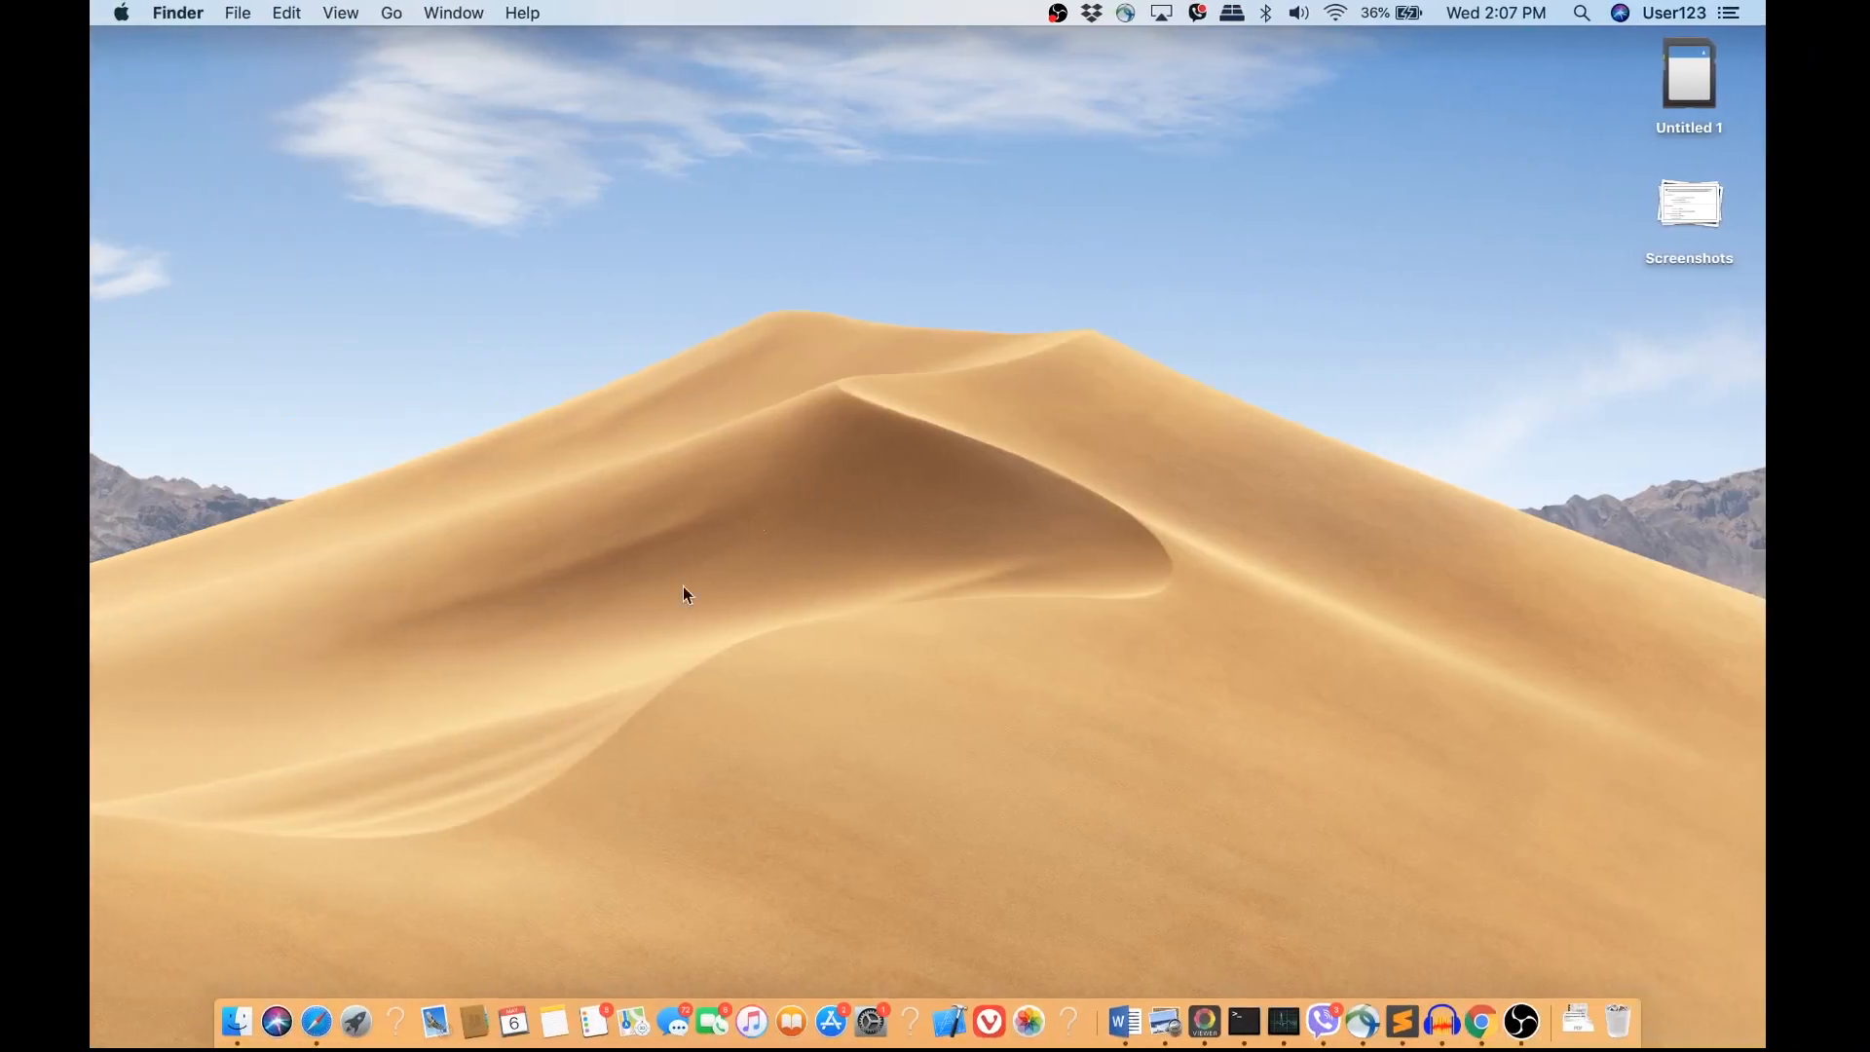
{"action": "left_click", "coordinate": [315, 1018]}
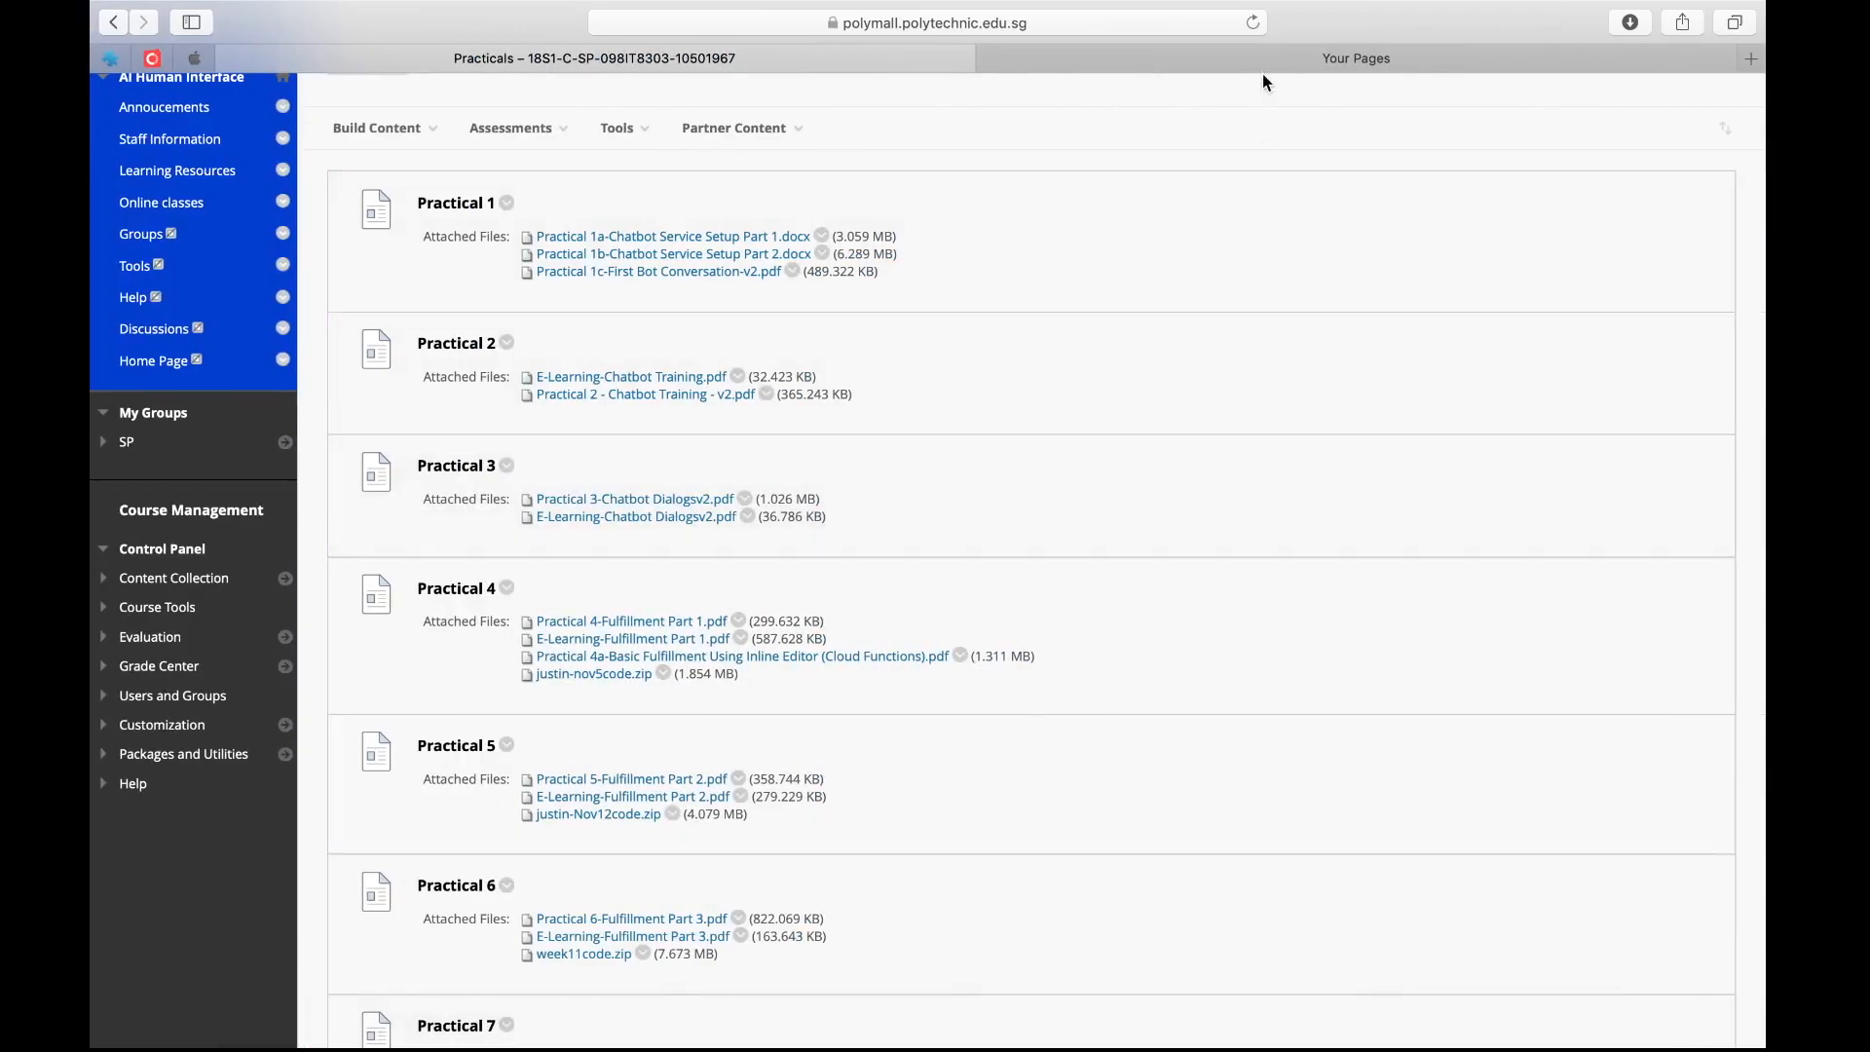
{"action": "left_click", "coordinate": [1261, 60]}
Find Soc bot page in the managed pages list, open it and reload the page
{"action": "scroll", "coordinate": [718, 717], "scroll_direction": "up", "scroll_amount": 5}
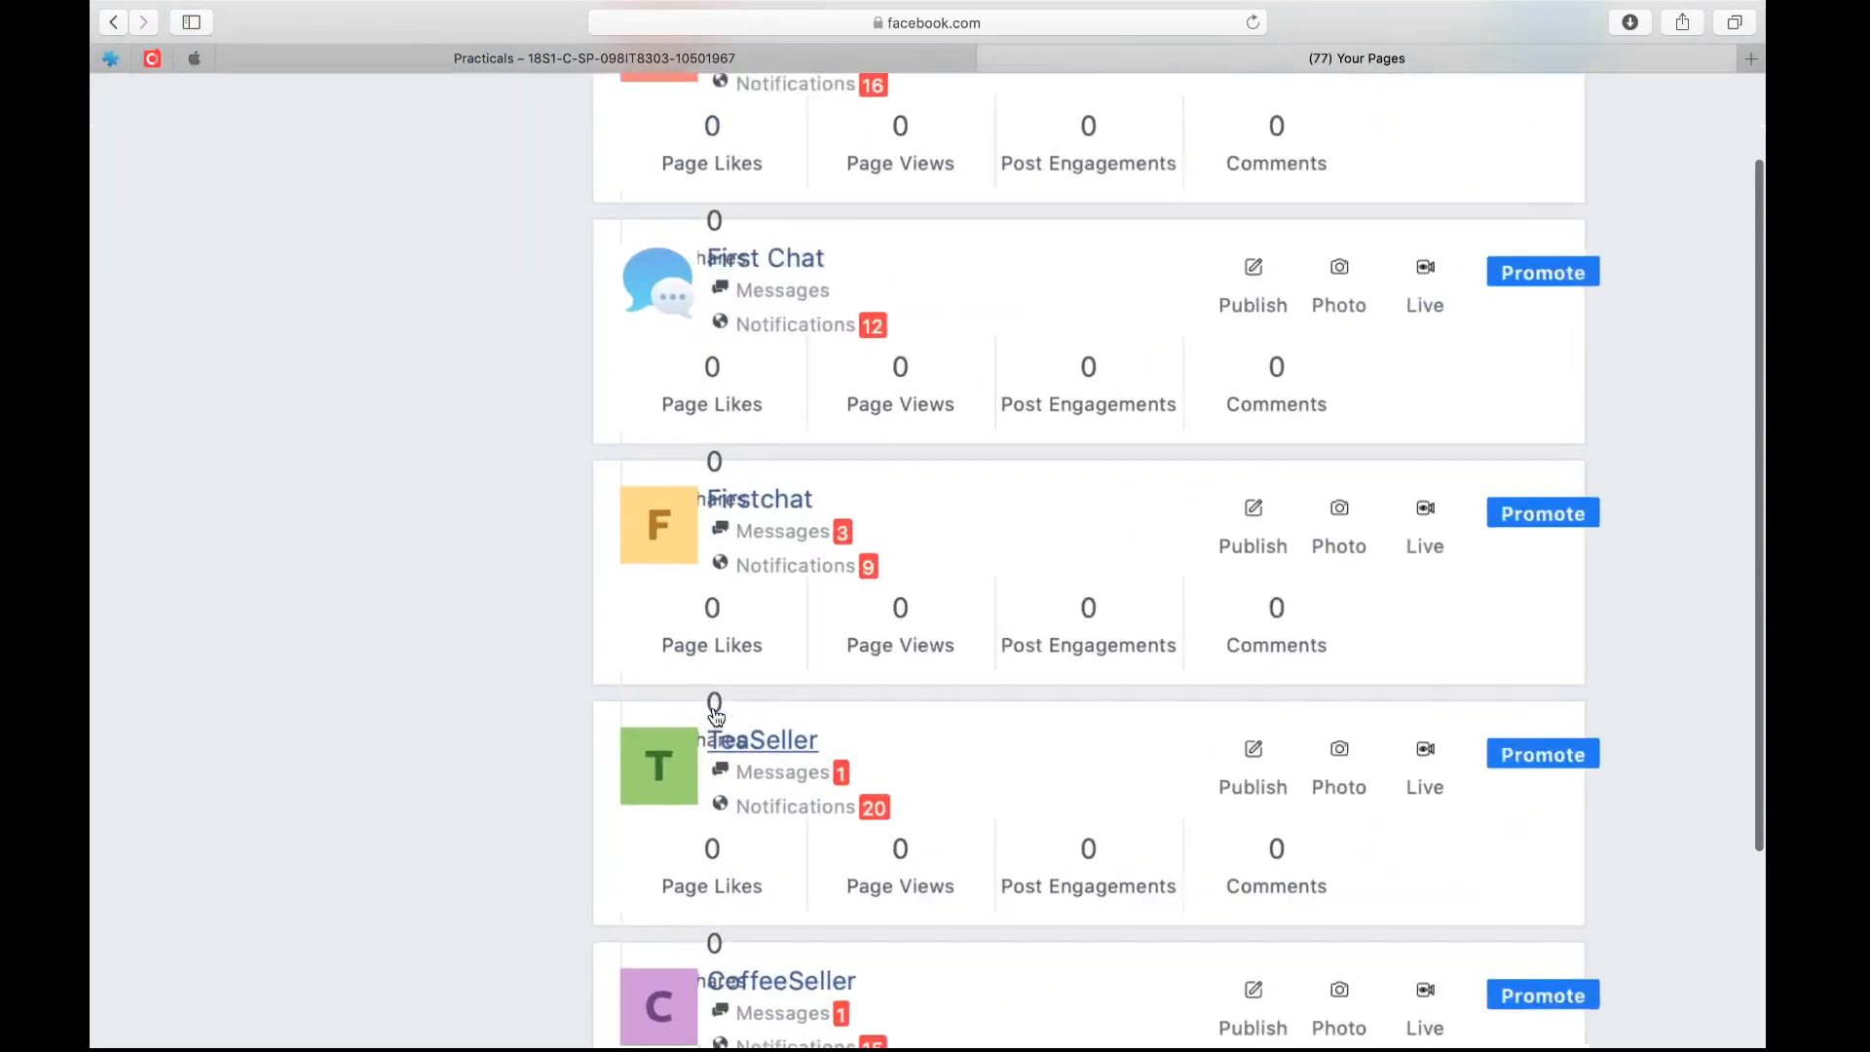
{"action": "scroll", "coordinate": [718, 717], "scroll_direction": "down", "scroll_amount": 4}
{"action": "scroll", "coordinate": [718, 717], "scroll_direction": "down", "scroll_amount": 5}
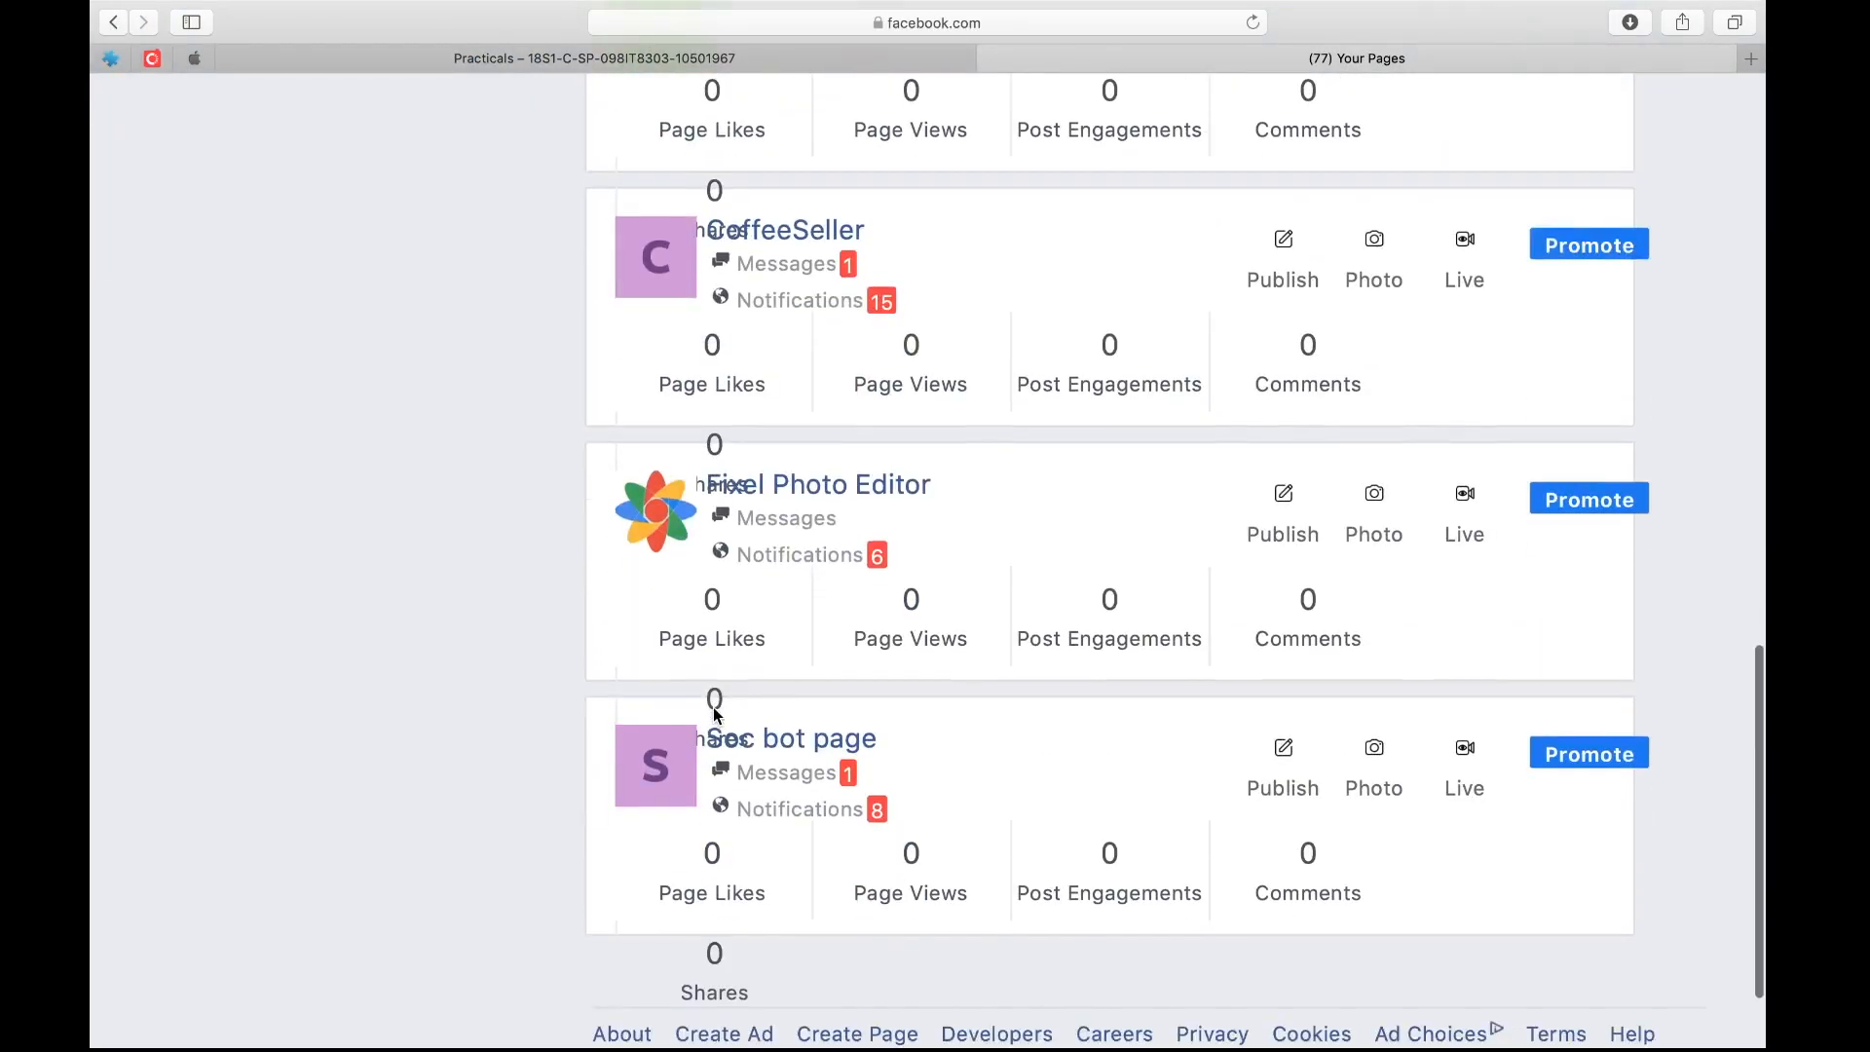
{"action": "left_click", "coordinate": [775, 748]}
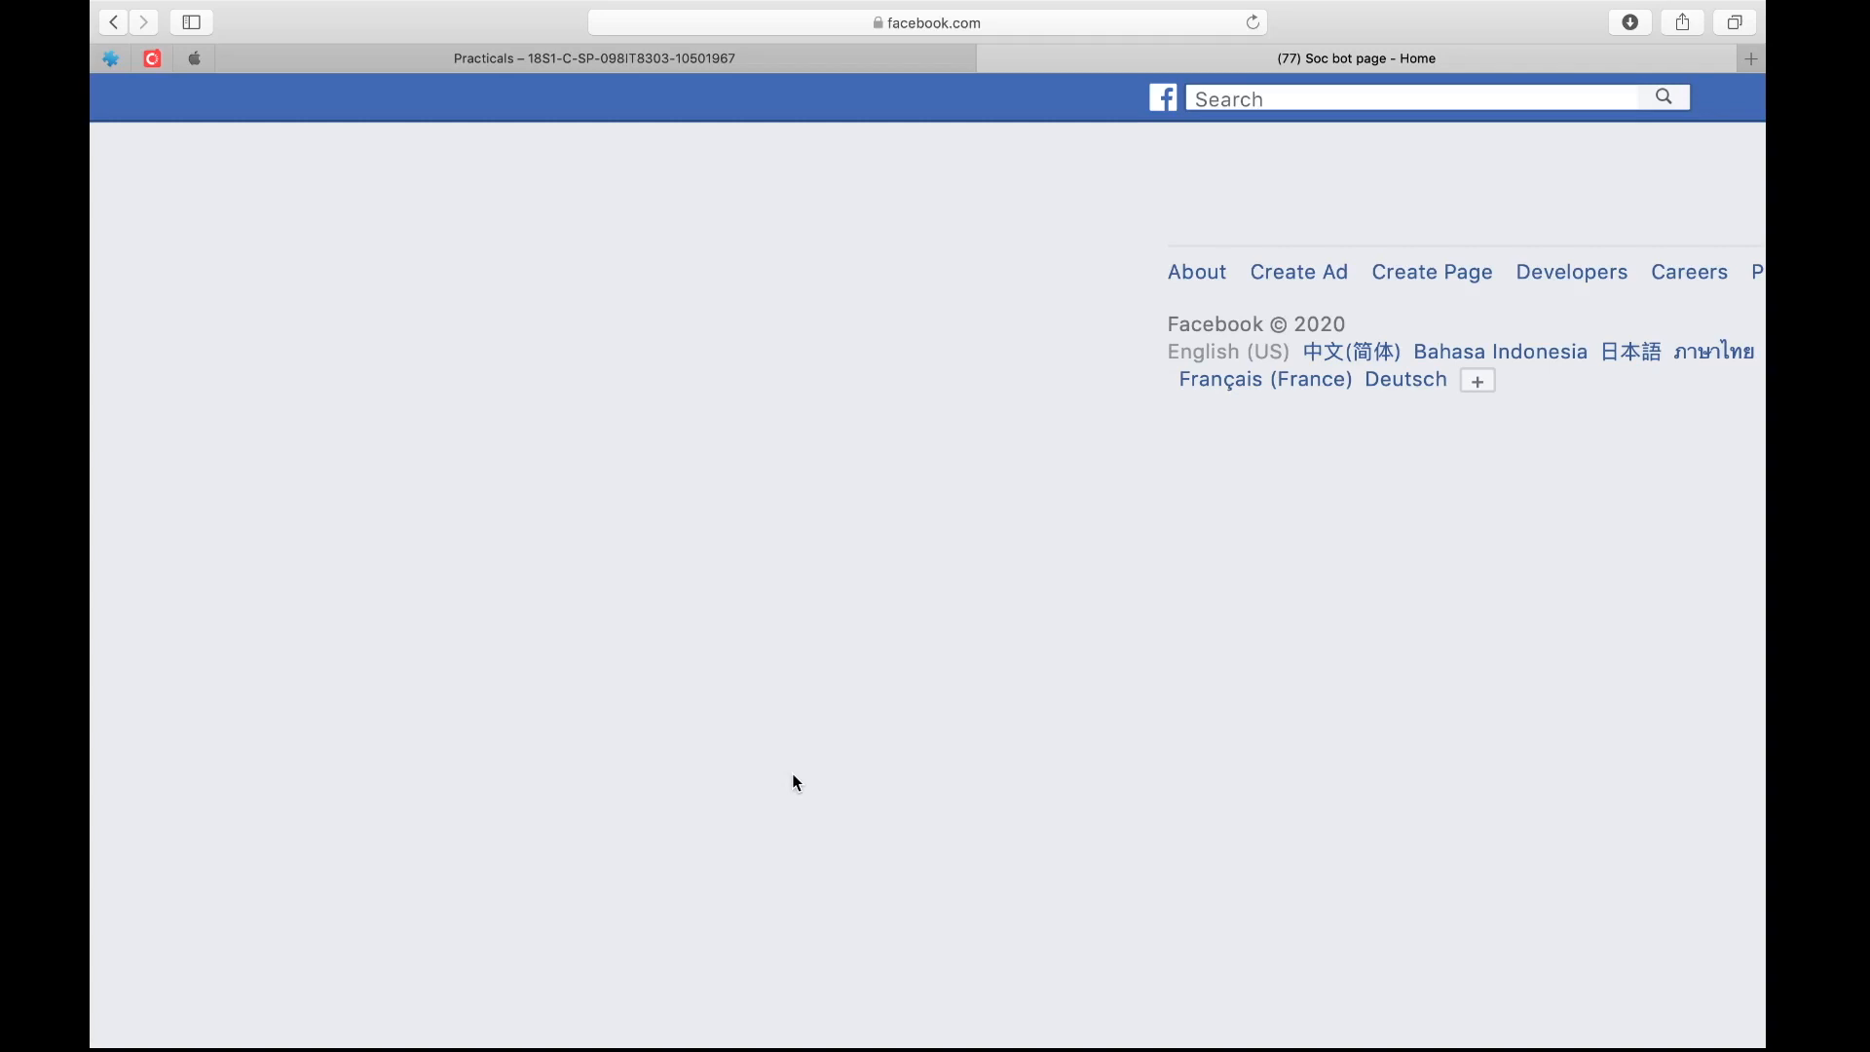
{"action": "left_click", "coordinate": [1254, 23]}
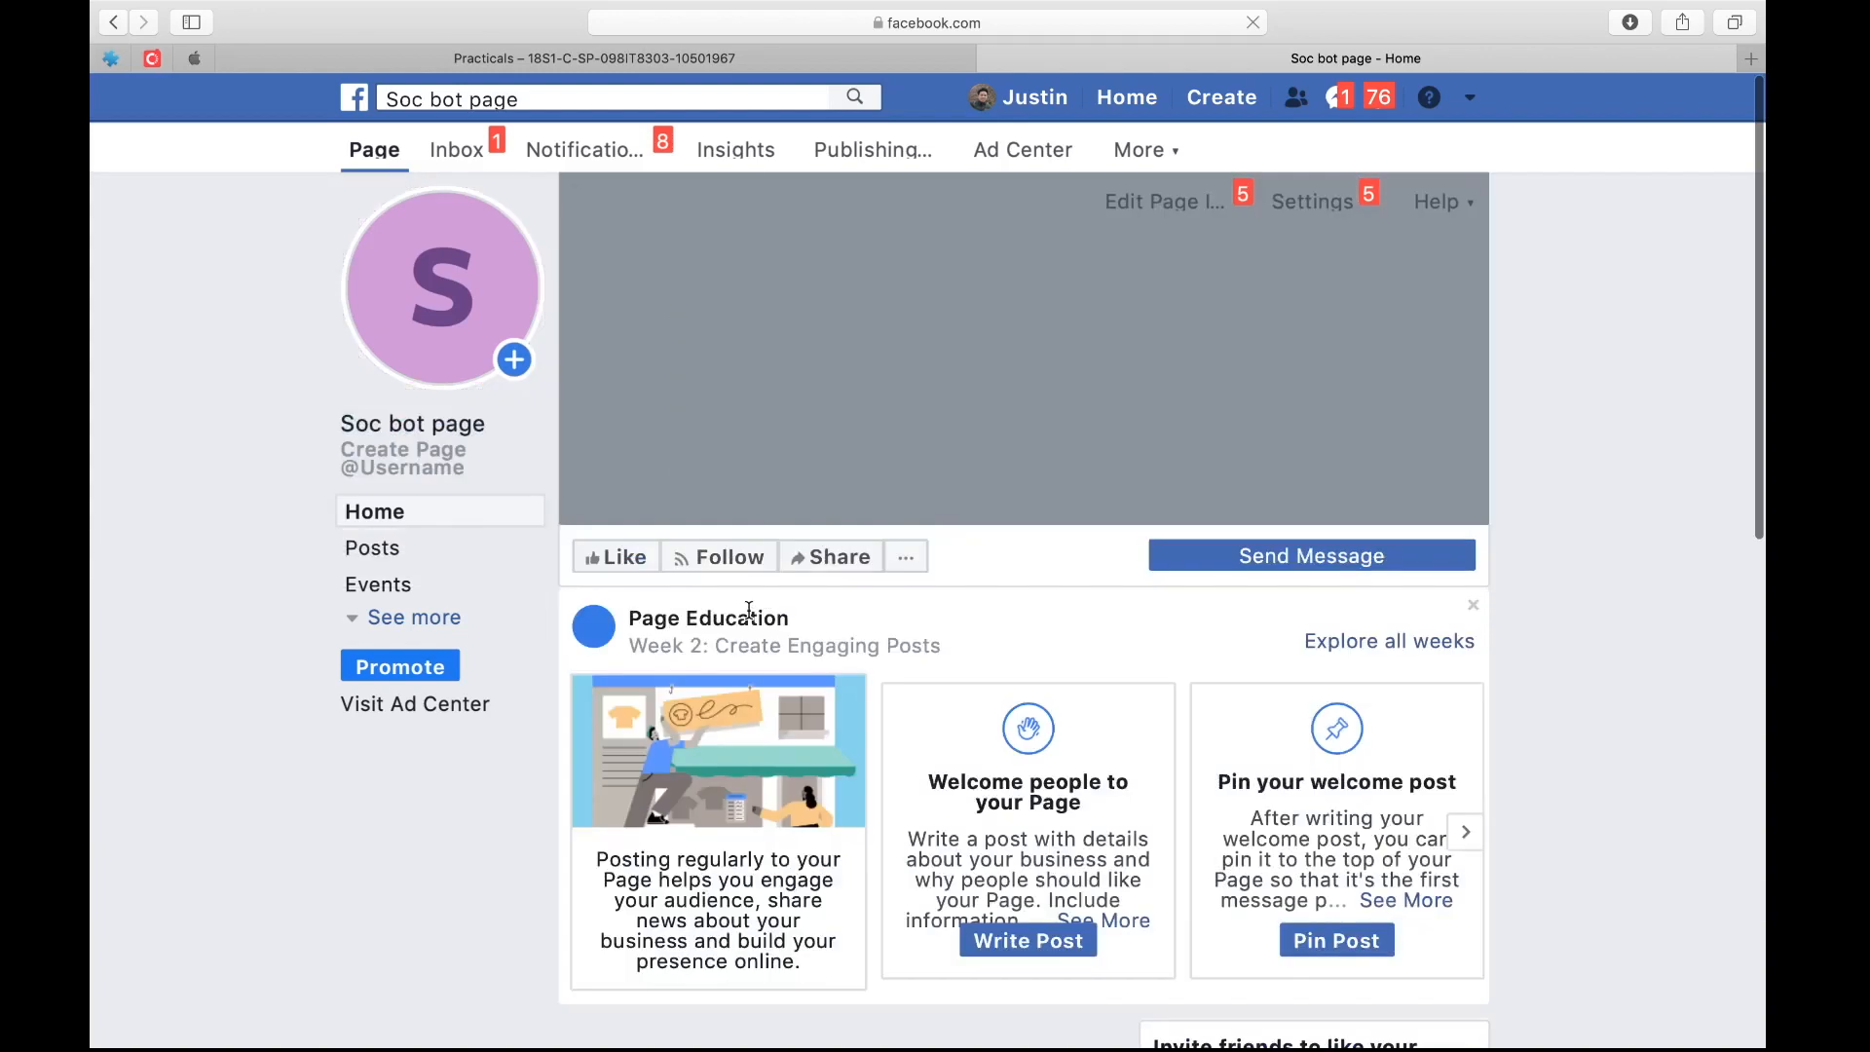
Test the page's Send Message button and send the bot the message "I am hungry"
{"action": "mouse_move", "coordinate": [1229, 567]}
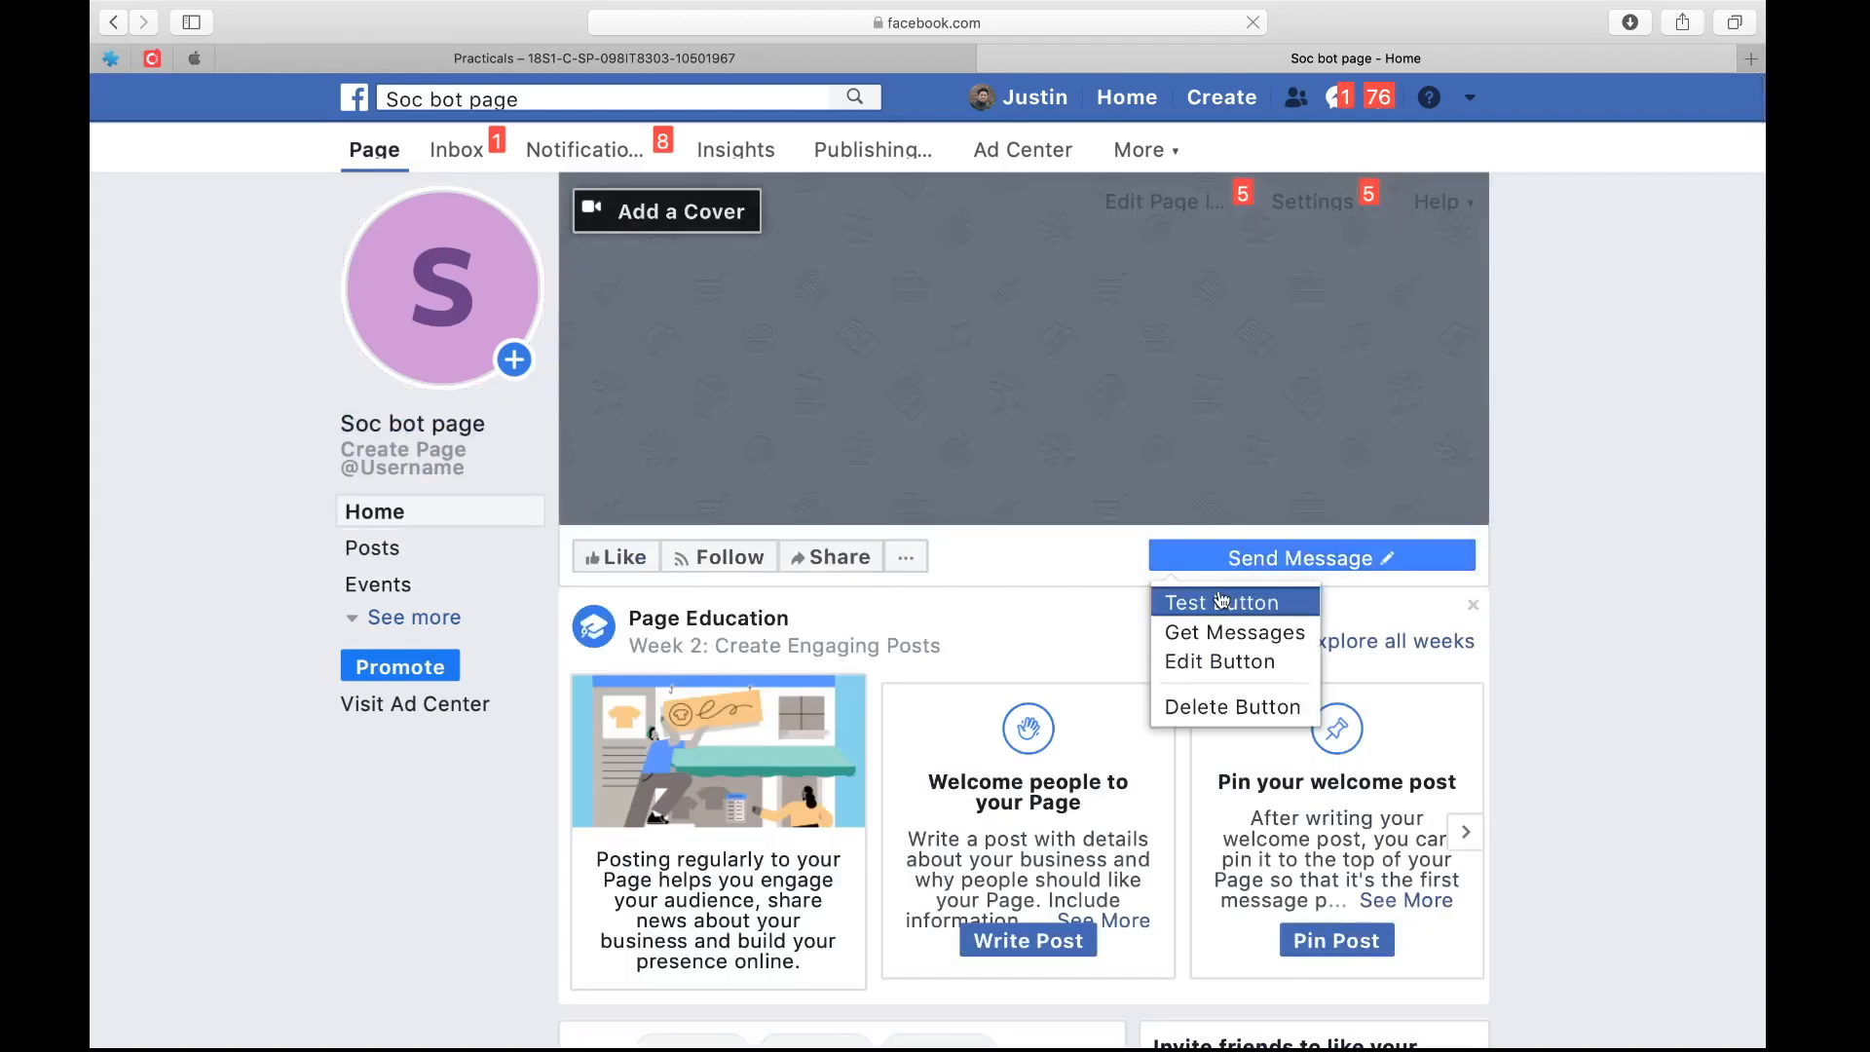
{"action": "left_click", "coordinate": [1220, 605]}
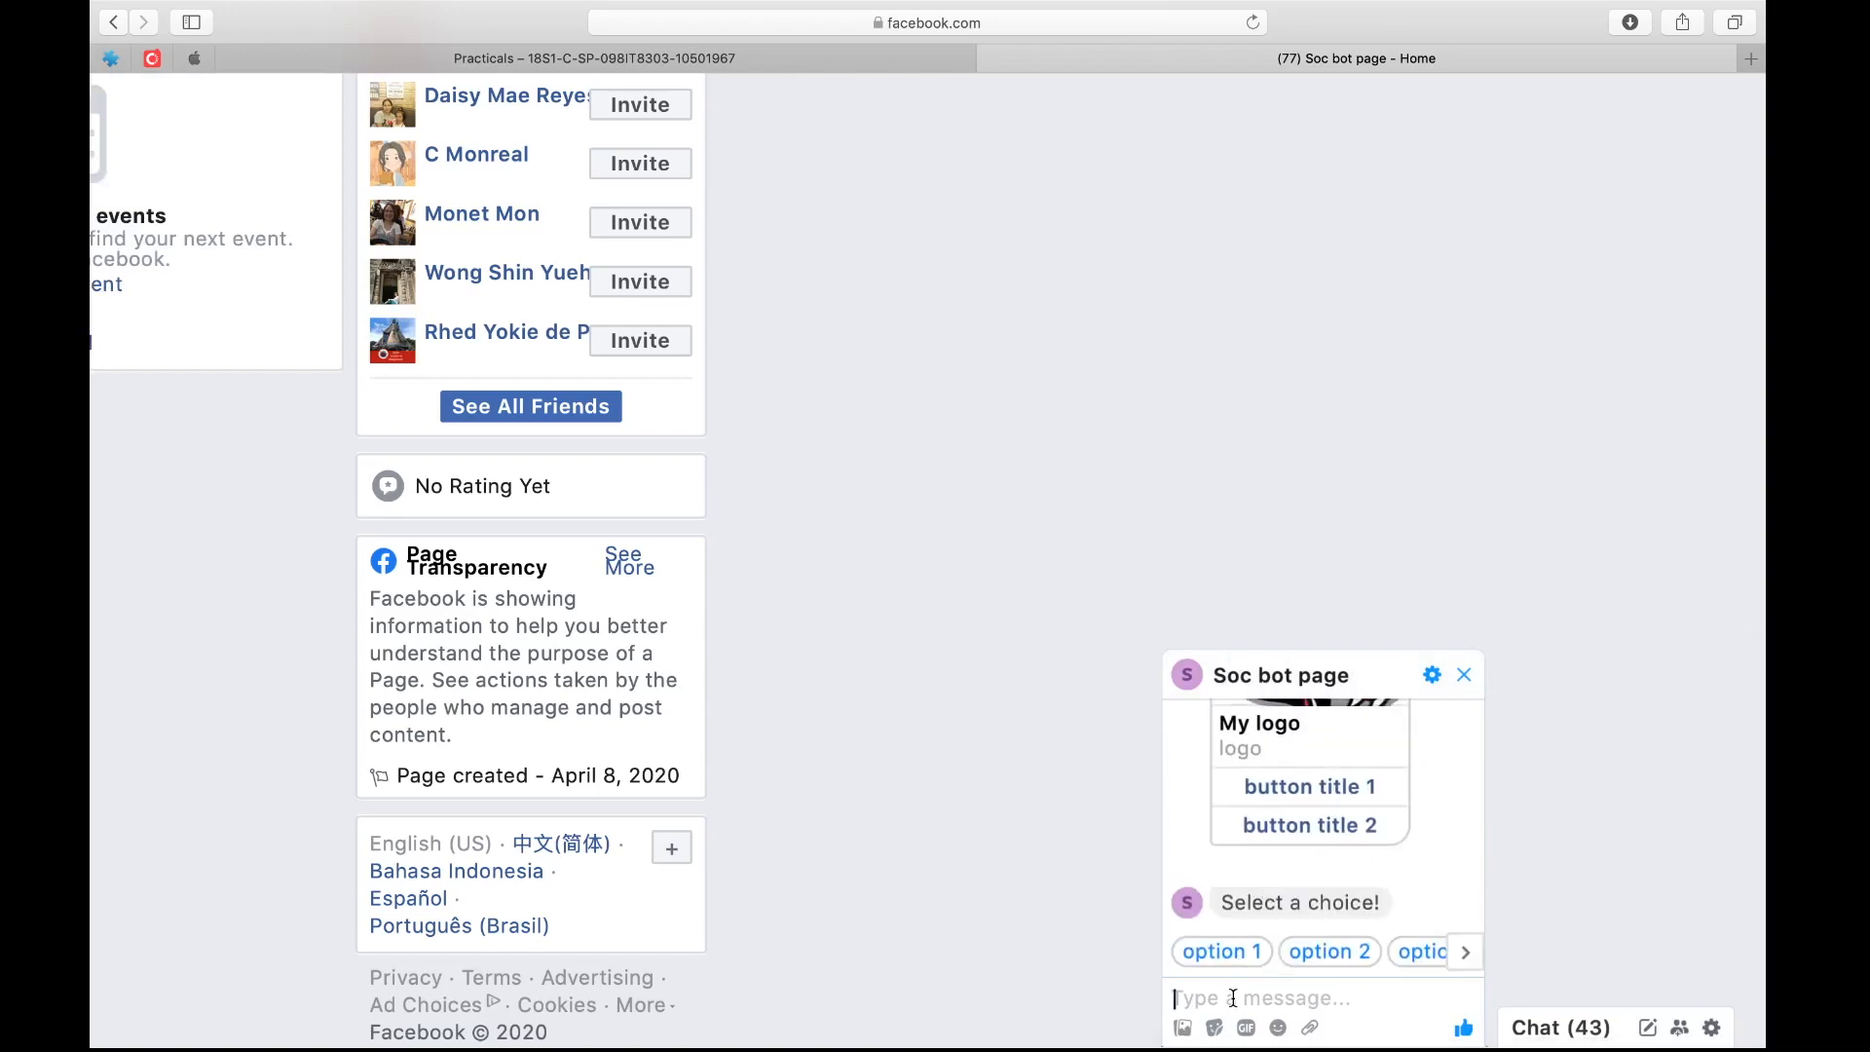
{"action": "type", "text": "I am hungry"}
{"action": "key", "text": "Return"}
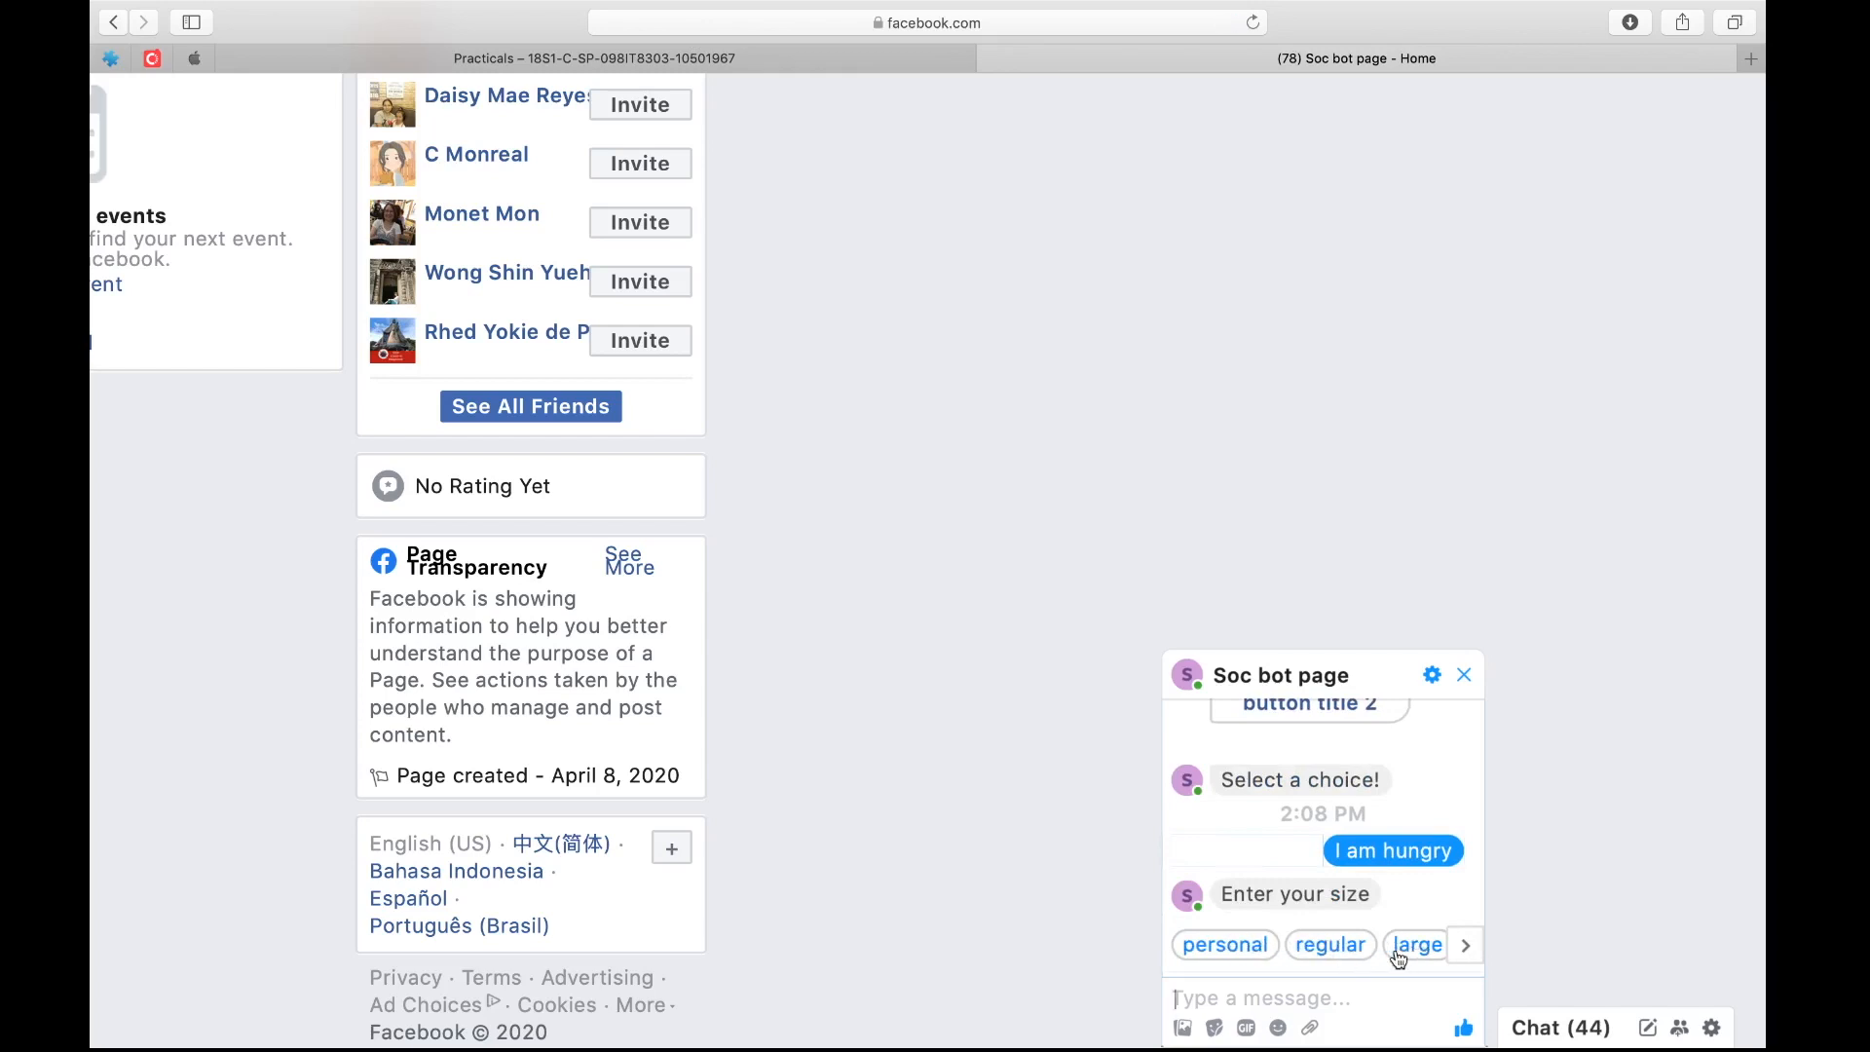
Answer the bot's size prompt with personal, its flavour prompt with Hand tossed, and its crust prompts with thin, hand tossed and cheese
{"action": "left_click", "coordinate": [1230, 946]}
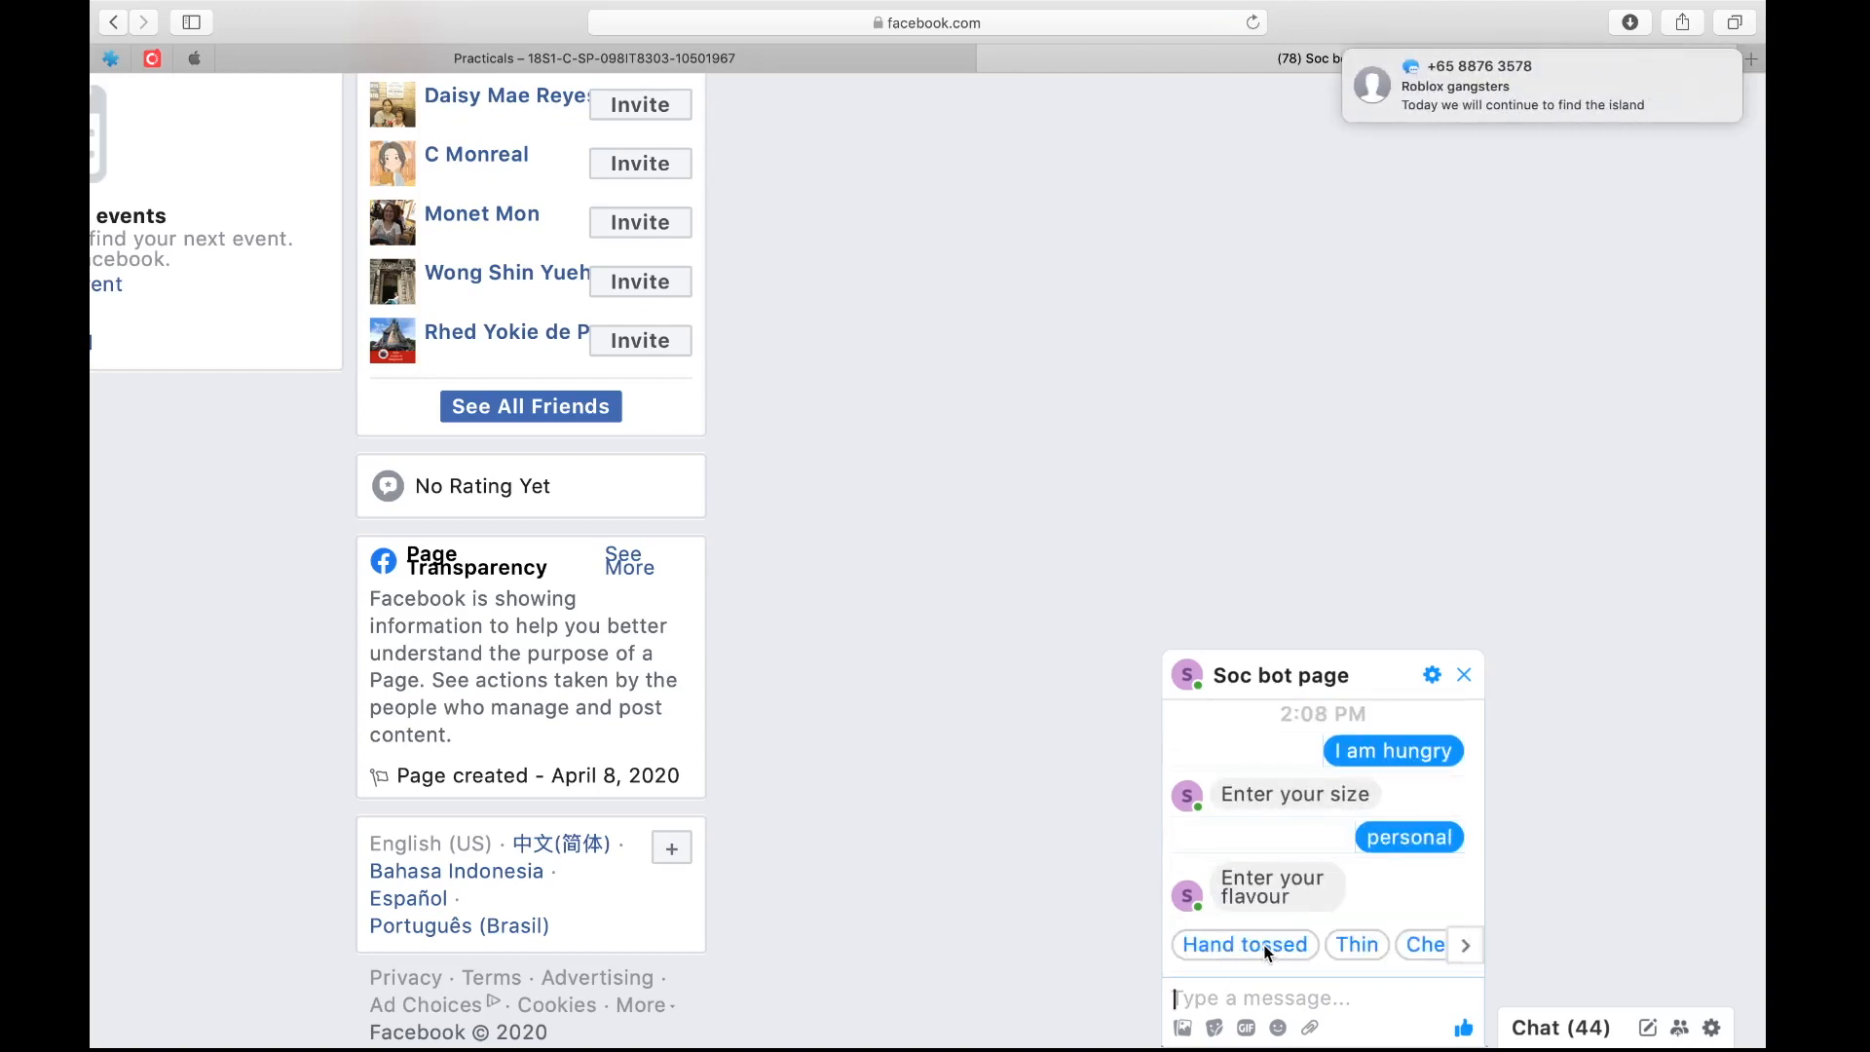
{"action": "left_click", "coordinate": [1262, 945]}
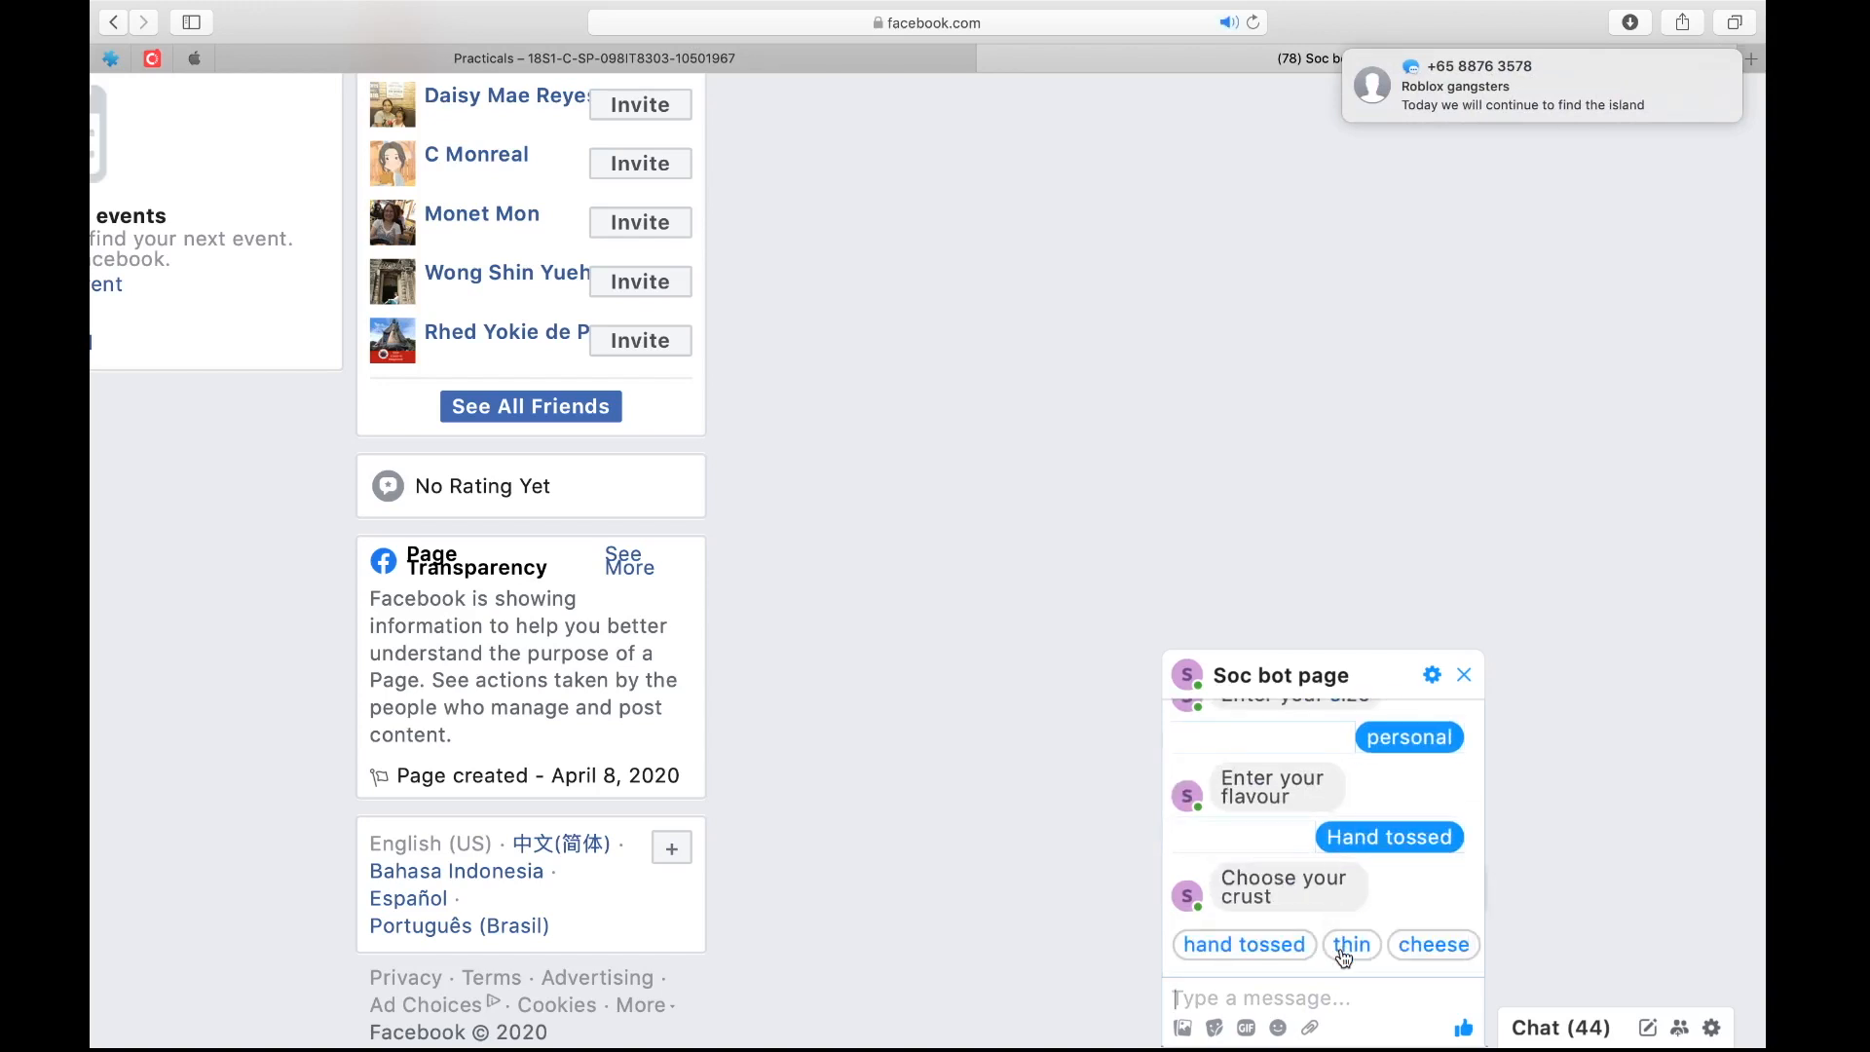
{"action": "left_click", "coordinate": [1351, 945]}
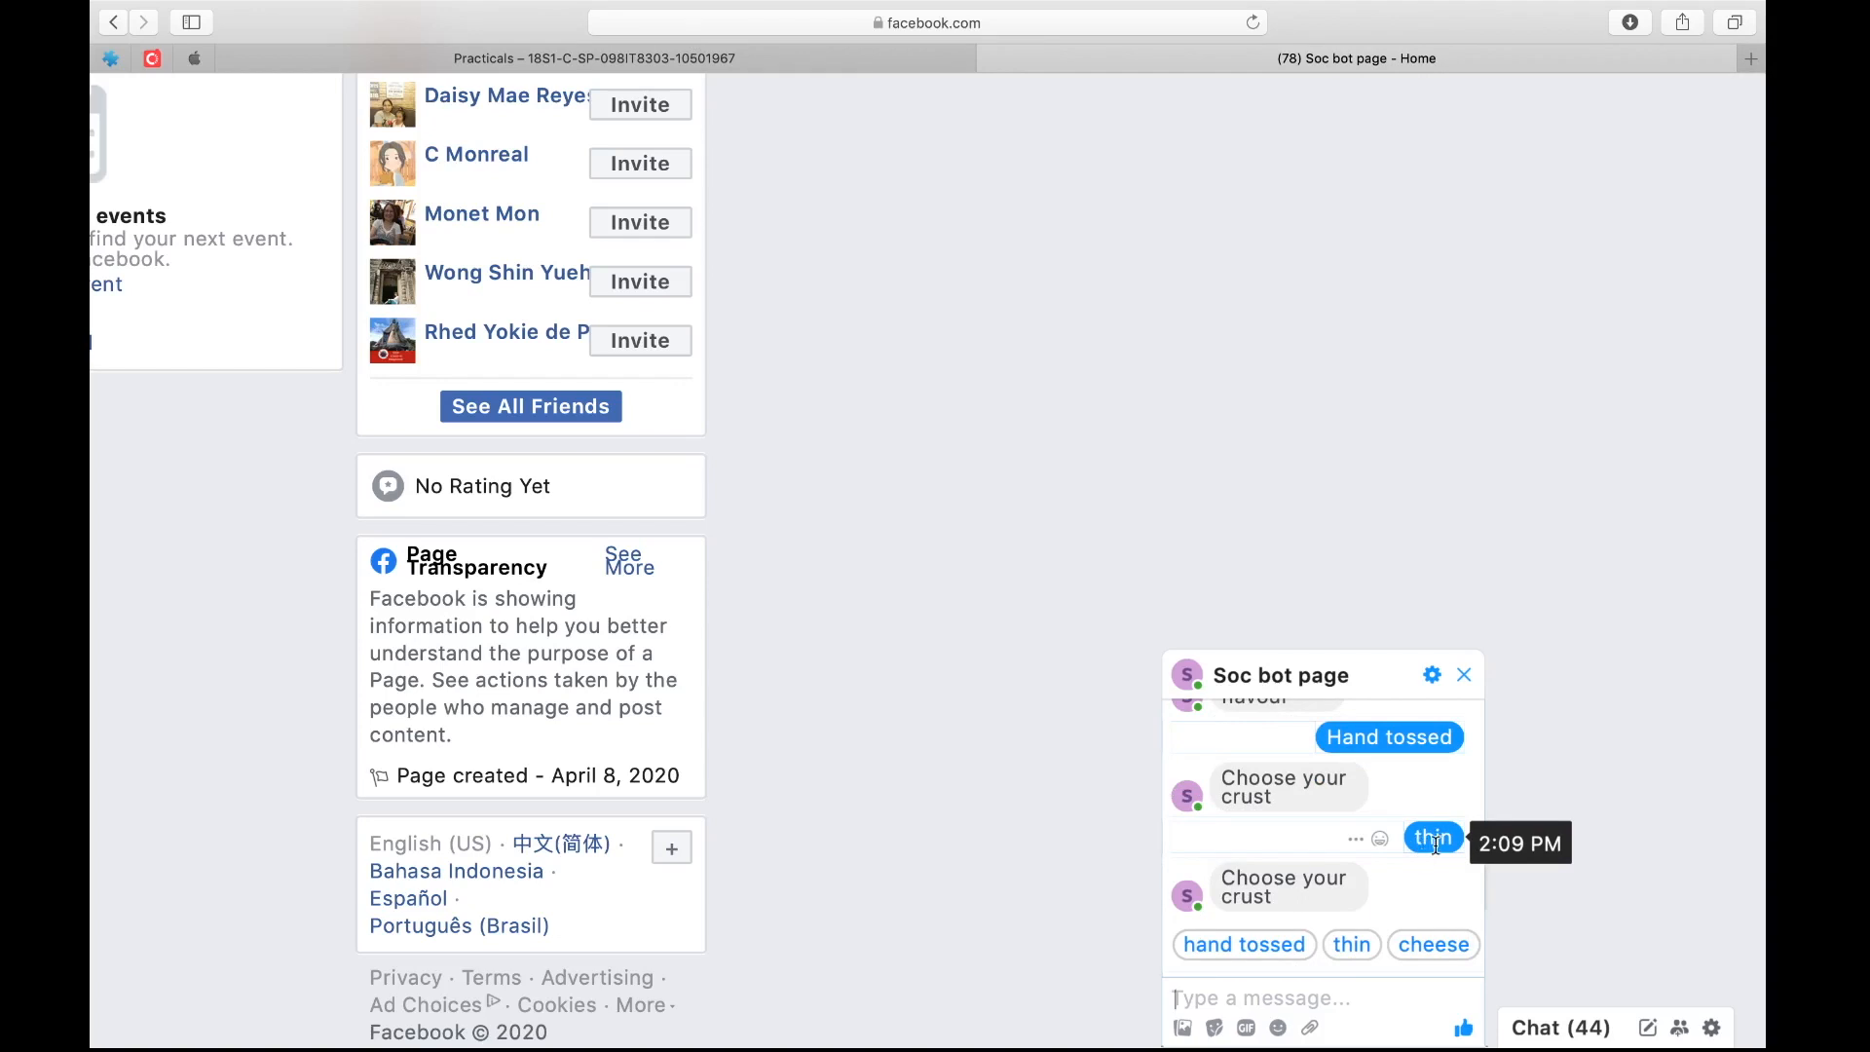
{"action": "left_click", "coordinate": [1258, 950]}
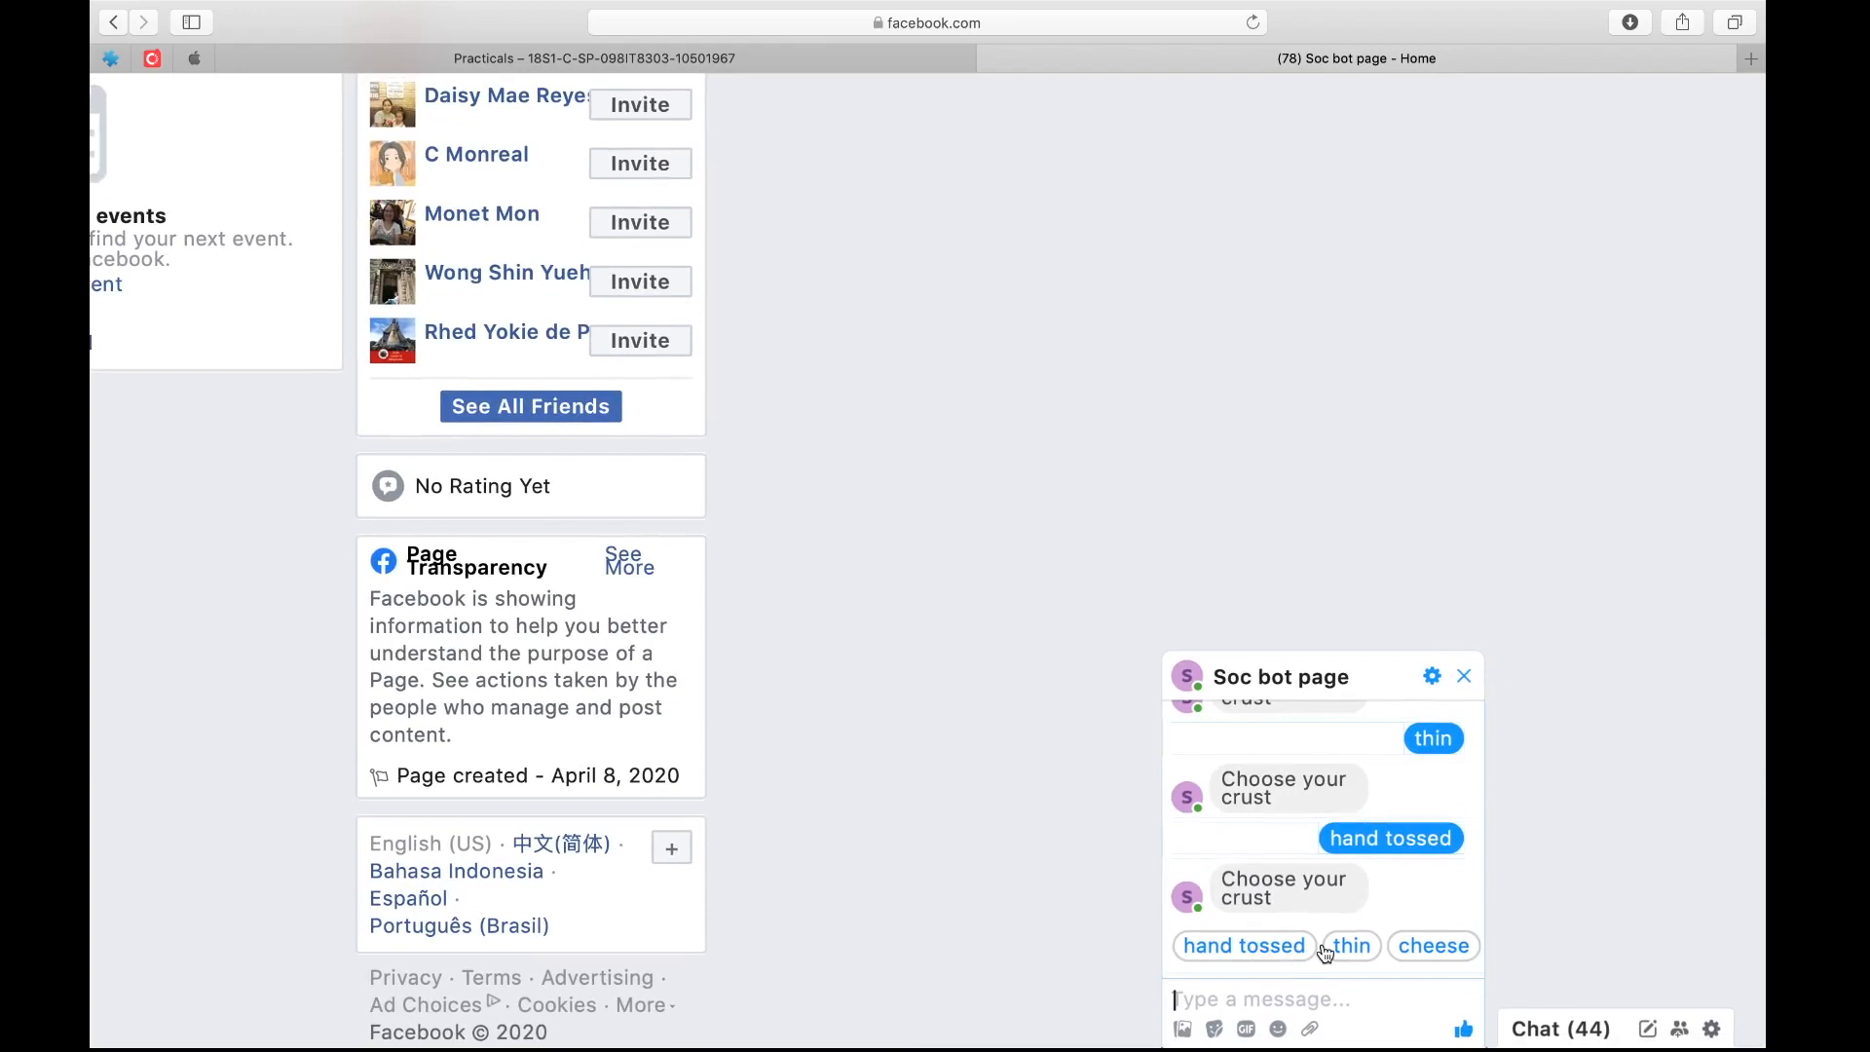
{"action": "left_click", "coordinate": [1445, 949]}
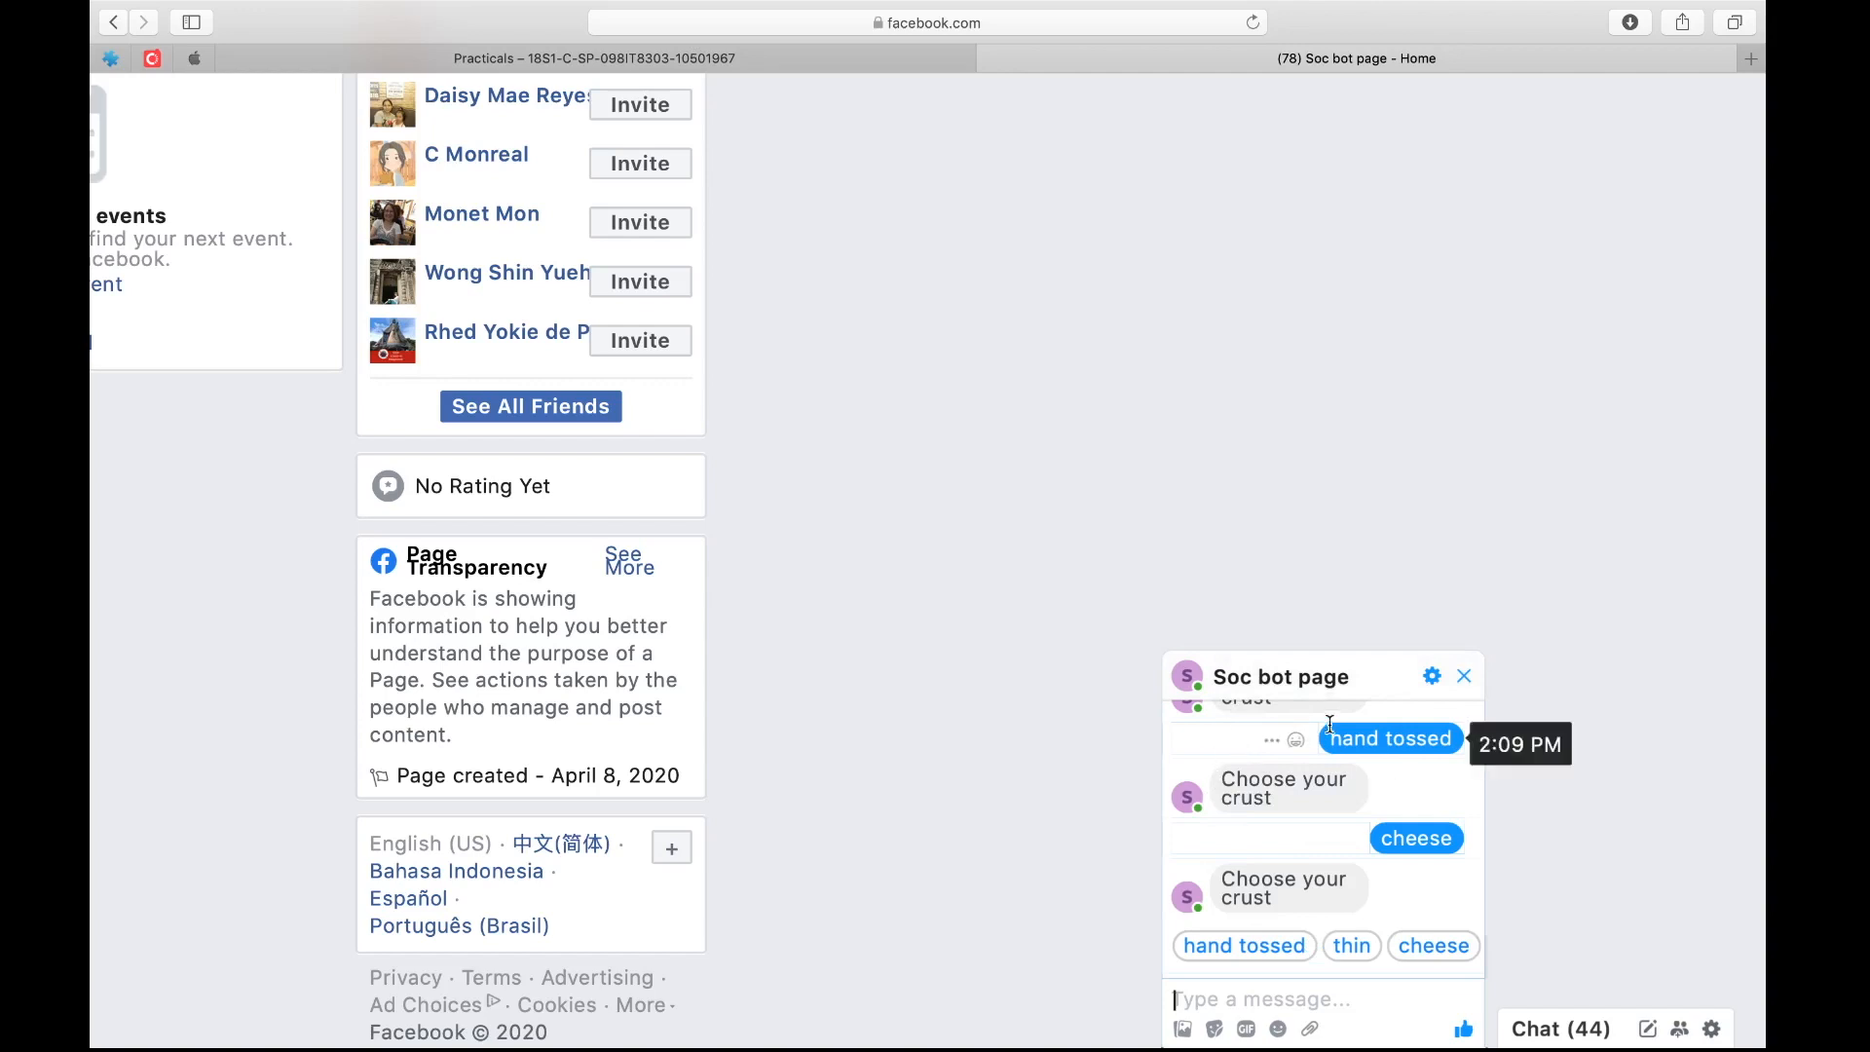
Switch to the Dialogflow console and review the pizza-userparticulars intent's parameters and Facebook Messenger response settings
{"action": "key", "text": "ctrl+Right"}
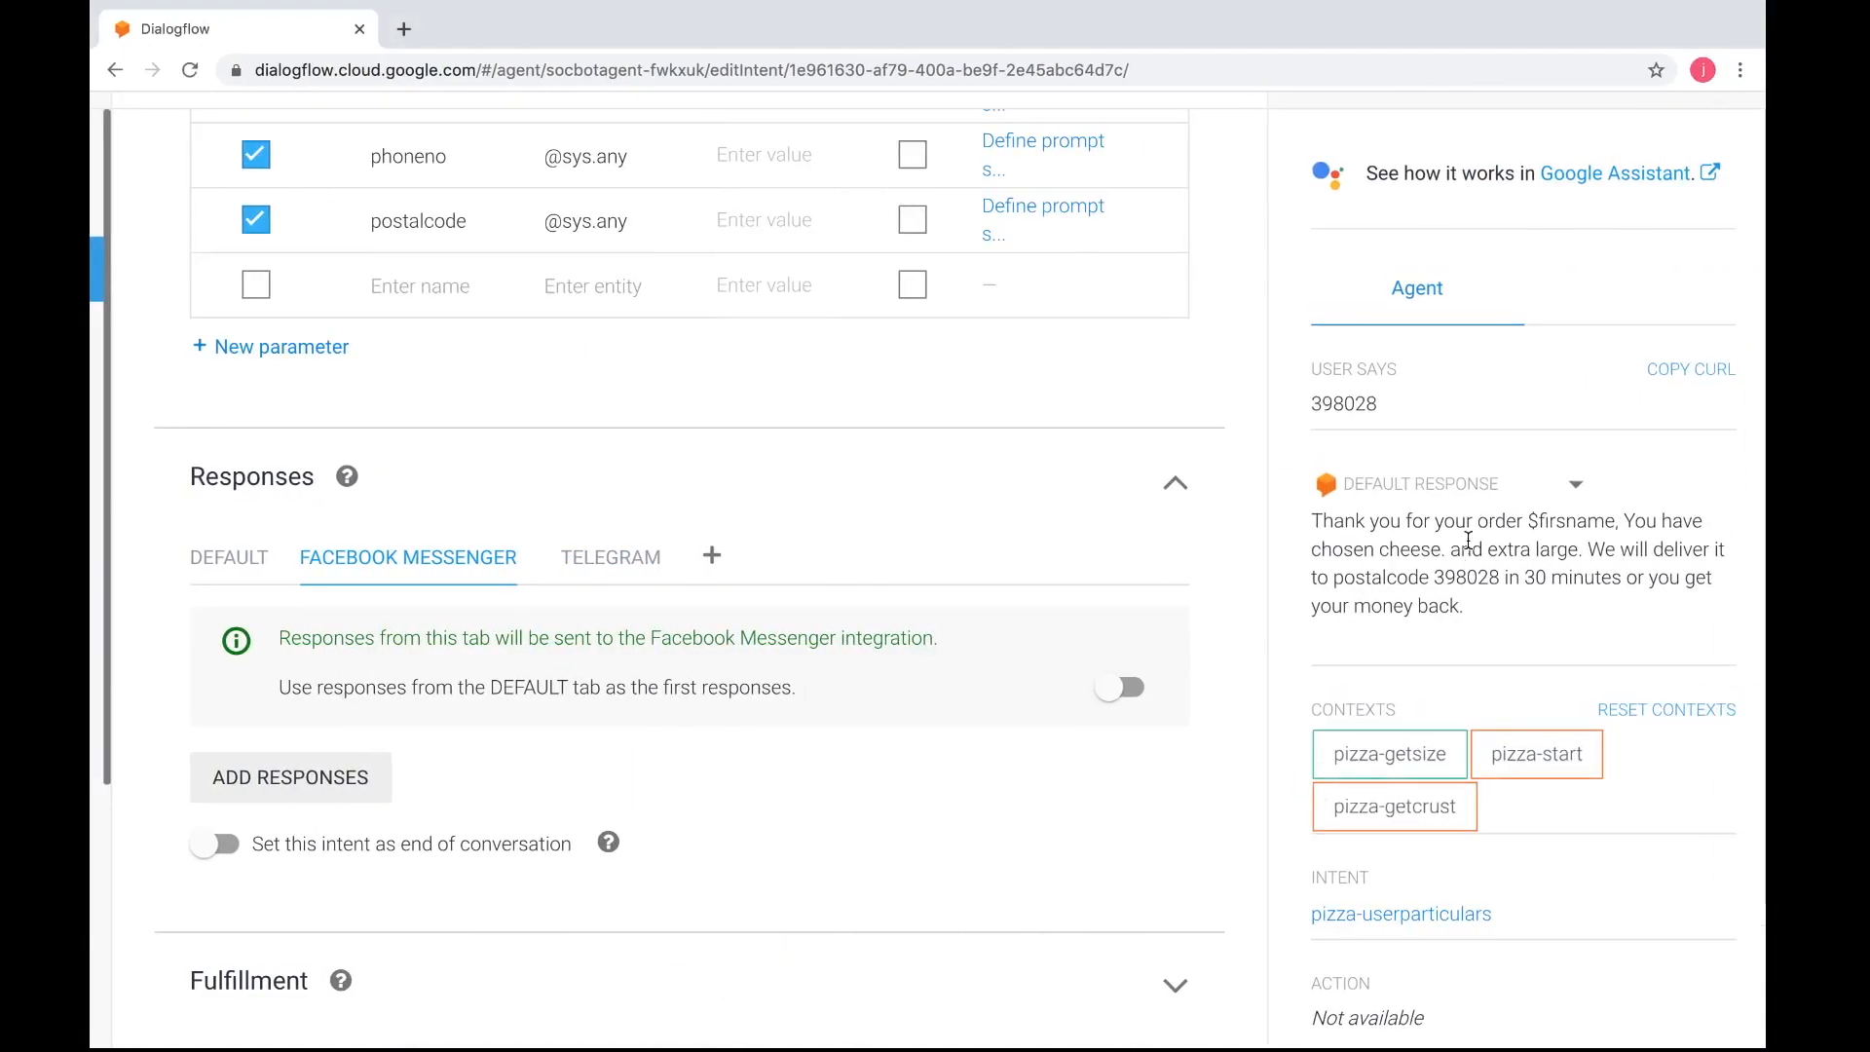
{"action": "scroll", "coordinate": [1468, 539], "scroll_direction": "down", "scroll_amount": 3}
{"action": "scroll", "coordinate": [1468, 539], "scroll_direction": "up", "scroll_amount": 3}
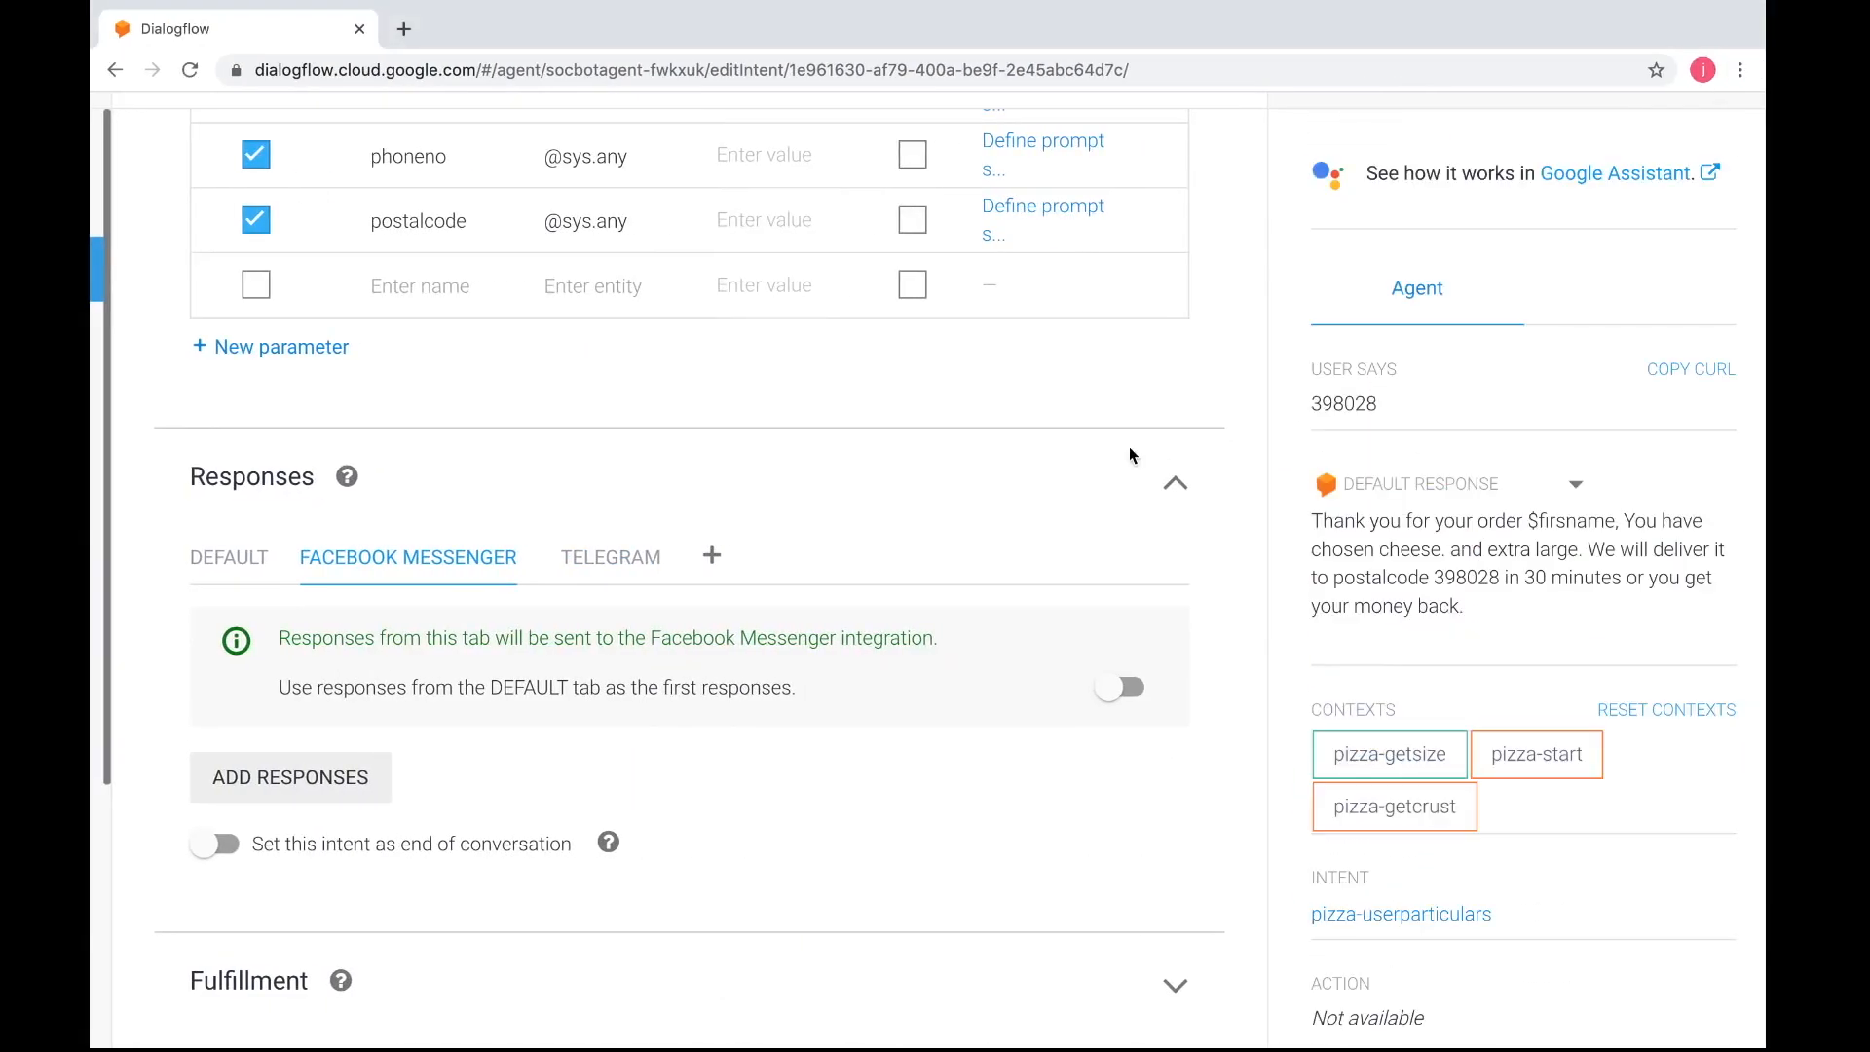
{"action": "scroll", "coordinate": [1130, 454], "scroll_direction": "up", "scroll_amount": 6}
{"action": "scroll", "coordinate": [1130, 451], "scroll_direction": "down", "scroll_amount": 2}
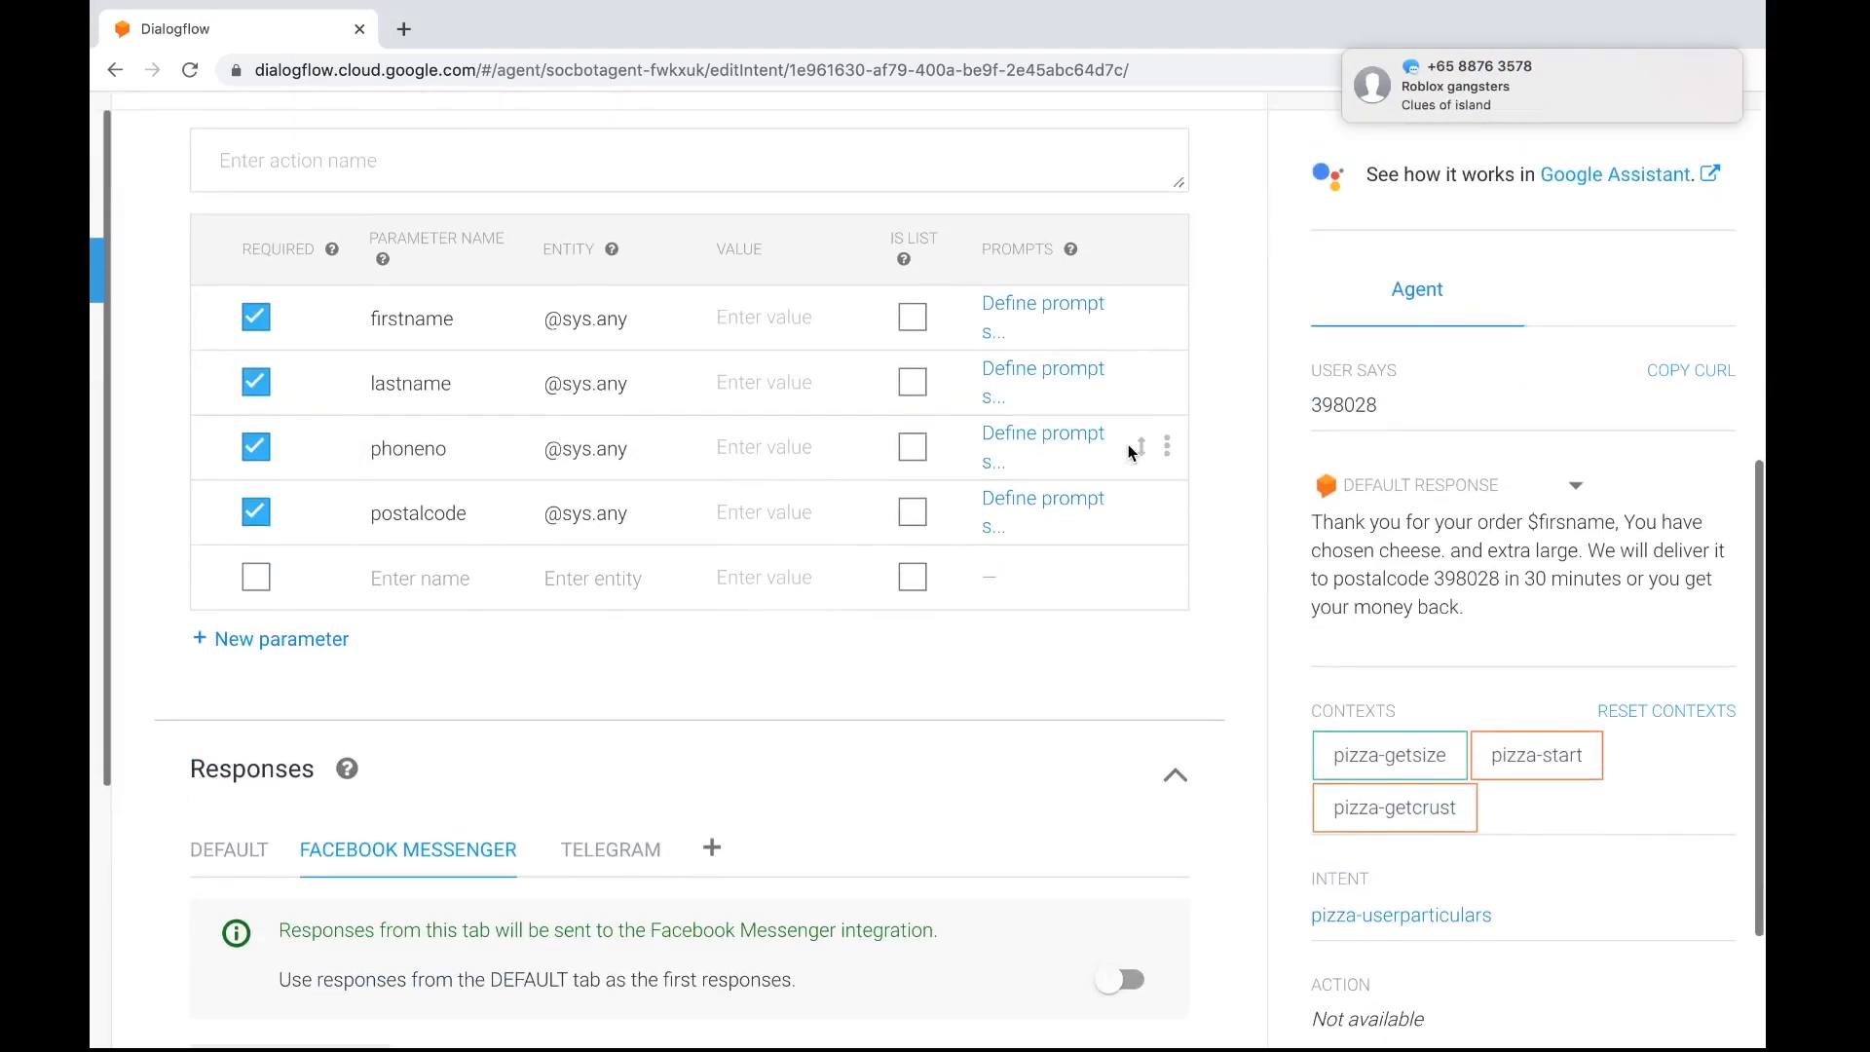
{"action": "scroll", "coordinate": [1050, 595], "scroll_direction": "left", "scroll_amount": 5}
{"action": "scroll", "coordinate": [1050, 594], "scroll_direction": "down", "scroll_amount": 4}
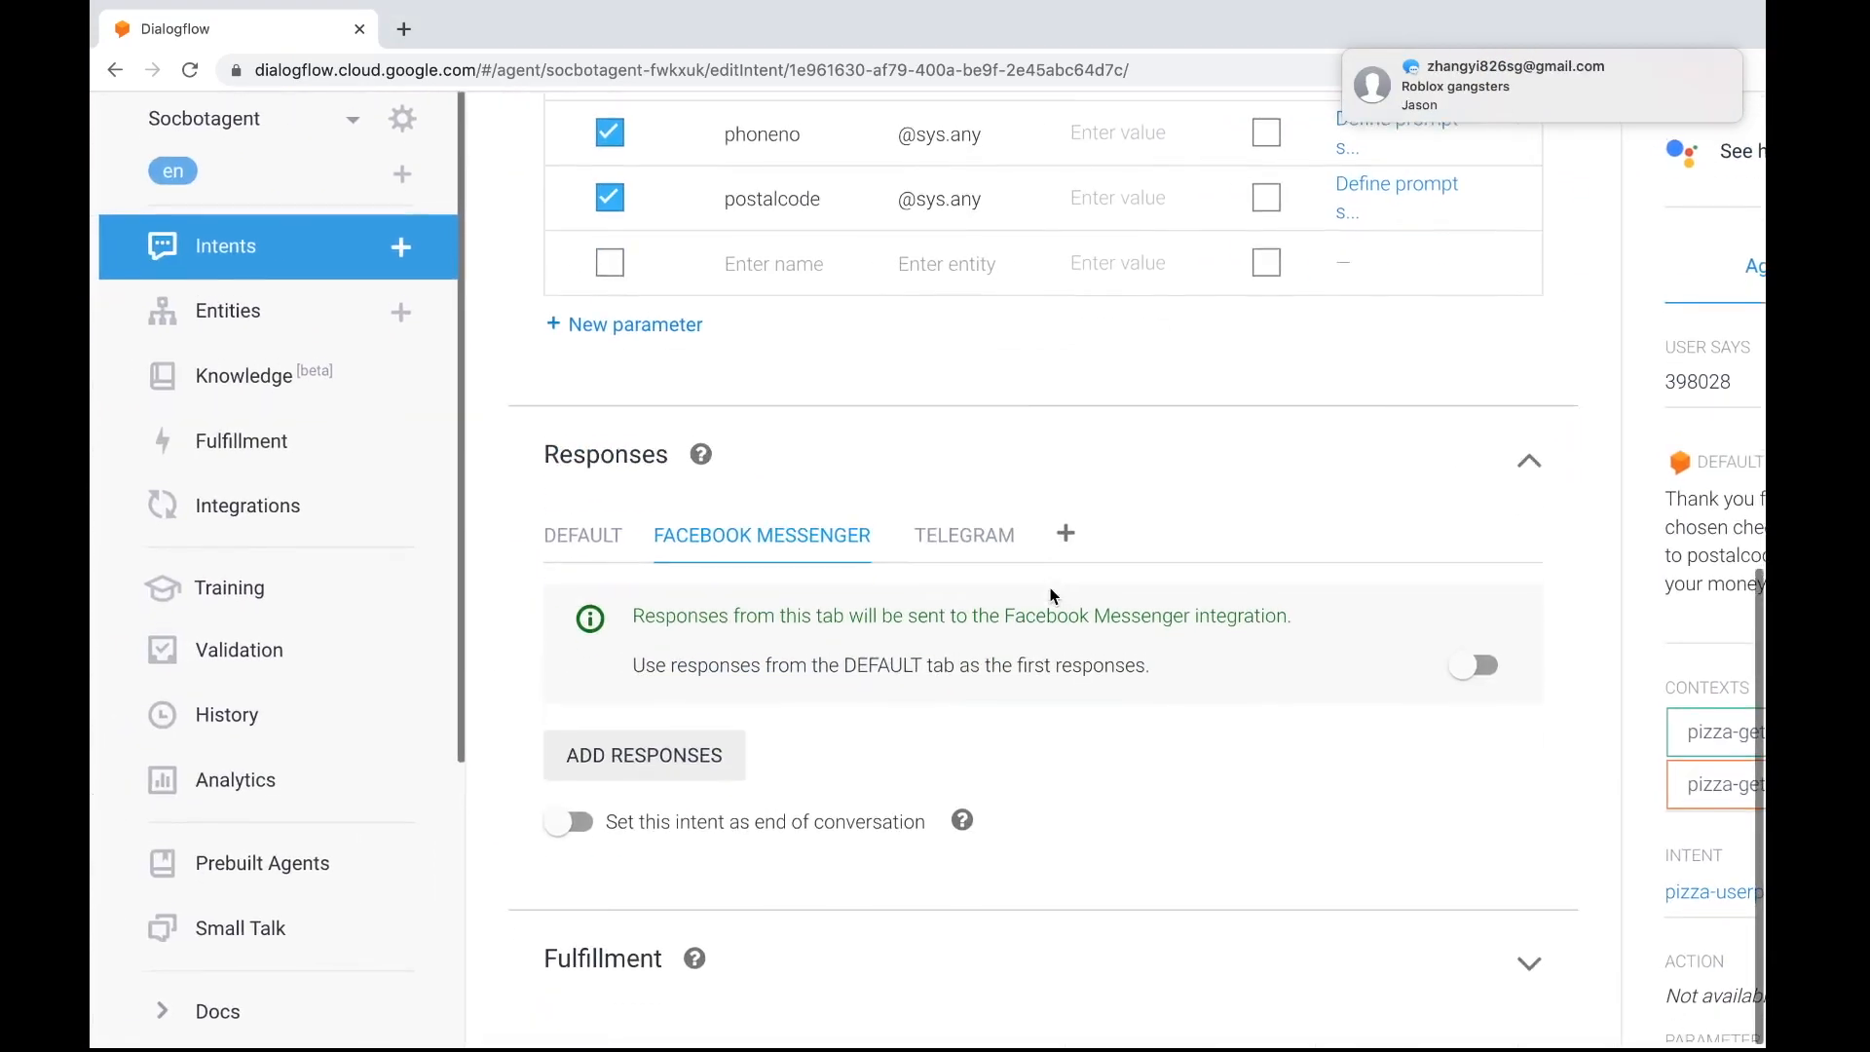
Go to the agent's integrations and launch its Web Demo page from the link in the Web Demo details
{"action": "scroll", "coordinate": [290, 875], "scroll_direction": "down", "scroll_amount": 4}
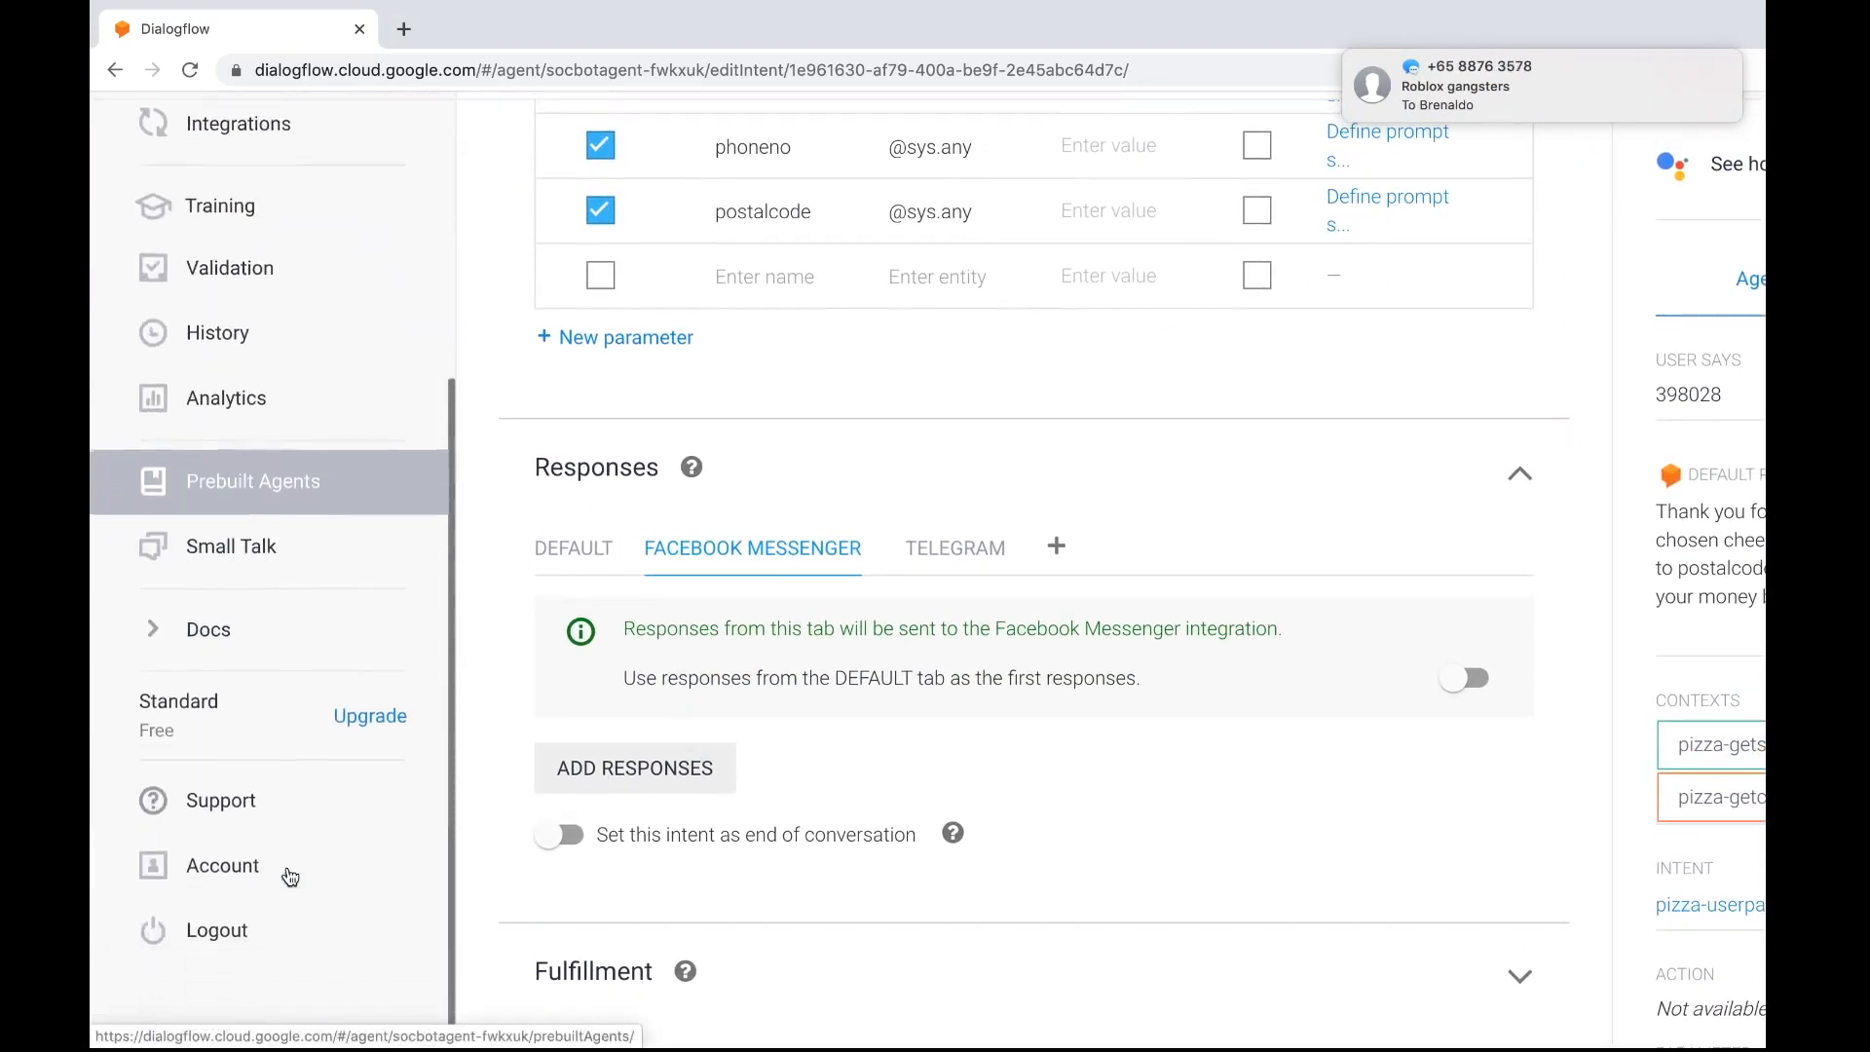
{"action": "scroll", "coordinate": [283, 282], "scroll_direction": "up", "scroll_amount": 2}
{"action": "left_click", "coordinate": [281, 272]}
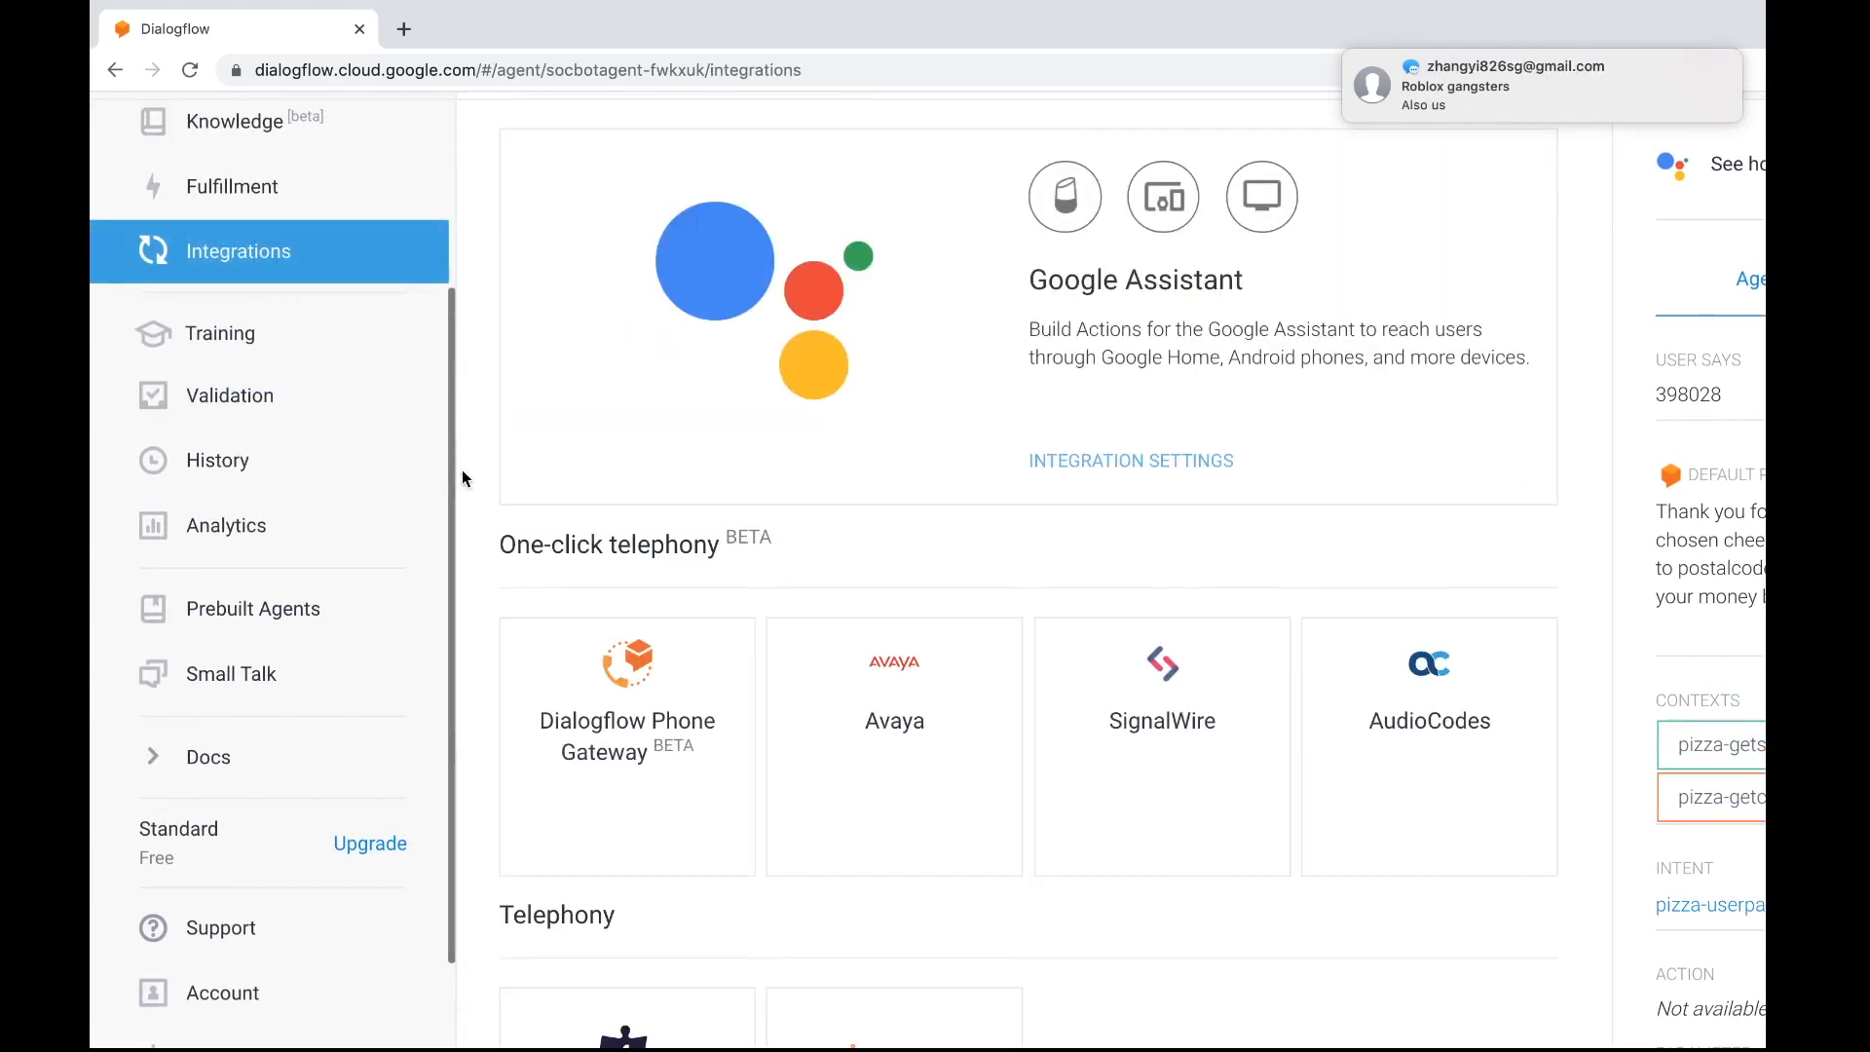
{"action": "scroll", "coordinate": [485, 493], "scroll_direction": "down", "scroll_amount": 7}
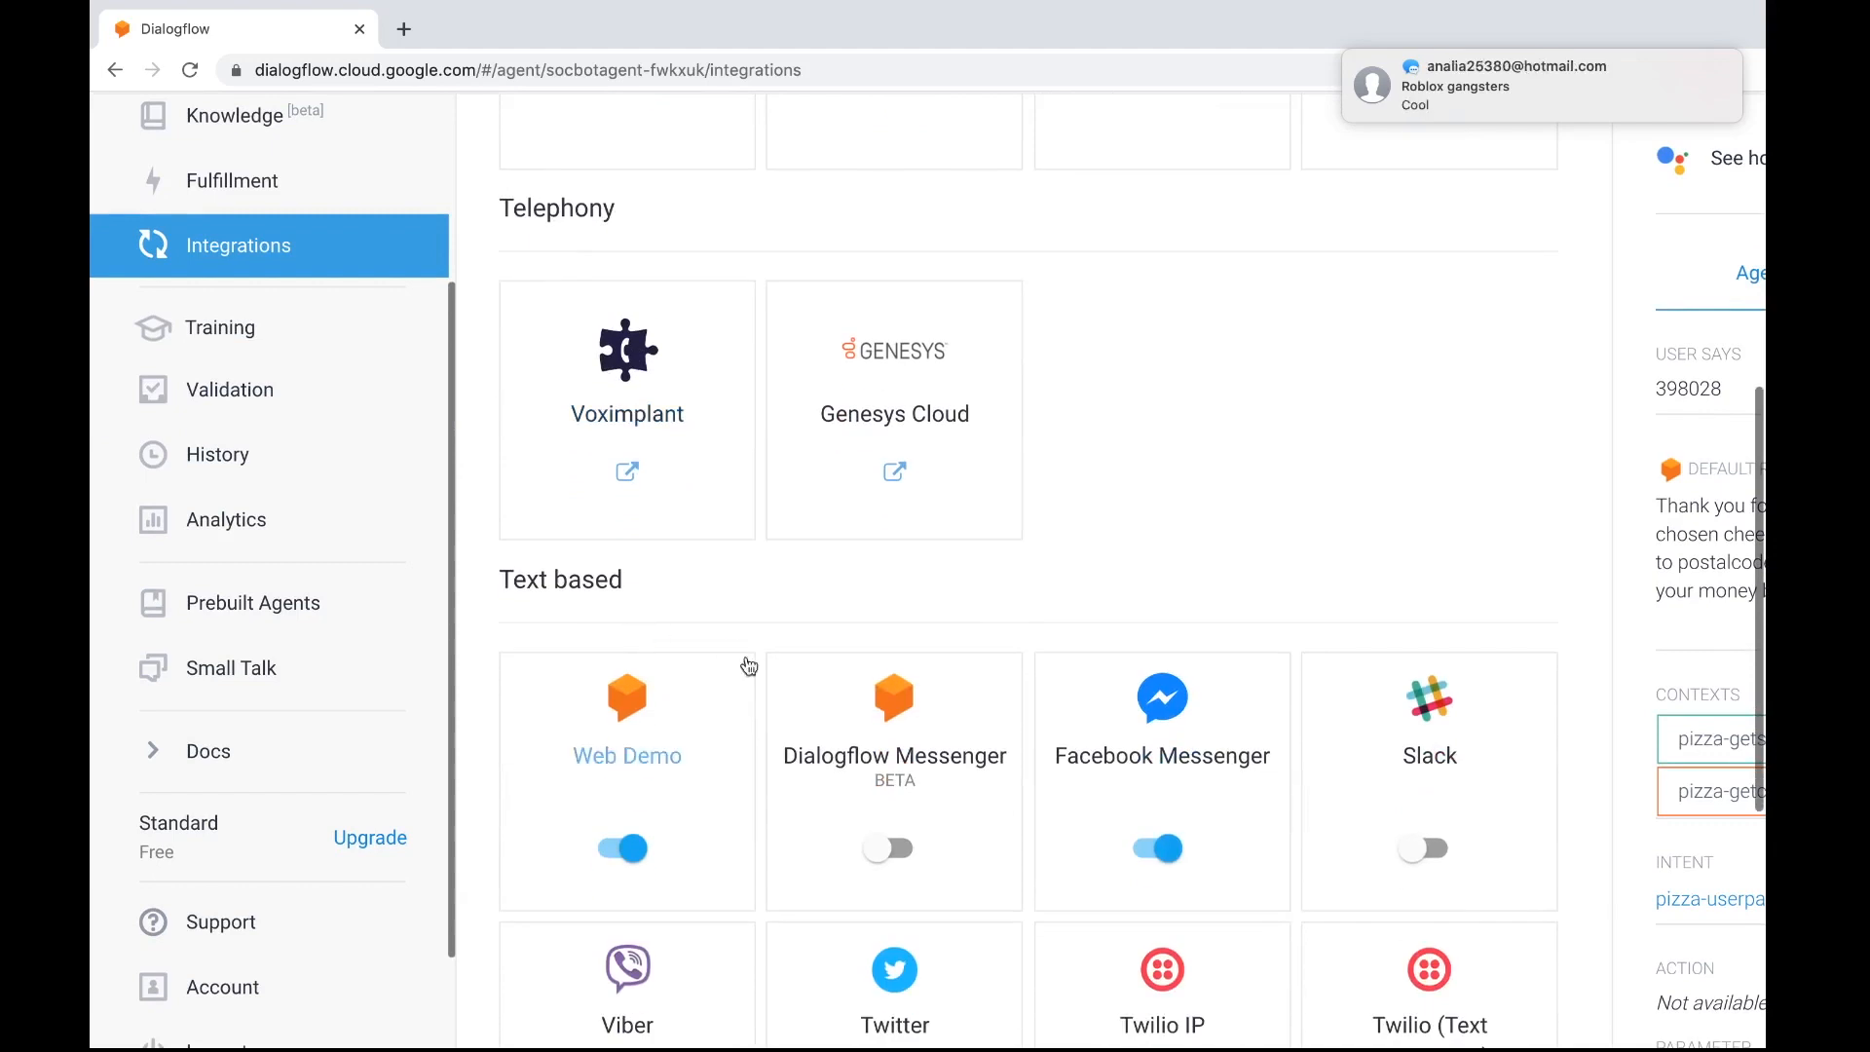
{"action": "left_click", "coordinate": [647, 726]}
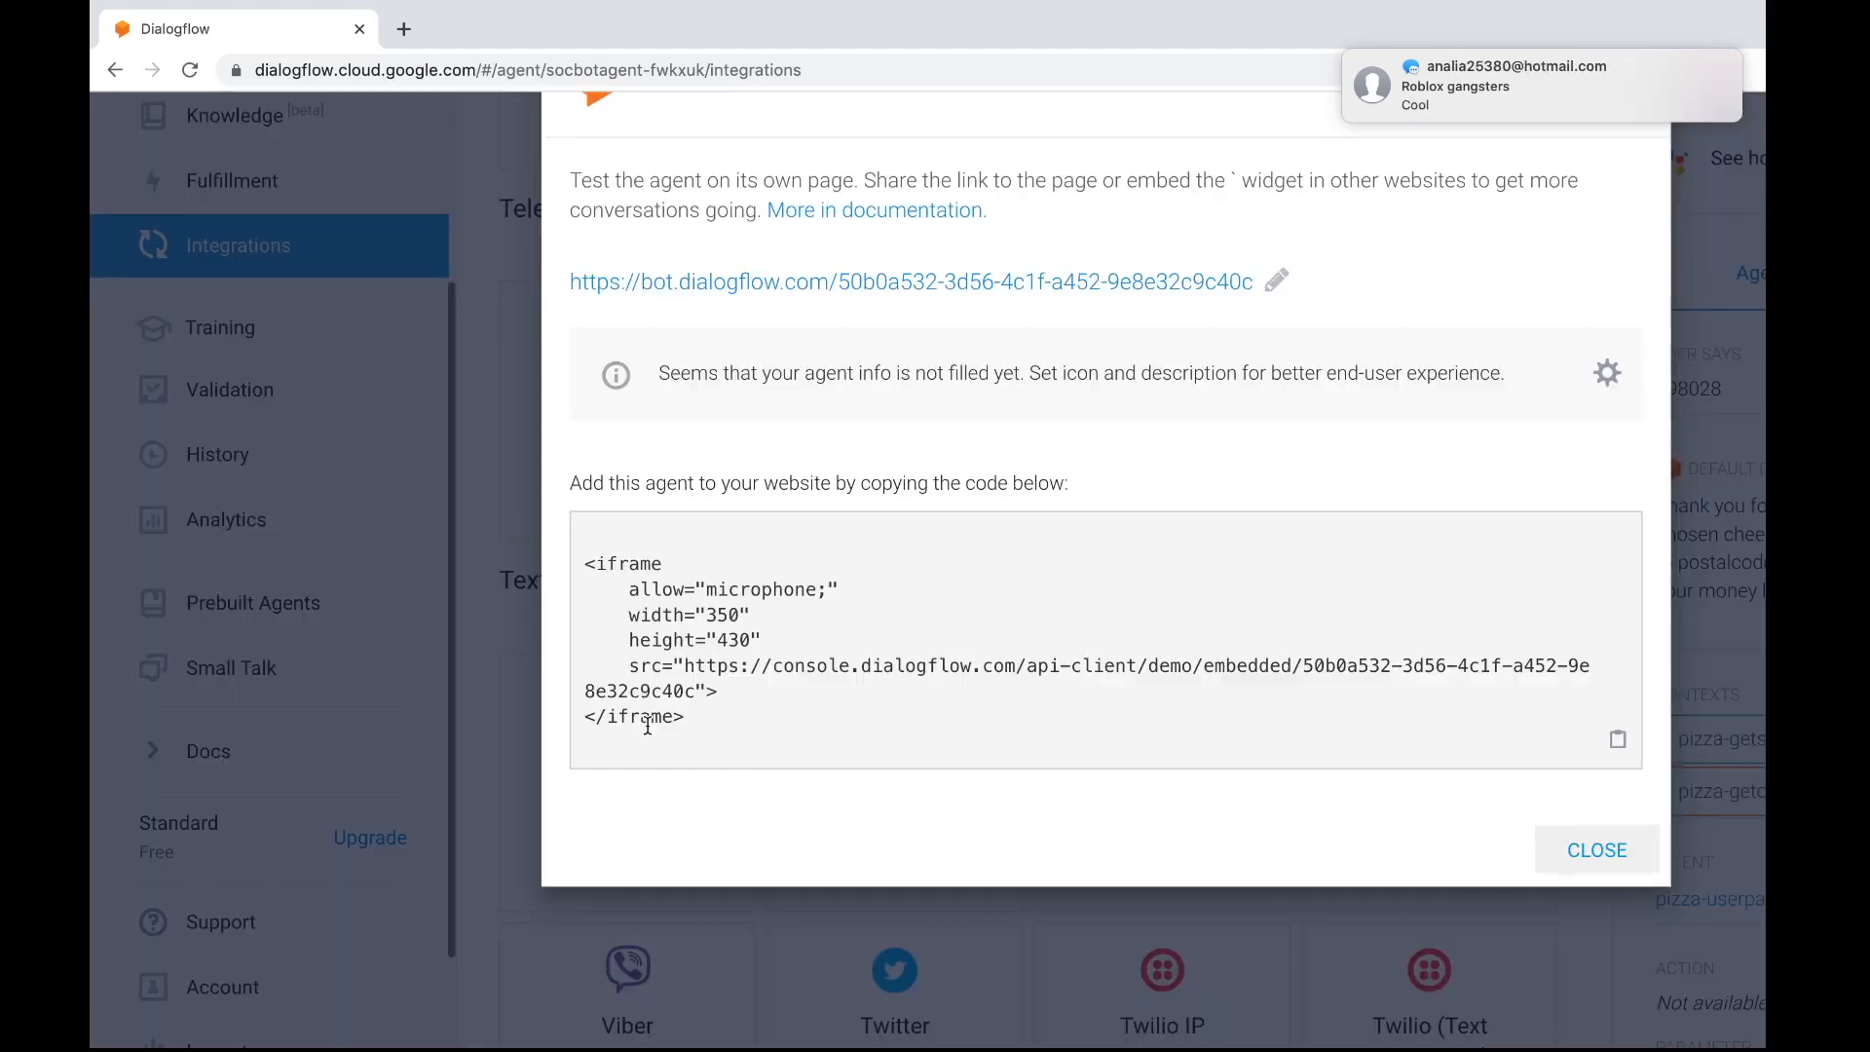
{"action": "left_click", "coordinate": [881, 282]}
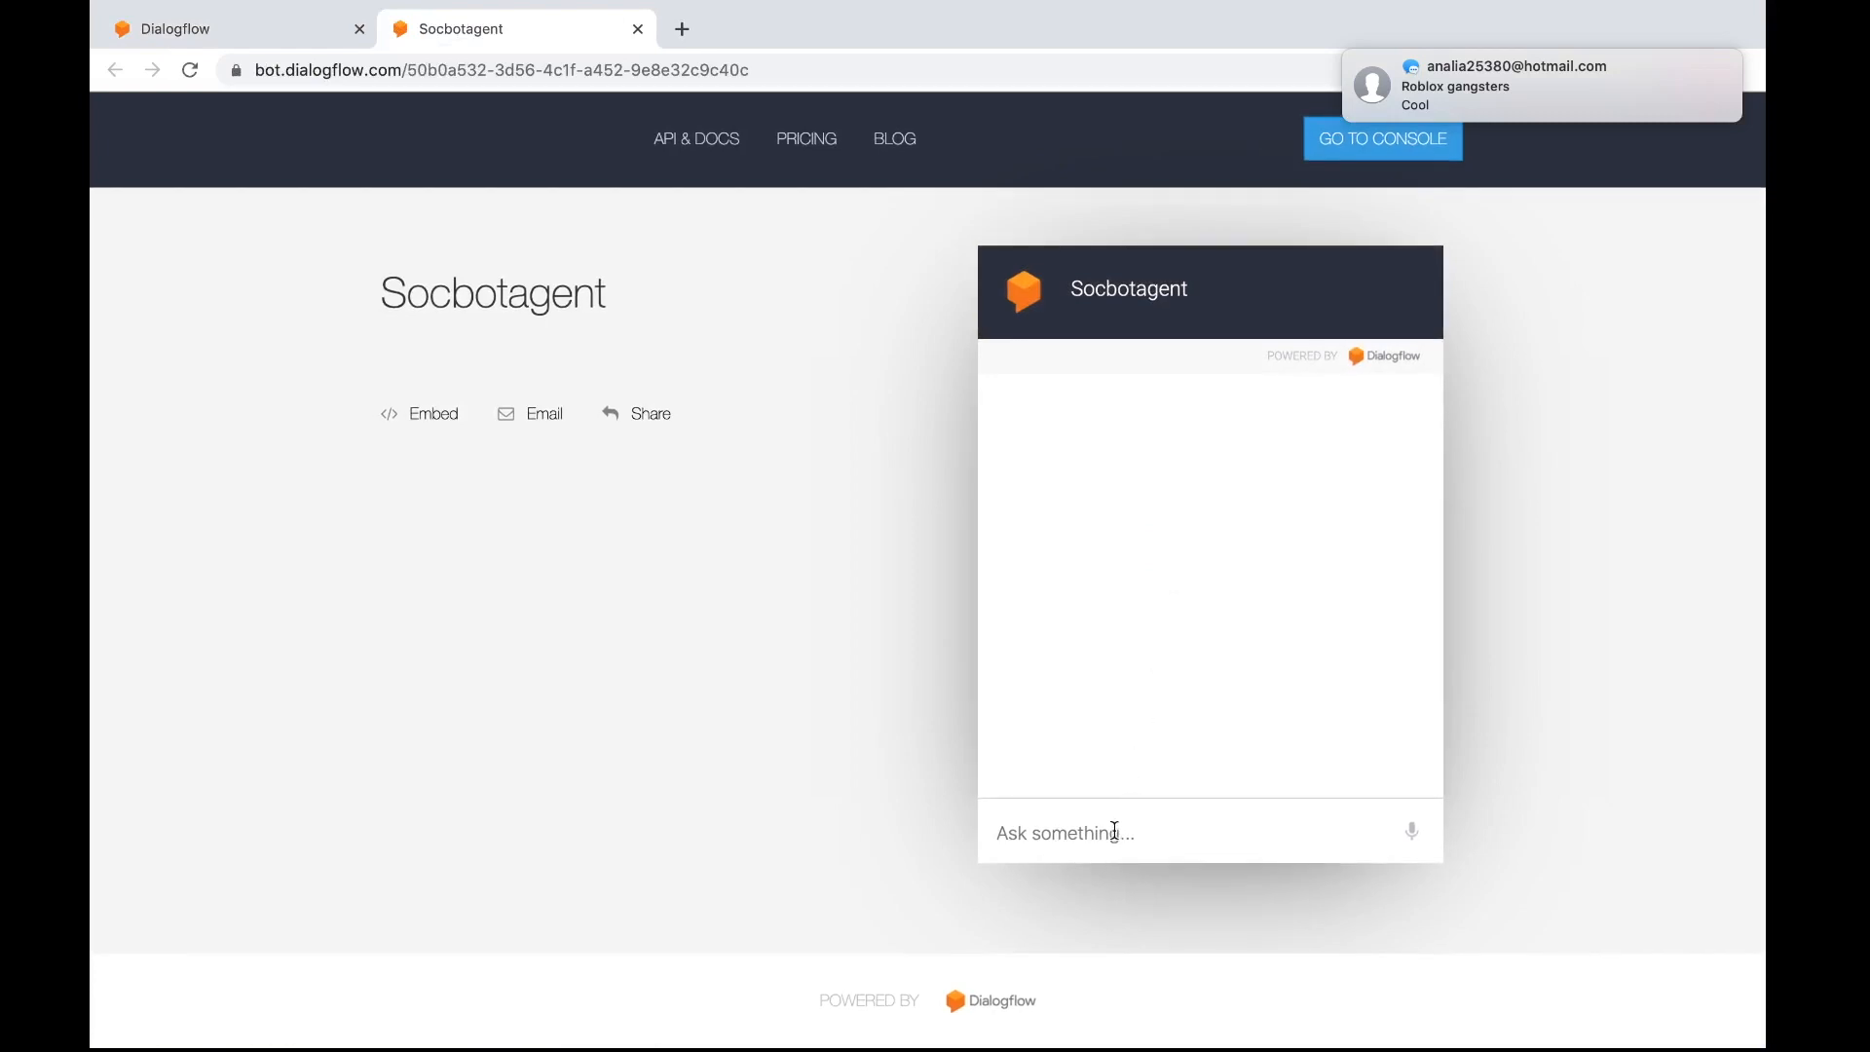
Send the message "i am hungry" to Socbotagent in the web demo chat
{"action": "left_click", "coordinate": [1115, 830]}
{"action": "type", "text": "i am "}
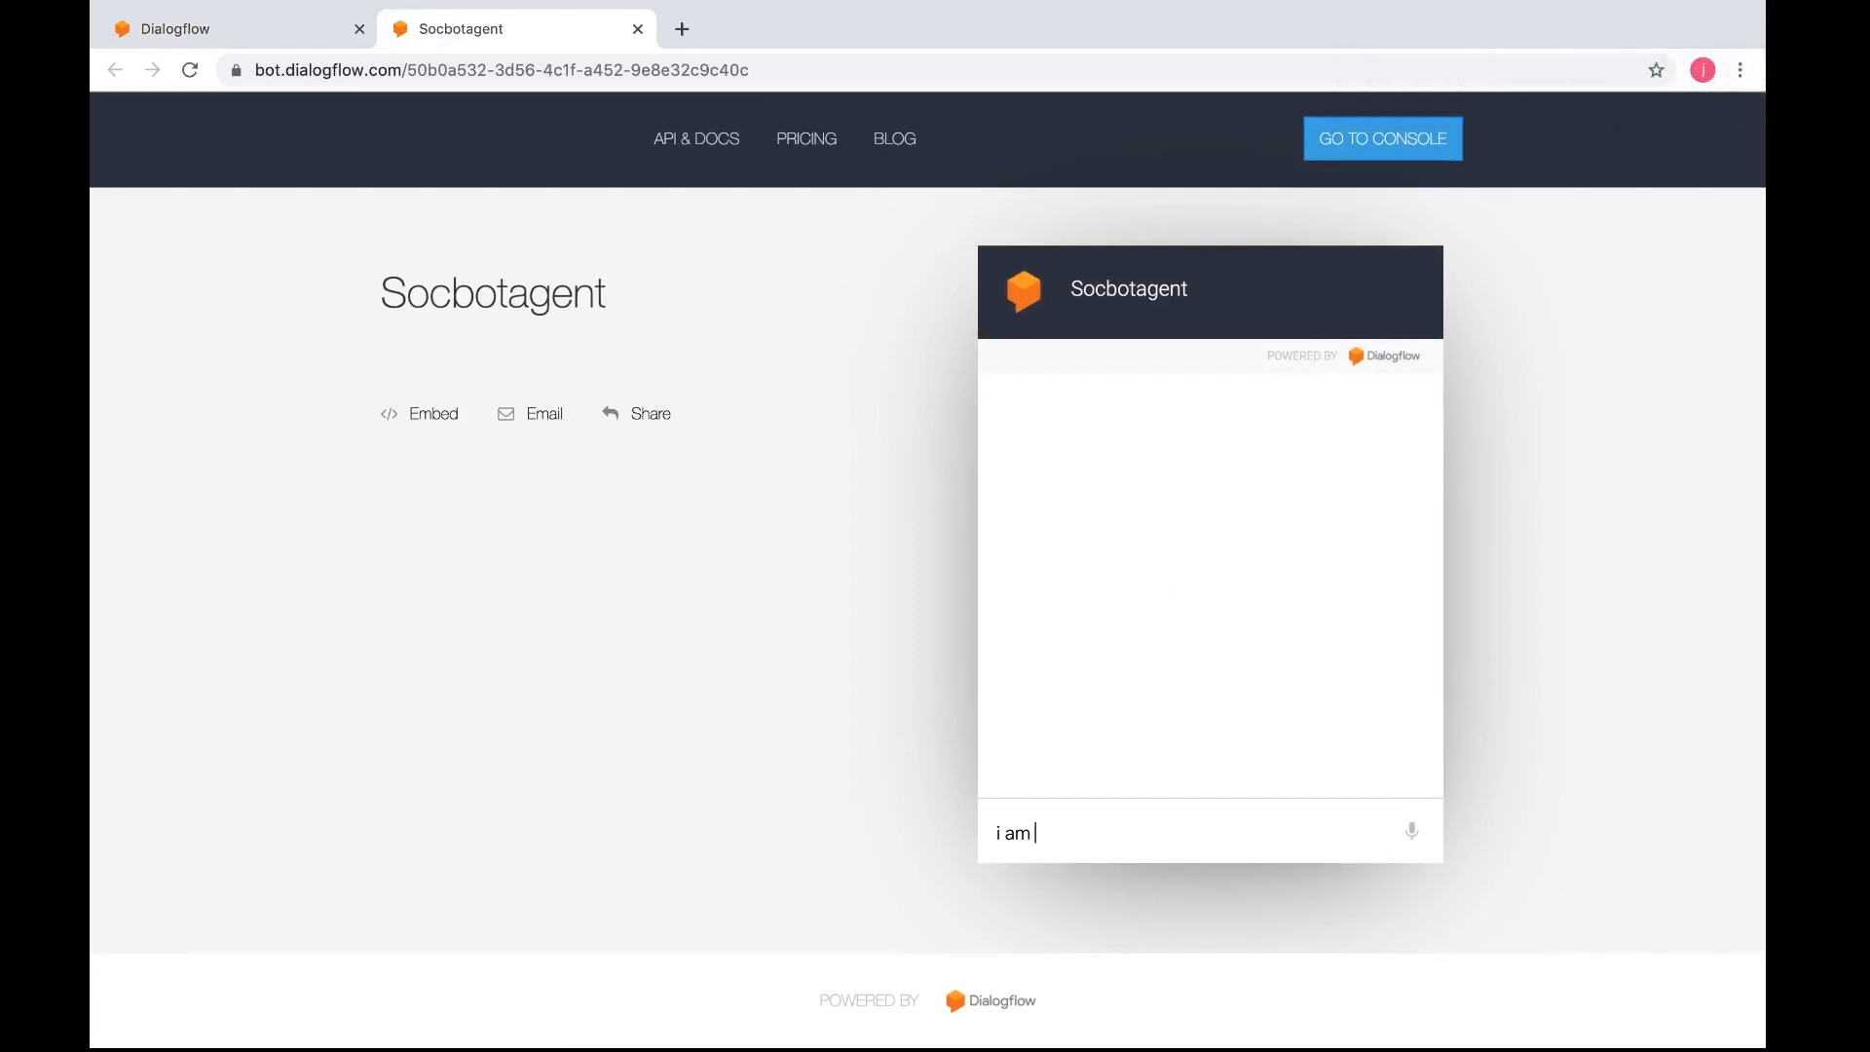
{"action": "type", "text": "hungry"}
{"action": "key", "text": "Return"}
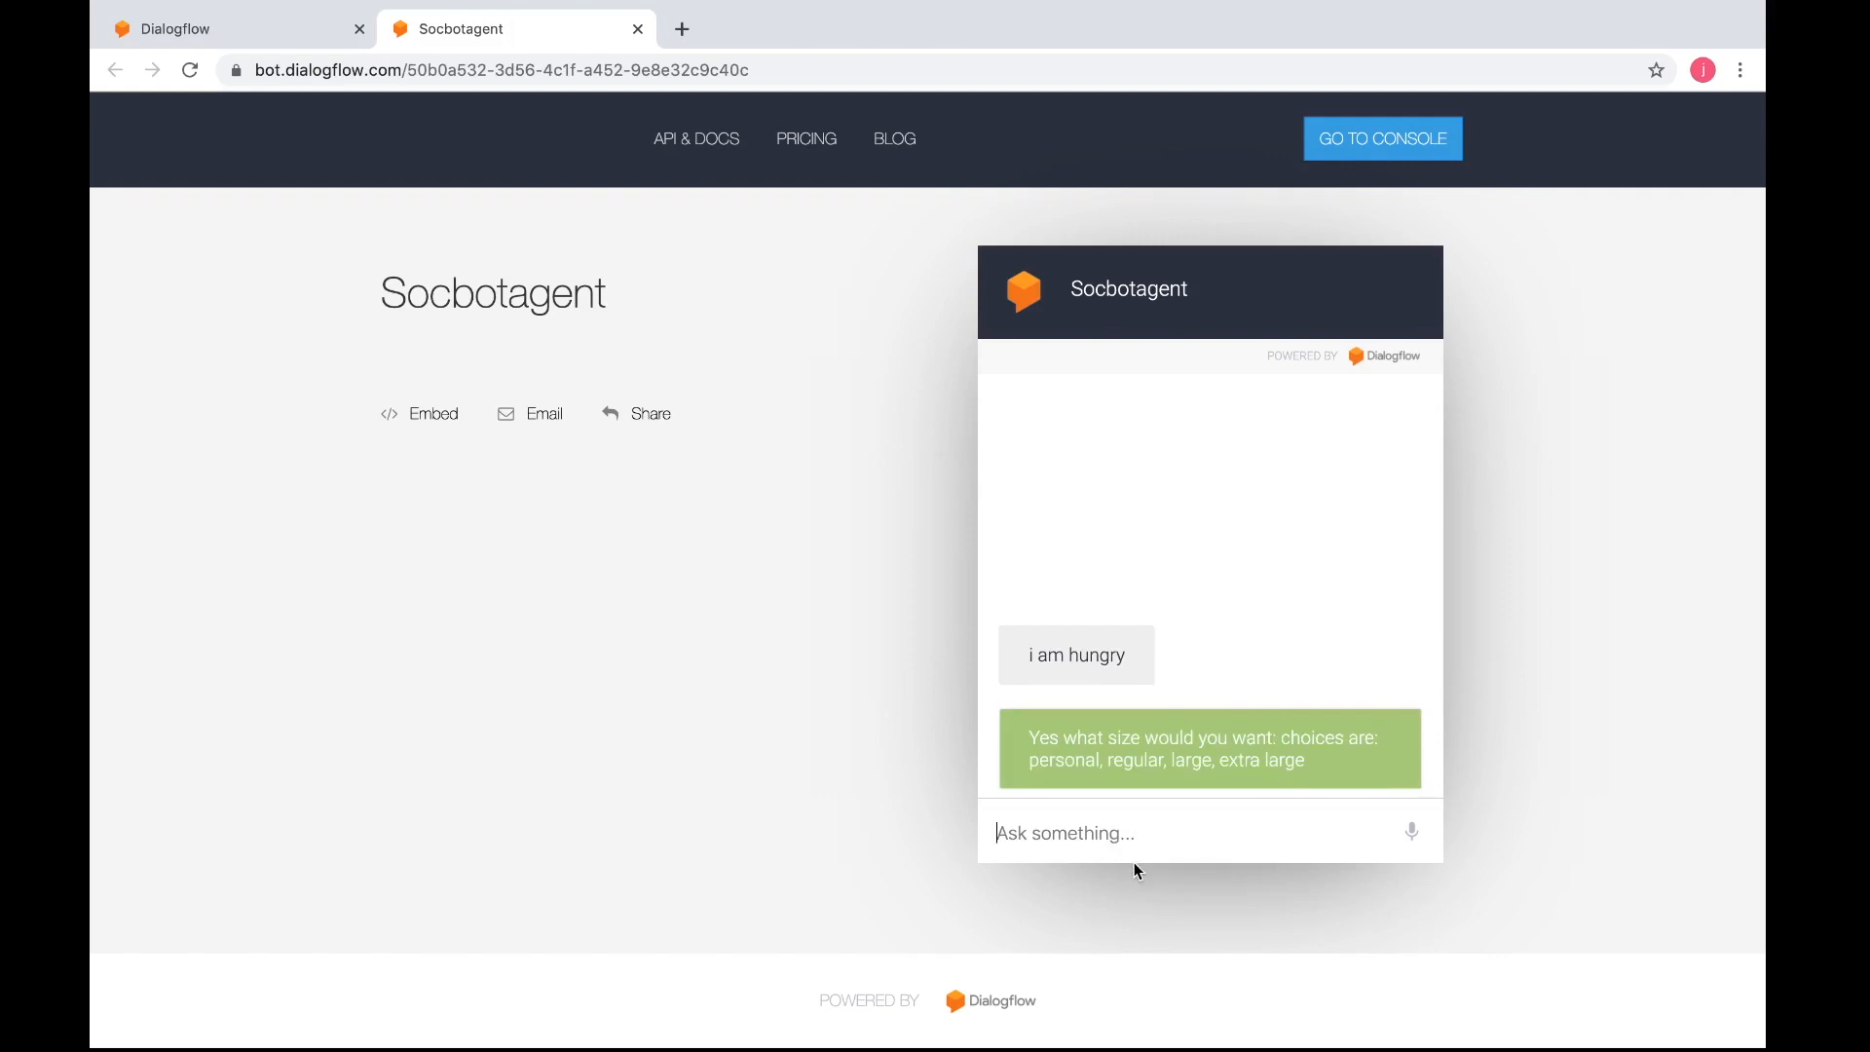
Answer the size prompt with regular, the crust prompt with thin, and continue to the particulars with ok
{"action": "type", "text": "regular"}
{"action": "key", "text": "Return"}
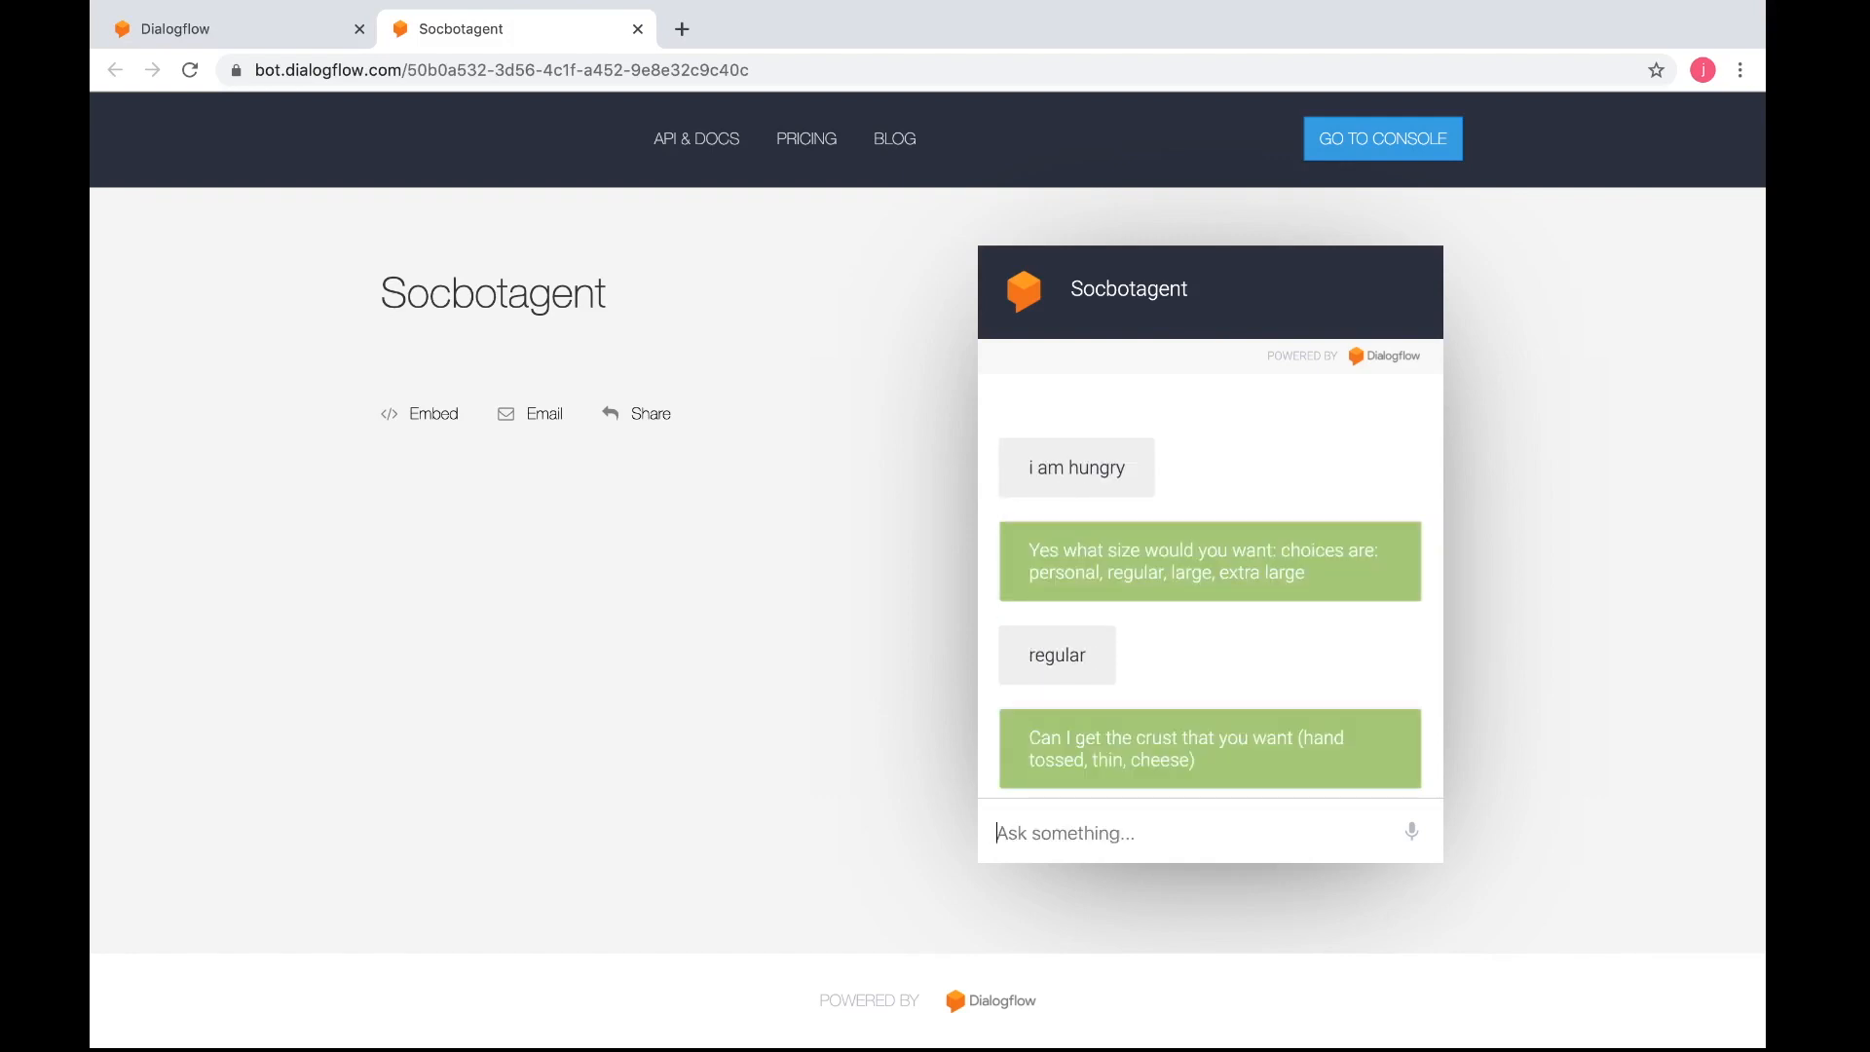
{"action": "type", "text": "thin"}
{"action": "key", "text": "Return"}
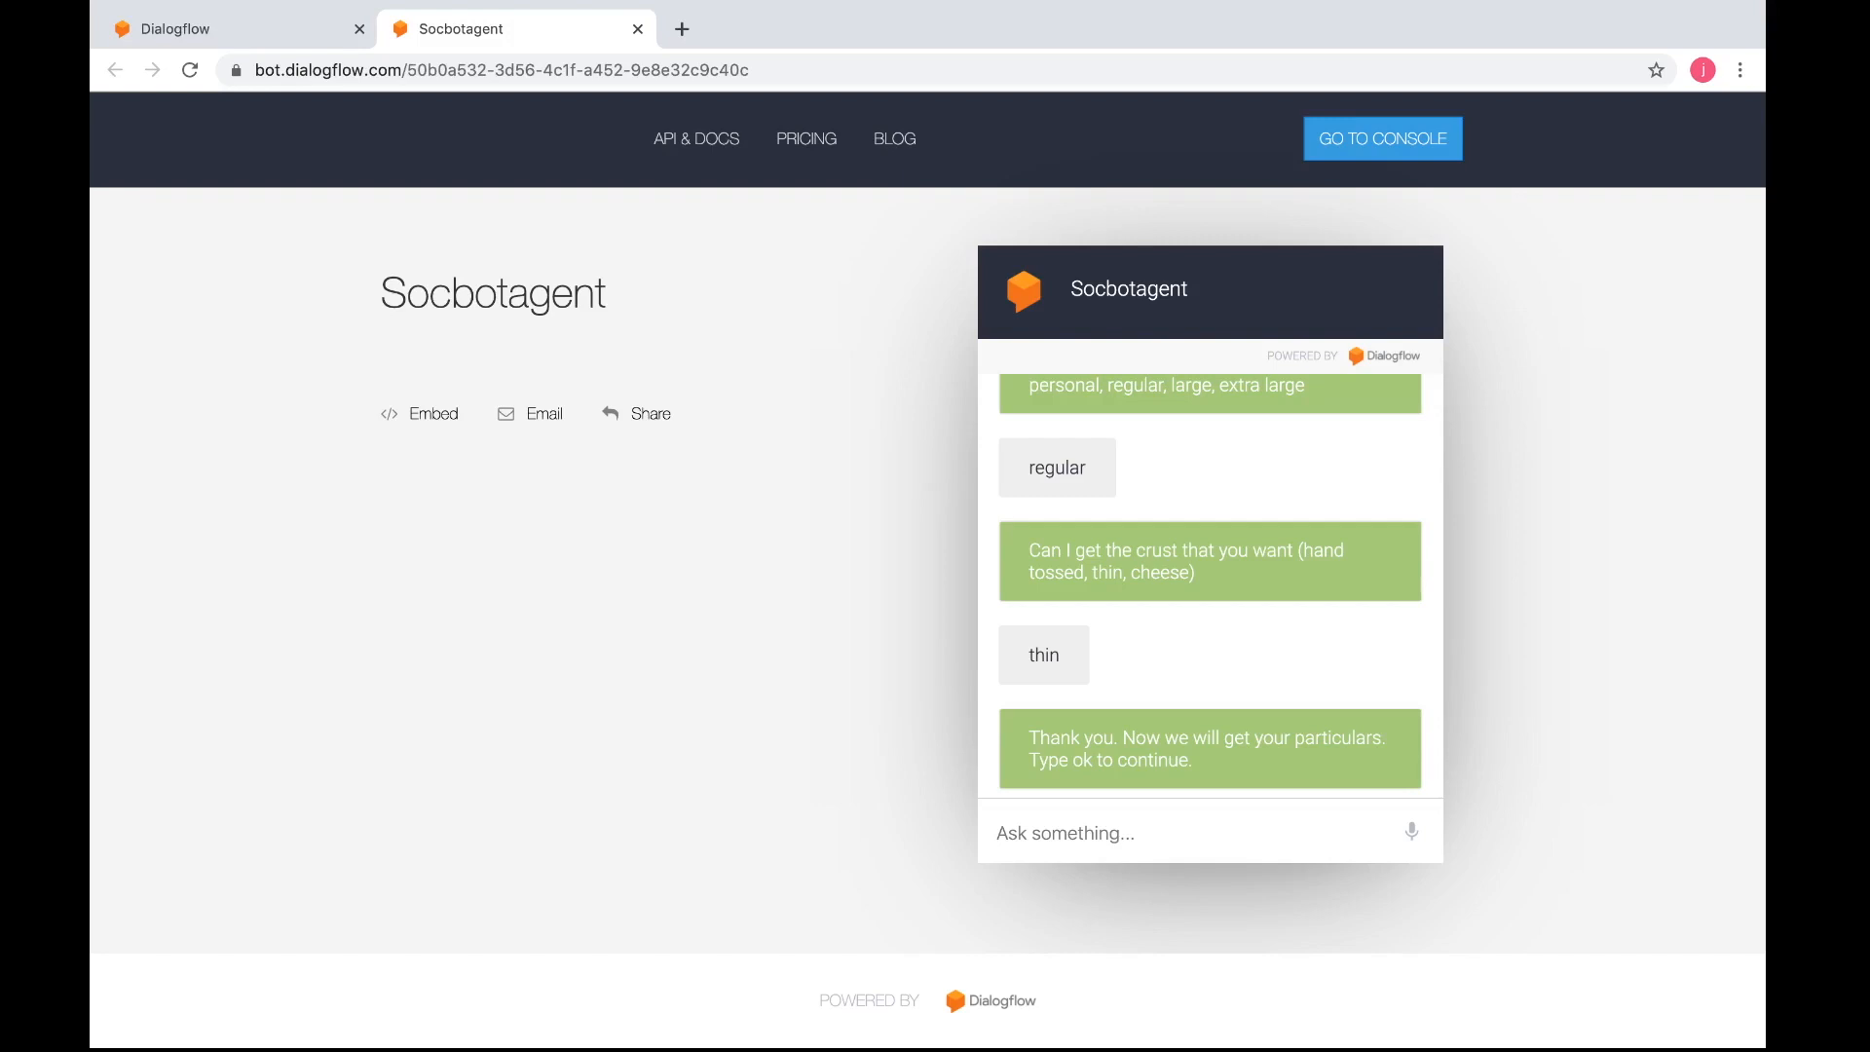
{"action": "type", "text": "ok"}
{"action": "key", "text": "Return"}
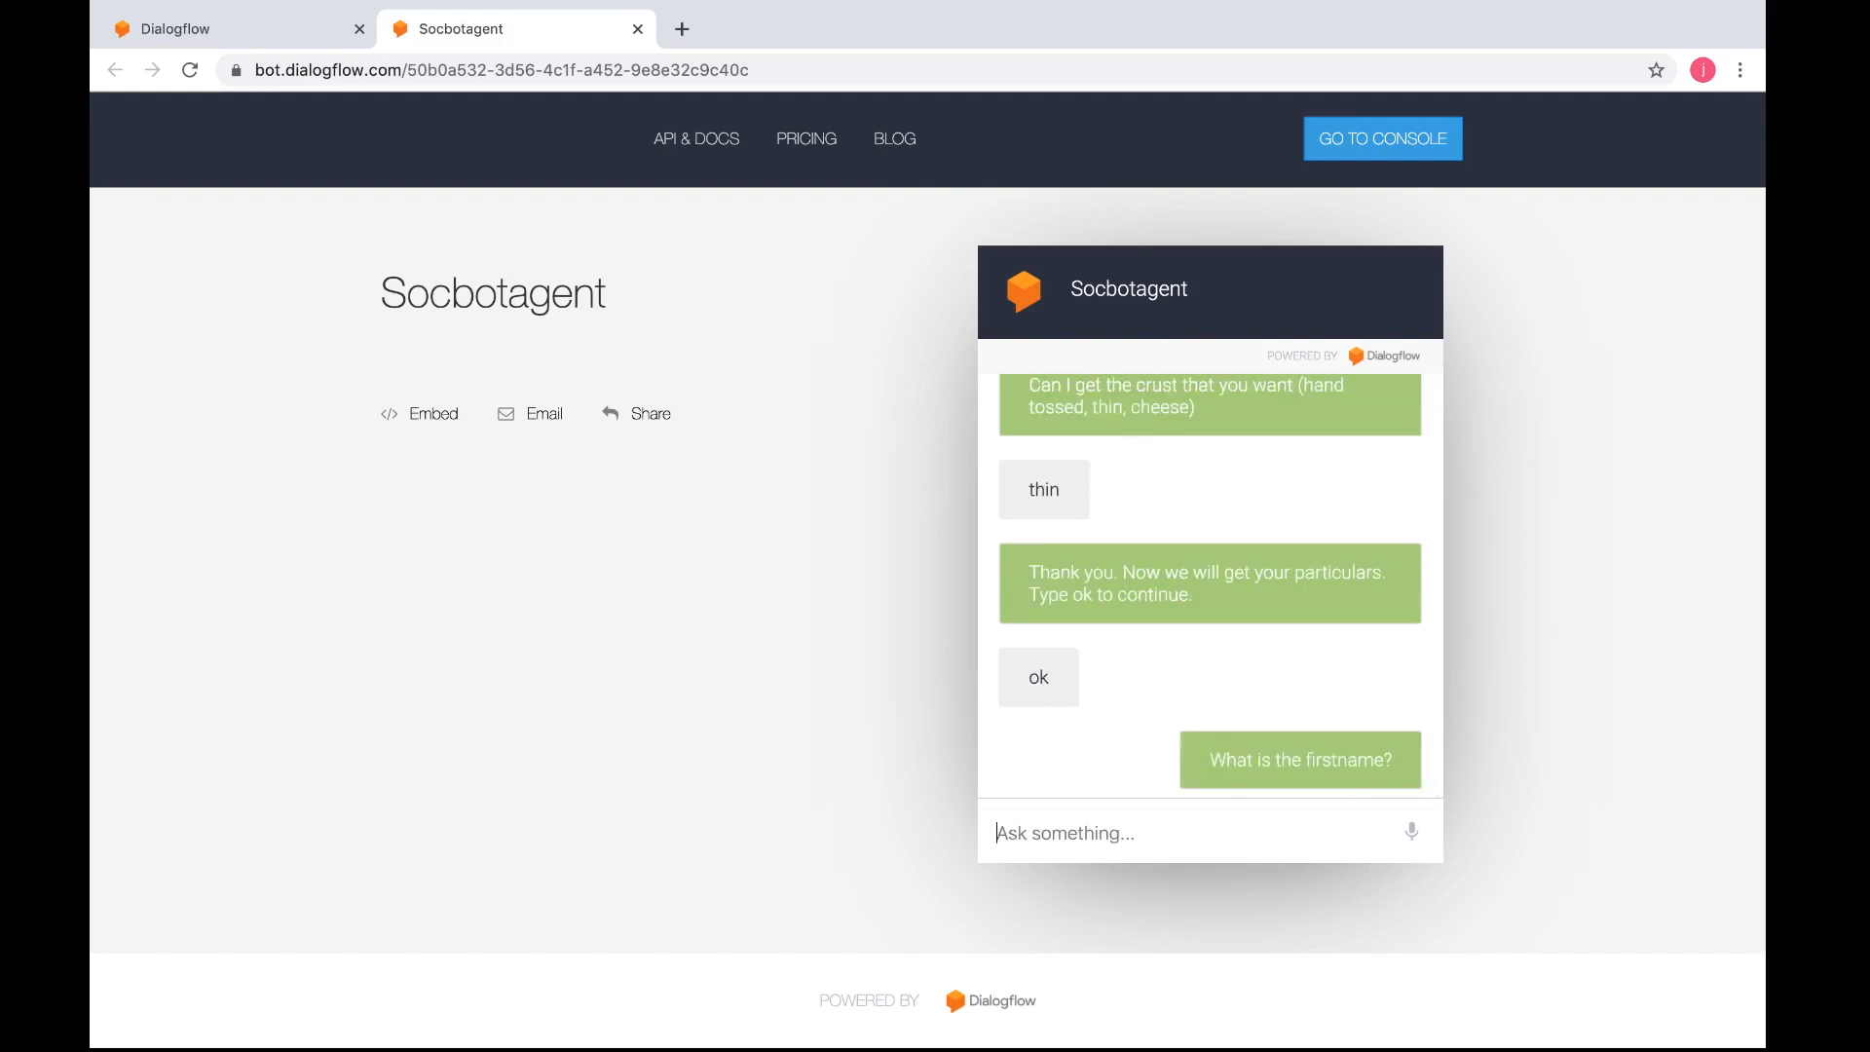
Answer the bot's particulars prompts with the customer's first name, last name, phone number and postal code
{"action": "key", "text": "Return"}
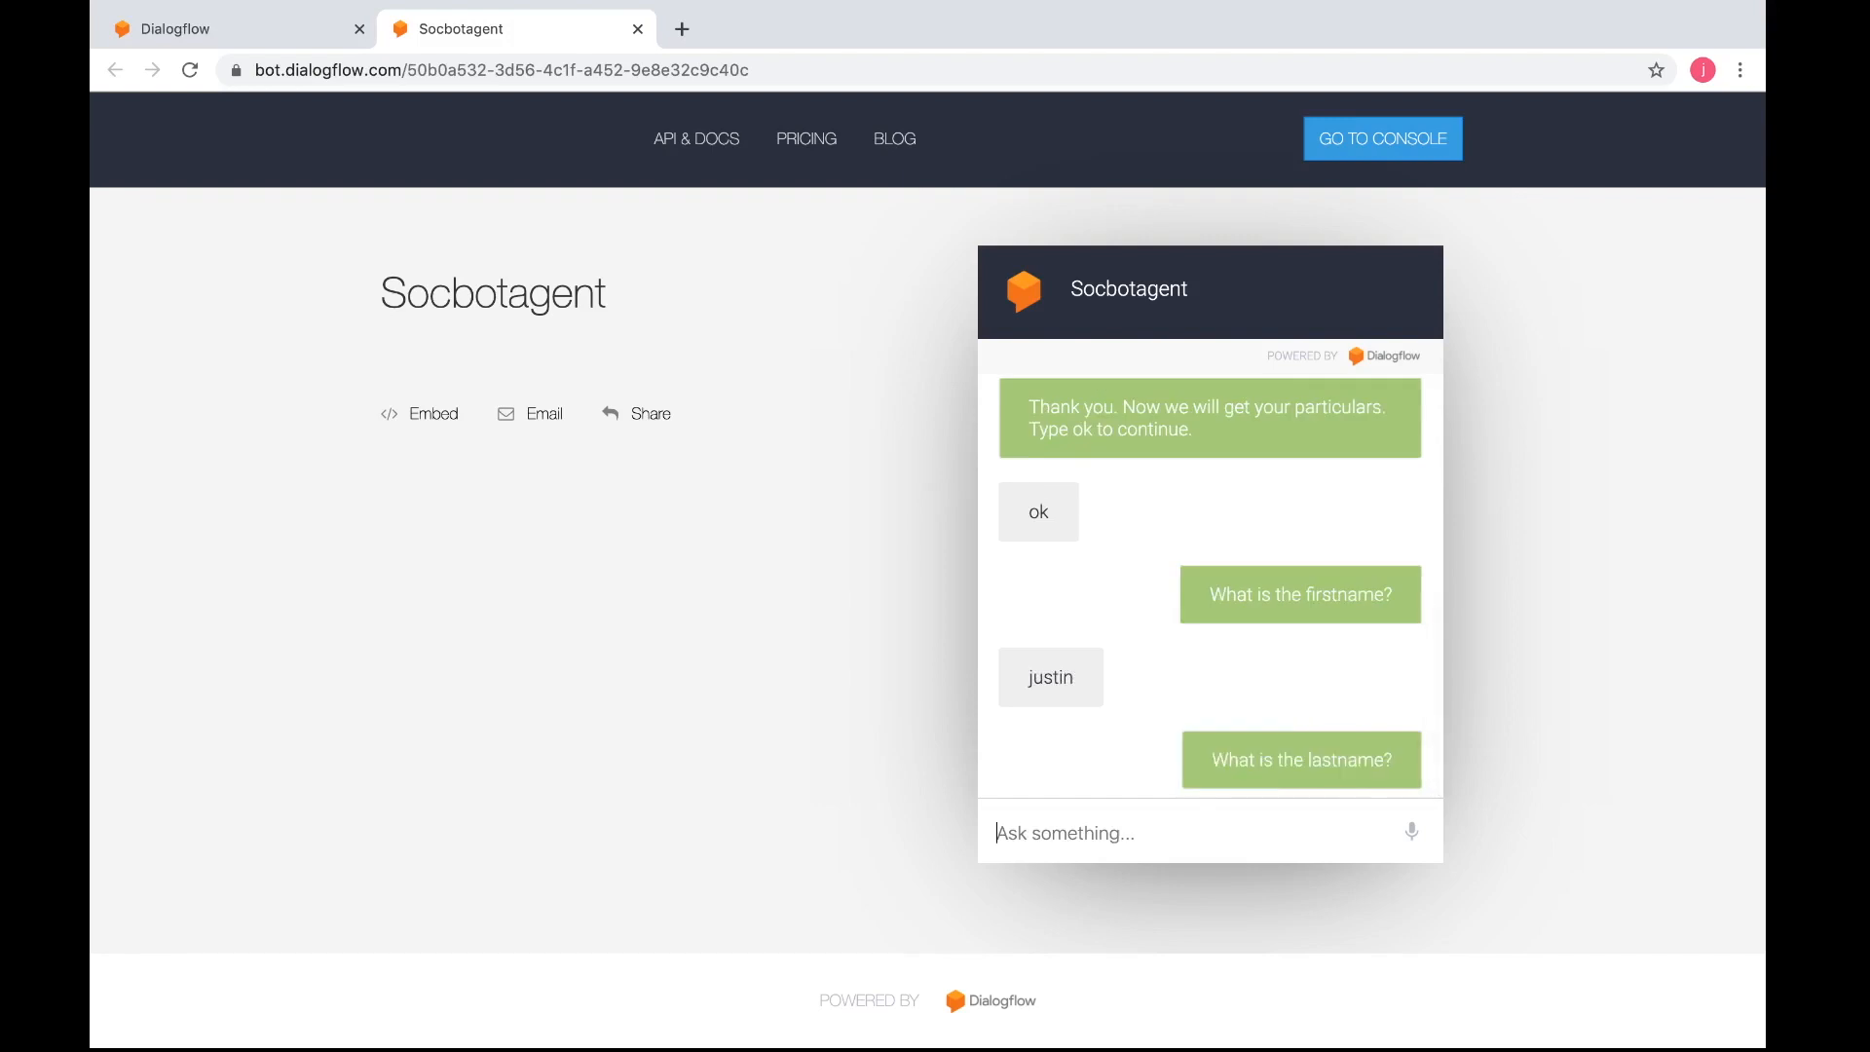
{"action": "key", "text": "Return"}
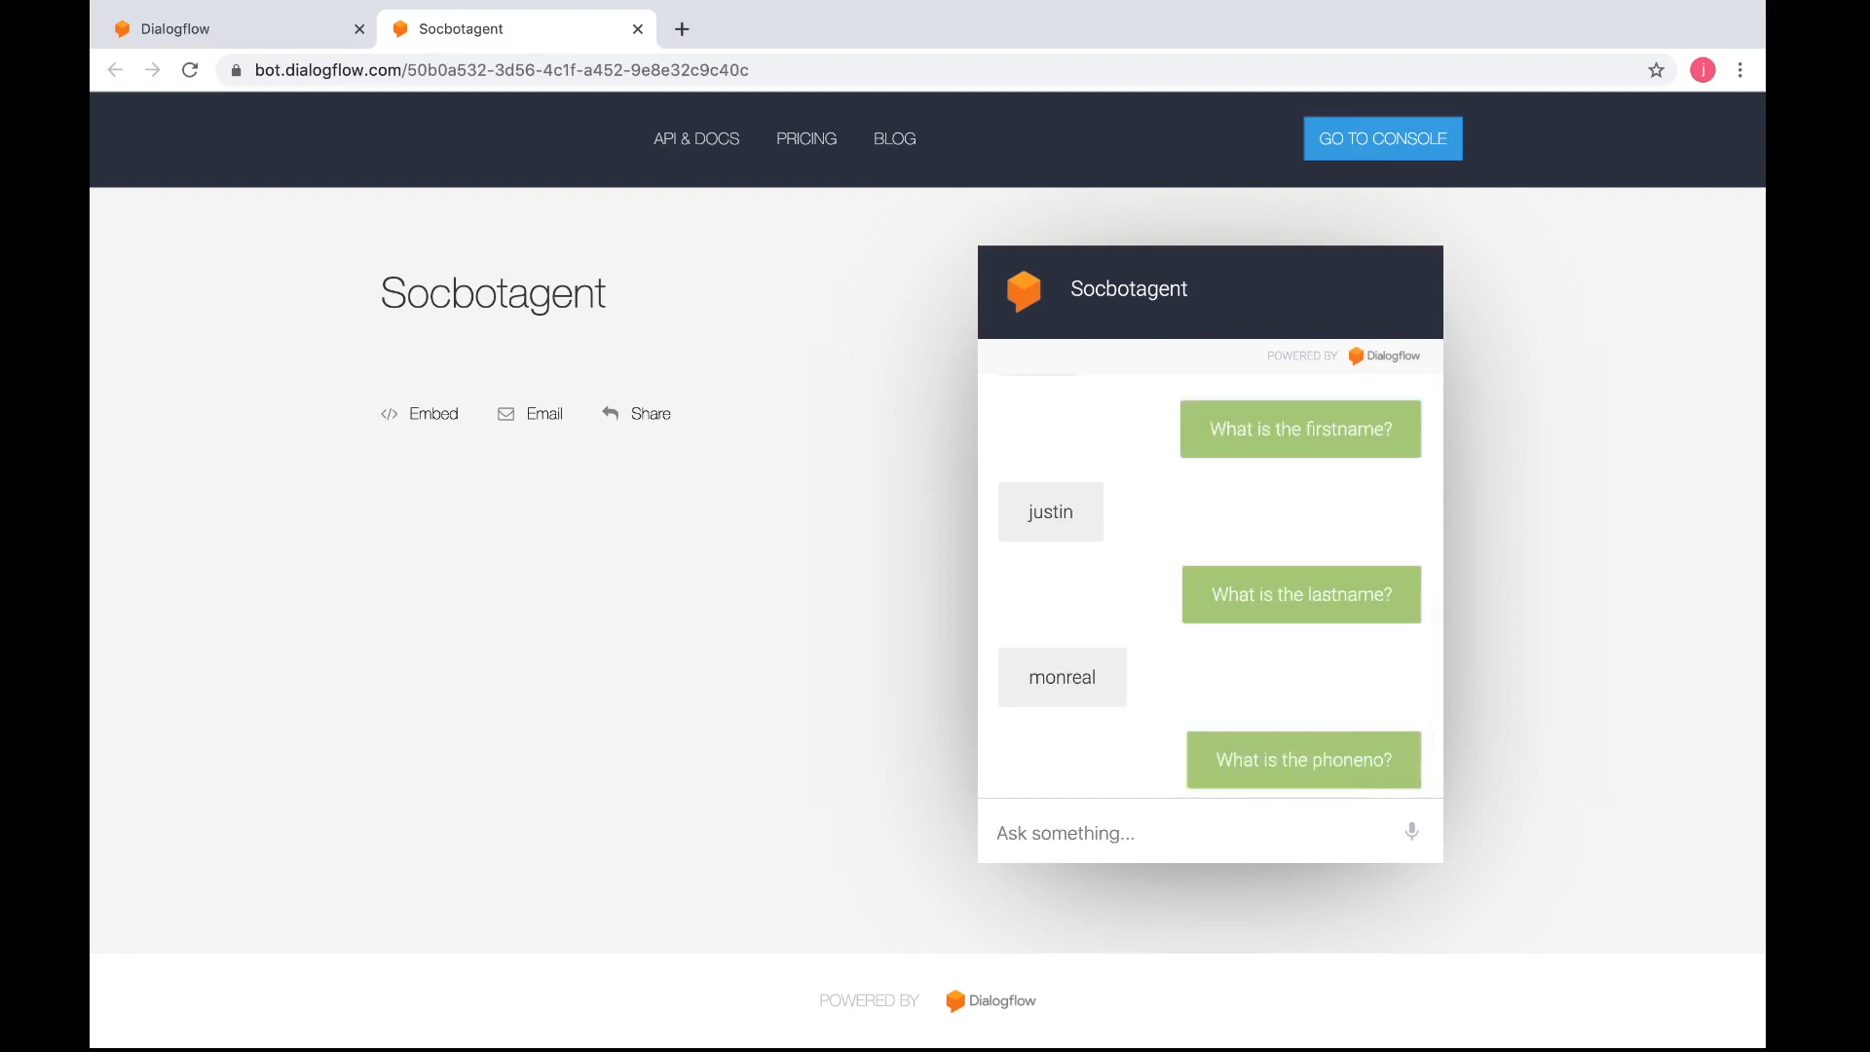
{"action": "type", "text": "90106520"}
{"action": "key", "text": "Return"}
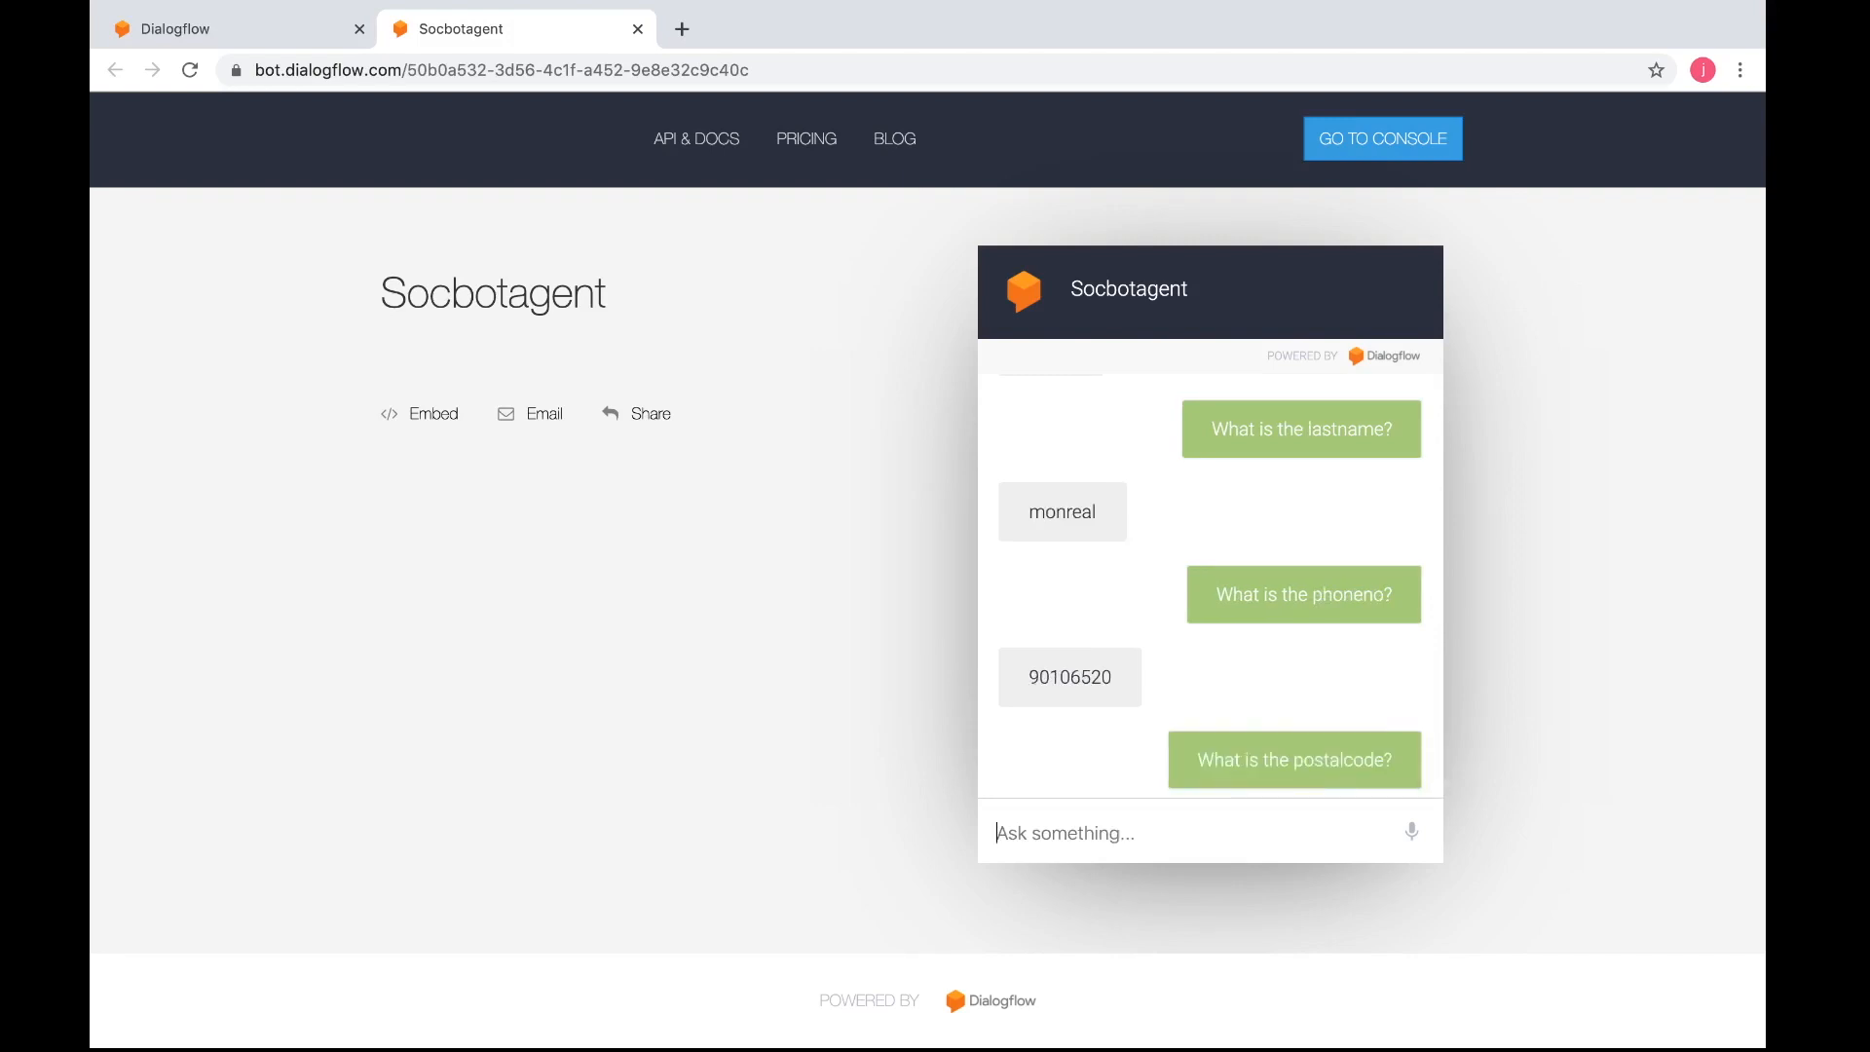
{"action": "type", "text": "398028"}
{"action": "key", "text": "Return"}
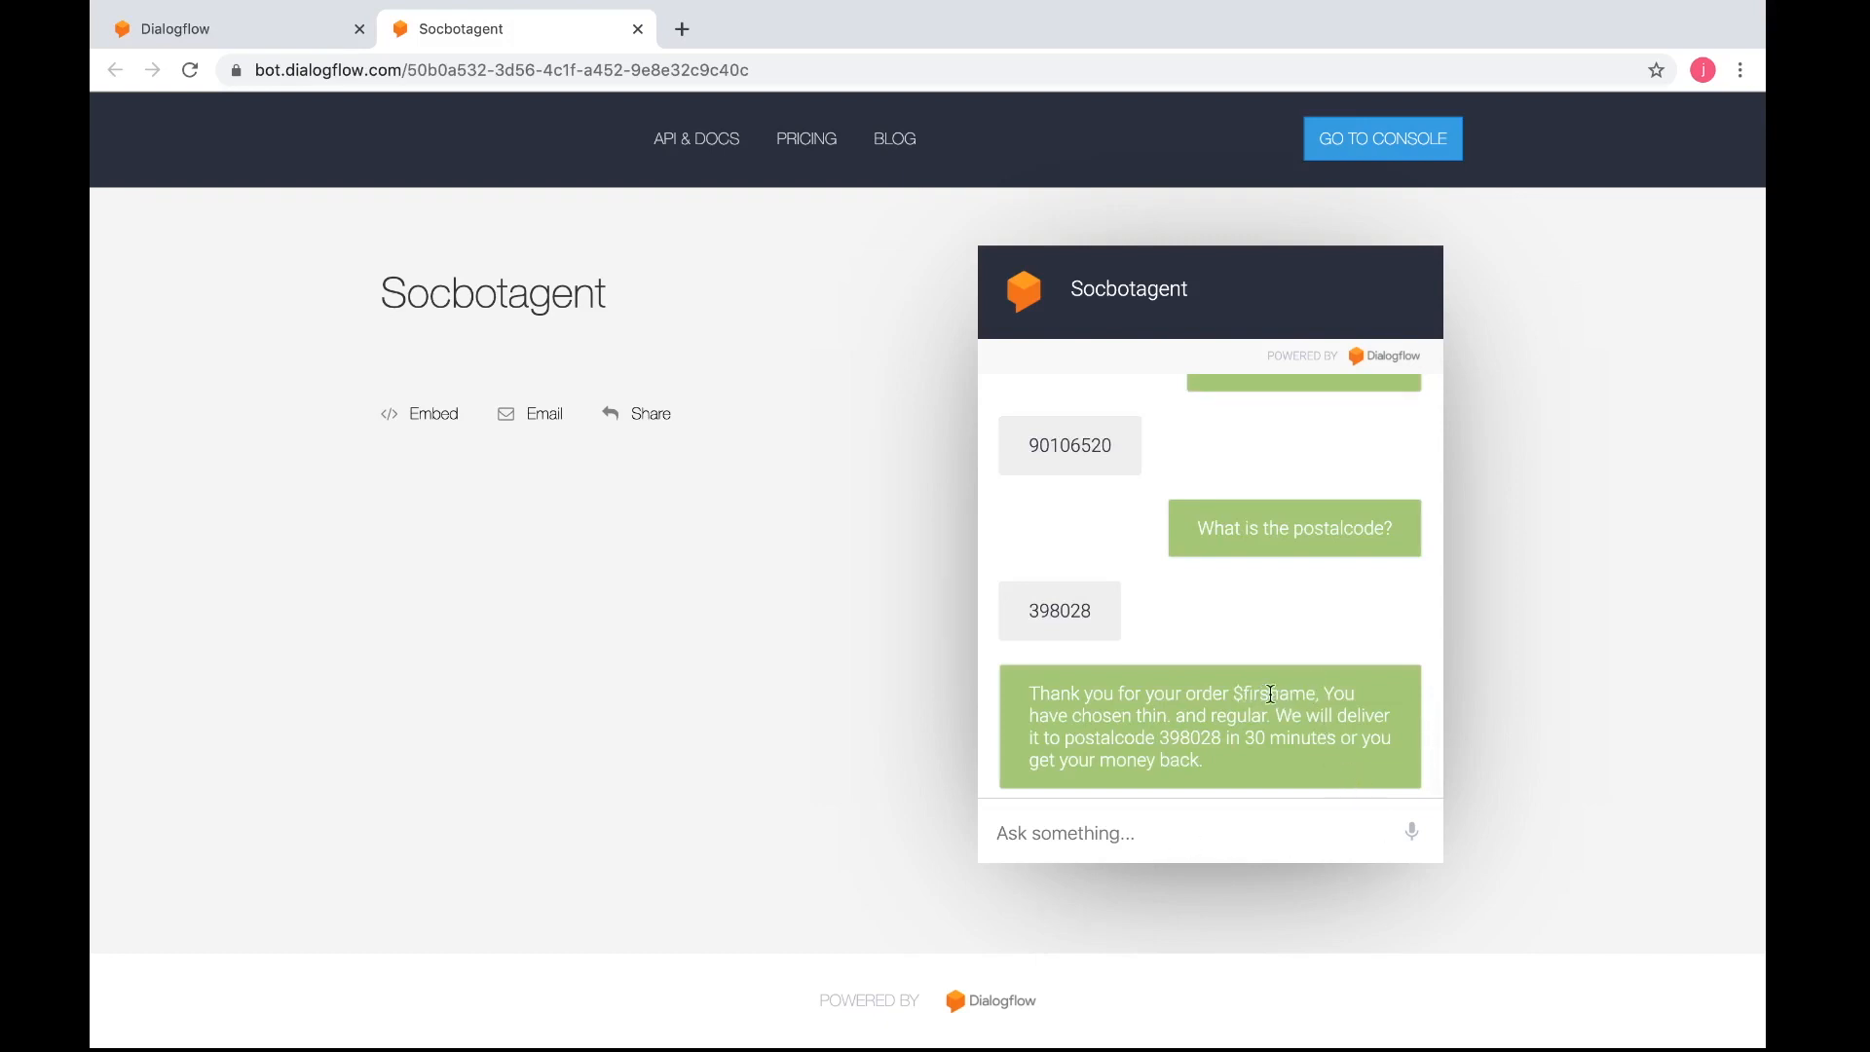
{"action": "key", "text": "ctrl+Right"}
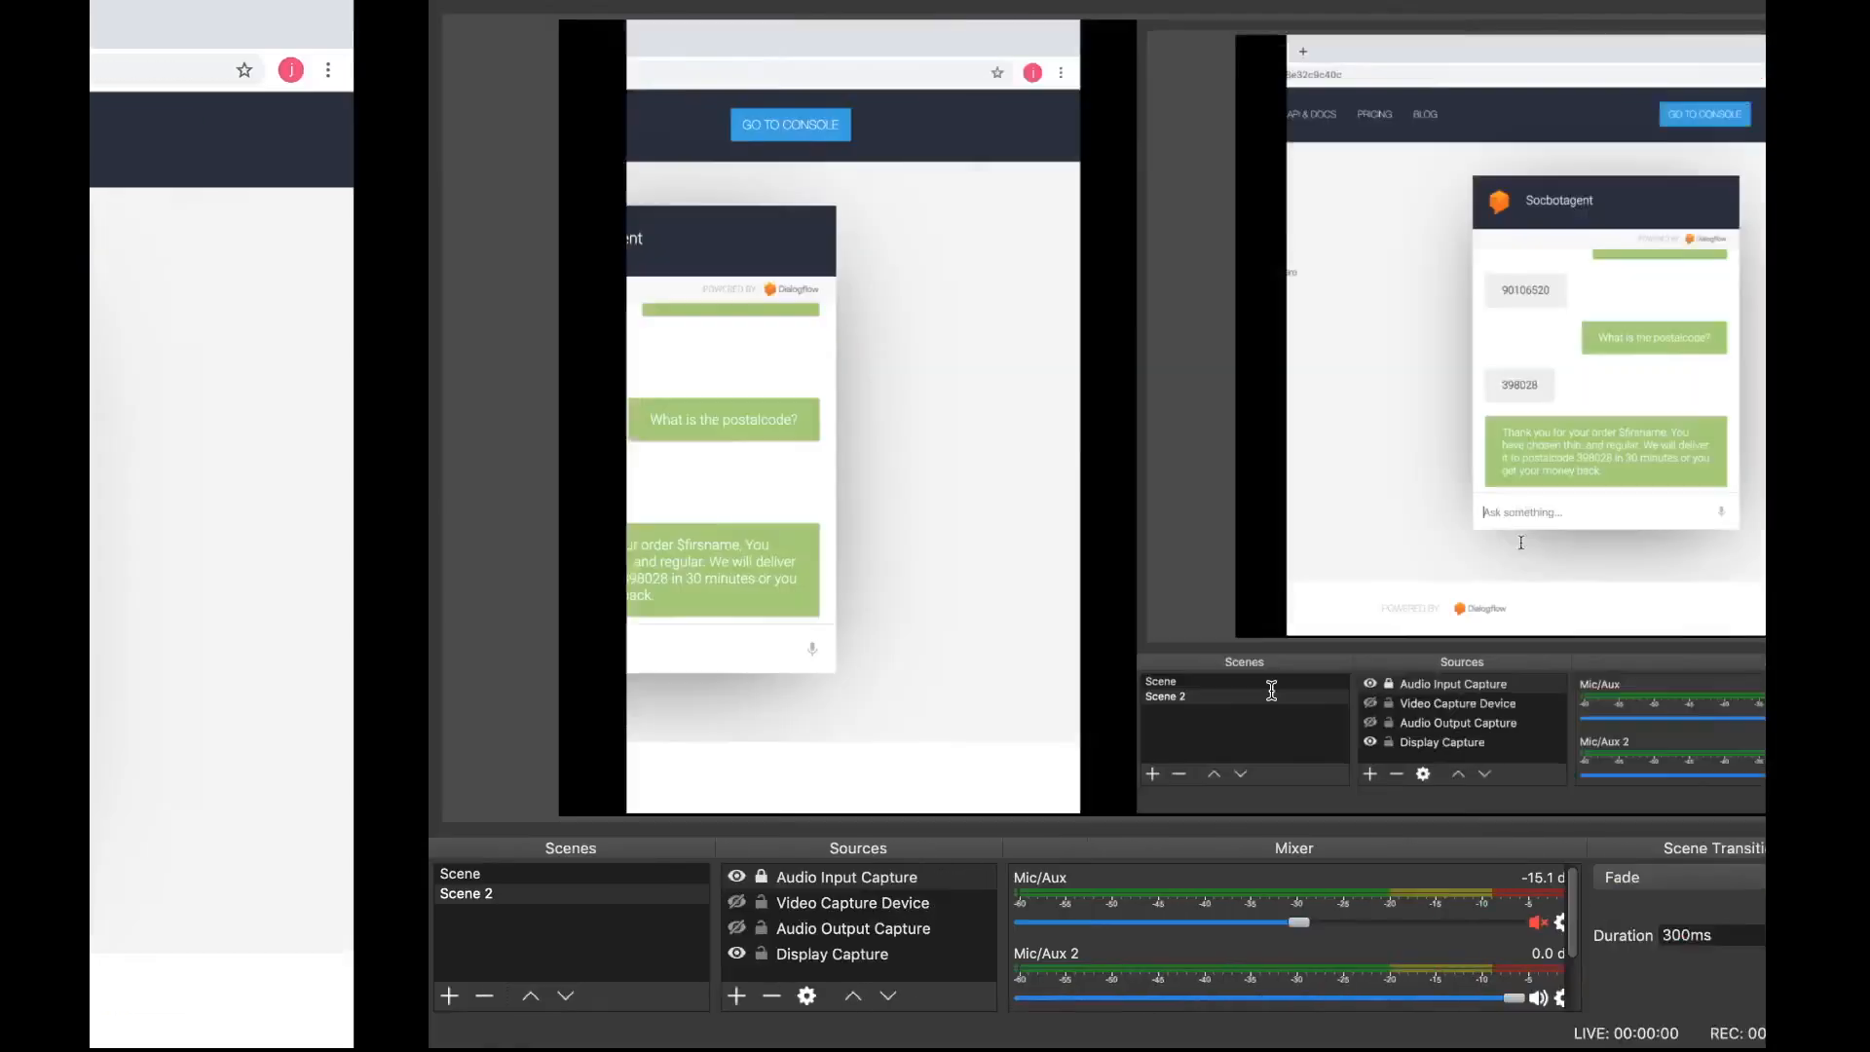
{"action": "key", "text": "ctrl+Left"}
{"action": "key", "text": "ctrl+Left"}
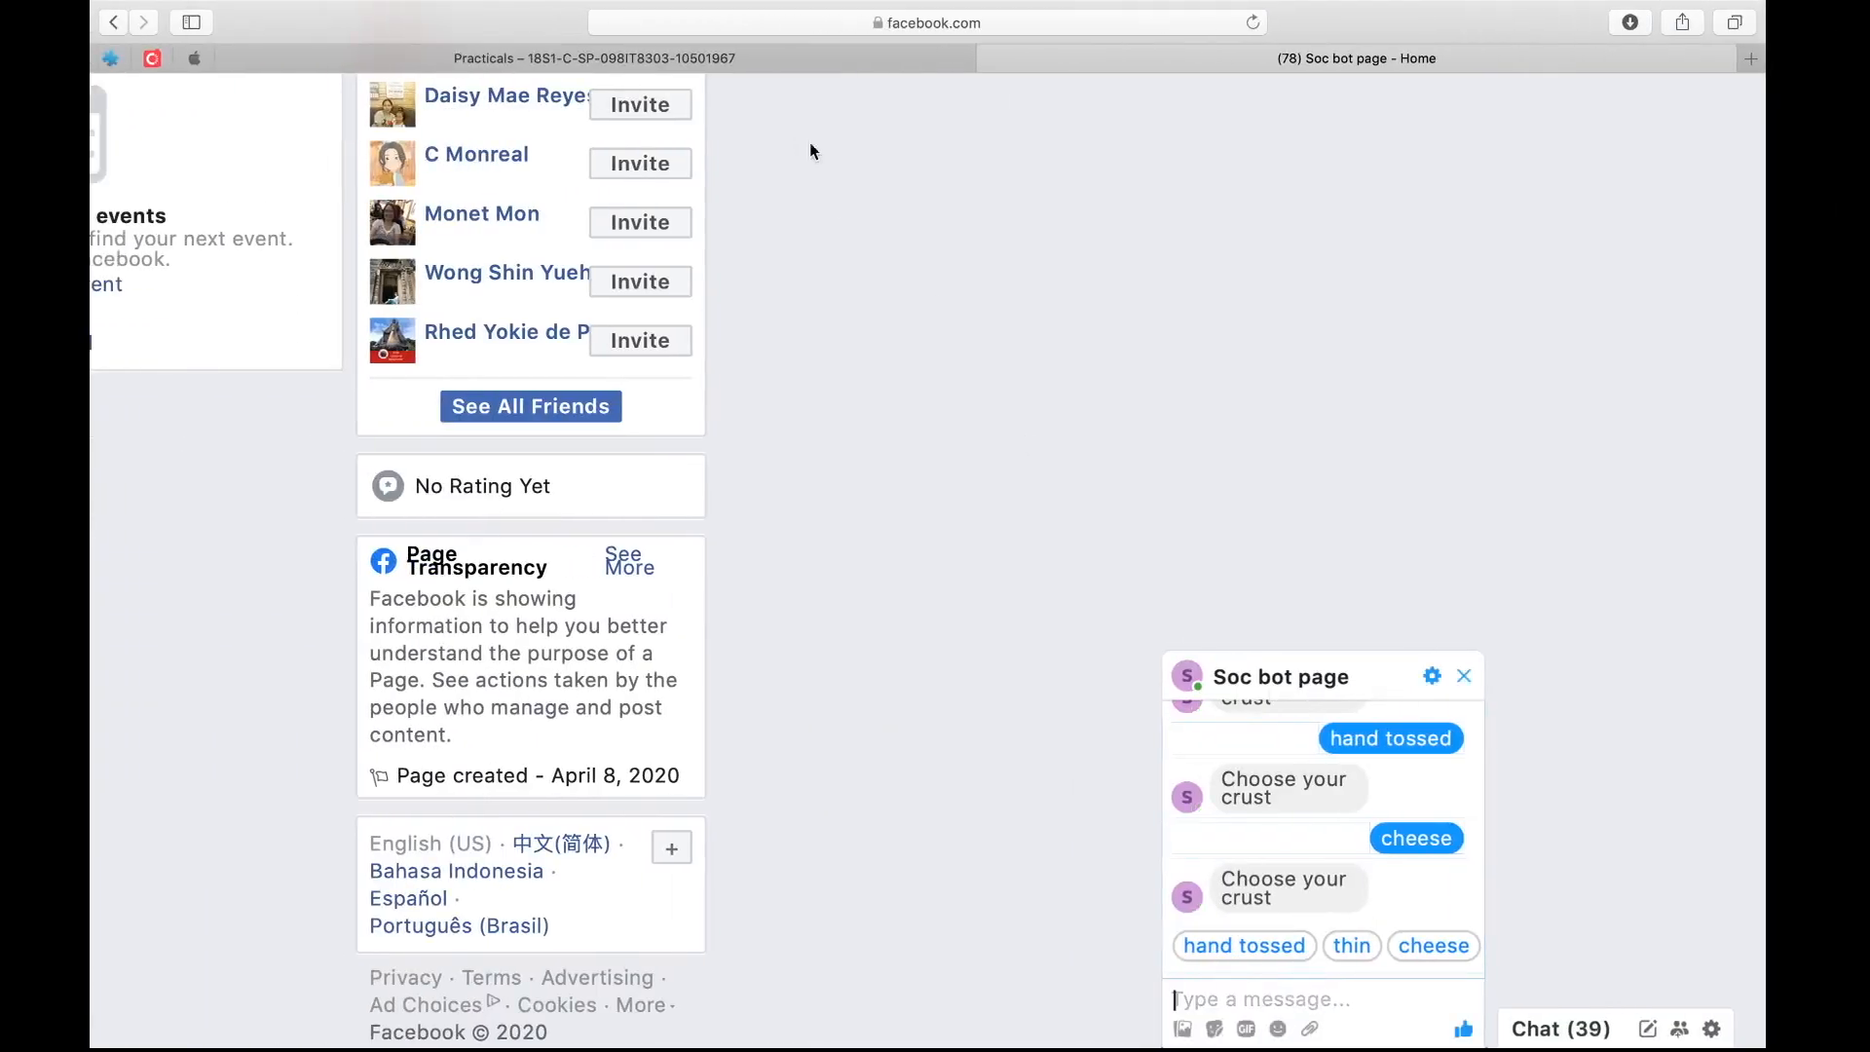
{"action": "key", "text": "ctrl+Right"}
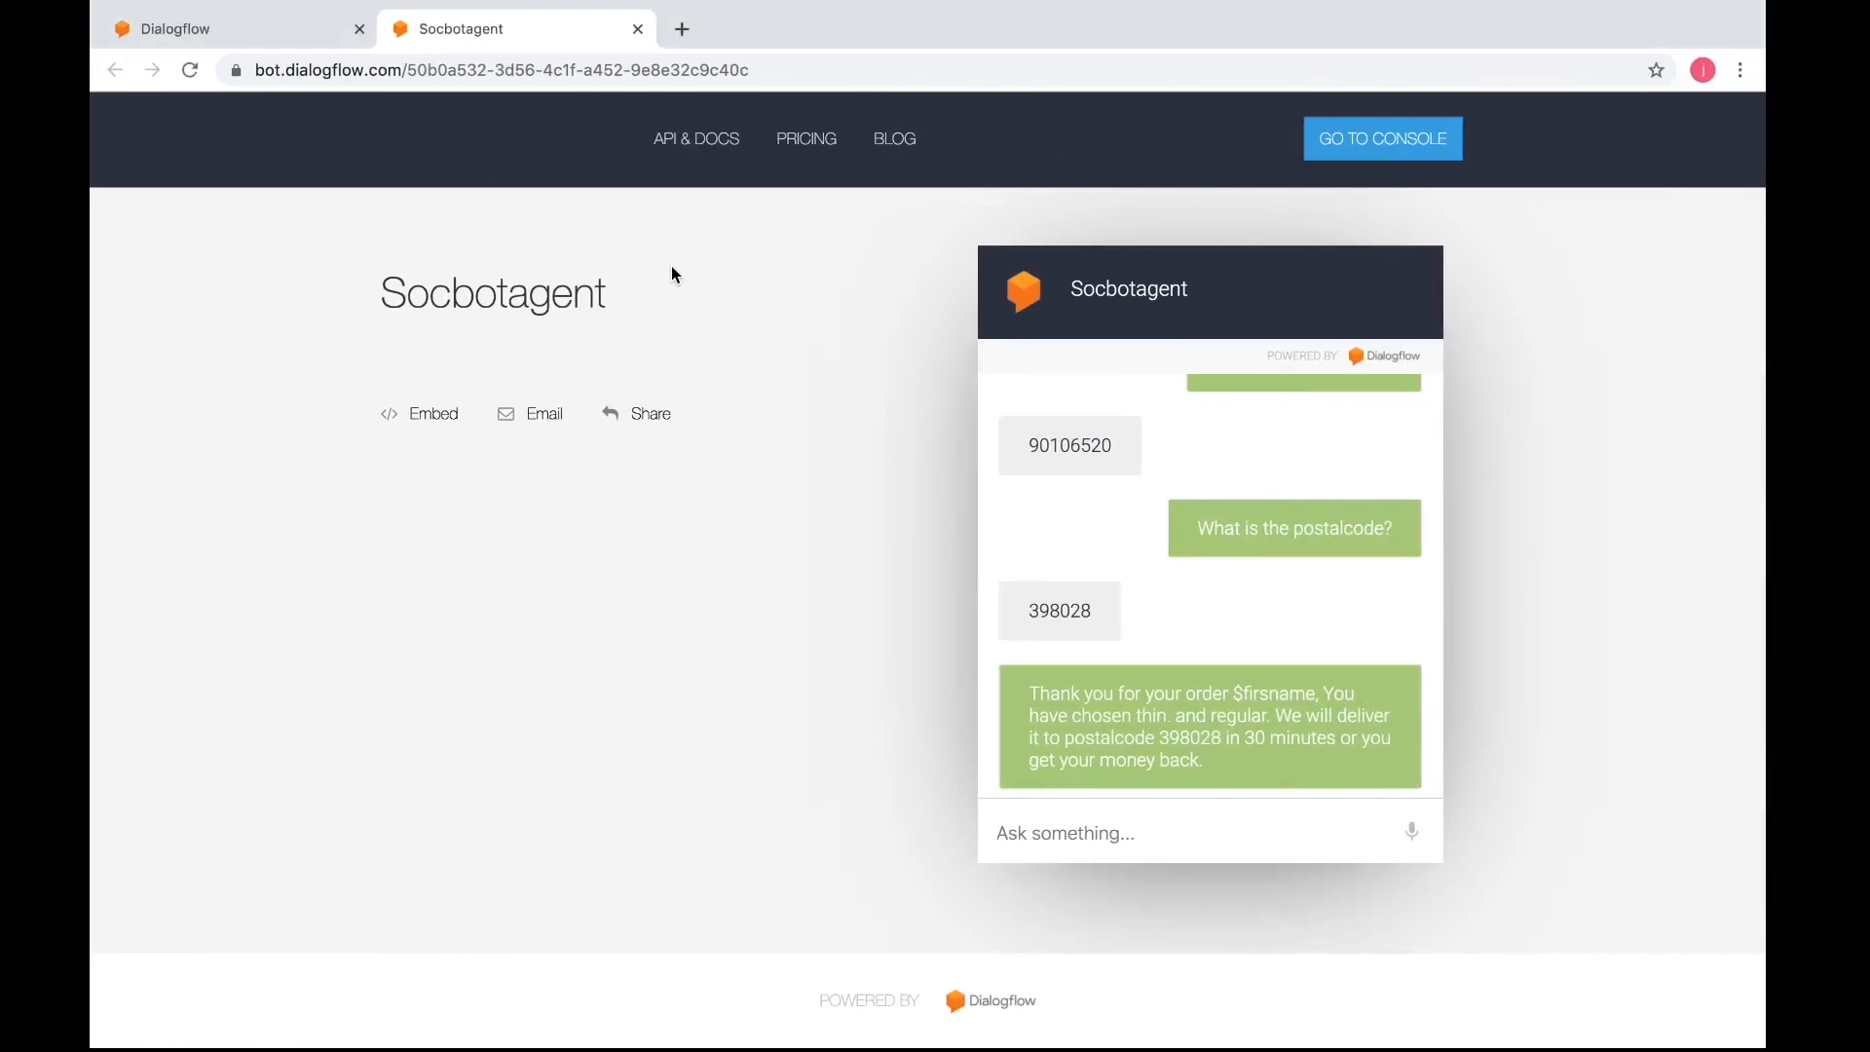
Return to the Dialogflow console, close the Web Demo details, and open the pizza-userparticulars intent from the intents list
{"action": "left_click", "coordinate": [289, 33]}
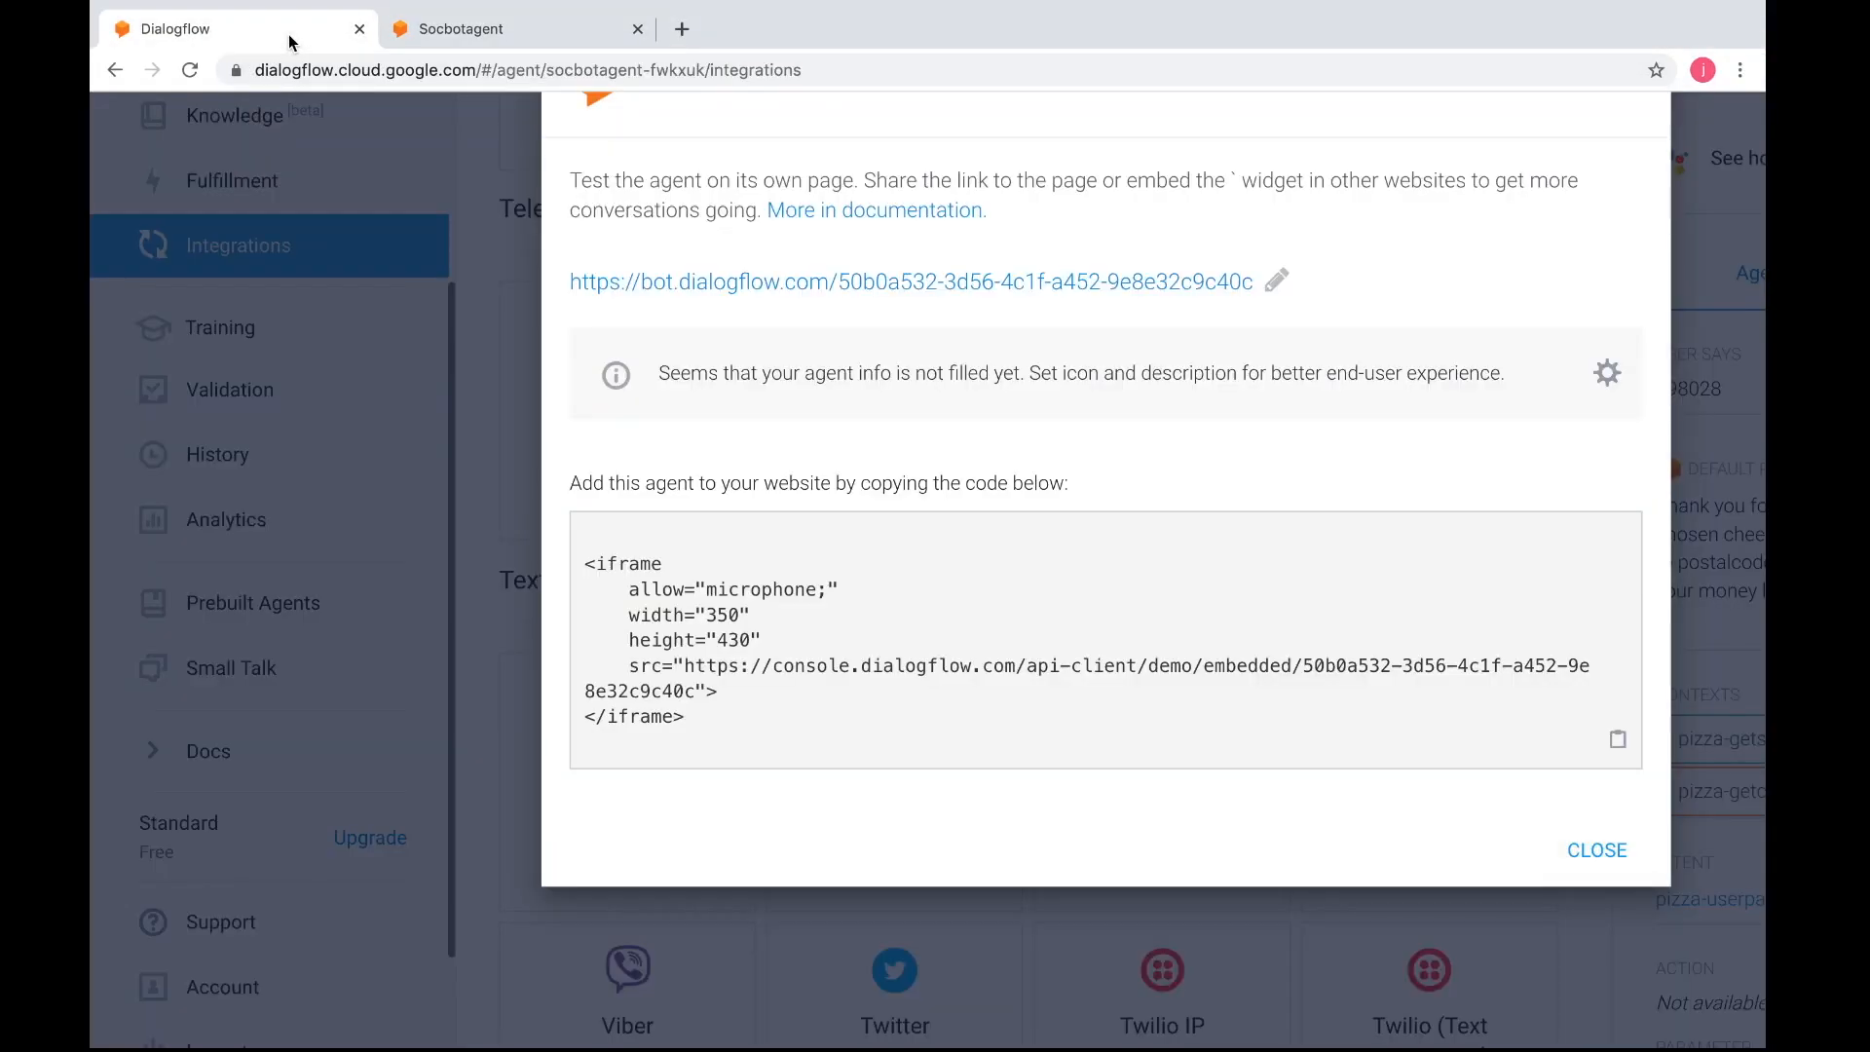
{"action": "left_click", "coordinate": [1549, 844]}
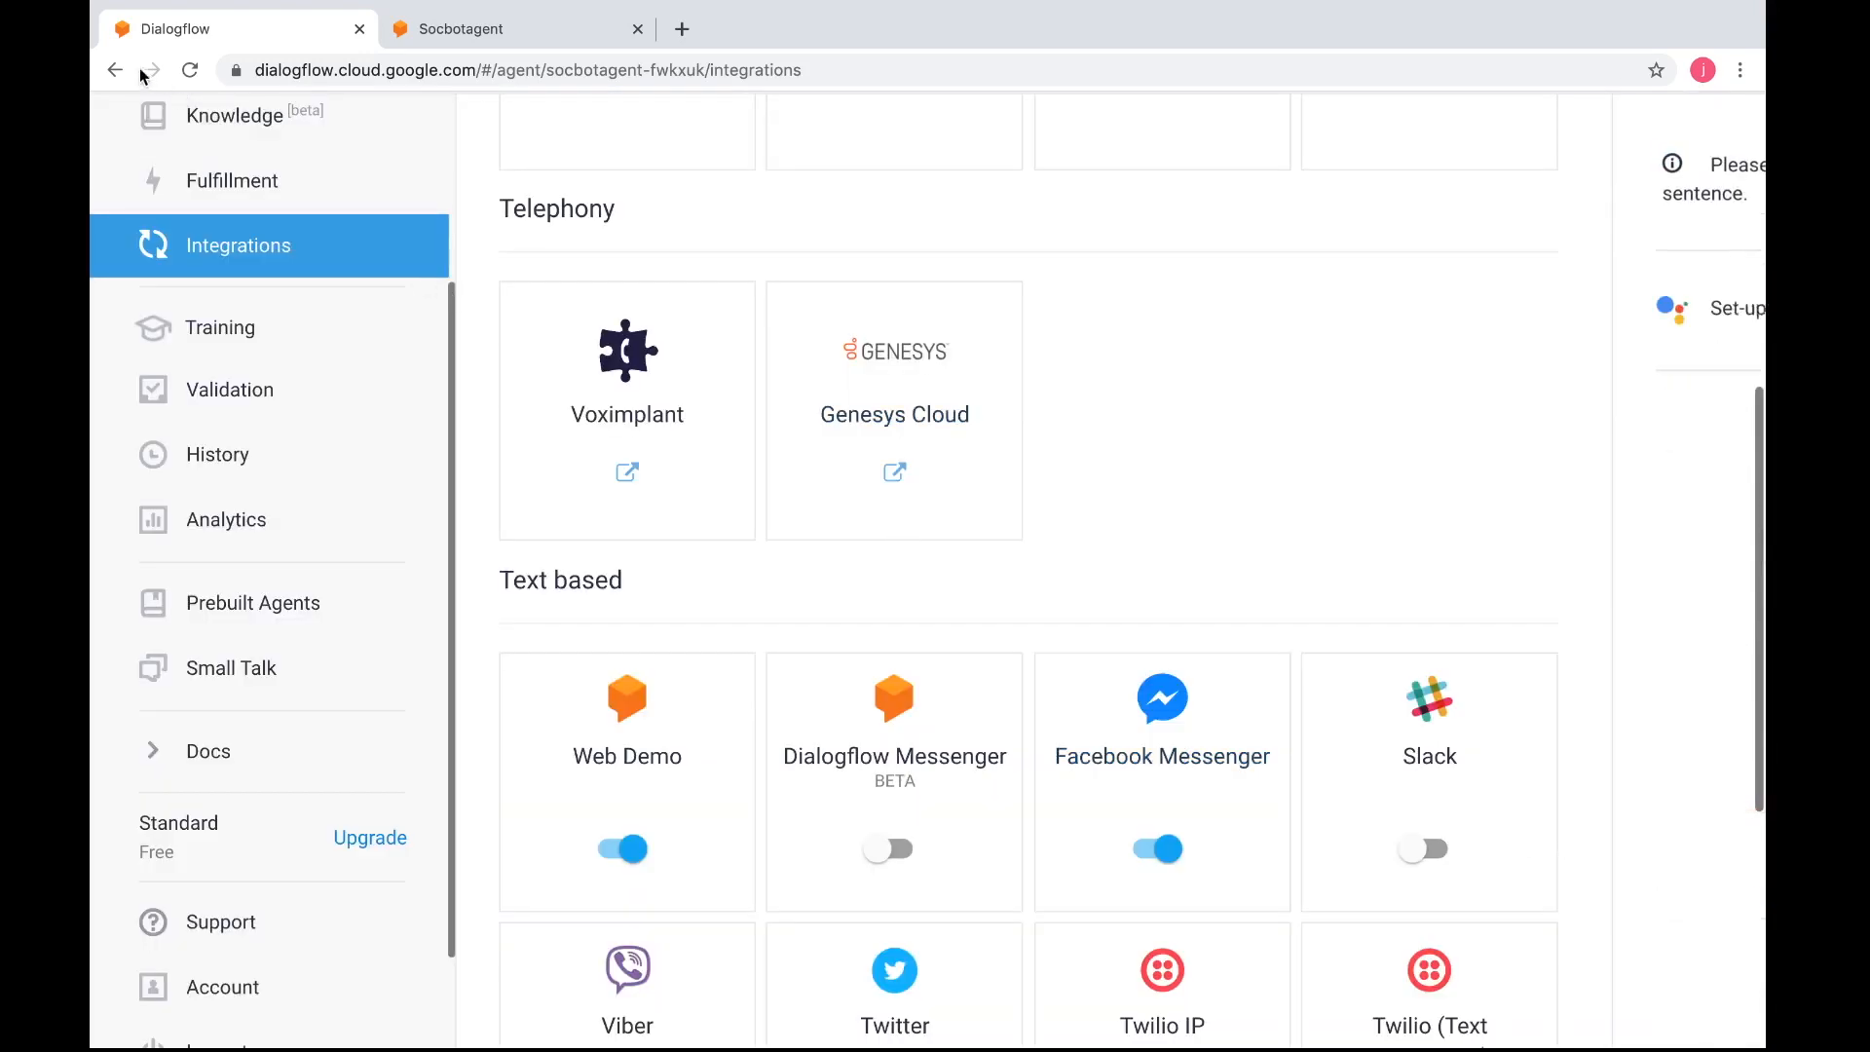
{"action": "left_click", "coordinate": [115, 70]}
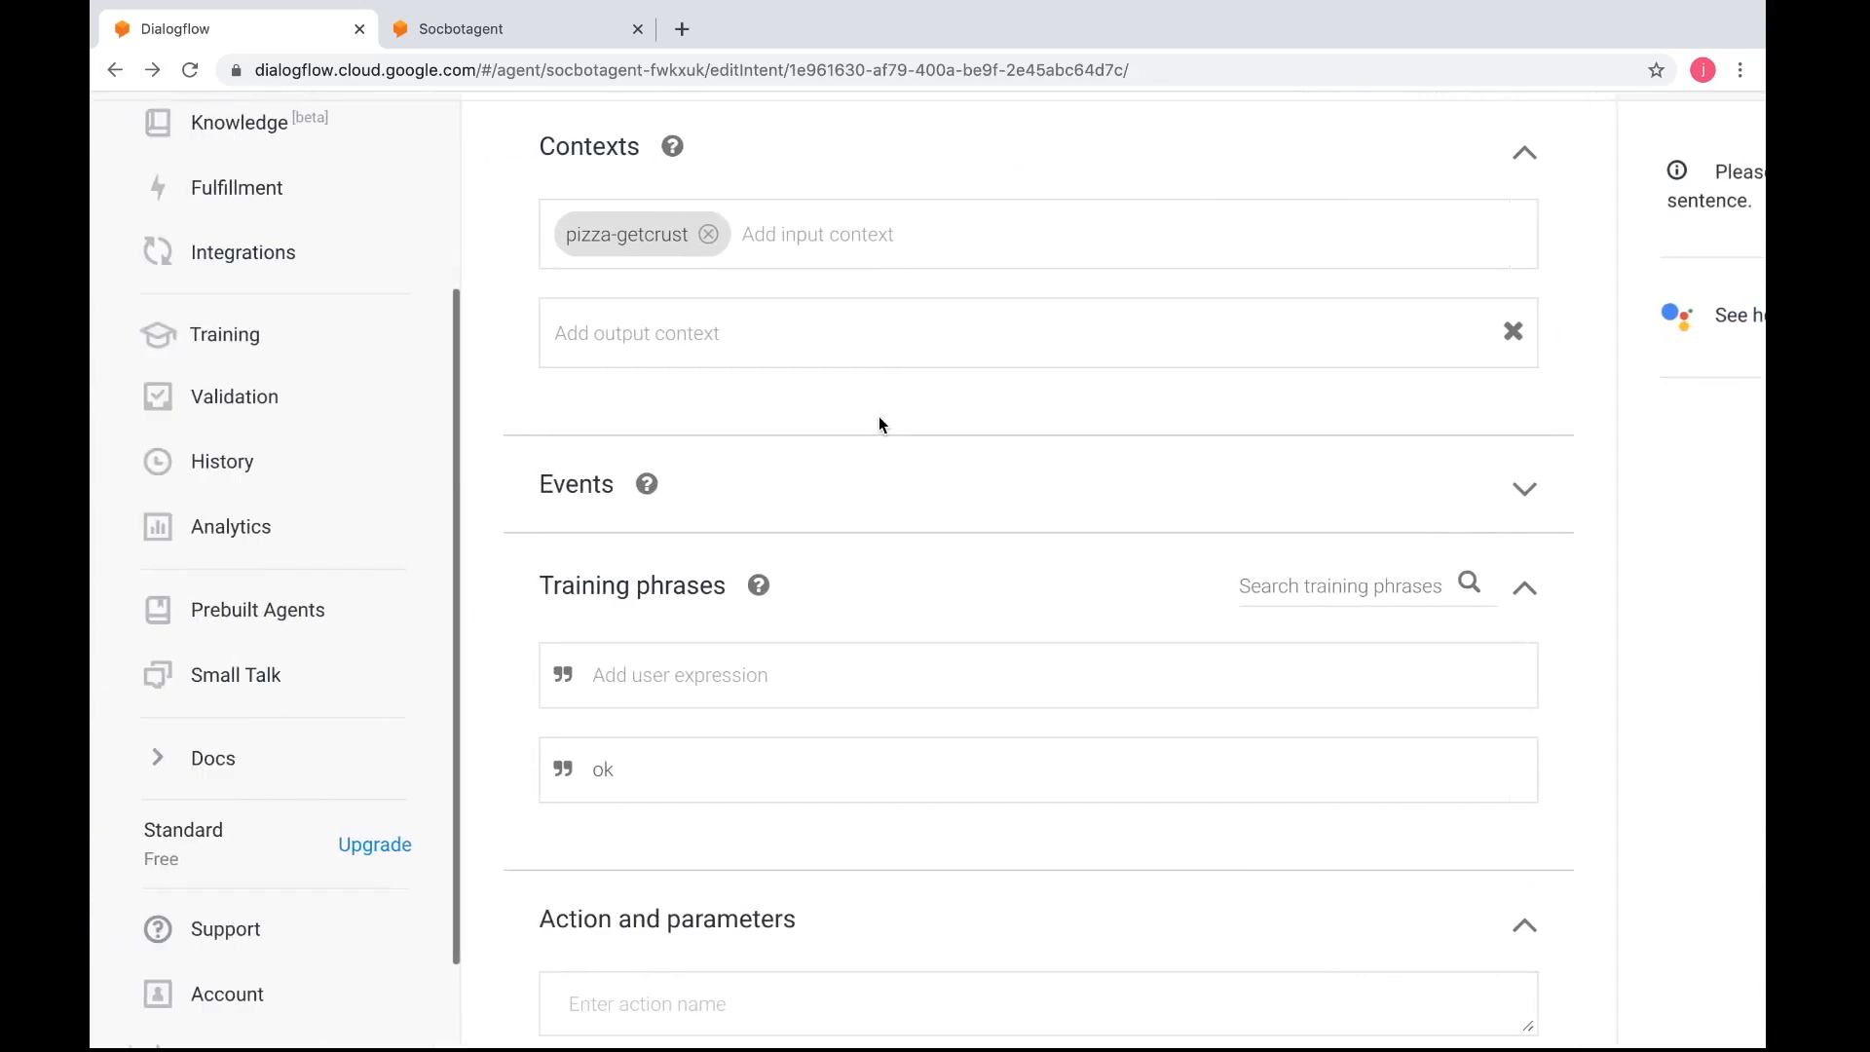
{"action": "scroll", "coordinate": [367, 429], "scroll_direction": "up", "scroll_amount": 5}
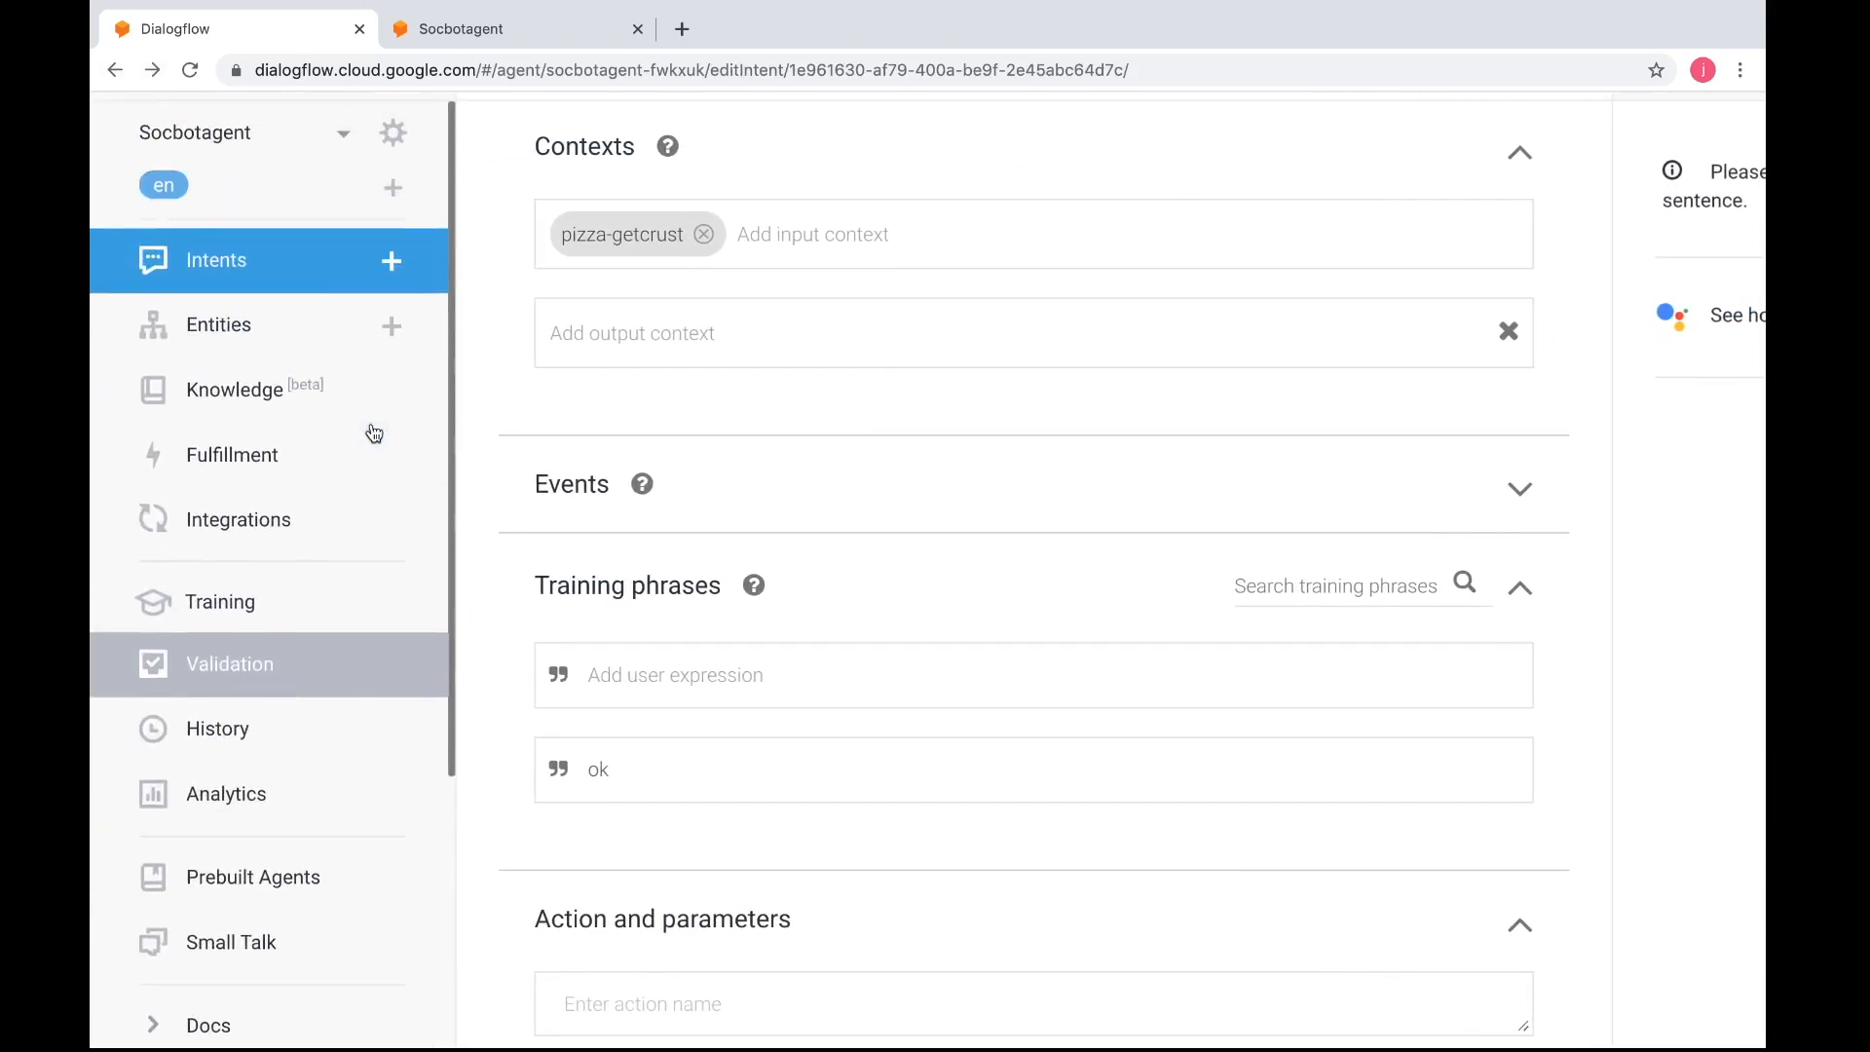
{"action": "left_click", "coordinate": [280, 273]}
{"action": "left_click", "coordinate": [1110, 226]}
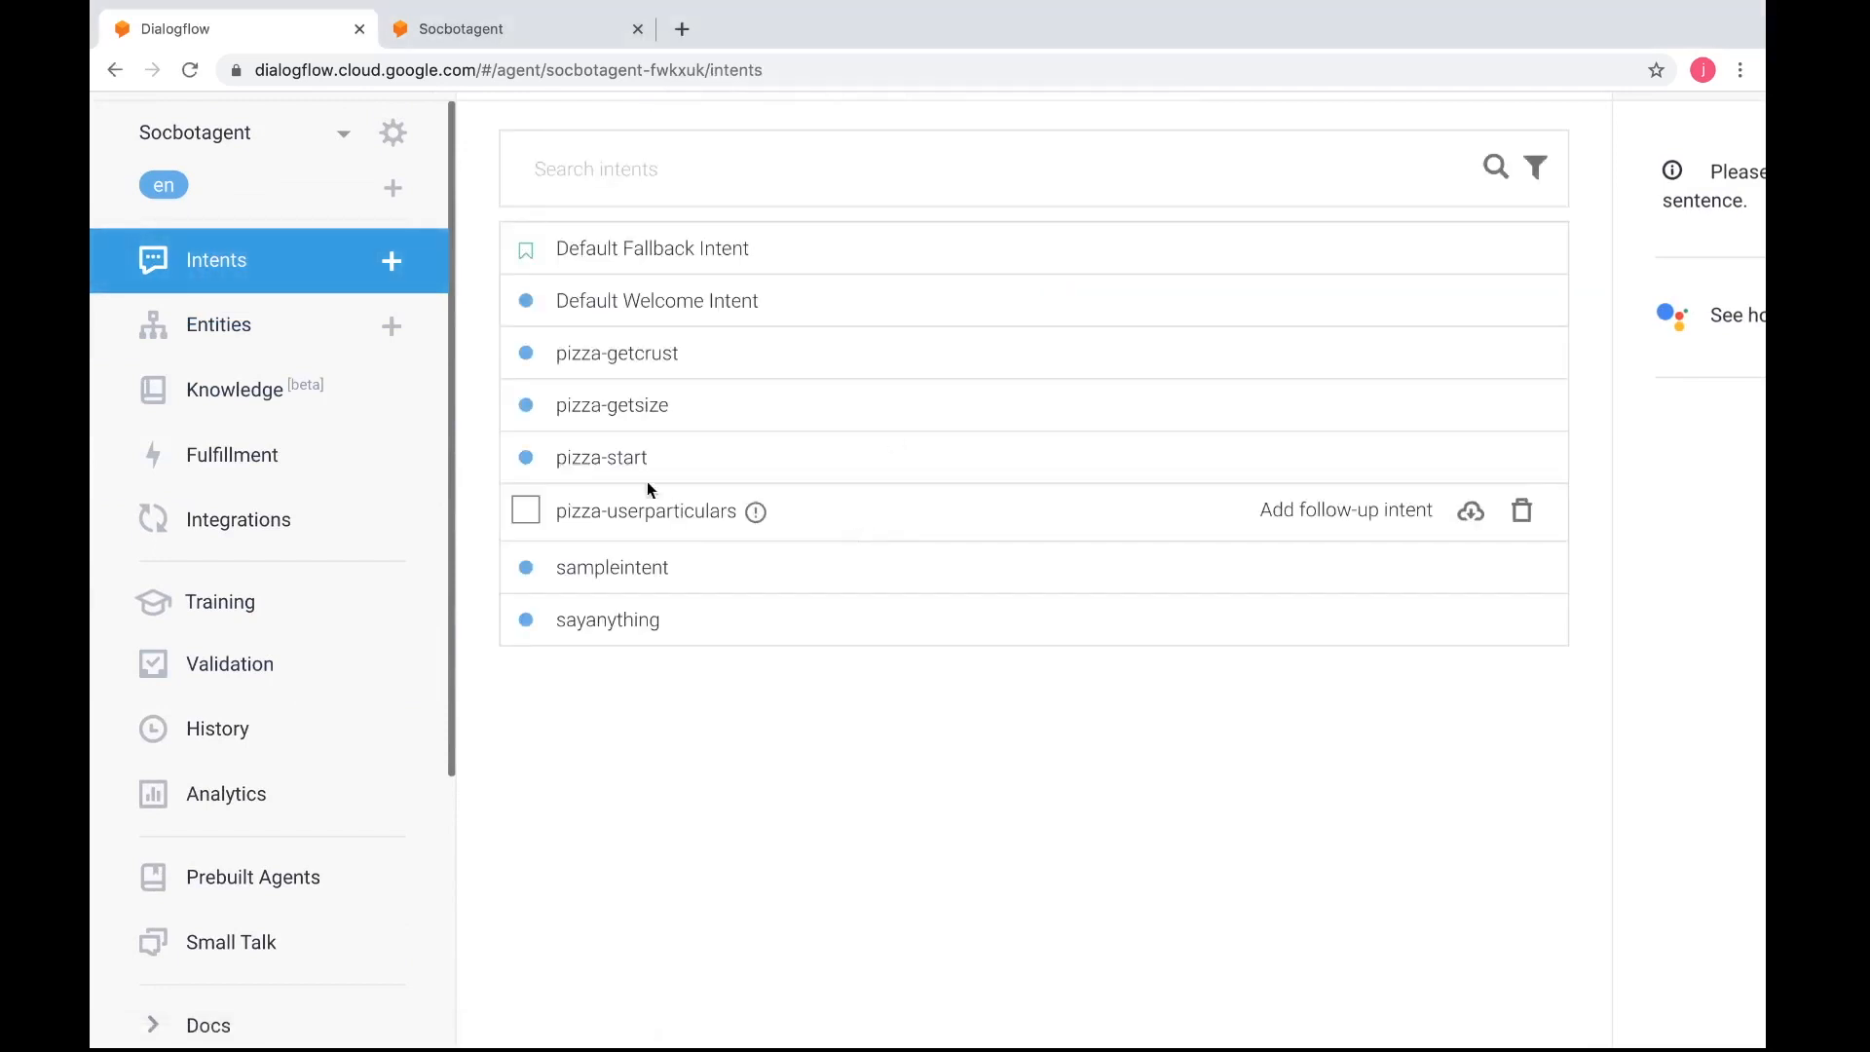
{"action": "left_click", "coordinate": [624, 504]}
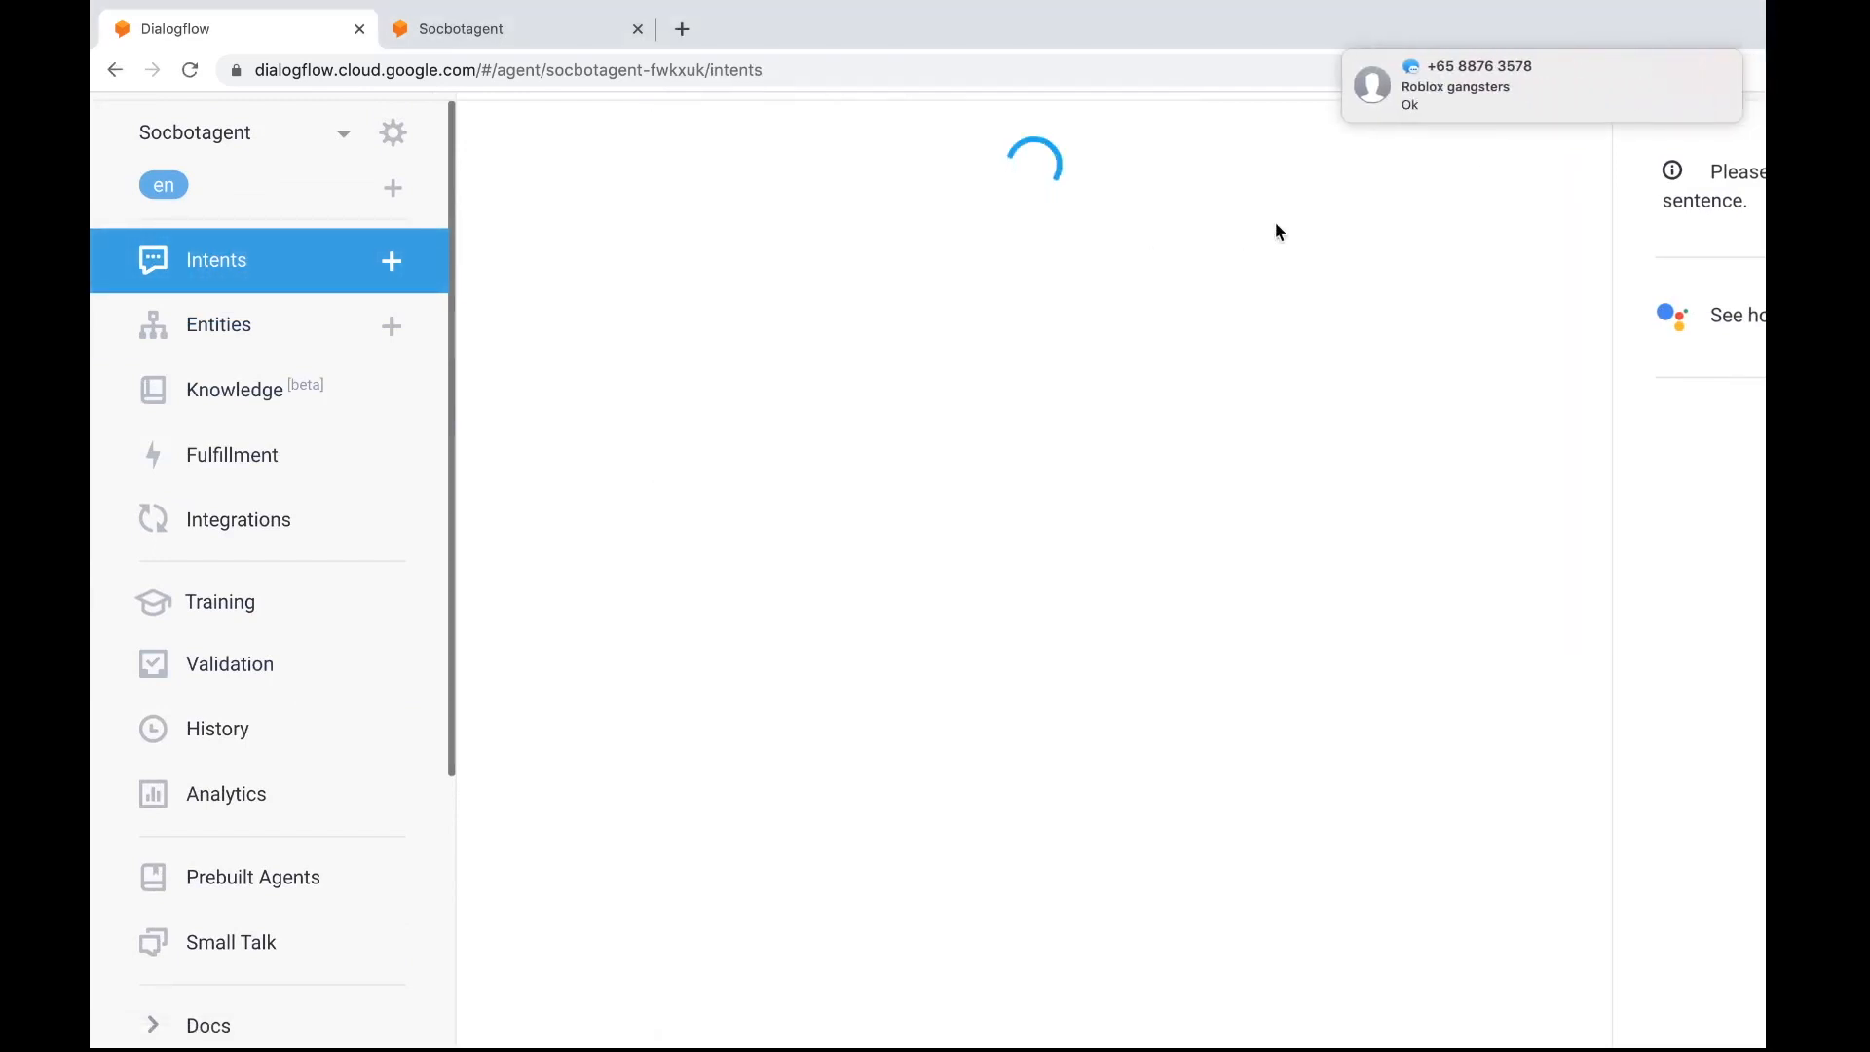
Correct $firsname to $firstname in the intent's default text response and save the intent
{"action": "scroll", "coordinate": [975, 682], "scroll_direction": "down", "scroll_amount": 5}
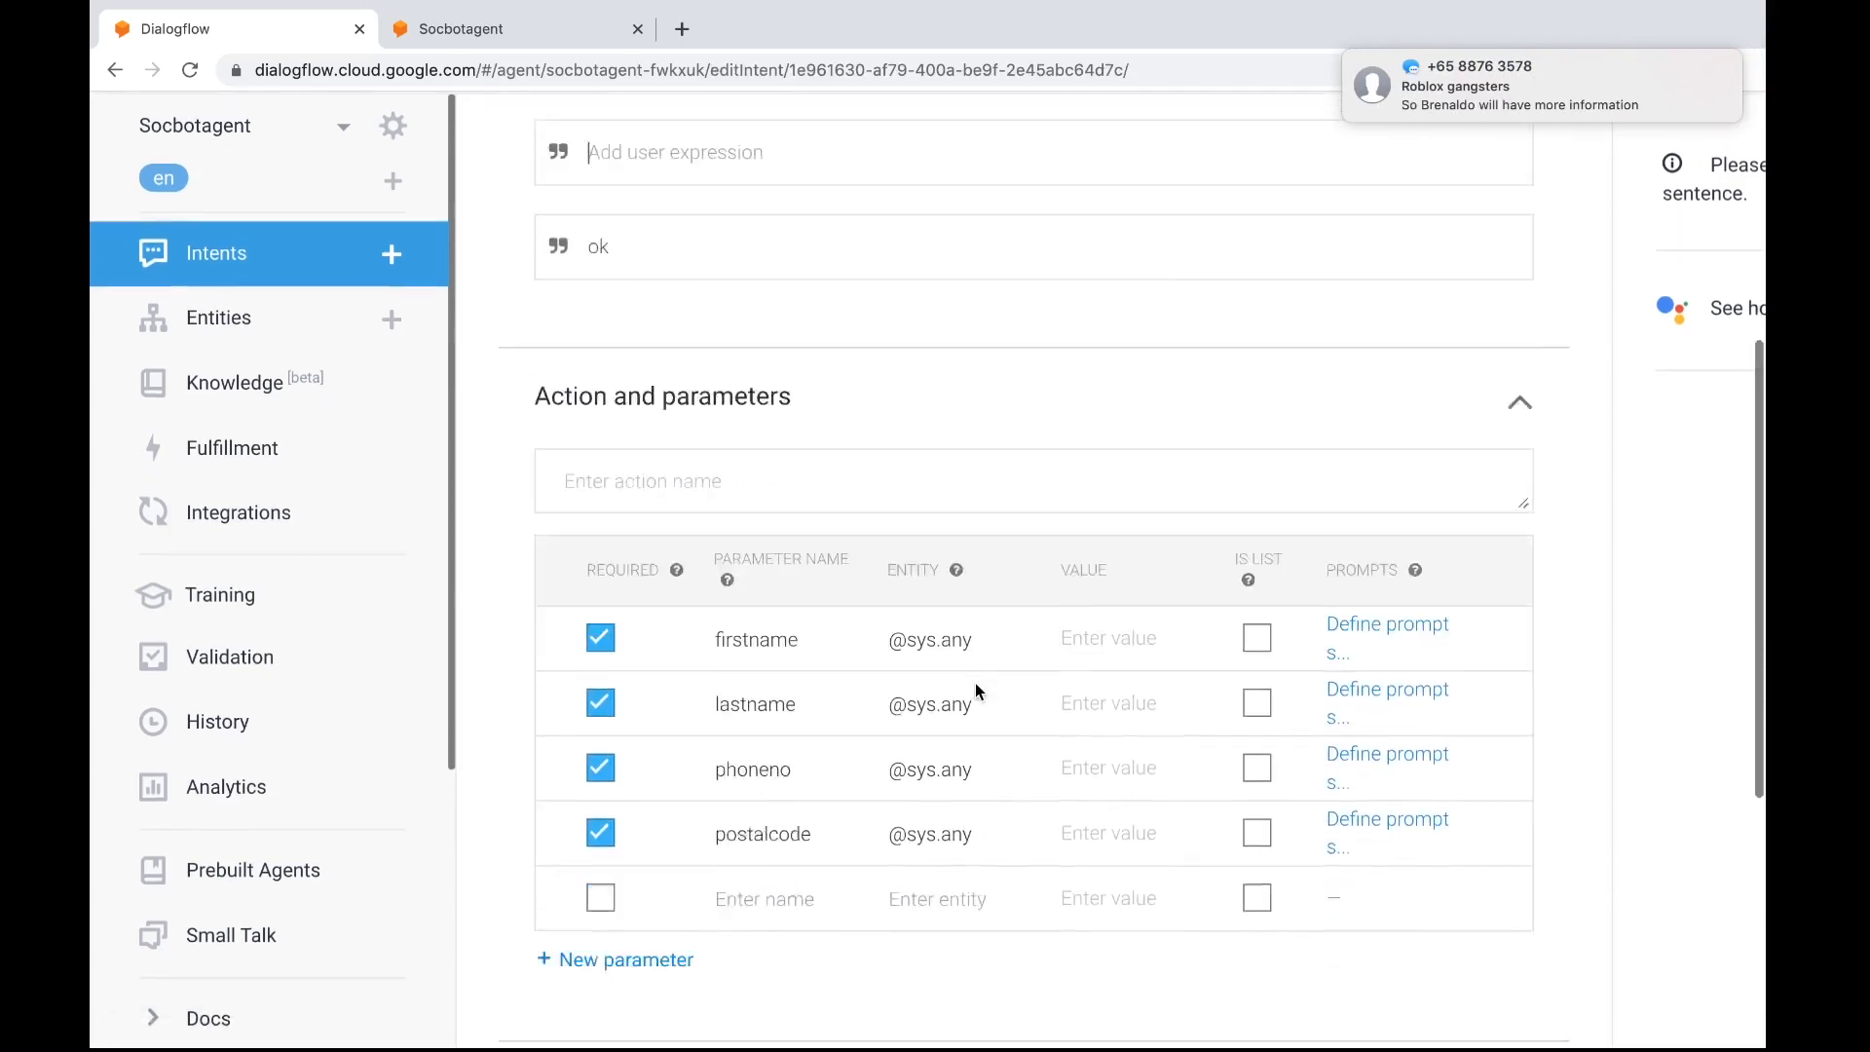
{"action": "scroll", "coordinate": [974, 686], "scroll_direction": "down", "scroll_amount": 2}
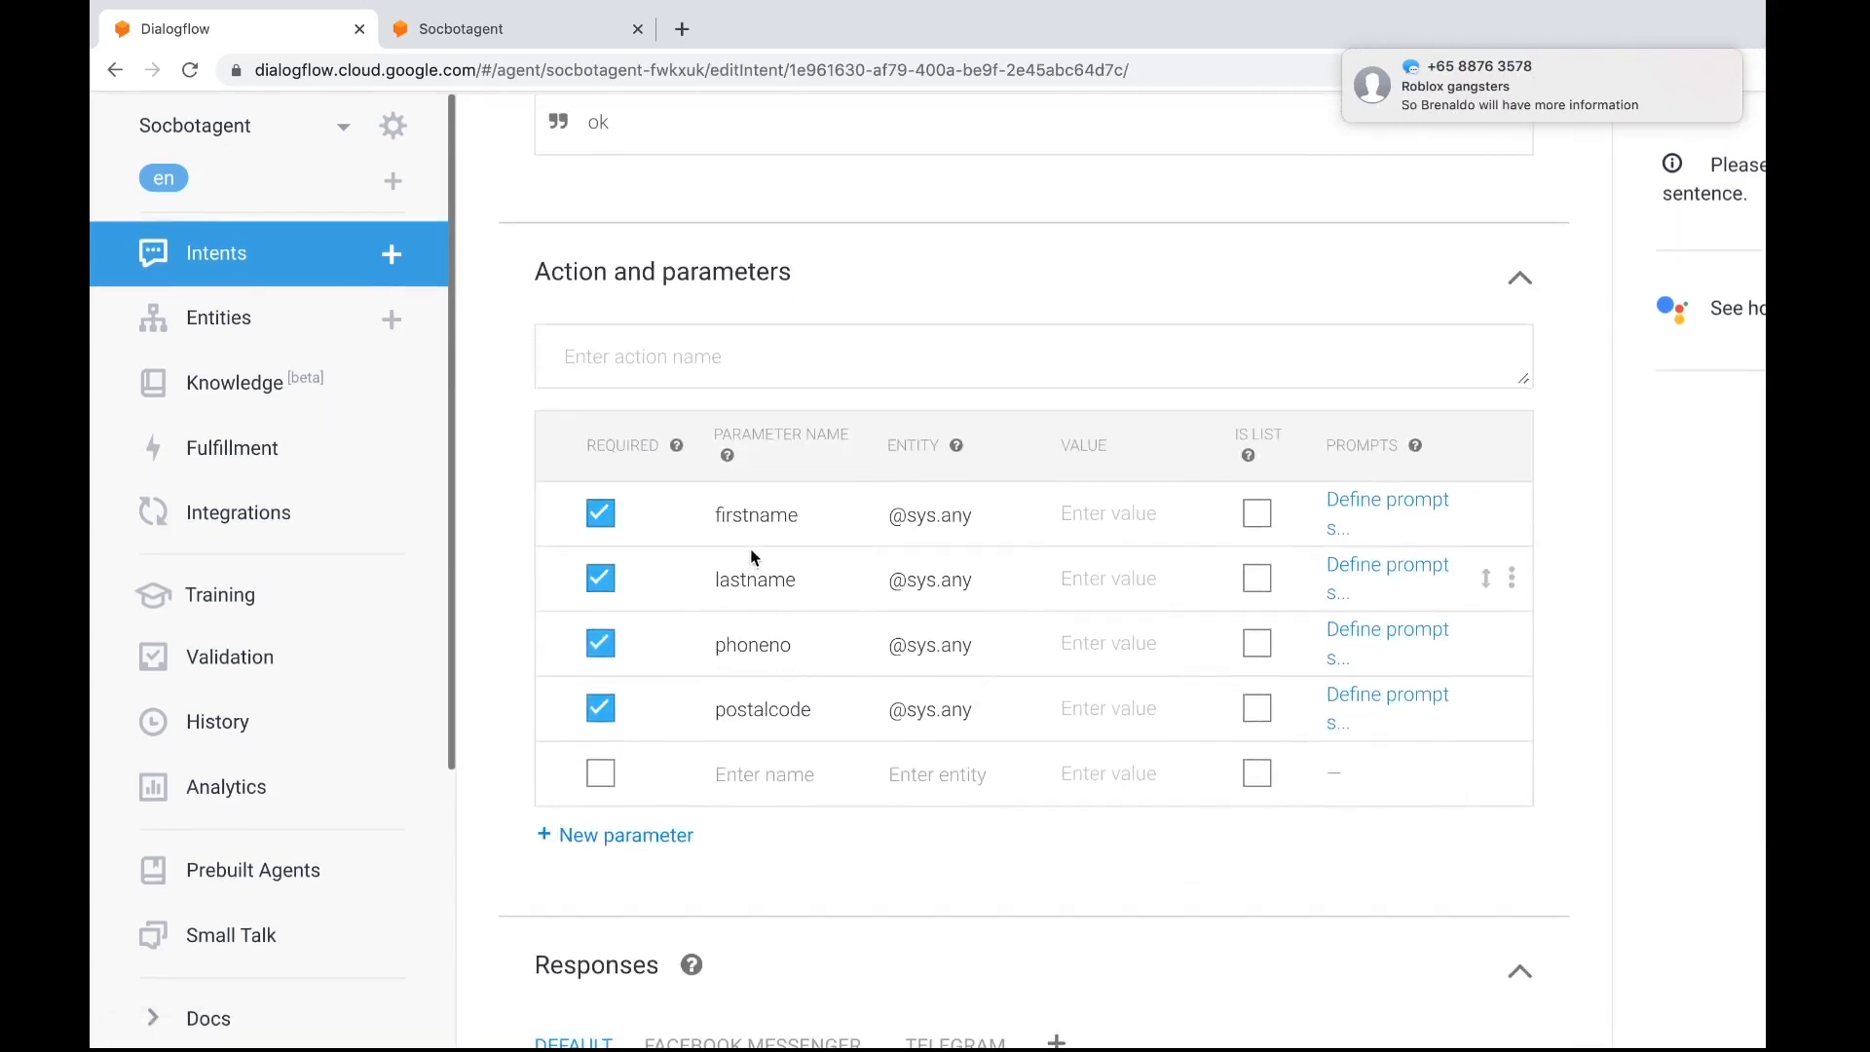
{"action": "scroll", "coordinate": [910, 584], "scroll_direction": "up", "scroll_amount": 1}
{"action": "scroll", "coordinate": [910, 585], "scroll_direction": "down", "scroll_amount": 6}
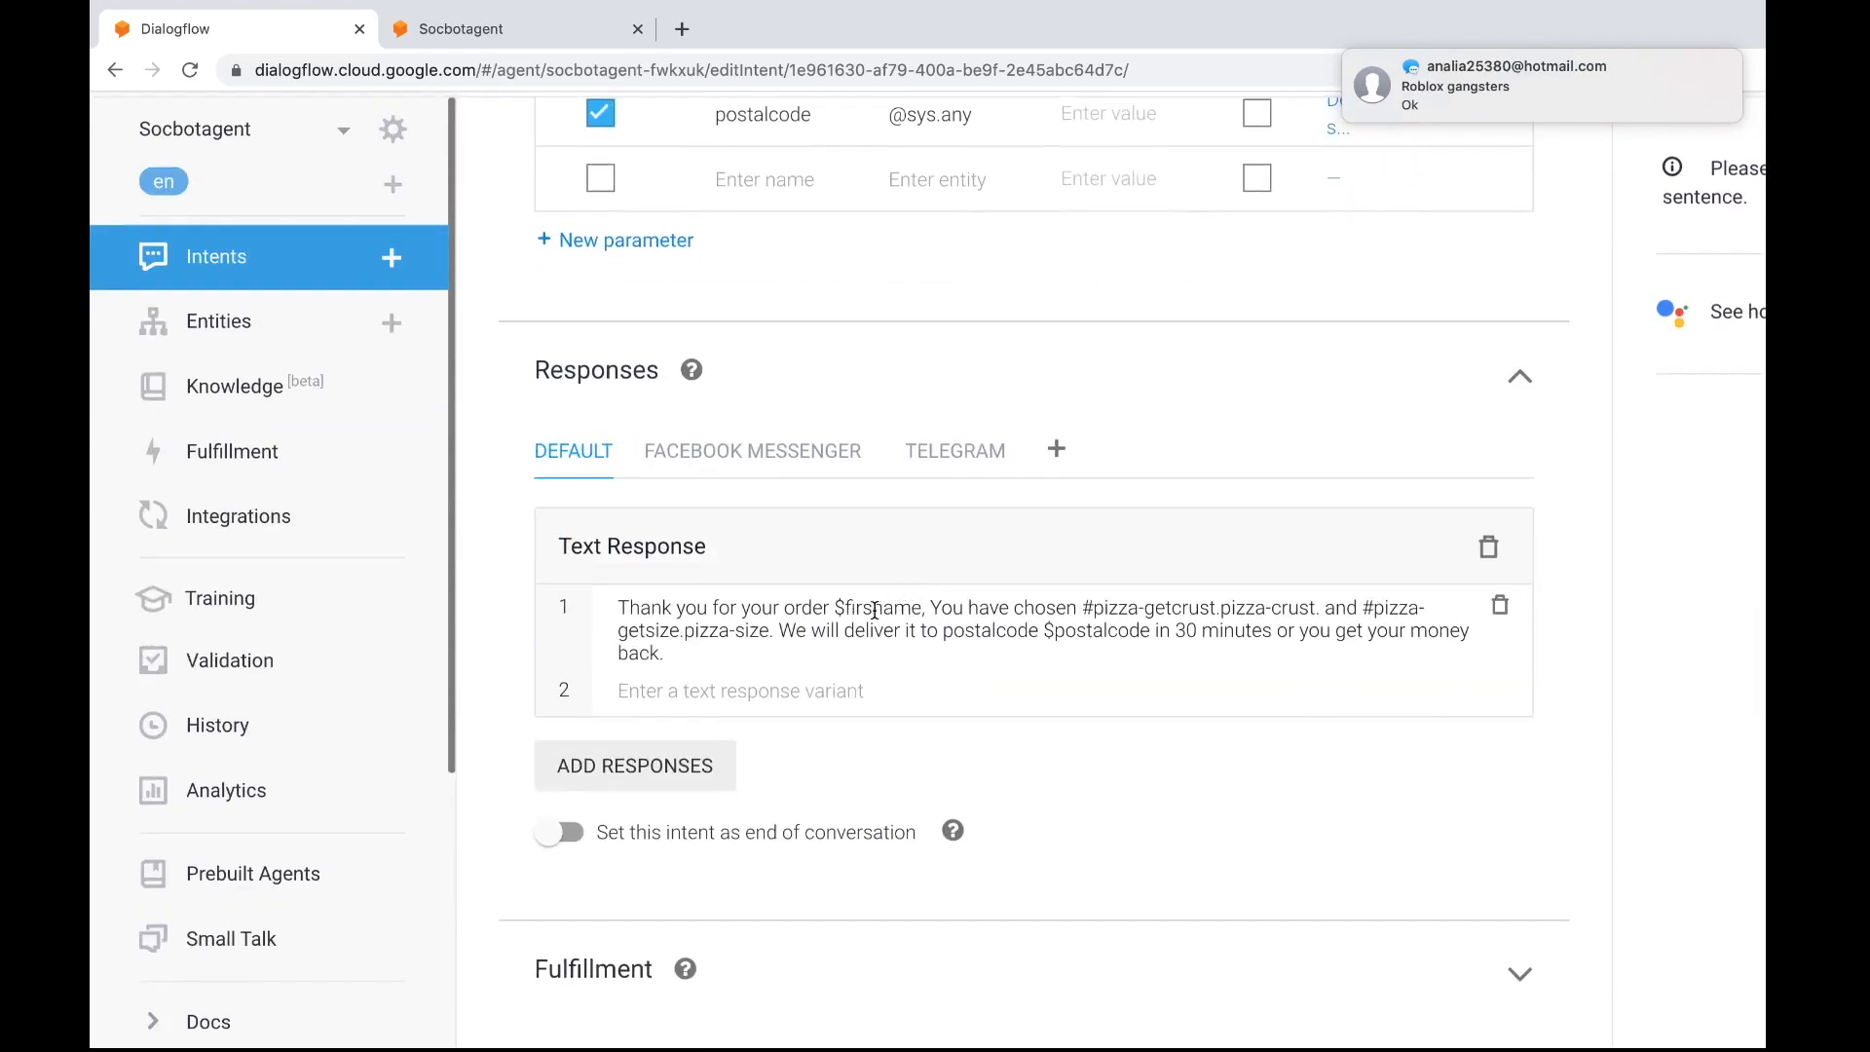
{"action": "left_click", "coordinate": [876, 608]}
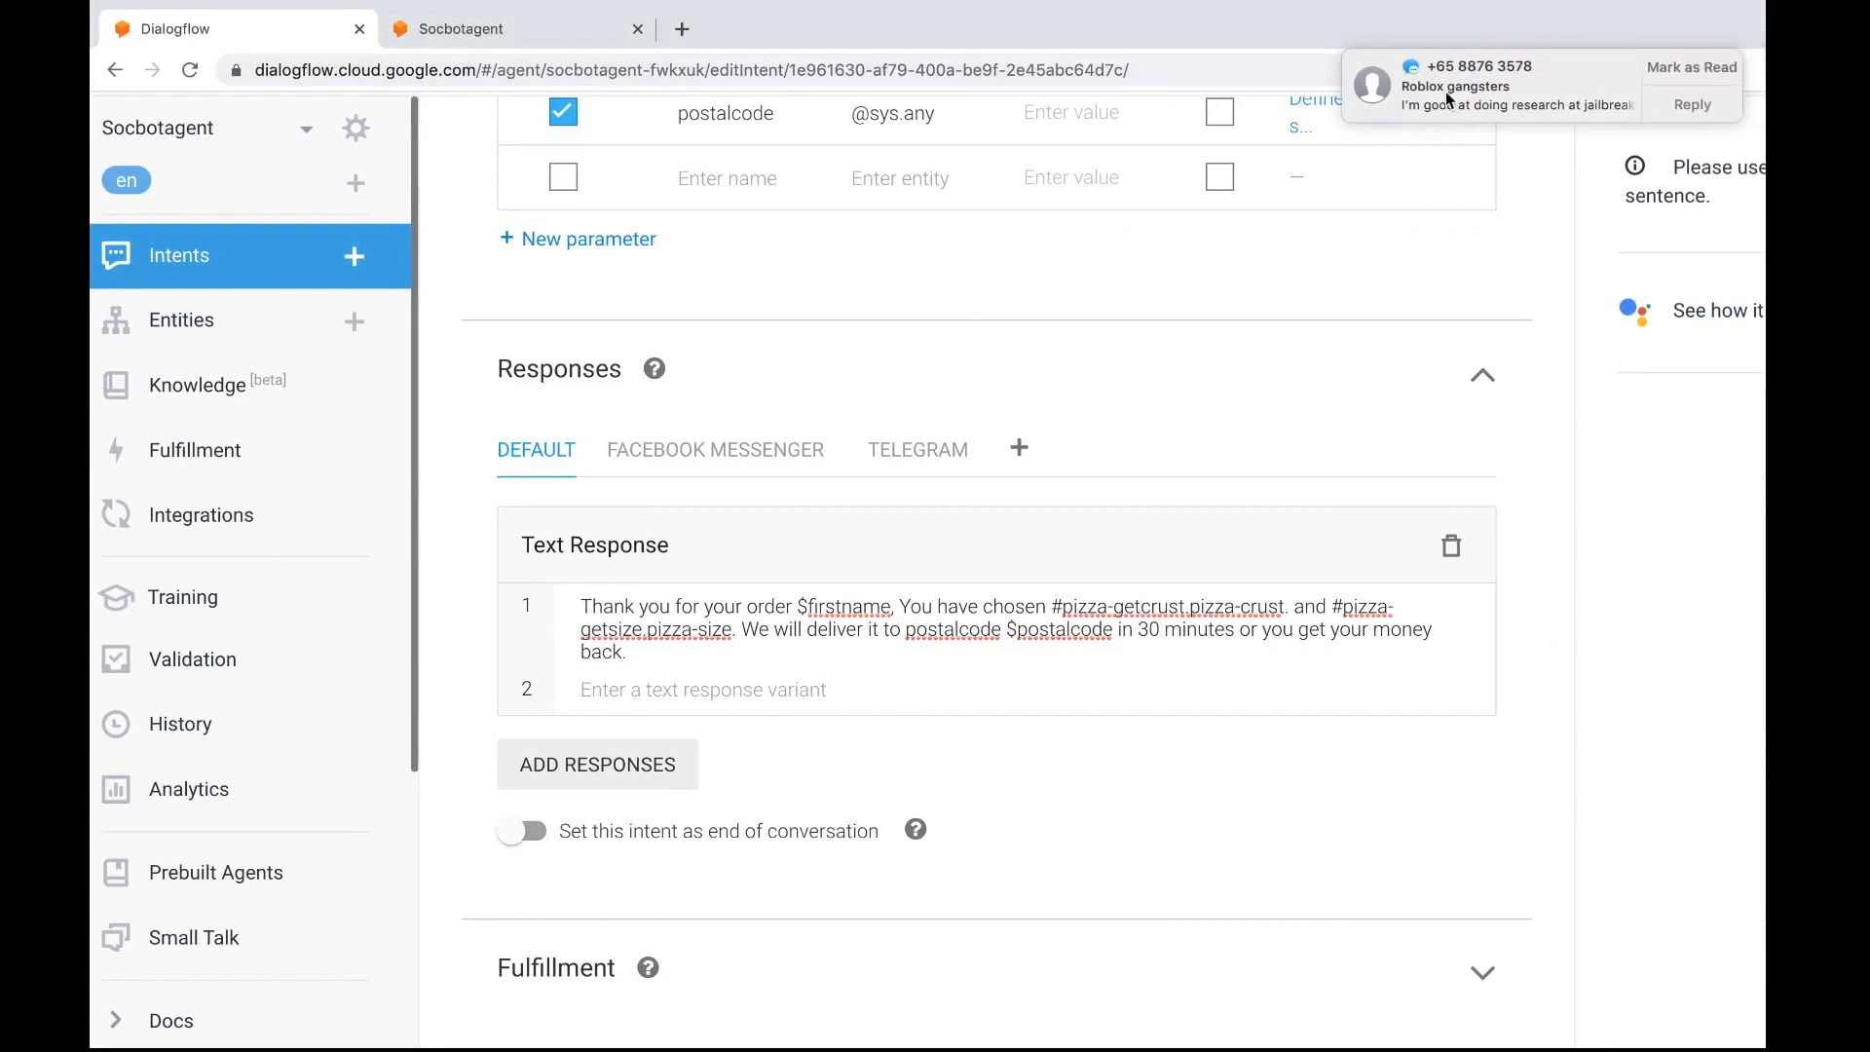
{"action": "scroll", "coordinate": [1471, 158], "scroll_direction": "up", "scroll_amount": 15}
{"action": "left_click", "coordinate": [1427, 253]}
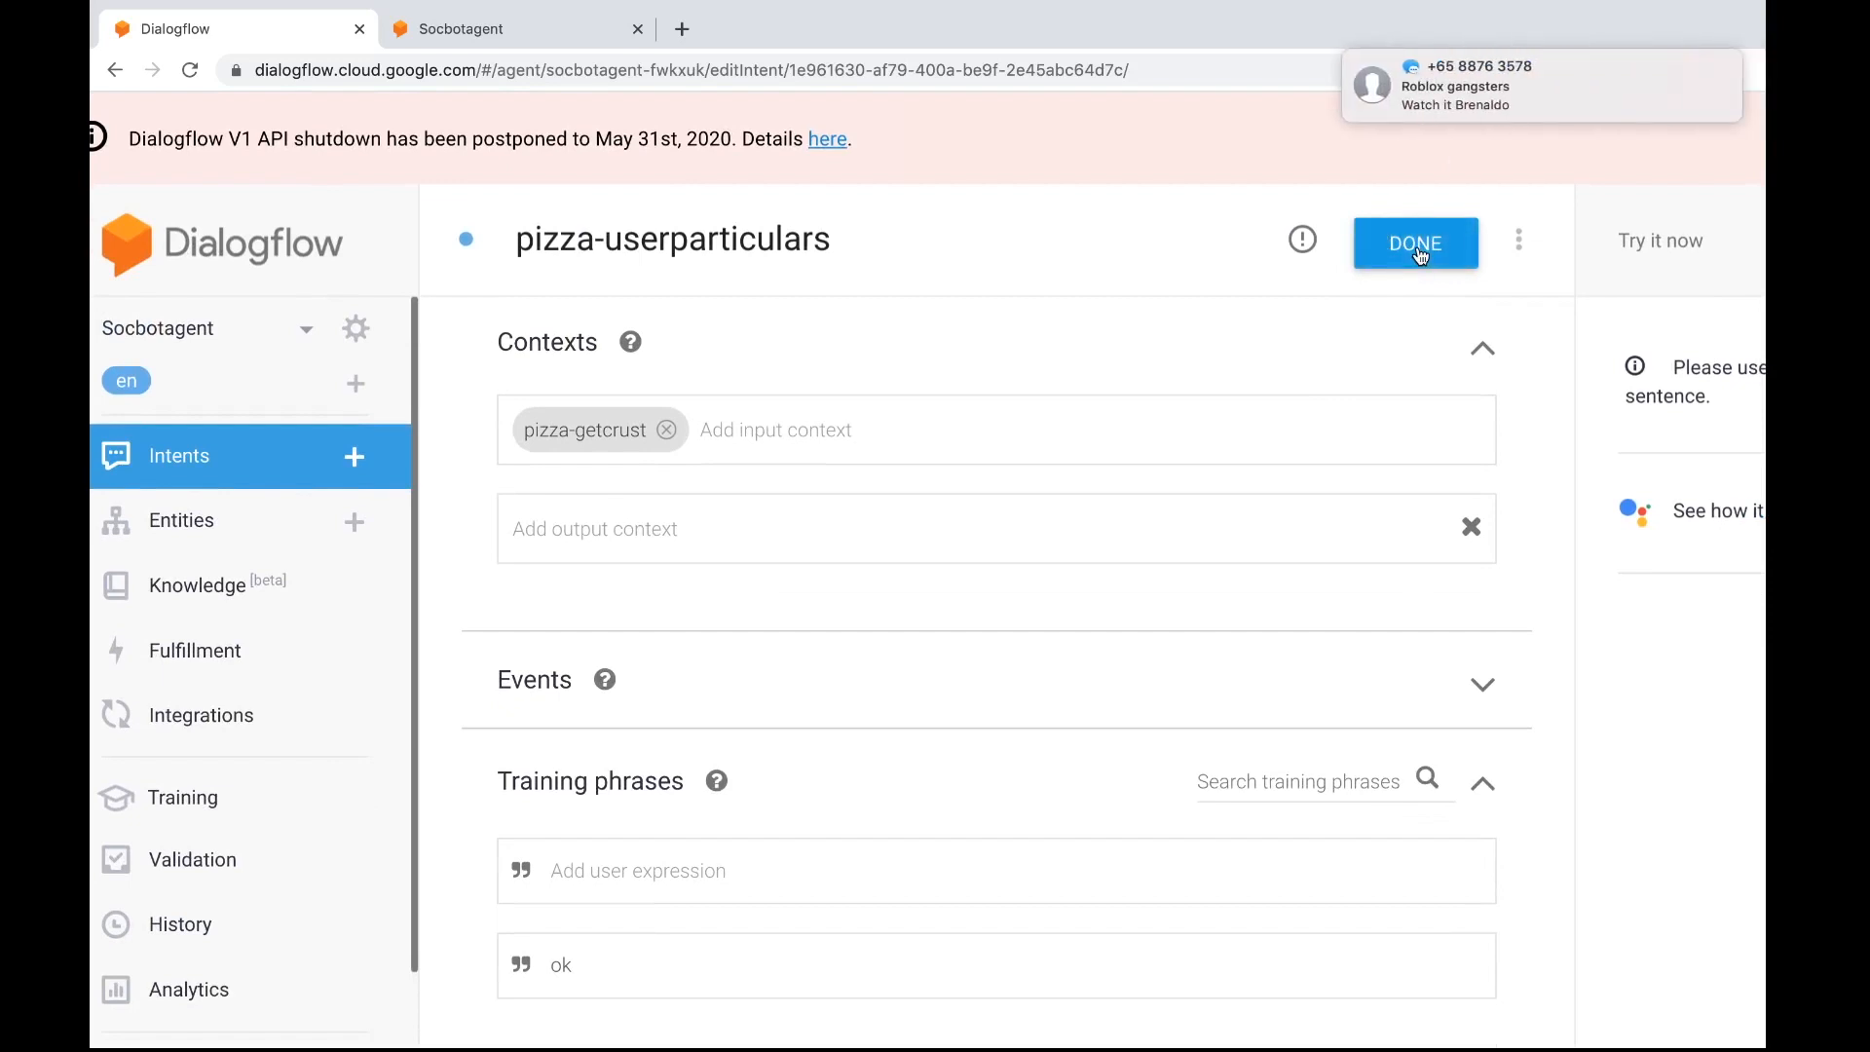
Check the Facebook Messenger responses of the pizza-userparticulars intent
{"action": "scroll", "coordinate": [1510, 370], "scroll_direction": "down", "scroll_amount": 7}
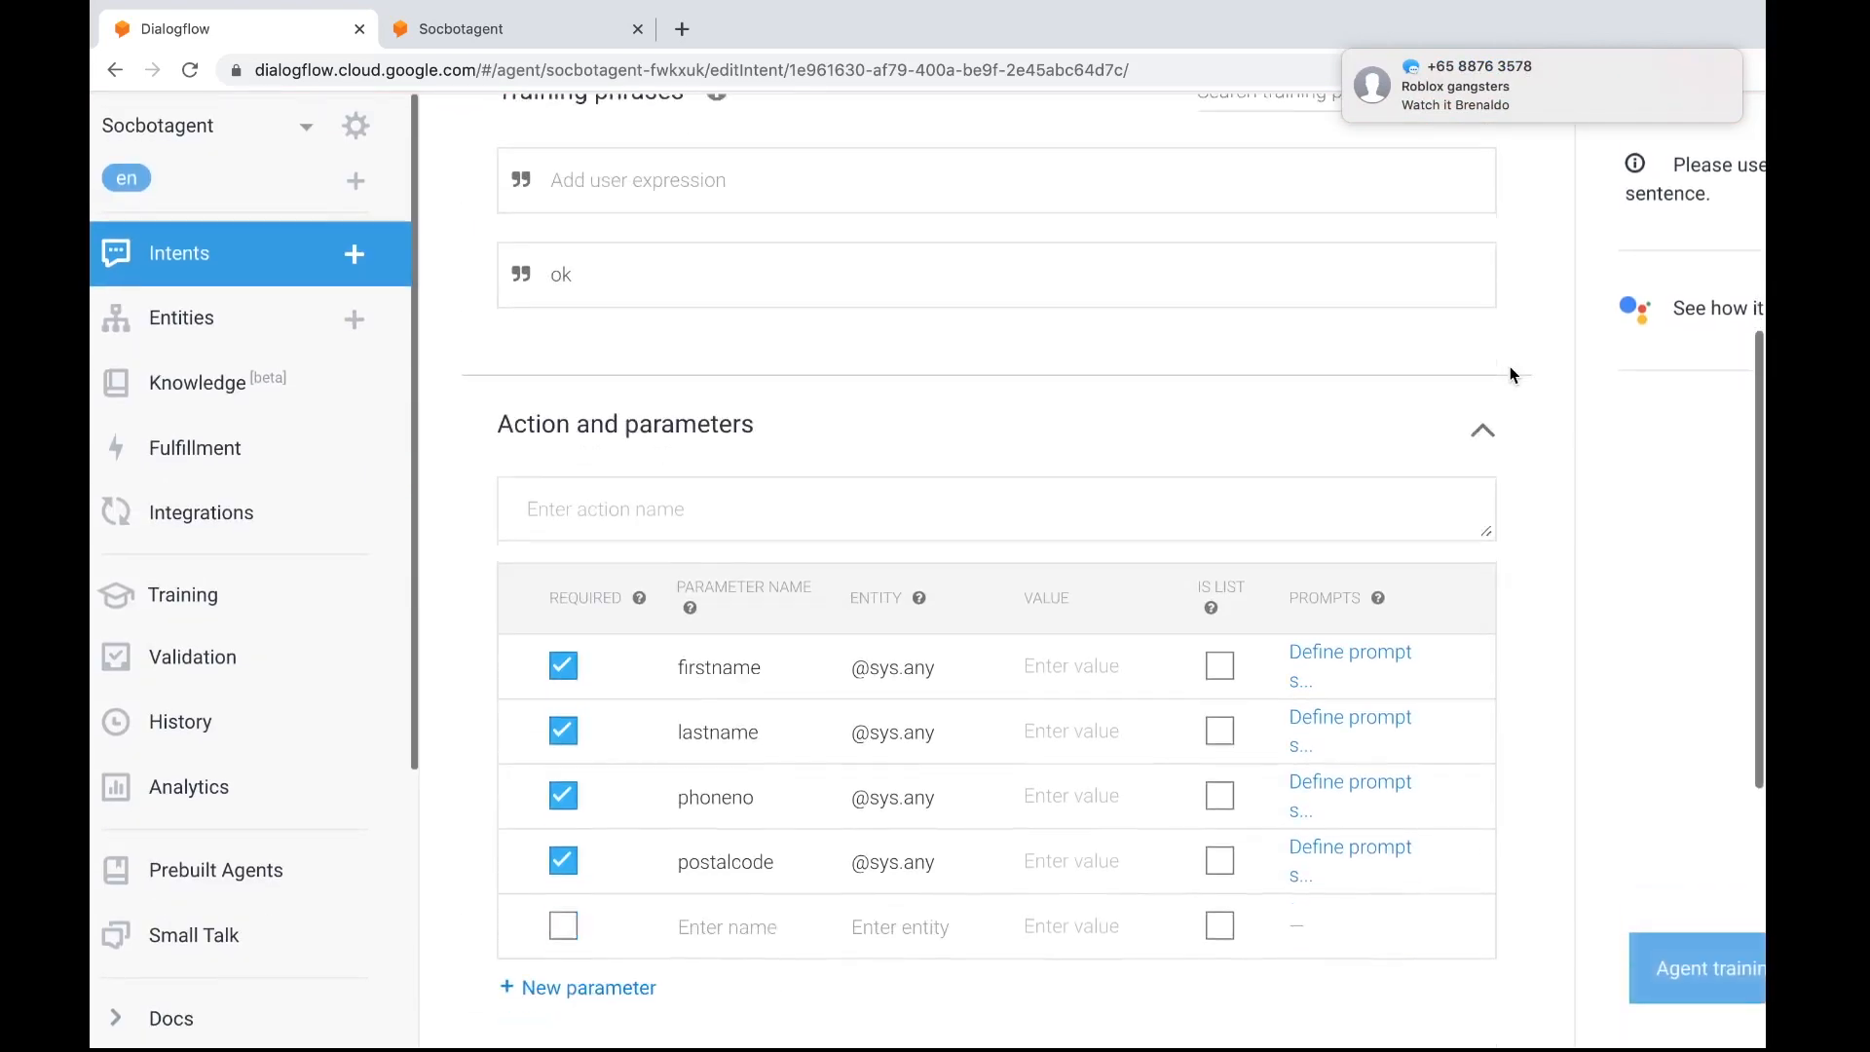
{"action": "scroll", "coordinate": [1510, 374], "scroll_direction": "down", "scroll_amount": 5}
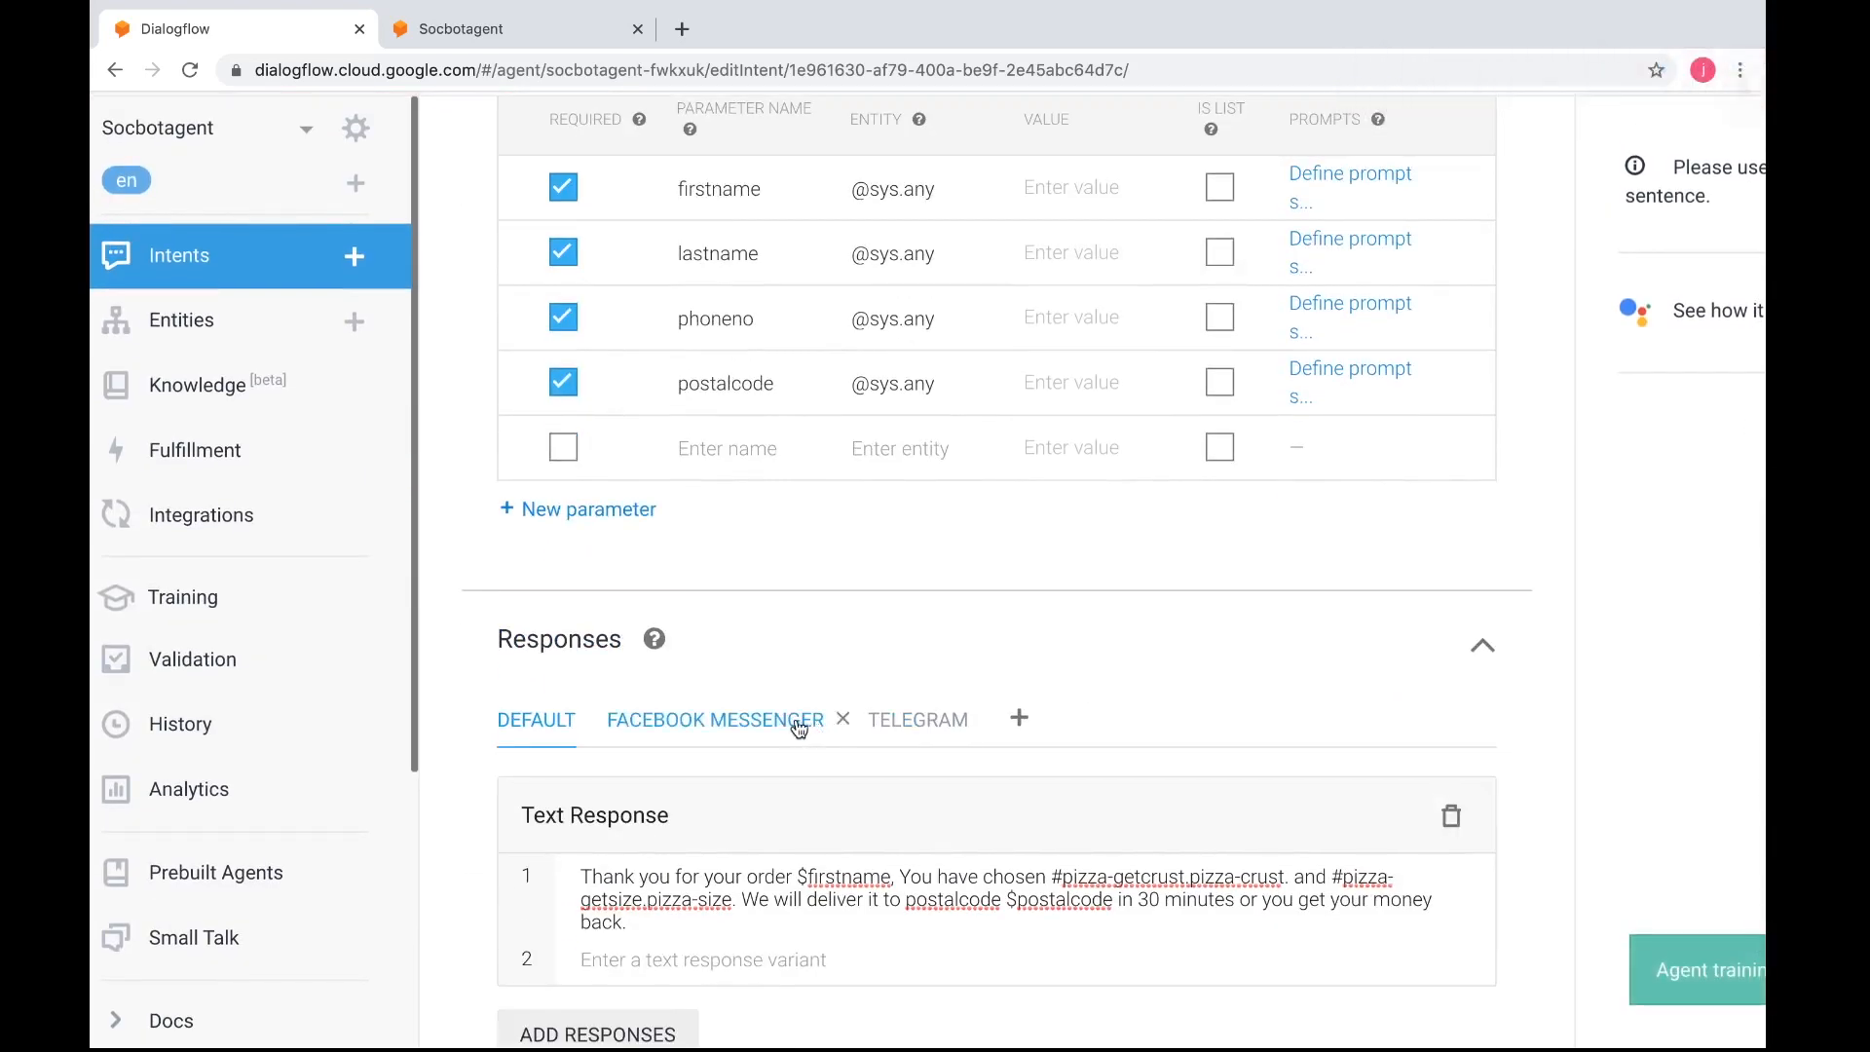
{"action": "left_click", "coordinate": [799, 729]}
{"action": "scroll", "coordinate": [867, 869], "scroll_direction": "down", "scroll_amount": 2}
{"action": "scroll", "coordinate": [868, 869], "scroll_direction": "up", "scroll_amount": 5}
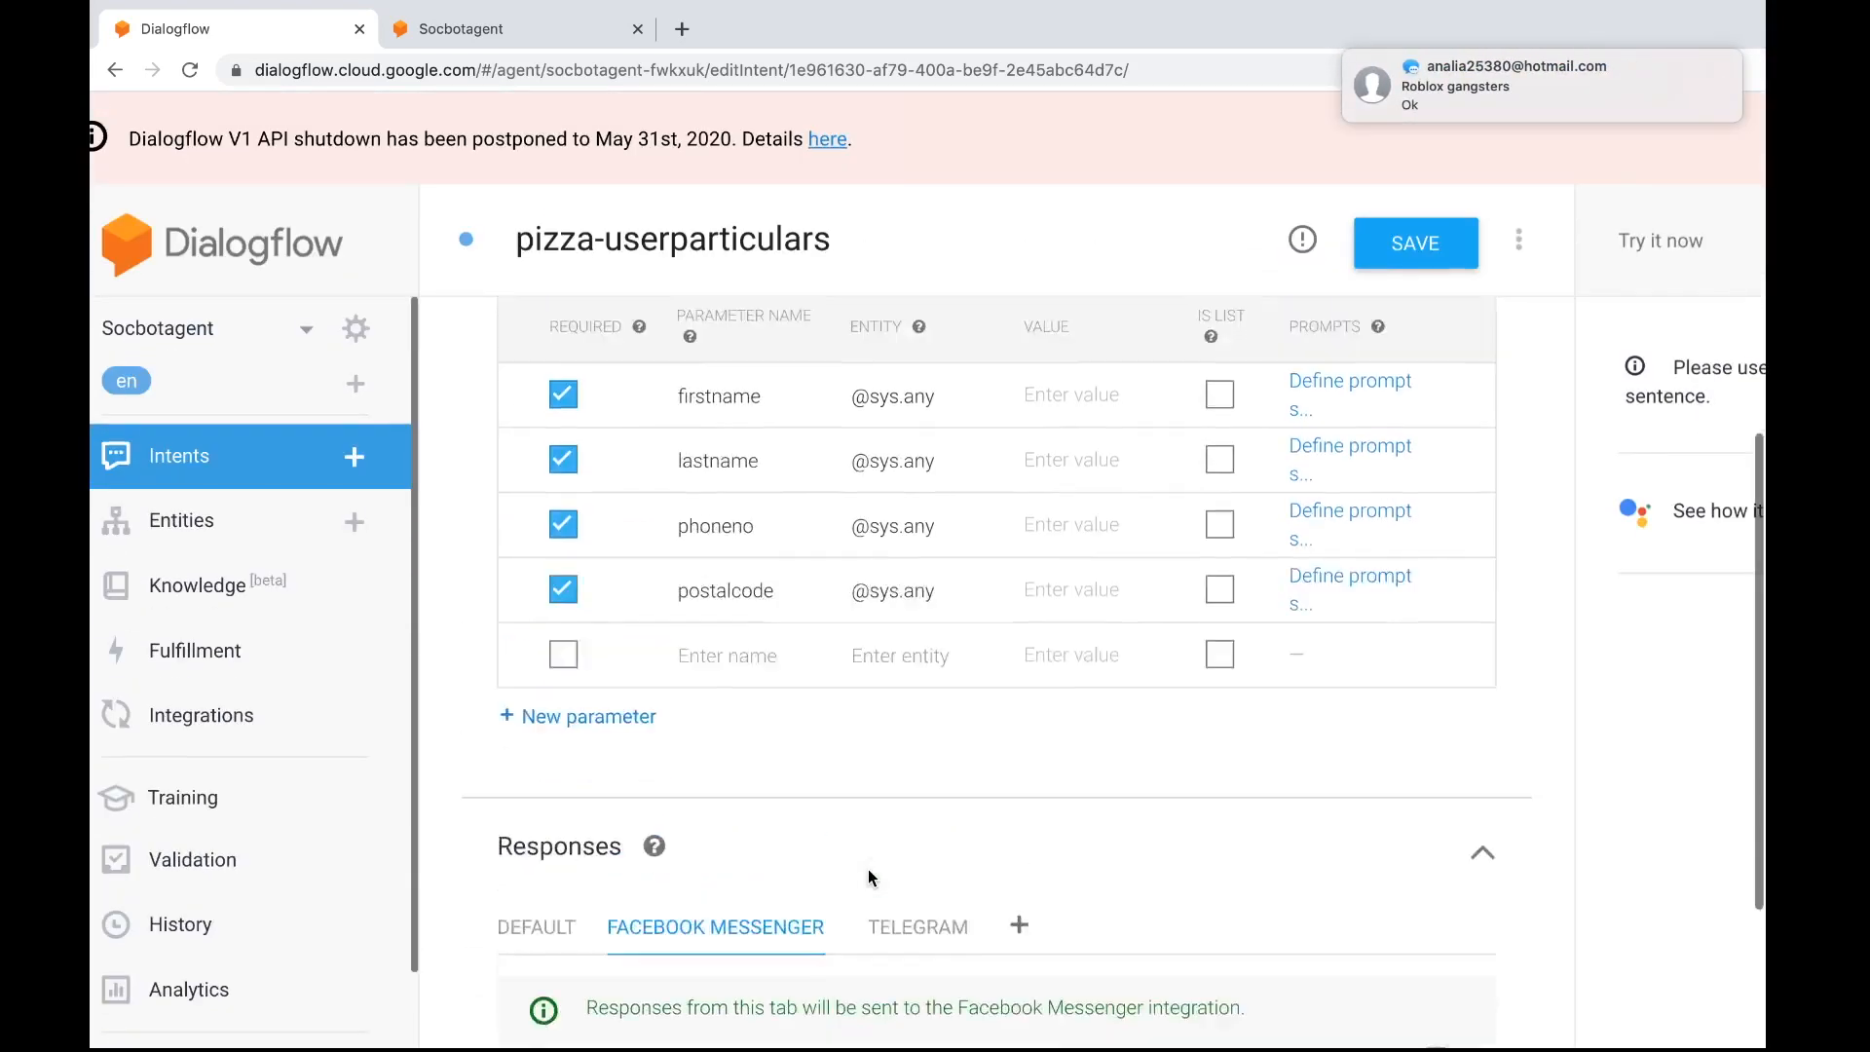
Review the contexts, training phrases and parameters of the pizza-userparticulars intent
{"action": "scroll", "coordinate": [868, 869], "scroll_direction": "up", "scroll_amount": 1}
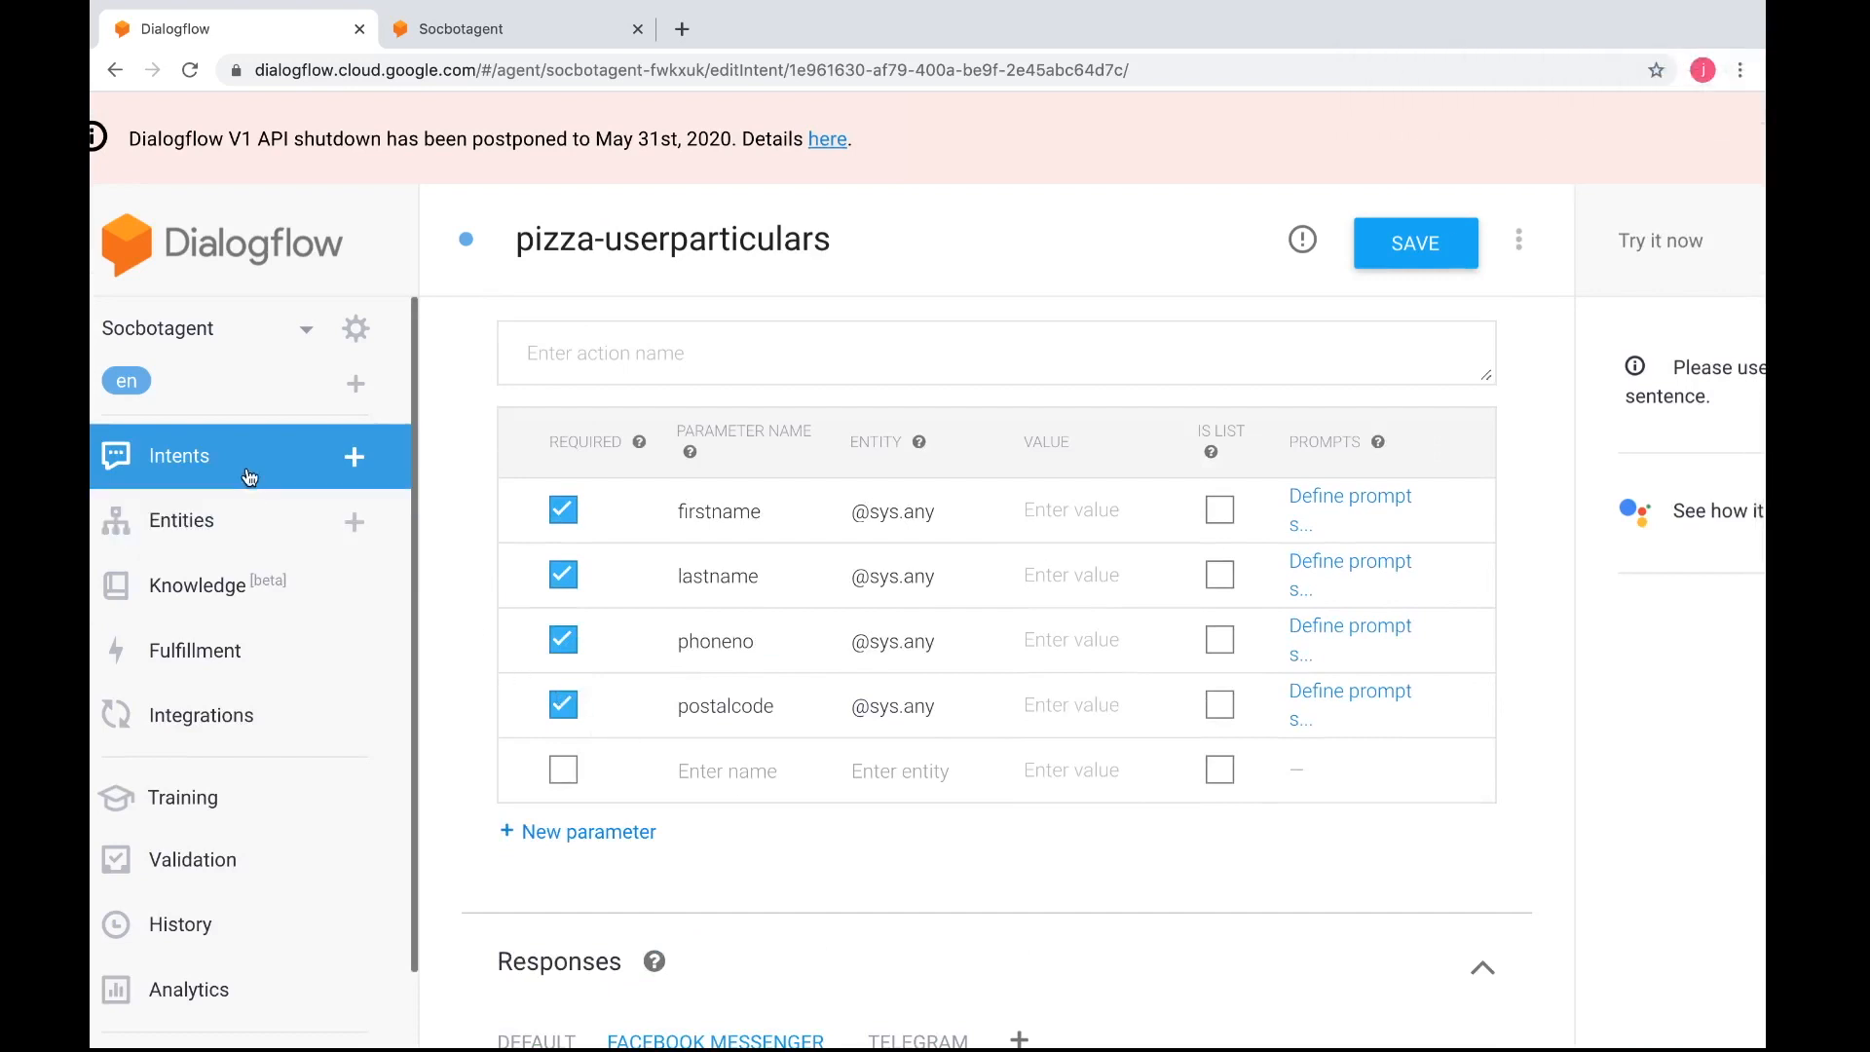
{"action": "scroll", "coordinate": [623, 492], "scroll_direction": "up", "scroll_amount": 1}
{"action": "scroll", "coordinate": [622, 491], "scroll_direction": "up", "scroll_amount": 6}
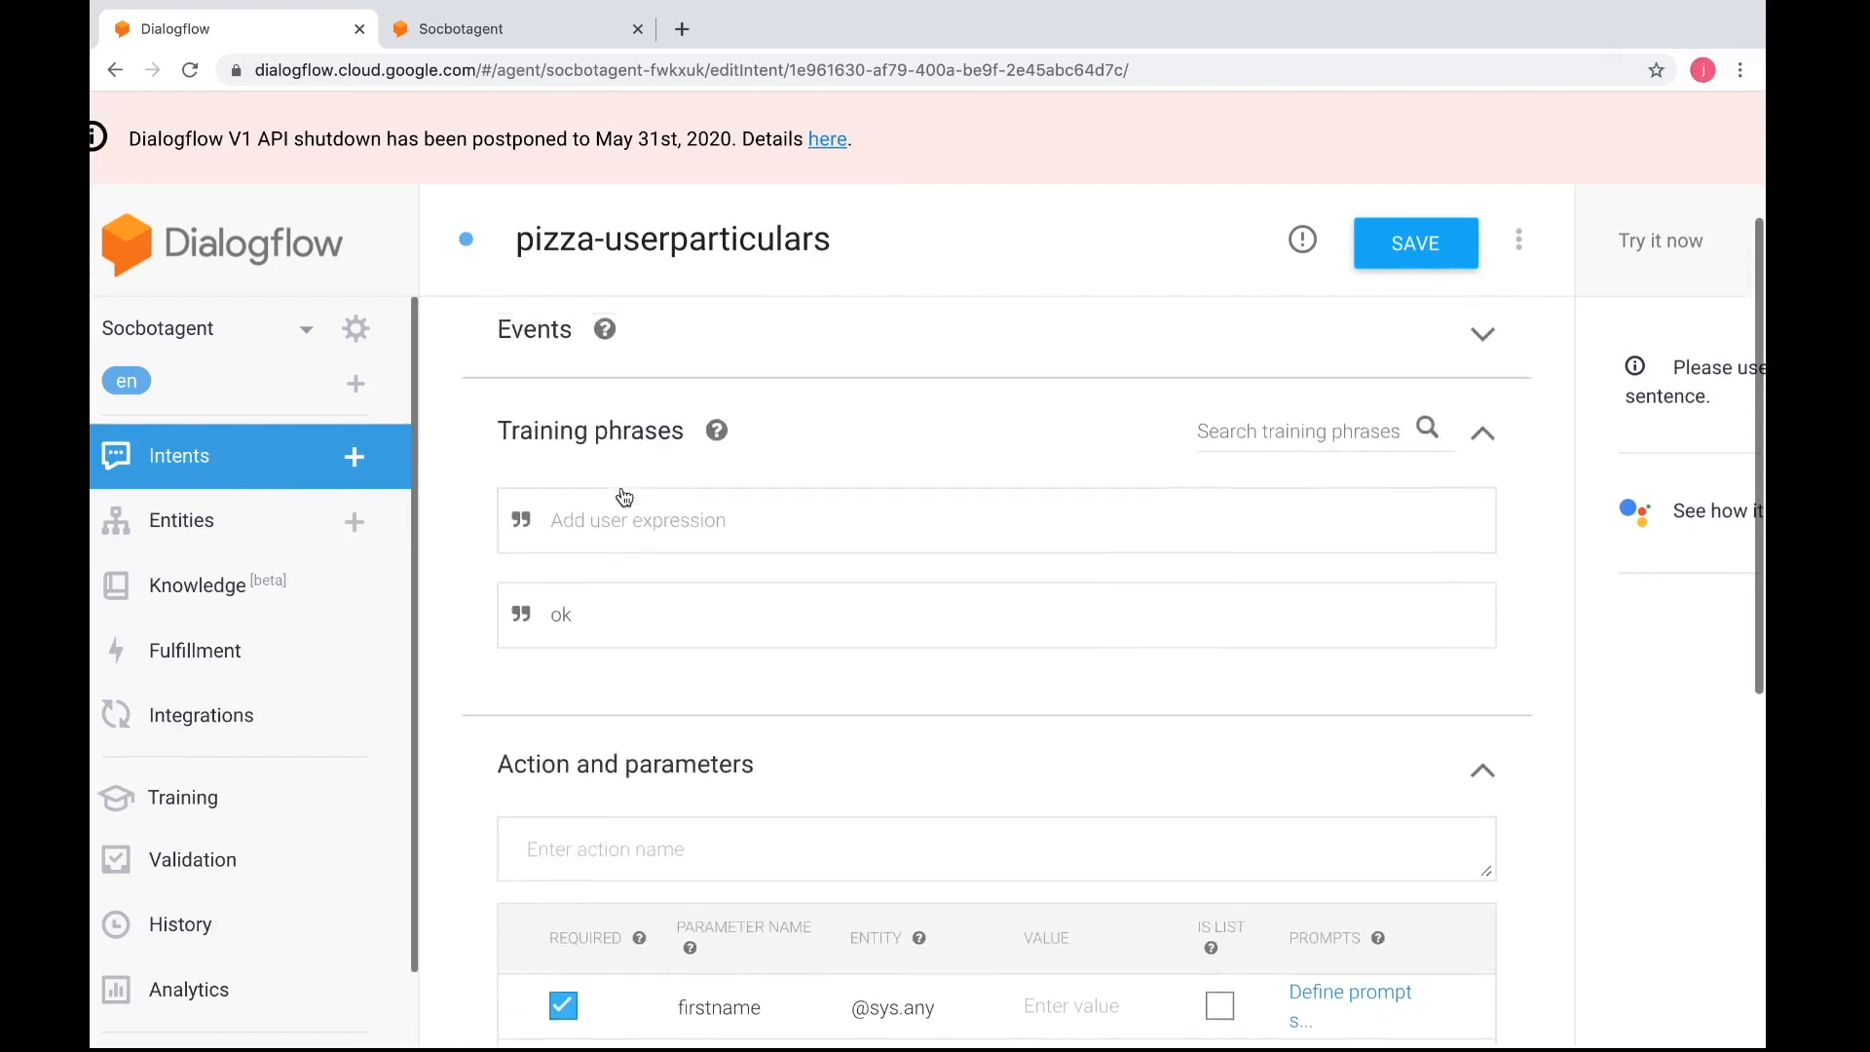
{"action": "scroll", "coordinate": [624, 495], "scroll_direction": "up", "scroll_amount": 1}
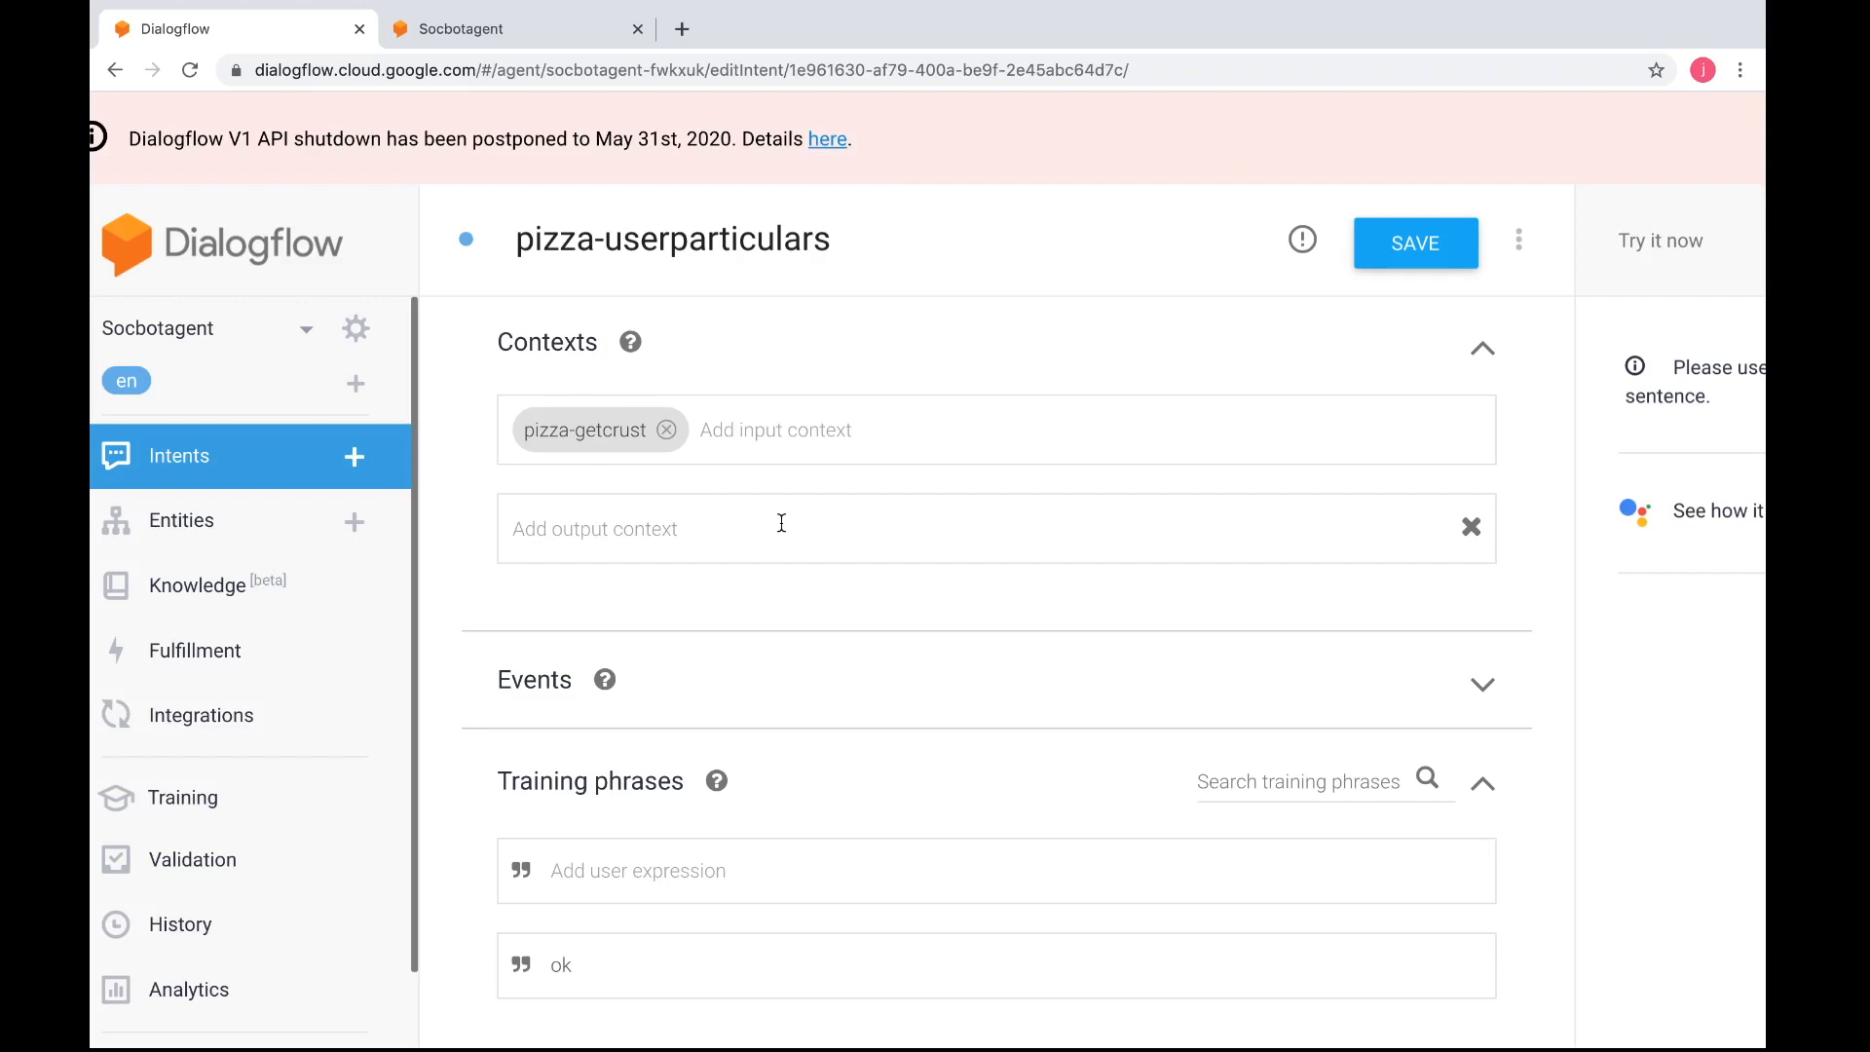
{"action": "scroll", "coordinate": [782, 523], "scroll_direction": "down", "scroll_amount": 5}
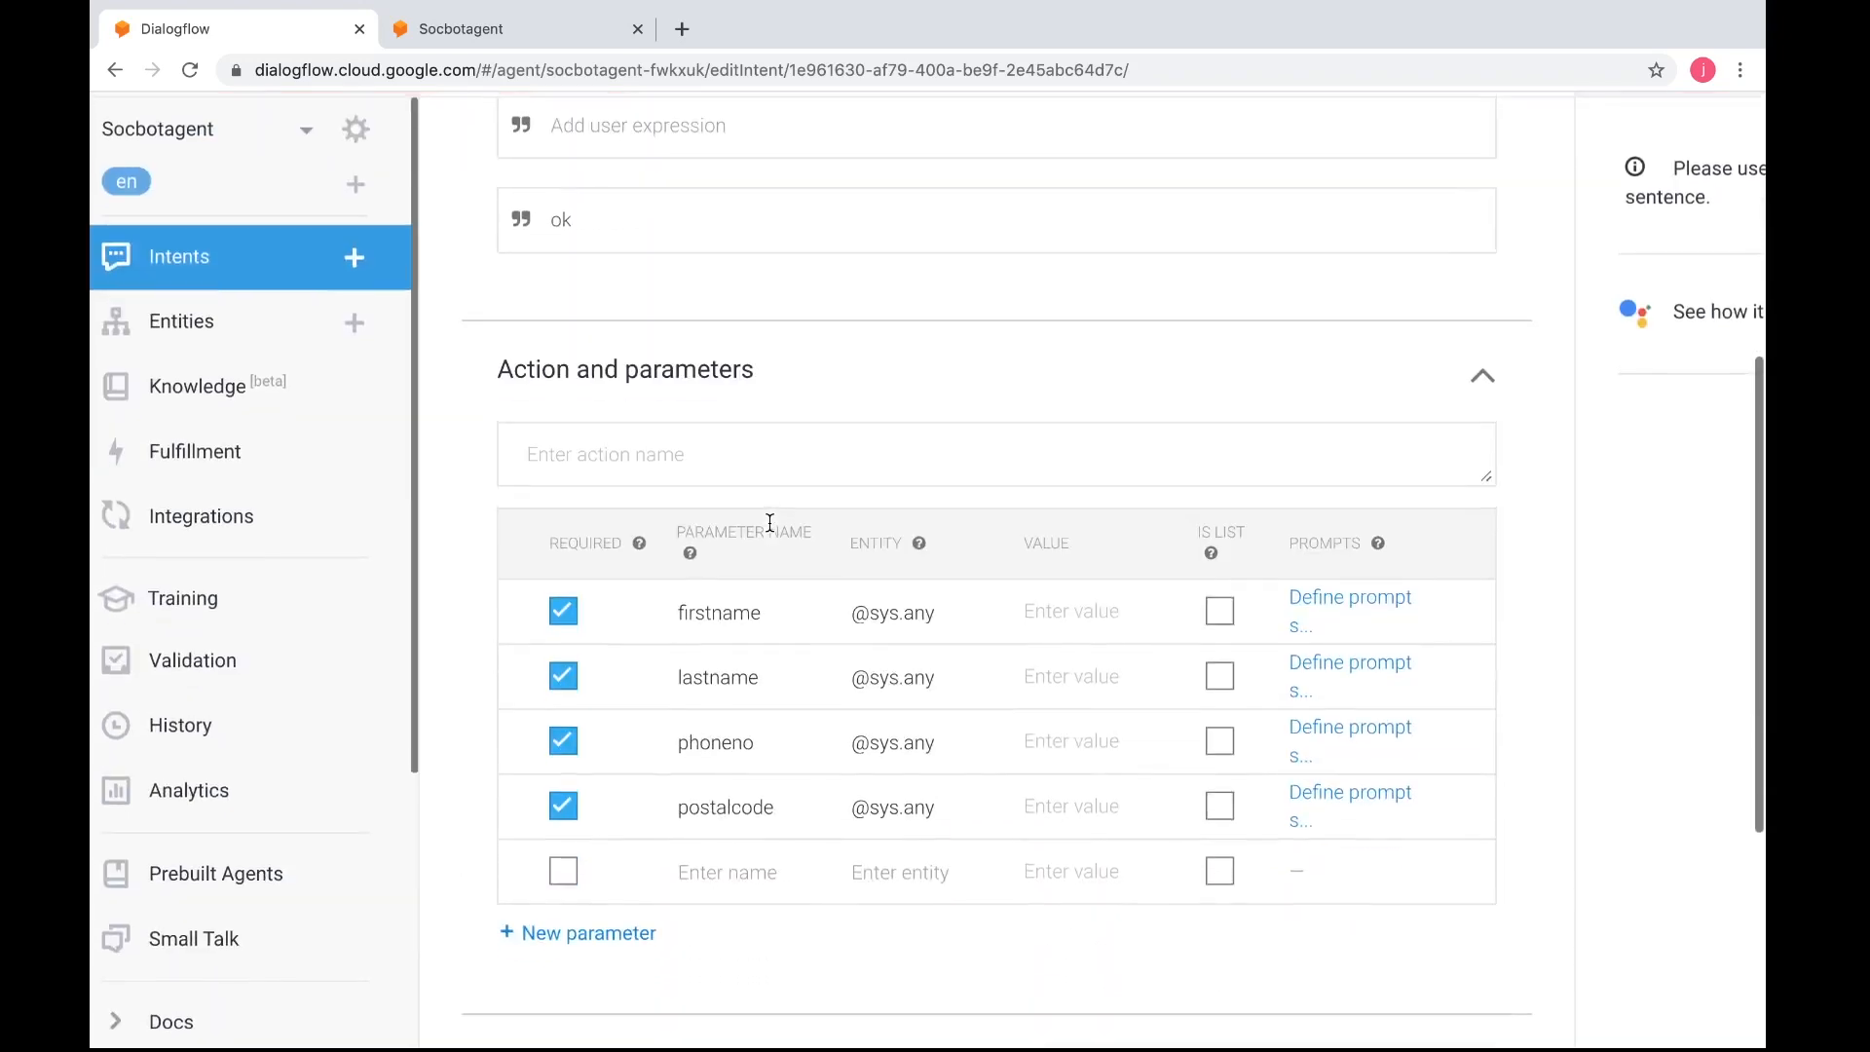
{"action": "scroll", "coordinate": [770, 526], "scroll_direction": "up", "scroll_amount": 1}
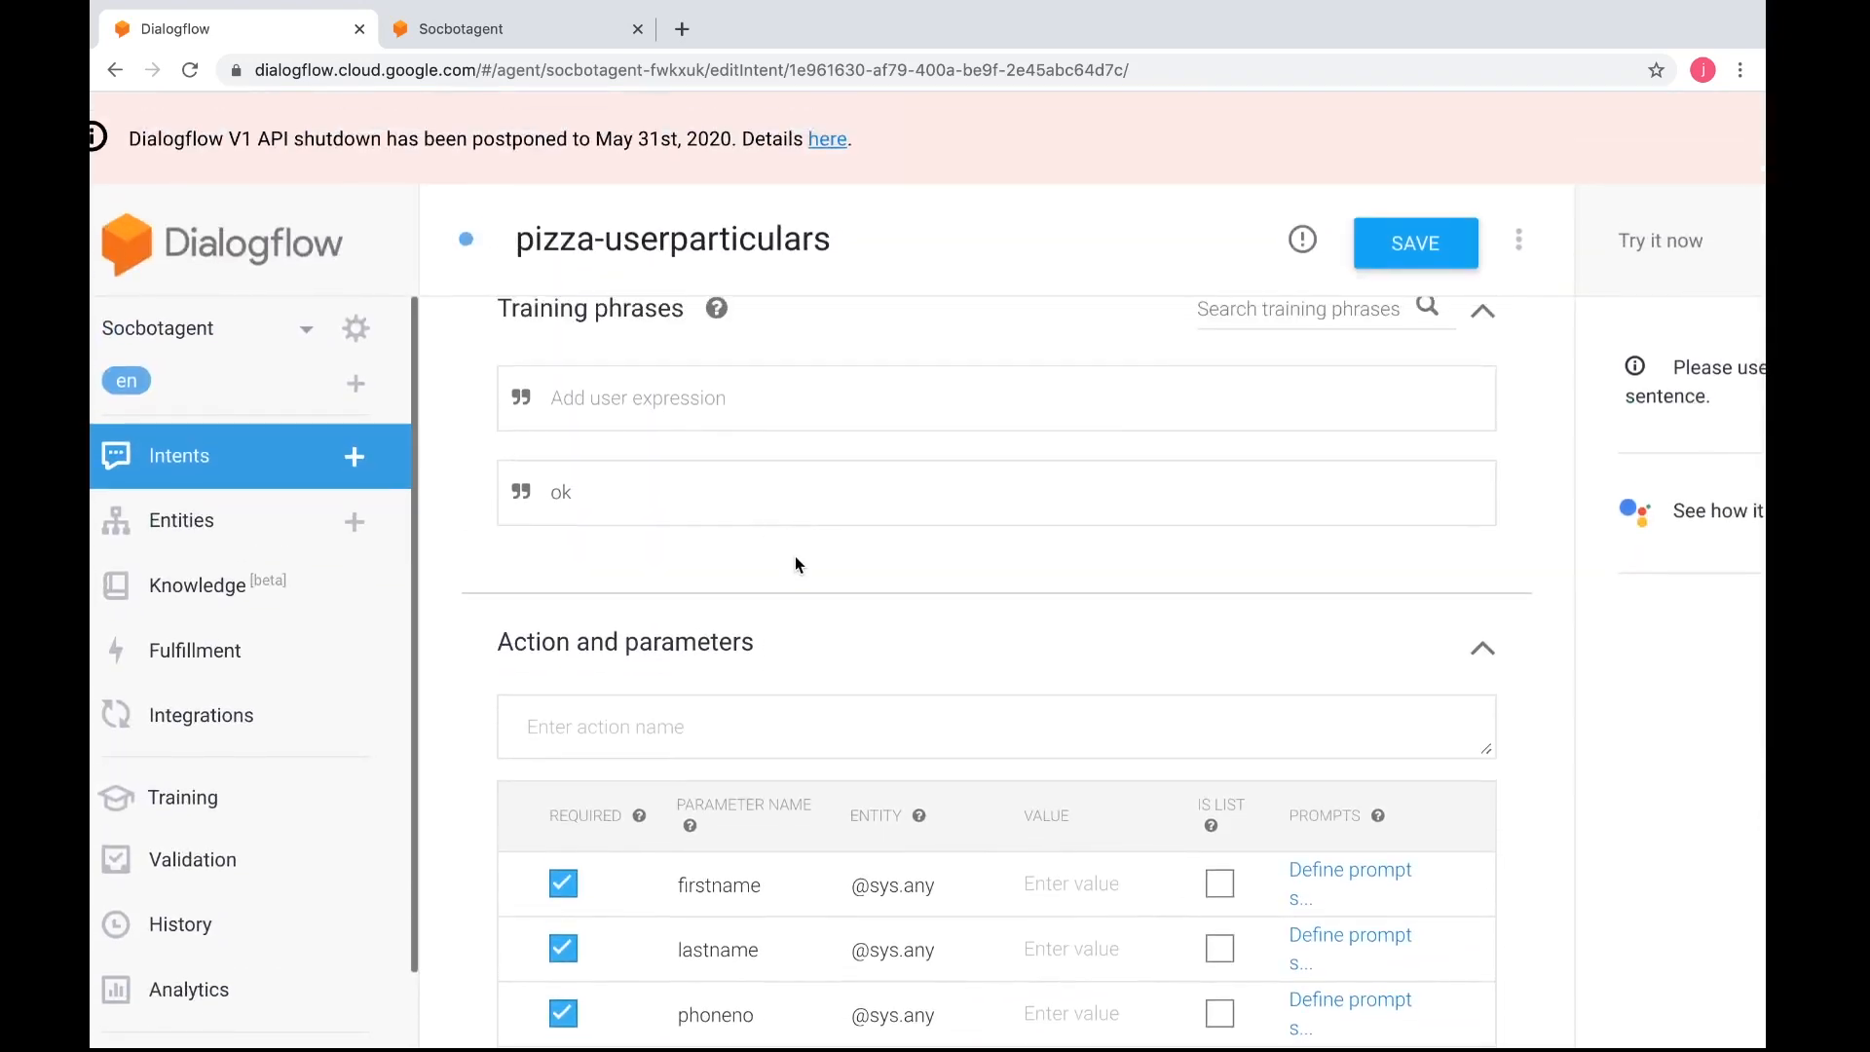
Open the pizza-getcrust intent from the intents list and show its Facebook Messenger responses
{"action": "scroll", "coordinate": [799, 565], "scroll_direction": "left", "scroll_amount": 1}
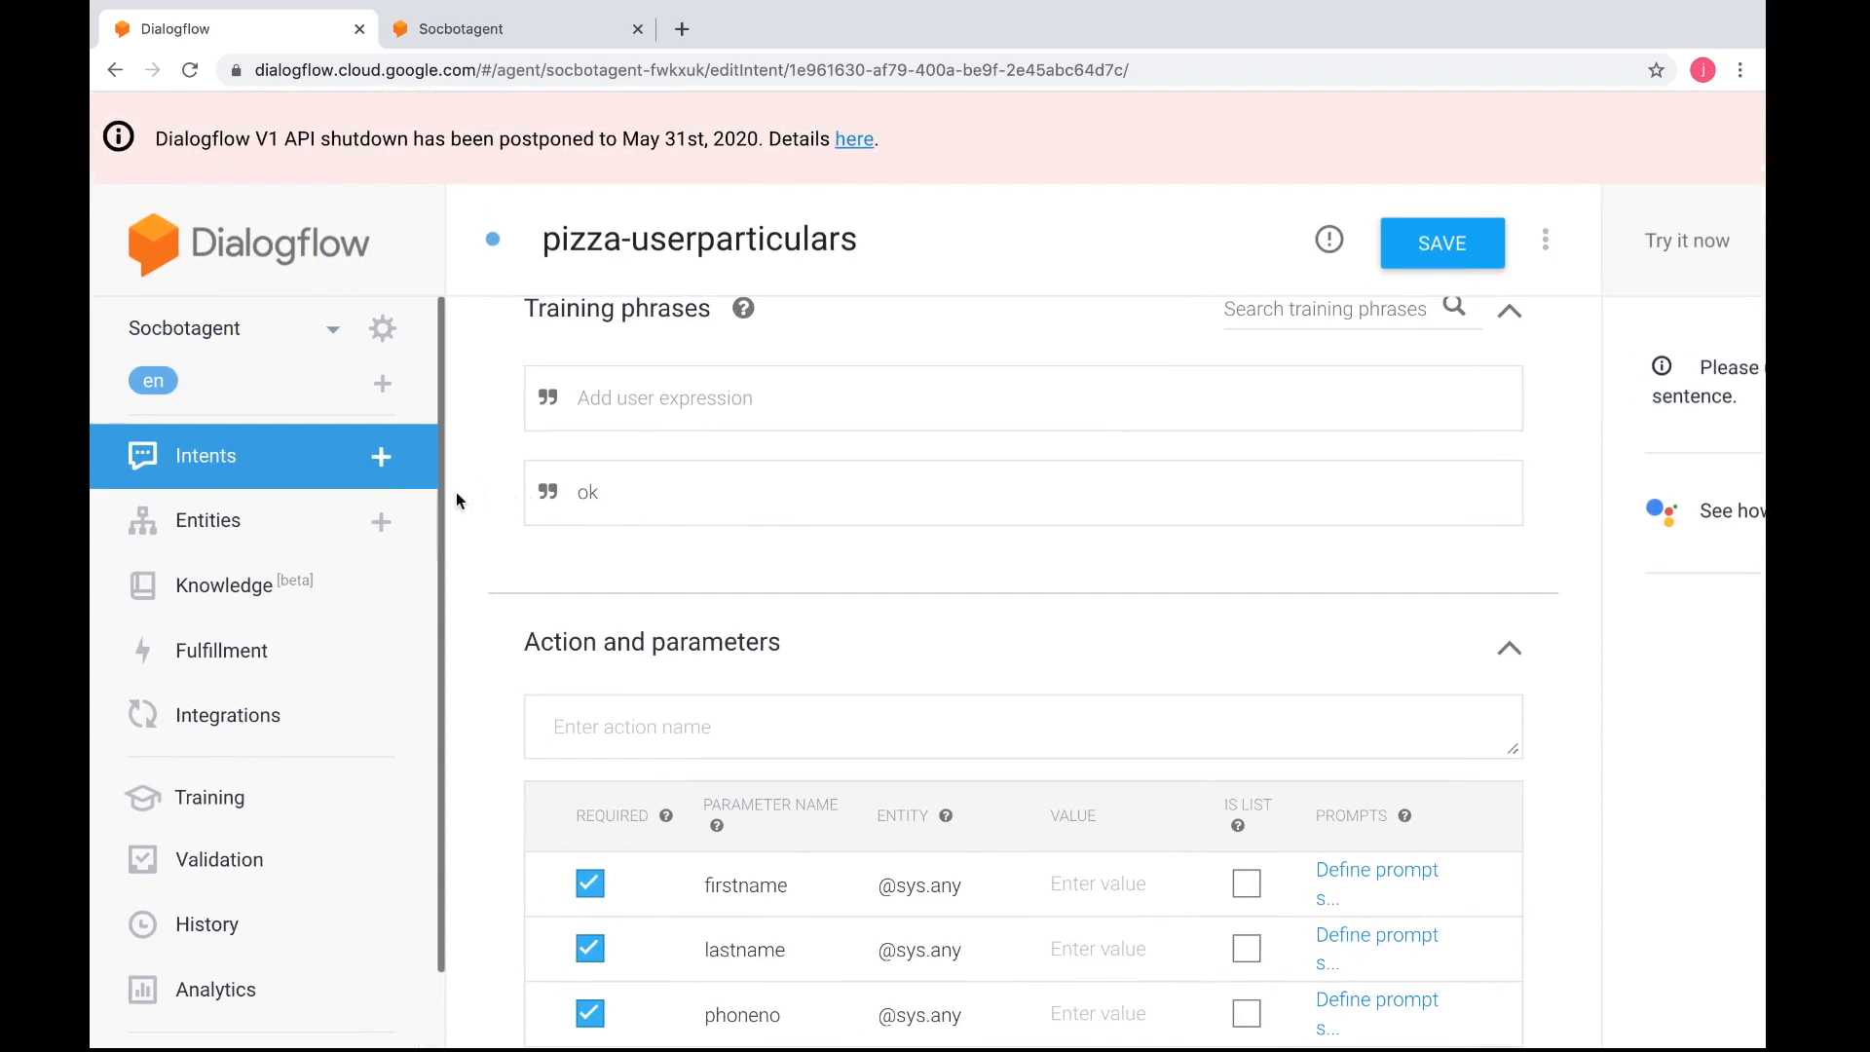
{"action": "left_click", "coordinate": [310, 466]}
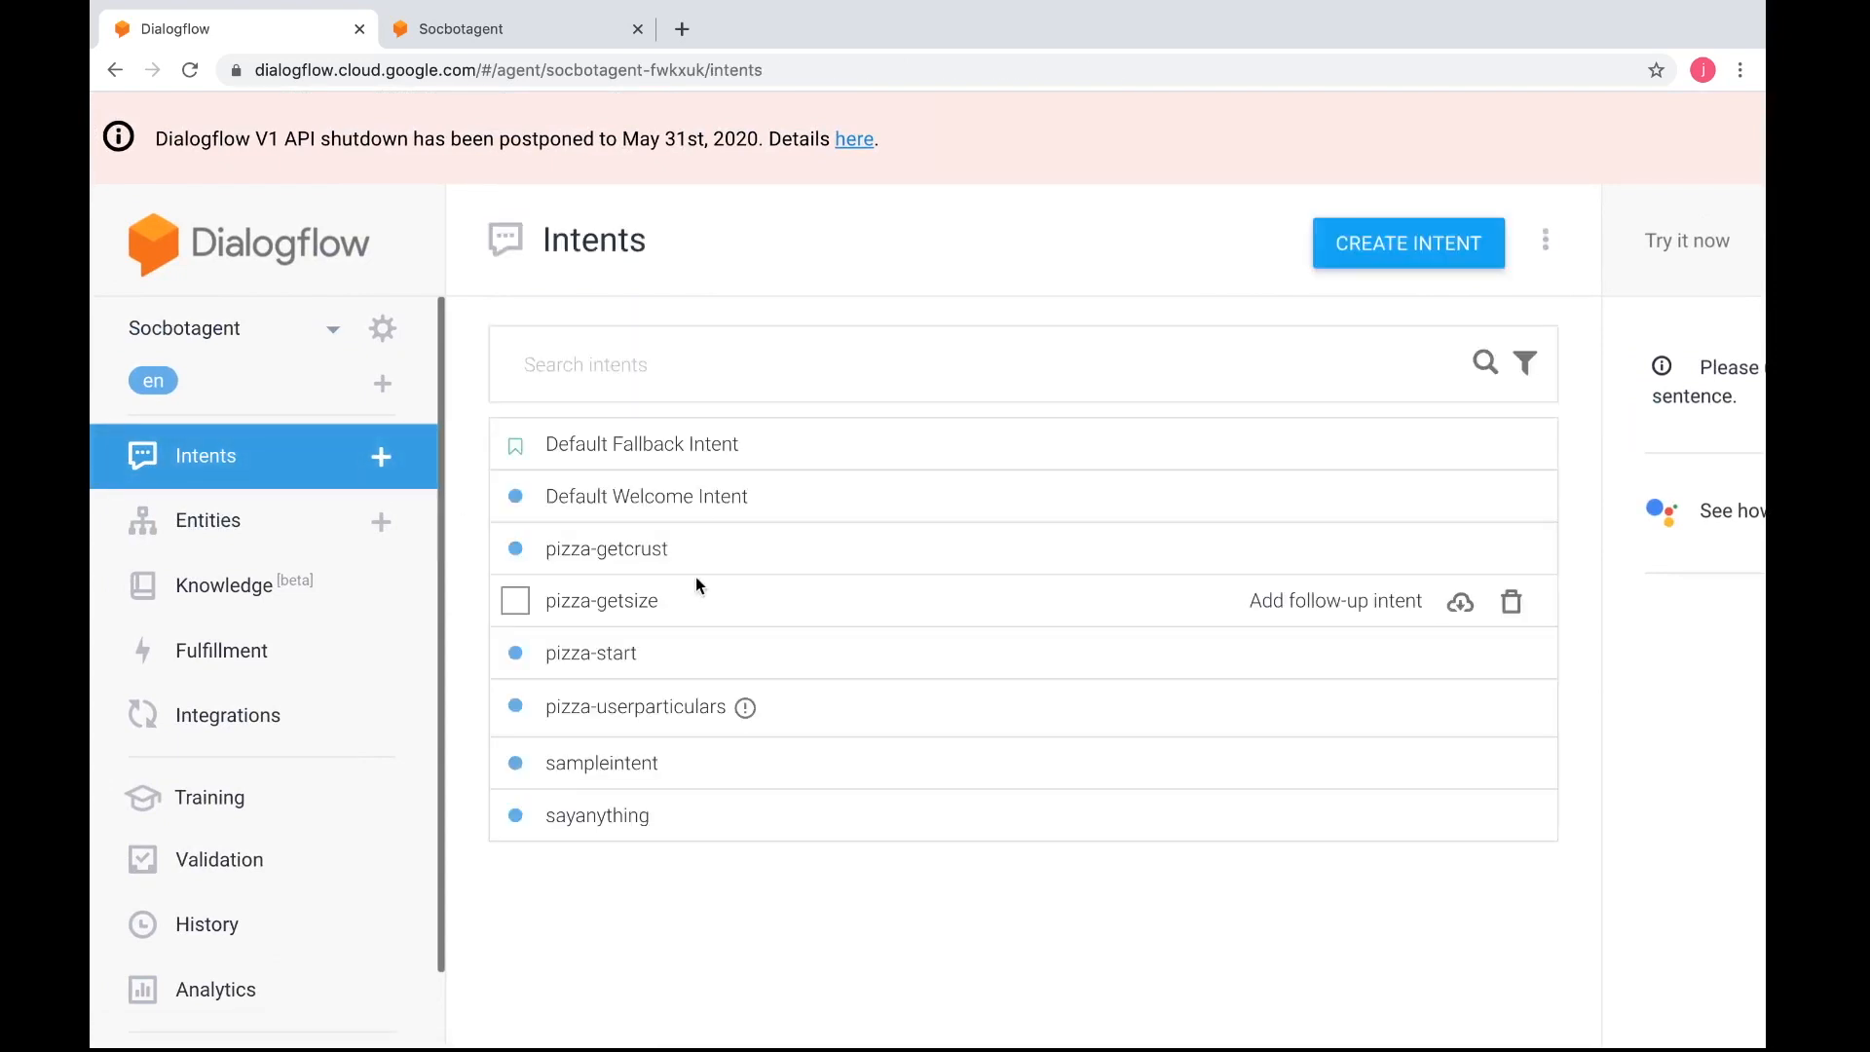
{"action": "left_click", "coordinate": [658, 561]}
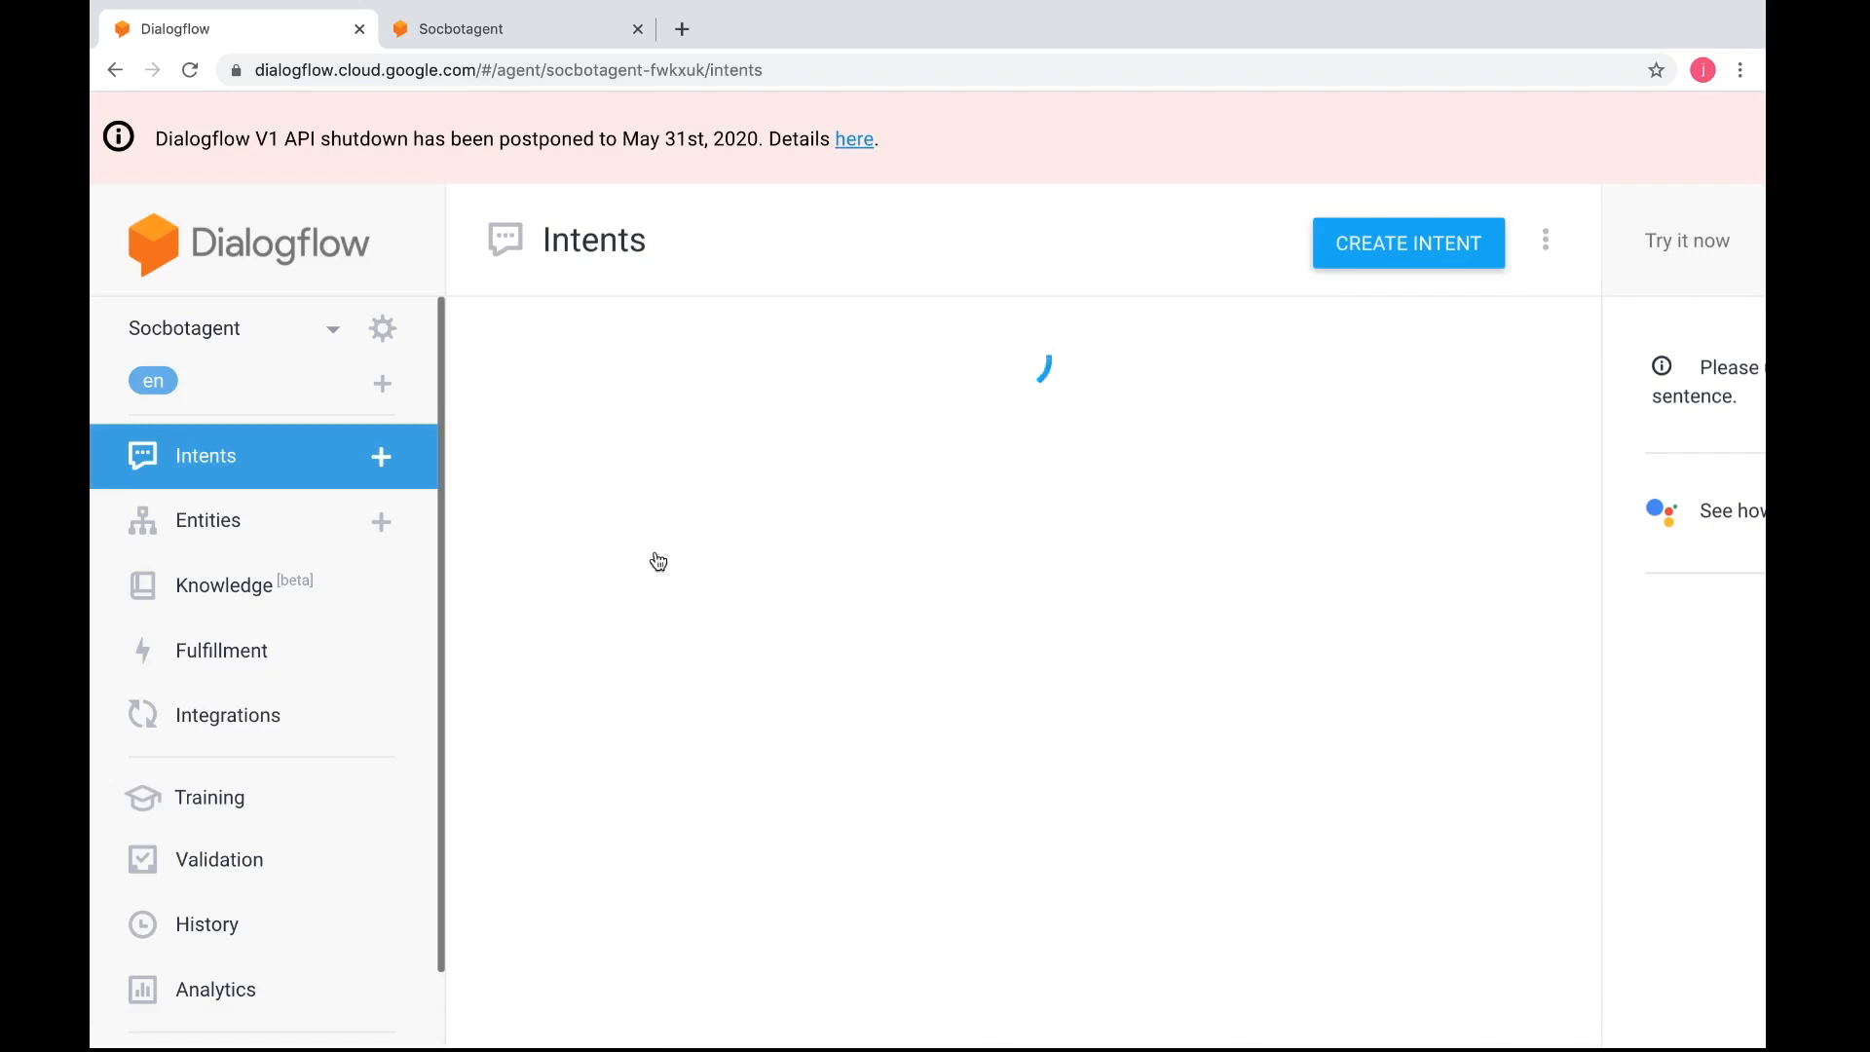
{"action": "scroll", "coordinate": [809, 616], "scroll_direction": "down", "scroll_amount": 10}
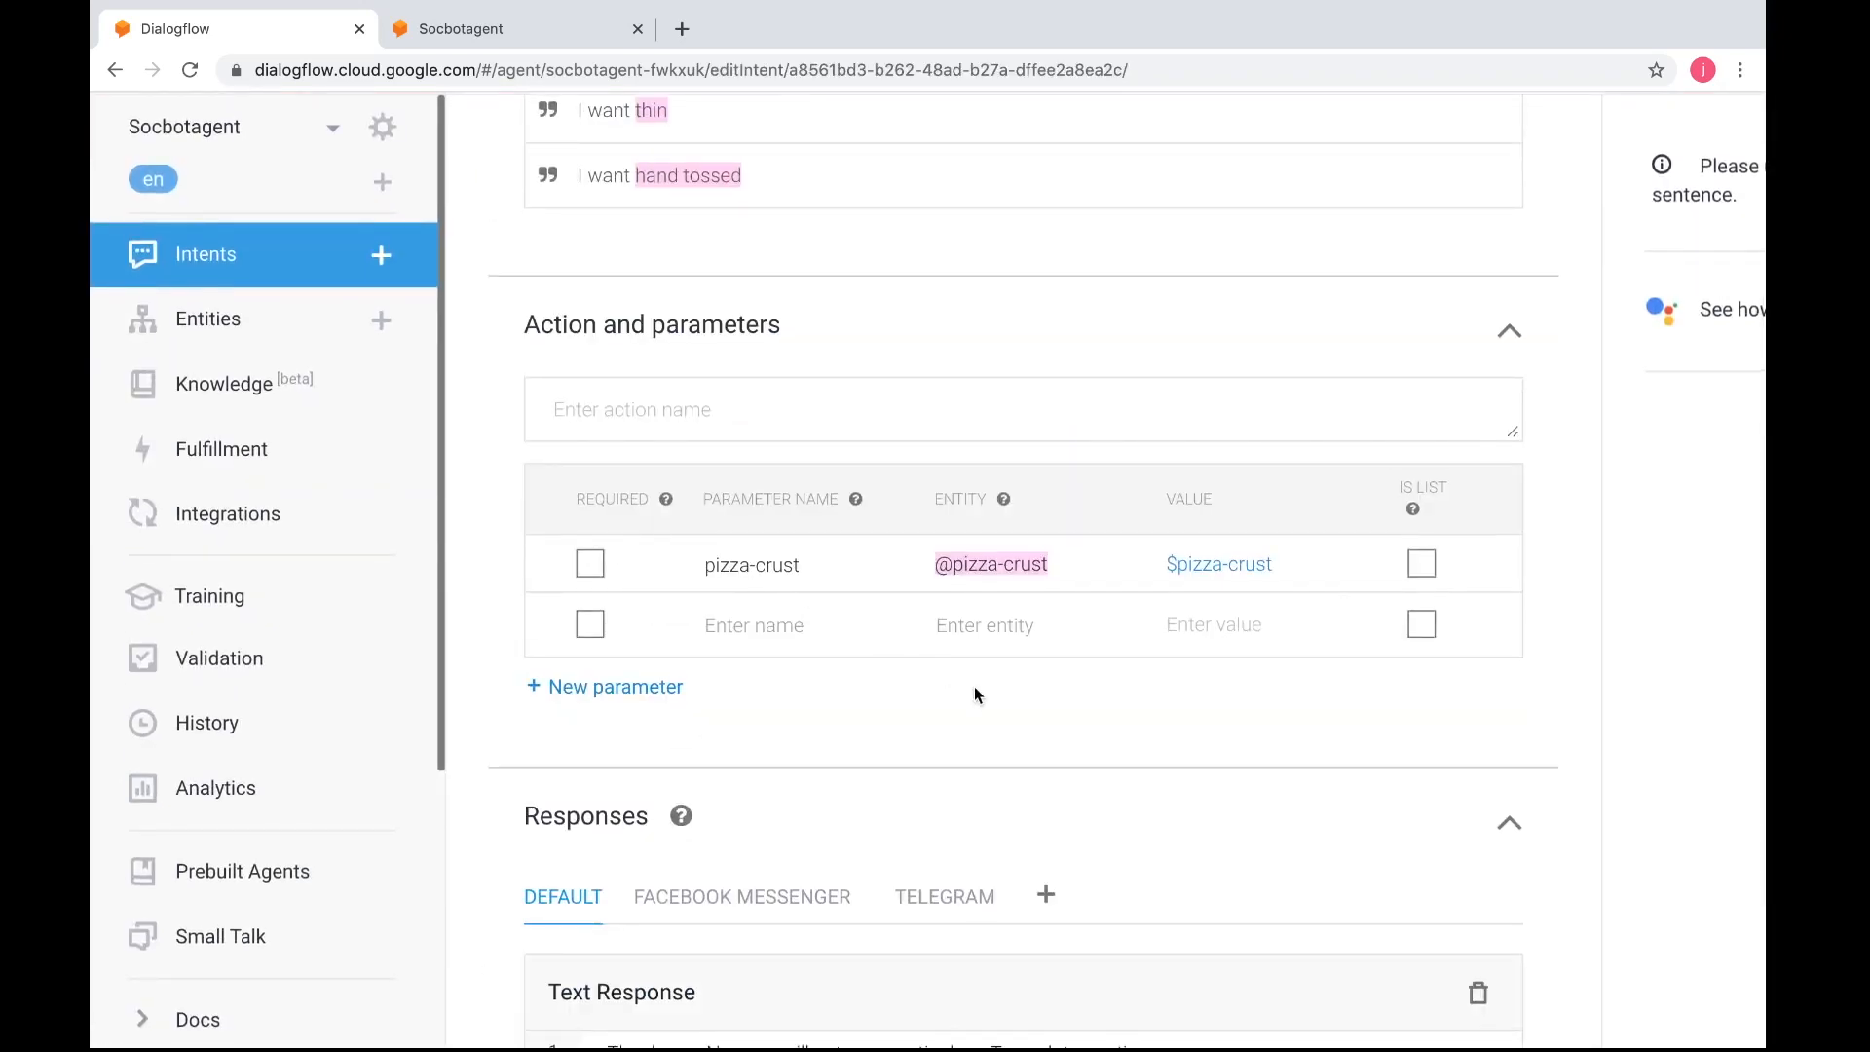
{"action": "scroll", "coordinate": [977, 695], "scroll_direction": "down", "scroll_amount": 4}
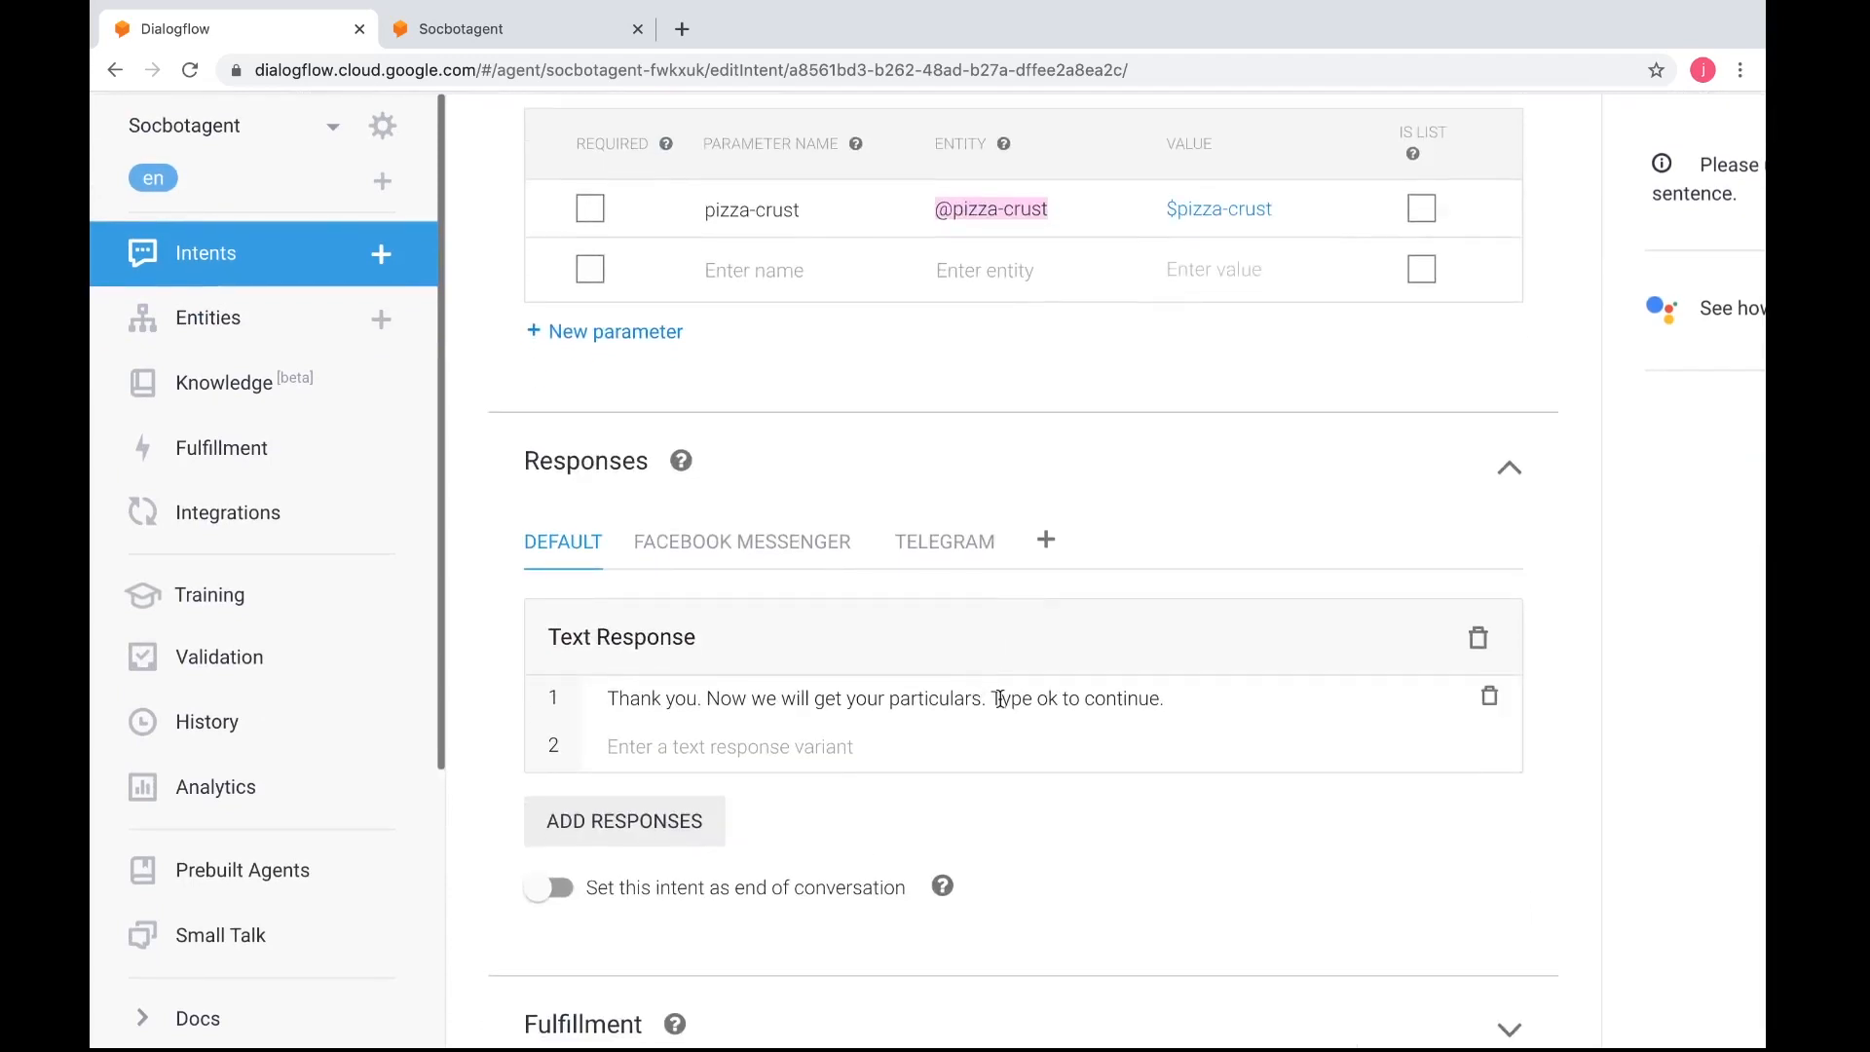
{"action": "left_click", "coordinate": [802, 547]}
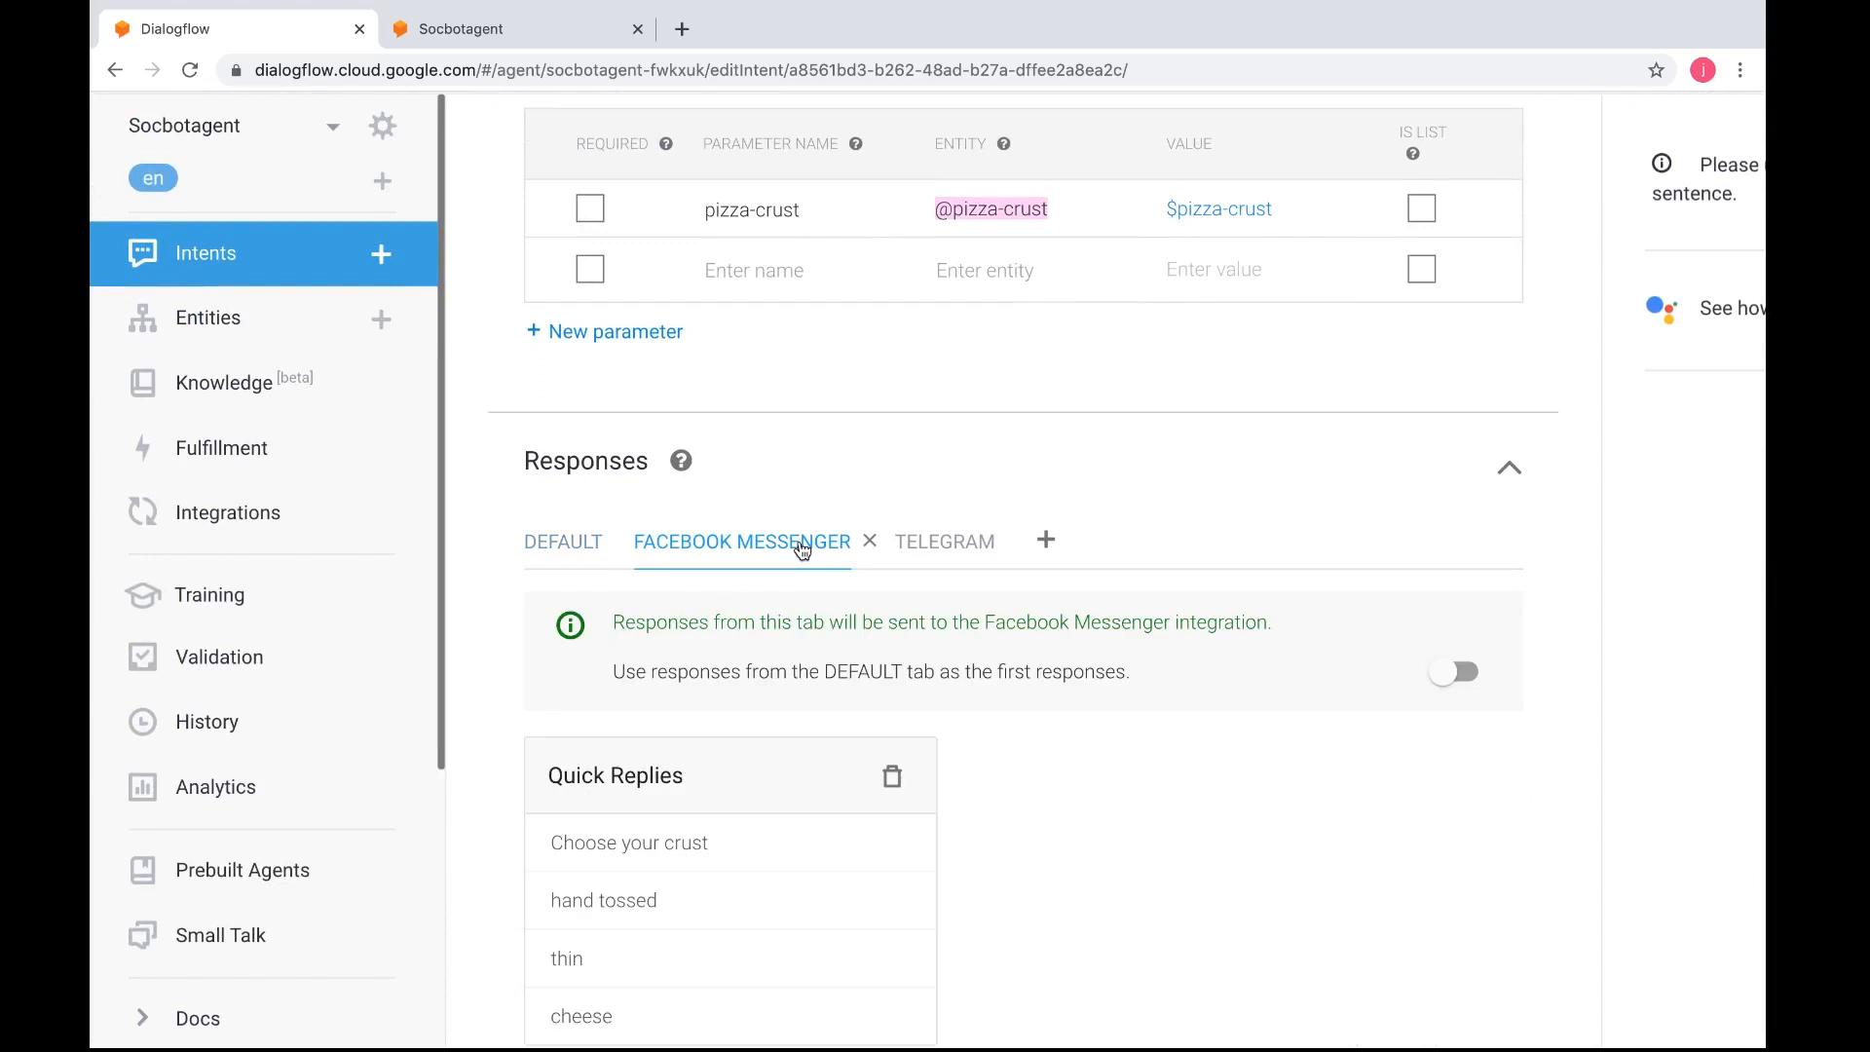
Delete the "Choose your crust" Quick Replies from the Facebook Messenger responses of pizza-getcrust and save the intent
{"action": "scroll", "coordinate": [879, 733], "scroll_direction": "down", "scroll_amount": 3}
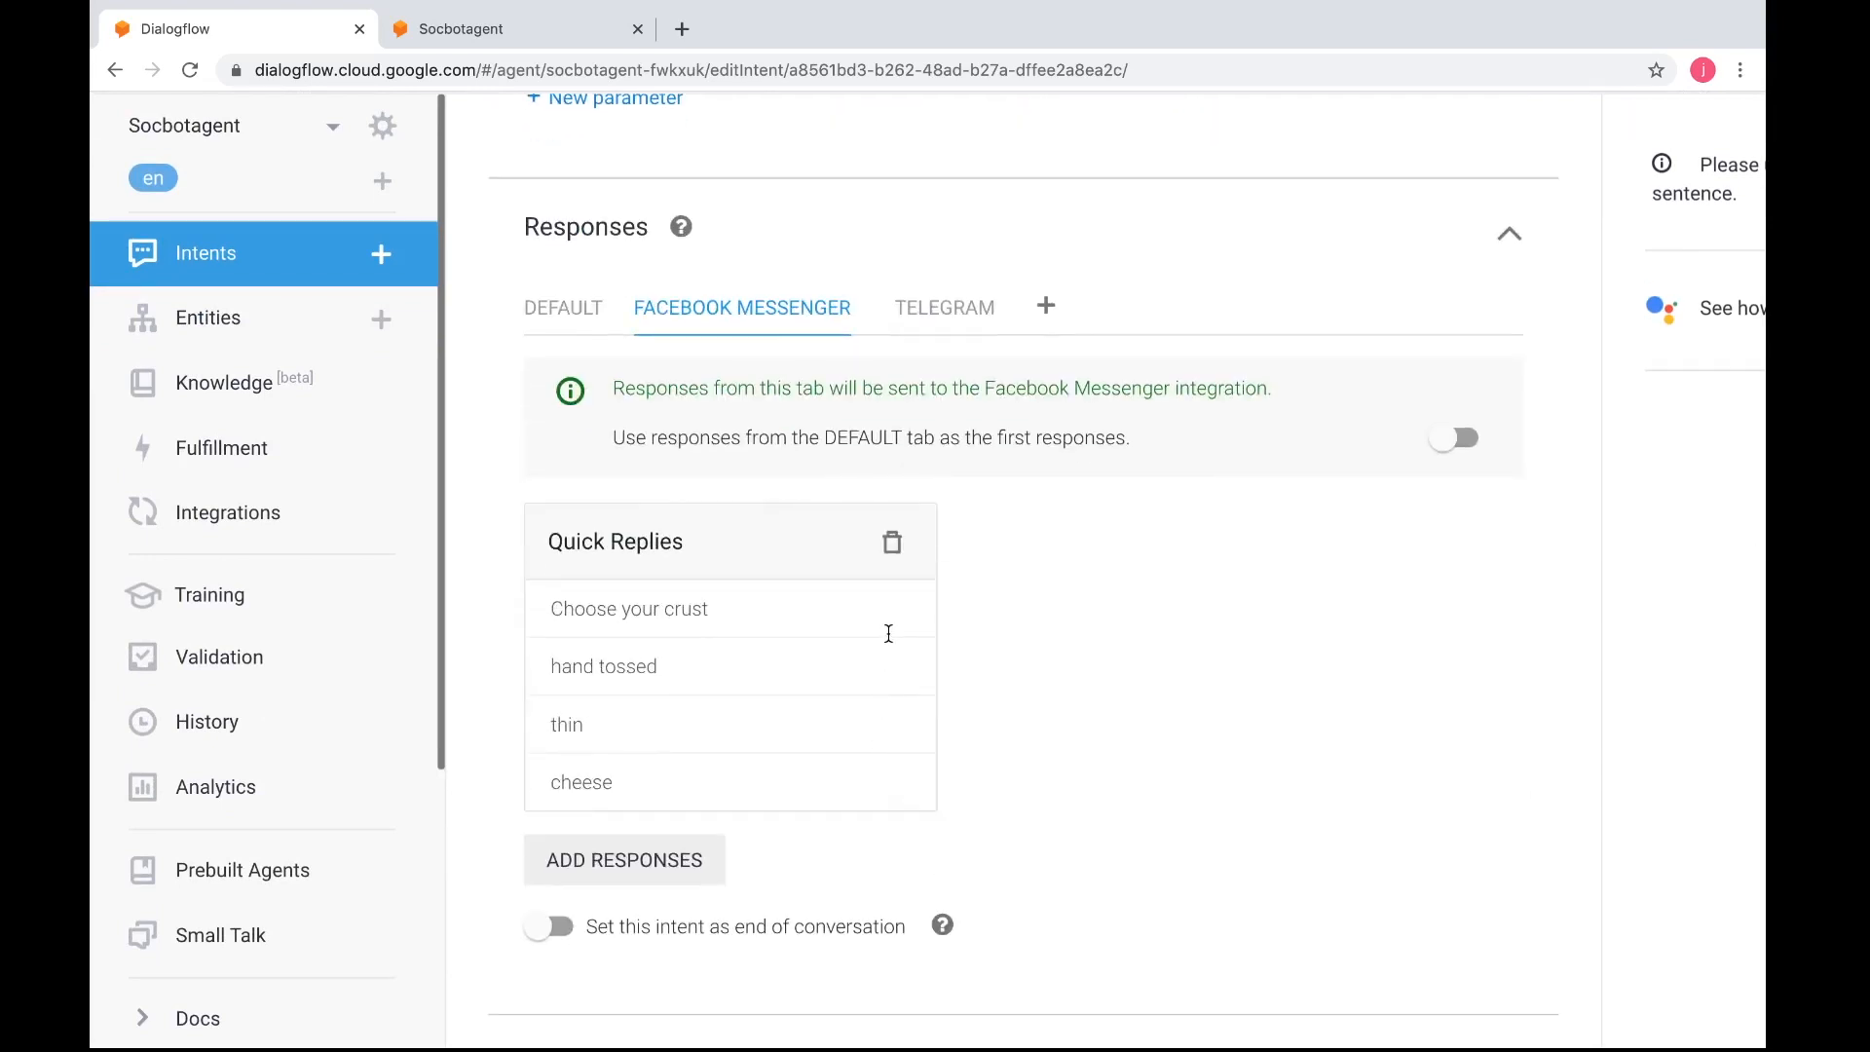
{"action": "left_click", "coordinate": [894, 550]}
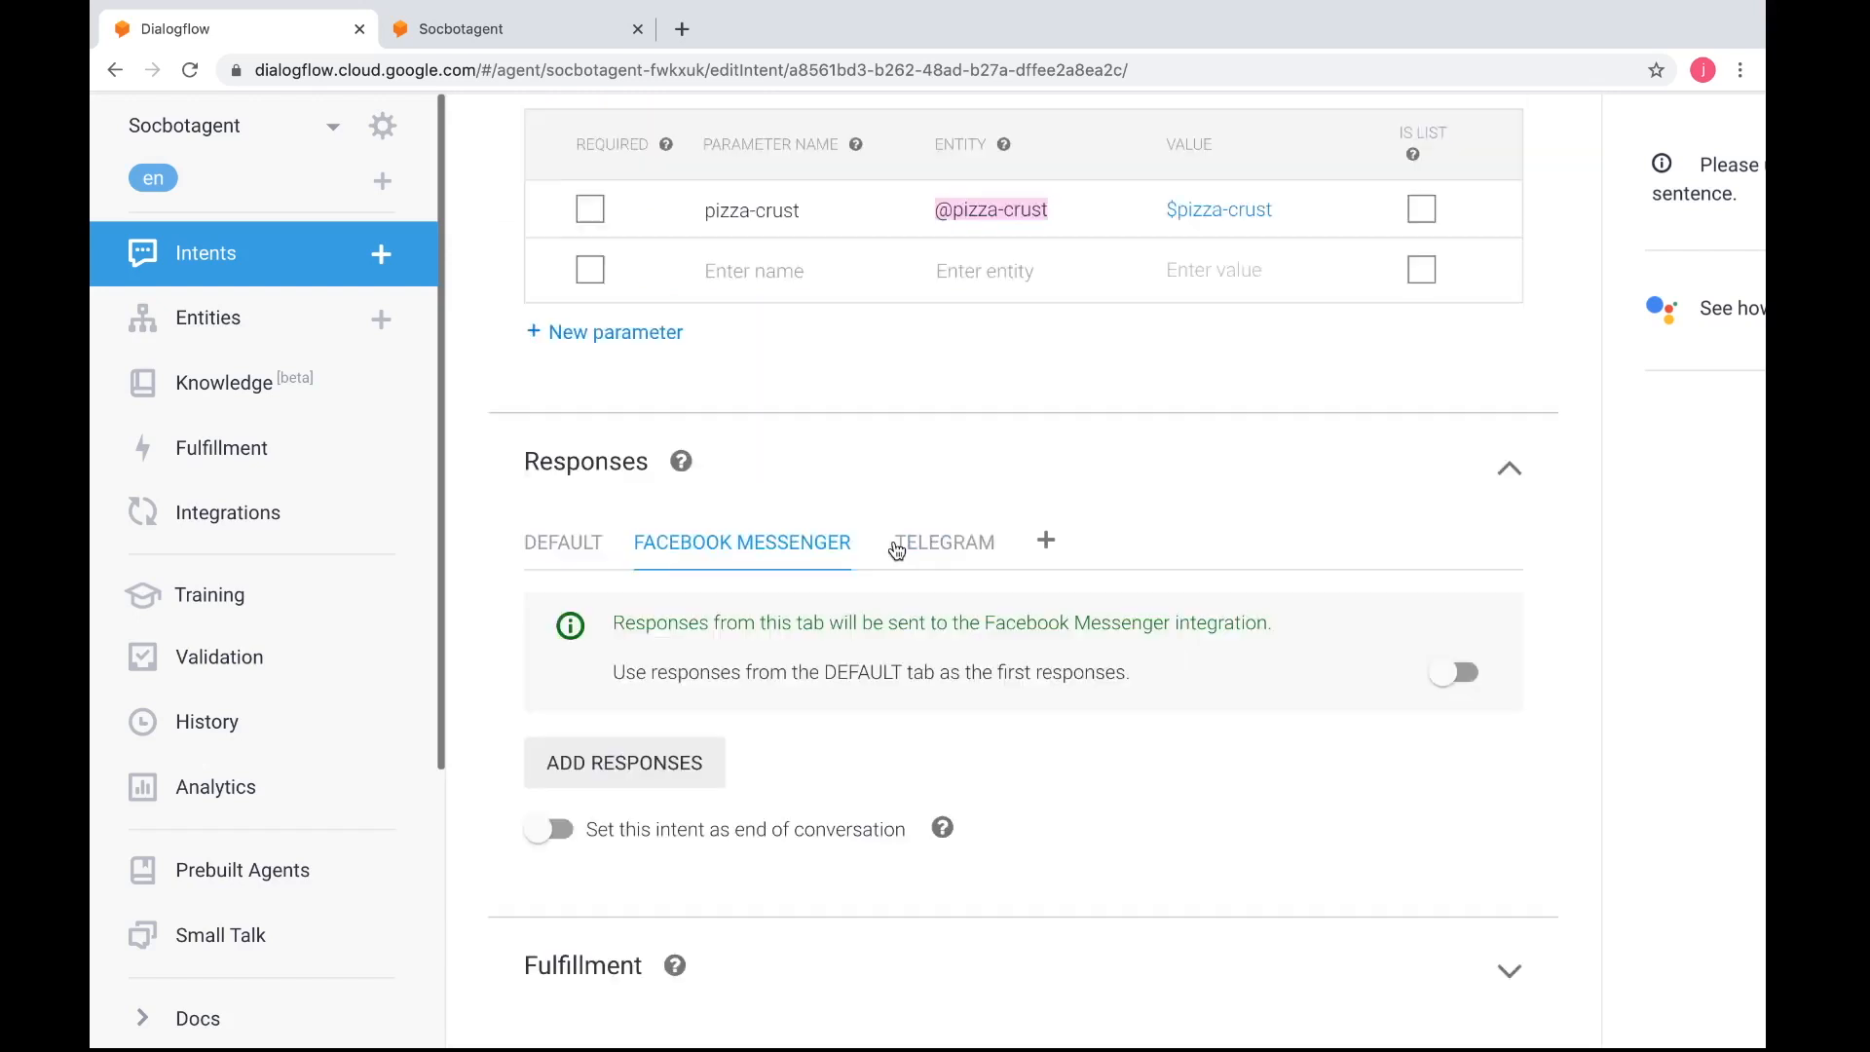
{"action": "mouse_move", "coordinate": [820, 551]}
{"action": "scroll", "coordinate": [985, 705], "scroll_direction": "up", "scroll_amount": 2}
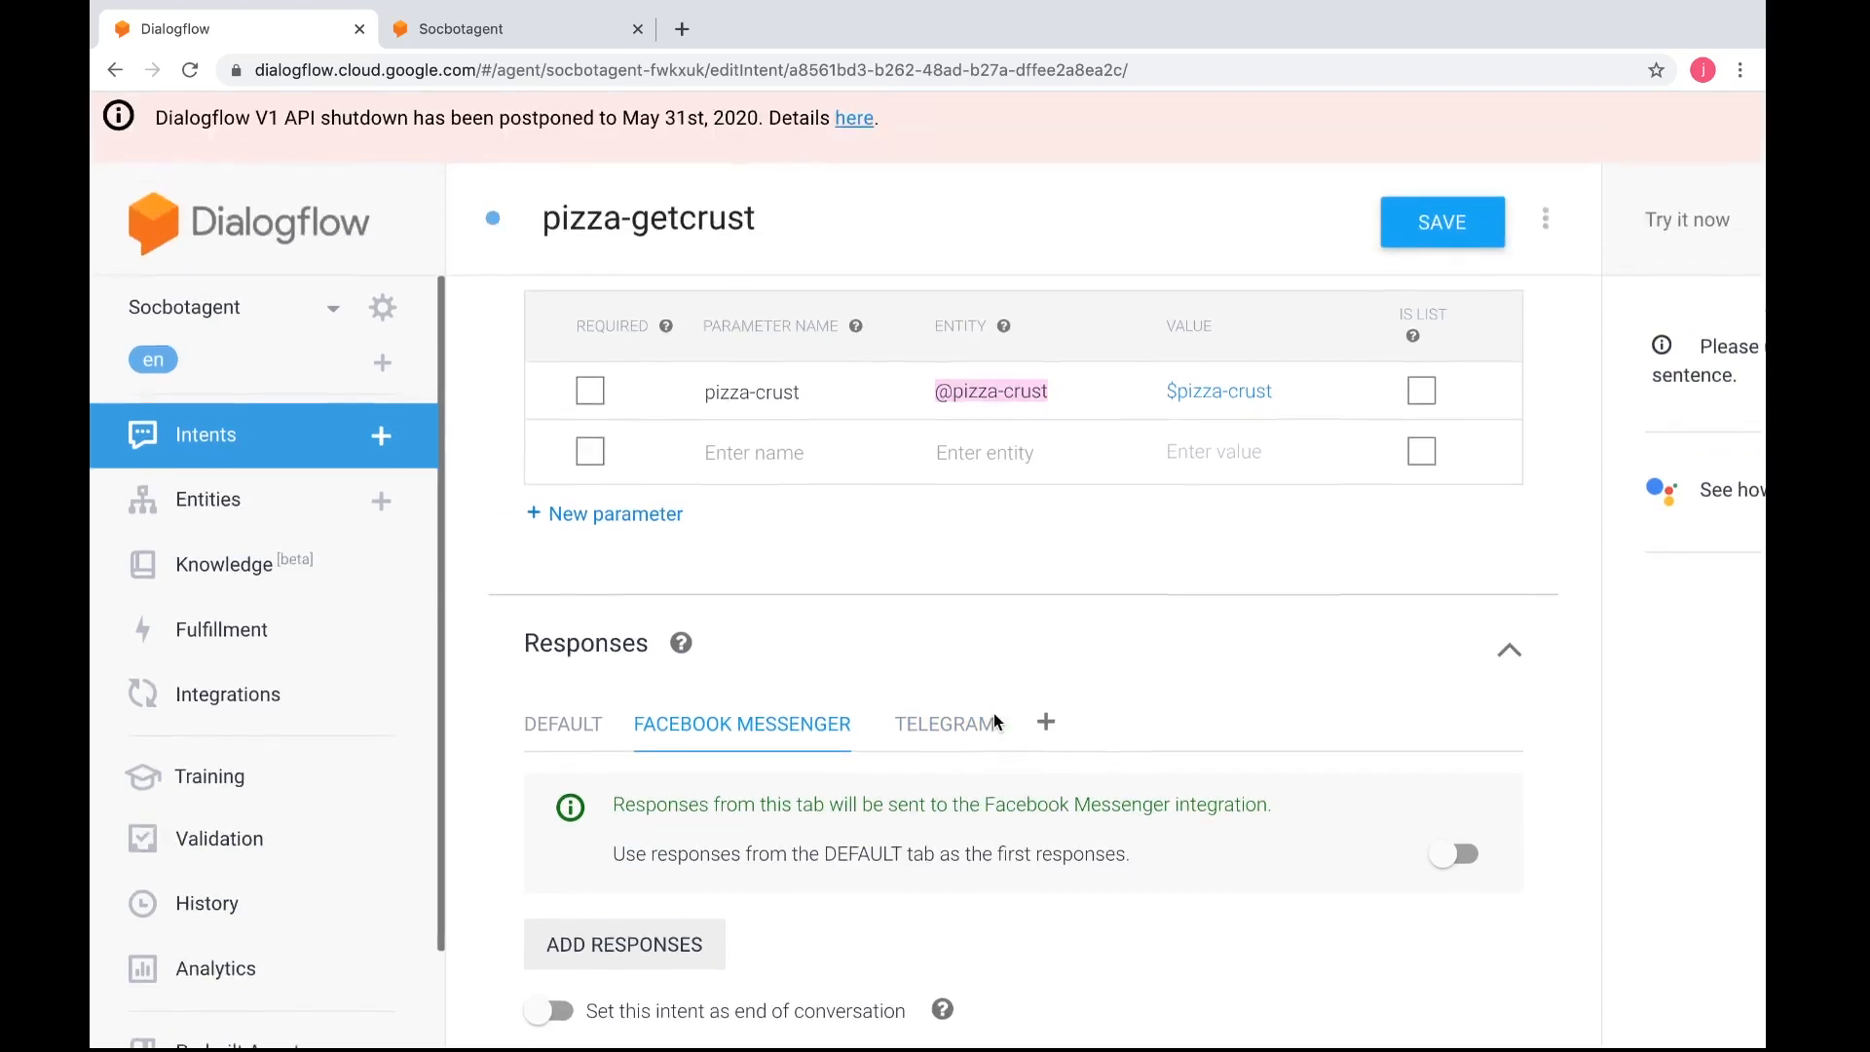
{"action": "left_click", "coordinate": [1420, 213]}
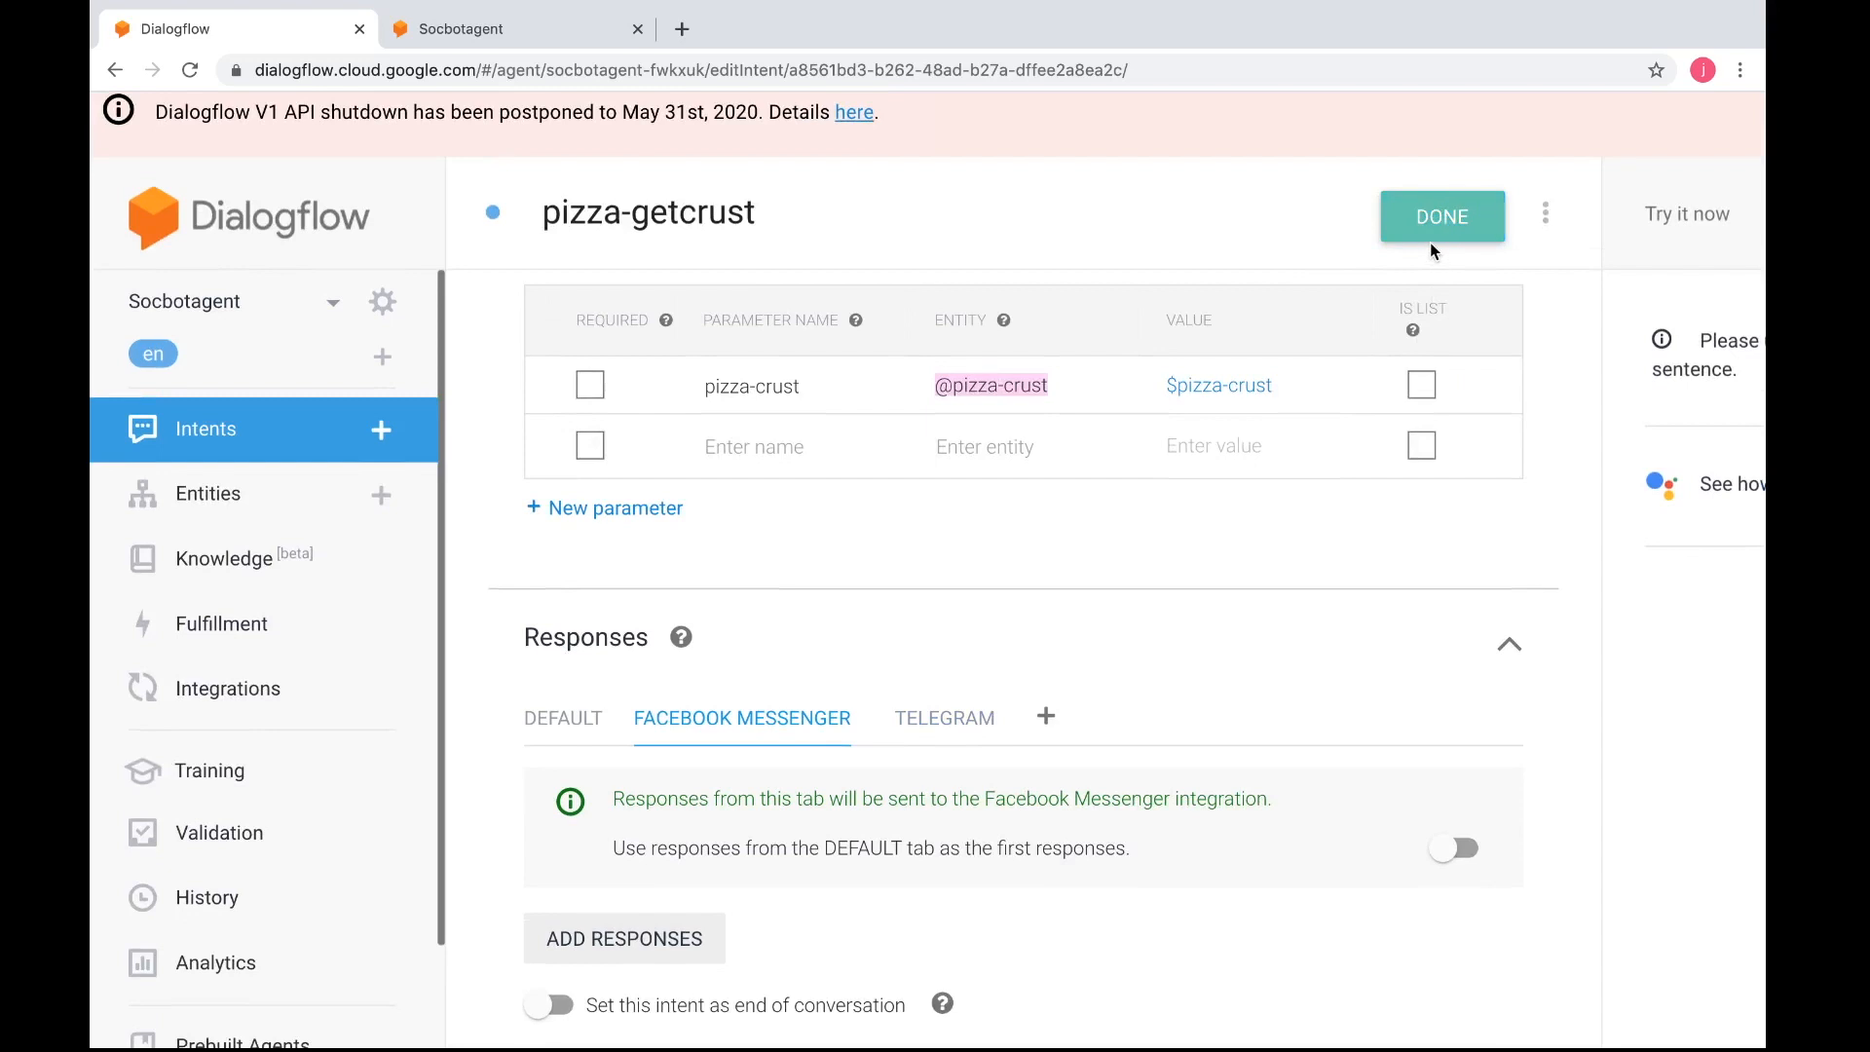
{"action": "scroll", "coordinate": [1430, 241], "scroll_direction": "right", "scroll_amount": 3}
{"action": "scroll", "coordinate": [1430, 242], "scroll_direction": "right", "scroll_amount": 1}
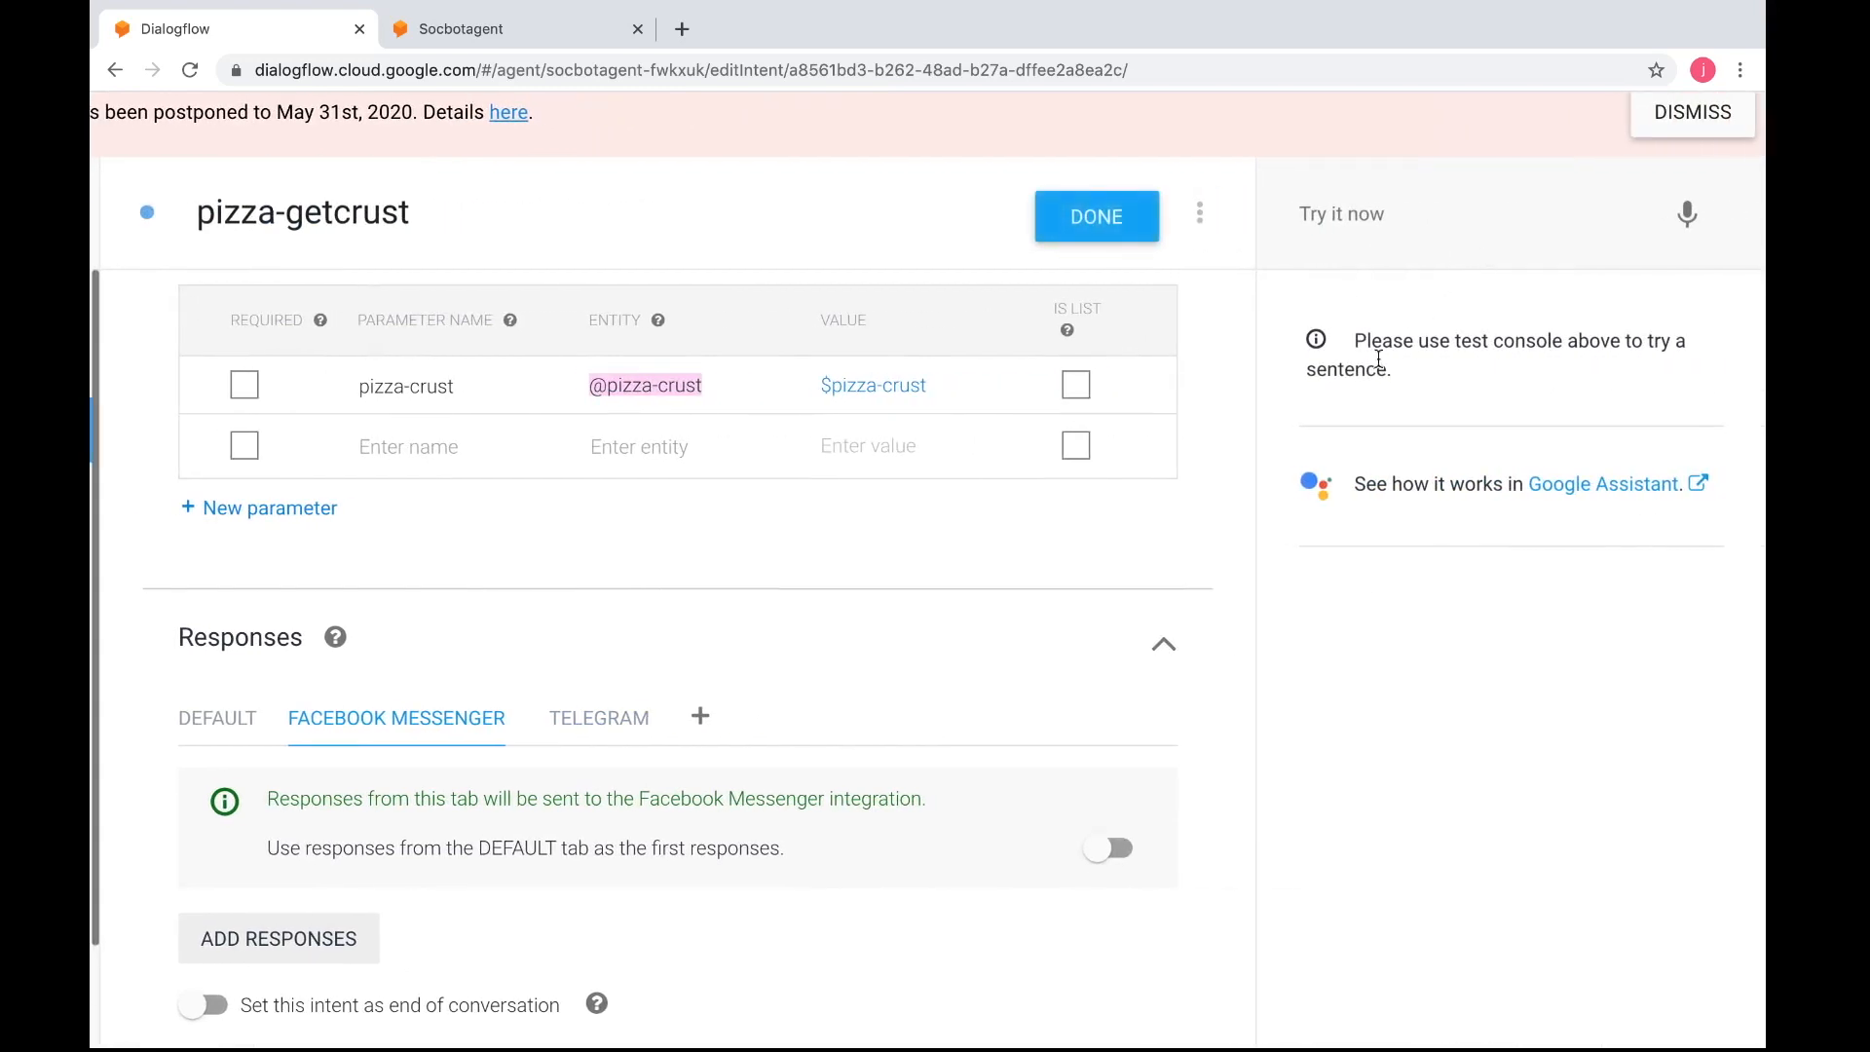
{"action": "scroll", "coordinate": [1379, 359], "scroll_direction": "left", "scroll_amount": 1}
{"action": "scroll", "coordinate": [1379, 358], "scroll_direction": "left", "scroll_amount": 1}
{"action": "scroll", "coordinate": [1378, 360], "scroll_direction": "up", "scroll_amount": 1}
{"action": "scroll", "coordinate": [1383, 363], "scroll_direction": "right", "scroll_amount": 2}
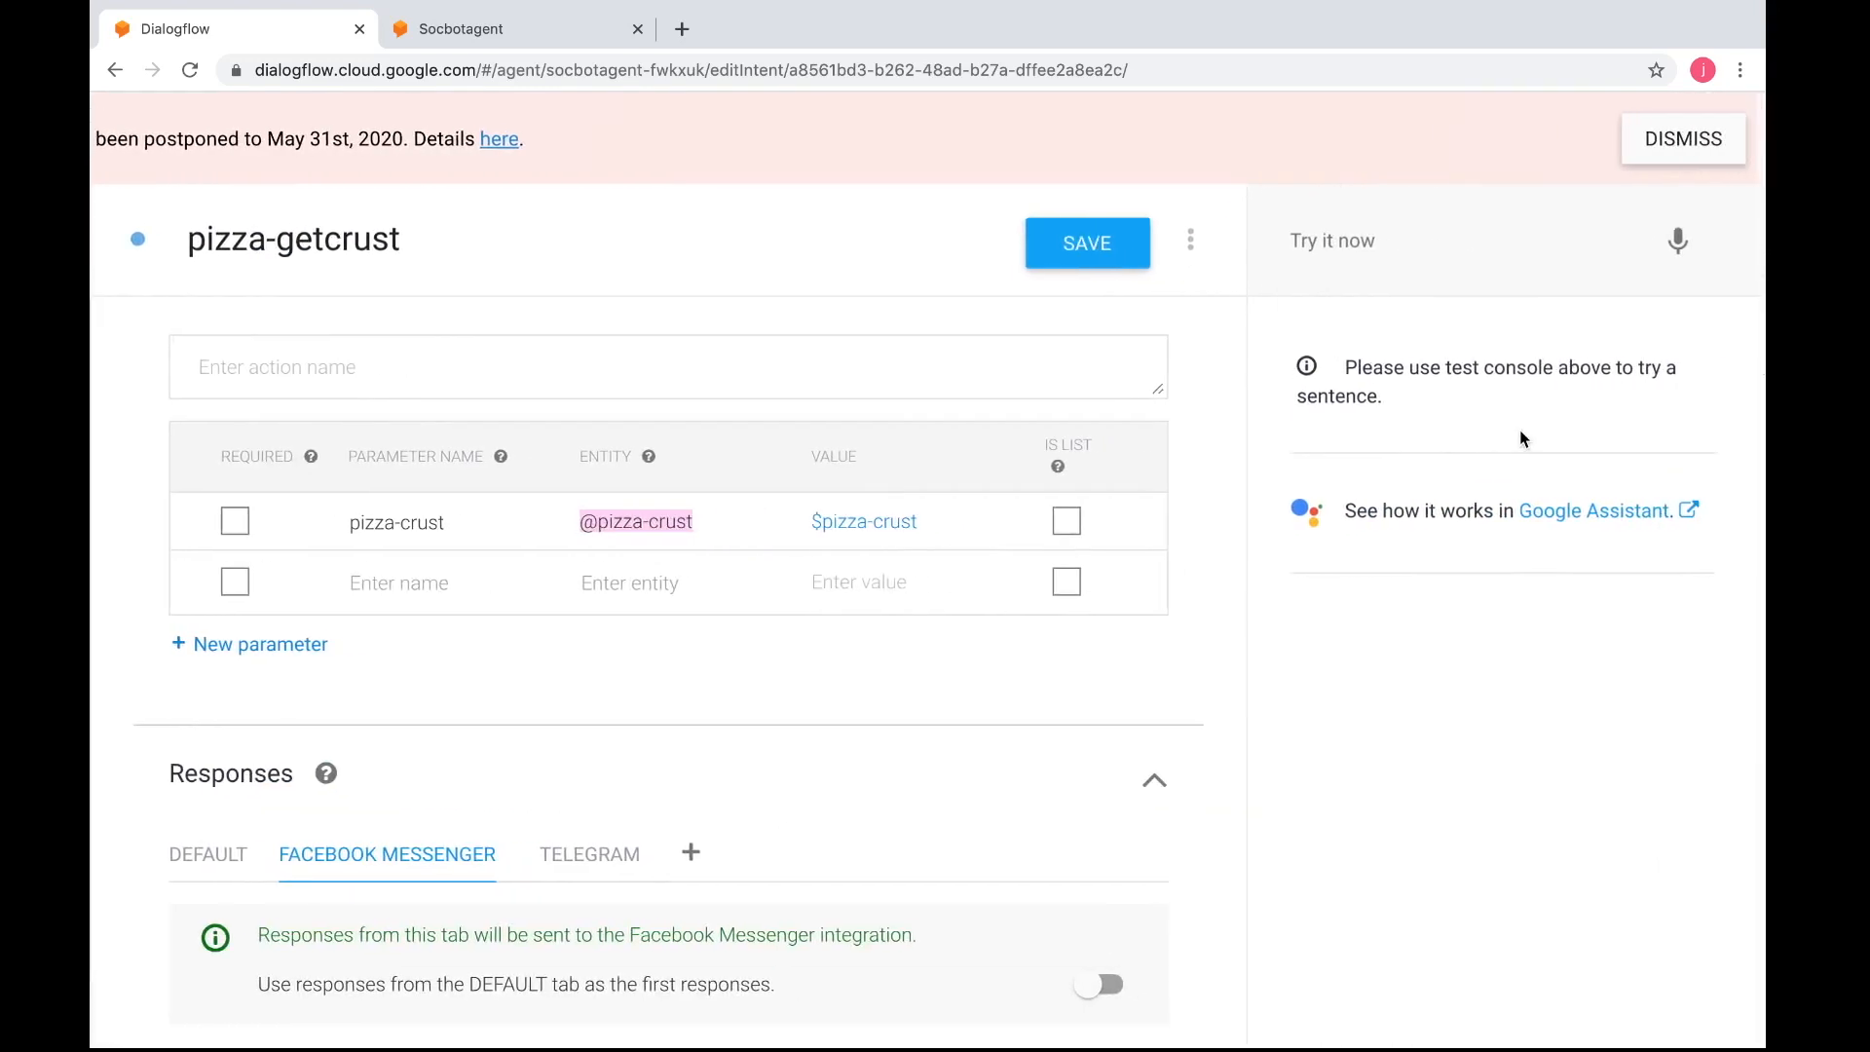
{"action": "left_click", "coordinate": [1461, 257]}
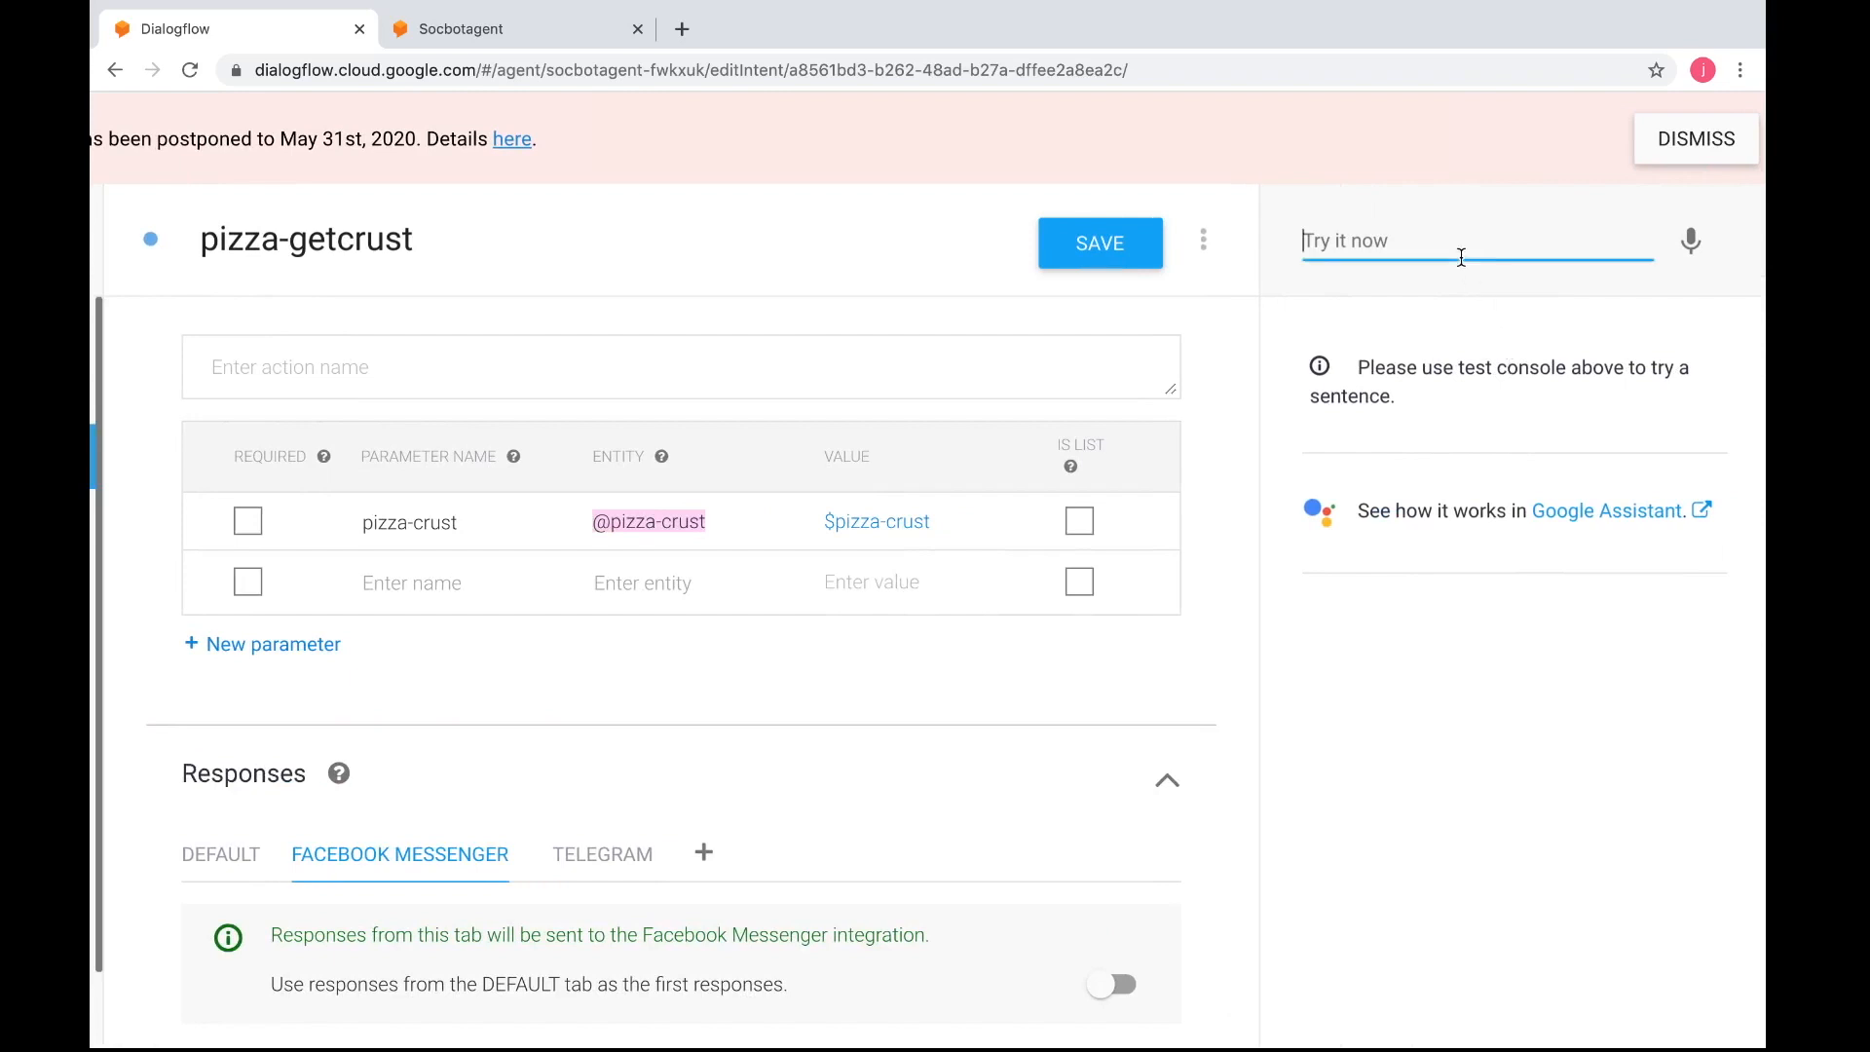
Switch to the Soc bot page chat on Facebook, send "I am hungry" and choose the personal size
{"action": "key", "text": "ctrl+Left"}
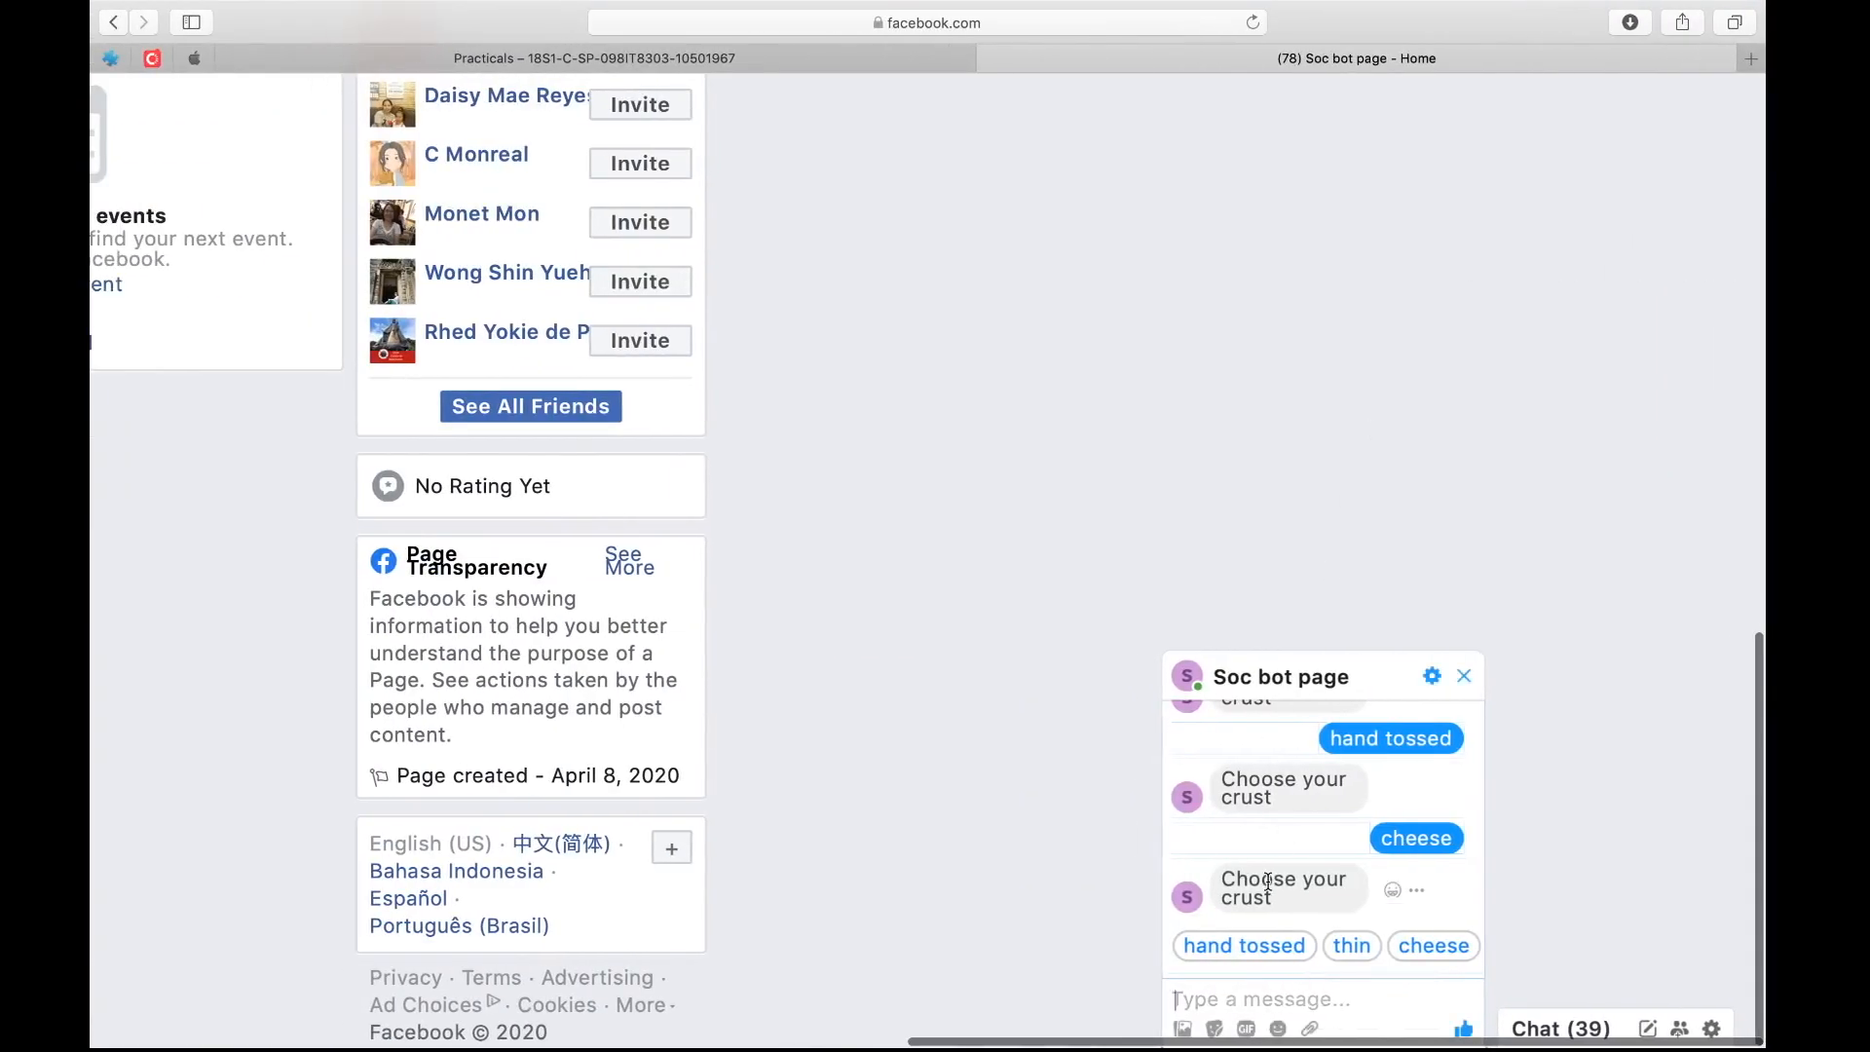
{"action": "type", "text": "I am hun"}
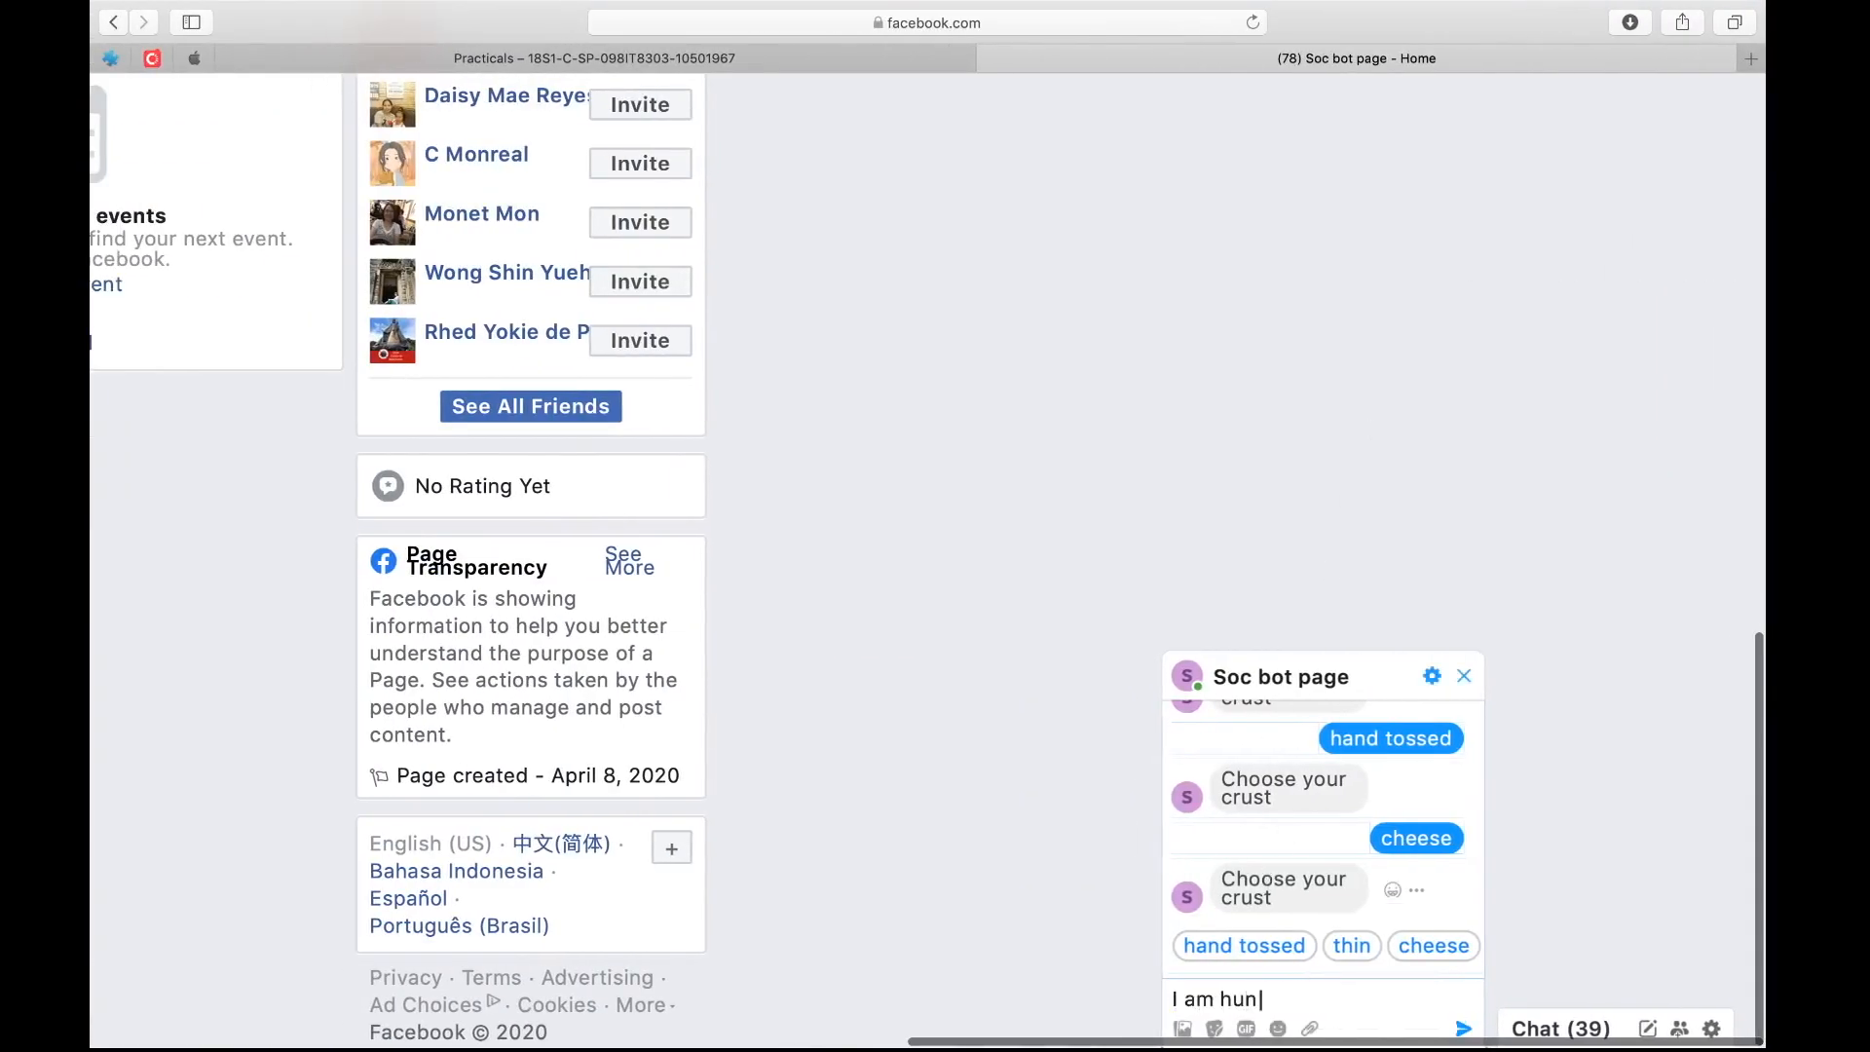
{"action": "type", "text": "gry"}
{"action": "key", "text": "Return"}
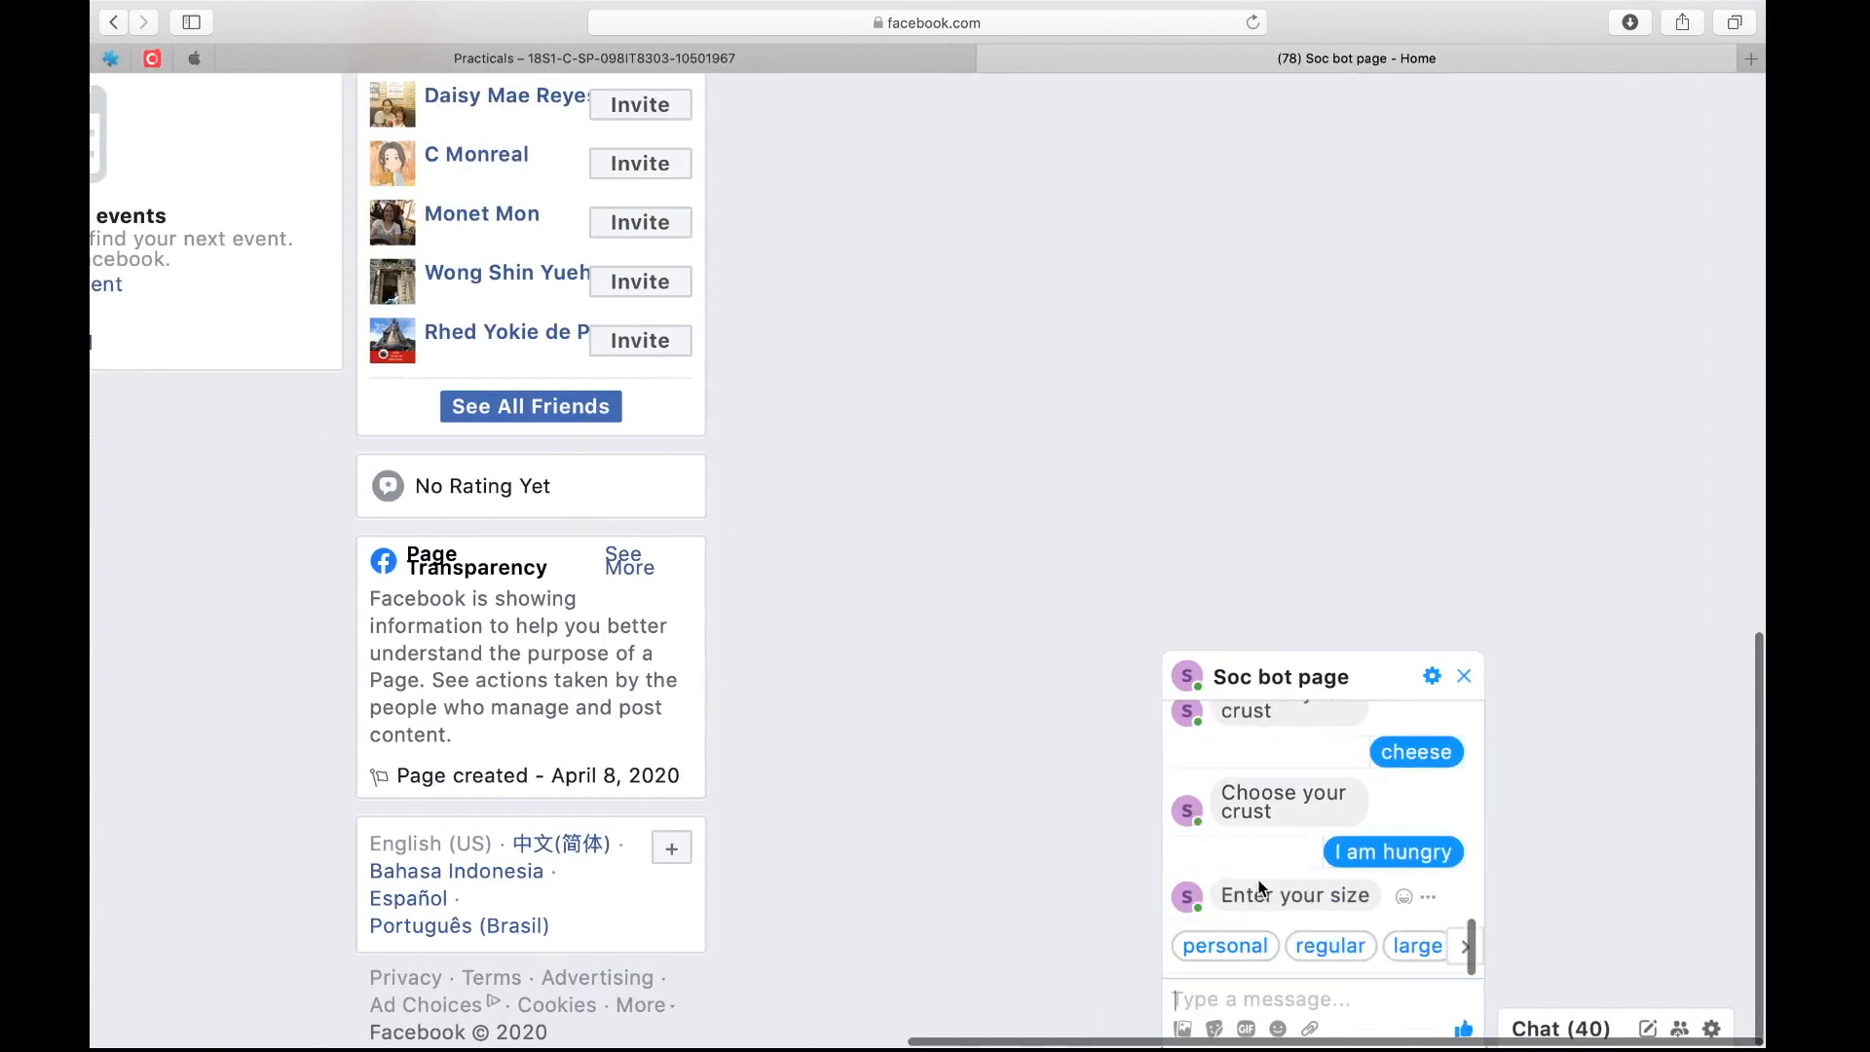
{"action": "left_click", "coordinate": [1253, 949]}
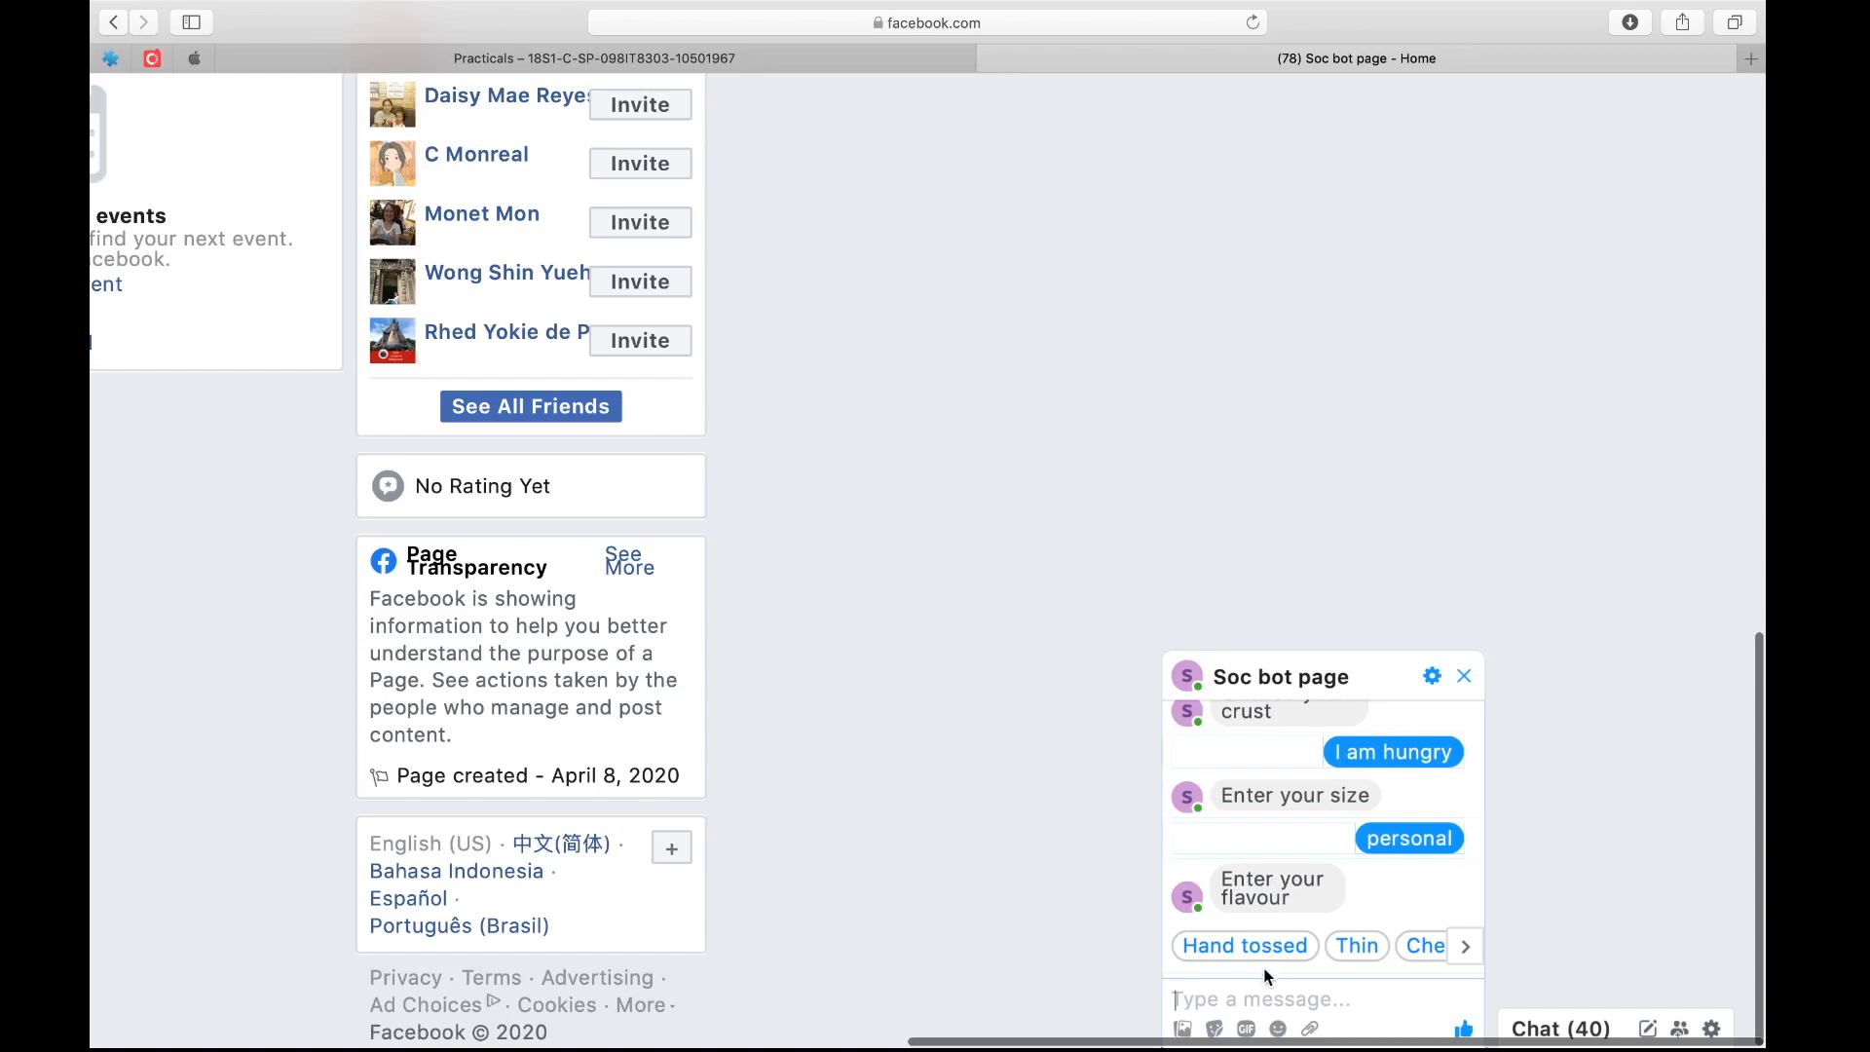
Reply "thin" to the bot's flavour question and send "ok" to continue to the particulars
{"action": "type", "text": "thin"}
{"action": "key", "text": "Return"}
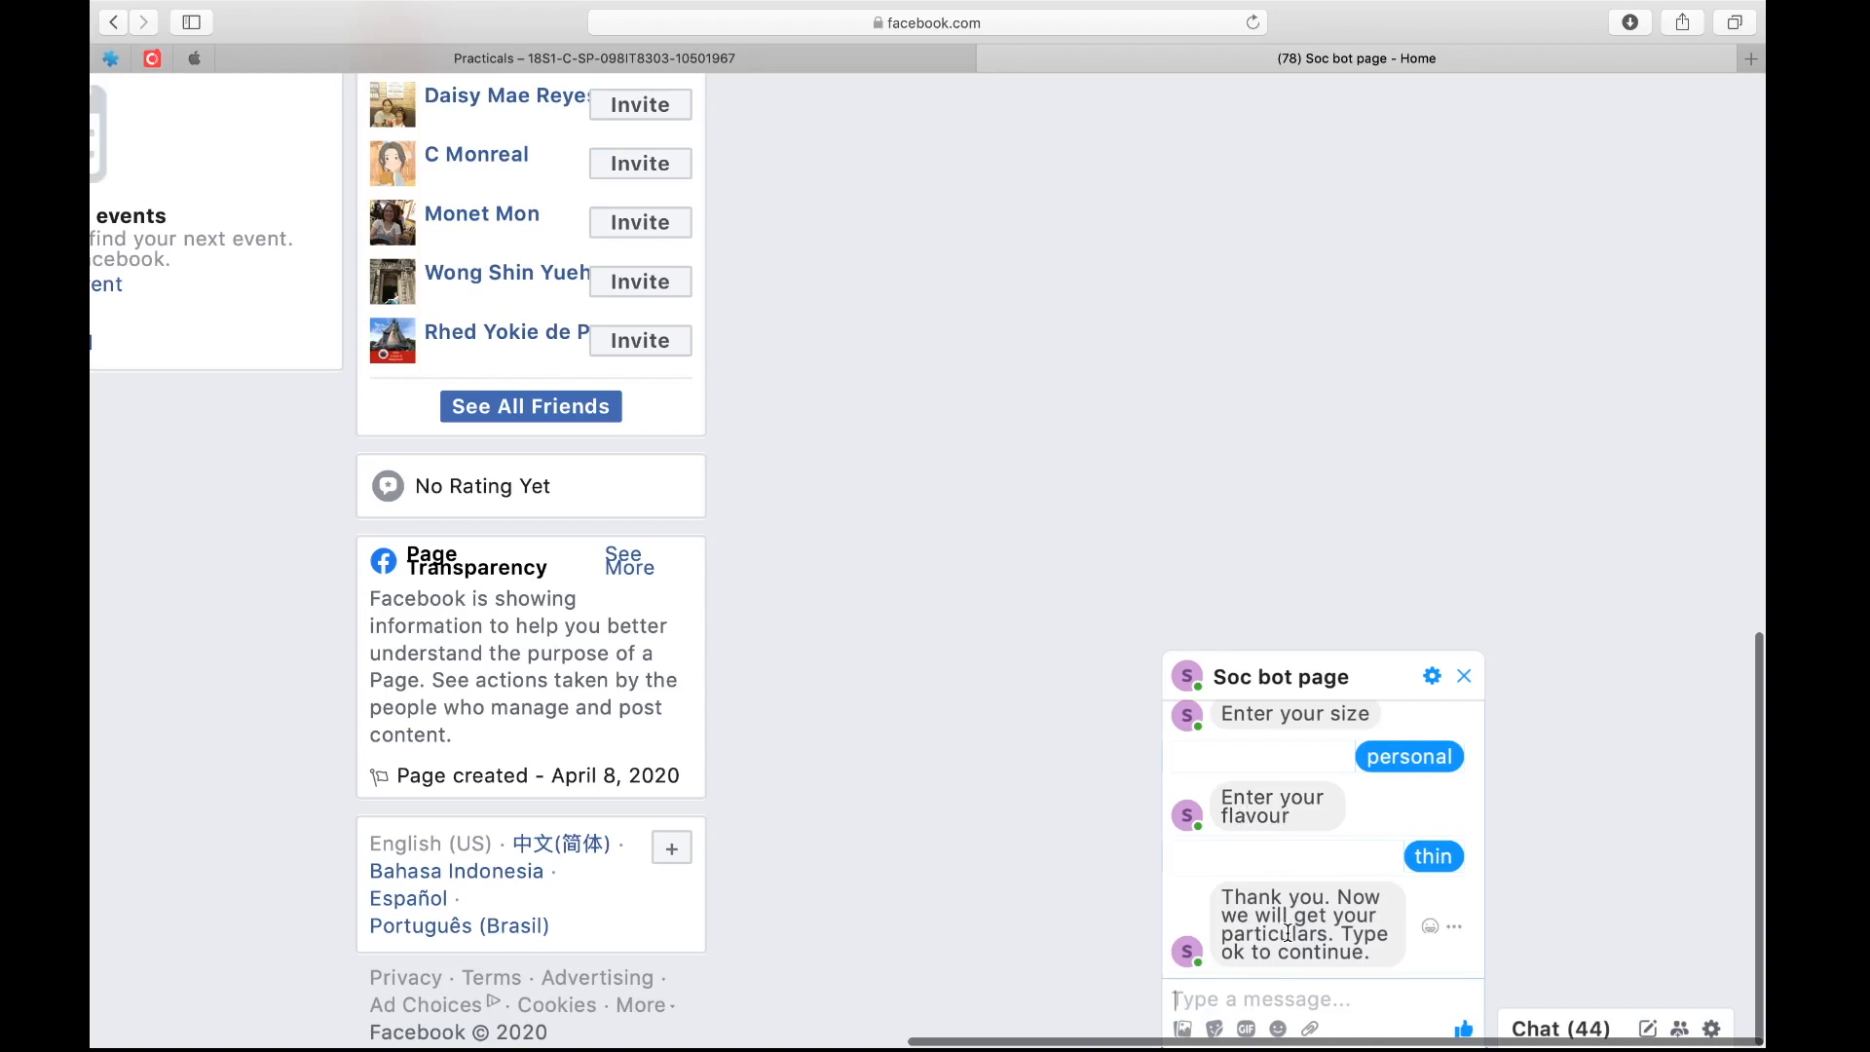
{"action": "type", "text": "ok"}
{"action": "key", "text": "Return"}
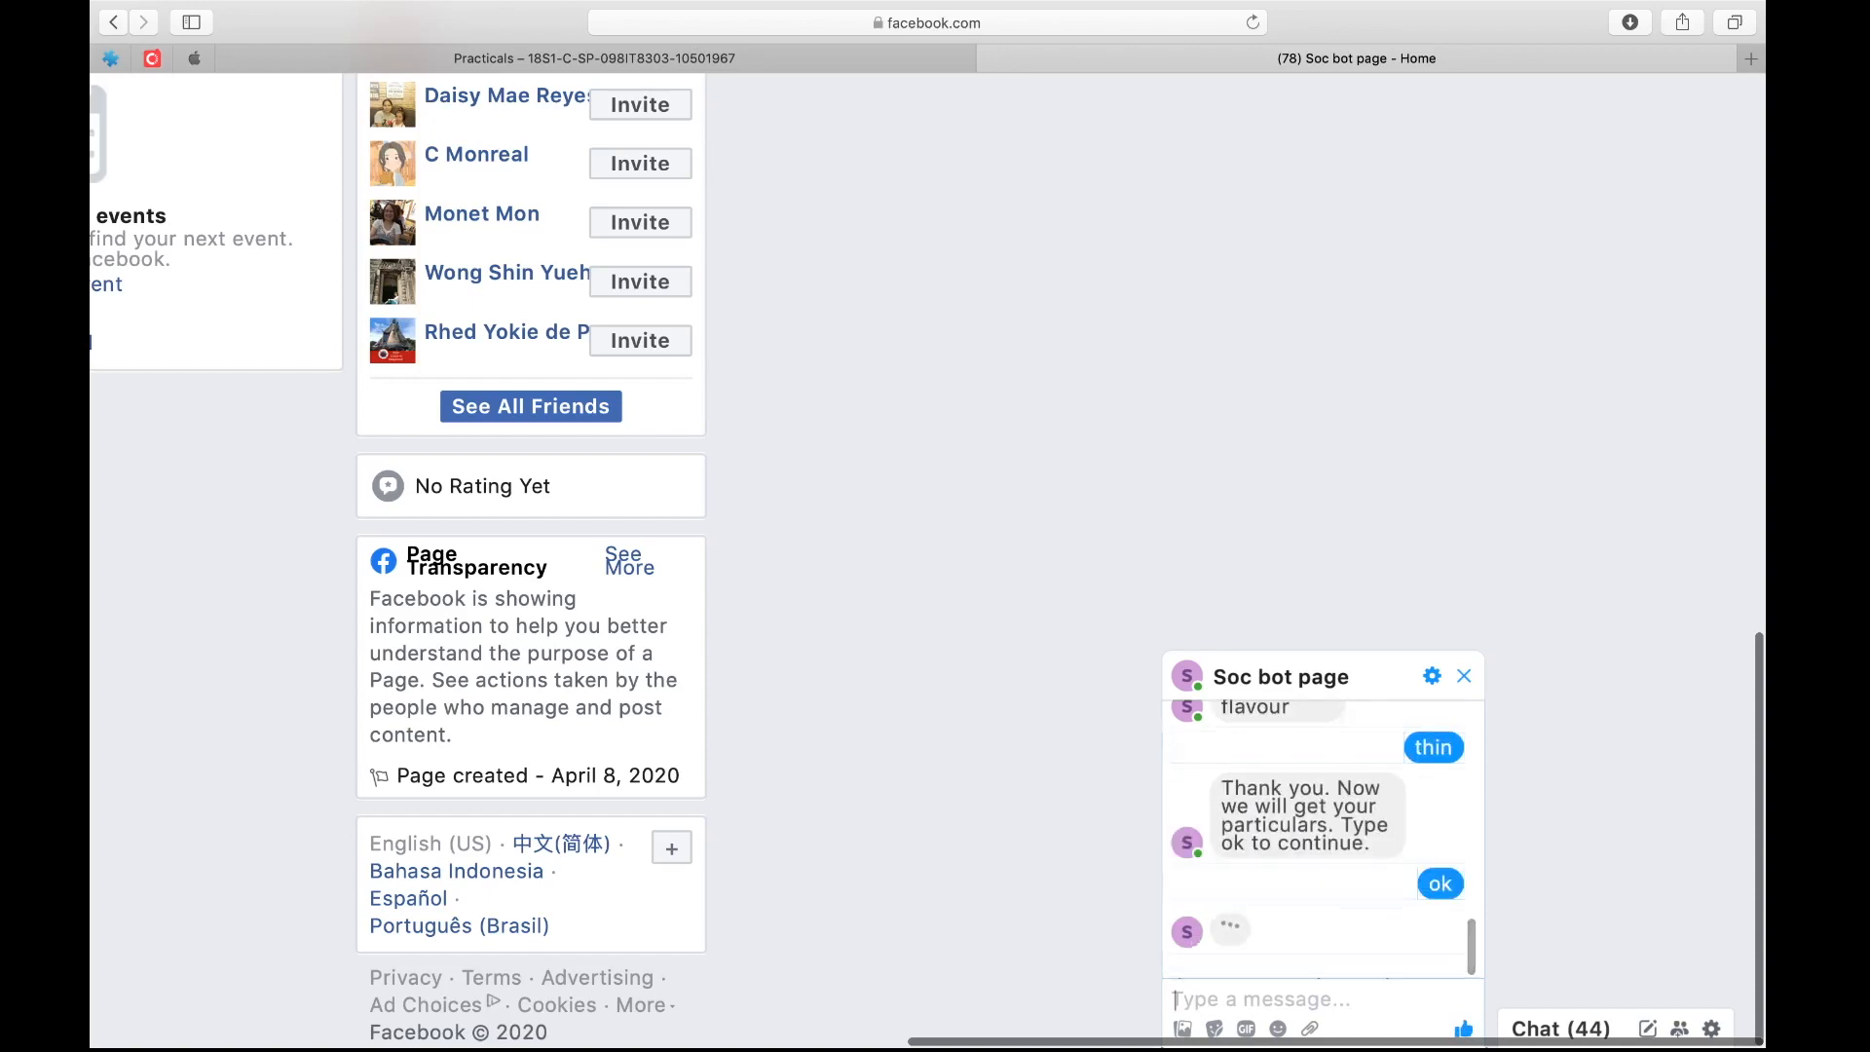
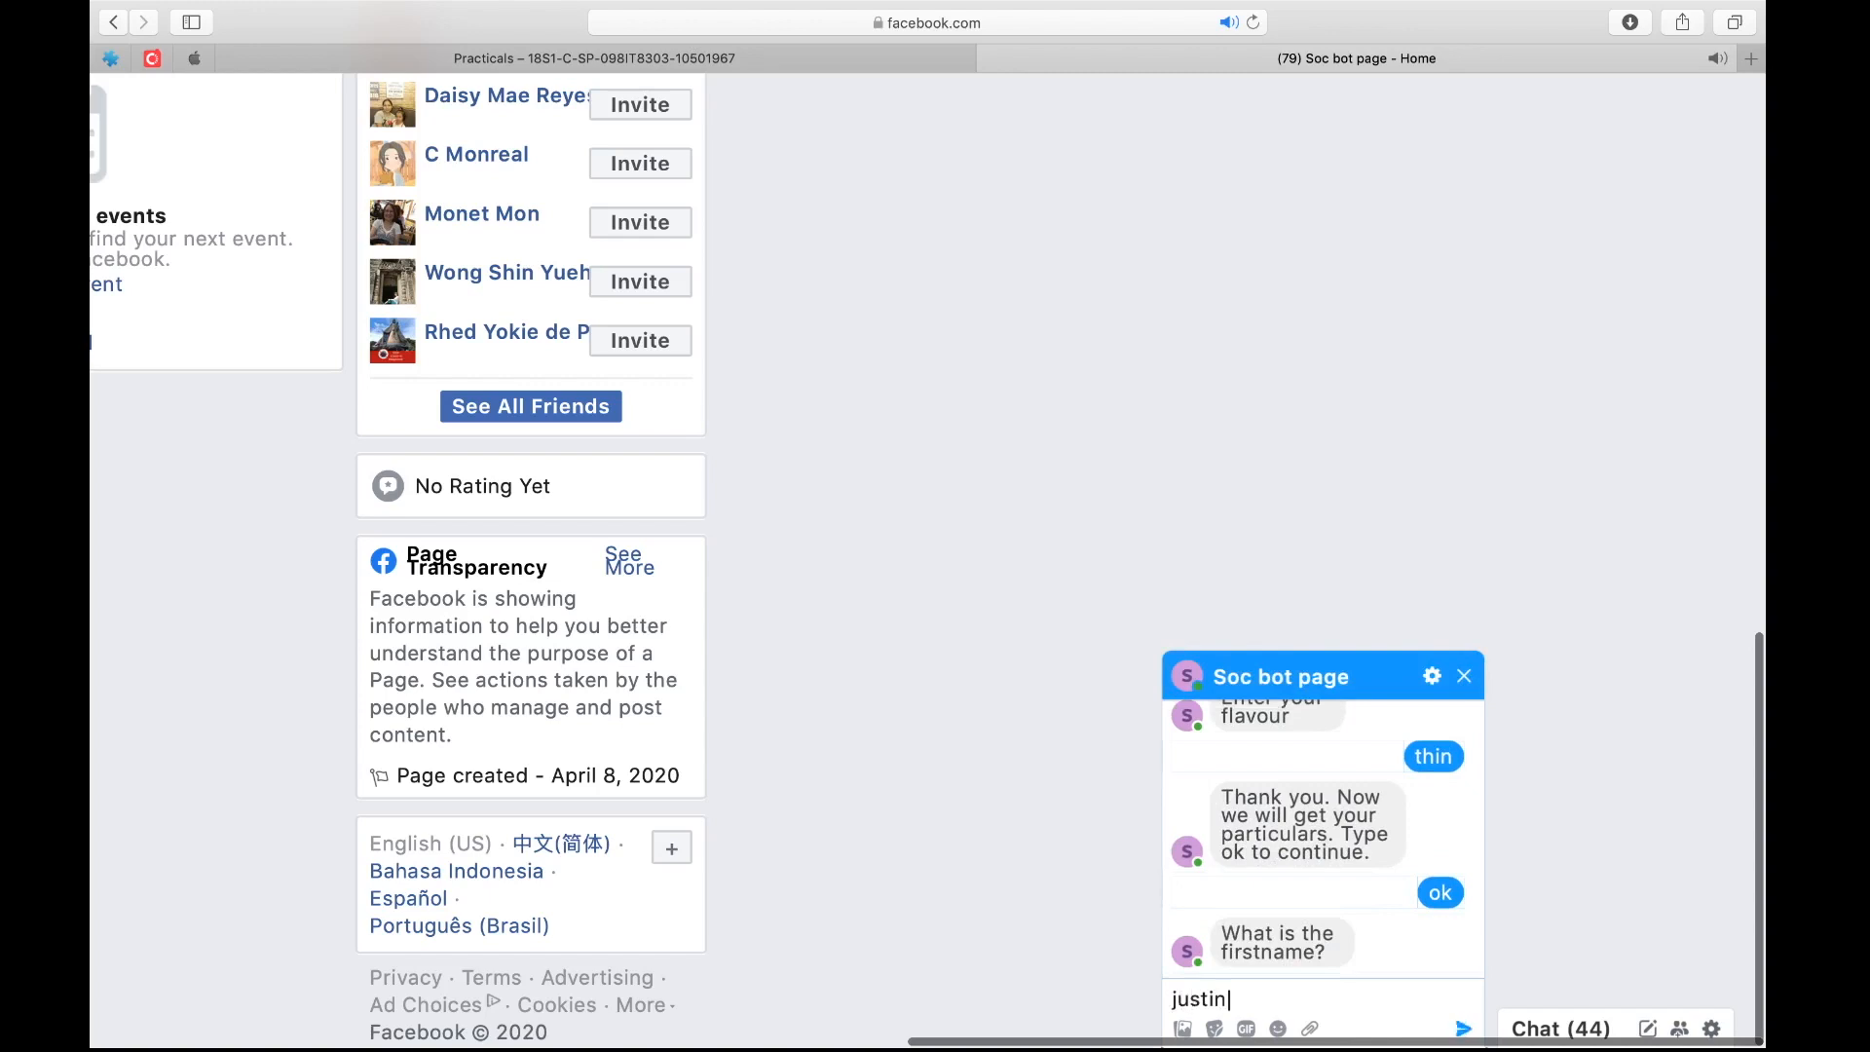
Answer the Messenger bot's questions with the customer's first name, last name, phone number and postal code
{"action": "key", "text": "Return"}
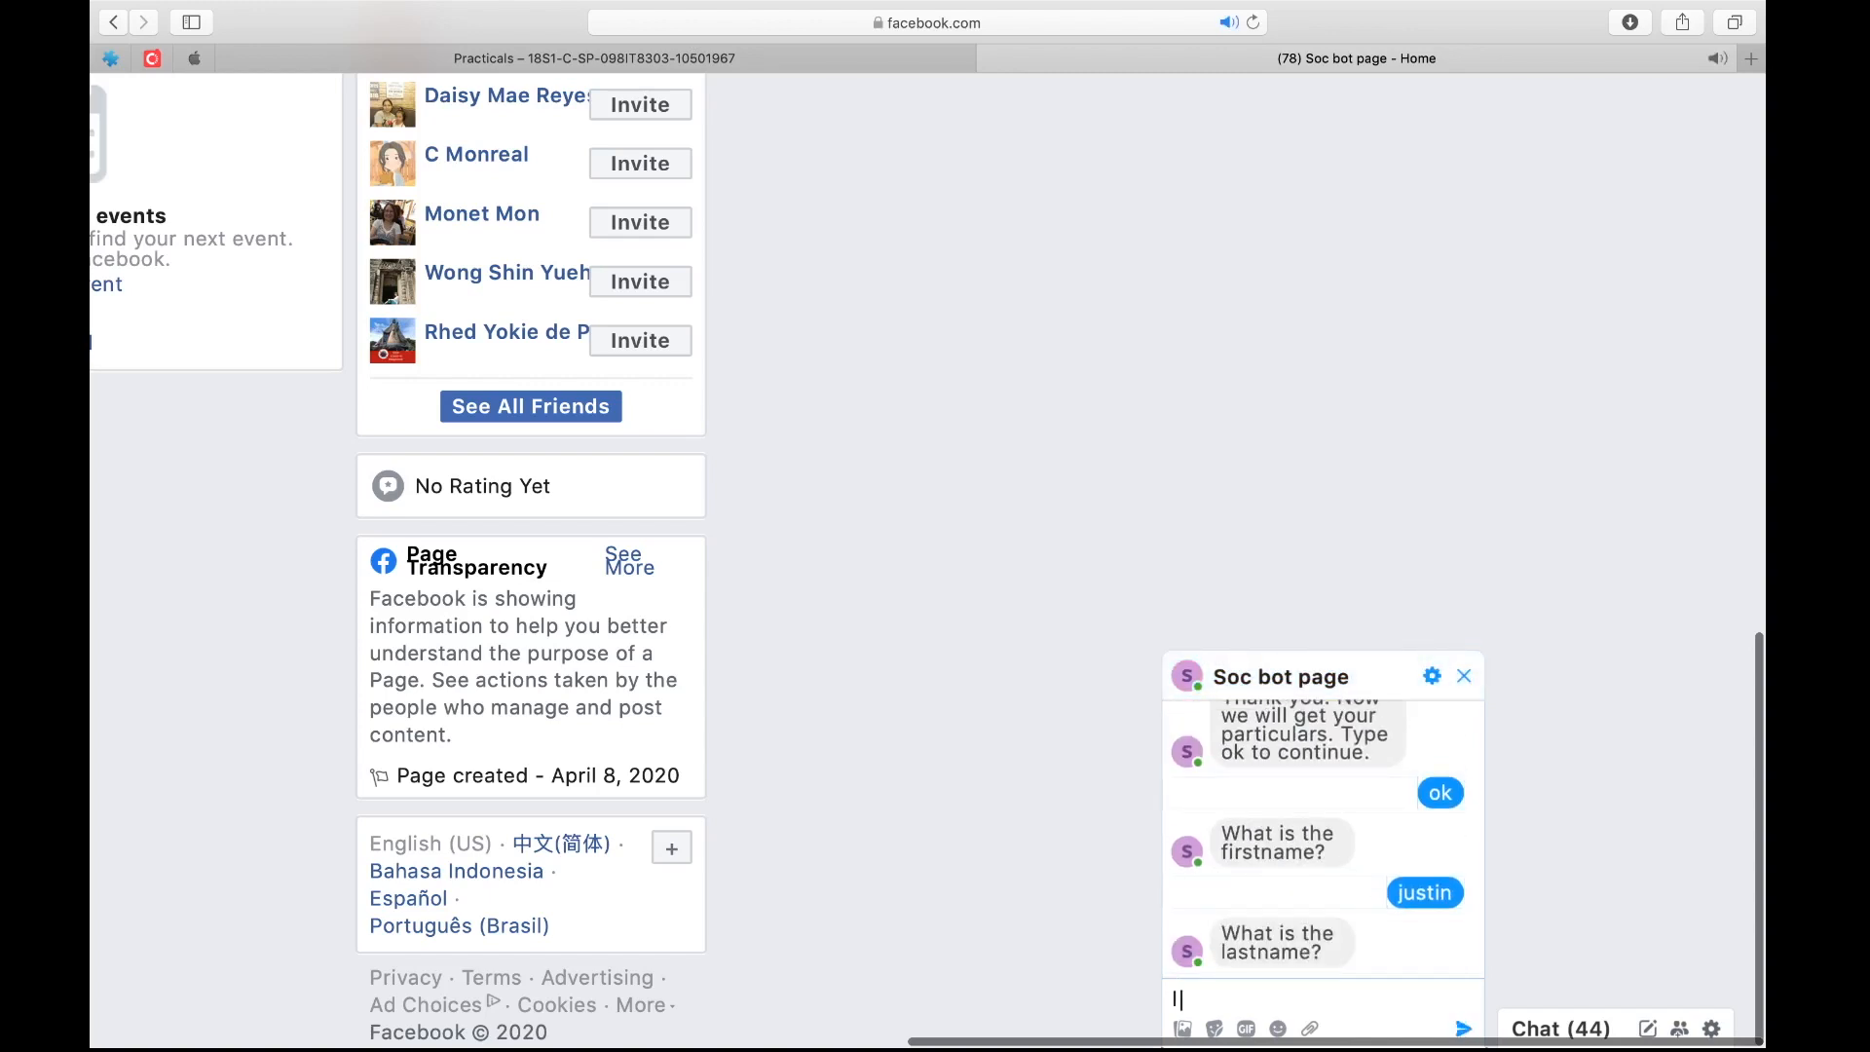
{"action": "key", "text": "Return"}
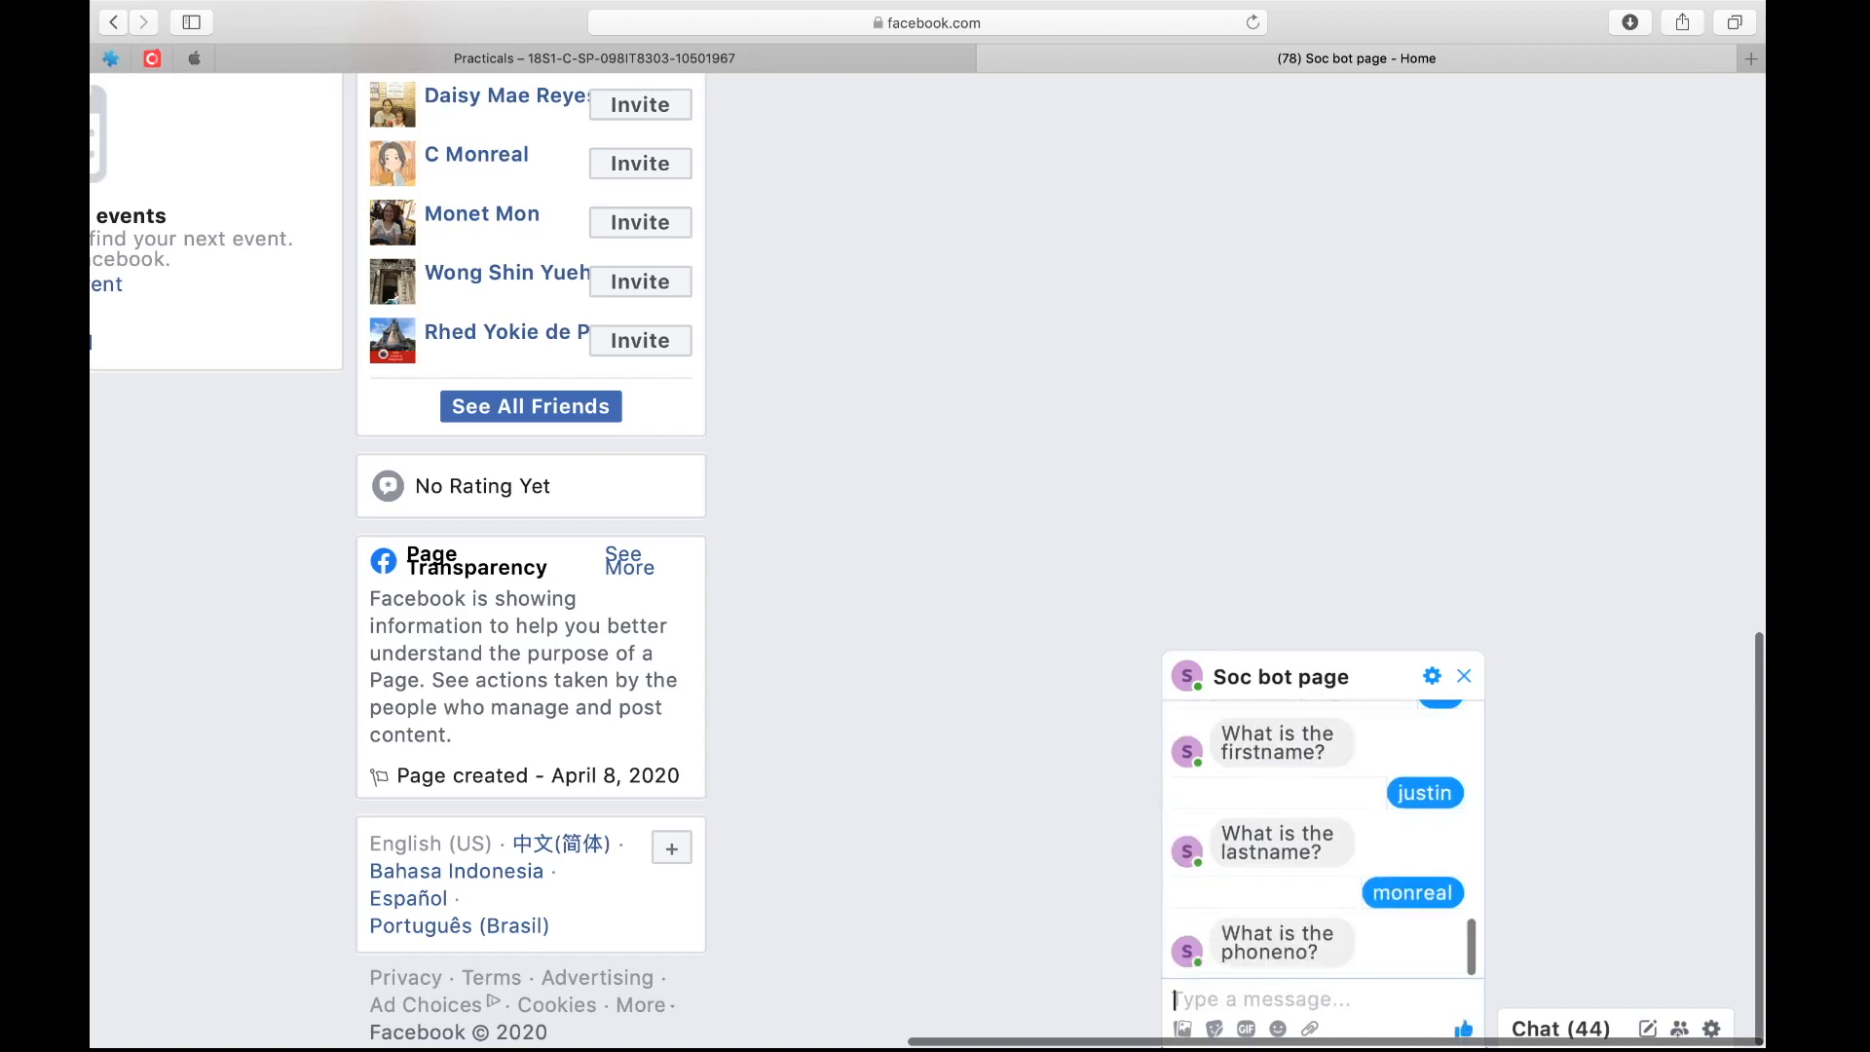
{"action": "type", "text": "90106520"}
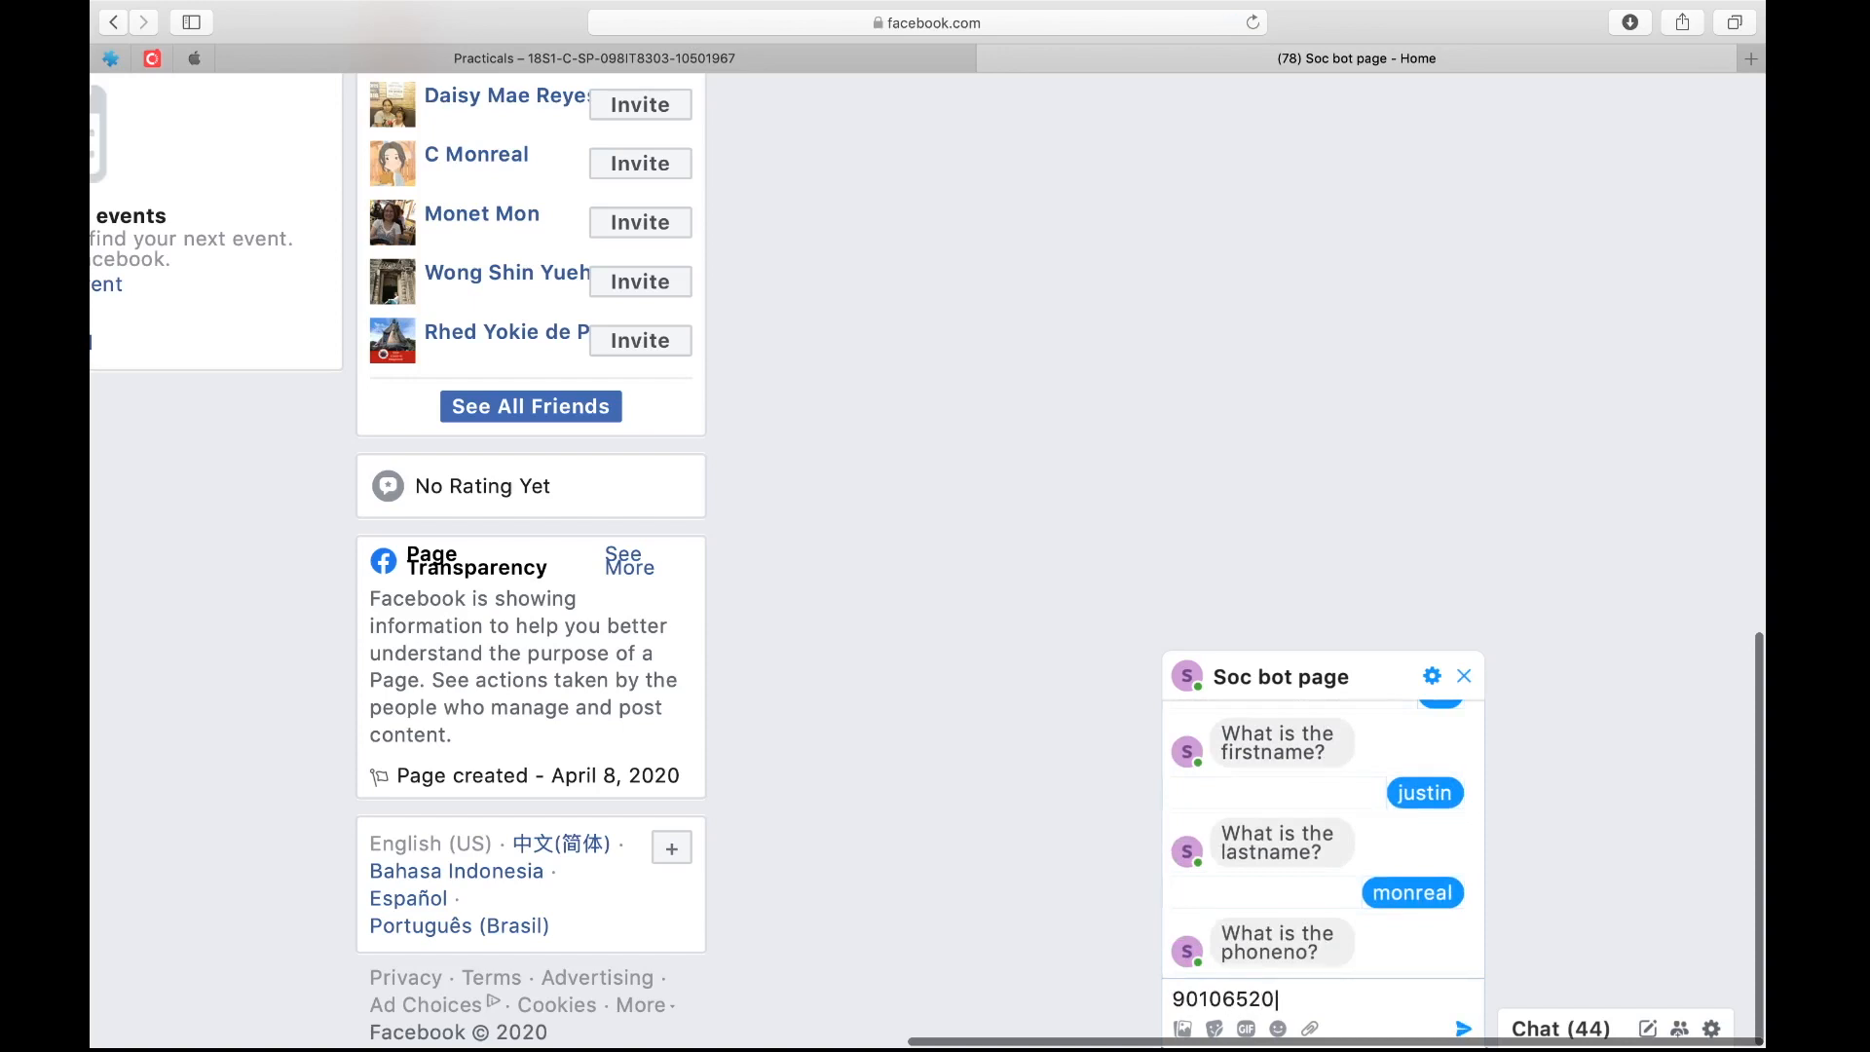
{"action": "key", "text": "Return"}
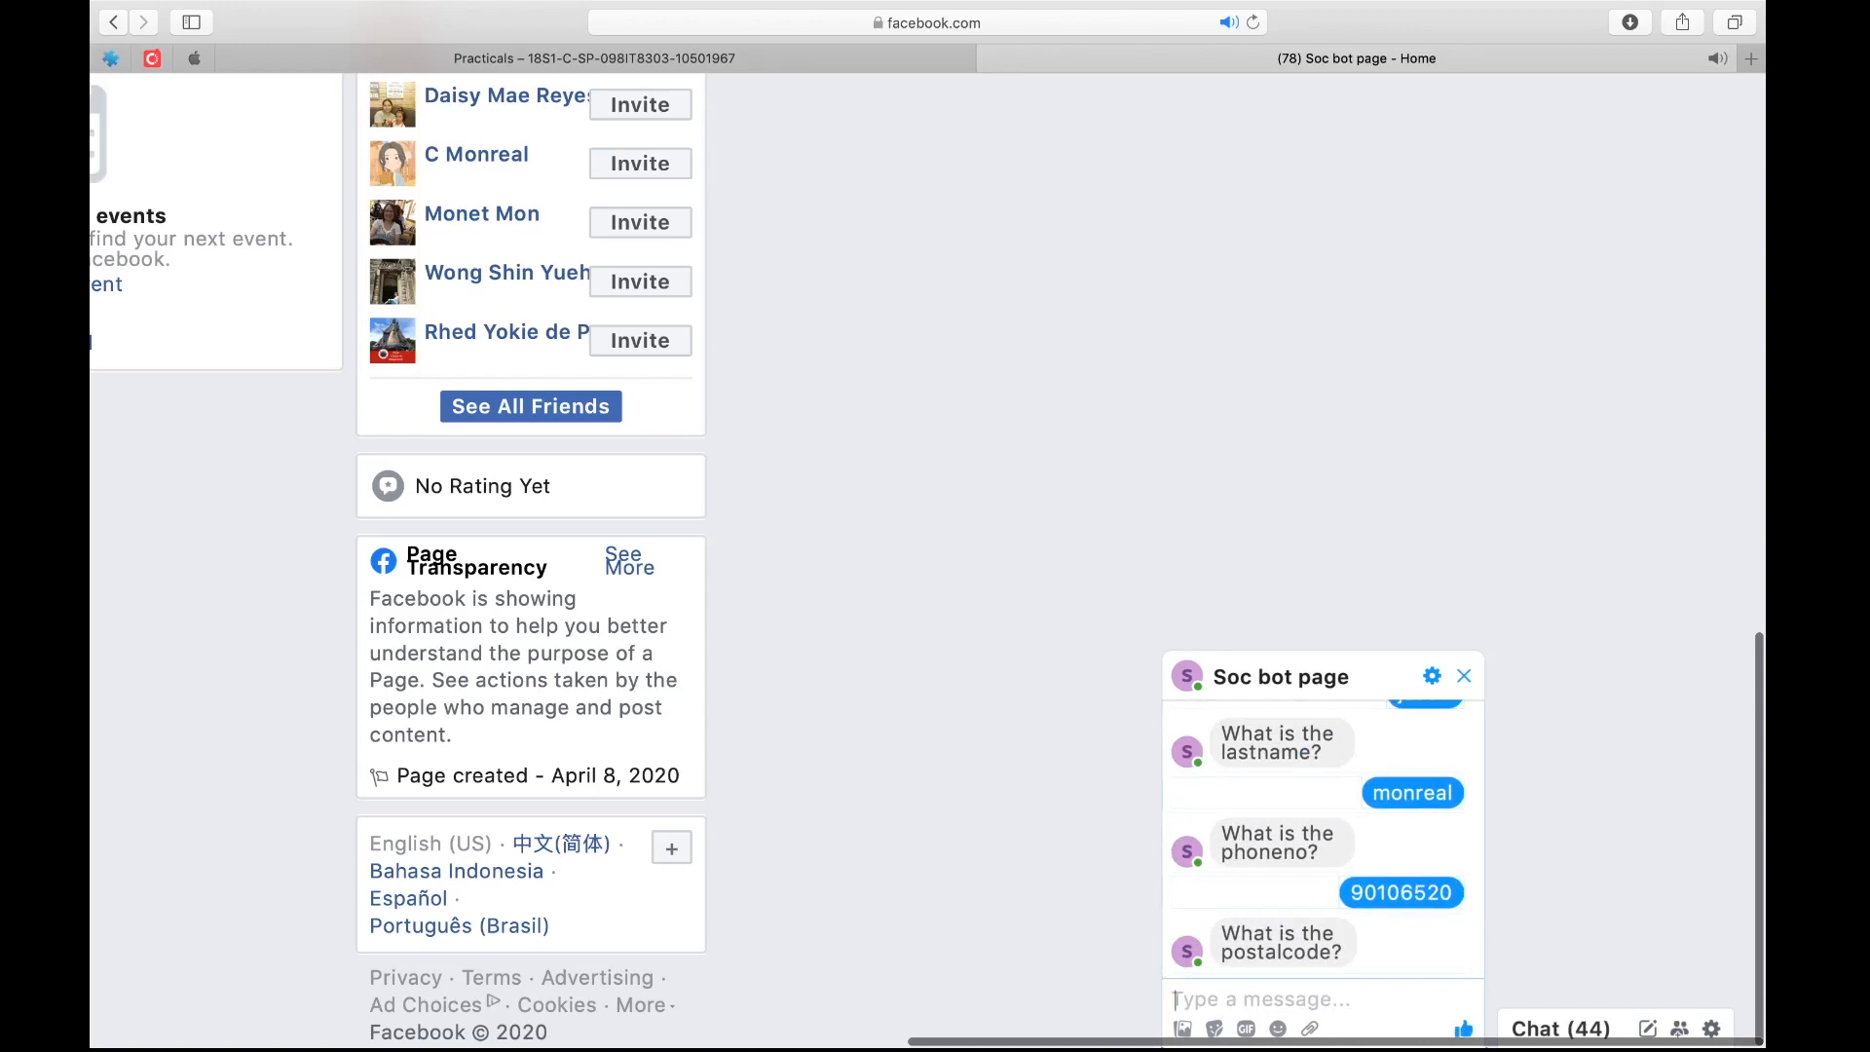
{"action": "type", "text": "3980"}
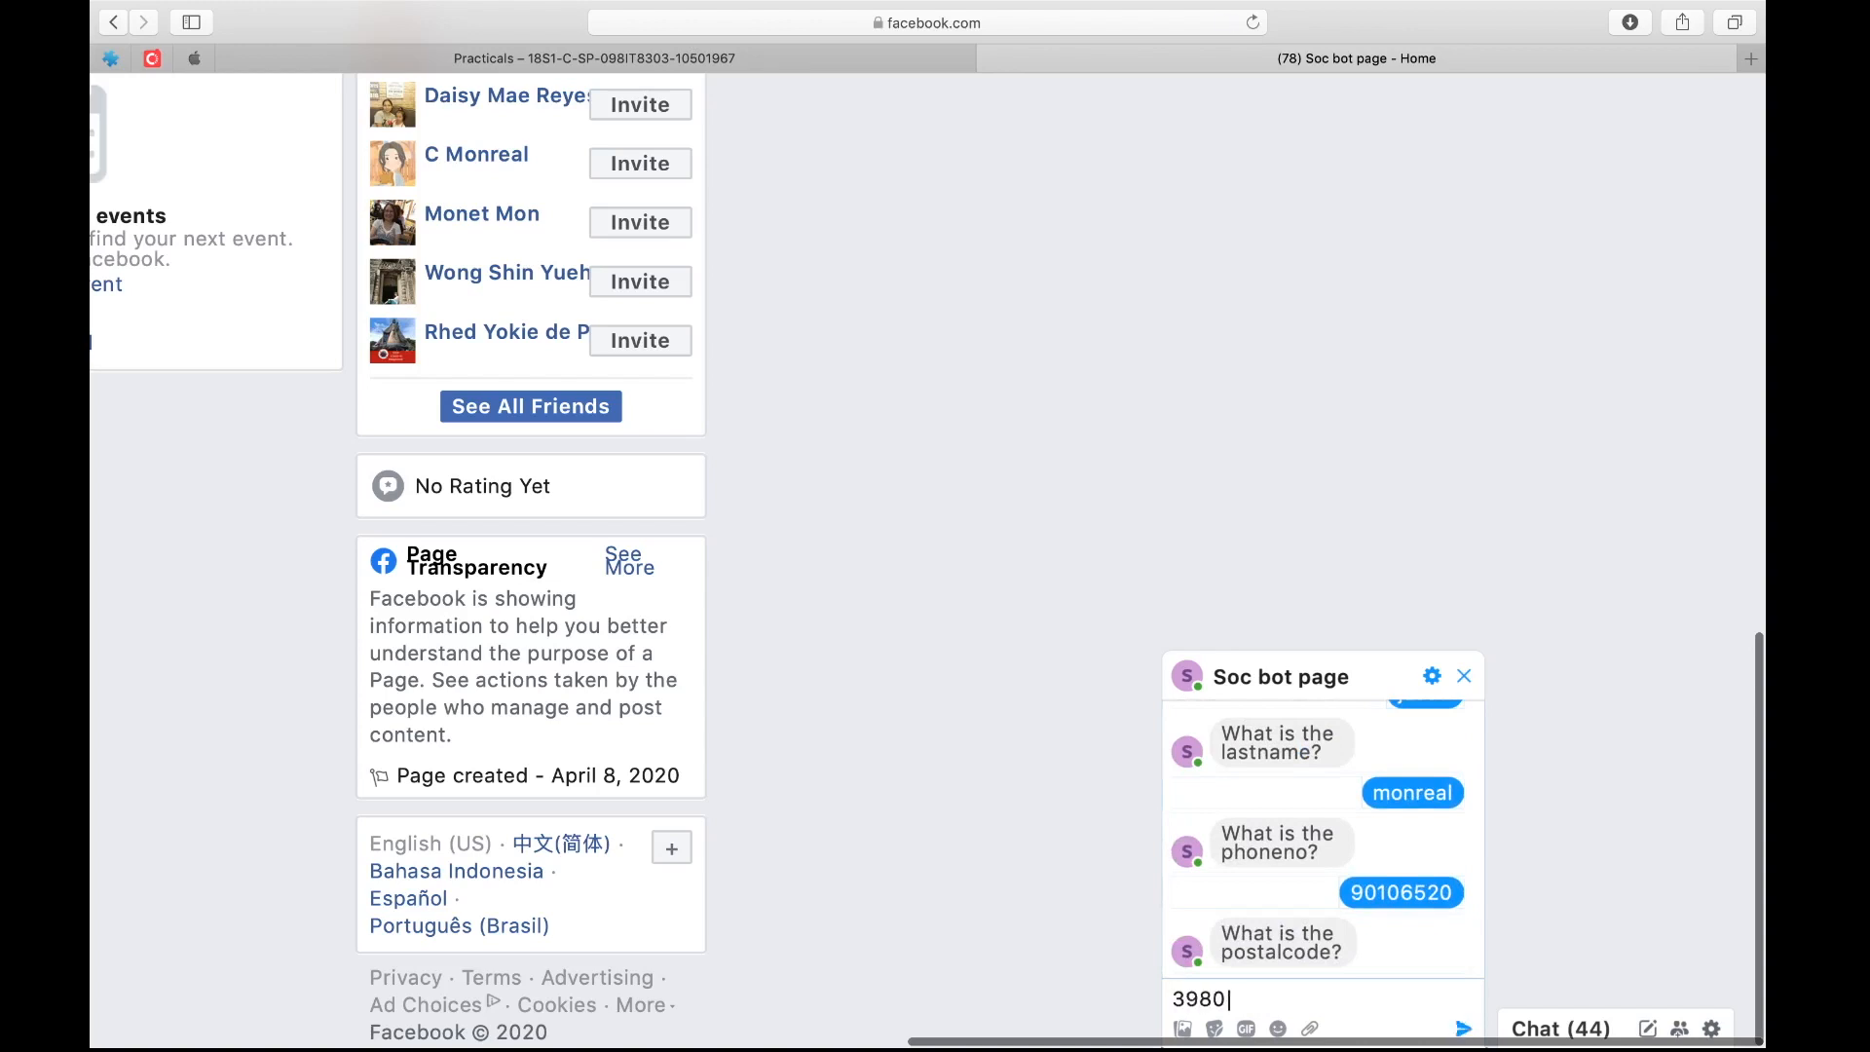
{"action": "type", "text": "28"}
{"action": "key", "text": "Return"}
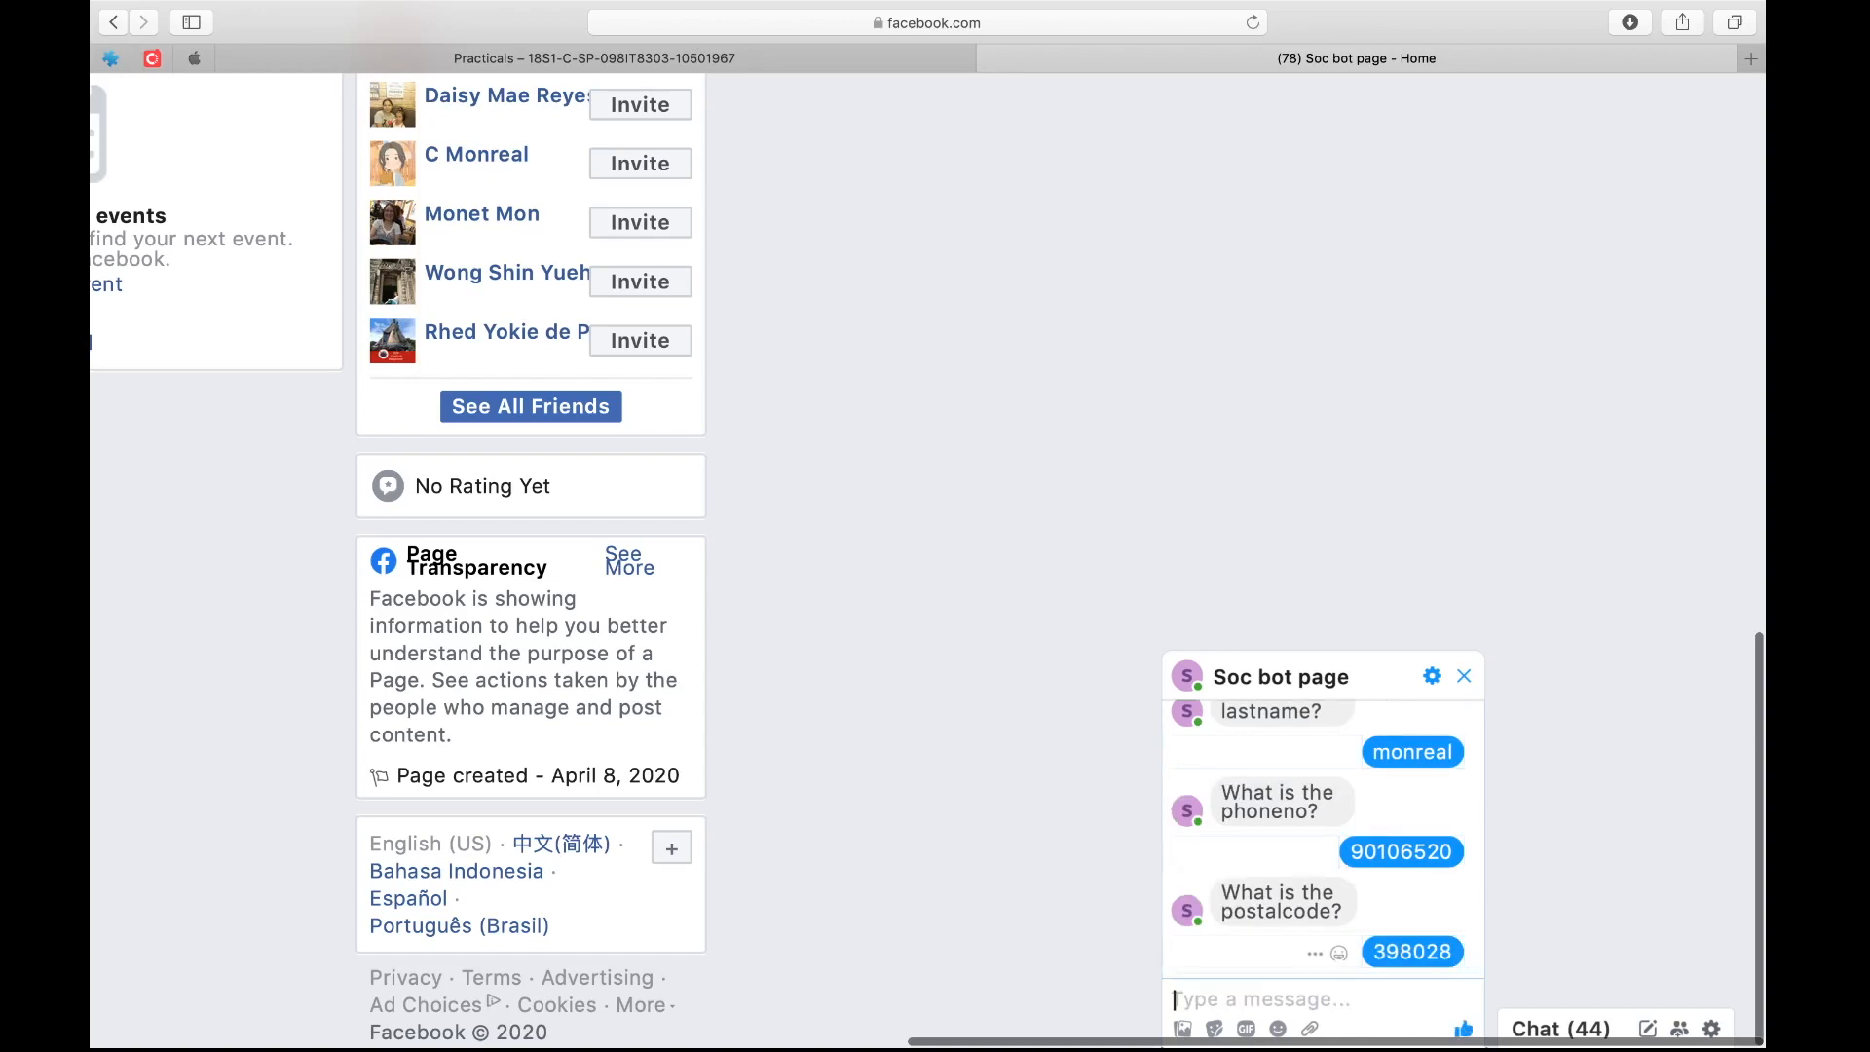